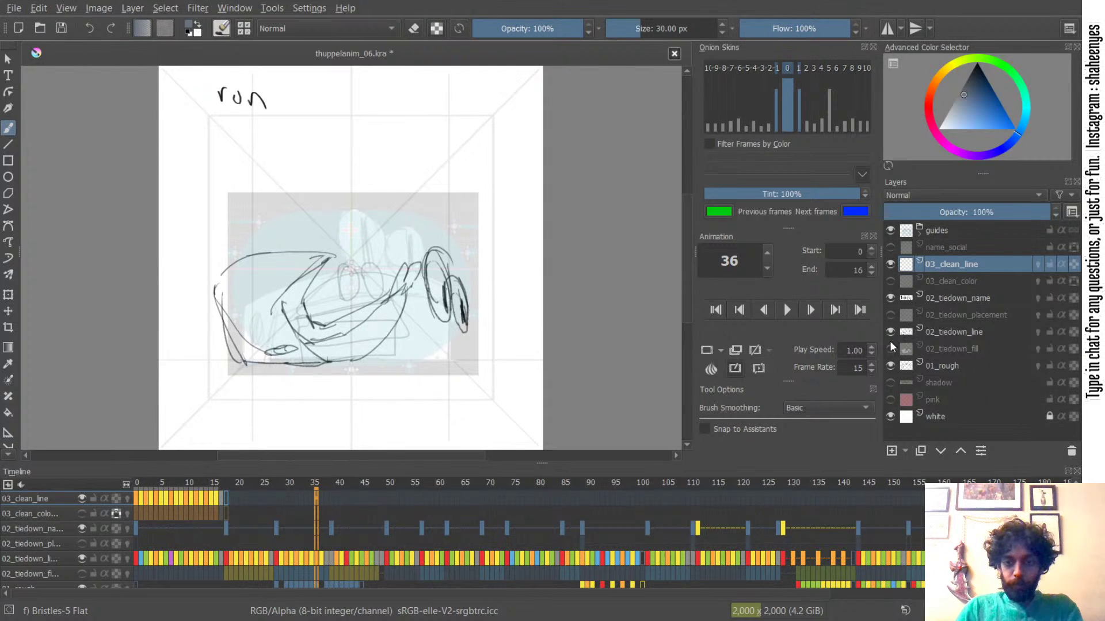
- Hide the 01_rough layer and go to frame 28 of the run sketch
left_click(890, 366)
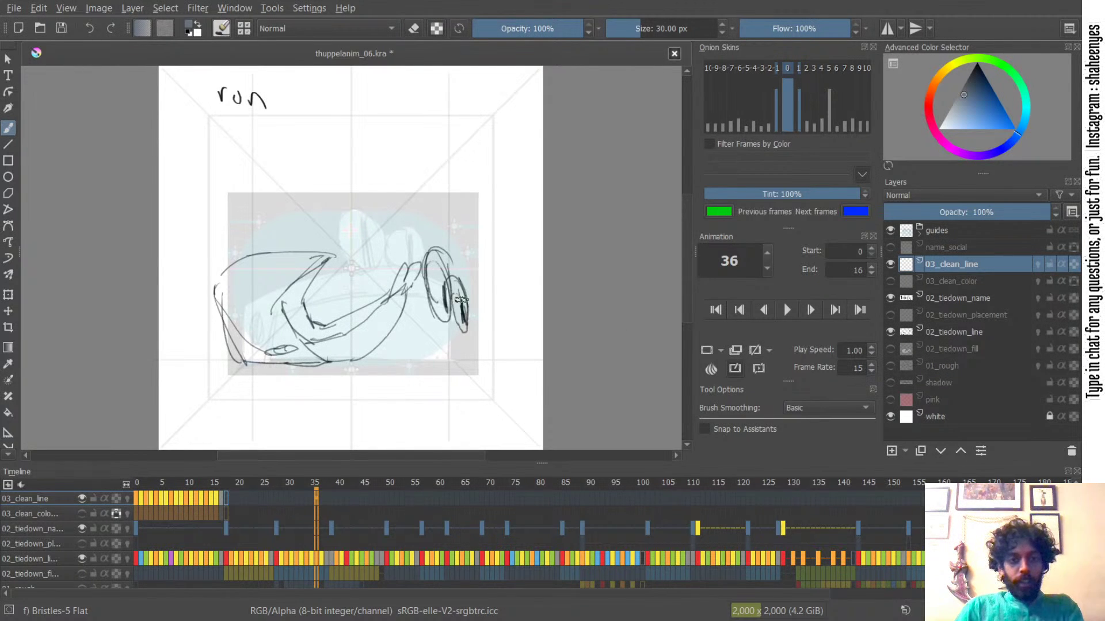
left_click_drag(308, 485, 278, 485)
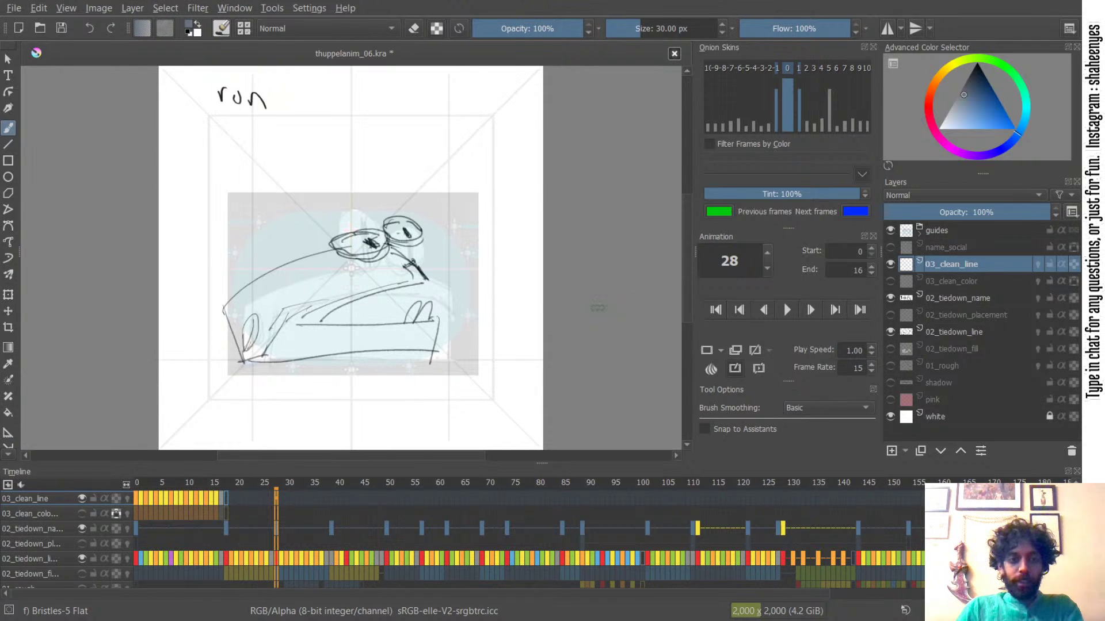
mouse_move(380, 230)
left_mouse_down()
mouse_move(451, 106)
mouse_move(447, 140)
mouse_move(403, 144)
left_mouse_up()
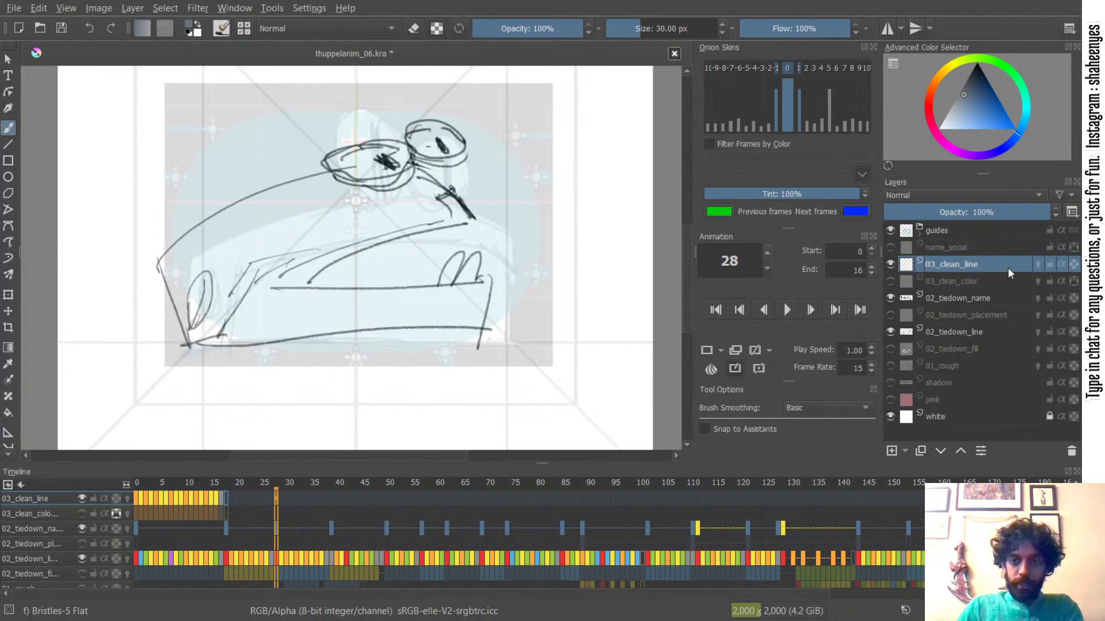
- Examine what the 02_tiedown_name, 03_clean_line and 02_tiedown_line layers contain by toggling their visibility around frames 28 and 32
left_click(959, 302)
left_click_drag(507, 160, 489, 271)
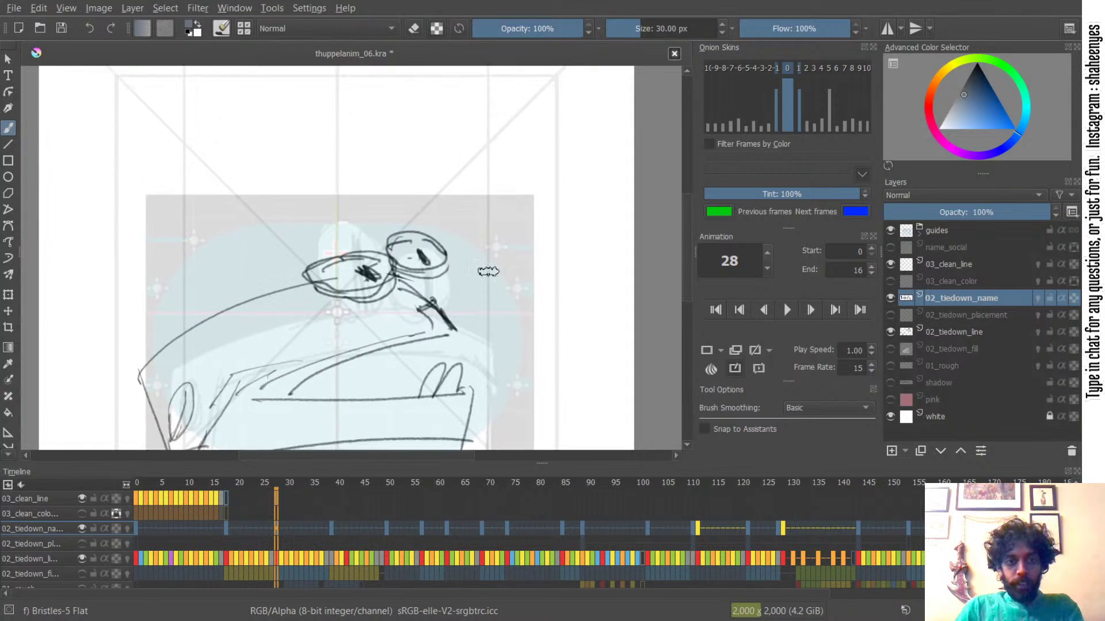
left_click_drag(495, 232, 485, 259)
left_click(890, 298)
left_click(891, 298)
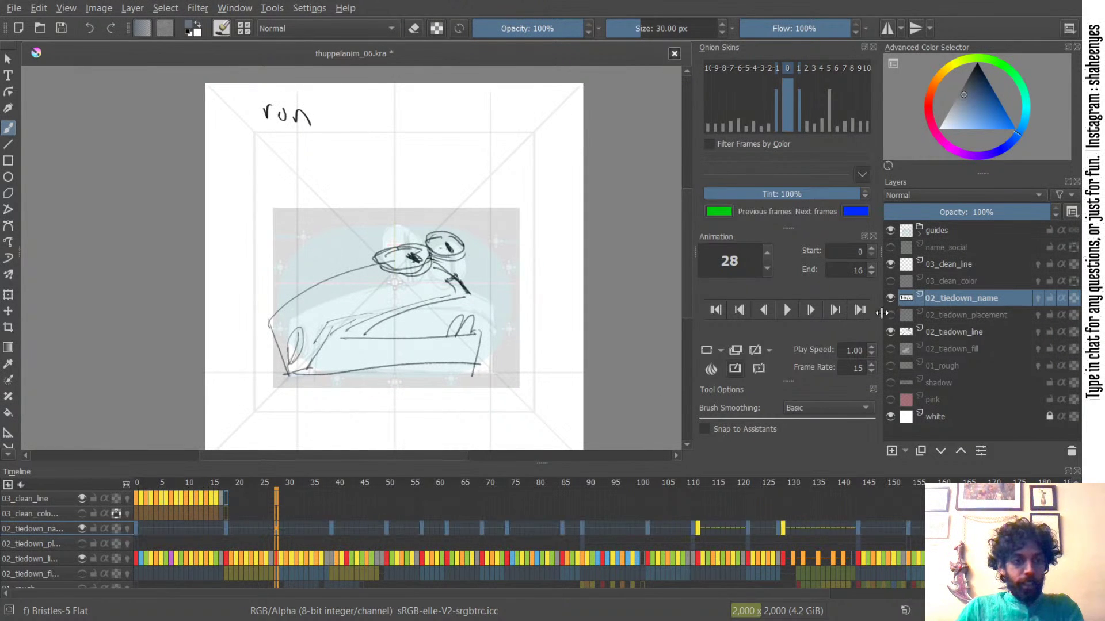
left_click(299, 534)
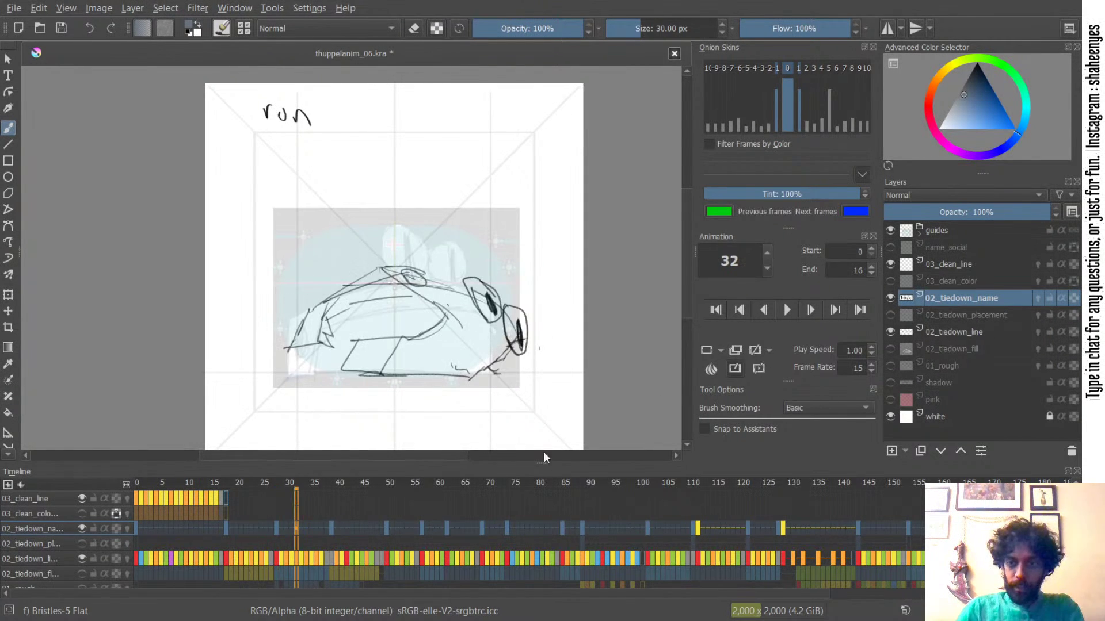
left_click(965, 264)
left_click(890, 265)
left_click(893, 265)
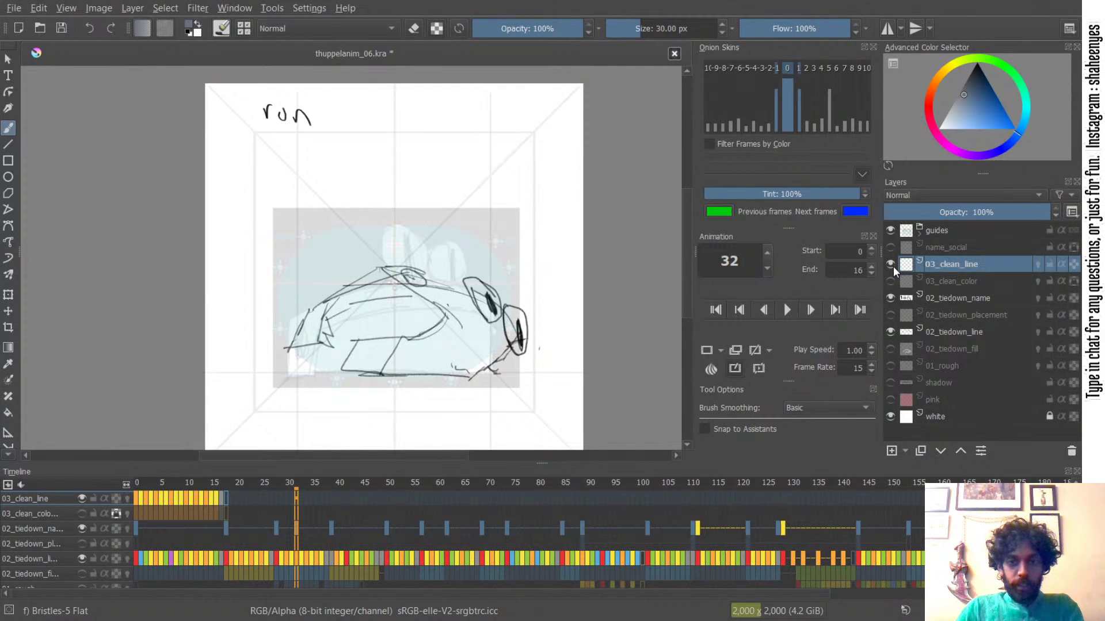
left_click(893, 332)
left_click(893, 332)
- Lower the opacity of the 02_tiedown_line layer to 60%
left_click(921, 332)
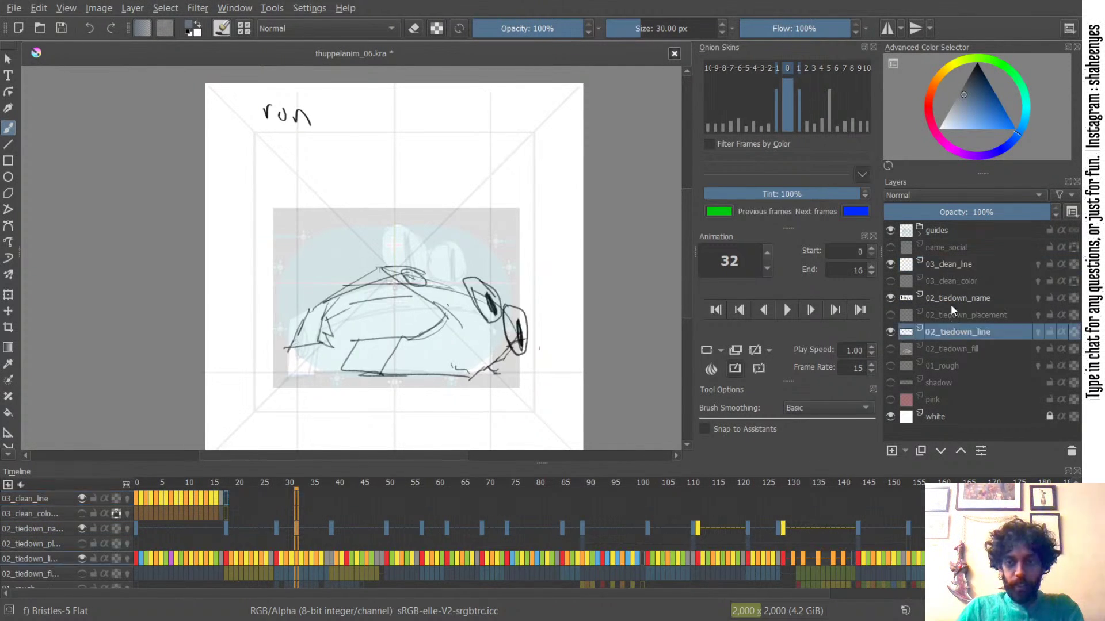
left_click(932, 216)
left_click_drag(946, 212, 957, 214)
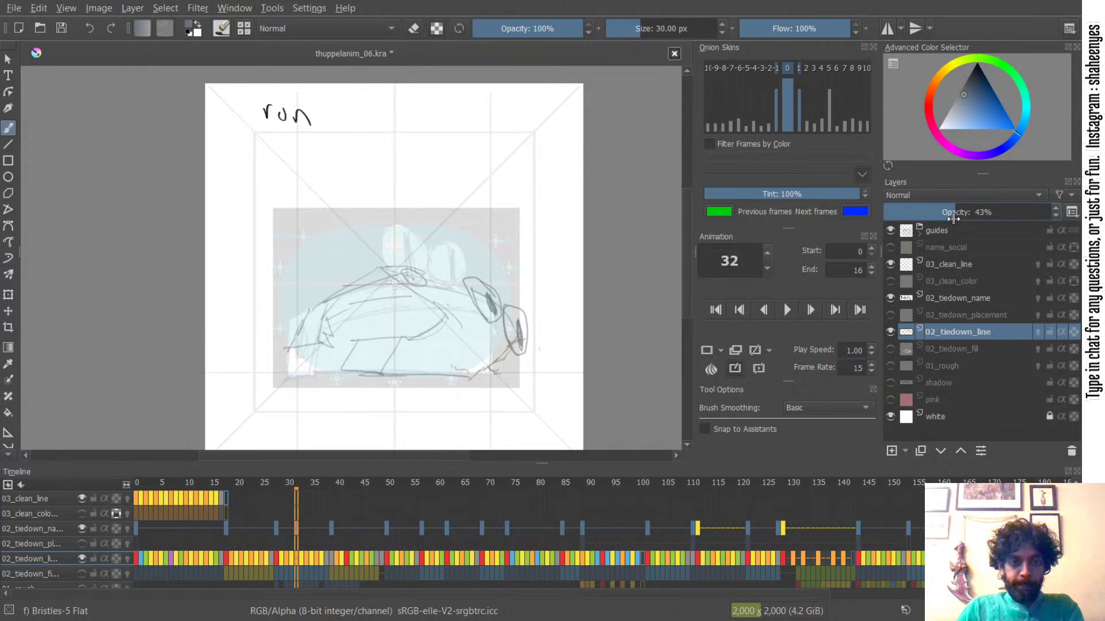
left_click_drag(971, 215, 983, 214)
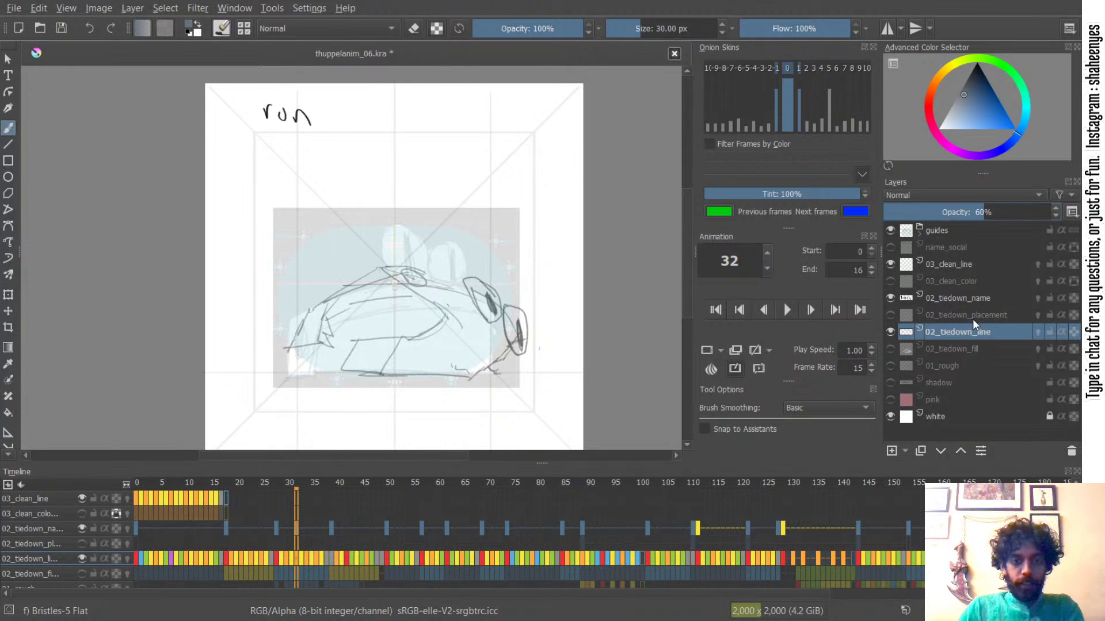
- Make 03_clean_line the active layer and switch to the Pencil-4 Soft brush preset
left_click(974, 266)
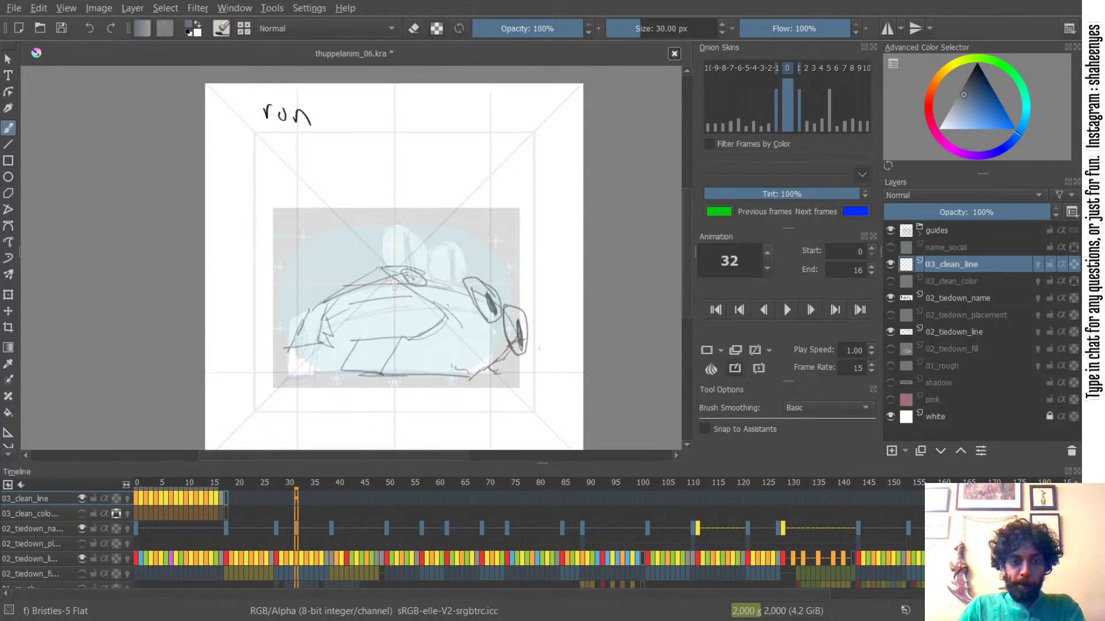
right_click(322, 265)
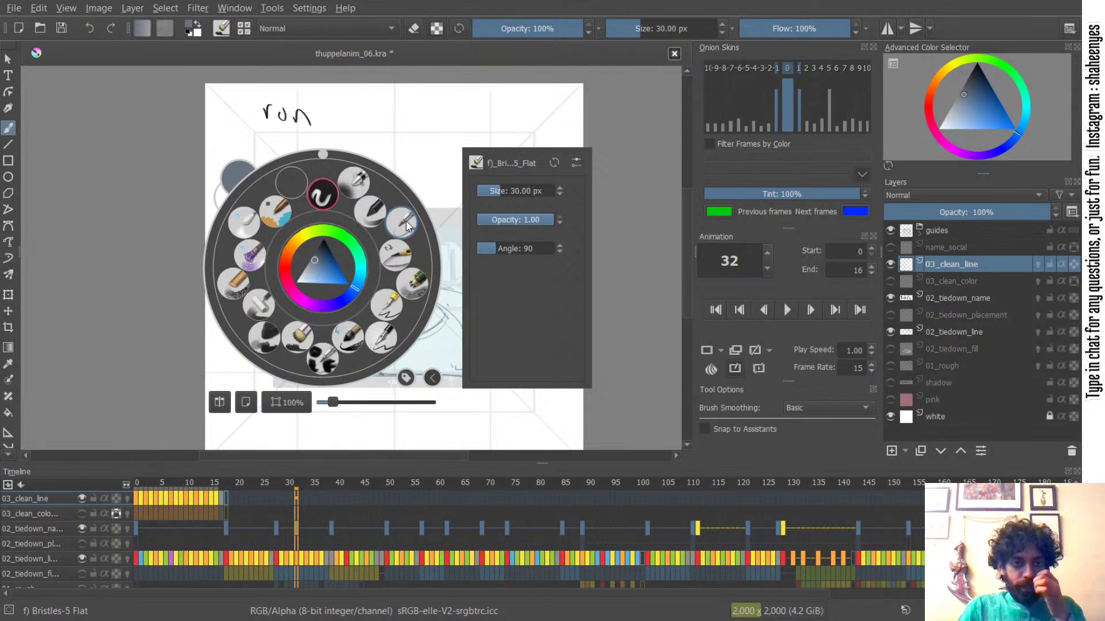
left_click(402, 221)
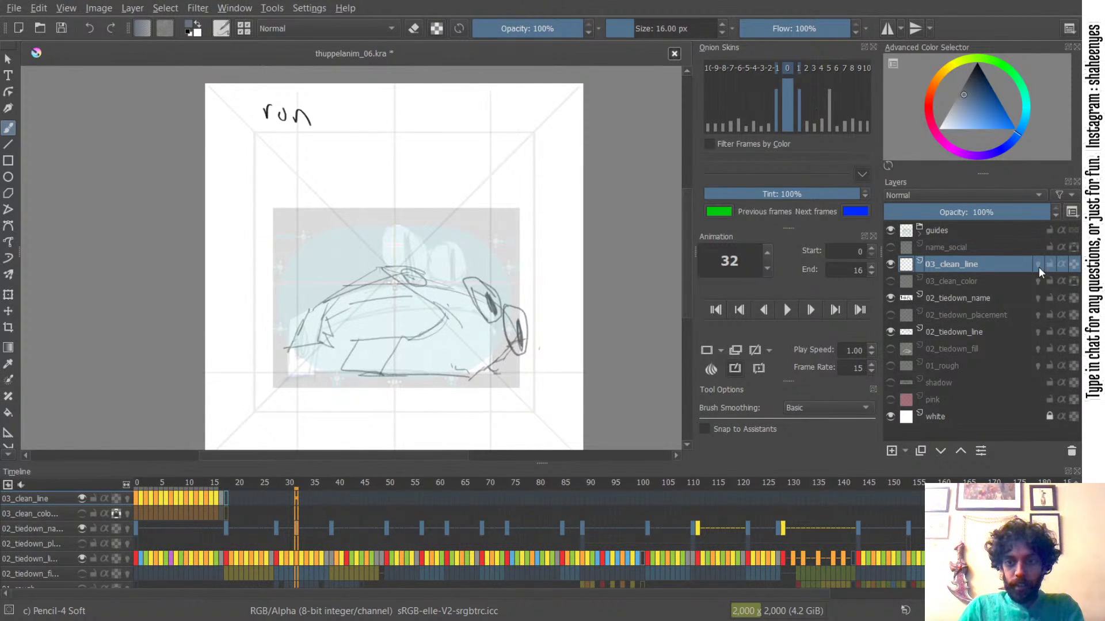
- Set the brush size to 40 px as noted on the linethickness guide and reset the drawing colour to black, leaving the guide hidden
left_click(919, 229)
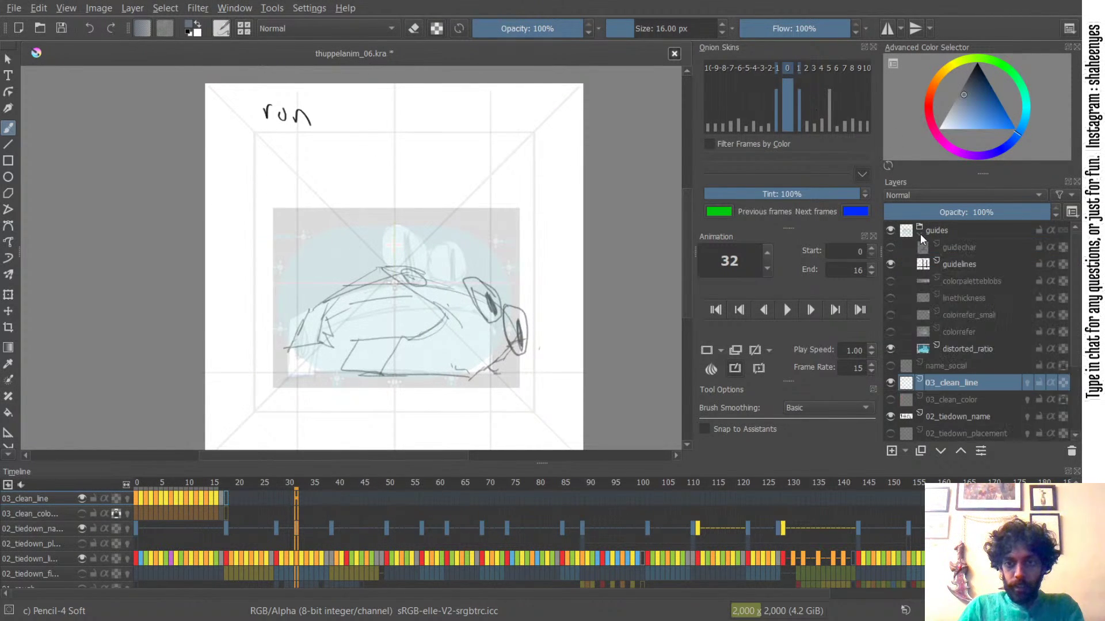
left_click(897, 299)
left_click(893, 299)
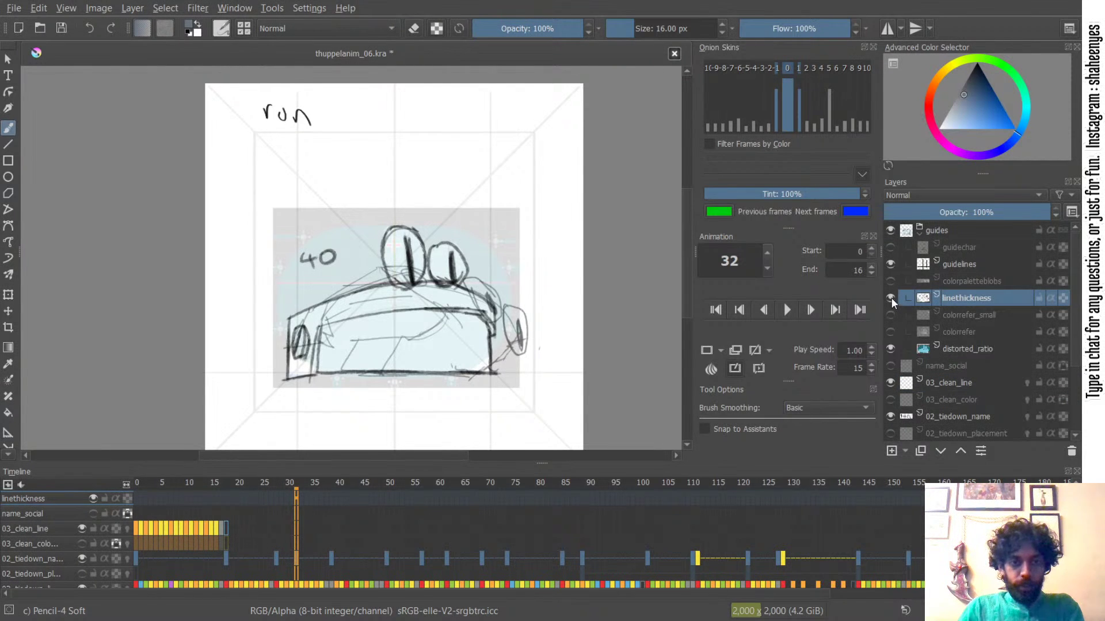
left_click(691, 28)
type("40")
key("Return")
key("d")
left_click(891, 298)
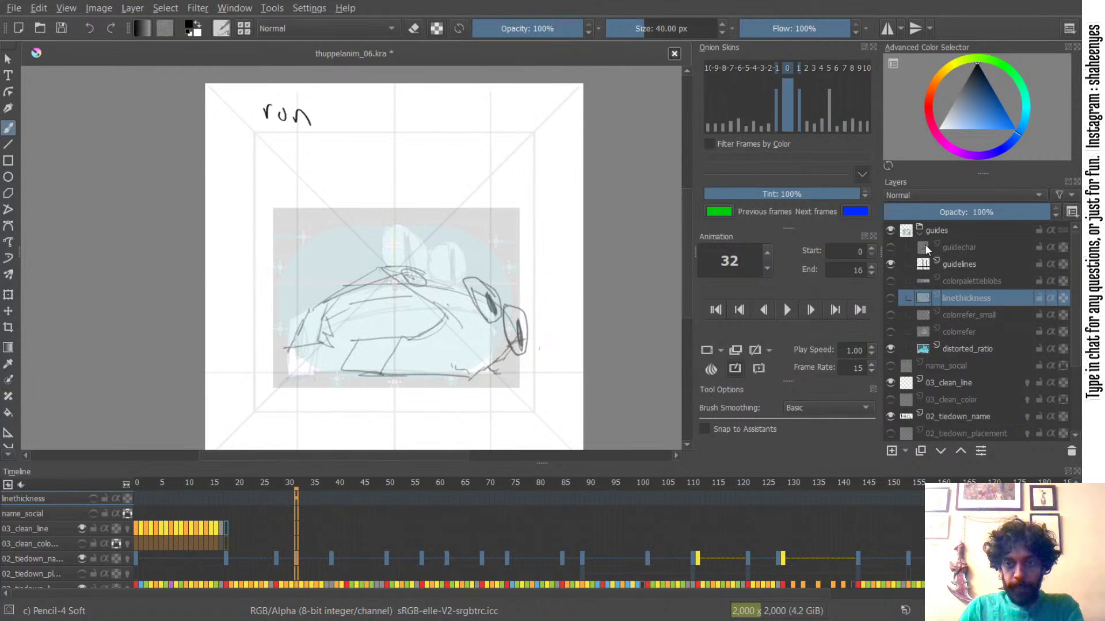
left_click(920, 232)
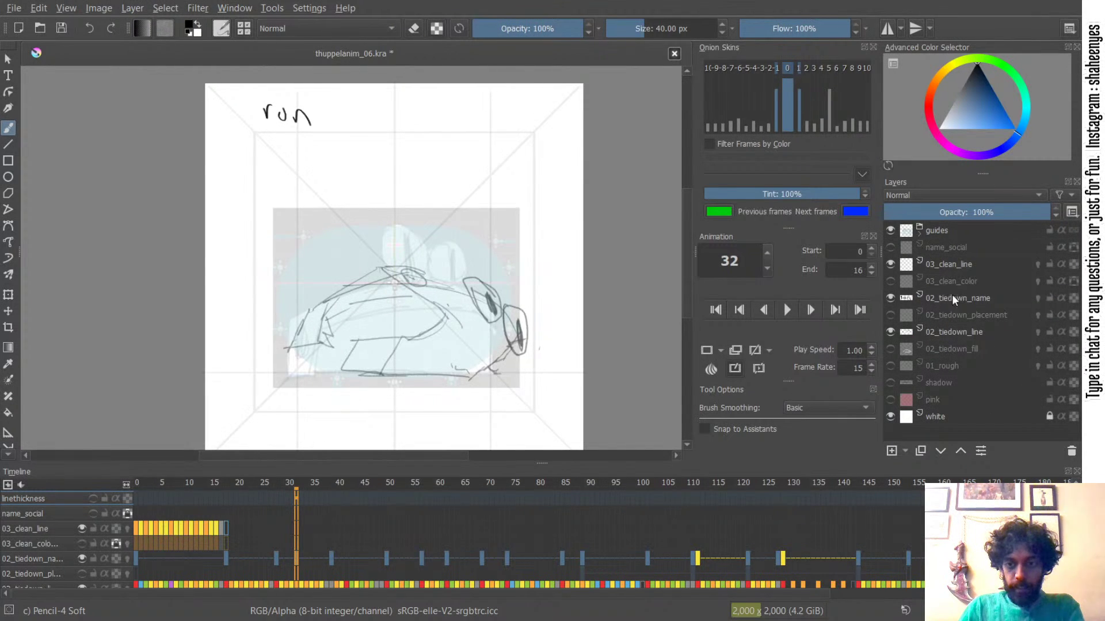
- Insert blank keyframes on the 03_clean_line layer at frames 28 and 39
left_click(950, 265)
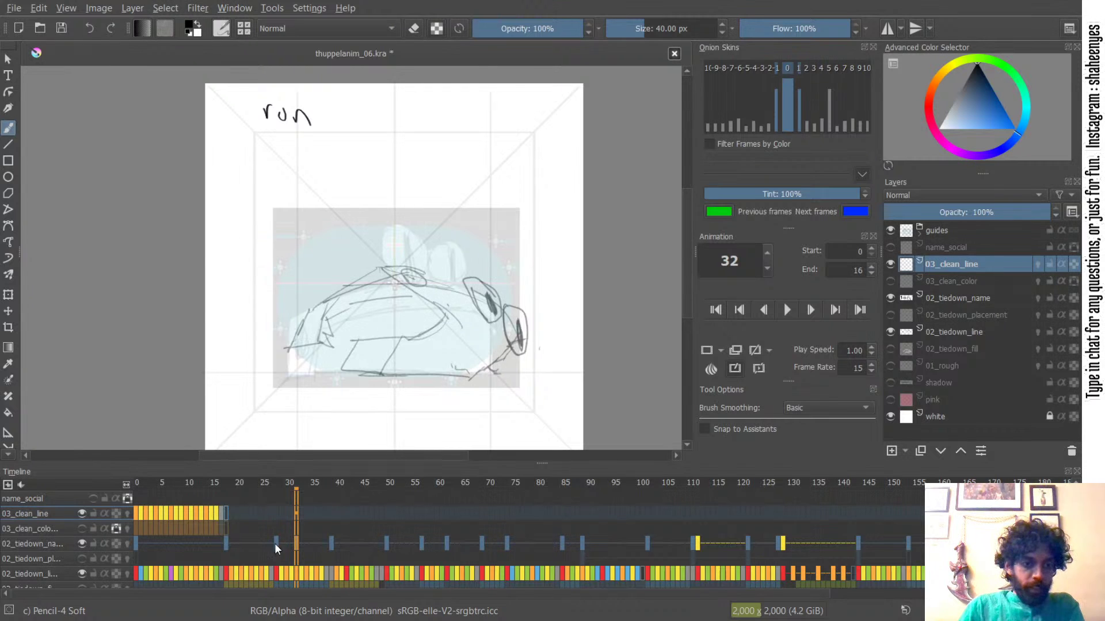
left_click(277, 516)
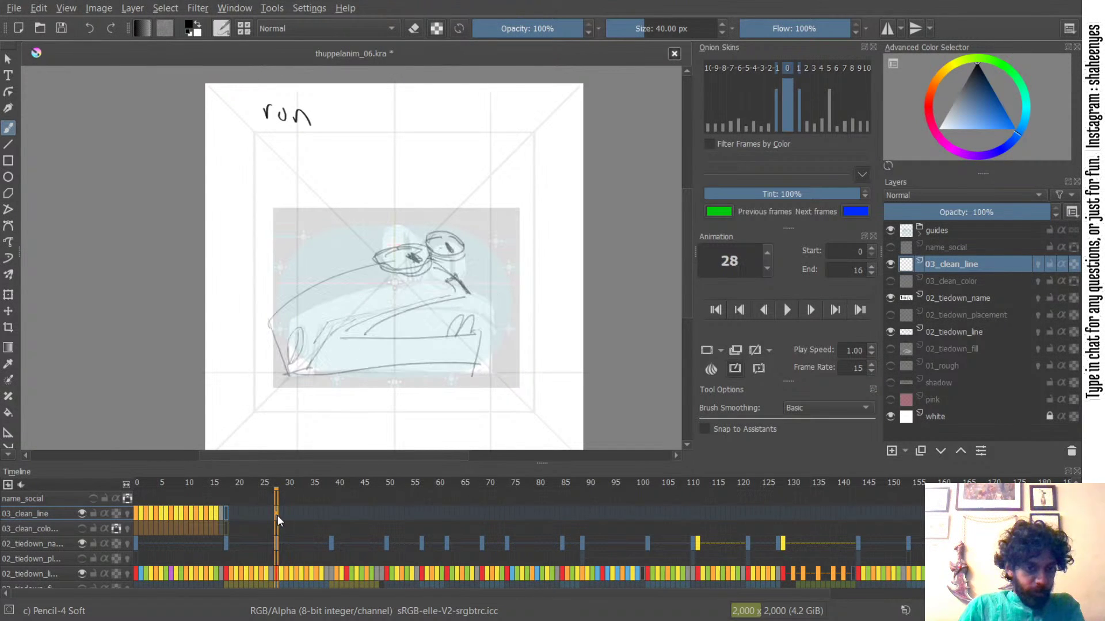
left_click(331, 517)
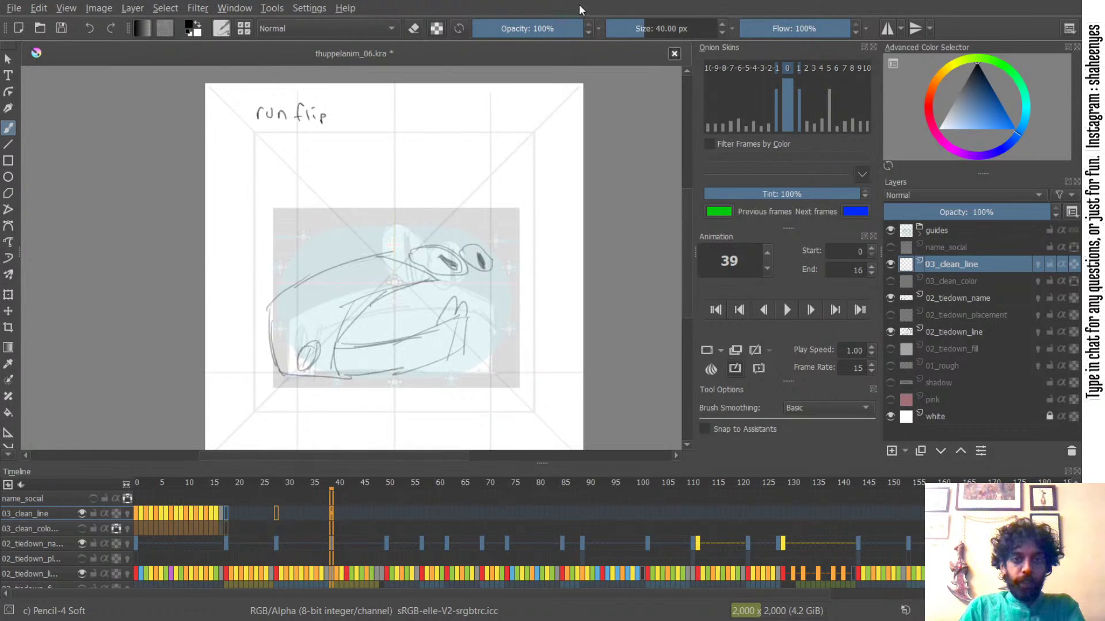
left_click_drag(747, 494, 785, 497)
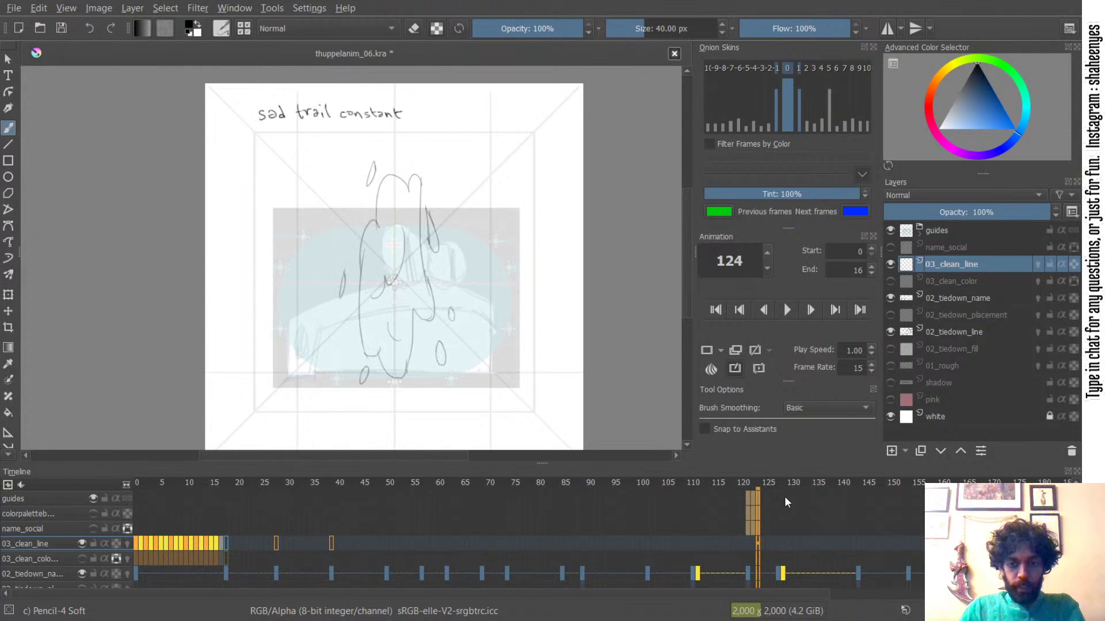
left_click_drag(789, 545, 828, 542)
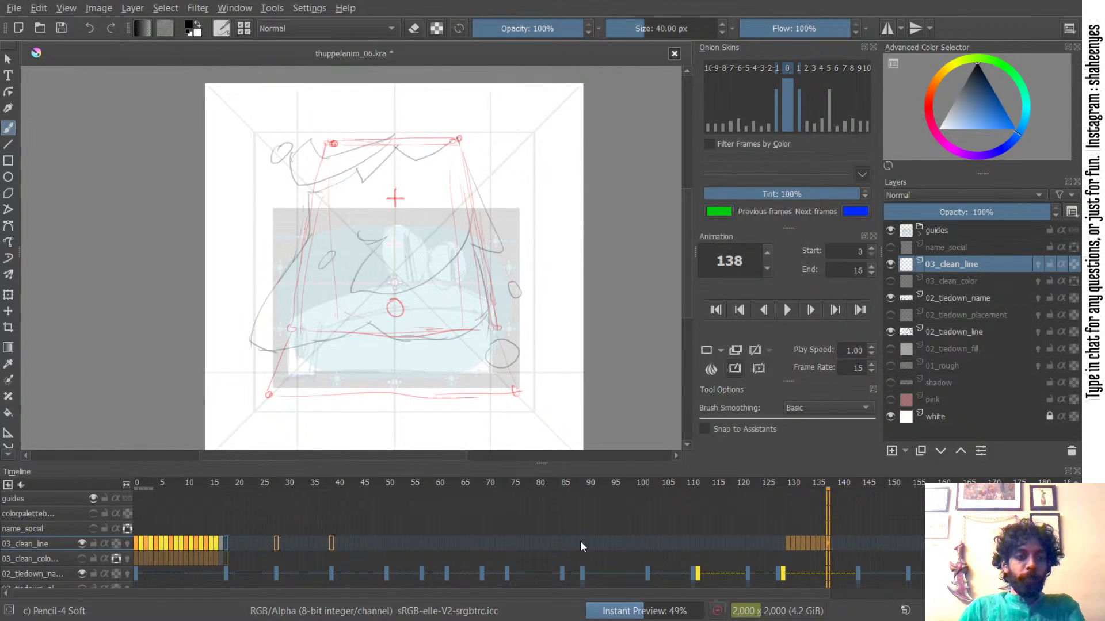
- Play back frames 28 to 38 to review the motion of the run sketch
left_click(277, 544)
left_click_drag(476, 249, 464, 181)
left_click_drag(464, 181, 466, 146)
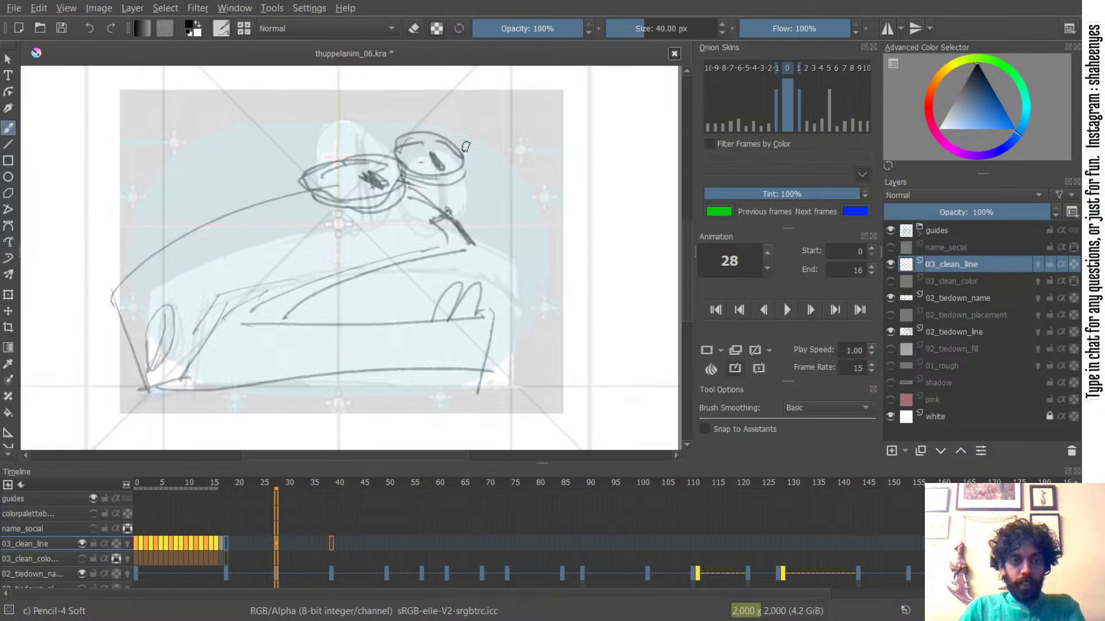
left_click_drag(1075, 509, 1075, 528)
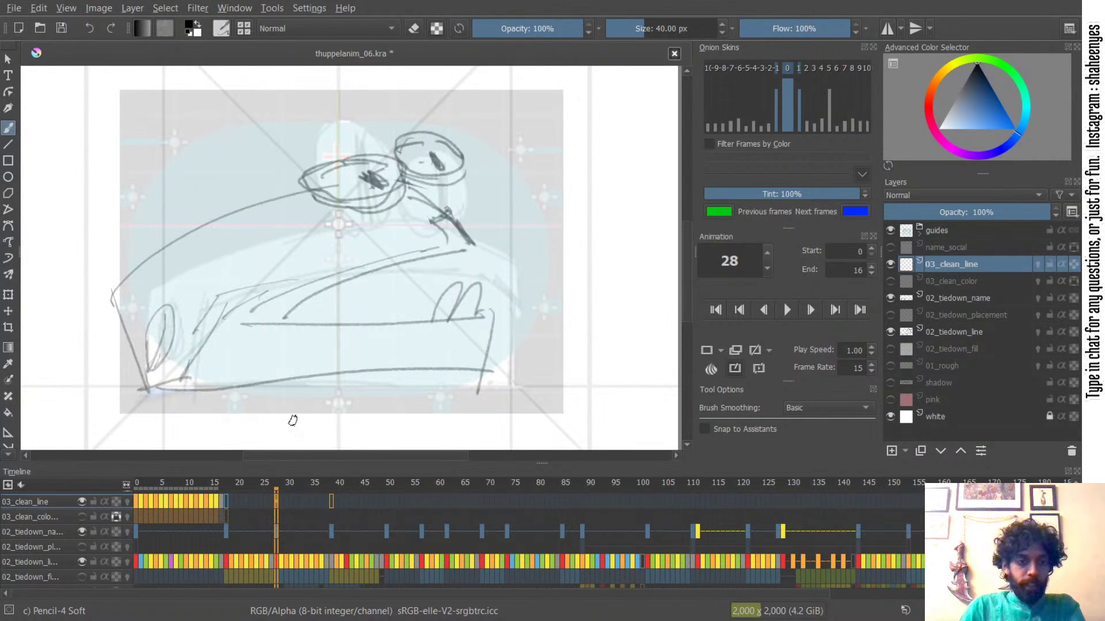
left_click_drag(365, 249, 428, 241)
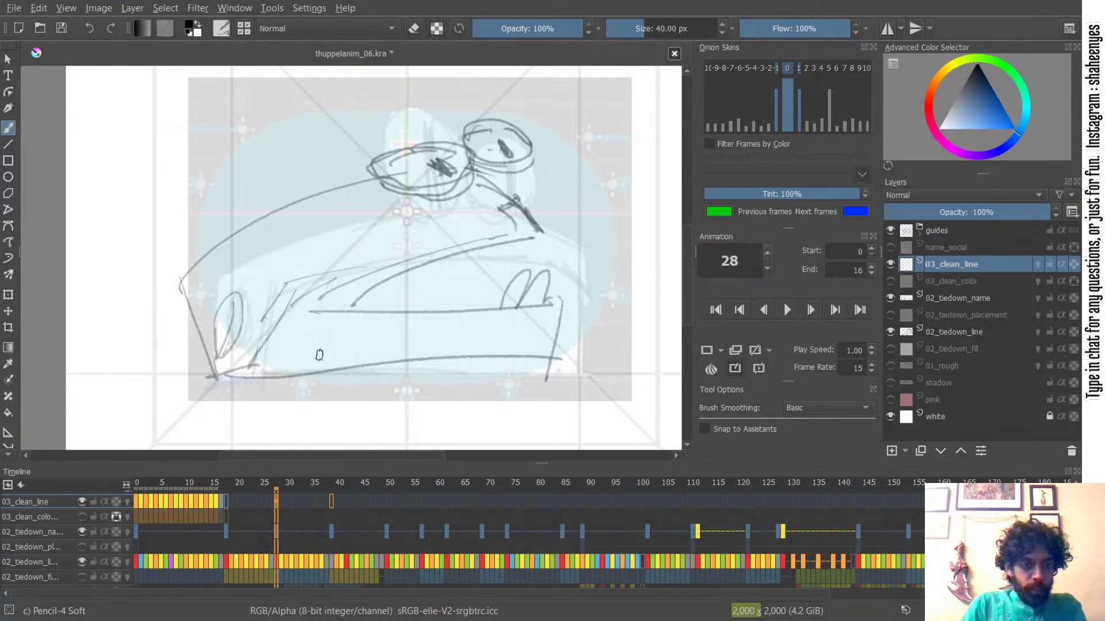
left_click(293, 506)
mouse_move(276, 484)
left_mouse_down()
mouse_move(289, 482)
mouse_move(291, 512)
mouse_move(325, 513)
left_mouse_up()
left_click(292, 498)
key("Right")
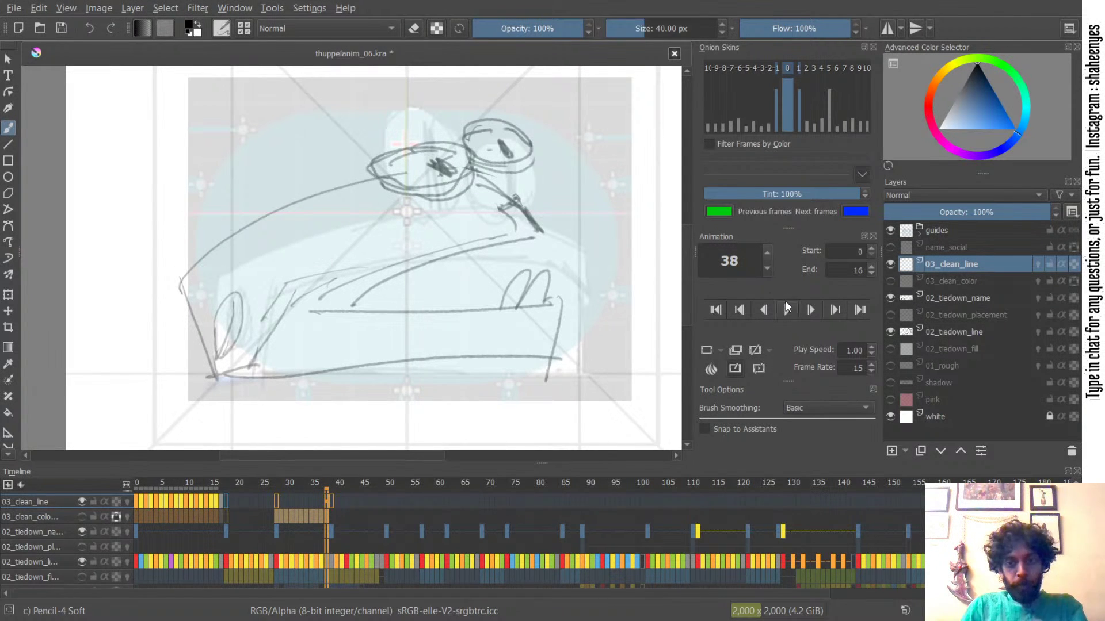
left_click(784, 316)
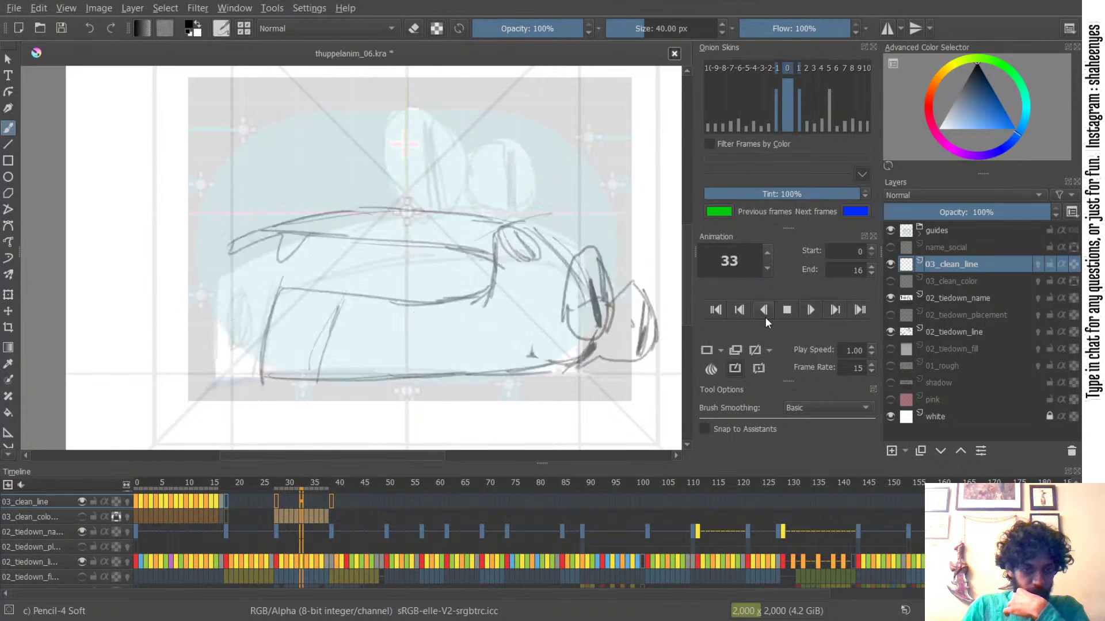
left_click(786, 310)
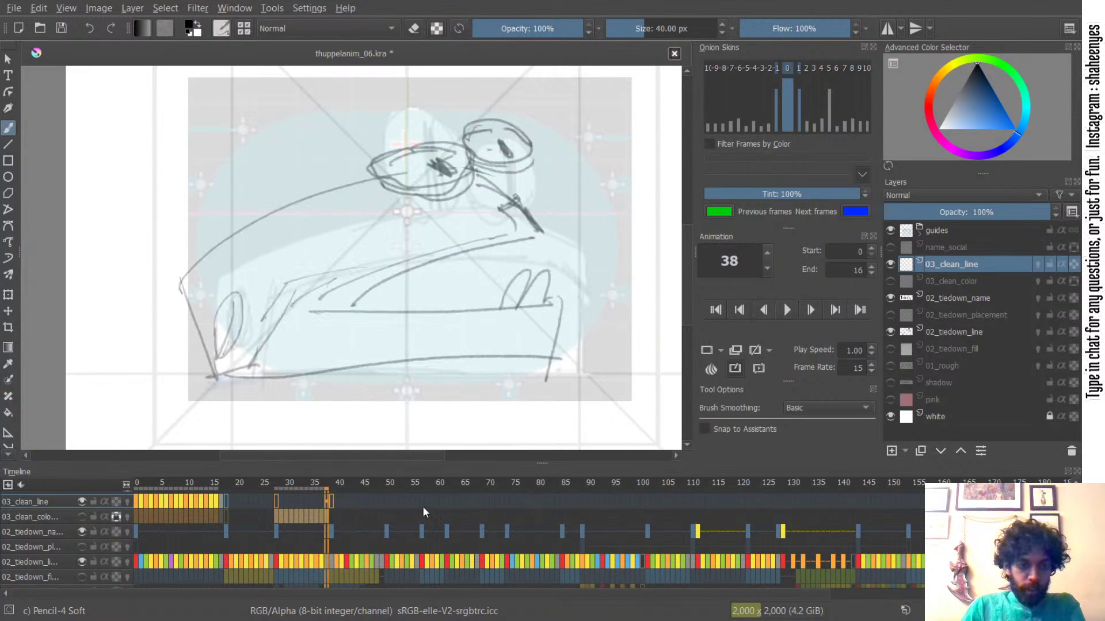
- Limit the playback to frames 28 to 37 and review the run cycle as a loop
left_click(327, 516)
left_click_drag(277, 513, 320, 510)
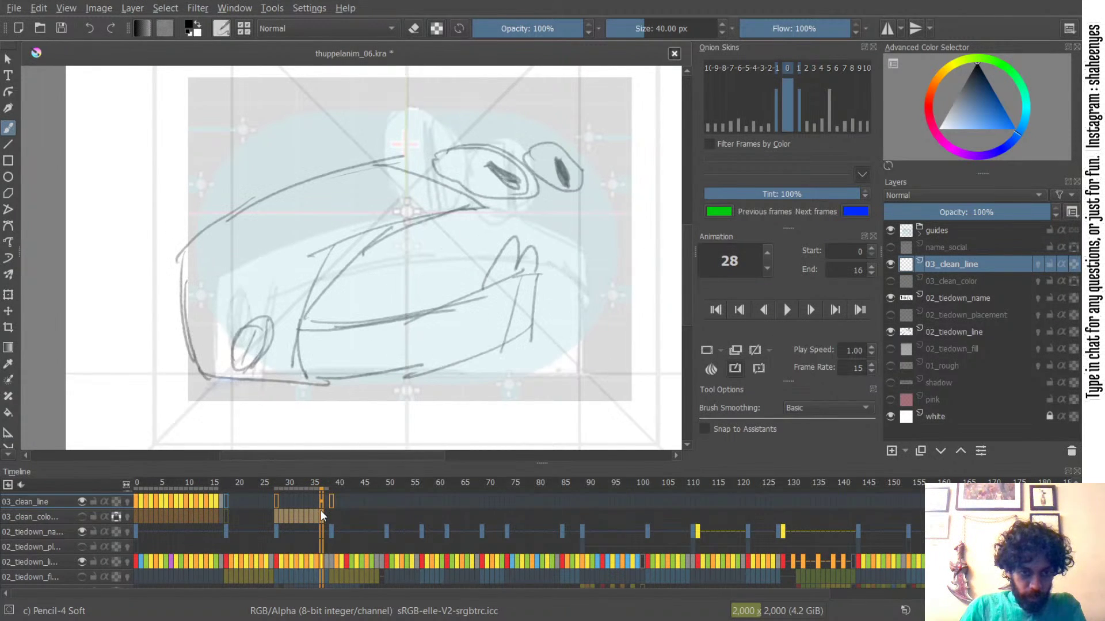
left_click(780, 309)
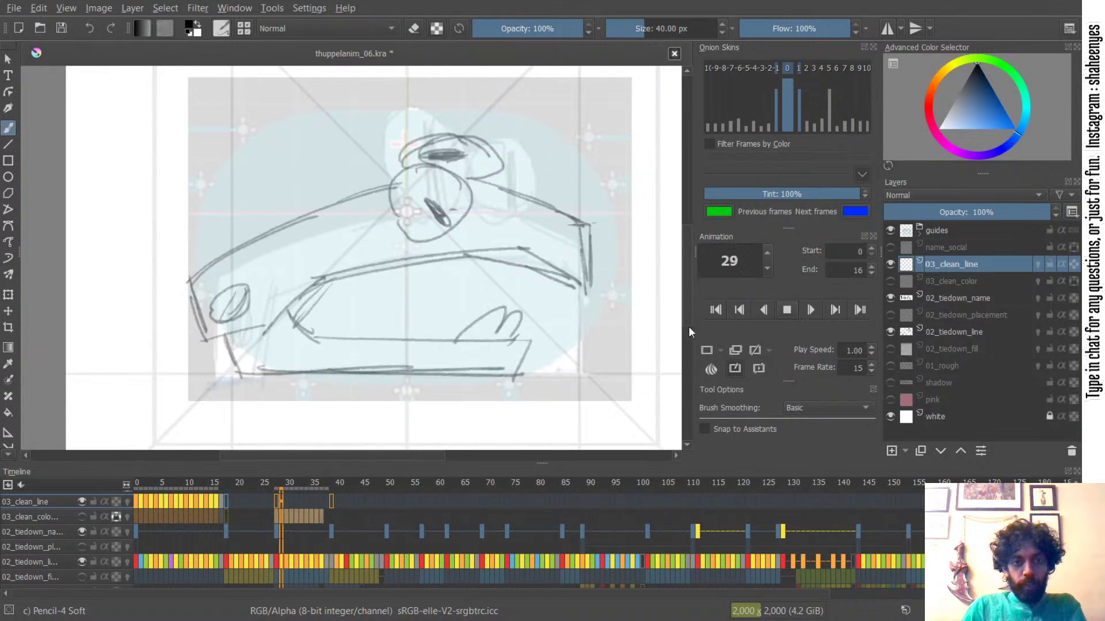
mouse_move(575, 246)
left_mouse_down()
mouse_move(513, 241)
mouse_move(524, 262)
left_mouse_up()
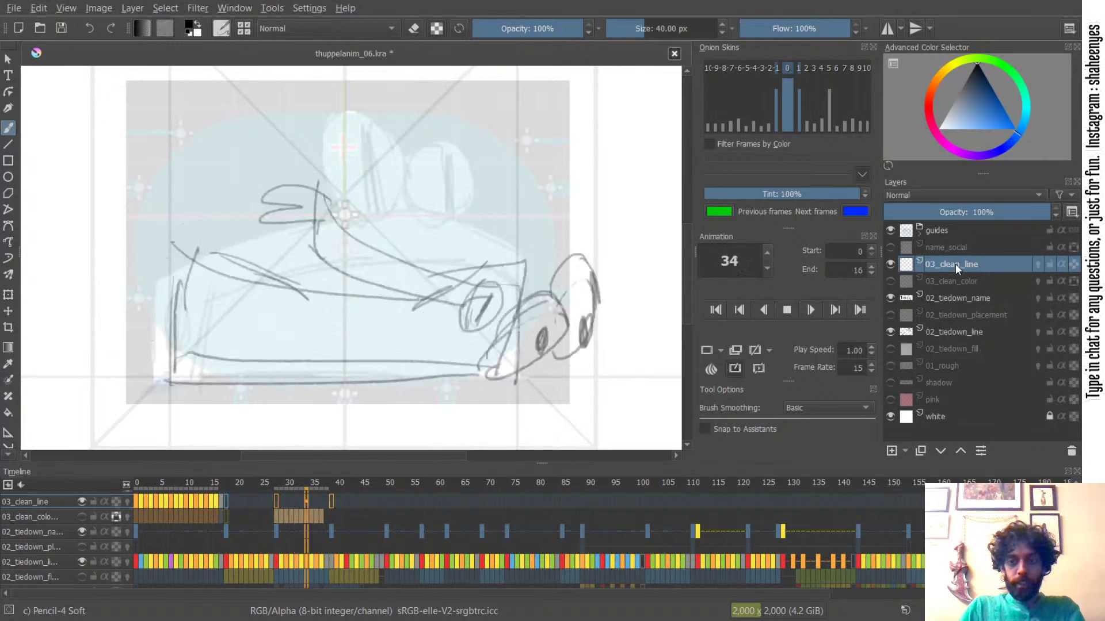
left_click(787, 310)
- Return to frame 28 and make 03_clean_line the active layer
left_click_drag(272, 520, 279, 516)
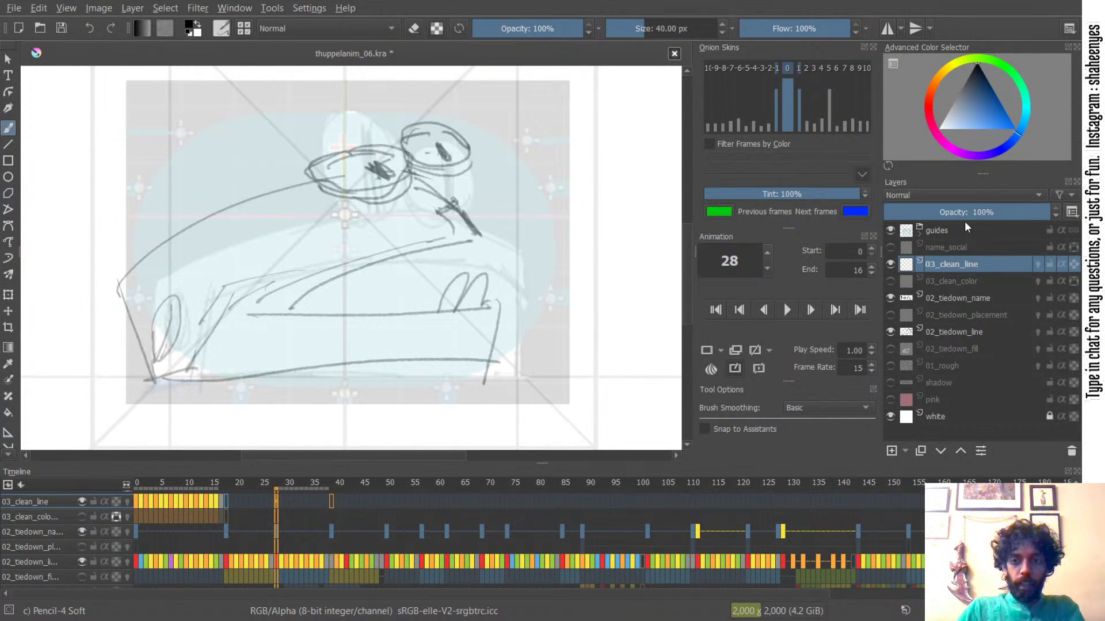
left_click(955, 251)
left_click(956, 262)
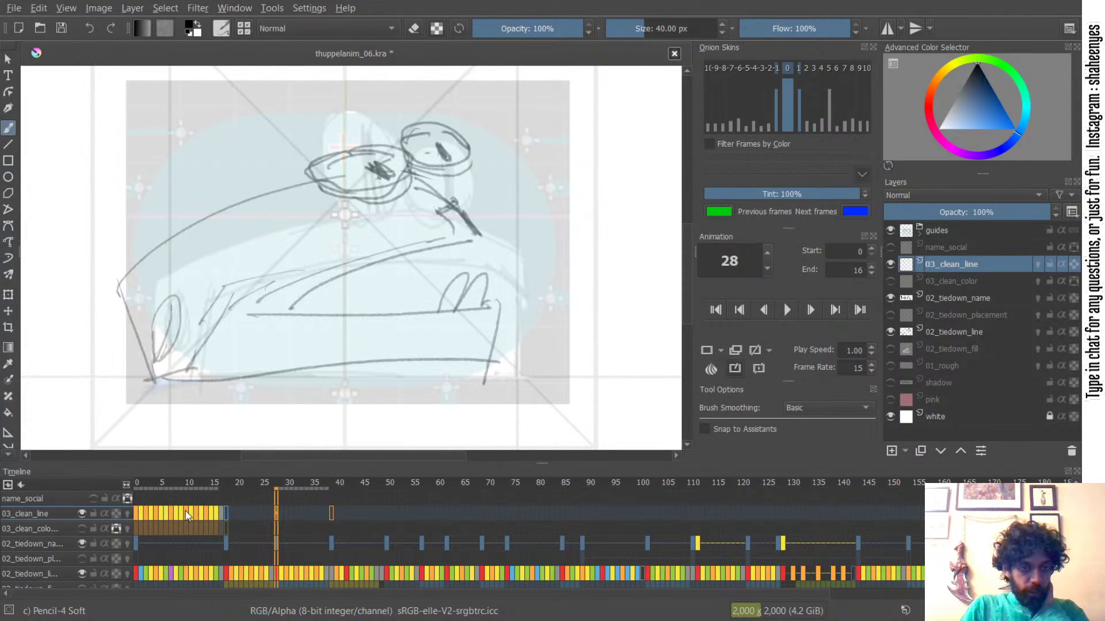
- Try to trace the slanted inner line and the long back curve of the frame 28 sketch
left_click_drag(409, 181, 461, 140)
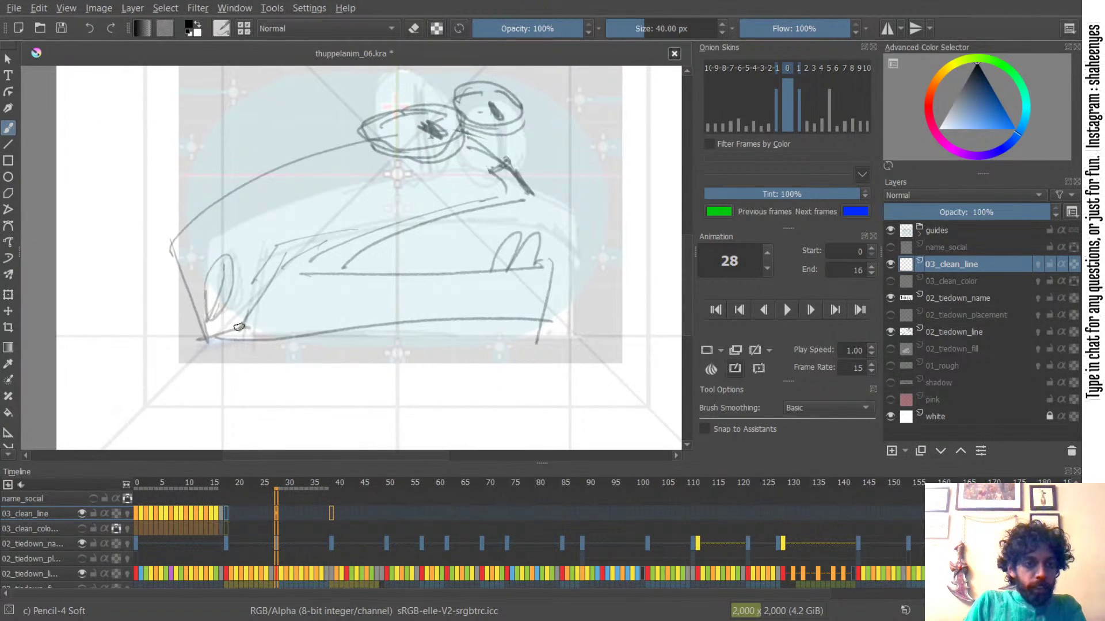
left_click_drag(239, 329, 289, 254)
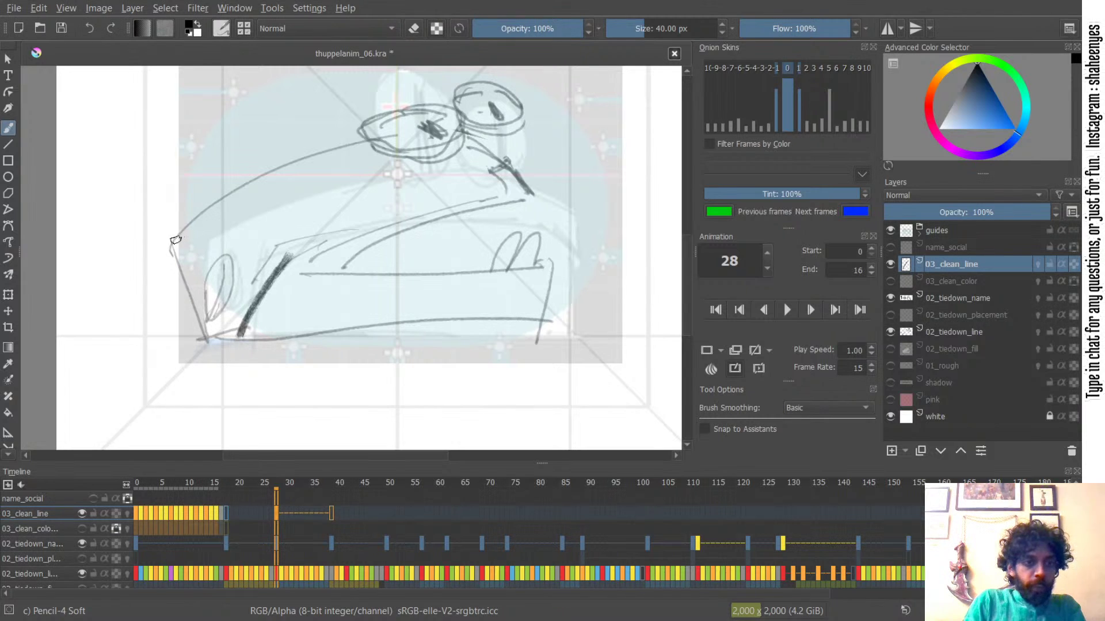
left_click_drag(174, 243, 279, 165)
key("ctrl+z")
left_click_drag(174, 244, 289, 160)
key("ctrl+z")
left_click_drag(424, 161, 456, 185)
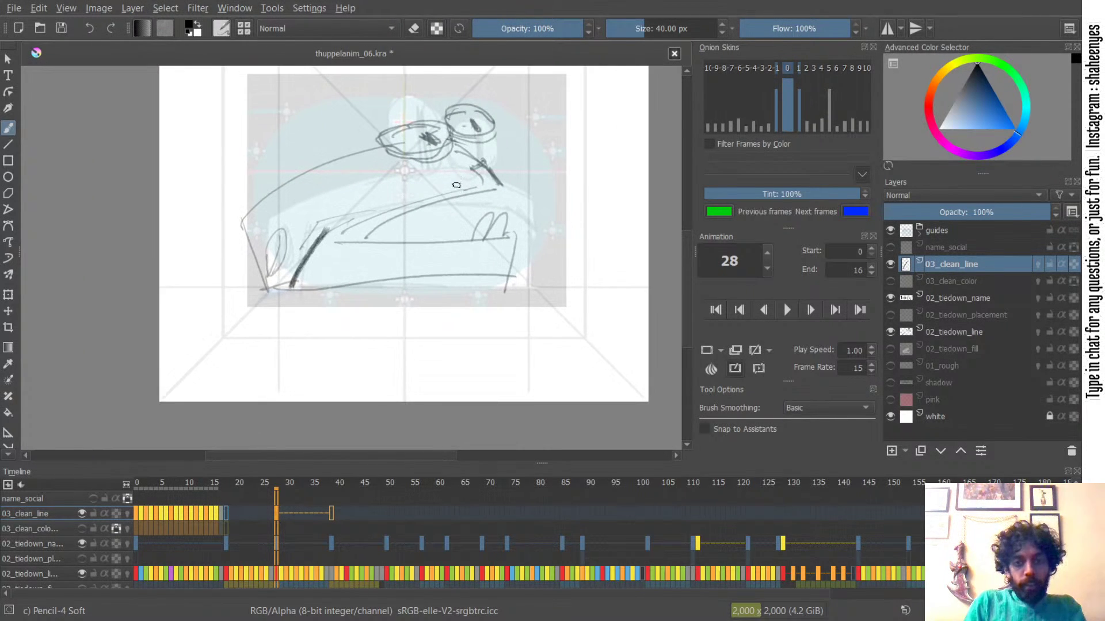
- Hide and show the 02_tiedown_line layer repeatedly to compare the clean stroke with the sketch
left_click(890, 329)
left_click(893, 332)
left_click(896, 333)
left_click(897, 332)
left_click(896, 333)
left_click(896, 333)
left_click(896, 333)
left_click(897, 335)
left_click(895, 330)
left_click(892, 331)
left_click(892, 331)
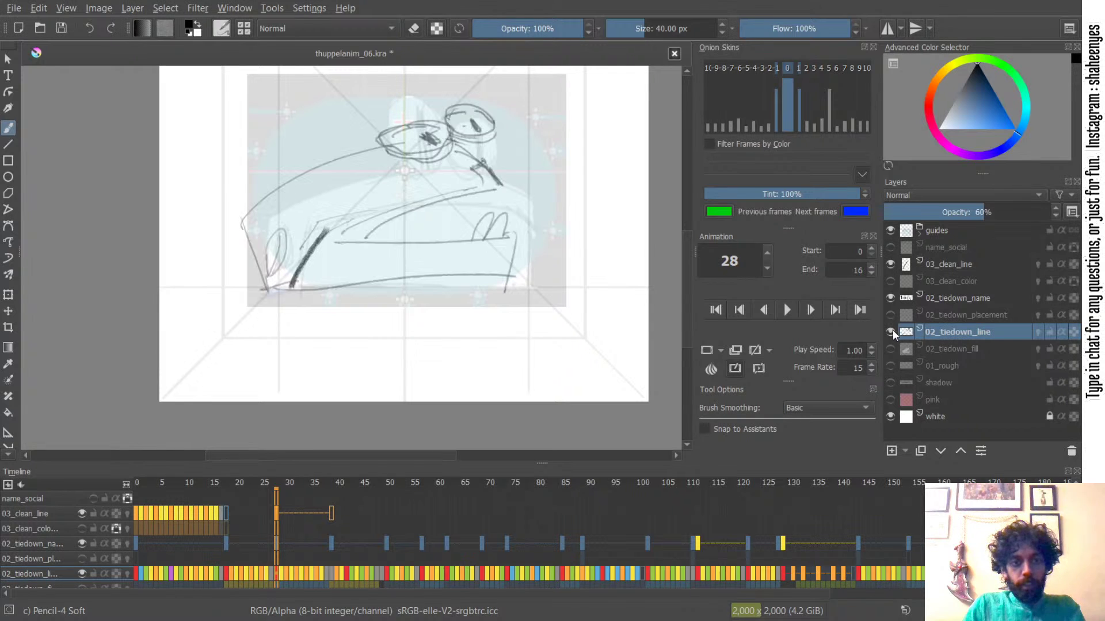
- Undo the stray stroke made on the 02_tiedown_name layer and lock that layer
left_click(971, 295)
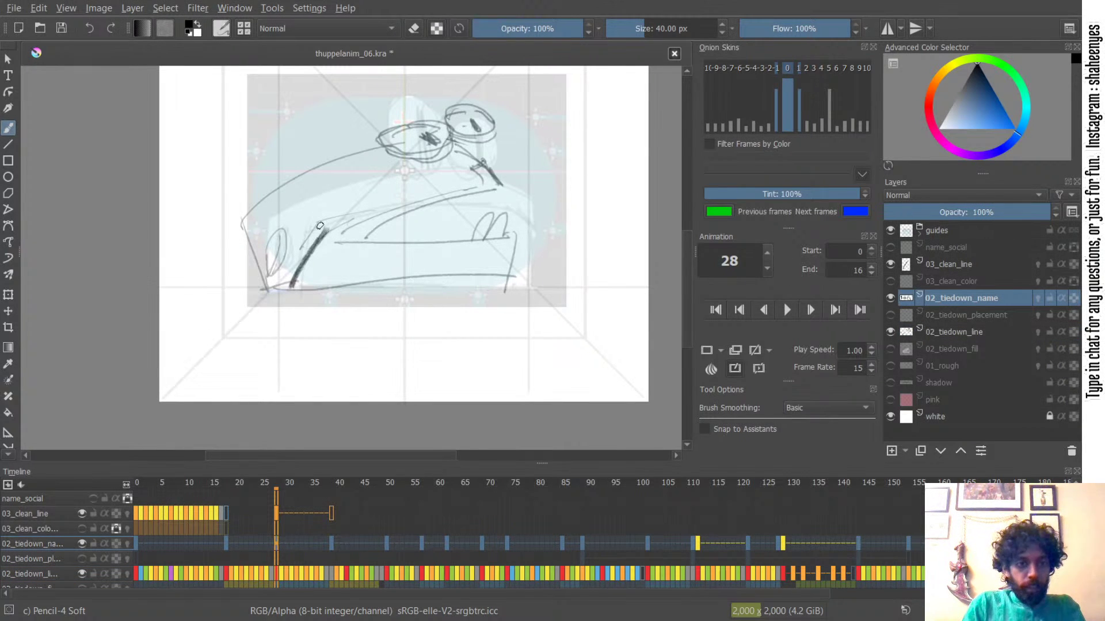
left_click_drag(330, 231, 320, 260)
key("ctrl+z")
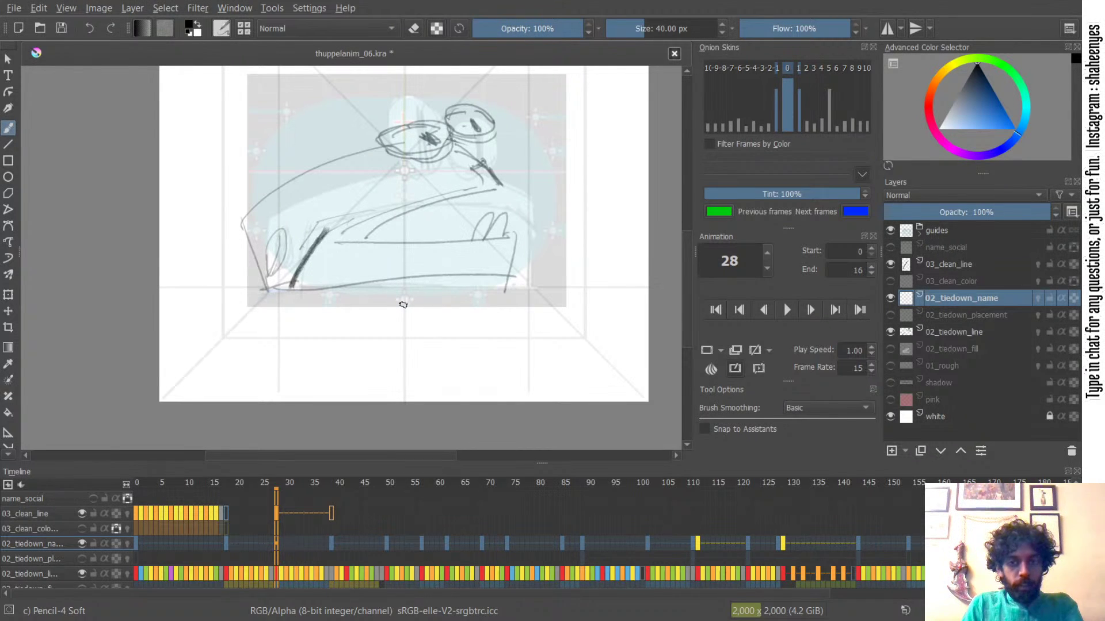
scroll(385, 190, "up", 5)
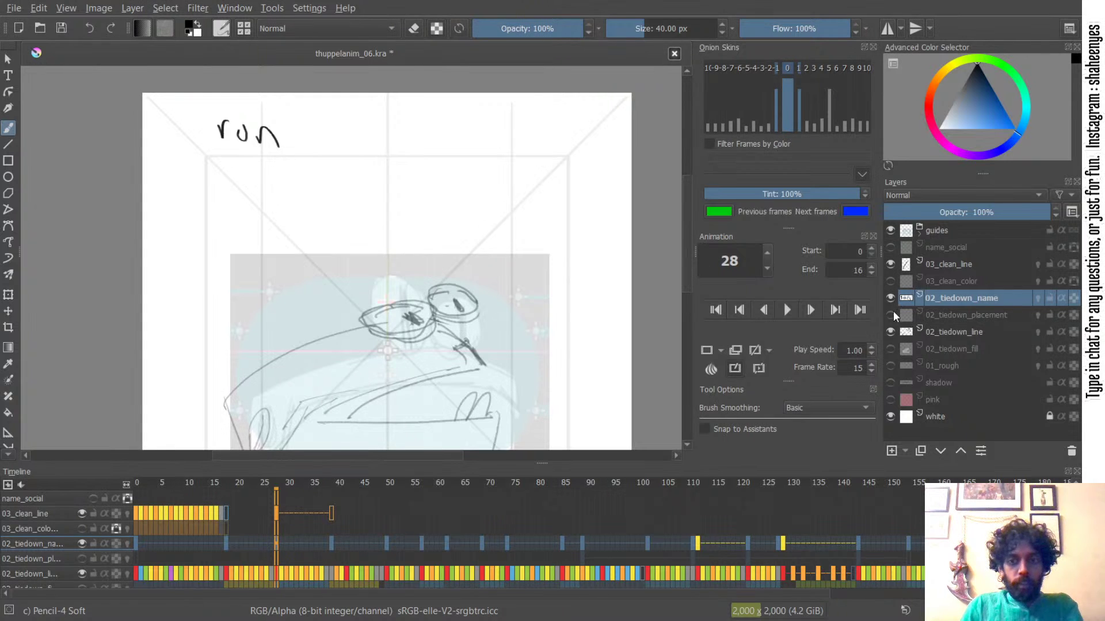
left_click(1050, 298)
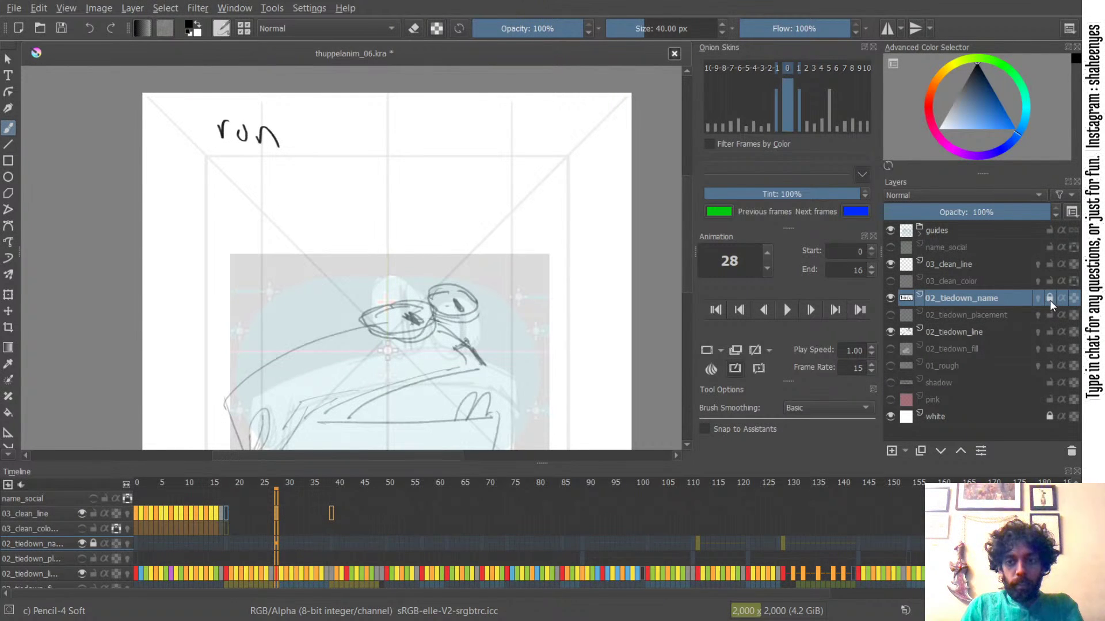
- On the 03_clean_line layer, undo the slanted inner line and try to trace it again
left_click(967, 265)
scroll(459, 109, "down", 3)
scroll(305, 273, "up", 3)
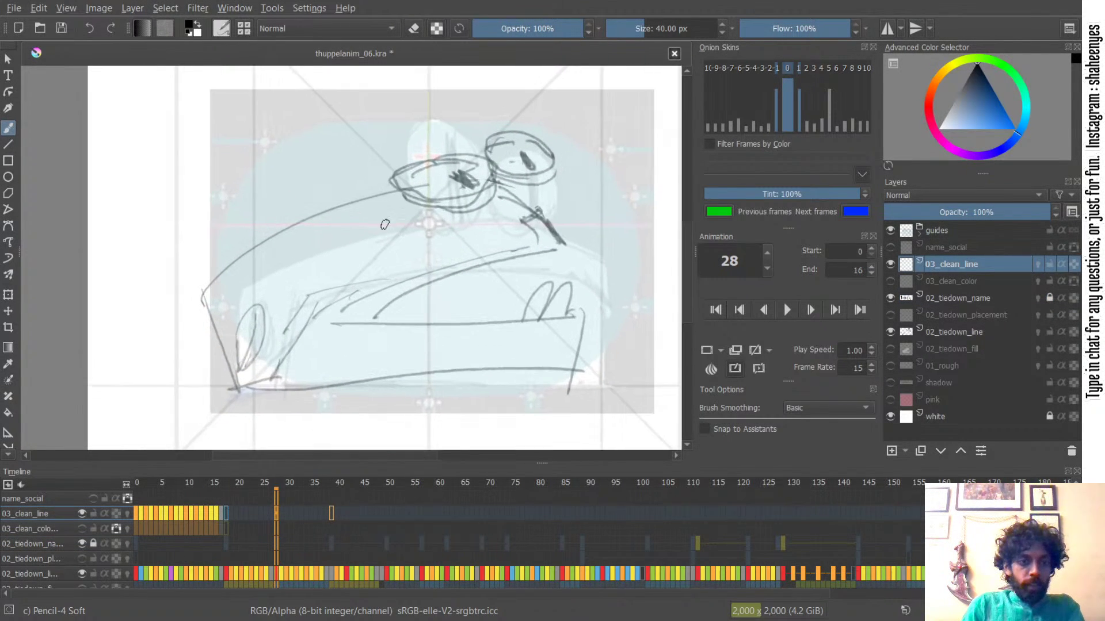
key("ctrl+z")
left_click_drag(247, 367, 291, 278)
key("ctrl+z")
- Trace the long back curve up to the nearer eye on 03_clean_line, redoing the stroke until it is clean
scroll(351, 213, "down", 3)
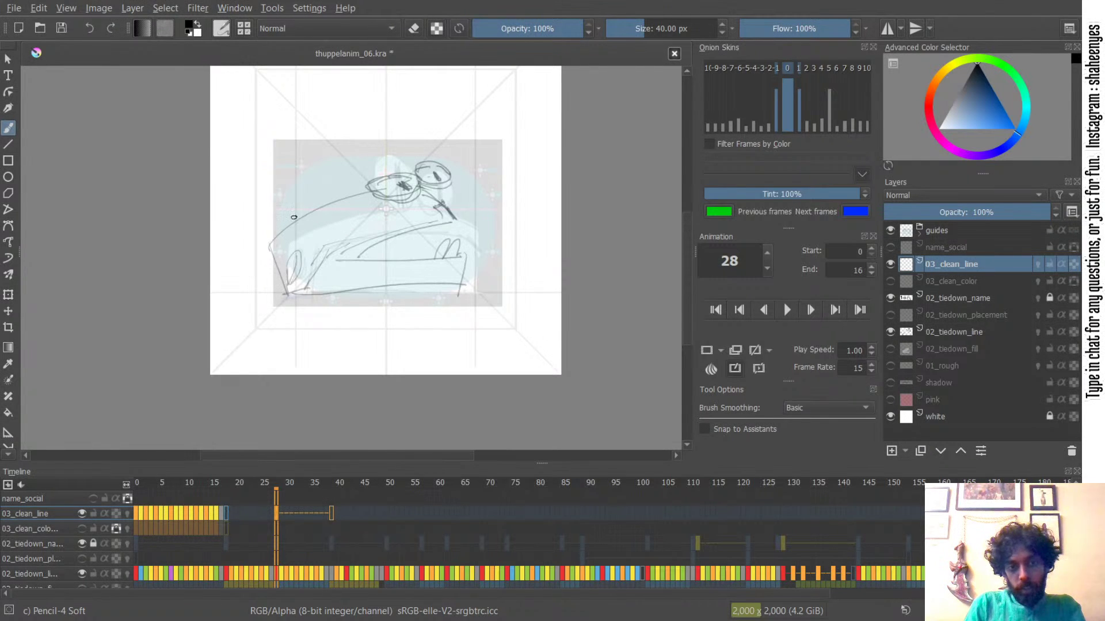
left_click_drag(273, 237, 358, 184)
key("ctrl+z")
left_click_drag(271, 238, 363, 183)
key("ctrl+z")
left_click_drag(275, 239, 363, 184)
key("ctrl+z")
left_click_drag(274, 237, 362, 186)
scroll(393, 169, "up", 2)
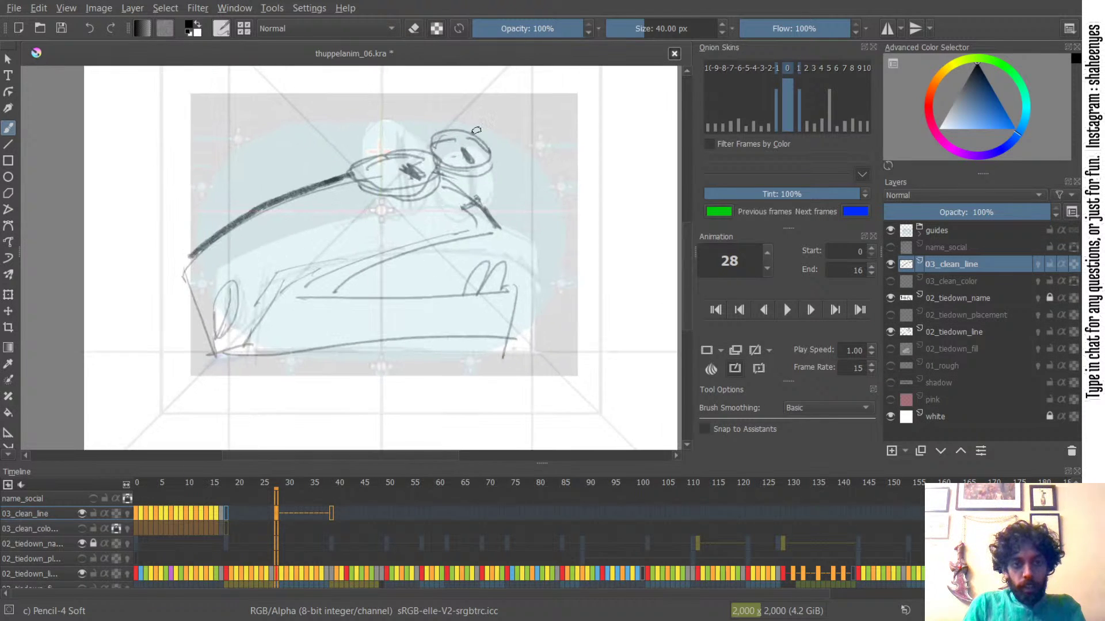
- Trace the short slanted line running down from between the eyes to the front tip of the face
left_click_drag(440, 171, 498, 231)
key("ctrl+z")
key("ctrl+z")
key("ctrl+z")
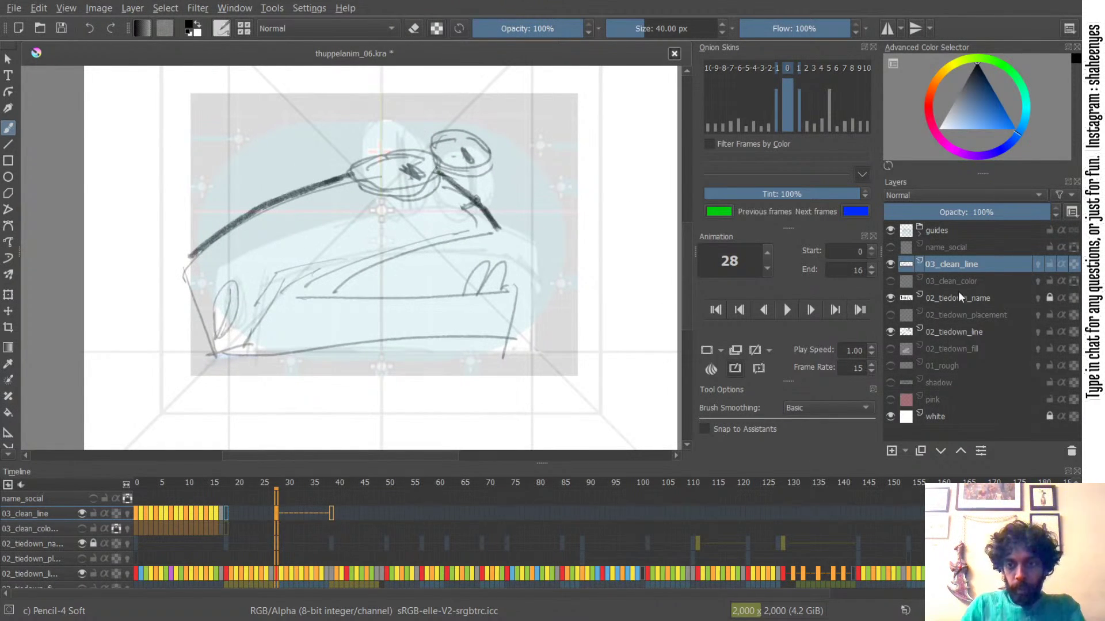
- Add a new paint layer above 02_tiedown_line and group the two layers together
left_click(978, 332)
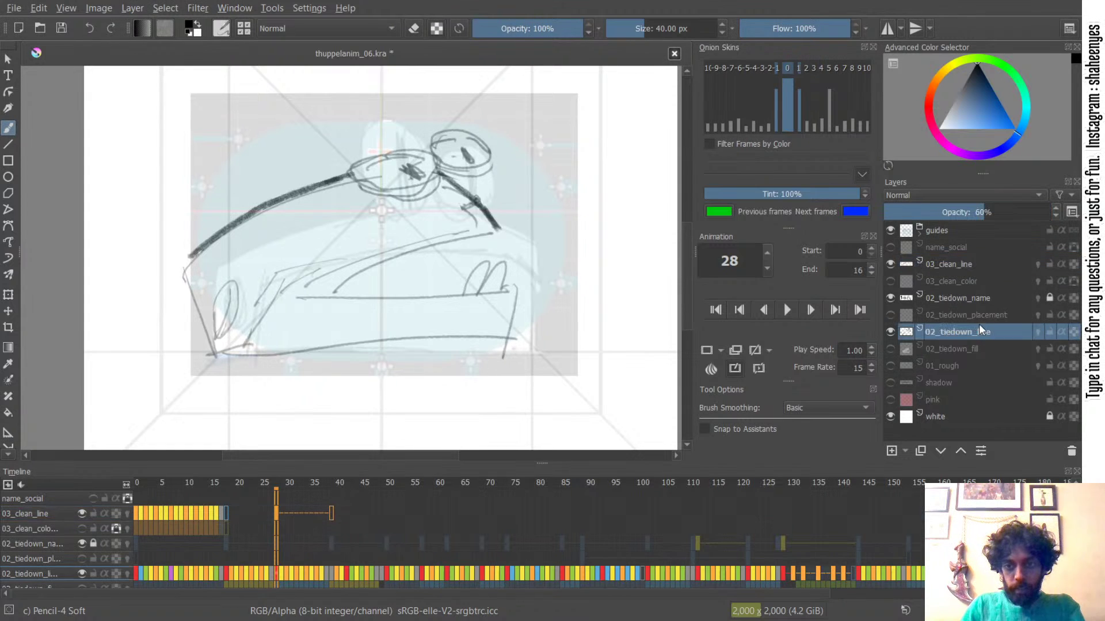
left_click(895, 450)
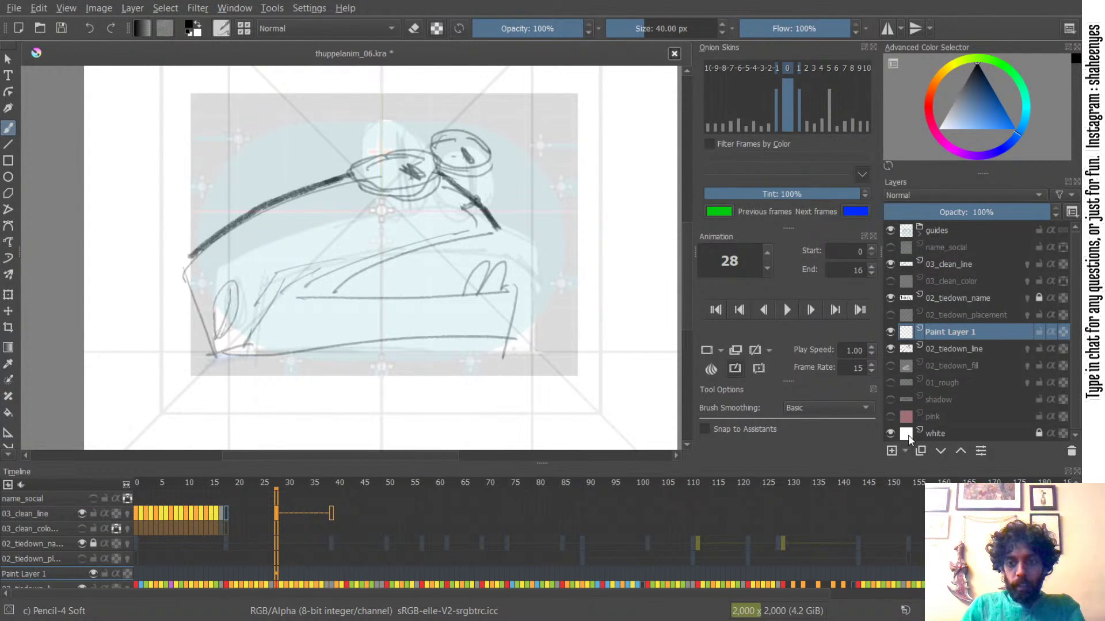
left_click(955, 353, "ctrl")
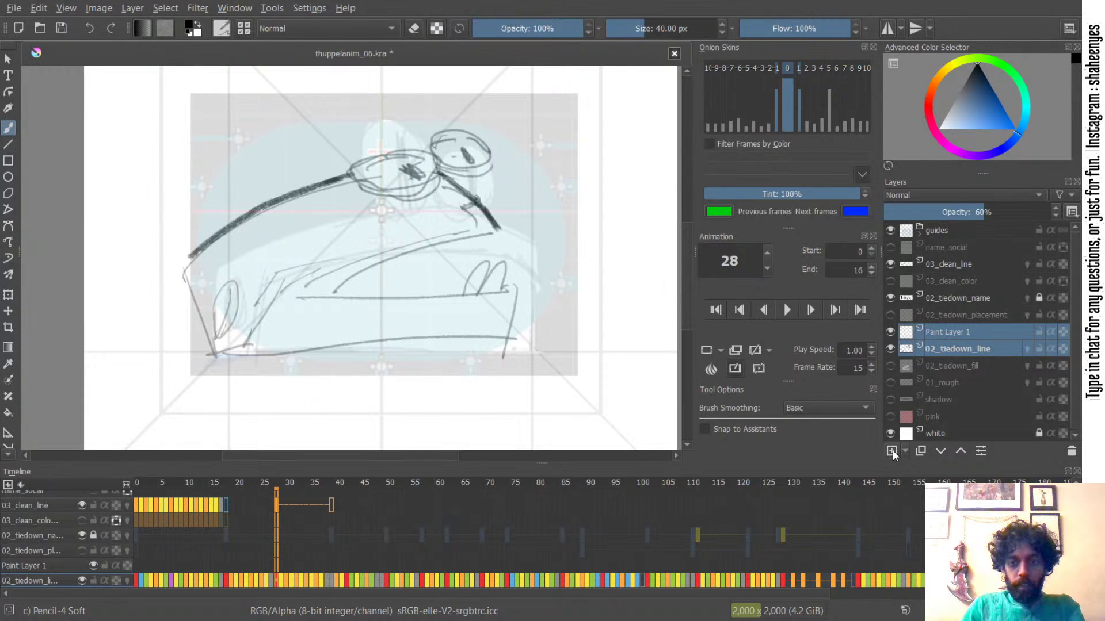
key("ctrl+g")
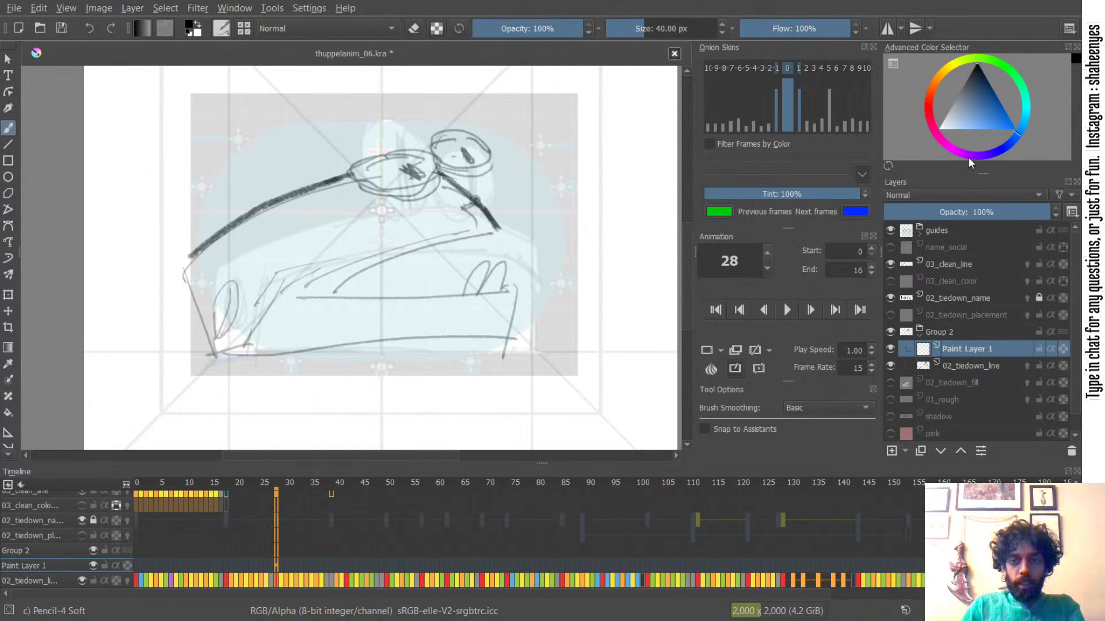
- Fill the new paint layer entirely with red, sampling only the current layer, and make it inherit alpha from the sketch below
left_click(929, 103)
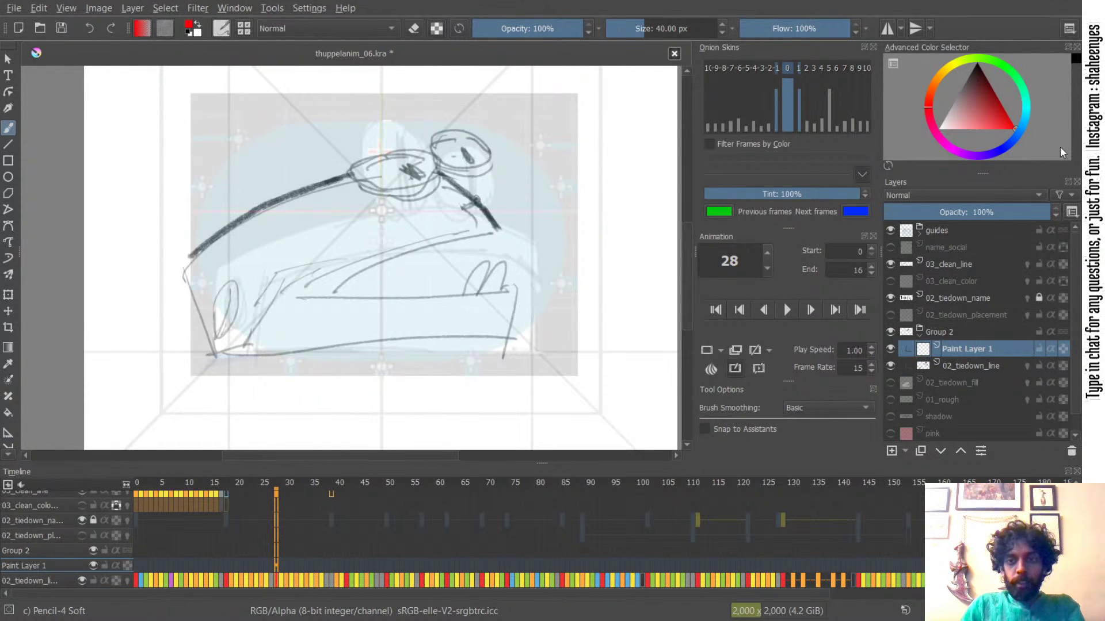
left_click_drag(568, 234, 552, 276)
left_click_drag(552, 276, 501, 289)
key("ctrl+a")
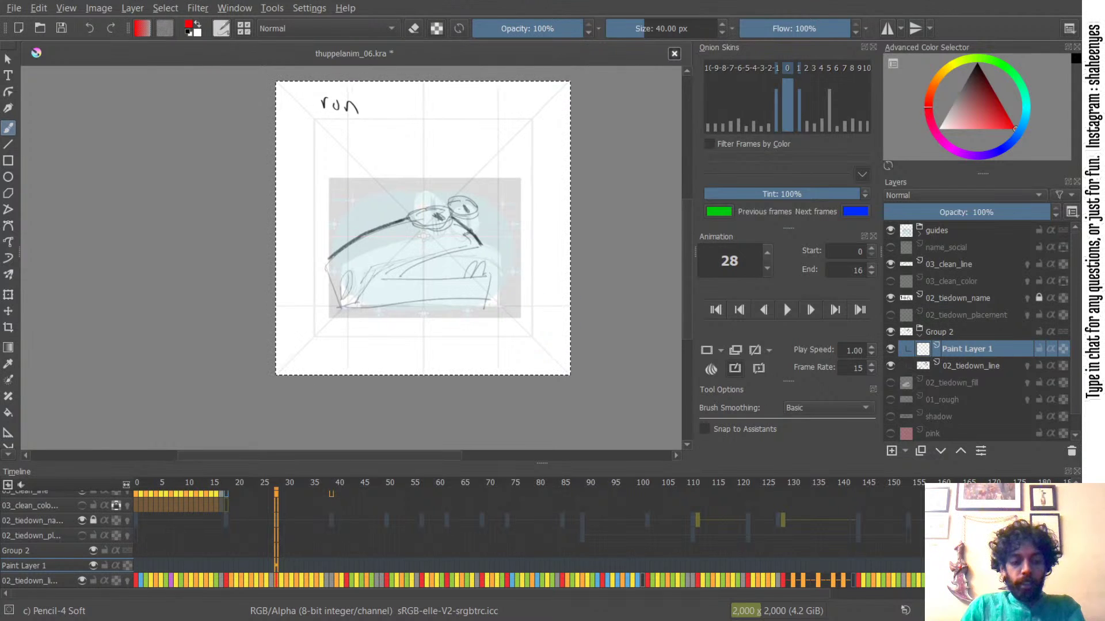
key("f")
left_click_drag(872, 413, 871, 421)
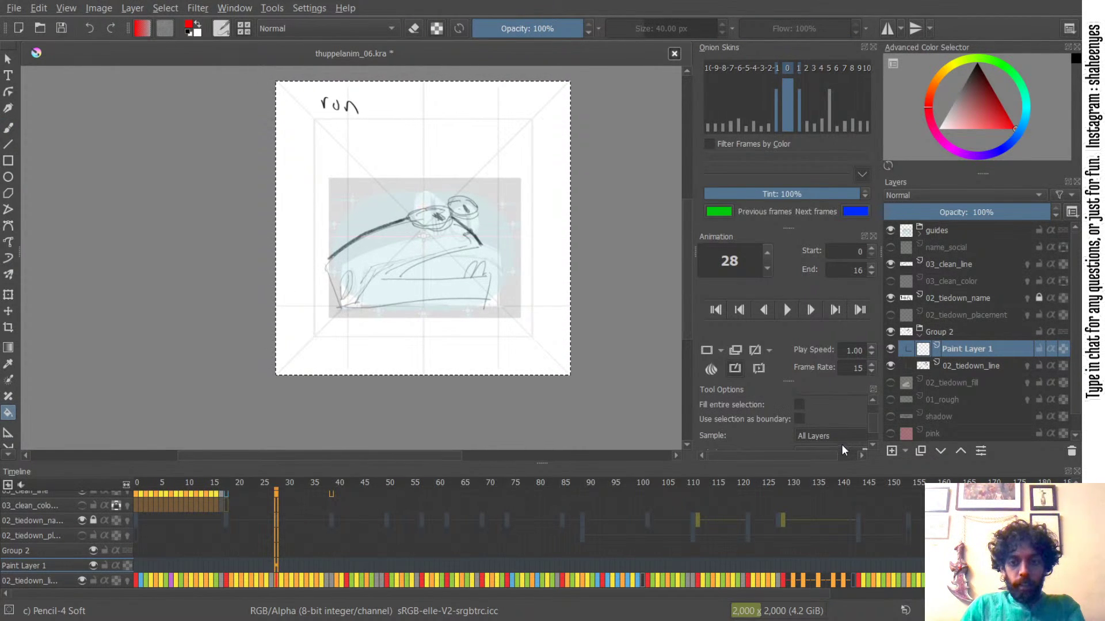
left_click(839, 424)
left_click(495, 243)
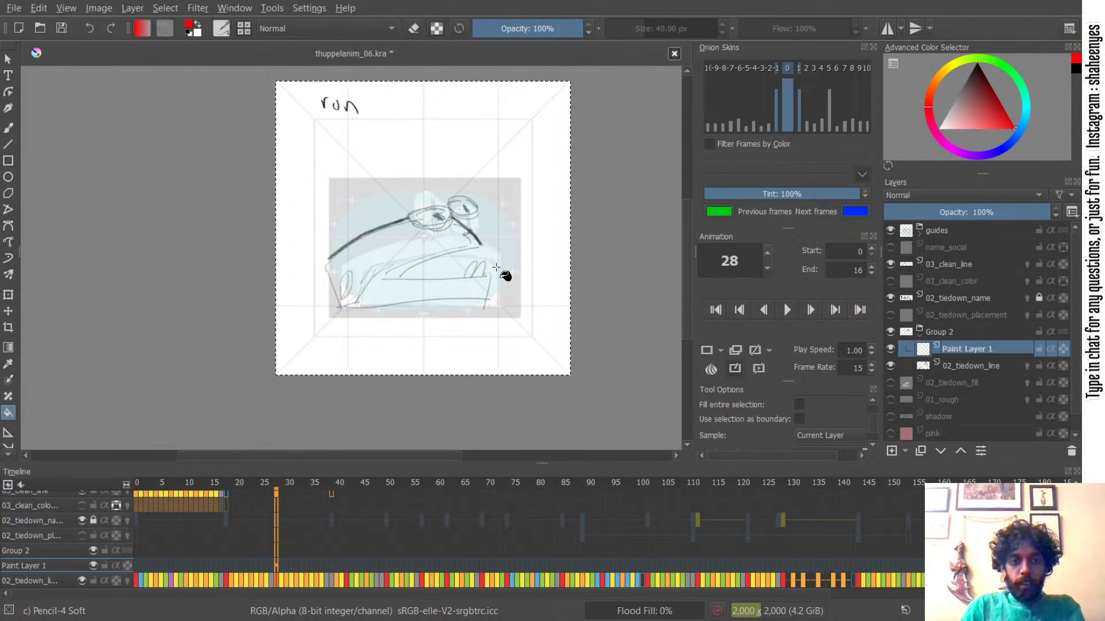
left_click(1051, 348)
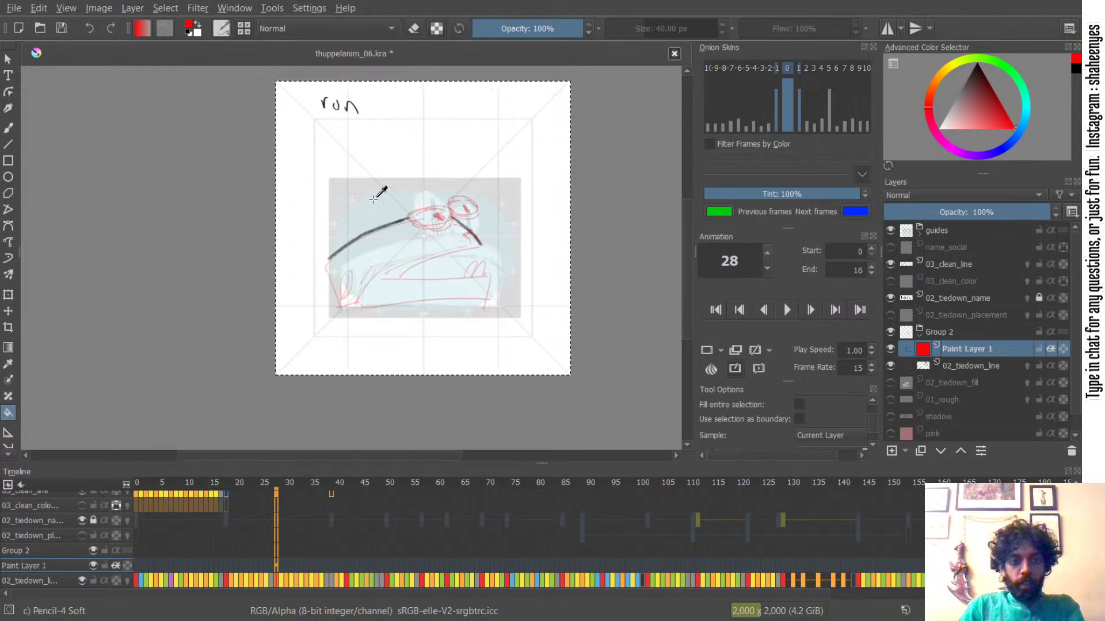
scroll(375, 190, "up", 3)
scroll(414, 138, "down", 3)
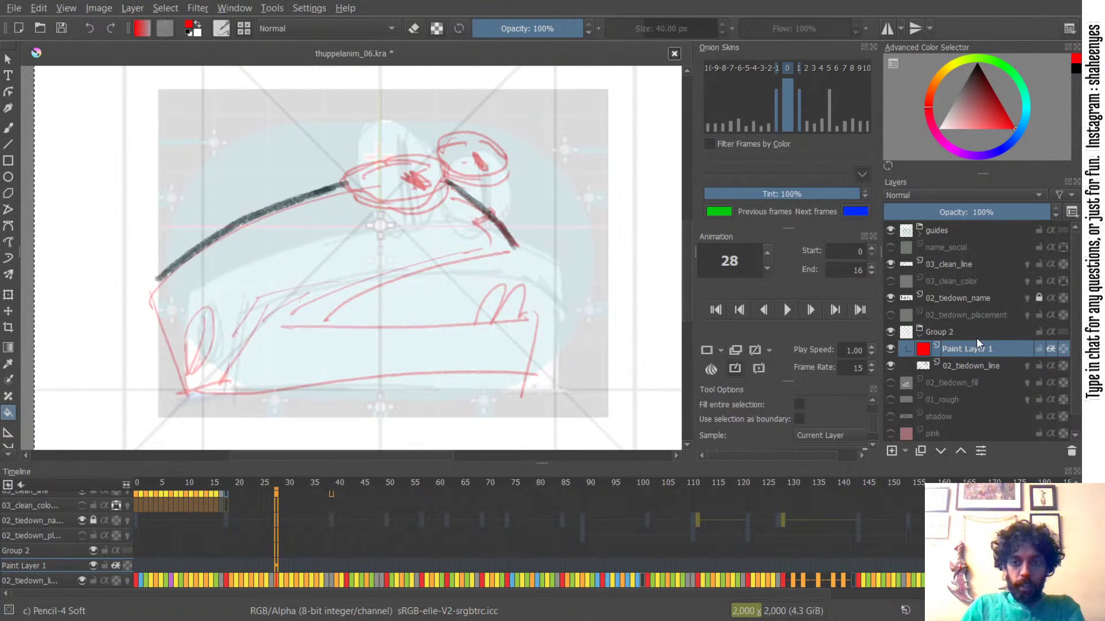
- Rename the red-filled paint layer as red
left_click(979, 303)
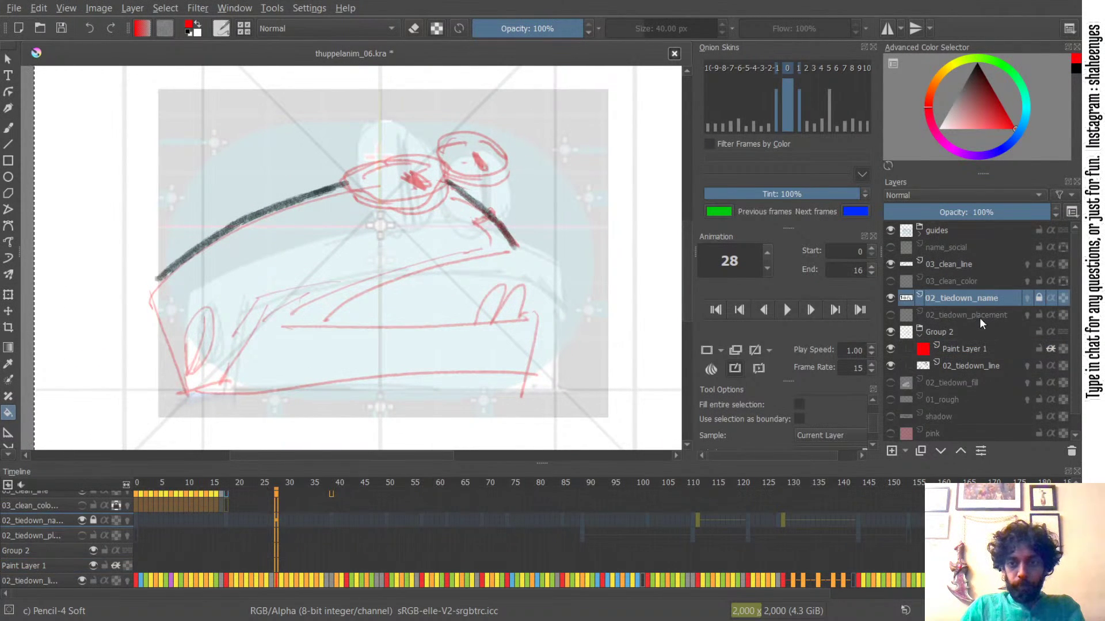
double_click(968, 349)
type("r")
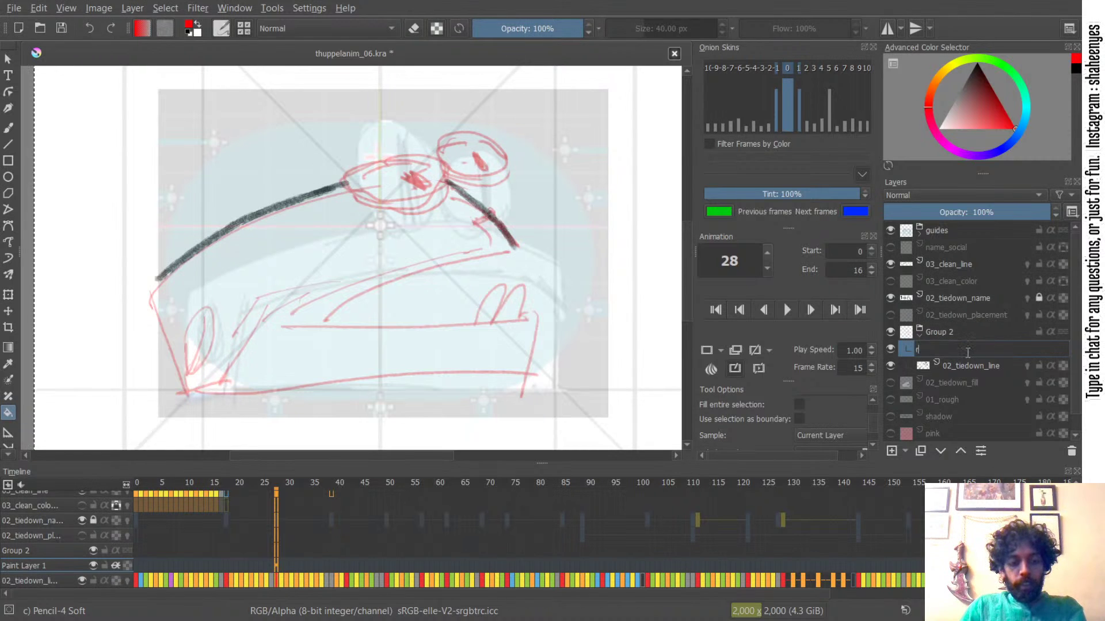
type("ed")
key("Return")
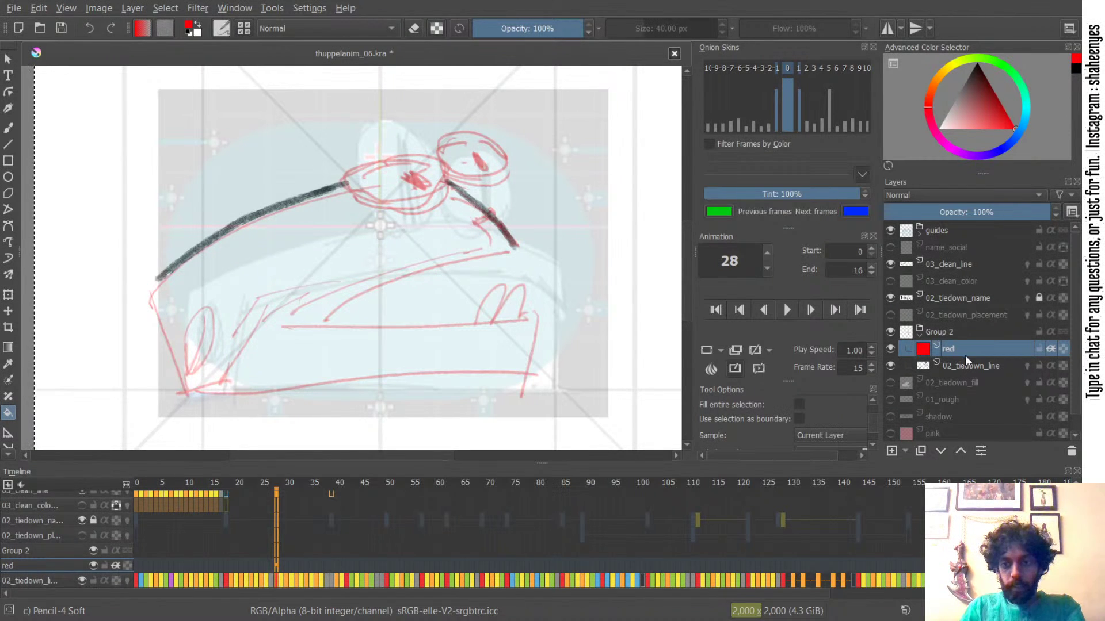
- Rename the new layer group as 02_tiedown_line, copying the name of the sketch layer inside it
double_click(971, 366)
key("ctrl+c")
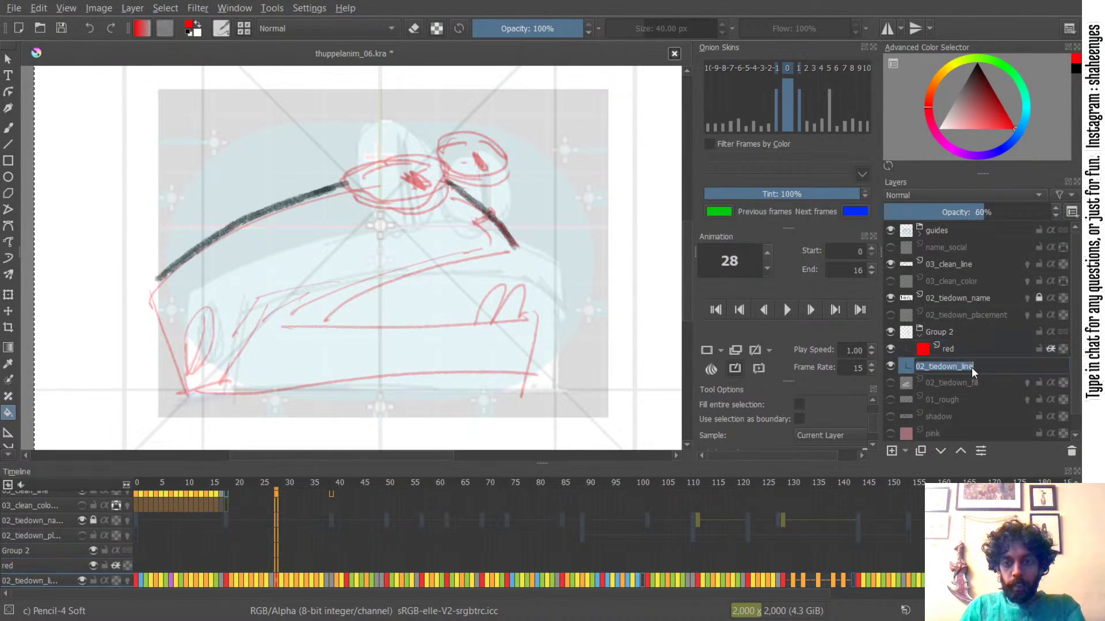
double_click(947, 332)
key("ctrl+v")
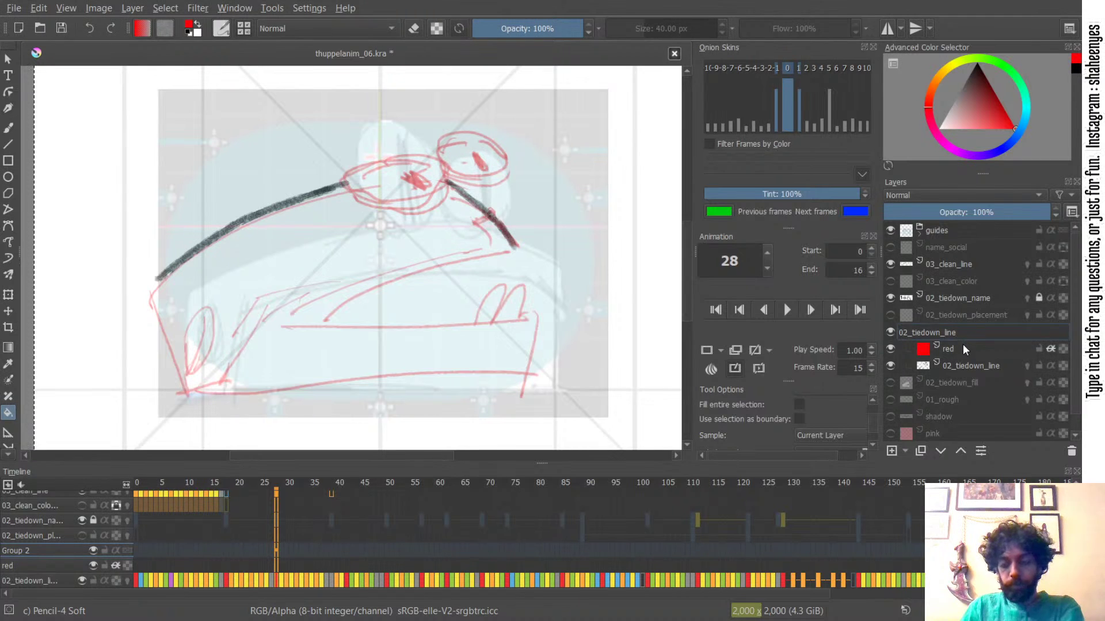
key("Return")
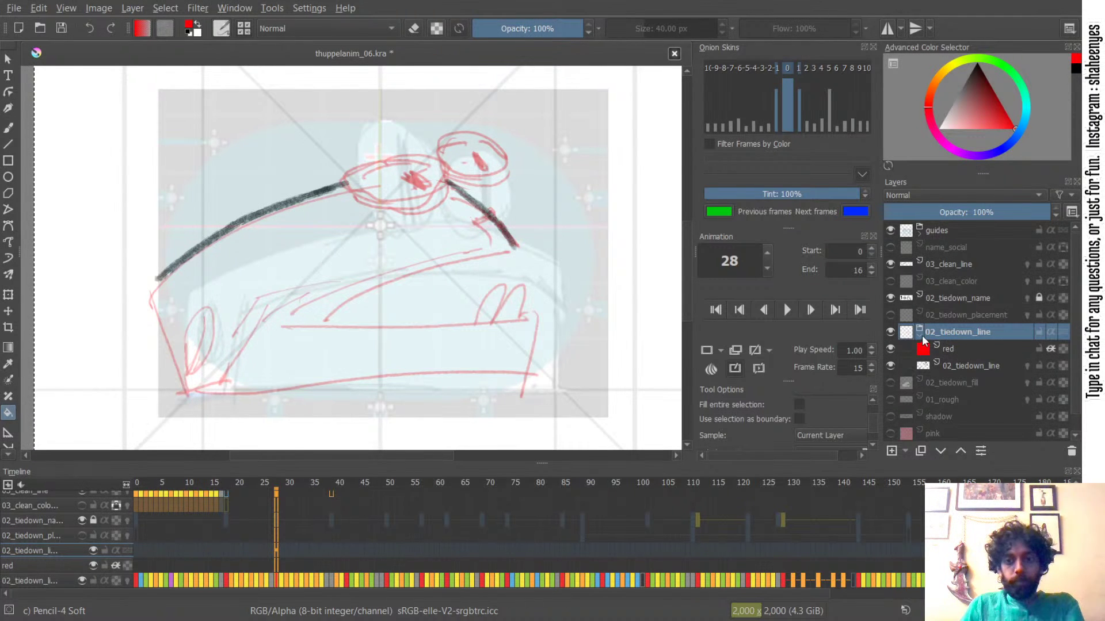
- Set the opacity of the 02_tiedown_line sketch layer inside the group to 100%
left_click(967, 298)
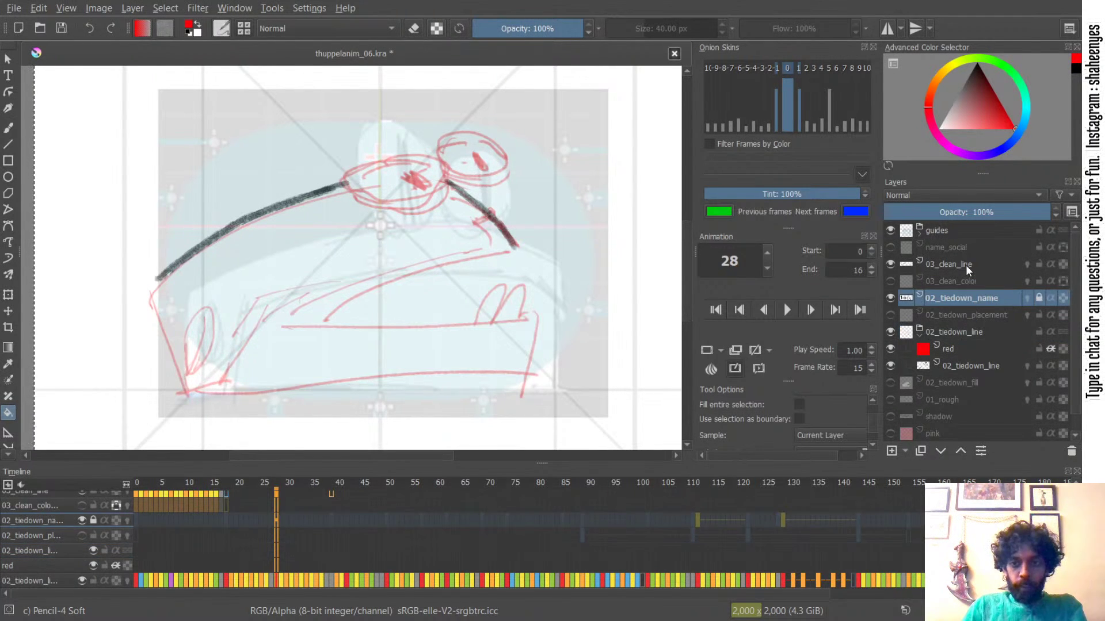
left_click(964, 265)
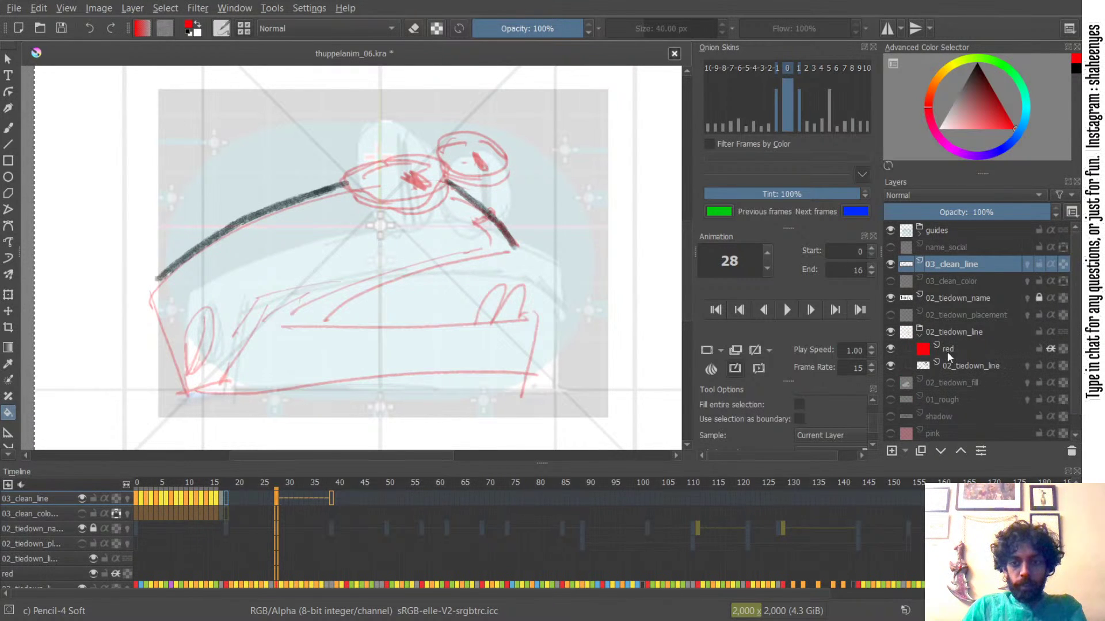
left_click(956, 365)
left_click_drag(987, 213, 1056, 214)
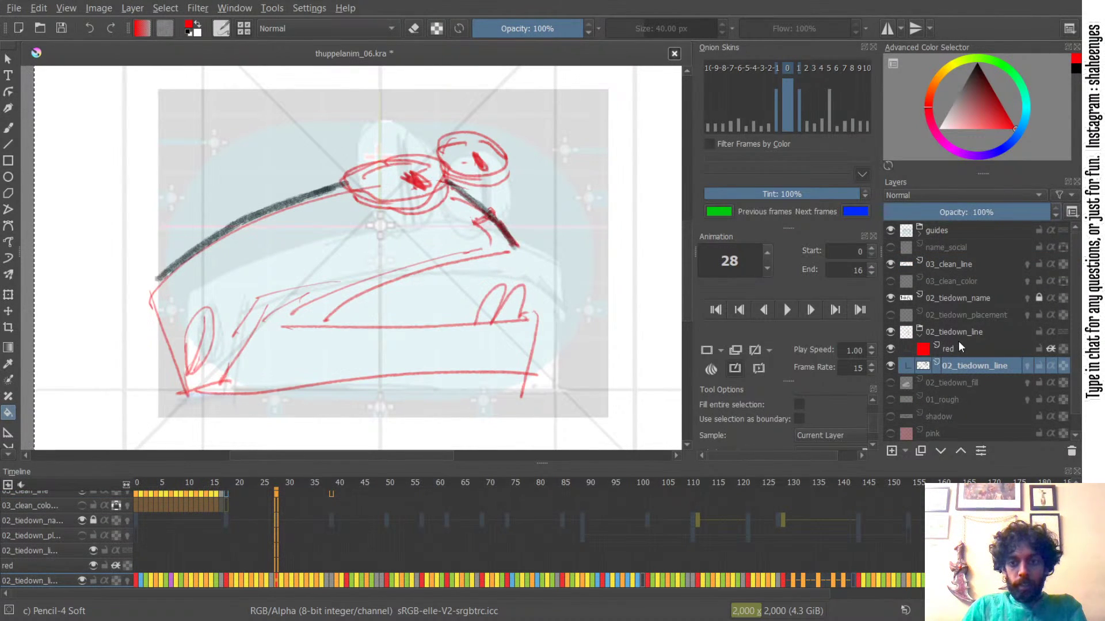
- Collapse the 02_tiedown_line group and set its opacity to 41%
left_click(943, 334)
left_click(919, 336)
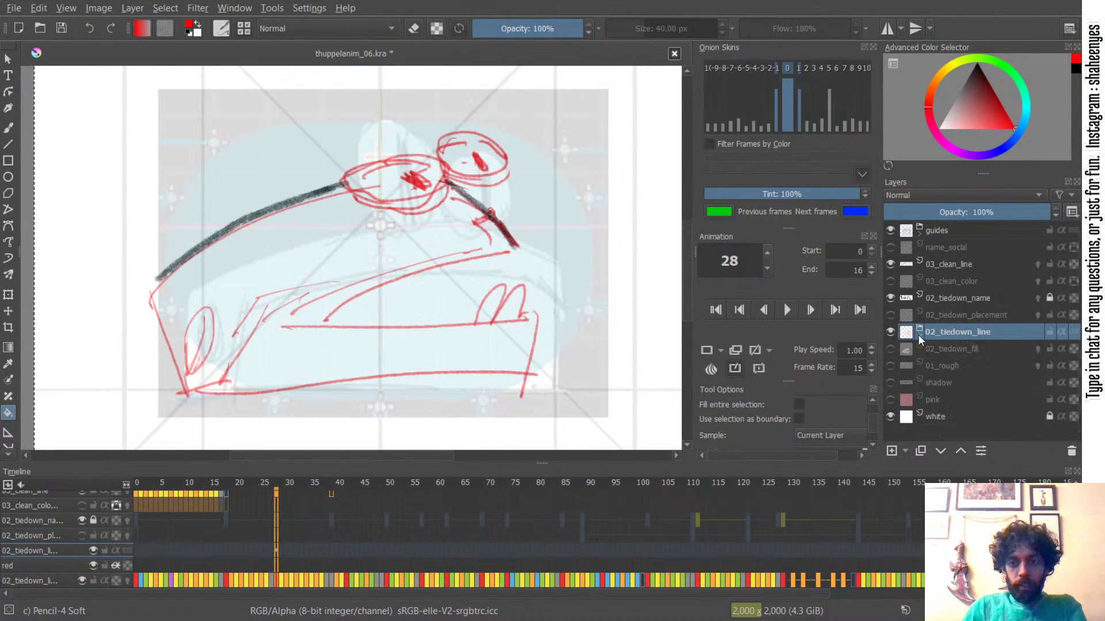
left_click(928, 214)
left_click_drag(929, 214, 956, 214)
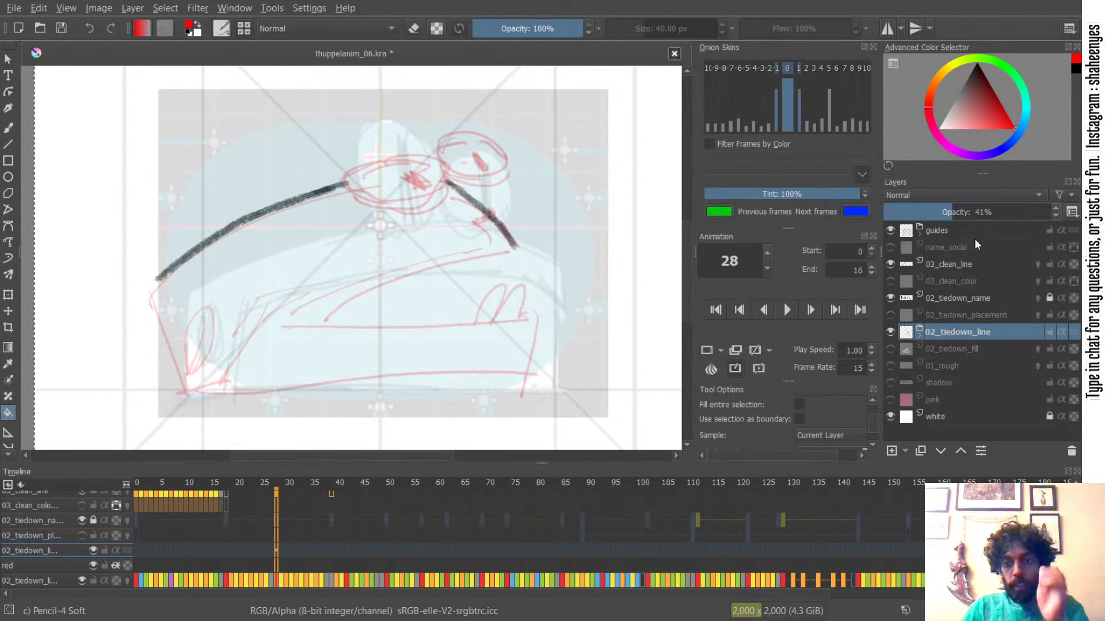
- Make 03_clean_line the active layer, ready the freehand brush with the default black colour, and save the document
left_click(978, 265)
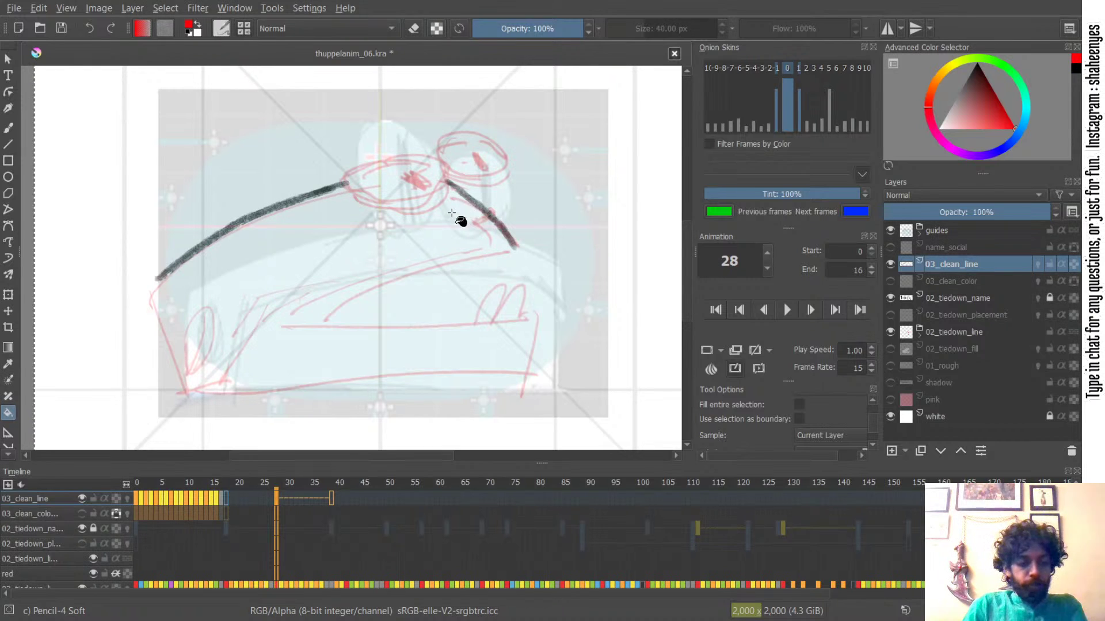
key("b")
key("d")
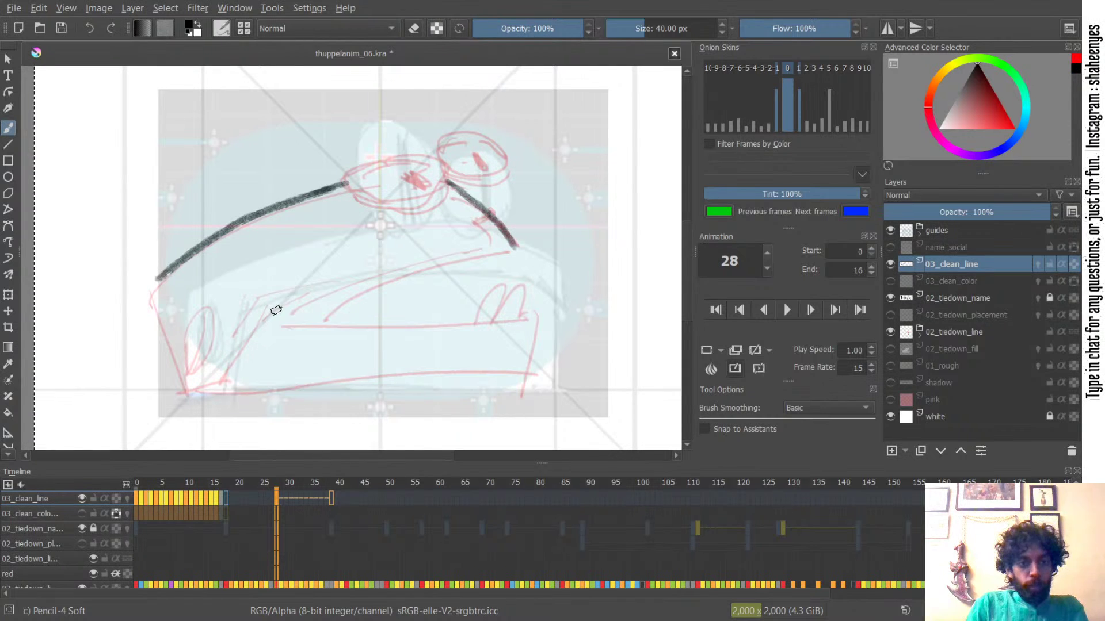
key("ctrl+s")
- Trace the character's back edge, its short bottom edge and the slanted line at the rear of the mouth on frame 28
left_click_drag(258, 297, 225, 377)
key("ctrl+z")
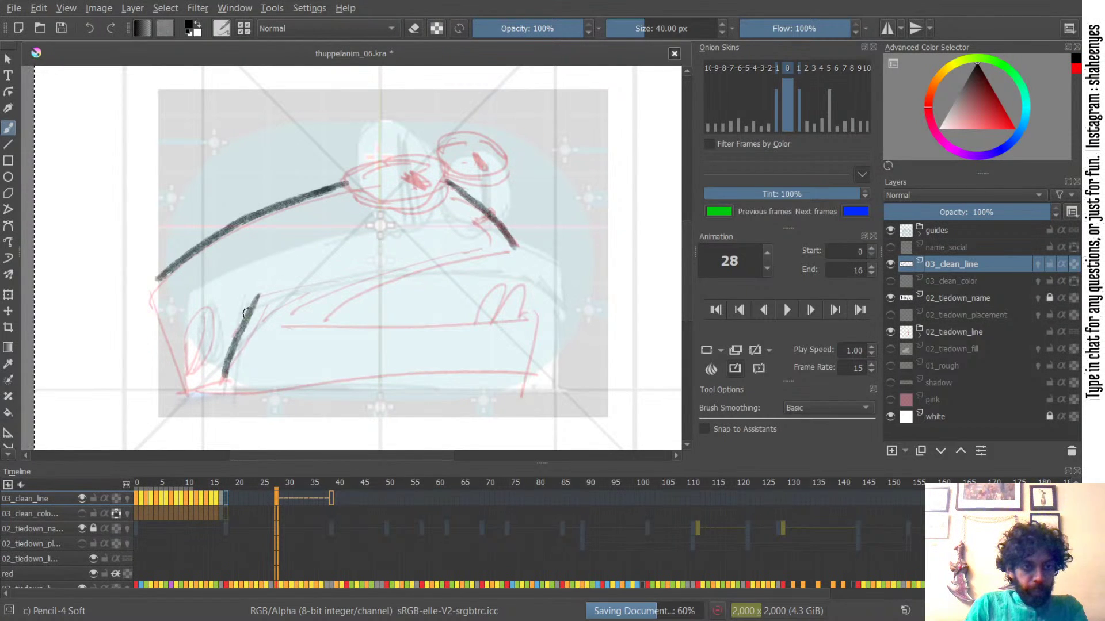
mouse_move(149, 287)
left_mouse_down()
mouse_move(183, 388)
mouse_move(154, 302)
mouse_move(192, 393)
mouse_move(243, 357)
left_mouse_up()
key("ctrl+z")
key("ctrl+z")
key("ctrl+z")
- Trace the upper lip line from the rear of the mouth to the pointed tip of the snout
left_click_drag(253, 307, 451, 249)
key("ctrl+z")
left_click_drag(254, 305, 470, 247)
left_click_drag(369, 269, 512, 247)
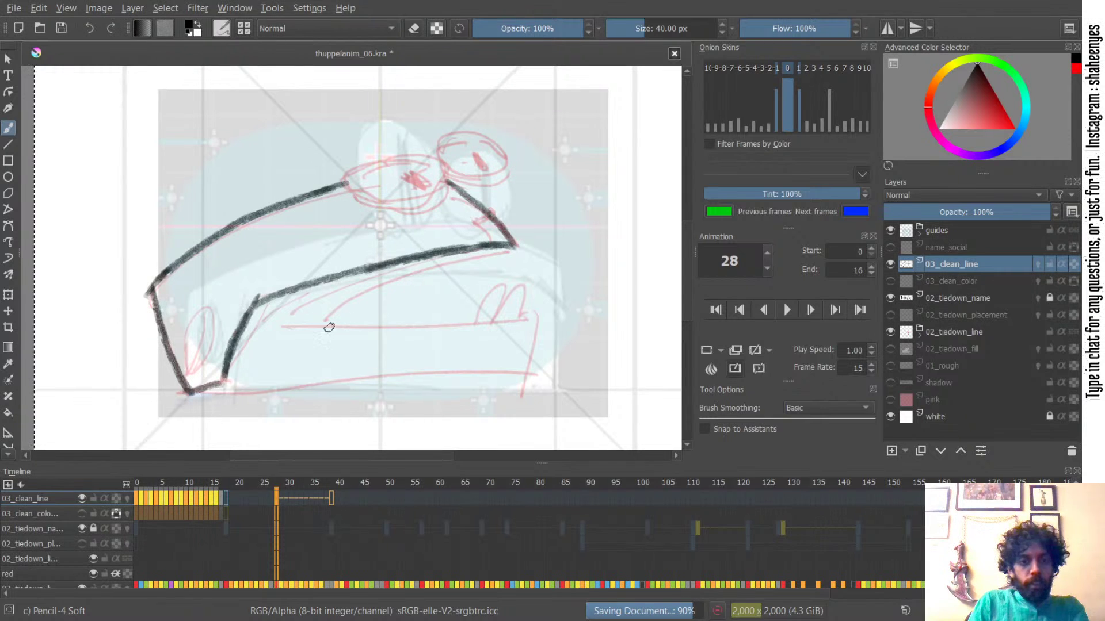
- Trace the inner curve beneath the upper lip and a short second line alongside the slanted line at the mouth's rear
key("ctrl+z")
left_click_drag(333, 324, 445, 262)
key("ctrl+z")
mouse_move(317, 326)
left_mouse_down()
mouse_move(407, 276)
mouse_move(503, 244)
left_mouse_up()
key("ctrl+z")
left_click_drag(348, 301, 512, 254)
key("ctrl+z")
left_click_drag(393, 281, 512, 249)
left_click_drag(266, 305, 243, 367)
key("ctrl+z")
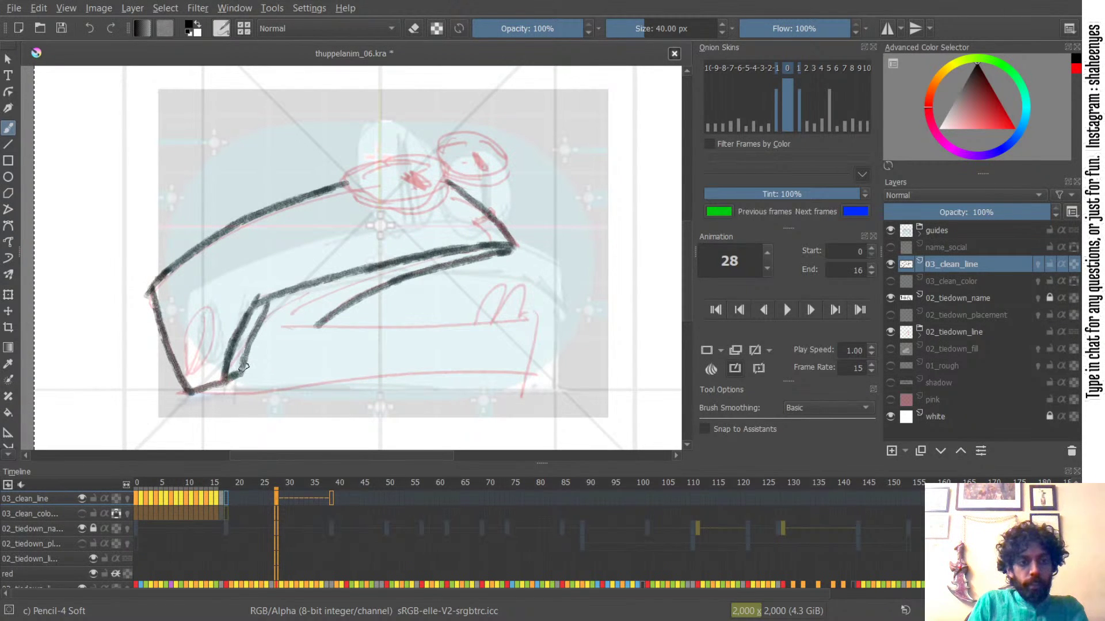
left_click_drag(257, 307, 430, 261)
key("ctrl+z")
left_click_drag(257, 306, 426, 265)
key("ctrl+z")
left_click_drag(258, 314, 451, 258)
key("ctrl+z")
mouse_move(259, 311)
left_mouse_down()
mouse_move(451, 257)
mouse_move(420, 272)
left_mouse_up()
key("ctrl+z")
key("ctrl+z")
- Thicken the inner mouth curve near the snout tip and trace the upright double oval at the lower back of the body
left_click_drag(489, 249, 394, 282)
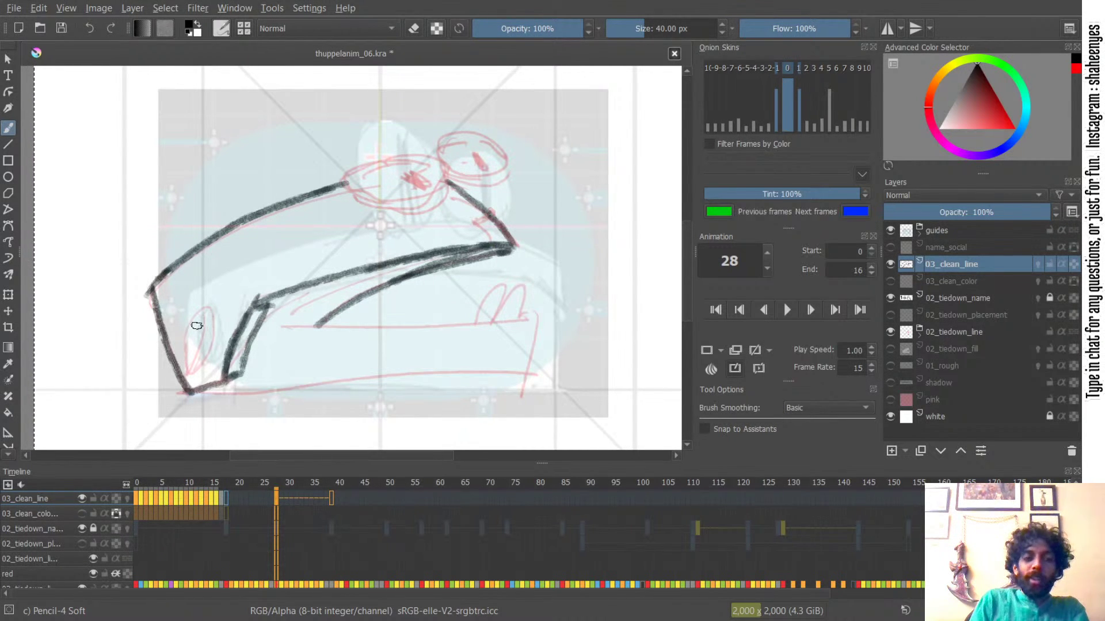
key("ctrl+z")
left_click_drag(199, 306, 180, 353)
key("ctrl+z")
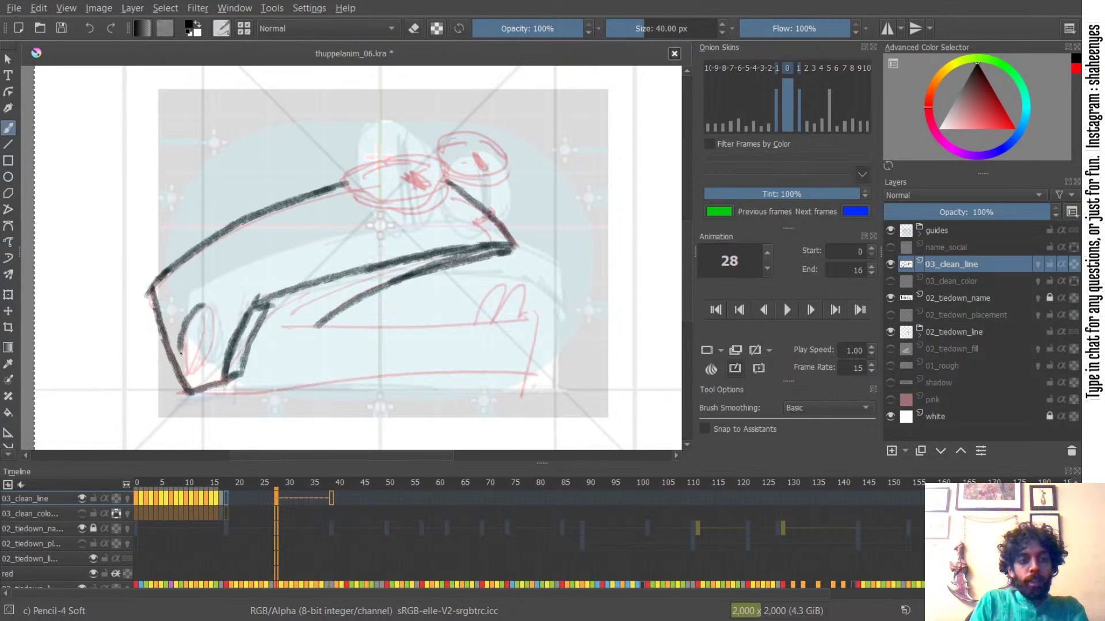
key("ctrl+z")
mouse_move(196, 308)
left_mouse_down()
mouse_move(219, 325)
mouse_move(198, 368)
mouse_move(188, 343)
mouse_move(196, 374)
mouse_move(191, 351)
mouse_move(199, 370)
mouse_move(200, 361)
mouse_move(180, 341)
mouse_move(195, 367)
mouse_move(209, 361)
mouse_move(205, 307)
mouse_move(183, 356)
mouse_move(209, 344)
mouse_move(201, 314)
mouse_move(189, 367)
left_mouse_up()
key("ctrl+z")
key("ctrl+z")
key("ctrl+z")
key("ctrl+z")
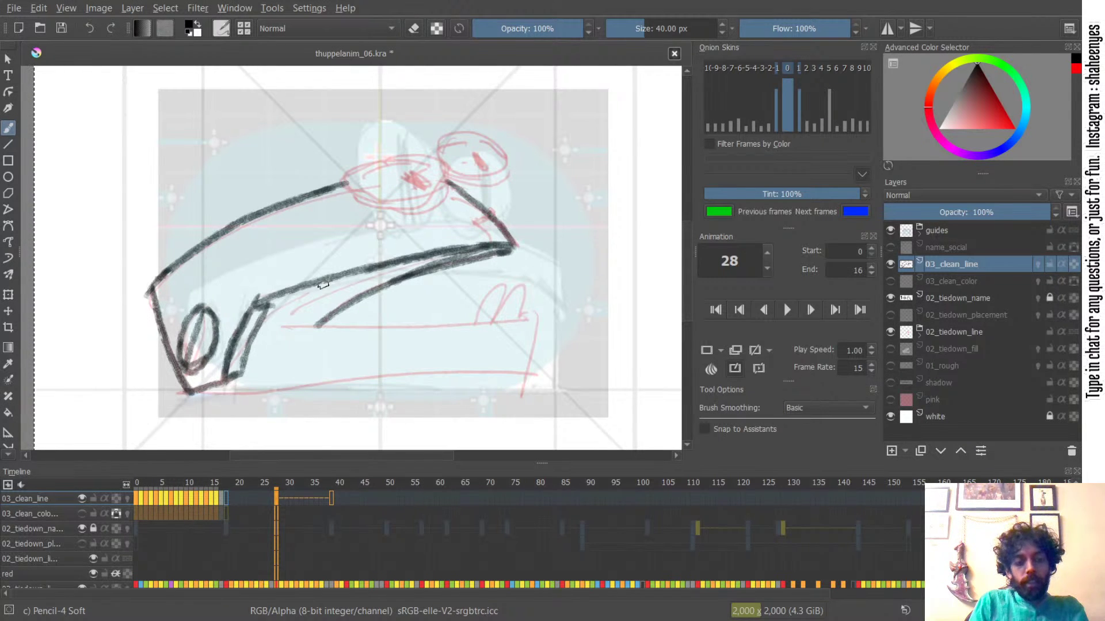
- Trace the near-horizontal top line of the lower jaw from the rear of the mouth to its front end
key("ctrl+z")
left_click_drag(263, 332, 414, 325)
key("ctrl+z")
left_click_drag(262, 333, 464, 329)
key("ctrl+z")
left_click_drag(249, 329, 418, 326)
key("ctrl+z")
left_click_drag(260, 329, 533, 318)
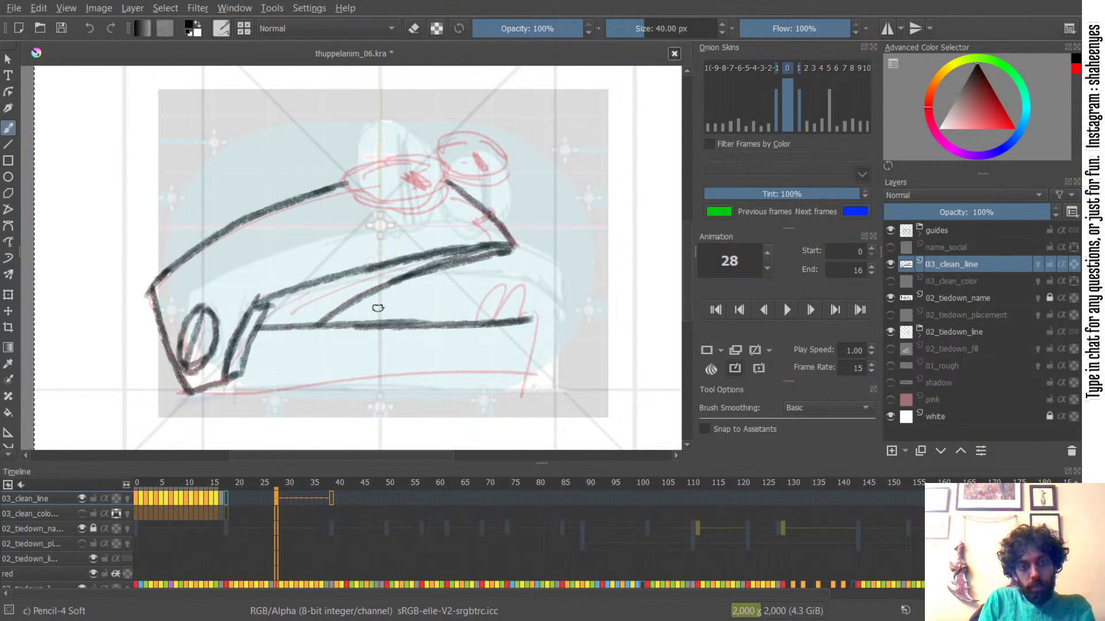
left_click_drag(349, 322, 493, 317)
key("ctrl+z")
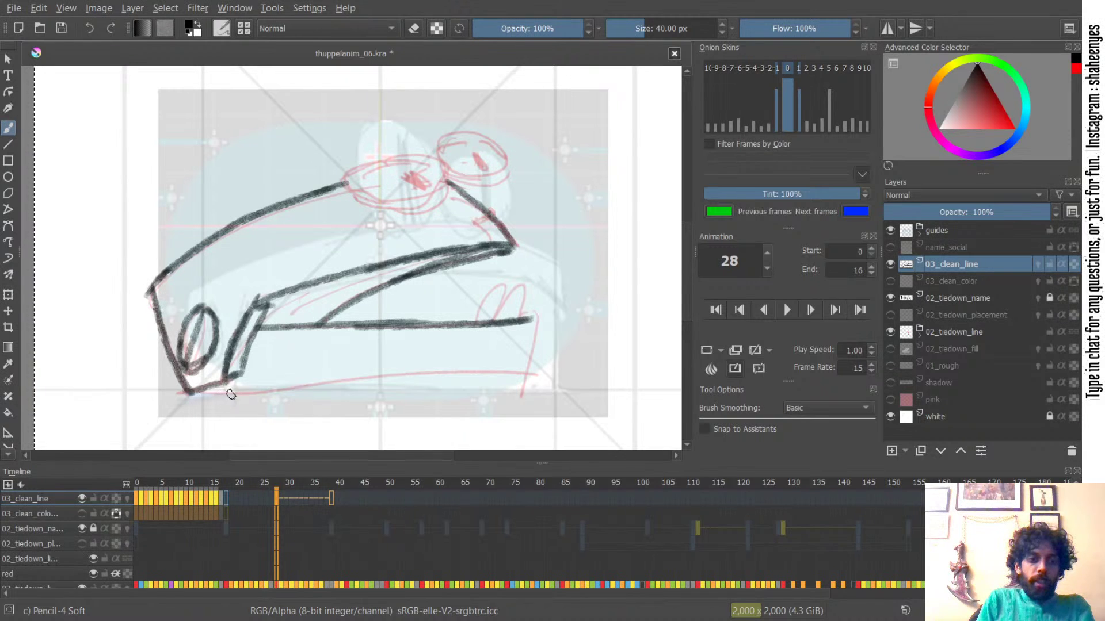
- Trace the long bottom line of the lower jaw from the back corner to the front
left_click_drag(201, 393, 355, 378)
left_click_drag(285, 391, 508, 370)
key("ctrl+z")
left_click_drag(326, 381, 558, 375)
key("ctrl+z")
left_click_drag(341, 382, 544, 372)
key("ctrl+z")
- Trace the front edge of the lower jaw and the two rounded teeth standing on it
left_click_drag(538, 319, 529, 373)
key("ctrl+z")
left_click_drag(538, 310, 535, 371)
key("ctrl+z")
mouse_move(536, 312)
left_mouse_down()
mouse_move(532, 372)
mouse_move(520, 286)
mouse_move(493, 320)
left_mouse_up()
key("ctrl+z")
mouse_move(494, 319)
left_mouse_down()
mouse_move(504, 281)
mouse_move(475, 323)
left_mouse_up()
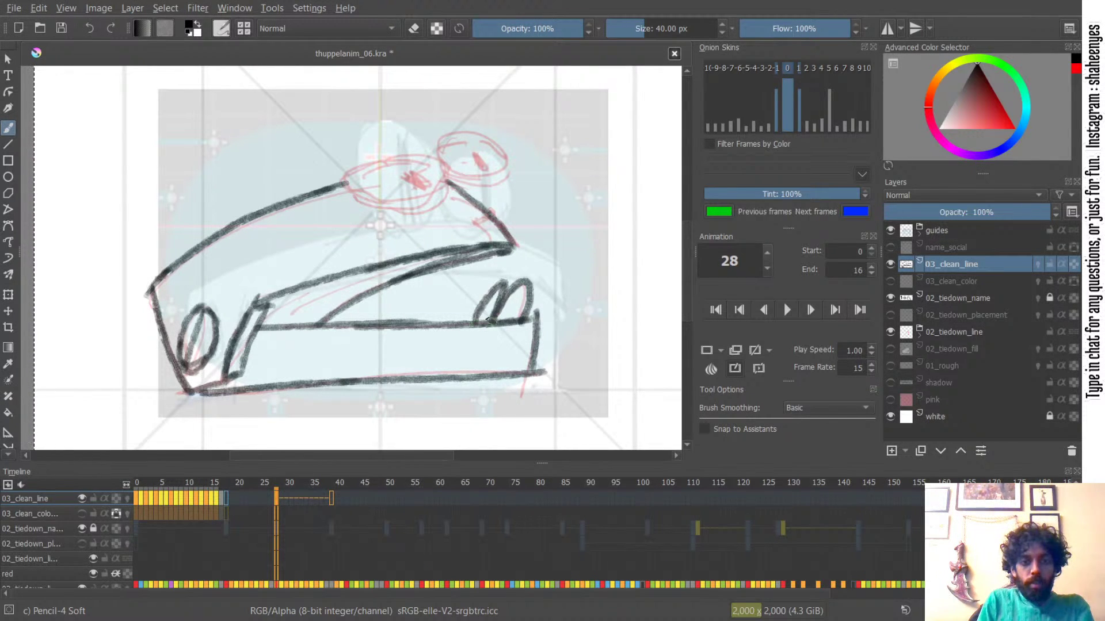
mouse_move(398, 156)
left_mouse_down()
mouse_move(334, 199)
mouse_move(371, 153)
mouse_move(341, 192)
mouse_move(345, 175)
left_mouse_up()
key("ctrl+z")
key("ctrl+z")
key("ctrl+z")
key("ctrl+z")
mouse_move(429, 158)
left_mouse_down()
mouse_move(363, 172)
mouse_move(372, 202)
mouse_move(352, 188)
mouse_move(454, 187)
left_mouse_up()
key("ctrl+z")
left_click_drag(354, 194, 438, 201)
key("ctrl+z")
key("ctrl+z")
mouse_move(424, 157)
left_mouse_down()
mouse_move(442, 184)
mouse_move(445, 167)
mouse_move(424, 208)
left_mouse_up()
key("ctrl+z")
key("ctrl+z")
key("ctrl+z")
key("ctrl+z")
key("ctrl+z")
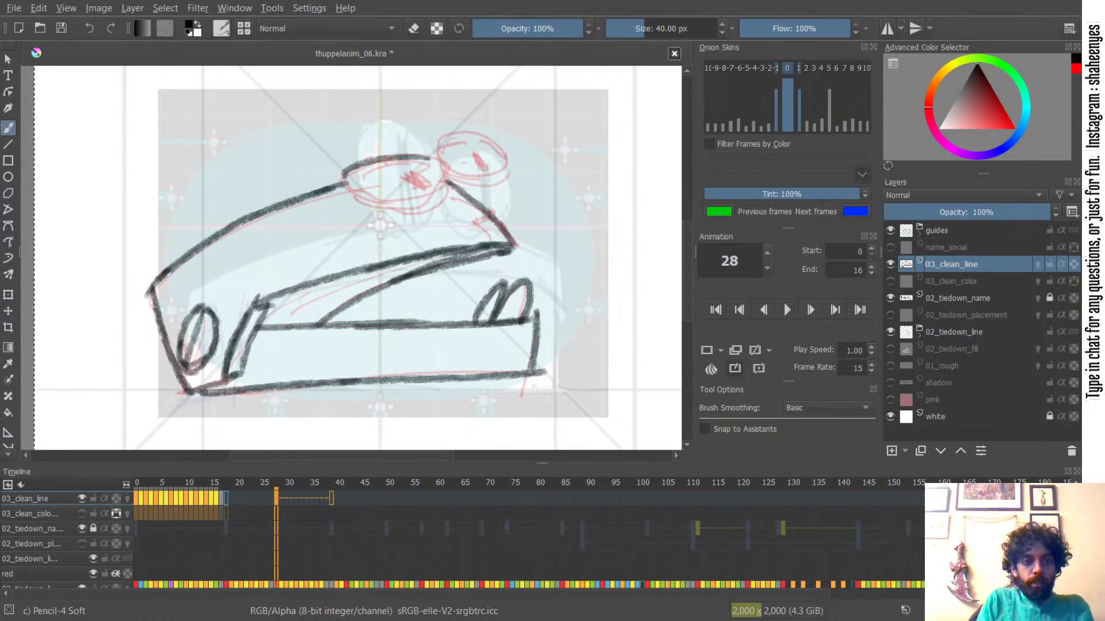
left_click_drag(439, 161, 333, 168)
key("ctrl+z")
left_click_drag(442, 158, 349, 173)
key("ctrl+z")
mouse_move(441, 155)
left_mouse_down()
mouse_move(355, 160)
mouse_move(346, 194)
mouse_move(394, 154)
mouse_move(344, 173)
mouse_move(341, 195)
mouse_move(431, 153)
mouse_move(346, 171)
mouse_move(342, 198)
mouse_move(414, 217)
left_mouse_up()
key("ctrl+z")
key("ctrl+z")
key("ctrl+z")
key("ctrl+z")
key("ctrl+z")
key("ctrl+z")
key("ctrl+z")
key("ctrl+z")
mouse_move(342, 183)
left_mouse_down()
mouse_move(404, 216)
mouse_move(379, 212)
left_mouse_up()
key("ctrl+z")
mouse_move(346, 176)
left_mouse_down()
mouse_move(405, 213)
mouse_move(446, 198)
left_mouse_up()
key("ctrl+z")
key("ctrl+z")
key("ctrl+z")
mouse_move(359, 159)
left_mouse_down()
mouse_move(344, 192)
mouse_move(373, 208)
mouse_move(346, 198)
mouse_move(404, 215)
mouse_move(449, 188)
mouse_move(446, 156)
left_mouse_up()
key("ctrl+z")
key("ctrl+z")
key("ctrl+z")
key("ctrl+z")
mouse_move(423, 211)
left_mouse_down()
mouse_move(424, 154)
mouse_move(443, 159)
mouse_move(368, 155)
mouse_move(347, 167)
mouse_move(446, 154)
left_mouse_up()
key("ctrl+z")
key("ctrl+z")
key("ctrl+z")
key("ctrl+z")
mouse_move(357, 160)
left_mouse_down()
mouse_move(445, 160)
mouse_move(481, 126)
left_mouse_up()
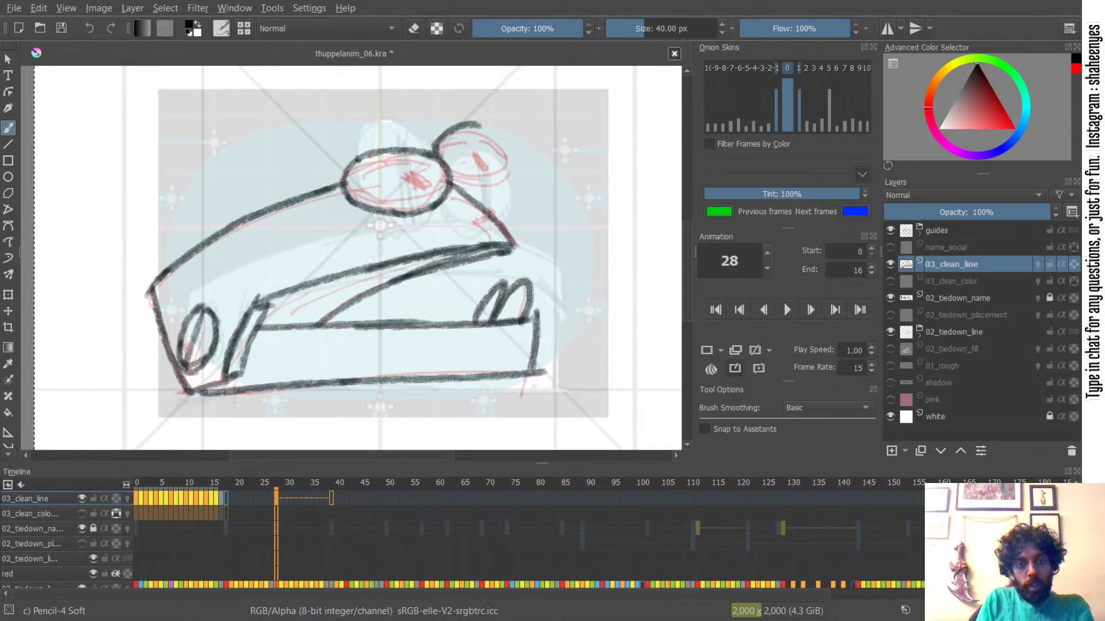
key("ctrl+z")
key("ctrl+z")
left_click_drag(438, 155, 484, 134)
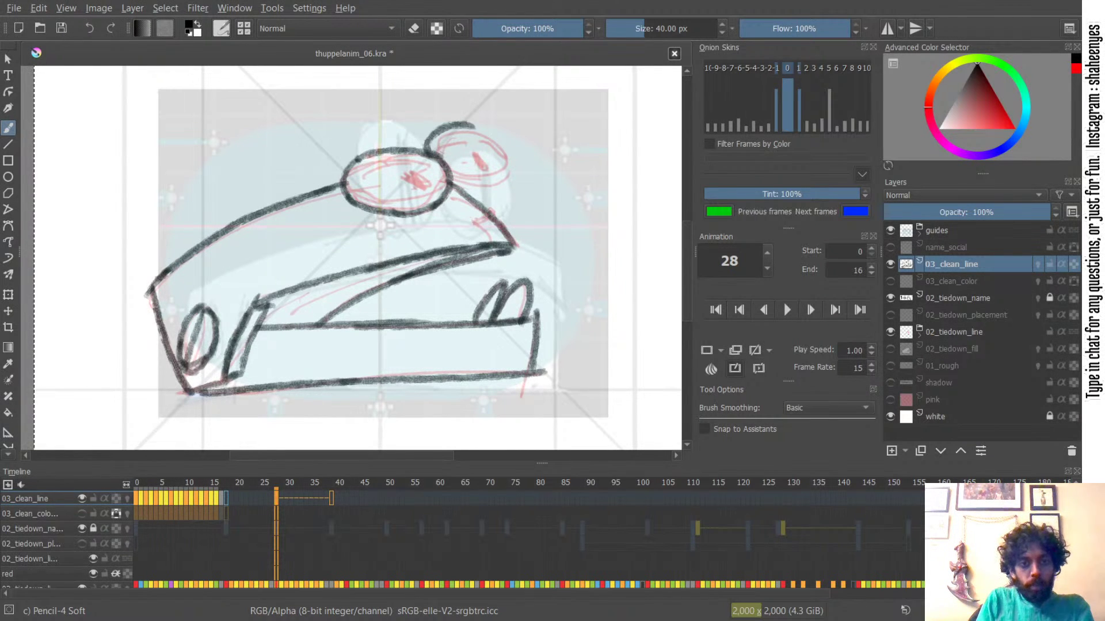
key("ctrl+z")
key("ctrl+z")
key("ctrl+z")
key("ctrl+z")
key("ctrl+z")
key("ctrl+z")
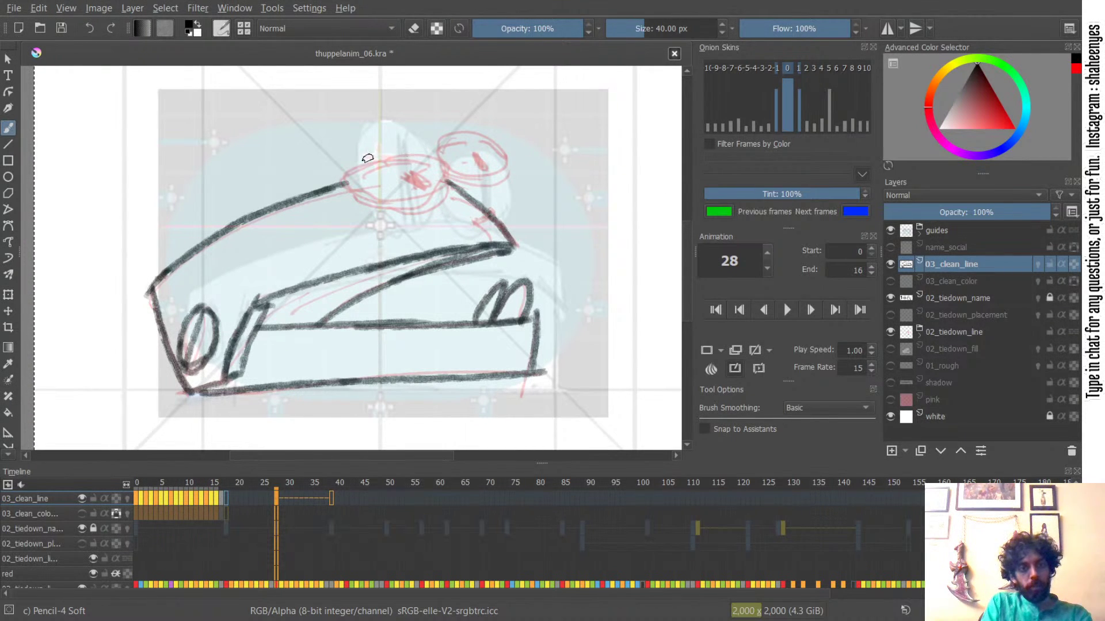
key("ctrl+z")
- Trace the large oval of the nearer eye over the gap in the head outline
mouse_move(414, 151)
left_mouse_down()
mouse_move(311, 186)
mouse_move(328, 179)
mouse_move(359, 205)
left_mouse_up()
key("ctrl+z")
key("ctrl+z")
mouse_move(355, 158)
left_mouse_down()
mouse_move(359, 204)
mouse_move(421, 210)
mouse_move(352, 203)
mouse_move(405, 211)
left_mouse_up()
key("ctrl+z")
key("ctrl+z")
key("ctrl+z")
key("ctrl+z")
key("ctrl+z")
key("ctrl+z")
mouse_move(331, 178)
left_mouse_down()
mouse_move(352, 205)
mouse_move(376, 208)
left_mouse_up()
mouse_move(361, 208)
left_mouse_down()
mouse_move(417, 211)
mouse_move(428, 195)
left_mouse_up()
key("ctrl+z")
mouse_move(376, 159)
left_mouse_down()
mouse_move(437, 157)
mouse_move(450, 183)
mouse_move(408, 211)
left_mouse_up()
key("ctrl+z")
key("ctrl+z")
key("ctrl+z")
key("ctrl+z")
key("ctrl+z")
key("ctrl+z")
- Trace the smaller far eye behind the large one as a closed black outline
mouse_move(427, 154)
left_mouse_down()
mouse_move(447, 126)
mouse_move(474, 135)
mouse_move(467, 125)
mouse_move(499, 150)
mouse_move(501, 184)
left_mouse_up()
key("ctrl+z")
key("ctrl+z")
key("ctrl+z")
key("ctrl+z")
key("ctrl+z")
key("ctrl+z")
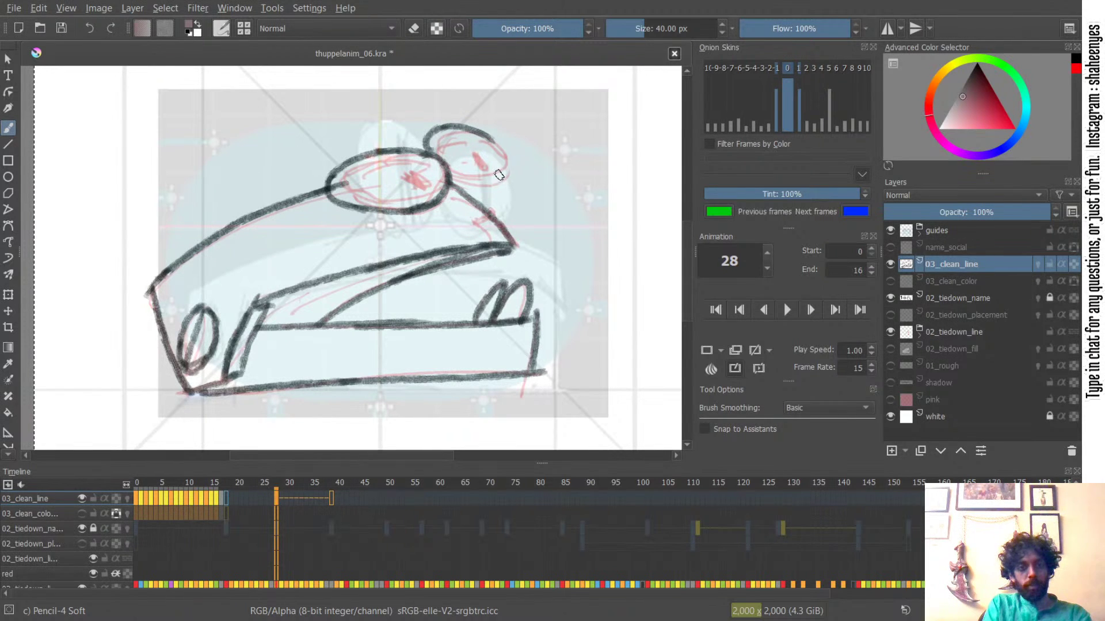
key("d")
key("ctrl+z")
mouse_move(434, 133)
left_mouse_down()
mouse_move(480, 131)
mouse_move(507, 162)
mouse_move(494, 187)
mouse_move(507, 185)
left_mouse_up()
key("ctrl+z")
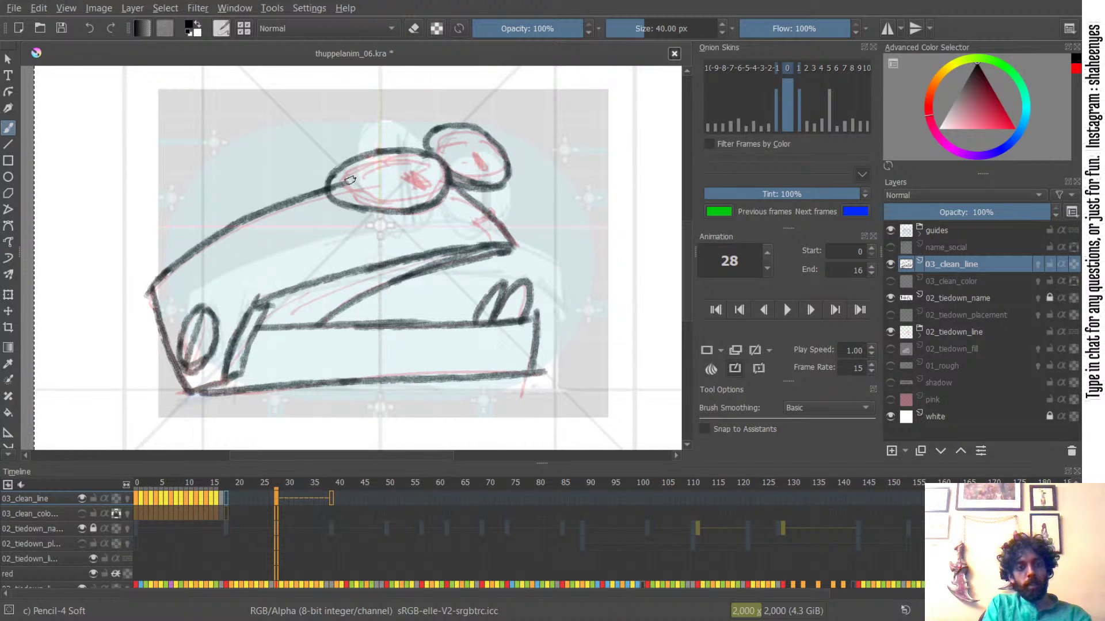
- Draw the solid black pupil inside the larger eye
key("e")
key("e")
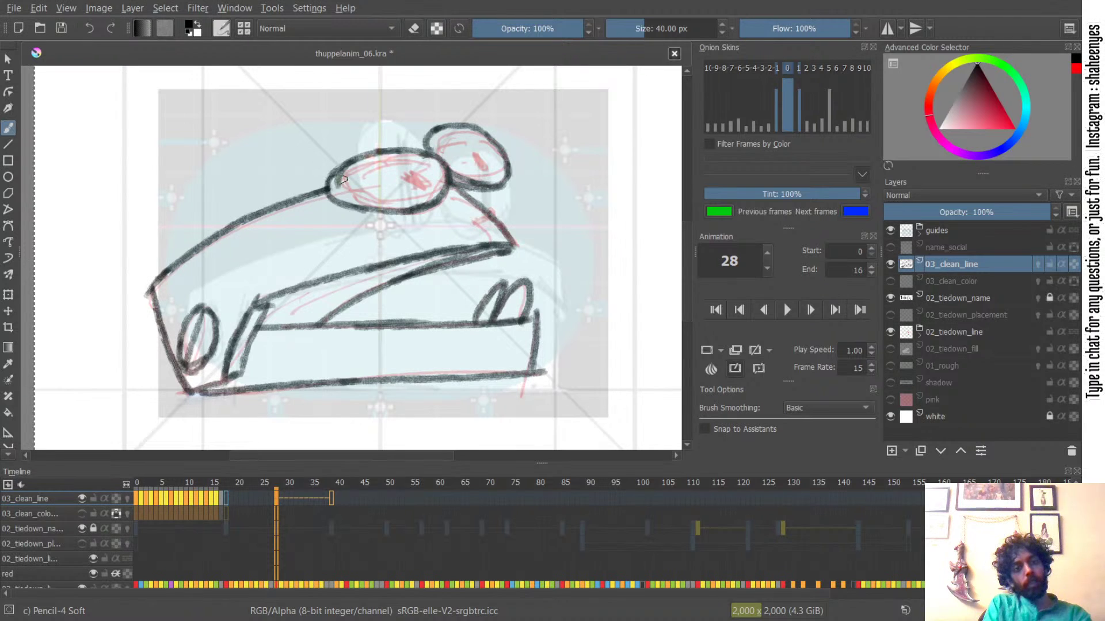
mouse_move(407, 179)
left_mouse_down()
mouse_move(424, 184)
mouse_move(404, 177)
left_mouse_up()
key("ctrl+z")
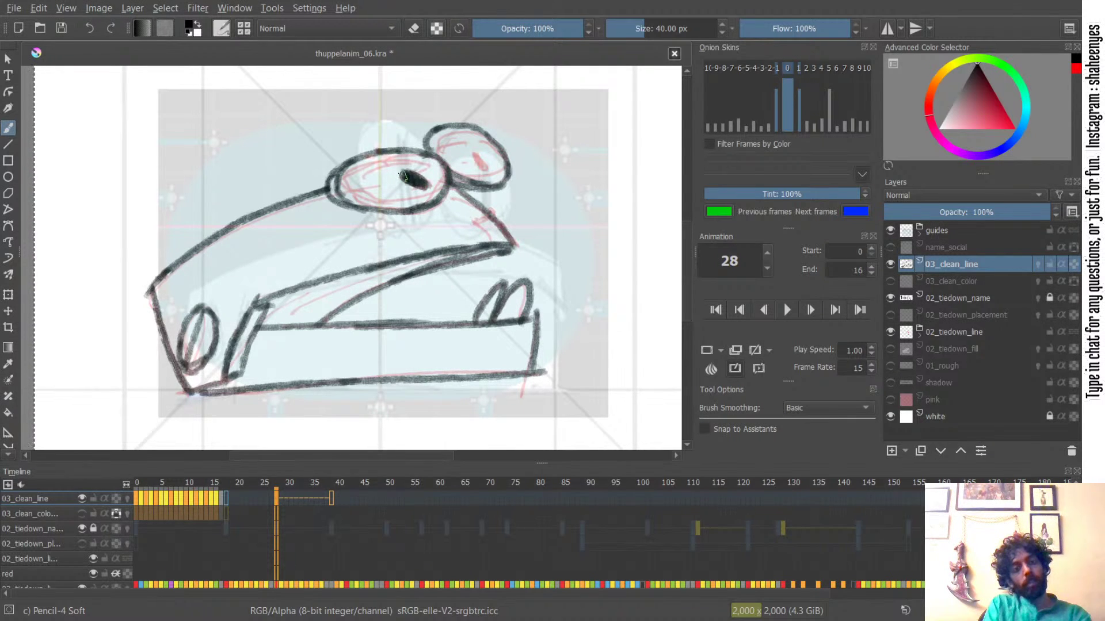
- Draw the solid black pupil in the smaller far eye and touch up the back of that eye's outline
key("ctrl+z")
left_click_drag(475, 154, 485, 171)
key("ctrl+z")
left_click_drag(431, 134, 424, 153)
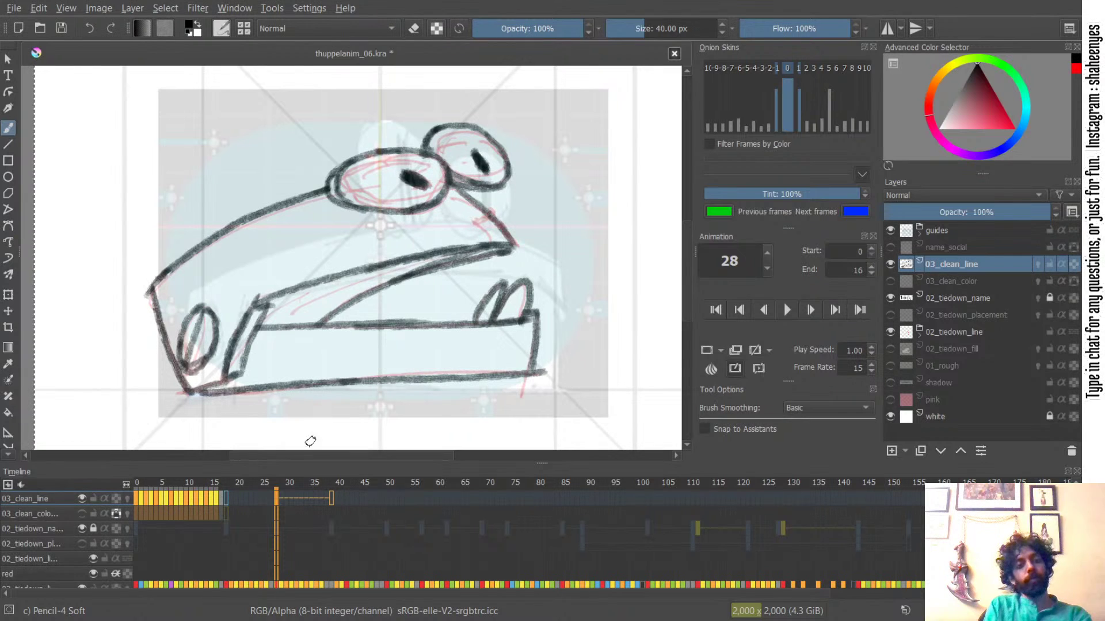
- Refine the mouth lines on frame 28, thickening the upper jaw line near the mouth corner
mouse_move(305, 324)
left_mouse_down()
mouse_move(334, 297)
mouse_move(430, 269)
left_mouse_up()
key("ctrl+z")
key("ctrl+z")
left_click_drag(348, 305, 335, 325)
key("ctrl+z")
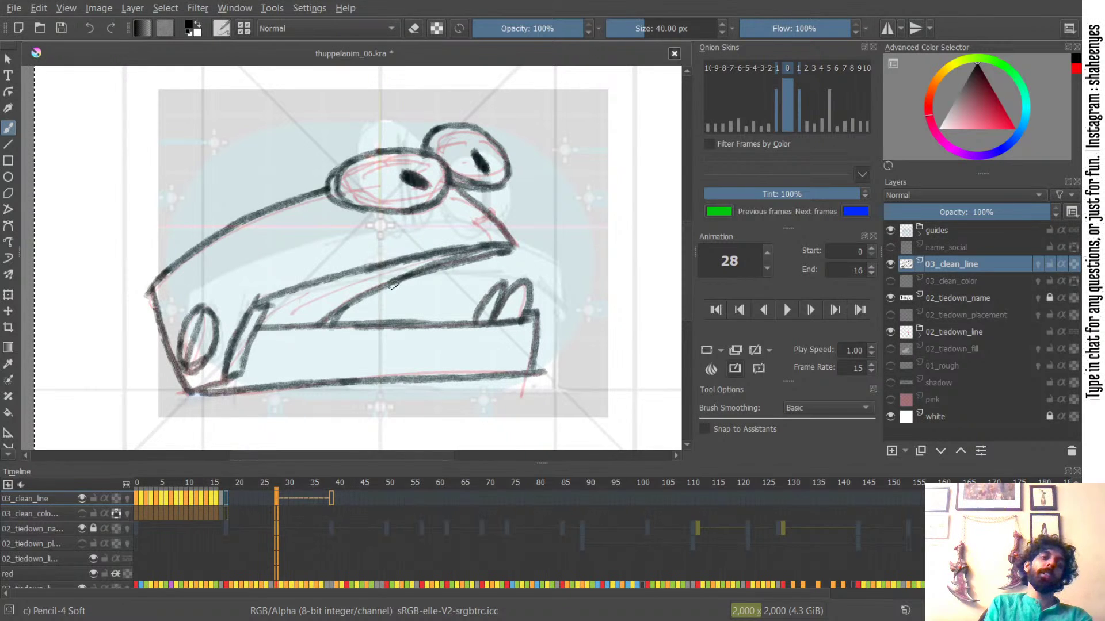
left_click_drag(273, 307, 359, 276)
key("ctrl+z")
left_click_drag(266, 313, 325, 283)
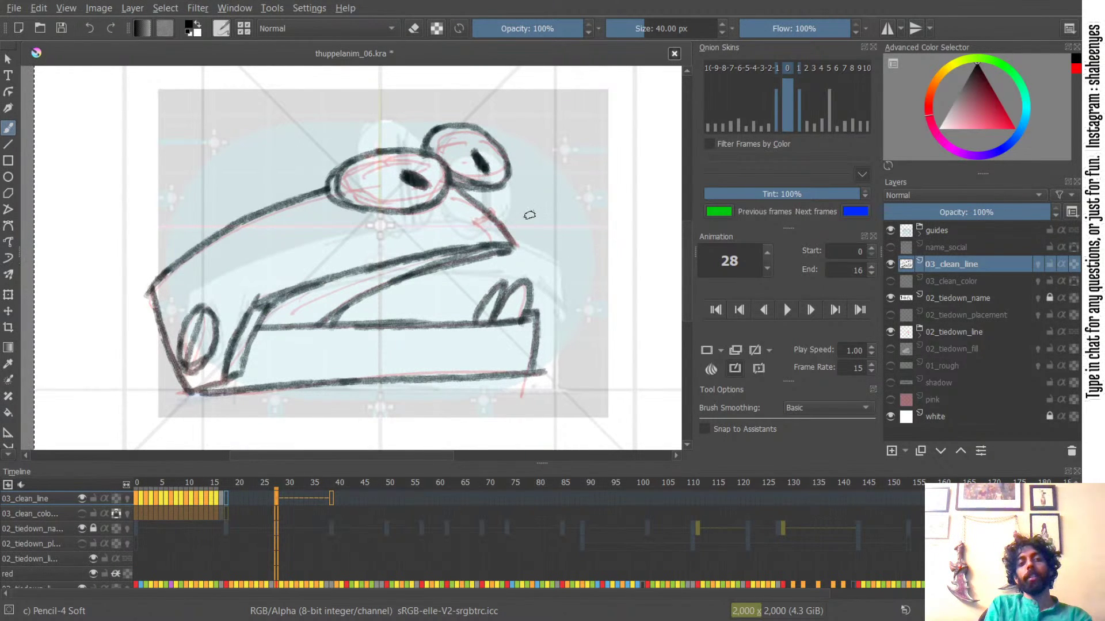
- Enlarge the timeline area and make a cleared keyframe at frame 34 of 03_clean_line
left_click(306, 496)
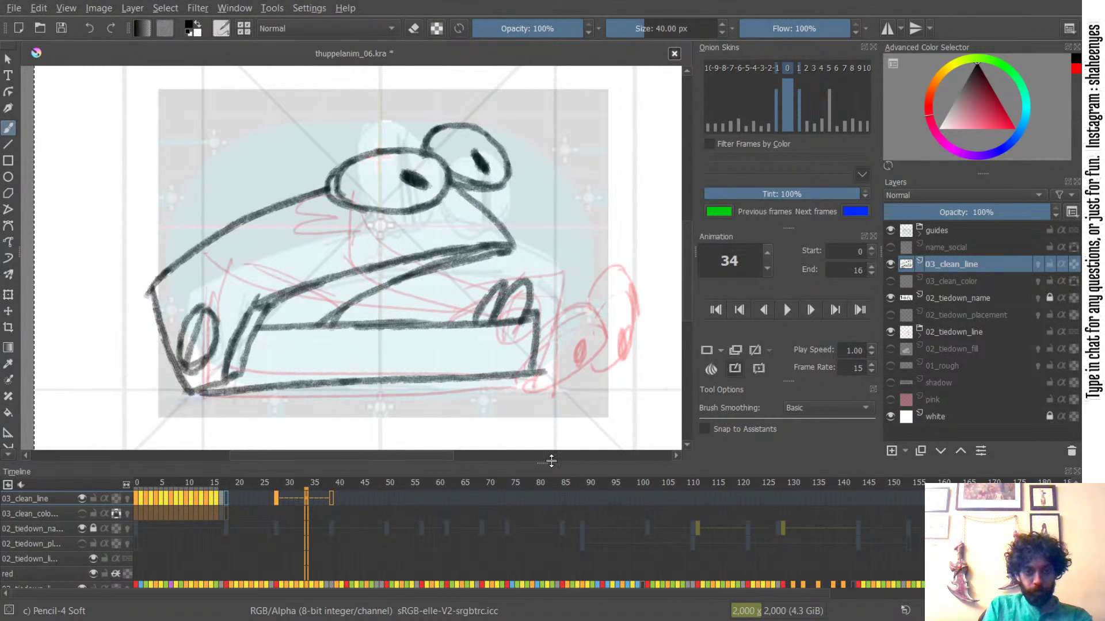
left_click_drag(549, 463, 548, 434)
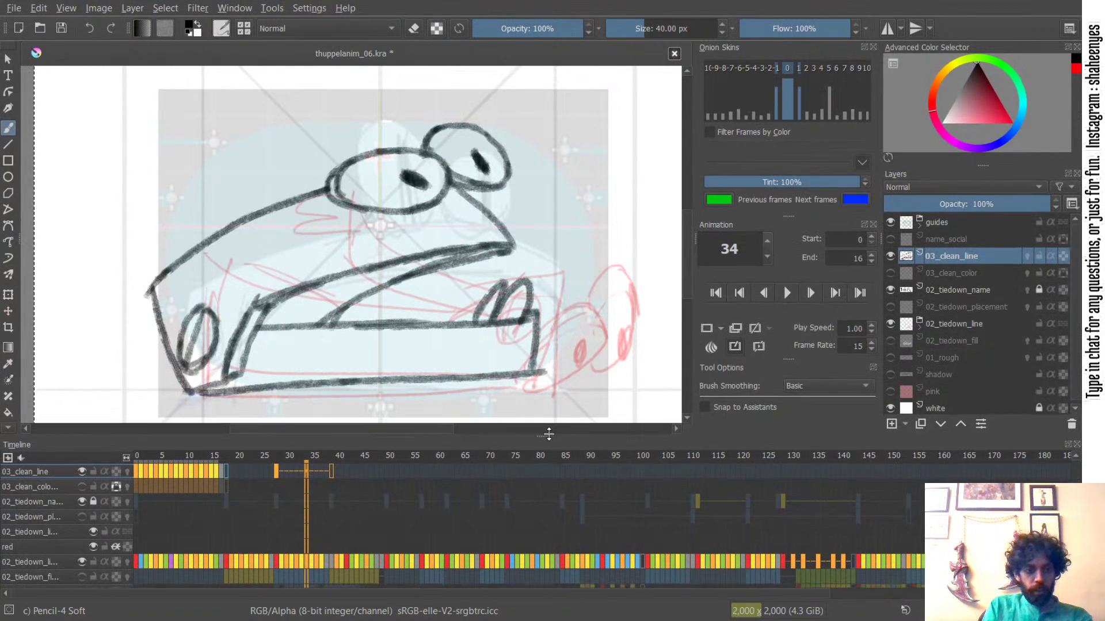
left_click(282, 465)
left_click(300, 470)
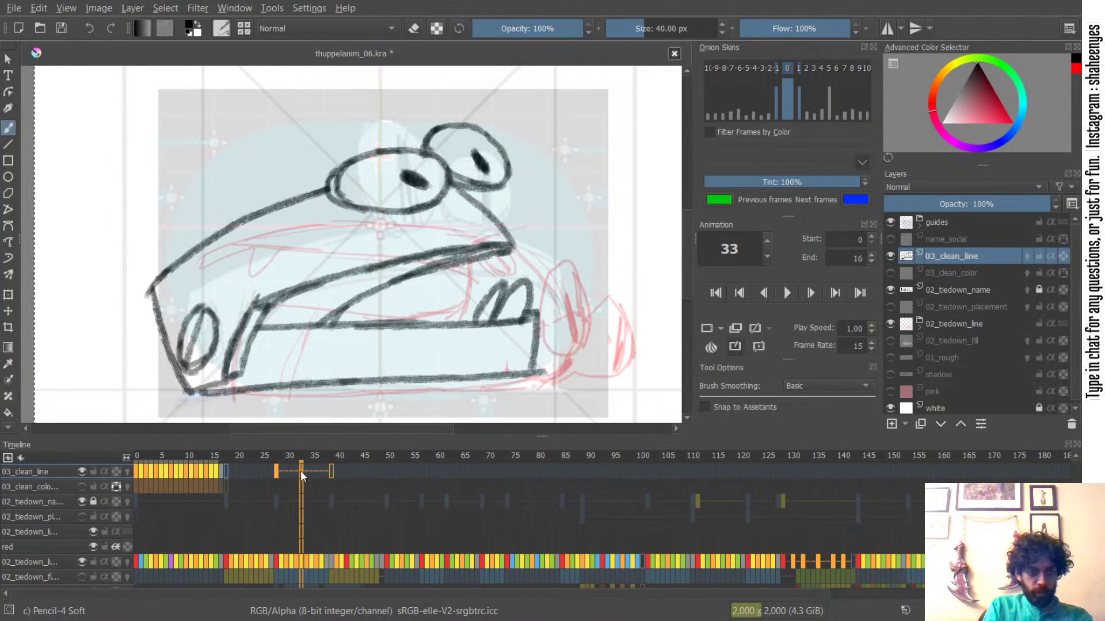
left_click(306, 470)
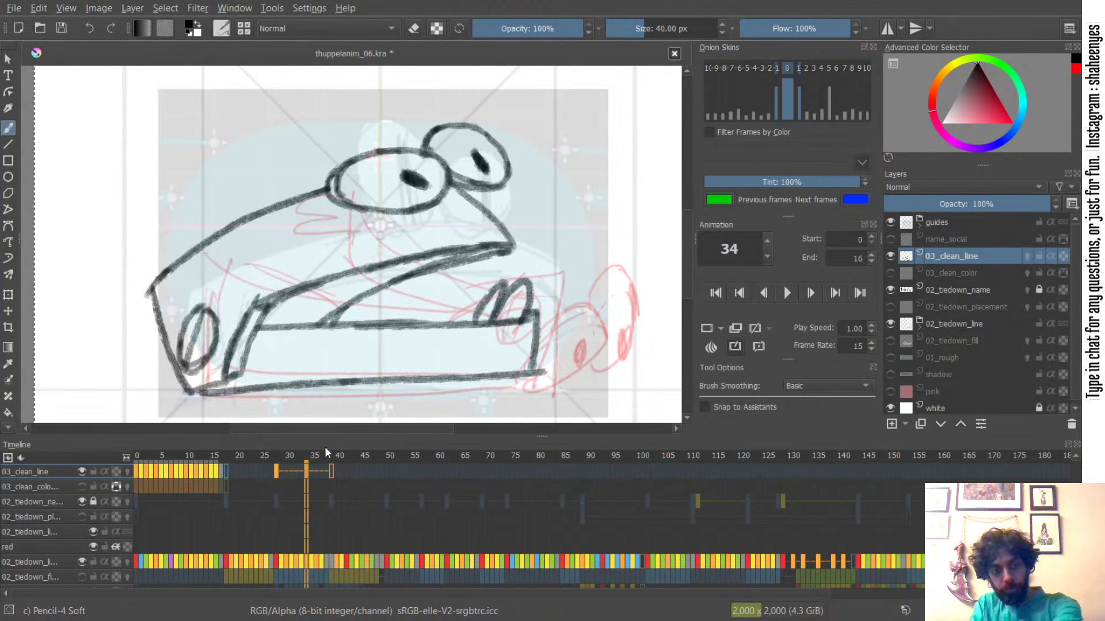
key("Delete")
- Flip between frames 28 and 34 to compare the poses, and save the animation document
left_click_drag(349, 287, 366, 204)
mouse_move(282, 470)
left_mouse_down()
mouse_move(323, 469)
mouse_move(299, 469)
left_mouse_up()
left_click(278, 473)
left_click(302, 473)
left_click(279, 471)
left_click(306, 472)
left_click_drag(436, 221, 346, 236)
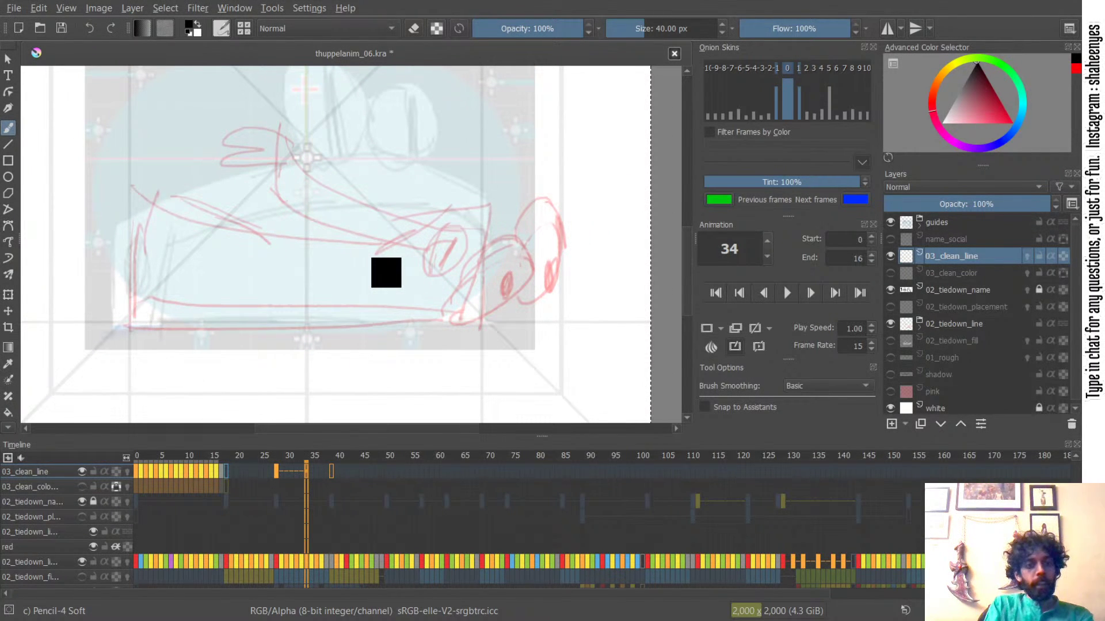
key("ctrl+s")
left_click_drag(359, 198, 359, 207)
left_click_drag(368, 197, 401, 201)
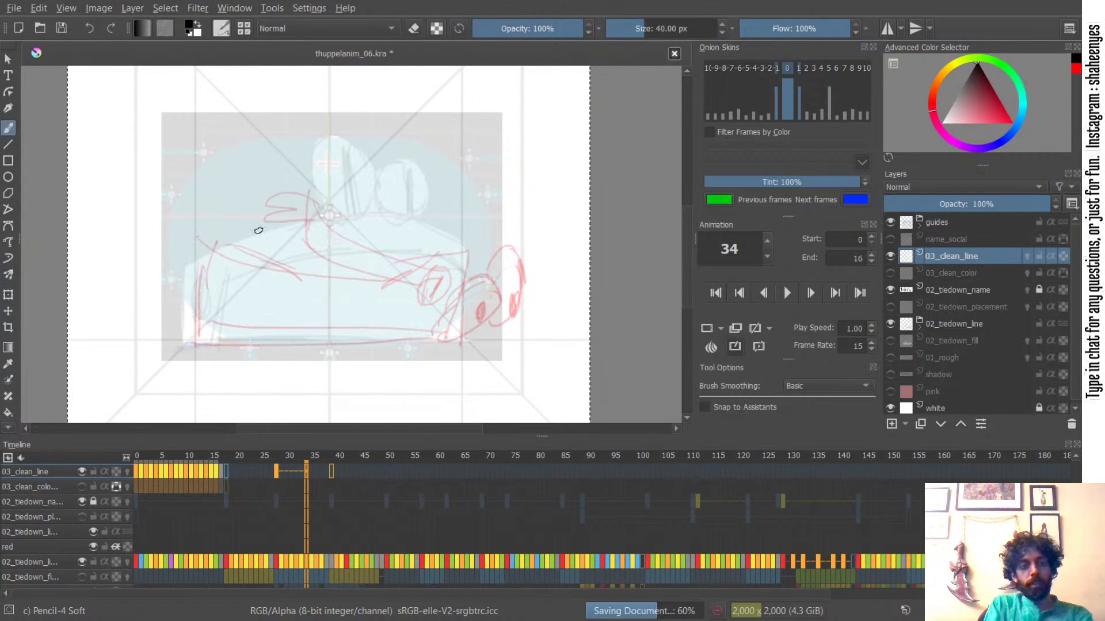
key("ctrl+z")
left_click_drag(213, 242, 196, 329)
key("ctrl+z")
left_click_drag(213, 235, 197, 347)
key("ctrl+z")
mouse_move(211, 237)
left_mouse_down()
mouse_move(189, 342)
mouse_move(189, 298)
mouse_move(188, 339)
left_mouse_up()
key("ctrl+z")
key("ctrl+z")
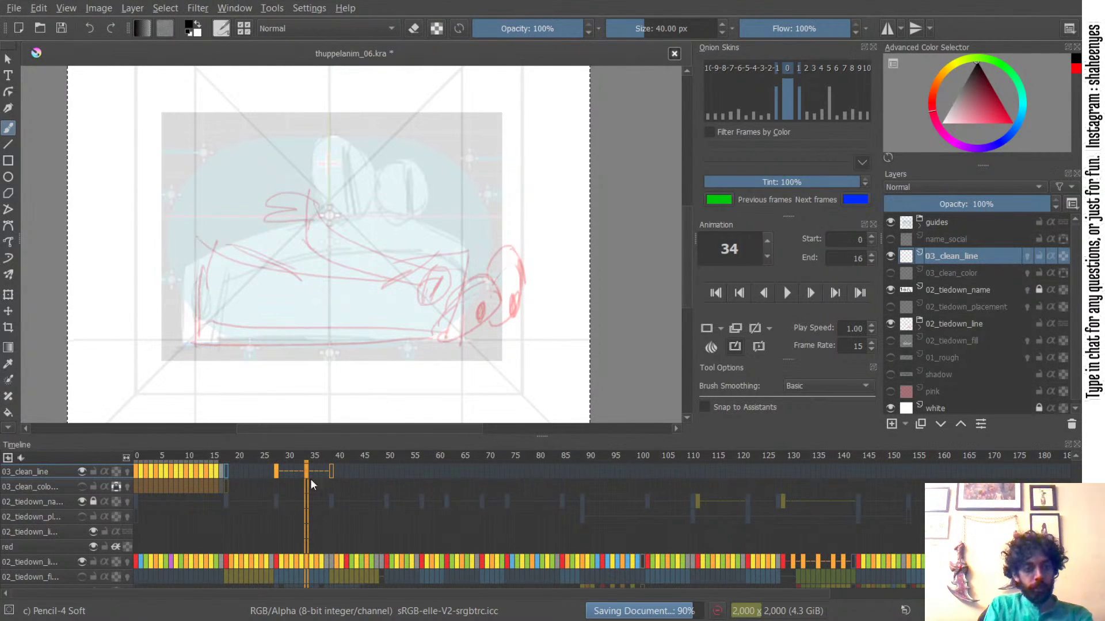
- Check the pose on frame 28 and trace the upright back edge and long bottom edge of the head on frame 34
left_click(272, 472)
left_click(278, 472)
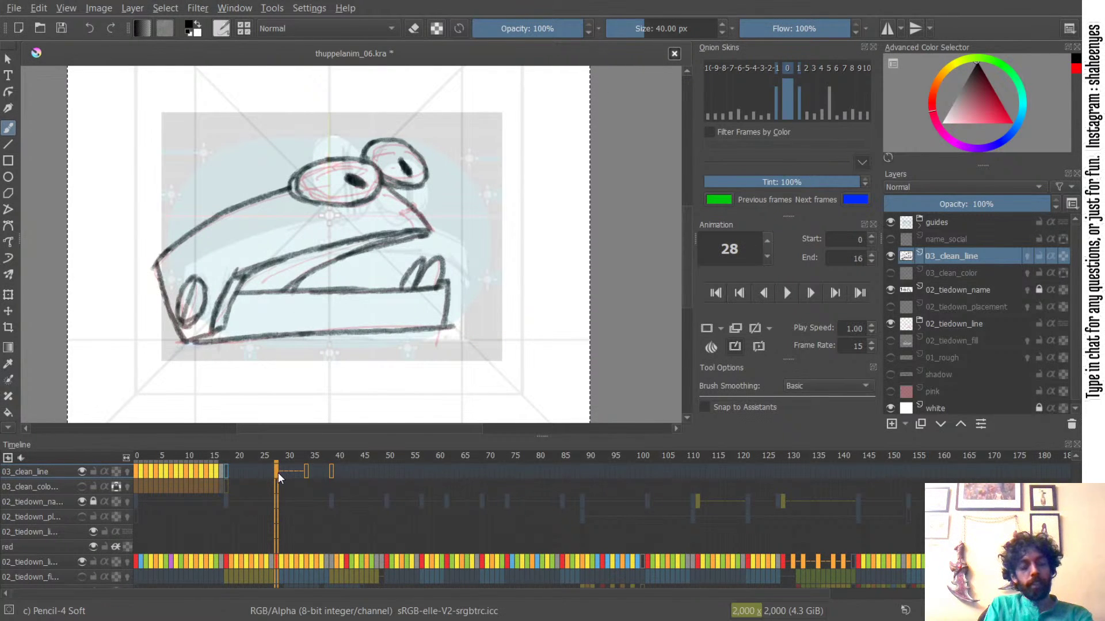
left_click(307, 472)
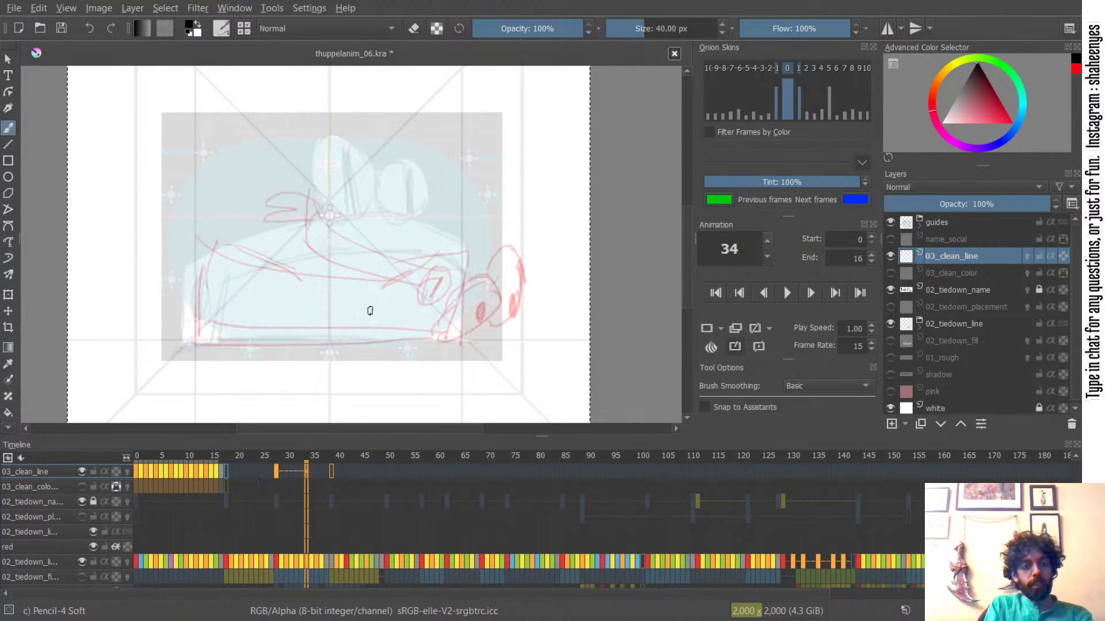
left_click_drag(209, 215, 192, 344)
key("ctrl+z")
key("ctrl+z")
mouse_move(206, 218)
left_mouse_down()
mouse_move(190, 348)
mouse_move(282, 348)
left_mouse_up()
key("ctrl+z")
left_click_drag(196, 343, 405, 340)
key("ctrl+z")
left_click_drag(198, 338, 421, 328)
key("ctrl+z")
left_click_drag(191, 341, 442, 342)
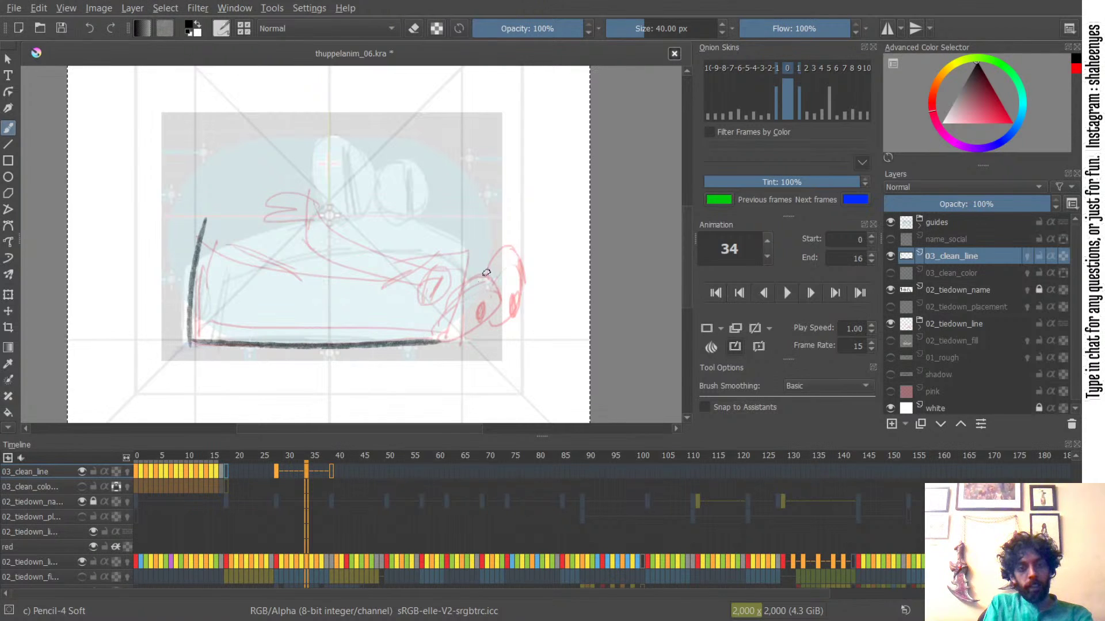
- Draw the raised front corner of the head above the nearer eye on frame 34
left_click_drag(482, 269, 442, 322)
key("ctrl+z")
key("ctrl+z")
mouse_move(427, 218)
left_mouse_down()
mouse_move(478, 223)
mouse_move(458, 293)
left_mouse_up()
key("ctrl+z")
key("ctrl+z")
key("ctrl+z")
key("ctrl+z")
key("ctrl+z")
mouse_move(441, 239)
left_mouse_down()
mouse_move(487, 231)
mouse_move(476, 235)
left_mouse_up()
key("ctrl+z")
left_click_drag(477, 235, 435, 338)
key("ctrl+z")
key("ctrl+z")
- Trace the slanted oval of the nearer eye at the front end of the bottom edge
left_click_drag(480, 272, 438, 327)
key("ctrl+z")
mouse_move(481, 276)
left_mouse_down()
mouse_move(440, 323)
mouse_move(454, 346)
mouse_move(437, 337)
mouse_move(468, 340)
mouse_move(440, 312)
mouse_move(448, 344)
mouse_move(497, 306)
left_mouse_up()
key("ctrl+z")
key("ctrl+z")
key("ctrl+z")
key("ctrl+z")
key("ctrl+z")
key("ctrl+z")
- Outline the far eye as a tall oval behind the nearer eye
mouse_move(444, 344)
left_mouse_down()
mouse_move(493, 314)
mouse_move(479, 275)
mouse_move(462, 290)
mouse_move(503, 234)
left_mouse_up()
key("e")
key("e")
key("ctrl+z")
mouse_move(484, 273)
left_mouse_down()
mouse_move(505, 236)
mouse_move(521, 271)
mouse_move(515, 297)
left_mouse_up()
key("ctrl+z")
key("ctrl+z")
mouse_move(501, 236)
left_mouse_down()
mouse_move(511, 318)
mouse_move(516, 307)
mouse_move(493, 324)
left_mouse_up()
key("ctrl+z")
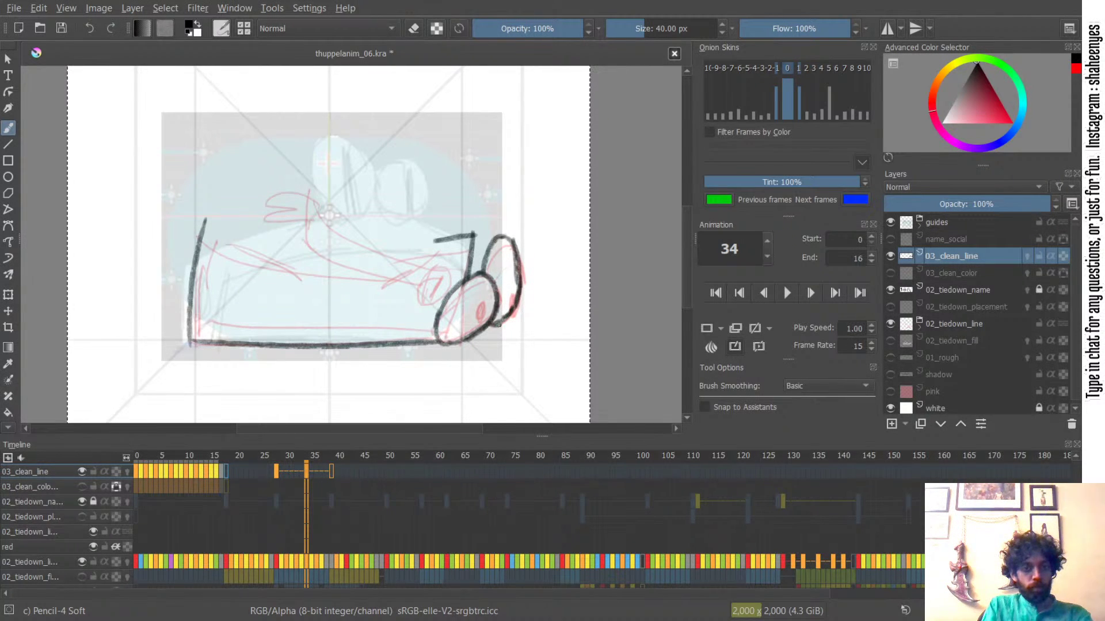
- Draw solid black pupils in the lower part of both eyes on frame 34
key("e")
key("e")
mouse_move(511, 287)
left_mouse_down()
mouse_move(510, 306)
mouse_move(512, 292)
mouse_move(511, 304)
mouse_move(478, 318)
left_mouse_up()
key("ctrl+z")
key("ctrl+z")
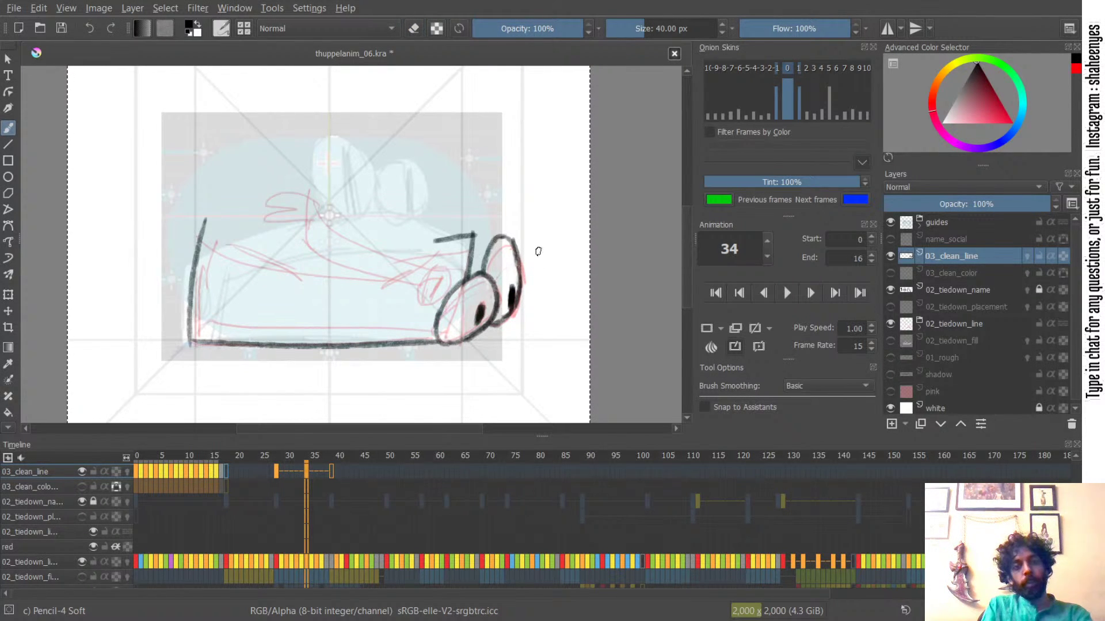
left_click_drag(527, 208, 512, 390)
key("ctrl+z")
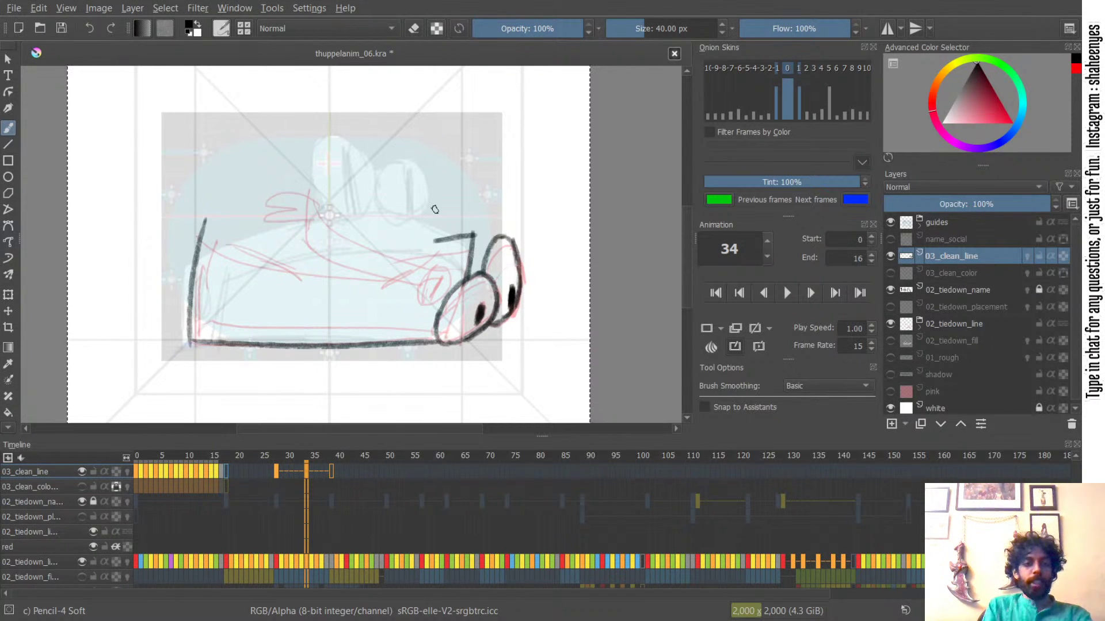
- Extend the front corner line down toward the mouth and draw the short top edge at the back of the head
mouse_move(471, 228)
left_mouse_down()
mouse_move(528, 207)
mouse_move(457, 251)
left_mouse_up()
mouse_move(253, 208)
left_mouse_down()
mouse_move(311, 218)
mouse_move(301, 208)
left_mouse_up()
key("ctrl+z")
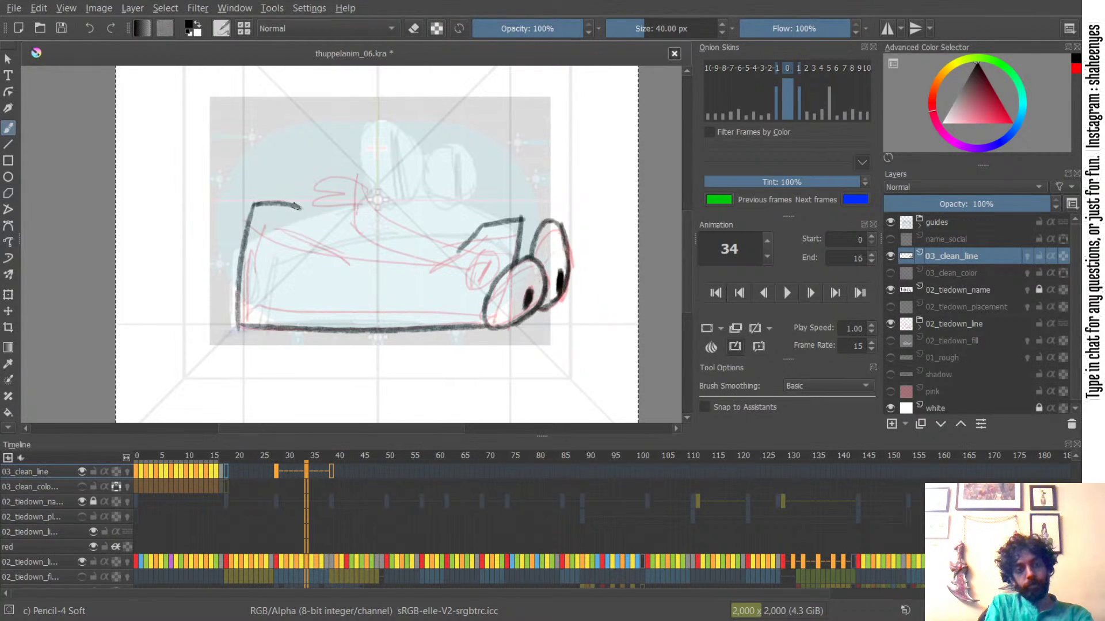
mouse_move(460, 251)
left_mouse_down()
mouse_move(420, 274)
mouse_move(432, 262)
left_mouse_up()
key("ctrl+z")
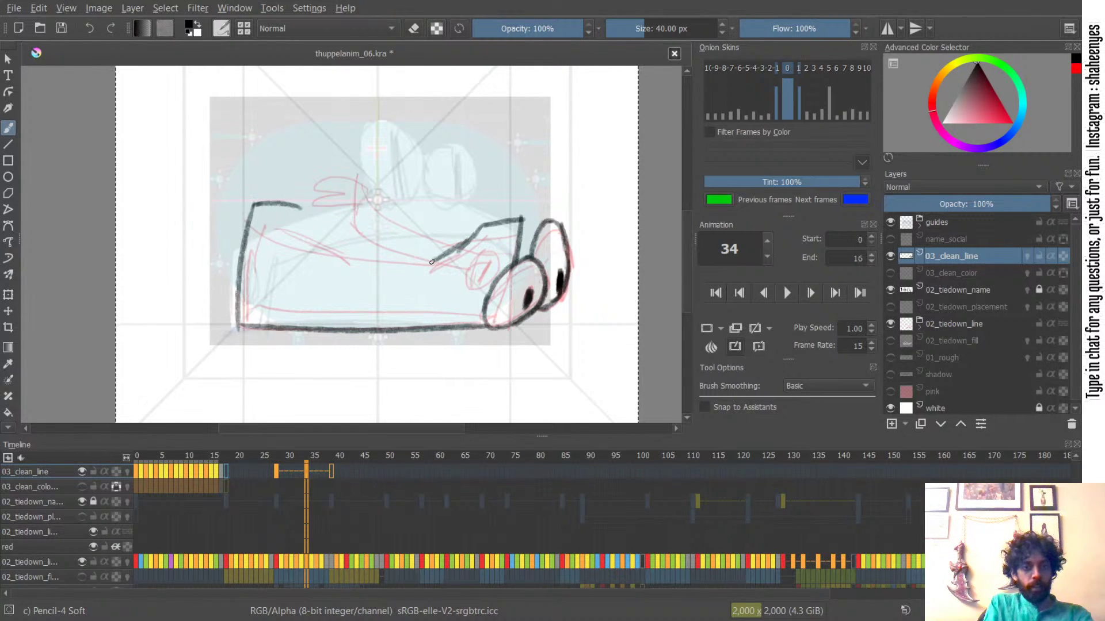
- Join the back and front corners with a long sagging line along the top of the shape
key("ctrl+z")
mouse_move(263, 217)
left_mouse_down()
mouse_move(295, 245)
mouse_move(347, 259)
mouse_move(281, 220)
mouse_move(453, 254)
left_mouse_up()
key("ctrl+z")
key("ctrl+z")
mouse_move(319, 241)
left_mouse_down()
mouse_move(481, 225)
mouse_move(416, 257)
left_mouse_up()
- Draw a narrow curved sliver along the slope at the back of the sagging top line
mouse_move(305, 209)
left_mouse_down()
mouse_move(343, 225)
mouse_move(351, 244)
left_mouse_up()
key("ctrl+z")
key("ctrl+z")
key("ctrl+z")
mouse_move(274, 217)
left_mouse_down()
mouse_move(317, 214)
mouse_move(333, 237)
mouse_move(268, 215)
mouse_move(334, 238)
mouse_move(287, 217)
mouse_move(311, 222)
mouse_move(333, 245)
mouse_move(310, 217)
mouse_move(336, 238)
left_mouse_up()
key("ctrl+z")
key("ctrl+z")
key("ctrl+z")
key("ctrl+z")
key("ctrl+z")
key("ctrl+z")
key("ctrl+z")
key("ctrl+z")
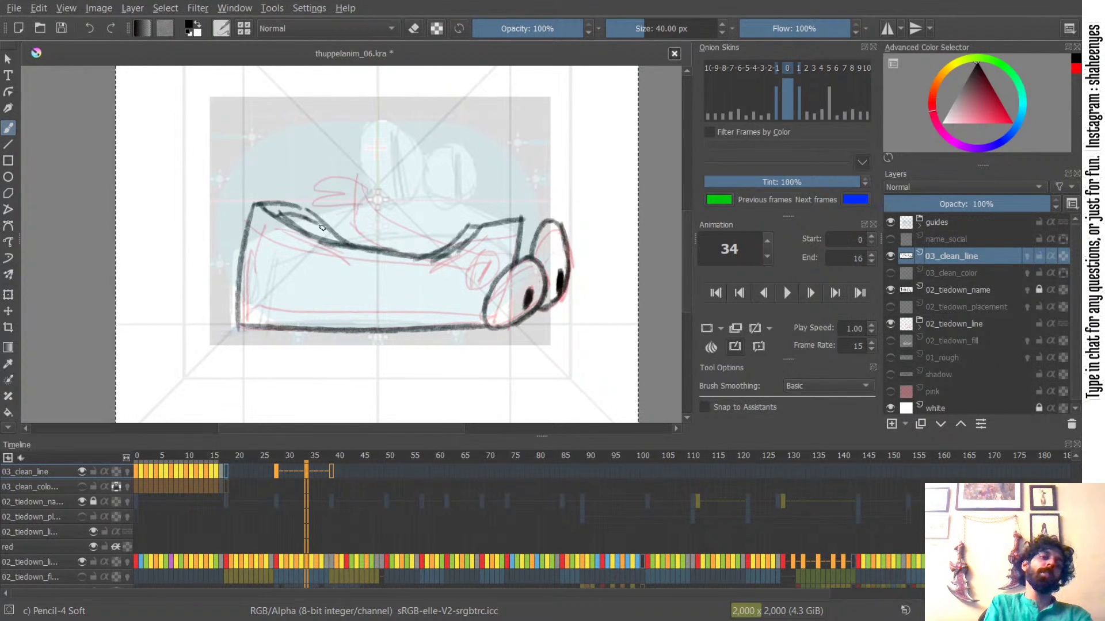
key("ctrl+z")
key("ctrl+z")
left_click_drag(301, 214, 333, 236)
key("ctrl+z")
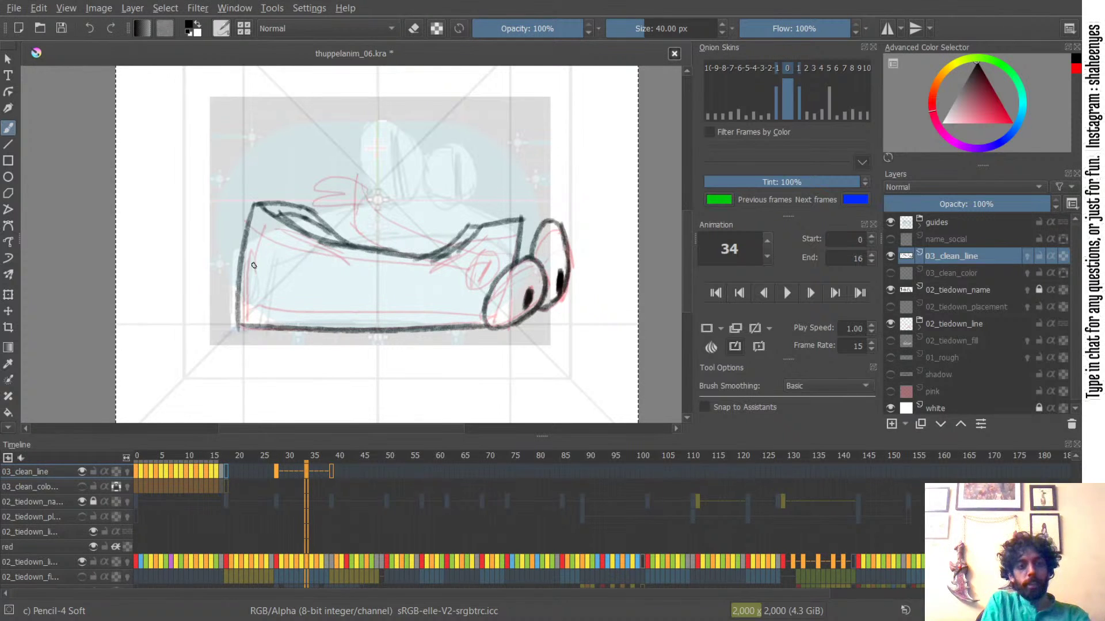
- Try two long guiding strokes across the head, undo them, and clear the whole drawing from frame 34
left_click_drag(252, 266, 451, 280)
left_click_drag(377, 137, 489, 225)
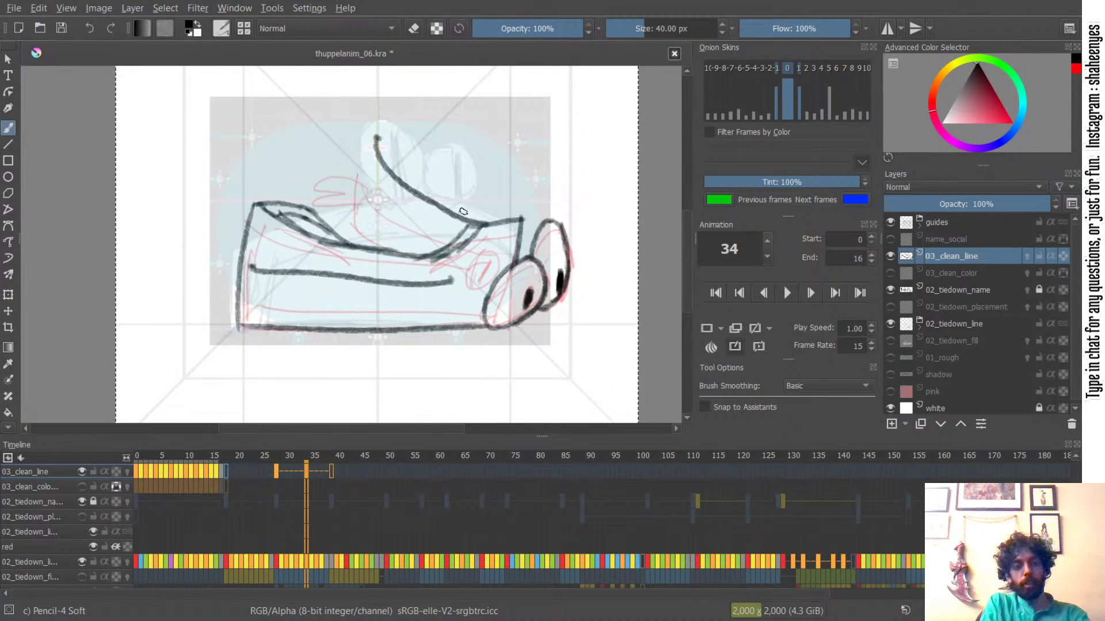
key("ctrl+z")
key("ctrl+z")
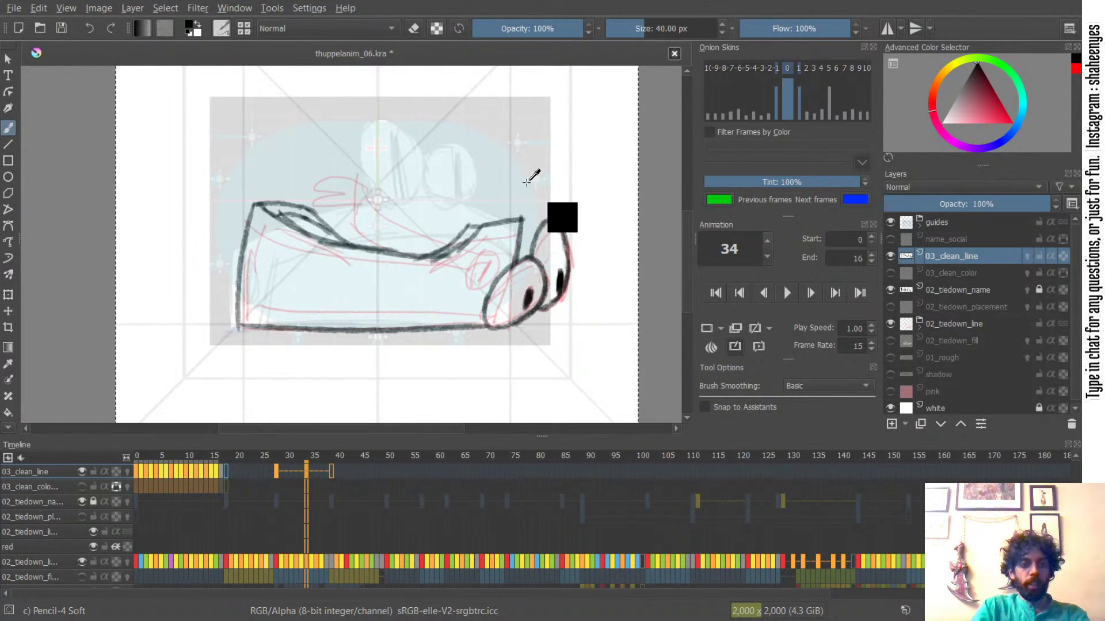
key("Delete")
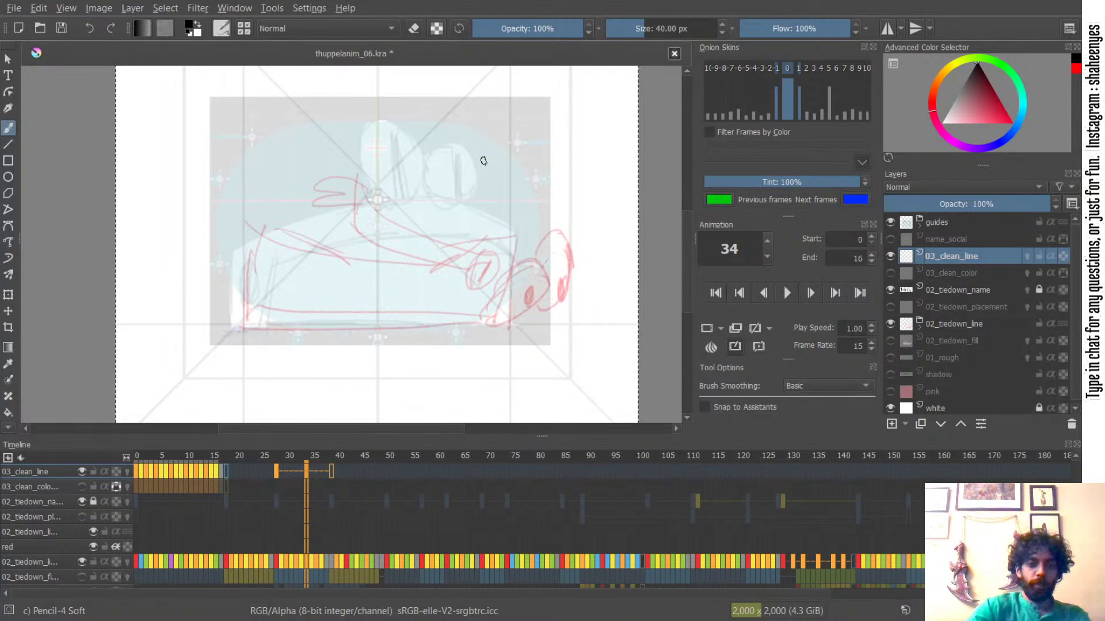
mouse_move(253, 252)
left_mouse_down()
mouse_move(490, 200)
mouse_move(504, 348)
mouse_move(205, 236)
mouse_move(488, 229)
left_mouse_up()
left_click_drag(378, 217, 384, 232)
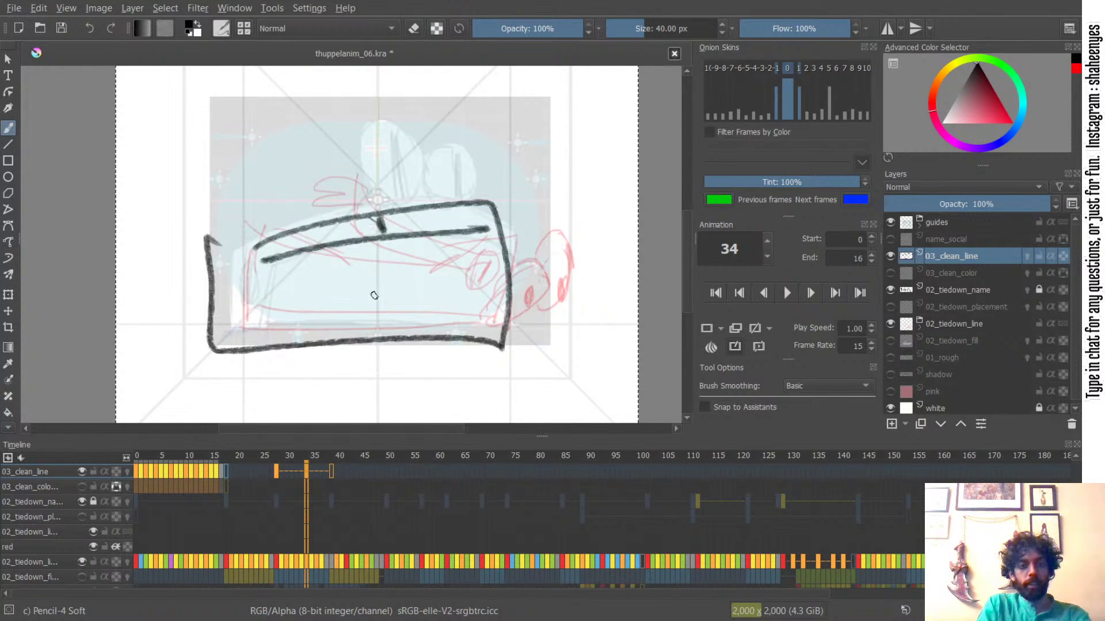
left_click_drag(377, 271, 369, 340)
left_click_drag(369, 341, 380, 289)
key("Delete")
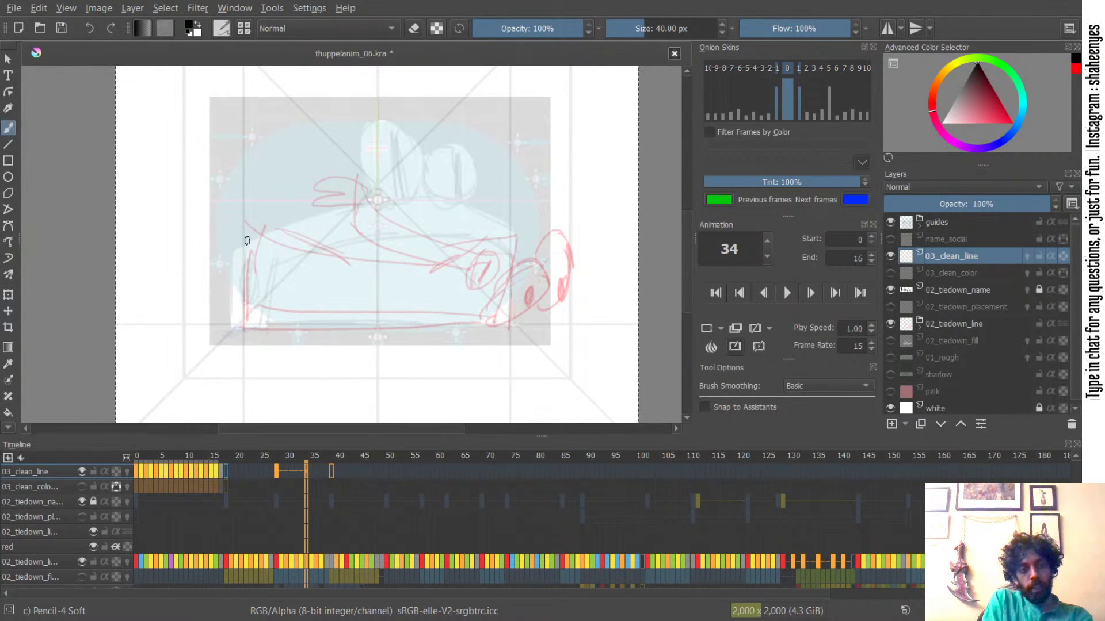
- Trace a shorter upright back edge and the long bottom edge of the head on the cleared frame 34
left_click_drag(251, 239, 242, 327)
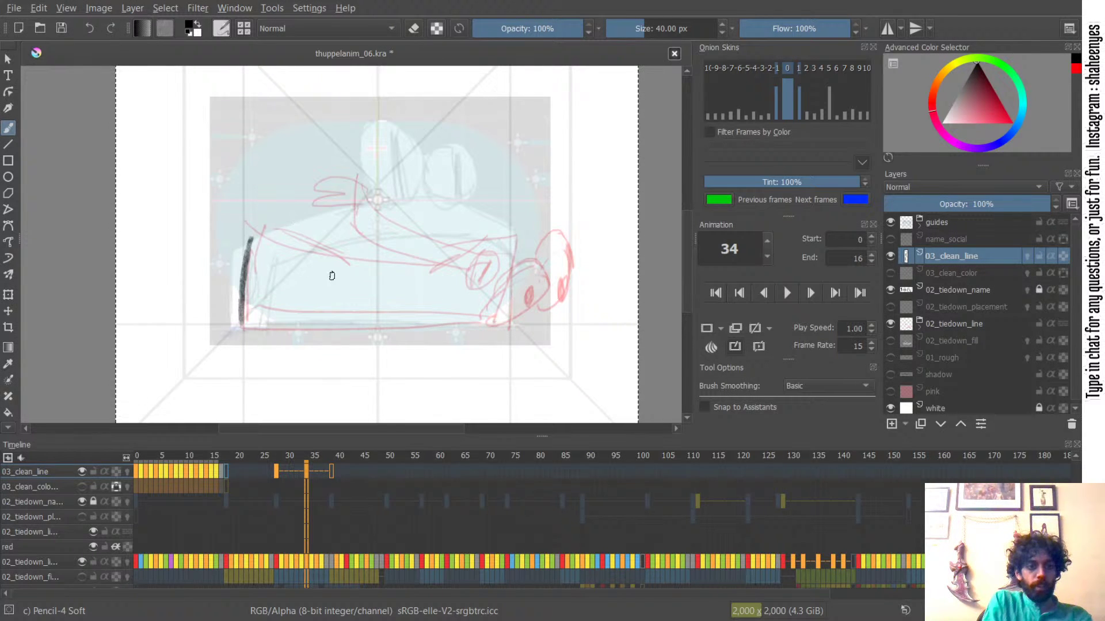
left_click_drag(242, 327, 483, 323)
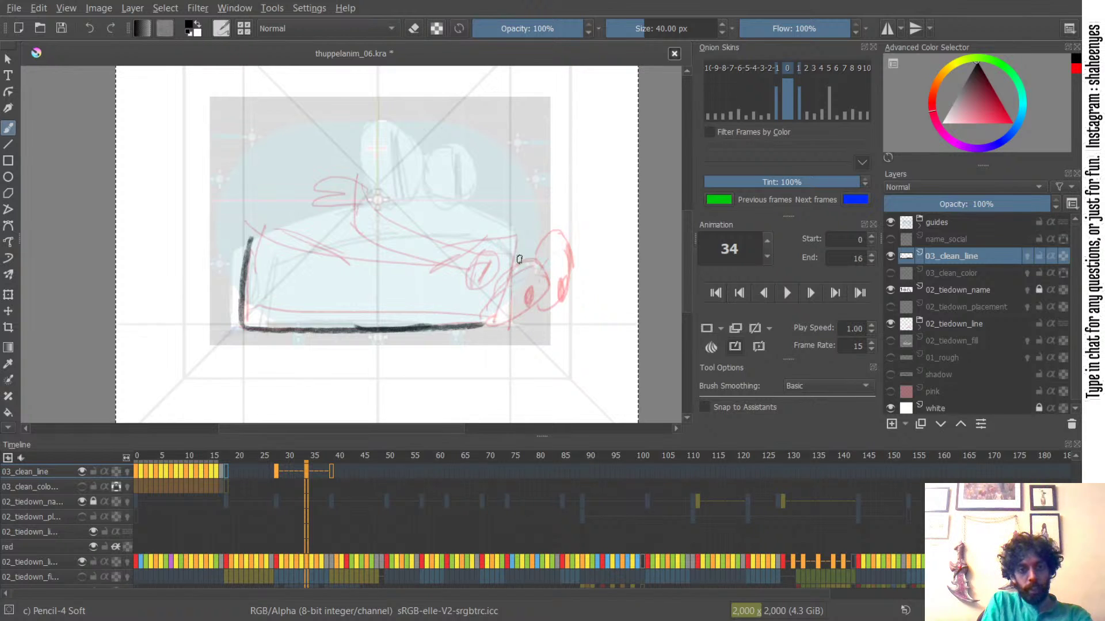
- Trace the nearer eye as a slanted oval at the front of the bottom edge and fill in its black pupil
mouse_move(524, 255)
left_mouse_down()
mouse_move(483, 317)
mouse_move(504, 321)
left_mouse_up()
key("ctrl+z")
mouse_move(493, 280)
left_mouse_down()
mouse_move(486, 328)
mouse_move(505, 320)
left_mouse_up()
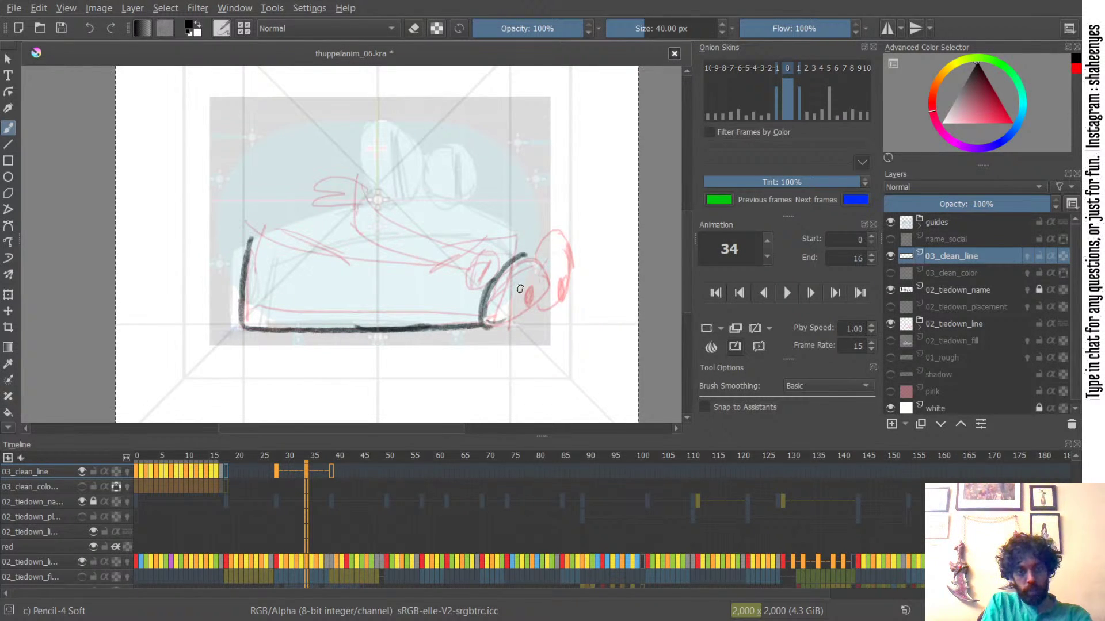
mouse_move(525, 254)
left_mouse_down()
mouse_move(545, 282)
mouse_move(531, 317)
mouse_move(487, 330)
left_mouse_up()
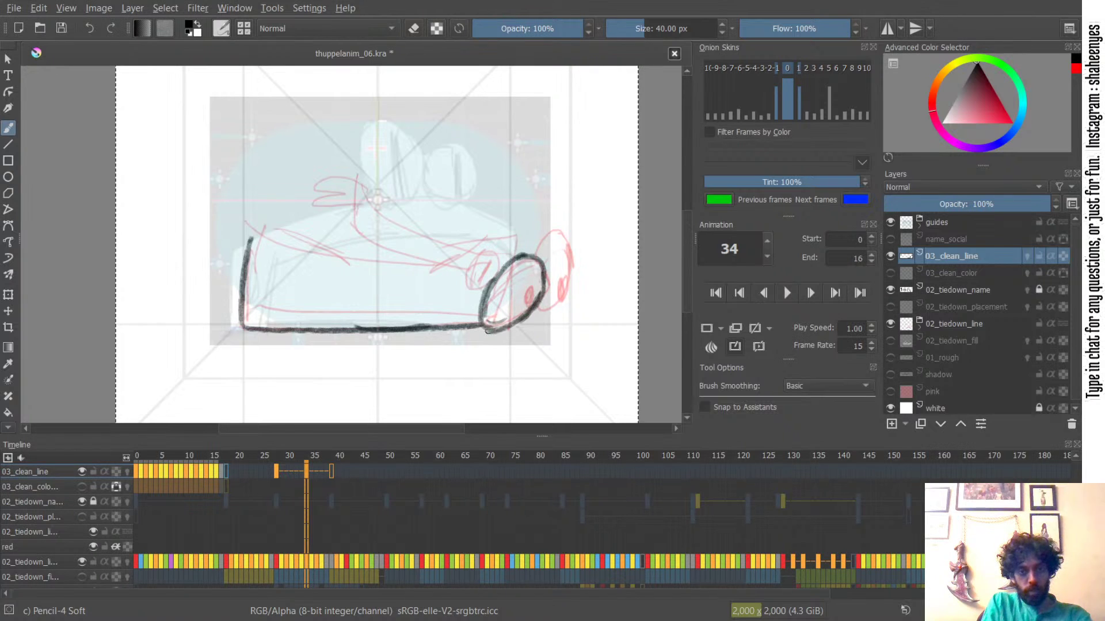
key("e")
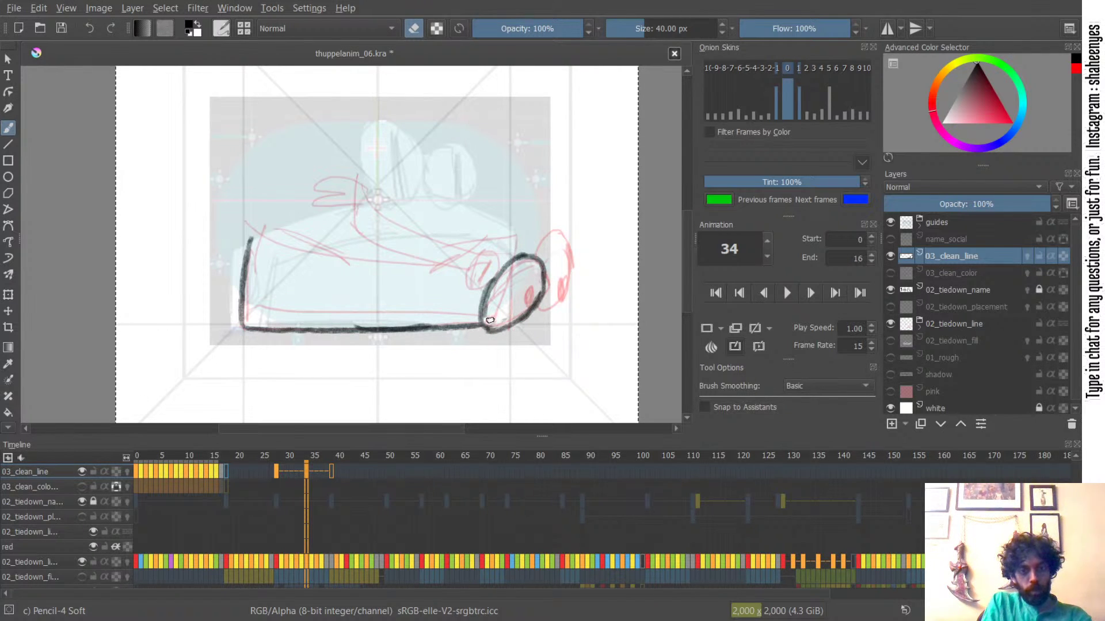
key("e")
left_click_drag(531, 287, 528, 300)
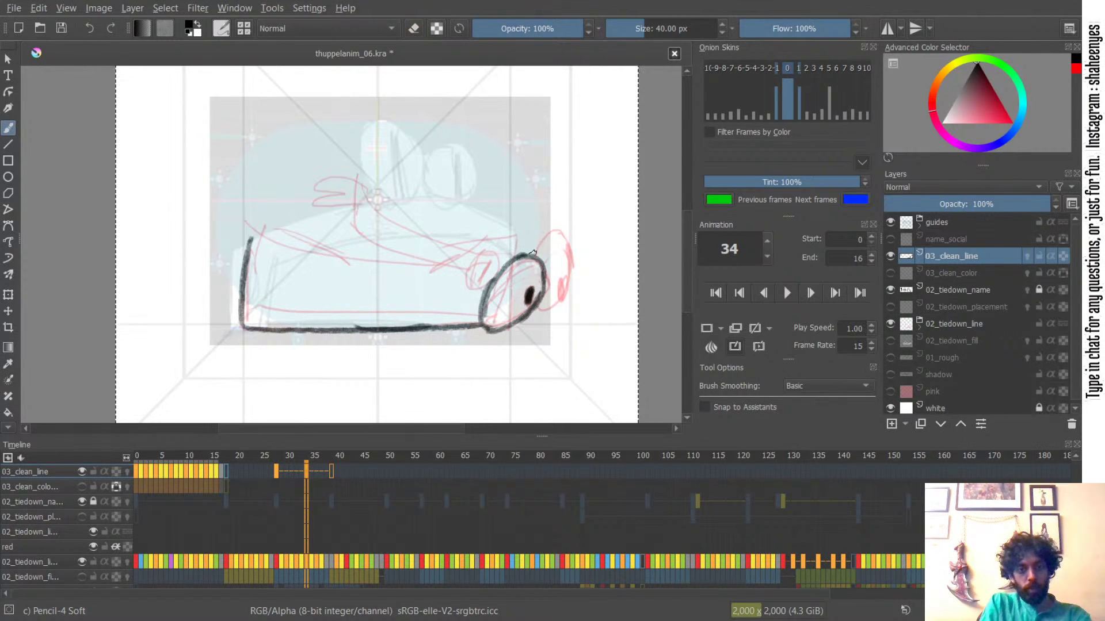
- Trace the short upper back arc of the far eye, rising from behind the nearer eye
key("ctrl+z")
mouse_move(546, 222)
left_mouse_down()
mouse_move(569, 258)
mouse_move(566, 280)
left_mouse_up()
key("ctrl+z")
left_click_drag(563, 232, 567, 274)
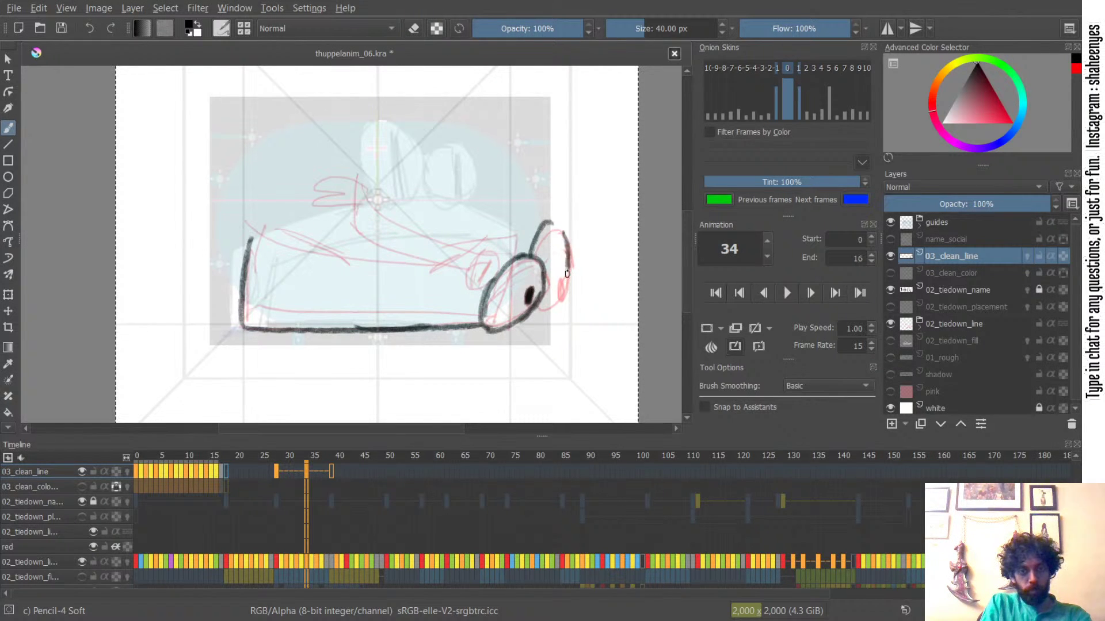
key("ctrl+z")
mouse_move(547, 222)
left_mouse_down()
mouse_move(564, 245)
mouse_move(561, 301)
left_mouse_up()
key("ctrl+z")
key("ctrl+z")
key("ctrl+z")
key("ctrl+z")
key("ctrl+z")
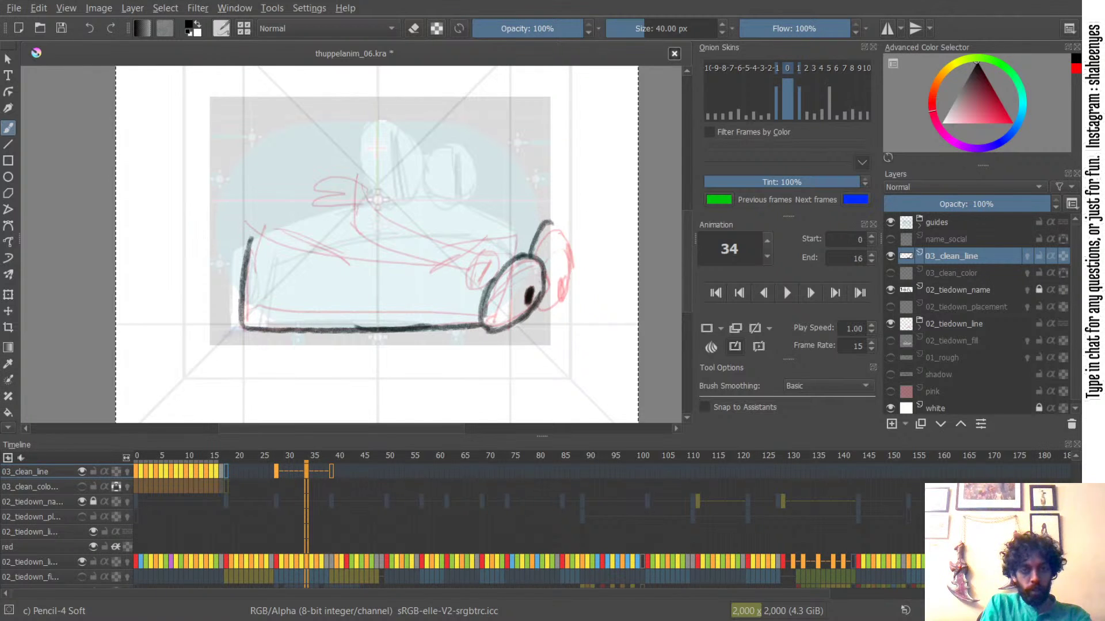
- Complete the far eye's tall outline behind the nearer eye and add its black pupil at the front edge
mouse_move(551, 222)
left_mouse_down()
mouse_move(570, 244)
mouse_move(566, 284)
mouse_move(558, 305)
mouse_move(538, 310)
mouse_move(559, 279)
left_mouse_up()
key("ctrl+z")
key("ctrl+z")
key("ctrl+z")
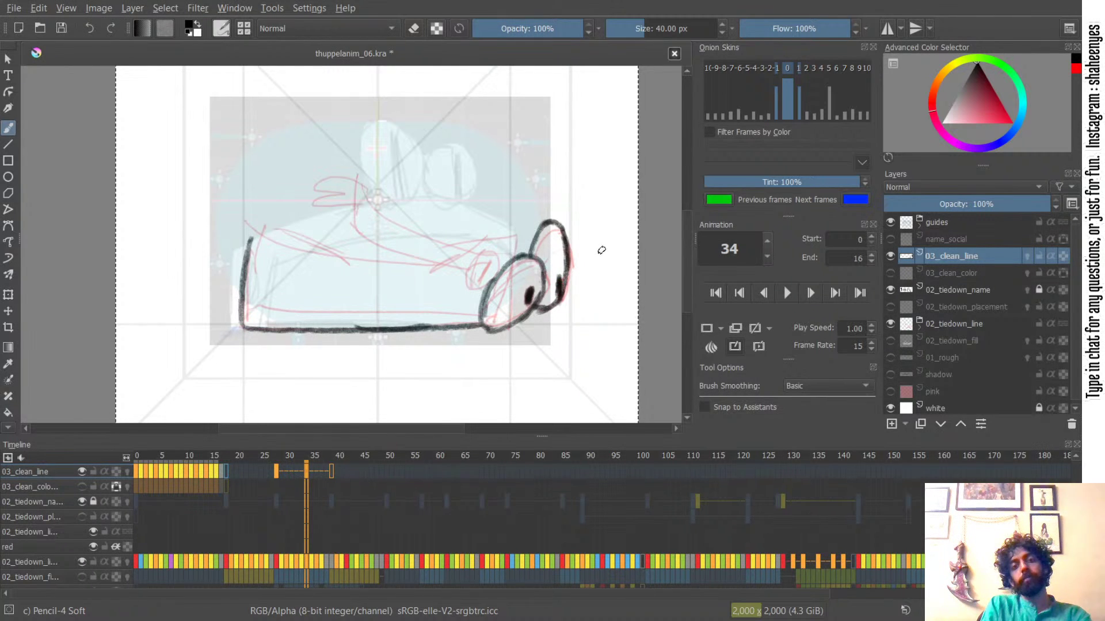
mouse_move(574, 218)
left_mouse_down()
mouse_move(603, 266)
mouse_move(598, 294)
left_mouse_up()
key("ctrl+z")
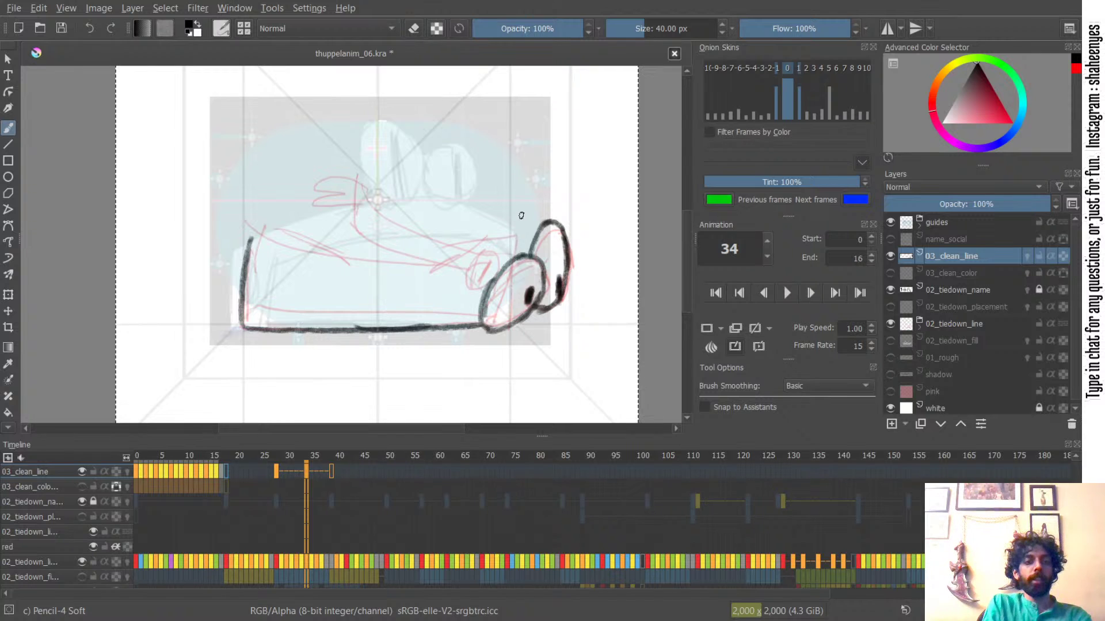
- Trace the head's short front edge beside the far eye and the sagging top edge running back from its pointed front corner
mouse_move(519, 225)
left_mouse_down()
mouse_move(516, 256)
mouse_move(523, 225)
left_mouse_up()
key("ctrl+z")
mouse_move(257, 232)
left_mouse_down()
mouse_move(342, 262)
mouse_move(444, 268)
left_mouse_up()
key("ctrl+z")
key("ctrl+z")
left_click_drag(321, 258, 435, 265)
key("ctrl+z")
left_click_drag(483, 235, 433, 269)
key("ctrl+z")
- Trace the rear of the head's top edge with a rounded rim from the back corner, and add the inner line inside it
mouse_move(250, 240)
left_mouse_down()
mouse_move(339, 224)
mouse_move(257, 229)
mouse_move(249, 278)
mouse_move(256, 247)
mouse_move(302, 236)
mouse_move(271, 234)
mouse_move(308, 234)
mouse_move(285, 229)
mouse_move(324, 234)
mouse_move(296, 231)
mouse_move(371, 266)
left_mouse_up()
key("ctrl+z")
key("ctrl+z")
key("ctrl+z")
key("ctrl+z")
key("ctrl+z")
left_click_drag(290, 228, 382, 267)
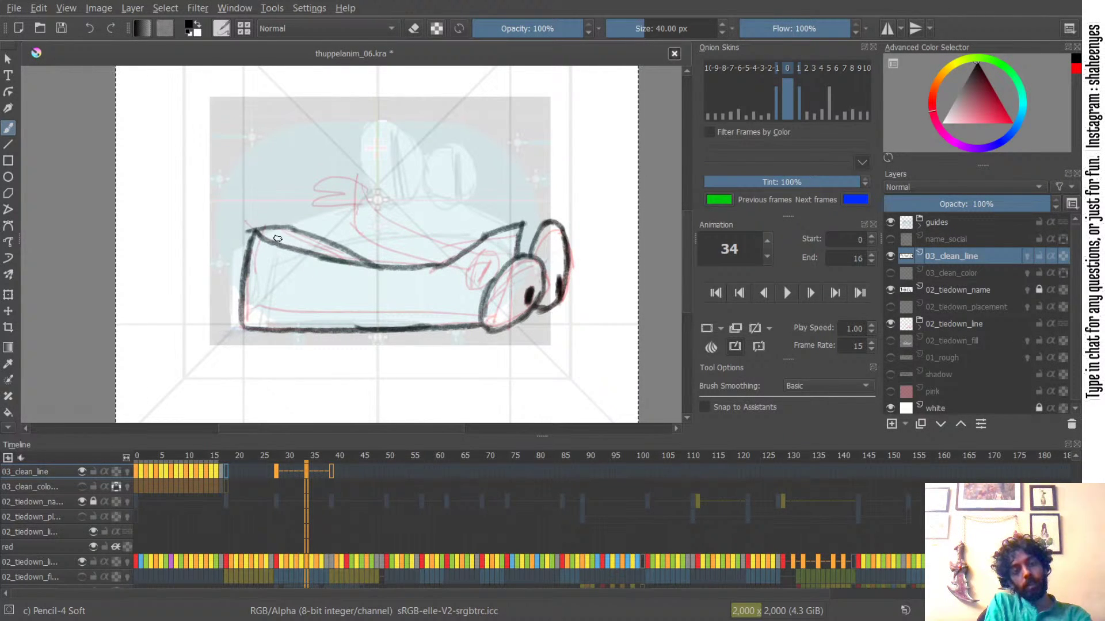
left_click_drag(269, 237, 358, 253)
key("ctrl+z")
key("ctrl+z")
key("ctrl+z")
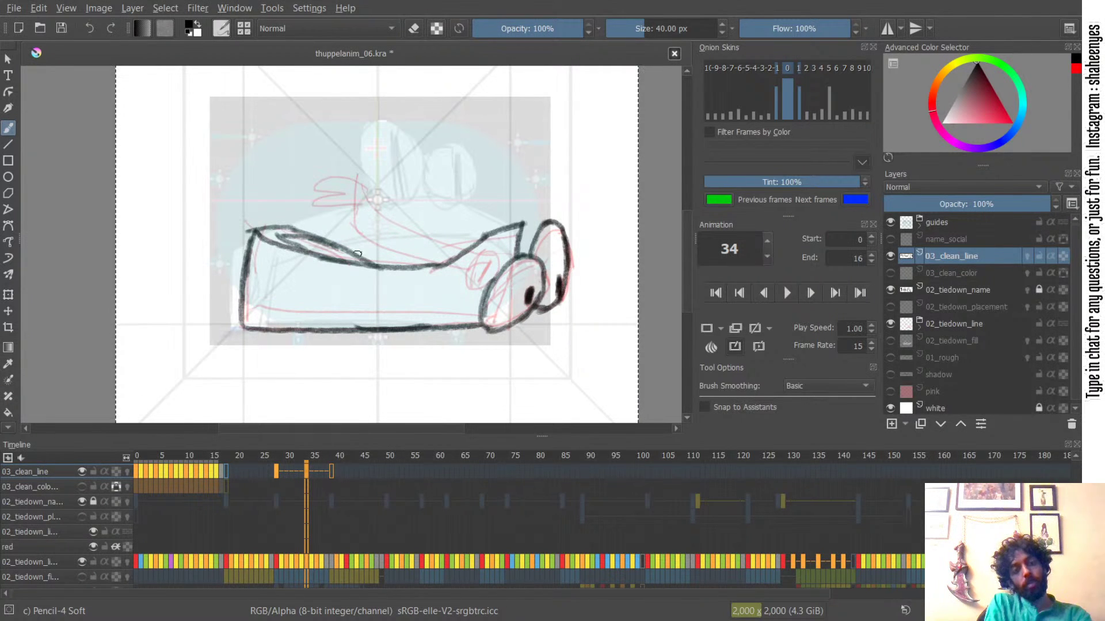
- Draw the short inner line of the front rim and the small slanted double oval behind the nearer eye, then compare with the sketch
mouse_move(488, 237)
left_mouse_down()
mouse_move(429, 262)
mouse_move(477, 234)
mouse_move(505, 235)
mouse_move(458, 280)
mouse_move(485, 274)
left_mouse_up()
key("ctrl+z")
key("ctrl+z")
key("ctrl+z")
key("ctrl+z")
mouse_move(489, 249)
left_mouse_down()
mouse_move(499, 255)
mouse_move(476, 279)
mouse_move(487, 270)
left_mouse_up()
key("ctrl+z")
key("ctrl+z")
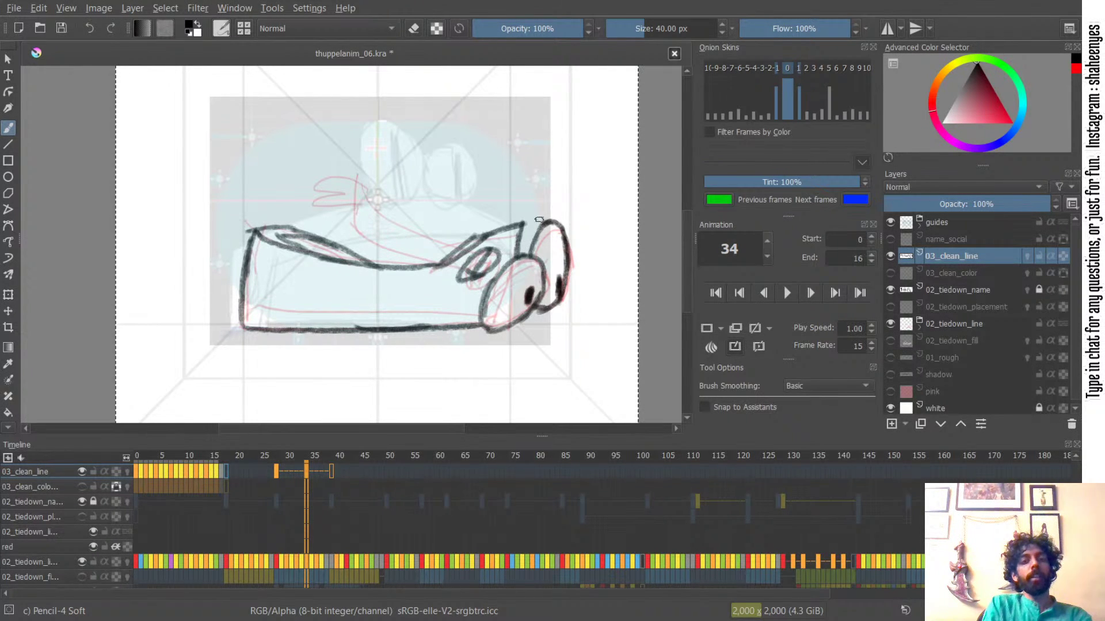
left_click(889, 254)
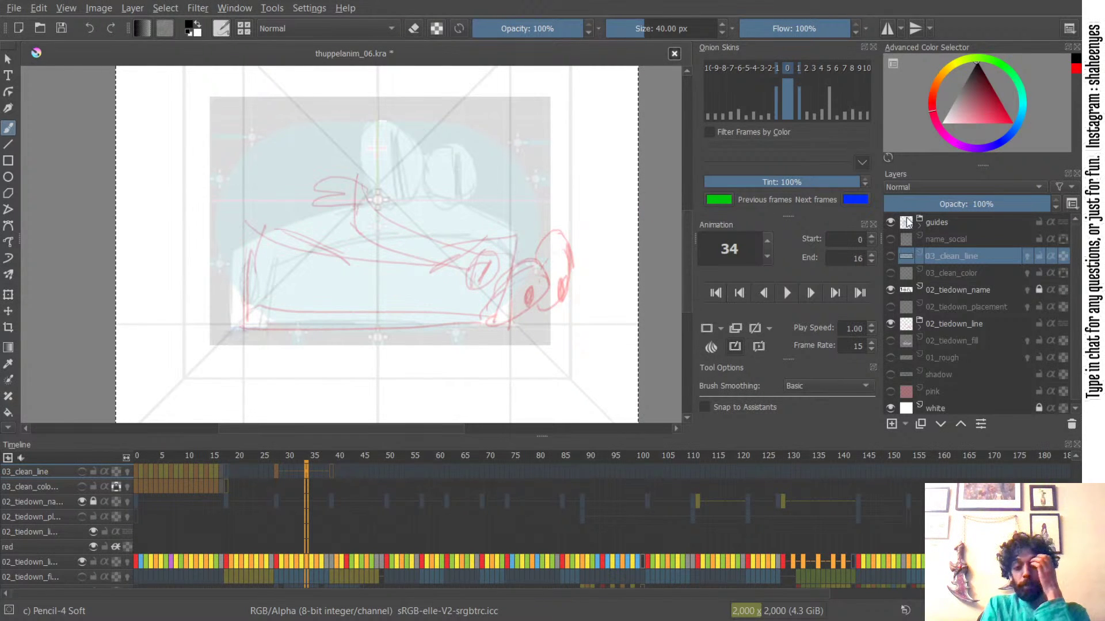
left_click(890, 255)
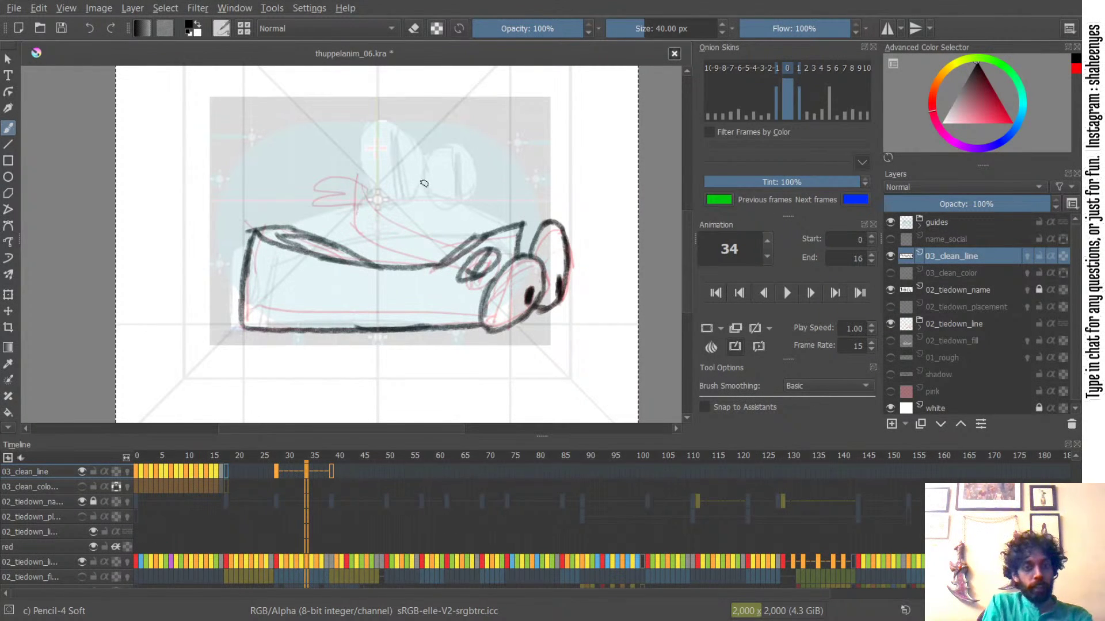
mouse_move(350, 145)
left_mouse_down()
mouse_move(353, 199)
mouse_move(356, 159)
mouse_move(439, 212)
mouse_move(489, 219)
mouse_move(405, 215)
mouse_move(492, 233)
left_mouse_up()
key("ctrl+z")
key("ctrl+z")
key("ctrl+z")
key("ctrl+z")
key("ctrl+z")
mouse_move(348, 150)
left_mouse_down()
mouse_move(380, 154)
mouse_move(441, 207)
left_mouse_up()
key("ctrl+z")
key("ctrl+z")
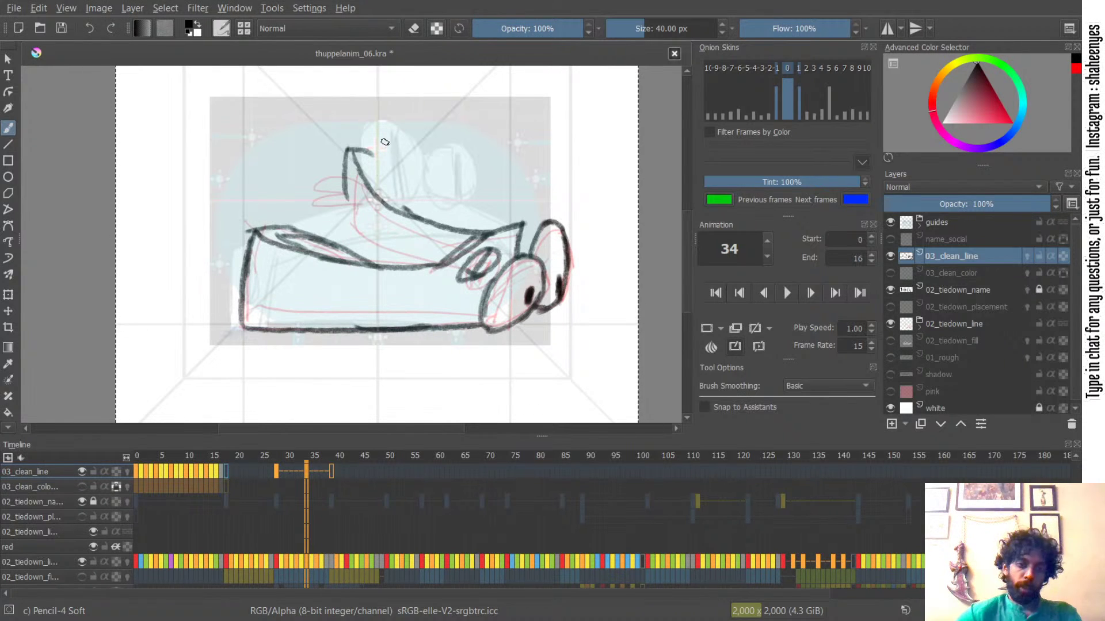
key("ctrl+z")
mouse_move(364, 151)
left_mouse_down()
mouse_move(431, 210)
mouse_move(495, 233)
left_mouse_up()
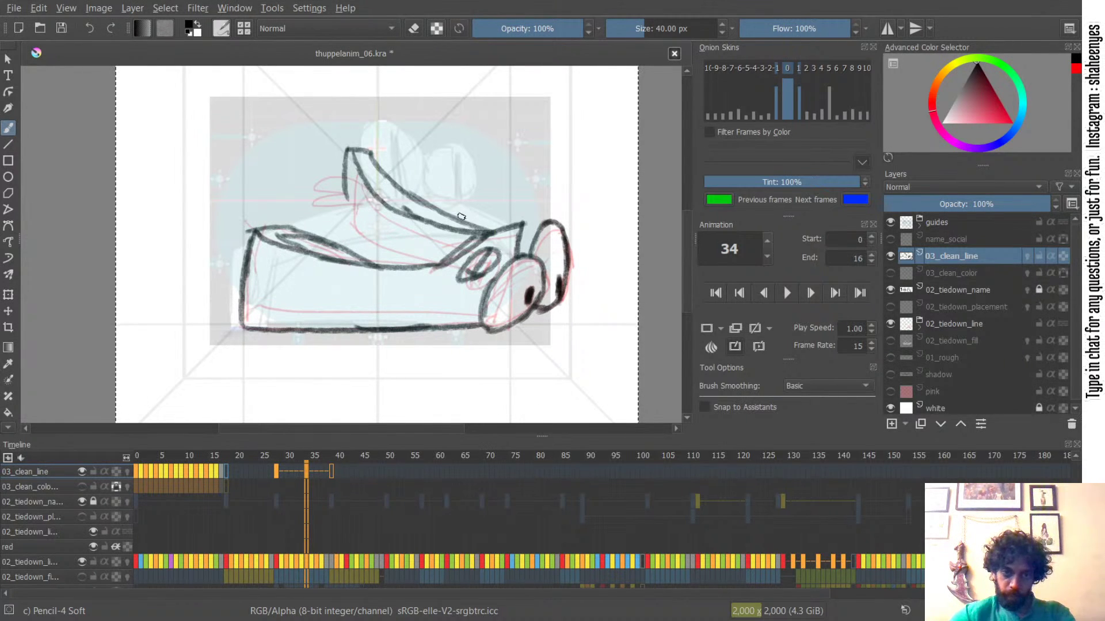
key("ctrl+z")
left_click_drag(385, 176, 489, 220)
key("ctrl+z")
left_click_drag(412, 196, 513, 231)
left_click_drag(347, 198, 430, 240)
key("ctrl+z")
key("ctrl+z")
key("ctrl+z")
key("ctrl+z")
key("ctrl+z")
key("ctrl+z")
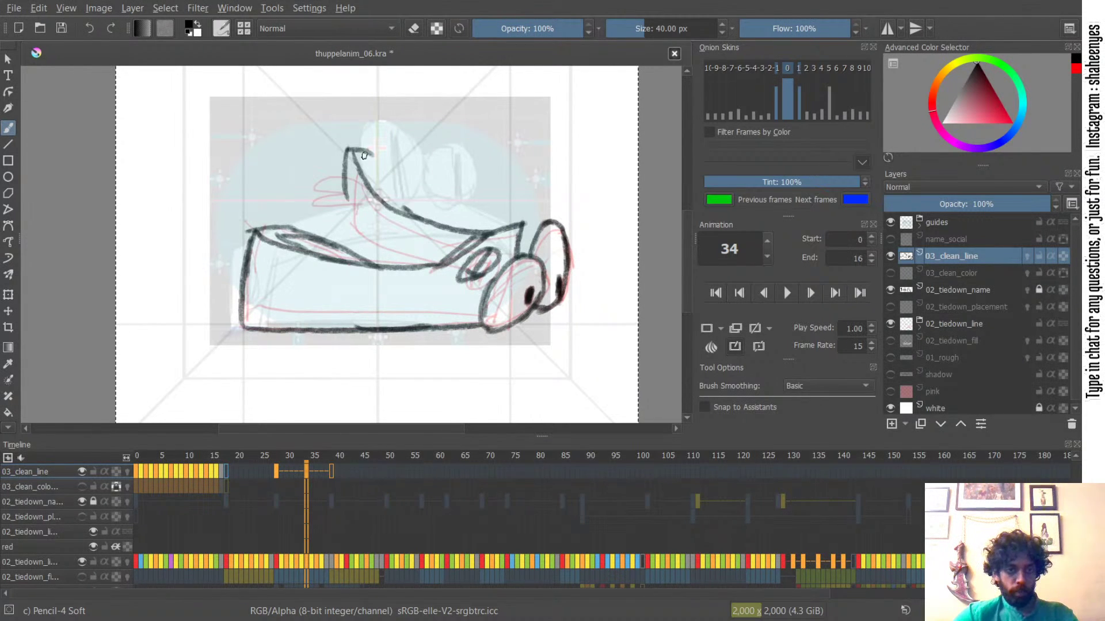
key("ctrl+z")
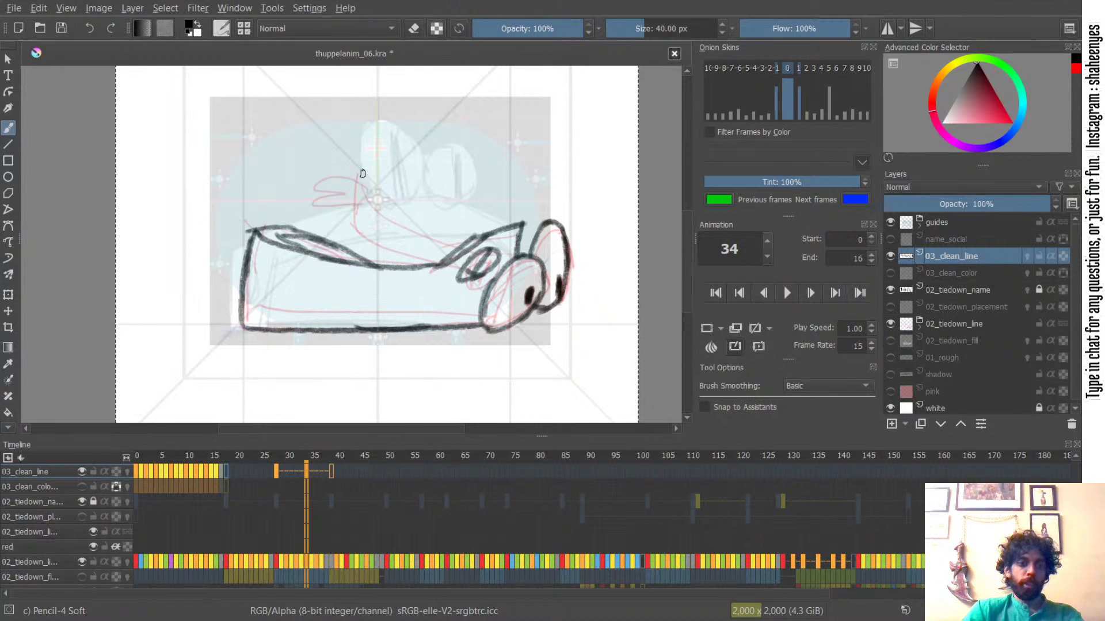
- Trace the lower curve of the raised form above the head and add two small rounded lobes at its back end
mouse_move(347, 156)
left_mouse_down()
mouse_move(353, 208)
mouse_move(358, 192)
mouse_move(406, 240)
mouse_move(432, 242)
left_mouse_up()
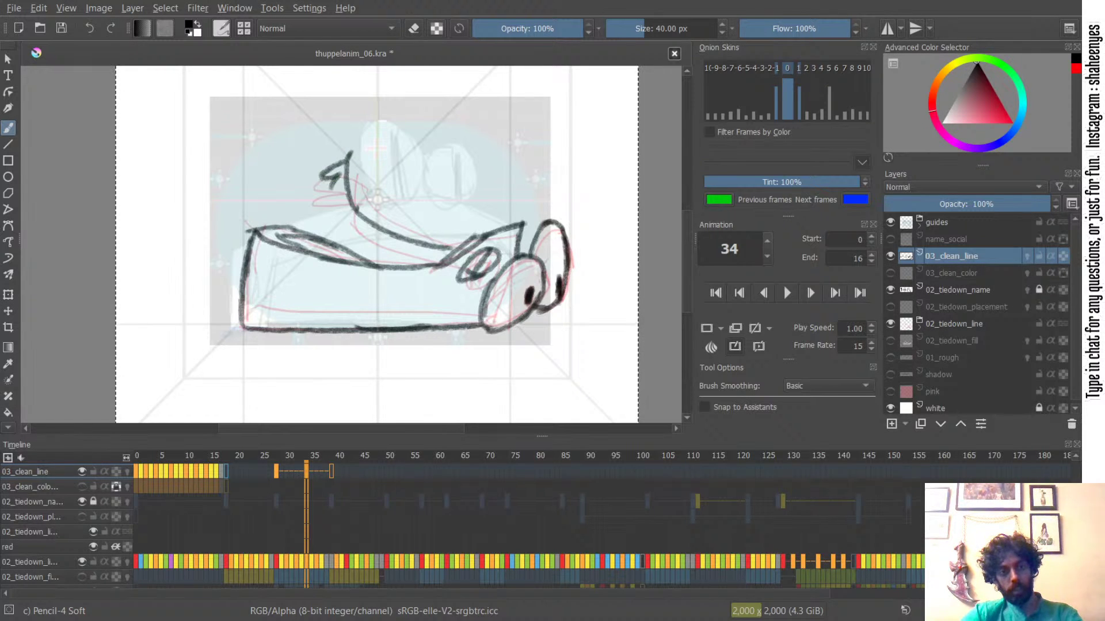
mouse_move(346, 157)
left_mouse_down()
mouse_move(297, 160)
mouse_move(344, 171)
mouse_move(313, 190)
mouse_move(311, 171)
mouse_move(341, 180)
mouse_move(321, 156)
mouse_move(349, 201)
left_mouse_up()
key("ctrl+z")
key("ctrl+z")
key("ctrl+z")
key("ctrl+z")
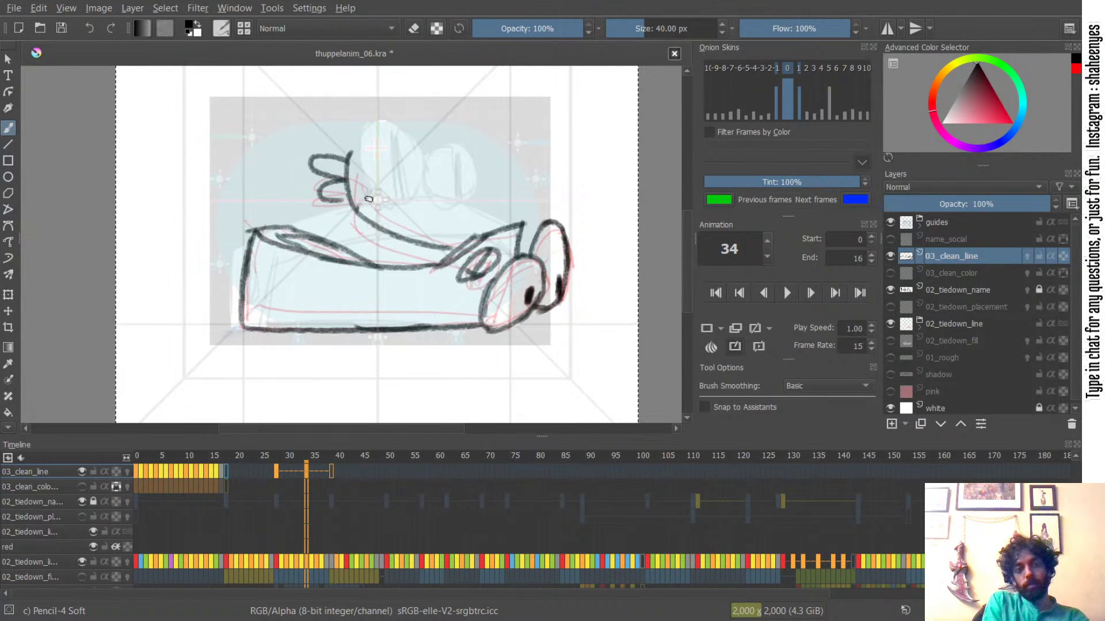
key("ctrl+z")
mouse_move(353, 155)
left_mouse_down()
mouse_move(409, 164)
mouse_move(441, 204)
left_mouse_up()
key("ctrl+z")
left_click_drag(407, 163, 462, 219)
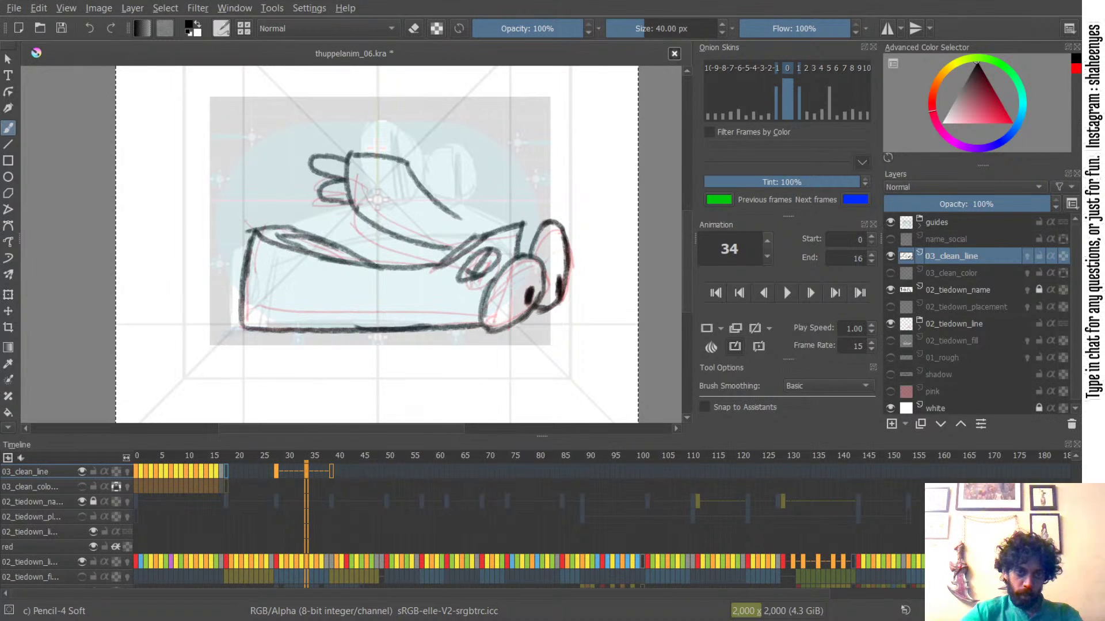
key("ctrl+z")
left_click_drag(409, 160, 474, 209)
key("ctrl+z")
key("ctrl+z")
mouse_move(362, 160)
left_mouse_down()
mouse_move(435, 226)
mouse_move(428, 218)
mouse_move(469, 230)
left_mouse_up()
key("ctrl+z")
mouse_move(414, 170)
left_mouse_down()
mouse_move(501, 235)
mouse_move(480, 228)
mouse_move(505, 233)
left_mouse_up()
key("ctrl+z")
key("ctrl+z")
key("ctrl+z")
key("ctrl+z")
mouse_move(399, 159)
left_mouse_down()
mouse_move(496, 227)
mouse_move(510, 224)
left_mouse_up()
key("ctrl+z")
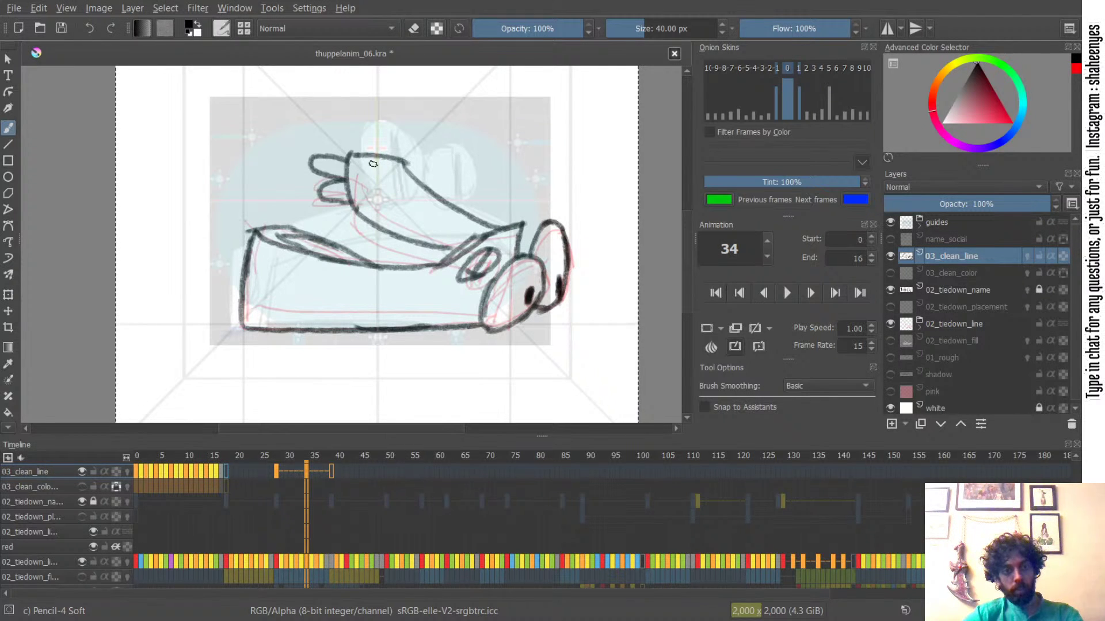
left_click_drag(358, 159, 488, 218)
key("ctrl+z")
left_click_drag(358, 160, 488, 223)
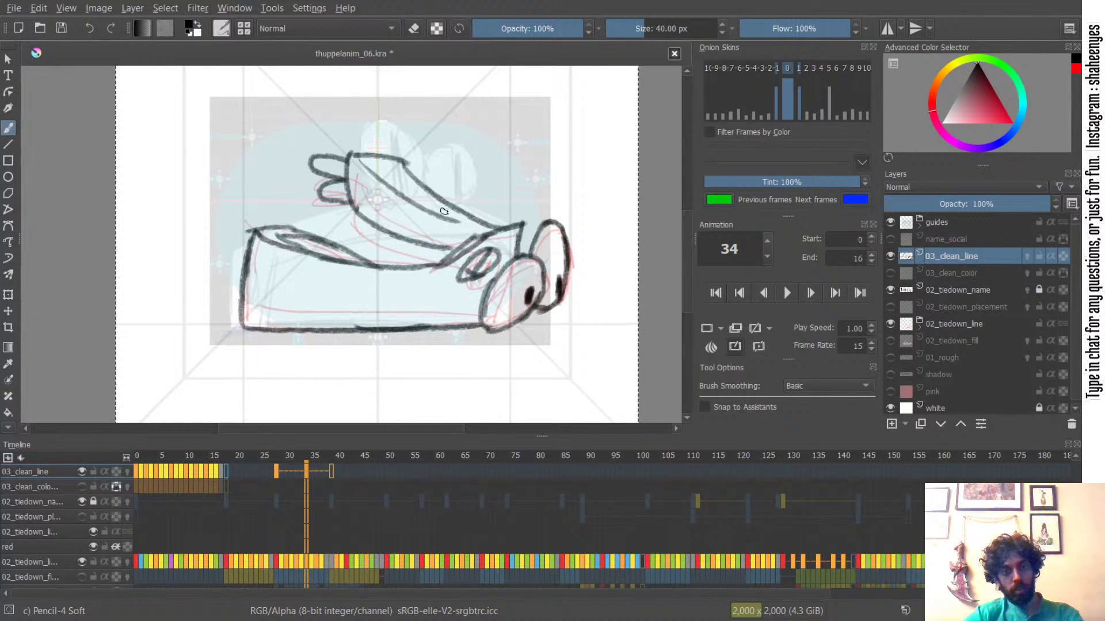
key("ctrl+z")
key("ctrl+z")
left_click_drag(402, 161, 491, 219)
key("ctrl+z")
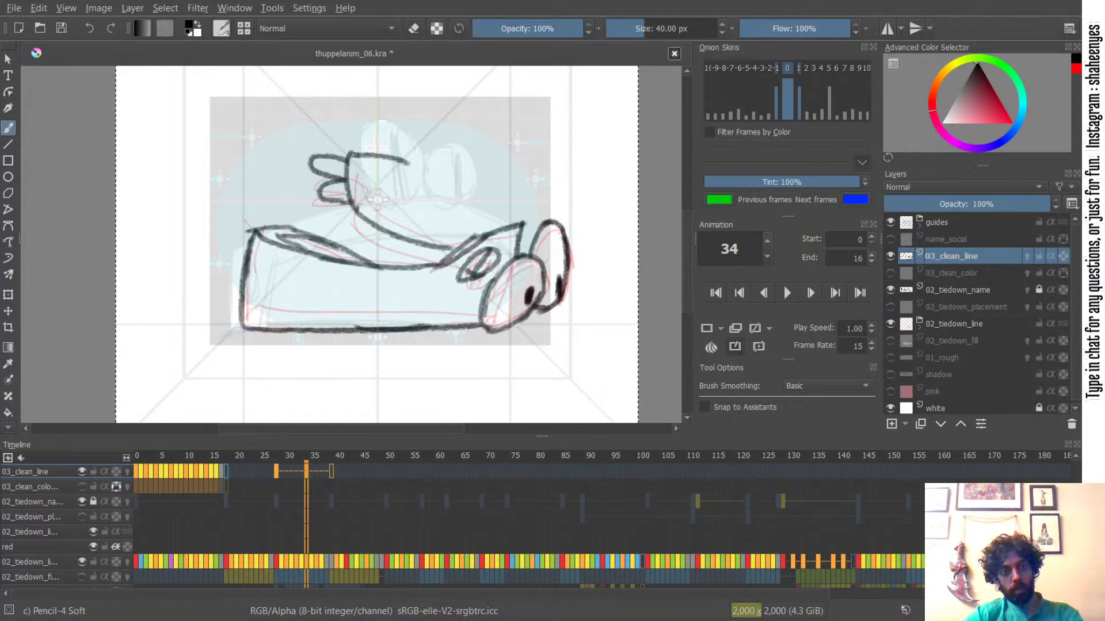
key("ctrl+z")
key("ctrl+z")
- Trace the raised form's rounded top end and its inner curve sweeping down to the front of the head
mouse_move(350, 157)
left_mouse_down()
mouse_move(389, 139)
mouse_move(402, 206)
left_mouse_up()
key("ctrl+z")
key("ctrl+z")
key("ctrl+z")
mouse_move(349, 159)
left_mouse_down()
mouse_move(368, 141)
mouse_move(402, 203)
left_mouse_up()
key("ctrl+z")
mouse_move(373, 147)
left_mouse_down()
mouse_move(404, 198)
mouse_move(400, 186)
mouse_move(446, 225)
mouse_move(481, 230)
left_mouse_up()
key("ctrl+z")
mouse_move(397, 178)
left_mouse_down()
mouse_move(477, 223)
mouse_move(477, 238)
left_mouse_up()
key("ctrl+z")
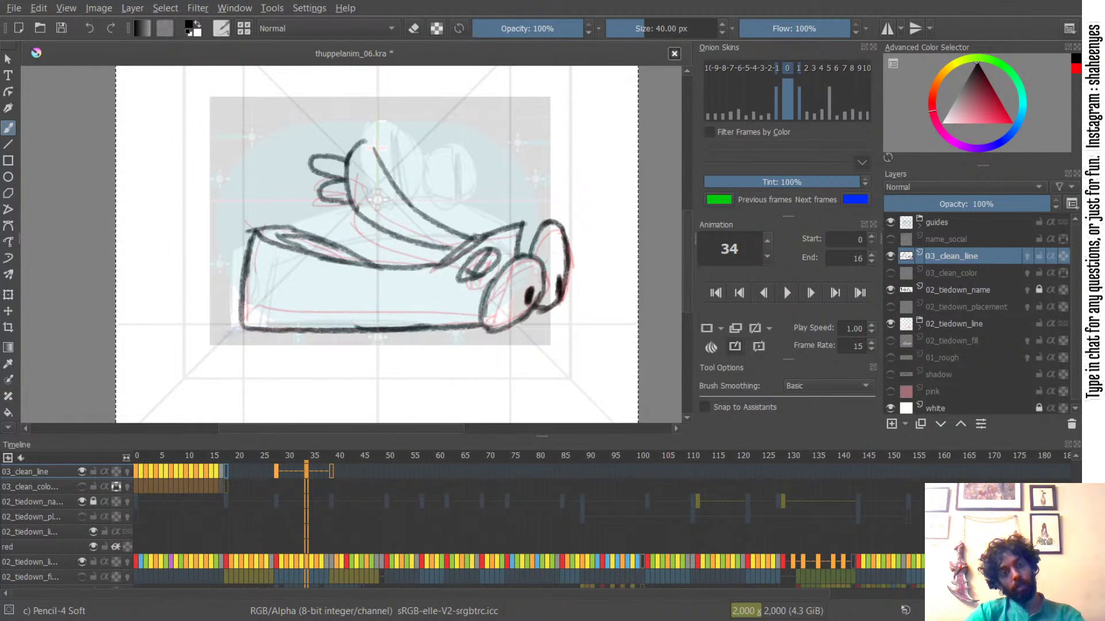
mouse_move(360, 144)
left_mouse_down()
mouse_move(403, 162)
mouse_move(405, 153)
mouse_move(396, 153)
mouse_move(484, 218)
left_mouse_up()
key("ctrl+z")
key("ctrl+z")
key("ctrl+z")
key("ctrl+z")
left_click_drag(370, 145, 493, 233)
key("ctrl+z")
key("ctrl+z")
mouse_move(398, 160)
left_mouse_down()
mouse_move(489, 237)
mouse_move(508, 227)
left_mouse_up()
key("ctrl+z")
key("ctrl+z")
key("ctrl+z")
mouse_move(397, 163)
left_mouse_down()
mouse_move(431, 223)
mouse_move(440, 198)
mouse_move(430, 224)
left_mouse_up()
key("ctrl+z")
key("ctrl+z")
mouse_move(401, 162)
left_mouse_down()
mouse_move(417, 210)
mouse_move(475, 229)
left_mouse_up()
key("ctrl+z")
key("ctrl+z")
left_click_drag(414, 204, 478, 225)
key("ctrl+z")
key("ctrl+z")
left_click_drag(413, 203, 475, 224)
key("ctrl+z")
left_click_drag(413, 204, 489, 225)
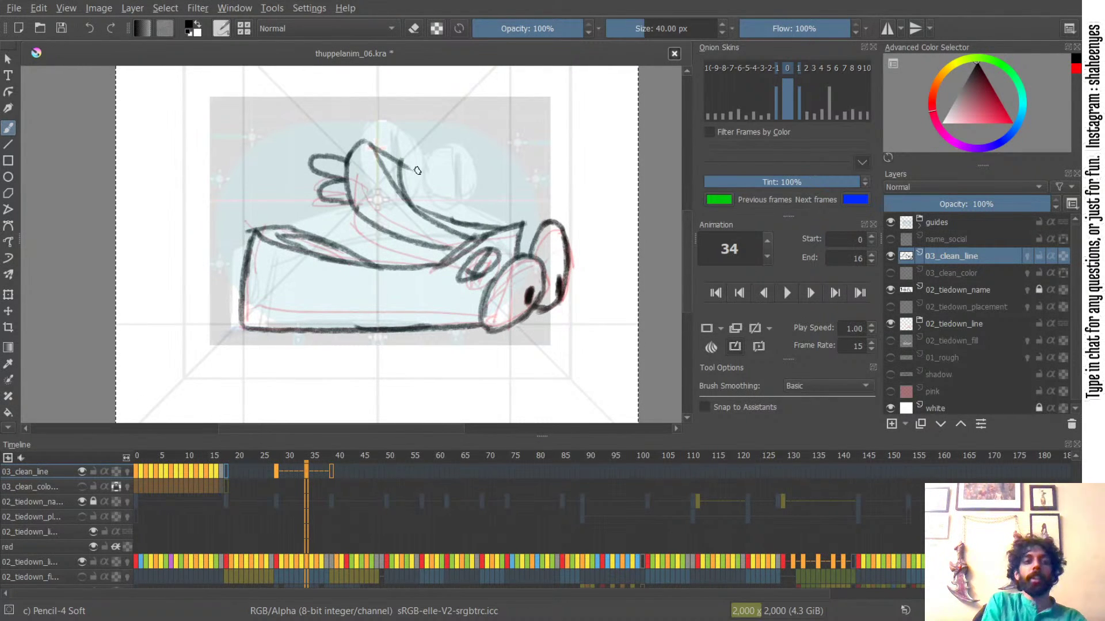
key("ctrl+z")
key("ctrl+z")
key("ctrl+z")
key("ctrl+z")
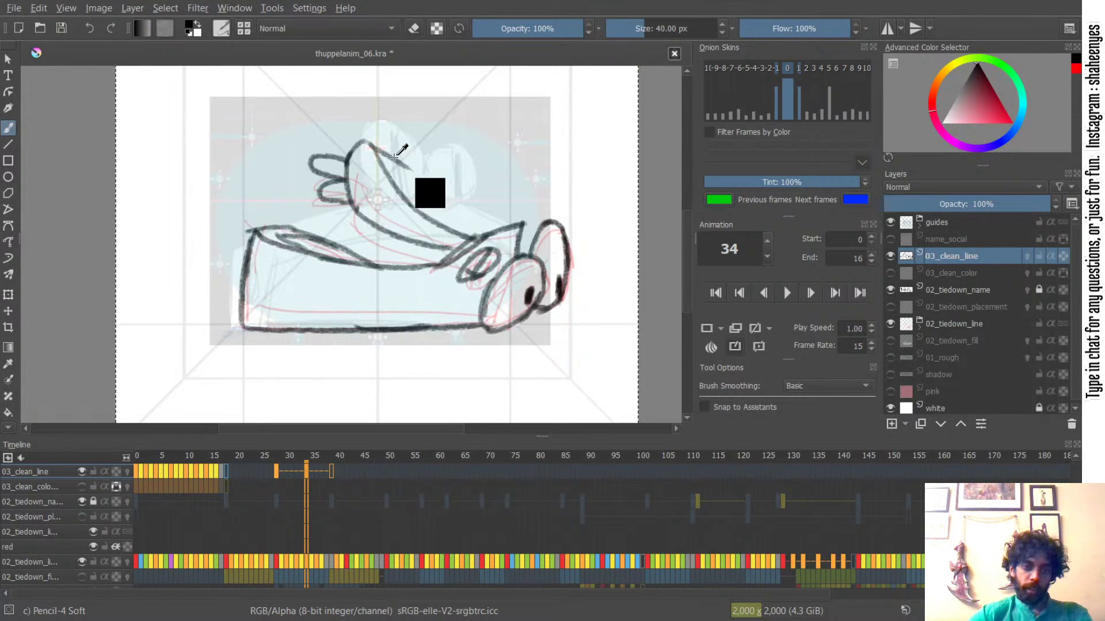
- Trace the raised form's outer upper edge from its rounded tip, around a small corner and down to the head's front edge
left_click_drag(373, 141, 468, 217)
key("ctrl+z")
mouse_move(398, 160)
left_mouse_down()
mouse_move(470, 221)
mouse_move(505, 228)
left_mouse_up()
key("ctrl+z")
left_click_drag(431, 210, 505, 229)
key("ctrl+z")
key("ctrl+z")
key("ctrl+z")
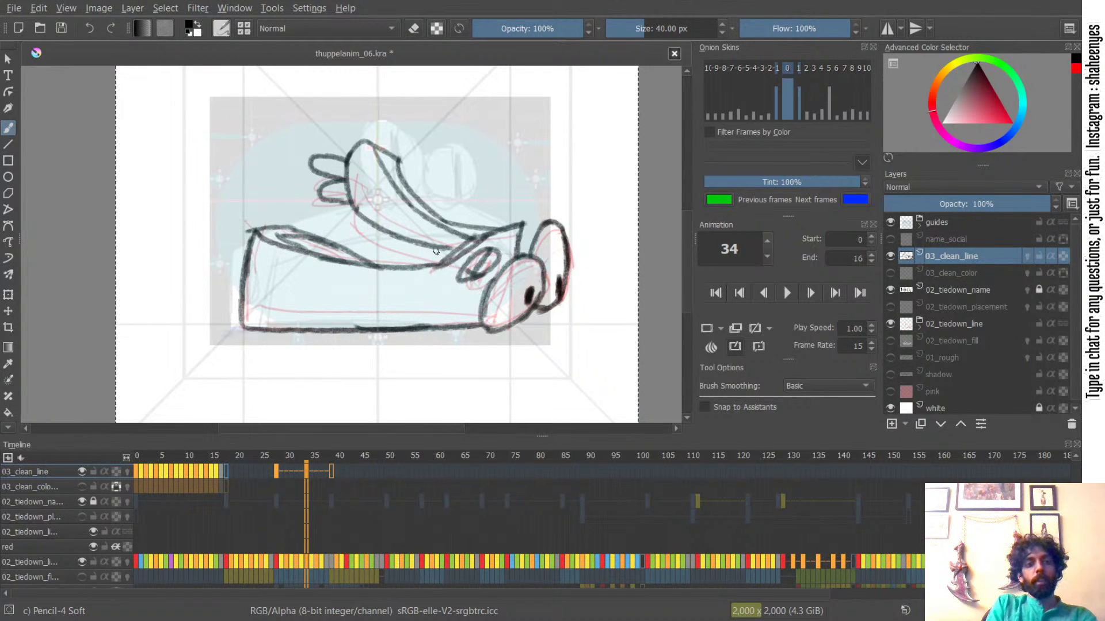
- Toggle the visibility of 03_clean_line off and on to compare the line art with the red sketch
left_click(889, 256)
left_click(890, 255)
left_click(891, 256)
left_click(891, 256)
left_click(891, 257)
left_click(892, 257)
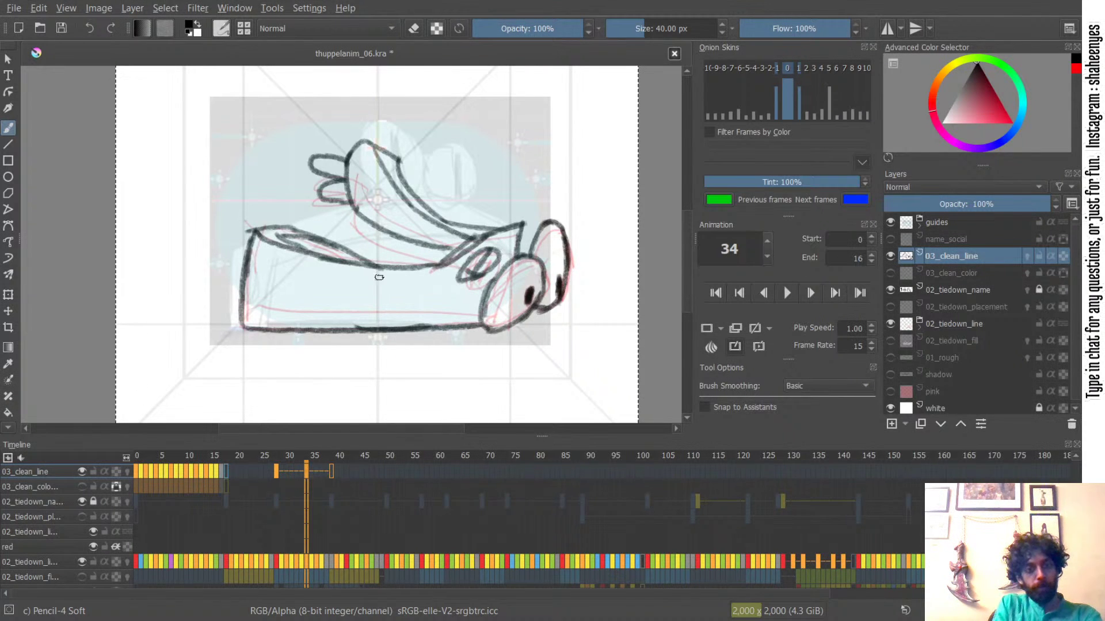
- Erase the raised form's lower curve and redraw it deeper so that it meets the head's sagging top edge
key("e")
mouse_move(429, 250)
left_mouse_down()
mouse_move(441, 248)
mouse_move(381, 237)
mouse_move(398, 238)
left_mouse_up()
key("e")
key("ctrl+z")
left_click_drag(356, 199, 435, 255)
key("ctrl+z")
key("ctrl+z")
mouse_move(352, 208)
left_mouse_down()
mouse_move(436, 256)
mouse_move(465, 259)
mouse_move(452, 262)
left_mouse_up()
key("ctrl+z")
key("ctrl+z")
key("ctrl+z")
left_click_drag(394, 240, 439, 257)
- Clean up the junction where the raised form's lower curve meets the head's top edge
key("e")
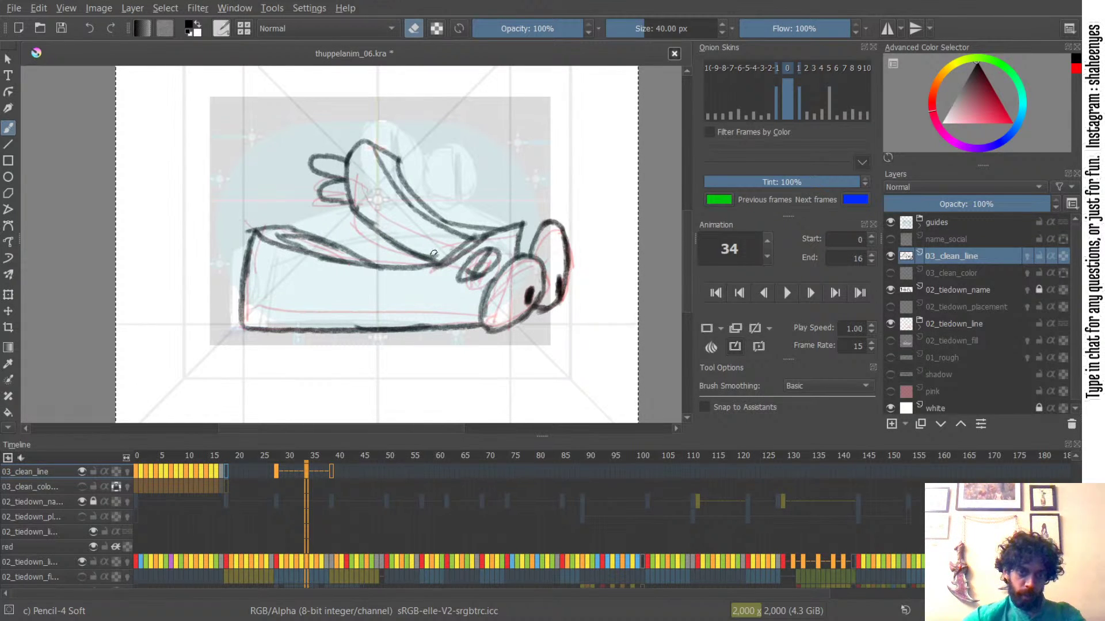
left_click_drag(425, 259, 446, 263)
key("e")
key("ctrl+z")
key("ctrl+z")
key("ctrl+z")
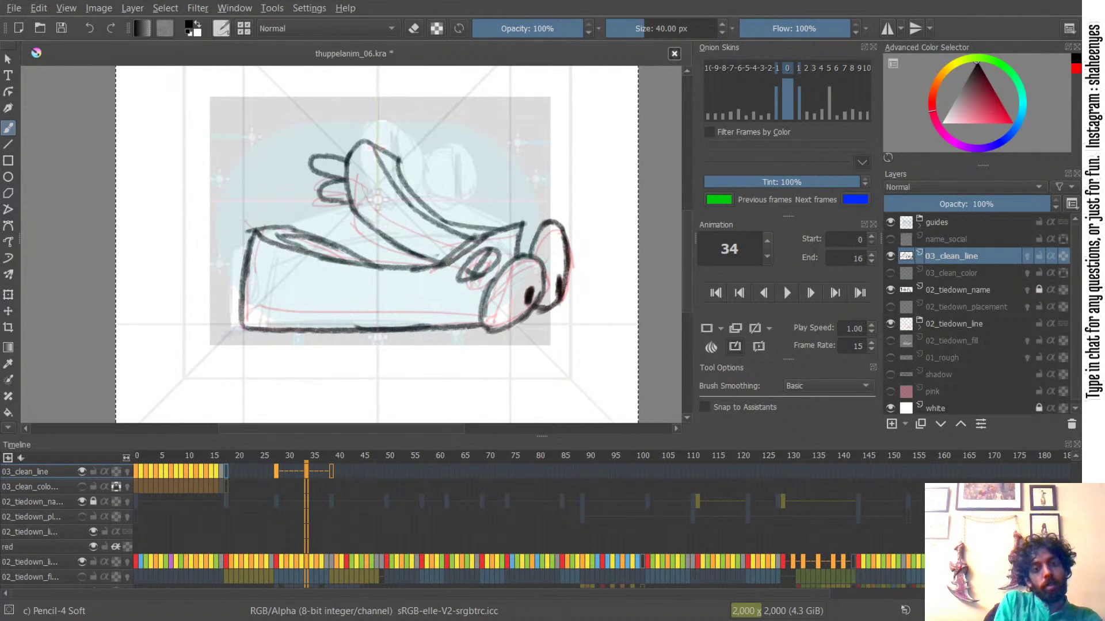
key("e")
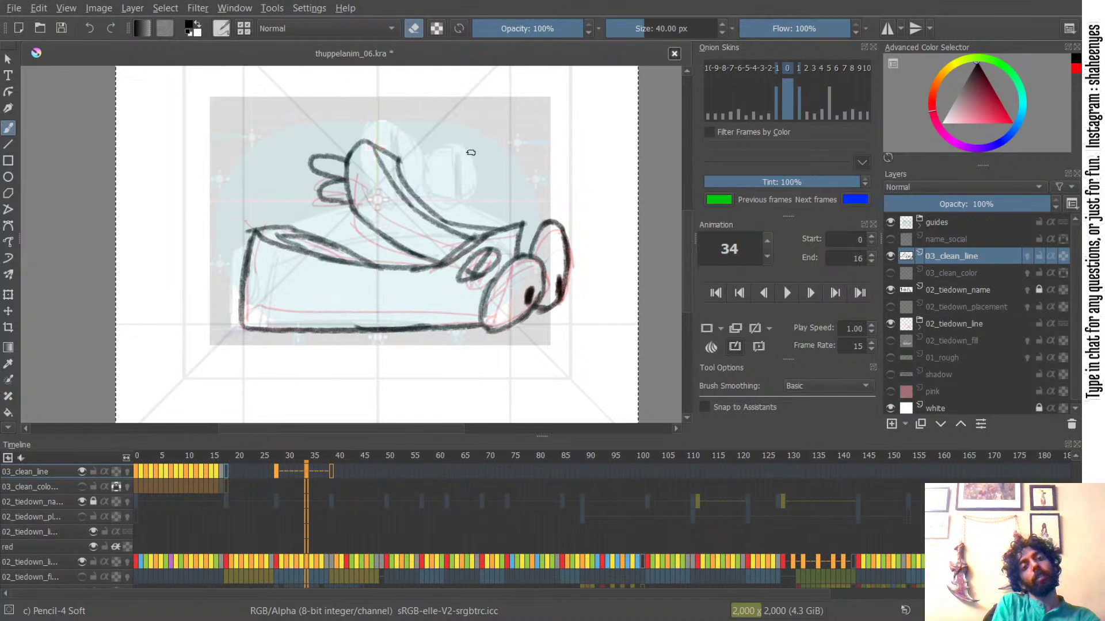
- Hide and show 03_clean_line again to check the finished frame 34 lines against the tiedown sketch
left_click(890, 256)
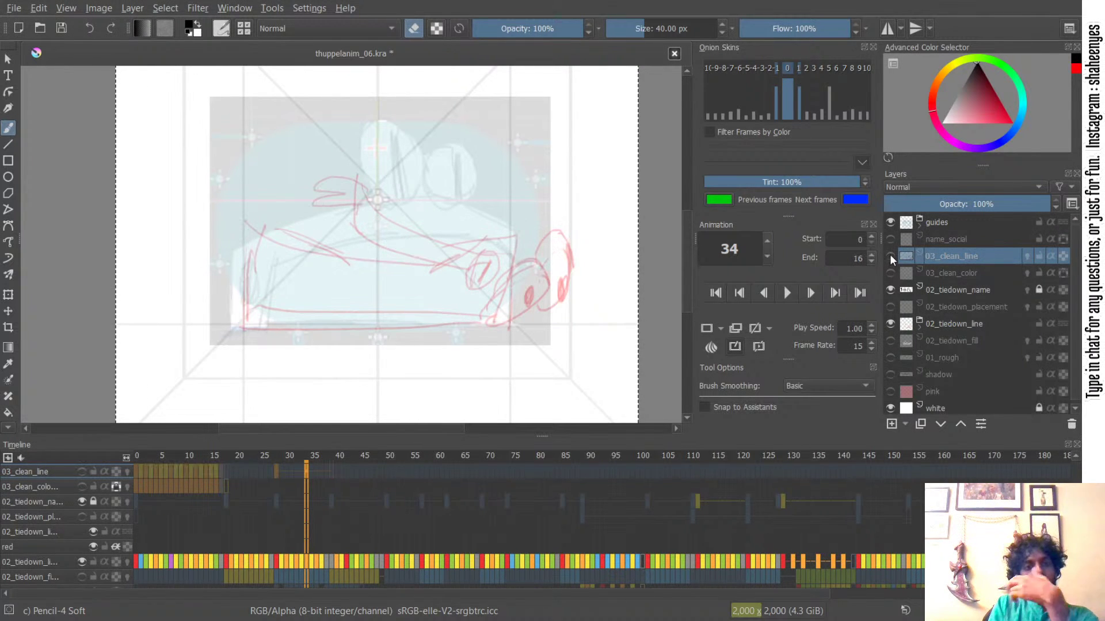
left_click(889, 253)
left_click(890, 255)
left_click(889, 255)
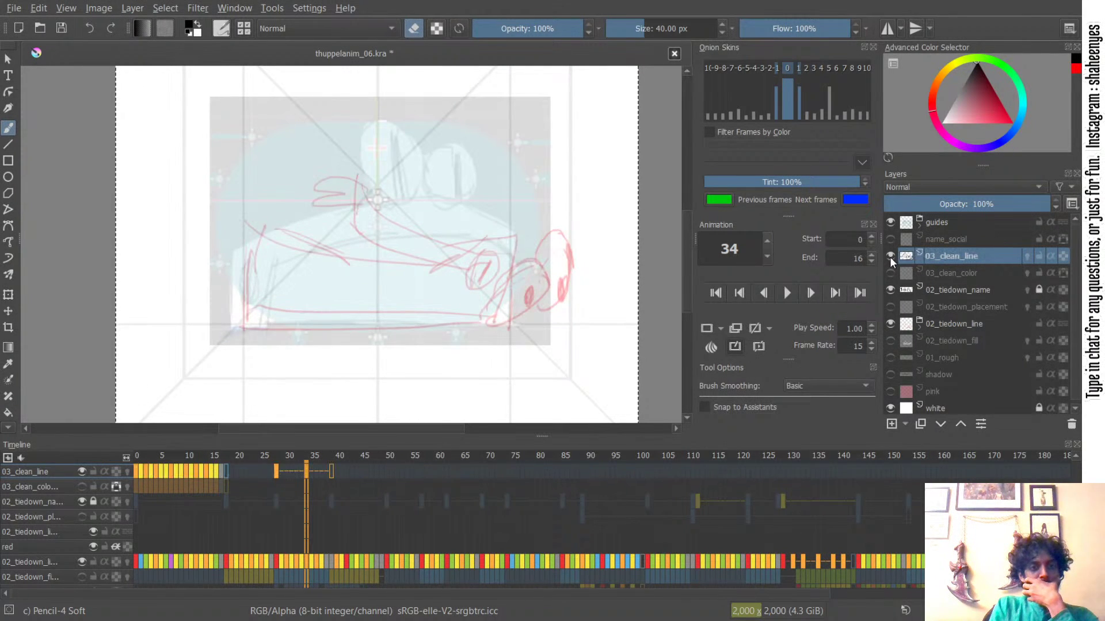
- Show 03_clean_line again and blank out its drawing at frame 31
left_click(889, 257)
left_click(889, 257)
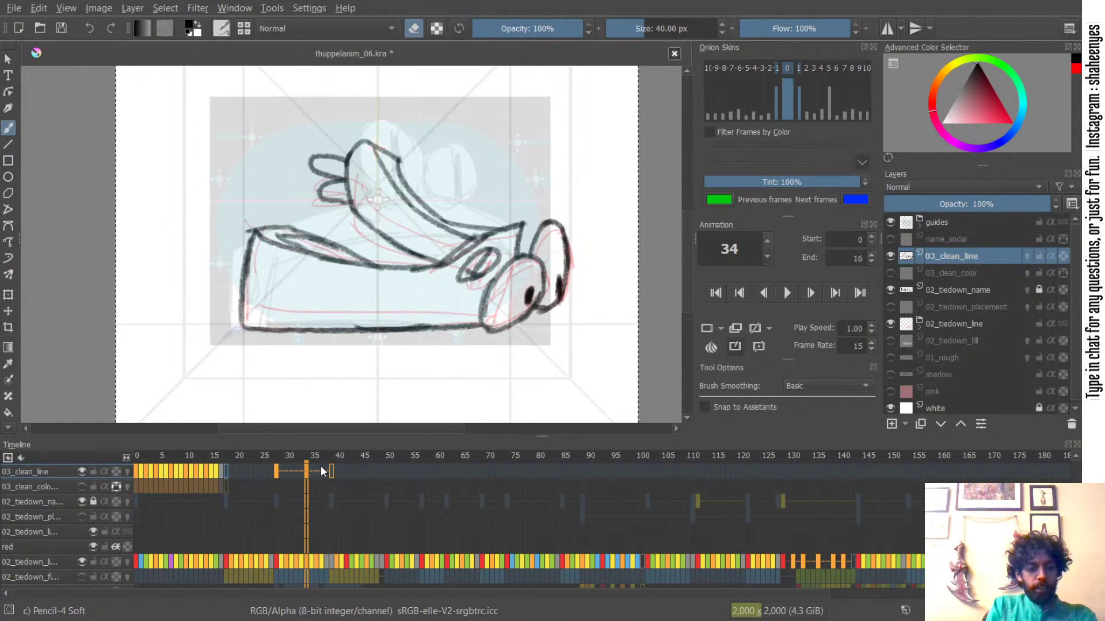
left_click(292, 471)
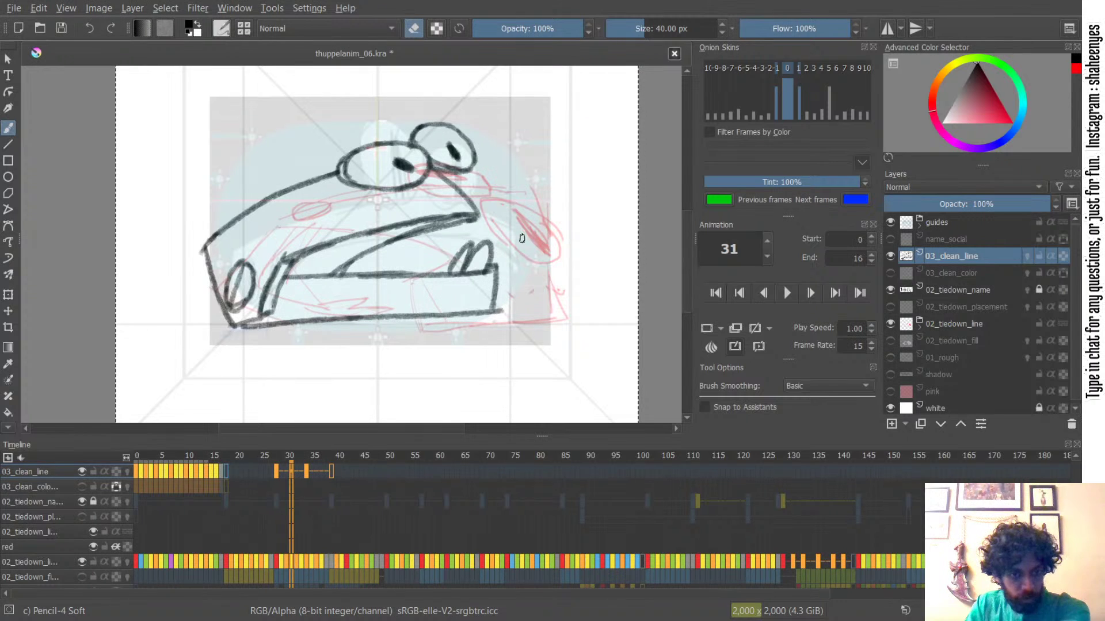
key("Delete")
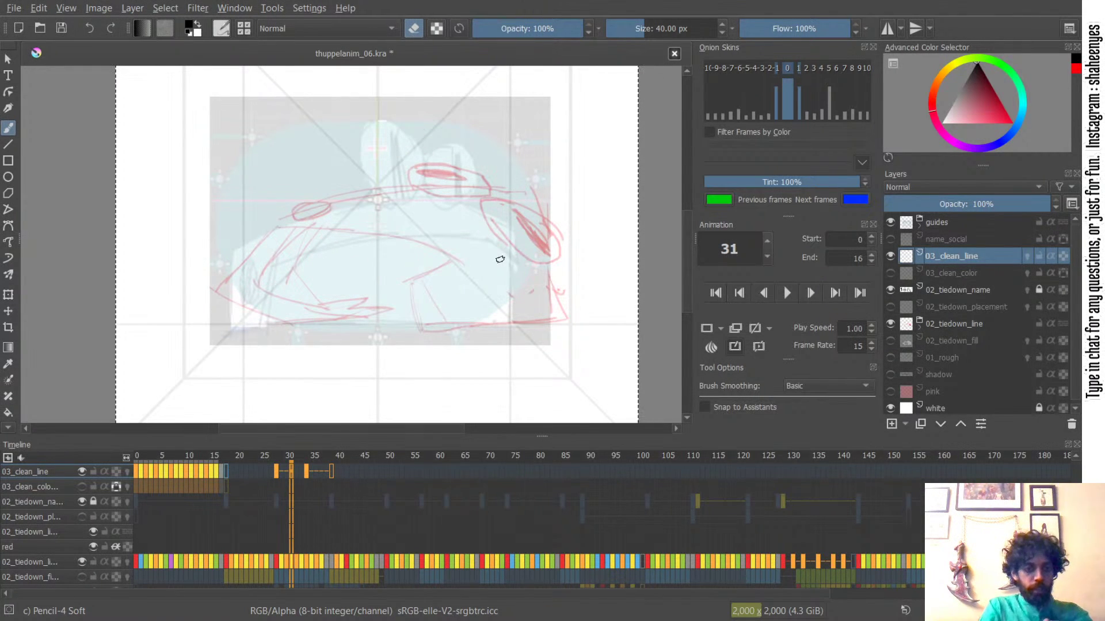
- Hide 03_clean_line and check the red tiedown sketch at frames 28 and 38
left_click(277, 471)
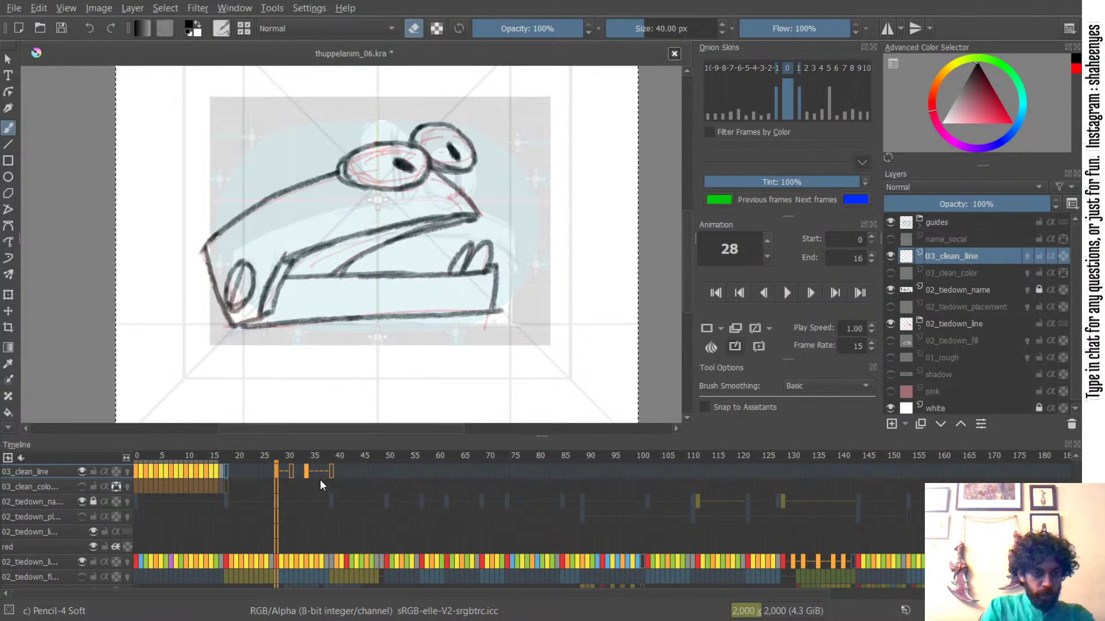
left_click(892, 256)
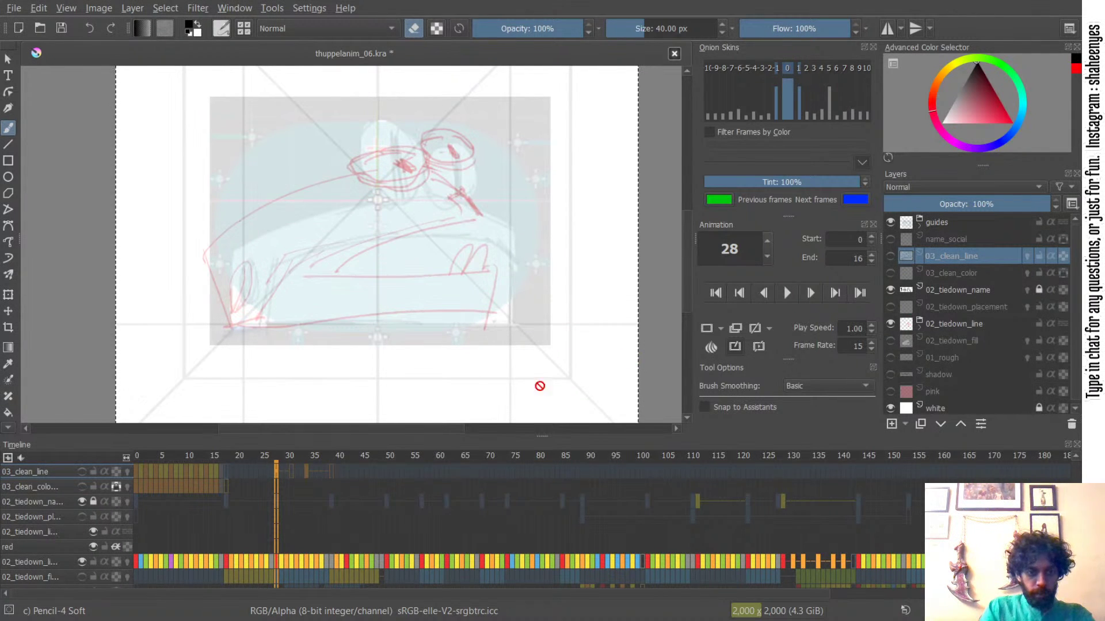
left_click(325, 472)
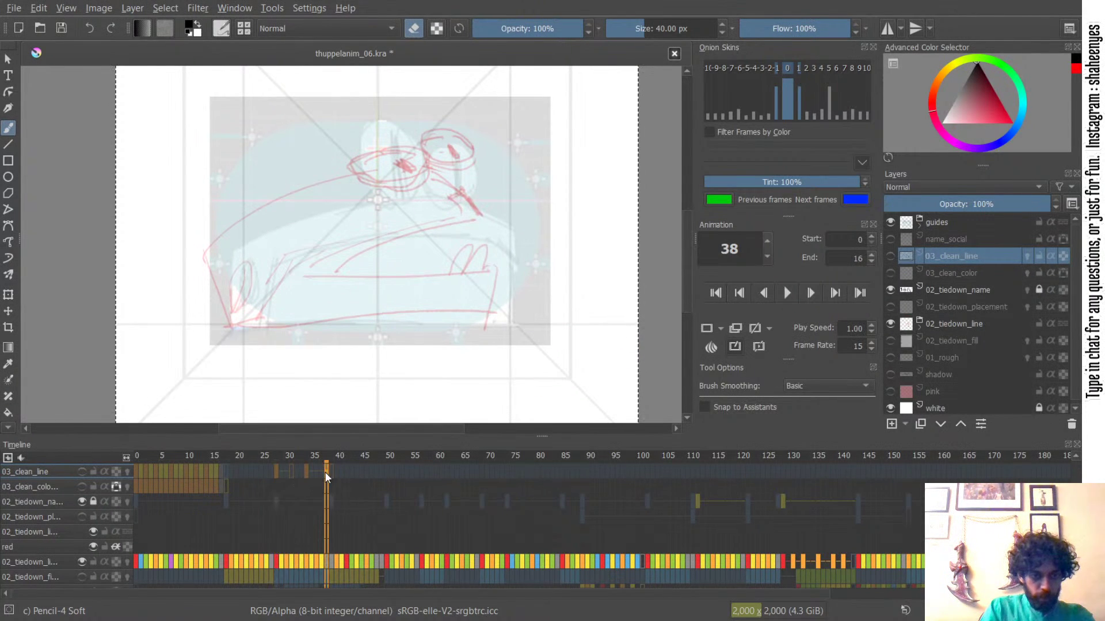
left_click(277, 469)
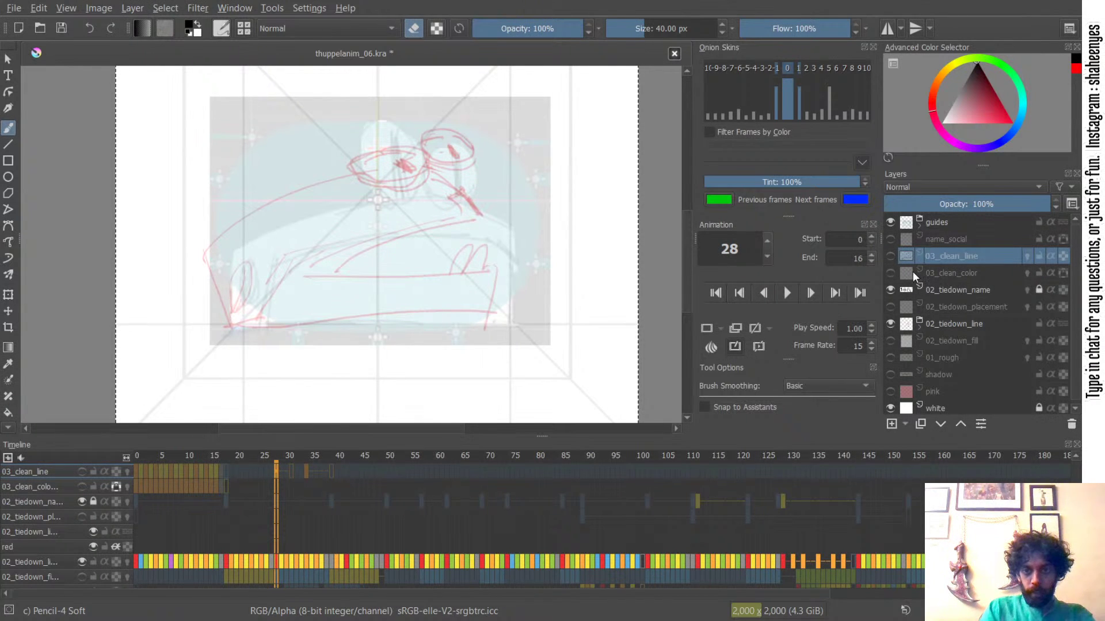
- Show 03_clean_line and copy its frame 28 drawing to frame 38
left_click(890, 255)
left_click(286, 471)
left_click_drag(276, 471, 326, 472)
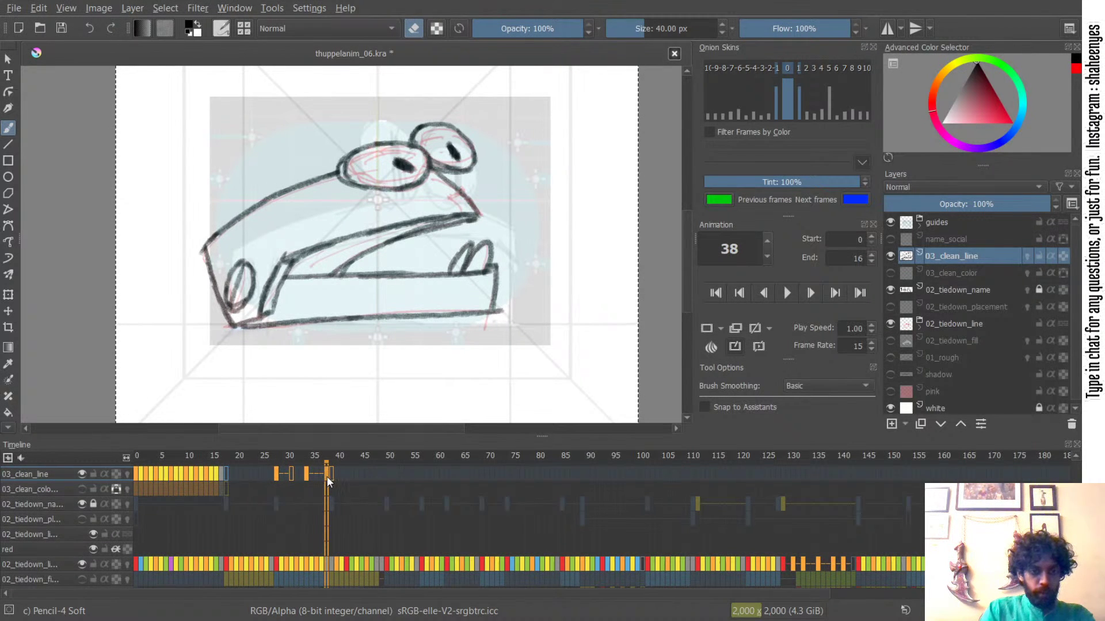
- Return to the blank frame 31, save the document and turn off eraser mode
left_click(307, 474)
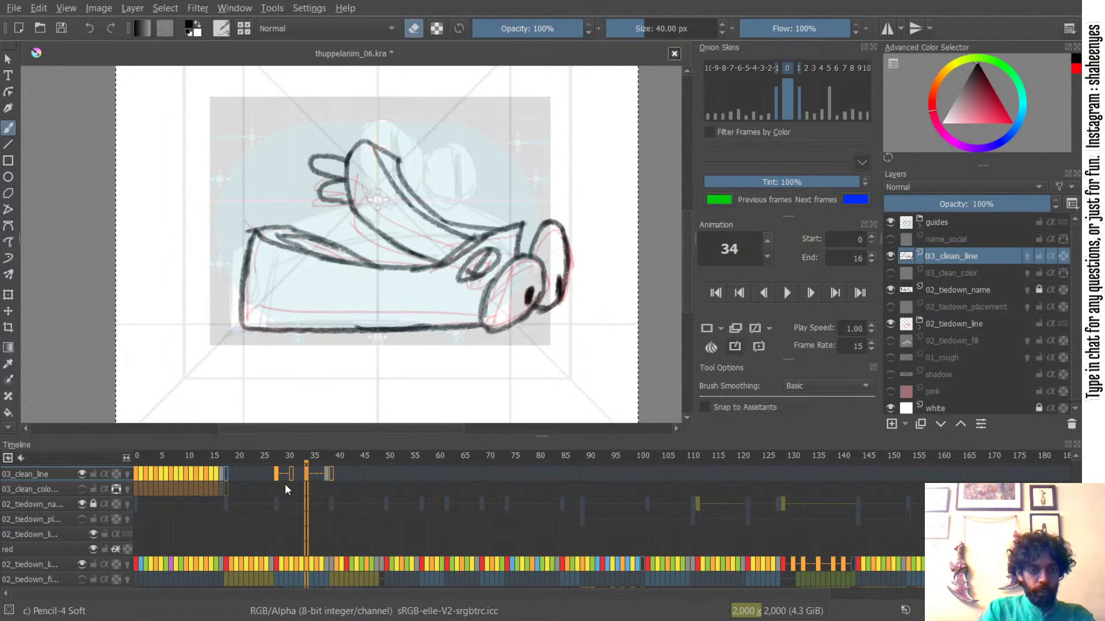
left_click(291, 474)
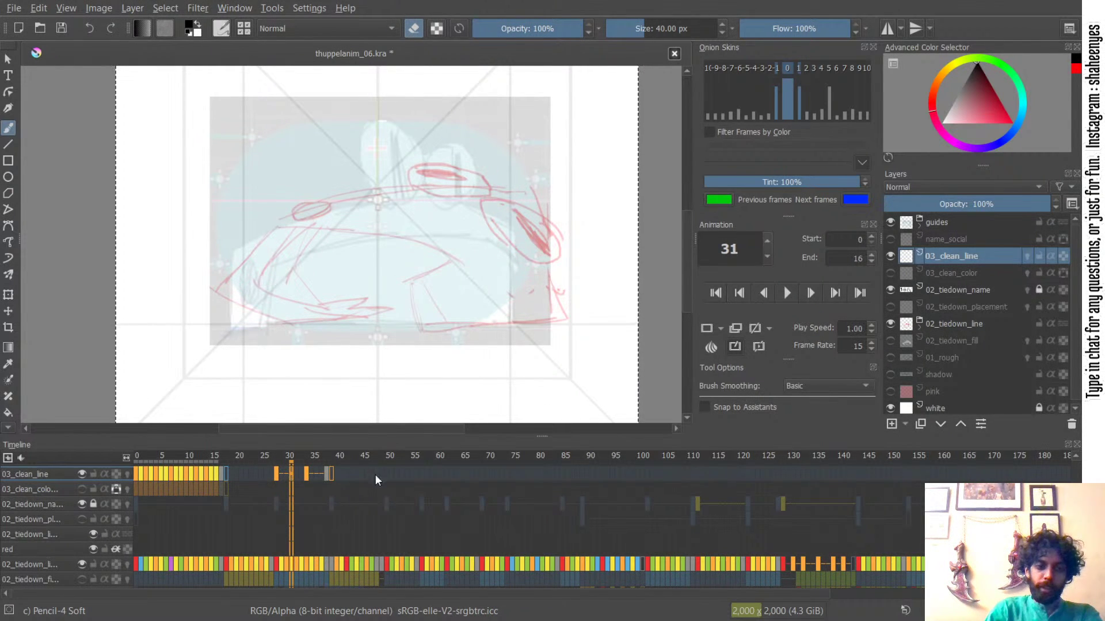
left_click_drag(482, 257, 480, 269)
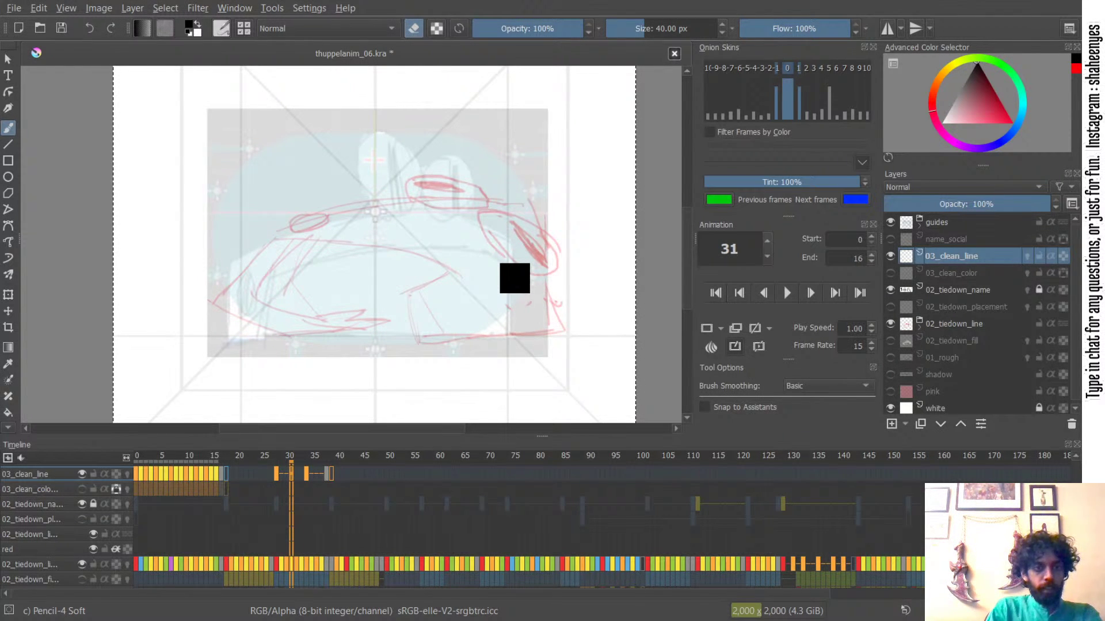
right_click(479, 242)
key("ctrl+s")
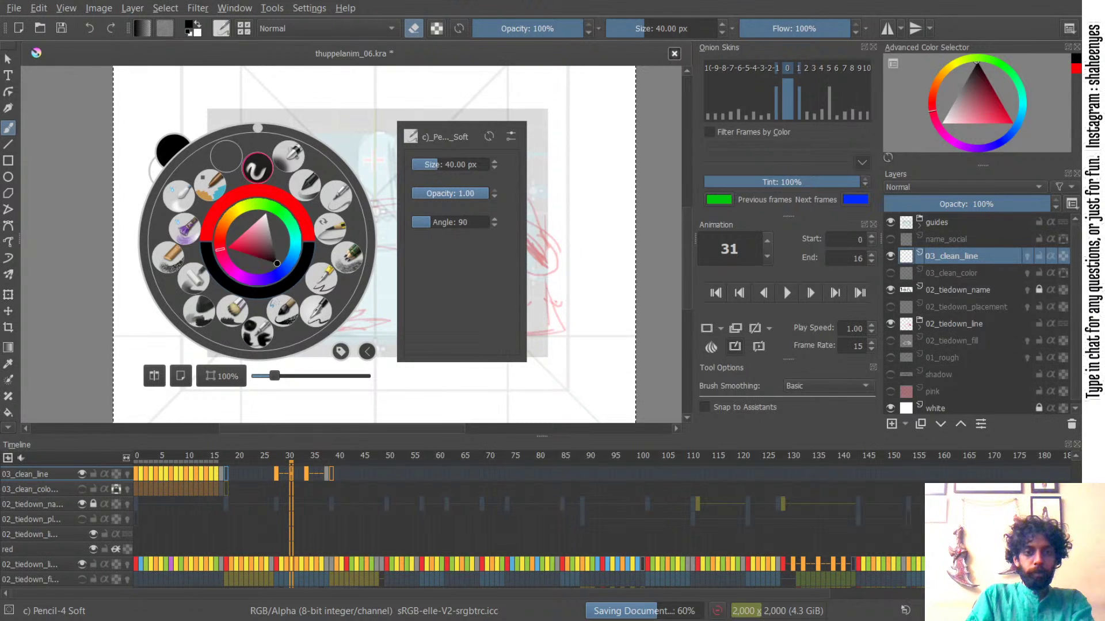
left_click(318, 104)
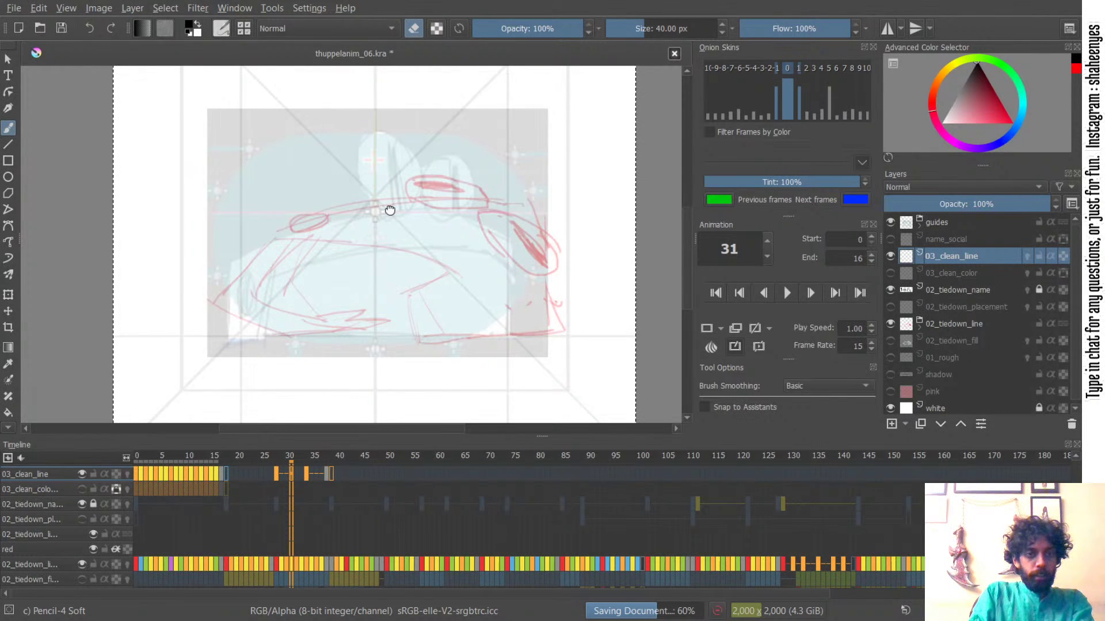
left_click_drag(390, 211, 394, 180)
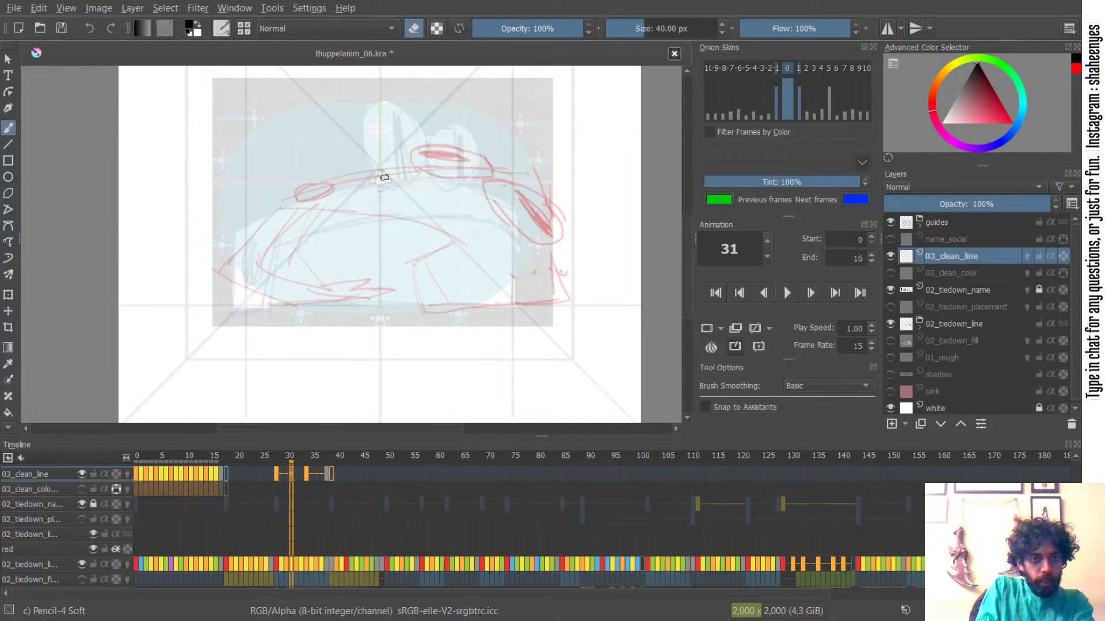
key("e")
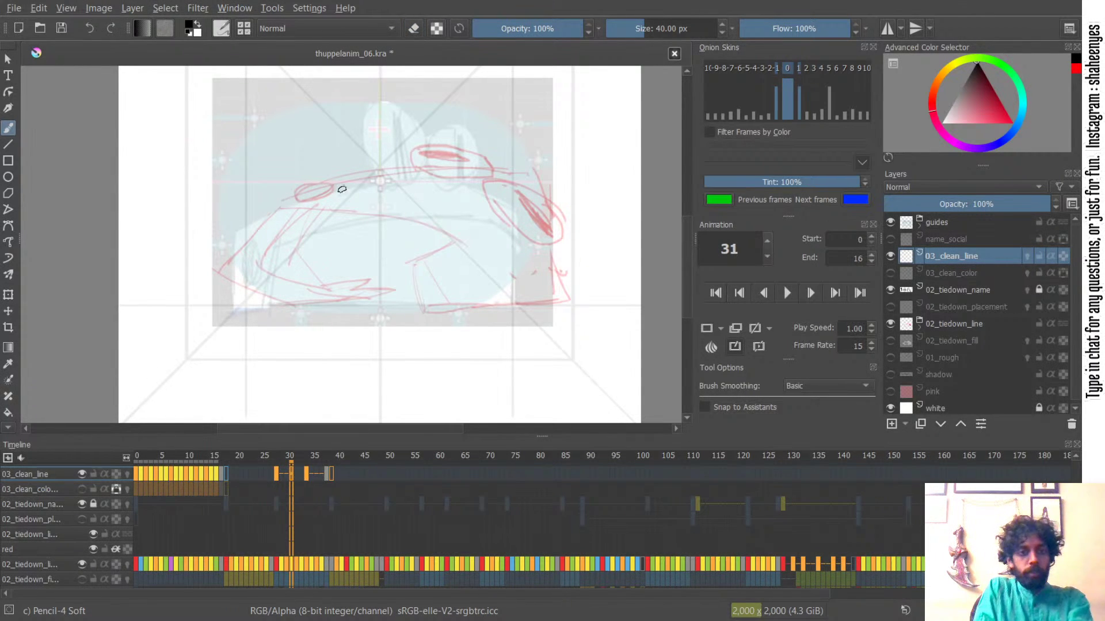
mouse_move(296, 185)
left_mouse_down()
mouse_move(428, 157)
mouse_move(331, 173)
mouse_move(503, 169)
left_mouse_up()
key("ctrl+z")
key("ctrl+z")
key("ctrl+z")
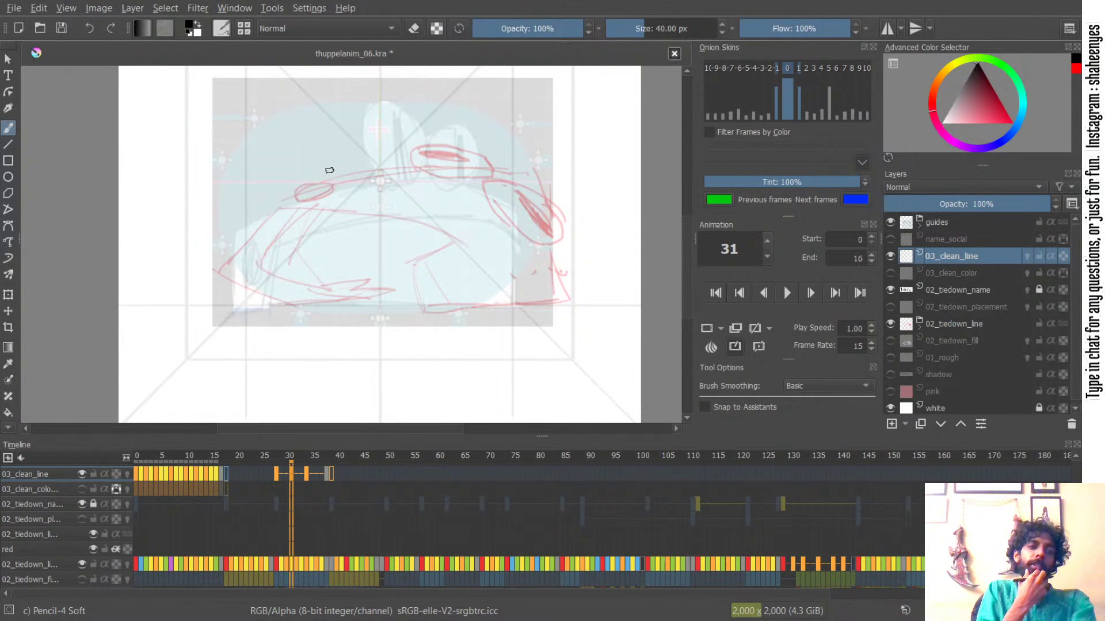
key("ctrl+z")
mouse_move(303, 163)
left_mouse_down()
mouse_move(404, 147)
mouse_move(478, 158)
mouse_move(318, 158)
mouse_move(530, 168)
mouse_move(518, 166)
mouse_move(568, 269)
left_mouse_up()
key("ctrl+z")
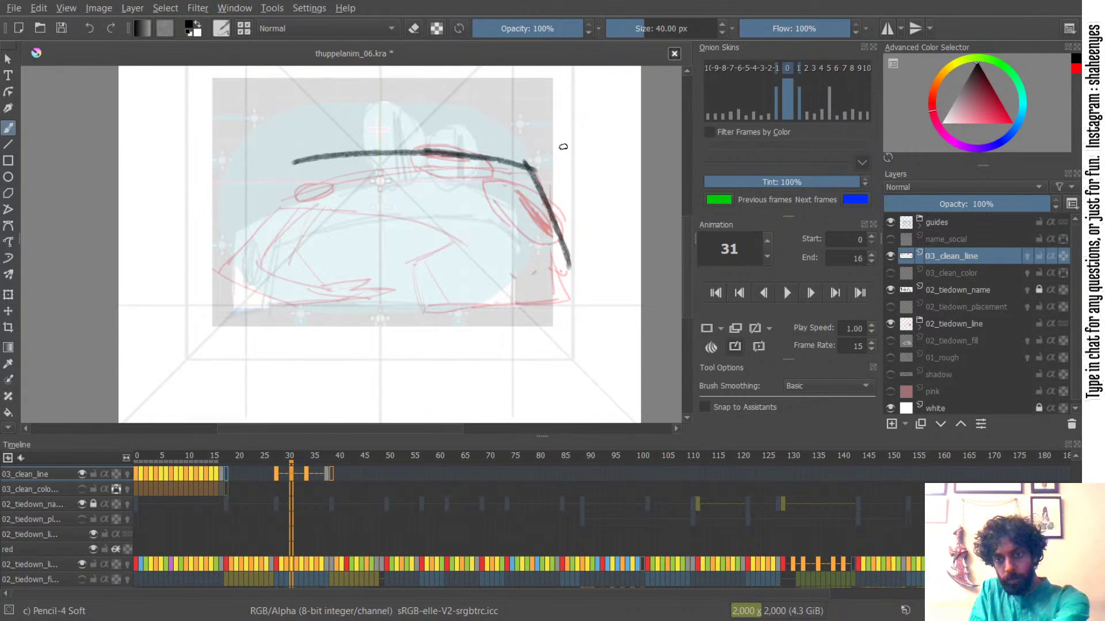
key("Delete")
- Draw the head's top edge on frame 31 as a long shallow arc raised above the red sketch's top line
left_click_drag(295, 169, 522, 142)
key("ctrl+z")
left_click_drag(289, 167, 496, 141)
key("ctrl+z")
left_click_drag(298, 175, 525, 150)
key("ctrl+z")
mouse_move(298, 171)
left_mouse_down()
mouse_move(545, 149)
mouse_move(561, 283)
left_mouse_up()
key("ctrl+z")
- Draw the head's right side as a slightly bowed line slanting down from the top edge to the ground
left_click_drag(517, 150, 566, 300)
key("ctrl+z")
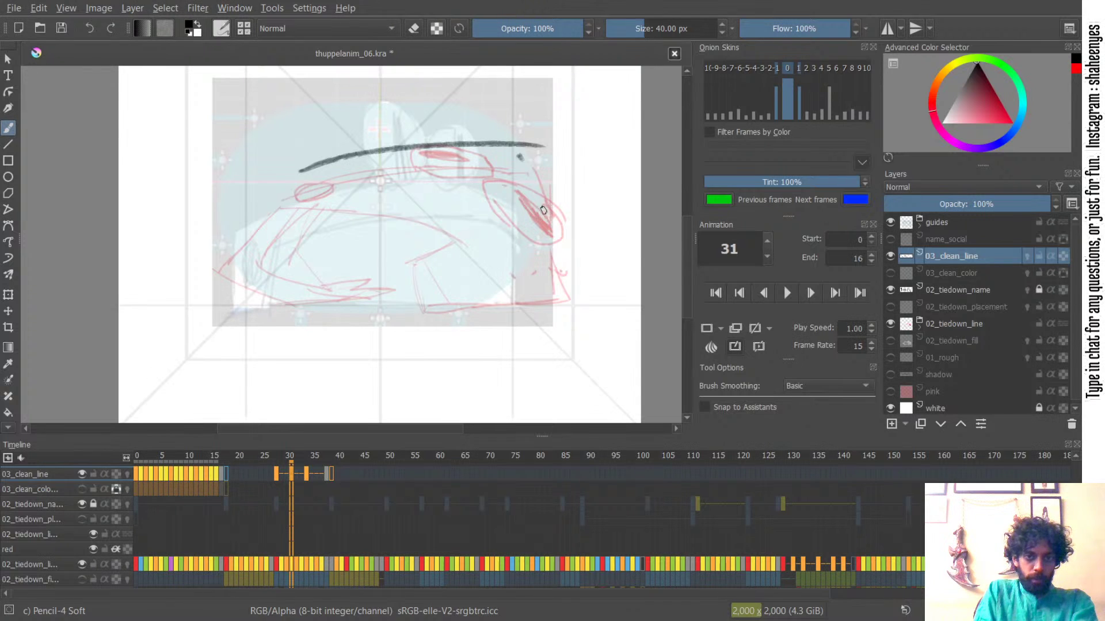
left_click_drag(522, 152, 570, 310)
key("ctrl+z")
- Draw the slanted left edge of the lower right block and its flat bottom edge meeting the head's right side
left_click_drag(407, 253, 426, 313)
key("ctrl+z")
key("ctrl+z")
left_click_drag(411, 257, 426, 311)
key("ctrl+z")
key("ctrl+z")
mouse_move(406, 264)
left_mouse_down()
mouse_move(425, 313)
mouse_move(518, 309)
left_mouse_up()
key("ctrl+z")
key("ctrl+z")
left_click_drag(421, 309, 571, 305)
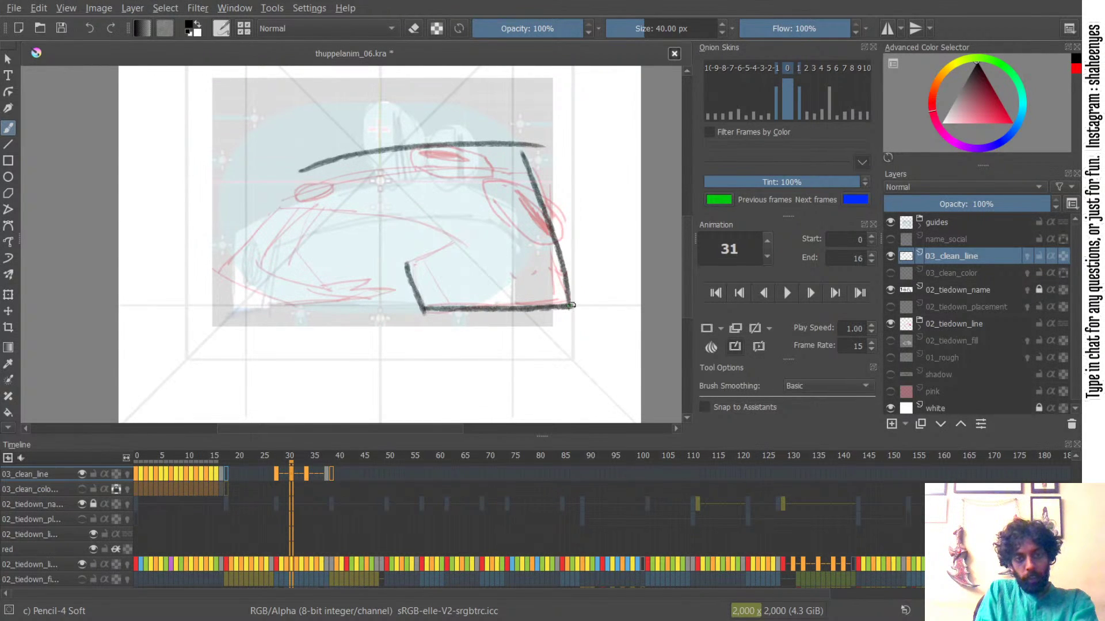
key("ctrl+z")
- Draw the short notch rising to the right from the block's upper left corner
mouse_move(407, 265)
left_mouse_down()
mouse_move(440, 263)
mouse_move(459, 242)
left_mouse_up()
key("ctrl+z")
key("ctrl+z")
key("ctrl+z")
key("ctrl+z")
- Extend the left end of the head's top edge with a short downward stroke
left_click_drag(301, 171, 226, 256)
key("ctrl+z")
key("ctrl+z")
key("ctrl+z")
mouse_move(301, 171)
left_mouse_down()
mouse_move(213, 290)
mouse_move(267, 212)
left_mouse_up()
key("ctrl+z")
key("ctrl+z")
key("ctrl+z")
mouse_move(300, 172)
left_mouse_down()
mouse_move(275, 199)
mouse_move(291, 183)
mouse_move(378, 197)
left_mouse_up()
key("ctrl+z")
key("ctrl+z")
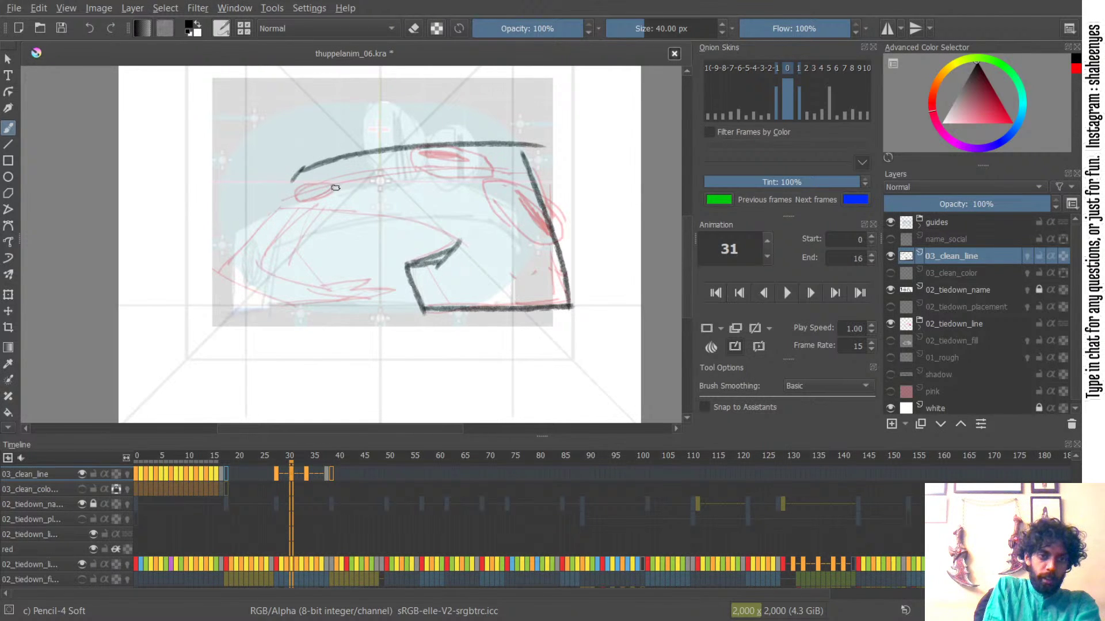
- Draw the inner curve sweeping from the top edge's left end down to the tip of the block's notch
left_click_drag(295, 180, 428, 207)
key("ctrl+z")
left_click_drag(297, 186, 428, 214)
key("ctrl+z")
left_click_drag(292, 184, 389, 204)
key("ctrl+z")
left_click_drag(292, 186, 426, 209)
key("ctrl+z")
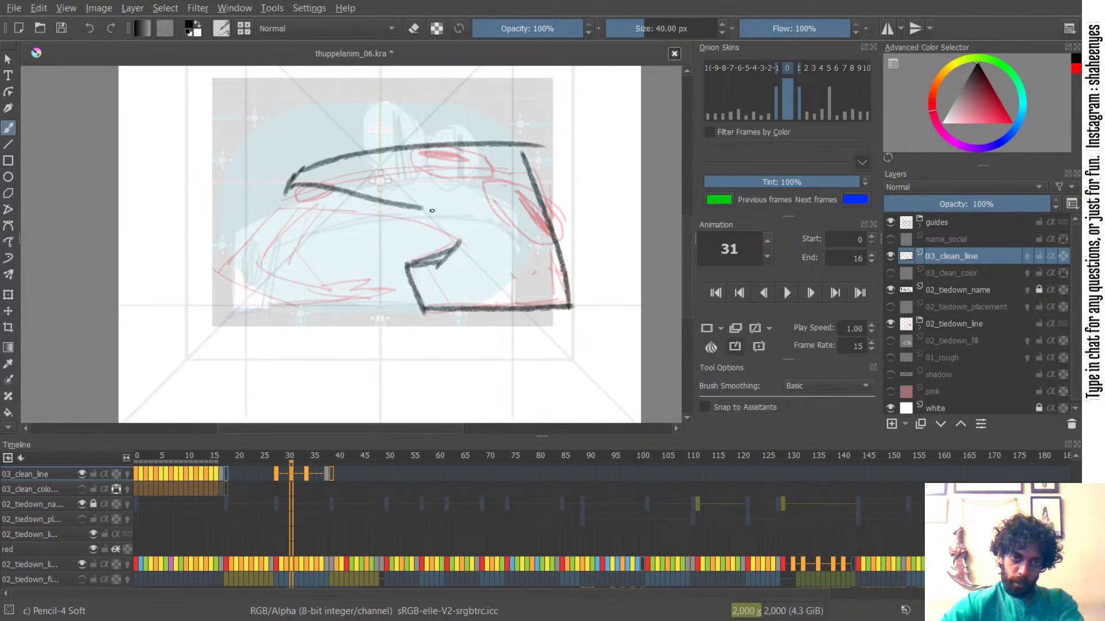
key("ctrl+z")
key("ctrl+z")
mouse_move(292, 185)
left_mouse_down()
mouse_move(435, 212)
mouse_move(468, 239)
left_mouse_up()
key("ctrl+z")
left_click_drag(417, 202, 456, 241)
key("ctrl+z")
key("ctrl+z")
left_click_drag(292, 186, 429, 221)
key("ctrl+z")
mouse_move(295, 189)
left_mouse_down()
mouse_move(447, 230)
mouse_move(460, 244)
left_mouse_up()
key("ctrl+z")
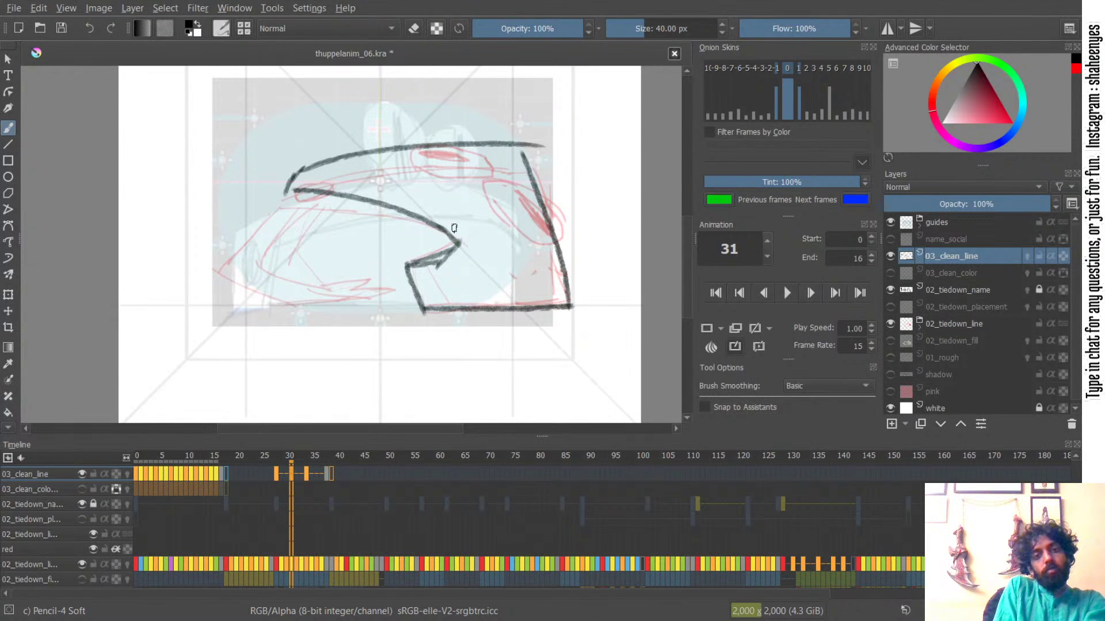
- Draw the outer line slanting from the inner curve's left end down to the sketch's far left corner
key("ctrl+z")
mouse_move(286, 193)
left_mouse_down()
mouse_move(224, 272)
mouse_move(246, 258)
mouse_move(223, 271)
left_mouse_up()
key("ctrl+z")
- Draw a small tilted oval with an inner line at the left end of the head's top edge and clean it up
mouse_move(283, 193)
left_mouse_down()
mouse_move(345, 166)
mouse_move(300, 169)
mouse_move(343, 167)
mouse_move(299, 180)
mouse_move(345, 163)
mouse_move(302, 179)
left_mouse_up()
key("ctrl+z")
key("ctrl+z")
key("ctrl+z")
key("ctrl+z")
key("ctrl+z")
key("e")
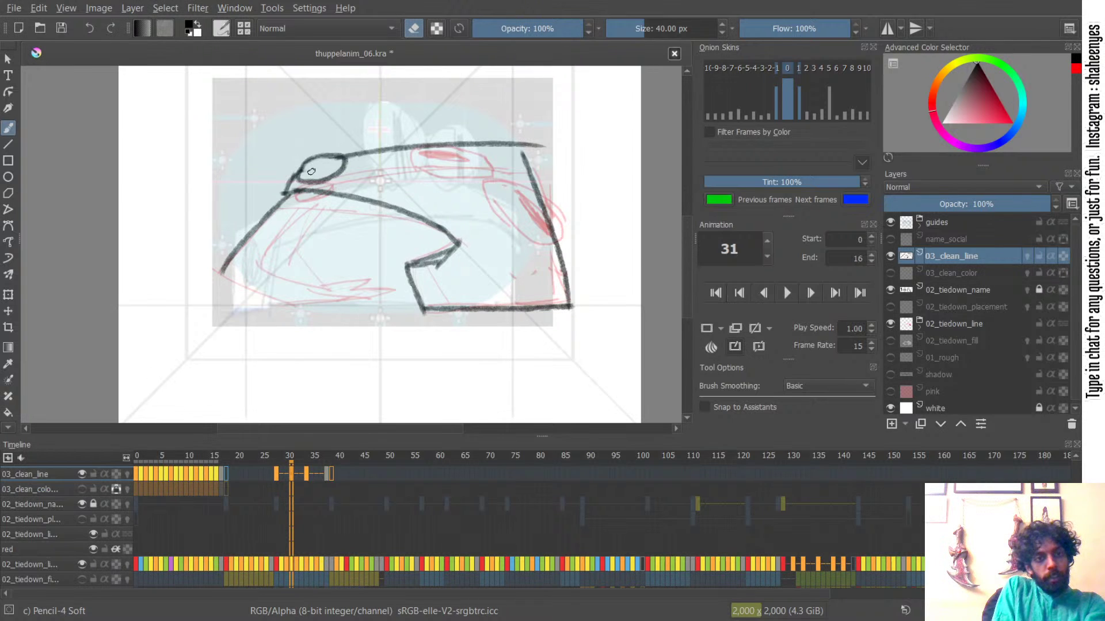
key("e")
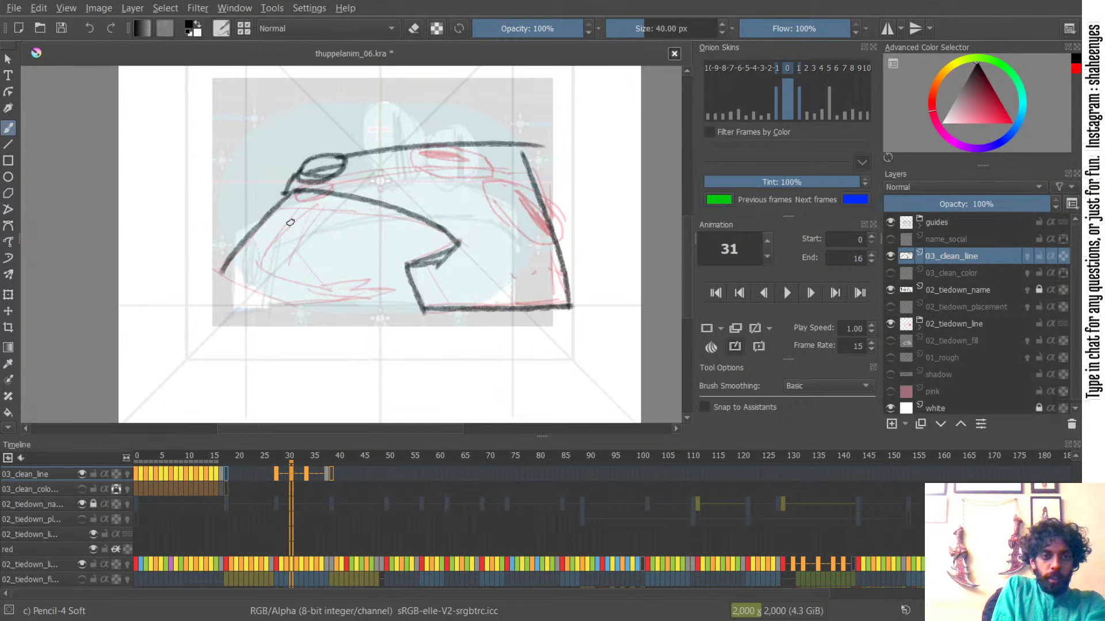
- Draw the inner line running roughly parallel to the left outer line, from the inner curve down toward the ground
left_click_drag(329, 193, 280, 248)
key("ctrl+z")
mouse_move(330, 194)
left_mouse_down()
mouse_move(265, 264)
mouse_move(274, 250)
left_mouse_up()
key("ctrl+z")
key("ctrl+z")
key("ctrl+z")
left_click_drag(331, 193, 272, 259)
key("ctrl+z")
mouse_move(349, 191)
left_mouse_down()
mouse_move(282, 234)
mouse_move(298, 234)
mouse_move(260, 301)
mouse_move(292, 303)
left_mouse_up()
key("ctrl+z")
key("ctrl+z")
key("ctrl+z")
key("ctrl+z")
- Draw the left form's lower edge from its far left corner to the ground and slightly up toward the middle
mouse_move(230, 268)
left_mouse_down()
mouse_move(299, 300)
mouse_move(257, 295)
mouse_move(349, 304)
left_mouse_up()
key("ctrl+z")
key("ctrl+z")
left_click_drag(277, 303, 356, 306)
key("ctrl+z")
key("ctrl+z")
left_click_drag(283, 304, 373, 295)
key("ctrl+z")
mouse_move(283, 304)
left_mouse_down()
mouse_move(380, 292)
mouse_move(338, 302)
mouse_move(369, 296)
left_mouse_up()
key("ctrl+z")
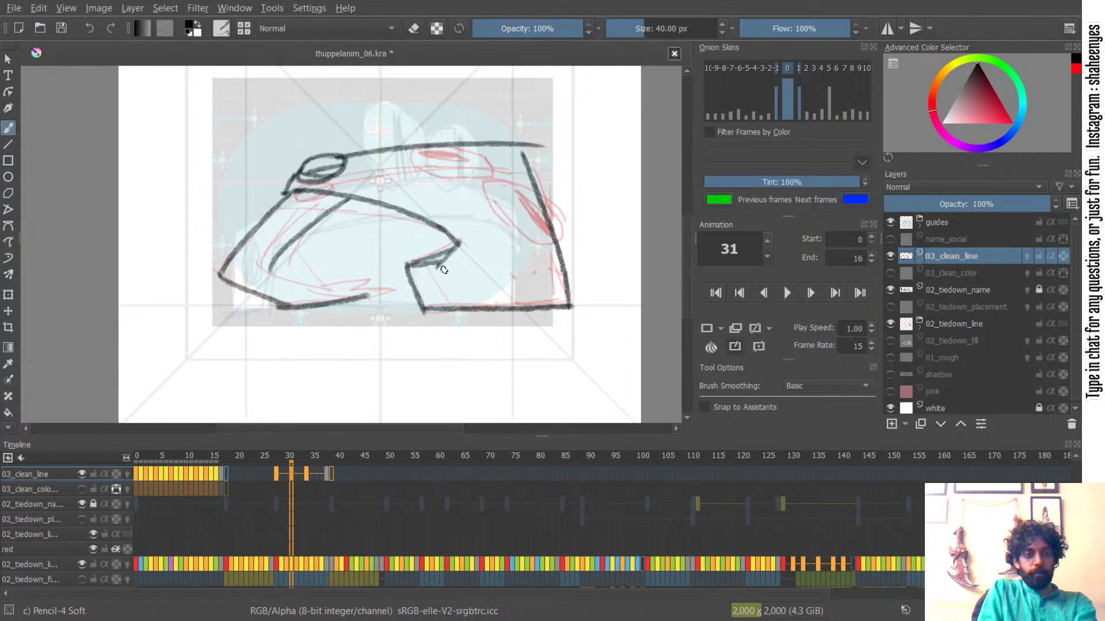
- Draw the slanted line inside the lower right block and the left form's inner lower edge
left_click_drag(434, 272, 458, 308)
key("ctrl+z")
left_click_drag(272, 269, 332, 292)
key("ctrl+z")
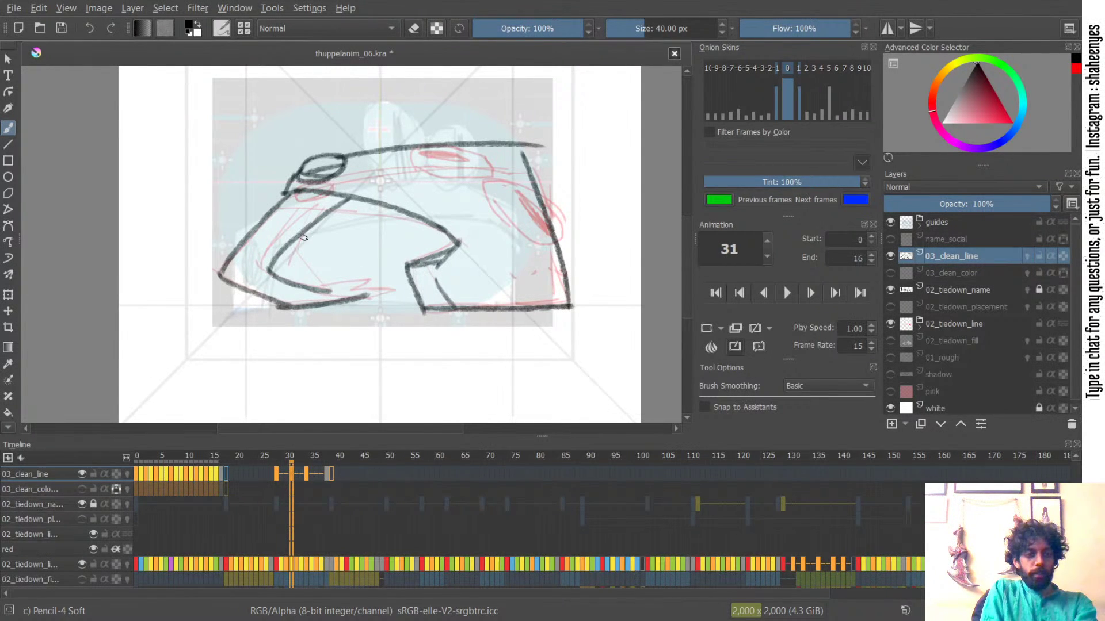
- Draw the rounded finger shapes that close the end of the left form's lower edges
key("ctrl+z")
mouse_move(317, 220)
left_mouse_down()
mouse_move(306, 262)
mouse_move(280, 274)
mouse_move(332, 287)
mouse_move(379, 279)
mouse_move(367, 280)
mouse_move(368, 297)
mouse_move(358, 288)
mouse_move(367, 297)
left_mouse_up()
key("ctrl+z")
key("ctrl+z")
key("ctrl+z")
key("ctrl+z")
key("ctrl+z")
key("ctrl+z")
key("ctrl+z")
mouse_move(345, 292)
left_mouse_down()
mouse_move(321, 290)
mouse_move(360, 295)
left_mouse_up()
key("ctrl+z")
key("ctrl+z")
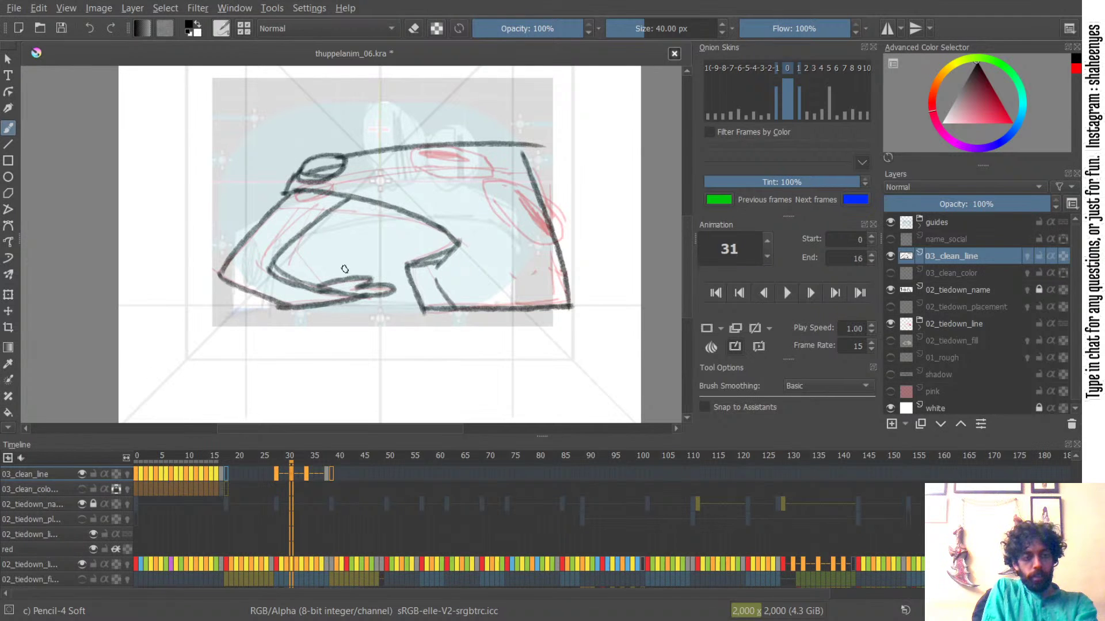
- Draw a second inner curve bending from the left form's inner line down to the fingers, and reinforce the block's notch
mouse_move(326, 215)
left_mouse_down()
mouse_move(305, 253)
mouse_move(314, 238)
mouse_move(331, 281)
left_mouse_up()
key("ctrl+z")
key("ctrl+z")
key("ctrl+z")
mouse_move(315, 228)
left_mouse_down()
mouse_move(307, 259)
mouse_move(324, 282)
mouse_move(316, 229)
left_mouse_up()
key("ctrl+z")
key("ctrl+z")
key("ctrl+z")
key("ctrl+z")
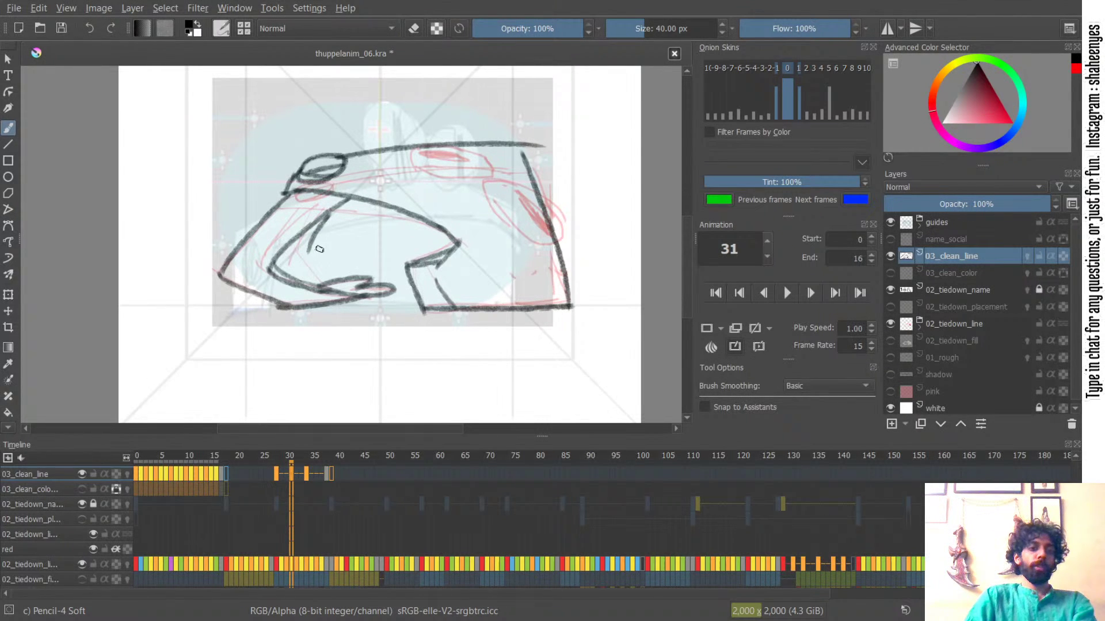
key("ctrl+z")
mouse_move(309, 250)
left_mouse_down()
mouse_move(330, 280)
mouse_move(310, 235)
mouse_move(333, 277)
left_mouse_up()
key("ctrl+z")
key("ctrl+z")
key("ctrl+z")
left_click_drag(463, 247, 419, 266)
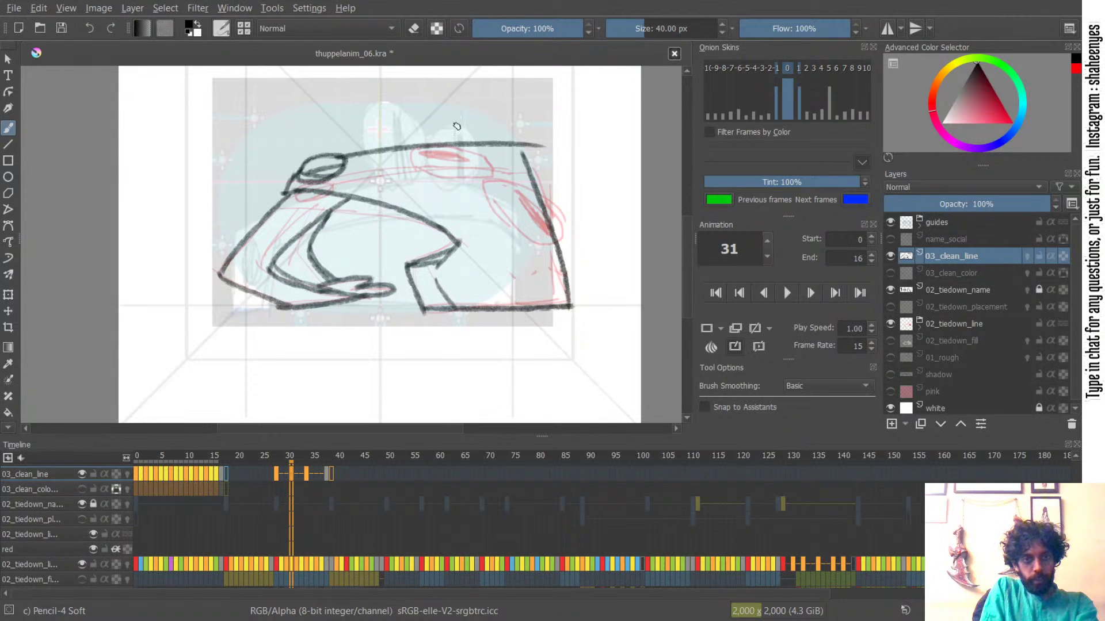
- Draw a wide, flat oval eye straddling the right part of the head's top edge
left_click_drag(432, 128, 497, 141)
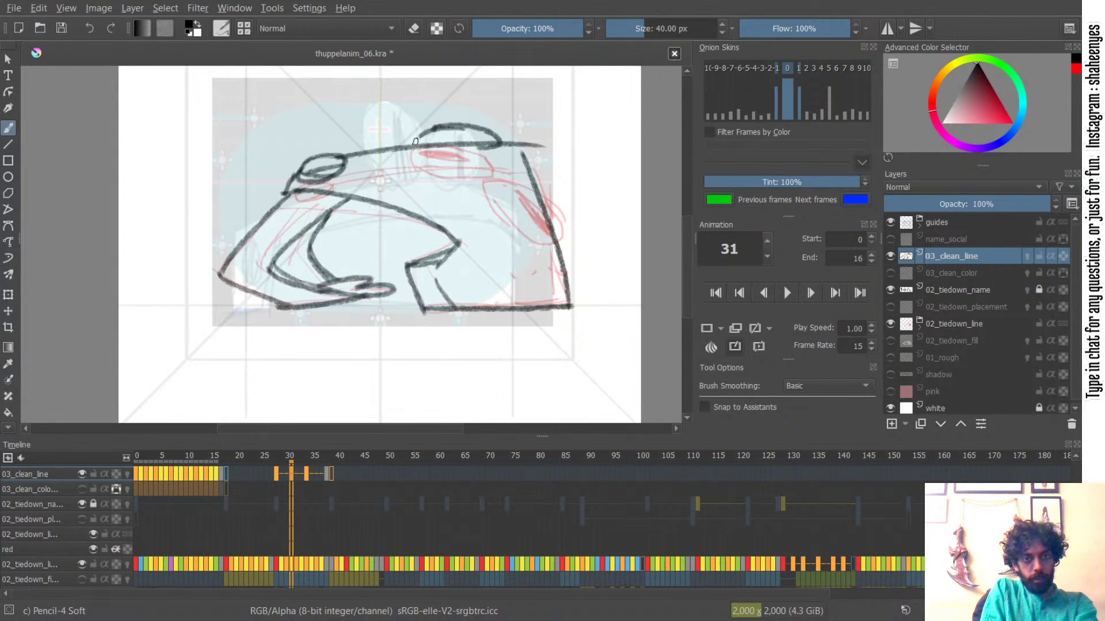
key("ctrl+z")
mouse_move(485, 129)
left_mouse_down()
mouse_move(406, 132)
mouse_move(470, 151)
mouse_move(415, 134)
mouse_move(410, 153)
mouse_move(490, 164)
mouse_move(501, 154)
mouse_move(478, 136)
left_mouse_up()
key("ctrl+z")
key("ctrl+z")
key("ctrl+z")
key("ctrl+z")
key("ctrl+z")
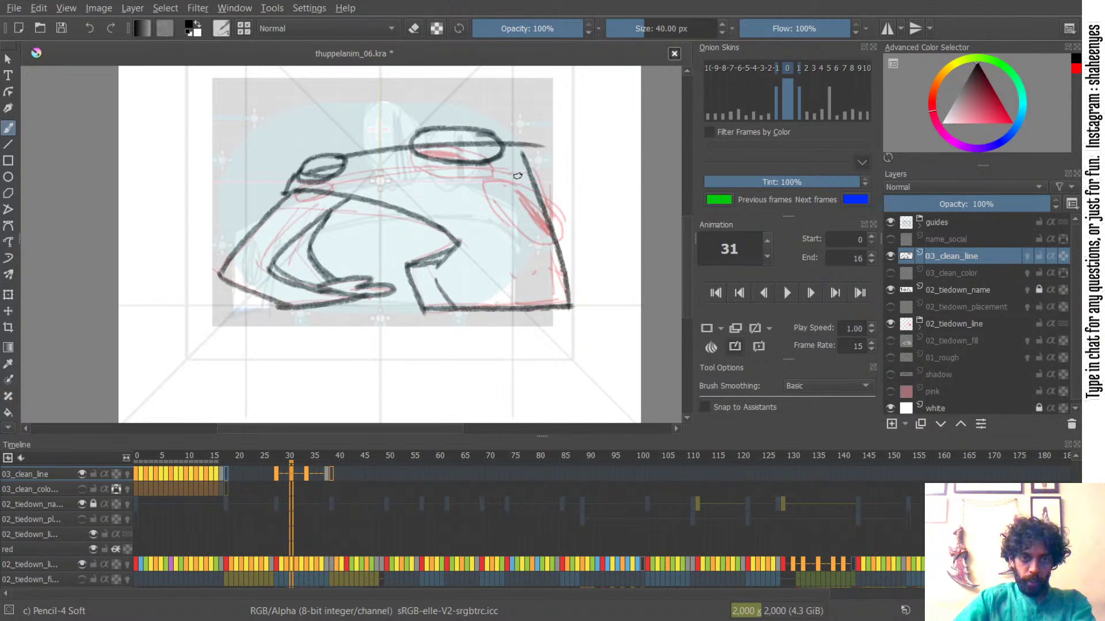
- Draw the second eye as a long, tilted oval over the head's right edge, following the red sketch
left_click_drag(530, 212, 505, 160)
key("ctrl+z")
mouse_move(524, 219)
left_mouse_down()
mouse_move(496, 167)
mouse_move(535, 167)
mouse_move(566, 219)
mouse_move(564, 235)
mouse_move(534, 230)
mouse_move(553, 237)
left_mouse_up()
key("ctrl+z")
key("ctrl+z")
left_click_drag(511, 194, 554, 224)
key("ctrl+z")
key("ctrl+z")
mouse_move(506, 190)
left_mouse_down()
mouse_move(554, 219)
mouse_move(540, 222)
mouse_move(561, 198)
mouse_move(552, 221)
mouse_move(514, 210)
mouse_move(564, 223)
left_mouse_up()
key("ctrl+z")
key("ctrl+z")
key("ctrl+z")
left_click(562, 207, "ctrl")
key("ctrl+z")
key("ctrl+z")
key("ctrl+z")
key("d")
mouse_move(512, 205)
left_mouse_down()
mouse_move(558, 237)
mouse_move(566, 224)
left_mouse_up()
key("ctrl+z")
left_click_drag(546, 181, 561, 236)
key("ctrl+z")
key("ctrl+z")
- Erase the head lines inside both eye ovals and the stray overhang at the head's upper right corner
key("e")
left_click_drag(532, 184, 551, 228)
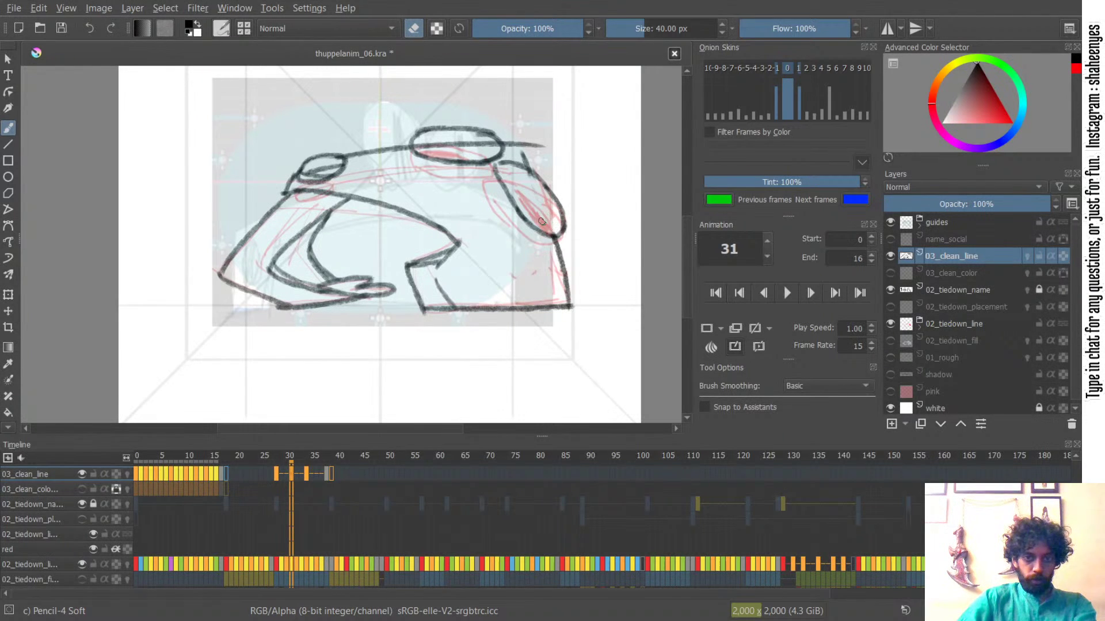
mouse_move(532, 137)
left_mouse_down()
mouse_move(545, 150)
mouse_move(526, 146)
left_mouse_up()
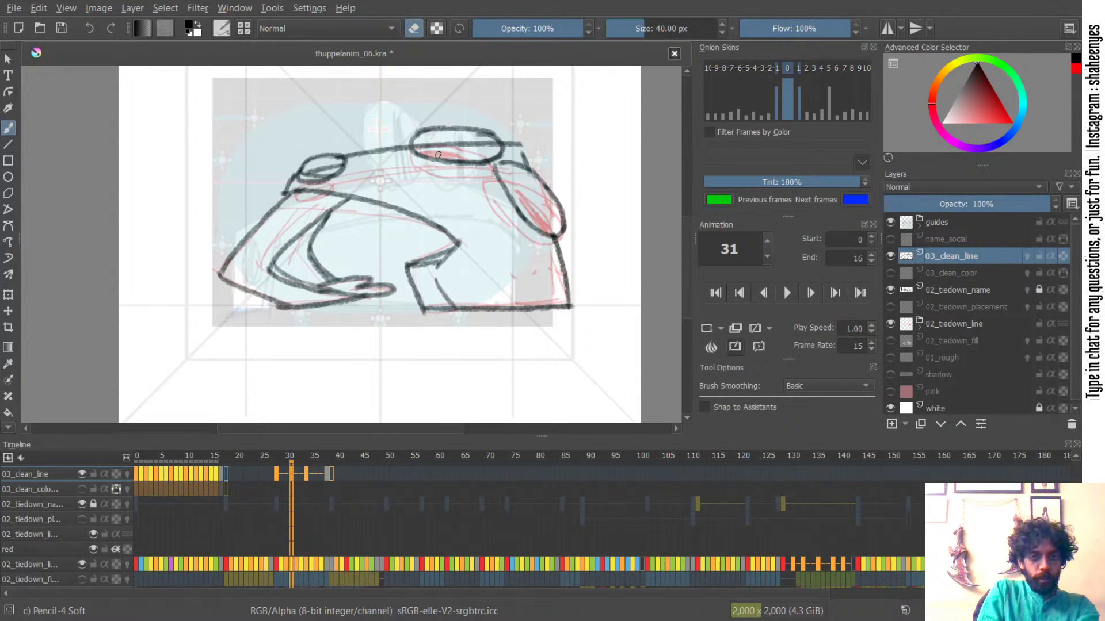
mouse_move(421, 148)
left_mouse_down()
mouse_move(487, 146)
mouse_move(430, 138)
mouse_move(481, 137)
left_mouse_up()
- Draw a flat horizontal pupil in the top eye and a slanted black pupil in the right eye
key("e")
key("ctrl+z")
key("ctrl+z")
key("ctrl+z")
key("ctrl+z")
key("e")
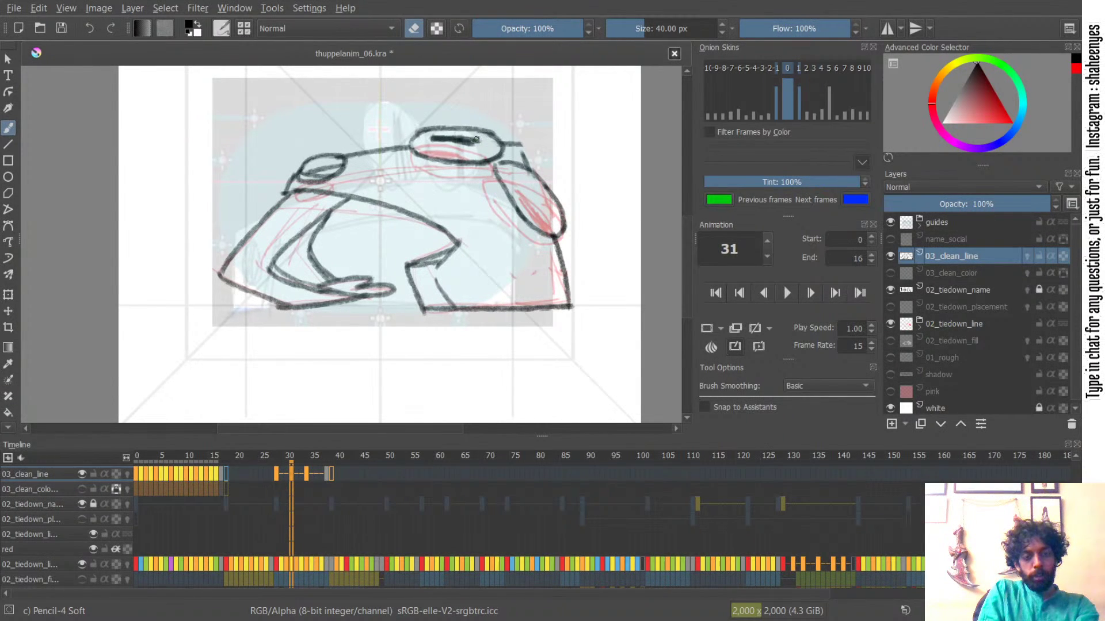
key("e")
mouse_move(532, 196)
left_mouse_down()
mouse_move(552, 224)
mouse_move(550, 215)
left_mouse_up()
key("ctrl+z")
key("ctrl+z")
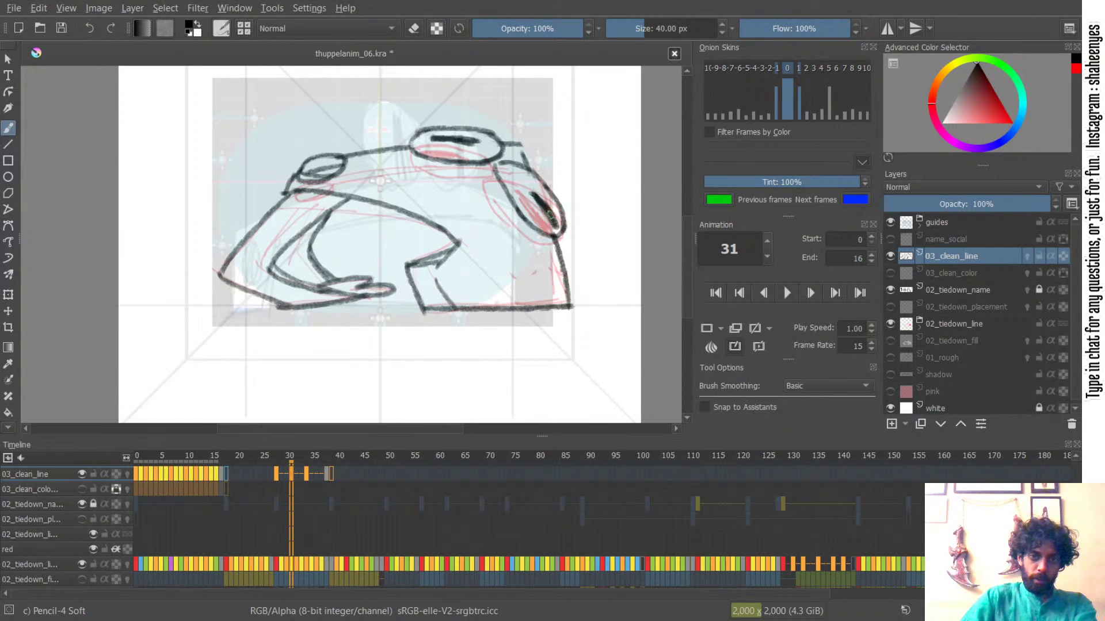
- Reinforce the head's upper right corner beside the right eye and thicken the top eye's pupil
key("ctrl+z")
left_click_drag(521, 145, 528, 171)
key("ctrl+z")
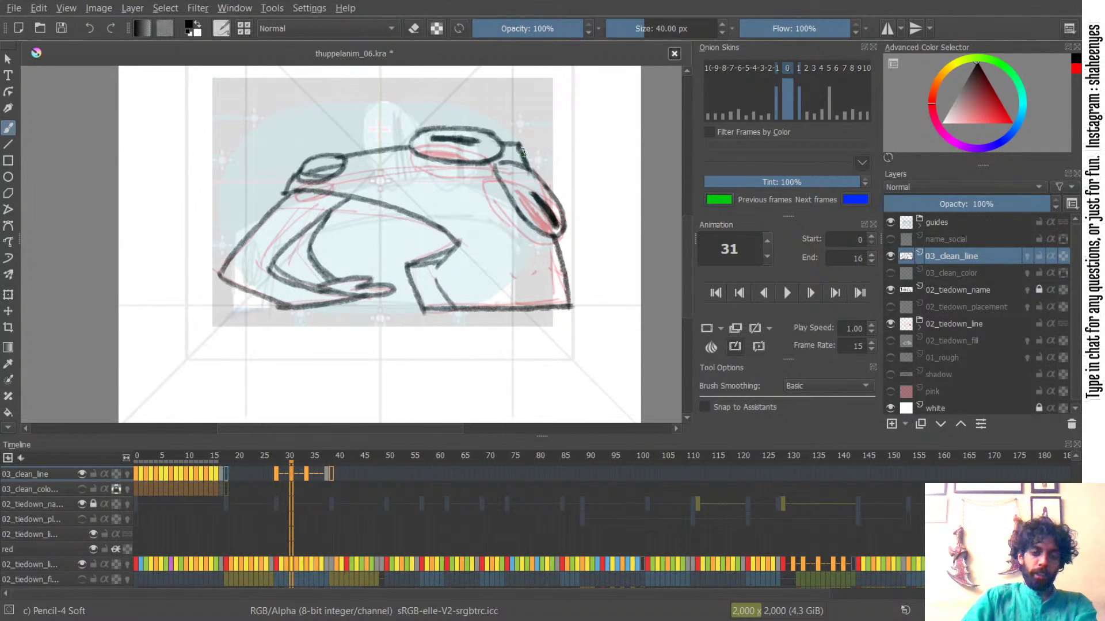
mouse_move(436, 137)
left_mouse_down()
mouse_move(475, 141)
mouse_move(459, 140)
left_mouse_up()
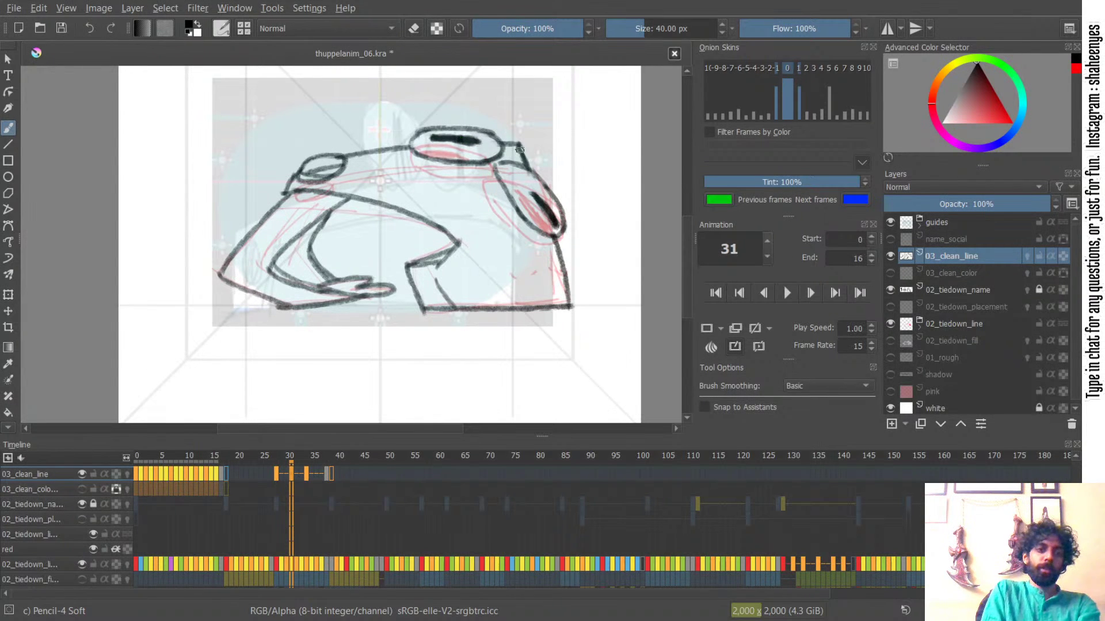
- Try a heavier slanted line inside the lower right block, from its notch to the base edge
left_click_drag(436, 269, 455, 307)
key("ctrl+z")
key("ctrl+z")
key("ctrl+z")
key("ctrl+z")
left_click_drag(436, 266, 454, 307)
key("ctrl+z")
key("ctrl+z")
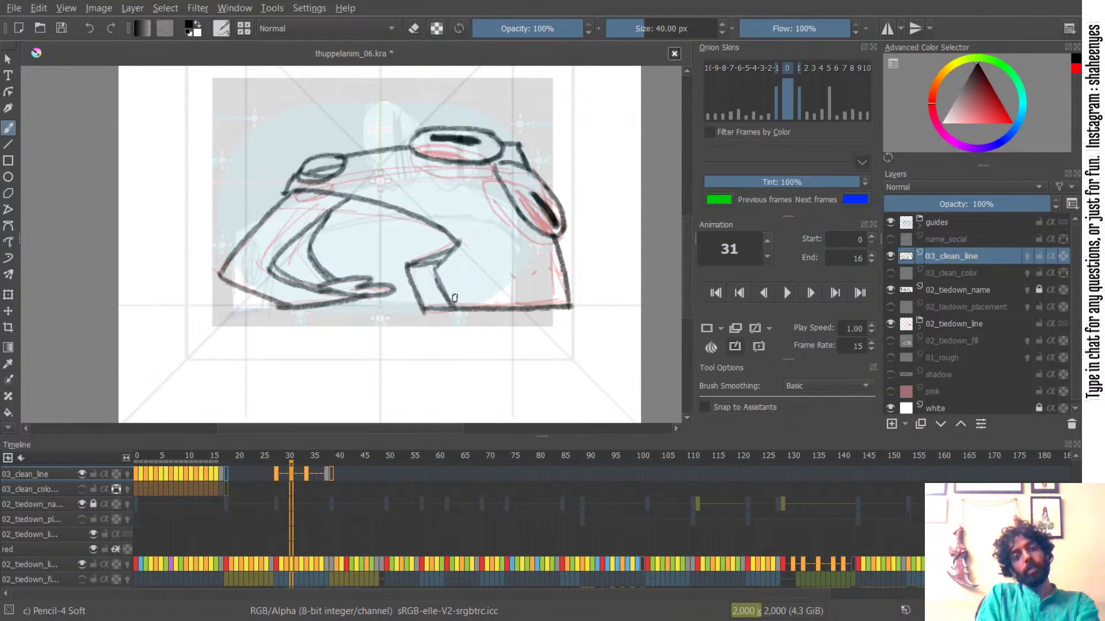
key("ctrl+z")
key("e")
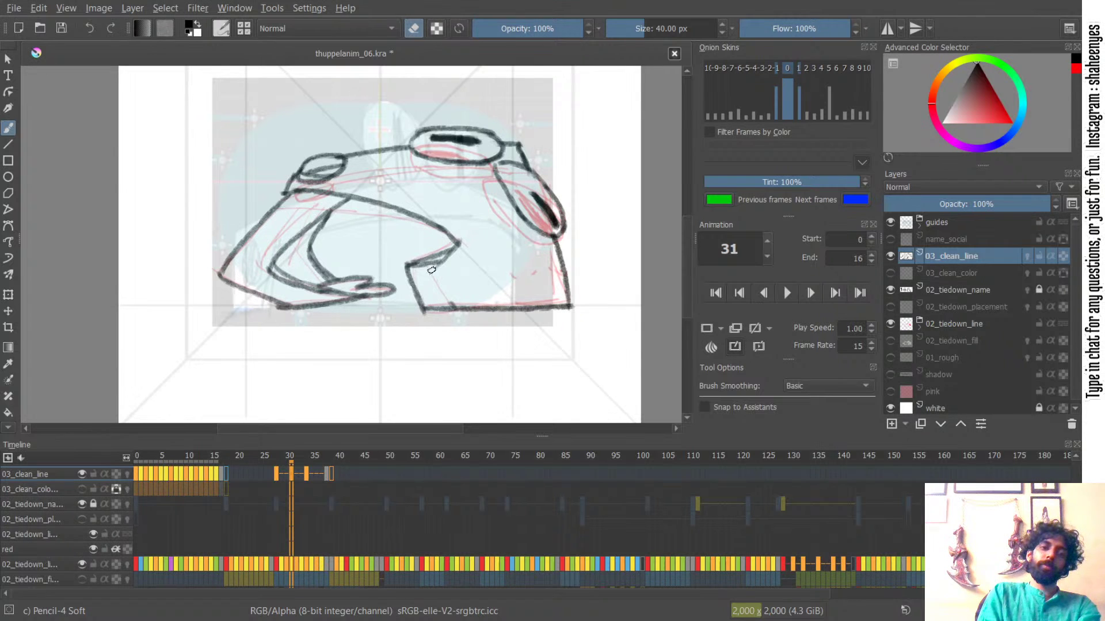
- Redraw the slanted line inside the lower right block, running from just below the notch toward the base
key("e")
key("ctrl+z")
left_click_drag(440, 262, 453, 312)
key("ctrl+z")
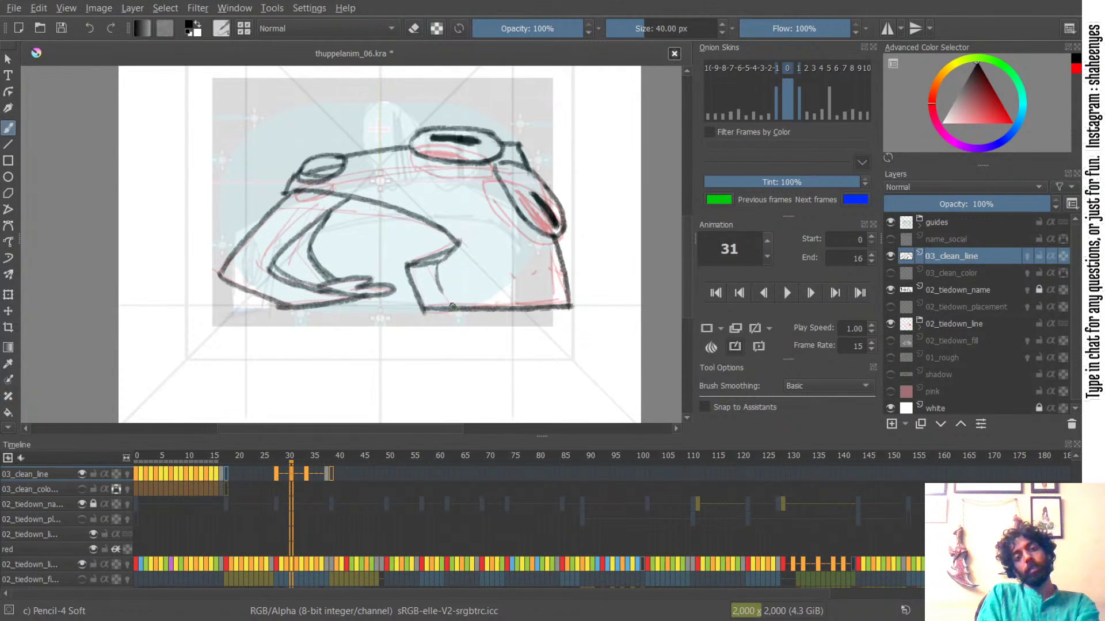
key("ctrl+z")
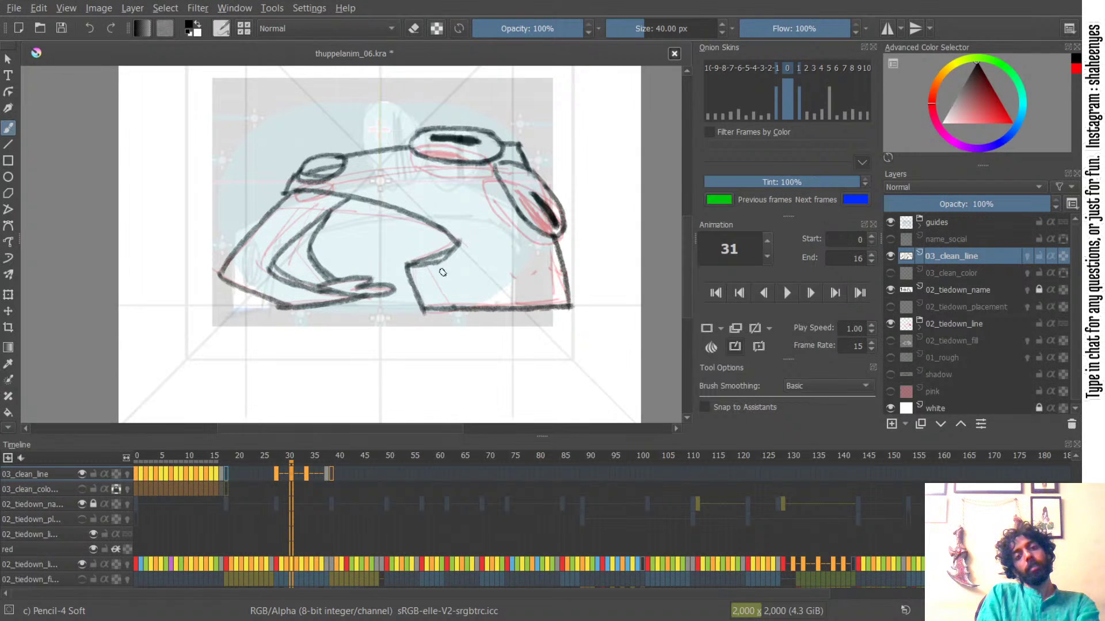
key("ctrl+z")
left_click_drag(434, 272, 449, 302)
key("ctrl+z")
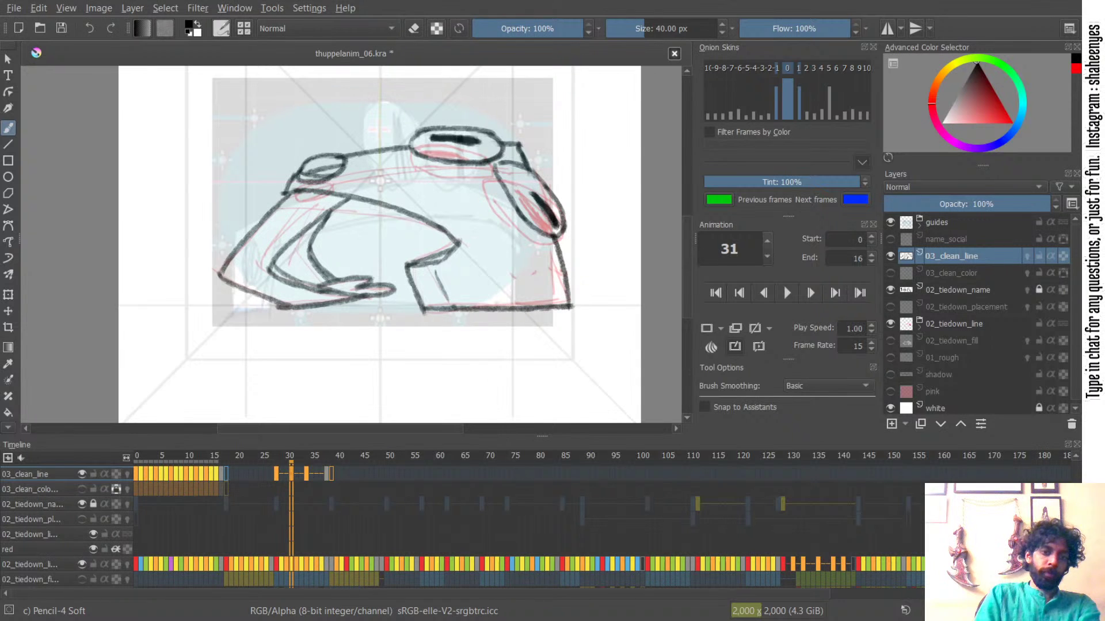
key("ctrl+z")
key("ctrl+z")
left_click_drag(426, 272, 444, 300)
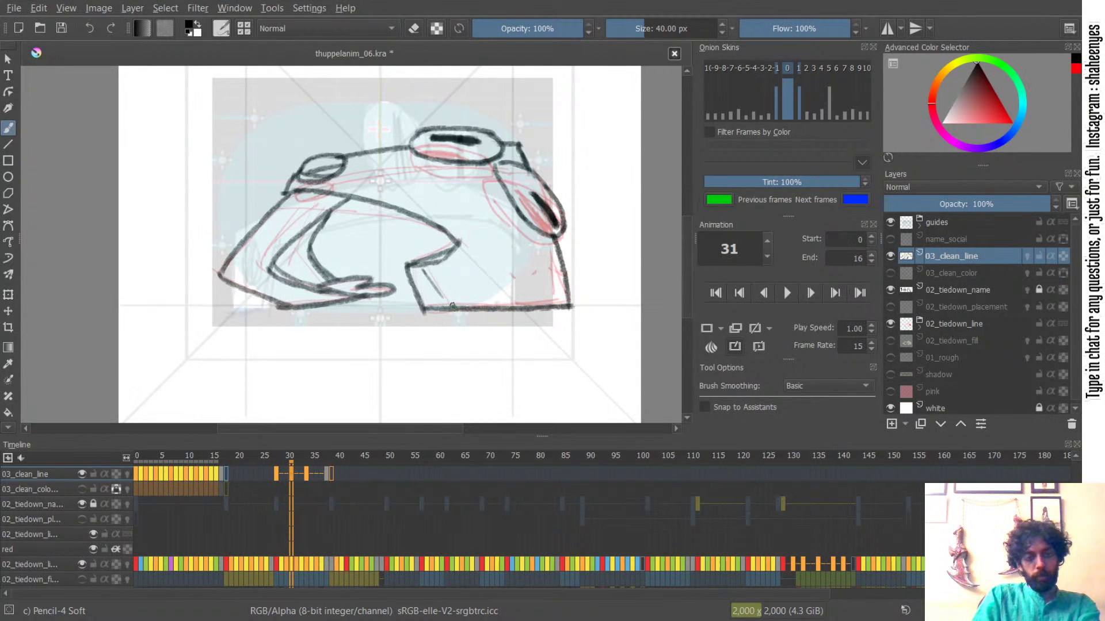
key("e")
key("e")
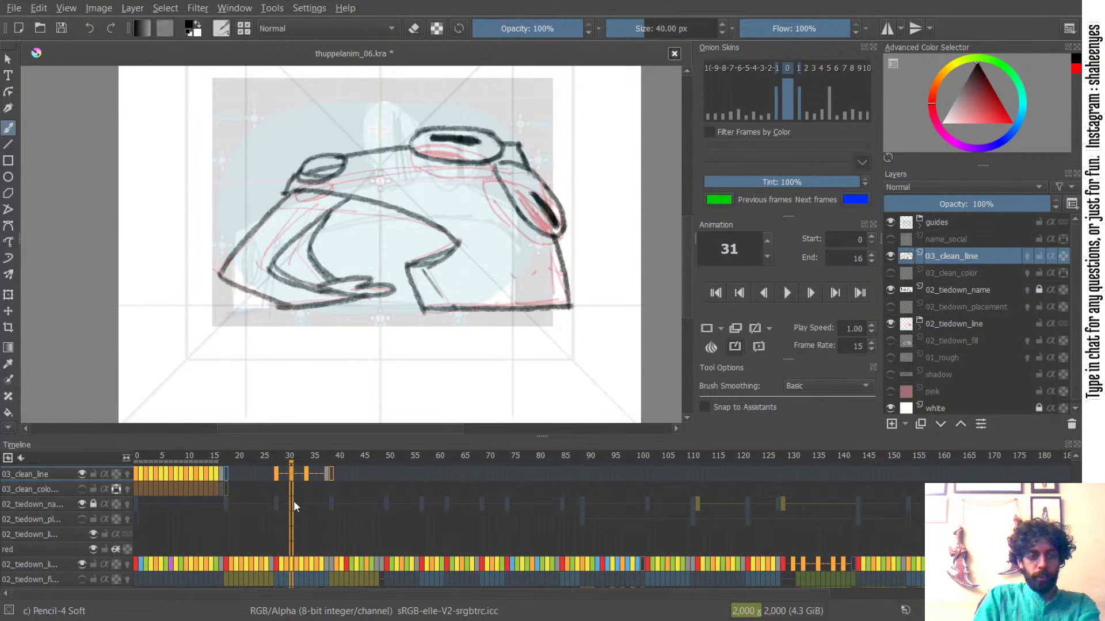
- Start a blank drawing at frame 36 of the 03_clean_line layer by clearing the held line art
left_click(317, 474)
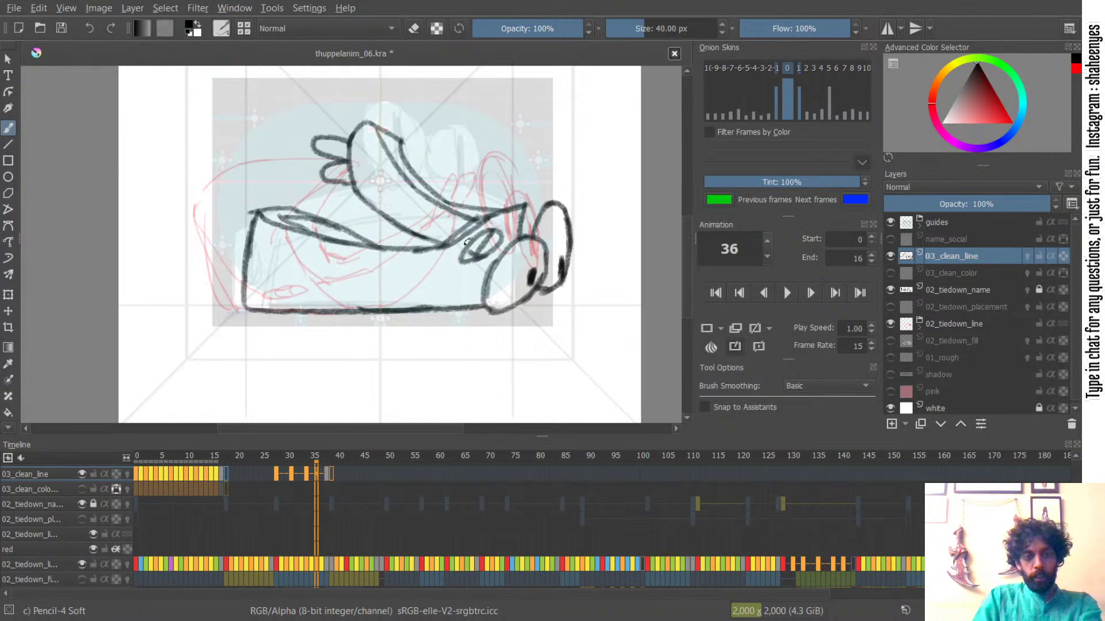
key("Delete")
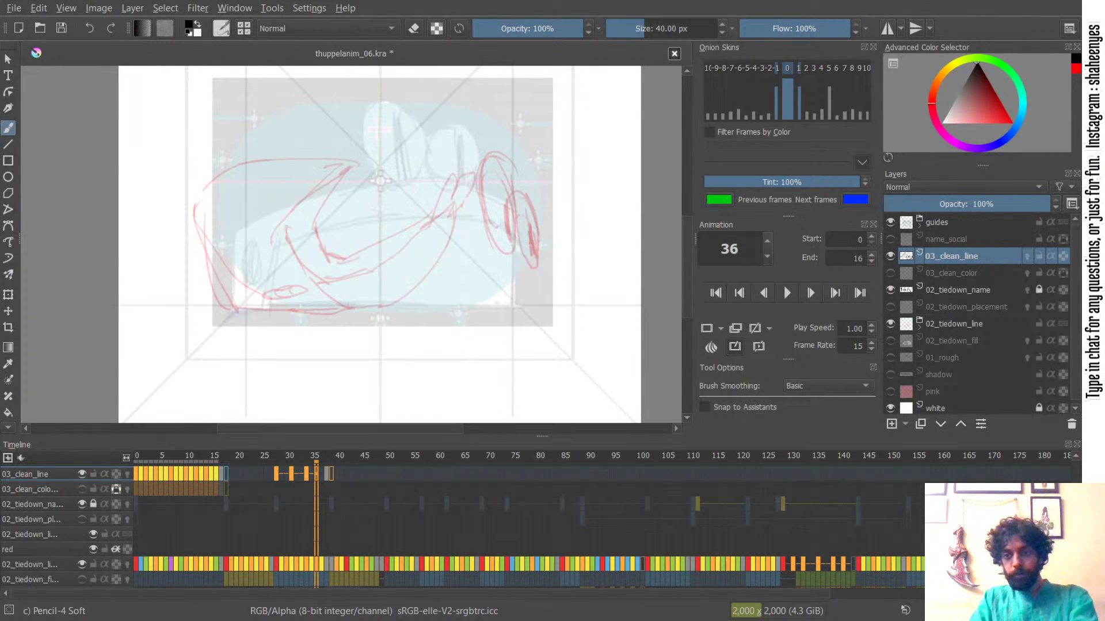
right_click(238, 189)
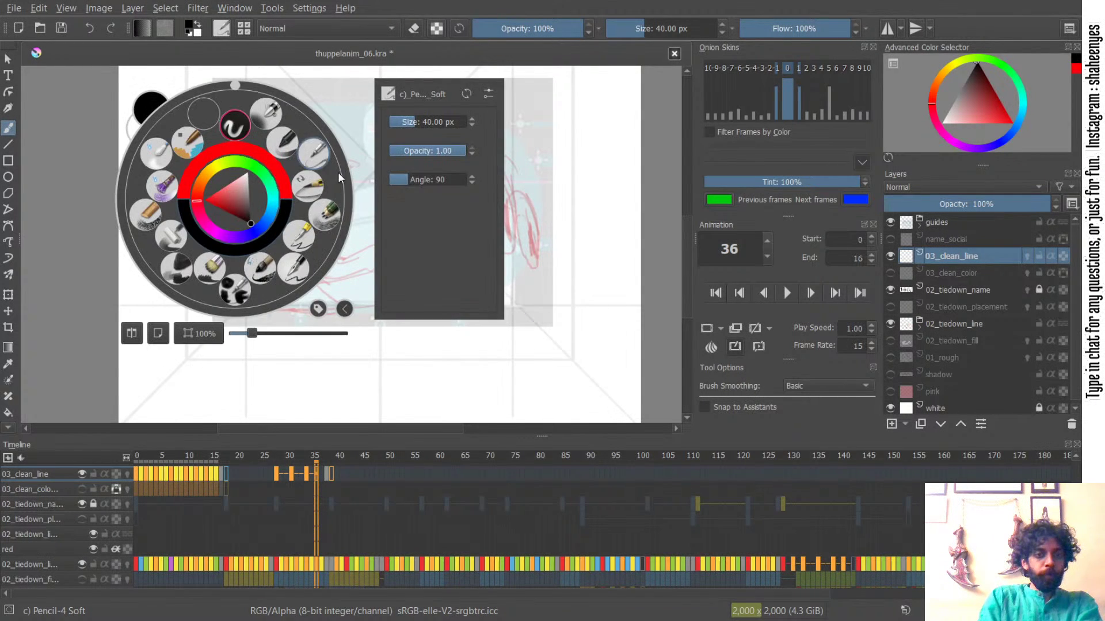
left_click(535, 179)
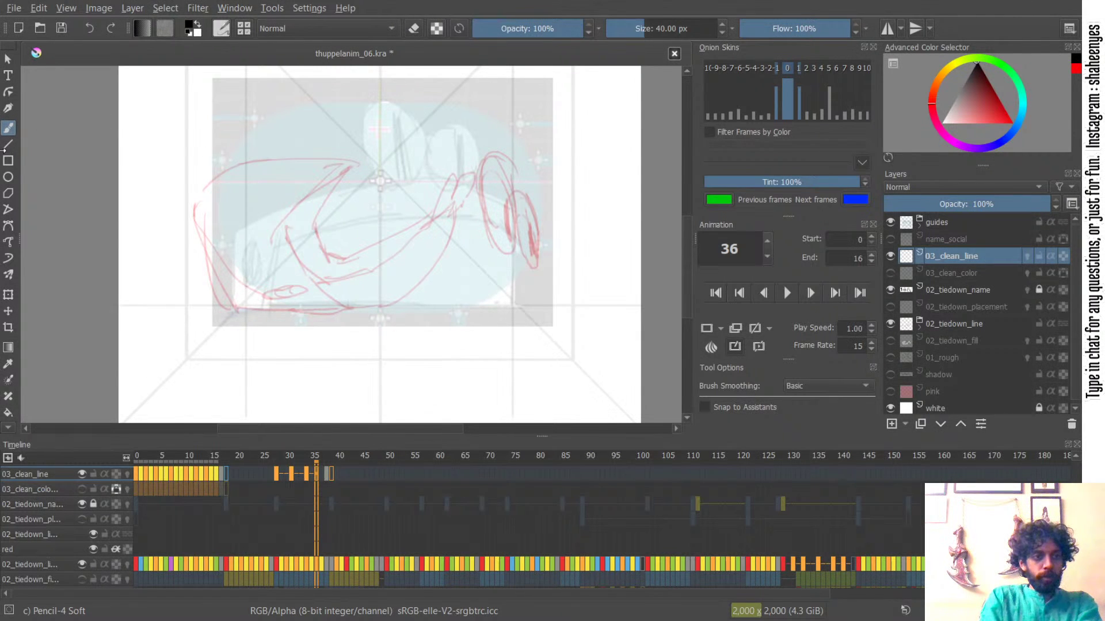
- Widen the toolbox to two columns of tools and save the document
left_click_drag(19, 142, 37, 141)
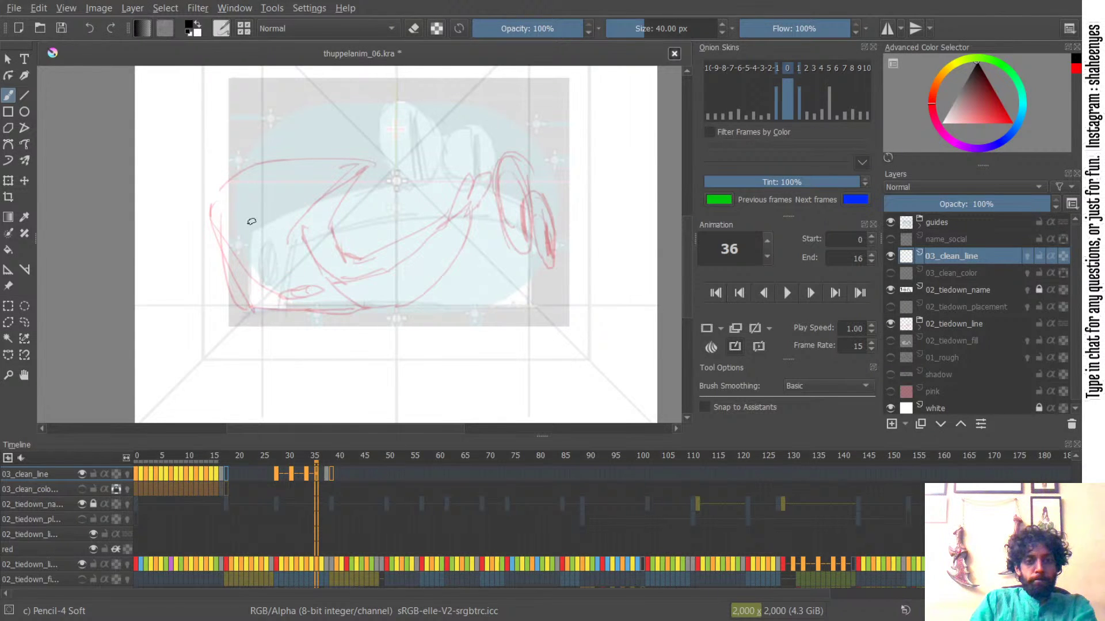
key("ctrl+s")
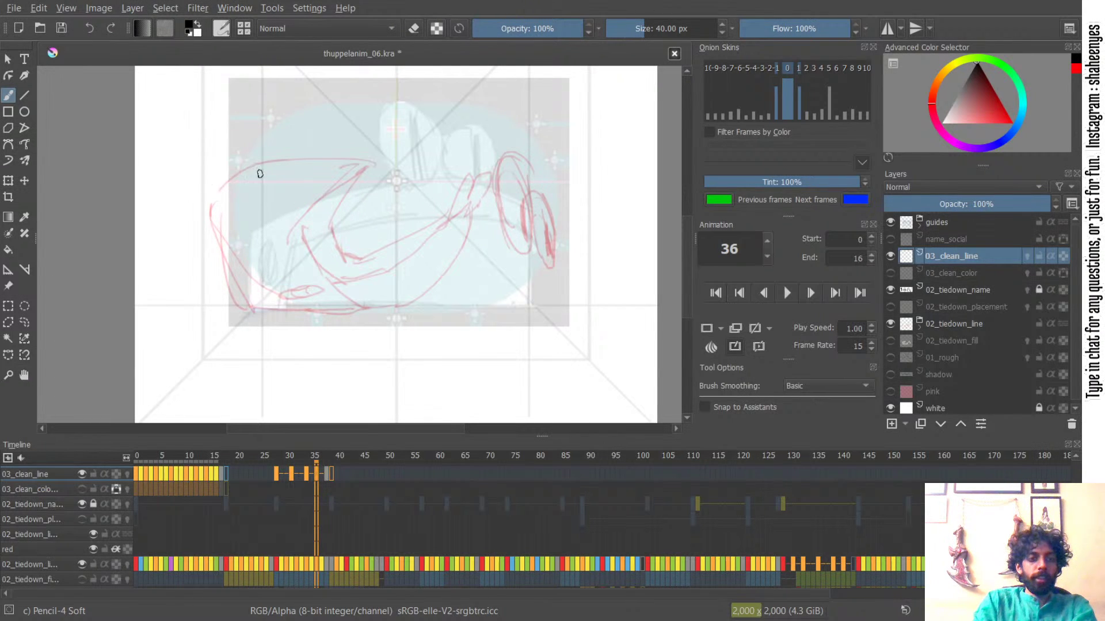
- Draw the body's left outer edge on frame 36 as a long curve bending down to the ground line
left_click_drag(212, 166, 252, 310)
key("ctrl+z")
key("ctrl+z")
left_click_drag(206, 173, 241, 296)
key("ctrl+z")
left_click_drag(209, 168, 246, 297)
key("ctrl+z")
left_click_drag(226, 255, 253, 302)
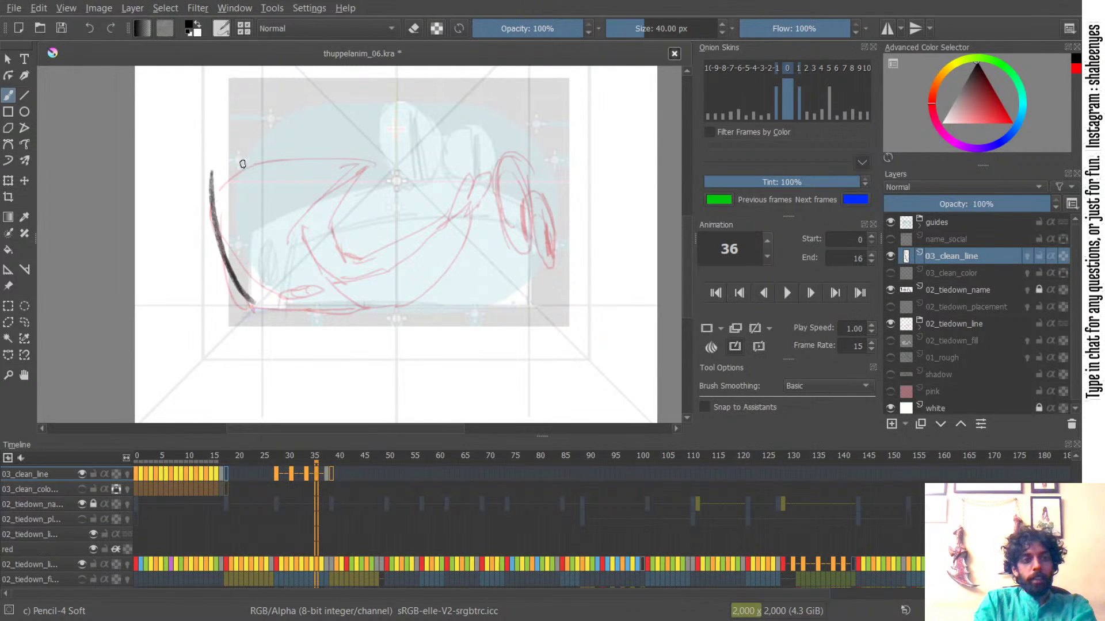
- Draw the body's rounded top edge from the left curve across, ending in a short downward hook above the red sketch
key("ctrl+z")
left_click_drag(213, 173, 256, 125)
key("ctrl+z")
mouse_move(213, 171)
left_mouse_down()
mouse_move(275, 119)
mouse_move(372, 106)
left_mouse_up()
key("ctrl+z")
left_click_drag(264, 122, 382, 113)
key("ctrl+z")
mouse_move(265, 120)
left_mouse_down()
mouse_move(375, 113)
mouse_move(373, 130)
left_mouse_up()
key("ctrl+z")
key("ctrl+z")
mouse_move(266, 119)
left_mouse_down()
mouse_move(350, 114)
mouse_move(386, 147)
mouse_move(347, 219)
left_mouse_up()
key("ctrl+z")
key("ctrl+z")
key("ctrl+z")
- Draw the body's inner edge from below the hook, bending left to a corner and curving down to the ground line
mouse_move(358, 138)
left_mouse_down()
mouse_move(316, 186)
mouse_move(344, 139)
mouse_move(320, 160)
left_mouse_up()
key("ctrl+z")
key("ctrl+z")
mouse_move(370, 128)
left_mouse_down()
mouse_move(304, 187)
mouse_move(309, 264)
left_mouse_up()
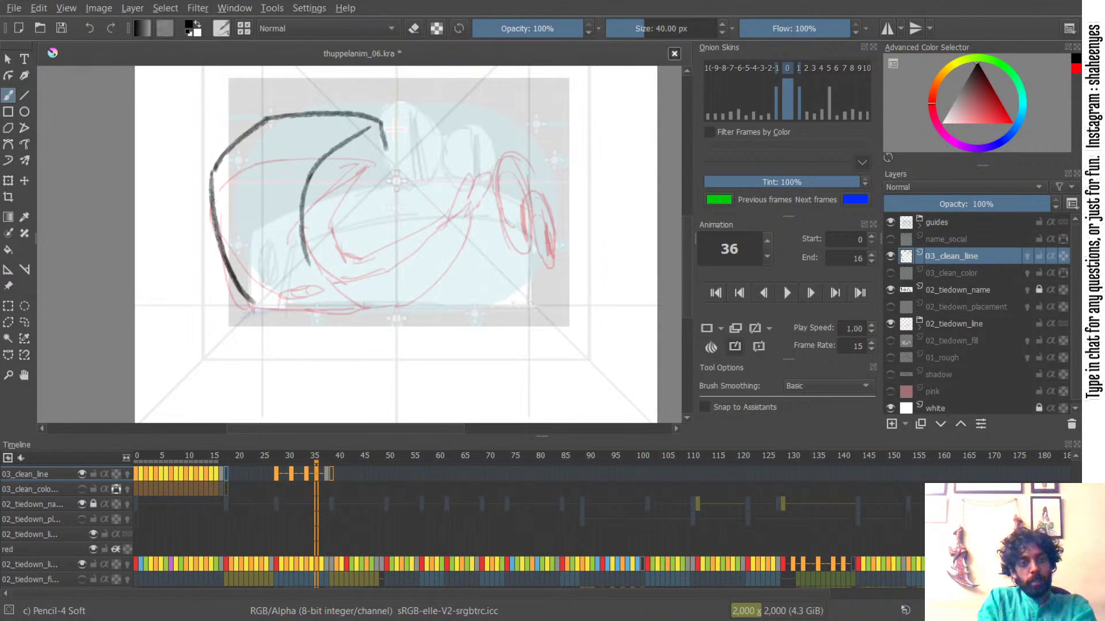
key("ctrl+z")
mouse_move(363, 126)
left_mouse_down()
mouse_move(308, 184)
mouse_move(320, 291)
left_mouse_up()
key("ctrl+z")
left_click_drag(298, 202, 347, 305)
key("ctrl+z")
left_click_drag(299, 203, 368, 308)
key("ctrl+z")
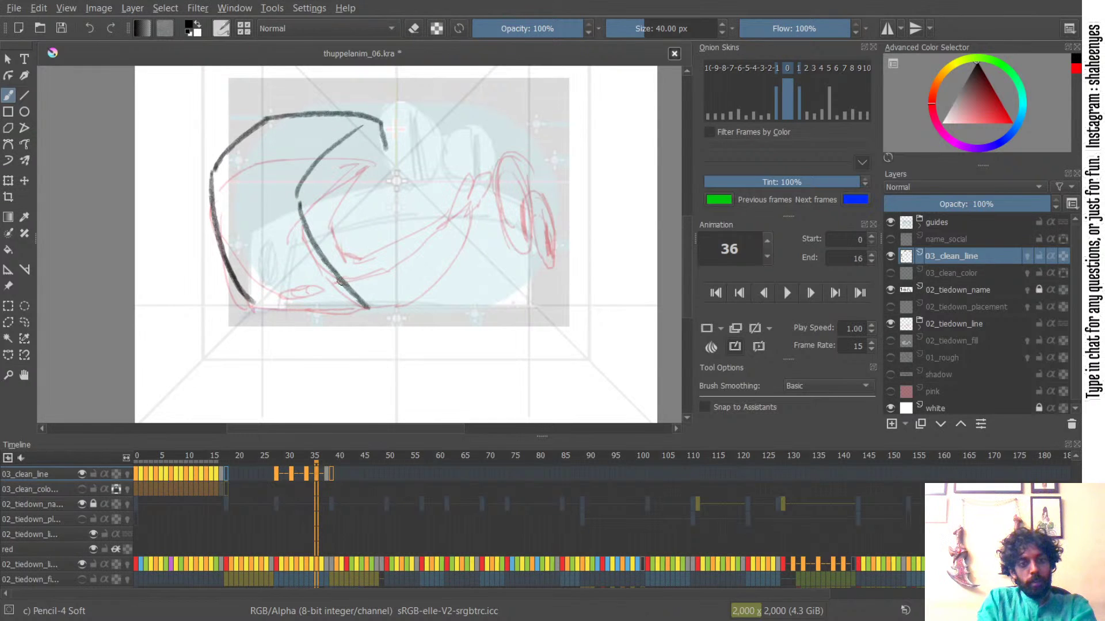
- Draw the bottom edge joining the outer and inner curves, and reinforce the inner edge's corner
left_click_drag(253, 303, 376, 309)
key("ctrl+z")
key("ctrl+z")
key("ctrl+z")
mouse_move(300, 188)
left_mouse_down()
mouse_move(308, 228)
mouse_move(303, 210)
left_mouse_up()
key("ctrl+z")
key("ctrl+z")
key("ctrl+z")
key("ctrl+z")
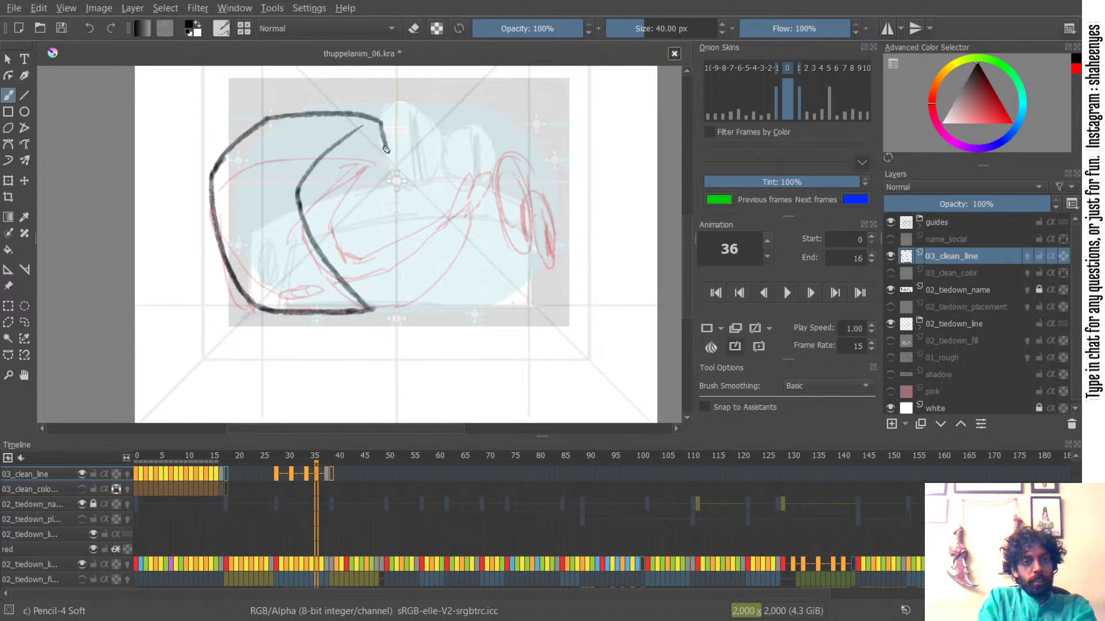
- Shorten the hook at the right end of the body's top edge with the eraser
key("ctrl+z")
left_click_drag(385, 144, 355, 215)
key("ctrl+z")
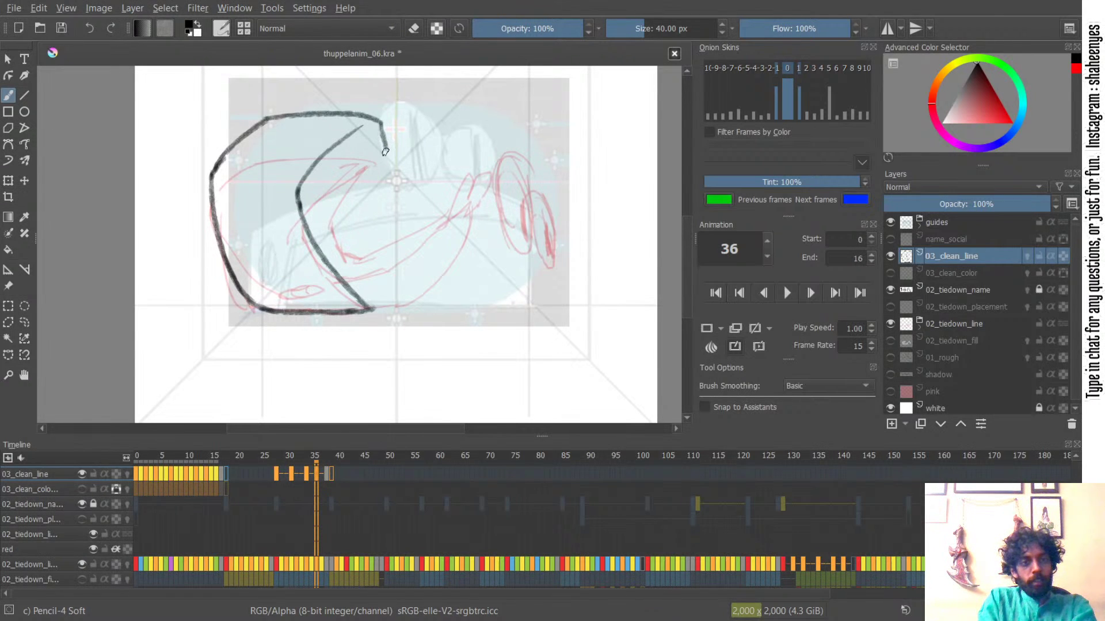
key("e")
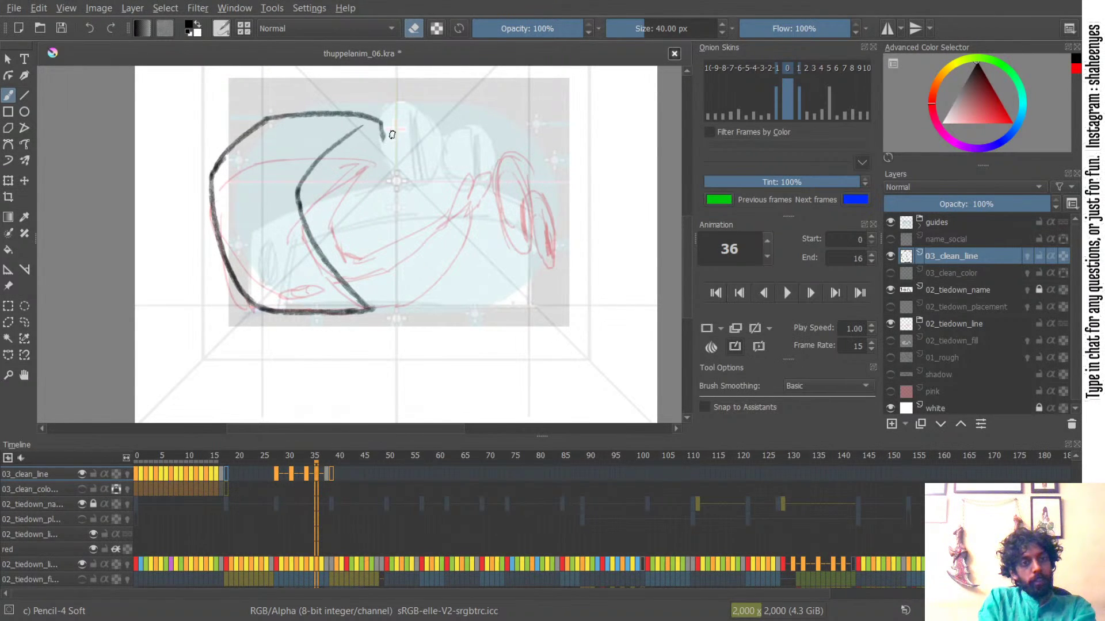
key("e")
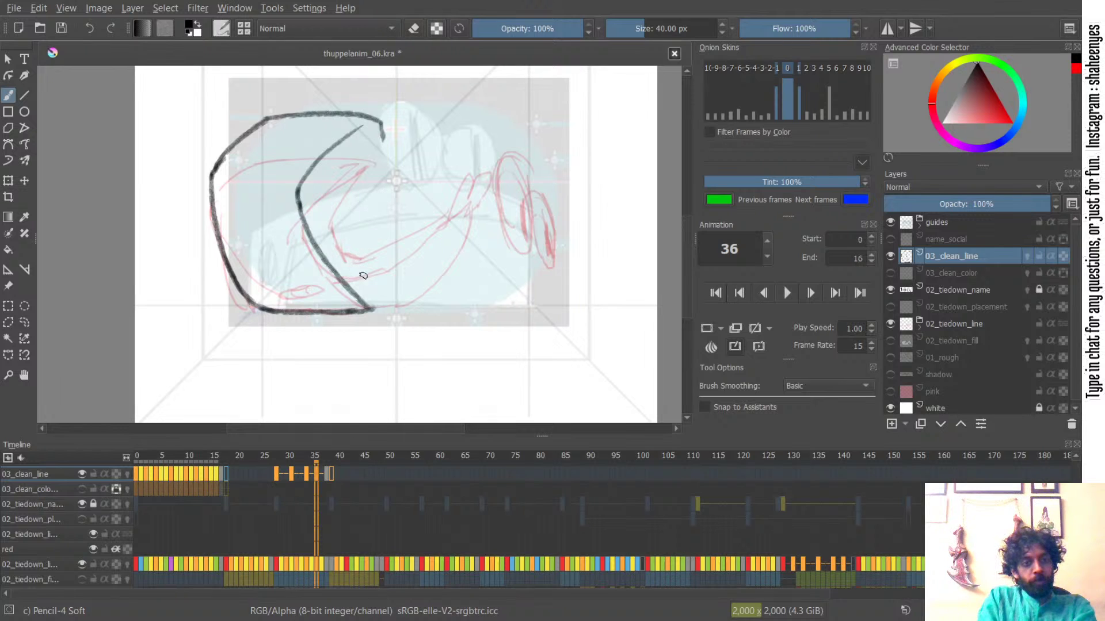
- Try curved strokes along the sketched form's lower right edge, below the red eye ovals
left_click_drag(488, 206, 471, 285)
key("ctrl+z")
left_click_drag(414, 316, 469, 283)
key("ctrl+z")
key("ctrl+z")
left_click_drag(496, 202, 478, 268)
key("ctrl+z")
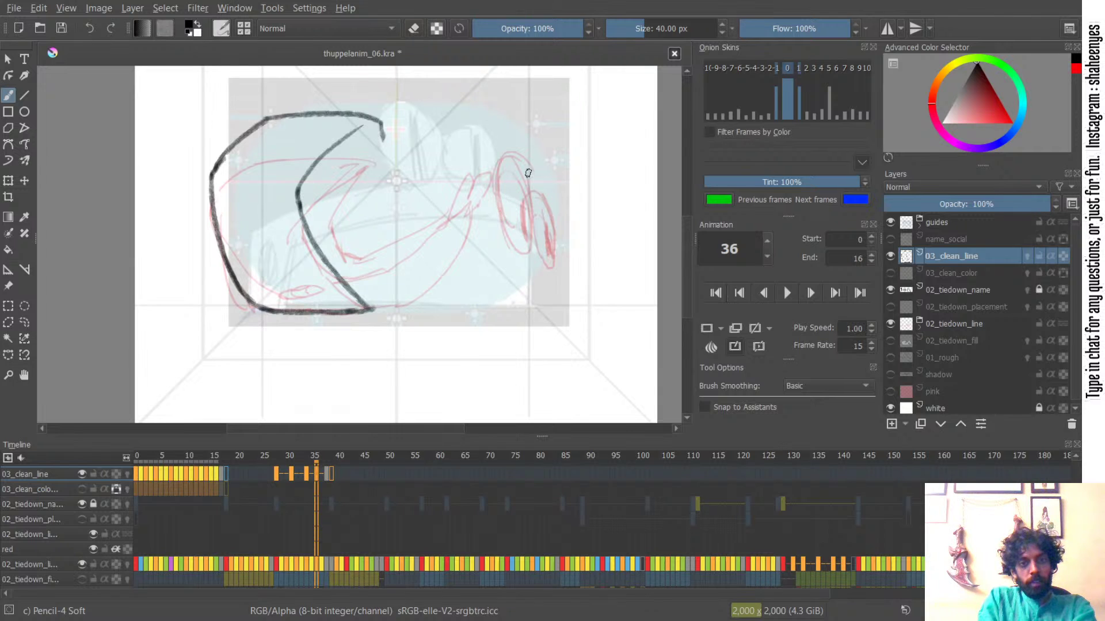
- Compare the neighbouring frames' line art and sketches with frame 36, returning to frame 36
mouse_move(543, 185)
left_mouse_down()
mouse_move(409, 234)
mouse_move(424, 185)
mouse_move(457, 183)
left_mouse_up()
mouse_move(315, 450)
left_mouse_down()
mouse_move(325, 451)
mouse_move(304, 450)
mouse_move(327, 450)
mouse_move(307, 447)
left_mouse_up()
mouse_move(305, 450)
left_mouse_down()
mouse_move(325, 451)
mouse_move(291, 451)
mouse_move(317, 453)
left_mouse_up()
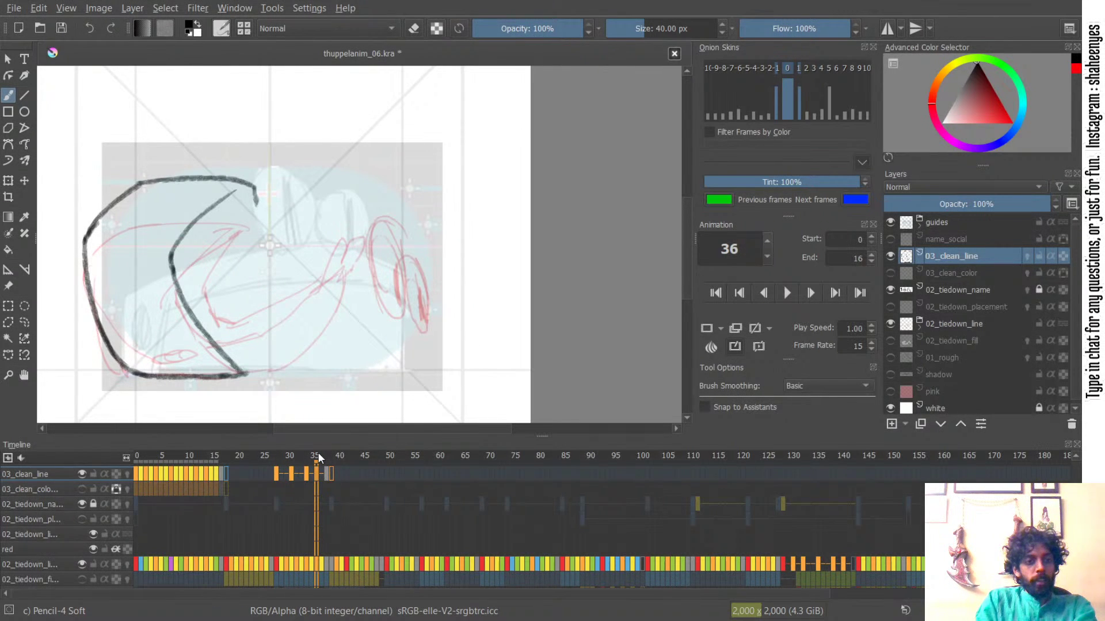
left_click_drag(317, 453, 317, 455)
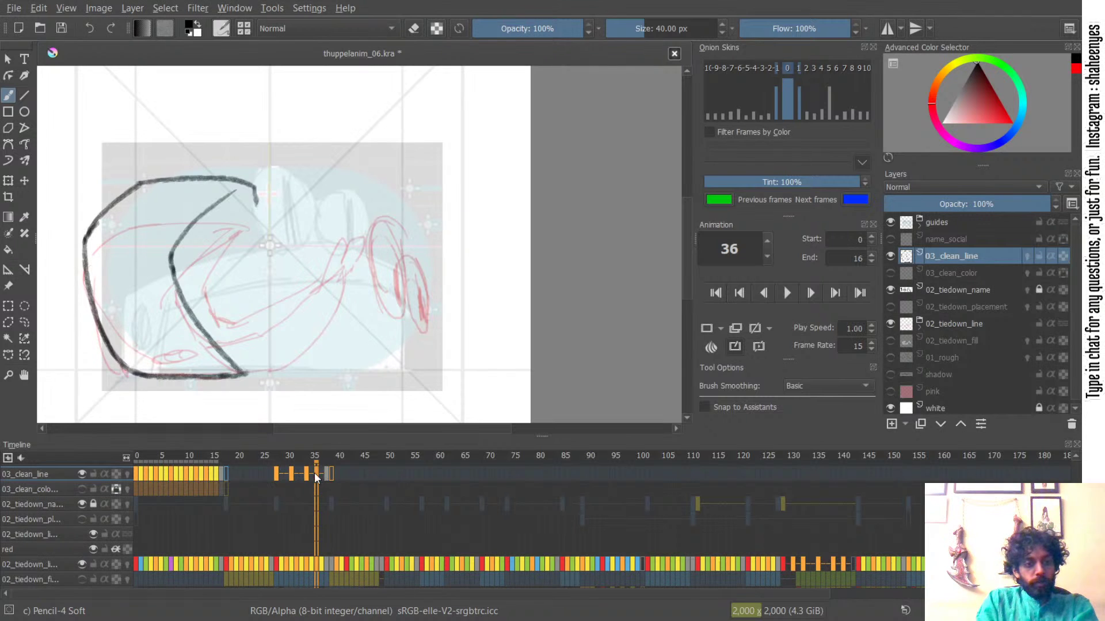
left_click(327, 454)
left_click(312, 458)
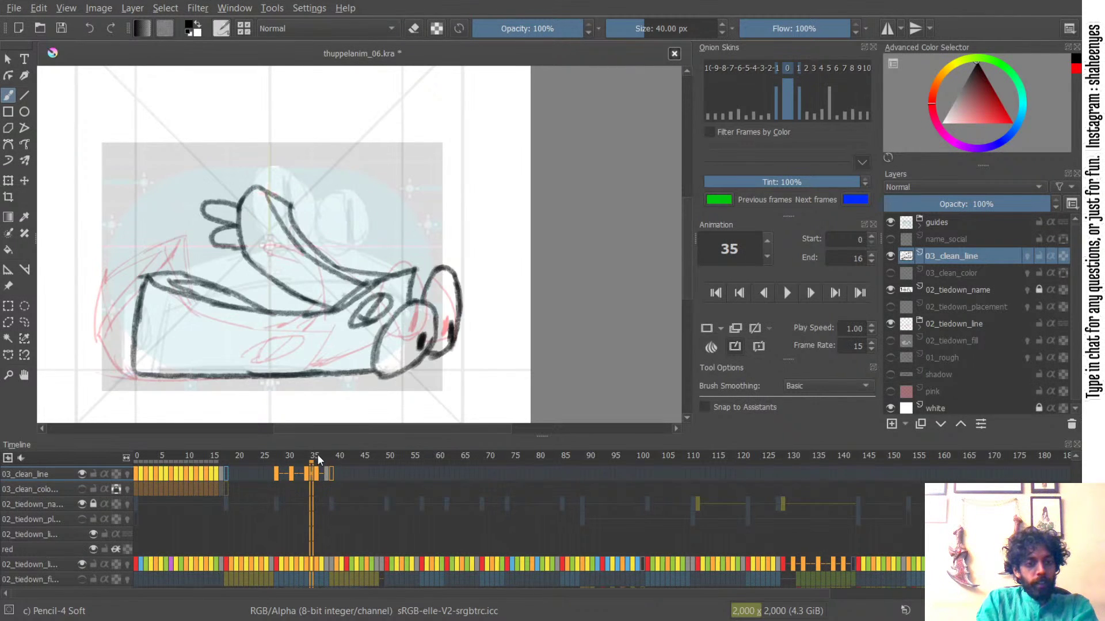
left_click(316, 454)
- Draw a long curve from the lower part of the inner edge up toward the red eye ovals
mouse_move(215, 342)
left_mouse_down()
mouse_move(295, 311)
mouse_move(275, 322)
mouse_move(337, 259)
mouse_move(276, 328)
mouse_move(349, 256)
mouse_move(275, 325)
mouse_move(346, 253)
left_mouse_up()
key("ctrl+z")
left_click_drag(280, 318, 352, 243)
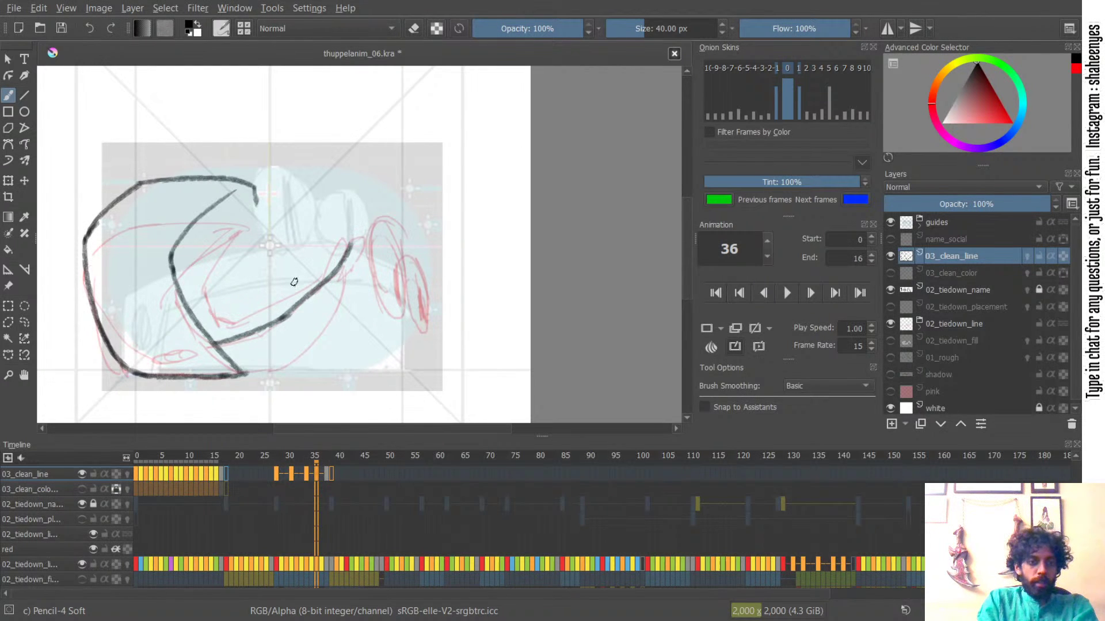
- Try curved strokes across the sketched form, from the lower part of the inner edge toward the red eye ovals
mouse_move(215, 315)
left_mouse_down()
mouse_move(280, 300)
mouse_move(281, 289)
left_mouse_up()
key("ctrl+z")
key("ctrl+z")
mouse_move(204, 308)
left_mouse_down()
mouse_move(289, 283)
mouse_move(327, 250)
left_mouse_up()
key("ctrl+z")
mouse_move(282, 286)
left_mouse_down()
mouse_move(341, 246)
mouse_move(351, 255)
mouse_move(332, 228)
mouse_move(338, 247)
left_mouse_up()
key("ctrl+z")
key("ctrl+z")
key("ctrl+z")
key("ctrl+z")
key("ctrl+z")
key("ctrl+z")
- Redraw the long lower curve from the inner edge's lower part up toward the red eye ovals, ending short of them
mouse_move(314, 284)
left_mouse_down()
mouse_move(335, 228)
mouse_move(337, 252)
mouse_move(361, 232)
mouse_move(352, 252)
mouse_move(316, 270)
mouse_move(349, 246)
left_mouse_up()
key("ctrl+z")
key("ctrl+z")
key("ctrl+z")
key("ctrl+z")
key("ctrl+z")
mouse_move(289, 315)
left_mouse_down()
mouse_move(345, 266)
mouse_move(344, 249)
left_mouse_up()
key("ctrl+z")
key("ctrl+z")
key("ctrl+z")
mouse_move(215, 342)
left_mouse_down()
mouse_move(266, 326)
mouse_move(346, 252)
left_mouse_up()
key("ctrl+z")
left_click_drag(252, 334, 350, 249)
key("ctrl+z")
left_click_drag(262, 329, 346, 246)
key("ctrl+z")
mouse_move(267, 326)
left_mouse_down()
mouse_move(333, 251)
mouse_move(358, 294)
left_mouse_up()
key("ctrl+z")
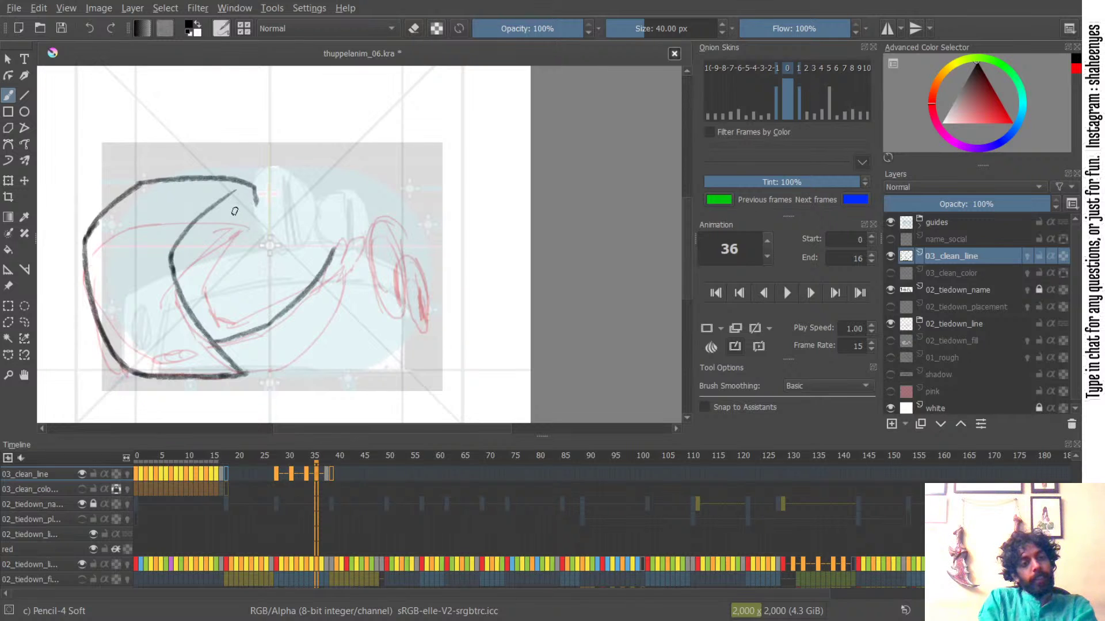
- Draw a bent line from the body's upper tip down inside the inner edge, hooking back just above the long lower curve
mouse_move(232, 319)
left_mouse_down()
mouse_move(210, 280)
mouse_move(234, 216)
left_mouse_up()
key("ctrl+z")
left_click_drag(212, 285, 257, 201)
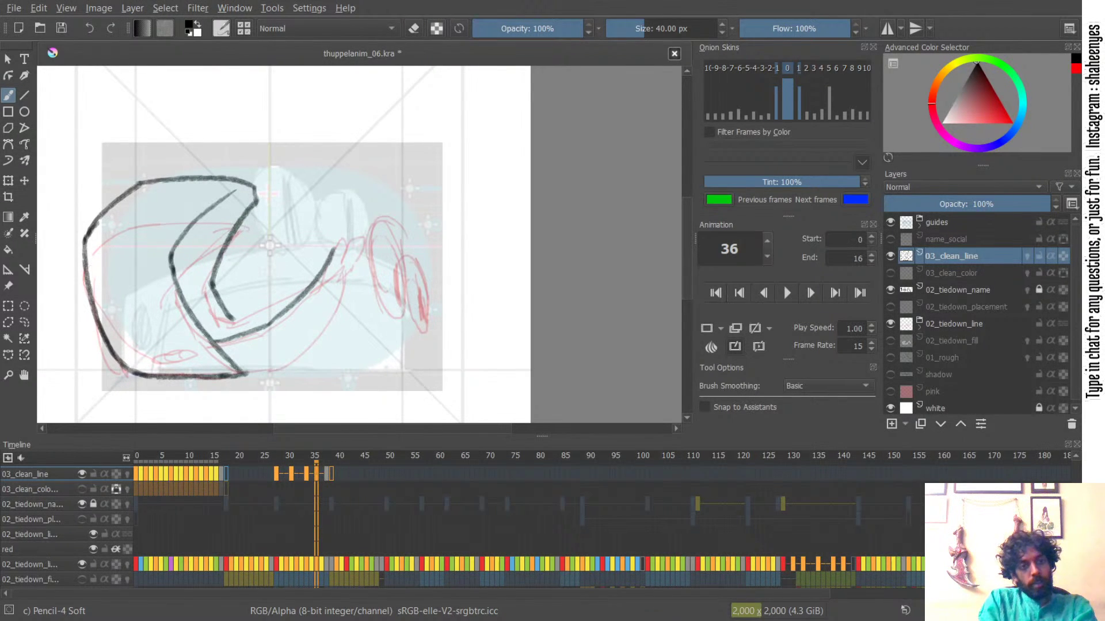
left_click_drag(234, 311, 274, 299)
key("ctrl+z")
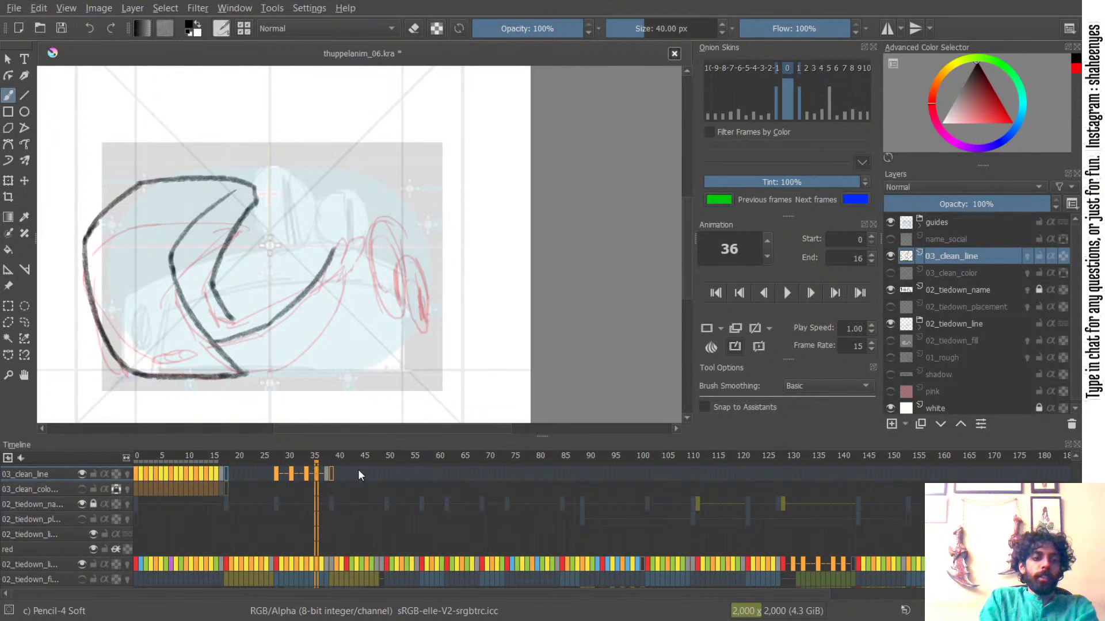
- Check the finished line art on frame 38 for reference and return to frame 36
left_click(328, 462)
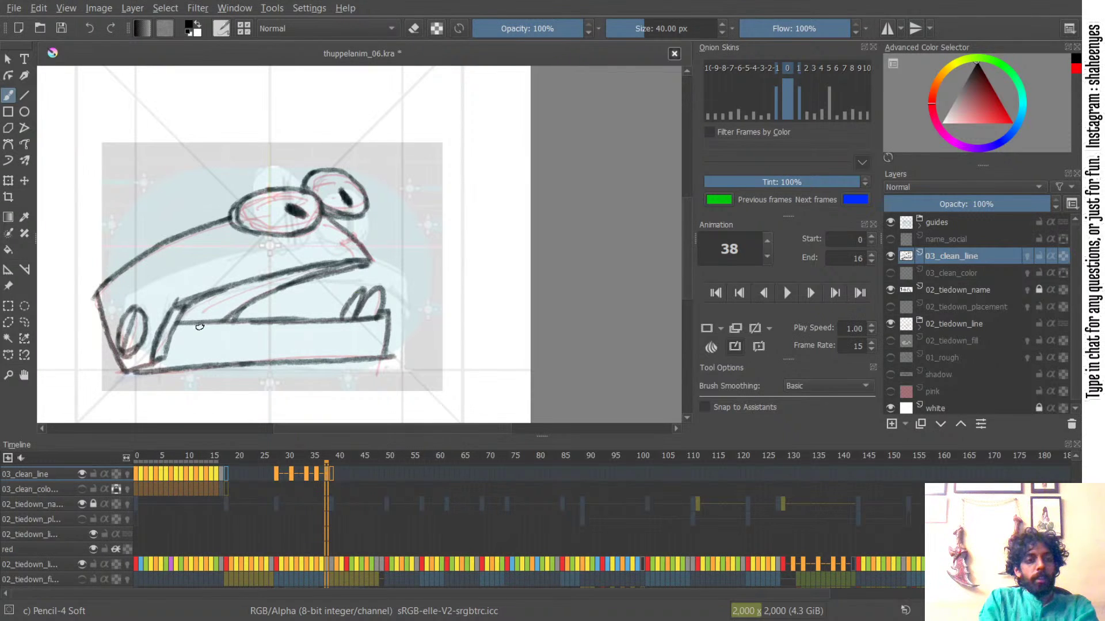
mouse_move(400, 297)
left_mouse_down()
mouse_move(289, 306)
mouse_move(178, 338)
mouse_move(346, 367)
mouse_move(332, 292)
mouse_move(425, 338)
left_mouse_up()
key("ctrl+z")
left_click(316, 460)
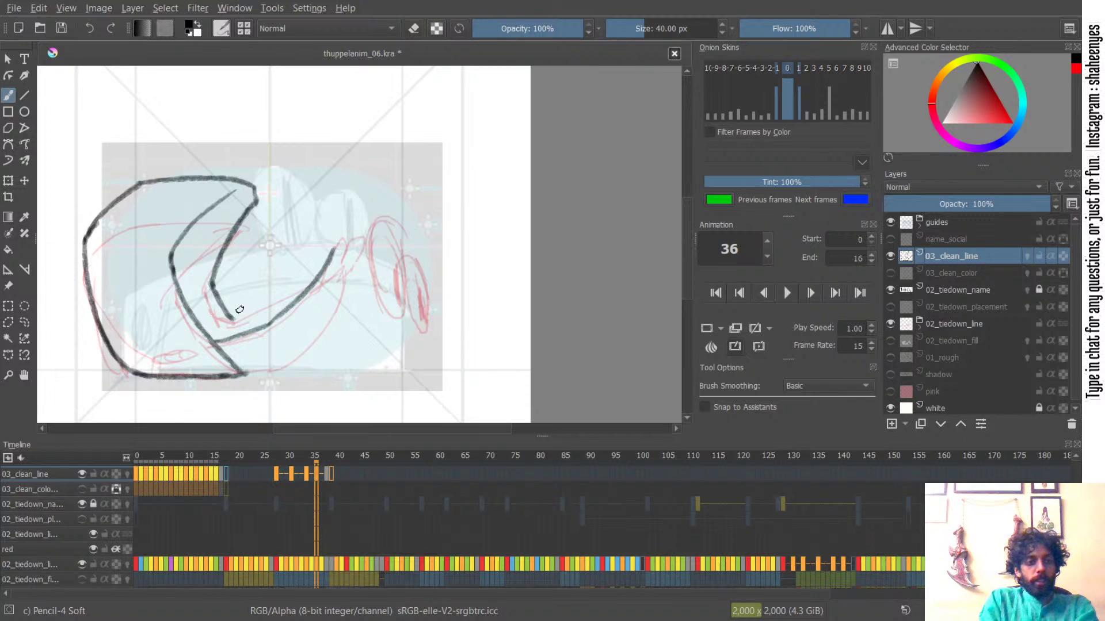
- Draw a second curve just above the long lower curve, running from the inner edge toward the red eye ovals
mouse_move(205, 329)
left_mouse_down()
mouse_move(242, 326)
mouse_move(302, 288)
left_mouse_up()
key("ctrl+z")
key("ctrl+z")
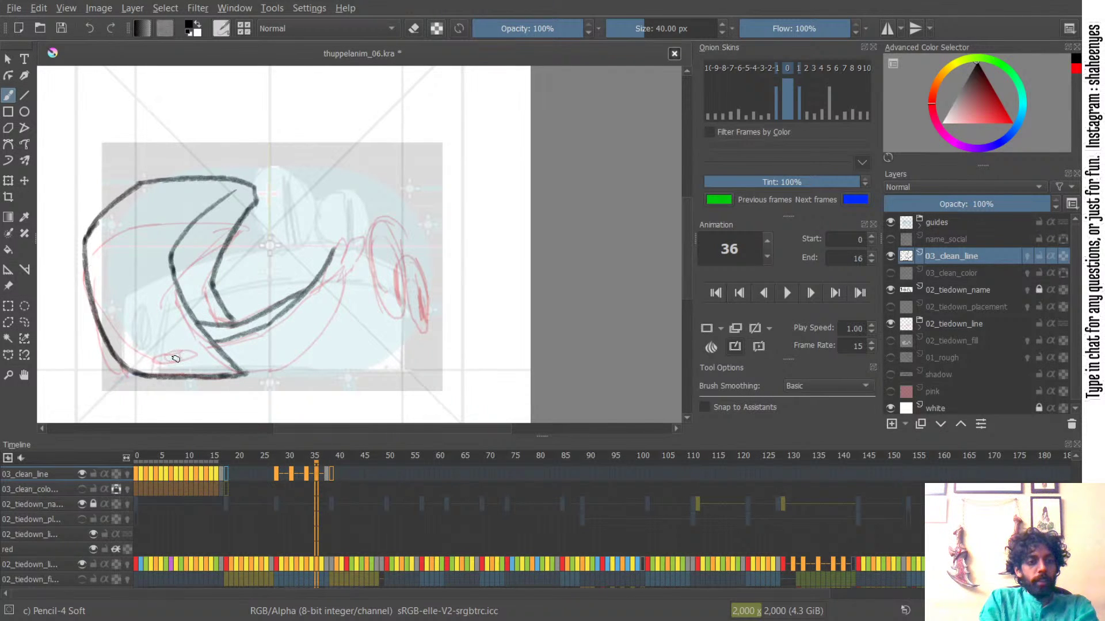
- Outline the small flat oval inside the body's lower corner over the red sketch
mouse_move(181, 350)
left_mouse_down()
mouse_move(165, 356)
mouse_move(193, 354)
left_mouse_up()
key("ctrl+z")
key("ctrl+z")
key("ctrl+z")
key("ctrl+z")
key("ctrl+z")
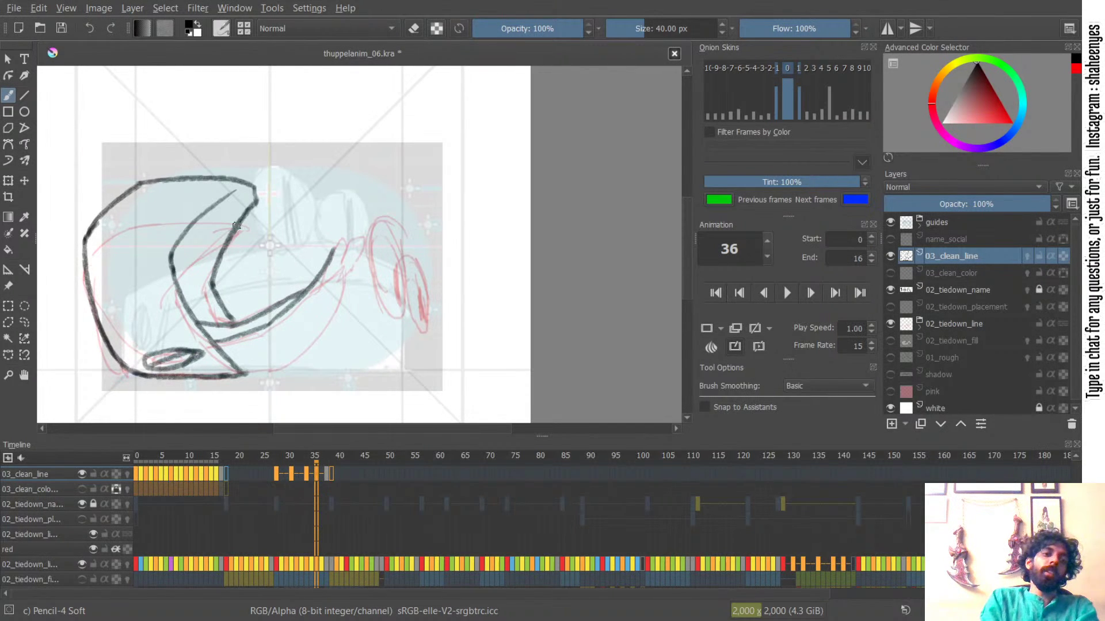
- Extend the upper end of the inner edge so it meets the body's tip
key("ctrl+z")
left_click_drag(221, 201, 254, 187)
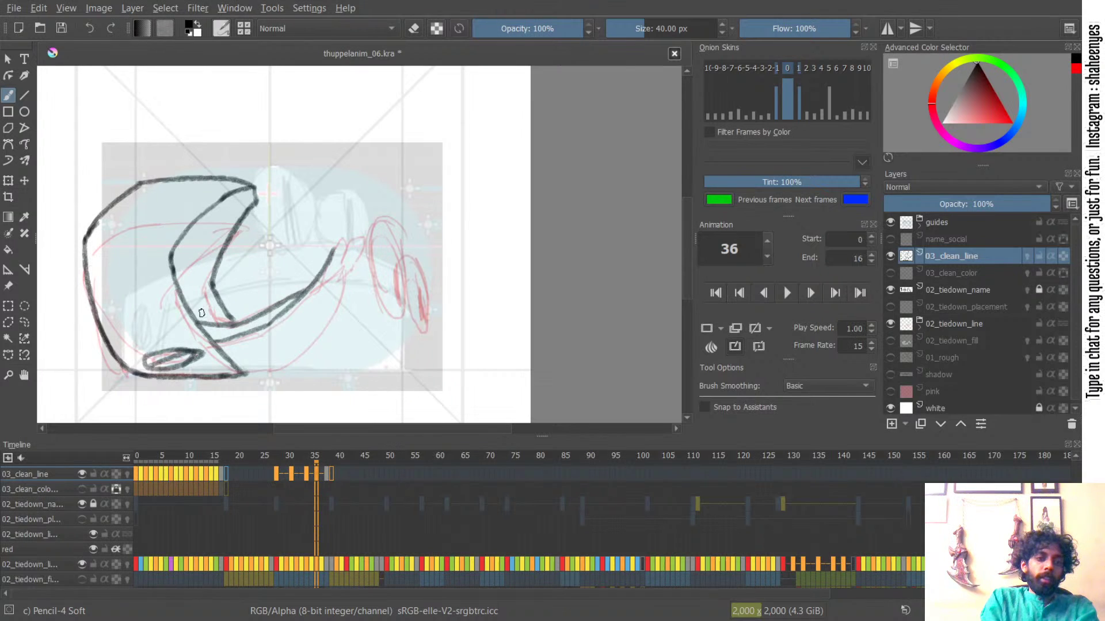
key("ctrl+z")
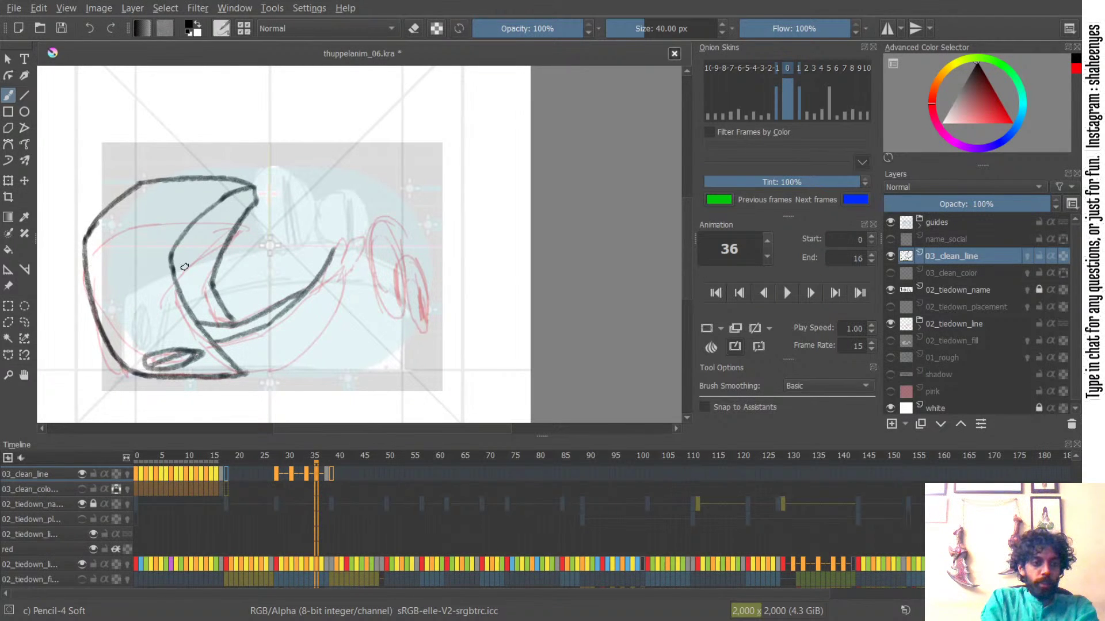
- Try a second line parallel to the inner edge down to the body's bottom corner, erasing where it crosses the curves
key("ctrl+z")
mouse_move(179, 257)
left_mouse_down()
mouse_move(205, 326)
mouse_move(250, 373)
left_mouse_up()
key("ctrl+z")
key("ctrl+z")
left_click_drag(222, 337, 249, 372)
key("ctrl+z")
key("e")
mouse_move(202, 318)
left_mouse_down()
mouse_move(235, 360)
mouse_move(229, 349)
left_mouse_up()
key("e")
key("ctrl+z")
left_click_drag(197, 299, 236, 361)
key("ctrl+z")
key("ctrl+z")
key("ctrl+z")
key("ctrl+z")
key("ctrl+z")
key("ctrl+z")
key("ctrl+z")
key("ctrl+z")
key("ctrl+z")
key("ctrl+z")
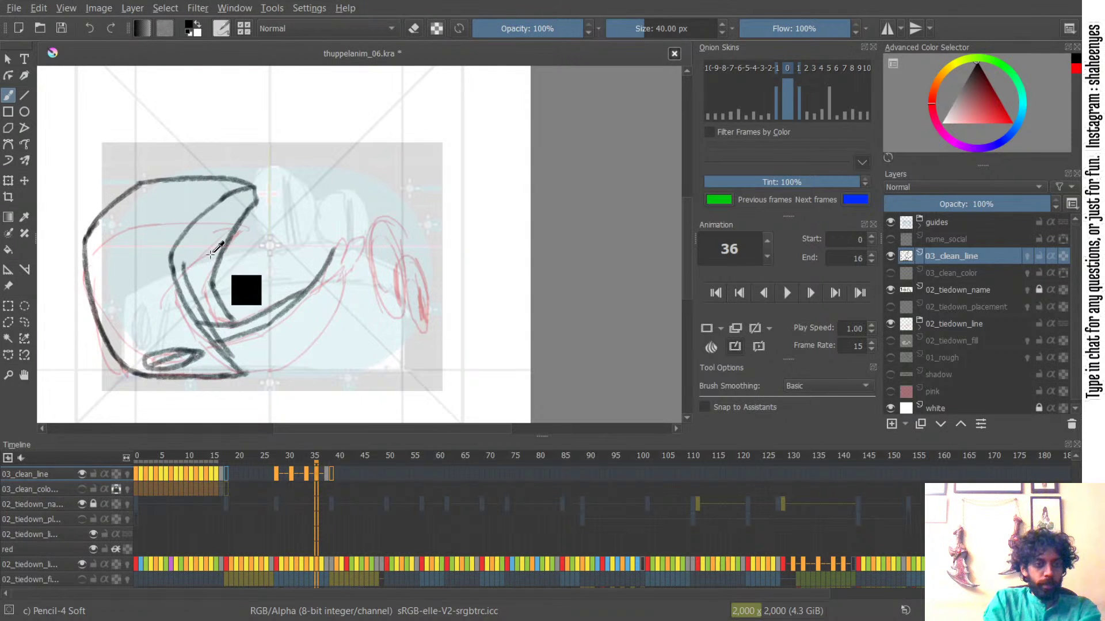
- Erase the overlap at the crossing and draw the line parallel to the inner edge down to the body's bottom corner
key("e")
left_click_drag(202, 317, 226, 352)
key("e")
left_click_drag(183, 276, 213, 334)
key("ctrl+z")
key("ctrl+z")
key("ctrl+z")
mouse_move(180, 252)
left_mouse_down()
mouse_move(189, 292)
mouse_move(191, 281)
mouse_move(245, 369)
left_mouse_up()
key("ctrl+z")
left_click_drag(192, 303, 249, 367)
key("ctrl+z")
left_click_drag(191, 299, 256, 372)
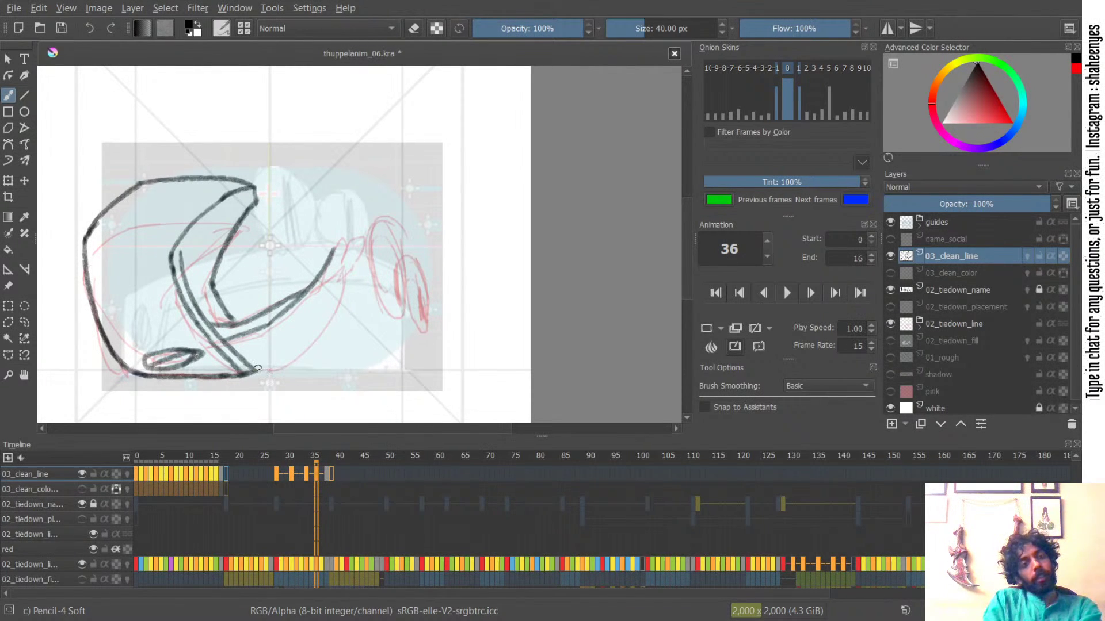
- Try extending the parallel line up to the body's tip and reinforcing the bent line beside it
left_click_drag(182, 254, 211, 207)
key("ctrl+z")
mouse_move(181, 250)
left_mouse_down()
mouse_move(212, 207)
mouse_move(200, 226)
mouse_move(251, 188)
left_mouse_up()
key("ctrl+z")
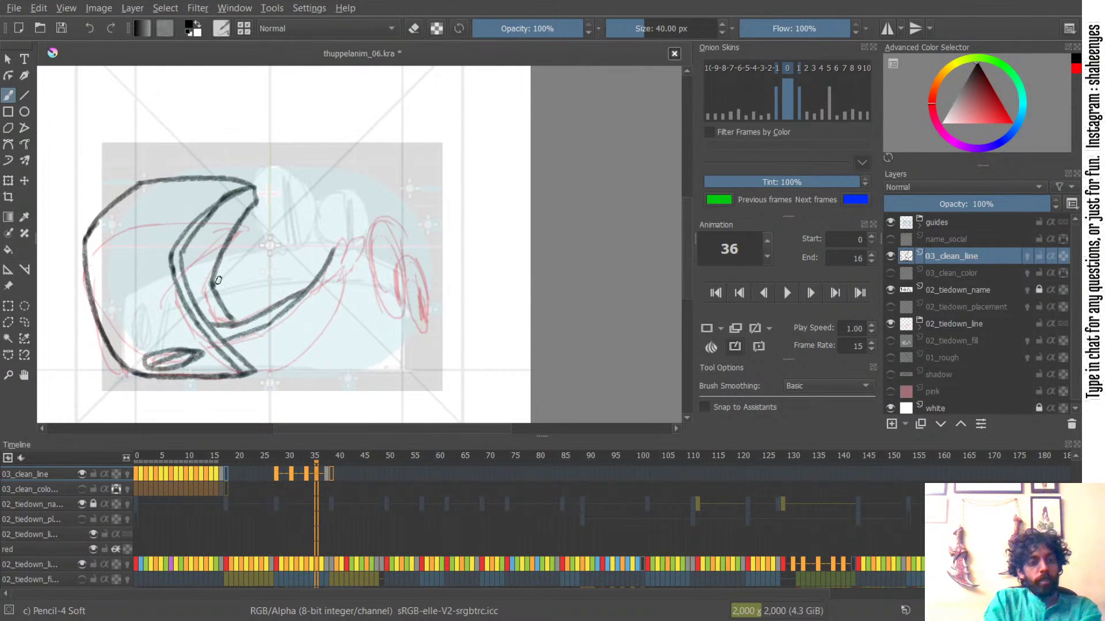
mouse_move(231, 232)
left_mouse_down()
mouse_move(205, 283)
mouse_move(224, 321)
left_mouse_up()
key("ctrl+z")
key("ctrl+z")
key("ctrl+z")
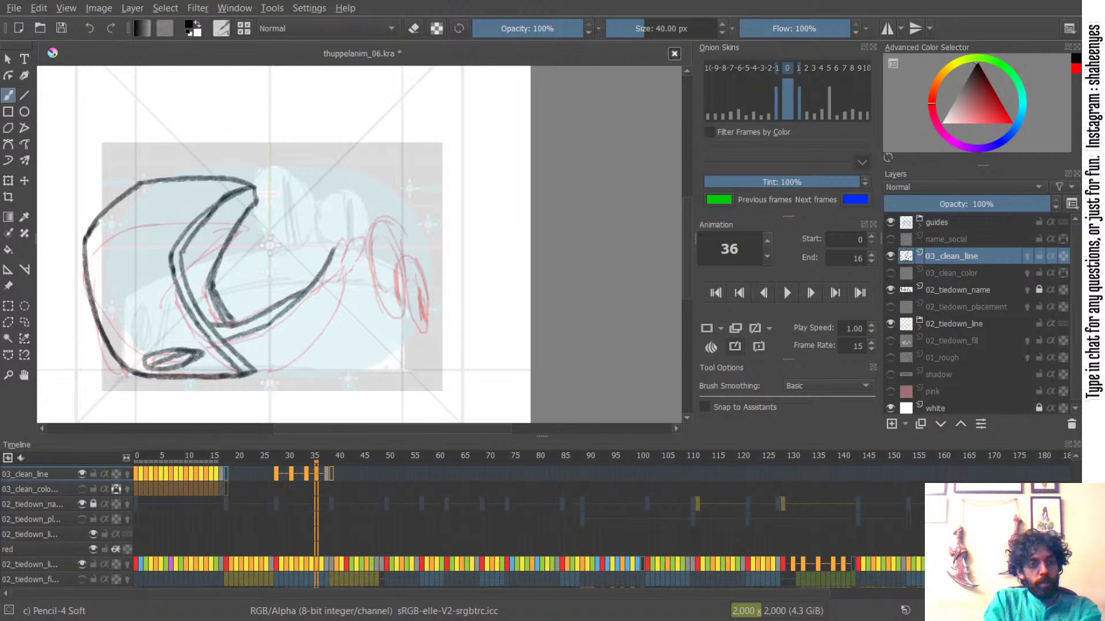
key("ctrl+z")
key("ctrl+z")
key("ctrl+z")
key("ctrl+z")
key("ctrl+z")
key("ctrl+z")
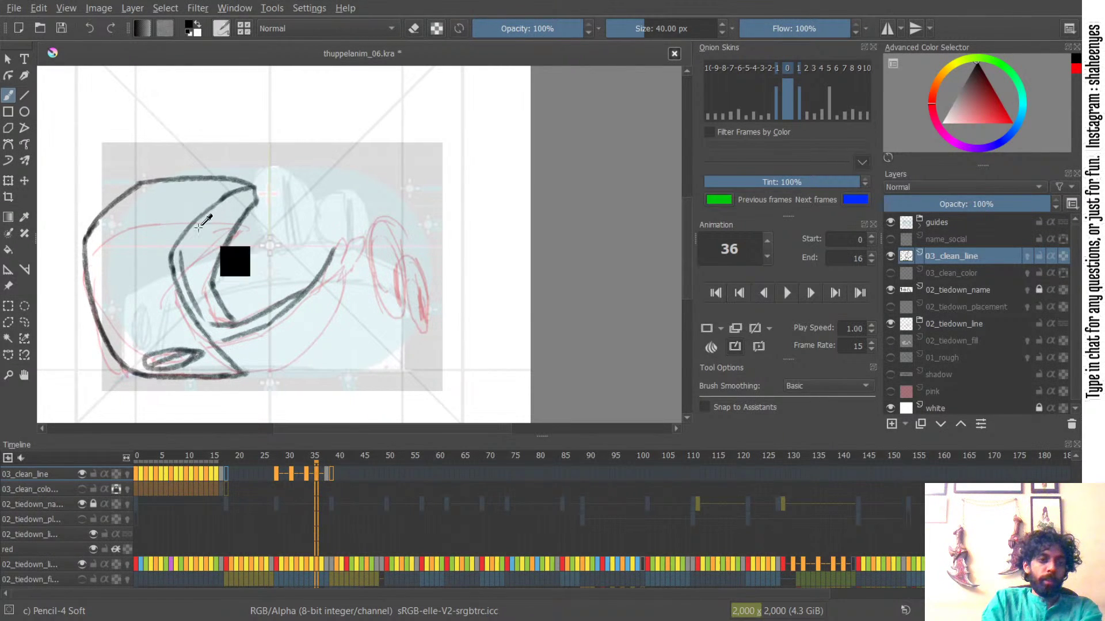
- Redraw the parallel line beside the inner edge, from its middle bend down to the body's bottom corner
mouse_move(214, 203)
left_mouse_down()
mouse_move(175, 253)
mouse_move(233, 361)
left_mouse_up()
key("ctrl+z")
key("ctrl+z")
mouse_move(178, 250)
left_mouse_down()
mouse_move(182, 286)
mouse_move(219, 338)
left_mouse_up()
key("ctrl+z")
left_click_drag(180, 276, 243, 356)
key("ctrl+z")
key("ctrl+z")
left_click_drag(180, 279, 232, 349)
key("ctrl+z")
left_click_drag(179, 279, 225, 346)
key("ctrl+z")
key("ctrl+z")
left_click_drag(180, 282, 257, 375)
key("ctrl+z")
left_click_drag(216, 334, 252, 370)
key("ctrl+z")
key("ctrl+z")
- Try short strokes where the two long curves meet the inner edge
left_click_drag(205, 318, 243, 320)
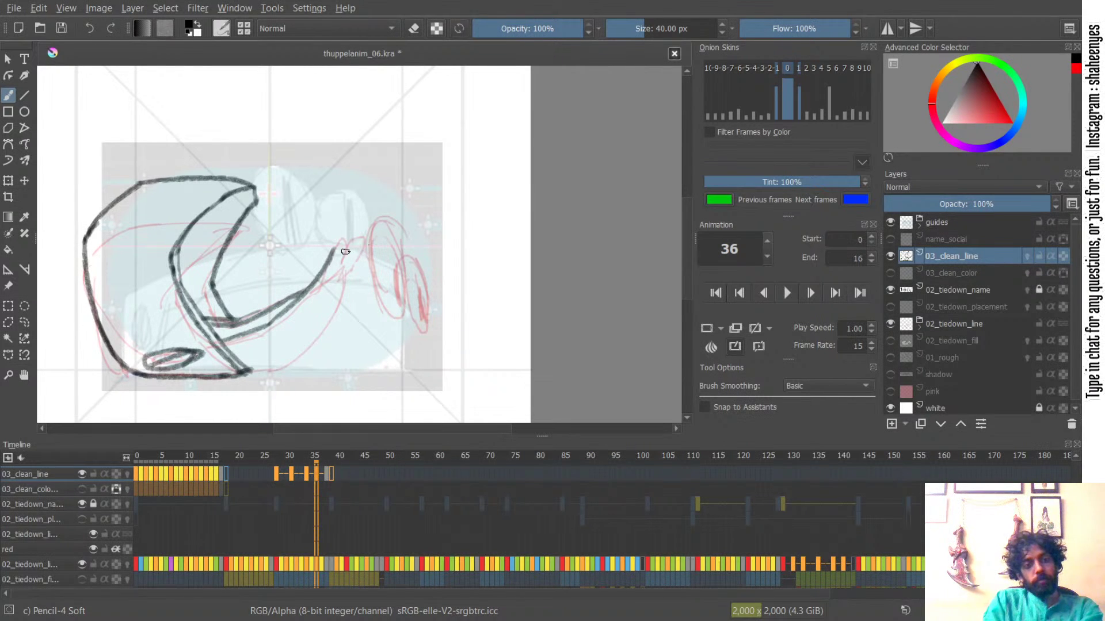
key("ctrl+z")
key("ctrl+z")
left_click_drag(216, 336, 259, 329)
key("ctrl+z")
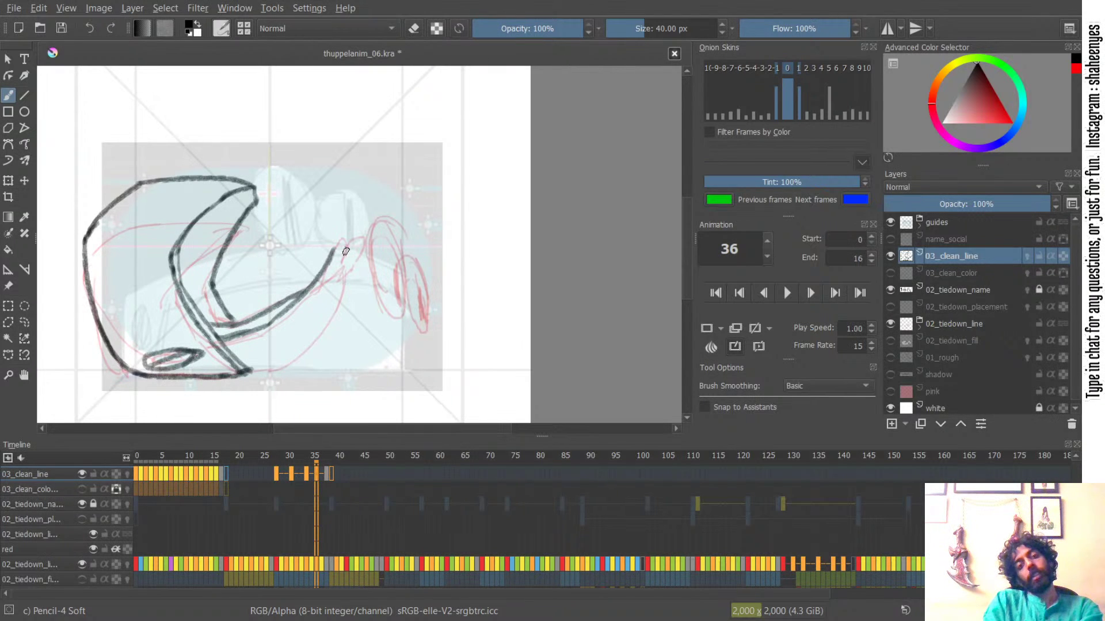
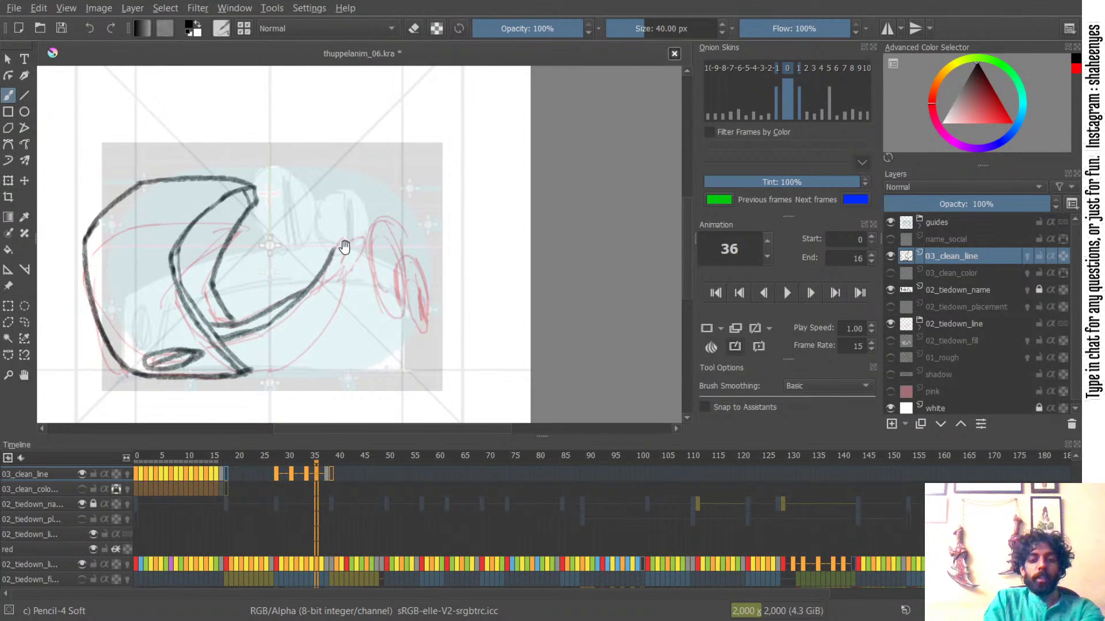
- Select the far ends of the two long curves with a freehand outline, delete them, and return to the brush
key("l")
mouse_move(352, 232)
left_mouse_down()
mouse_move(360, 331)
mouse_move(375, 314)
left_mouse_up()
key("Delete")
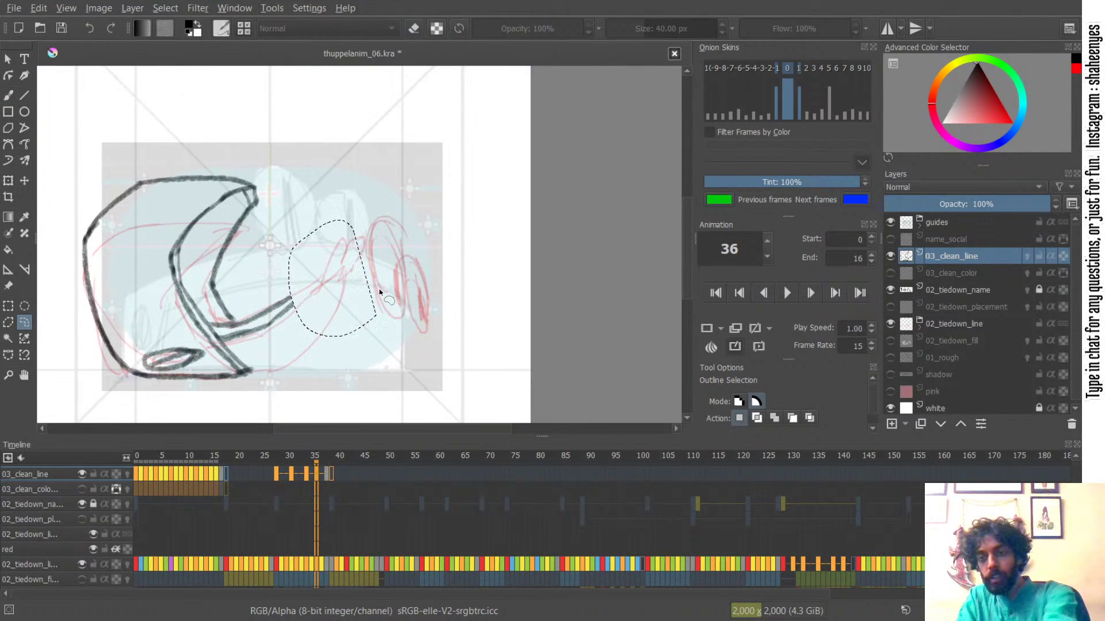
key("ctrl+shift+a")
key("b")
key("e")
key("e")
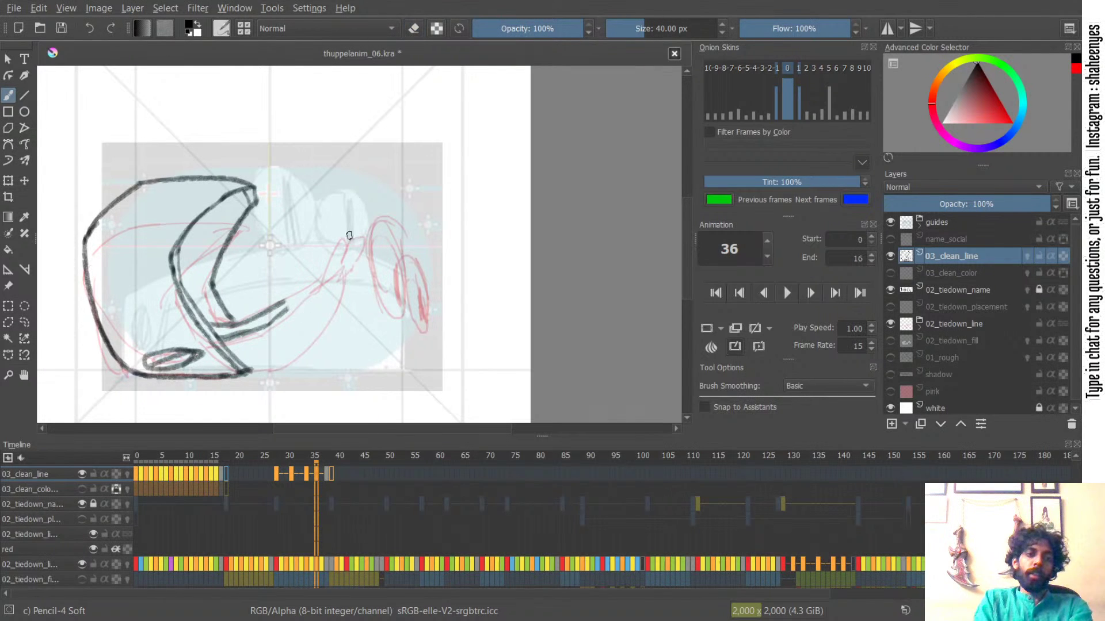
- Draw the form's outer edge from beside the red eye ovals, curving down to the body's bottom corner
left_click_drag(355, 235, 358, 277)
key("ctrl+z")
mouse_move(357, 237)
left_mouse_down()
mouse_move(359, 283)
mouse_move(322, 348)
left_mouse_up()
key("ctrl+z")
key("ctrl+z")
mouse_move(359, 282)
left_mouse_down()
mouse_move(302, 362)
mouse_move(283, 367)
mouse_move(307, 351)
left_mouse_up()
key("ctrl+z")
key("ctrl+z")
key("ctrl+z")
mouse_move(249, 372)
left_mouse_down()
mouse_move(290, 366)
mouse_move(314, 346)
left_mouse_up()
- Draw two narrow slanted ovals side by side at the top of the outer edge
mouse_move(339, 236)
left_mouse_down()
mouse_move(360, 203)
mouse_move(357, 220)
left_mouse_up()
key("ctrl+z")
key("ctrl+z")
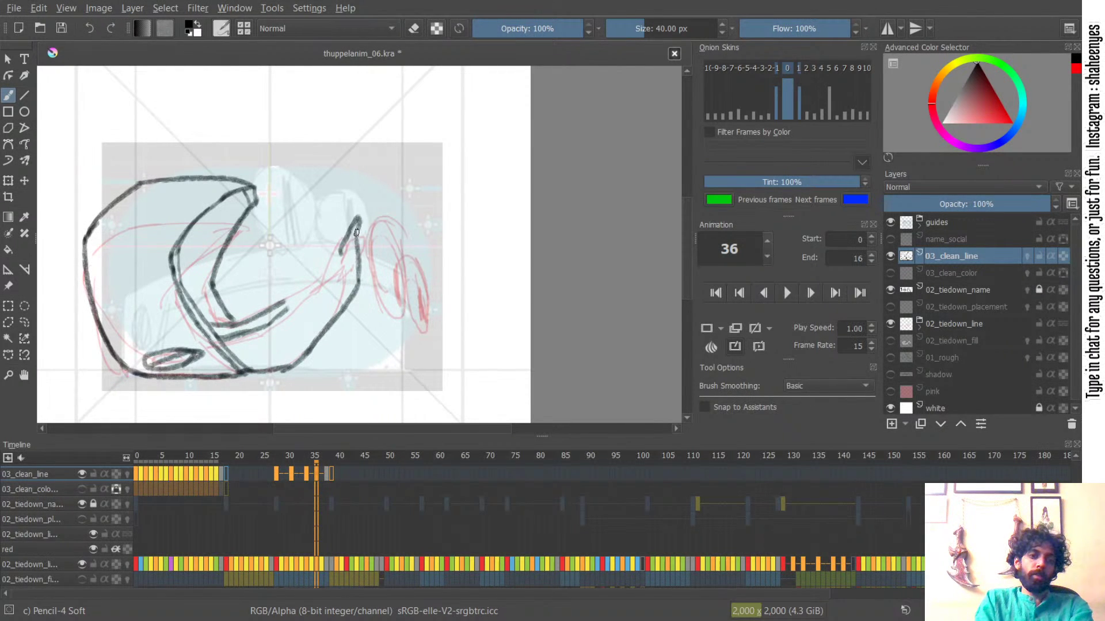
key("ctrl+z")
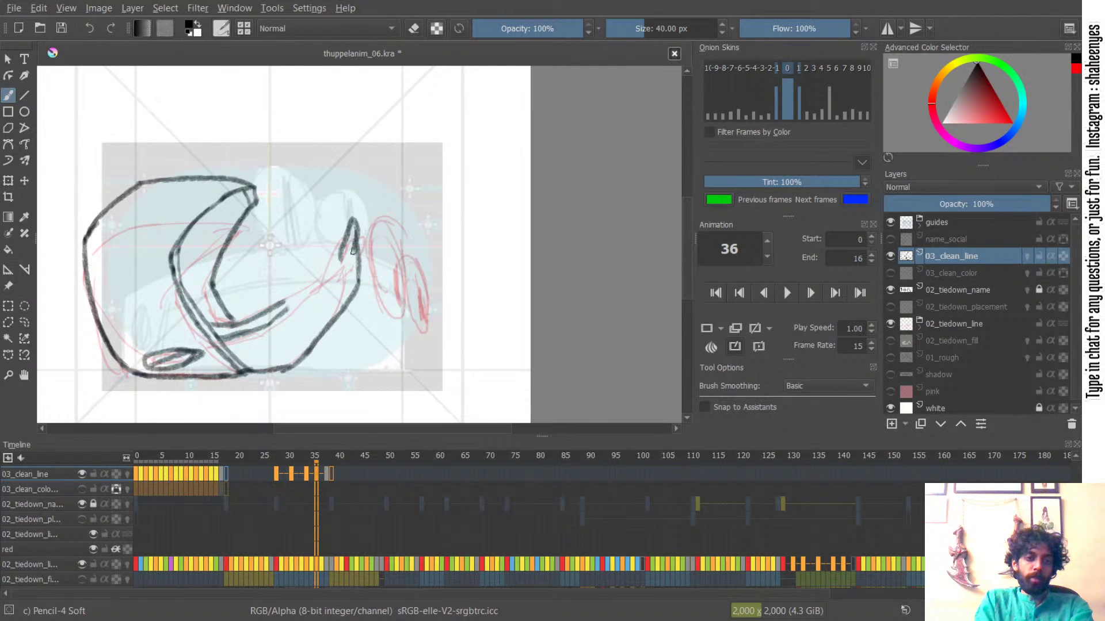
mouse_move(331, 271)
left_mouse_down()
mouse_move(347, 257)
mouse_move(329, 229)
mouse_move(328, 271)
mouse_move(355, 254)
left_mouse_up()
key("ctrl+z")
key("ctrl+z")
key("ctrl+z")
mouse_move(358, 252)
left_mouse_down()
mouse_move(284, 316)
mouse_move(334, 265)
left_mouse_up()
key("ctrl+z")
key("ctrl+z")
key("ctrl+z")
- Extend the two long curves up to the narrow ovals and connect them to the outer edge
mouse_move(274, 305)
left_mouse_down()
mouse_move(337, 257)
mouse_move(325, 268)
left_mouse_up()
key("ctrl+z")
key("ctrl+z")
left_click_drag(273, 306, 329, 265)
key("e")
left_click_drag(294, 303, 262, 323)
key("ctrl+z")
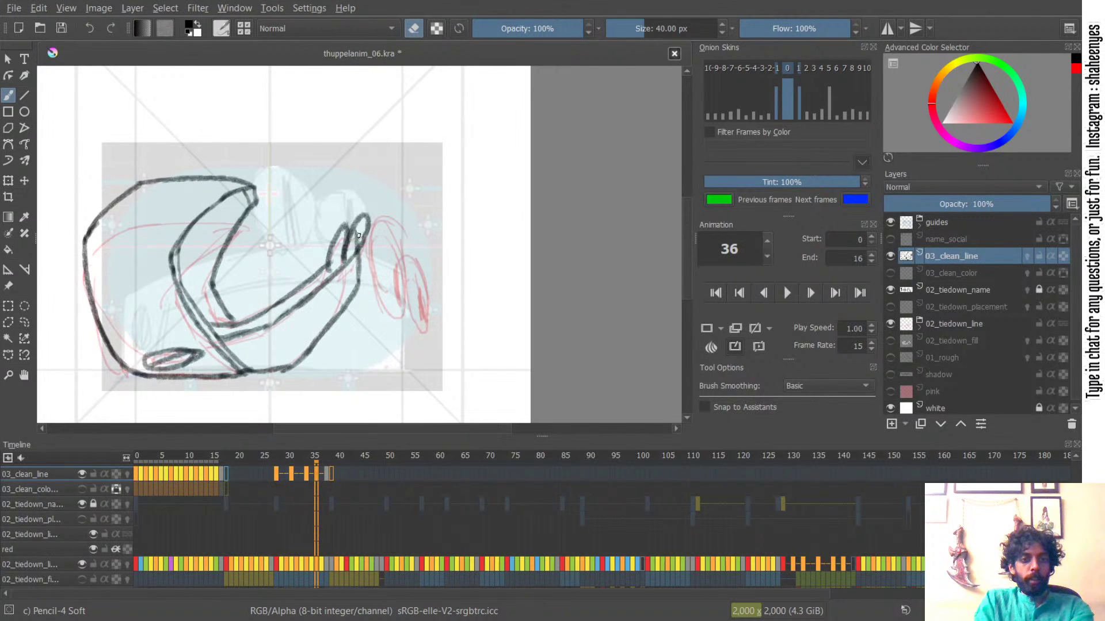
key("e")
left_click_drag(356, 251, 314, 286)
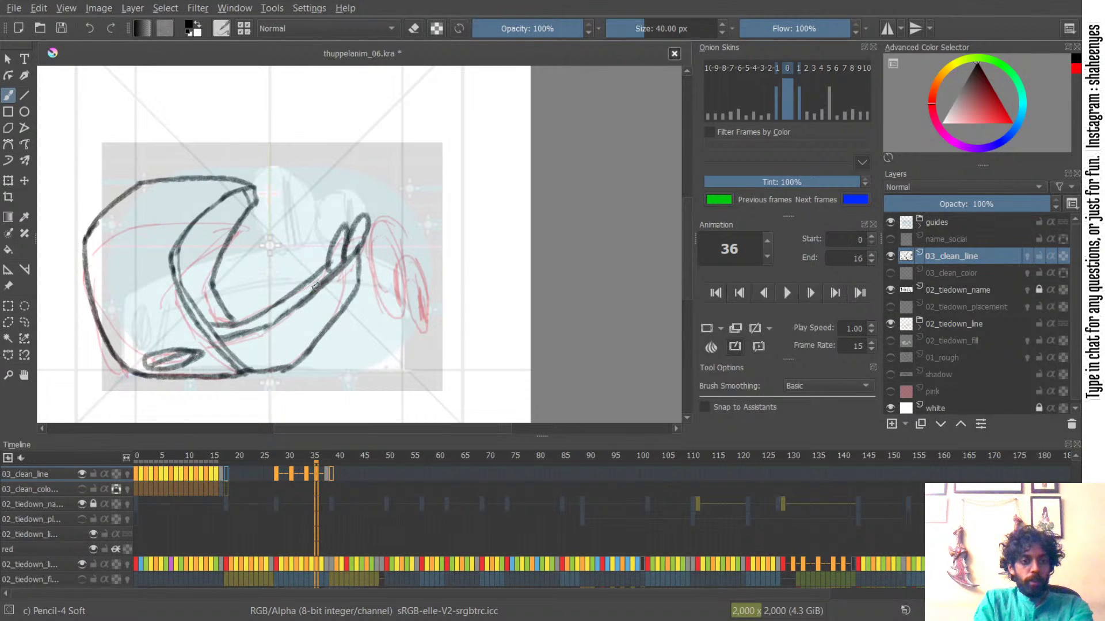
- Undo the last stroke and erase the upper of the two long curves running up to the narrow ovals
key("ctrl+z")
mouse_move(267, 323)
left_mouse_down()
mouse_move(299, 303)
mouse_move(282, 316)
left_mouse_up()
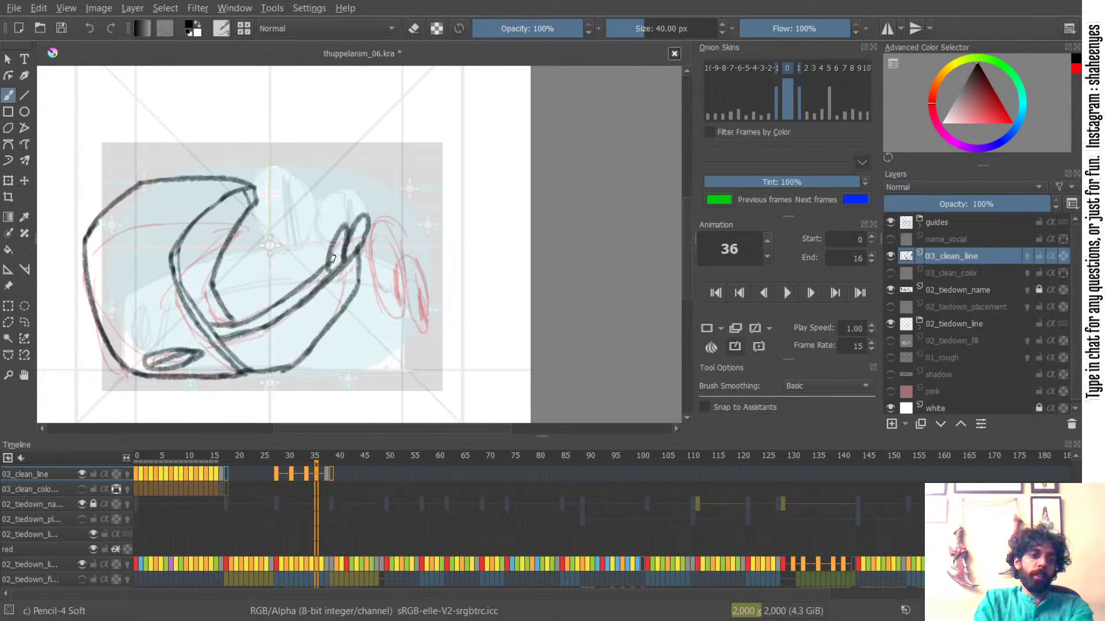
key("e")
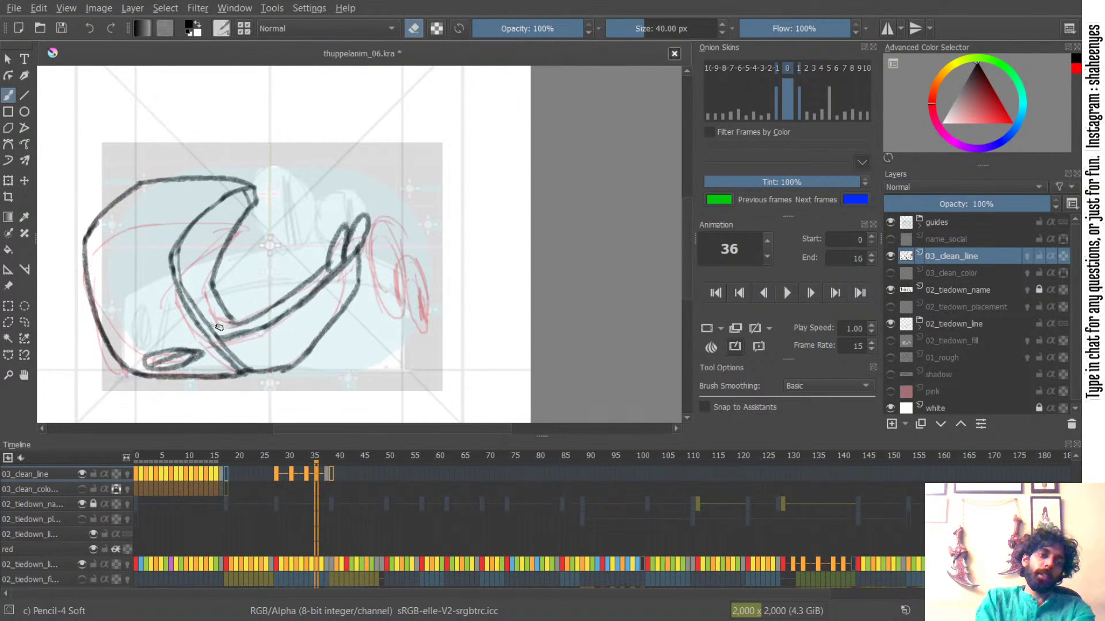
left_click_drag(240, 327, 265, 315)
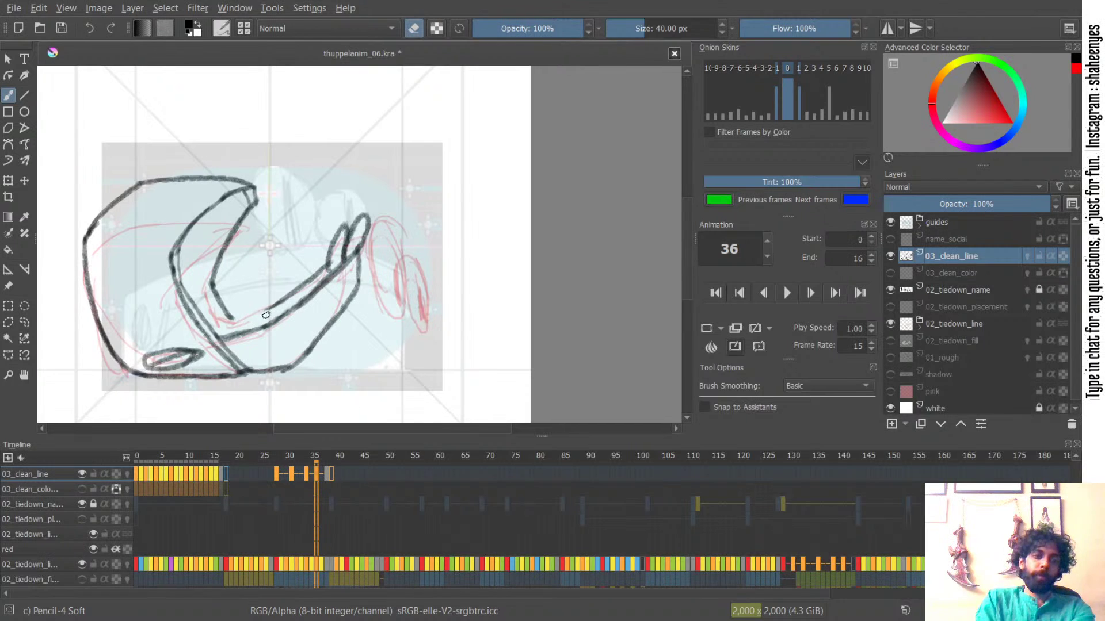
left_click_drag(323, 264, 290, 290)
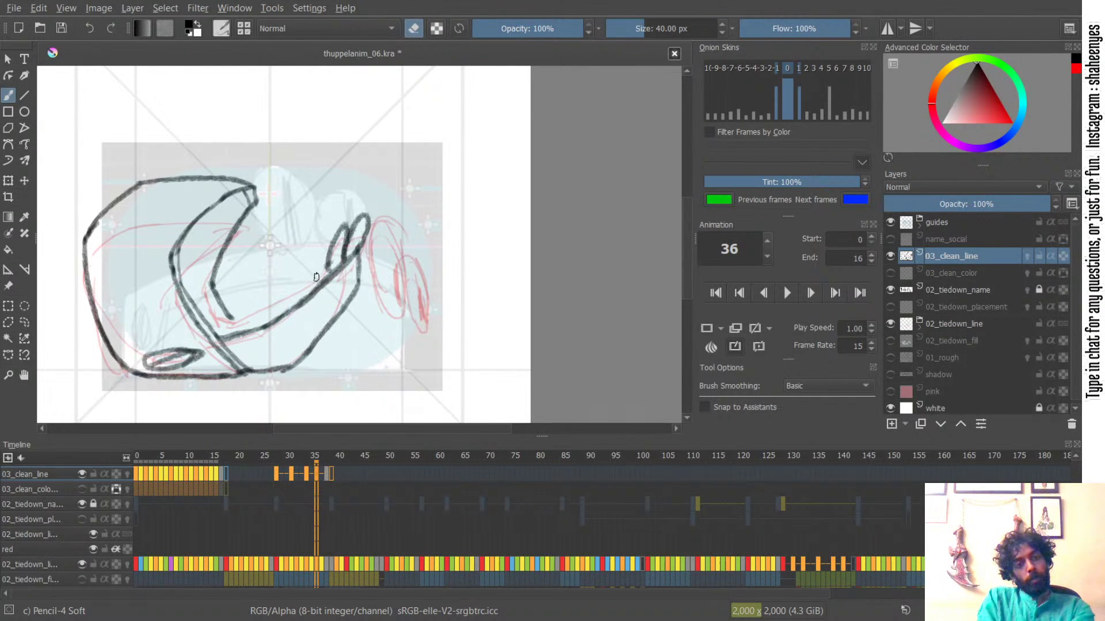
key("e")
- Redraw the erased curve from the body's inner bend up to the narrow ovals and join it to the neighbouring lines
mouse_move(200, 314)
left_mouse_down()
mouse_move(252, 315)
mouse_move(306, 284)
left_mouse_up()
key("ctrl+z")
key("ctrl+z")
key("ctrl+z")
left_click_drag(233, 319, 319, 291)
key("ctrl+z")
key("ctrl+z")
mouse_move(233, 318)
left_mouse_down()
mouse_move(331, 268)
mouse_move(321, 288)
mouse_move(277, 311)
left_mouse_up()
key("ctrl+z")
key("ctrl+z")
key("ctrl+z")
left_click_drag(205, 317, 254, 316)
key("ctrl+z")
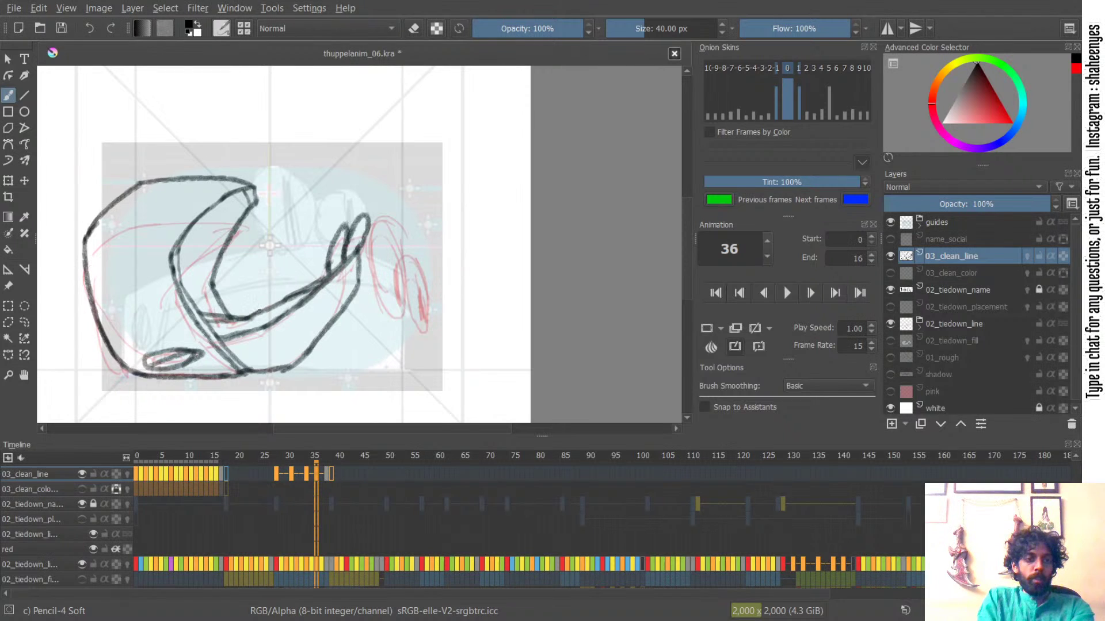
left_click_drag(212, 285, 222, 312)
key("ctrl+z")
key("ctrl+z")
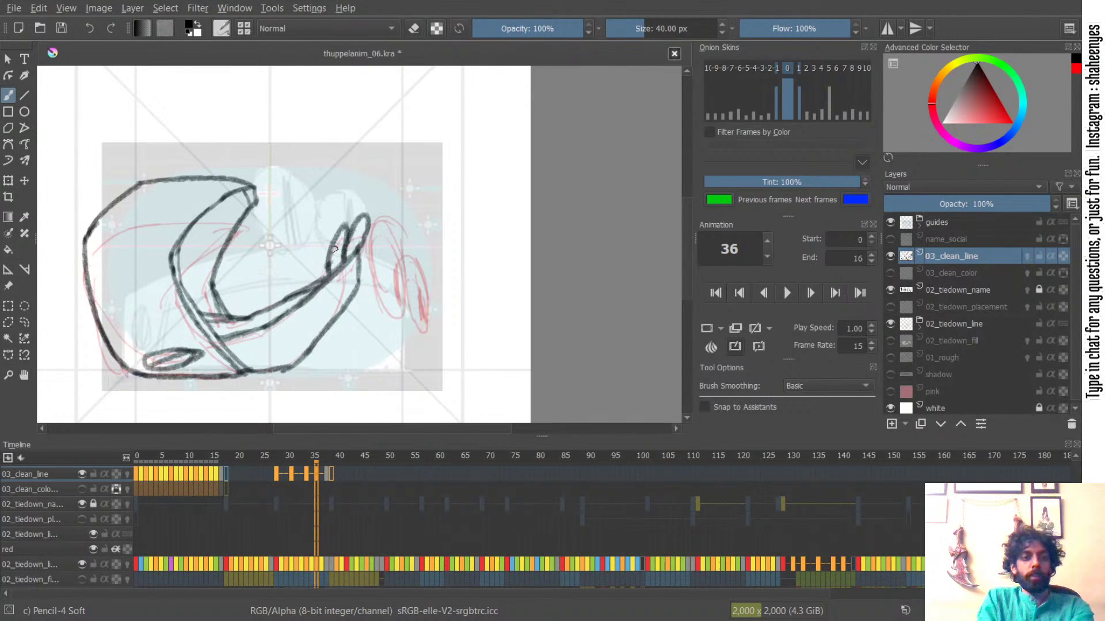
- Draw the first tall eye oval over the red sketch beside the narrow ovals and fill in its narrow black pupil
mouse_move(371, 257)
left_mouse_down()
mouse_move(381, 208)
mouse_move(394, 213)
left_mouse_up()
key("ctrl+z")
key("ctrl+z")
mouse_move(371, 265)
left_mouse_down()
mouse_move(384, 215)
mouse_move(404, 259)
left_mouse_up()
key("ctrl+z")
left_click_drag(382, 215, 407, 298)
key("ctrl+z")
left_click_drag(398, 229, 406, 298)
left_click_drag(372, 249, 393, 311)
key("ctrl+z")
key("ctrl+z")
left_click_drag(372, 257, 402, 316)
mouse_move(406, 275)
left_mouse_down()
mouse_move(397, 297)
mouse_move(393, 258)
mouse_move(396, 300)
left_mouse_up()
key("ctrl+z")
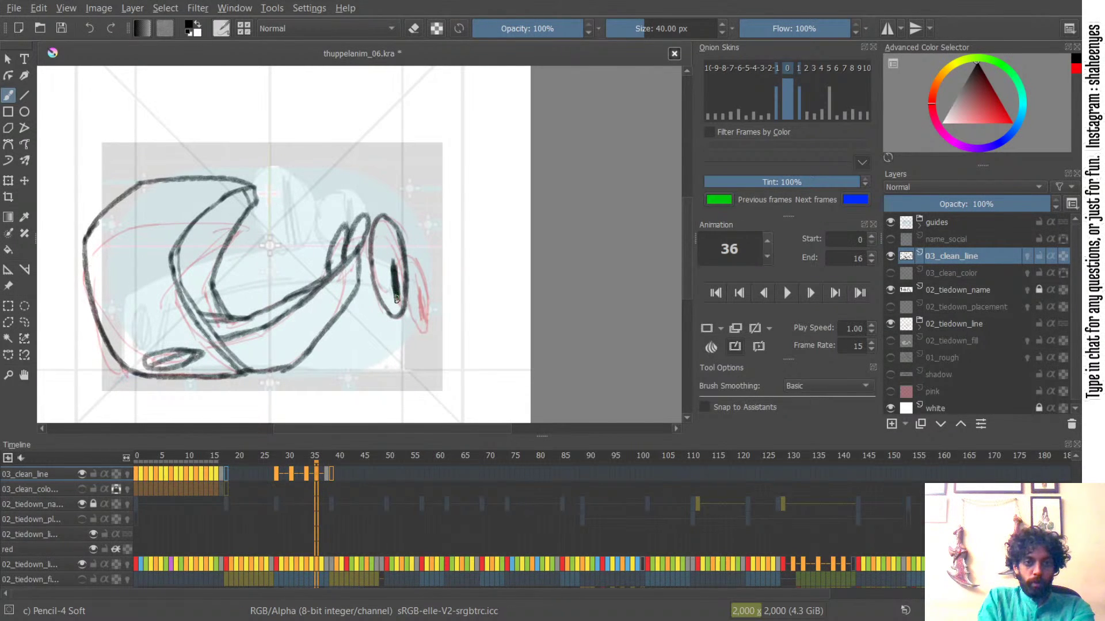
- Draw the second, outer eye oval overlapping the first and fill in its narrow black pupil
mouse_move(405, 256)
left_mouse_down()
mouse_move(427, 281)
mouse_move(422, 344)
left_mouse_up()
key("ctrl+z")
mouse_move(407, 304)
left_mouse_down()
mouse_move(424, 341)
mouse_move(433, 330)
mouse_move(418, 300)
left_mouse_up()
key("ctrl+z")
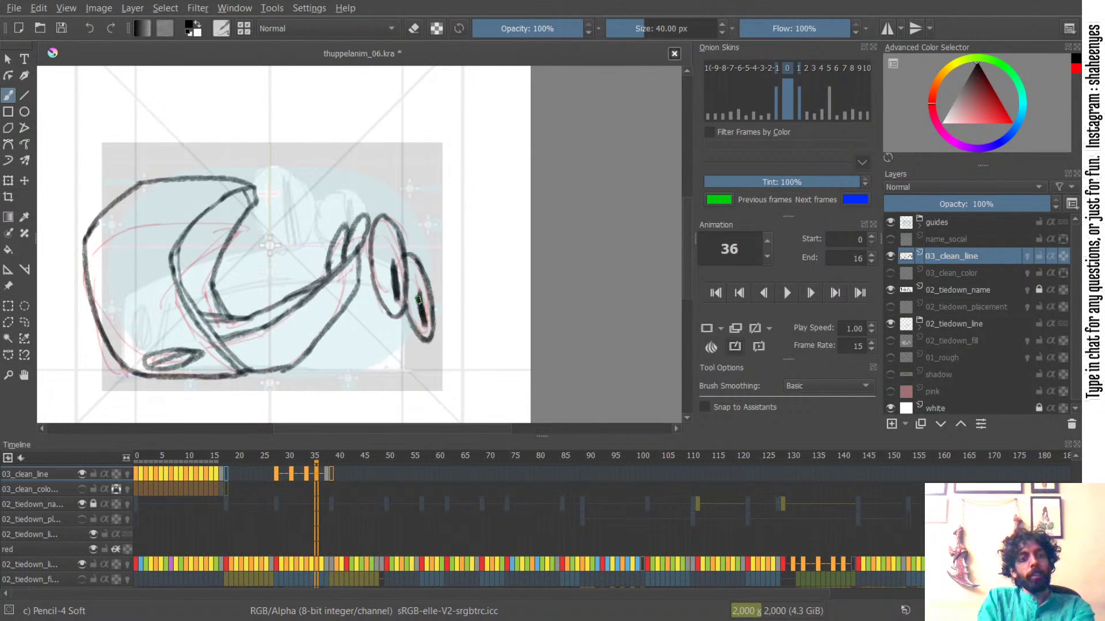
- Undo back through the strokes of the two eyes and redo them all
key("ctrl+z")
key("ctrl+z")
key("ctrl+z")
key("ctrl+z")
key("ctrl+z")
key("ctrl+z")
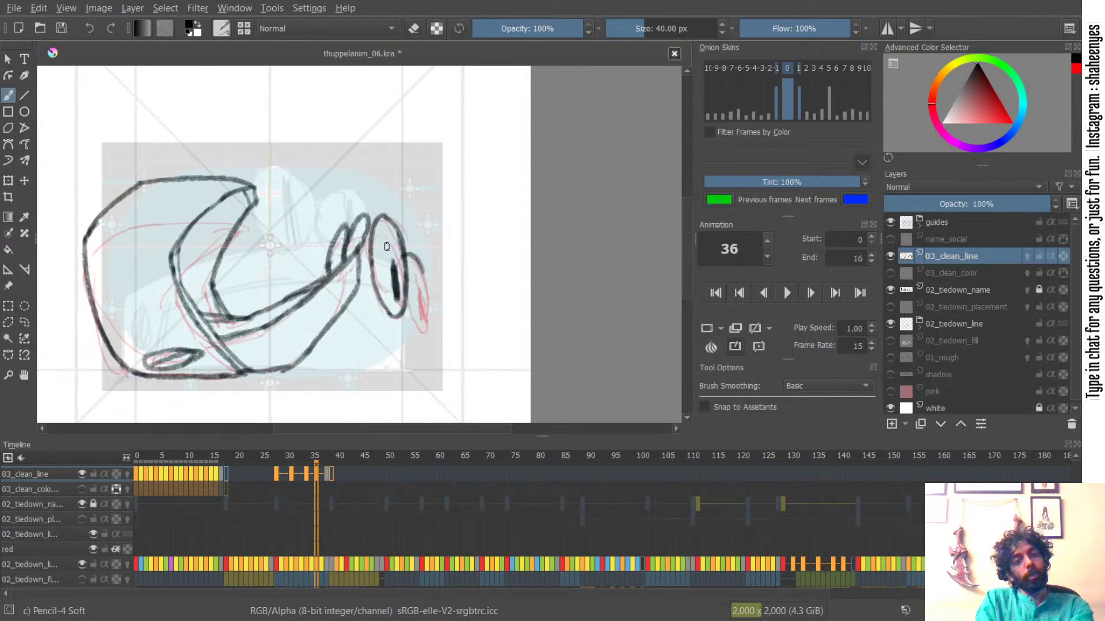
key("ctrl+z")
key("ctrl+z")
key("ctrl+z")
key("ctrl+z")
key("ctrl+z")
key("ctrl+z")
key("ctrl+shift+z")
key("ctrl+shift+z")
key("ctrl+shift+z")
key("ctrl+shift+z")
key("ctrl+shift+z")
key("ctrl+shift+z")
key("ctrl+shift+z")
key("ctrl+shift+z")
key("ctrl+shift+z")
key("ctrl+shift+z")
key("ctrl+shift+z")
key("ctrl+shift+z")
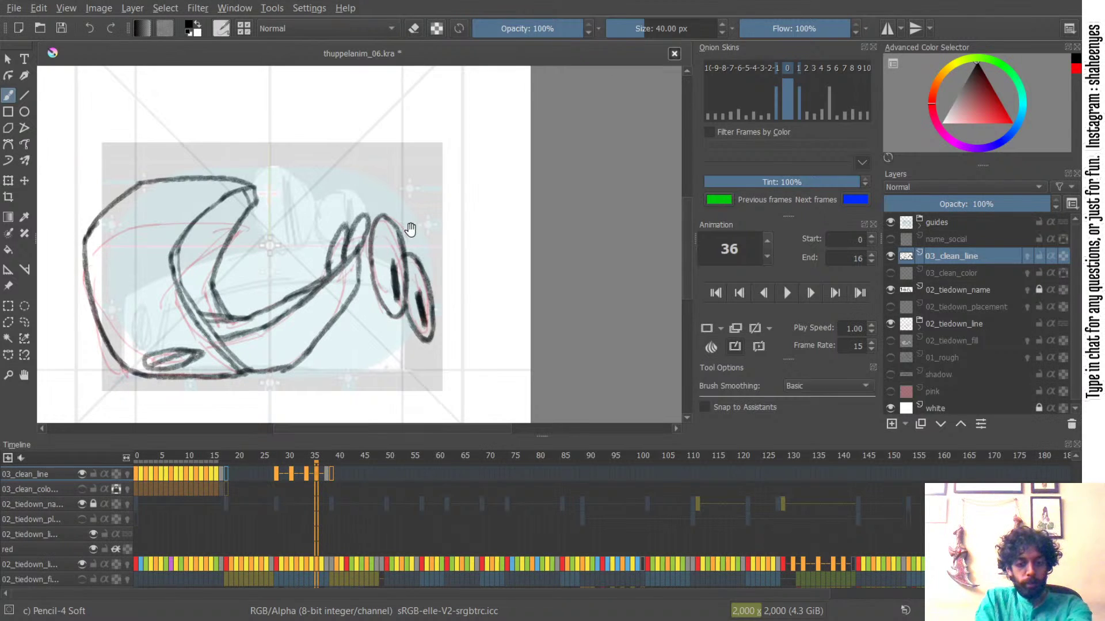
- Select both eyes with a freehand outline, move them slightly upward, deselect, and return to the brush
key("l")
mouse_move(426, 229)
left_mouse_down()
mouse_move(392, 183)
mouse_move(368, 230)
mouse_move(388, 354)
mouse_move(468, 275)
mouse_move(439, 269)
mouse_move(464, 258)
mouse_move(440, 258)
left_mouse_up()
key("t")
key("ctrl+shift+a")
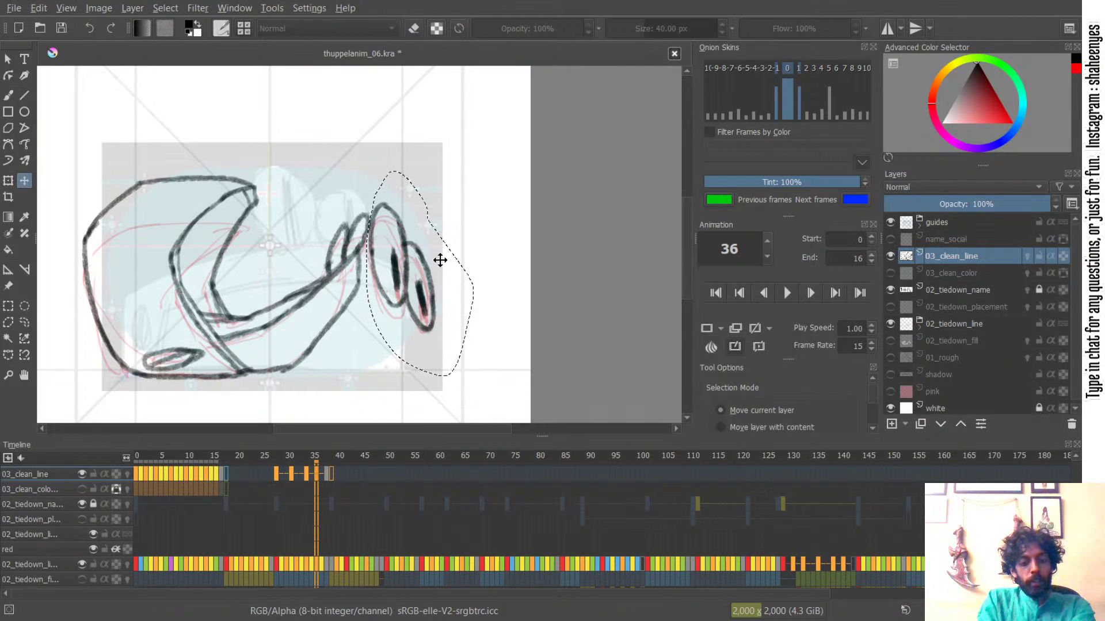
key("b")
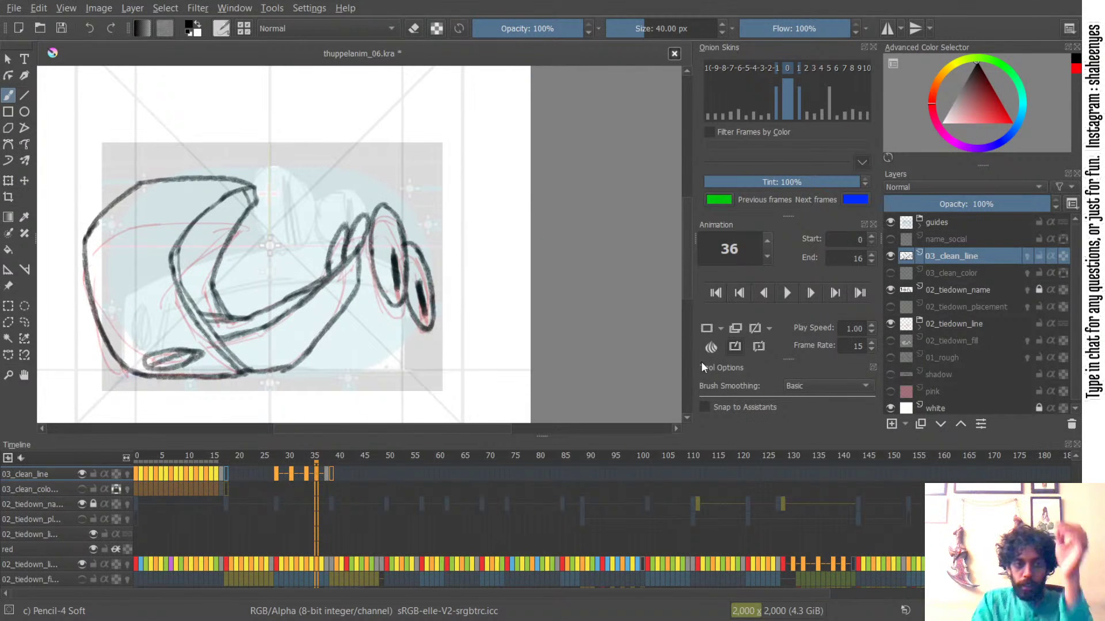
- Go back to frame 31 of the 03_clean_line layer
left_click(326, 475)
left_click(313, 476)
left_click(323, 474)
left_click_drag(323, 451, 294, 460)
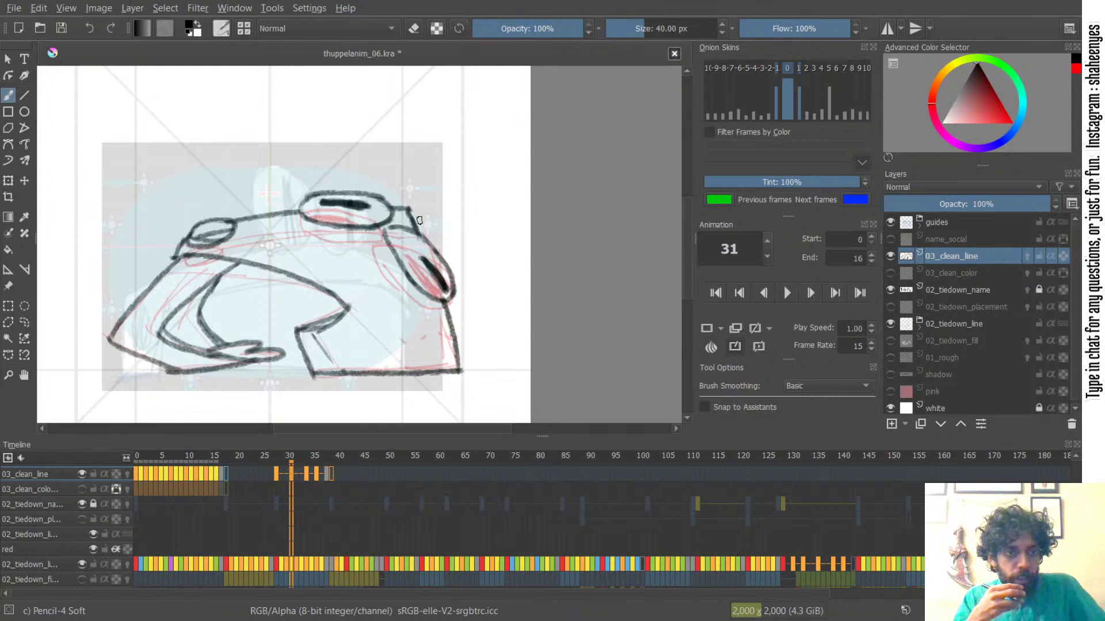
mouse_move(365, 198)
left_mouse_down()
mouse_move(404, 163)
mouse_move(463, 158)
left_mouse_up()
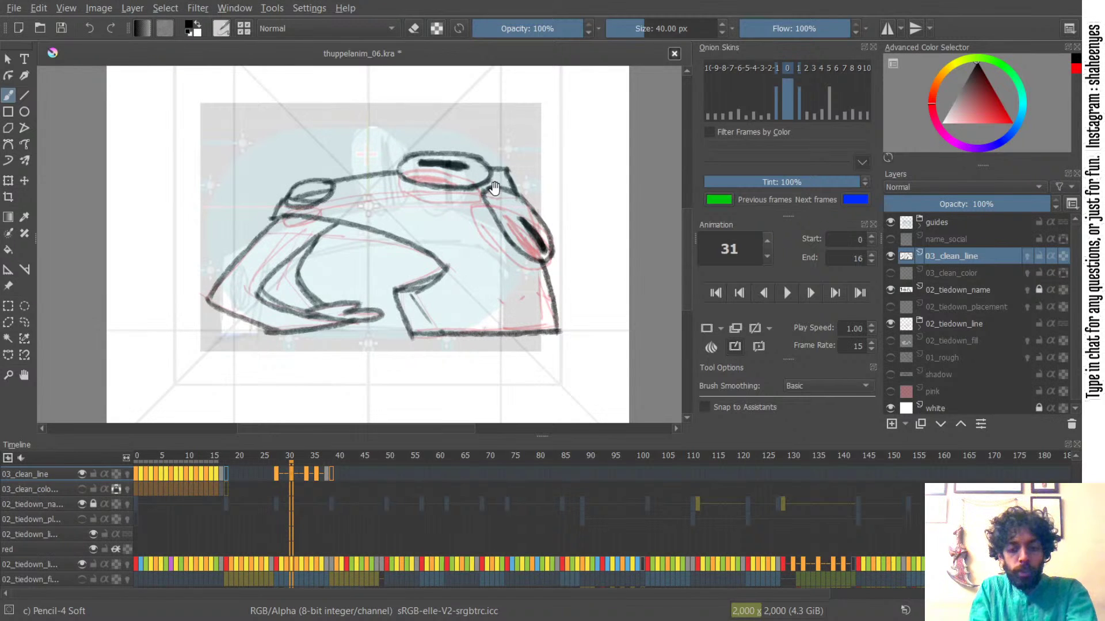
- Select the upper part of the frame 31 drawing with a freehand outline, move it slightly down, and deselect
key("l")
mouse_move(589, 272)
left_mouse_down()
mouse_move(406, 214)
mouse_move(349, 238)
mouse_move(320, 233)
mouse_move(229, 185)
mouse_move(562, 154)
mouse_move(587, 198)
left_mouse_up()
key("t")
left_click_drag(516, 181, 521, 195)
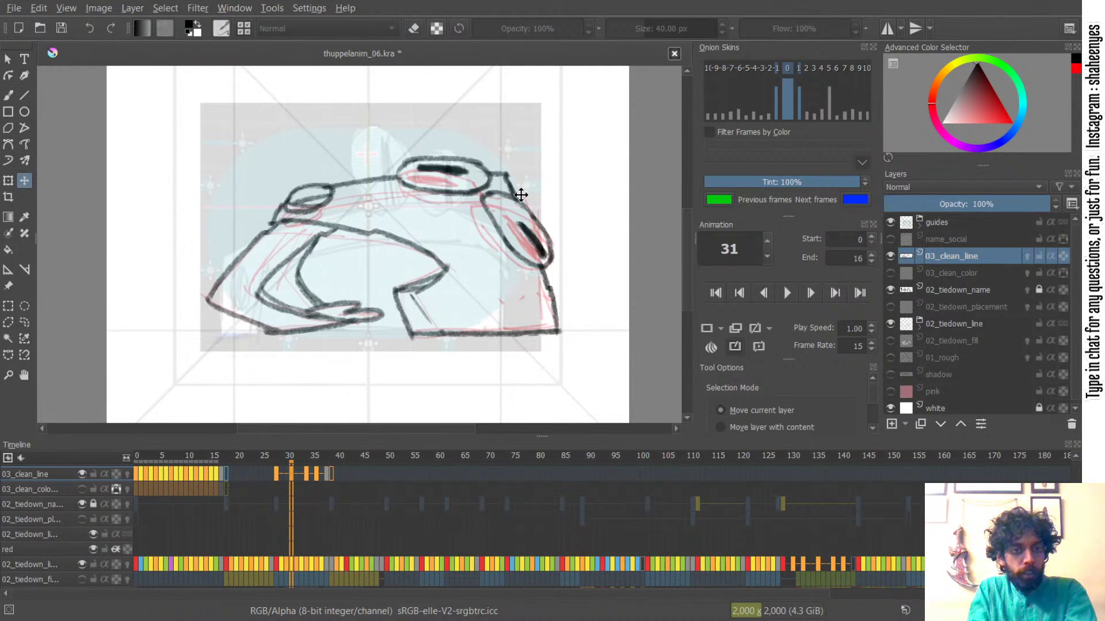
left_click_drag(521, 195, 525, 210)
key("ctrl+z")
key("ctrl+shift+a")
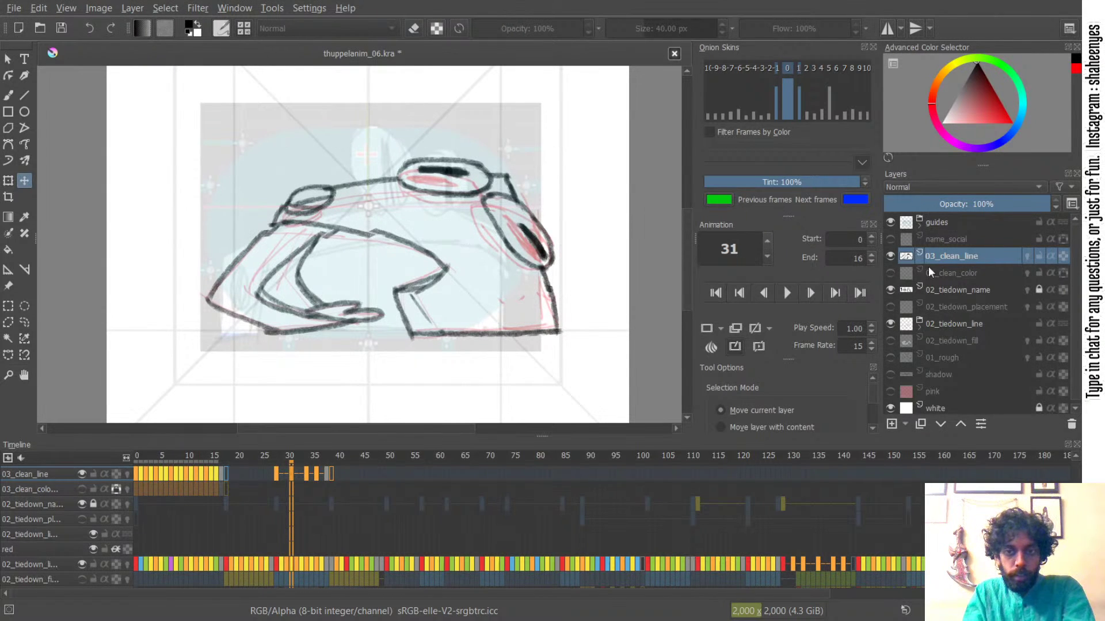
- Toggle the 03_clean_line layer off and on against the red sketch, clear its frame 31 drawing, and return to the brush
left_click(890, 256)
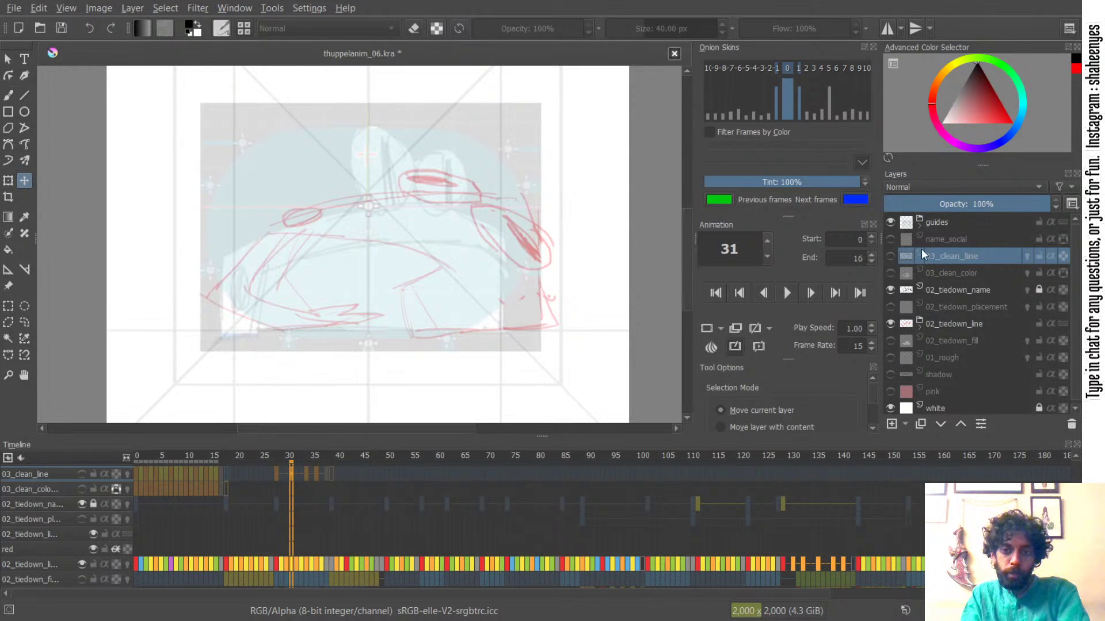
left_click(891, 256)
left_click_drag(406, 217, 457, 201)
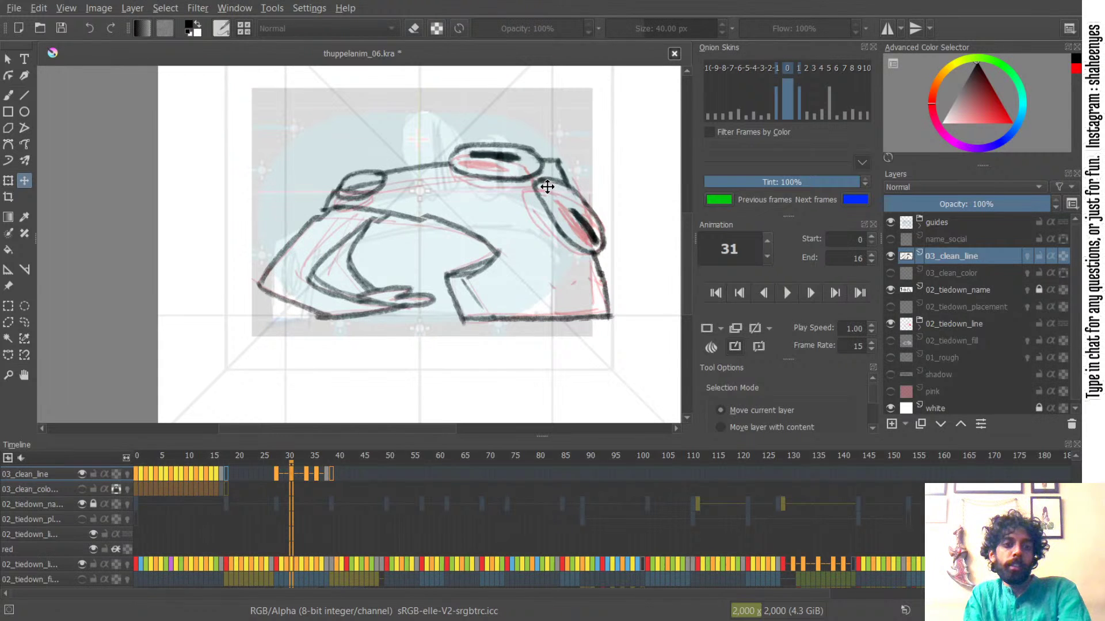
key("Delete")
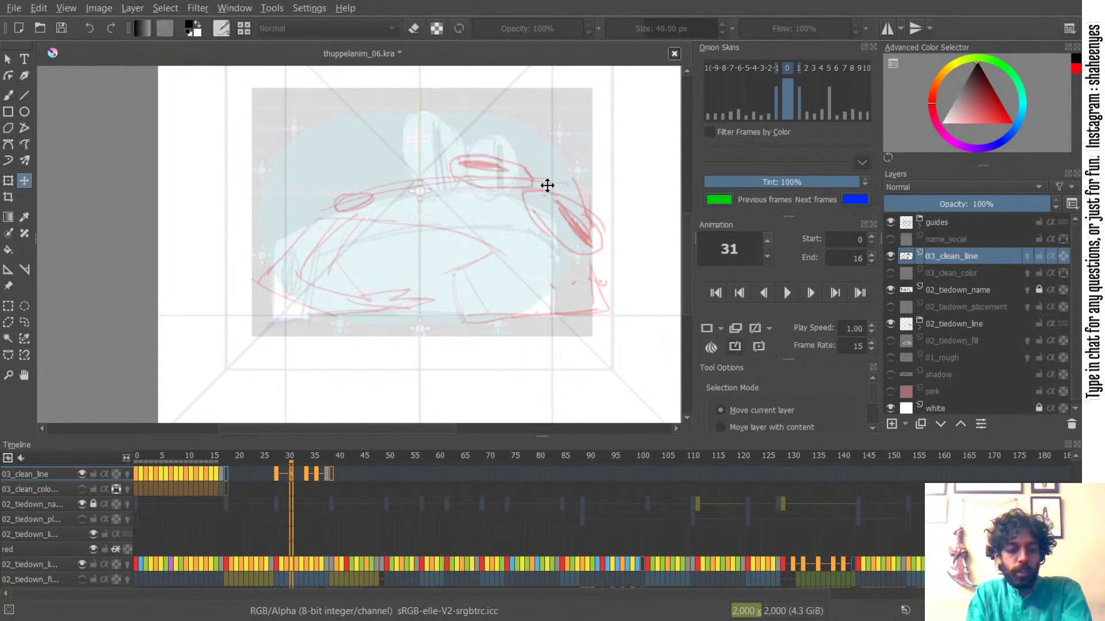
key("b")
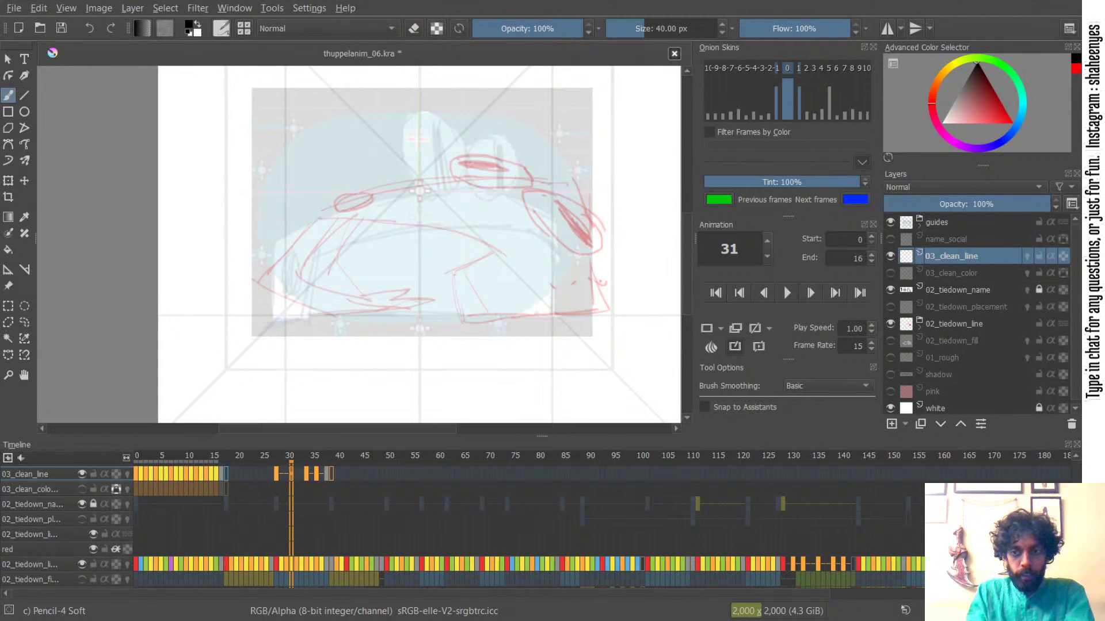
- Reselect the freehand brush and save the document
right_click(246, 206)
left_click(532, 183)
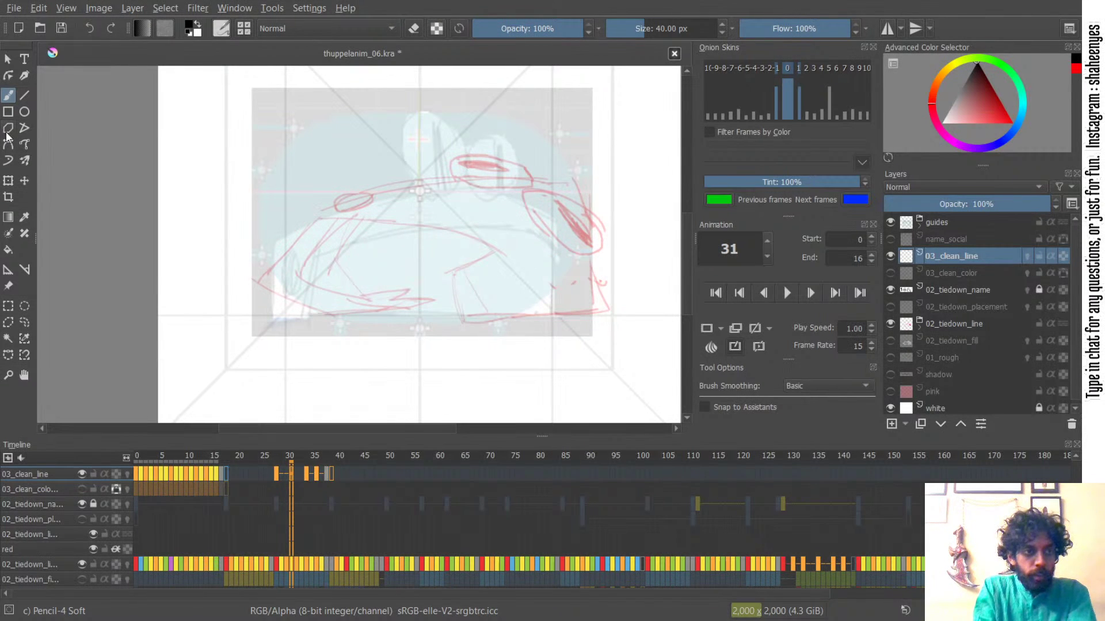
left_click(22, 96)
left_click(10, 96)
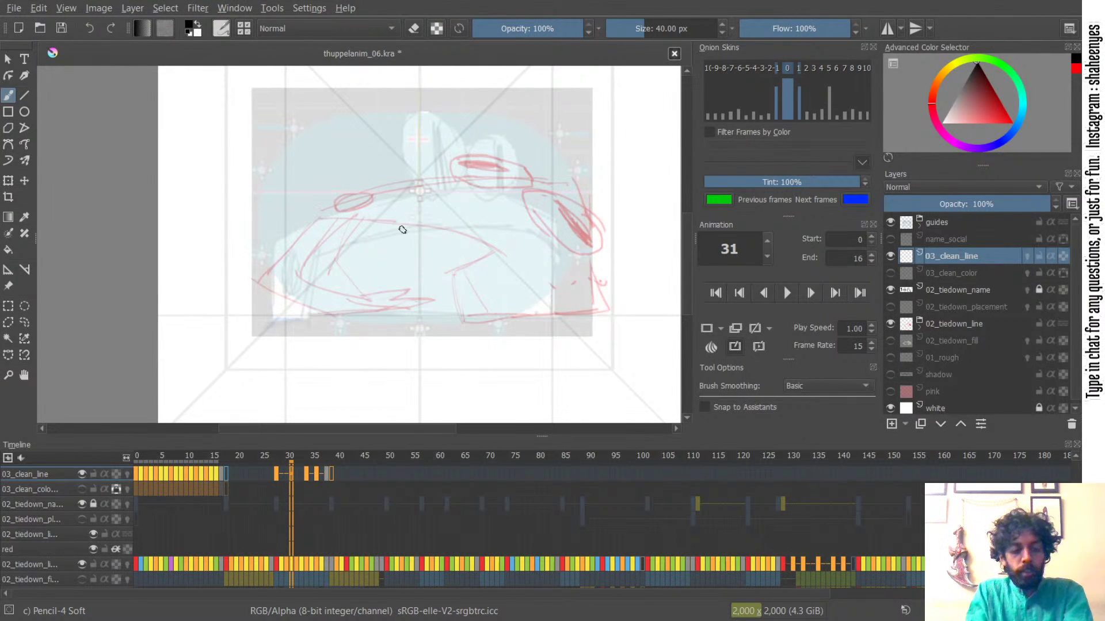
key("ctrl")
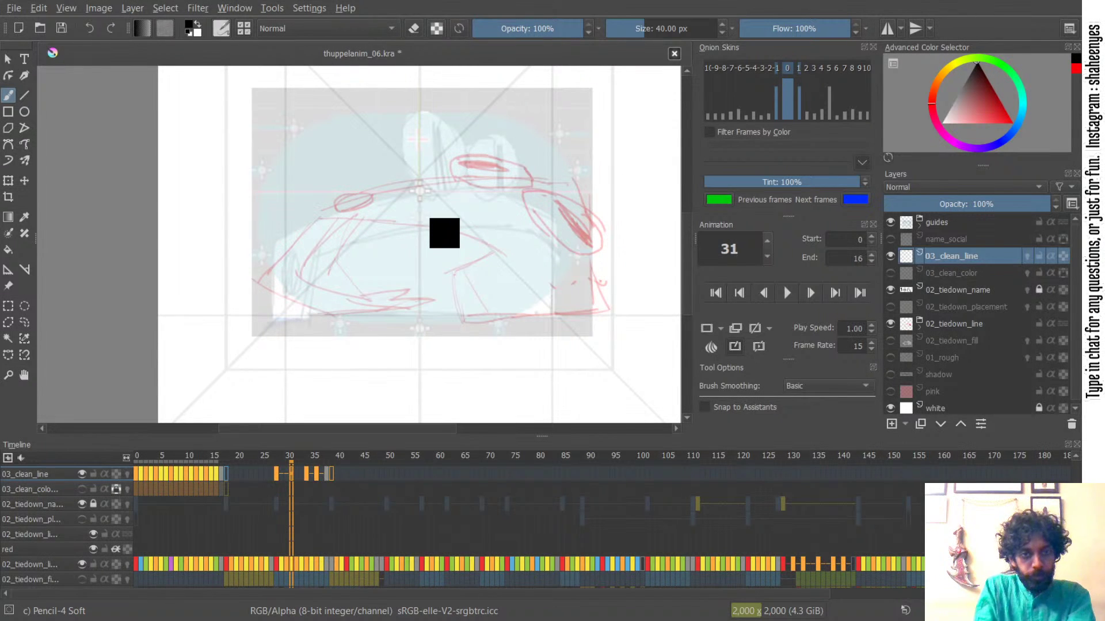
key("ctrl+s")
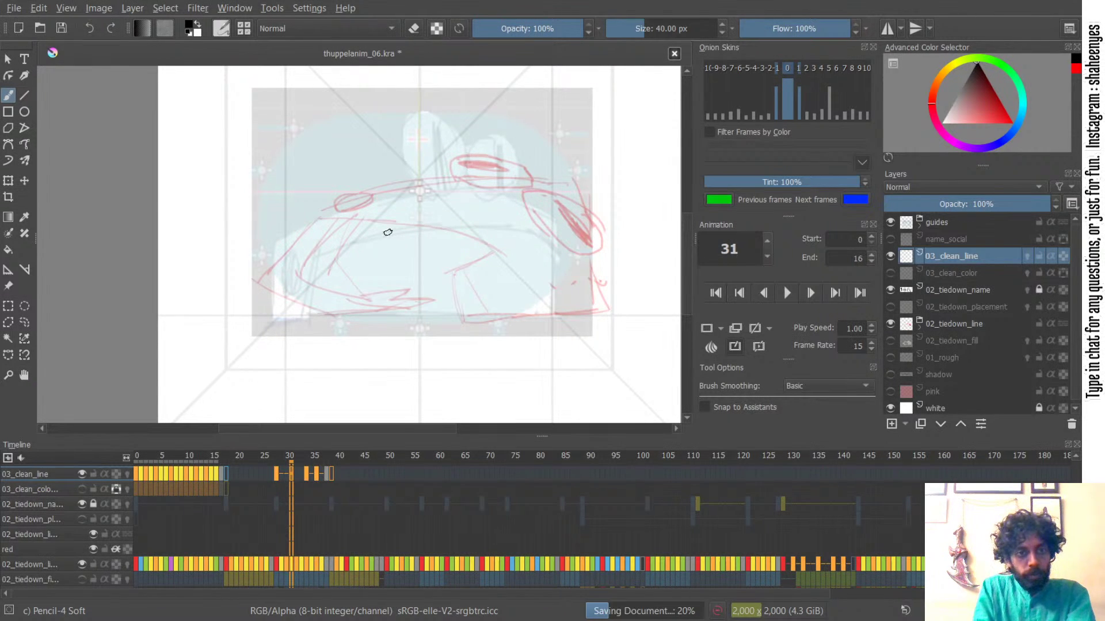
- Draw the body's long, gently curved top edge from the small red oval across the upper red eye
left_click_drag(332, 192, 475, 172)
key("ctrl+z")
left_click_drag(329, 193, 521, 171)
key("ctrl+z")
left_click_drag(330, 194, 570, 178)
key("ctrl+z")
left_click_drag(330, 195, 277, 260)
key("ctrl+z")
key("ctrl+z")
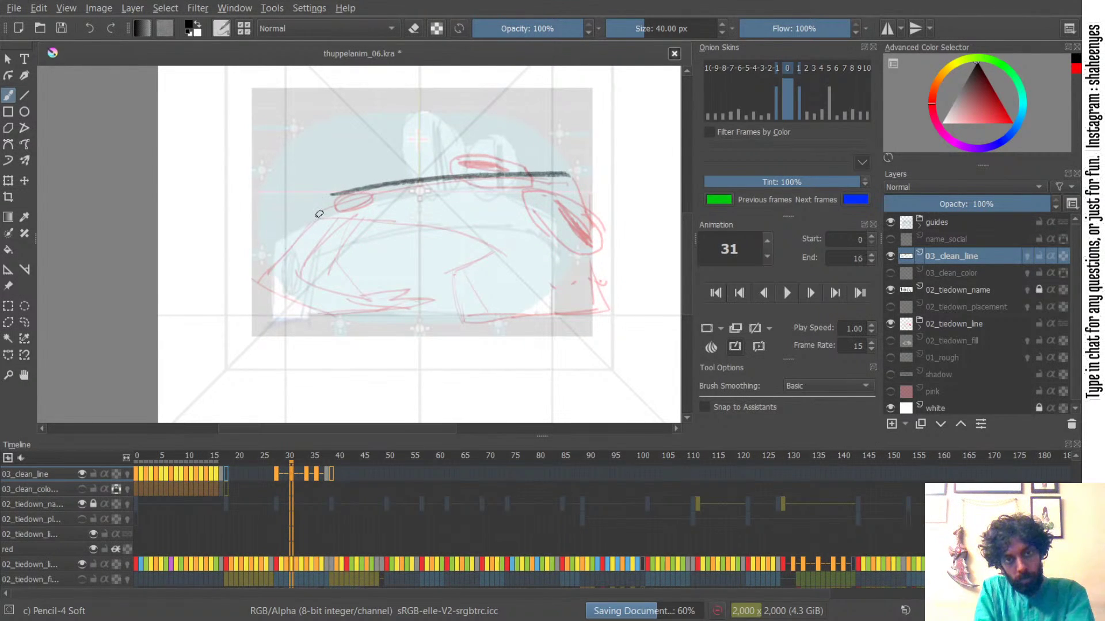
key("ctrl+z")
left_click_drag(339, 193, 544, 161)
key("ctrl+z")
left_click_drag(342, 195, 568, 163)
- Draw the slanted side edge from below the small red oval down to the body's outer corner
mouse_move(314, 213)
left_mouse_down()
mouse_move(242, 305)
mouse_move(266, 275)
mouse_move(259, 285)
mouse_move(313, 295)
left_mouse_up()
key("ctrl+z")
key("ctrl+z")
key("ctrl+z")
key("ctrl+z")
left_click_drag(314, 213, 255, 284)
key("ctrl+z")
key("ctrl+z")
key("ctrl+z")
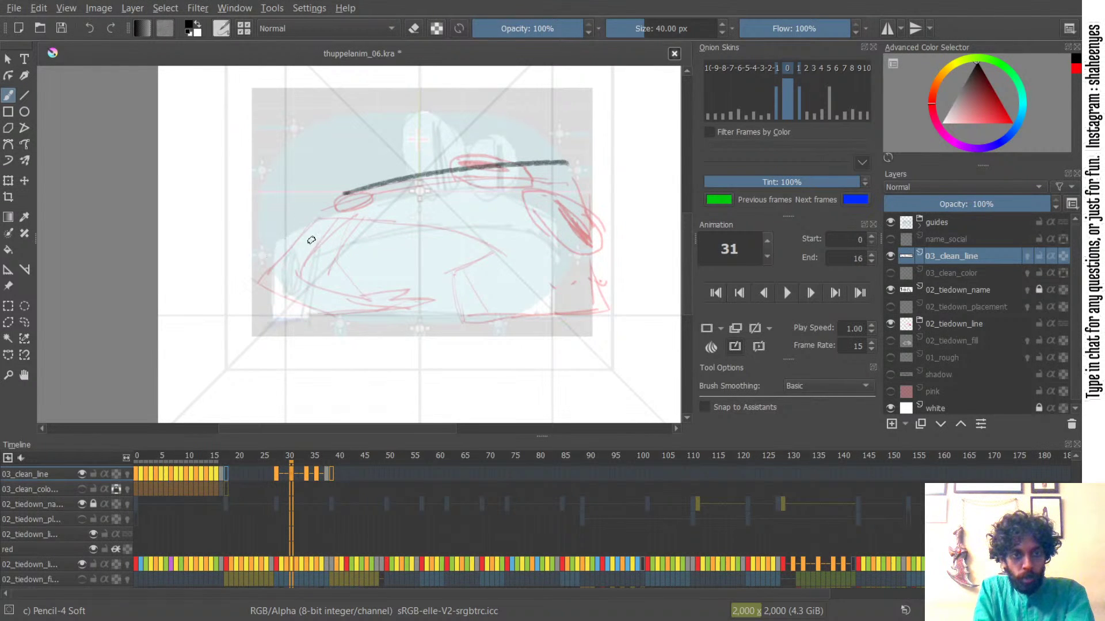
mouse_move(315, 213)
left_mouse_down()
mouse_move(253, 283)
mouse_move(317, 304)
left_mouse_up()
key("ctrl+z")
key("ctrl+z")
- Draw the short lower edge from the body's outer corner down to the ground line
mouse_move(252, 283)
left_mouse_down()
mouse_move(314, 318)
mouse_move(345, 316)
left_mouse_up()
key("ctrl+z")
key("ctrl+z")
key("ctrl+z")
left_click_drag(252, 281, 344, 316)
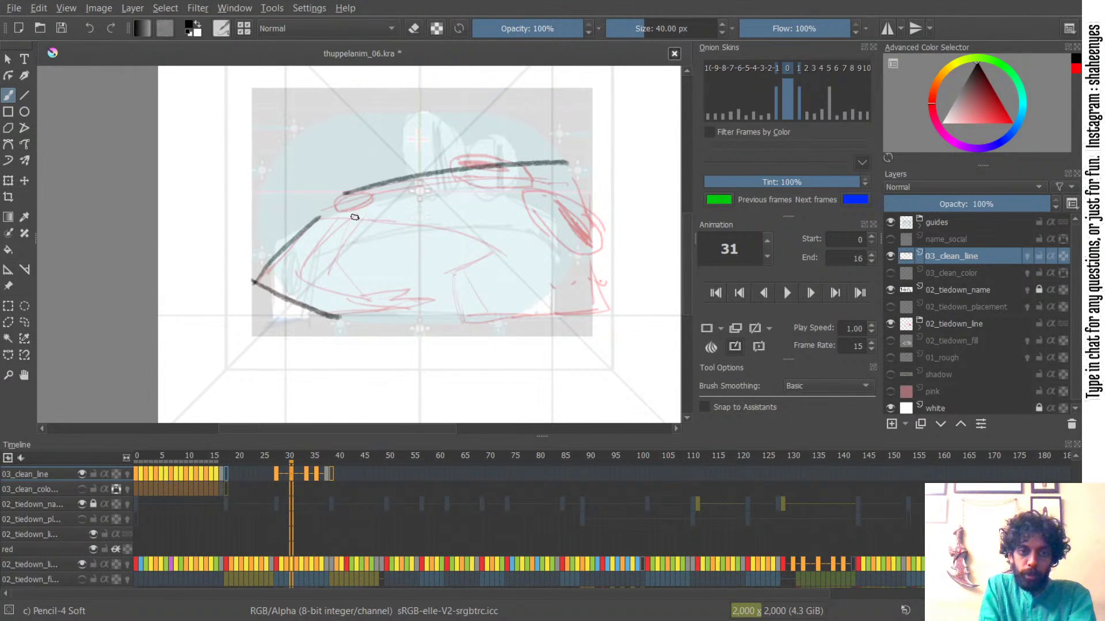
- Draw the long arched inner curve from the top of the slanted side edge to the pointed tip
left_click_drag(319, 217, 410, 226)
key("ctrl+z")
left_click_drag(319, 217, 474, 235)
key("ctrl+z")
left_click_drag(320, 216, 500, 237)
key("ctrl+z")
left_click_drag(319, 215, 502, 237)
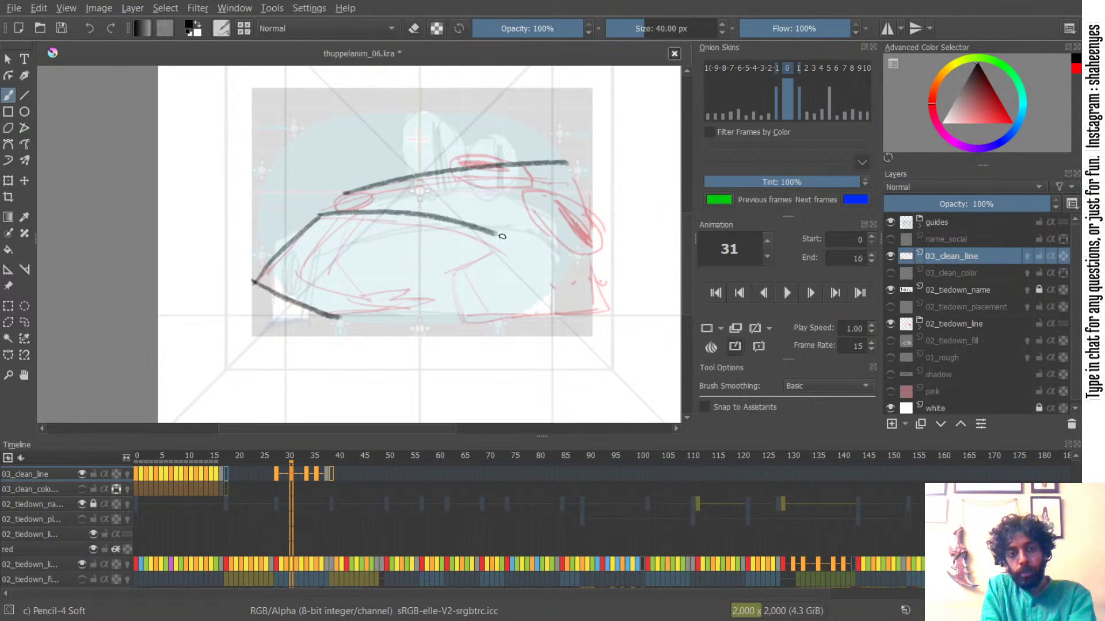
key("ctrl+z")
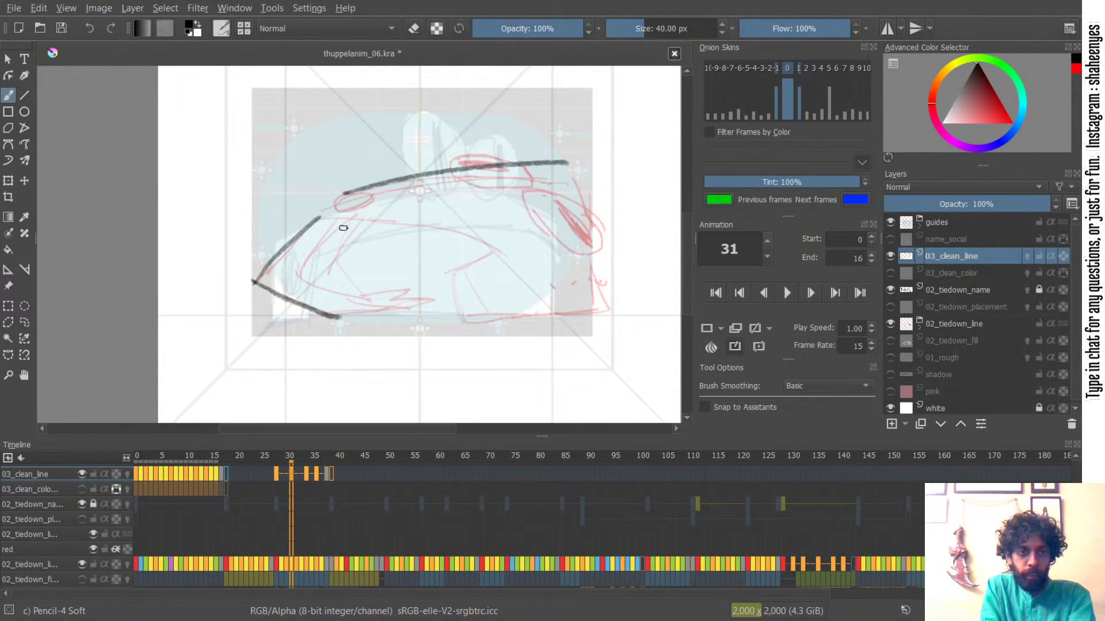
left_click_drag(321, 216, 485, 240)
key("ctrl+z")
mouse_move(314, 217)
left_mouse_down()
mouse_move(506, 245)
mouse_move(464, 280)
left_mouse_up()
key("ctrl+z")
key("ctrl+z")
- Draw the notch below the pointed tip, its short upright lines, and the long bottom edge along the red sketch
mouse_move(501, 241)
left_mouse_down()
mouse_move(461, 282)
mouse_move(482, 268)
mouse_move(453, 277)
mouse_move(463, 319)
left_mouse_up()
key("ctrl+z")
key("ctrl+z")
key("ctrl+z")
mouse_move(452, 277)
left_mouse_down()
mouse_move(457, 321)
mouse_move(540, 320)
left_mouse_up()
key("ctrl+z")
key("ctrl+z")
left_click_drag(456, 318, 606, 309)
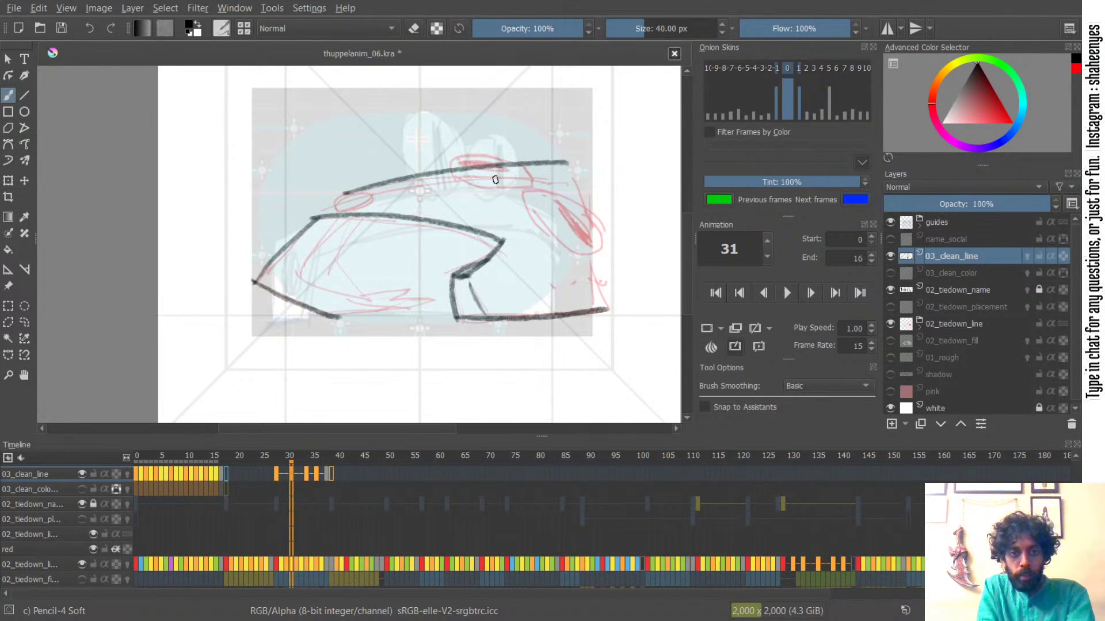
- Clear the body line crossing the upper eye and draw most of the eye's oval outline along the red sketch
key("e")
mouse_move(475, 167)
left_mouse_down()
mouse_move(521, 165)
mouse_move(472, 170)
mouse_move(501, 157)
mouse_move(451, 159)
left_mouse_up()
key("e")
key("ctrl+z")
mouse_move(451, 157)
left_mouse_down()
mouse_move(454, 184)
mouse_move(527, 194)
left_mouse_up()
key("ctrl+z")
key("ctrl+z")
key("ctrl+z")
left_click_drag(457, 178, 534, 190)
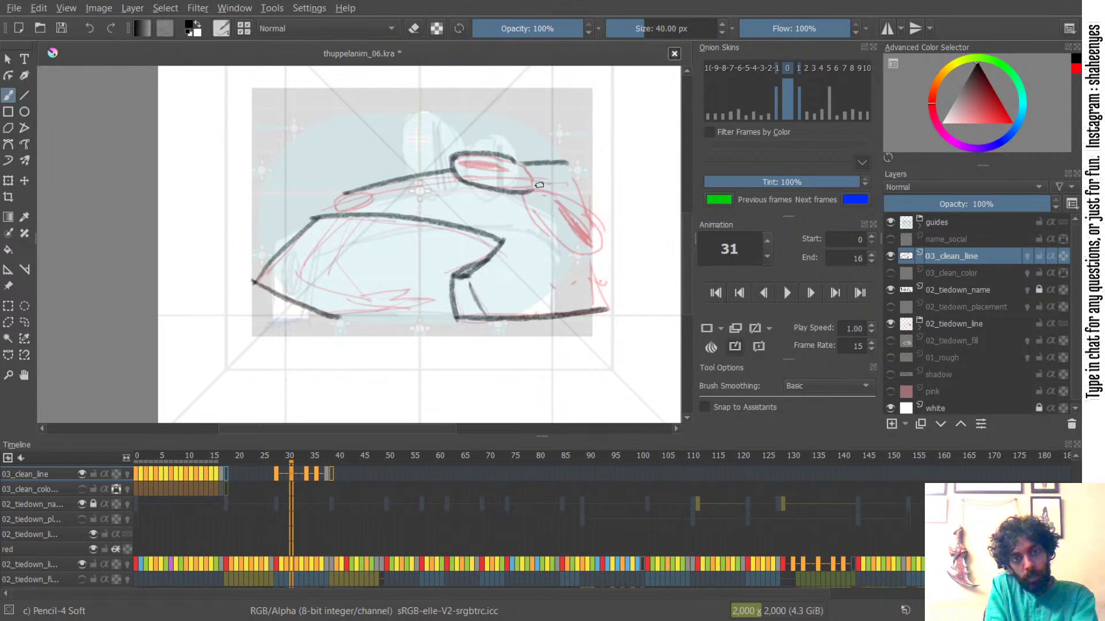
- Close the upper eye's oval at the end nearest the slanted eye
key("ctrl+z")
mouse_move(501, 156)
left_mouse_down()
mouse_move(540, 175)
mouse_move(488, 156)
mouse_move(535, 174)
mouse_move(521, 167)
mouse_move(530, 185)
mouse_move(459, 177)
mouse_move(554, 189)
mouse_move(581, 213)
left_mouse_up()
key("ctrl+z")
key("ctrl+z")
key("ctrl+z")
key("ctrl+z")
key("ctrl+z")
key("ctrl+z")
- Draw the slanted eye's oval outline beside the upper eye and fill in the elongated black pupils of both eyes
mouse_move(530, 187)
left_mouse_down()
mouse_move(571, 200)
mouse_move(601, 244)
mouse_move(568, 249)
left_mouse_up()
key("ctrl+z")
key("ctrl+z")
mouse_move(529, 198)
left_mouse_down()
mouse_move(557, 242)
mouse_move(588, 252)
left_mouse_up()
key("ctrl+z")
mouse_move(531, 218)
left_mouse_down()
mouse_move(588, 249)
mouse_move(573, 247)
mouse_move(600, 246)
mouse_move(561, 210)
mouse_move(586, 244)
left_mouse_up()
key("ctrl+z")
key("ctrl+z")
mouse_move(557, 202)
left_mouse_down()
mouse_move(584, 236)
mouse_move(576, 230)
left_mouse_up()
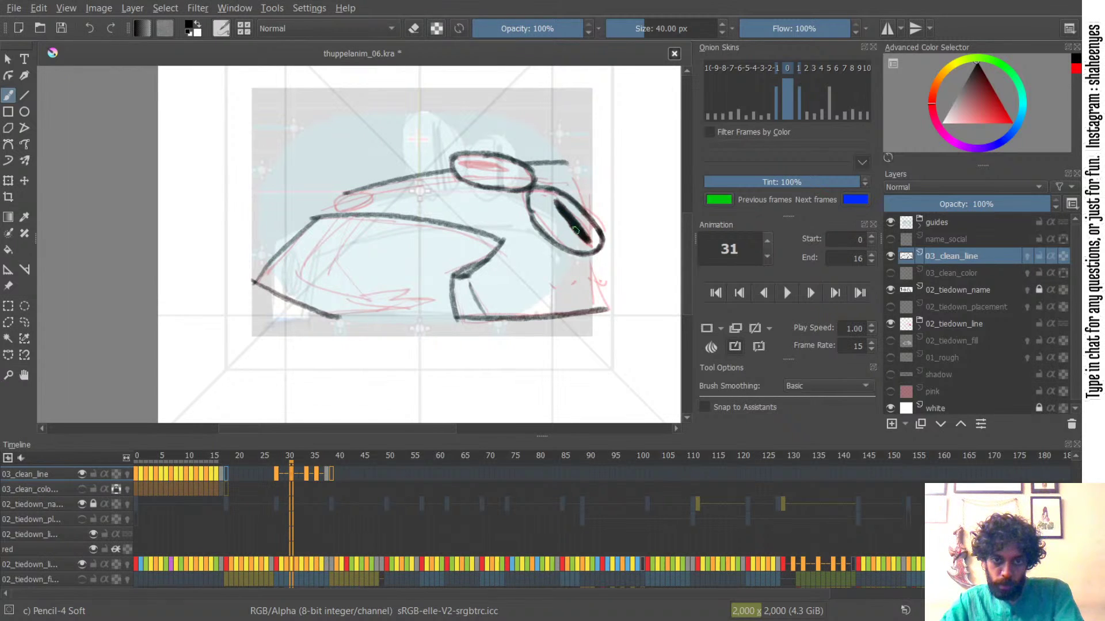
mouse_move(472, 164)
left_mouse_down()
mouse_move(503, 169)
mouse_move(473, 166)
left_mouse_up()
- Draw the body's outer edge from the top corner to the slanted eye and from that eye down to the bottom corner
left_click_drag(564, 164, 579, 203)
key("ctrl+z")
left_click_drag(563, 163, 587, 210)
key("ctrl+z")
left_click_drag(588, 253, 606, 309)
key("ctrl+z")
left_click_drag(591, 257, 605, 311)
key("ctrl+z")
key("ctrl+z")
- Draw the small oval over the red sketch and join the back line through it to the slanted side edge
left_click_drag(330, 204, 371, 191)
key("ctrl+z")
mouse_move(371, 192)
left_mouse_down()
mouse_move(363, 206)
mouse_move(336, 206)
mouse_move(377, 198)
mouse_move(366, 206)
mouse_move(376, 193)
mouse_move(314, 219)
left_mouse_up()
key("ctrl+z")
key("ctrl+z")
key("ctrl+z")
key("ctrl+z")
key("ctrl+z")
key("ctrl+z")
key("ctrl+z")
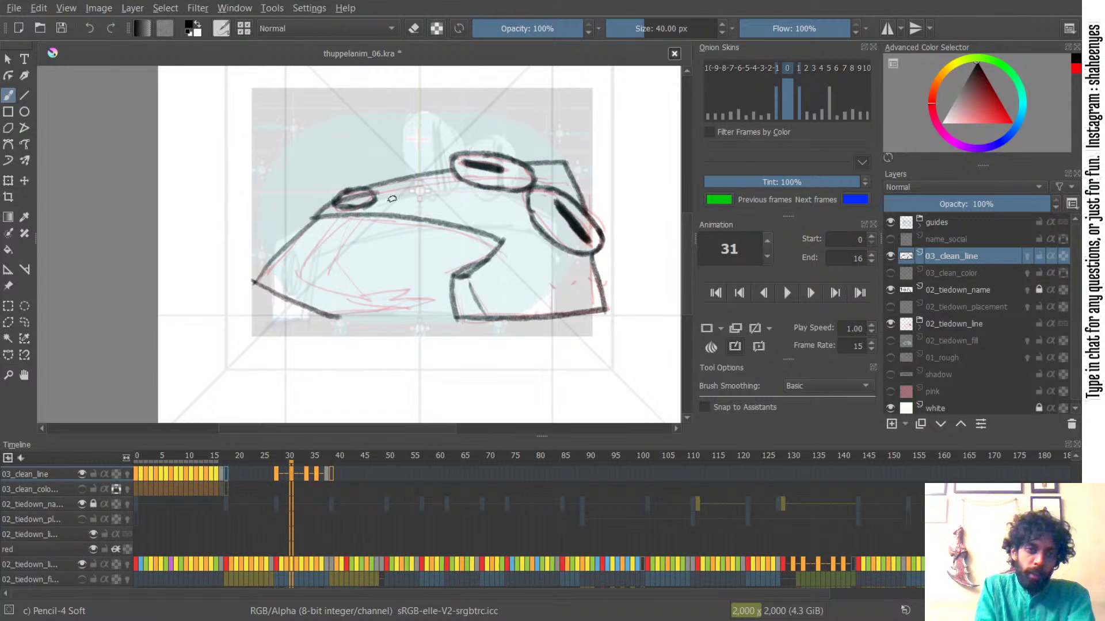
key("e")
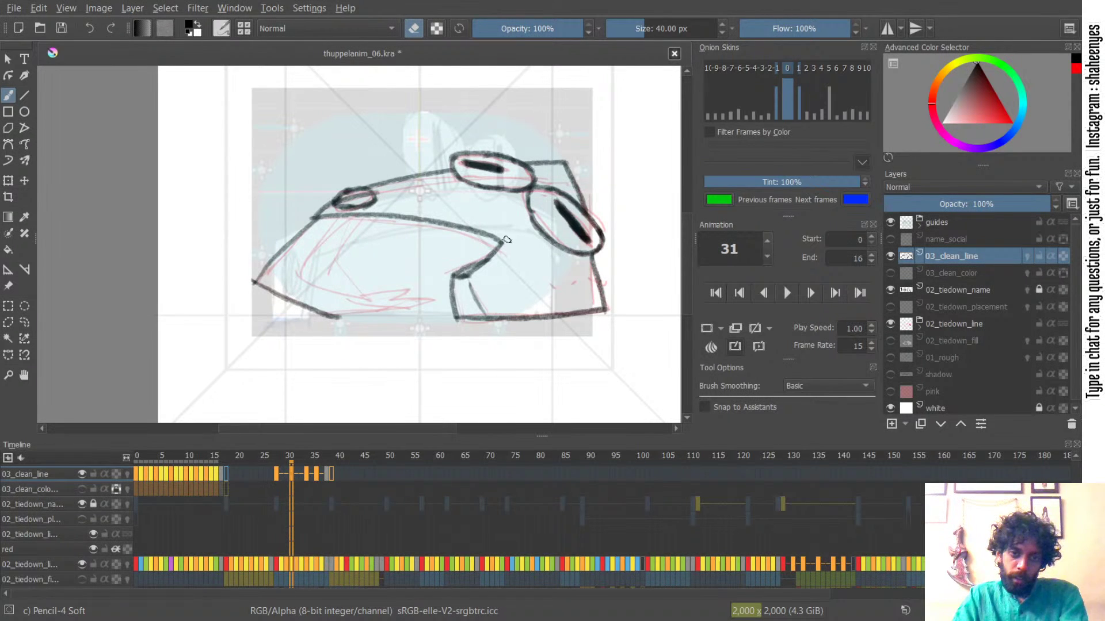
key("e")
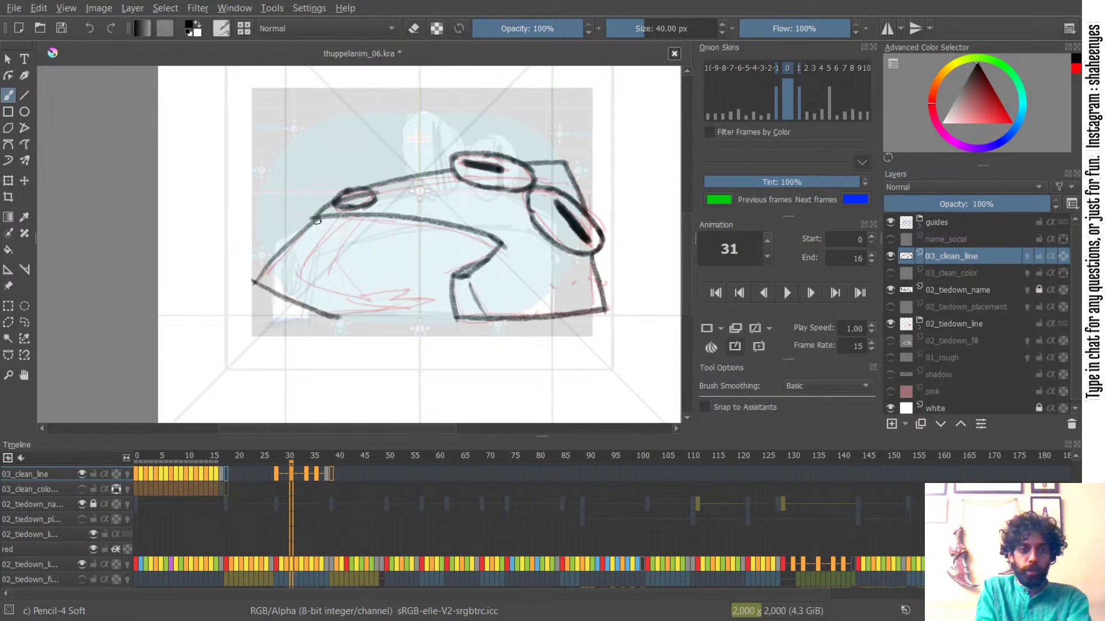
- Draw the arm's outer line from the arched inner curve down to the elbow and along the forearm to the ground line
left_click_drag(354, 217, 299, 279)
key("ctrl+z")
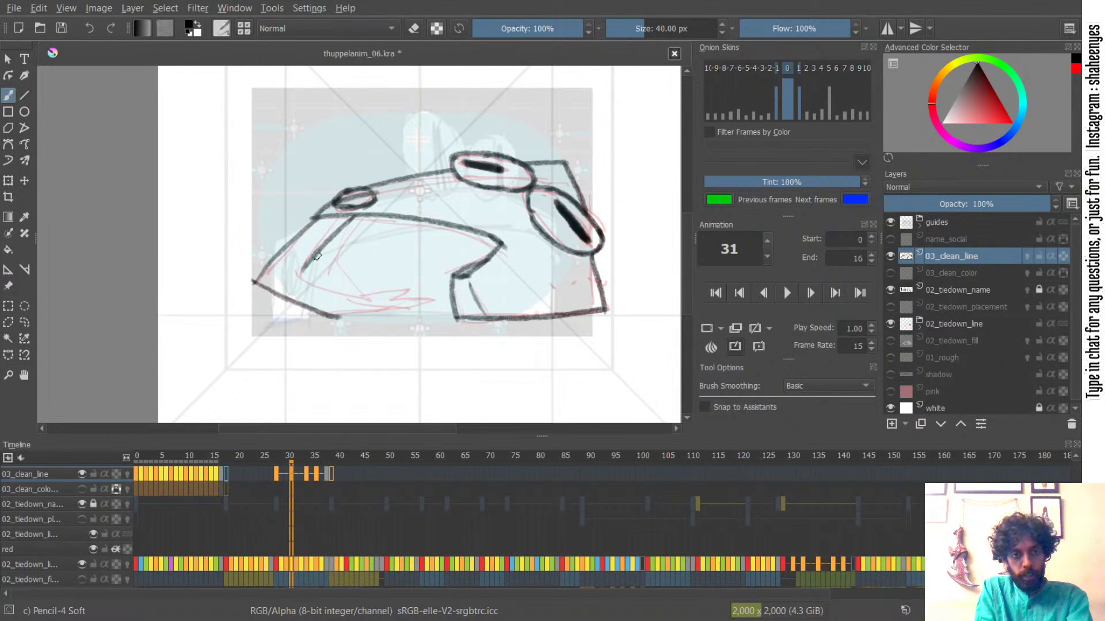
left_click_drag(347, 220, 301, 283)
key("ctrl+z")
key("ctrl+z")
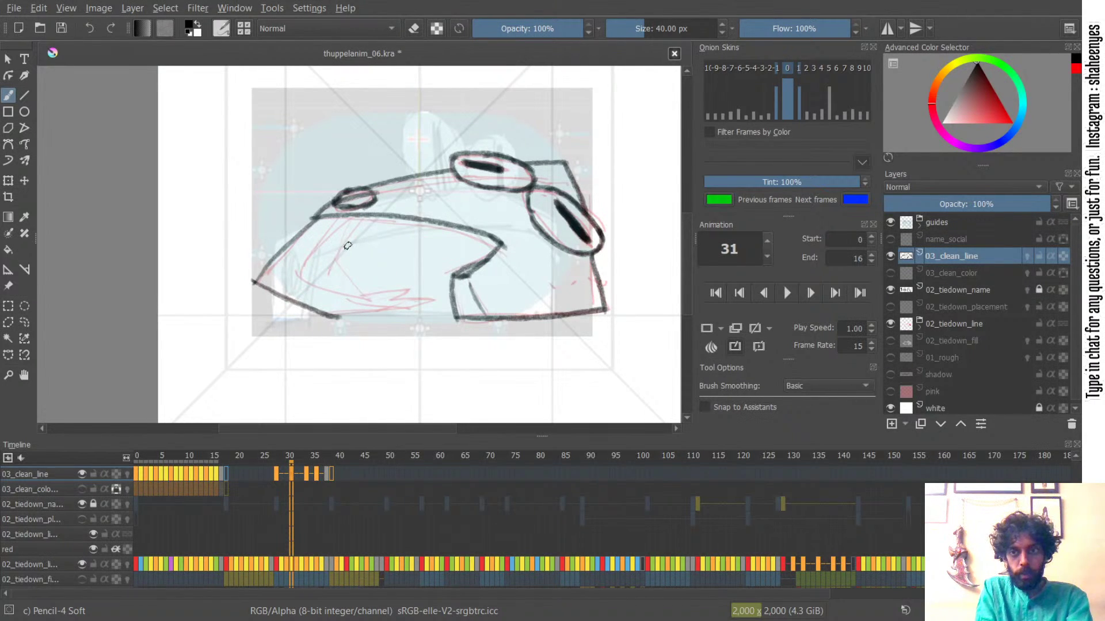
left_click_drag(350, 220, 309, 275)
key("ctrl+z")
key("ctrl+z")
left_click_drag(367, 218, 311, 271)
key("ctrl+z")
mouse_move(367, 217)
left_mouse_down()
mouse_move(307, 285)
mouse_move(366, 214)
left_mouse_up()
key("ctrl+z")
key("ctrl+z")
left_click_drag(300, 281, 377, 213)
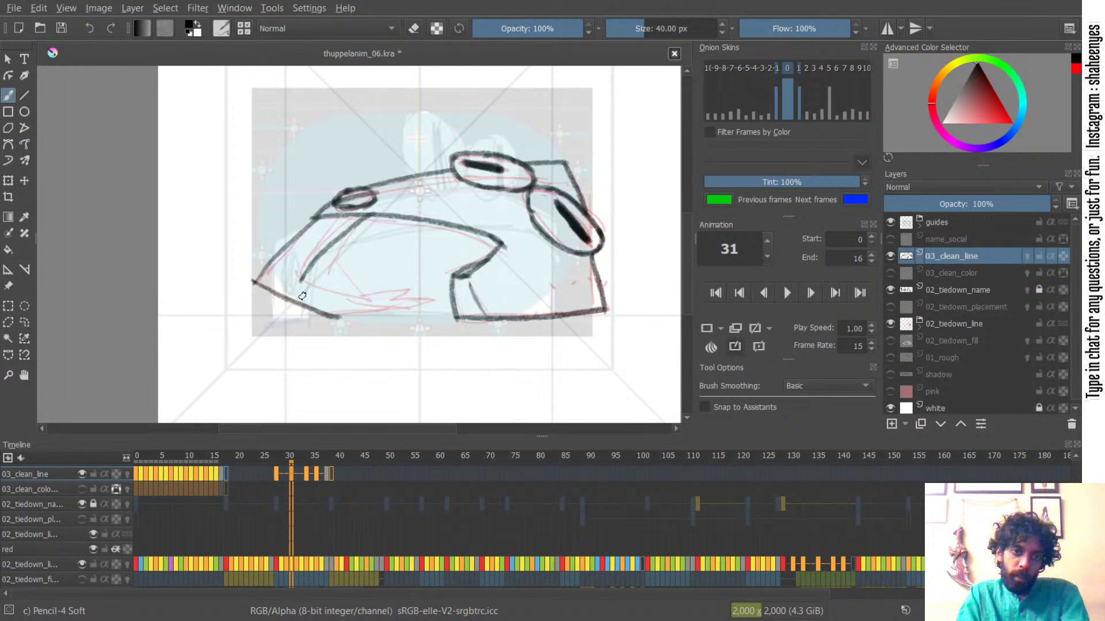
key("ctrl+z")
left_click_drag(302, 280, 391, 314)
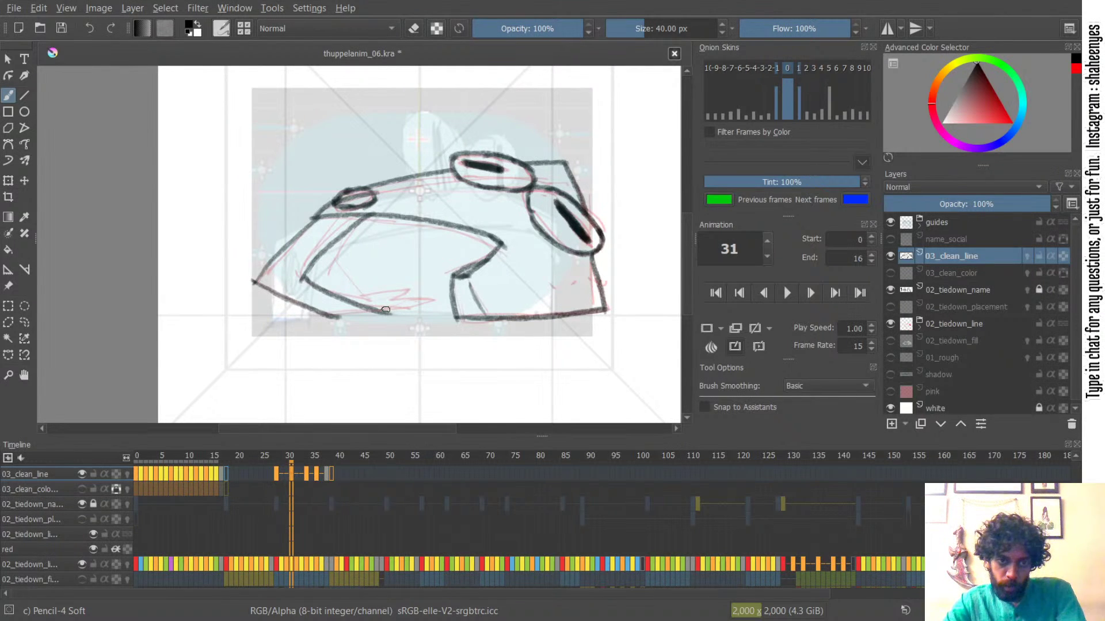
- Draw the short inner upper-arm line from the arched curve, hiding and reshowing 03_clean_line to check the red sketch
left_click_drag(366, 216, 349, 267)
key("ctrl+z")
key("ctrl+z")
left_click(890, 253)
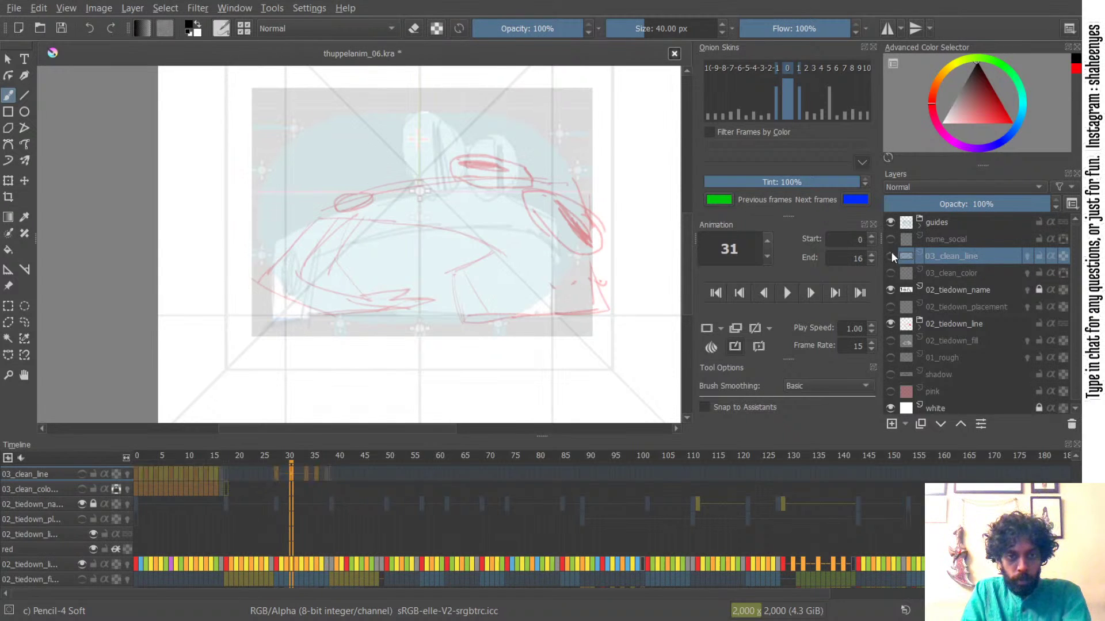
left_click(890, 253)
left_click_drag(380, 218, 343, 266)
key("ctrl+z")
mouse_move(376, 219)
left_mouse_down()
mouse_move(342, 276)
mouse_move(374, 301)
left_mouse_up()
key("ctrl+z")
key("ctrl+z")
key("ctrl+z")
mouse_move(376, 218)
left_mouse_down()
mouse_move(341, 268)
mouse_move(370, 226)
mouse_move(343, 265)
mouse_move(364, 297)
left_mouse_up()
key("ctrl+z")
key("ctrl+z")
key("ctrl+z")
mouse_move(345, 256)
left_mouse_down()
mouse_move(380, 301)
mouse_move(394, 293)
mouse_move(356, 299)
mouse_move(413, 292)
mouse_move(367, 297)
mouse_move(423, 307)
mouse_move(385, 314)
left_mouse_up()
key("ctrl+z")
key("ctrl+z")
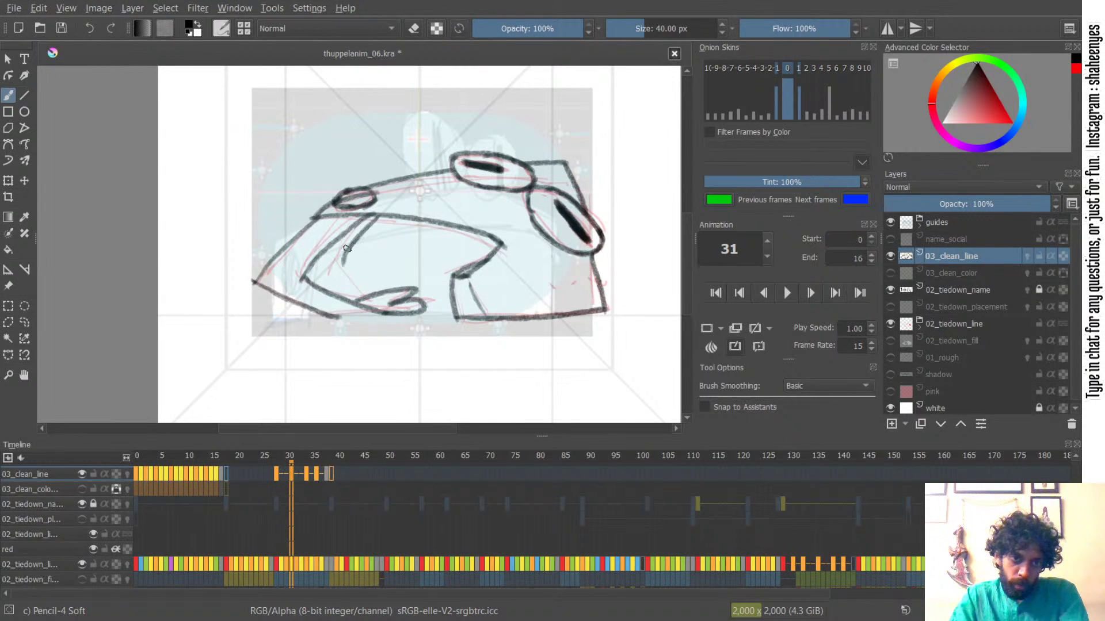
key("ctrl+z")
mouse_move(355, 296)
left_mouse_down()
mouse_move(378, 292)
mouse_move(408, 313)
mouse_move(379, 314)
left_mouse_up()
key("ctrl+z")
mouse_move(345, 260)
left_mouse_down()
mouse_move(384, 315)
mouse_move(366, 314)
mouse_move(384, 313)
left_mouse_up()
key("ctrl+z")
key("ctrl+z")
key("ctrl+z")
key("ctrl+z")
key("ctrl+z")
key("ctrl+z")
key("ctrl+z")
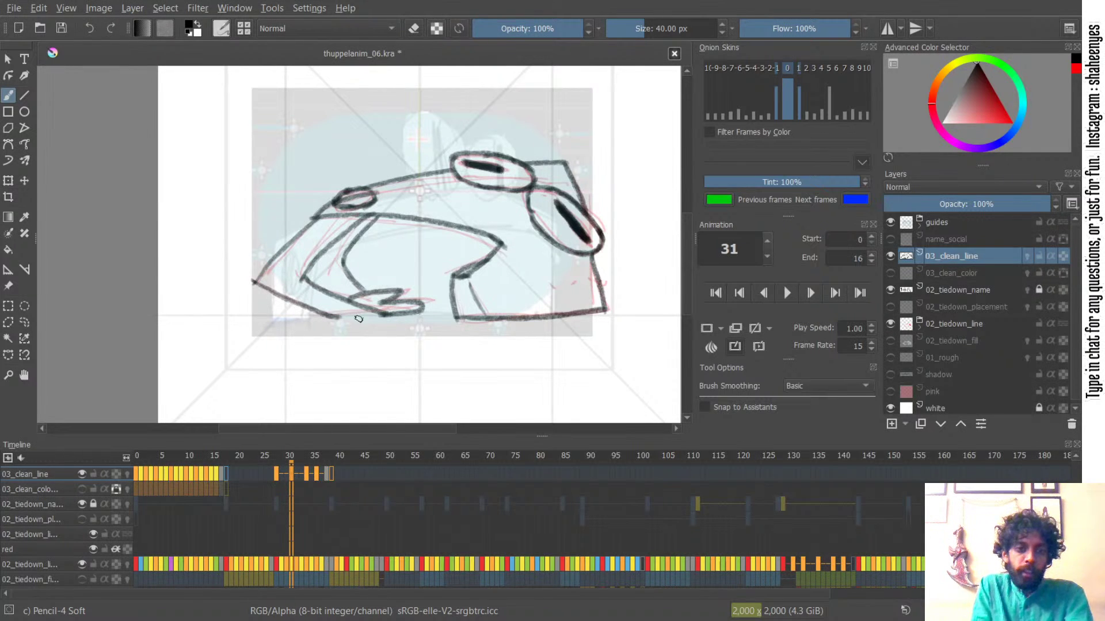
key("ctrl+z")
key("ctrl+z")
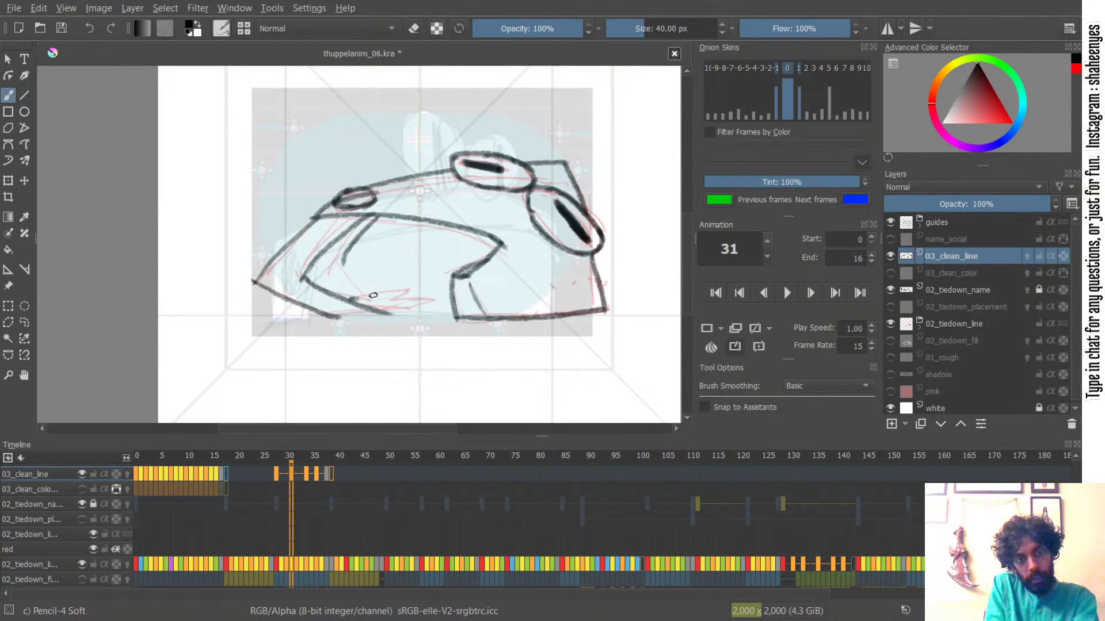
- Draw the hand with its two fingers and extend the body's lower edge along the ground line to the hand
mouse_move(356, 302)
left_mouse_down()
mouse_move(402, 291)
mouse_move(383, 304)
mouse_move(410, 300)
mouse_move(330, 319)
mouse_move(399, 314)
left_mouse_up()
key("ctrl+z")
key("ctrl+z")
key("ctrl+z")
key("ctrl+z")
left_click_drag(330, 317, 397, 314)
key("ctrl+z")
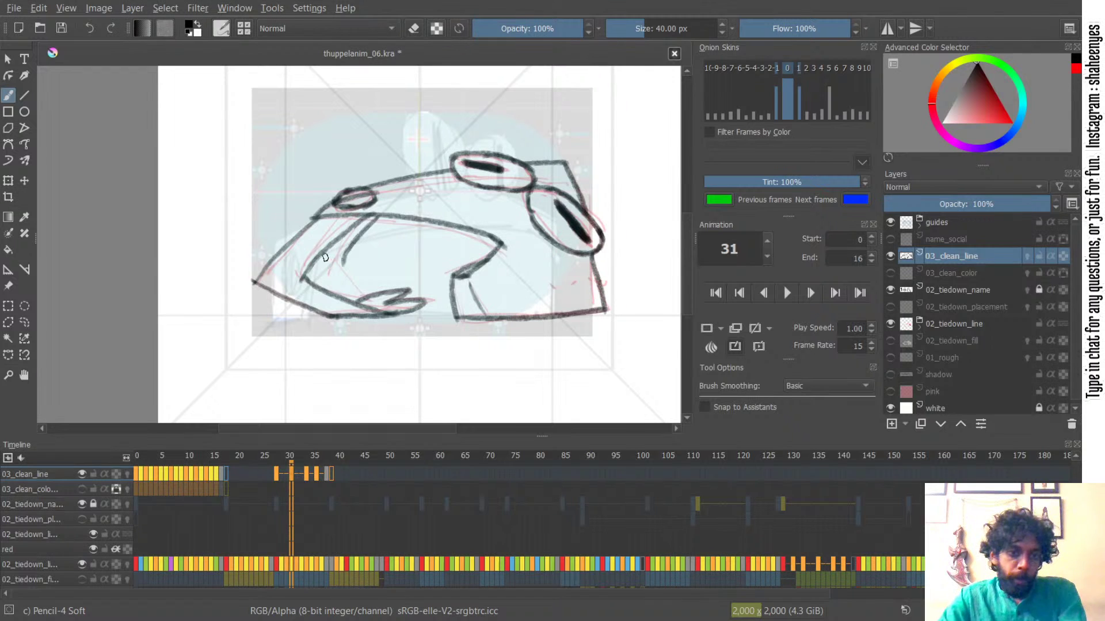
- Redraw the forearm's lower edge from the elbow to the hand and erase the overlapping line
mouse_move(309, 273)
left_mouse_down()
mouse_move(386, 312)
mouse_move(359, 300)
left_mouse_up()
key("ctrl+z")
key("ctrl+z")
key("ctrl+z")
key("ctrl+z")
key("ctrl+z")
key("e")
key("e")
key("ctrl+z")
key("ctrl+z")
key("ctrl+z")
key("ctrl+z")
key("ctrl+z")
key("e")
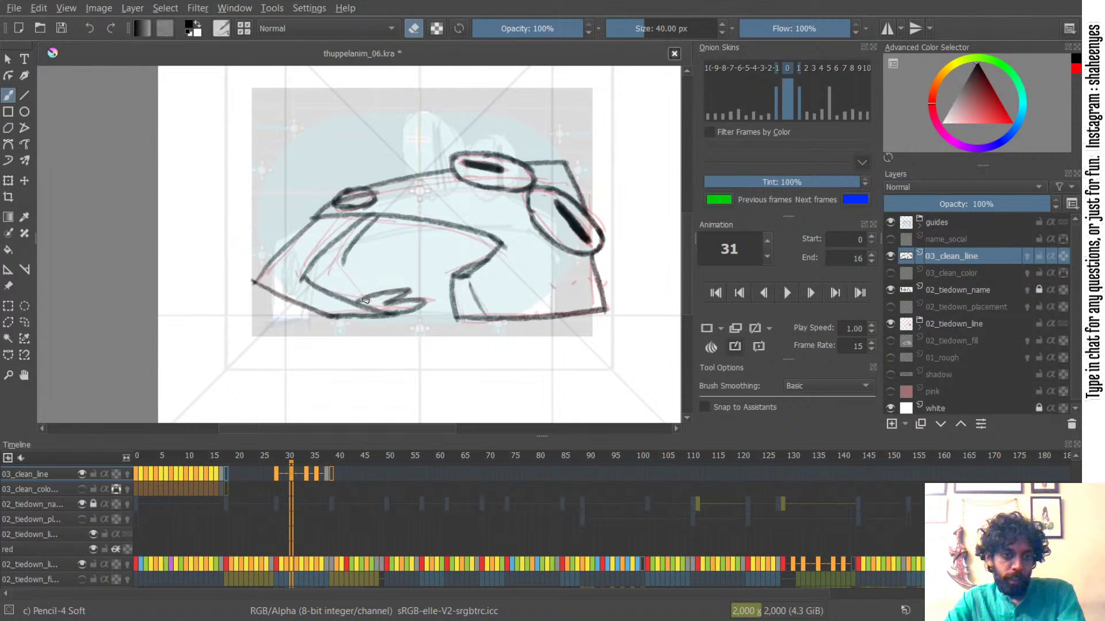
key("e")
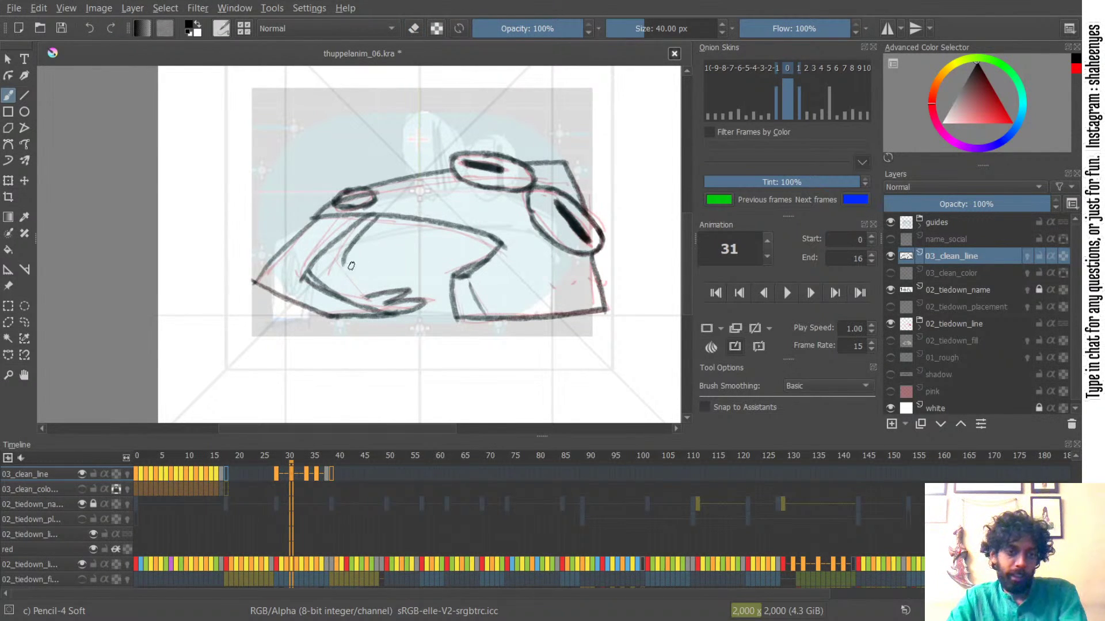
- Draw the arm's inner line from the end of the short upper-arm stroke down to the wrist
left_click_drag(344, 259, 367, 297)
key("ctrl+z")
left_click_drag(344, 261, 368, 297)
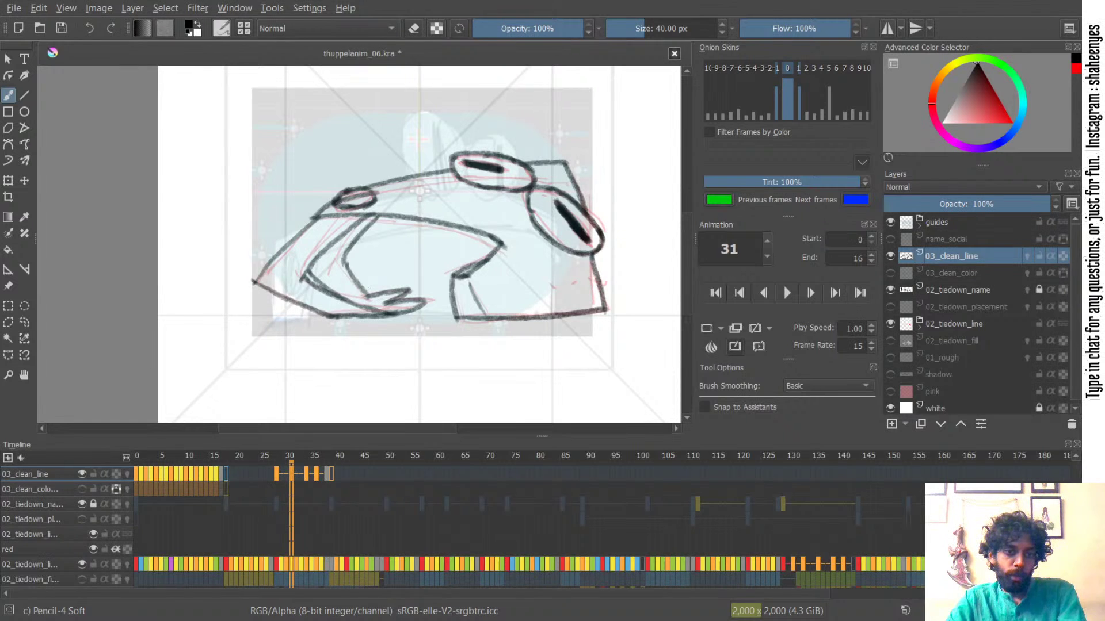
key("ctrl+z")
mouse_move(344, 262)
left_mouse_down()
mouse_move(369, 296)
mouse_move(391, 291)
left_mouse_up()
key("ctrl+z")
key("ctrl+z")
key("ctrl+z")
mouse_move(344, 262)
left_mouse_down()
mouse_move(367, 296)
mouse_move(388, 292)
left_mouse_up()
key("ctrl+z")
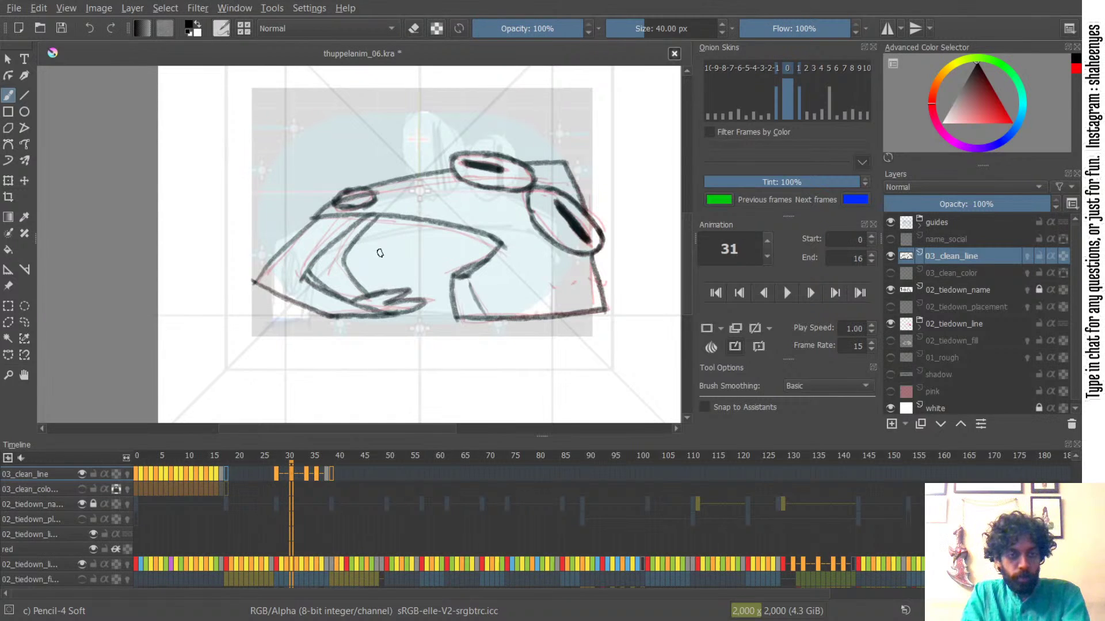
left_click_drag(344, 263, 370, 298)
key("ctrl+z")
- Round off the elbow's outer corner, erase its stray ends, and touch up the arm's inner line
mouse_move(366, 222)
left_mouse_down()
mouse_move(343, 261)
mouse_move(348, 236)
left_mouse_up()
key("ctrl+z")
key("ctrl+z")
left_click_drag(311, 269, 320, 252)
mouse_move(305, 289)
left_mouse_down()
mouse_move(319, 276)
mouse_move(302, 282)
left_mouse_up()
key("ctrl+z")
key("e")
key("e")
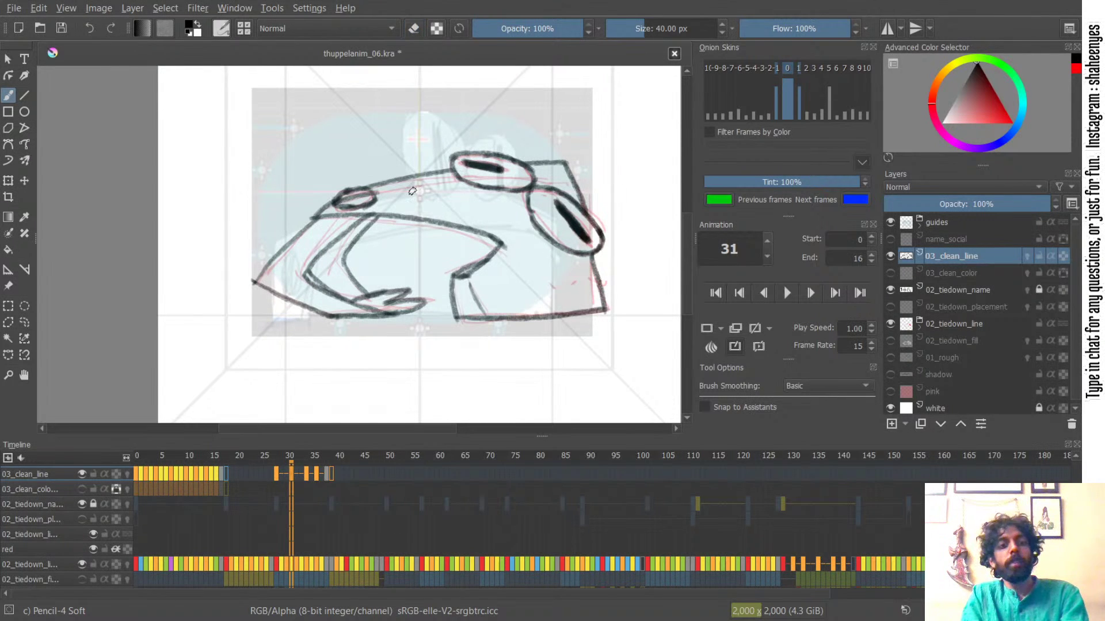
key("e")
key("e")
left_click_drag(350, 272, 366, 297)
key("ctrl+z")
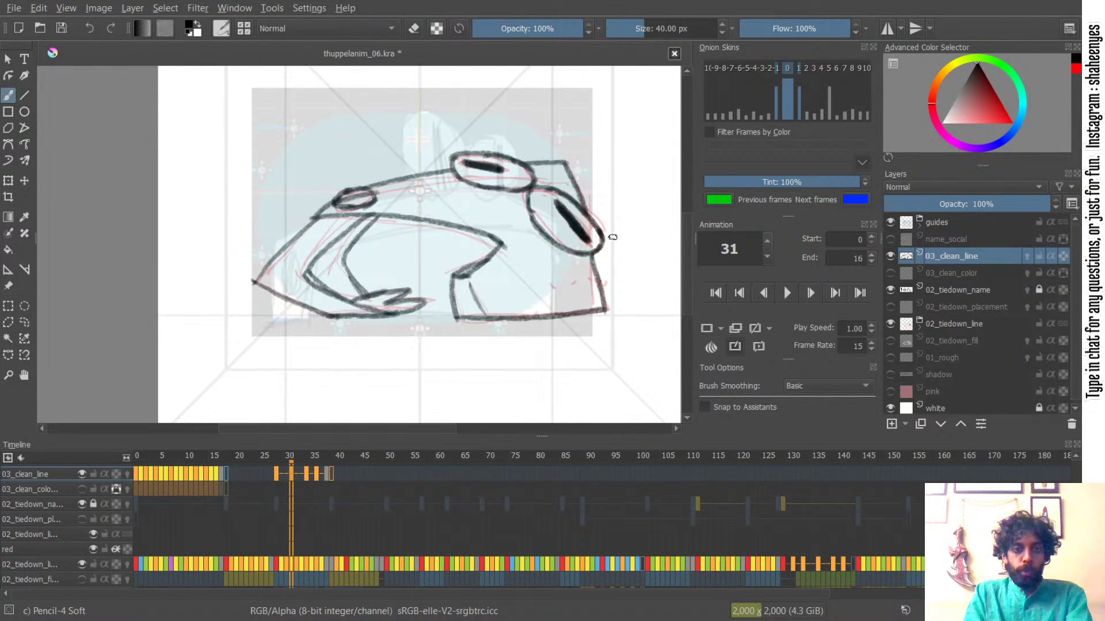
- Flip between the keyframes around frame 31 to compare its line art with the neighbouring drawings
key("ctrl+Left")
key("ctrl+Right")
key("ctrl+Right")
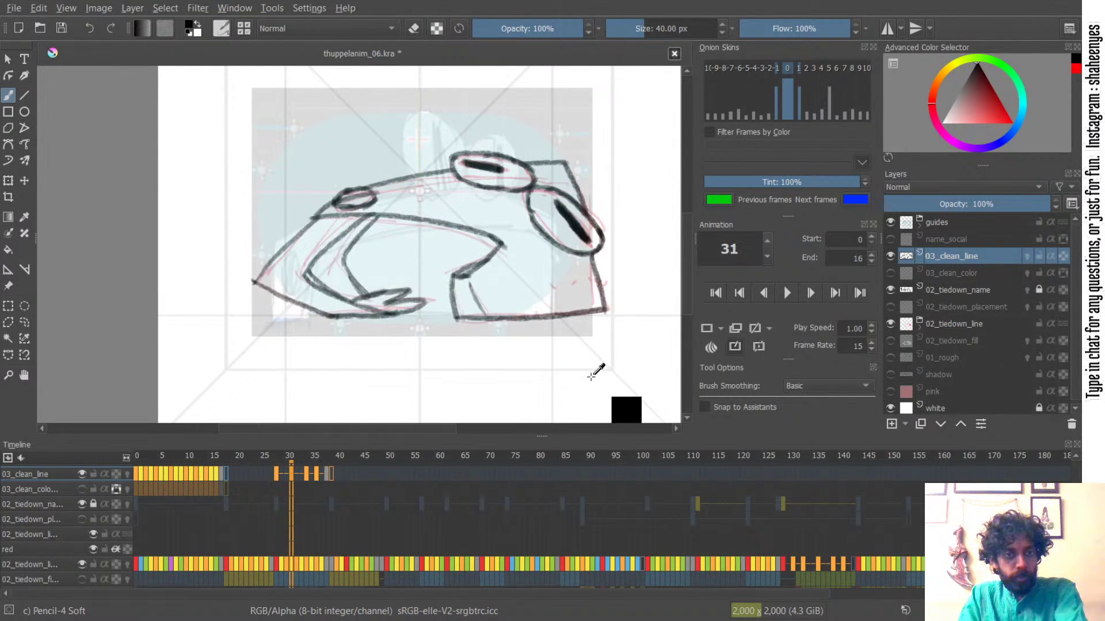
key("ctrl+Right")
key("ctrl+Left")
key("ctrl+Left")
key("ctrl+Left")
key("ctrl+Right")
key("ctrl+Left")
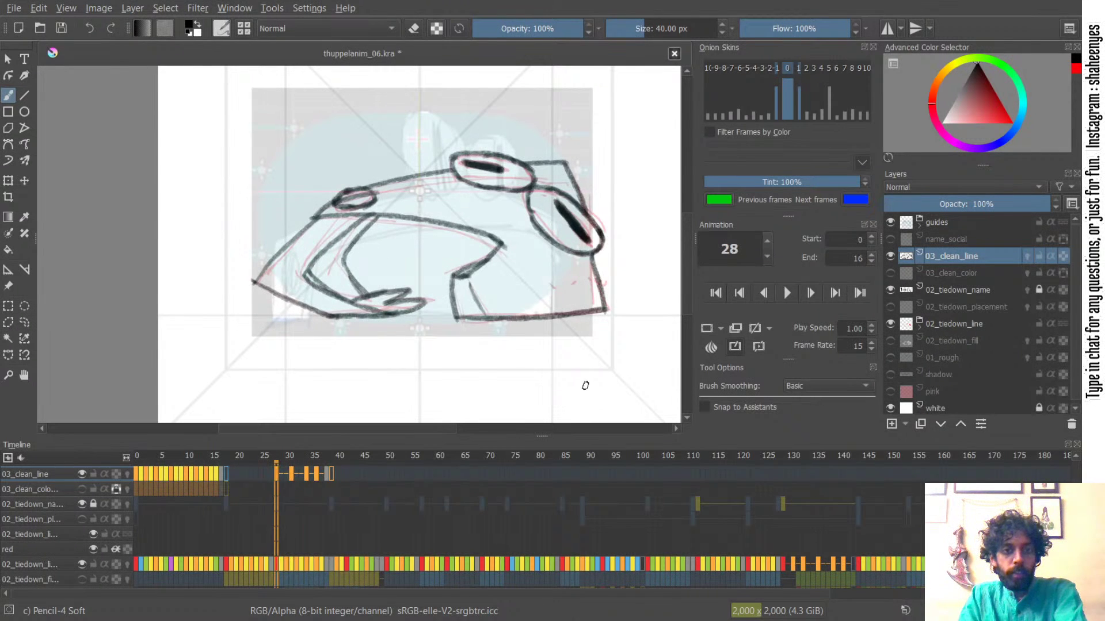
key("ctrl+Right")
key("ctrl+Right")
key("ctrl+Left")
key("ctrl+Left")
key("ctrl+Right")
key("ctrl+Right")
key("ctrl+Left")
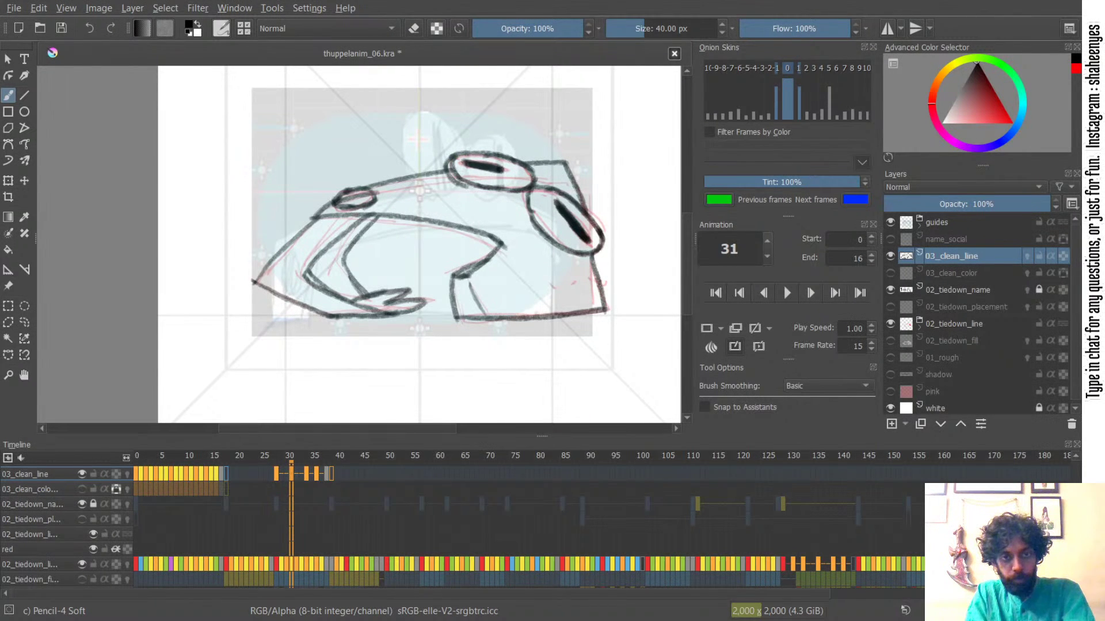
- Extend the inner-side edges of both eye outlines on frame 31 slightly outward and compare with the adjacent drawing
left_click_drag(452, 155, 449, 175)
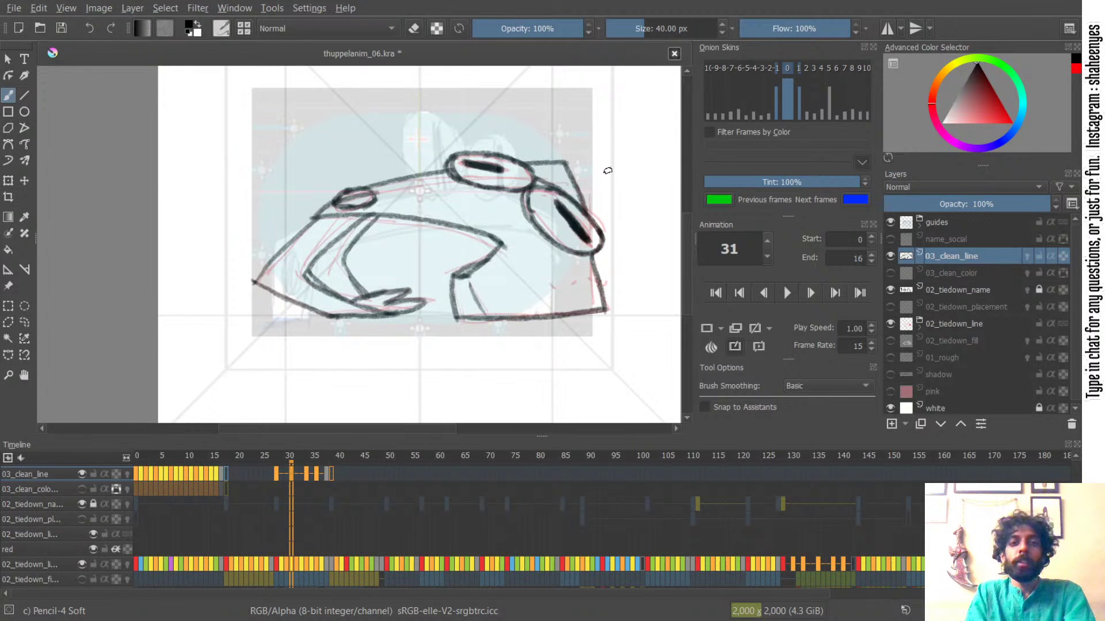
key("Up")
key("Down")
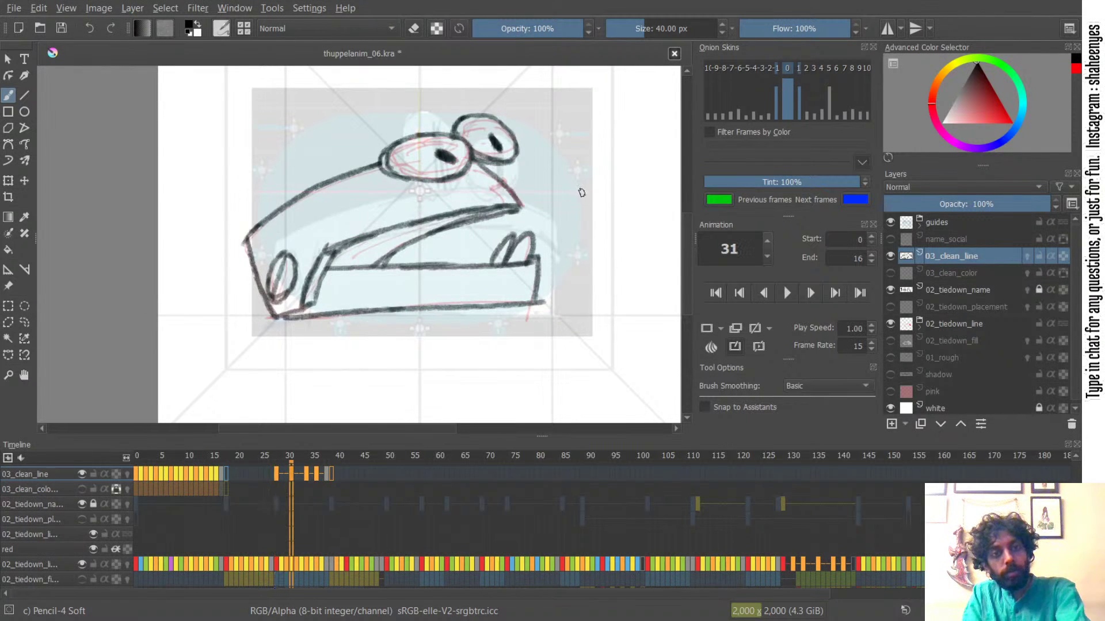
- Try to retouch the upper outline of the far eye on frame 34
key("Down")
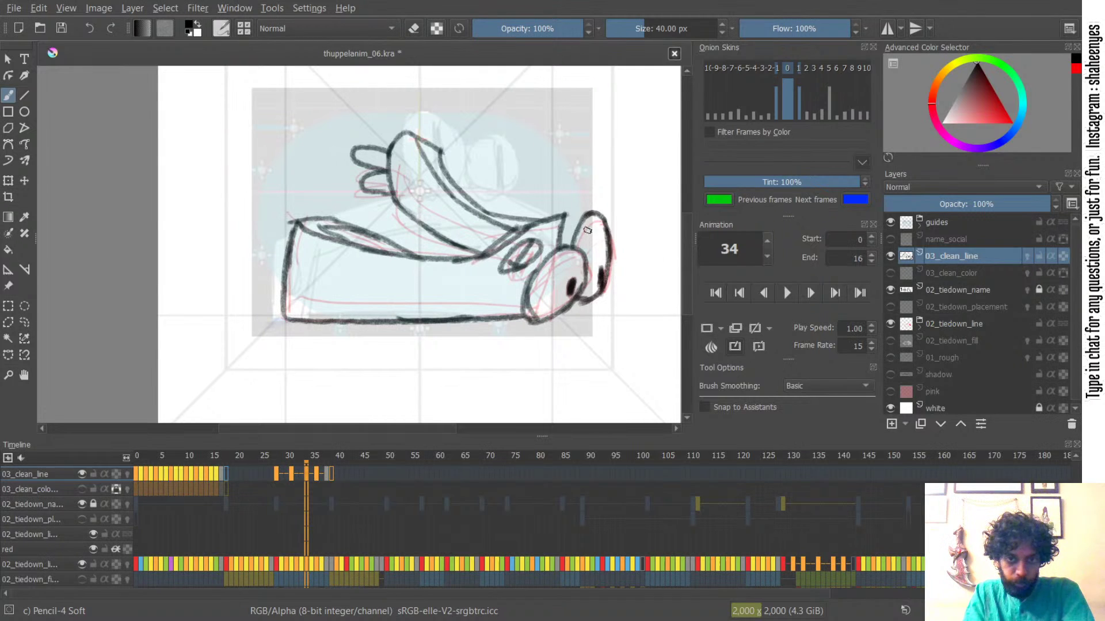
left_click_drag(583, 218, 571, 244)
key("ctrl+z")
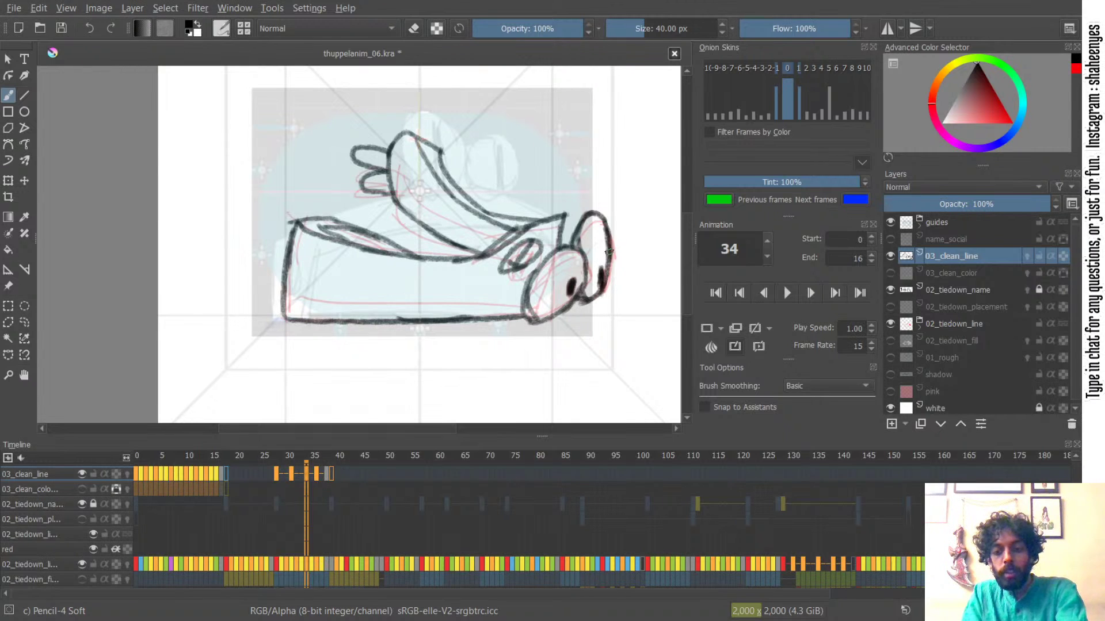
- Try to retouch the outlines of both eyes on frame 36
key("Right")
key("Right")
key("ctrl+z")
mouse_move(520, 193)
left_mouse_down()
mouse_move(525, 245)
mouse_move(556, 250)
mouse_move(571, 275)
left_mouse_up()
key("ctrl+z")
key("ctrl+z")
key("ctrl+z")
key("ctrl+z")
left_click_drag(554, 239, 571, 276)
key("ctrl+z")
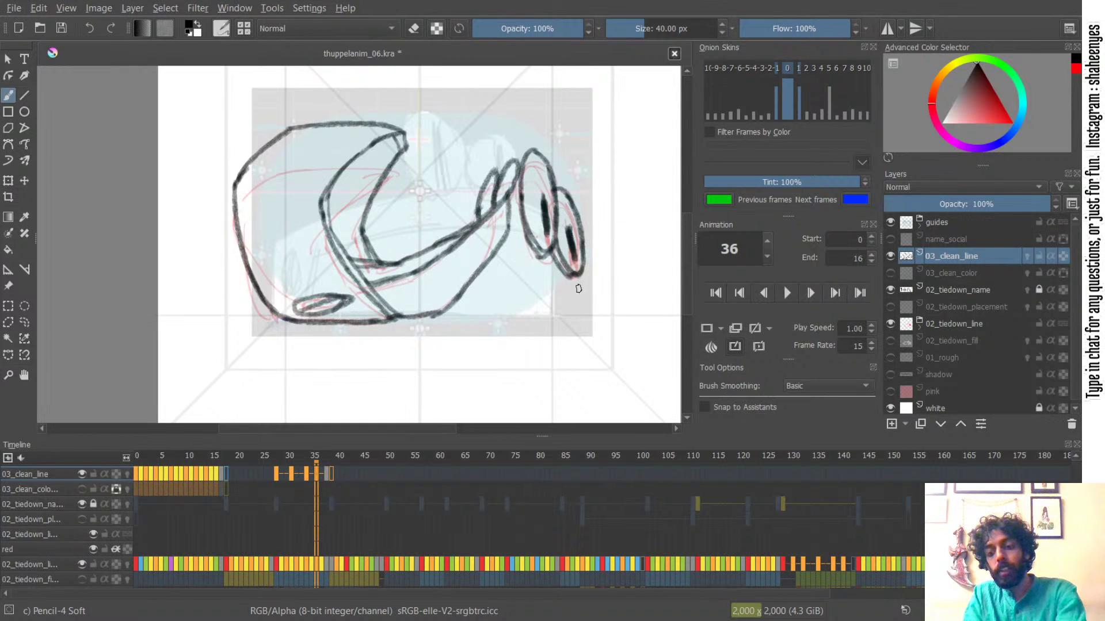
- Flip through the 03_clean_line keyframes between frames 28 and 38 to compare the poses, ending on frame 31
key("ctrl+Left")
key("ctrl+Right")
key("ctrl+Right")
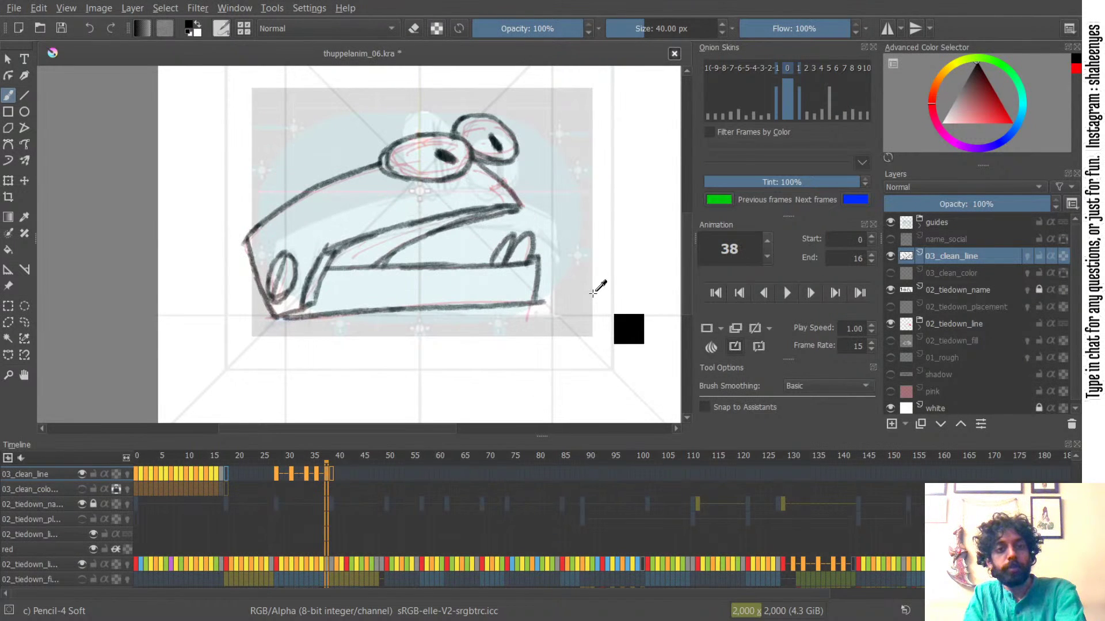
key("ctrl+Left")
key("ctrl+Left")
key("ctrl+Left")
key("ctrl+Right")
key("ctrl+Right")
key("ctrl+Left")
key("ctrl+Left")
key("ctrl+Left")
key("ctrl+Right")
key("ctrl+Right")
key("ctrl+Left")
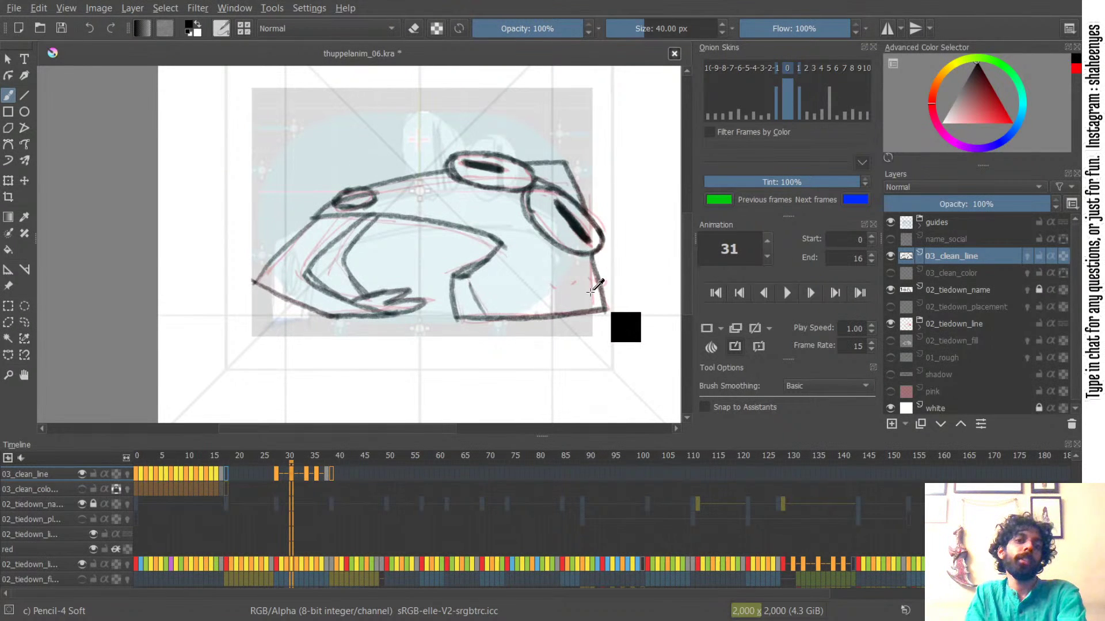
key("ctrl+Left")
key("ctrl+Right")
- Reinforce the upper edge of the lower eye on frame 31 and erase the angular head contour behind the eyes
key("e")
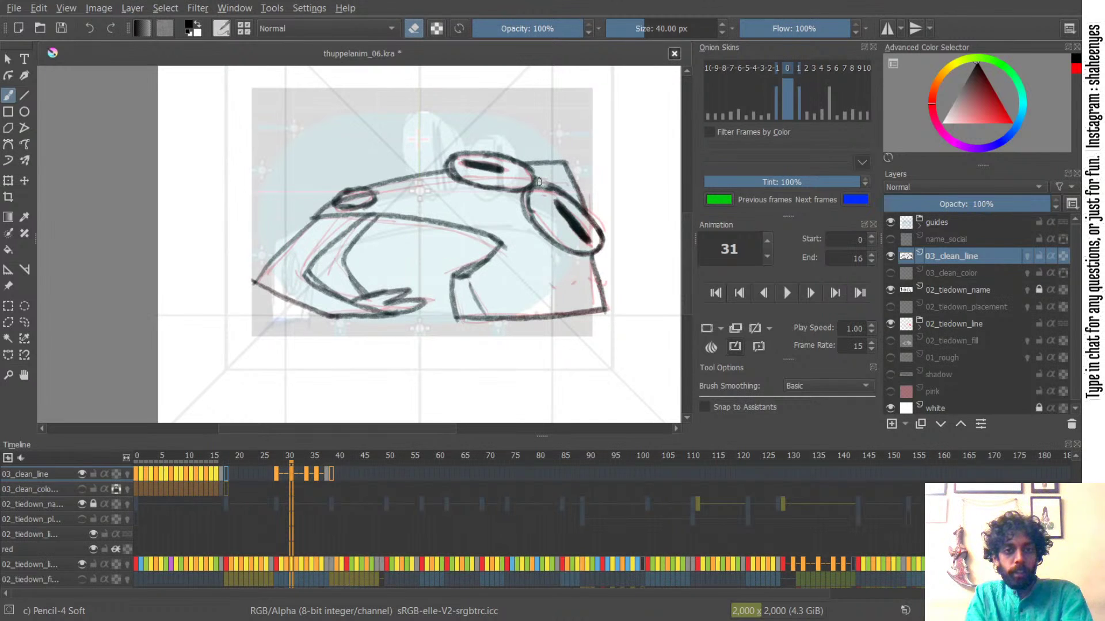
key("e")
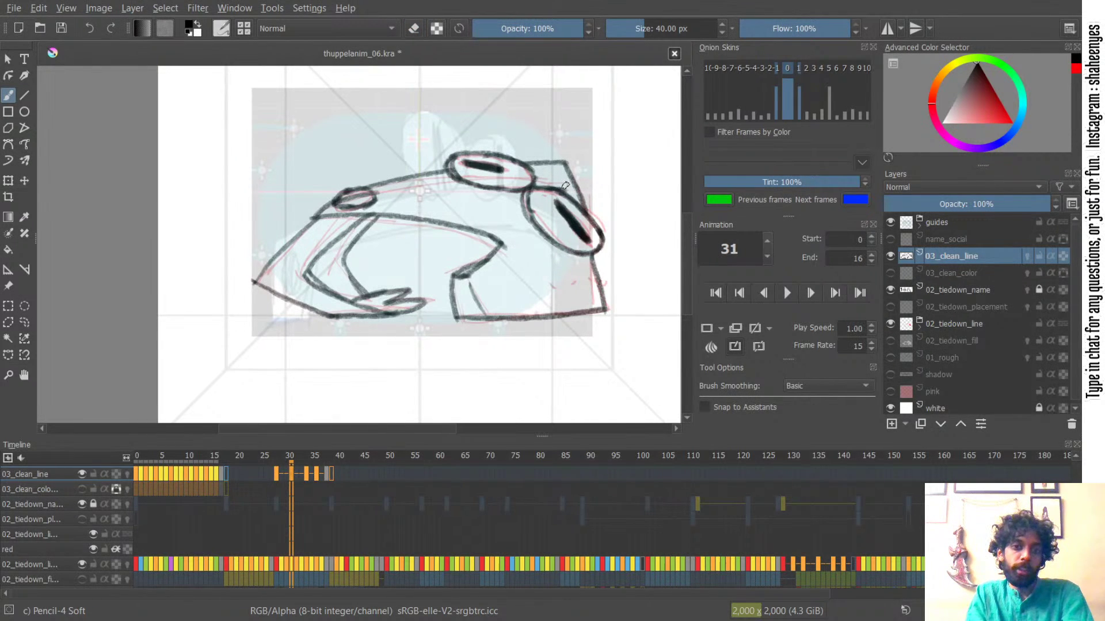
left_click_drag(536, 186, 563, 197)
key("e")
key("e")
key("e")
mouse_move(551, 159)
left_mouse_down()
mouse_move(570, 160)
mouse_move(538, 164)
left_mouse_up()
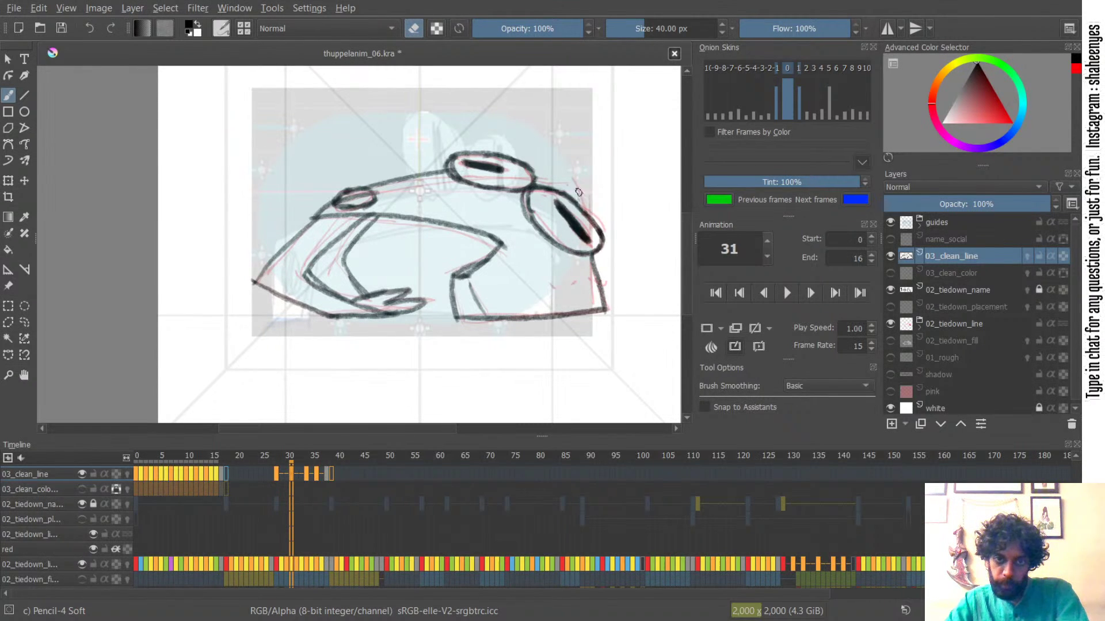
- Redraw the head contour behind the two eyes as a lower line sloping down along the red sketch
key("e")
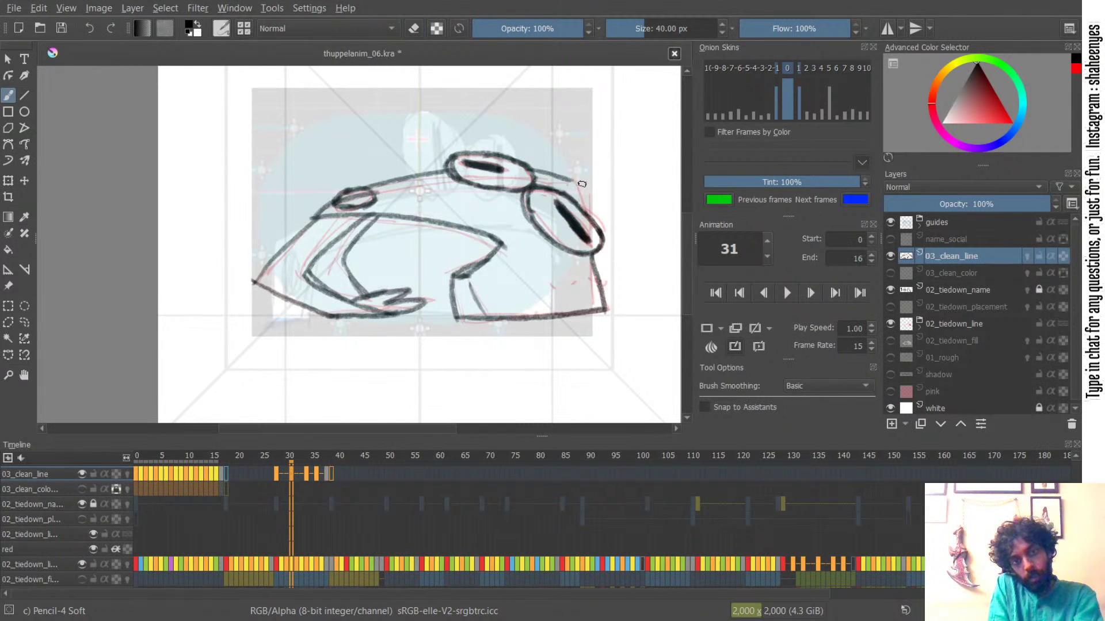
key("ctrl+z")
left_click_drag(524, 173, 576, 180)
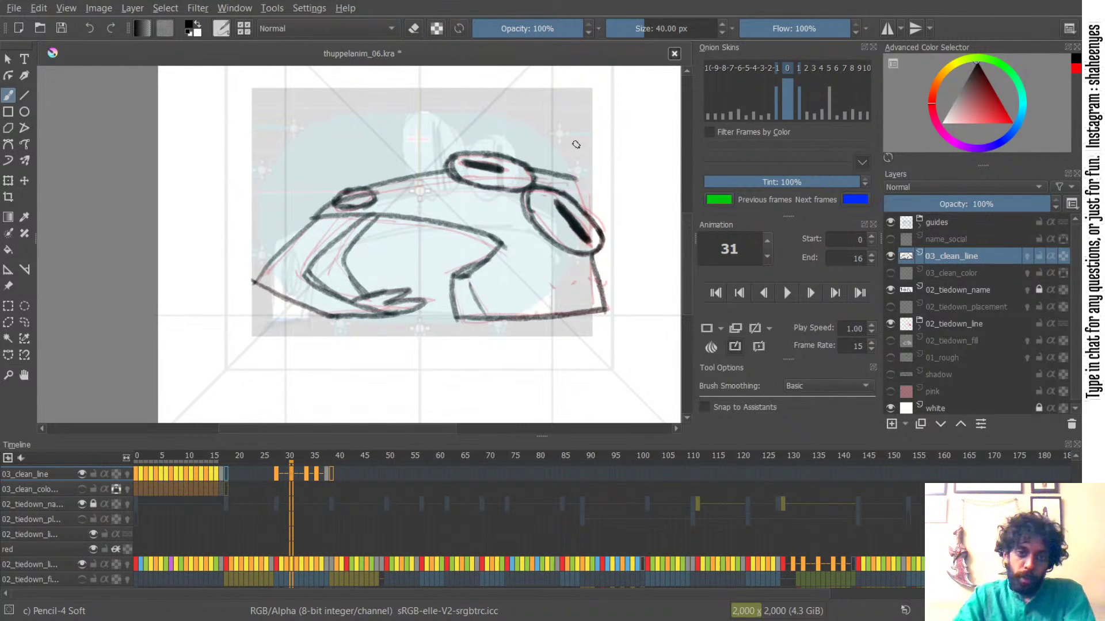
left_click(890, 255)
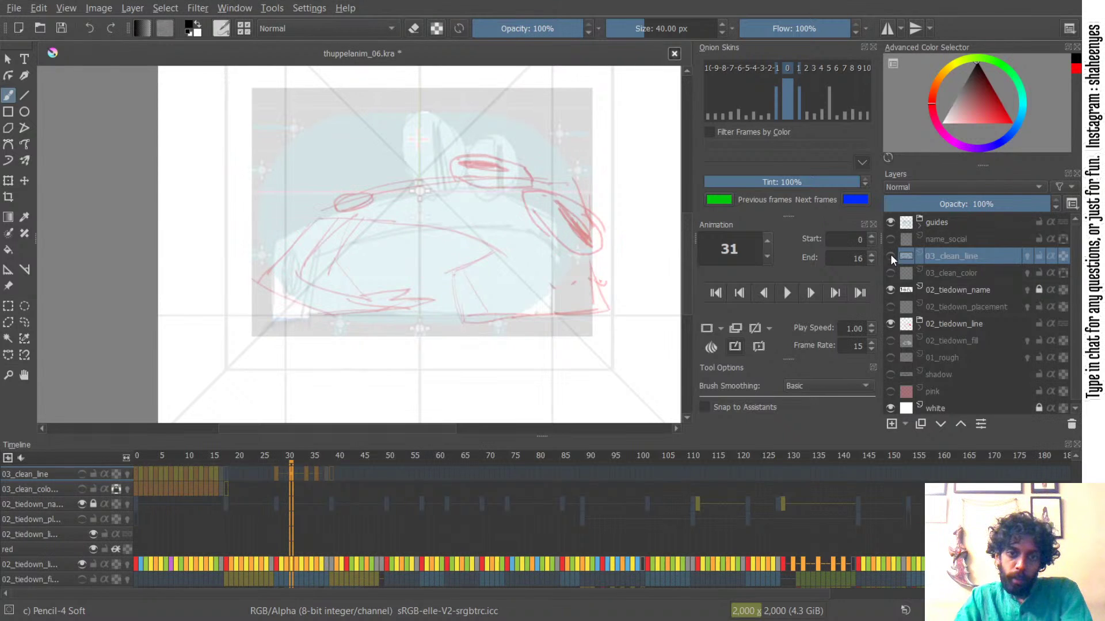
left_click(890, 255)
key("ctrl+z")
mouse_move(532, 169)
left_mouse_down()
mouse_move(575, 183)
mouse_move(566, 175)
left_mouse_up()
key("ctrl+z")
key("ctrl+z")
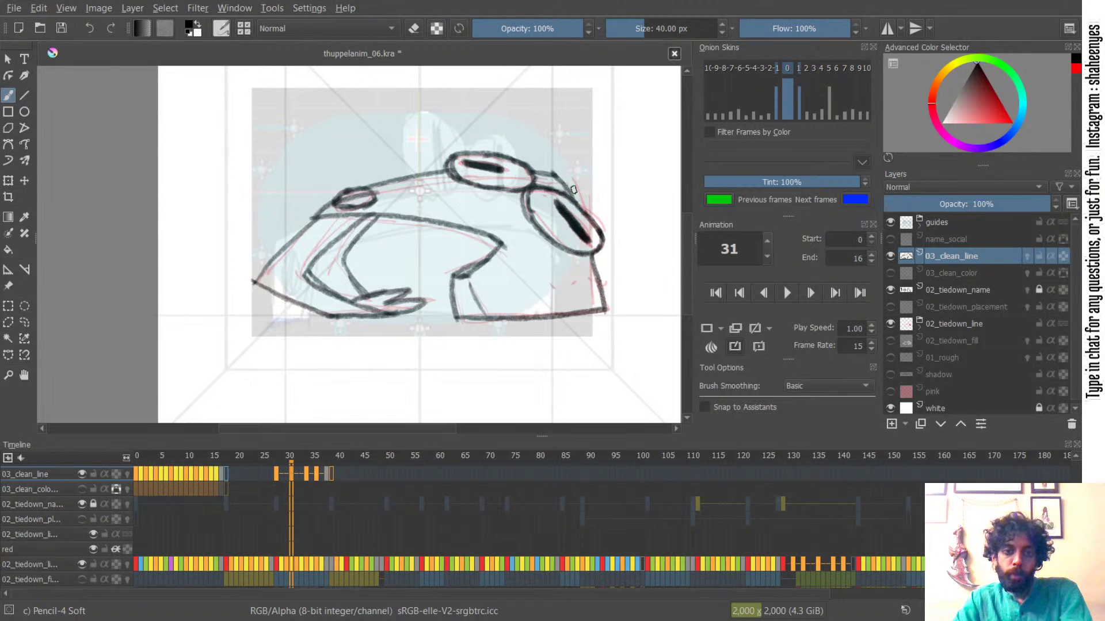
- Flip between frame 31 and its neighbouring keyframes to check how the new head contour moves
key("ctrl+Left")
key("ctrl+Right")
key("ctrl+Right")
key("ctrl+Left")
key("ctrl+Left")
key("ctrl+Right")
key("ctrl+Right")
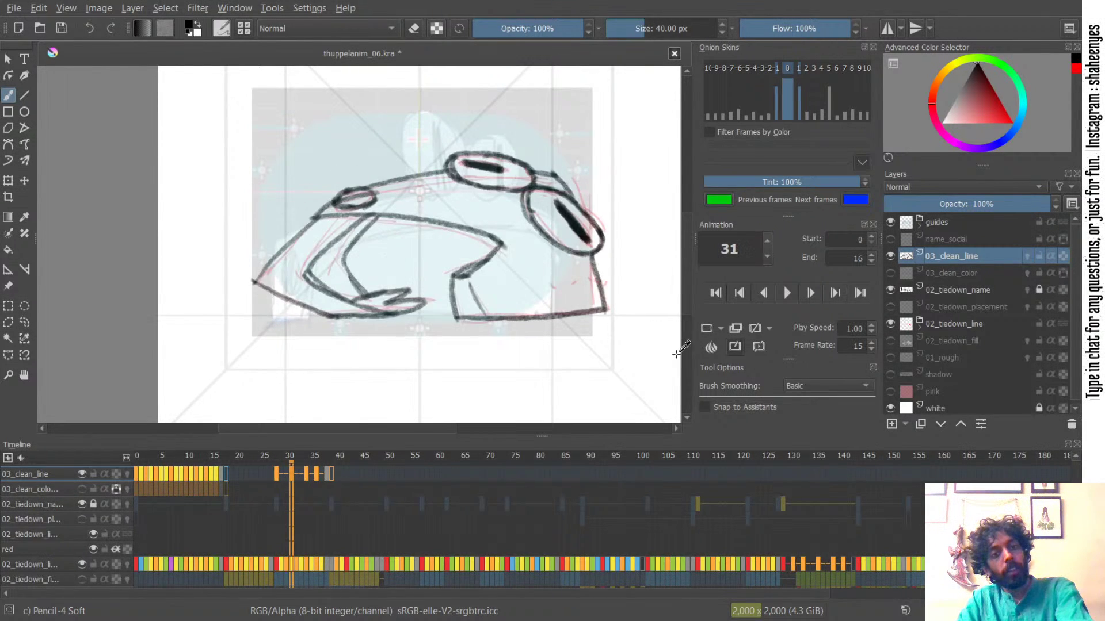
key("ctrl+Left")
key("ctrl+Left")
key("ctrl+Right")
key("ctrl+Right")
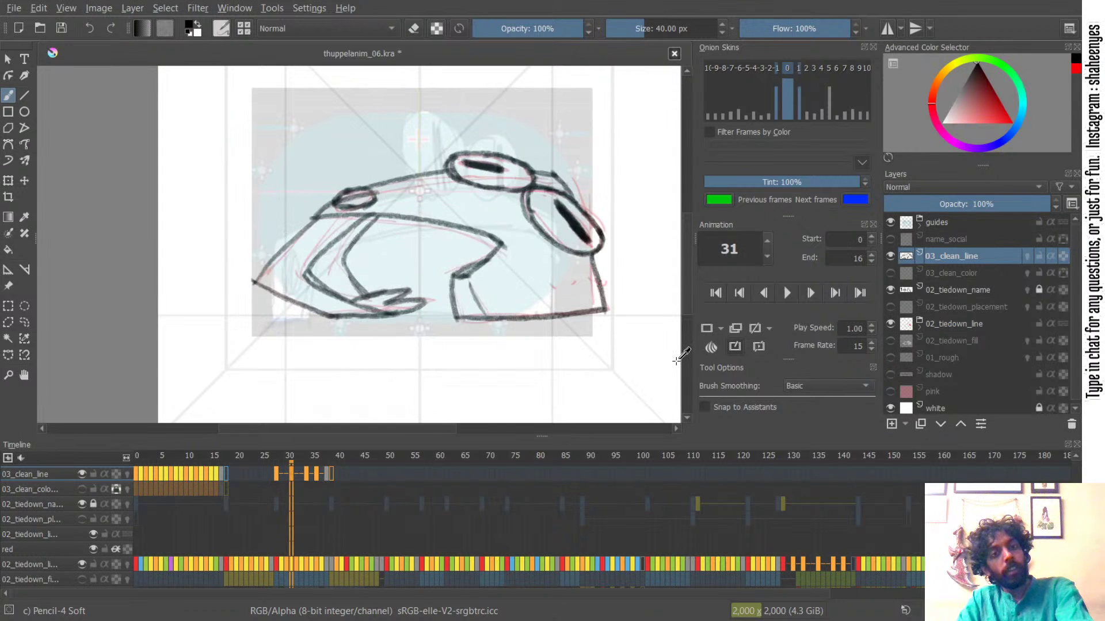
key("ctrl+Left")
key("ctrl+Left")
key("ctrl+Right")
key("ctrl+Left")
key("ctrl+Right")
key("ctrl+Left")
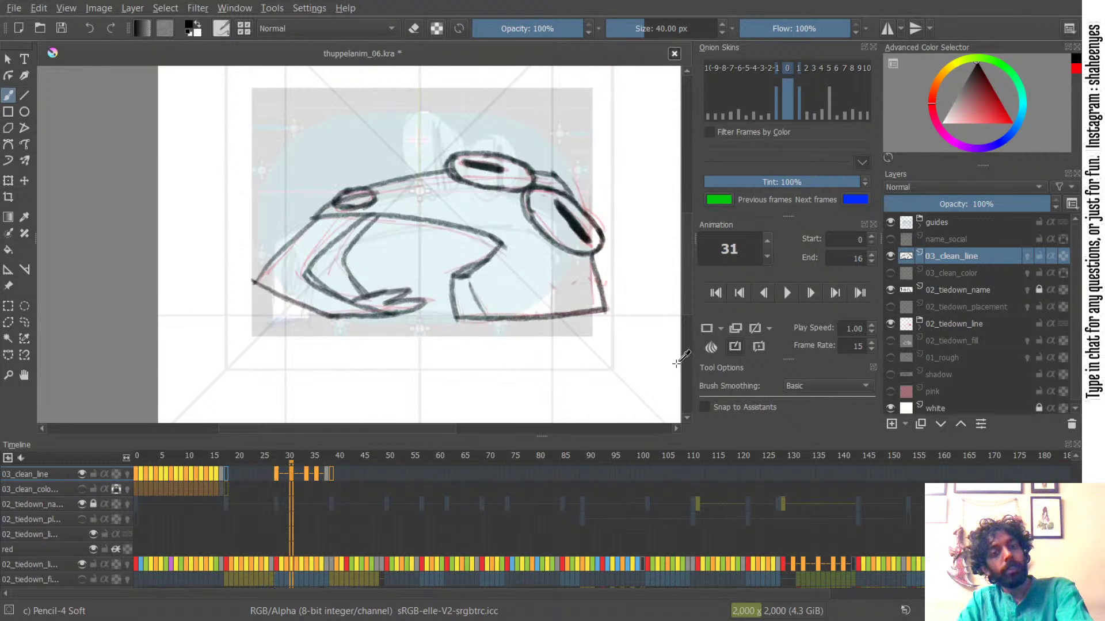
key("ctrl+Right")
- Rework the long curved line running from the arm to the pointed corner below the eyes, and clean up that corner
key("e")
mouse_move(497, 238)
left_mouse_down()
mouse_move(455, 237)
mouse_move(475, 228)
mouse_move(494, 239)
mouse_move(487, 253)
mouse_move(451, 223)
mouse_move(470, 227)
left_mouse_up()
key("e")
key("ctrl+z")
key("ctrl+z")
left_click_drag(399, 217, 494, 237)
key("ctrl+z")
mouse_move(418, 218)
left_mouse_down()
mouse_move(506, 249)
mouse_move(428, 220)
mouse_move(500, 240)
mouse_move(485, 265)
mouse_move(505, 242)
mouse_move(473, 273)
left_mouse_up()
key("ctrl+z")
key("ctrl+z")
key("ctrl+z")
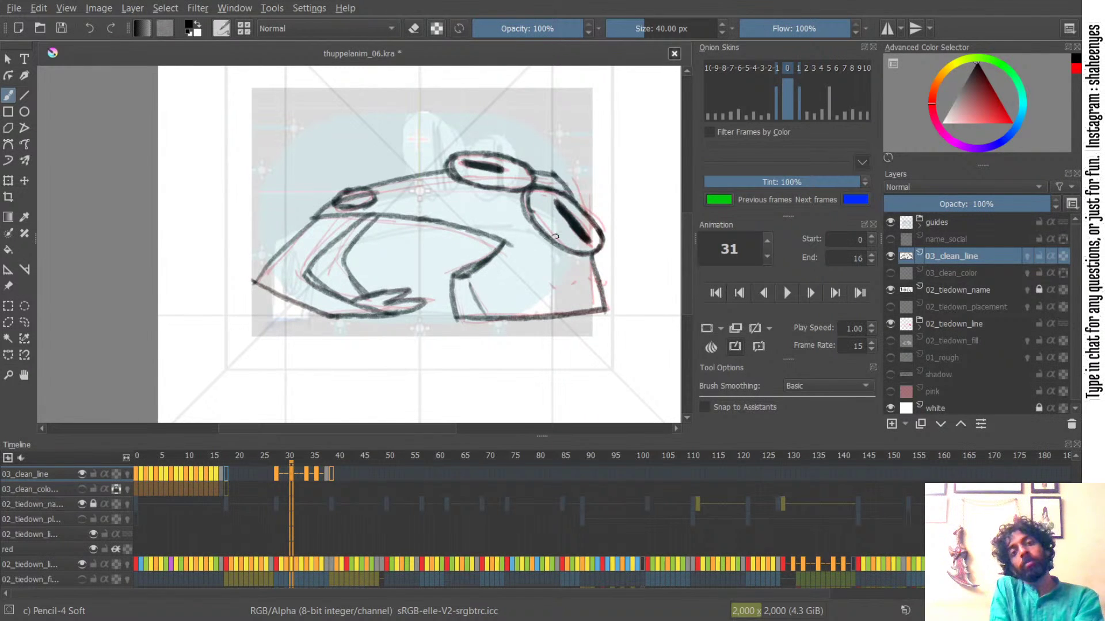
key("e")
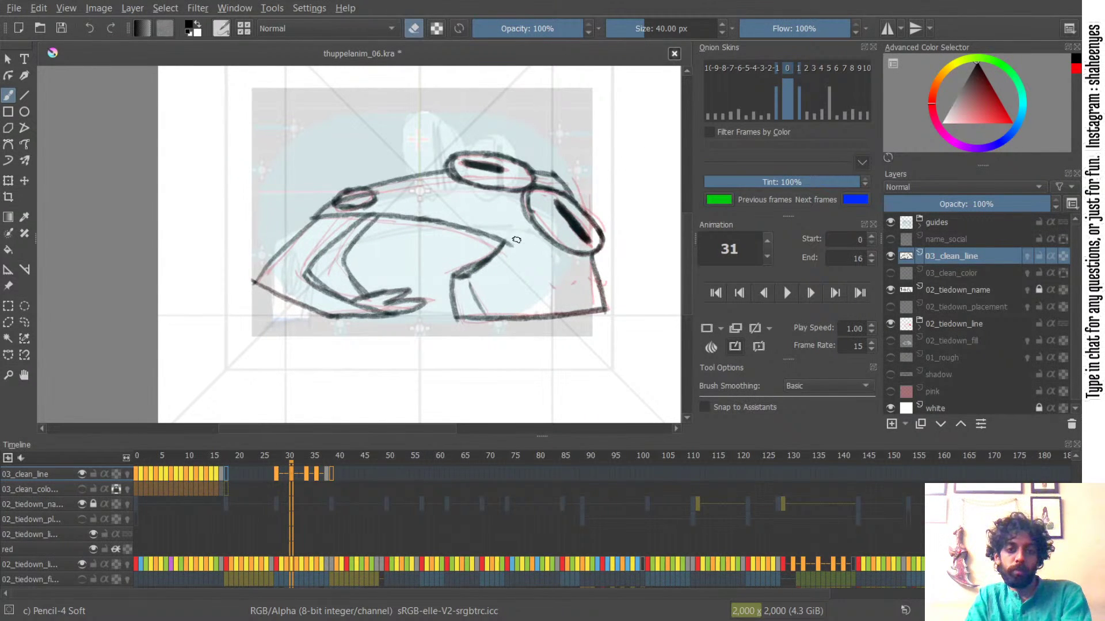
key("e")
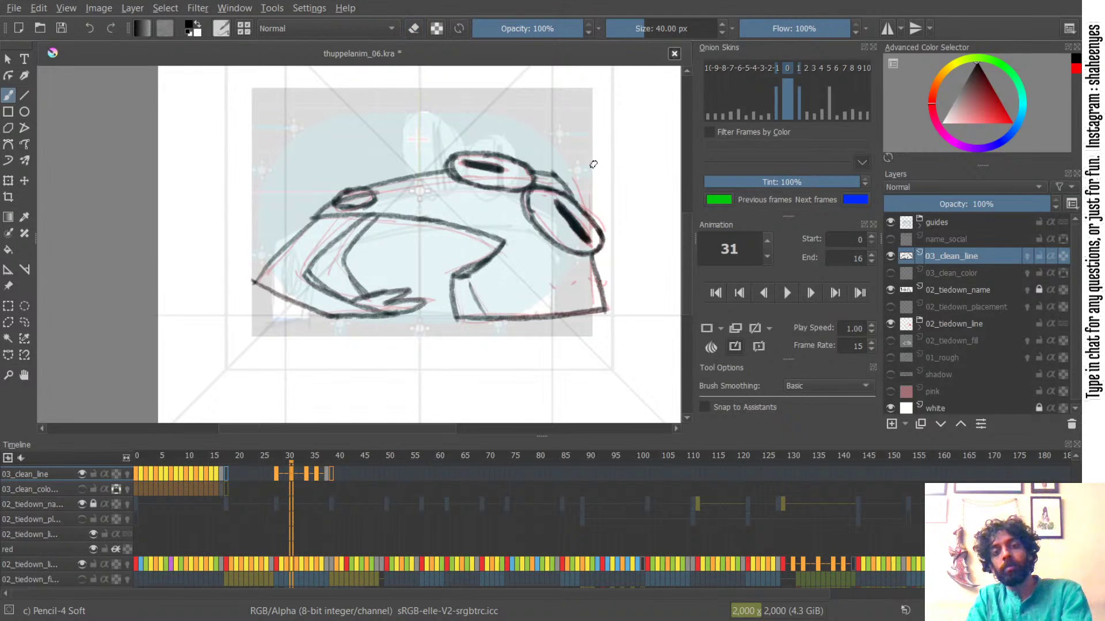
- Flip back and forth between frame 31 and the adjacent frames to examine the motion around the reworked corner
key("Left")
key("Right")
key("Right")
key("Left")
key("Left")
key("Right")
key("Right")
key("Left")
key("Left")
key("Right")
key("Right")
key("Left")
key("Left")
key("Right")
key("Right")
key("Left")
key("Left")
key("Right")
key("Right")
key("Left")
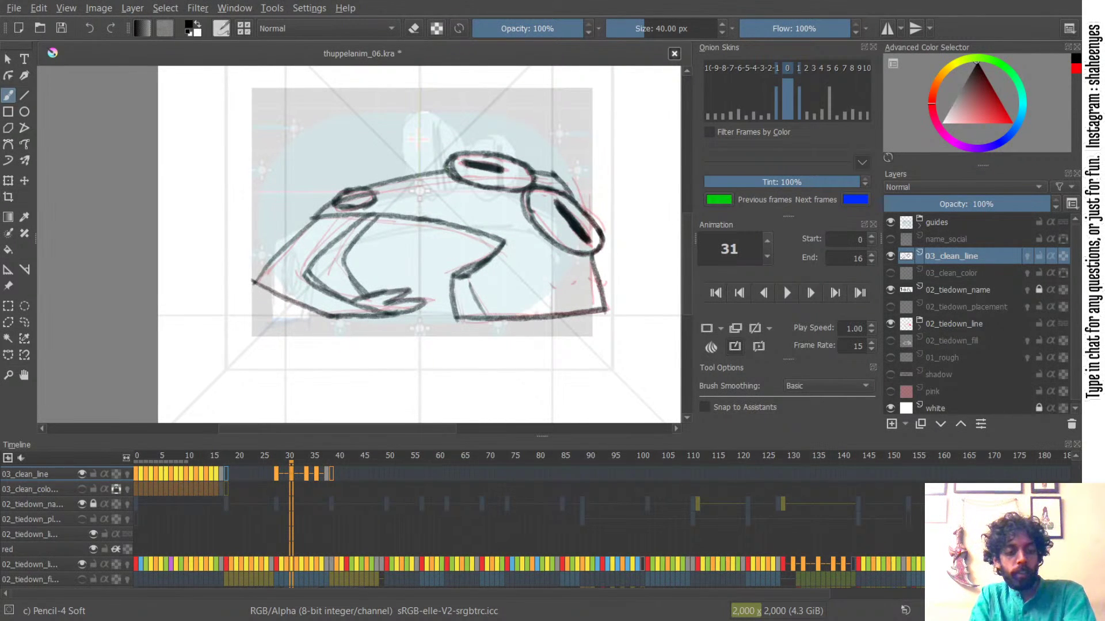
key("Left")
key("Right")
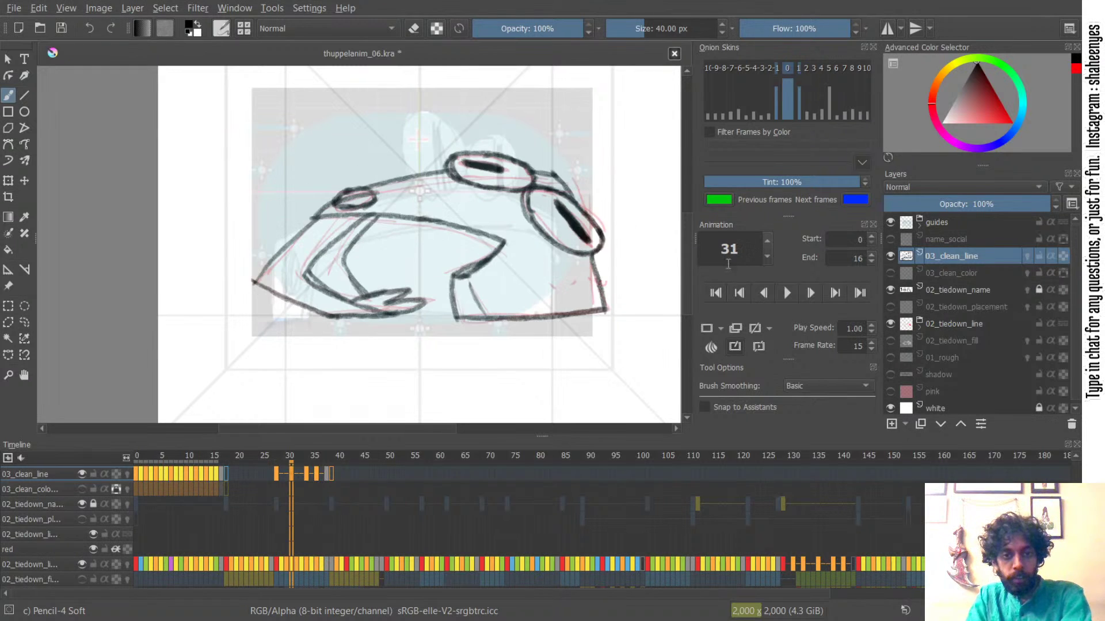
- Compare frame 31's line art with the red sketch by toggling 03_clean_line's visibility, and flip through the keyframes up to frame 38
left_click(890, 257)
left_click(891, 257)
left_click(891, 258)
left_click(891, 259)
key("ctrl+Left")
key("ctrl+Right")
key("ctrl+Right")
key("ctrl+Right")
key("ctrl+Right")
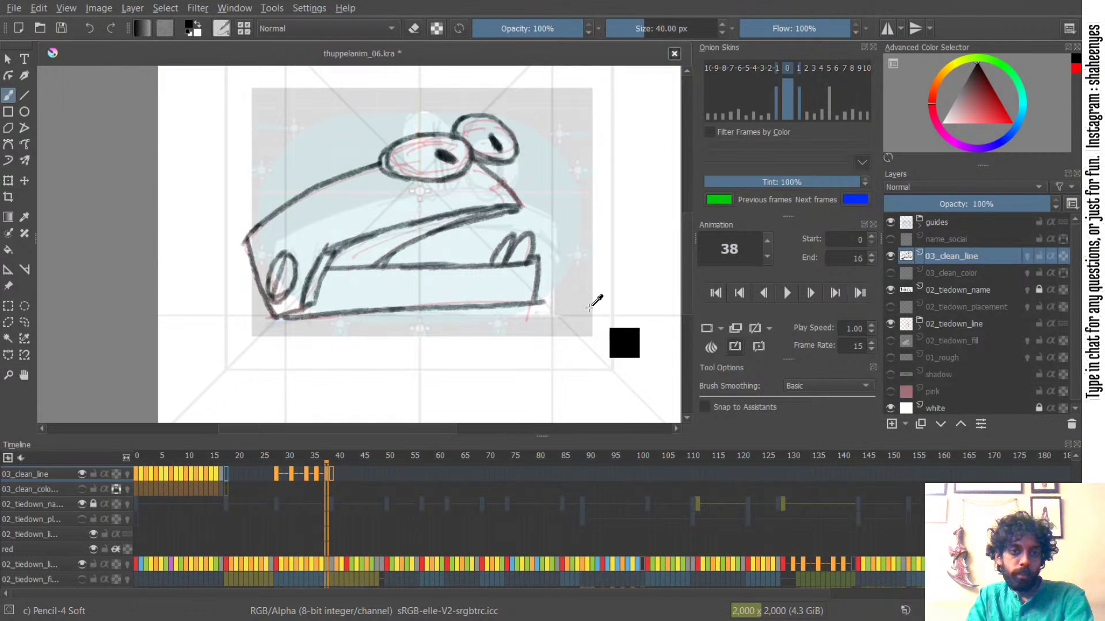
key("ctrl+Left")
key("ctrl+Left")
key("ctrl+Left")
key("ctrl+Left")
key("ctrl+Right")
key("ctrl+Right")
key("ctrl+Right")
key("ctrl+Right")
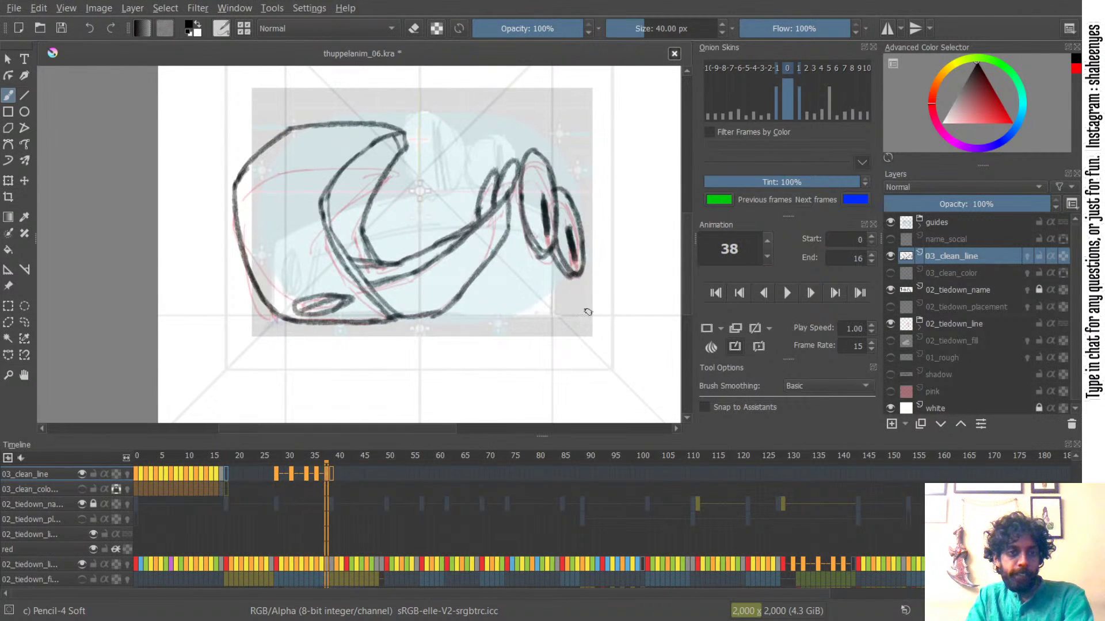
key("ctrl+Left")
key("ctrl+Right")
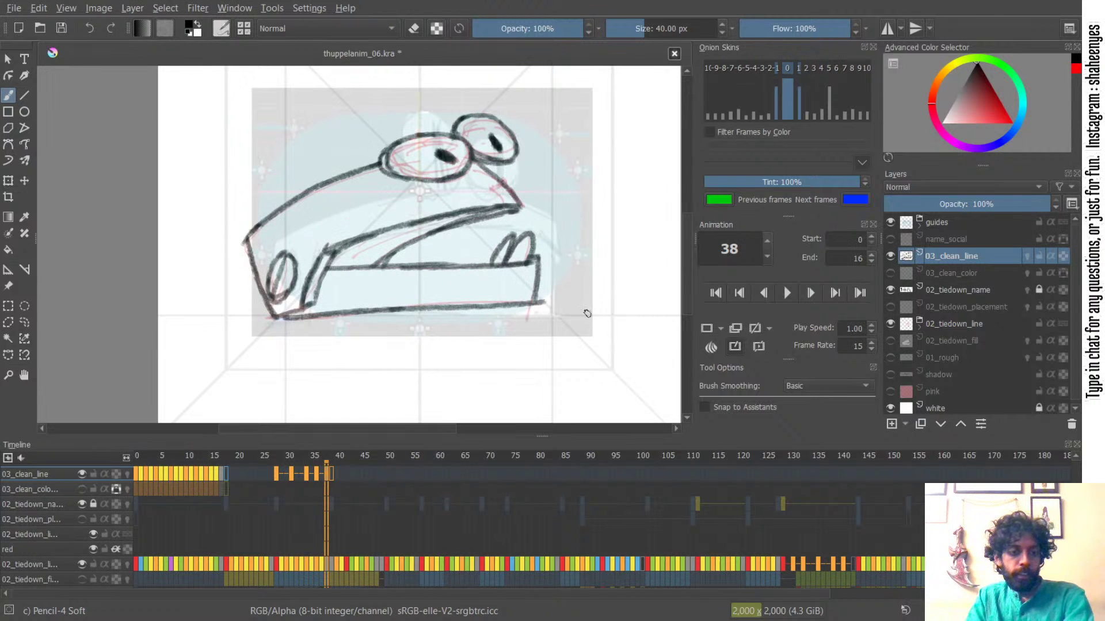
- Add blank keyframes on 03_clean_line at frames 30, 32, 35 and 37
left_click(285, 474)
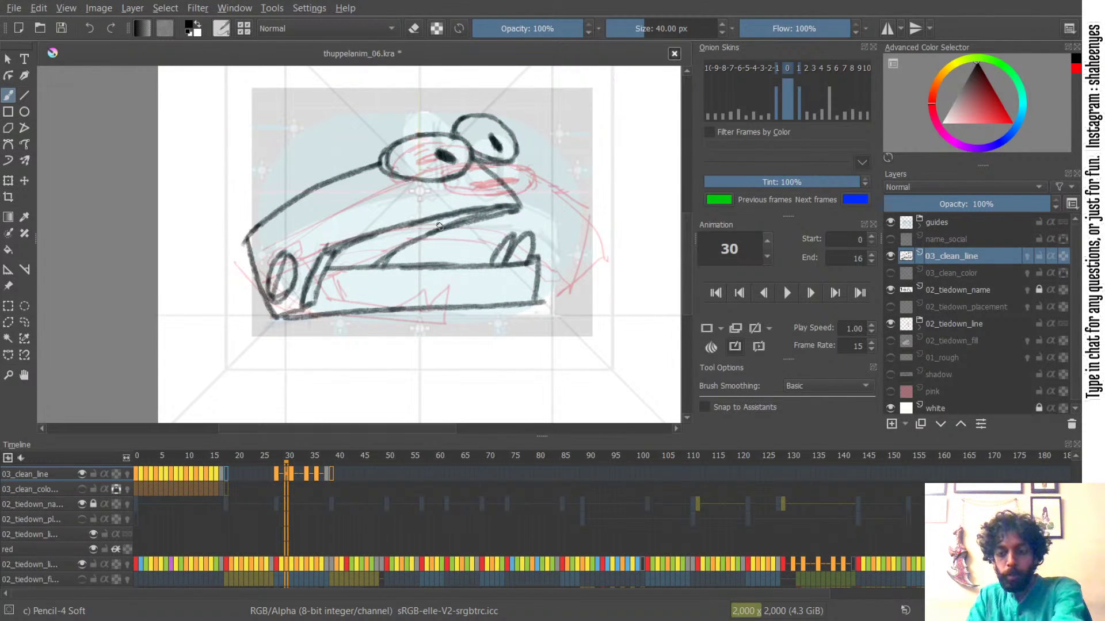
key("Delete")
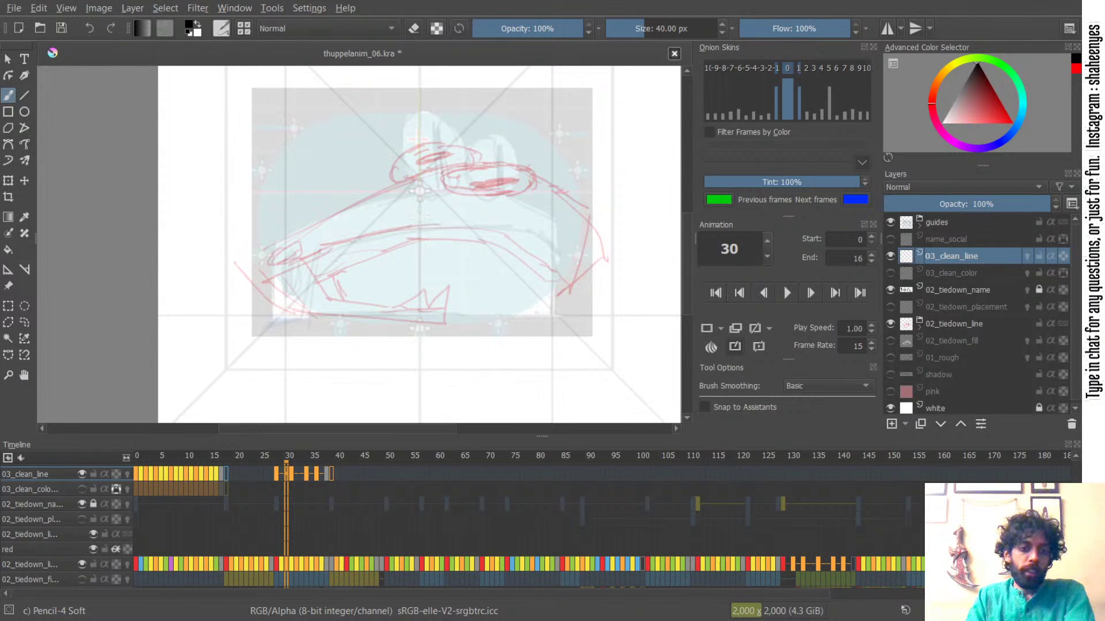
left_click(298, 473)
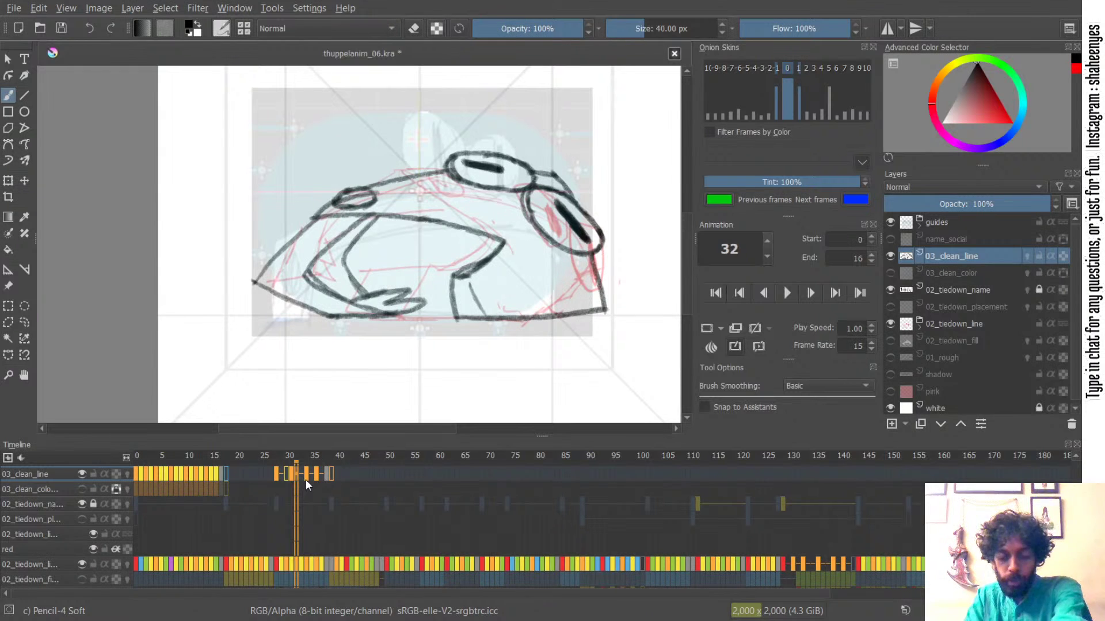
left_click(305, 474)
left_click(299, 471)
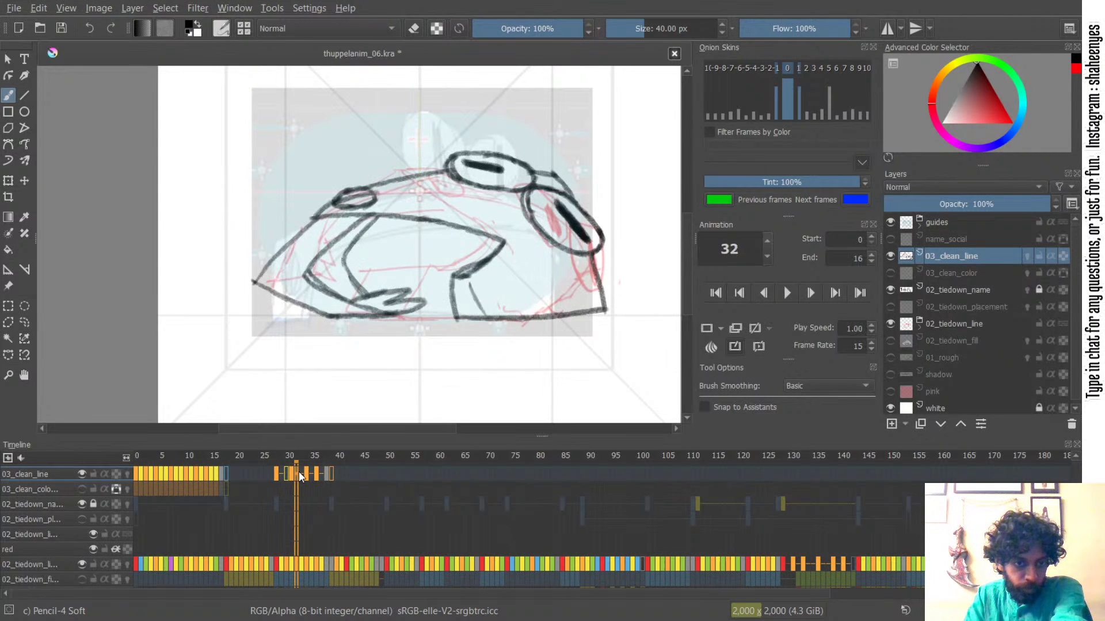
left_click(303, 474)
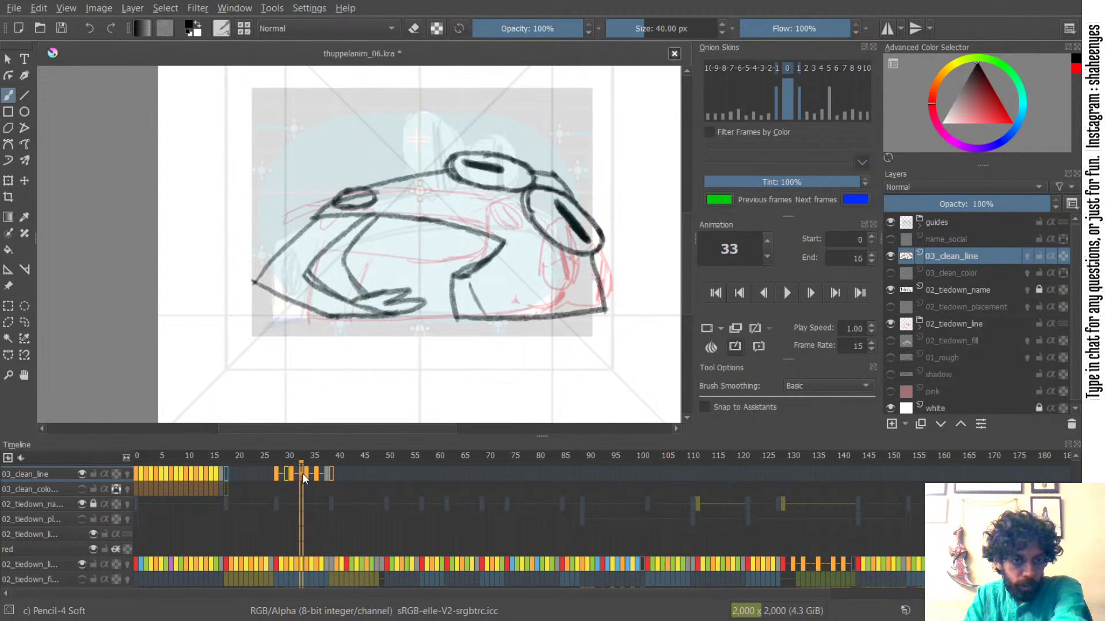
left_click(298, 474)
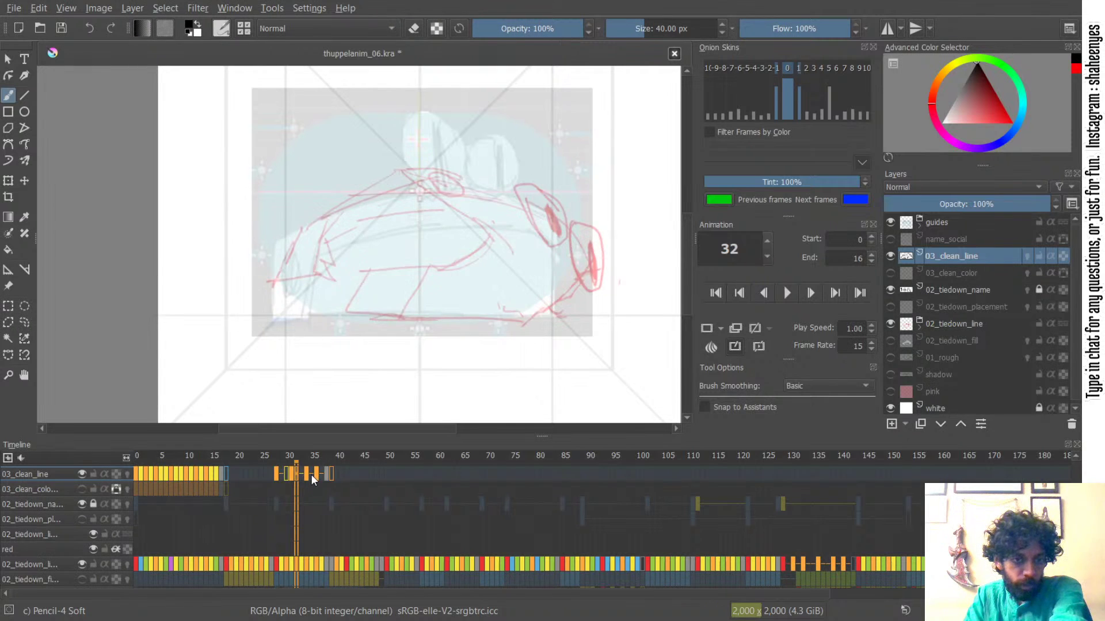
left_click(313, 474)
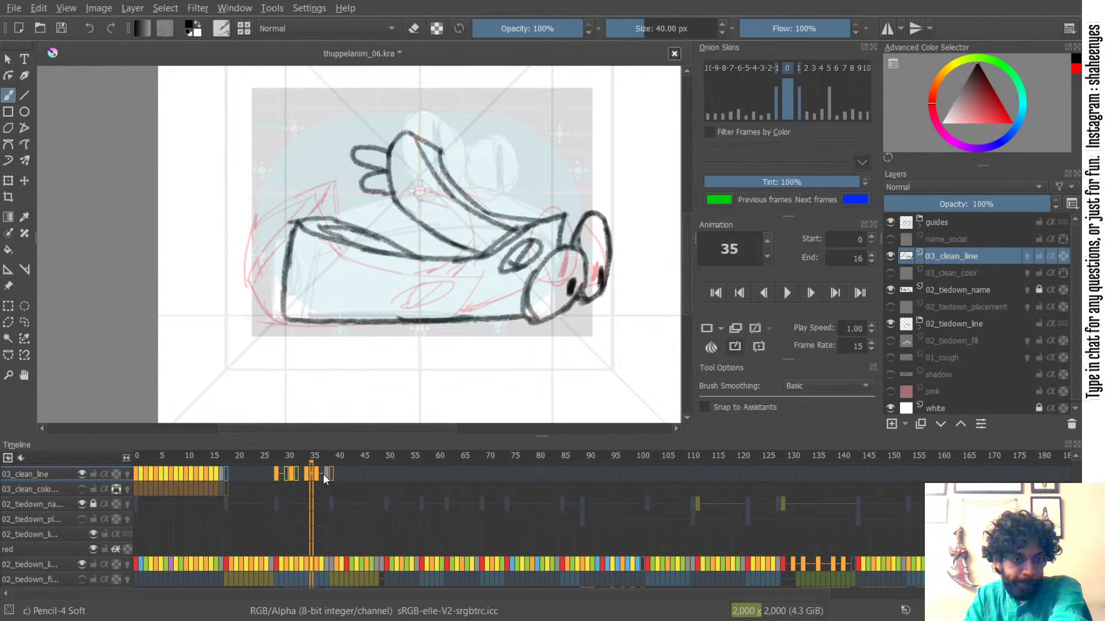
left_click(323, 474)
key("Delete")
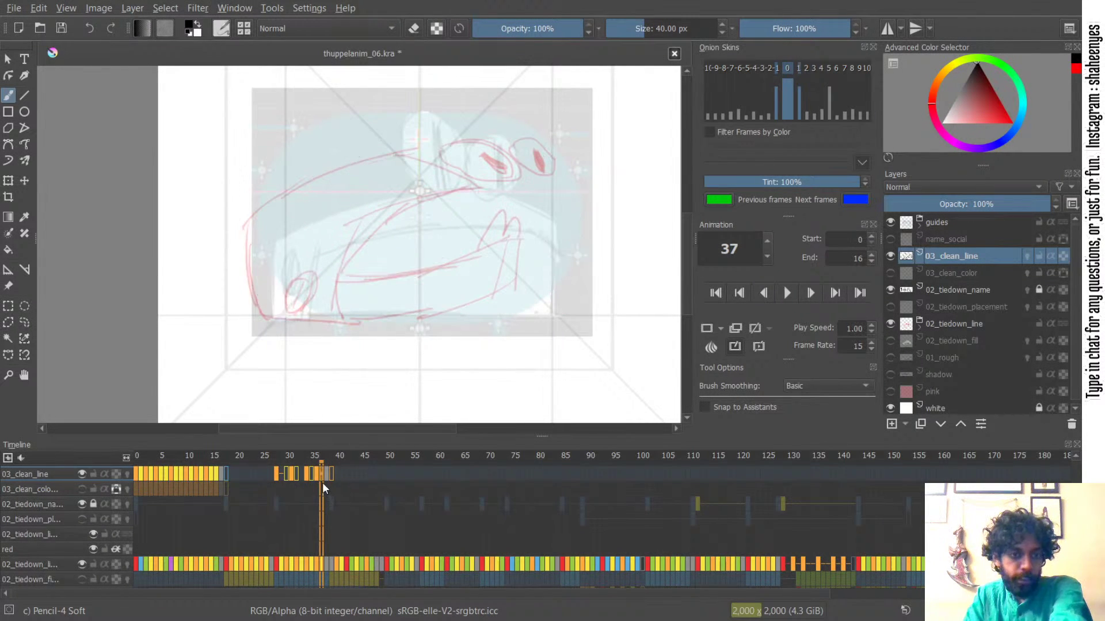
- Turn on onion skins for 03_clean_line at frame 30 and lower the opacity of the previous and next frames
left_click(286, 473)
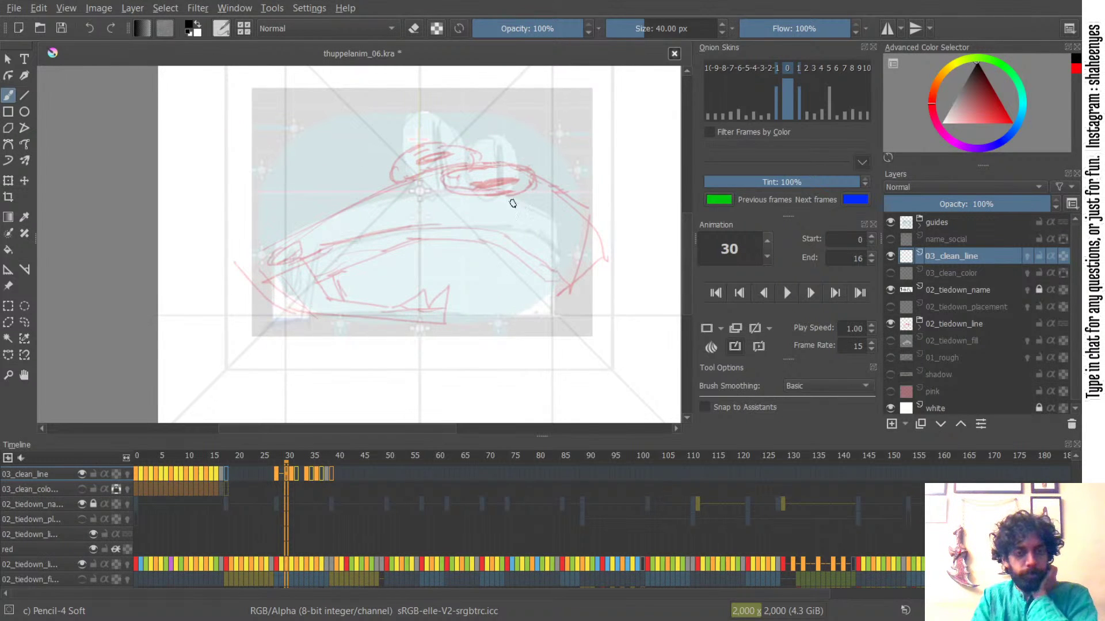
left_click(1027, 257)
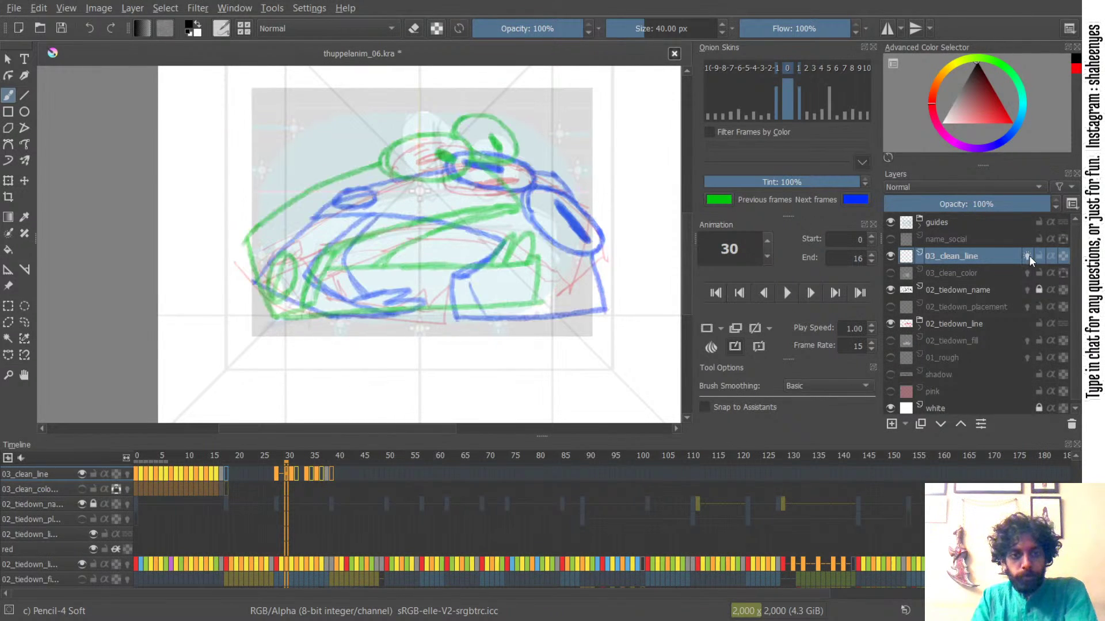
left_click(775, 99)
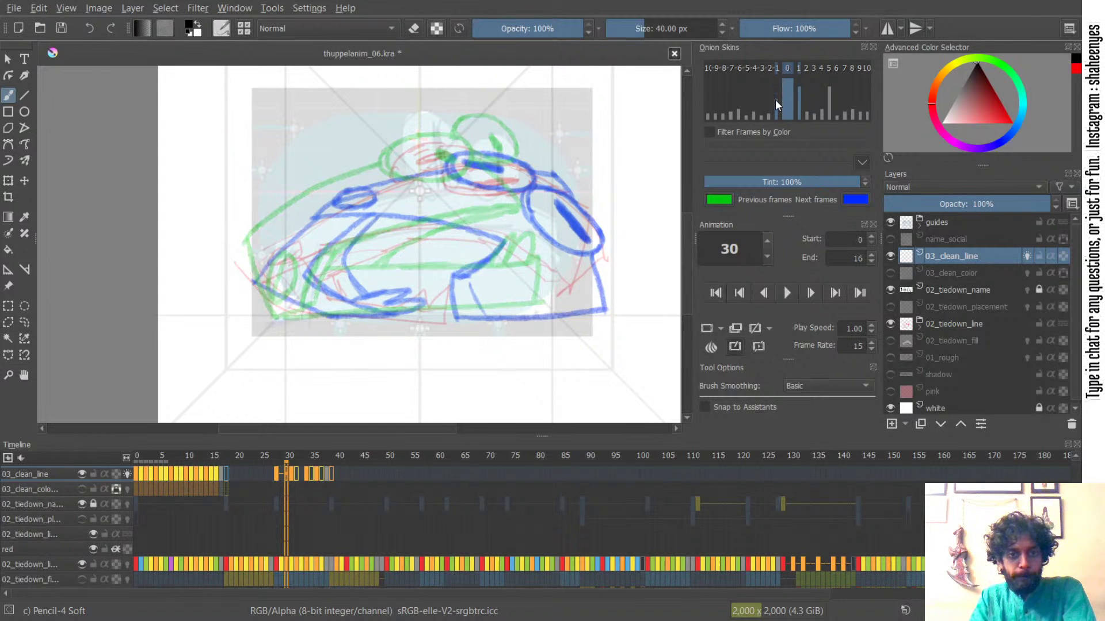
left_click(802, 99)
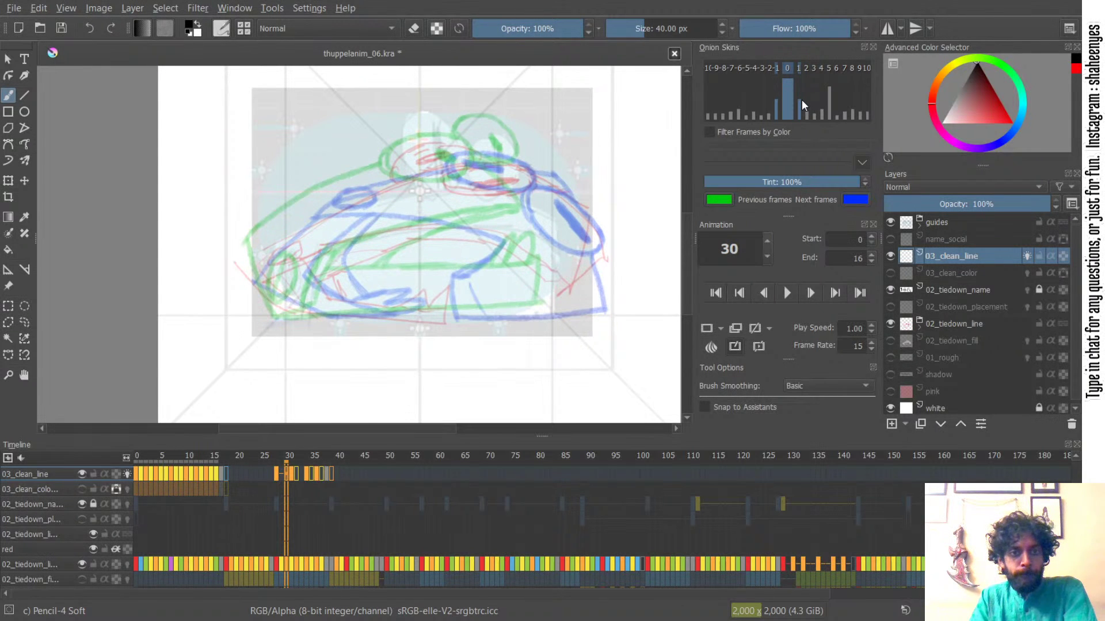
- Lower the opacity of the previous frame's onion skin and turn off onion skins for 03_clean_line
left_click(776, 113)
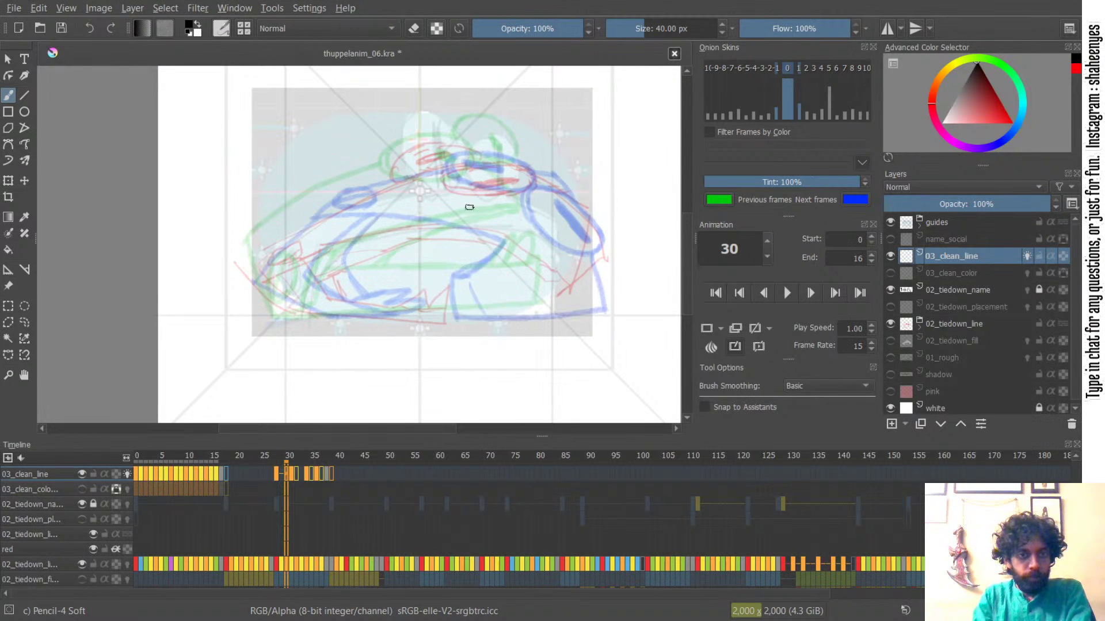
left_click(1027, 256)
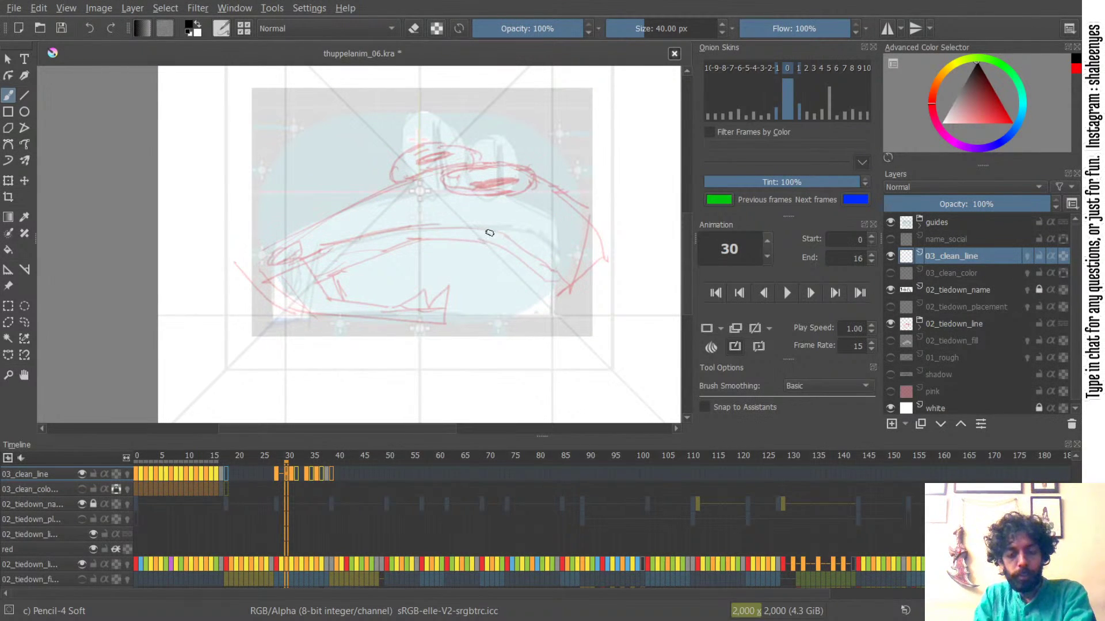
- Flip back and forth between frames 28, 30 and 31 to examine how the head moves from pose to pose
key("ctrl+Left")
key("ctrl+Right")
key("ctrl+Right")
key("ctrl+Left")
key("ctrl+Left")
key("ctrl+Right")
key("ctrl+Right")
key("ctrl+Left")
key("ctrl+Left")
key("ctrl+Right")
key("ctrl+Right")
key("ctrl+Left")
key("ctrl+Left")
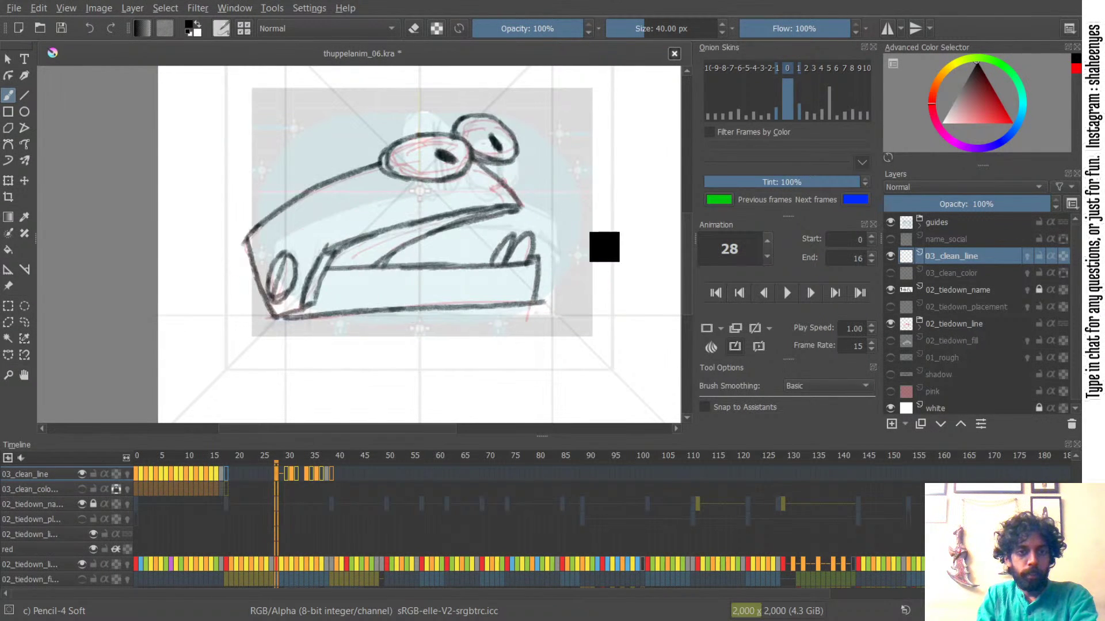
key("ctrl+Right")
key("ctrl+Right")
key("ctrl+Left")
key("ctrl+Left")
key("ctrl+Right")
key("ctrl+Right")
key("ctrl+Left")
key("ctrl+Left")
key("ctrl+Left")
key("ctrl+Right")
key("ctrl+Right")
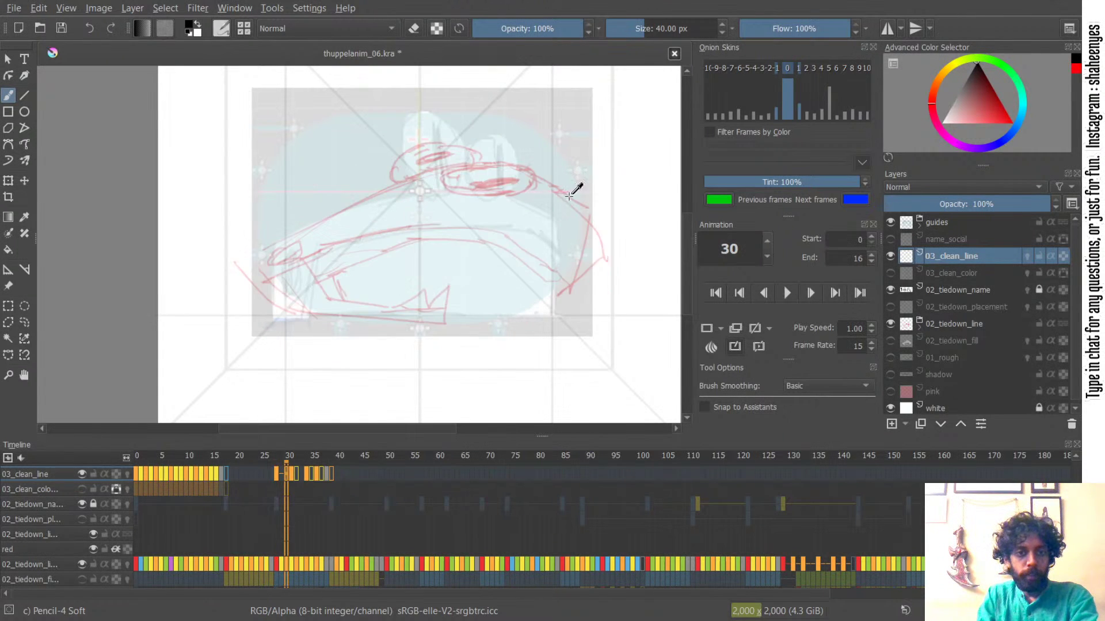
key("ctrl+Right")
key("ctrl+Left")
key("ctrl+Left")
key("ctrl+Left")
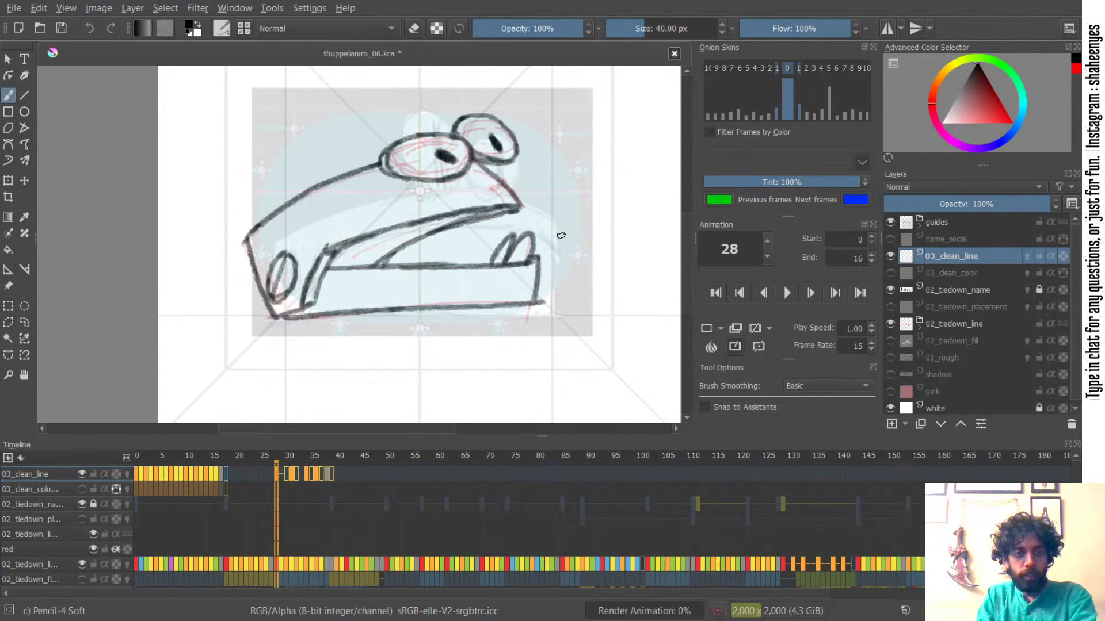
key("ctrl+Right")
key("ctrl+Right")
key("ctrl+Left")
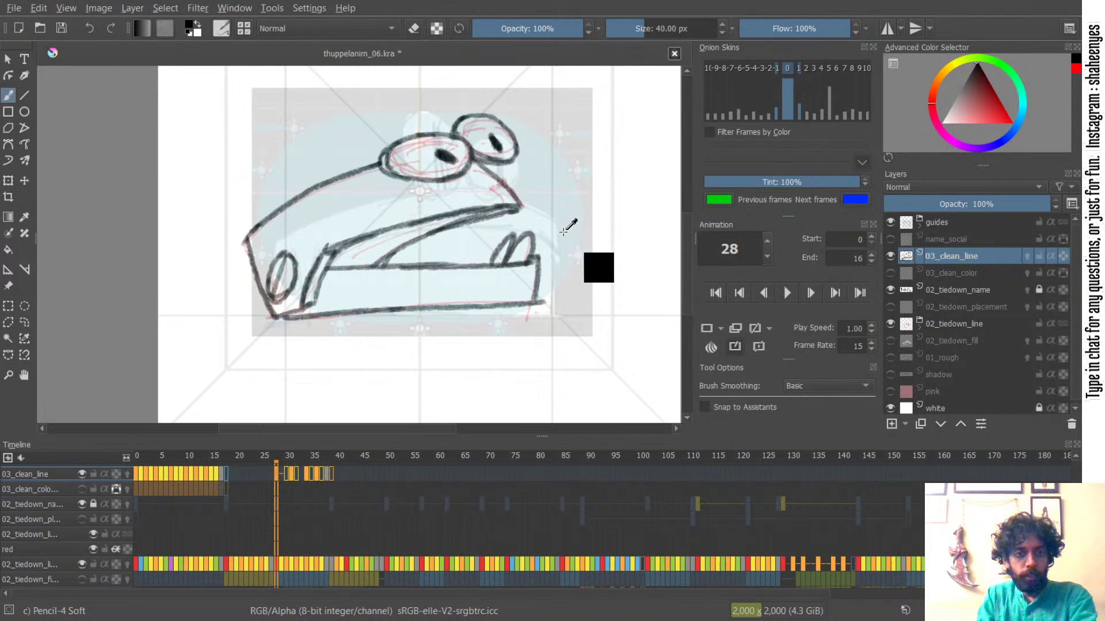
key("ctrl+Right")
key("ctrl+Left")
key("ctrl+Left")
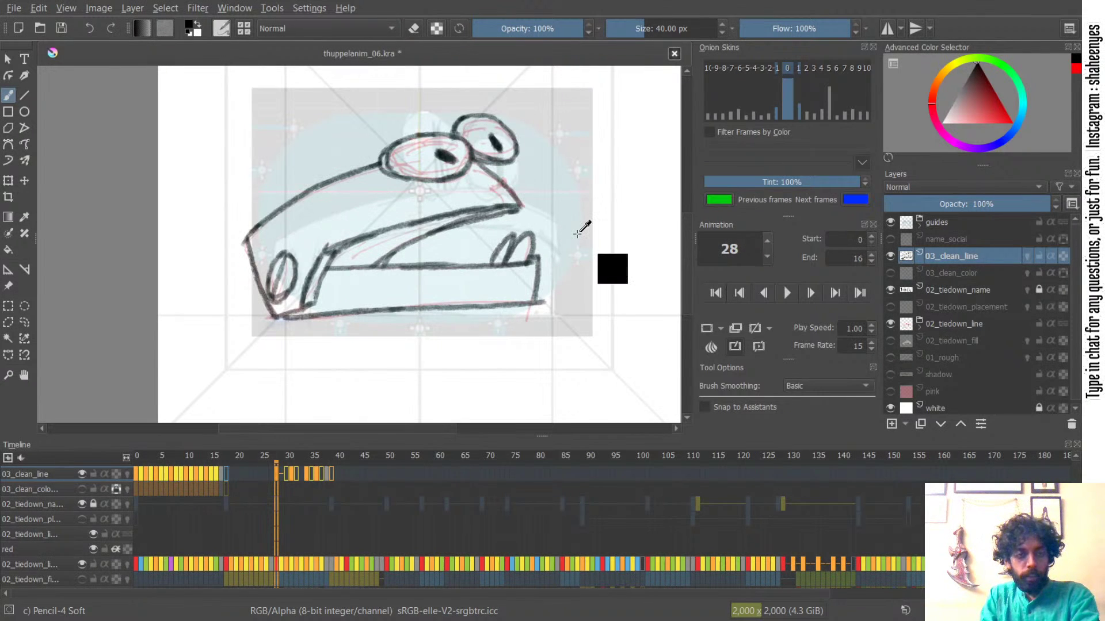
key("ctrl+Right")
key("ctrl+Right")
key("ctrl+Right")
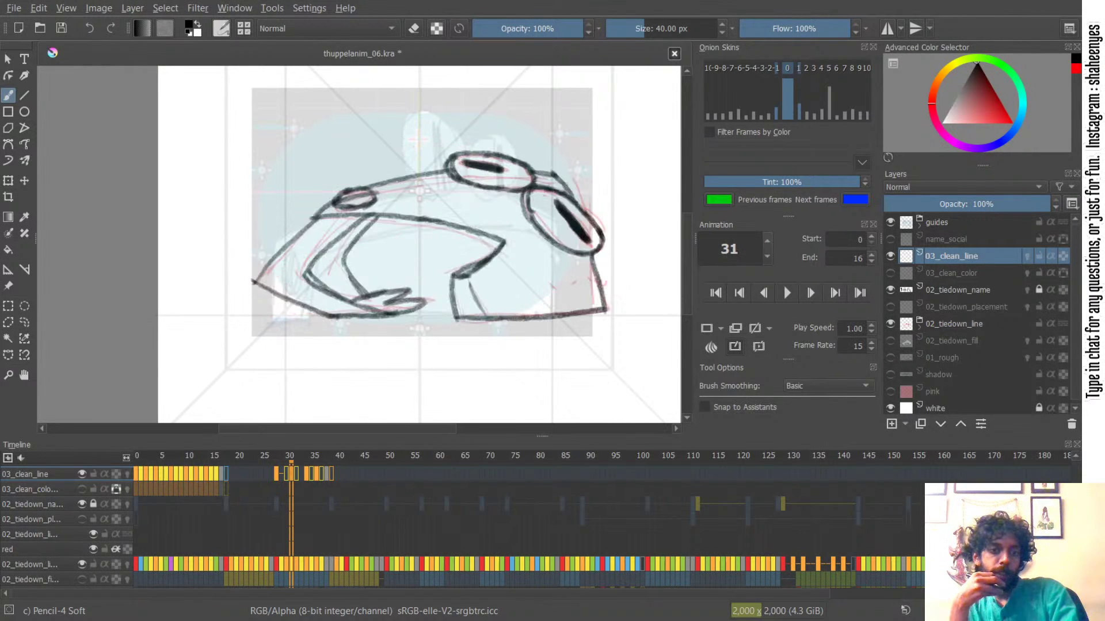
left_click(575, 228, "ctrl")
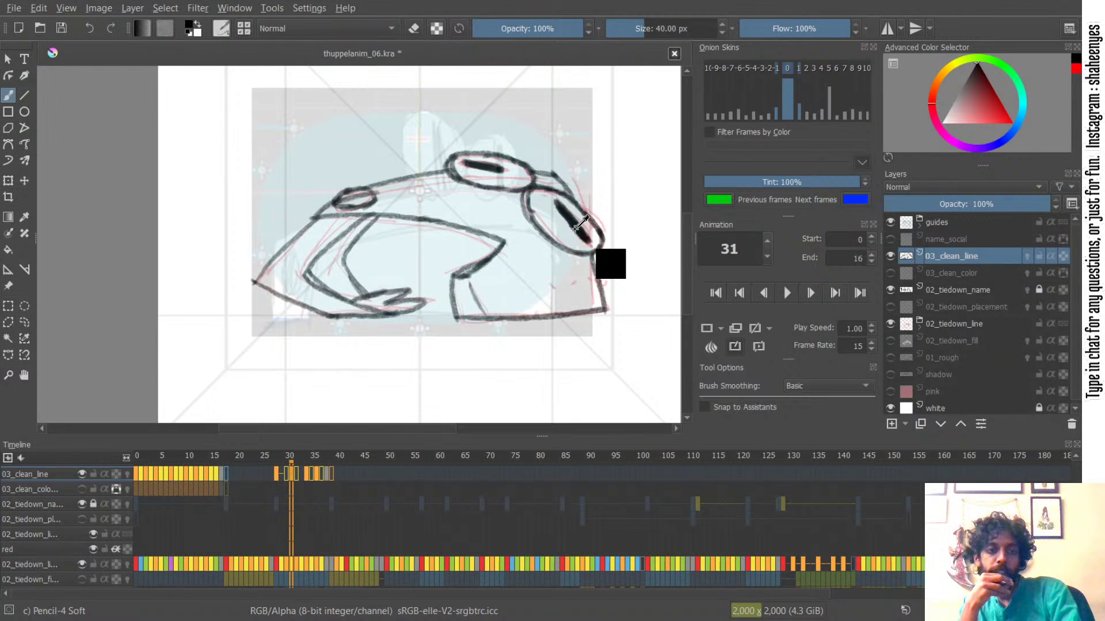
- On frame 30, ink the back part of the head's upper outline, from the rear corner up towards the eyes
key("ctrl+Left")
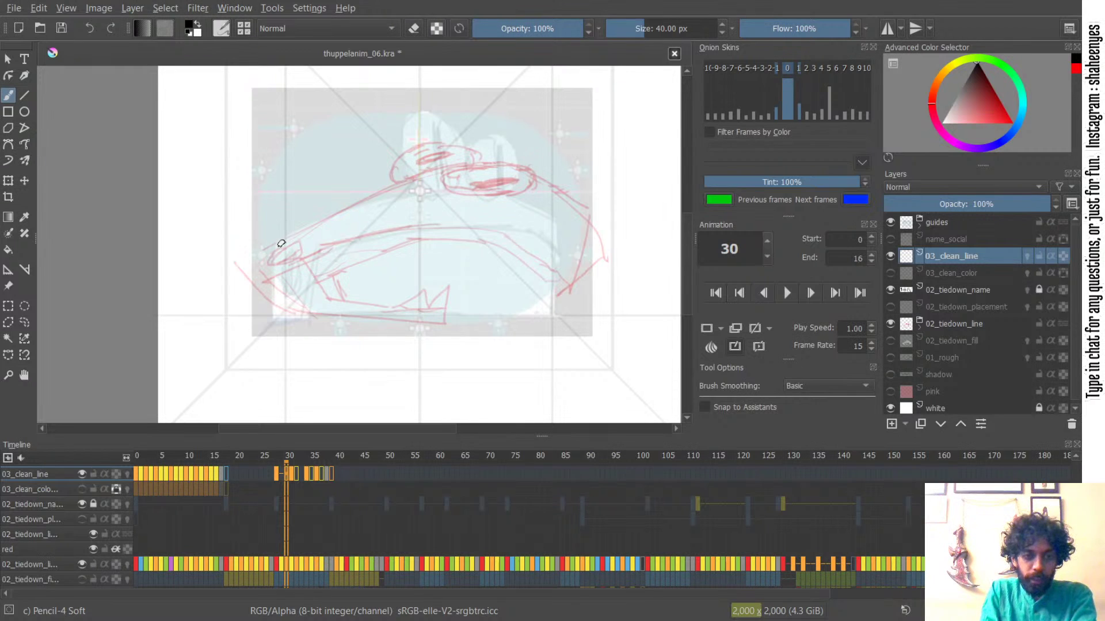
left_click_drag(255, 260, 351, 214)
key("ctrl+z")
left_click_drag(255, 260, 373, 195)
left_click_drag(294, 236, 423, 174)
key("ctrl+z")
left_click_drag(316, 220, 441, 170)
key("ctrl+z")
- Compare frame 31's line art with the red sketch and erase the front edge line below the front eye
key(".")
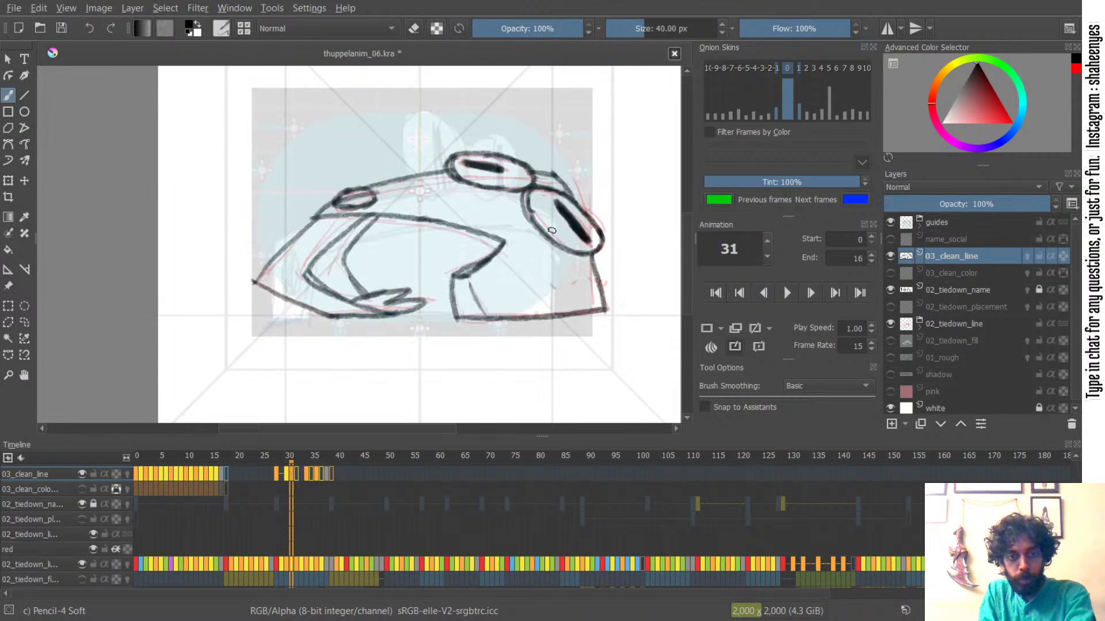
left_click(890, 255)
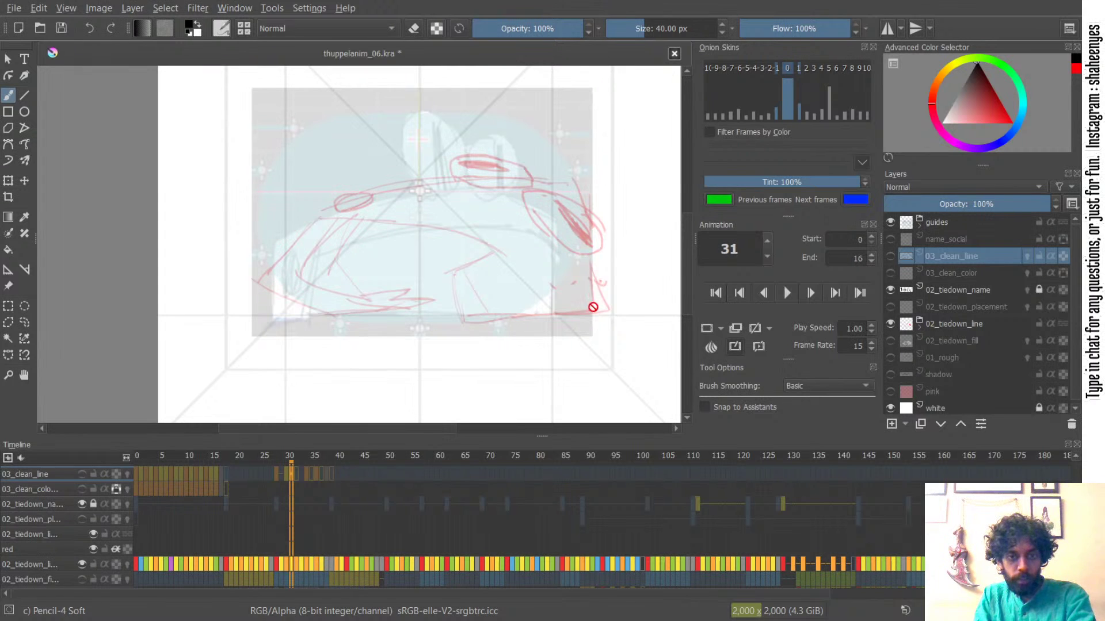
left_click(890, 256)
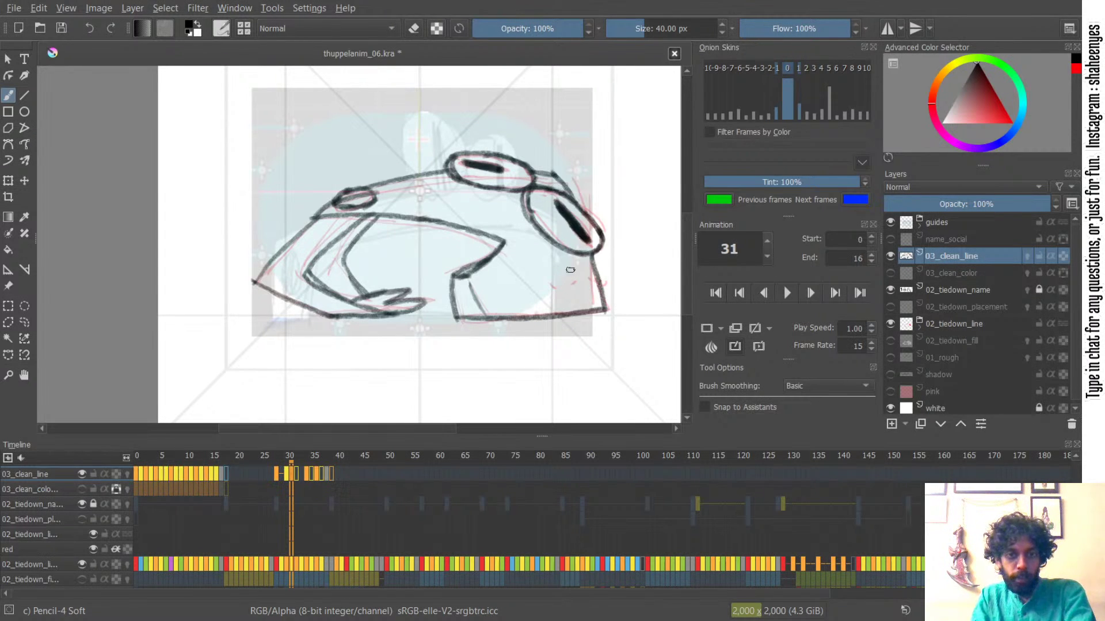
key("e")
mouse_move(608, 308)
left_mouse_down()
mouse_move(598, 274)
mouse_move(604, 290)
left_mouse_up()
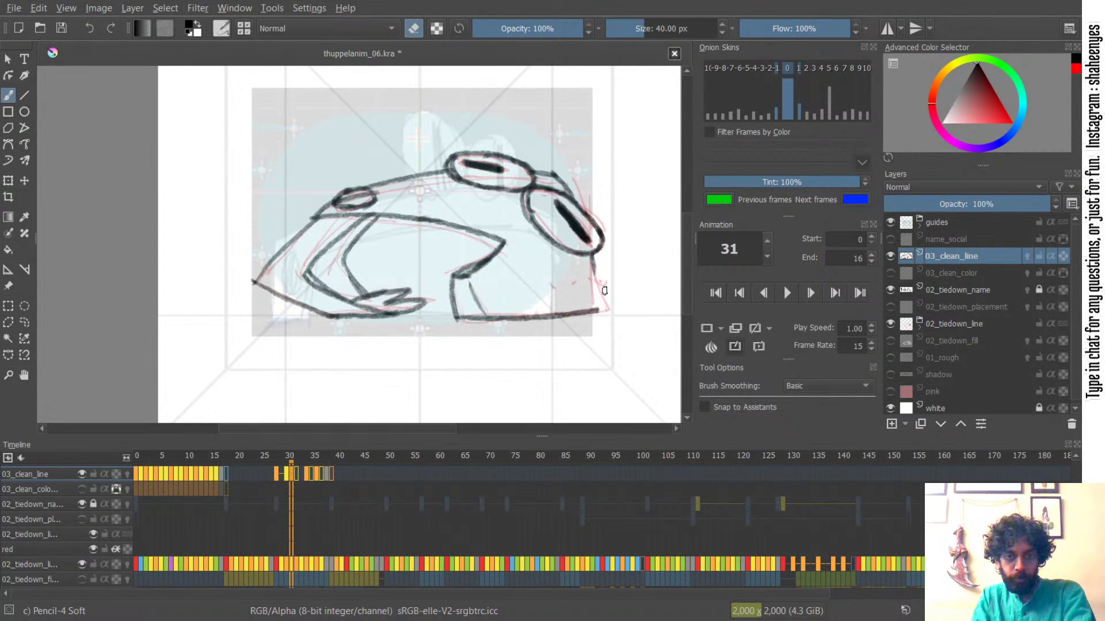
- Redraw frame 31's front edge slightly further inward, from below the front eye down to the bottom corner
key("e")
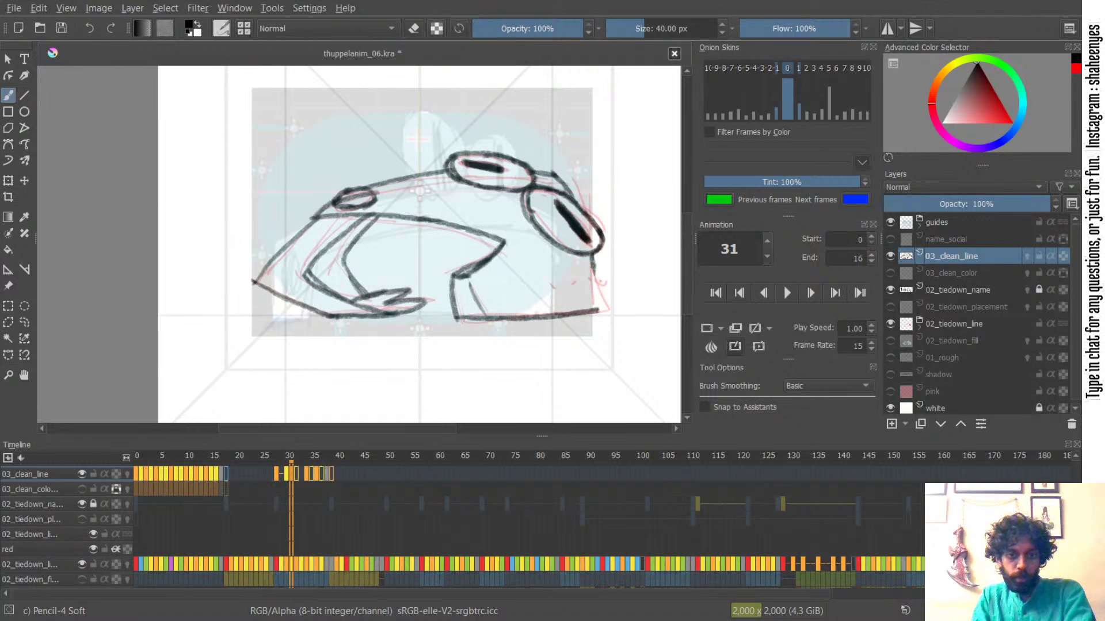
mouse_move(599, 313)
left_mouse_down()
mouse_move(598, 275)
mouse_move(597, 311)
left_mouse_up()
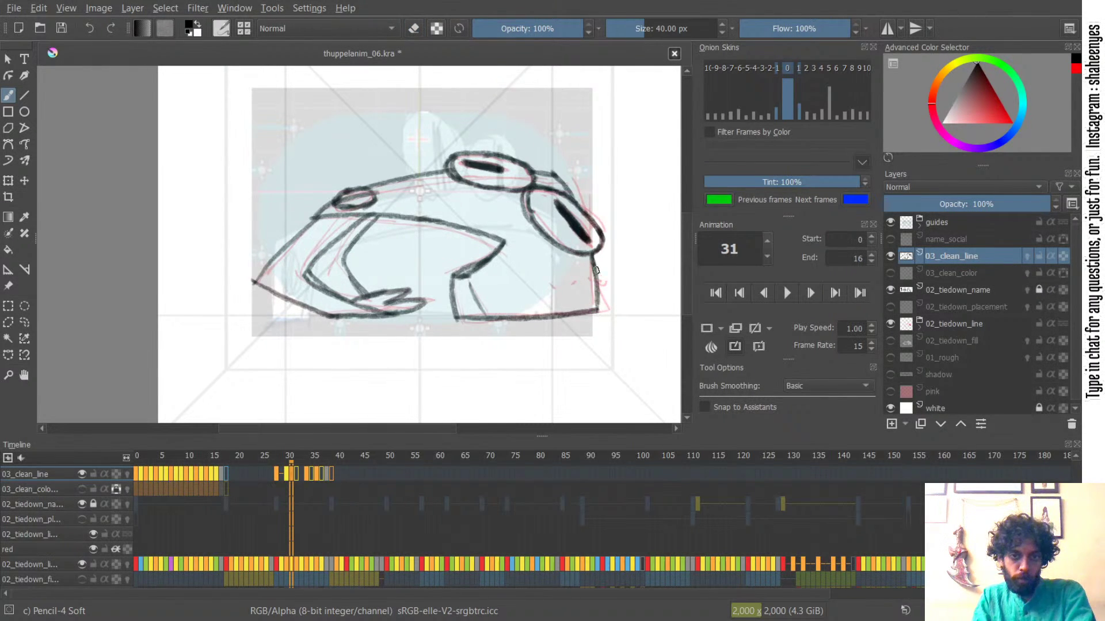
key("ctrl+z")
key("ctrl+z")
left_click_drag(592, 256, 598, 311)
key("ctrl+z")
key("ctrl+z")
left_click_drag(592, 257, 600, 314)
key("ctrl+z")
key("ctrl+z")
key("ctrl+z")
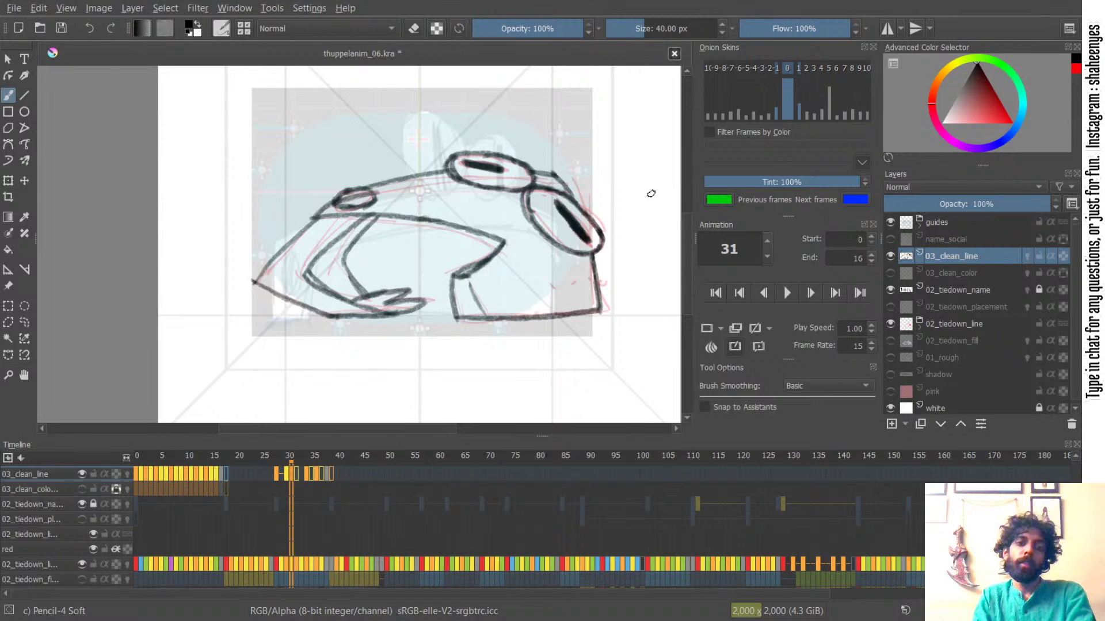
- Compare frames 30 and 31, then ink frame 30's rear corner and the upper jaw's lower edge forward past the middle
key("comma")
key("period")
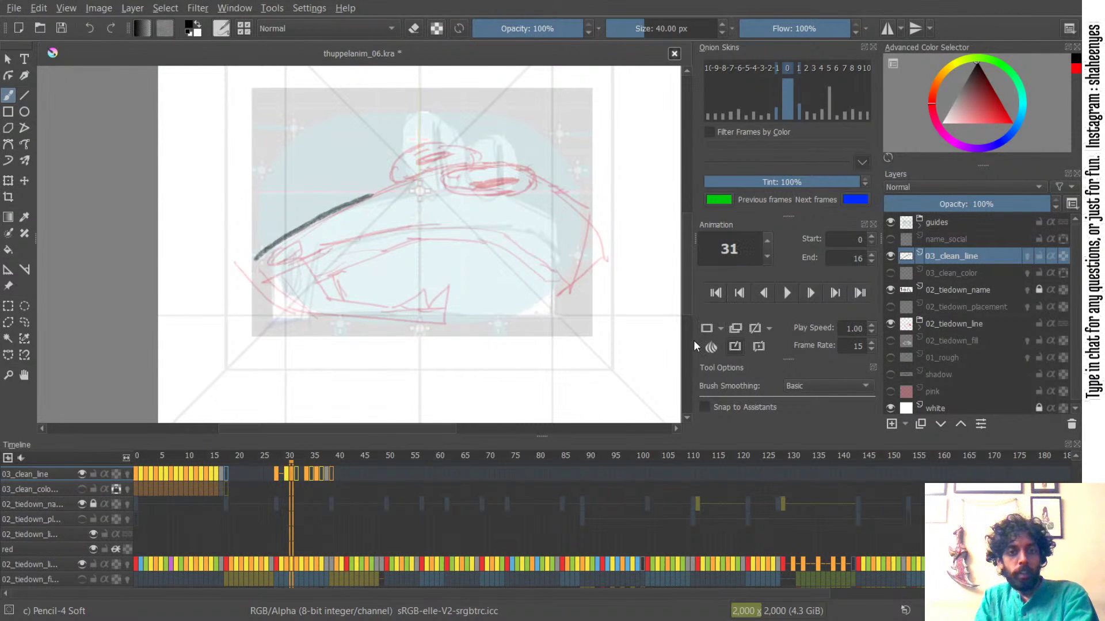
key("comma")
key("comma")
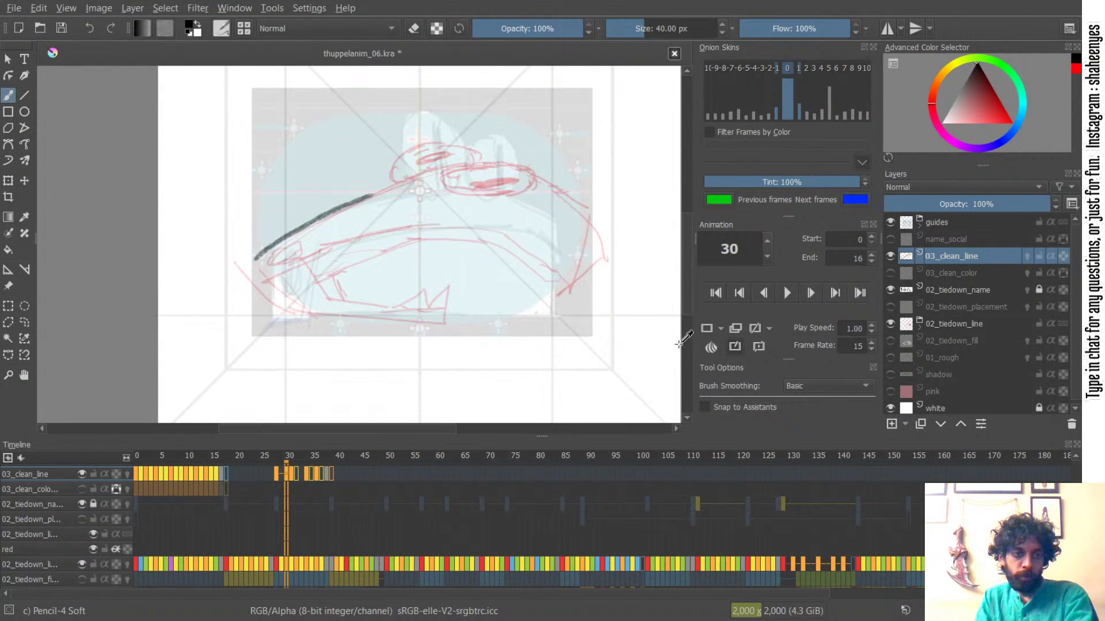
key("period")
key("period")
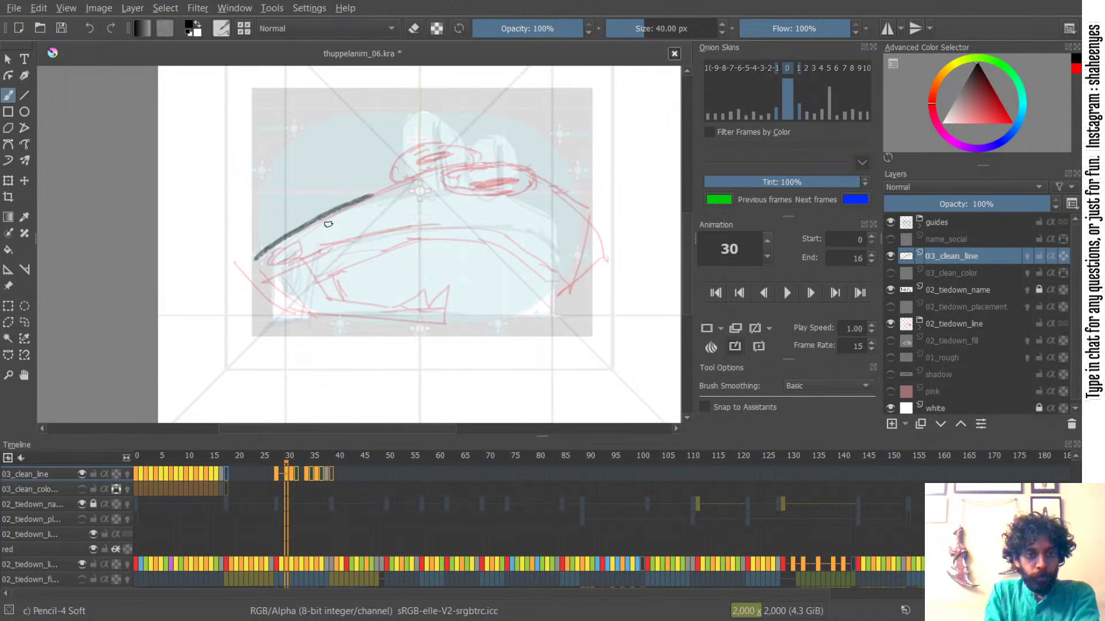
left_click_drag(268, 283, 382, 233)
key("ctrl+z")
mouse_move(254, 261)
left_mouse_down()
mouse_move(265, 282)
mouse_move(361, 235)
left_mouse_up()
key("ctrl+z")
left_click_drag(265, 282, 385, 235)
key("ctrl+z")
left_click_drag(266, 284, 404, 229)
key("ctrl+z")
left_click_drag(269, 282, 423, 224)
key("ctrl+z")
mouse_move(262, 283)
left_mouse_down()
mouse_move(420, 224)
mouse_move(547, 235)
left_mouse_up()
key("ctrl+z")
- Continue the upper jaw's lower edge on frame 30, curving down to the front corner
mouse_move(412, 224)
left_mouse_down()
mouse_move(531, 235)
mouse_move(565, 282)
left_mouse_up()
key("ctrl+z")
left_click_drag(506, 234, 571, 287)
key("ctrl+z")
key("ctrl+z")
- Ink the head's front outline on frame 30 from the front eye down to the tip, closing it at the jaw corner
mouse_move(541, 177)
left_mouse_down()
mouse_move(607, 246)
mouse_move(572, 288)
left_mouse_up()
key("ctrl+z")
key("ctrl+z")
mouse_move(587, 229)
left_mouse_down()
mouse_move(564, 291)
mouse_move(607, 258)
mouse_move(603, 234)
mouse_move(587, 225)
mouse_move(597, 241)
mouse_move(600, 228)
mouse_move(607, 263)
left_mouse_up()
key("ctrl+z")
key("ctrl+z")
key("ctrl+z")
key("ctrl+z")
key("e")
key("e")
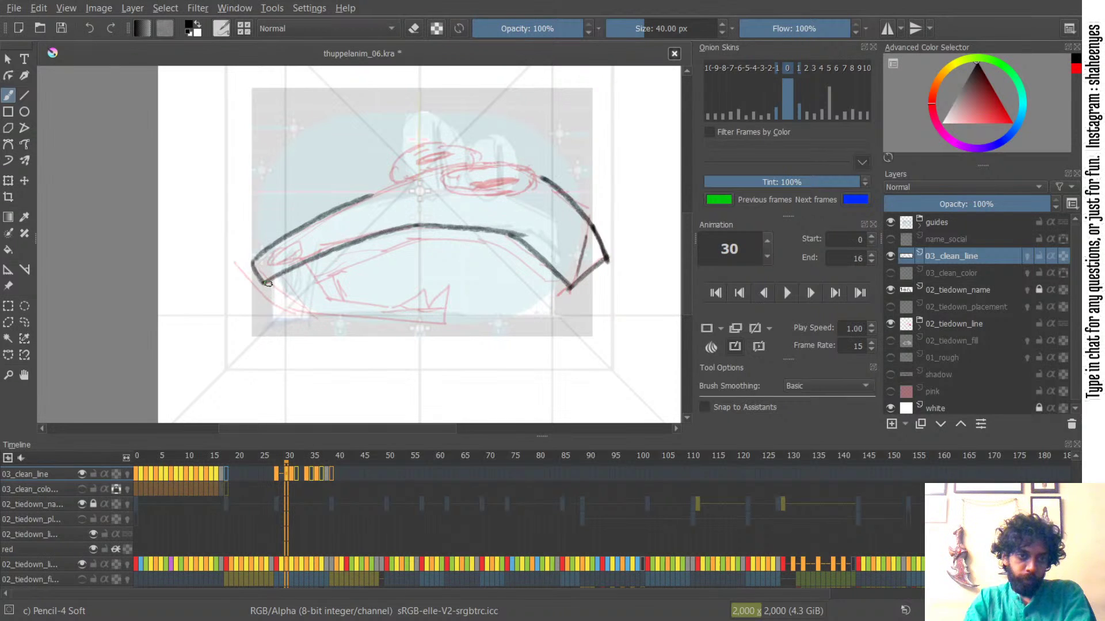
- Ink the back of frame 30's lower jaw, with the outer line from the rear corner and the inner mouth line
mouse_move(264, 282)
left_mouse_down()
mouse_move(398, 199)
mouse_move(476, 220)
mouse_move(375, 259)
mouse_move(301, 260)
mouse_move(329, 302)
left_mouse_up()
key("ctrl+z")
key("ctrl+z")
left_click_drag(306, 261, 332, 299)
key("ctrl+z")
key("ctrl+z")
left_click_drag(312, 258, 335, 300)
key("ctrl+z")
- Ink the rest of frame 30's lower jaw: its inner top edge, the small pointed shapes near the tip and the bottom edge
mouse_move(317, 254)
left_mouse_down()
mouse_move(336, 292)
mouse_move(309, 312)
mouse_move(397, 306)
left_mouse_up()
key("ctrl+z")
left_click_drag(326, 289, 451, 307)
key("ctrl+z")
mouse_move(334, 293)
left_mouse_down()
mouse_move(470, 308)
mouse_move(442, 328)
left_mouse_up()
key("ctrl+z")
mouse_move(309, 313)
left_mouse_down()
mouse_move(447, 323)
mouse_move(431, 301)
mouse_move(455, 303)
mouse_move(430, 292)
mouse_move(425, 304)
mouse_move(435, 295)
mouse_move(450, 312)
left_mouse_up()
key("ctrl+z")
key("ctrl+z")
key("e")
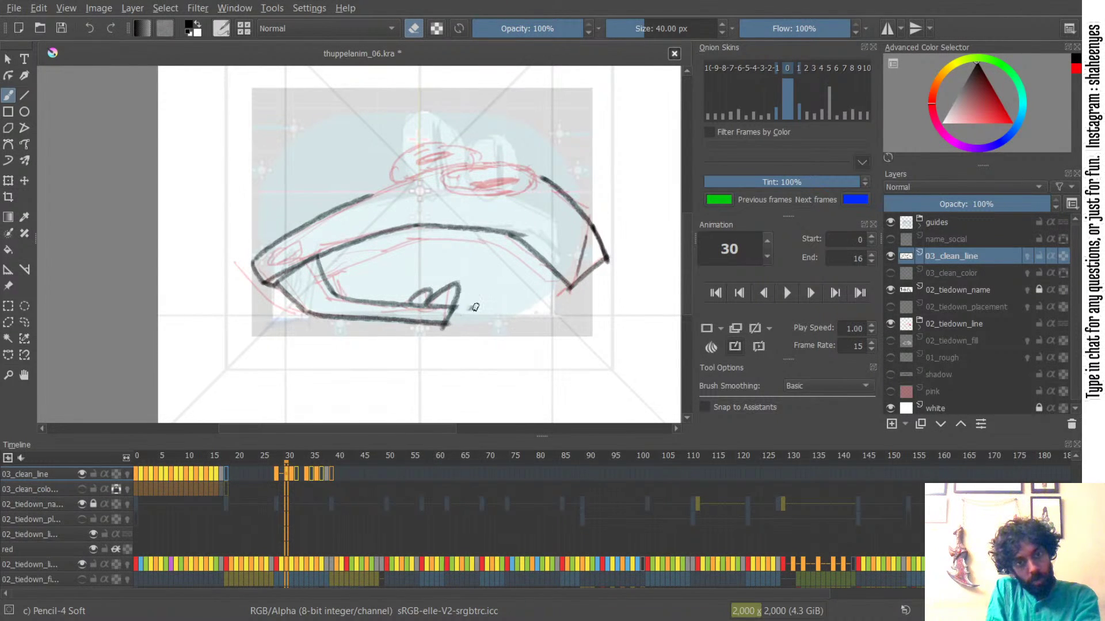
- Ink the front half of the upper inner mouth line over the red sketch on the 03_clean_line layer
key("e")
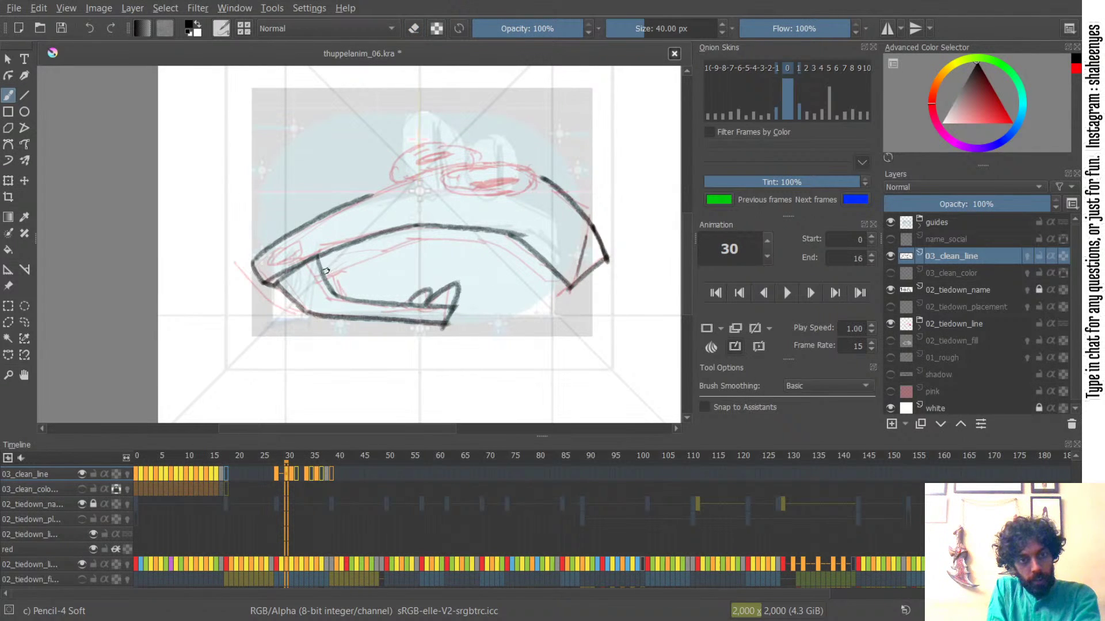
mouse_move(325, 276)
left_mouse_down()
mouse_move(458, 236)
mouse_move(444, 237)
mouse_move(524, 254)
left_mouse_up()
key("ctrl+z")
left_click_drag(442, 237, 533, 257)
key("ctrl+z")
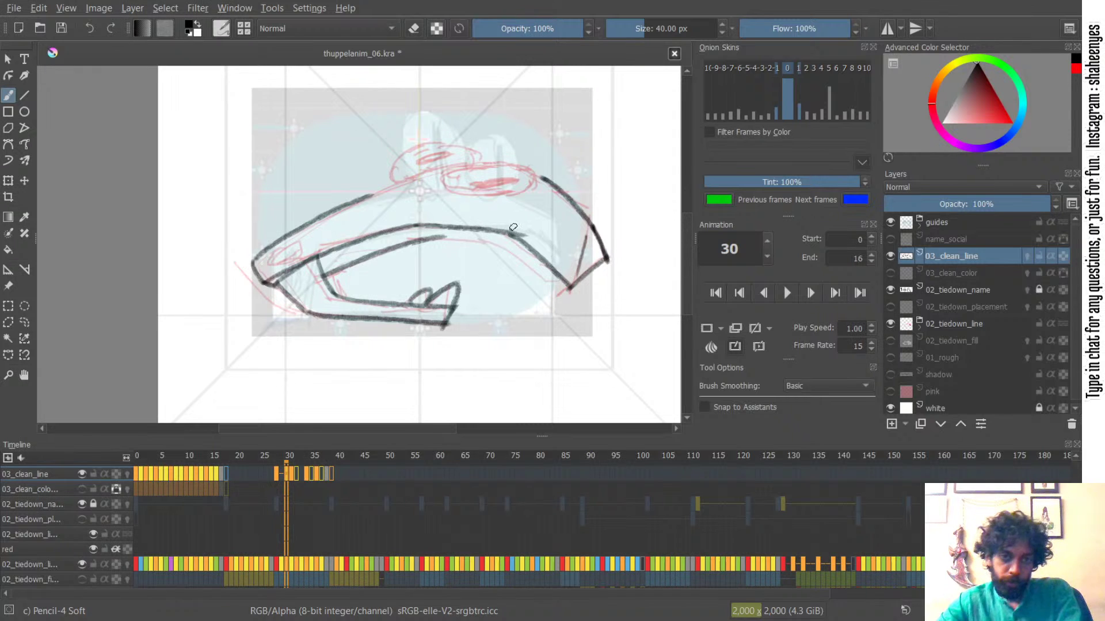
key("ctrl+z")
- Continue the upper inner mouth line backward and down to the rear corner of the mouth
mouse_move(441, 236)
left_mouse_down()
mouse_move(504, 246)
mouse_move(439, 235)
mouse_move(517, 252)
mouse_move(439, 239)
mouse_move(550, 281)
left_mouse_up()
key("ctrl+z")
key("ctrl+z")
key("ctrl+z")
key("ctrl+z")
key("ctrl+z")
left_click_drag(496, 247, 569, 287)
key("ctrl+z")
key("ctrl+z")
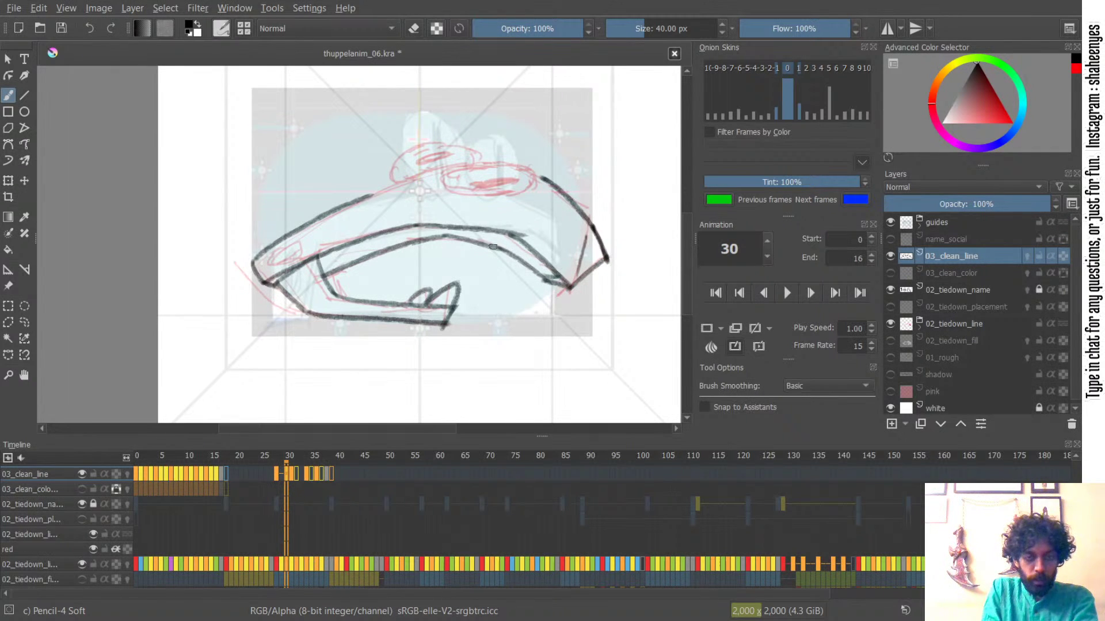
key("ctrl+z")
left_click_drag(498, 247, 550, 280)
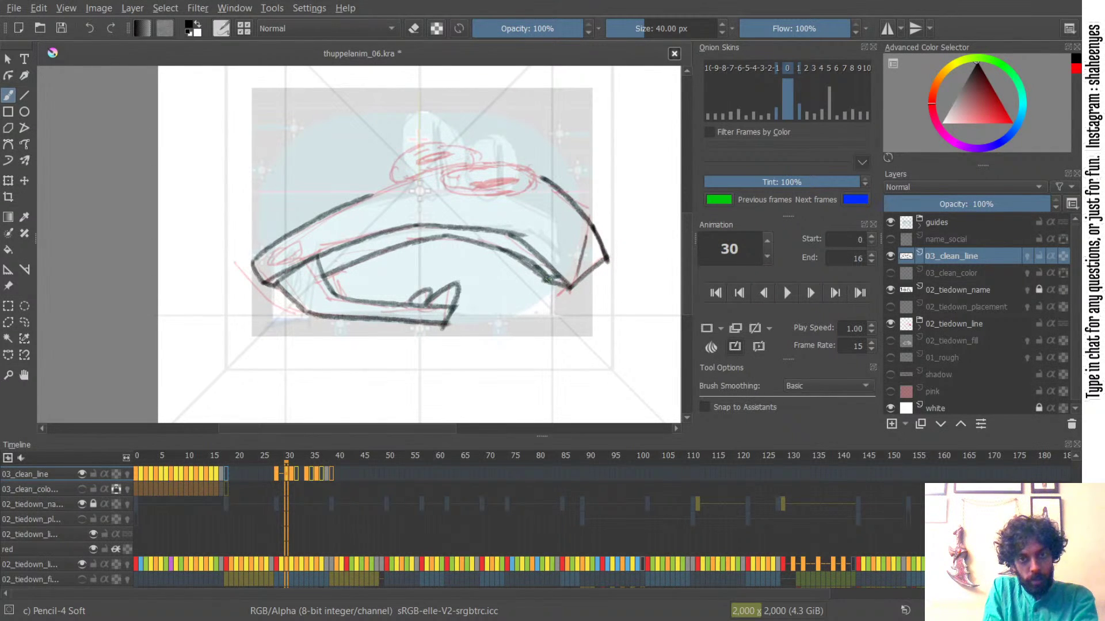
key("ctrl+z")
key("ctrl+z")
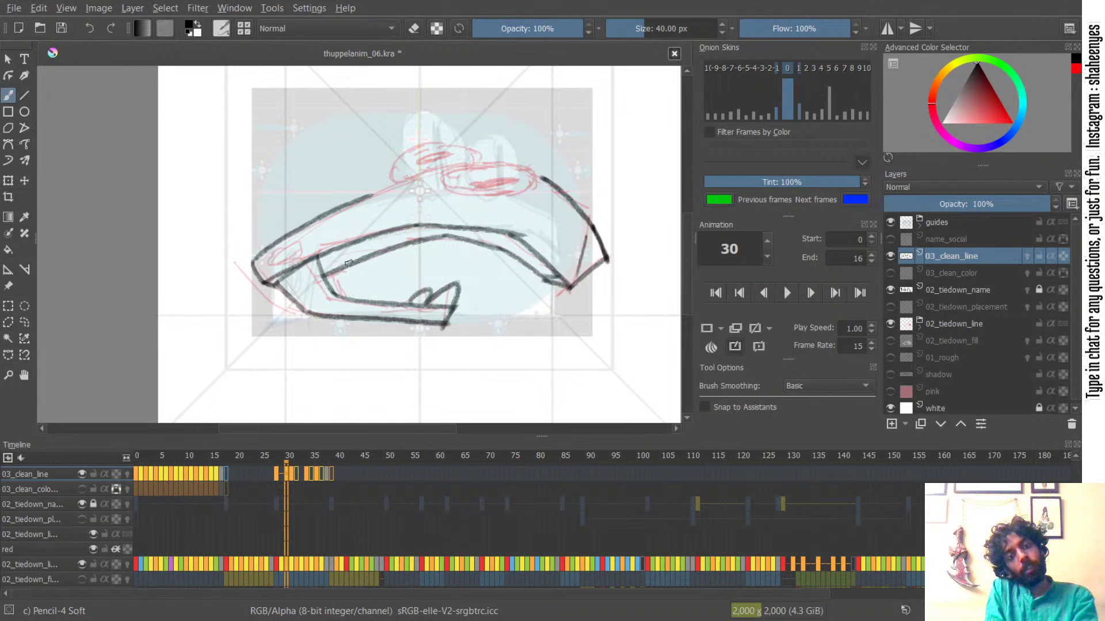
- Try a second stroke along the front of the upper inner mouth line and a short curve inside the lower jaw
key("ctrl+z")
left_click_drag(321, 270, 401, 249)
key("ctrl+z")
left_click_drag(323, 271, 413, 245)
left_click_drag(339, 273, 358, 293)
key("ctrl+z")
key("ctrl+z")
left_click_drag(354, 288, 389, 300)
key("ctrl+z")
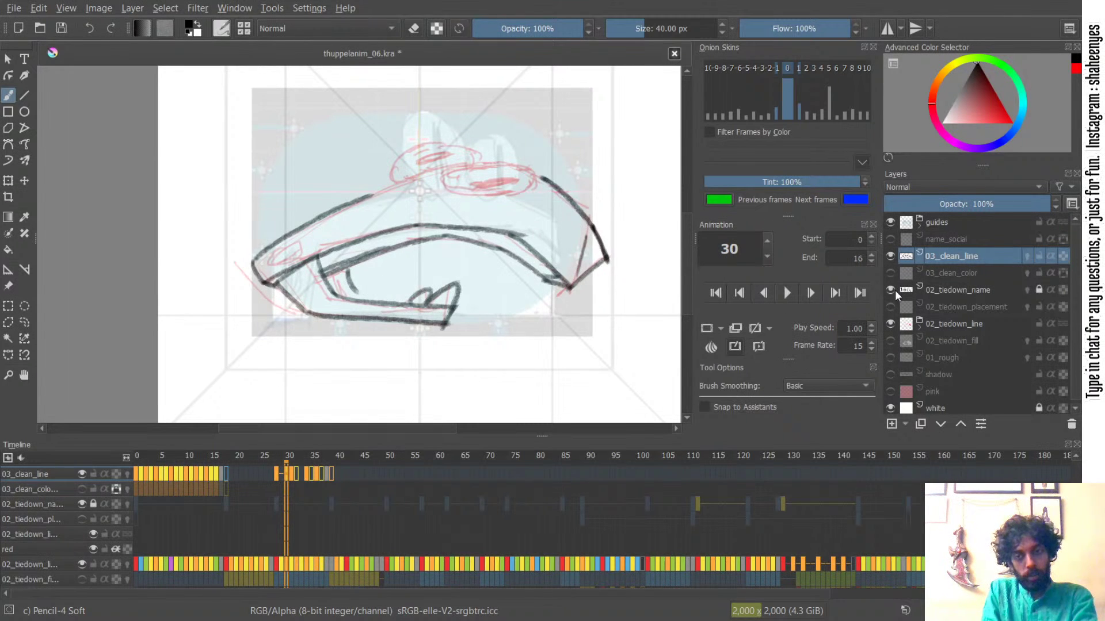
left_click(892, 256)
left_click(892, 256)
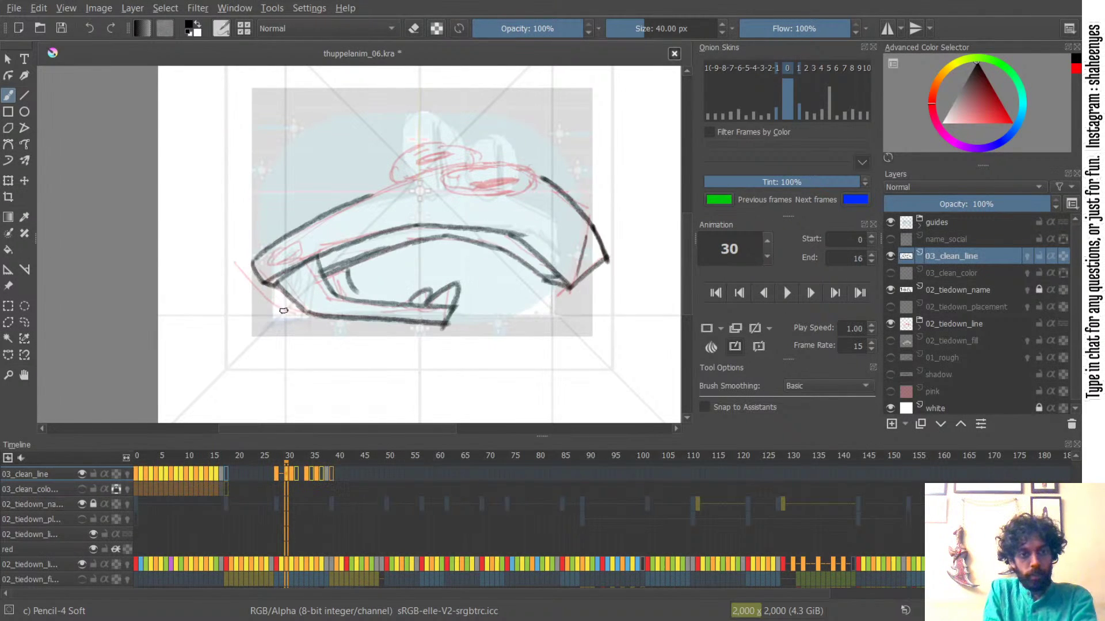
- Draw the inner curve at the front of the mouth, running from the upper mouth line down to the lower jaw
key("ctrl+z")
mouse_move(344, 269)
left_mouse_down()
mouse_move(353, 295)
mouse_move(379, 302)
left_mouse_up()
key("ctrl+z")
key("ctrl+z")
key("ctrl+z")
key("ctrl+z")
key("ctrl+z")
key("ctrl+z")
key("ctrl+z")
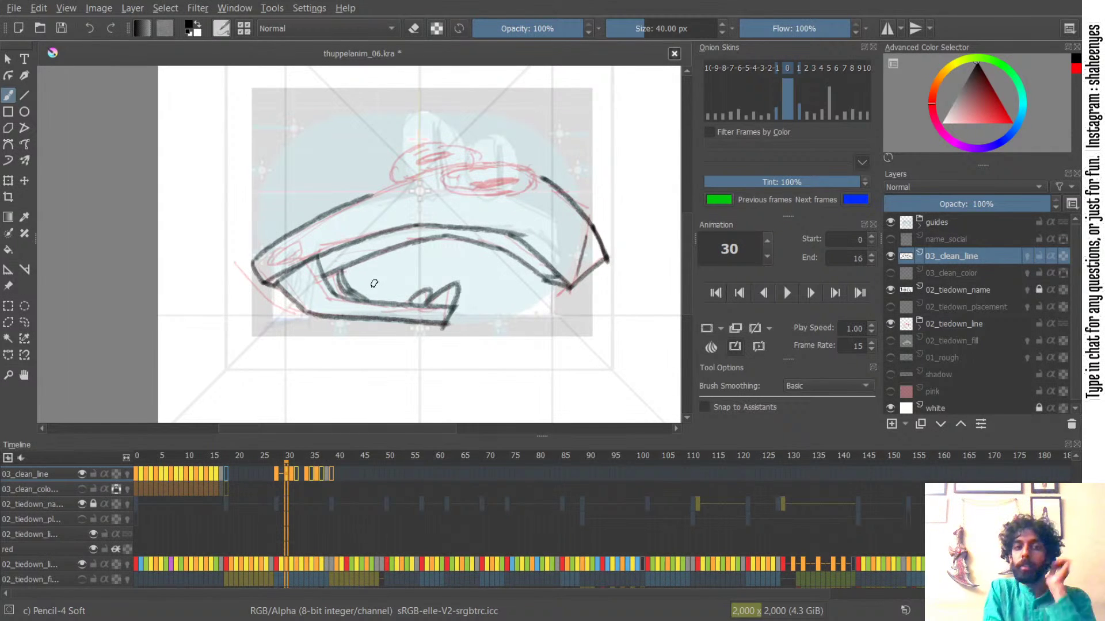
key("ctrl+z")
mouse_move(337, 271)
left_mouse_down()
mouse_move(354, 299)
mouse_move(422, 259)
mouse_move(363, 300)
left_mouse_up()
key("ctrl+z")
key("ctrl+z")
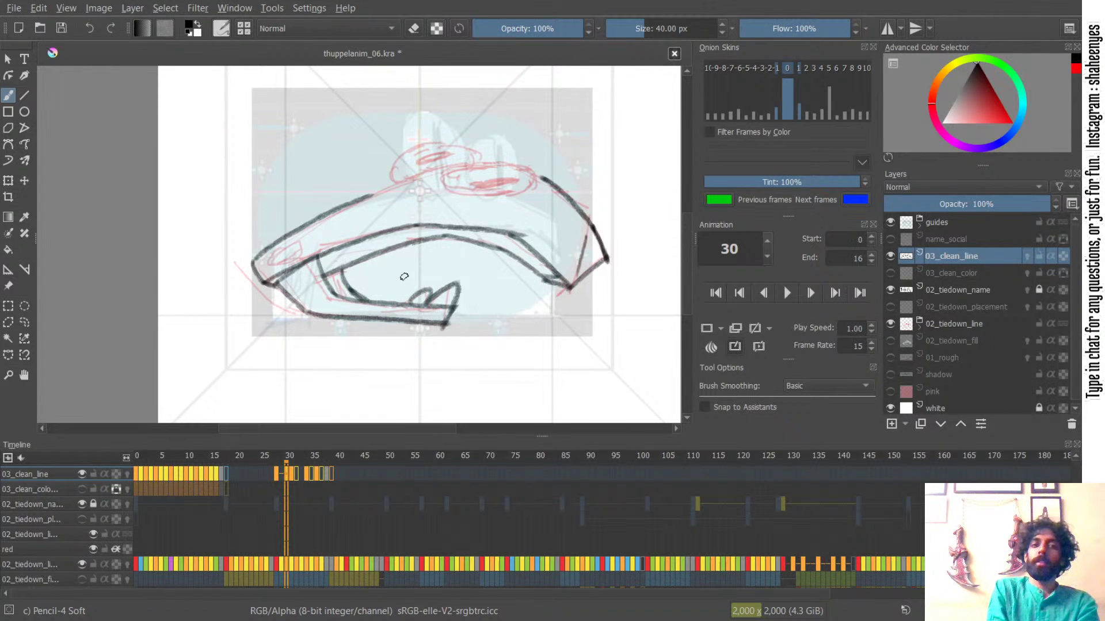
- Retrace the front part of the upper inner mouth line from the jaw toward the middle of the mouth
left_click_drag(324, 269, 379, 247)
key("ctrl+z")
left_click_drag(321, 270, 396, 244)
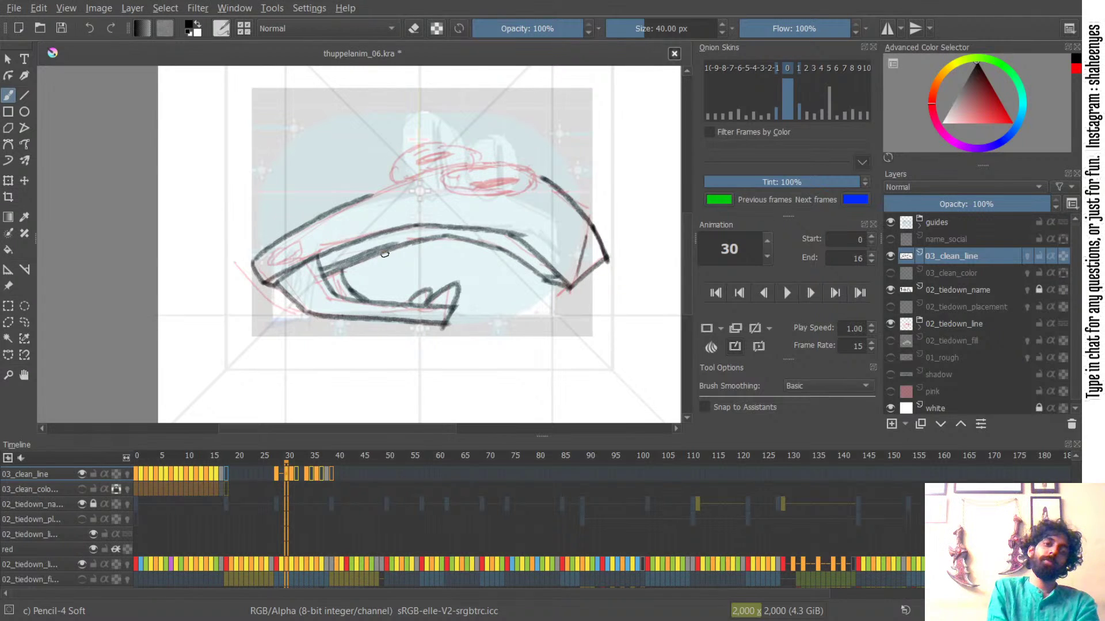
key("ctrl+z")
left_click_drag(291, 274, 414, 229)
key("ctrl+z")
key("ctrl+z")
left_click_drag(322, 272, 422, 243)
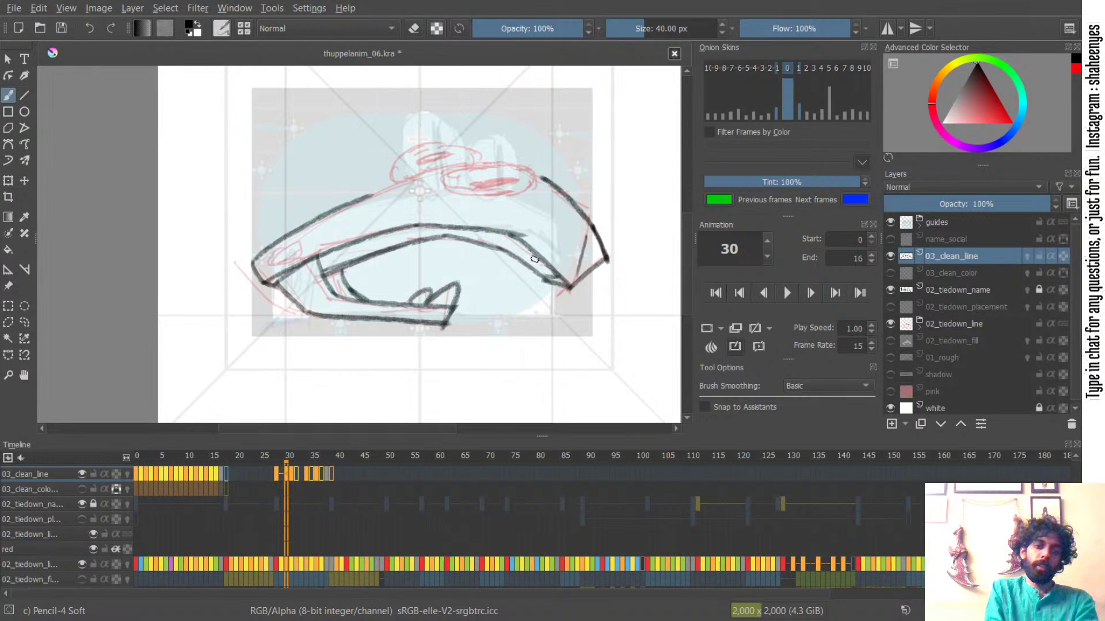
key("ctrl+z")
- Draw the oval nostril with its inner line at the tip of the snout
mouse_move(294, 244)
left_mouse_down()
mouse_move(266, 262)
mouse_move(309, 246)
mouse_move(276, 260)
left_mouse_up()
key("ctrl+z")
key("ctrl+z")
key("ctrl+z")
key("ctrl+z")
key("ctrl+z")
key("ctrl+z")
key("ctrl+z")
key("ctrl+z")
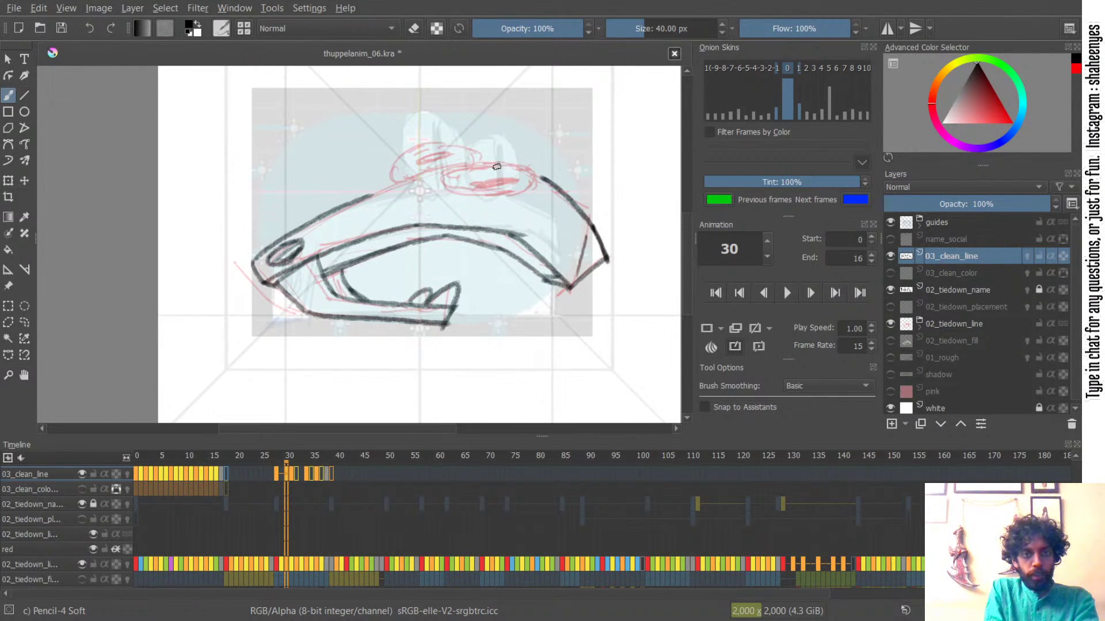
- Try the top arc of the near eye with a stroke from its middle toward the front
left_click_drag(505, 160, 442, 172)
key("ctrl+z")
key("ctrl+z")
key("ctrl+z")
key("ctrl+z")
left_click_drag(507, 160, 441, 172)
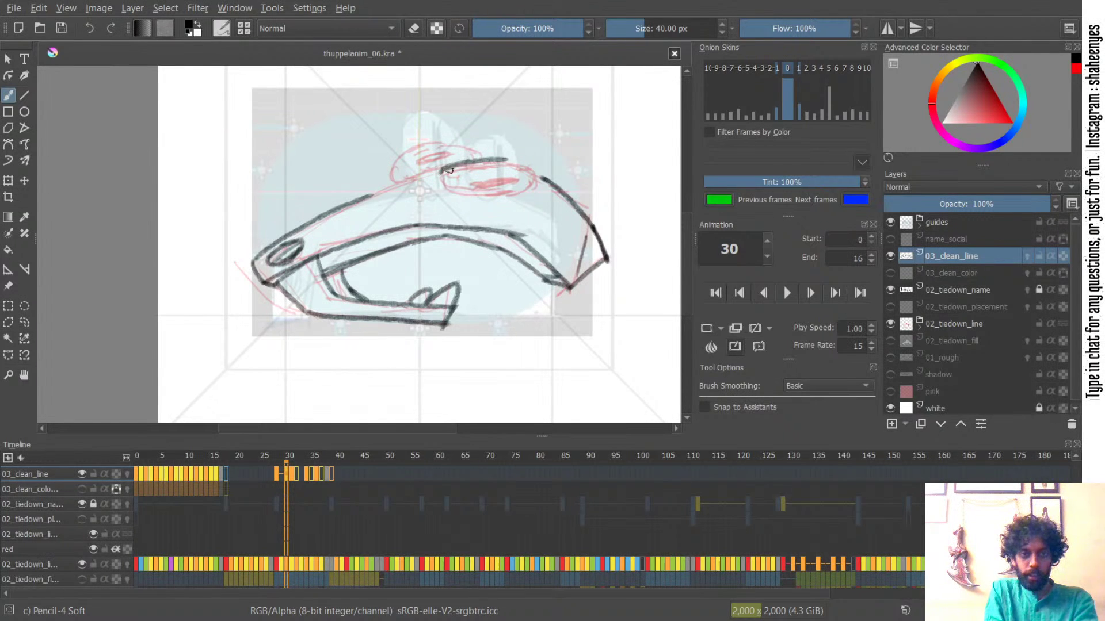
key("ctrl+z")
key("ctrl+z")
- Draw the top arc of the near eye along the red sketch, from its front edge to the back of the head
mouse_move(509, 160)
left_mouse_down()
mouse_move(449, 171)
mouse_move(437, 185)
mouse_move(502, 157)
mouse_move(521, 161)
left_mouse_up()
key("ctrl+z")
key("ctrl+z")
key("ctrl+z")
mouse_move(446, 166)
left_mouse_down()
mouse_move(526, 162)
mouse_move(535, 183)
mouse_move(536, 173)
left_mouse_up()
key("ctrl+z")
key("ctrl+z")
key("ctrl+z")
key("ctrl+z")
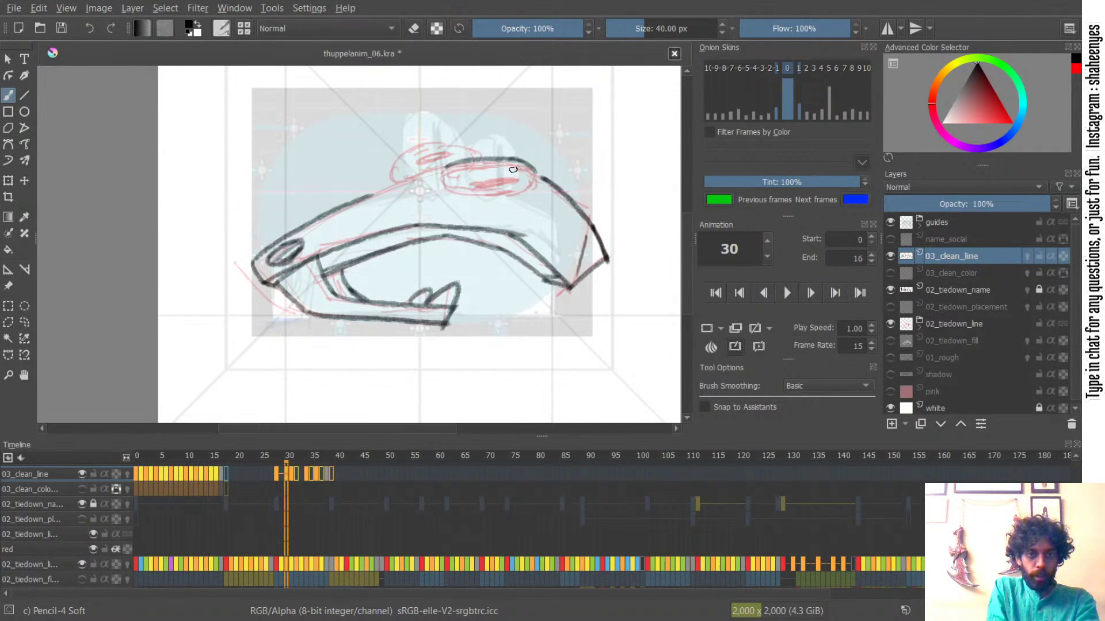
key("ctrl+z")
- Complete the near eye's oval outline and add its dark slit pupil
mouse_move(453, 165)
left_mouse_down()
mouse_move(439, 185)
mouse_move(458, 194)
mouse_move(440, 187)
mouse_move(492, 198)
mouse_move(462, 194)
mouse_move(521, 190)
mouse_move(536, 175)
mouse_move(511, 193)
mouse_move(446, 144)
mouse_move(460, 149)
mouse_move(408, 150)
left_mouse_up()
key("ctrl+z")
key("ctrl+z")
key("ctrl+z")
key("ctrl+z")
key("ctrl+z")
key("ctrl+z")
key("ctrl+z")
key("ctrl+z")
key("ctrl+z")
- Draw the far eye's outline behind the near eye and add its dark slit pupil
mouse_move(478, 156)
left_mouse_down()
mouse_move(410, 149)
mouse_move(379, 179)
left_mouse_up()
key("ctrl+z")
key("ctrl+z")
mouse_move(424, 145)
left_mouse_down()
mouse_move(388, 174)
mouse_move(403, 184)
mouse_move(448, 153)
mouse_move(426, 160)
left_mouse_up()
key("ctrl+z")
key("ctrl+z")
key("ctrl+z")
- Extend the top line of the snout past the far eye to meet the near eye
mouse_move(368, 194)
left_mouse_down()
mouse_move(434, 172)
mouse_move(402, 183)
left_mouse_up()
key("ctrl+z")
left_click_drag(339, 207, 465, 168)
key("ctrl+z")
key("ctrl+z")
left_click_drag(345, 206, 463, 165)
key("ctrl+z")
left_click_drag(346, 206, 454, 166)
key("ctrl+z")
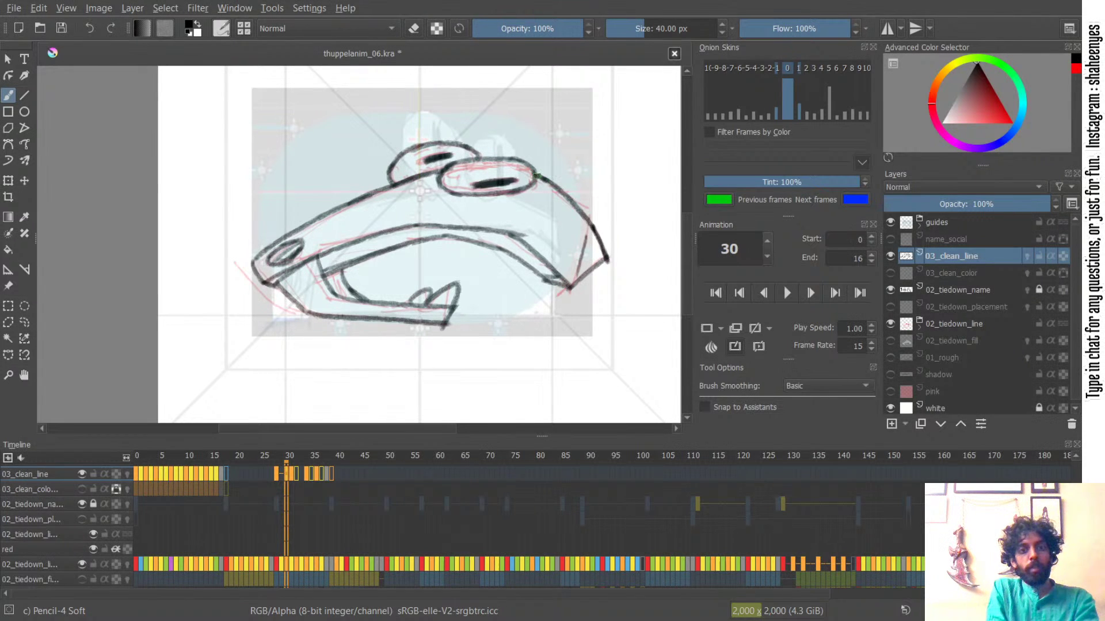
- Flip back and forth between frame 30 and its neighbouring frames to check how the head drawing moves
key("Left")
key("Left")
key("Right")
key("Right")
key("Right")
key("Left")
key("Left")
key("Left")
key("Right")
key("Right")
key("Right")
key("Left")
key("Left")
key("Left")
key("Right")
key("Right")
key("Right")
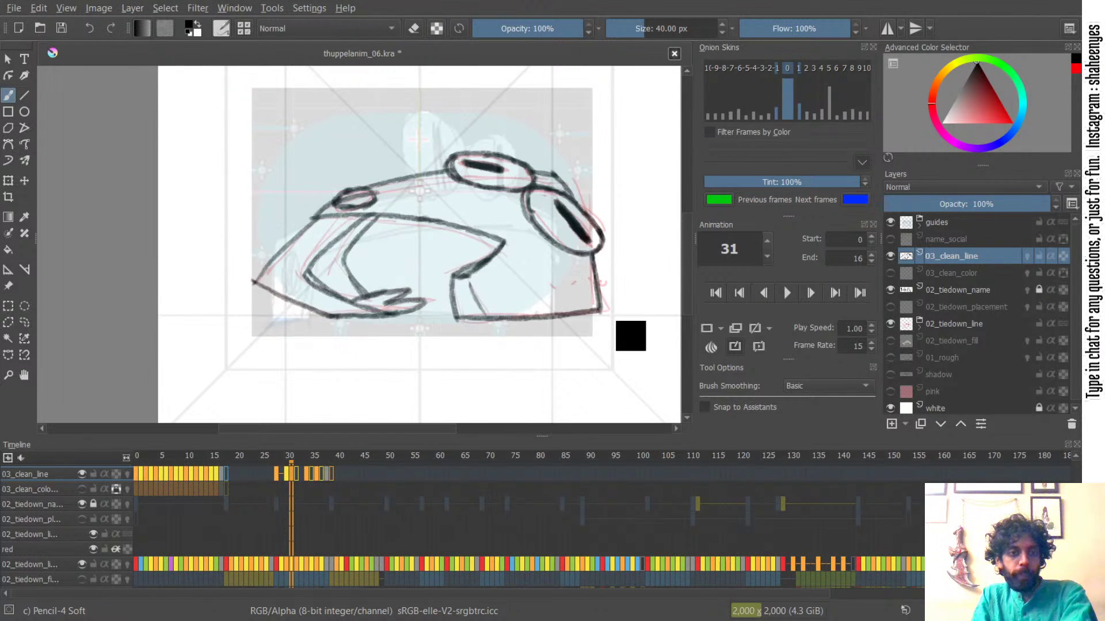
key("Left")
key("Left")
key("Left")
key("Right")
key("Right")
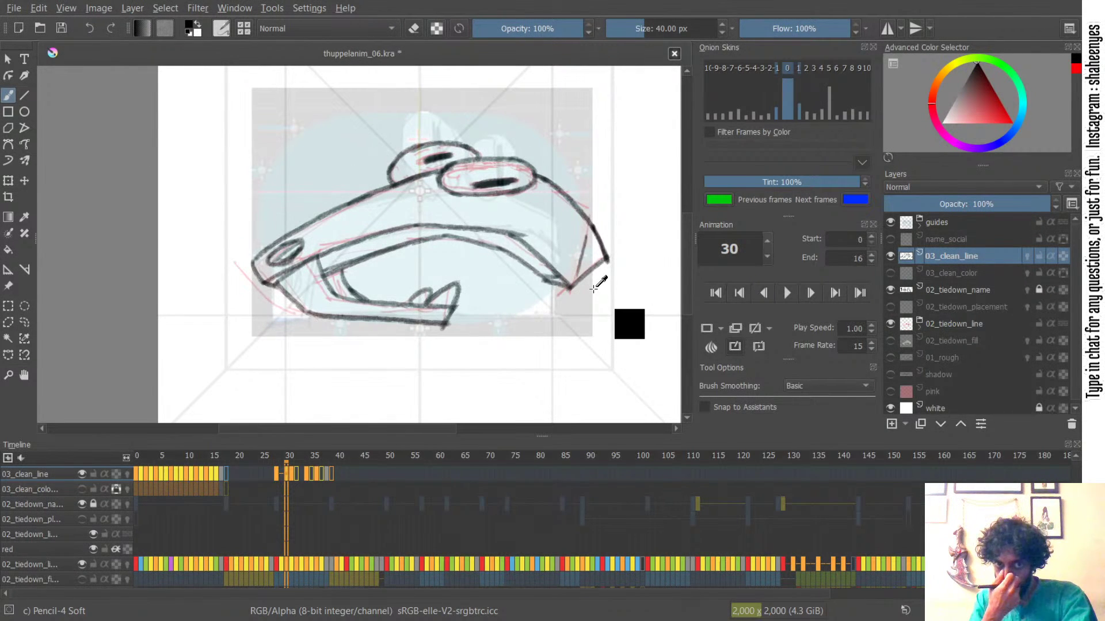
key("Left")
key("Left")
key("Right")
key("Right")
key("Right")
key("Left")
key("Left")
key("Left")
key("Right")
key("Right")
key("Right")
key("Left")
key("Left")
key("Left")
key("Right")
key("Left")
key("Left")
key("Left")
key("Right")
key("Right")
key("Right")
key("Left")
key("Left")
key("Left")
key("Right")
key("Right")
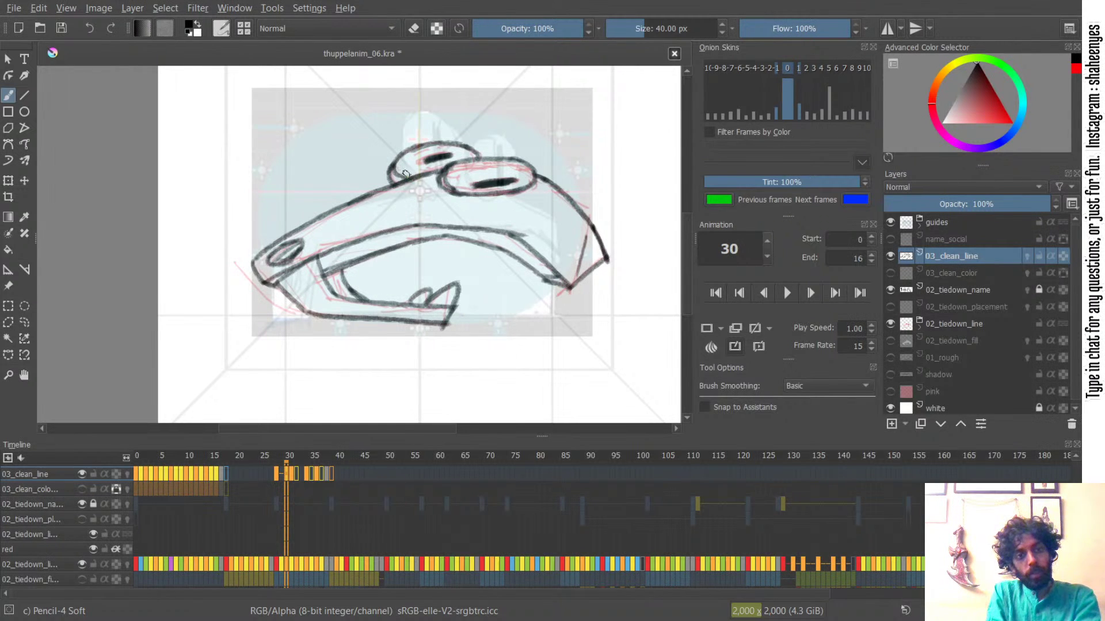
key("ctrl+Left")
key("ctrl+Right")
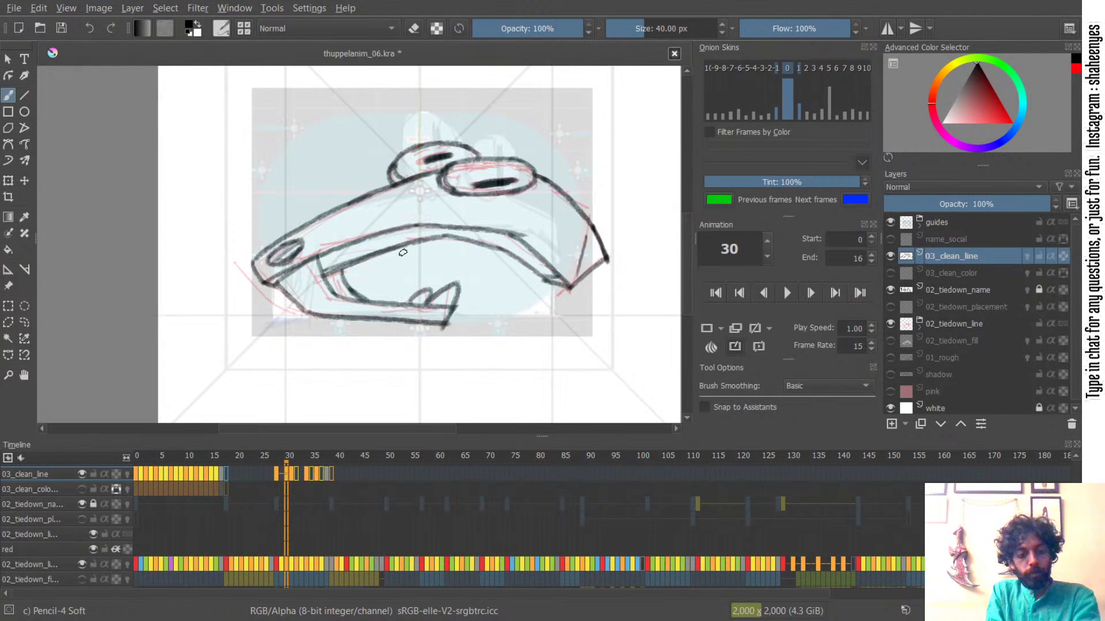
- Turn off eraser mode and switch the brush preset to Ink-4 Pen Rough
key("e")
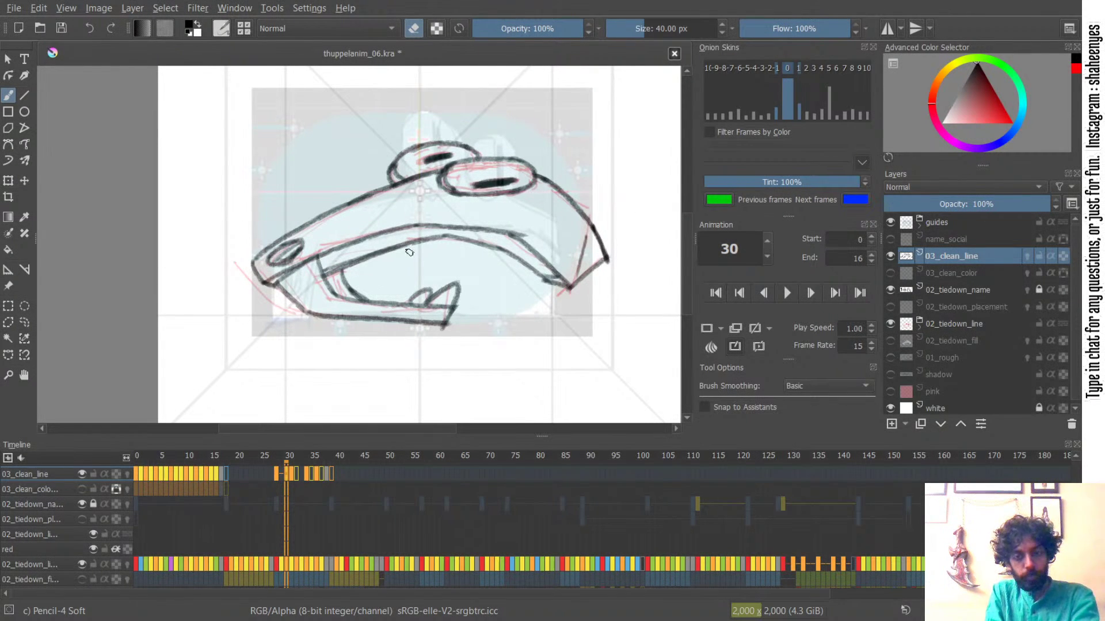
right_click(403, 242)
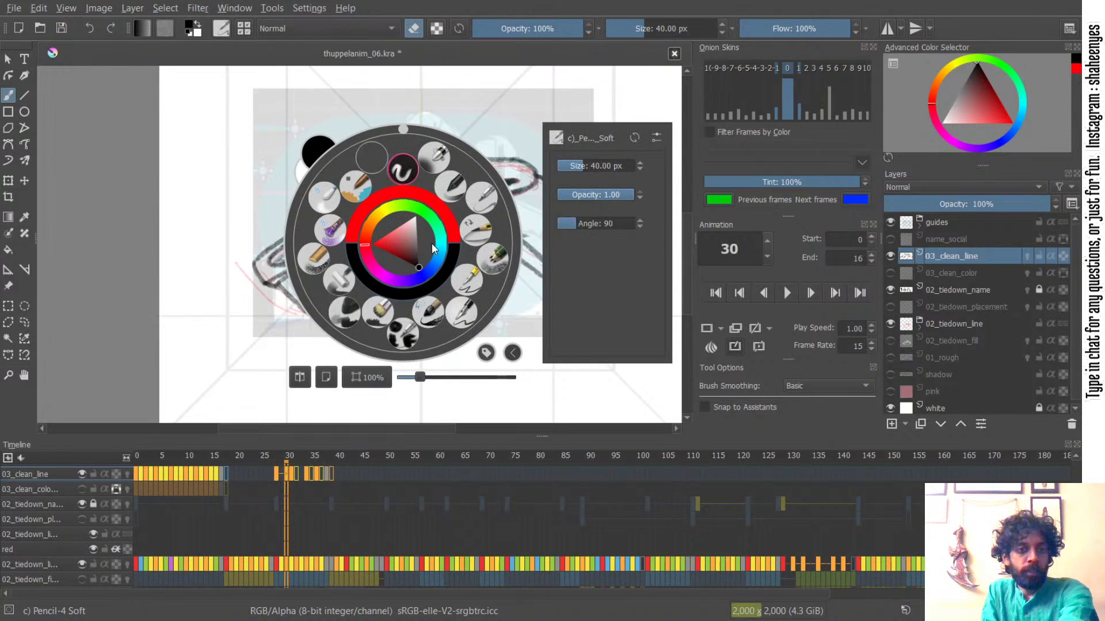
left_click(362, 188)
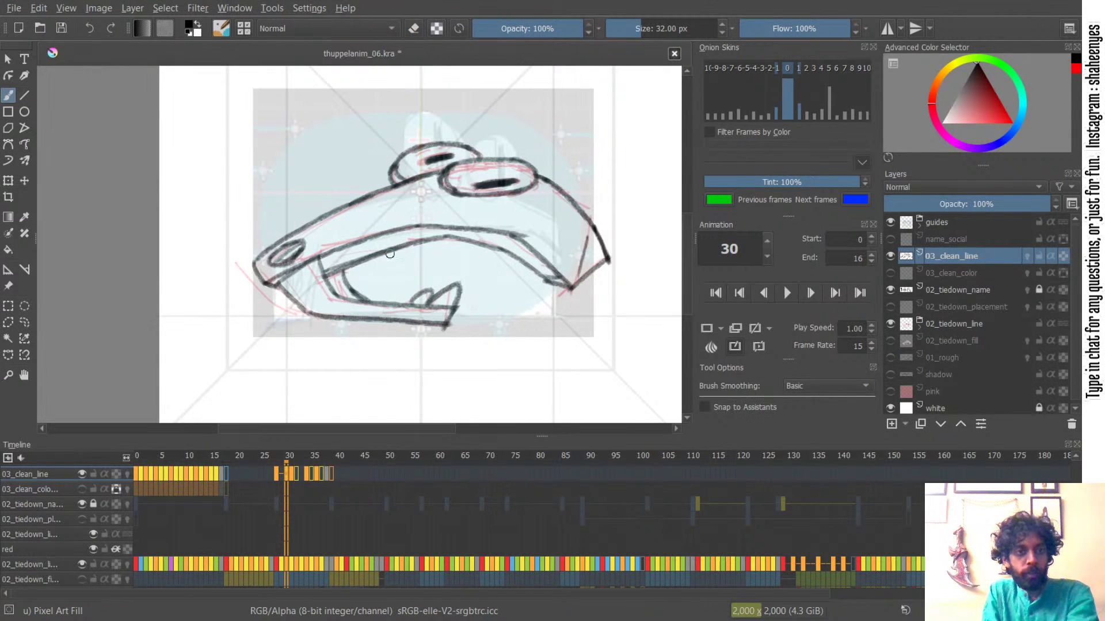
right_click(444, 212)
left_click(461, 283)
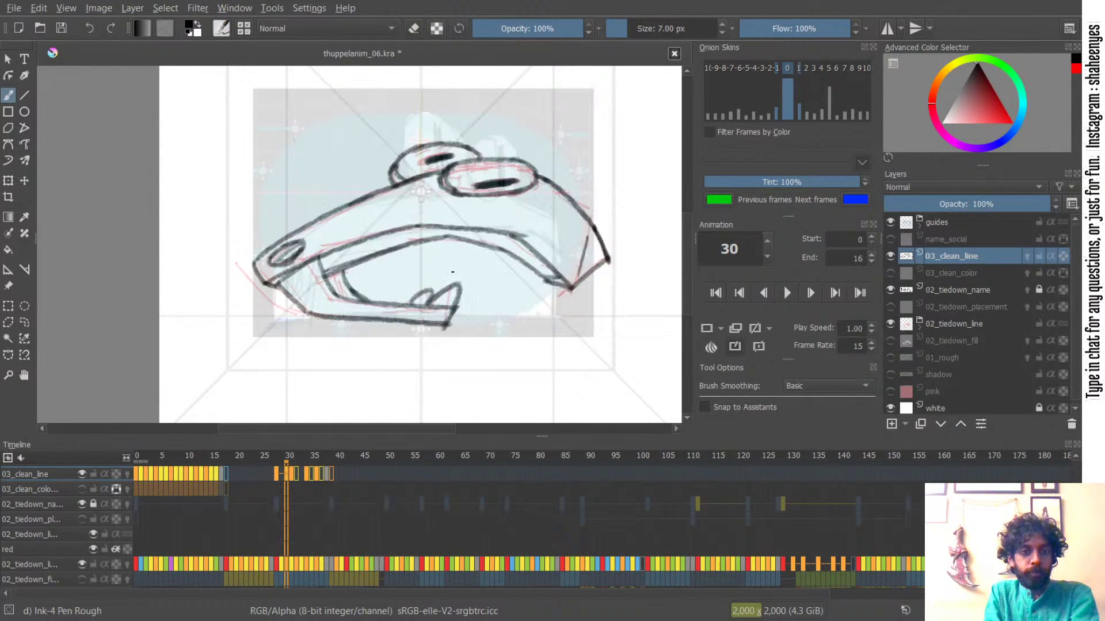
- Erase the inner line of the upper mouth on frame 30 with the eraser at 44.20 px
key("e")
mouse_move(363, 275)
left_mouse_down("shift")
mouse_move(384, 274)
mouse_move(393, 250)
mouse_move(430, 240)
mouse_move(481, 242)
mouse_move(535, 274)
left_mouse_up("shift")
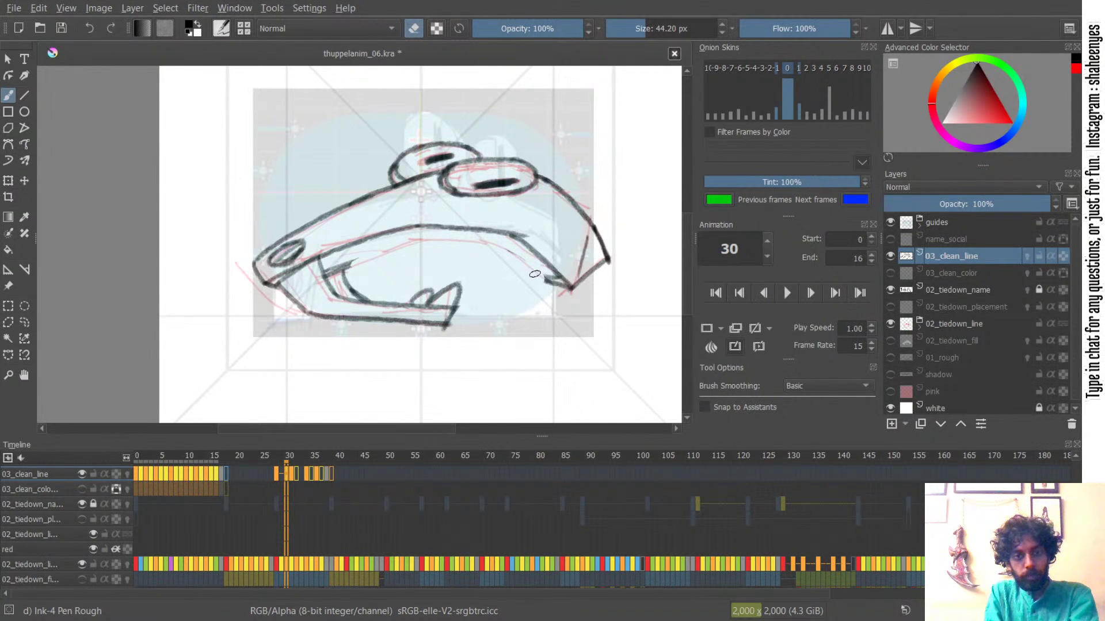
- Hide the 03_clean_line layer, compare the red tiedown sketch across frames 28 to 32, and show the layer again at frame 30
key("ctrl+Left")
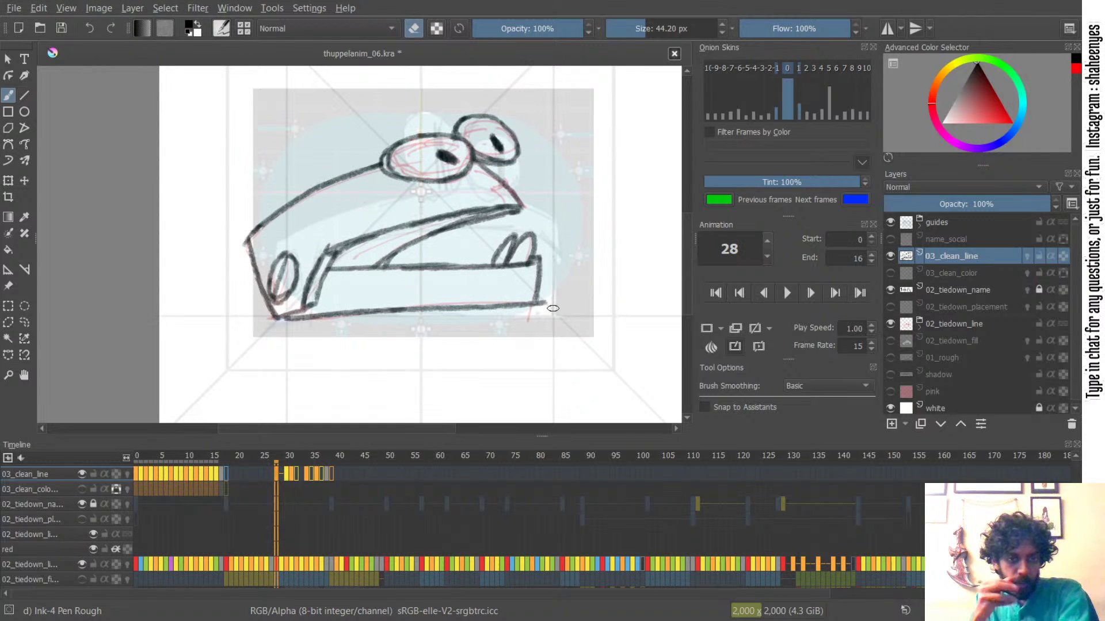
key("Right")
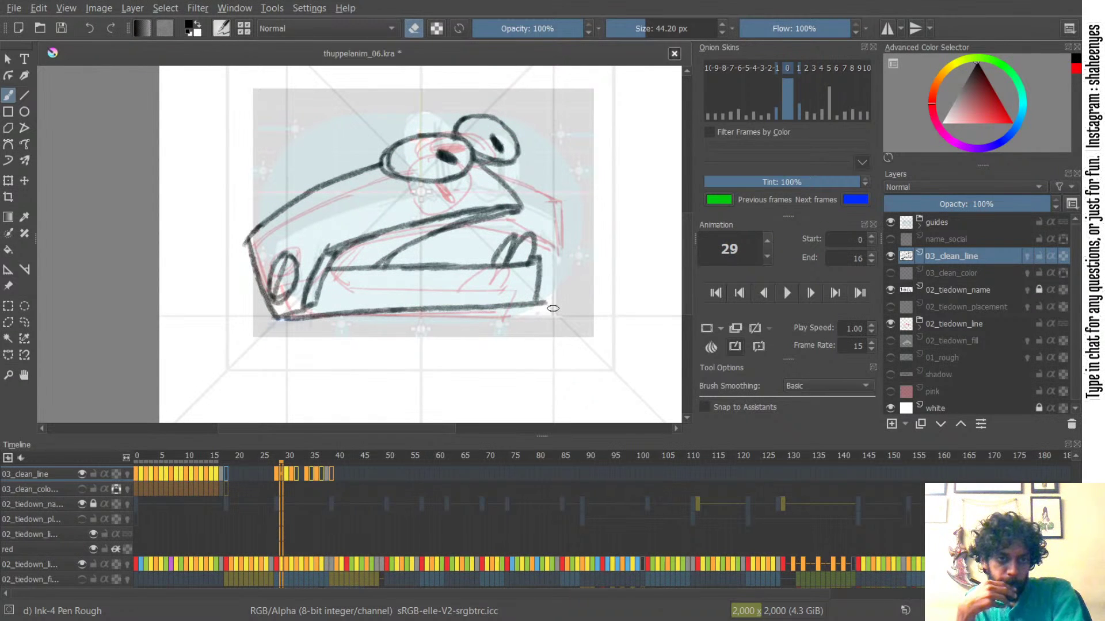
left_click(892, 257)
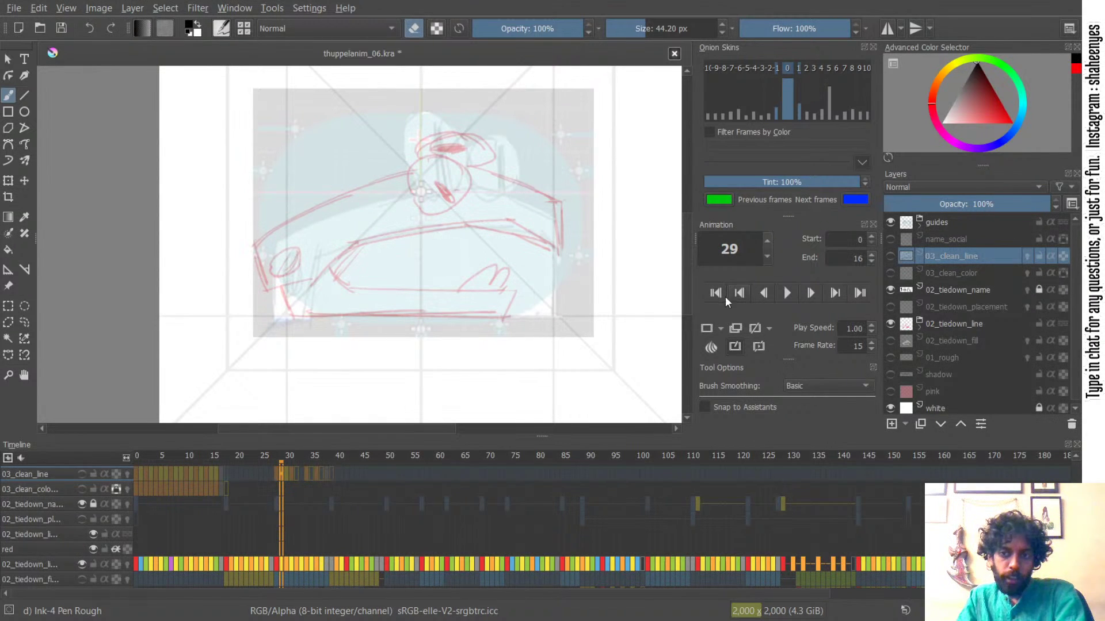
left_click_drag(357, 459, 316, 474)
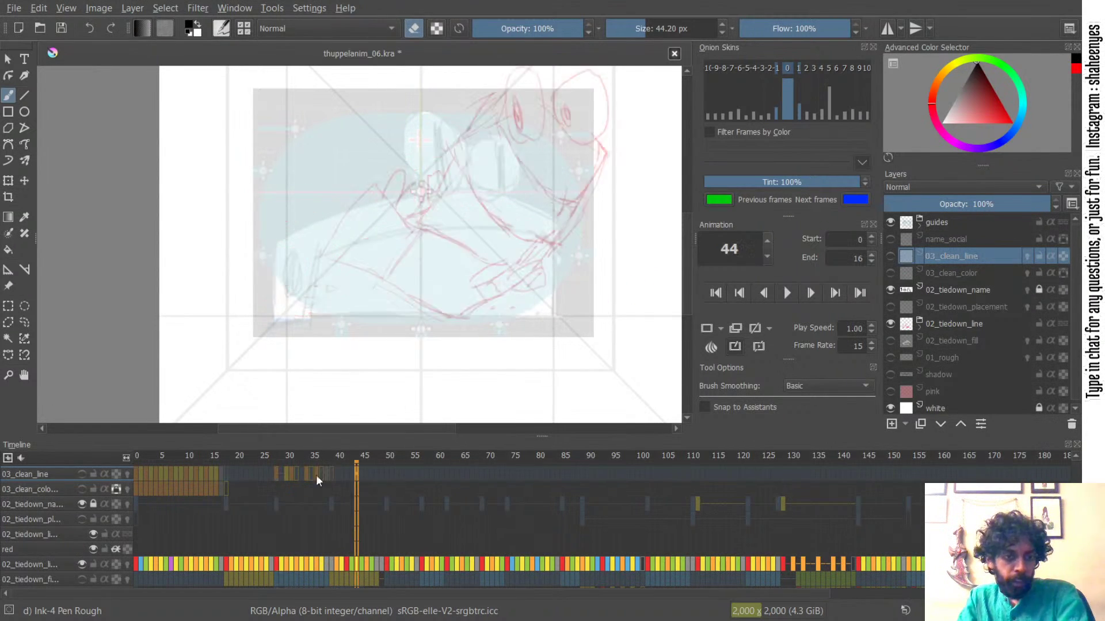
left_click(281, 474)
key("Right")
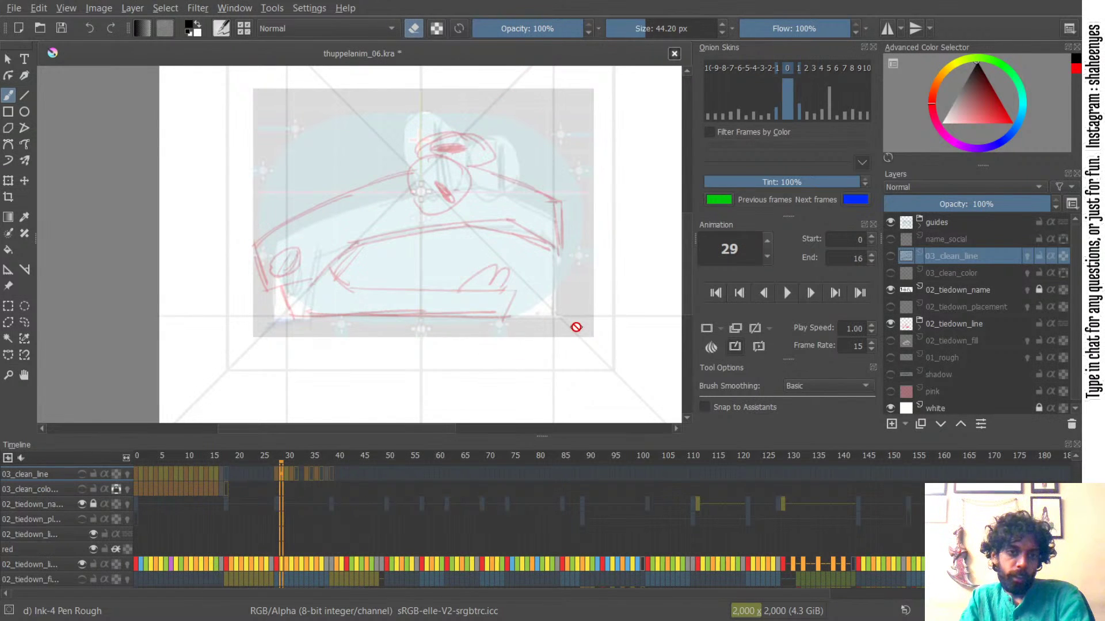
key("Right")
key("Right")
key("Right")
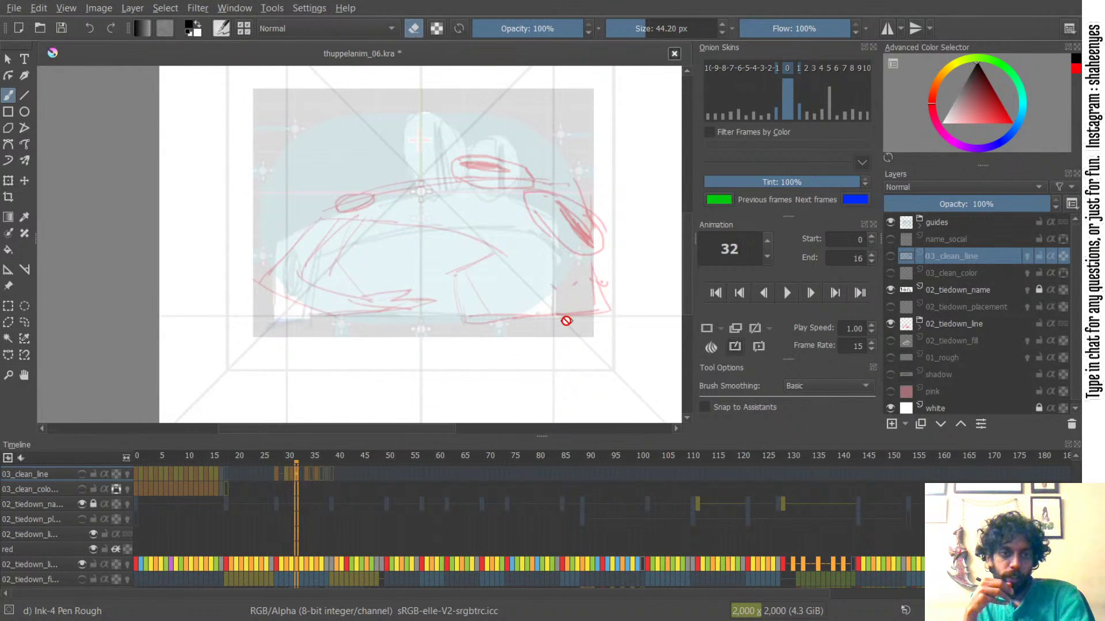
key("Left")
key("Left")
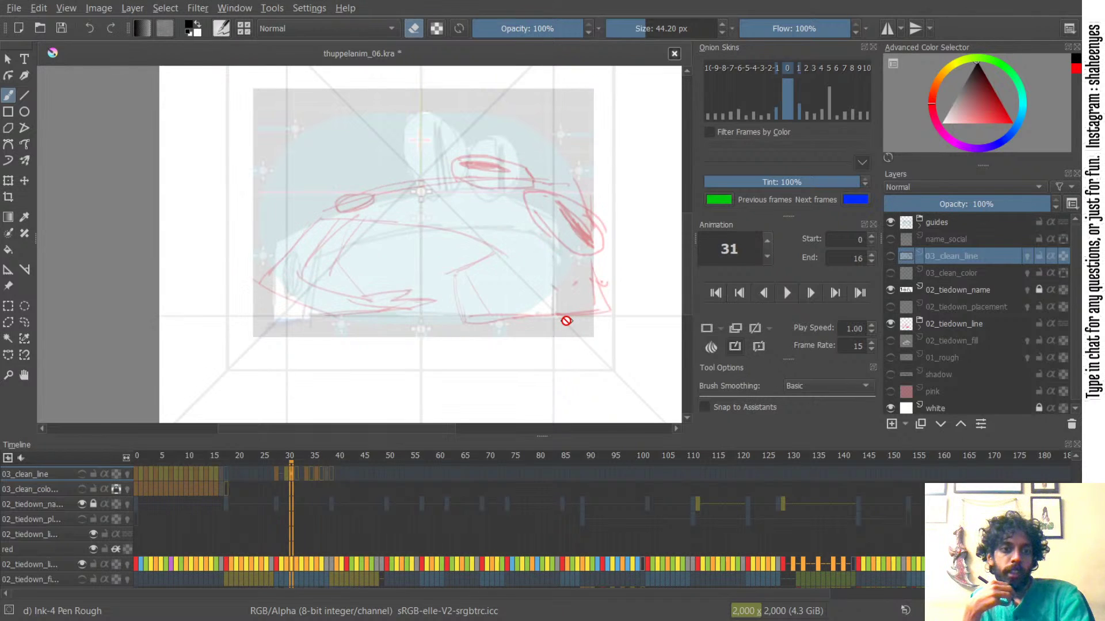
key("Right")
key("Left")
key("Left")
key("Right")
key("Left")
key("Left")
key("Right")
key("Right")
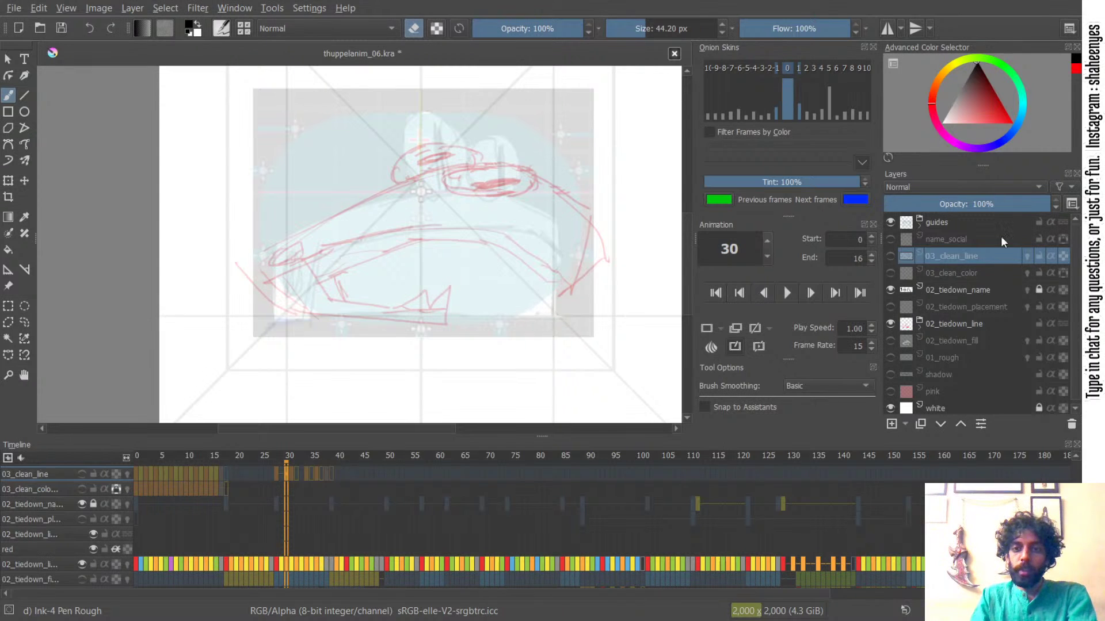
left_click(890, 256)
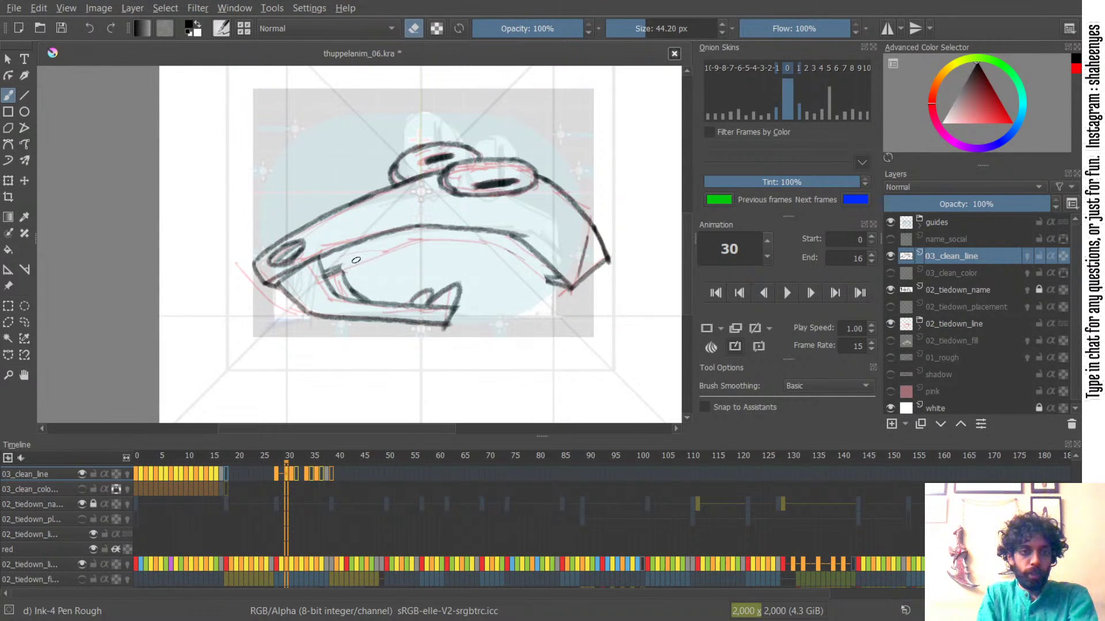
- Erase the leftover line pieces inside the mouth near the snout and at the far end of the jaw
left_click_drag(340, 272, 365, 295)
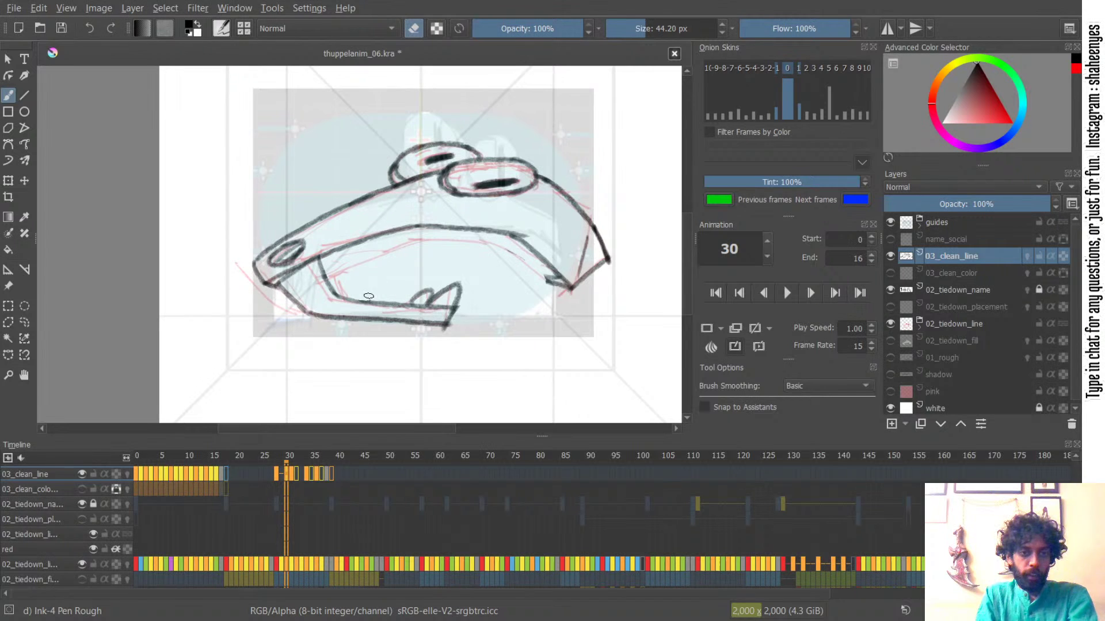
left_click_drag(540, 276, 551, 282)
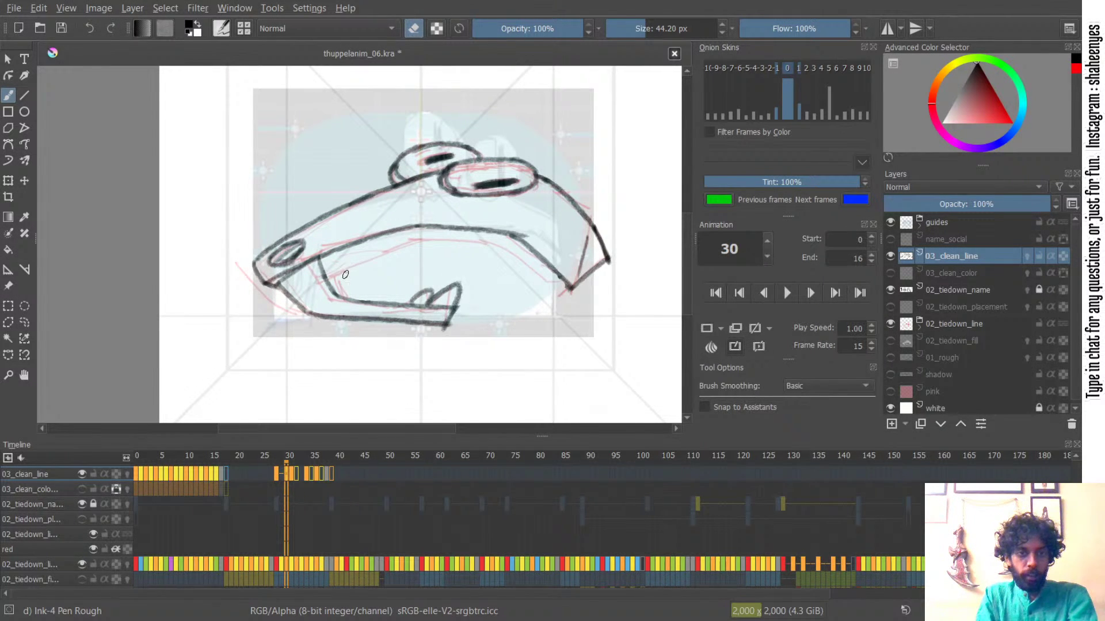
- Turn off eraser mode and switch the brush preset to Pencil-4 Soft
key("e")
key("e")
key("slash")
right_click(465, 223)
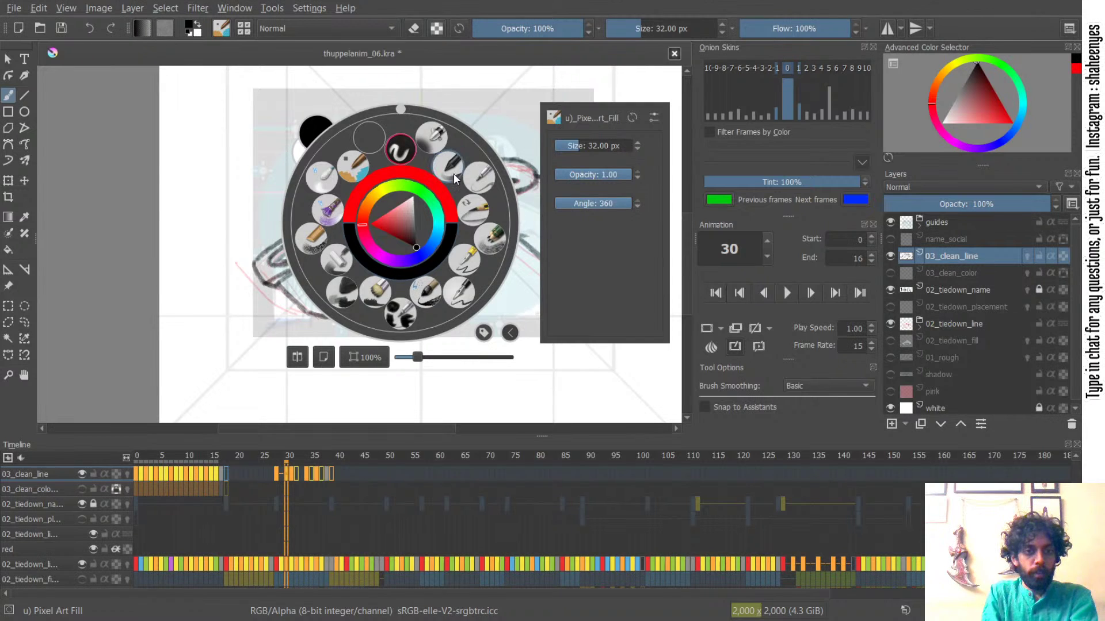
left_click(482, 178)
- Redraw the inner line of the upper mouth from the snout along the arch to the jaw corner, undoing weak strokes
key("e")
key("ctrl+z")
mouse_move(367, 239)
left_mouse_down()
mouse_move(443, 235)
mouse_move(387, 231)
mouse_move(508, 241)
left_mouse_up()
key("ctrl+z")
left_click_drag(369, 234, 462, 242)
key("ctrl+z")
mouse_move(334, 252)
left_mouse_down()
mouse_move(489, 241)
mouse_move(539, 266)
left_mouse_up()
key("ctrl+z")
key("ctrl+z")
mouse_move(487, 240)
left_mouse_down()
mouse_move(548, 287)
mouse_move(526, 264)
mouse_move(569, 287)
left_mouse_up()
key("ctrl+z")
key("ctrl+z")
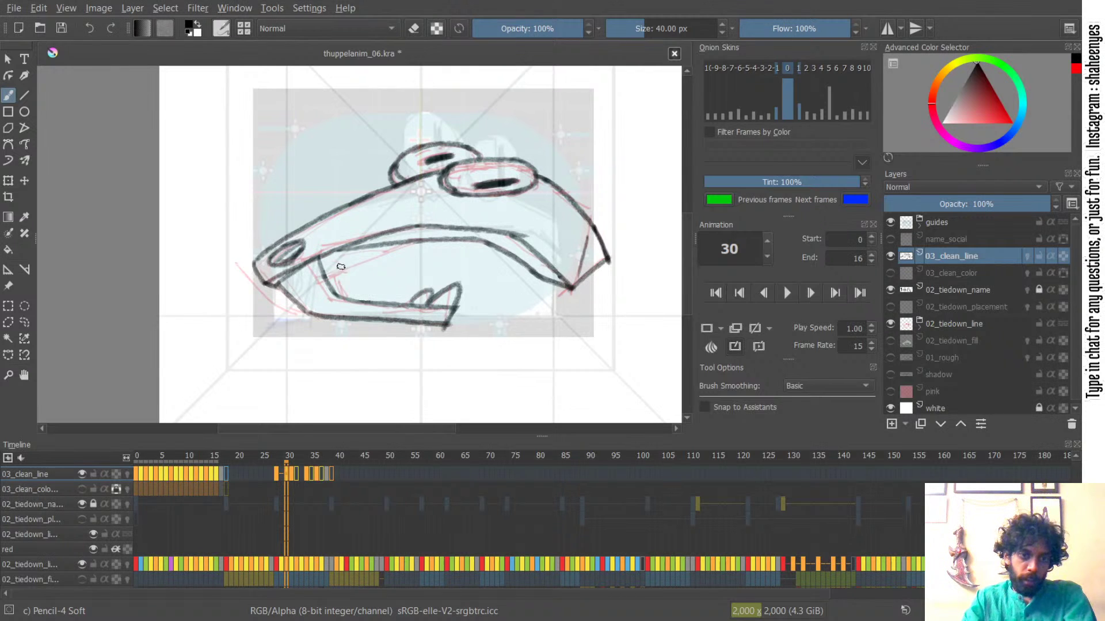
key("ctrl+z")
- Try a short line down inside the front of the mouth and compare it with the neighbouring frames
left_click_drag(352, 252, 355, 288)
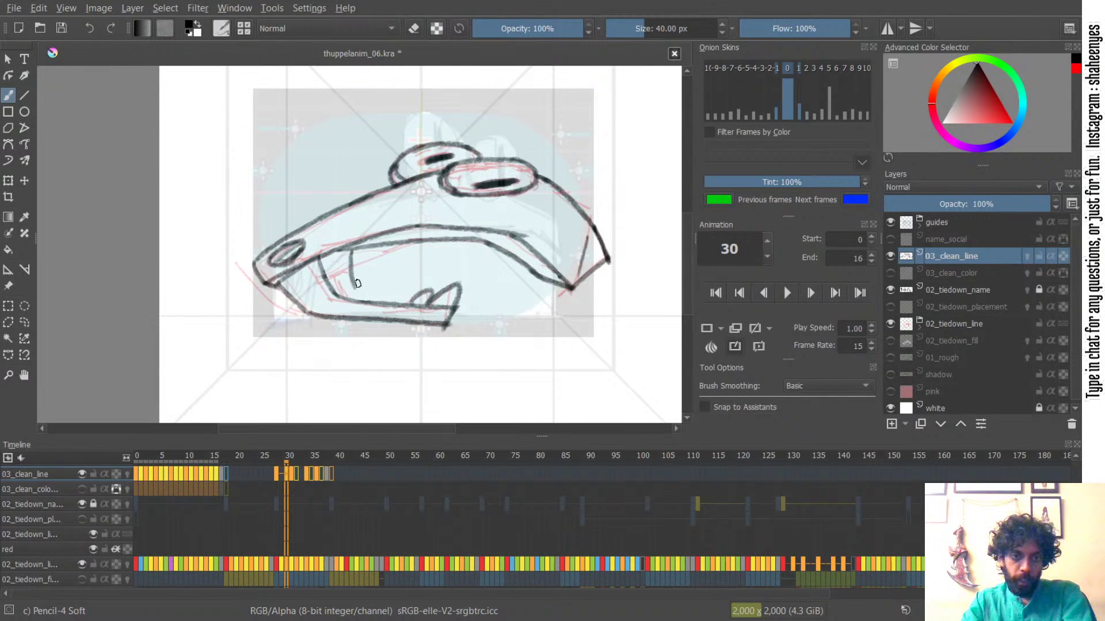
key("Right")
key("ctrl+Left")
key("ctrl+Left")
key("ctrl+Right")
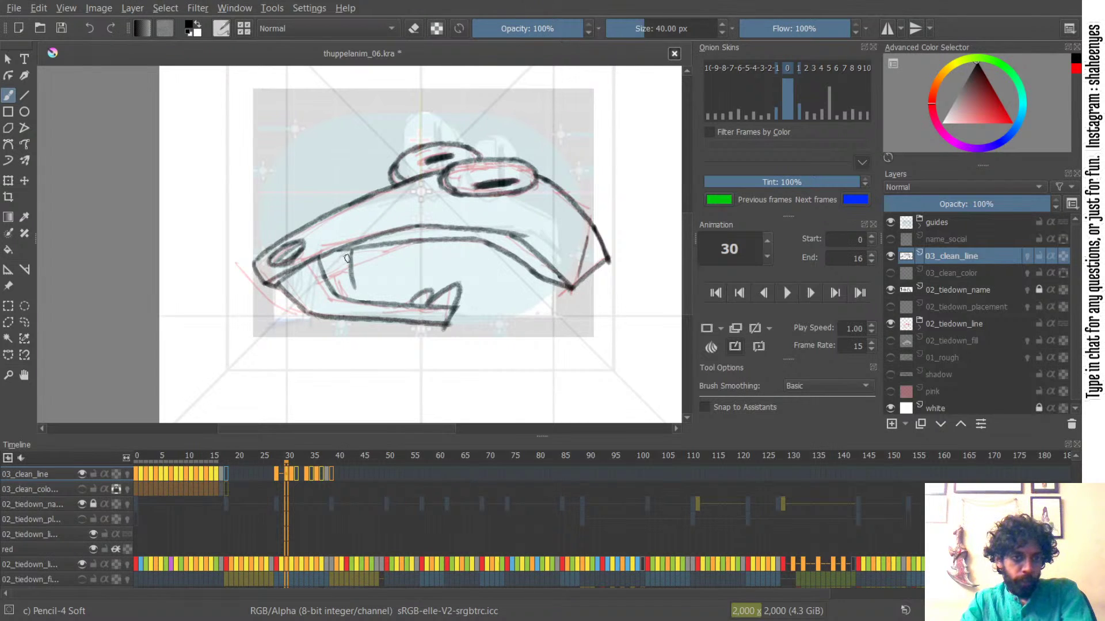
- Draw the inner mouth edge curving down from the upper jaw line and along the lower jaw toward the teeth
mouse_move(347, 252)
left_mouse_down()
mouse_move(350, 289)
mouse_move(408, 311)
left_mouse_up()
key("ctrl+z")
key("ctrl+z")
left_click_drag(346, 282, 403, 308)
key("ctrl+z")
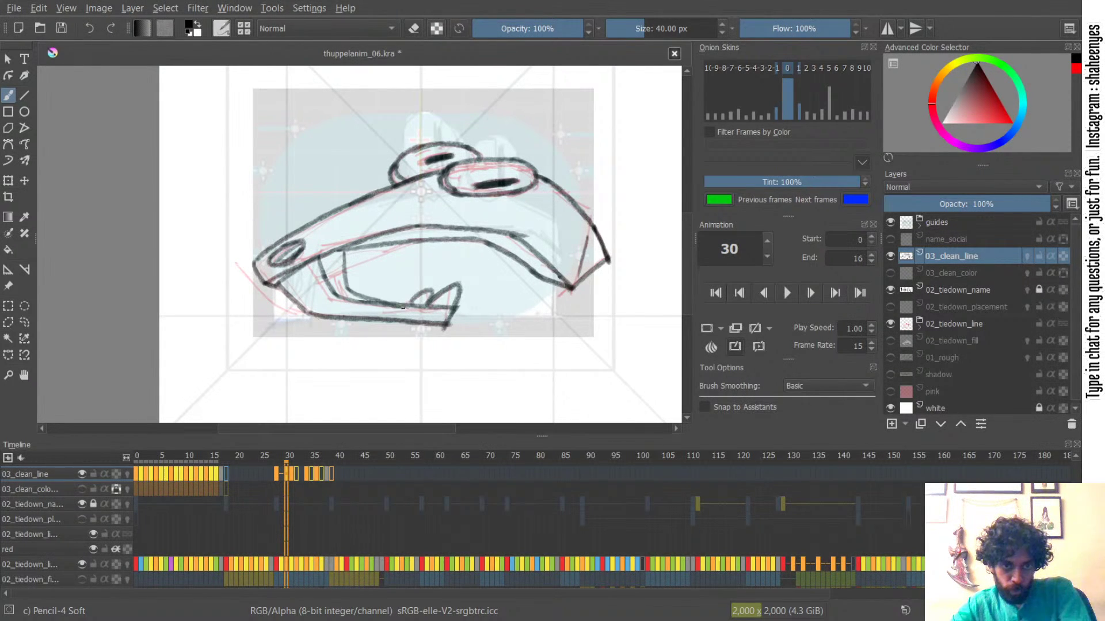
key("e")
key("e")
key("ctrl+z")
left_click_drag(337, 252, 398, 244)
key("ctrl+z")
key("ctrl+z")
key("ctrl+z")
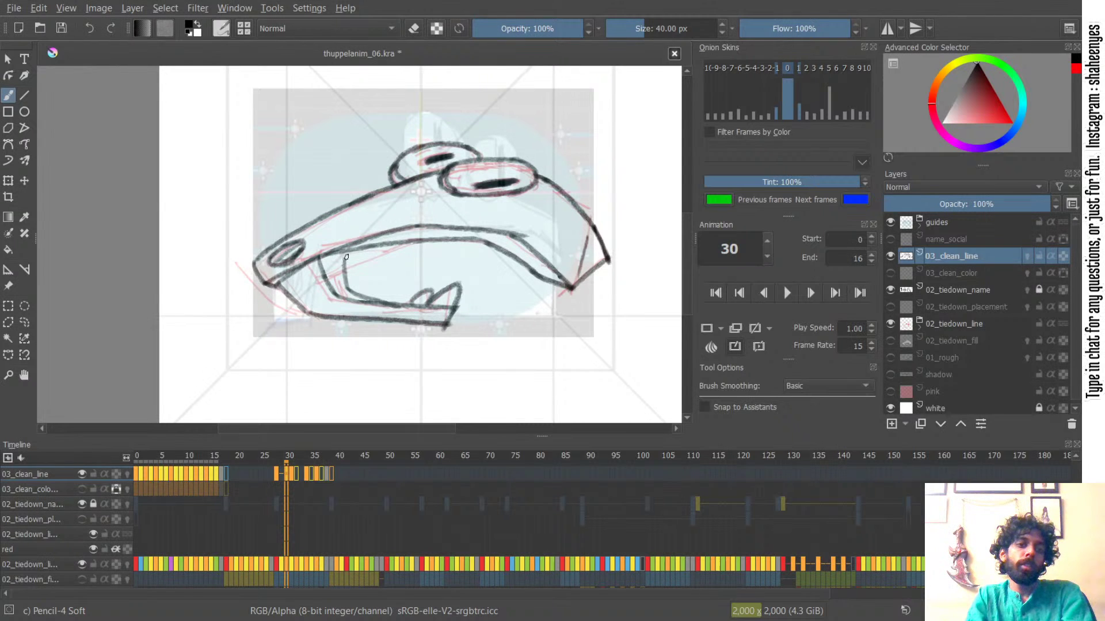
- Erase the stray marks below the nostril where the lower jaw meets the snout
key("e")
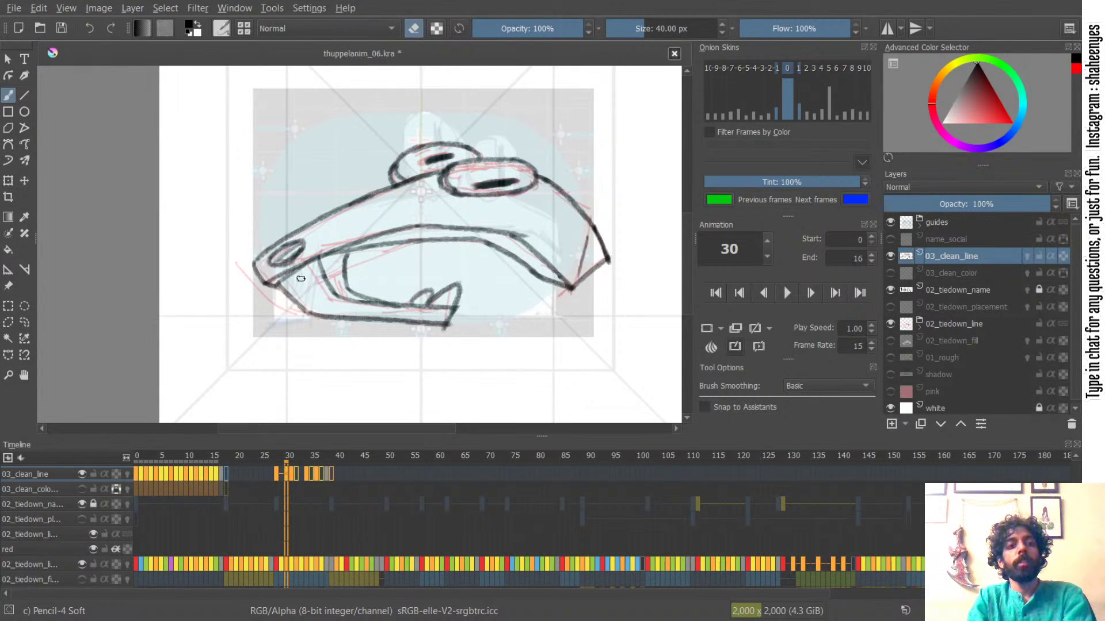
left_click_drag(291, 280, 287, 279)
key("e")
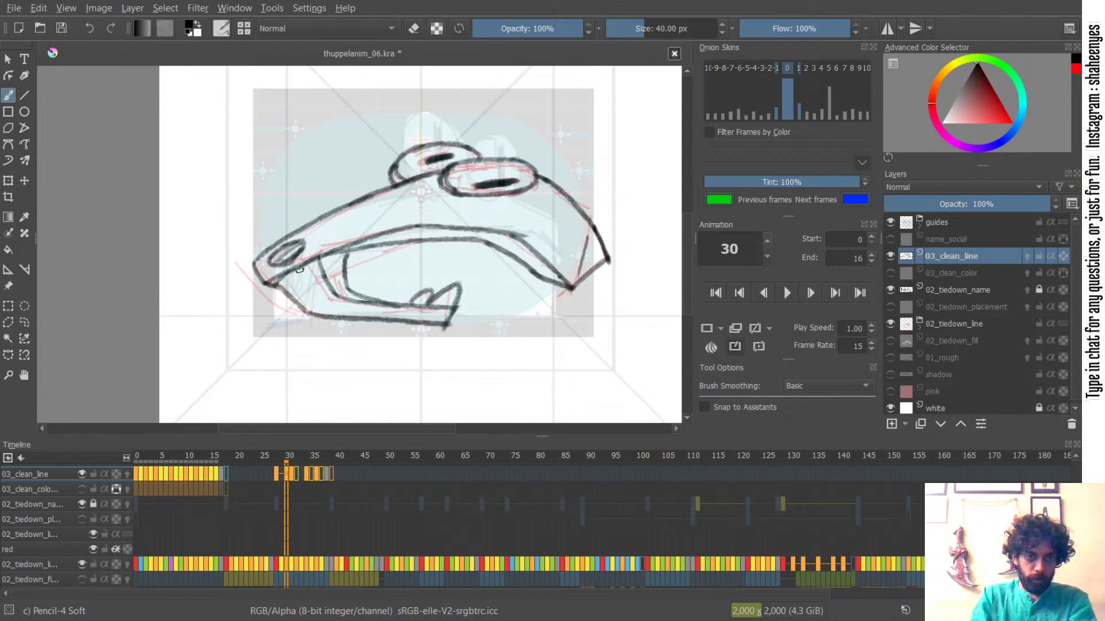
- Try another stroke over the line joining the upper and lower jaws near the snout, and undo it
left_click_drag(326, 256, 336, 293)
key("ctrl+z")
key("ctrl+z")
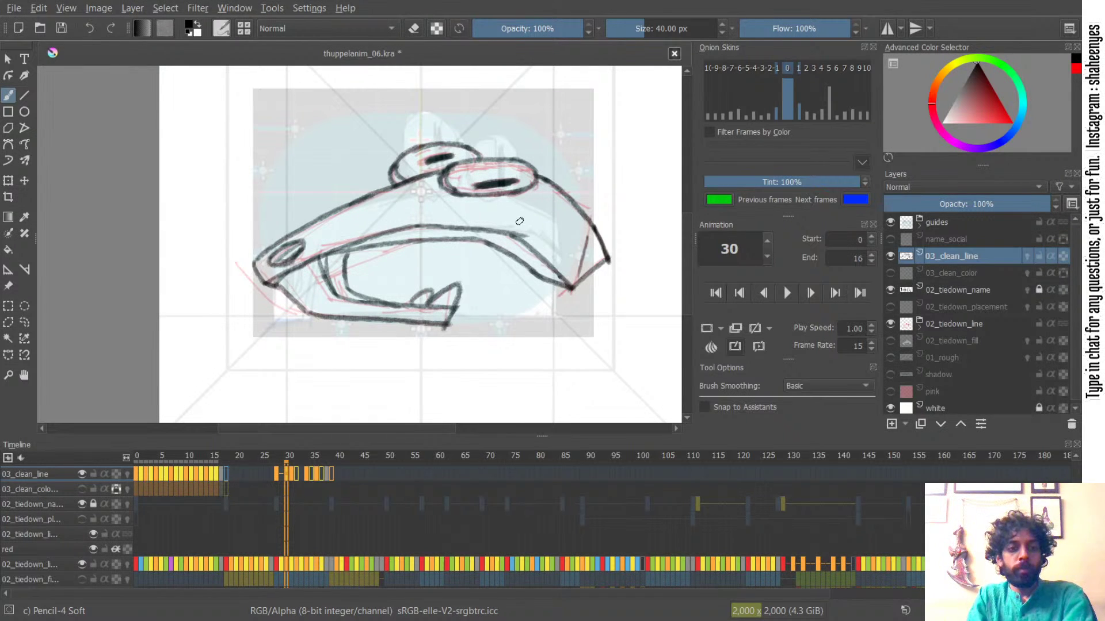
key("ctrl+z")
key("e")
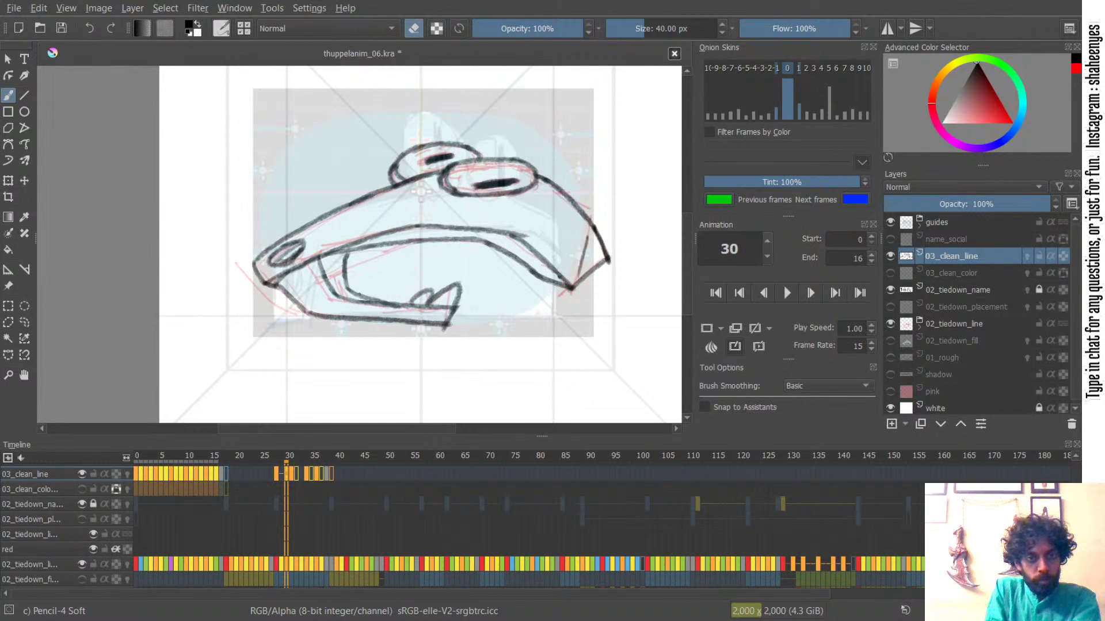
key("e")
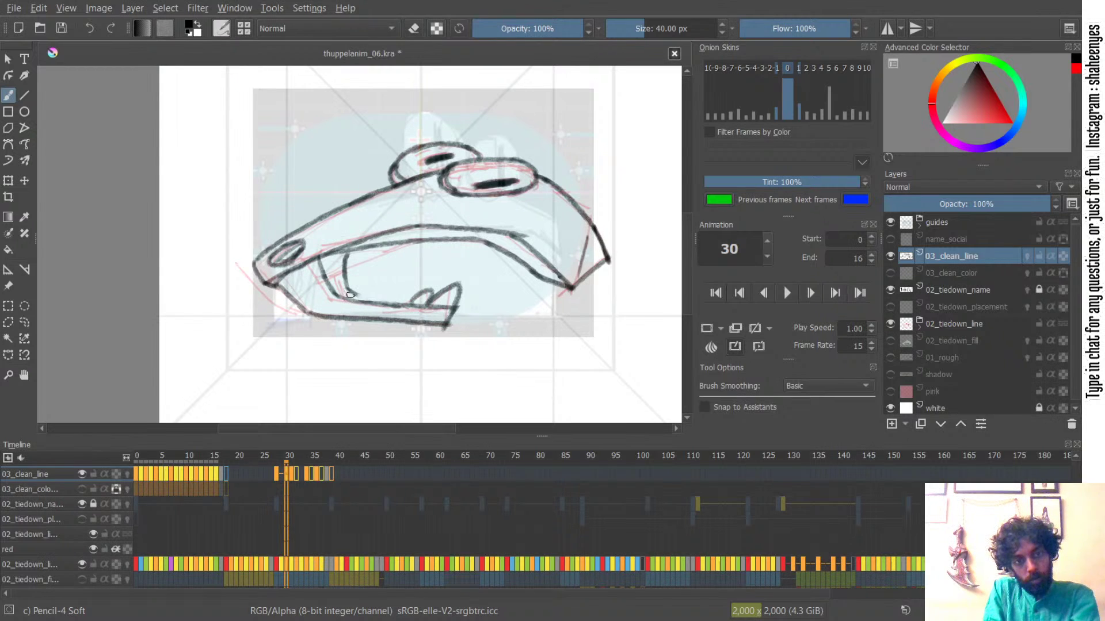
- Undo the inner line along the lower jaw and try several replacement strokes toward the teeth
key("ctrl+z")
left_click_drag(337, 292, 448, 303)
key("ctrl+z")
key("ctrl+z")
key("ctrl+z")
left_click_drag(328, 290, 407, 304)
key("ctrl+z")
left_click_drag(334, 294, 412, 306)
key("ctrl+z")
left_click_drag(328, 289, 401, 302)
key("ctrl+z")
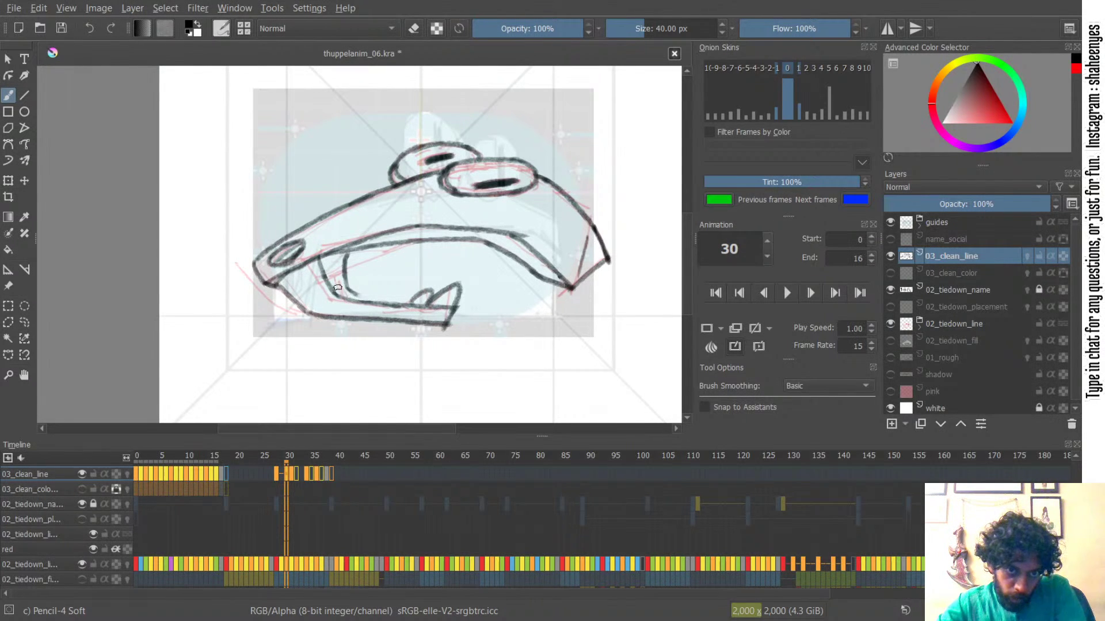
- Draw the inner line along the lower jaw up to the small teeth and reinforce its curve at the front
left_click_drag(383, 303, 412, 305)
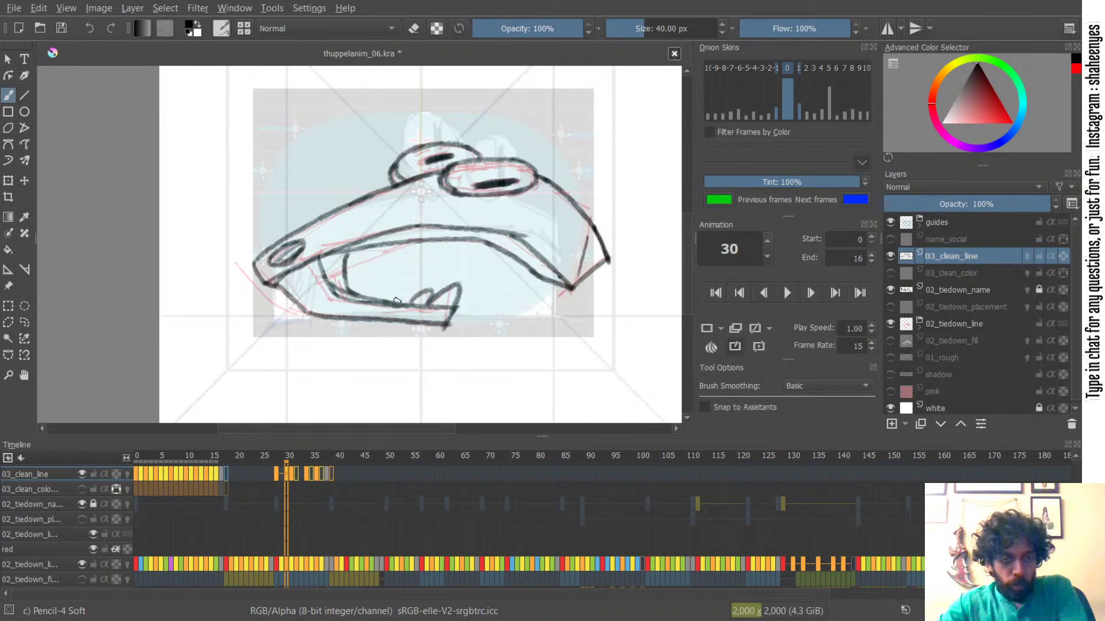
key("ctrl+z")
key("ctrl+z")
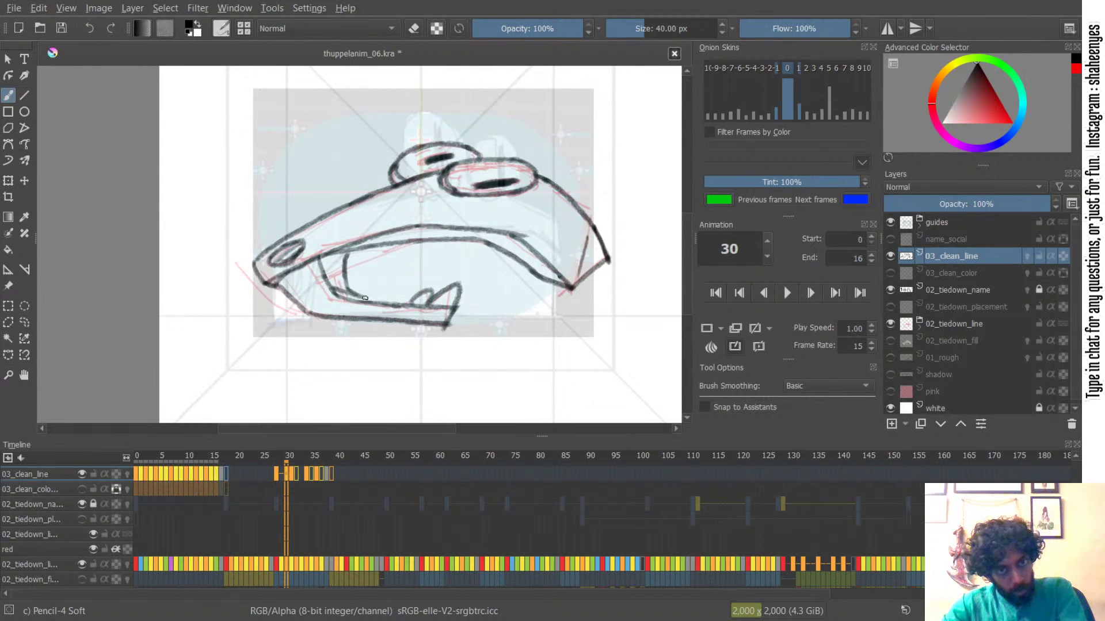
left_click_drag(360, 298, 417, 305)
key("ctrl+z")
key("ctrl+z")
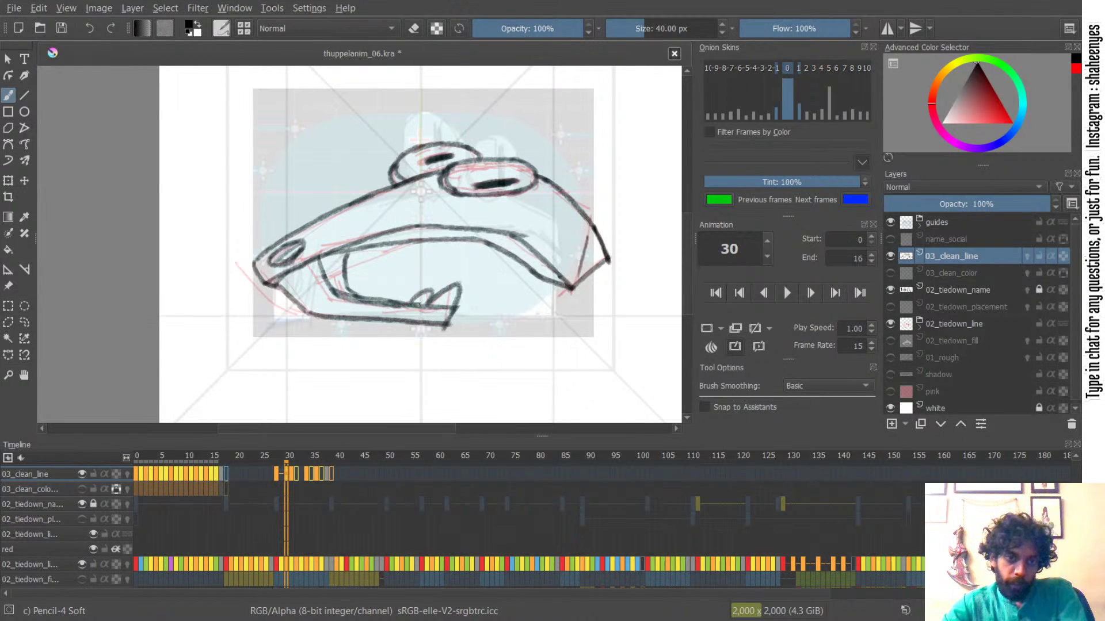
key("e")
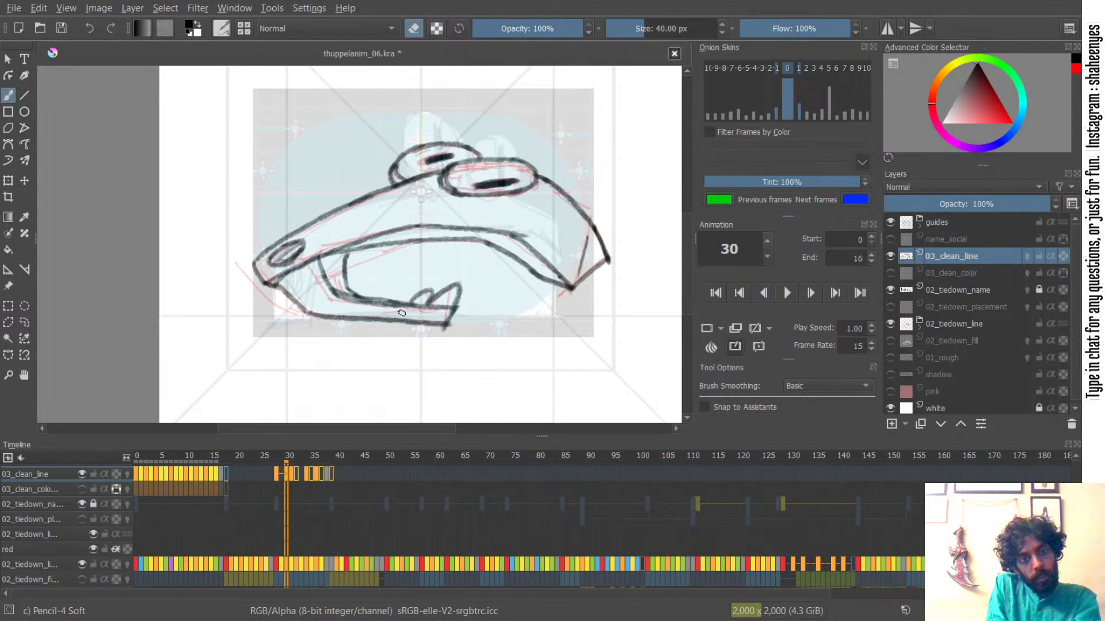
key("e")
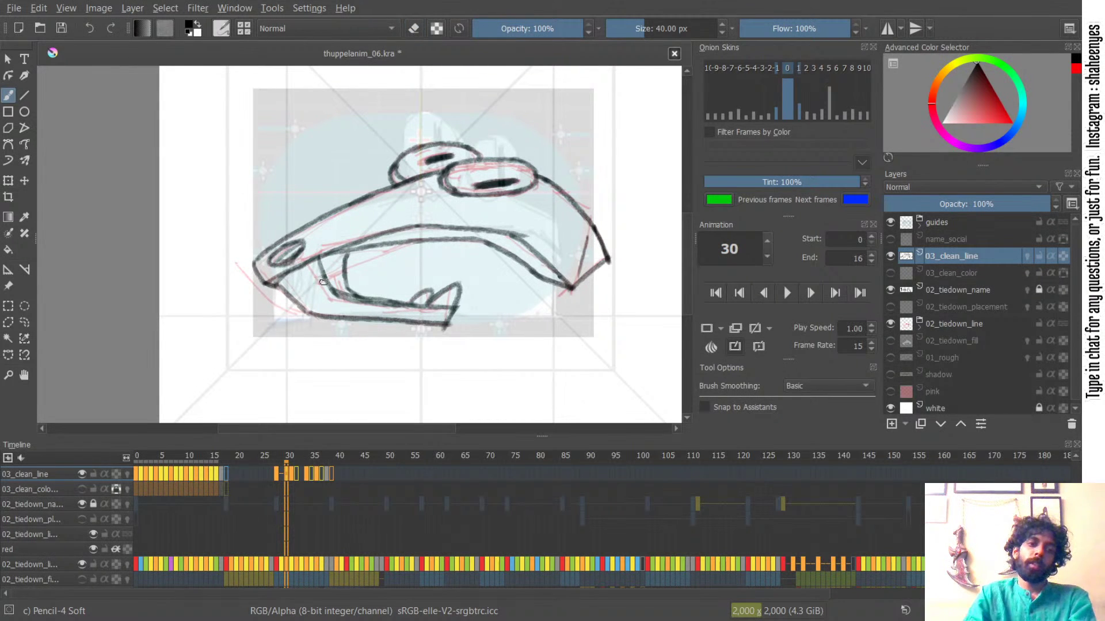
left_click_drag(328, 285, 351, 298)
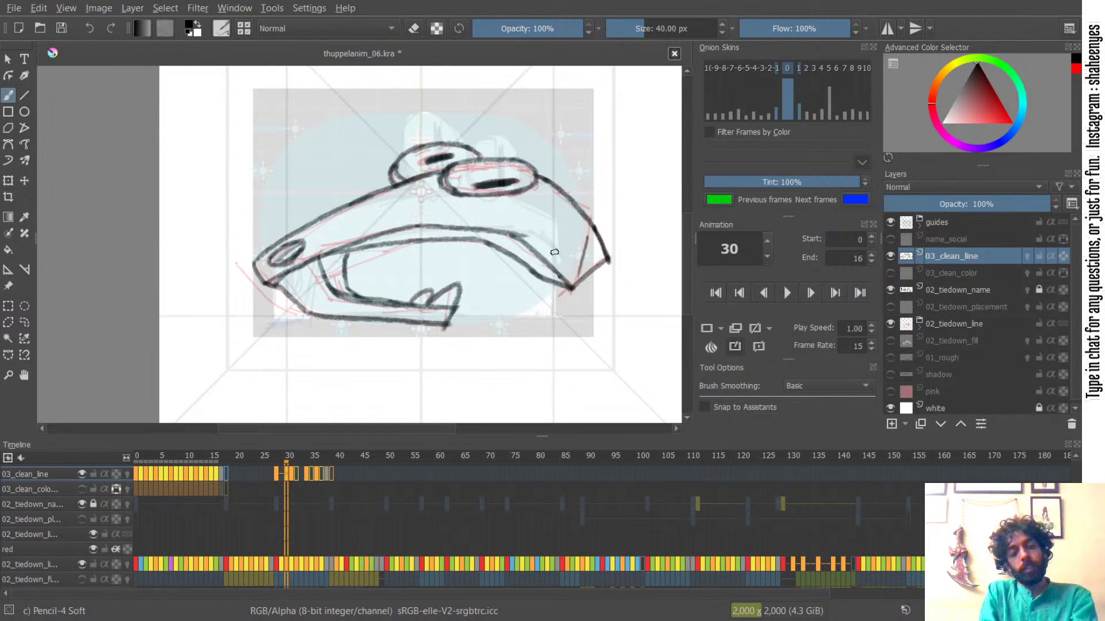
- Flip back and forth between the keyframes at 28, 30 and 31 to check how the revised mouth moves
key("ctrl+Left")
key("ctrl+Right")
key("ctrl+Right")
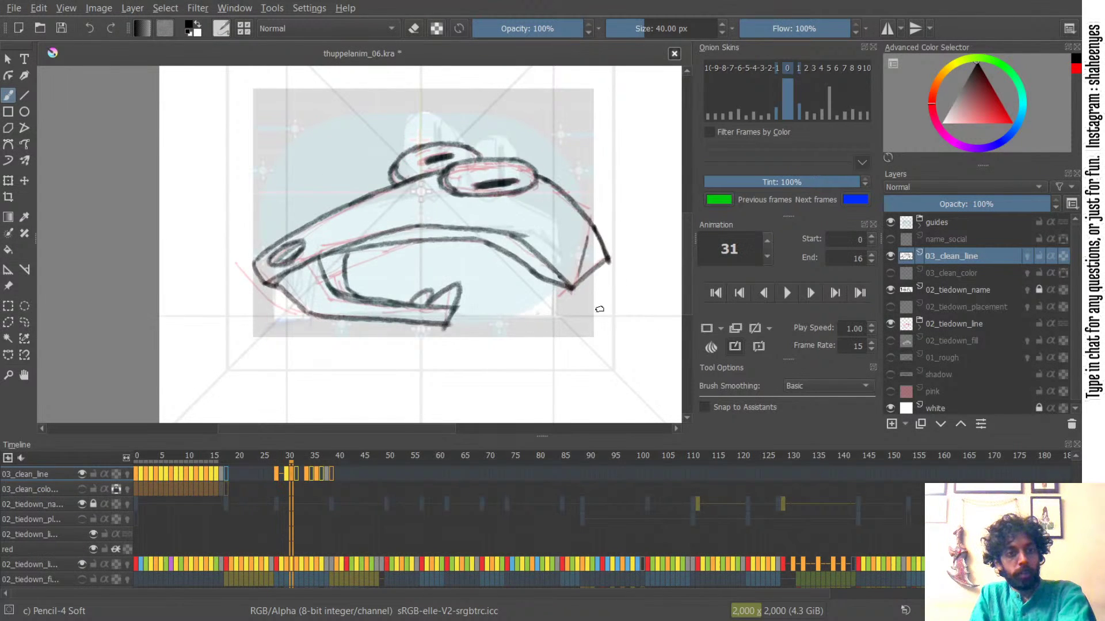
key("ctrl+Left")
key("ctrl+Right")
key("ctrl+Right")
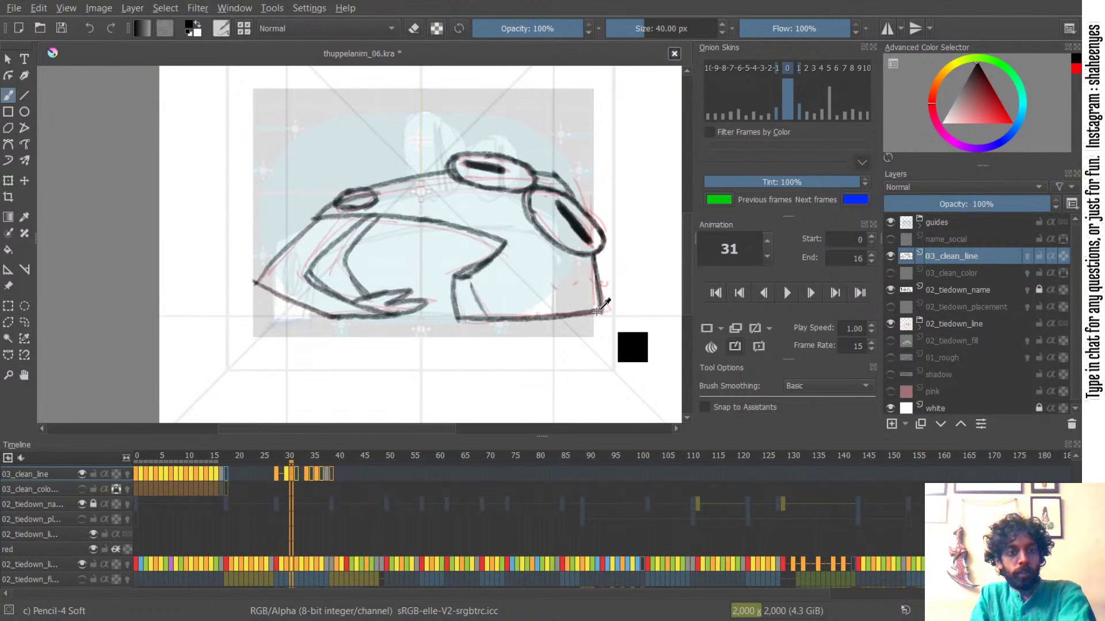
key("ctrl+Left")
key("ctrl+Right")
key("ctrl+Right")
key("ctrl+Left")
key("ctrl+Right")
key("ctrl+Right")
key("ctrl+Left")
key("ctrl+Left")
key("ctrl+Right")
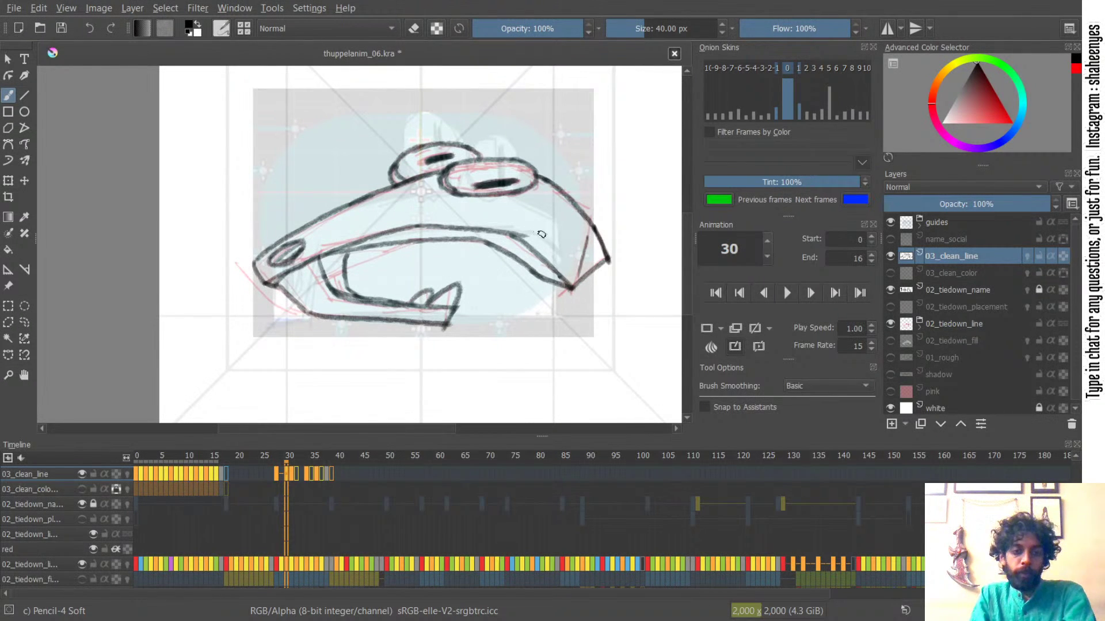
key("ctrl+Left")
key("ctrl+Right")
key("ctrl+Right")
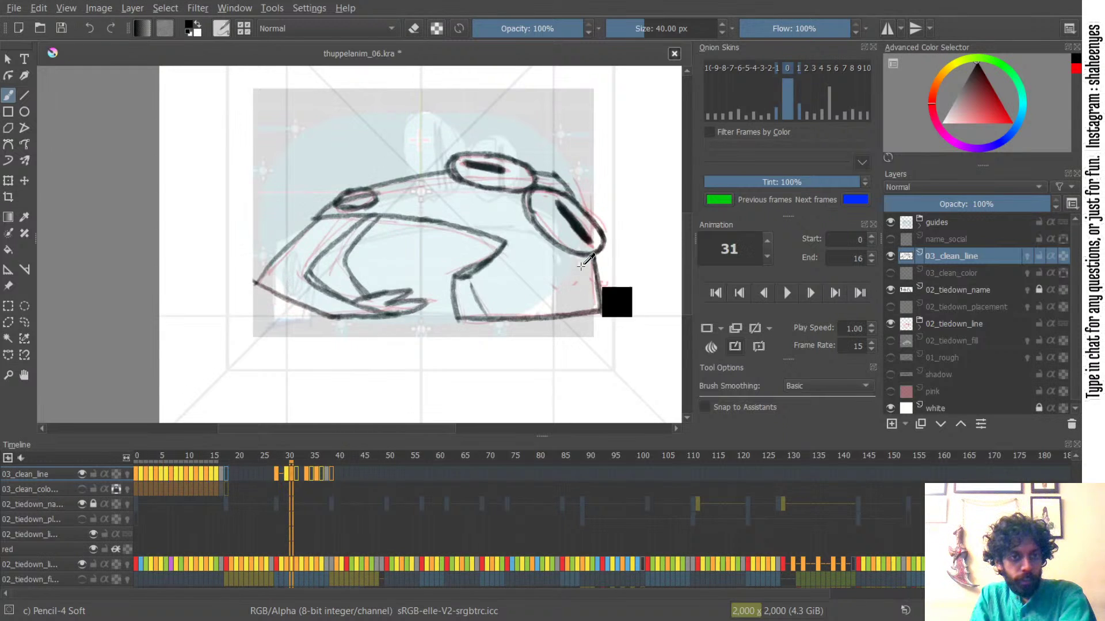
key("ctrl+Left")
key("ctrl+Left")
key("ctrl+Right")
key("ctrl+Left")
key("ctrl+Left")
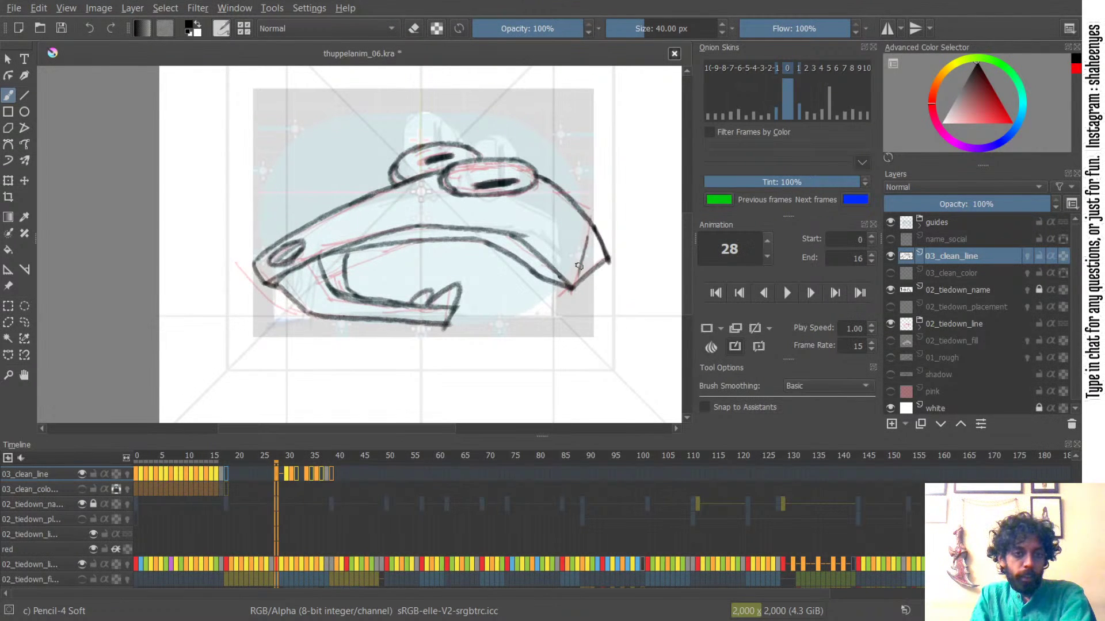
- Compare frames 28 and 30, and reinforce the upper lip line on frame 30 from behind the snout to the middle of the mouth
key("ctrl+Right")
key("ctrl+Right")
key("ctrl+Left")
key("ctrl+Right")
key("e")
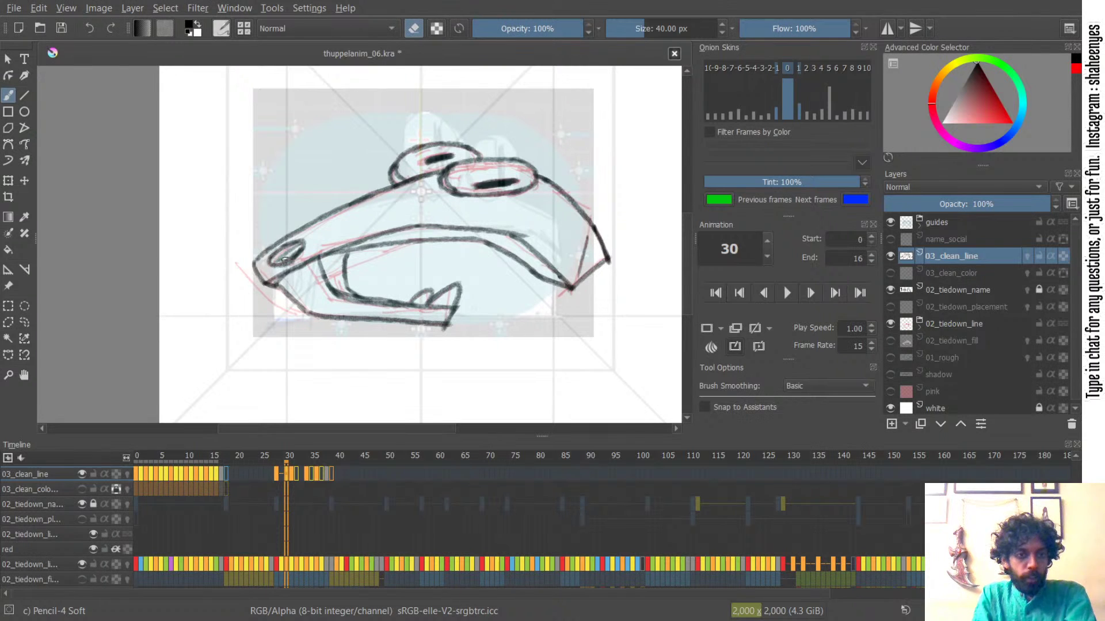
key("e")
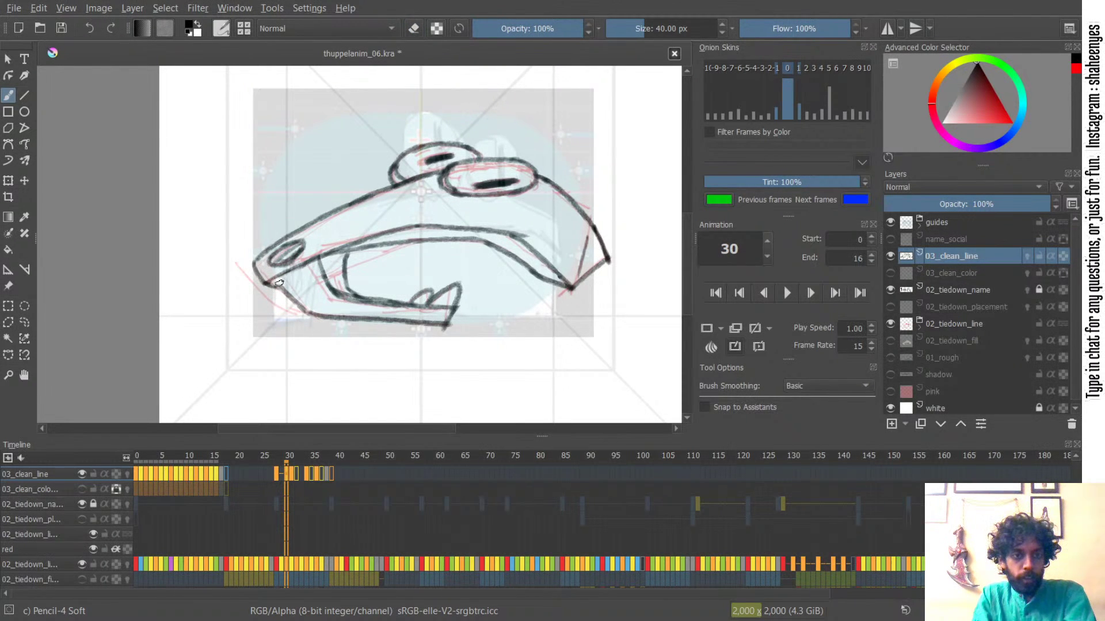
left_click_drag(347, 248, 419, 224)
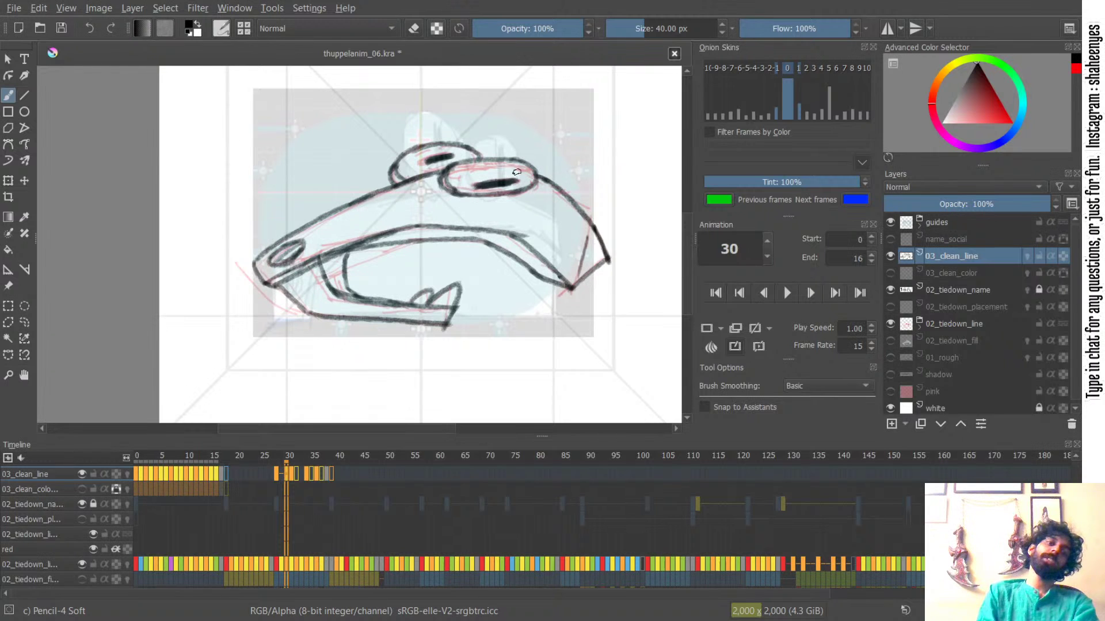
key("e")
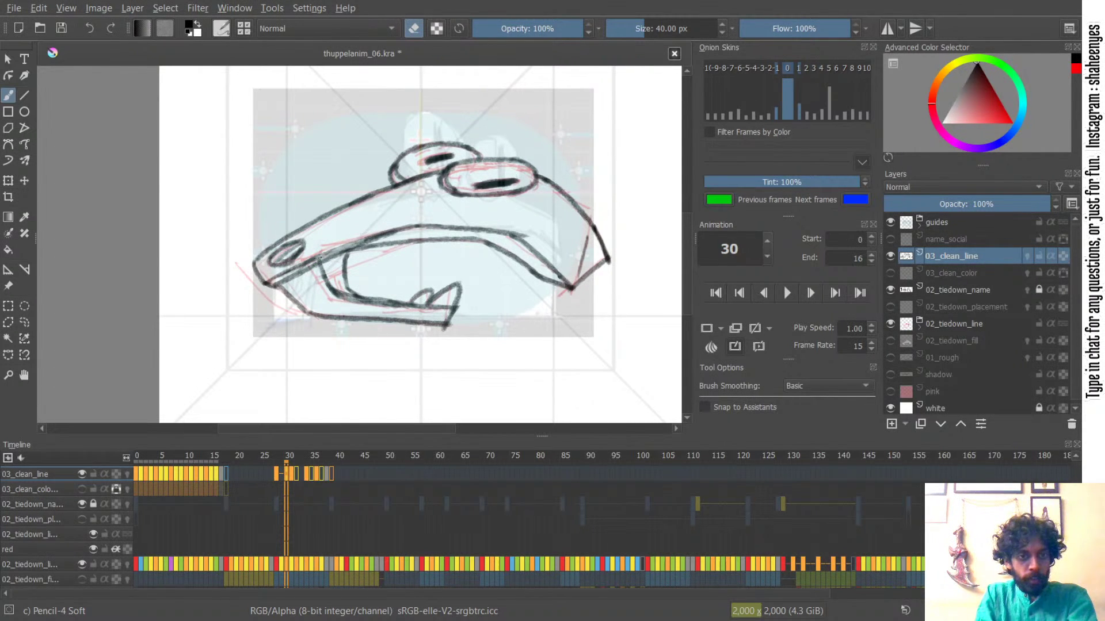
key("e")
key("ctrl+z")
left_click_drag(306, 264, 369, 235)
key("ctrl+z")
left_click_drag(300, 267, 424, 221)
key("ctrl+z")
left_click_drag(324, 251, 416, 224)
key("ctrl+z")
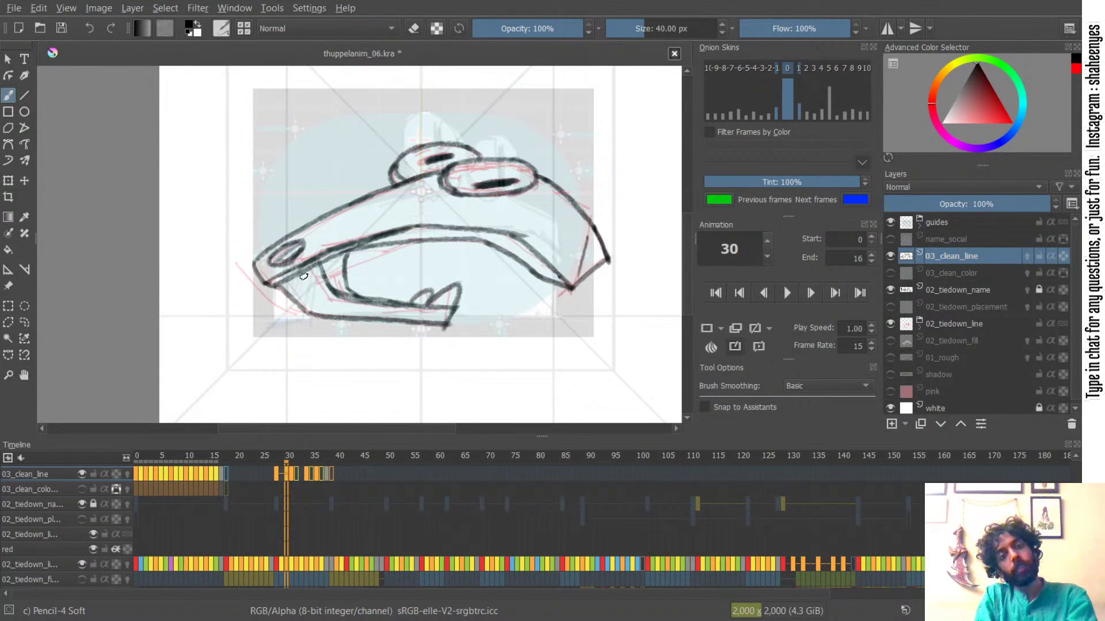
key("e")
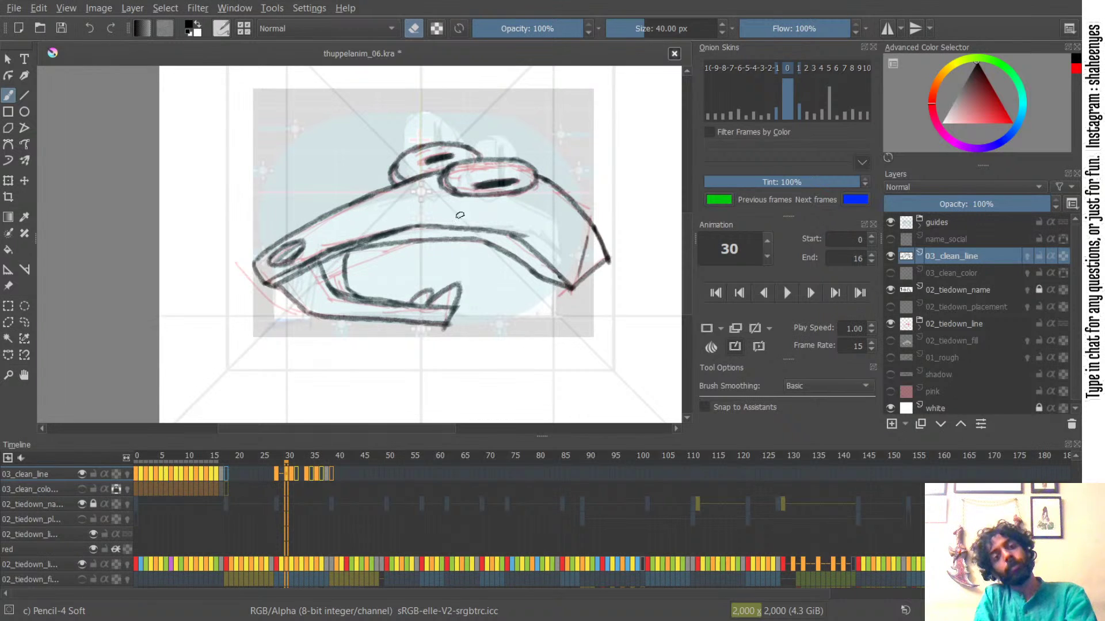
- Check the revised upper lip against the keyframes at 28 and 31, and undo the last edit on frame 30
scroll(501, 169, "down", 2)
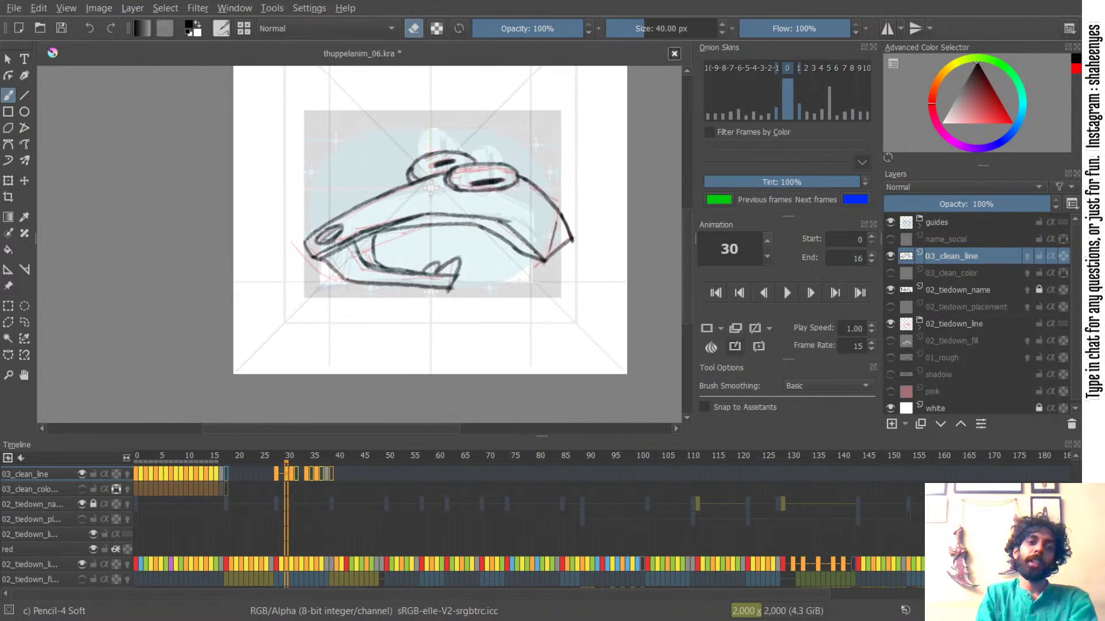
key("ctrl+Left")
key("ctrl+Right")
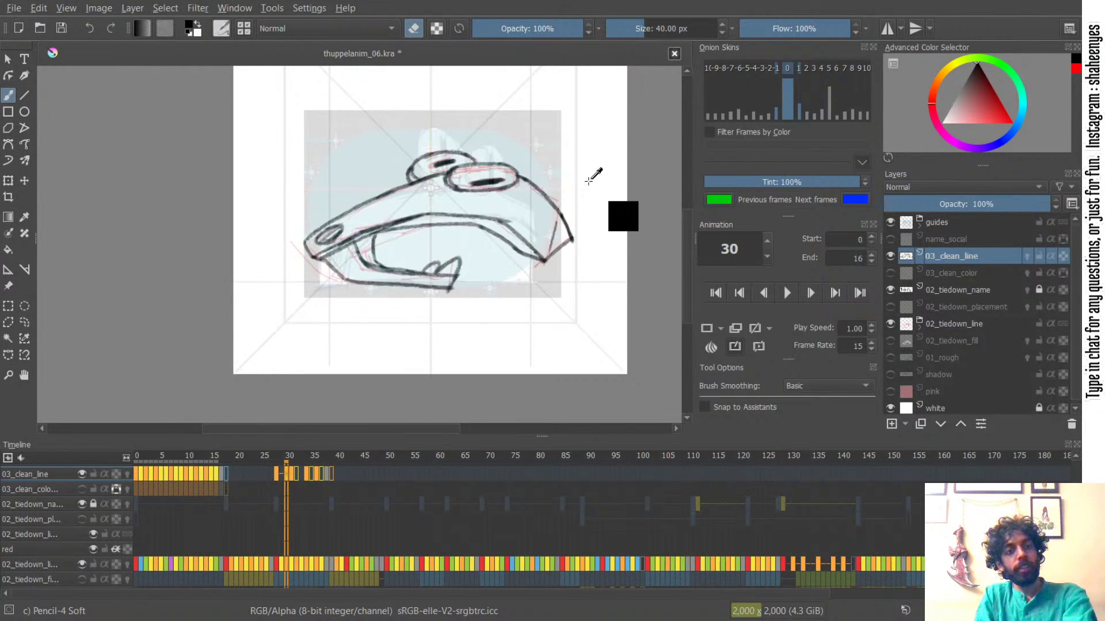
key("ctrl+Right")
key("ctrl+Left")
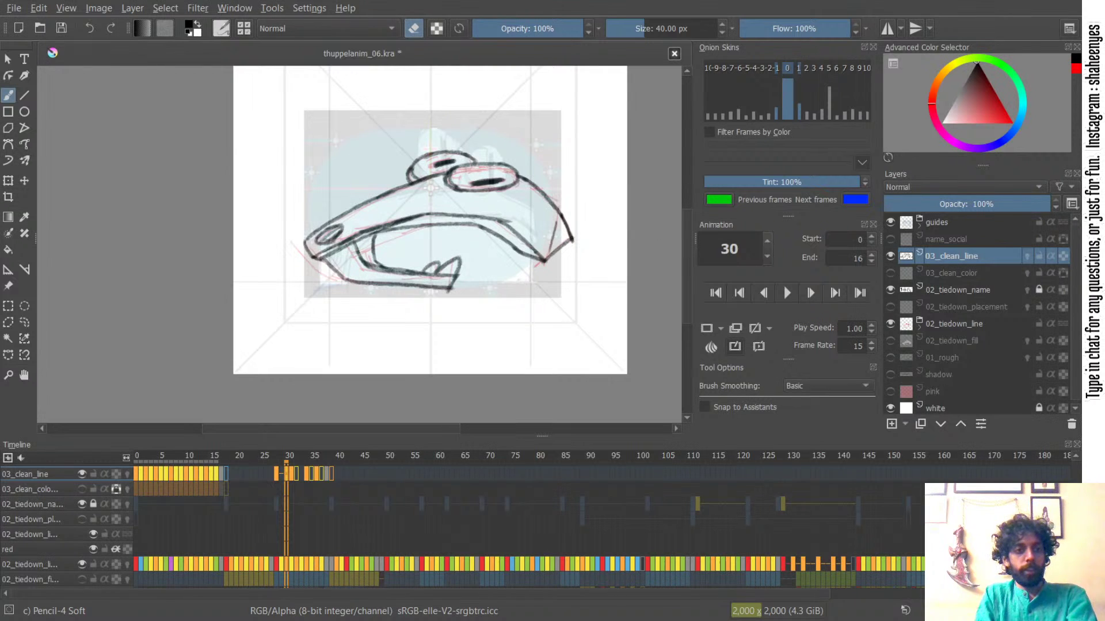
key("ctrl+z")
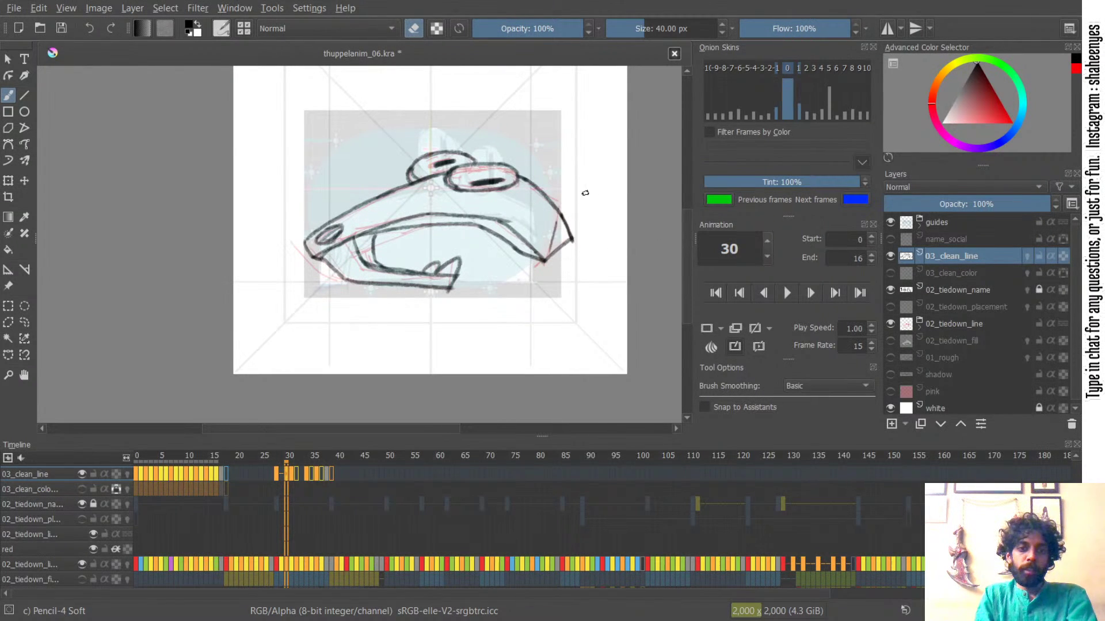
key("e")
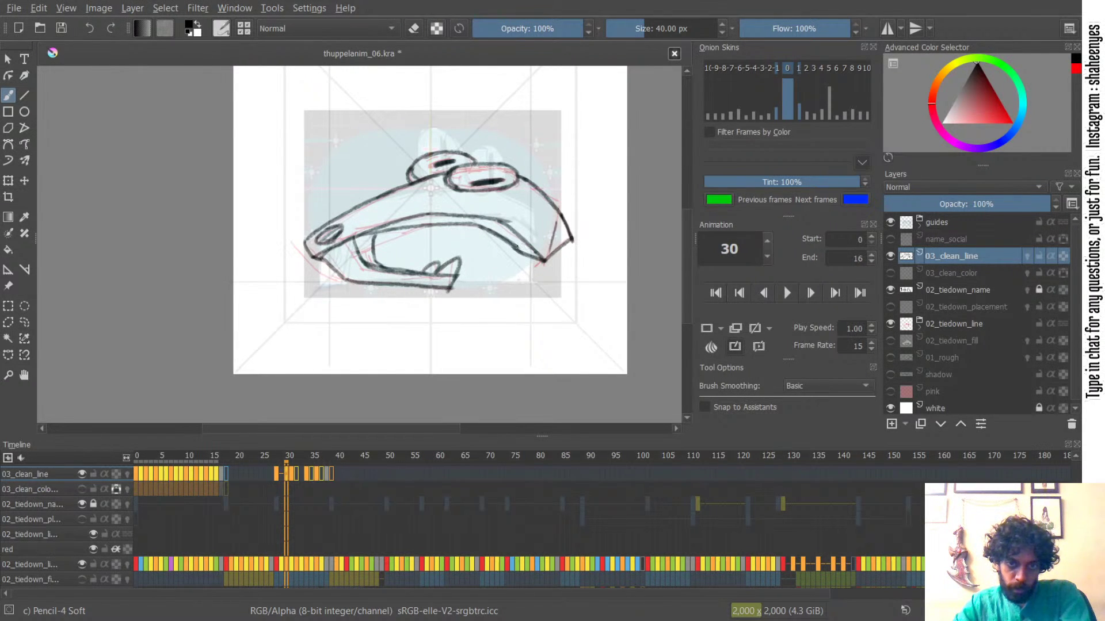
- Touch up the lip edge near the rear mouth corner and retrace the inner mouth line behind the snout on frame 30
left_click_drag(518, 247, 534, 252)
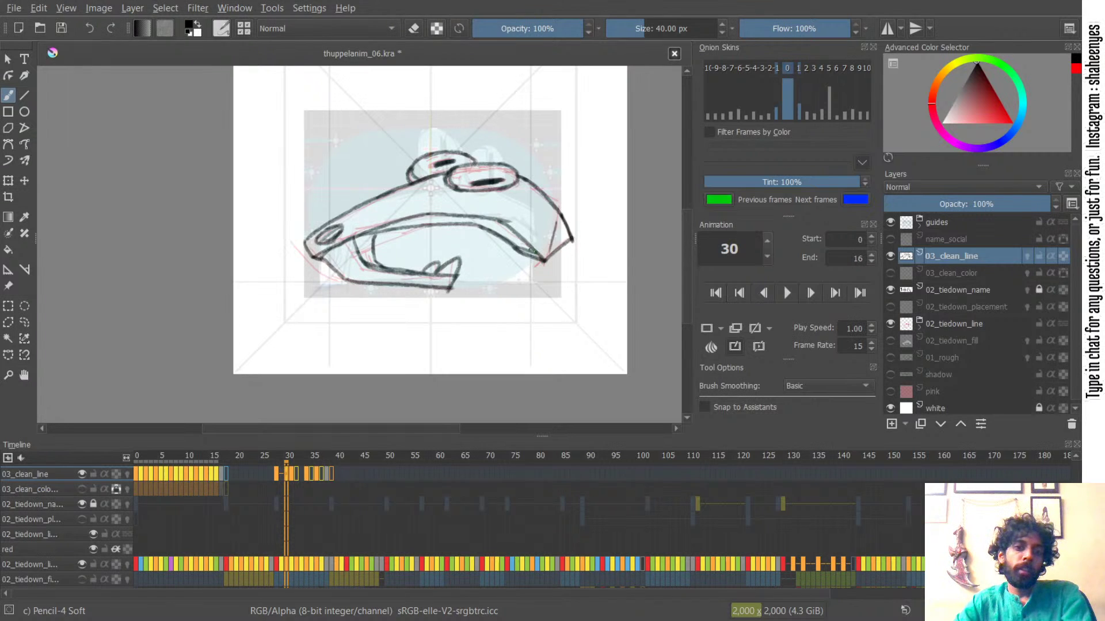
key("ctrl+z")
left_click_drag(370, 237, 377, 264)
key("ctrl+z")
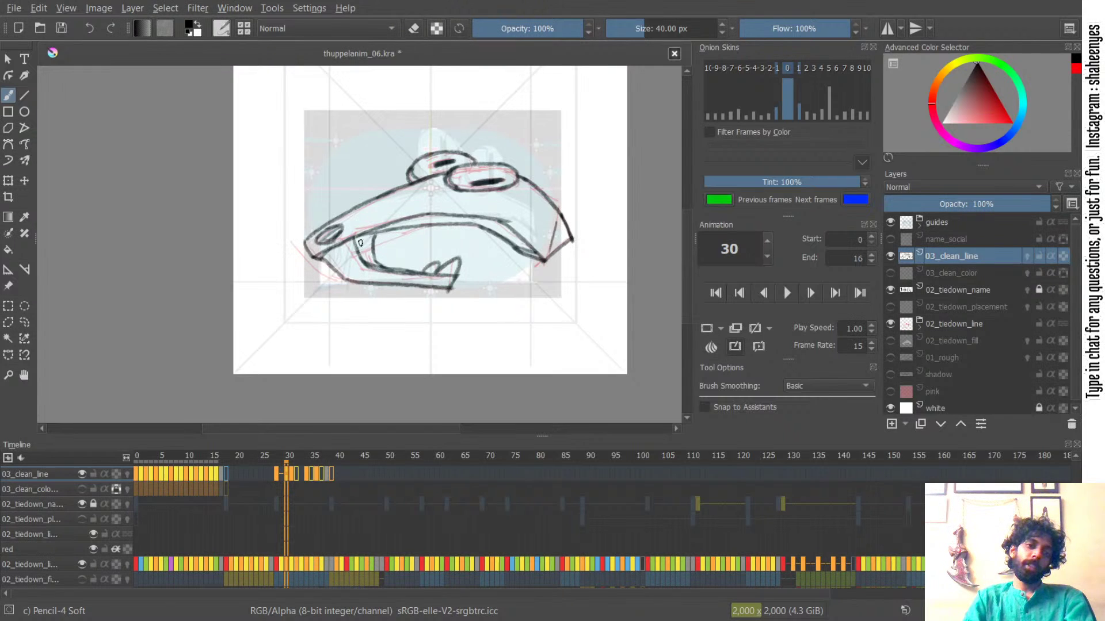
left_click_drag(362, 233, 371, 263)
key("ctrl+z")
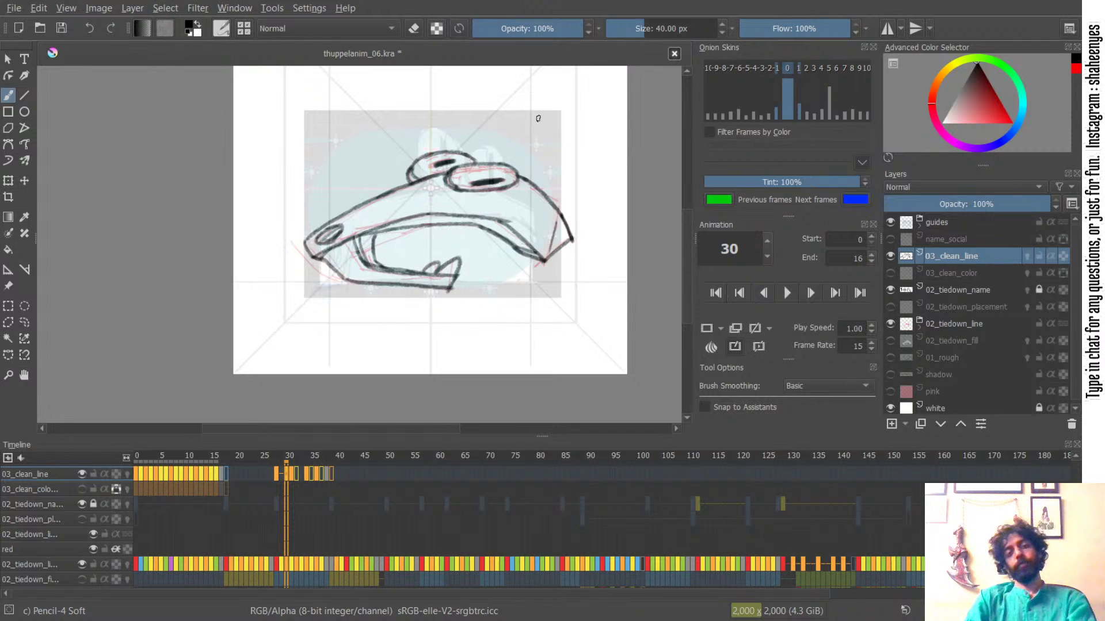
- Step repeatedly back and forth through frames 28 to 31 to examine how the head and mouth move
key("Left")
key("Left")
key("Right")
key("Right")
key("Right")
key("Left")
key("Left")
key("Left")
key("Right")
key("Right")
key("Right")
key("Left")
key("Left")
key("Left")
key("Right")
key("Right")
key("Right")
key("Left")
key("Left")
key("Left")
key("Right")
key("Right")
key("Right")
key("Left")
key("Left")
key("Left")
key("Right")
key("Right")
key("Right")
key("Left")
key("Left")
key("Left")
key("Right")
key("Right")
key("Right")
key("Left")
key("Left")
key("Left")
key("Right")
key("Right")
key("Right")
key("Left")
key("Left")
key("Left")
key("Right")
key("Right")
key("Right")
key("Left")
key("Left")
key("Left")
key("Right")
key("Right")
key("Right")
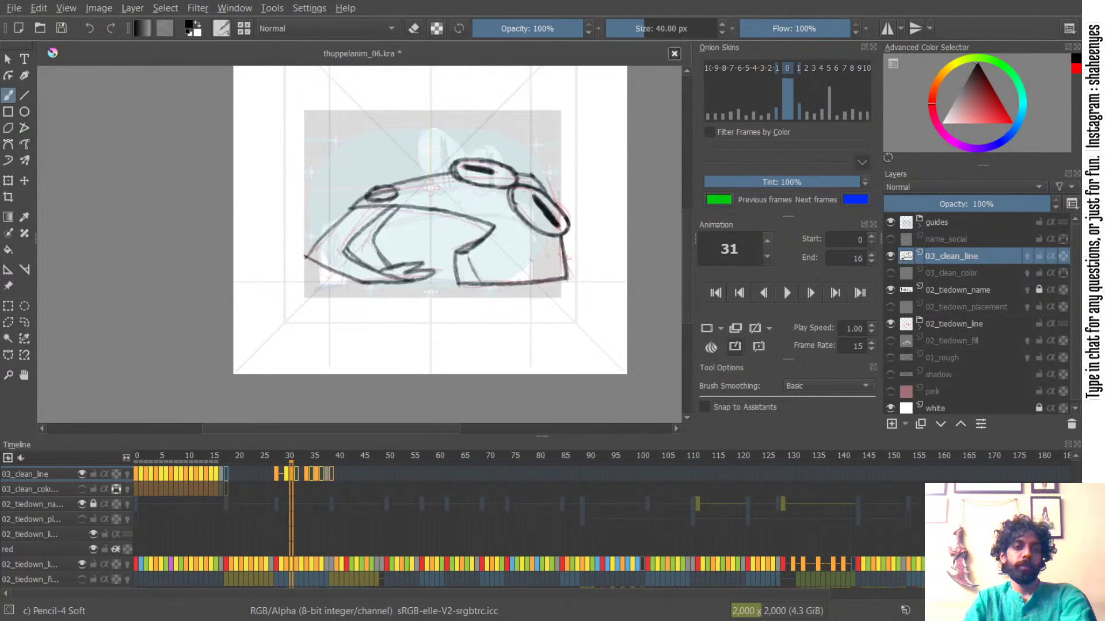
key("Left")
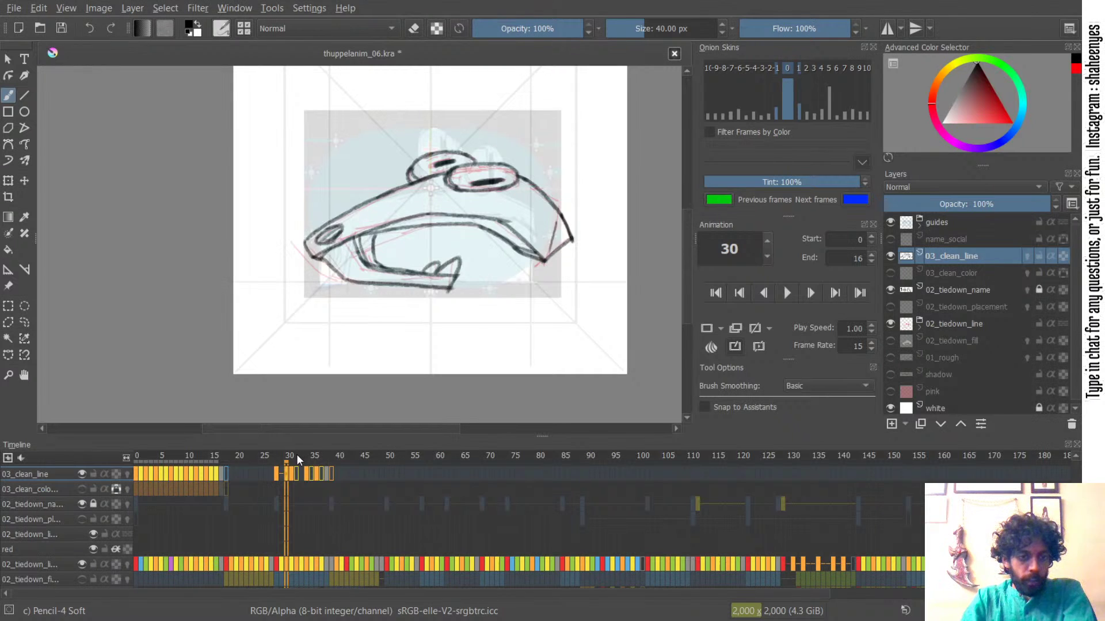
- Go to frame 32 on the clean line layer and save the animation file
left_click(296, 454)
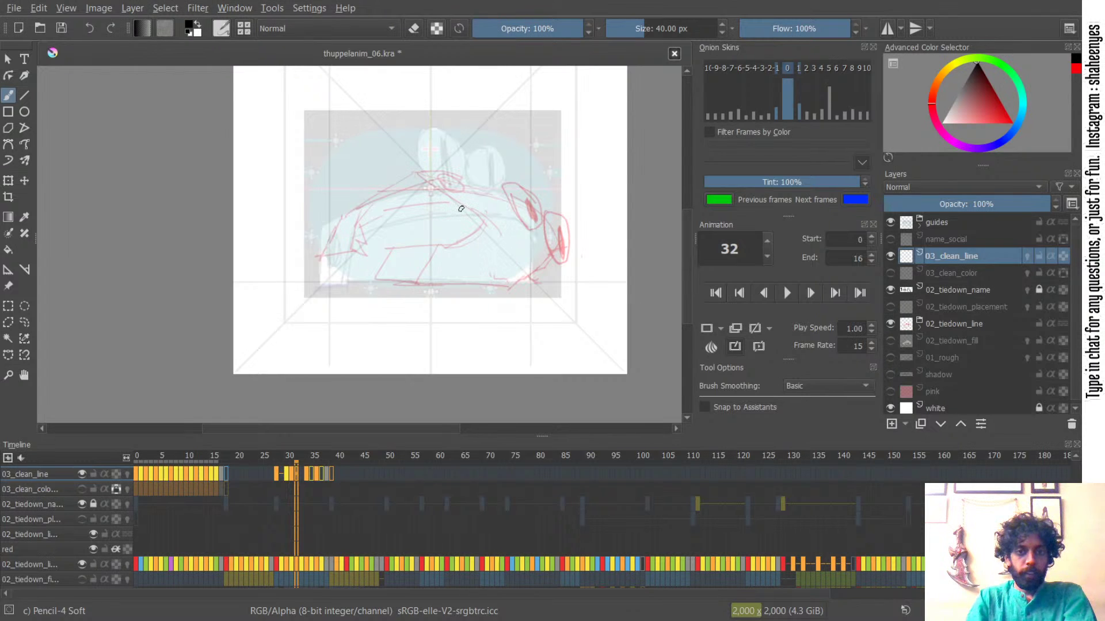
key("ctrl+s")
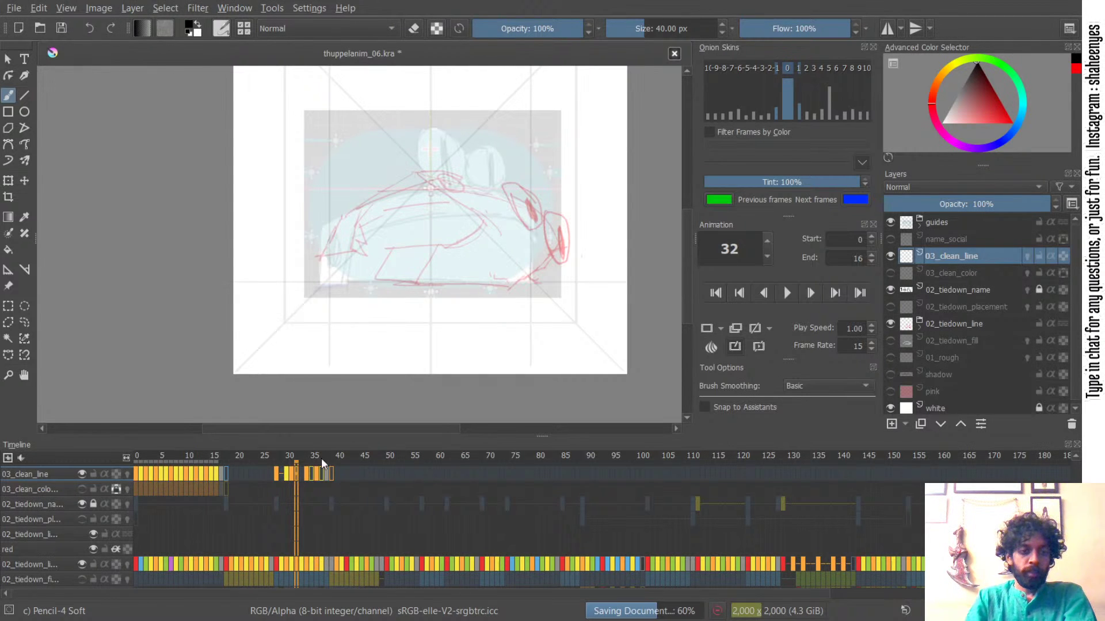
left_click_drag(292, 458, 299, 457)
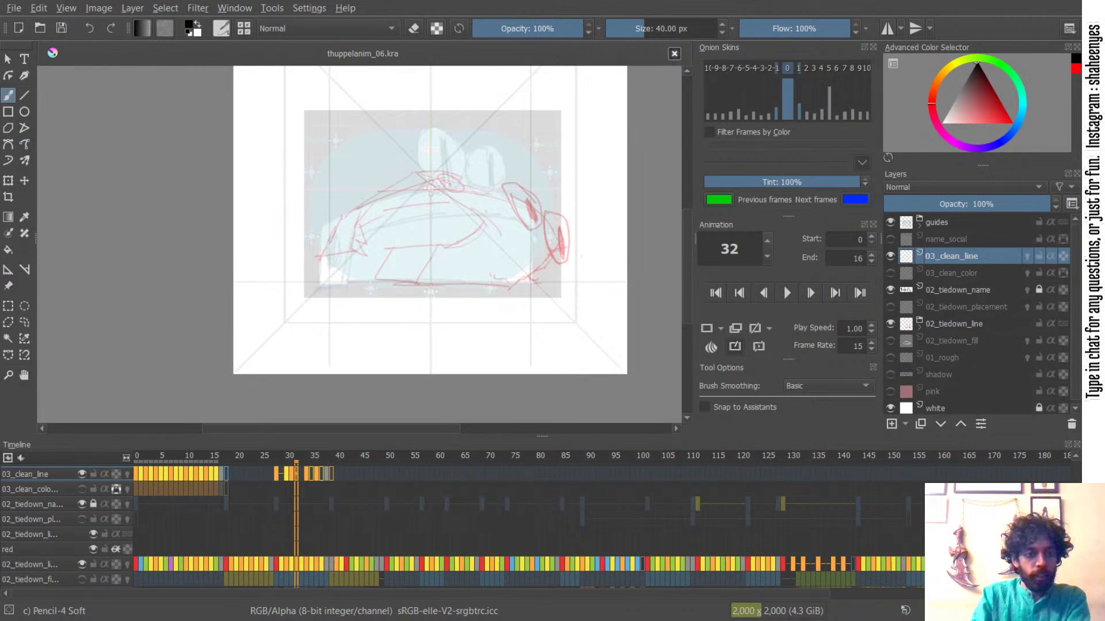
left_click_drag(297, 462, 296, 461)
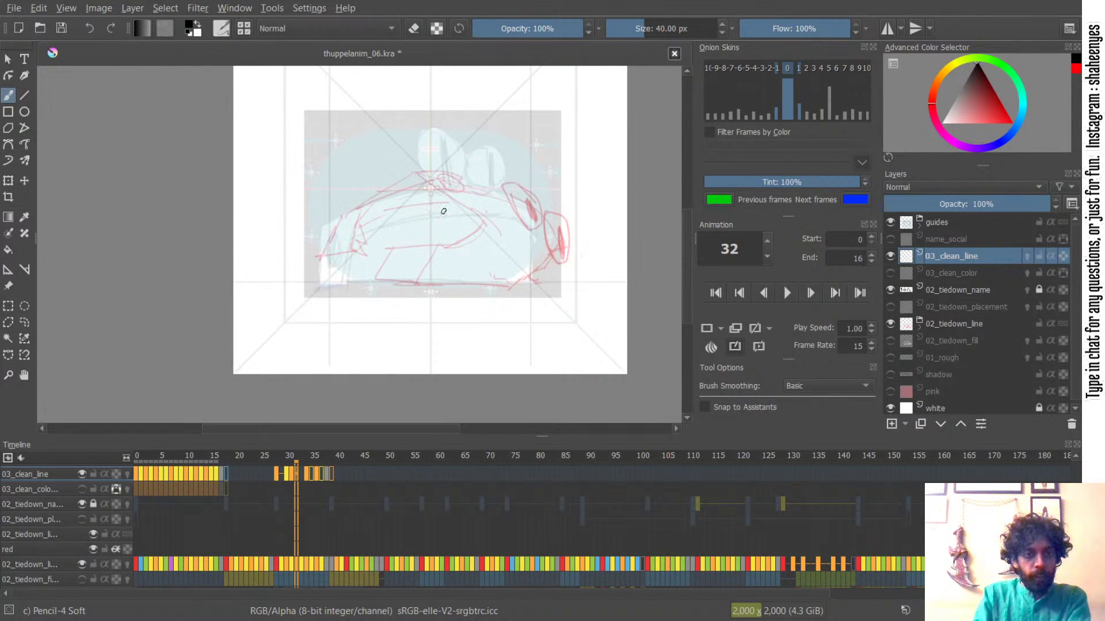
- Try curved strokes on frame 32 from the upper jaw toward the mouth corner over the red rough, and undo them
mouse_move(460, 216)
left_mouse_down()
mouse_move(489, 175)
mouse_move(437, 226)
mouse_move(392, 177)
mouse_move(440, 233)
left_mouse_up()
key("ctrl+z")
left_click_drag(389, 191, 448, 248)
key("ctrl+z")
key("ctrl+z")
key("ctrl+z")
left_click_drag(389, 193, 450, 248)
key("ctrl+z")
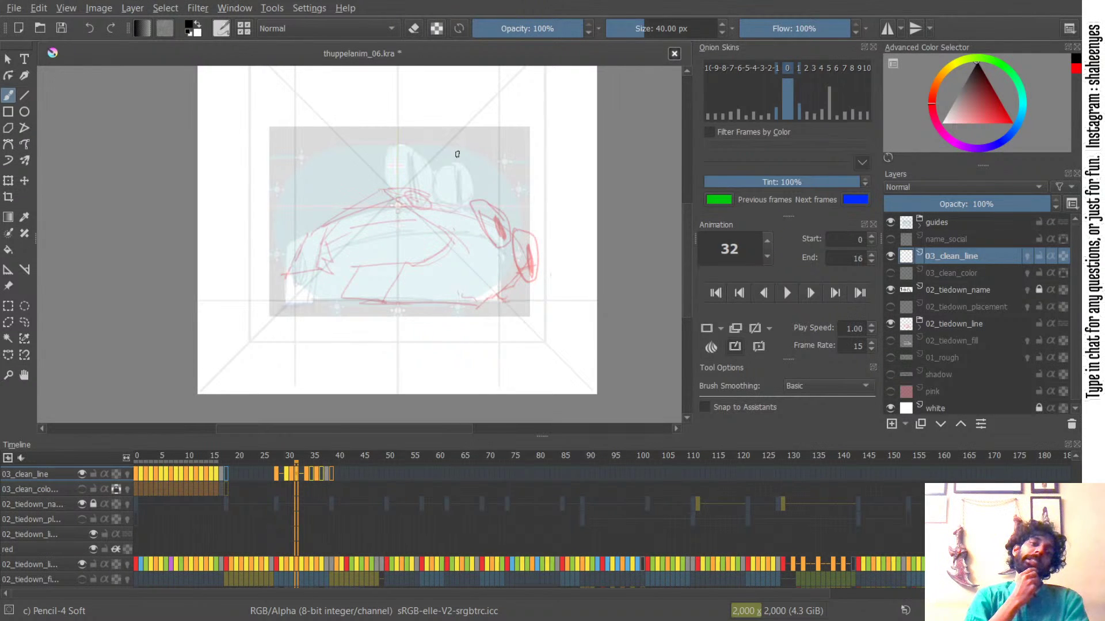
- Compare the red rough at frame 32 with the clean drawings at frames 31 and 34
key("Left")
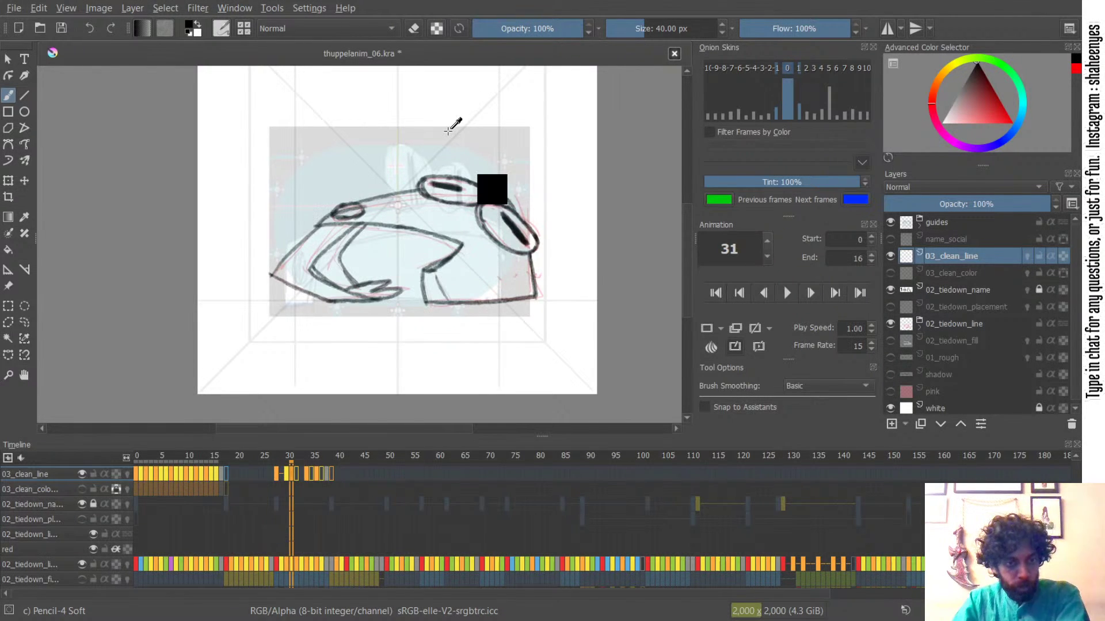
key("ctrl+Right")
key("ctrl+Right")
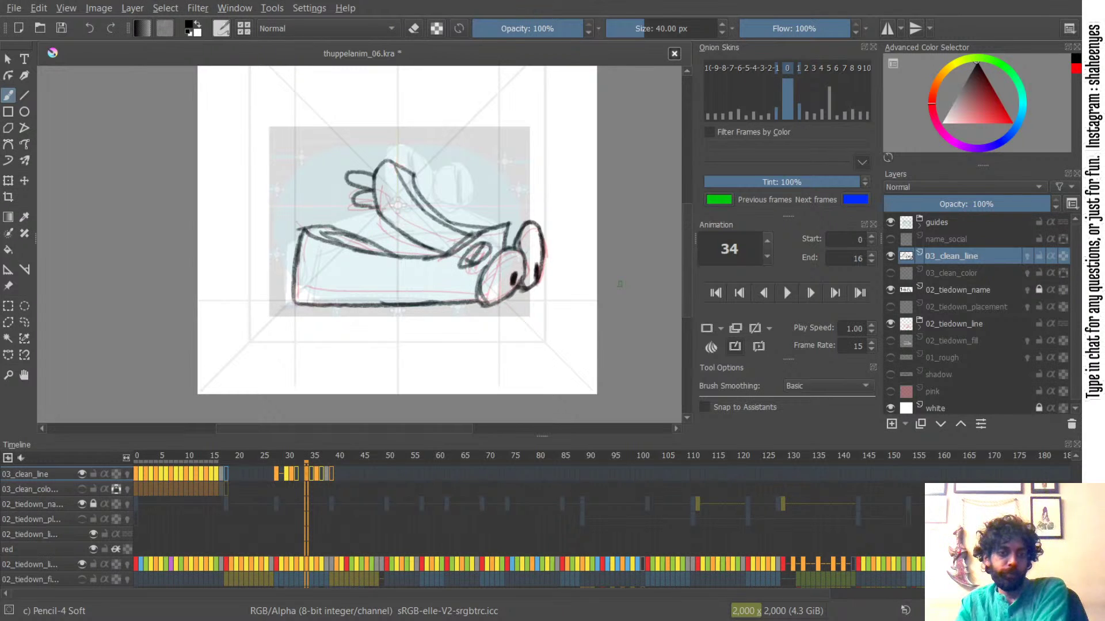
key("ctrl+Left")
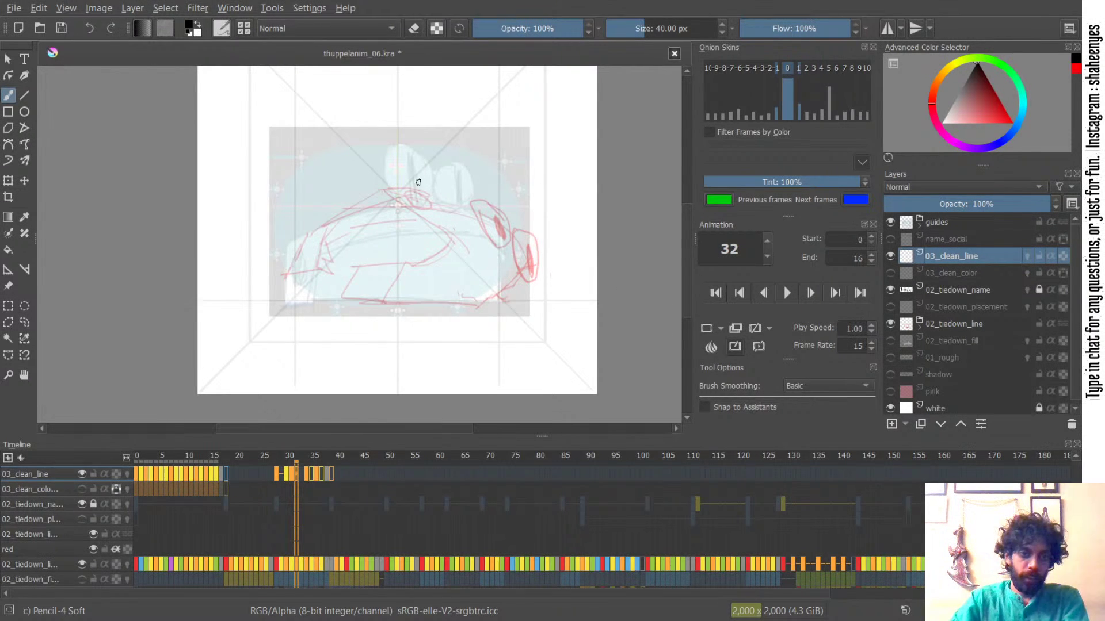
key("ctrl+Right")
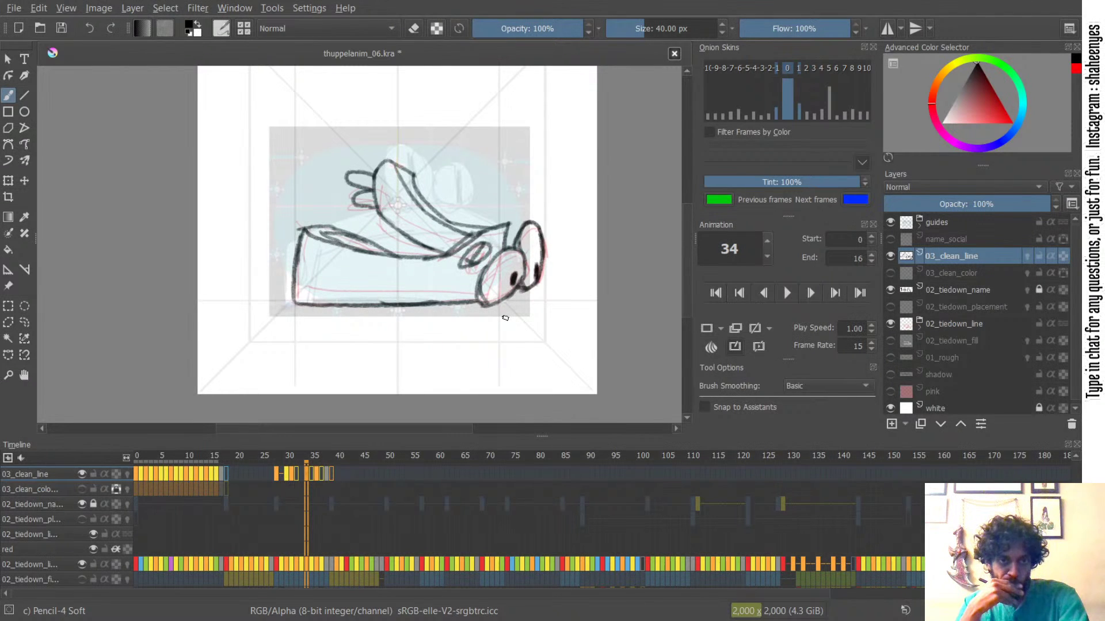
key("ctrl+Left")
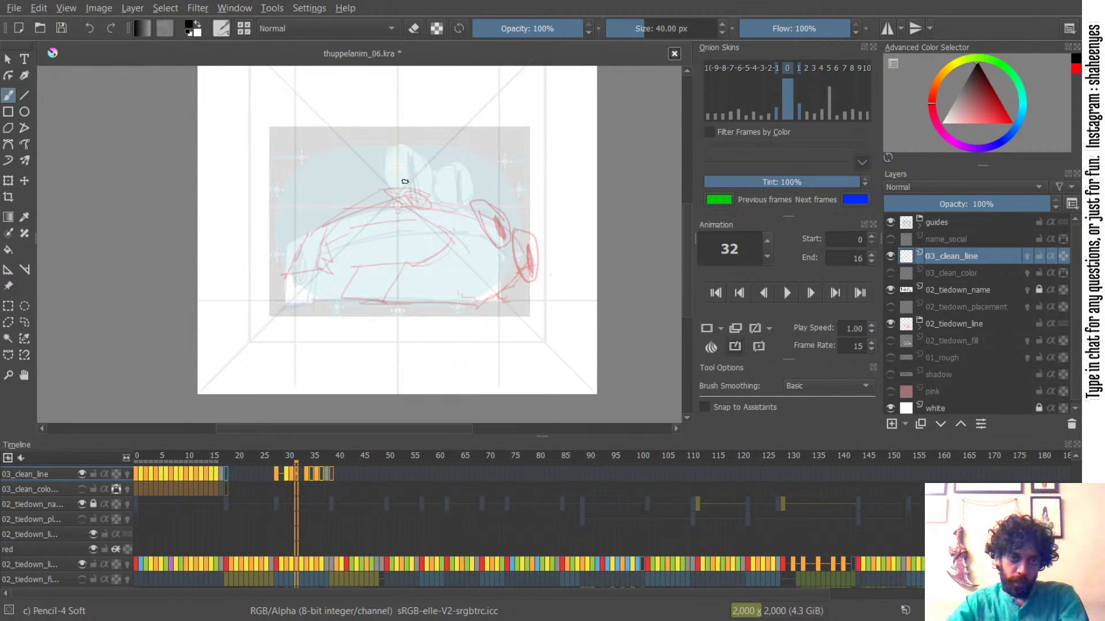
- Draw the top line of the head on frame 32, sloping from the peak down to the nearest eye
left_click_drag(398, 177, 470, 206)
key("ctrl+z")
key("ctrl+z")
left_click_drag(403, 180, 481, 214)
key("ctrl+z")
left_click_drag(397, 172, 478, 204)
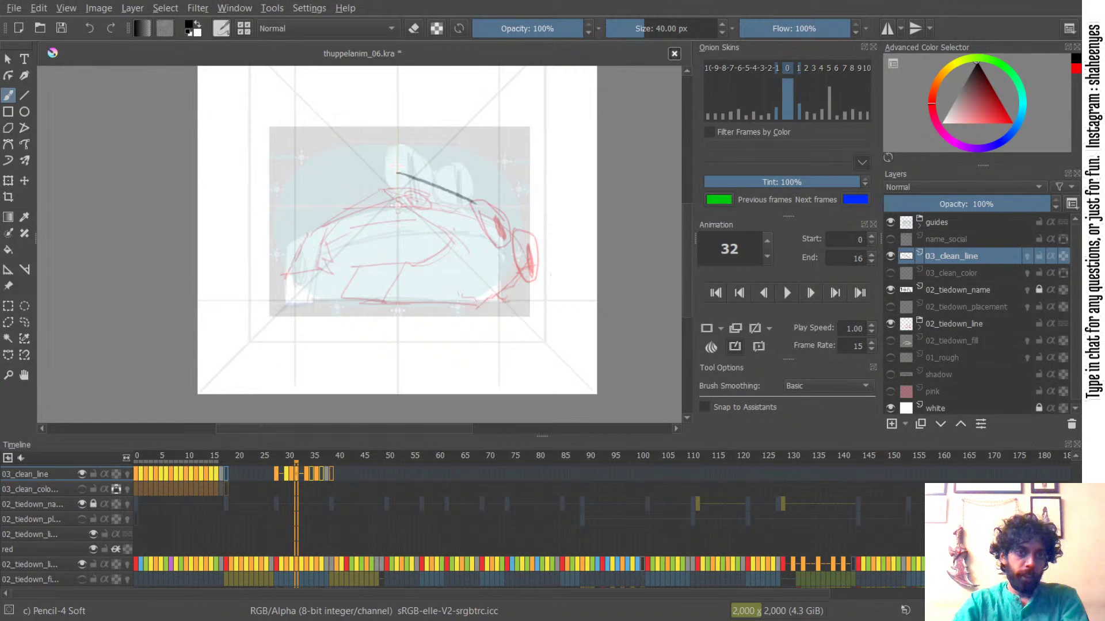
key("ctrl+z")
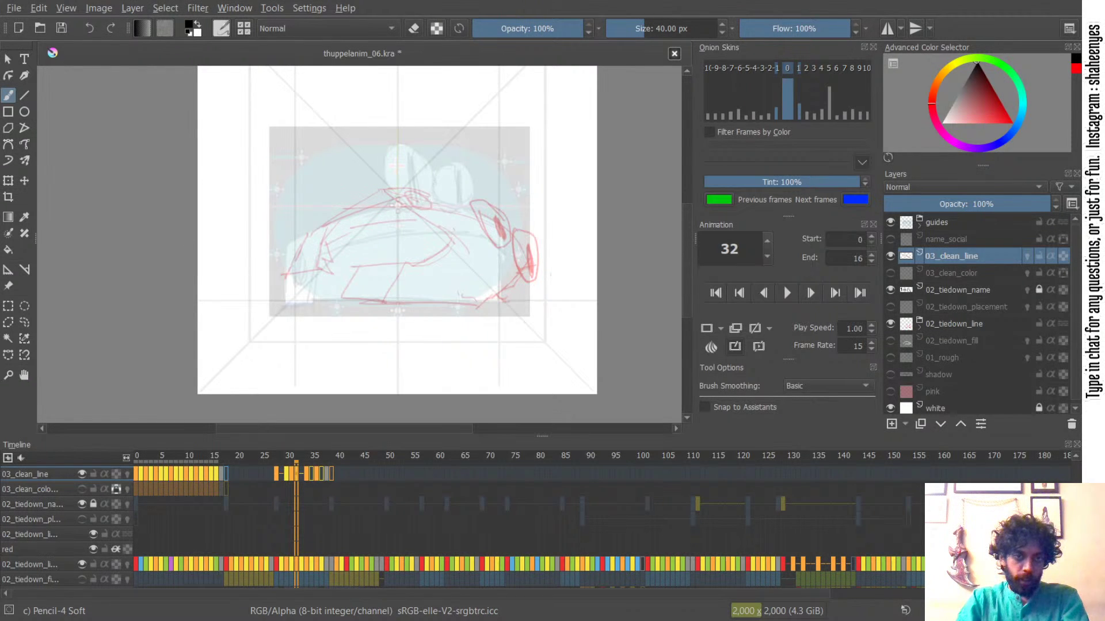
key("ctrl+z")
left_click_drag(417, 187, 477, 205)
key("ctrl+z")
key("ctrl+z")
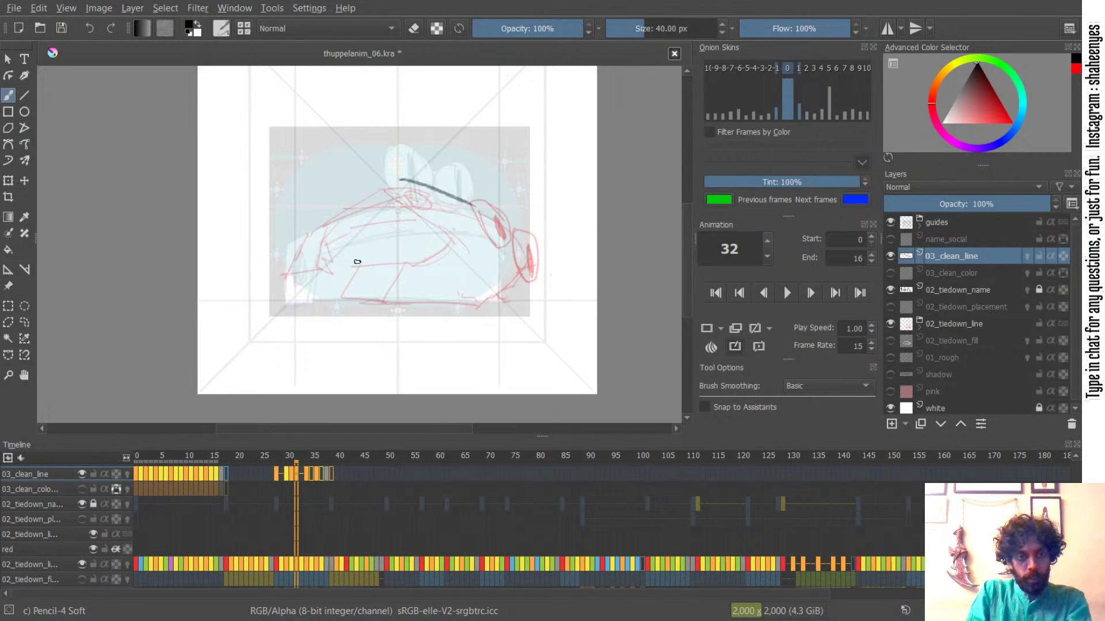
- Draw the slanted line rising from the base of the mouth and the short horizontal line from its upper end on frame 32
left_click_drag(360, 258, 343, 300)
key("ctrl+z")
key("ctrl+z")
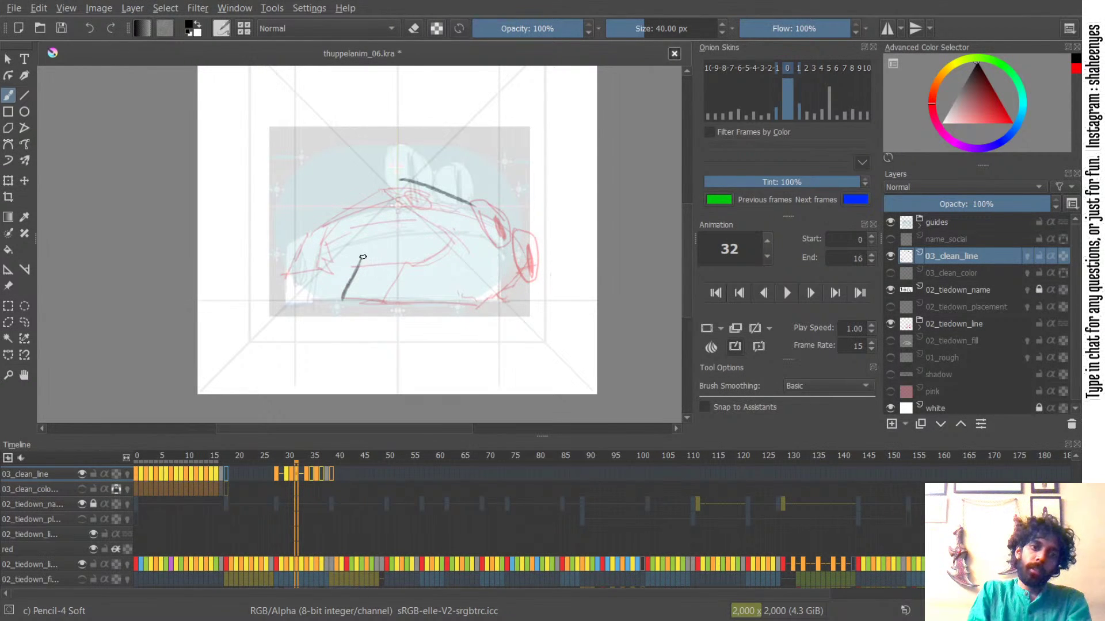
key("Left")
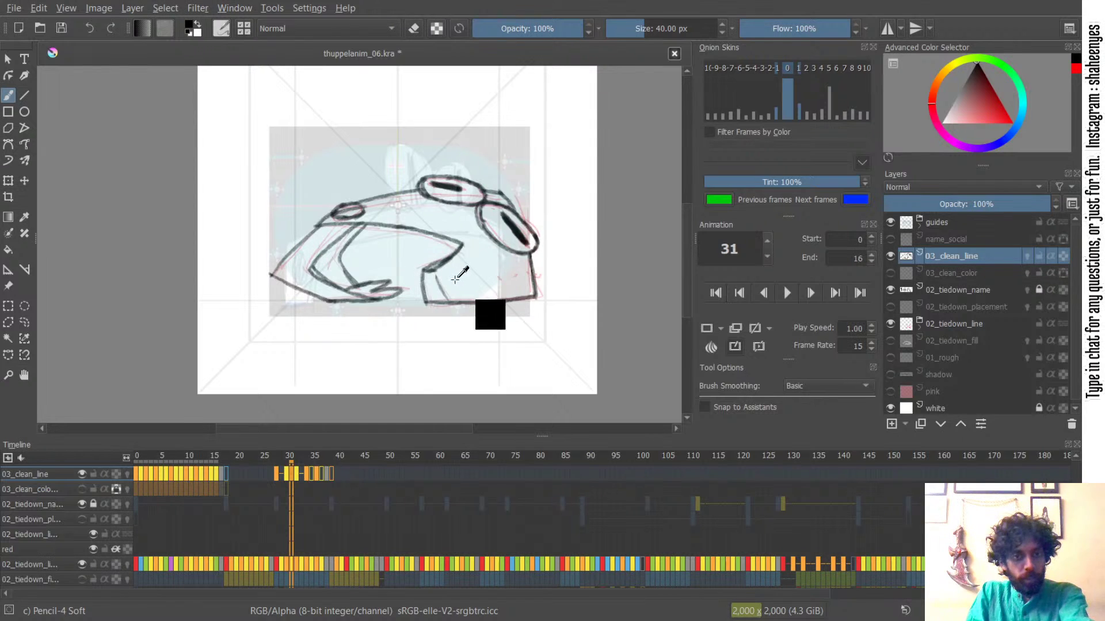
key("Right")
key("ctrl+Right")
key("ctrl+Left")
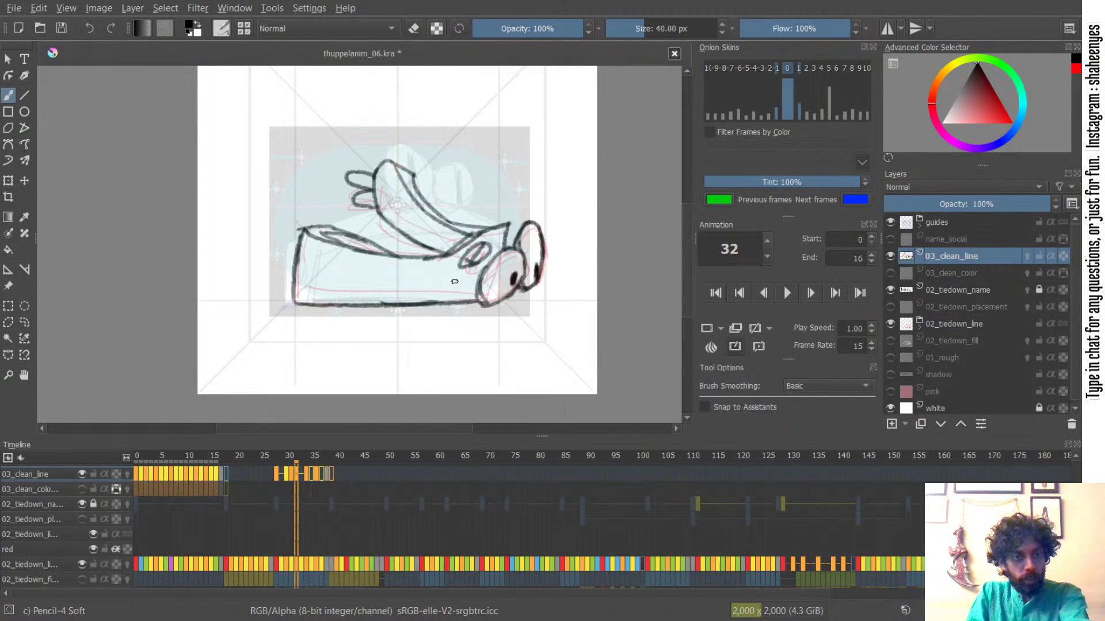
left_click_drag(356, 259, 410, 262)
key("ctrl+z")
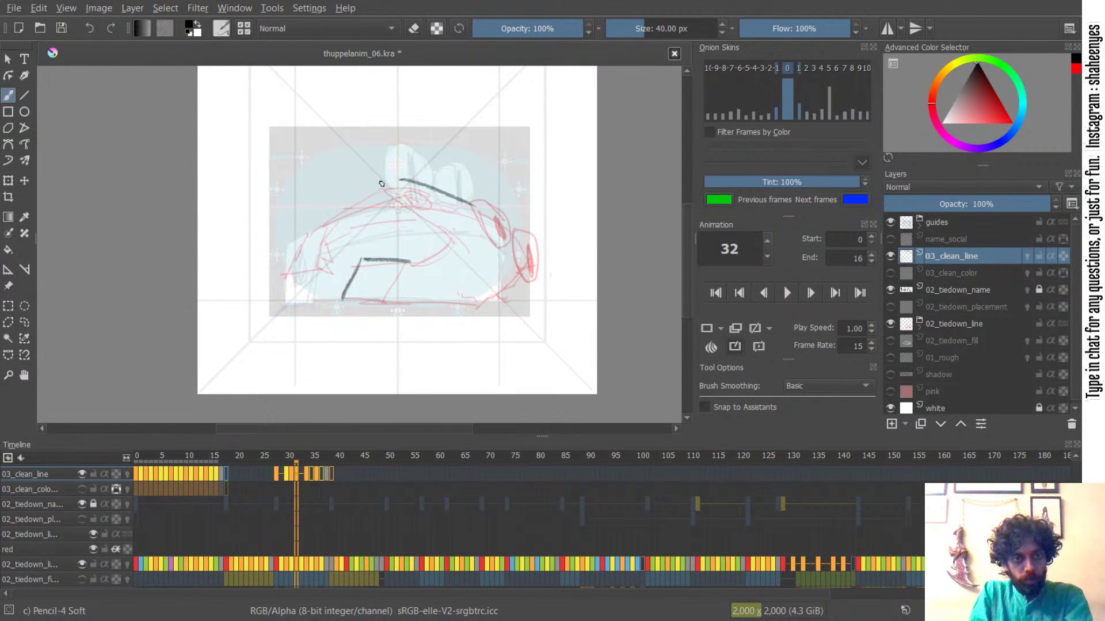
- Draw the outline from the head's peak down toward the front of the body, retrying the stroke until it fits
key("ctrl+z")
left_click_drag(392, 178, 305, 223)
key("ctrl+z")
key("ctrl+z")
mouse_move(392, 179)
left_mouse_down()
mouse_move(342, 201)
mouse_move(397, 178)
left_mouse_up()
key("ctrl+z")
left_click_drag(312, 219, 398, 177)
key("ctrl+z")
left_click_drag(310, 222, 395, 179)
key("ctrl+z")
- Draw the lower front slope of the creature's outline on frame 32, retrying the stroke until it fits
left_click_drag(312, 220, 284, 259)
key("ctrl+z")
key("ctrl+z")
left_click_drag(311, 221, 281, 267)
- Compare the partial drawing on frame 32 with the clean drawings on frames 31 and 34
key("Left")
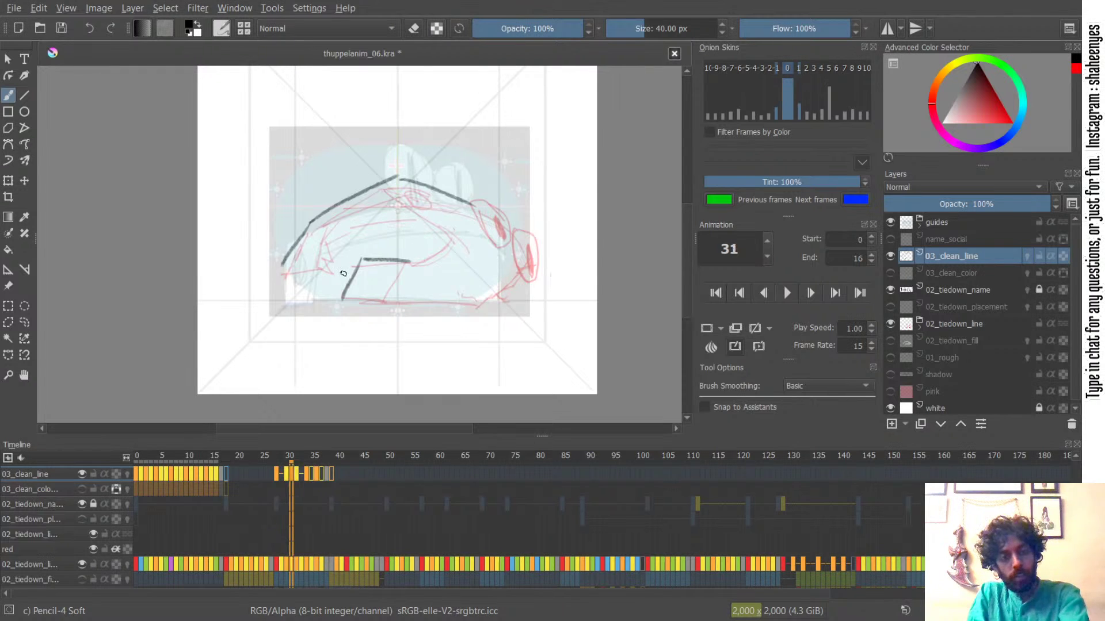
key("Right")
key("Left")
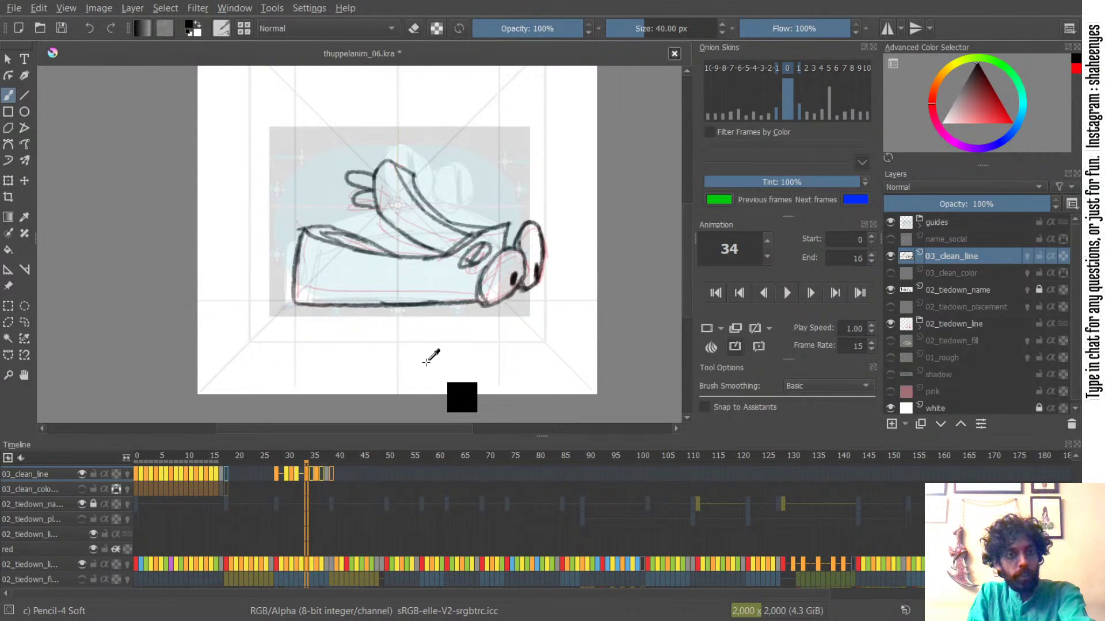
key("Right")
key("Left")
key("Right")
key("Right")
key("Left")
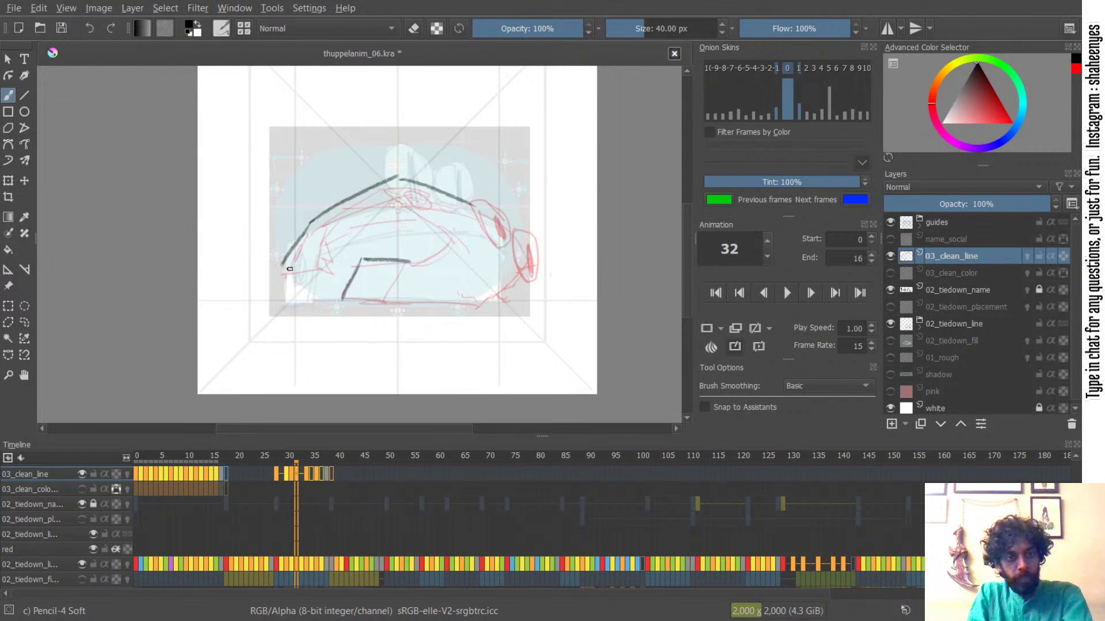
- Try to draw the short lower edge at the front end of the outline, and undo the front strokes
left_click_drag(277, 272, 335, 268)
key("ctrl+z")
key("ctrl+z")
key("ctrl+z")
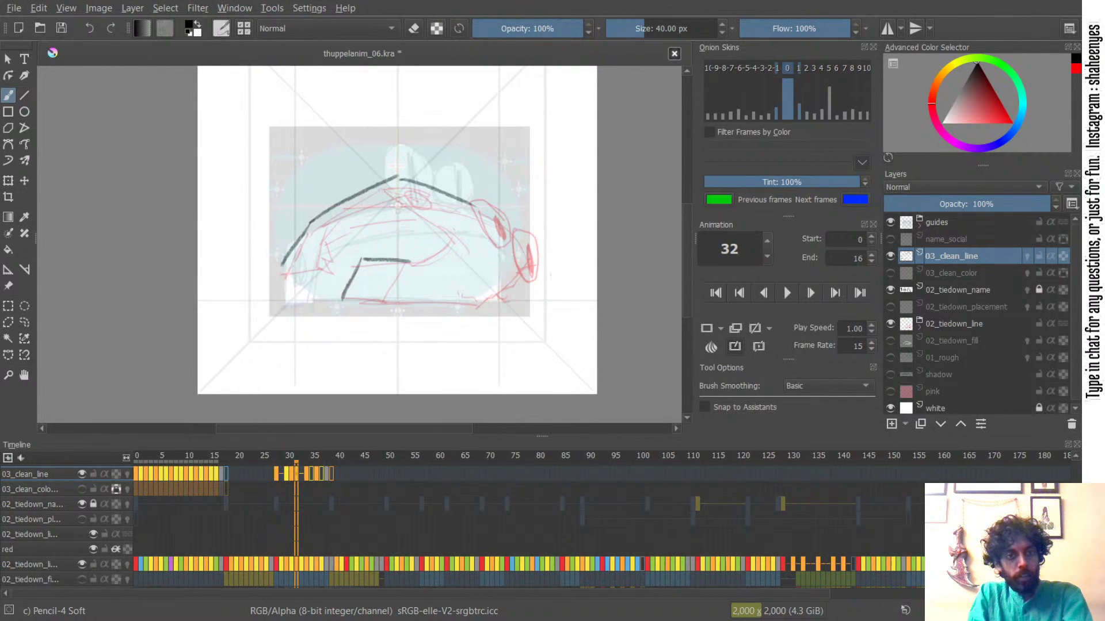
key("ctrl+z")
- Redraw the outline between the head's peak and the front bend on frame 32, retrying until it fits
mouse_move(385, 177)
left_mouse_down()
mouse_move(308, 220)
mouse_move(384, 183)
left_mouse_up()
key("ctrl+z")
key("ctrl+z")
key("ctrl+z")
left_click_drag(314, 218, 389, 178)
key("ctrl+z")
left_click_drag(312, 223, 384, 181)
key("ctrl+z")
key("ctrl+z")
key("ctrl+z")
left_click_drag(310, 221, 391, 179)
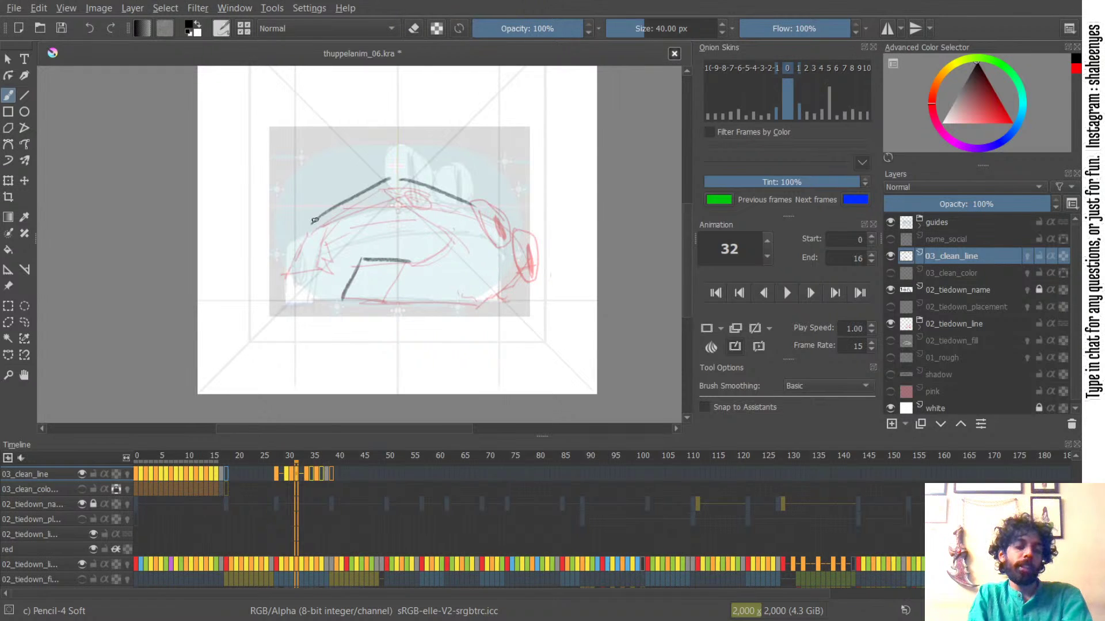
key("ctrl+z")
left_click_drag(312, 220, 372, 180)
key("ctrl+z")
key("ctrl+z")
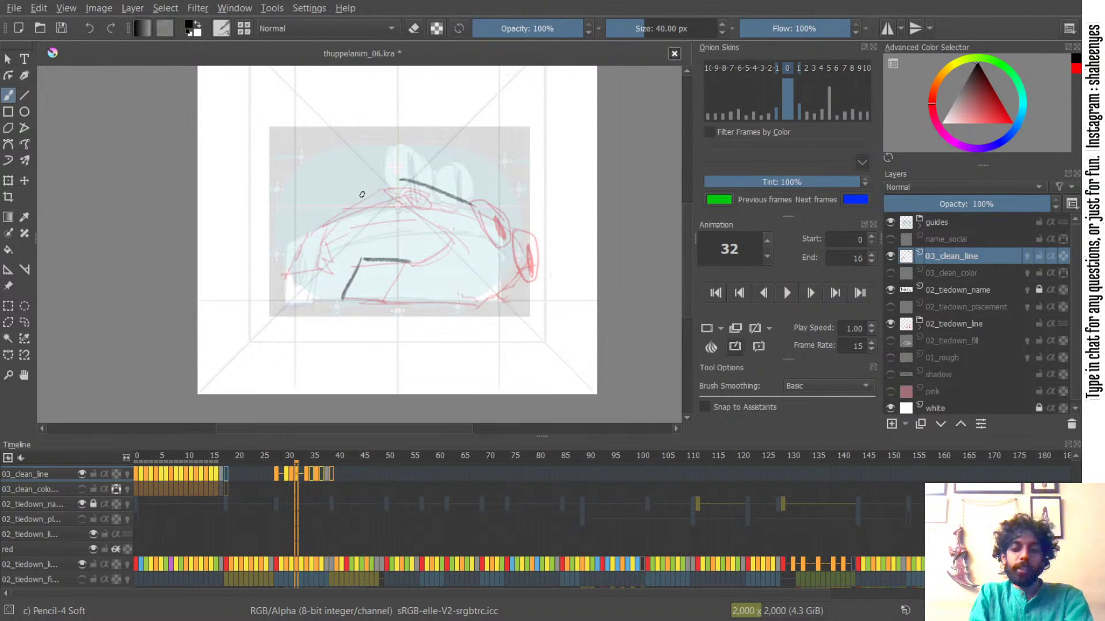
left_click_drag(313, 220, 394, 178)
key("ctrl+z")
key("ctrl+z")
left_click_drag(306, 228, 385, 179)
- Draw the lower front slope and the short, nearly horizontal edge running inward from its end
left_click_drag(308, 227, 276, 275)
key("ctrl+z")
mouse_move(308, 227)
left_mouse_down()
mouse_move(276, 275)
mouse_move(320, 265)
left_mouse_up()
key("ctrl+z")
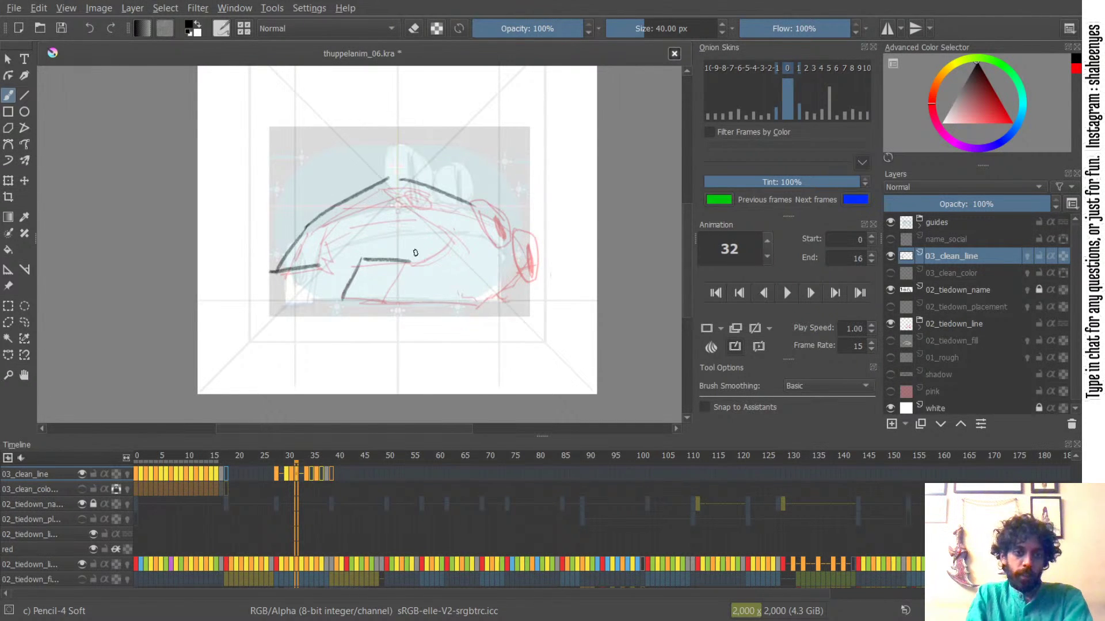
- Draw the diagonal line from the head's peak to the mouth corner and connect it to the short horizontal mouth line
left_click_drag(397, 191, 445, 252)
key("ctrl+z")
key("ctrl+z")
mouse_move(382, 177)
left_mouse_down()
mouse_move(414, 178)
mouse_move(406, 209)
mouse_move(392, 190)
mouse_move(449, 245)
left_mouse_up()
key("ctrl+z")
key("ctrl+z")
key("ctrl+z")
key("ctrl+z")
key("ctrl+z")
mouse_move(370, 182)
left_mouse_down()
mouse_move(411, 179)
mouse_move(421, 222)
mouse_move(442, 236)
left_mouse_up()
key("ctrl+z")
key("ctrl+z")
key("ctrl+z")
key("ctrl+z")
left_click_drag(370, 184, 444, 232)
key("ctrl+z")
mouse_move(371, 182)
left_mouse_down()
mouse_move(454, 248)
mouse_move(434, 250)
mouse_move(451, 241)
left_mouse_up()
key("ctrl+z")
key("ctrl+z")
key("ctrl+z")
key("ctrl+z")
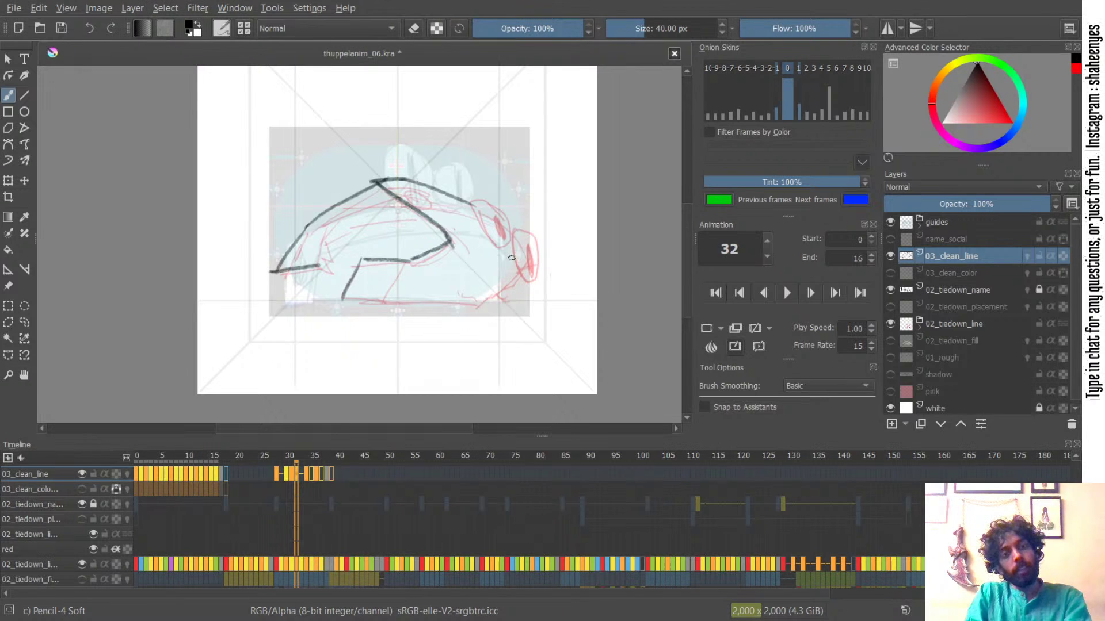
- Toggle the 03_clean_line layer's visibility to check the drawing, and clear the line art from frame 32
left_click(890, 253)
left_click(889, 252)
left_click(889, 253)
left_click(891, 253)
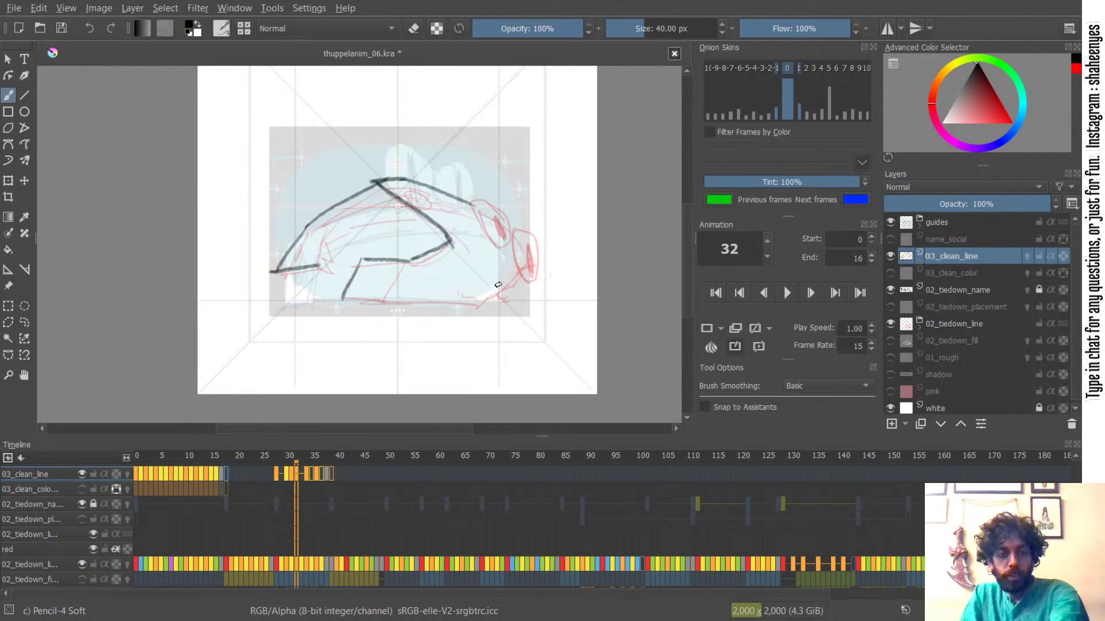
key("Delete")
- Try to draw the top line of the head from its peak down past the eyes on the cleared frame
left_click_drag(402, 178, 500, 215)
key("ctrl+z")
left_click_drag(403, 176, 518, 223)
key("ctrl+z")
left_click_drag(390, 178, 522, 231)
key("ctrl+z")
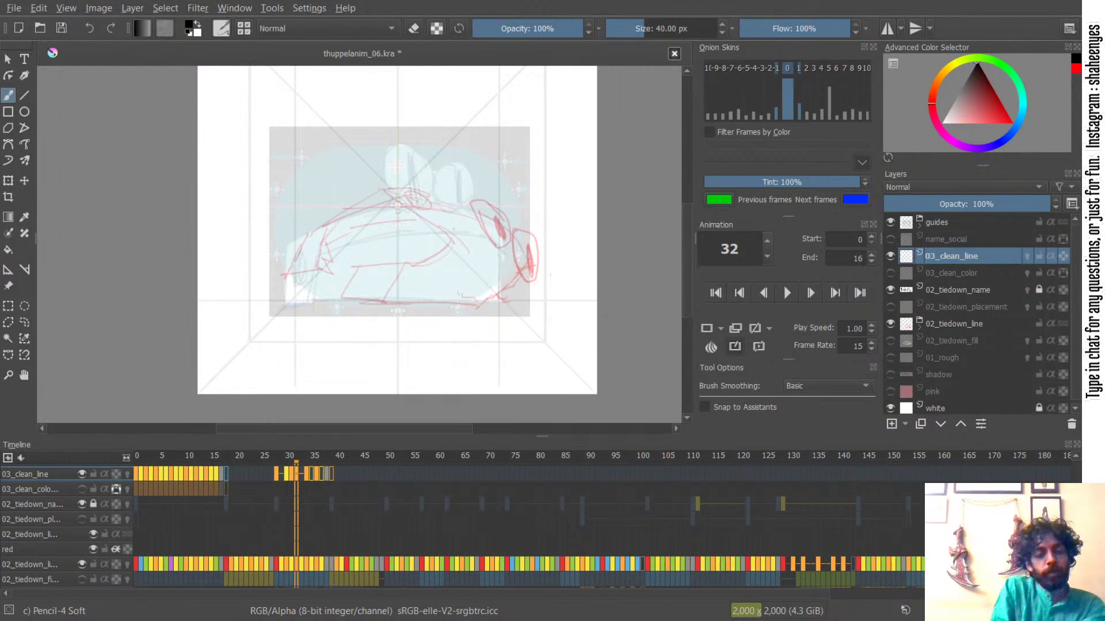
- Try to draw the front slope of the head rising to a peak above the red rough
mouse_move(302, 224)
left_mouse_down()
mouse_move(399, 167)
mouse_move(389, 171)
left_mouse_up()
key("ctrl+z")
key("ctrl+z")
left_click_drag(309, 214, 397, 164)
key("ctrl+z")
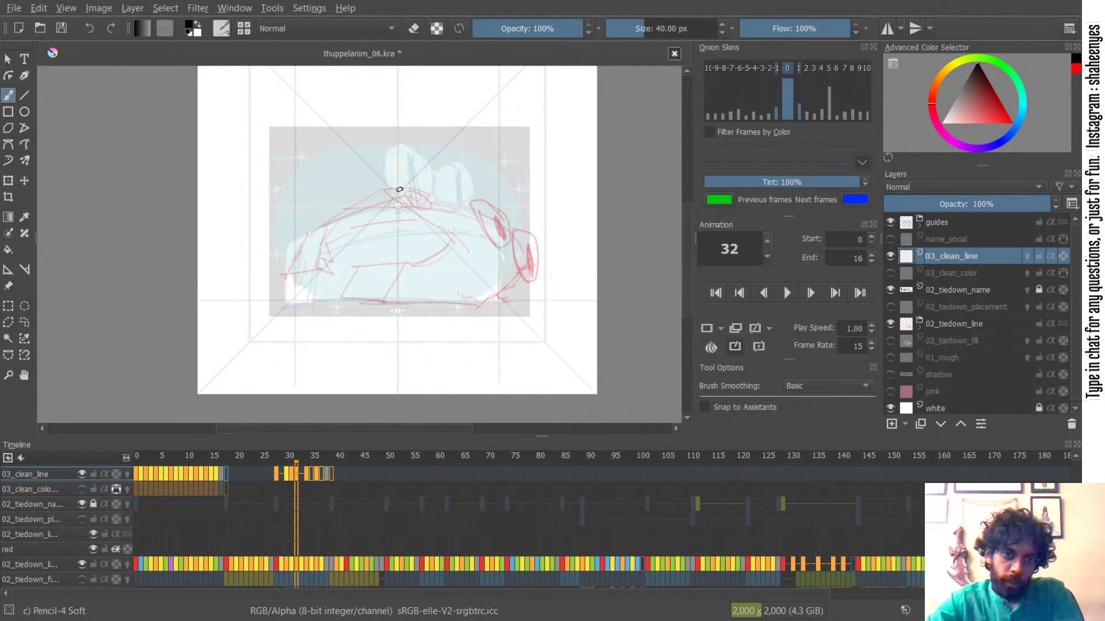
- Draw the top line of the head from the peak down across the near eye to the far eye
left_click_drag(393, 181, 450, 199)
key("ctrl+z")
key("ctrl+z")
left_click_drag(392, 178, 493, 219)
key("ctrl+z")
left_click_drag(393, 179, 512, 230)
key("ctrl+z")
left_click_drag(459, 197, 517, 232)
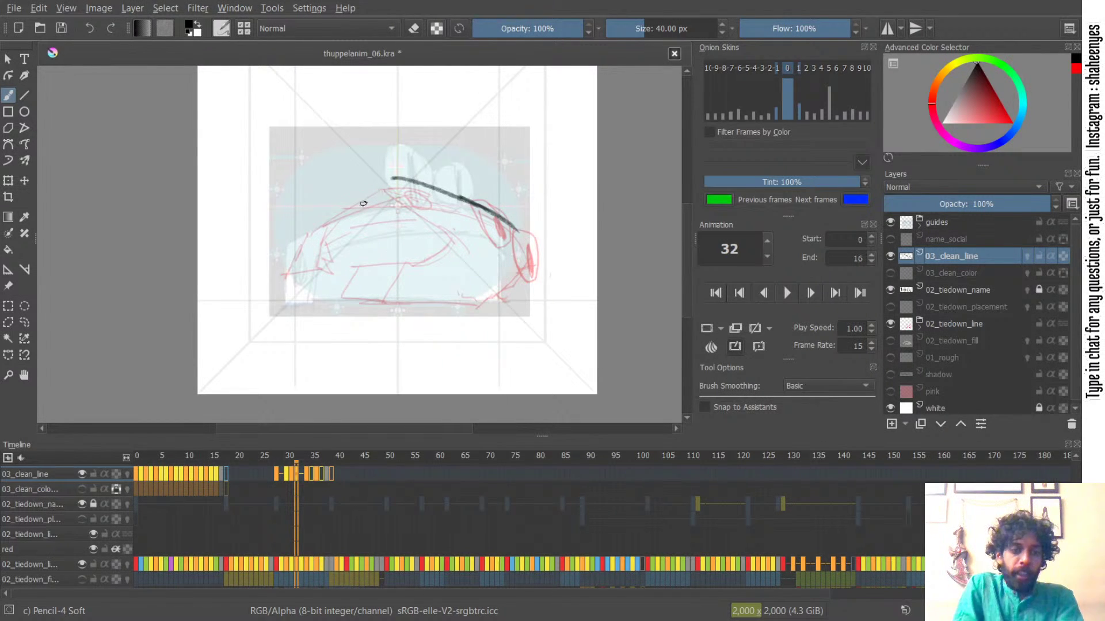
- Draw the front slope of the head rising to meet the peak, retrying the stroke until it fits
left_click_drag(316, 217, 391, 178)
key("ctrl+z")
key("ctrl+z")
left_click_drag(314, 218, 391, 176)
key("ctrl+z")
key("ctrl+z")
left_click_drag(312, 219, 381, 184)
key("ctrl+z")
left_click_drag(318, 217, 385, 181)
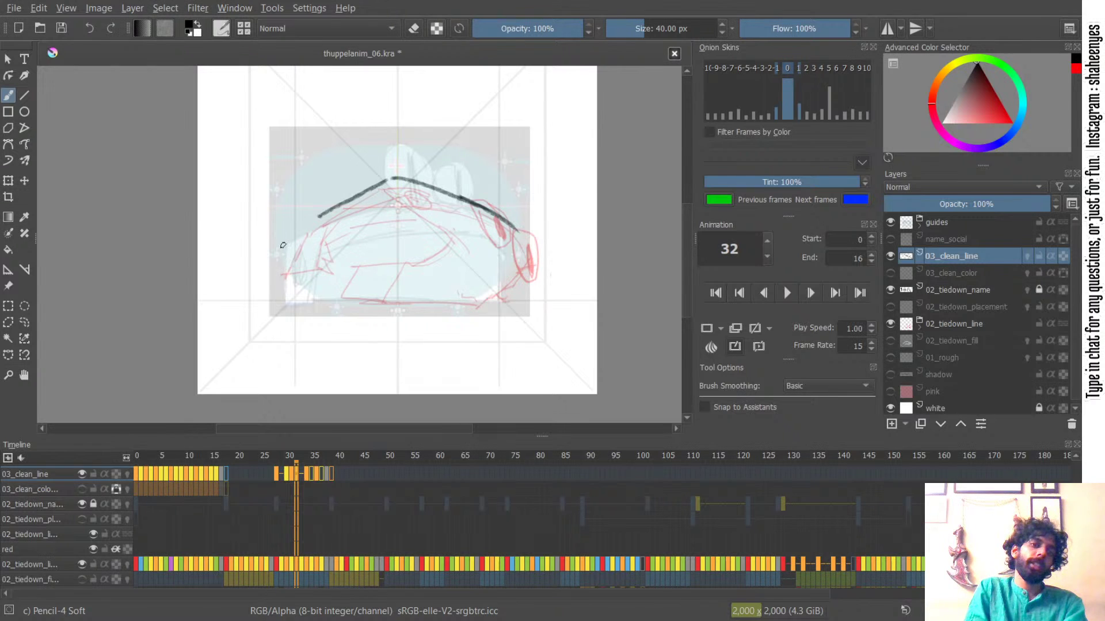
- Draw the steep lower front stroke of the outline, leaving a small gap below the head's front slope
left_click_drag(303, 228, 278, 273)
key("ctrl+z")
left_click_drag(298, 231, 272, 276)
key("ctrl+z")
key("ctrl+z")
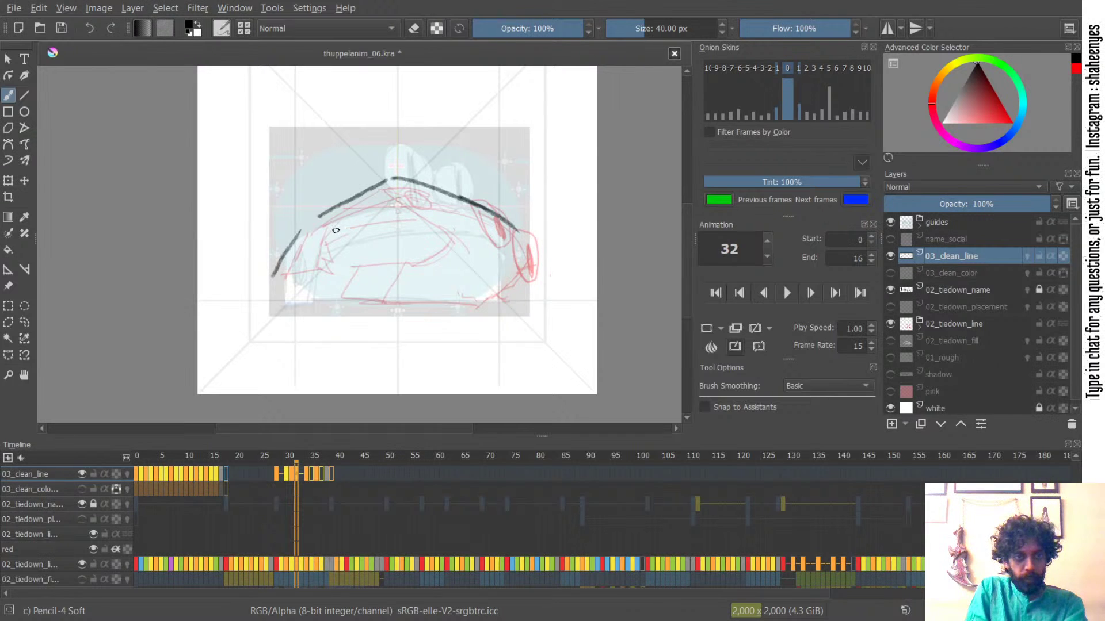
- Draw the inner line beneath the head's front slope, rising gently toward the middle of the head
key("ctrl+z")
left_click_drag(323, 235, 409, 209)
key("ctrl+z")
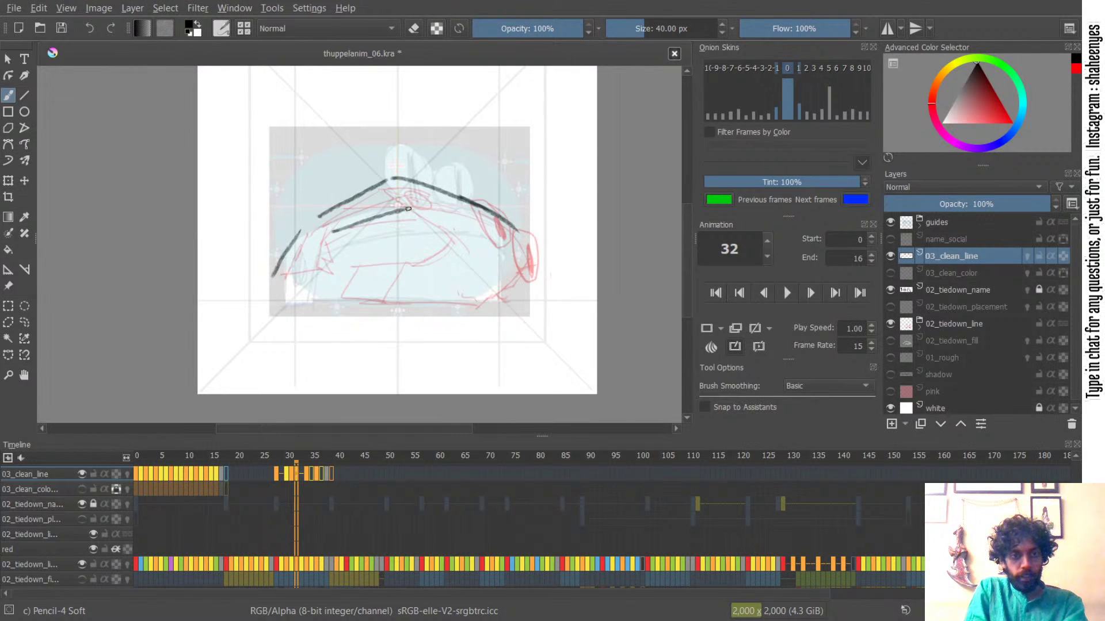
key("ctrl+z")
left_click_drag(328, 232, 413, 206)
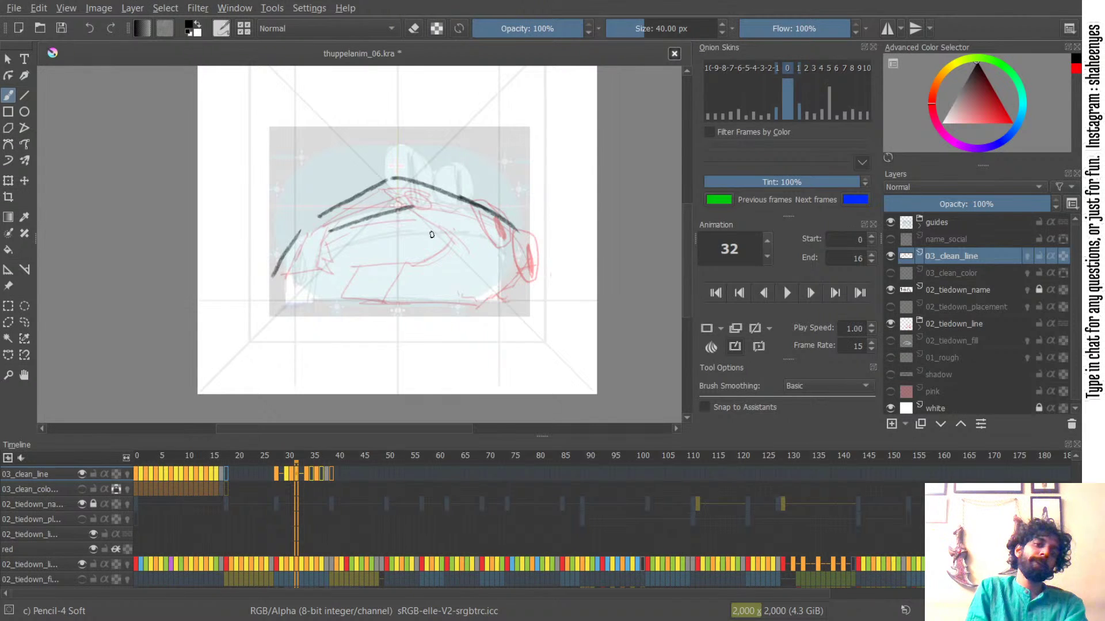
key("ctrl+z")
left_click_drag(329, 232, 407, 214)
key("ctrl+z")
left_click_drag(339, 227, 417, 207)
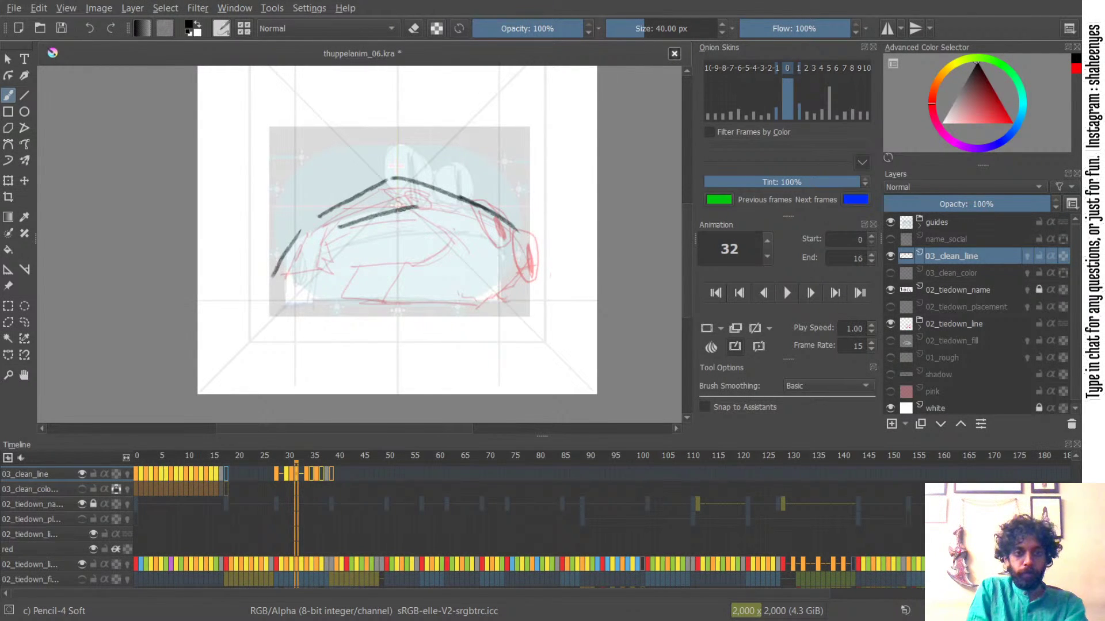
- Draw the short lower edge and the slanted inner edge at the front end of the creature's outline
key("ctrl+z")
left_click_drag(324, 237, 317, 283)
key("ctrl+z")
key("ctrl+z")
- Draw a second, flatter line just beneath the inner line of the head, retrying until it fits
mouse_move(330, 236)
left_mouse_down()
mouse_move(315, 282)
mouse_move(381, 225)
mouse_move(442, 219)
left_mouse_up()
key("ctrl+z")
key("ctrl+z")
key("ctrl+z")
key("ctrl+z")
key("ctrl+z")
left_click_drag(373, 227, 432, 223)
key("ctrl+z")
key("ctrl+z")
key("ctrl+z")
- Draw the diagonal line from just below the head's peak down toward the mouth corner, with a parallel offset from the top line
left_click_drag(390, 187, 460, 241)
key("ctrl+z")
key("ctrl+z")
left_click_drag(389, 188, 445, 223)
key("ctrl+z")
key("ctrl+z")
key("ctrl+z")
key("ctrl+z")
left_click_drag(373, 184, 432, 223)
key("ctrl+z")
key("ctrl+z")
left_click_drag(373, 184, 456, 232)
key("ctrl+z")
left_click_drag(375, 184, 469, 254)
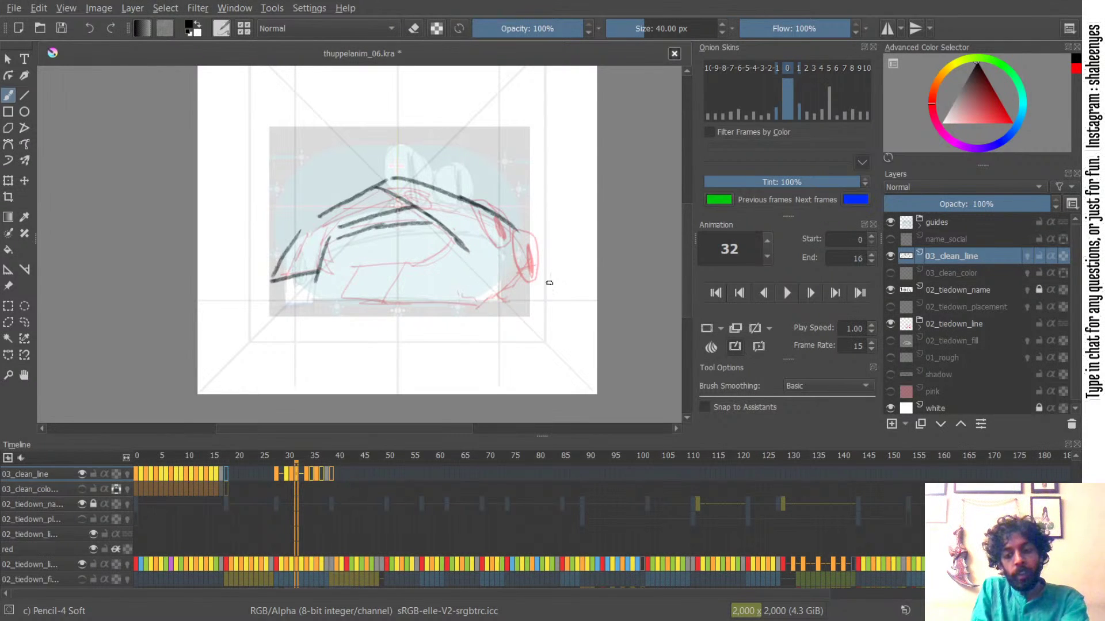
- Check frames 31 and 34 for reference and draw the slanted line rising from the mouth's base on frame 32
key("Left")
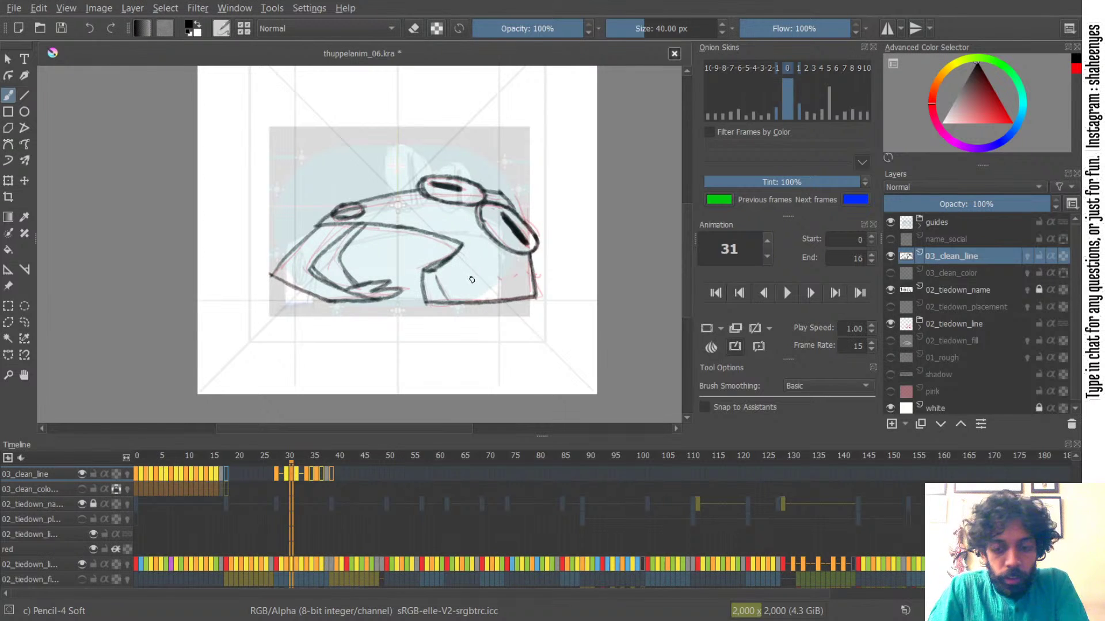
key("Right")
key("Right")
key("Right")
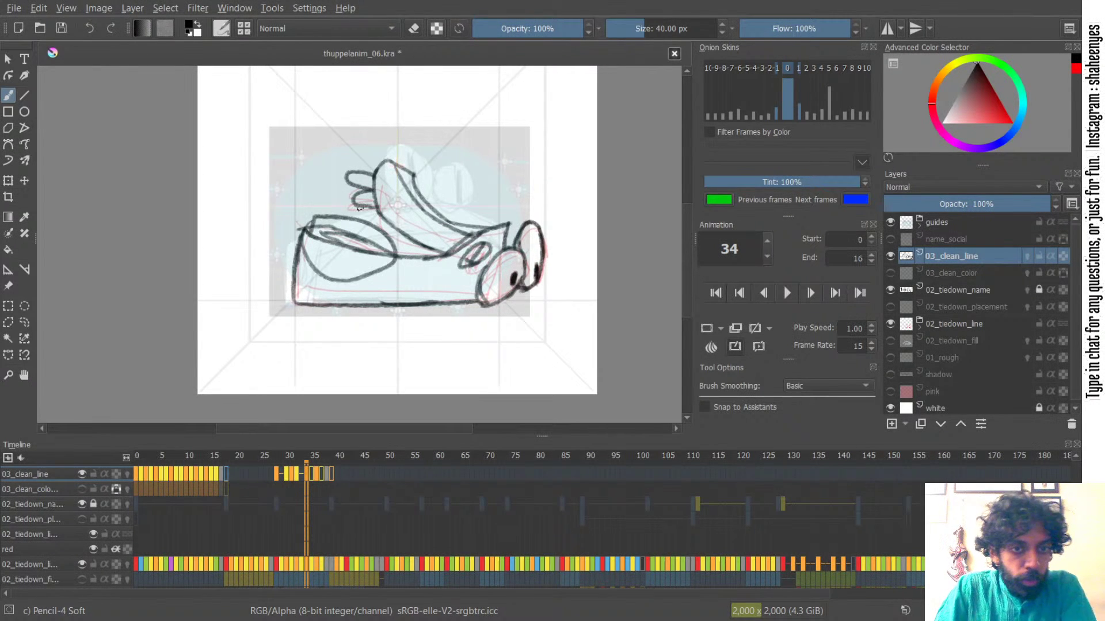
key("Left")
key("Left")
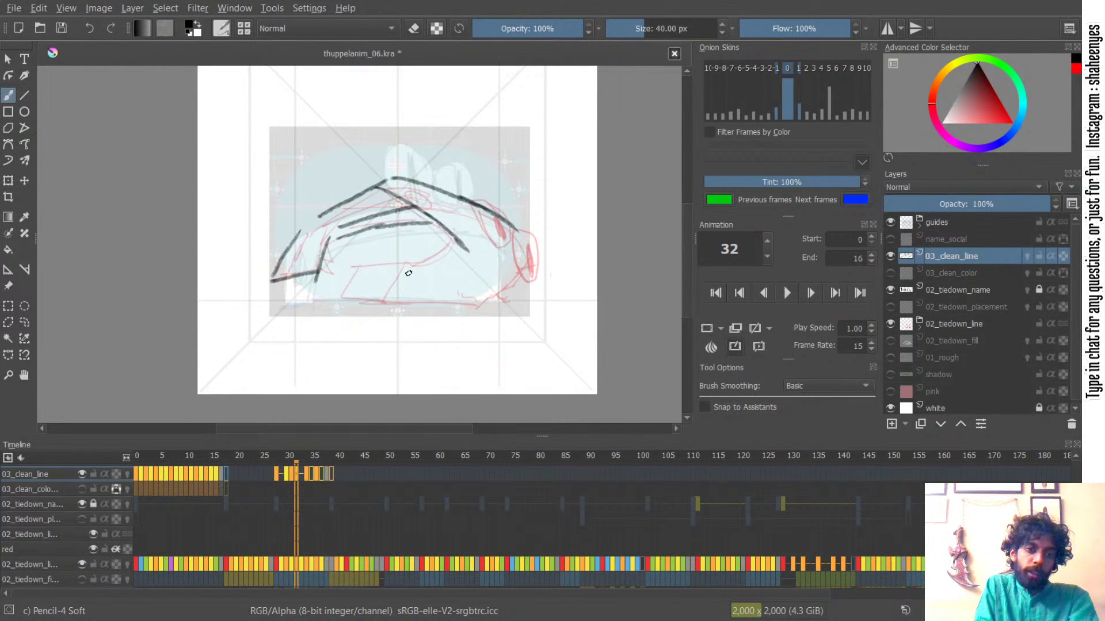
key("ctrl+z")
left_click_drag(362, 262, 342, 298)
key("ctrl+z")
key("ctrl+z")
key("ctrl+z")
left_click_drag(364, 262, 344, 298)
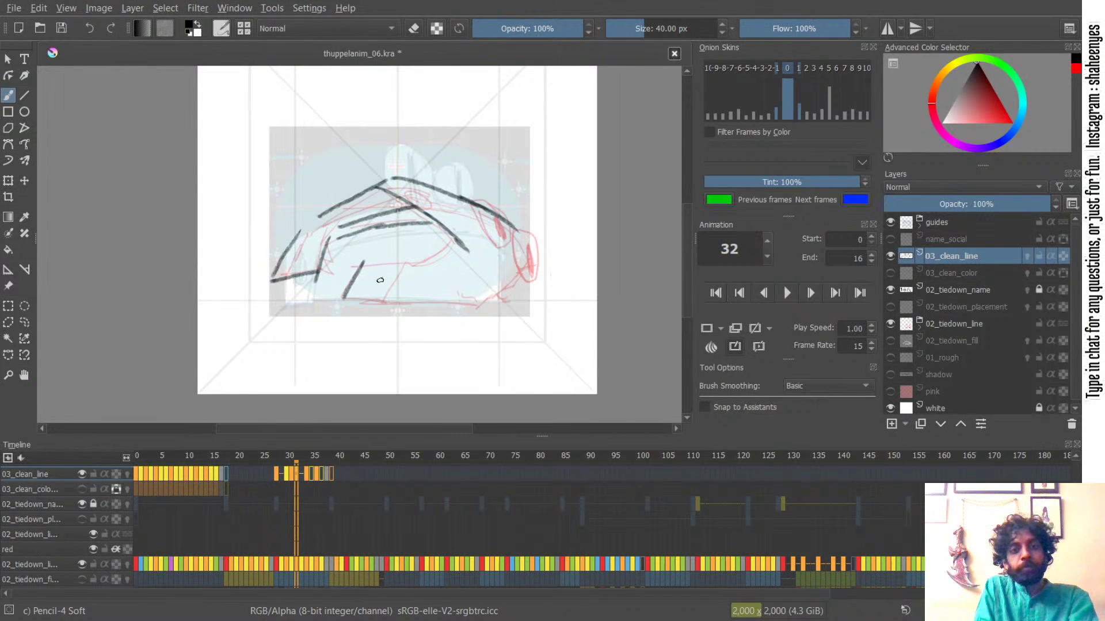
- Undo the slanted line at the mouth's base, retry it once, and remove the retry as well
key("ctrl+z")
left_click_drag(363, 261, 342, 298)
key("ctrl+z")
key("ctrl+z")
key("ctrl+z")
key("ctrl+z")
key("ctrl+z")
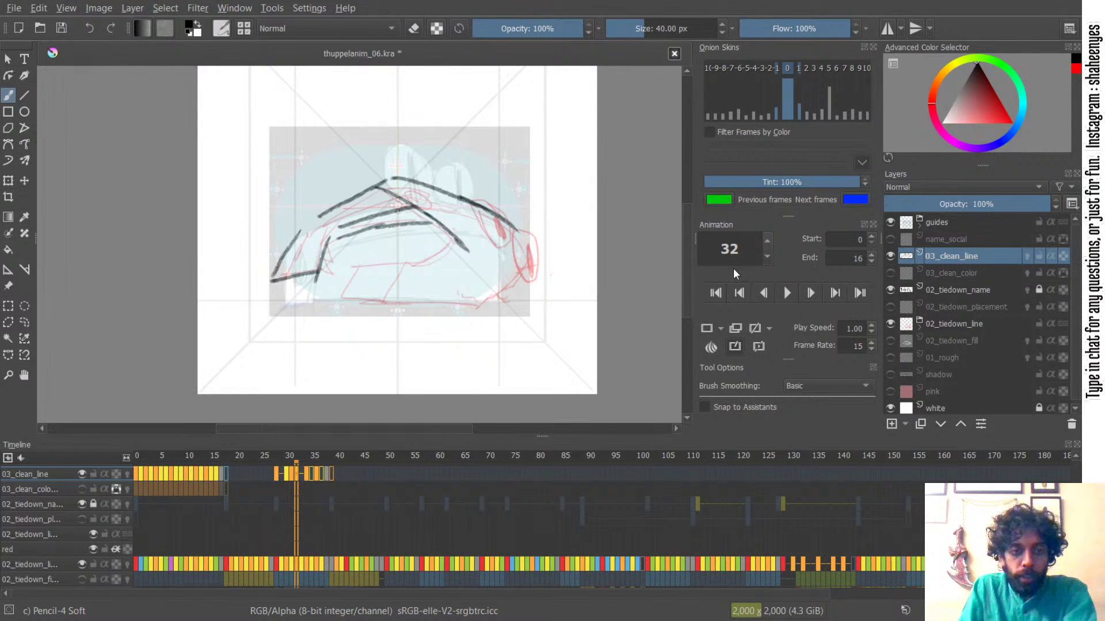
- Step through frames 30 to 36 to examine how the lower jaw and mouth move around frame 32
key("Right")
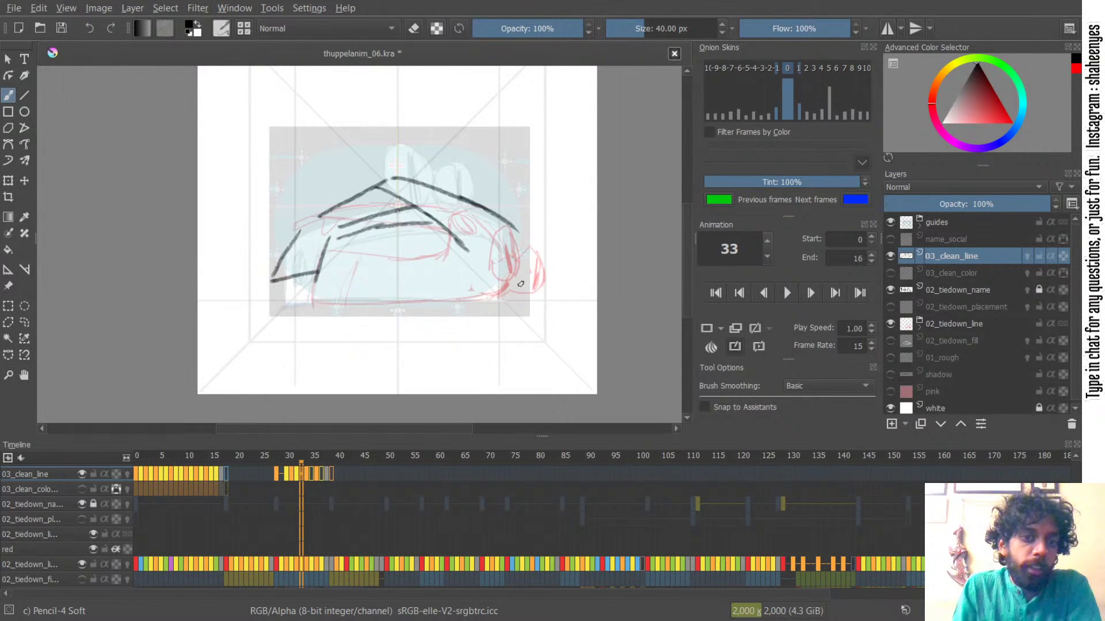
key("Left")
key("Left")
key("Left")
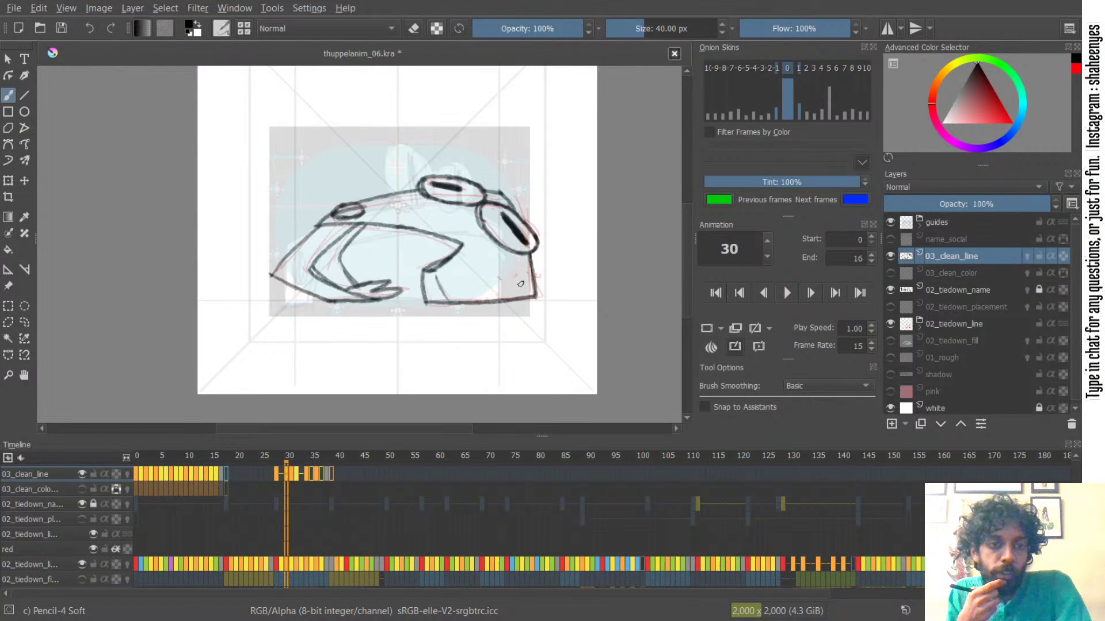
key("Right")
key("Right")
key("Right")
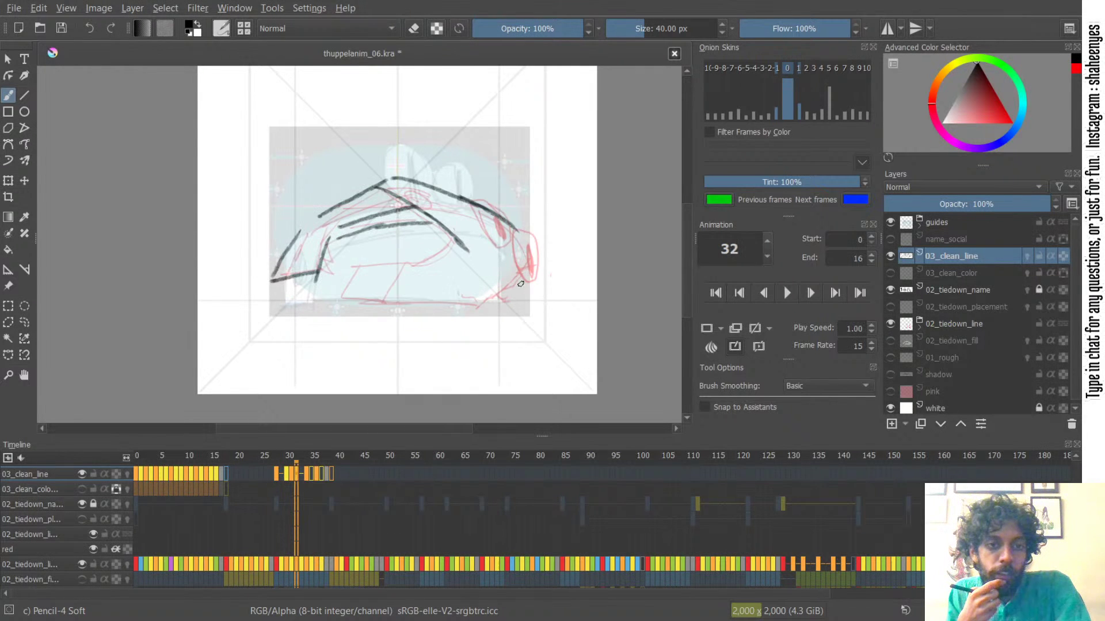
key("Right")
key("Right")
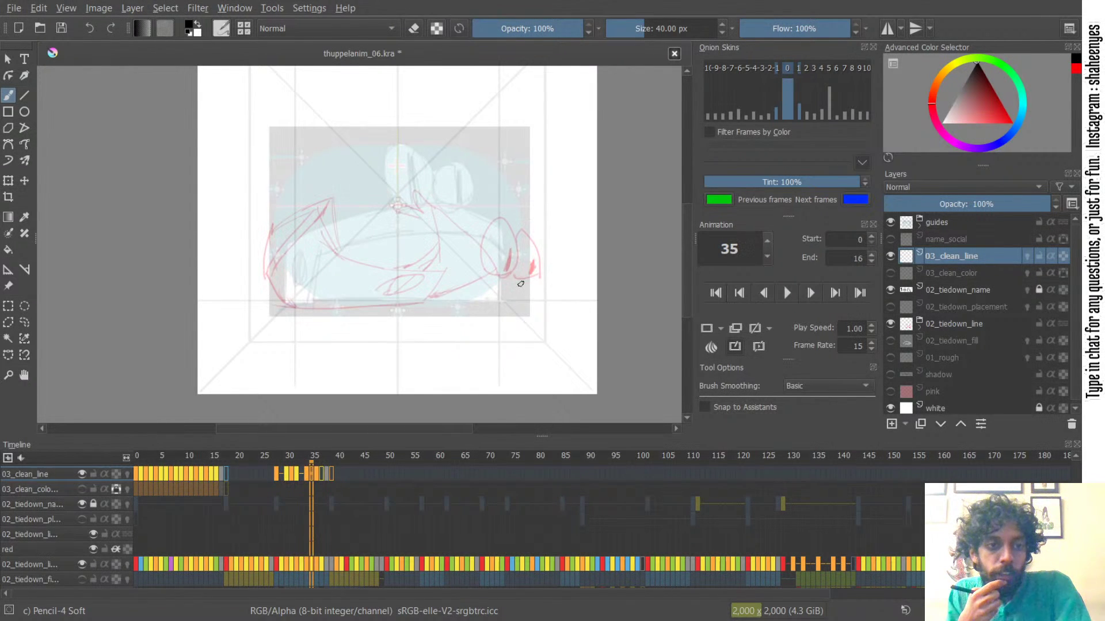
key("Right")
key("Left")
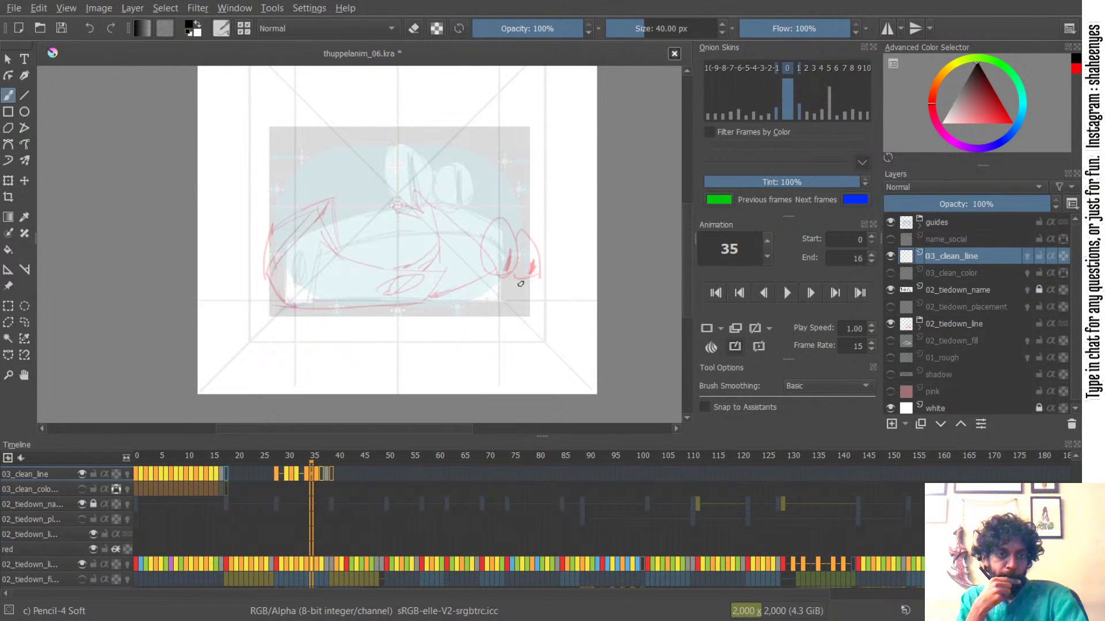
key("Left")
key("Left")
key("Left")
key("Left")
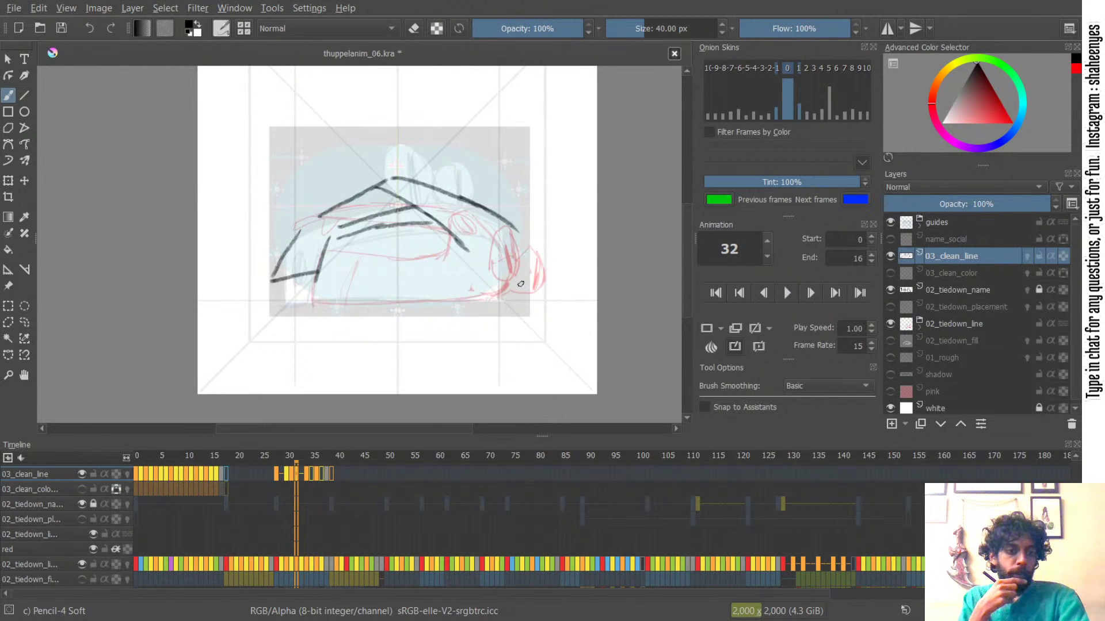
key("Right")
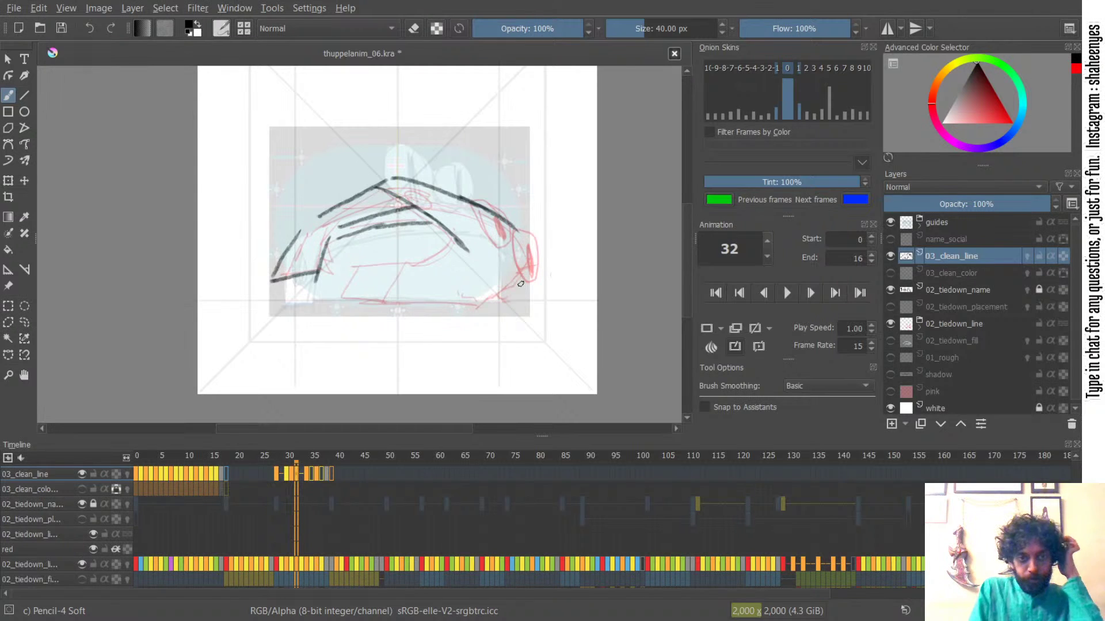
- Try a slanted line crossing the middle of the lower jaw on frame 32, following the red rough
left_click_drag(406, 266, 382, 308)
key("ctrl+z")
key("ctrl+z")
left_click_drag(407, 264, 378, 307)
key("ctrl+z")
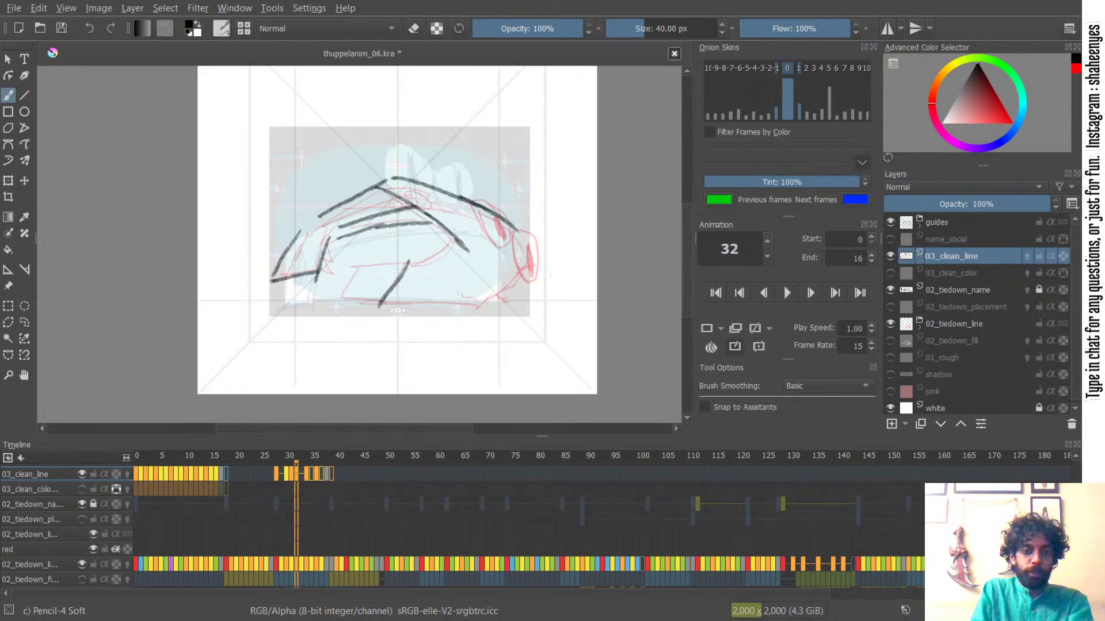
- Try the lower jaw's front, top and bottom edges around the slanted line
mouse_move(358, 269)
left_mouse_down()
mouse_move(411, 262)
mouse_move(345, 284)
mouse_move(338, 305)
left_mouse_up()
key("ctrl+z")
key("ctrl+z")
key("ctrl+z")
mouse_move(362, 265)
left_mouse_down()
mouse_move(339, 299)
mouse_move(459, 307)
left_mouse_up()
key("ctrl+z")
key("ctrl+z")
left_click_drag(373, 303, 482, 306)
key("ctrl+z")
key("ctrl+z")
key("ctrl+z")
key("ctrl+z")
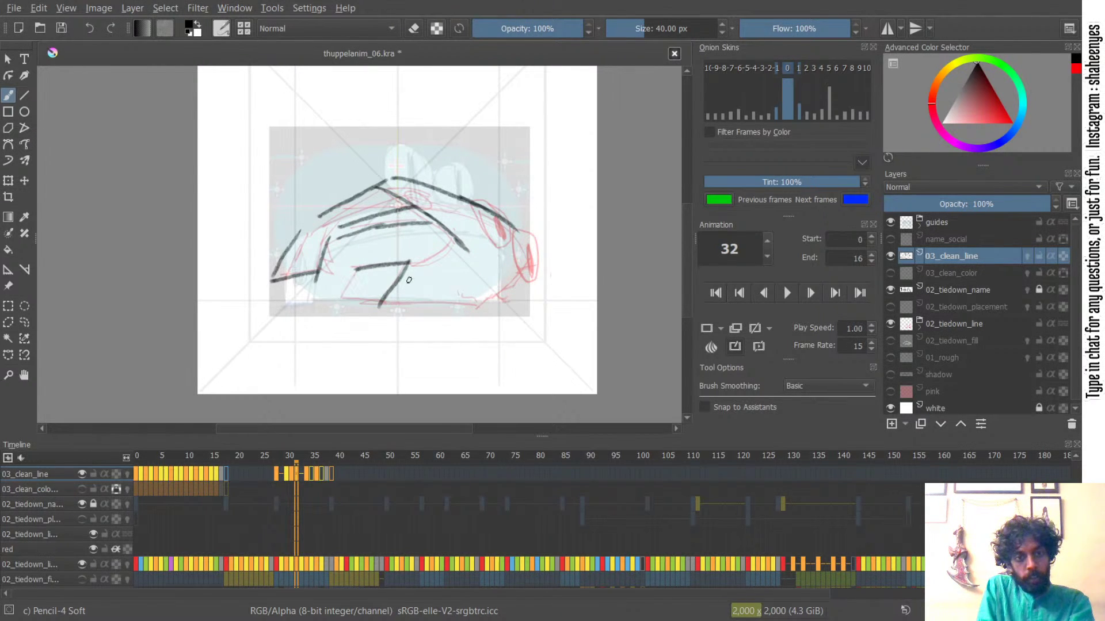
key("ctrl+z")
- Draw the lower jaw's slanted front edge and its long bottom edge, retrying until both follow the rough
mouse_move(358, 268)
left_mouse_down()
mouse_move(341, 303)
mouse_move(460, 308)
left_mouse_up()
key("ctrl+z")
key("ctrl+z")
key("ctrl+z")
key("ctrl+z")
key("ctrl+z")
key("ctrl+z")
key("ctrl+z")
left_click_drag(384, 304, 484, 302)
key("ctrl+z")
key("ctrl+z")
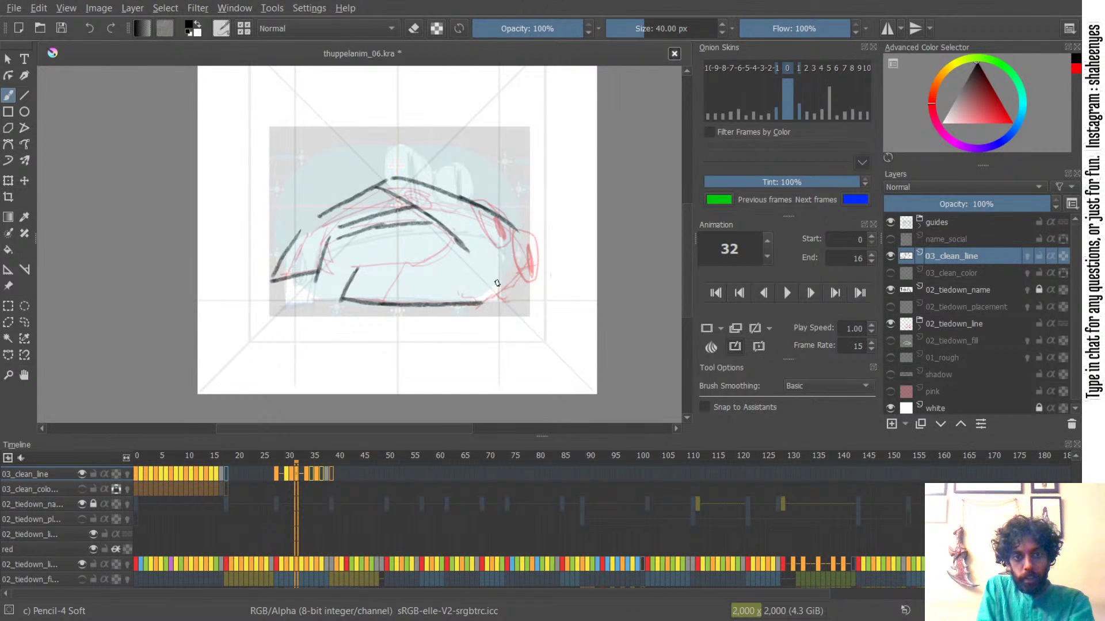
- Draw the lower jaw's top edge from the front corner back to the mouth corner, joining it to the diagonal line
mouse_move(410, 266)
left_mouse_down()
mouse_move(480, 238)
mouse_move(464, 238)
mouse_move(471, 260)
mouse_move(458, 241)
left_mouse_up()
key("ctrl+z")
key("ctrl+z")
key("ctrl+z")
key("ctrl+z")
key("ctrl+z")
key("e")
key("e")
key("ctrl+z")
left_click_drag(356, 268, 423, 264)
key("ctrl+z")
key("ctrl+z")
left_click_drag(353, 269, 413, 264)
key("ctrl+z")
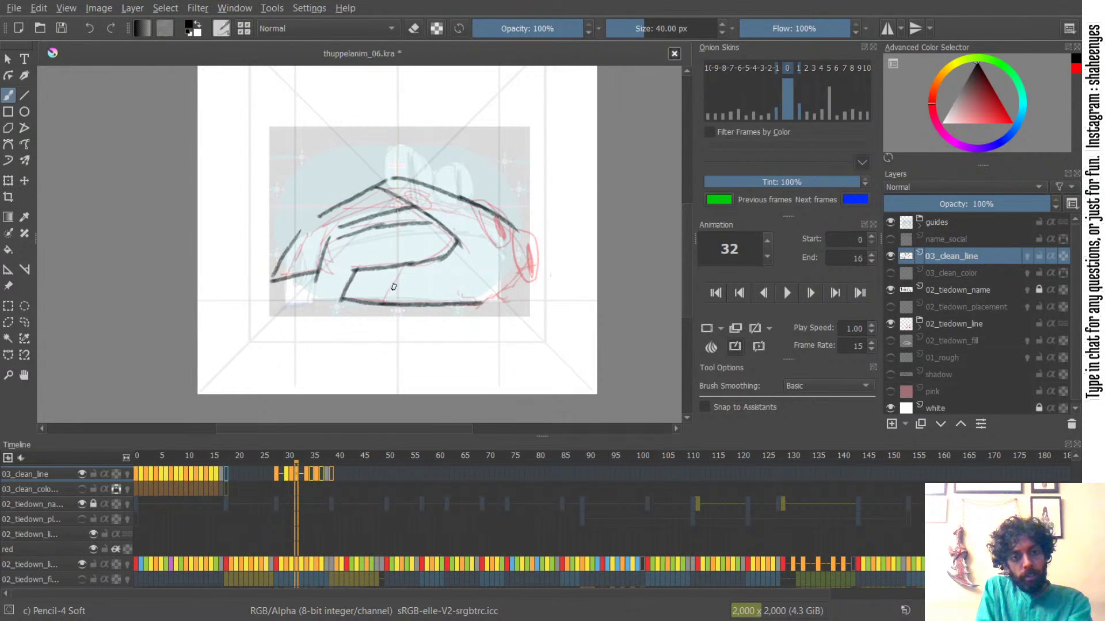
- Draw a short slanted line inside the lower jaw, rising from its bottom edge
left_click_drag(398, 276, 384, 302)
key("ctrl+z")
key("ctrl+z")
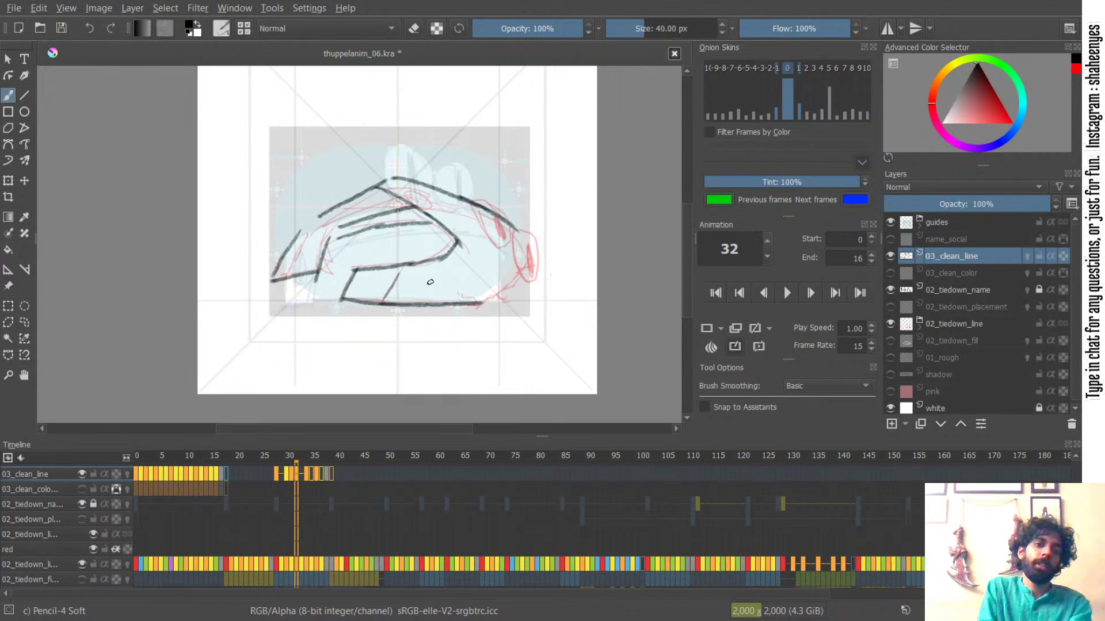
key("e")
key("e")
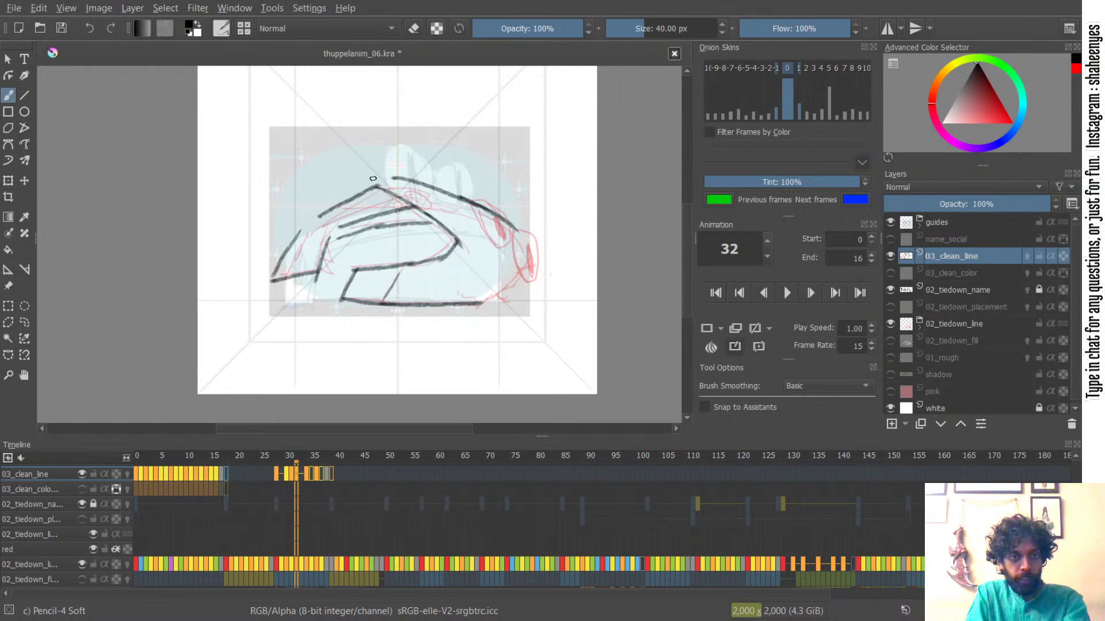
- Close the gap in the outline at the head's peak and retouch the curve at the mouth corner
left_click_drag(371, 184, 404, 178)
key("ctrl+z")
key("ctrl+z")
left_click_drag(452, 239, 434, 260)
key("ctrl+z")
key("ctrl+z")
key("ctrl+z")
key("ctrl+z")
key("ctrl+z")
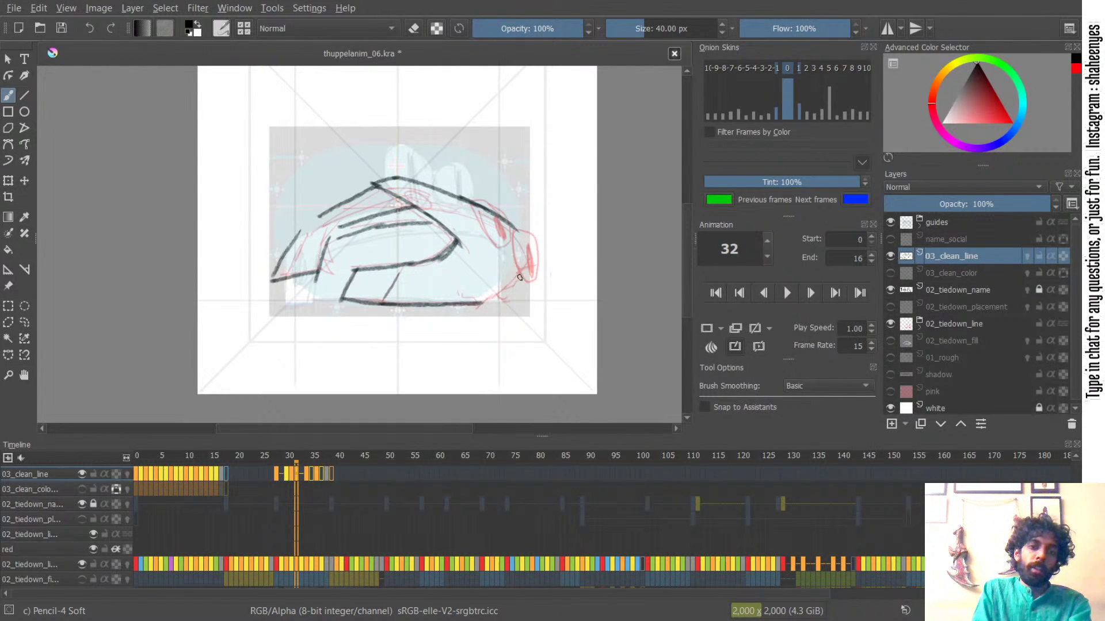
- Erase the back end of the head's top line where it crosses the rough eyes
key("e")
mouse_move(489, 213)
left_mouse_down()
mouse_move(477, 204)
mouse_move(520, 233)
left_mouse_up()
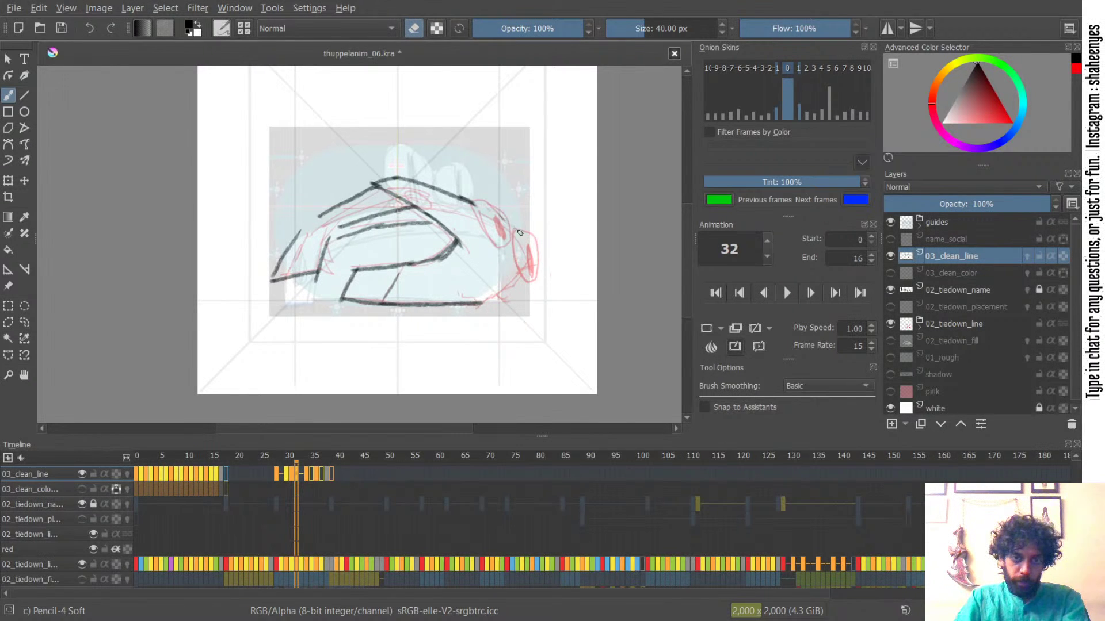
left_click_drag(480, 201, 480, 218)
key("e")
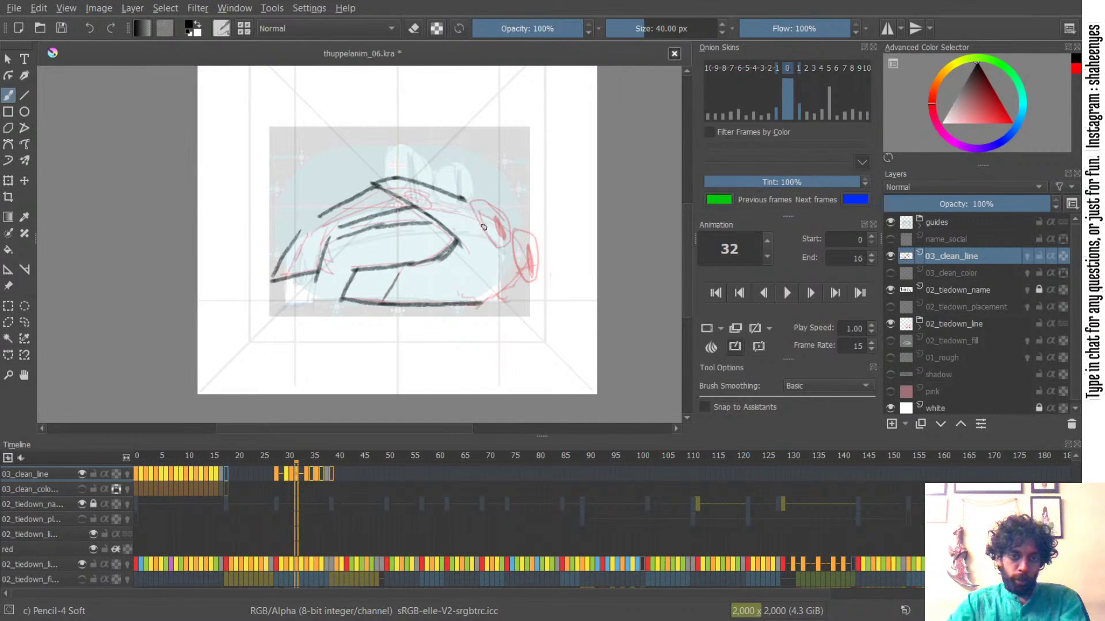
- Draw the two oval eyes with dark pupils and connect the jaw's bottom edge up to the rear eye
mouse_move(490, 246)
left_mouse_down()
mouse_move(468, 199)
mouse_move(485, 194)
mouse_move(509, 221)
mouse_move(505, 249)
mouse_move(506, 218)
mouse_move(503, 233)
mouse_move(496, 223)
mouse_move(507, 239)
mouse_move(534, 231)
mouse_move(533, 277)
left_mouse_up()
key("ctrl+z")
key("ctrl+z")
key("ctrl+z")
key("ctrl+z")
key("ctrl+z")
left_click_drag(536, 236, 535, 285)
key("ctrl+z")
mouse_move(511, 239)
left_mouse_down()
mouse_move(535, 284)
mouse_move(528, 250)
mouse_move(530, 268)
left_mouse_up()
key("ctrl+z")
left_click_drag(481, 304, 520, 272)
key("ctrl+z")
key("ctrl+z")
key("ctrl+z")
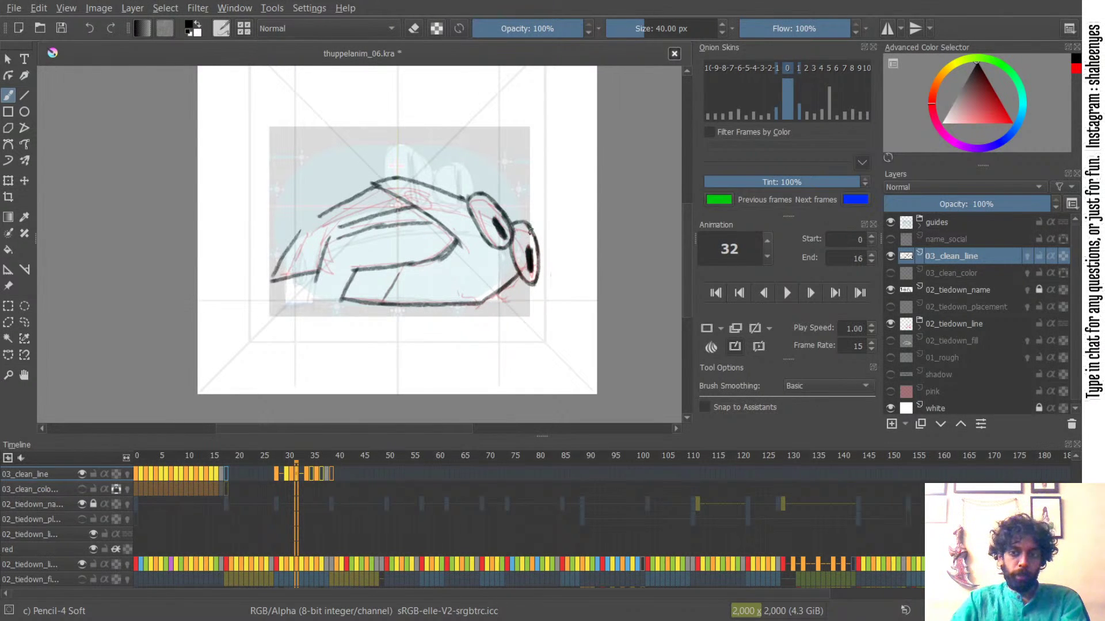
- Close the gaps in the upper jaw's outer and inner outlines and add small pointed teeth at its front end
mouse_move(338, 226)
left_mouse_down()
mouse_move(323, 257)
mouse_move(312, 220)
mouse_move(371, 185)
left_mouse_up()
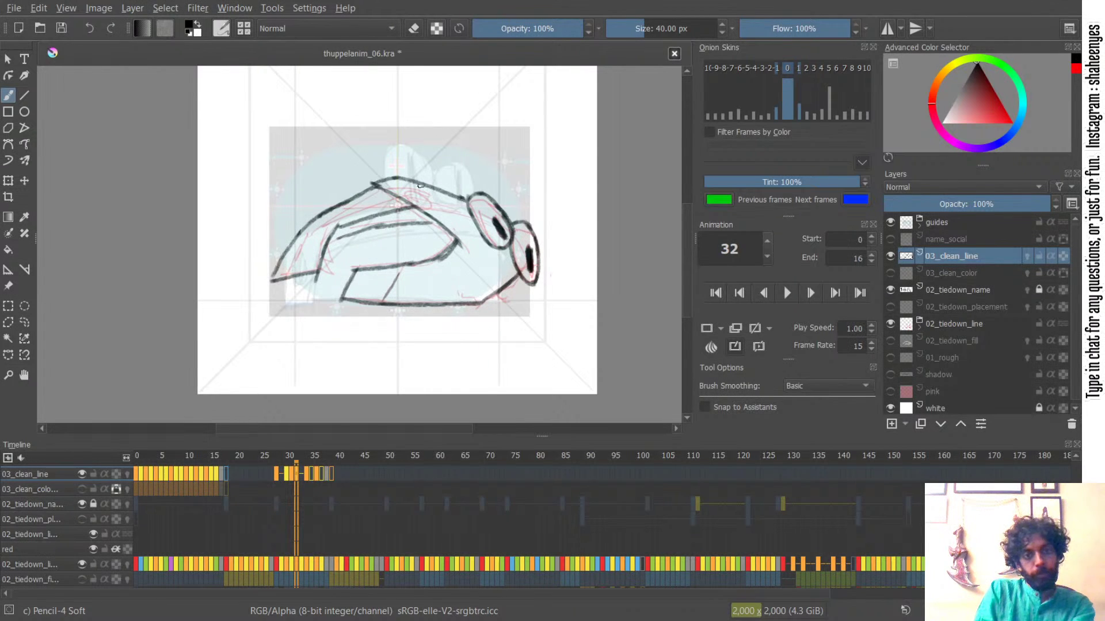
mouse_move(326, 257)
left_mouse_down()
mouse_move(336, 256)
mouse_move(329, 246)
mouse_move(324, 274)
left_mouse_up()
key("e")
key("e")
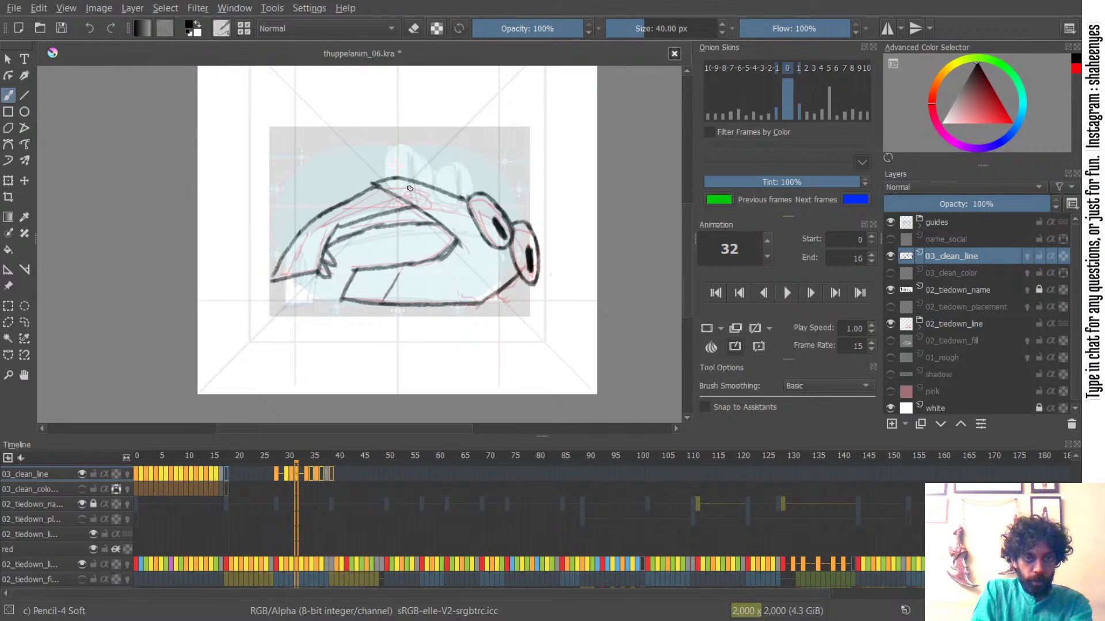
- Draw the oval nostril just below the head's peak and compare frame 32 with frames 31 to 34
mouse_move(413, 190)
left_mouse_down()
mouse_move(396, 185)
mouse_move(421, 197)
left_mouse_up()
key("ctrl+z")
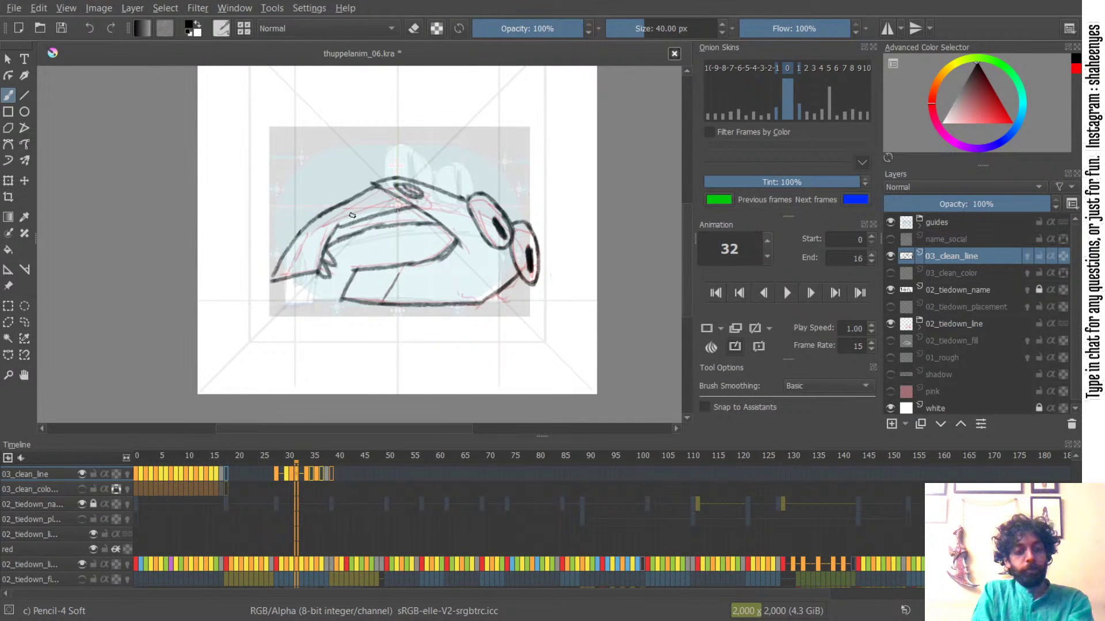
key("Left")
key("Right")
key("Right")
key("Right")
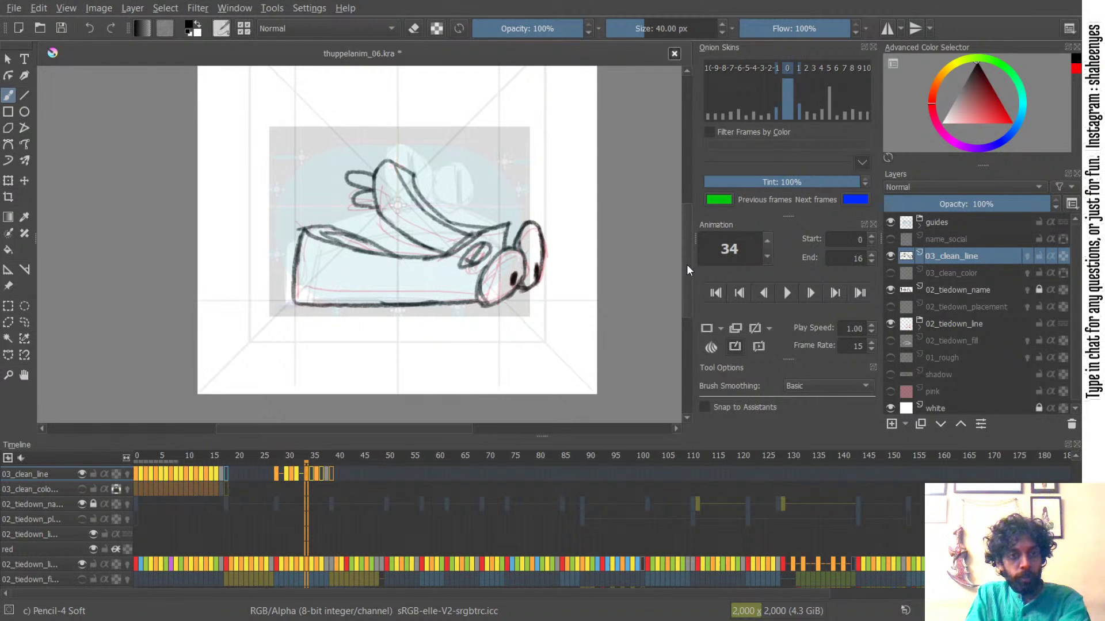
key("Left")
key("Left")
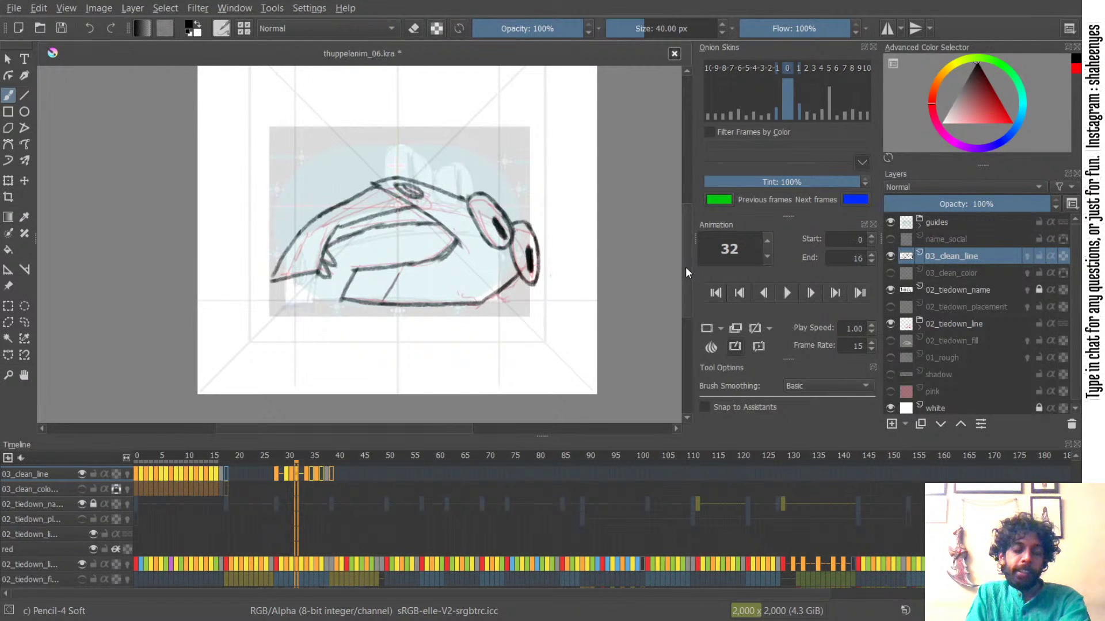
- Retouch the back part of the flatter inner mouth line and clean up the line junction at the head's peak
key("ctrl+z")
left_click_drag(397, 223, 434, 220)
key("ctrl+z")
key("ctrl+z")
key("ctrl+z")
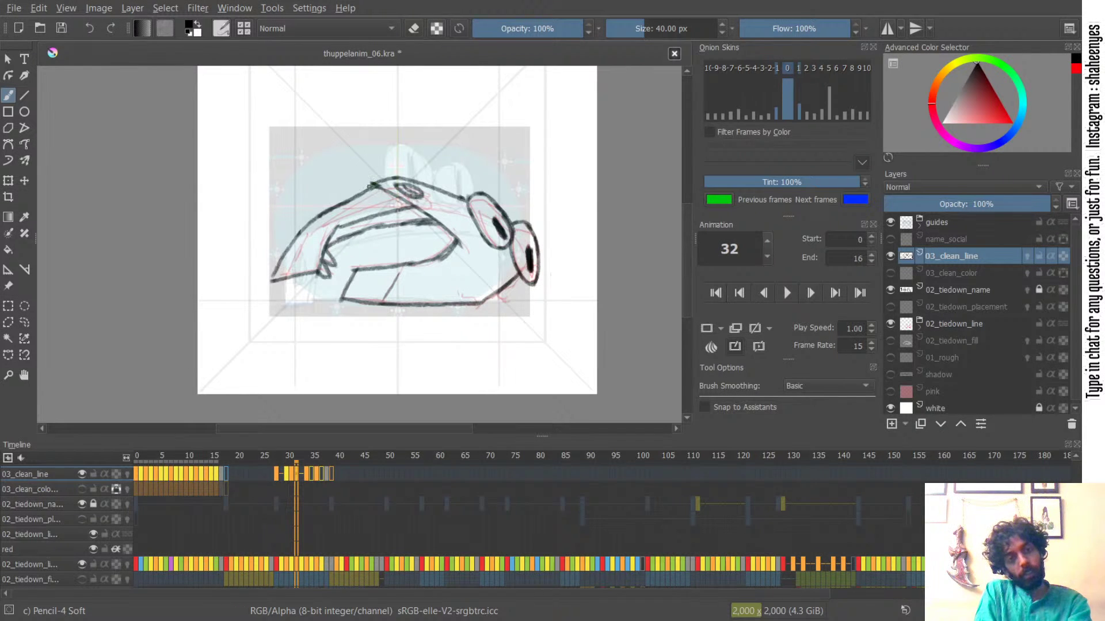
key("e")
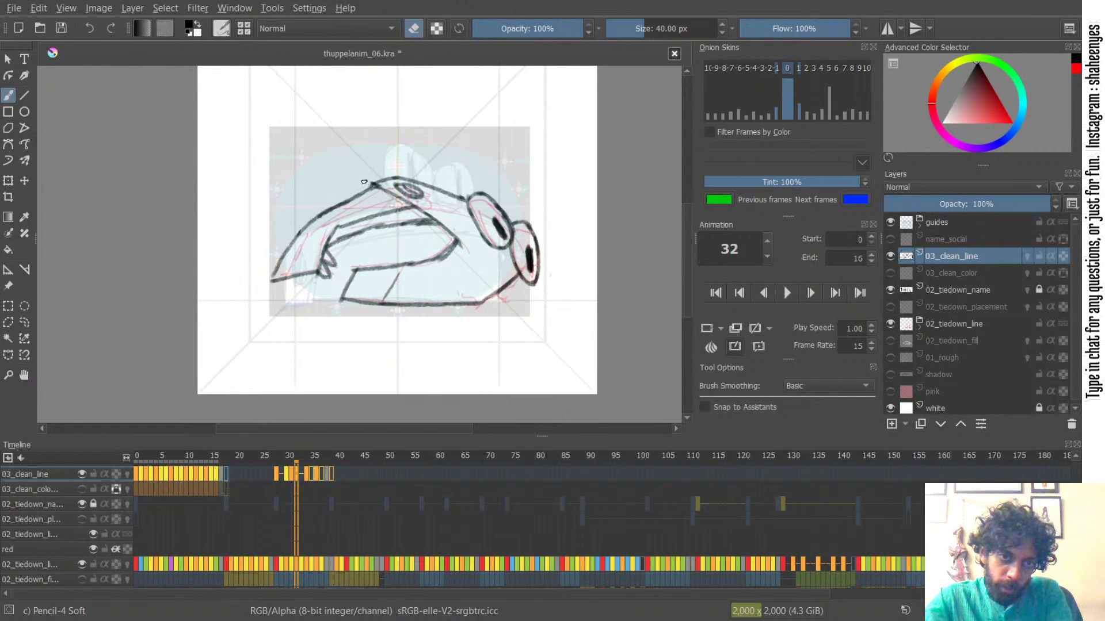
key("e")
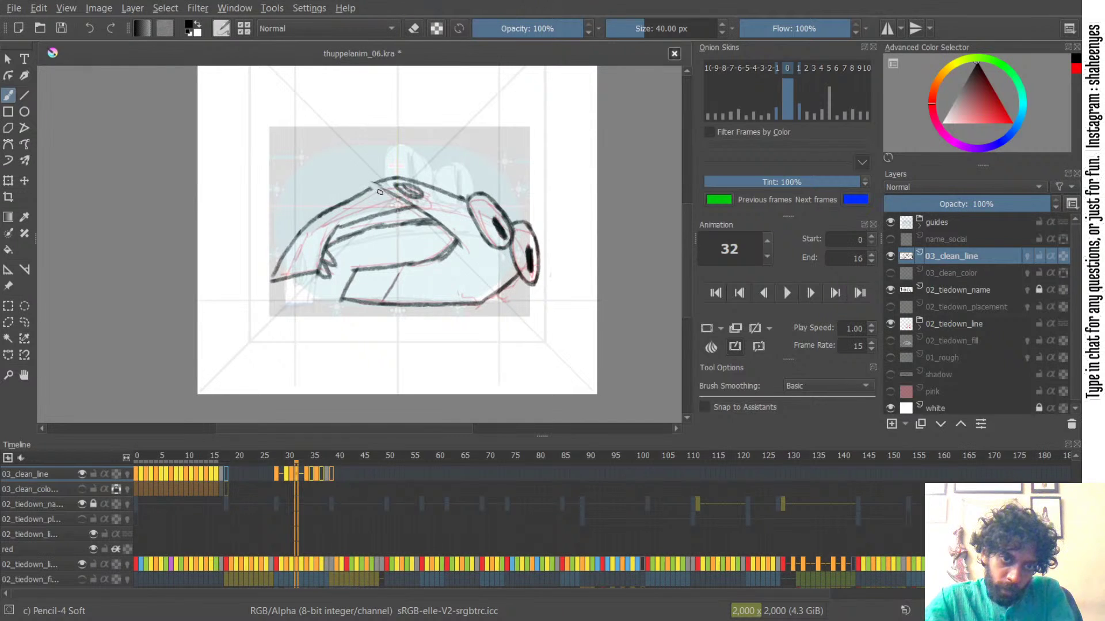
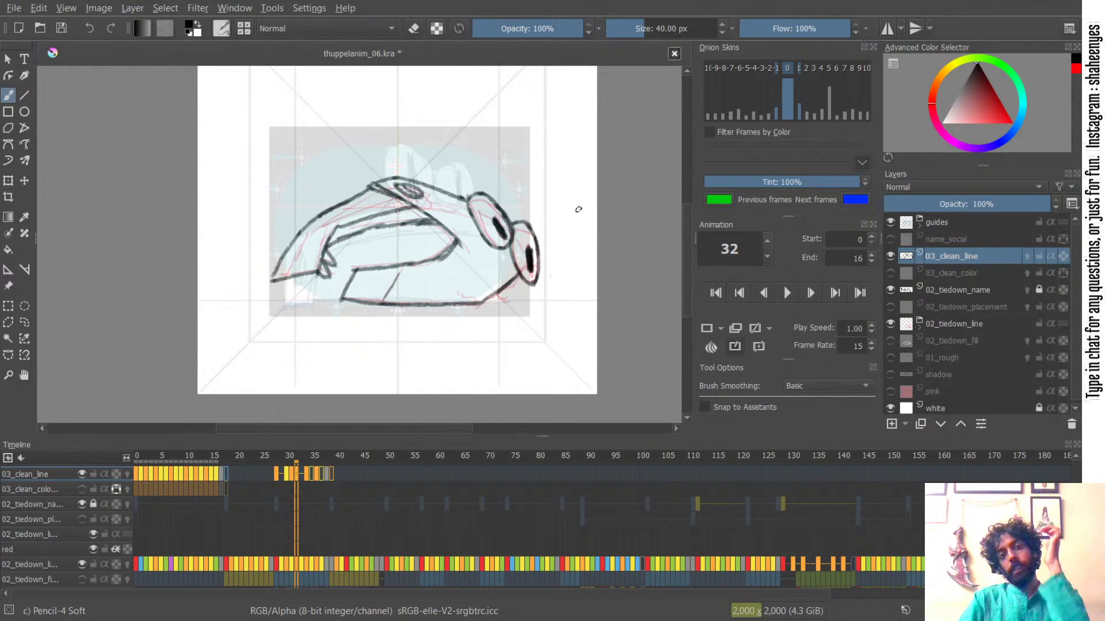
- Flip back and forth between frames 30 and 34 to check how the frame 32 drawing moves between its neighbours
key("Left")
key("Right")
key("Right")
key("Right")
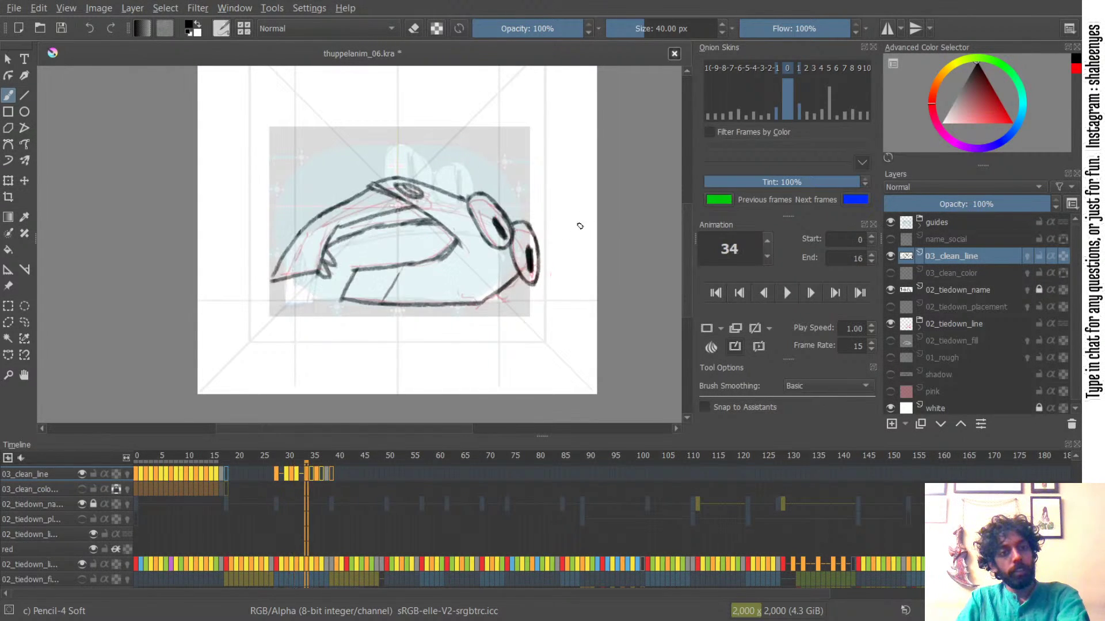
key("Left")
key("Left")
key("Left")
key("Right")
key("Right")
key("Right")
key("Left")
key("Left")
key("Left")
key("Right")
key("Right")
key("Right")
key("Left")
key("Left")
key("Left")
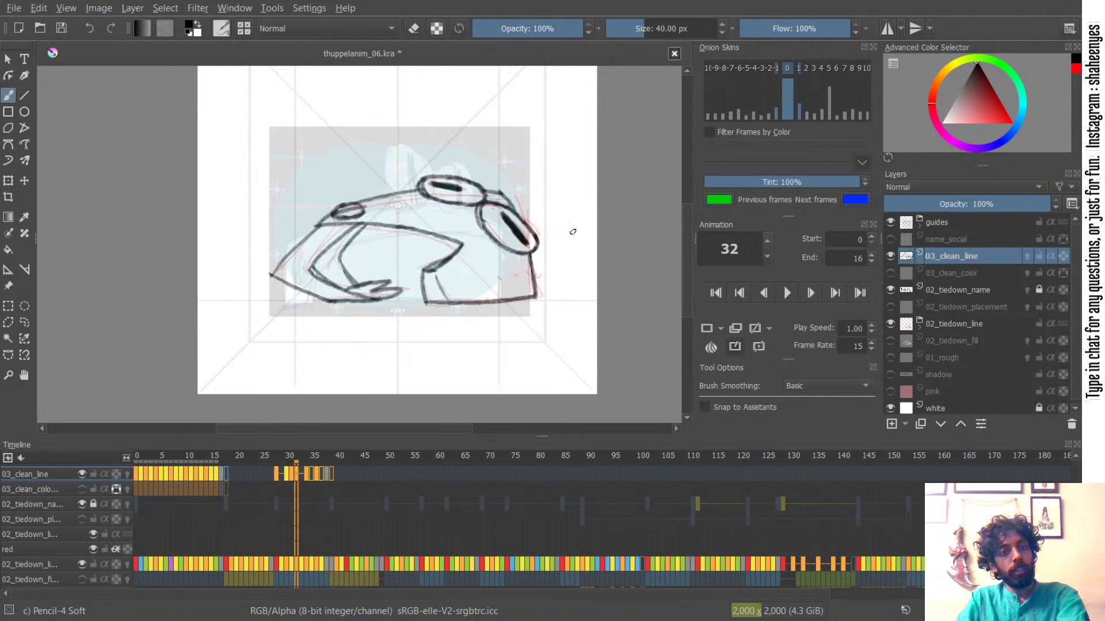
key("Right")
key("Right")
key("Left")
key("Left")
key("Left")
key("Left")
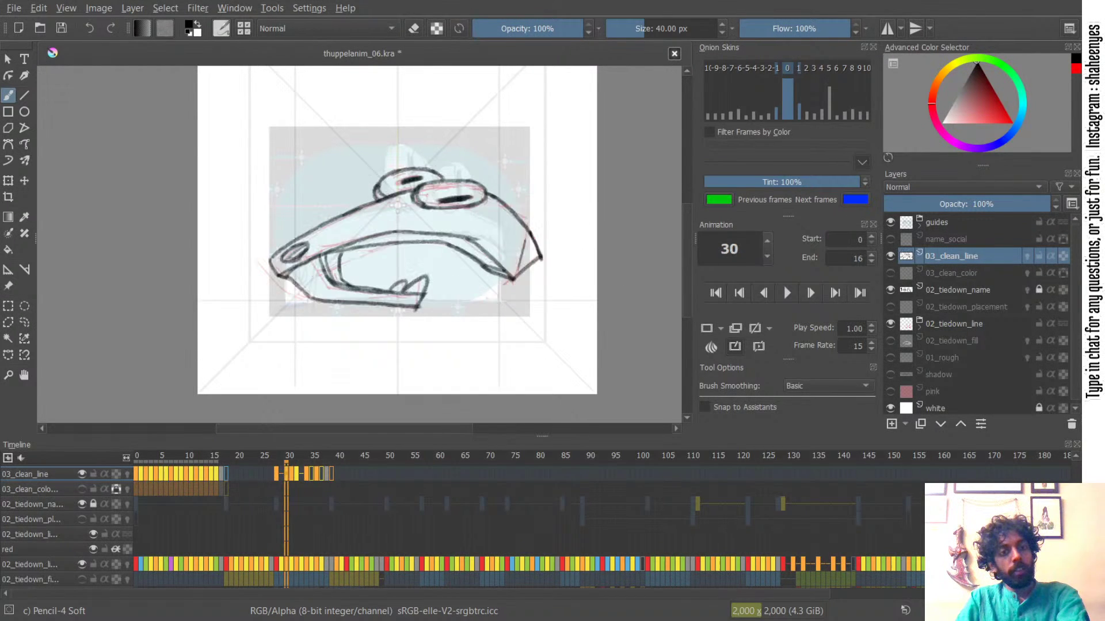
key("Right")
key("Right")
key("Right")
key("Right")
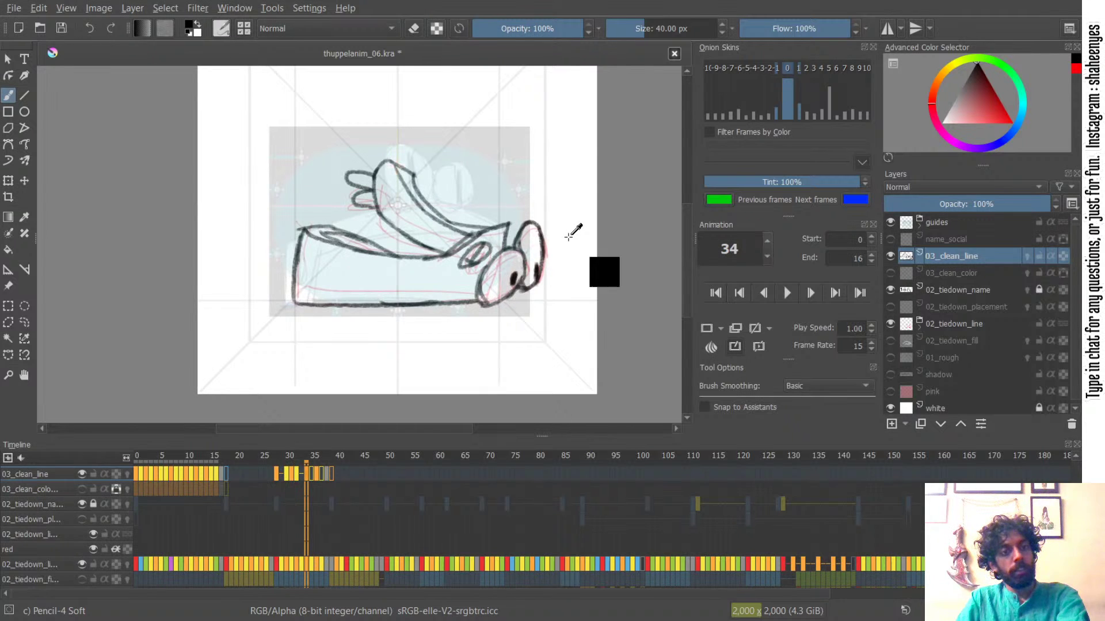
key("Left")
key("Left")
key("Left")
key("Right")
key("Right")
key("Right")
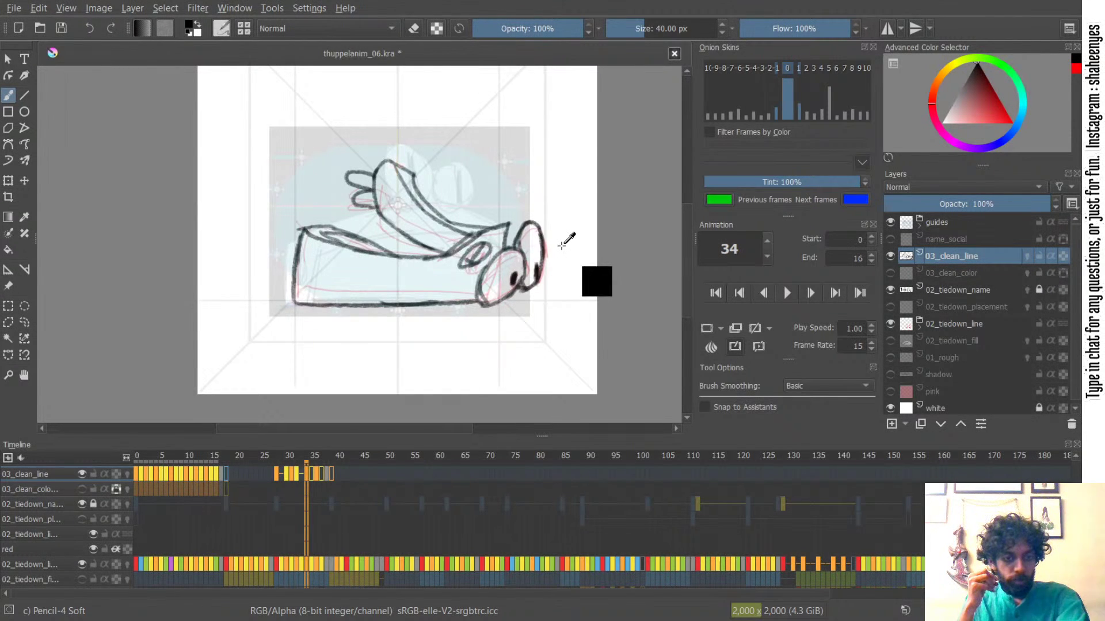
key("Left")
key("Right")
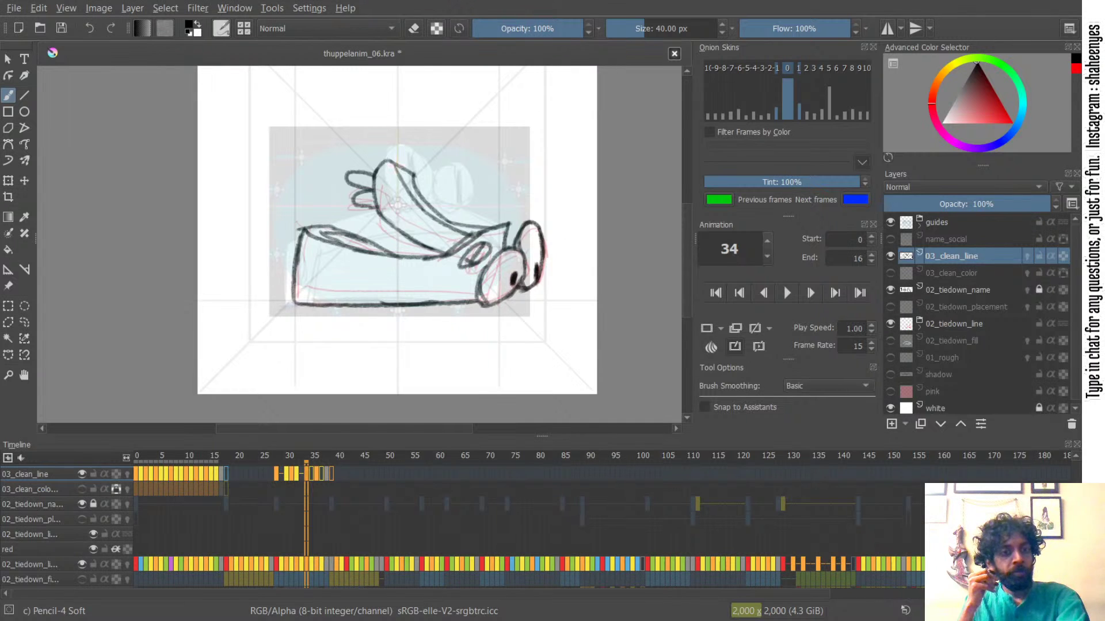
key("Left")
key("Left")
key("Left")
key("Left")
key("Right")
key("Right")
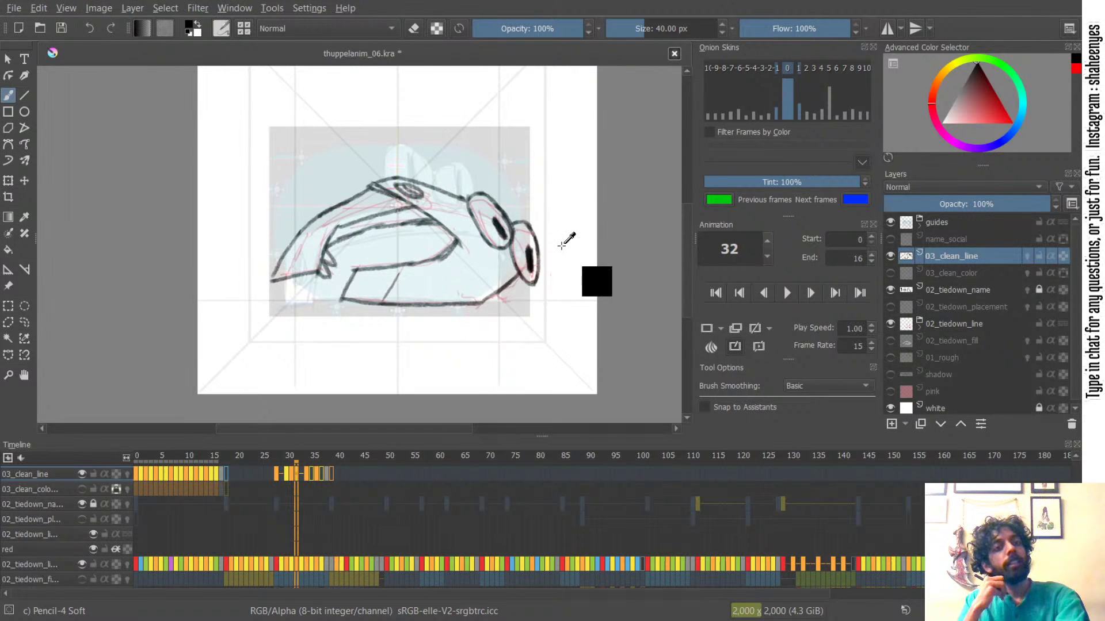
- Examine the jaw and eye motion of frame 32 by stepping repeatedly through the frames directly before and after it
key("Left")
key("Left")
key("Right")
key("Right")
key("Left")
key("Left")
key("Right")
key("Right")
key("Left")
key("Left")
key("Right")
key("Right")
key("Right")
key("Right")
key("Left")
key("Left")
key("Left")
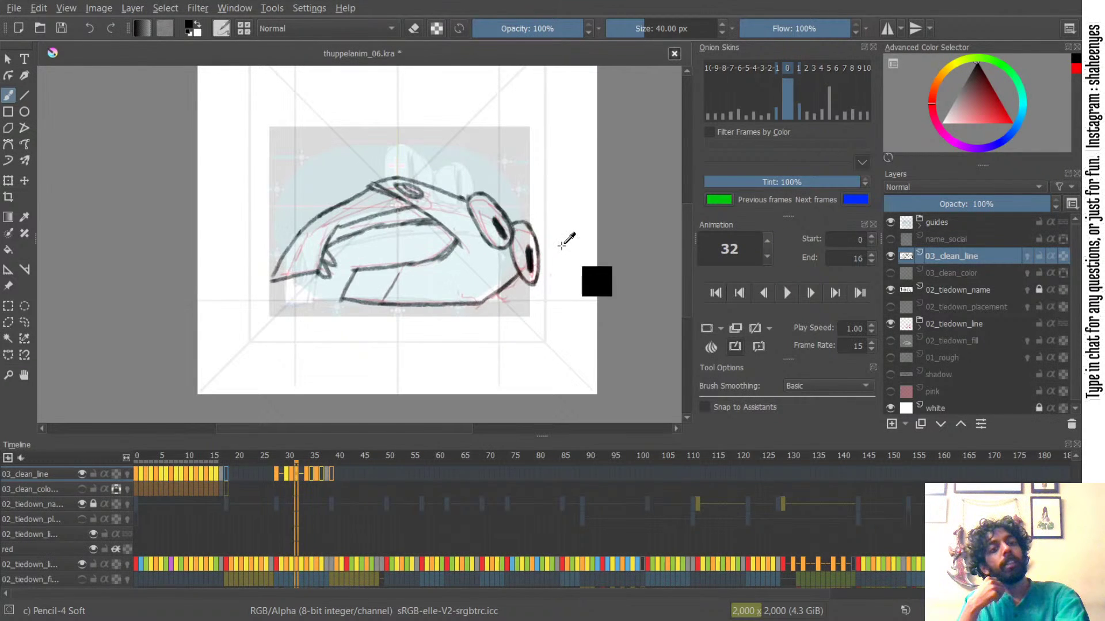
key("Right")
key("Right")
key("Right")
key("Left")
key("Left")
key("Left")
key("Left")
key("Right")
key("Right")
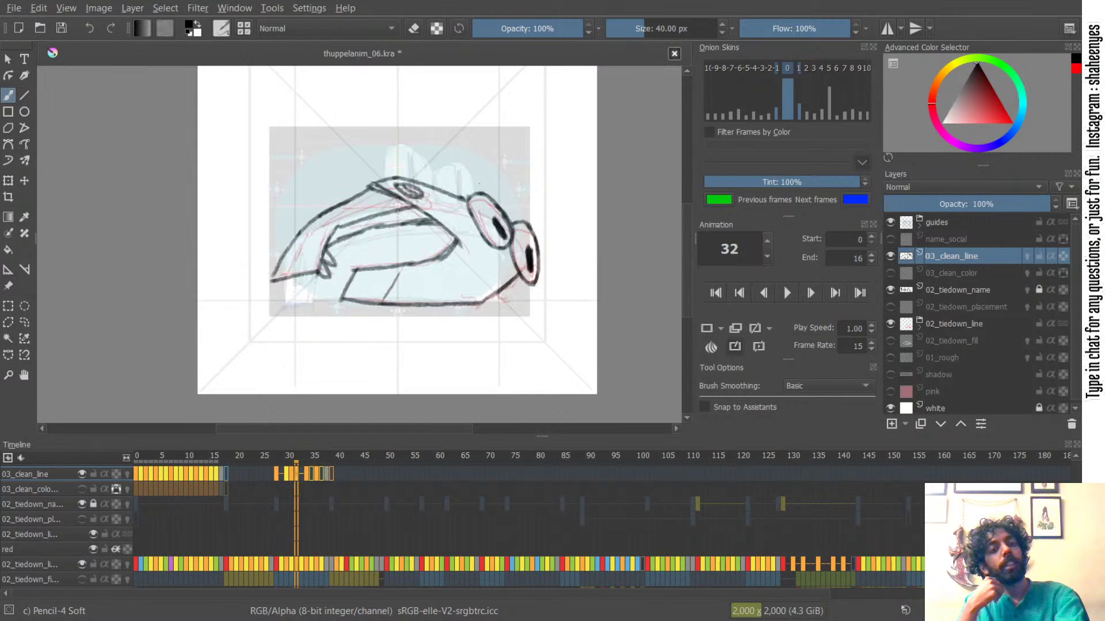
key("Right")
key("Right")
key("Left")
key("Left")
key("Left")
key("Right")
key("Right")
key("Right")
- Jump back and forth between the drawn keyframes around frame 32, ending on frame 34, to compare the head poses
key("ctrl+Left")
key("ctrl+Left")
key("ctrl+Right")
key("ctrl+Left")
key("ctrl+Right")
key("ctrl+Right")
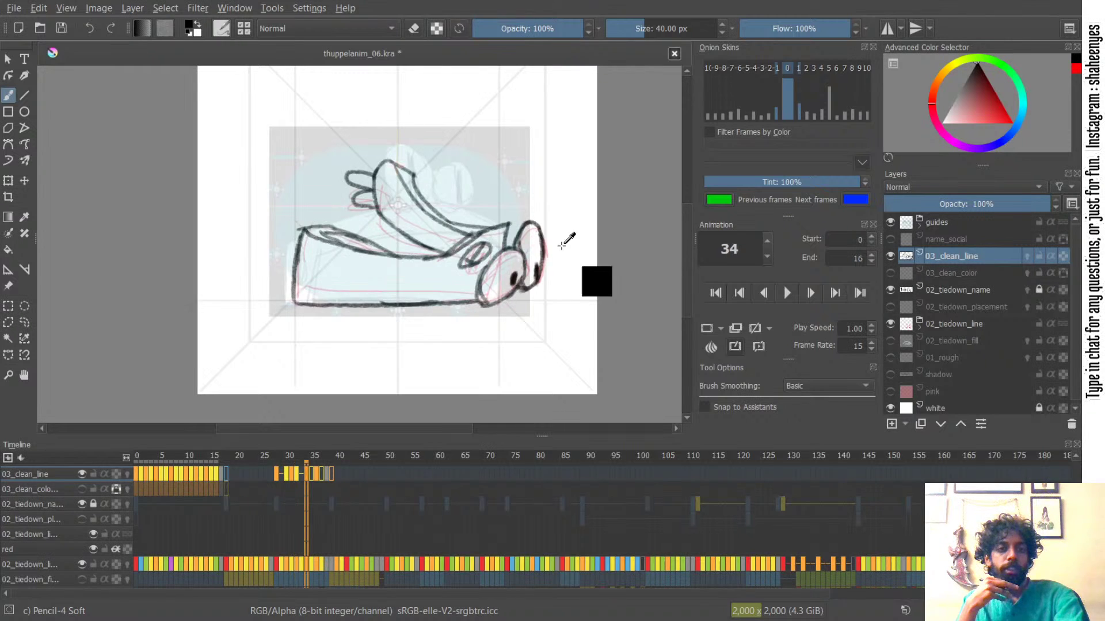
key("ctrl+Left")
key("ctrl+Left")
key("ctrl+Right")
key("ctrl+Right")
key("ctrl+Left")
key("ctrl+Left")
key("ctrl+Right")
key("ctrl+Right")
key("ctrl+Left")
key("ctrl+Left")
key("ctrl+Right")
key("ctrl+Right")
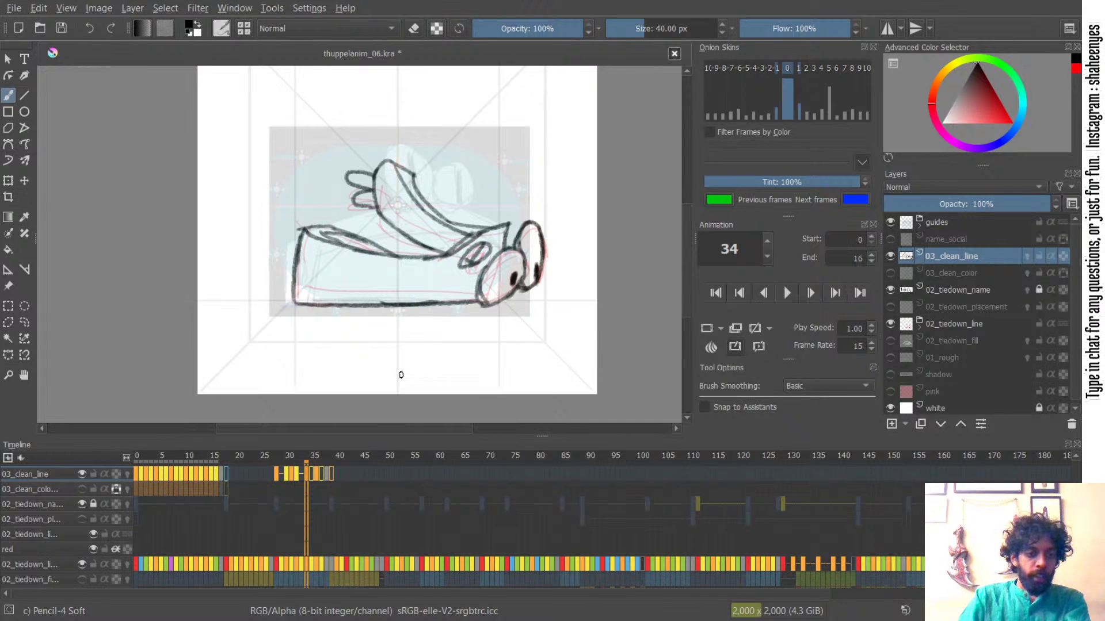
- Save the animation file and compare the empty frame 35 with the drawings on frames 34 and 36
left_click(311, 459)
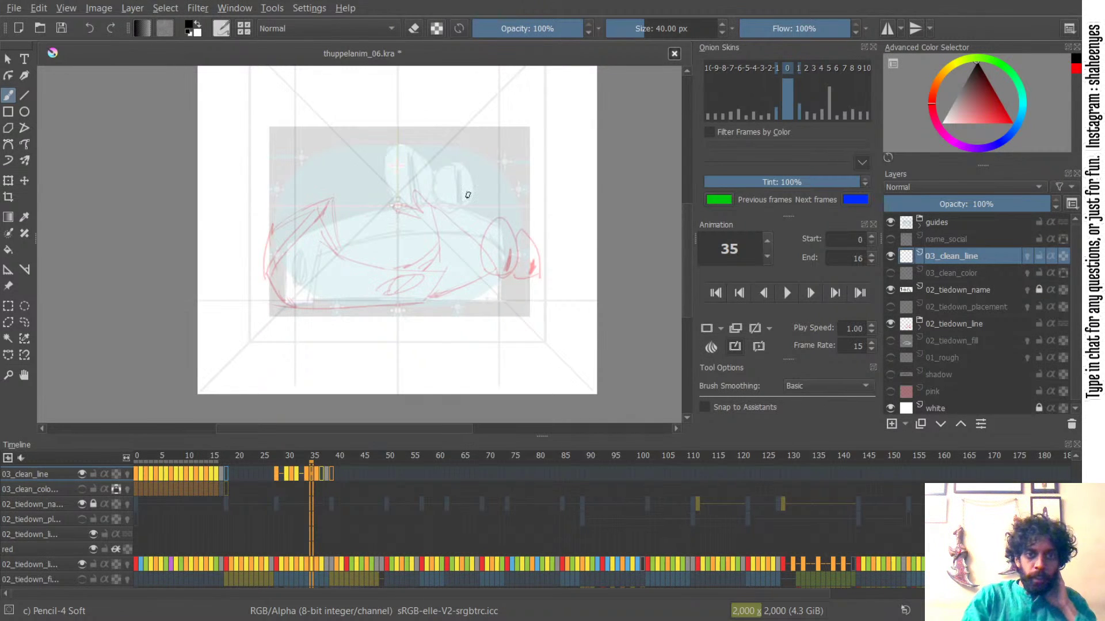
key("ctrl+s")
key("Left")
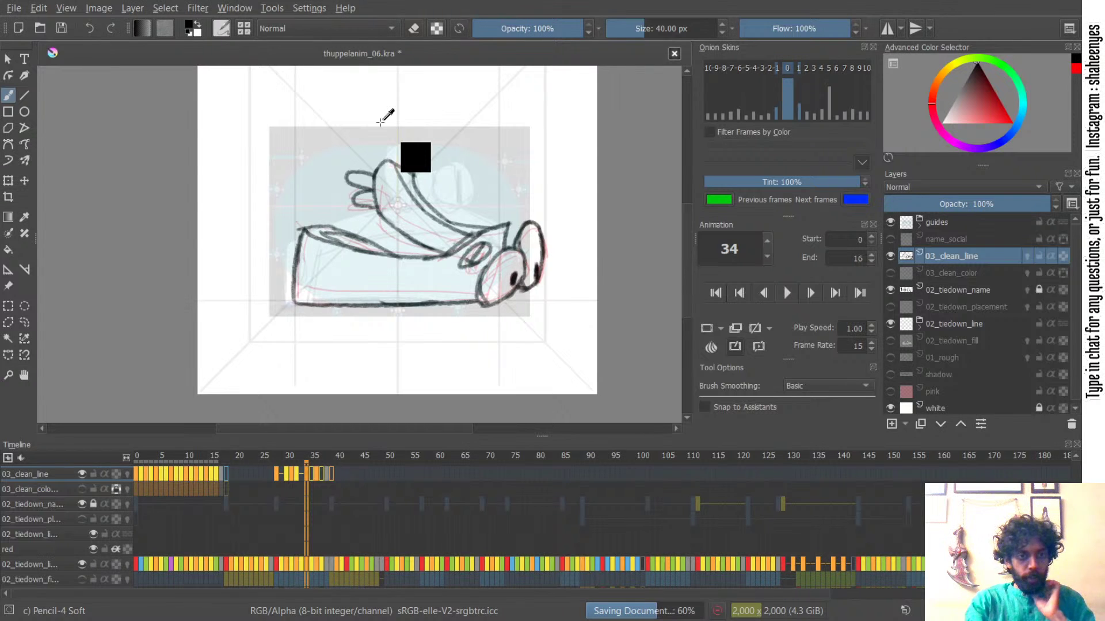
key("Right")
key("Right")
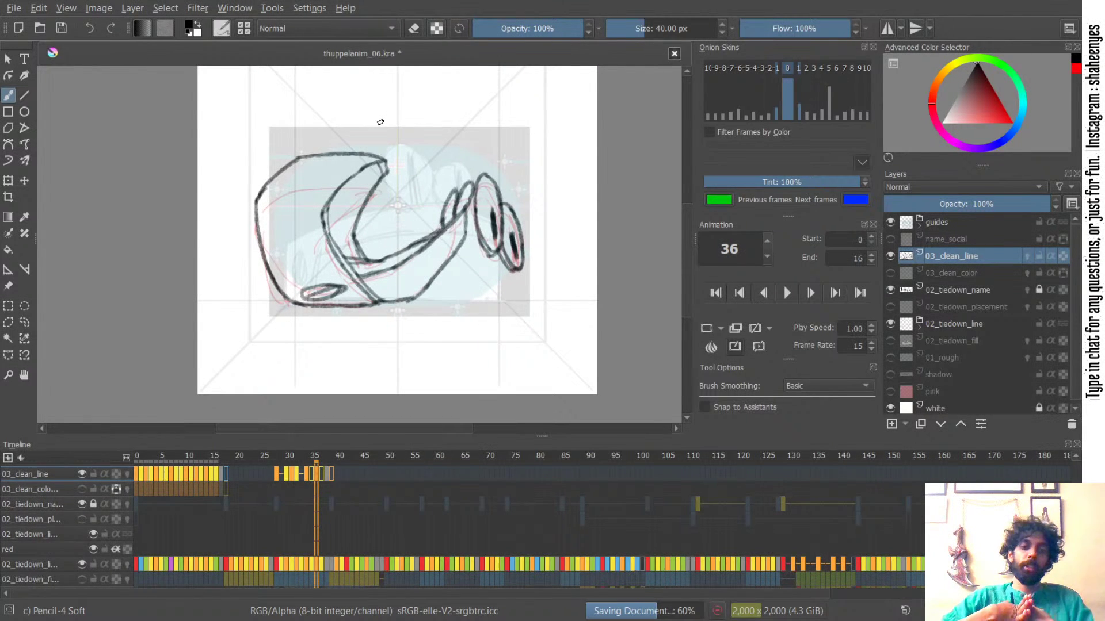
key("Left")
key("Left")
key("Left")
key("Left")
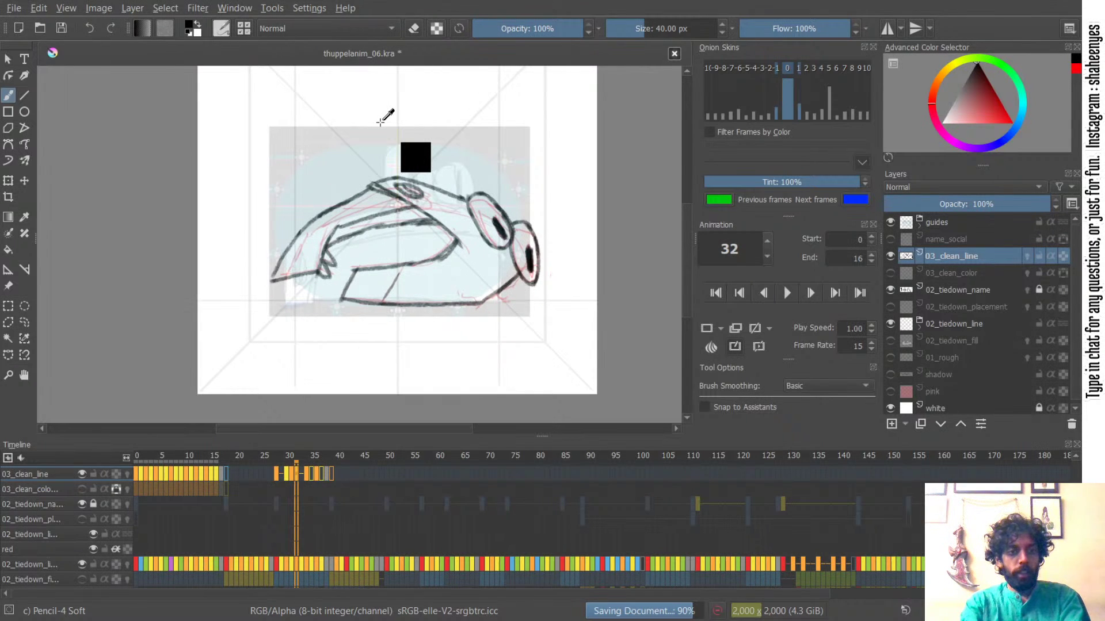
left_click_drag(465, 199, 472, 201)
key("e")
key("e")
left_click_drag(481, 193, 481, 233)
key("ctrl+z")
key("ctrl+z")
key("ctrl+z")
key("ctrl+z")
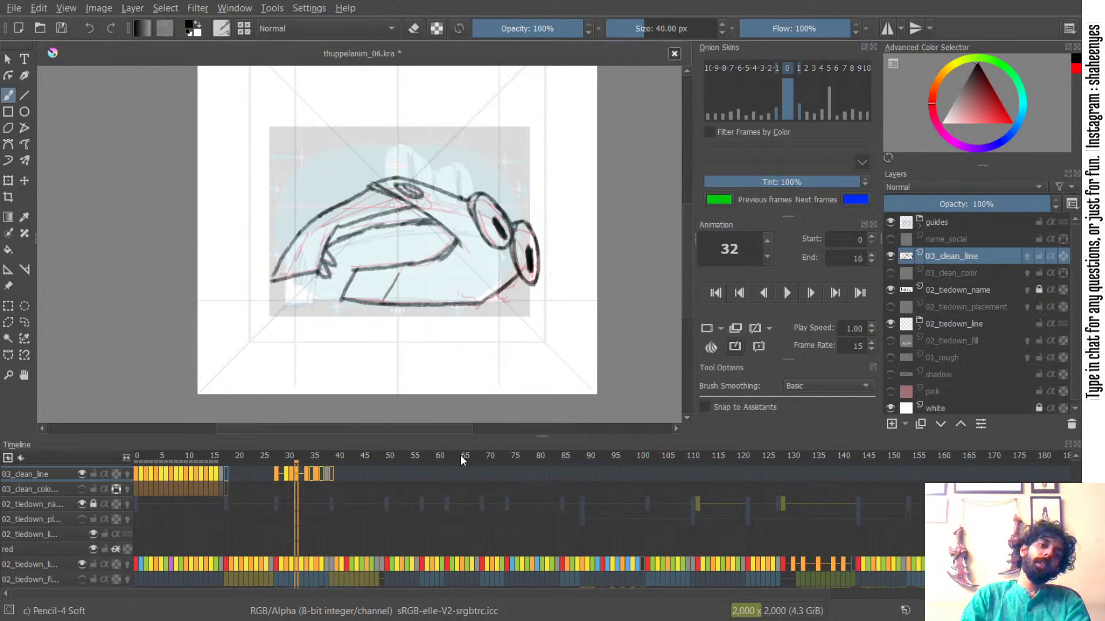
- Compare the rough sketch on frame 35 with the clean drawings on frames 34 and 36 to plan the in-between pose
left_click(313, 474)
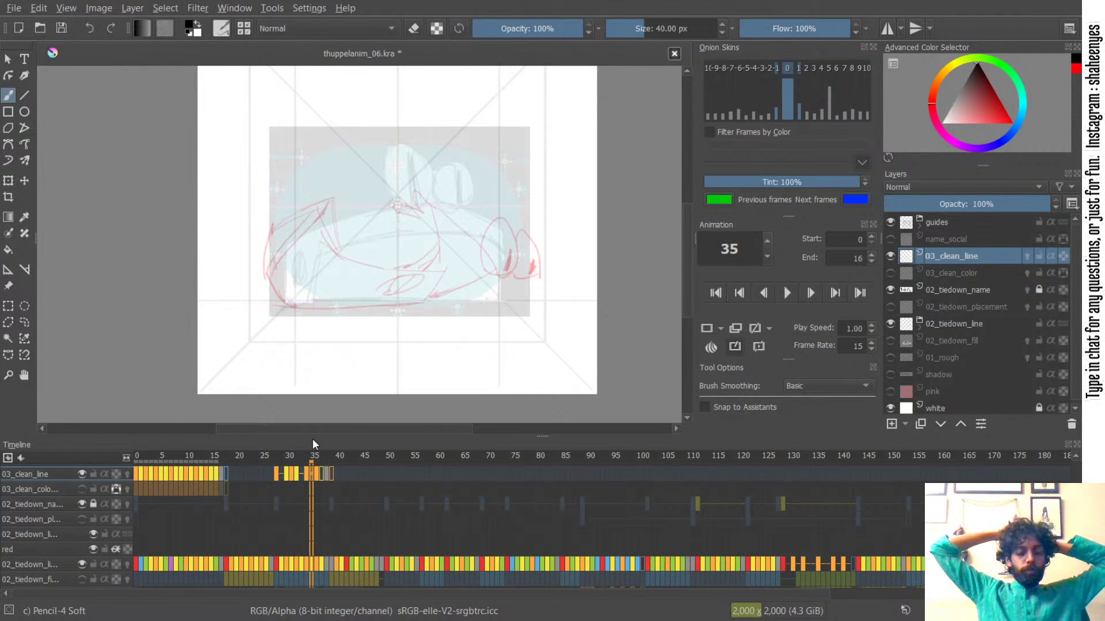
key("Left")
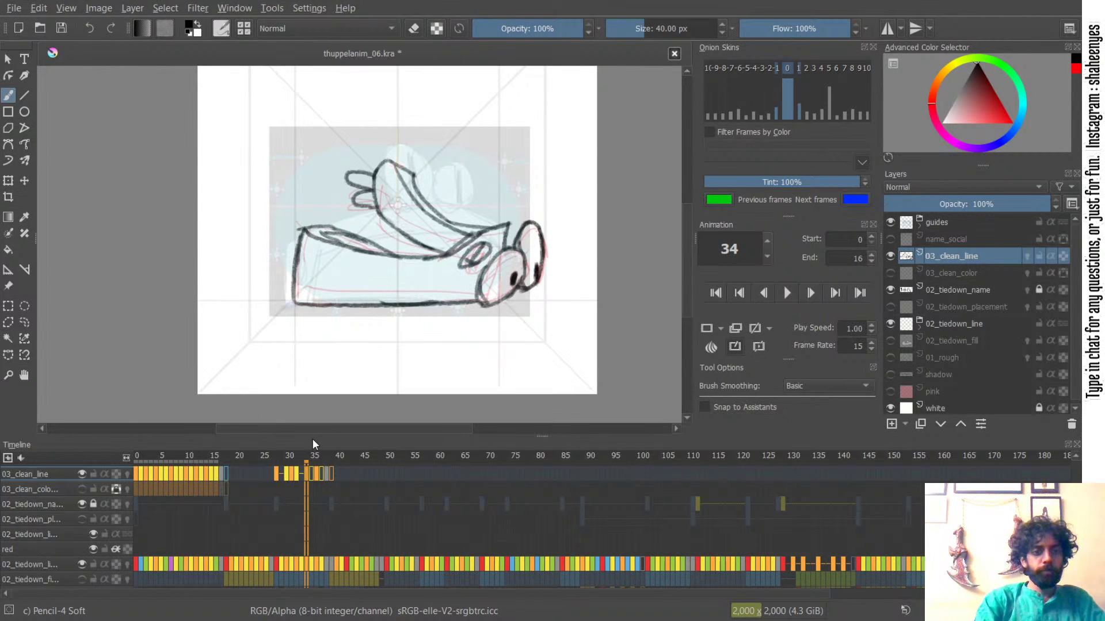
key("Right")
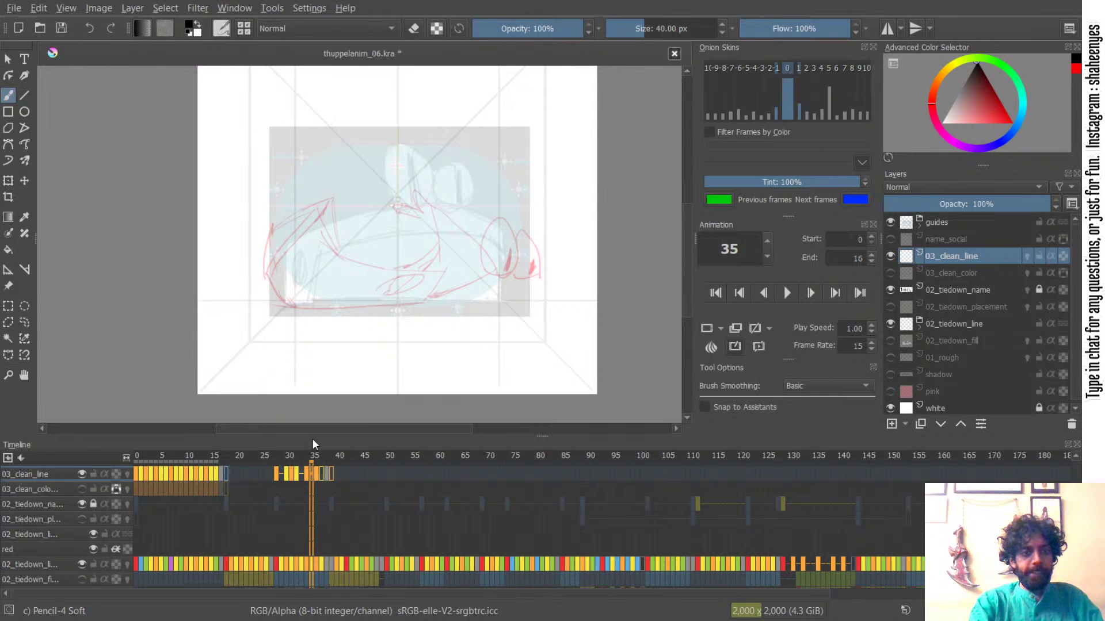
key("Left")
key("Right")
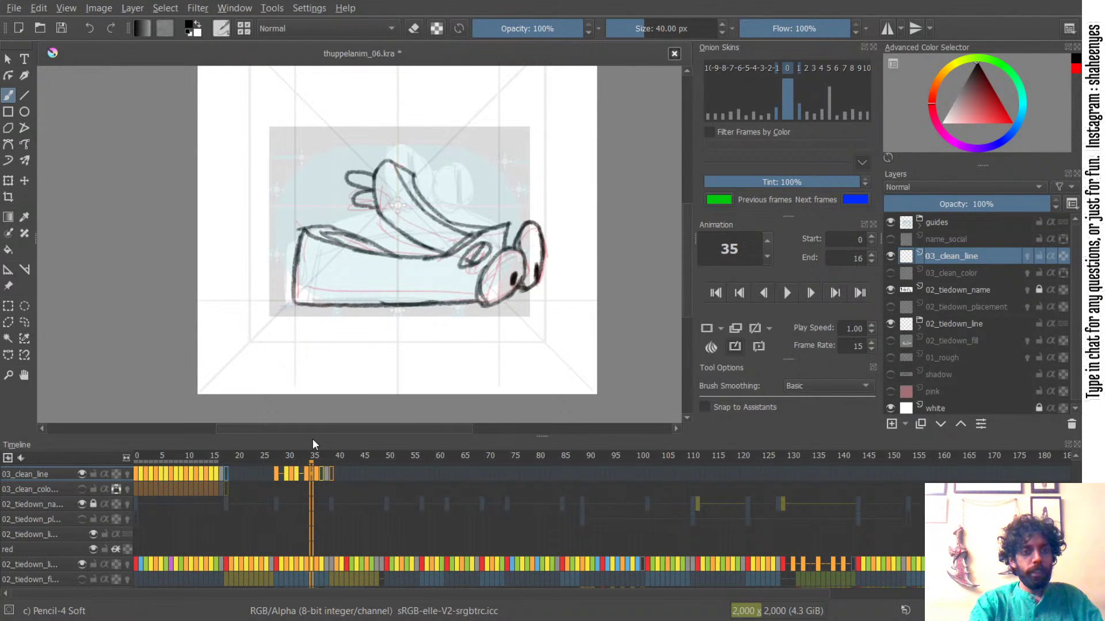
key("Left")
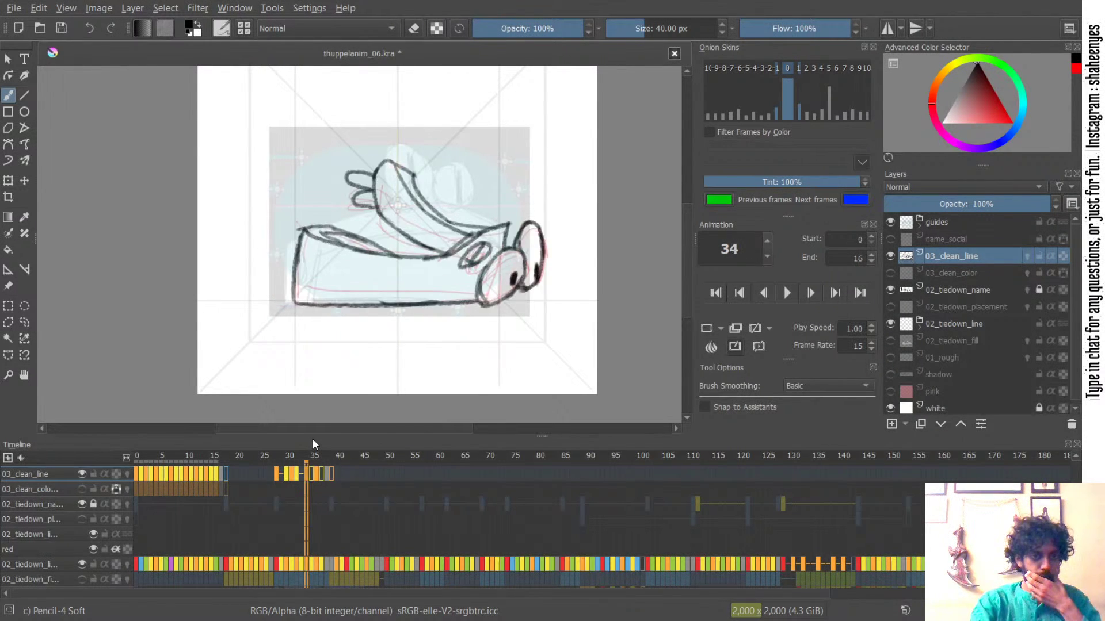
key("Right")
key("Right")
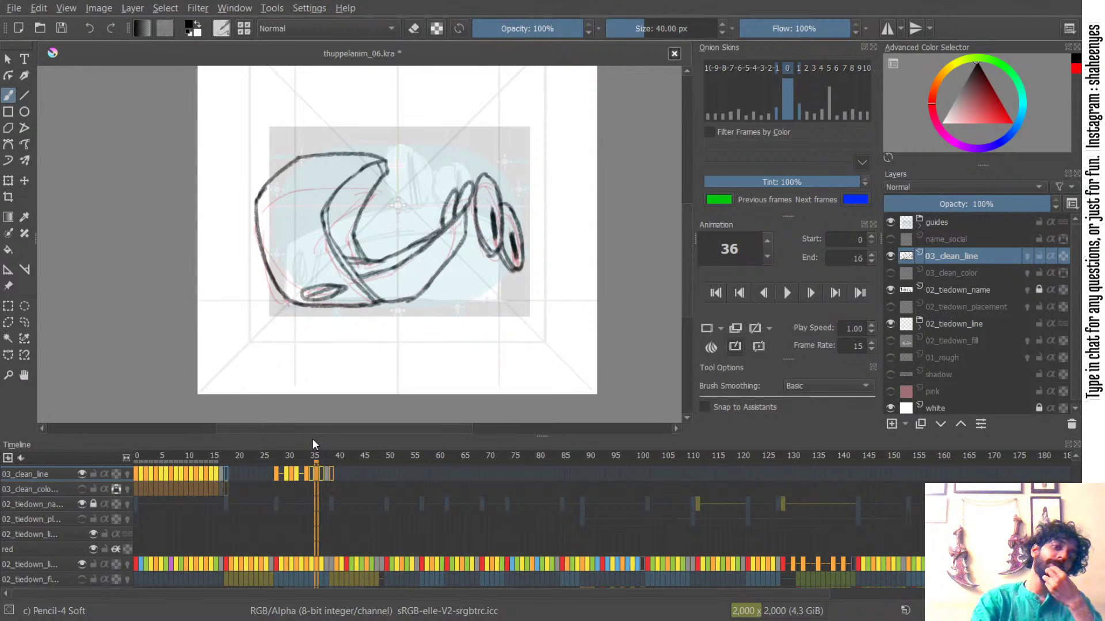
key("Left")
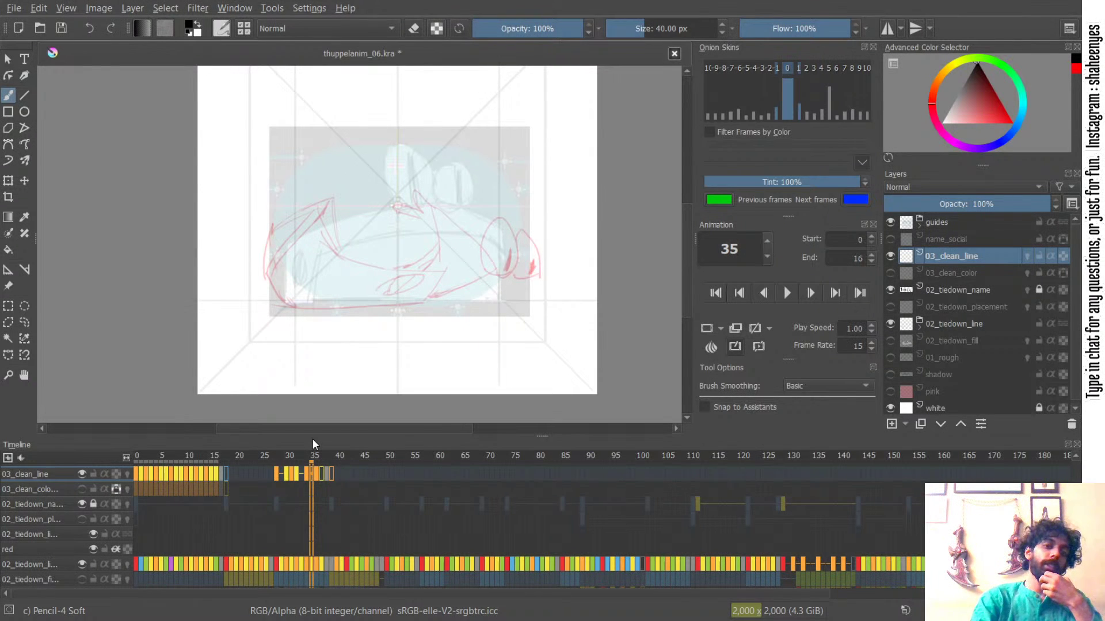
key("Right")
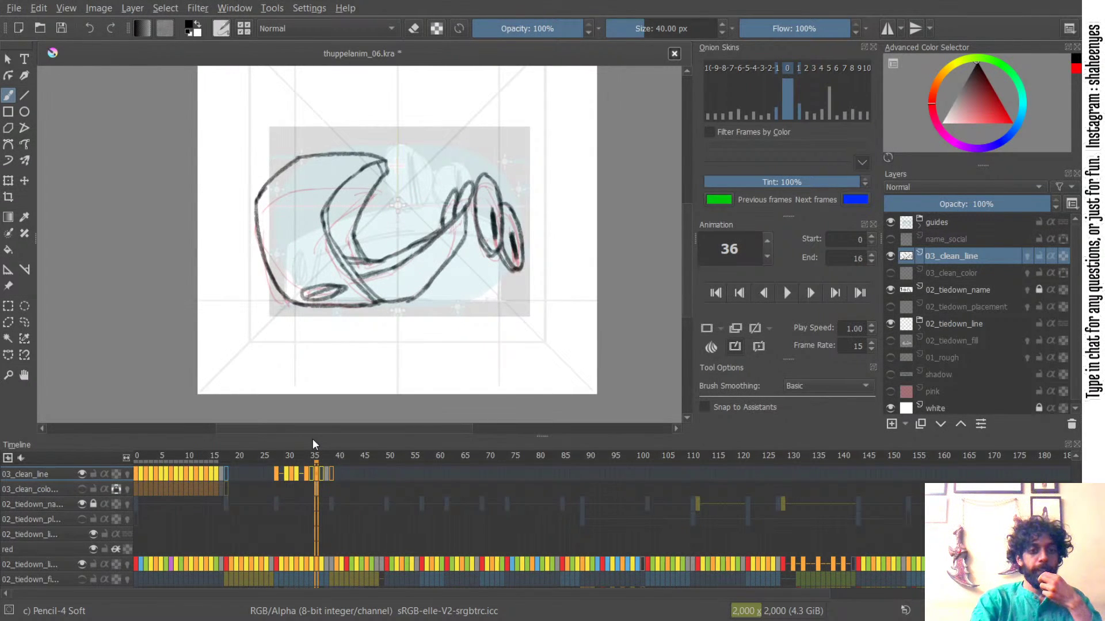
key("Left")
key("Left")
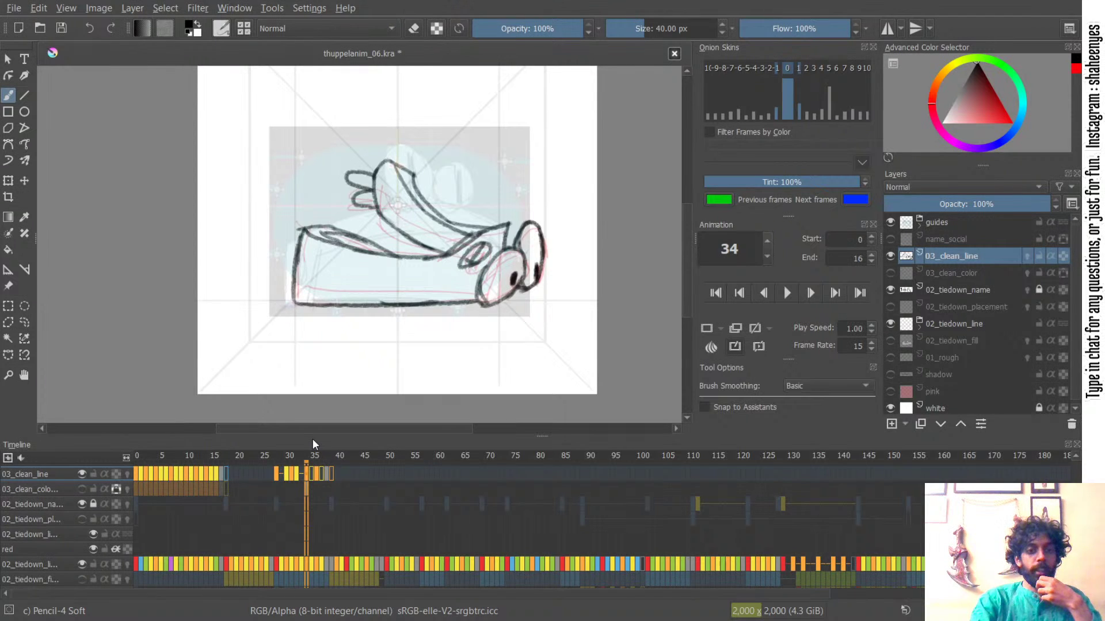
key("Right")
key("Left")
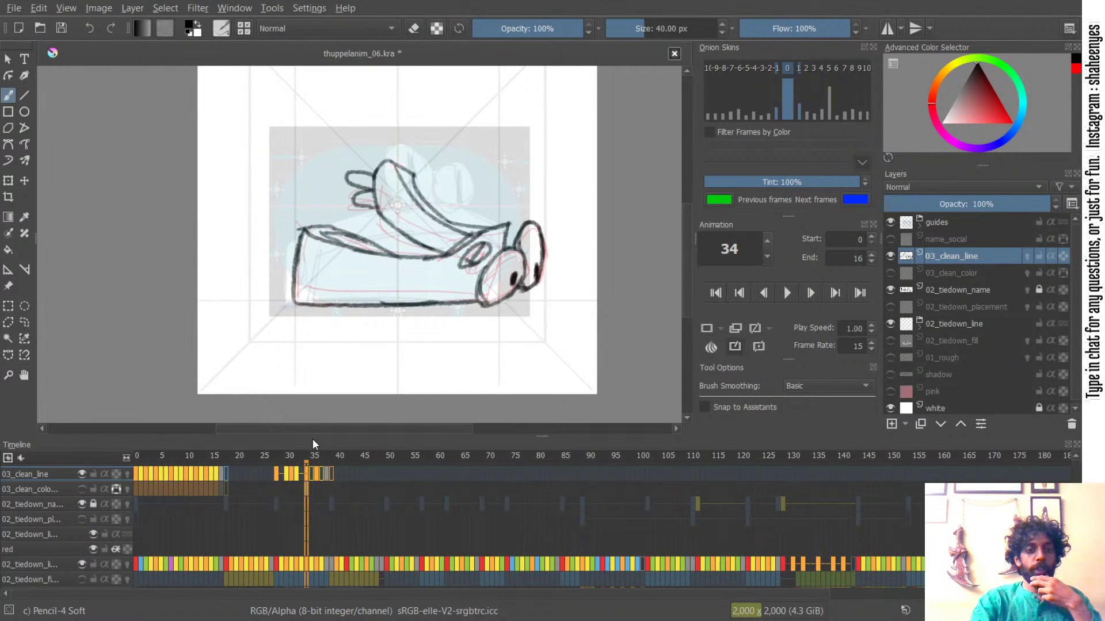
key("Right")
key("Left")
key("Right")
key("Right")
key("Left")
key("Left")
key("Right")
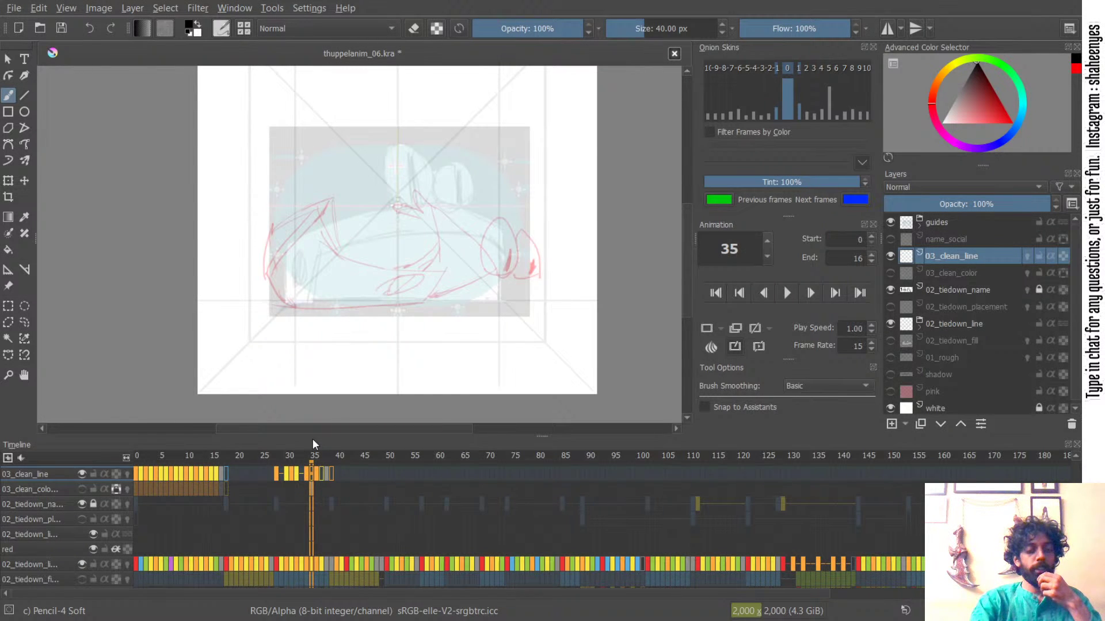
key("Left")
key("Right")
key("Right")
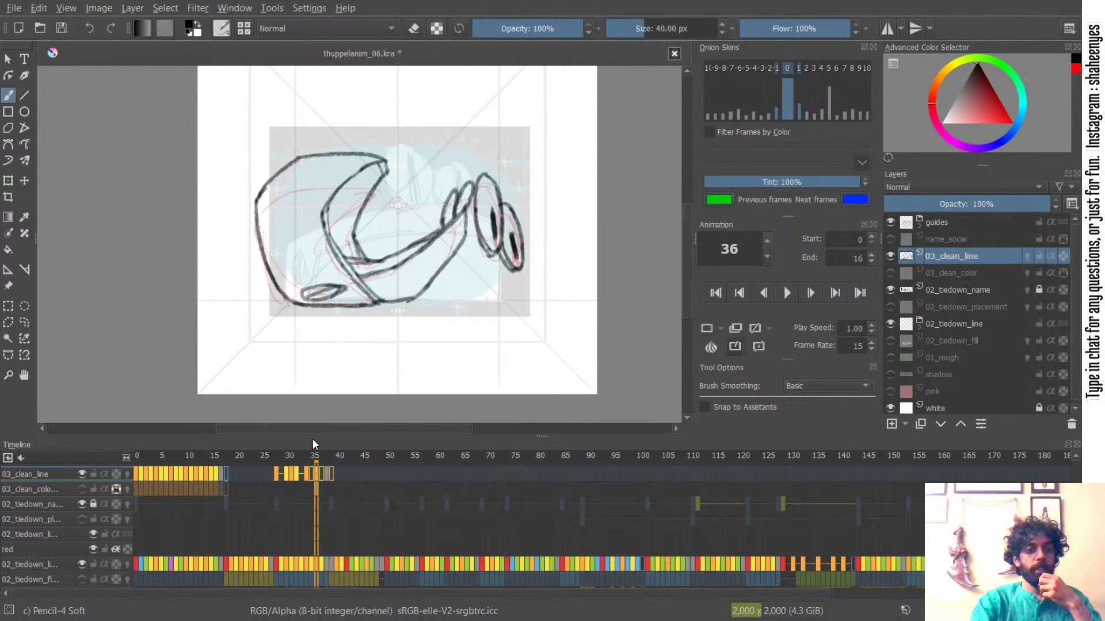
key("Left")
key("Left")
key("Right")
key("Right")
key("Left")
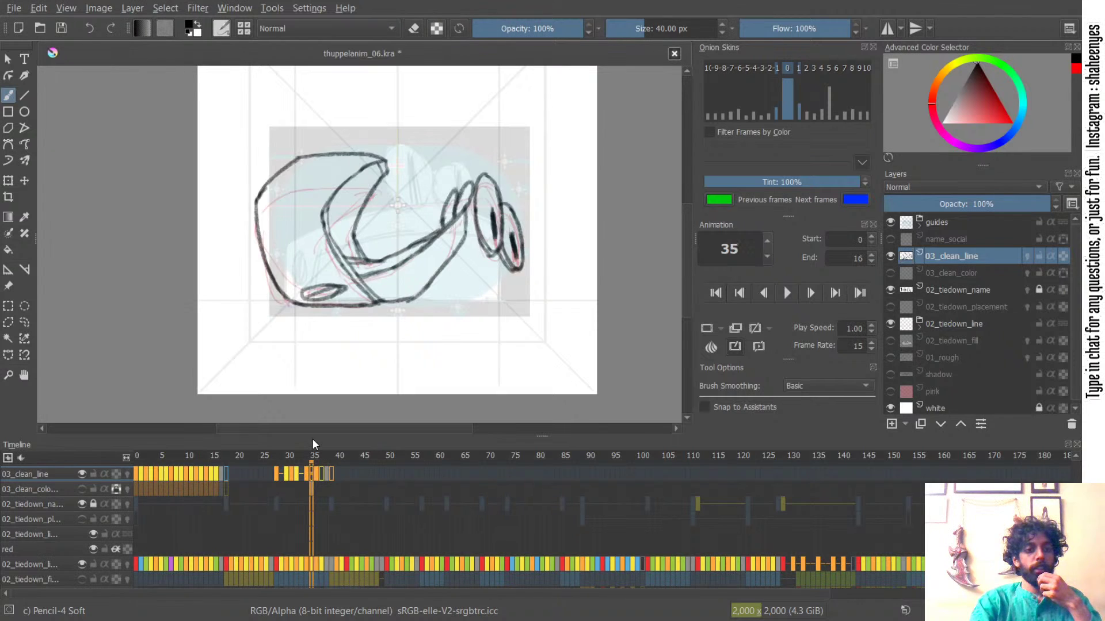
key("Left")
key("Right")
key("Right")
key("Left")
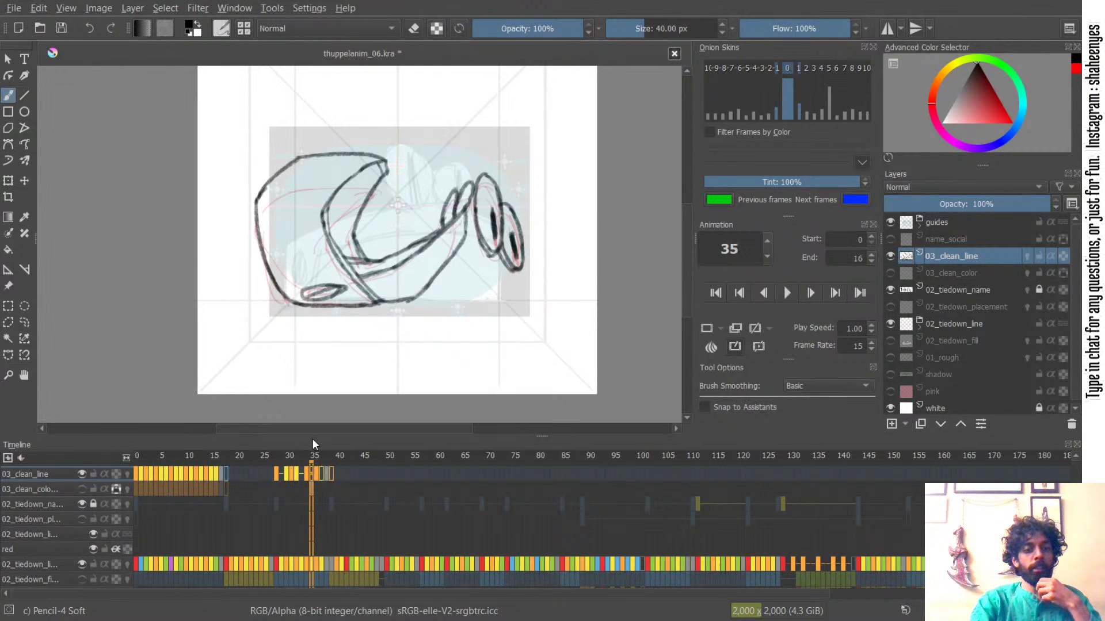
key("Left")
key("Right")
key("Right")
key("Left")
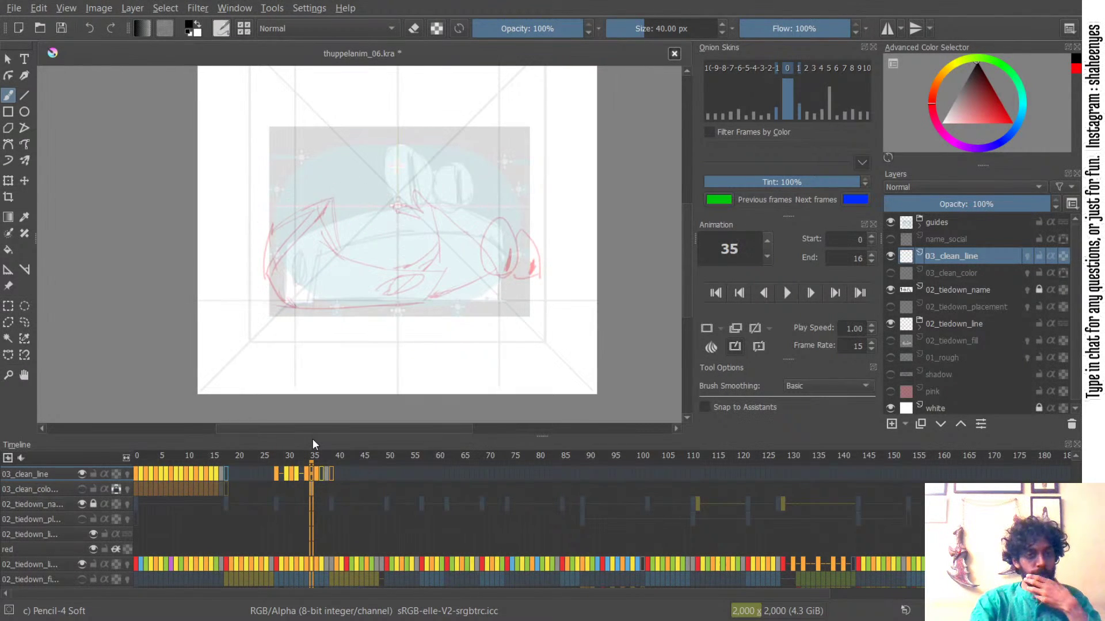
key("Left")
key("Right")
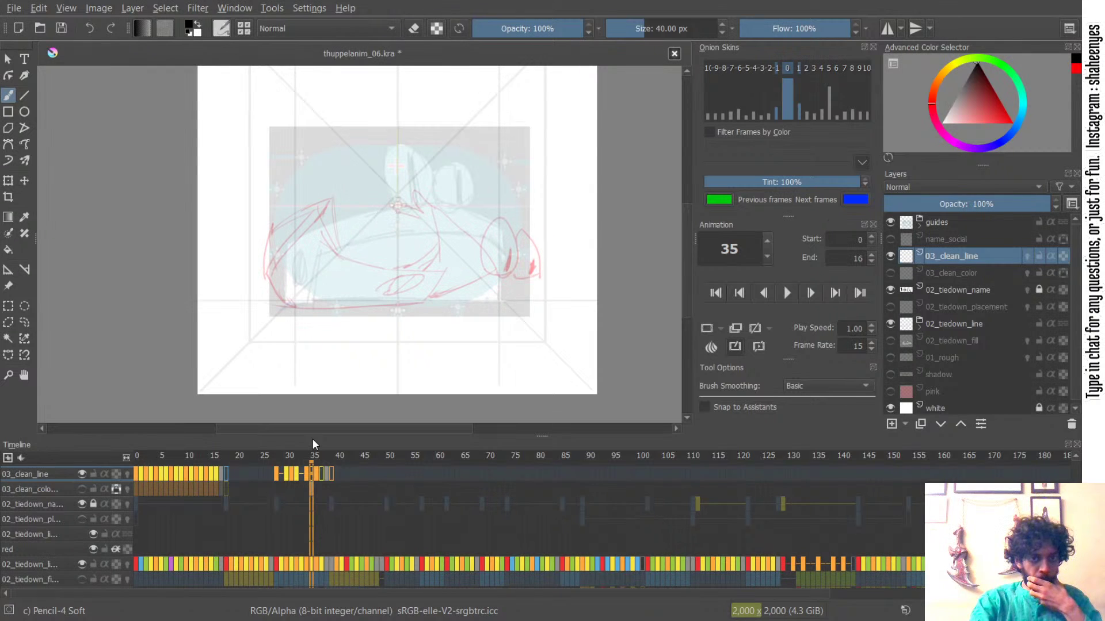
key("Right")
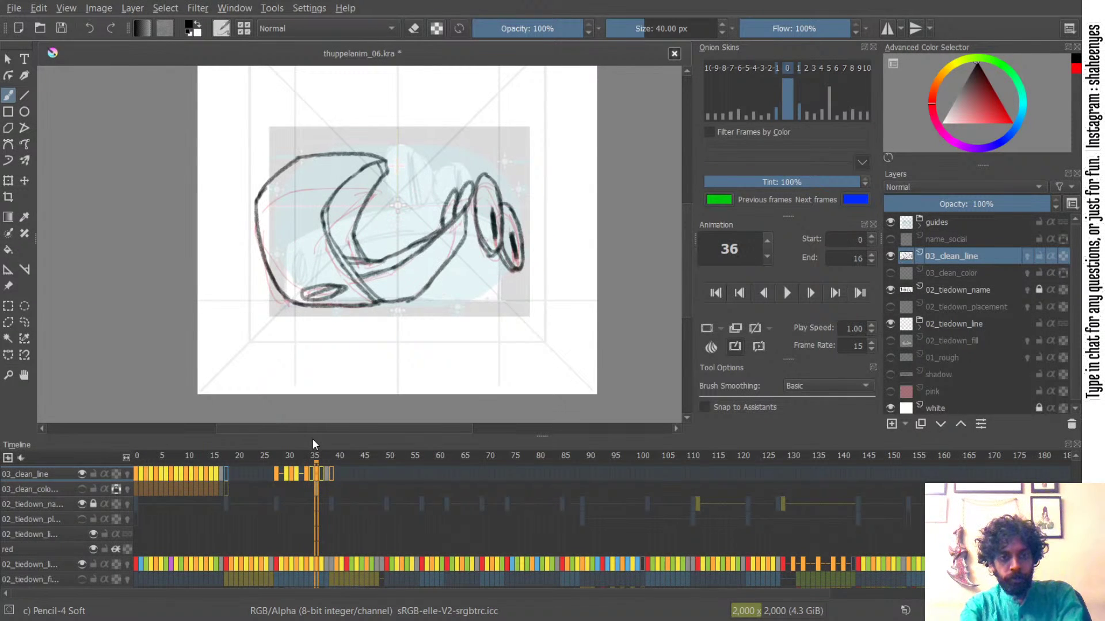
key("Left")
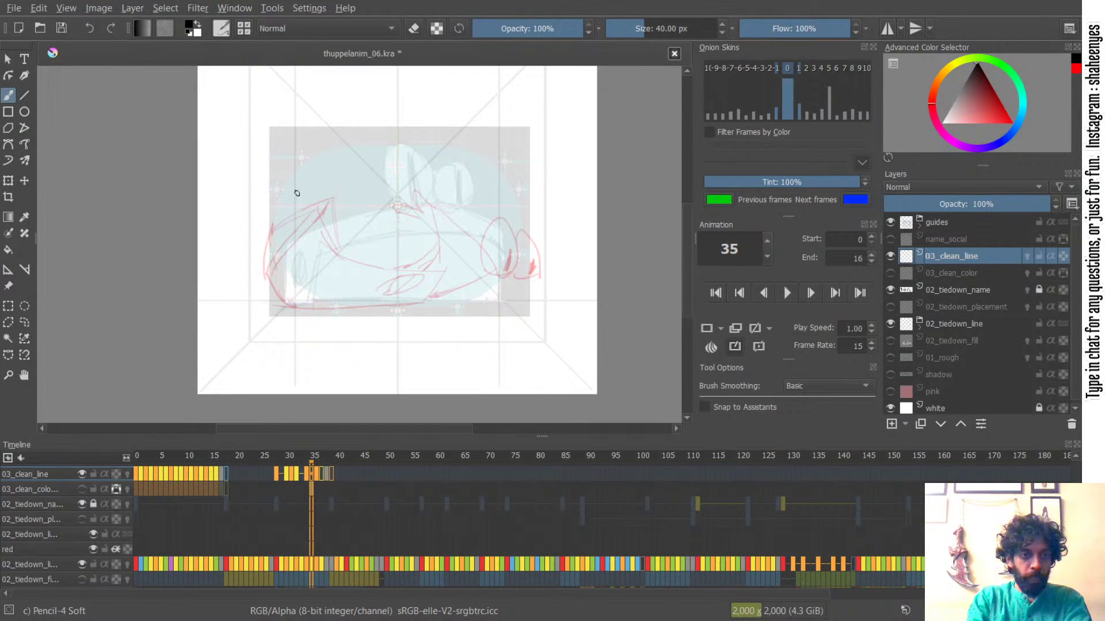
- Draw a short rising arc on frame 35, just above the pointed front end of the rough red head sketch
key("ctrl+z")
left_click_drag(279, 204, 330, 178)
key("ctrl+z")
left_click_drag(281, 202, 340, 178)
key("ctrl+z")
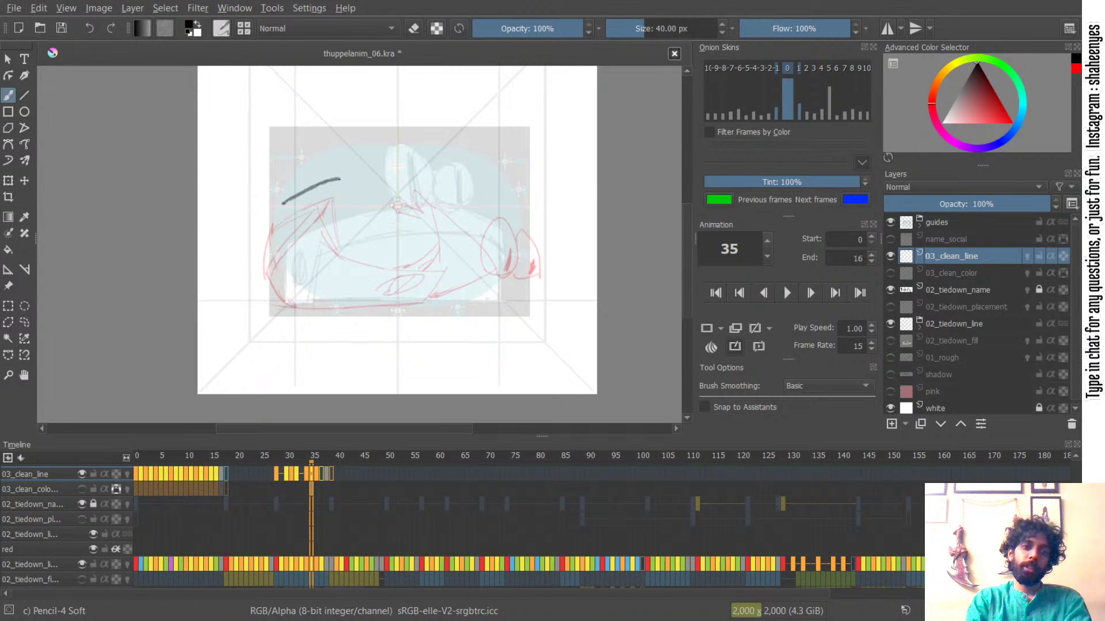
- Check the new arc against the neighbouring drawings by turning the onion skins of 03_clean_line on and off twice
left_click(1027, 254)
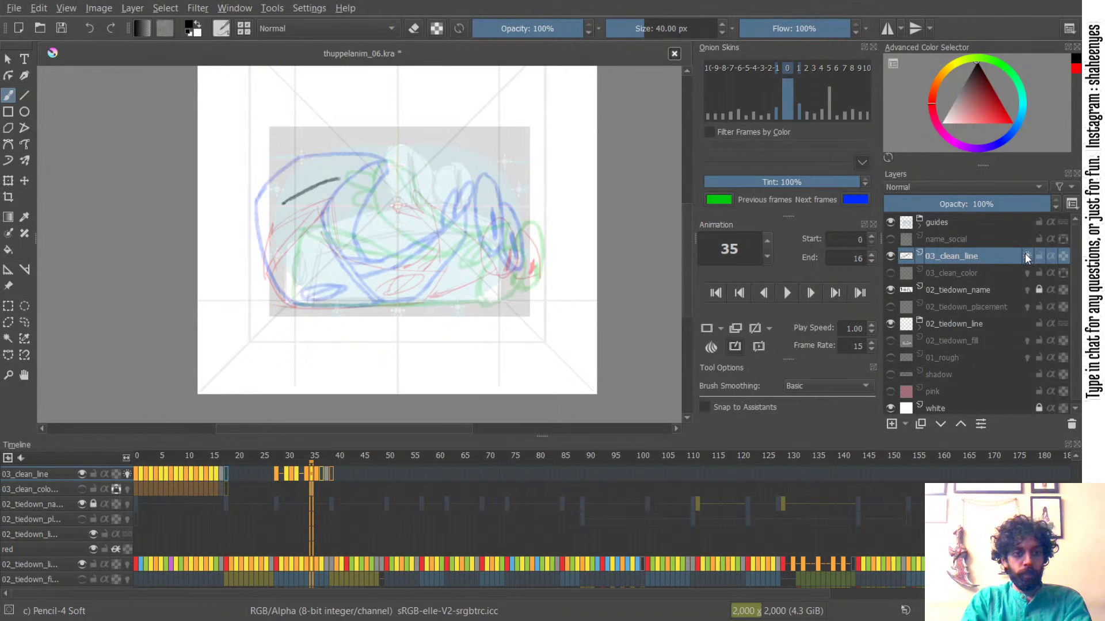
left_click(1024, 254)
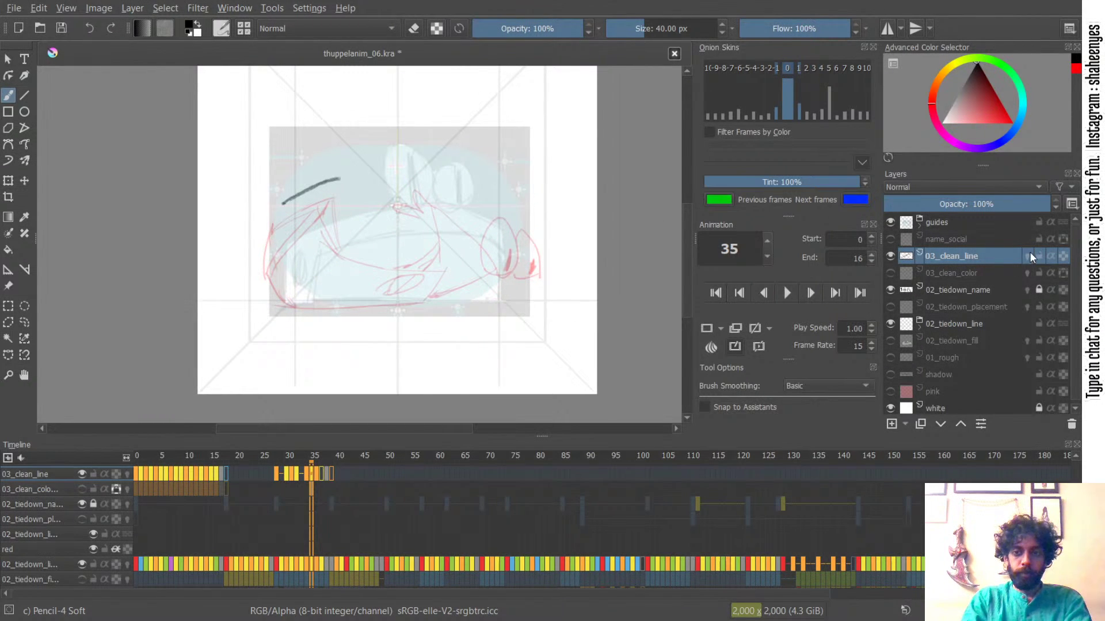
left_click(1025, 256)
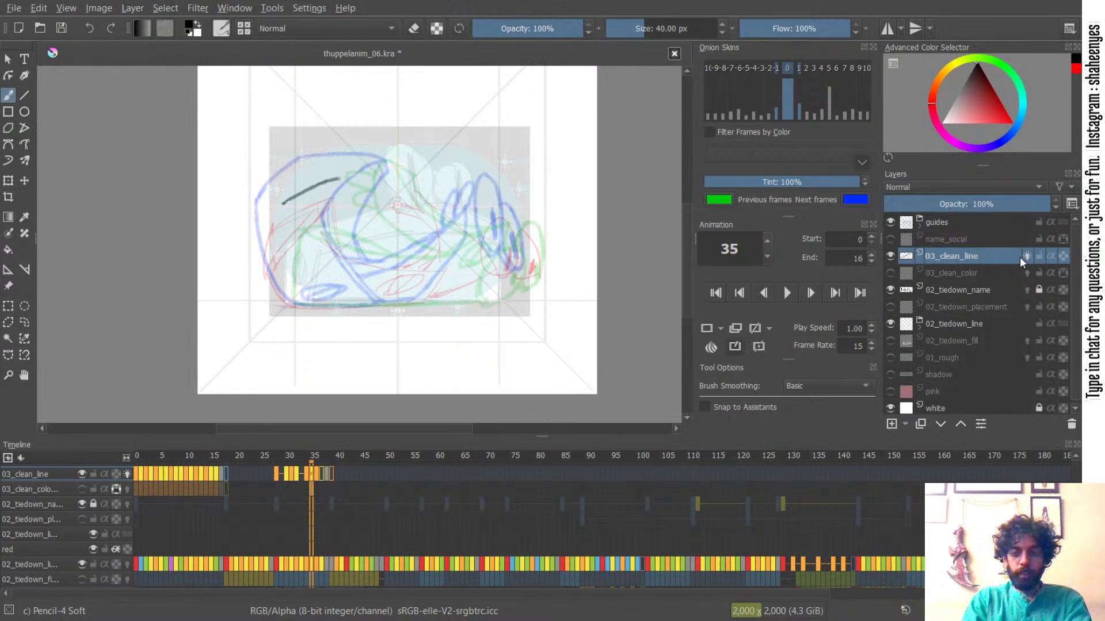
left_click(1027, 256)
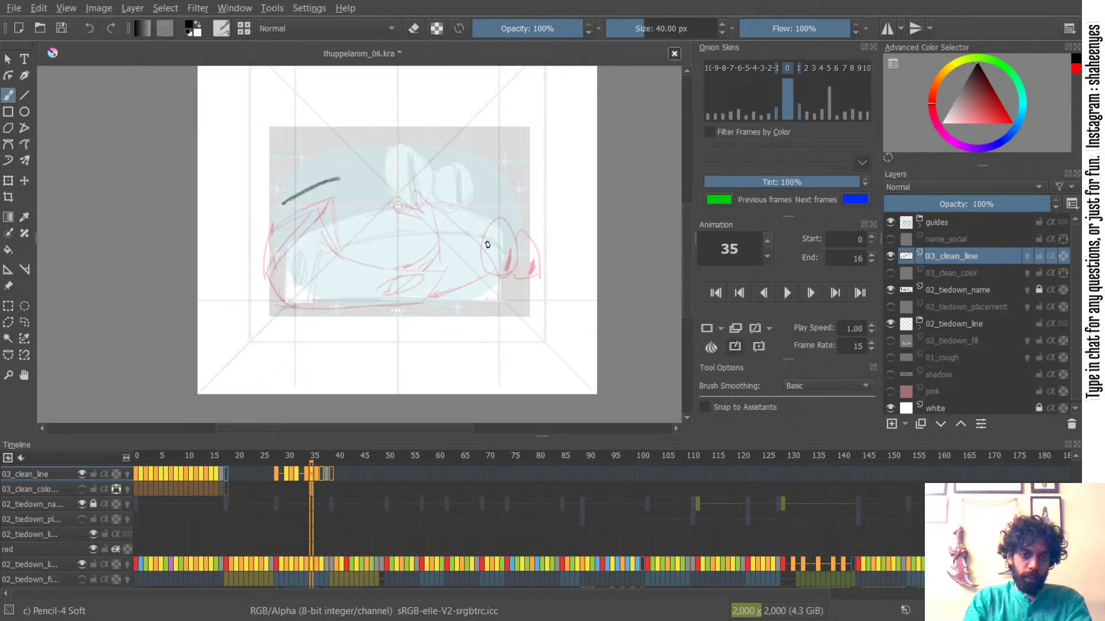
- Try a curved stroke on frame 35 sloping down from above the sketch's middle toward the nearer rough eye oval
key("Left")
key("Right")
key("Right")
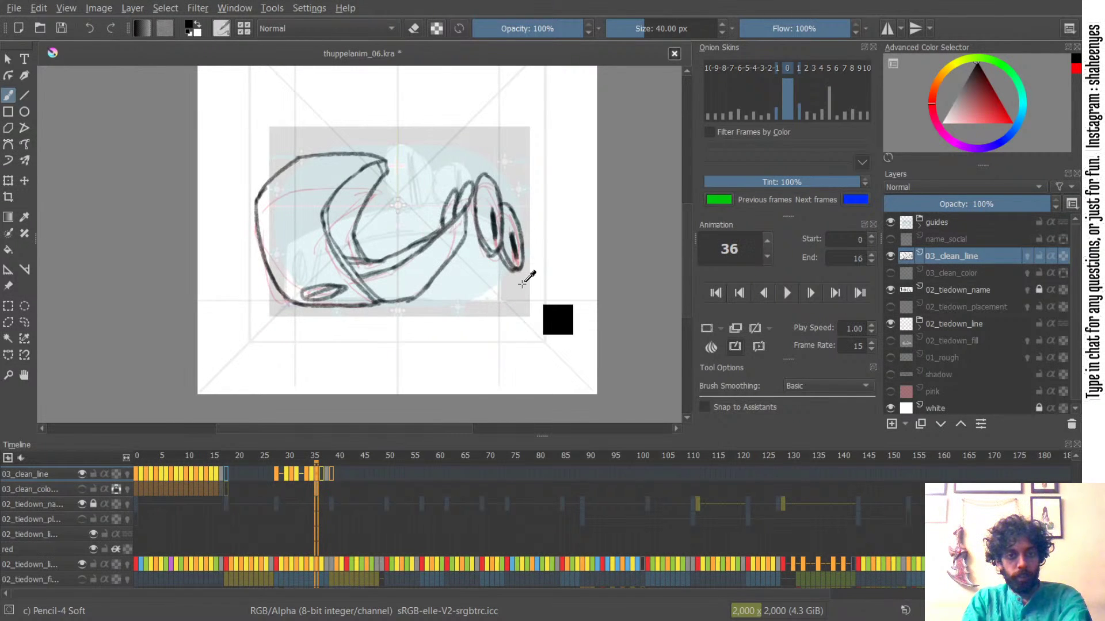
key("Left")
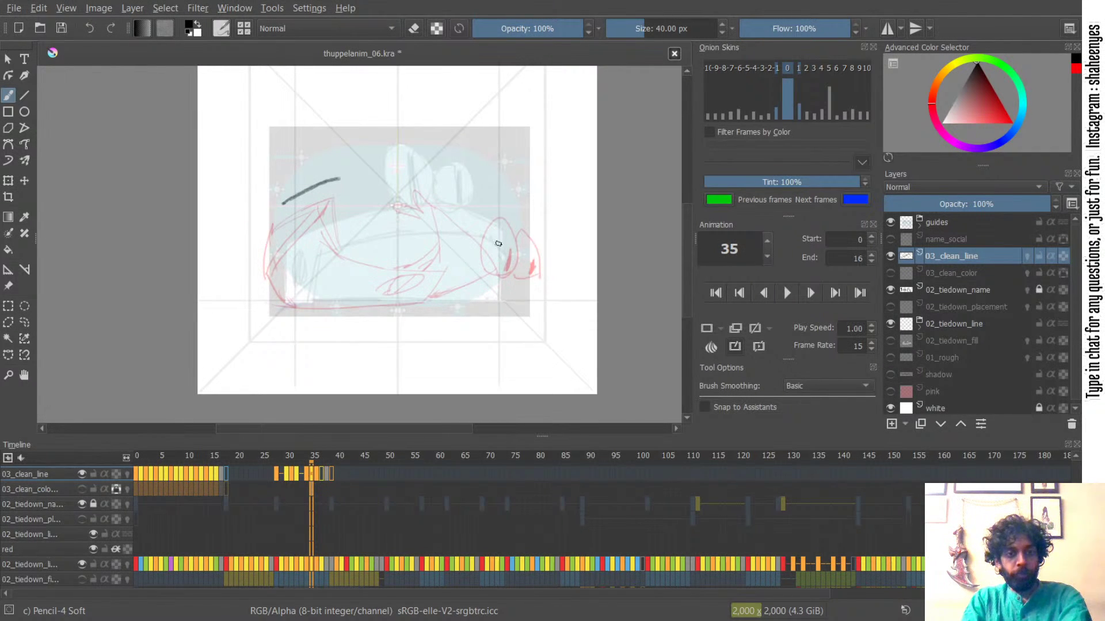
left_click_drag(433, 191, 482, 234)
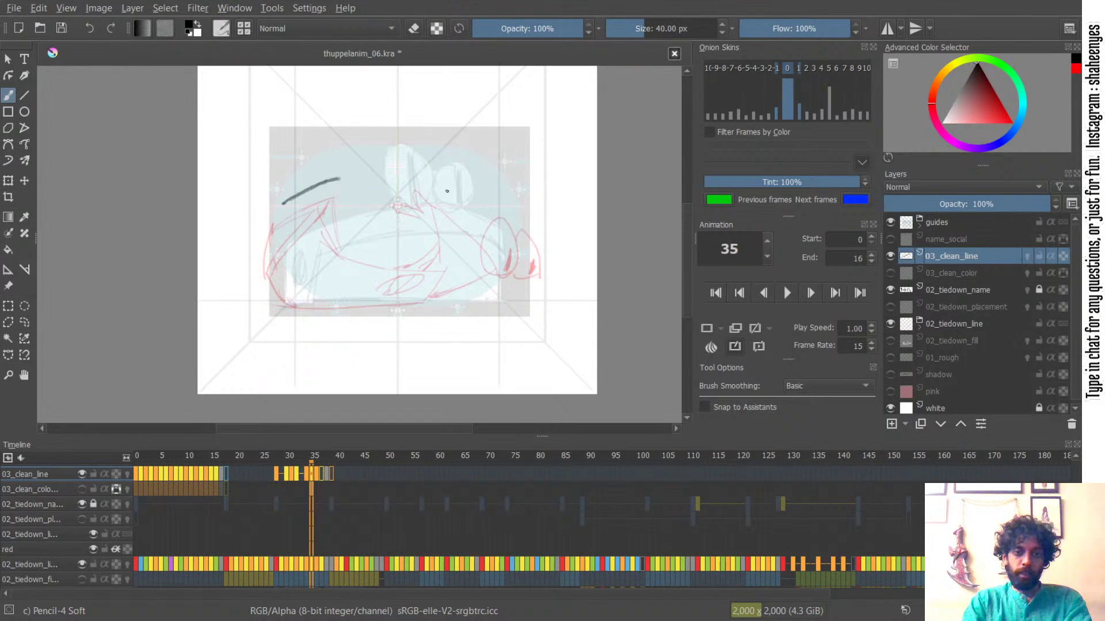
left_click_drag(444, 191, 486, 227)
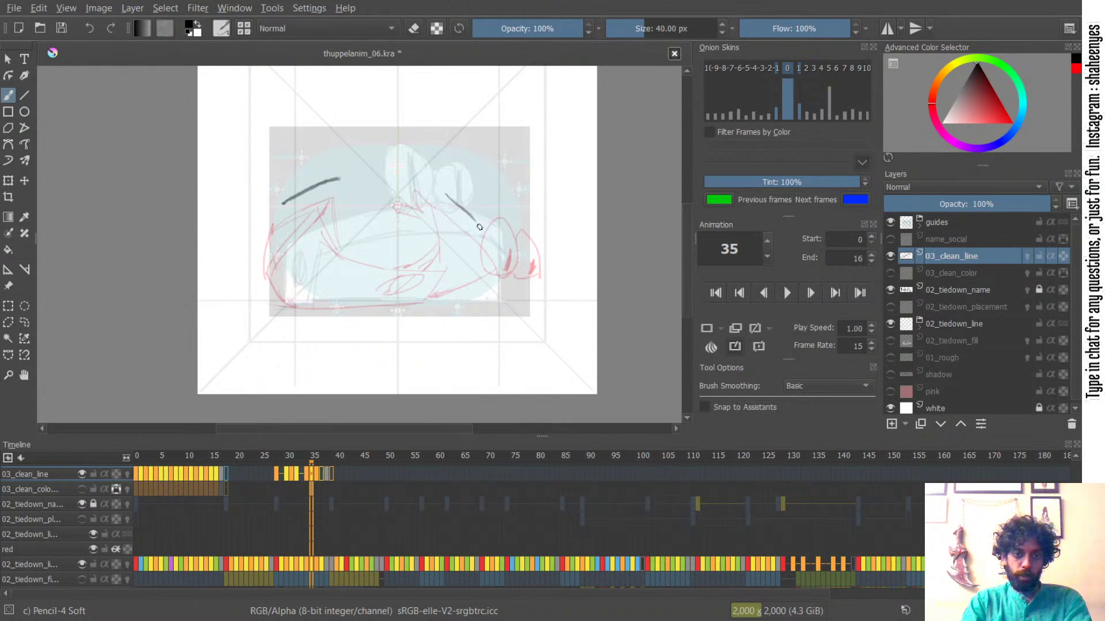
- Flip between frame 35 and its neighbours to compare the placement of the head's upper contour near the eyes
key("Left")
key("Right")
key("Right")
key("Left")
key("Left")
key("Right")
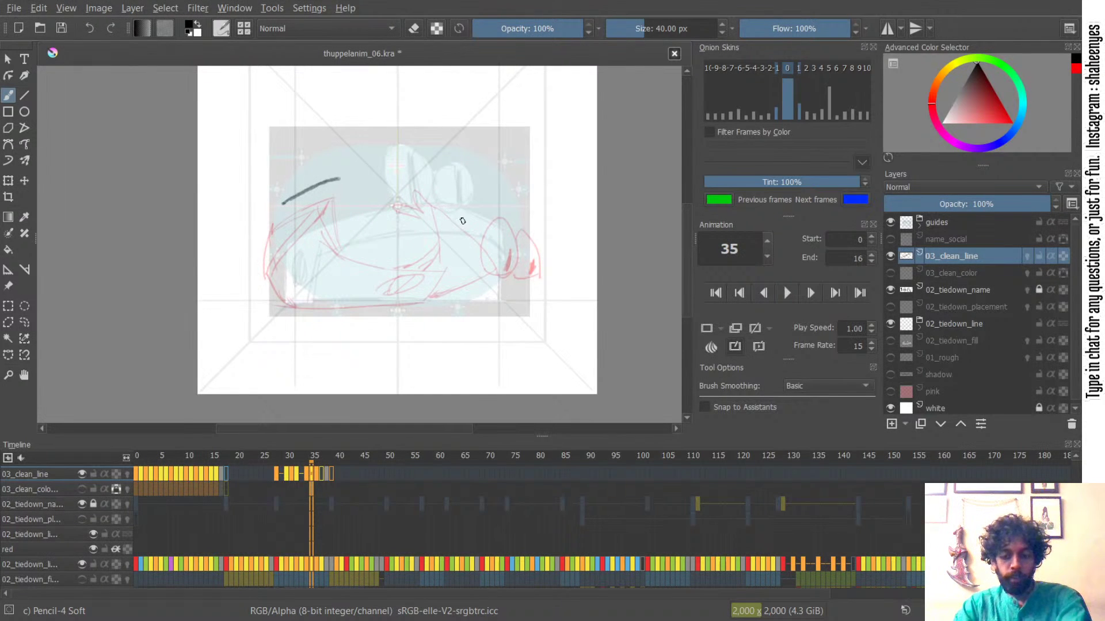
key("Left")
key("Right")
key("Left")
key("Right")
key("Left")
key("Left")
key("Left")
key("Right")
key("Right")
key("Right")
key("Right")
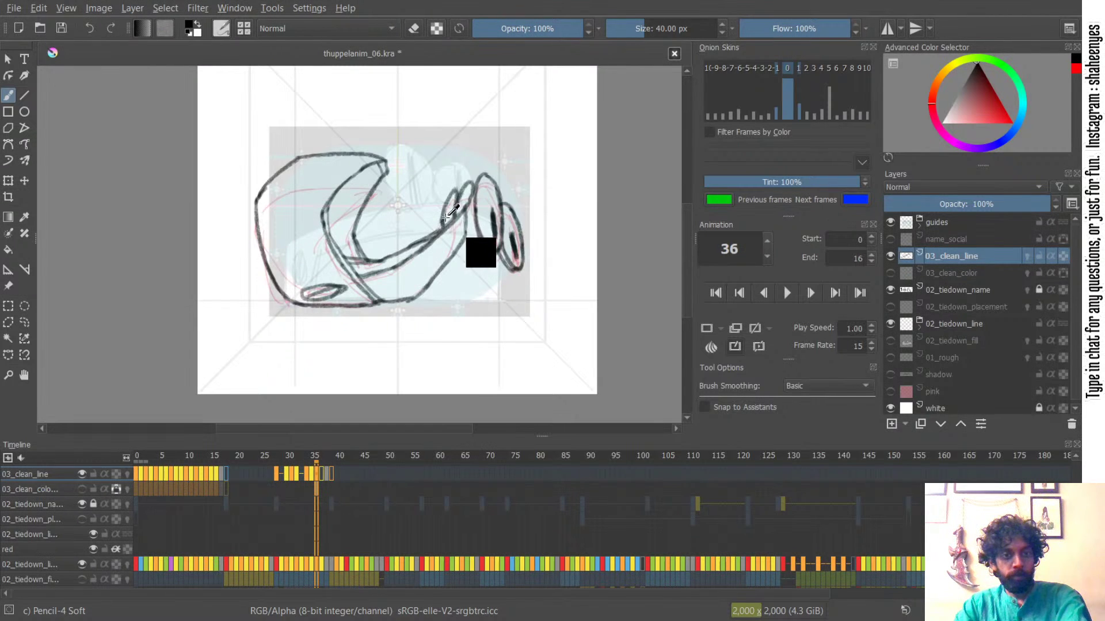
- Draw the upper contour on frame 35 as an arc curving down to the nearer rough eye oval, and compare it with frame 36
key("Left")
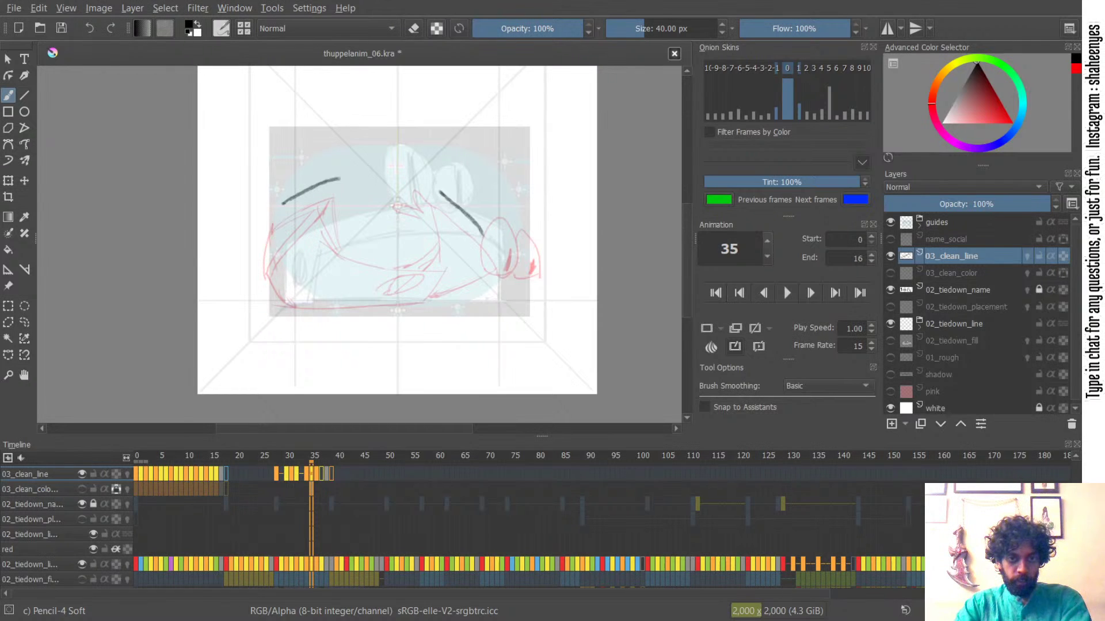
left_click_drag(439, 193, 486, 236)
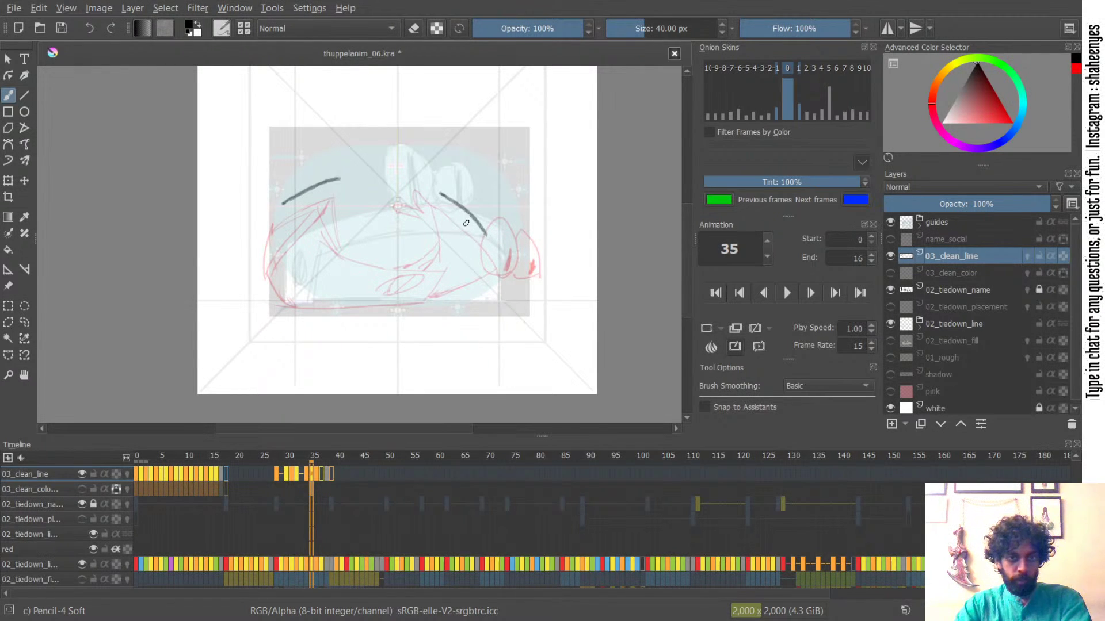
key("Right")
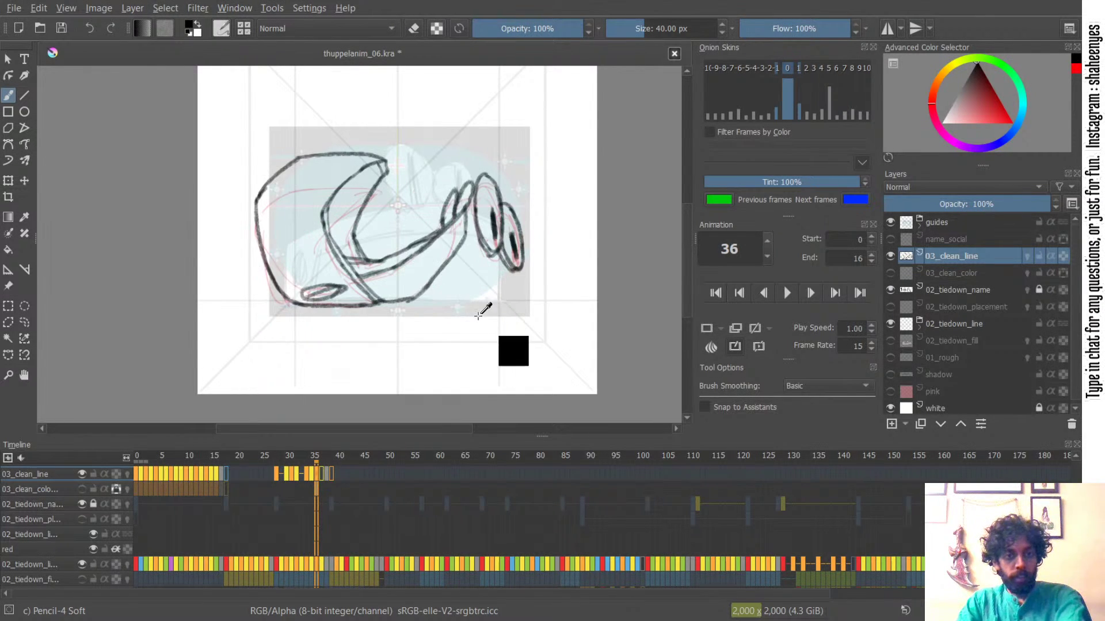
key("Left")
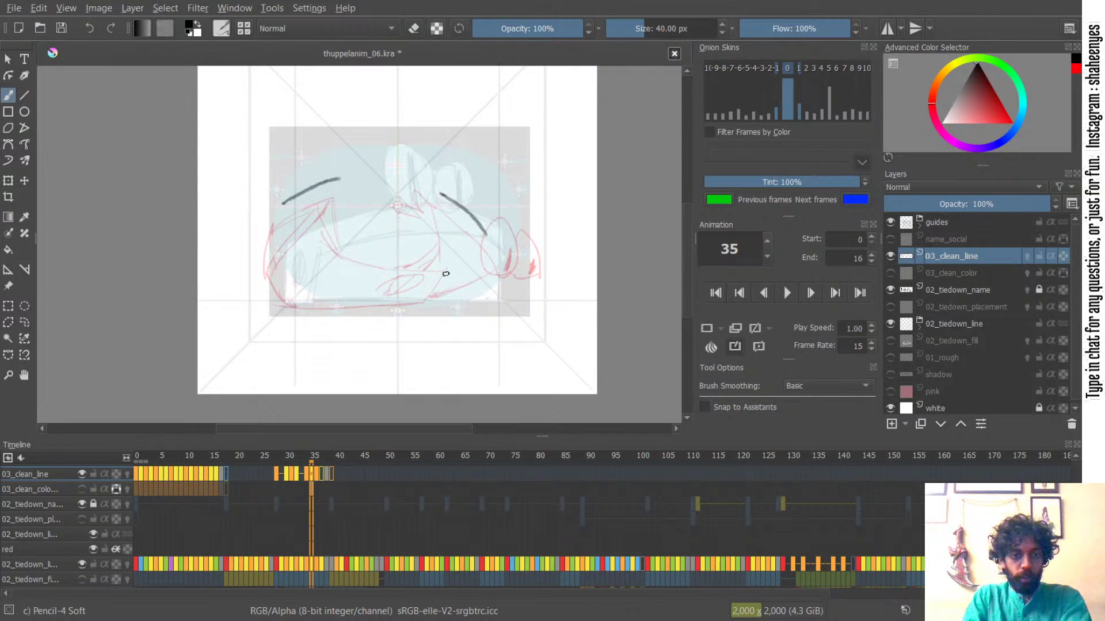
- Draw the flat base of the head on frame 35, its slanted corner, and the short curve rising from it below the eyes
mouse_move(424, 297)
left_mouse_down()
mouse_move(455, 298)
mouse_move(424, 297)
left_mouse_up()
key("ctrl+z")
key("ctrl+z")
key("ctrl+z")
key("ctrl+z")
key("ctrl+z")
left_click_drag(298, 303, 420, 303)
key("ctrl+z")
key("ctrl+z")
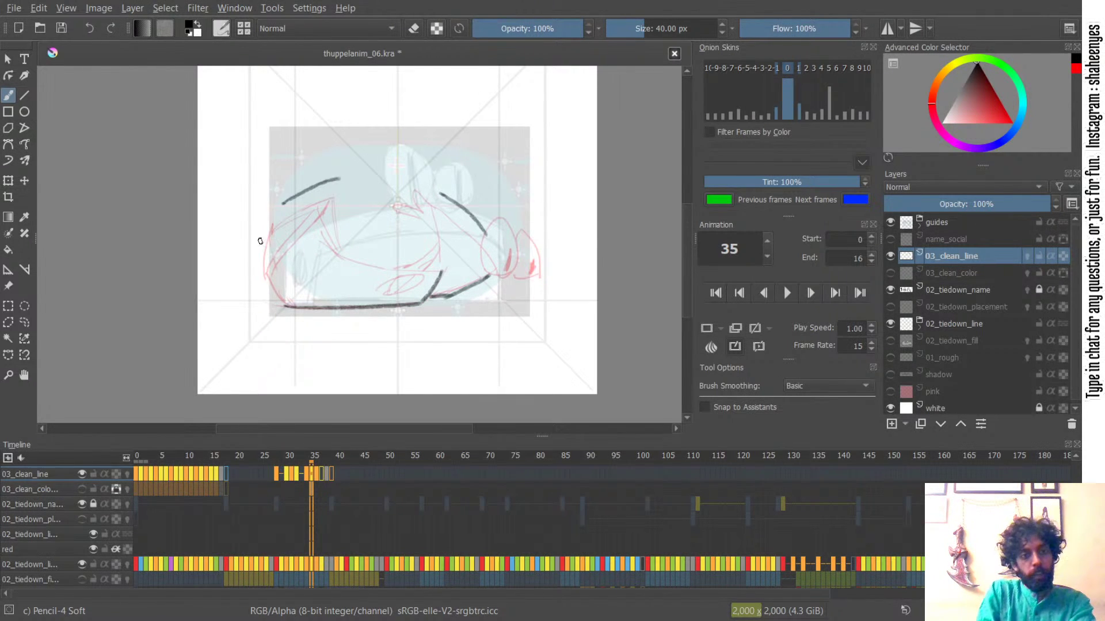
- Draw the outer side of the head on frame 35, bending from the first arc's lower end down to the base line
mouse_move(284, 201)
left_mouse_down()
mouse_move(258, 259)
mouse_move(290, 302)
left_mouse_up()
key("ctrl+z")
key("ctrl+z")
left_click_drag(263, 259, 295, 312)
key("ctrl+z")
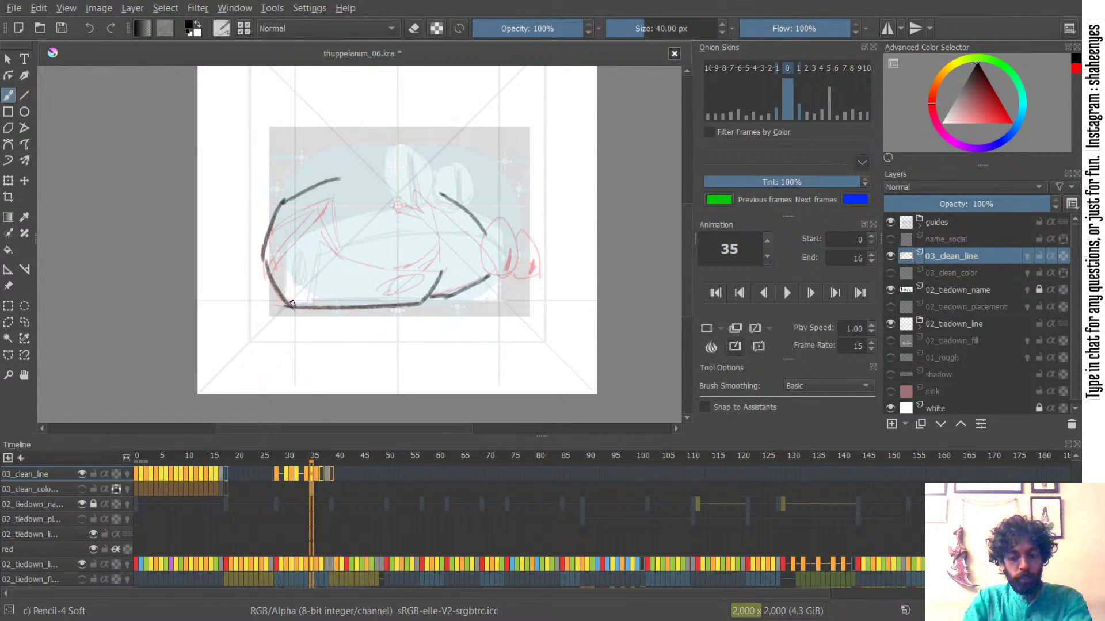
- Step through the frames around frame 35 to compare the new head outline with the neighbouring clean drawings
key("Left")
key("Right")
key("Right")
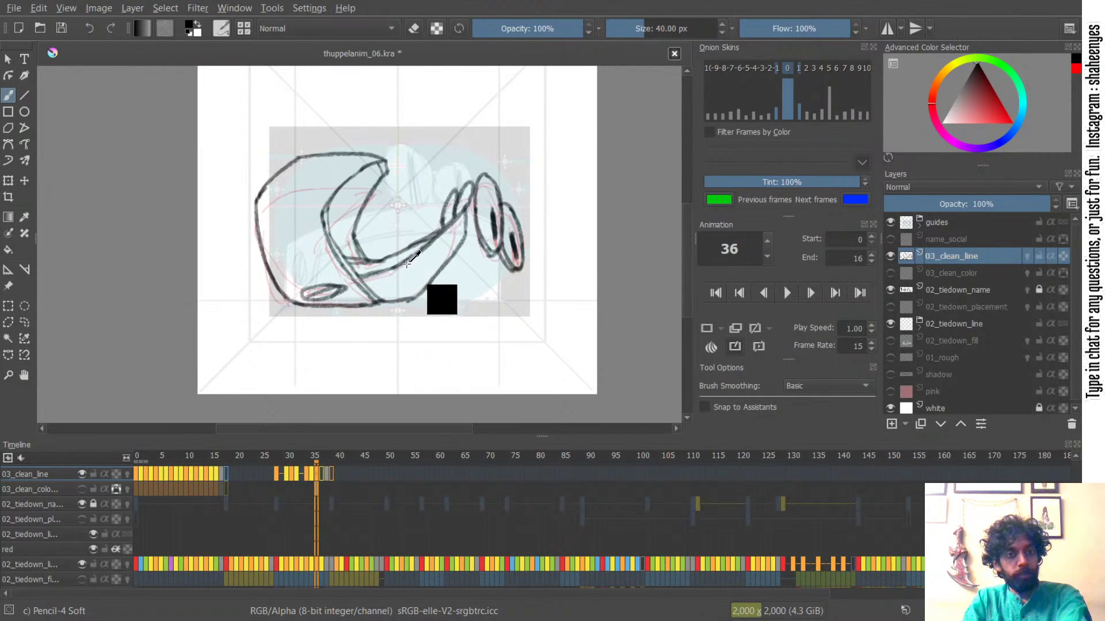
key("Right")
key("Left")
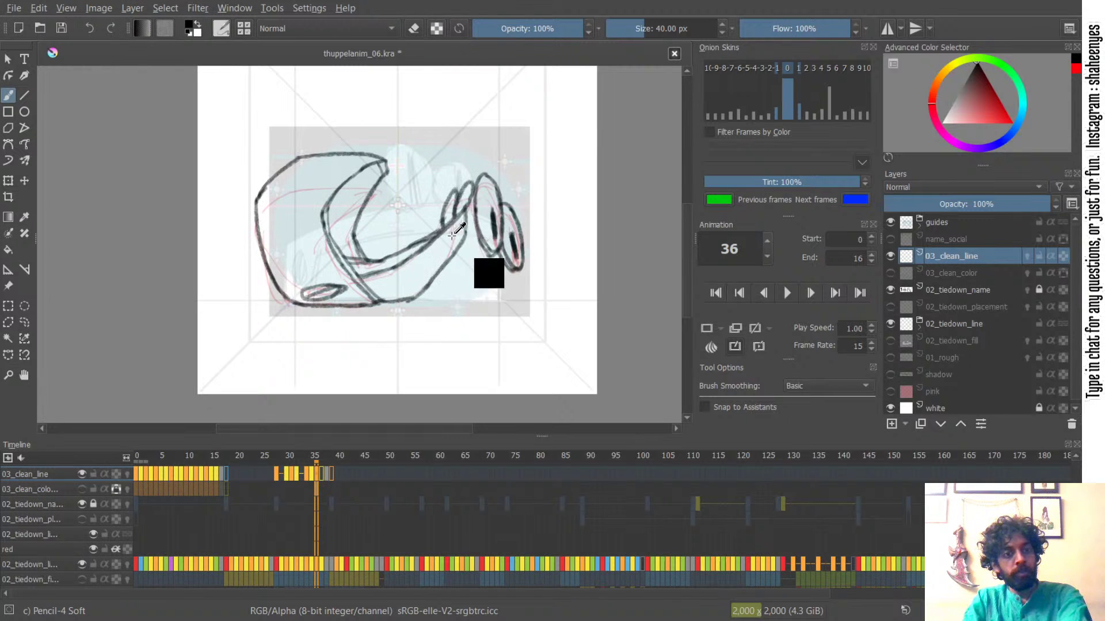
key("Right")
key("Right")
key("Left")
key("Left")
key("Left")
key("Left")
key("Right")
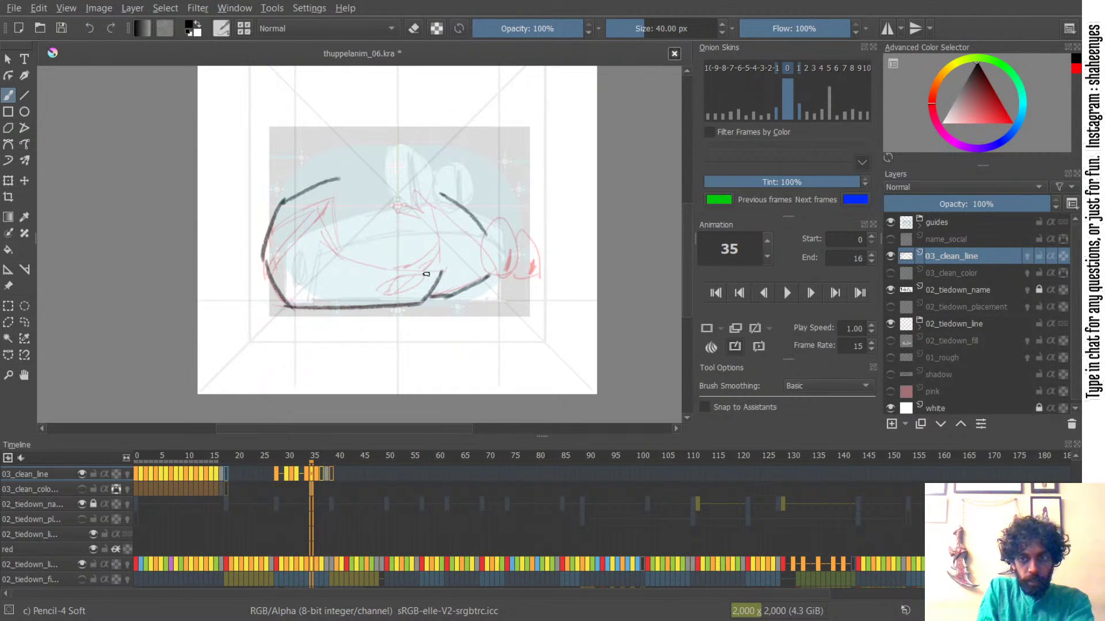
- Draw a short horizontal line above the rough nostril on frame 35, meeting the upper end of the slanted corner stroke
left_click_drag(387, 272, 451, 269)
key("ctrl+z")
key("ctrl+z")
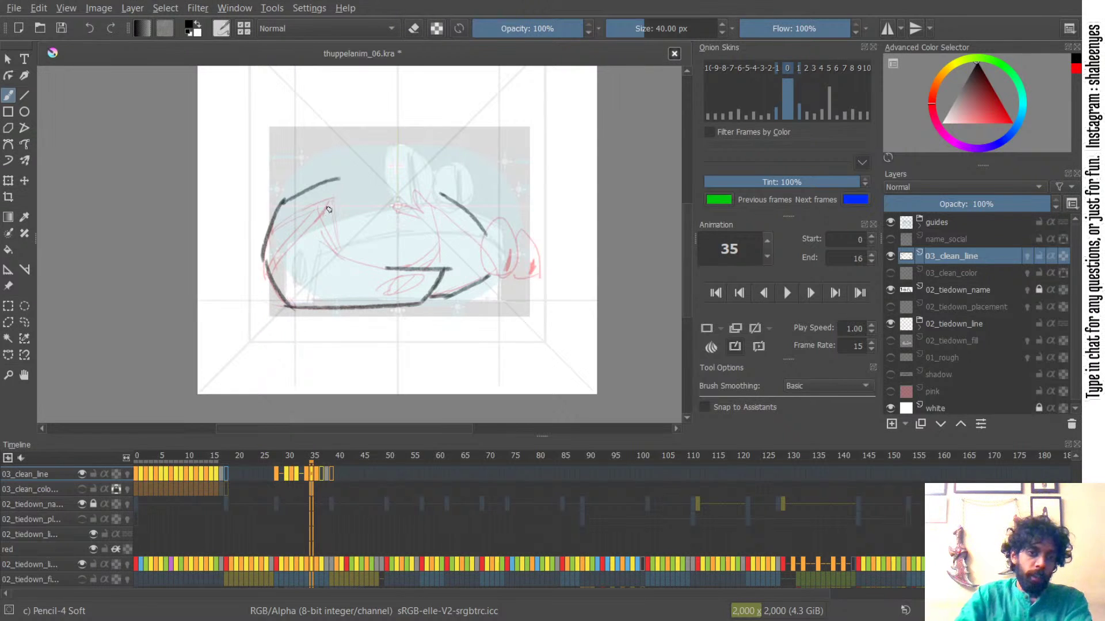
- Draw the inner mouth curve on frame 35, sweeping from beneath the raised tip down to the line above the nostril
left_click_drag(331, 181, 317, 200)
key("ctrl+z")
left_click_drag(317, 201, 332, 239)
key("ctrl+z")
mouse_move(316, 200)
left_mouse_down()
mouse_move(341, 259)
mouse_move(396, 276)
left_mouse_up()
key("ctrl+z")
key("ctrl+z")
key("ctrl+z")
key("ctrl+z")
left_click_drag(315, 197, 342, 249)
left_click_drag(334, 235, 394, 276)
key("ctrl+z")
left_click_drag(334, 241, 405, 274)
key("ctrl+z")
- Draw the second lip edge on frame 35 from the raised tip down until it meets the inner mouth curve
left_click_drag(338, 180, 346, 233)
key("ctrl+z")
left_click_drag(338, 180, 343, 230)
left_click_drag(342, 222, 365, 258)
key("ctrl+z")
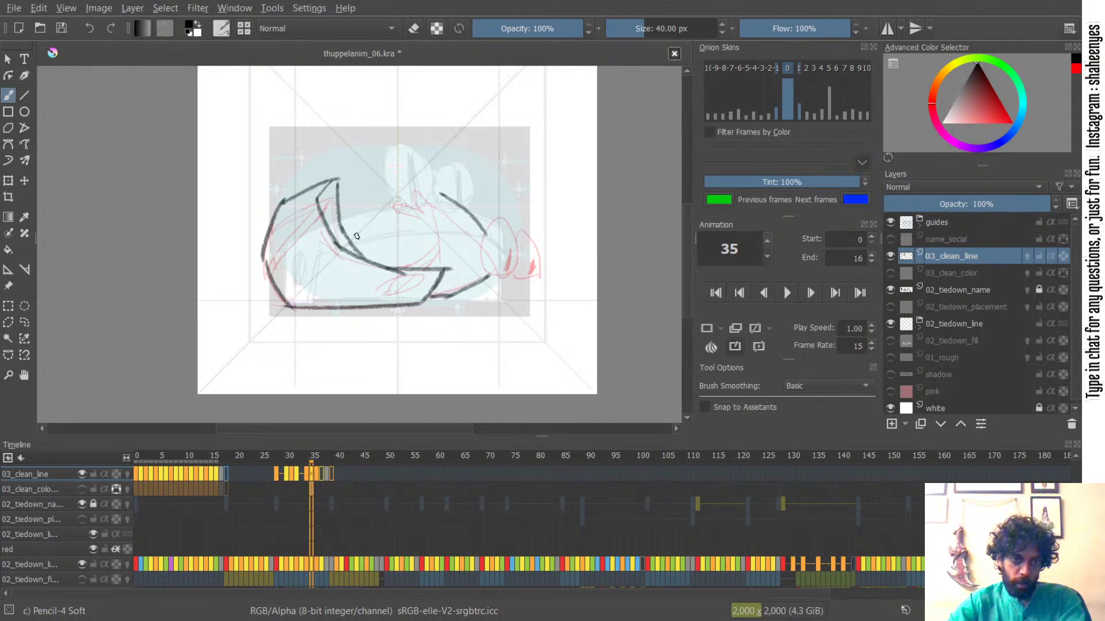
- Add a short crease on frame 35 running from the top of the inner mouth curve toward the outer side of the head
key("ctrl+z")
left_click_drag(265, 253, 272, 281)
key("ctrl+z")
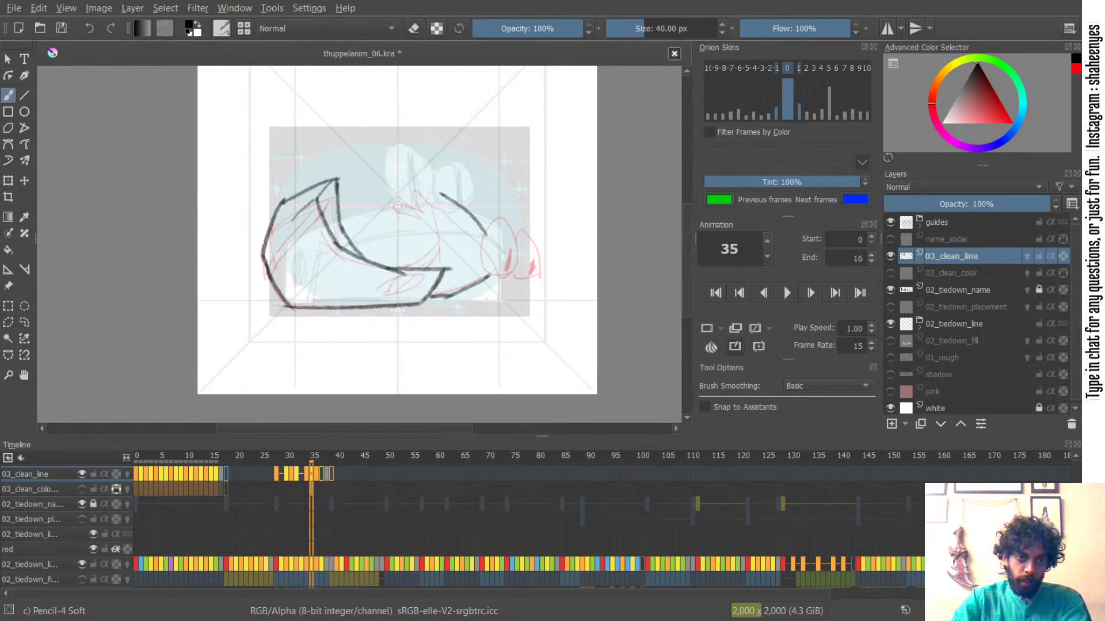
key("ctrl+z")
- Draw a thin inner contour between the two lip edges on frame 35, from the raised tip down to where the edges merge
mouse_move(318, 200)
left_mouse_down()
mouse_move(332, 193)
mouse_move(340, 239)
mouse_move(335, 188)
mouse_move(344, 239)
left_mouse_up()
key("ctrl+z")
key("ctrl+z")
key("ctrl+z")
key("ctrl+z")
key("ctrl+z")
key("ctrl+z")
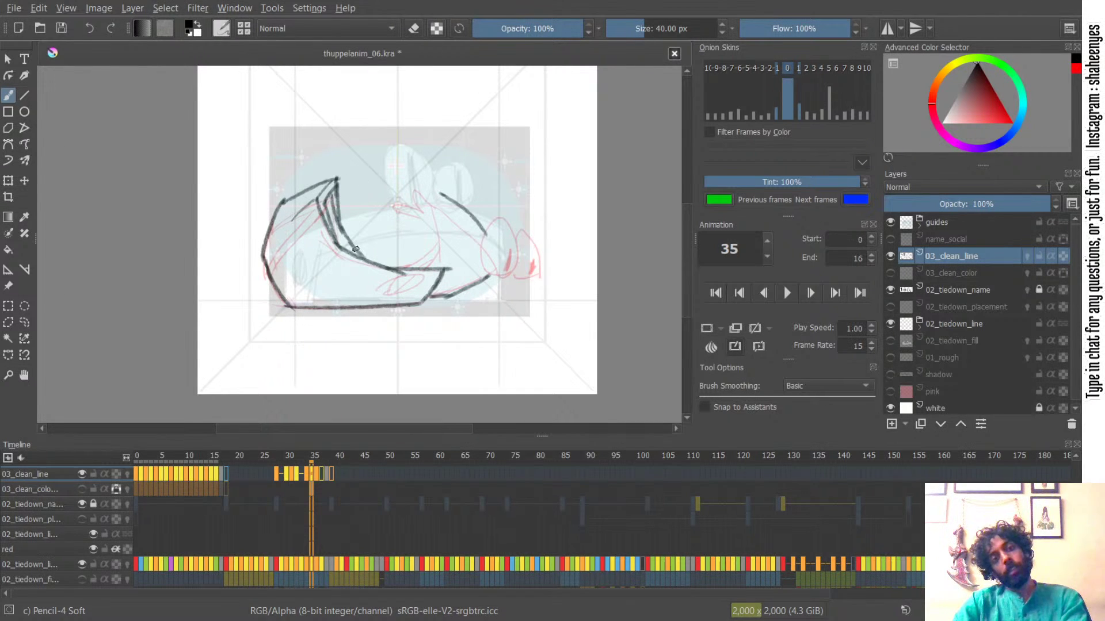
key("ctrl+z")
left_click_drag(339, 228, 361, 261)
key("ctrl+z")
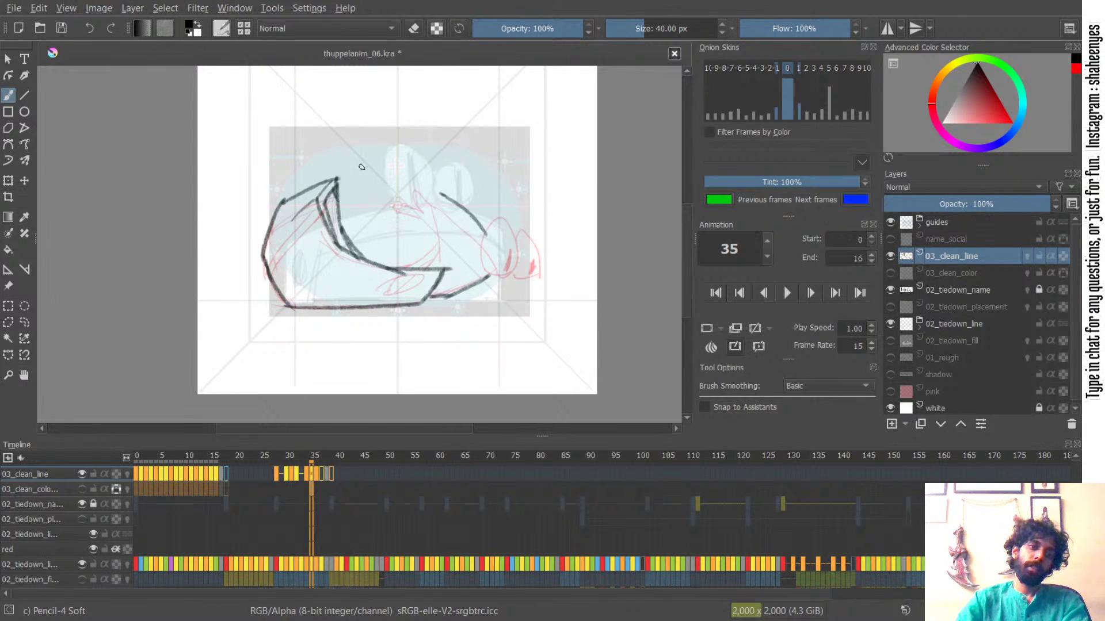
- Draw the slanted nostril oval with its inner line on frame 35, below the short horizontal line
key("e")
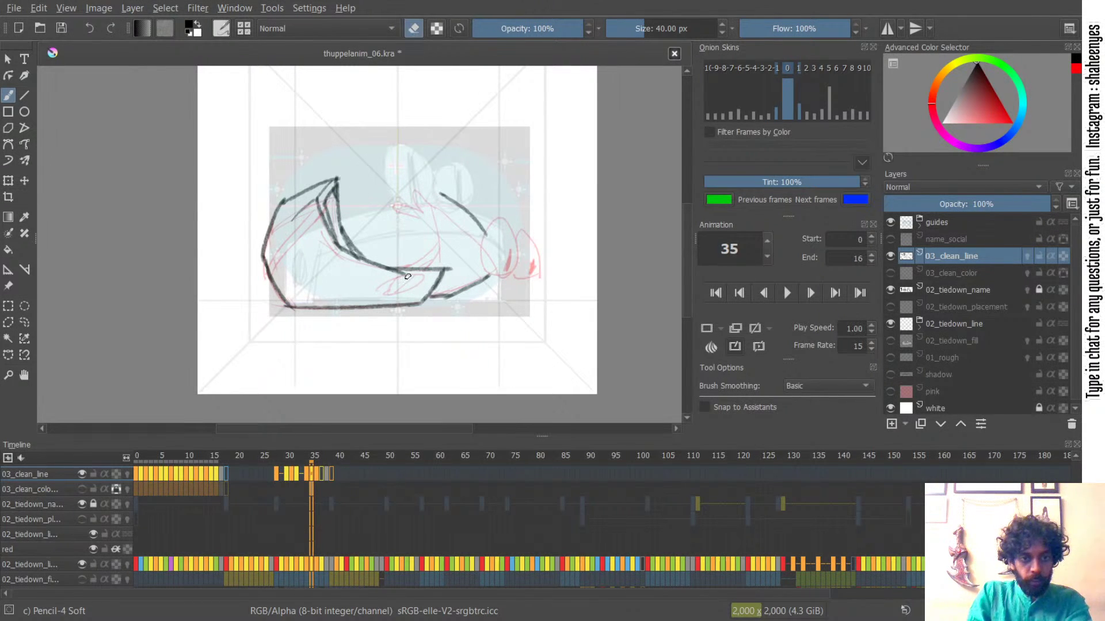
key("e")
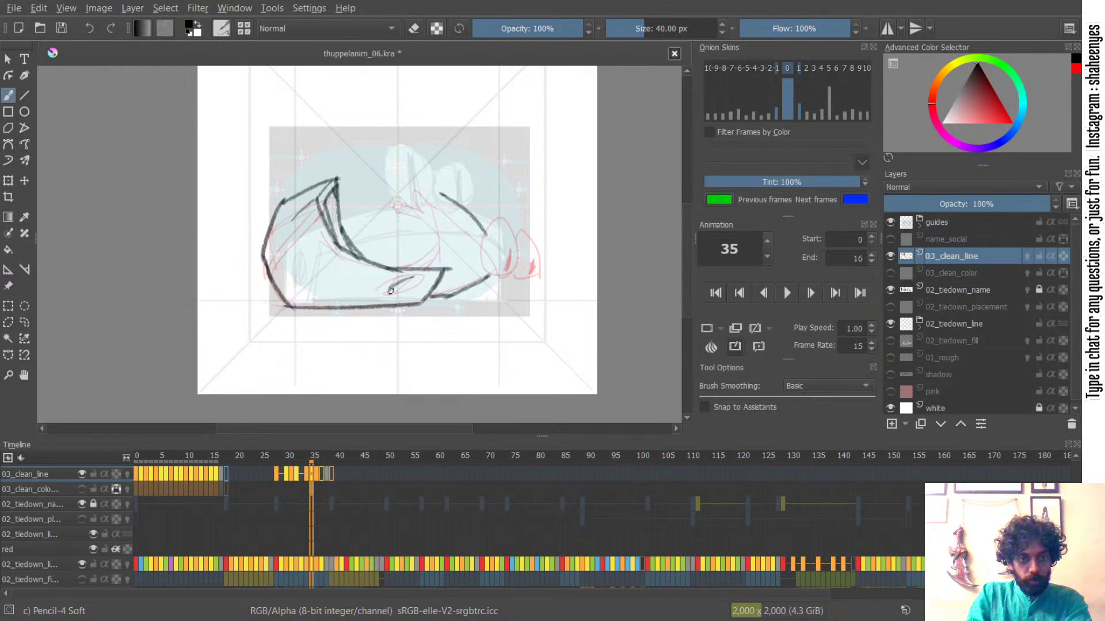
mouse_move(411, 277)
left_mouse_down()
mouse_move(391, 290)
mouse_move(425, 277)
mouse_move(416, 289)
mouse_move(394, 284)
mouse_move(428, 277)
left_mouse_up()
key("ctrl+z")
key("ctrl+z")
key("ctrl+z")
key("ctrl+z")
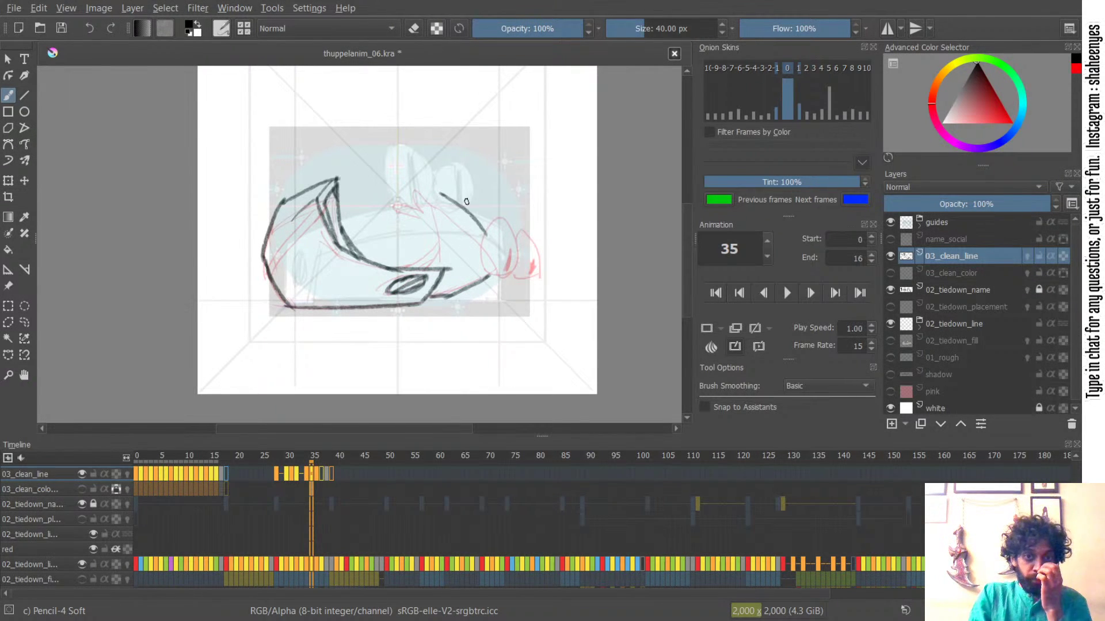
- Draw the rear edge of the mouth opening on frame 35, running down from the upper contour and bending in to the lower lip
left_click_drag(420, 266, 451, 245)
key("ctrl+z")
key("ctrl+z")
key("ctrl+z")
mouse_move(441, 200)
left_mouse_down()
mouse_move(446, 257)
mouse_move(428, 249)
mouse_move(439, 223)
left_mouse_up()
key("ctrl+z")
key("ctrl+z")
key("ctrl+z")
key("ctrl+z")
key("ctrl+z")
key("ctrl+z")
left_click_drag(409, 268, 439, 242)
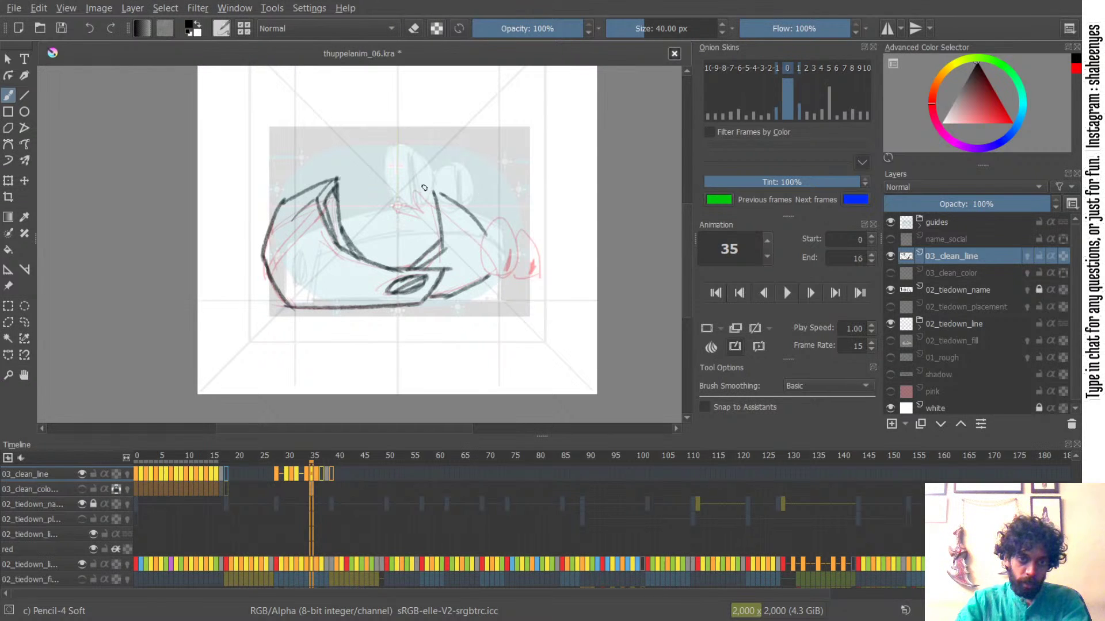
- Compare the open mouth on frame 35 with the clean drawings on frames 34 and 36
key("ctrl+Left")
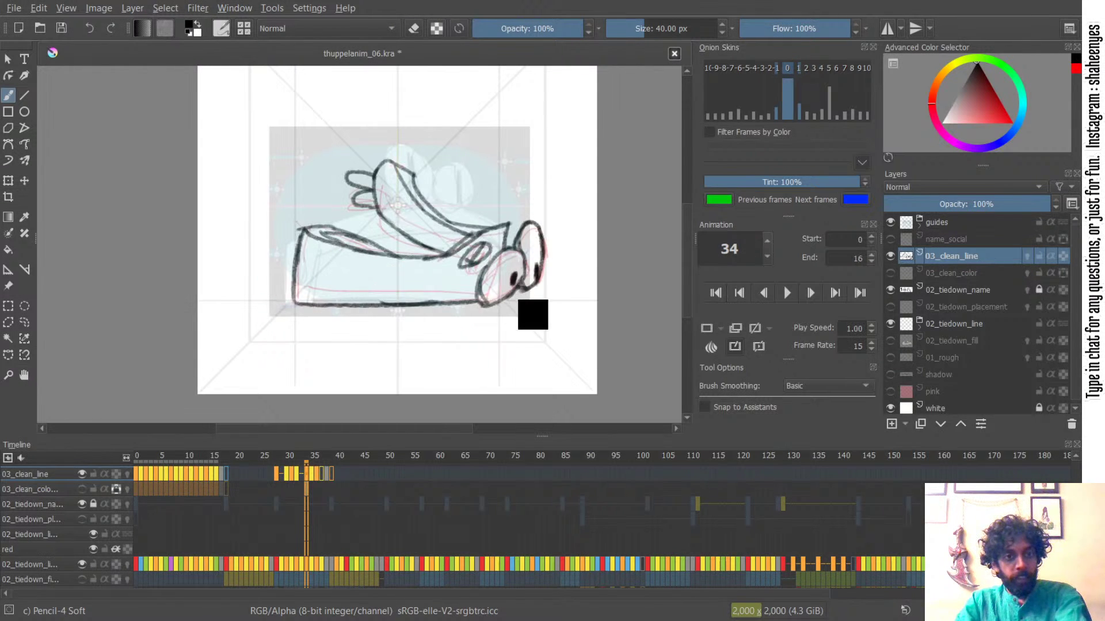
key("ctrl+Right")
key("ctrl+Right")
key("ctrl+Left")
key("ctrl+Left")
key("ctrl+Right")
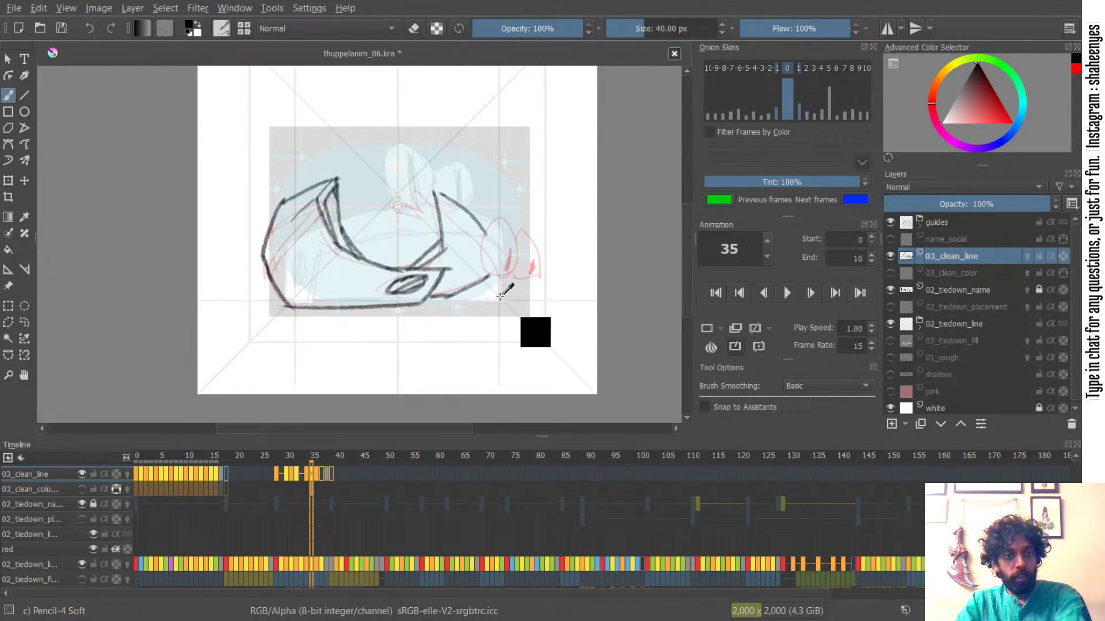
key("ctrl+Right")
key("ctrl+Left")
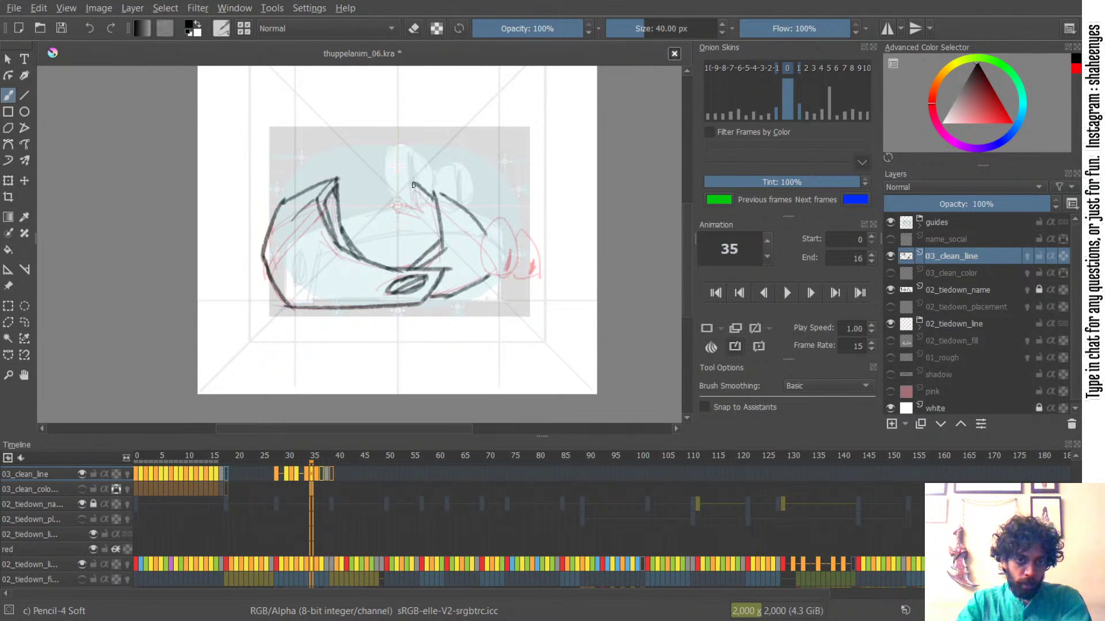
- Draw the two small pointed prongs on frame 35 projecting into the mouth opening from the top of its rear edge
mouse_move(410, 181)
left_mouse_down()
mouse_move(434, 207)
mouse_move(395, 203)
mouse_move(431, 207)
mouse_move(397, 203)
mouse_move(432, 220)
left_mouse_up()
key("ctrl+z")
key("ctrl+z")
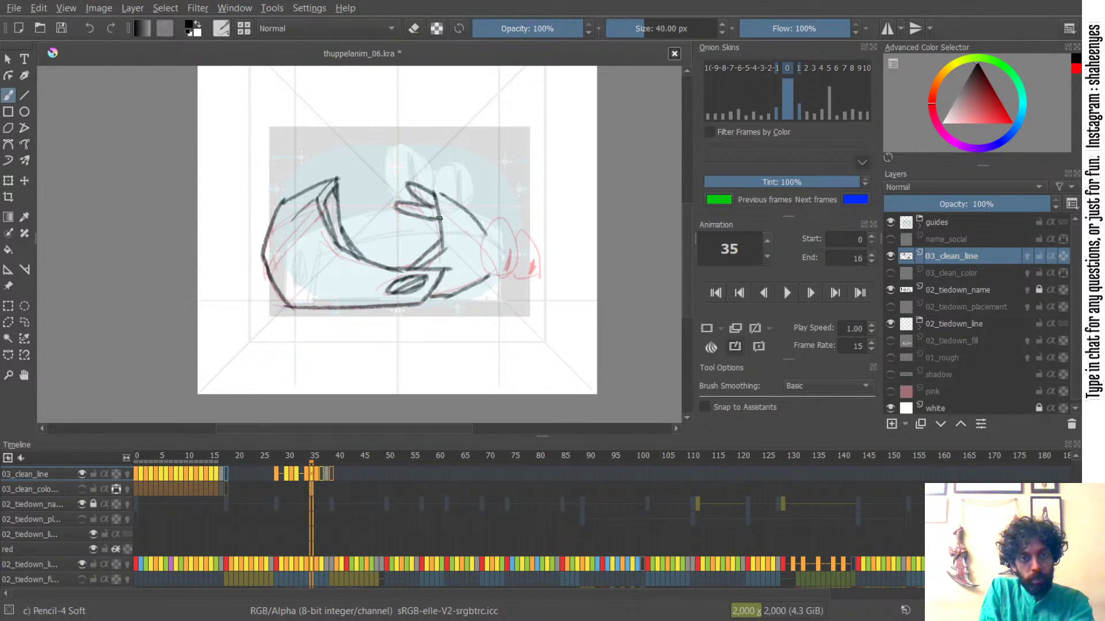
key("ctrl+z")
- Redraw the rear mouth edge on frame 35 so it runs down from the upper prong in a firmer line
mouse_move(441, 232)
left_mouse_down()
mouse_move(446, 252)
mouse_move(416, 268)
left_mouse_up()
key("ctrl+z")
key("ctrl+z")
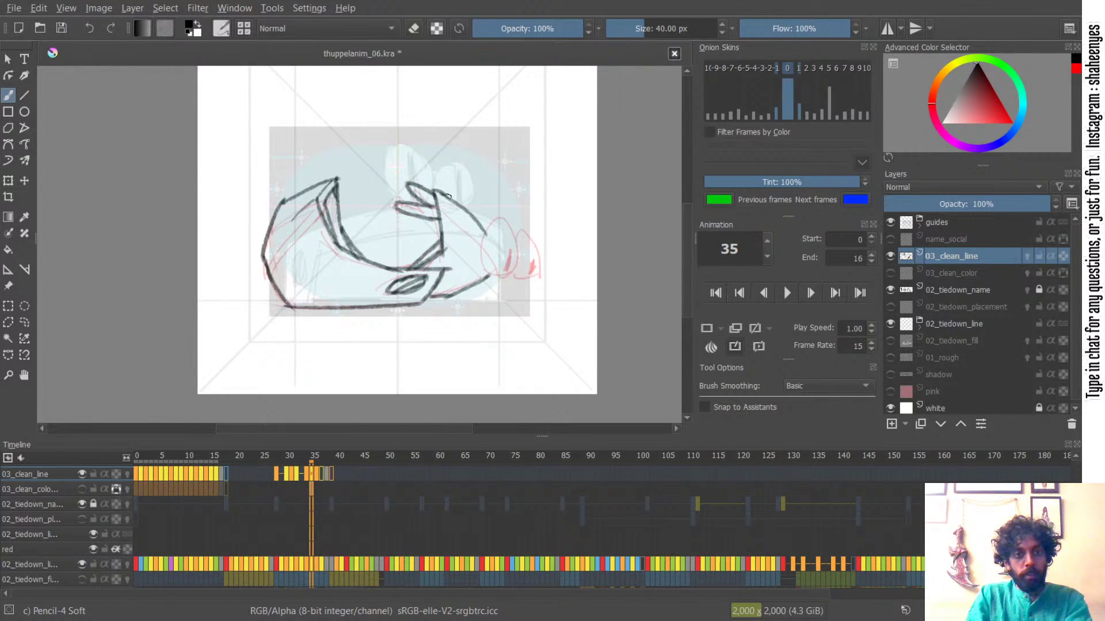
left_click_drag(431, 186, 443, 240)
key("ctrl+z")
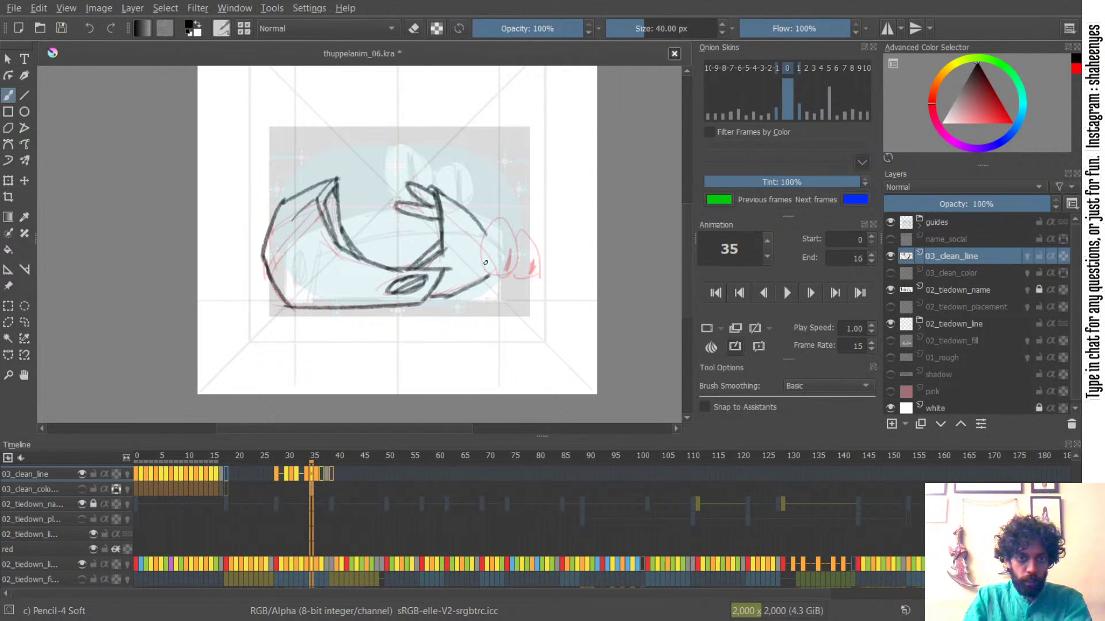
- Flip between frames 34, 35 and 36 to check how the head and mouth shapes progress
key("Left")
key("Right")
key("Right")
key("Left")
key("Left")
key("Right")
key("Right")
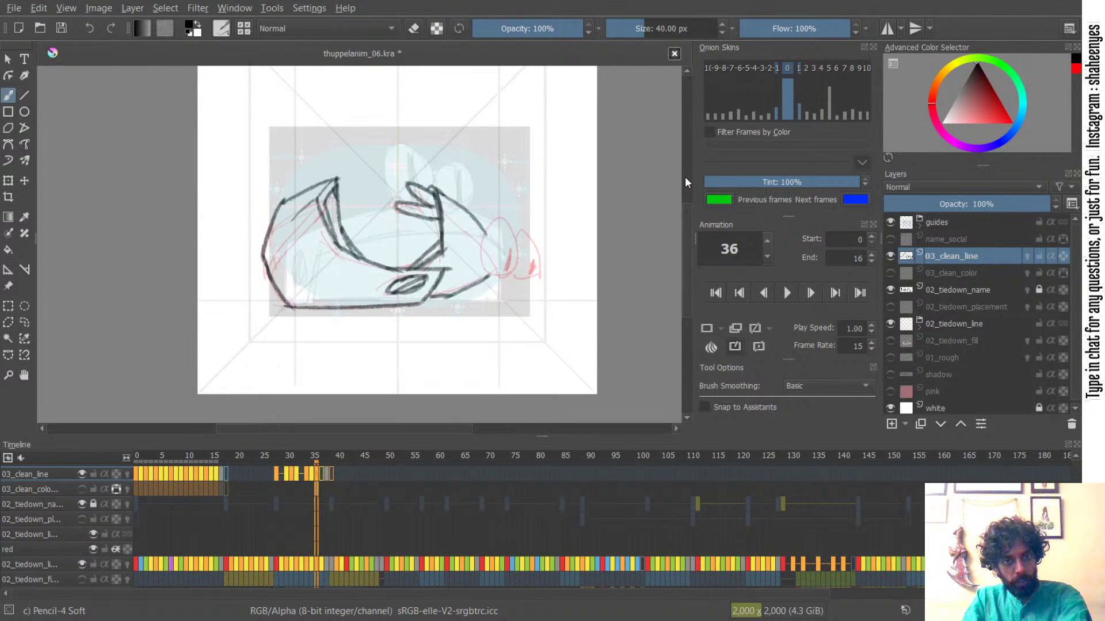
key("Left")
key("Left")
key("Right")
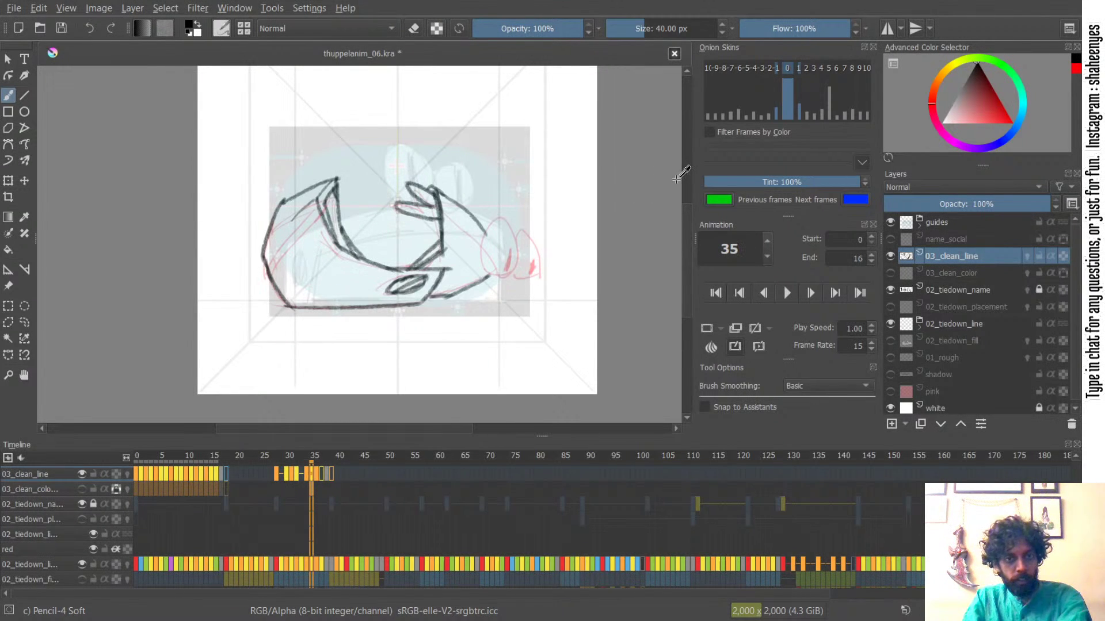
- Delete the upper contour beside the eyes on frame 35 and redraw it starting from the upper prong
key("l")
mouse_move(501, 200)
left_mouse_down()
mouse_move(454, 166)
mouse_move(445, 173)
mouse_move(471, 245)
mouse_move(510, 232)
left_mouse_up()
key("Delete")
key("ctrl+shift+a")
key("b")
key("ctrl+z")
left_click_drag(440, 190, 481, 253)
key("ctrl+z")
key("ctrl+z")
left_click_drag(441, 189, 479, 250)
key("ctrl+z")
left_click_drag(438, 190, 480, 248)
- Check the redrawn upper contour by flipping between frame 35 and the drawings before and after it
key("Left")
key("Right")
key("Right")
key("Left")
key("Left")
key("Left")
key("Left")
key("Right")
key("Right")
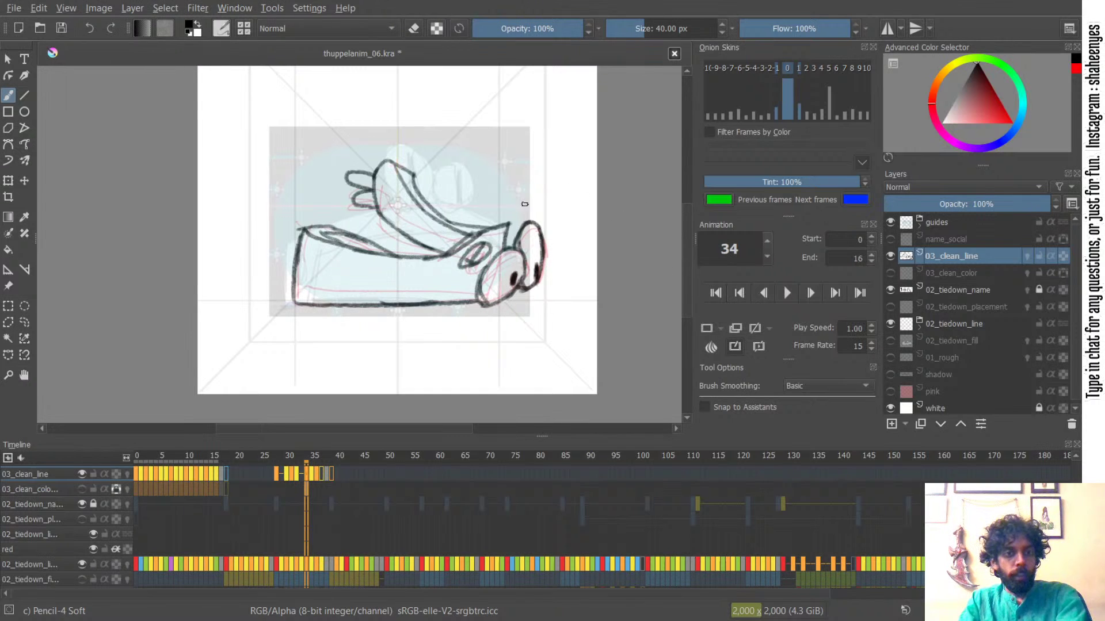
- Delete the upper inner contour of the mouth on frame 34 and erase its leftover bits around the upper prong
key("l")
mouse_move(446, 169)
left_mouse_down()
mouse_move(383, 144)
mouse_move(409, 212)
mouse_move(435, 238)
mouse_move(476, 233)
mouse_move(493, 179)
left_mouse_up()
key("Delete")
key("ctrl+shift+a")
key("b")
key("e")
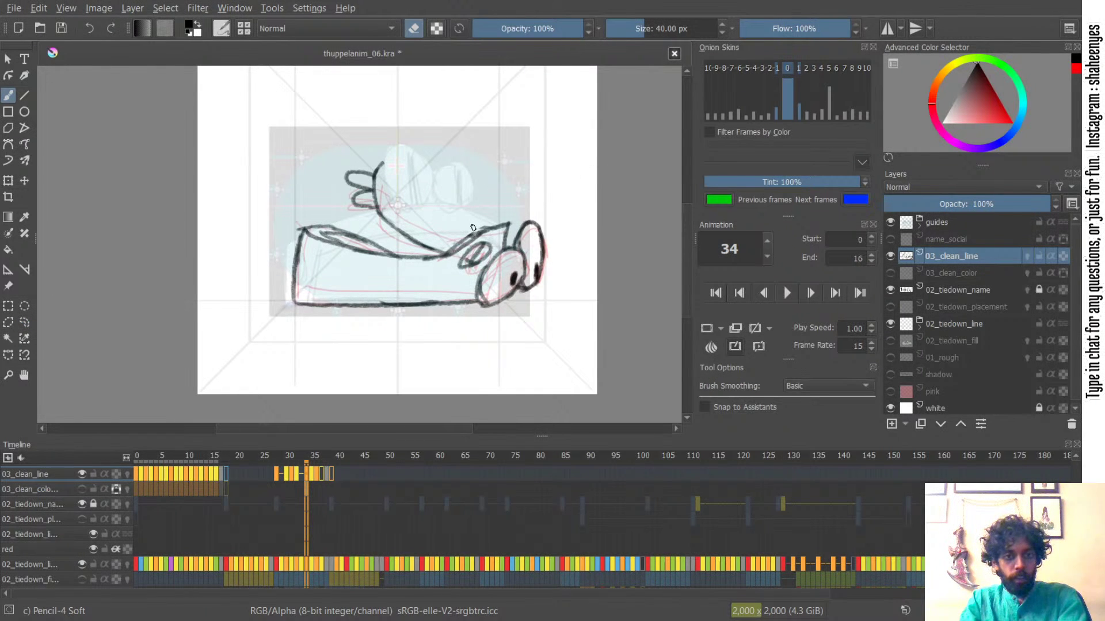
key("e")
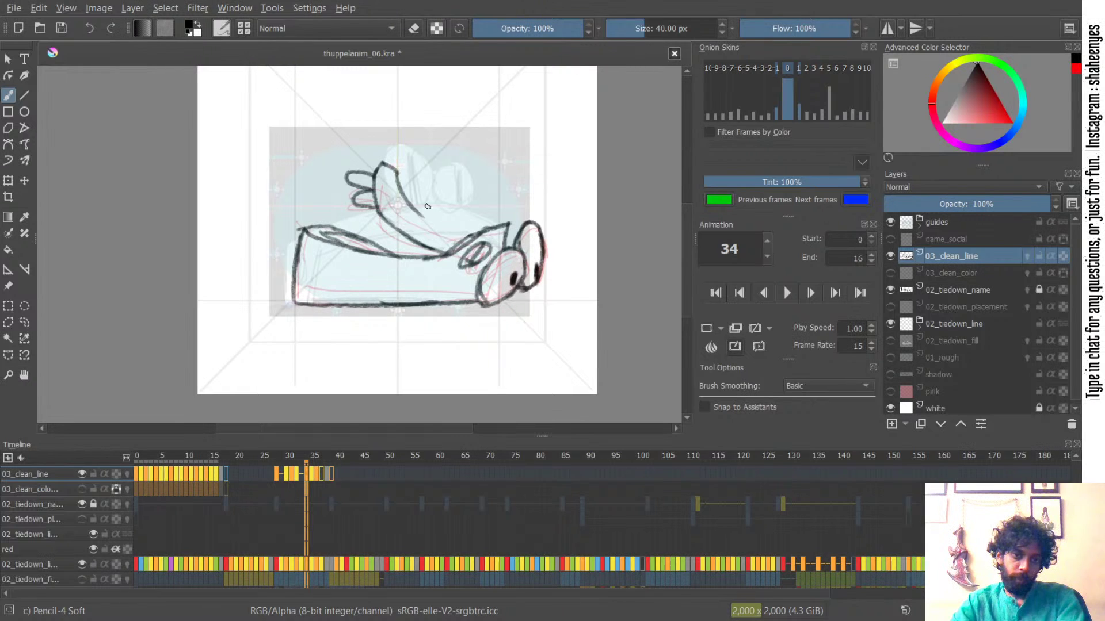
- Redraw the start of the upper inner contour on frame 34, curving down from the prong's tip
left_click_drag(397, 169, 433, 225)
key("ctrl+z")
left_click_drag(397, 170, 432, 220)
- Extend the new contour on frame 34 in a smooth curve towards the mouth corner beside the eyes
left_click_drag(417, 210, 485, 230)
key("ctrl+z")
mouse_move(423, 204)
left_mouse_down()
mouse_move(496, 232)
mouse_move(468, 225)
mouse_move(485, 229)
left_mouse_up()
key("ctrl+z")
key("ctrl+z")
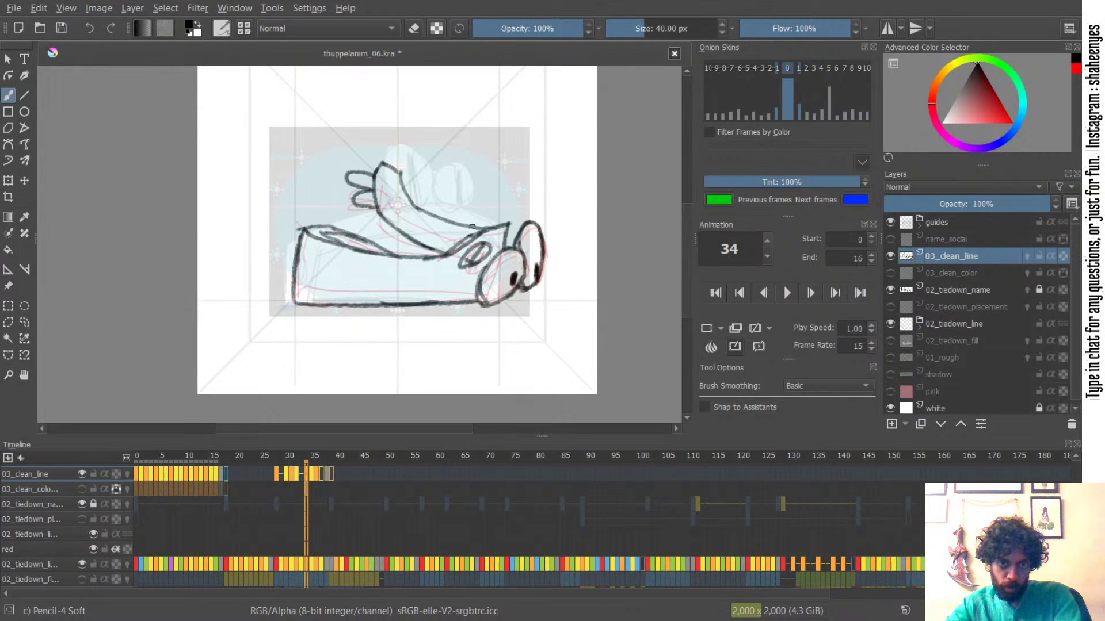
key("ctrl+z")
left_click_drag(424, 208, 483, 224)
key("ctrl+z")
left_click_drag(417, 212, 478, 230)
key("ctrl+z")
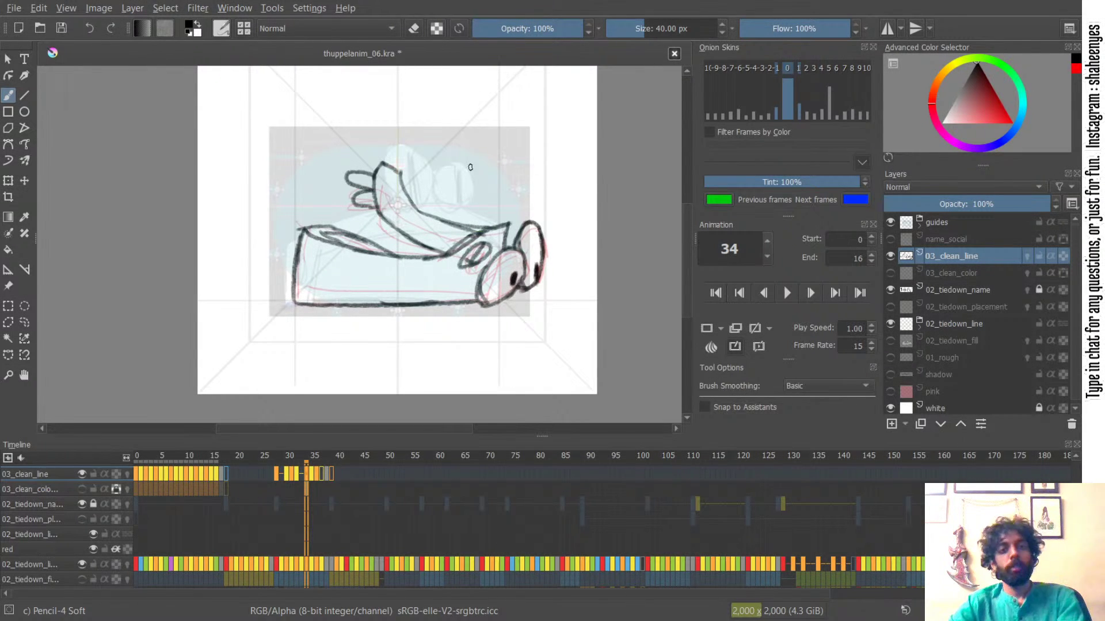
key("ctrl+z")
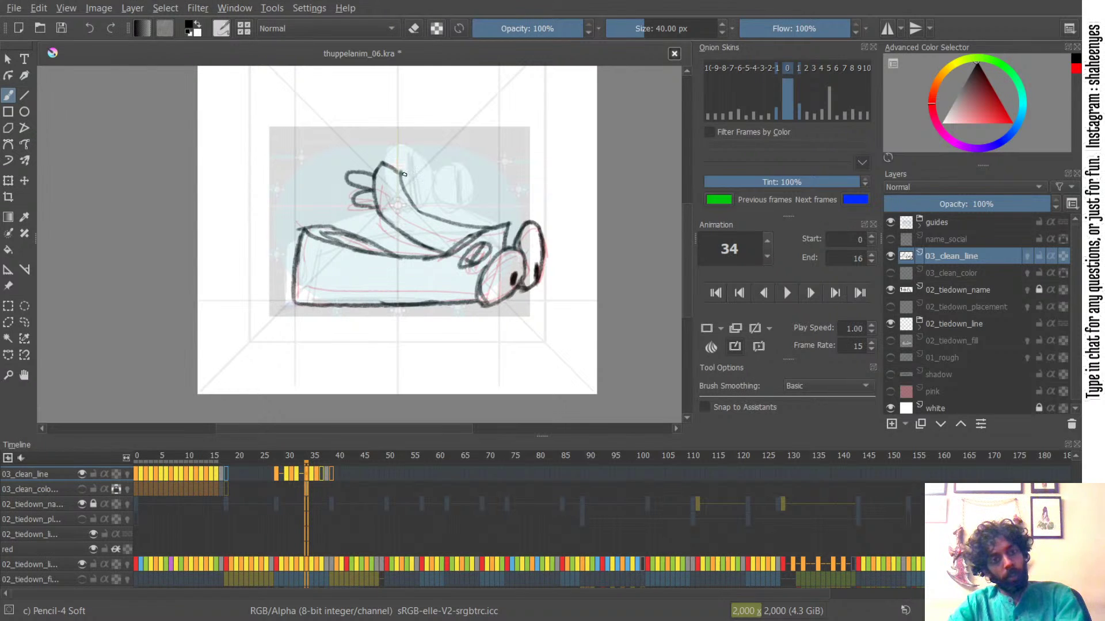
key("ctrl+z")
left_click_drag(421, 210, 468, 229)
key("ctrl+z")
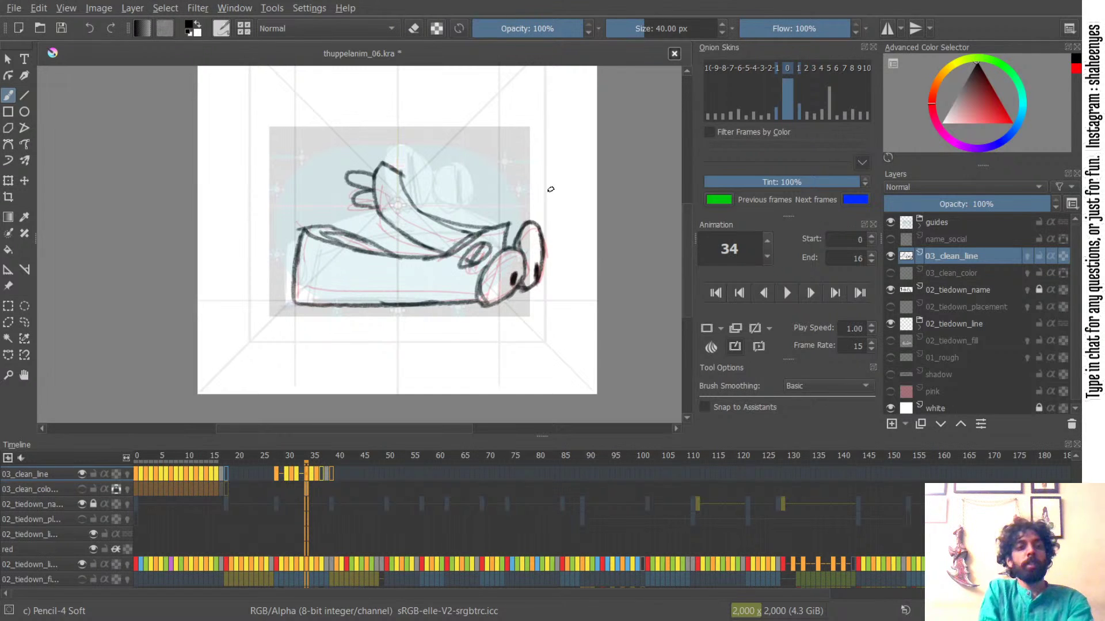
- Flip between frame 34 and its neighbouring drawings to check the redrawn contour
key("Left")
key("Left")
key("Right")
key("Right")
key("Right")
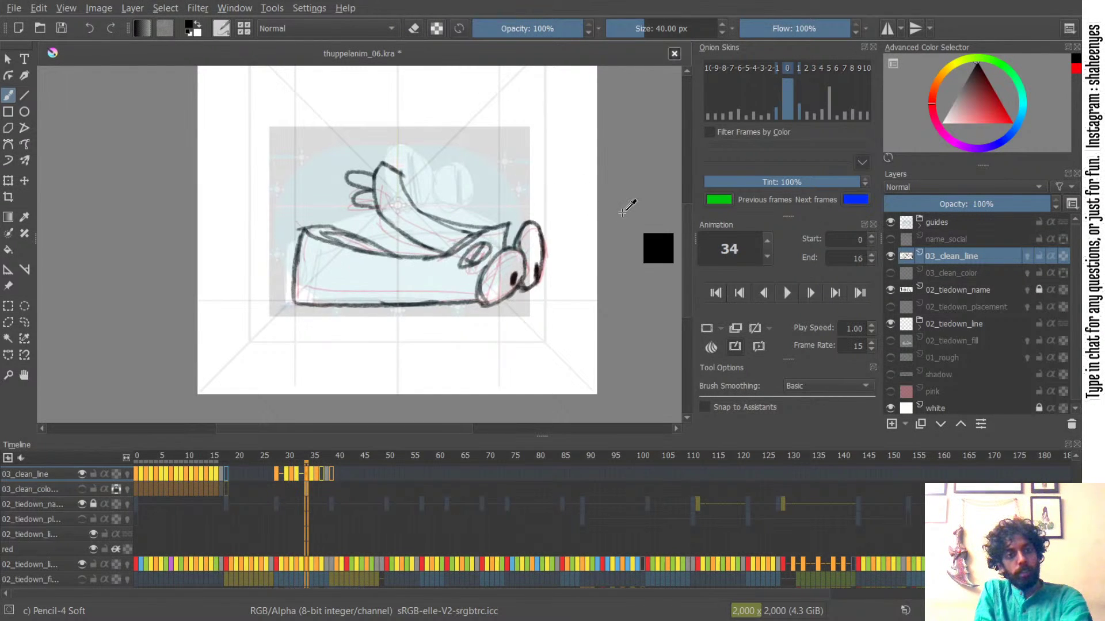
key("Left")
key("Left")
key("Left")
key("Right")
key("Right")
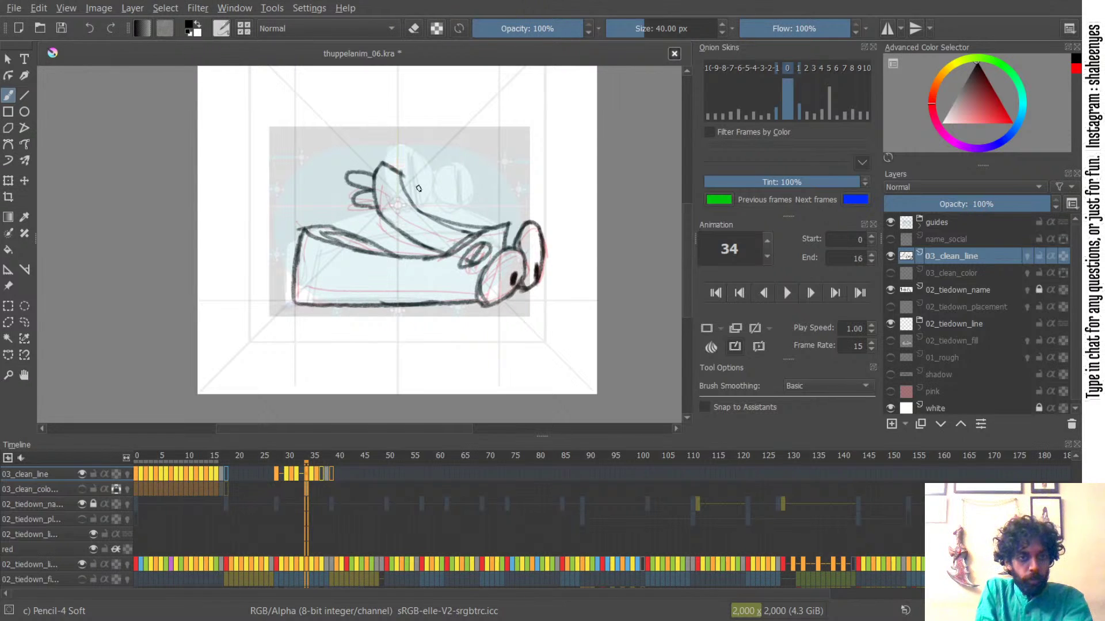
- Erase the blunt end of the upper prong on frame 34, redraw it with a sharper tip and compare the neighbouring frames
key("e")
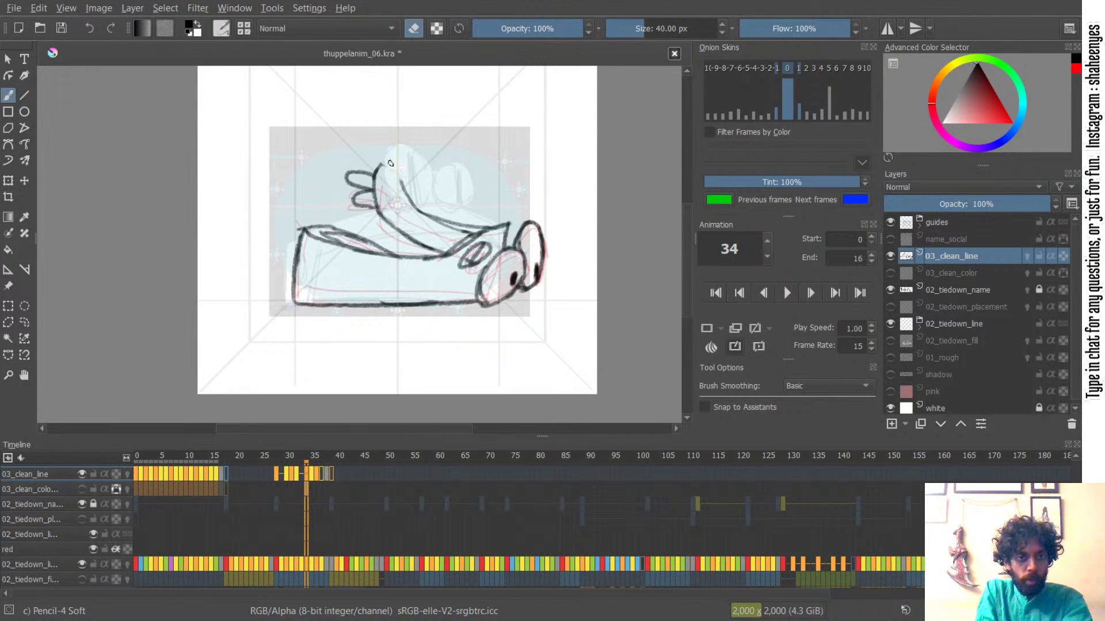
key("e")
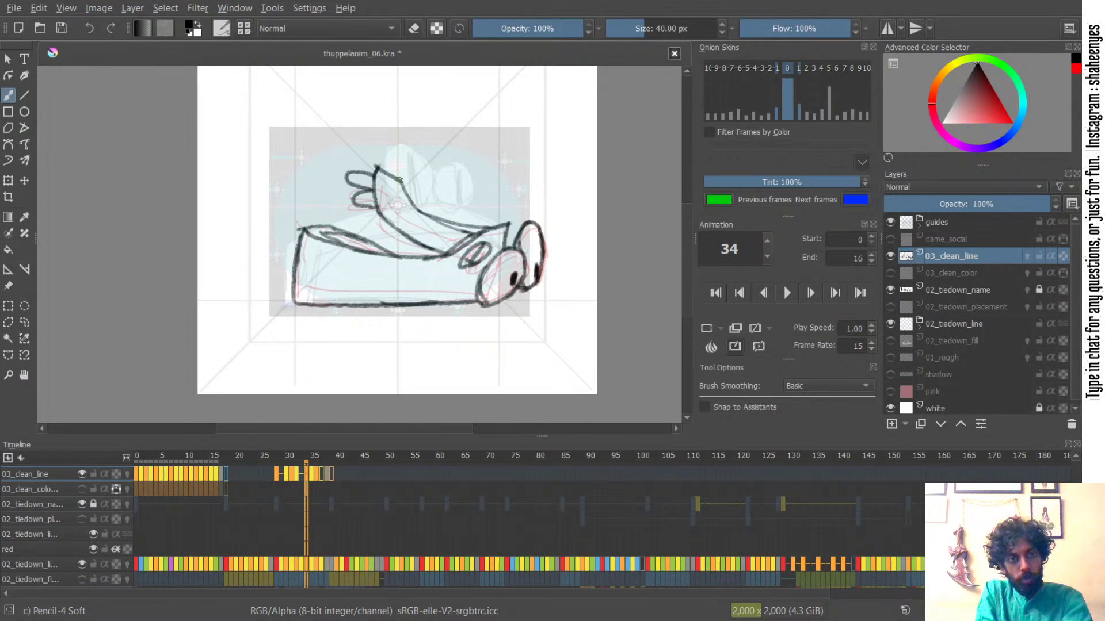
key("Left")
key("Left")
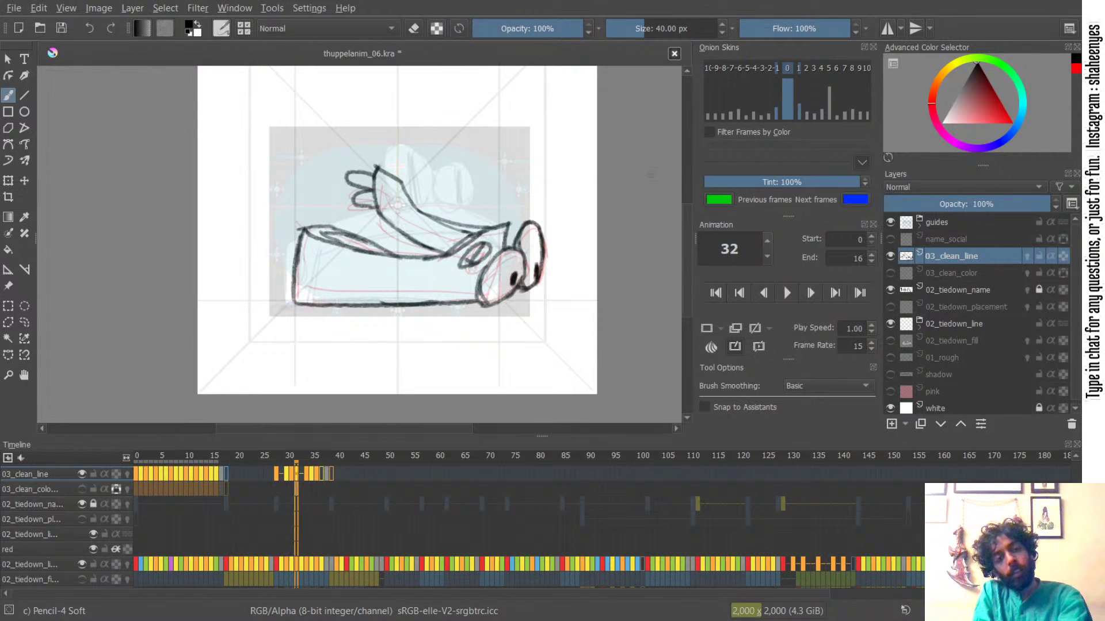
key("Right")
key("Right")
key("Right")
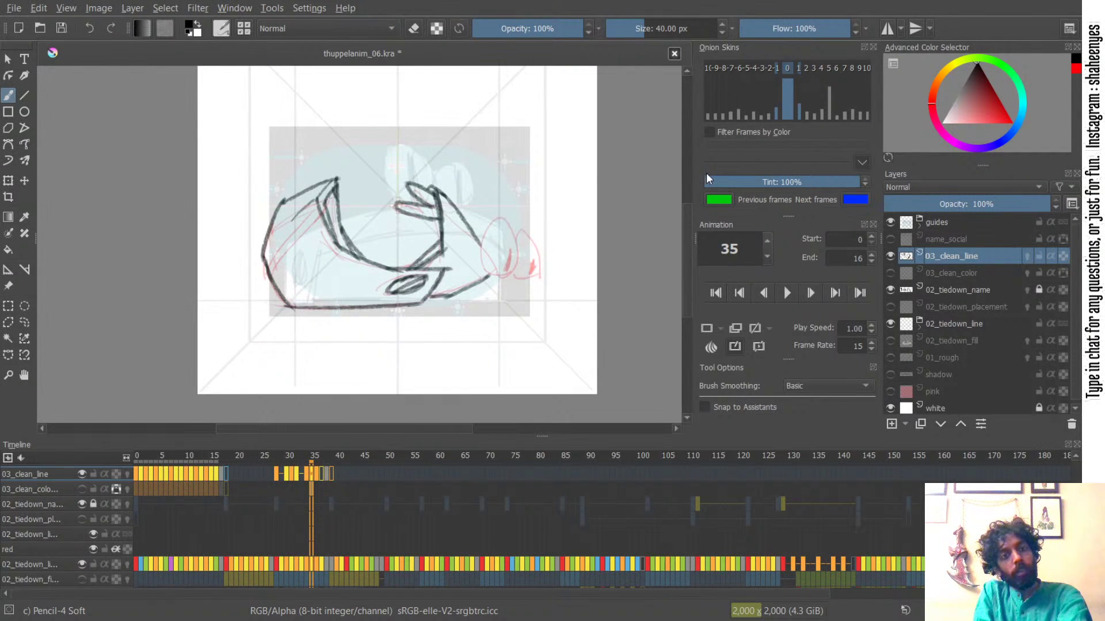
- Hide and show the 03_clean_line layer on frame 35 to compare its lines with the red rough, then check the adjacent frames
left_click(891, 257)
left_click(891, 257)
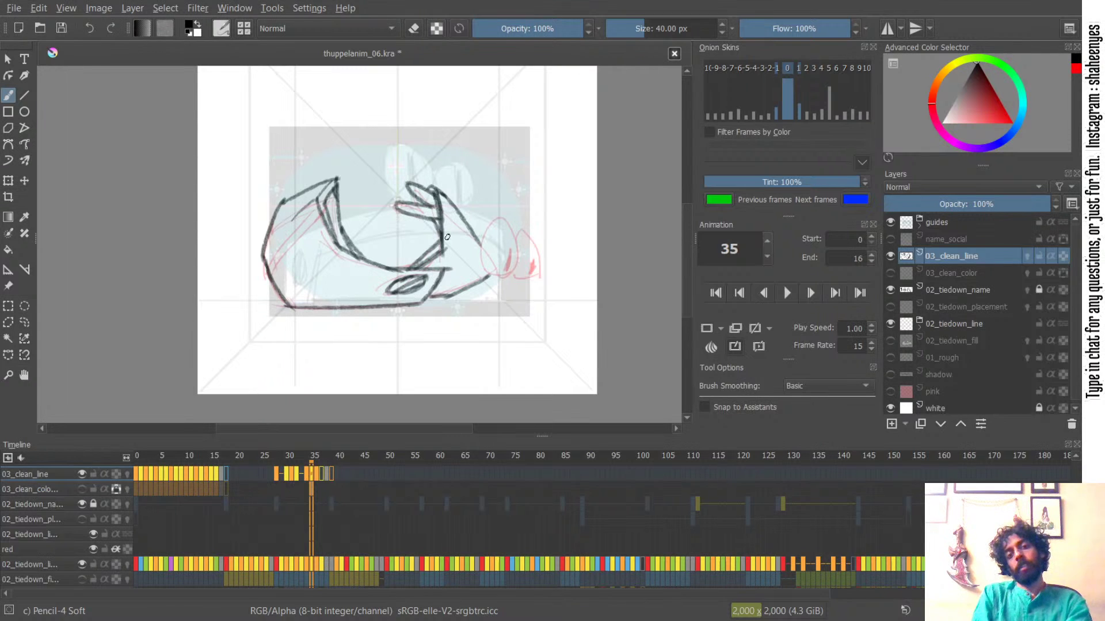
key("Left")
key("Right")
key("Right")
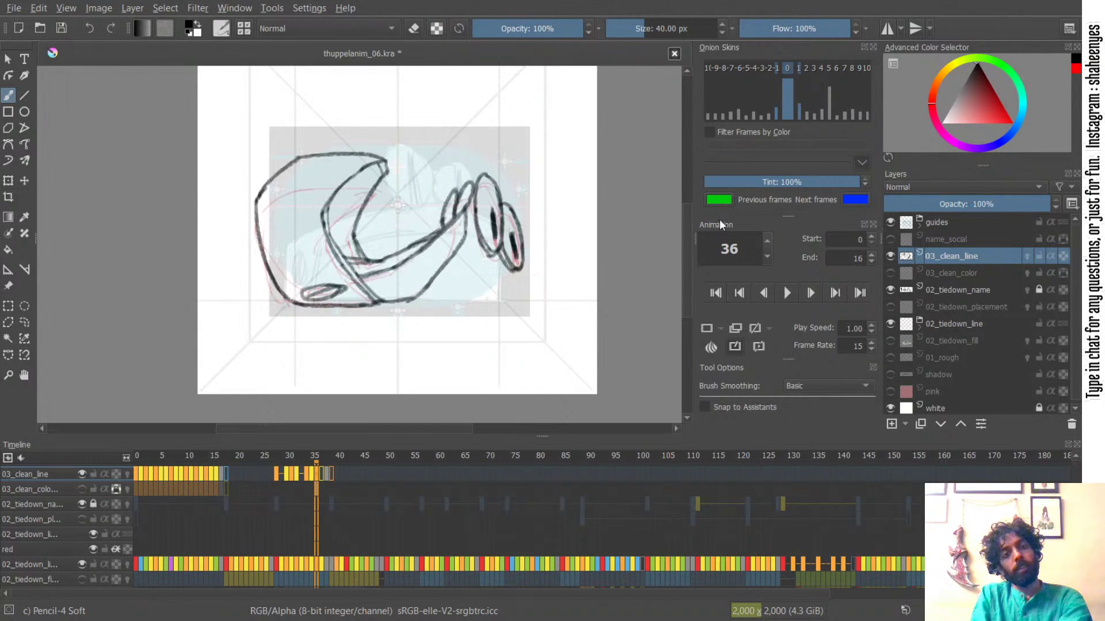
- Flip back and forth between frames 34, 35 and 36 to judge the motion of the head and mouth
key("Left")
key("Left")
key("Right")
key("Right")
key("Left")
key("Left")
key("Right")
key("Right")
key("Left")
key("Left")
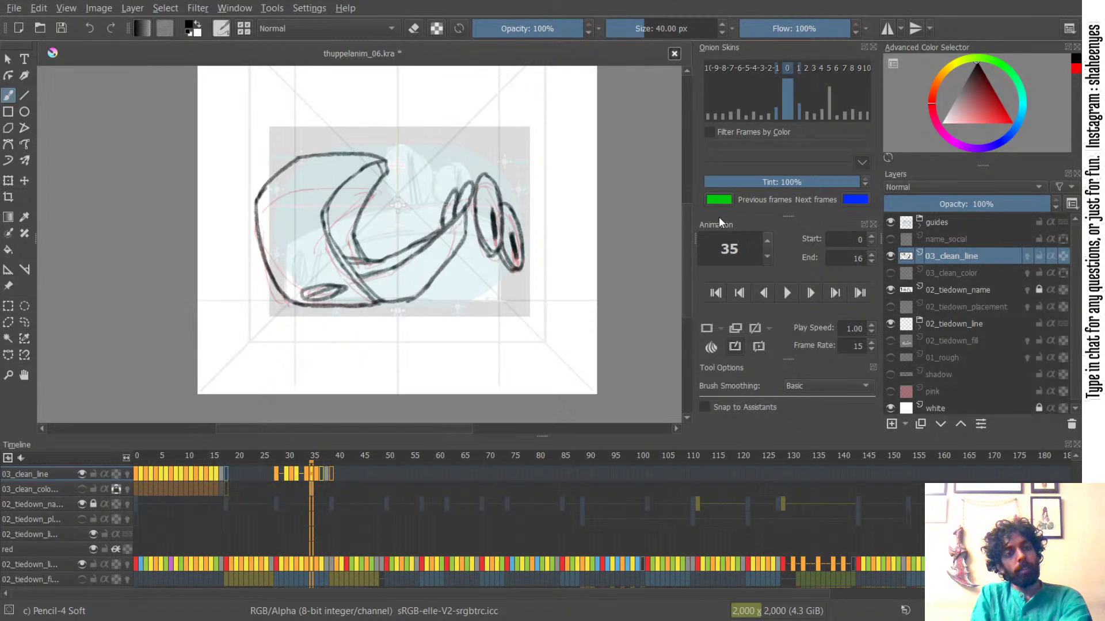
key("Right")
key("Right")
key("Left")
key("Left")
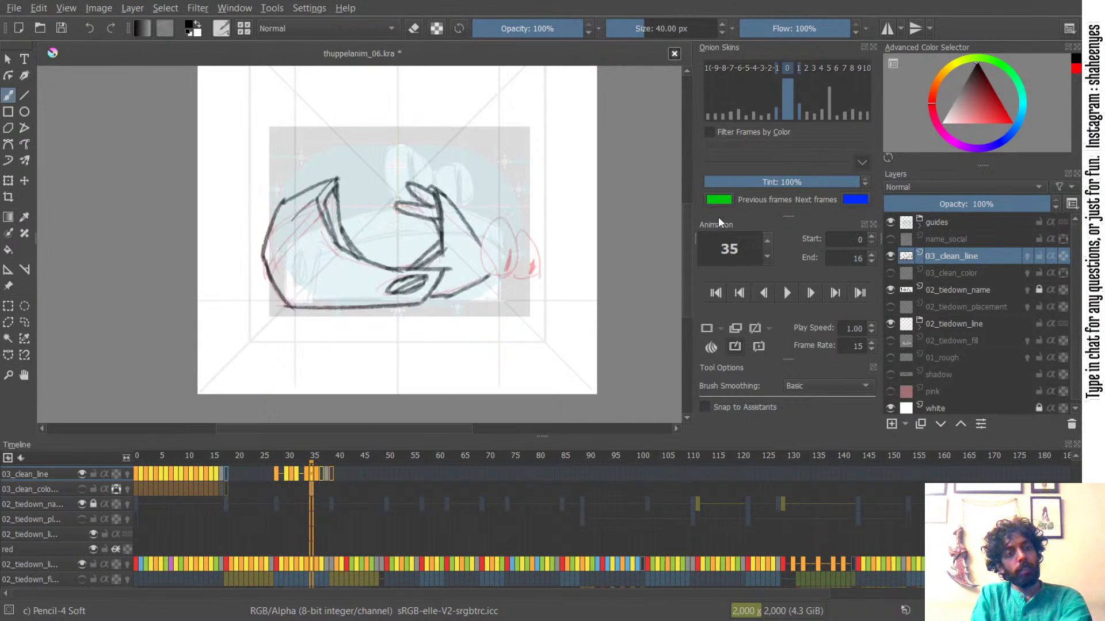
key("Right")
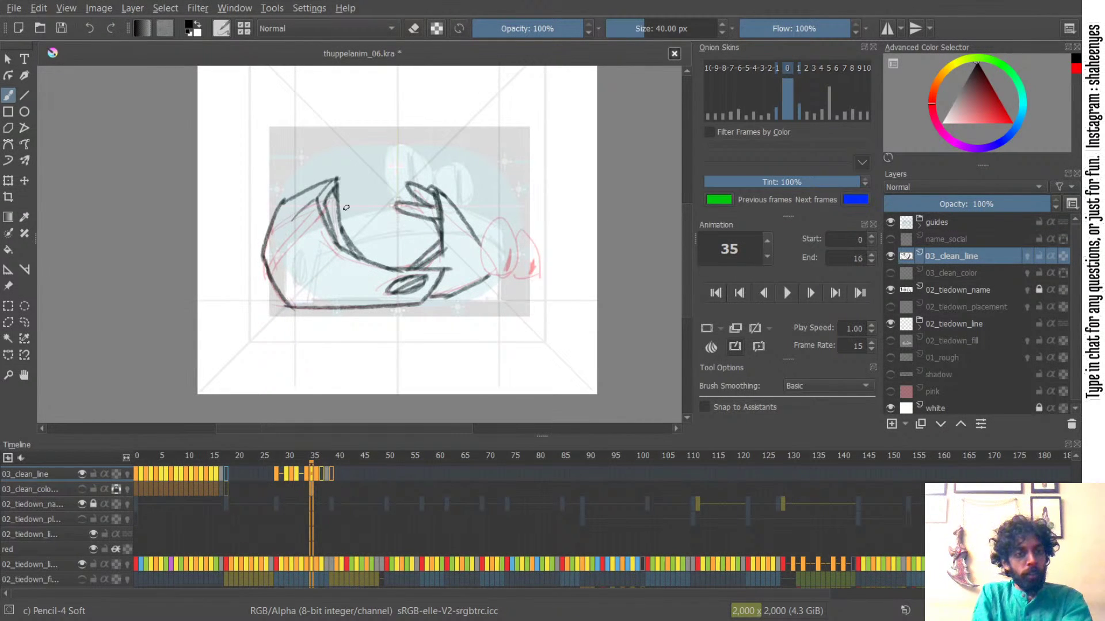
- Replace the inner crease on frame 35 with a longer diagonal stroke between the head's outline and the mouth edge
key("e")
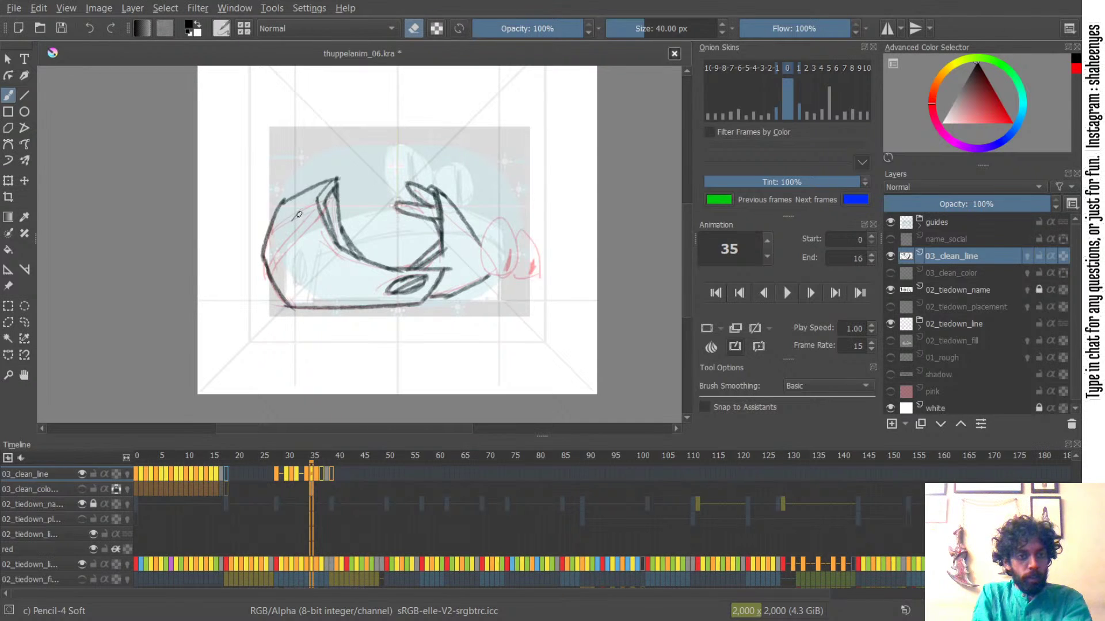
key("e")
key("ctrl+z")
mouse_move(309, 211)
left_mouse_down()
mouse_move(289, 240)
mouse_move(310, 208)
left_mouse_up()
key("ctrl+z")
key("ctrl+z")
left_click_drag(279, 249, 306, 215)
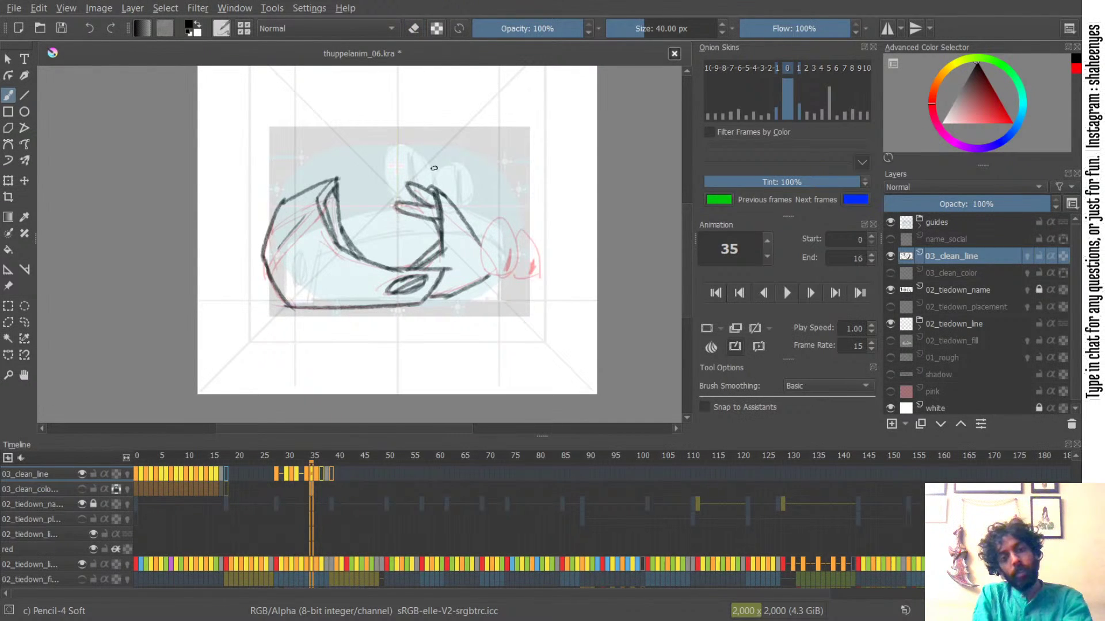
- Draw a short horizontal crease inside the upper part of the head on frame 36, matching the crease on frame 35
key("Left")
key("Right")
key("Right")
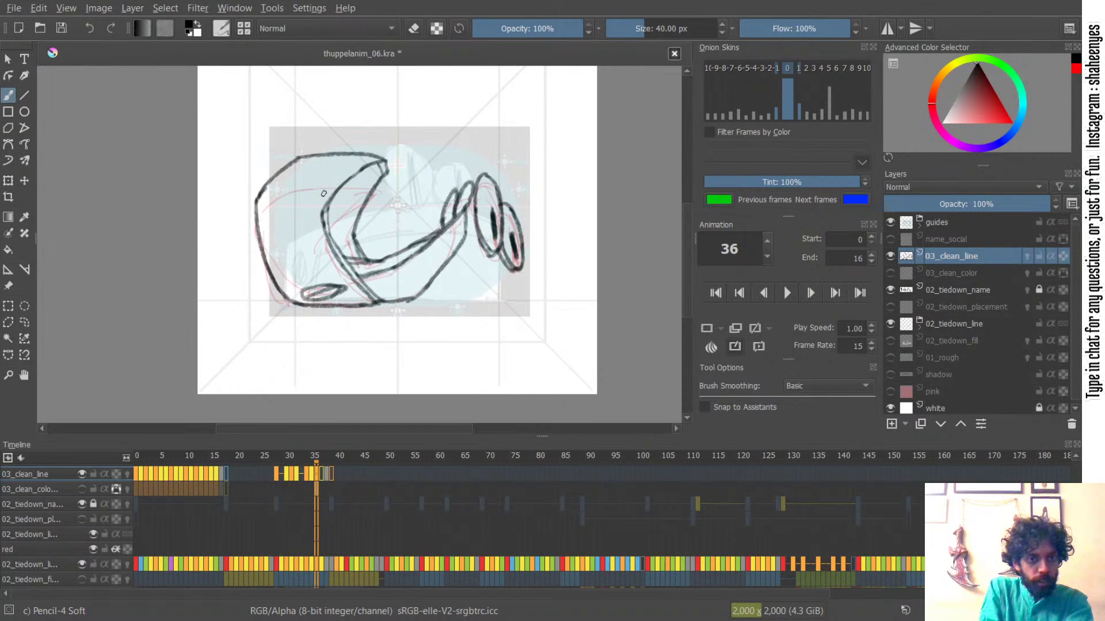
key("ctrl+z")
left_click_drag(279, 203, 308, 203)
key("ctrl+z")
key("ctrl+z")
key("Left")
key("Right")
key("Right")
key("Left")
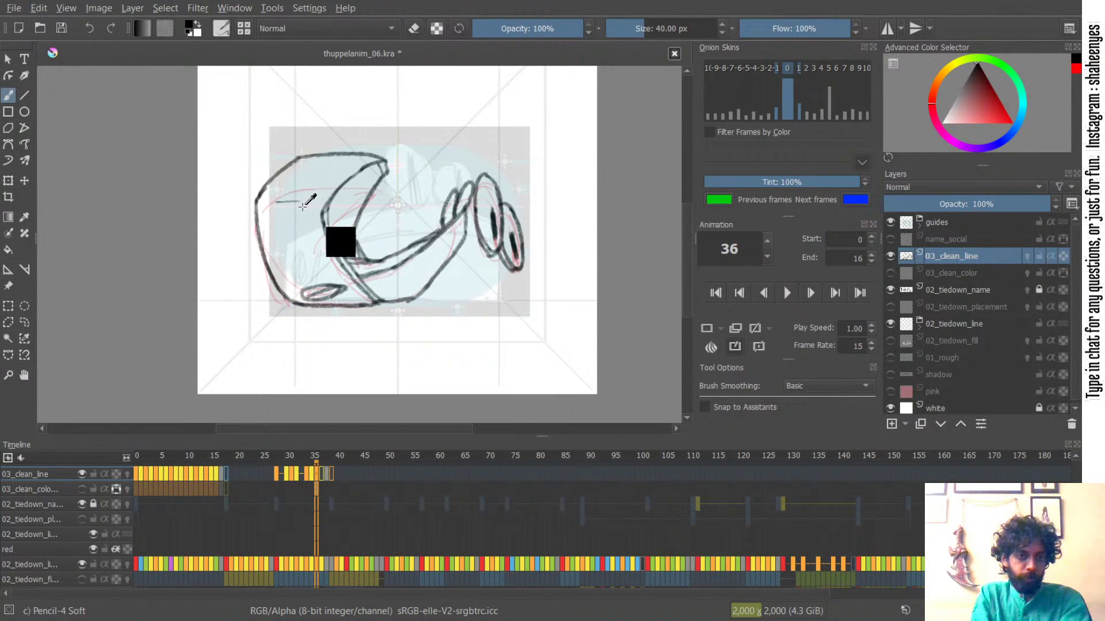
key("ctrl+z")
left_click_drag(289, 204, 303, 204)
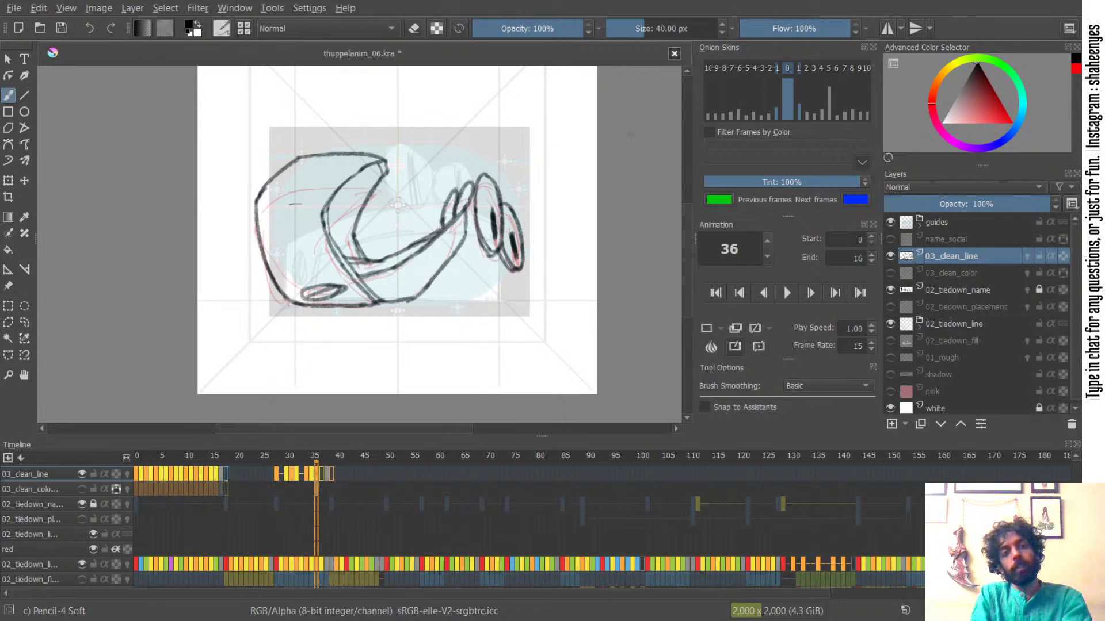
- Flip between frames 34, 35 and 36 to check how the crease lines progress
key("Left")
key("Left")
key("Right")
key("Right")
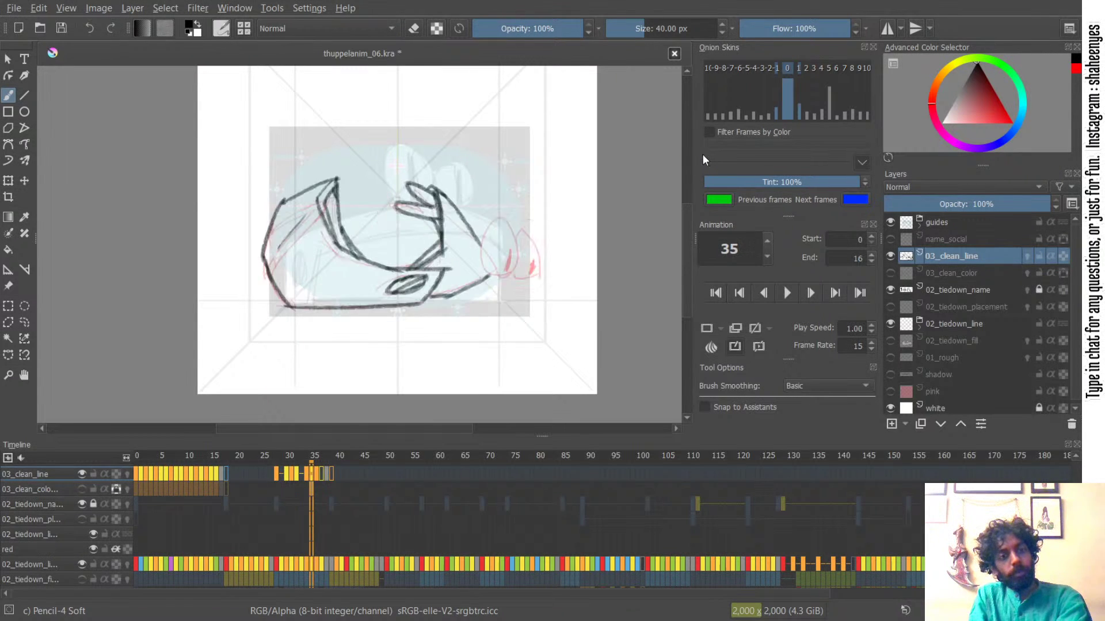
key("Left")
key("Left")
key("Right")
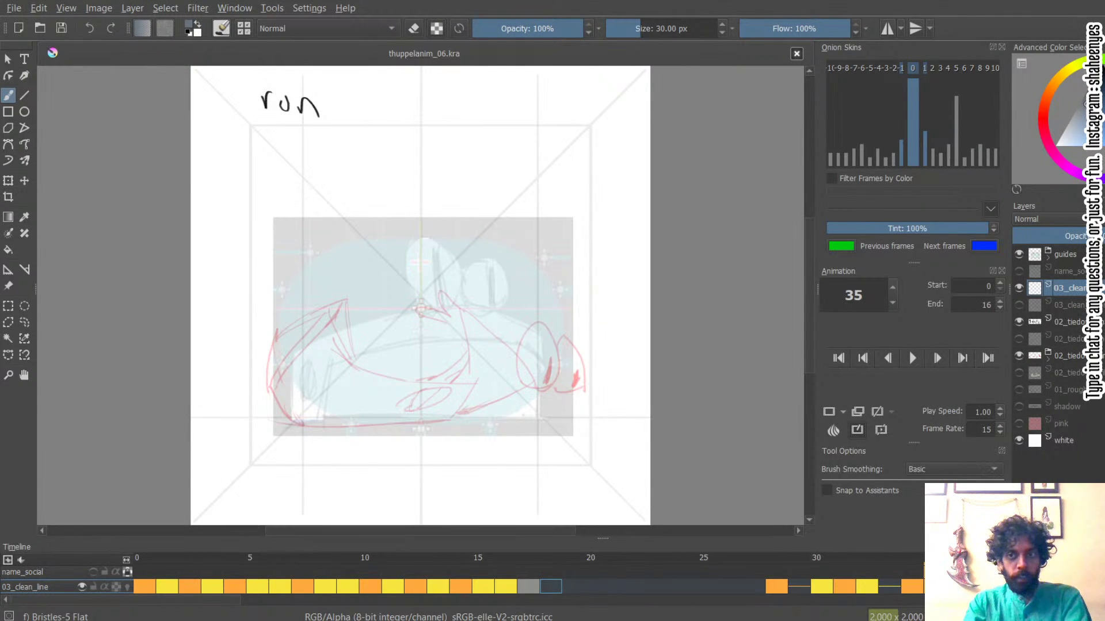
- Resize the program window so that it ends beside the vertical chat caption
left_click_drag(801, 1, 2, 1)
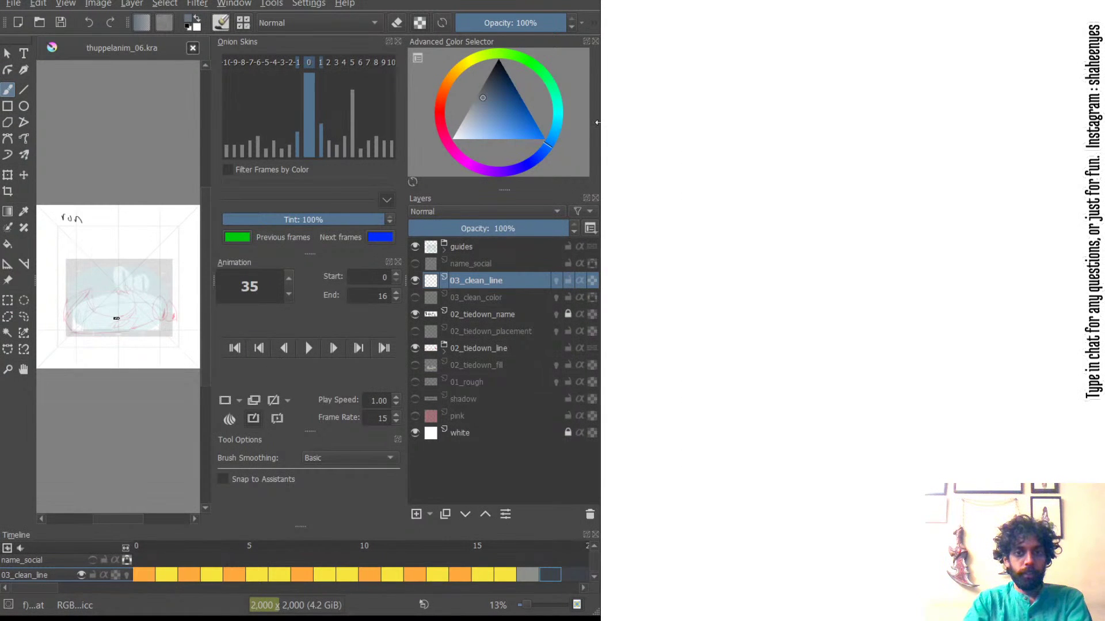
left_click_drag(596, 179, 1088, 179)
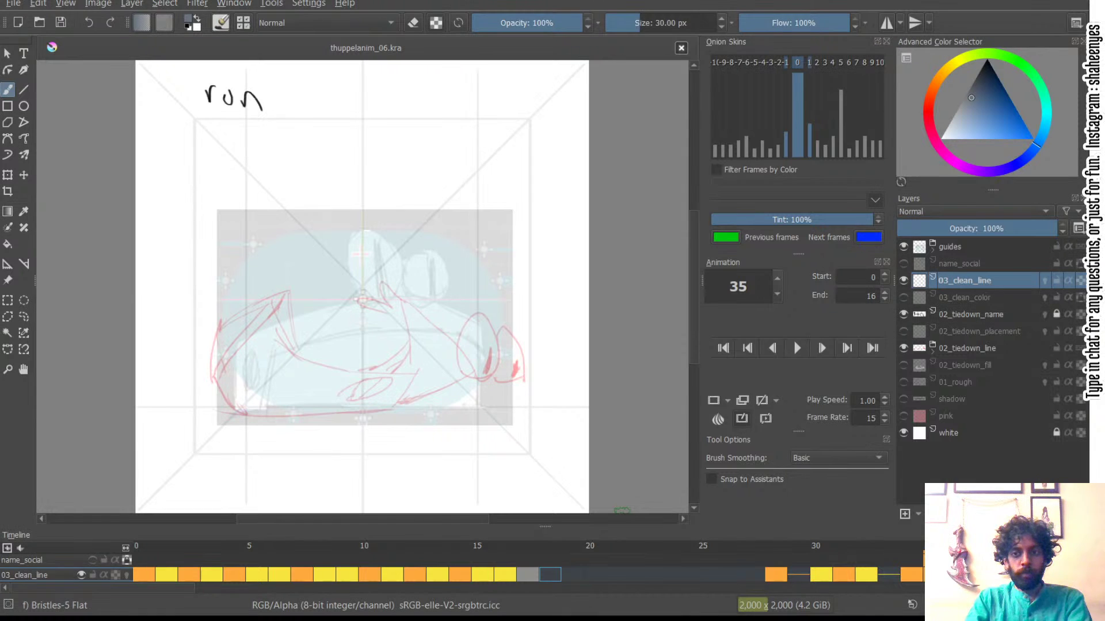
left_click_drag(1088, 179, 1075, 179)
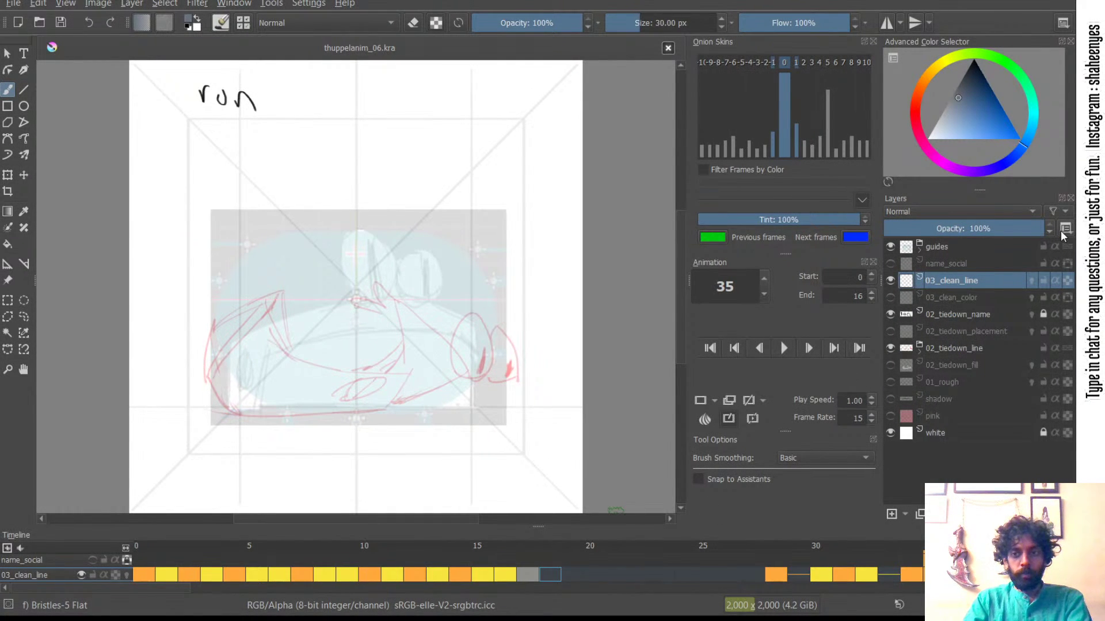
left_click_drag(1075, 232, 1080, 230)
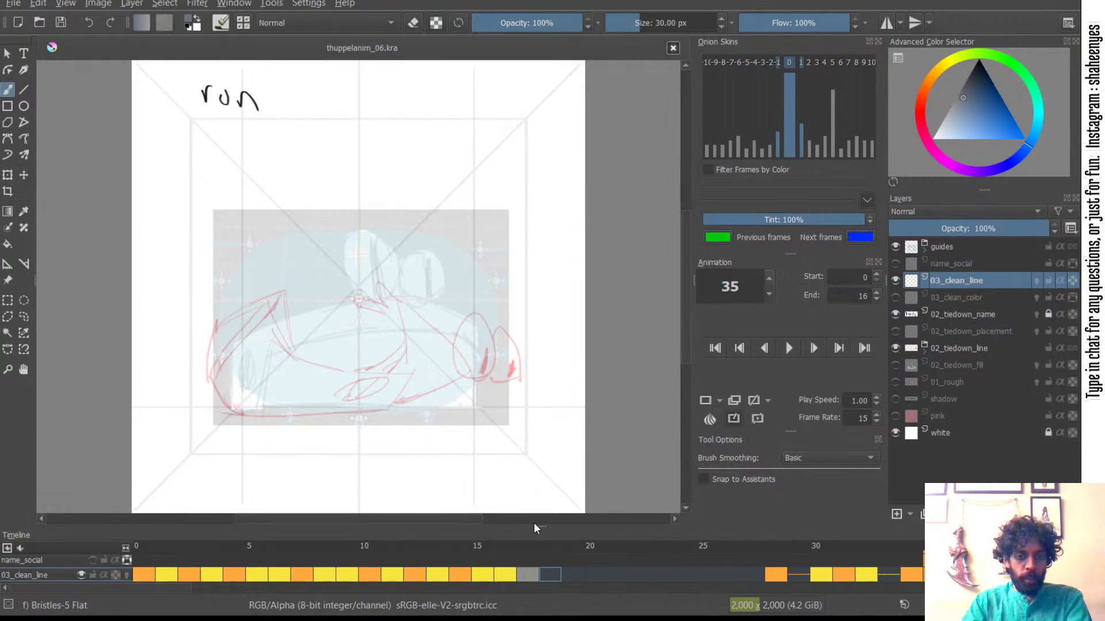
- Enlarge the timeline and zoom it out to fit about 160 frames and more layer rows
left_click_drag(539, 526, 546, 447)
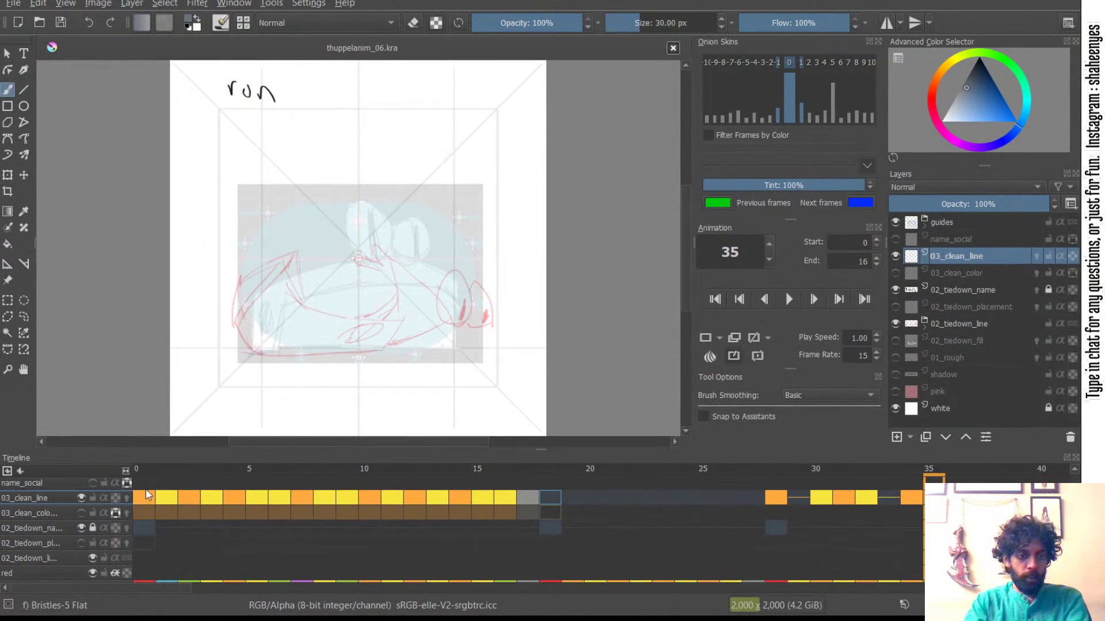
left_click_drag(127, 473, 1, 474)
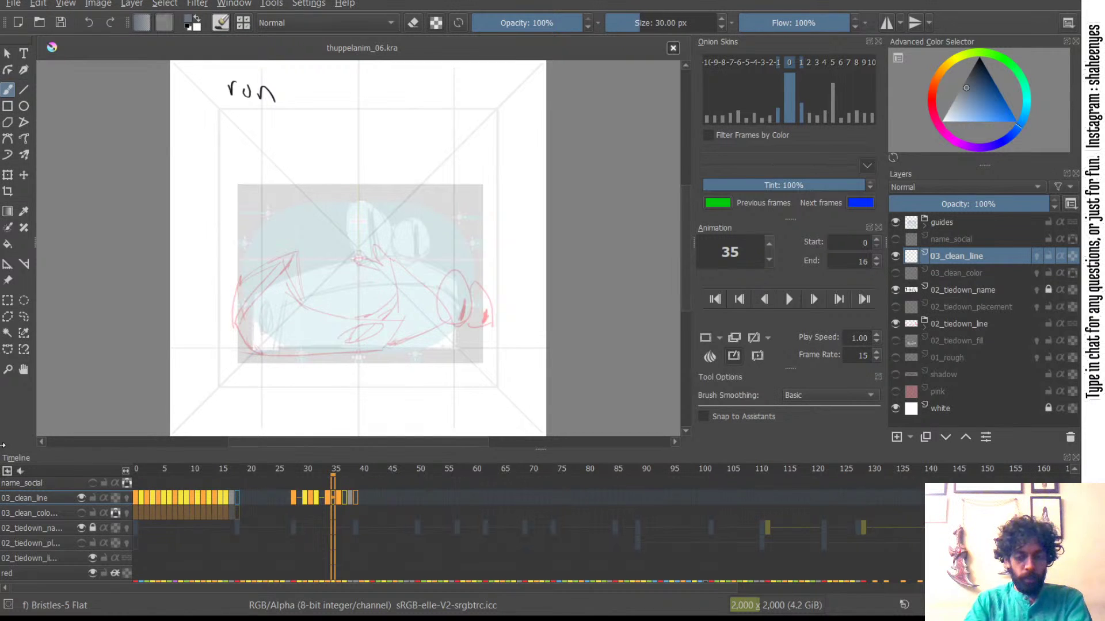
mouse_move(1074, 502)
left_mouse_down()
mouse_move(1074, 515)
mouse_move(1074, 504)
left_mouse_up()
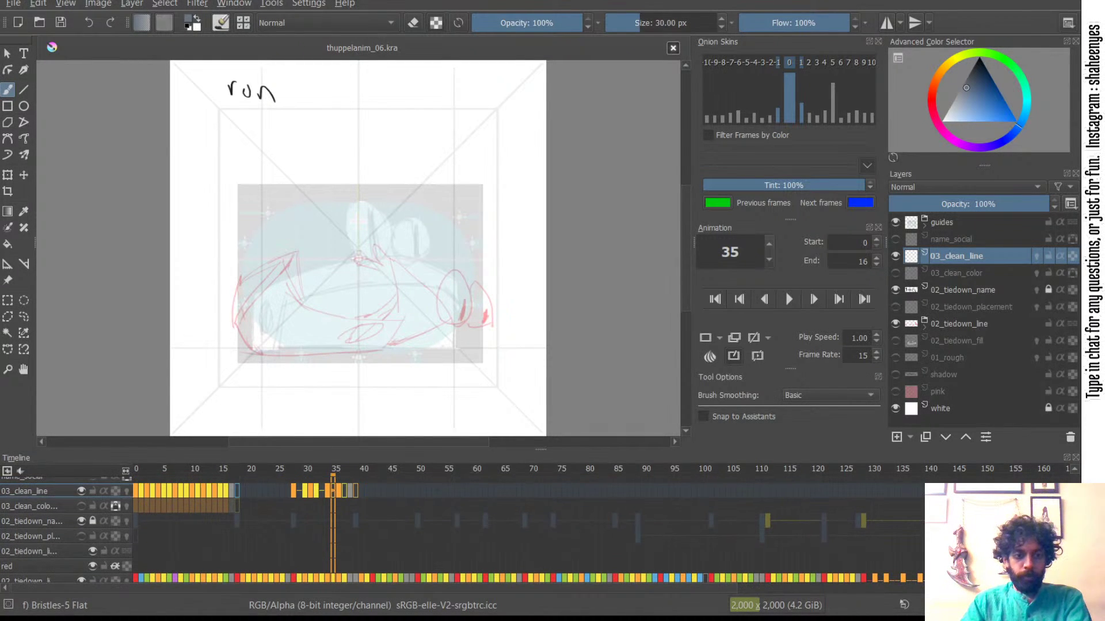
- Step through the 03_clean_line keyframes from frame 32 to 37 to check which line drawings are present
left_click(329, 491)
left_click(317, 490)
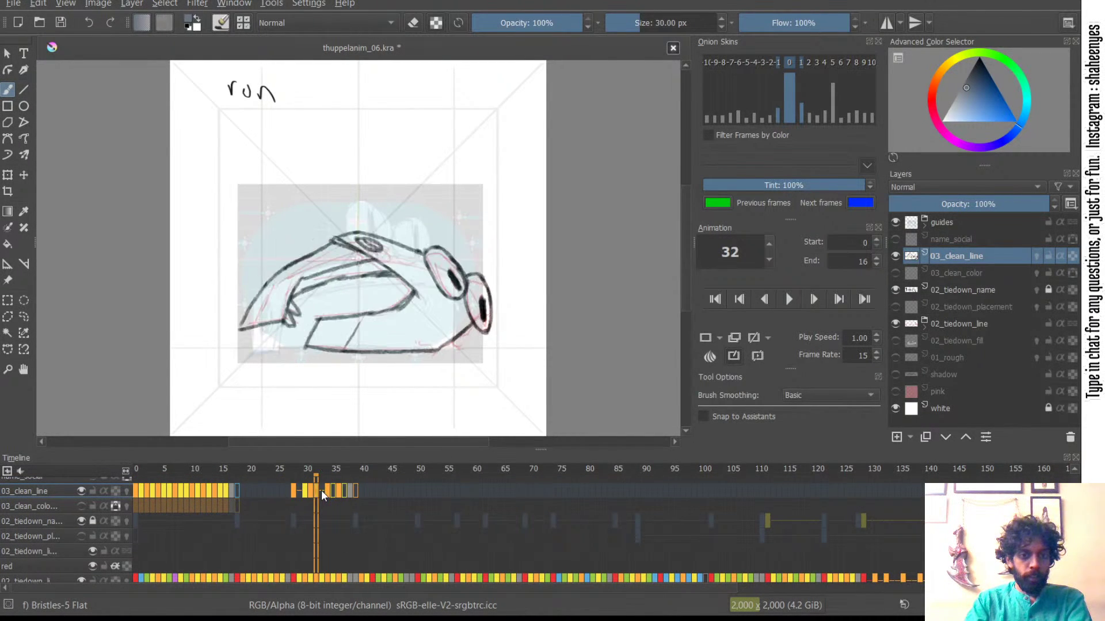
left_click(329, 491)
left_click(335, 492)
left_click(344, 491)
left_click(333, 492)
left_click(323, 490)
left_click(333, 492)
left_click(315, 490)
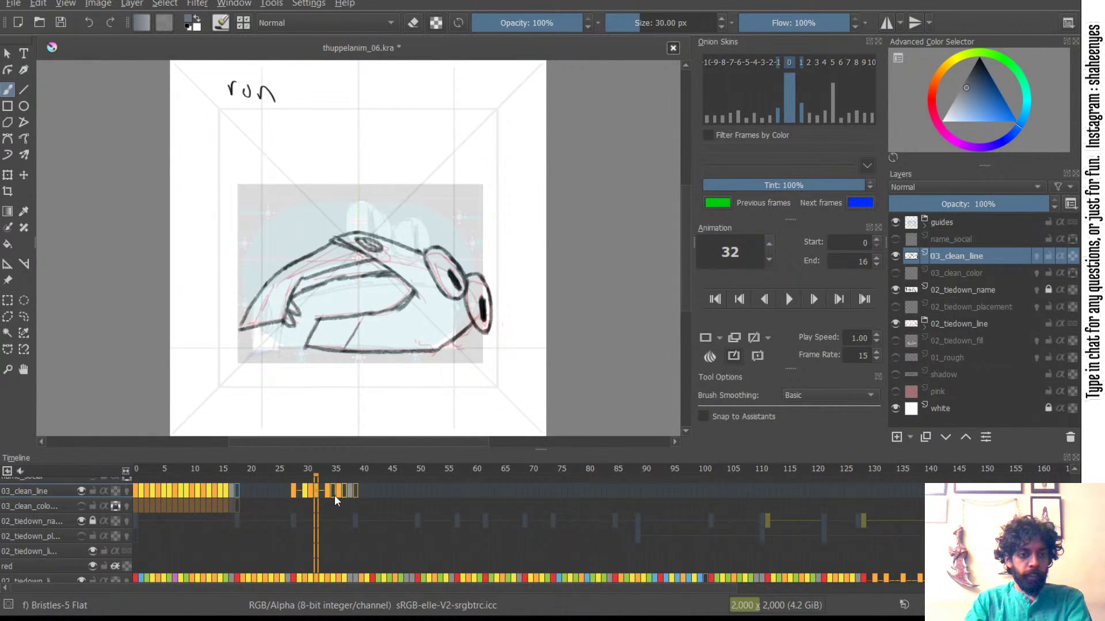
left_click(334, 492)
left_click(318, 492)
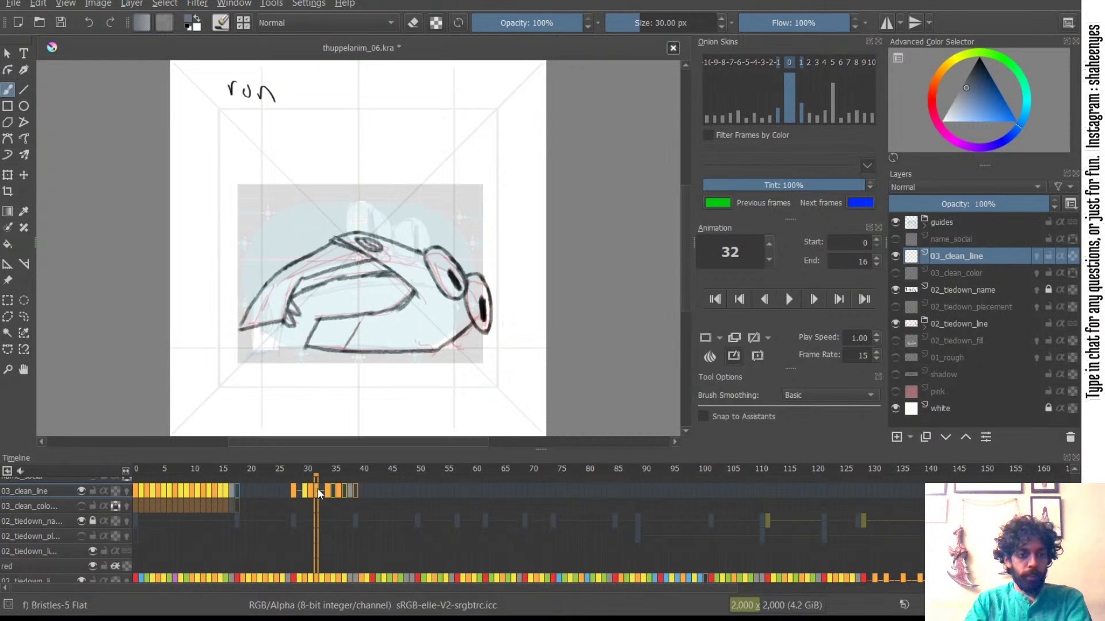
left_click(334, 492)
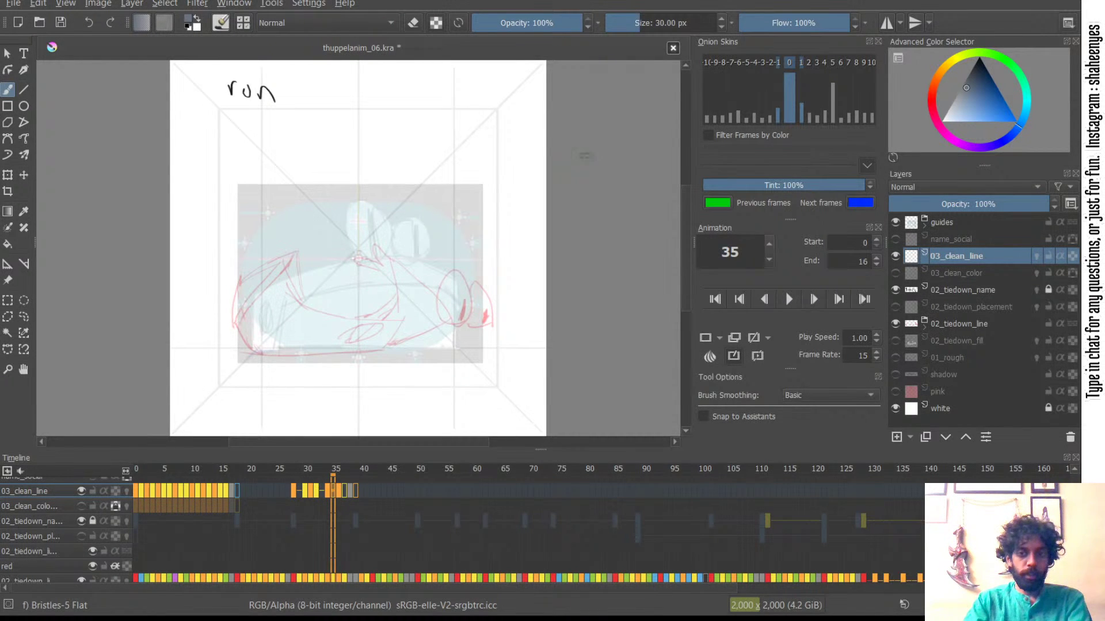
- Switch to the Pencil-4 Soft brush, set its size to 40 px and reset the drawing colour to black
right_click(352, 192)
left_click(438, 152)
left_click(632, 19)
type("40")
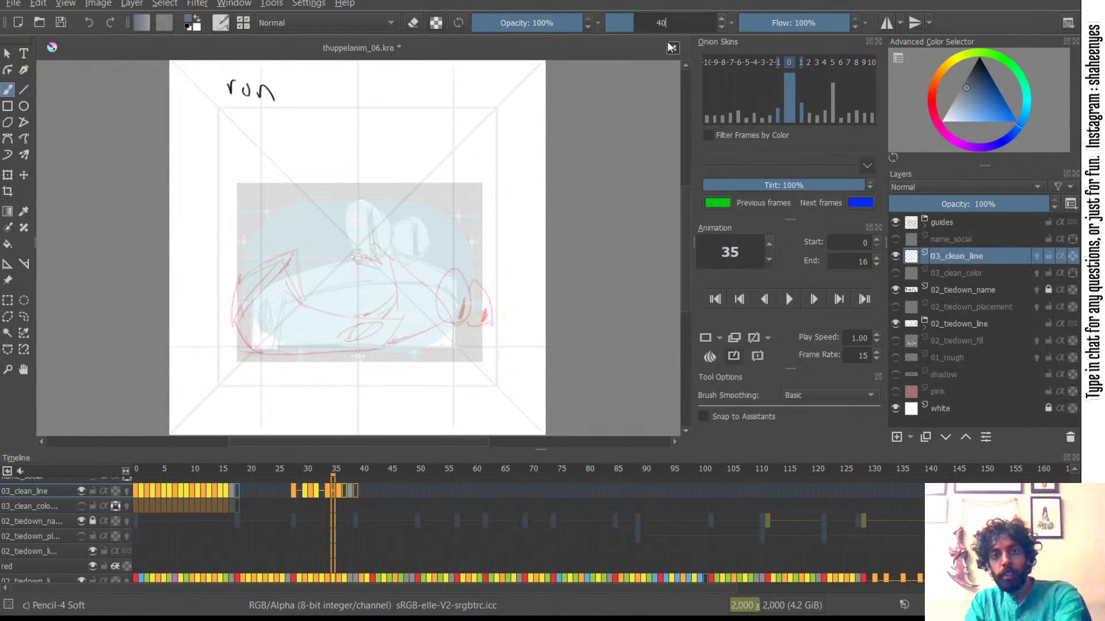
key("Return")
key("d")
mouse_move(433, 246)
left_mouse_down()
mouse_move(499, 130)
mouse_move(511, 151)
left_mouse_up()
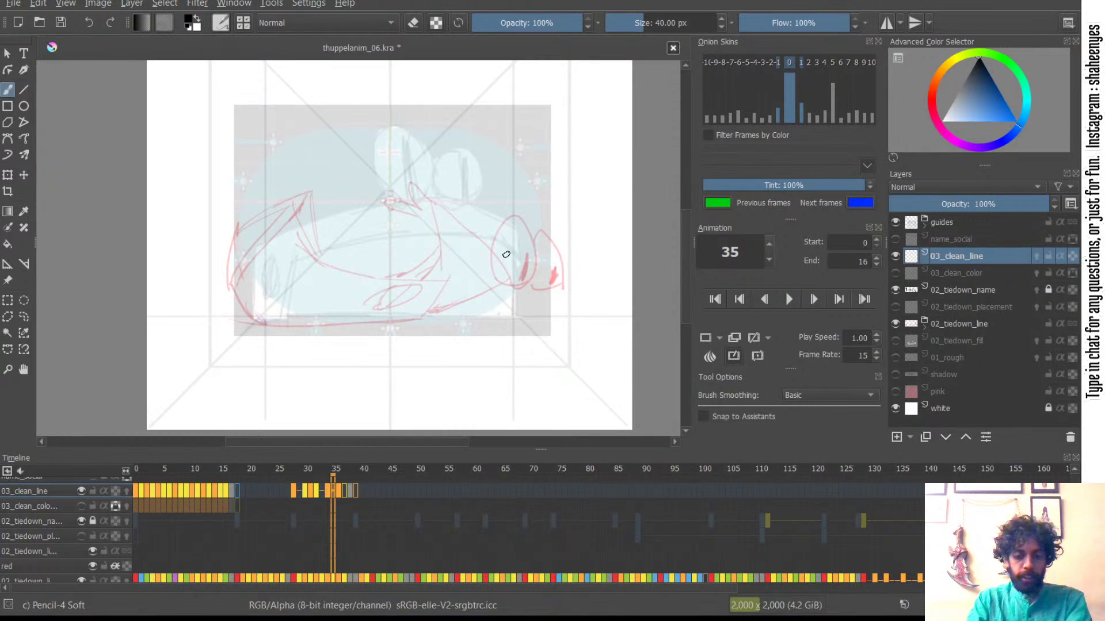
- Flip between frames 34, 35 and 36 to compare their drawings, ending on frame 34
key("Left")
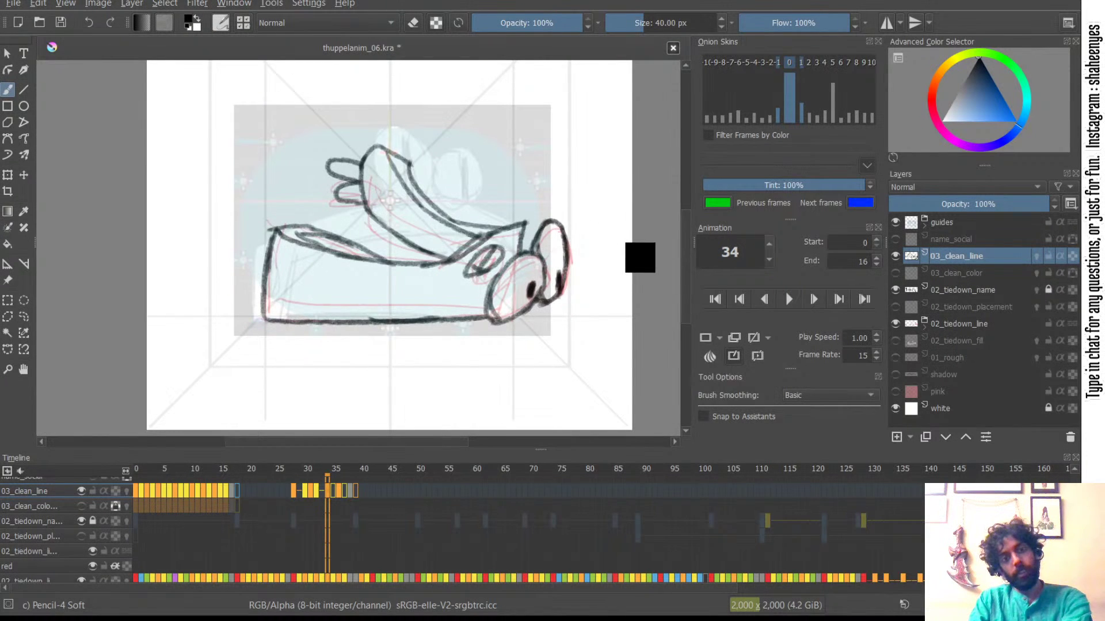
key("Right")
key("Right")
key("Left")
key("Left")
key("Right")
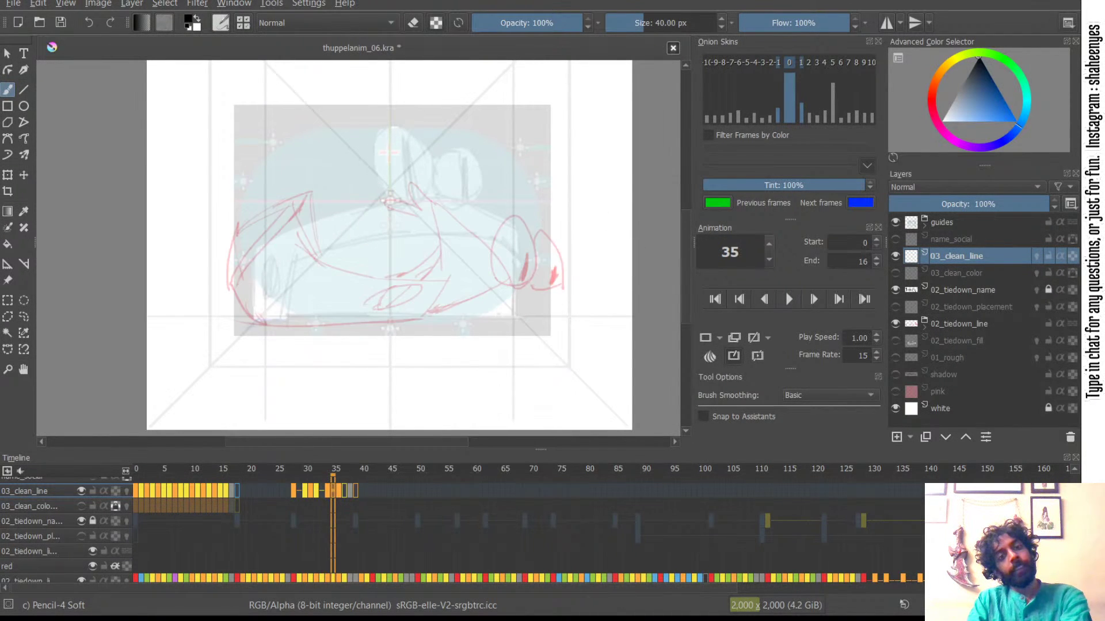
key("Left")
- Try to clear the raised limb from frame 34 with the eraser and a freehand selection, and undo the removal
key("e")
mouse_move(408, 155)
left_mouse_down()
mouse_move(416, 186)
mouse_move(391, 145)
mouse_move(407, 188)
mouse_move(380, 145)
left_mouse_up()
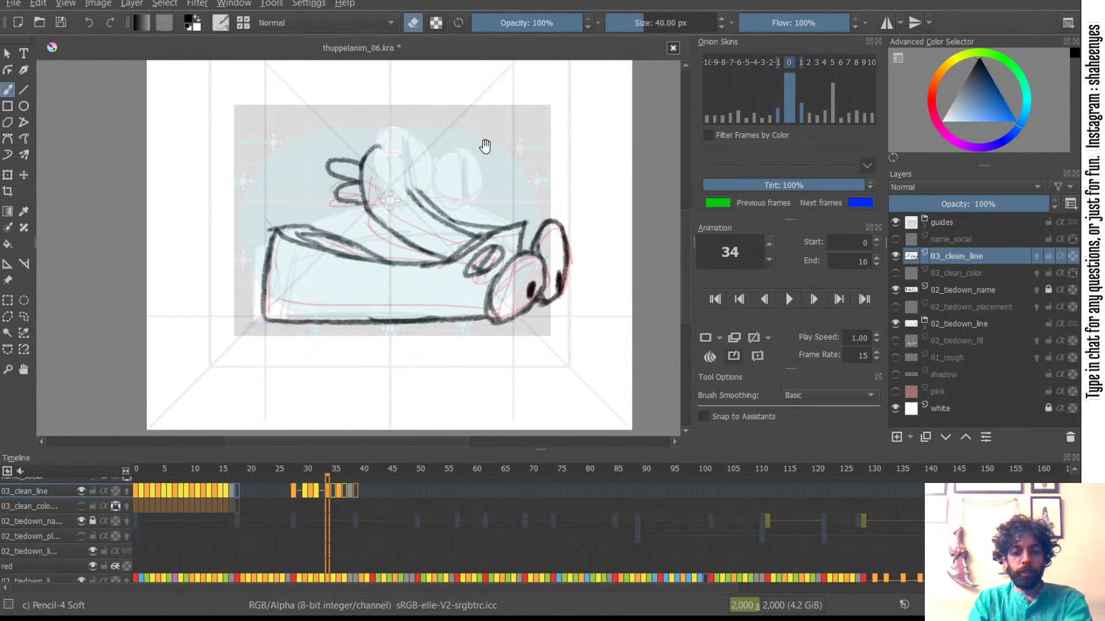
key("ctrl+r")
mouse_move(495, 210)
left_mouse_down()
mouse_move(309, 167)
mouse_move(358, 236)
mouse_move(438, 265)
mouse_move(507, 200)
left_mouse_up()
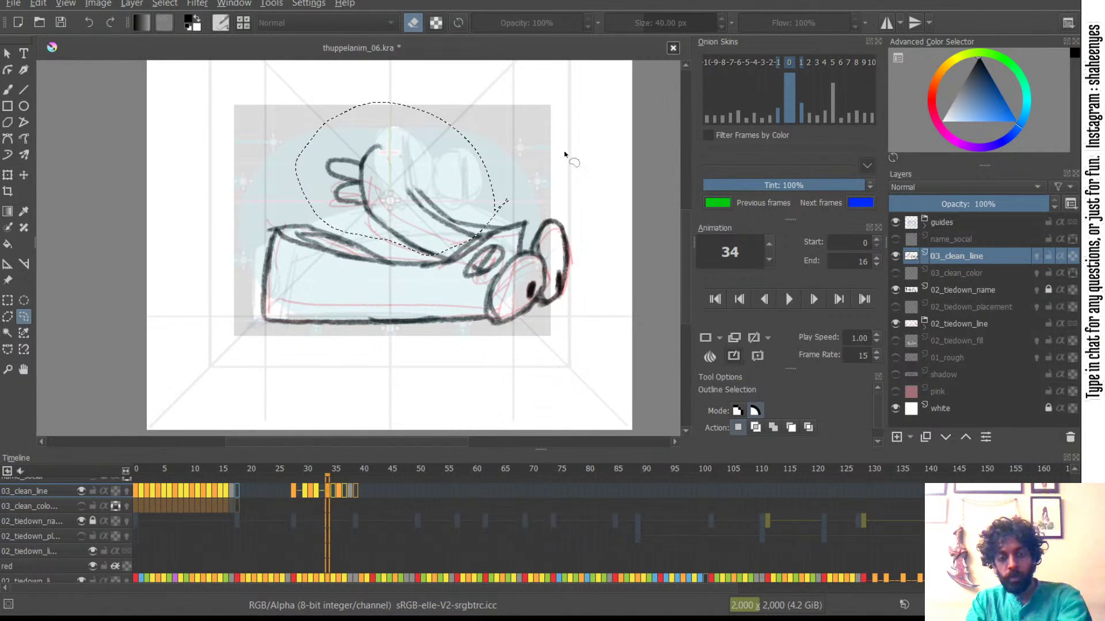
key("Delete")
key("ctrl+shift+a")
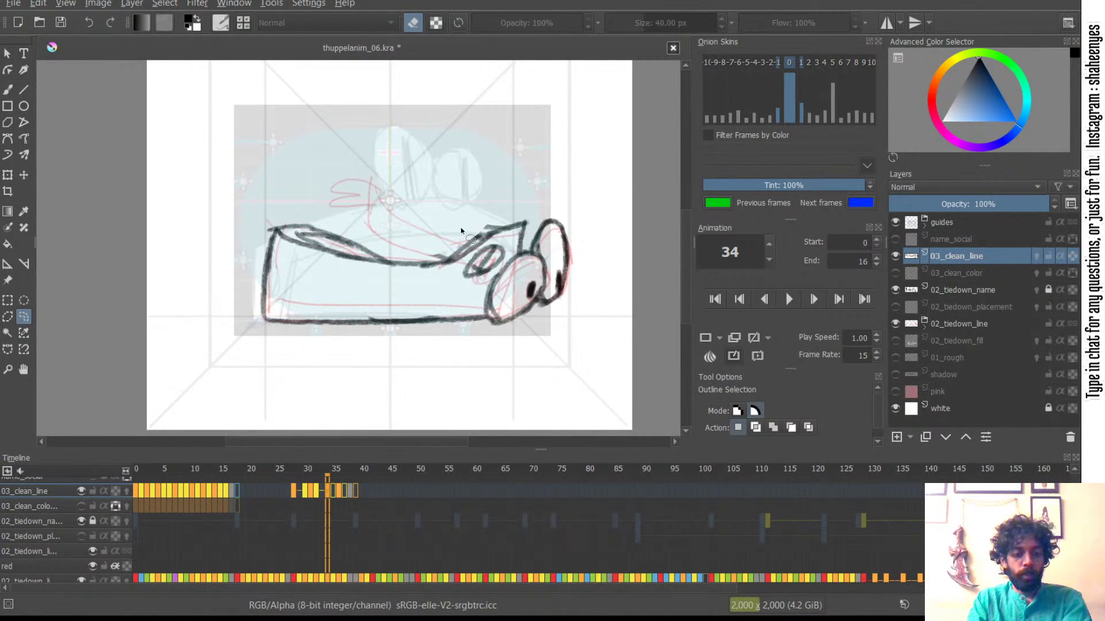
key("b")
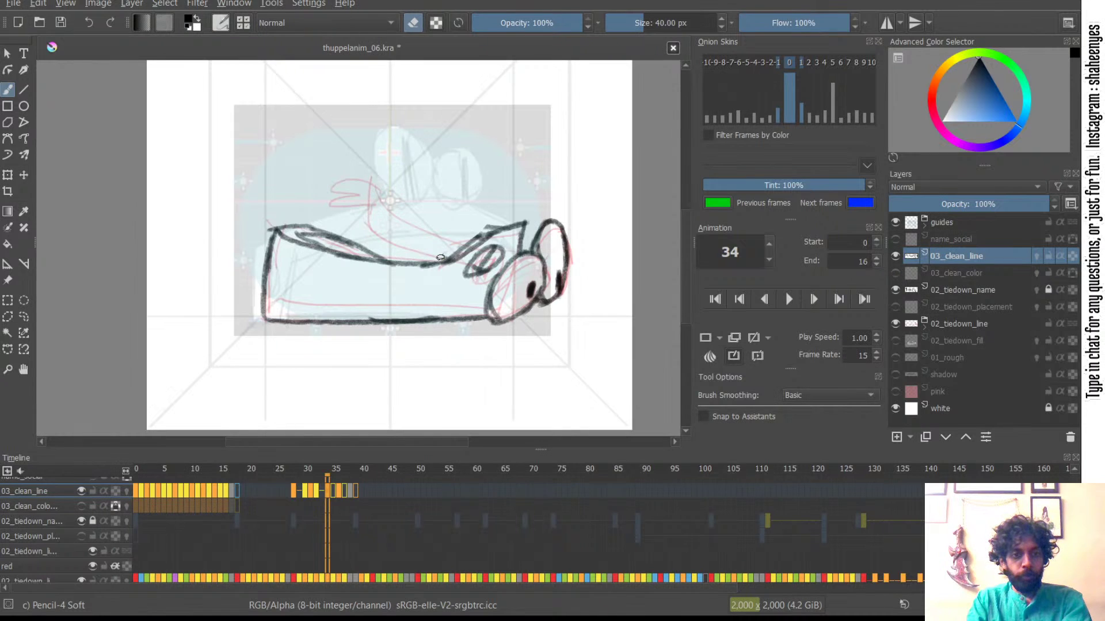
key("e")
left_click(388, 157, "ctrl")
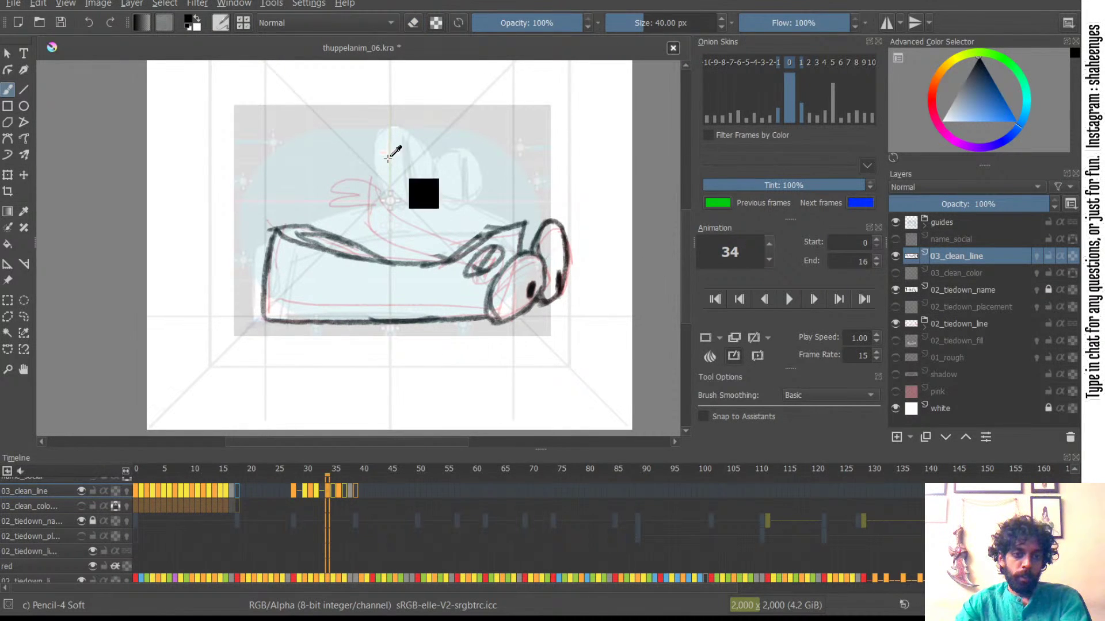
key("ctrl+z")
key("ctrl+z")
key("ctrl+z")
key("ctrl+z")
key("ctrl+z")
key("ctrl+z")
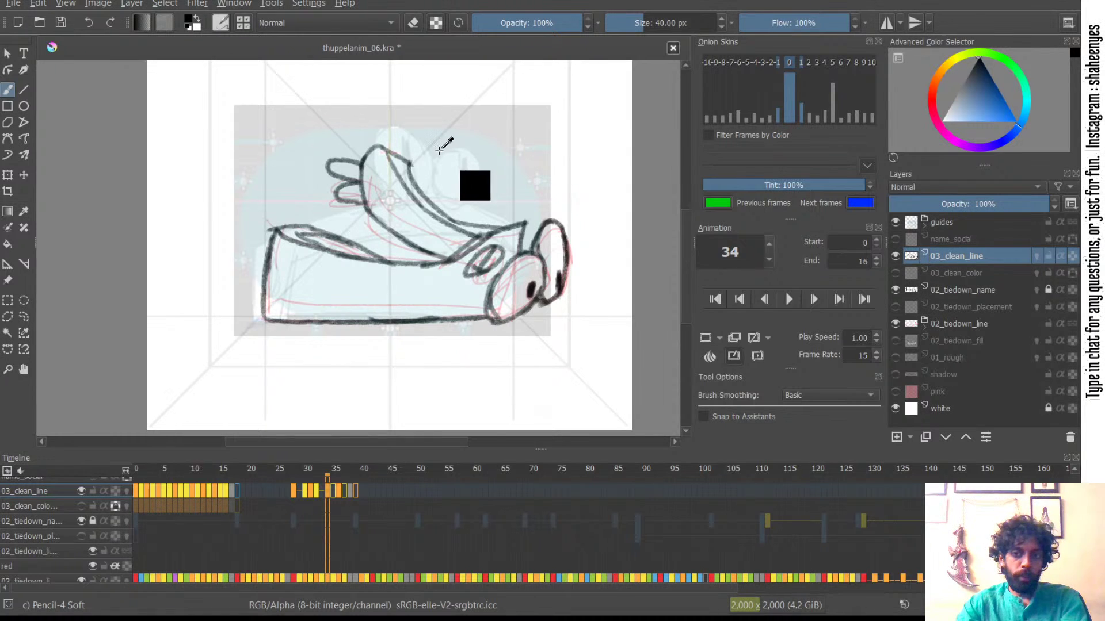
- Erase the raised limb's inner line on frame 34 and redraw its upper edge as a single curve
key("e")
mouse_move(388, 155)
left_mouse_down()
mouse_move(417, 209)
mouse_move(396, 172)
mouse_move(461, 233)
left_mouse_up()
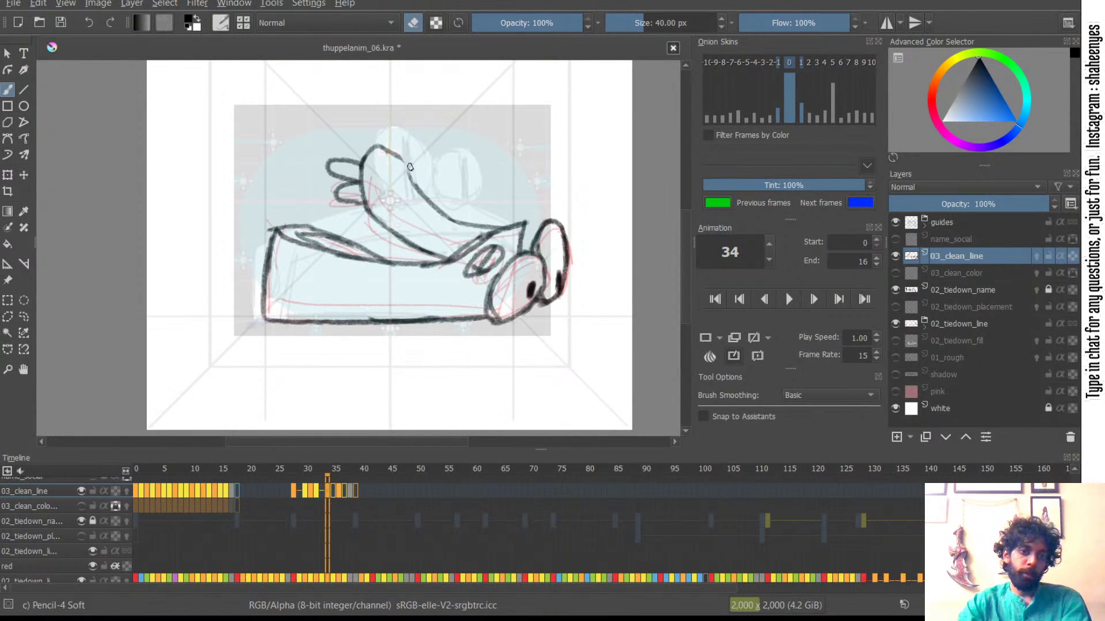
mouse_move(419, 186)
left_mouse_down()
mouse_move(403, 159)
mouse_move(424, 196)
left_mouse_up()
key("e")
key("ctrl+z")
mouse_move(401, 158)
left_mouse_down()
mouse_move(469, 230)
mouse_move(421, 186)
mouse_move(439, 217)
mouse_move(483, 235)
left_mouse_up()
key("ctrl+z")
key("ctrl+z")
key("ctrl+z")
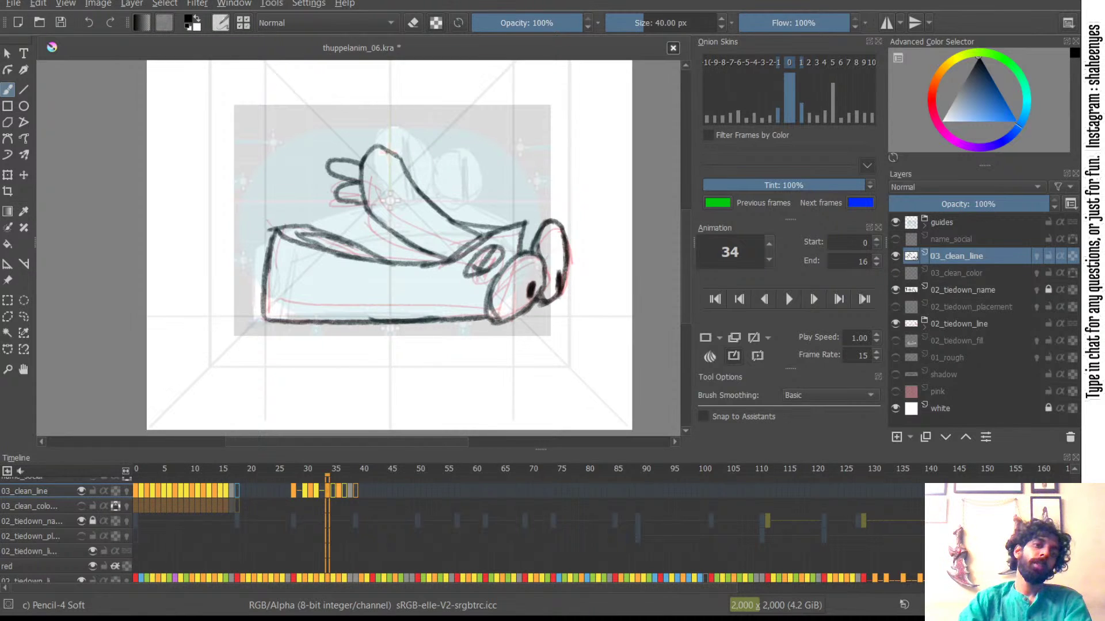
- Erase the limb's upper edge just below its rounded tip on frame 34
key("e")
left_click_drag(393, 153, 439, 214)
key("e")
key("ctrl+z")
key("ctrl+z")
key("ctrl+z")
key("e")
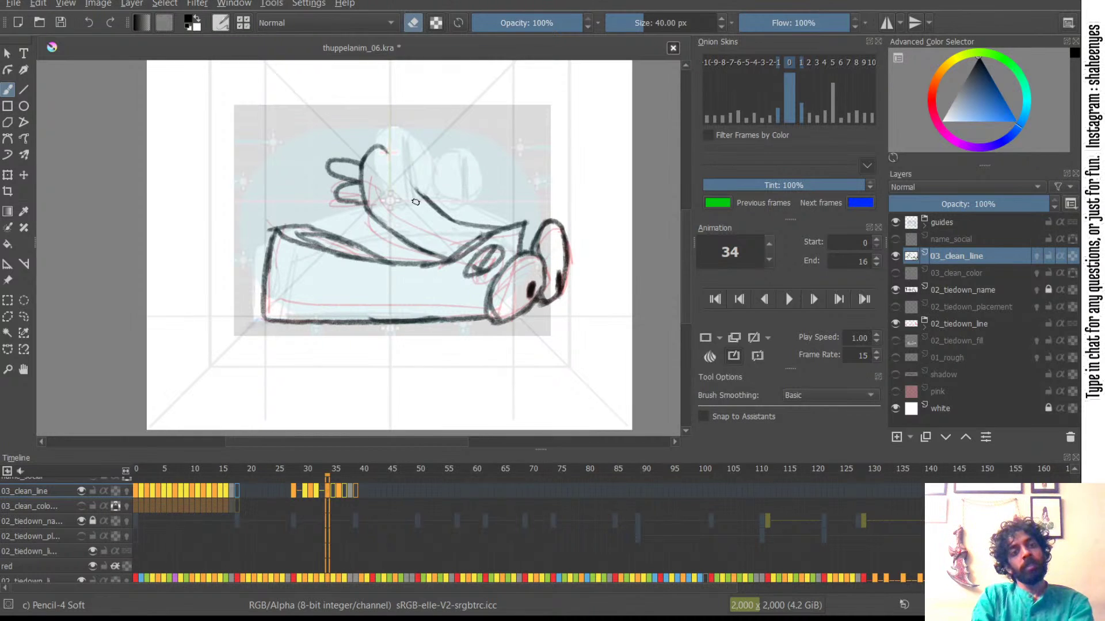
- Delete the rest of the limb's upper edge with a freehand selection and trim the tip back to the fingers
key("l")
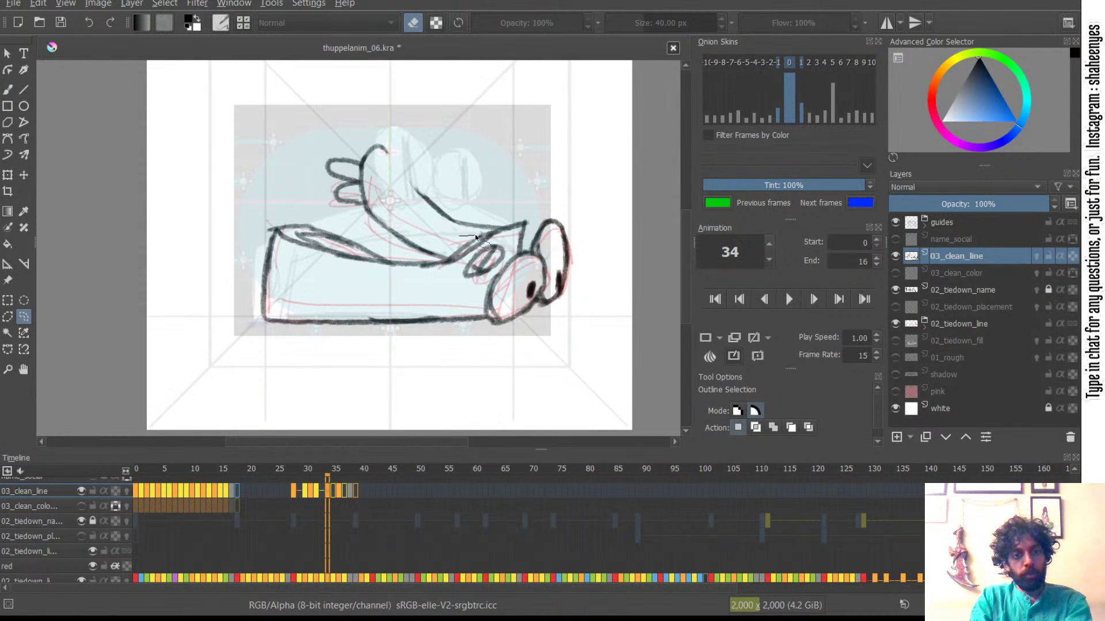
mouse_move(492, 229)
left_mouse_down()
mouse_move(413, 150)
mouse_move(374, 143)
mouse_move(437, 229)
left_mouse_up()
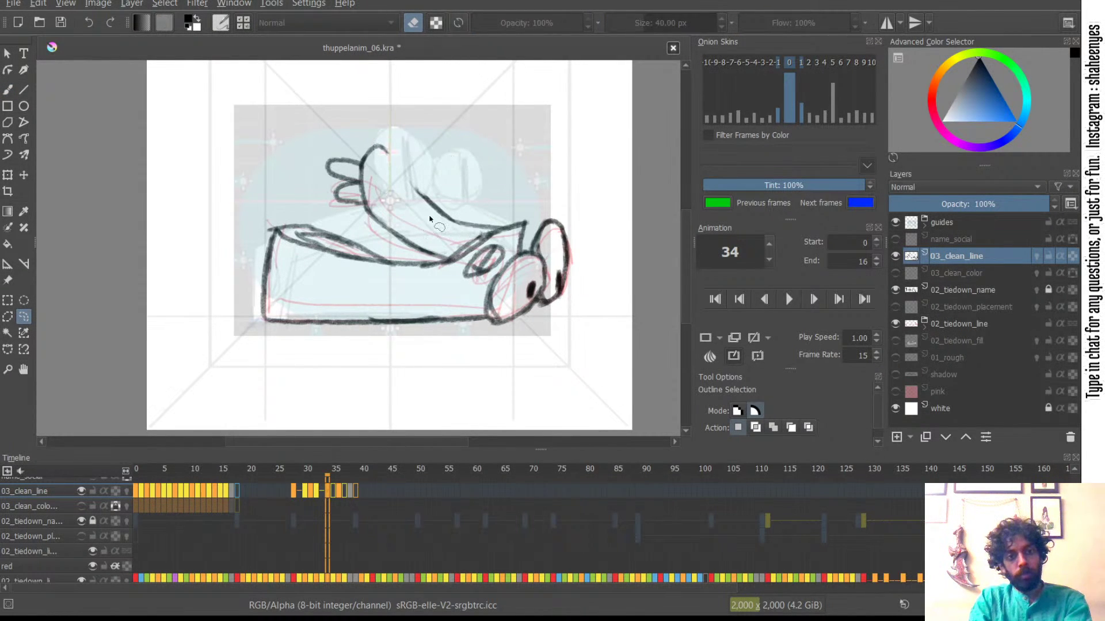
key("Delete")
key("ctrl+shift+a")
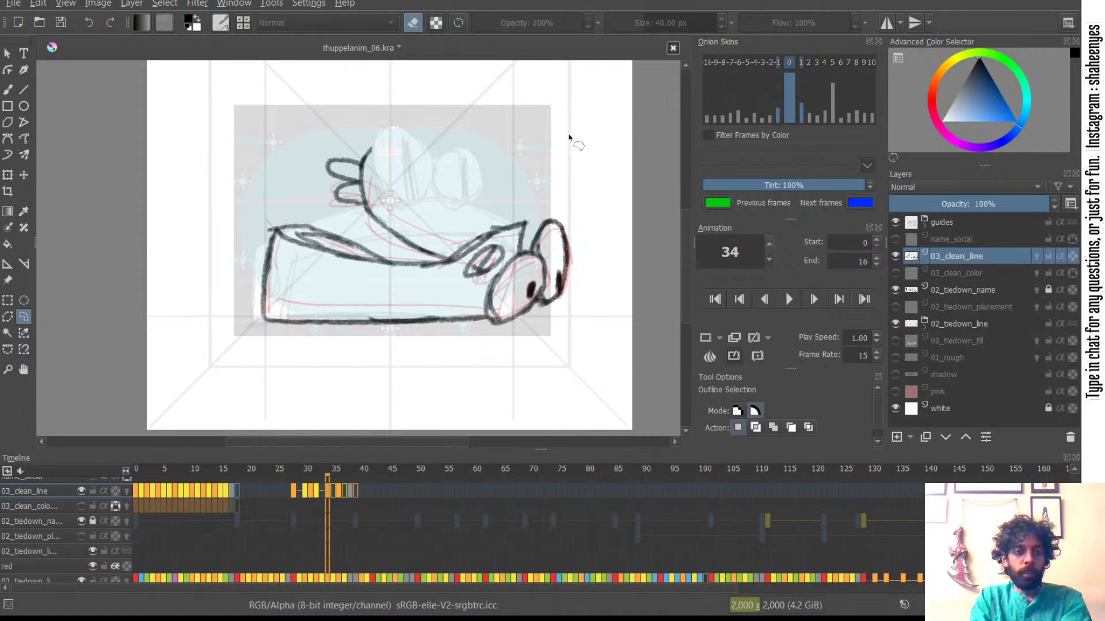
key("b")
key("e")
key("e")
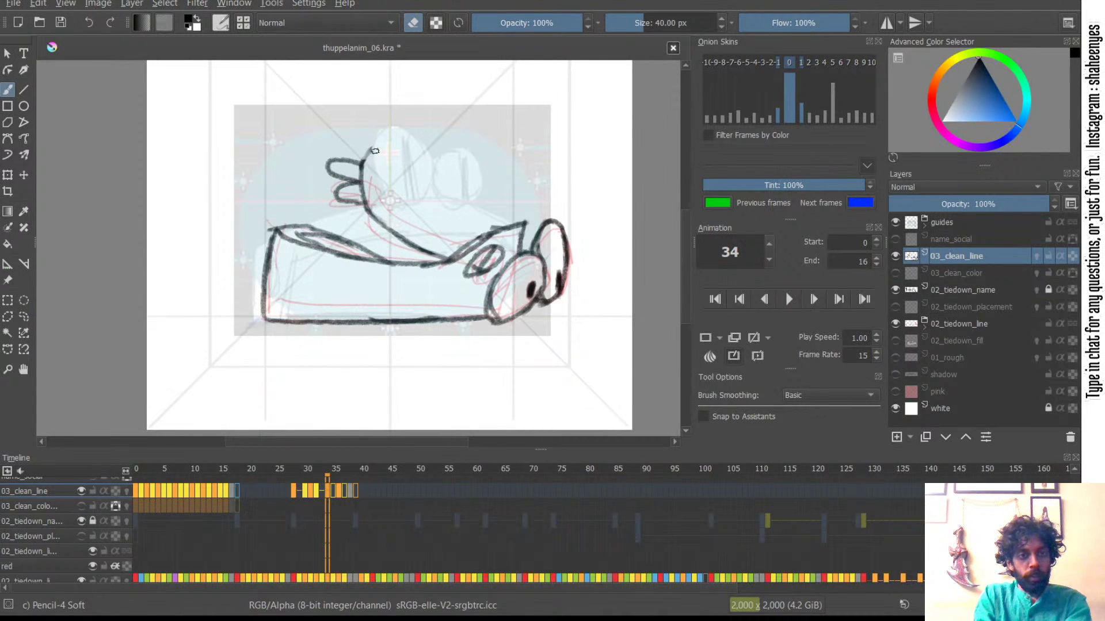
key("e")
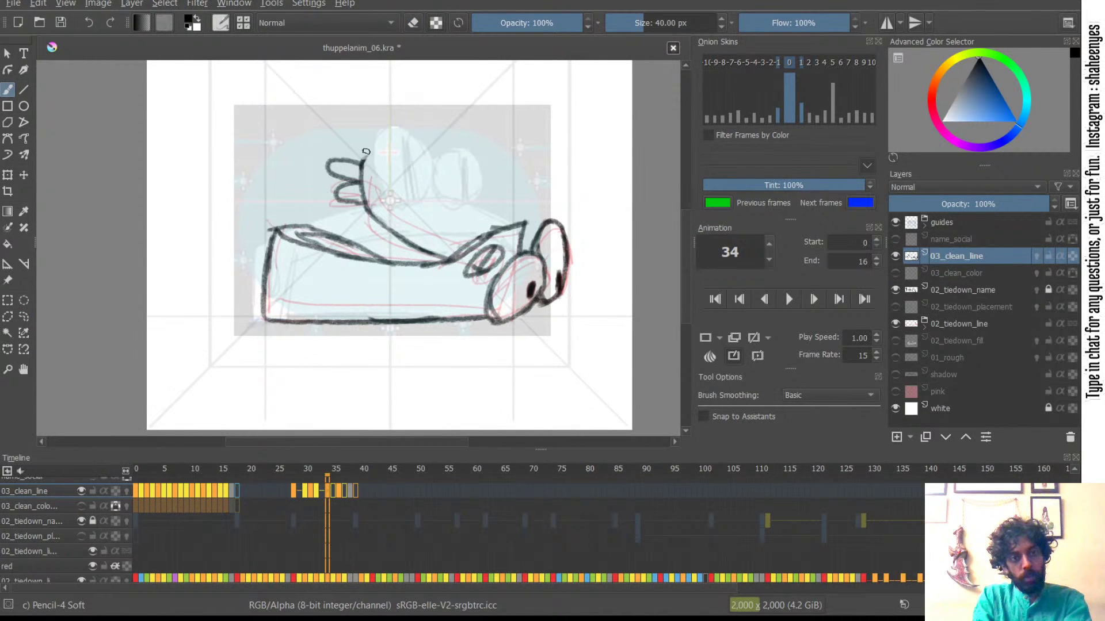
- Draw a new rounded limb tip on frame 34 and try out smooth curves for the upper edge down to the head
key("ctrl+z")
mouse_move(363, 162)
left_mouse_down()
mouse_move(382, 153)
mouse_move(426, 202)
left_mouse_up()
key("ctrl+z")
key("ctrl+z")
left_click_drag(382, 154, 434, 207)
key("ctrl+z")
key("ctrl+z")
left_click_drag(373, 155, 447, 223)
key("ctrl+z")
left_click_drag(400, 173, 473, 228)
key("ctrl+z")
key("ctrl+z")
key("ctrl+z")
left_click_drag(368, 157, 386, 153)
mouse_move(384, 154)
left_mouse_down()
mouse_move(426, 200)
mouse_move(418, 194)
mouse_move(493, 235)
left_mouse_up()
key("ctrl+z")
left_click_drag(419, 196, 497, 225)
key("ctrl+z")
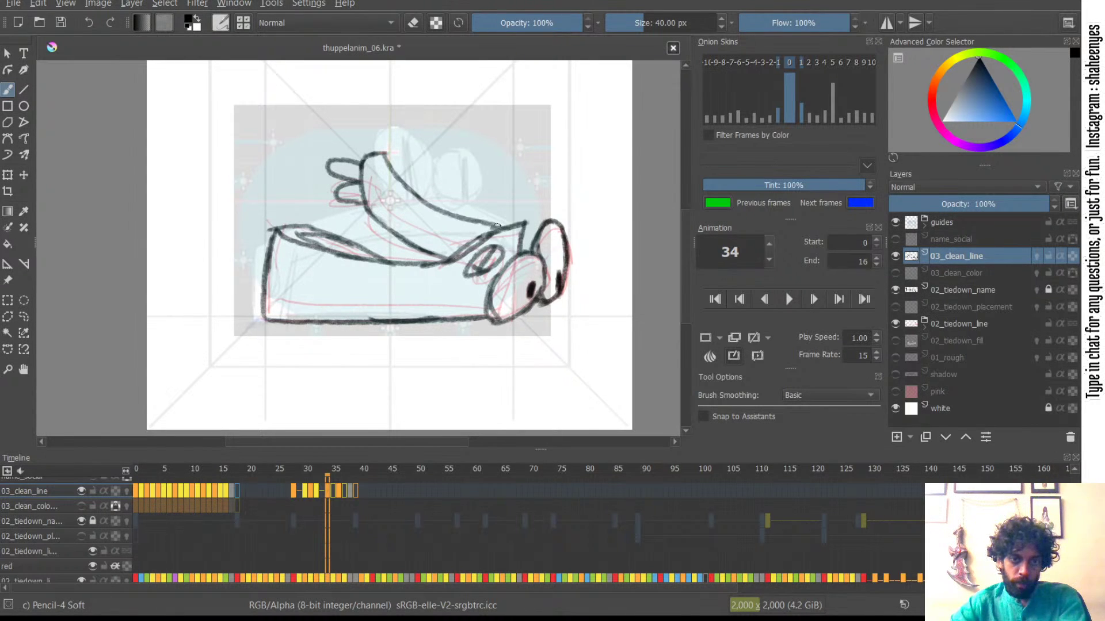
- Redraw the limb's upper edge with a sharper bend below the tip, running down to the head
key("ctrl+z")
key("ctrl+z")
key("ctrl+z")
left_click_drag(380, 154, 408, 201)
key("ctrl+z")
mouse_move(384, 158)
left_mouse_down()
mouse_move(407, 205)
mouse_move(491, 230)
left_mouse_up()
key("ctrl+z")
key("ctrl+z")
left_click_drag(408, 194, 491, 224)
key("ctrl+z")
left_click_drag(407, 197, 508, 229)
key("ctrl+z")
key("ctrl+z")
key("ctrl+z")
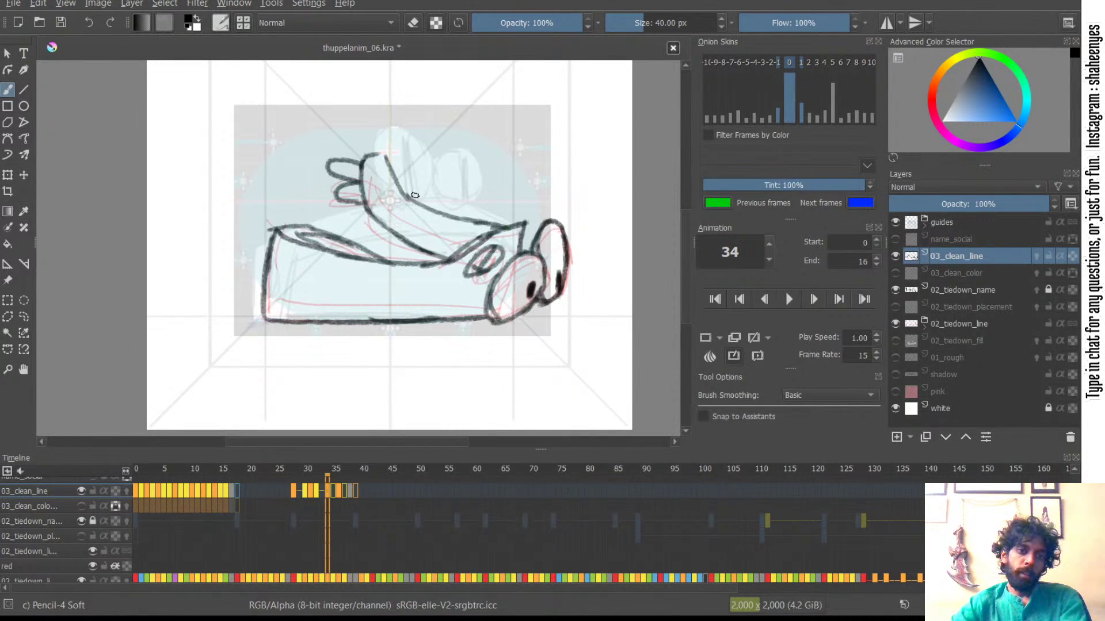
- Try a second contour line just beneath the limb's upper edge and undo it
key("ctrl+z")
mouse_move(376, 154)
left_mouse_down()
mouse_move(441, 220)
mouse_move(507, 228)
left_mouse_up()
key("ctrl+z")
key("ctrl+z")
key("ctrl+z")
key("ctrl+z")
key("ctrl+z")
key("ctrl+z")
key("ctrl+z")
left_click_drag(433, 214, 509, 227)
key("ctrl+z")
mouse_move(433, 216)
left_mouse_down()
mouse_move(500, 229)
mouse_move(450, 226)
mouse_move(494, 235)
left_mouse_up()
key("ctrl+z")
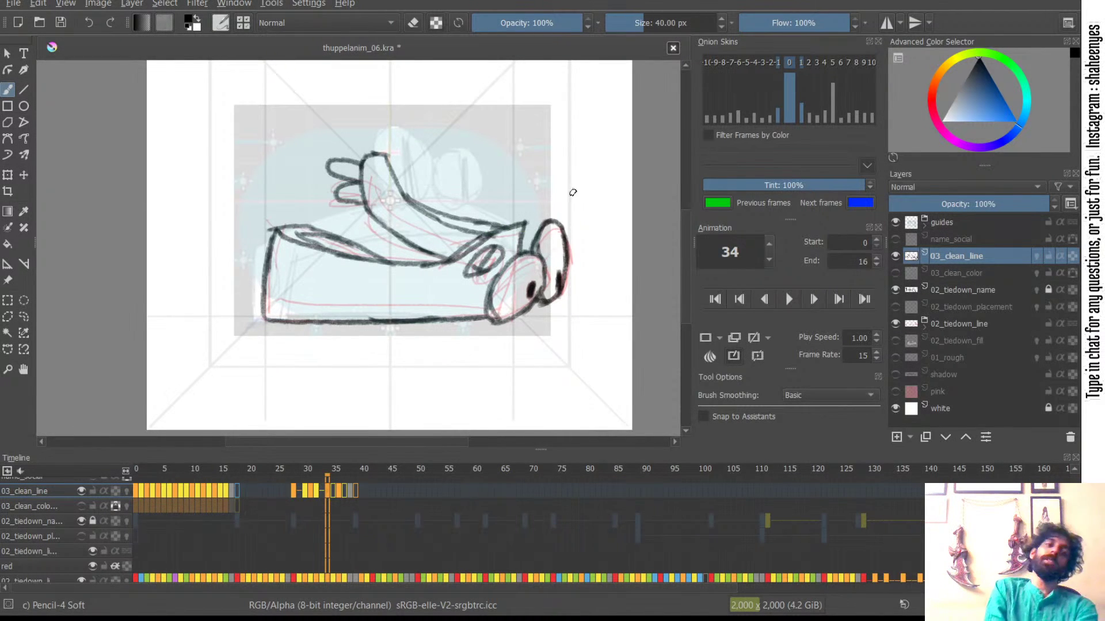
key("ctrl+z")
- Redraw the end of the limb's upper edge where it meets the head and tidy it with the eraser
key("e")
key("e")
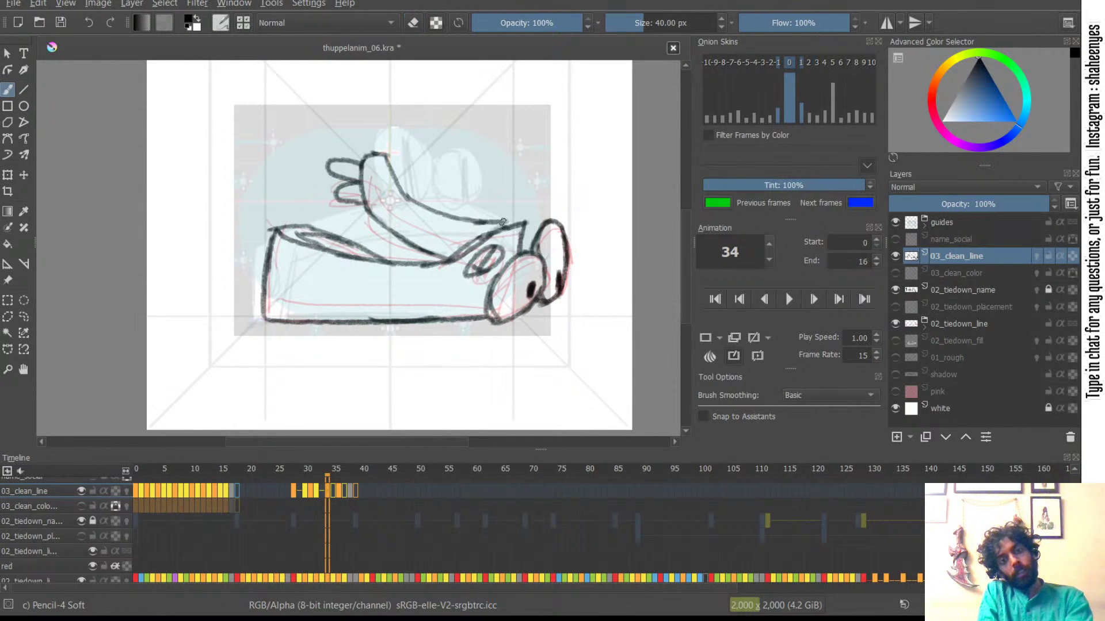
key("ctrl+z")
left_click_drag(468, 220, 507, 224)
key("e")
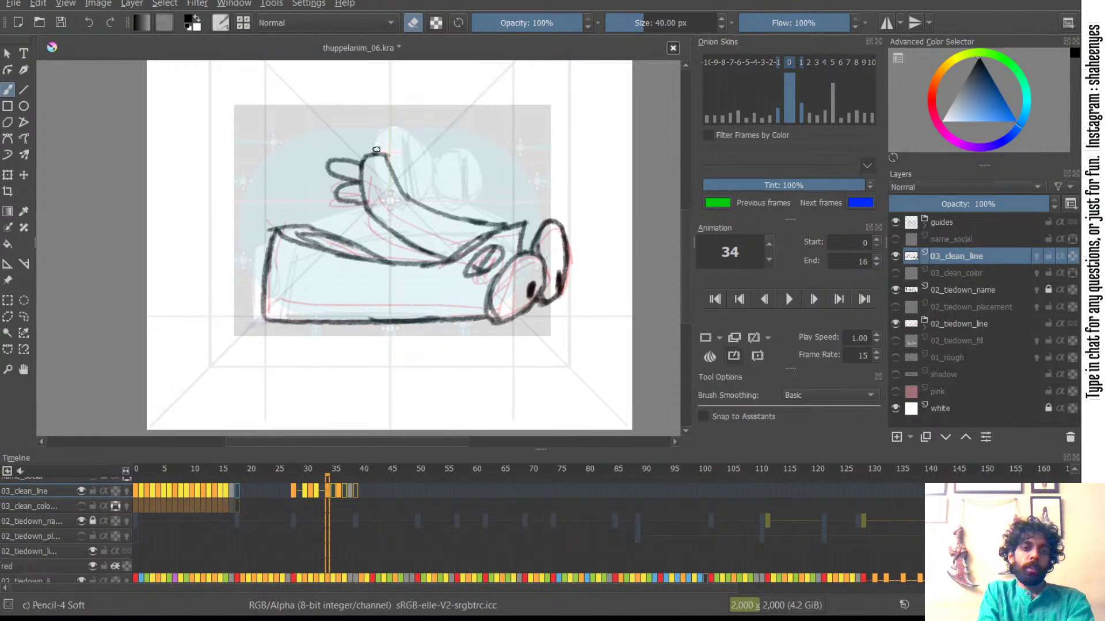
key("e")
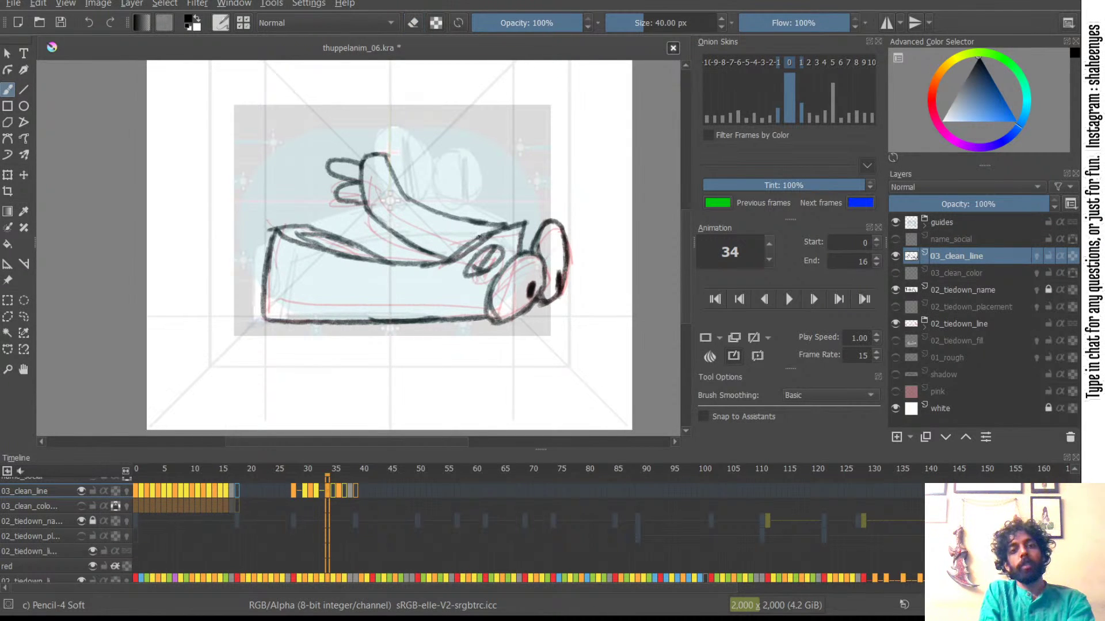
key("e")
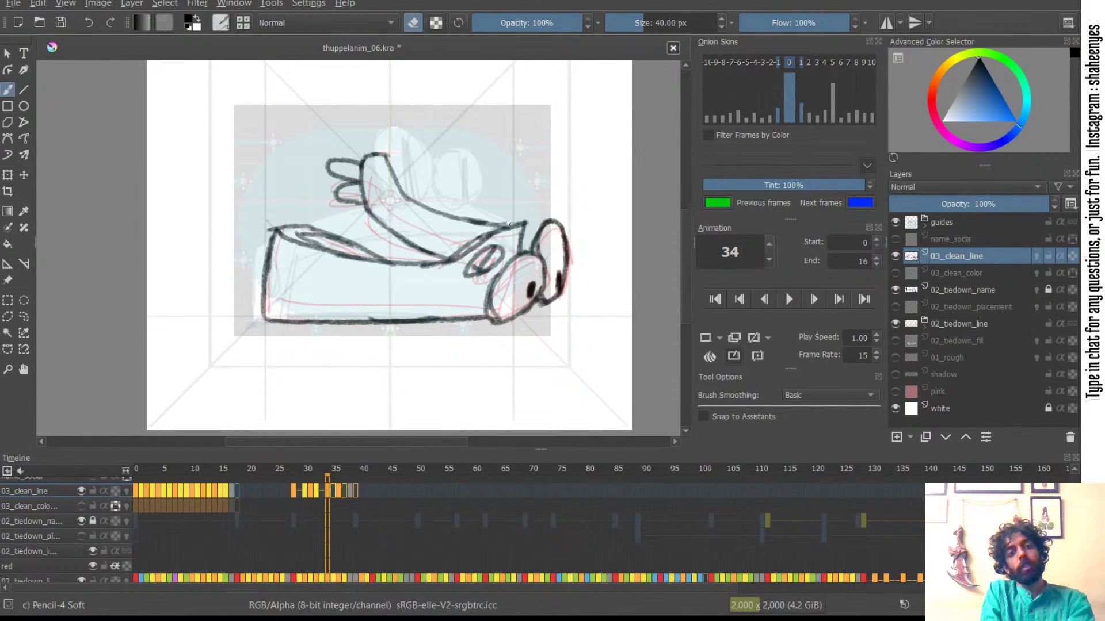
key("e")
- Rework the limb's upper contour with a smoother, lower curve running from below the tip to the head
mouse_move(414, 205)
left_mouse_down()
mouse_move(440, 223)
mouse_move(426, 214)
mouse_move(500, 232)
mouse_move(454, 229)
mouse_move(490, 226)
left_mouse_up()
key("ctrl+z")
key("ctrl+z")
key("ctrl+z")
key("ctrl+z")
mouse_move(398, 184)
left_mouse_down()
mouse_move(431, 219)
mouse_move(490, 239)
left_mouse_up()
key("ctrl+z")
key("ctrl+z")
left_click_drag(433, 218, 479, 236)
key("ctrl+z")
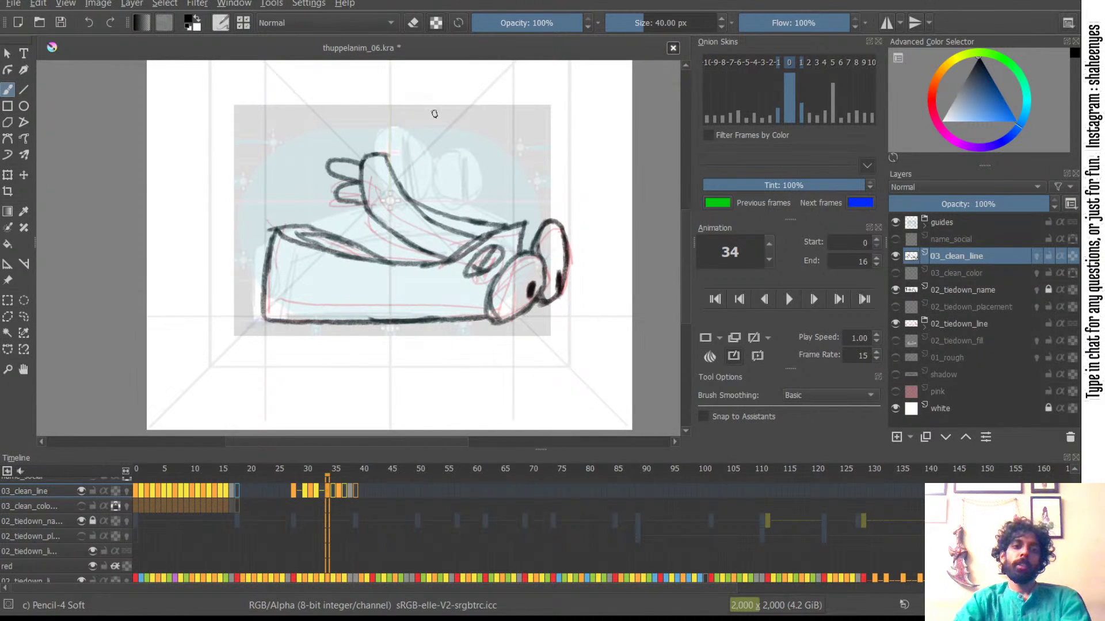
- Reshape the raised limb's rounded tip on frame 34 into an angular, slanted end
left_click_drag(456, 160, 436, 237)
mouse_move(469, 130)
left_mouse_down()
mouse_move(471, 184)
mouse_move(475, 150)
left_mouse_up()
mouse_move(388, 222)
left_mouse_down()
mouse_move(411, 170)
mouse_move(410, 221)
mouse_move(425, 234)
mouse_move(401, 219)
mouse_move(430, 240)
left_mouse_up()
key("e")
key("e")
key("ctrl+z")
key("ctrl+z")
key("ctrl+z")
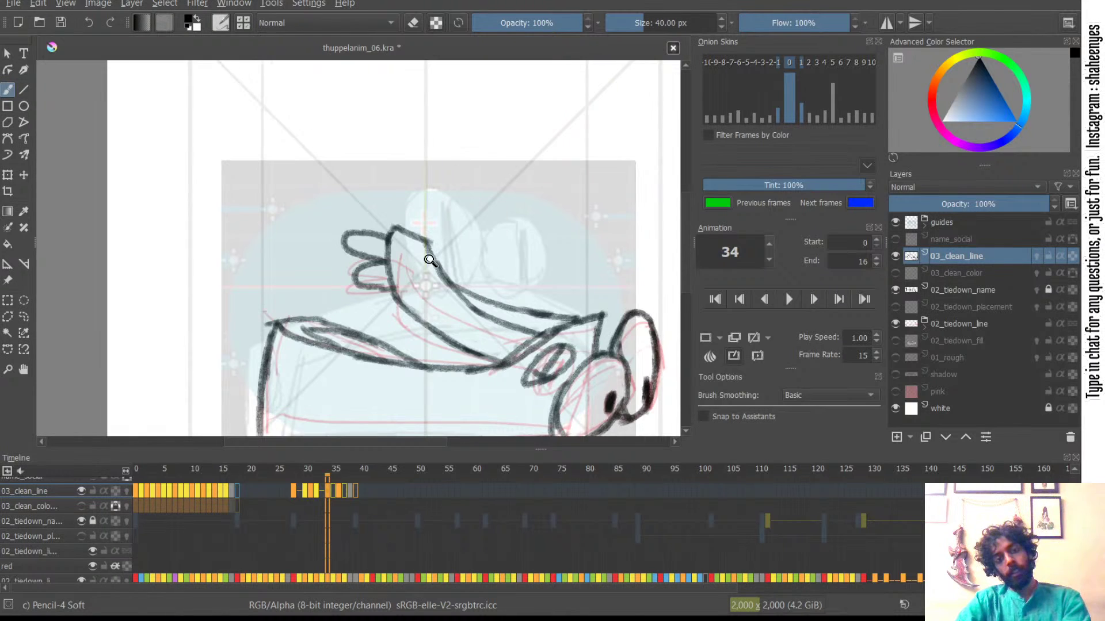
- Flip between frame 34 and its neighbouring keyframes to check how the reshaped limb moves
left_click_drag(450, 191, 481, 222)
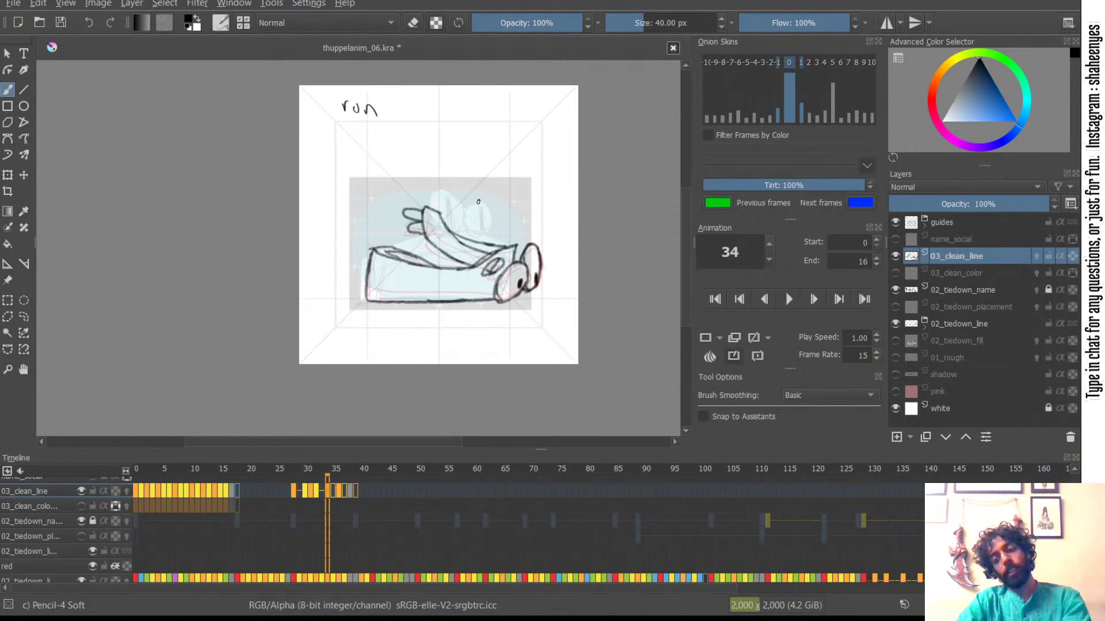
key("ctrl+Left")
key("ctrl+Right")
key("ctrl+Left")
key("ctrl+Right")
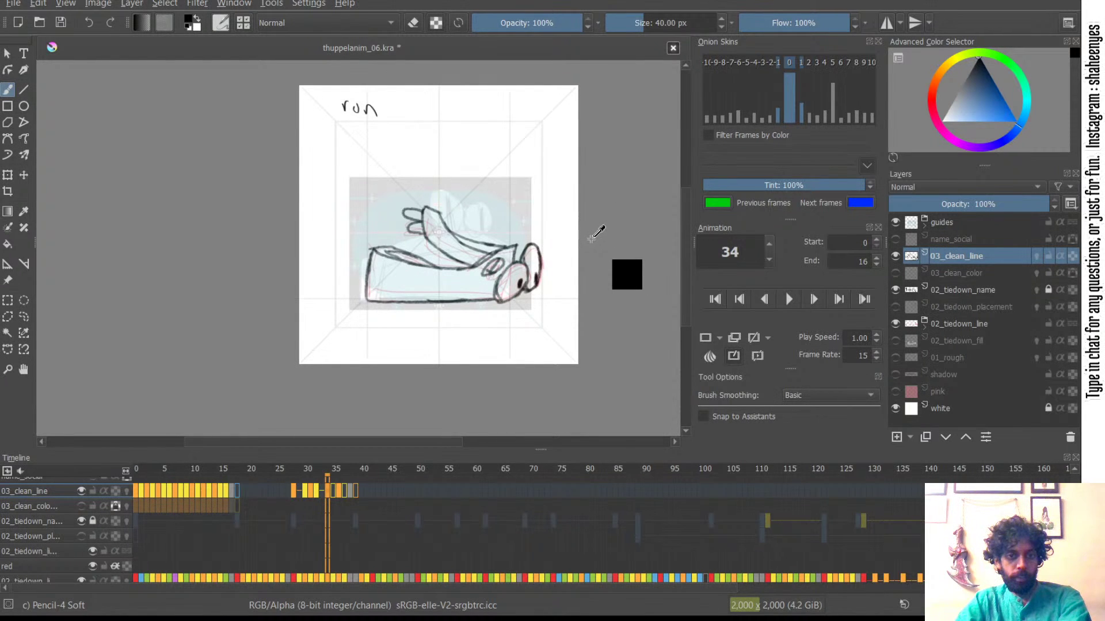
key("Right")
key("ctrl+Right")
key("ctrl+Left")
key("ctrl+Left")
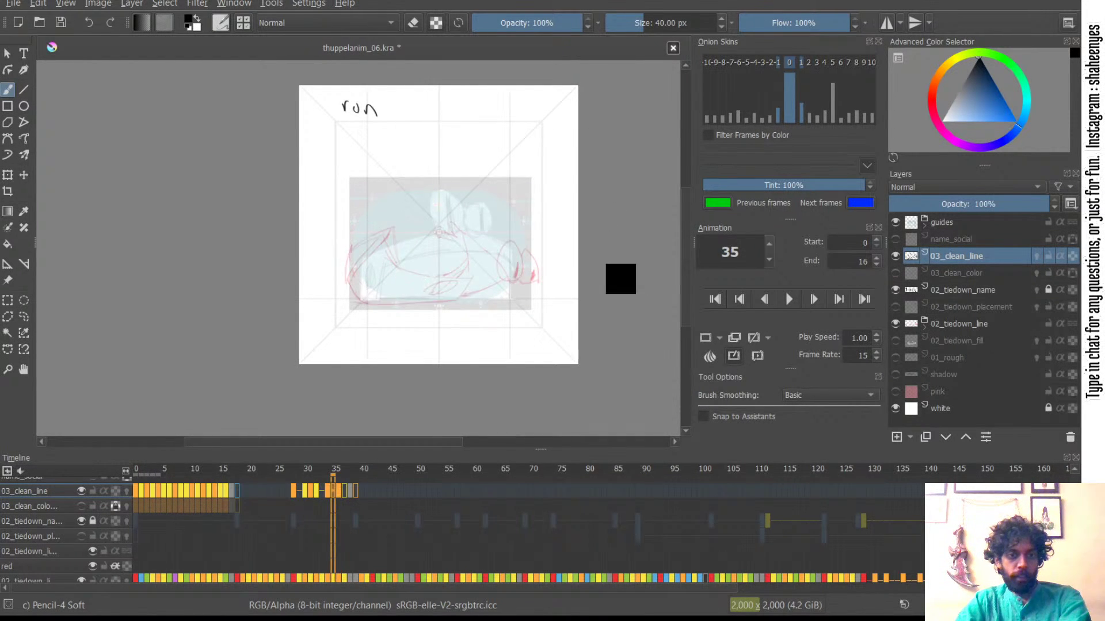
- Erase the surplus contour beside the limb's upper edge near the head, leaving one clean line on frame 34
left_click_drag(480, 227, 425, 106)
key("e")
left_click_drag(461, 258, 471, 268)
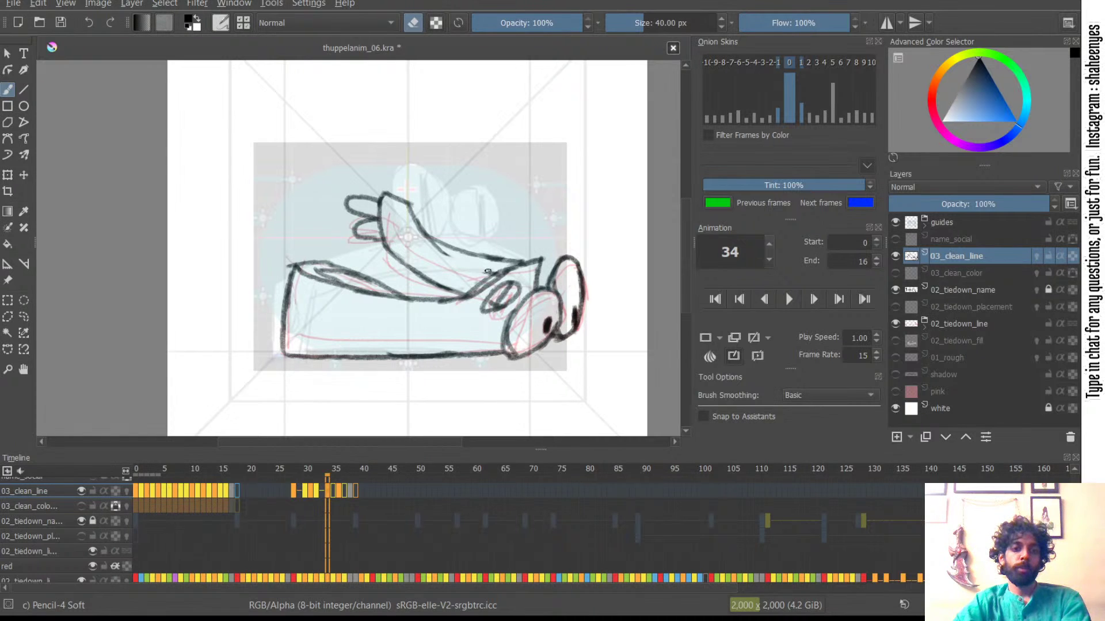
key("e")
key("e")
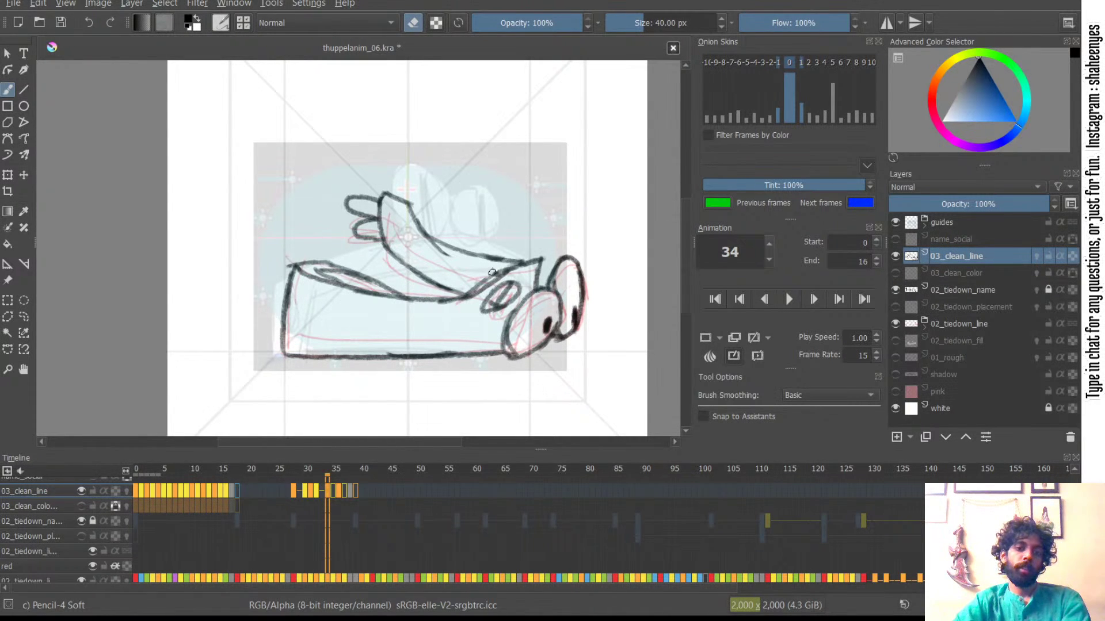
left_click_drag(450, 151, 441, 213)
left_click_drag(521, 169, 512, 118)
key("e")
key("e")
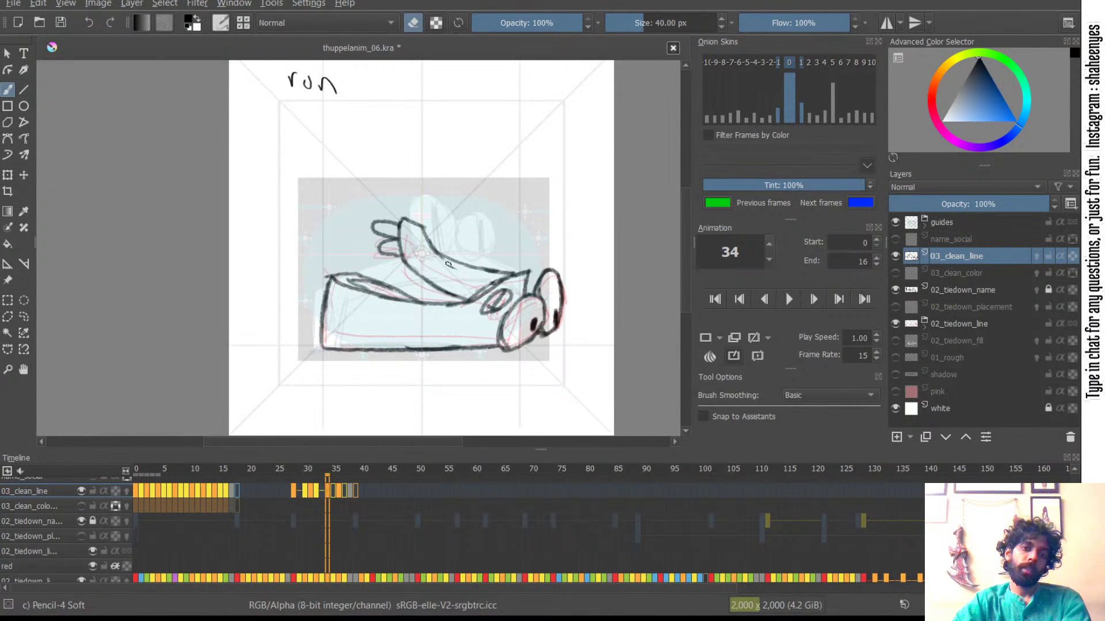
key("e")
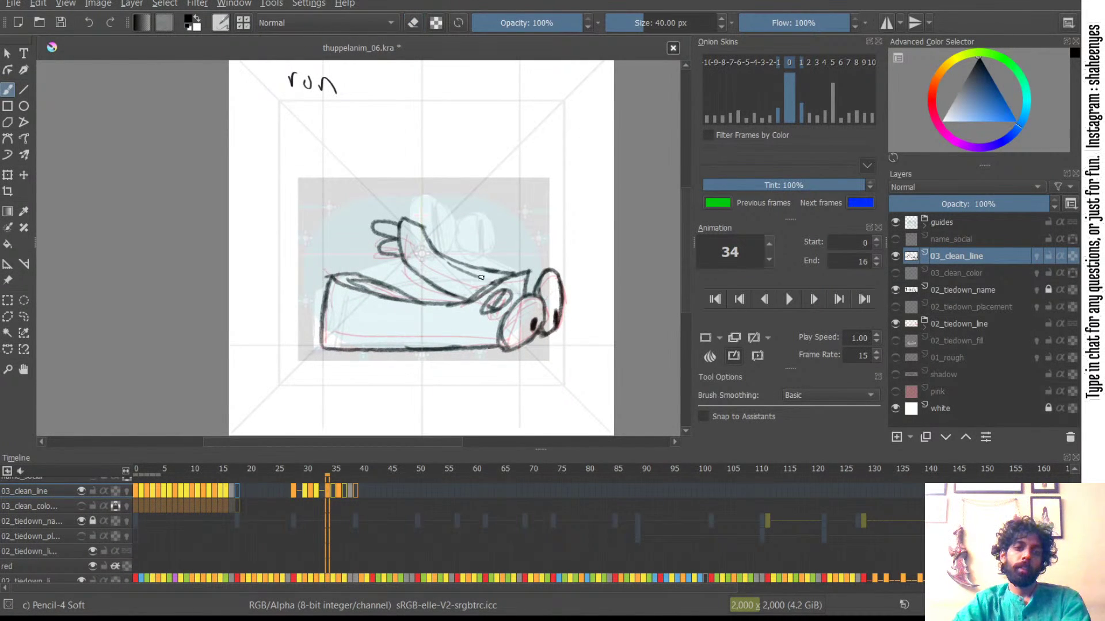
left_click_drag(444, 203, 435, 294)
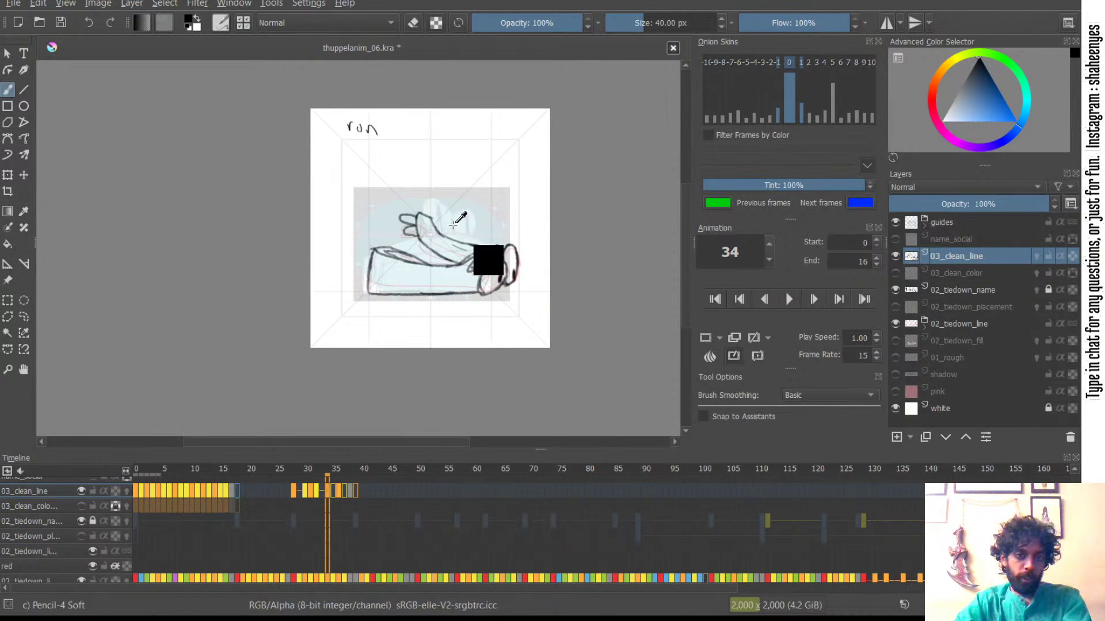
- Try an inner line down the raised limb from its tip on frame 34, and compare the pose with frame 36
left_click_drag(454, 222, 461, 133)
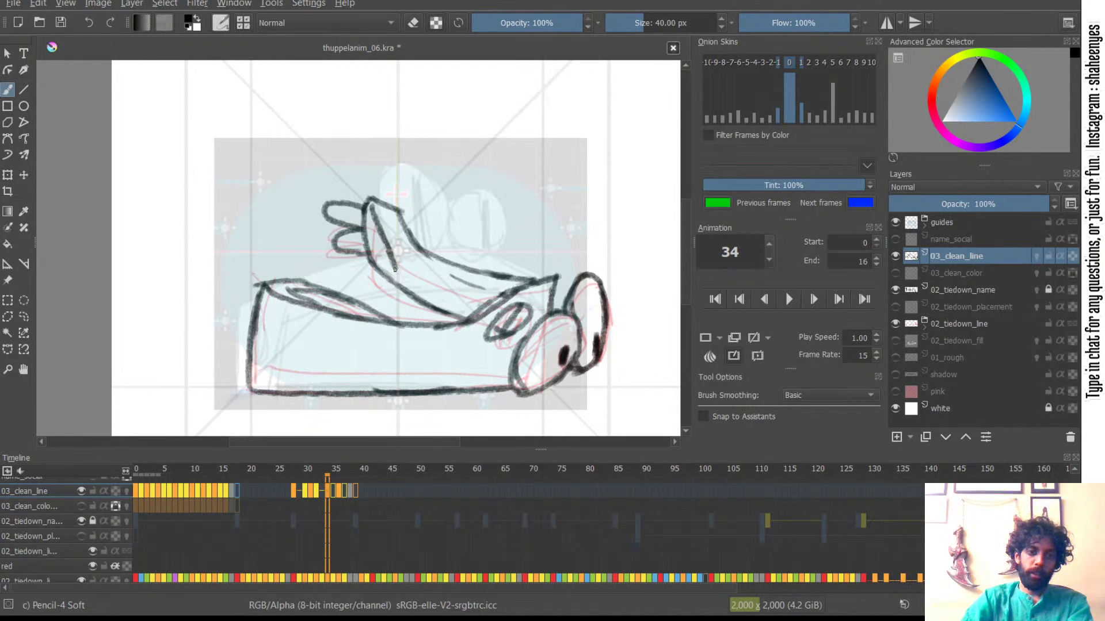
left_click_drag(370, 203, 389, 266)
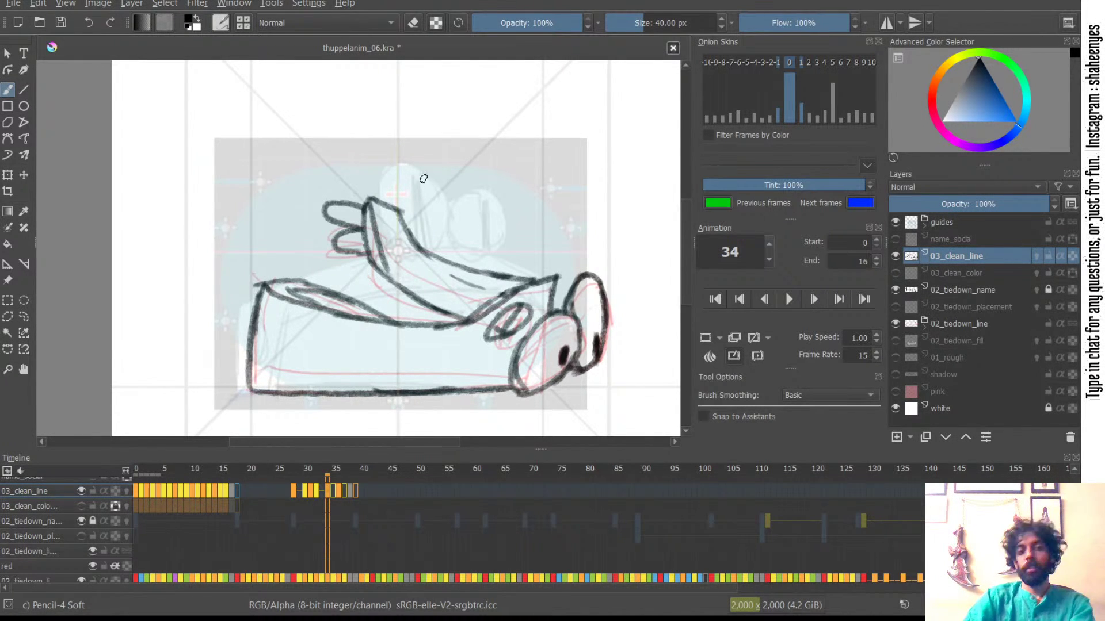
key("ctrl+z")
key("e")
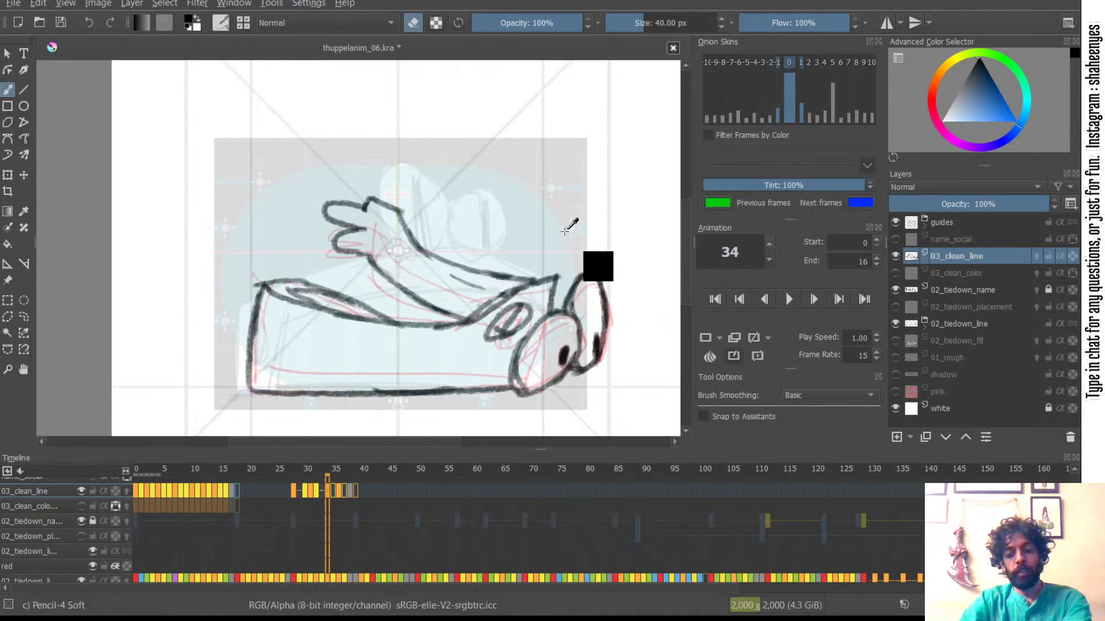
key("period")
key("period")
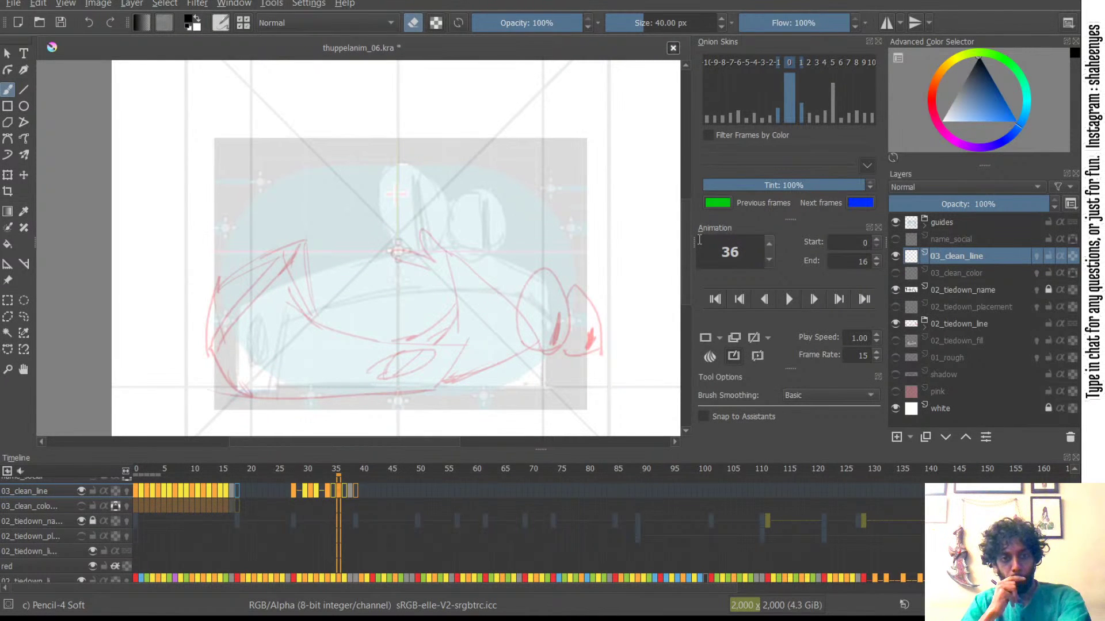
key("comma")
key("comma")
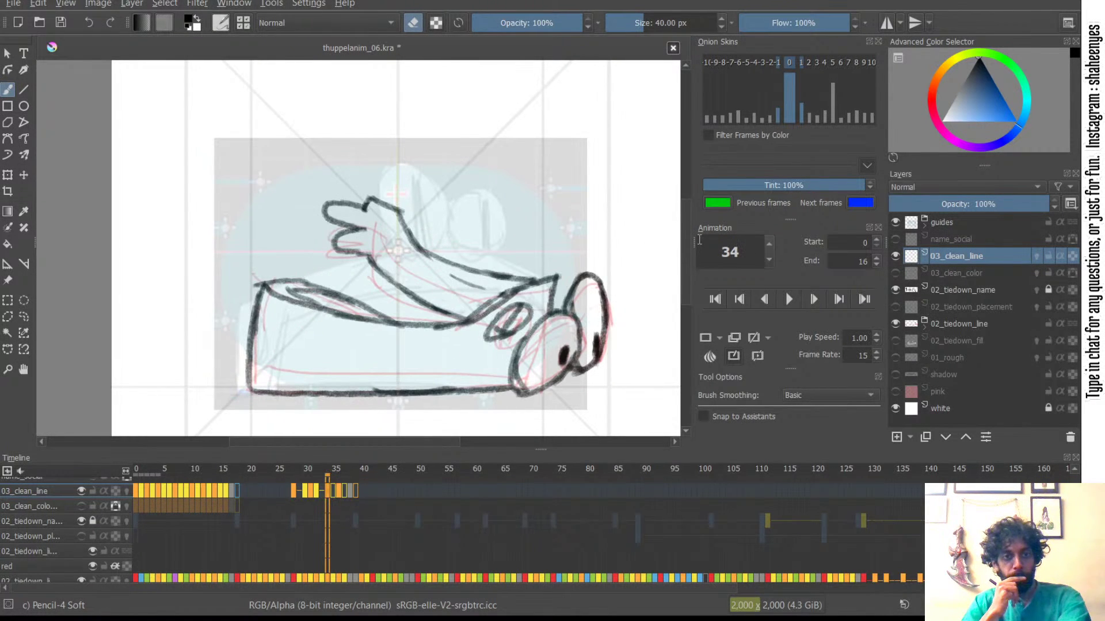
key("e")
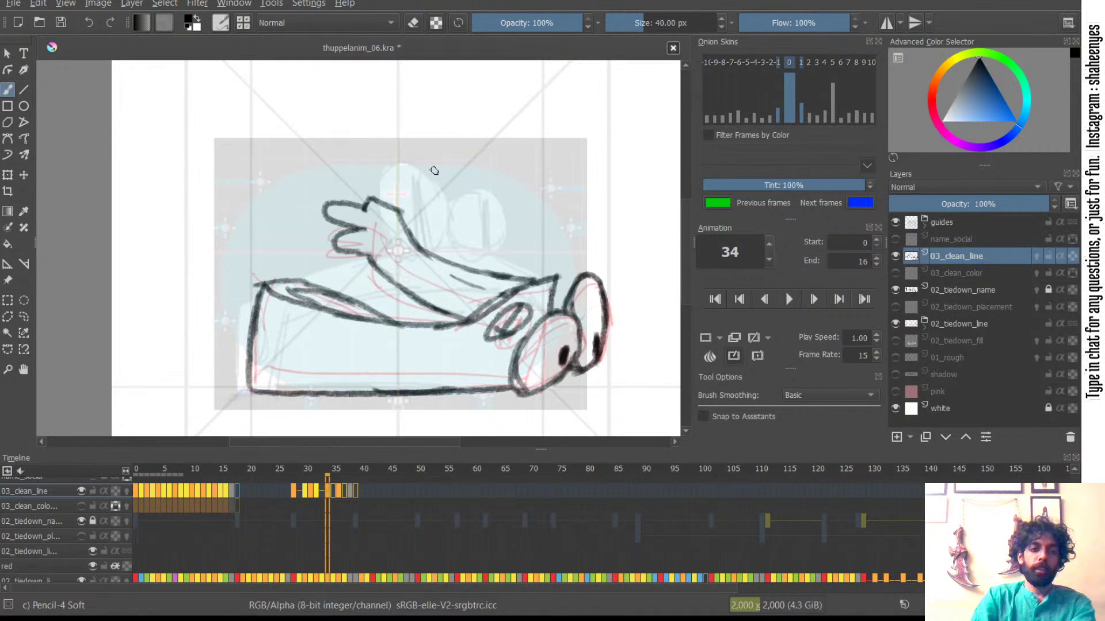
- Try a lower limb contour running from the tip past the fingers toward the body, with a short line closing the lowest finger
left_click_drag(364, 208, 409, 288)
key("ctrl+z")
key("ctrl+z")
key("ctrl+z")
left_click_drag(389, 248, 457, 309)
left_click_drag(361, 250, 379, 253)
key("ctrl+z")
left_click_drag(356, 250, 391, 256)
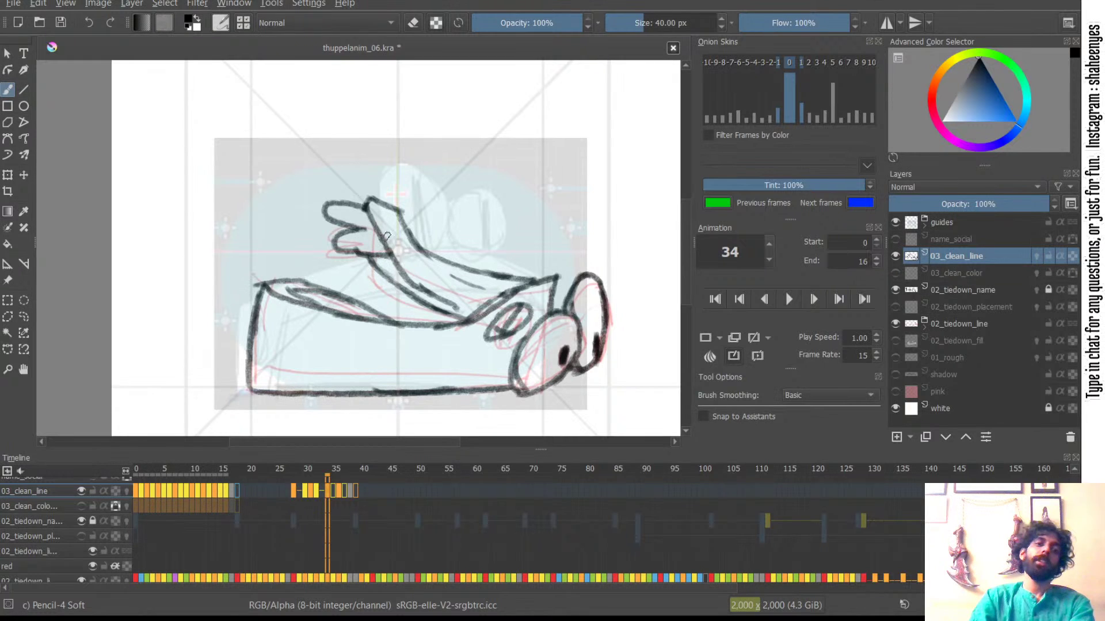
key("ctrl+z")
key("ctrl+z")
key("ctrl+z")
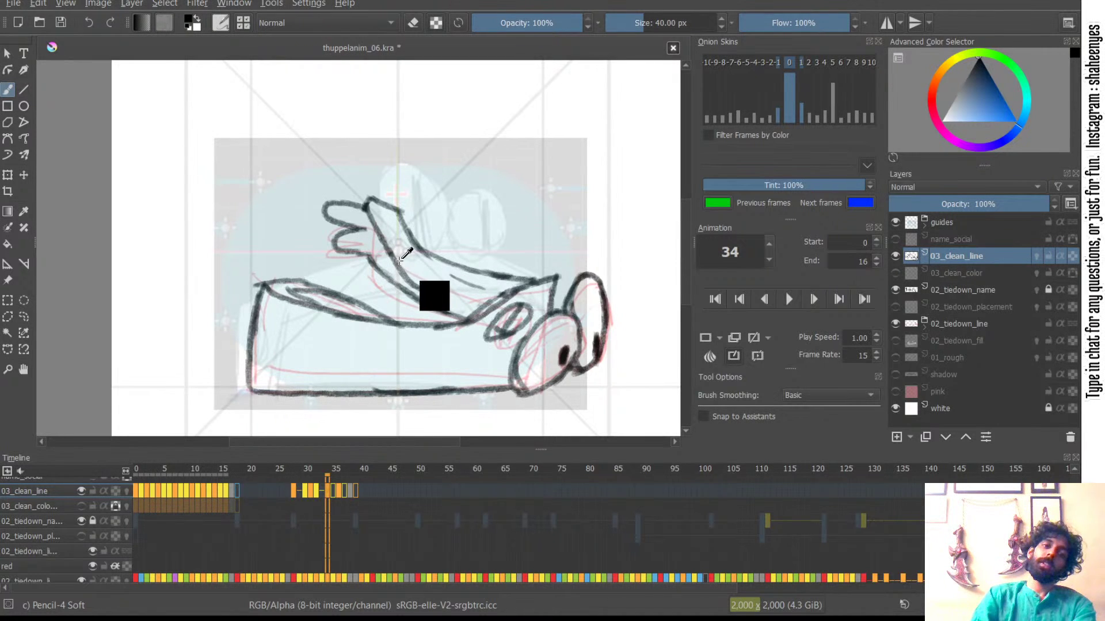
key("ctrl+z")
- Draw the raised limb's lower contour on frame 34 from the tip past the fingers, and define the edge at the finger base
mouse_move(369, 208)
left_mouse_down()
mouse_move(402, 283)
mouse_move(482, 288)
mouse_move(464, 282)
left_mouse_up()
key("e")
key("e")
left_click_drag(347, 247, 384, 250)
key("ctrl+z")
left_click_drag(373, 202, 373, 224)
- Flip between frame 34 and the frames around it to check how the redrawn limb contour moves
left_click_drag(449, 217, 426, 272)
left_click_drag(513, 184, 419, 222)
key("ctrl+Left")
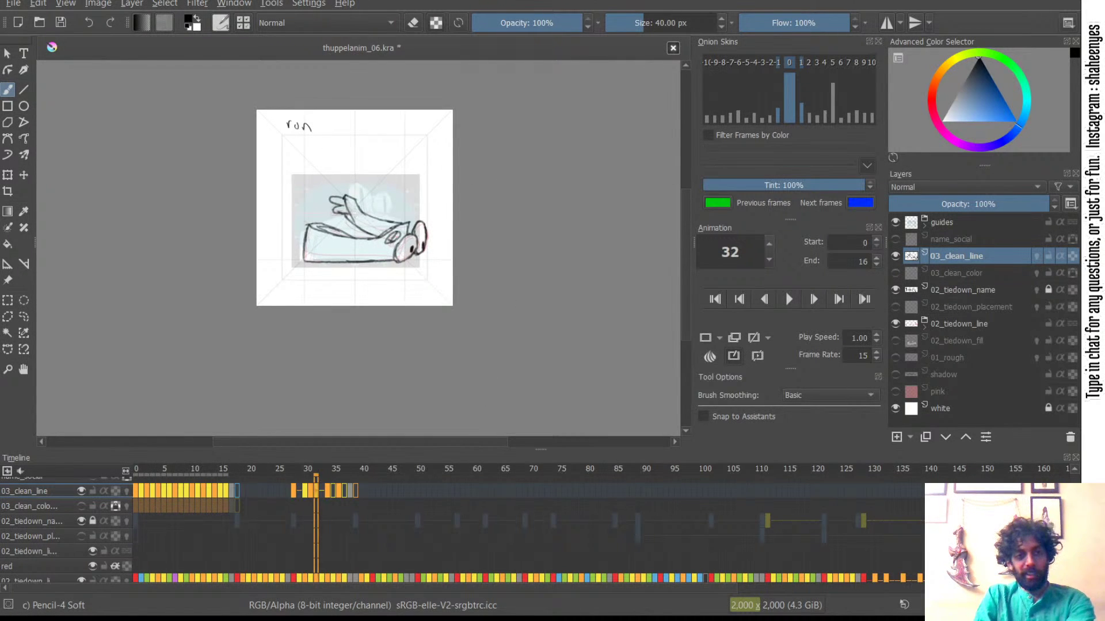
key("ctrl+Right")
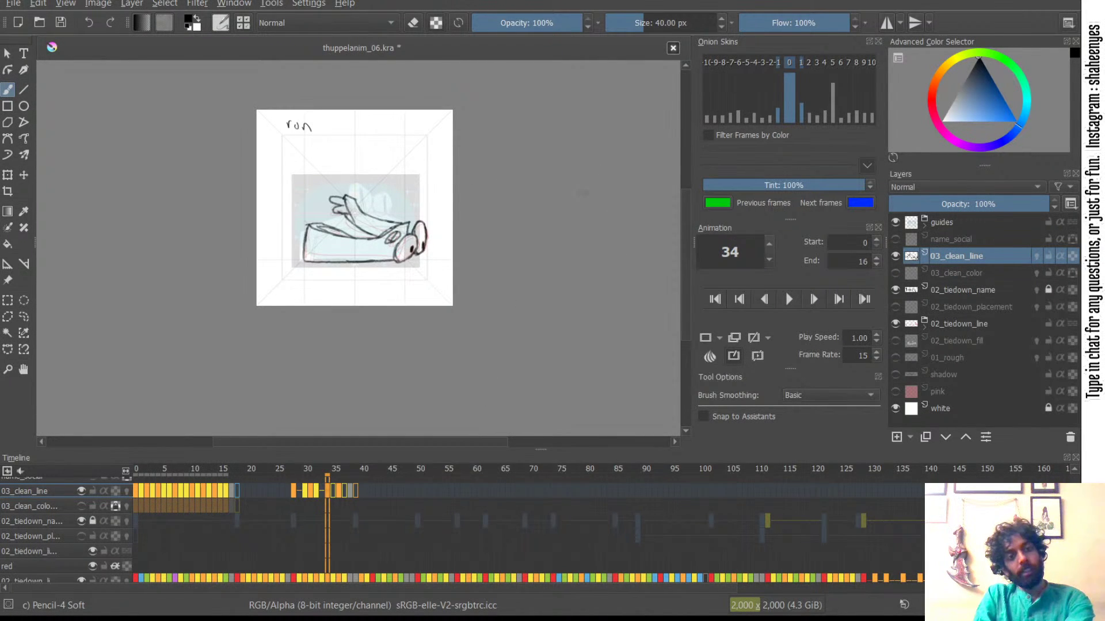
left_click_drag(433, 250, 431, 212)
mouse_move(366, 166)
left_mouse_down()
mouse_move(480, 238)
mouse_move(485, 227)
left_mouse_up()
key("Right")
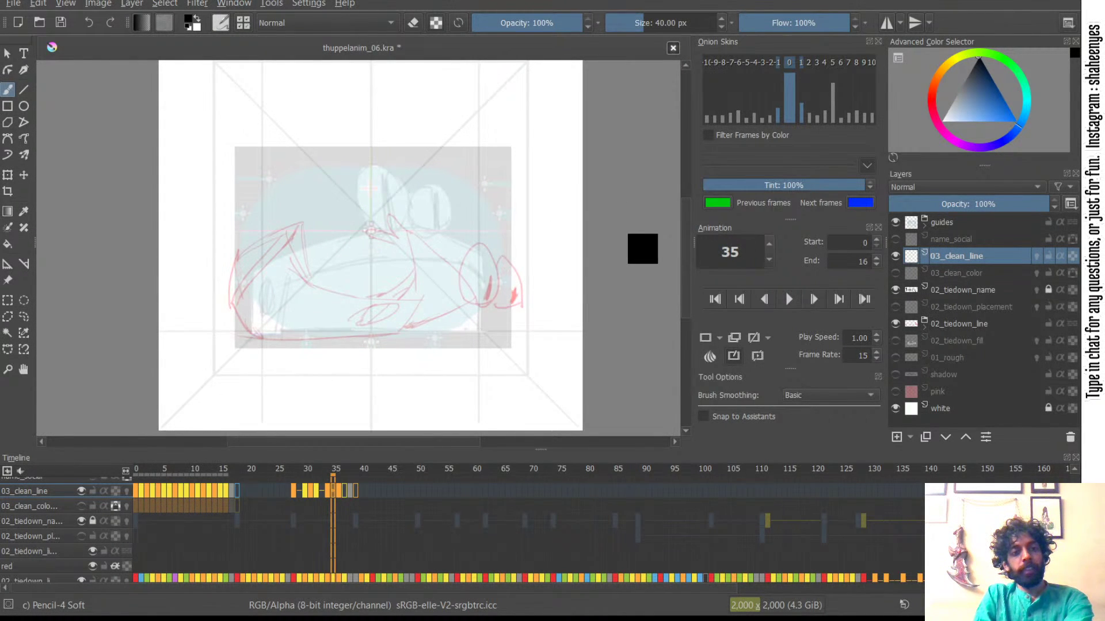
key("ctrl+Left")
key("ctrl+Left")
key("ctrl+Right")
key("ctrl+Right")
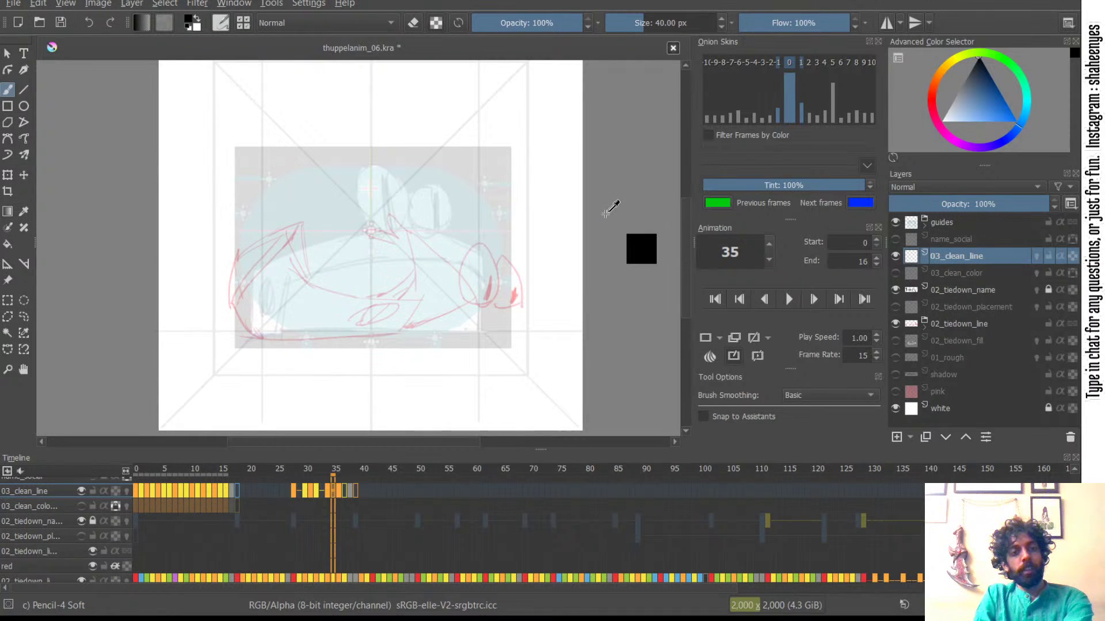
key("Left")
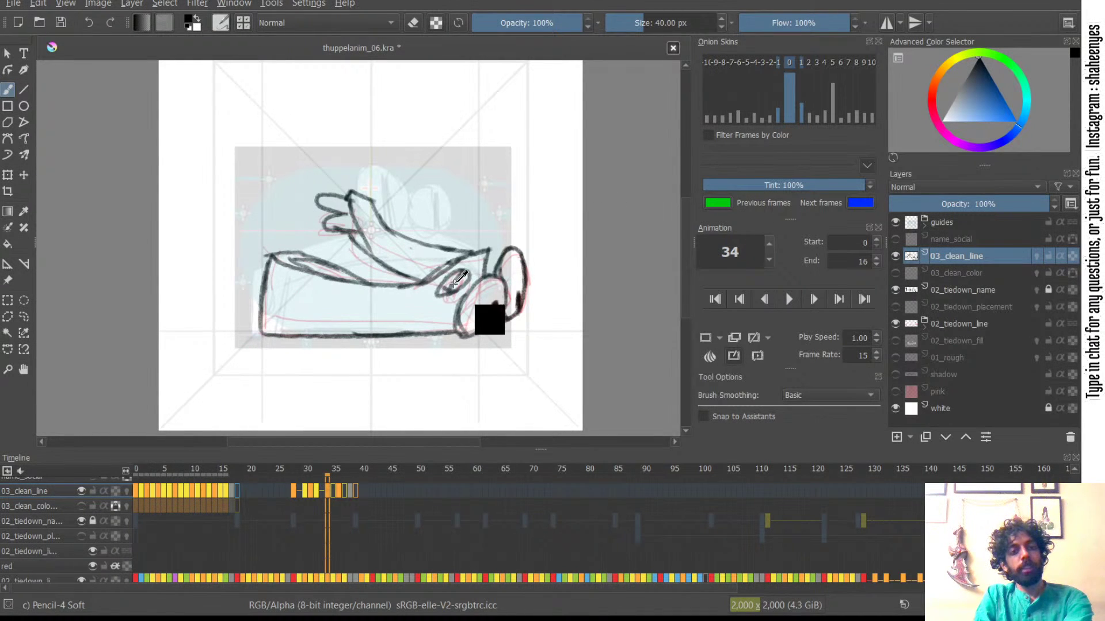
- Touch up the limb's lower contour below the fingers and erase the stray edge beside it on frame 34
key("e")
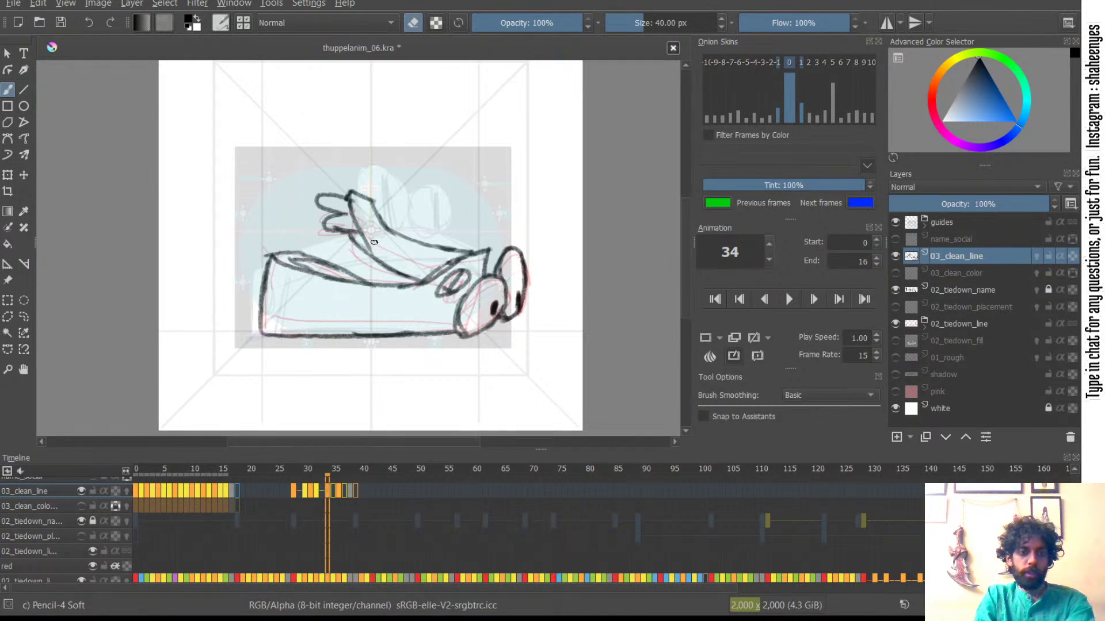
scroll(357, 220, "up", 2)
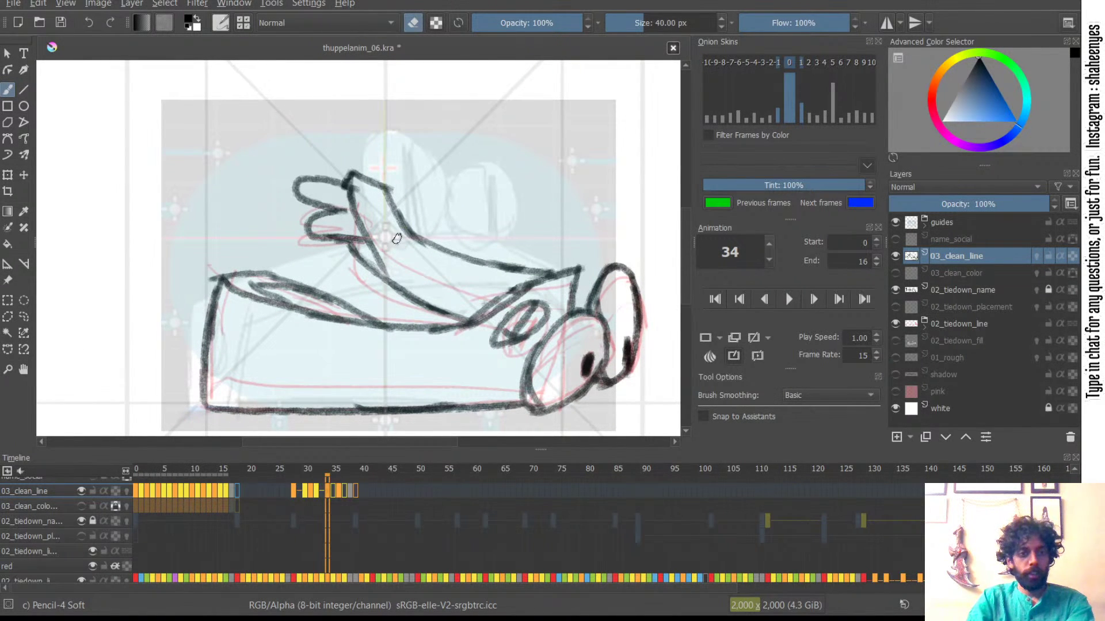
key("e")
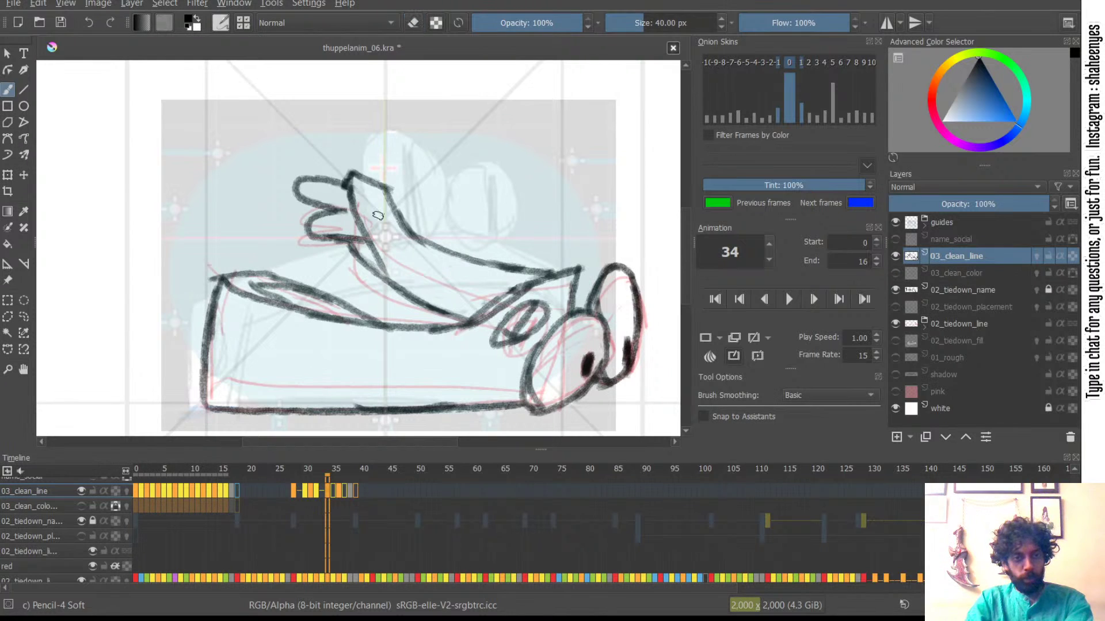
left_click_drag(387, 275, 404, 286)
key("e")
left_click_drag(360, 252, 377, 267)
key("e")
- Flip repeatedly between frames 32, 34 and 36 to judge the creature's motion
scroll(402, 150, "down", 5)
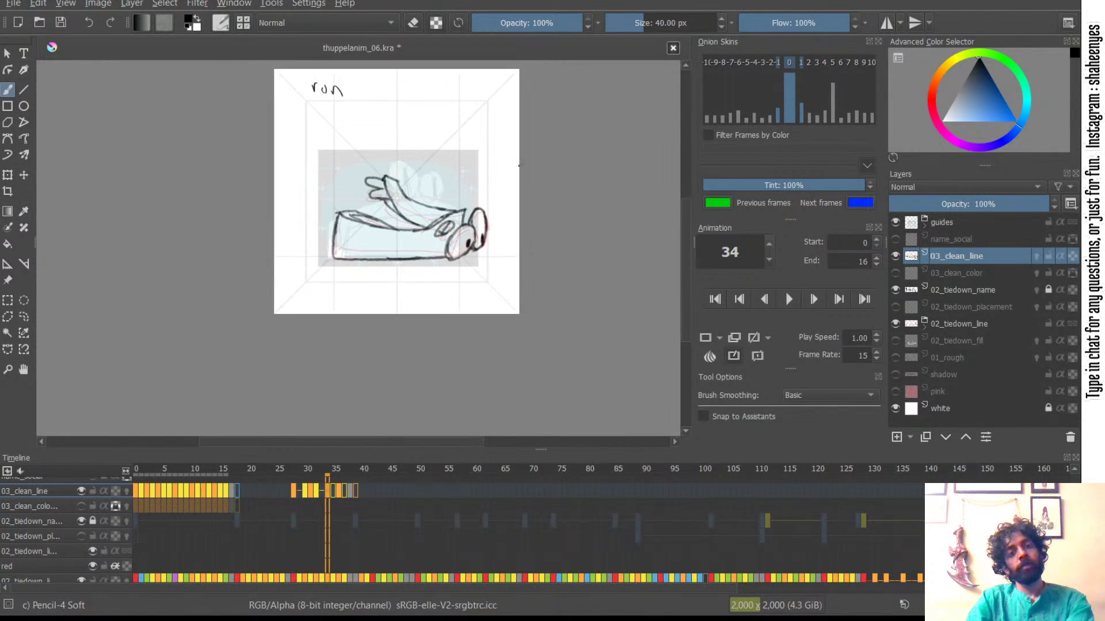
key("Left")
key("Left")
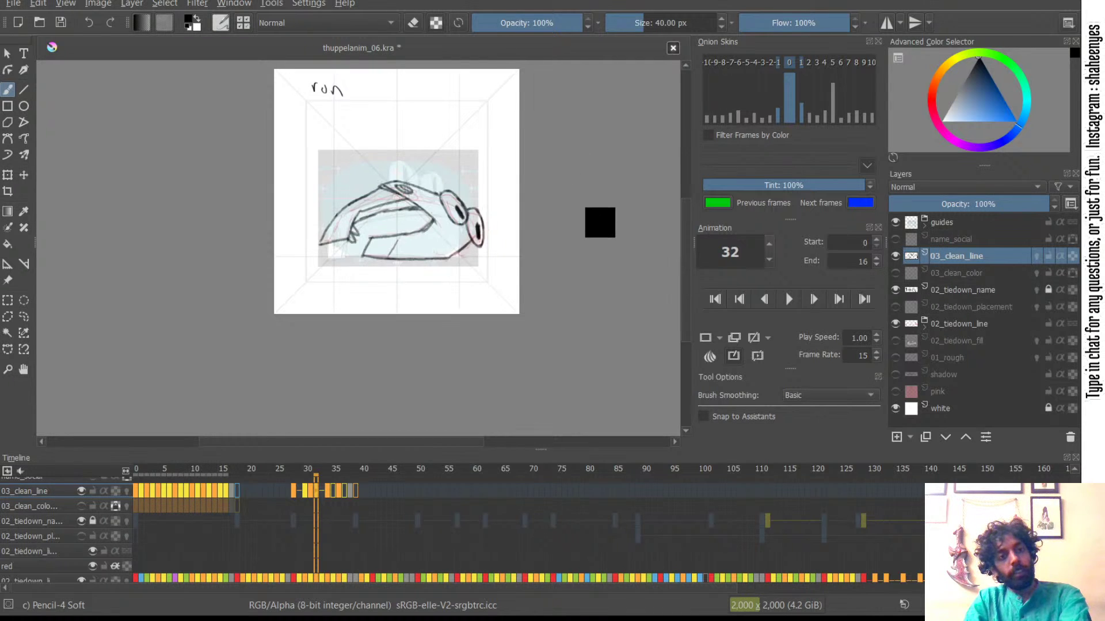
key("Right")
key("Right")
key("Right")
key("Right")
key("Left")
key("Left")
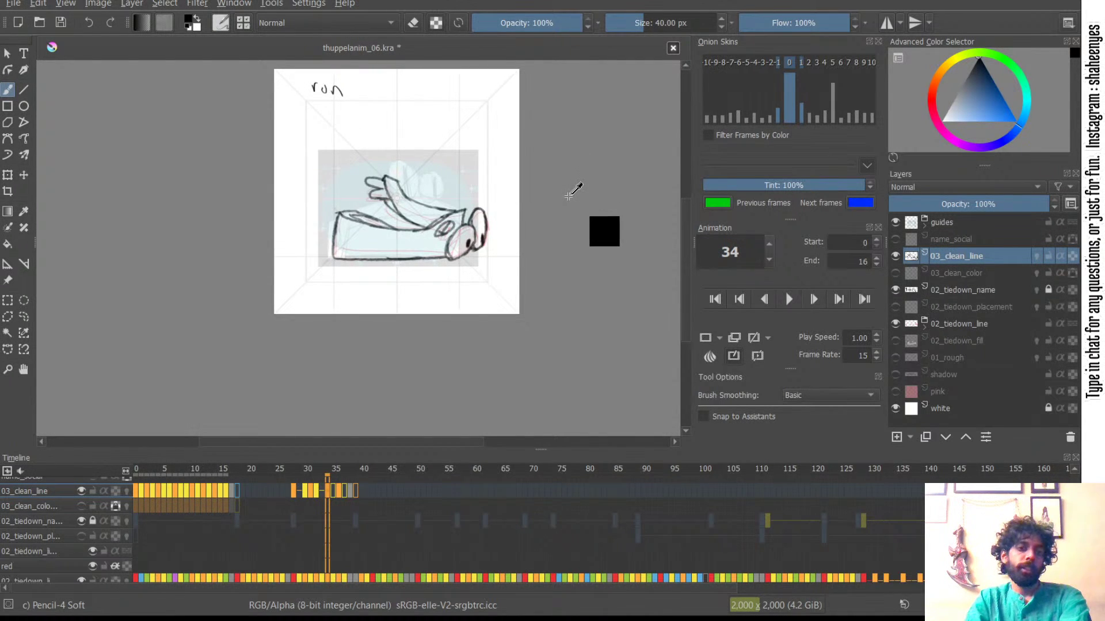
key("Left")
key("Left")
key("Right")
key("Right")
key("Left")
key("Left")
key("Right")
key("Right")
key("Right")
key("Left")
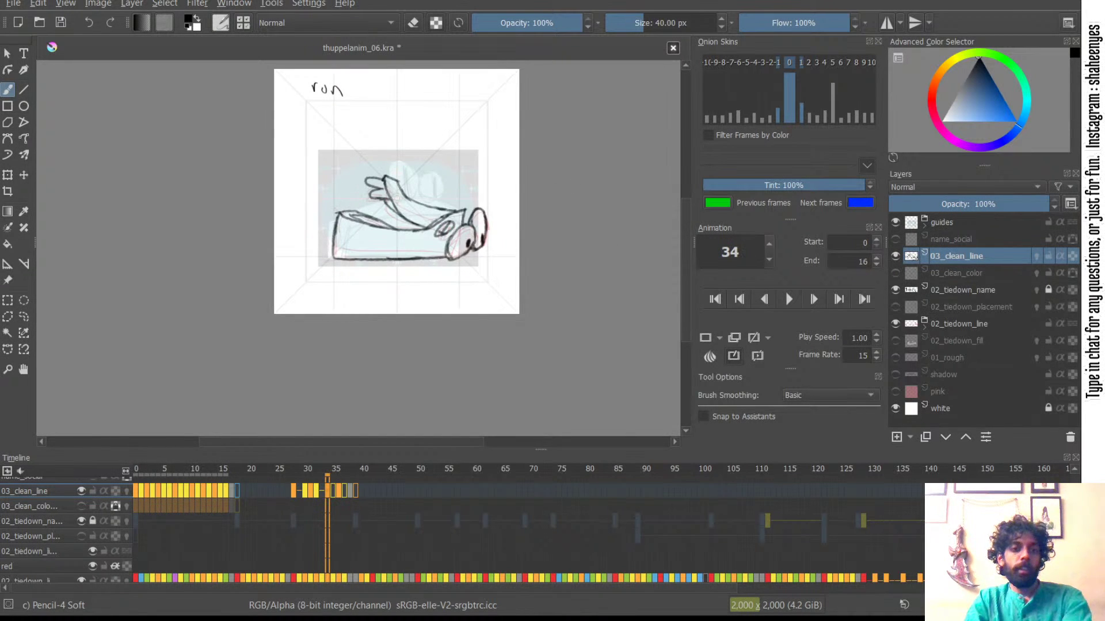
- Replace the pointed corner behind the eyes on frame 34 with a flatter top edge and a short line down to the near eye
scroll(498, 123, "up", 5)
key("e")
mouse_move(501, 170)
left_mouse_down()
mouse_move(492, 187)
mouse_move(513, 174)
left_mouse_up()
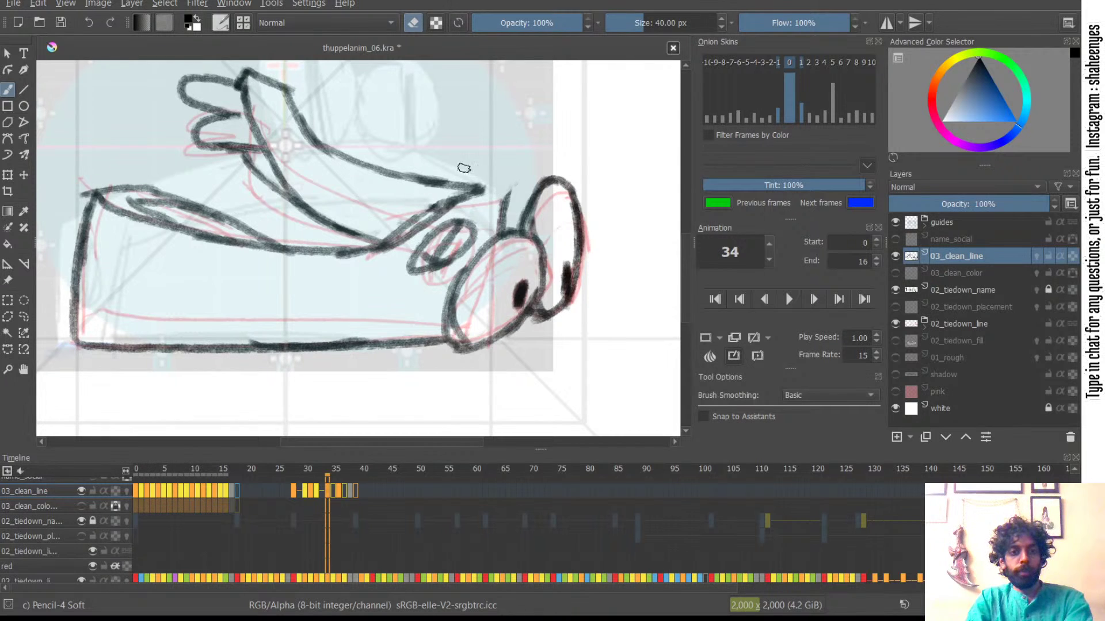
key("e")
key("ctrl+z")
left_click_drag(476, 184, 510, 184)
left_click_drag(510, 185, 506, 218)
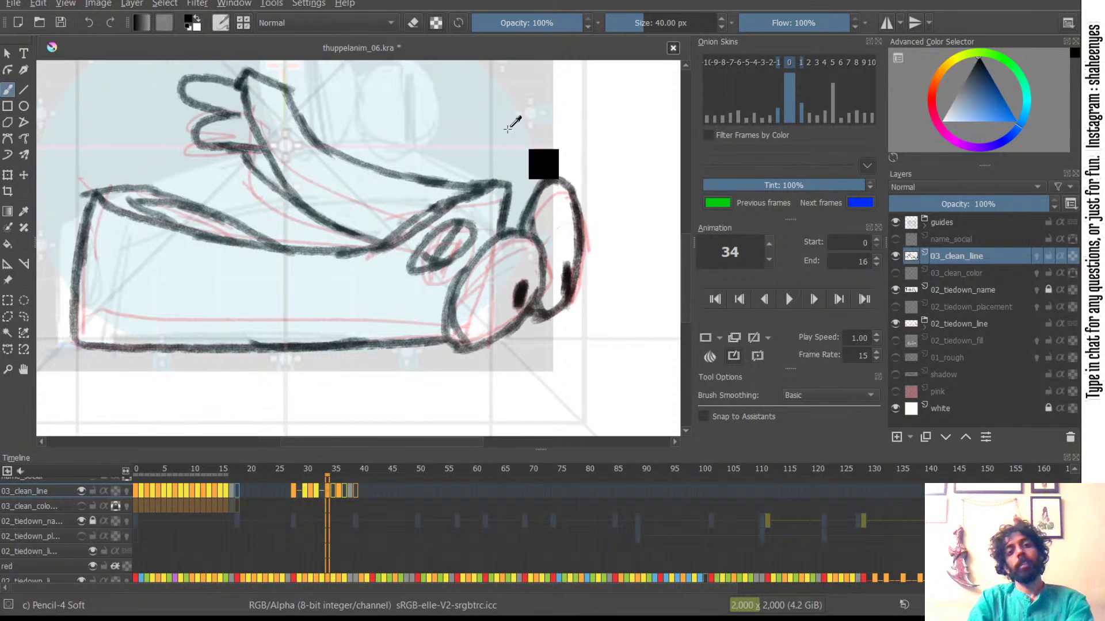
- Try redrawing the diagonal edge from the limb's base up to the corner behind the eyes
scroll(513, 119, "down", 5)
scroll(499, 156, "up", 5)
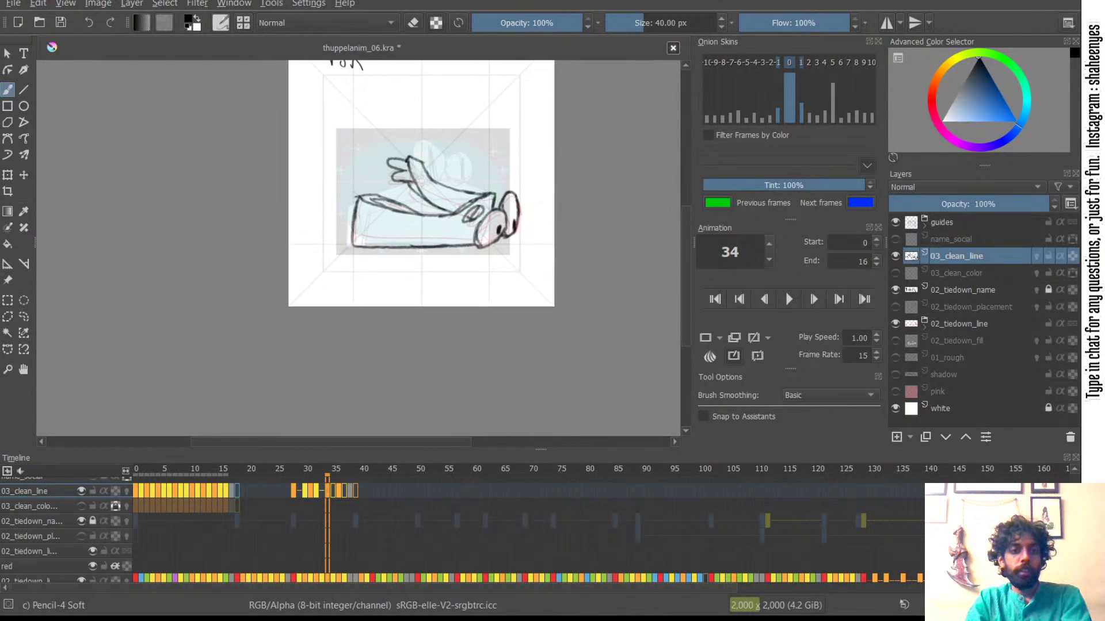
key("e")
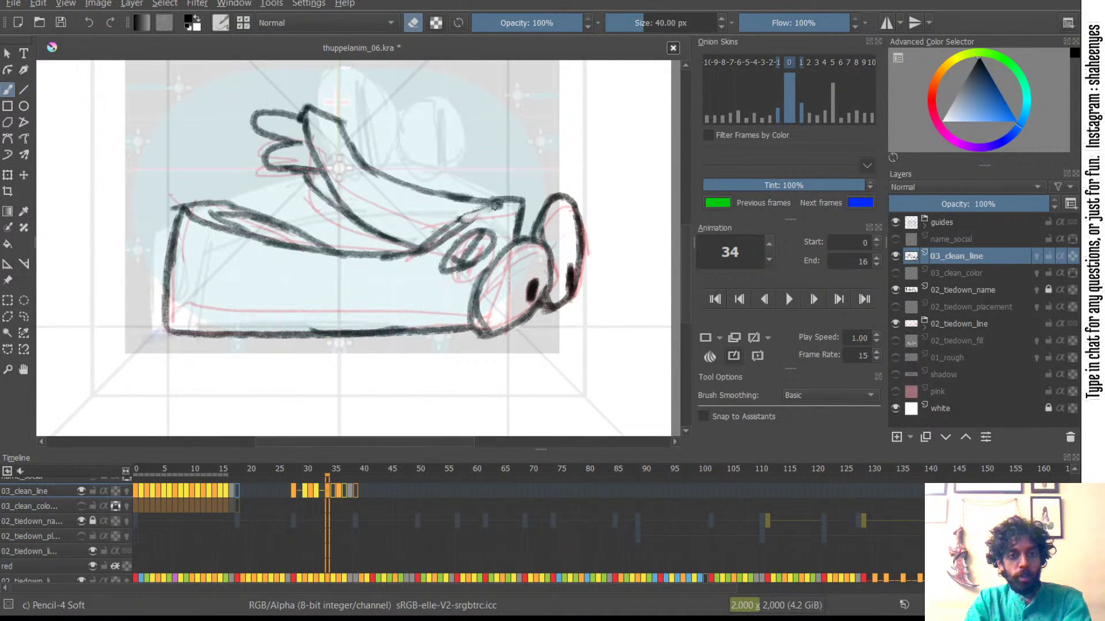
key("e")
key("e")
key("e")
left_click_drag(459, 222, 518, 198)
key("ctrl+z")
key("ctrl+z")
key("ctrl+z")
key("ctrl+z")
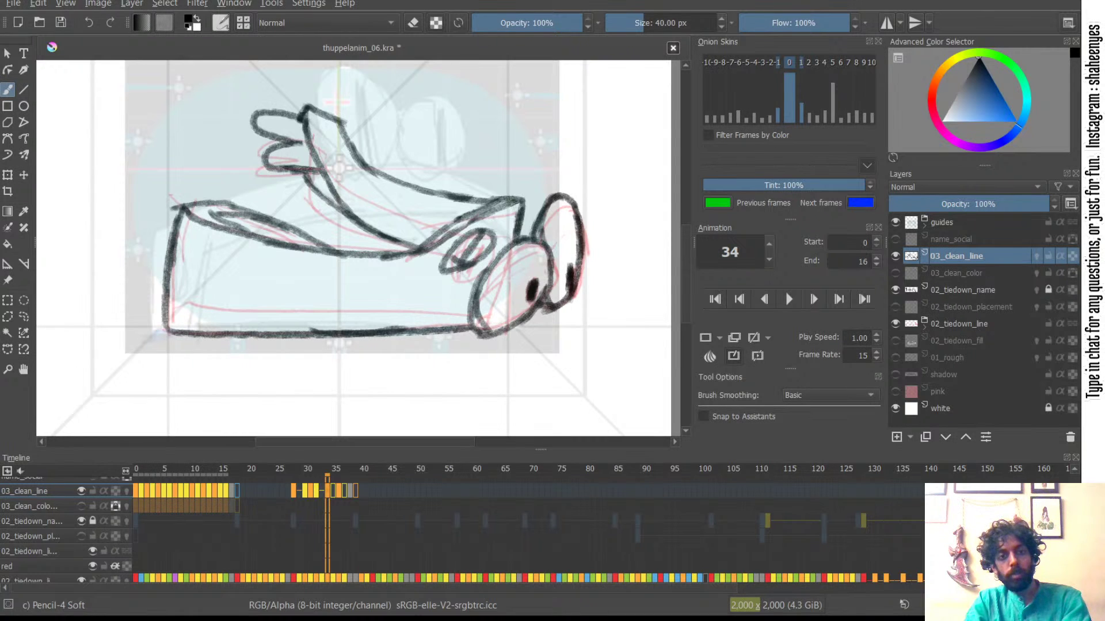
- Compare frame 34 with its neighbouring frames to check the new corner behind the eyes
left_click_drag(500, 137, 457, 192)
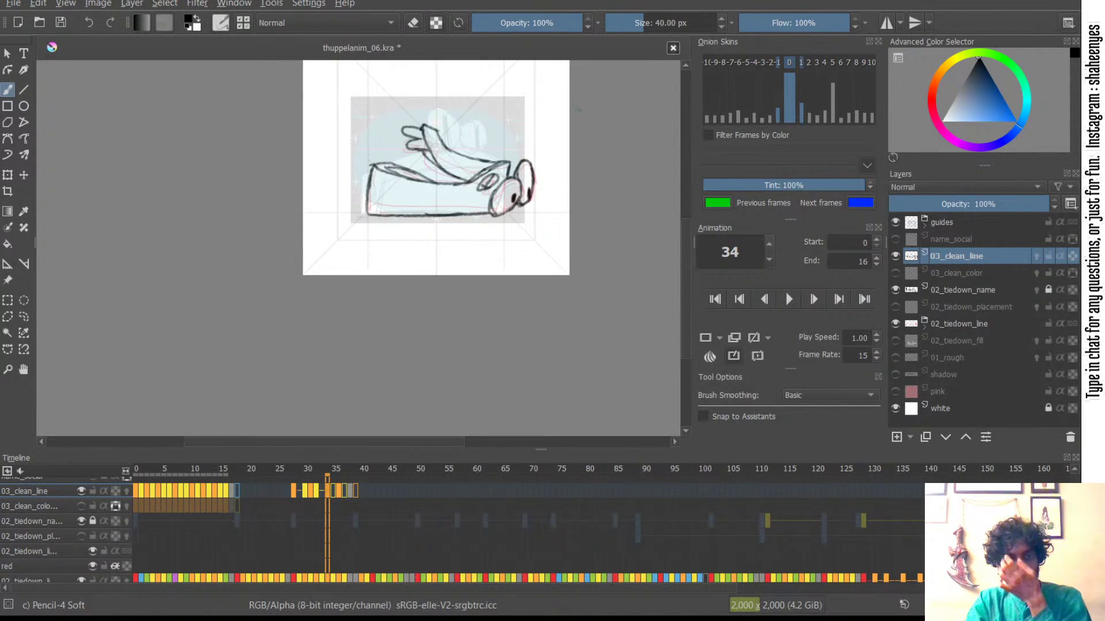
left_click_drag(511, 164, 521, 133)
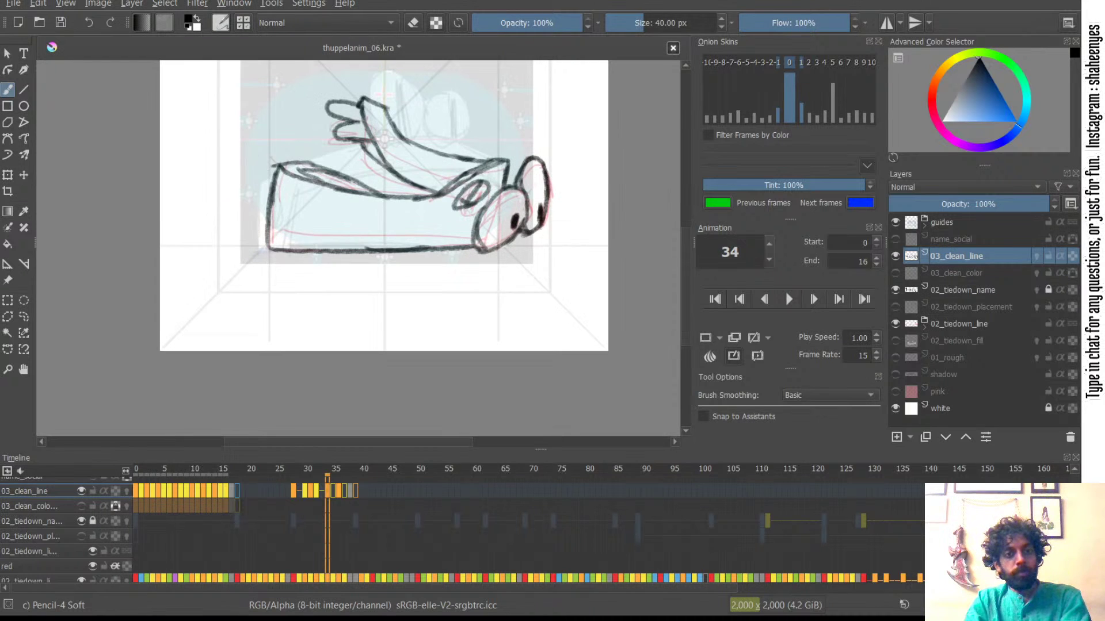
key("Left")
key("Left")
key("Right")
key("Right")
key("Right")
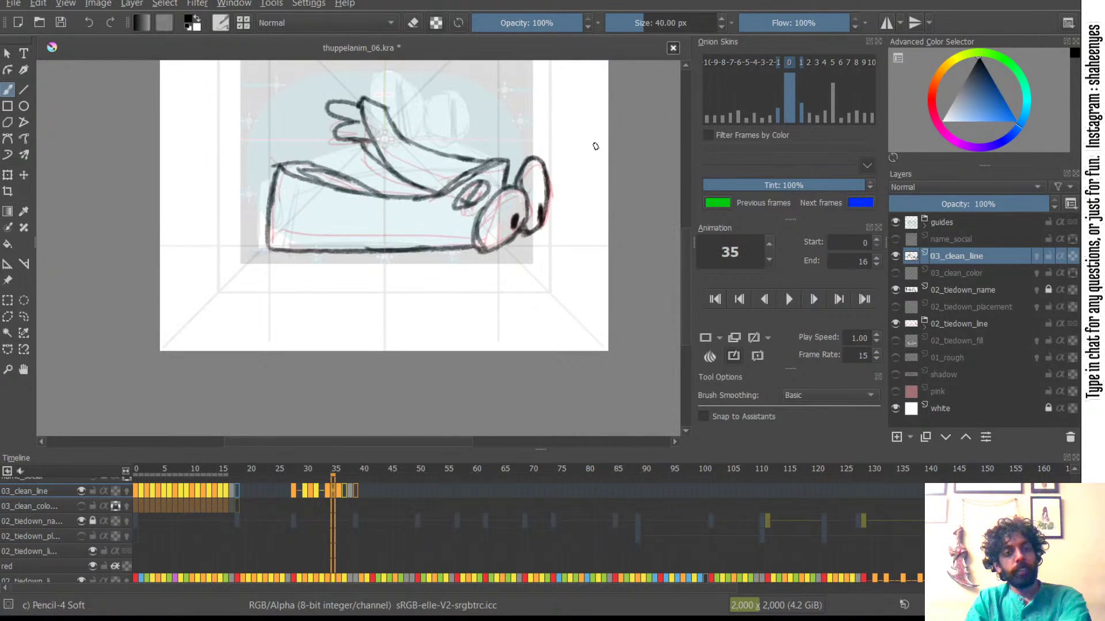
key("Left")
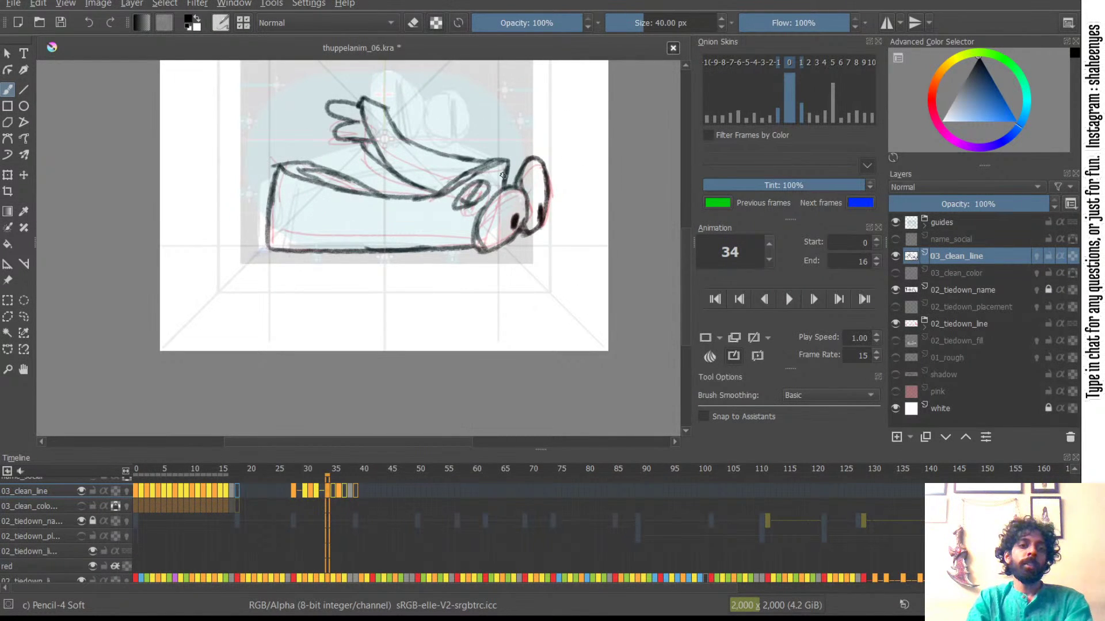
- Try erasing and restroking the edge above the small oval up to the head corner on frame 34
left_click_drag(486, 179, 515, 126)
key("e")
mouse_move(490, 173)
left_mouse_down()
mouse_move(455, 182)
mouse_move(500, 160)
left_mouse_up()
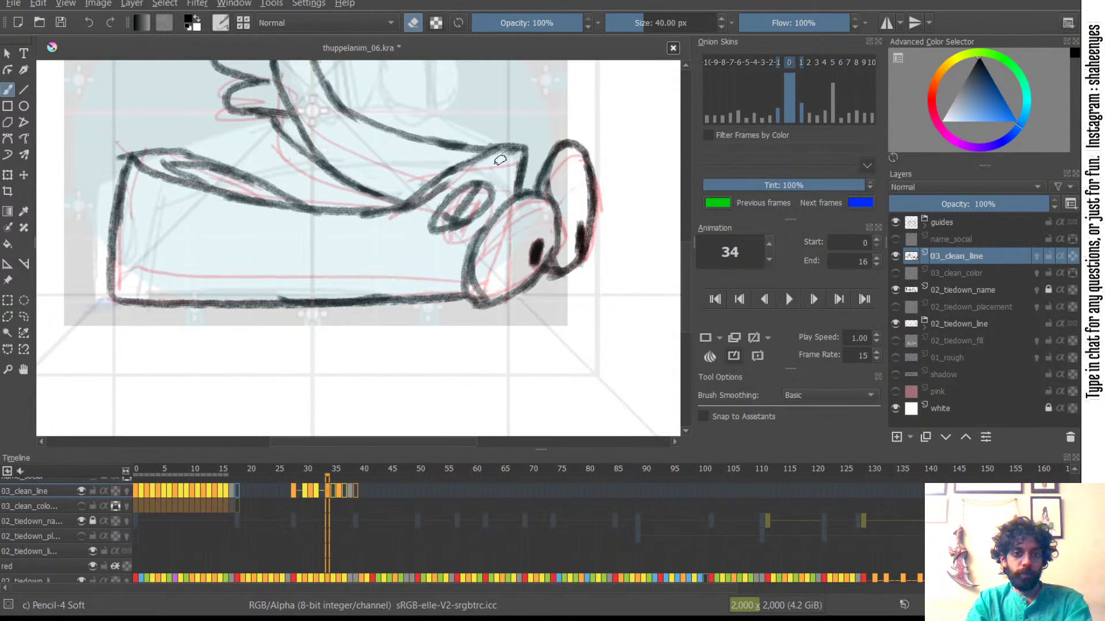
key("e")
mouse_move(446, 187)
left_mouse_down()
mouse_move(489, 157)
mouse_move(526, 151)
left_mouse_up()
key("ctrl+z")
key("ctrl+z")
key("ctrl+z")
- Flip back and forth across frames 32, 34 and 36 to review the transition between the poses
left_click_drag(527, 111, 520, 228)
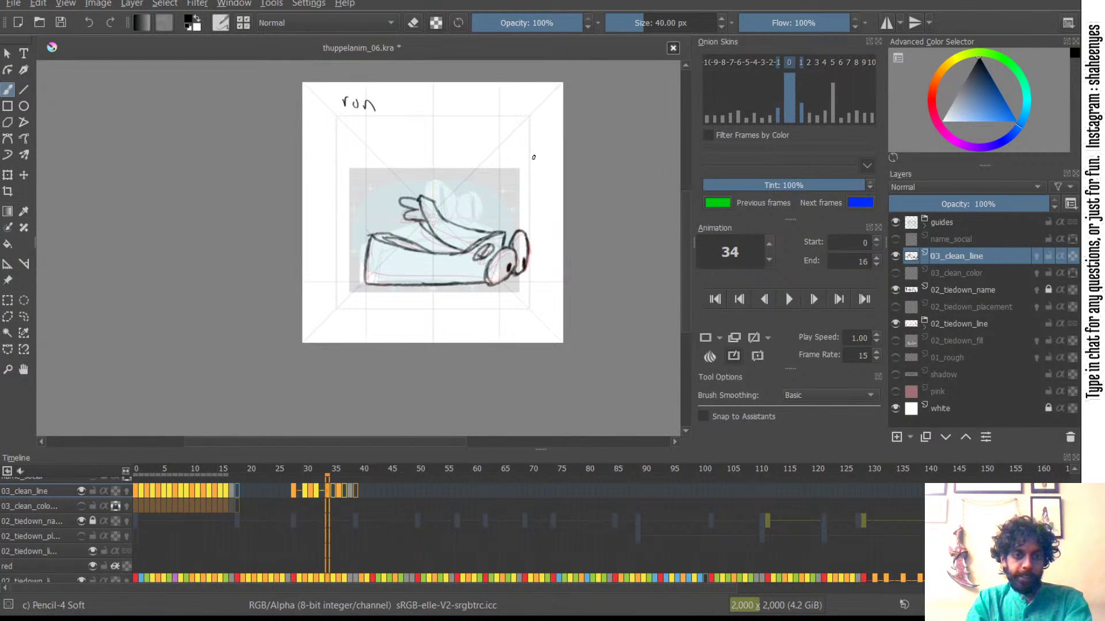
key("ctrl+Left")
key("ctrl+Right")
key("ctrl+Right")
key("ctrl+Left")
key("ctrl+Left")
key("ctrl+Right")
key("ctrl+Right")
key("ctrl+Right")
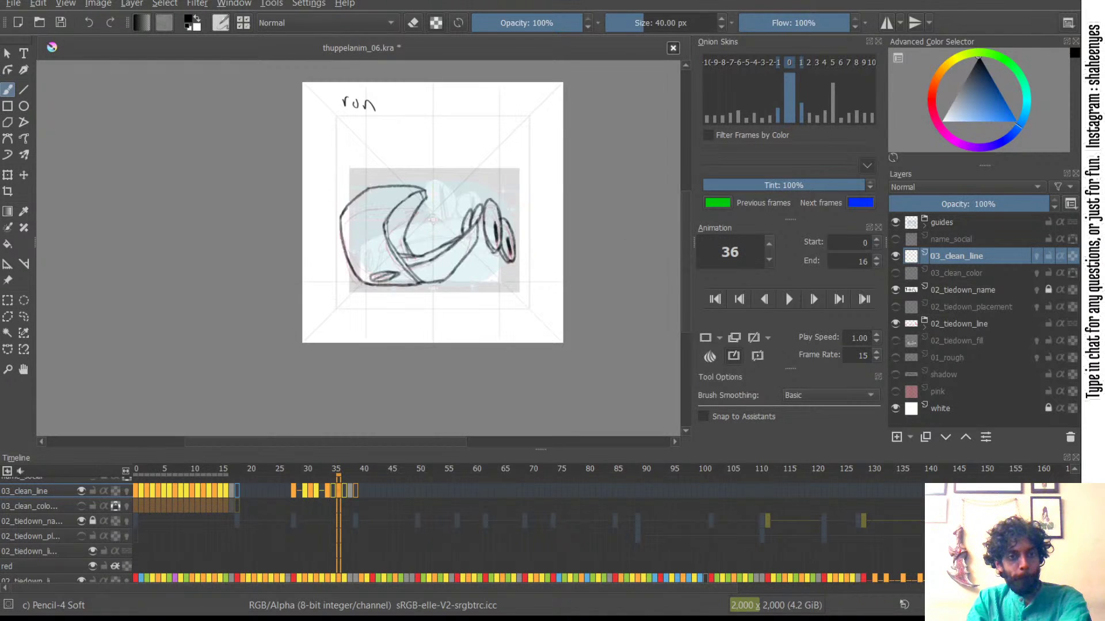
key("ctrl+Left")
key("ctrl+Left")
key("ctrl+Right")
key("ctrl+Right")
key("ctrl+Left")
key("ctrl+Left")
key("ctrl+Right")
key("ctrl+Right")
key("ctrl+Left")
key("ctrl+Left")
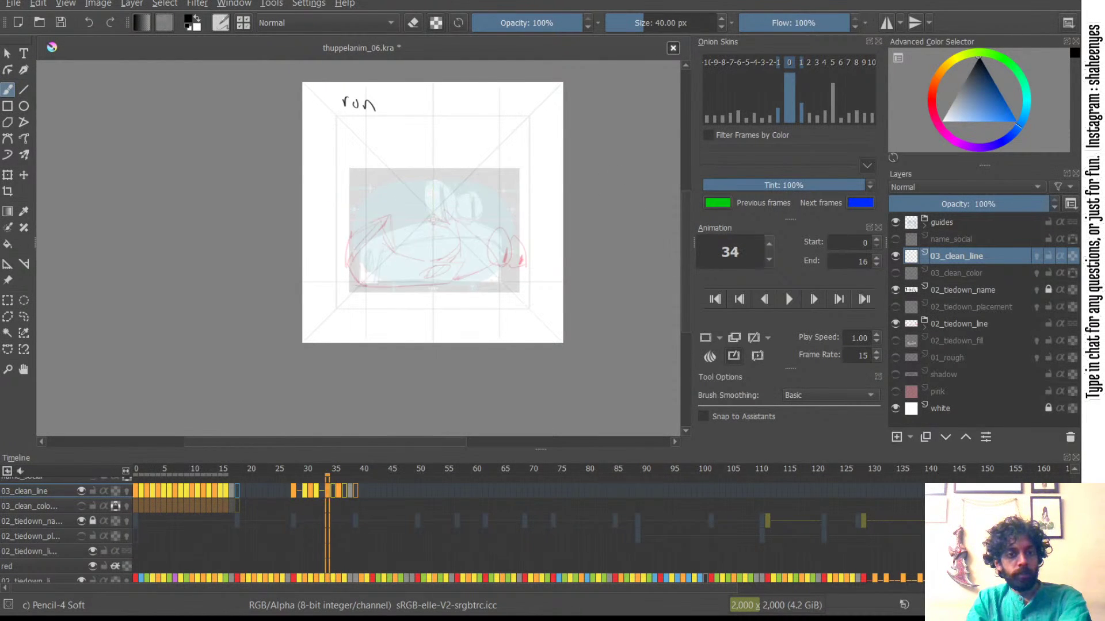
- Examine the line art of frame 32 up close and flip through its neighbouring frames for reference
key("ctrl+Left")
key("ctrl+Left")
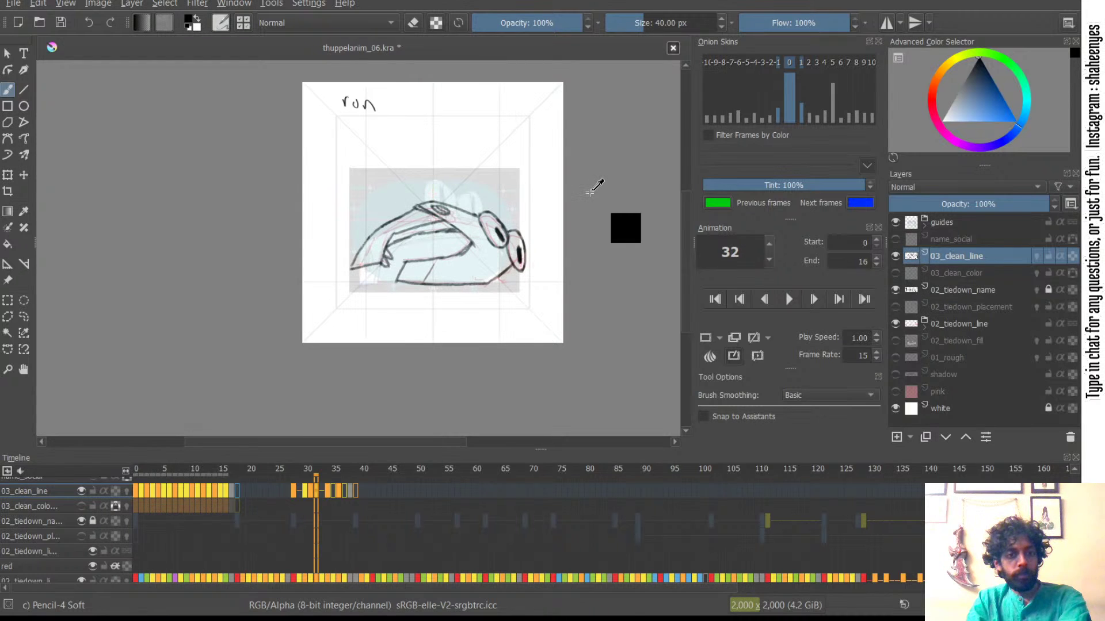
left_click_drag(483, 229, 498, 115)
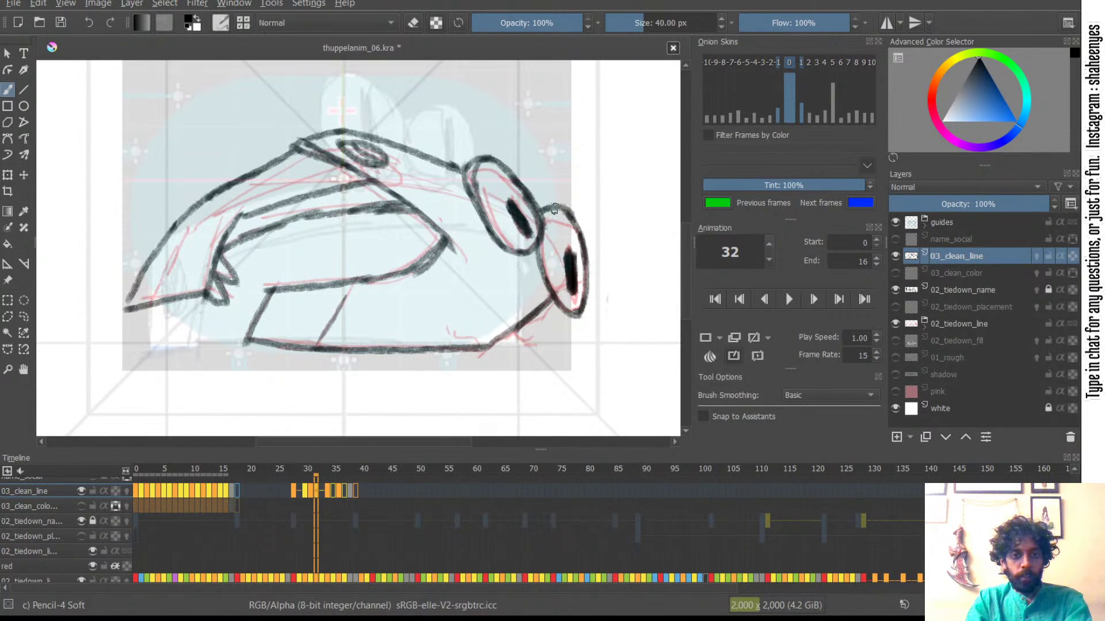
left_click_drag(544, 239, 552, 277)
left_click_drag(425, 185, 392, 369)
key("Left")
key("Left")
key("Right")
key("Right")
key("Right")
key("Right")
key("Right")
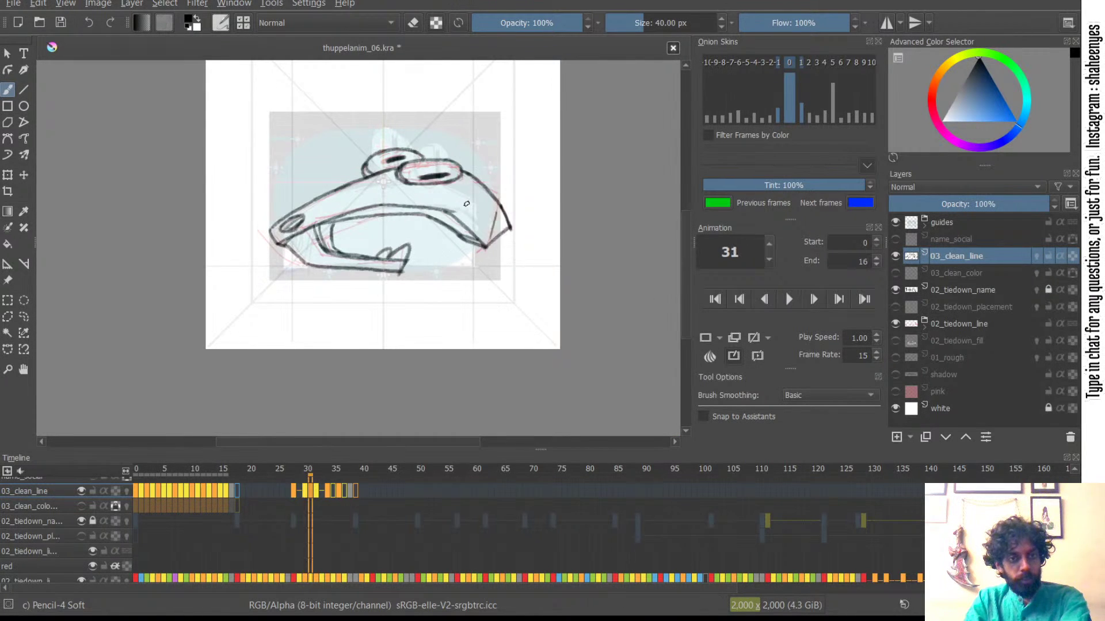
- Go to the undrawn frame 35 on the 03_clean_line layer and save the animation file
key("Left")
key("Right")
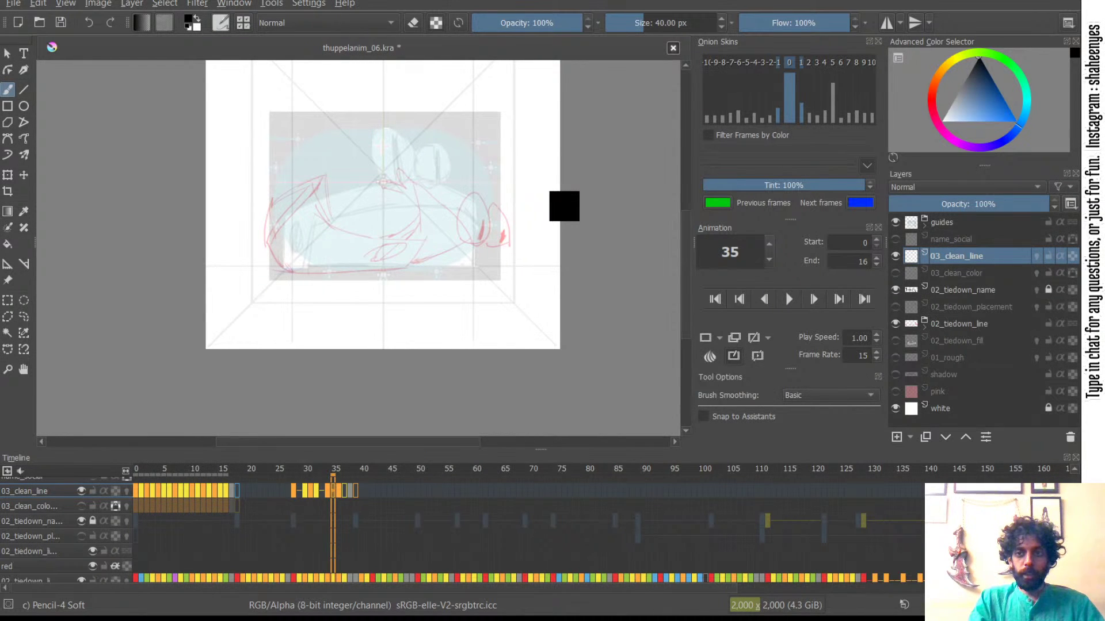
key("ctrl+s")
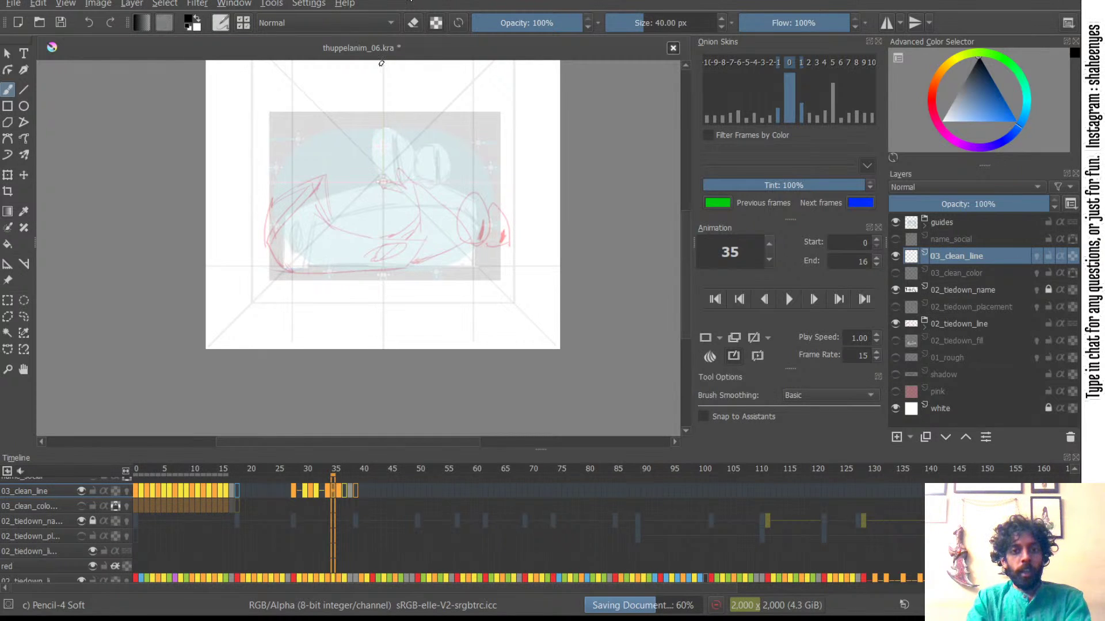
- Ink the flat base line on frame 35 and the short slanted edge rising from its right end
left_click_drag(464, 214, 496, 166)
left_click_drag(495, 161, 491, 178)
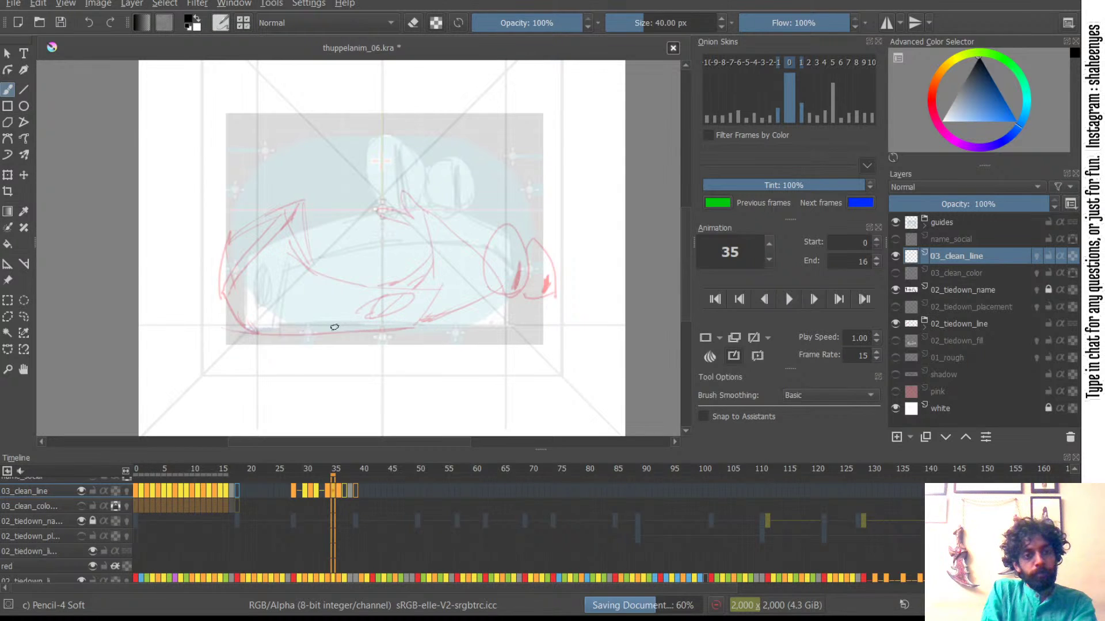
left_click_drag(253, 332, 410, 329)
left_click_drag(442, 287, 407, 331)
key("ctrl+z")
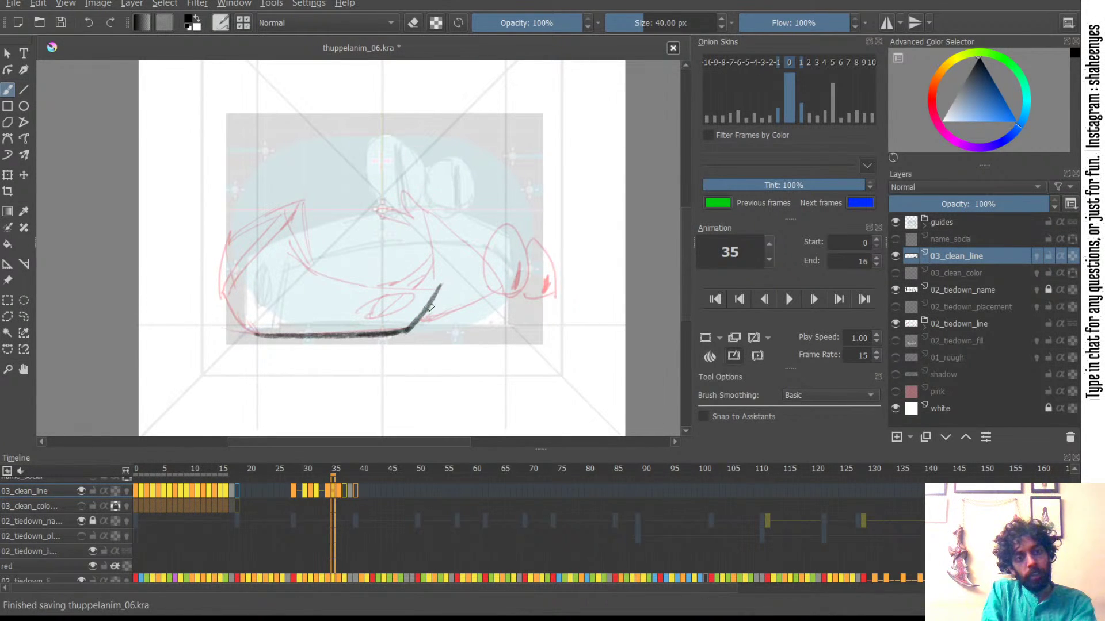
key("ctrl+z")
left_click_drag(444, 286, 413, 333)
key("ctrl+z")
left_click_drag(443, 284, 413, 332)
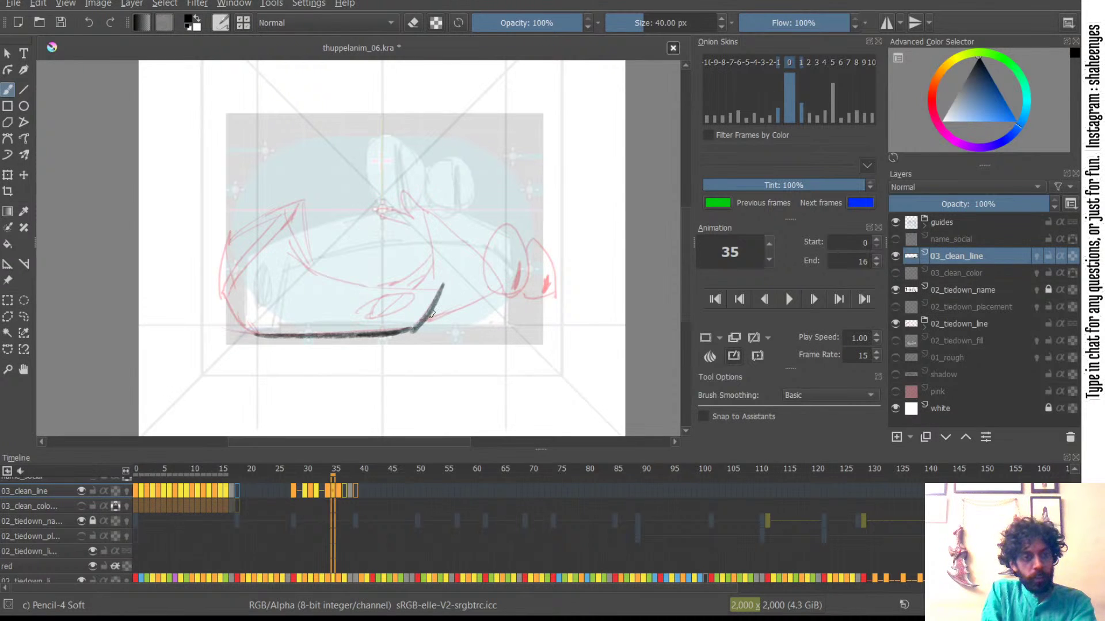
key("ctrl+z")
- Draw the rounded back outline from the base's left end up and around to the upper tip
left_click_drag(217, 277, 257, 336)
key("ctrl+z")
key("ctrl+z")
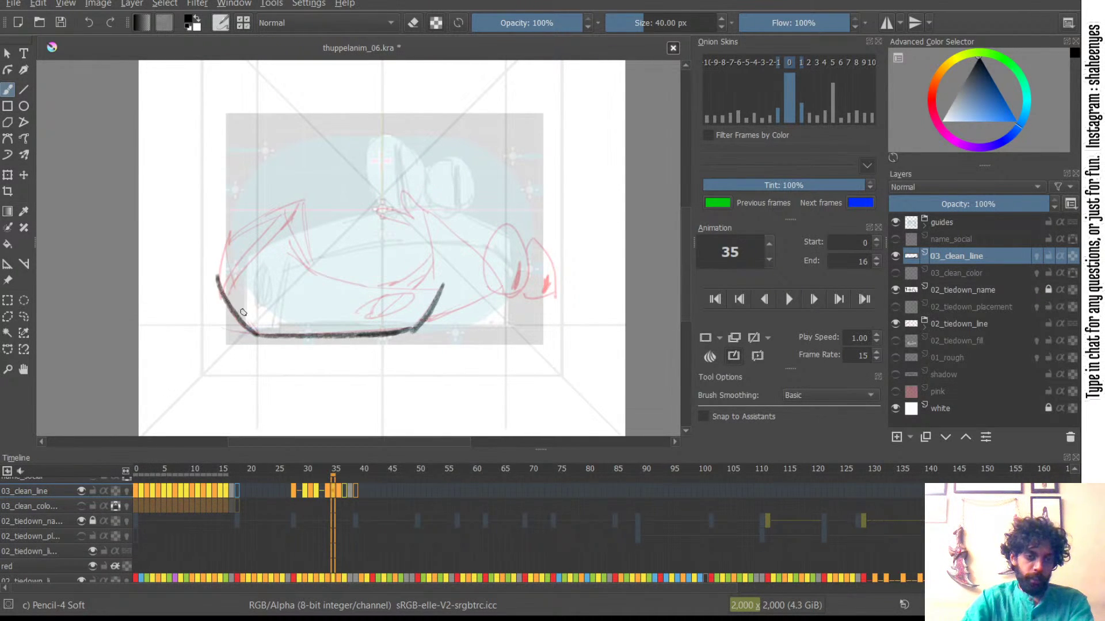
left_click_drag(236, 217, 312, 182)
key("ctrl+z")
left_click_drag(233, 218, 314, 182)
key("ctrl+z")
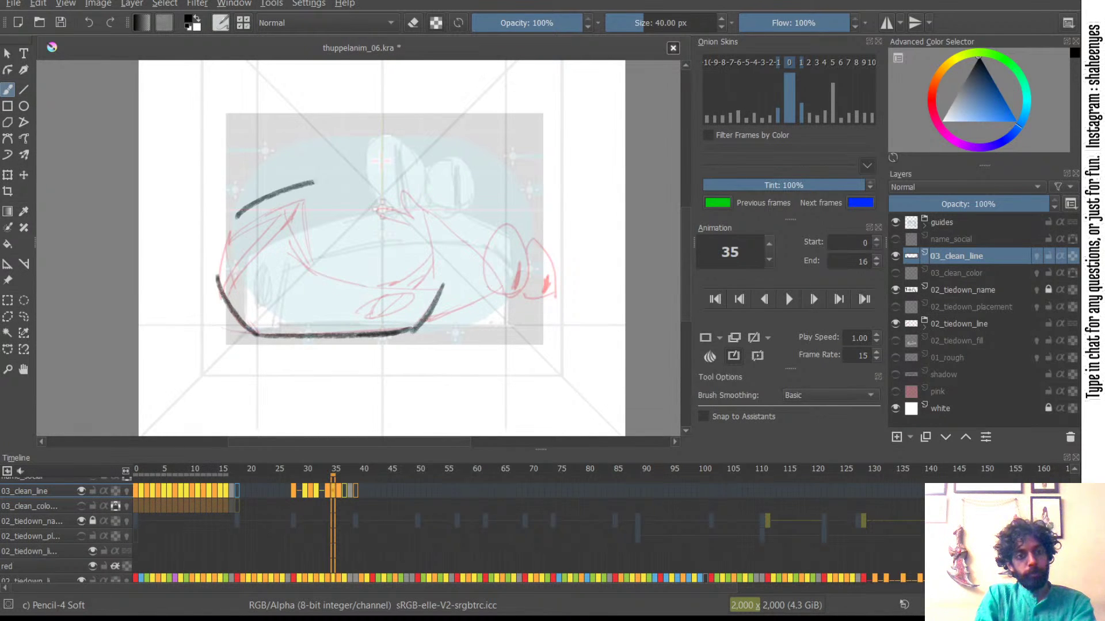
left_click_drag(238, 211, 218, 276)
key("ctrl+z")
left_click_drag(238, 211, 217, 281)
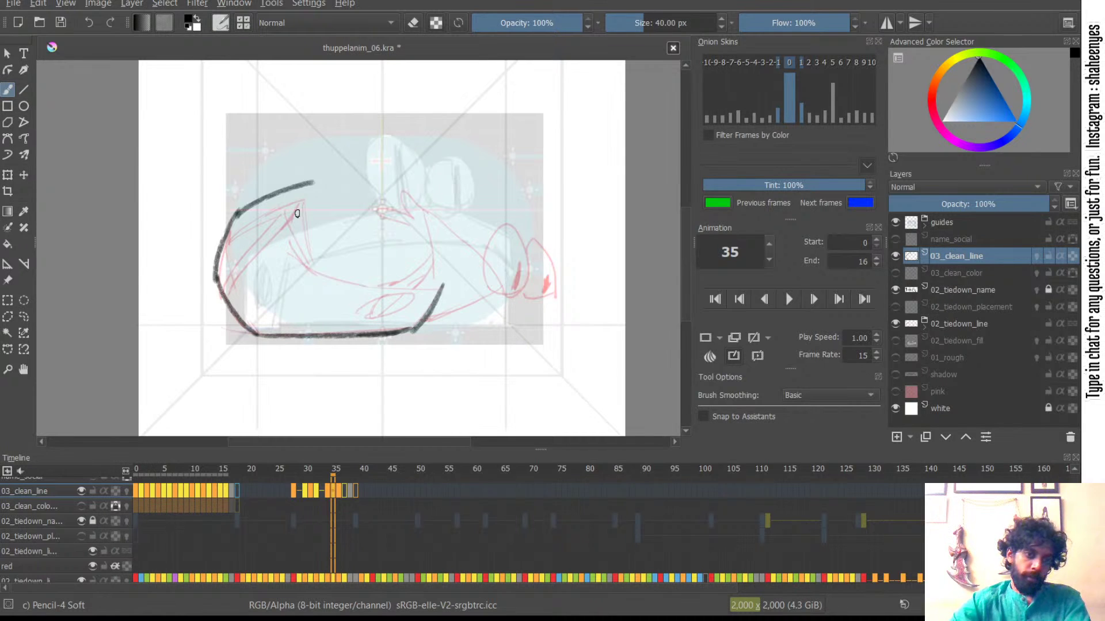
- Draw the steep inner edge curving down from just below the upper tip towards the body
mouse_move(287, 199)
left_mouse_down()
mouse_move(304, 260)
mouse_move(325, 270)
mouse_move(312, 263)
left_mouse_up()
key("ctrl+z")
key("ctrl+z")
key("ctrl+z")
mouse_move(286, 208)
left_mouse_down()
mouse_move(324, 277)
mouse_move(390, 292)
left_mouse_up()
key("ctrl+z")
- Extend the inner edge in a shallow curve across to the top of the slanted edge, giving it a thin double line
left_click_drag(316, 273, 395, 287)
key("ctrl+z")
left_click_drag(316, 273, 416, 294)
key("ctrl+z")
key("ctrl+z")
left_click_drag(314, 272, 422, 294)
key("ctrl+z")
mouse_move(315, 273)
left_mouse_down()
mouse_move(430, 294)
mouse_move(443, 288)
mouse_move(376, 283)
mouse_move(445, 286)
left_mouse_up()
key("ctrl+z")
key("ctrl+z")
key("ctrl+z")
- Draw the small tilted oval beneath the inner edge, beside the slanted edge
mouse_move(373, 286)
left_mouse_down()
mouse_move(440, 284)
mouse_move(363, 310)
mouse_move(402, 314)
mouse_move(412, 302)
mouse_move(366, 312)
mouse_move(412, 299)
mouse_move(380, 318)
mouse_move(416, 304)
mouse_move(365, 318)
left_mouse_up()
key("ctrl+z")
key("ctrl+z")
key("ctrl+z")
key("ctrl+z")
key("ctrl+z")
key("ctrl+z")
key("ctrl+z")
key("ctrl+z")
key("ctrl+z")
key("ctrl+z")
key("ctrl+z")
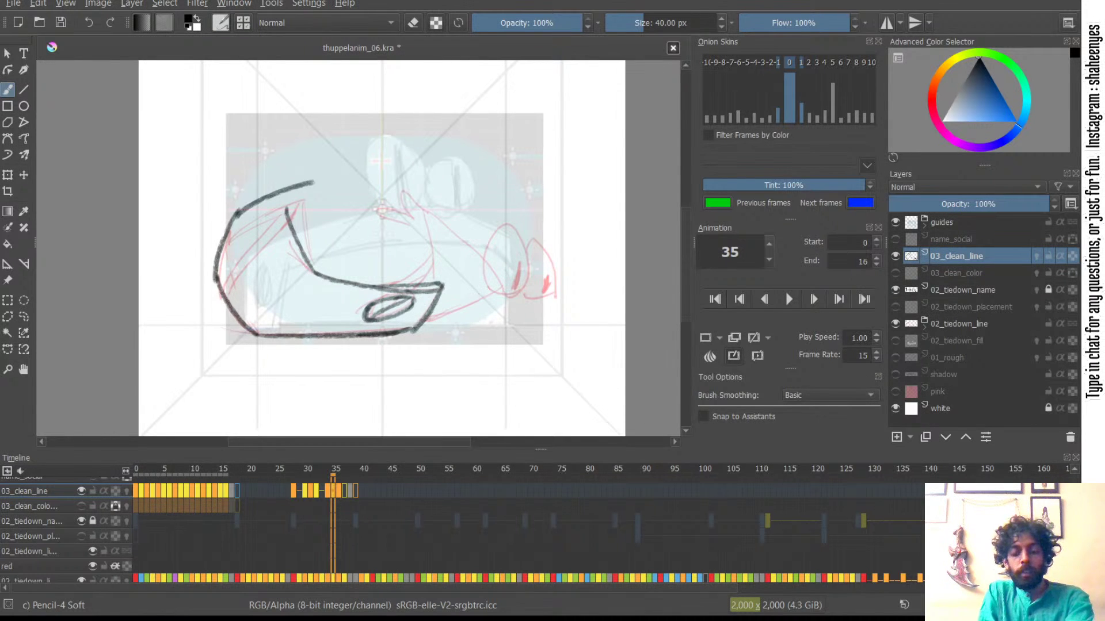
- Compare frame 35 with its neighbouring frames and refine the line inside the small oval
key("Left")
key("Right")
key("Right")
key("Left")
left_click_drag(414, 298, 385, 320)
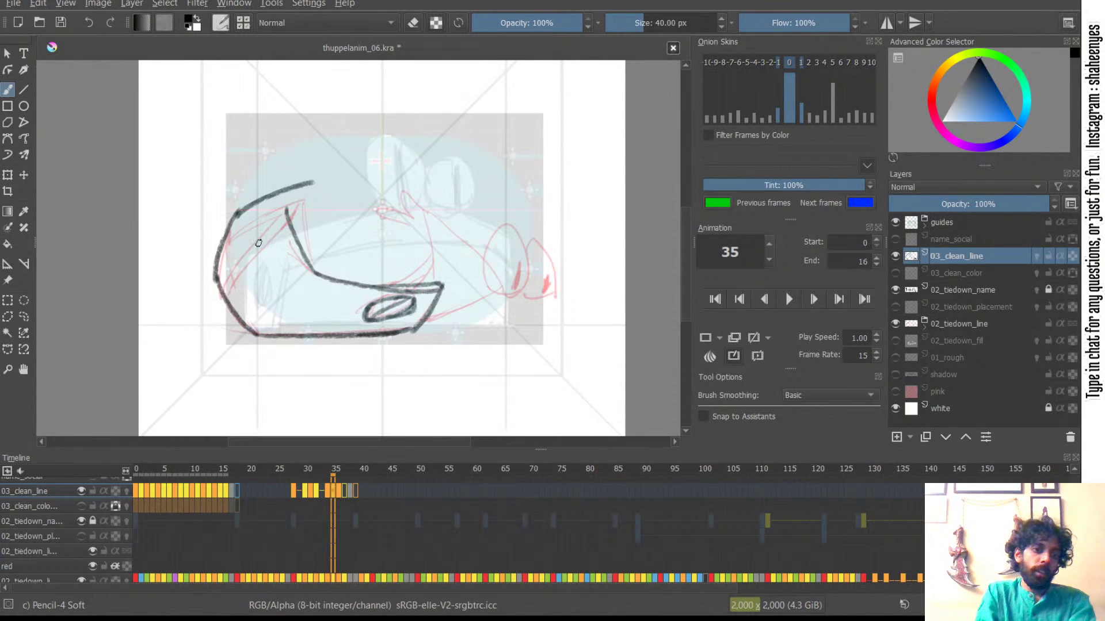
key("ctrl+z")
- Add a short diagonal crease inside the rounded back and draw the edge from the upper tip down to the inner curve
left_click_drag(236, 269, 274, 230)
mouse_move(306, 184)
left_mouse_down()
mouse_move(288, 202)
mouse_move(317, 255)
left_mouse_up()
key("ctrl+z")
key("ctrl+z")
key("ctrl+z")
mouse_move(310, 183)
left_mouse_down()
mouse_move(317, 251)
mouse_move(334, 281)
left_mouse_up()
key("ctrl+z")
key("ctrl+z")
key("ctrl+z")
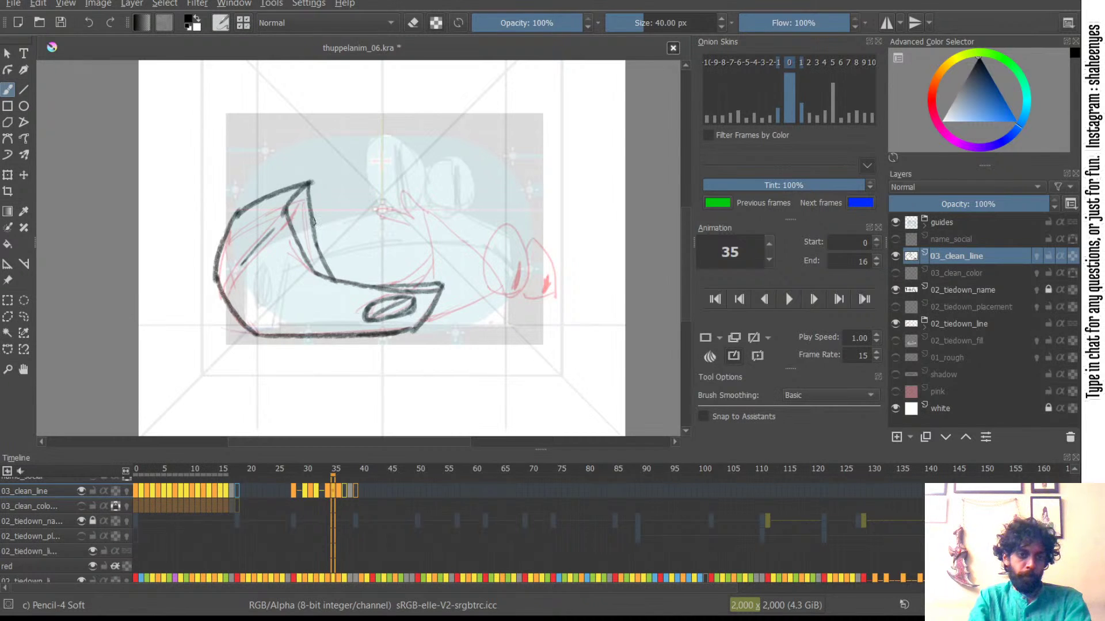
- Draw the inner contour lines along the narrow strip that runs down from the upper tip
mouse_move(290, 218)
left_mouse_down()
mouse_move(309, 193)
mouse_move(307, 254)
left_mouse_up()
key("ctrl+z")
key("ctrl+z")
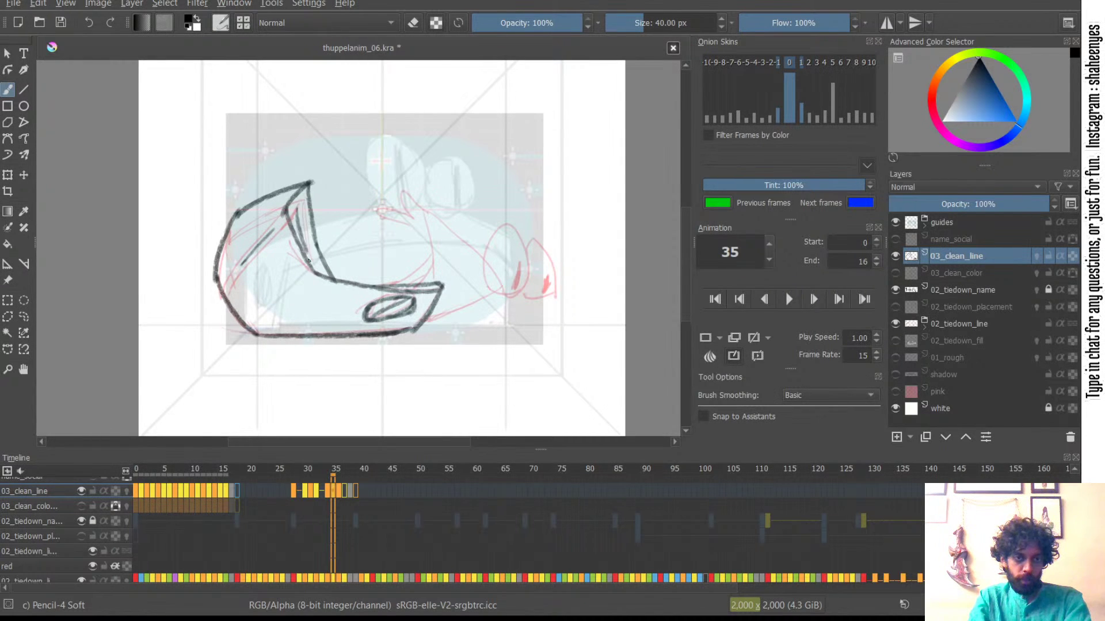
mouse_move(297, 212)
left_mouse_down()
mouse_move(310, 191)
mouse_move(295, 210)
mouse_move(311, 260)
mouse_move(294, 216)
mouse_move(310, 262)
left_mouse_up()
key("ctrl+z")
key("ctrl+z")
key("ctrl+z")
key("ctrl+z")
key("ctrl+z")
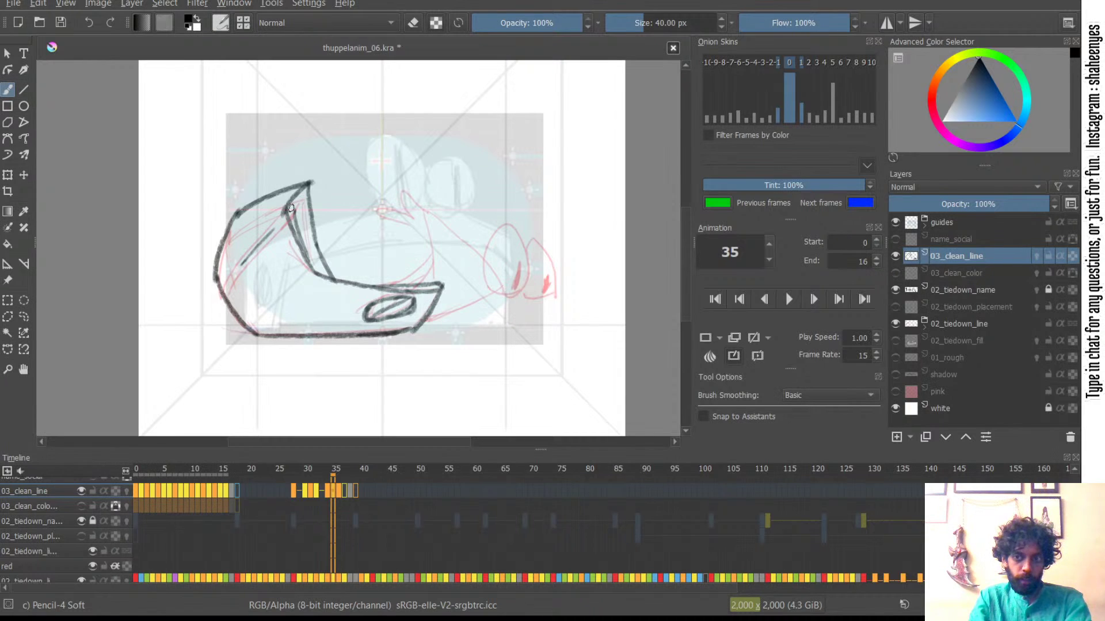
mouse_move(296, 211)
left_mouse_down()
mouse_move(311, 187)
mouse_move(319, 243)
left_mouse_up()
key("ctrl+z")
key("ctrl+z")
key("ctrl+z")
left_click_drag(306, 196, 318, 242)
key("ctrl+z")
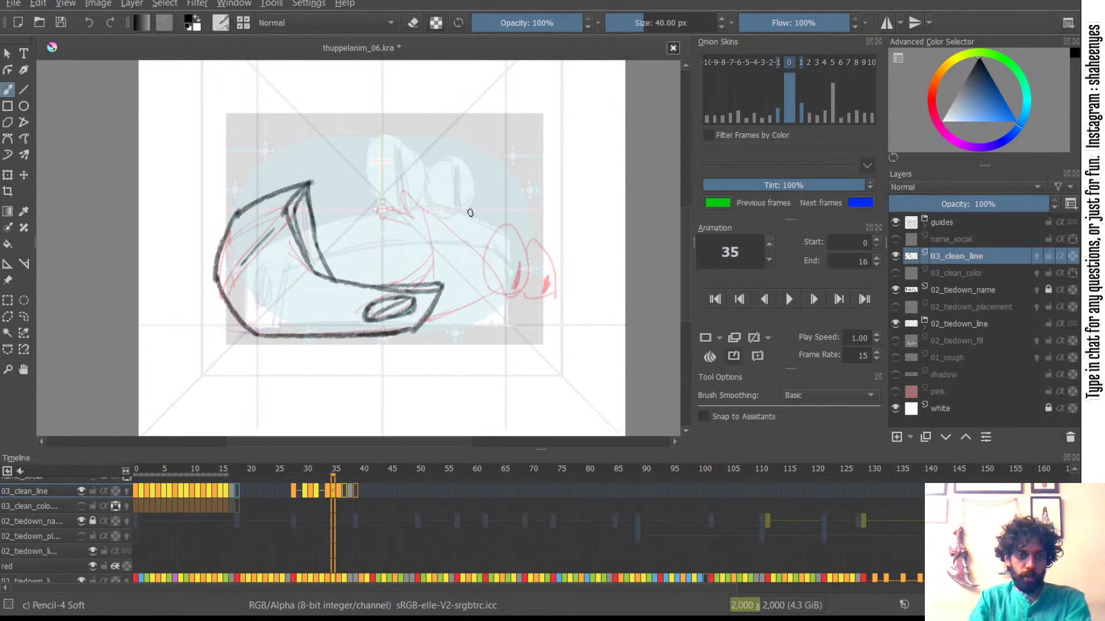
- Save the file and draw the diagonal head edge running down towards the near eye
key("ctrl+s")
left_click_drag(435, 196, 484, 249)
key("ctrl+z")
left_click_drag(434, 194, 494, 275)
left_click_drag(457, 218, 508, 298)
key("ctrl+z")
key("ctrl+z")
left_click_drag(438, 192, 491, 262)
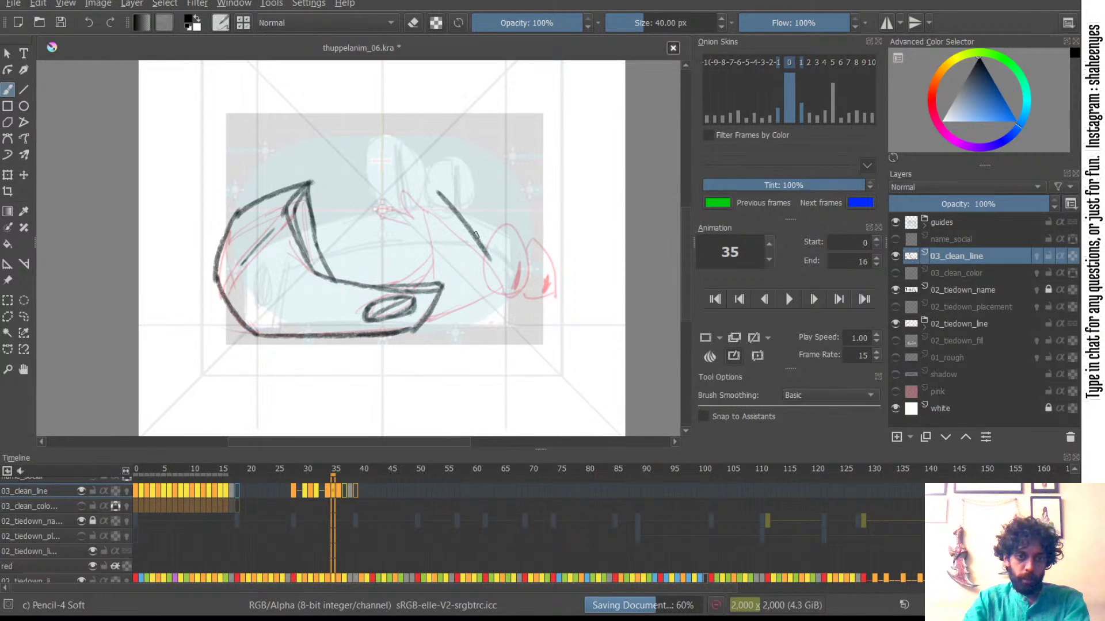
key("ctrl+z")
- Draw the lower head edge from the base's right end up towards the near eye
left_click_drag(420, 326, 511, 290)
key("ctrl+z")
key("ctrl+z")
left_click_drag(418, 329, 501, 288)
key("ctrl+z")
left_click_drag(418, 328, 487, 299)
key("ctrl+z")
- Draw the edge from the head corner down and curving back to meet the inner line above the small oval
mouse_move(426, 190)
left_mouse_down()
mouse_move(438, 262)
mouse_move(405, 288)
left_mouse_up()
key("ctrl+z")
key("ctrl+z")
key("ctrl+z")
key("ctrl+z")
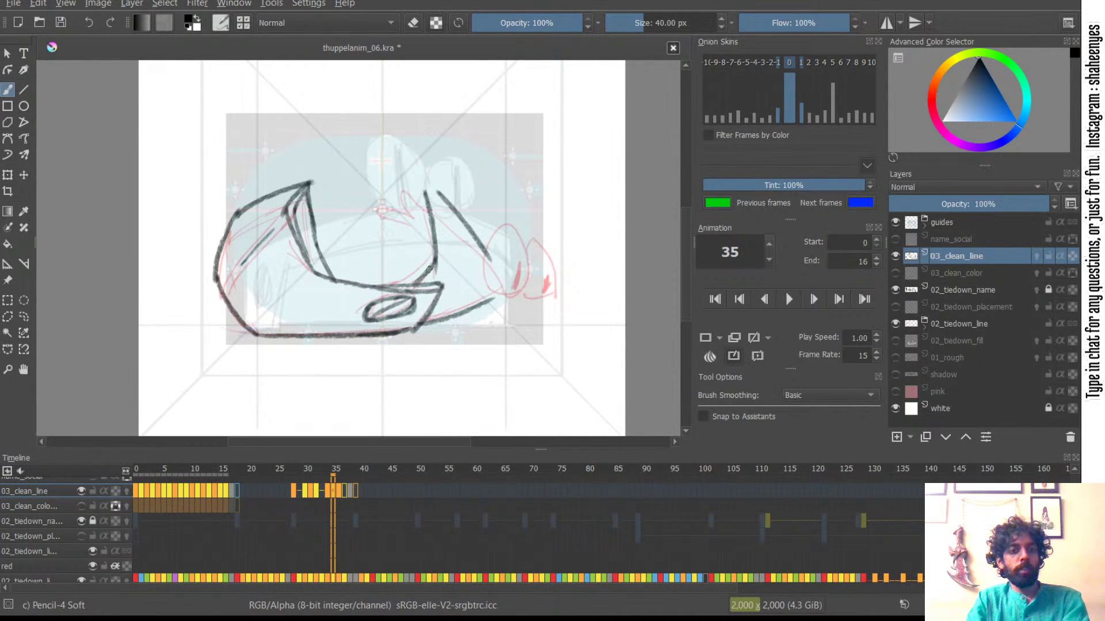
key("ctrl+z")
left_click_drag(432, 247, 377, 289)
- Draw the two small pointed shapes projecting from the edge beside the head corner
mouse_move(399, 176)
left_mouse_down()
mouse_move(425, 197)
mouse_move(416, 207)
mouse_move(427, 228)
left_mouse_up()
key("ctrl+z")
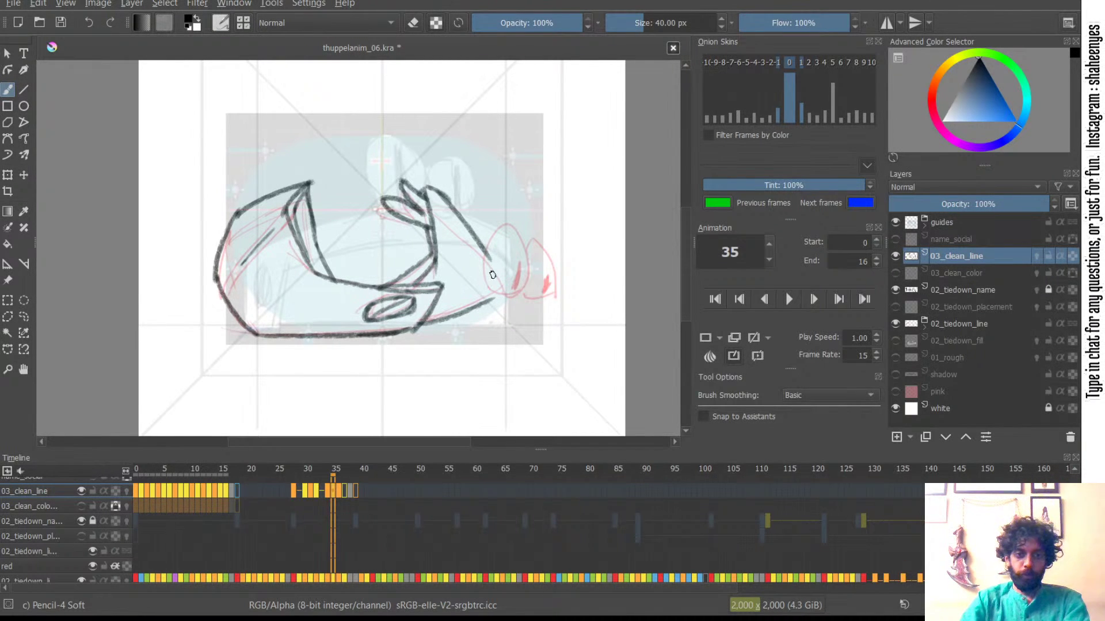
key("ctrl+z")
- Try drawing the near eye with its dark pupil and beginning the far eye's outline
mouse_move(487, 283)
left_mouse_down()
mouse_move(488, 240)
mouse_move(509, 221)
mouse_move(521, 227)
mouse_move(512, 224)
mouse_move(526, 272)
left_mouse_up()
key("ctrl+z")
key("ctrl+z")
mouse_move(507, 221)
left_mouse_down()
mouse_move(526, 276)
mouse_move(510, 294)
mouse_move(485, 272)
mouse_move(504, 292)
mouse_move(523, 274)
mouse_move(486, 279)
mouse_move(521, 283)
mouse_move(546, 238)
left_mouse_up()
key("ctrl+z")
key("ctrl+z")
key("ctrl+z")
key("ctrl+z")
mouse_move(526, 244)
left_mouse_down()
mouse_move(535, 234)
mouse_move(554, 261)
mouse_move(550, 248)
mouse_move(555, 276)
left_mouse_up()
key("ctrl+z")
key("ctrl+z")
key("ctrl+z")
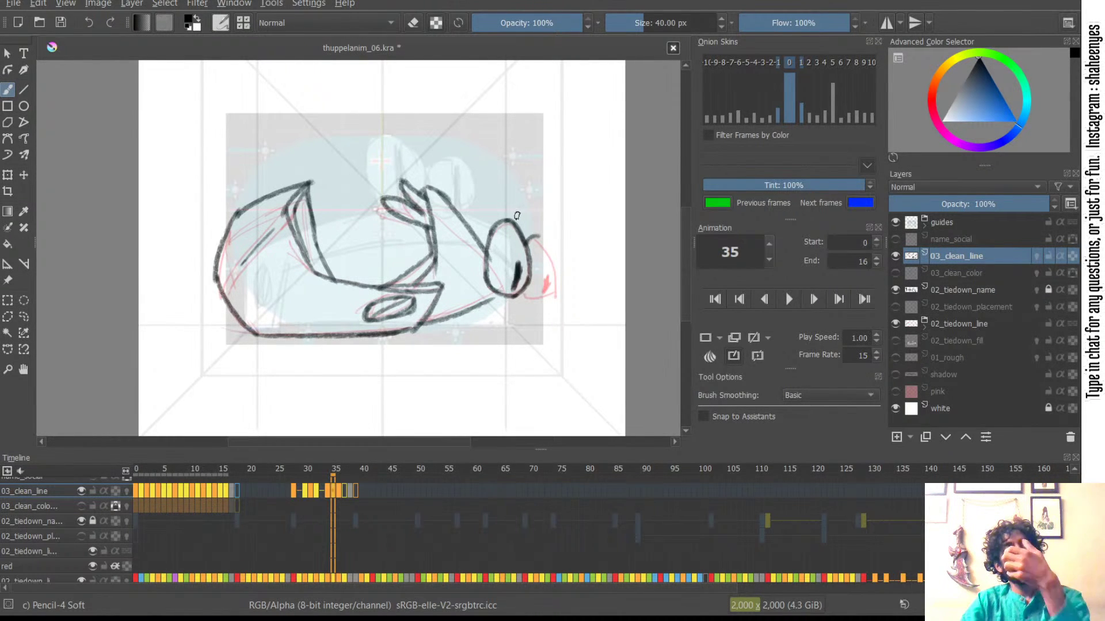
- Show the 03_clean_color layer while viewing frame 9, and return to frame 35
left_click(189, 469)
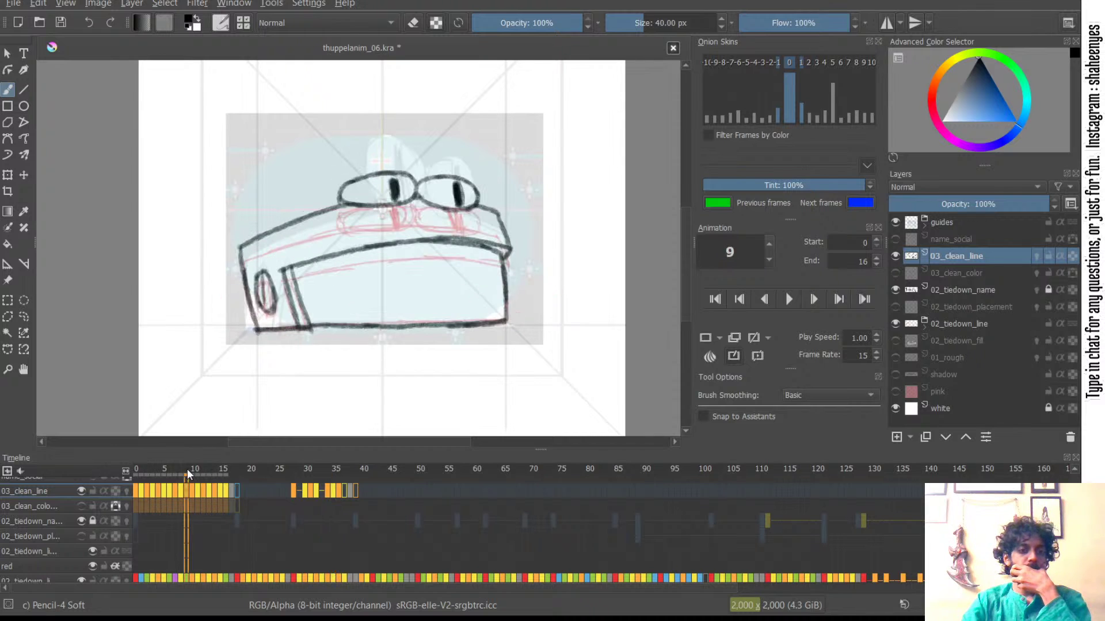
left_click(896, 273)
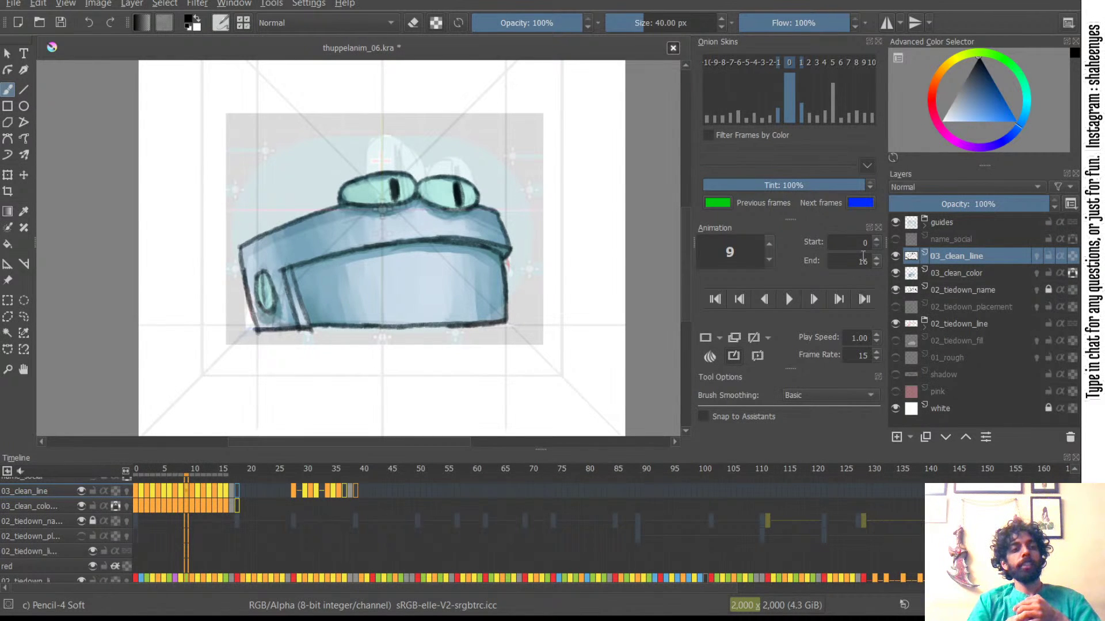
left_click(347, 469)
left_click(332, 473)
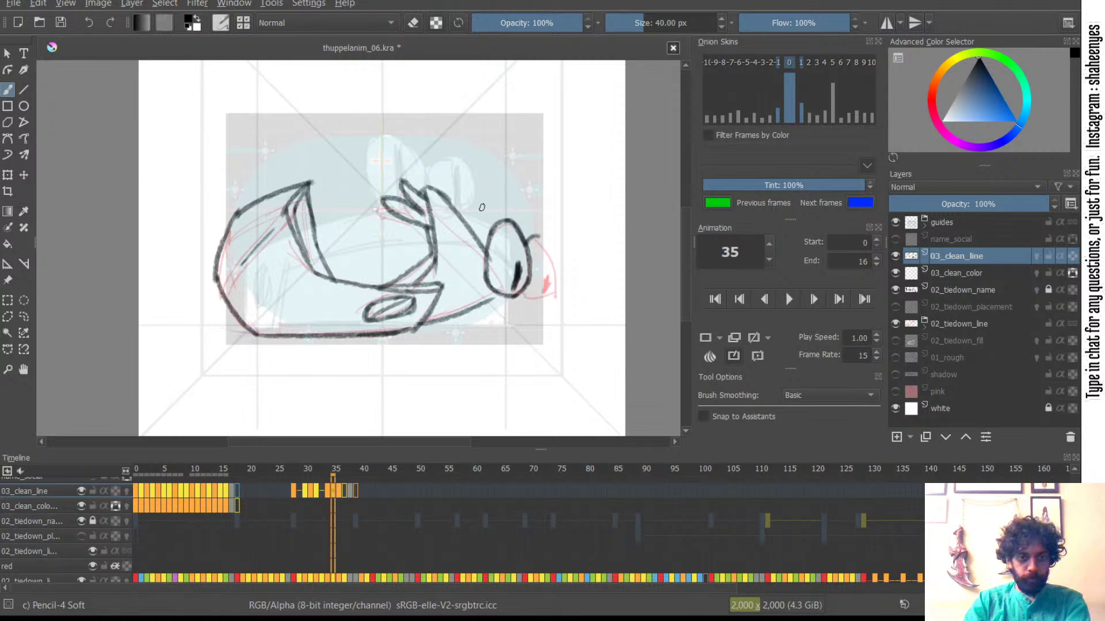
- Undo the eye strokes on frame 35 and try restroking the near eye's curve
key("ctrl+z")
key("ctrl+z")
key("ctrl+z")
key("ctrl+z")
key("ctrl+z")
key("ctrl+z")
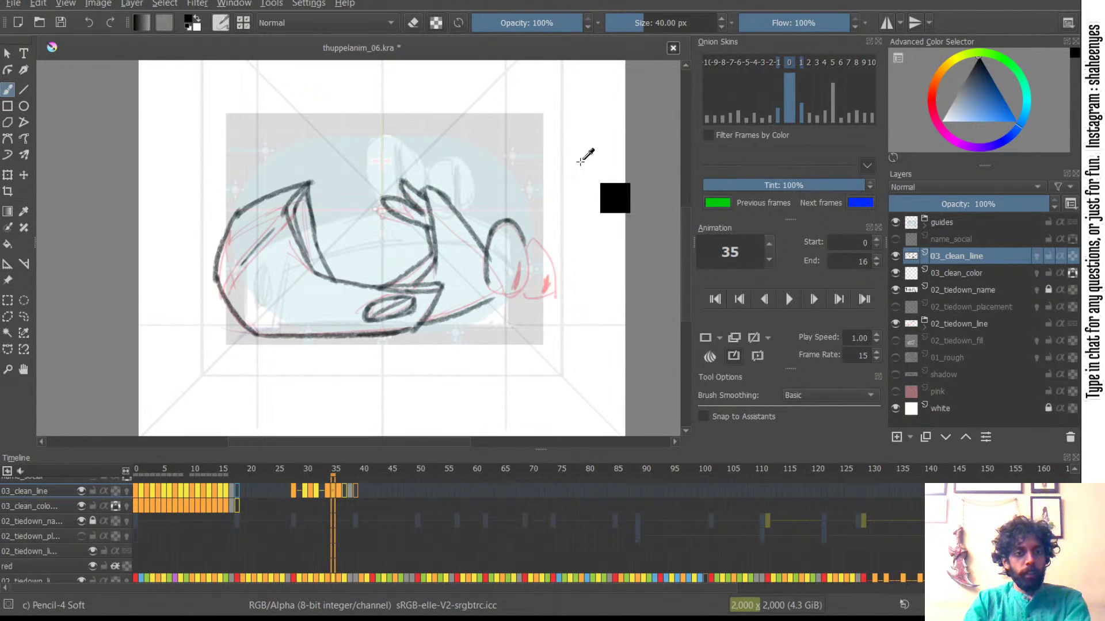
key("ctrl+z")
key("ctrl+z")
mouse_move(486, 282)
left_mouse_down()
mouse_move(482, 238)
mouse_move(504, 213)
left_mouse_up()
key("ctrl+z")
key("ctrl+z")
key("ctrl+z")
- Flip between frame 35 and its neighbouring frames to compare the eye placement
key("ctrl+Left")
key("ctrl+Right")
key("ctrl+Right")
key("ctrl+Left")
key("ctrl+Left")
key("ctrl+Right")
key("ctrl+Right")
key("ctrl+Left")
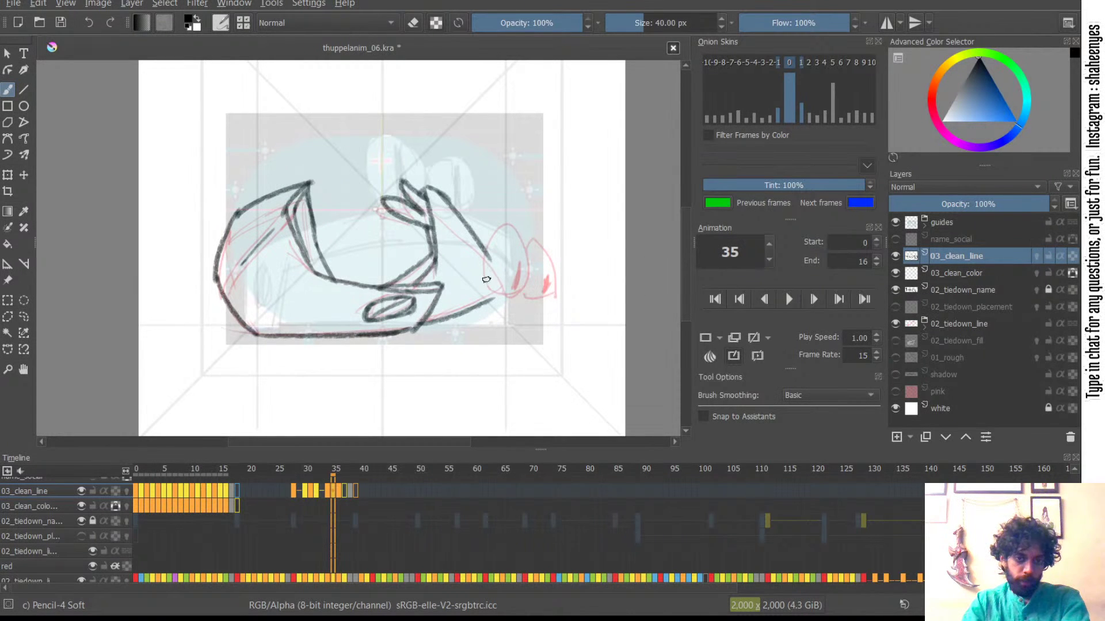
- Trace the left eye's outline over the red sketch on frame 35 of the 03_clean_line layer
mouse_move(487, 293)
left_mouse_down()
mouse_move(482, 250)
mouse_move(493, 227)
mouse_move(511, 219)
mouse_move(532, 244)
mouse_move(517, 227)
mouse_move(528, 278)
mouse_move(502, 299)
mouse_move(523, 290)
mouse_move(517, 266)
mouse_move(487, 243)
mouse_move(487, 259)
mouse_move(536, 234)
left_mouse_up()
key("ctrl+z")
key("ctrl+z")
key("ctrl+z")
key("ctrl+z")
key("ctrl+z")
key("ctrl+z")
key("e")
key("e")
- Trace the smaller right eye over the red sketch on frame 35 and fill in the pupils
left_click_drag(535, 233, 557, 272)
key("ctrl+z")
key("ctrl+z")
left_click_drag(535, 234, 556, 298)
key("ctrl+z")
key("ctrl+z")
left_click_drag(535, 234, 556, 278)
key("ctrl+z")
mouse_move(534, 233)
left_mouse_down()
mouse_move(556, 277)
mouse_move(545, 305)
mouse_move(533, 300)
mouse_move(558, 291)
mouse_move(545, 291)
left_mouse_up()
key("ctrl+z")
key("ctrl+z")
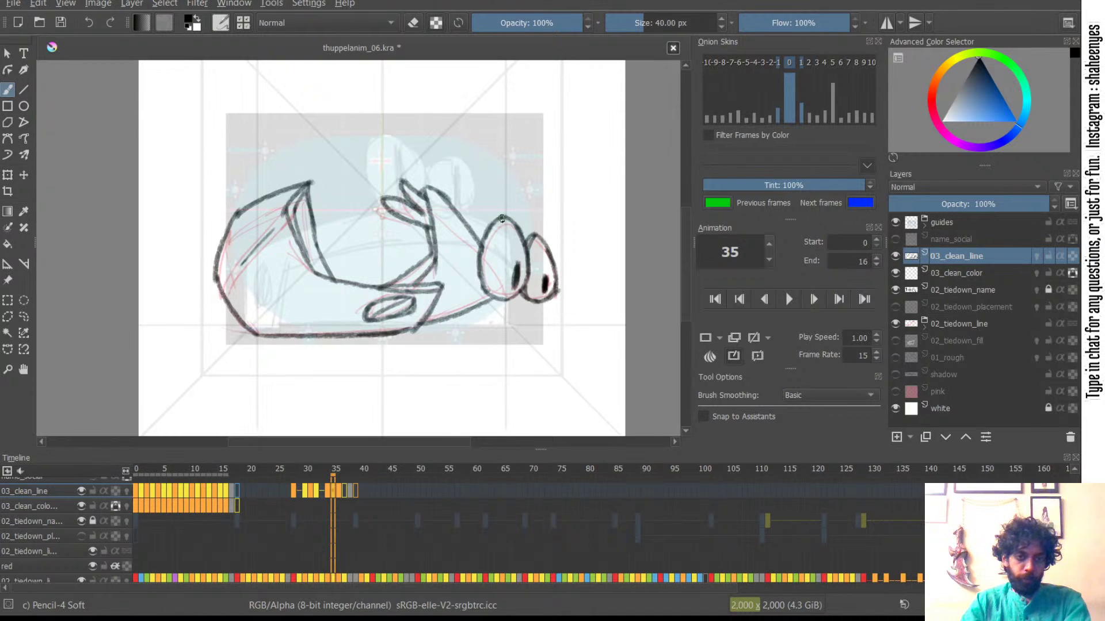
- Go over the back edge of the left eye's outline on frame 35
left_click_drag(487, 234, 502, 296)
key("ctrl+z")
key("ctrl+z")
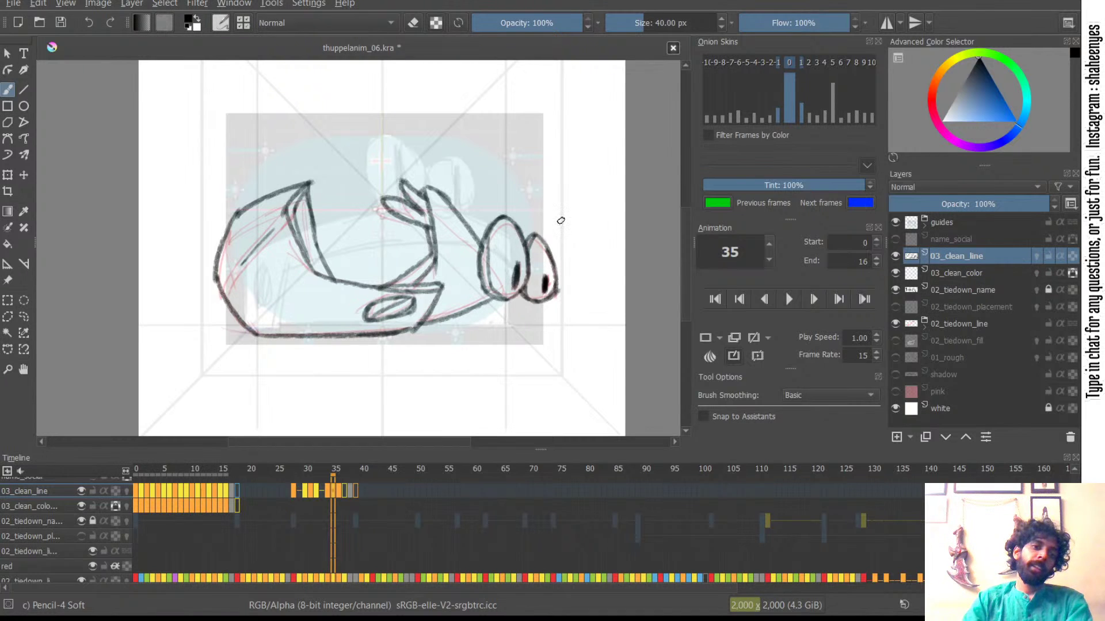
- Flip back and forth through frames 34 to 36 to examine the movement between the inked drawings
key("Left")
key("Right")
key("Right")
key("Left")
key("Left")
key("Right")
key("Right")
key("Left")
key("Left")
key("Right")
key("Right")
key("Left")
key("Left")
key("Right")
key("Right")
key("Left")
key("Left")
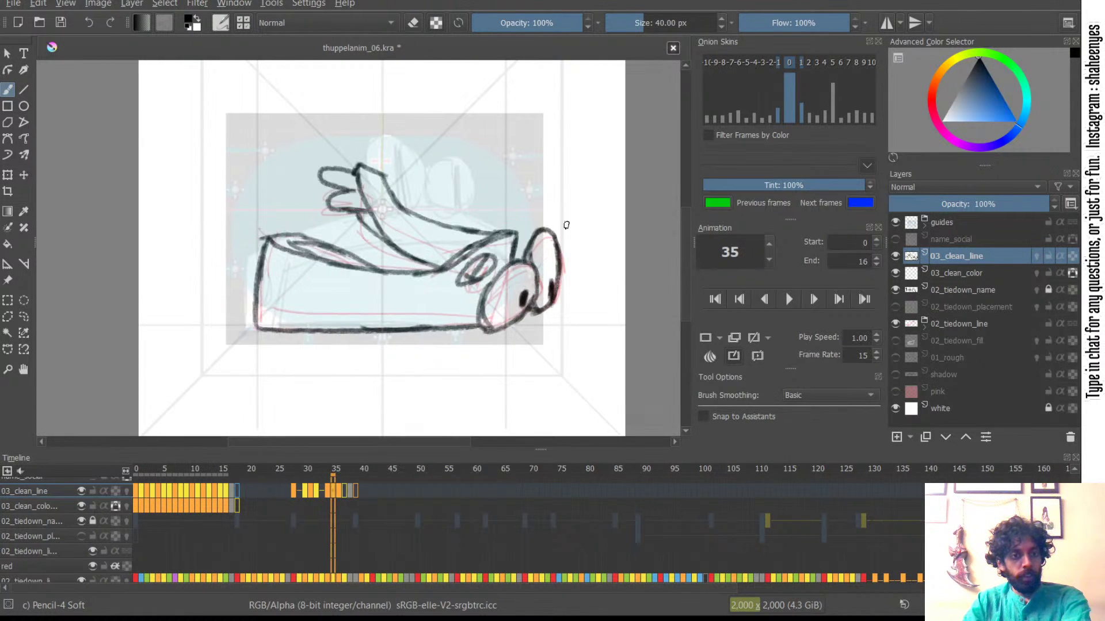
- Add a short horizontal stroke inside the upper back part of the body on frame 36
key("Right")
key("Right")
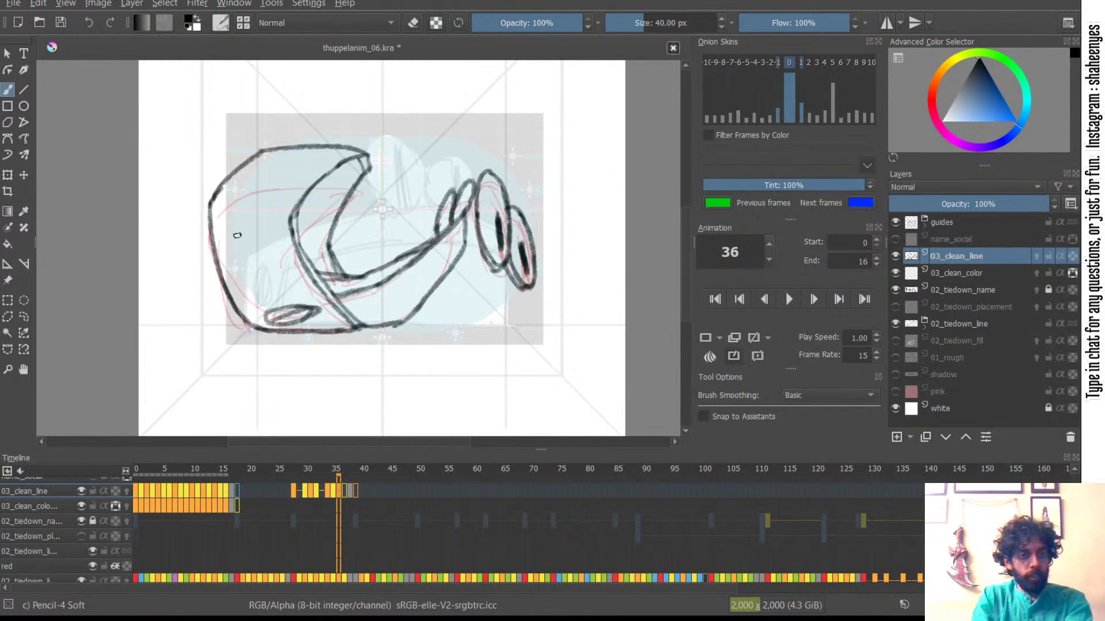
key("ctrl+z")
left_click_drag(250, 206, 277, 207)
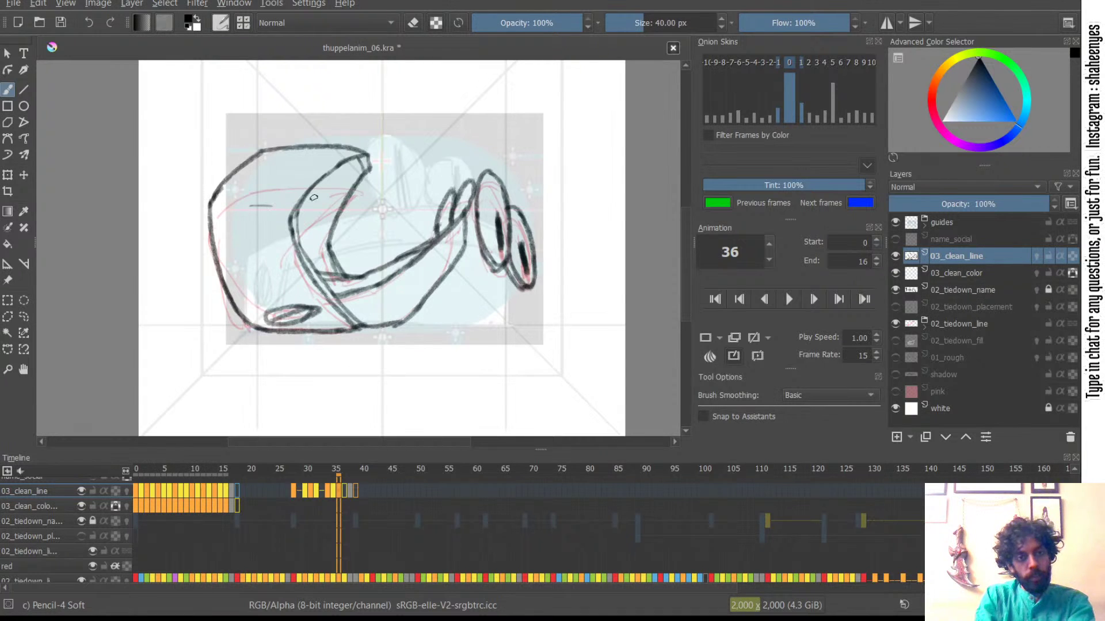
- Redraw the diagonal stroke inside the back of the body on frame 35
key("Left")
key("Left")
key("Right")
key("Right")
key("Left")
key("Left")
key("Right")
key("Right")
key("Left")
key("Left")
key("Right")
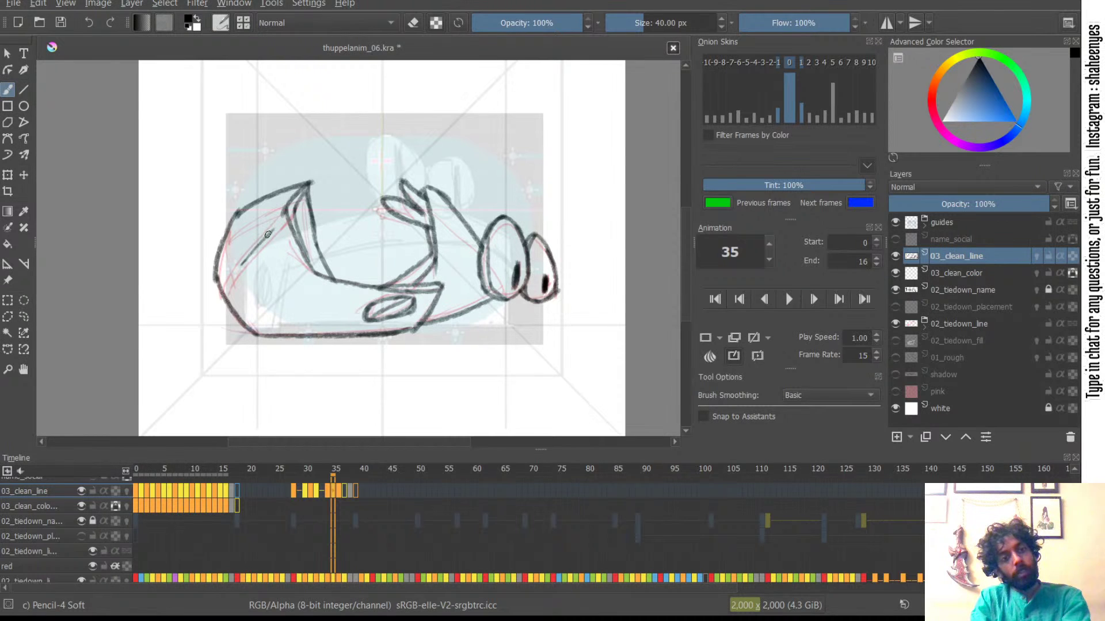
key("ctrl+z")
left_click_drag(245, 257, 272, 232)
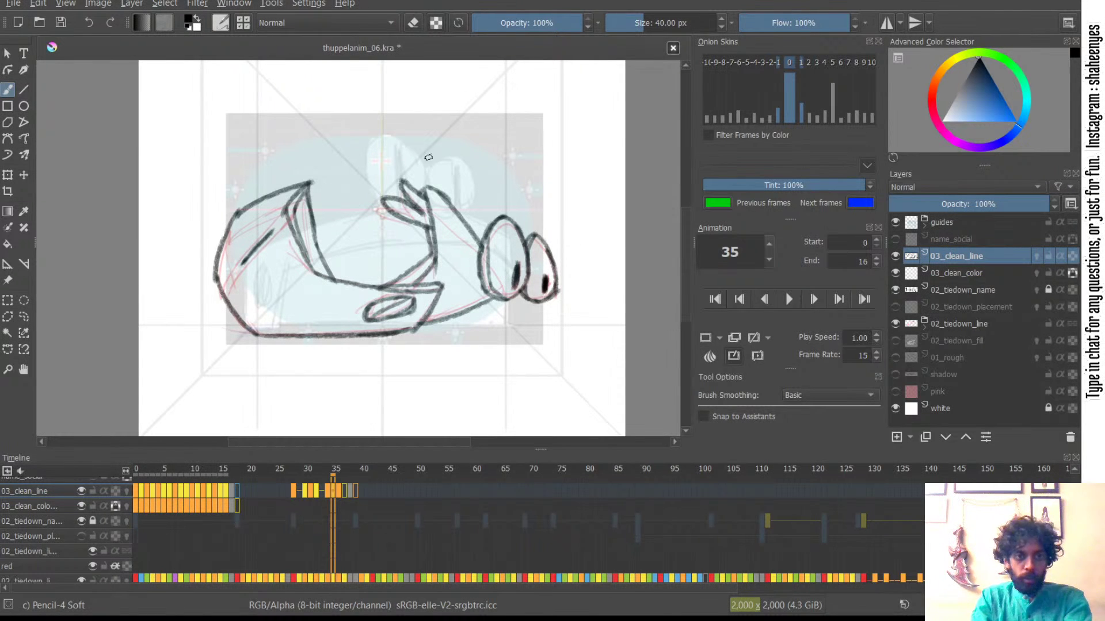
- Flip repeatedly between frame 35 and its neighbours to check how the body strokes and eyes move
key("ctrl+Left")
key("ctrl+Right")
key("ctrl+Right")
key("ctrl+Left")
key("ctrl+Left")
key("ctrl+Right")
key("ctrl+Right")
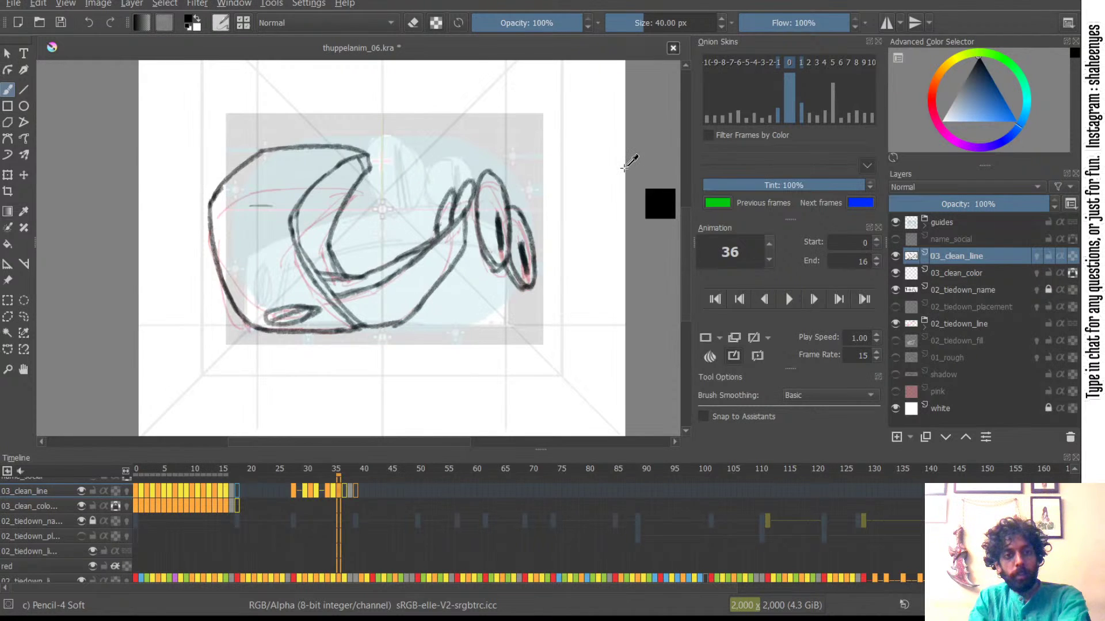
key("ctrl+Left")
key("ctrl+Left")
key("ctrl+Right")
key("ctrl+Right")
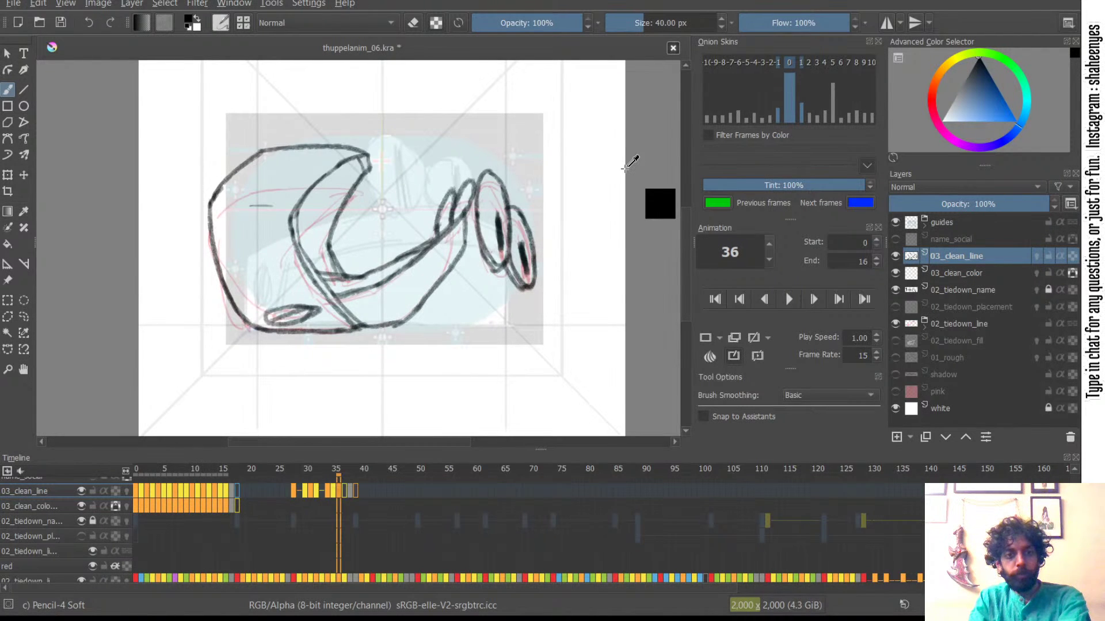
key("ctrl+Left")
key("ctrl+Left")
key("ctrl+Right")
key("ctrl+Right")
key("ctrl+Right")
key("ctrl+Left")
key("ctrl+Left")
key("ctrl+Left")
key("ctrl+Right")
key("ctrl+Right")
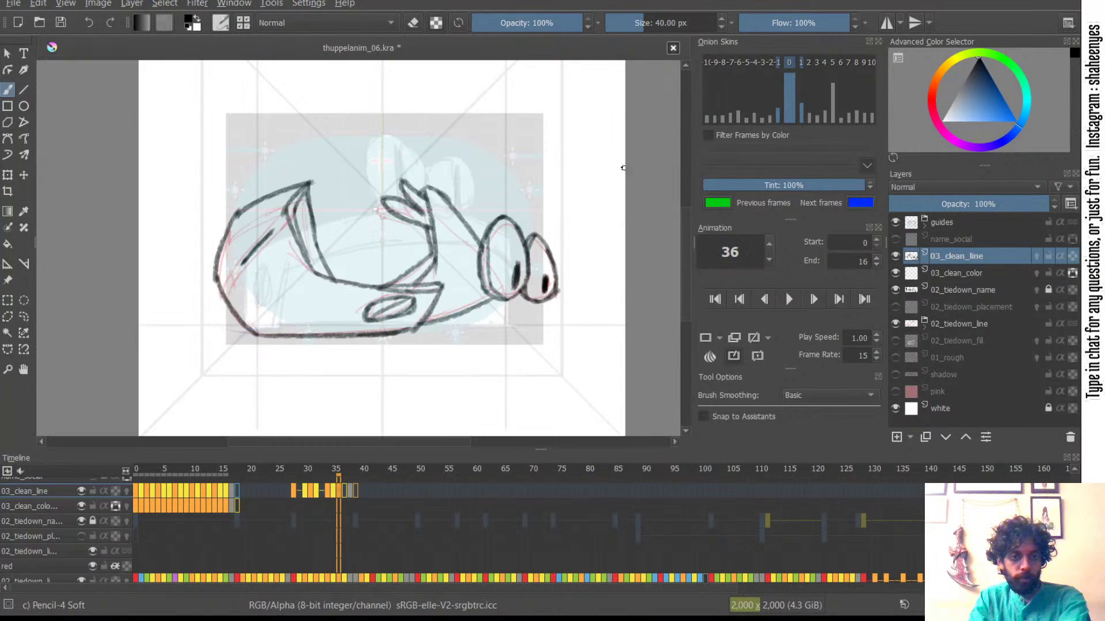
key("ctrl+Left")
key("ctrl+Left")
key("ctrl+Right")
key("ctrl+Right")
- Move on to the uninked frame 37 and save the document
key("ctrl+Right")
key("ctrl")
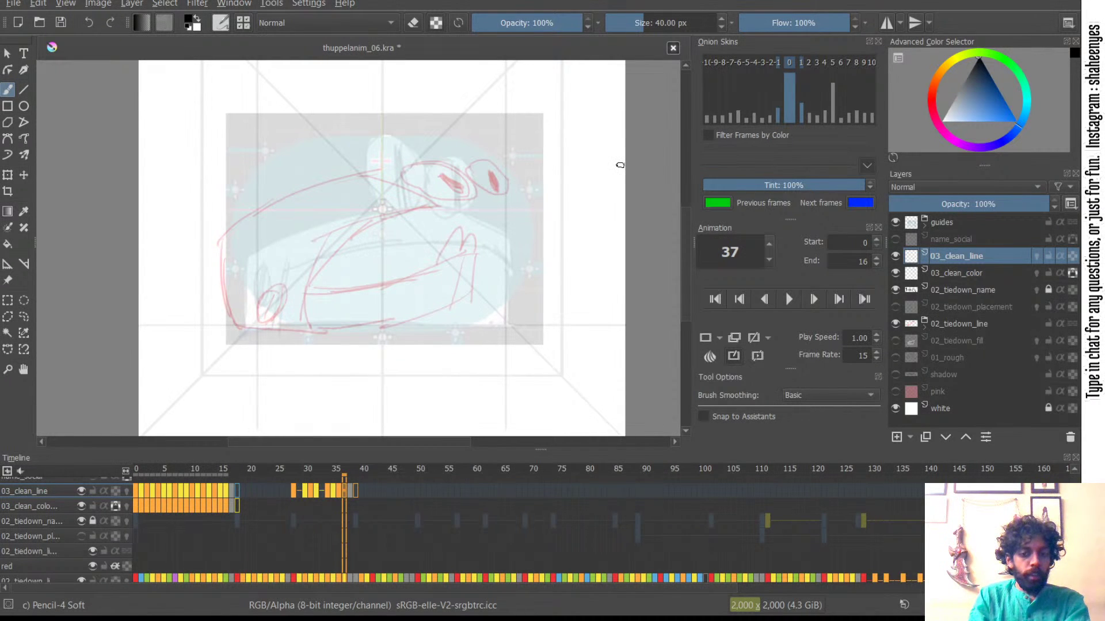
key("ctrl+s")
left_click_drag(224, 233, 230, 311)
key("ctrl+z")
key("ctrl+z")
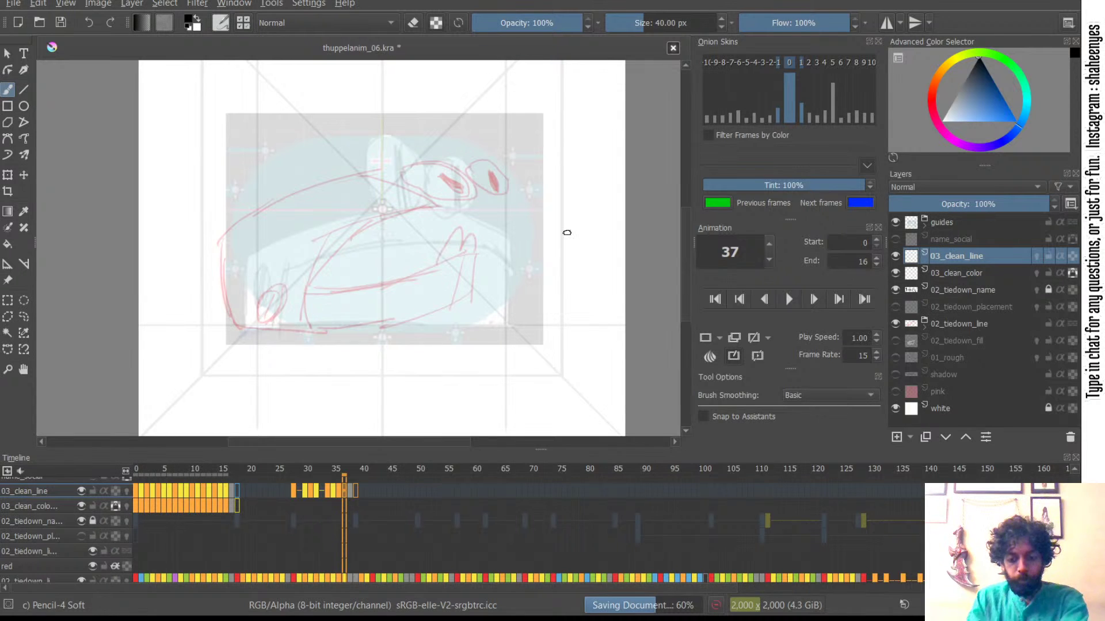
- Compare the red sketch on frame 37 with the inked drawings on the frames before and after it
key("Left")
key("Left")
key("Right")
key("Right")
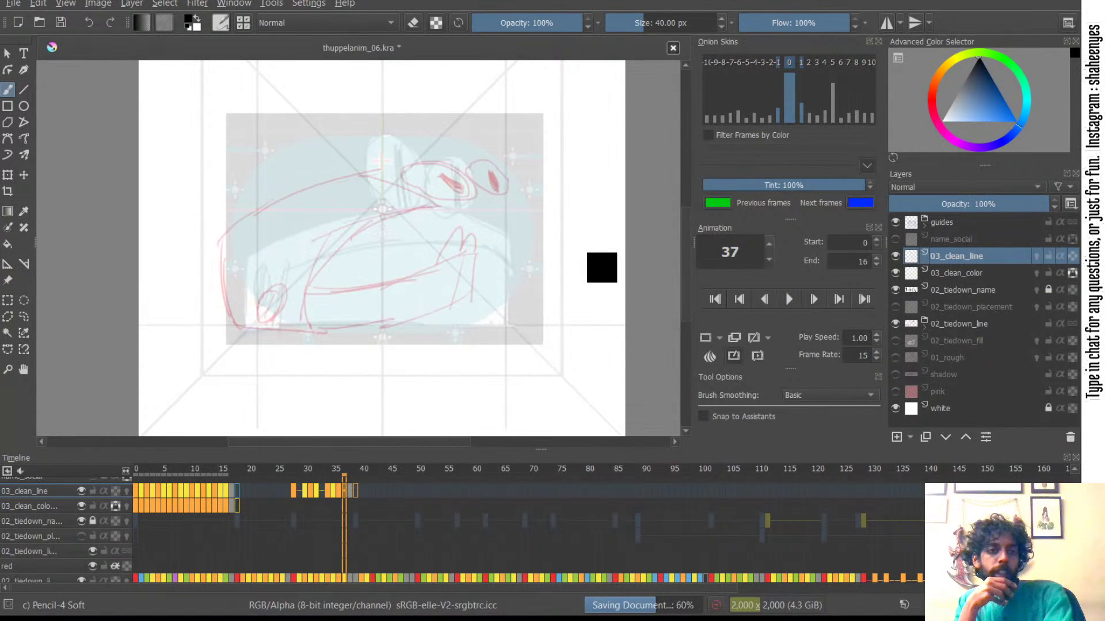
key("Right")
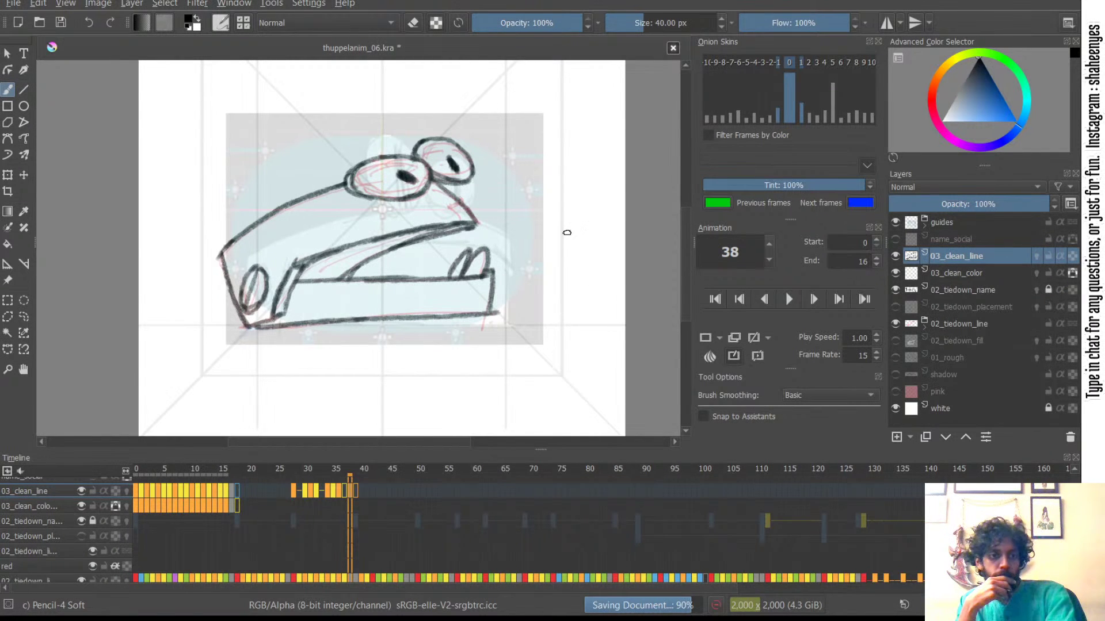
key("Left")
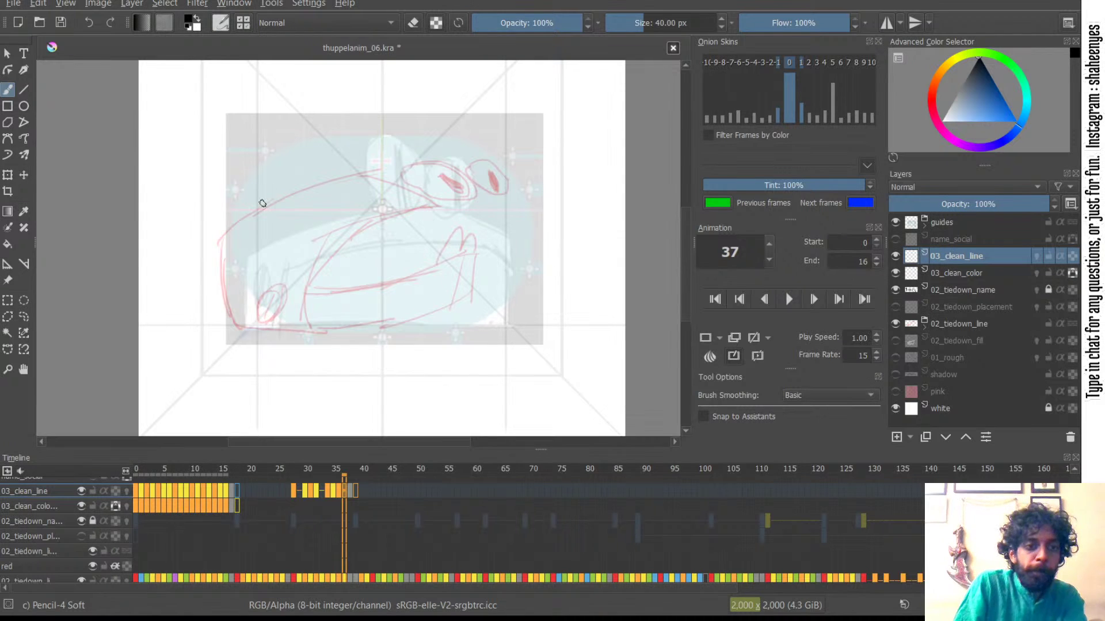
key("Left")
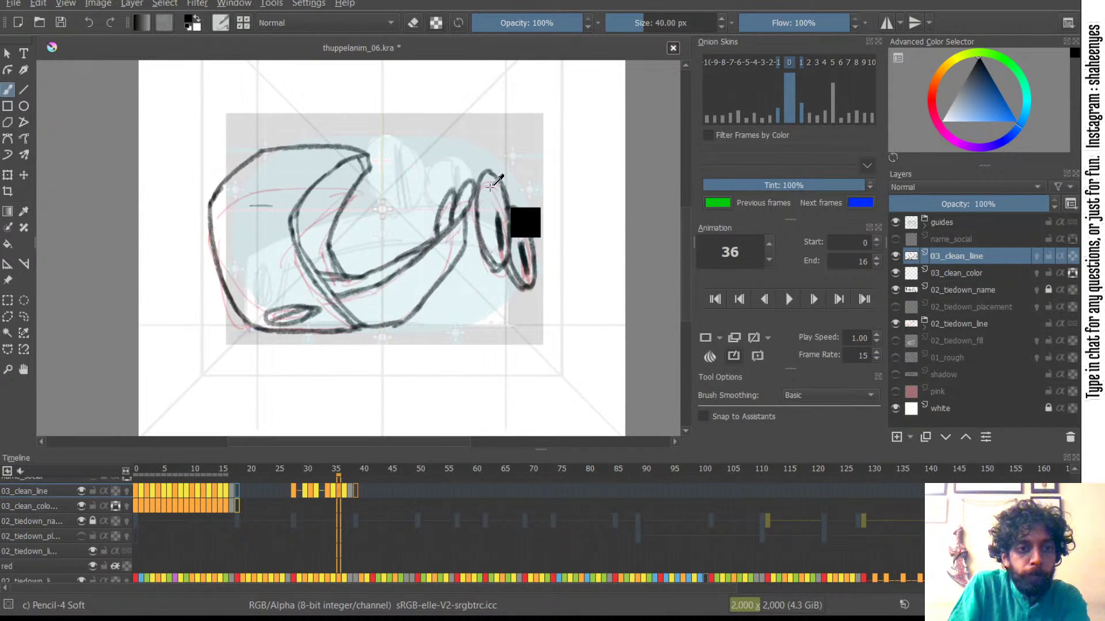
key("Right")
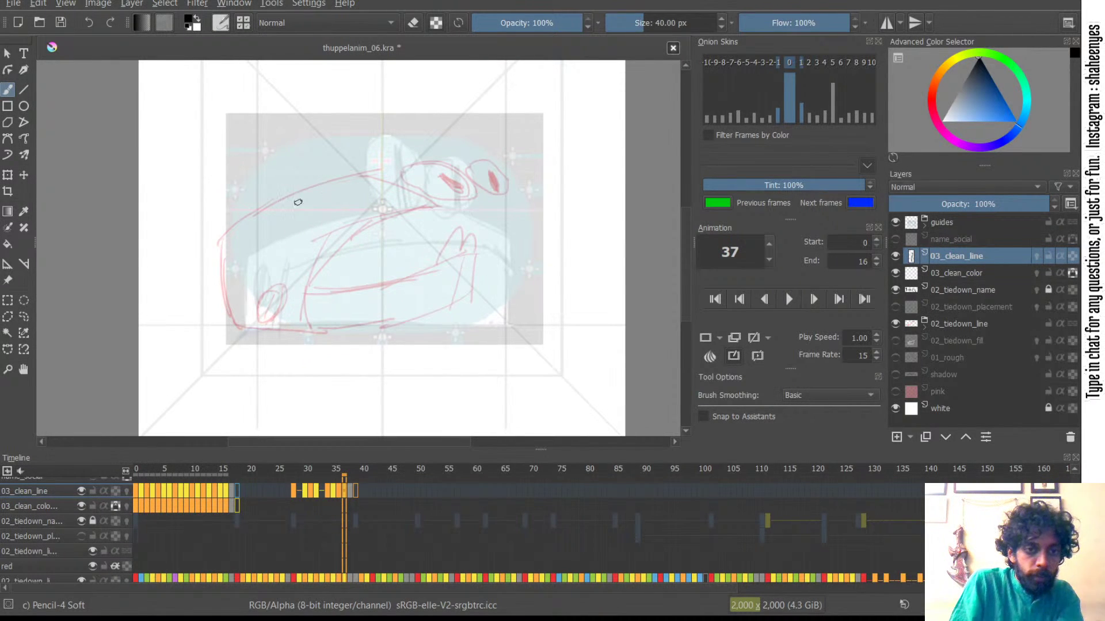
left_click_drag(222, 232, 311, 173)
key("ctrl+z")
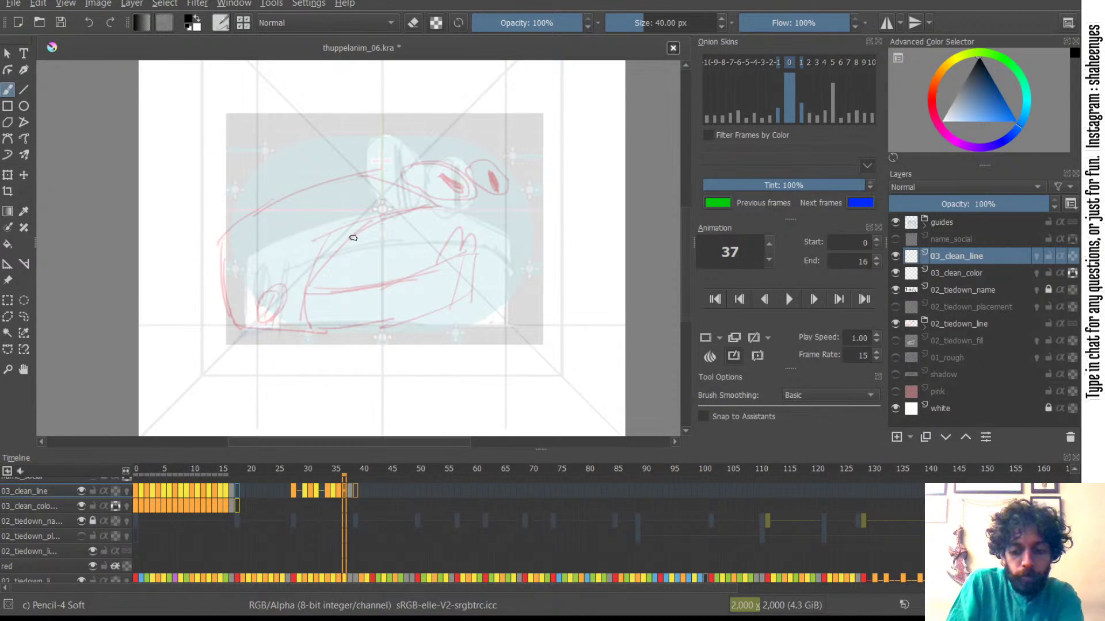
key("Left")
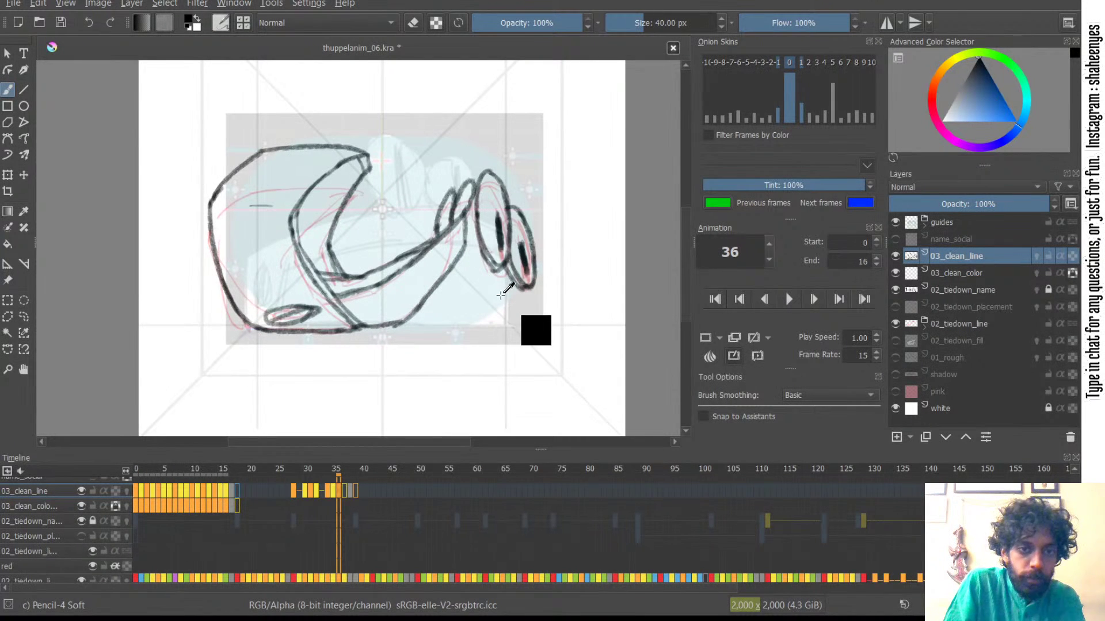
key("Right")
left_click_drag(222, 230, 343, 164)
key("ctrl+z")
left_click_drag(222, 231, 342, 165)
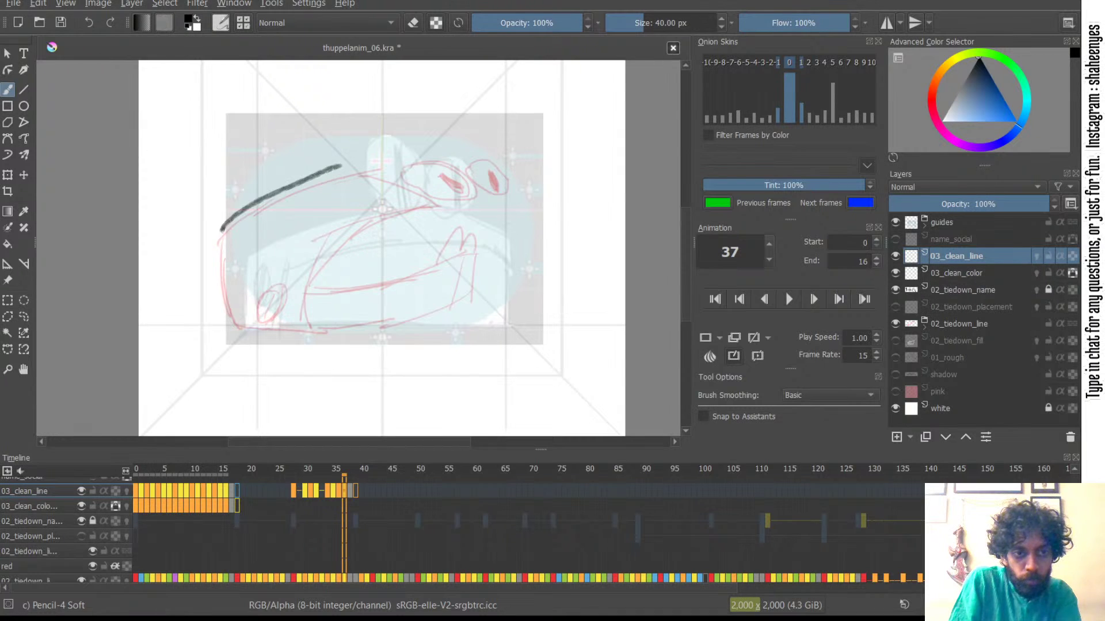
key("ctrl+z")
key("ctrl+z")
- Draw the body's upper contour on frame 37, rising from the back to a peak and sloping down toward the eyes
mouse_move(222, 234)
left_mouse_down()
mouse_move(359, 154)
mouse_move(259, 201)
mouse_move(374, 160)
mouse_move(433, 202)
left_mouse_up()
key("Left")
key("Right")
key("ctrl+z")
key("ctrl+z")
key("ctrl+z")
left_click_drag(380, 166, 436, 207)
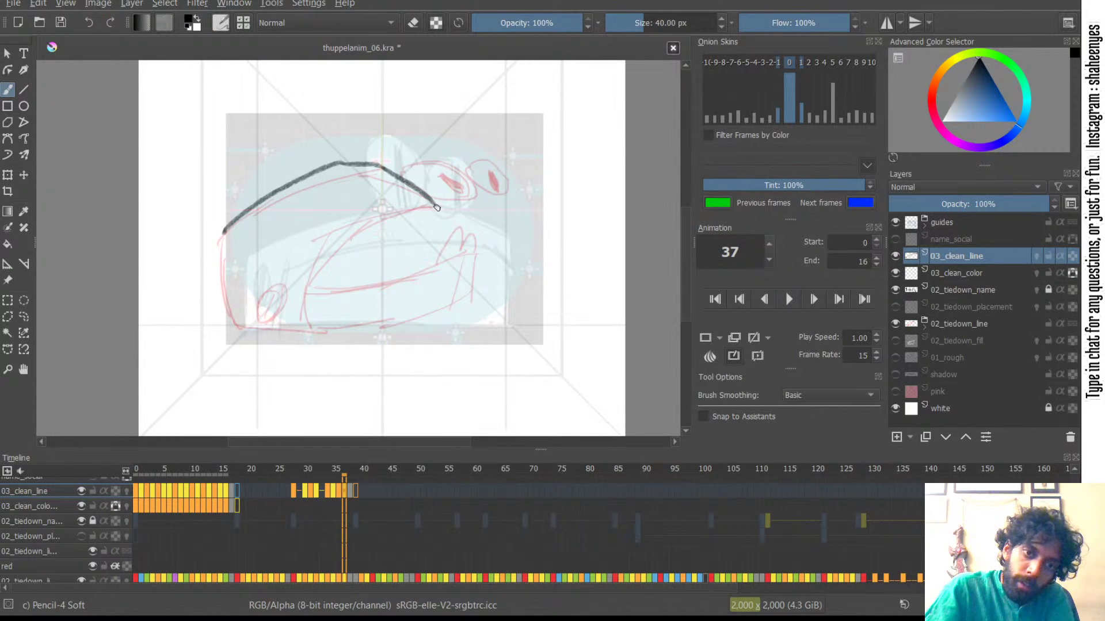
left_click_drag(303, 318, 302, 263)
key("ctrl+z")
key("period")
key("comma")
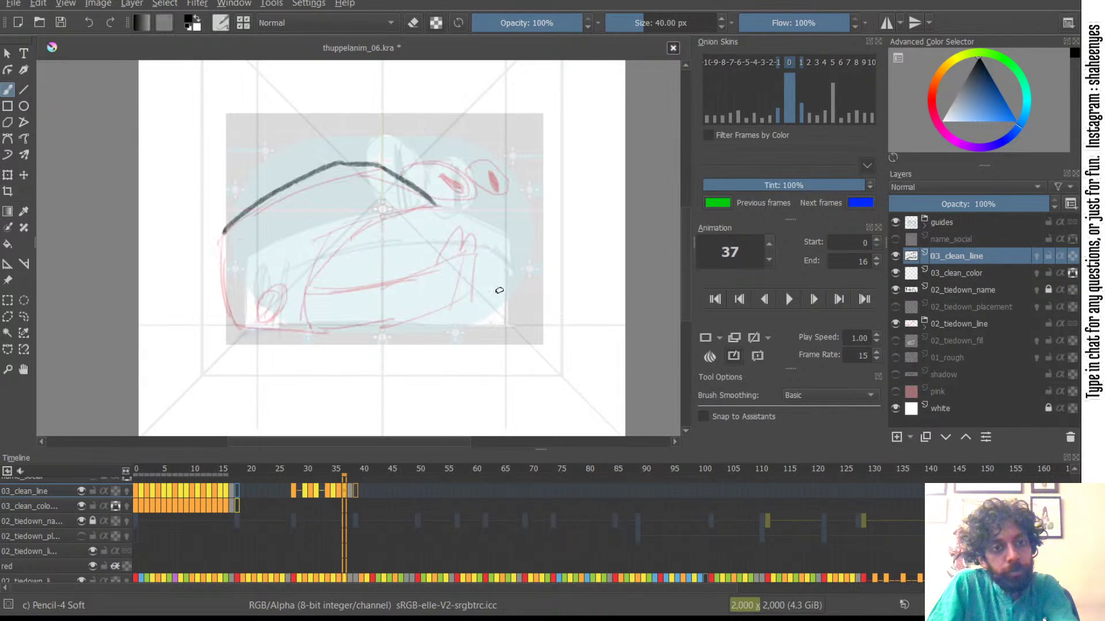
- Undo the sloping front part of the body's upper contour and redraw it as a shorter, gentler curve reaching the left eye
key("ctrl+z")
key("ctrl+z")
key("ctrl+z")
mouse_move(341, 161)
left_mouse_down()
mouse_move(406, 217)
mouse_move(388, 166)
mouse_move(395, 174)
left_mouse_up()
key("ctrl+z")
left_click_drag(366, 166, 382, 173)
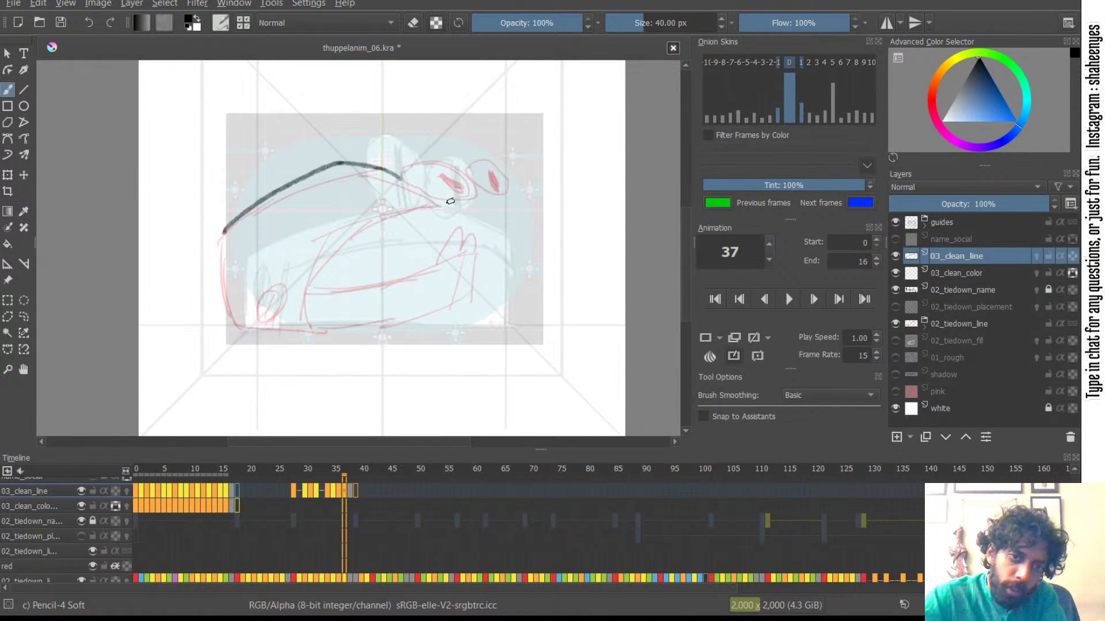
- Flip between frames 36, 37 and 38 to check the new upper contour against the neighbouring drawings
key("Left")
key("Right")
key("Right")
key("Left")
key("Left")
key("Right")
key("Right")
key("Left")
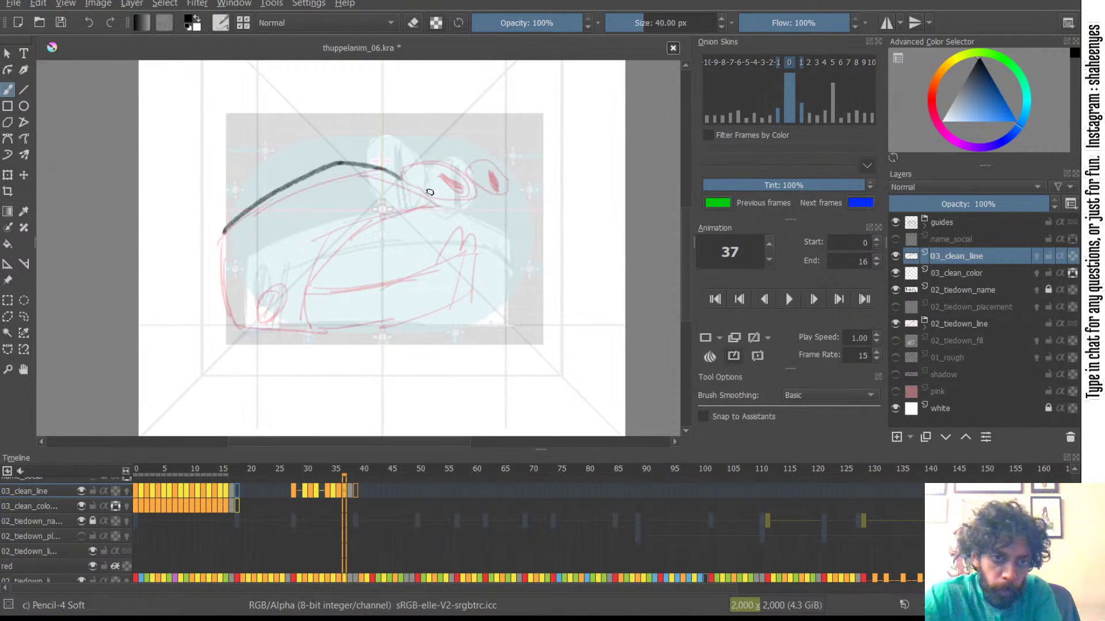
- Draw the lower curve of the left eye on frame 37, starting from the end of the body's upper contour
left_click_drag(457, 205, 406, 178)
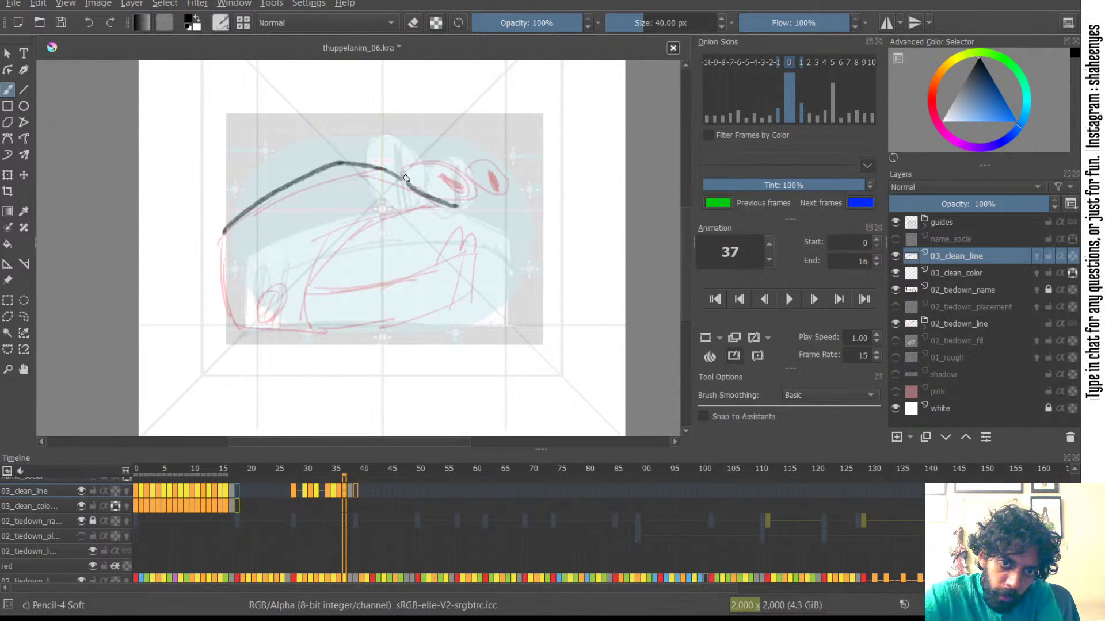
key("ctrl+z")
mouse_move(465, 202)
left_mouse_down()
mouse_move(409, 182)
mouse_move(397, 163)
left_mouse_up()
key("ctrl+z")
mouse_move(461, 207)
left_mouse_down()
mouse_move(403, 168)
mouse_move(459, 199)
left_mouse_up()
key("ctrl+z")
key("ctrl+z")
key("ctrl+z")
mouse_move(400, 170)
left_mouse_down()
mouse_move(415, 194)
mouse_move(484, 199)
left_mouse_up()
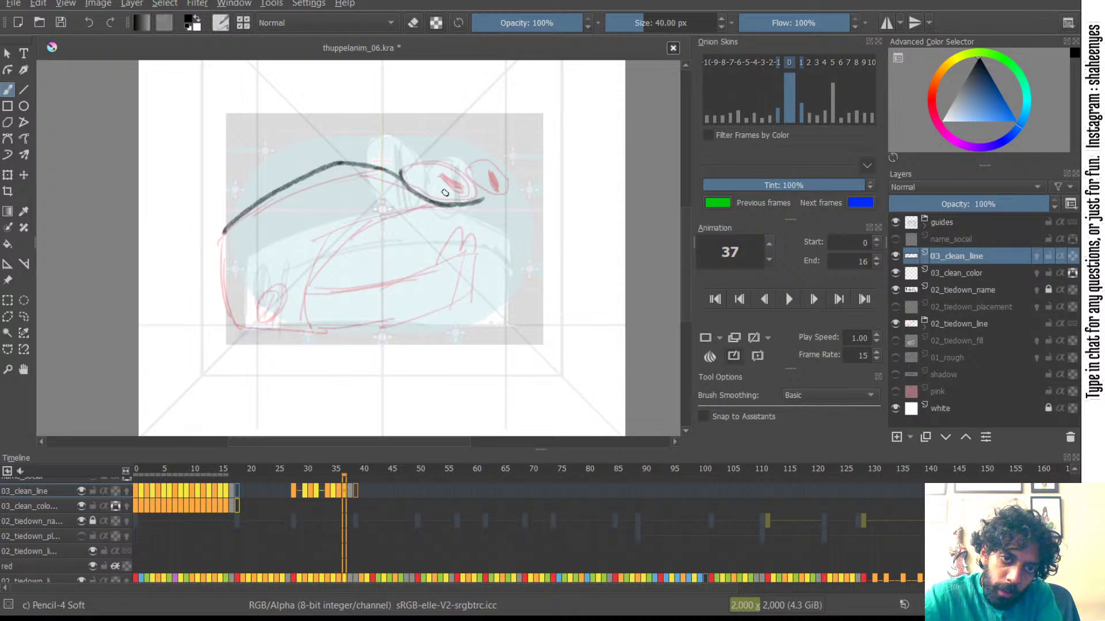
- Close the left eye's oval on frame 37 by drawing its upper curve over the red sketch
mouse_move(401, 174)
left_mouse_down()
mouse_move(433, 164)
mouse_move(466, 183)
mouse_move(416, 164)
mouse_move(462, 180)
mouse_move(422, 161)
mouse_move(435, 159)
mouse_move(473, 184)
left_mouse_up()
key("ctrl+z")
key("ctrl+z")
key("ctrl+z")
key("ctrl+z")
key("ctrl+z")
key("ctrl+z")
key("ctrl+z")
mouse_move(427, 158)
left_mouse_down()
mouse_move(477, 189)
mouse_move(480, 204)
left_mouse_up()
key("ctrl+z")
key("e")
key("e")
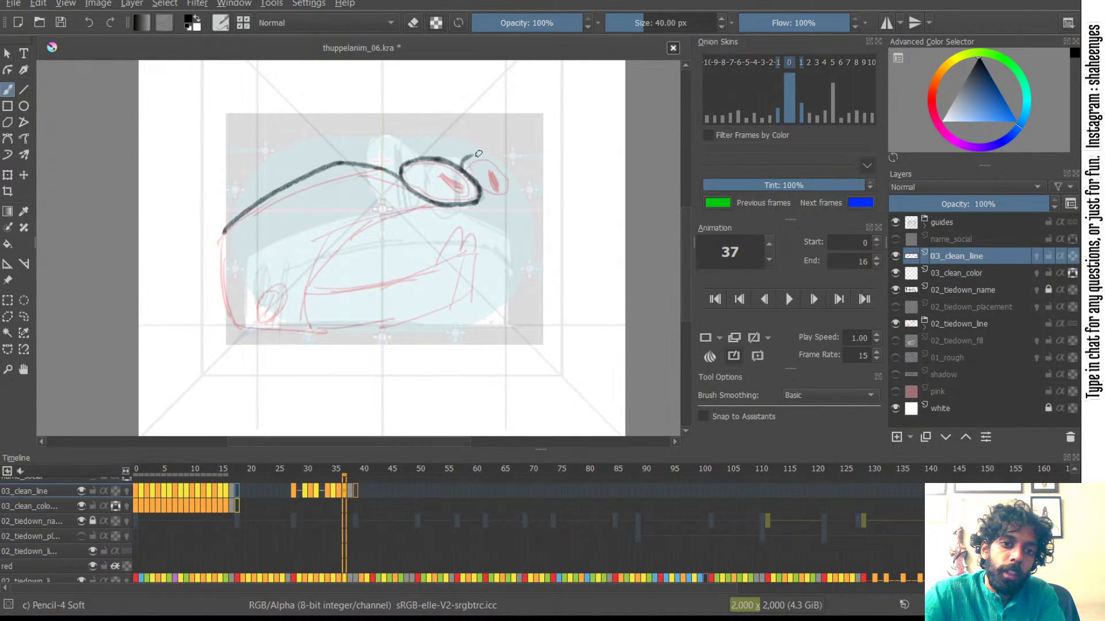
- Draw the smaller right eye's outline on frame 37, attached to the front of the left eye
mouse_move(471, 157)
left_mouse_down()
mouse_move(518, 190)
mouse_move(501, 169)
mouse_move(508, 201)
left_mouse_up()
key("ctrl+z")
key("ctrl+z")
key("ctrl+z")
key("ctrl+z")
key("ctrl+z")
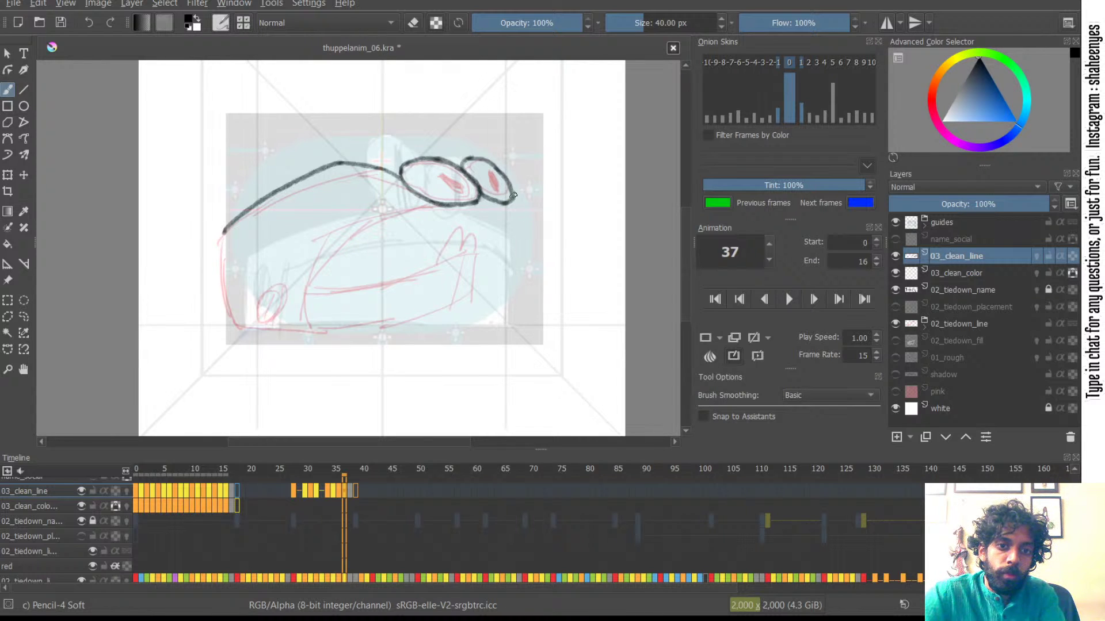
- Draw the curved inner edge of the mouth opening on frame 37, running down to the body's base
key("ctrl+z")
left_click_drag(317, 233, 297, 309)
key("ctrl+z")
mouse_move(317, 240)
left_mouse_down()
mouse_move(299, 311)
mouse_move(308, 335)
left_mouse_up()
key("ctrl+z")
key("ctrl+z")
left_click_drag(301, 289, 309, 343)
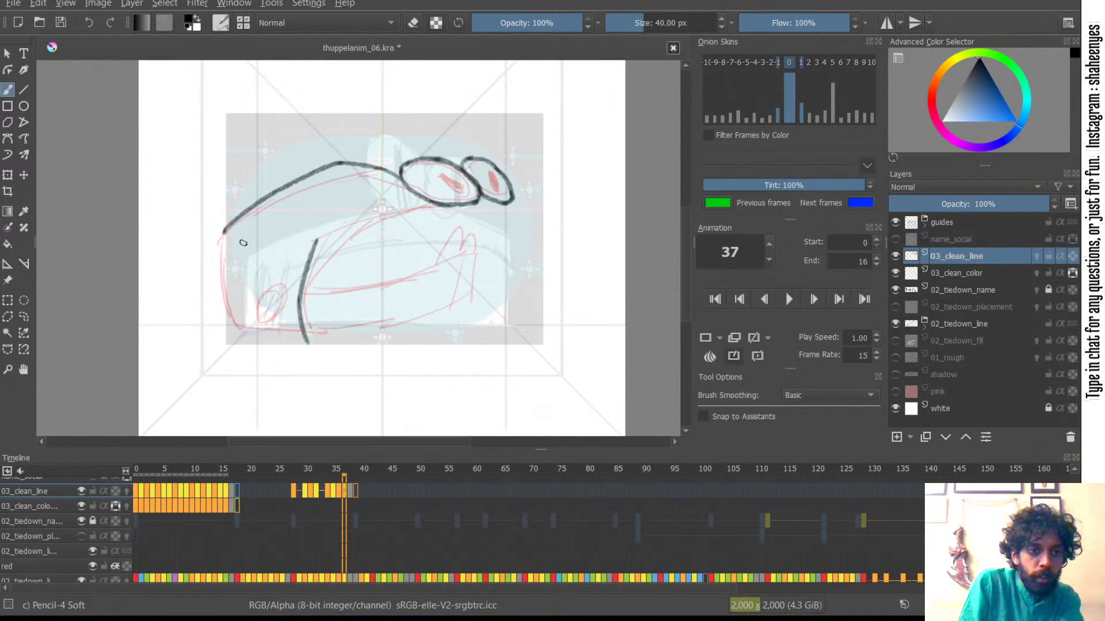
- Draw the body's back contour on frame 37 and close its base across to the inner mouth edge
left_click_drag(219, 238, 226, 300)
key("ctrl+z")
mouse_move(219, 239)
left_mouse_down()
mouse_move(240, 328)
mouse_move(316, 333)
left_mouse_up()
key("ctrl+z")
key("ctrl+z")
left_click_drag(240, 332, 310, 334)
key("e")
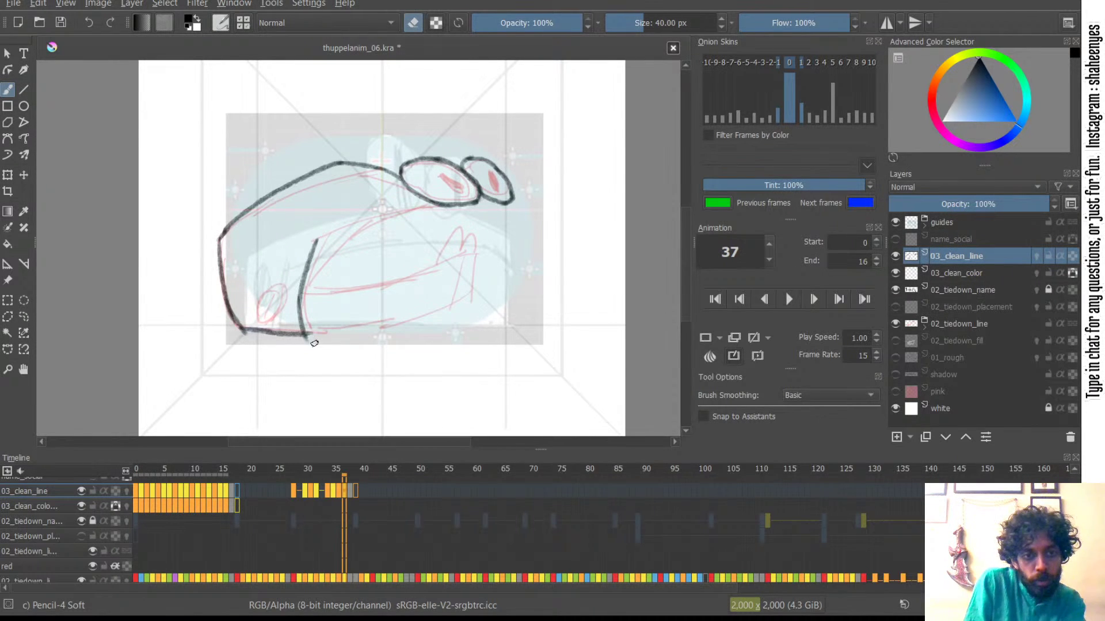
key("e")
left_click_drag(319, 240, 444, 204)
key("ctrl+z")
key("ctrl+z")
key("Left")
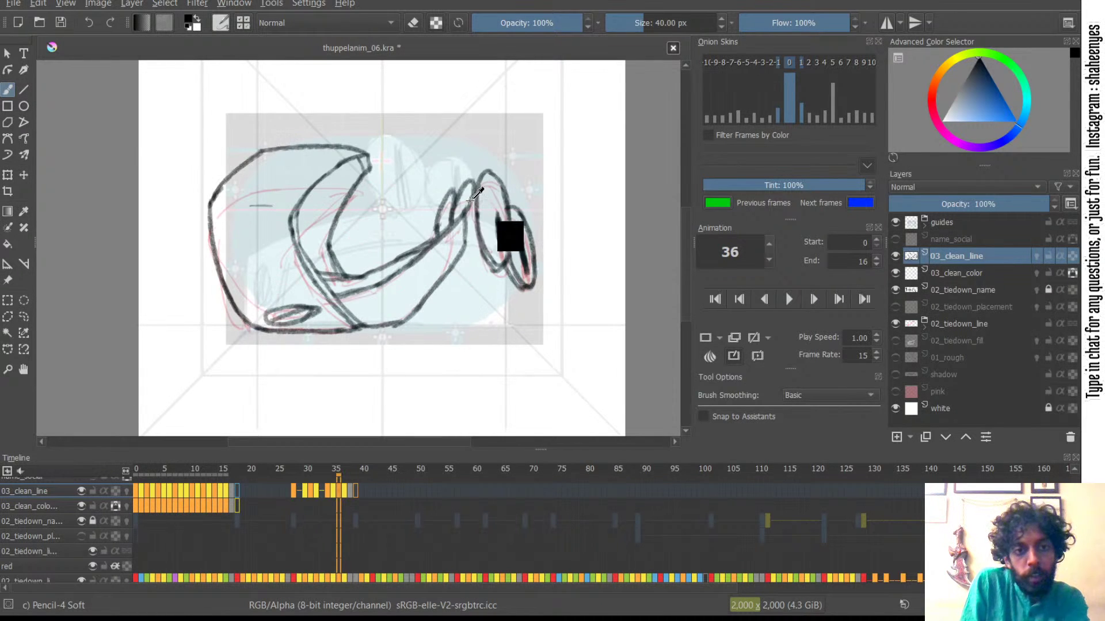
left_click(372, 151, "ctrl")
key("Right")
key("Right")
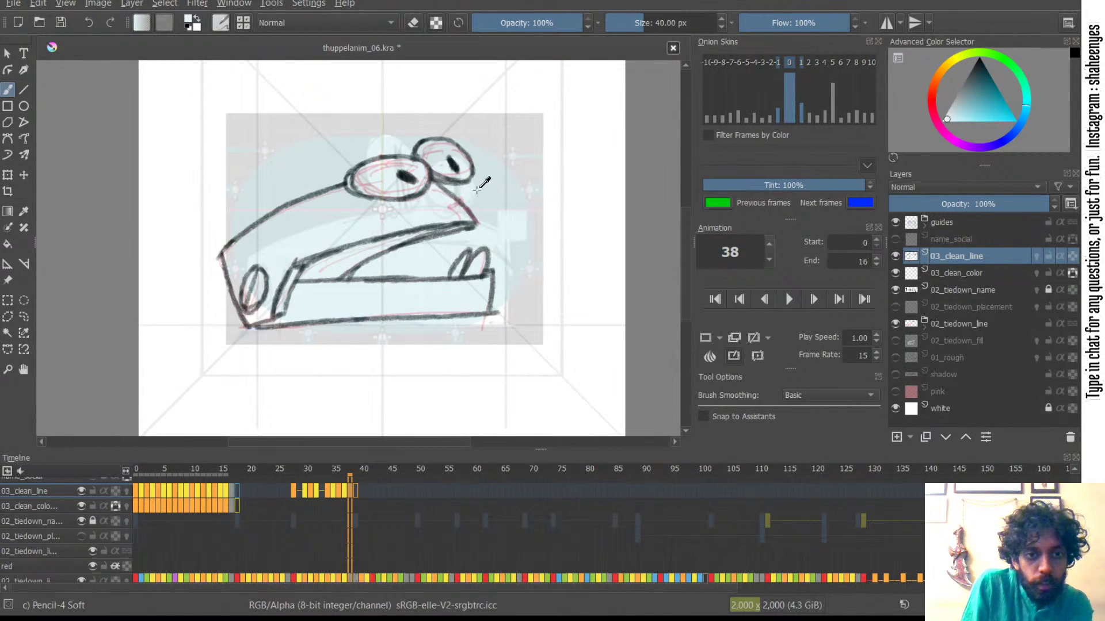
key("Left")
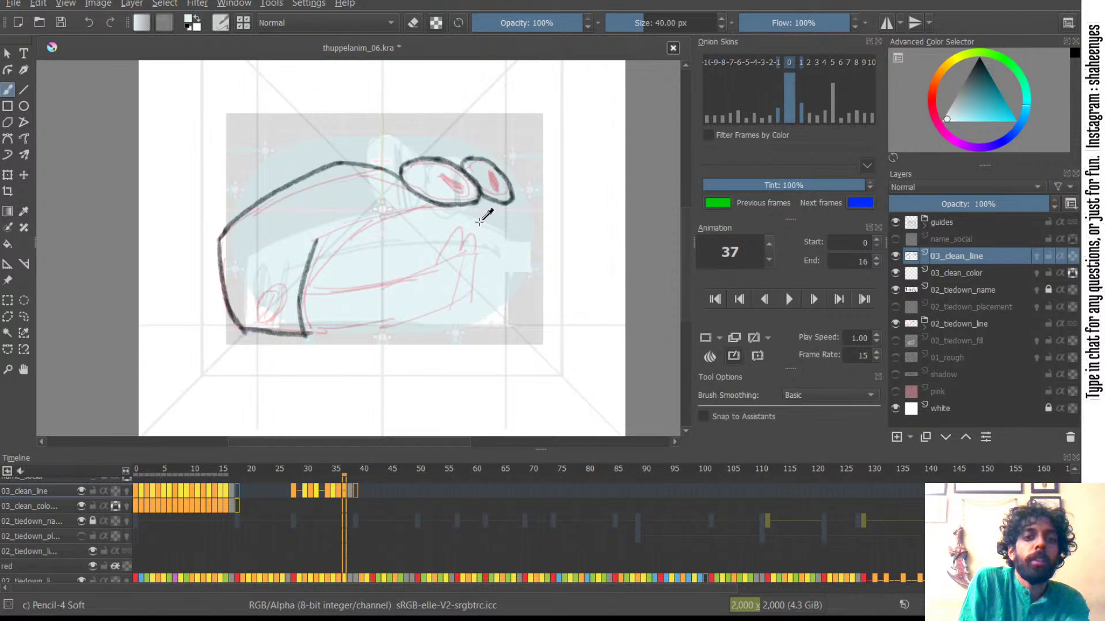
key("d")
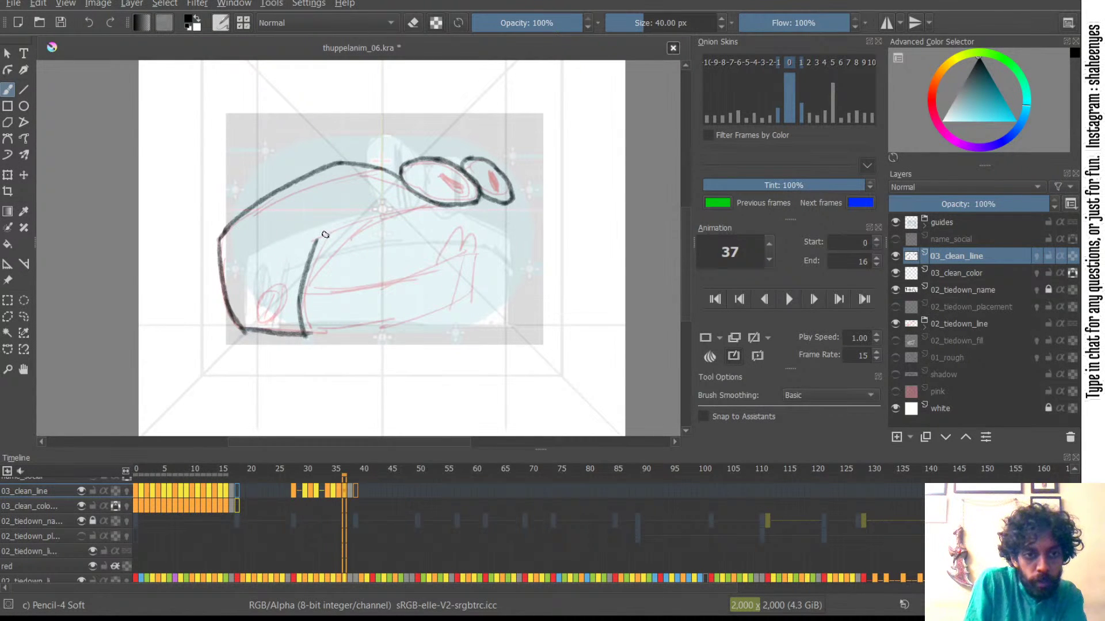
- Draw the upper mouth line on frame 37 from the inner mouth edge to just under the left eye
left_click_drag(317, 241, 440, 213)
key("ctrl+z")
key("ctrl+z")
key("ctrl+z")
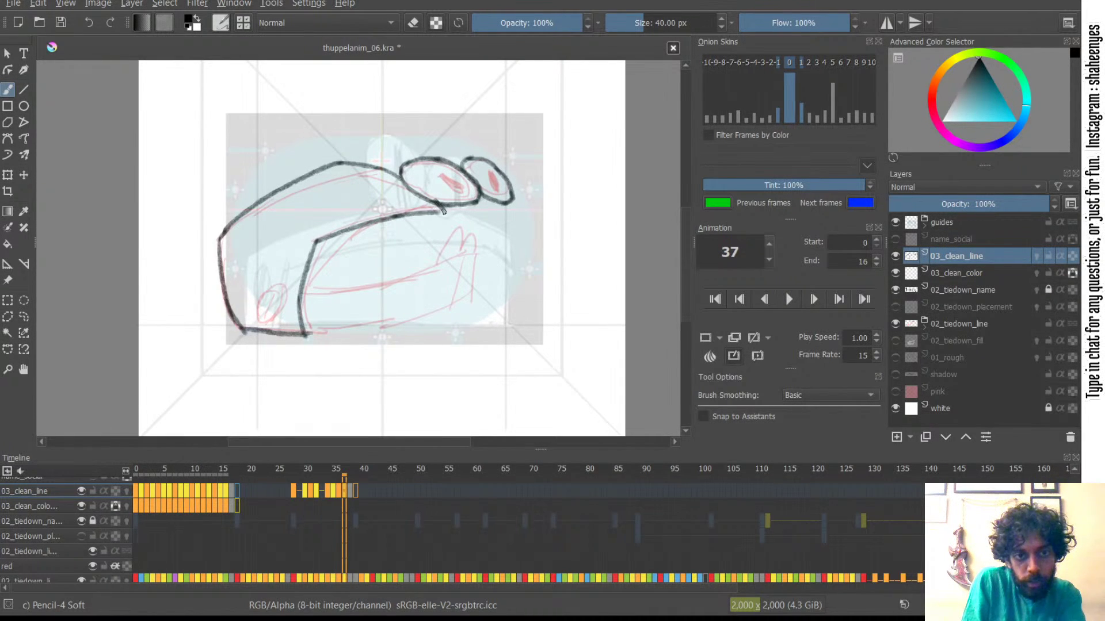
left_click_drag(450, 213, 424, 222)
key("ctrl+z")
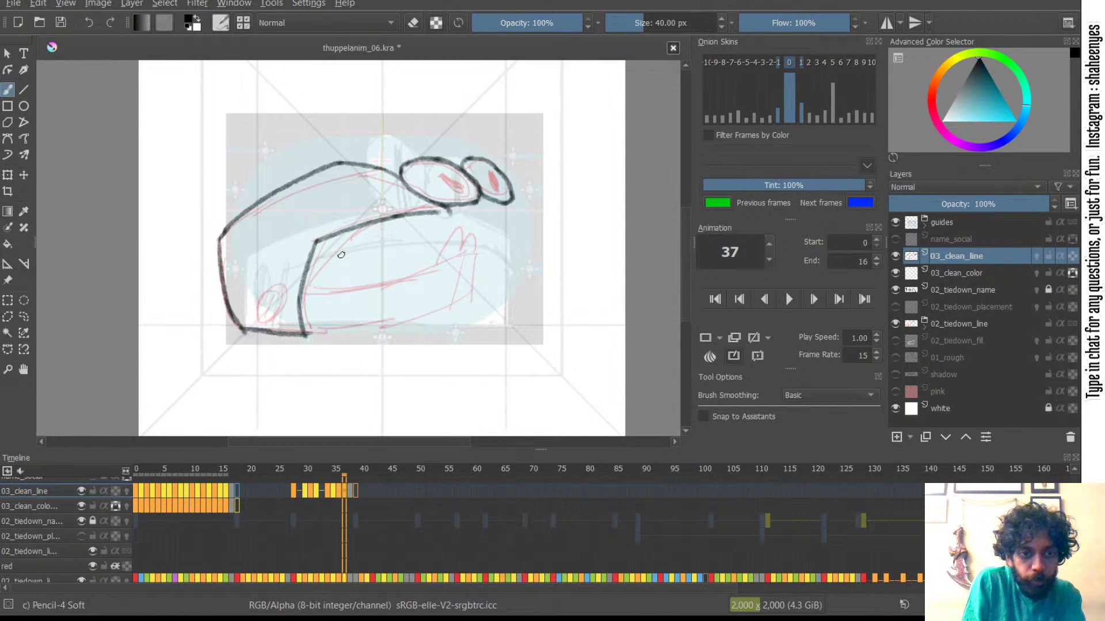
- Flip between frames 36, 37 and 38 to compare the upper mouth line with the neighbouring drawings
key("Left")
key("Right")
key("Right")
key("Left")
key("Left")
key("Right")
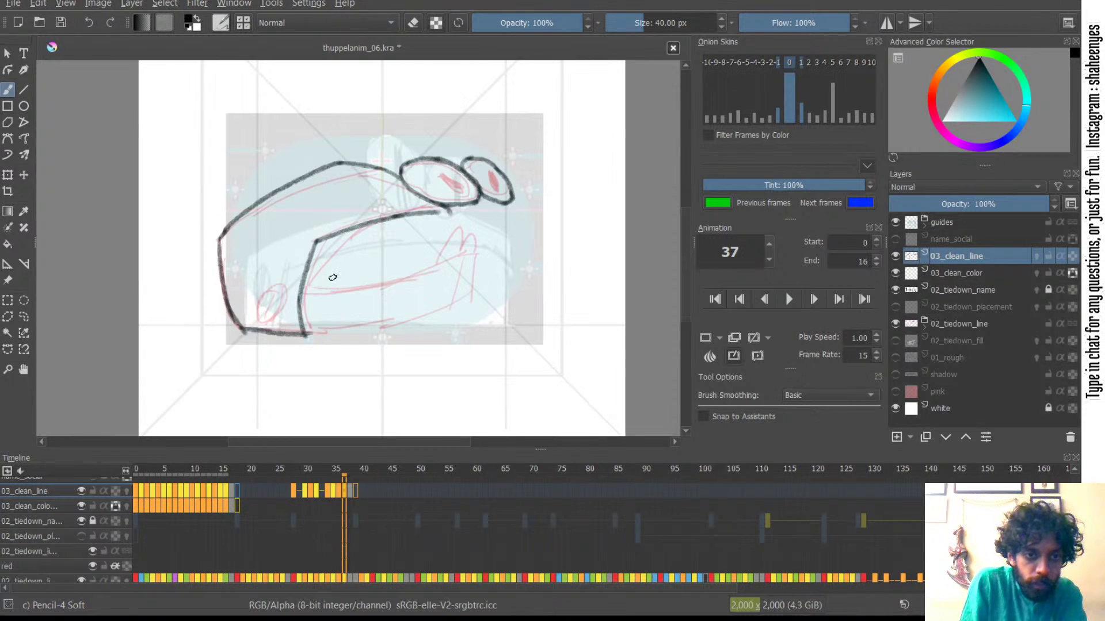
key("Left")
key("Right")
key("Right")
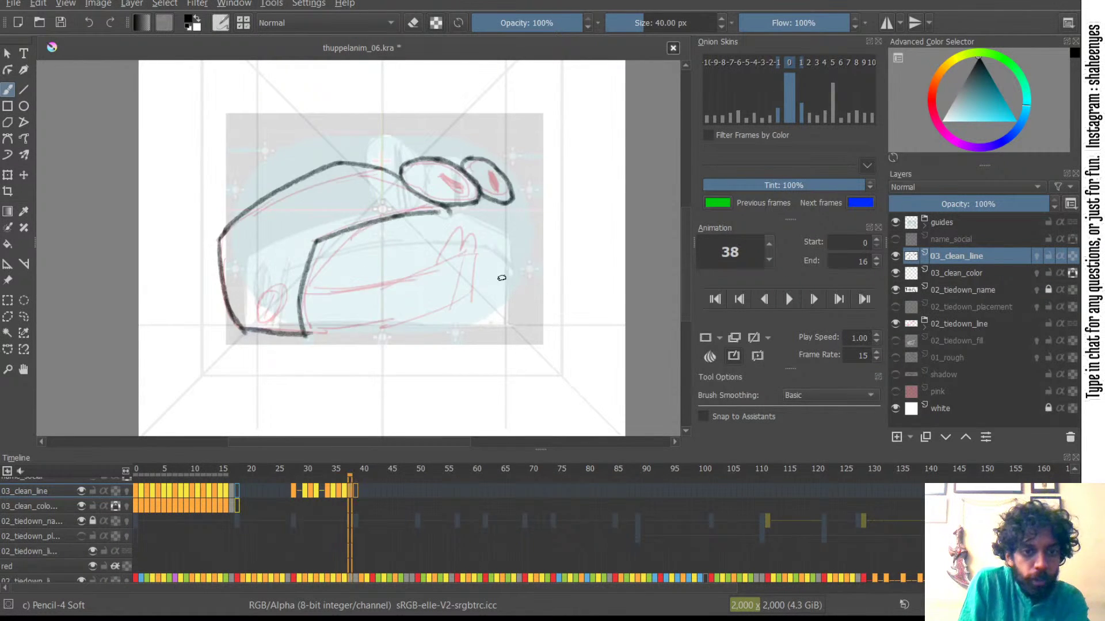
key("Left")
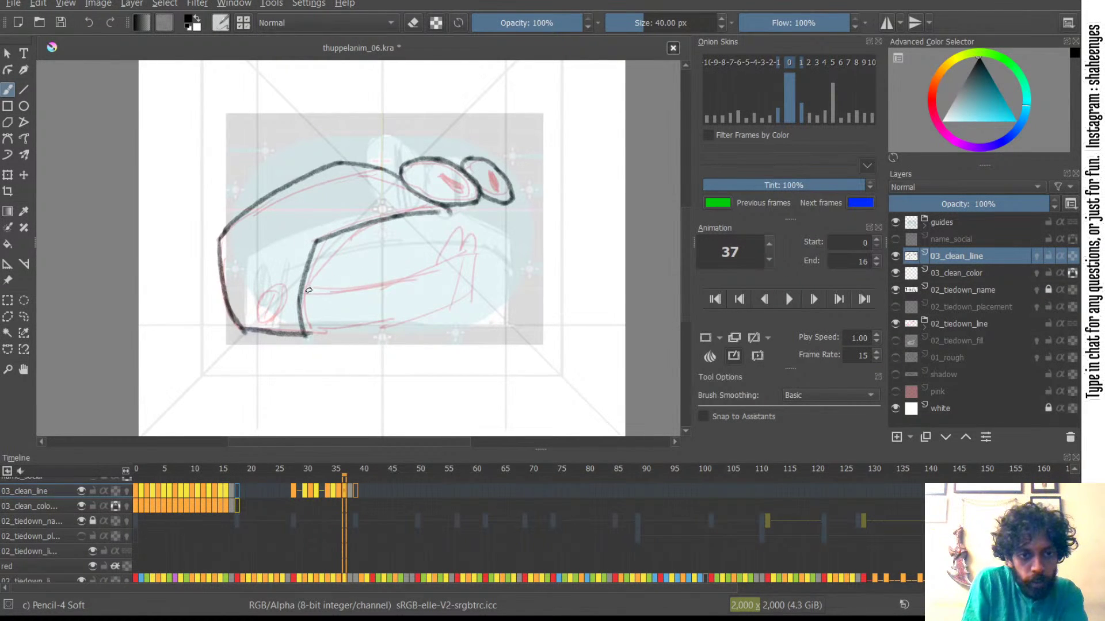
key("Left")
key("Right")
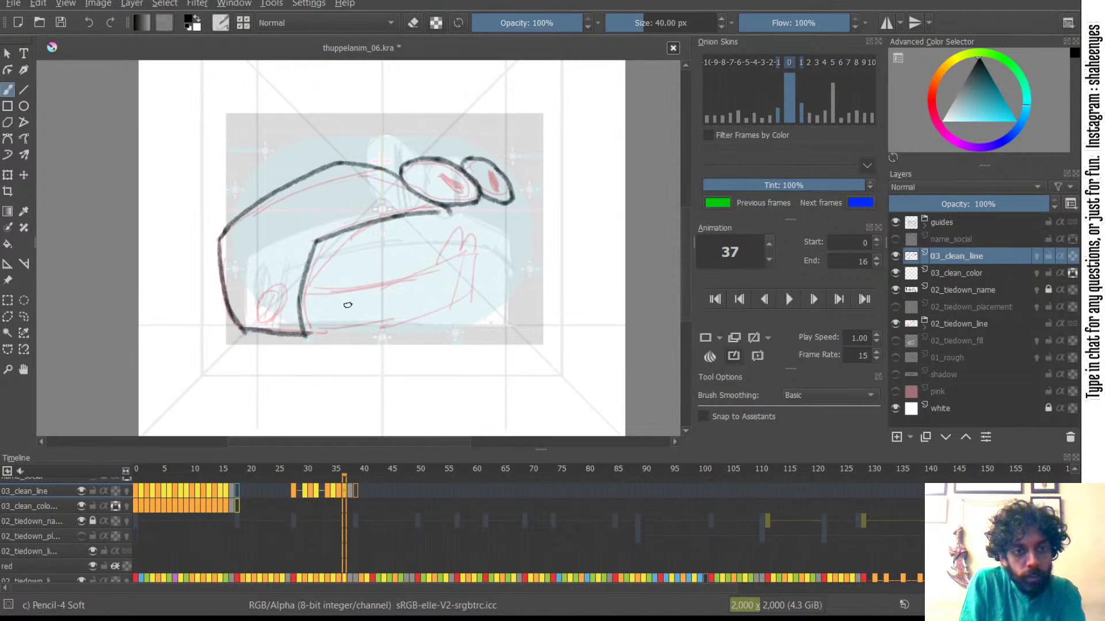
- Draw the lower jaw's top edge on frame 37, from the mouth corner up to the jaw's front
key("ctrl+z")
mouse_move(311, 291)
left_mouse_down()
mouse_move(353, 295)
mouse_move(332, 292)
mouse_move(382, 284)
mouse_move(328, 291)
mouse_move(467, 254)
left_mouse_up()
key("ctrl+z")
key("ctrl+z")
left_click_drag(370, 287, 481, 247)
key("ctrl+z")
left_click_drag(381, 283, 467, 253)
- Flip between frames 36, 37 and 38 to check the lower jaw's top edge against the neighbouring drawings
key("Left")
key("Right")
key("Left")
key("Right")
key("Right")
key("Left")
key("Left")
key("Right")
key("Right")
key("Left")
- Draw the lower jaw's short front edge on frame 37 and start its bottom edge from the body's base
mouse_move(466, 252)
left_mouse_down()
mouse_move(489, 249)
mouse_move(478, 252)
mouse_move(476, 295)
left_mouse_up()
key("ctrl+z")
key("ctrl+z")
key("ctrl+z")
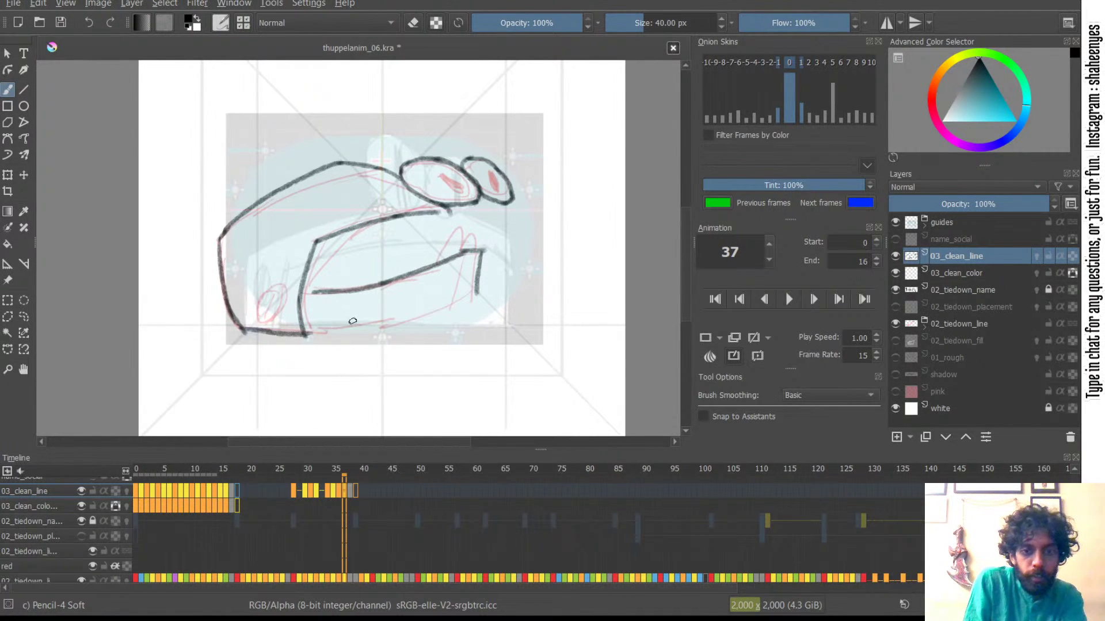
key("ctrl+z")
left_click_drag(313, 331, 407, 322)
- Draw a second line beside the inner mouth edge on frame 37 to give the lip its thickness
mouse_move(319, 241)
left_mouse_down()
mouse_move(308, 303)
mouse_move(309, 292)
mouse_move(321, 343)
left_mouse_up()
key("ctrl+z")
key("ctrl+z")
key("ctrl+z")
left_click_drag(314, 248, 320, 336)
key("ctrl+z")
key("ctrl+z")
key("ctrl+z")
left_click_drag(309, 278, 312, 319)
key("ctrl+z")
key("ctrl+z")
mouse_move(314, 254)
left_mouse_down()
mouse_move(307, 306)
mouse_move(319, 337)
left_mouse_up()
key("ctrl+z")
left_click_drag(307, 292, 316, 331)
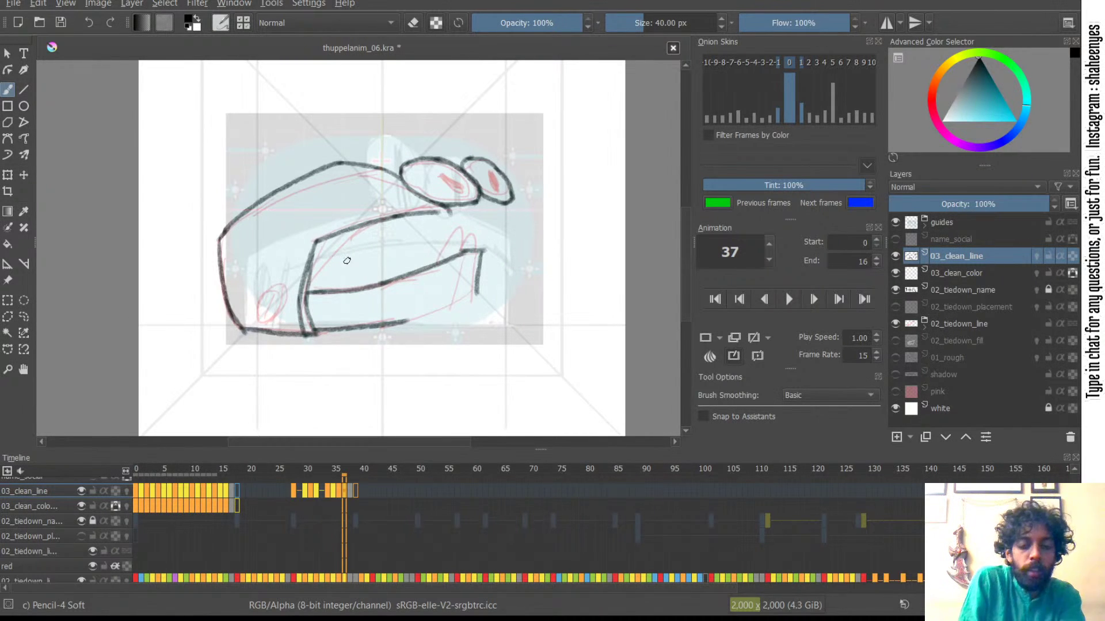
- Flip between frames 36, 37 and 38 to check the jaw and lip lines in motion
key("ctrl+Left")
key("ctrl+Right")
key("ctrl+Right")
key("ctrl+Left")
key("ctrl+Left")
key("ctrl+Right")
key("ctrl+Right")
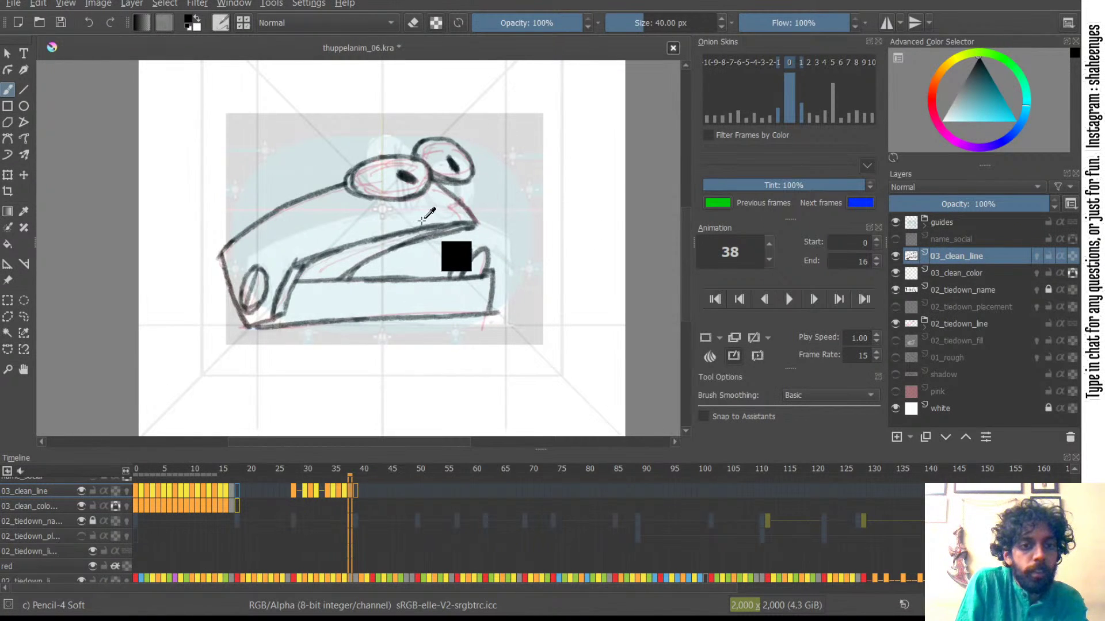
key("ctrl+Left")
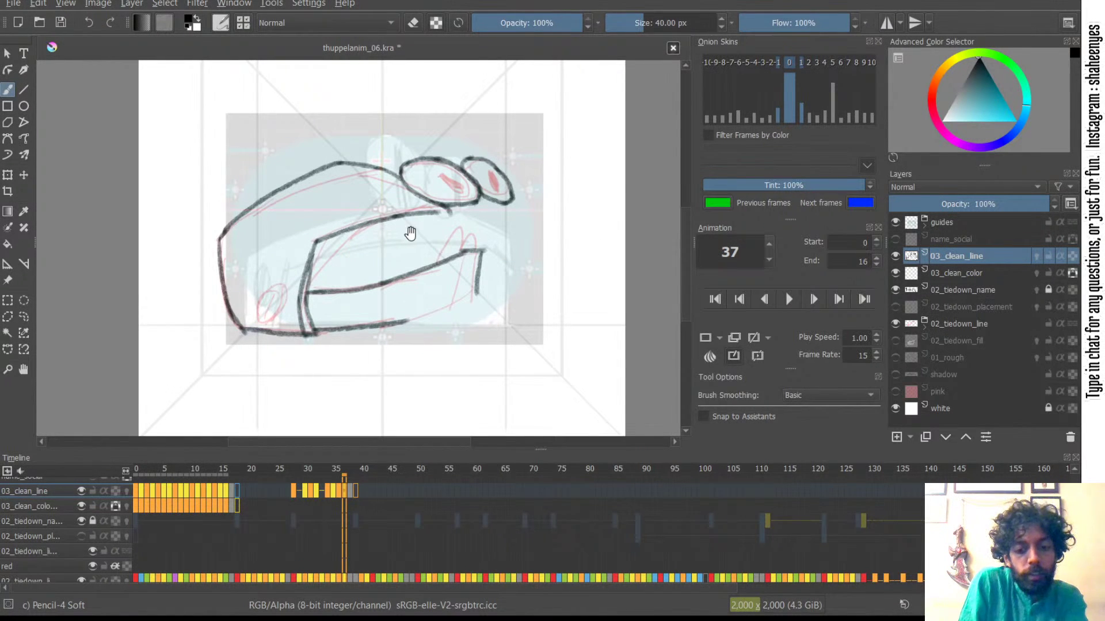
- Lasso the upper mouth line on frame 37, delete it and drop the selection
key("l")
mouse_move(439, 234)
left_mouse_down()
mouse_move(439, 209)
mouse_move(340, 212)
mouse_move(320, 236)
mouse_move(411, 245)
mouse_move(447, 230)
left_mouse_up()
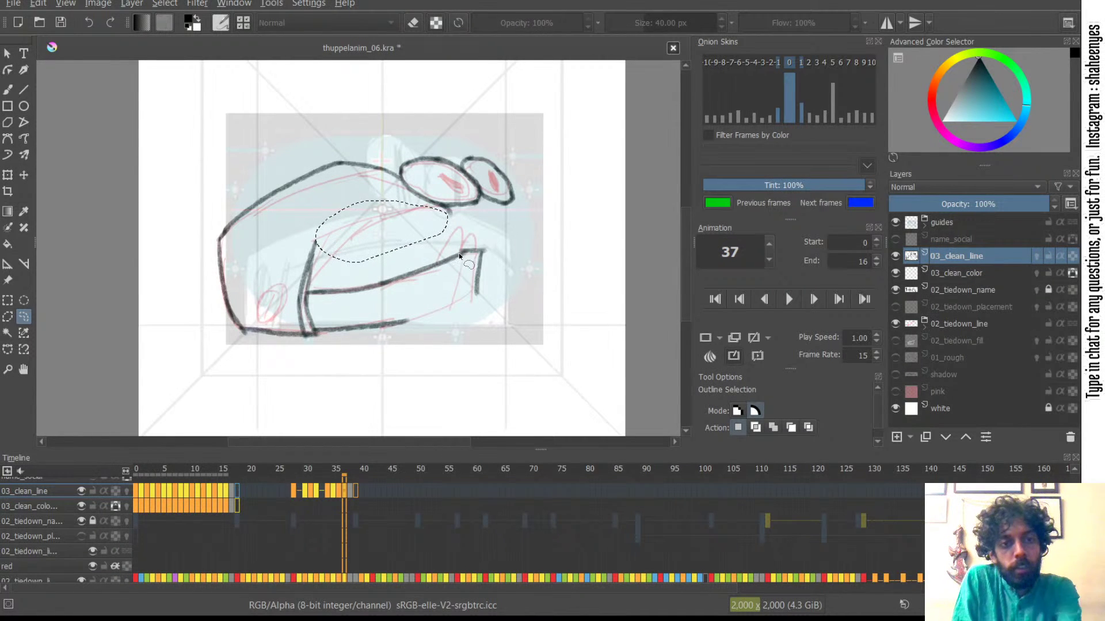
key("ctrl+shift+a")
key("b")
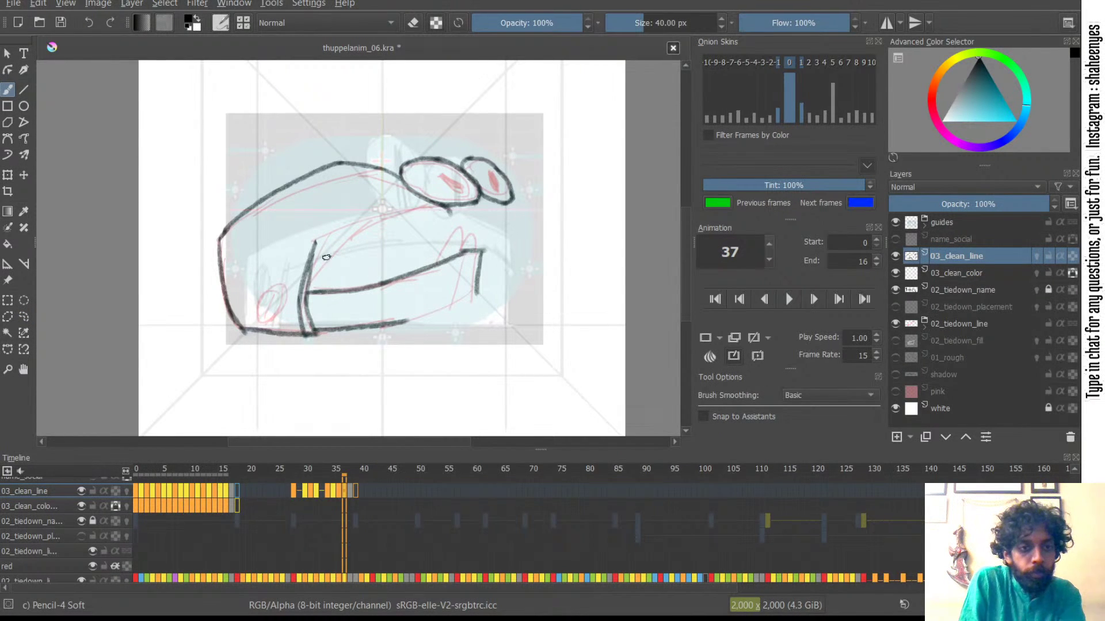
- Redraw the upper mouth line on frame 37 with a rounder curve from the inner mouth edge to below the left eye
left_click_drag(313, 247, 385, 216)
key("ctrl+z")
mouse_move(314, 246)
left_mouse_down()
mouse_move(340, 225)
mouse_move(329, 228)
mouse_move(432, 212)
left_mouse_up()
key("ctrl+z")
left_click_drag(332, 225, 441, 207)
key("ctrl+z")
left_click_drag(331, 225, 442, 211)
key("ctrl+z")
key("ctrl+z")
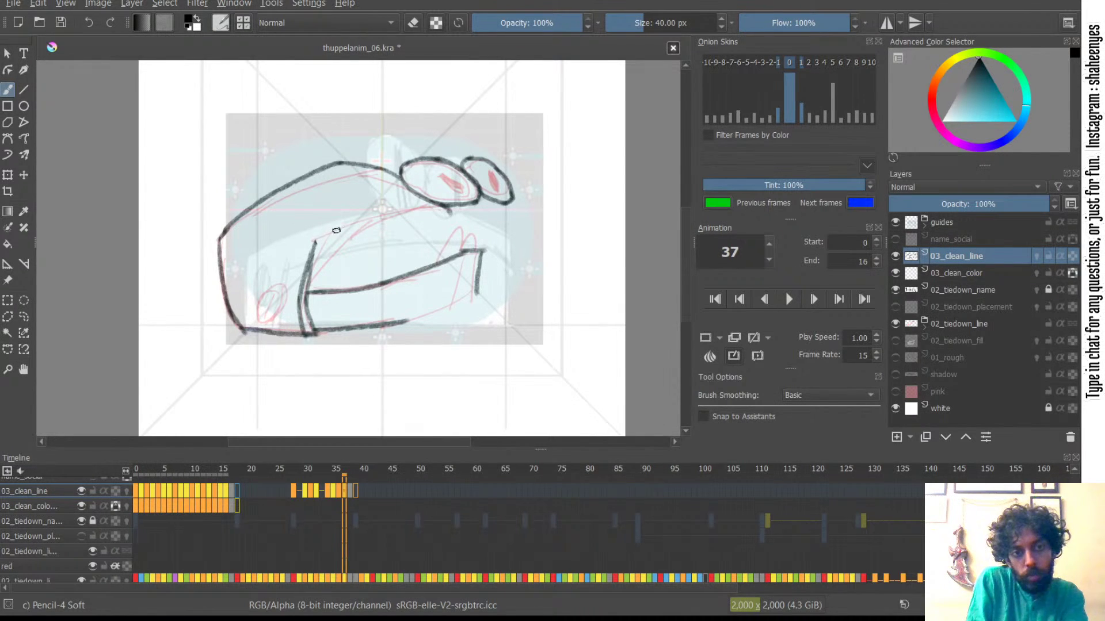
mouse_move(313, 244)
left_mouse_down()
mouse_move(371, 221)
mouse_move(396, 217)
left_mouse_up()
key("ctrl+z")
left_click_drag(314, 243, 340, 228)
left_click_drag(326, 233, 434, 205)
key("ctrl+z")
key("ctrl+z")
left_click_drag(315, 242, 440, 204)
key("ctrl+z")
left_click_drag(346, 224, 443, 209)
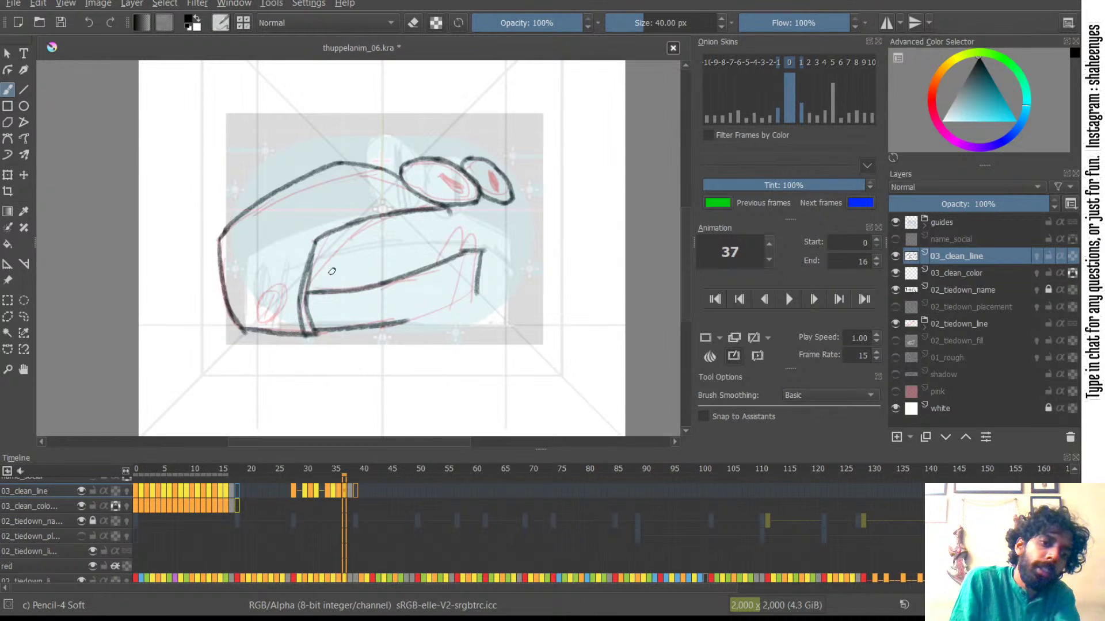
- Check frame 37's clean lines against its red sketch, toggling 03_clean_line's visibility, and against frames 36 and 38
key("Left")
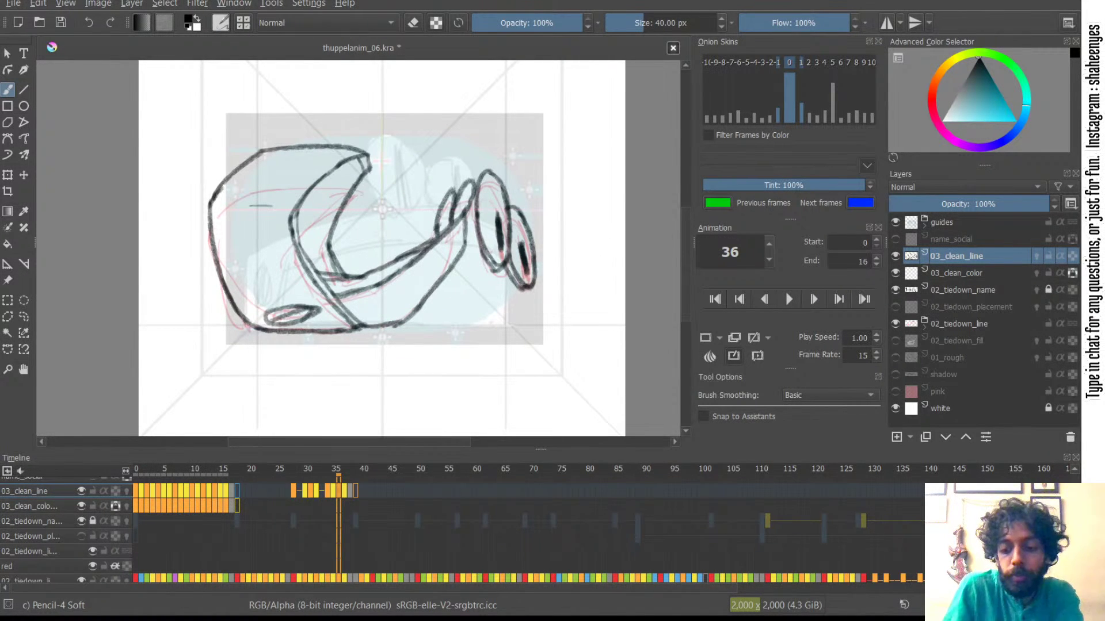
key("Right")
key("Right")
key("Left")
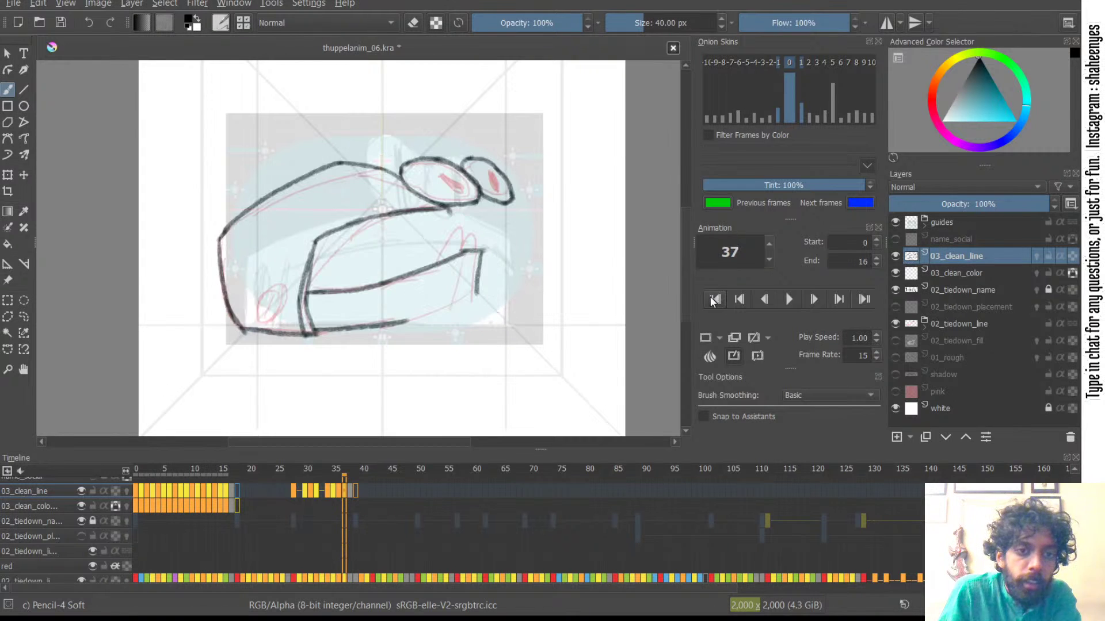
left_click(895, 256)
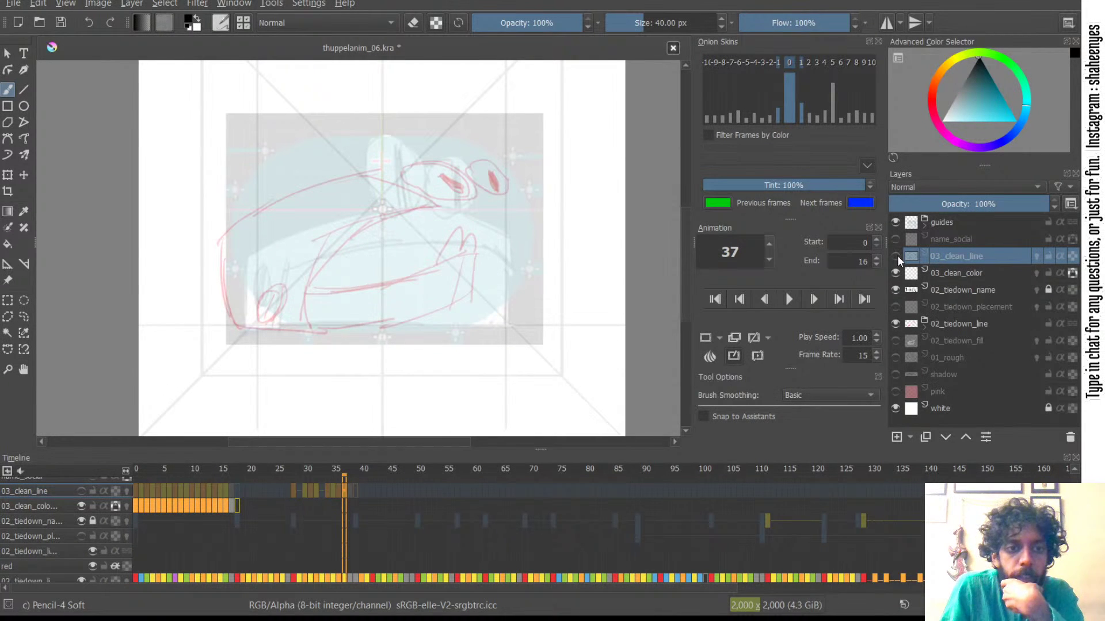
left_click(896, 255)
key("Left")
key("Right")
key("Right")
key("Left")
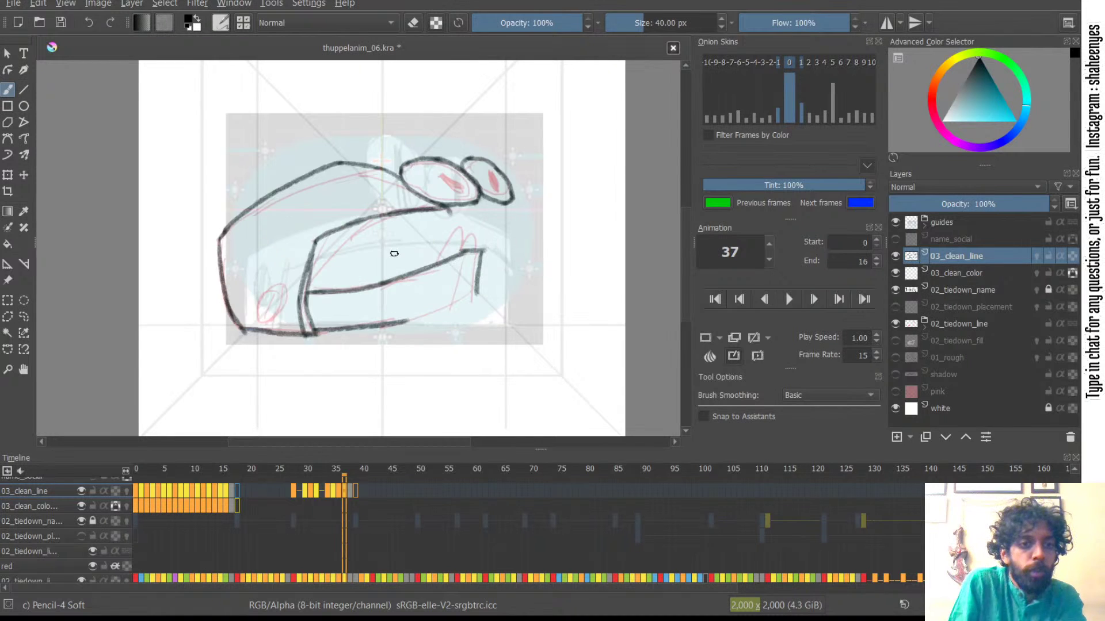
- Circle the mouth corner on frames 36 and 37 to compare its position across the neighbouring drawings
key("Left")
left_click_drag(346, 256, 324, 279)
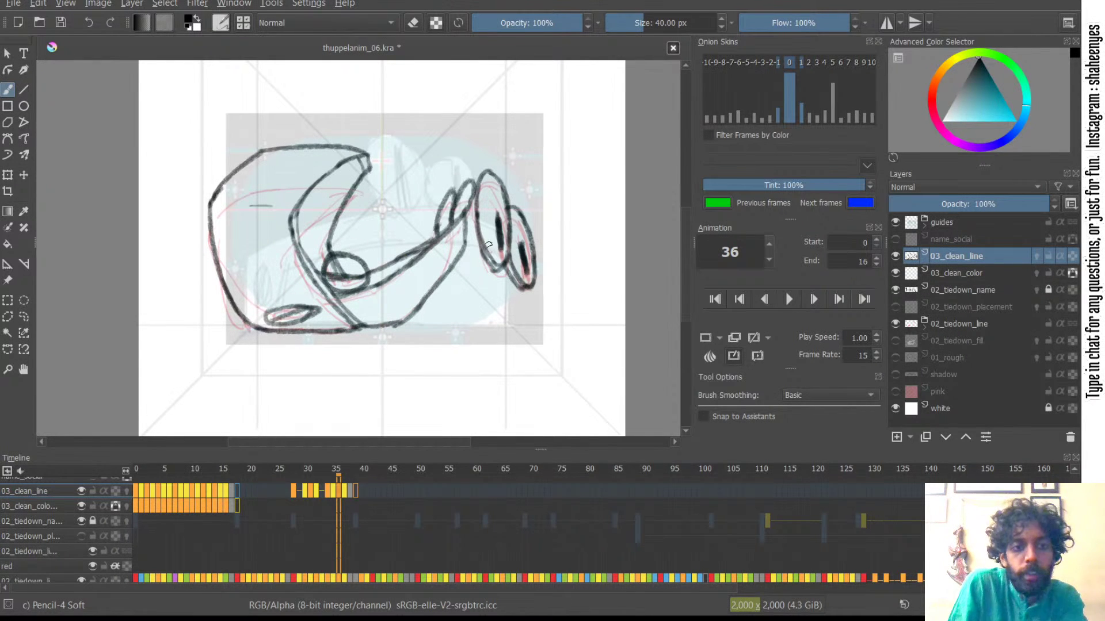
key("Right")
key("Right")
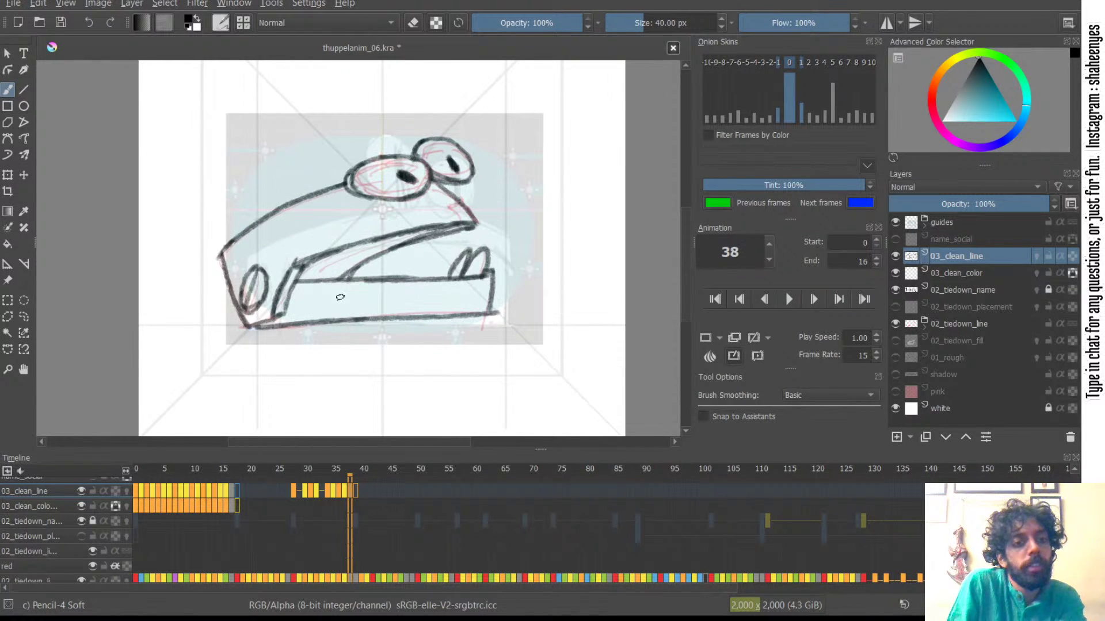
key("Left")
key("Left")
key("Right")
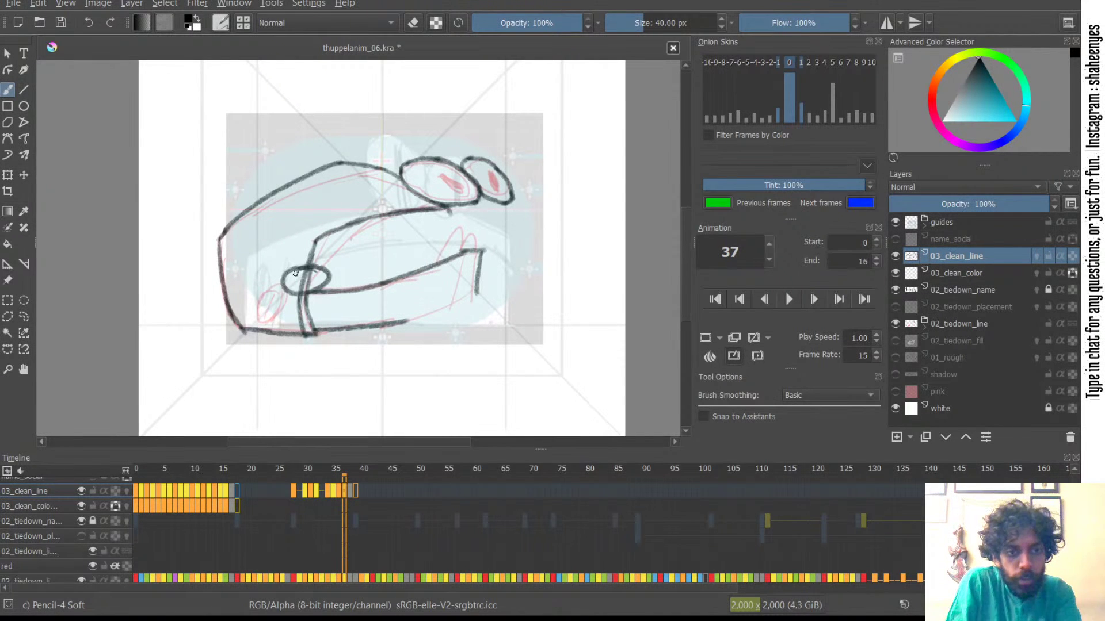
key("Right")
key("Left")
key("Left")
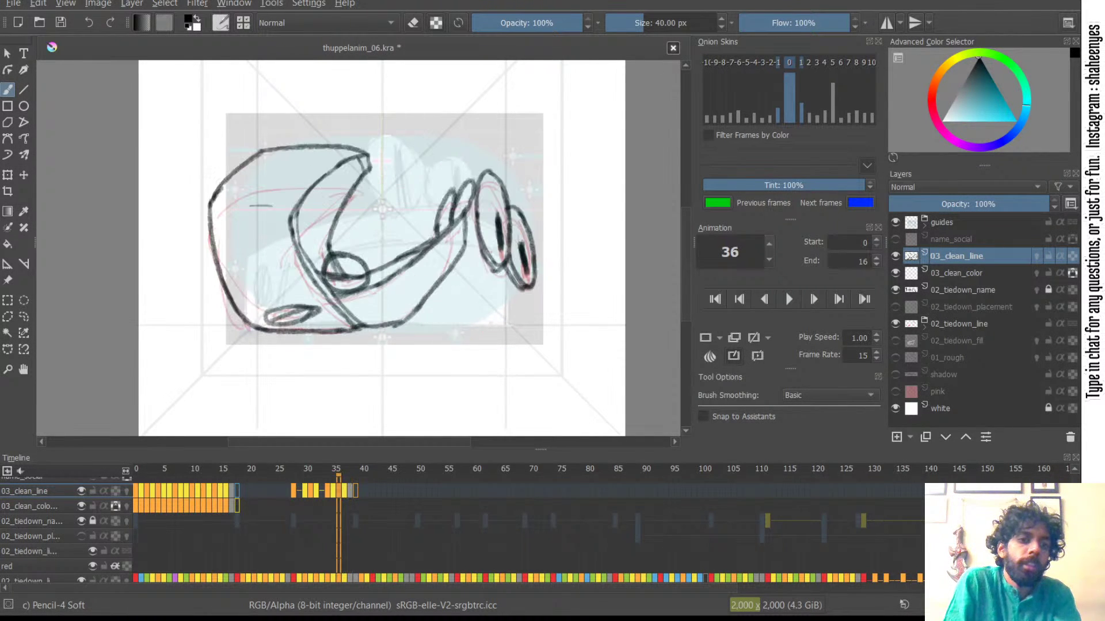
key("Right")
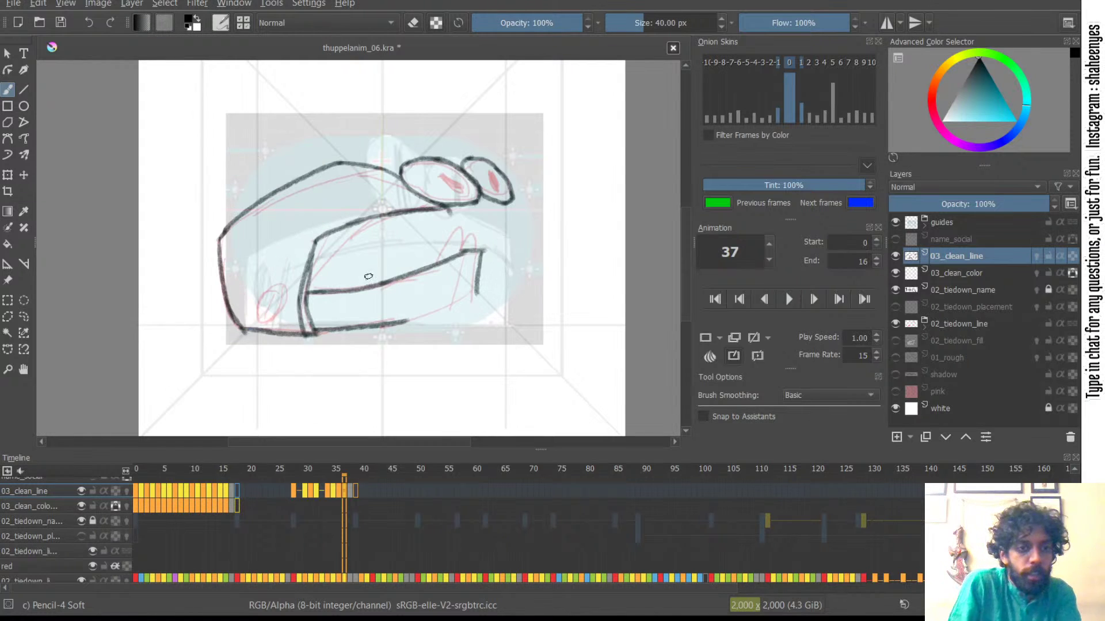
- Draw the inner upper lip line on frame 37, curving from the mouth corner up to the tip under the left eye
mouse_move(319, 286)
left_mouse_down()
mouse_move(361, 240)
mouse_move(426, 212)
left_mouse_up()
key("ctrl+z")
left_click_drag(347, 243, 435, 215)
key("ctrl+z")
left_click_drag(352, 241, 441, 216)
key("ctrl+z")
left_click_drag(352, 241, 449, 209)
key("ctrl+z")
key("ctrl+z")
key("ctrl+z")
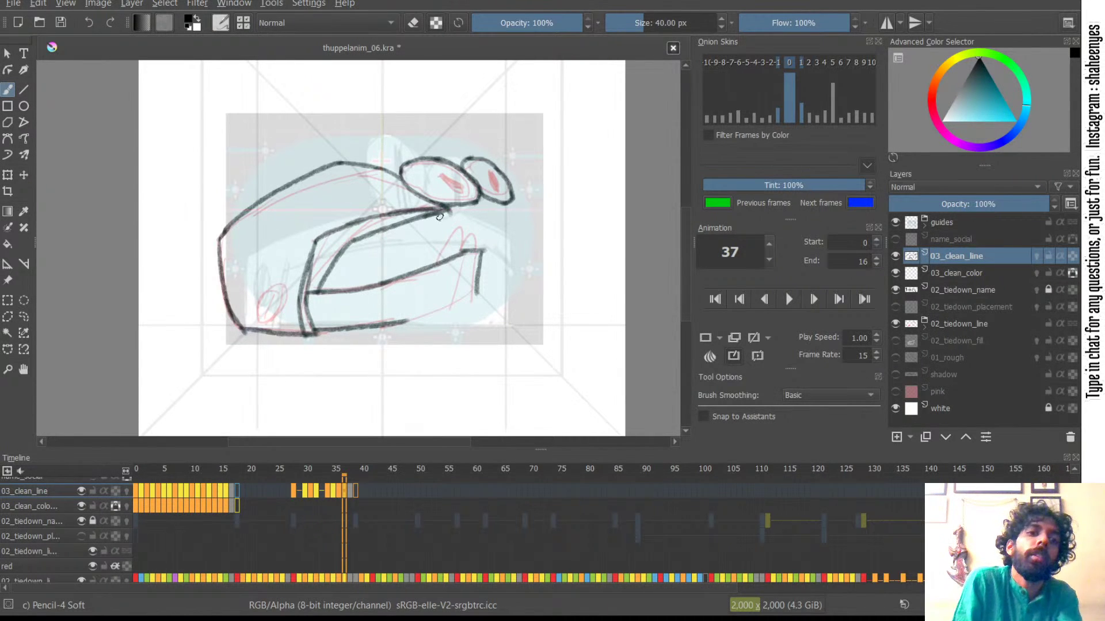
key("e")
key("e")
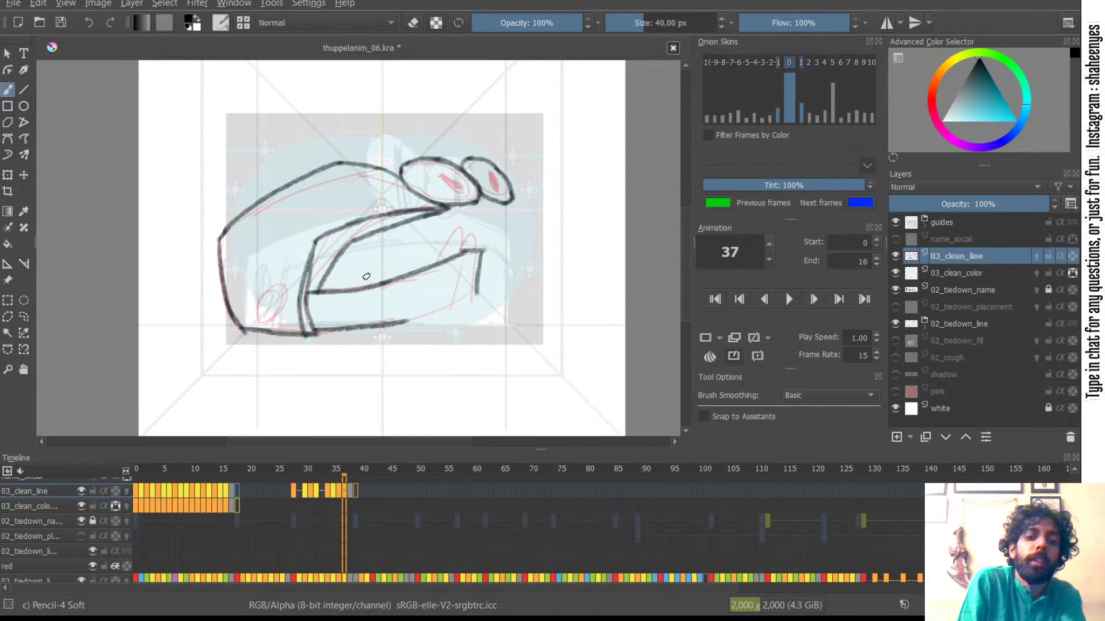
- Draw a short second line along the lower jaw's top edge at frame 37's mouth corner, checking it against frames 36 and 38
key("Left")
key("Right")
key("Right")
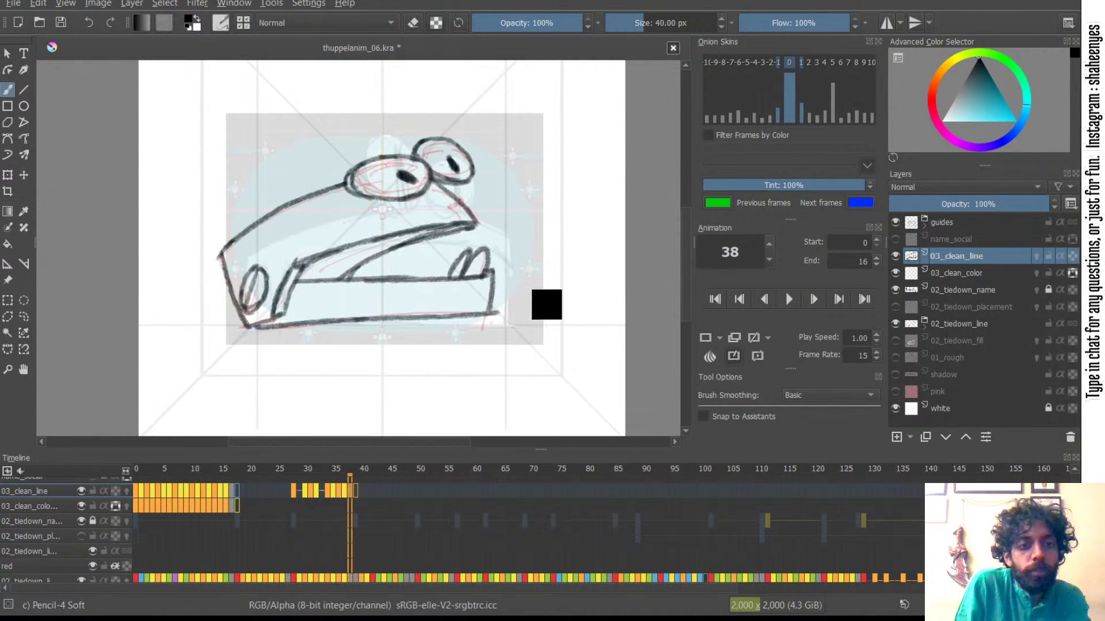
key("Left")
key("e")
key("e")
left_click_drag(309, 287, 391, 281)
key("ctrl+z")
key("ctrl+z")
key("ctrl+z")
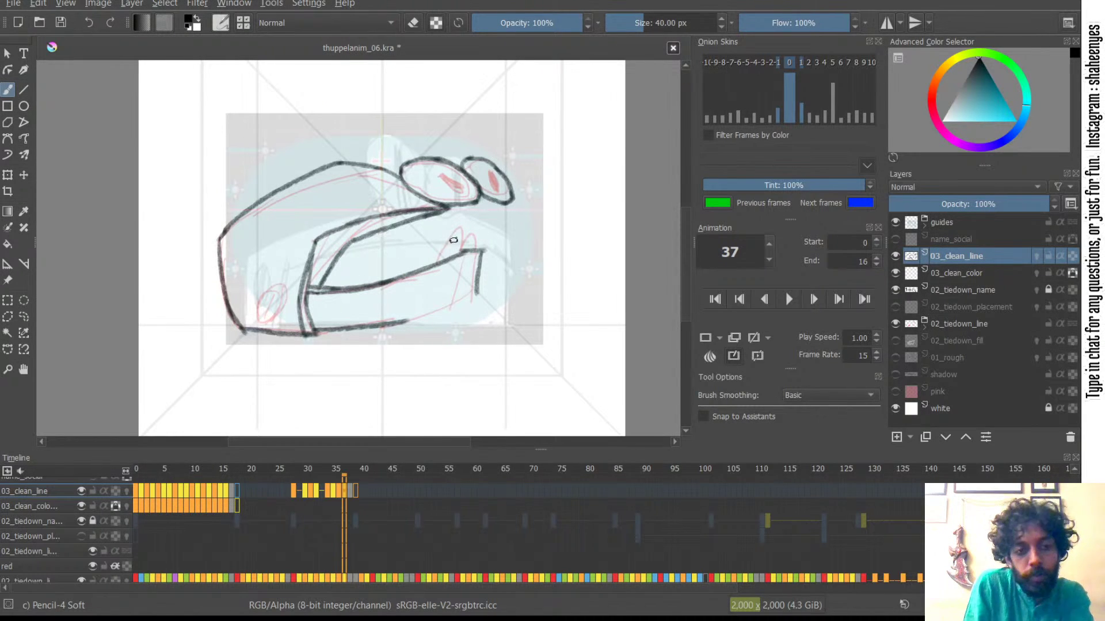
key("Left")
key("Right")
key("Right")
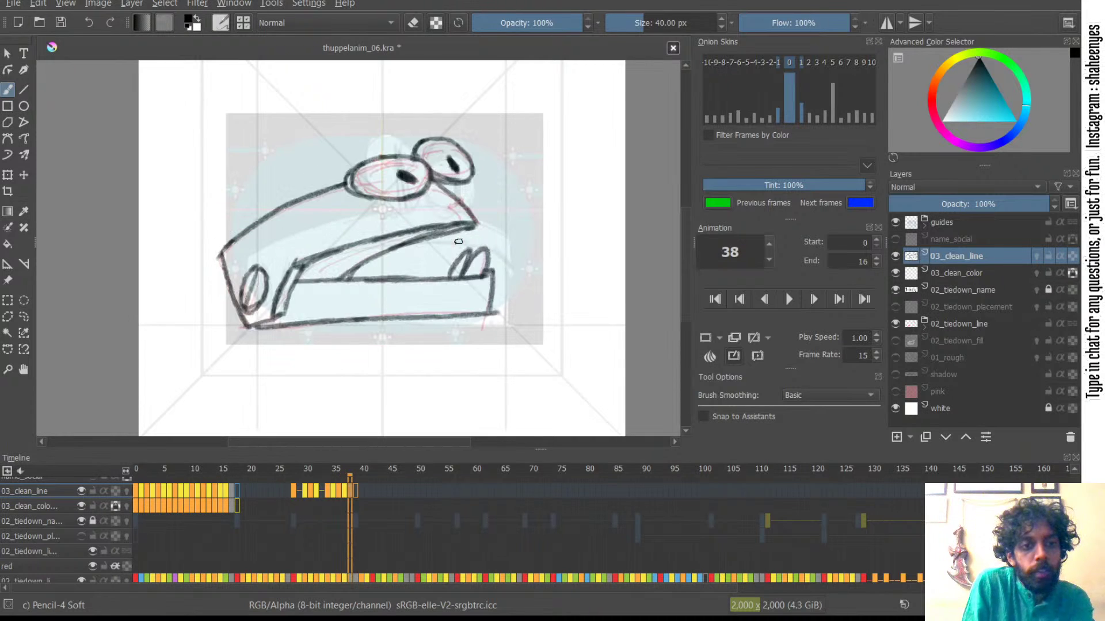
key("Left")
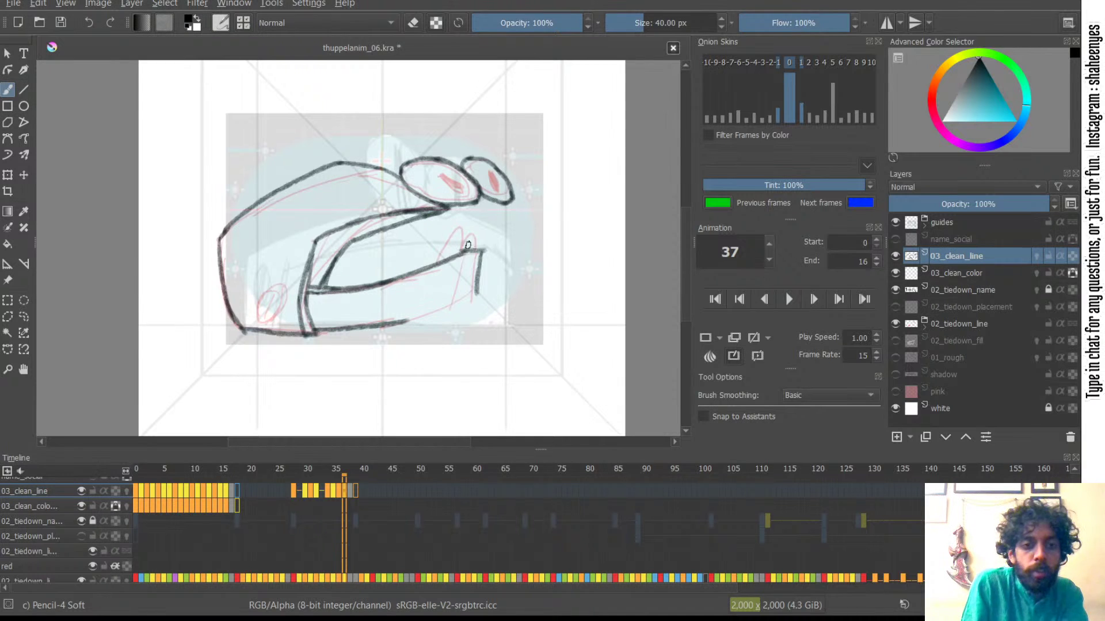
- Draw the two pointed teeth on the front of frame 37's lower jaw, checking them against frames 36 and 38
key("Left")
key("Right")
key("Right")
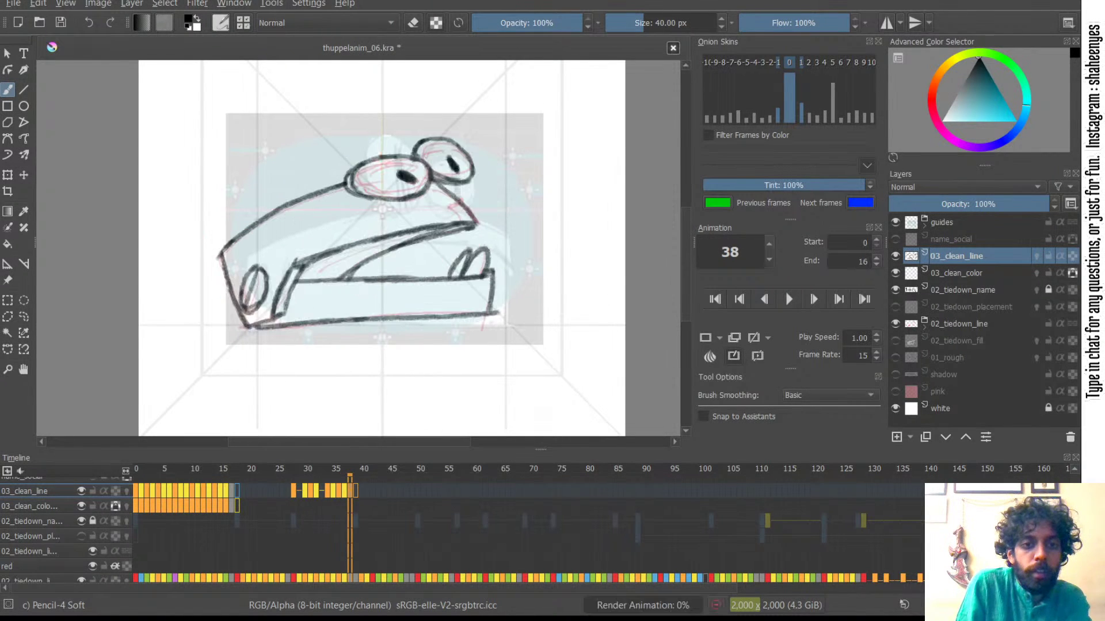
key("Left")
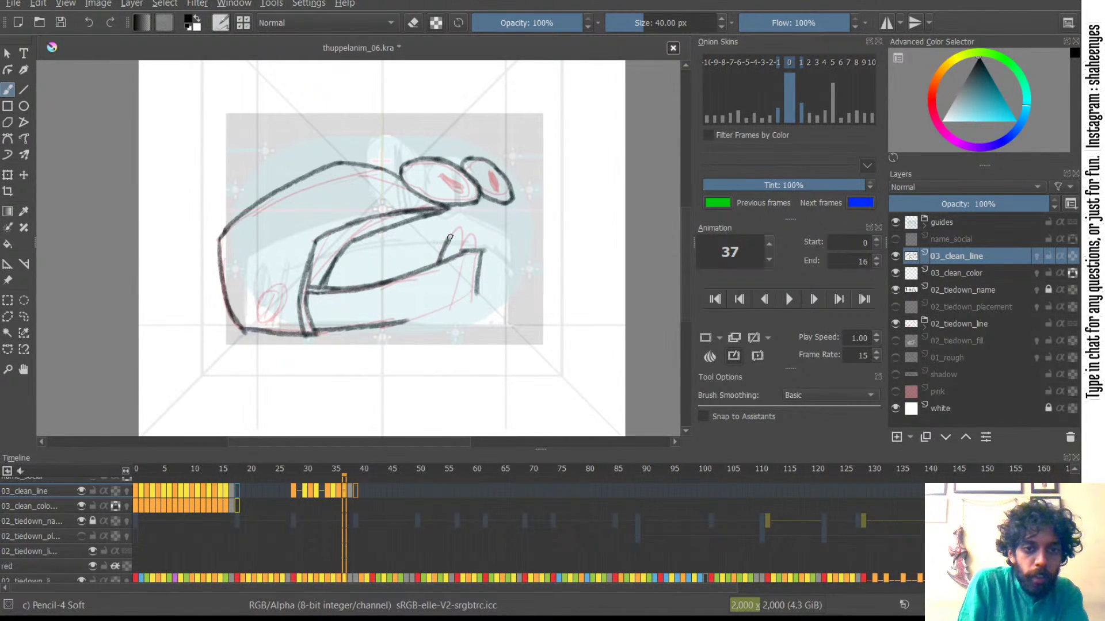
left_click_drag(463, 248, 478, 248)
key("ctrl+z")
key("ctrl+z")
mouse_move(437, 264)
left_mouse_down()
mouse_move(457, 230)
mouse_move(457, 251)
mouse_move(456, 229)
mouse_move(475, 251)
left_mouse_up()
key("ctrl+z")
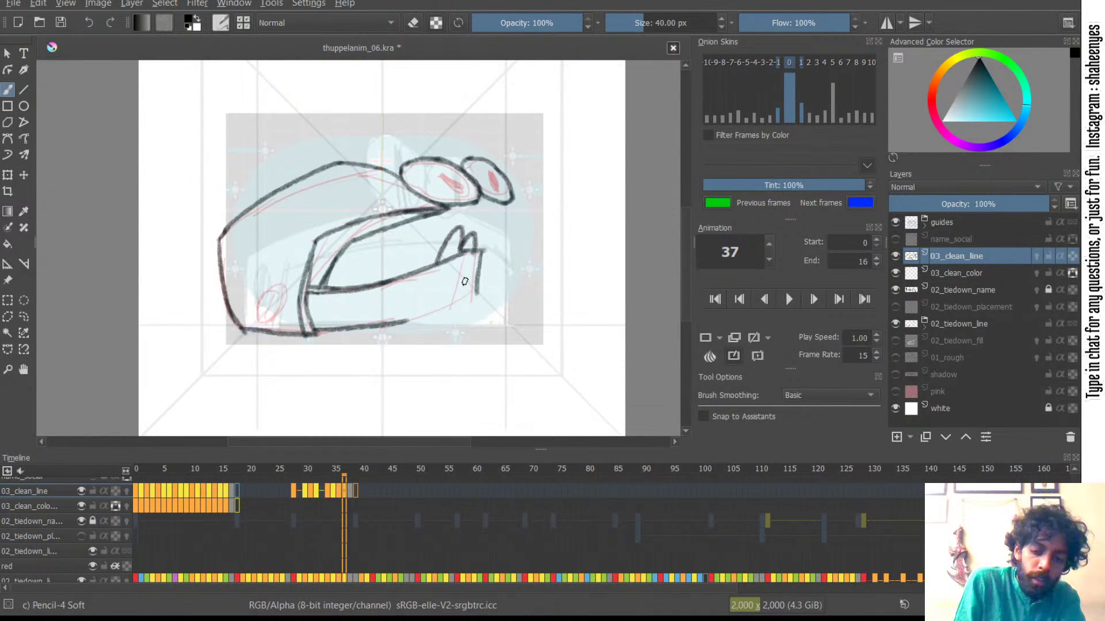
- Extend frame 37's lower jaw bottom line in a curve up to the jaw's front edge, and save the file
key("Left")
key("Right")
key("Right")
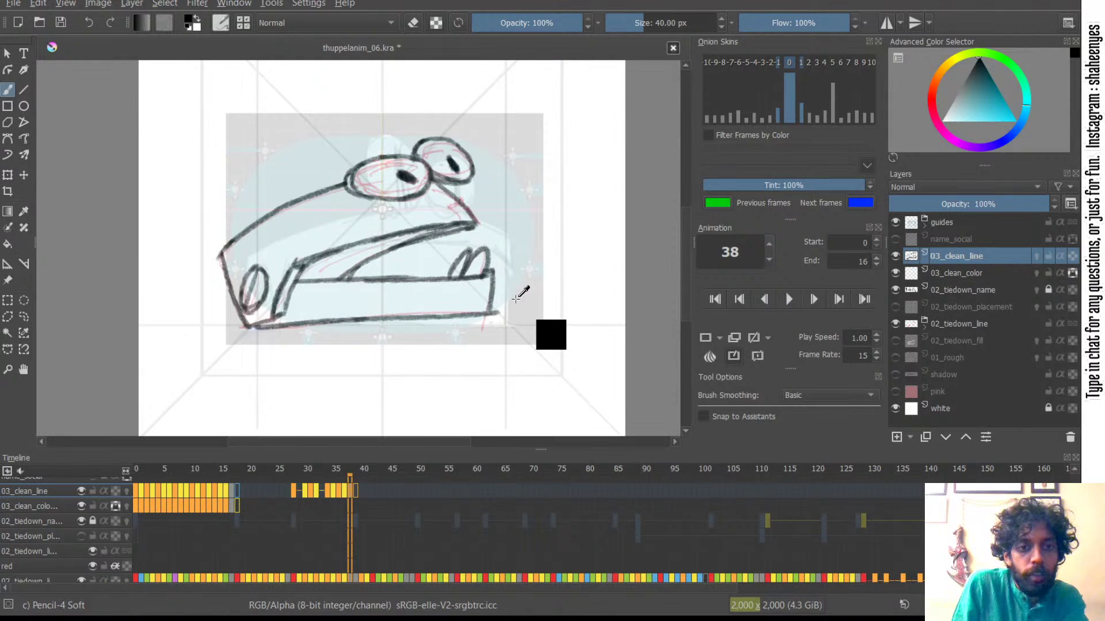
key("Left")
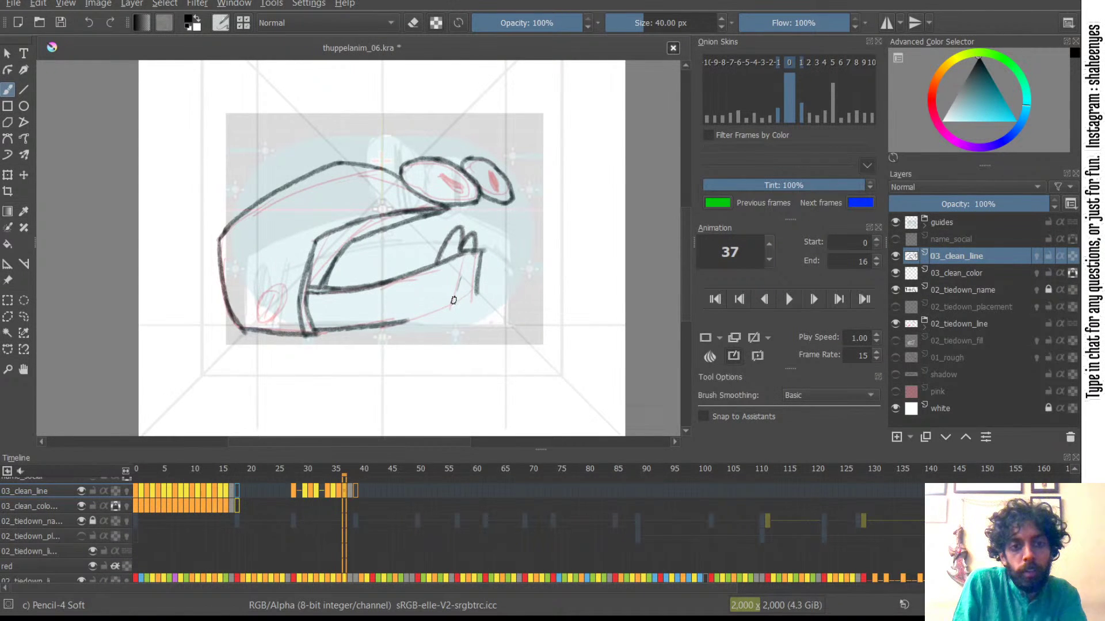
left_click_drag(408, 321, 462, 298)
key("ctrl+z")
key("ctrl+z")
left_click_drag(407, 321, 472, 291)
key("ctrl+z")
left_click_drag(409, 317, 476, 291)
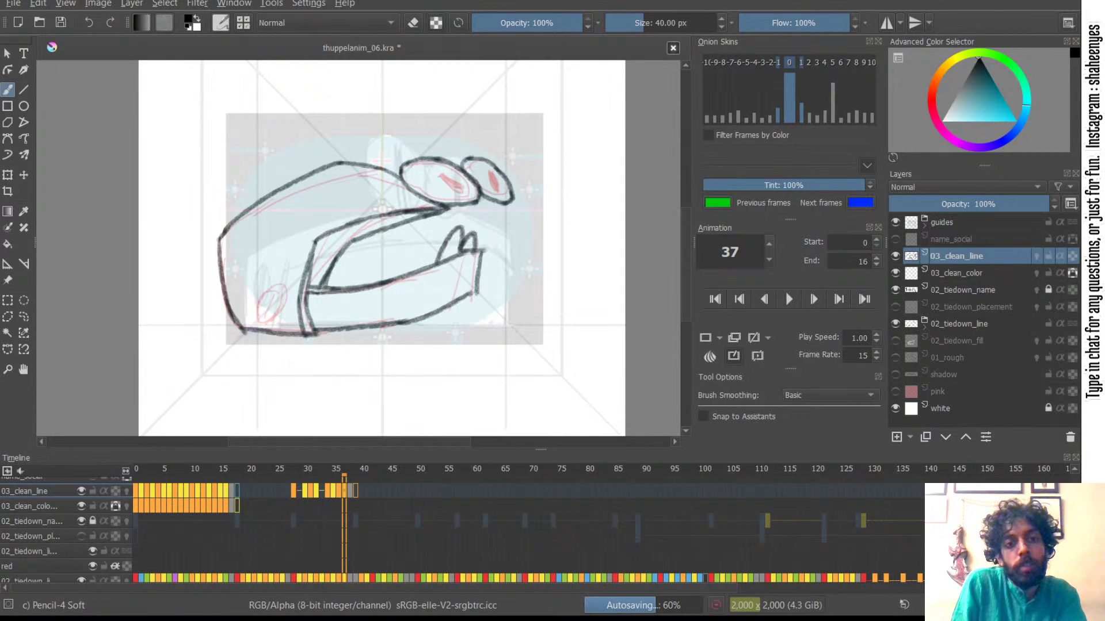
key("ctrl+z")
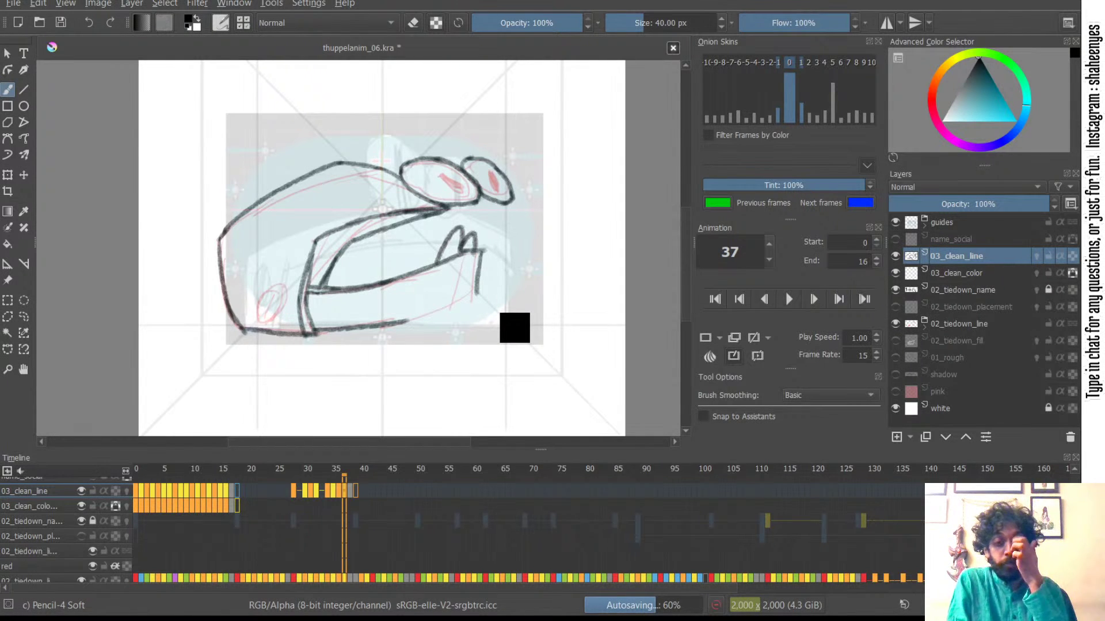
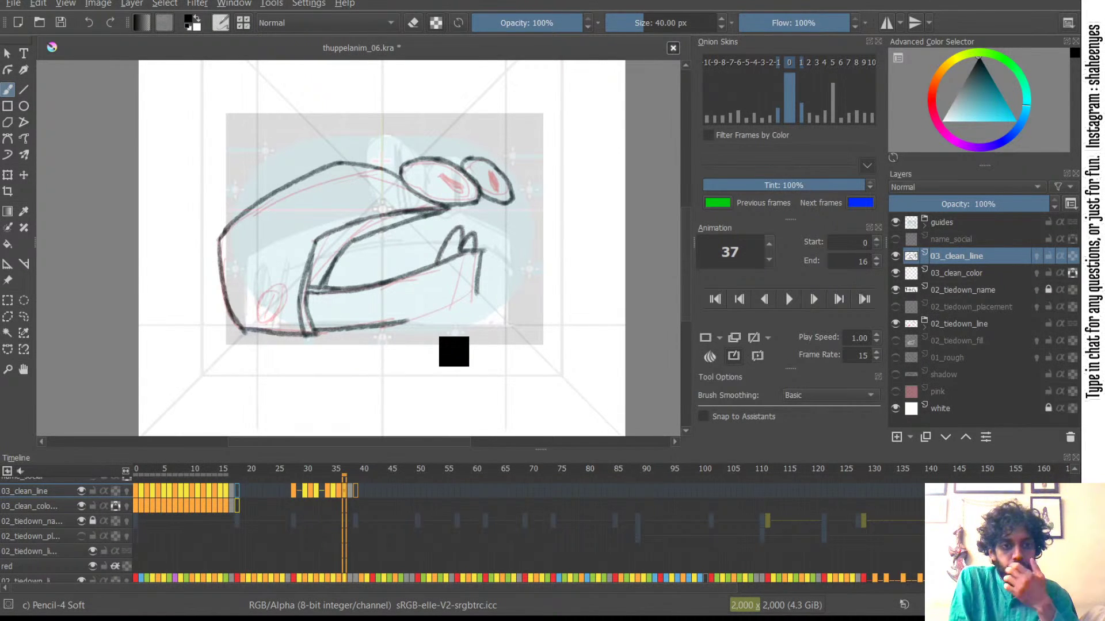
key("ctrl+s")
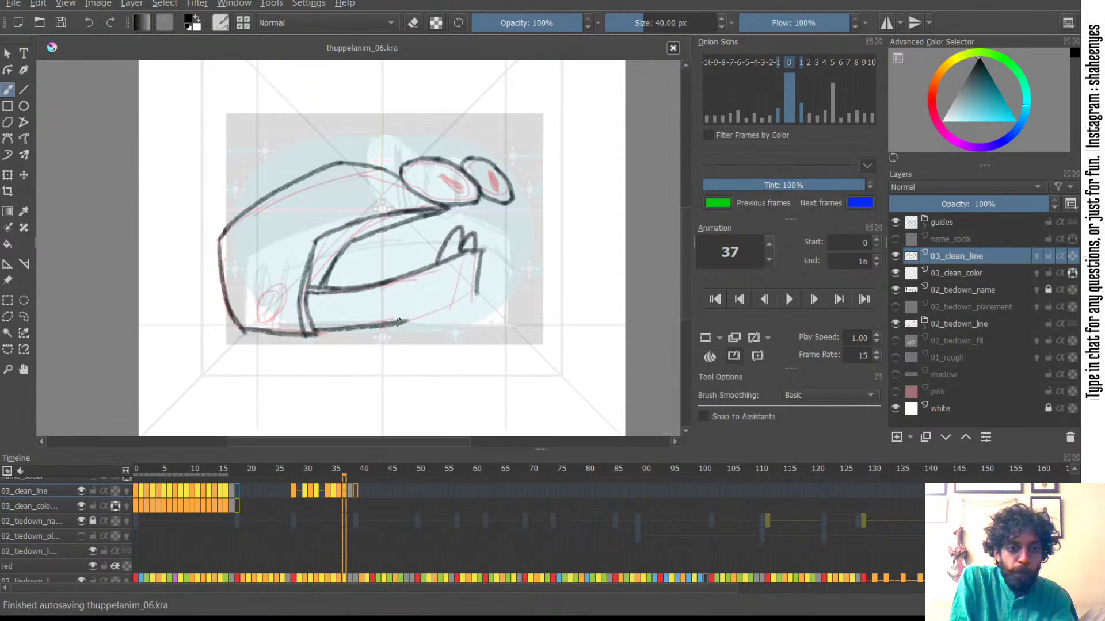
left_click_drag(402, 321, 481, 287)
- Compare frame 36's clean lines with its red sketch by hiding and showing 03_clean_line, and look at frames 37 and 38
key("Left")
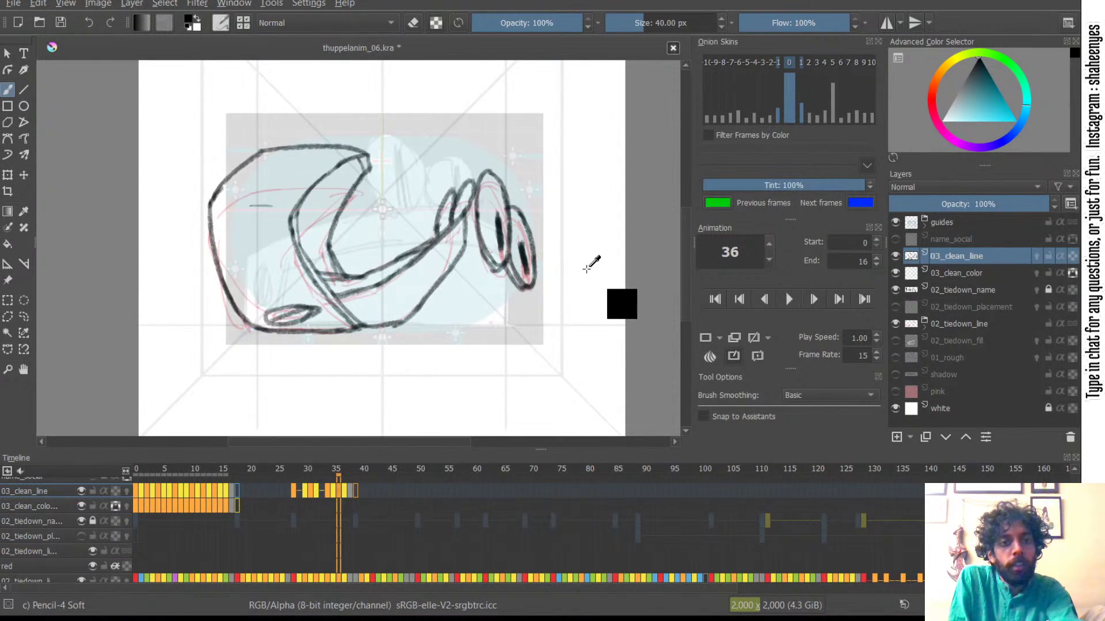
left_click(895, 256)
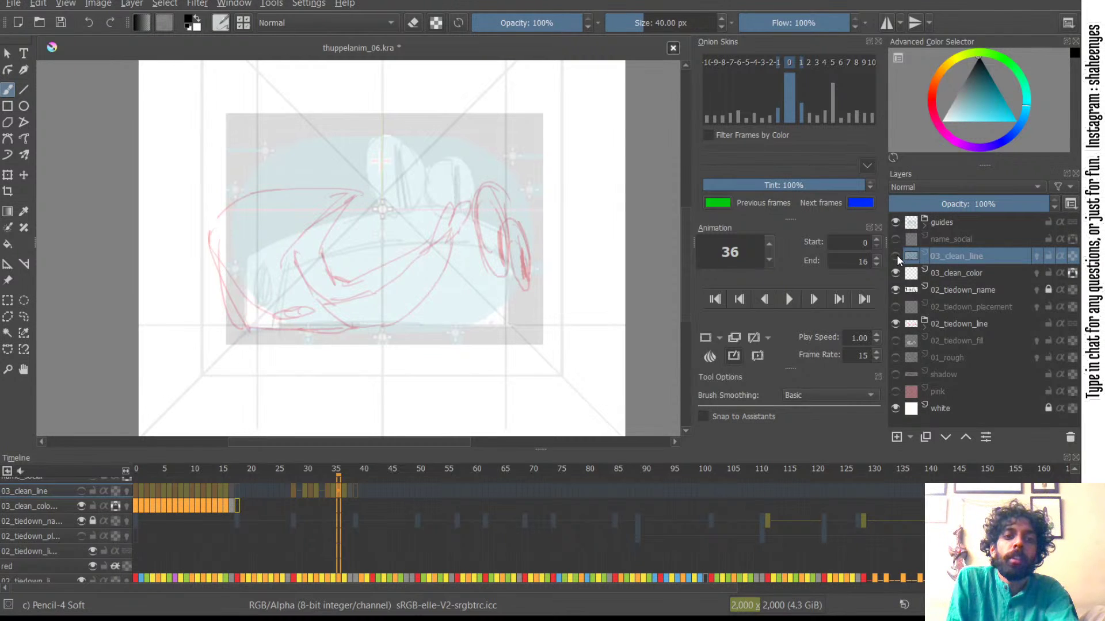
left_click(895, 256)
key("Right")
key("Right")
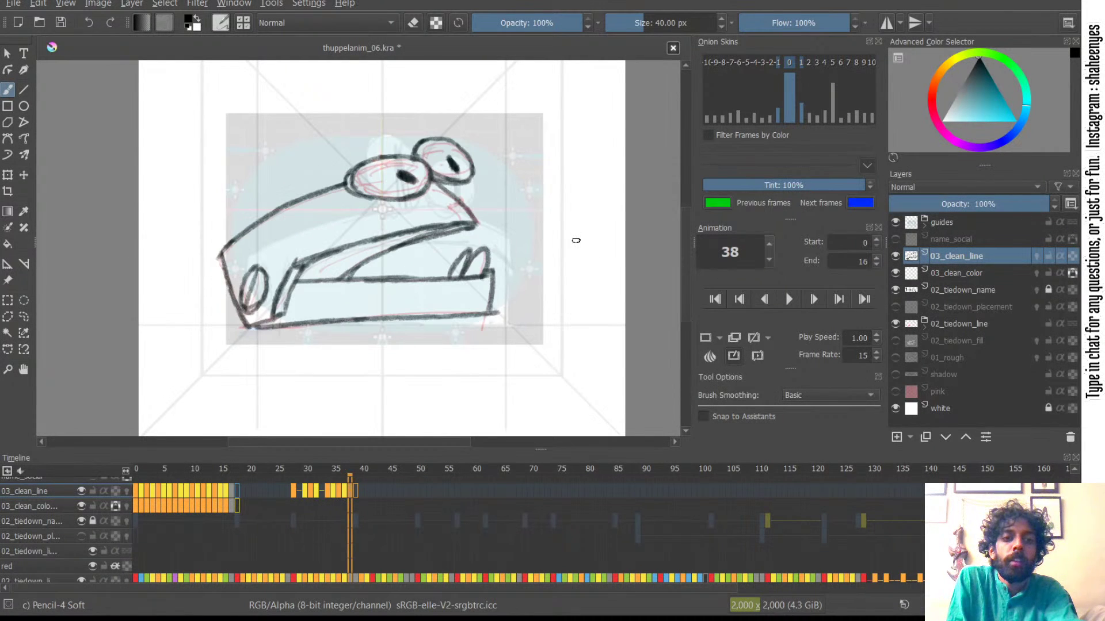
- Flip back and forth through the drawings between frames 33 and 38 to review how the motion flows
key("Left")
key("Right")
key("Left")
key("Left")
key("Left")
key("Left")
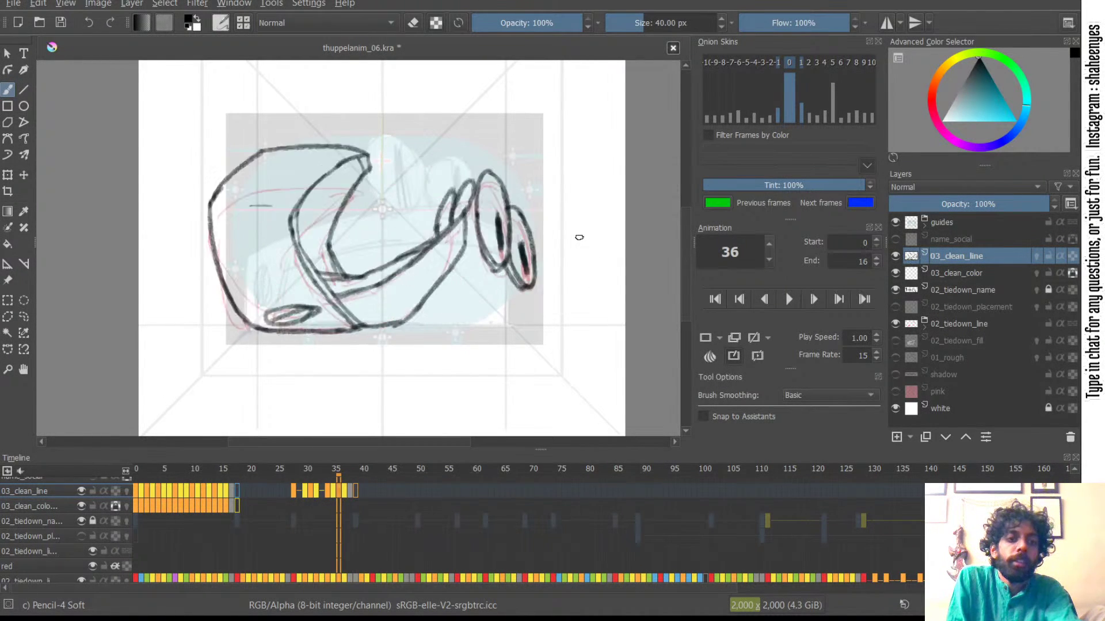
key("Left")
key("Left")
key("Right")
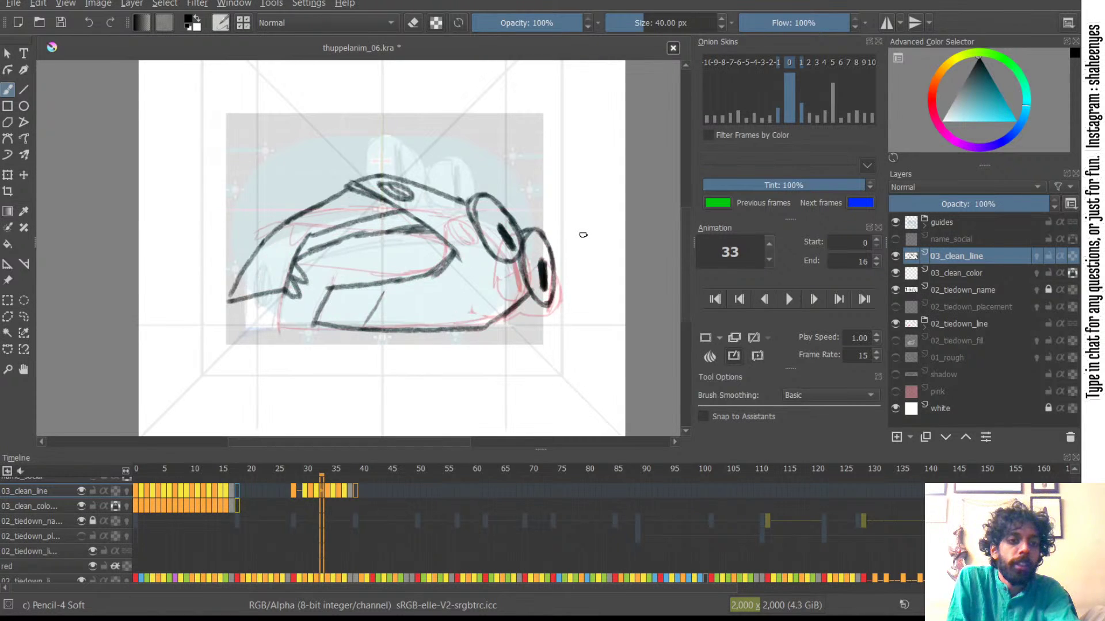
key("Left")
key("Left")
key("Left")
key("Right")
key("Right")
key("Right")
key("Right")
key("Right")
key("Right")
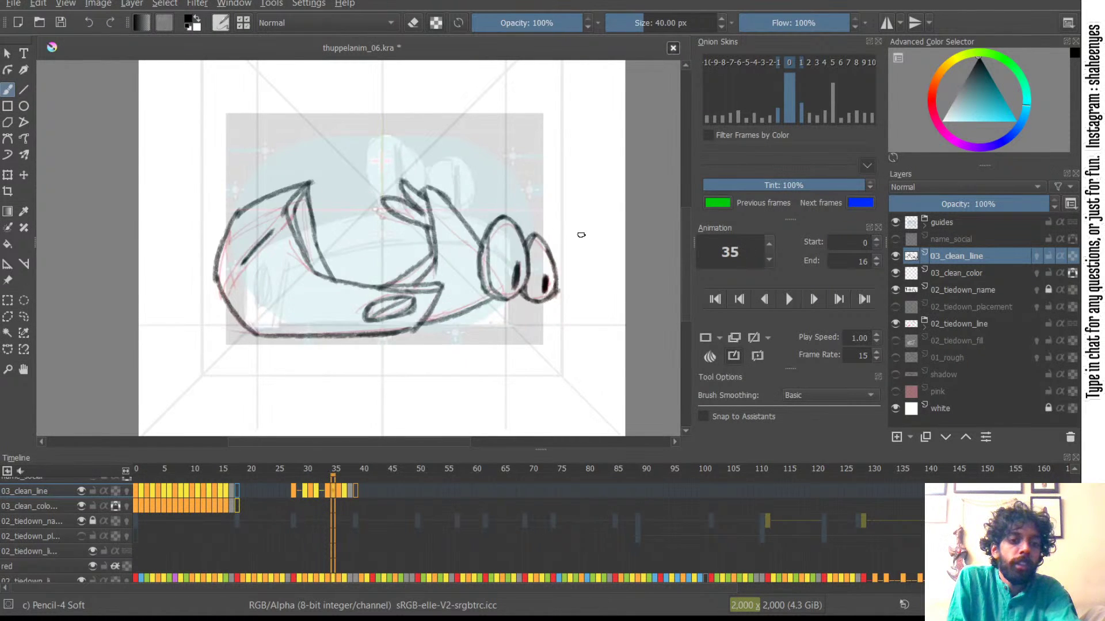
key("Right")
- Draw the oval nostril outline on frame 37 over the red sketch, using frames 36 and 38 as reference
key("e")
key("e")
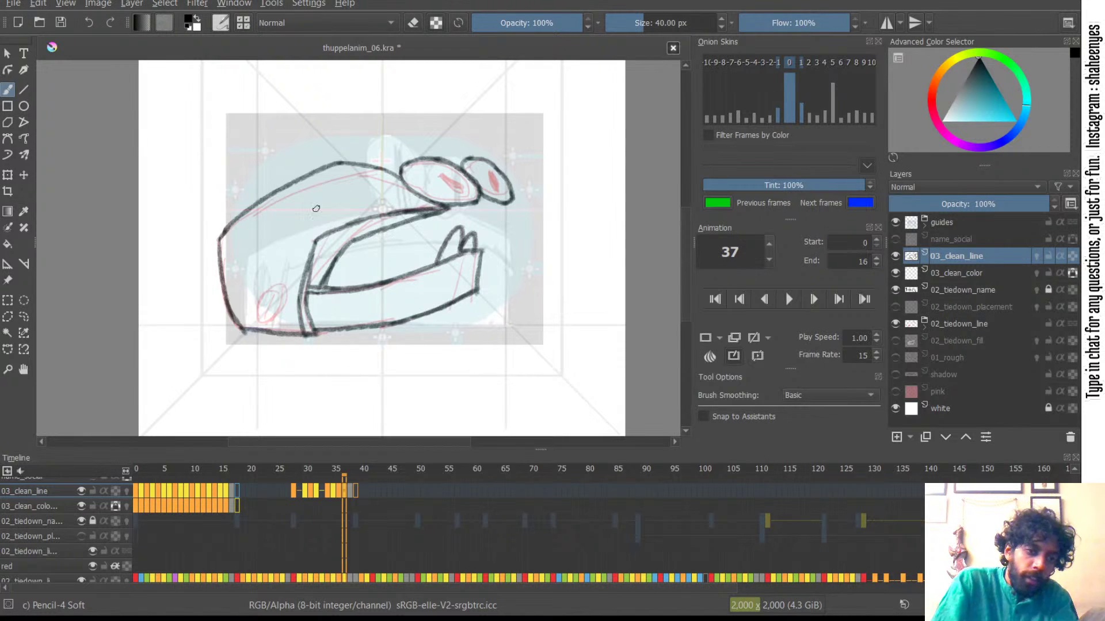
key("Left")
key("Right")
key("Right")
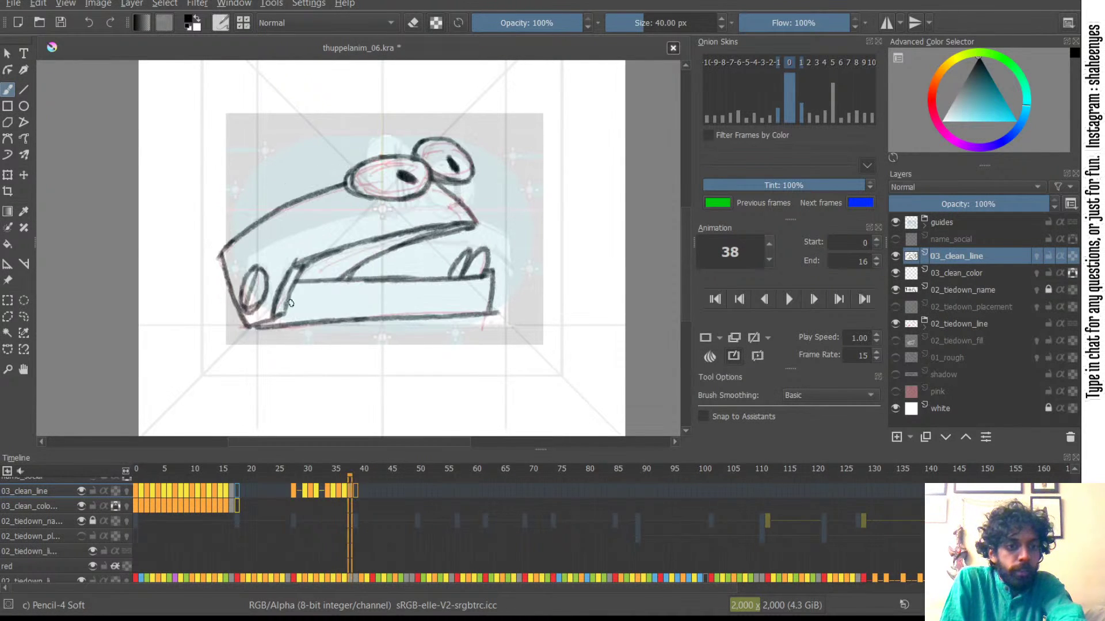
key("Left")
left_click_drag(278, 289, 254, 310)
key("ctrl+z")
key("ctrl+z")
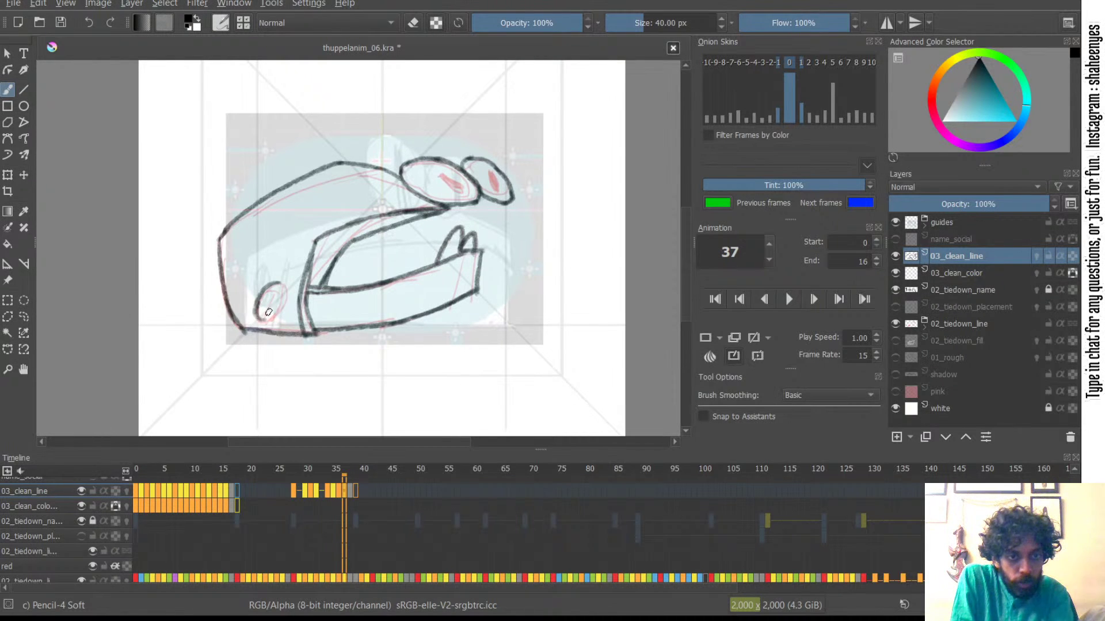
mouse_move(268, 286)
left_mouse_down()
mouse_move(287, 289)
mouse_move(279, 316)
mouse_move(282, 303)
left_mouse_up()
key("ctrl+z")
key("ctrl+z")
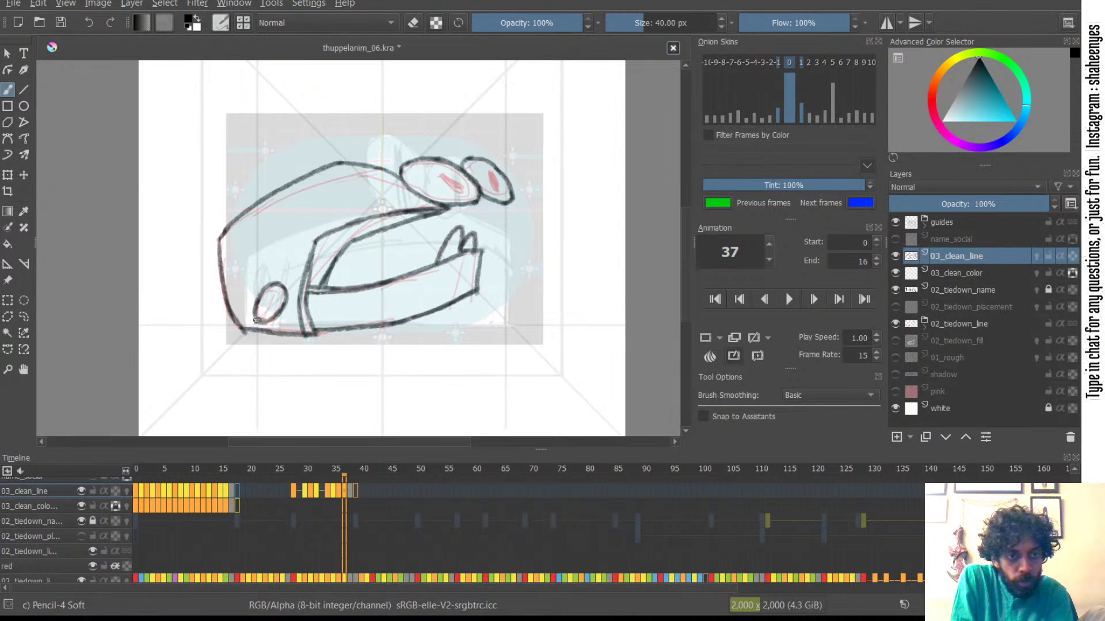
- Draw the inner line inside frame 37's nostril, checking its shape against frames 36 and 38
key("Left")
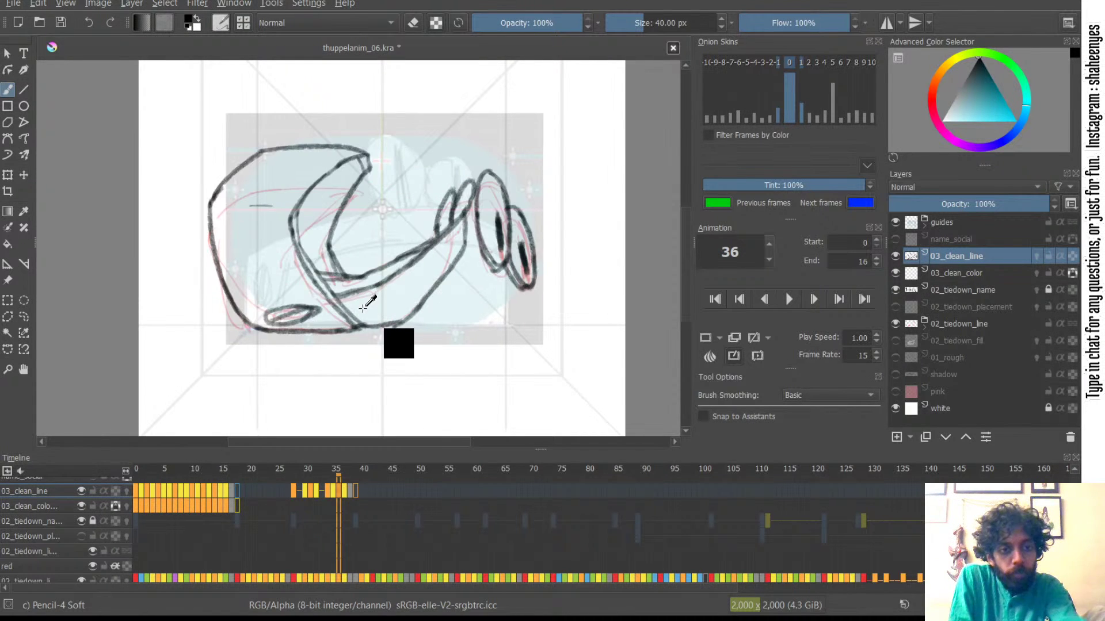
key("Right")
key("Right")
key("Left")
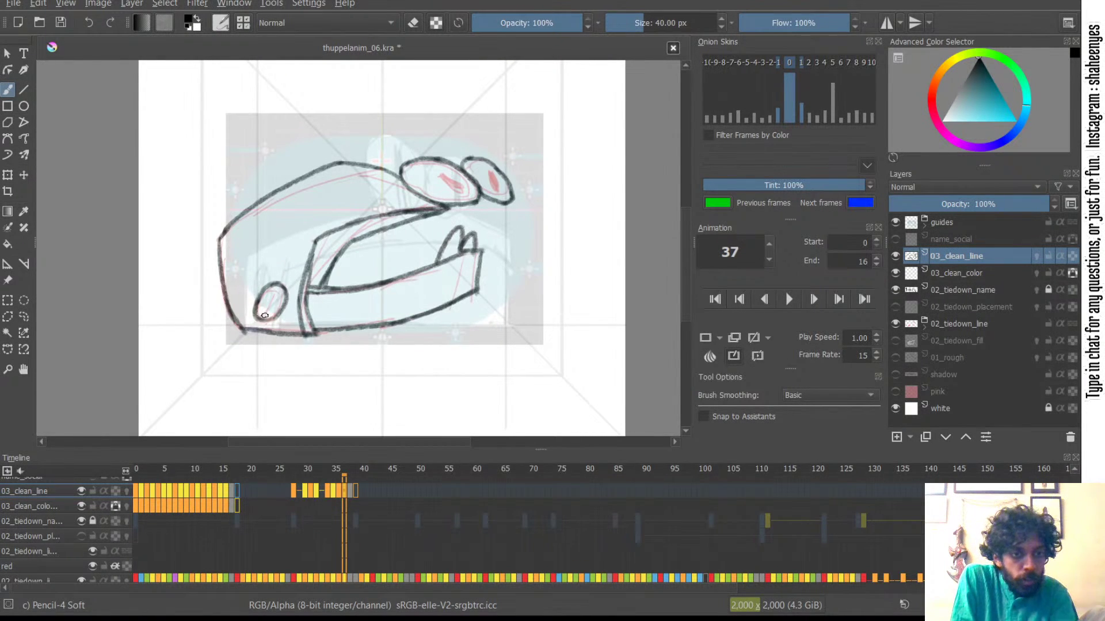
left_click_drag(285, 300, 266, 312)
key("ctrl+z")
key("ctrl+z")
key("ctrl+z")
key("ctrl+z")
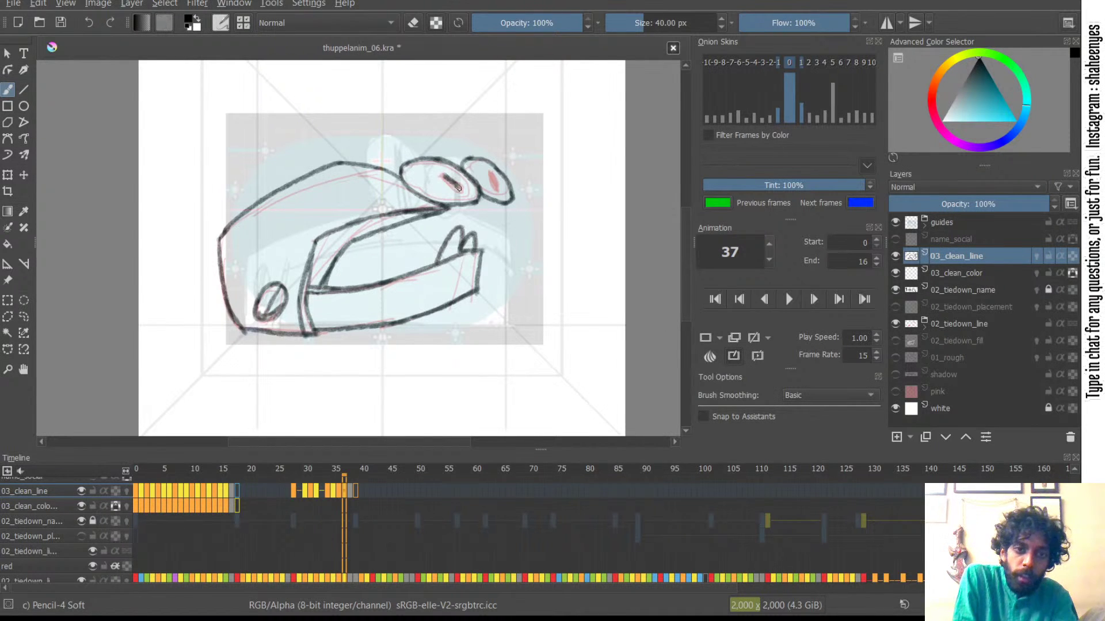
- Fill in the pupils of both eyes on frame 37 and compare them with frames 36 and 38
mouse_move(445, 176)
left_mouse_down()
mouse_move(463, 192)
mouse_move(496, 188)
left_mouse_up()
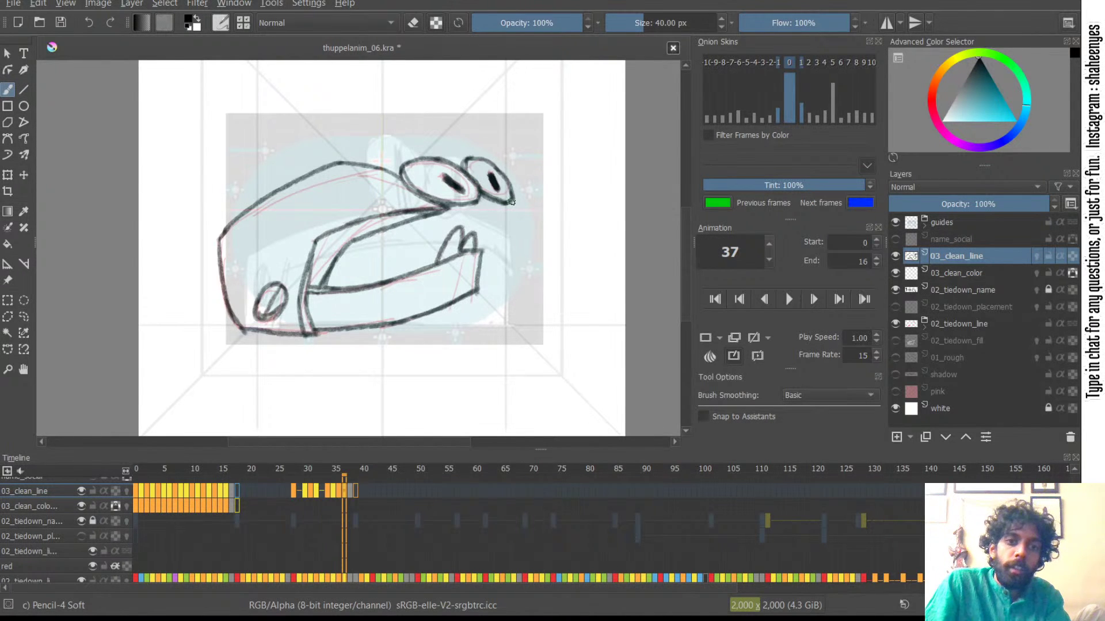
left_click_drag(487, 191, 504, 199)
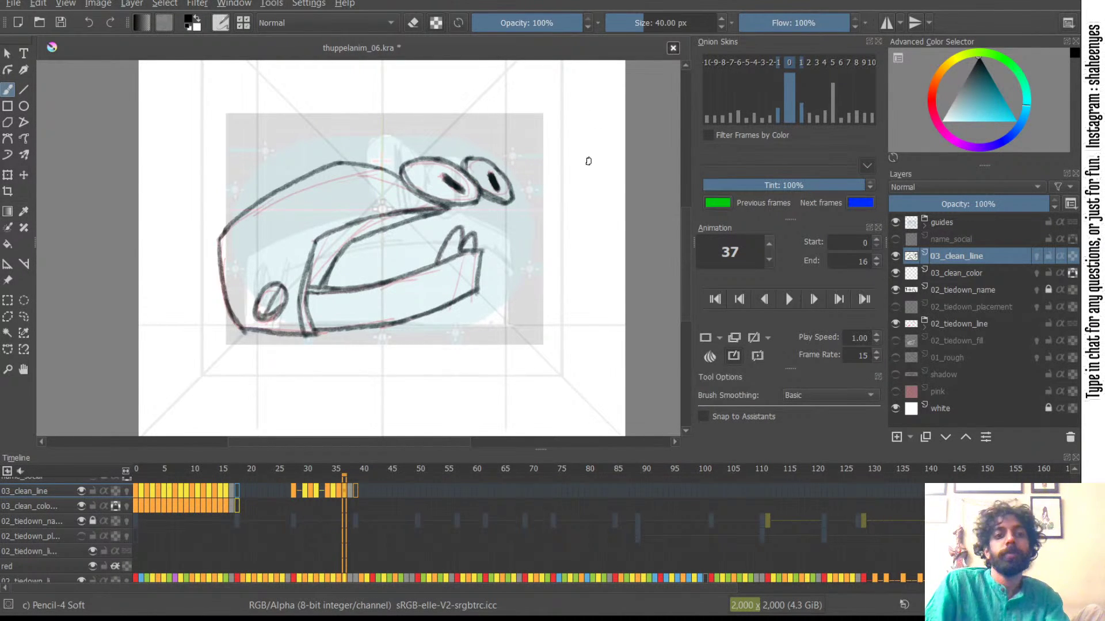
key("Left")
key("Right")
key("Right")
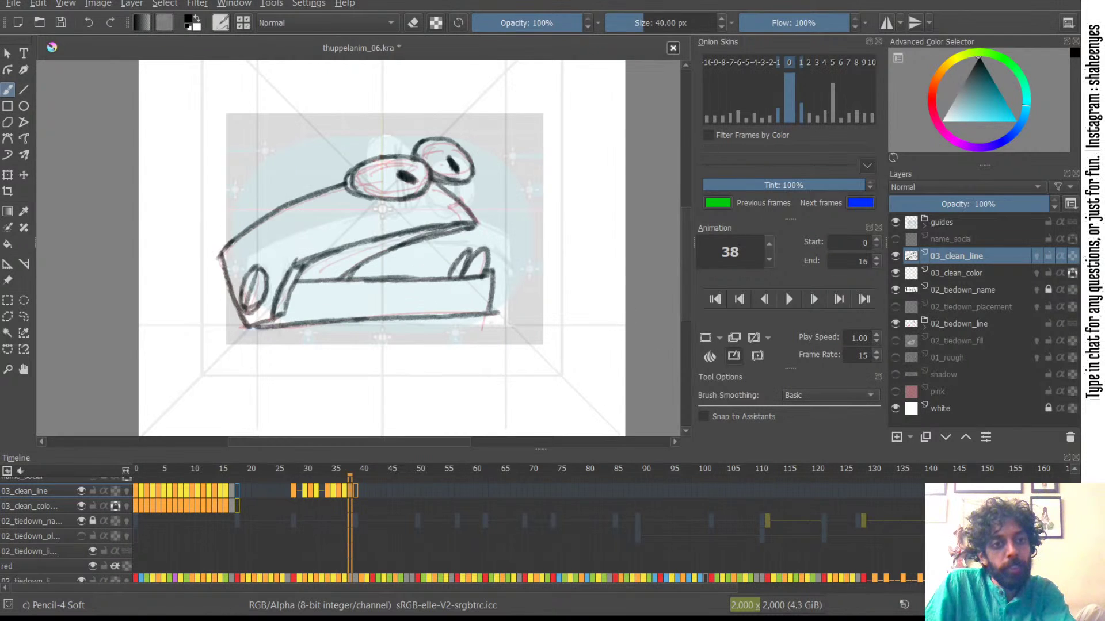
- Replace the held drawings at frames 29 and 33 of 03_clean_line with blank frames, and save the file
left_click(300, 489)
key("Right")
left_click(301, 500)
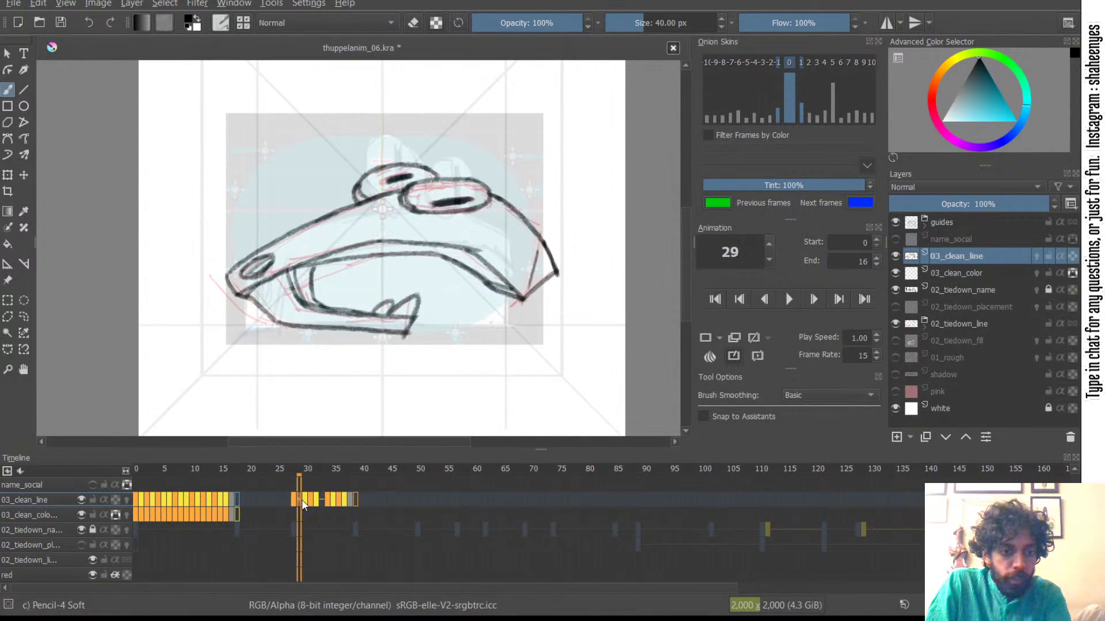
key("Delete")
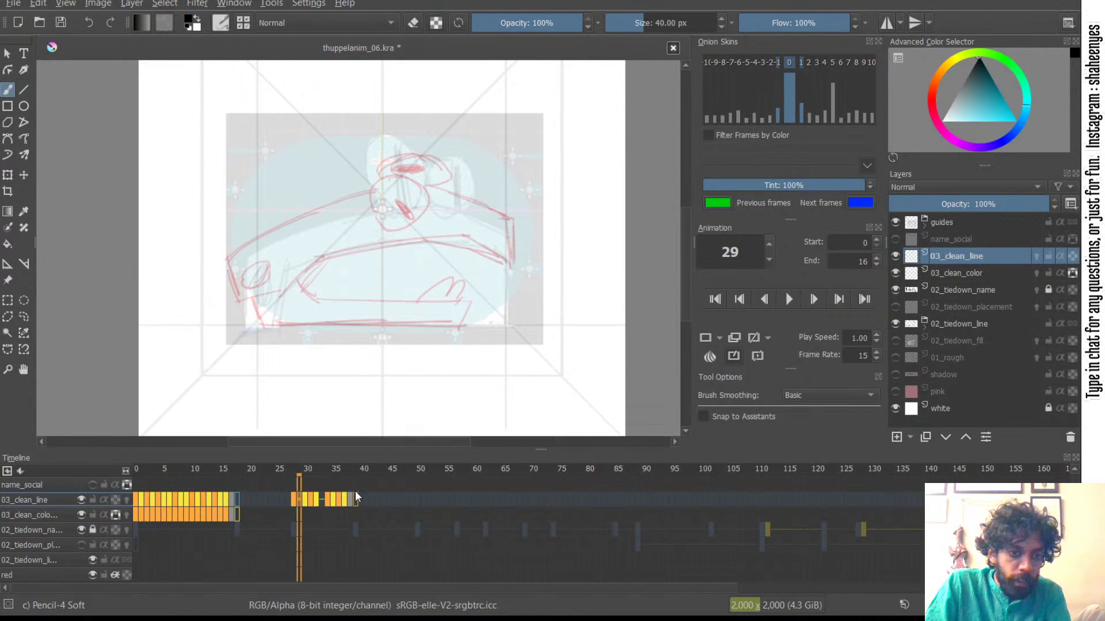
left_click(325, 502)
key("Delete")
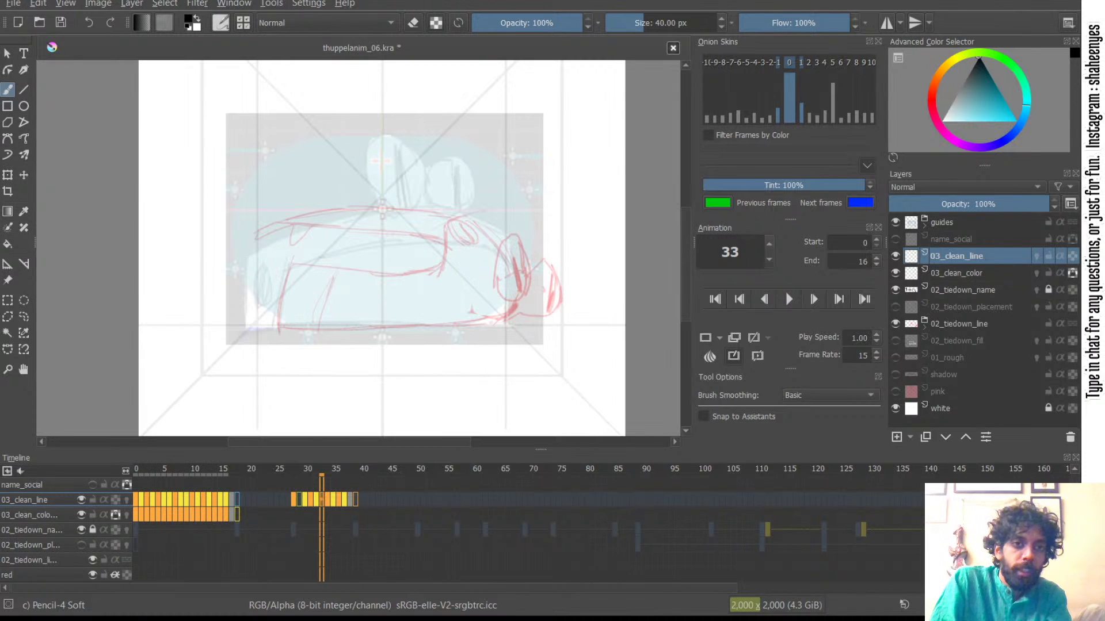
left_click(298, 501)
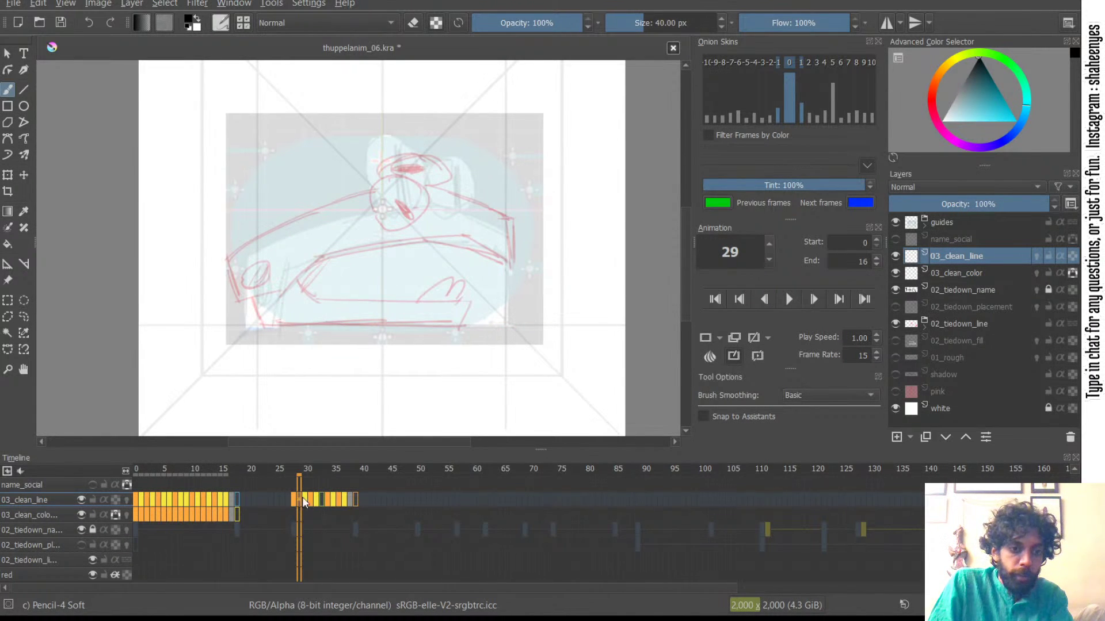
left_click_drag(438, 260, 453, 230)
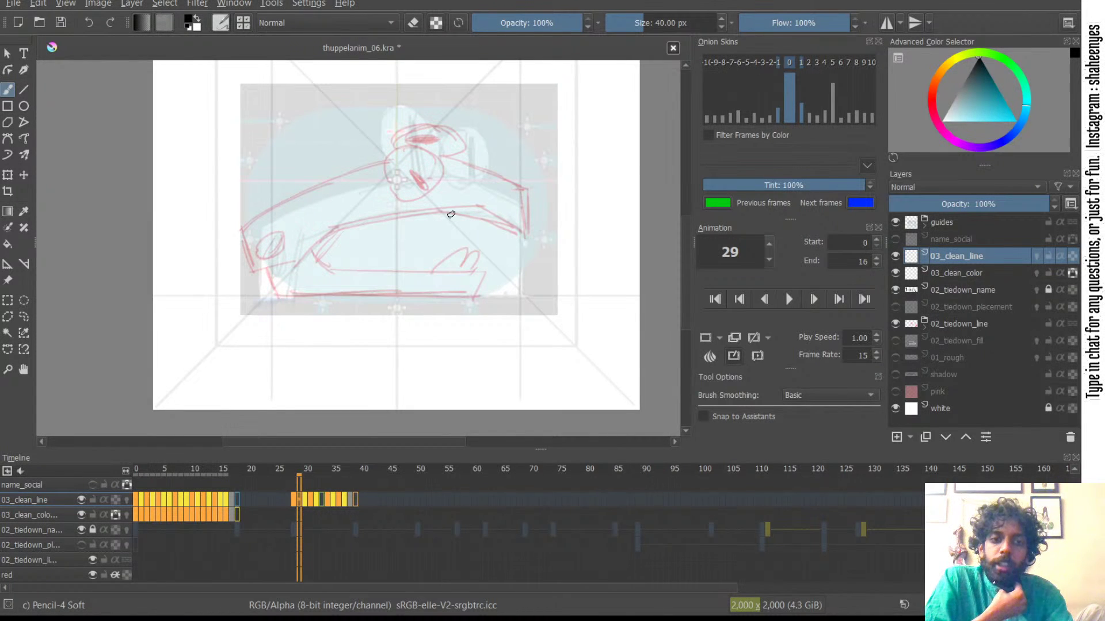
key("ctrl+s")
- Flip through frames 29 to 38 and back to review the clean drawings and the two blank frames
key("Right")
key("Right")
key("Right")
key("Right")
key("Right")
key("Right")
key("Right")
key("Right")
key("Right")
key("Left")
key("Left")
key("Left")
key("Left")
key("Left")
key("Left")
key("Left")
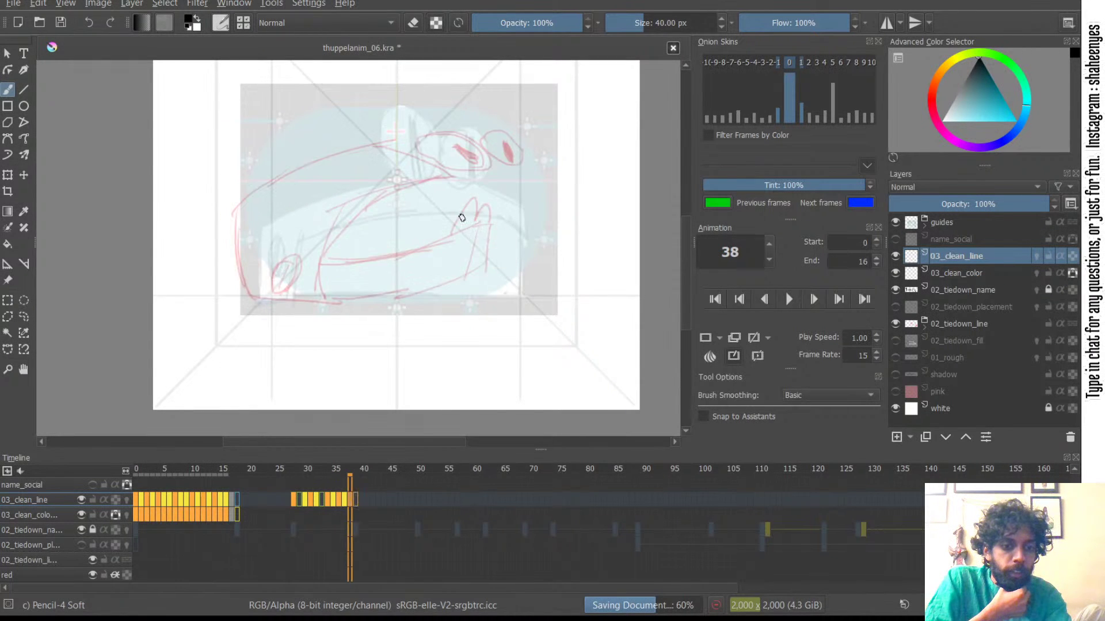
key("Left")
key("Left")
key("Left")
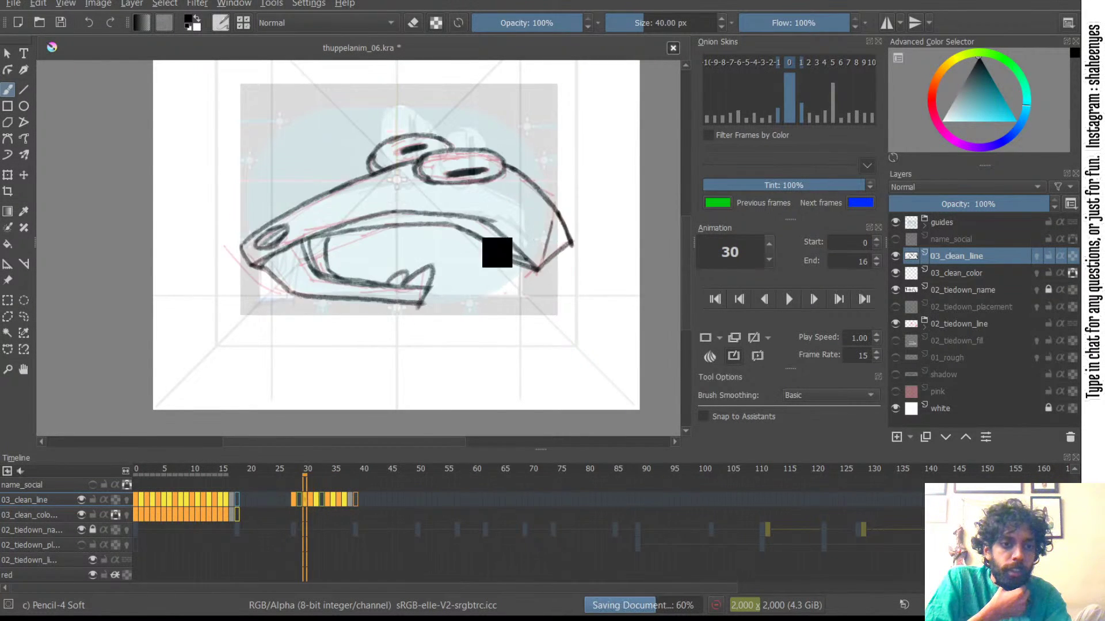
- Compare the clean drawings around blank frame 29, flipping repeatedly between its neighbours and on to frame 32
key("Right")
key("Left")
key("Right")
key("Right")
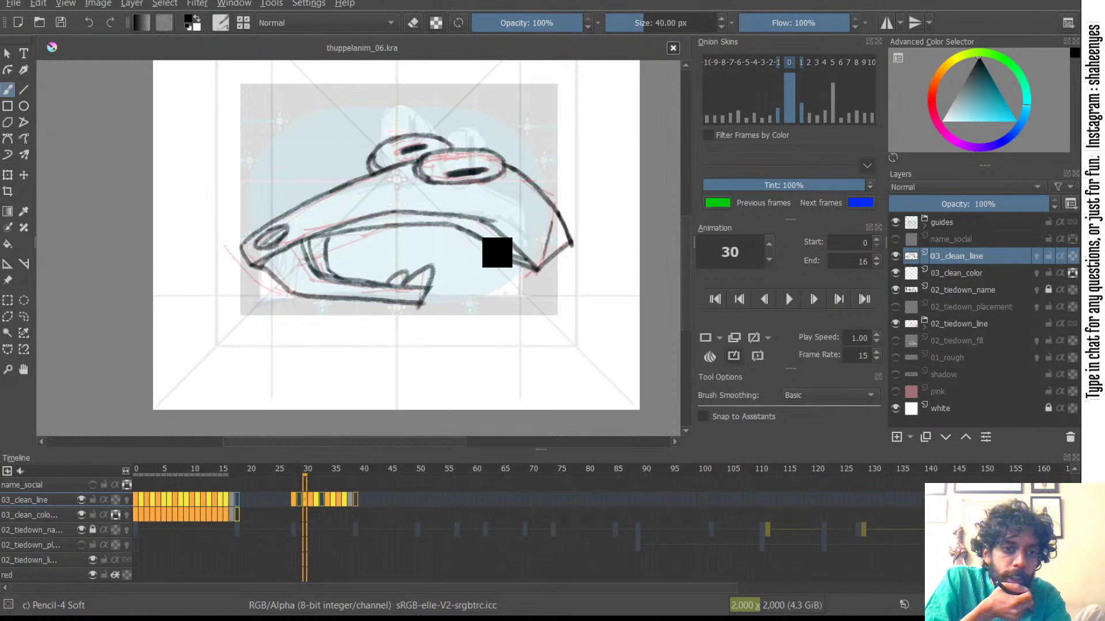
key("Left")
key("Left")
key("Right")
key("Right")
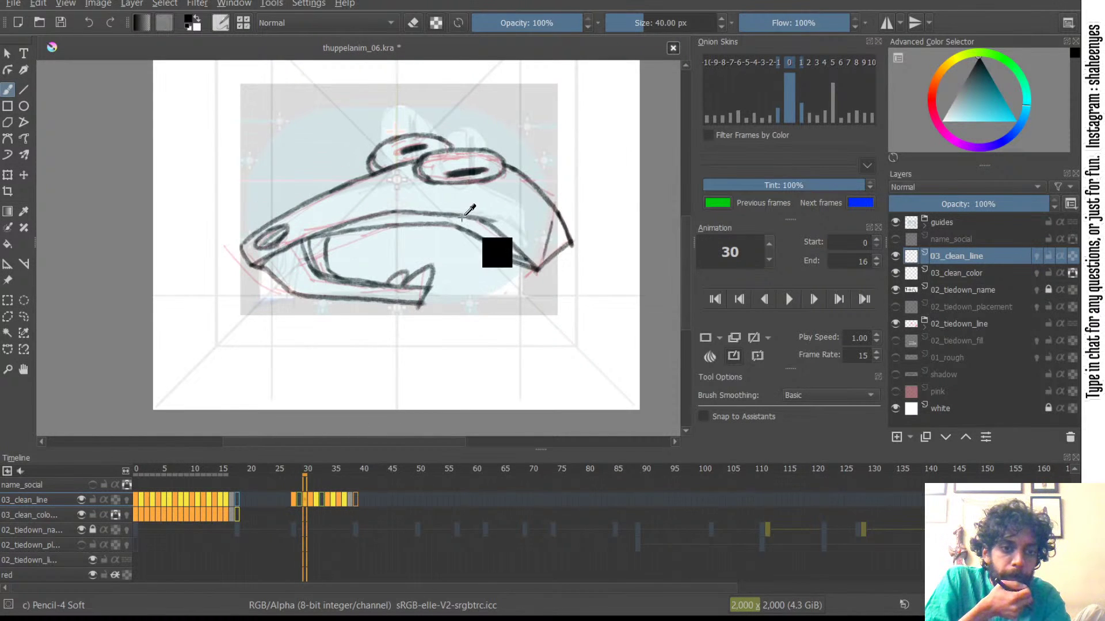
key("Left")
key("Left")
key("Right")
key("Right")
key("Right")
key("Right")
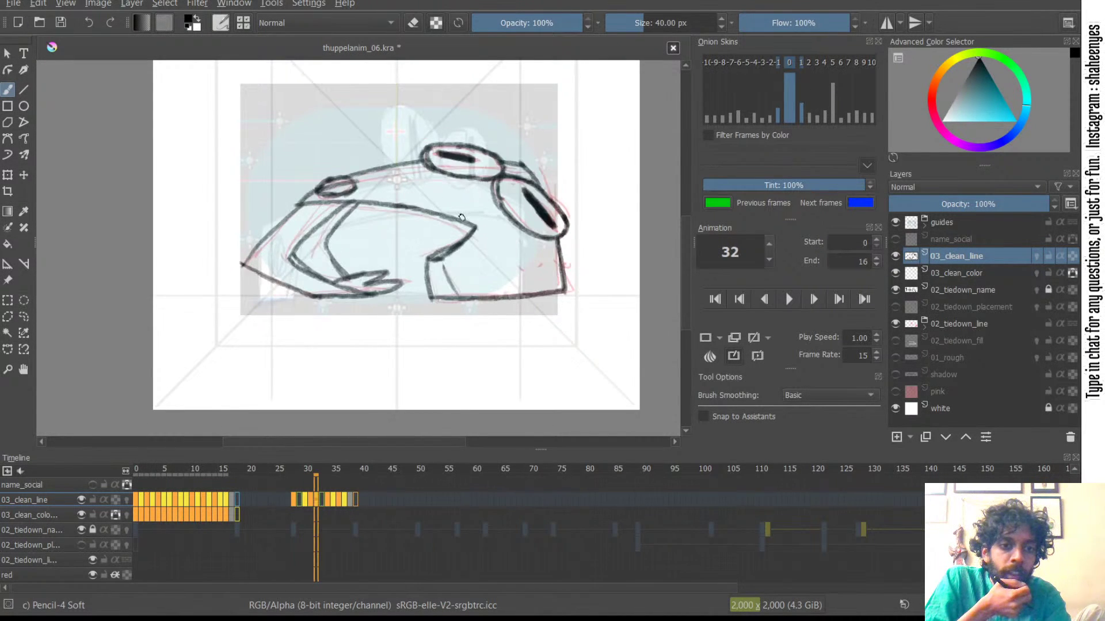
- Study the movement between frames 28 and 32 against the red sketch on frame 29, flipping back and forth through the drawings
key("Left")
key("Left")
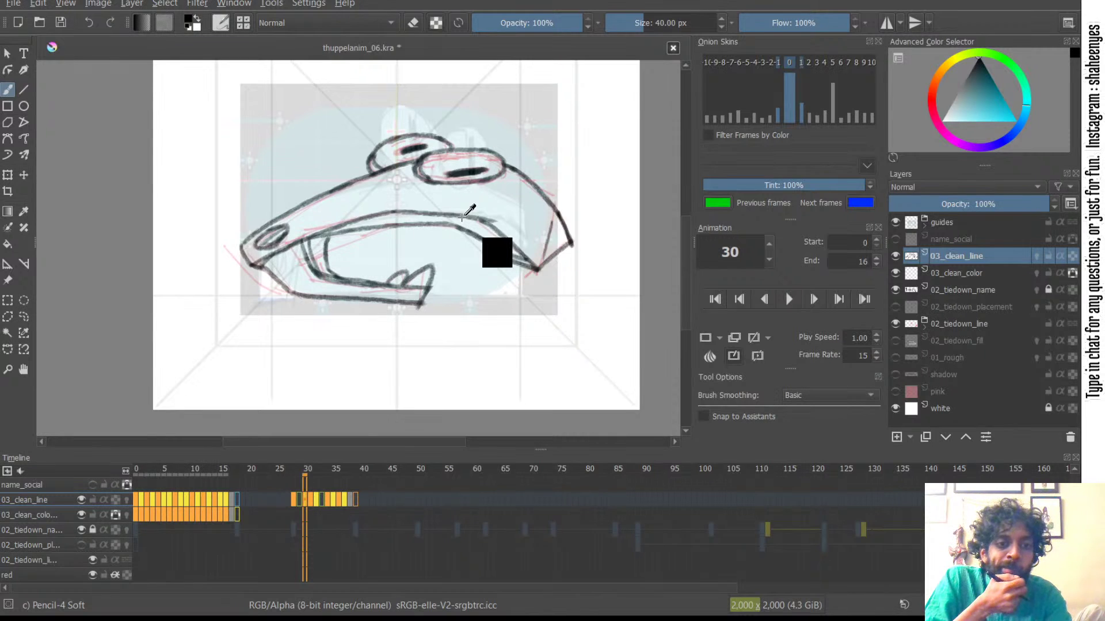
key("Right")
key("Right")
key("Left")
key("Left")
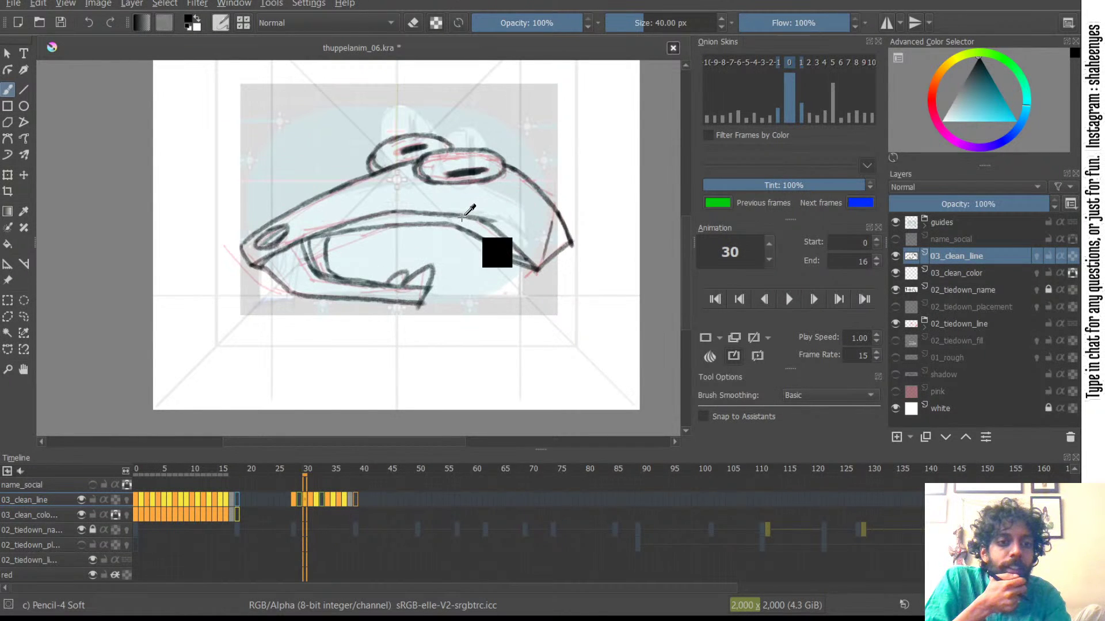
key("Left")
key("Left")
key("Right")
key("Left")
key("Right")
key("Right")
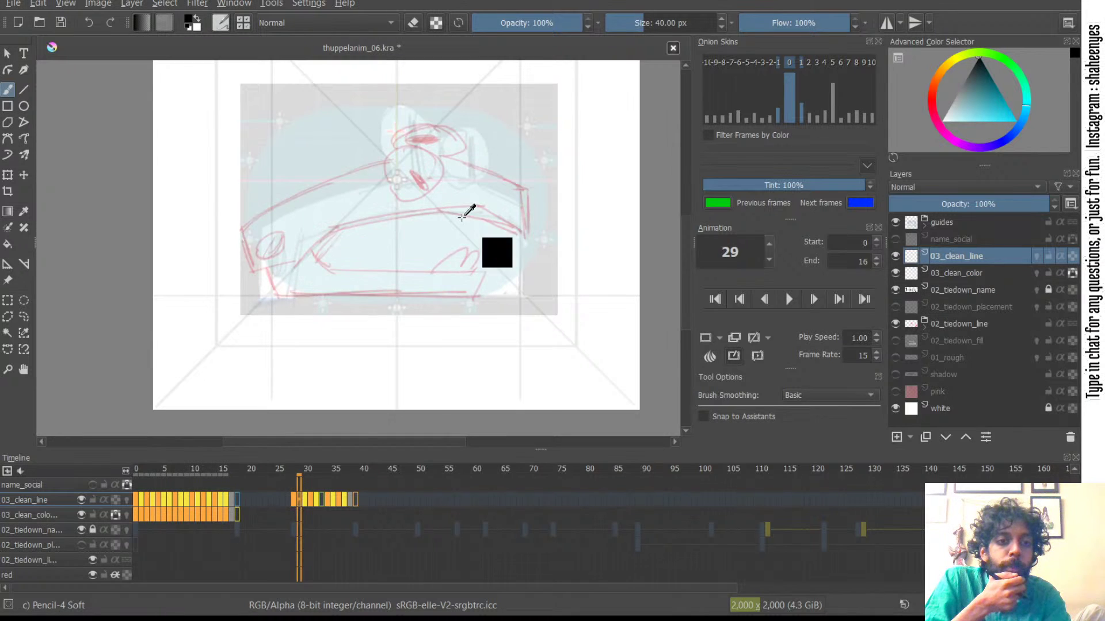
key("Left")
key("Left")
key("Right")
key("Right")
key("Left")
key("Right")
key("Left")
key("Right")
key("Left")
key("Right")
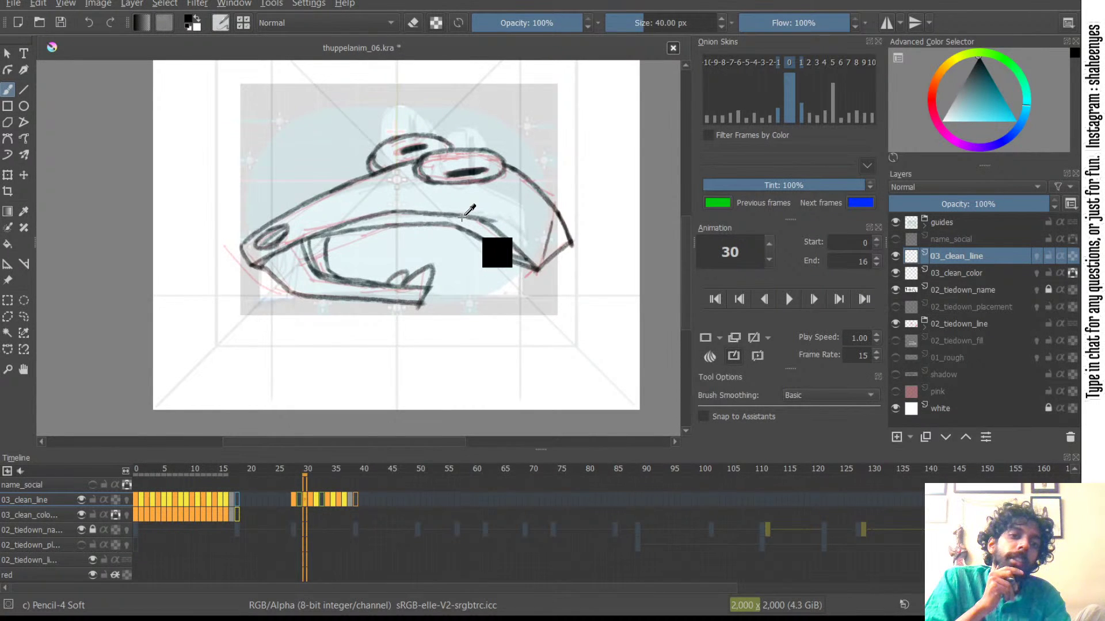
key("Left")
key("Right")
key("Right")
key("Left")
key("Left")
key("Left")
key("Right")
key("Right")
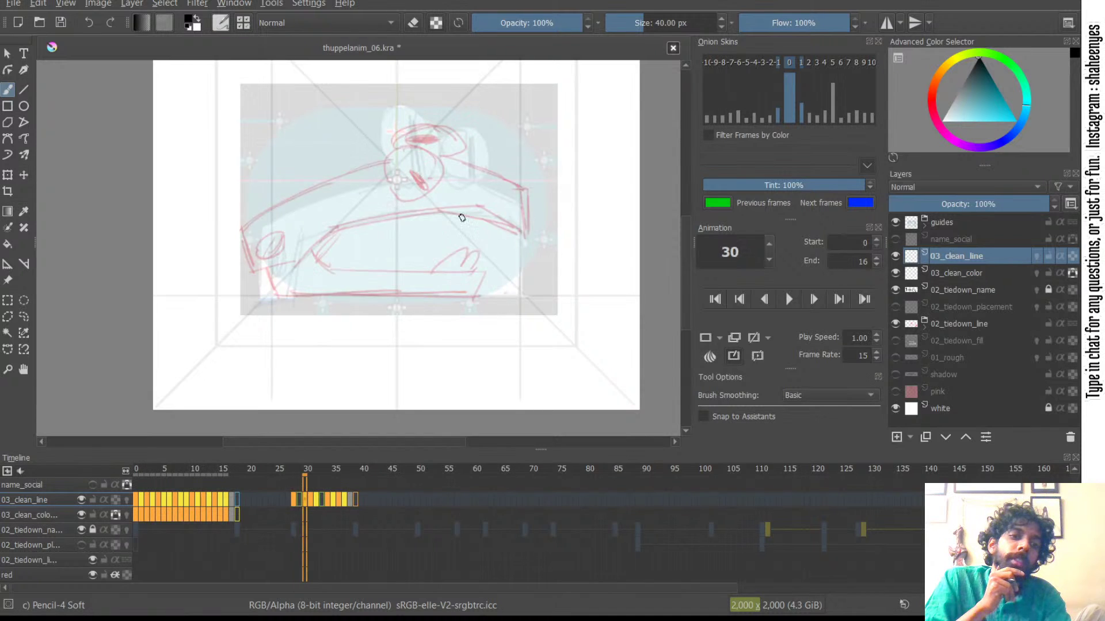
key("Left")
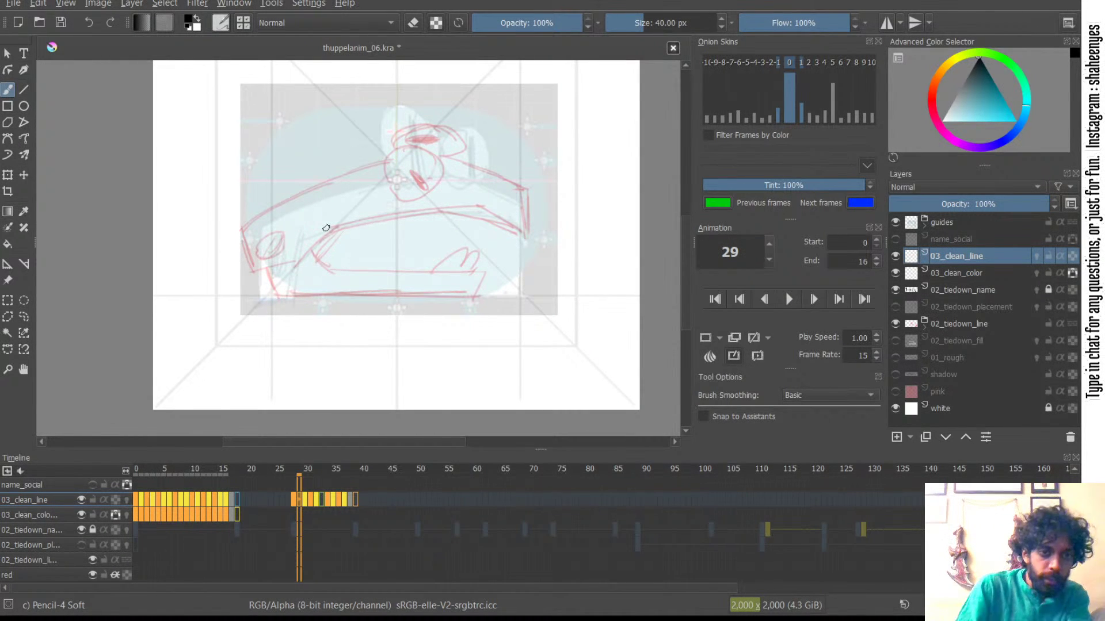
- Ink the top contour of the head on frame 29, from the front of the snout up to the near eye
left_click_drag(241, 237, 334, 176)
key("ctrl+z")
left_click_drag(242, 235, 362, 167)
key("ctrl+z")
left_click_drag(239, 233, 396, 159)
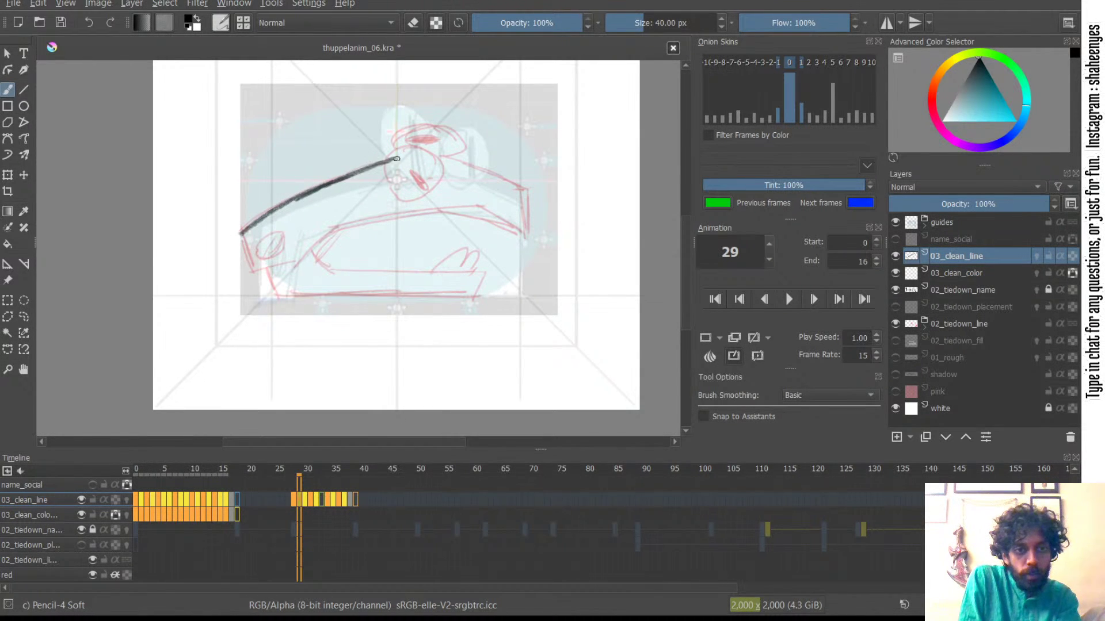
key("ctrl+z")
left_click_drag(325, 184, 386, 161)
key("ctrl+z")
key("ctrl+z")
left_click_drag(325, 186, 390, 164)
key("ctrl+z")
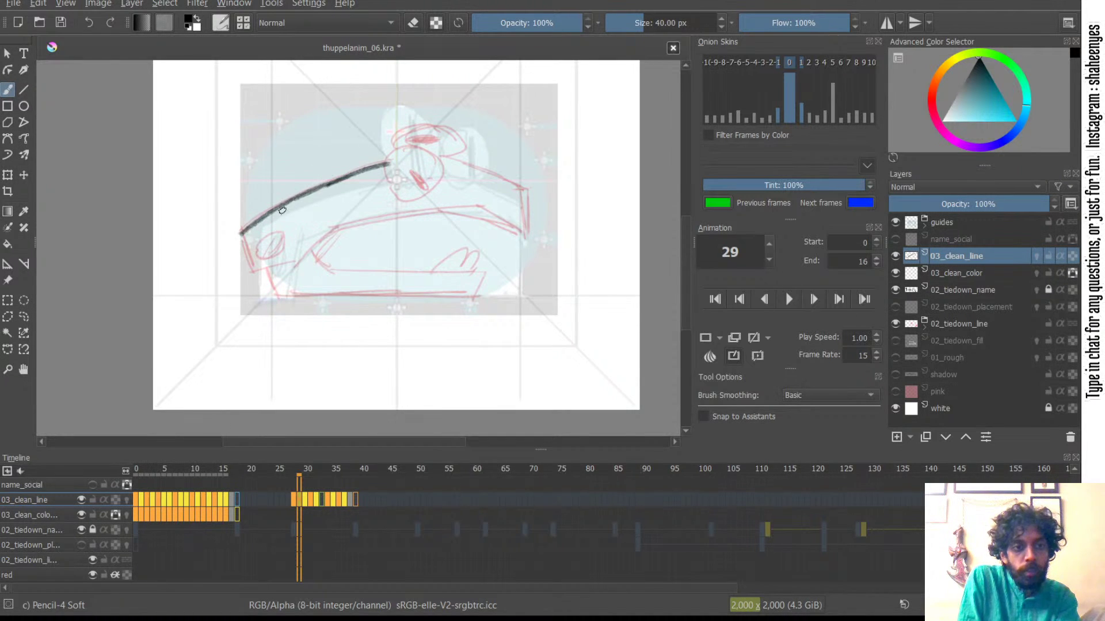
key("ctrl+z")
- Ink the front edge of the snout on frame 29 and continue along the upper mouth line
mouse_move(242, 232)
left_mouse_down()
mouse_move(255, 274)
mouse_move(312, 259)
mouse_move(300, 262)
mouse_move(339, 221)
left_mouse_up()
key("ctrl+z")
key("ctrl+z")
mouse_move(296, 265)
left_mouse_down()
mouse_move(333, 226)
mouse_move(430, 203)
left_mouse_up()
key("ctrl+z")
left_click_drag(325, 234, 451, 203)
key("ctrl+z")
left_click_drag(325, 233, 489, 205)
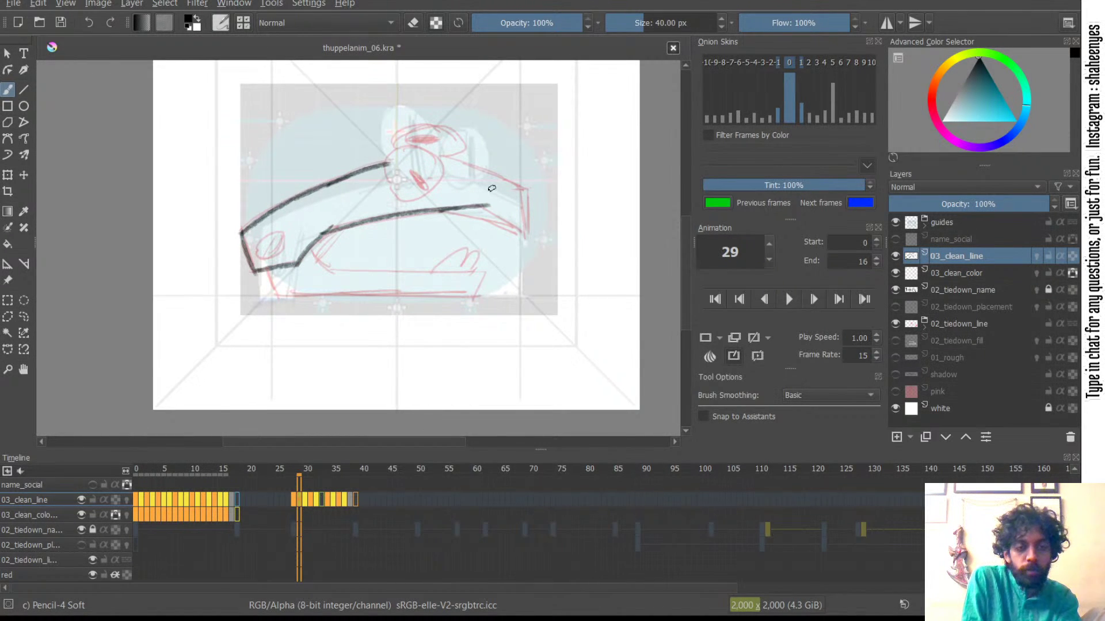
- Try an arc around the near eye on frame 29 and compare it with frames 28 and 30
key("ctrl+Left")
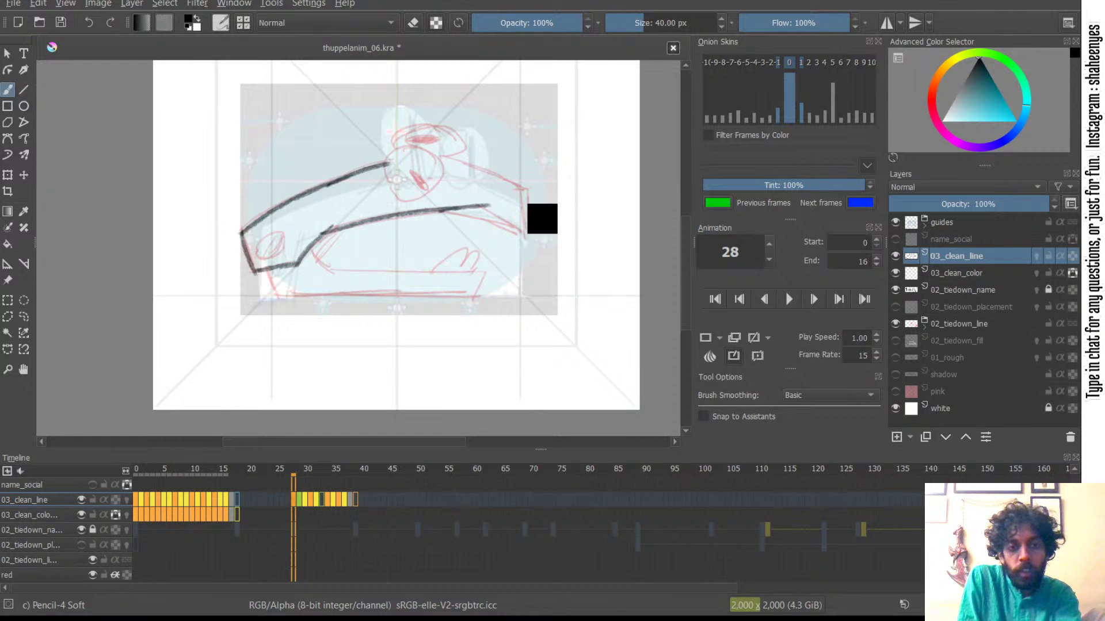
key("ctrl+Right")
key("ctrl+Right")
key("Left")
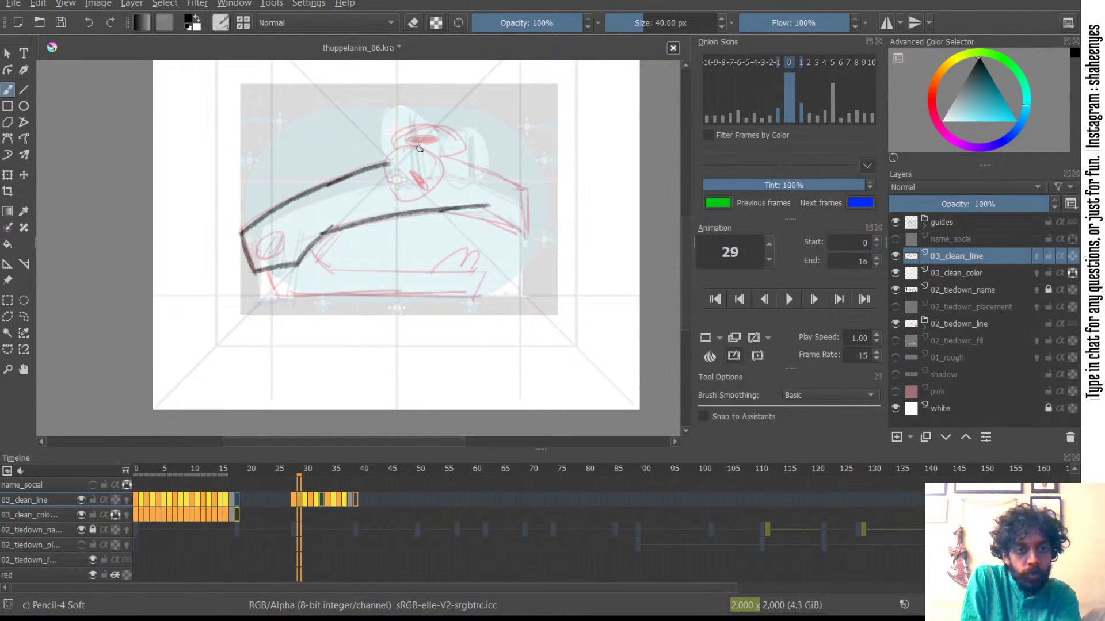
mouse_move(424, 146)
left_mouse_down()
mouse_move(384, 153)
mouse_move(381, 182)
left_mouse_up()
key("ctrl+Left")
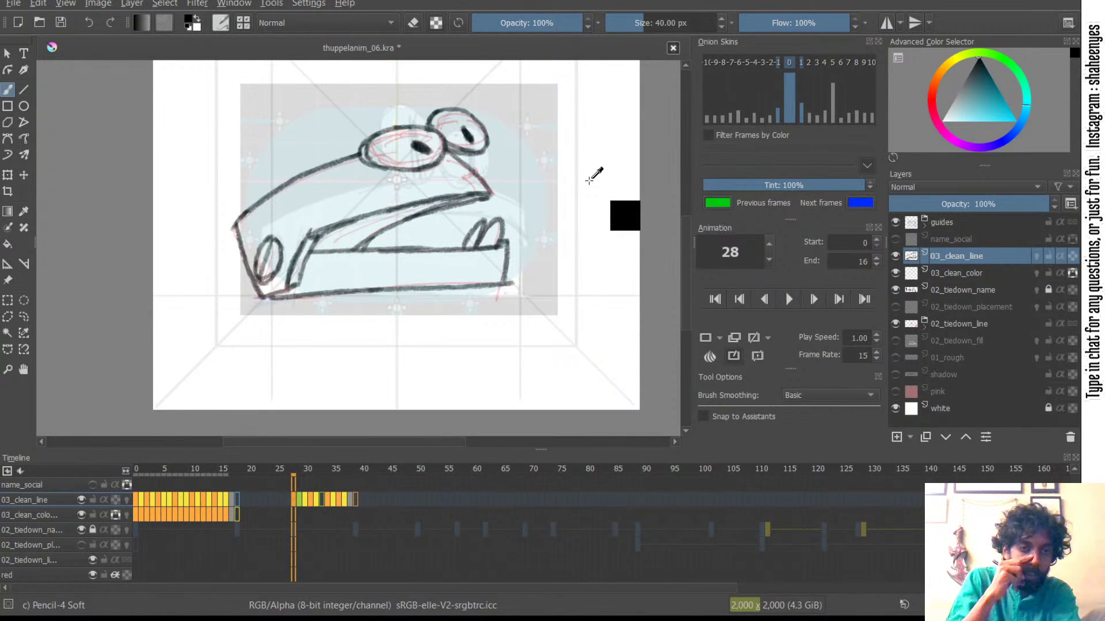
key("ctrl+Right")
key("ctrl+Right")
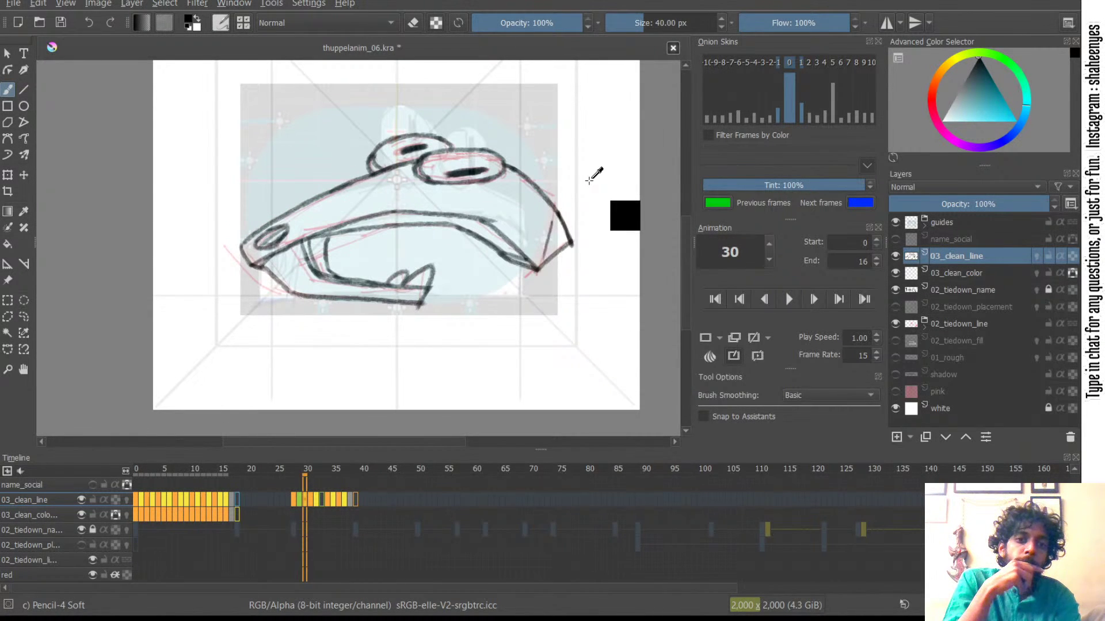
key("ctrl+Left")
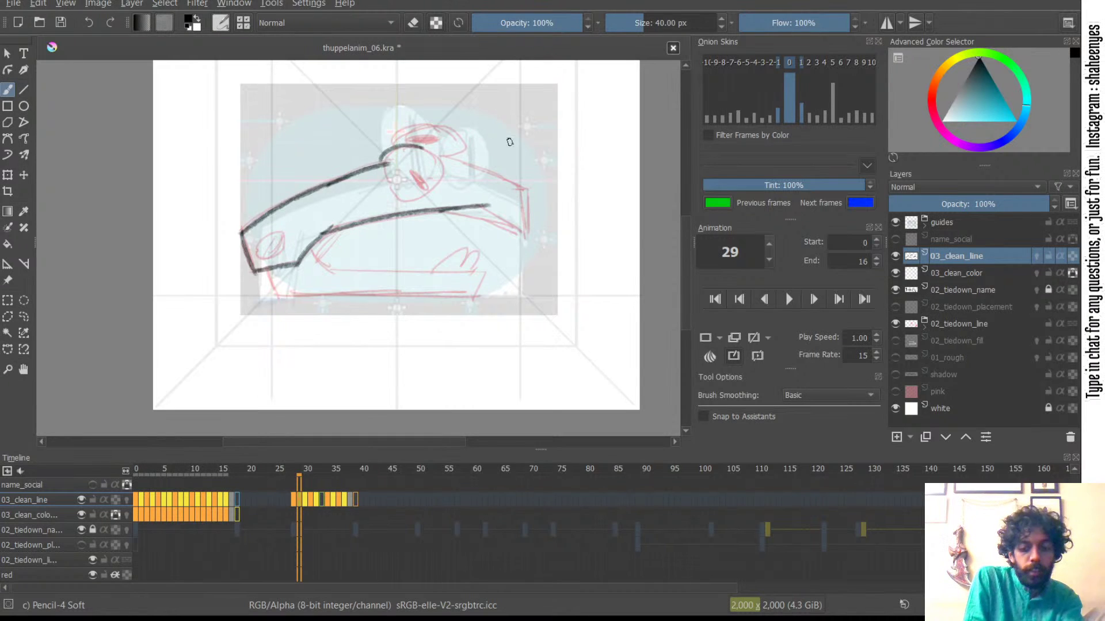
key("ctrl+Left")
key("ctrl+Right")
key("ctrl+z")
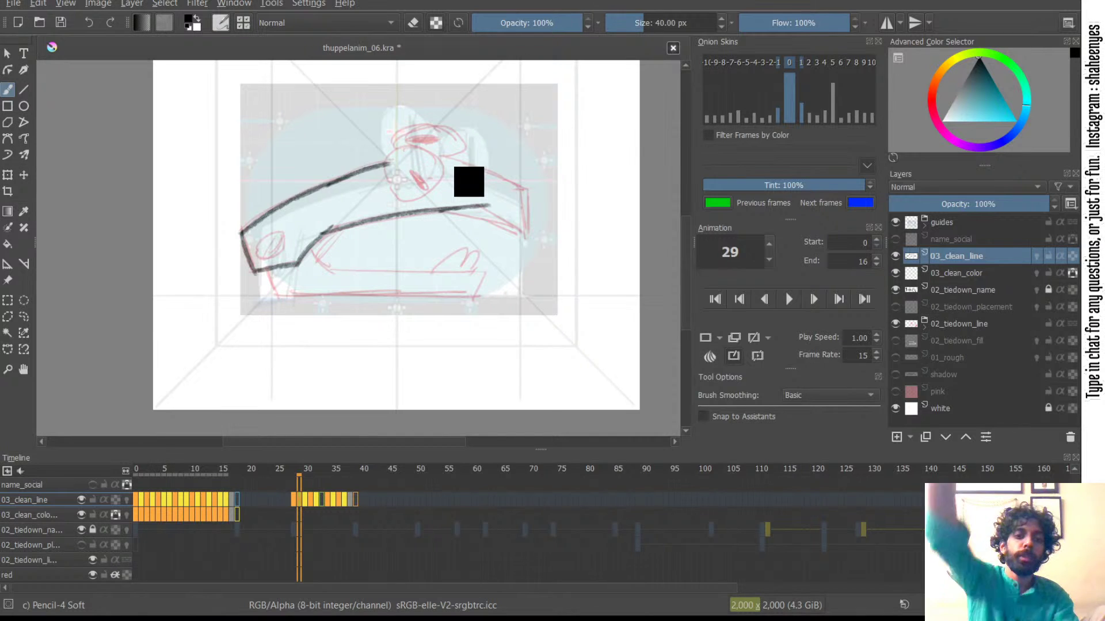
- Save the file and briefly show the onion skins of 03_clean_line to check frame 29 against its neighbours
key("ctrl+s")
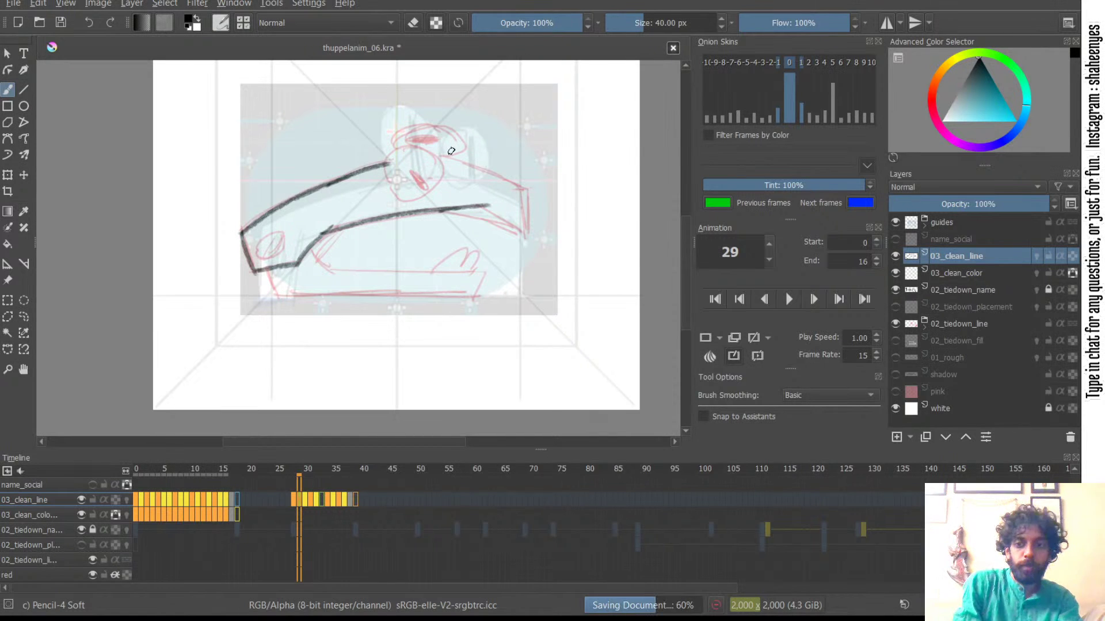
left_click(1038, 257)
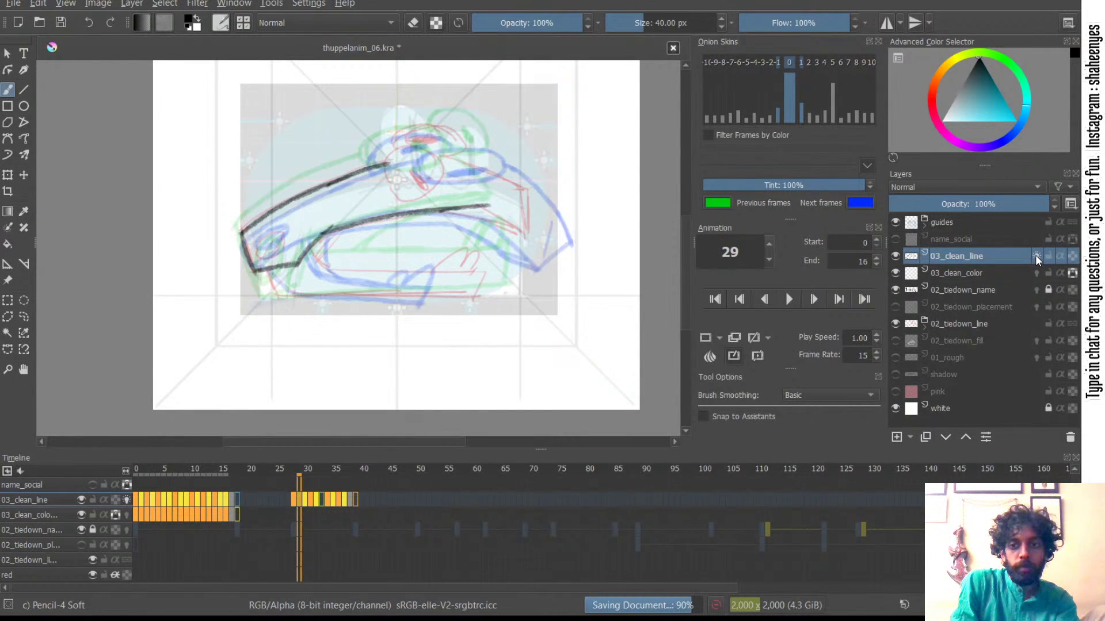
left_click(1036, 255)
- Ink the near eye on frame 29 as a round outline with a filled slanted pupil
mouse_move(441, 154)
left_mouse_down()
mouse_move(407, 141)
mouse_move(391, 161)
mouse_move(391, 183)
mouse_move(413, 199)
left_mouse_up()
key("ctrl+z")
key("ctrl+z")
key("ctrl+z")
mouse_move(401, 194)
left_mouse_down()
mouse_move(434, 203)
mouse_move(449, 168)
mouse_move(438, 148)
mouse_move(448, 184)
left_mouse_up()
key("ctrl+z")
key("ctrl+z")
key("ctrl+z")
key("ctrl+z")
key("ctrl+z")
key("ctrl+z")
mouse_move(436, 146)
left_mouse_down()
mouse_move(447, 177)
mouse_move(423, 187)
mouse_move(414, 172)
mouse_move(424, 187)
left_mouse_up()
- Ink the outline of the far eye behind the near eye on frame 29
mouse_move(390, 148)
left_mouse_down()
mouse_move(411, 121)
mouse_move(446, 123)
mouse_move(434, 119)
mouse_move(462, 130)
mouse_move(468, 148)
mouse_move(438, 118)
mouse_move(465, 135)
mouse_move(461, 154)
mouse_move(499, 178)
left_mouse_up()
key("ctrl+z")
key("ctrl+z")
key("ctrl+z")
key("ctrl+z")
key("ctrl+z")
key("ctrl+z")
key("ctrl+z")
key("ctrl+z")
key("ctrl+z")
key("ctrl+z")
key("ctrl+z")
key("ctrl+z")
- Ink the head contour on frame 29 from behind the eyes down the outer edge, and check it against frame 28
mouse_move(444, 153)
left_mouse_down()
mouse_move(533, 195)
mouse_move(530, 241)
left_mouse_up()
key("ctrl+z")
key("ctrl+z")
left_click_drag(528, 189, 529, 240)
key("Left")
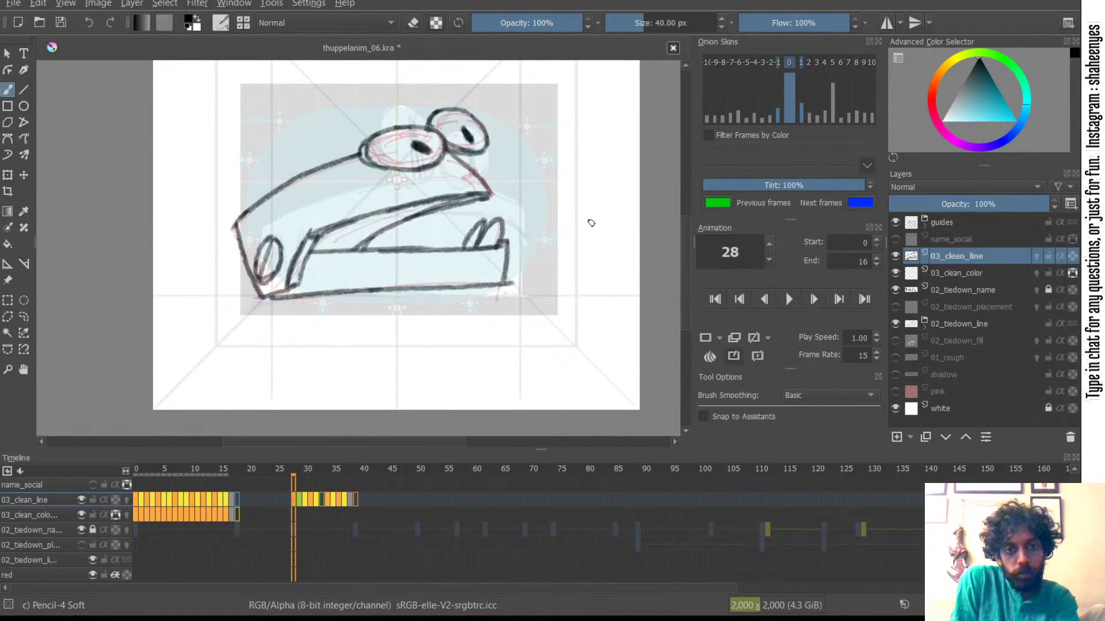
- Reposition and widen the application window so its title area and full width fit the screen
key("super+Down")
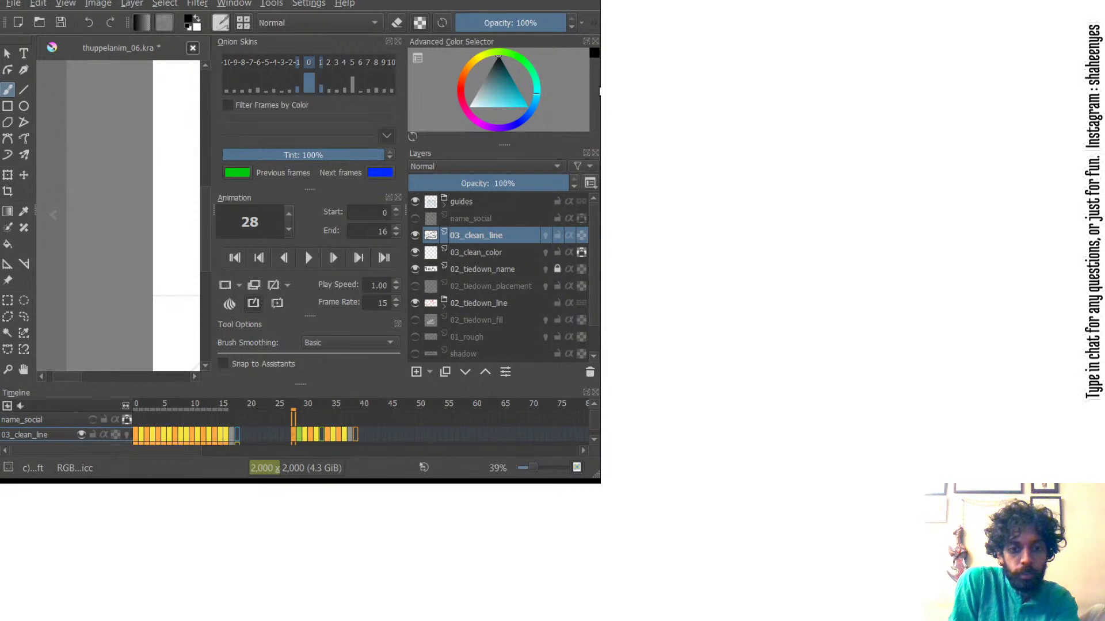
left_click_drag(505, 1, 517, 7)
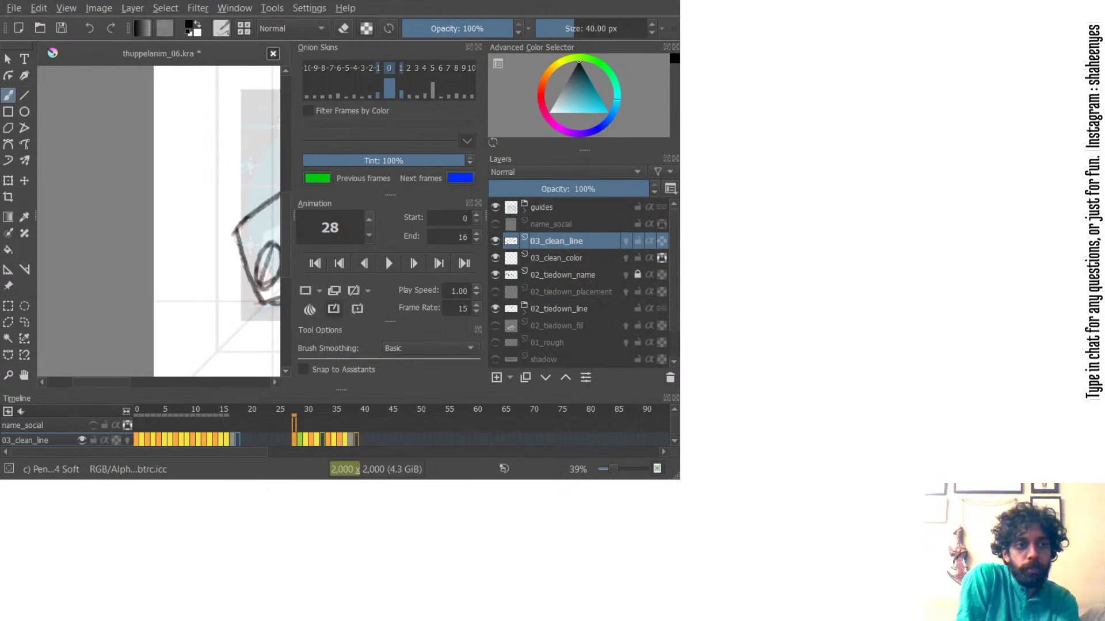
key("super+Left")
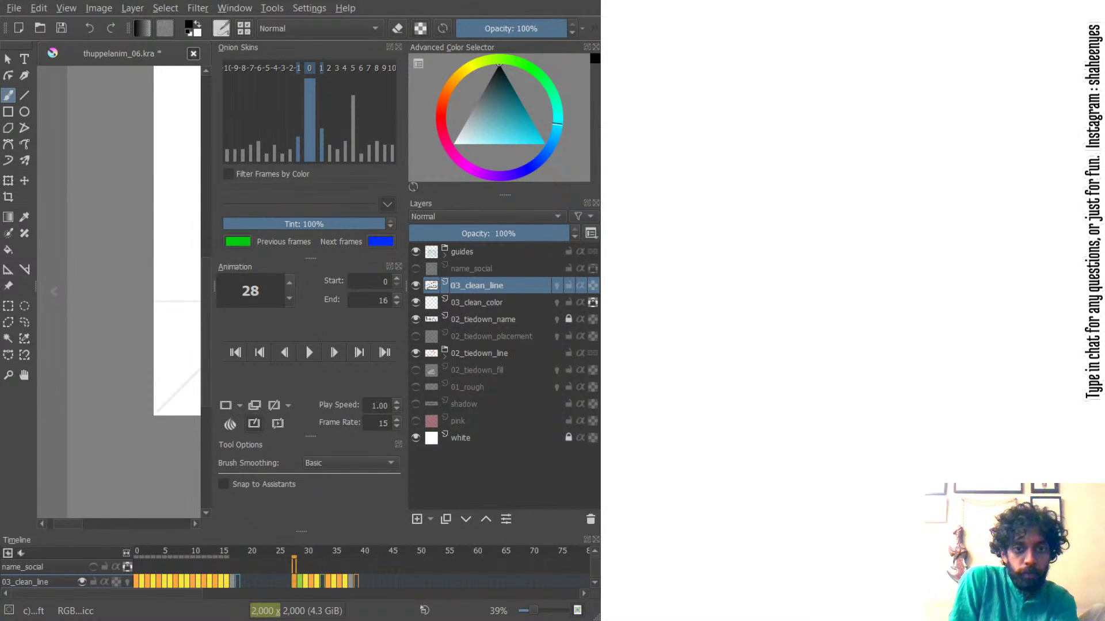
left_click_drag(599, 220, 1085, 197)
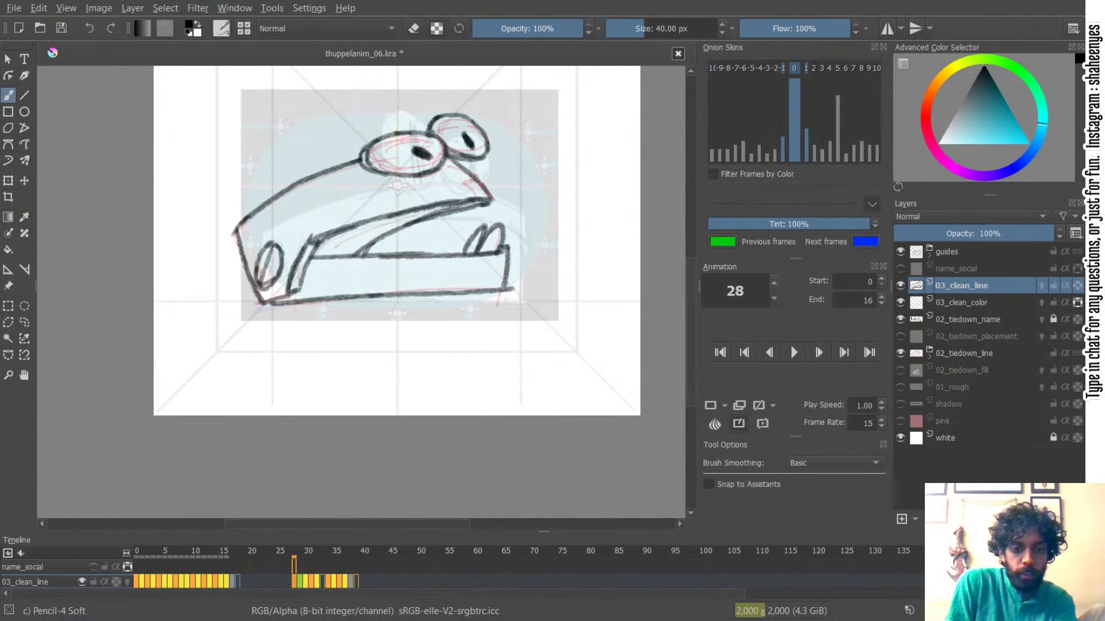
left_click_drag(1085, 197, 1081, 195)
- Enlarge the timeline area to show more layers and recentre the drawing on the canvas
mouse_move(471, 131)
left_mouse_down()
mouse_move(470, 172)
mouse_move(445, 206)
mouse_move(433, 181)
left_mouse_up()
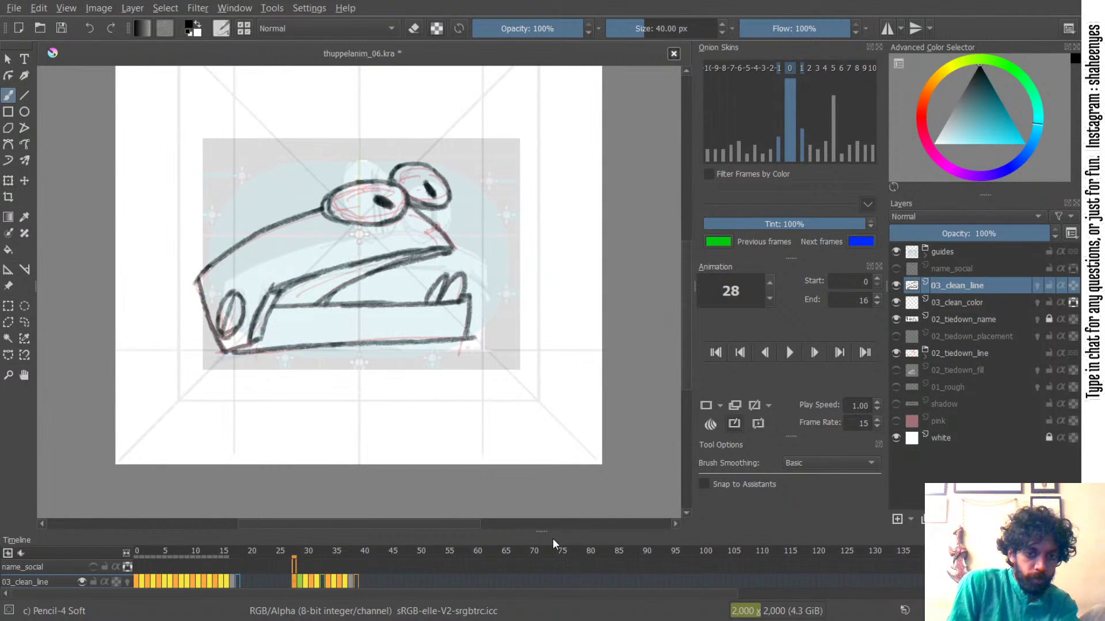
left_click_drag(541, 532, 550, 576)
left_click_drag(544, 480, 546, 435)
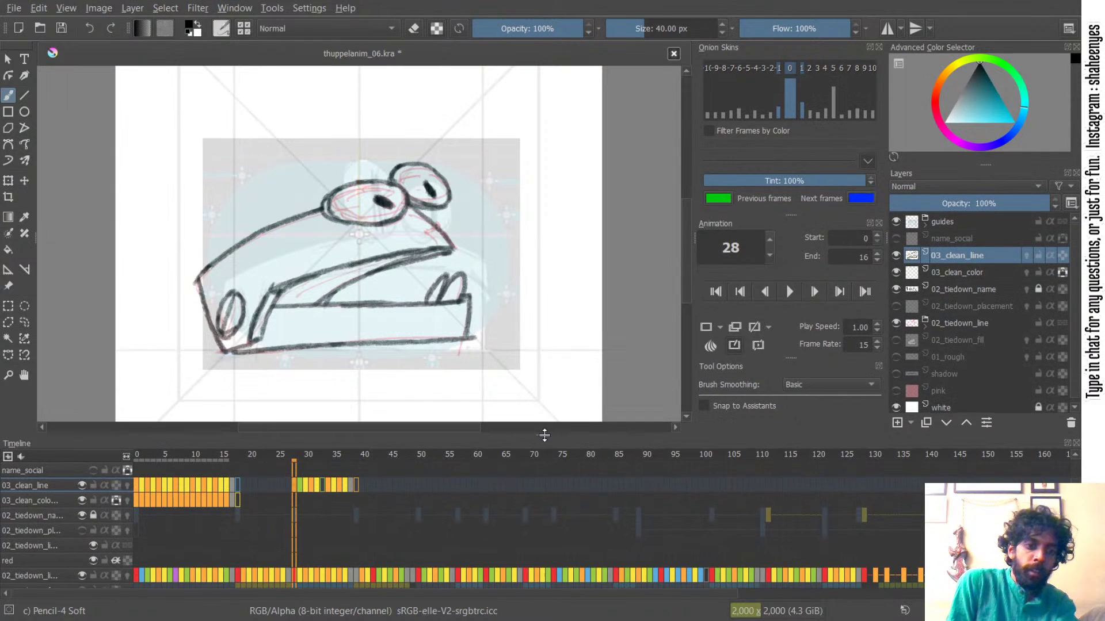
mouse_move(397, 276)
left_mouse_down()
mouse_move(414, 192)
mouse_move(398, 258)
left_mouse_up()
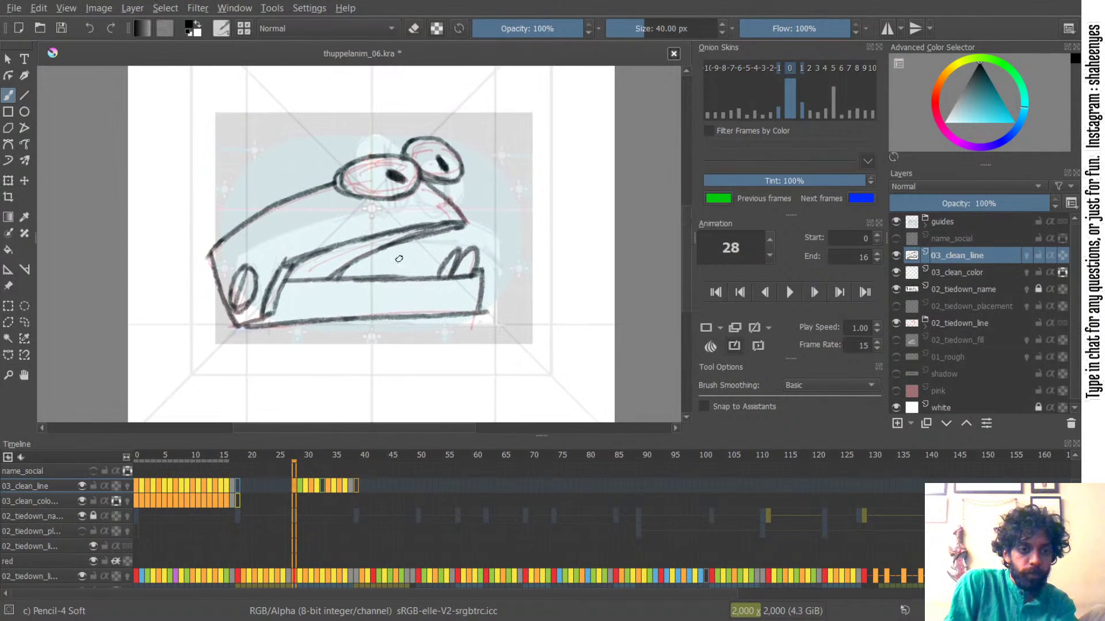
- Return to frame 29 of 03_clean_line, save the file, and compare the drawing with frames 28 and 30
left_click(302, 486)
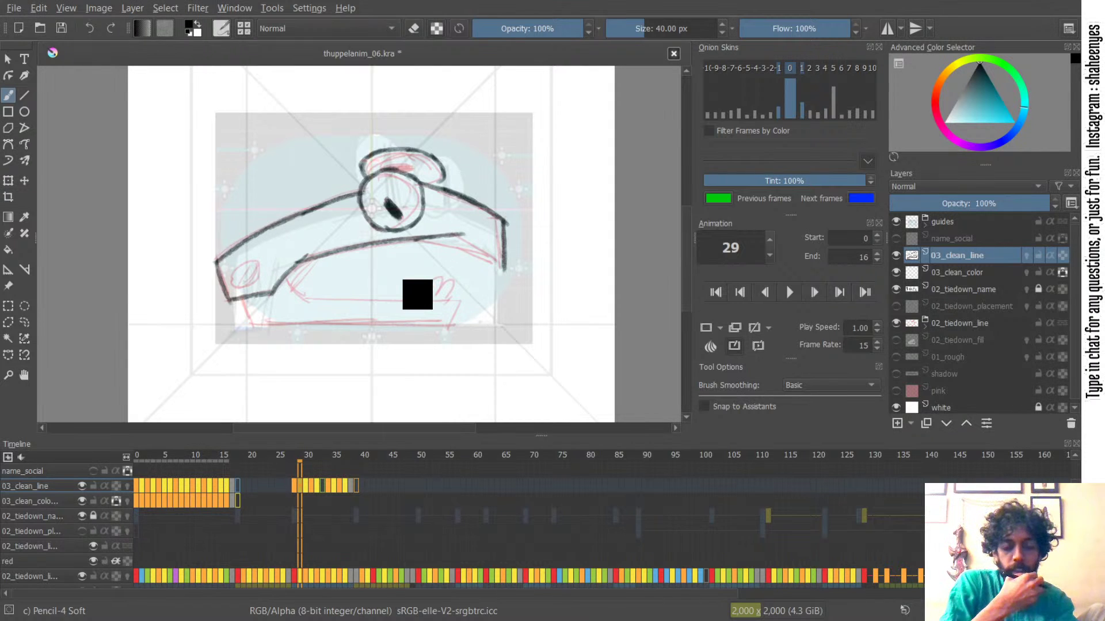
key("ctrl+s")
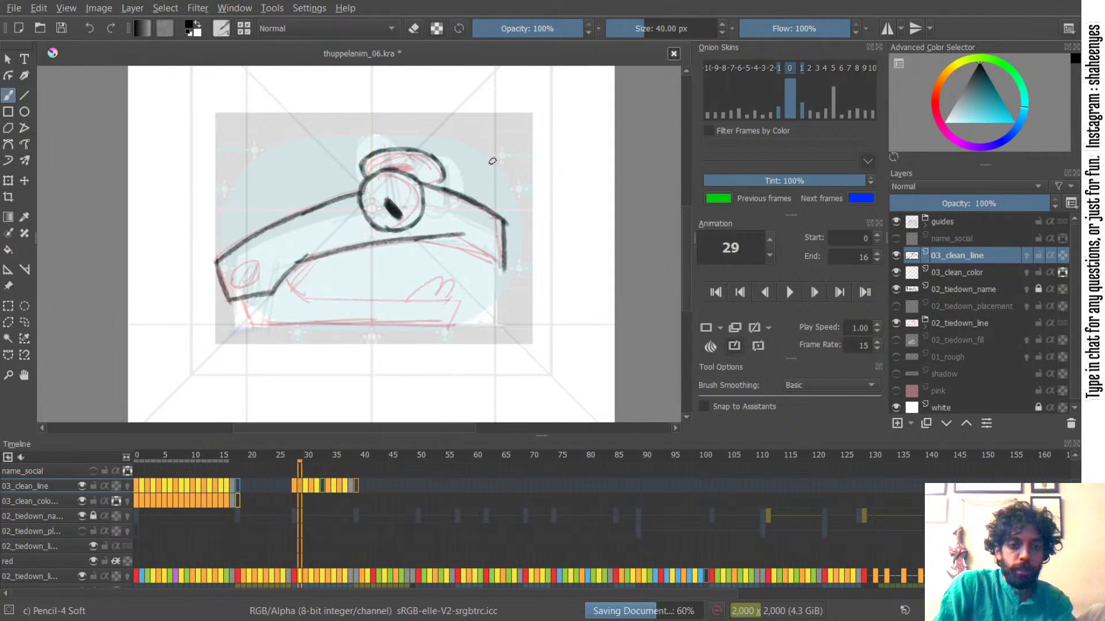
key("ctrl+Left")
key("ctrl+Right")
key("ctrl+Right")
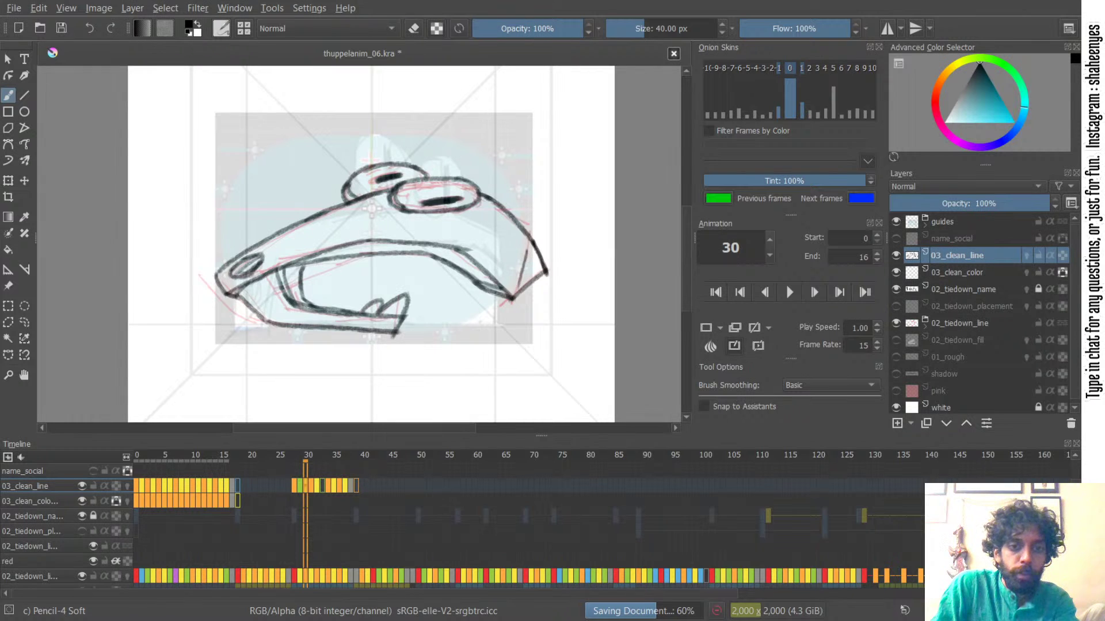
key("Left")
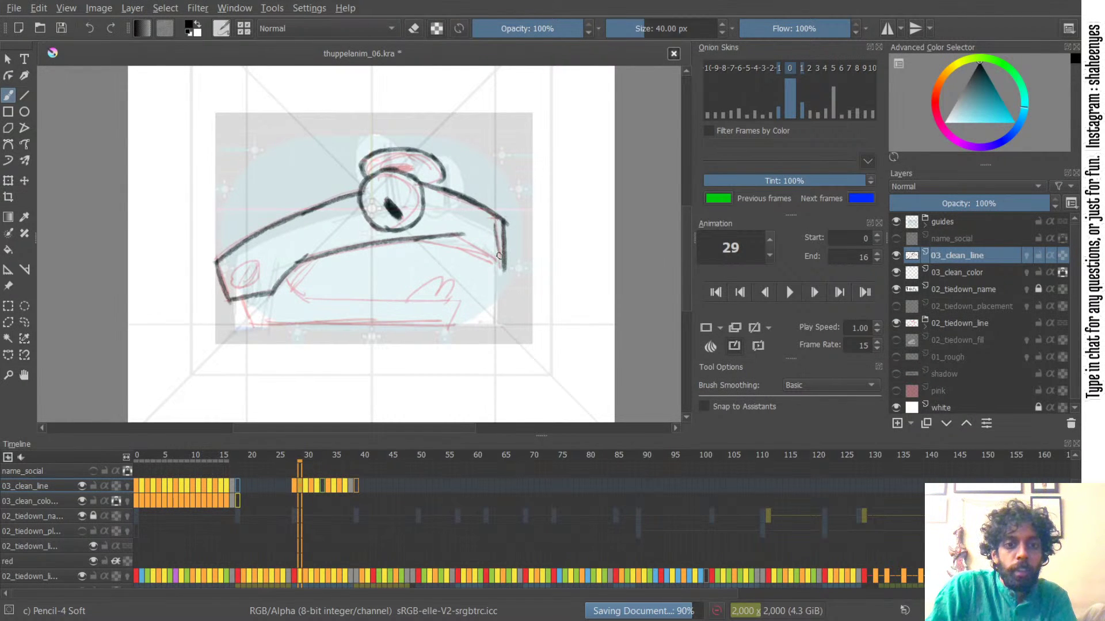
- Ink the end of the upper mouth line on frame 29 down to the lower corner of the head's outer edge
key("ctrl+z")
left_click_drag(462, 236, 505, 268)
left_click_drag(396, 244, 465, 253)
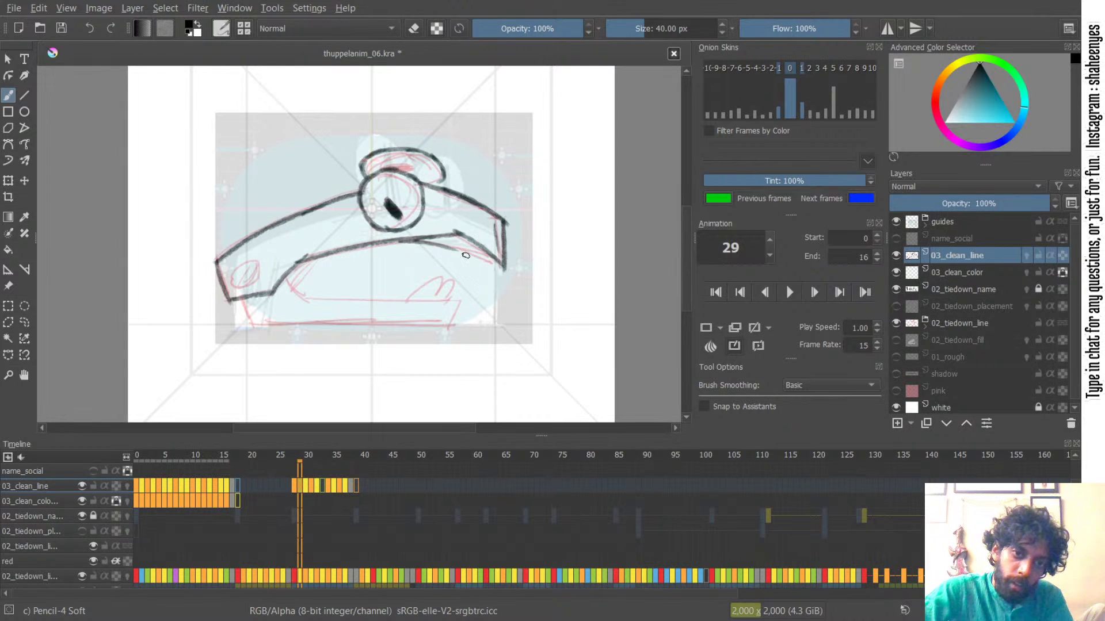
key("ctrl+z")
- Compare the partly inked frame 29 with frames 28 and 30 to 32, flipping repeatedly between them
key("Left")
key("Right")
key("Right")
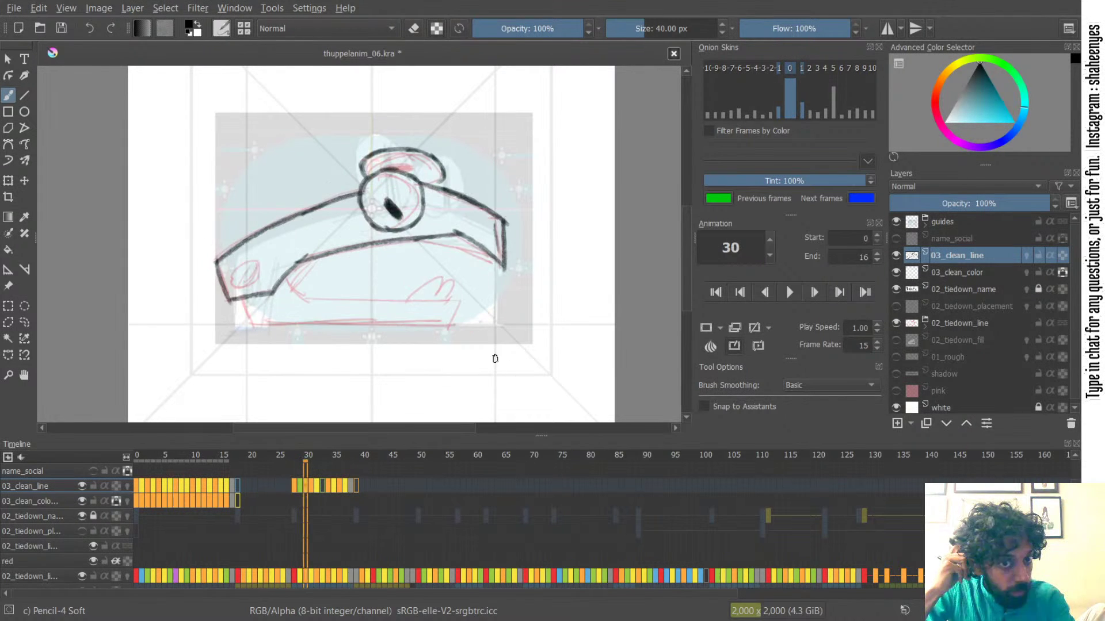
key("Left")
key("Left")
key("Right")
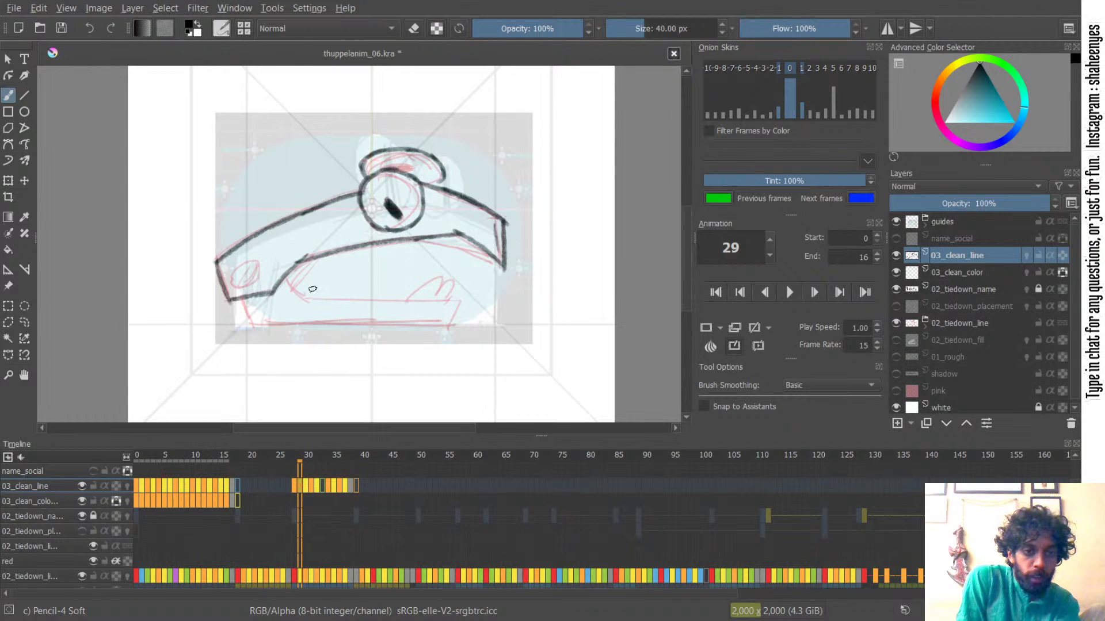
key("Left")
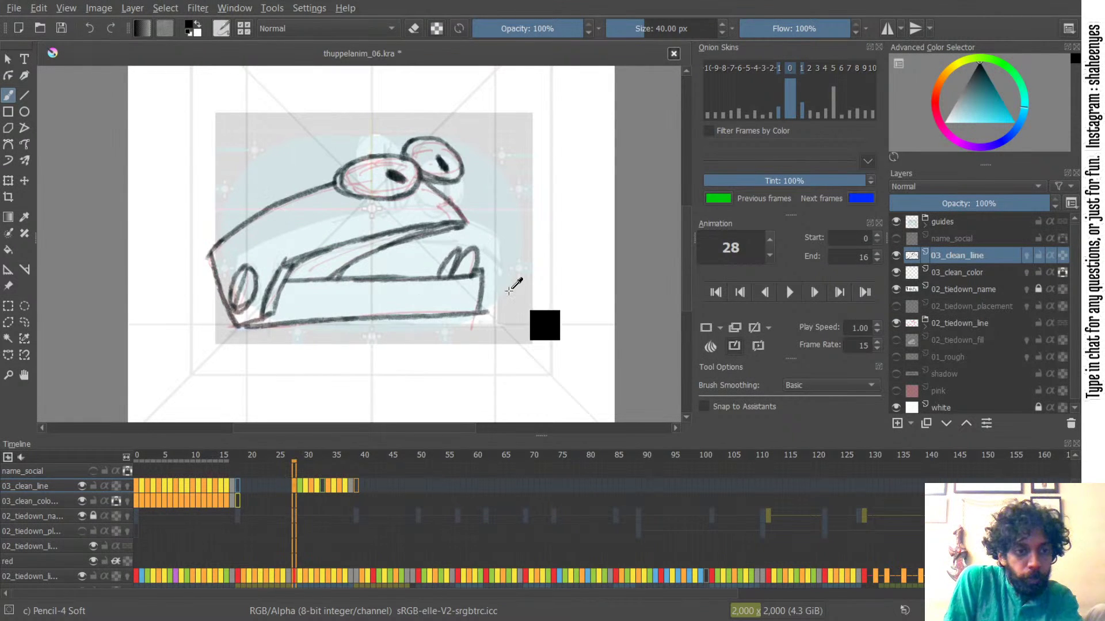
key("Right")
key("Right")
key("Left")
key("Left")
key("Right")
key("Right")
key("Left")
key("Right")
key("Right")
key("Right")
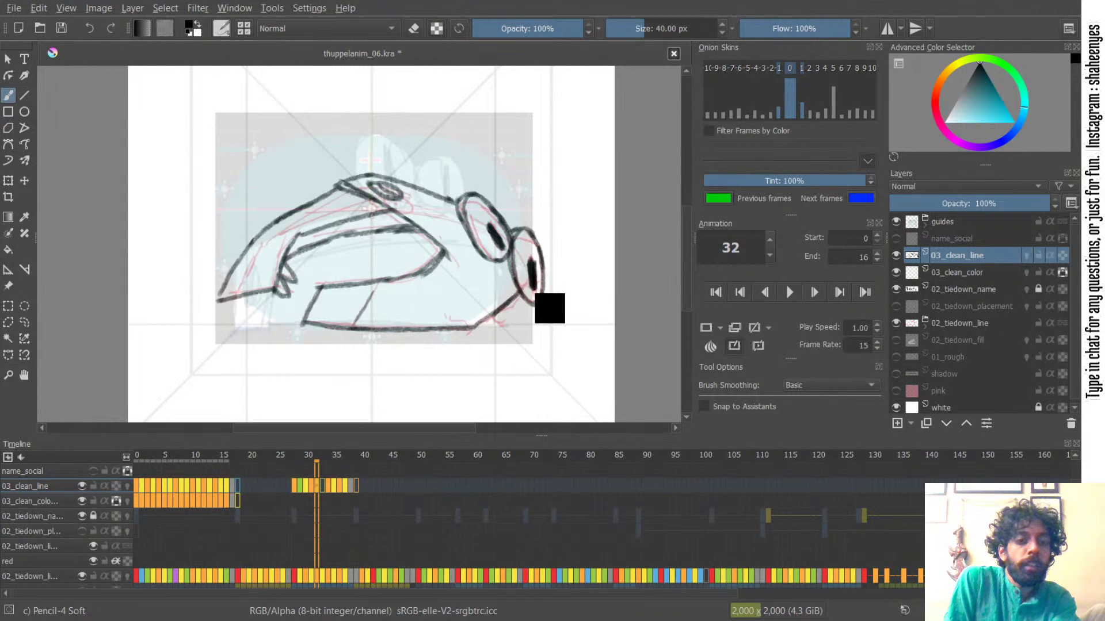
key("Left")
key("Left")
key("Left")
key("Right")
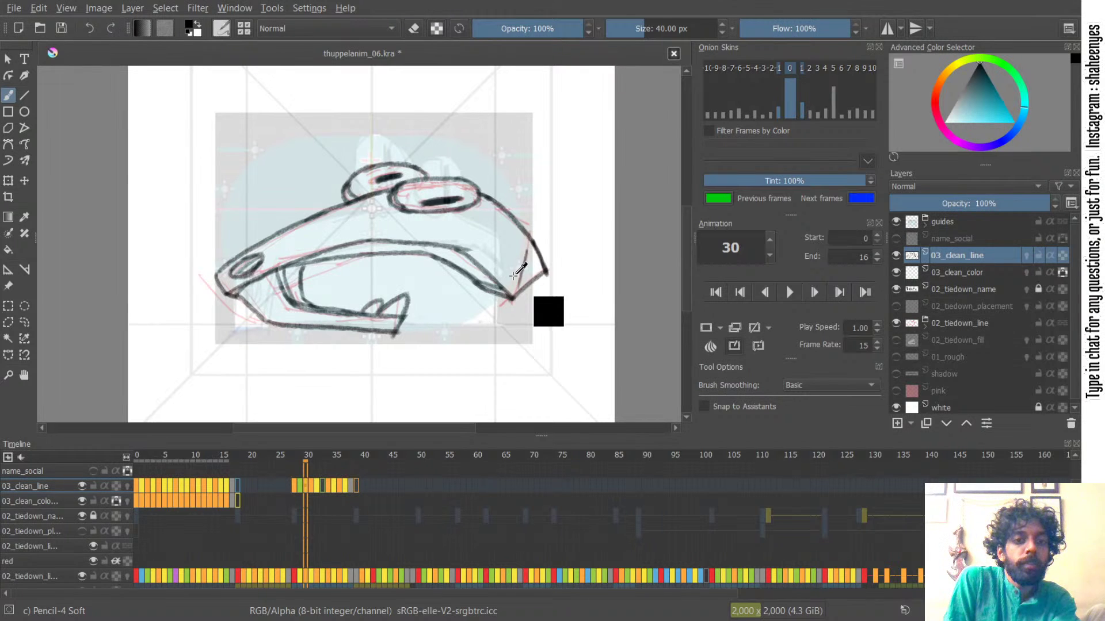
- Compare the clean line drawing on frame 30 with frames 29, 31 and 32
key("Right")
key("Right")
key("Left")
key("Left")
key("Left")
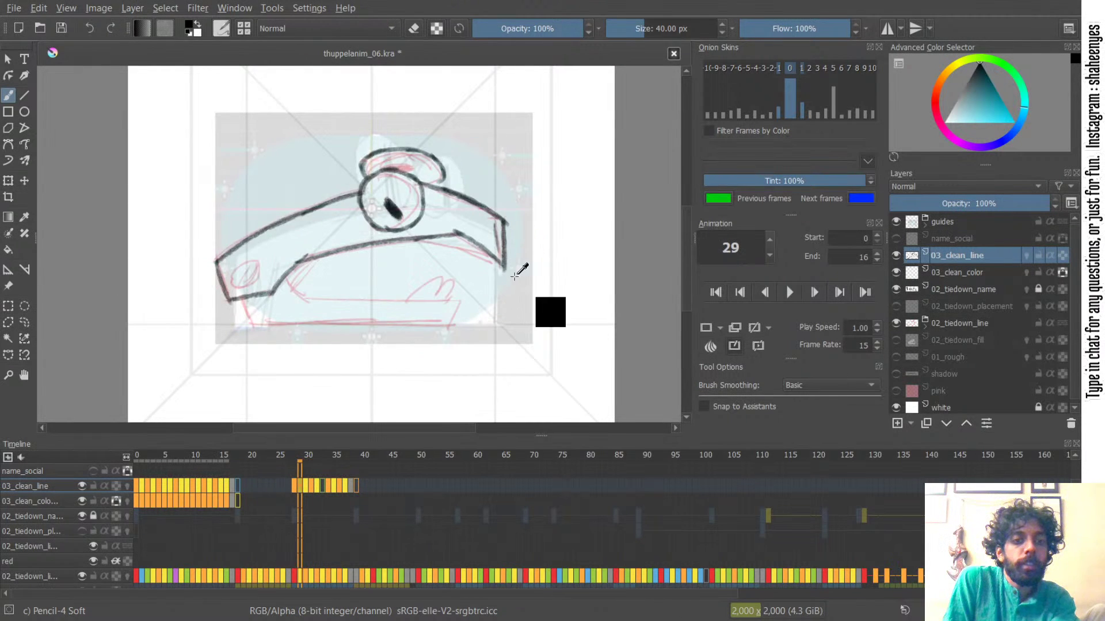
key("Right")
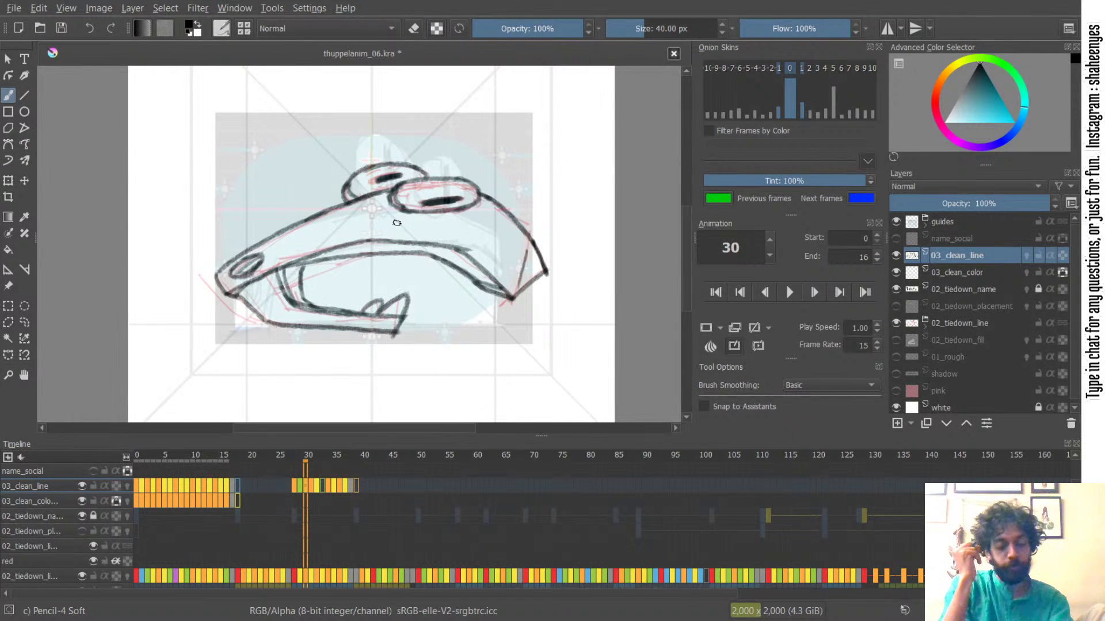
key("Right")
key("Right")
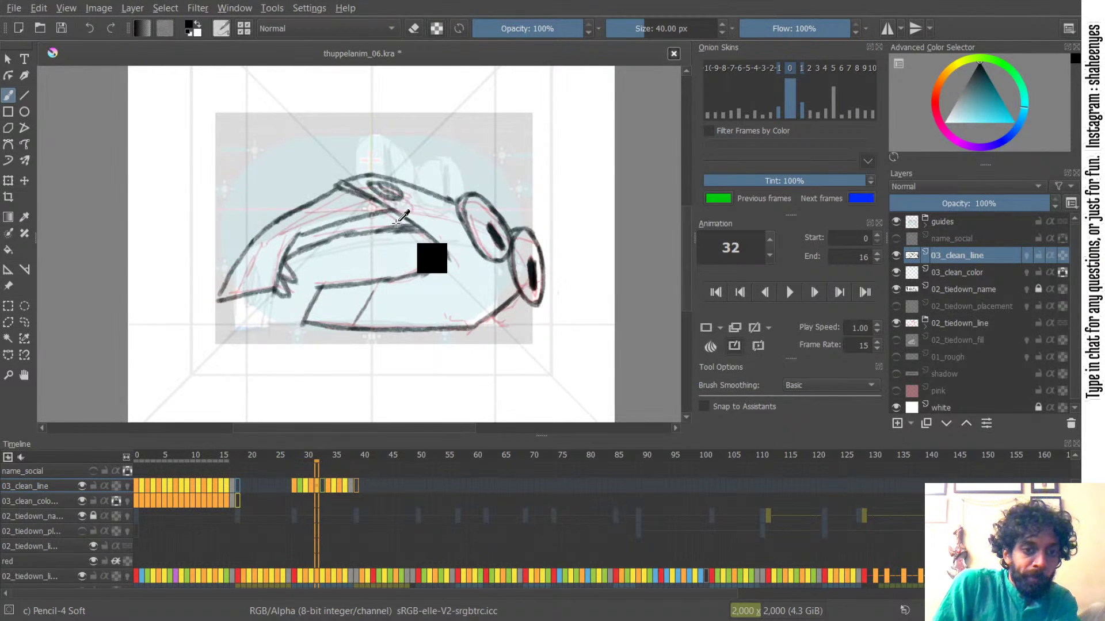
key("Left")
key("Left")
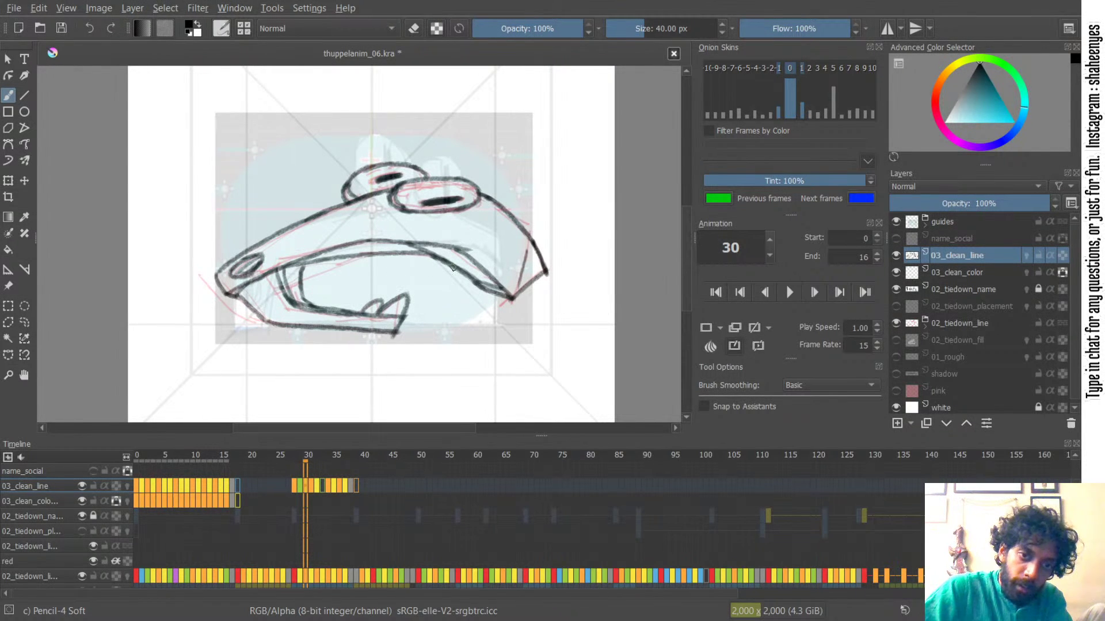
- Erase the doubled line under the upper mouth line on frame 30 and retouch the top of the inner line near the mouth corner
key("e")
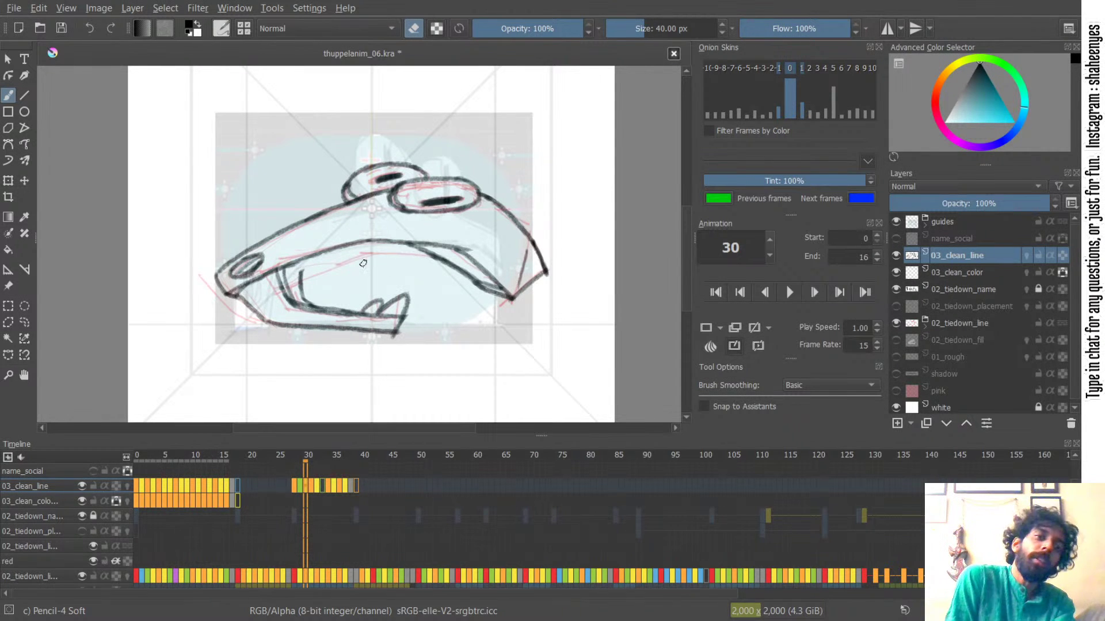
key("e")
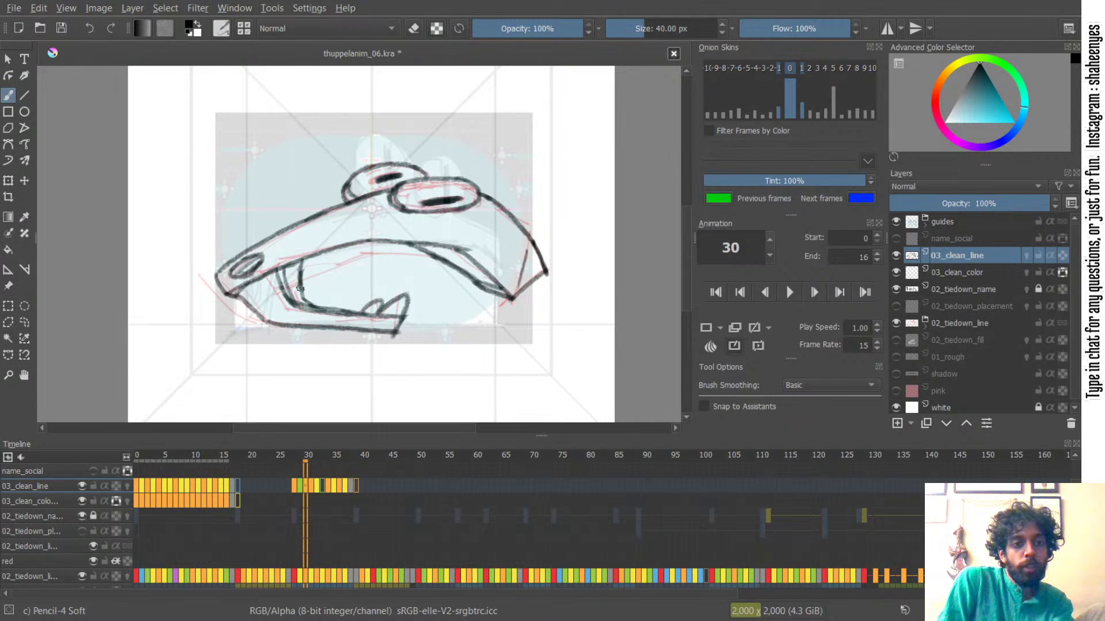
left_click_drag(303, 262, 300, 285)
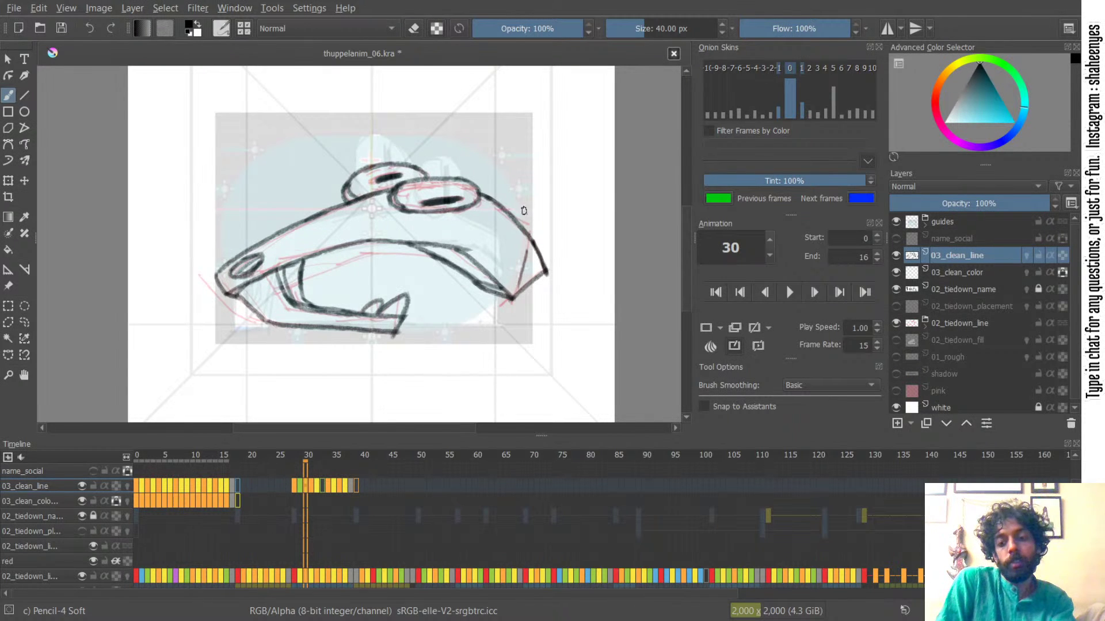
- Check the cleaned-up upper mouth of frame 30 against frames 29 and 31
key("Left")
key("Right")
key("Right")
key("Left")
key("Left")
key("Right")
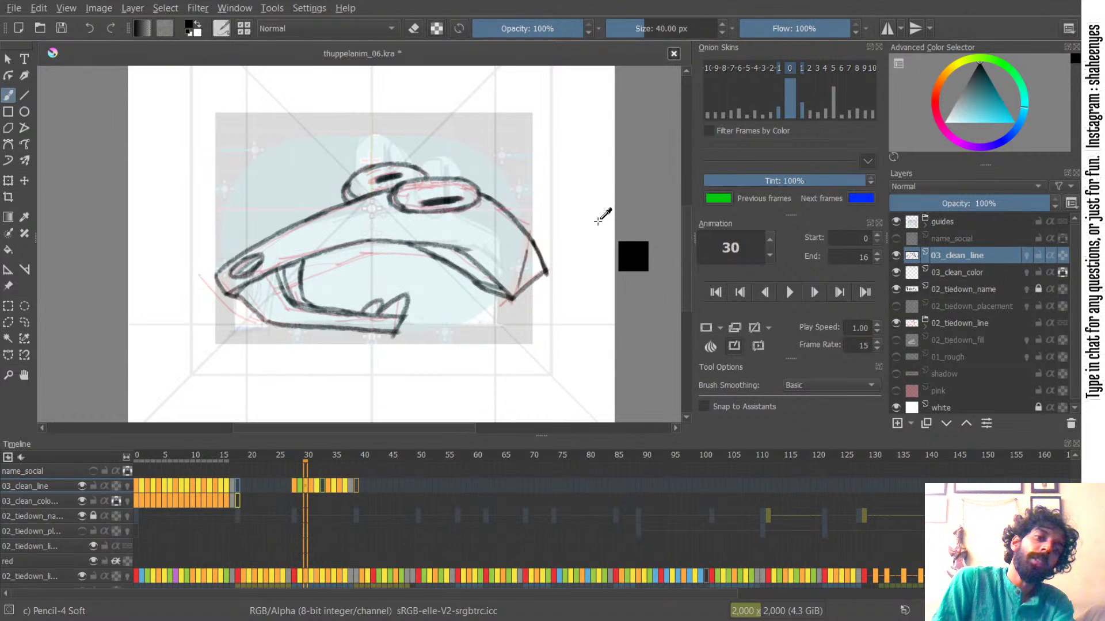
key("Right")
key("Left")
key("Left")
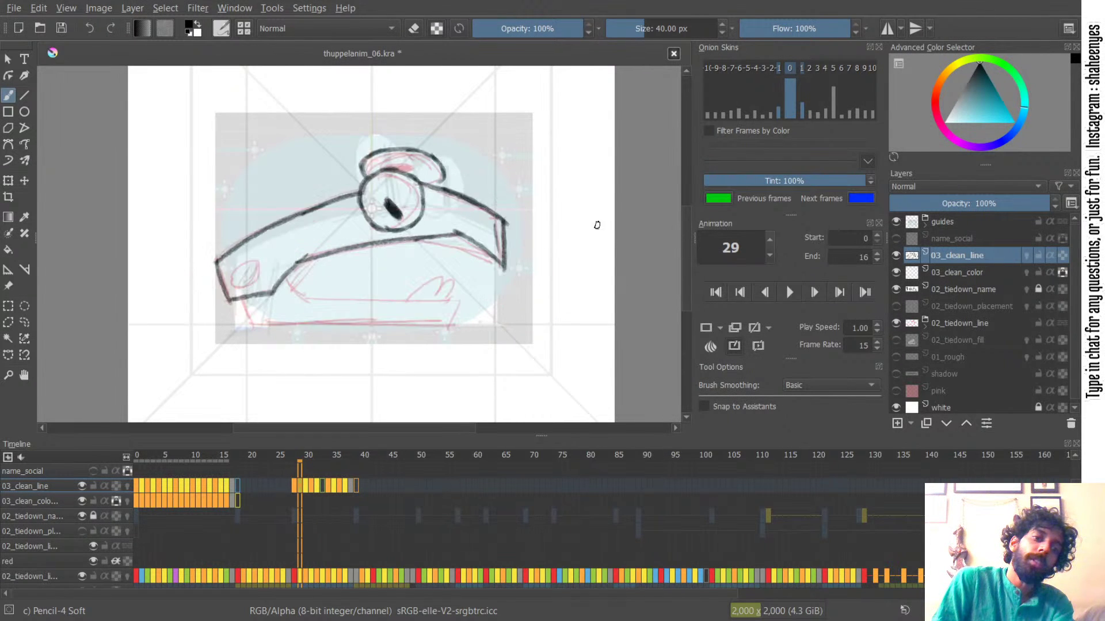
key("Right")
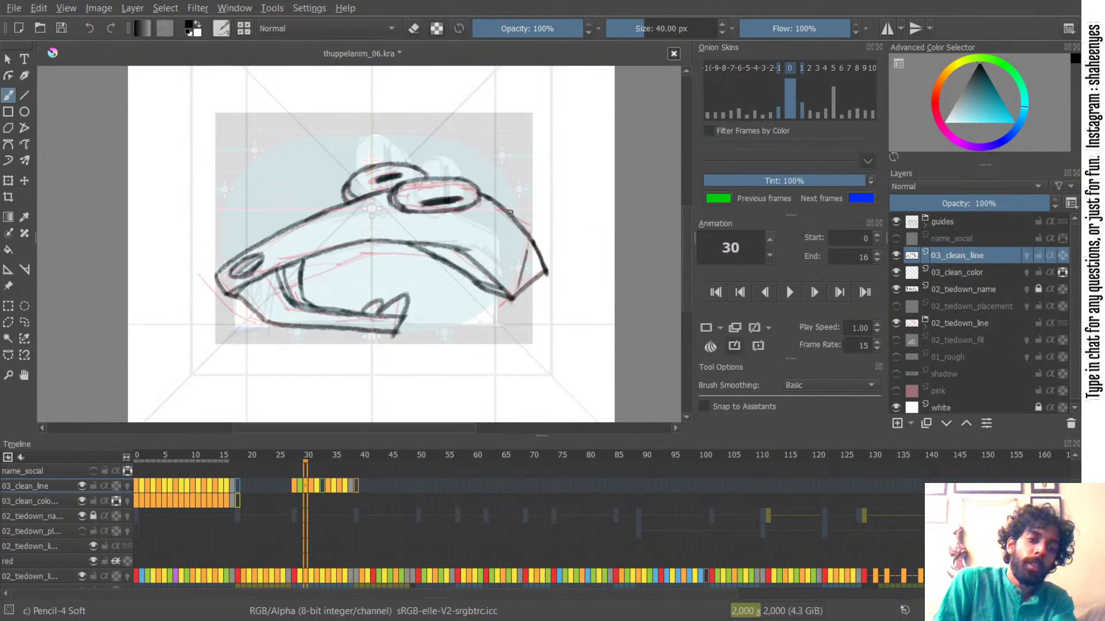
- Erase and redraw the inner edge of the lower jaw on frame 30 as a smooth curve from the mouth corner to the teeth
key("e")
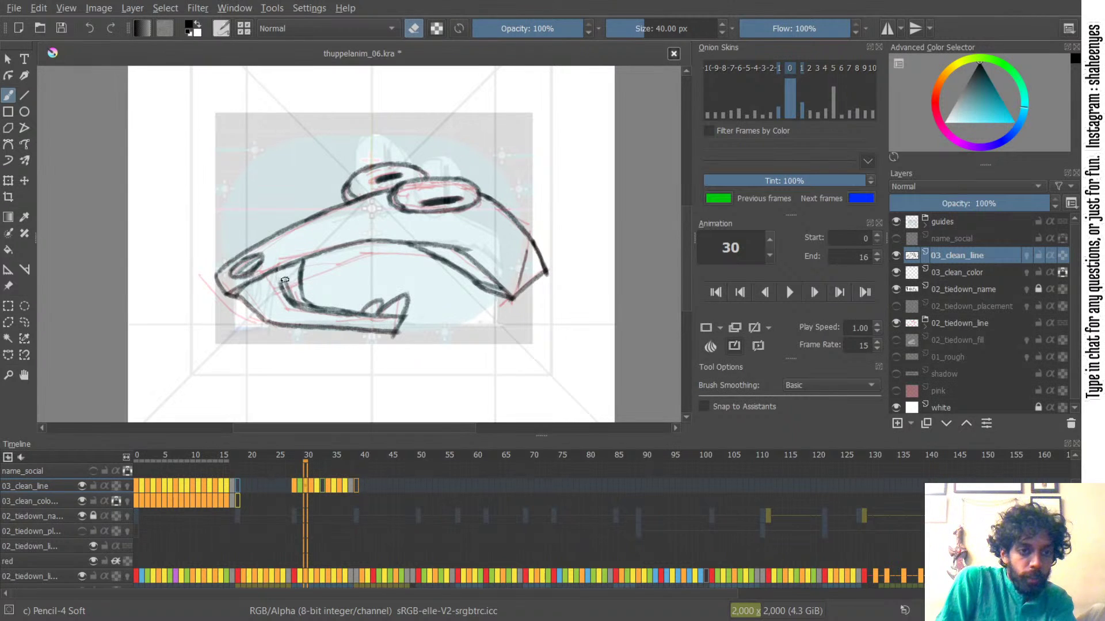
left_click_drag(291, 288, 305, 315)
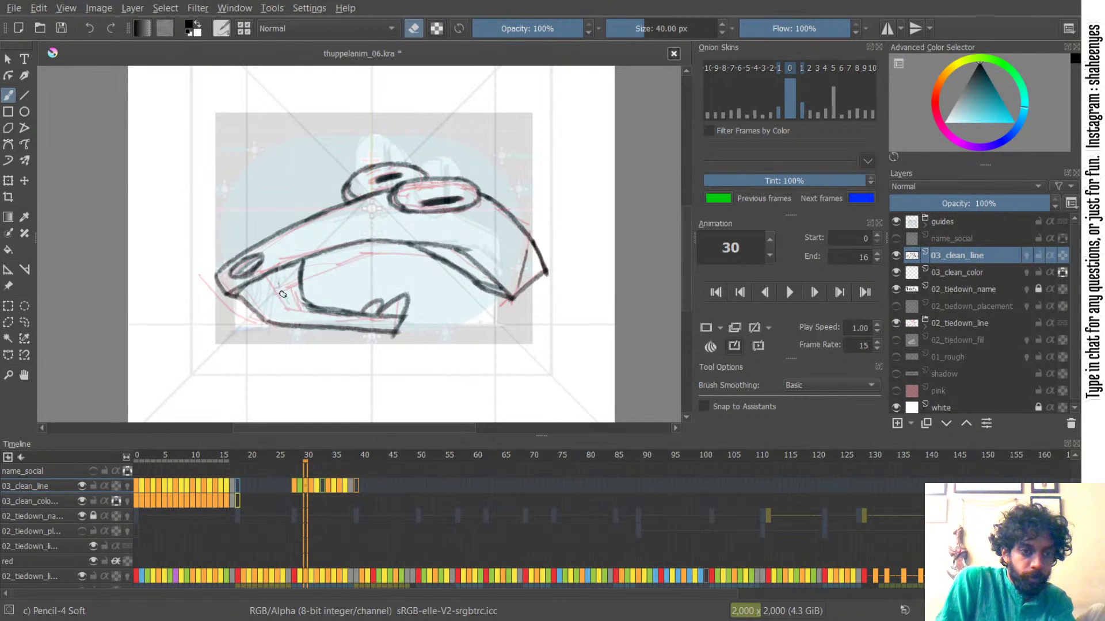
key("e")
mouse_move(280, 270)
left_mouse_down()
mouse_move(296, 309)
mouse_move(290, 298)
mouse_move(308, 300)
mouse_move(309, 314)
mouse_move(354, 316)
mouse_move(292, 301)
mouse_move(298, 308)
mouse_move(349, 317)
mouse_move(294, 292)
mouse_move(348, 317)
left_mouse_up()
key("ctrl+z")
key("ctrl+z")
key("ctrl+z")
key("ctrl+z")
key("e")
key("e")
key("ctrl+z")
key("ctrl+z")
left_click_drag(280, 292, 358, 317)
key("ctrl+z")
left_click_drag(282, 292, 379, 318)
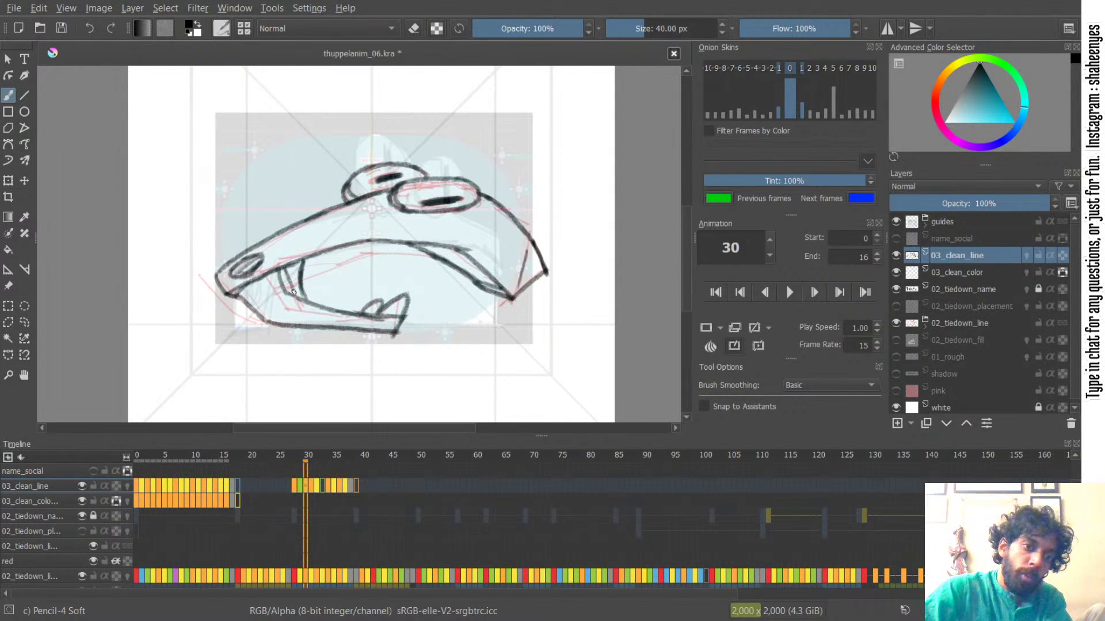
- Ink the short second line inside the mouth corner on frame 30 down to the jaw's inner edge and clean up the overlap
left_click_drag(285, 270, 295, 289)
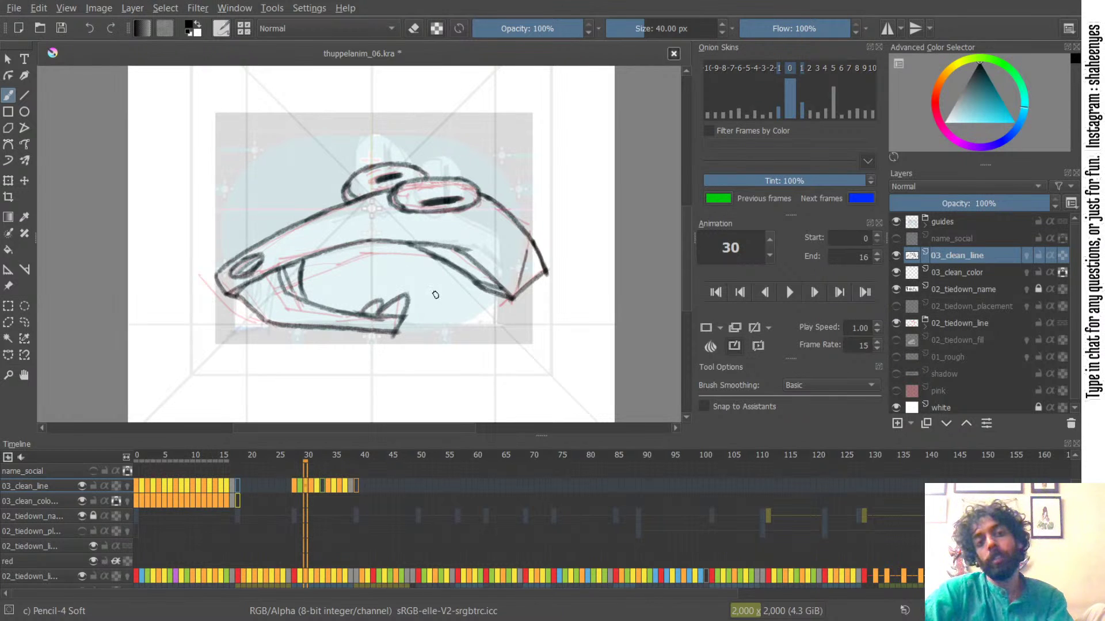
left_click_drag(290, 283, 300, 296)
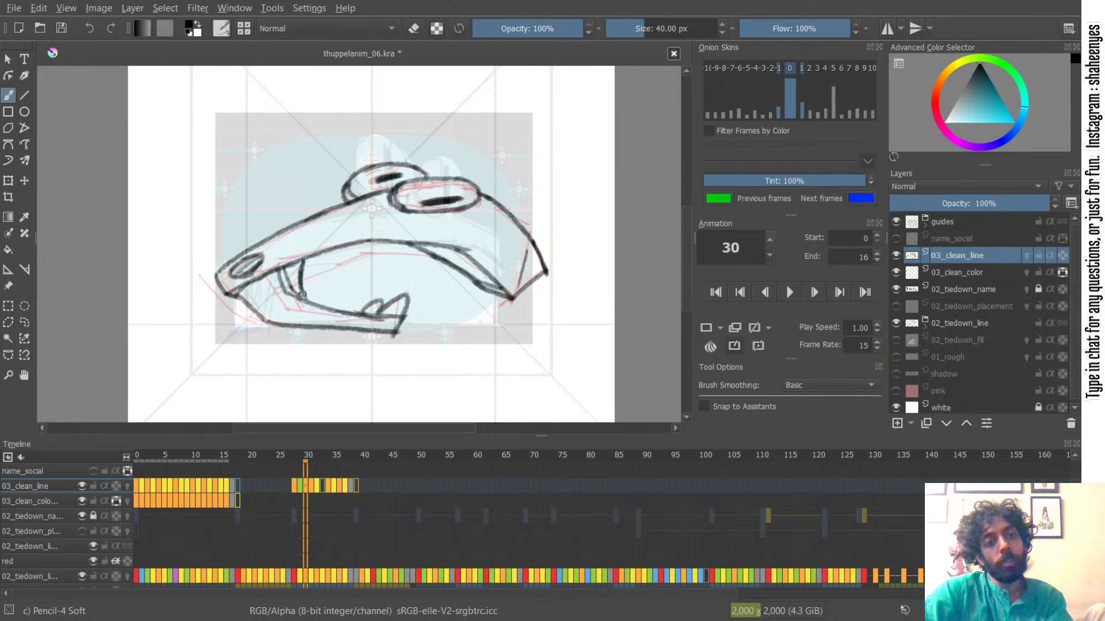
key("e")
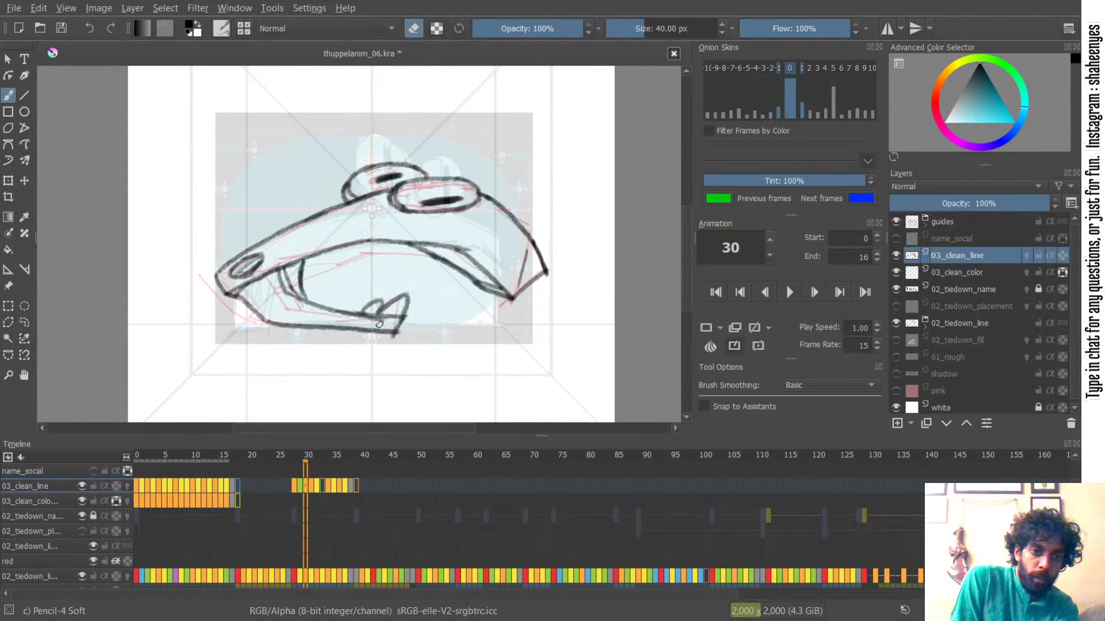
key("e")
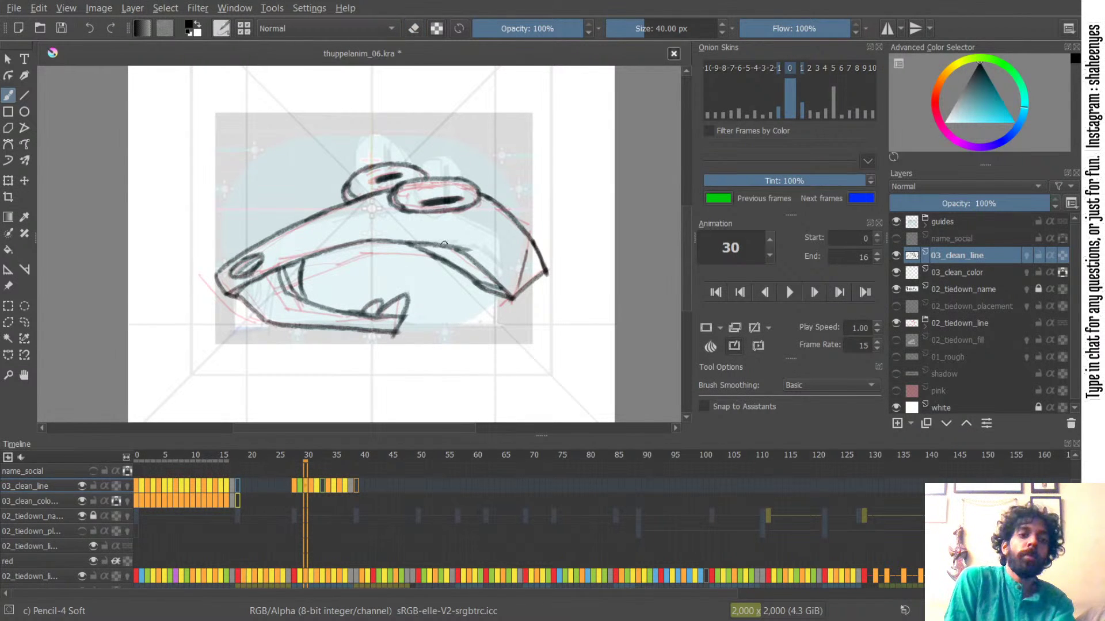
- Compare frame 30 with frames 29 and 31 and redraw its short mouth-corner line so it curves into the jaw's inner edge
key("Left")
key("Right")
key("Right")
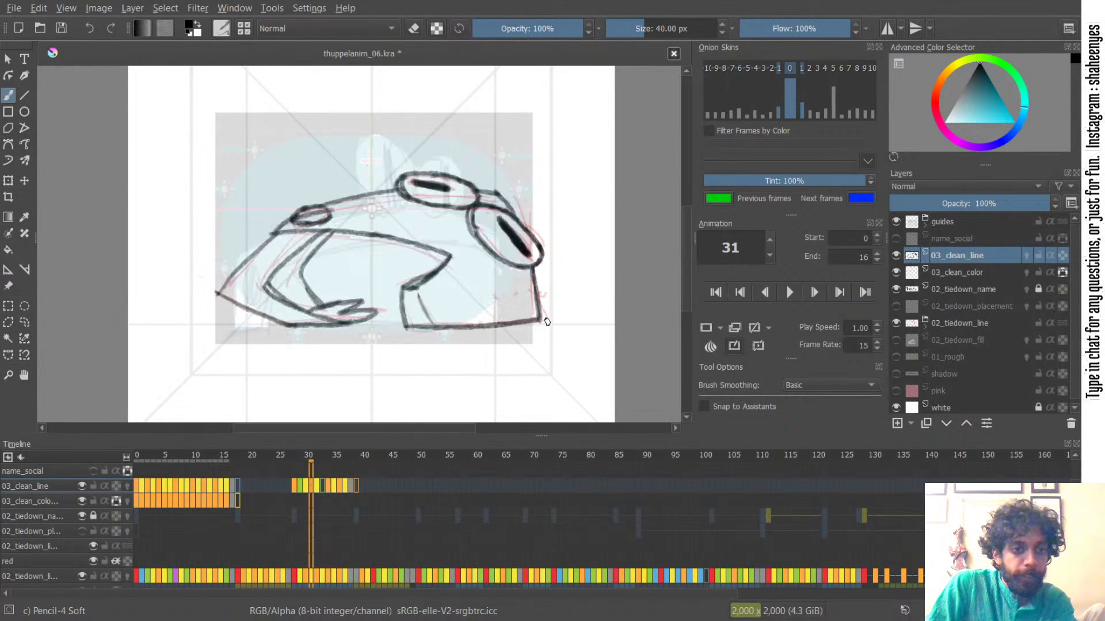
key("Left")
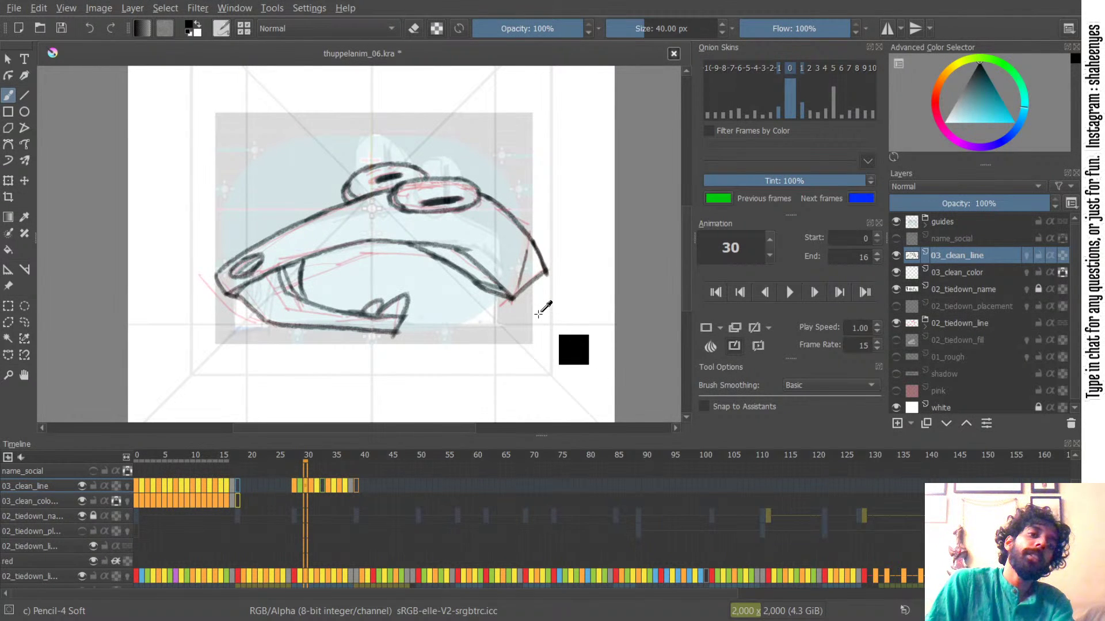
key("Right")
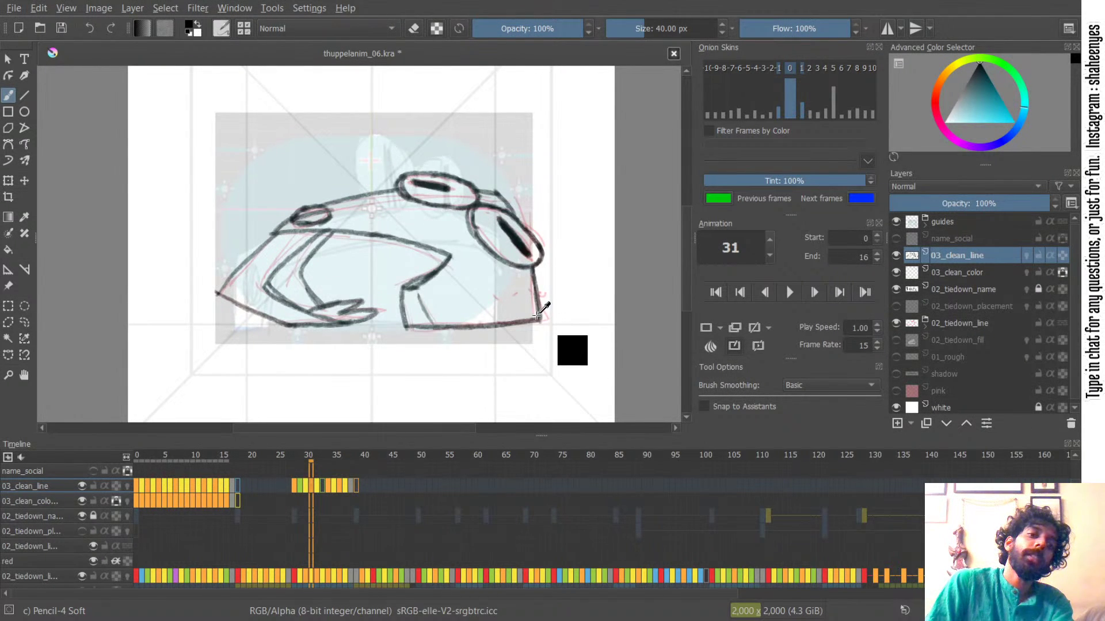
key("Left")
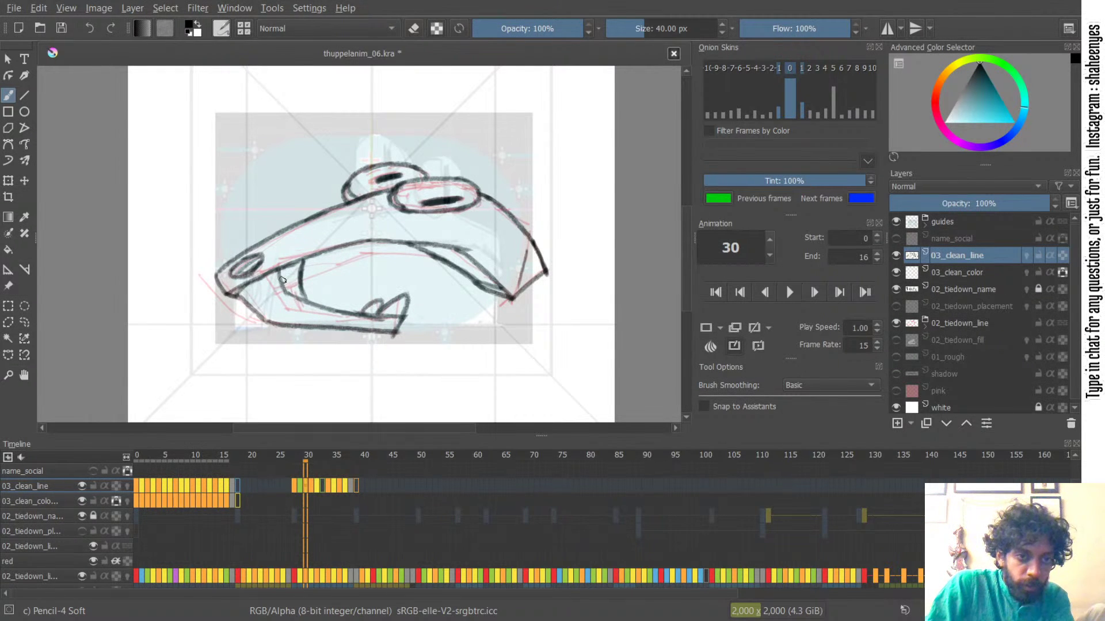
key("ctrl+z")
left_click_drag(281, 278, 309, 301)
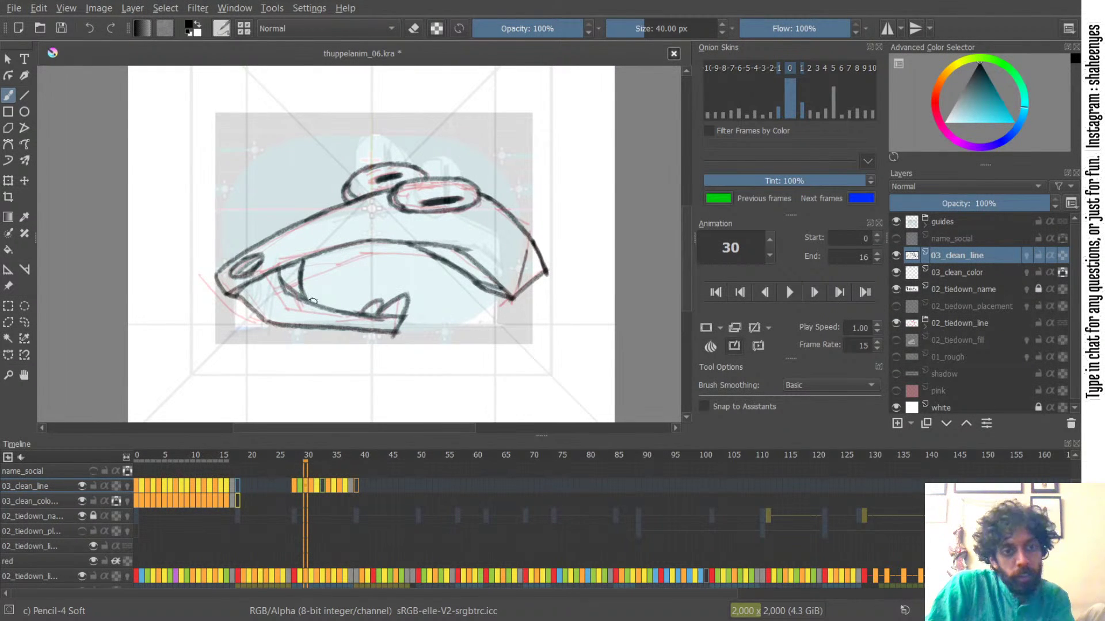
key("e")
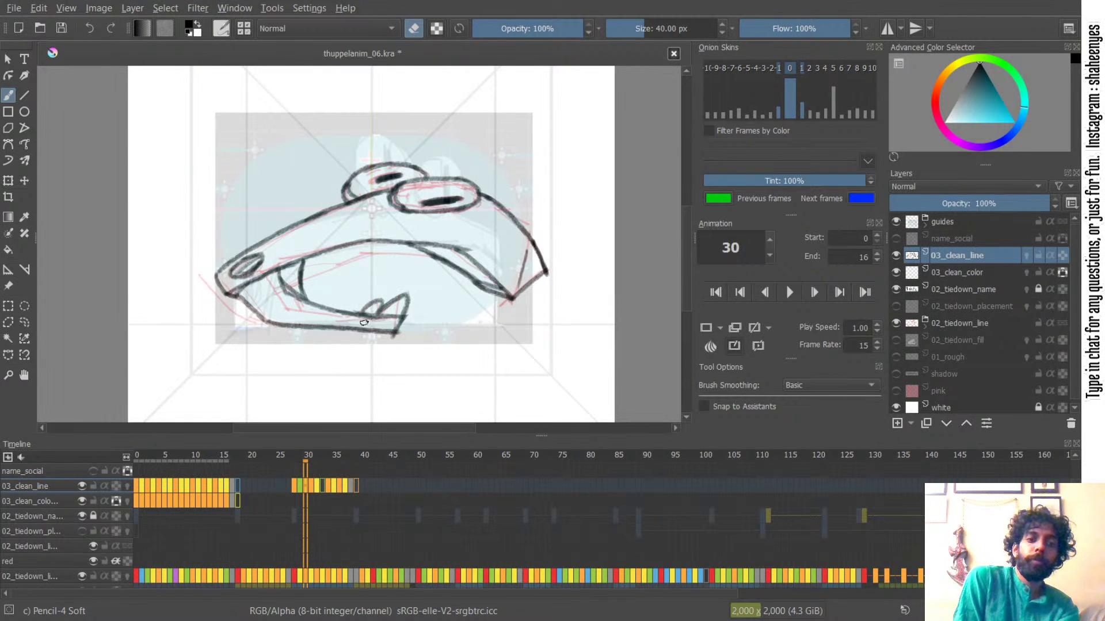
key("e")
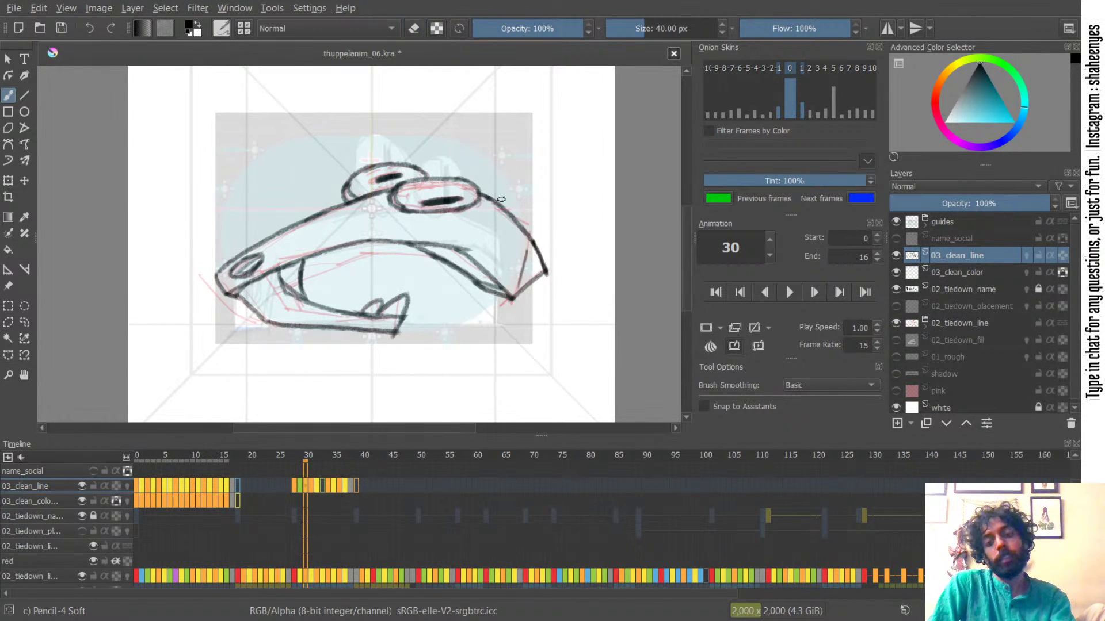
- Flip repeatedly between frame 30 and its neighbouring frames to judge the movement of the jaw and teeth
key("ctrl+Left")
key("ctrl+Right")
key("ctrl+Right")
key("ctrl+Left")
key("ctrl+Right")
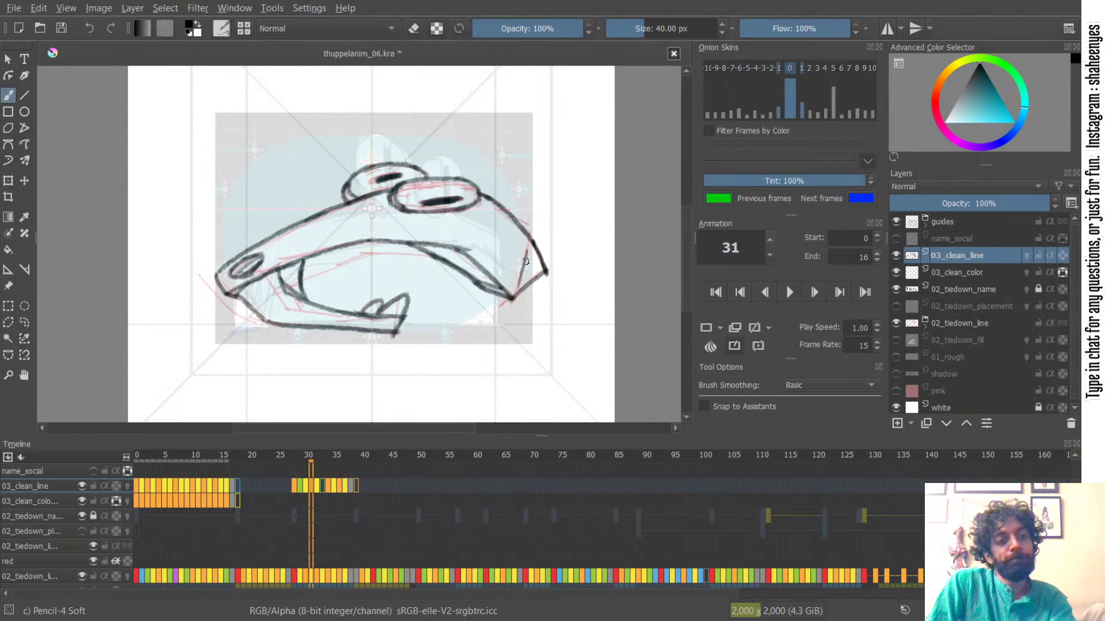
key("ctrl+Right")
key("ctrl+Left")
key("ctrl+Left")
key("ctrl+Left")
key("ctrl+Left")
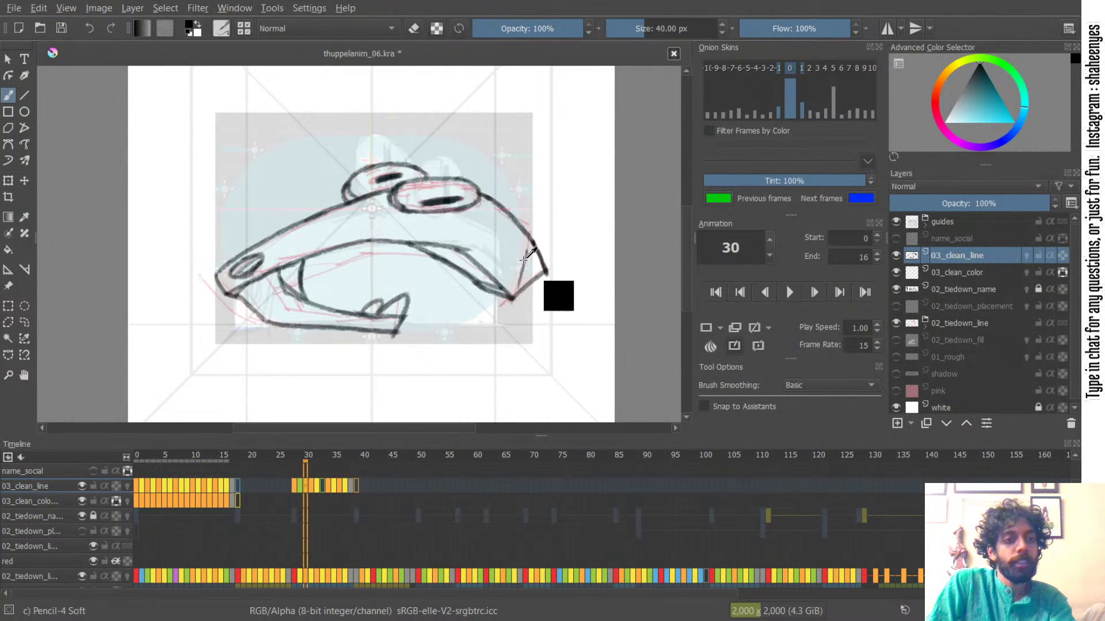
key("ctrl+Right")
key("ctrl+Right")
key("ctrl+Left")
key("ctrl+Left")
key("ctrl+Right")
key("ctrl+Right")
key("ctrl+Left")
key("ctrl+Left")
key("ctrl+Right")
key("ctrl+Right")
key("ctrl+Right")
key("ctrl+Left")
key("ctrl+Left")
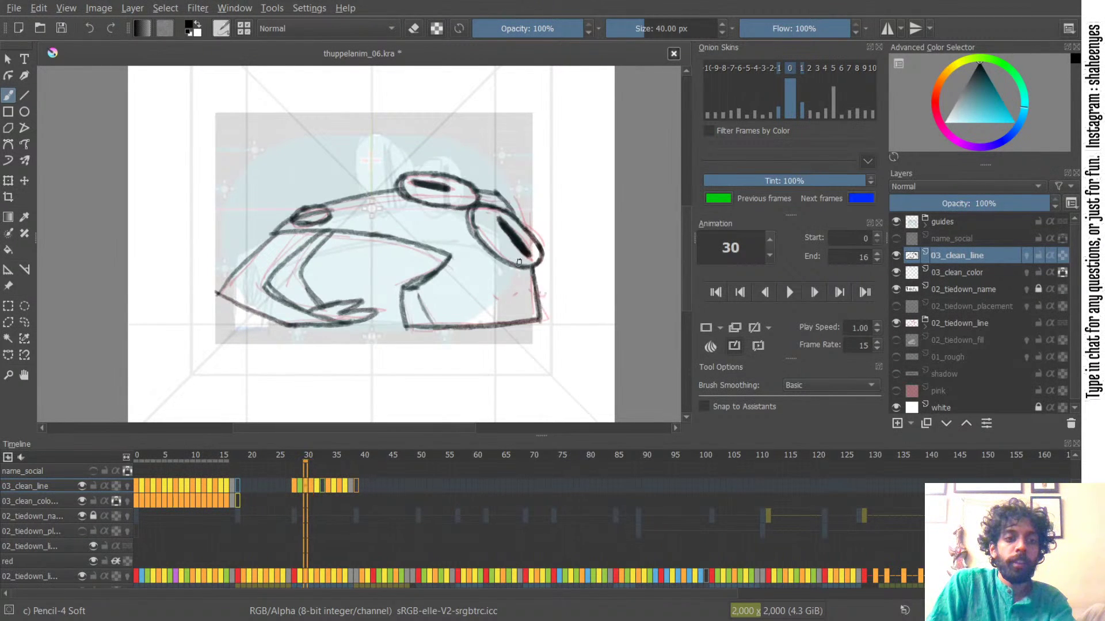
key("ctrl+Right")
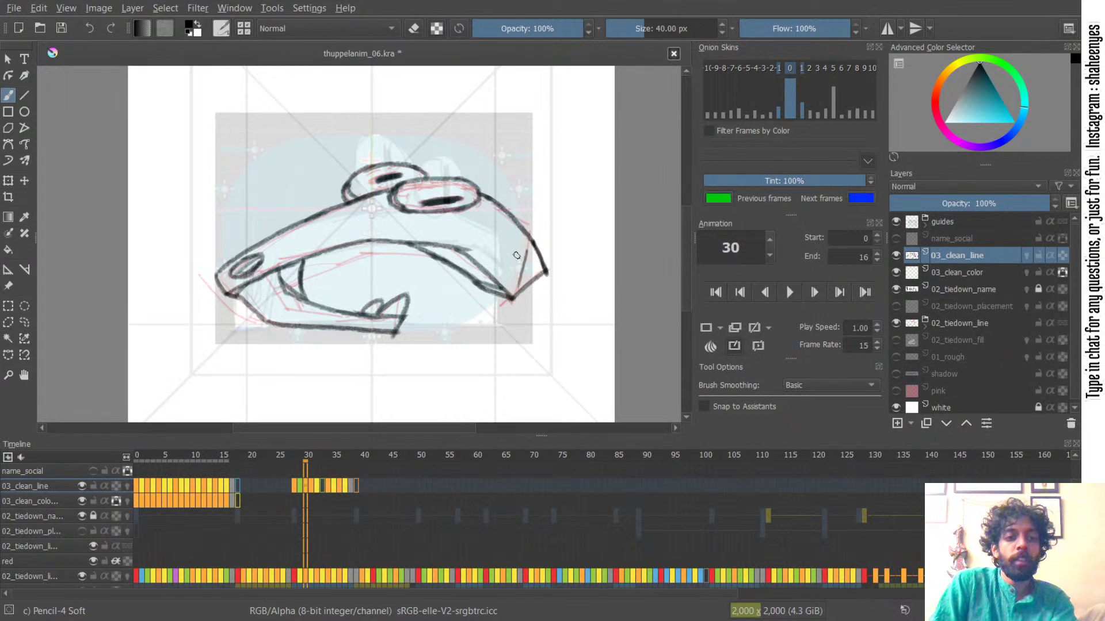
- Delete the front part of the lower jaw and its teeth on frame 30 using a freehand selection
key("l")
mouse_move(432, 305)
left_mouse_down()
mouse_move(354, 269)
mouse_move(315, 339)
mouse_move(449, 329)
left_mouse_up()
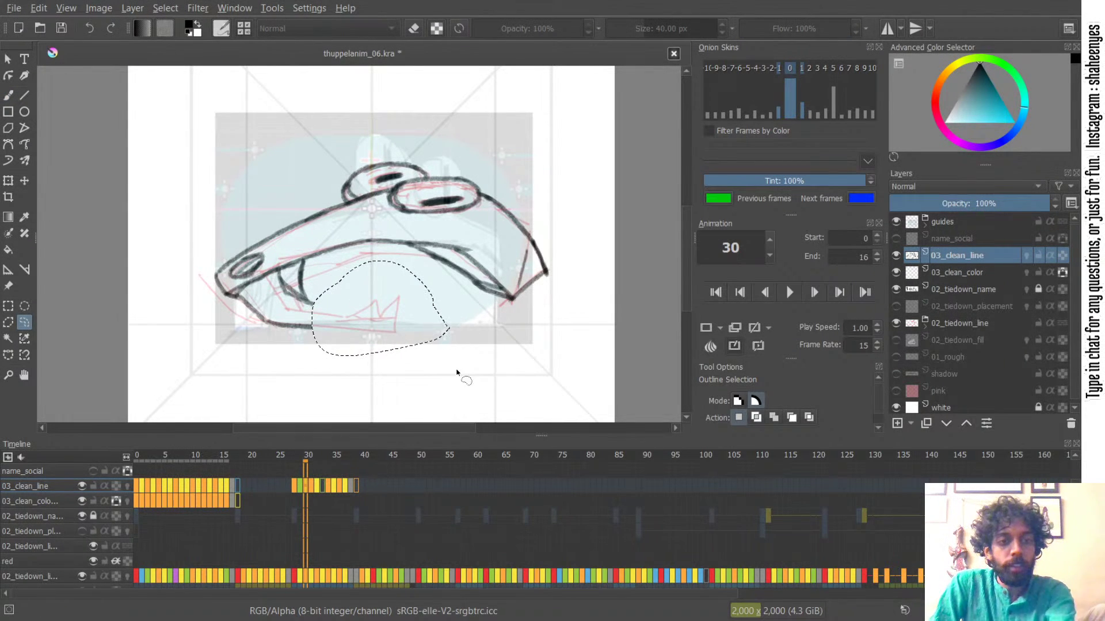
key("ctrl+shift+a")
key("b")
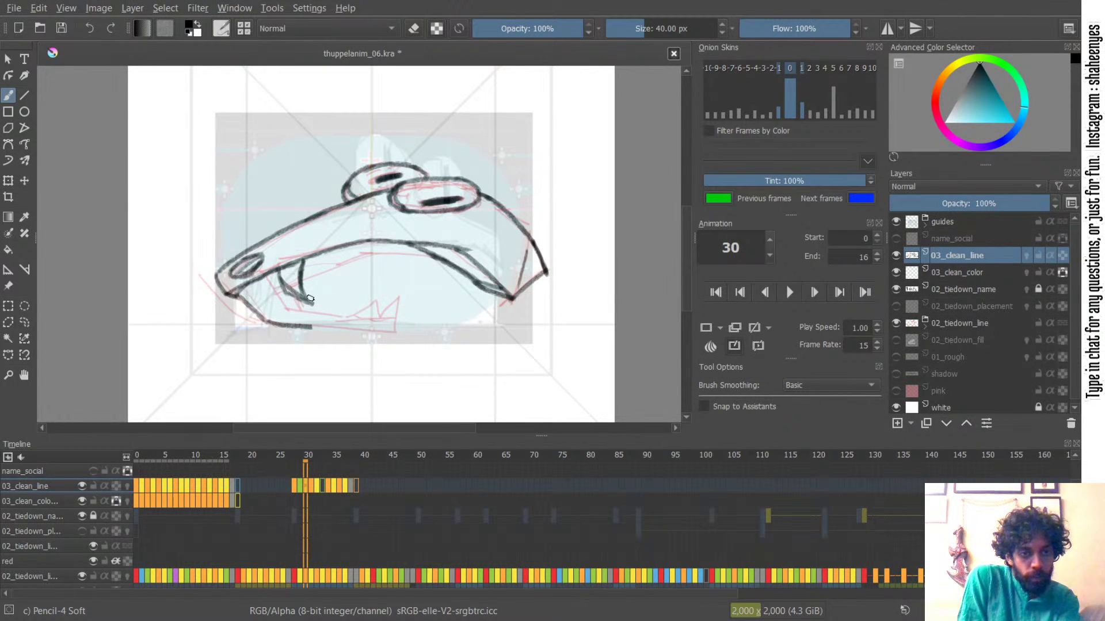
- Try to redraw the front of the lower jaw on frame 30 with a raised inner edge, front end, lower edge and two teeth
left_click_drag(301, 300, 400, 309)
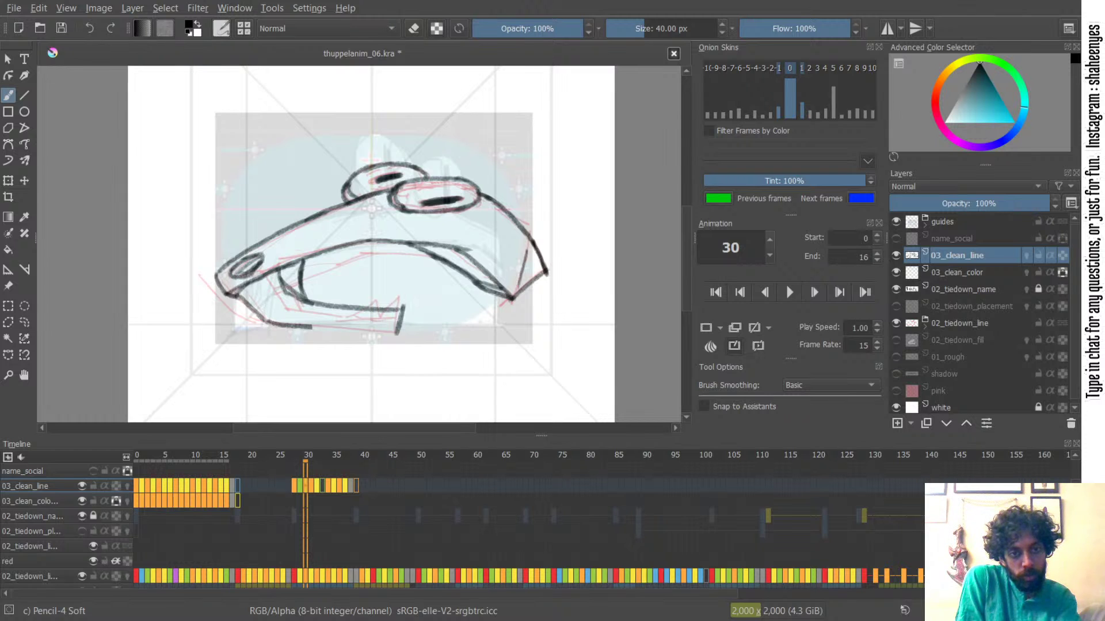
left_click_drag(402, 309, 395, 331)
left_click_drag(305, 327, 367, 328)
key("ctrl+z")
key("ctrl+z")
mouse_move(404, 294)
left_mouse_down()
mouse_move(393, 332)
mouse_move(403, 295)
mouse_move(382, 285)
mouse_move(363, 302)
mouse_move(403, 304)
mouse_move(363, 306)
mouse_move(368, 328)
mouse_move(396, 330)
left_mouse_up()
key("ctrl+z")
key("ctrl+z")
key("ctrl+z")
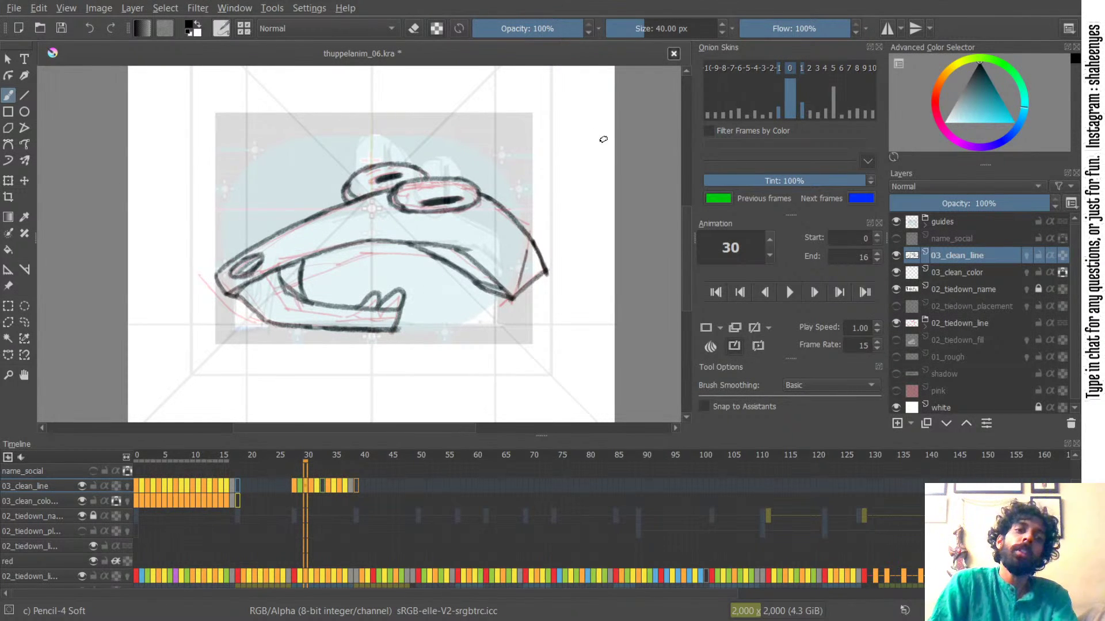
- Compare the redrawn lower jaw and teeth on frame 30 with frames 29 and 31
key("Left")
key("Right")
key("Right")
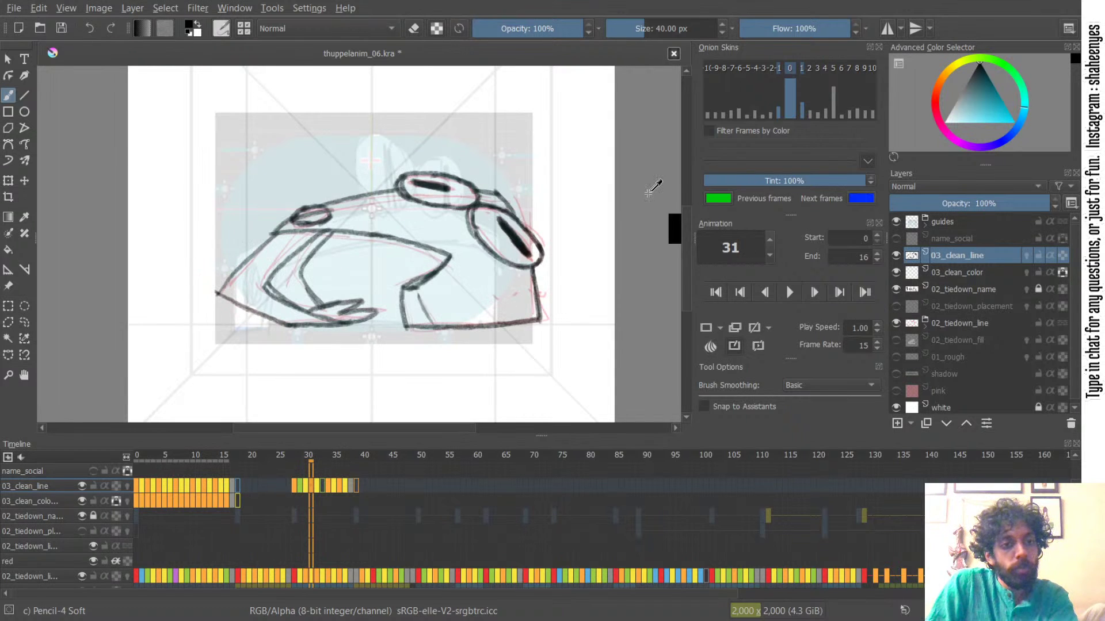
key("Left")
key("Left")
key("Right")
key("Right")
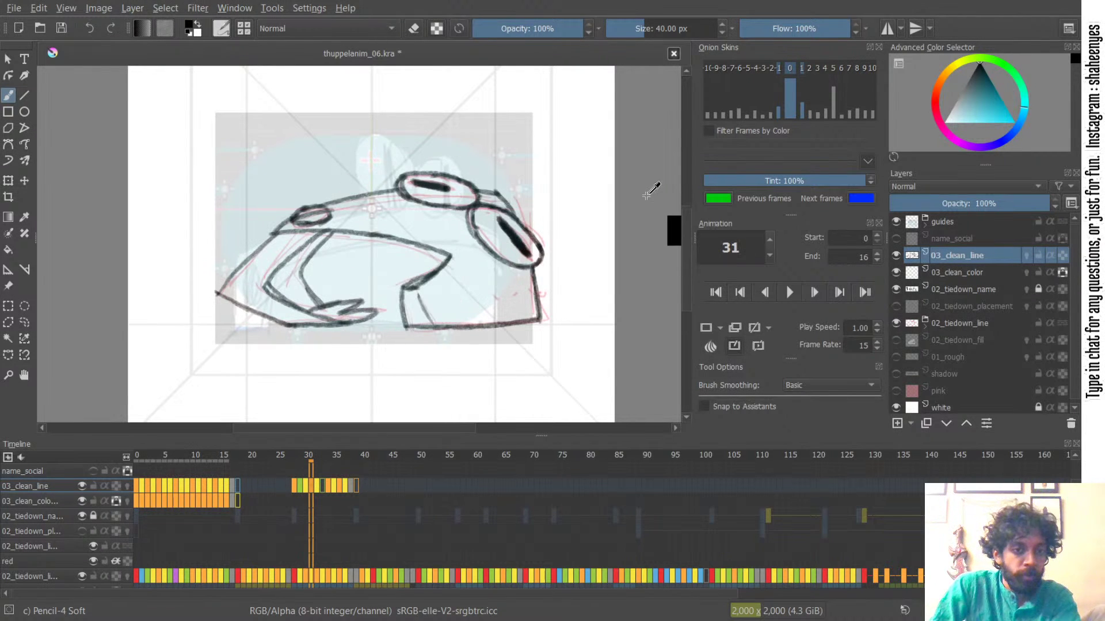
key("Left")
- Undo the redrawn front part of the lower jaw and its teeth on frame 30
key("ctrl+z")
key("ctrl+z")
key("ctrl+z")
key("ctrl+z")
key("ctrl+z")
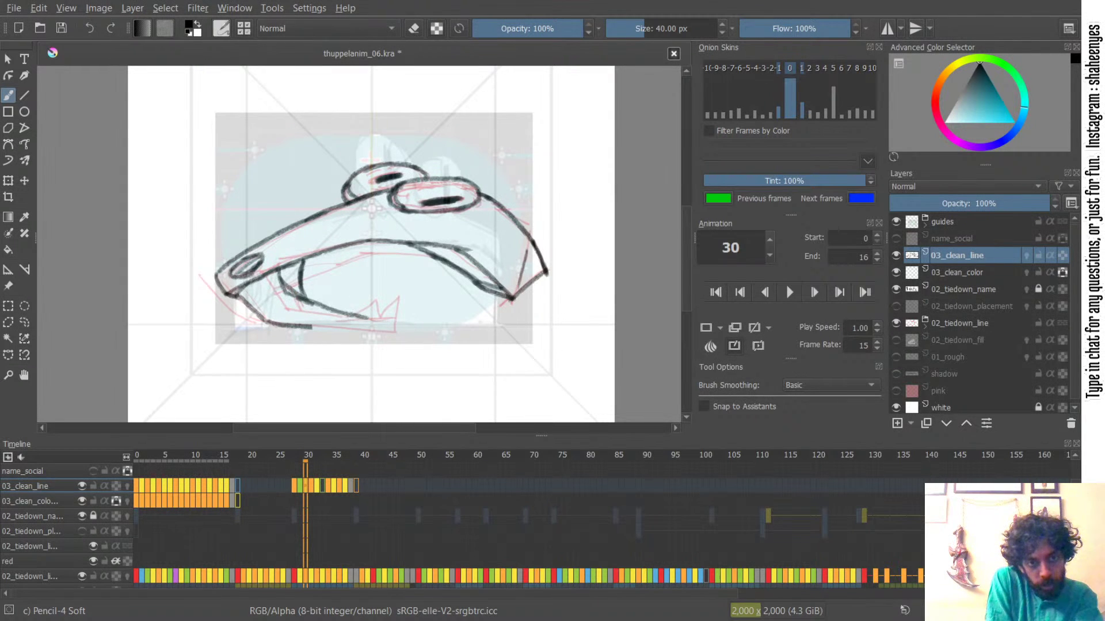
- Try to redraw the inner edge of the lower jaw on frame 30, checking it against the neighbouring frames
key("Right")
key("Left")
key("Left")
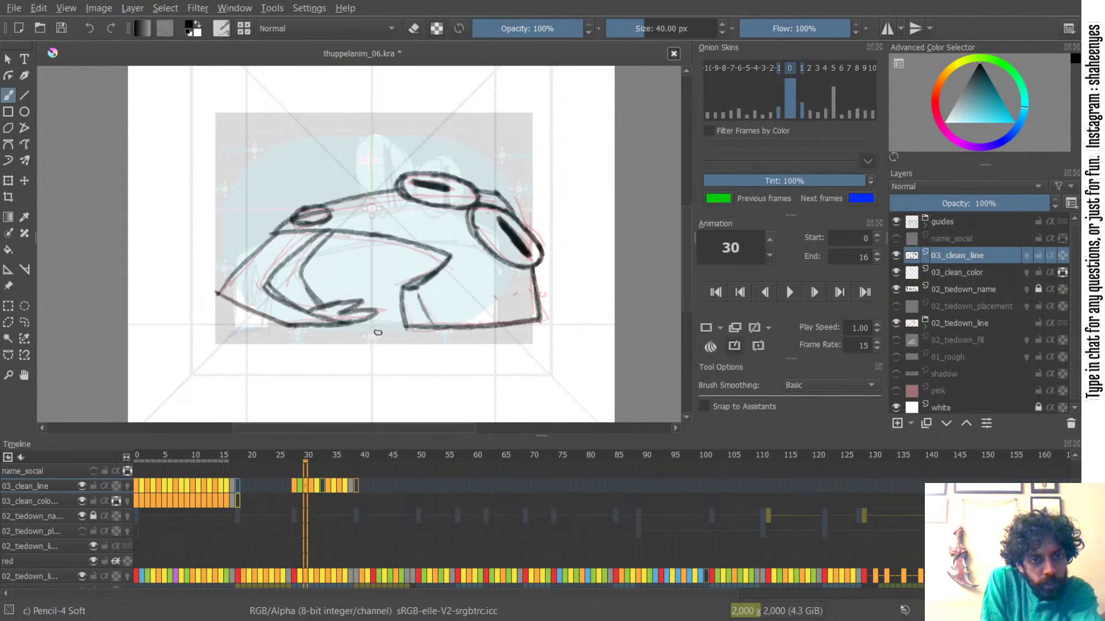
key("Right")
key("ctrl+z")
left_click_drag(308, 303, 384, 322)
key("ctrl+z")
left_click_drag(305, 299, 396, 322)
key("ctrl+z")
left_click_drag(304, 300, 402, 318)
key("ctrl+z")
key("ctrl+z")
key("ctrl+z")
- Ink the lower jaw's inner edge, front end, lower edge and two front teeth on frame 30
mouse_move(299, 300)
left_mouse_down()
mouse_move(376, 320)
mouse_move(410, 316)
mouse_move(397, 336)
left_mouse_up()
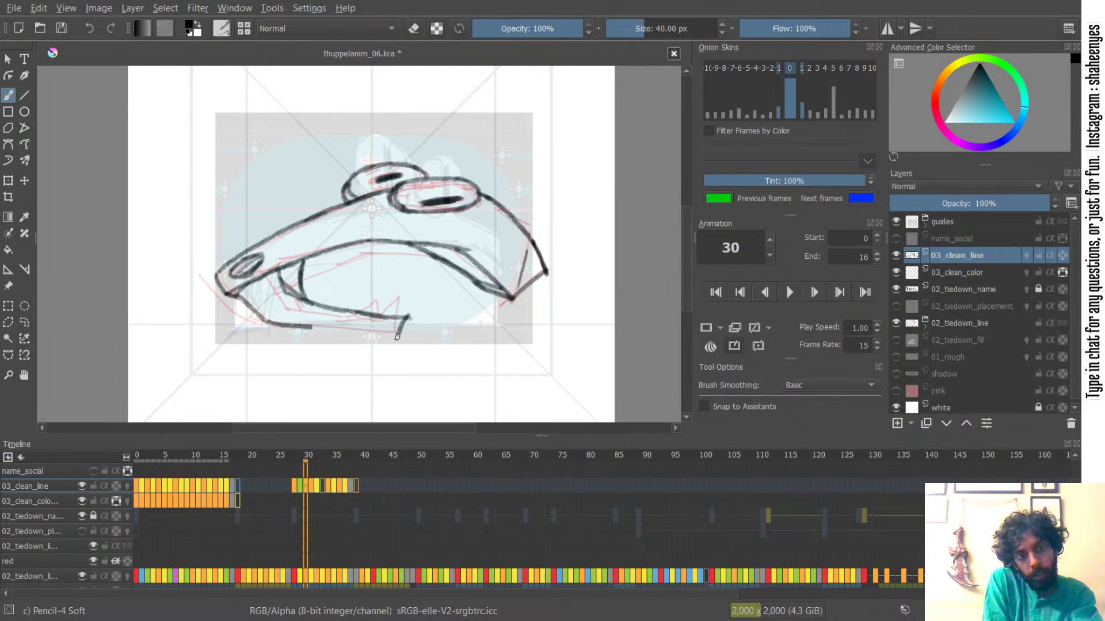
left_click_drag(294, 325, 403, 331)
key("ctrl+z")
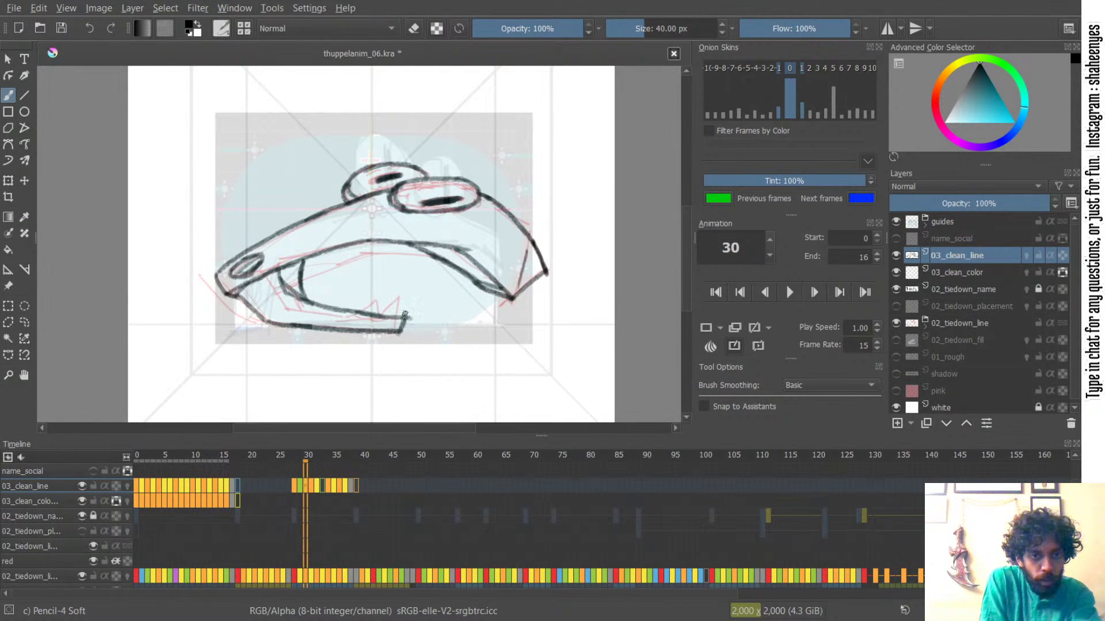
left_click_drag(387, 305, 361, 316)
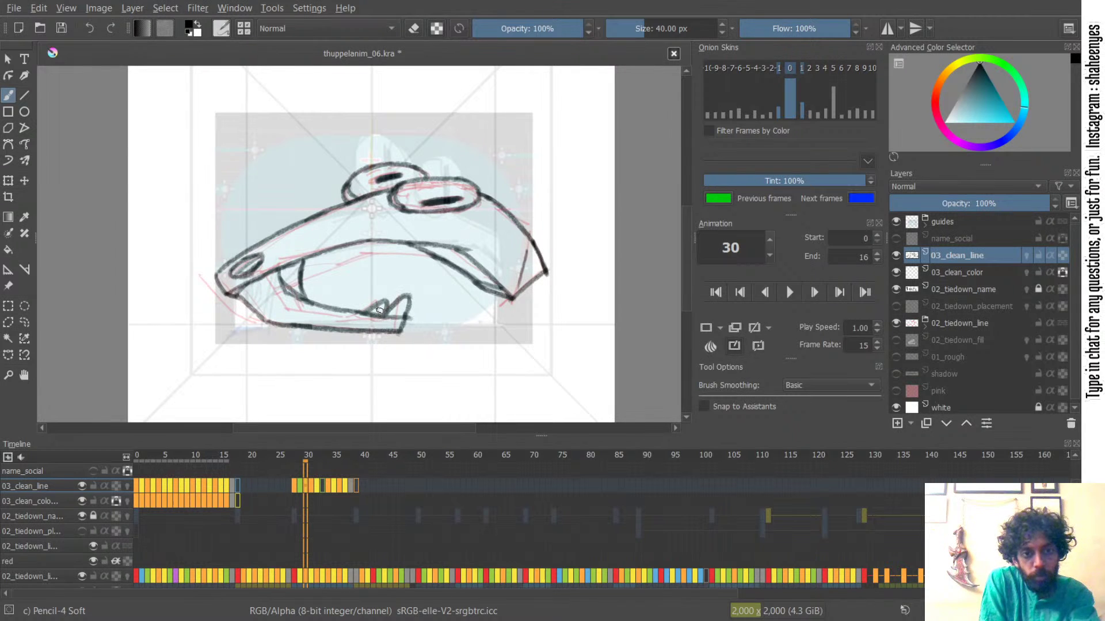
- Compare the redrawn lower jaw and teeth on frame 30 with frames 29, 31 and 32
key("Left")
key("Right")
key("Right")
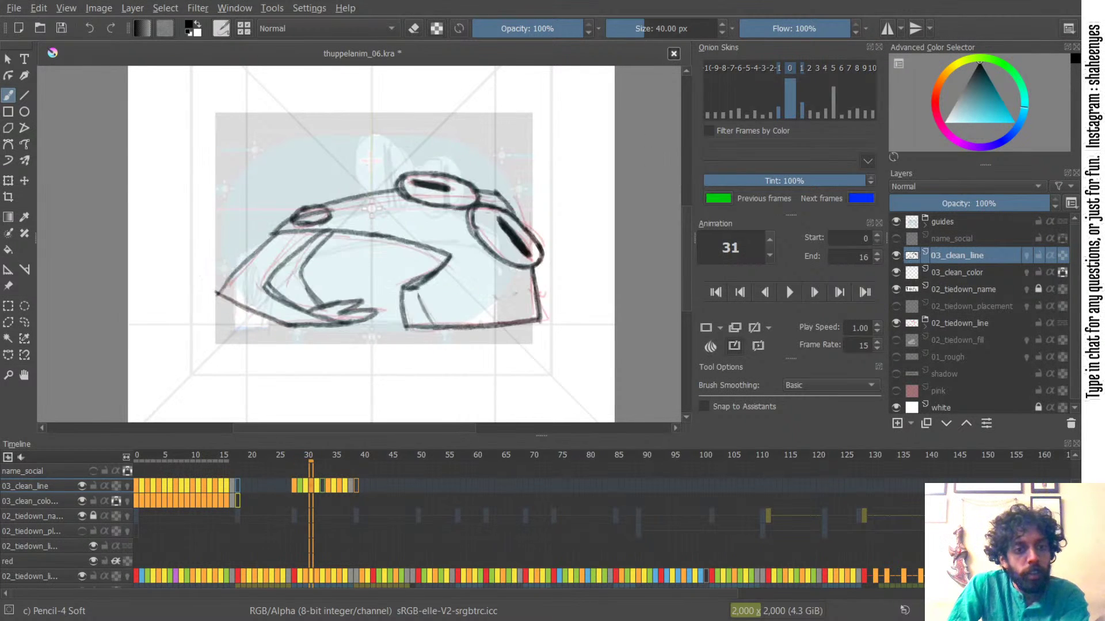
key("Left")
key("Left")
key("Right")
key("Right")
key("Left")
key("Left")
key("Right")
key("Right")
key("Left")
key("Left")
key("Right")
key("Right")
key("Left")
key("Left")
key("Left")
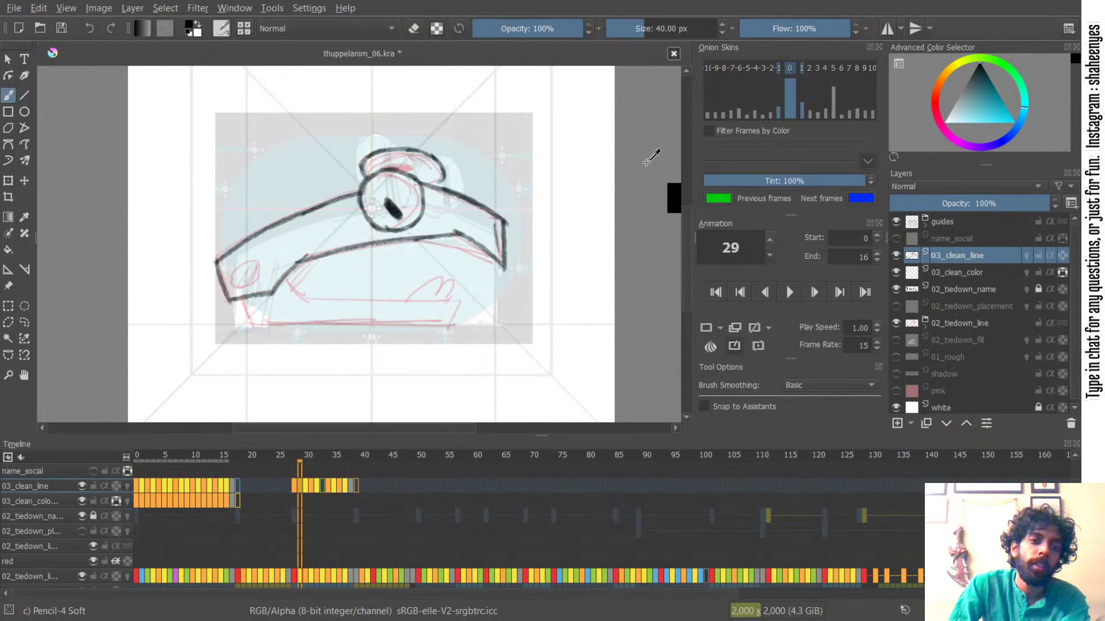
key("Right")
key("Right")
key("Right")
key("Right")
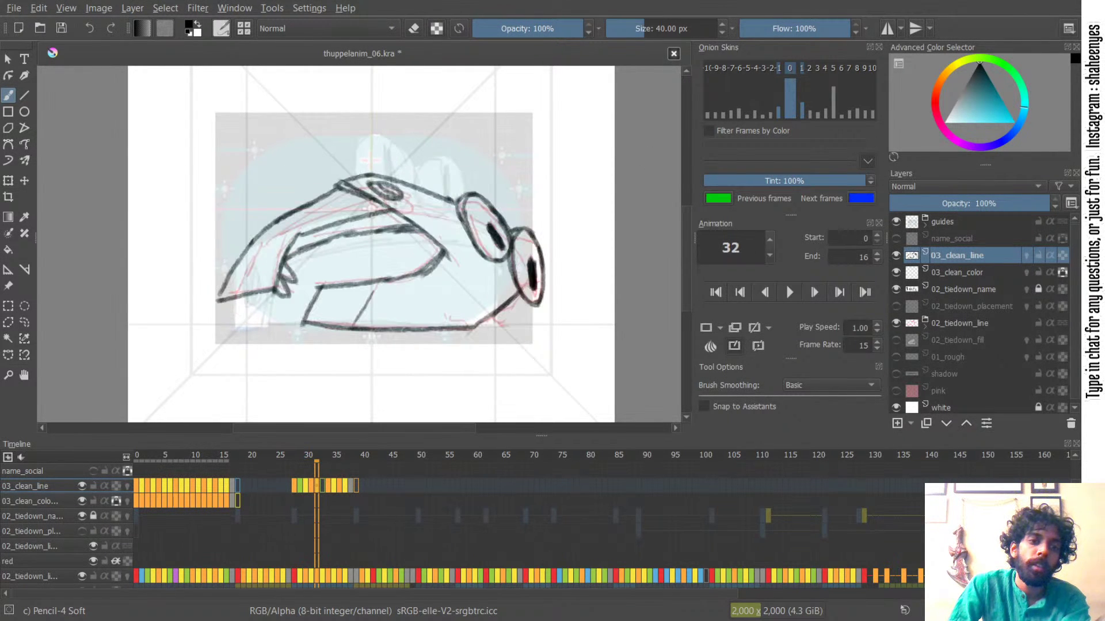
key("Left")
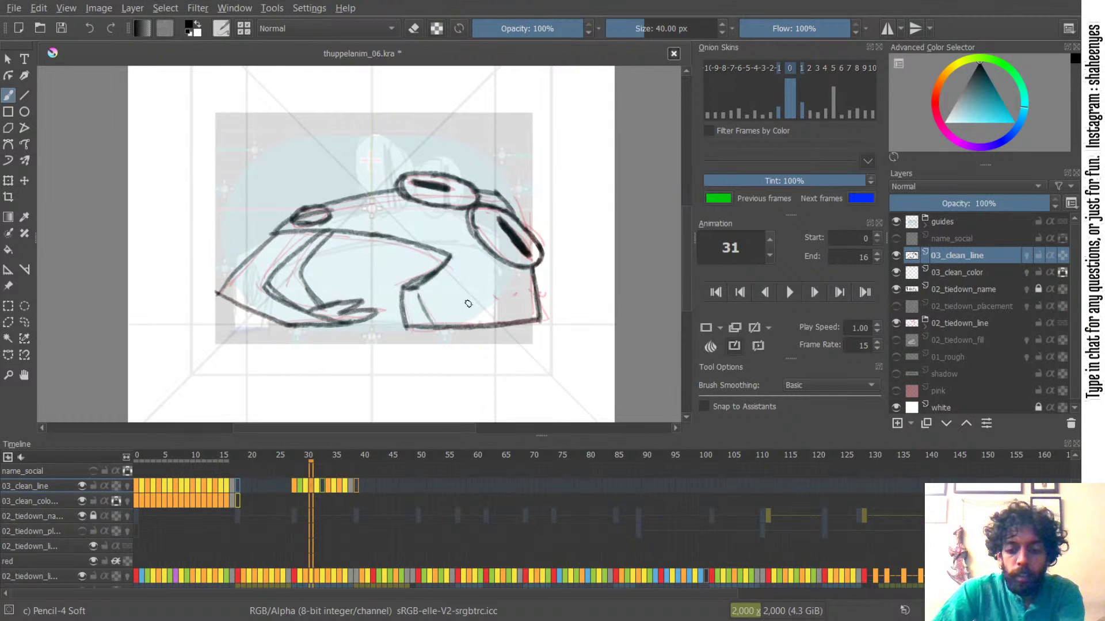
- Redraw the curved inner line at the mouth corner on frame 30 so it slopes into the lower jaw's inner edge
key("Left")
key("e")
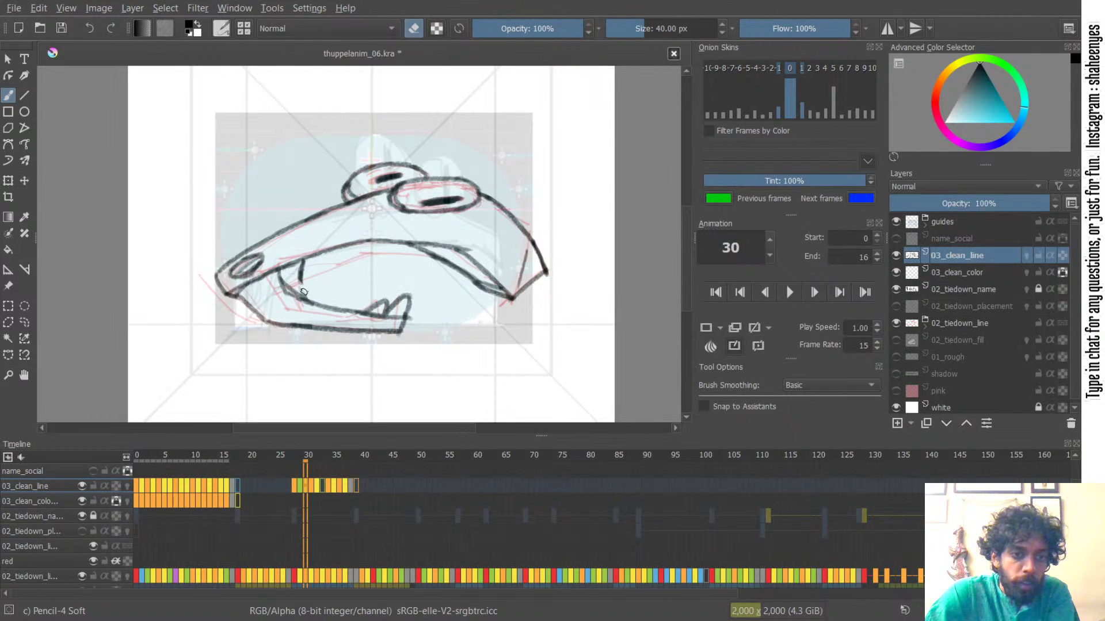
key("e")
key("ctrl+z")
left_click_drag(301, 282, 330, 307)
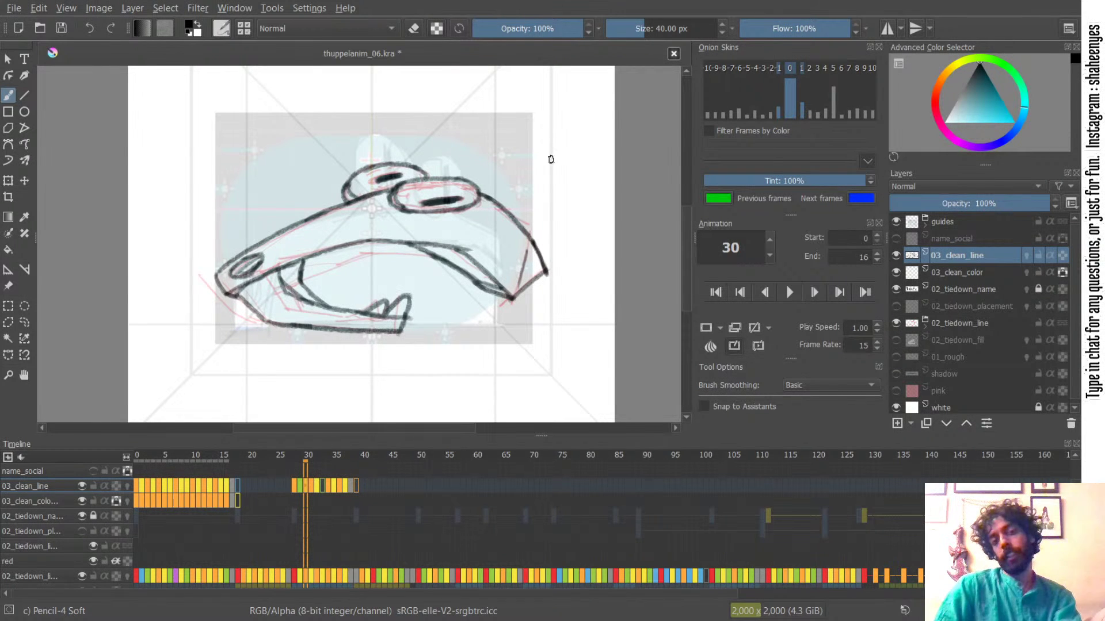
- Examine how the reworked mouth corner on frame 30 moves between frames 29, 31 and 32
key("Left")
key("Right")
key("Right")
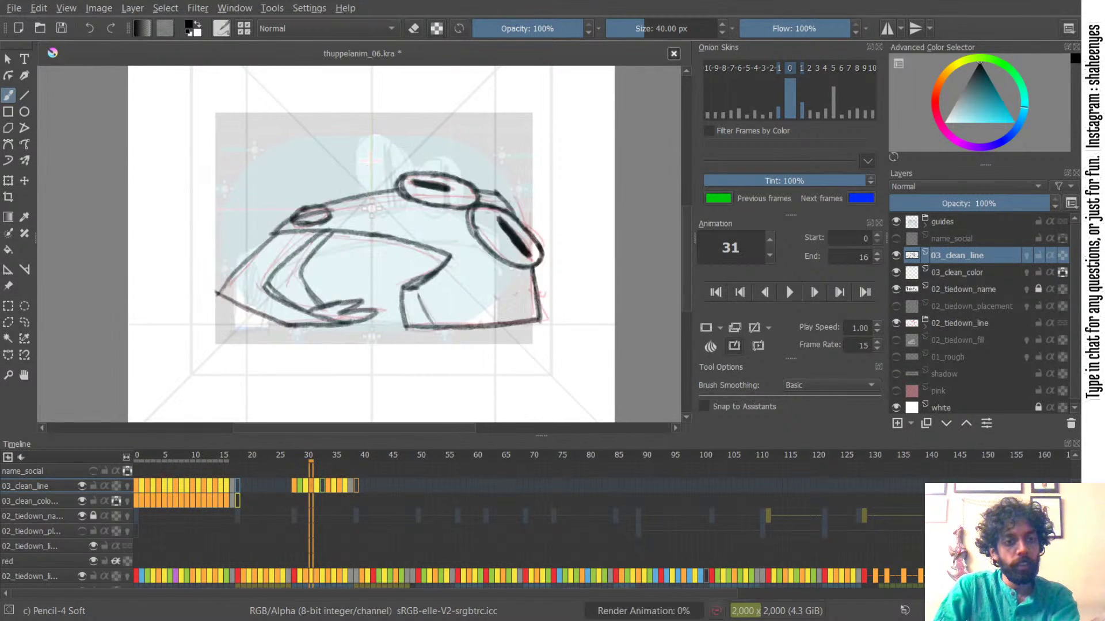
key("Left")
key("Left")
key("Right")
key("Right")
key("Left")
key("Left")
key("Right")
key("Right")
key("Left")
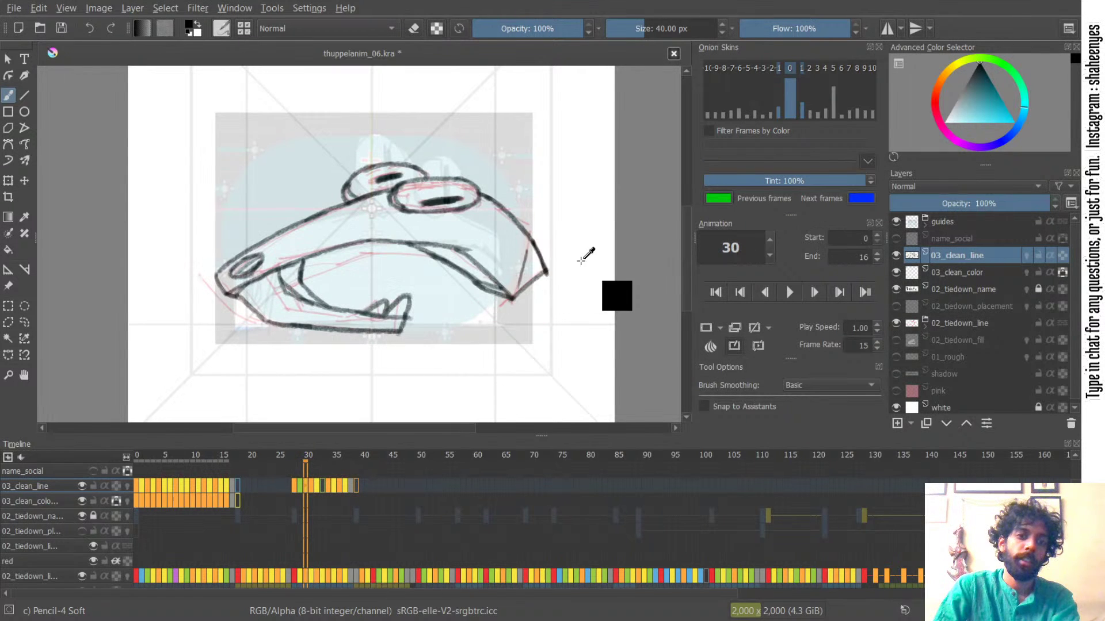
key("Left")
key("Left")
key("Right")
key("Right")
key("Left")
key("Right")
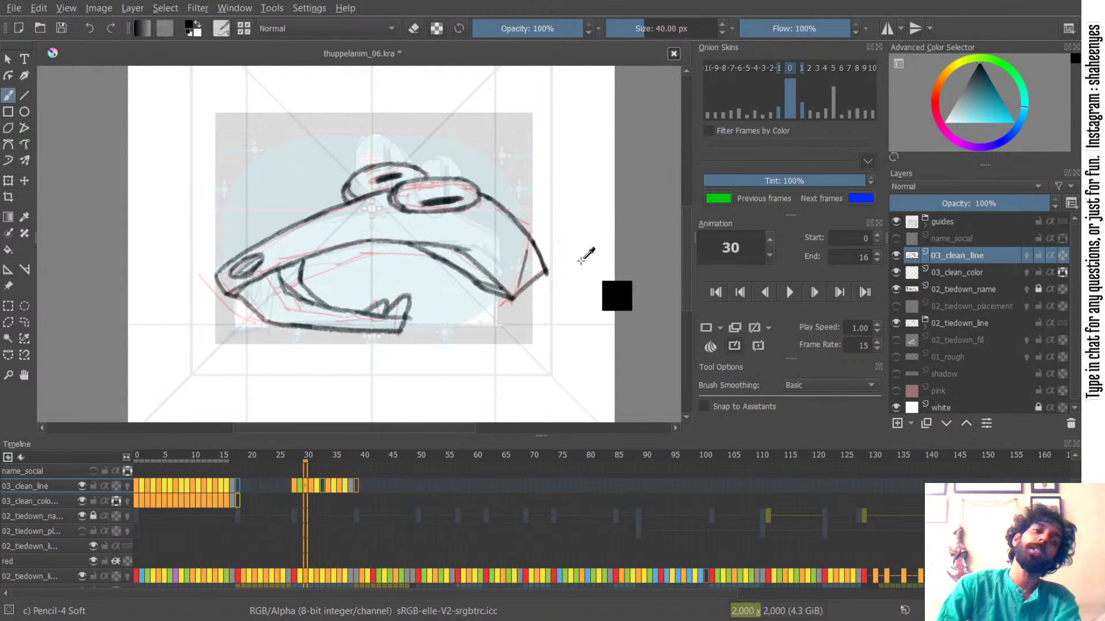
key("Right")
key("Left")
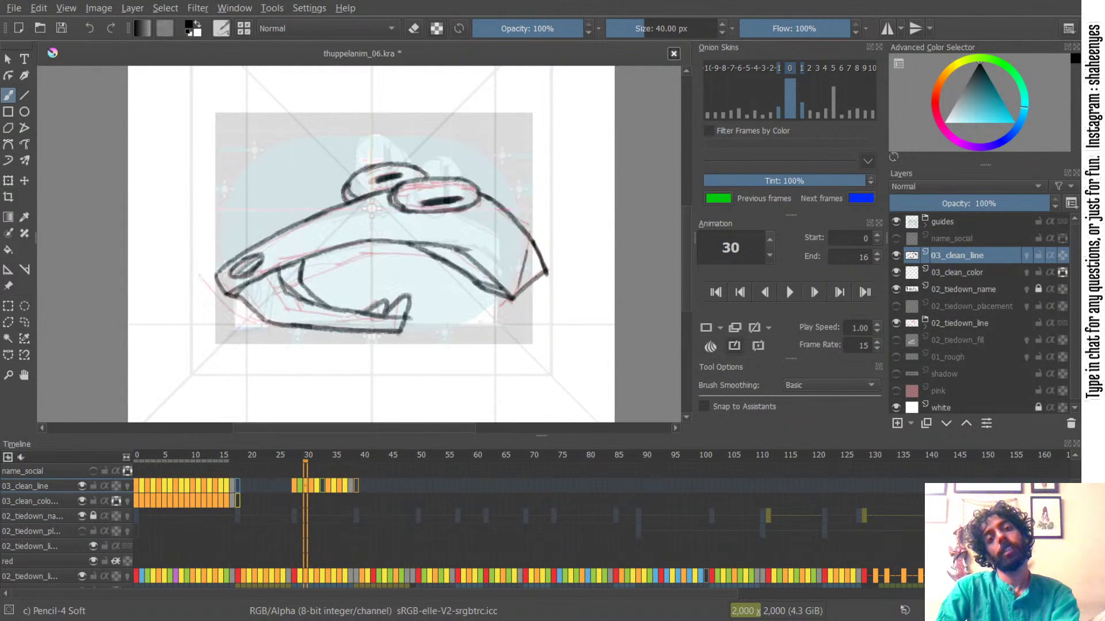
key("Right")
key("Left")
key("Right")
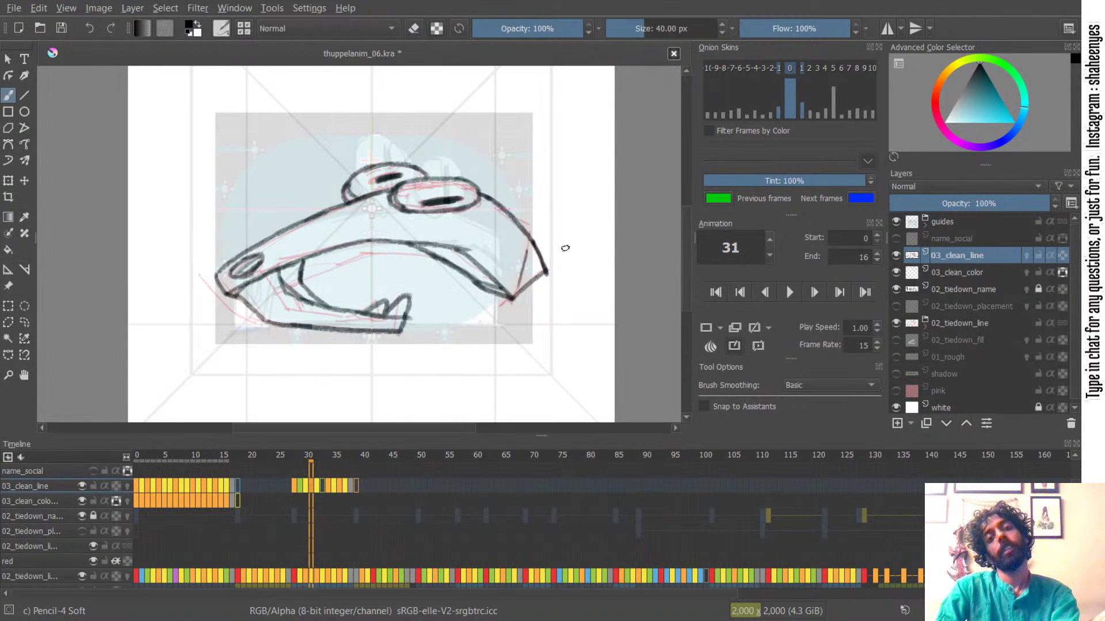
key("Right")
key("Left")
key("Right")
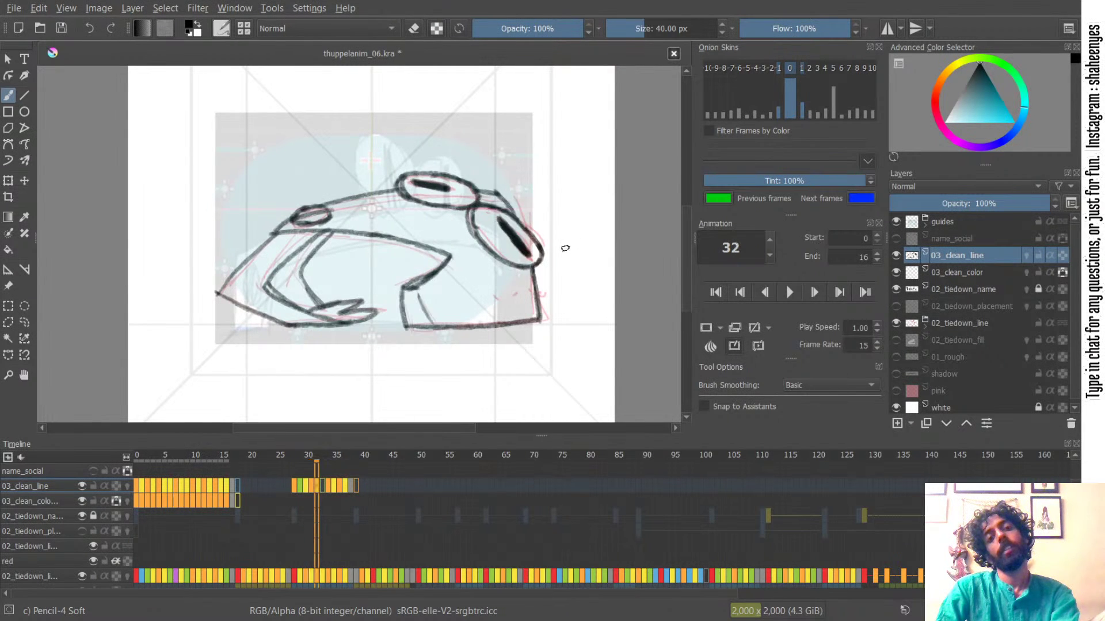
key("Left")
key("Left")
- Ink the two short curved lines of the mouth corner on frame 29, checking them against frames 28 and 30
key("Left")
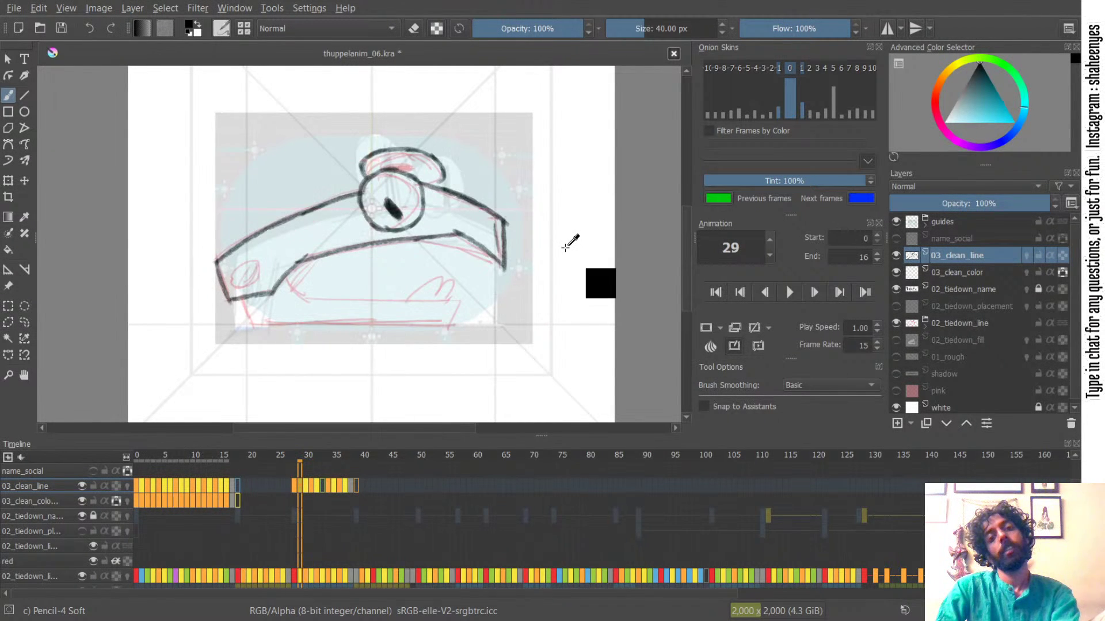
key("Left")
key("Right")
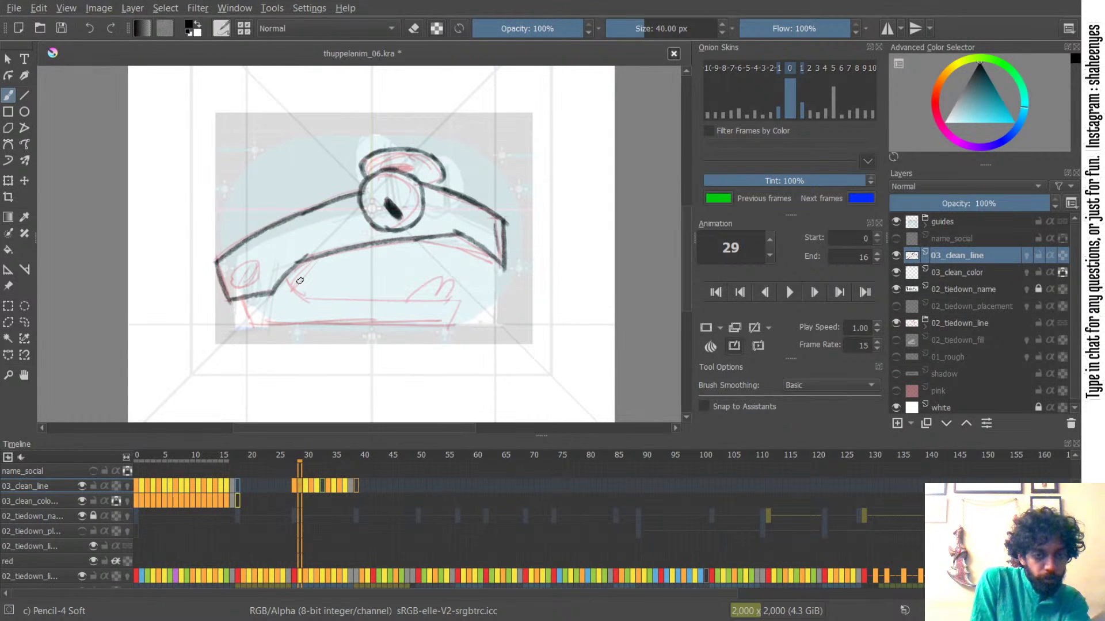
key("Left")
key("Right")
key("Right")
key("Left")
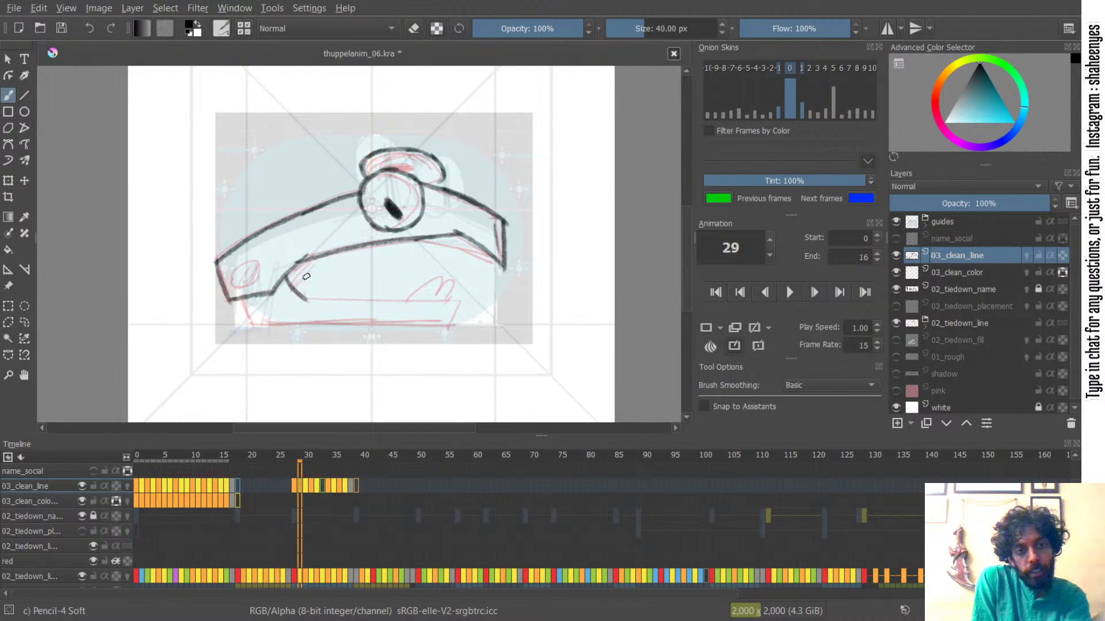
key("Left")
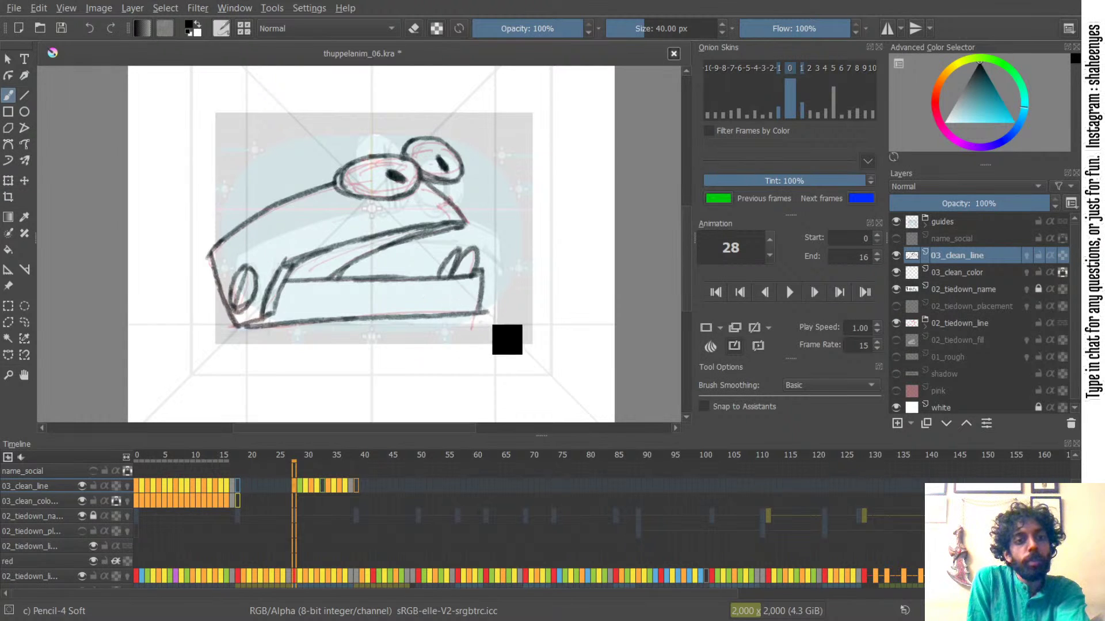
key("Right")
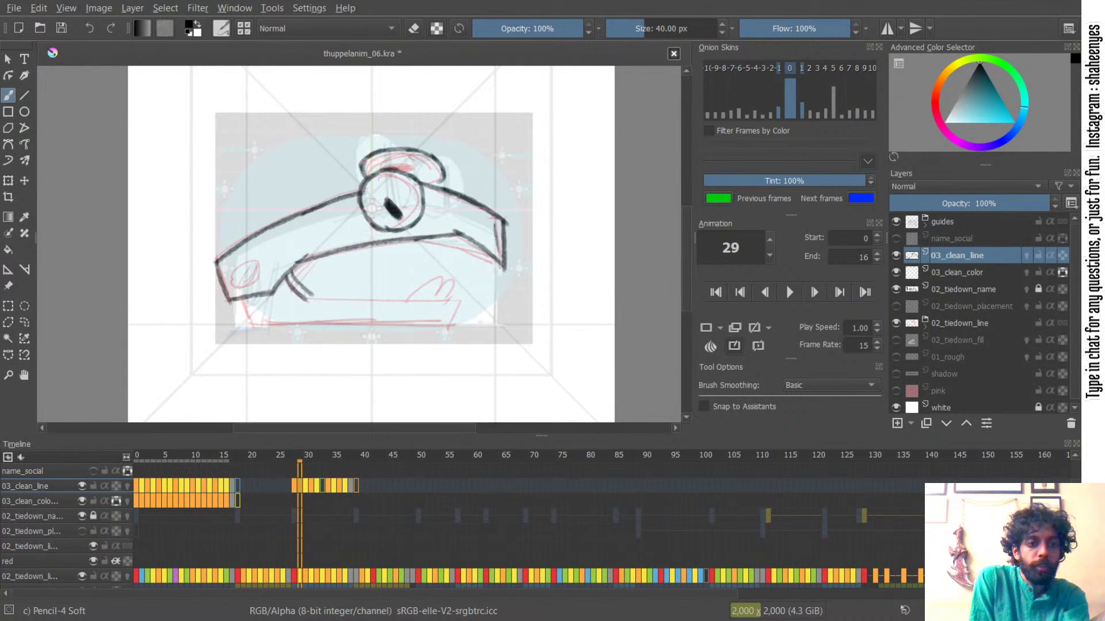
key("ctrl+z")
left_click_drag(291, 272, 316, 300)
key("ctrl+z")
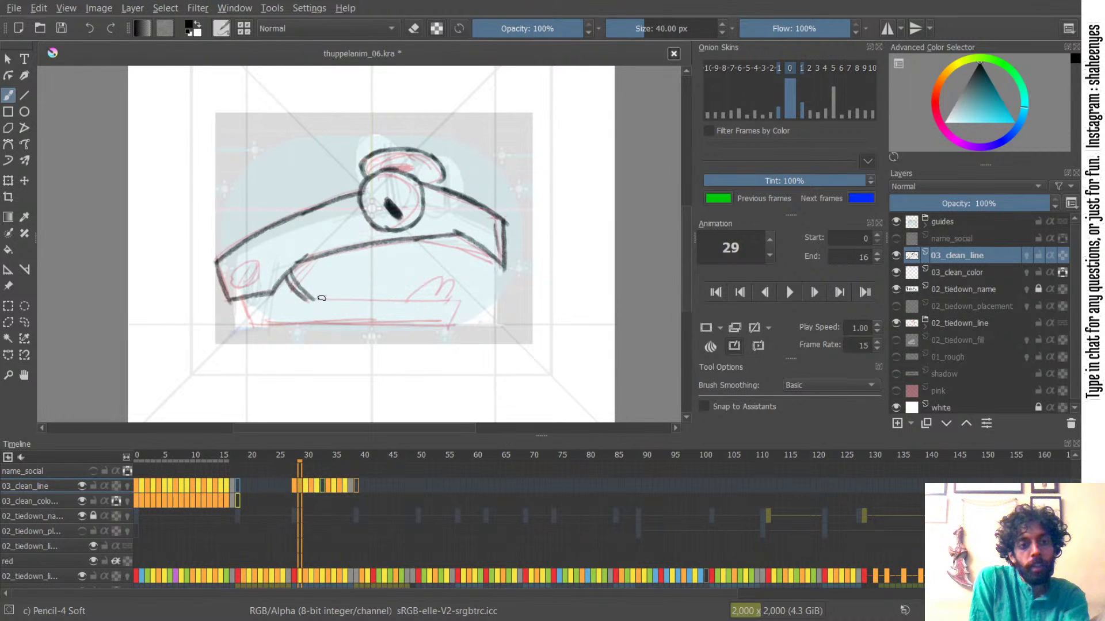
- Ink the lower jaw's long inner edge on frame 29 from the mouth corner towards the jaw's front
mouse_move(295, 263)
left_mouse_down()
mouse_move(316, 302)
mouse_move(382, 299)
left_mouse_up()
key("ctrl+z")
key("ctrl+z")
key("ctrl+z")
left_click_drag(306, 298, 417, 299)
key("ctrl+z")
left_click_drag(294, 297, 466, 306)
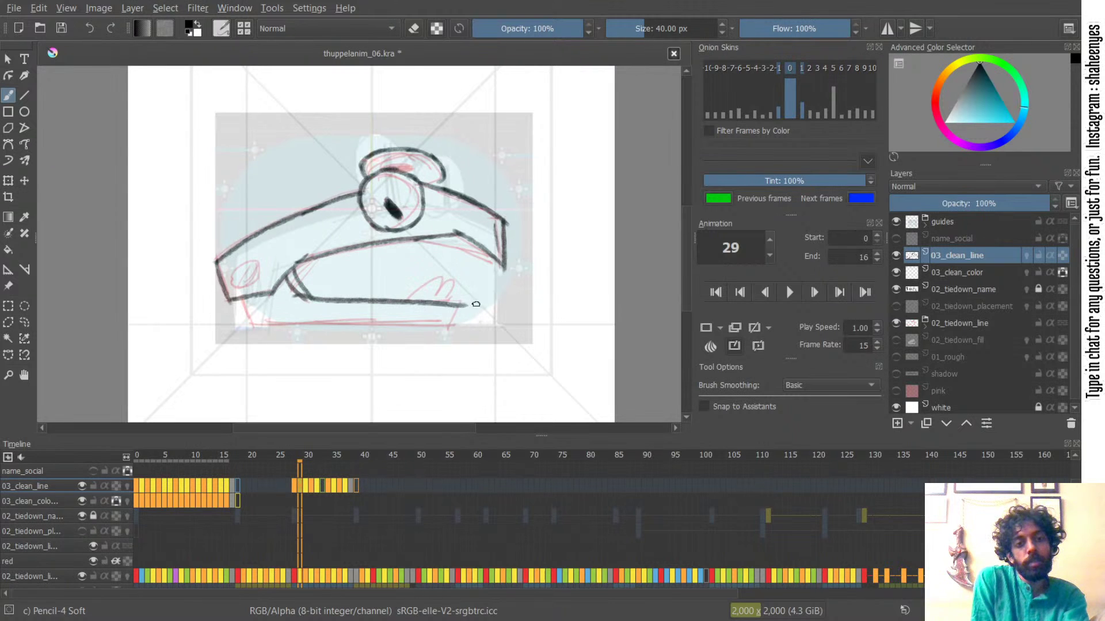
- Draw the curve inside the mouth on frame 29 that links the mouth corner to the upper jaw's lower edge
key("ctrl+z")
mouse_move(301, 280)
left_mouse_down()
mouse_move(343, 251)
mouse_move(441, 243)
mouse_move(488, 259)
left_mouse_up()
key("ctrl+z")
key("ctrl+z")
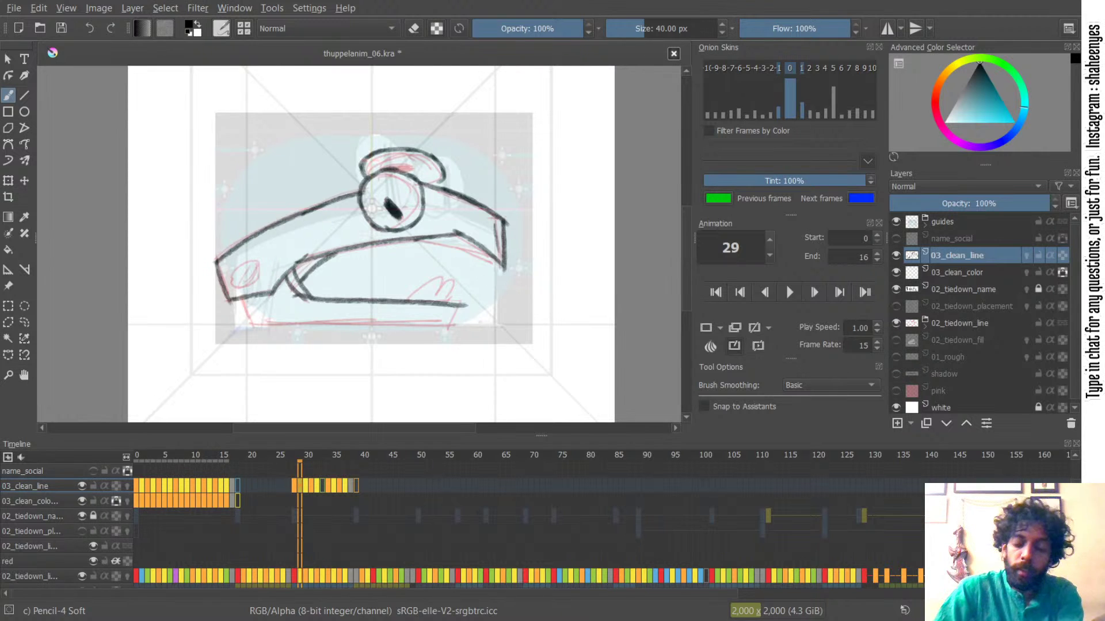
- Ink the upper jaw's near lower edge on frame 29 from below the eye to the front tip
key("Left")
key("Right")
key("Right")
key("Left")
key("Left")
key("Right")
left_click_drag(384, 241, 501, 265)
key("ctrl+z")
key("ctrl+z")
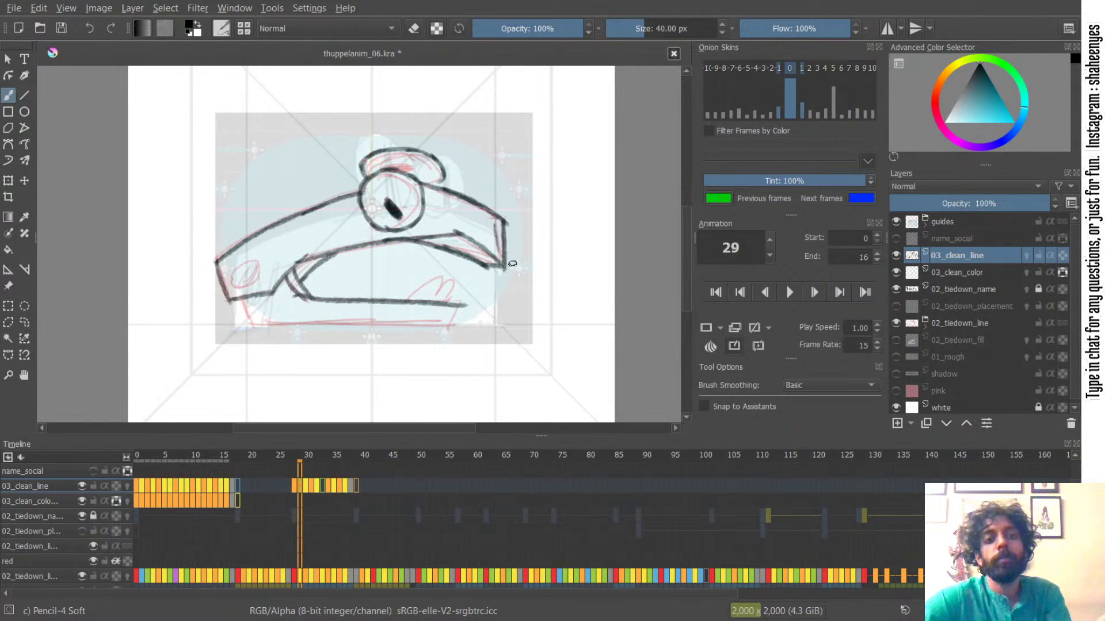
- Rework the front end of the upper jaw's lower edge on frame 29 and touch up its adjoining lines
key("Left")
key("Right")
key("Right")
key("Left")
key("Left")
key("Right")
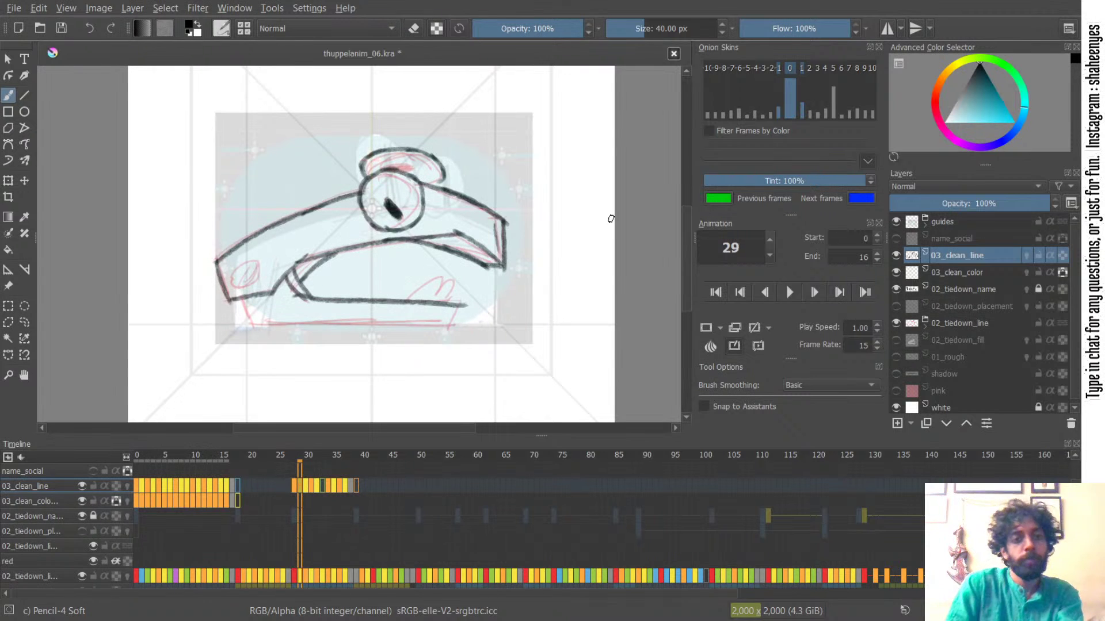
key("ctrl+z")
key("ctrl+z")
left_click_drag(474, 261, 503, 268)
key("ctrl+z")
key("e")
key("e")
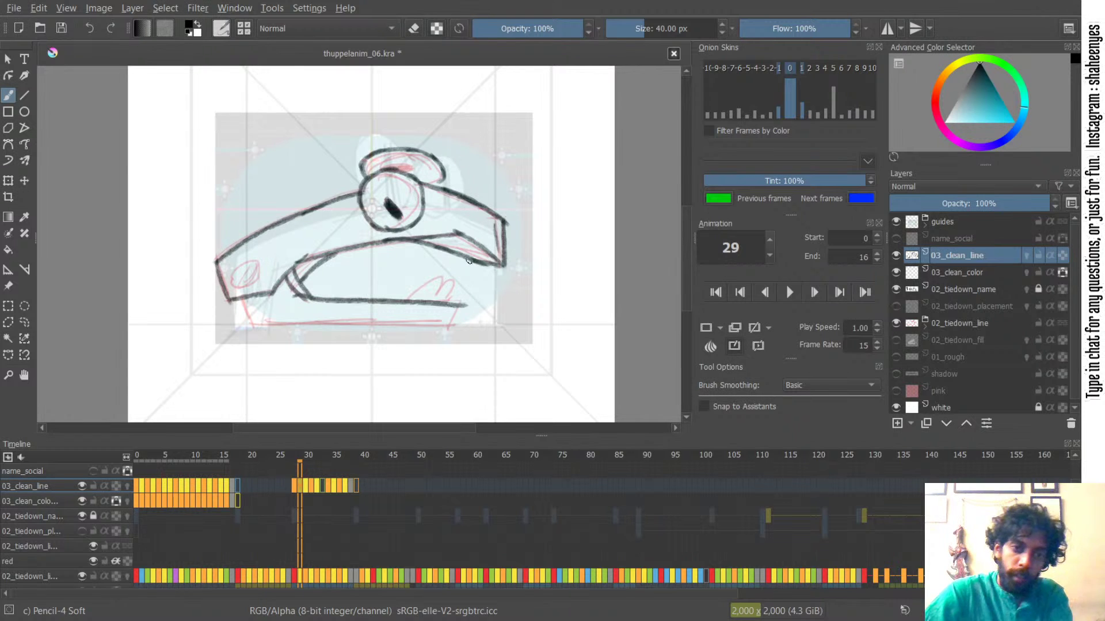
key("ctrl+z")
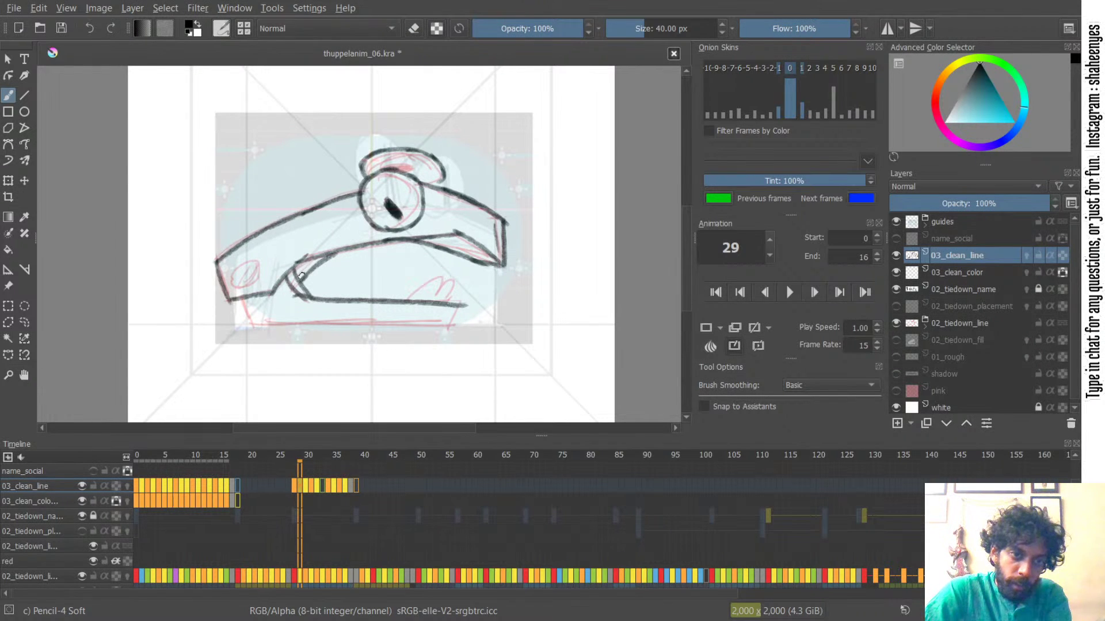
left_click_drag(337, 250, 341, 247)
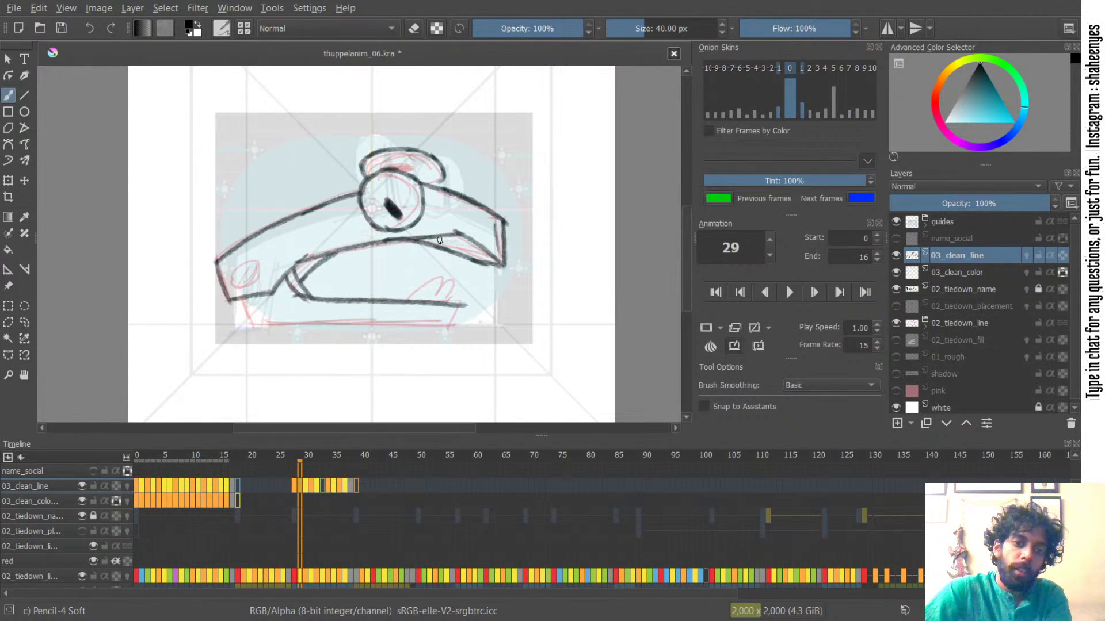
left_click_drag(456, 234, 470, 246)
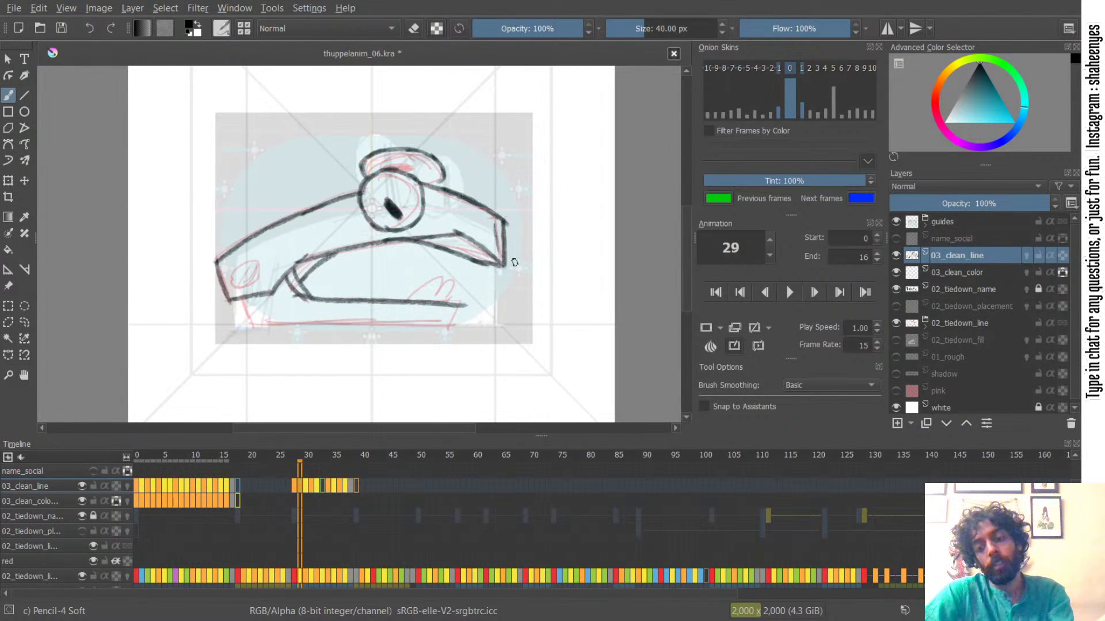
- Compare frame 29 with frames 28, 30 and 31, and refine the inner line at the upper jaw's front
key("Left")
key("Right")
key("Right")
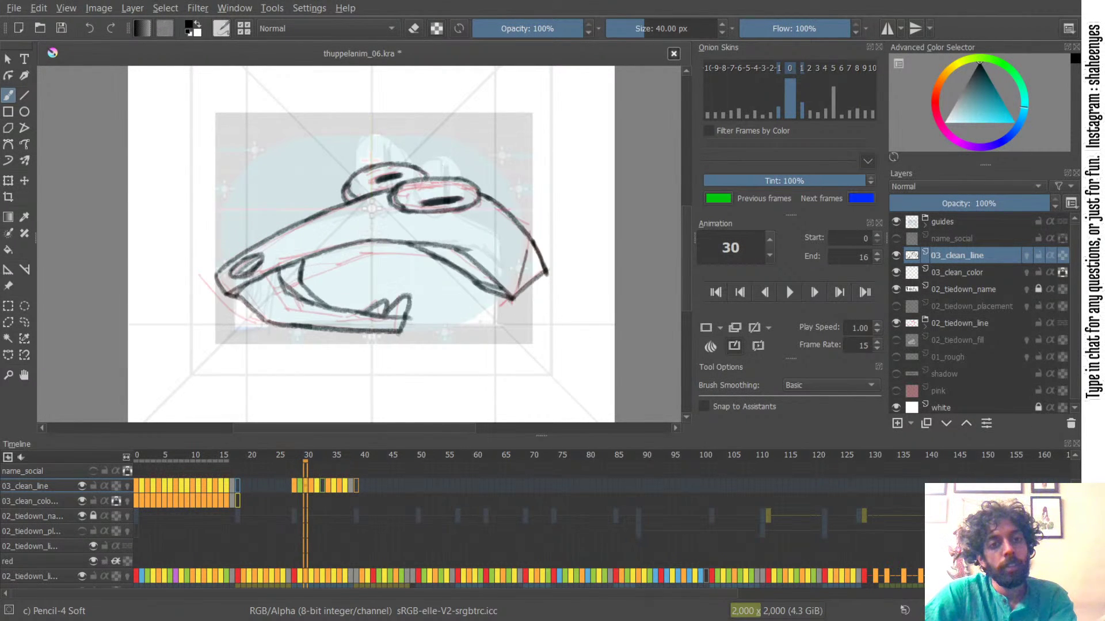
key("Right")
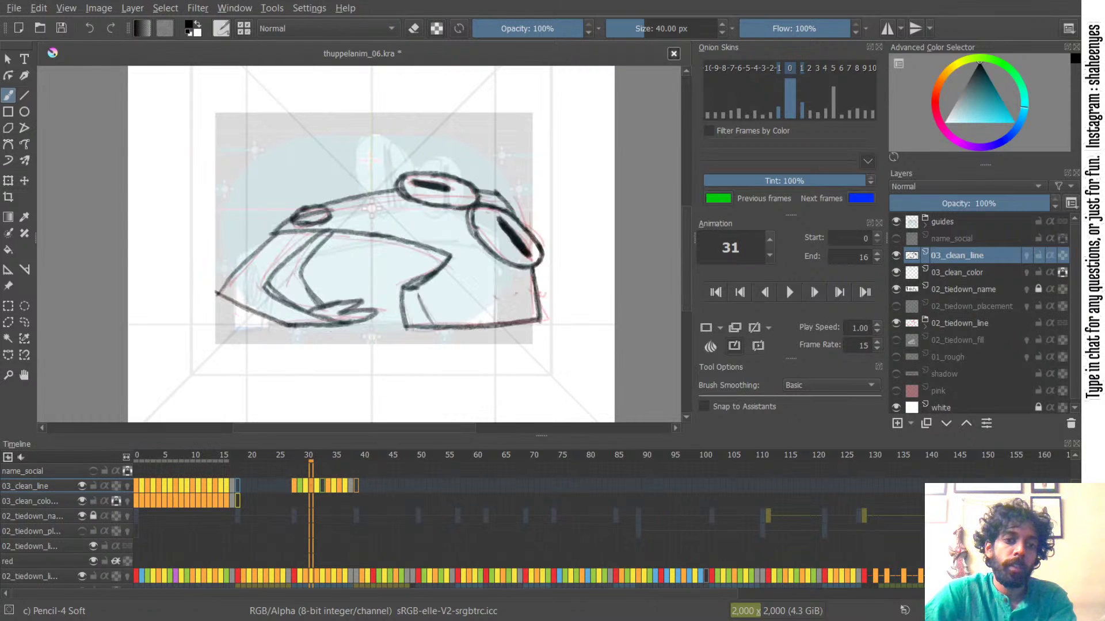
key("Left")
key("Left")
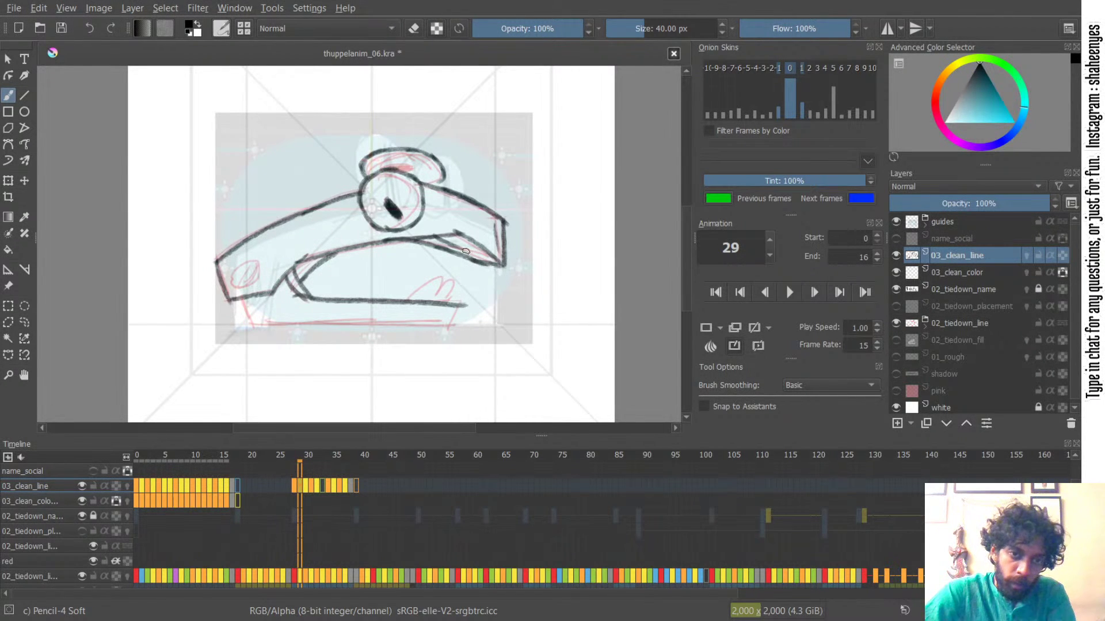
left_click_drag(443, 245, 488, 253)
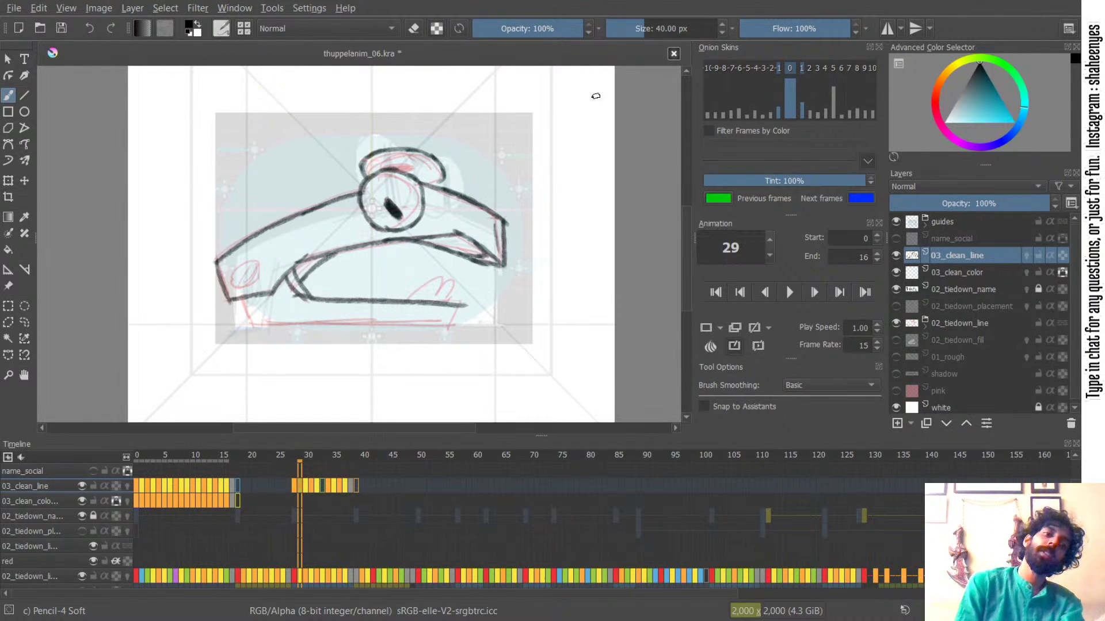
- Erase and redraw the curve at the mouth corner on frame 29 where it meets the lower jaw's upper edge
key("e")
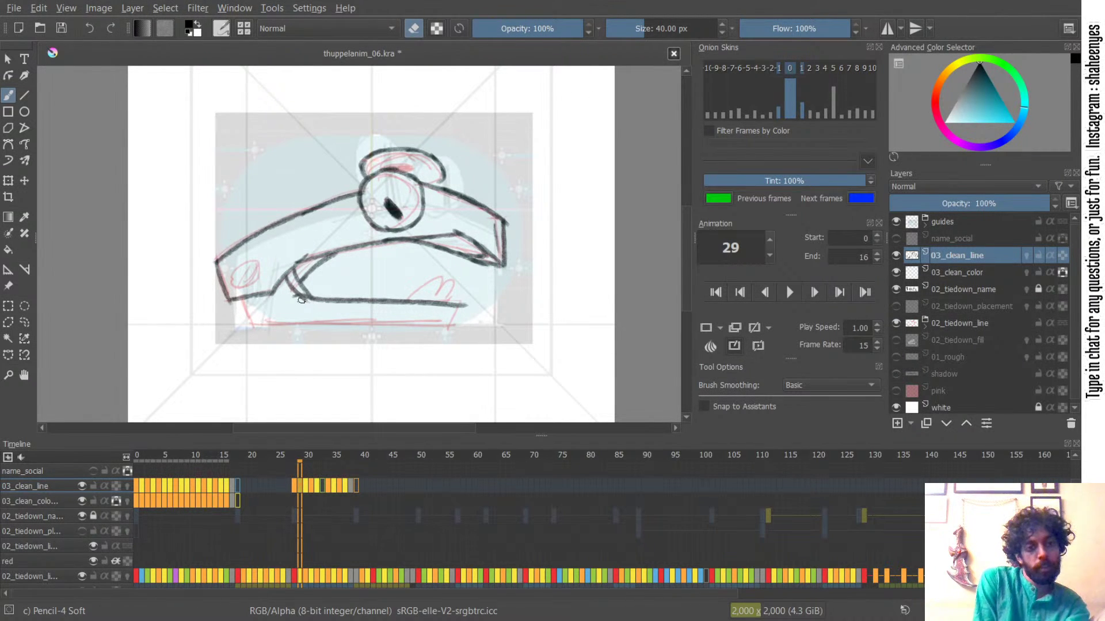
key("e")
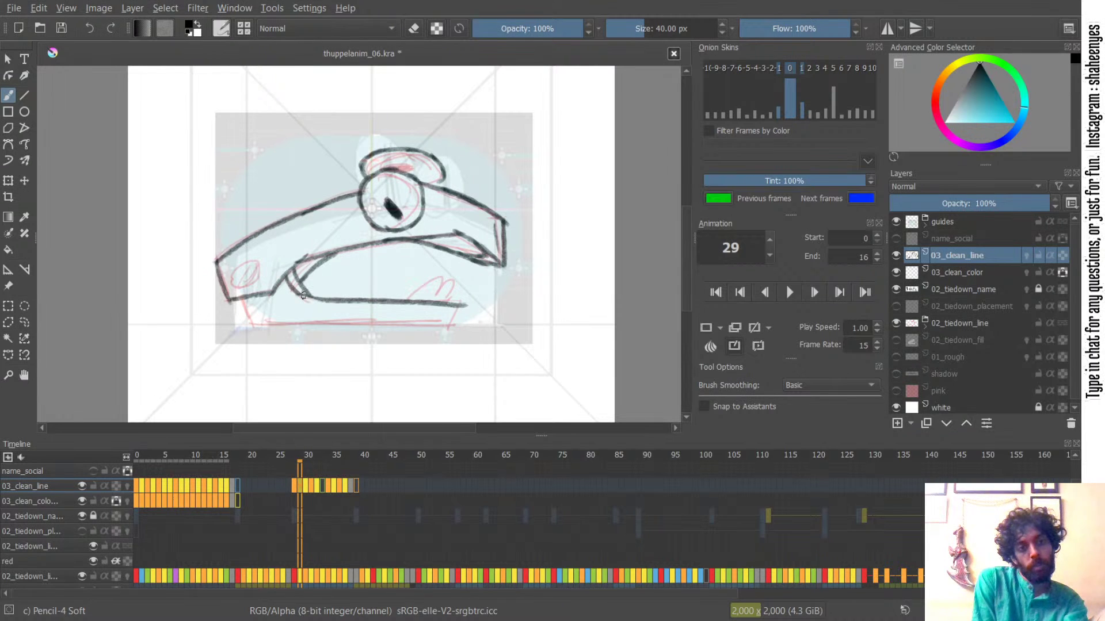
key("ctrl+z")
mouse_move(300, 292)
left_mouse_down()
mouse_move(346, 300)
mouse_move(335, 300)
left_mouse_up()
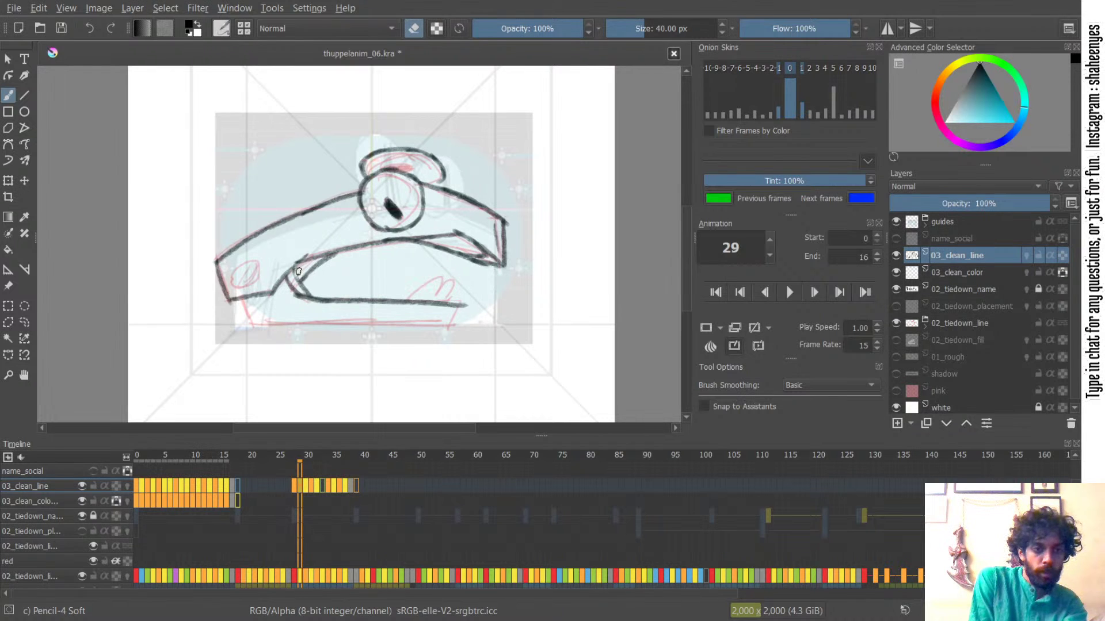
key("e")
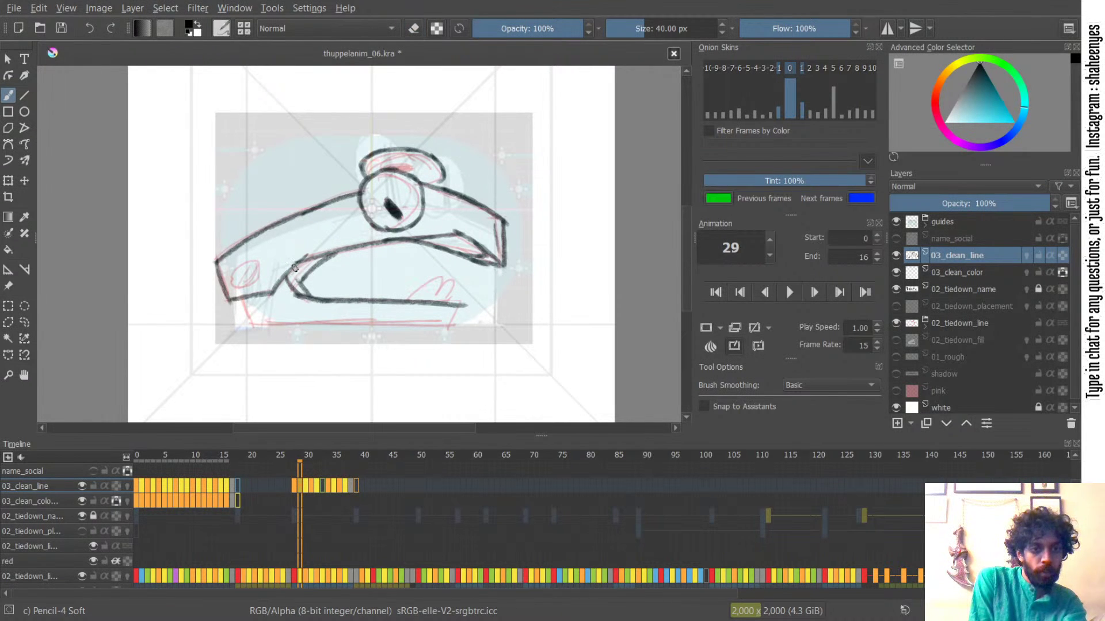
mouse_move(302, 281)
left_mouse_down()
mouse_move(356, 234)
mouse_move(336, 247)
mouse_move(350, 252)
mouse_move(298, 288)
mouse_move(322, 299)
left_mouse_up()
key("ctrl+z")
key("ctrl+z")
key("ctrl+z")
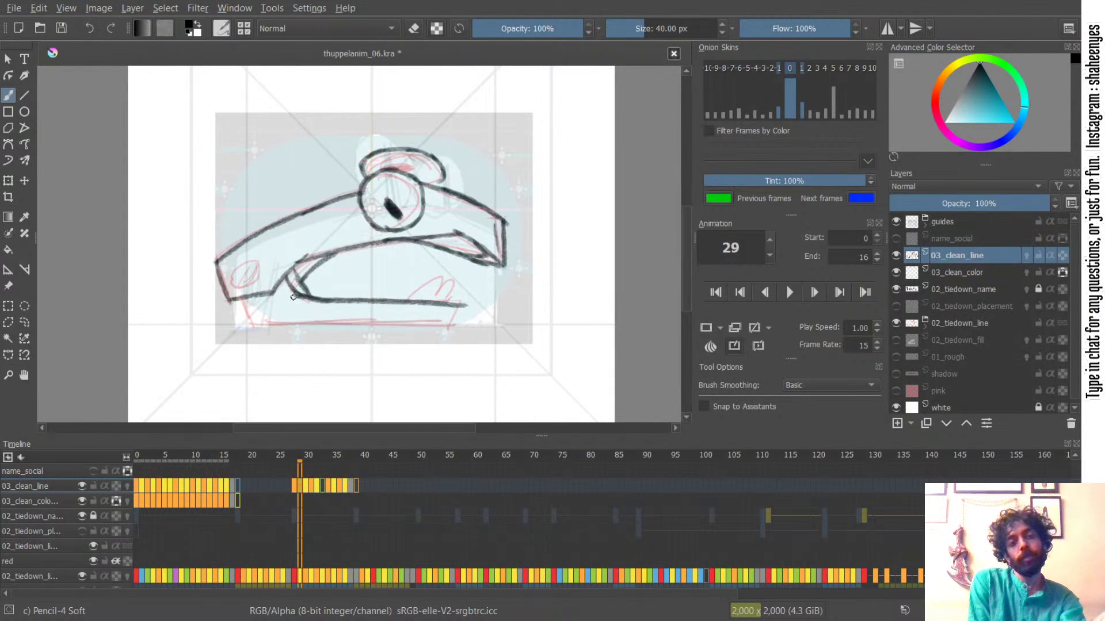
- Ink the lower jaw's short rear edge on frame 29, slanting down from below the upper jaw's back corner
left_click_drag(239, 298, 255, 328)
key("ctrl+z")
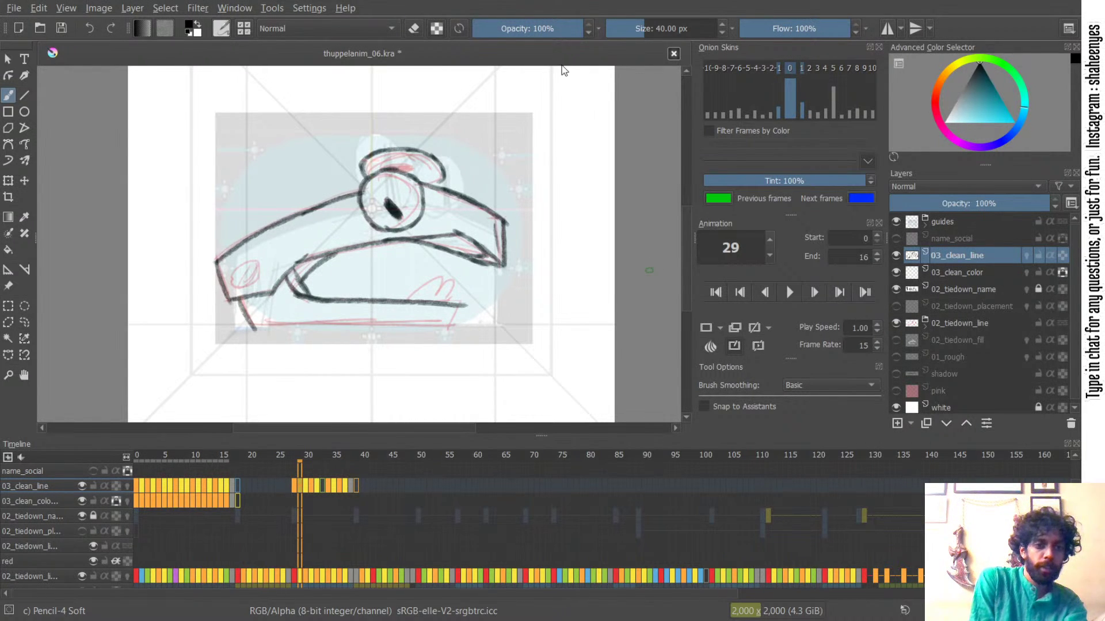
key("ctrl+z")
- Ink the lower jaw's bottom edge on frame 29 and close its front end with a short slanted line
left_click_drag(252, 326, 358, 325)
key("ctrl+z")
left_click_drag(257, 328, 410, 330)
key("ctrl+z")
left_click_drag(254, 327, 437, 325)
key("ctrl+z")
left_click_drag(365, 325, 448, 326)
key("ctrl+z")
key("ctrl+z")
key("ctrl+z")
key("ctrl+z")
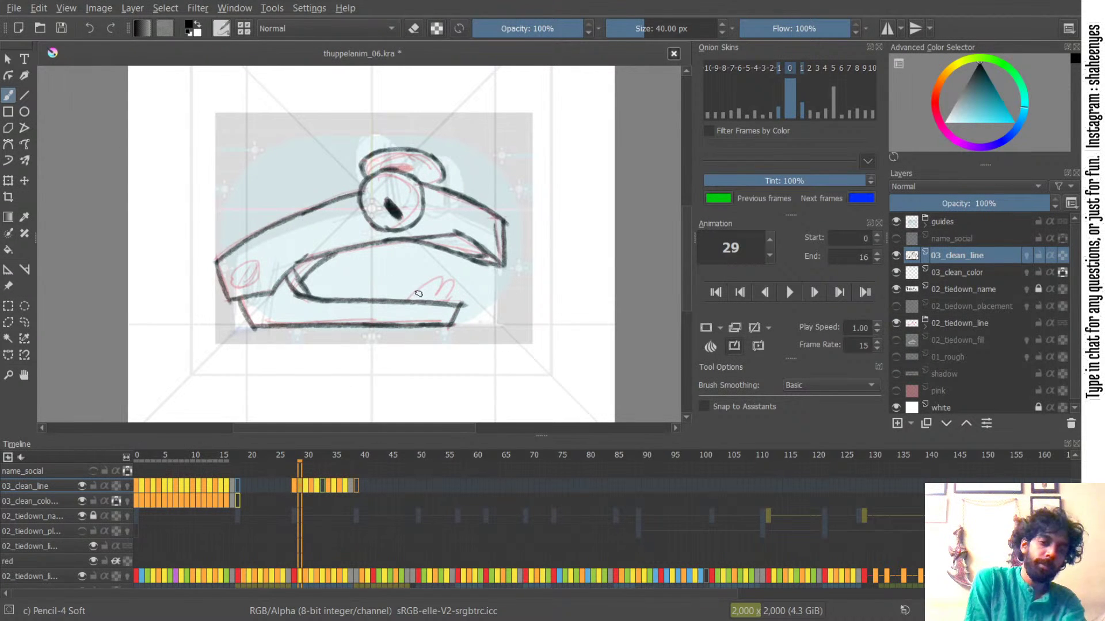
- Check frame 29 against frames 28 and 30, and ink the teeth on the front of its lower jaw
key("Left")
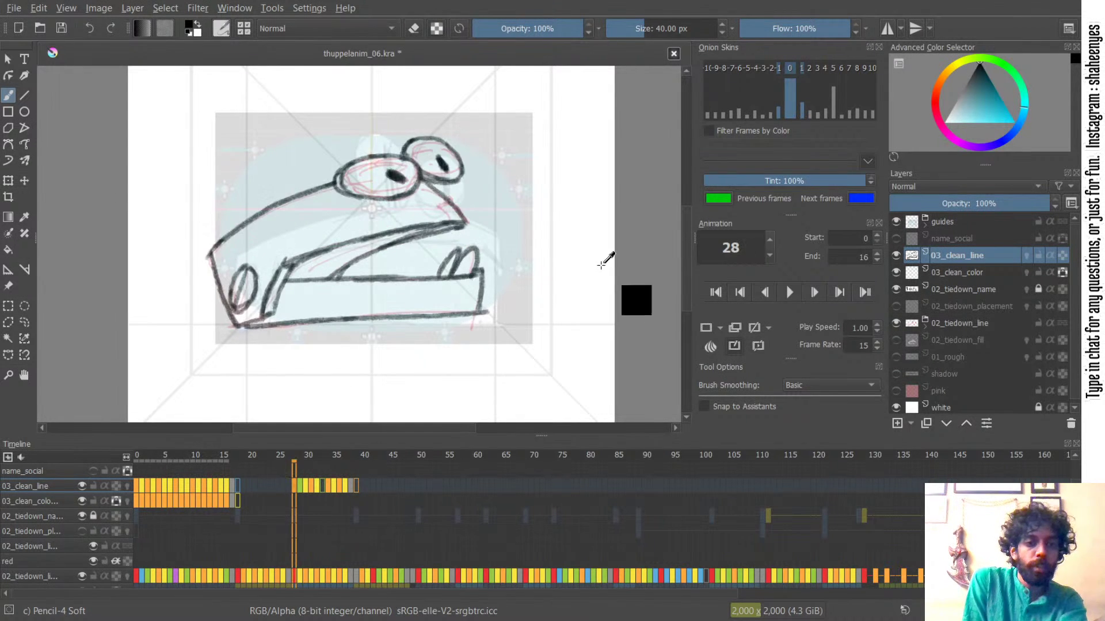
key("Right")
key("Right")
key("Left")
key("Left")
key("Right")
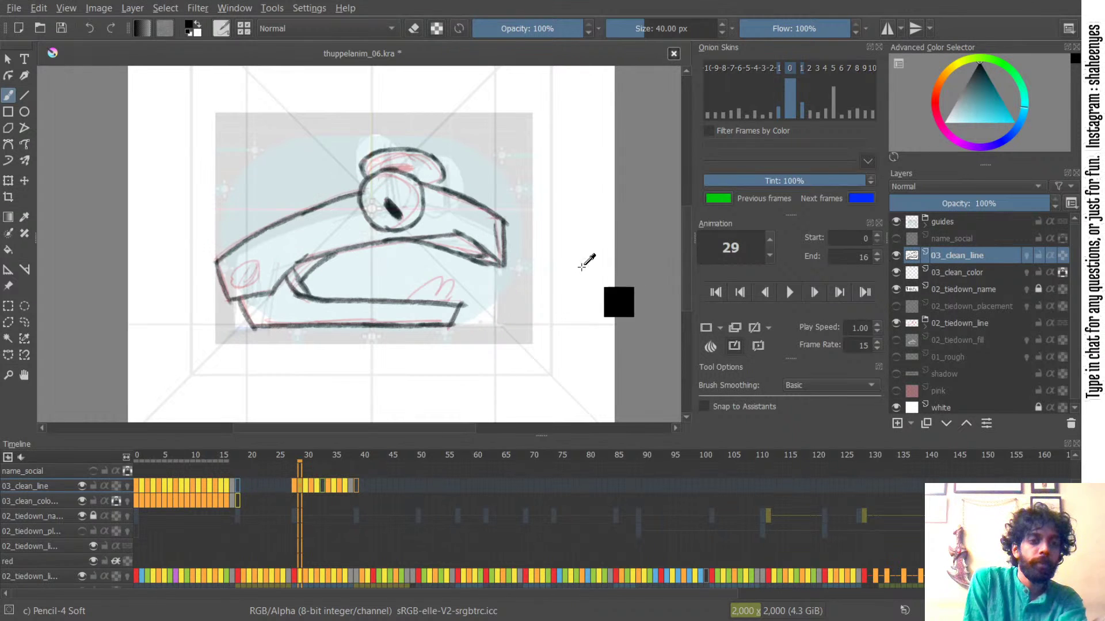
mouse_move(407, 300)
left_mouse_down()
mouse_move(442, 281)
mouse_move(457, 301)
mouse_move(442, 280)
mouse_move(441, 292)
mouse_move(454, 302)
mouse_move(446, 279)
mouse_move(454, 302)
mouse_move(435, 298)
mouse_move(458, 302)
mouse_move(454, 281)
mouse_move(449, 301)
left_mouse_up()
key("ctrl+z")
key("ctrl+z")
key("ctrl+z")
key("ctrl+z")
key("ctrl+z")
- Ink the small oval with its inner line near the back end of the upper jaw on frame 29
mouse_move(249, 266)
left_mouse_down()
mouse_move(229, 279)
mouse_move(249, 260)
mouse_move(248, 282)
mouse_move(251, 259)
mouse_move(251, 283)
left_mouse_up()
key("ctrl+z")
key("ctrl+z")
key("ctrl+z")
key("ctrl+z")
key("ctrl+z")
key("ctrl+z")
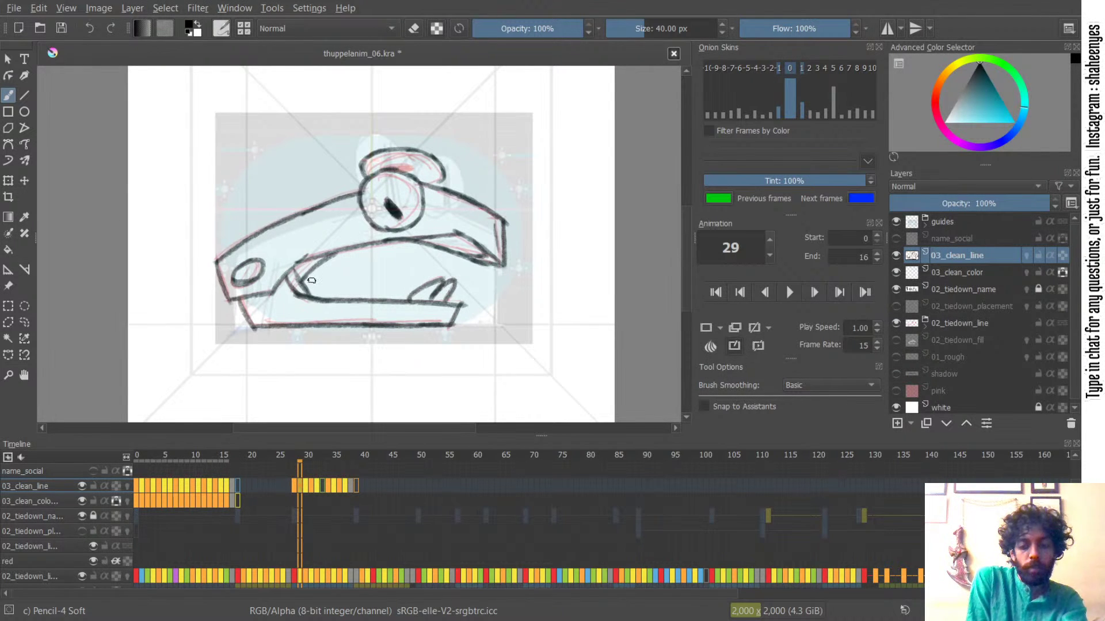
- Flip repeatedly between frames 28, 29 and 30 to examine how the head and jaws move
key("Left")
key("Right")
key("Right")
key("Left")
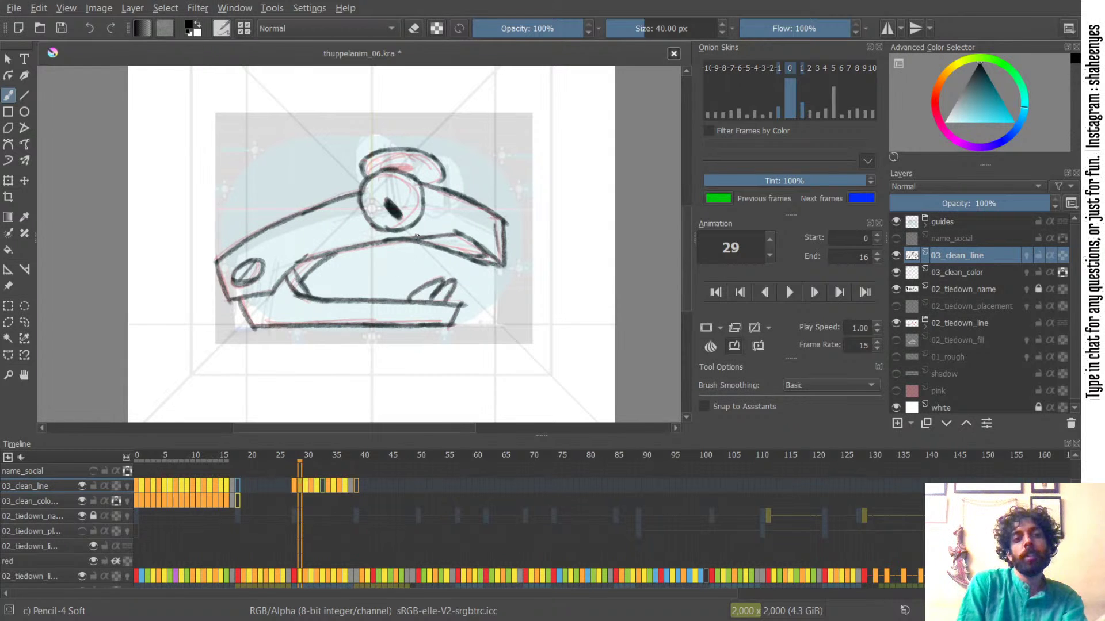
key("Left")
key("Right")
key("Right")
key("Left")
key("Left")
key("Right")
key("Right")
key("Left")
key("Left")
key("Right")
key("Right")
key("Left")
key("Left")
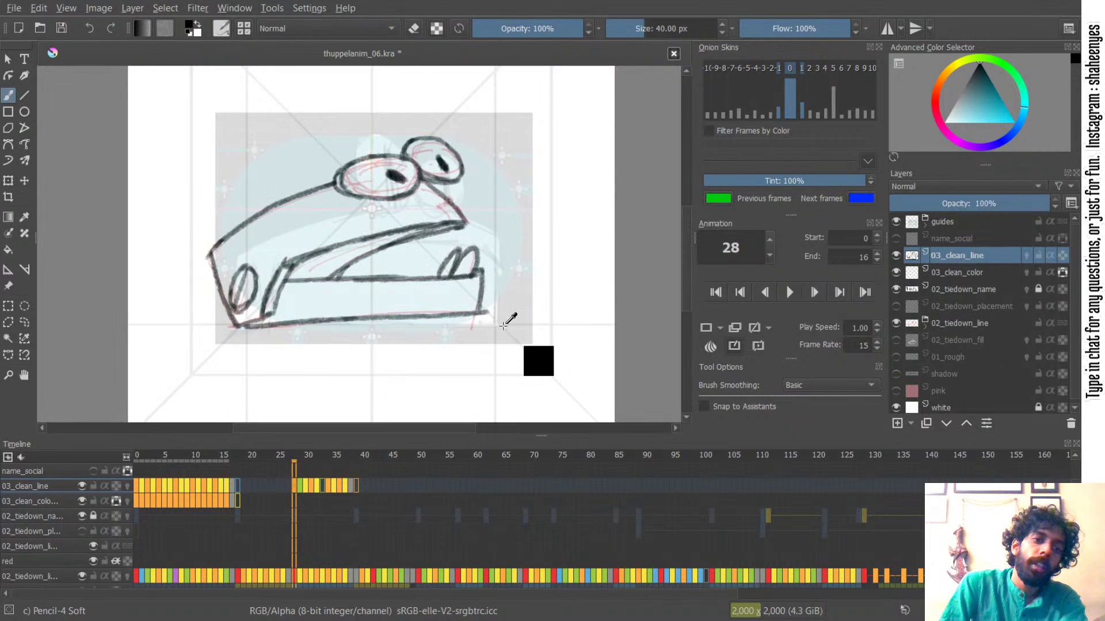
key("Right")
key("Left")
key("Right")
key("Right")
key("Left")
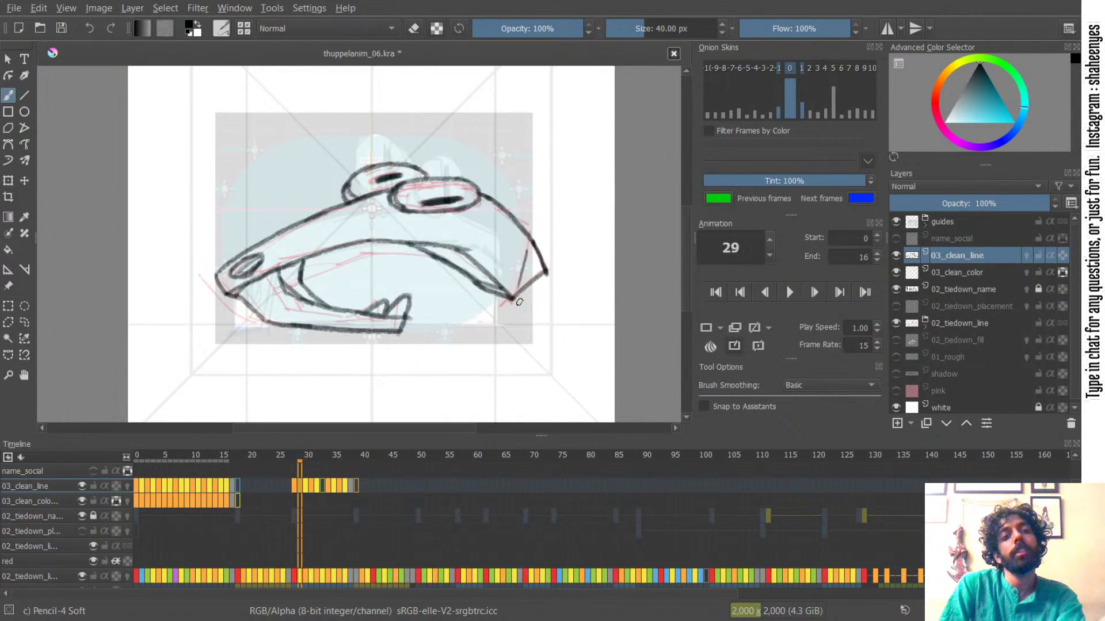
key("Left")
key("Right")
key("Right")
key("Left")
key("Left")
key("Right")
key("Right")
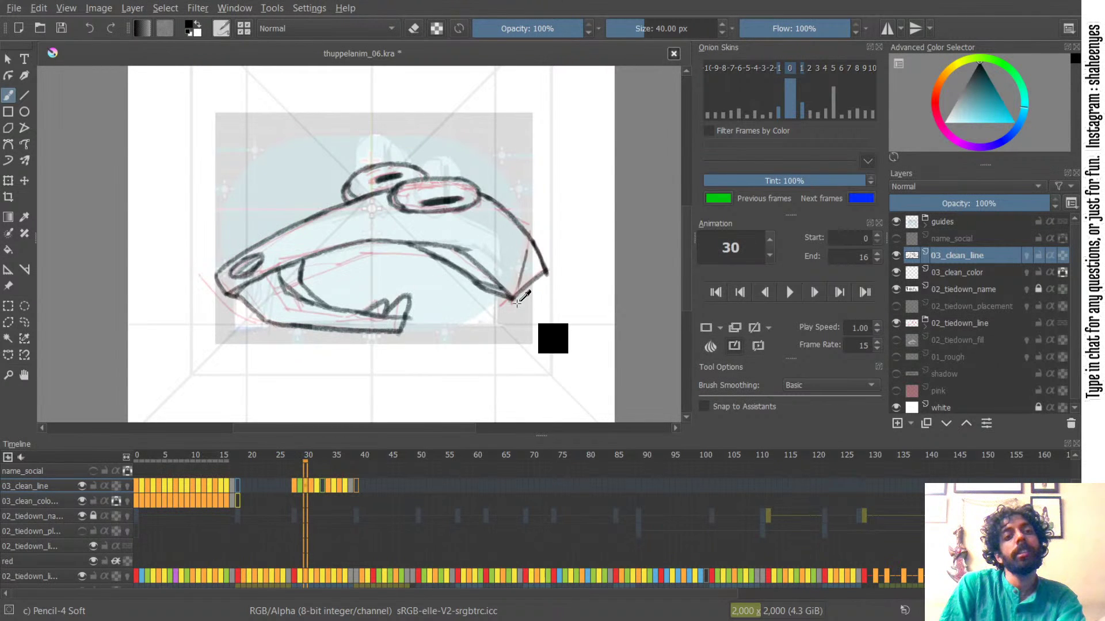
key("Left")
key("Left")
key("Right")
key("Right")
key("Left")
key("Left")
key("Right")
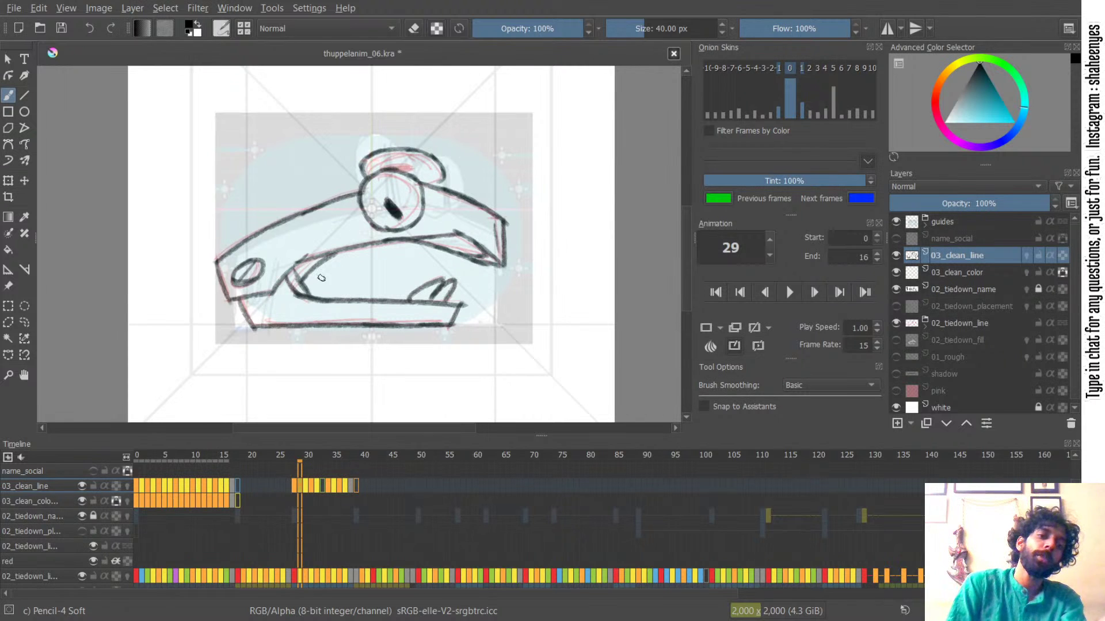
- Erase the inner line at frame 29's mouth corner and redraw the corner curve up to the upper jaw
key("e")
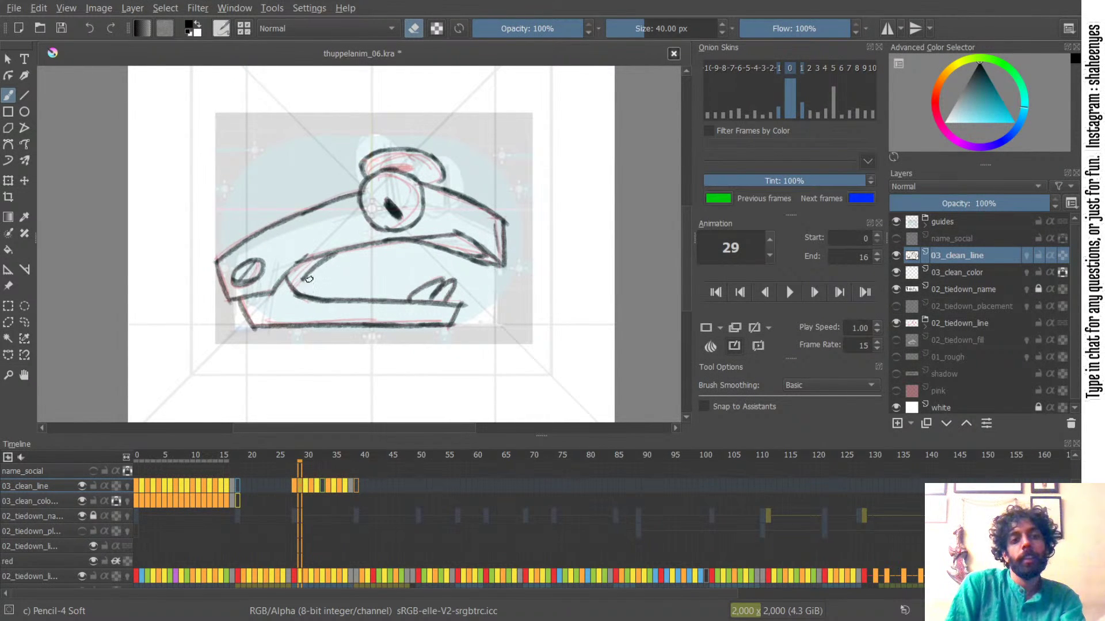
key("e")
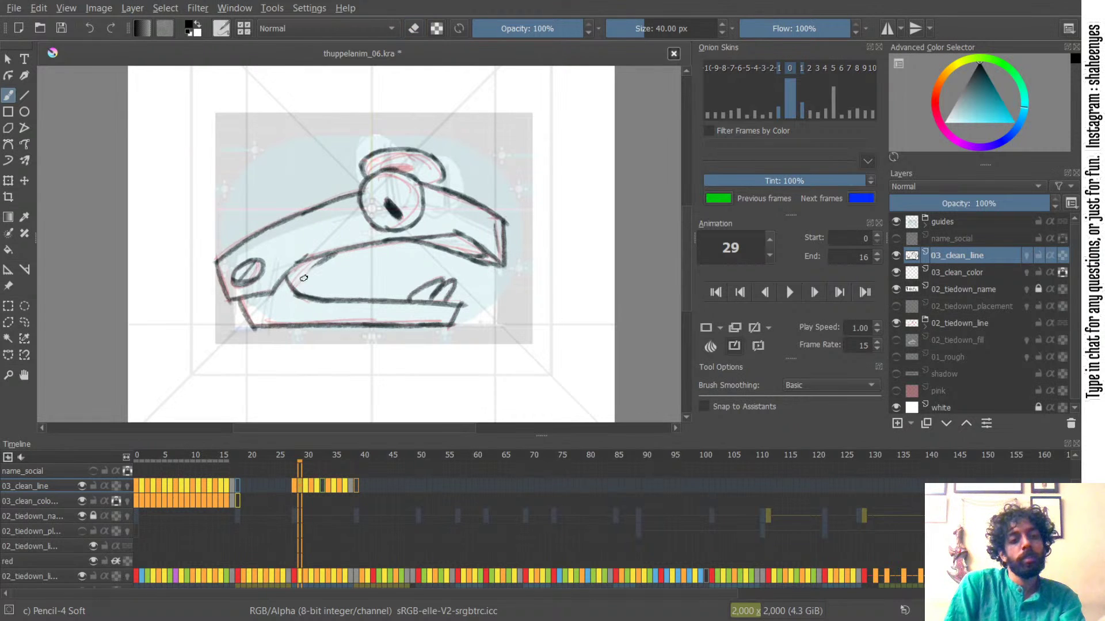
left_click_drag(296, 292, 341, 256)
key("e")
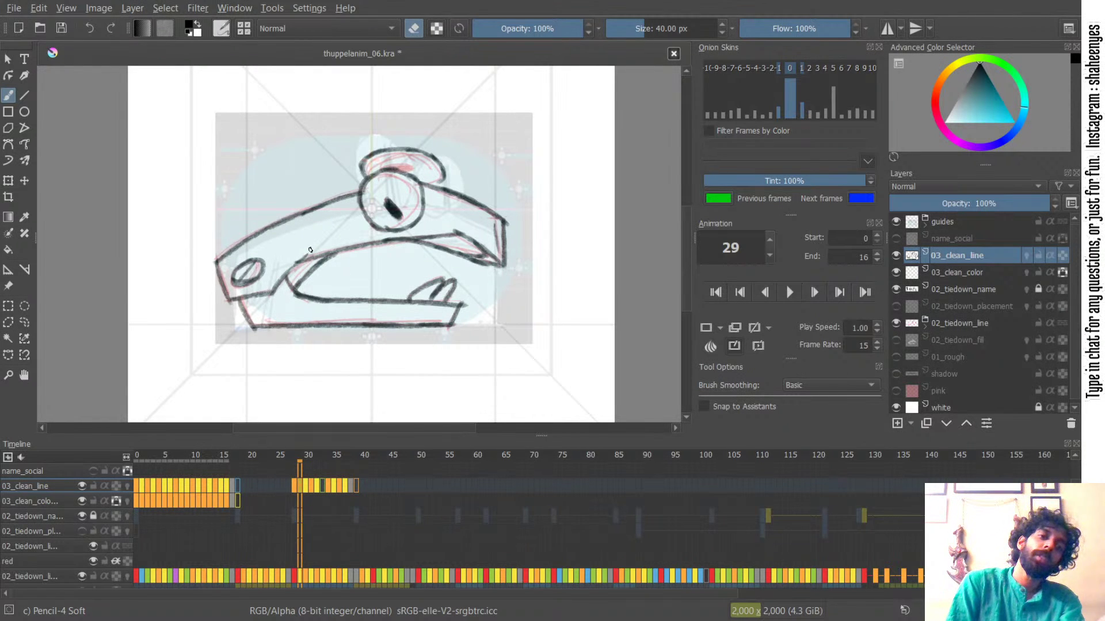
key("e")
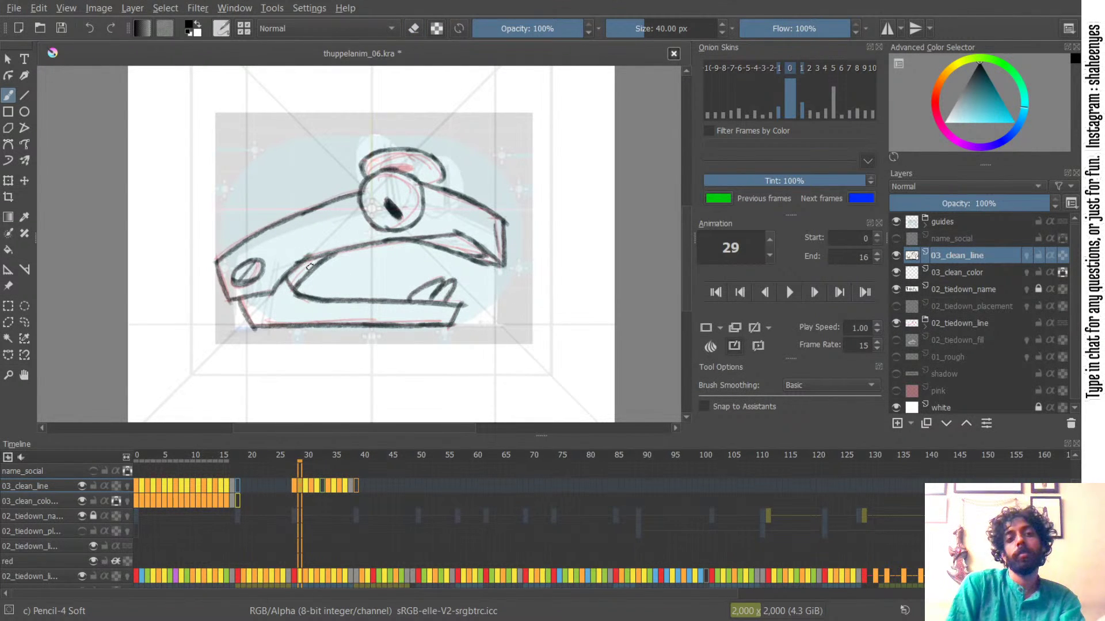
- Check frame 29 against its neighbouring frames and redraw the slanted line just behind the mouth corner
key("Left")
key("Right")
key("Right")
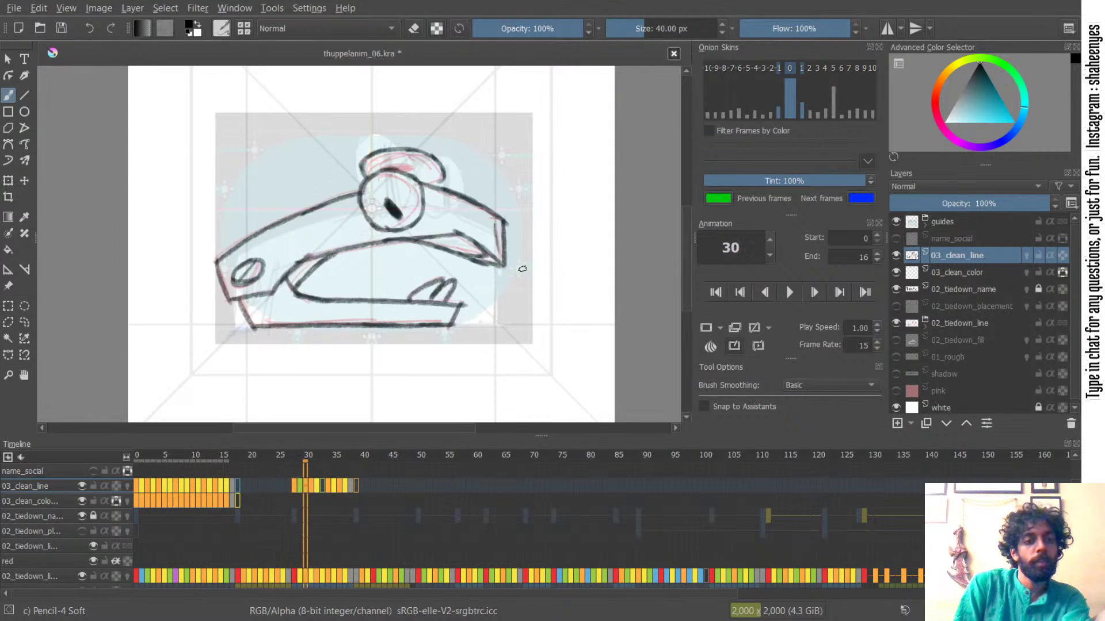
key("Left")
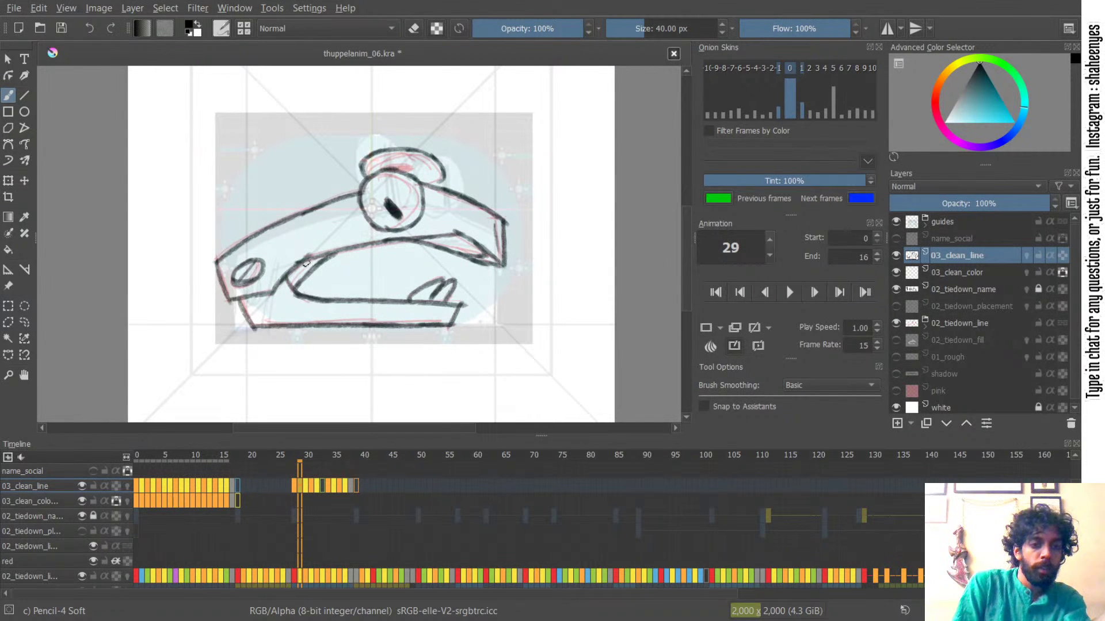
key("ctrl+z")
left_click_drag(305, 259, 280, 291)
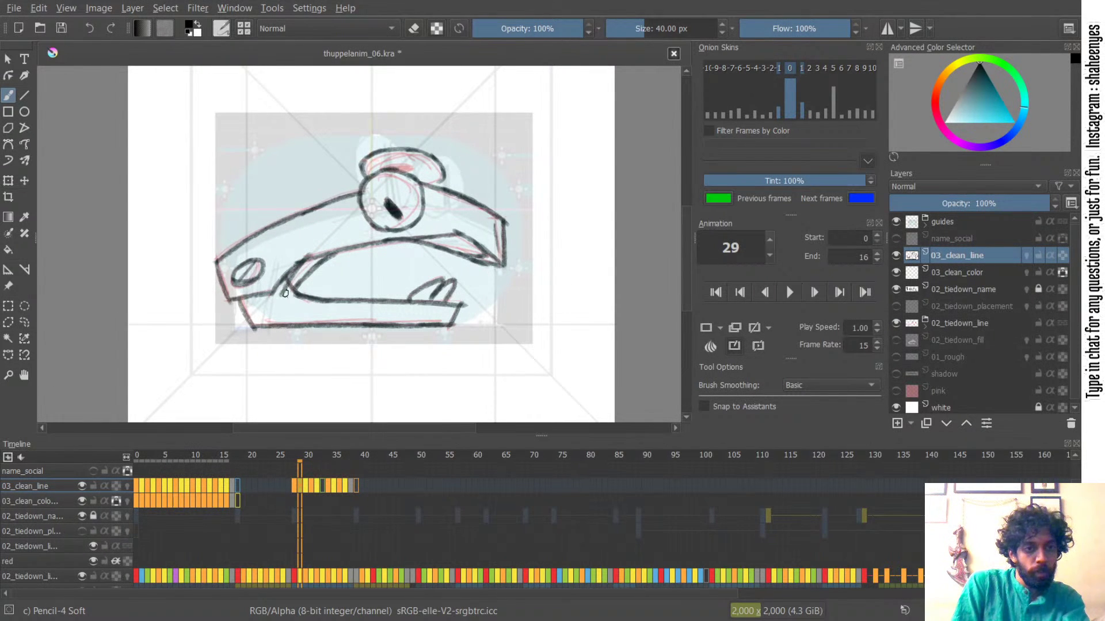
- Draw a second line beneath the upper jaw's rear lower edge on frame 29 and erase its overlap with the lower jaw
left_click_drag(232, 306, 280, 296)
key("ctrl+z")
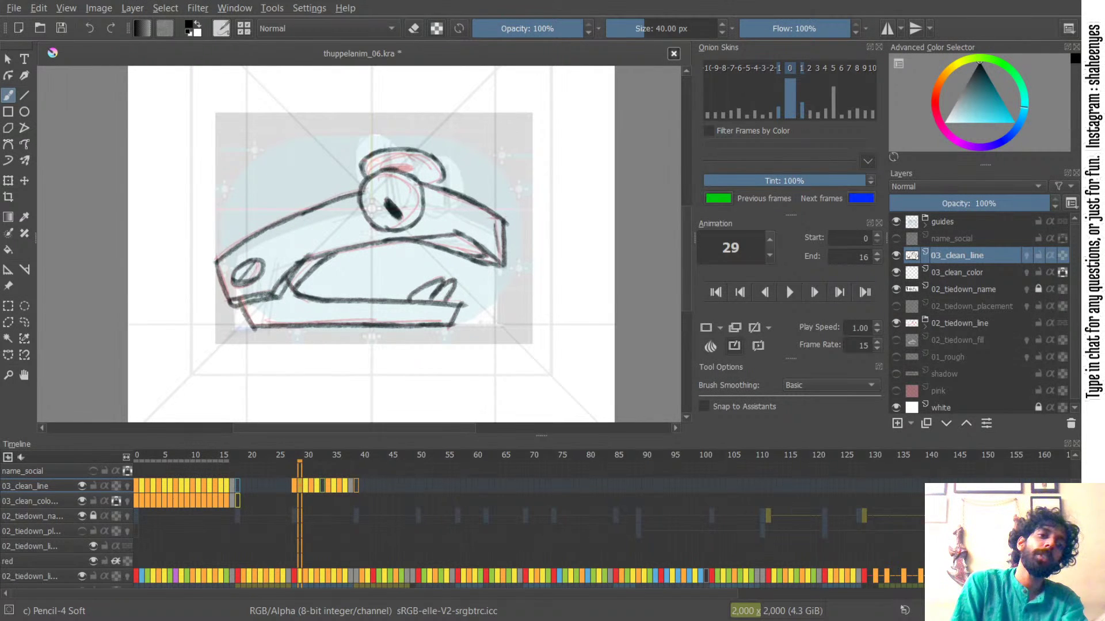
key("e")
left_click_drag(238, 301, 246, 300)
key("e")
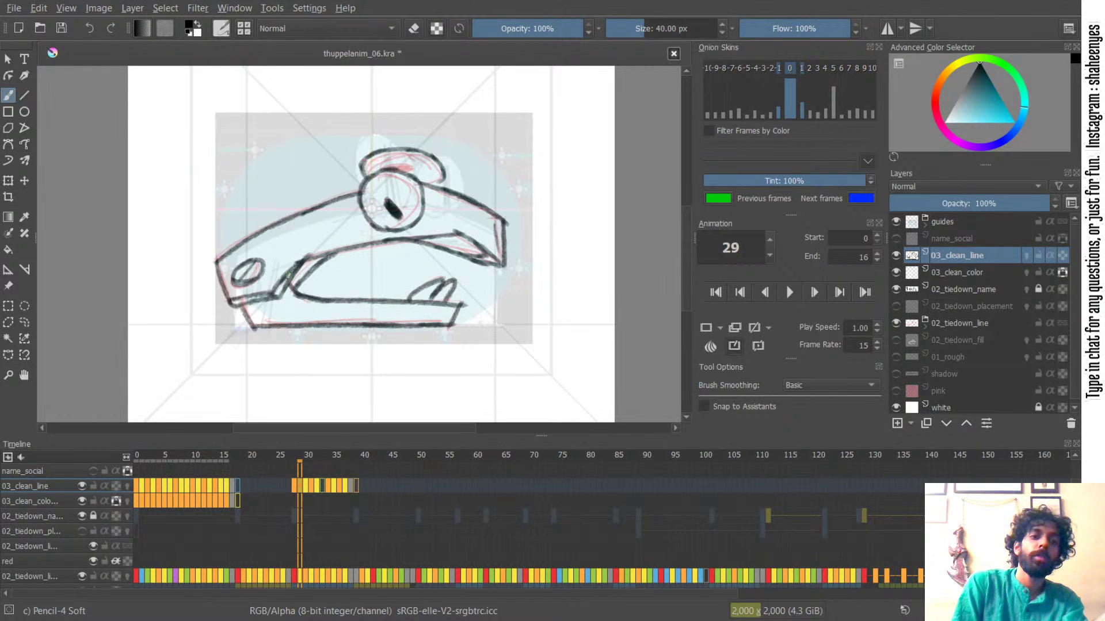
- Compare frame 29 with frames 28 and 30, and clean up the line ends at the lower jaw's rear corner
left_click_drag(394, 177, 396, 277)
mouse_move(374, 240)
left_mouse_down()
mouse_move(396, 183)
mouse_move(446, 129)
left_mouse_up()
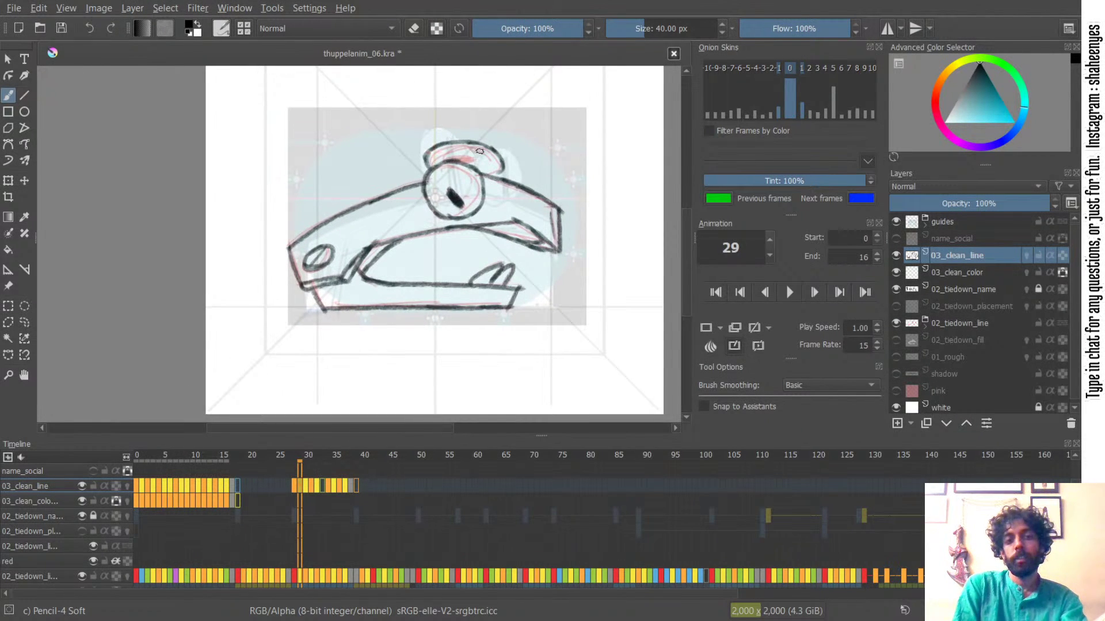
key("Left")
key("Right")
key("Right")
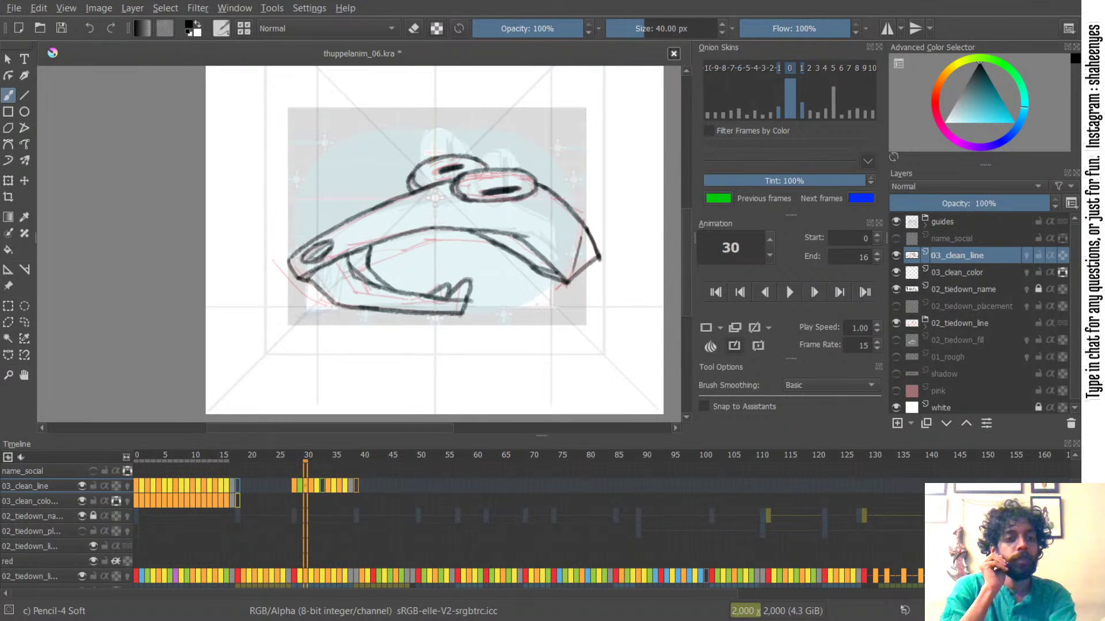
key("Left")
key("Left")
key("Right")
key("Right")
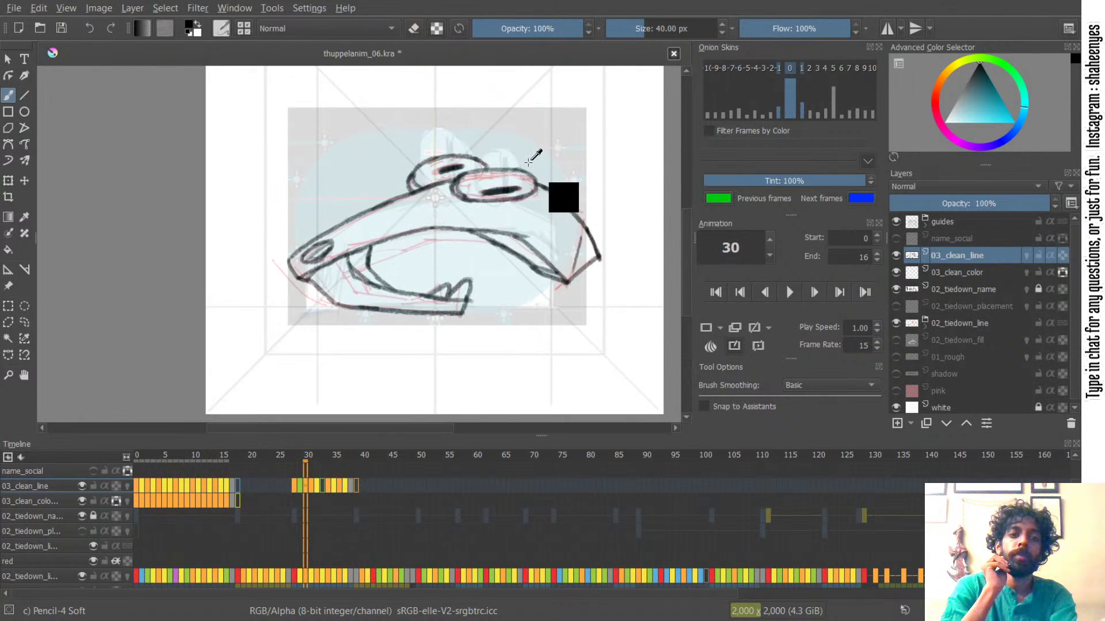
key("Left")
key("e")
mouse_move(343, 286)
left_mouse_down()
mouse_move(301, 286)
mouse_move(352, 282)
mouse_move(321, 297)
left_mouse_up()
key("e")
key("ctrl+z")
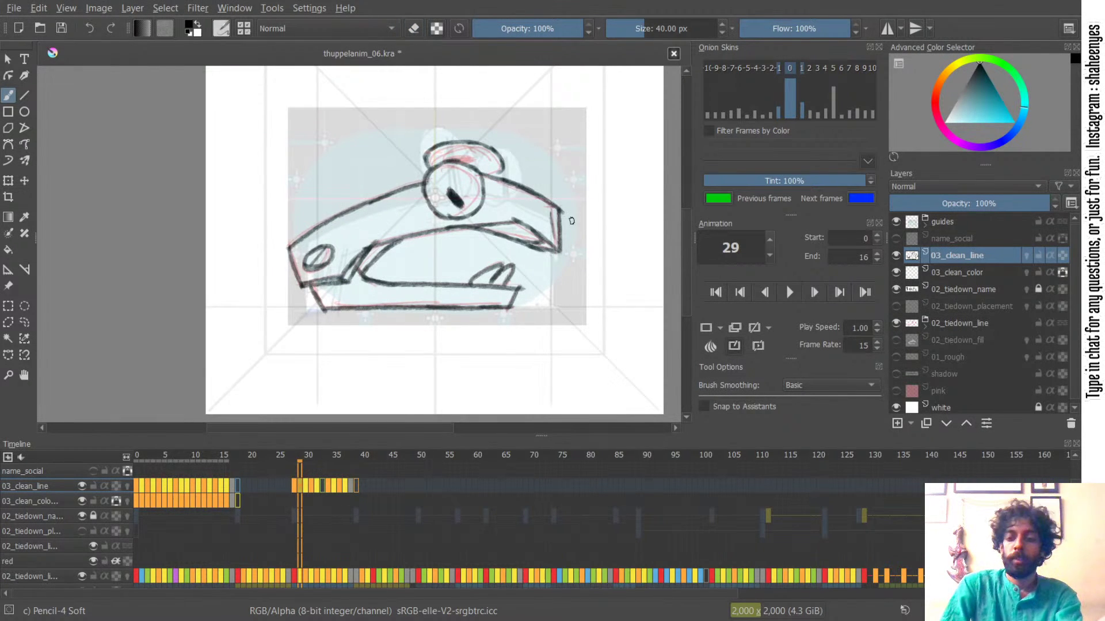
- Flip between frames 28, 29 and 30 to check frame 29's cleaned-up jaw lines in motion
key("Left")
key("Right")
key("Right")
key("Left")
key("Left")
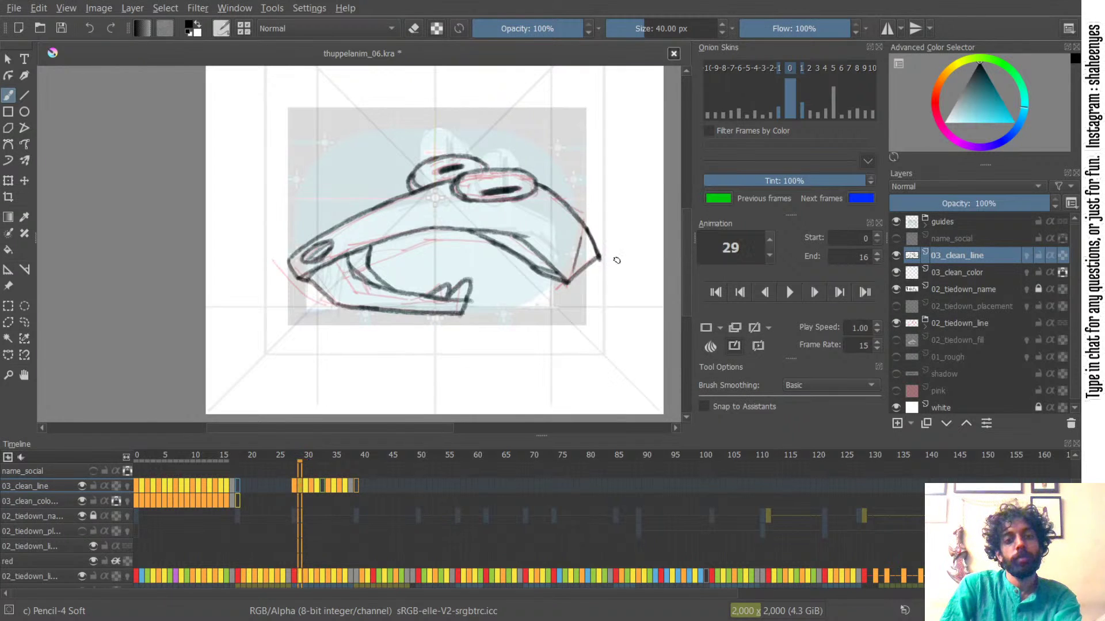
key("Right")
key("Right")
key("Left")
key("Left")
key("Right")
key("Right")
key("Left")
key("Left")
key("Right")
key("Right")
- Erase the line overshoot at the lower jaw's upper front corner on frame 29
key("Left")
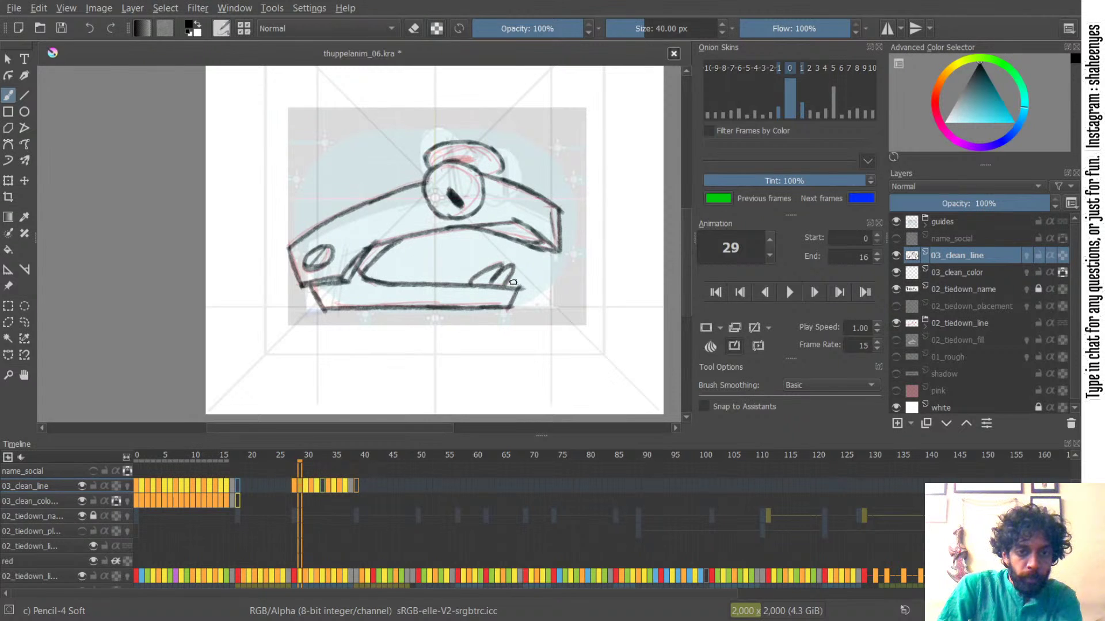
key("e")
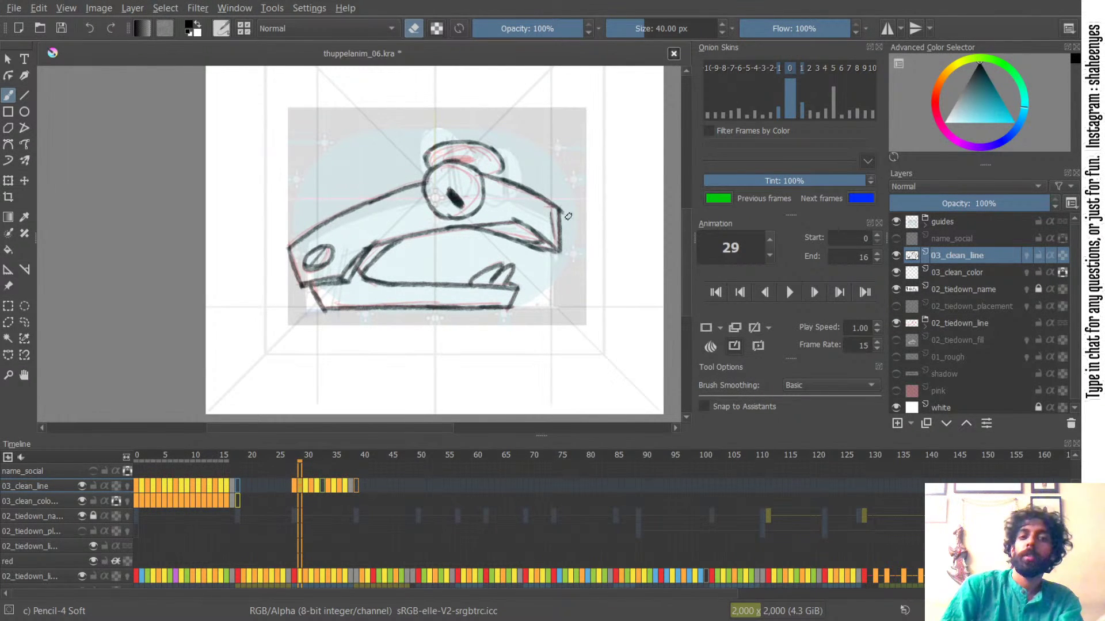
key("e")
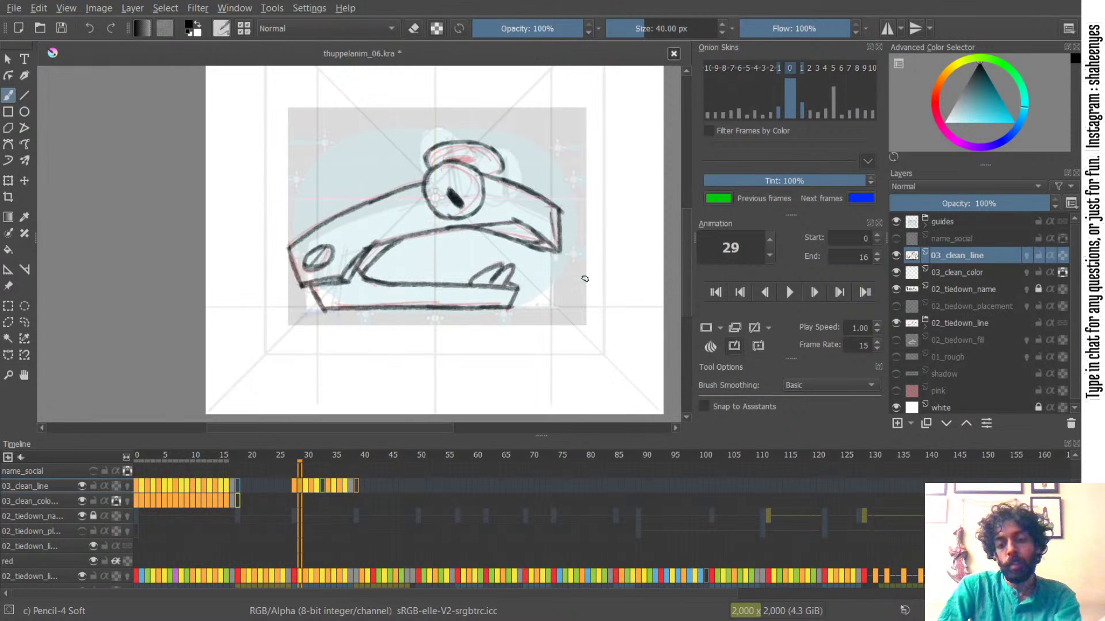
- Review the finished frame 29 drawing in sequence with frames 28 and 30
key("Left")
key("Right")
key("Right")
key("Left")
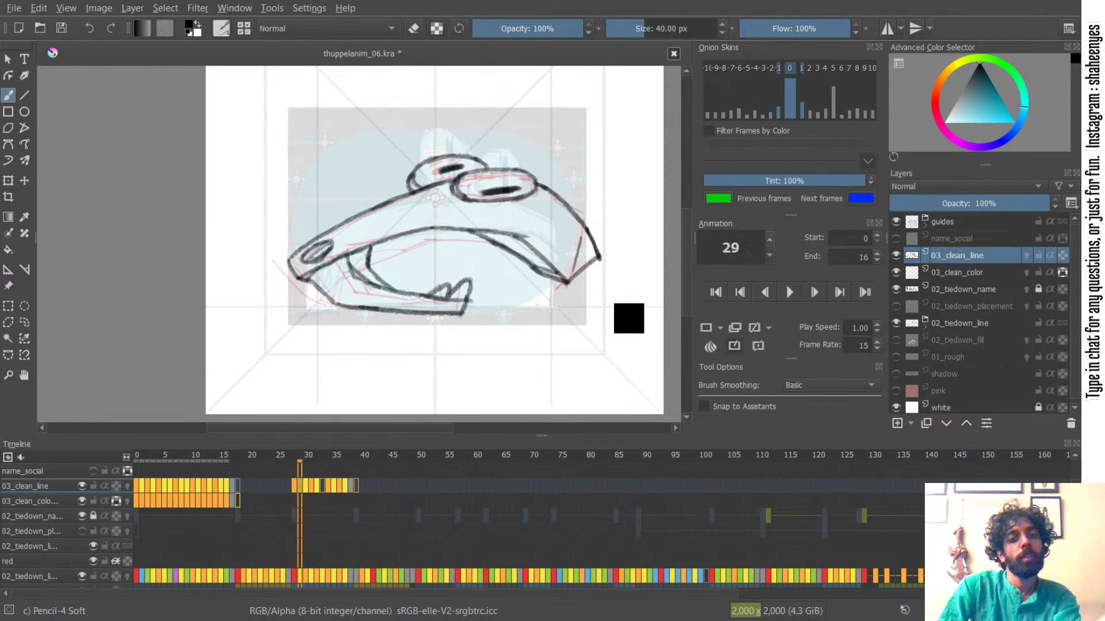
key("Left")
key("Right")
key("Right")
key("Left")
key("Left")
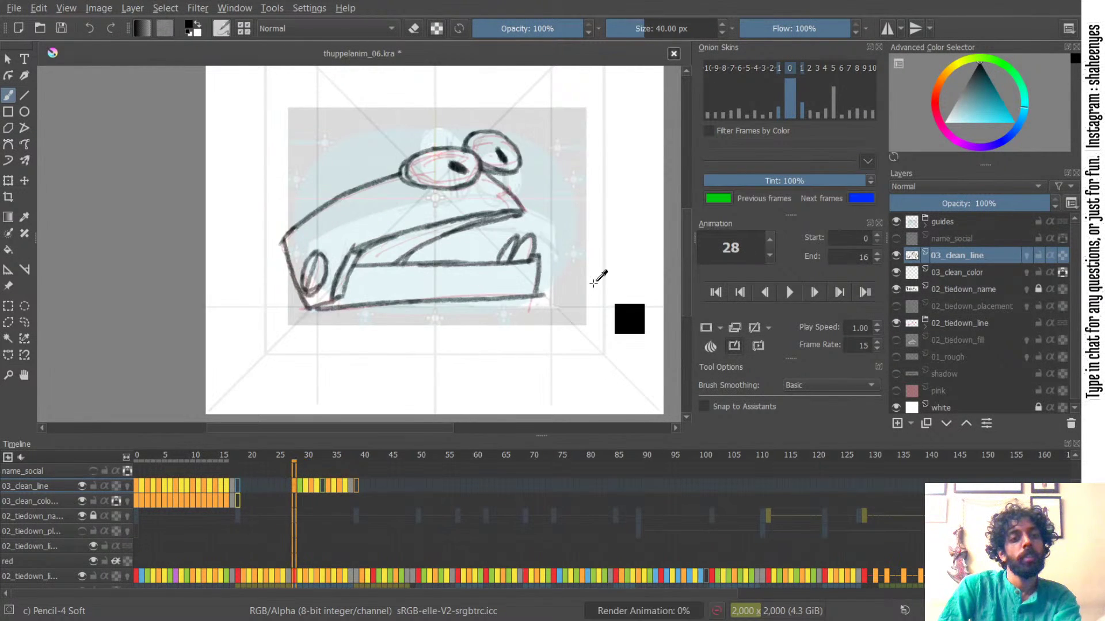
key("Right")
key("Right")
key("Left")
key("Left")
key("Right")
key("Right")
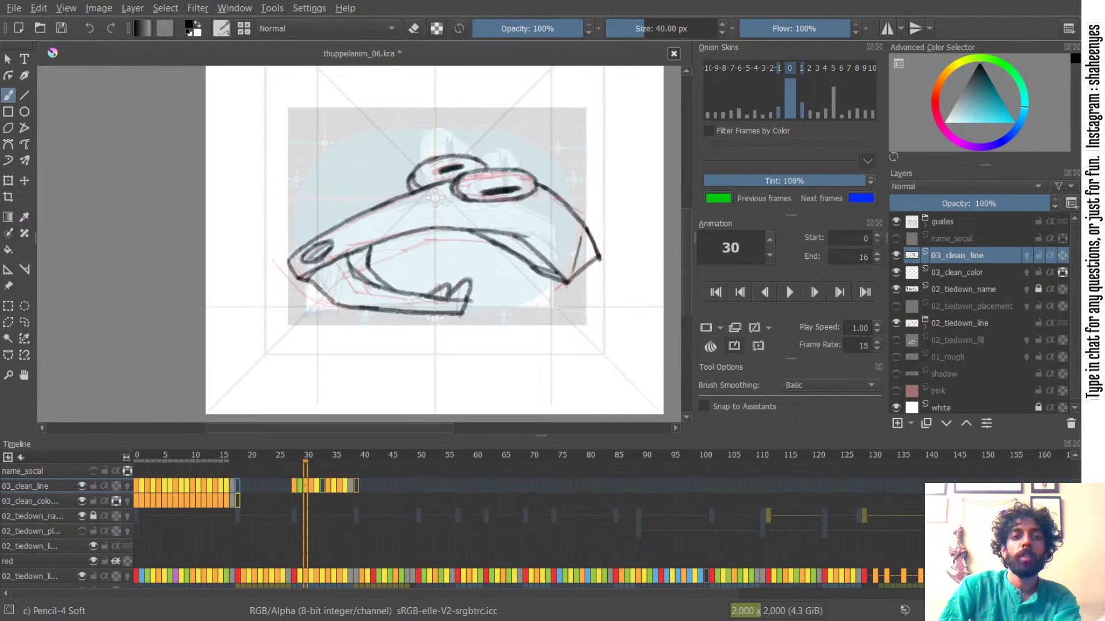
- Flip repeatedly between frames 28, 29 and 30 to check how the eyes and jaws move through frame 29
key("Left")
key("Left")
key("Right")
key("Right")
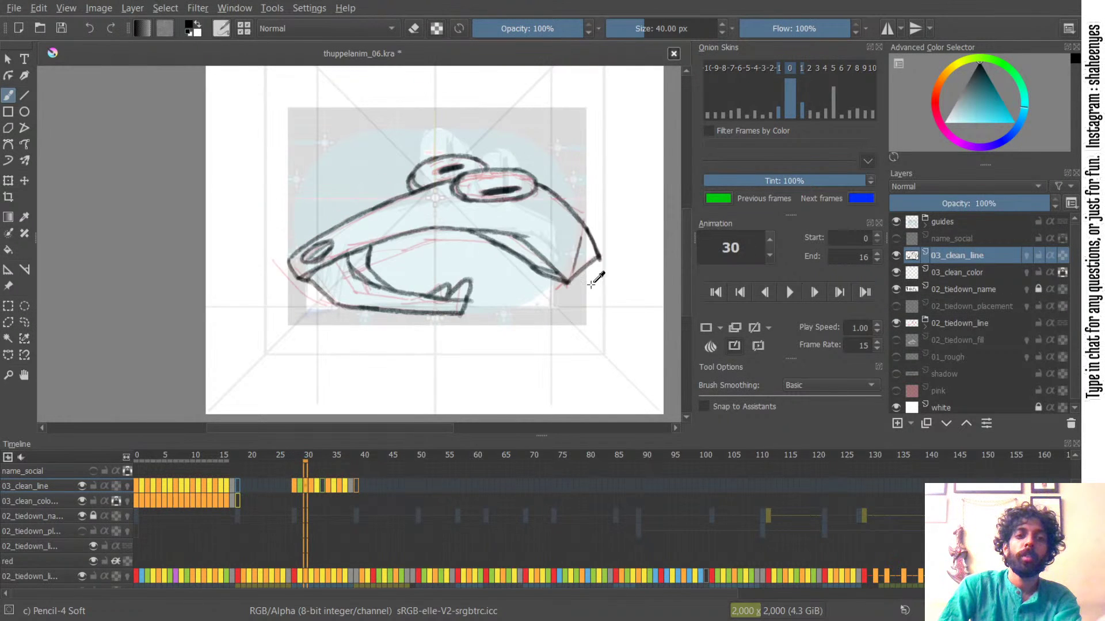
key("Left")
key("Left")
key("Right")
key("Right")
key("Left")
key("Left")
key("Right")
key("Right")
key("Left")
key("Left")
key("Right")
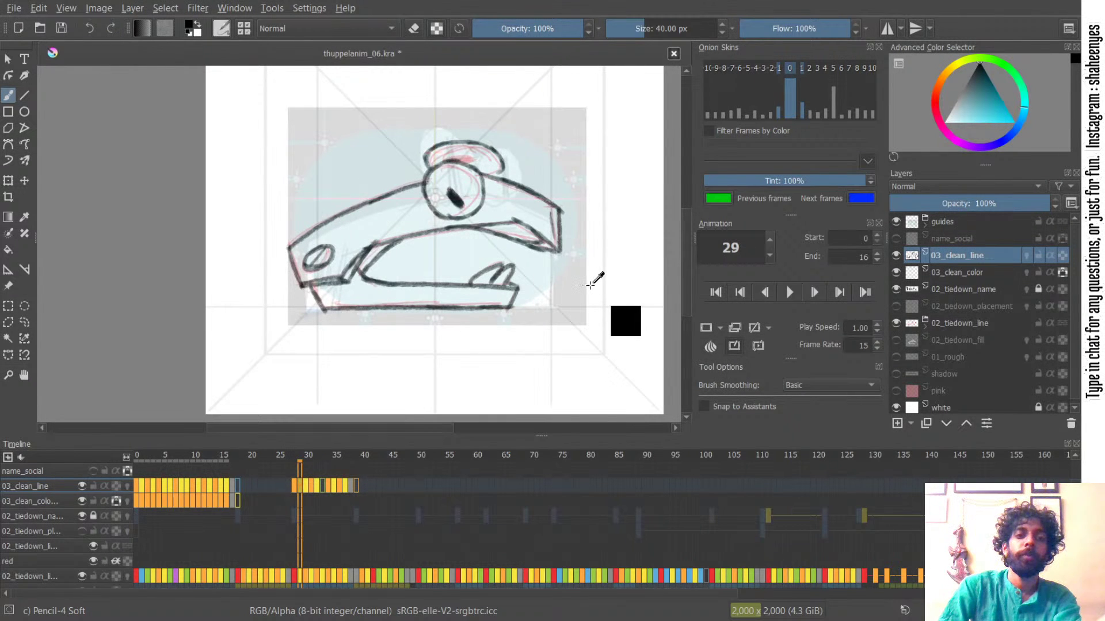
key("Left")
key("Right")
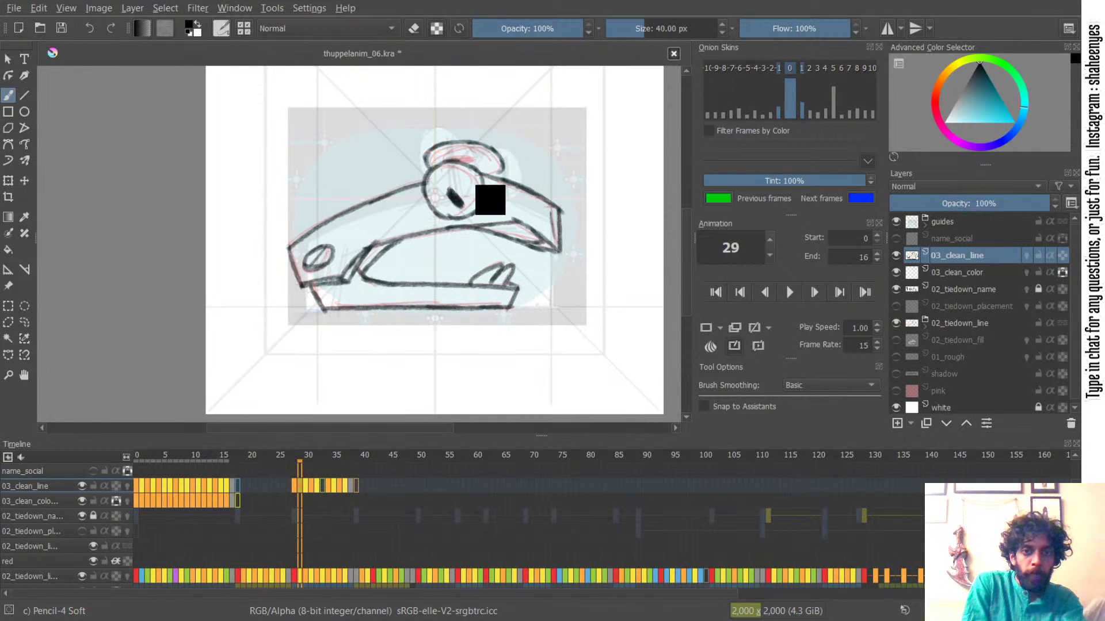
- Save the document, then ink the rear eye's pupil and close the lower edge of its outline on frame 29
key("ctrl+s")
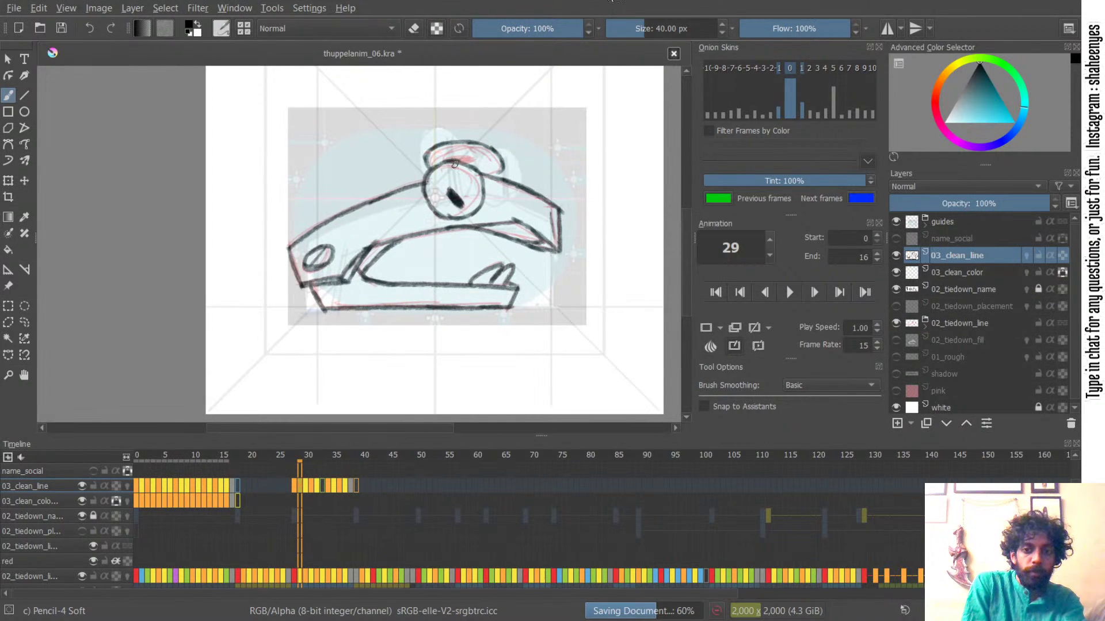
scroll(468, 143, "up", 1)
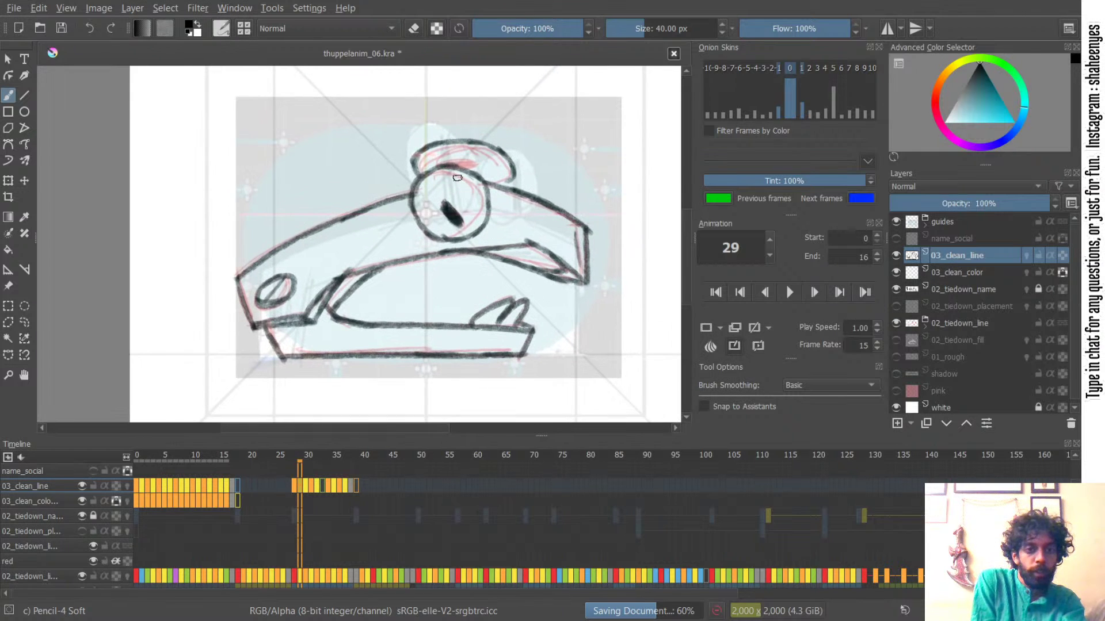
left_click_drag(471, 162, 460, 161)
key("ctrl+z")
key("ctrl+z")
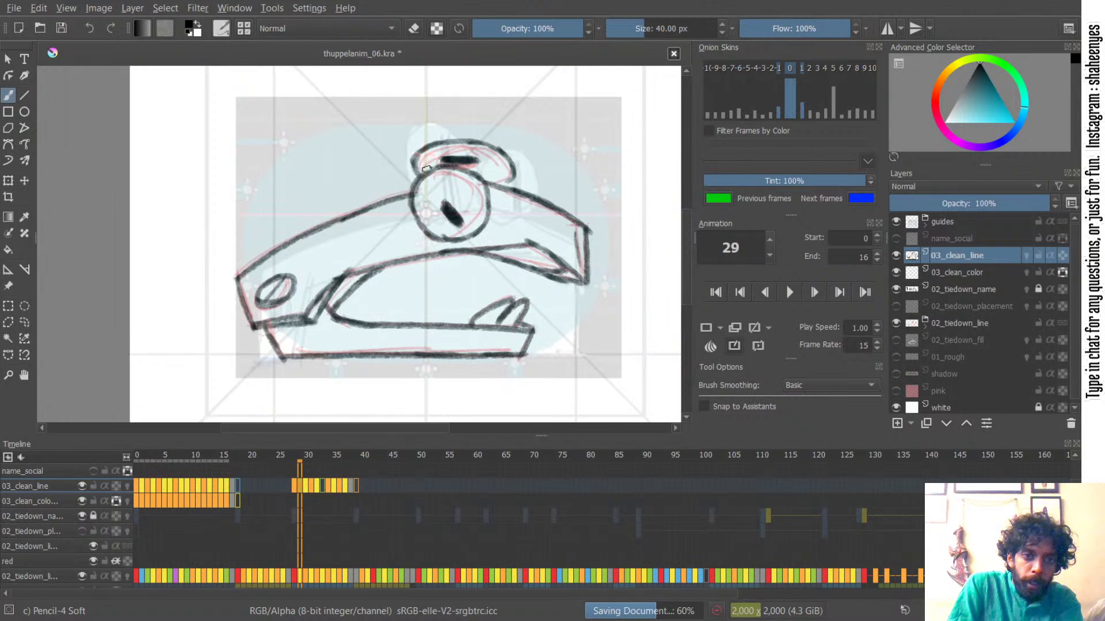
mouse_move(450, 160)
left_mouse_down()
mouse_move(470, 158)
mouse_move(449, 160)
left_mouse_up()
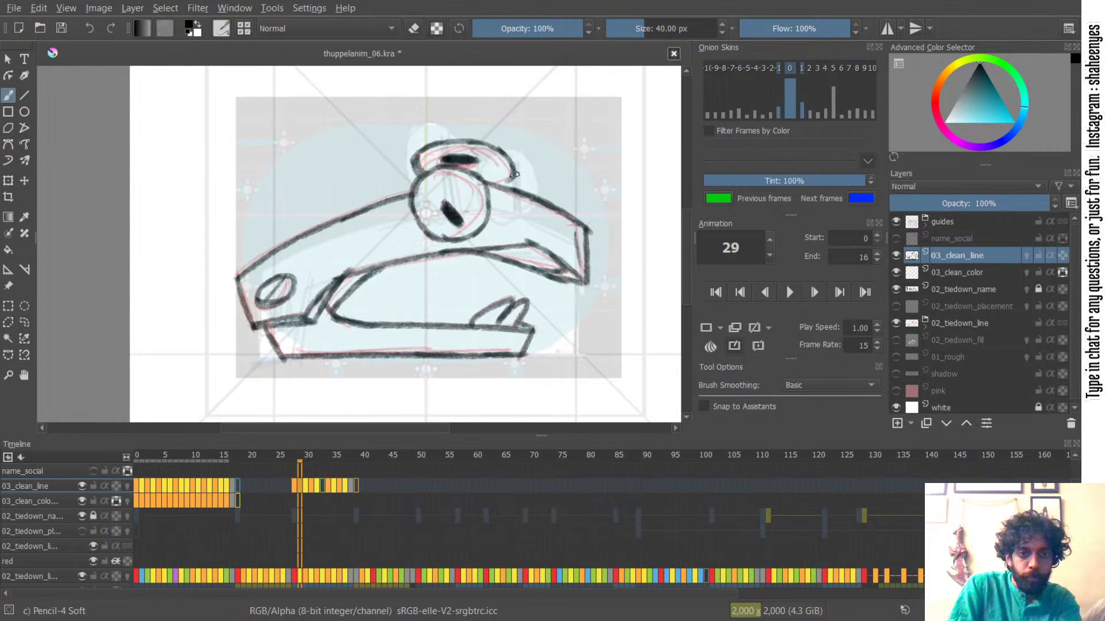
left_click_drag(487, 181, 508, 175)
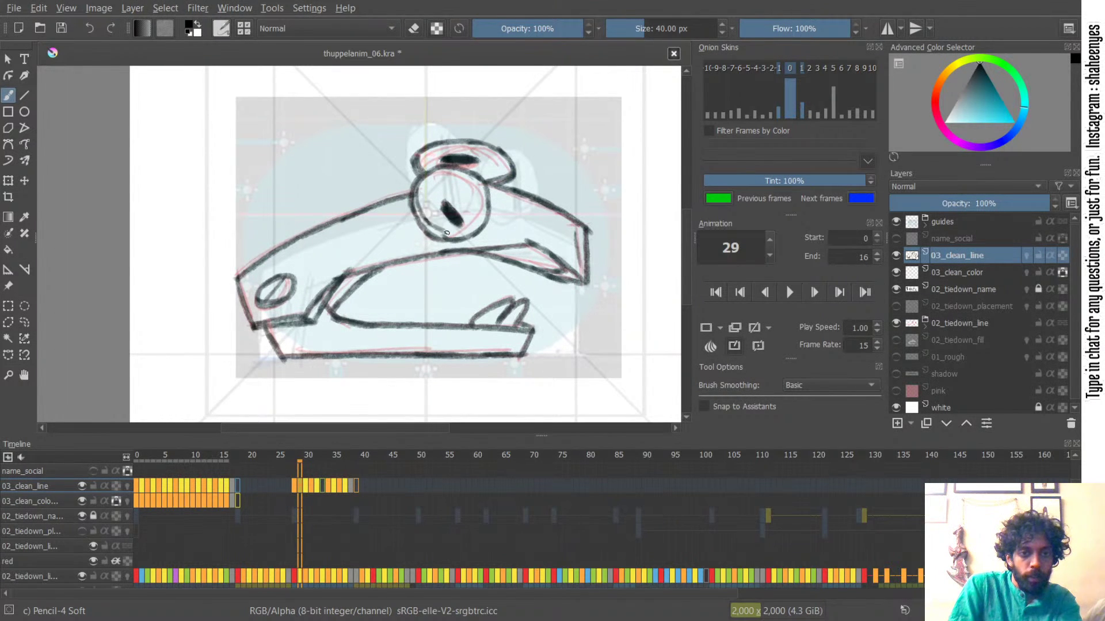
- Compare frame 29's rear eye and pupil with the eyes on frames 28 and 30
key("Left")
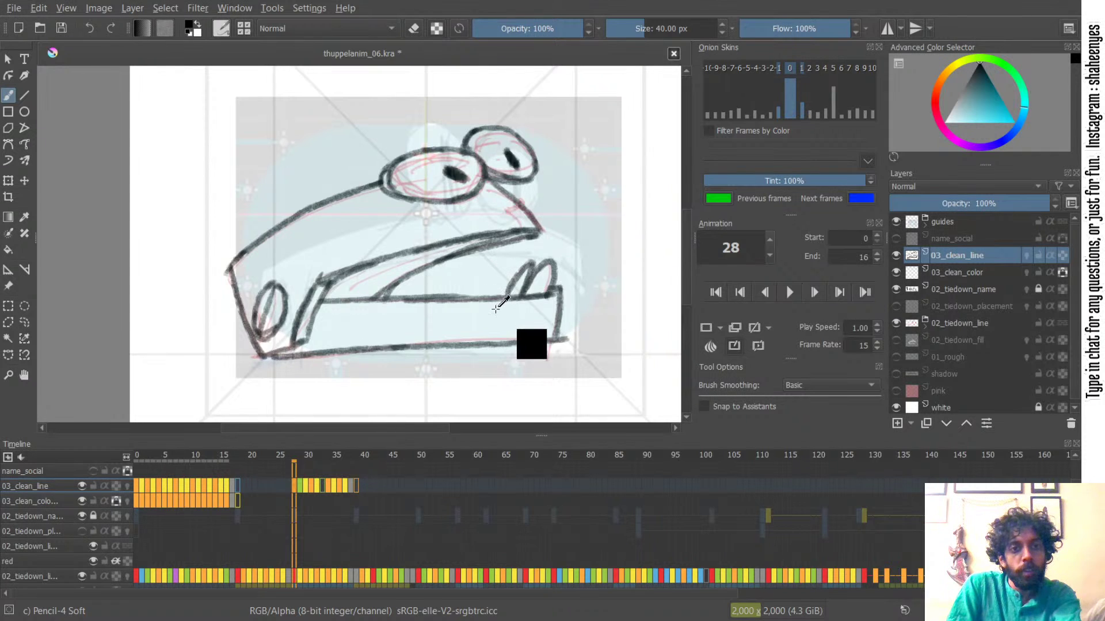
key("Right")
key("Right")
key("Left")
key("Left")
key("Right")
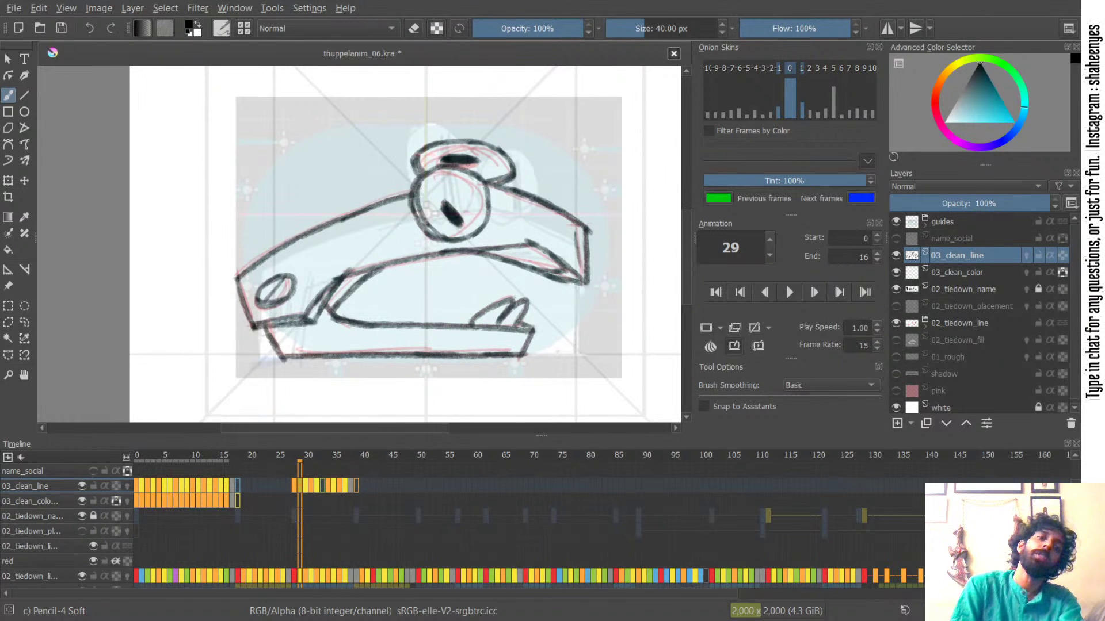
- View the whole canvas and step back and forth through the drawings around frames 28 to 30
left_click_drag(455, 163, 469, 238)
key("Left")
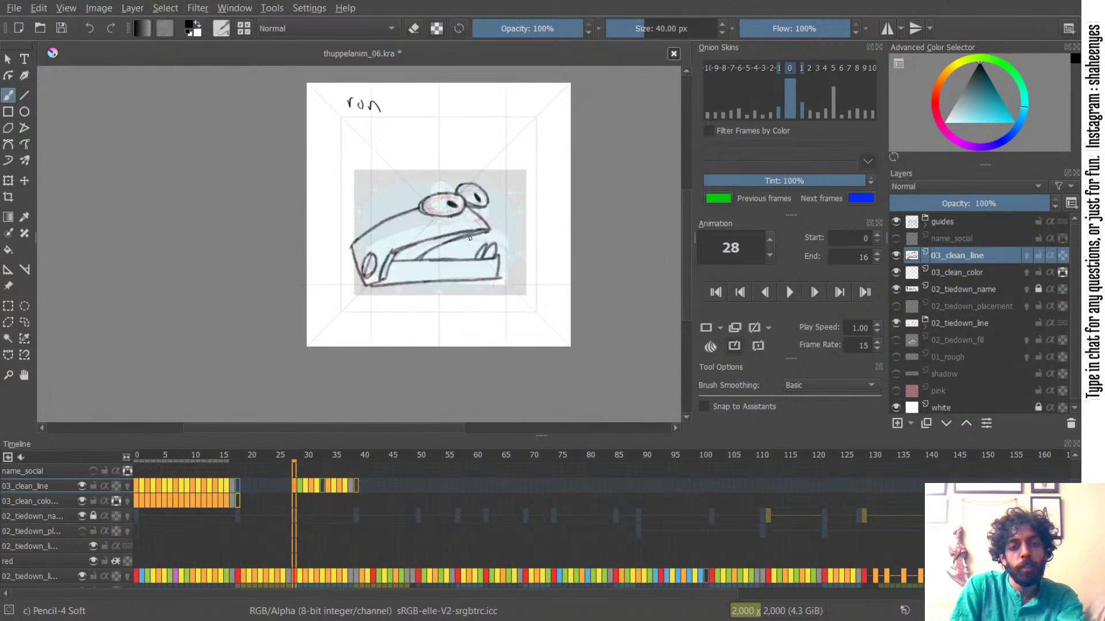
key("ctrl+Left")
key("ctrl+Left")
key("ctrl+Left")
key("ctrl+Right")
key("ctrl+Right")
key("ctrl+Right")
key("Right")
key("Right")
key("Right")
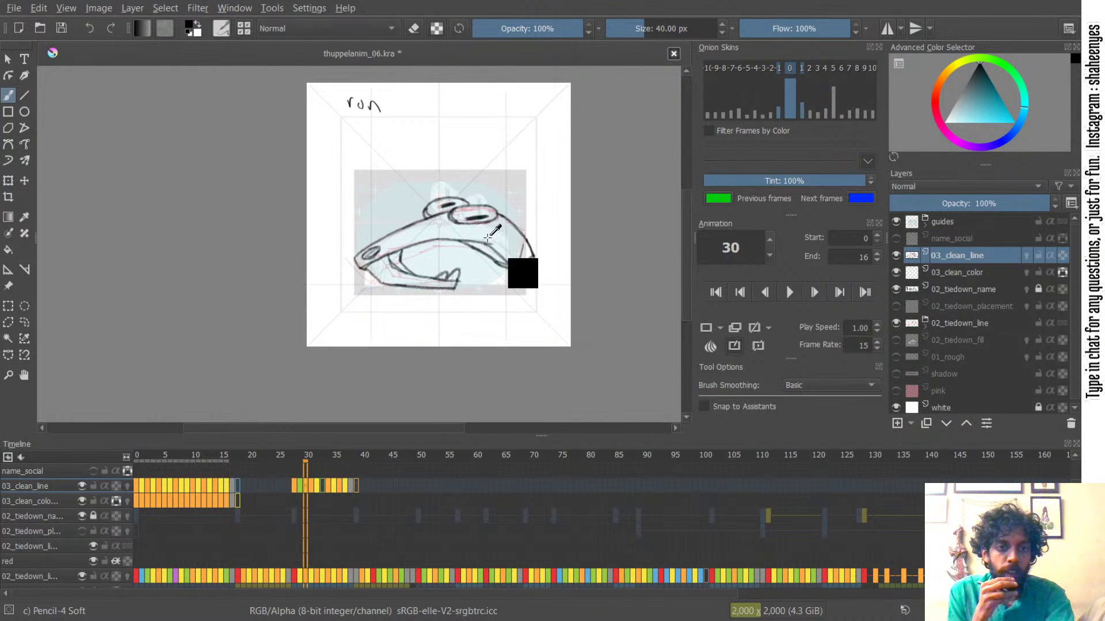
- Go to frame 33 and compare its red tiedown sketch with the clean drawings on frames 32 and 34
key("Right")
key("Right")
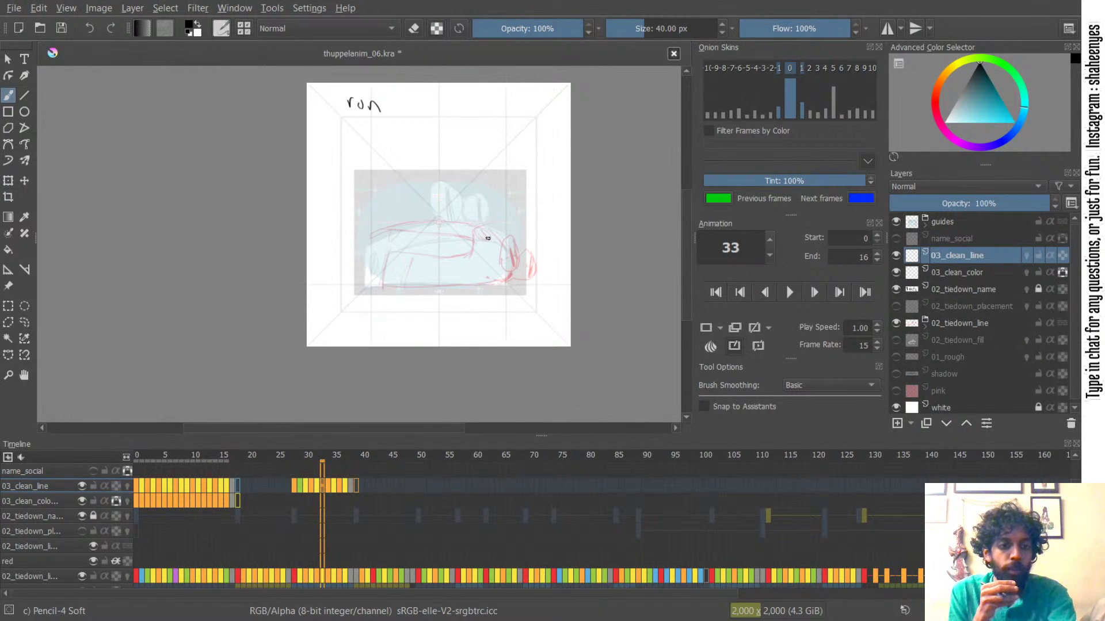
scroll(433, 215, "up", 4)
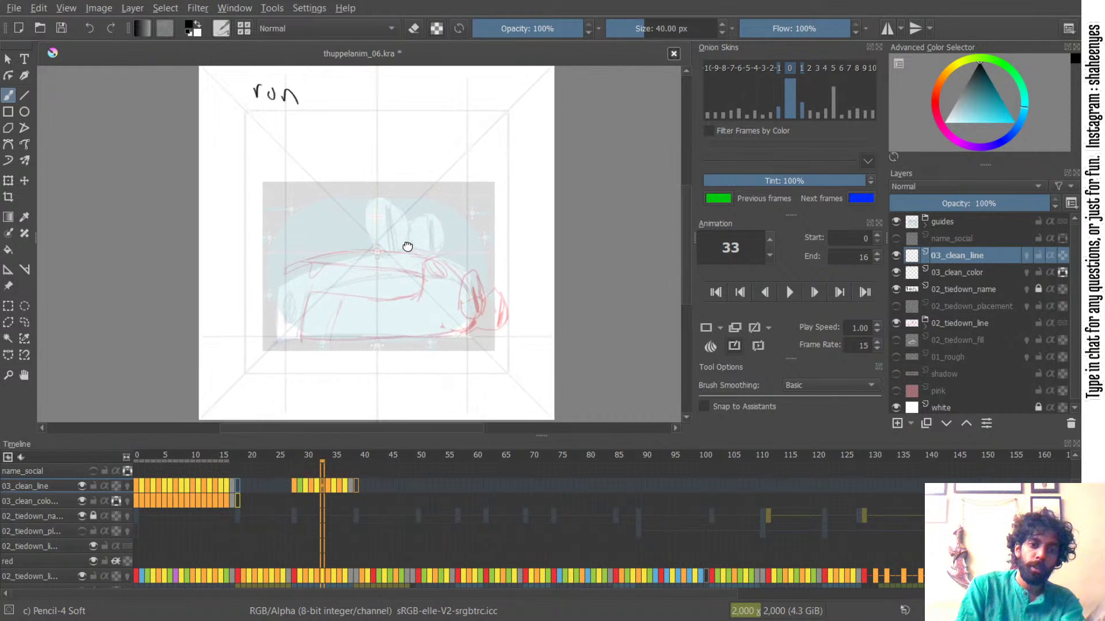
key("Left")
key("Left")
key("Right")
key("Left")
key("Right")
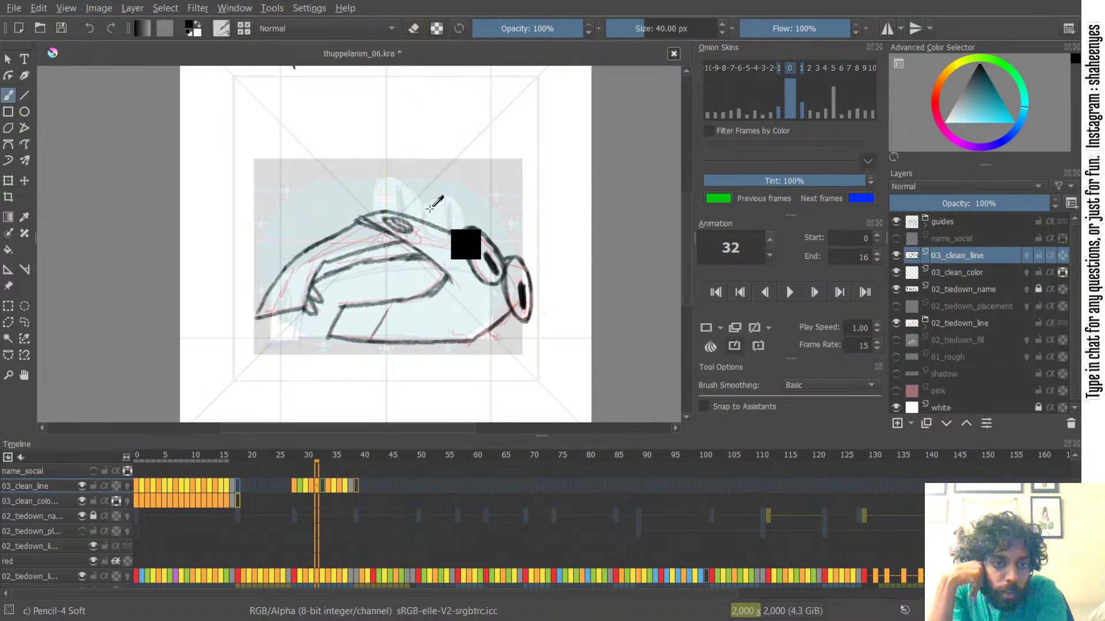
key("Left")
key("Right")
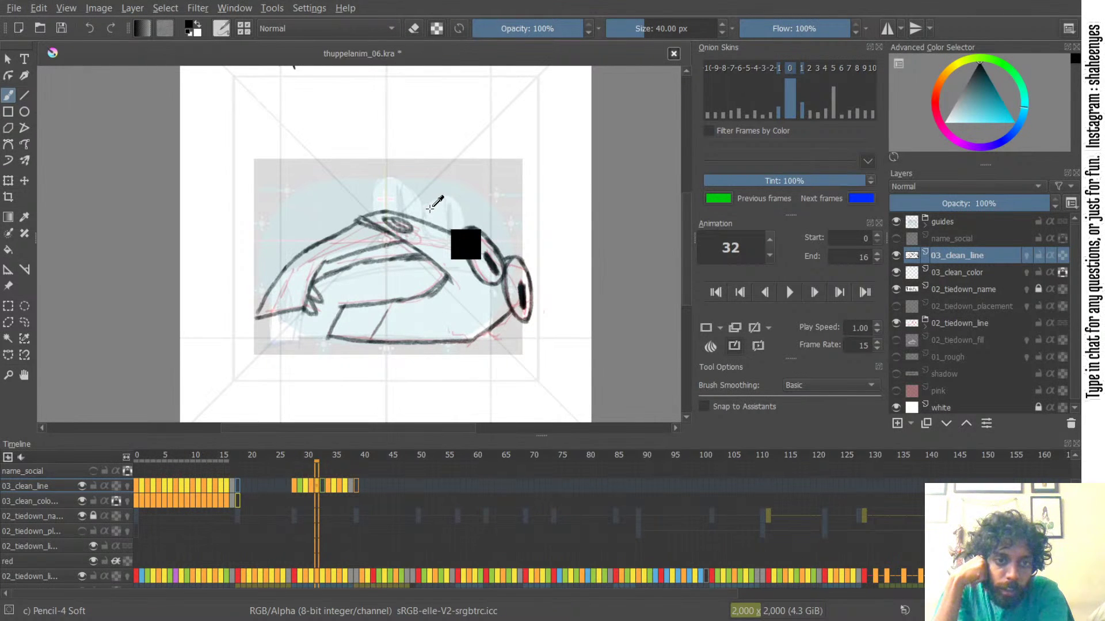
key("Right")
key("Right")
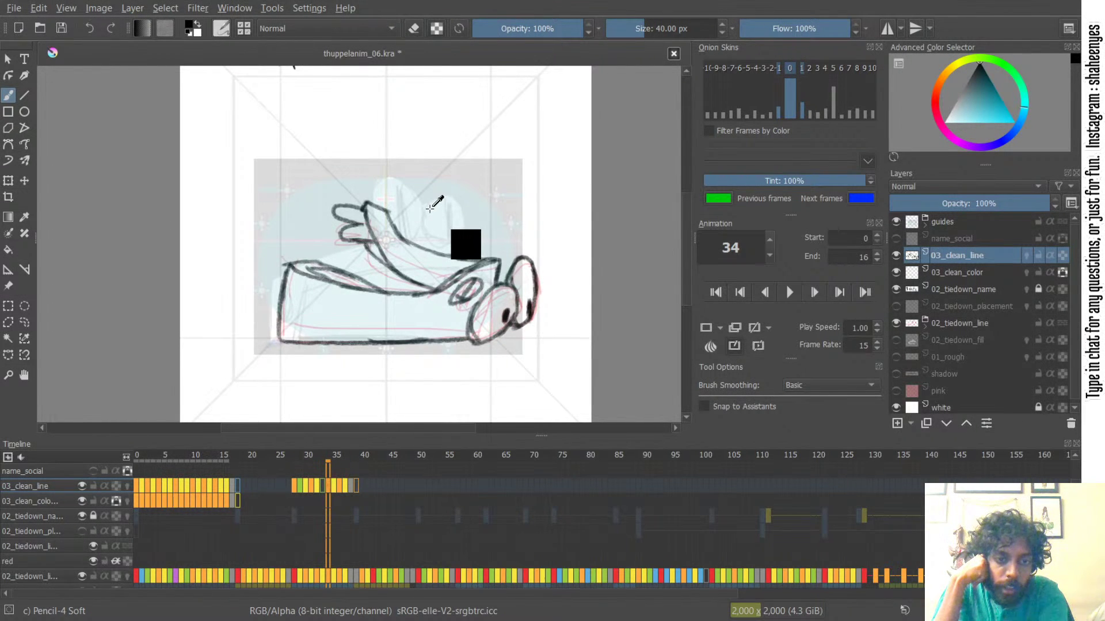
key("Left")
key("Left")
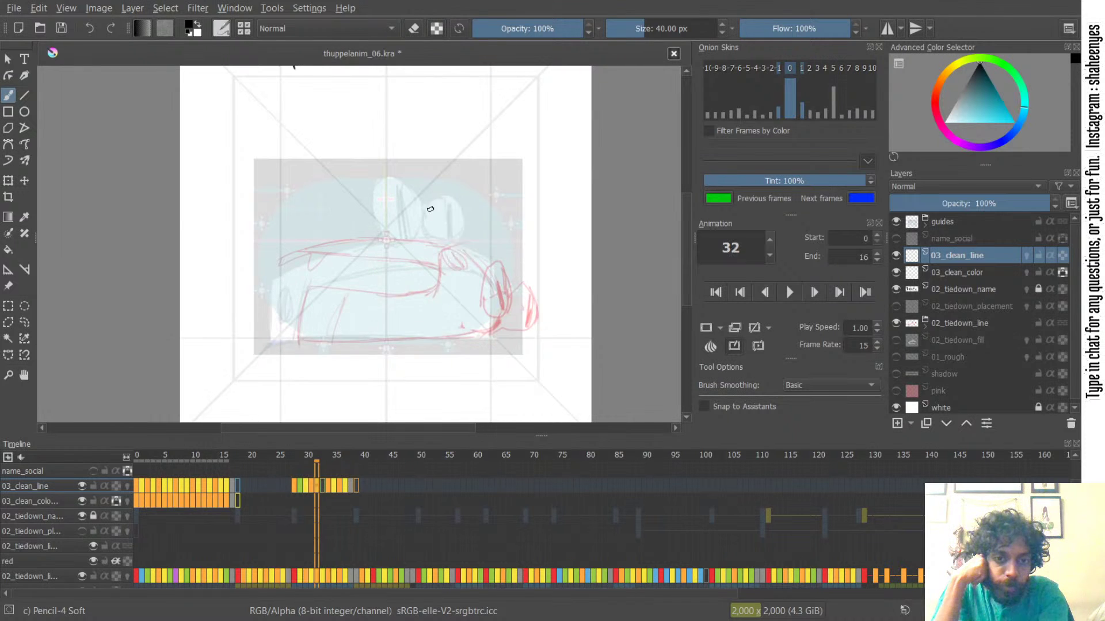
key(".")
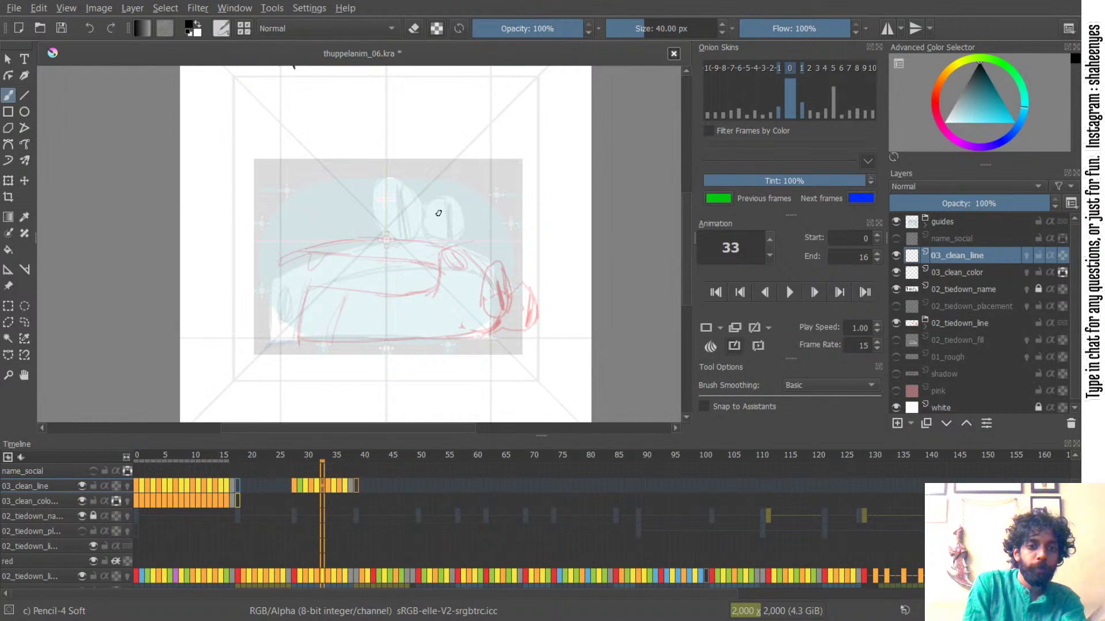
- Enlarge frame 33's tiedown sketch on the canvas and save the document
left_click_drag(416, 245, 415, 204)
left_click_drag(439, 212, 441, 181)
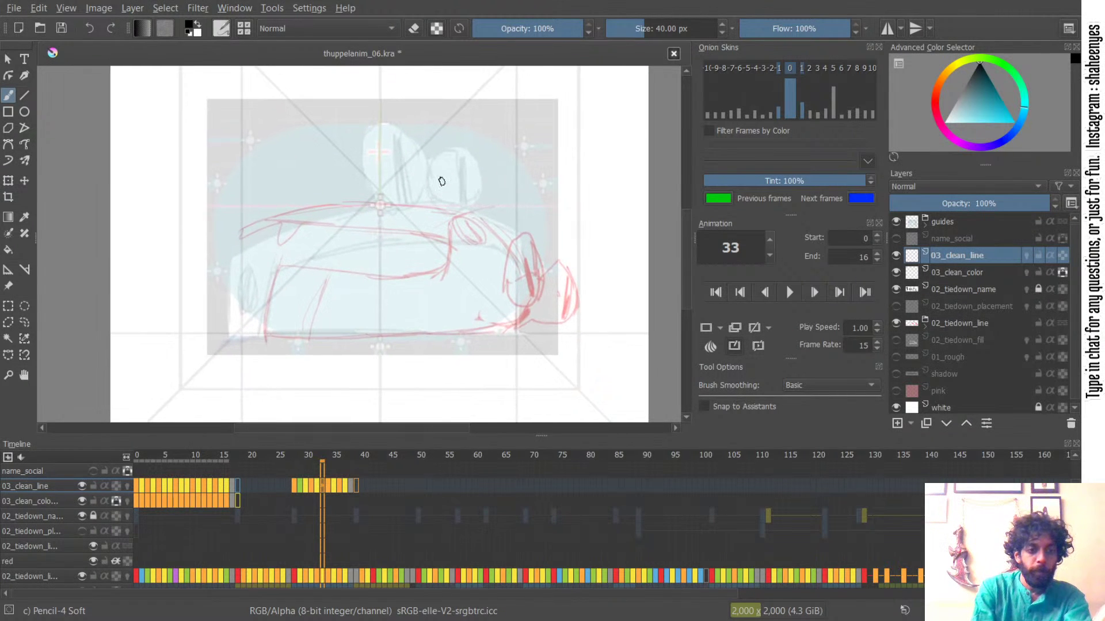
key("ctrl")
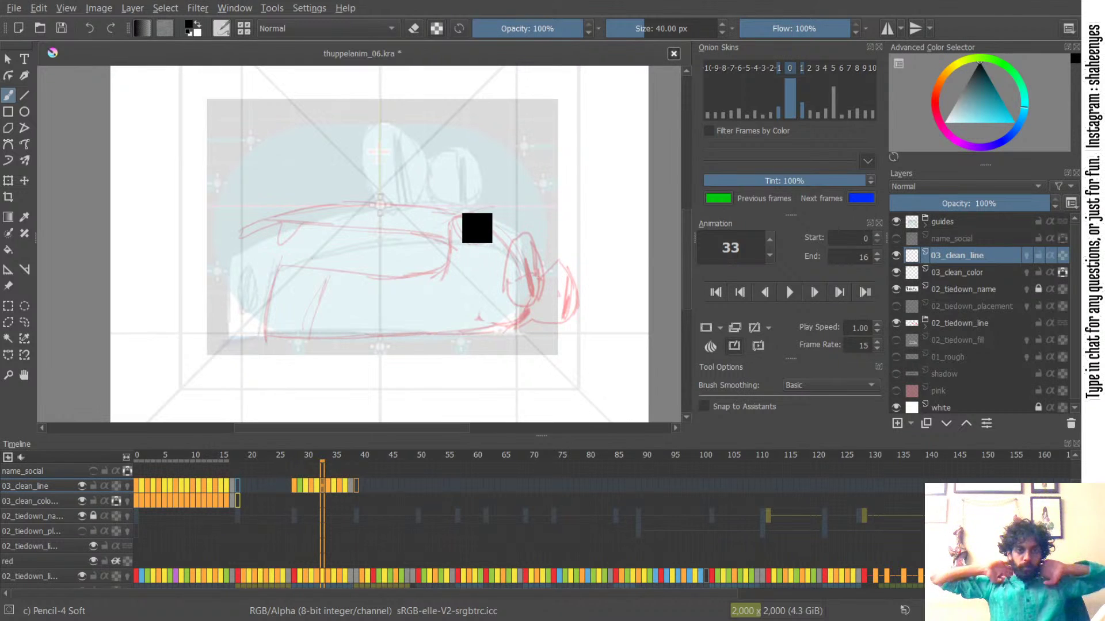
key("ctrl+s")
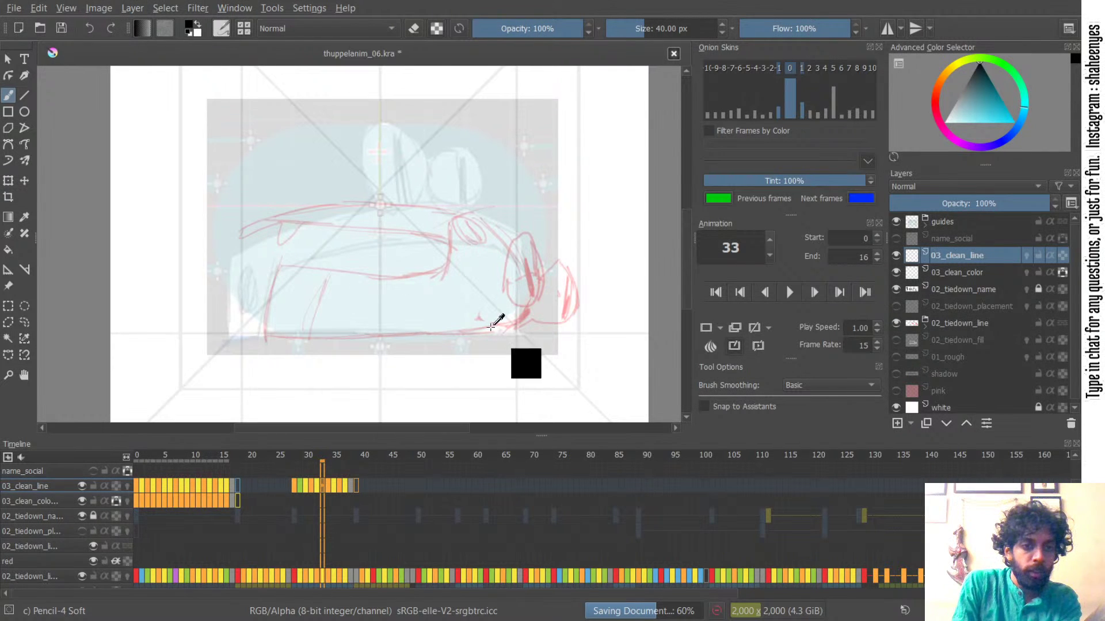
- Flip between frames 32, 33 and 34 to study how the eyes, snout and jaw pass through frame 33
key("Left")
key("Right")
key("Right")
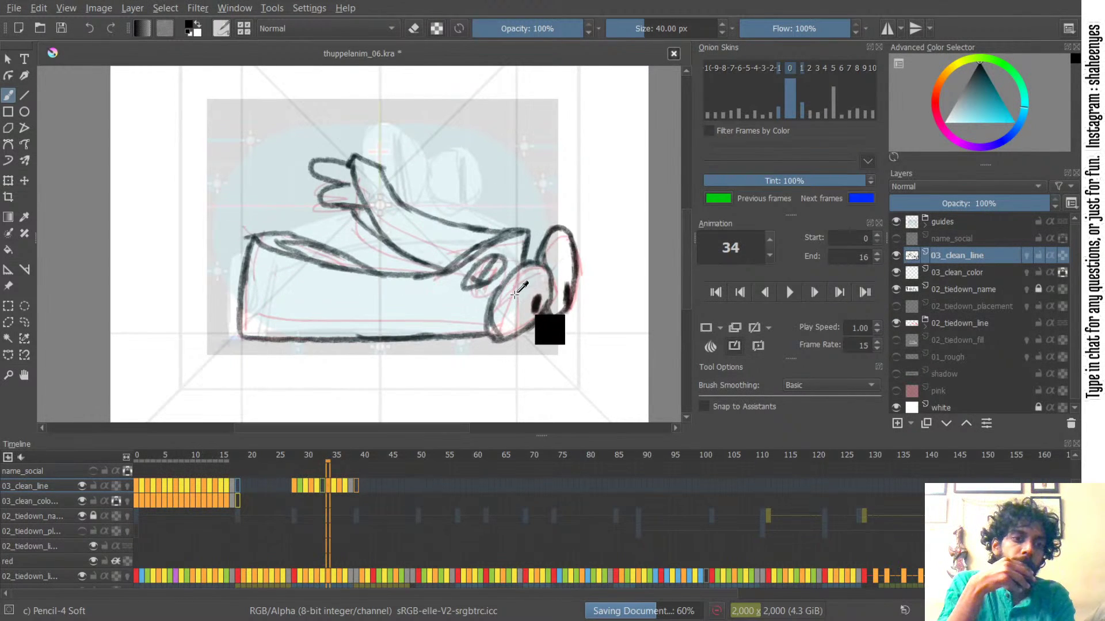
key("Left")
key("Left")
key("Right")
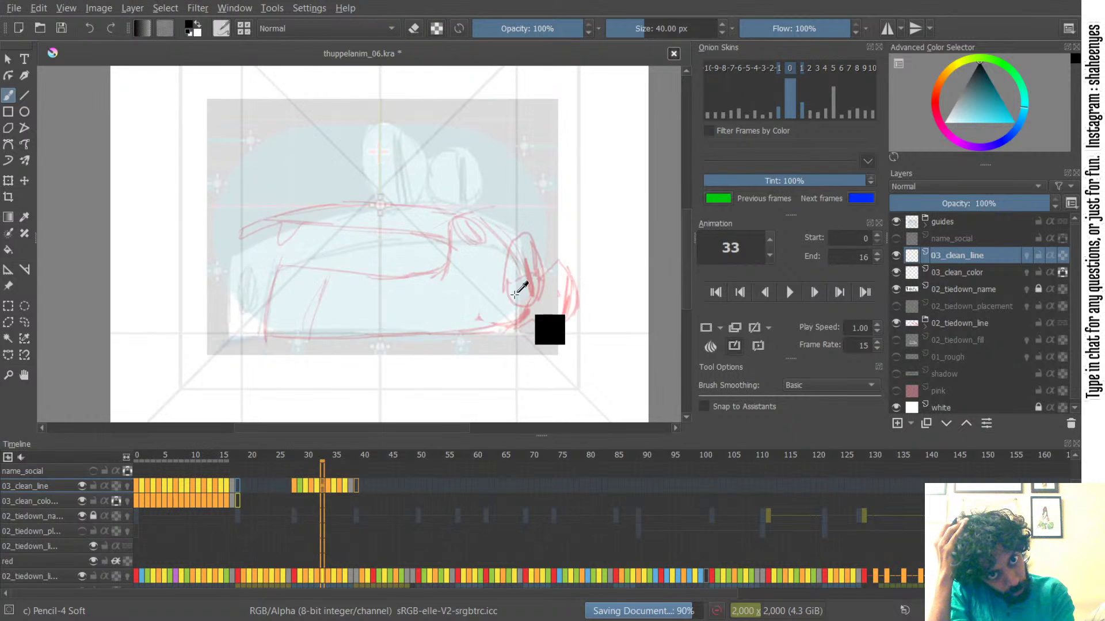
key("Right")
key("Left")
key("Left")
key("Right")
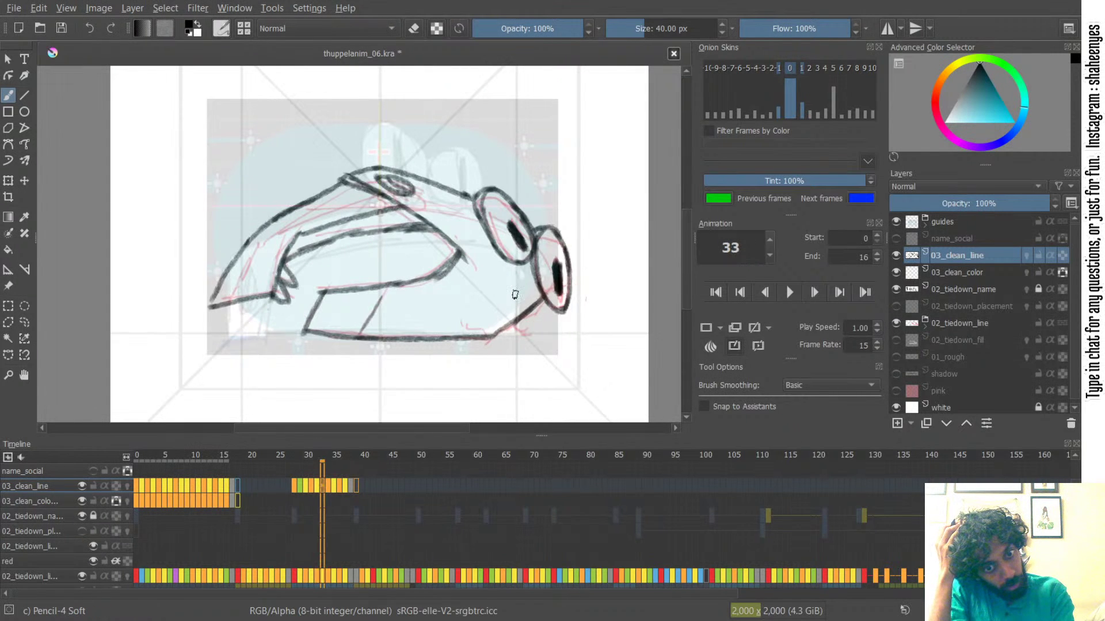
key("Right")
key("Left")
key("Left")
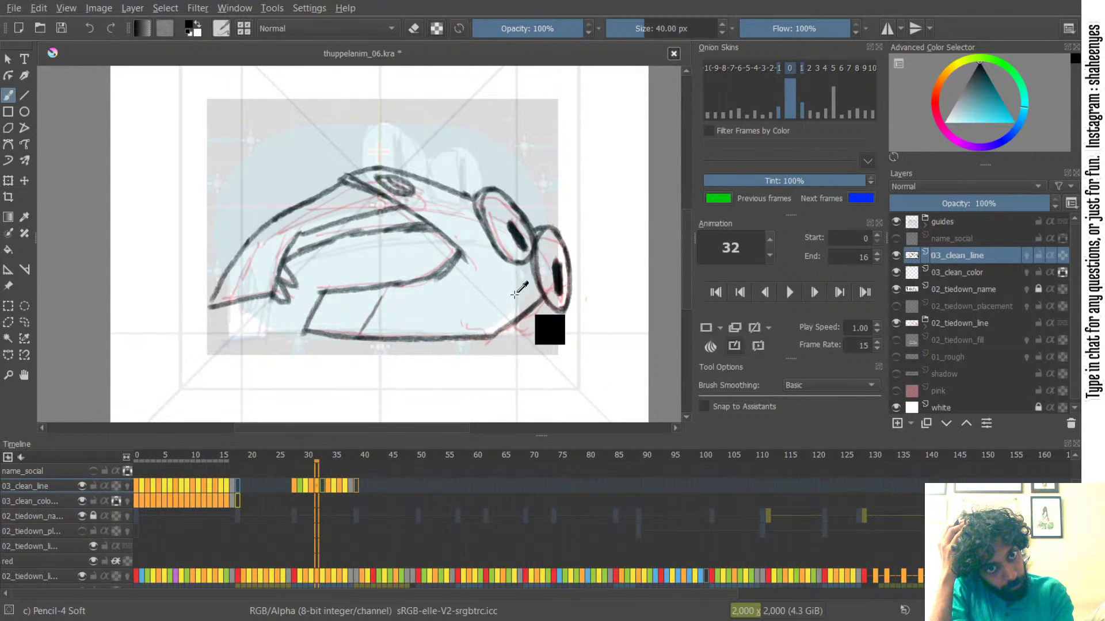
key("Right")
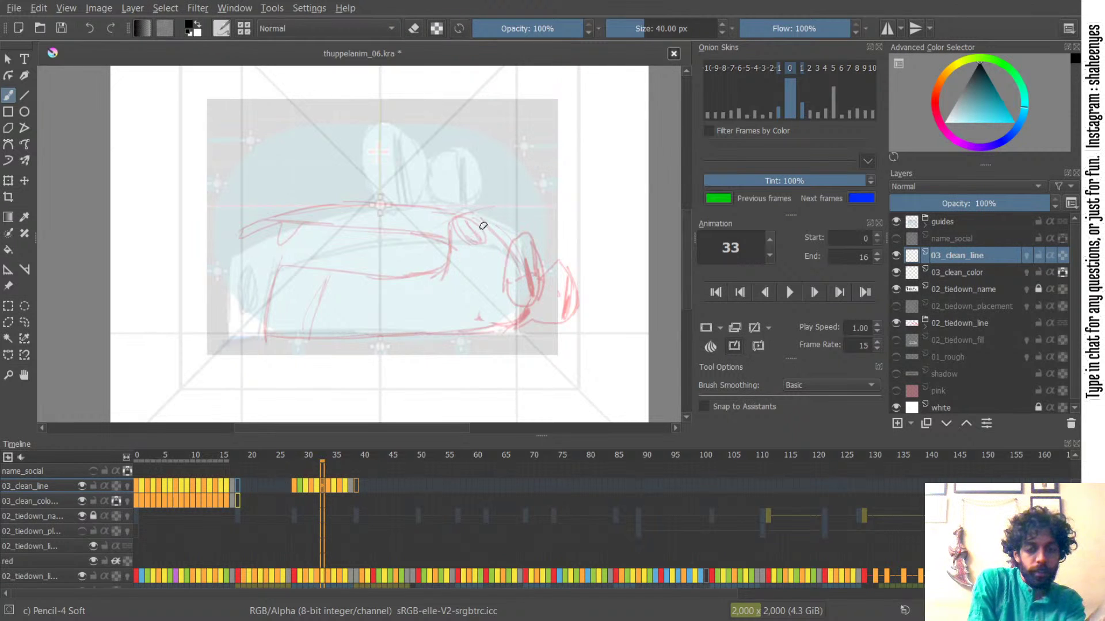
key("Left")
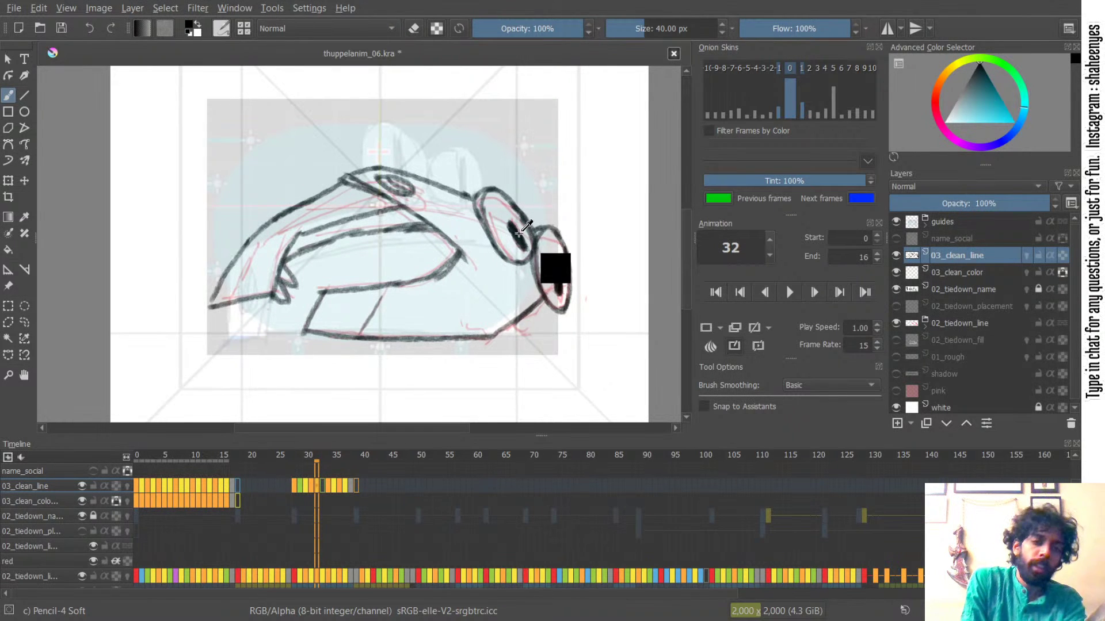
key("Right")
key("Left")
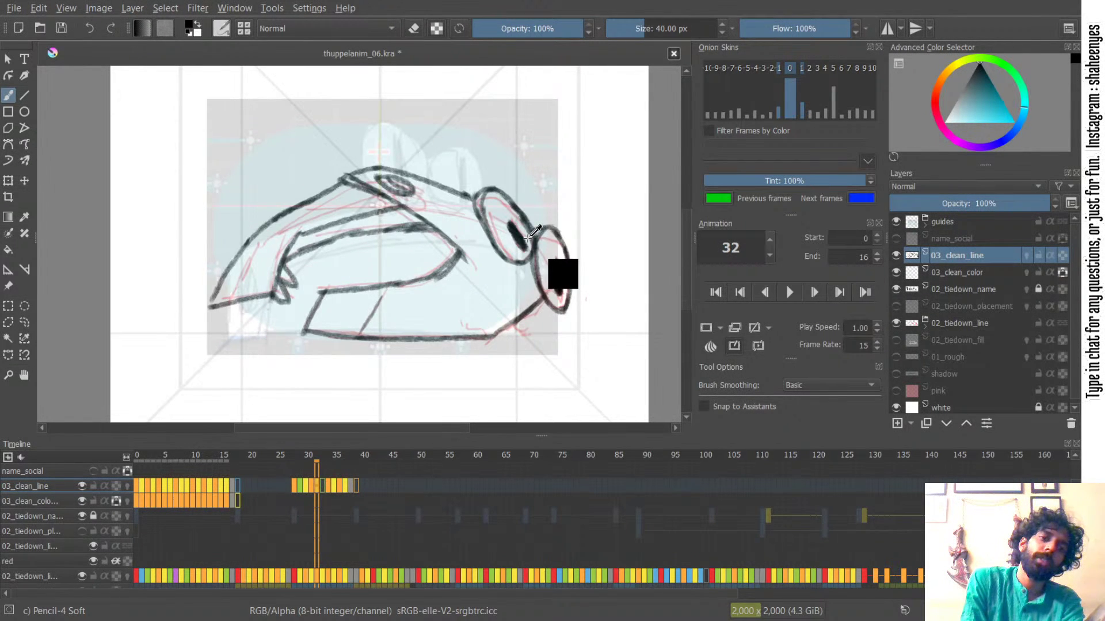
key("Right")
key("Right")
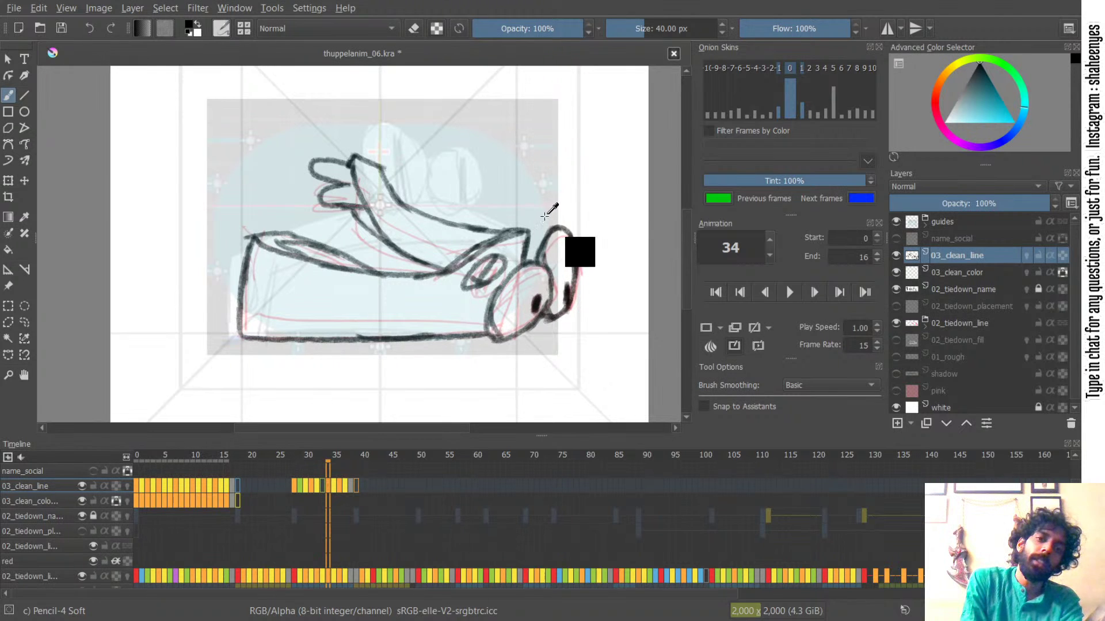
key("Left")
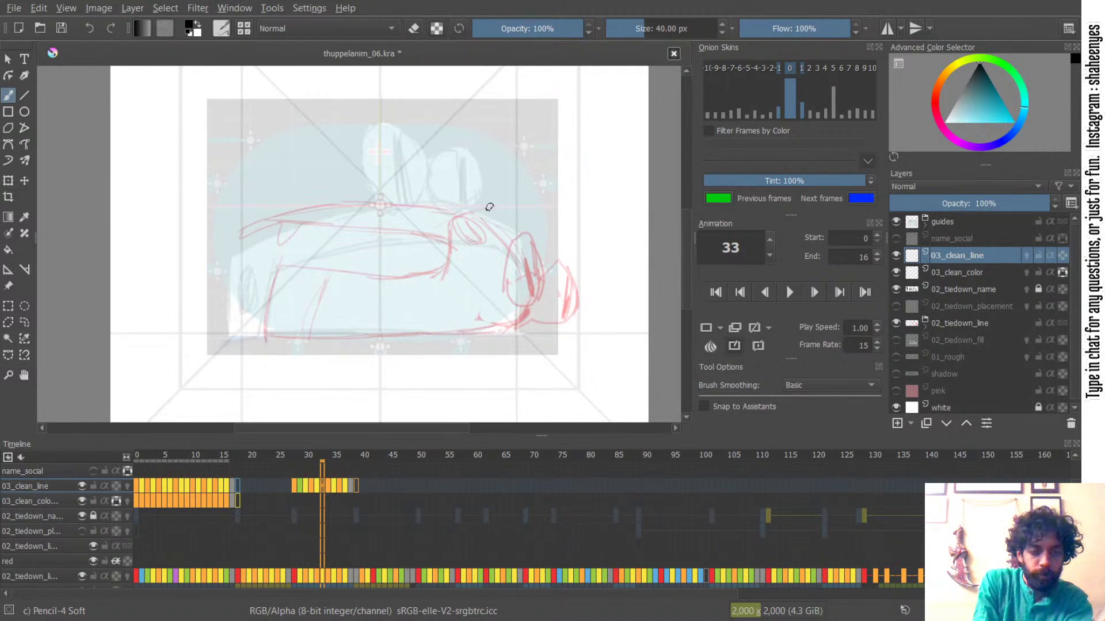
- Ink the raised contour above the nostril and its slope down to the nearer eye on frame 33
key("ctrl+z")
mouse_move(446, 219)
left_mouse_down()
mouse_move(485, 197)
mouse_move(473, 204)
mouse_move(514, 245)
left_mouse_up()
key("ctrl+z")
key("ctrl+z")
key("ctrl+z")
key("ctrl+z")
left_click_drag(475, 204, 509, 248)
- Ink the short upright edge and the long bottom line of the head on frame 33
mouse_move(276, 264)
left_mouse_down()
mouse_move(264, 343)
mouse_move(358, 331)
left_mouse_up()
key("ctrl+z")
key("ctrl+z")
key("ctrl+z")
mouse_move(265, 333)
left_mouse_down()
mouse_move(412, 332)
mouse_move(372, 338)
mouse_move(503, 330)
left_mouse_up()
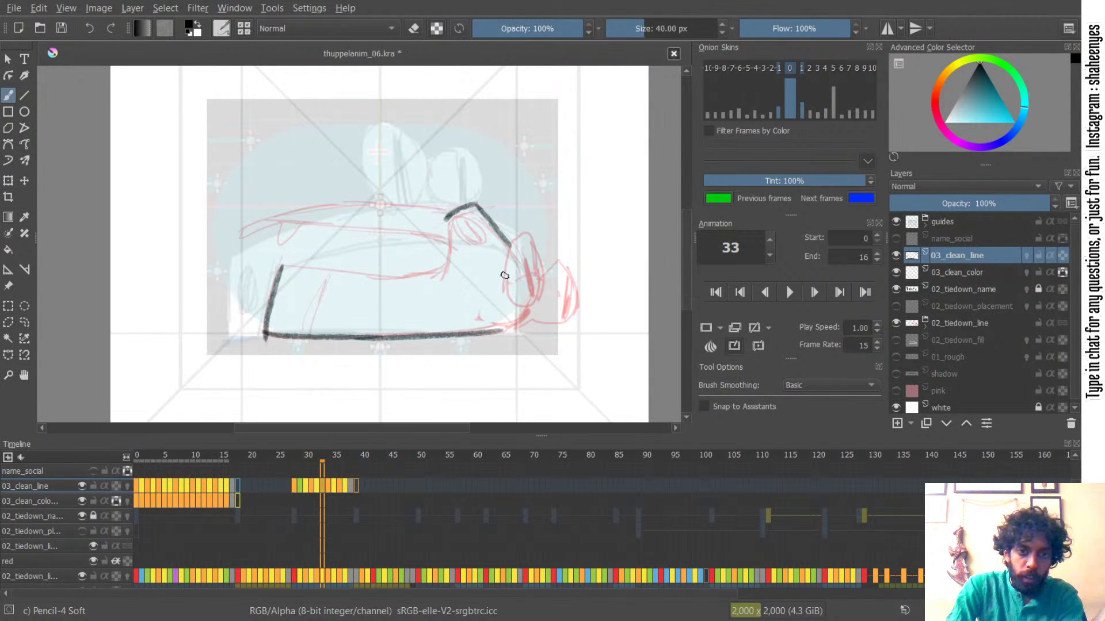
- Ink the nearer eye's oval outline over the red sketch on frame 33
mouse_move(512, 239)
left_mouse_down()
mouse_move(544, 263)
mouse_move(519, 226)
mouse_move(537, 245)
mouse_move(530, 237)
mouse_move(536, 320)
left_mouse_up()
key("ctrl+z")
key("ctrl+z")
key("ctrl+z")
key("ctrl+z")
- Ink the farther eye's outline behind the nearer one and fill in both eyes' dark pupils on frame 33
mouse_move(542, 268)
left_mouse_down()
mouse_move(538, 293)
mouse_move(511, 292)
mouse_move(528, 306)
mouse_move(540, 279)
mouse_move(531, 297)
mouse_move(523, 256)
mouse_move(529, 289)
mouse_move(525, 260)
mouse_move(529, 288)
mouse_move(565, 255)
mouse_move(575, 283)
mouse_move(553, 257)
mouse_move(573, 293)
mouse_move(539, 325)
mouse_move(577, 302)
mouse_move(549, 321)
mouse_move(567, 287)
mouse_move(561, 314)
left_mouse_up()
key("ctrl+z")
key("ctrl+z")
key("ctrl+z")
key("ctrl+z")
key("ctrl+z")
key("ctrl+z")
key("ctrl+z")
key("ctrl+z")
key("ctrl+z")
key("ctrl+z")
key("ctrl+z")
key("ctrl+z")
key("ctrl+z")
key("ctrl+z")
key("ctrl+z")
key("ctrl+z")
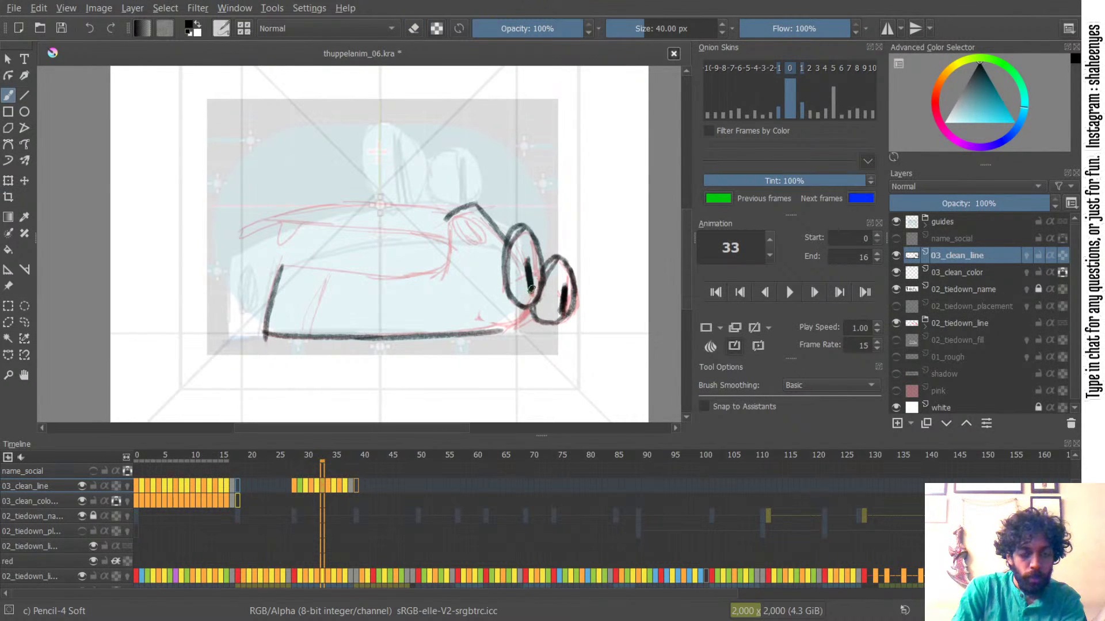
- Ink the short curve joining the head's bottom line to the eyes on frame 33
mouse_move(499, 332)
left_mouse_down()
mouse_move(531, 306)
mouse_move(522, 322)
left_mouse_up()
key("ctrl+z")
key("ctrl+z")
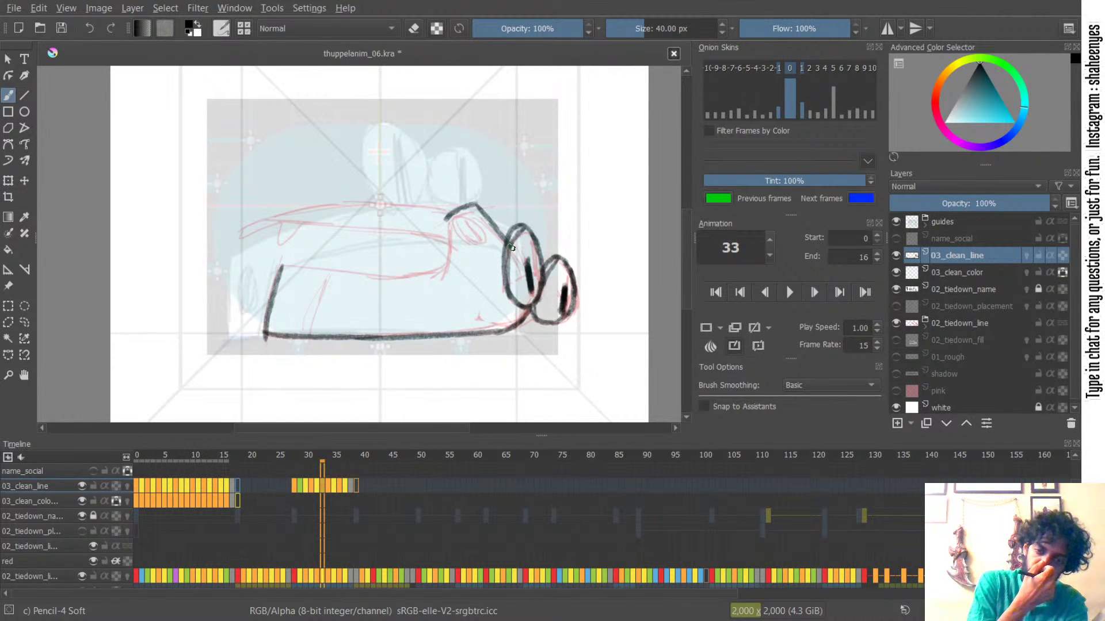
- Flip between frames 32, 33 and 34 to check the inked eyes in motion, and step ahead to frame 37
key("Left")
key("Right")
key("Right")
key("Left")
key("Right")
key("Left")
key("Left")
key("Right")
key("Right")
key("Left")
key("Right")
key("Right")
key("Left")
key("Left")
key("Right")
key("Right")
key("Right")
key("Right")
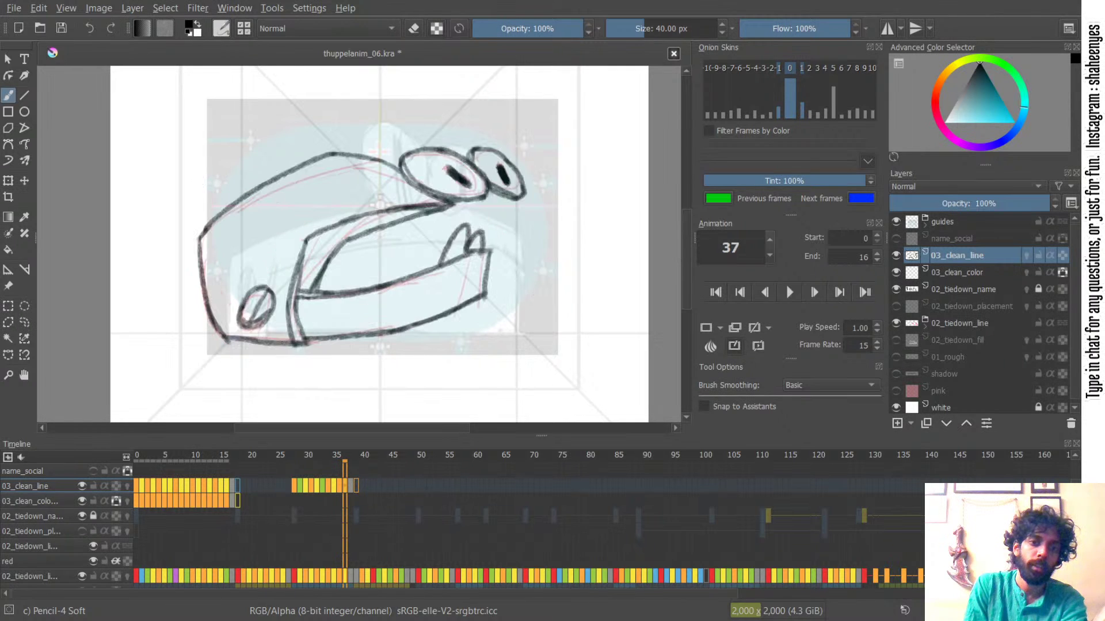
- Flip back and forth through the frames around frame 37 to compare the inked head poses
key("Right")
key("Right")
key("Left")
key("Left")
key("Left")
key("Right")
key("Right")
key("Left")
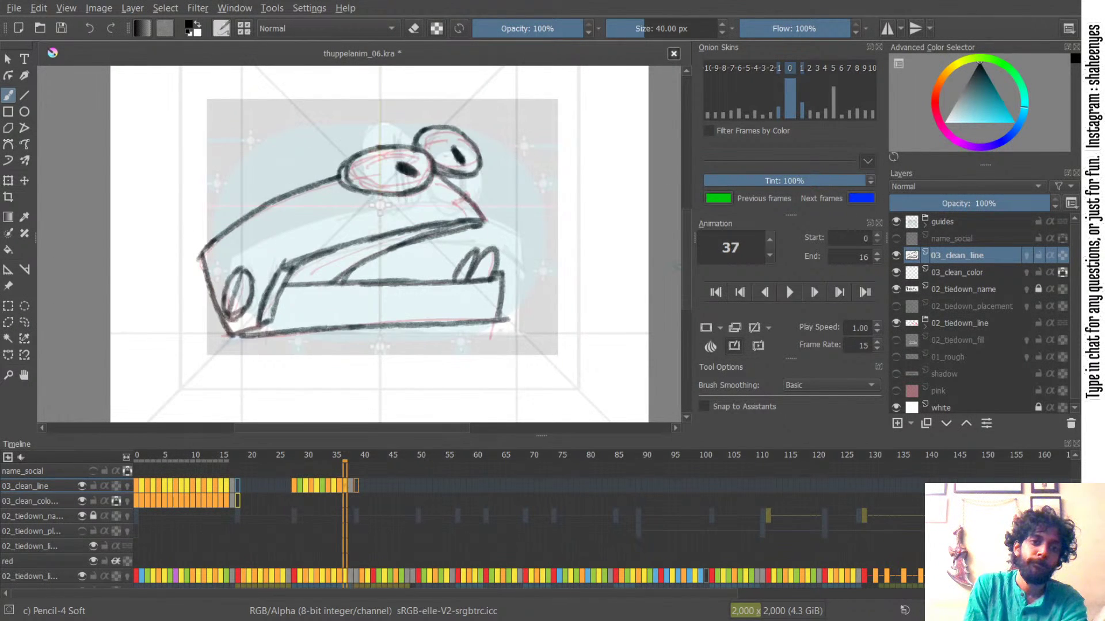
key("Left")
key("Left")
key("Right")
key("Right")
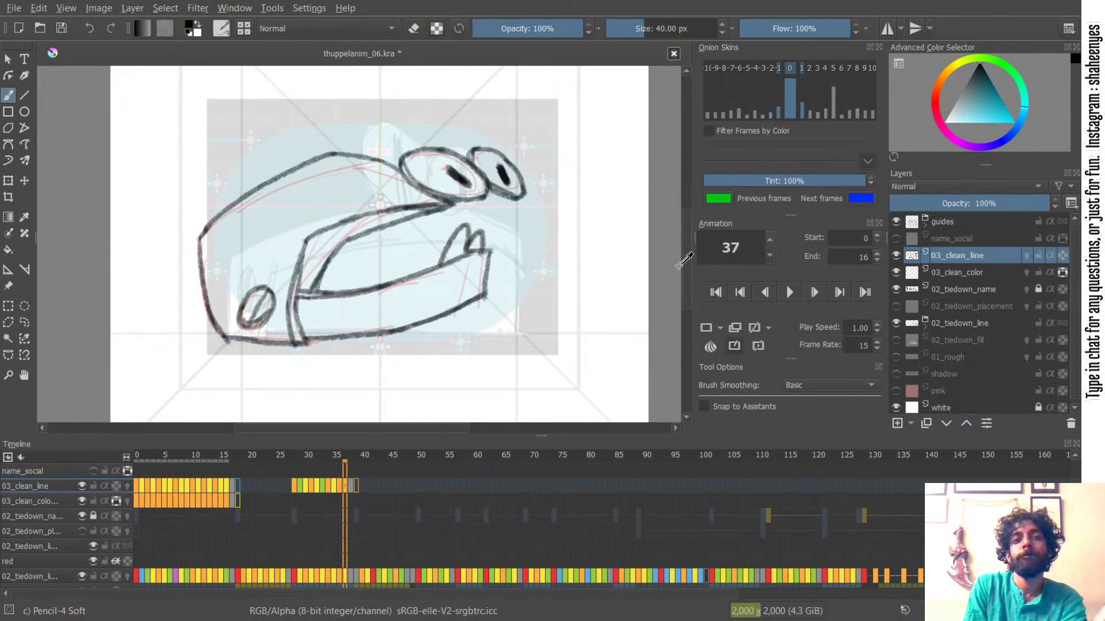
- Play through the inked frames from about frame 29 to frame 34 and return to frame 33 to judge the eyes' motion
key("Left")
key("Left")
key("Left")
key("Left")
key("Left")
key("Left")
key("Left")
key("Left")
key("Left")
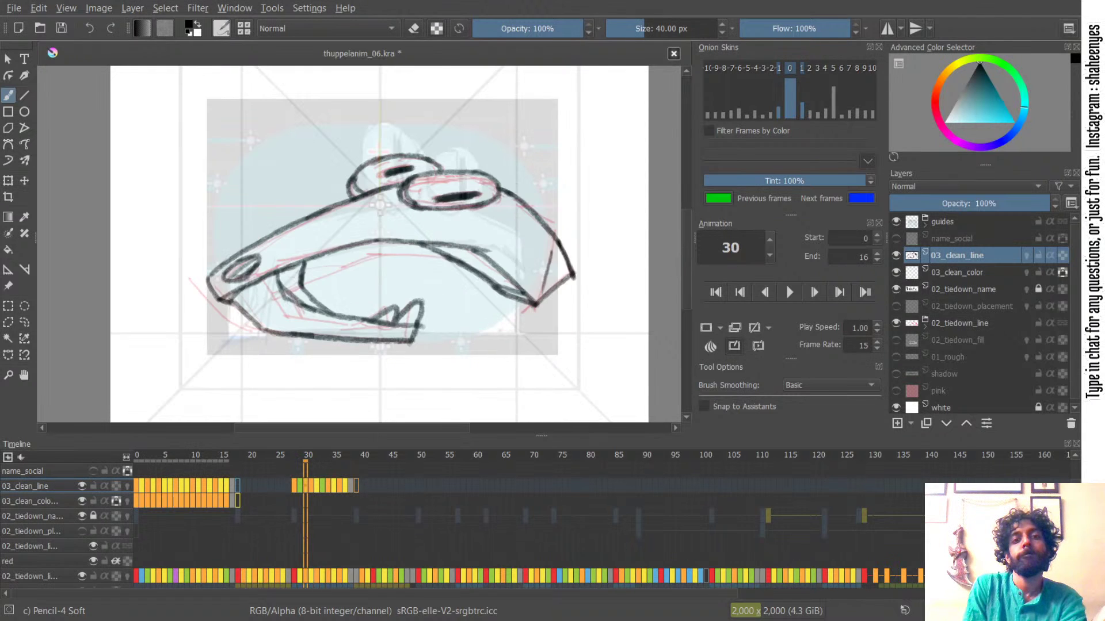
key("Right")
key("Right")
key("Right")
key("Right")
key("Right")
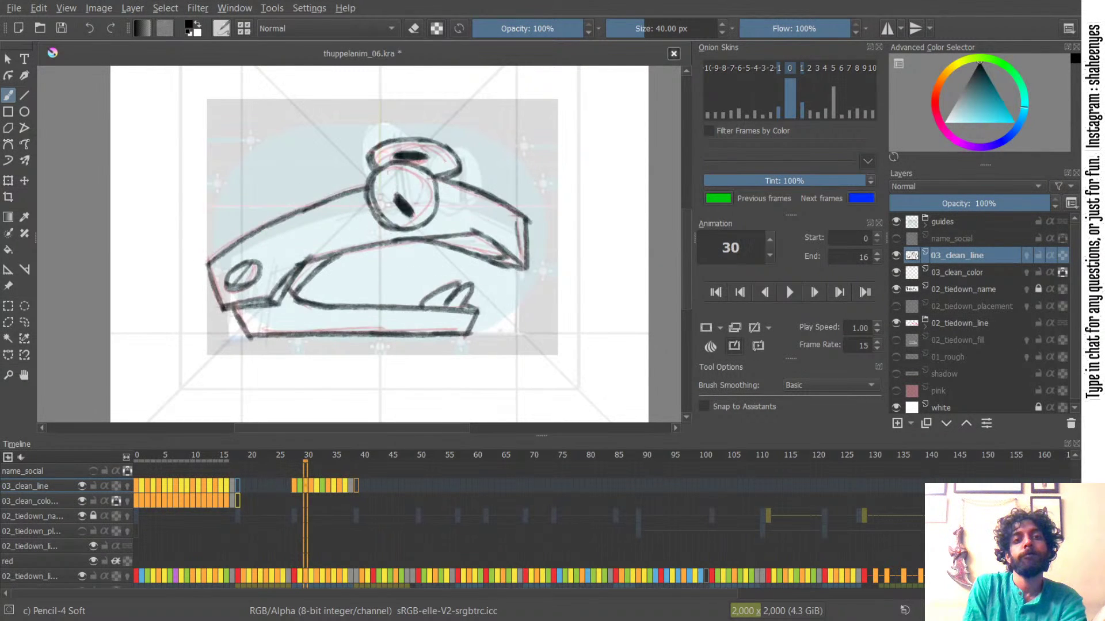
key("Left")
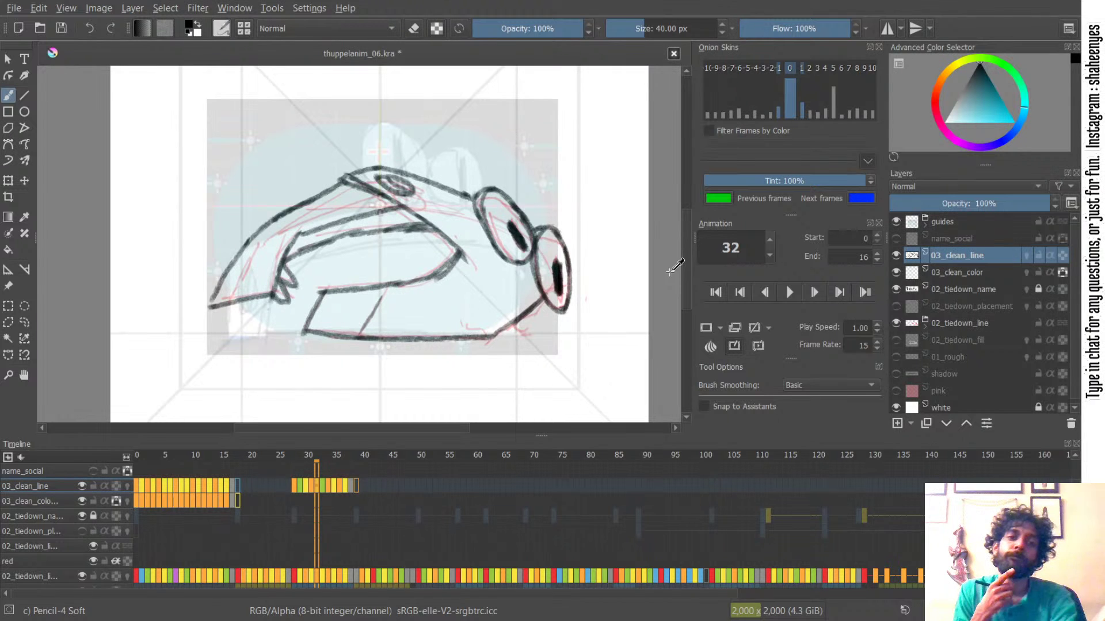
key("Right")
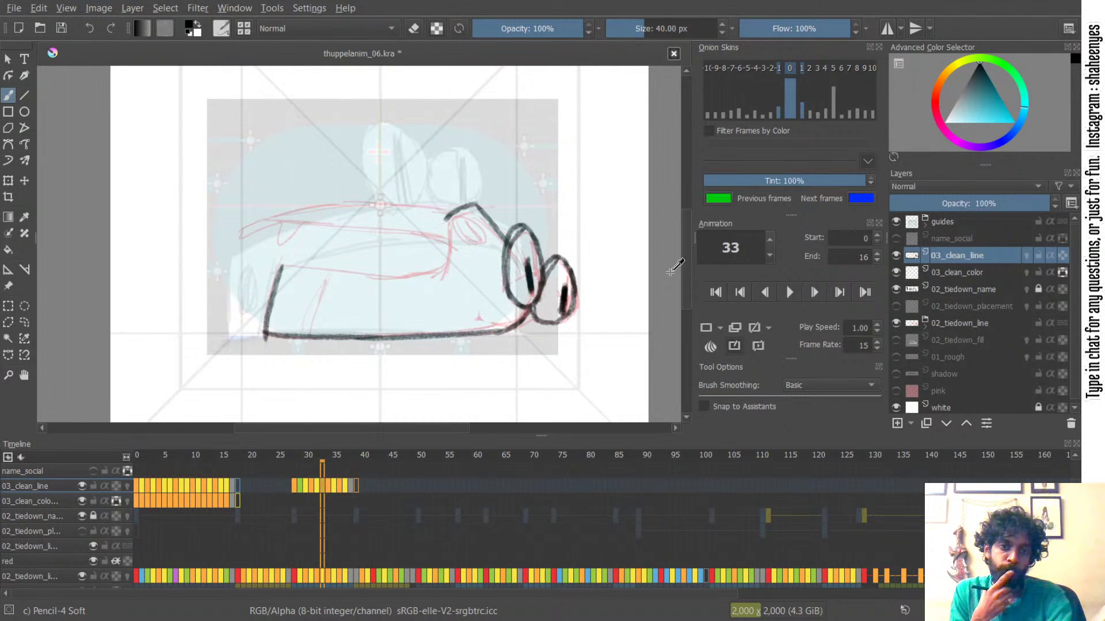
key("Right")
key("Left")
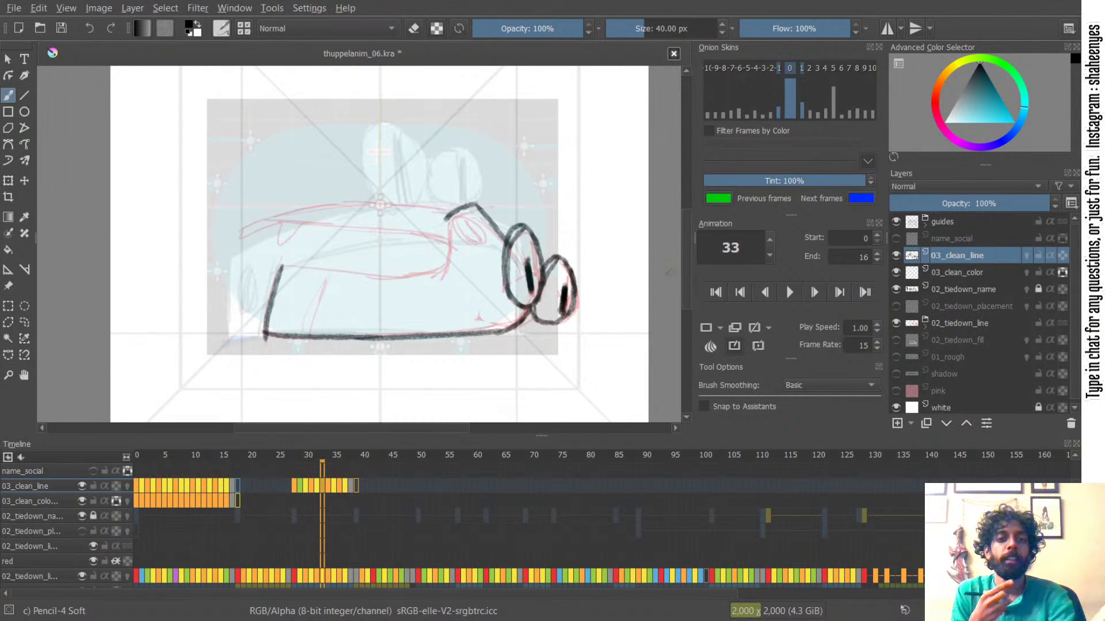
- Outline-select both inked eyes on frame 33, erase them, and clear the selection for redrawing with the brush
key("l")
mouse_move(587, 231)
left_mouse_down()
mouse_move(497, 227)
mouse_move(512, 323)
mouse_move(636, 296)
mouse_move(620, 300)
left_mouse_up()
key("Delete")
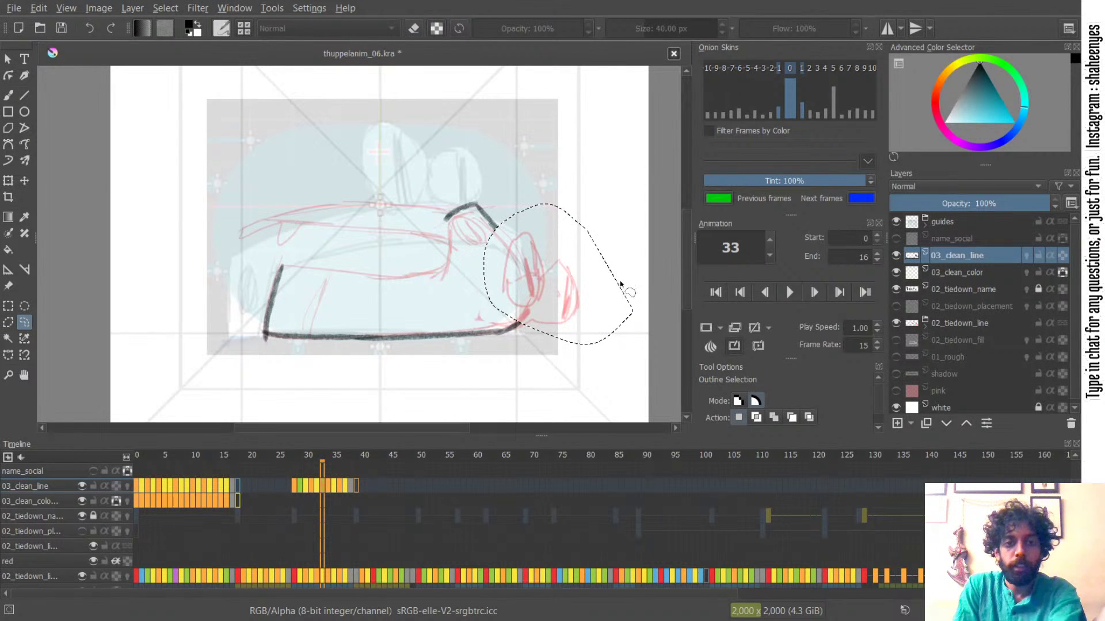
key("ctrl+shift+a")
key("b")
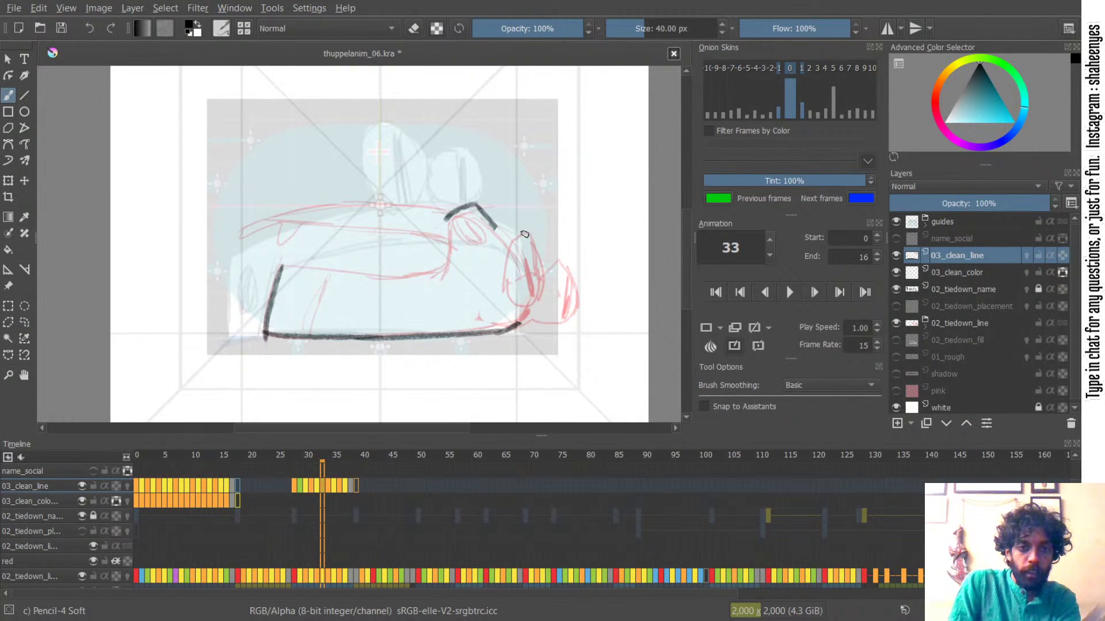
- Re-ink the nearer eye as a larger upright oval over the red sketch on frame 33
key("ctrl+z")
mouse_move(526, 226)
left_mouse_down()
mouse_move(508, 251)
mouse_move(505, 239)
mouse_move(504, 301)
left_mouse_up()
key("ctrl+z")
key("ctrl+z")
left_click_drag(502, 246, 505, 297)
key("ctrl+z")
mouse_move(499, 251)
left_mouse_down()
mouse_move(500, 293)
mouse_move(500, 240)
mouse_move(523, 307)
left_mouse_up()
key("ctrl+z")
key("ctrl+z")
key("ctrl+z")
left_click_drag(512, 227, 534, 223)
mouse_move(531, 223)
left_mouse_down()
mouse_move(509, 232)
mouse_move(535, 230)
mouse_move(541, 262)
left_mouse_up()
key("ctrl+z")
key("ctrl+z")
mouse_move(528, 223)
left_mouse_down()
mouse_move(545, 257)
mouse_move(543, 288)
mouse_move(518, 312)
left_mouse_up()
- Re-ink the farther eye's outline behind the nearer one and fill in both eyes' dark pupils on frame 33
mouse_move(546, 254)
left_mouse_down()
mouse_move(578, 261)
mouse_move(582, 280)
mouse_move(569, 251)
mouse_move(578, 298)
left_mouse_up()
key("ctrl+z")
key("ctrl+z")
key("ctrl+z")
key("ctrl+z")
key("ctrl+z")
key("ctrl+z")
mouse_move(553, 252)
left_mouse_down()
mouse_move(575, 277)
mouse_move(568, 318)
mouse_move(532, 311)
mouse_move(556, 323)
mouse_move(547, 322)
mouse_move(566, 315)
mouse_move(558, 321)
mouse_move(573, 288)
mouse_move(567, 319)
mouse_move(565, 284)
mouse_move(558, 312)
mouse_move(527, 267)
mouse_move(520, 324)
mouse_move(549, 324)
left_mouse_up()
key("ctrl+z")
key("ctrl+z")
key("ctrl+z")
key("ctrl+z")
key("ctrl+z")
key("ctrl+z")
key("ctrl+z")
key("ctrl+z")
key("ctrl+z")
key("ctrl+z")
key("ctrl+z")
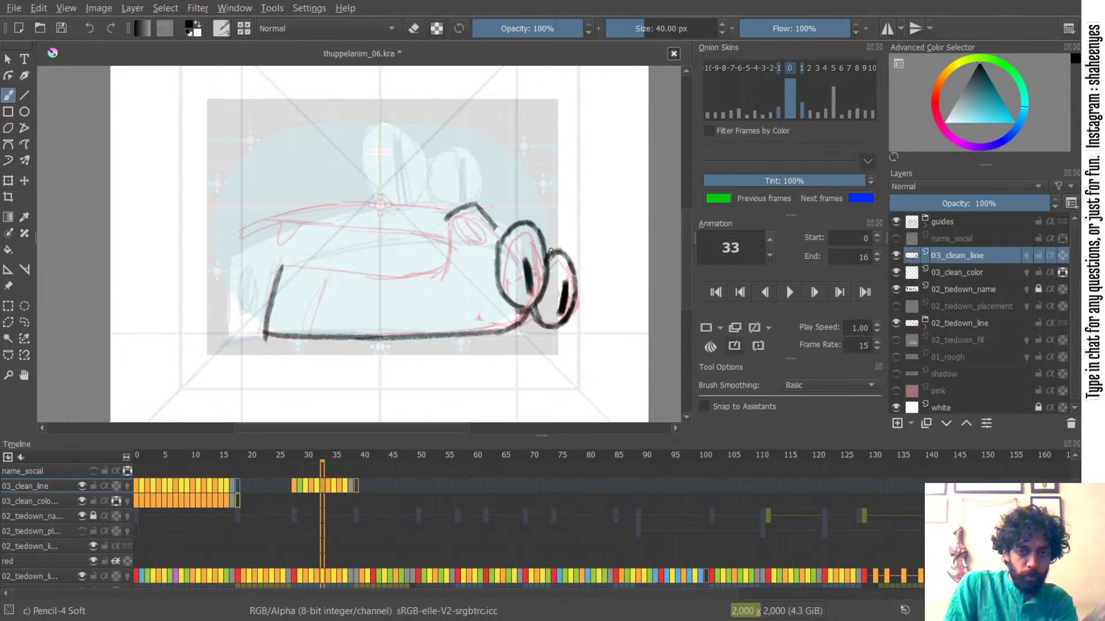
- Reinforce the nearer eye's outline and extend the head line from the nostril bump to meet it on frame 33
mouse_move(513, 232)
left_mouse_down()
mouse_move(502, 261)
mouse_move(504, 294)
mouse_move(517, 296)
left_mouse_up()
key("ctrl+z")
key("ctrl+z")
left_click_drag(501, 255, 512, 301)
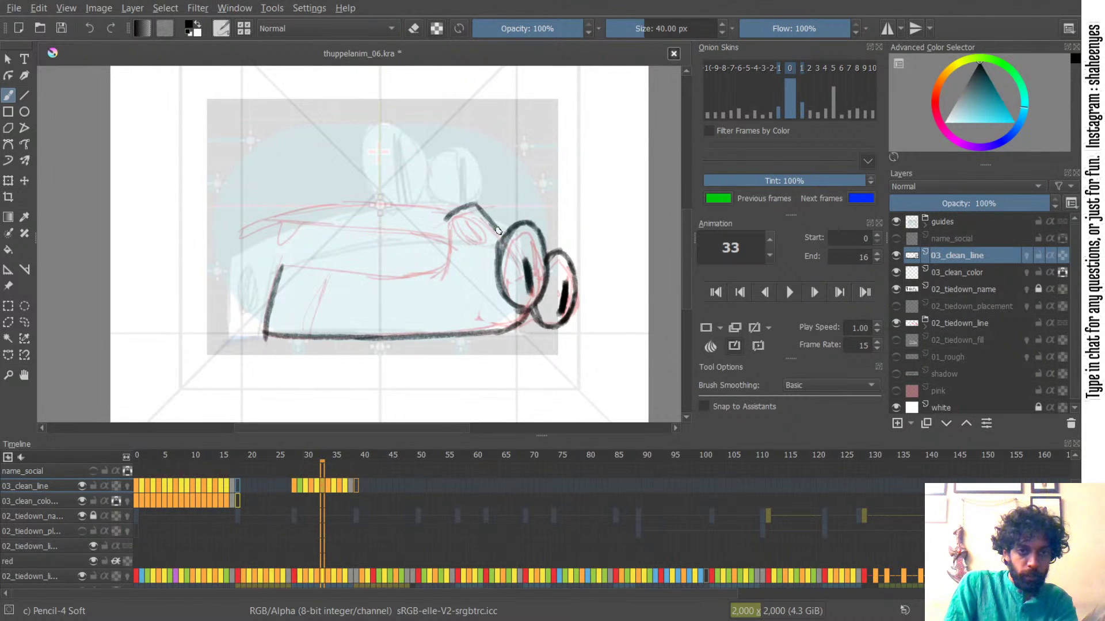
key("ctrl+z")
left_click_drag(490, 220, 504, 239)
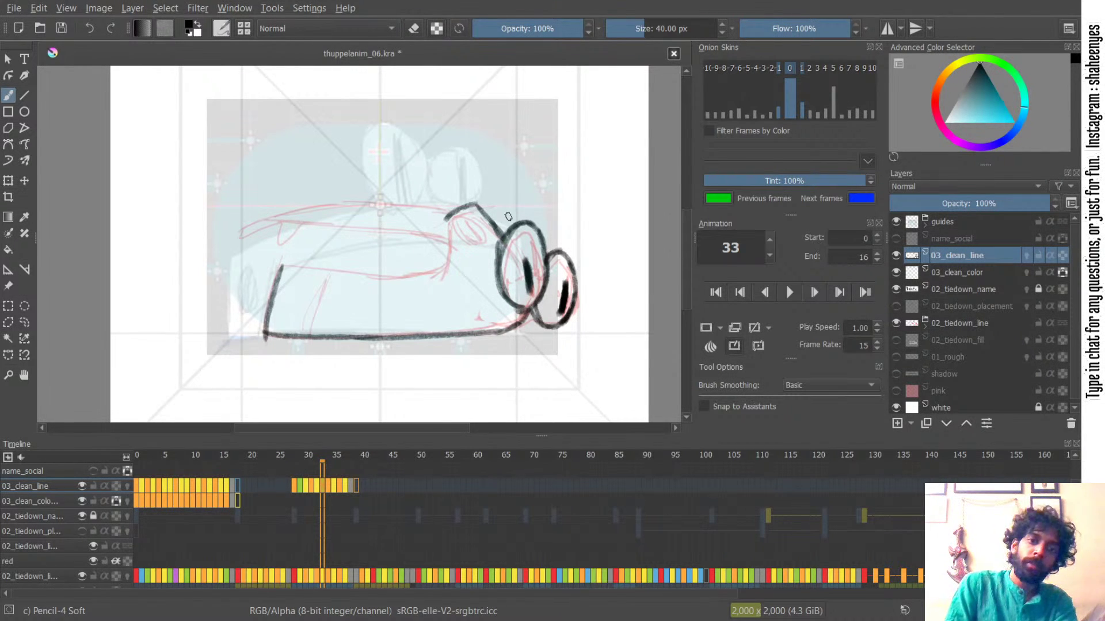
key("ctrl+z")
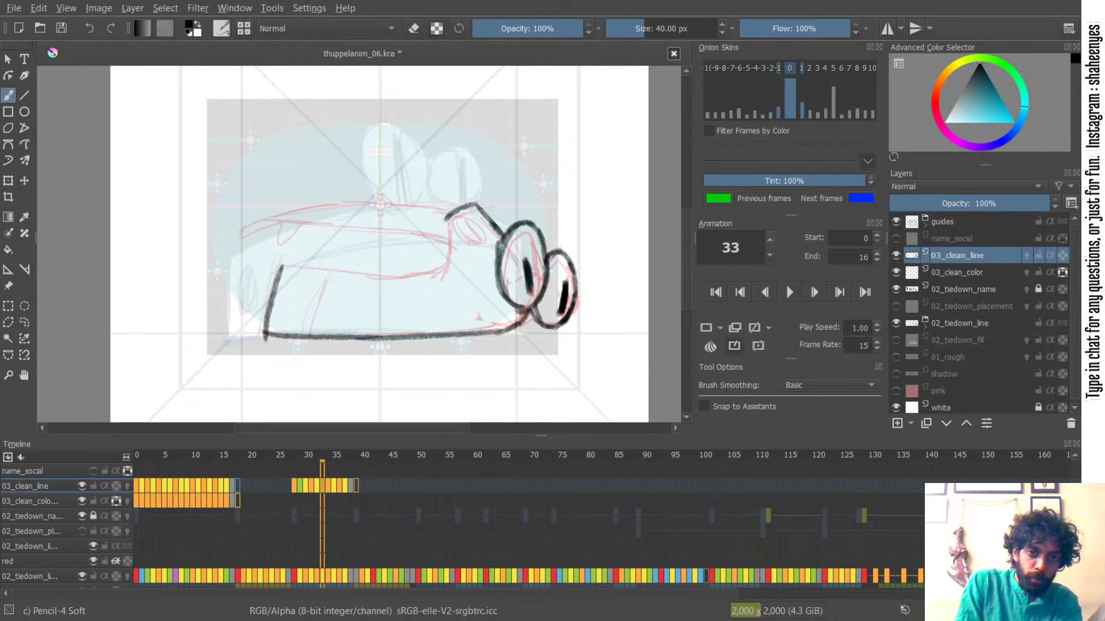
- Ink the line dropping from the nostril bump down towards the head's long upper edge on frame 33
mouse_move(446, 216)
left_mouse_down()
mouse_move(443, 280)
mouse_move(442, 266)
left_mouse_up()
key("ctrl+z")
left_click_drag(282, 264, 430, 269)
key("ctrl+z")
key("ctrl+z")
key("ctrl+z")
left_click_drag(329, 270, 447, 271)
key("ctrl+z")
key("ctrl+z")
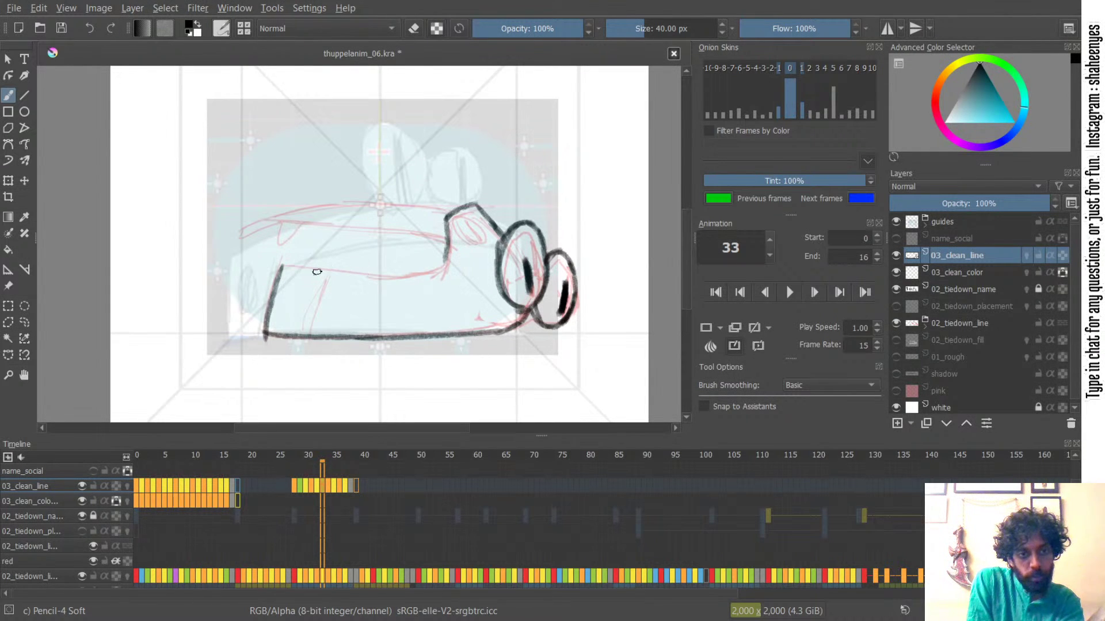
- Ink the head's long upper edge from its far corner to the curve below the nostril bump on frame 33
left_click_drag(283, 263, 353, 264)
key("ctrl+z")
left_click_drag(281, 264, 440, 267)
key("ctrl+z")
mouse_move(328, 271)
left_mouse_down()
mouse_move(443, 266)
mouse_move(430, 275)
left_mouse_up()
key("ctrl+z")
key("ctrl+z")
key("ctrl+z")
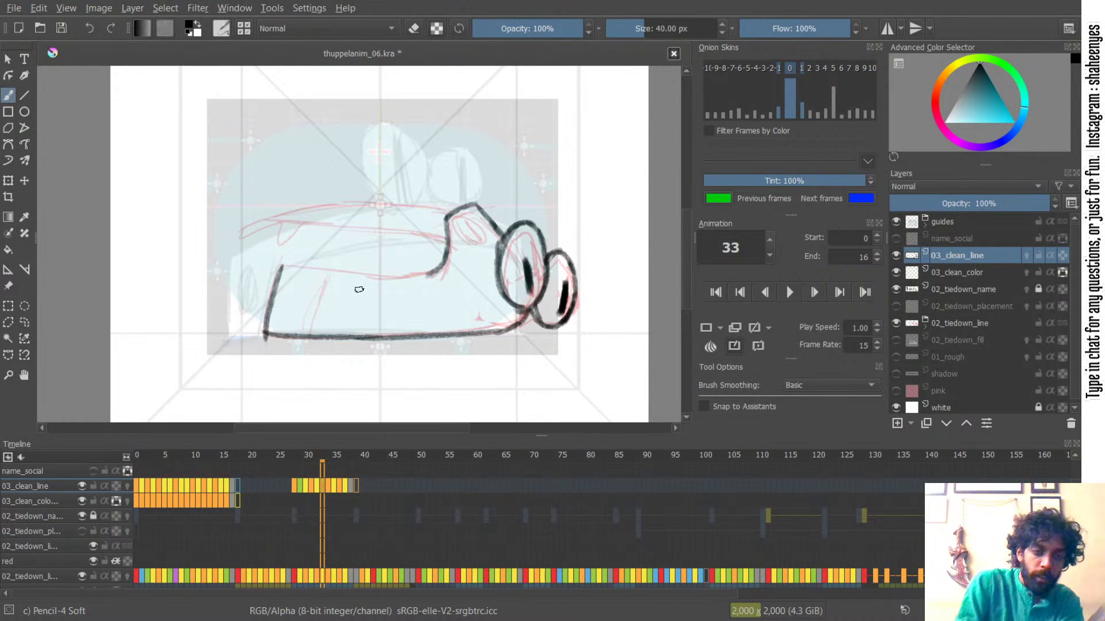
left_click_drag(282, 263, 402, 276)
key("ctrl+z")
mouse_move(371, 275)
left_mouse_down()
mouse_move(440, 266)
mouse_move(431, 273)
left_mouse_up()
key("ctrl+z")
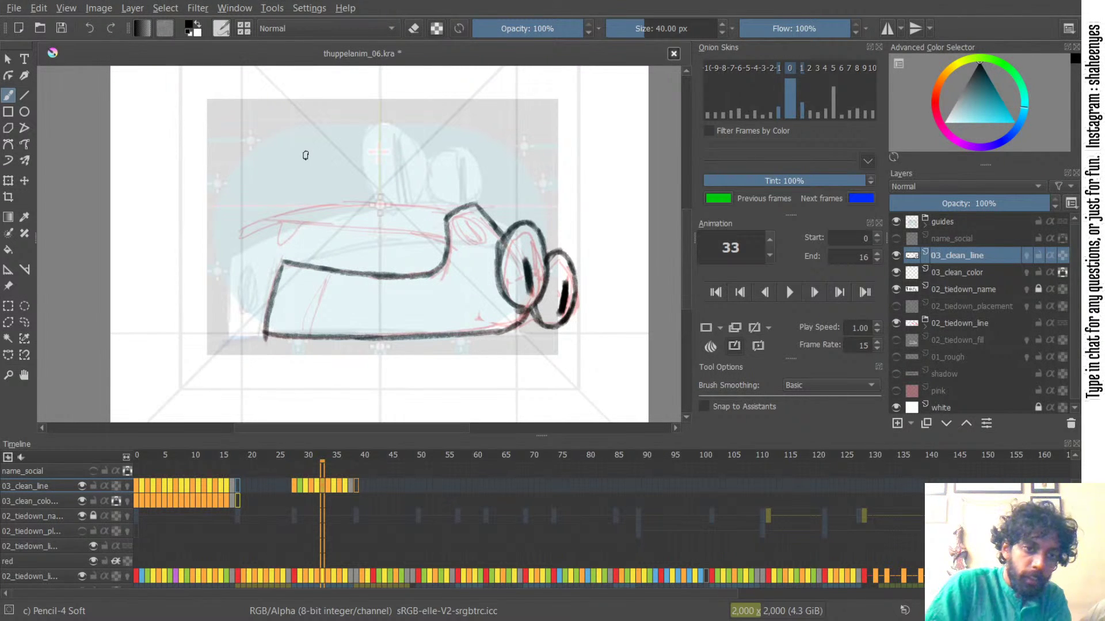
- Ink the short slanted line inside the head near its far end, following the red sketch on frame 33
mouse_move(284, 262)
left_mouse_down()
mouse_move(274, 287)
mouse_move(311, 328)
left_mouse_up()
key("ctrl+z")
key("ctrl+z")
left_click_drag(323, 283, 312, 330)
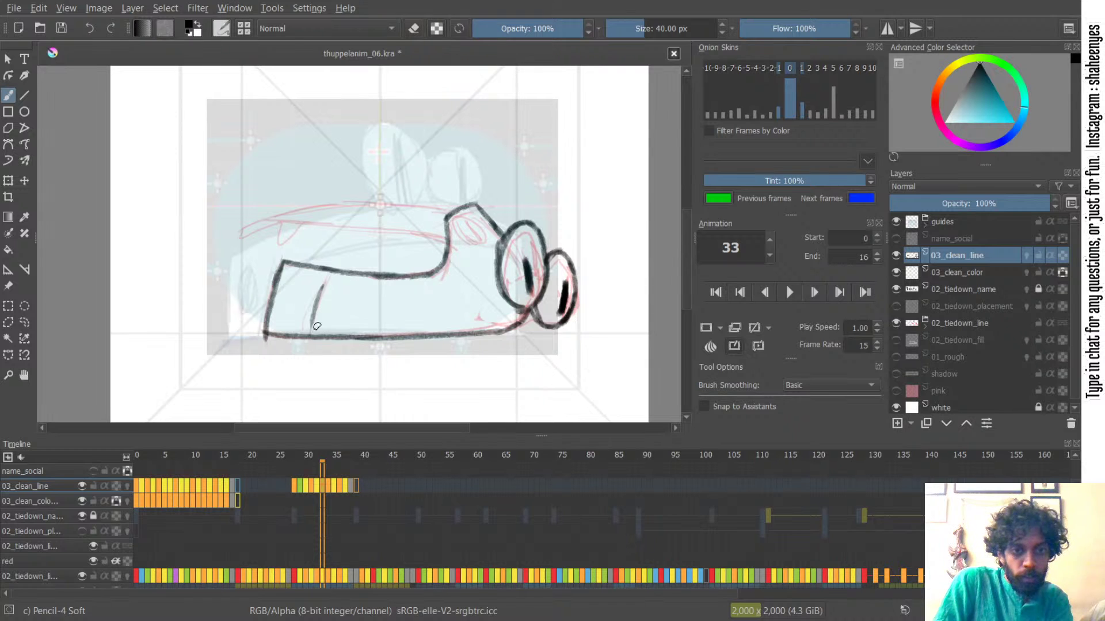
key("Left")
key("Right")
key("Right")
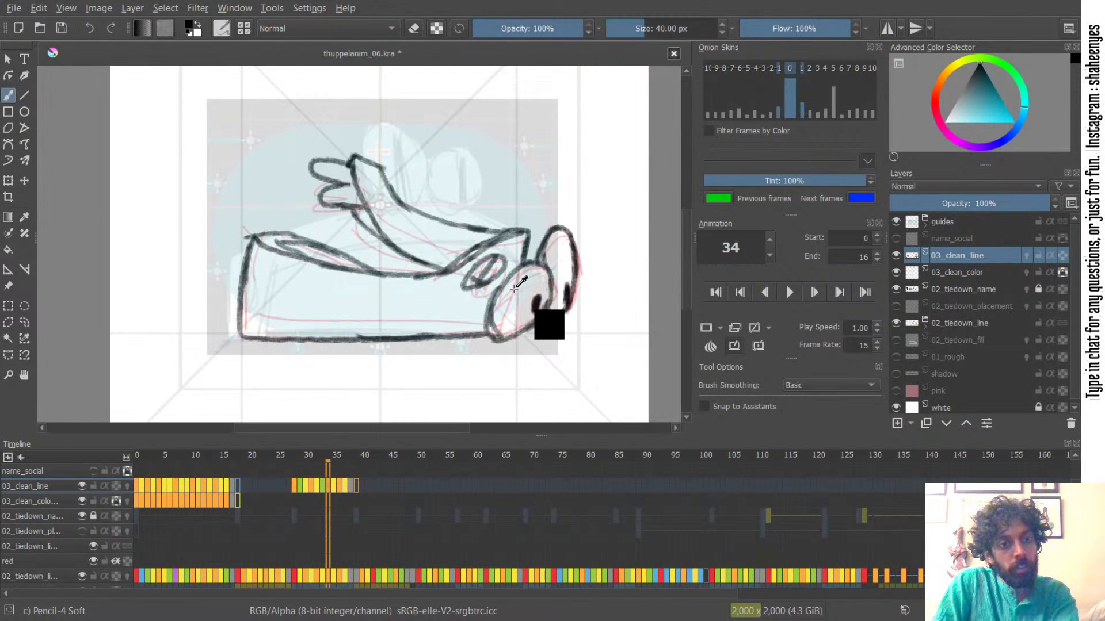
key("Left")
key("ctrl+z")
key("ctrl+z")
left_click_drag(324, 280, 306, 328)
key("ctrl+z")
key("ctrl+z")
left_click_drag(324, 281, 307, 328)
- Flip between frames 32, 33 and 34 to check the inked head shape in motion
key("Left")
key("Right")
key("Right")
key("Left")
key("Left")
key("Right")
key("Right")
key("Left")
key("Left")
key("Right")
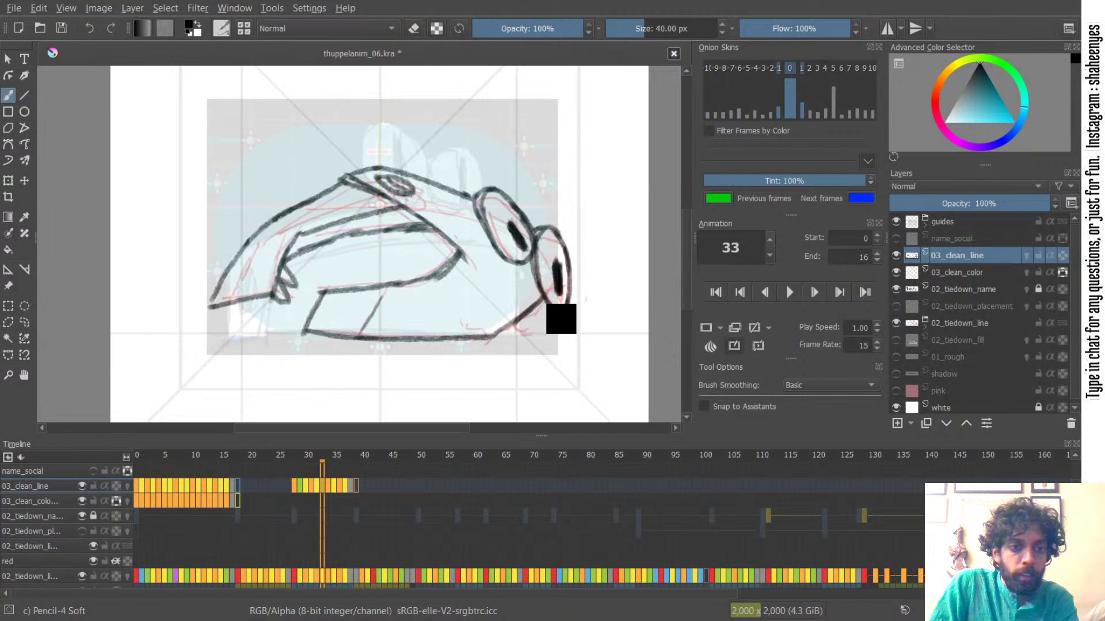
key("Right")
key("Left")
key("Left")
key("Right")
key("Right")
key("Left")
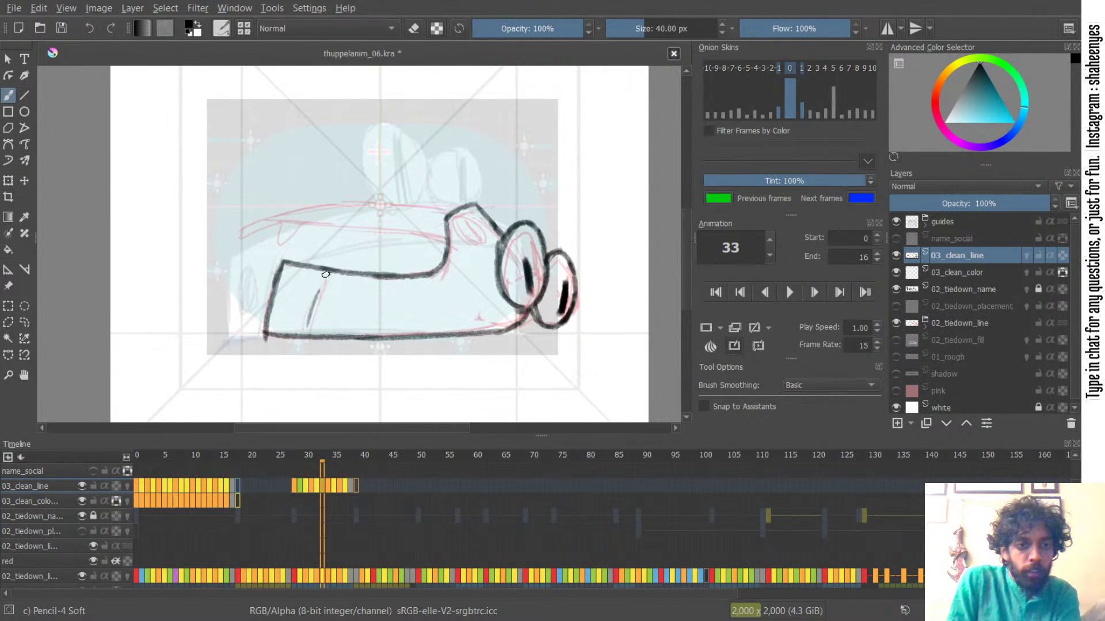
- Thicken the head's long upper edge with an overlapping stroke on frame 33
key("ctrl+z")
left_click_drag(287, 261, 352, 272)
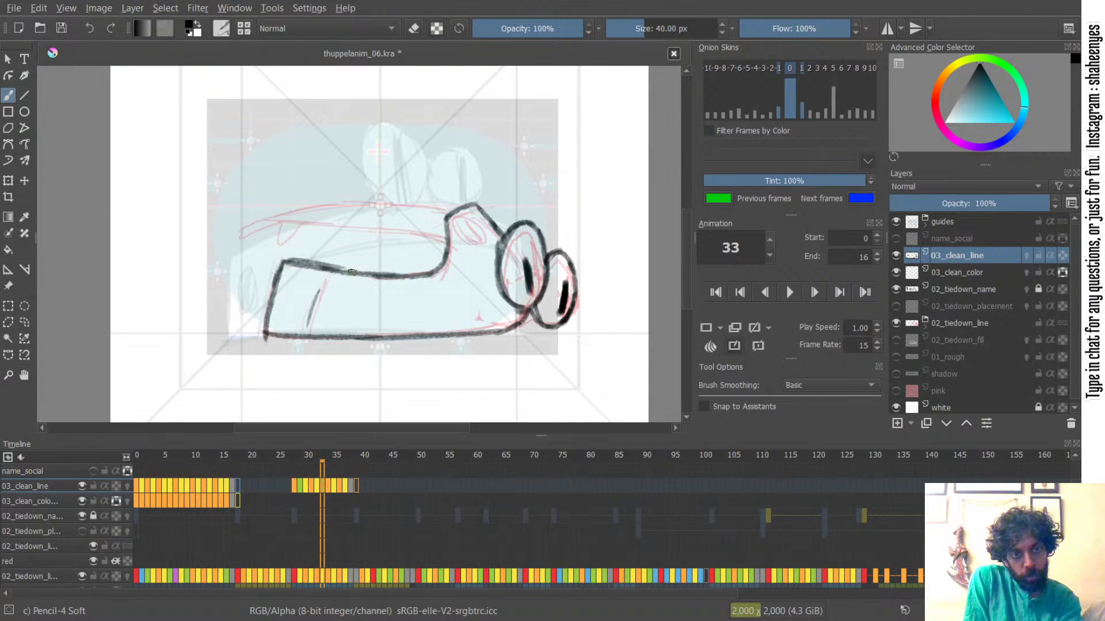
key("ctrl+z")
key("ctrl+z")
left_click_drag(287, 262, 395, 272)
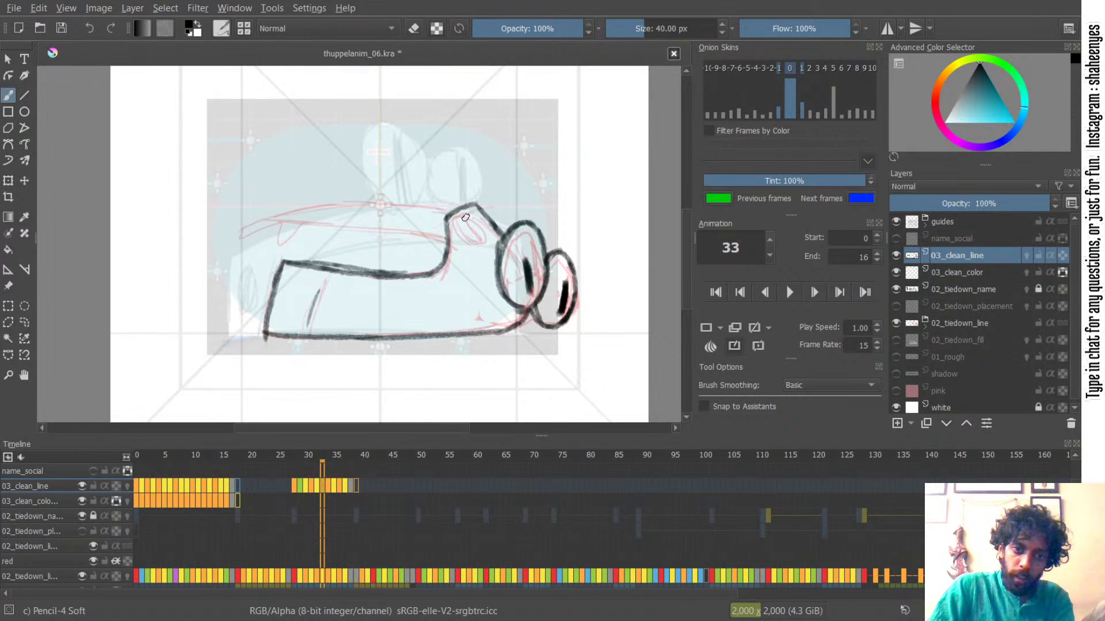
- Ink the nostril oval with its inner line inside the bump on frame 33
mouse_move(459, 224)
left_mouse_down()
mouse_move(481, 244)
mouse_move(473, 218)
mouse_move(483, 243)
left_mouse_up()
key("ctrl+z")
key("ctrl+z")
key("ctrl+z")
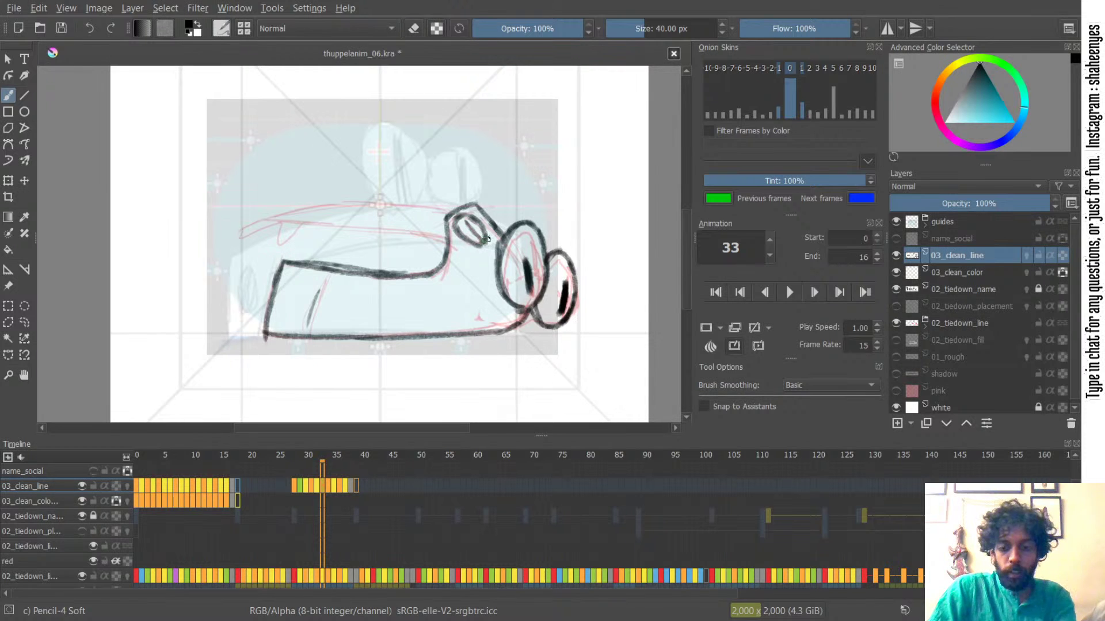
- Flip through the frames next to frame 33 to check the inked nostril and eyes against their neighbours
key("Left")
key("Right")
key("Right")
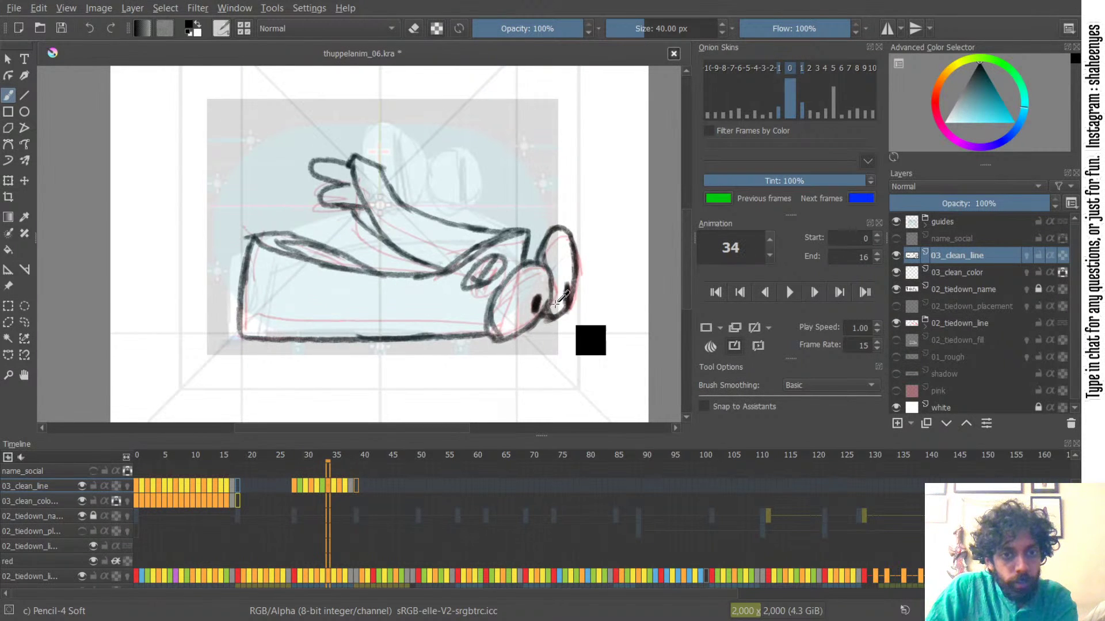
key("Left")
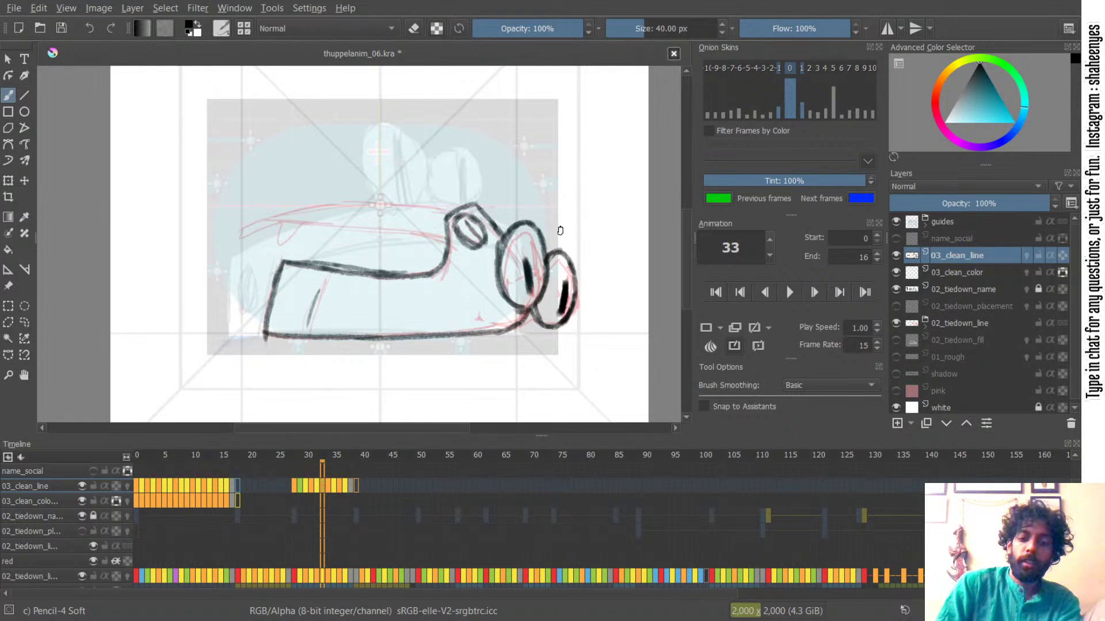
key("Left")
key("Left")
key("Right")
key("Right")
key("Right")
key("Left")
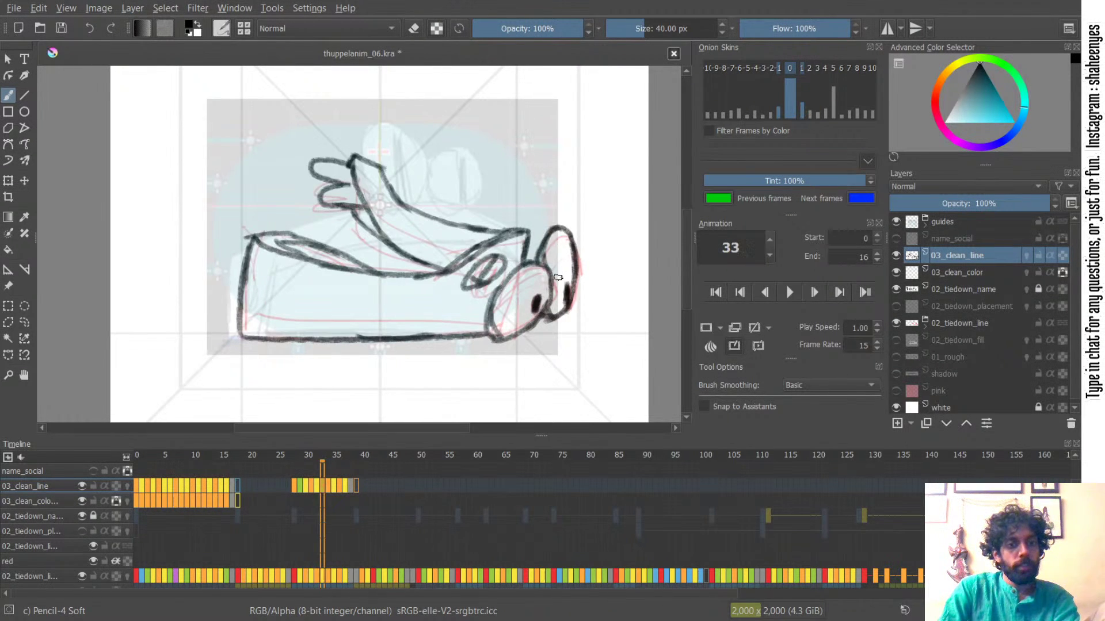
- Show the neighbouring frames as onion skins on the 03_clean_line layer, and save the document
left_click(1025, 254)
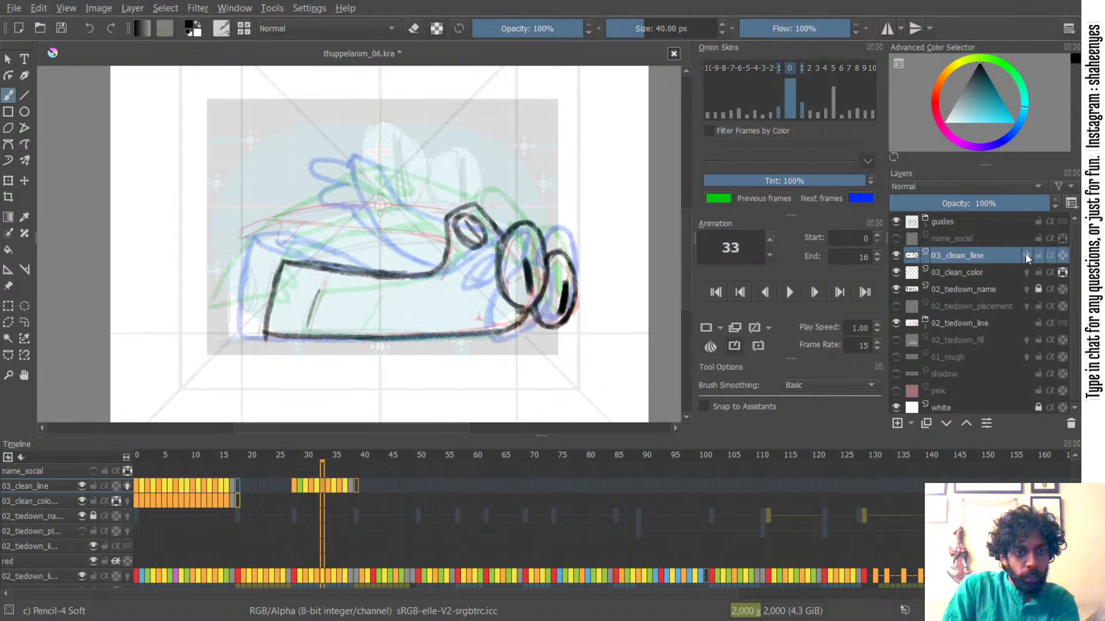
left_click(800, 110)
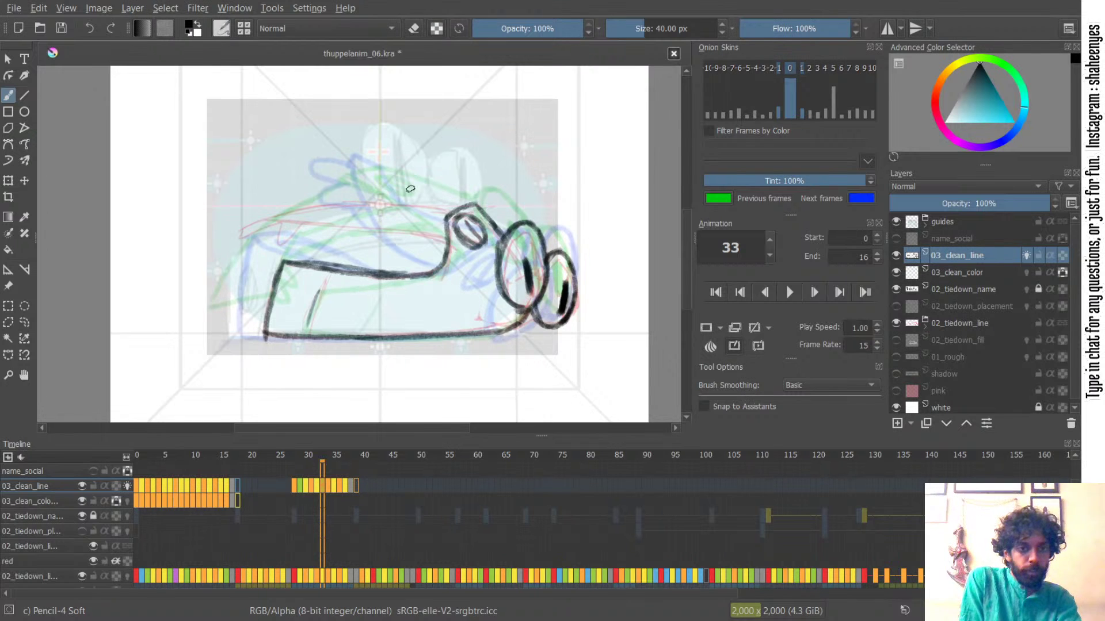
left_click_drag(407, 202, 531, 117)
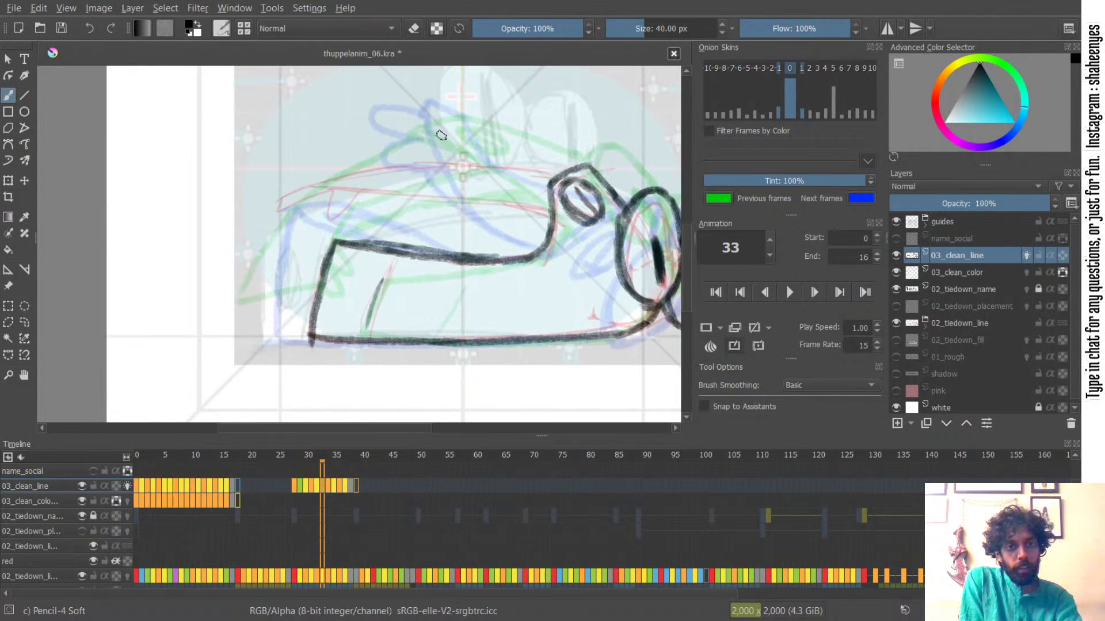
mouse_move(350, 152)
left_mouse_down()
mouse_move(495, 141)
mouse_move(366, 133)
left_mouse_up()
key("ctrl+z")
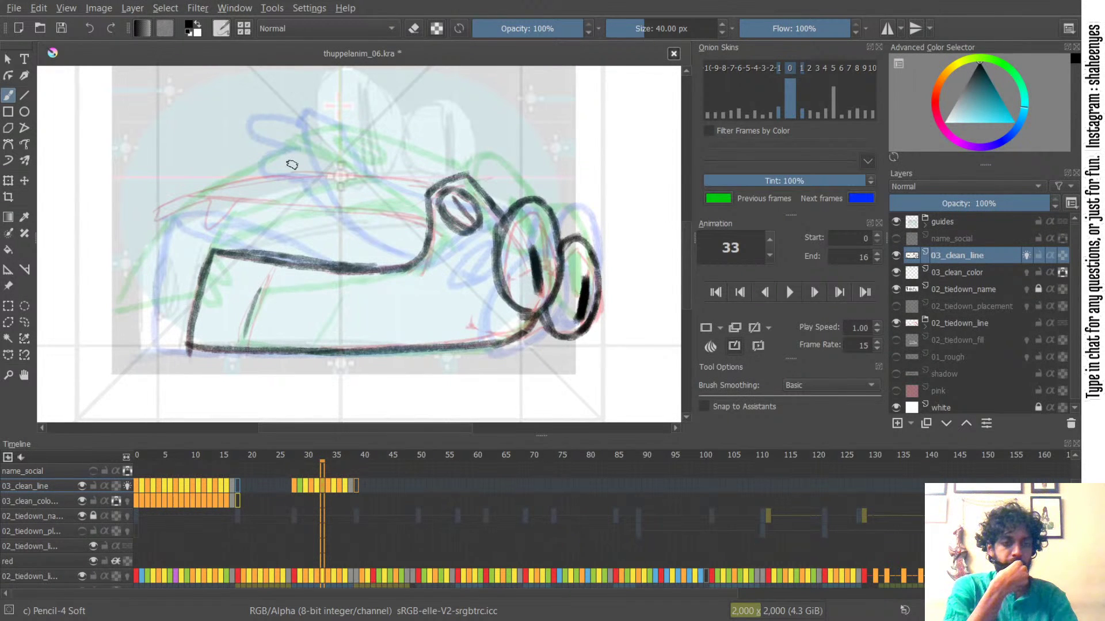
key("ctrl+s")
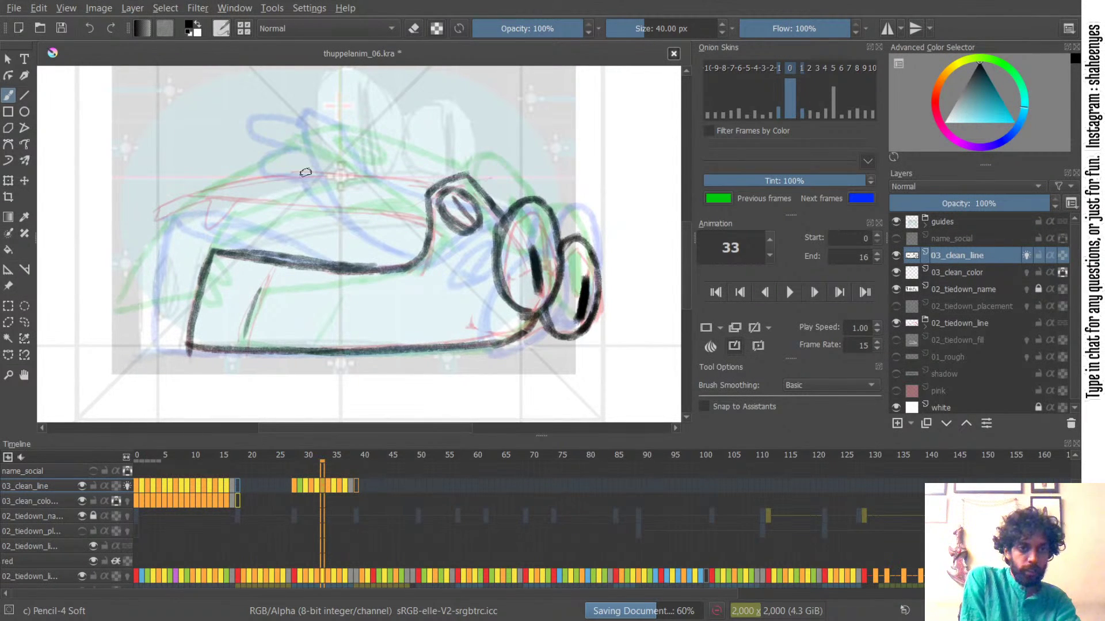
left_click_drag(276, 156, 364, 154)
key("ctrl+z")
key("ctrl+z")
left_click_drag(289, 155, 408, 163)
key("ctrl+z")
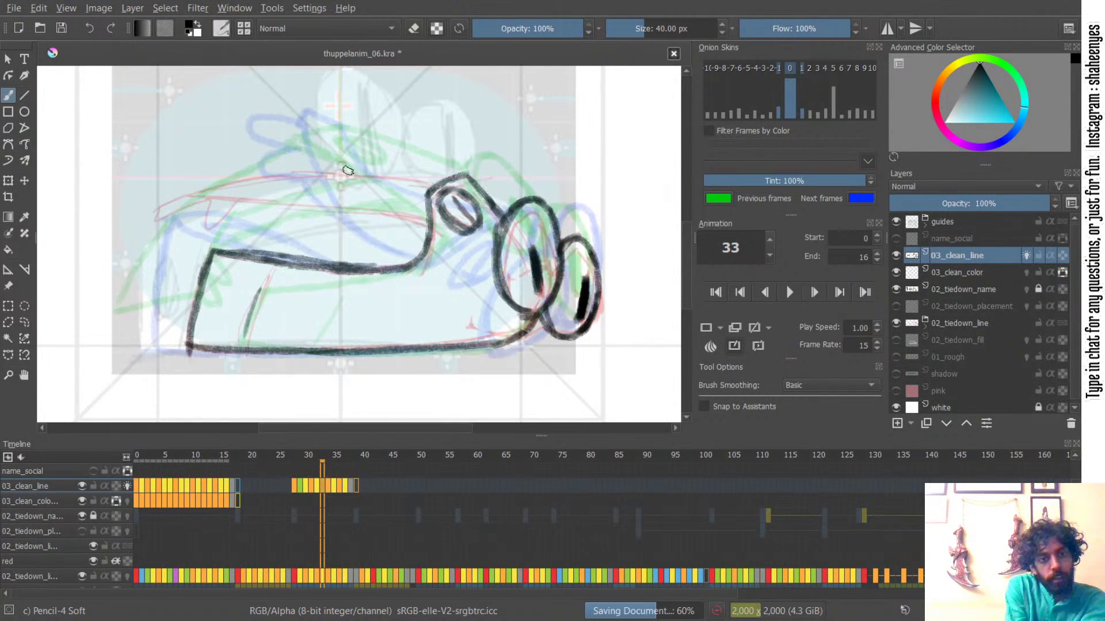
- Flip between frames 32, 33 and 34 to compare the jaw's position across the neighbouring drawings
key("Left")
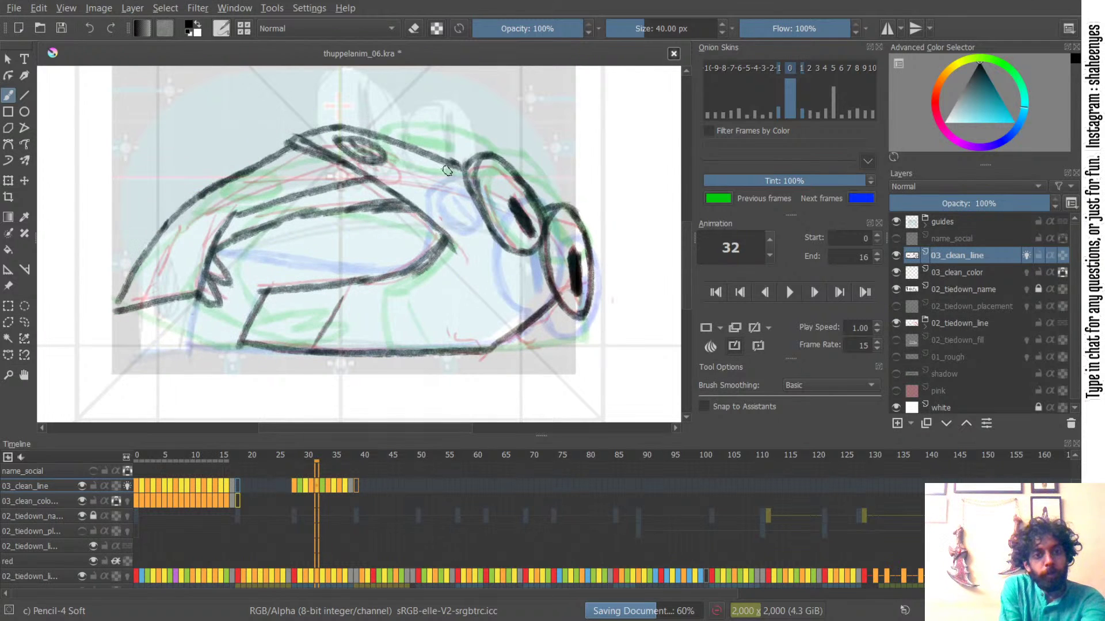
key("Right")
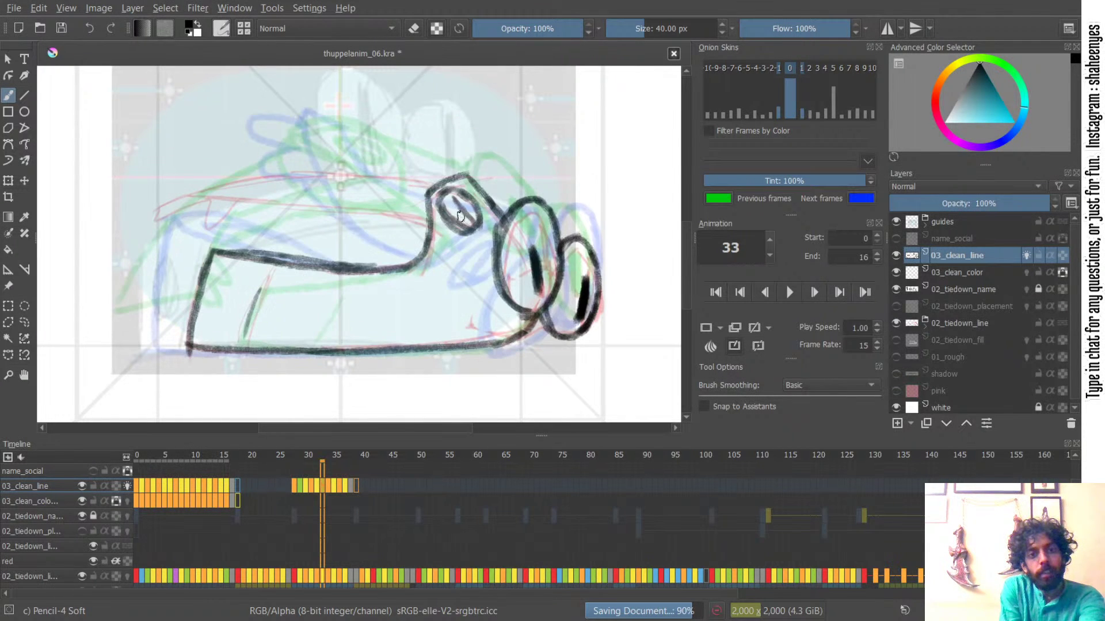
key("Right")
mouse_move(521, 199)
left_mouse_down()
mouse_move(510, 208)
mouse_move(460, 189)
left_mouse_up()
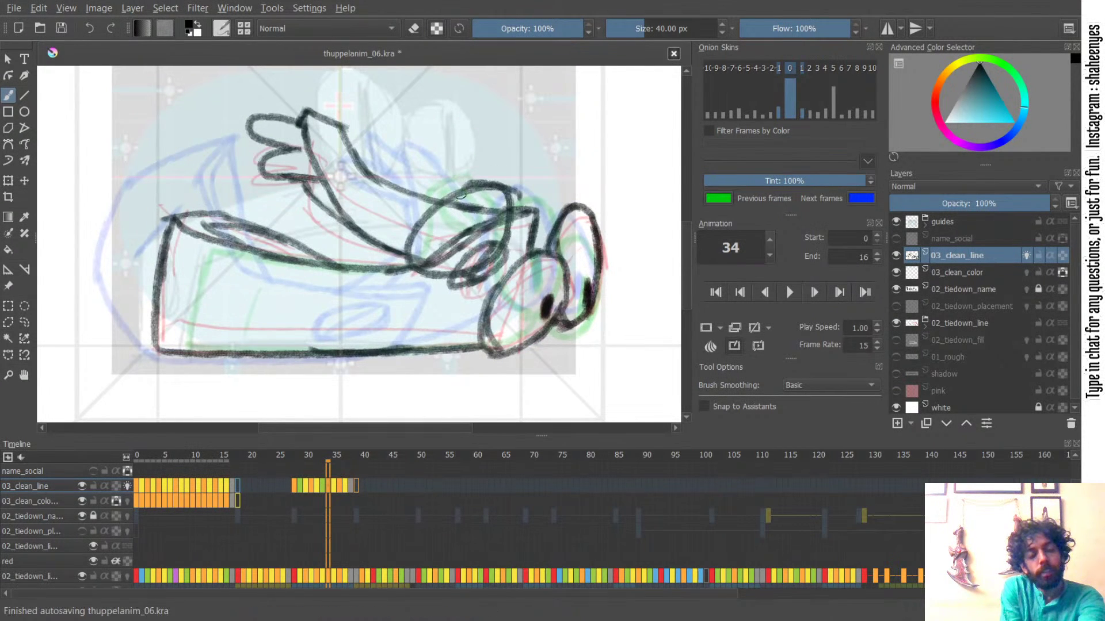
key("Left")
key("Right")
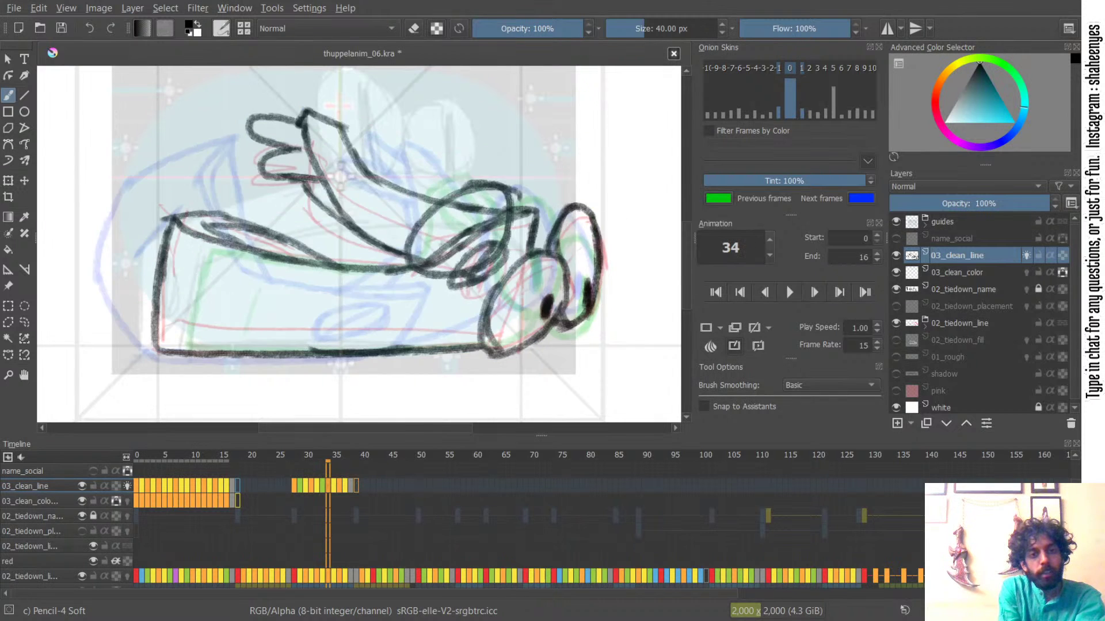
key("Left")
key("Left")
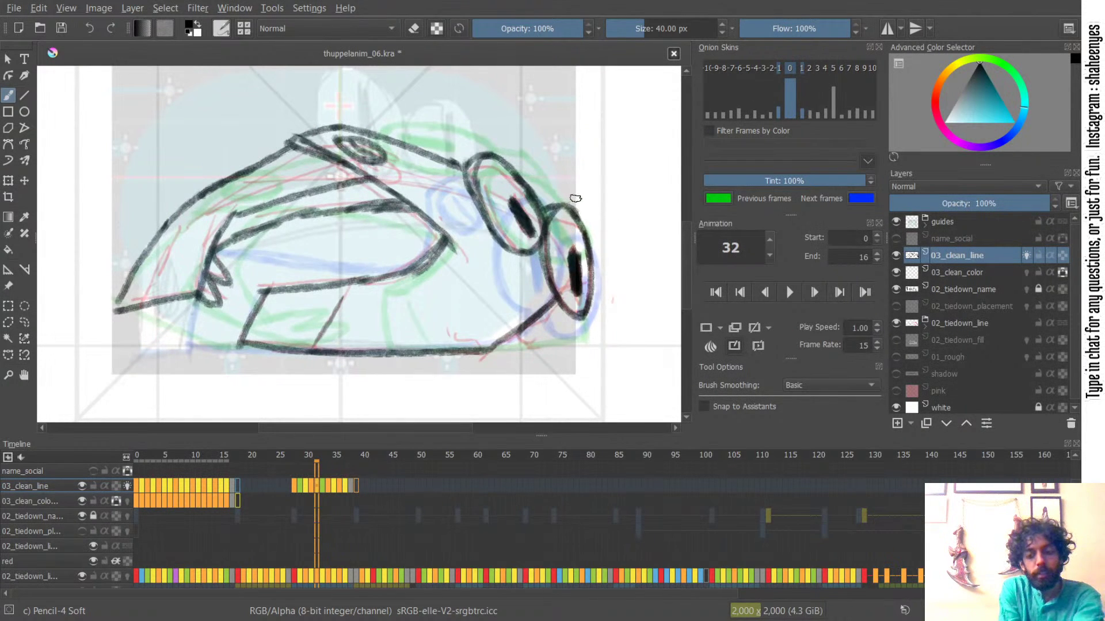
key("Right")
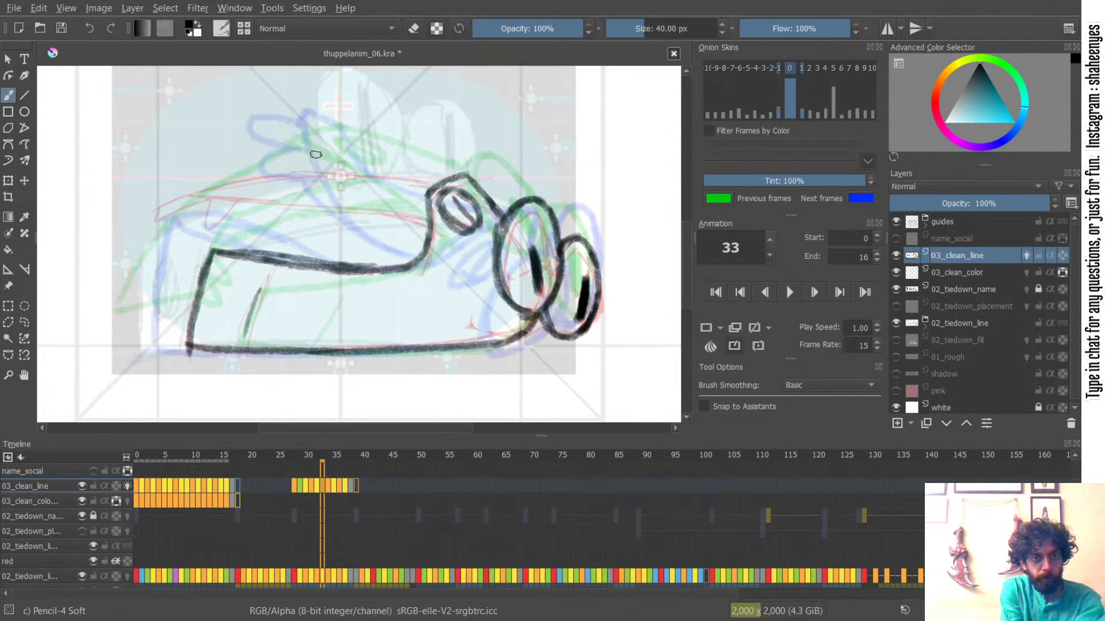
- Ink the jaw's long upper edge on frame 33, sloping down to the nostril bump
mouse_move(298, 154)
left_mouse_down()
mouse_move(438, 169)
mouse_move(457, 182)
mouse_move(421, 175)
left_mouse_up()
key("ctrl+z")
key("ctrl+z")
key("ctrl+z")
key("ctrl+z")
key("ctrl+z")
left_click_drag(273, 151, 442, 177)
key("ctrl+z")
left_click_drag(293, 146, 446, 181)
key("ctrl+z")
key("ctrl+z")
key("ctrl+z")
- Flip through the frames around frame 33 to check the new jaw edge against the neighbouring drawings
key("Right")
key("Right")
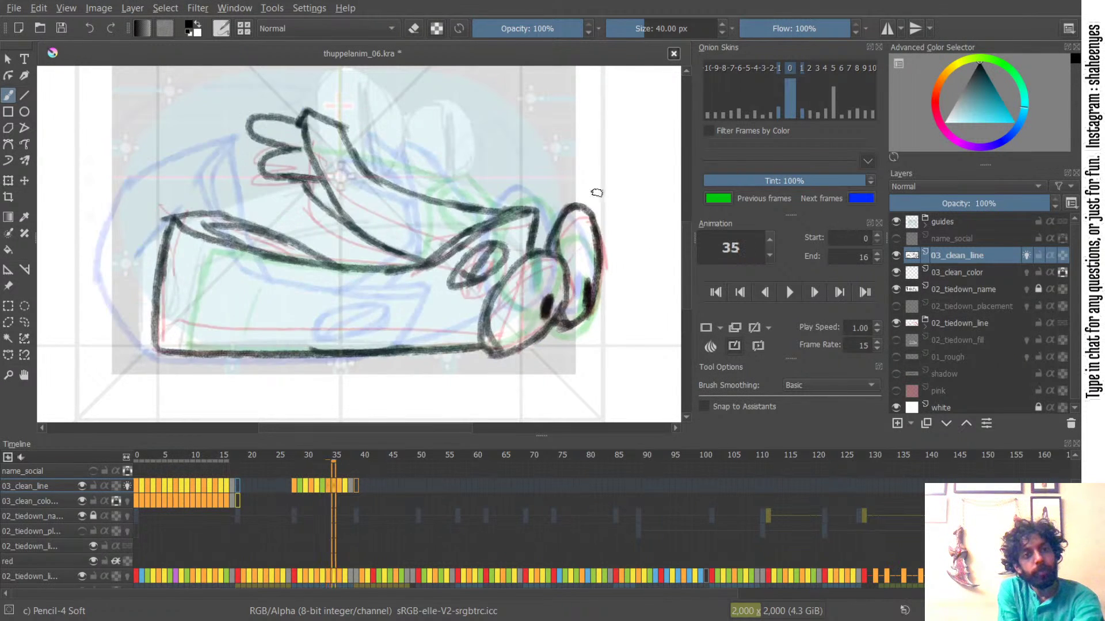
key("Left")
key("Left")
key("Right")
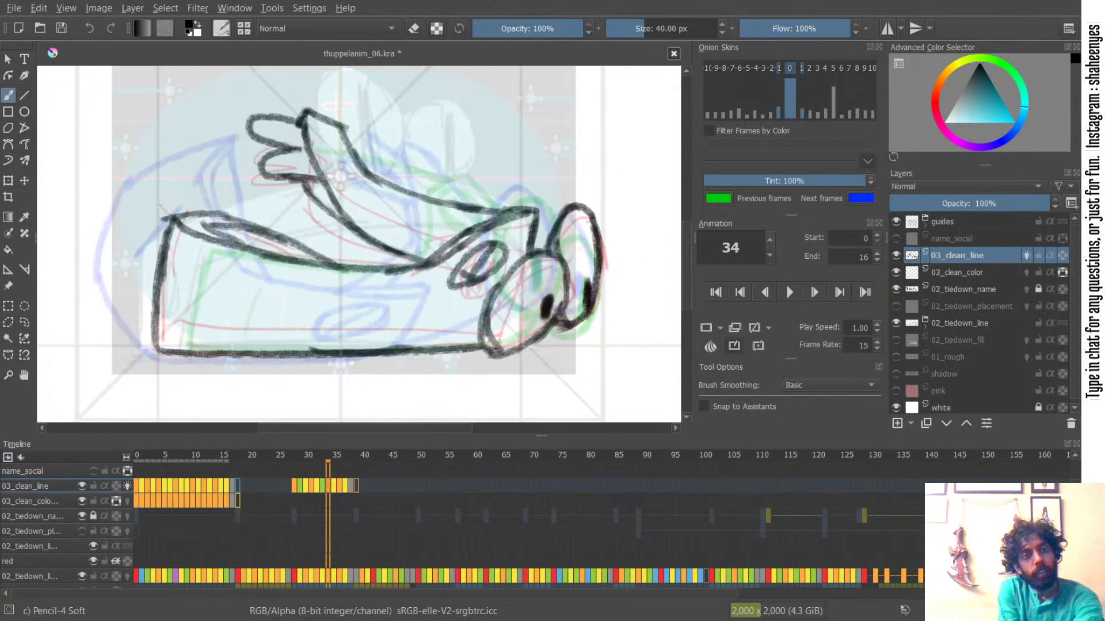
key("Left")
key("Left")
key("Right")
key("Right")
key("Right")
key("Left")
key("Right")
key("Right")
key("Left")
key("Left")
key("Left")
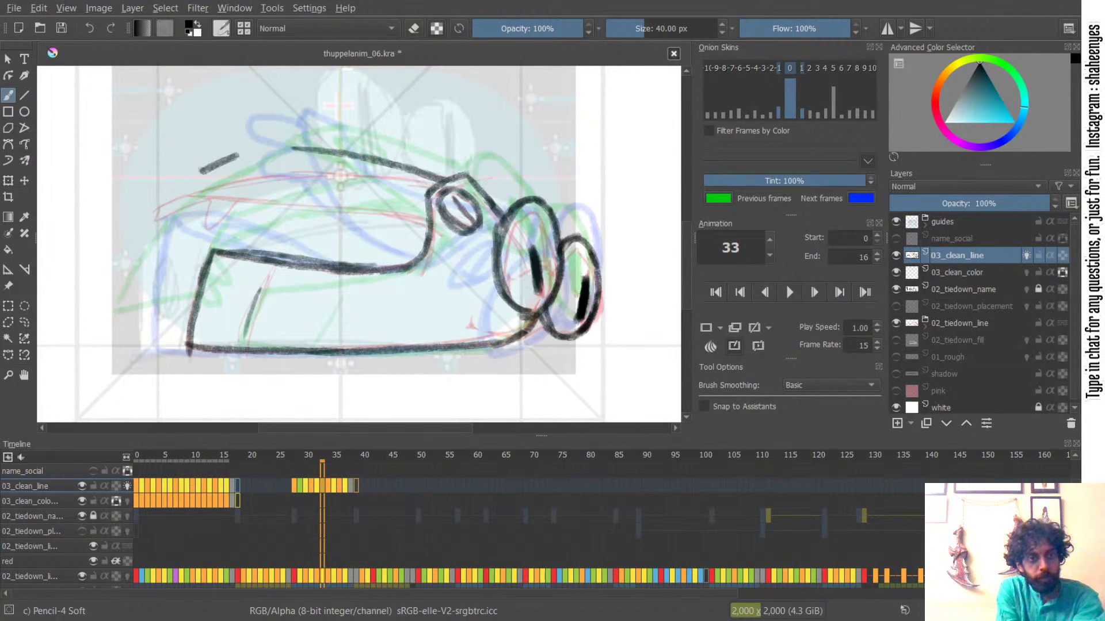
- Ink the jaw's rounded free end on frame 33, extending the upper edge down to a pointed tip
left_click_drag(220, 156, 271, 140)
key("ctrl+z")
mouse_move(201, 161)
left_mouse_down()
mouse_move(246, 142)
mouse_move(303, 153)
mouse_move(217, 161)
mouse_move(267, 141)
mouse_move(314, 145)
mouse_move(315, 161)
mouse_move(276, 157)
mouse_move(273, 143)
mouse_move(345, 151)
left_mouse_up()
key("ctrl+z")
key("ctrl+z")
key("ctrl+z")
key("ctrl+z")
left_click_drag(263, 138, 339, 151)
key("ctrl+z")
left_click_drag(262, 141, 348, 155)
key("ctrl+z")
key("ctrl+z")
key("ctrl+z")
mouse_move(206, 168)
left_mouse_down()
mouse_move(267, 145)
mouse_move(380, 158)
left_mouse_up()
key("ctrl+z")
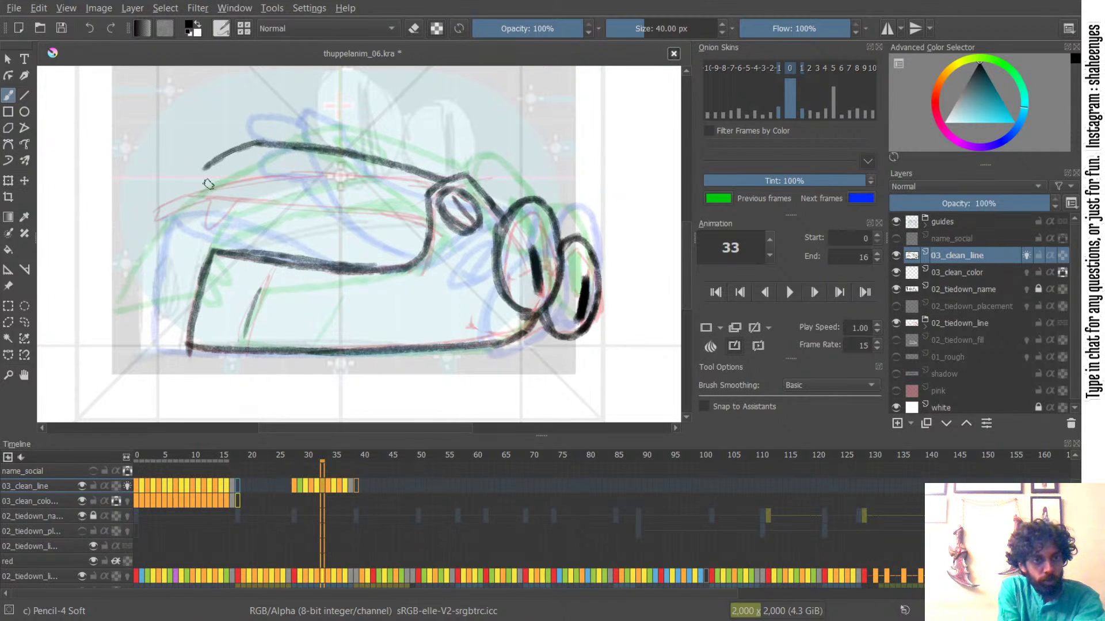
key("ctrl+z")
key("ctrl+z")
left_click_drag(221, 159, 193, 184)
- Try to ink the jaw's lower edge on frame 33, from the tip to beneath the nostril bump
left_click_drag(196, 183, 317, 182)
key("ctrl+z")
left_click_drag(192, 183, 318, 199)
key("ctrl+z")
left_click_drag(193, 183, 359, 197)
key("ctrl+z")
mouse_move(196, 184)
left_mouse_down()
mouse_move(366, 201)
mouse_move(427, 221)
left_mouse_up()
key("ctrl+z")
mouse_move(318, 199)
left_mouse_down()
mouse_move(427, 218)
mouse_move(420, 230)
left_mouse_up()
key("ctrl+z")
key("ctrl+z")
key("ctrl+z")
left_click_drag(200, 186, 375, 208)
key("ctrl+z")
left_click_drag(191, 188, 378, 216)
key("ctrl+z")
mouse_move(196, 185)
left_mouse_down()
mouse_move(384, 209)
mouse_move(344, 197)
mouse_move(418, 227)
left_mouse_up()
key("ctrl+z")
left_click_drag(326, 198, 421, 234)
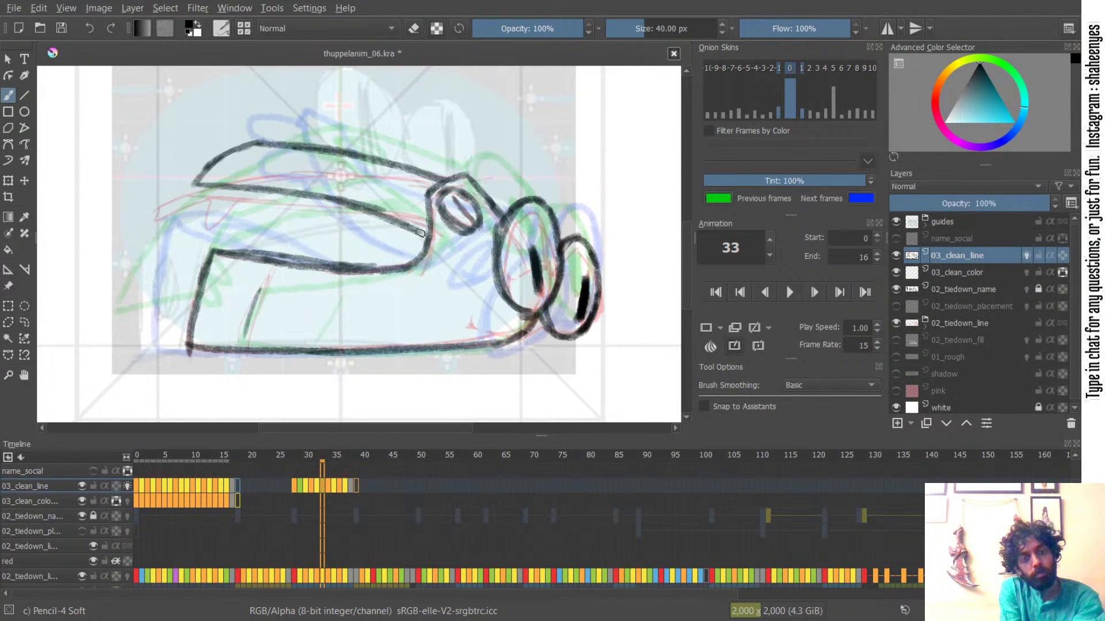
- Flip between frames 32, 33 and 34 to examine how the jaw's lower edge moves
key("Left")
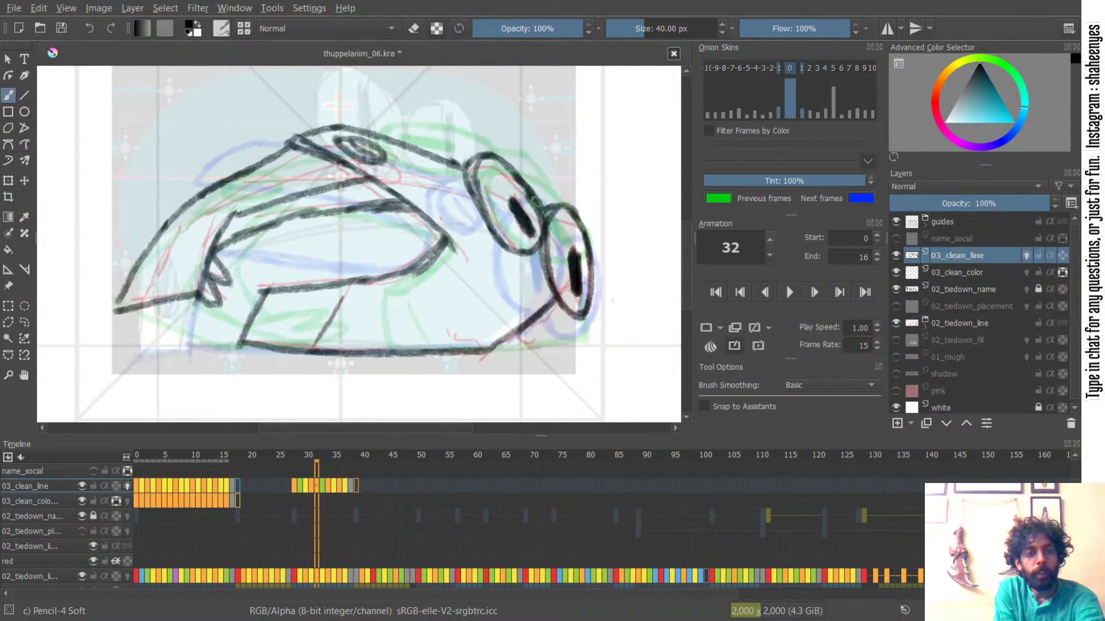
key("Right")
key("Right")
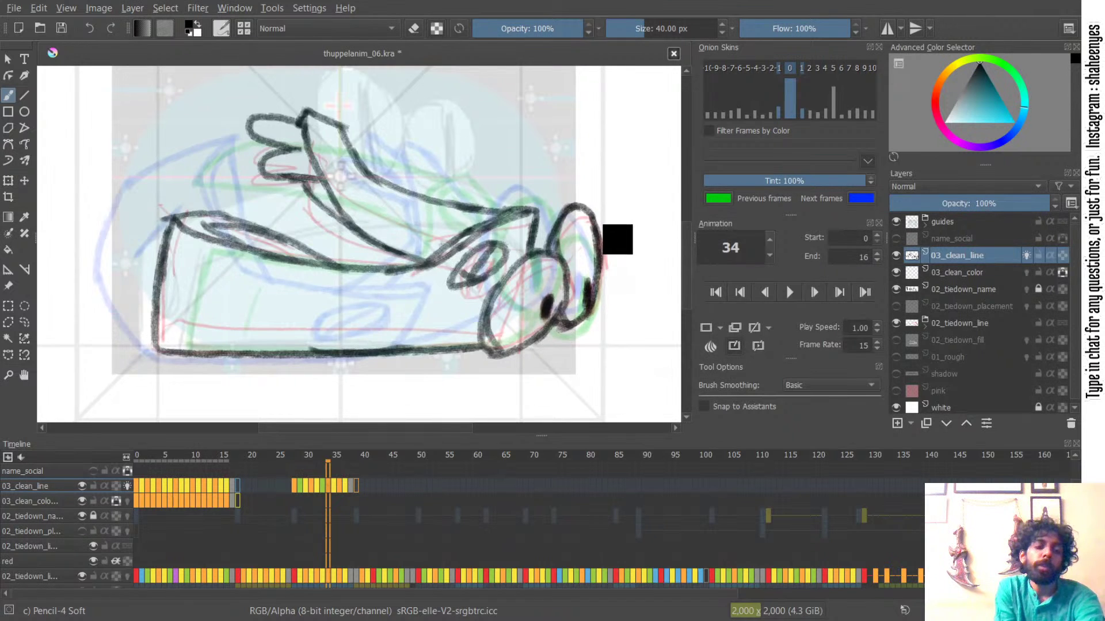
key("Left")
key("Left")
key("Right")
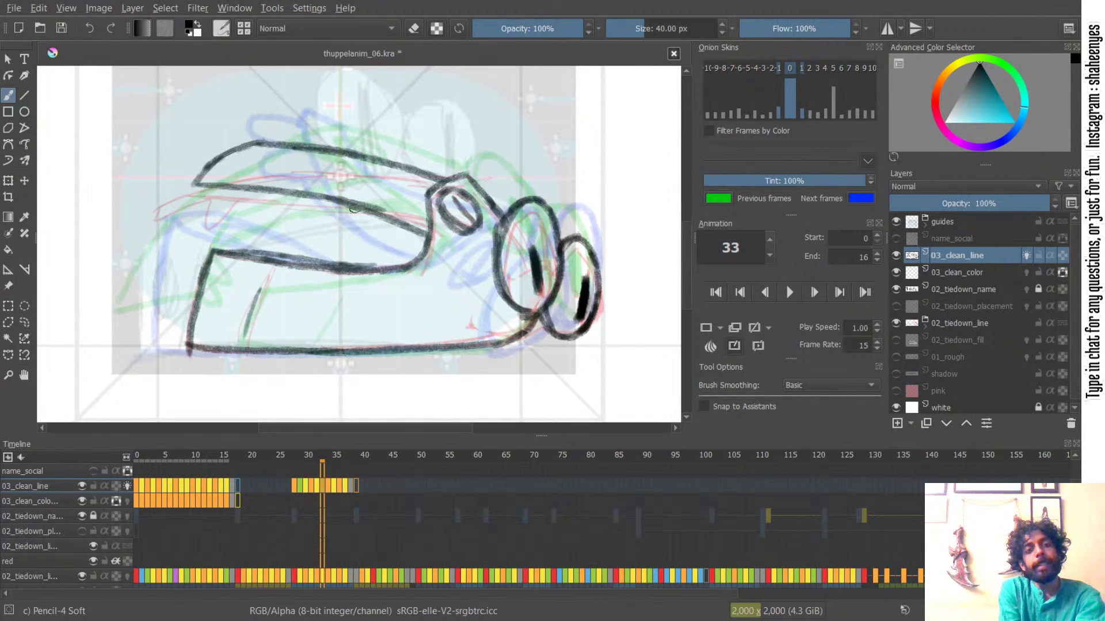
key("Left")
key("Right")
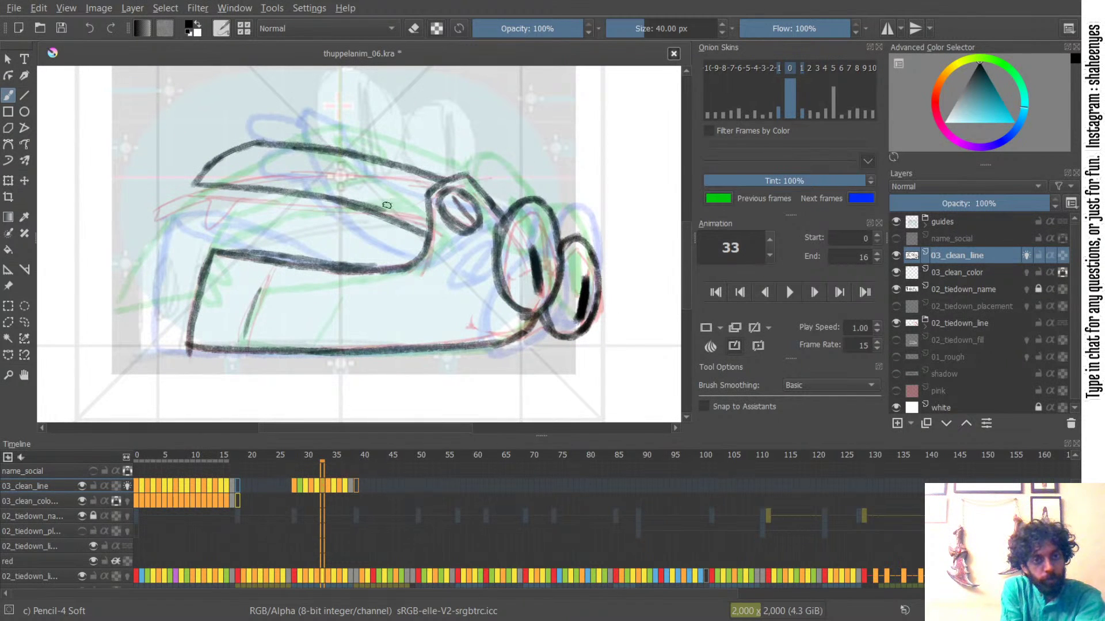
- Redraw the end of the jaw's lower edge where it meets the nostril bump on frame 33
key("ctrl+z")
left_click_drag(365, 203, 432, 223)
key("ctrl+z")
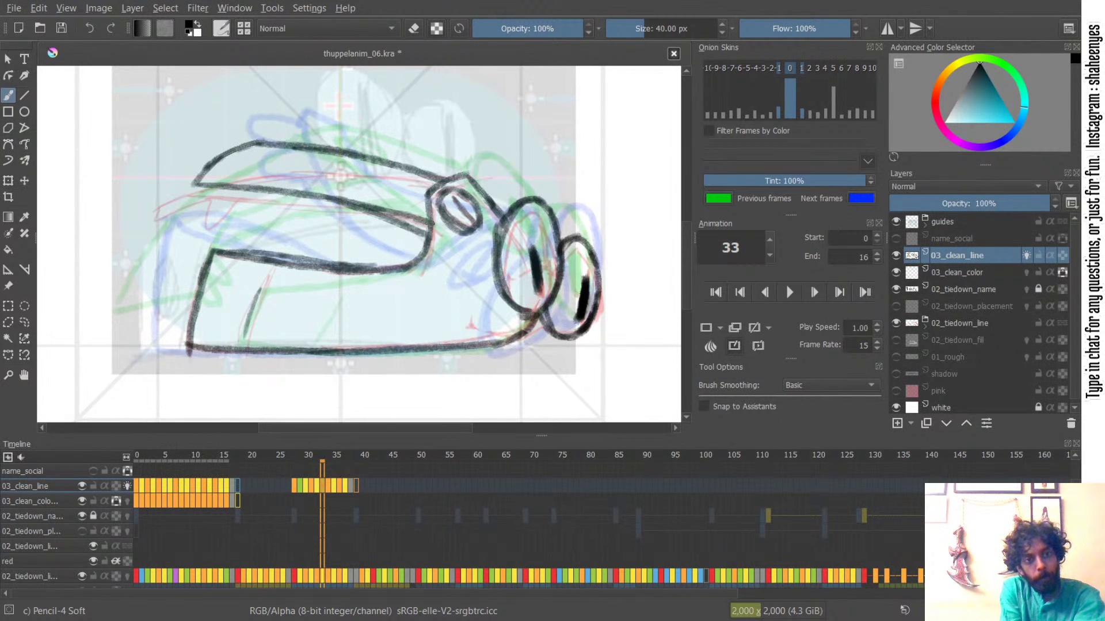
- Temporarily circle the inner jaw shapes on frames 32 and 34 while comparing frames 32 to 36, and undo the circles
key("Left")
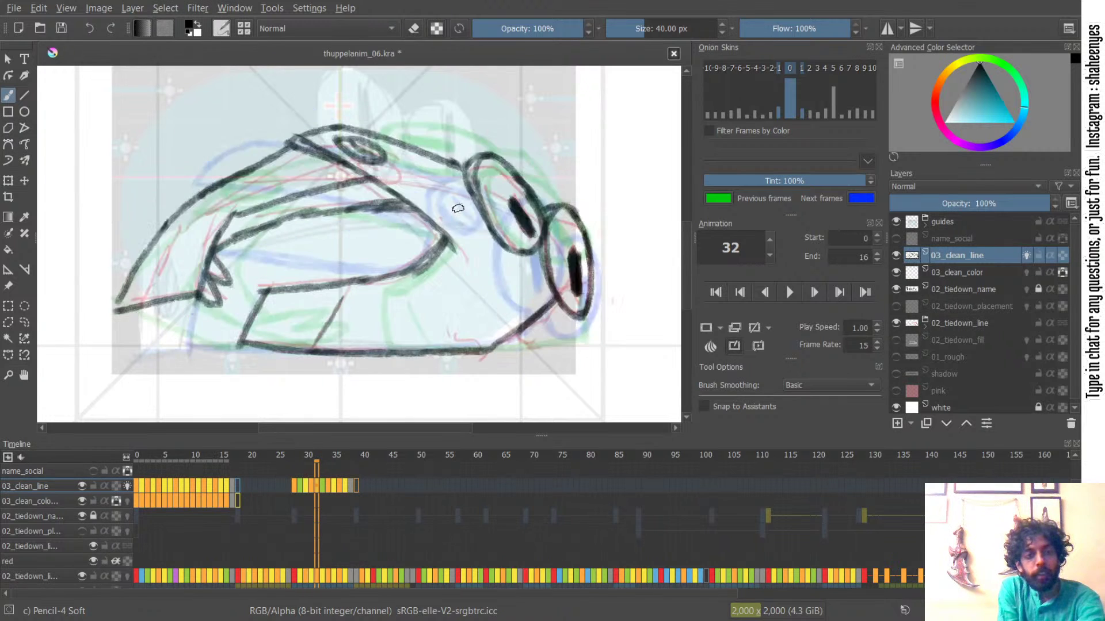
mouse_move(374, 176)
left_mouse_down()
mouse_move(392, 178)
mouse_move(271, 235)
mouse_move(340, 183)
left_mouse_up()
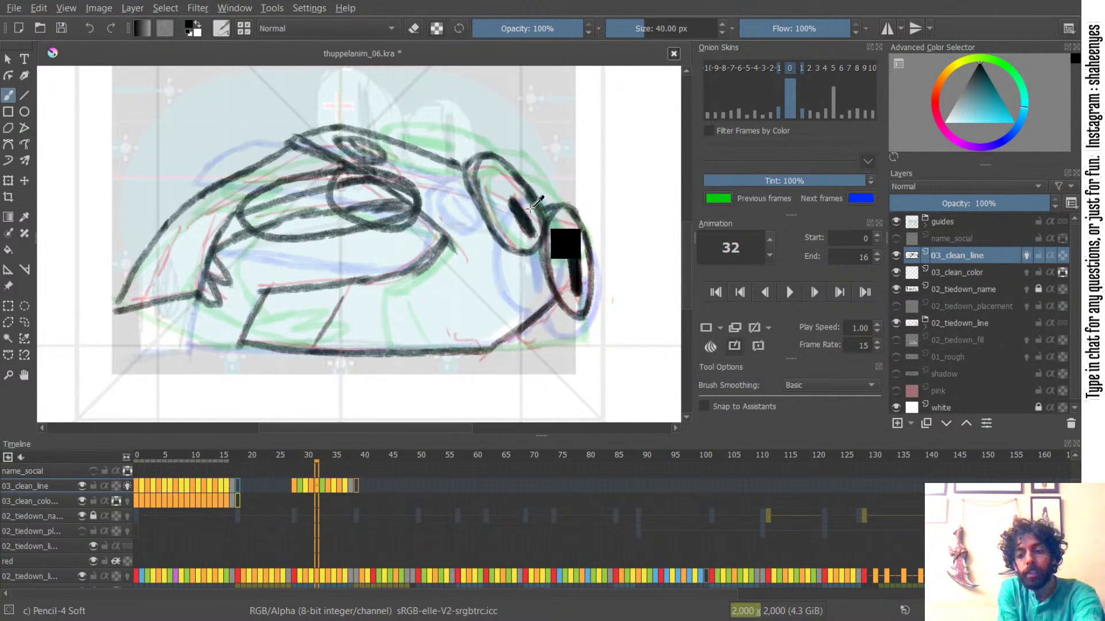
key("Right")
key("Right")
mouse_move(311, 124)
left_mouse_down()
mouse_move(282, 177)
mouse_move(295, 129)
mouse_move(375, 163)
left_mouse_up()
key("Right")
key("Right")
key("Left")
key("Left")
key("Right")
key("Right")
key("Left")
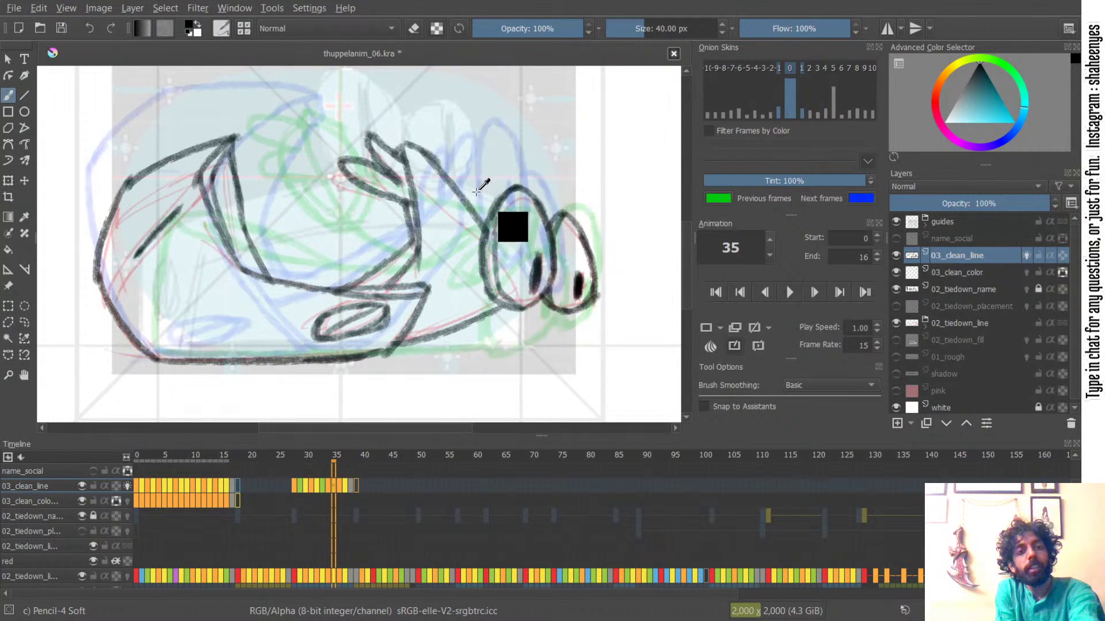
key("Right")
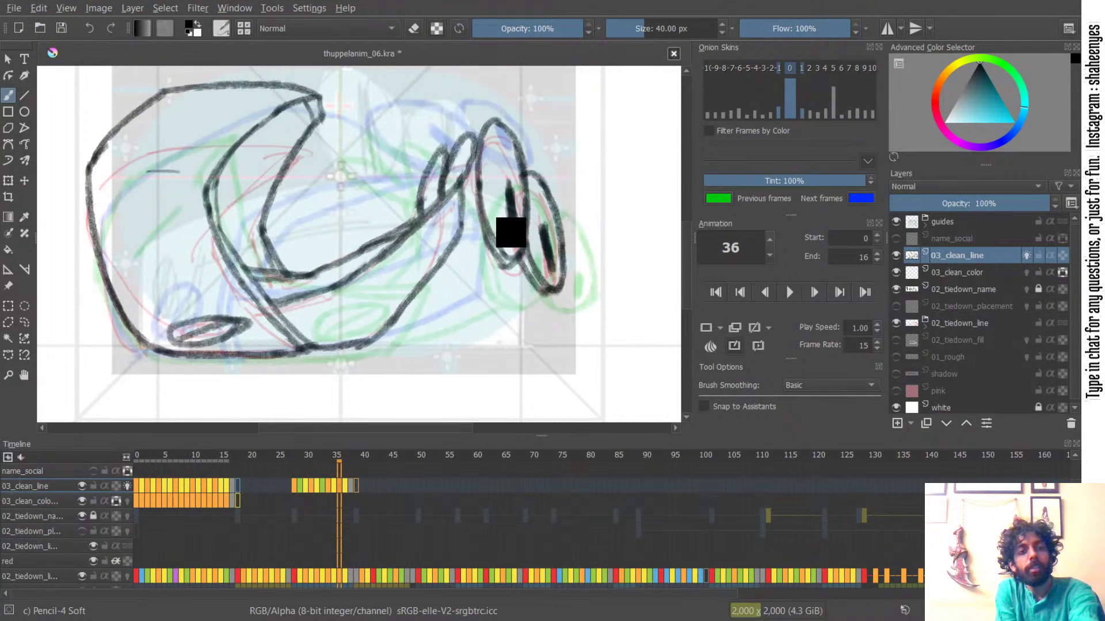
key("Left")
key("Left")
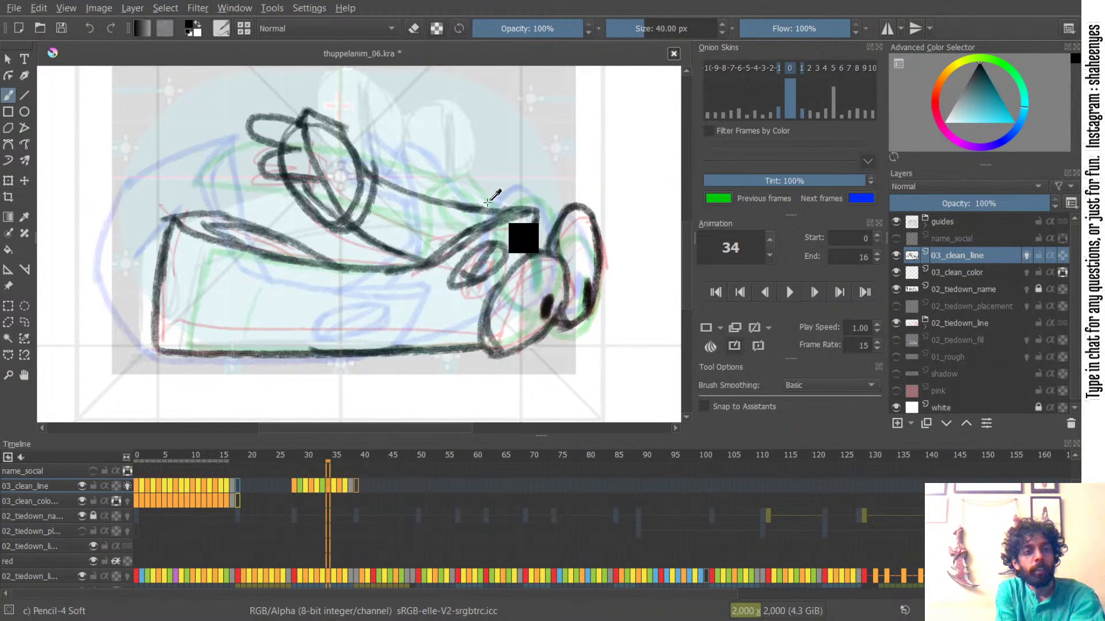
key("Left")
key("Left")
key("ctrl+z")
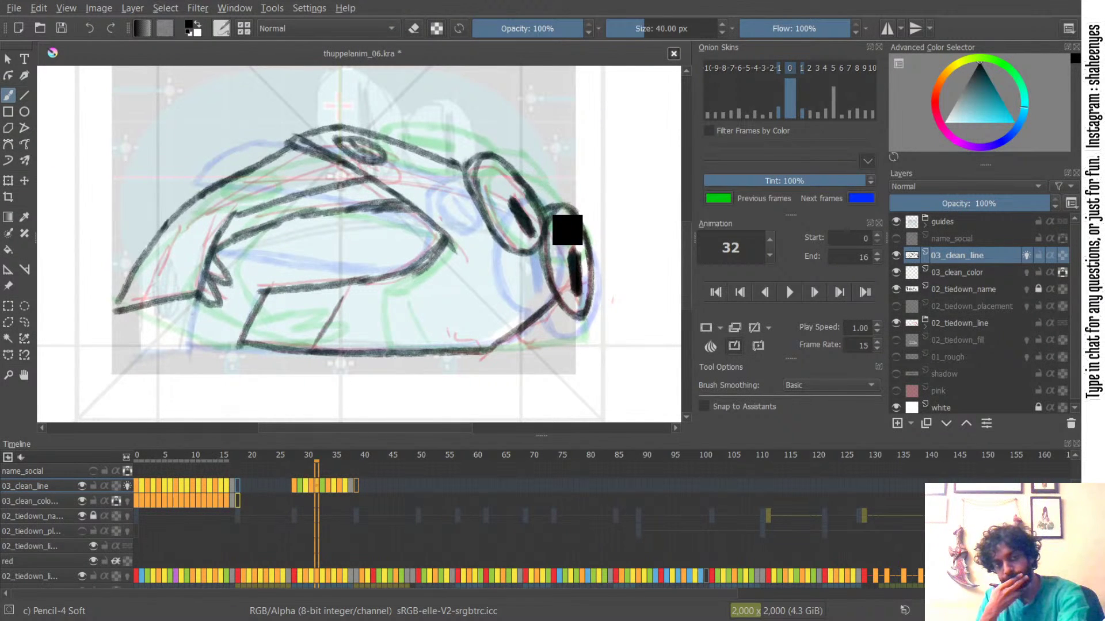
- Try to ink two small finger-like loops beneath the jaw's tip on frame 33
key("Right")
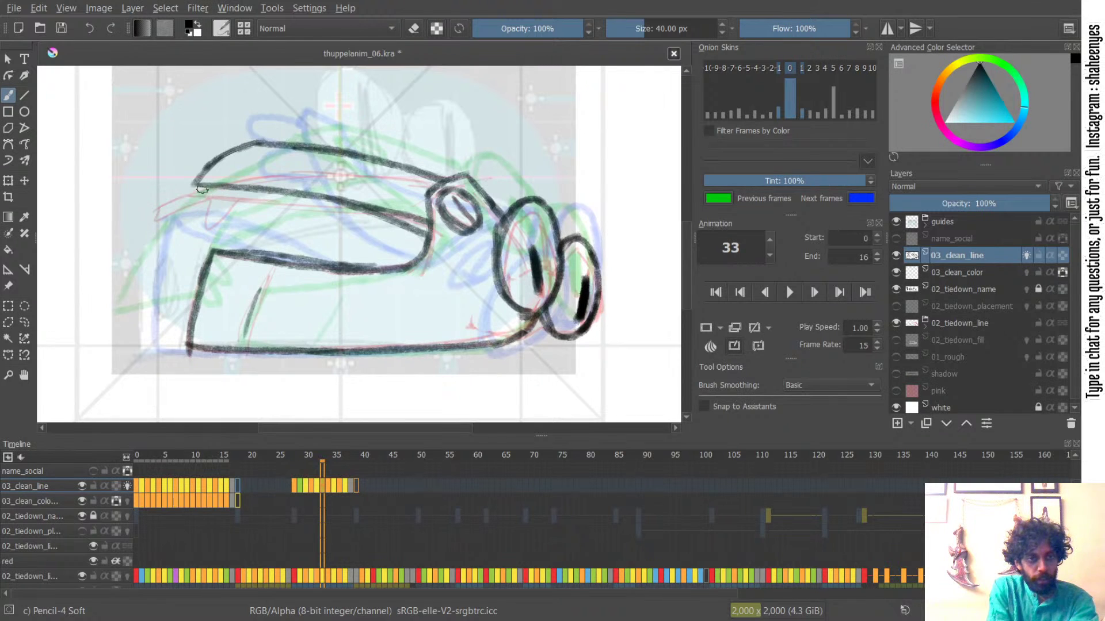
mouse_move(177, 195)
left_mouse_down()
mouse_move(216, 189)
mouse_move(165, 205)
mouse_move(217, 184)
mouse_move(204, 215)
mouse_move(233, 187)
mouse_move(165, 220)
mouse_move(220, 188)
mouse_move(168, 208)
mouse_move(225, 184)
mouse_move(164, 218)
mouse_move(220, 190)
left_mouse_up()
key("ctrl+z")
key("ctrl+z")
key("ctrl+z")
key("ctrl+z")
key("ctrl+z")
key("ctrl+z")
mouse_move(222, 189)
left_mouse_down()
mouse_move(231, 210)
mouse_move(246, 189)
left_mouse_up()
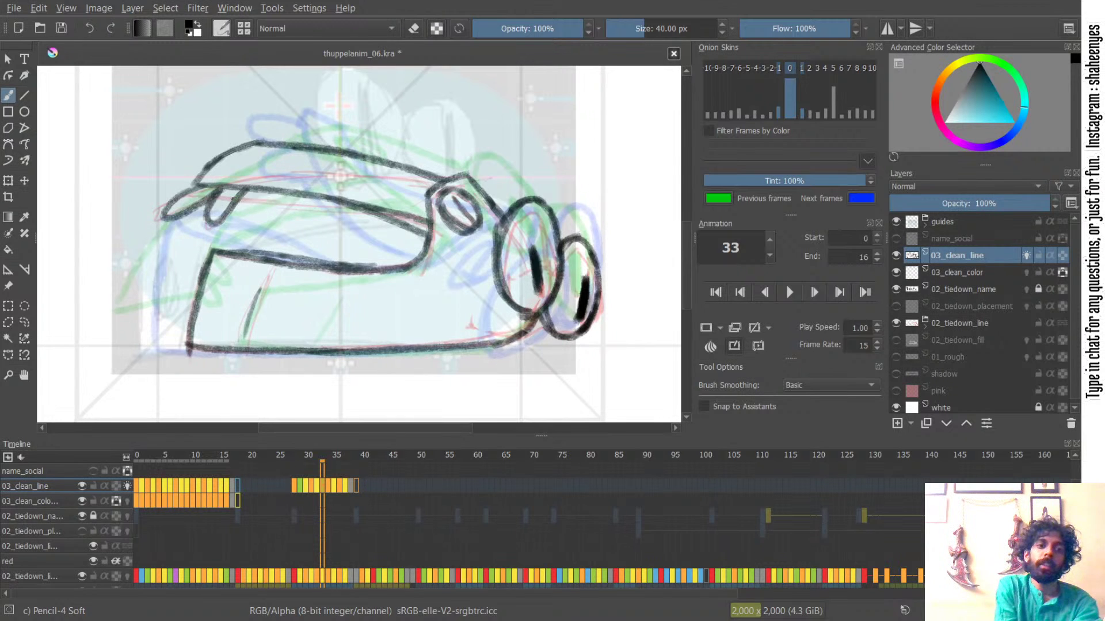
- Undo the two small loops and the jaw's lower edge on frame 33
left_click_drag(431, 156, 408, 163)
left_click_drag(346, 189, 416, 168)
left_click_drag(417, 168, 502, 160)
key("ctrl+z")
key("ctrl+z")
key("ctrl+z")
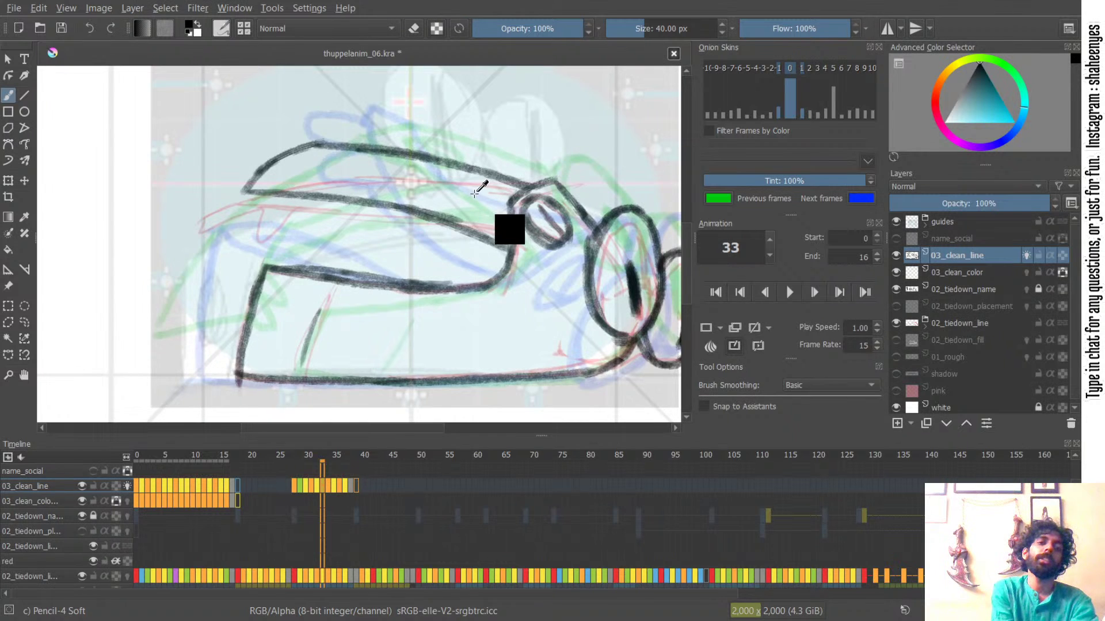
key("ctrl+z")
key("ctrl+shift+z")
key("ctrl+z")
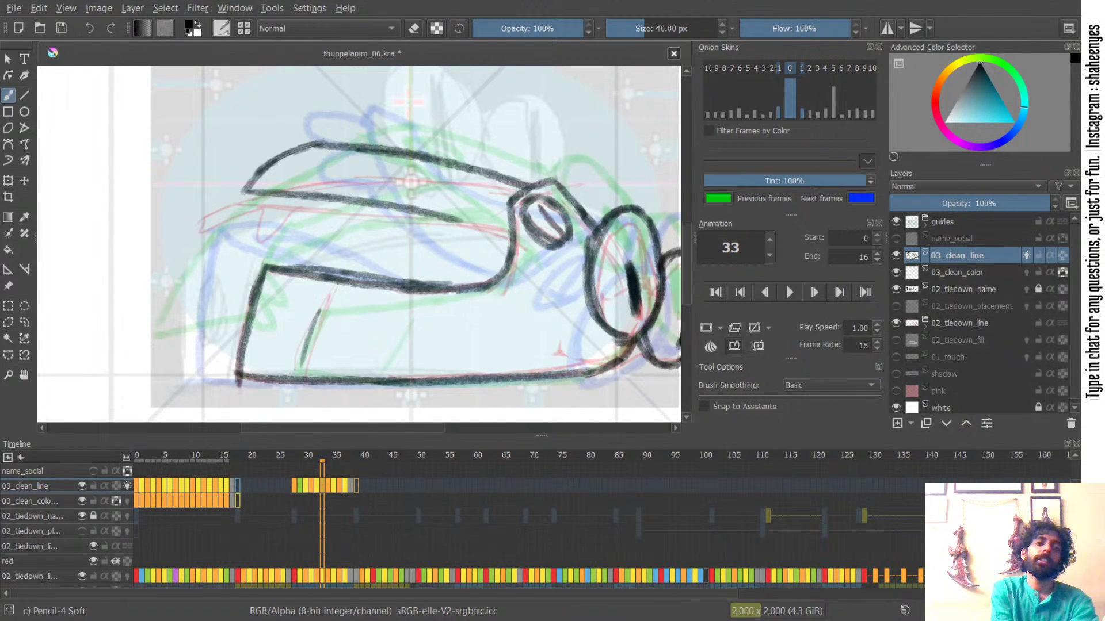
key("ctrl+z")
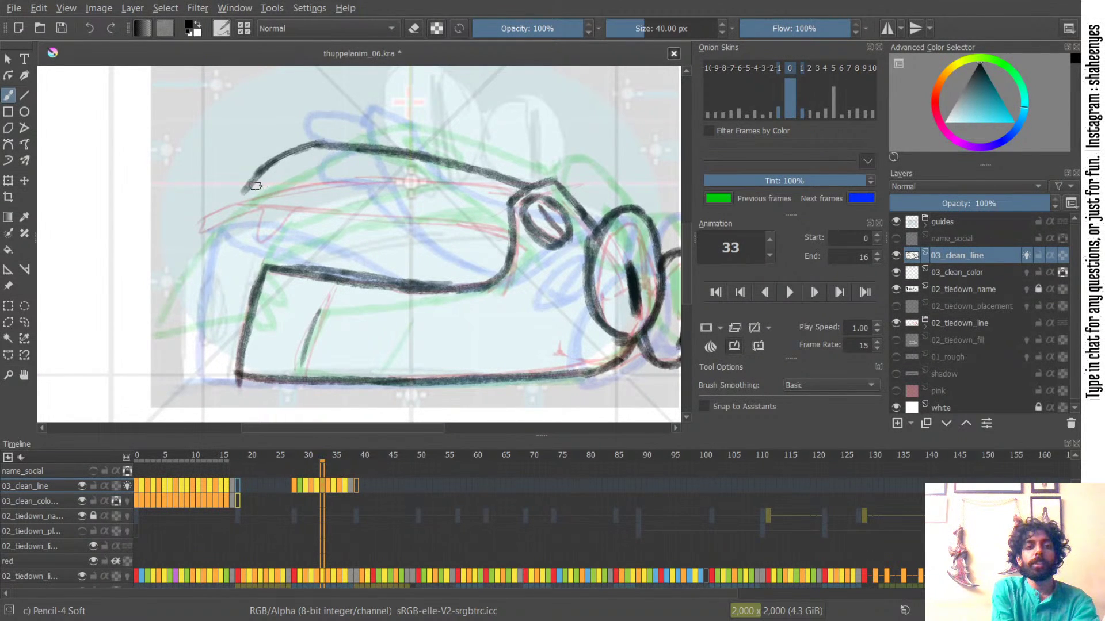
- Ink the jaw's lower edge on frame 33 as a smooth line from the tip to the head's inner curve
left_click_drag(254, 192, 368, 200)
key("ctrl+z")
left_click_drag(246, 191, 463, 231)
key("ctrl+z")
left_click_drag(301, 198, 505, 238)
key("ctrl+z")
key("ctrl+z")
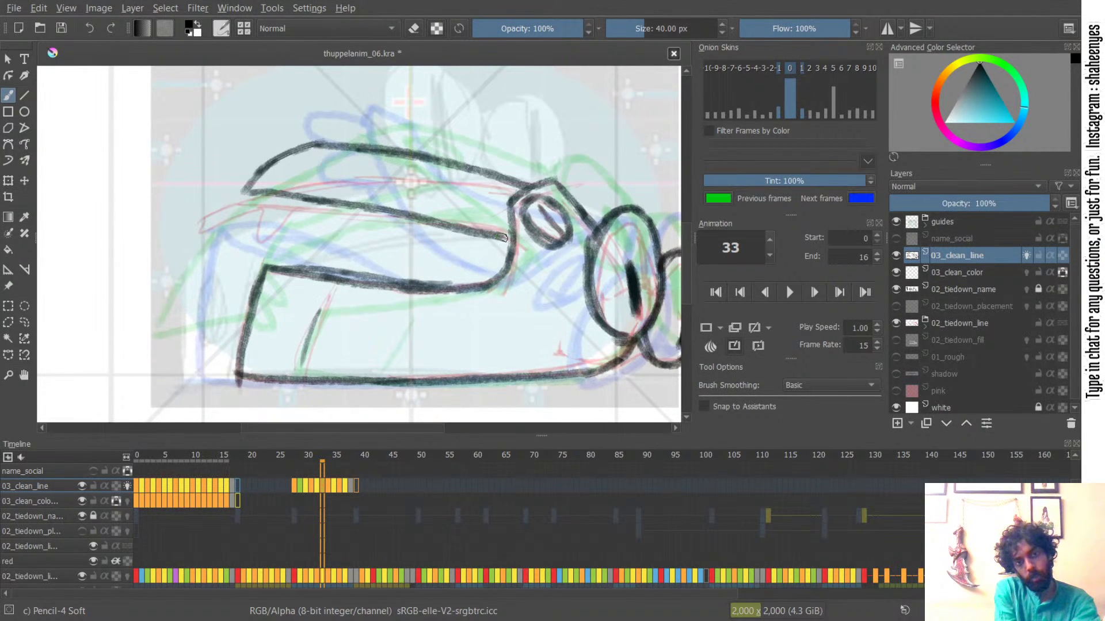
key("ctrl+z")
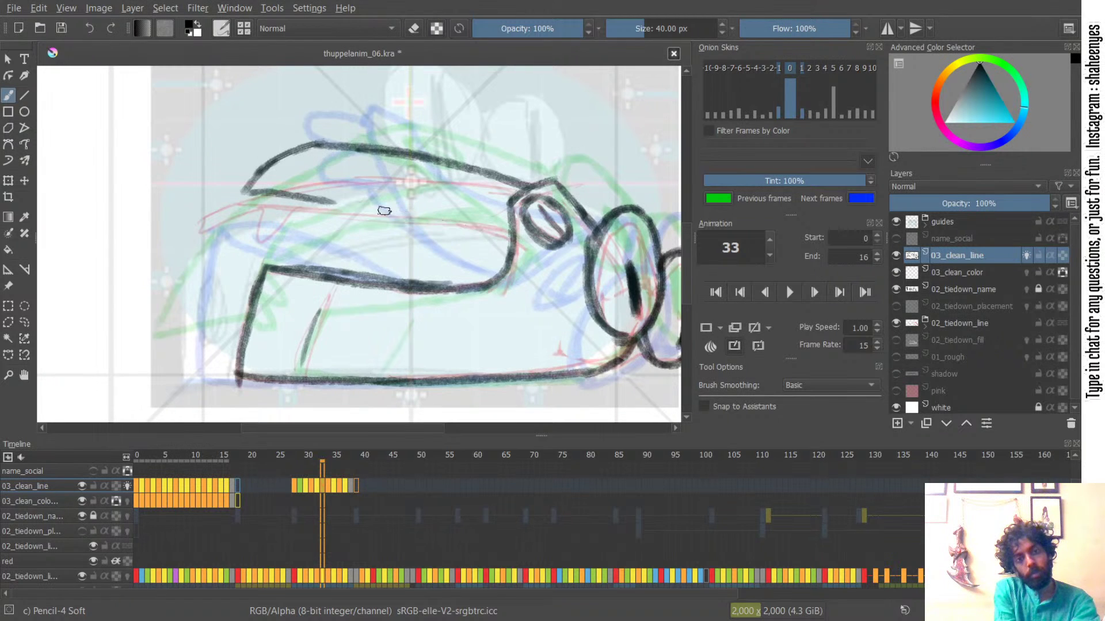
left_click_drag(274, 196, 502, 238)
key("ctrl+z")
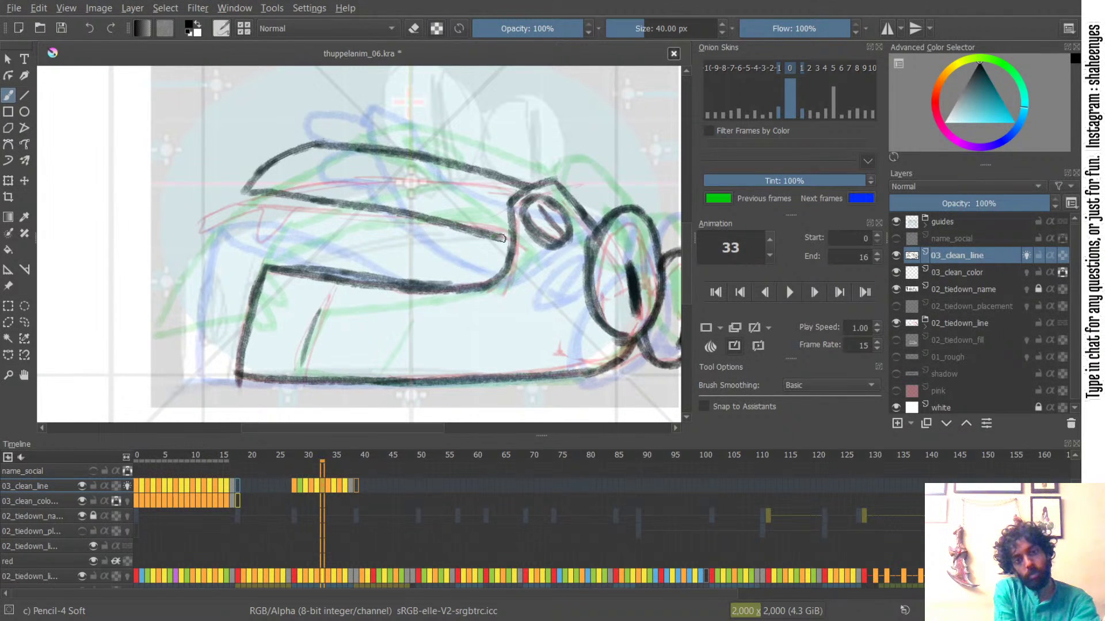
left_click_drag(429, 222, 505, 248)
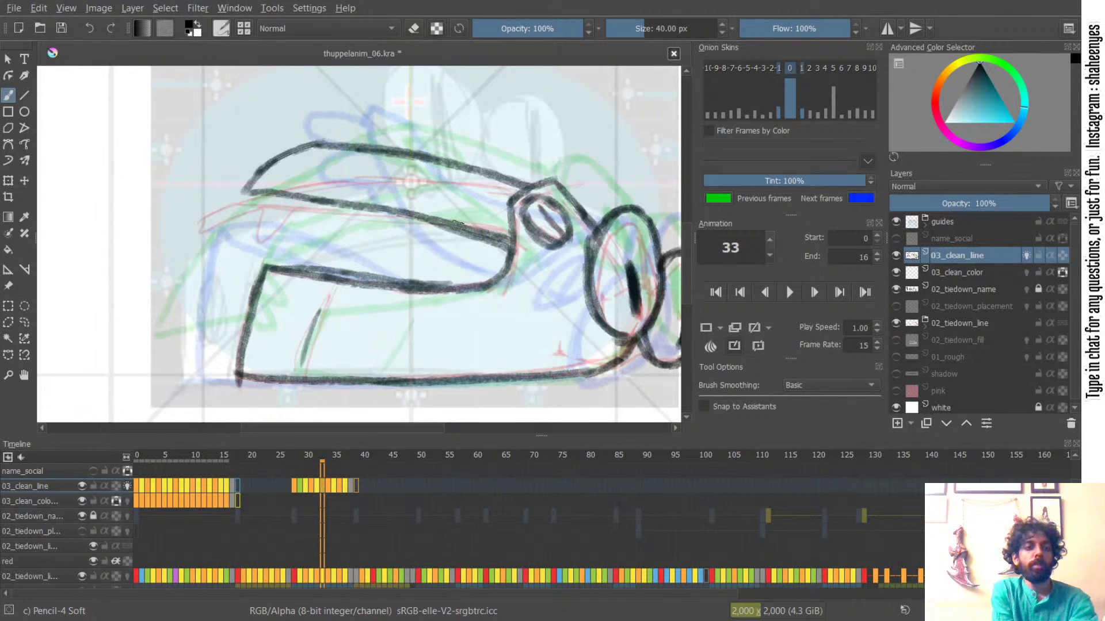
- Refine the jaw's lower edge and ink two small finger-like loops beneath its tip on frame 33
key("ctrl+z")
key("ctrl+z")
mouse_move(254, 193)
left_mouse_down()
mouse_move(211, 224)
mouse_move(267, 202)
mouse_move(200, 224)
mouse_move(274, 199)
mouse_move(264, 233)
mouse_move(374, 222)
left_mouse_up()
key("ctrl+z")
key("ctrl+z")
key("ctrl+z")
- Ink a second line just beneath the jaw's lower edge, from the inner loop towards the nostril bump
left_click_drag(297, 210, 406, 219)
key("ctrl+z")
left_click_drag(293, 211, 403, 217)
key("ctrl+z")
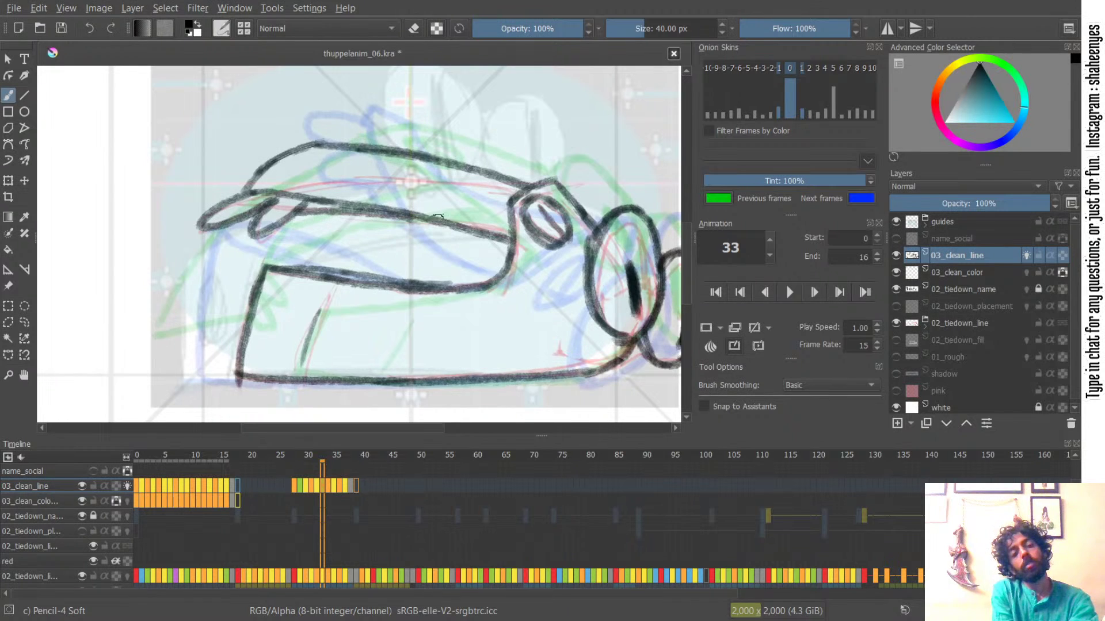
key("ctrl+z")
left_click_drag(290, 210, 420, 221)
key("ctrl+z")
key("ctrl+z")
left_click_drag(293, 210, 435, 219)
key("ctrl+z")
left_click_drag(293, 210, 480, 226)
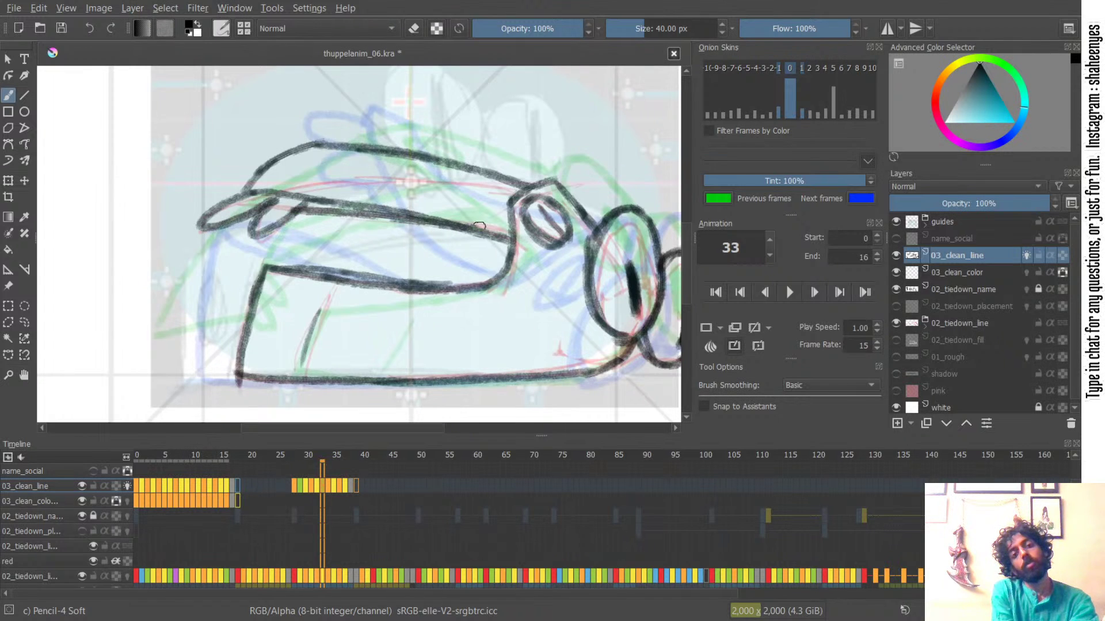
- Rework the mouth's inner edge below the nostril bump on frame 33, replacing the rounded curve with a sharper corner at the jaw
mouse_move(448, 139)
left_mouse_down()
mouse_move(419, 167)
mouse_move(411, 198)
mouse_move(458, 210)
mouse_move(440, 175)
left_mouse_up()
mouse_move(488, 257)
left_mouse_down()
mouse_move(529, 159)
mouse_move(449, 194)
left_mouse_up()
key("e")
mouse_move(407, 229)
left_mouse_down()
mouse_move(410, 259)
mouse_move(397, 269)
left_mouse_up()
key("e")
mouse_move(421, 198)
left_mouse_down()
mouse_move(406, 267)
mouse_move(427, 232)
left_mouse_up()
key("ctrl+z")
key("ctrl+z")
key("ctrl+z")
mouse_move(368, 266)
left_mouse_down()
mouse_move(423, 242)
mouse_move(421, 280)
left_mouse_up()
key("ctrl+z")
scroll(464, 182, "down", 3)
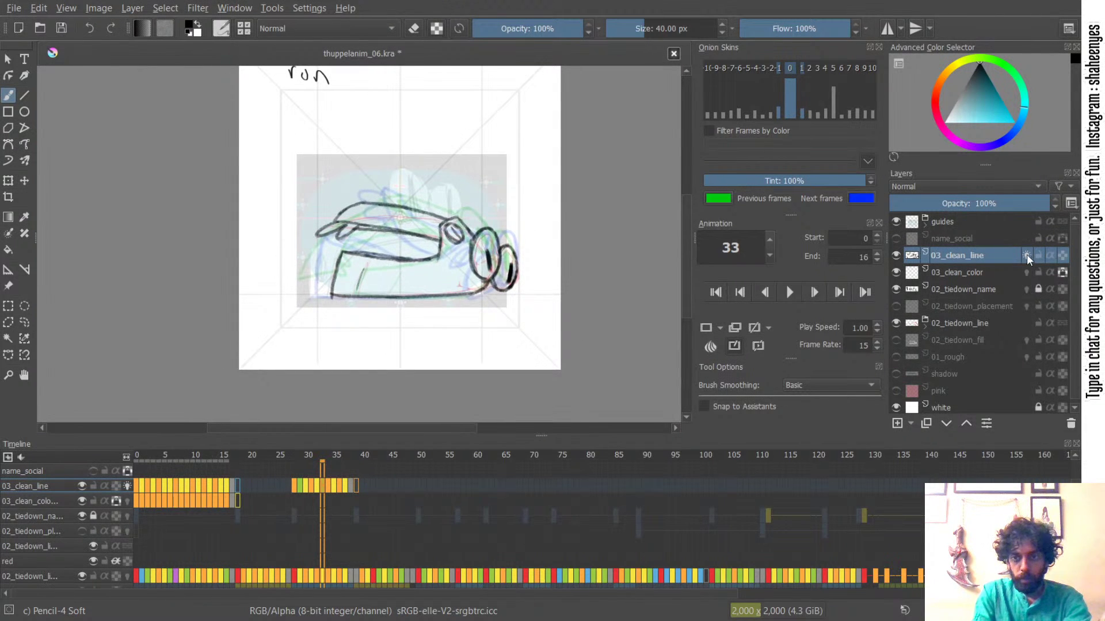
- Turn off onion skins for the 03_clean_line layer and compare frame 33's line drawing with the neighbouring frames
left_click(1026, 255)
scroll(496, 155, "up", 1)
key("Left")
key("Right")
key("Right")
key("Left")
key("Left")
key("Right")
scroll(428, 253, "up", 5)
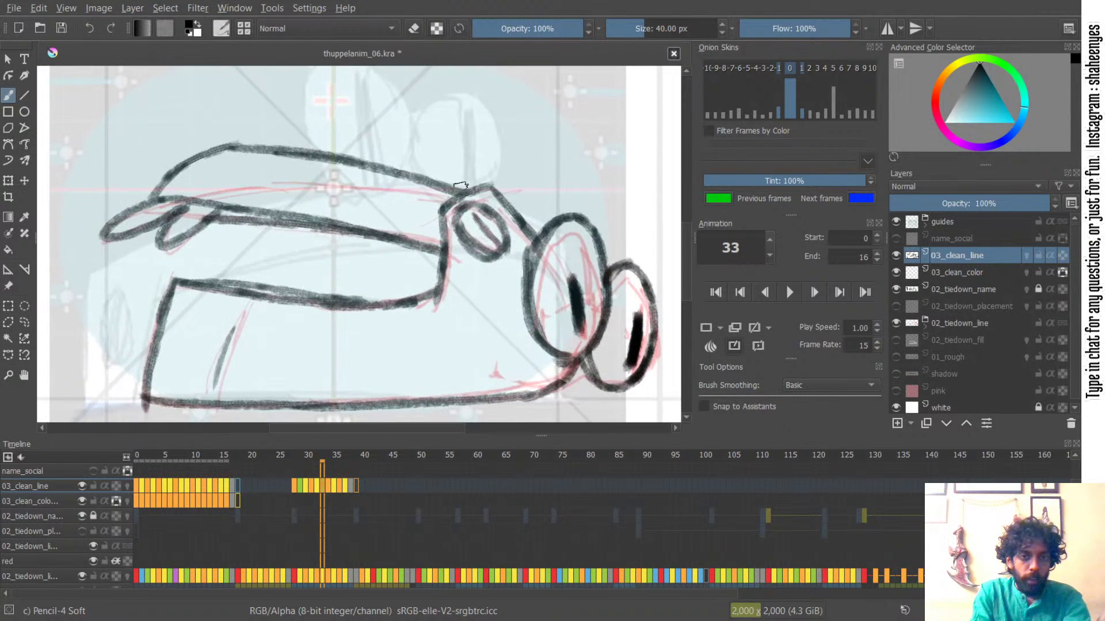
- Re-ink the nostril bump's rear edge on frame 33, from its top down to where it meets the upper jaw line
scroll(469, 195, "up", 3)
key("ctrl+z")
mouse_move(467, 176)
left_mouse_down()
mouse_move(509, 178)
mouse_move(452, 198)
mouse_move(471, 189)
mouse_move(418, 233)
mouse_move(417, 220)
mouse_move(466, 185)
mouse_move(408, 223)
mouse_move(431, 276)
left_mouse_up()
key("ctrl+z")
key("ctrl+z")
key("ctrl+z")
left_click_drag(415, 226, 431, 286)
key("ctrl+z")
key("ctrl+z")
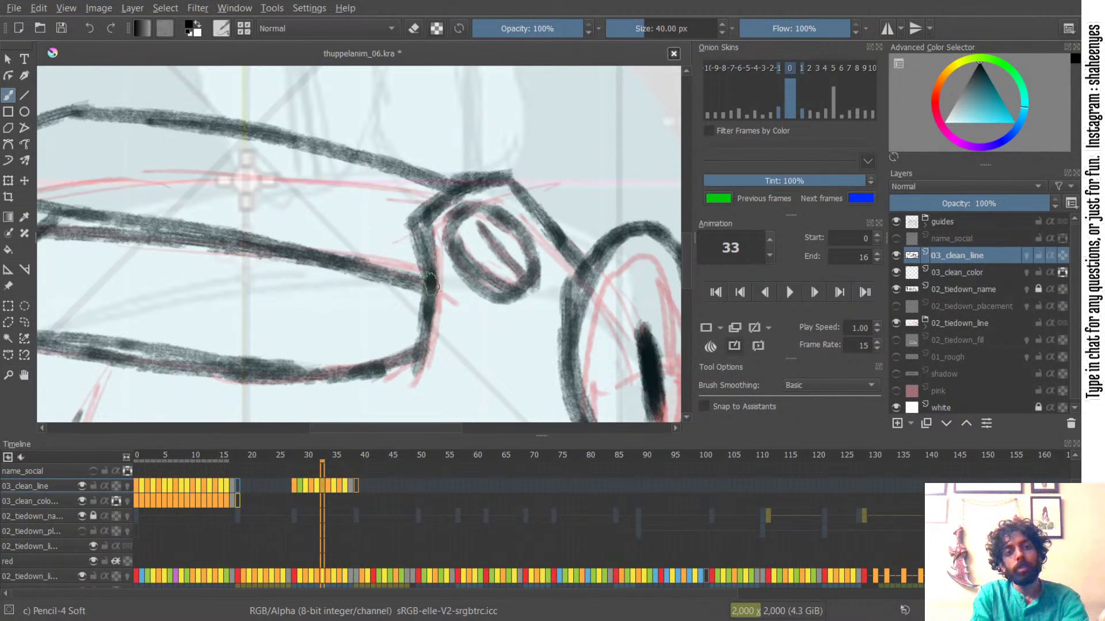
left_click_drag(459, 173, 420, 244)
- Flip between frames 32, 33 and 34 to check how the jaw and head motion reads
key("Right")
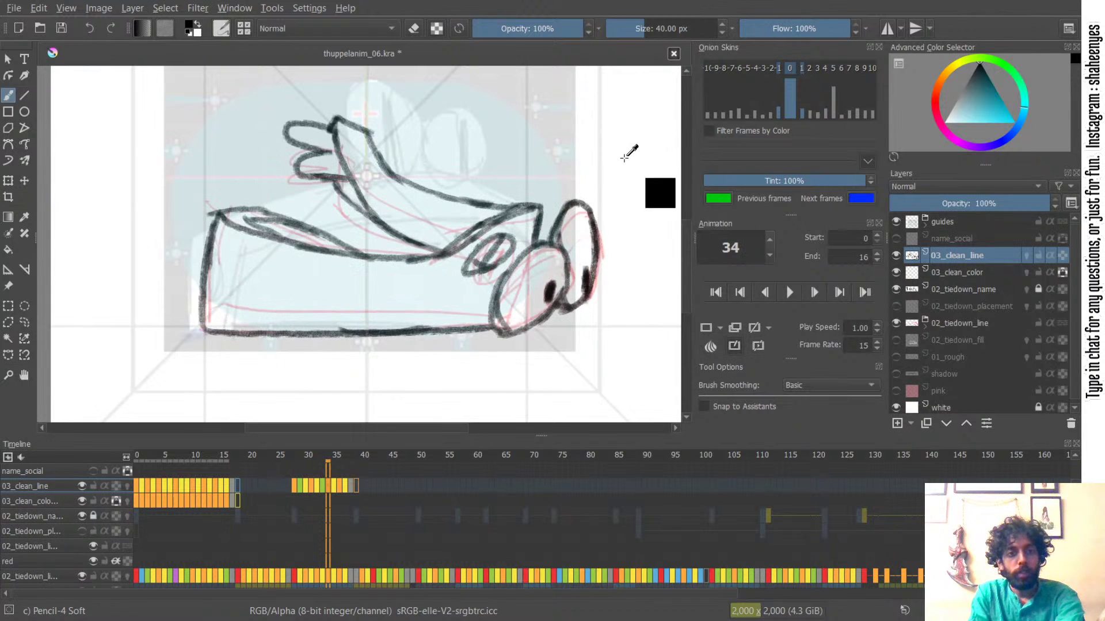
key("Left")
key("Left")
key("Right")
key("Right")
key("Left")
key("Left")
key("Right")
key("Right")
key("Left")
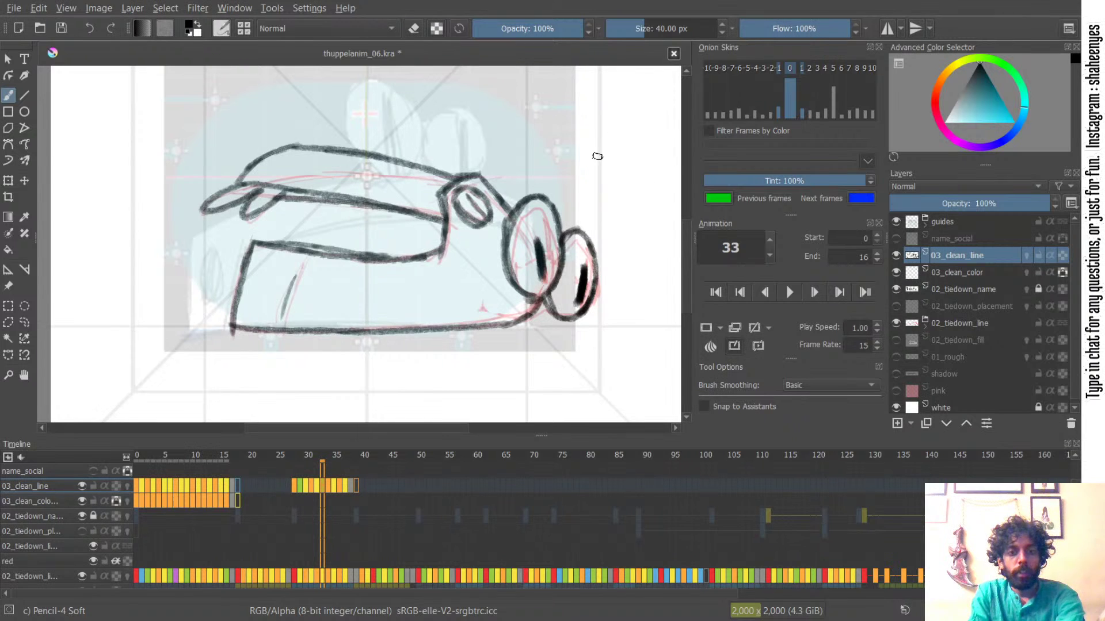
- Save the current animation document
scroll(519, 198, "up", 2)
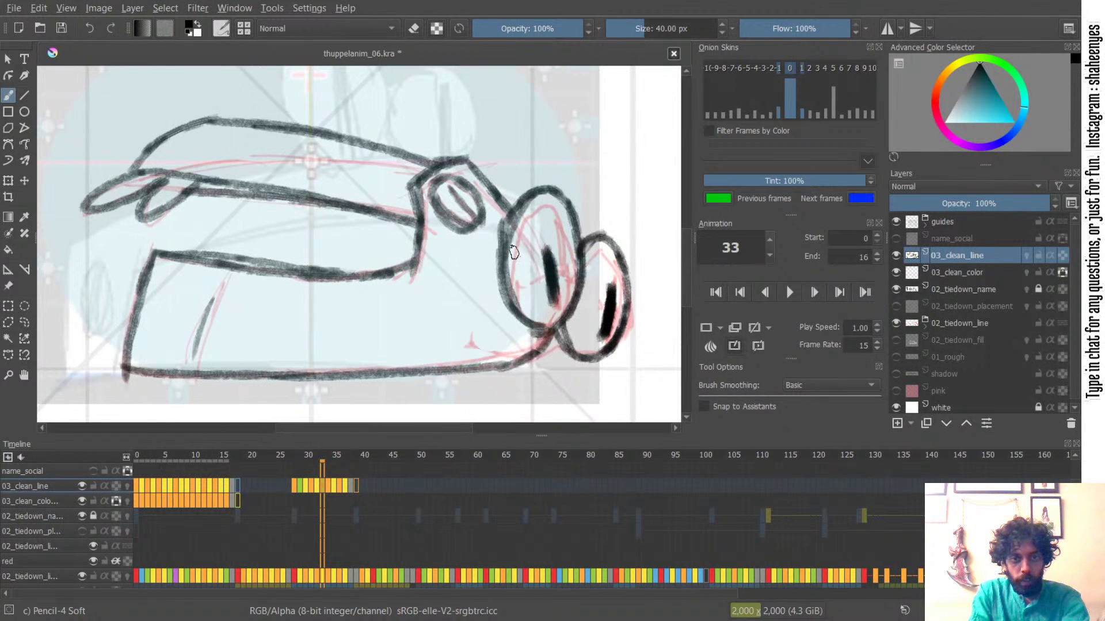
key("ctrl")
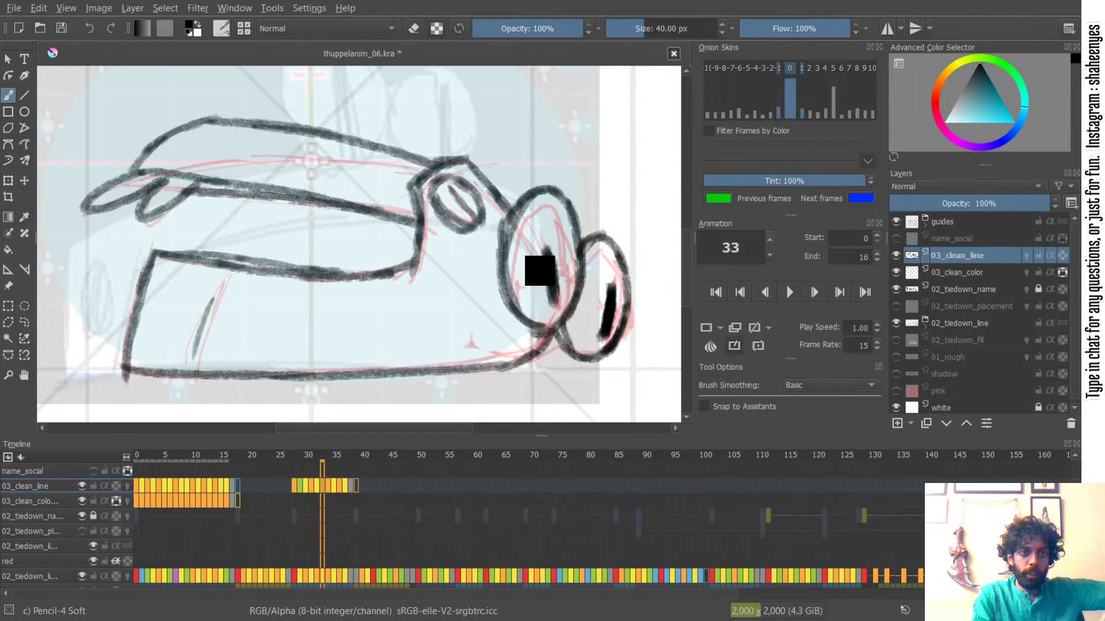
key("ctrl+s")
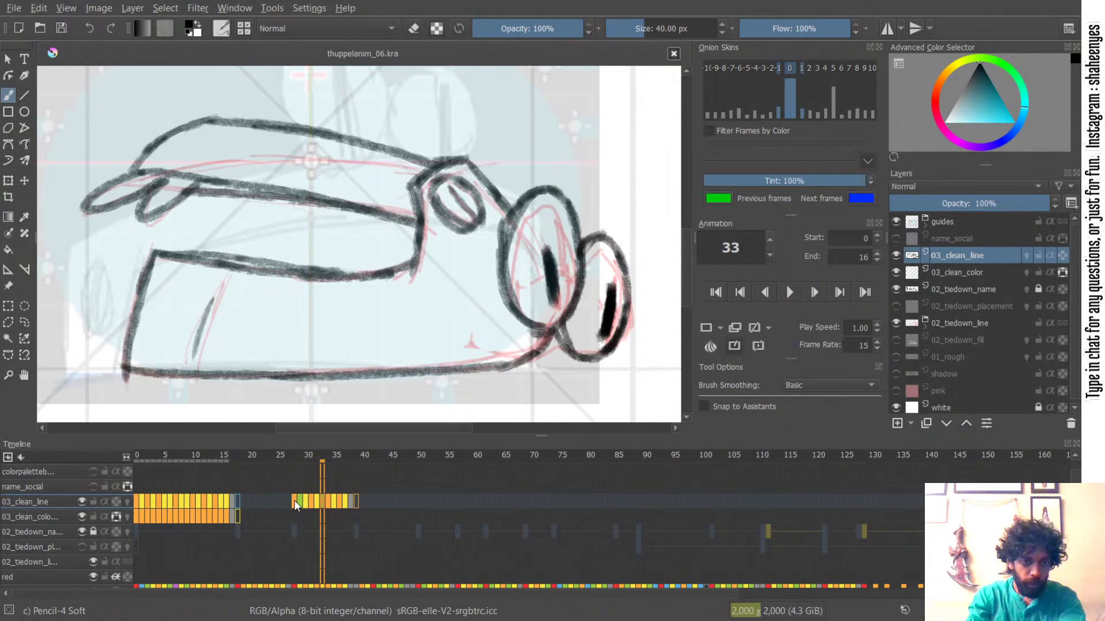
- Set the animation range to frames 28 through 37 and play it back with the 02_tiedown_line layer hidden
left_click(294, 501)
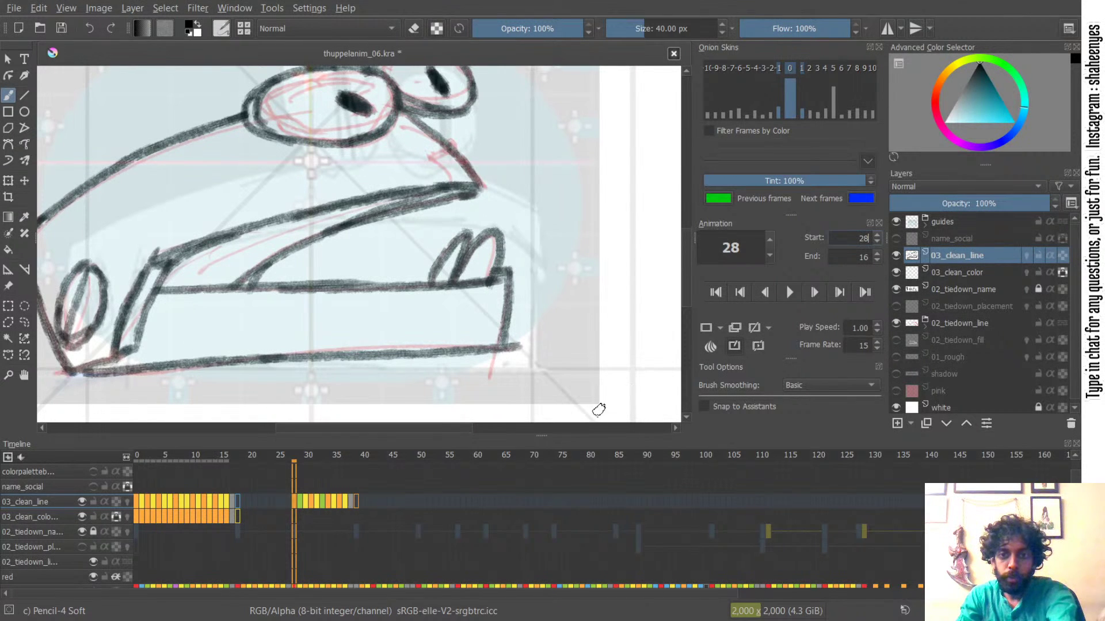
left_click(347, 506)
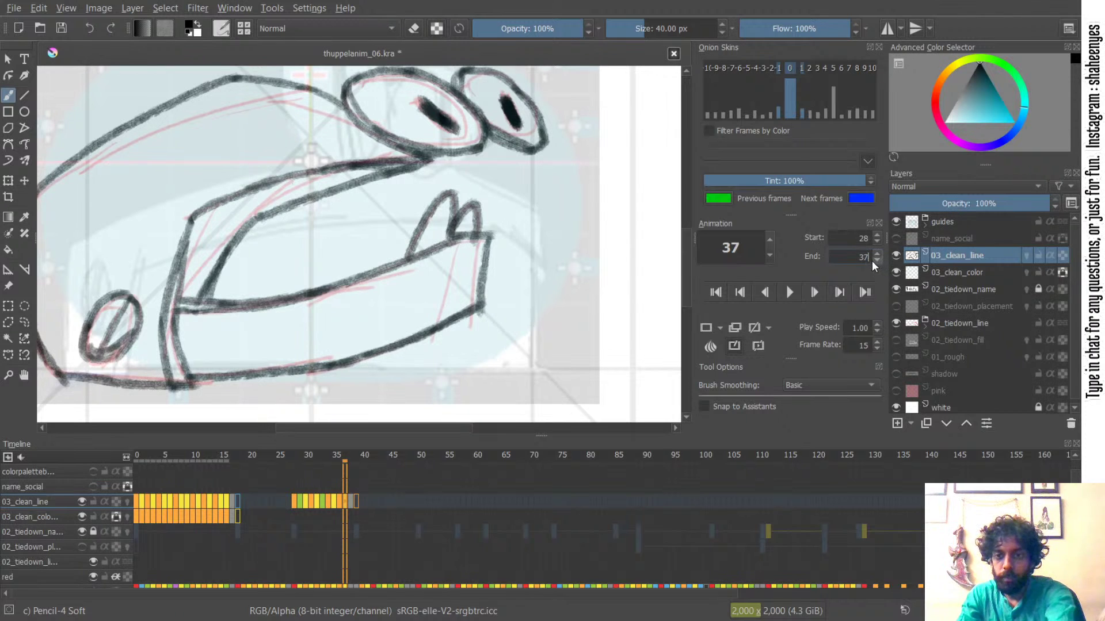
left_click_drag(429, 158, 397, 284)
mouse_move(440, 165)
left_mouse_down()
mouse_move(431, 217)
mouse_move(446, 233)
mouse_move(497, 194)
mouse_move(496, 175)
left_mouse_up()
left_click(896, 323)
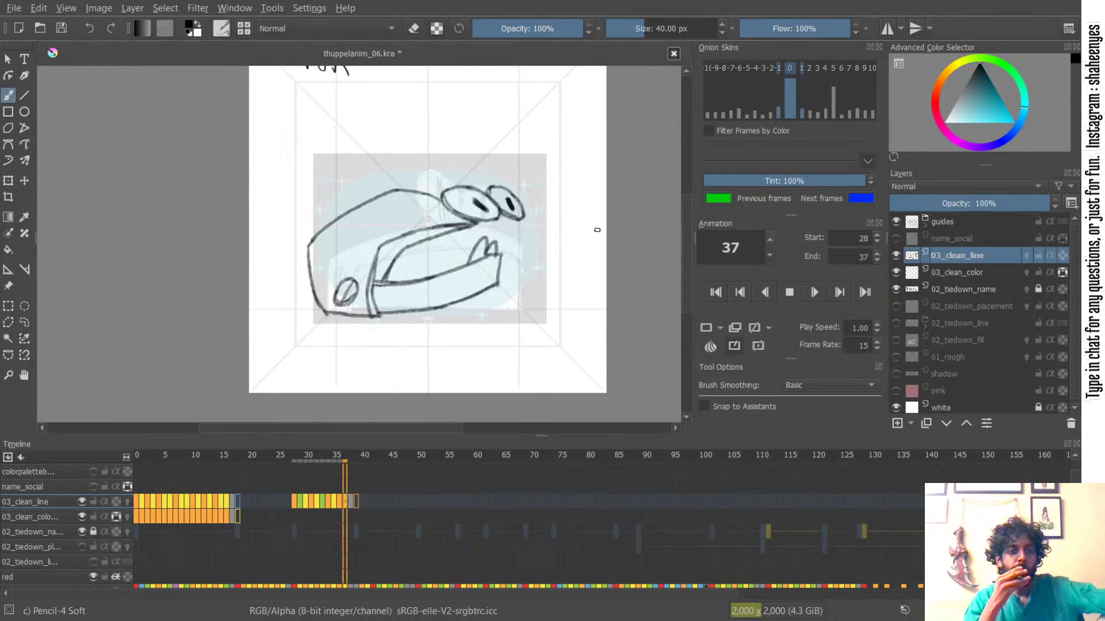
- Hide 03_clean_line, show and select 02_tiedown_line, and play back the tiedown animation
left_click(896, 257)
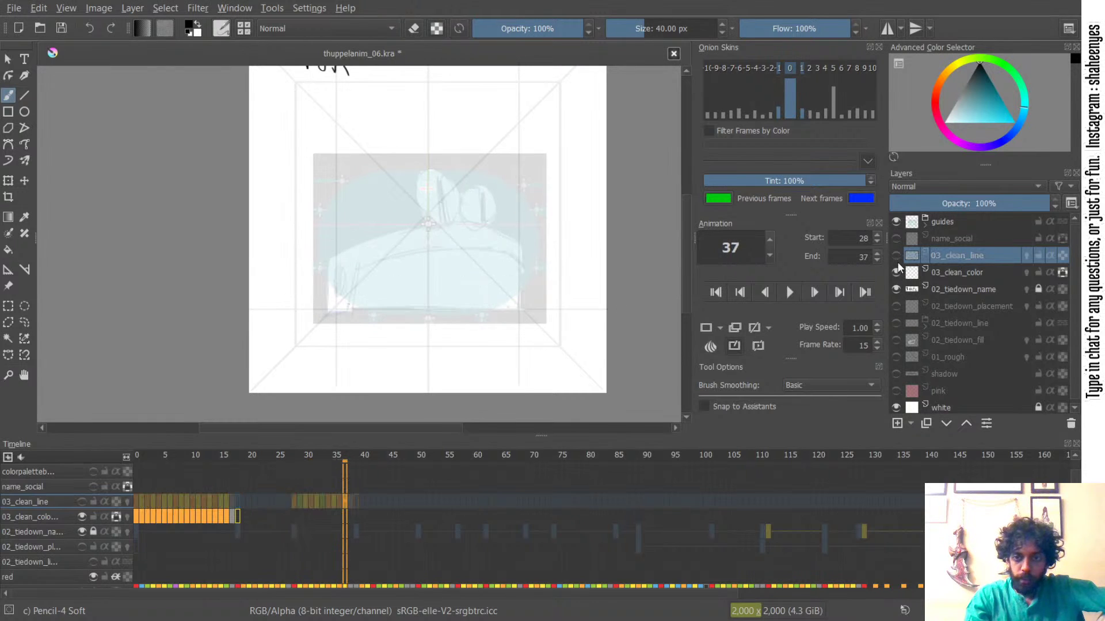
left_click(898, 324)
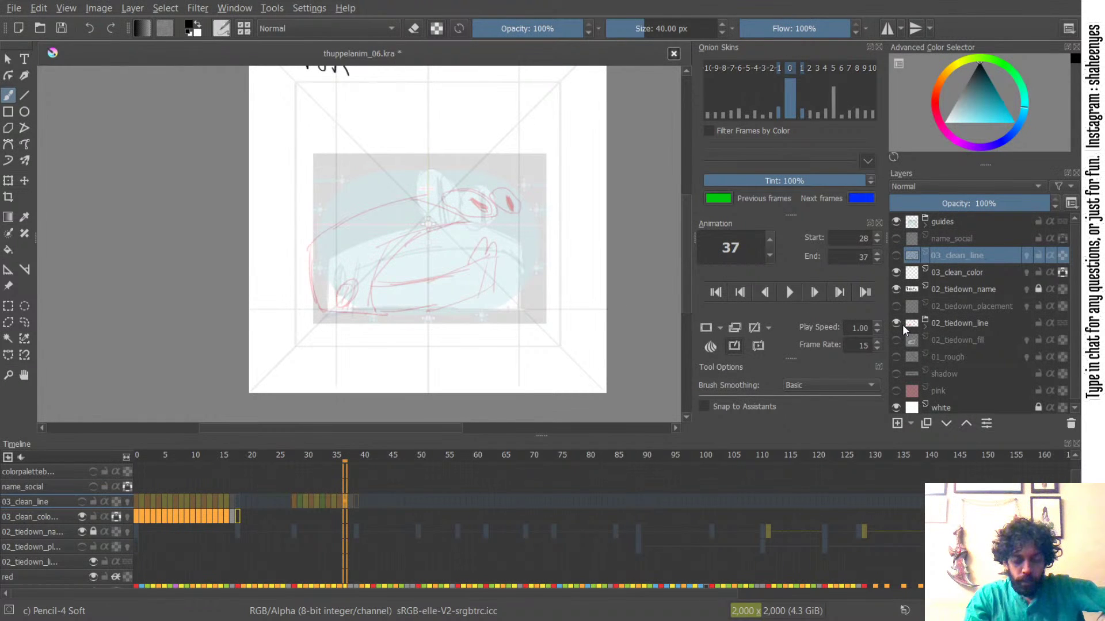
left_click(961, 324)
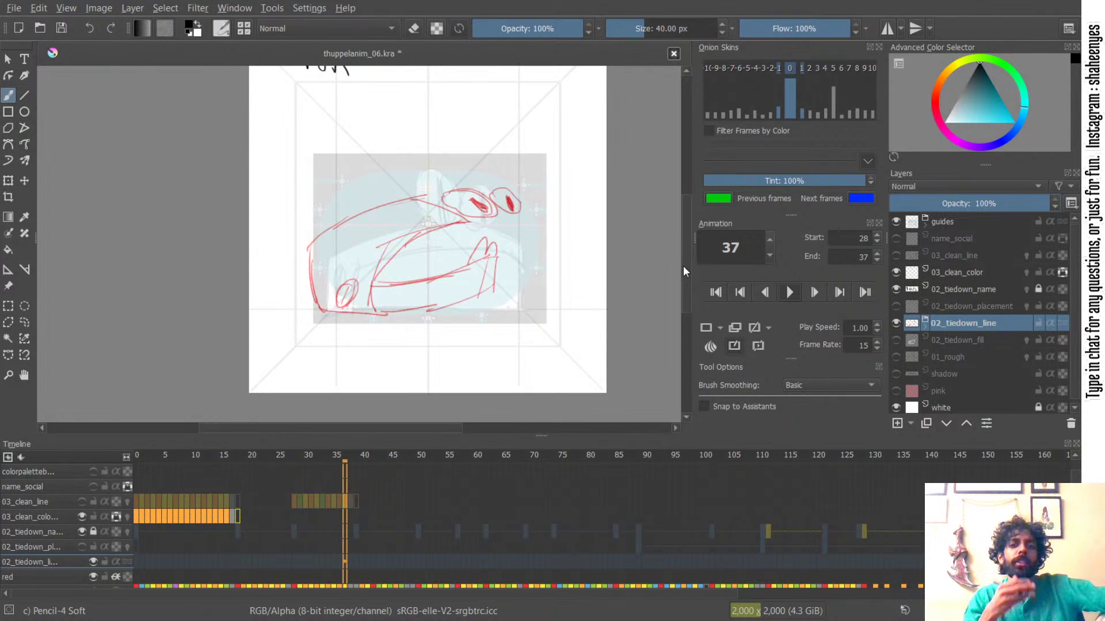
key("space")
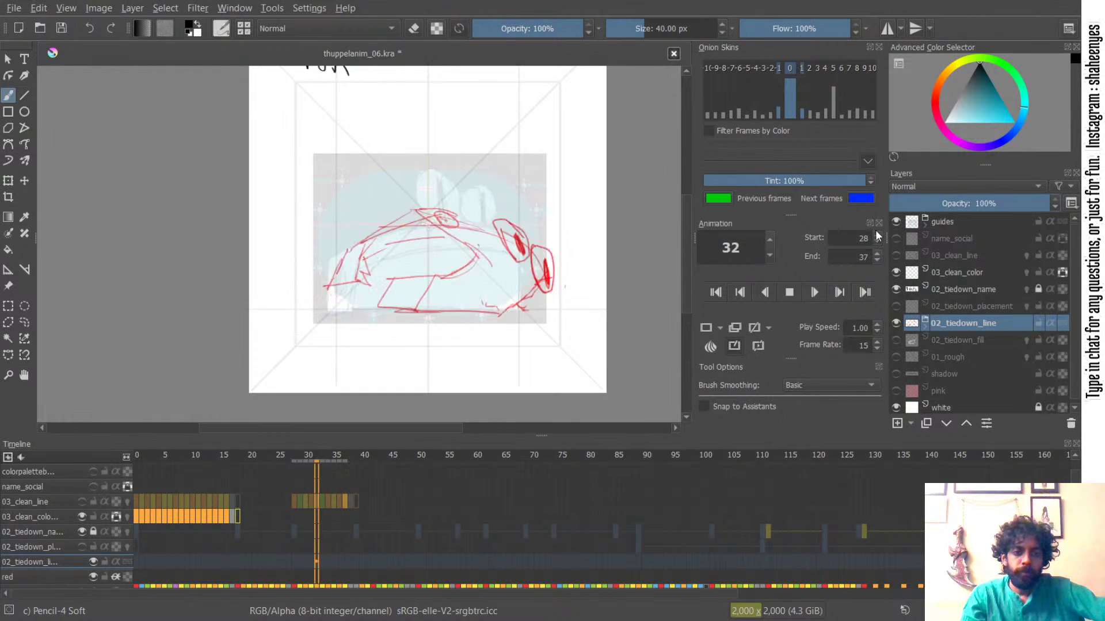
- Hide 02_tiedown_line, show 03_clean_line again, and play back the cleaned-up line animation
left_click(896, 323)
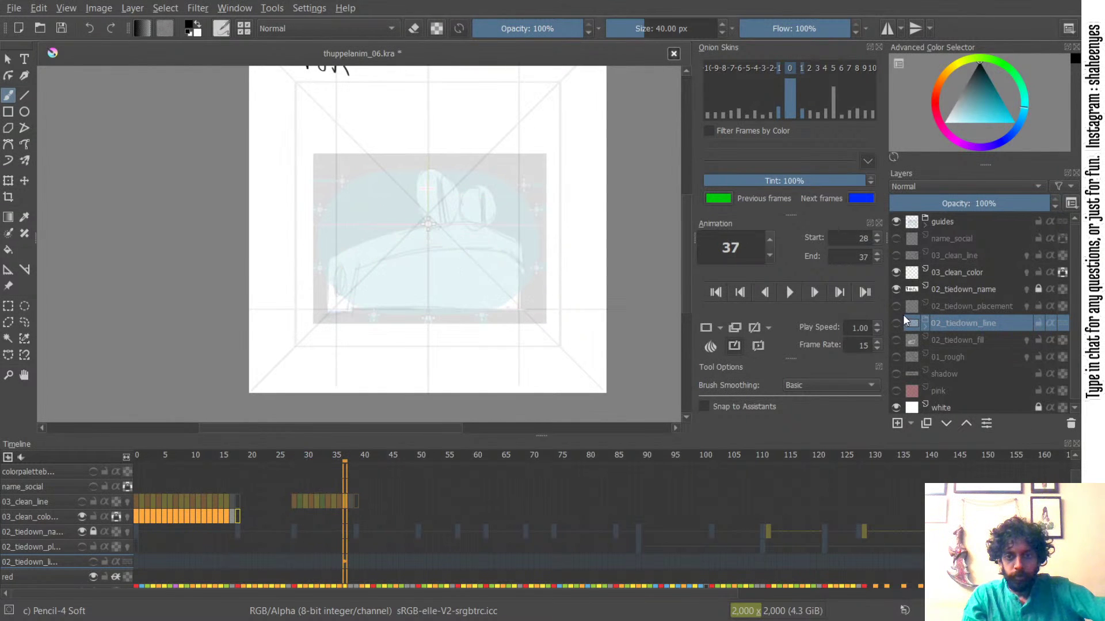
left_click(896, 255)
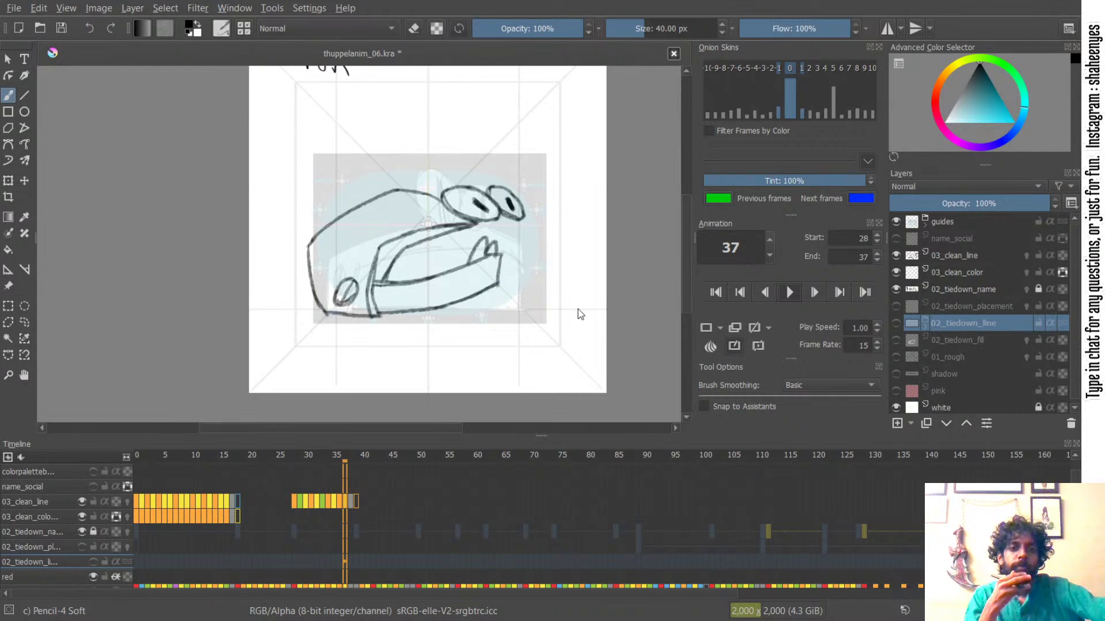
key("space")
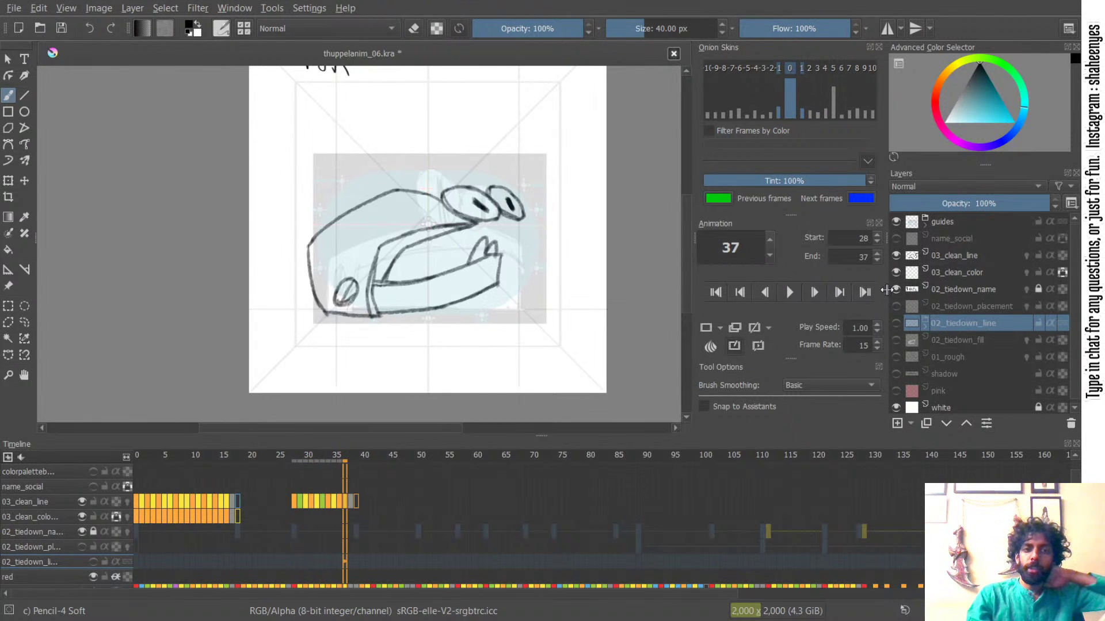
- Swap the visible line art from 03_clean_line to 02_tiedown_line and play the loop for comparison
left_click(895, 289)
left_click(896, 290)
left_click(896, 272)
left_click(896, 272)
left_click(896, 256)
left_click(896, 323)
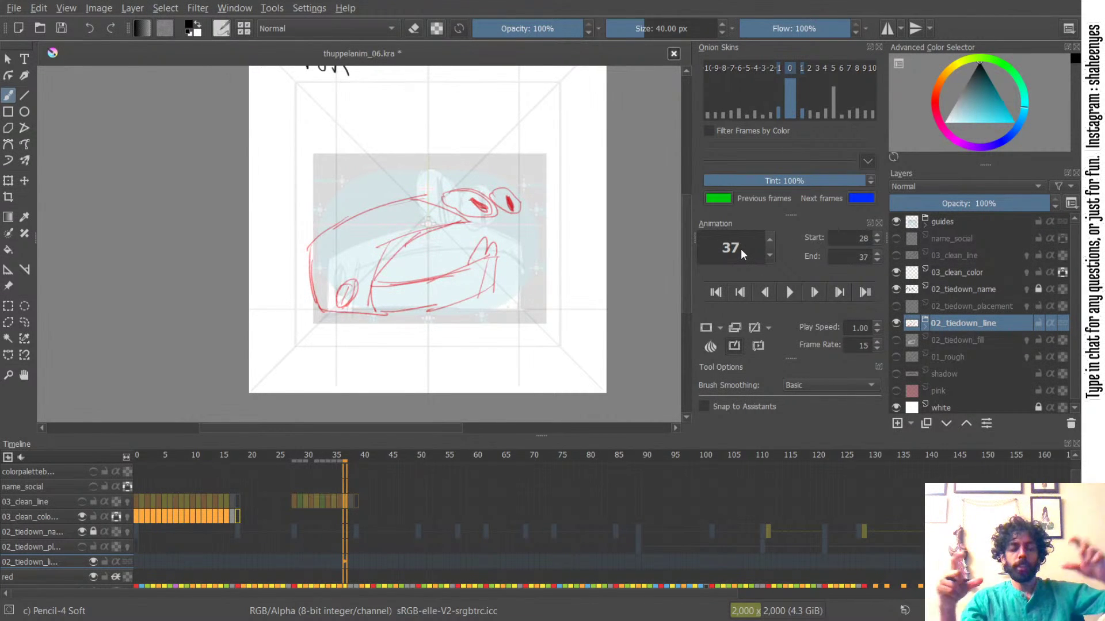
key("space")
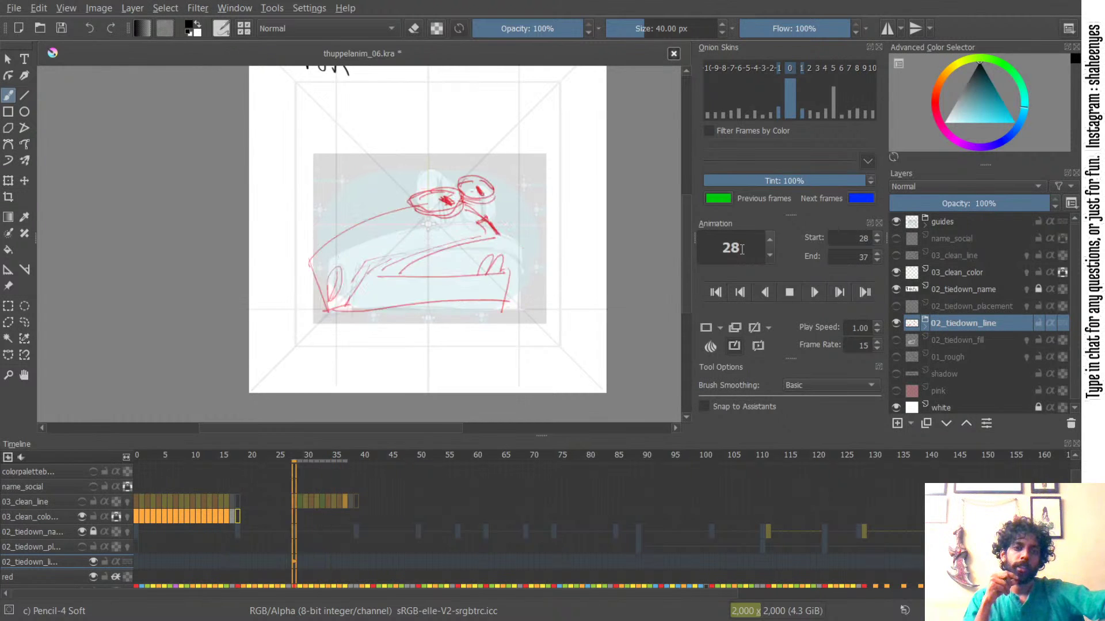
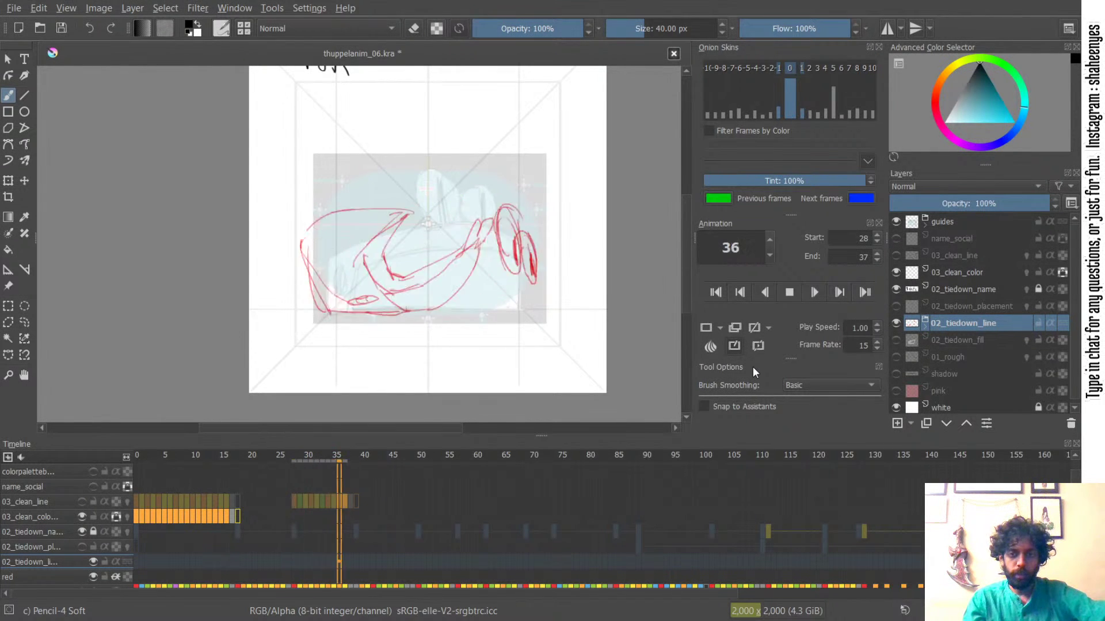
- Swap the visible line art back to 03_clean_line, review the loop in playback, and stop it
left_click(895, 322)
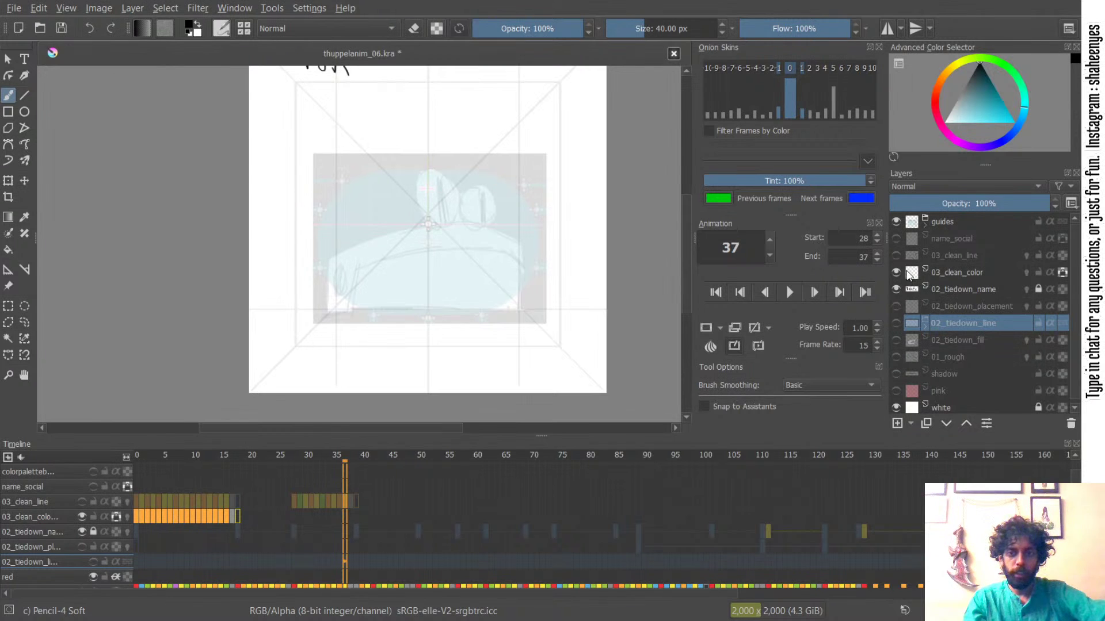
left_click(894, 255)
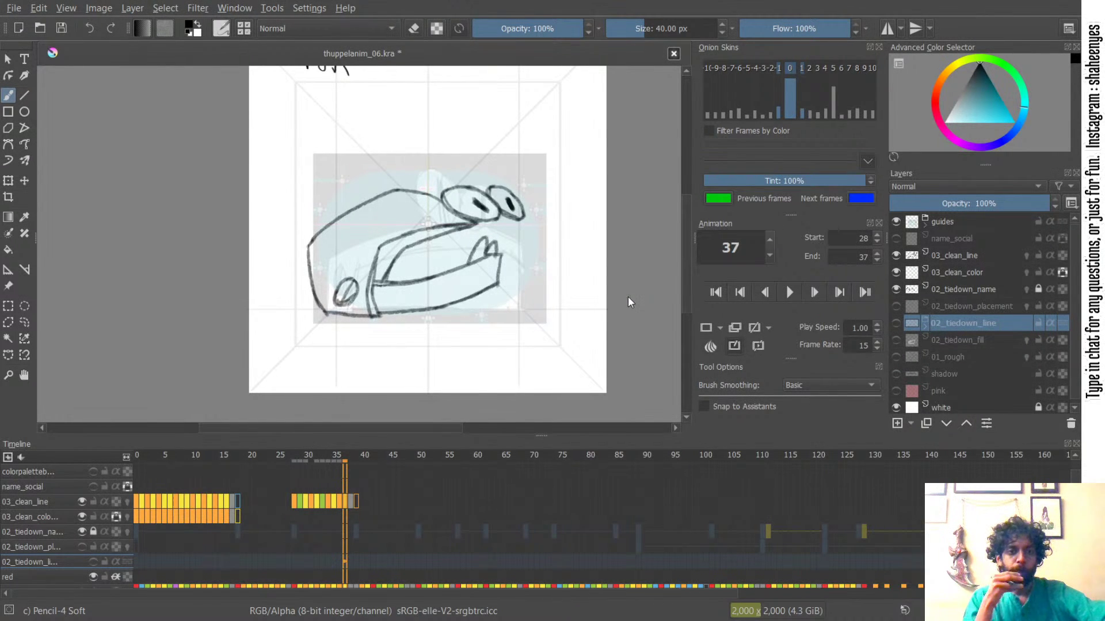
key("space")
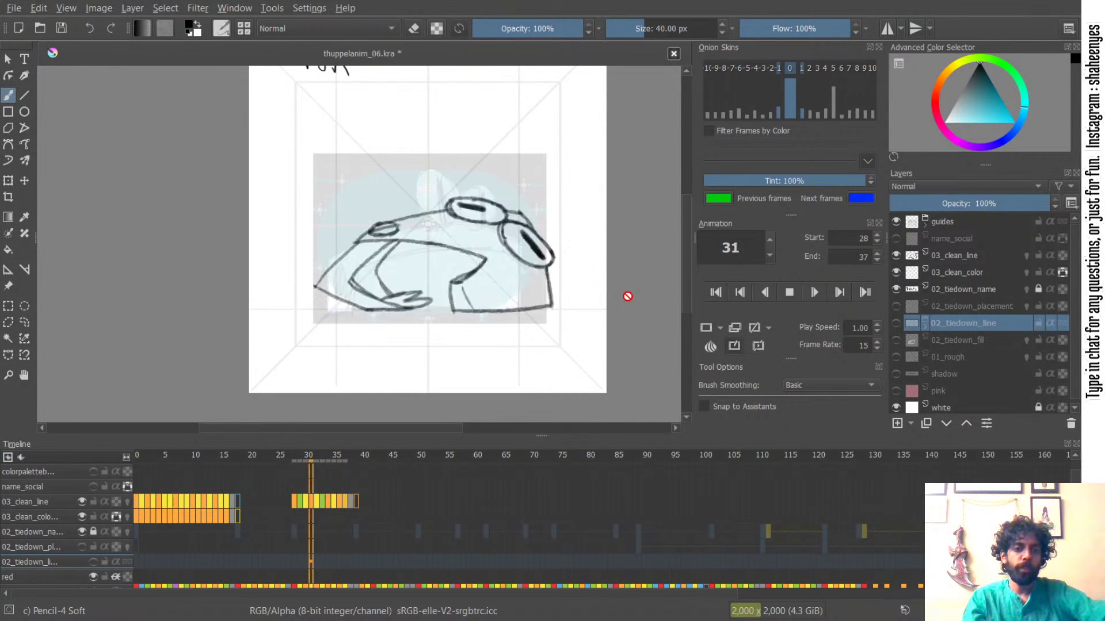
left_click(791, 294)
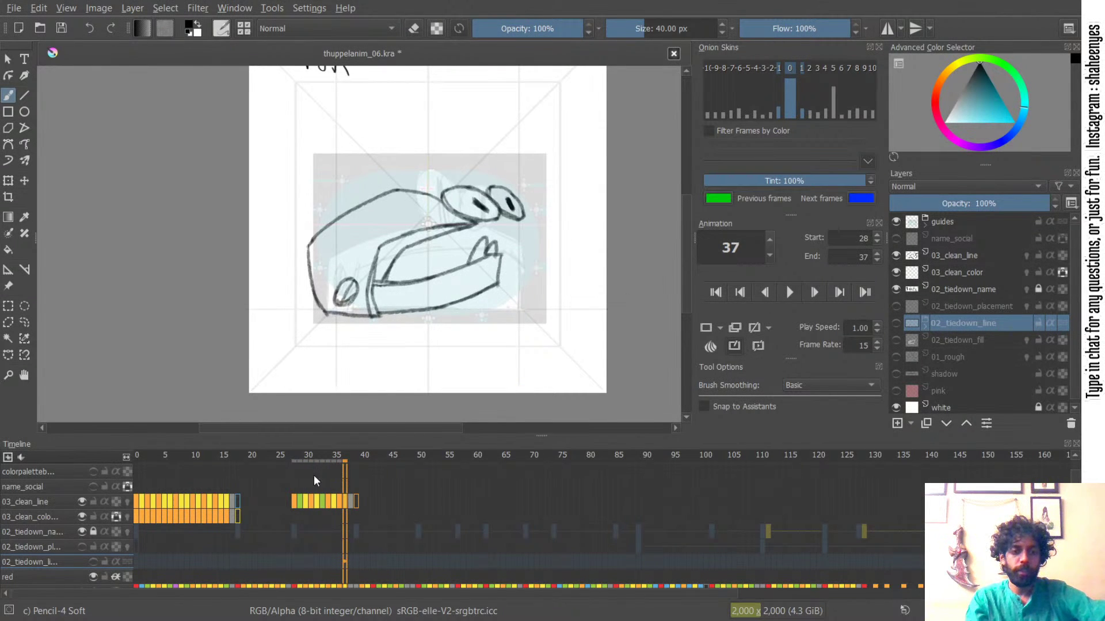
- Go to frame 36, then review 02_tiedown_line in playback with 03_clean_line hidden
mouse_move(348, 458)
left_mouse_down()
mouse_move(327, 456)
mouse_move(340, 456)
left_mouse_up()
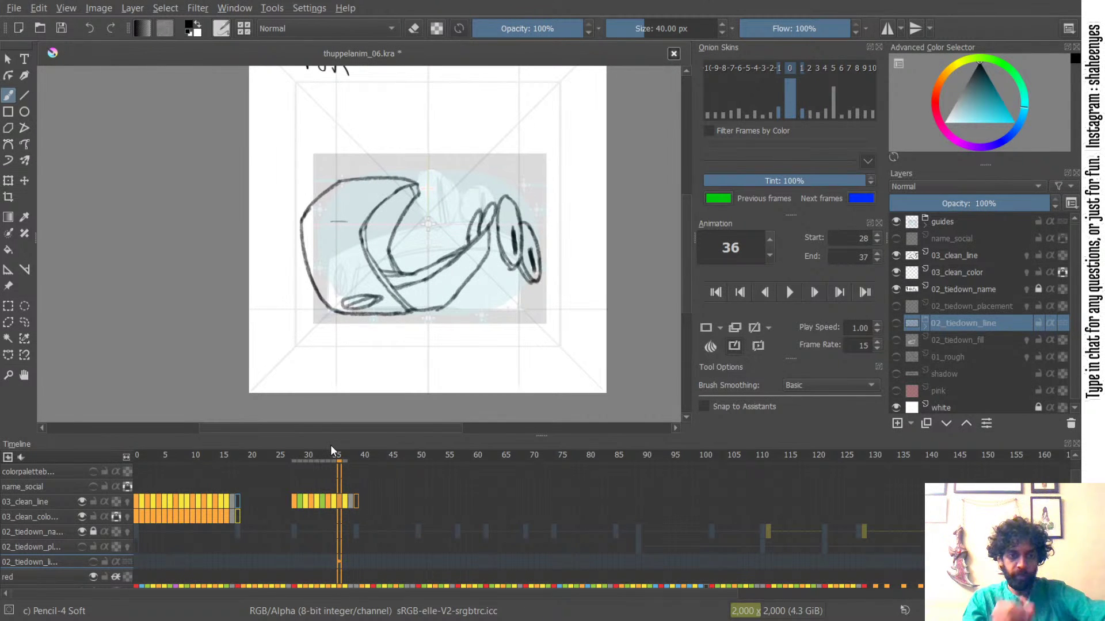
left_click(896, 255)
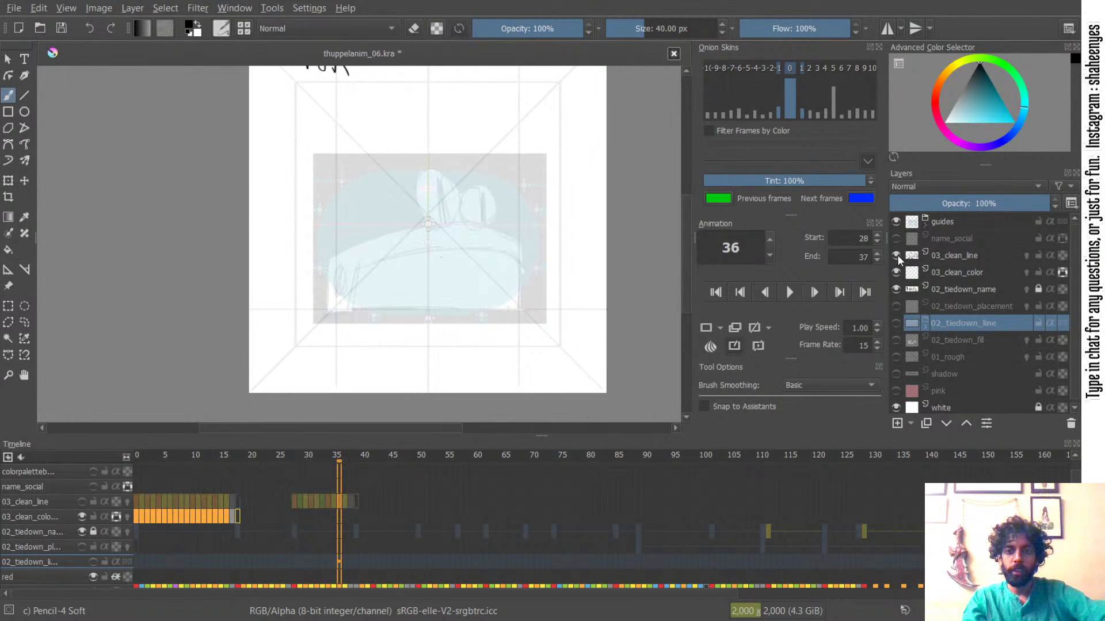
left_click(898, 323)
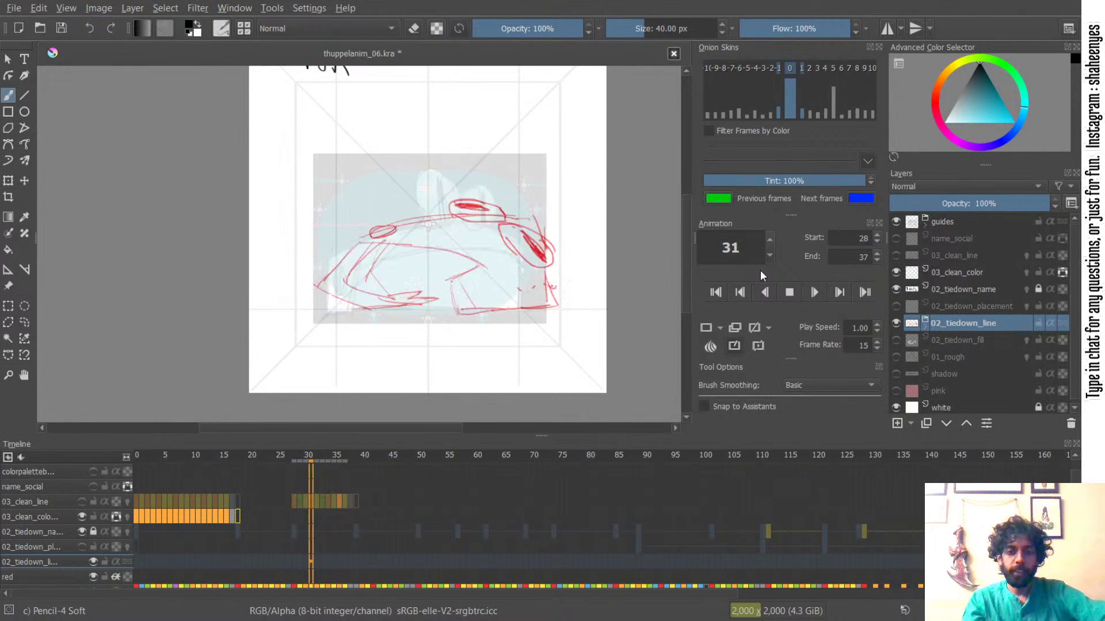
left_click(788, 293)
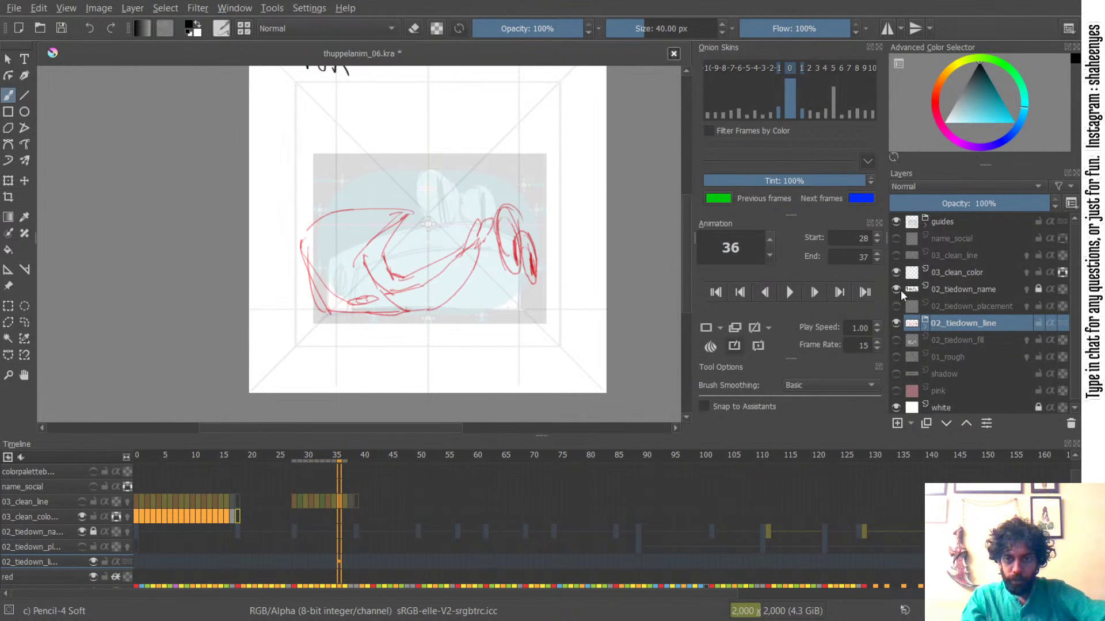
- Hide the 02_tiedown_line layer, then show 03_clean_line and make it the active layer
left_click(895, 324)
left_click(956, 273)
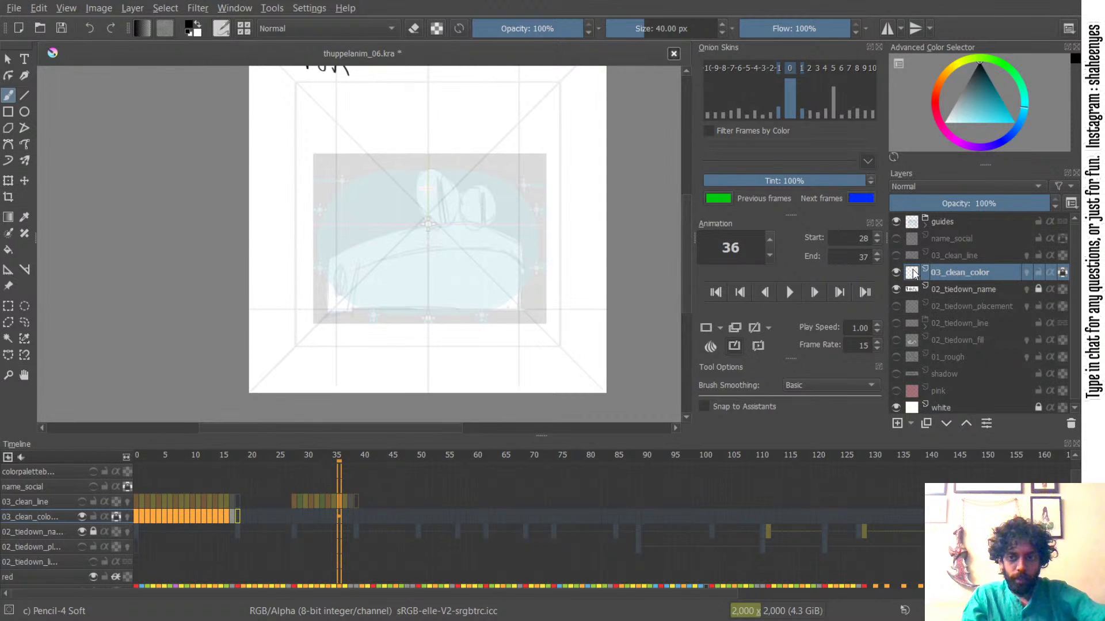
left_click(896, 255)
left_click(941, 257)
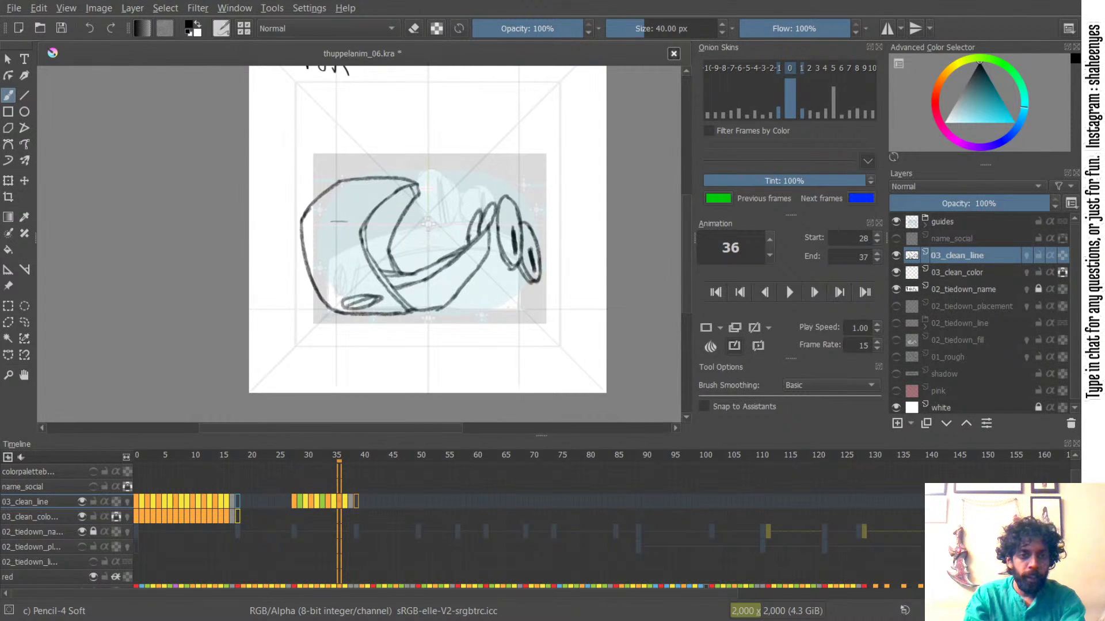
- Turn on onion skins for the 03_clean_line layer
scroll(387, 209, "up", 2)
left_click(1026, 255)
left_click_drag(453, 193, 483, 165)
left_click_drag(483, 164, 411, 191)
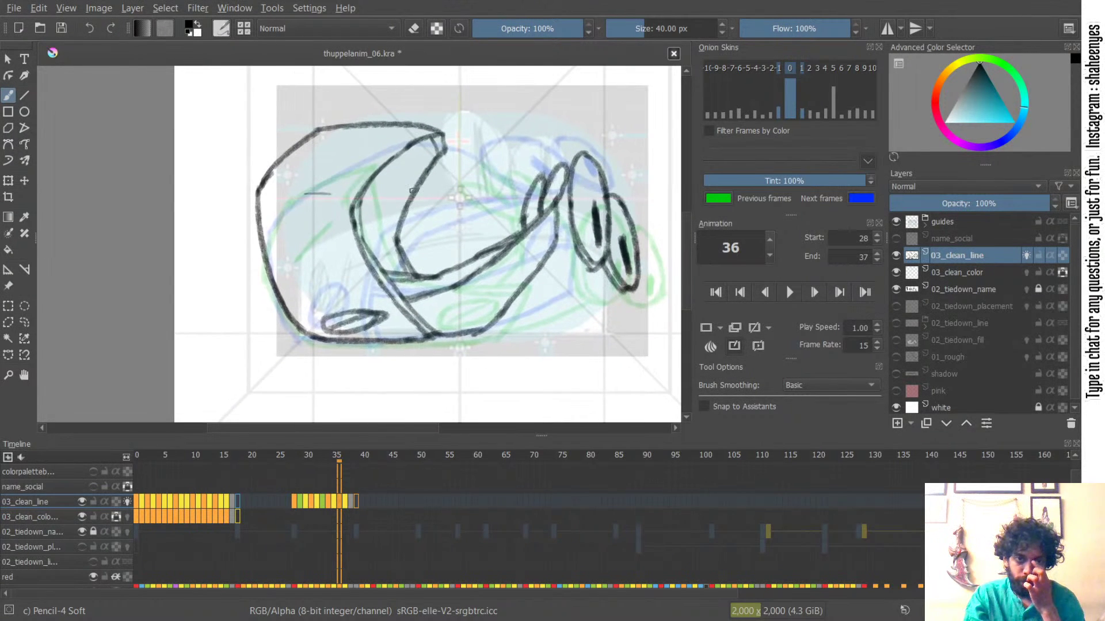
mouse_move(272, 232)
left_mouse_down()
mouse_move(441, 145)
mouse_move(491, 139)
left_mouse_up()
mouse_move(287, 177)
left_mouse_down()
mouse_move(307, 114)
mouse_move(303, 147)
mouse_move(311, 139)
mouse_move(299, 115)
left_mouse_up()
key("ctrl+z")
key("ctrl+z")
- Make a freehand outline selection around the upper part of the character's head on frame 36
mouse_move(412, 193)
left_mouse_down()
mouse_move(409, 159)
mouse_move(420, 199)
left_mouse_up()
mouse_move(425, 170)
left_mouse_down()
mouse_move(464, 120)
mouse_move(397, 205)
left_mouse_up()
left_click_drag(396, 205, 402, 156)
left_click_drag(418, 155, 457, 147)
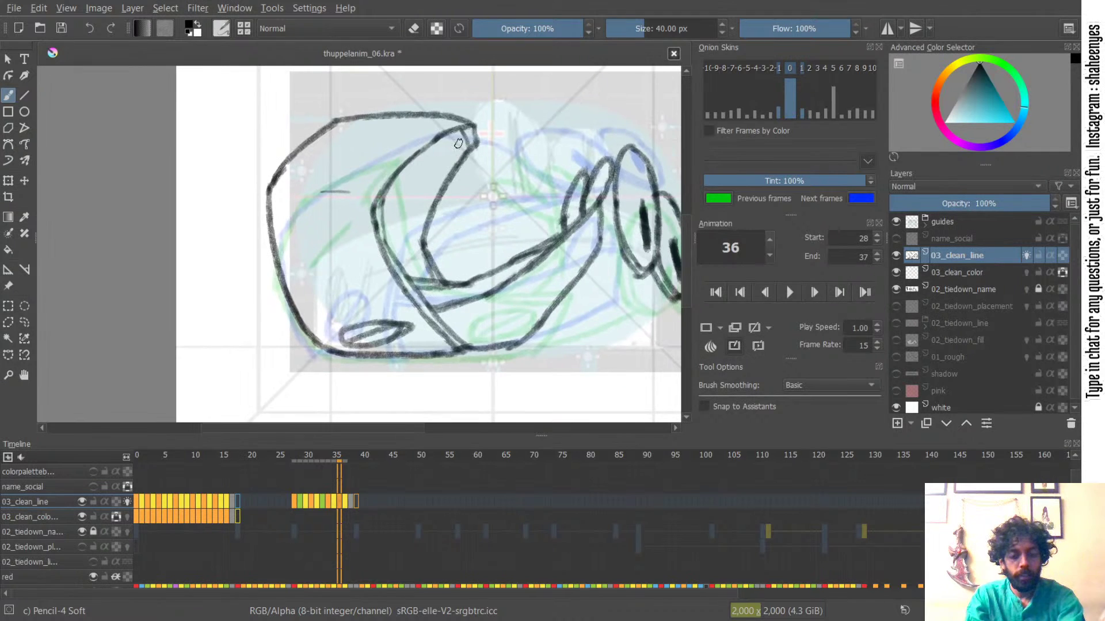
key("l")
mouse_move(492, 204)
left_mouse_down()
mouse_move(449, 70)
mouse_move(306, 95)
mouse_move(215, 210)
mouse_move(221, 280)
mouse_move(251, 293)
mouse_move(445, 266)
mouse_move(475, 245)
left_mouse_up()
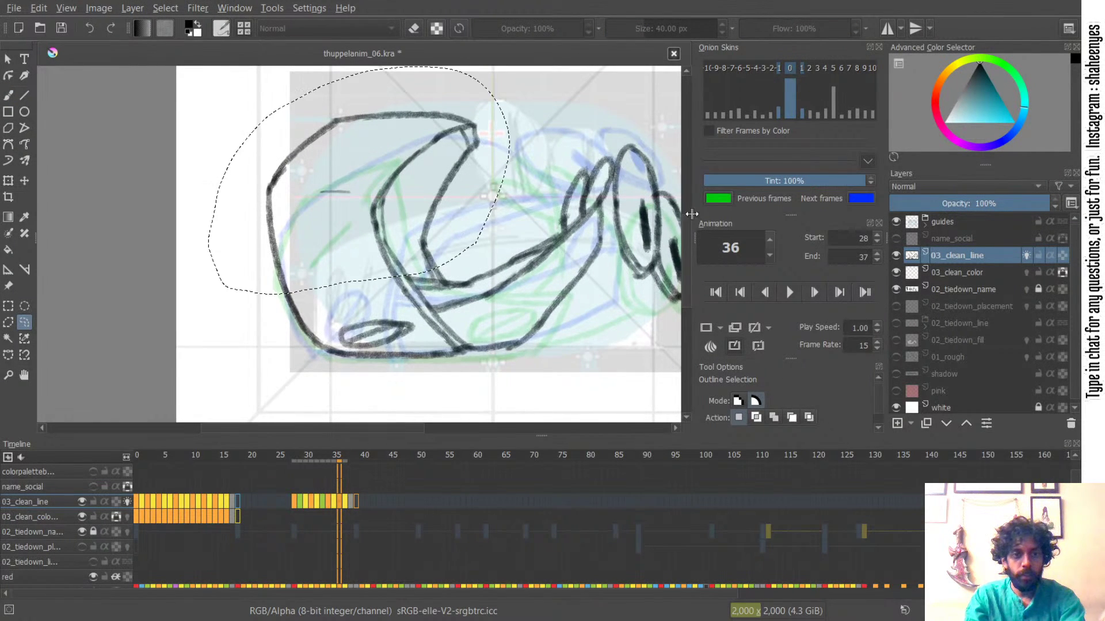
- Show the 02_tiedown_line layer beneath the clean line as a reference for the selected head part
left_click(895, 324)
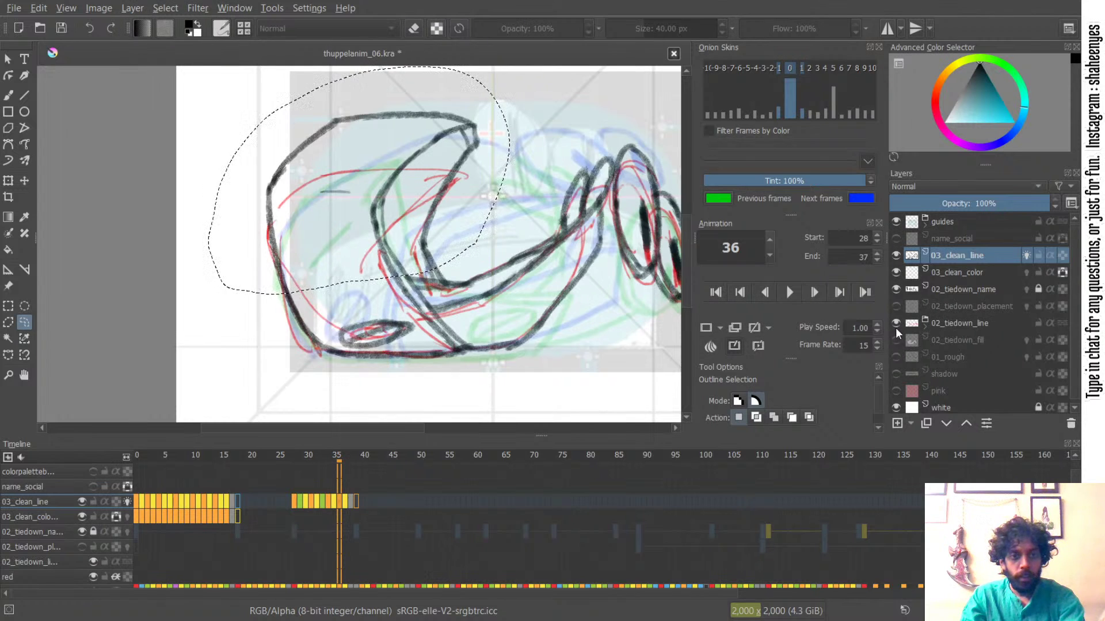
scroll(417, 131, "up", 2)
left_click_drag(417, 131, 395, 143)
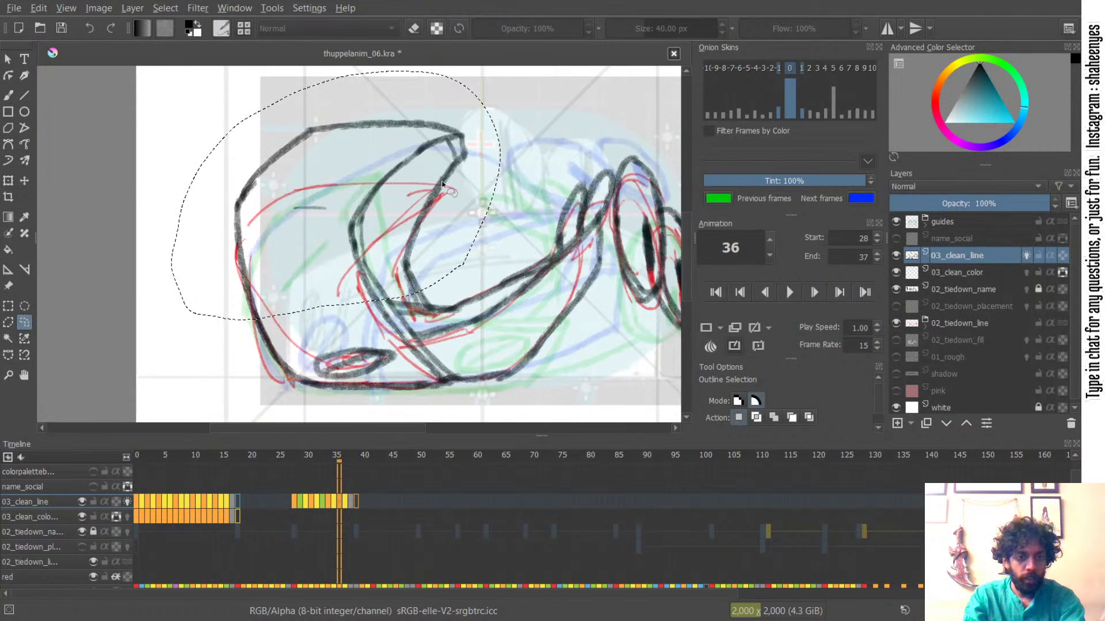
left_click_drag(502, 165, 376, 154)
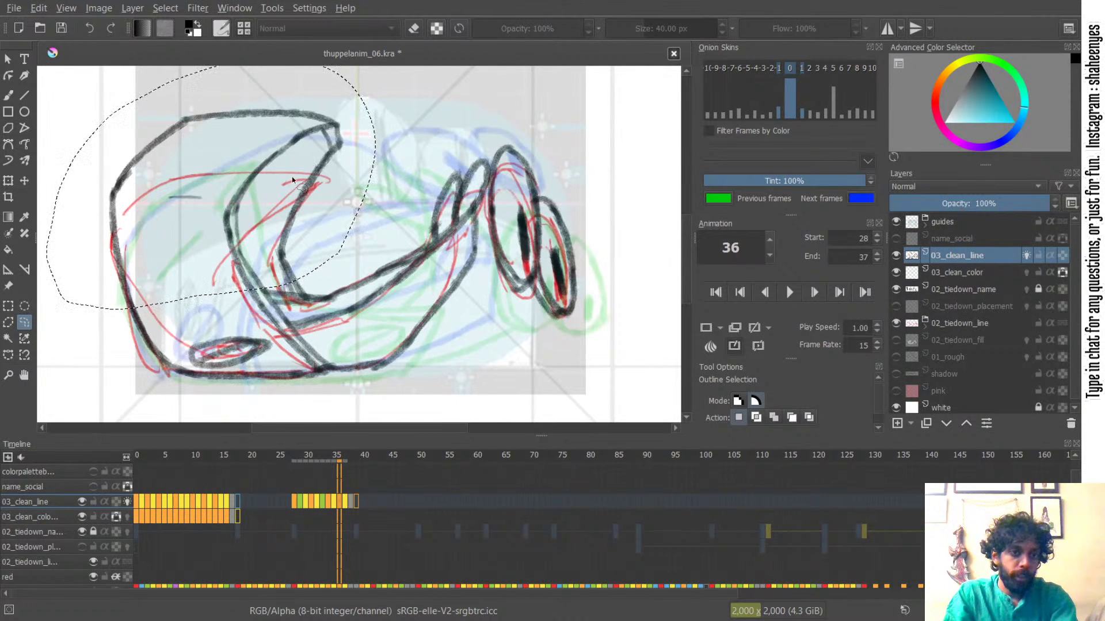
left_click_drag(334, 197, 417, 202)
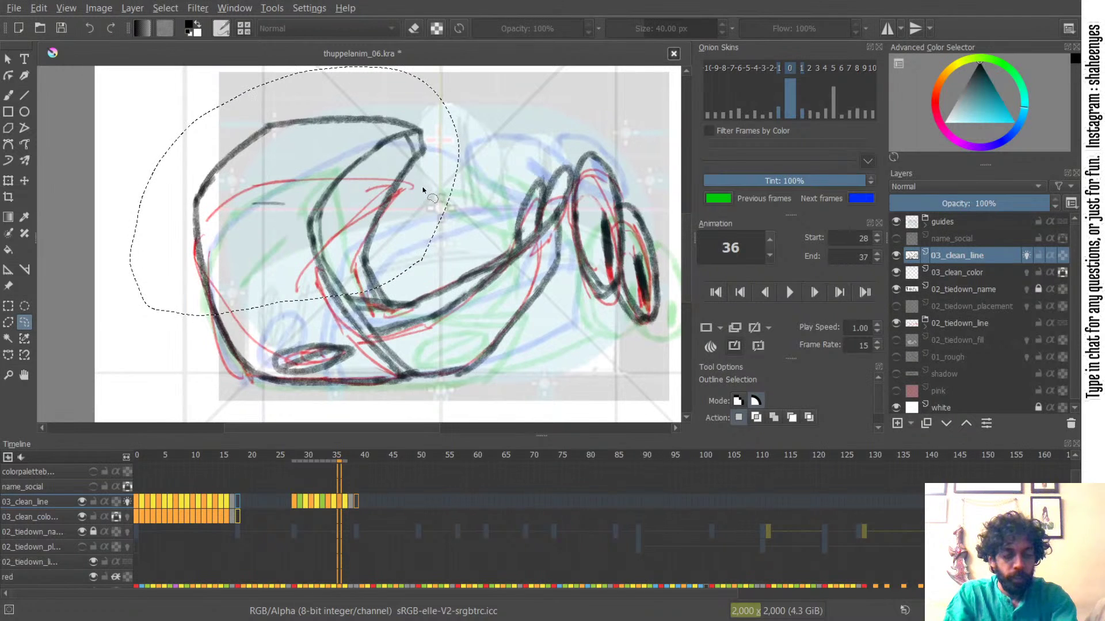
- Add a new paint layer above 03_clean_line and undo the addition
key("Insert")
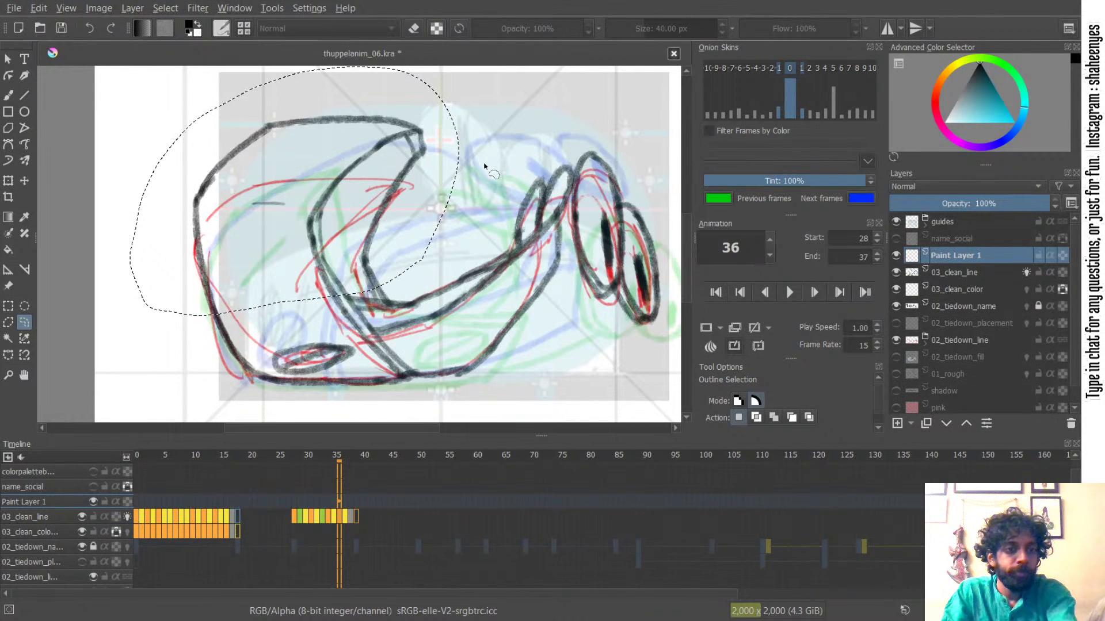
key("ctrl+z")
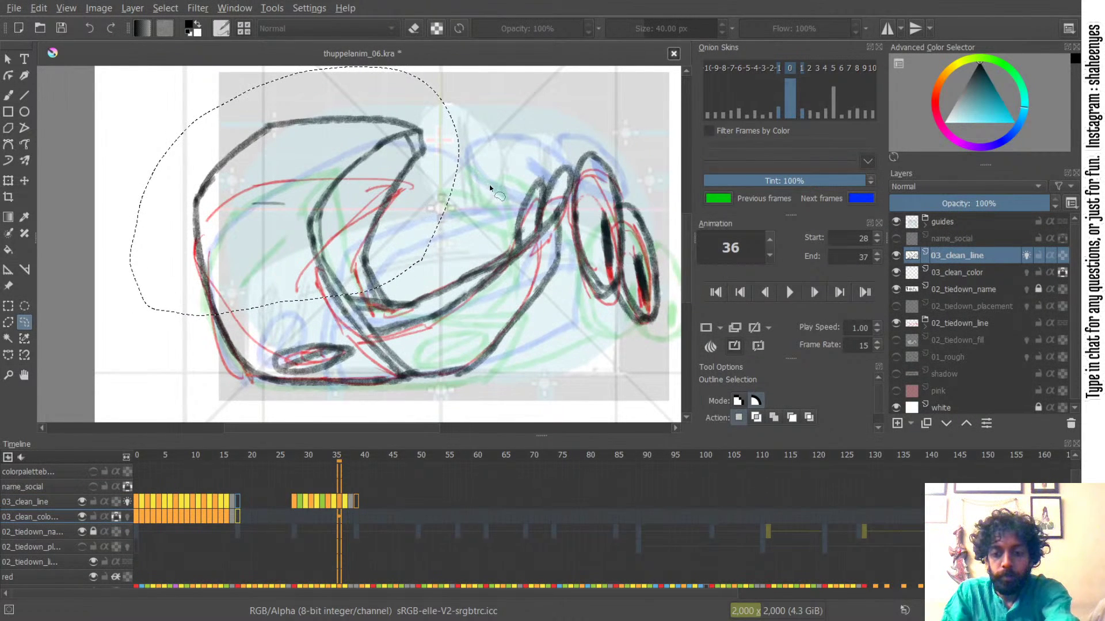
- Delete the selected upper head lines on frame 36 of 03_clean_line and clear the selection
key("Delete")
key("ctrl+shift+a")
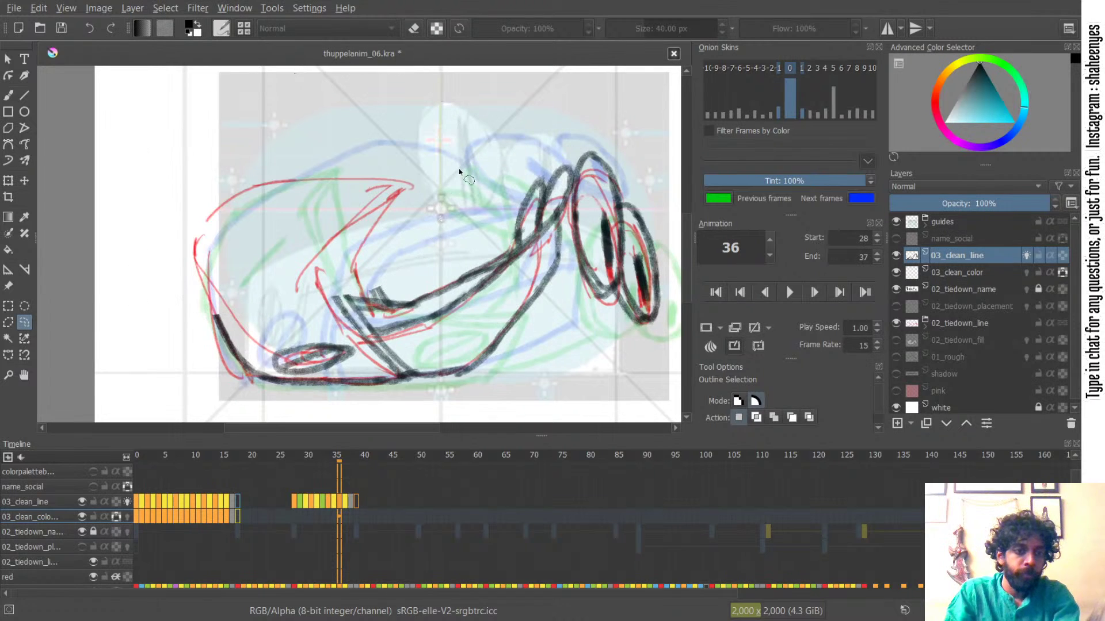
- Redraw the back and top outline of the head on frame 36 with the brush, lower and closer to the red tiedown
key("b")
left_click_drag(203, 227, 218, 318)
key("ctrl+z")
key("ctrl+z")
left_click_drag(233, 204, 302, 161)
key("ctrl+z")
left_click_drag(218, 226, 319, 161)
key("ctrl+z")
left_click_drag(213, 230, 327, 155)
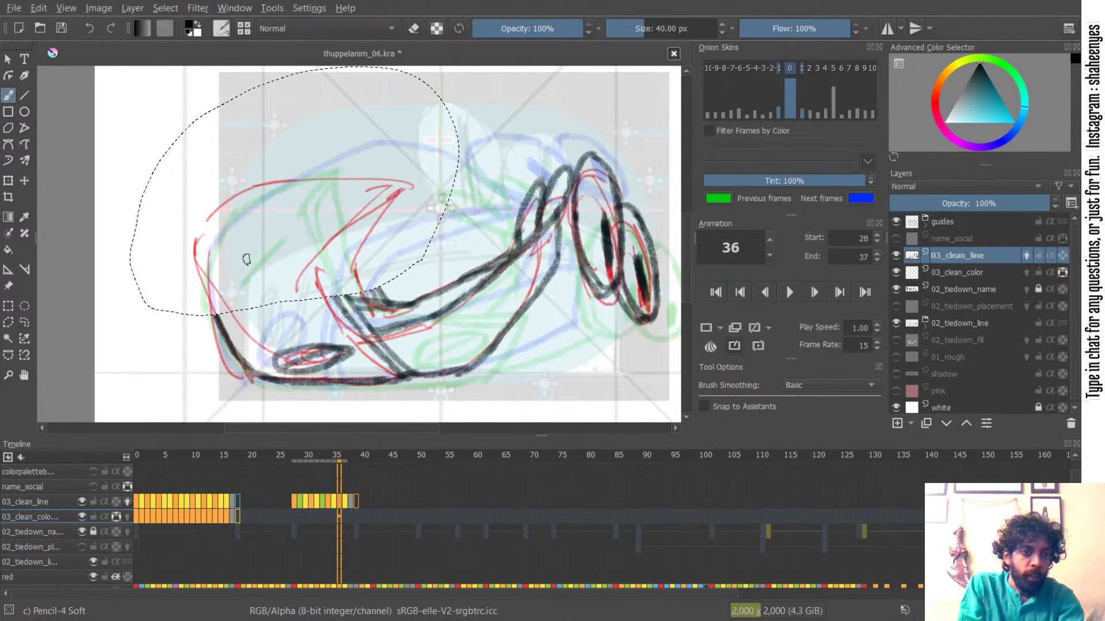
mouse_move(206, 226)
left_mouse_down()
mouse_move(219, 324)
mouse_move(268, 187)
left_mouse_up()
key("ctrl+z")
key("ctrl+z")
key("ctrl+z")
mouse_move(207, 230)
left_mouse_down()
mouse_move(324, 161)
mouse_move(300, 170)
mouse_move(403, 158)
left_mouse_up()
key("ctrl+z")
key("ctrl+z")
- Draw the head's front edge on frame 36 from the pointed tip down to the inner mouth corner
mouse_move(305, 161)
left_mouse_down()
mouse_move(408, 152)
mouse_move(430, 174)
mouse_move(413, 160)
mouse_move(428, 188)
mouse_move(362, 255)
left_mouse_up()
key("ctrl+z")
key("ctrl+z")
mouse_move(424, 188)
left_mouse_down()
mouse_move(383, 275)
mouse_move(397, 227)
mouse_move(371, 269)
left_mouse_up()
key("ctrl+z")
key("ctrl+z")
left_click_drag(378, 257, 385, 297)
key("ctrl+z")
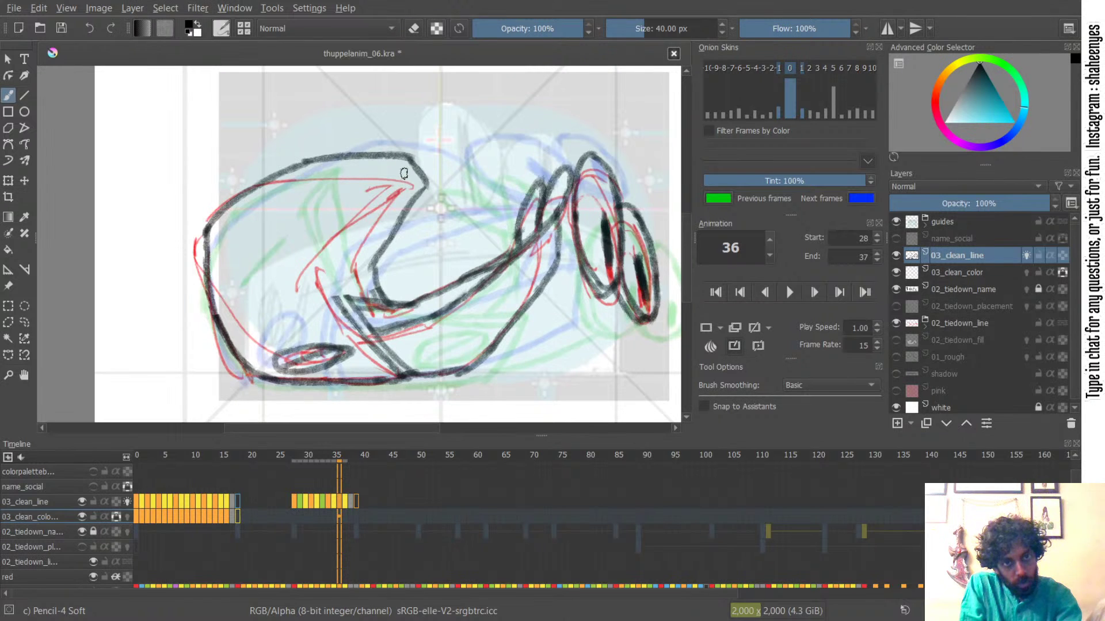
- Draw the inner mouth curve on frame 36 from just below the head's tip down to the jaw lines
mouse_move(420, 173)
left_mouse_down()
mouse_move(363, 185)
mouse_move(332, 238)
left_mouse_up()
key("ctrl+z")
key("ctrl+z")
key("ctrl+z")
key("ctrl+z")
mouse_move(398, 167)
left_mouse_down()
mouse_move(323, 253)
mouse_move(345, 321)
left_mouse_up()
key("ctrl+z")
left_click_drag(324, 249, 351, 316)
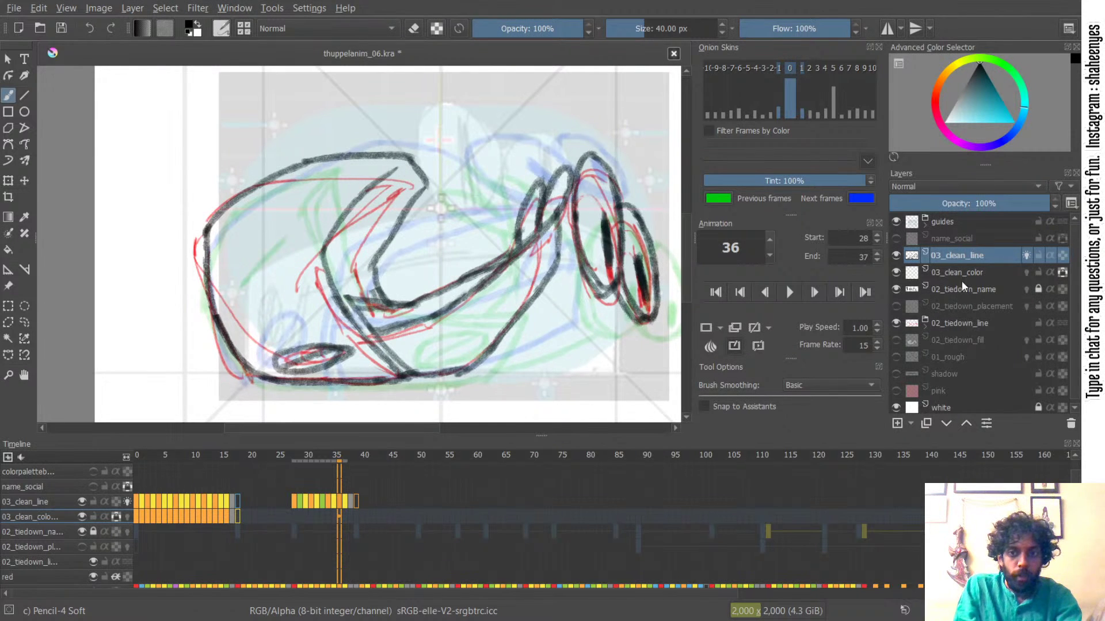
- Turn off onion skins for 03_clean_line and hide the 02_tiedown_line layer
left_click(1027, 255)
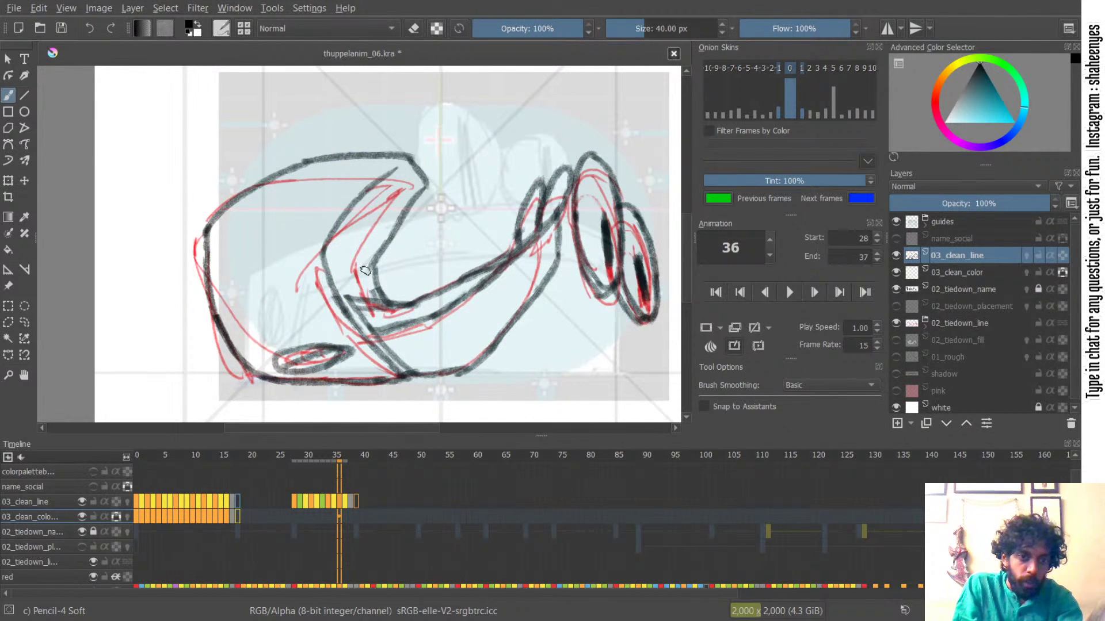
left_click(895, 324)
key("e")
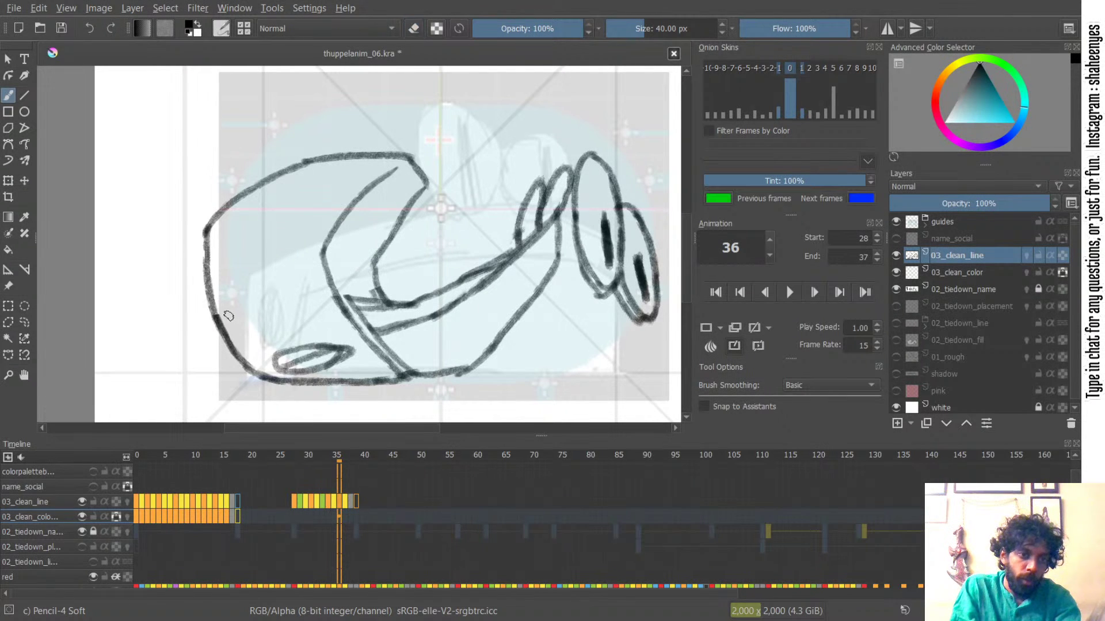
key("e")
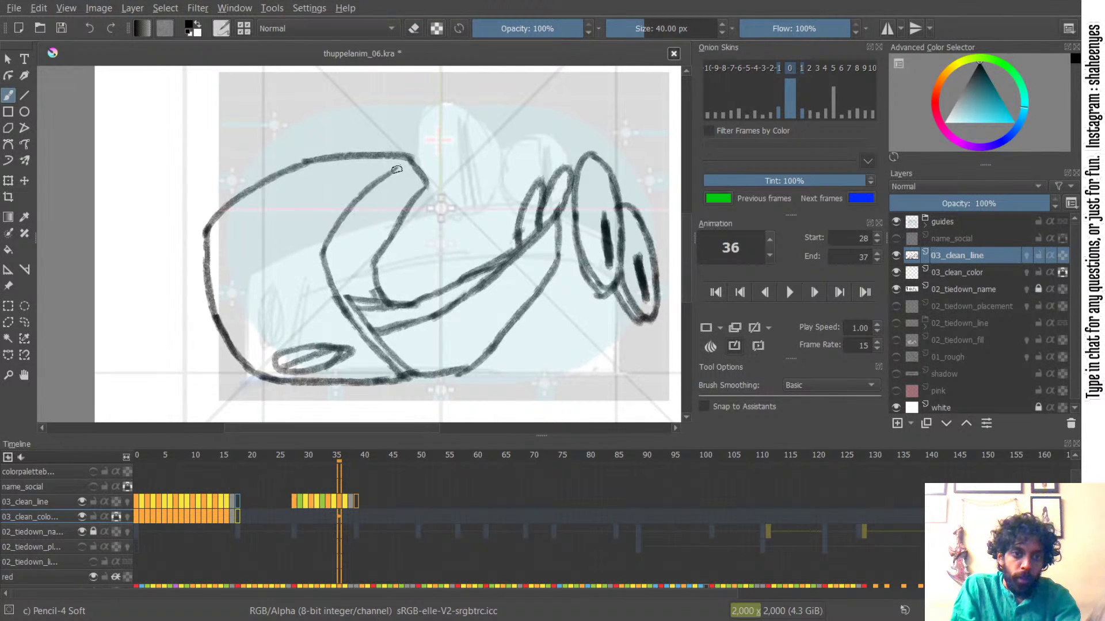
- Extend the inner mouth curve to the head's tip and add a parallel inner edge line with a short line across the tip
key("ctrl+z")
left_click_drag(337, 250, 358, 311)
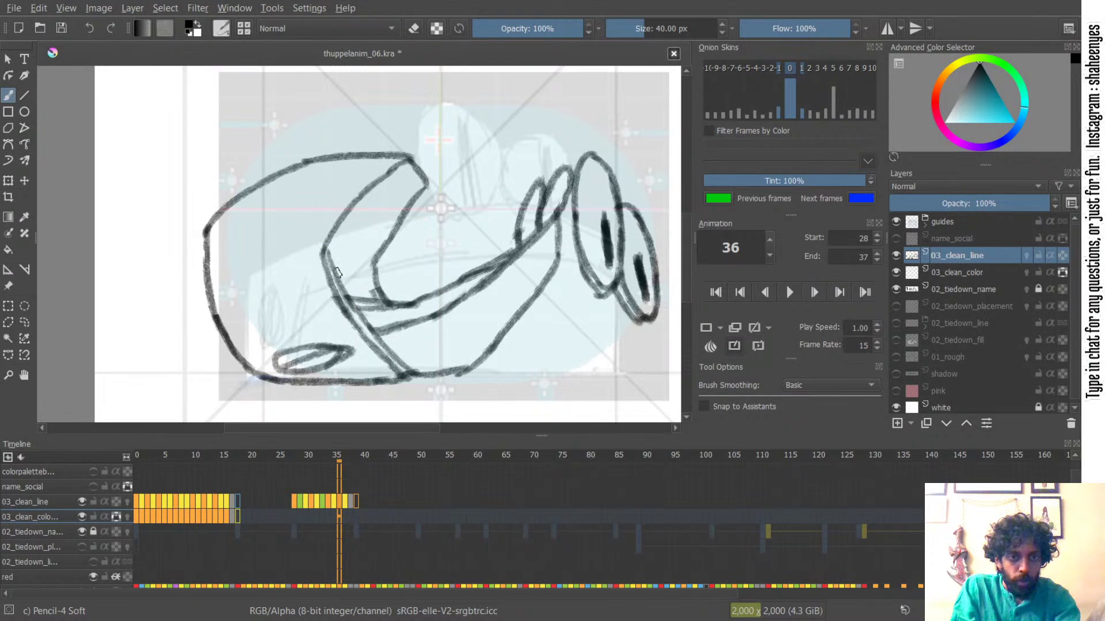
left_click_drag(395, 171, 417, 188)
key("ctrl+z")
key("ctrl+z")
key("ctrl+z")
key("ctrl+z")
key("ctrl+z")
mouse_move(328, 241)
left_mouse_down()
mouse_move(406, 168)
mouse_move(418, 188)
mouse_move(382, 241)
left_mouse_up()
key("ctrl+z")
mouse_move(403, 169)
left_mouse_down()
mouse_move(377, 248)
mouse_move(415, 194)
left_mouse_up()
key("ctrl+z")
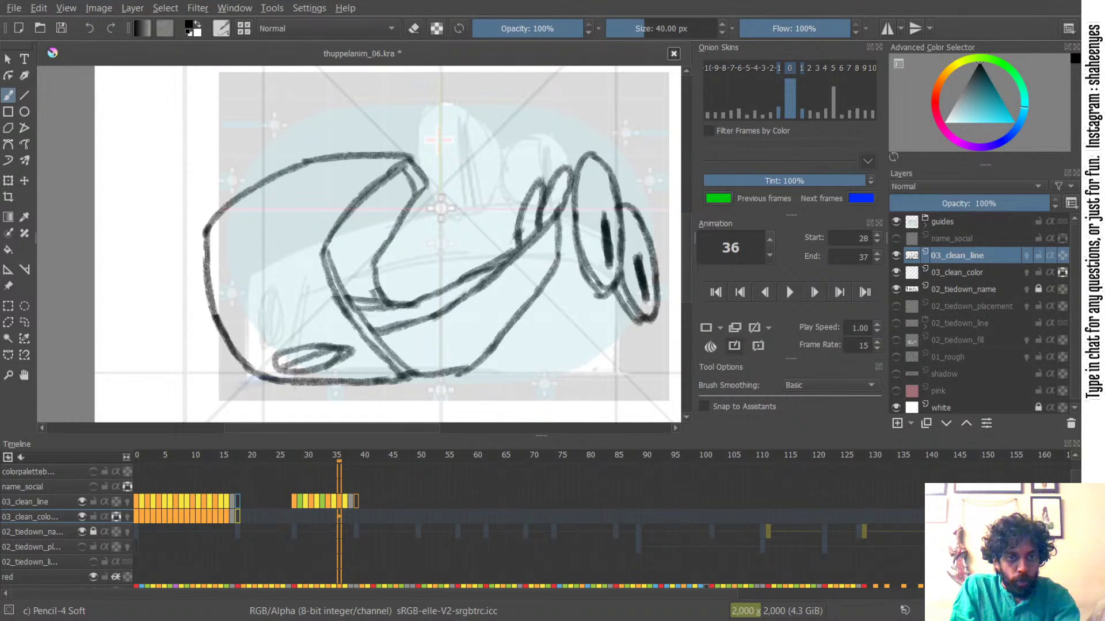
- Add a short parallel line at the inner mouth corner on frame 36
key("ctrl+z")
mouse_move(374, 261)
left_mouse_down()
mouse_move(378, 296)
mouse_move(383, 246)
left_mouse_up()
key("ctrl+z")
- Flip between frame 36 and its neighbouring frames to check the redrawn head
left_click_drag(401, 145, 401, 221)
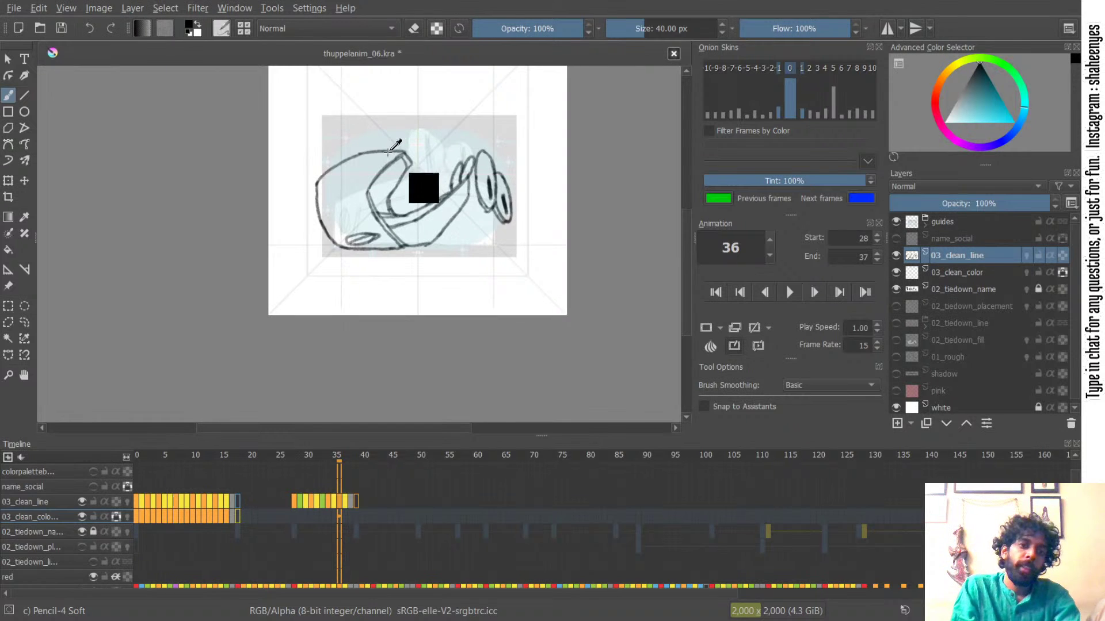
key("Left")
key("Right")
key("Right")
key("Left")
- Draw a short stroke inside the back of the head on frame 36
left_click_drag(346, 189, 418, 132)
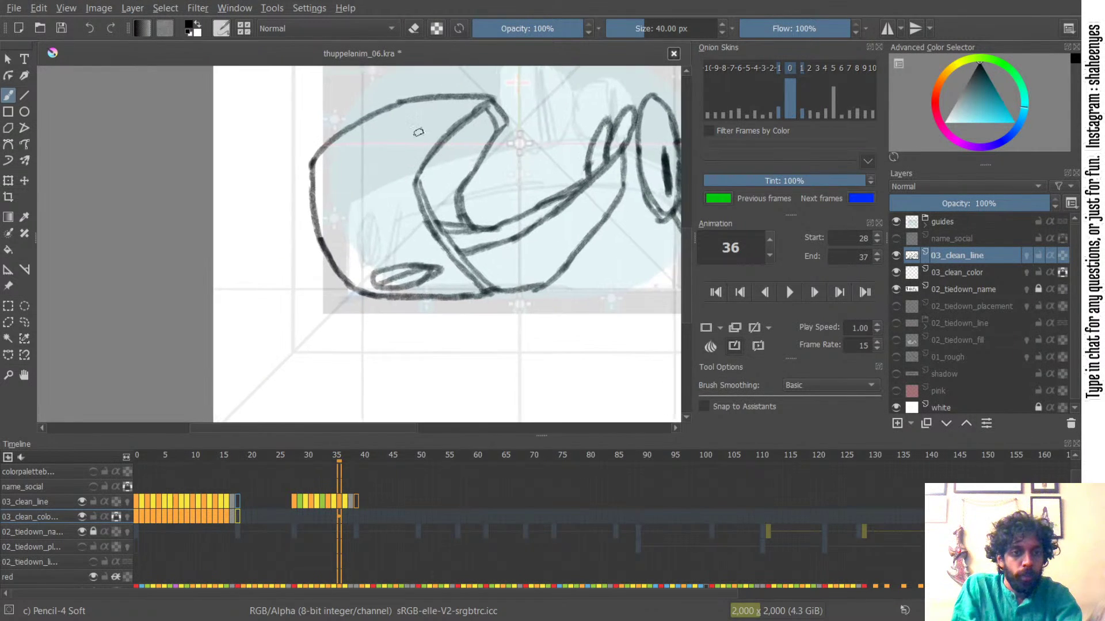
scroll(398, 173, "down", 3)
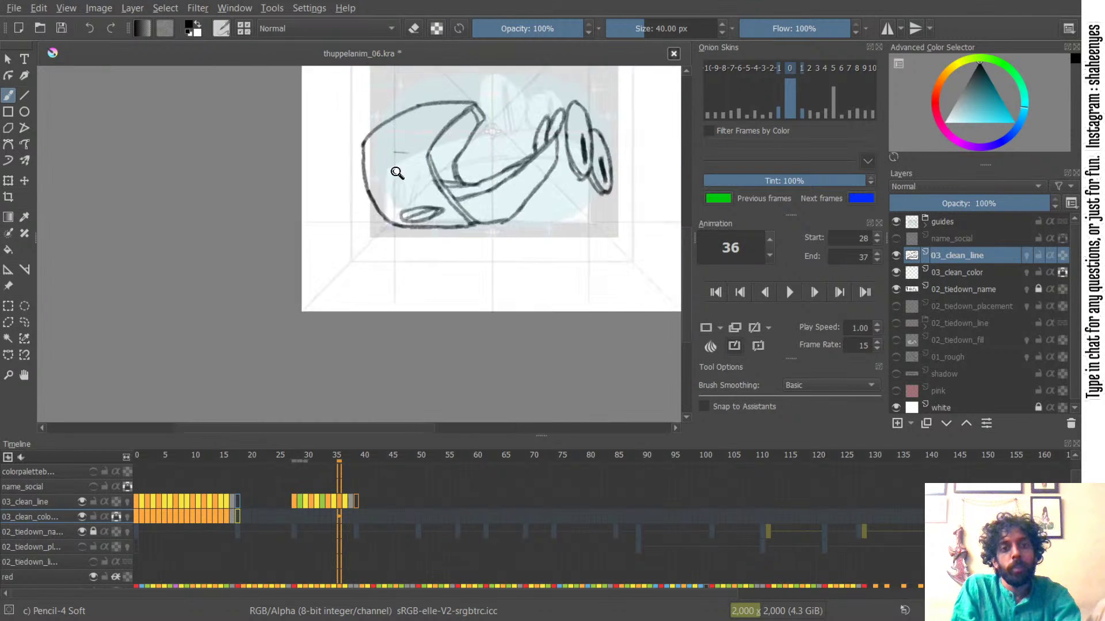
- Compare the head shape across frames 35, 36 and 37 by stepping back and forth
key("Left")
key("Right")
key("Right")
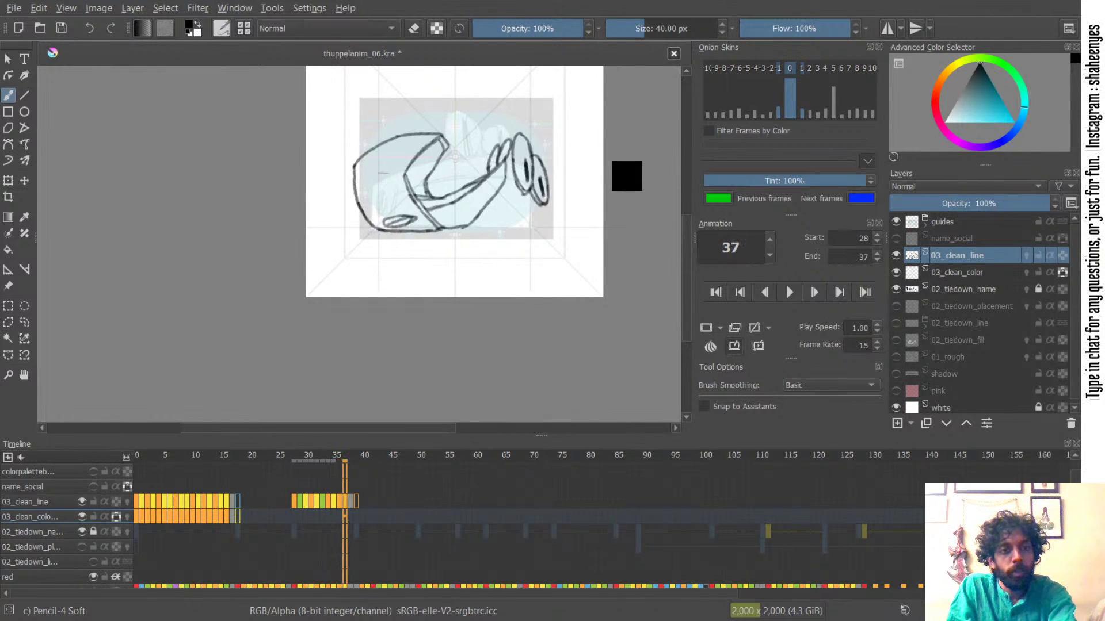
key("Left")
key("Left")
key("Left")
key("Right")
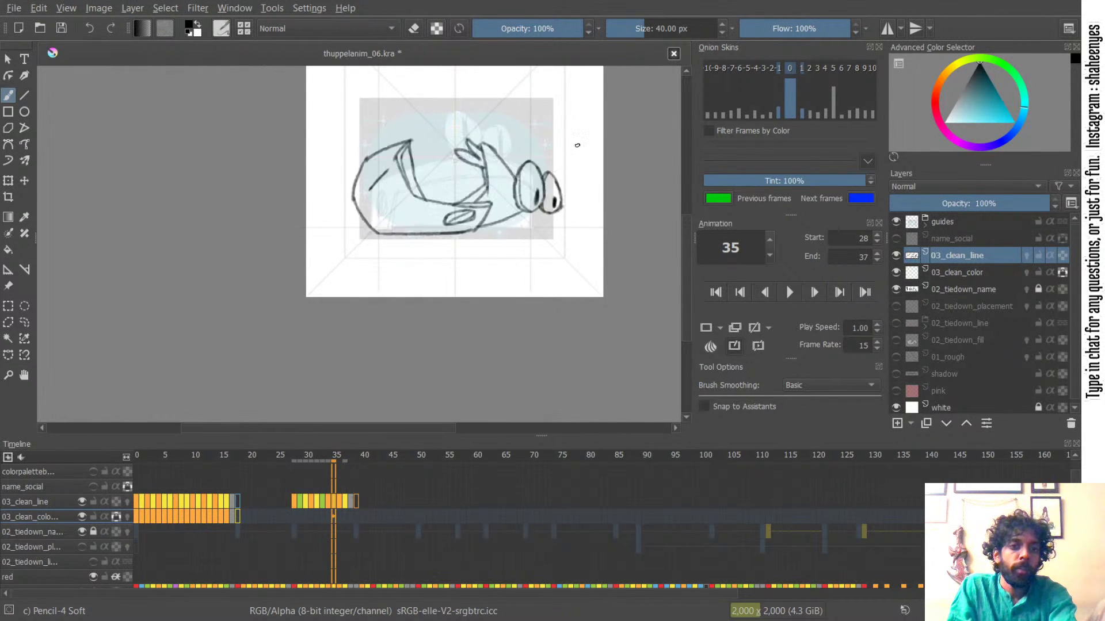
- Try deleting the short stroke inside the back of the head on frame 35 using an outline selection
mouse_move(362, 175)
left_mouse_down()
mouse_move(414, 143)
mouse_move(370, 176)
mouse_move(407, 203)
left_mouse_up()
key("l")
key("Delete")
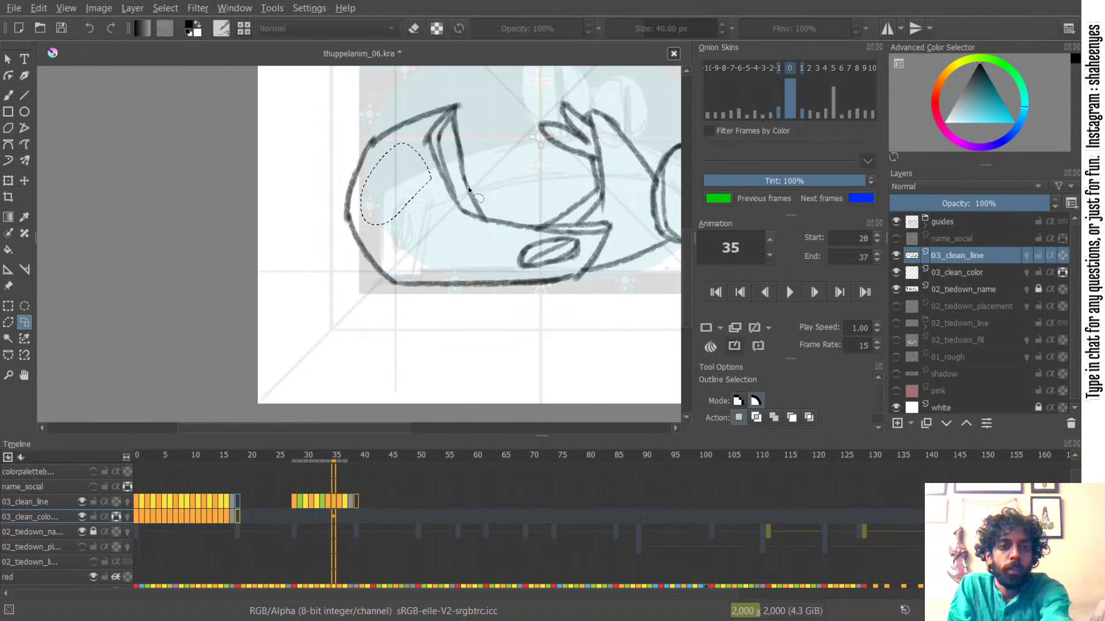
key("ctrl+shift+a")
key("b")
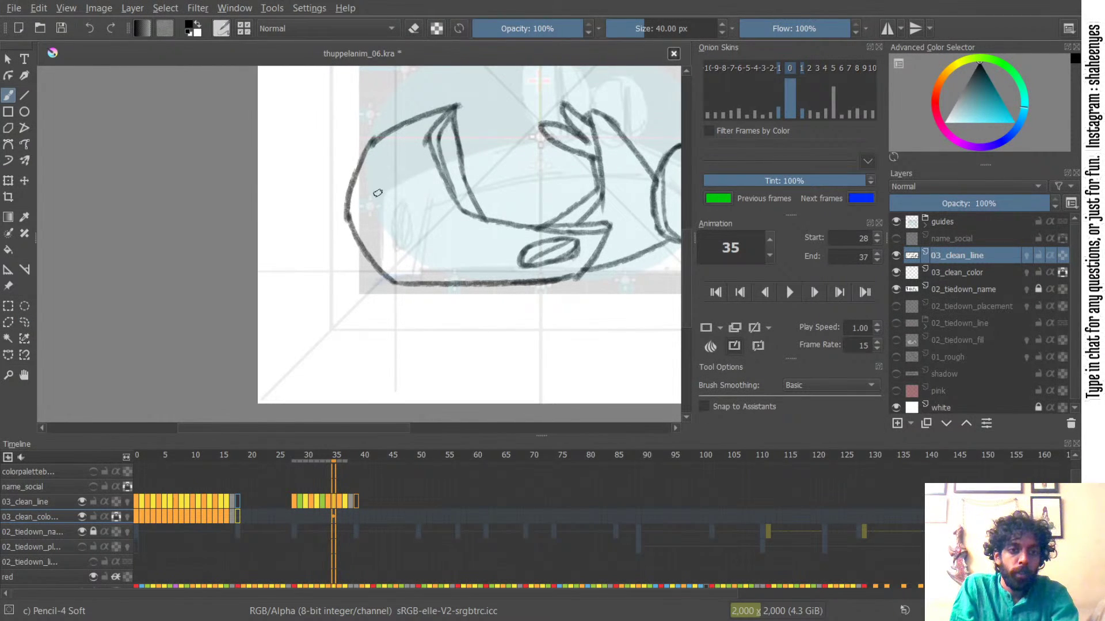
left_click_drag(457, 108, 364, 169)
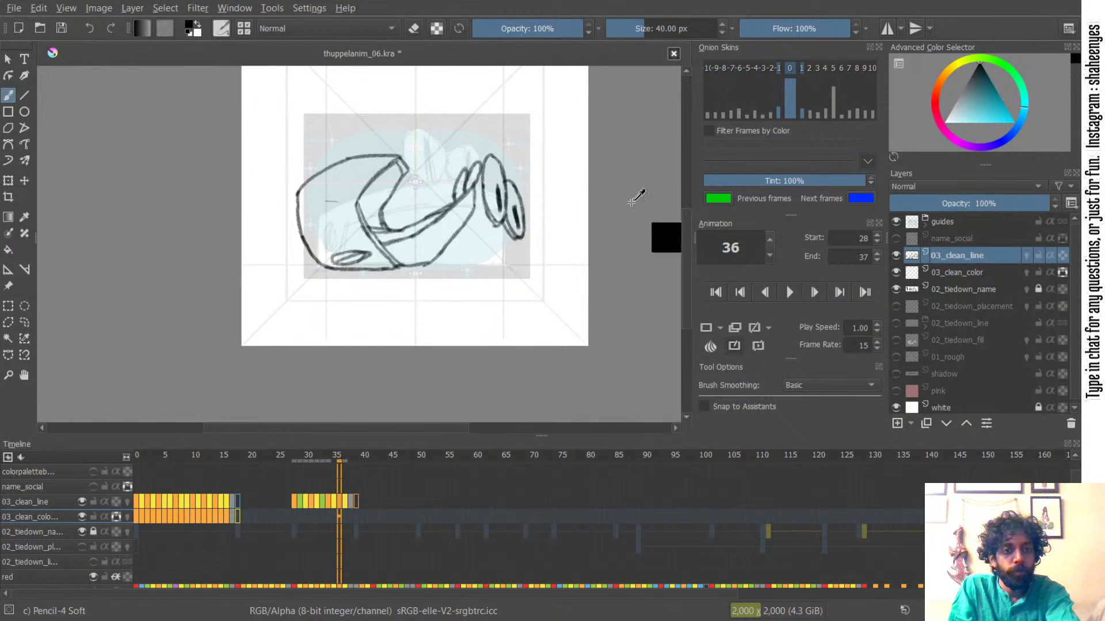
- Outline-select and delete the short strokes inside the head on frames 35 and 36, and clear the selection
mouse_move(311, 216)
left_mouse_down()
mouse_move(336, 180)
mouse_move(323, 219)
mouse_move(353, 204)
left_mouse_up()
key("l")
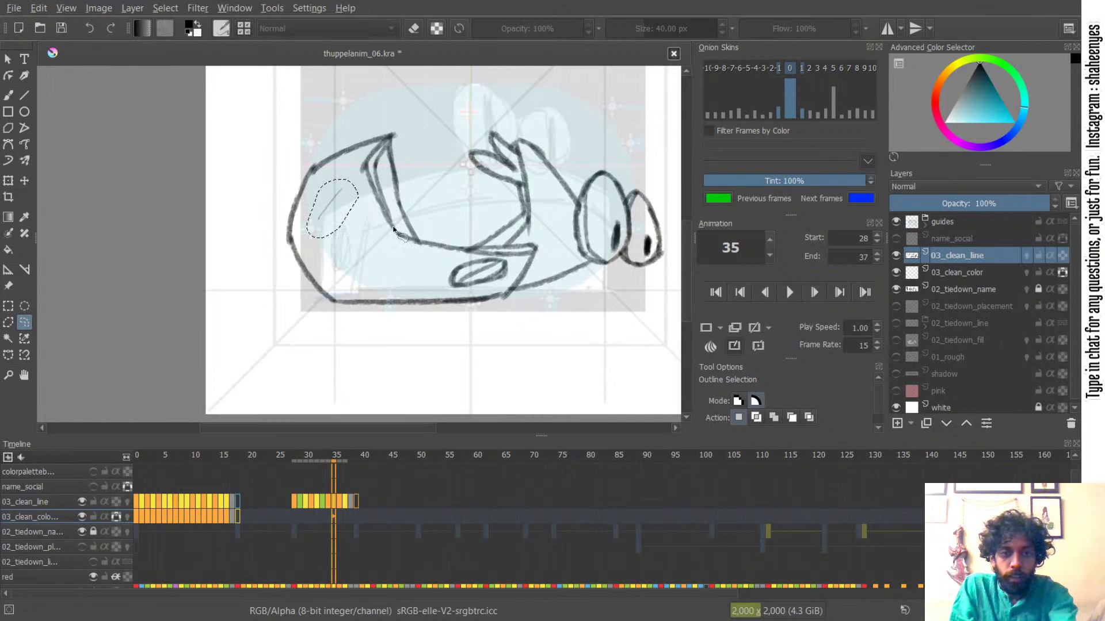
key("period")
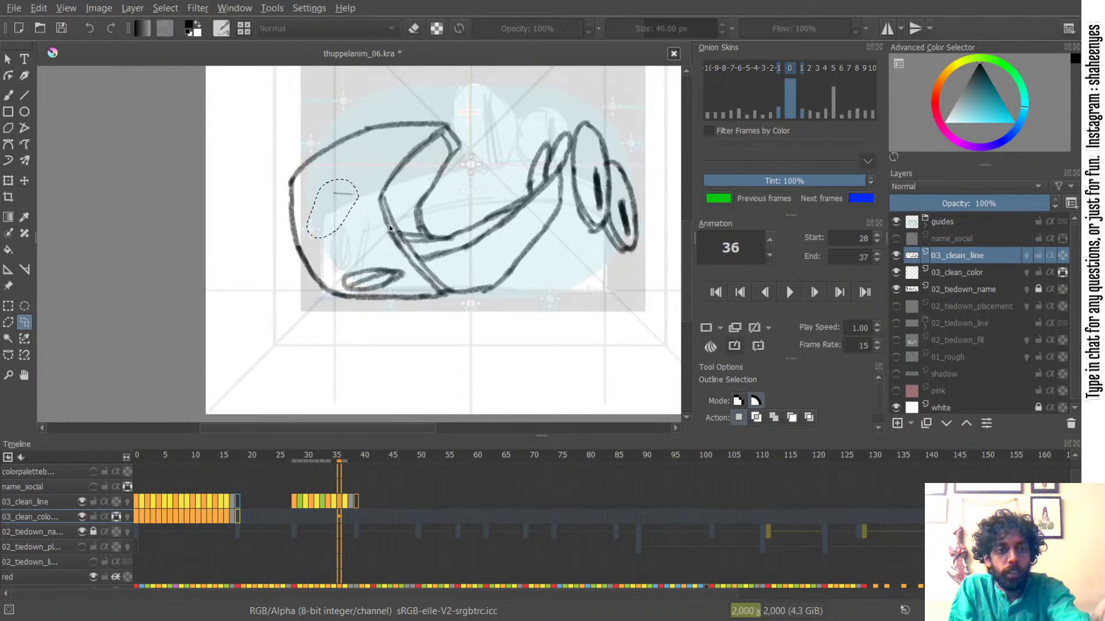
key("ctrl+shift+a")
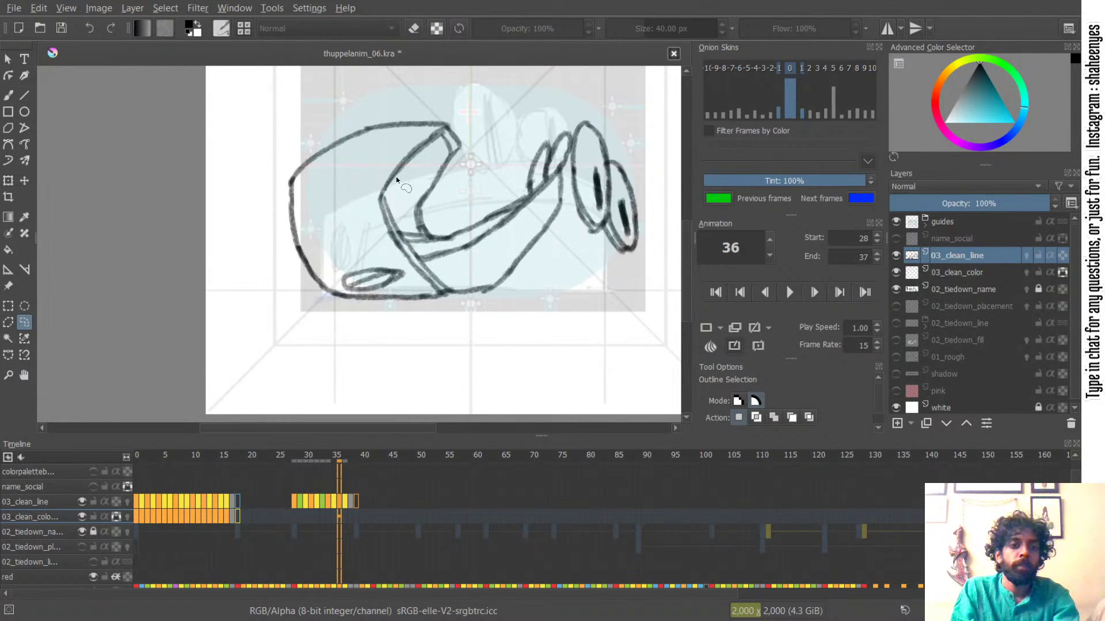
- Play the animation of frames 28–37 to review the motion, and stop playback
scroll(371, 205, "down", 1)
scroll(371, 206, "down", 1)
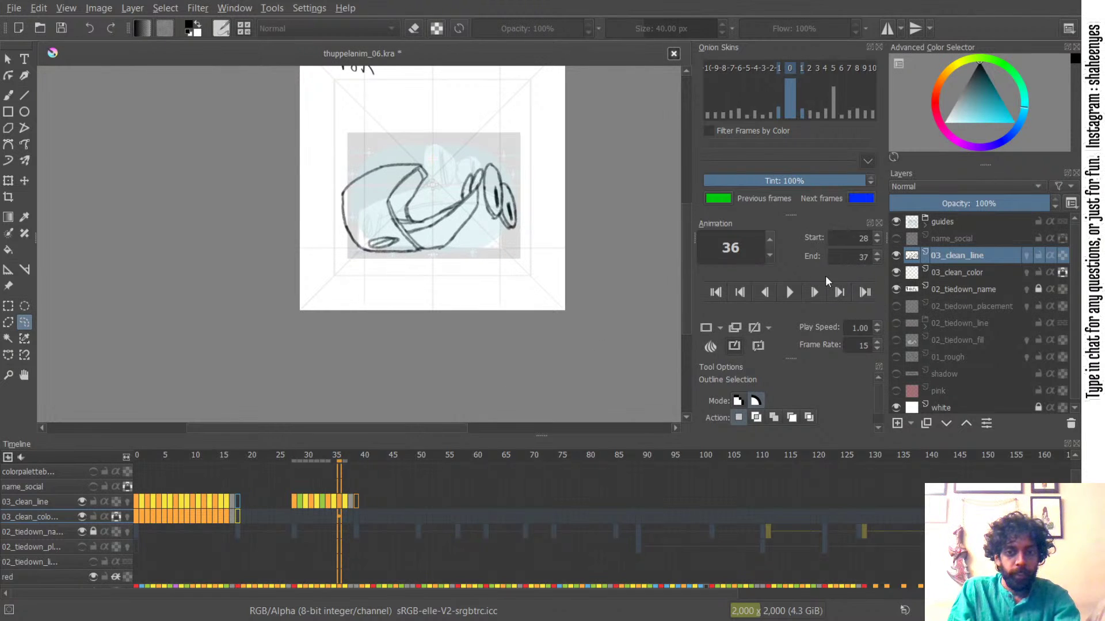
left_click(789, 293)
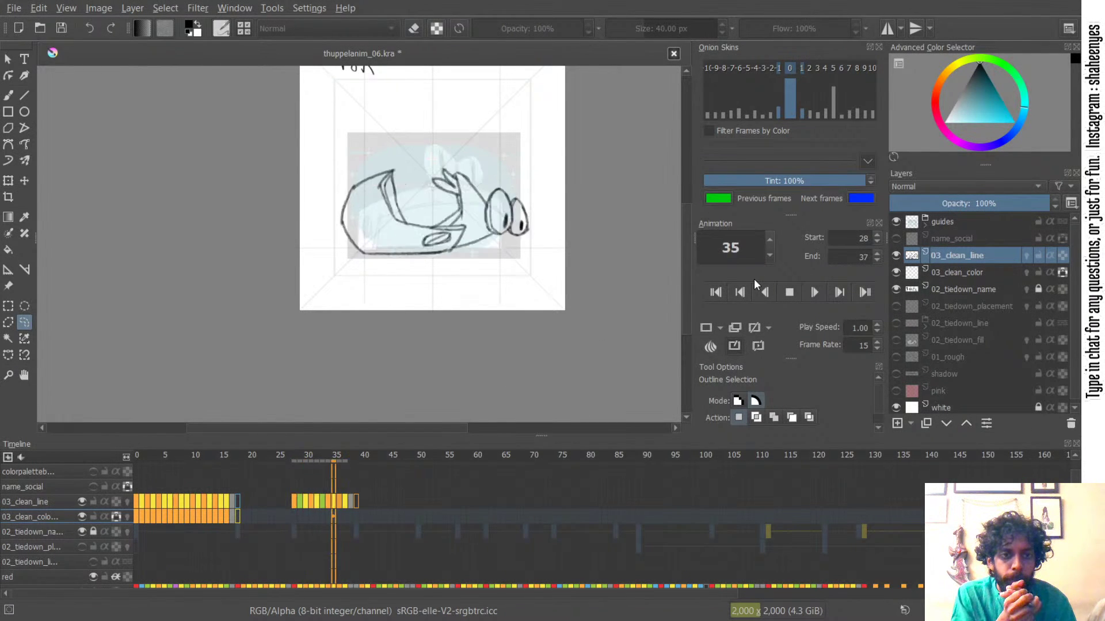
left_click(789, 292)
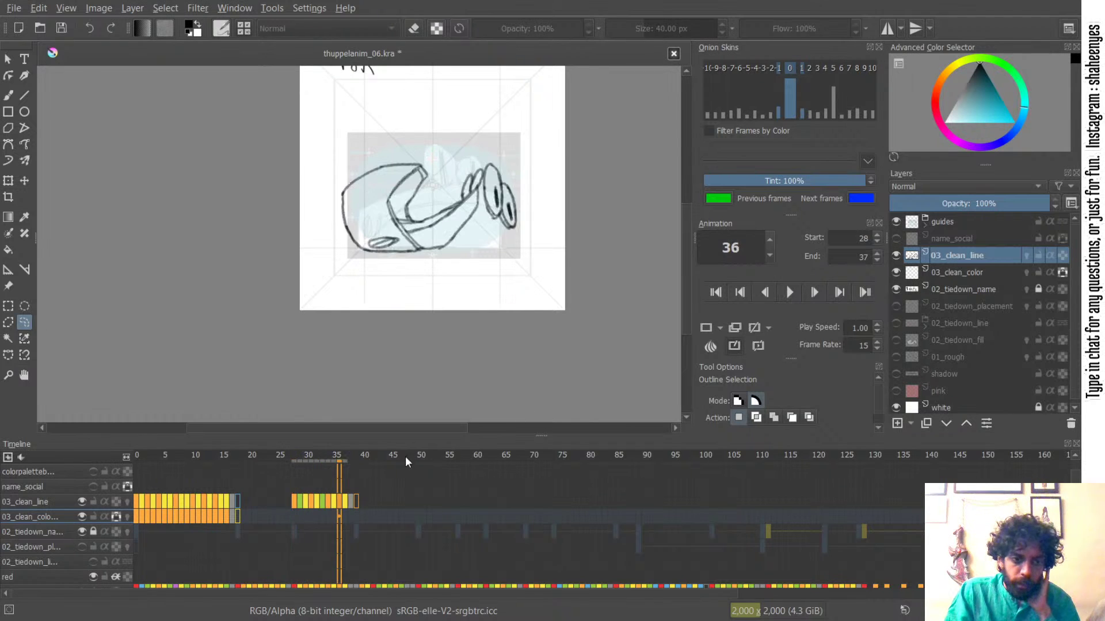
- Copy the frame 37 drawing of 03_clean_line to frame 27 and go to frame 28
left_click(346, 502)
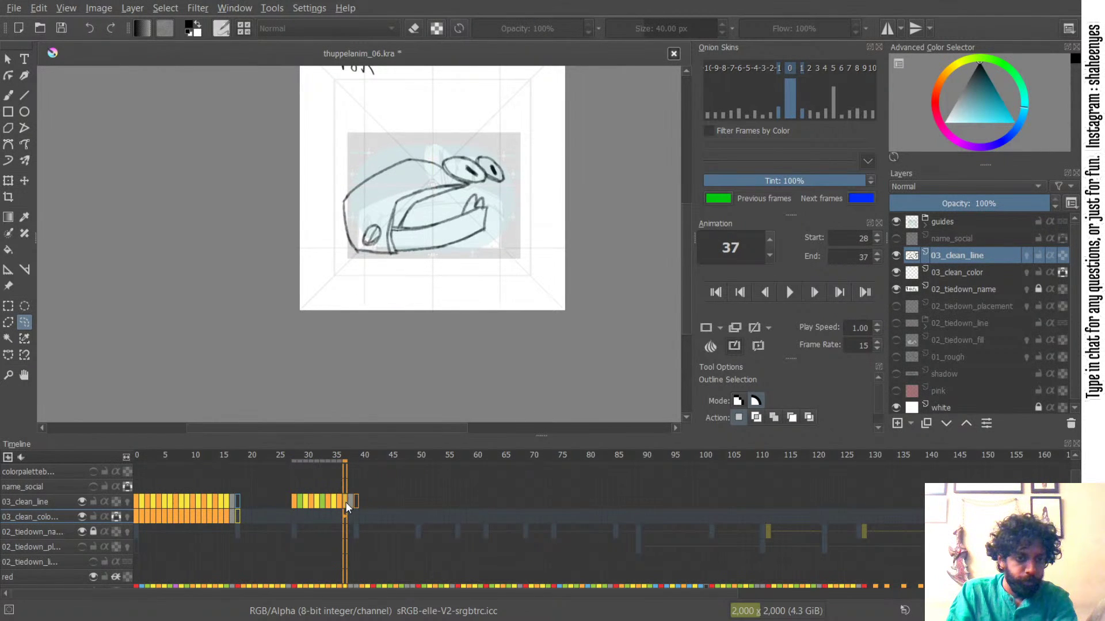
left_click(289, 501)
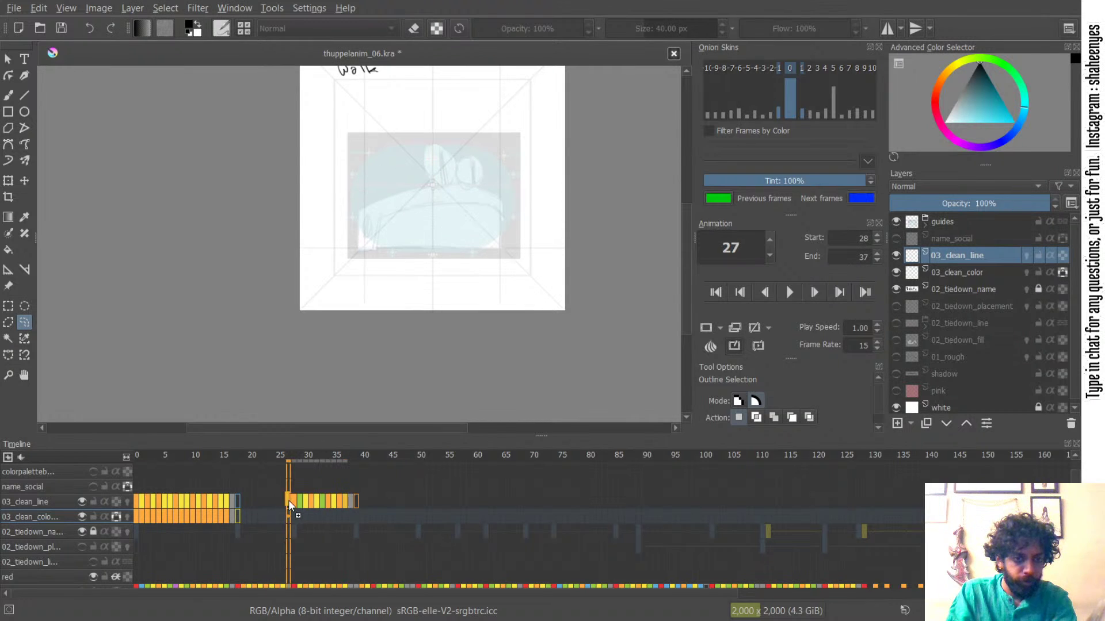
key("Left")
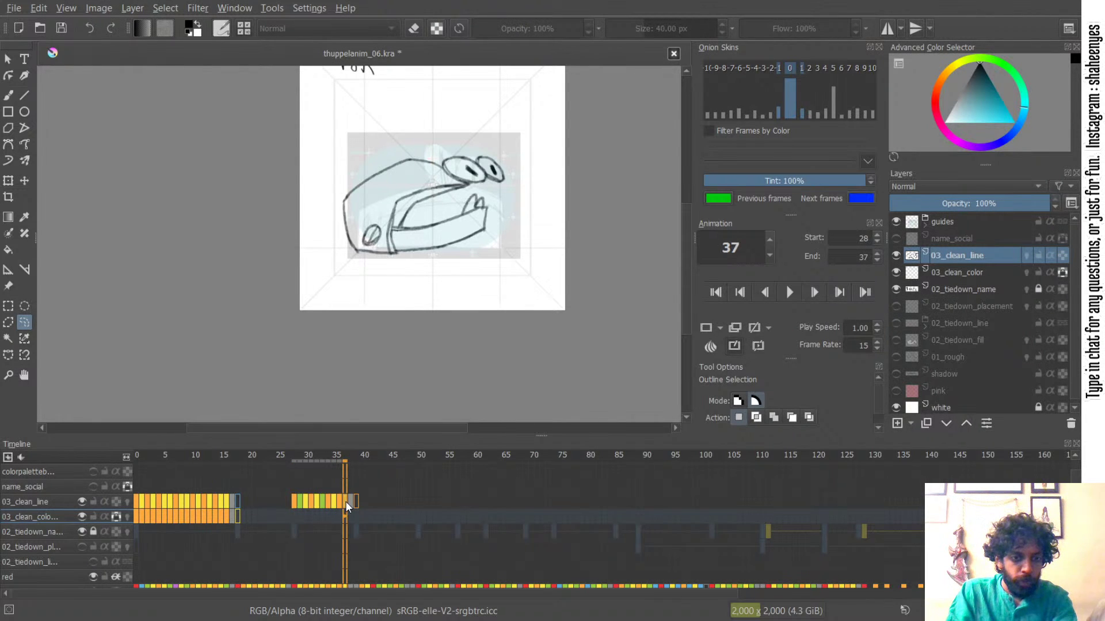
left_click(287, 502)
left_click(294, 502)
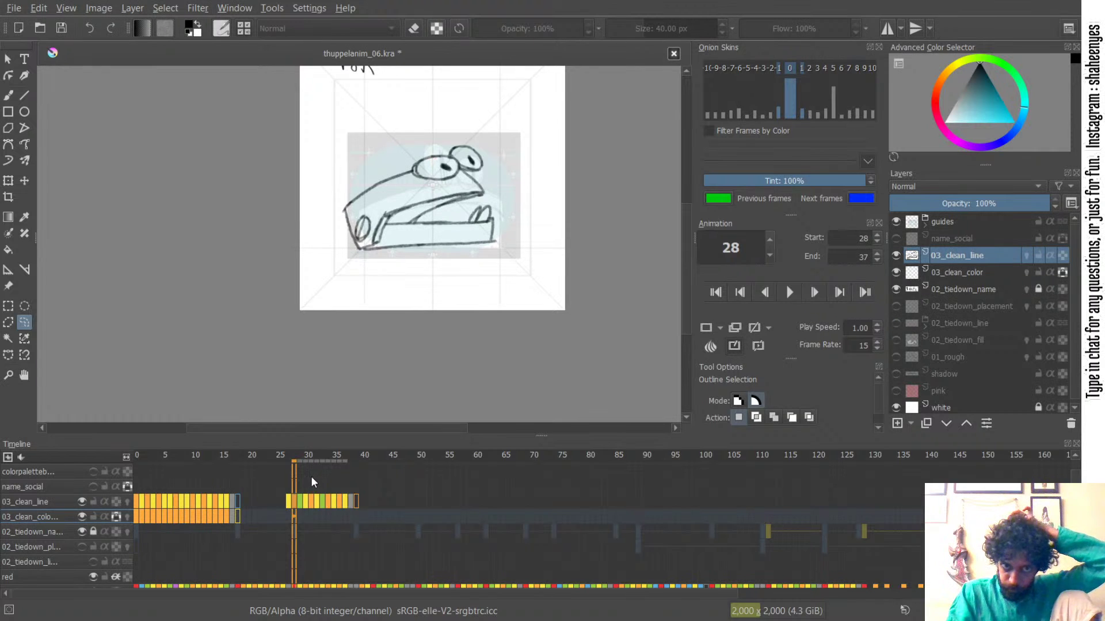
- Save the document and turn on onion skins for 03_clean_line to examine the frame 28 drawing
left_click(1027, 255)
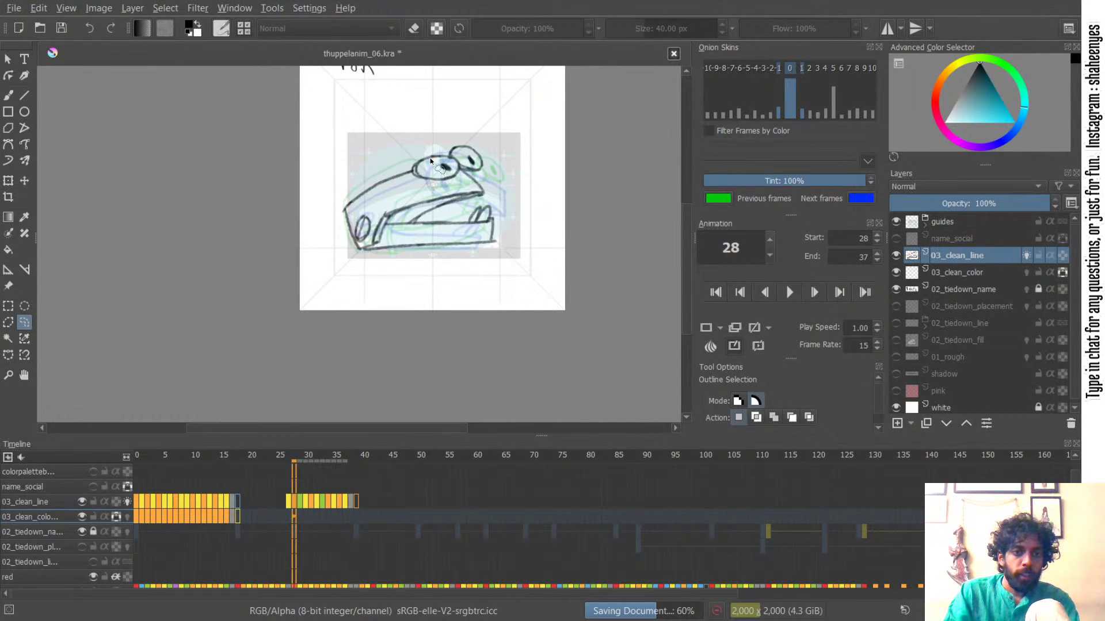
scroll(415, 175, "up", 6)
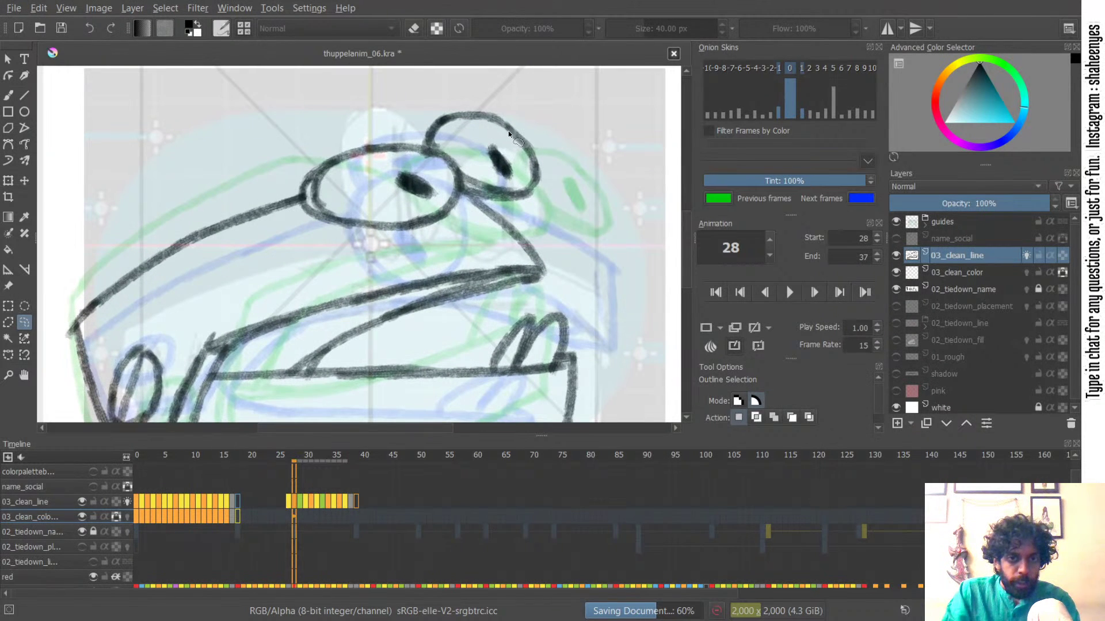
left_click_drag(510, 181, 511, 174)
scroll(510, 175, "down", 4)
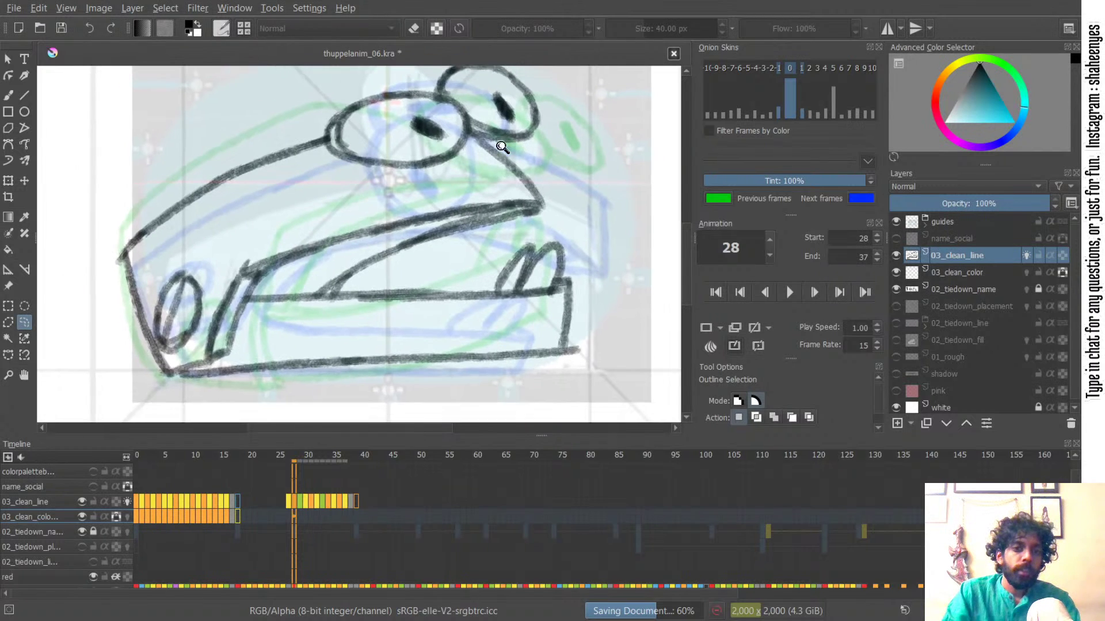
scroll(517, 176, "down", 2)
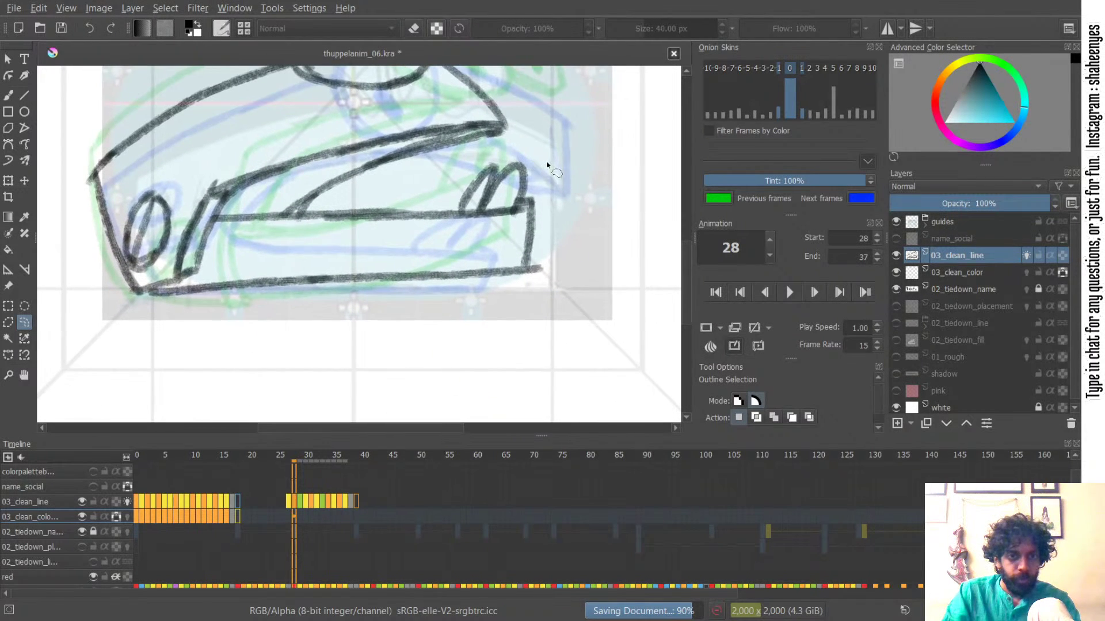
mouse_move(544, 178)
left_mouse_down()
mouse_move(550, 190)
mouse_move(502, 217)
left_mouse_up()
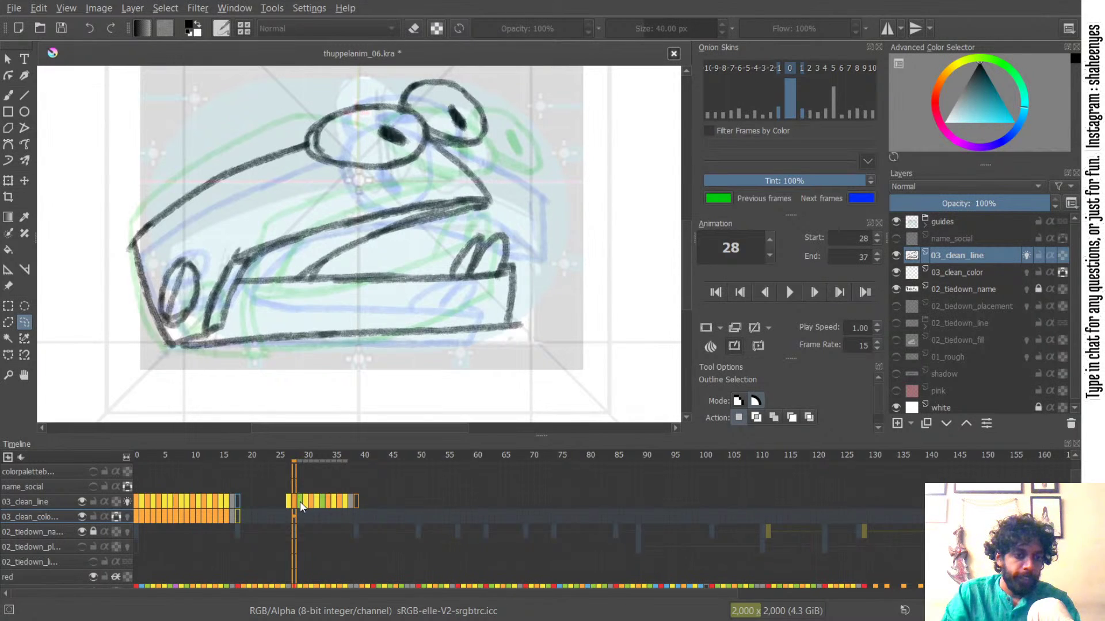
- Examine the drawings on frames 29 and 30 against their onion skins
left_click(303, 502)
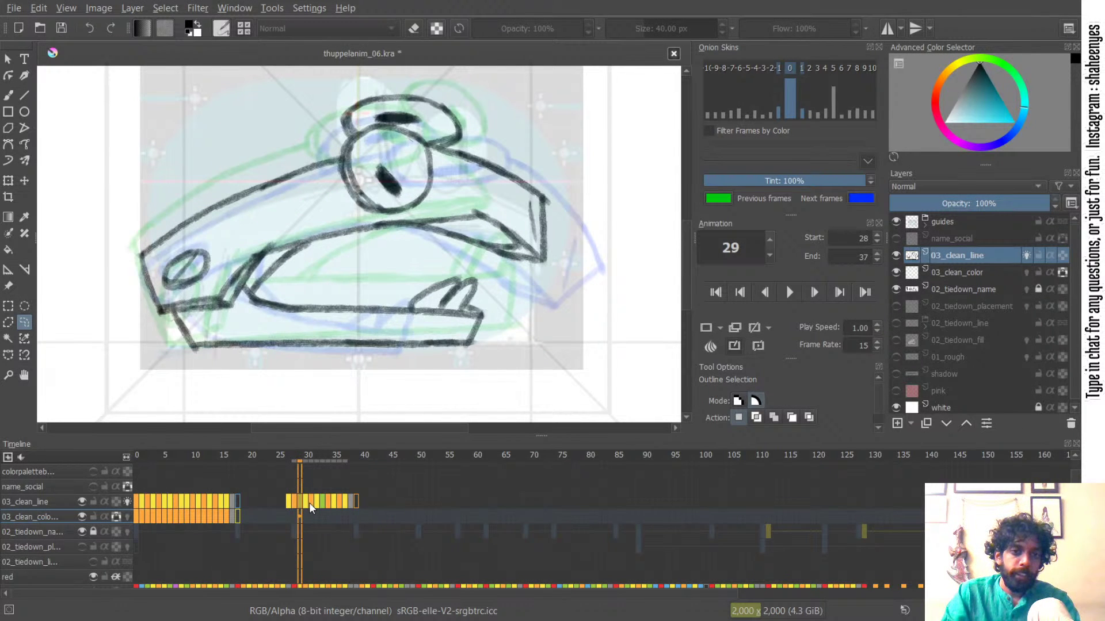
left_click_drag(424, 223, 406, 277)
mouse_move(415, 263)
left_mouse_down()
mouse_move(437, 279)
mouse_move(455, 229)
mouse_move(486, 193)
left_mouse_up()
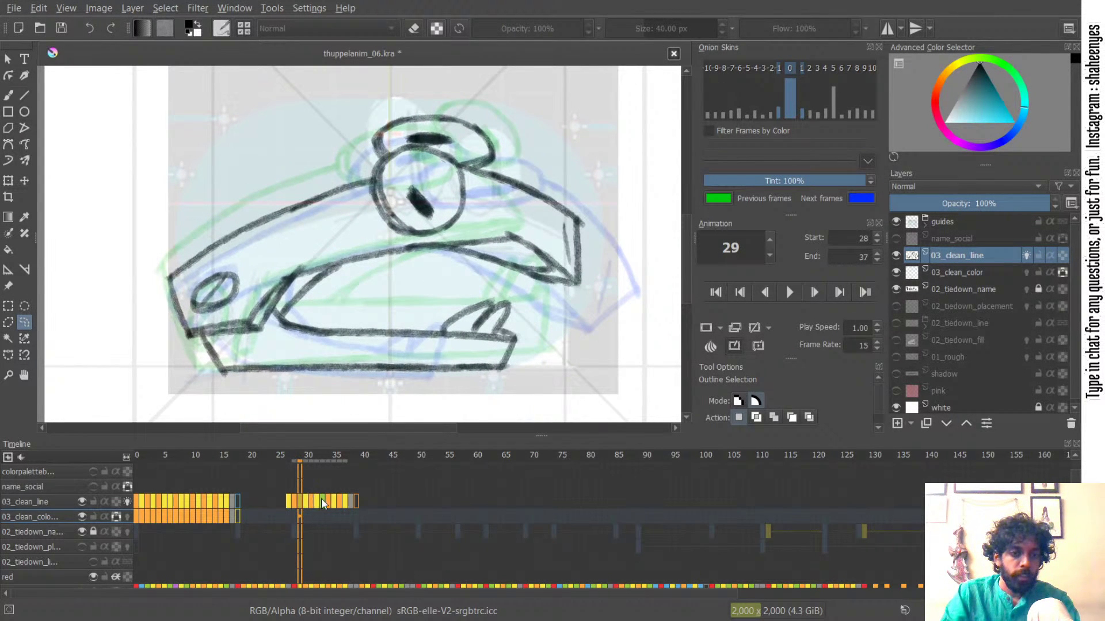
left_click(306, 501)
left_click_drag(457, 231, 402, 214)
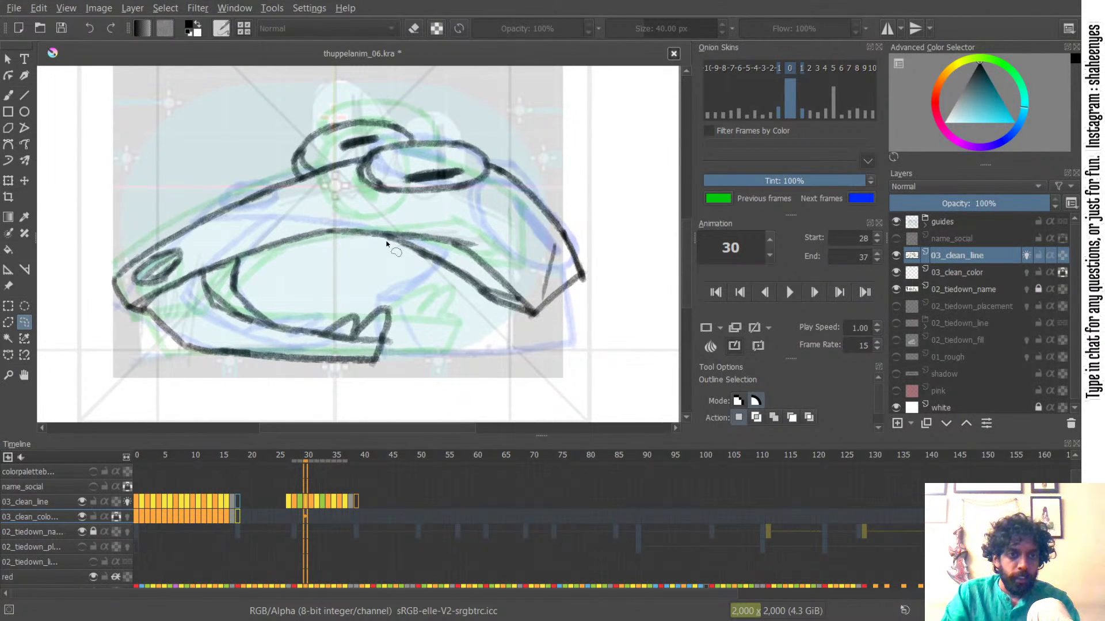
- Examine the 03_clean_line drawings on frames 31, 32 and 33 against their onion skins
left_click(309, 503)
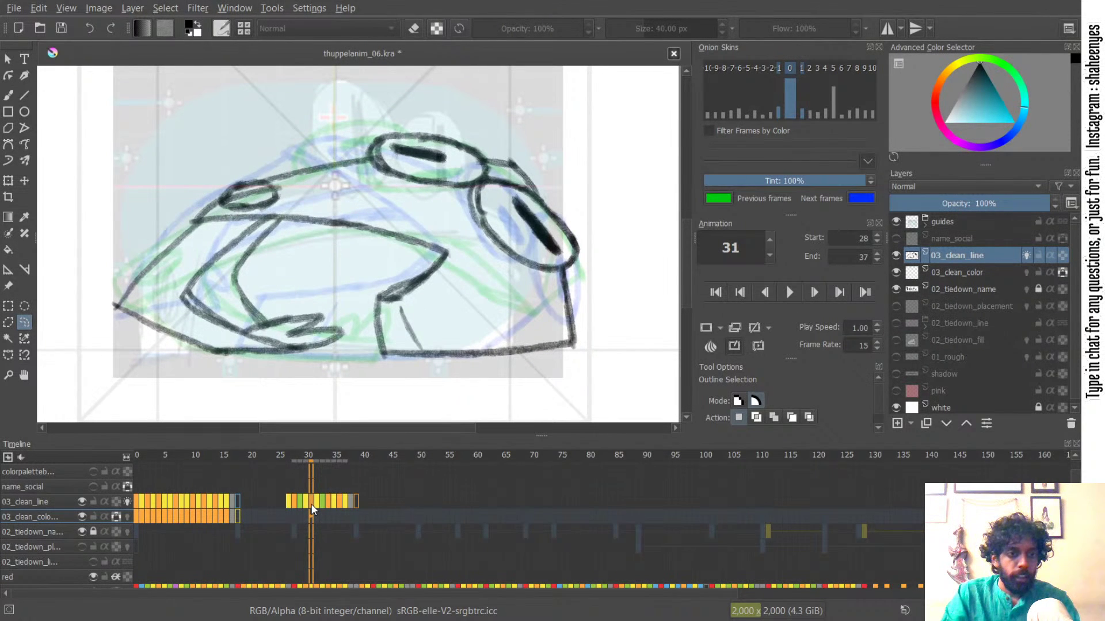
mouse_move(393, 269)
left_mouse_down()
mouse_move(418, 213)
mouse_move(403, 260)
left_mouse_up()
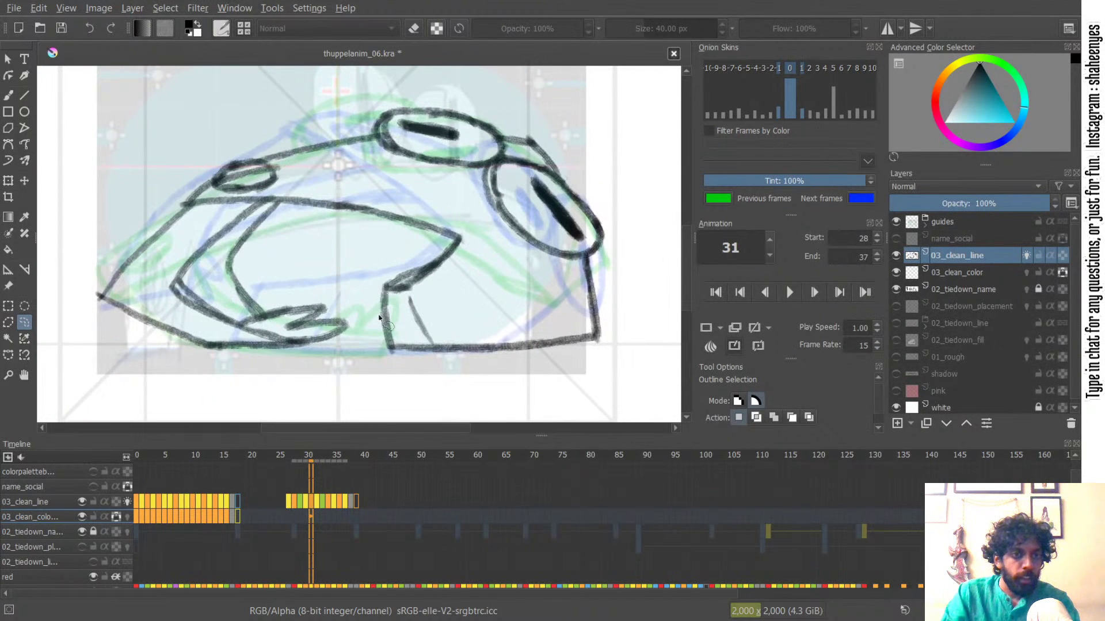
left_click(316, 501)
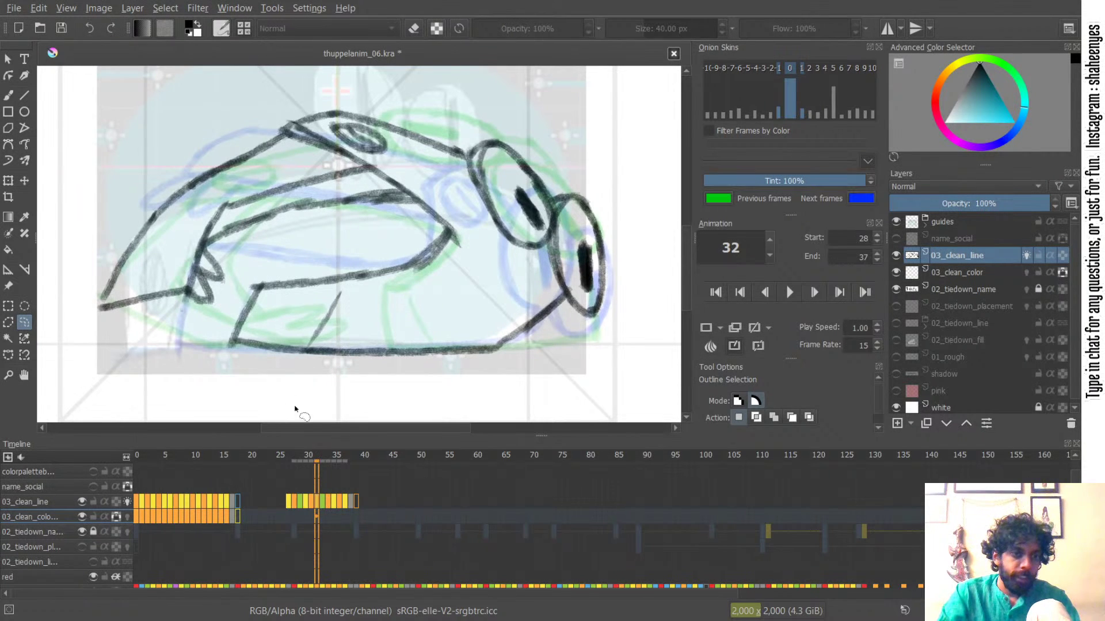
left_click(322, 500)
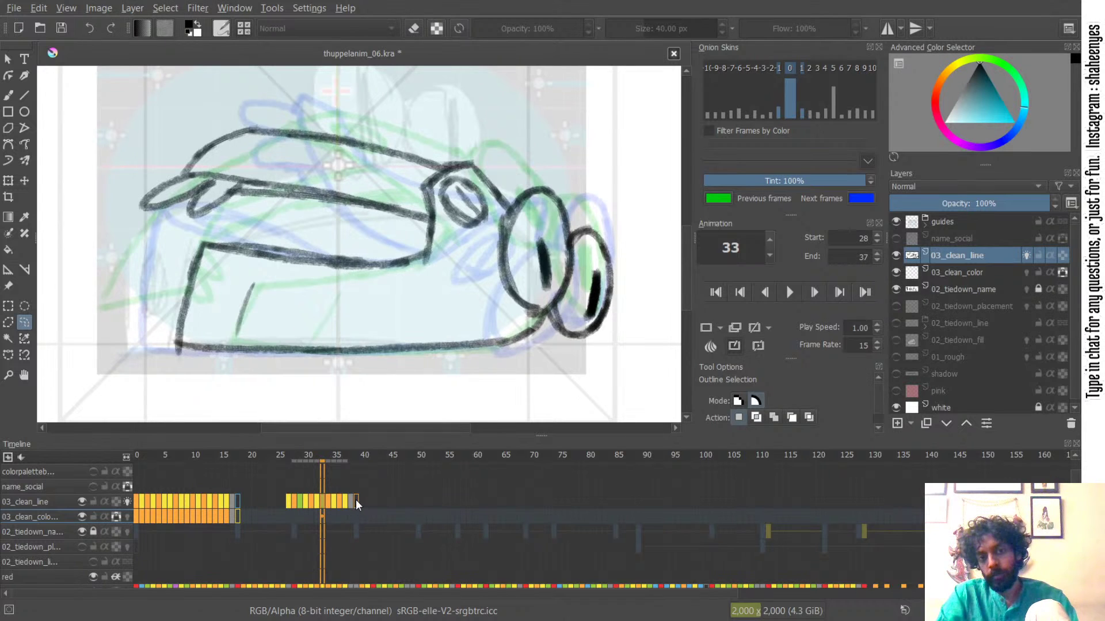
- Compare the frame 33 drawing with its sketch by showing 02_tiedown_line in place of 03_clean_line, and restore the layers' visibility
left_click(896, 255)
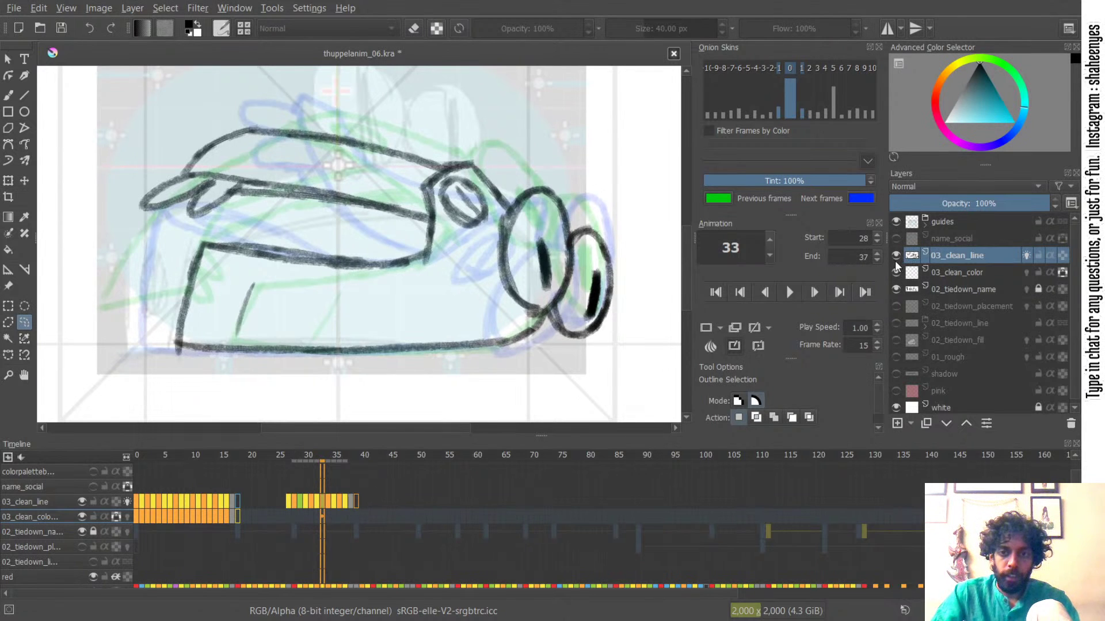
left_click(895, 322)
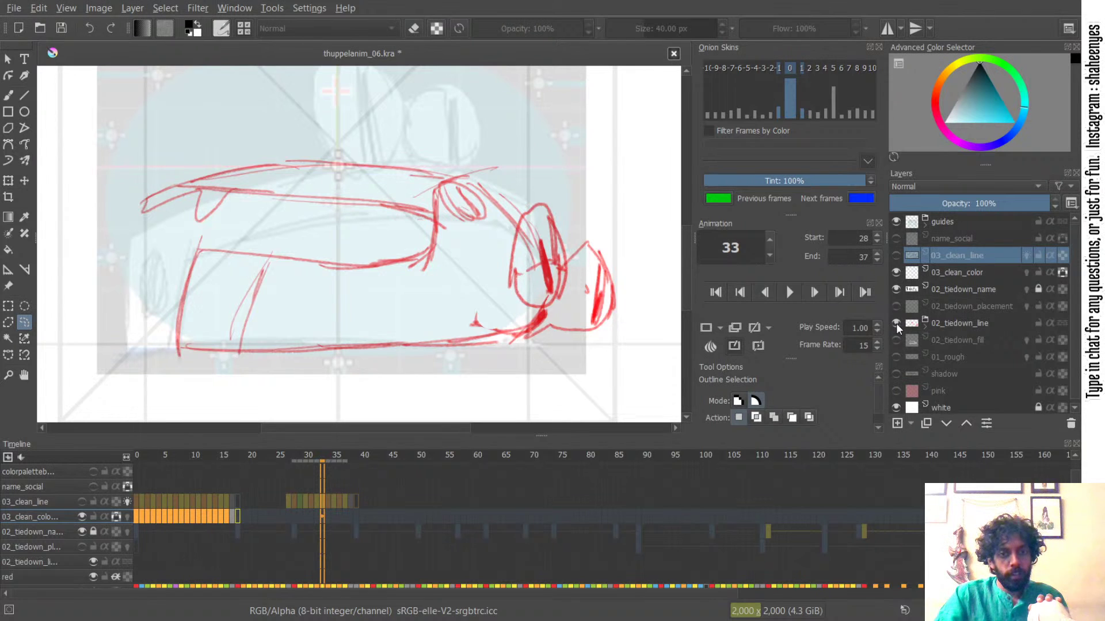
left_click(896, 323)
left_click(896, 256)
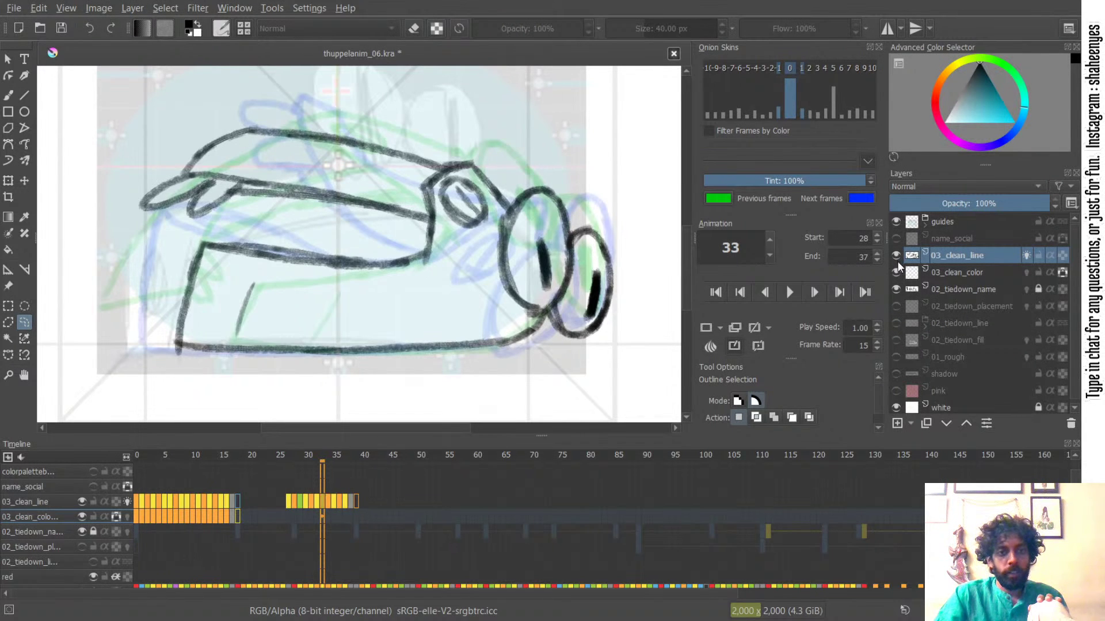
- Examine the drawings on frames 34 and 35, and check frame 34 against the temporarily shown 02_tiedown_line sketch
left_click(329, 504)
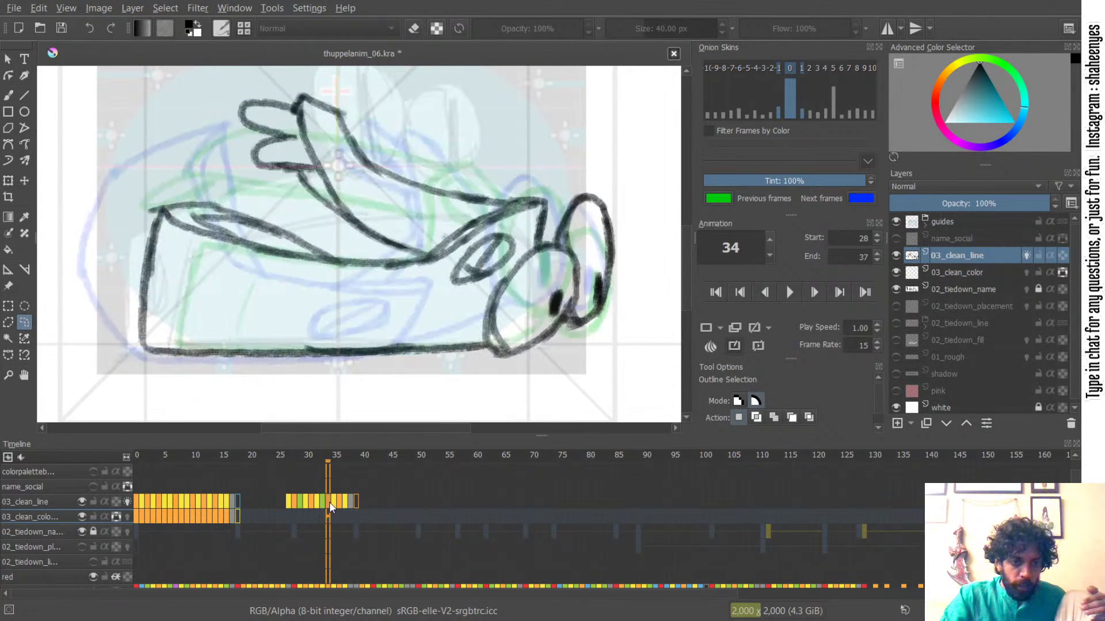
left_click(336, 502)
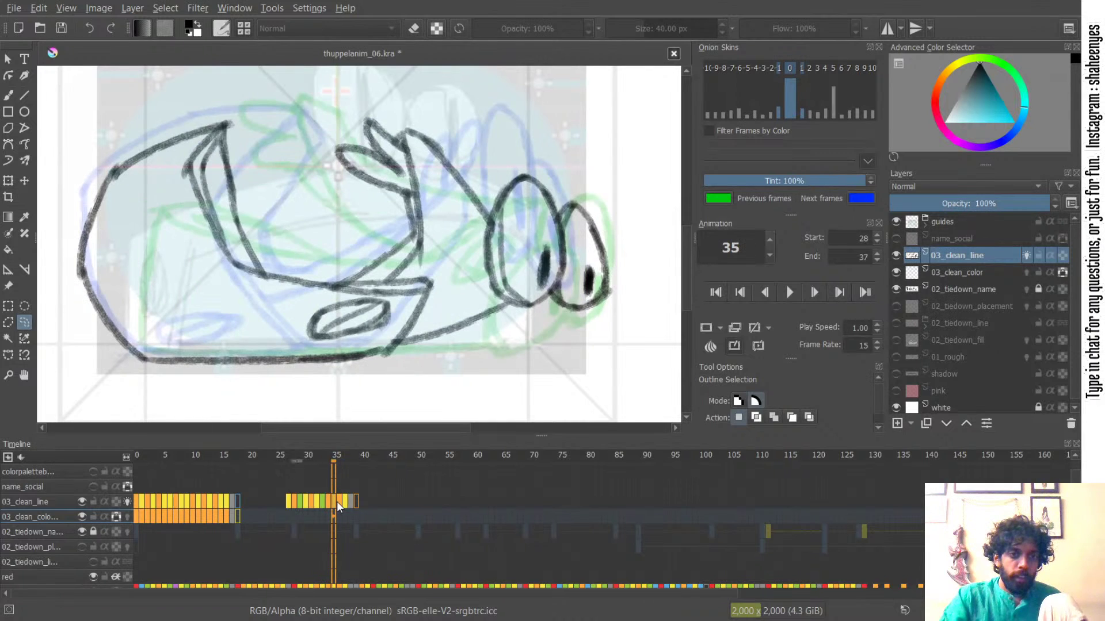
left_click(326, 499)
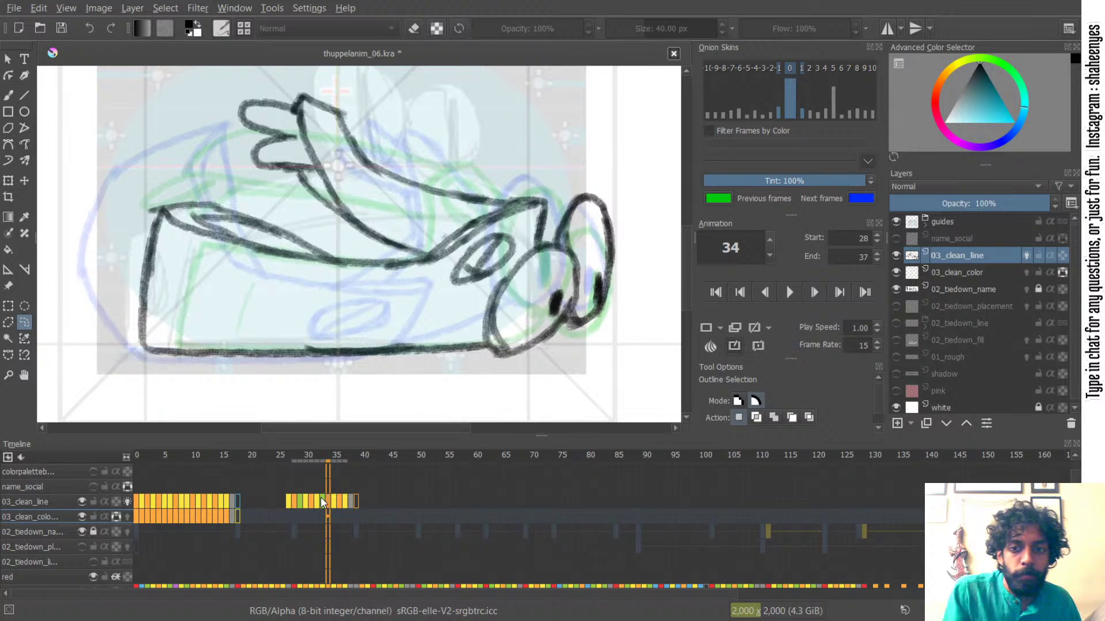
left_click(896, 324)
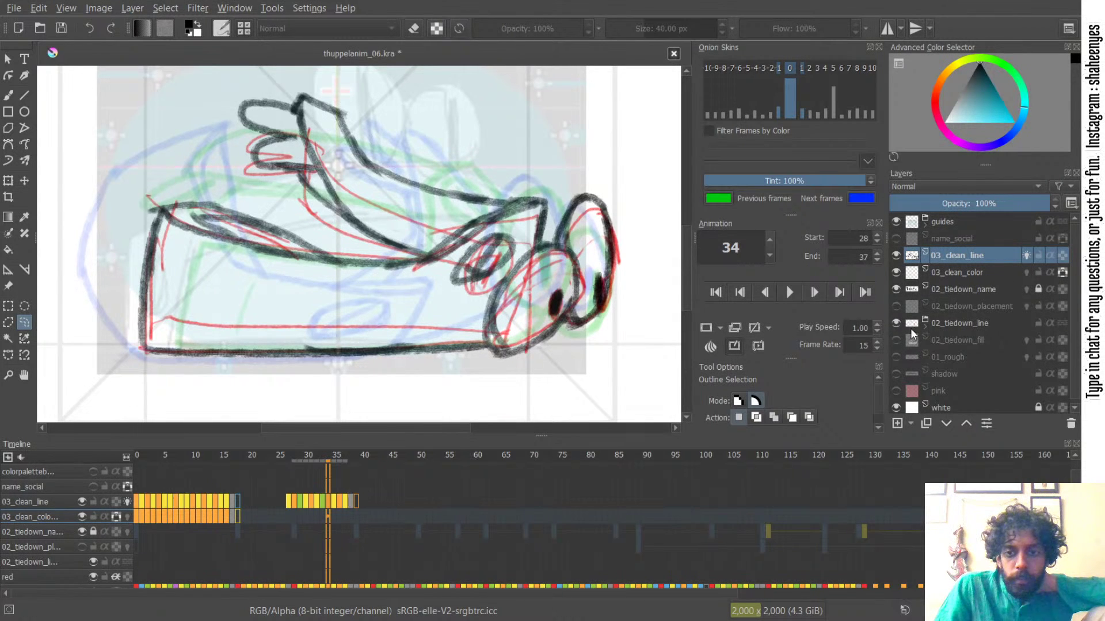
left_click(896, 323)
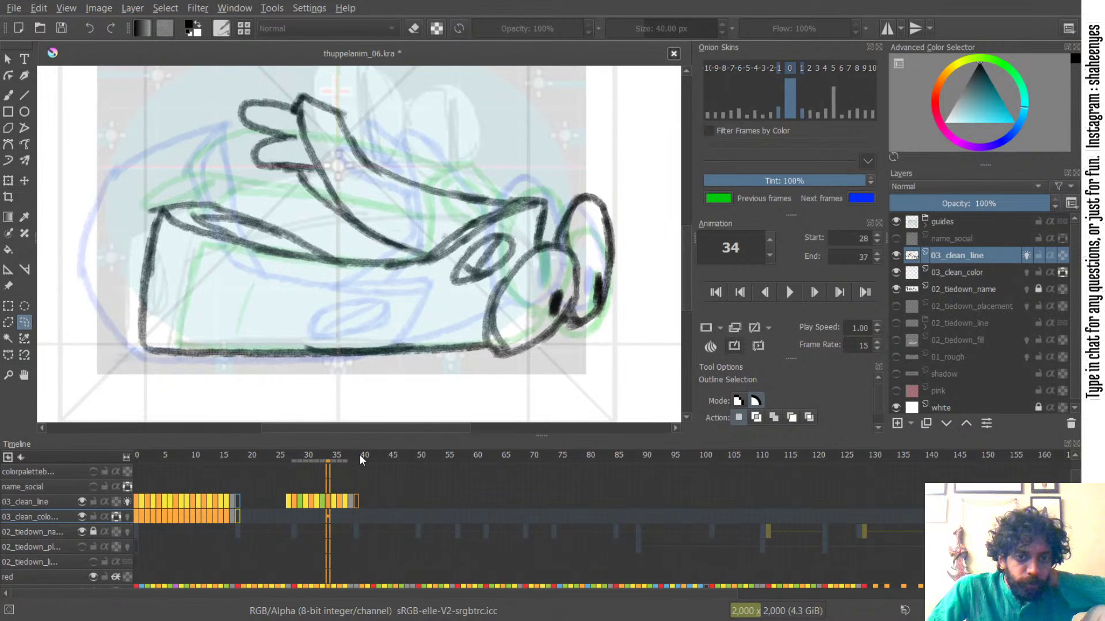
- Go to frame 35 and show 02_tiedown_line to compare the clean drawing with its sketch
left_click(333, 502)
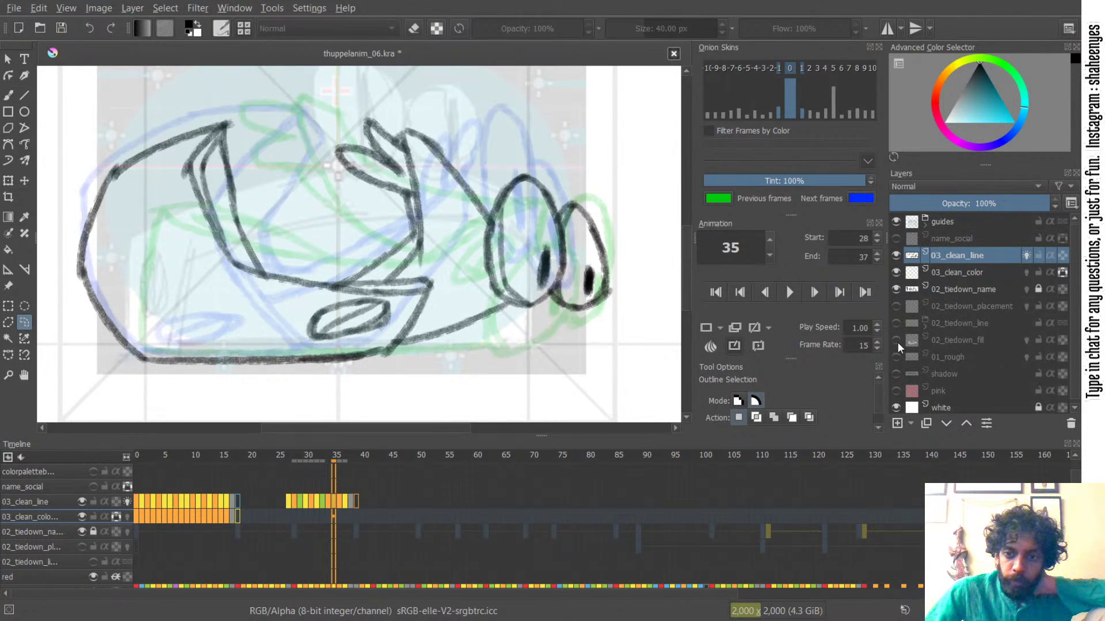
left_click(896, 324)
left_click(895, 324)
left_click(895, 325)
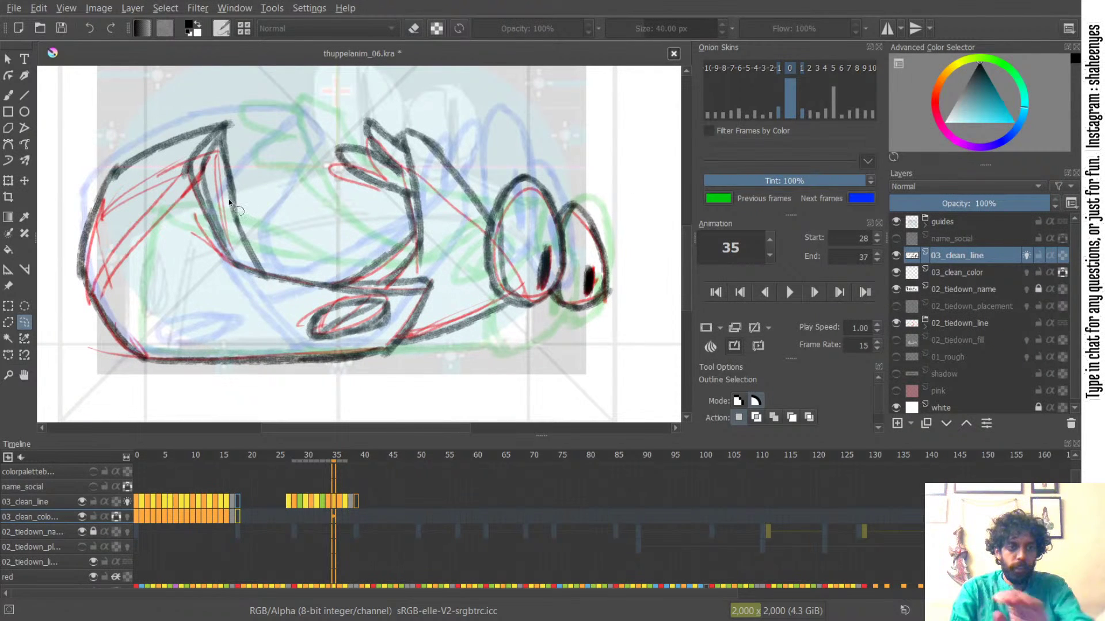
mouse_move(185, 241)
left_mouse_down()
mouse_move(214, 225)
mouse_move(285, 136)
mouse_move(173, 83)
mouse_move(83, 146)
mouse_move(48, 258)
mouse_move(61, 322)
mouse_move(103, 338)
mouse_move(248, 180)
left_mouse_up()
key("t")
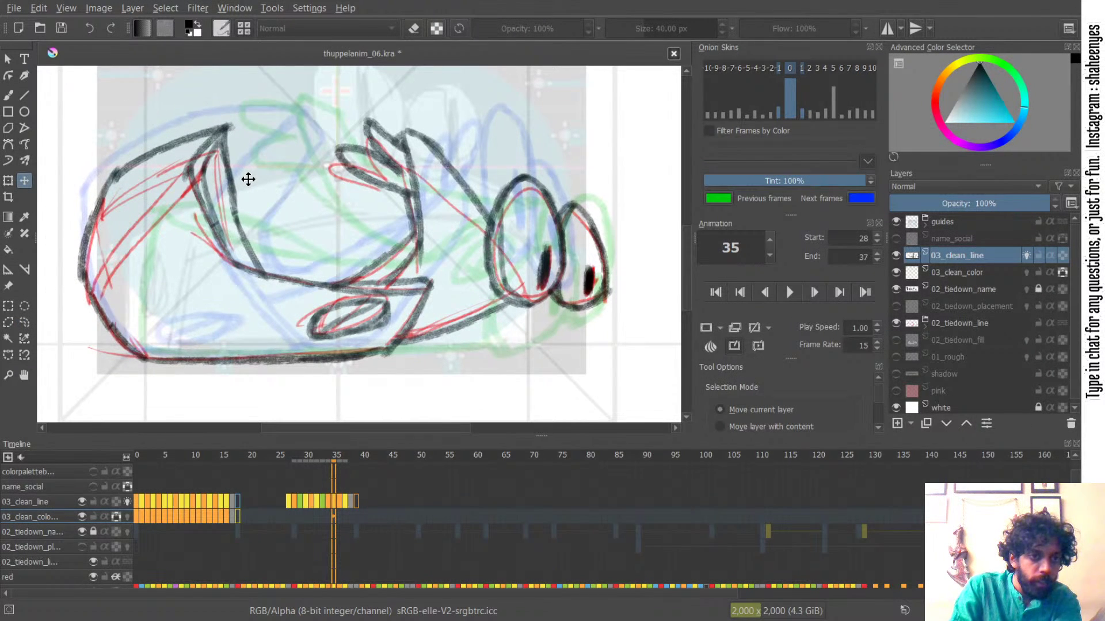
key("b")
key("ctrl+shift+a")
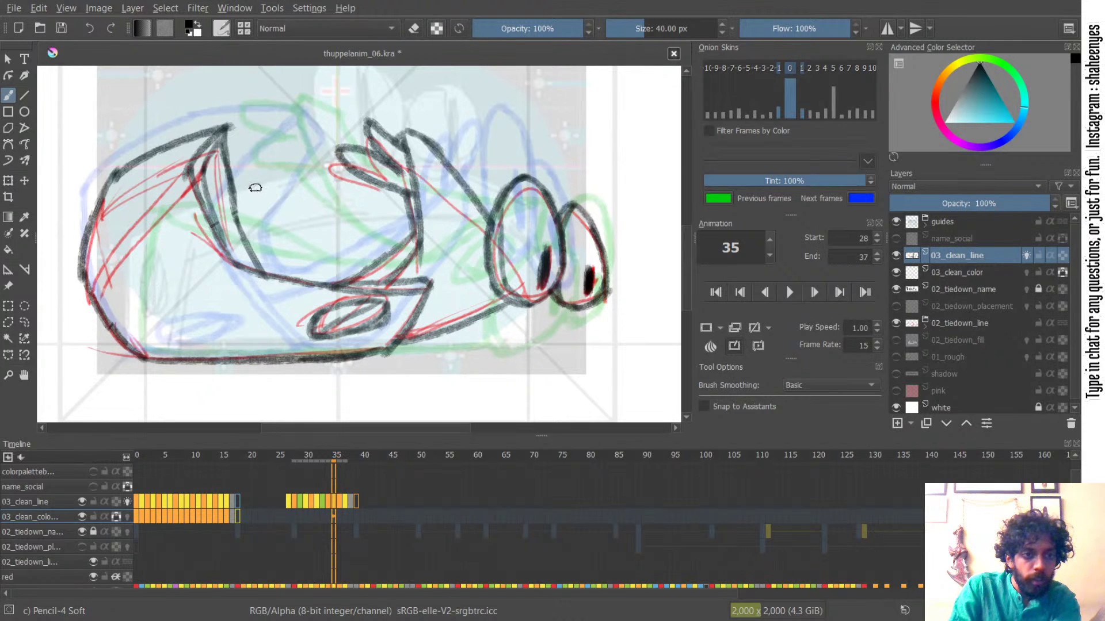
- Hide 02_tiedown_line and the onion skins, touch up the inner mouth line on frame 35 with the eraser, and undo the last pencil stroke
left_click(896, 323)
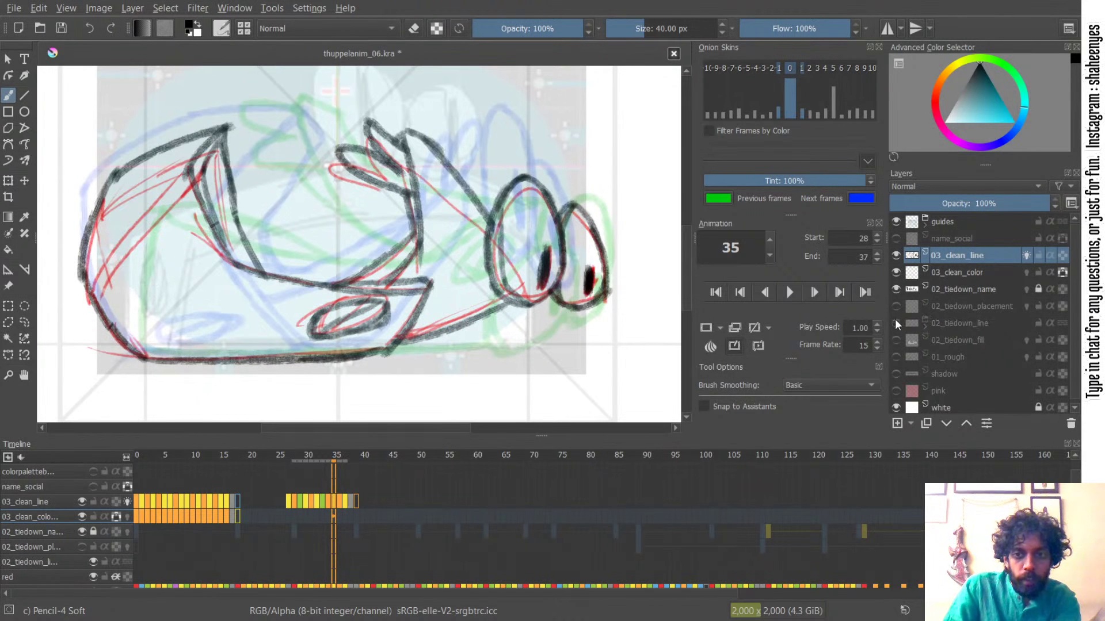
left_click(1026, 255)
key("e")
left_click_drag(236, 219, 212, 228)
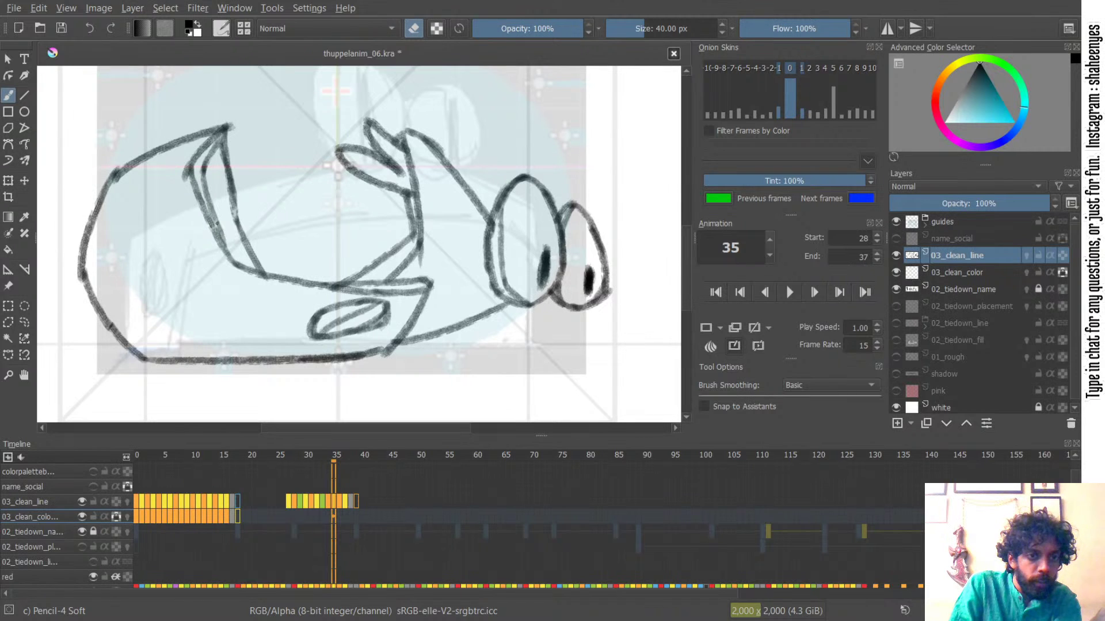
left_click_drag(108, 329, 113, 324)
key("e")
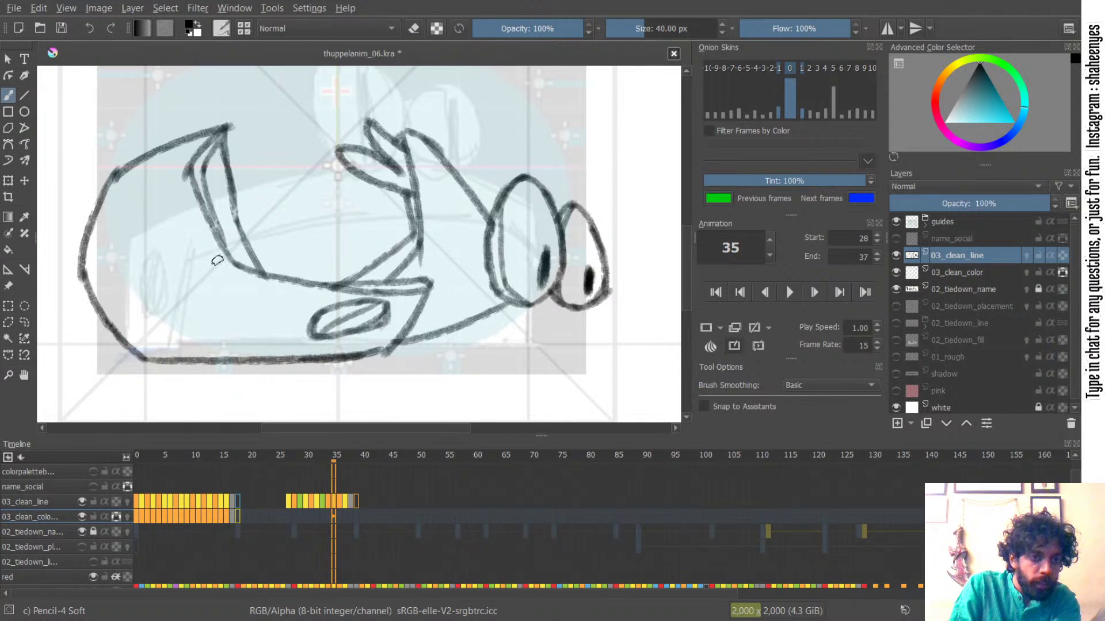
left_click_drag(233, 197, 241, 239)
key("ctrl+z")
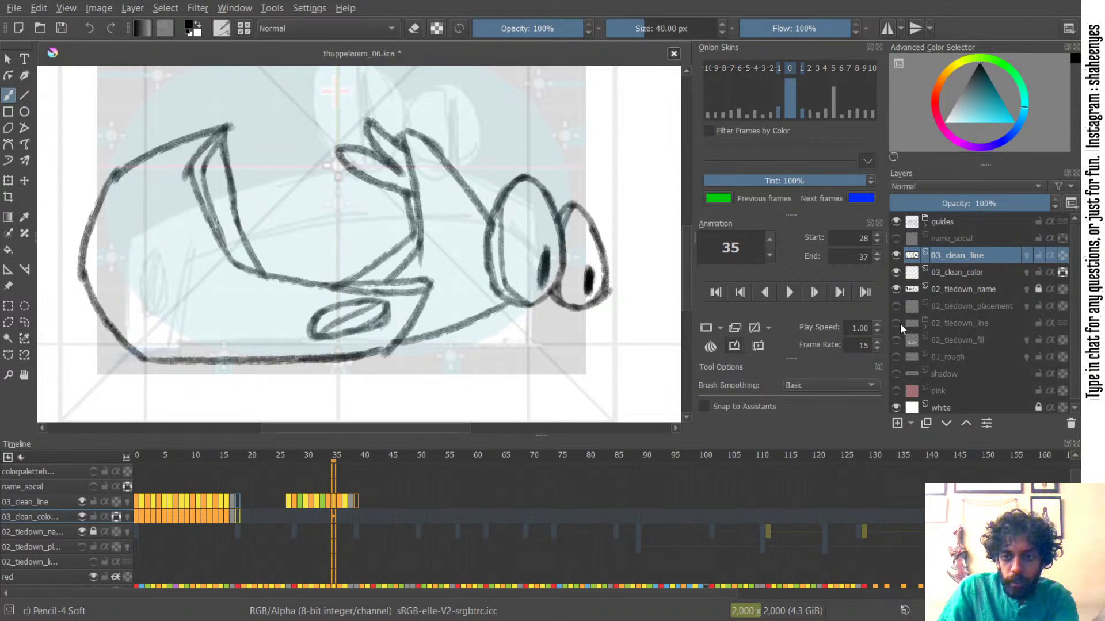
- Turn on onion skins for 03_clean_line to examine the frame 35 drawing against its neighbouring frames
left_click(1026, 255)
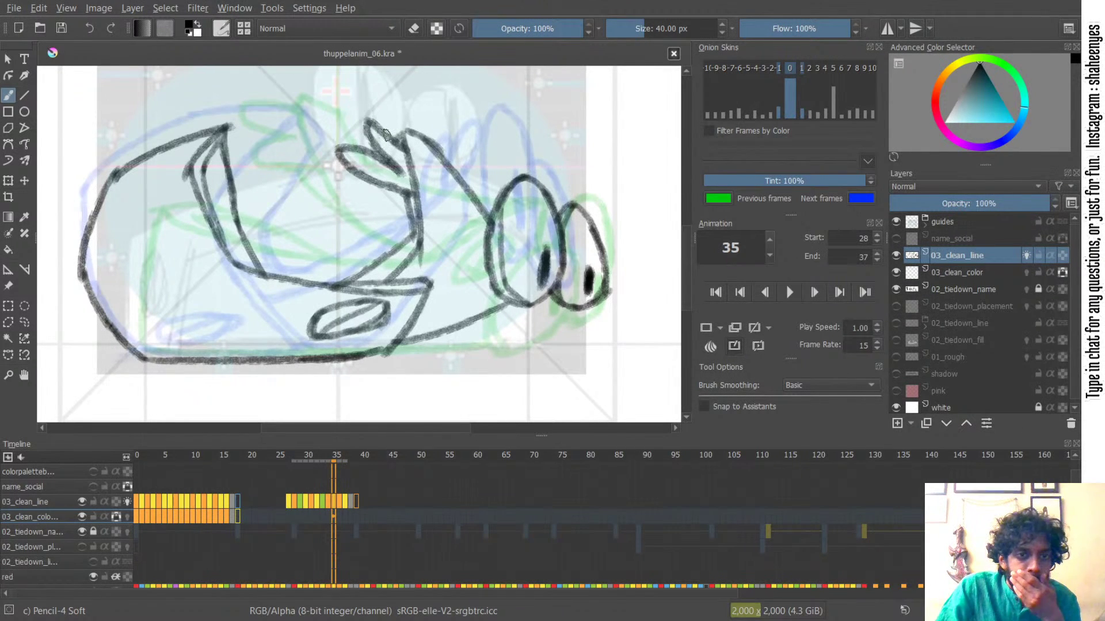
left_click_drag(488, 135, 484, 155)
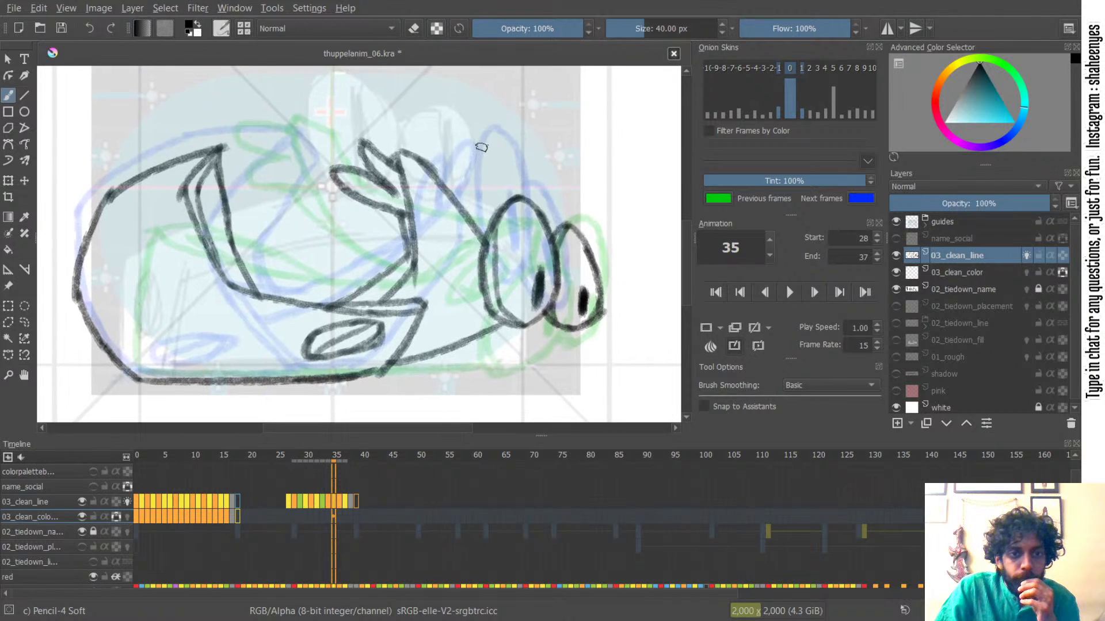
key("ctrl+Left")
key("ctrl+Right")
key("ctrl+Right")
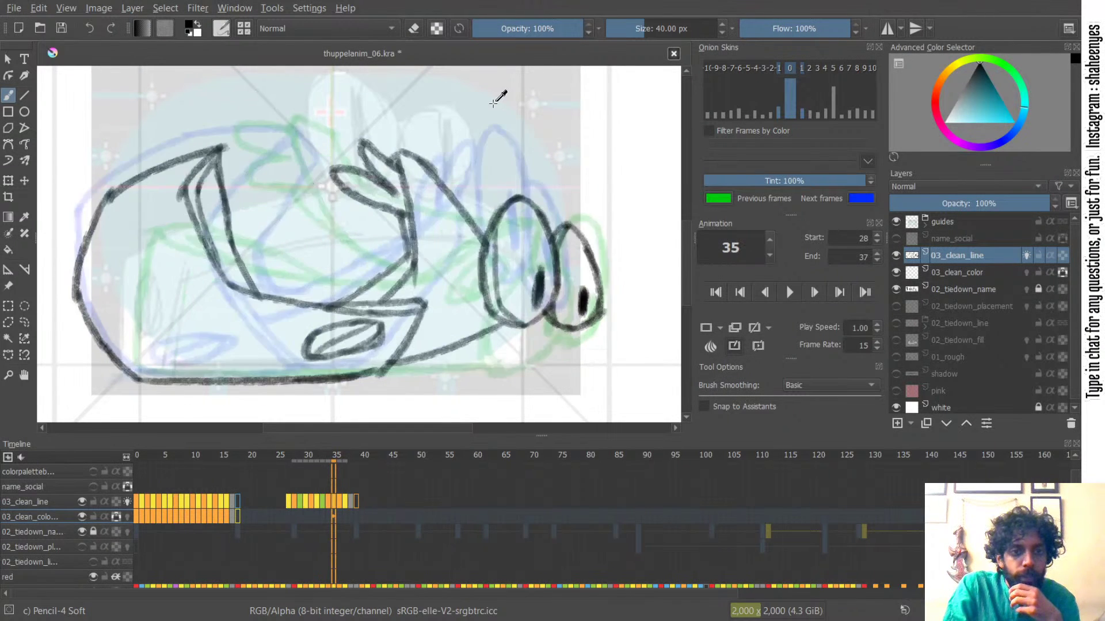
key("ctrl+Left")
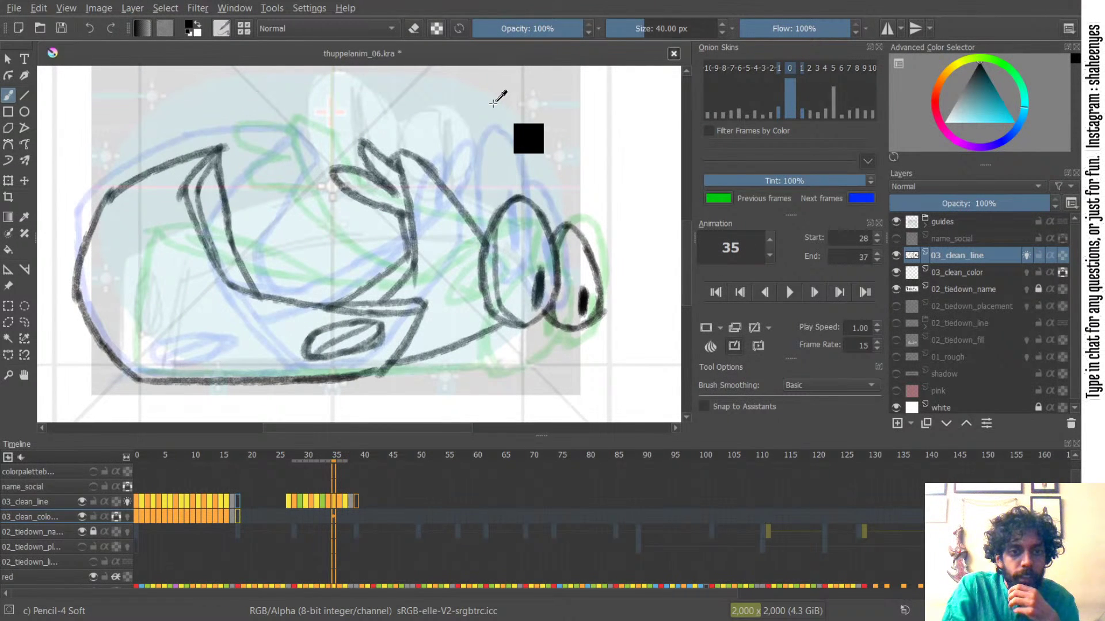
- Show 02_tiedown_line and flip between frames 34 and 37 to compare the clean drawings with their sketches
left_click(896, 324)
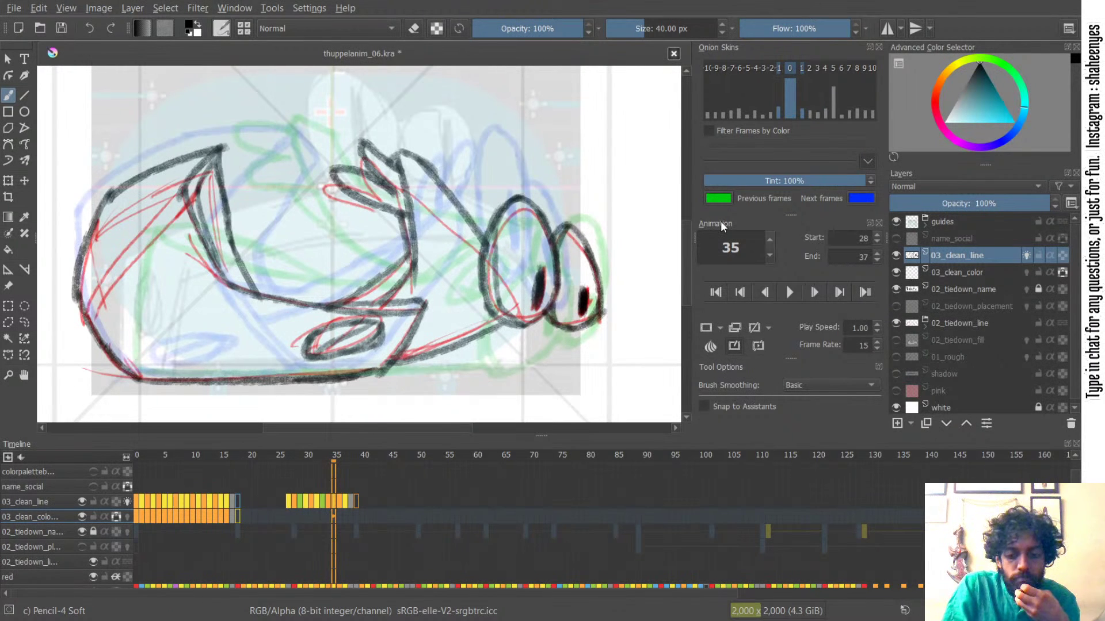
key("Left")
key("Right")
key("Right")
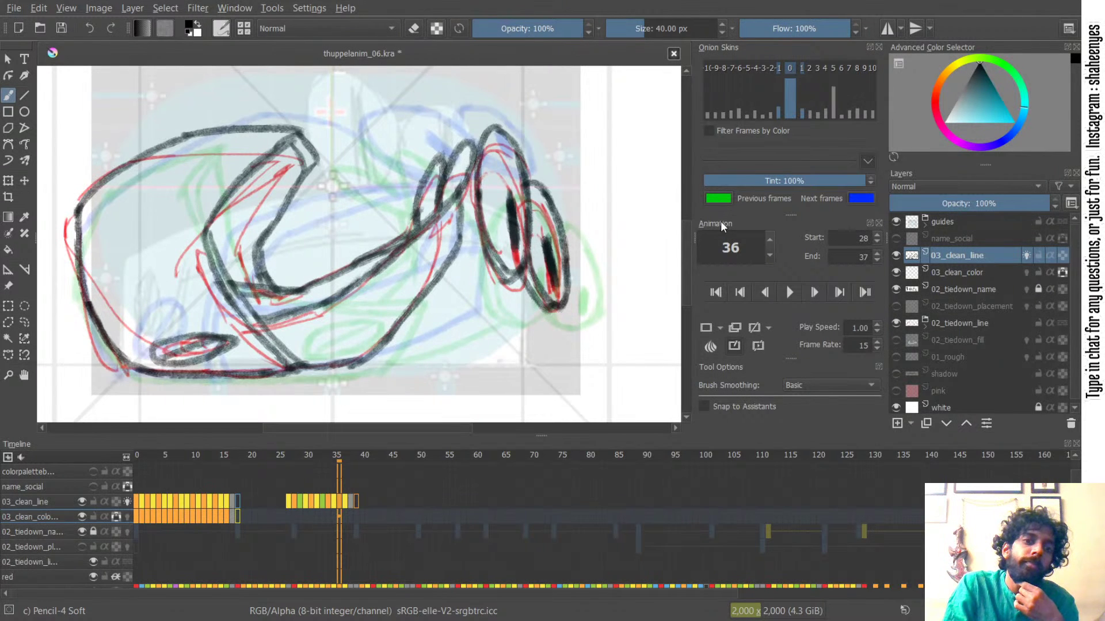
key("Left")
key("Right")
key("Right")
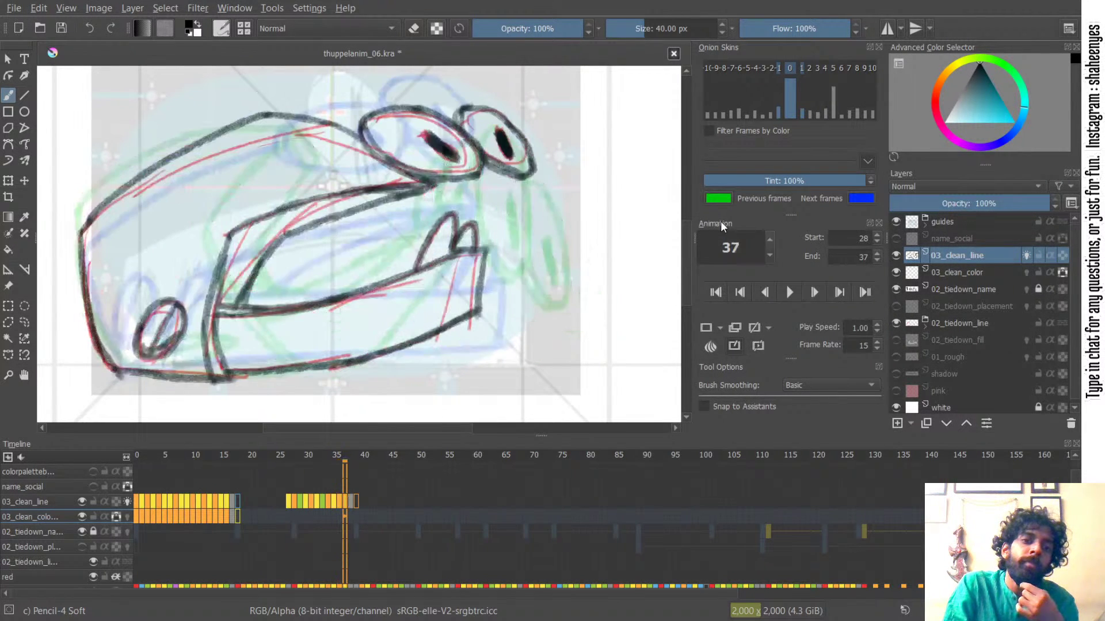
key("Left")
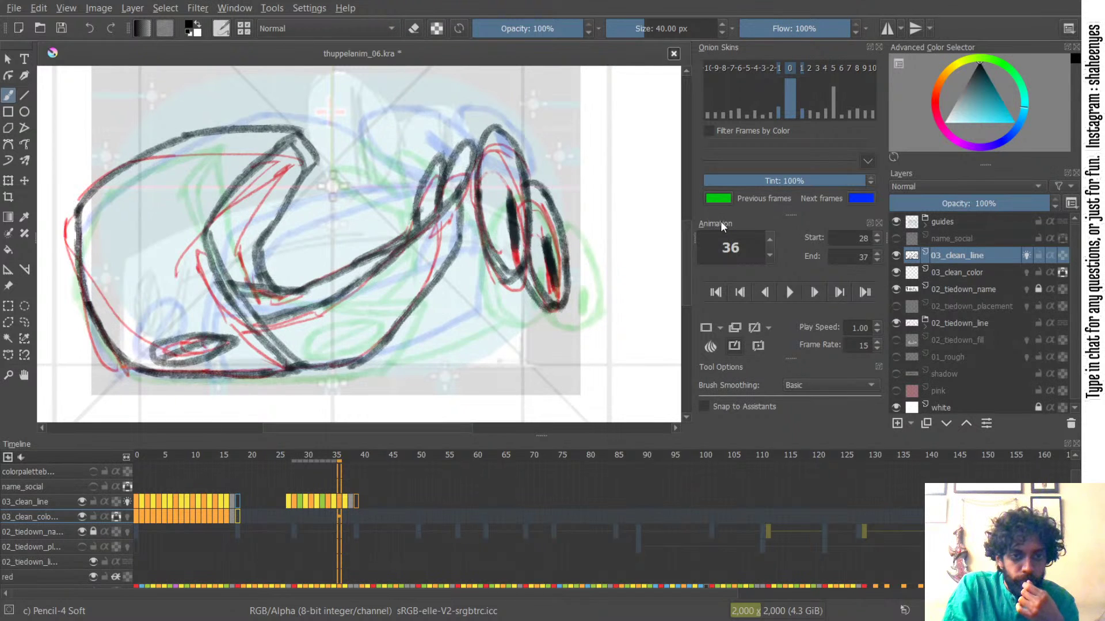
- Hide 02_tiedown_line and flip through frames 35 to 37 to review the motion around frame 36
left_click(896, 323)
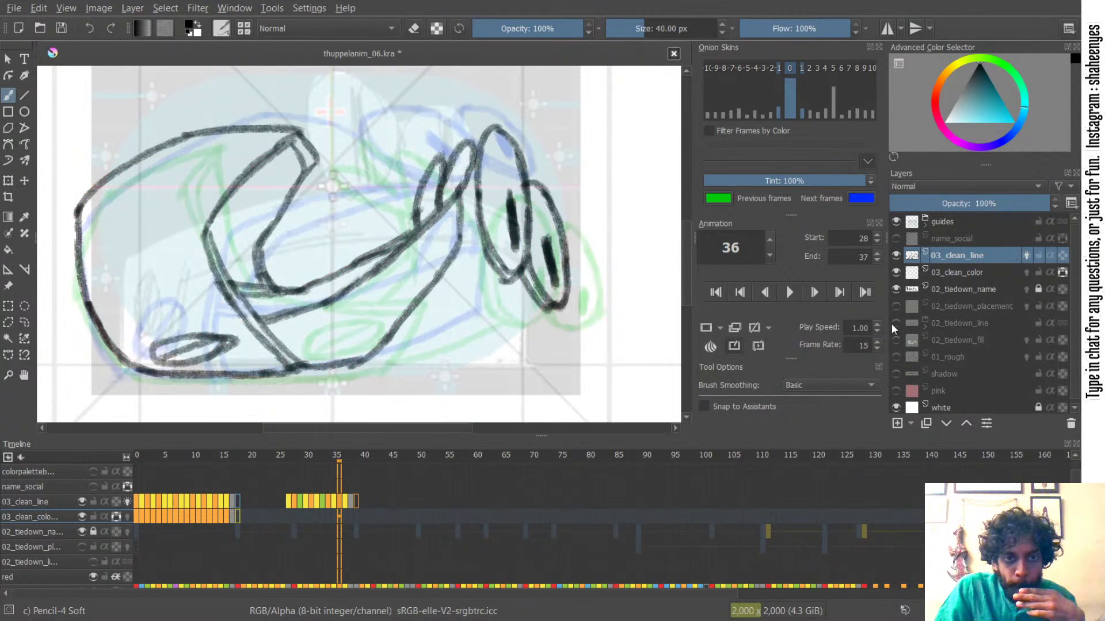
key("Left")
key("Right")
key("Right")
key("Left")
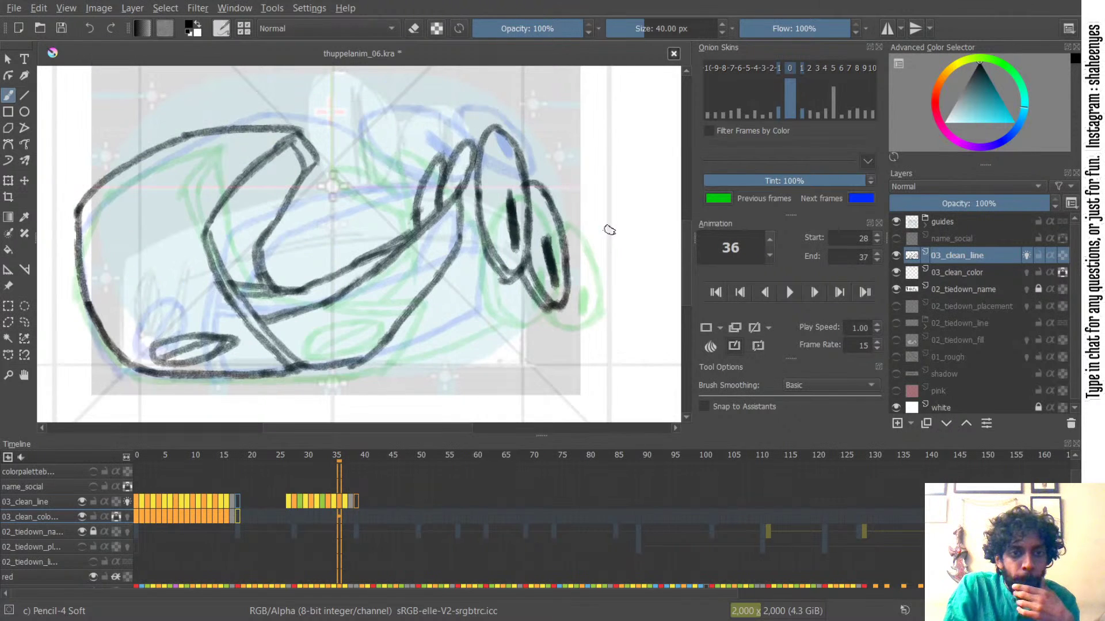
key("l")
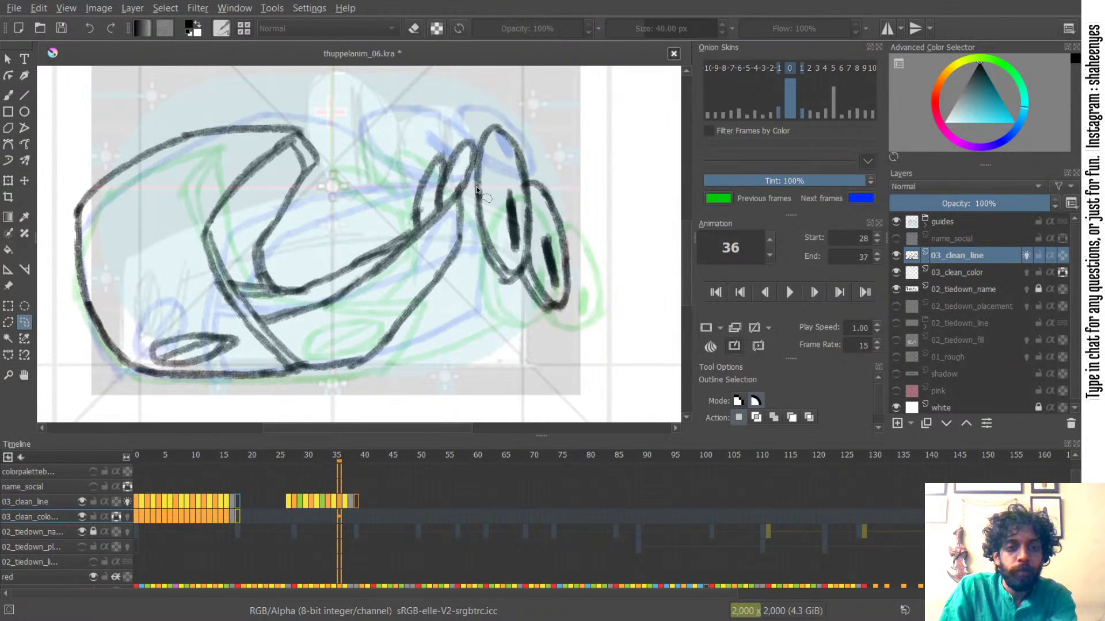
mouse_move(474, 189)
left_mouse_down()
mouse_move(480, 145)
mouse_move(448, 114)
mouse_move(423, 120)
mouse_move(394, 165)
left_mouse_up()
left_click_drag(397, 217, 423, 204)
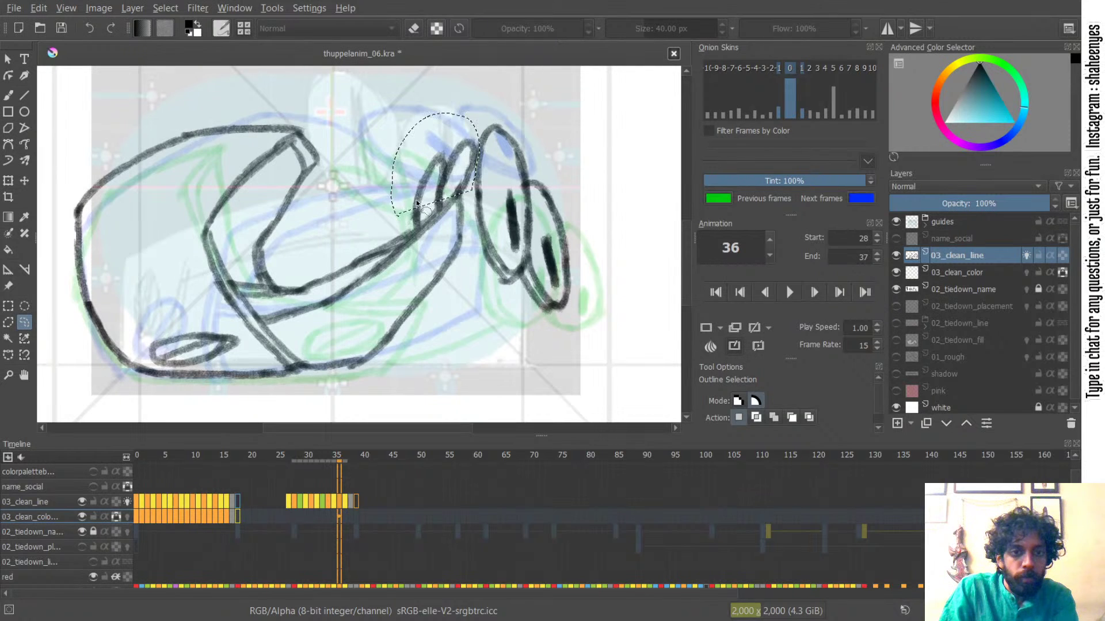
- Erase the tips of the two teeth on frame 36 and redraw the right tooth shorter with the pencil
key("b")
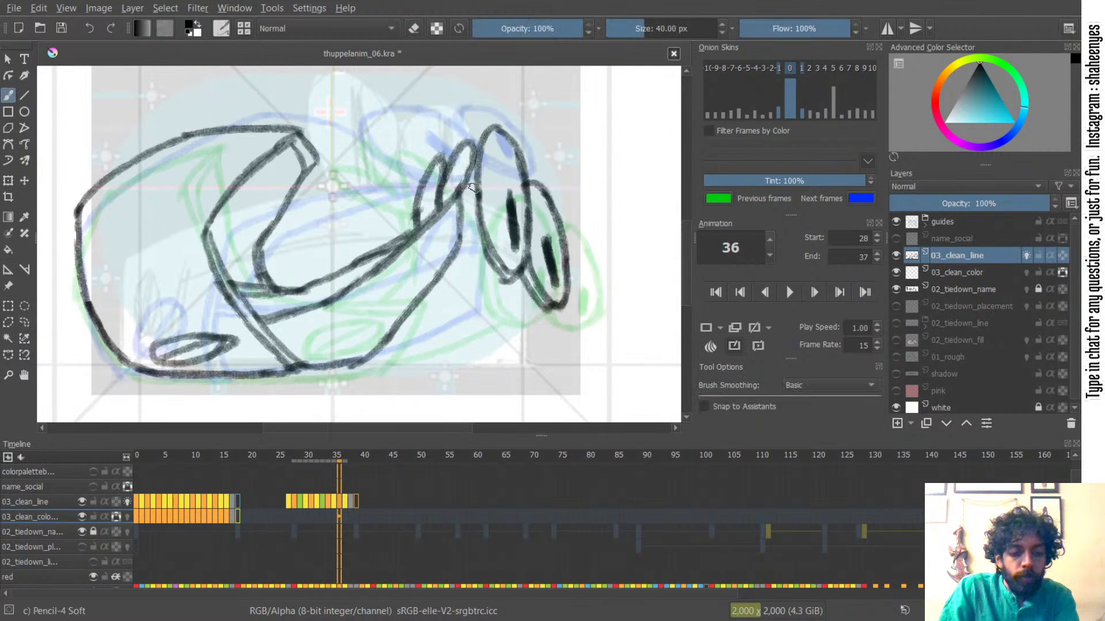
left_click_drag(466, 166, 468, 137)
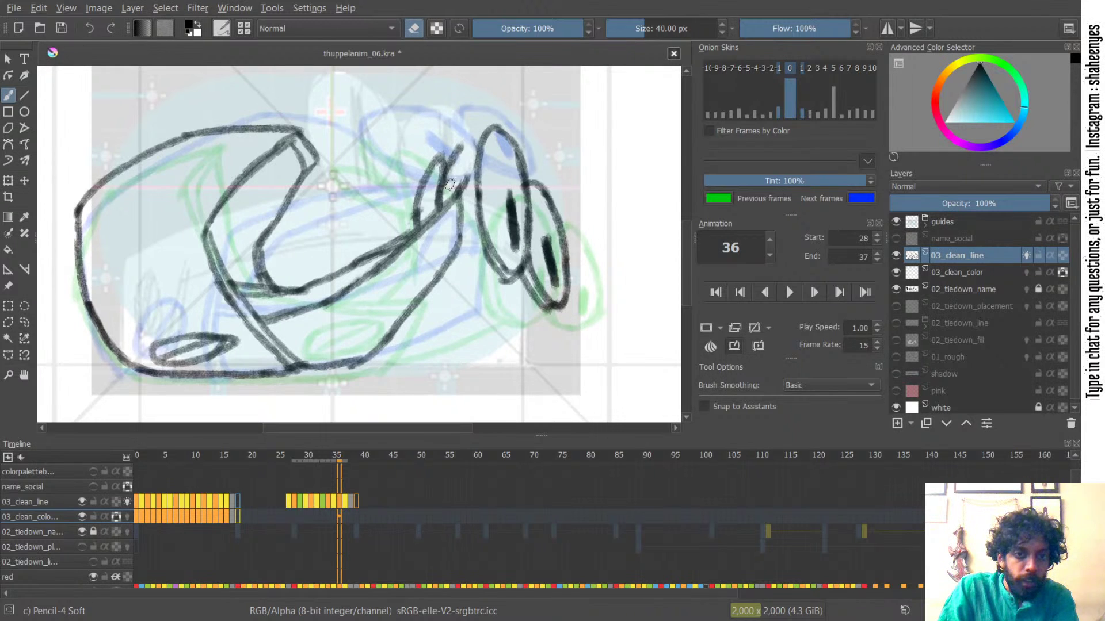
key("e")
key("e")
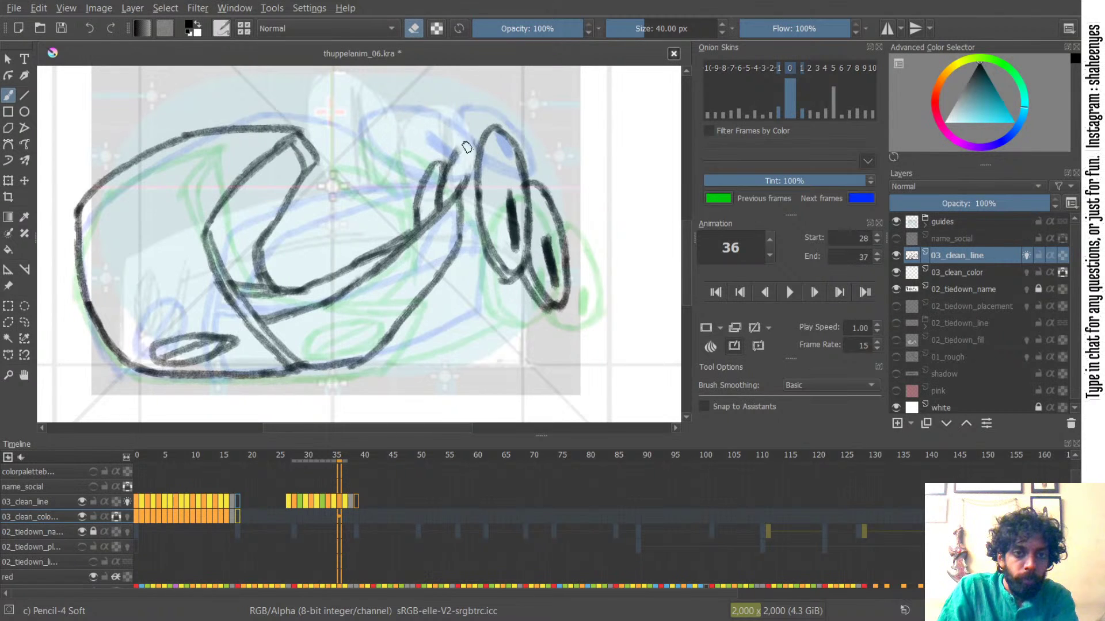
key("e")
mouse_move(453, 163)
left_mouse_down()
mouse_move(465, 153)
mouse_move(460, 187)
left_mouse_up()
key("ctrl+z")
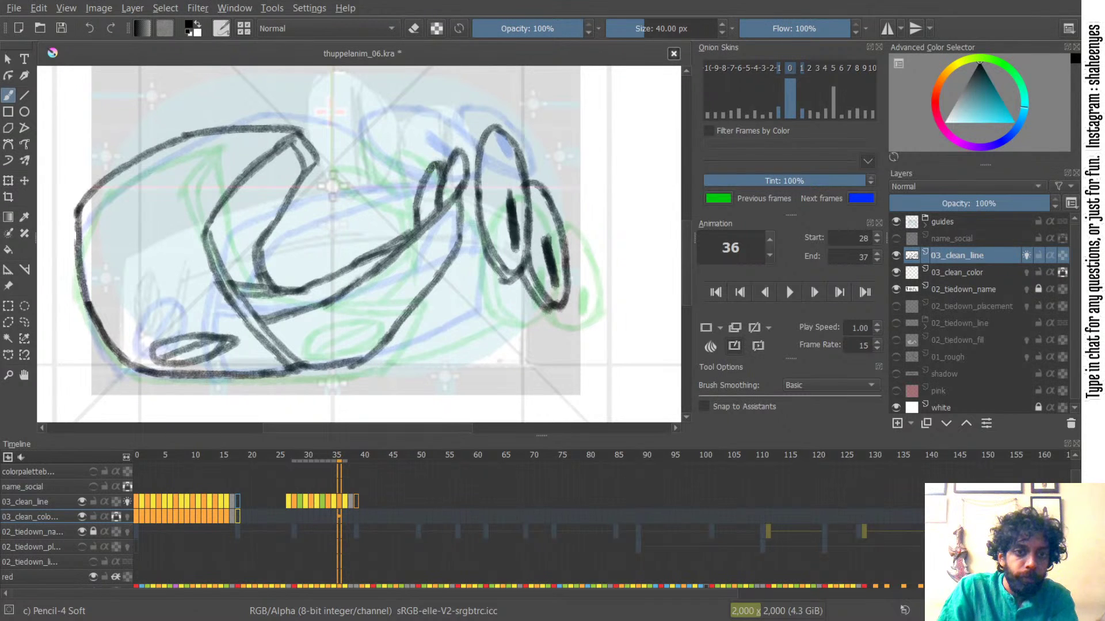
- Flip between frames 35, 36 and 37 to check the corrected teeth against the neighbouring drawings
key("Left")
key("Right")
key("Right")
key("Left")
key("Left")
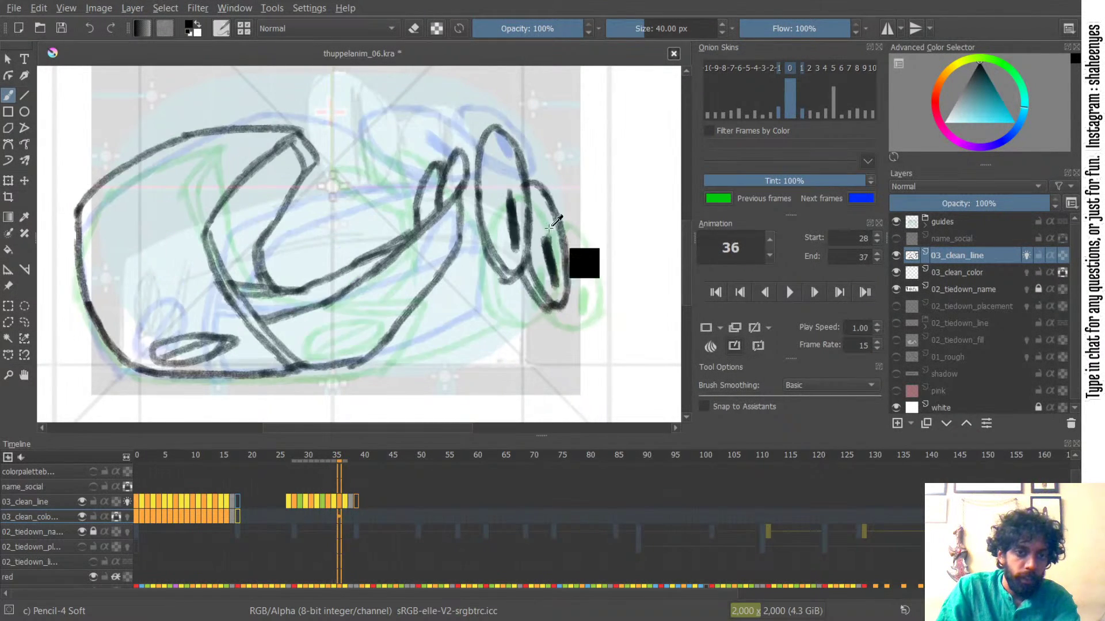
key("Right")
key("Right")
key("Left")
key("Left")
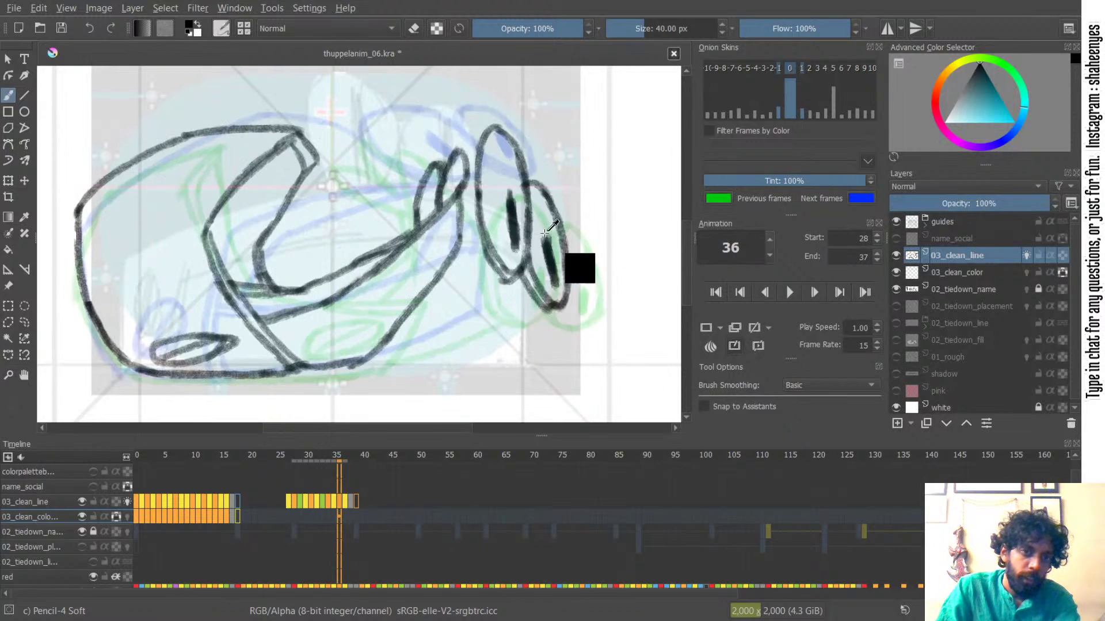
key("Right")
key("Right")
key("Left")
key("Left")
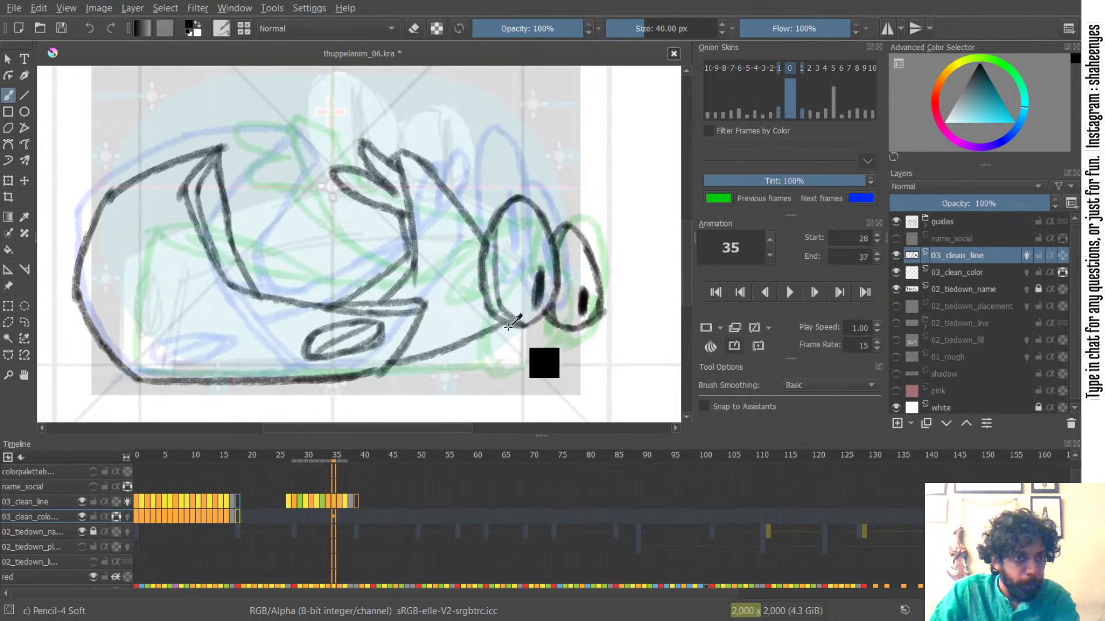
key("Right")
key("Left")
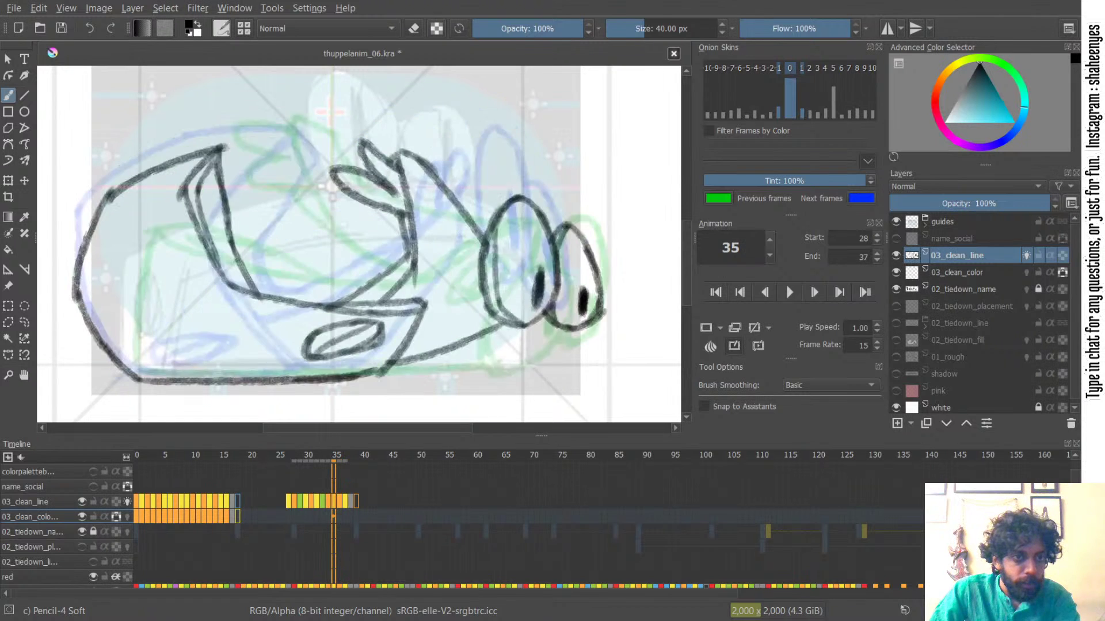
key("Right")
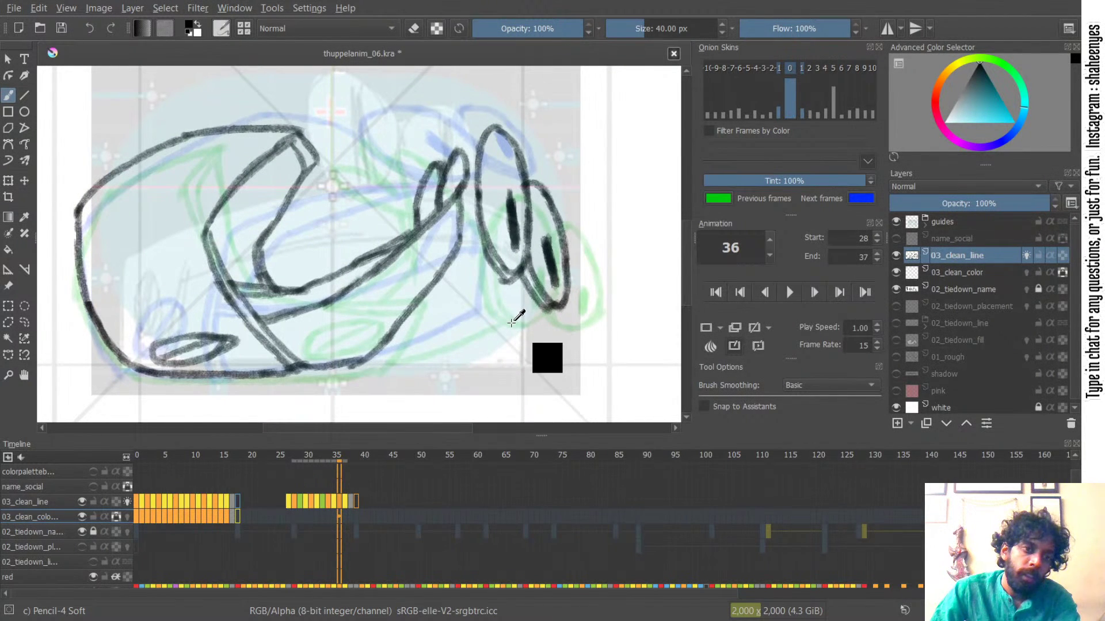
key("e")
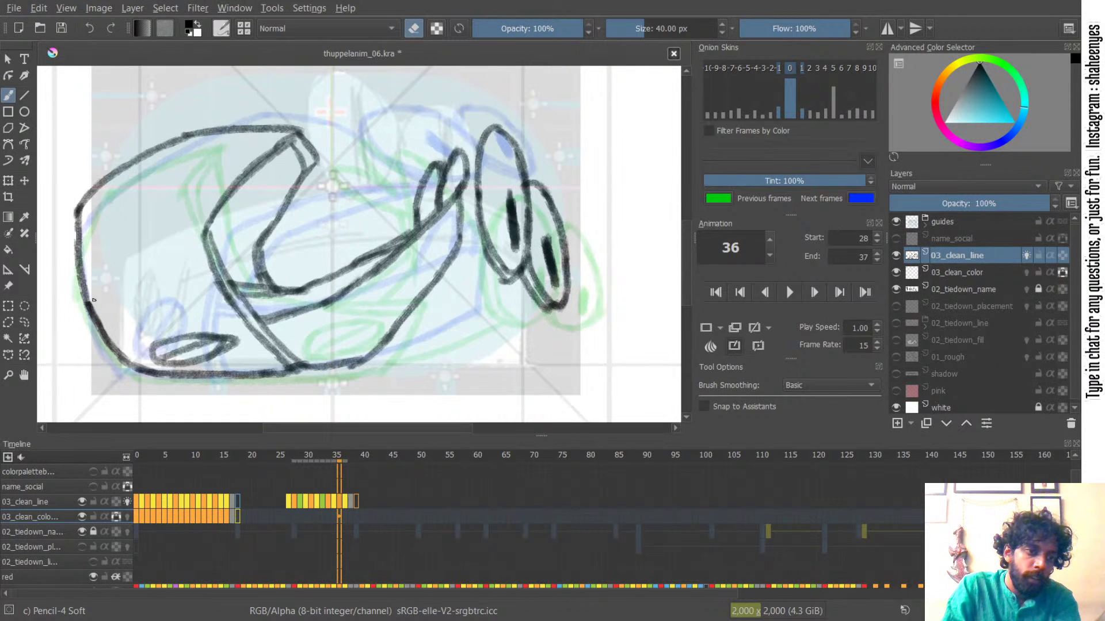
key("e")
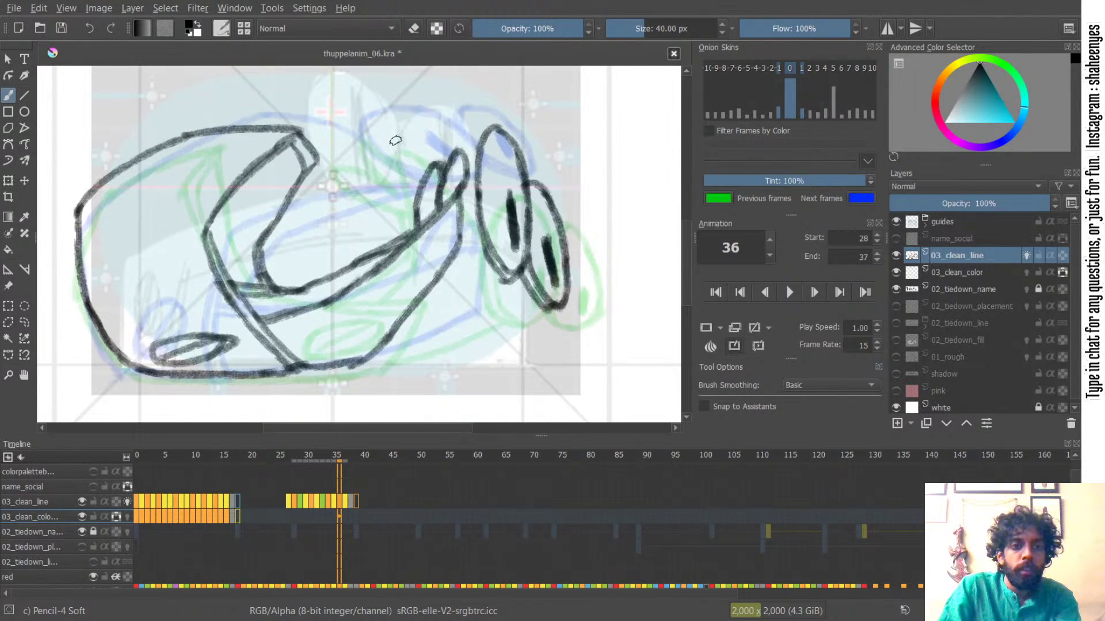
- Flip back and forth around frames 36 and 37 to review the jaw and eye motion
key("ctrl+Right")
key("ctrl+Left")
key("ctrl+Right")
key("ctrl+Left")
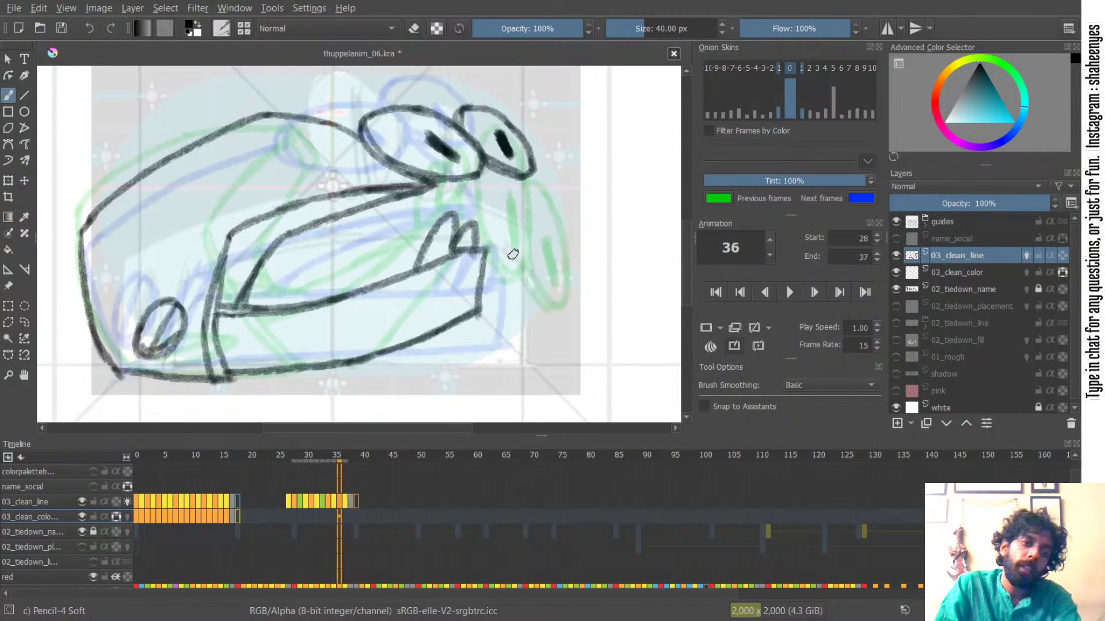
key("ctrl+Right")
key("ctrl+Left")
key("ctrl+Right")
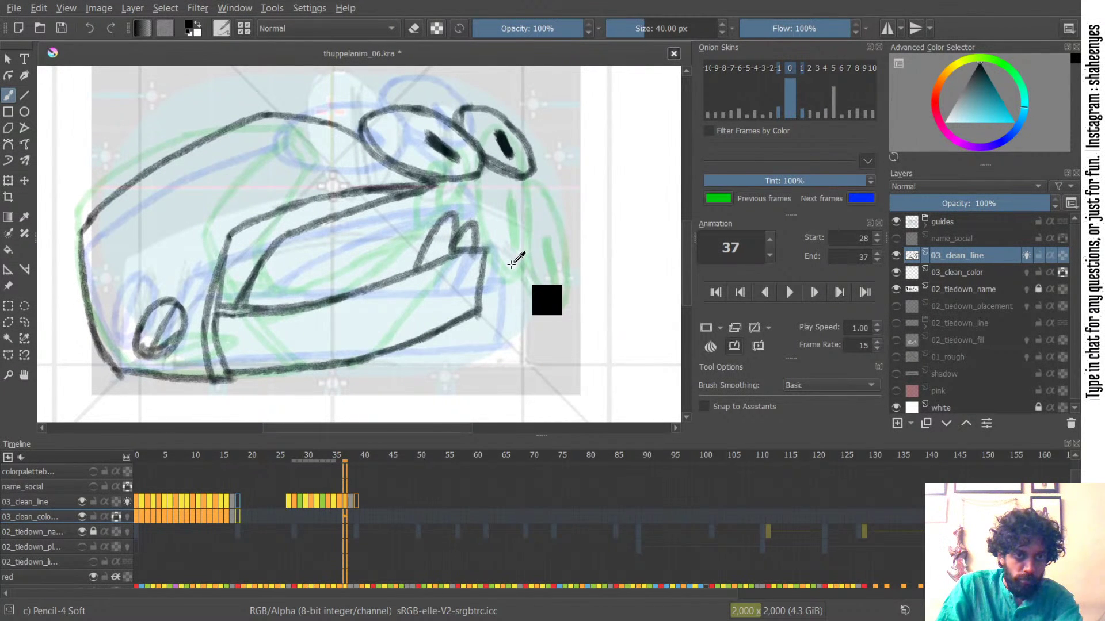
key("ctrl+Right")
key("ctrl+Left")
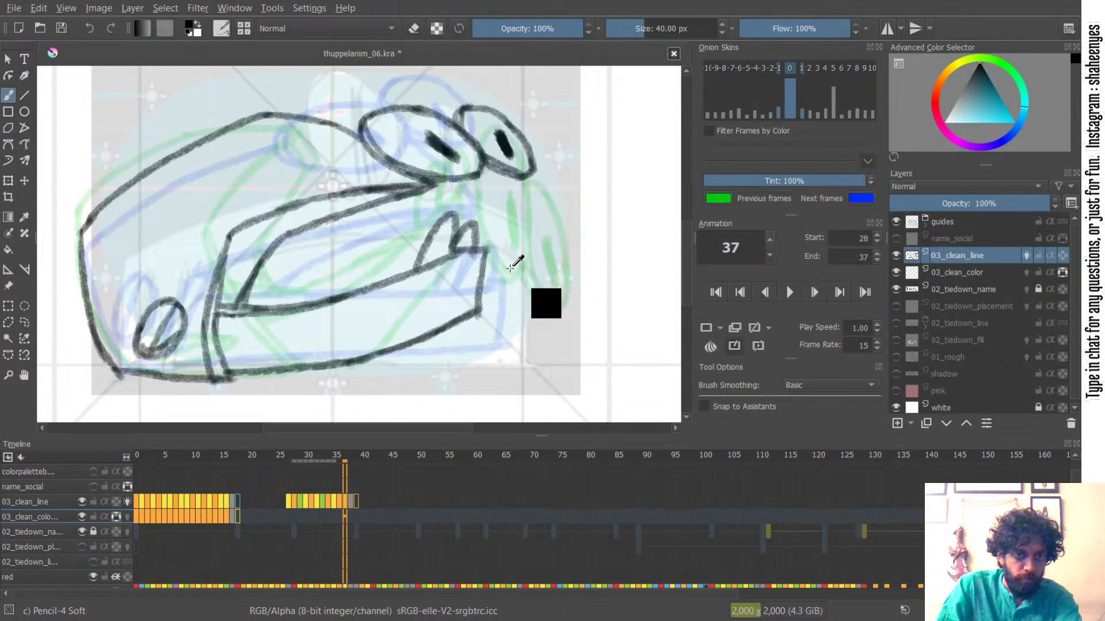
key("ctrl+Left")
key("ctrl+Right")
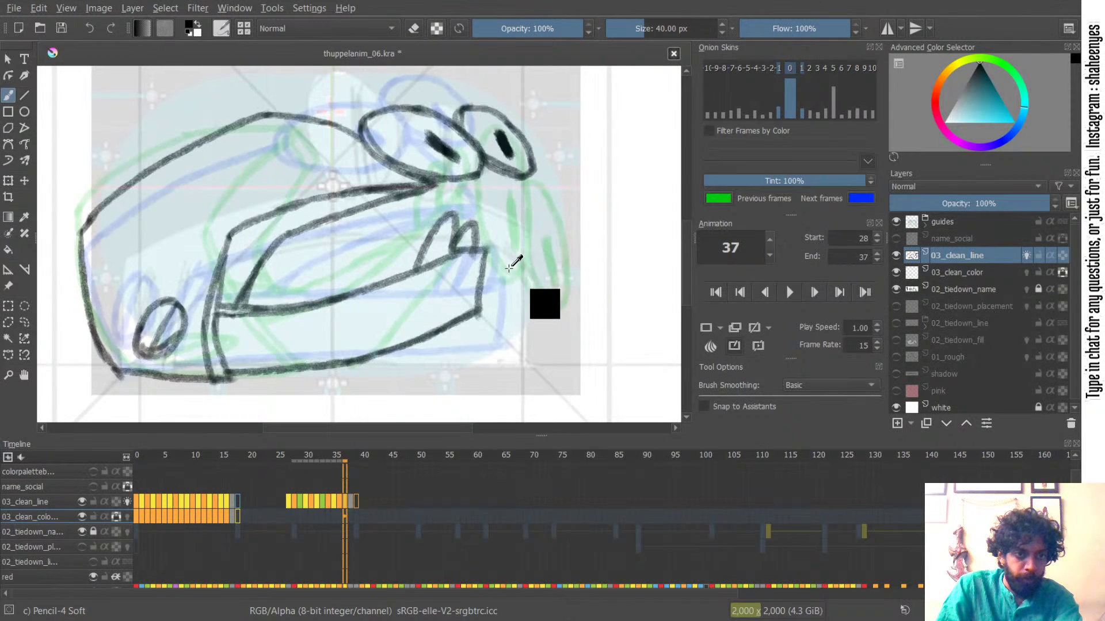
key("ctrl+Left")
key("ctrl+Left")
key("ctrl+Right")
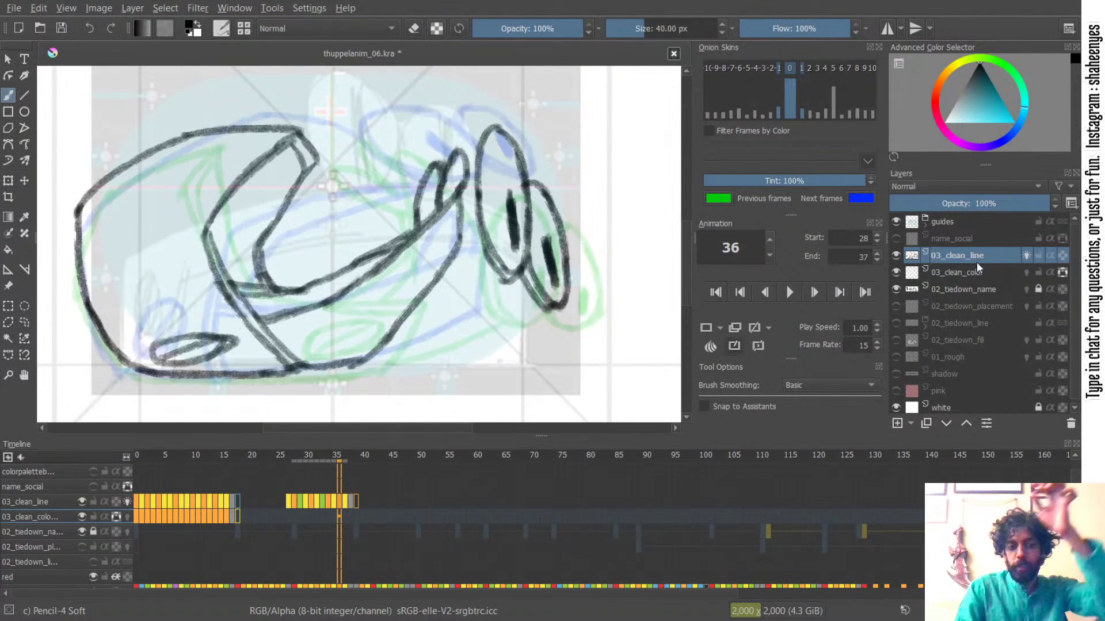
- Clear the 03_clean_line drawing on frame 27 and save the document
left_click(287, 501)
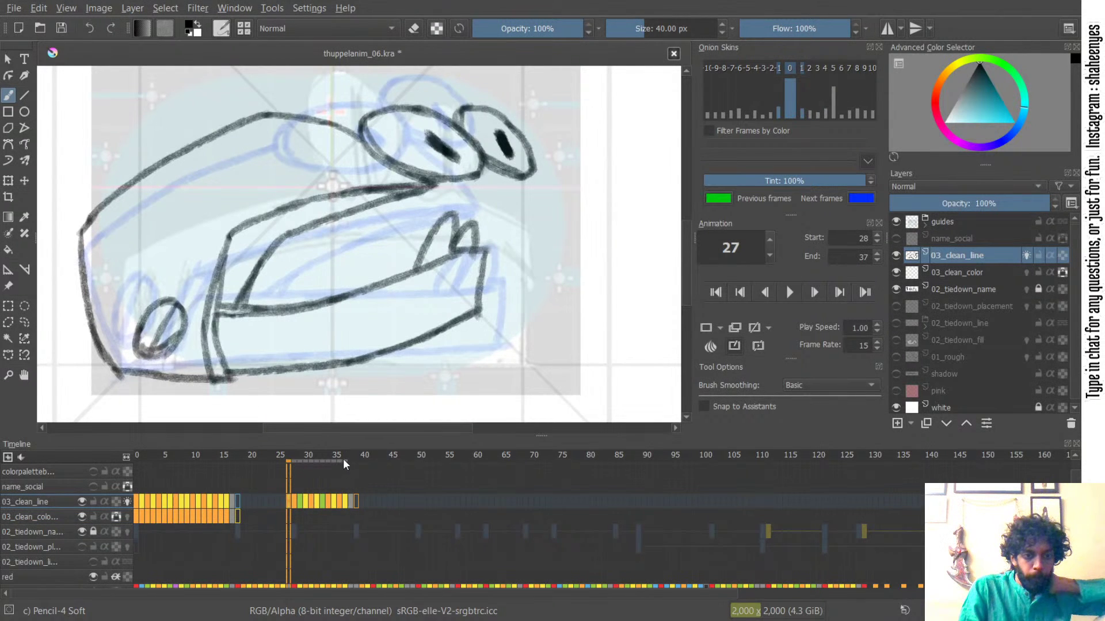
key("Delete")
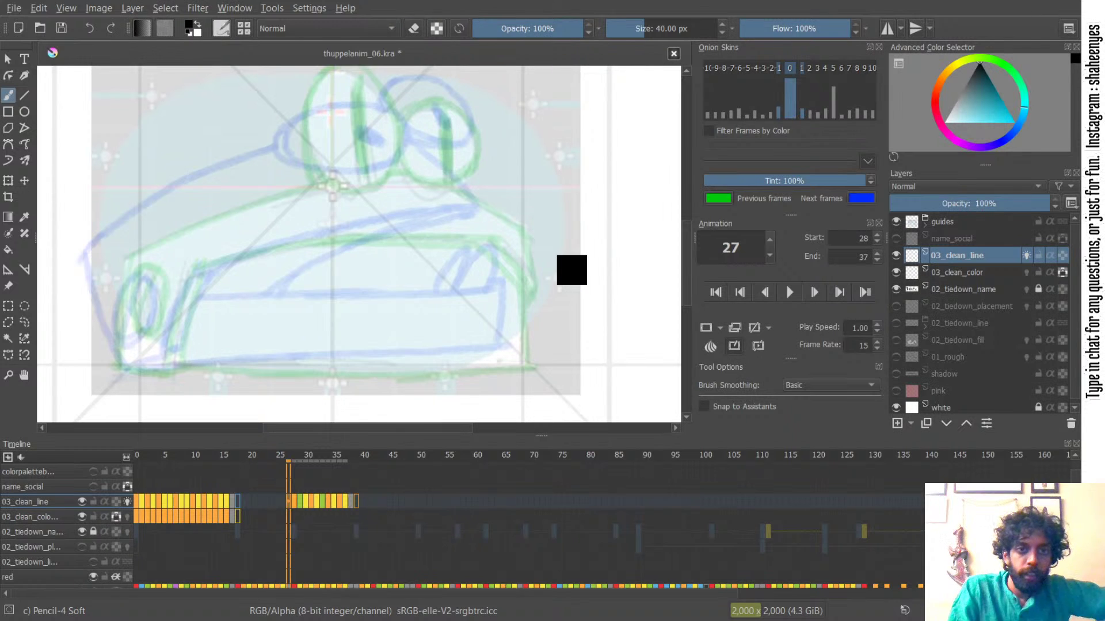
key("ctrl+s")
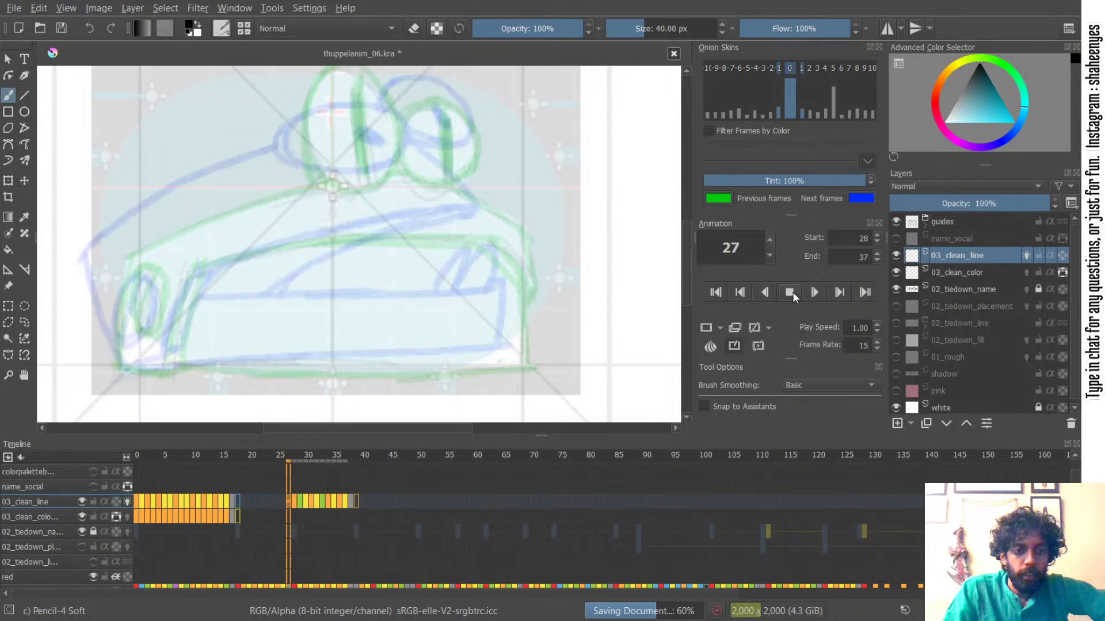
- Play the clean line animation over frames 28–37 with the whole canvas in view
left_click(792, 292)
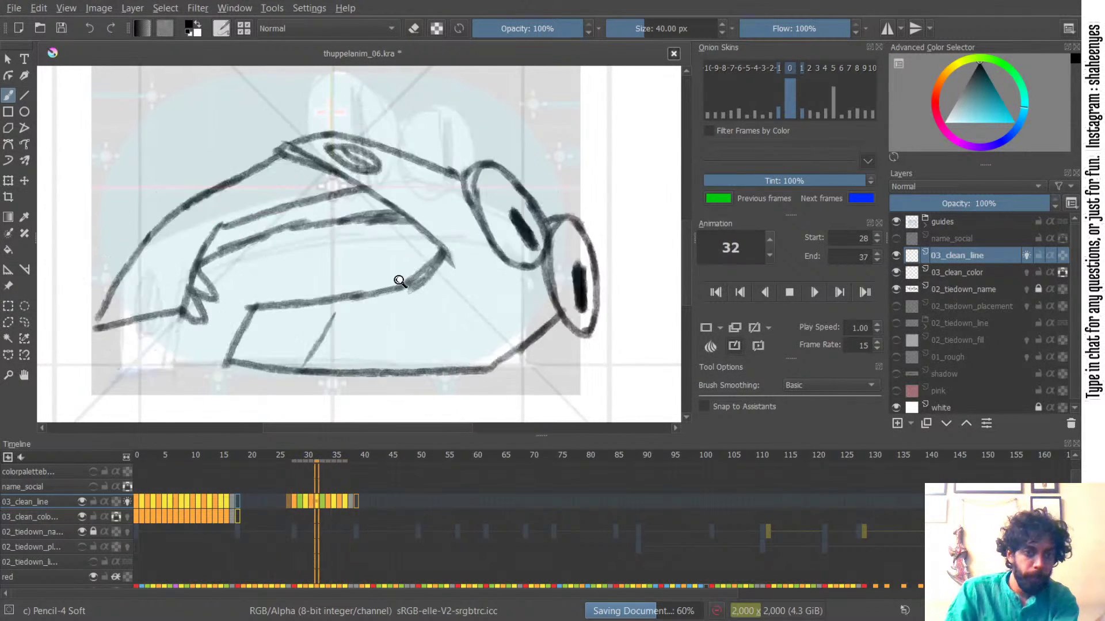
left_click_drag(446, 187, 440, 311)
left_click_drag(430, 225, 435, 277)
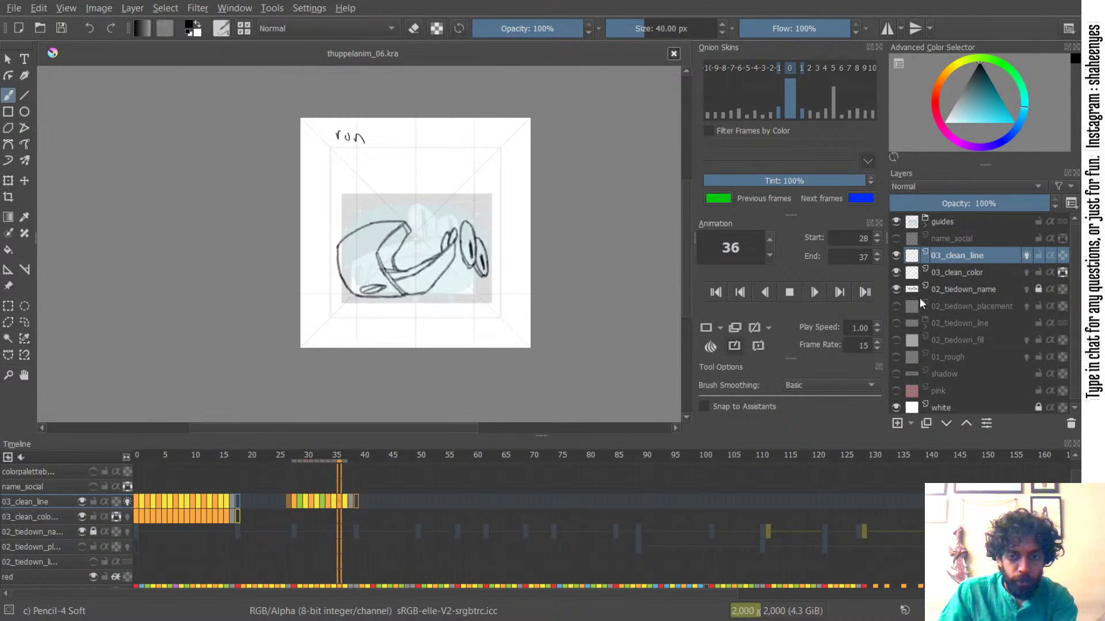
- Hide 03_clean_line, show 02_tiedown_line, and play the tiedown animation for comparison
left_click(896, 256)
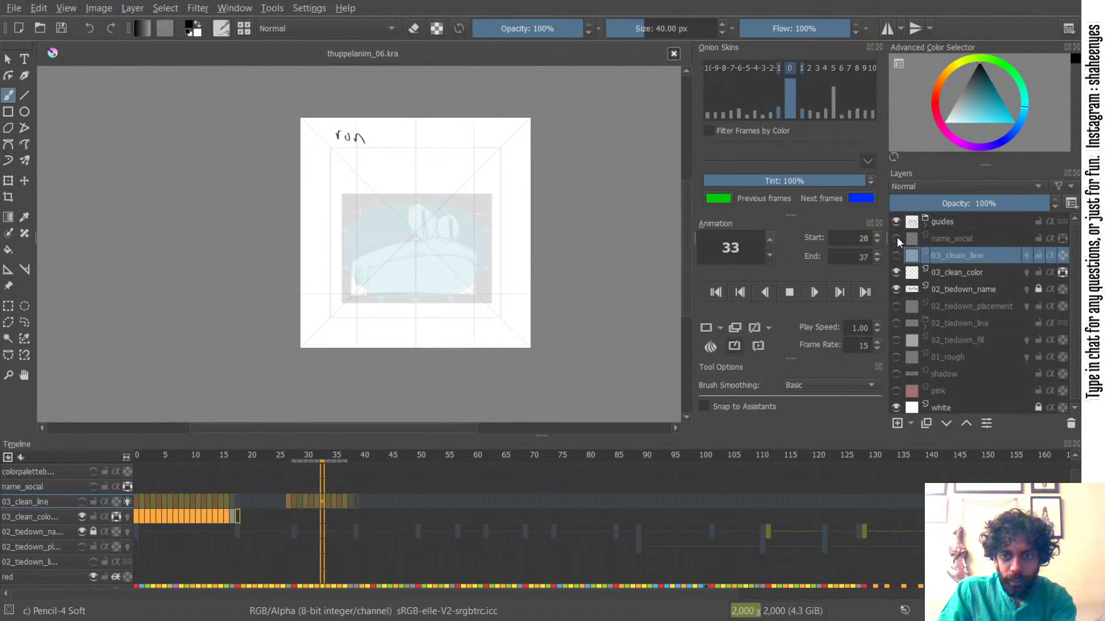
key("space")
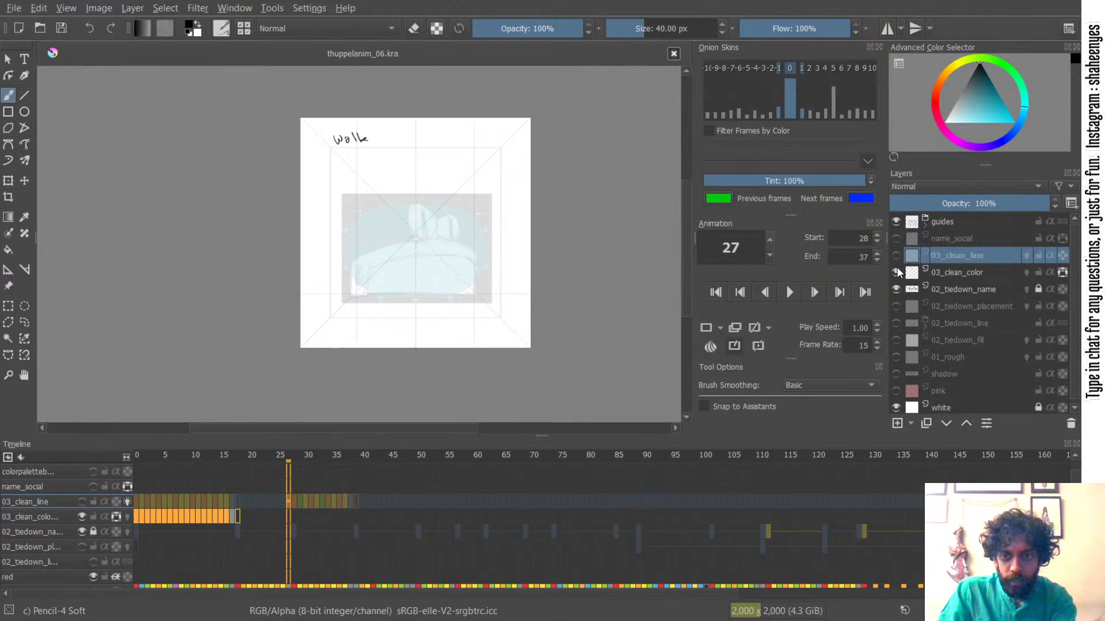
left_click(896, 324)
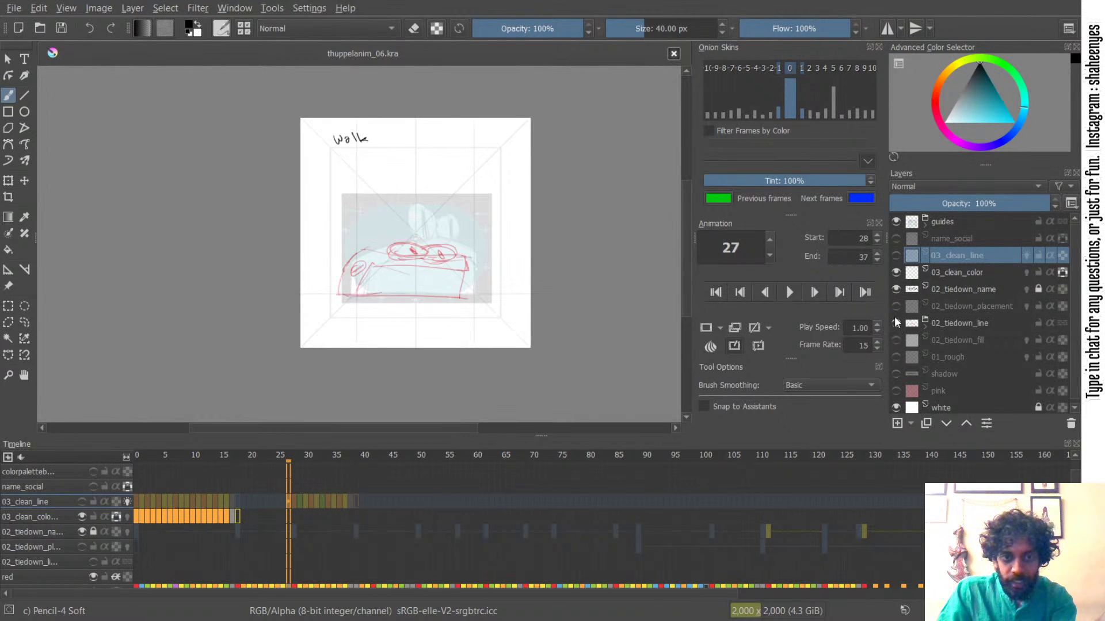
left_click(792, 291)
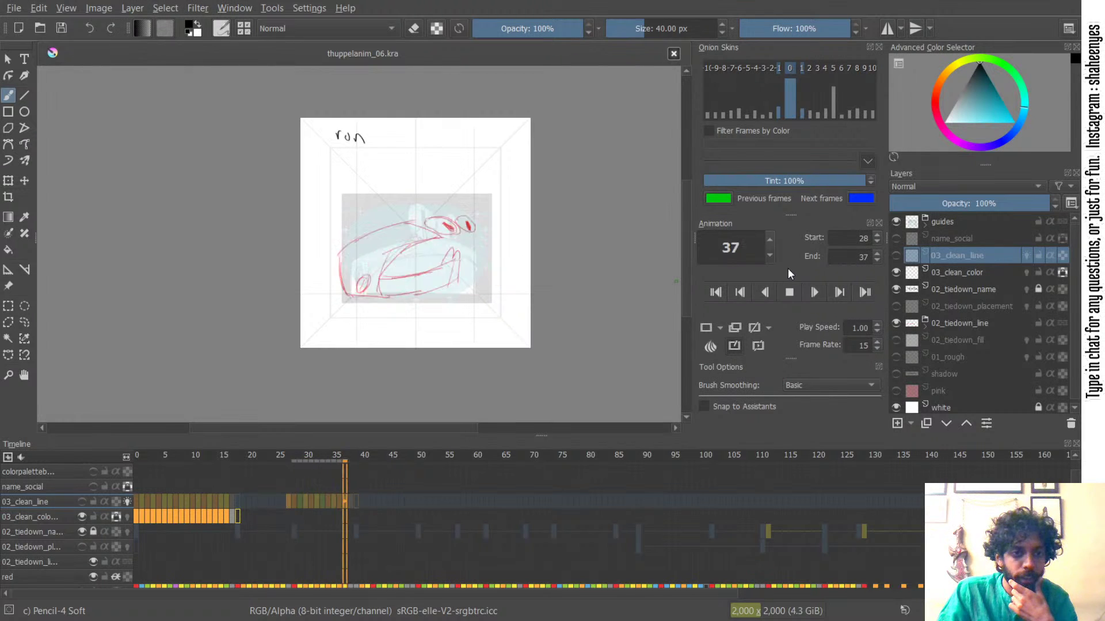
left_click(789, 292)
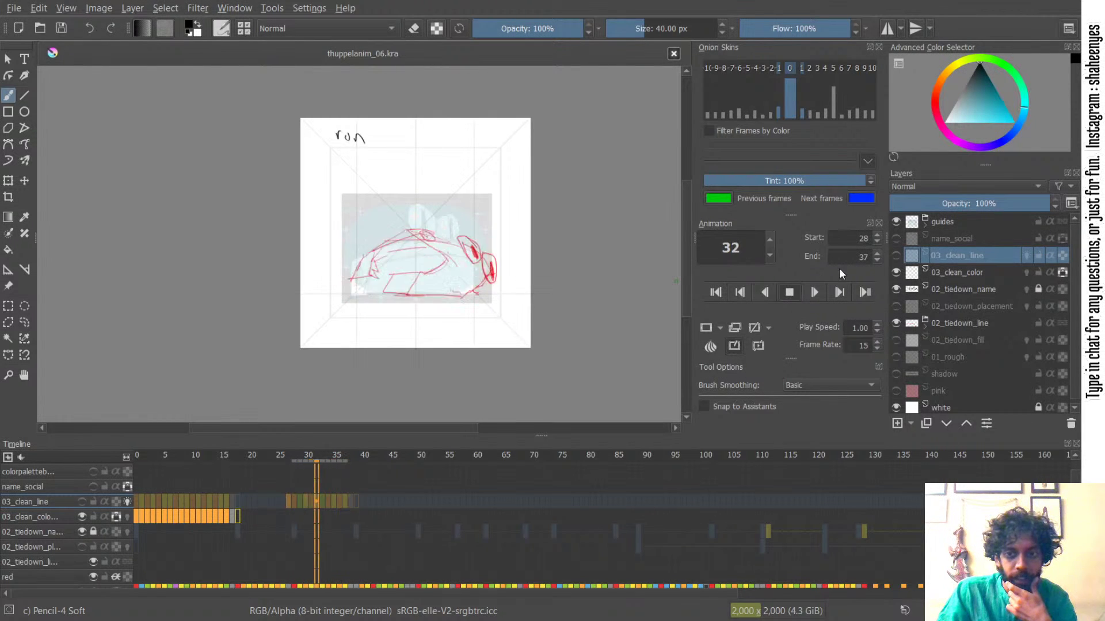
- Switch visibility back from 02_tiedown_line to 03_clean_line and replay the clean animation
left_click(896, 255)
left_click(896, 323)
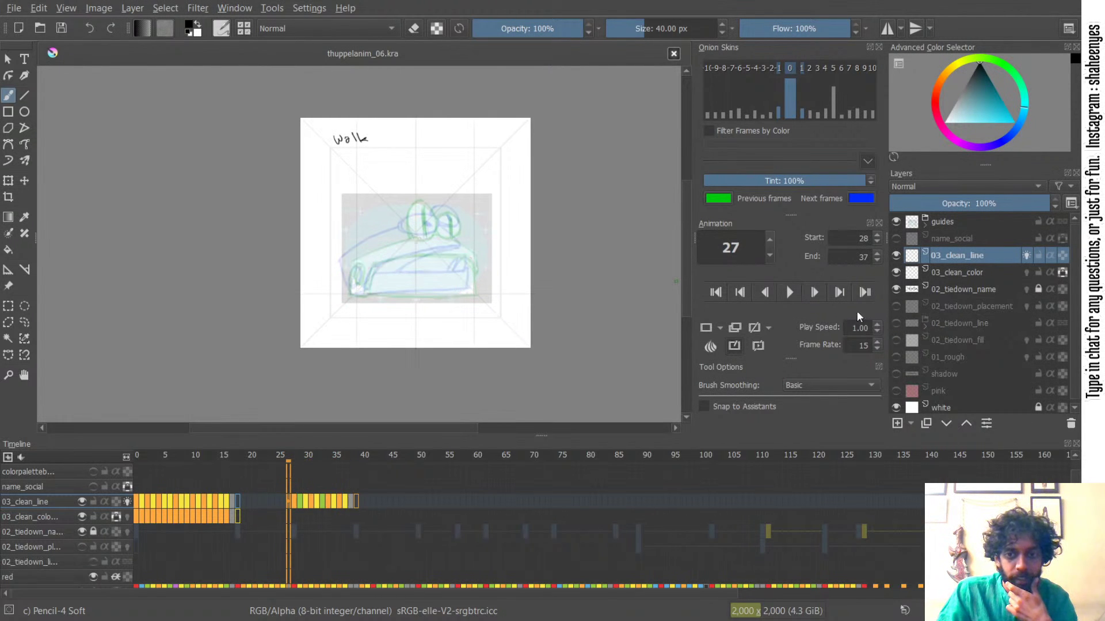
left_click(789, 291)
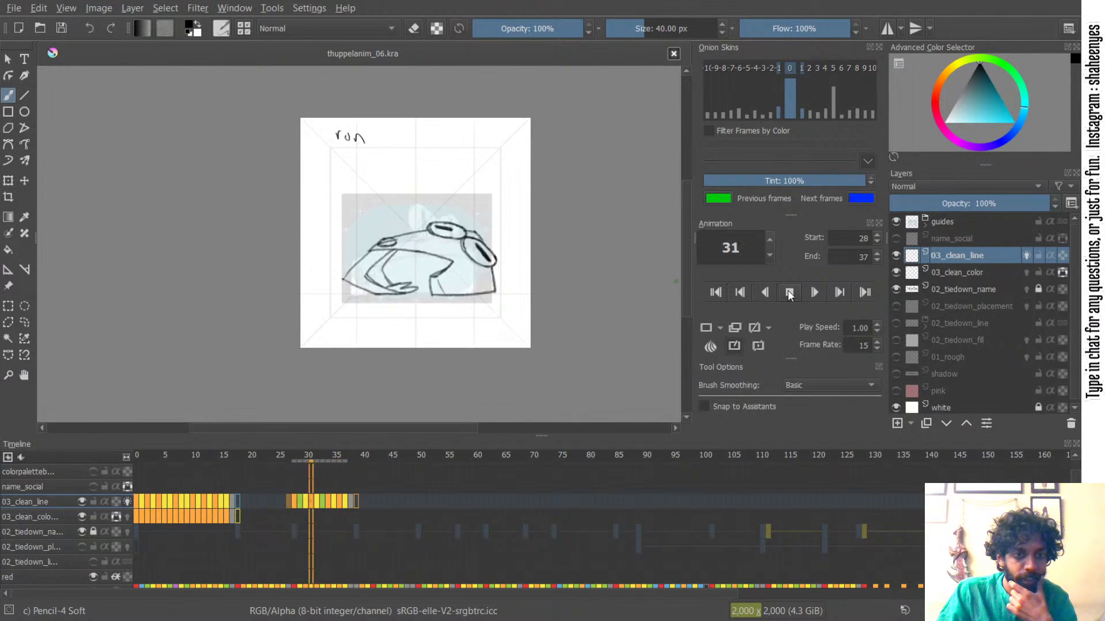
left_click(790, 293)
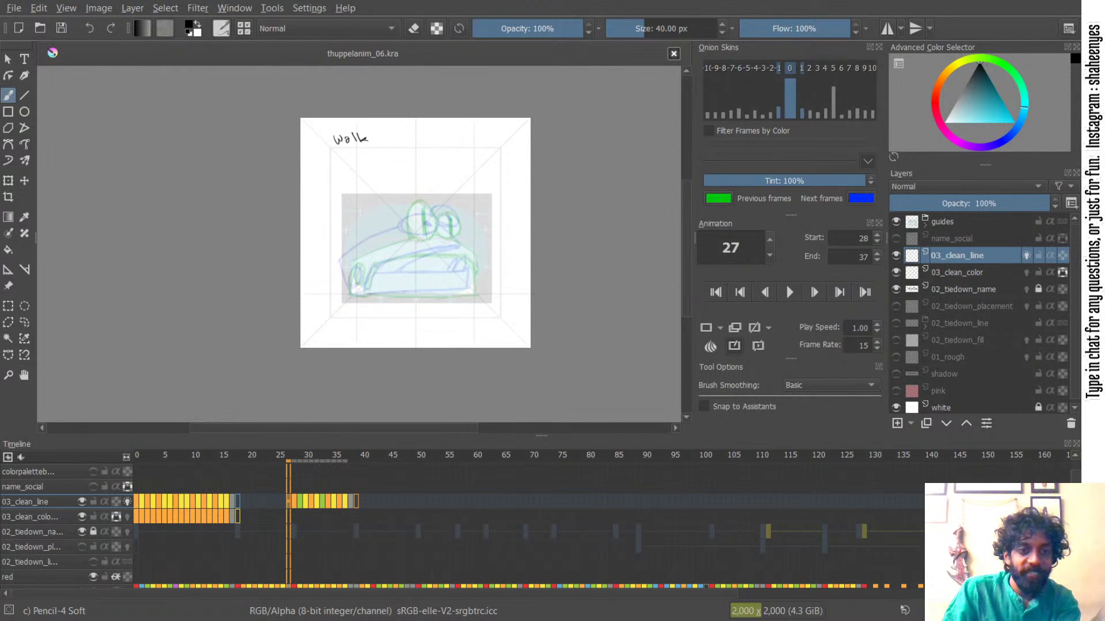
- Turn off the onion skins for 03_clean_line and scrub through its drawings from frame 28 to 38
scroll(374, 240, "up", 3)
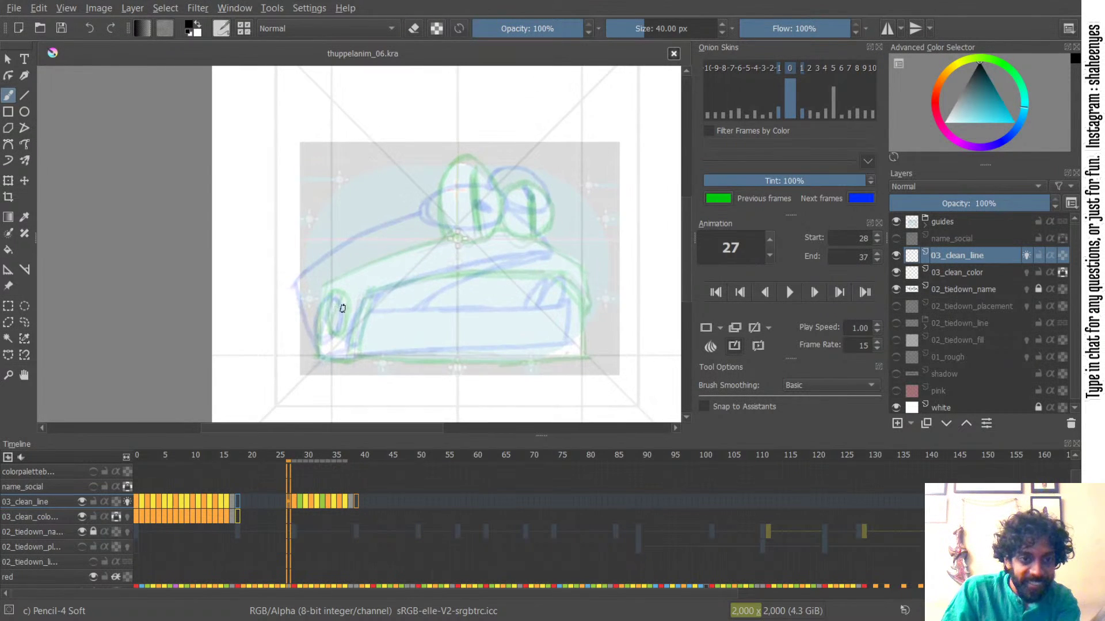
left_click(1026, 255)
left_click_drag(295, 465, 315, 460)
scroll(299, 310, "up", 3)
mouse_move(308, 306)
left_mouse_down()
mouse_move(322, 238)
mouse_move(336, 271)
mouse_move(296, 298)
left_mouse_up()
left_click_drag(321, 461, 350, 457)
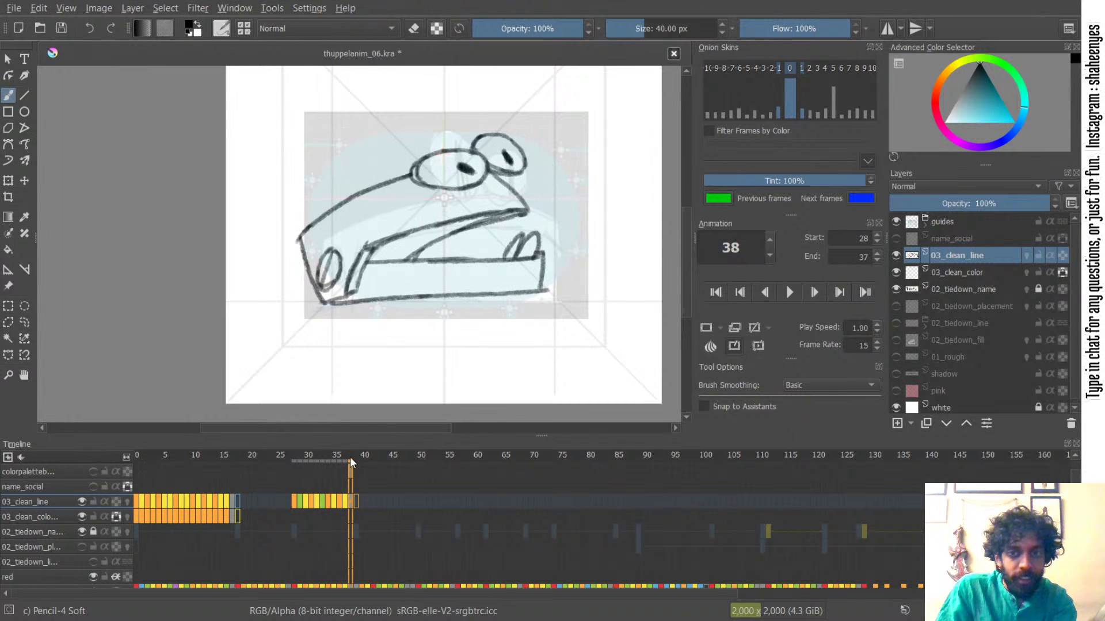
- Show the pink background in place of the guides and make 03_clean_color the active layer
left_click(899, 223)
left_click(896, 391)
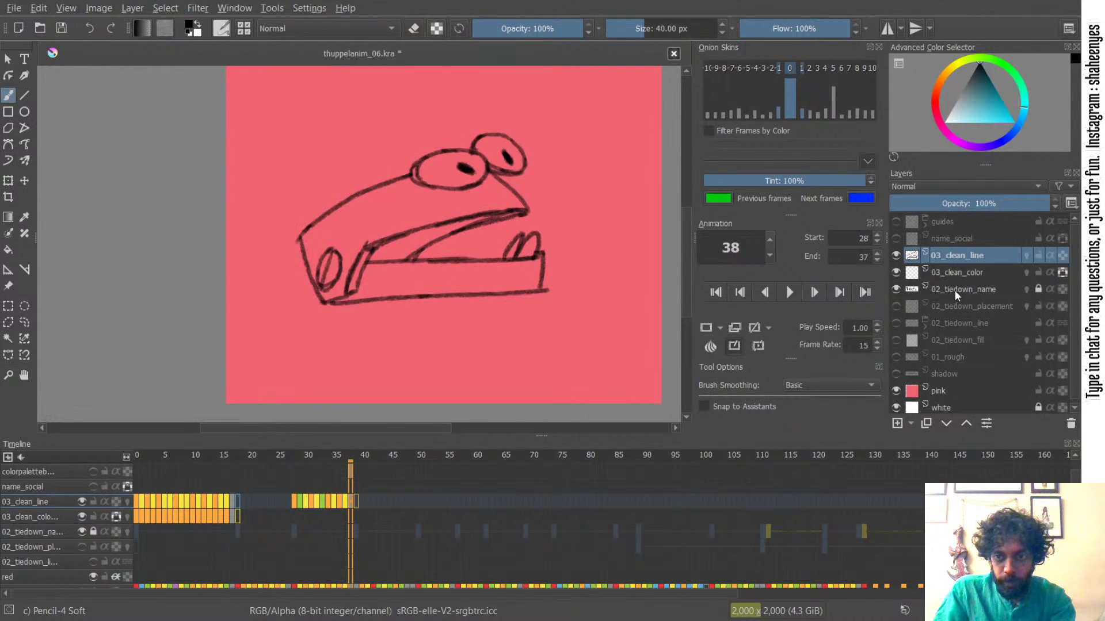
left_click(978, 273)
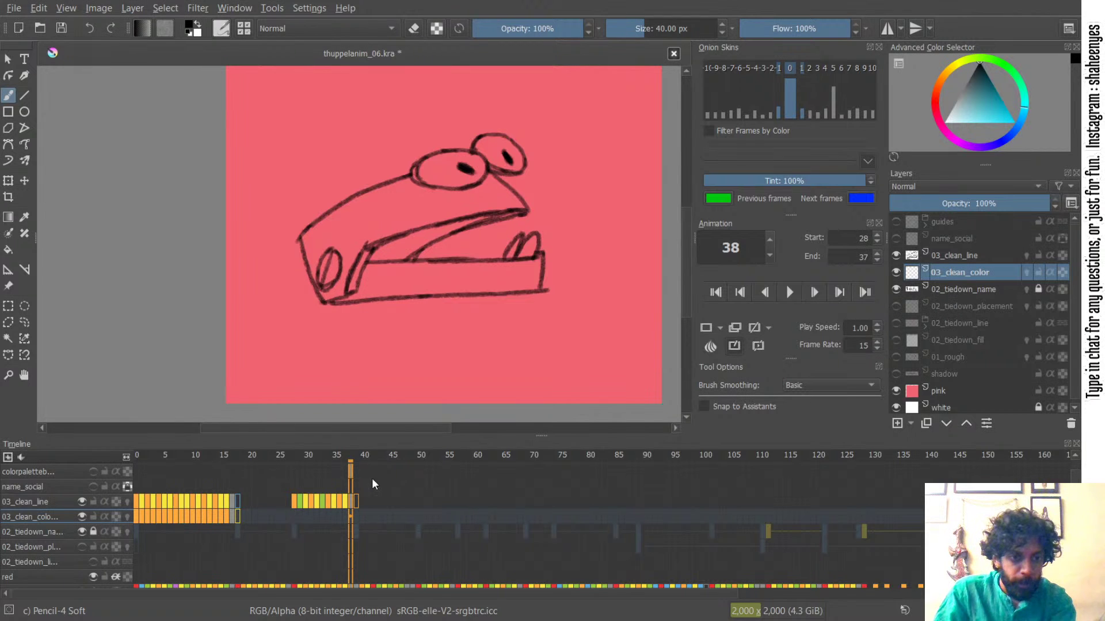
- Expand the guides group, make it visible again, and hide its distorted_ratio and guidelines layers
left_click(926, 222)
left_click(898, 223)
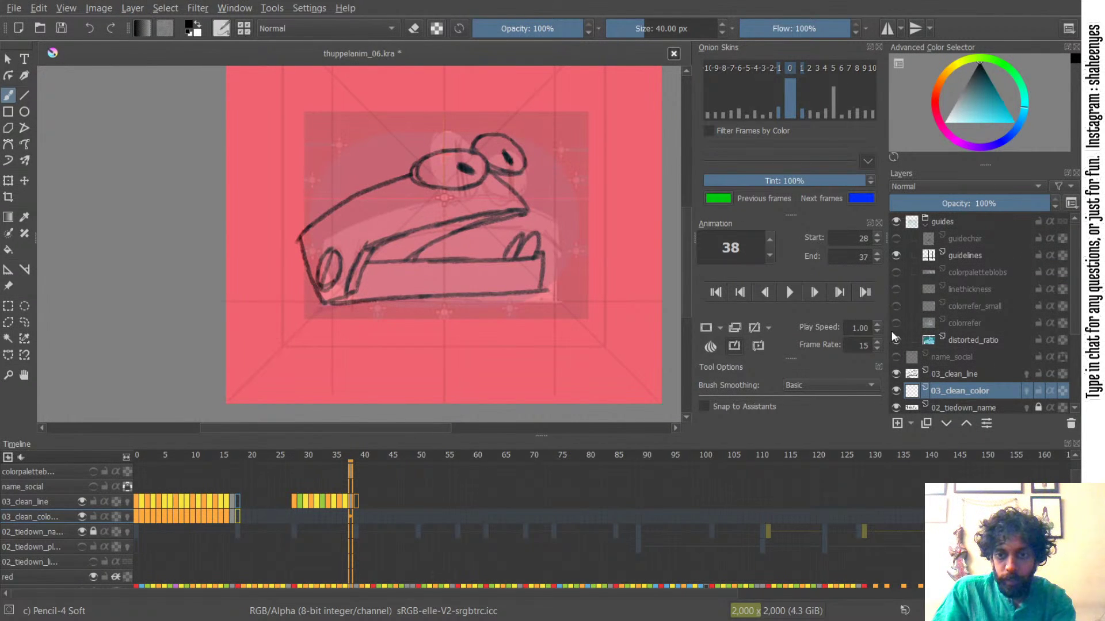
left_click(895, 340)
left_click(896, 255)
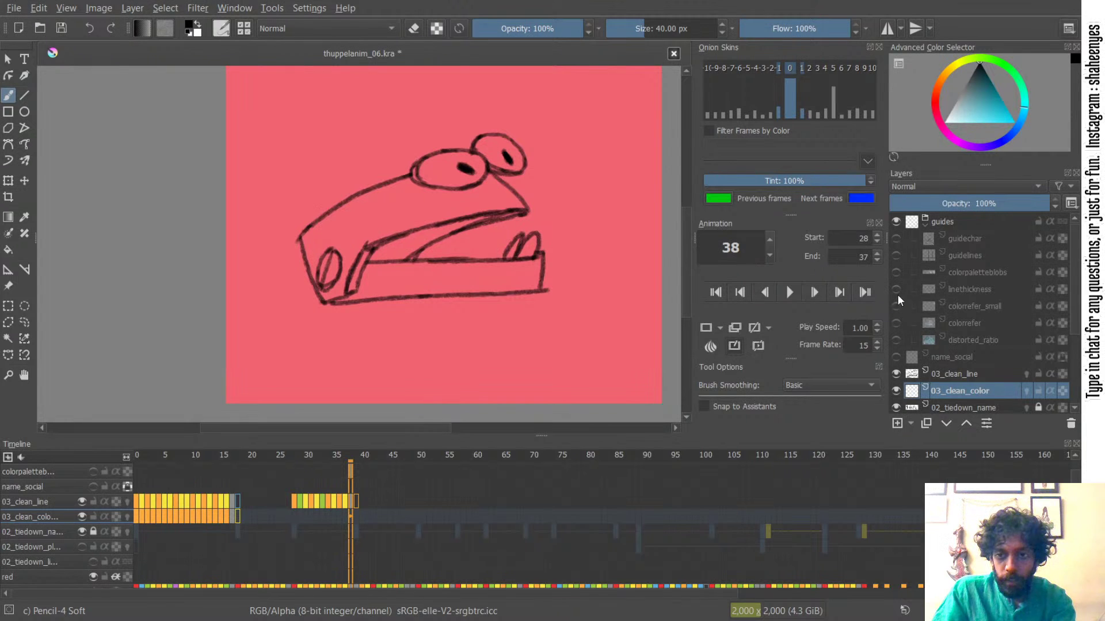
left_click(896, 306)
left_click(895, 324)
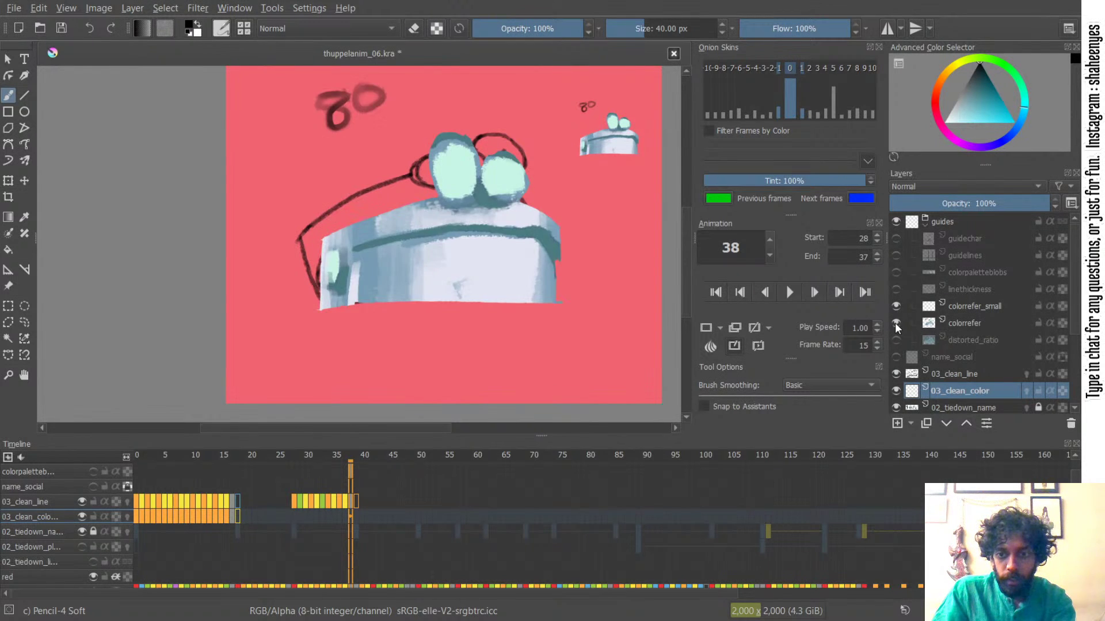
left_click(894, 324)
left_click(895, 305)
left_click(896, 286)
left_click(896, 286)
- Show the colorpaletteblobs guide layer and pick the mid-blue blob as the painting colour
left_click(897, 272)
scroll(572, 311, "up", 3)
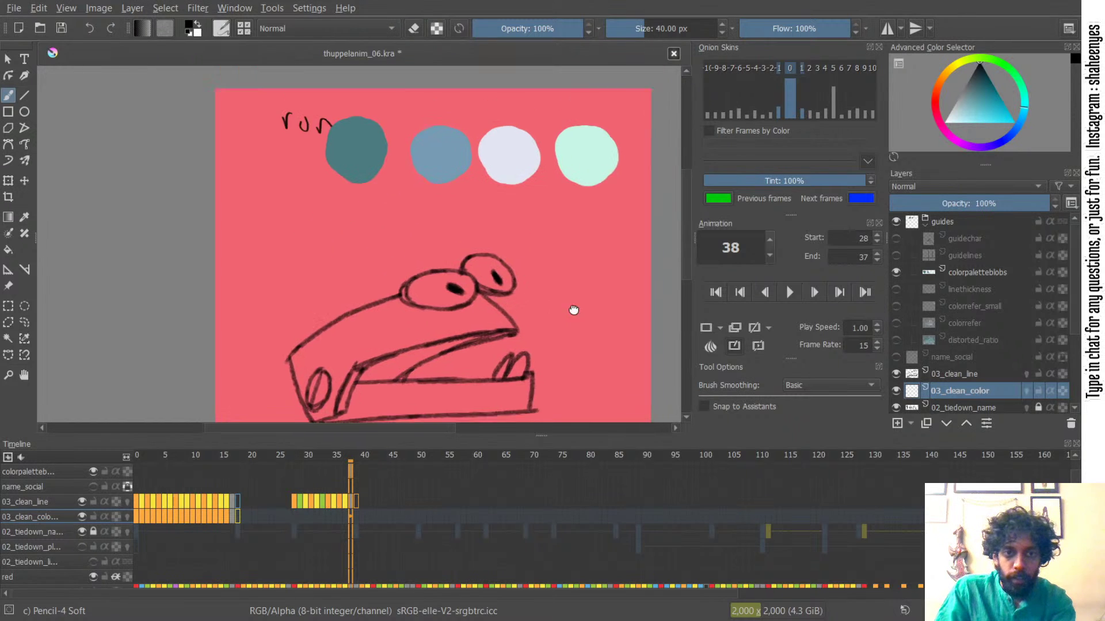
scroll(569, 172, "down", 2)
left_click(482, 152, "ctrl")
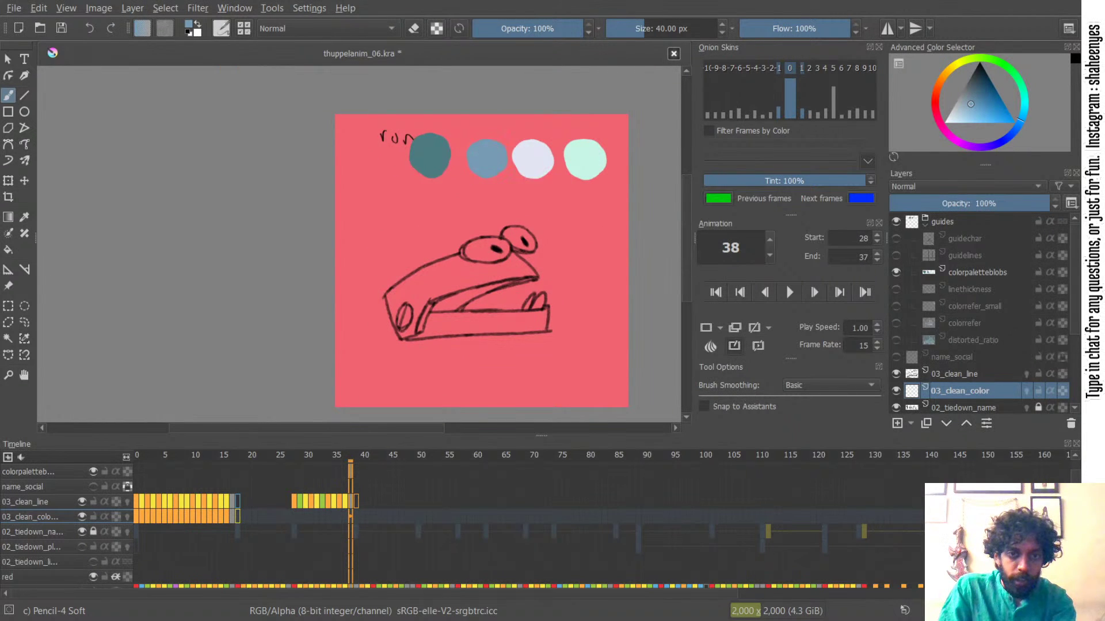
- Collapse and hide the guides group, hide the 02_tiedown_name layer, and make 03_clean_color active again
left_click(924, 219)
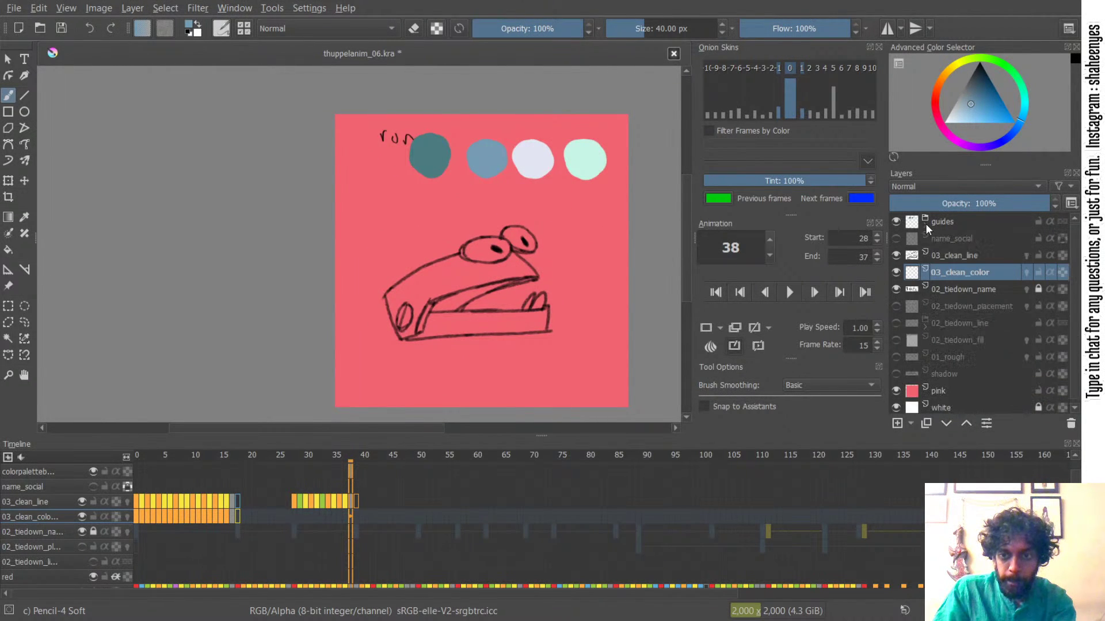
left_click(897, 222)
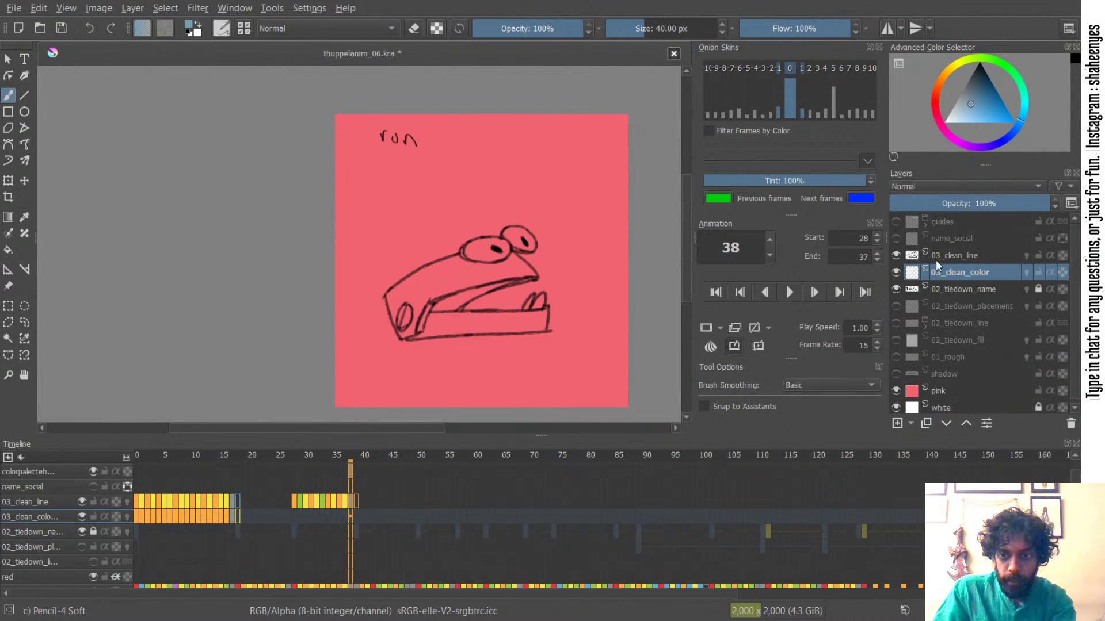
left_click(976, 292)
left_click(895, 289)
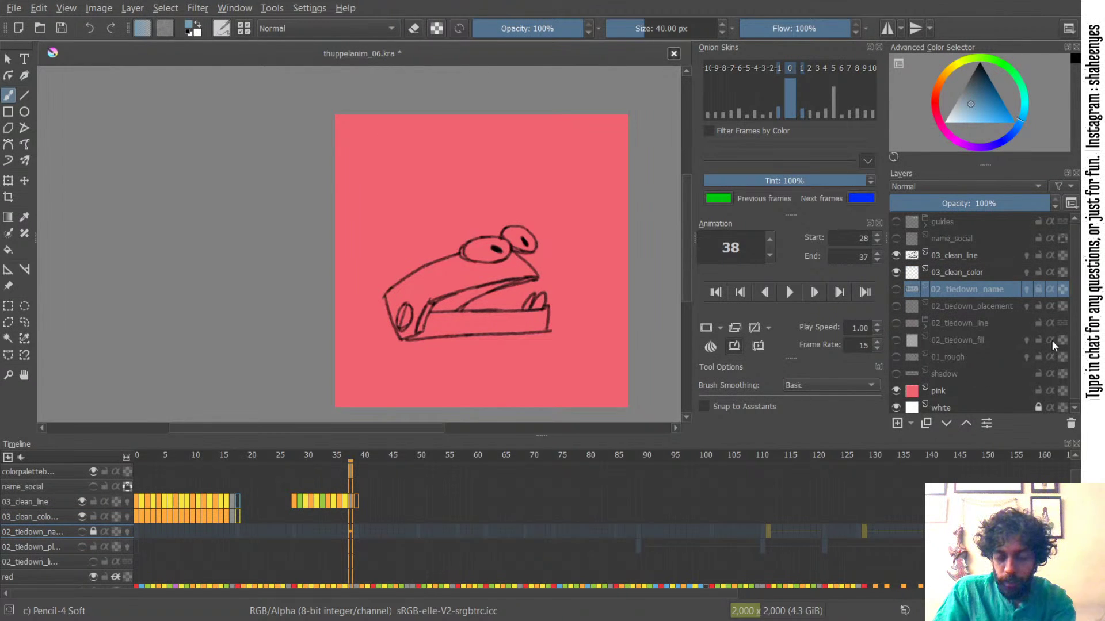
left_click_drag(1073, 292, 1069, 329)
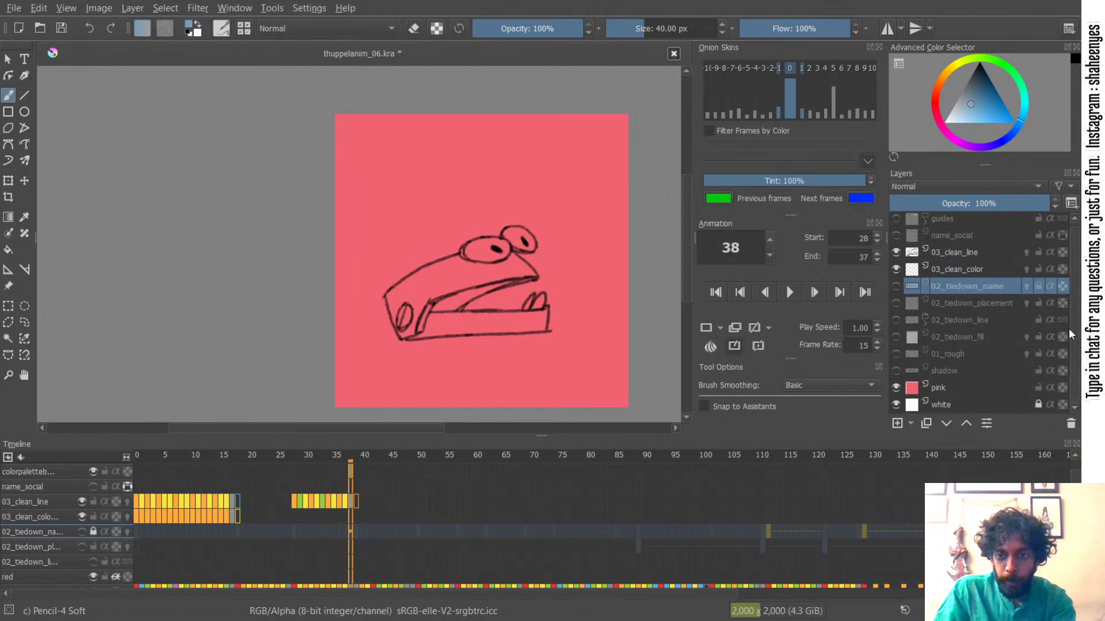
left_click(896, 404)
left_click(975, 269)
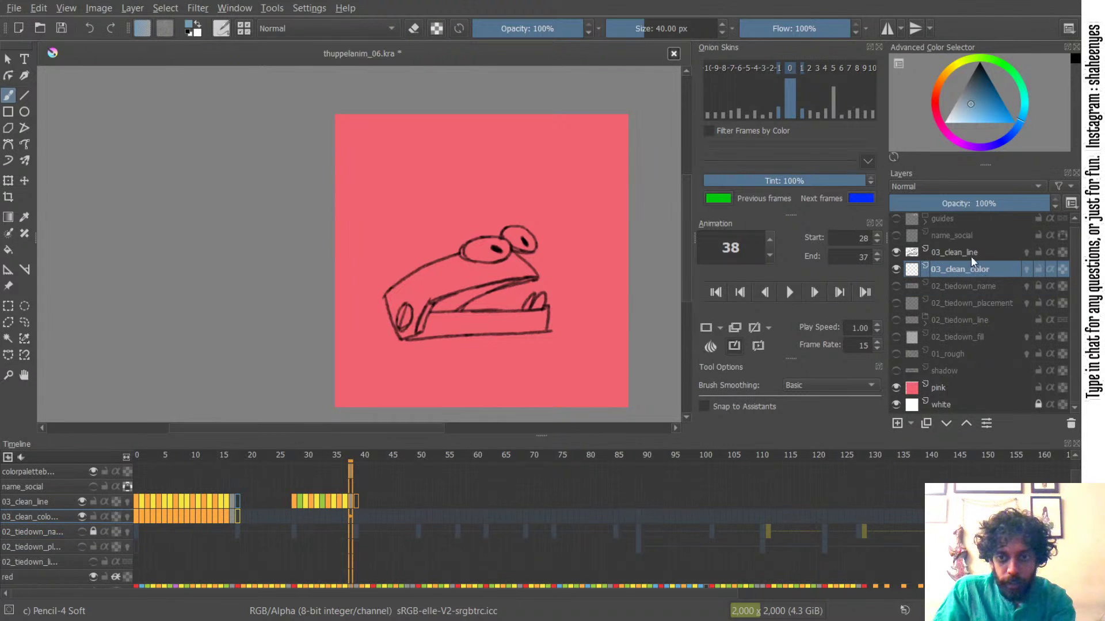
- Create blank keyframes on 03_clean_color at frames 28 and 39, and return to frame 28
left_click_drag(476, 228, 485, 138)
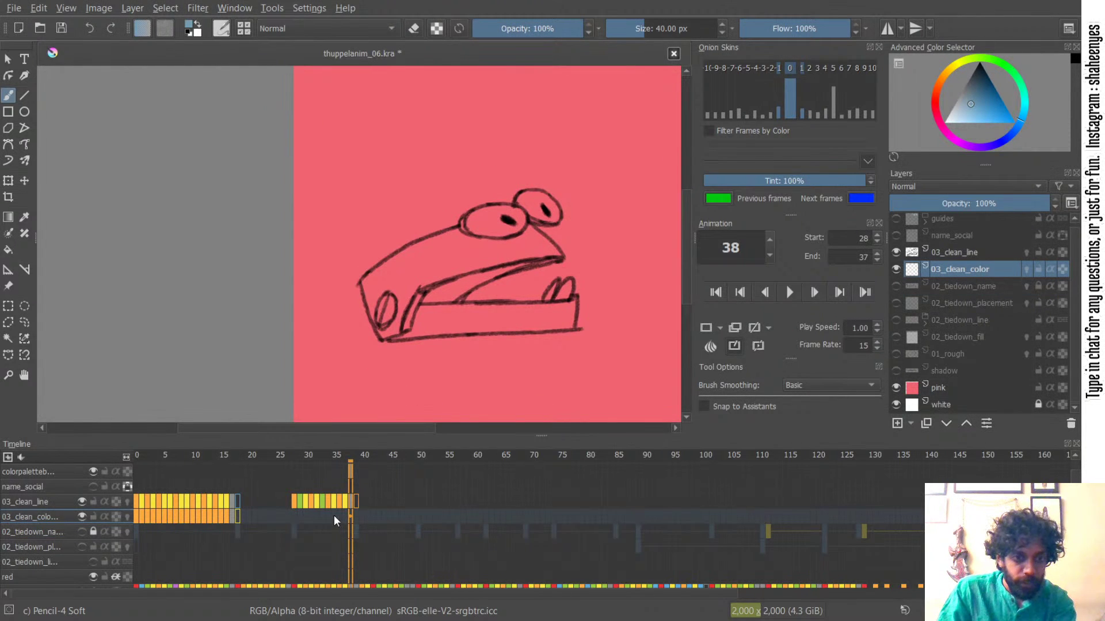
left_click(295, 514)
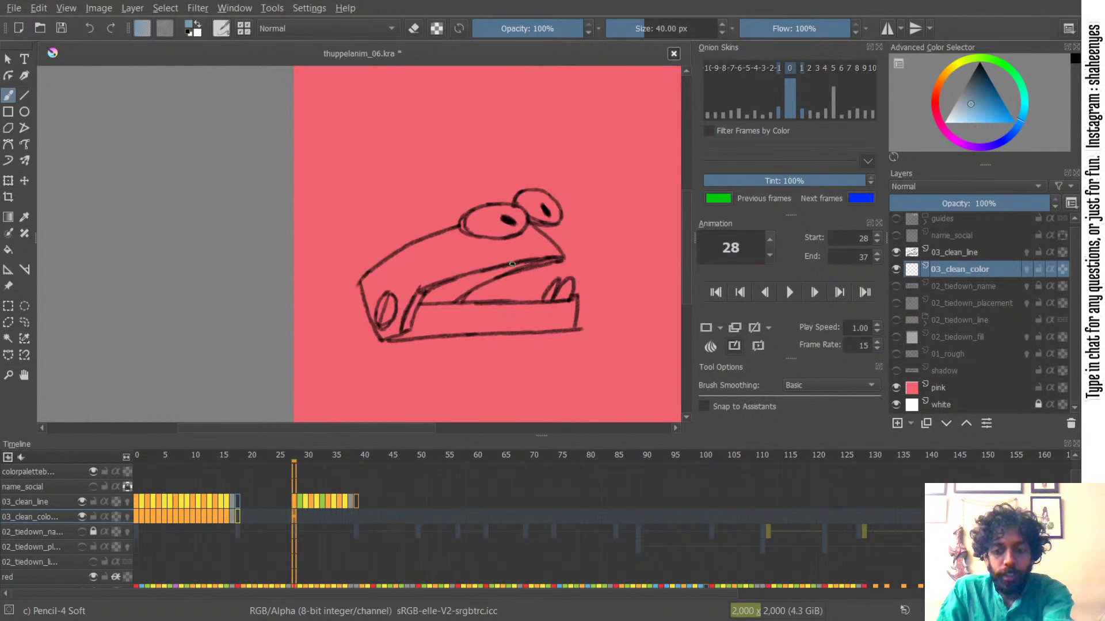
left_click(357, 518)
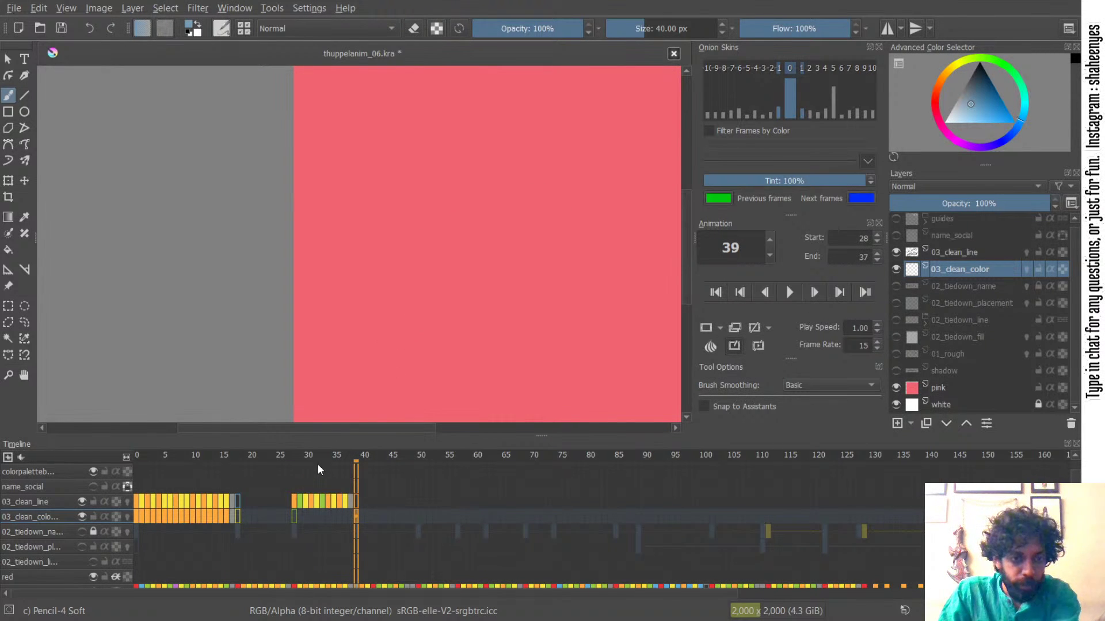
left_click(295, 521)
mouse_move(584, 187)
left_mouse_down()
mouse_move(430, 167)
mouse_move(423, 195)
left_mouse_up()
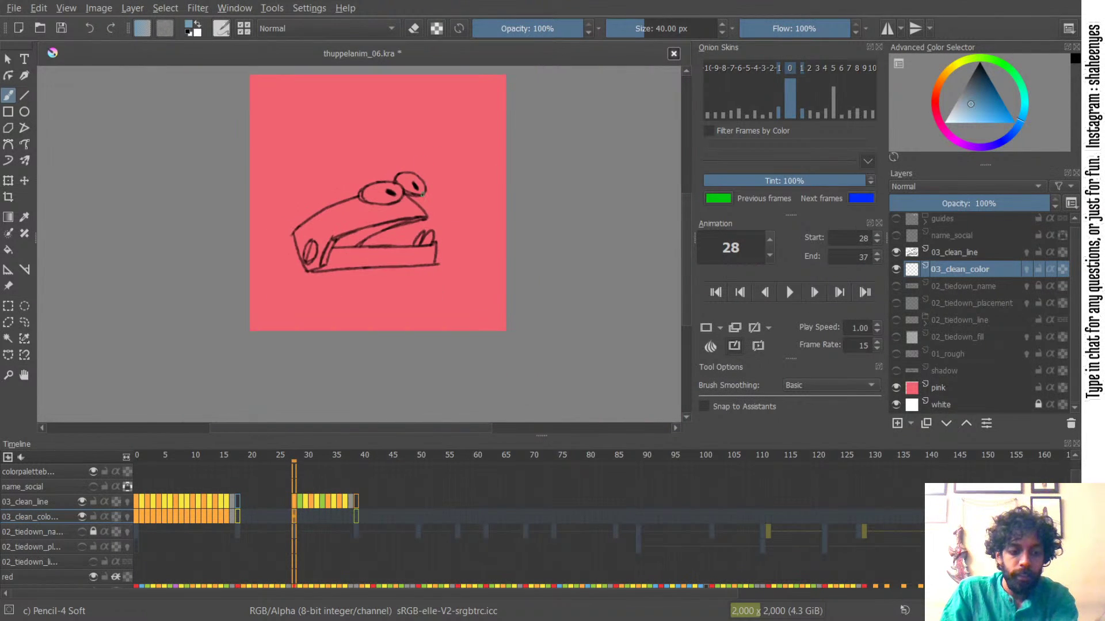
- Fill the whole canvas on frame 28 with the picked blue, clear the selection, and set the Fill tool to sample All Layers
key("f")
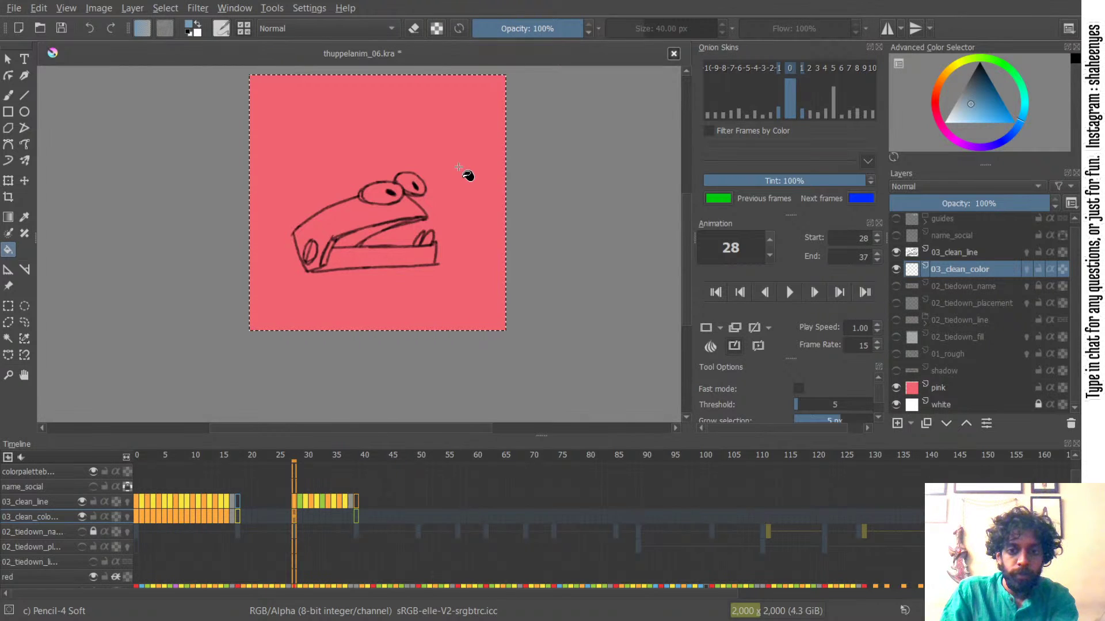
scroll(879, 395, "down", 3)
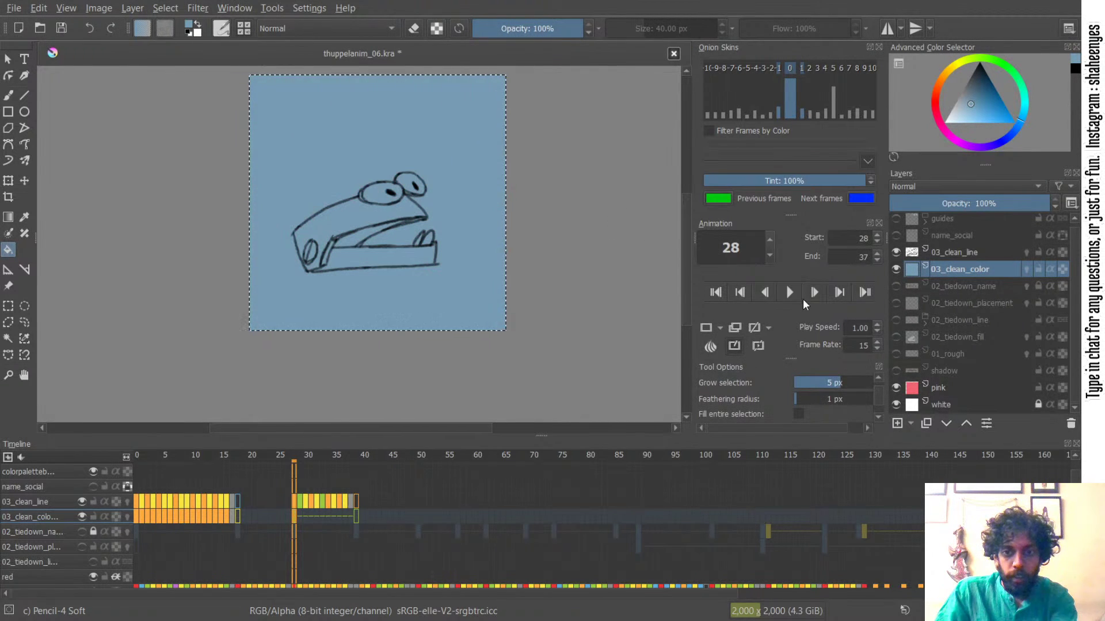
scroll(876, 398, "down", 3)
scroll(879, 402, "up", 1)
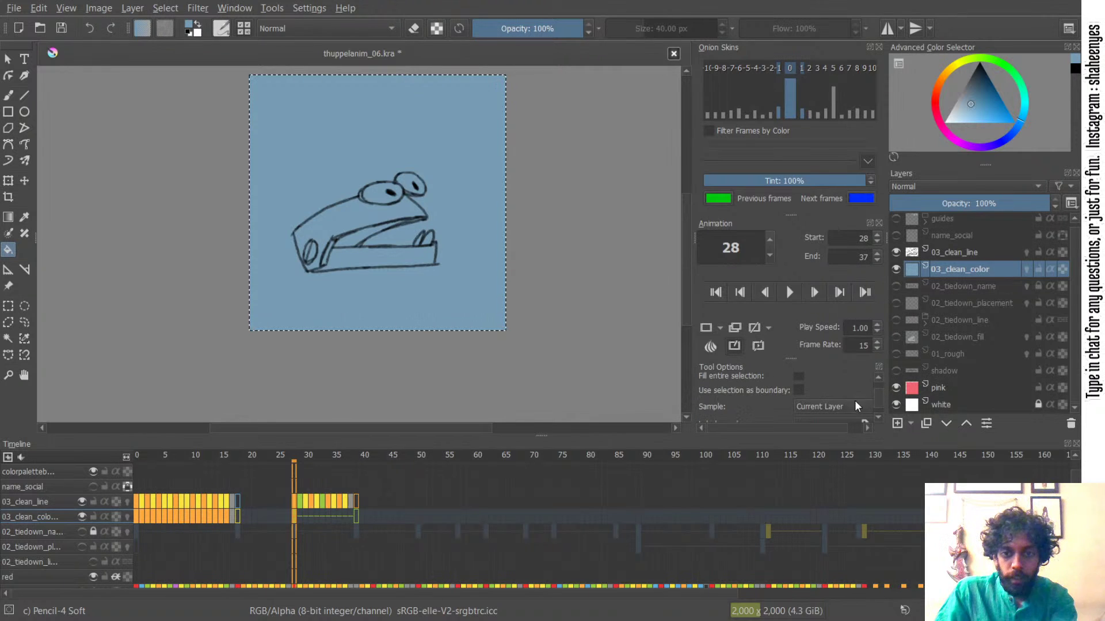
left_click(851, 422)
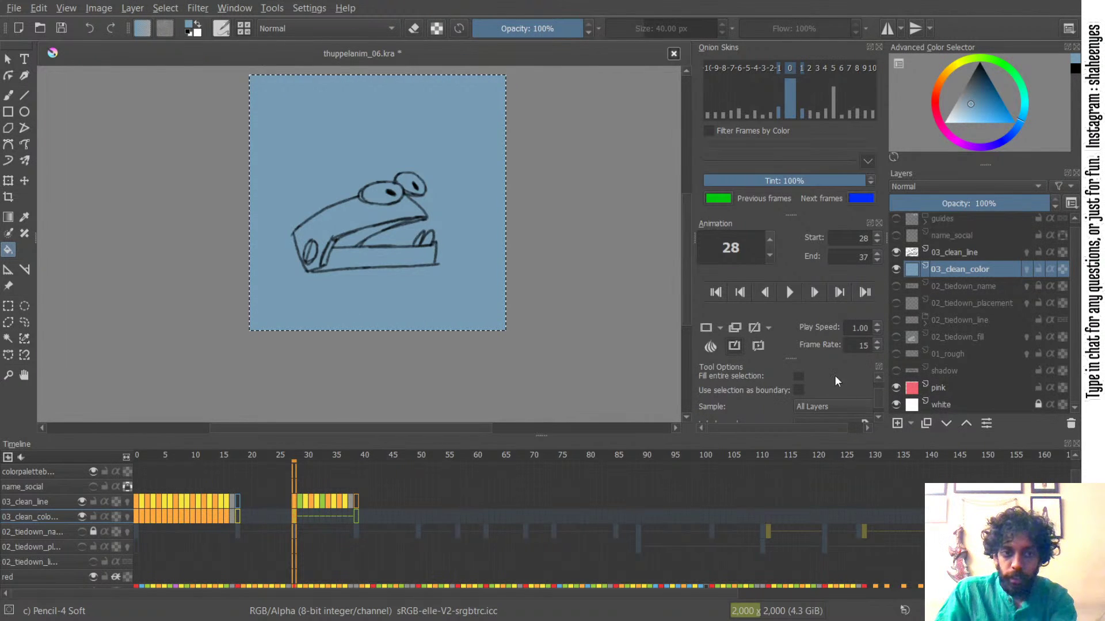
key("ctrl+shift+a")
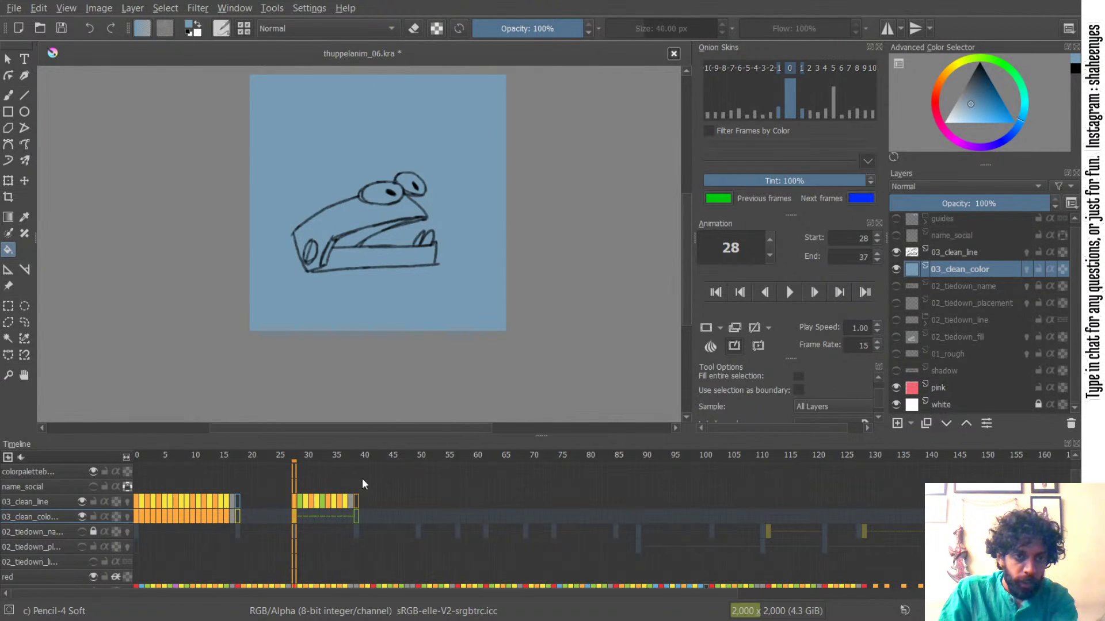
- On frame 38, turn on eraser mode and use the Fill tool to clear the blue background outside the character
left_click(351, 519)
left_click_drag(435, 221, 474, 168)
left_click_drag(474, 174, 517, 199)
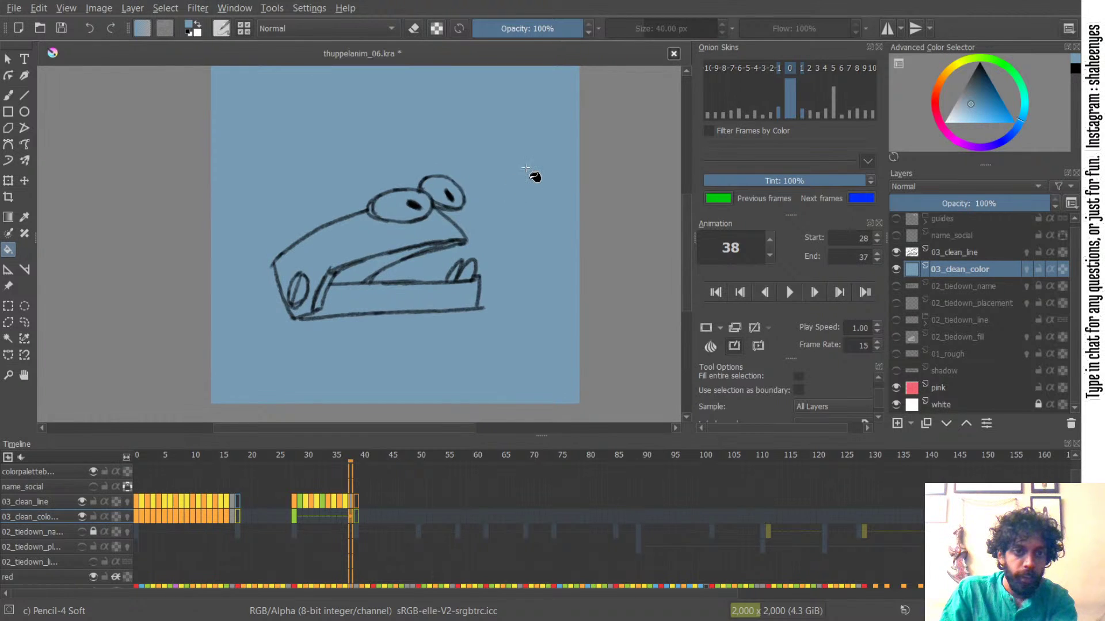
key("e")
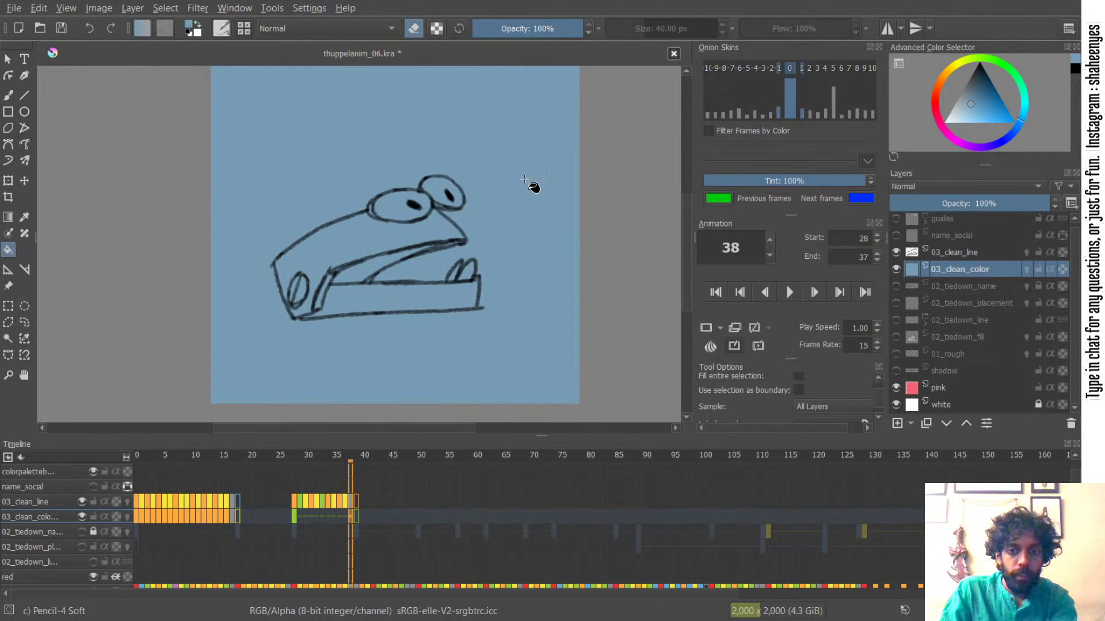
scroll(875, 396, "up", 5)
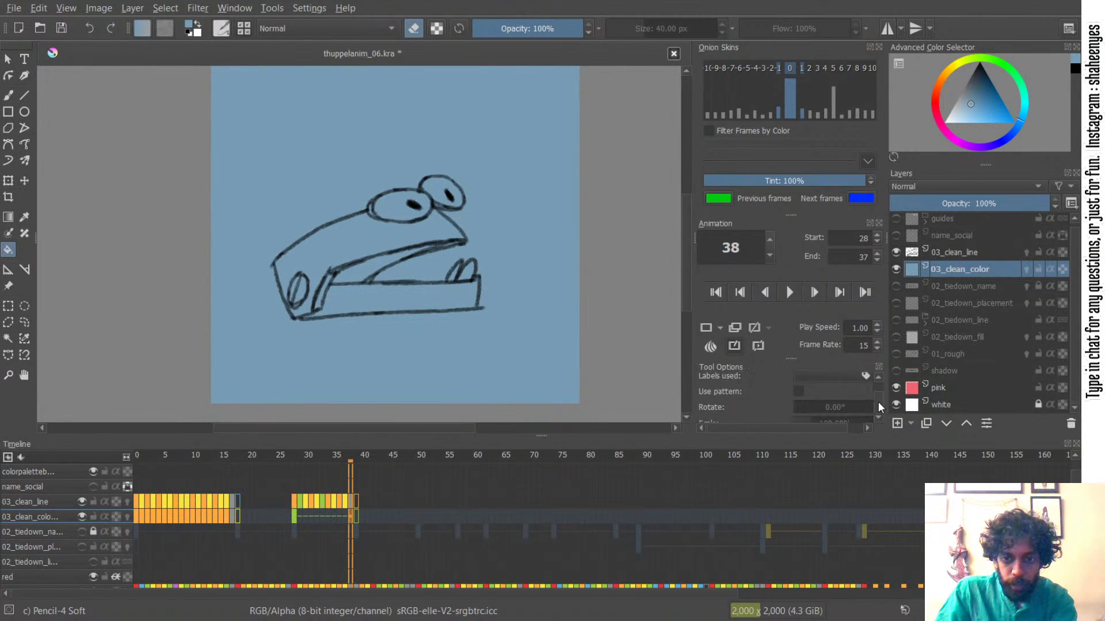
scroll(879, 395, "up", 1)
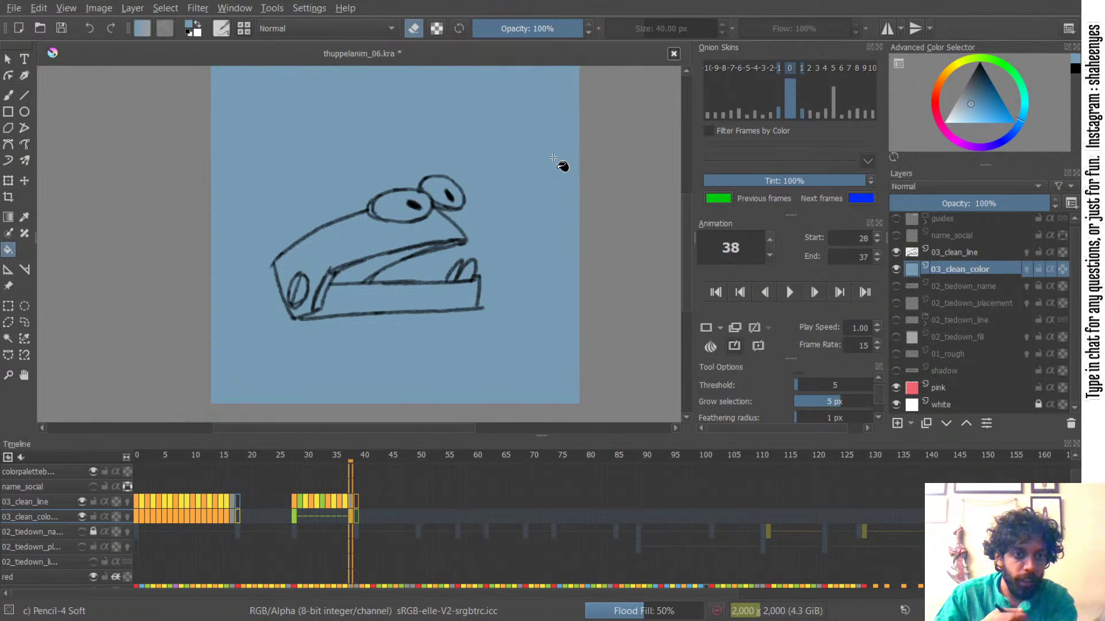
left_click(524, 151)
left_click_drag(525, 154, 554, 166)
- Go back one frame at a time from 37 to 31, flood-erasing the blue outside the character's outline on each
key("Left")
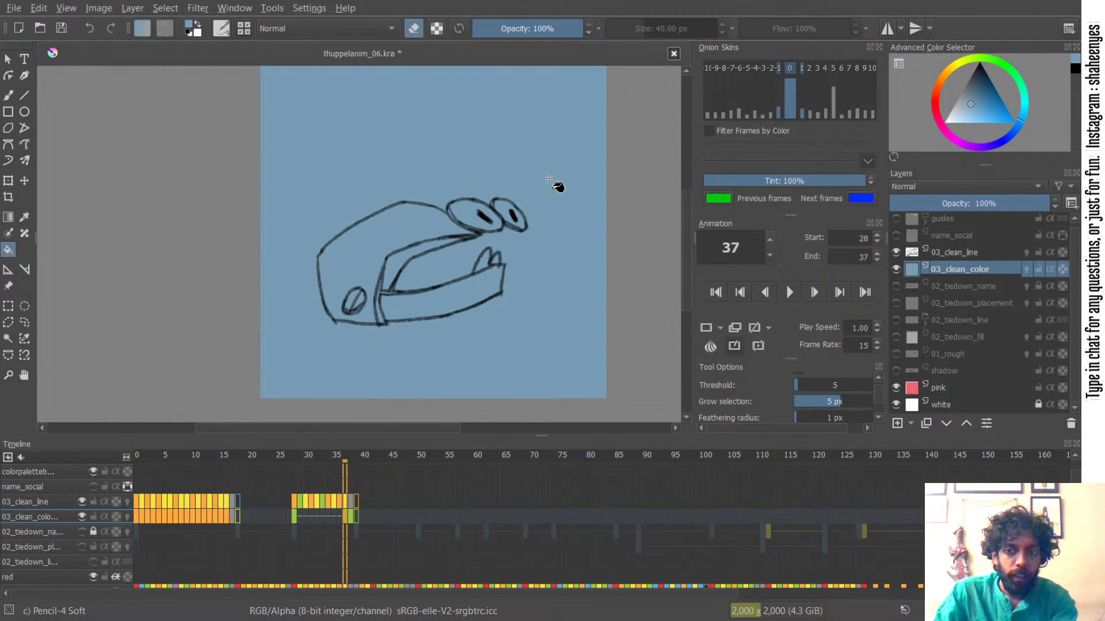
left_click(549, 176)
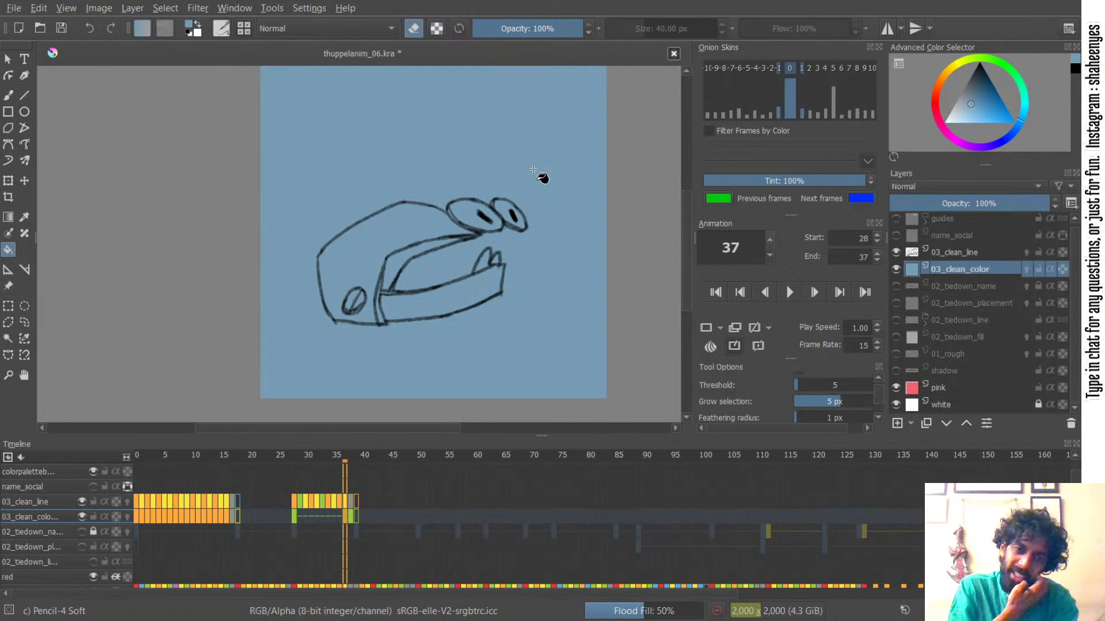
key("Left")
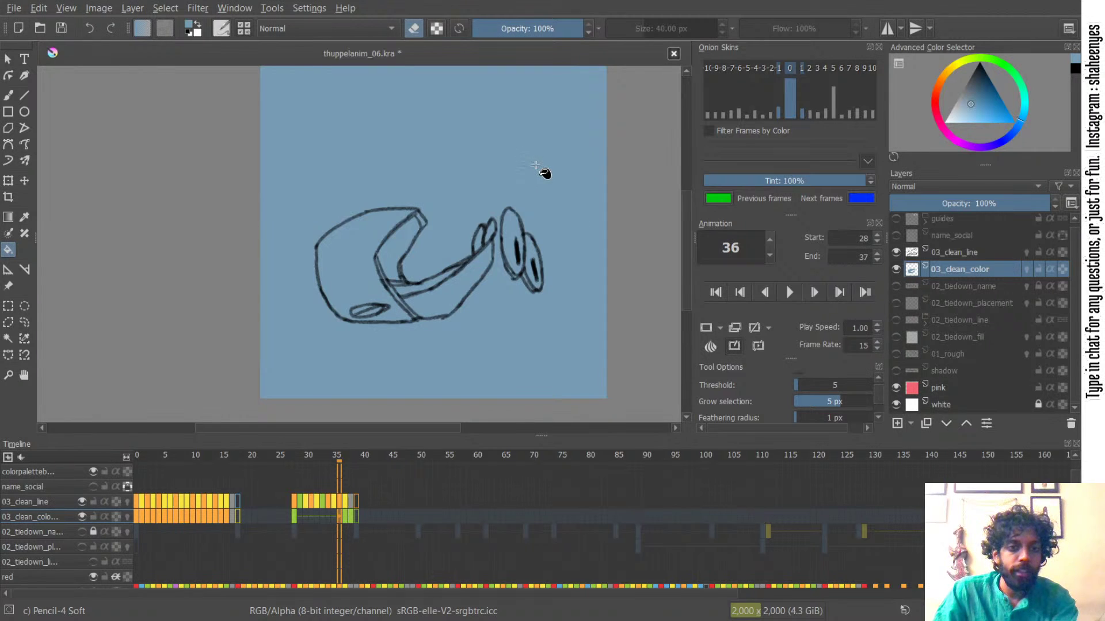
left_click(564, 164)
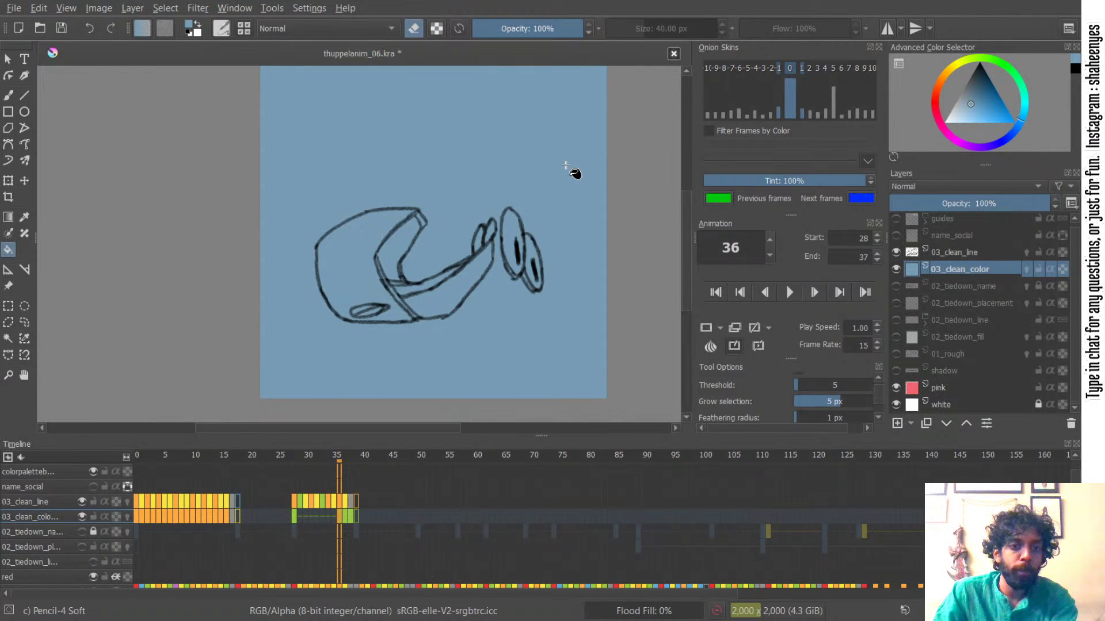
key("Left")
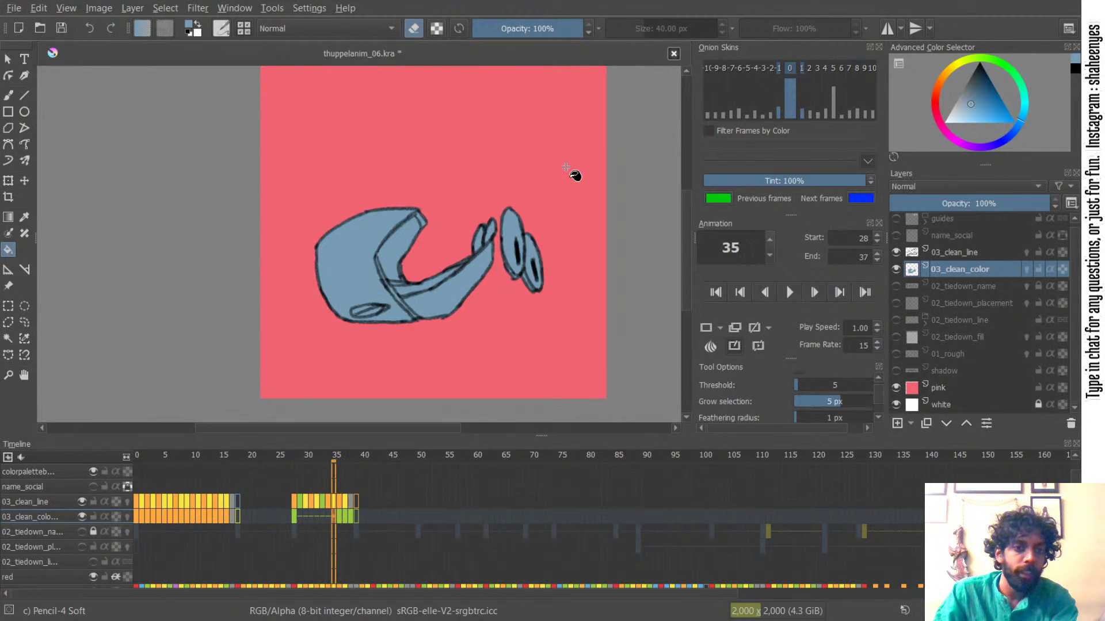
left_click(564, 165)
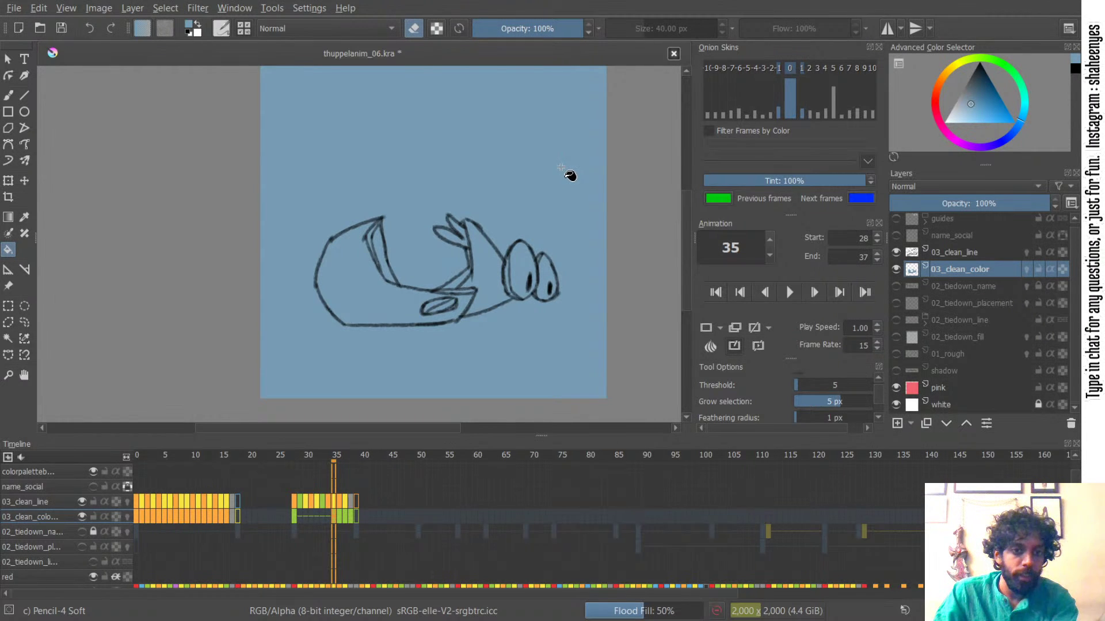
key("Left")
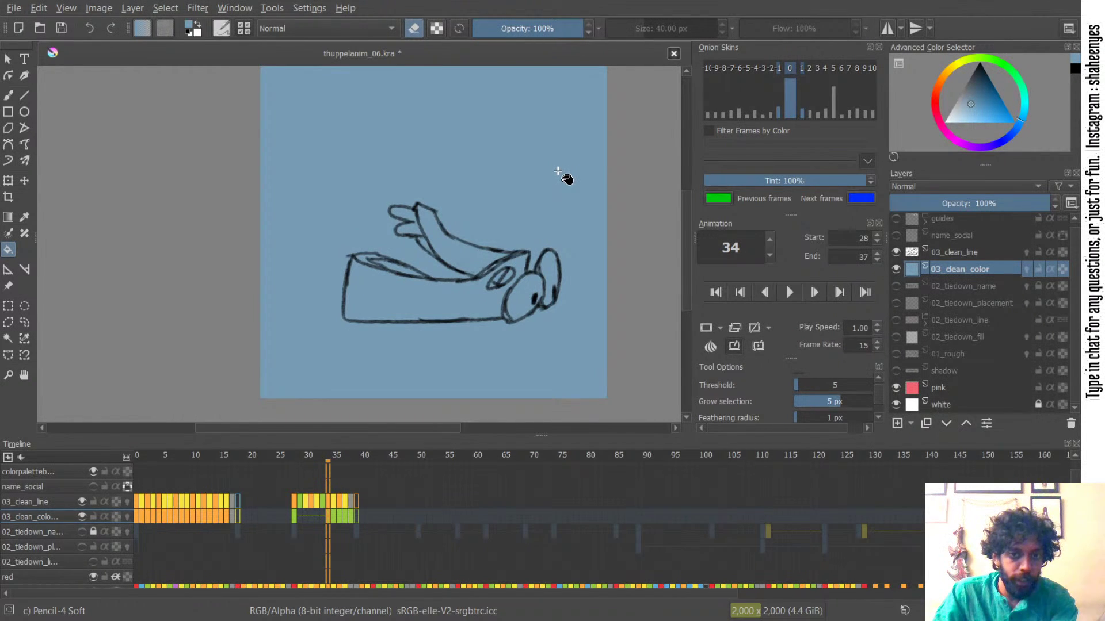
left_click(557, 171)
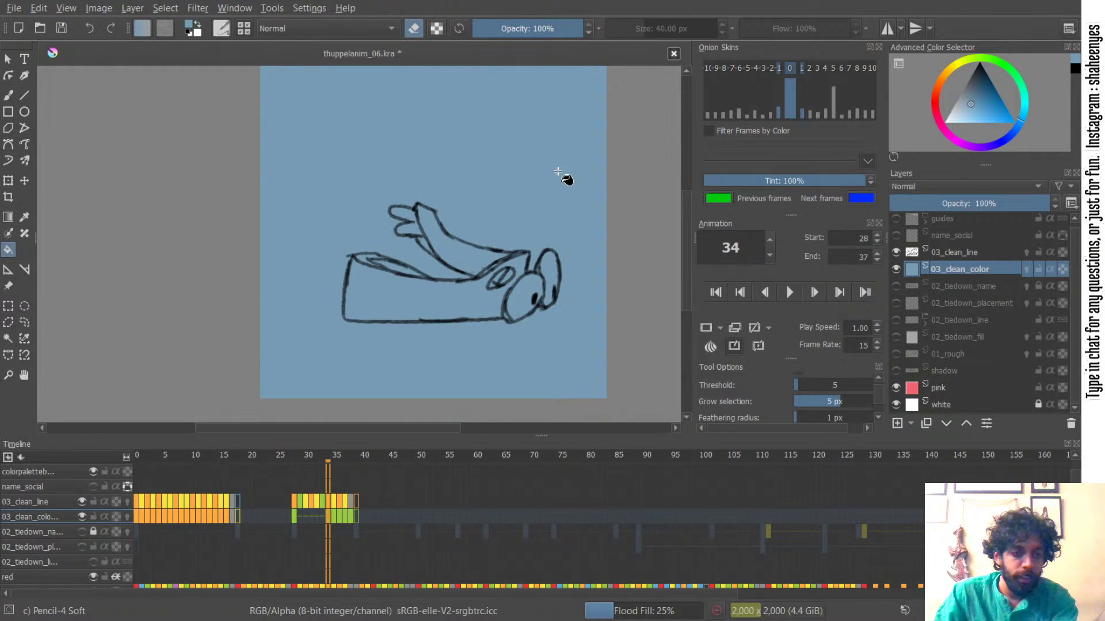
key("Left")
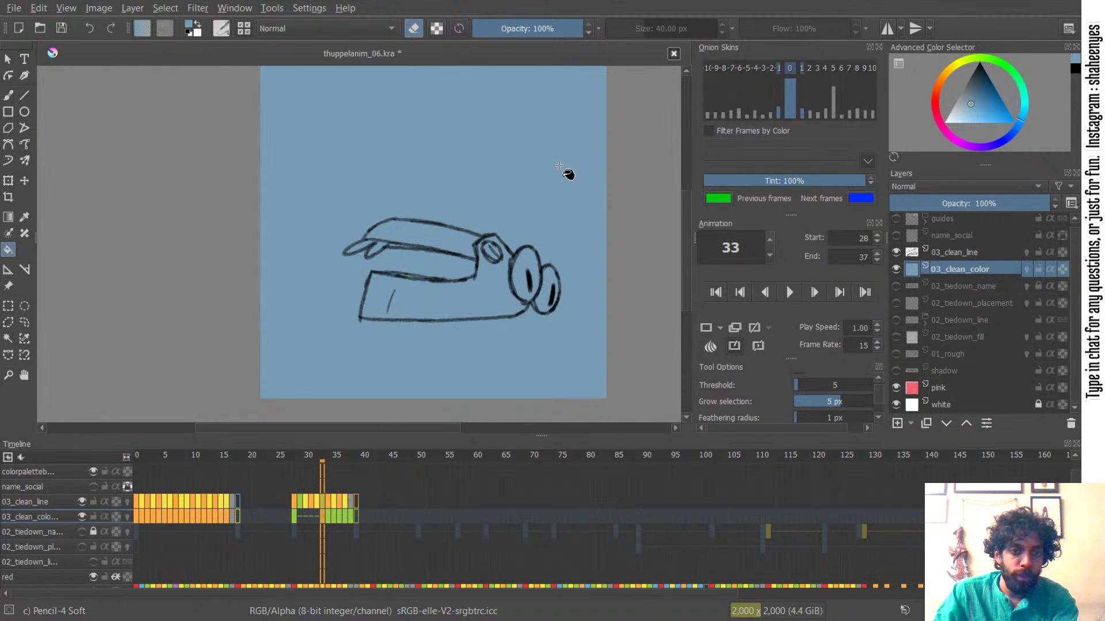
left_click(553, 166)
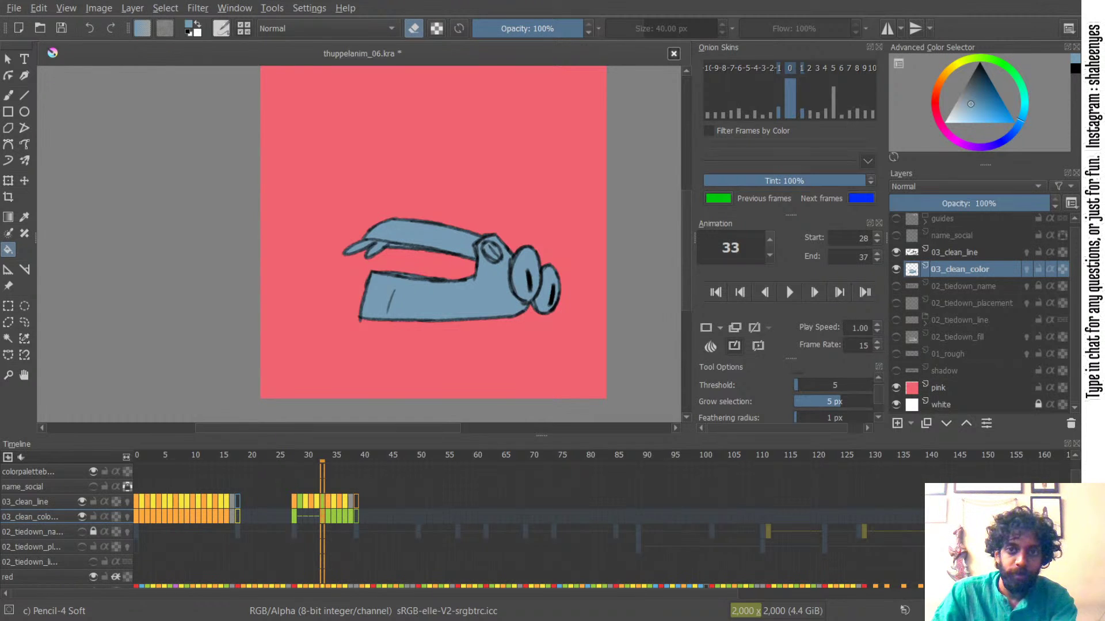
key("Left")
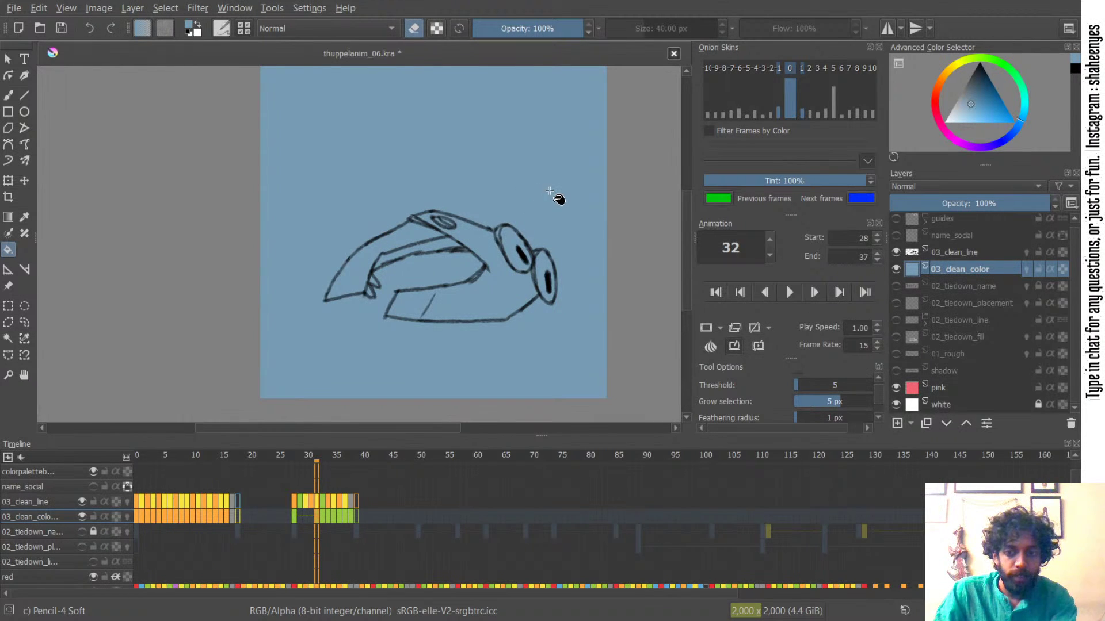
left_click(551, 185)
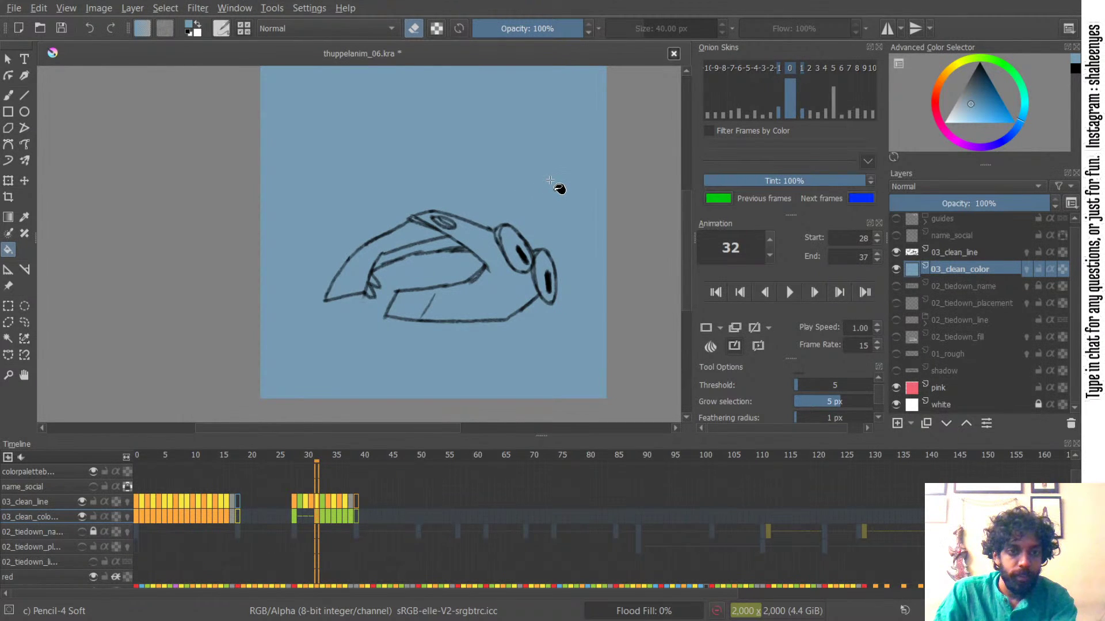
key("Left")
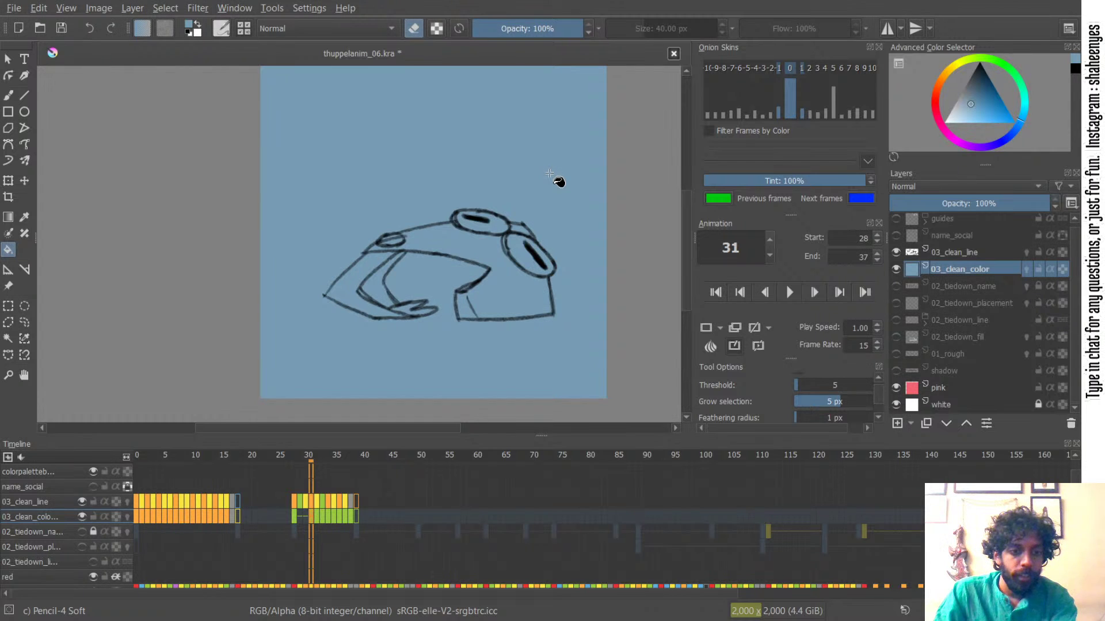
left_click(550, 173)
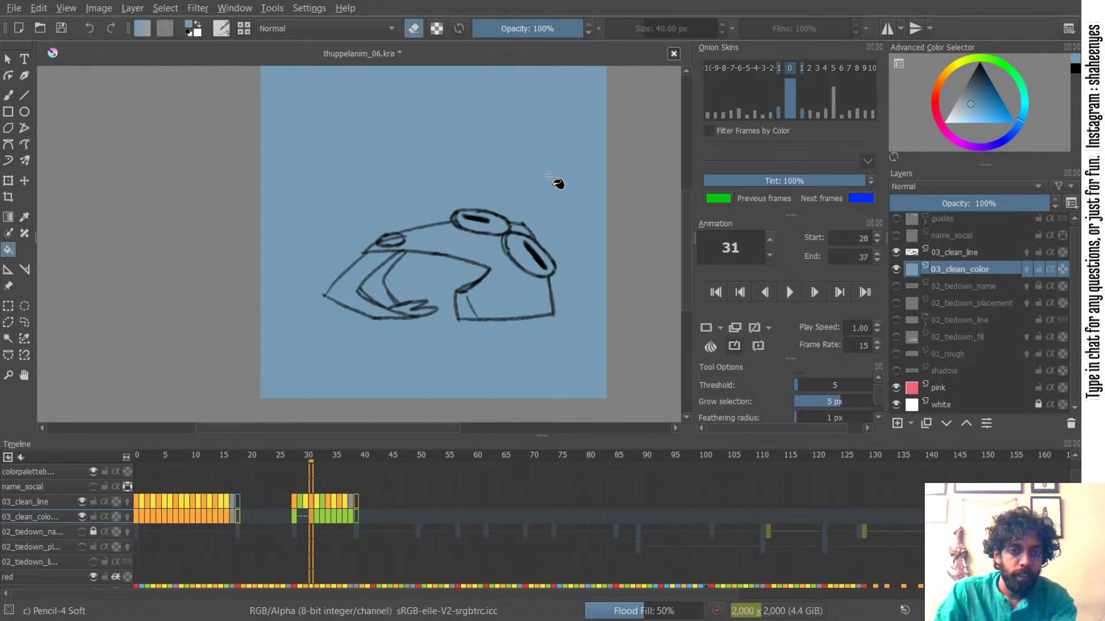
- Flood-erase the blue outside the character's outline on frames 30, 29 and 28
key("Left")
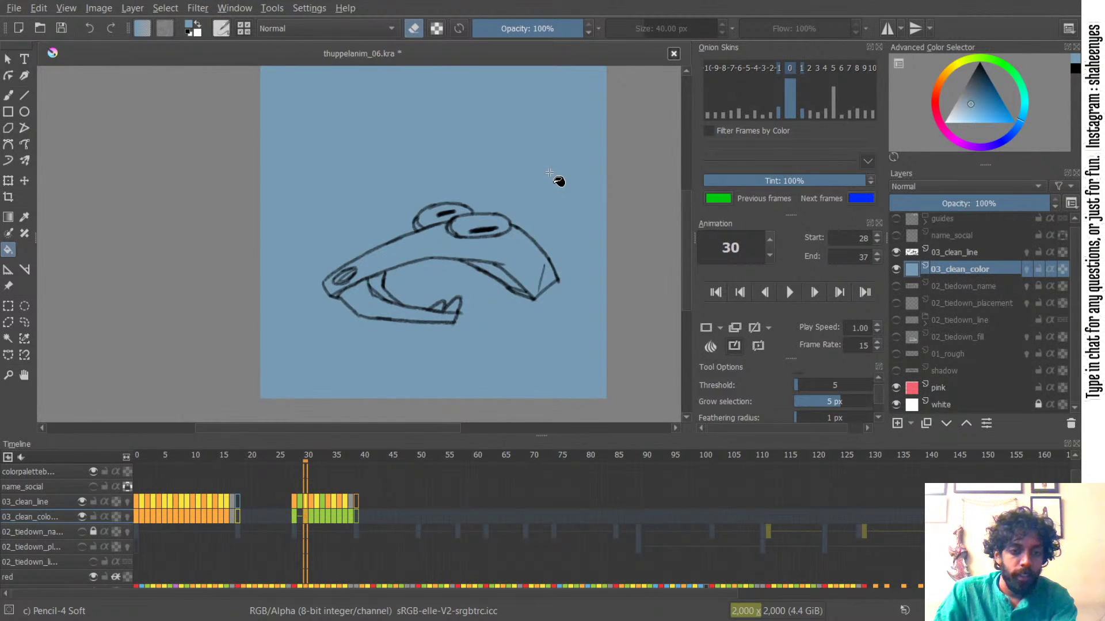
left_click(549, 174)
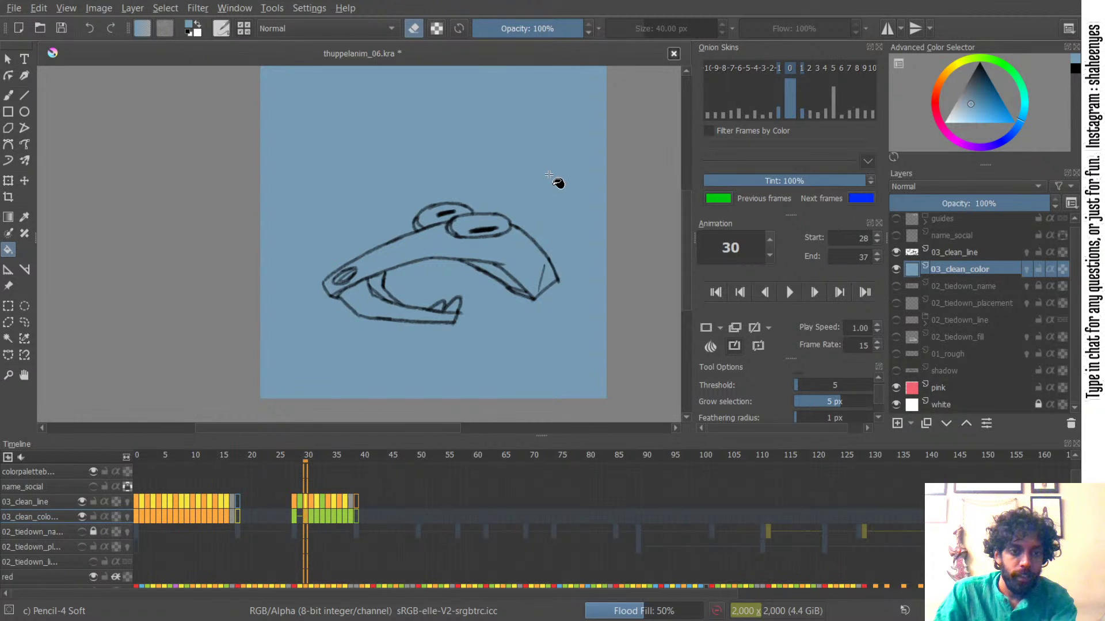
key("Left")
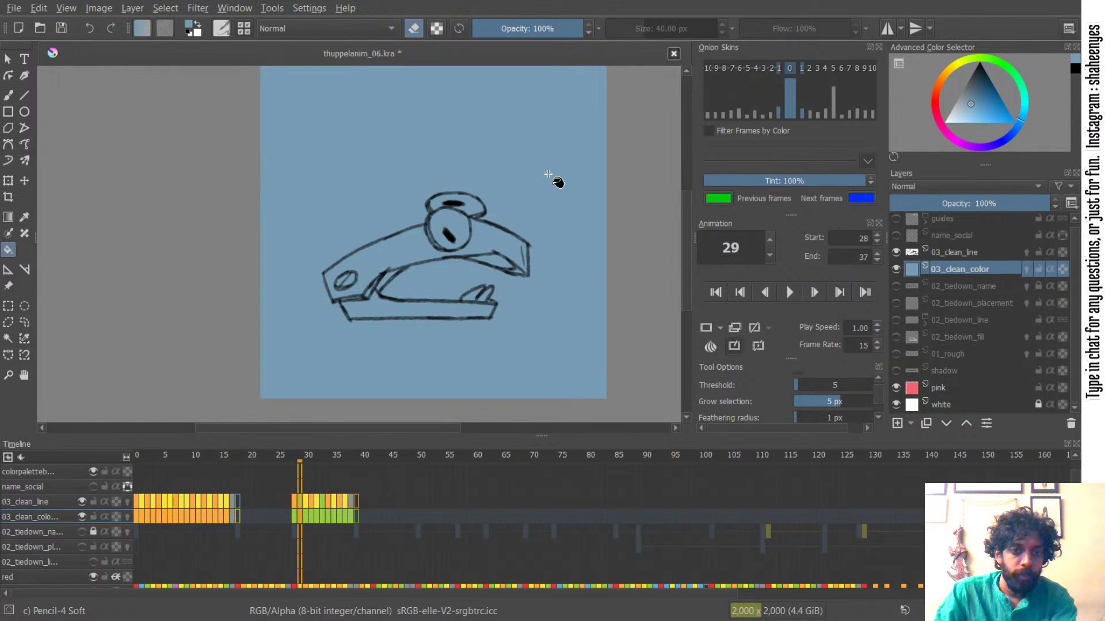
left_click(548, 174)
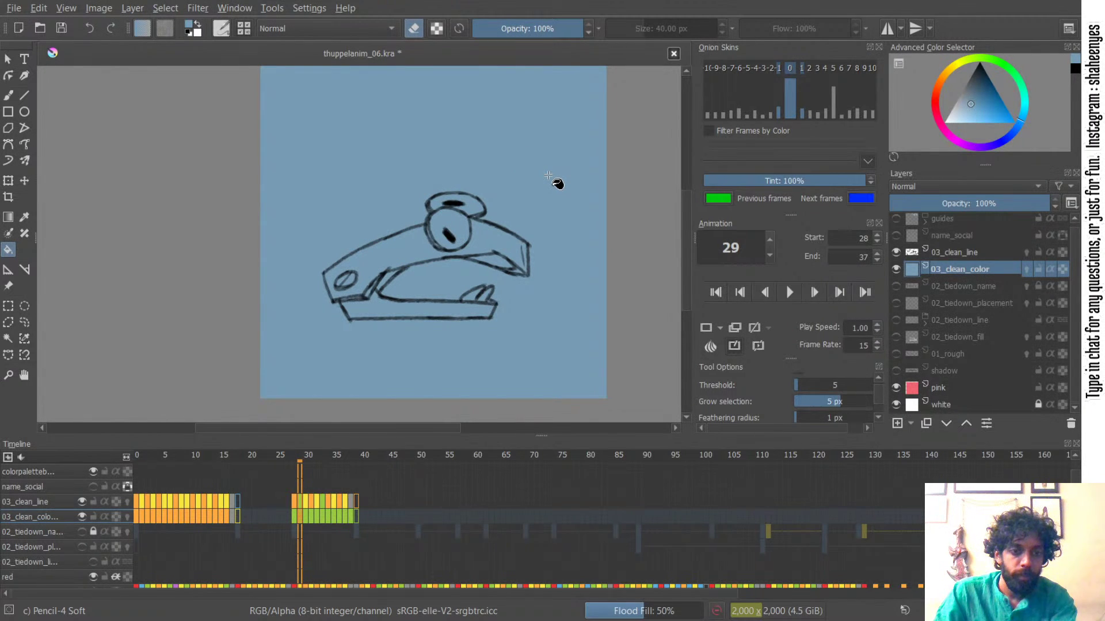
key("Left")
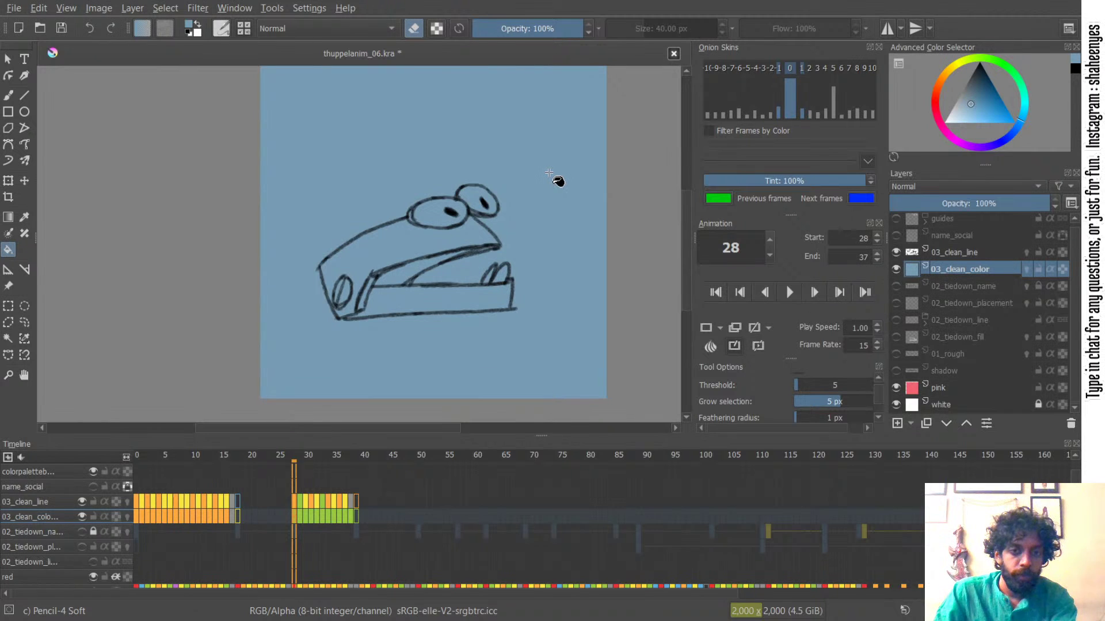
left_click(549, 173)
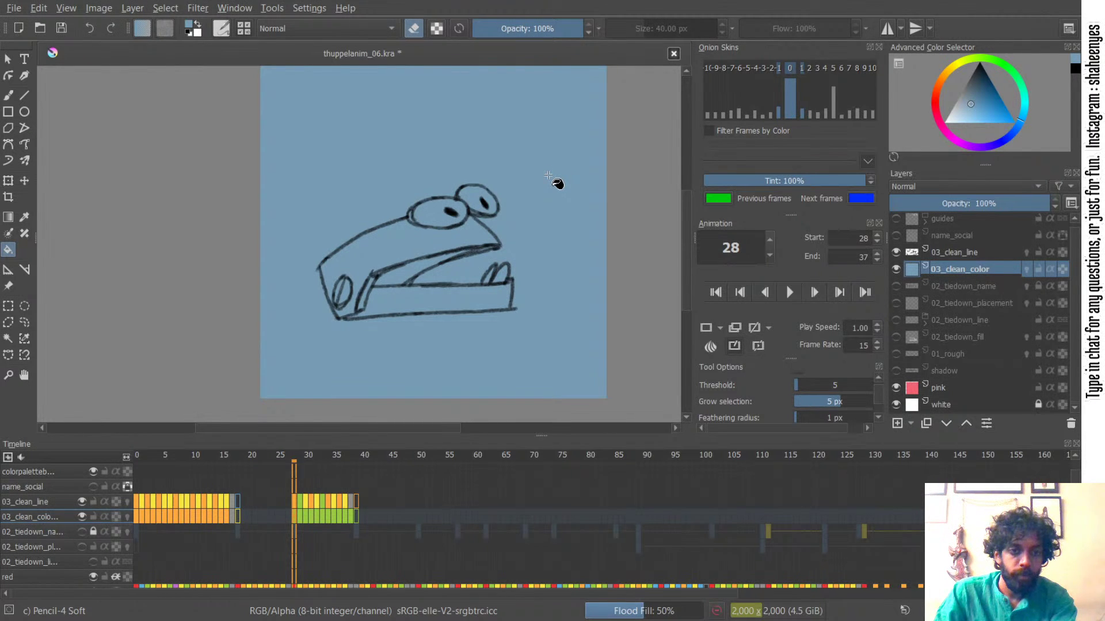
key("t")
mouse_move(531, 206)
left_mouse_down()
mouse_move(535, 176)
mouse_move(546, 191)
left_mouse_up()
key("ctrl+z")
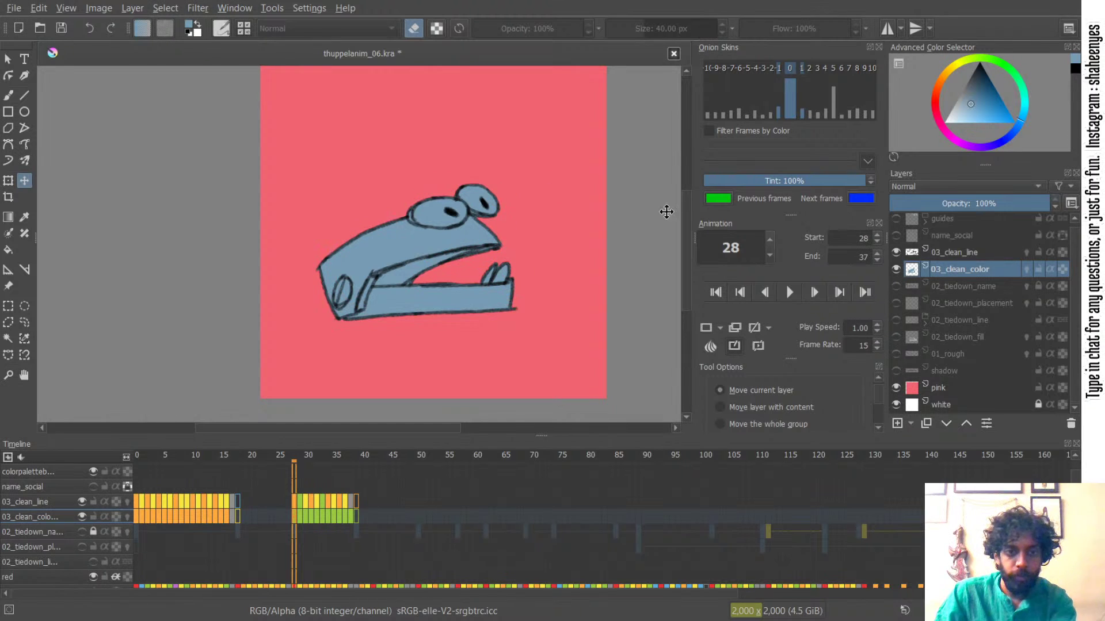
- Examine the edges of the blue fill on frames 28 to 30, hiding 03_clean_line for the check and showing it again
scroll(443, 230, "up", 5)
left_click_drag(537, 118, 537, 150)
key("Right")
left_click_drag(582, 183, 545, 166)
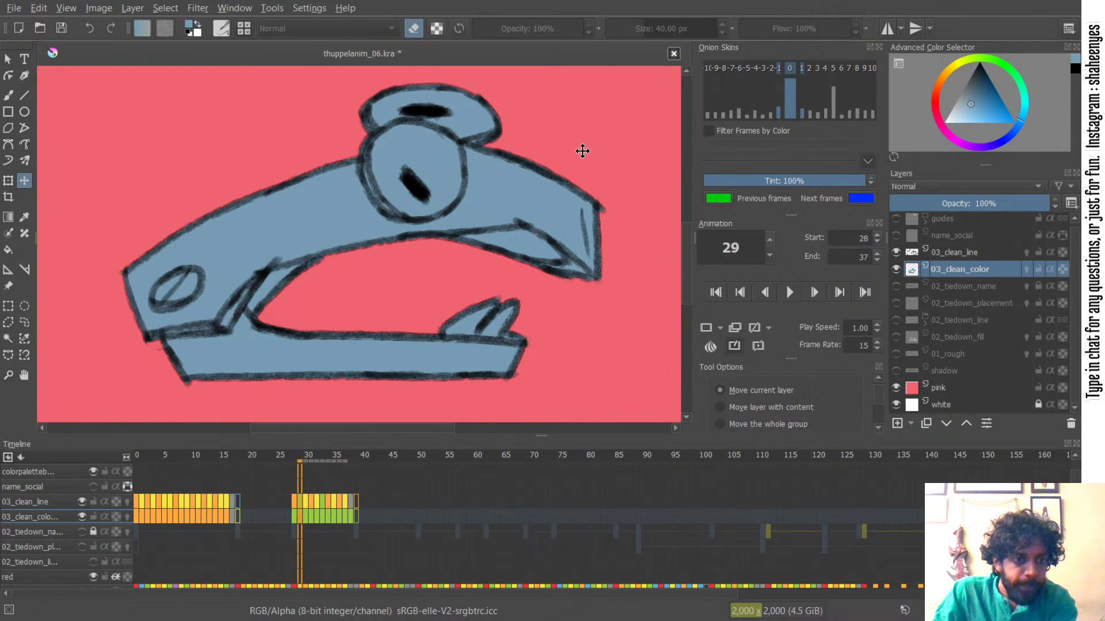
left_click(896, 252)
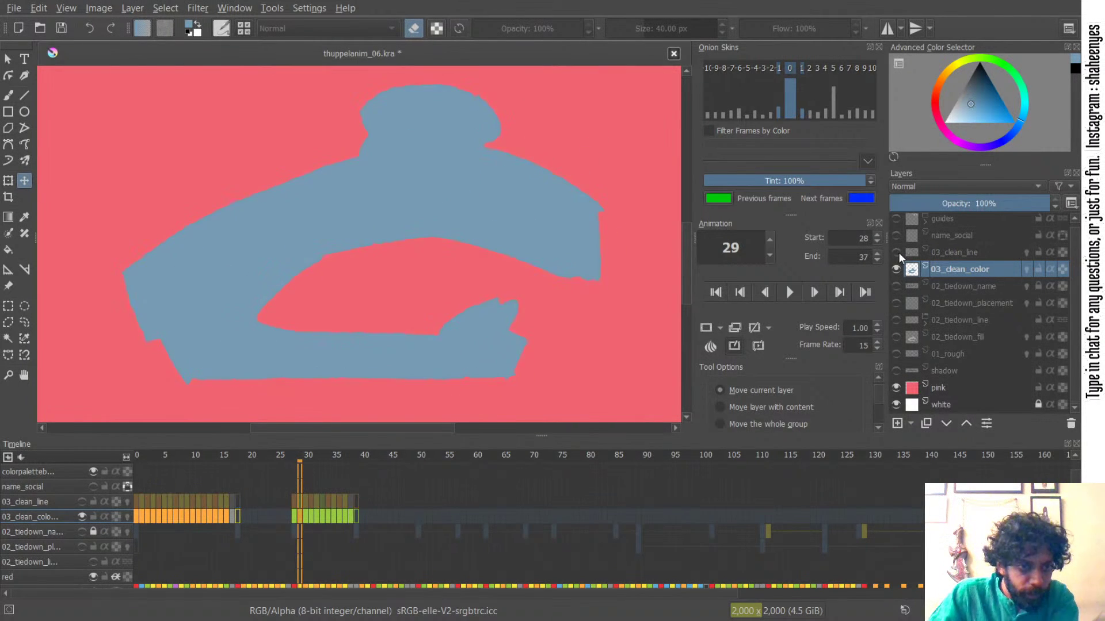
left_click_drag(591, 218, 588, 230)
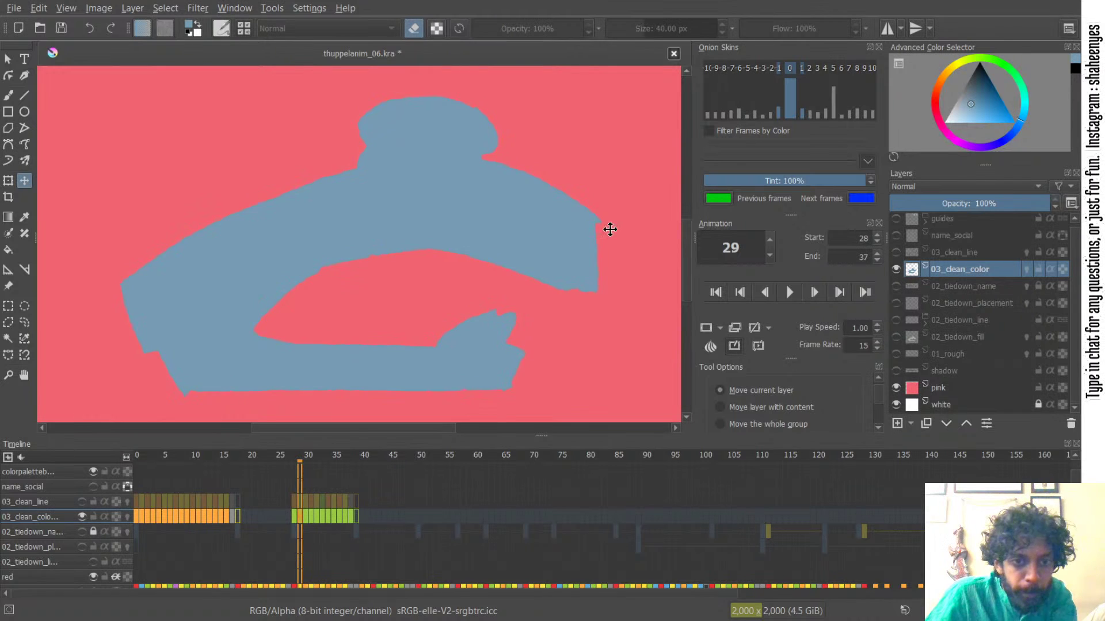
key("Right")
left_click_drag(638, 255, 619, 227)
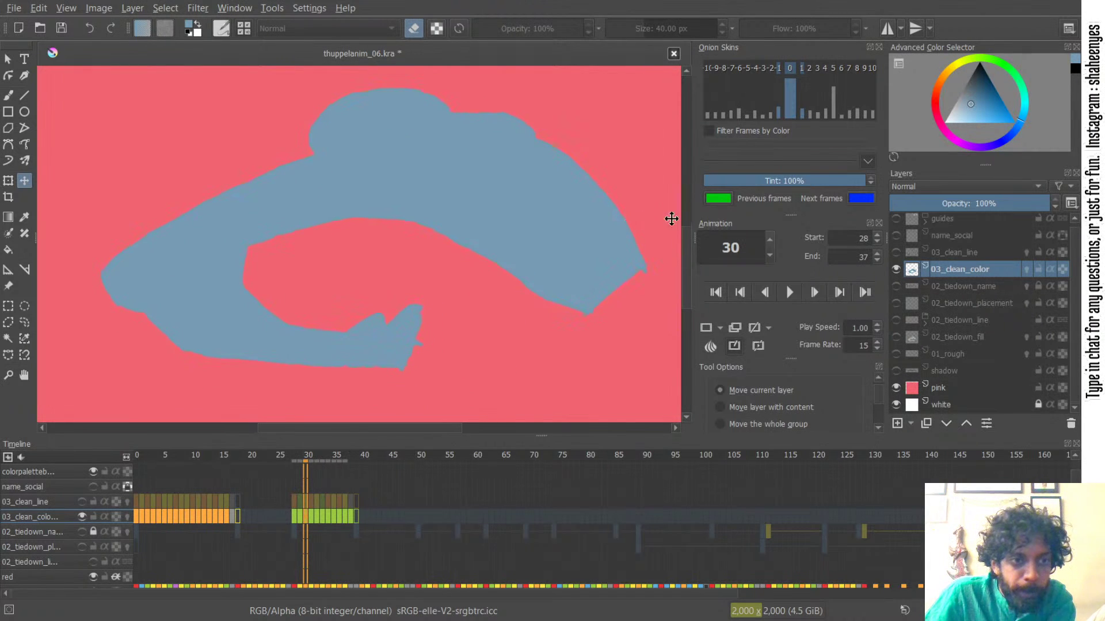
left_click(896, 253)
left_click(896, 253)
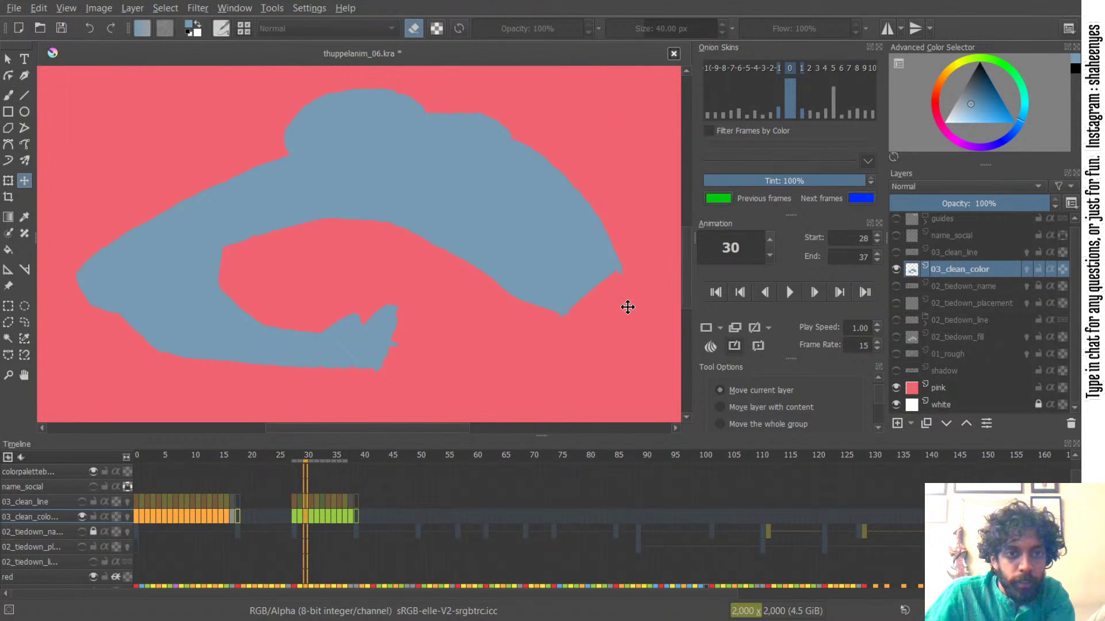
key("Left")
key("Left")
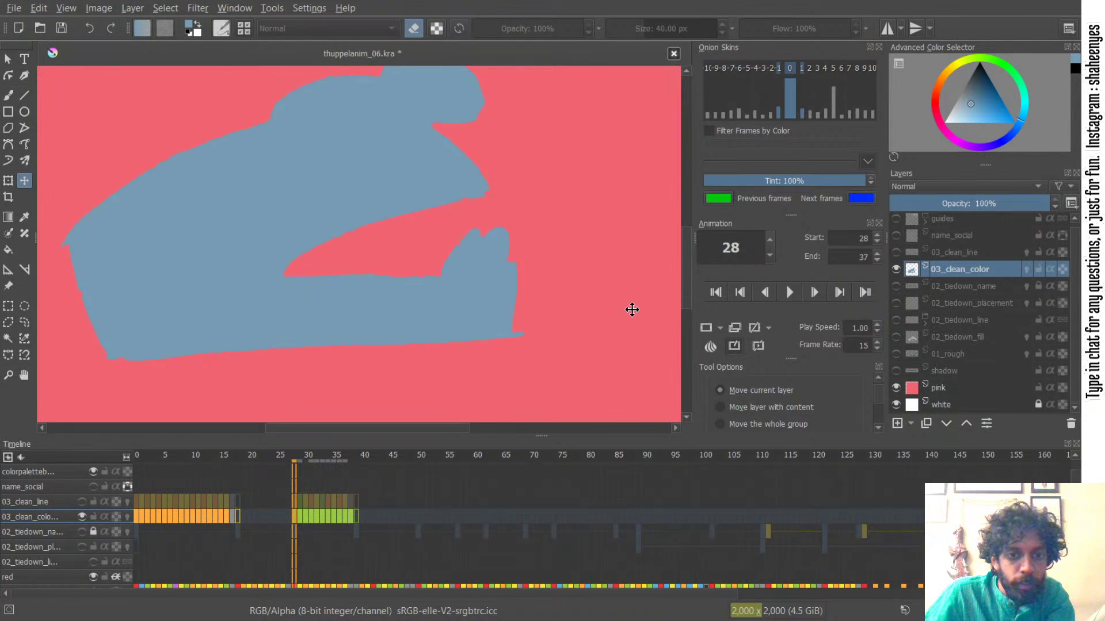
left_click(896, 252)
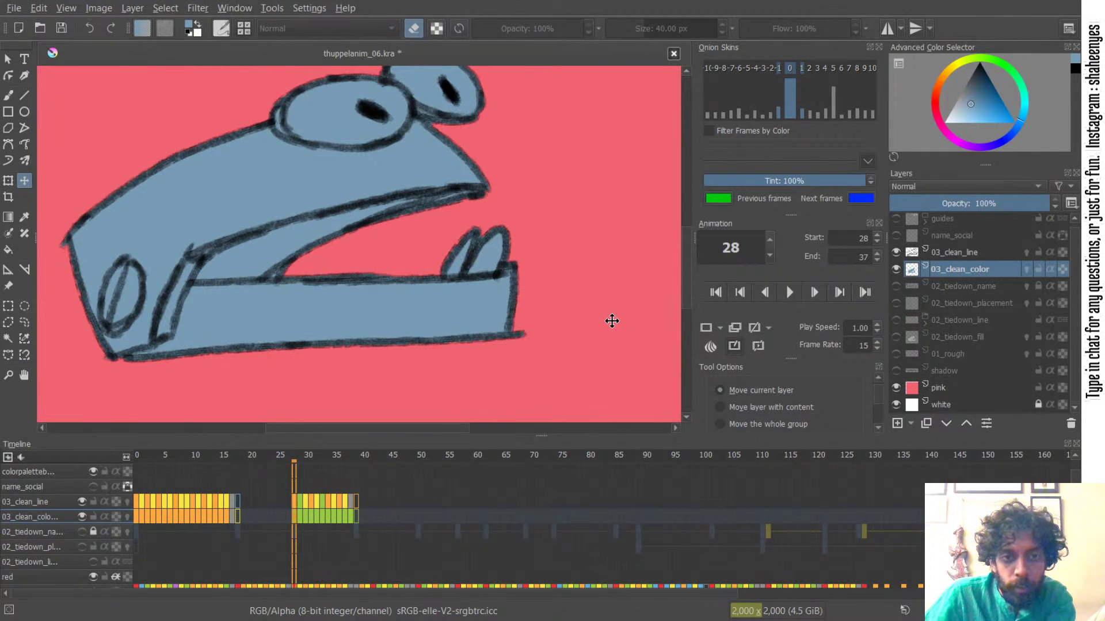
- With the Brush tool in eraser mode, touch up the stray mark beneath the teeth on frame 32 of 03_clean_color
key("period")
key("b")
key("period")
key("period")
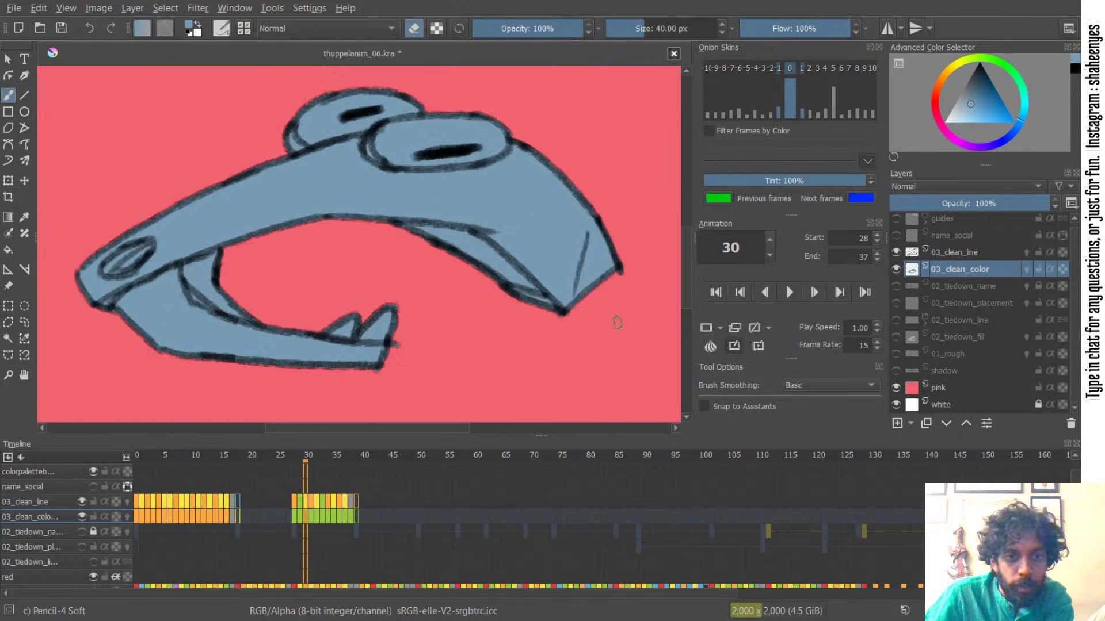
key("period")
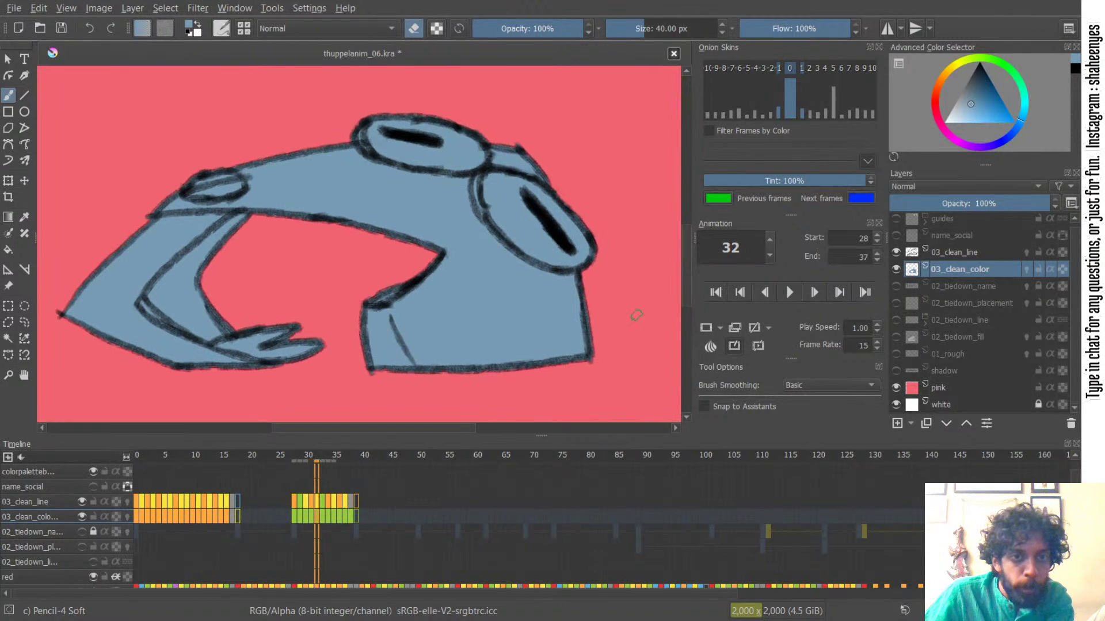
left_click_drag(637, 305, 635, 280)
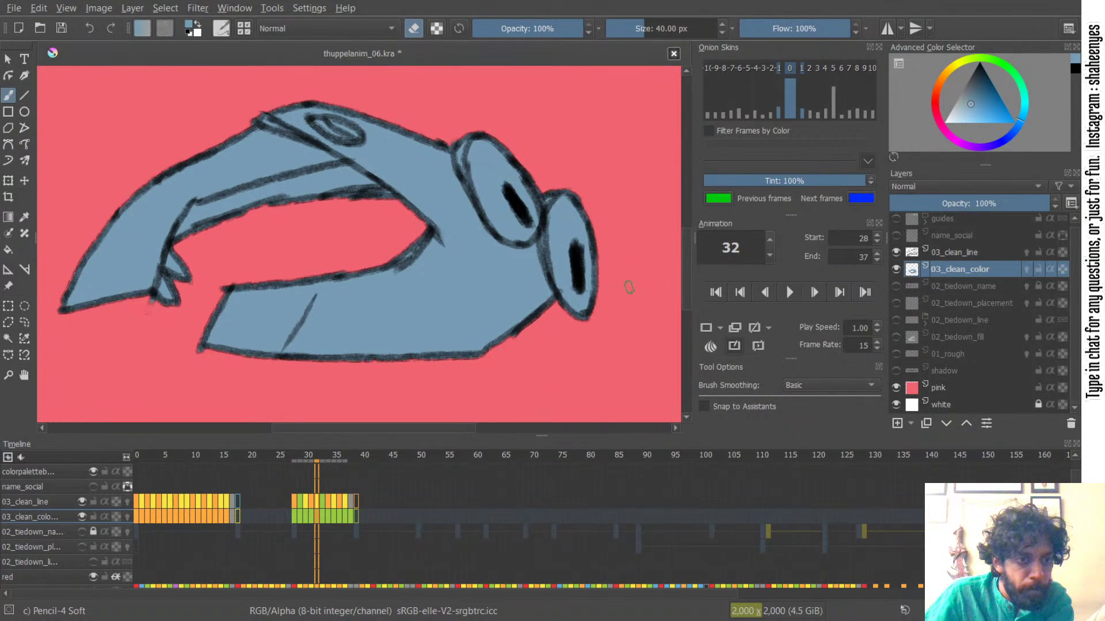
left_click_drag(165, 291, 252, 240)
left_click_drag(252, 239, 280, 149, "ctrl")
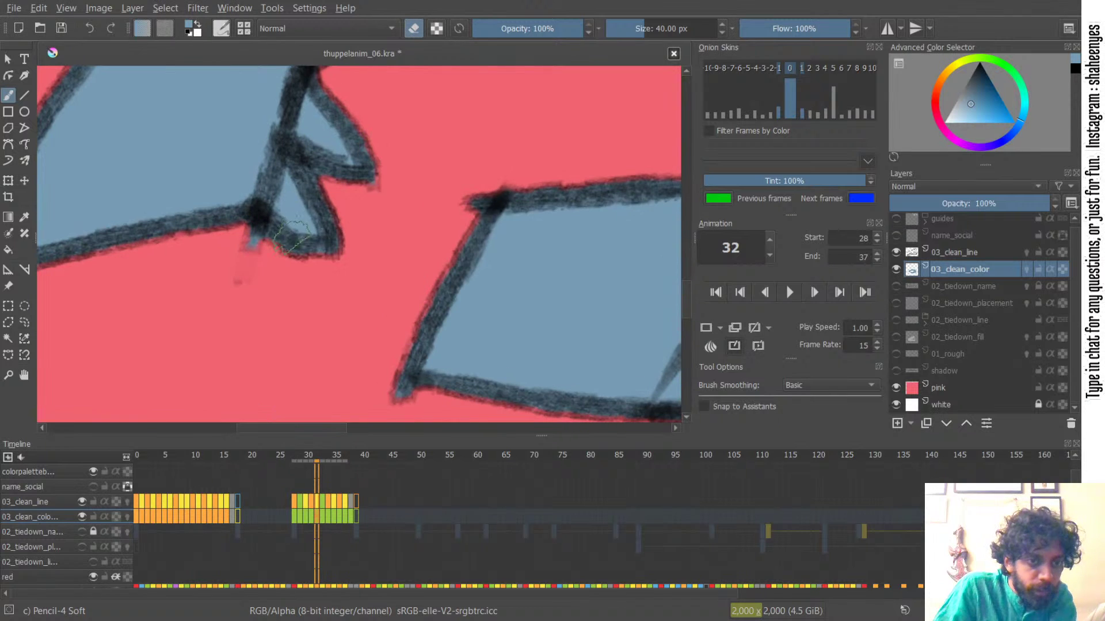
mouse_move(257, 282)
left_mouse_down()
mouse_move(248, 320)
mouse_move(249, 282)
left_mouse_up()
key("d")
key("e")
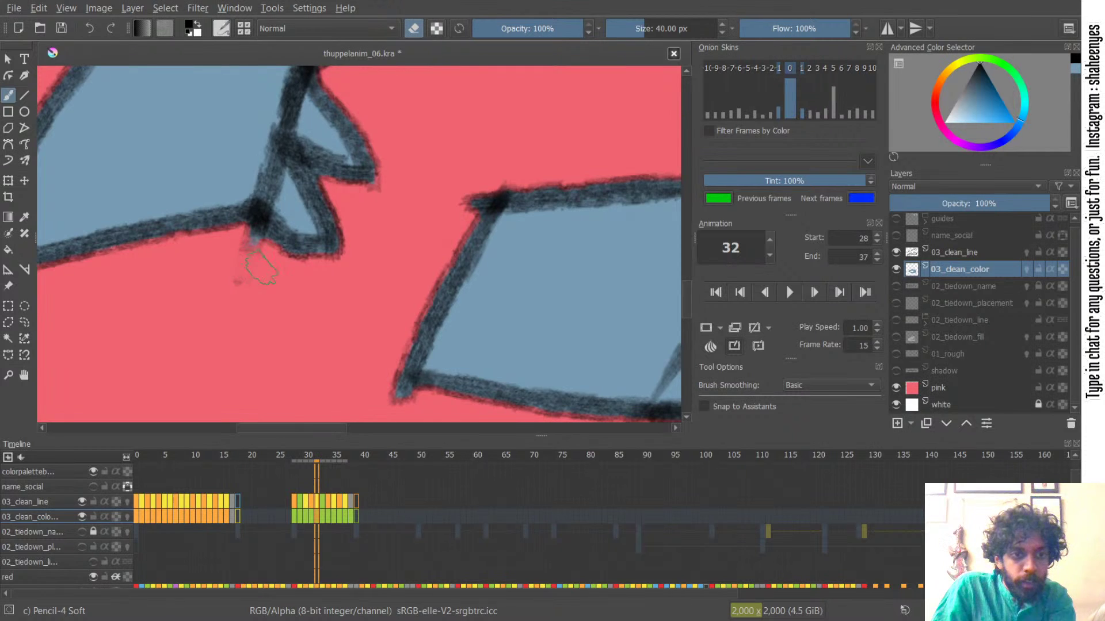
left_click_drag(307, 187, 310, 293)
left_click_drag(419, 130, 295, 240)
left_click_drag(181, 326, 239, 213)
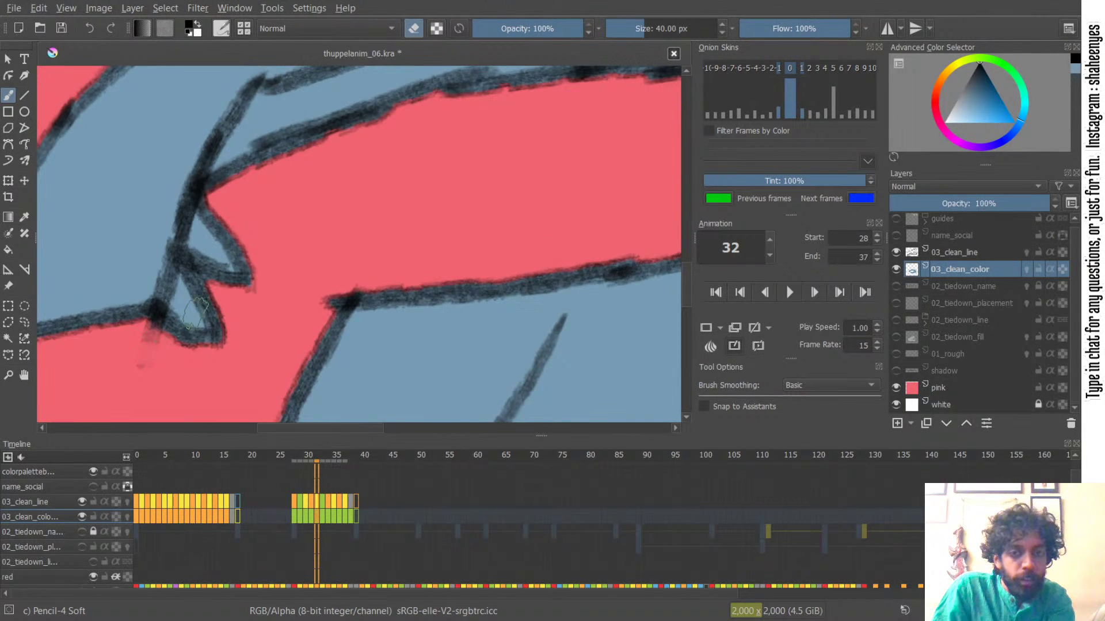
left_click_drag(287, 161, 290, 267)
left_click_drag(361, 131, 348, 211)
- Examine the fill and outline on frames 33 and 34, looking closely at the raised jaw's tip on frame 34
key("period")
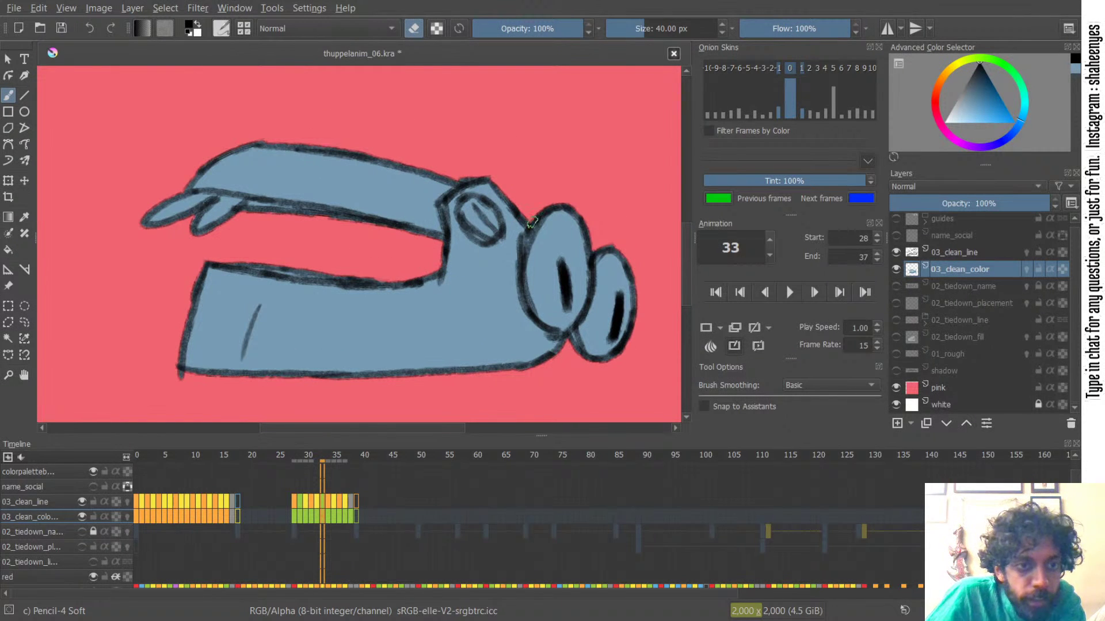
mouse_move(557, 206)
left_mouse_down()
mouse_move(547, 173)
mouse_move(558, 216)
left_mouse_up()
key("period")
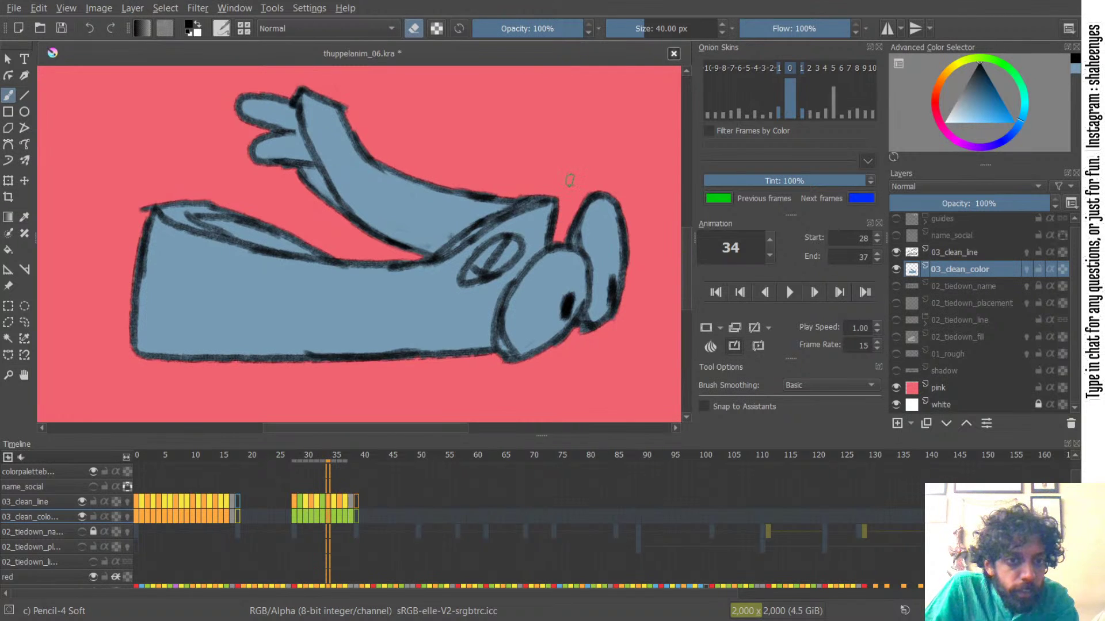
key("Right")
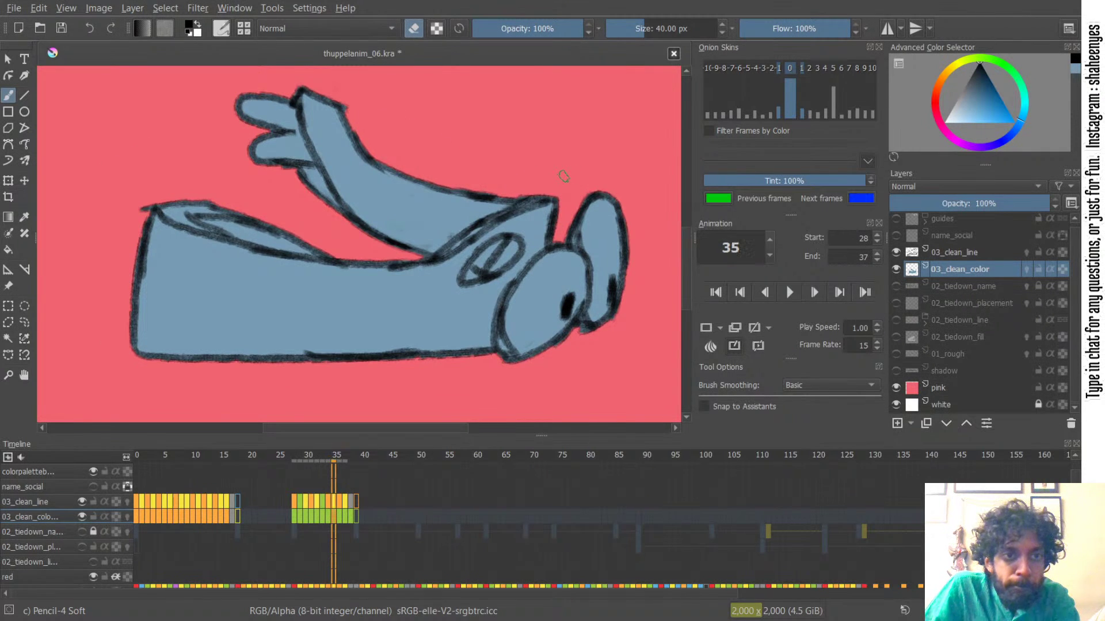
key("Left")
left_click_drag(566, 180, 584, 275)
left_click_drag(457, 198, 466, 131)
left_click_drag(241, 215, 384, 270)
left_click_drag(385, 271, 441, 267)
left_click_drag(462, 204, 506, 300)
left_click_drag(430, 233, 500, 123)
left_click_drag(462, 162, 413, 339)
left_click_drag(486, 232, 498, 322)
left_click_drag(471, 278, 499, 136)
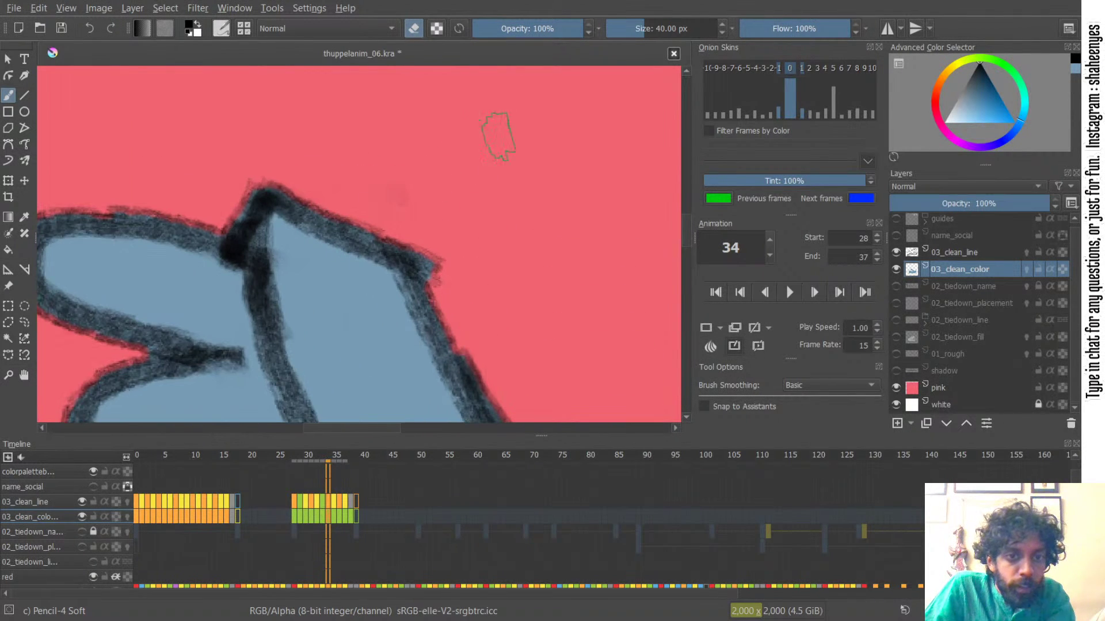
- Erase the faint smudge beside the raised jaw's tip from 03_clean_line on frame 34, and reselect 03_clean_color
left_click(963, 255)
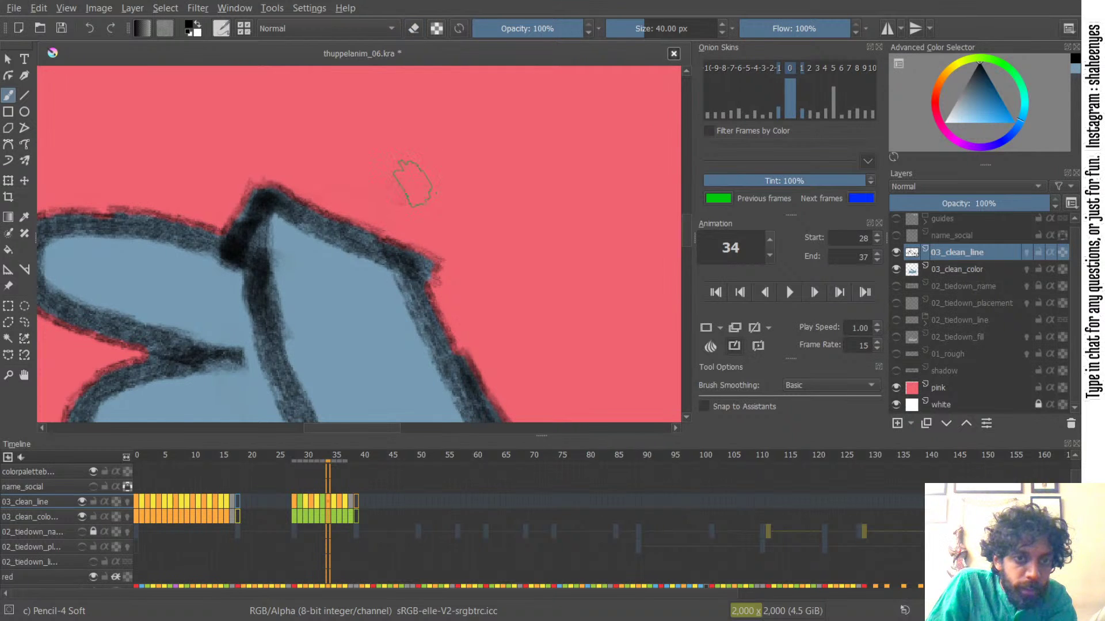
left_click_drag(419, 122, 433, 261)
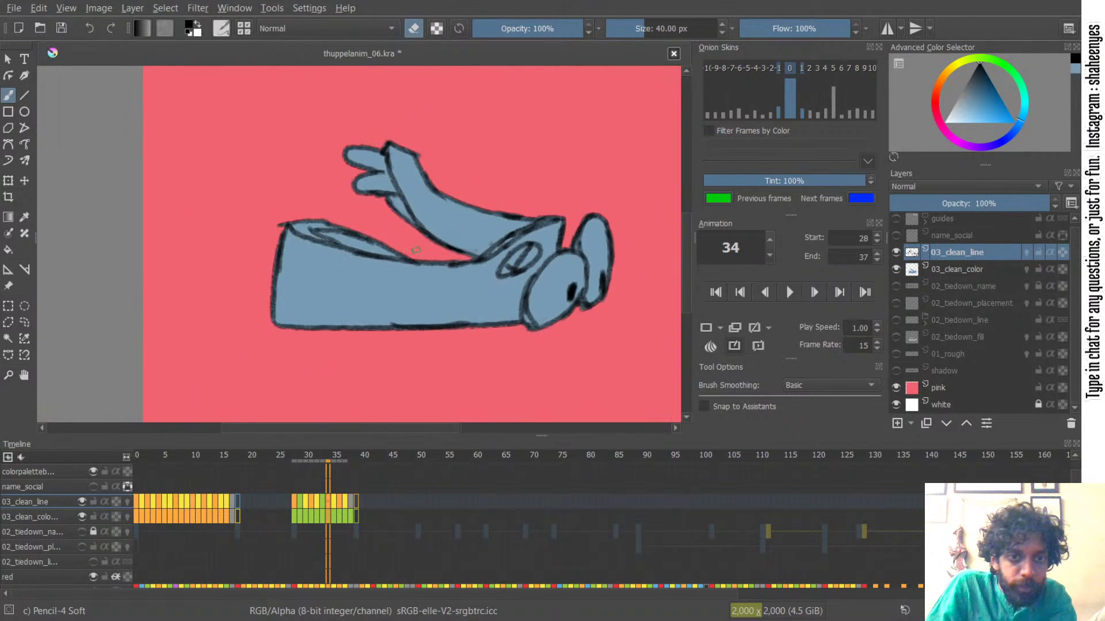
left_click_drag(455, 221, 369, 221)
left_click(967, 270)
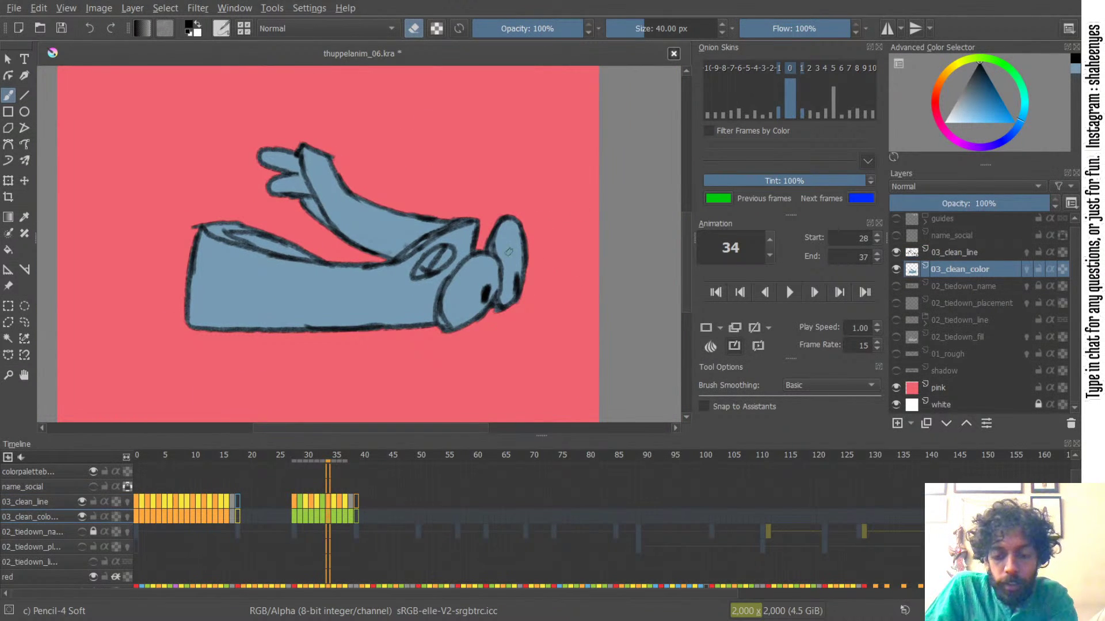
- Advance from frame 35 to frame 37, examining the blue fill against the outline on each frame
key("Right")
mouse_move(539, 240)
left_mouse_down()
mouse_move(576, 241)
mouse_move(559, 236)
mouse_move(592, 116)
mouse_move(565, 178)
mouse_move(575, 278)
mouse_move(542, 199)
mouse_move(633, 296)
left_mouse_up()
mouse_move(295, 267)
left_mouse_down()
mouse_move(349, 131)
mouse_move(346, 173)
mouse_move(386, 248)
left_mouse_up()
left_click_drag(505, 180, 448, 193)
left_click_drag(459, 200, 485, 173)
key("period")
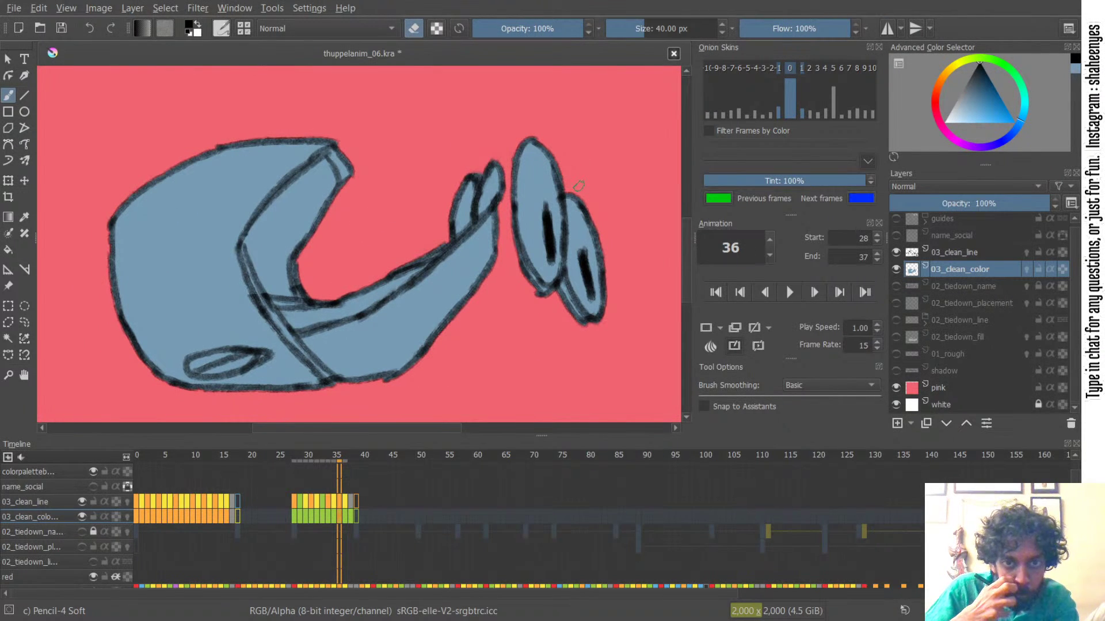
key("period")
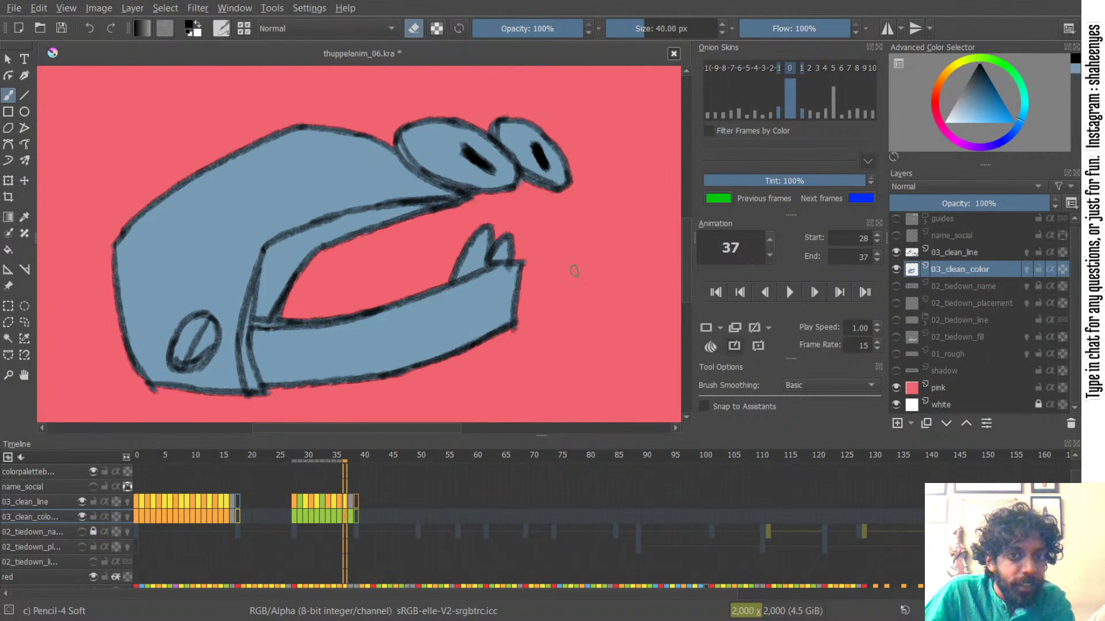
- On frame 37, reduce the eraser brush to 29.34 px and clean up the notch beneath the eyes, switching to 03_clean_line
left_click_drag(521, 154, 492, 230)
scroll(493, 258, "up", 4)
left_click_drag(503, 276, 490, 267)
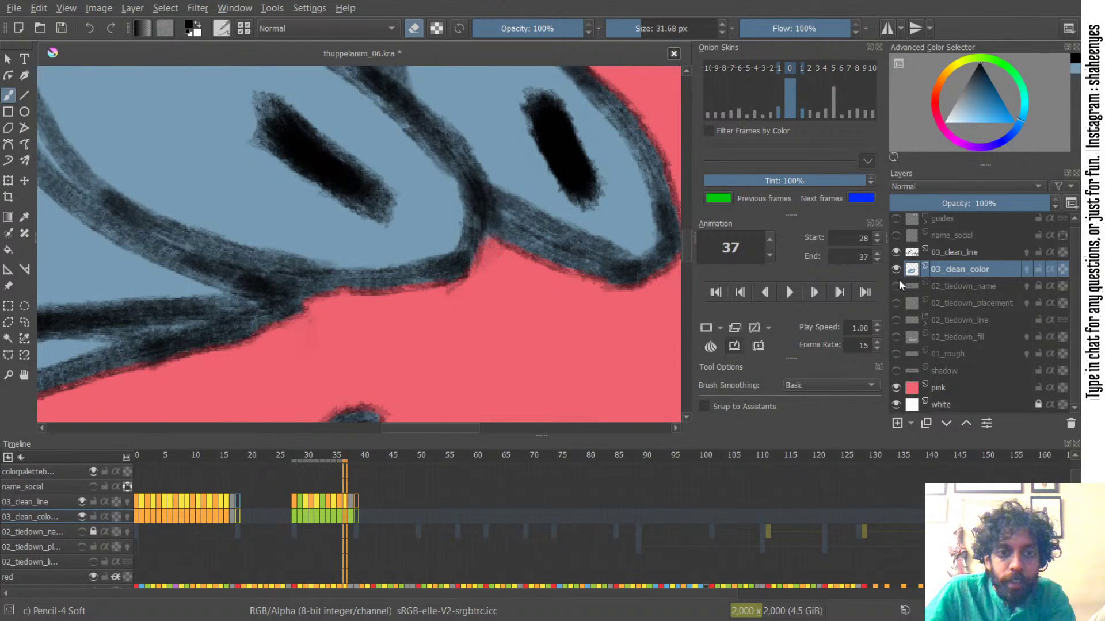
left_click(972, 252)
left_click_drag(501, 265, 496, 263)
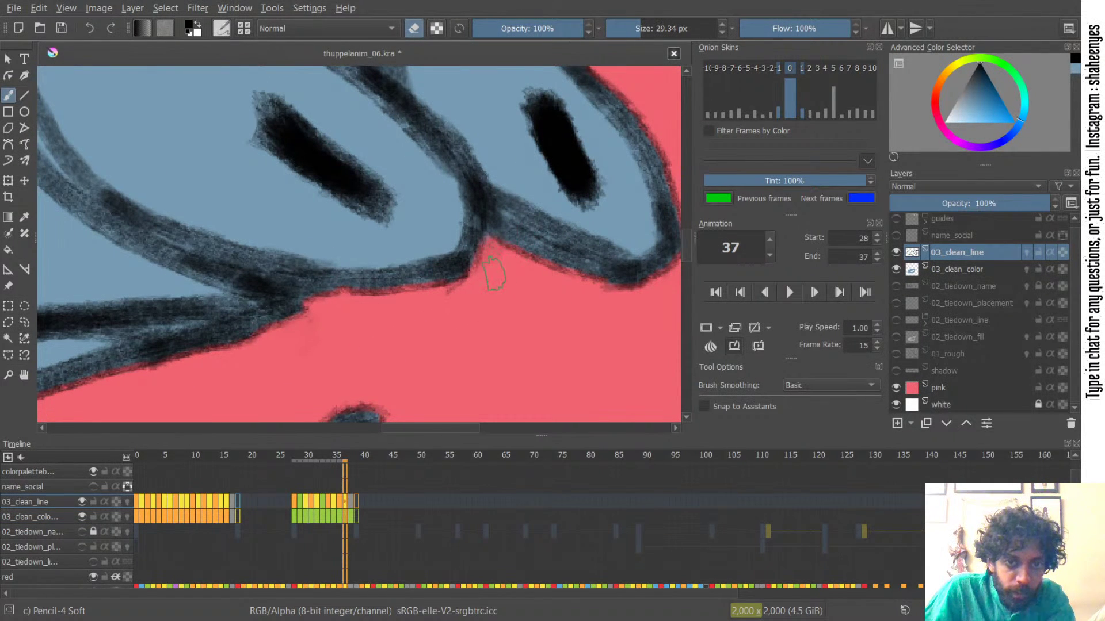
scroll(492, 264, "down", 5)
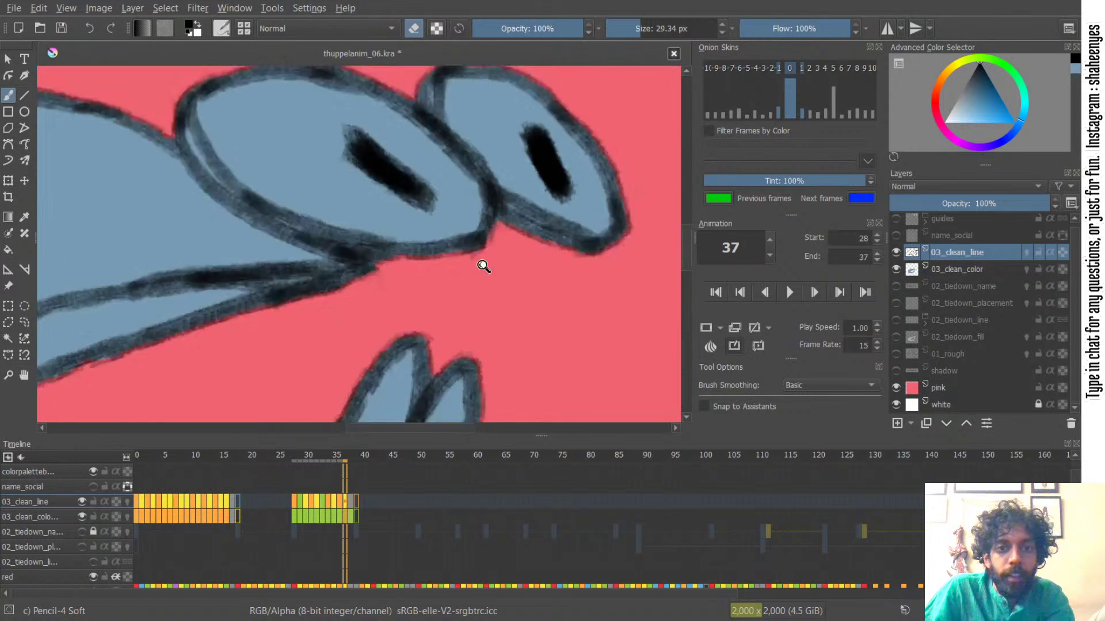
scroll(576, 196, "down", 1)
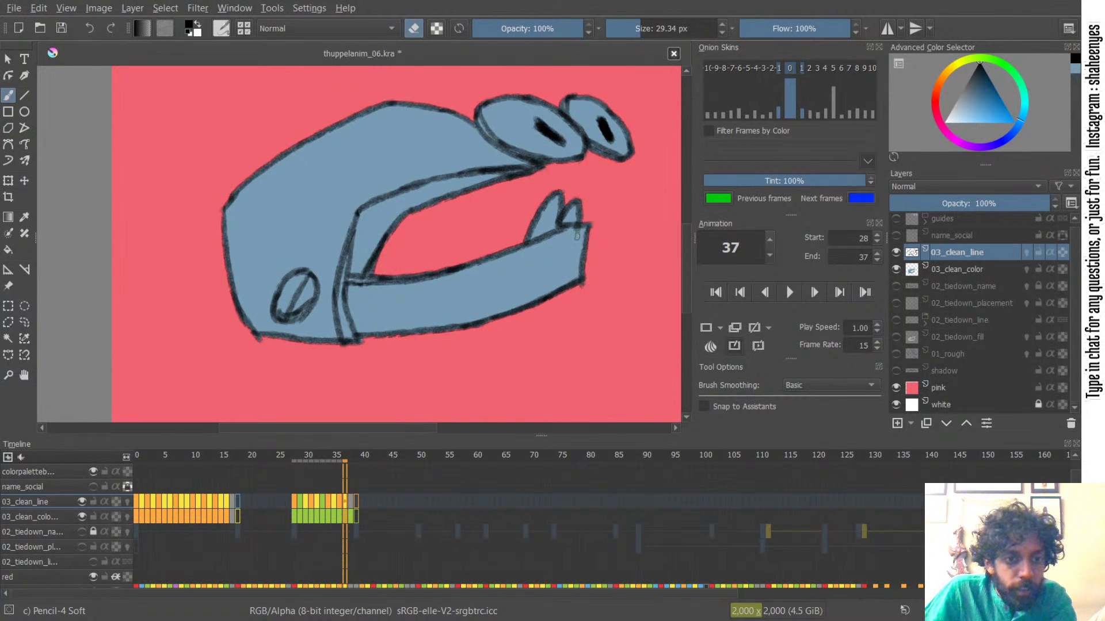
- Copy the 03_clean_color keyframe from frame 28 to frame 38
key("Right")
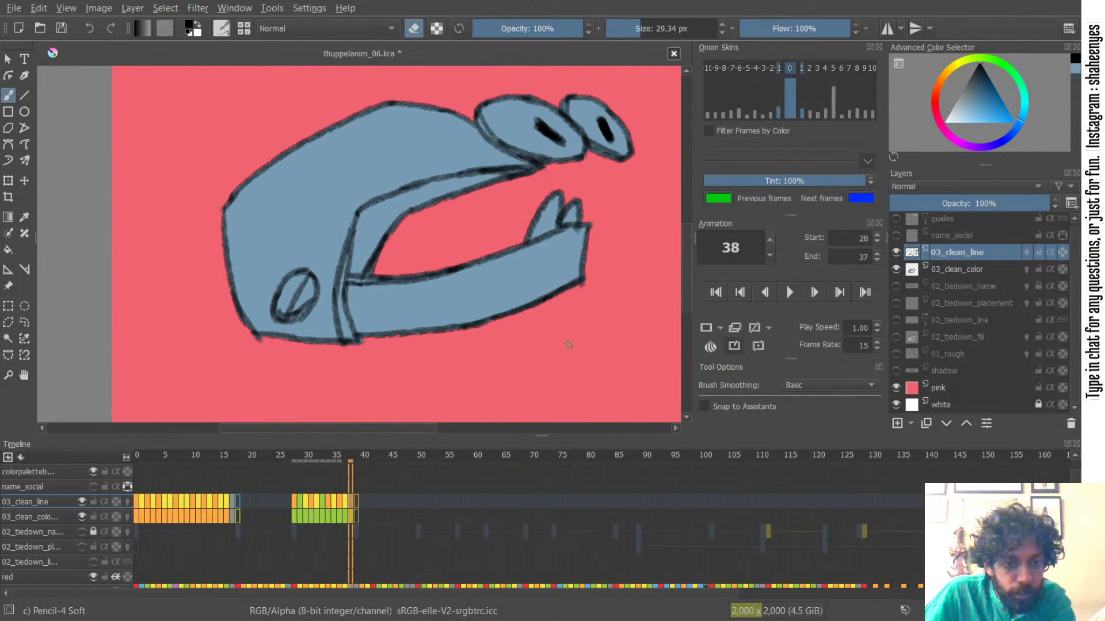
left_click_drag(293, 513, 349, 513)
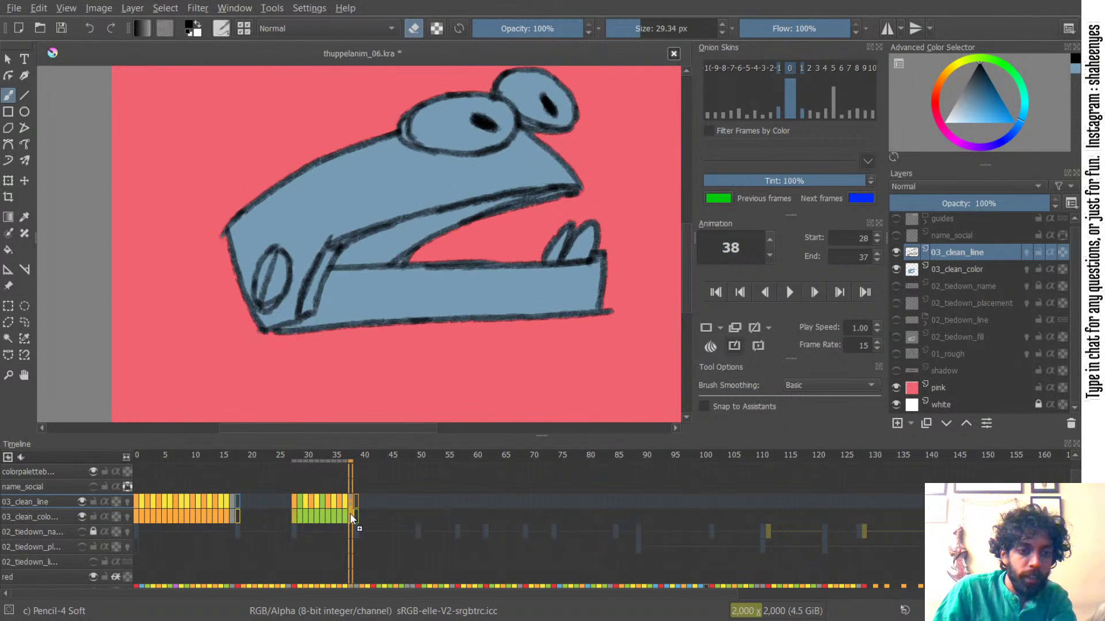
- Turn on alpha lock for 03_clean_color at frame 37, and show the guides group with the colorrefer_small reference
left_click(351, 514)
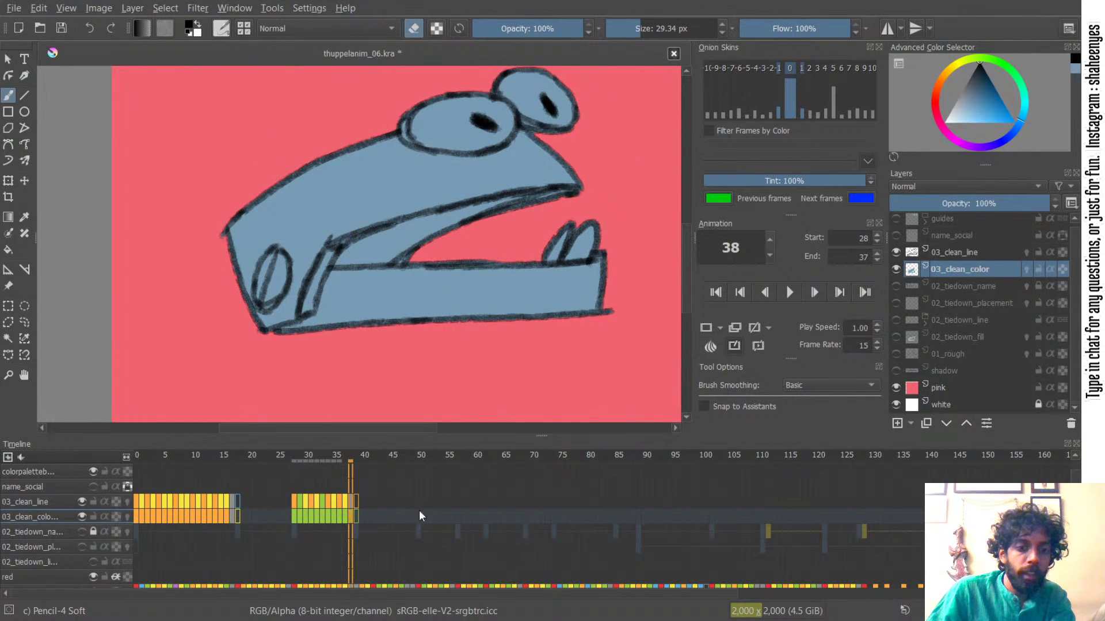
left_click(347, 517)
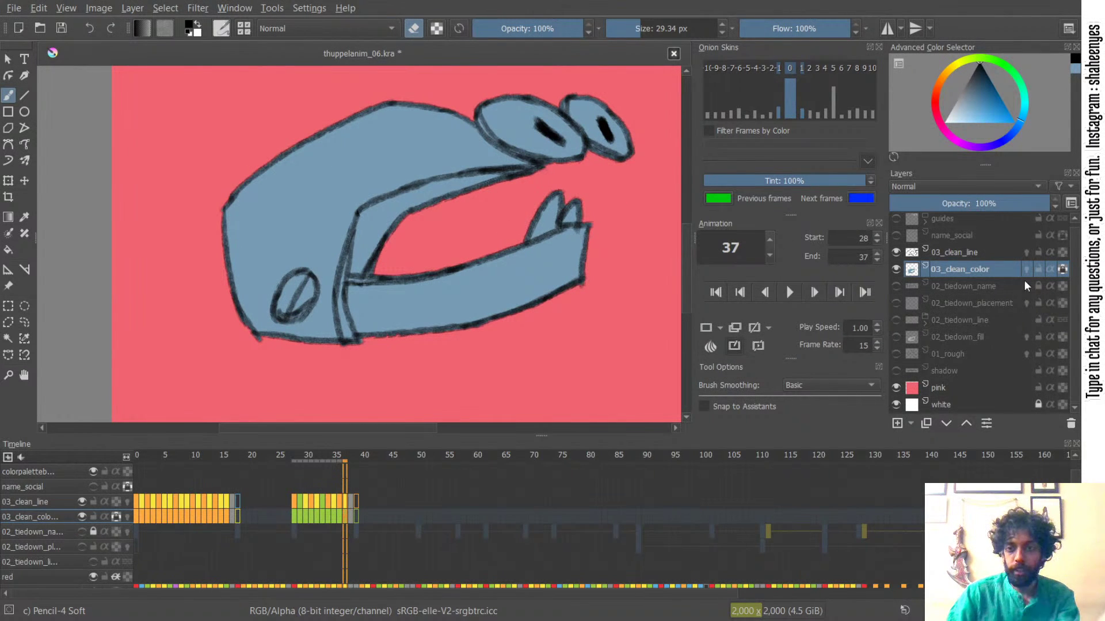
left_click_drag(1071, 294, 1072, 274)
left_click(897, 223)
left_click(925, 226)
left_click_drag(599, 85, 910, 308)
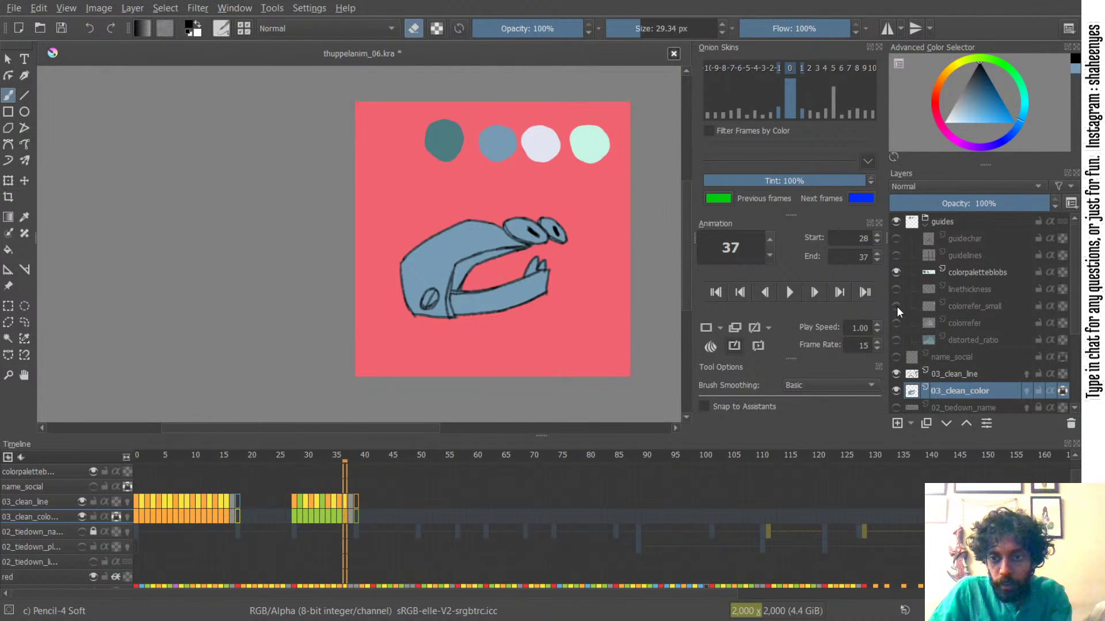
left_click(897, 306)
- Choose the GDquest Paint Shade Directional brush with the eraser off and set its size to 80 px
left_click_drag(532, 174, 535, 151)
mouse_move(569, 266)
left_mouse_down()
mouse_move(476, 233)
mouse_move(458, 177)
mouse_move(455, 194)
left_mouse_up()
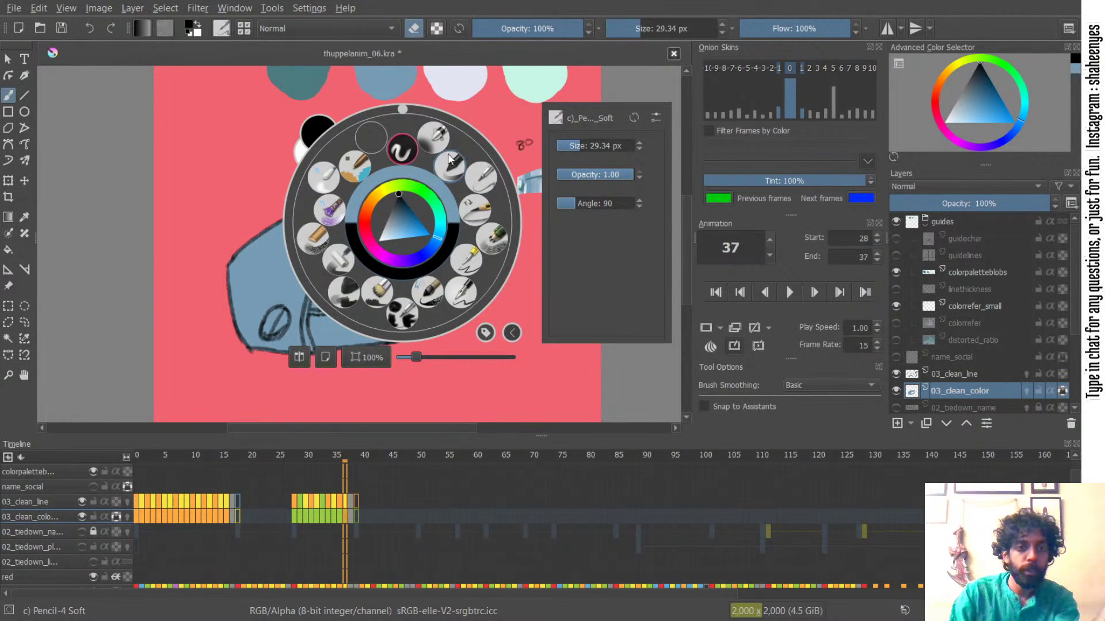
right_click(697, 24)
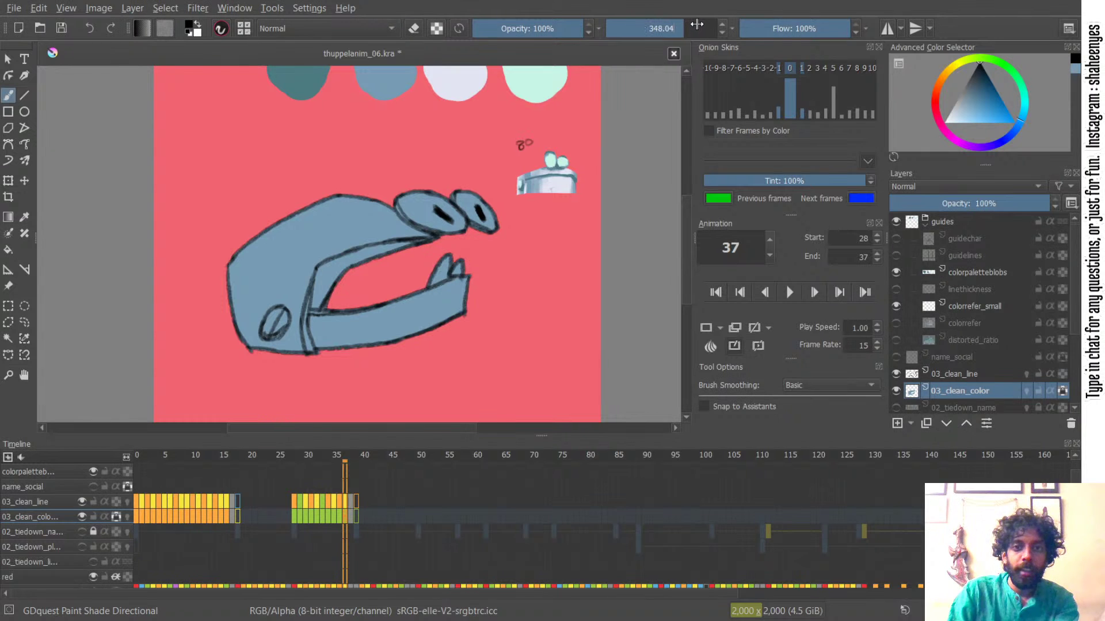
type("80")
key("Return")
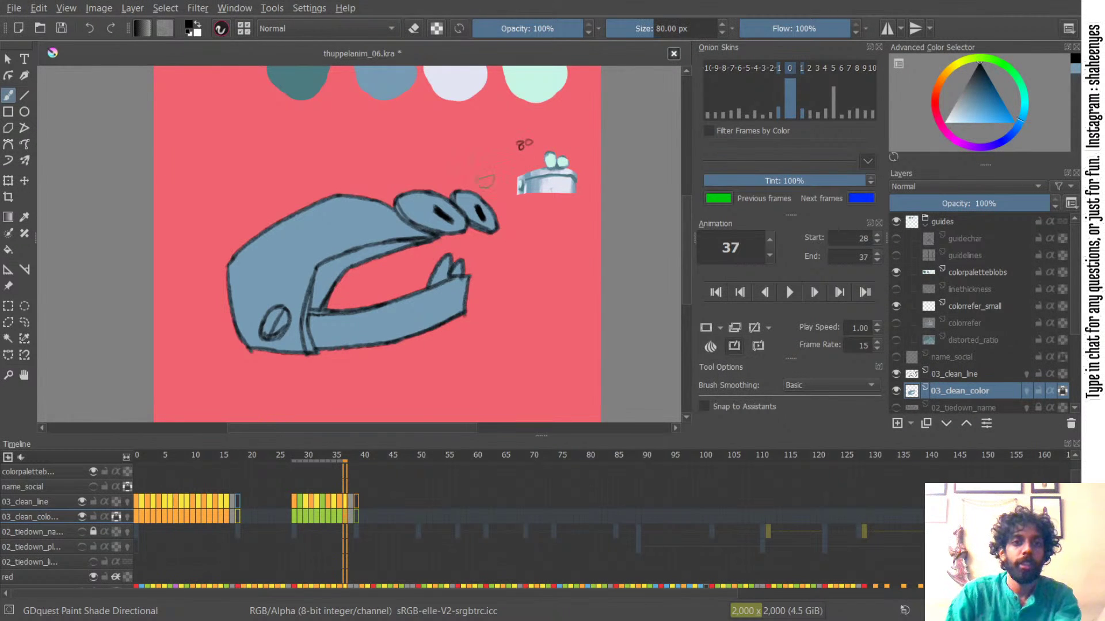
scroll(458, 222, "down", 3)
left_click_drag(457, 222, 493, 173)
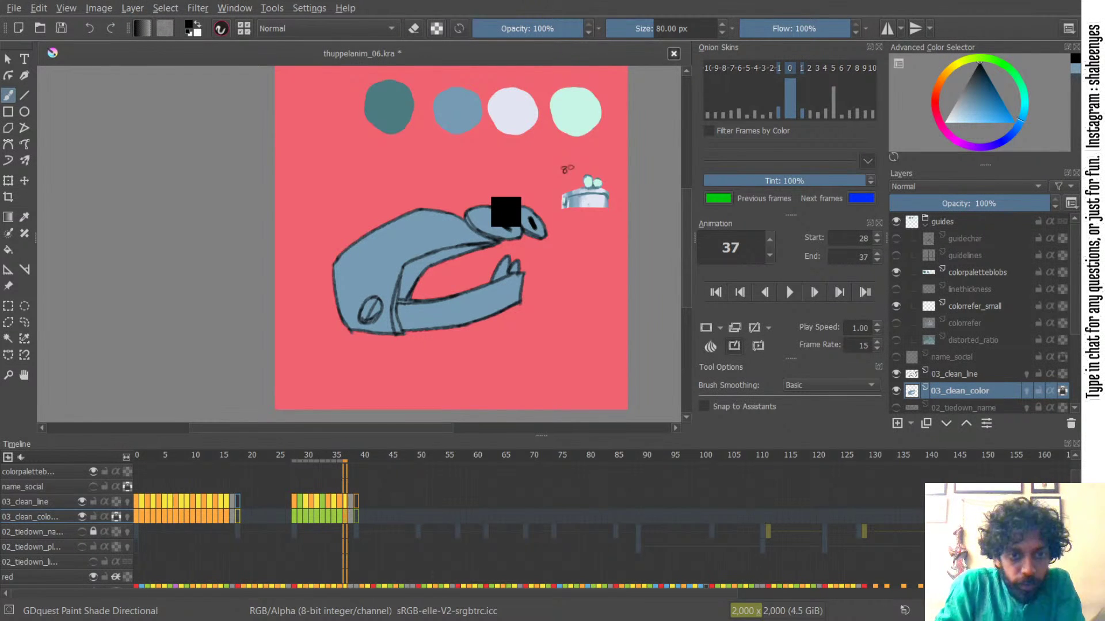
- Save the document and lock the 03_clean_line layer
key("ctrl+s")
scroll(1071, 284, "down", 3)
left_click_drag(1068, 317, 1068, 319)
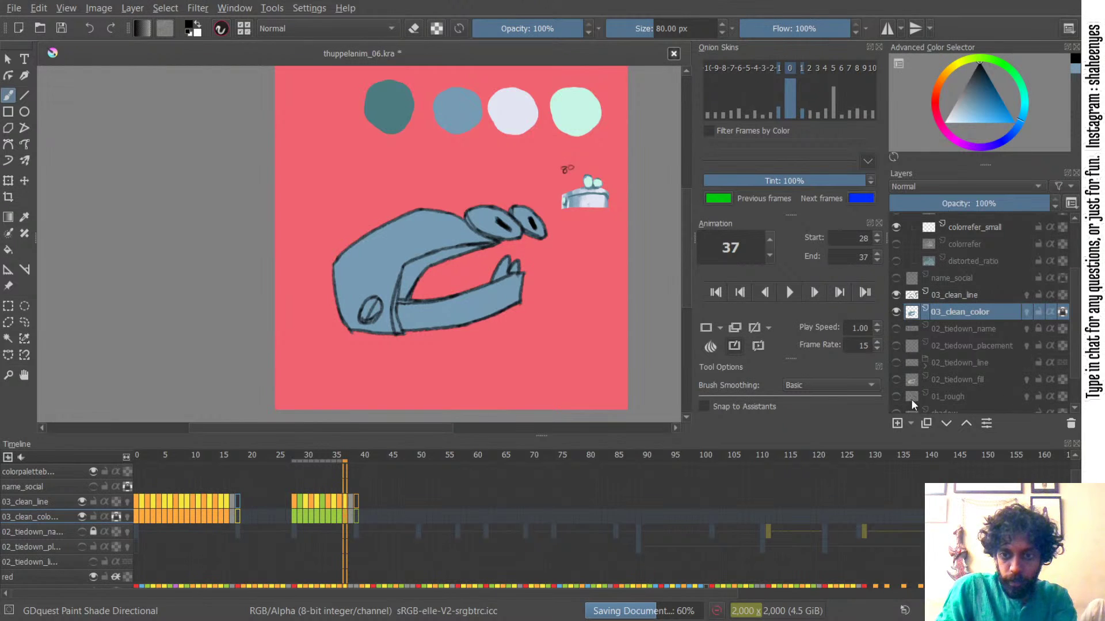
left_click_drag(1068, 298, 1078, 322)
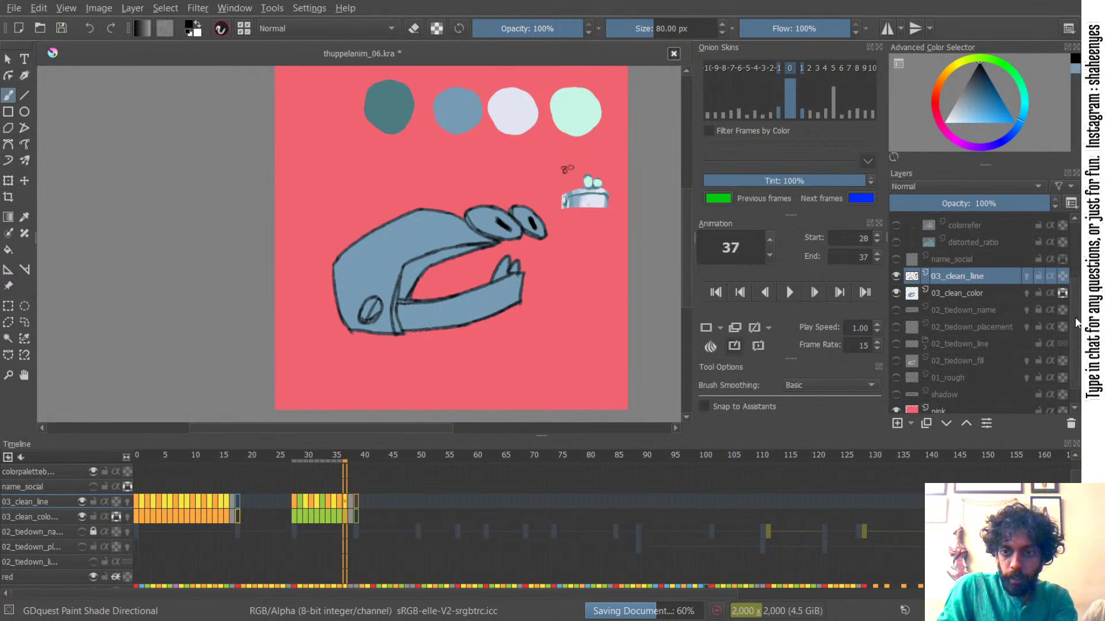
left_click(1038, 277)
- Show the shadow layer and set its opacity to about 40%
left_click(895, 394)
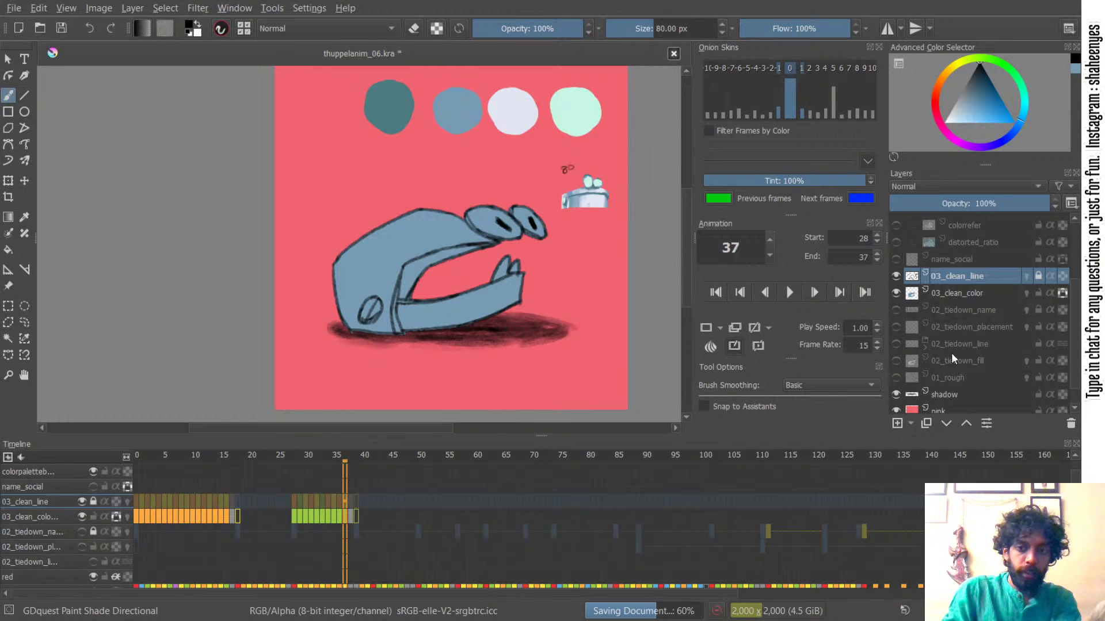
left_click(978, 395)
left_click(950, 205)
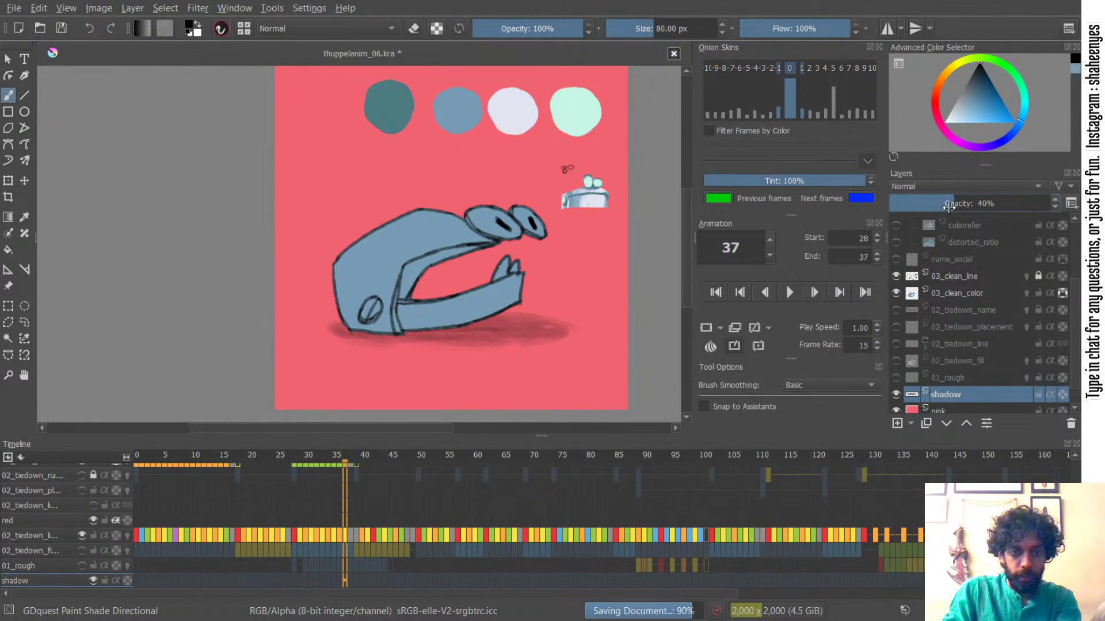
left_click(947, 204)
left_click(954, 202)
- On 03_clean_color, sample the pale lavender swatch and paint broad highlights on the upper head and lower jaw, undoing an unwanted stroke
left_click(967, 294)
mouse_move(487, 235)
left_mouse_down()
mouse_move(456, 272)
mouse_move(461, 159)
left_mouse_up()
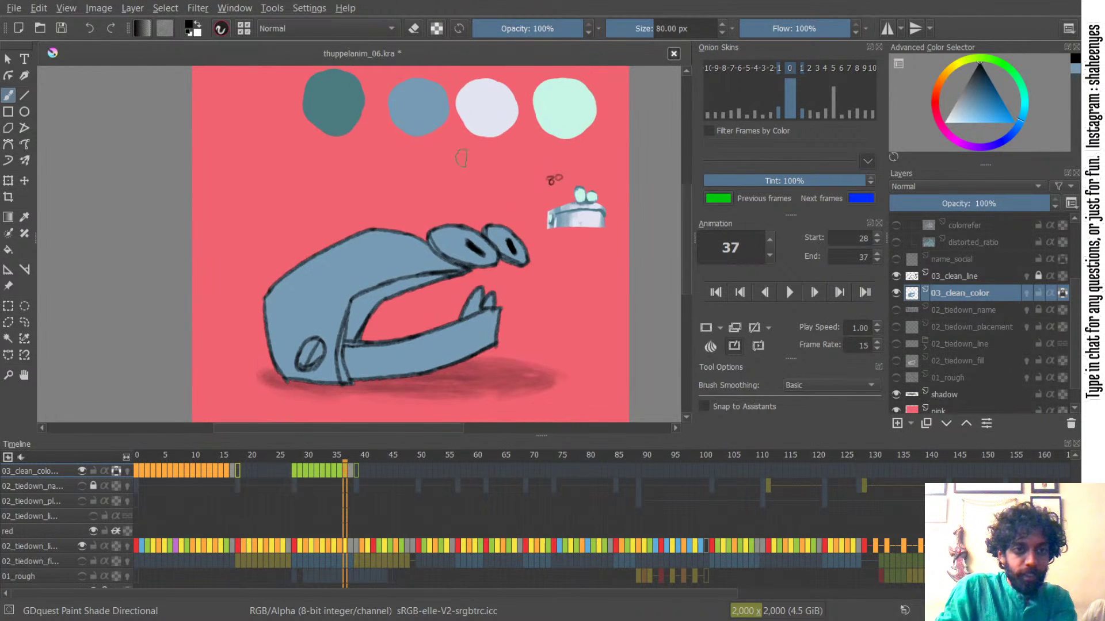
left_click(490, 98, "ctrl")
mouse_move(376, 240)
left_mouse_down()
mouse_move(401, 199)
mouse_move(470, 190)
left_mouse_up()
mouse_move(443, 159)
left_mouse_down()
mouse_move(351, 256)
mouse_move(396, 198)
left_mouse_up()
scroll(357, 250, "down", 1)
mouse_move(362, 269)
left_mouse_down()
mouse_move(401, 259)
mouse_move(400, 309)
mouse_move(384, 289)
mouse_move(397, 298)
mouse_move(385, 315)
mouse_move(417, 338)
mouse_move(423, 300)
mouse_move(380, 306)
mouse_move(402, 292)
mouse_move(417, 323)
mouse_move(365, 330)
mouse_move(397, 326)
mouse_move(411, 340)
mouse_move(358, 324)
left_mouse_up()
key("ctrl+z")
mouse_move(360, 228)
left_mouse_down()
mouse_move(352, 243)
mouse_move(378, 249)
mouse_move(339, 233)
mouse_move(366, 248)
mouse_move(351, 247)
left_mouse_up()
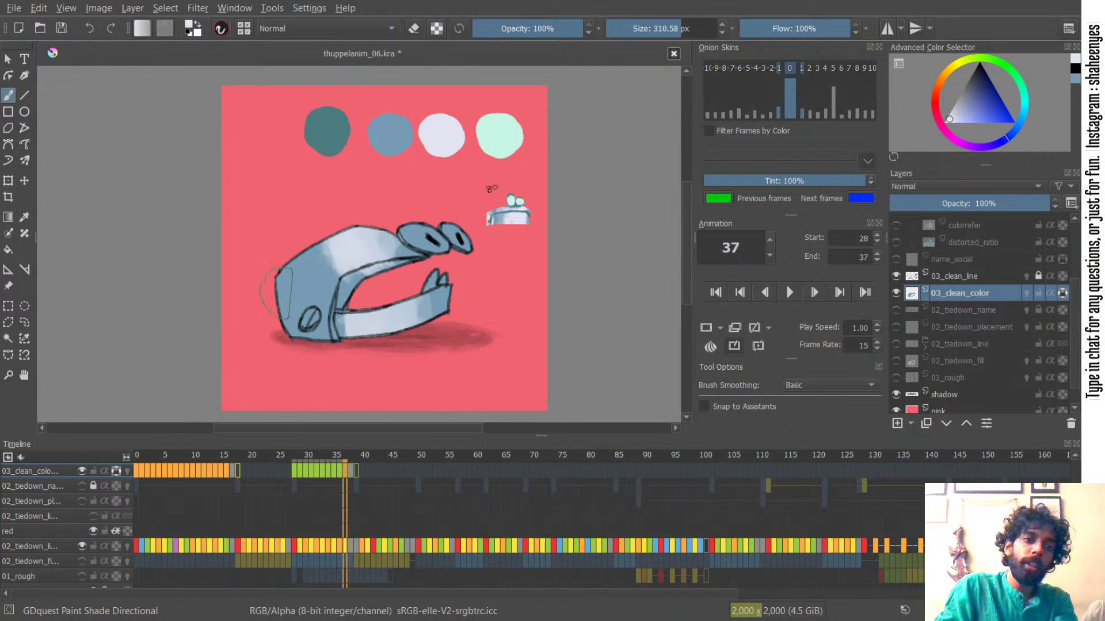
- Paint alternating pale lavender and swatch-blue bands down the back of the head, undoing unwanted strokes
mouse_move(287, 269)
left_mouse_down()
mouse_move(292, 326)
mouse_move(276, 291)
mouse_move(284, 317)
mouse_move(284, 280)
mouse_move(312, 320)
left_mouse_up()
key("ctrl+z")
key("ctrl+z")
key("ctrl+z")
key("ctrl+z")
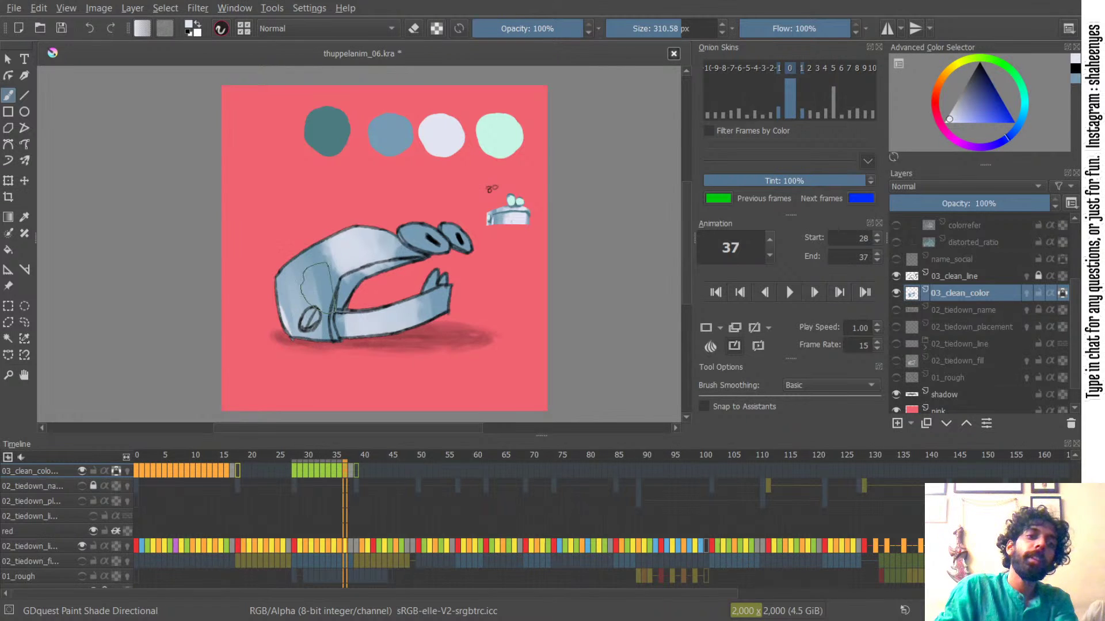
left_click(389, 131, "ctrl")
mouse_move(325, 254)
left_mouse_down()
mouse_move(313, 258)
mouse_move(325, 289)
mouse_move(333, 282)
mouse_move(329, 326)
mouse_move(318, 257)
mouse_move(305, 313)
left_mouse_up()
key("x")
mouse_move(270, 279)
left_mouse_down()
mouse_move(279, 318)
mouse_move(287, 283)
left_mouse_up()
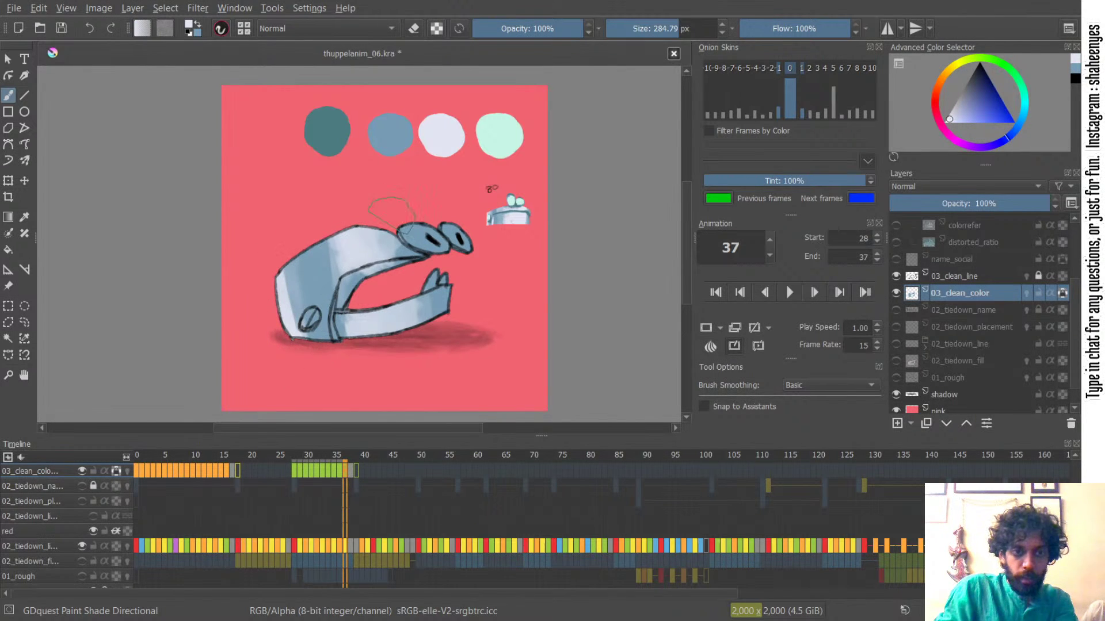
- Brighten the upper head and lower jaw with lavender, and shade around the mouth with blue
left_click_drag(379, 249, 373, 253)
mouse_move(398, 313)
left_mouse_down()
mouse_move(401, 329)
mouse_move(385, 322)
mouse_move(429, 326)
mouse_move(423, 293)
left_mouse_up()
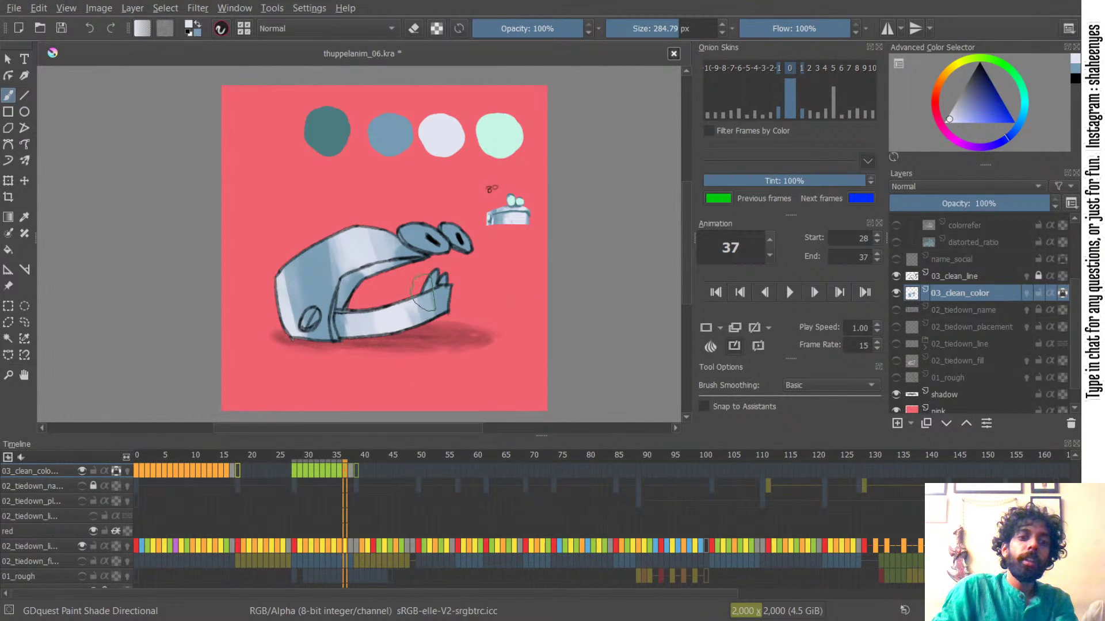
key("x")
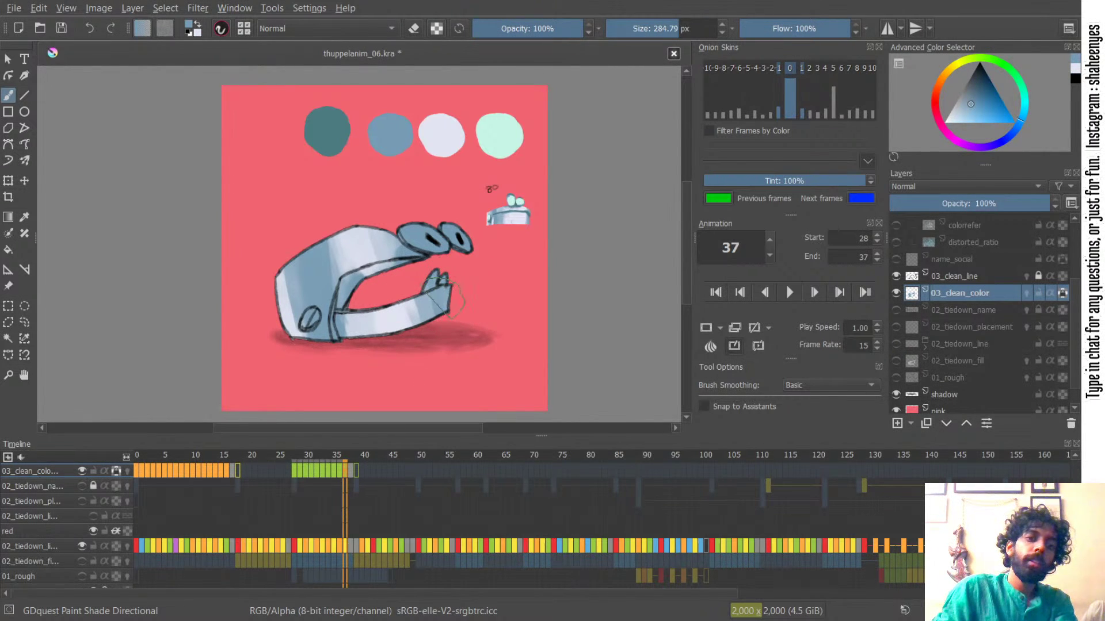
mouse_move(410, 252)
left_mouse_down()
mouse_move(392, 234)
mouse_move(403, 285)
mouse_move(332, 234)
mouse_move(374, 216)
mouse_move(389, 231)
mouse_move(383, 210)
mouse_move(357, 233)
mouse_move(397, 280)
mouse_move(394, 262)
mouse_move(394, 287)
mouse_move(341, 242)
mouse_move(327, 246)
mouse_move(341, 316)
left_mouse_up()
- Layer more pale lavender highlights across the top of the head and above the jaw hinge
key("x")
left_click_drag(328, 251, 333, 298)
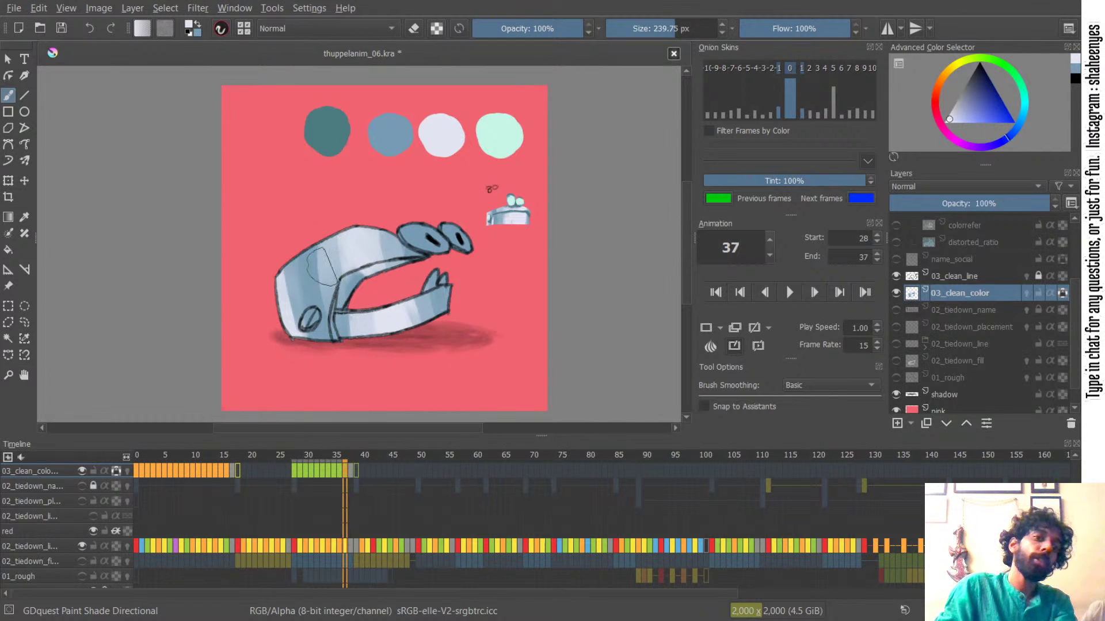
mouse_move(341, 245)
left_mouse_down()
mouse_move(334, 279)
mouse_move(381, 248)
mouse_move(387, 258)
mouse_move(320, 287)
mouse_move(347, 263)
left_mouse_up()
mouse_move(326, 253)
left_mouse_down()
mouse_move(341, 276)
mouse_move(348, 249)
left_mouse_up()
left_click_drag(348, 247, 375, 253)
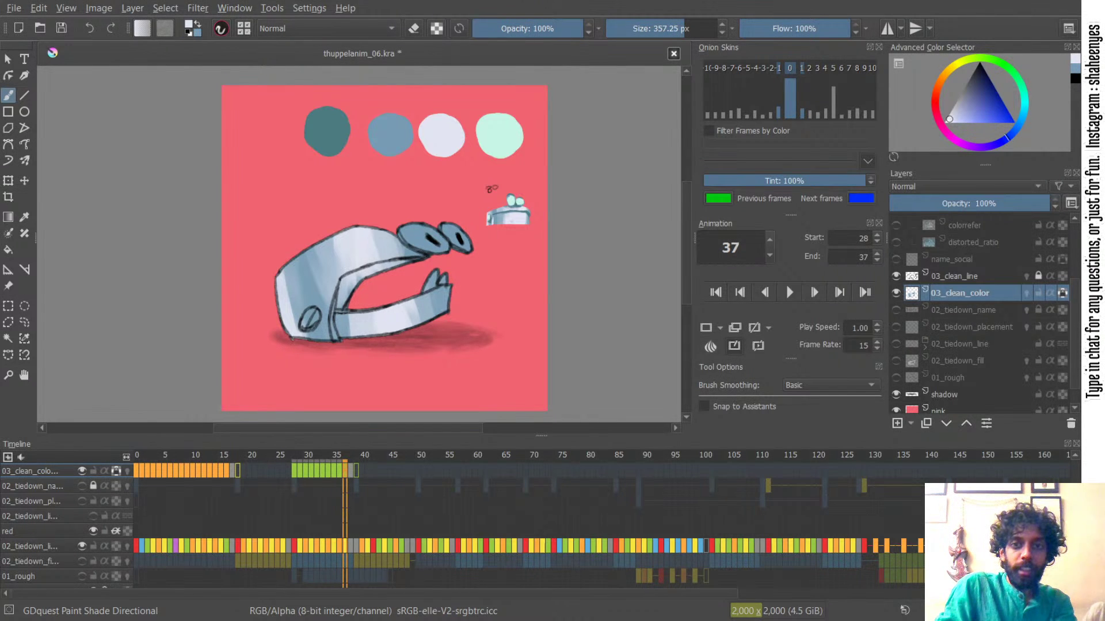
- Sample the mint swatch and paint both eyes with a 222.04 px brush
left_click_drag(404, 235, 407, 209)
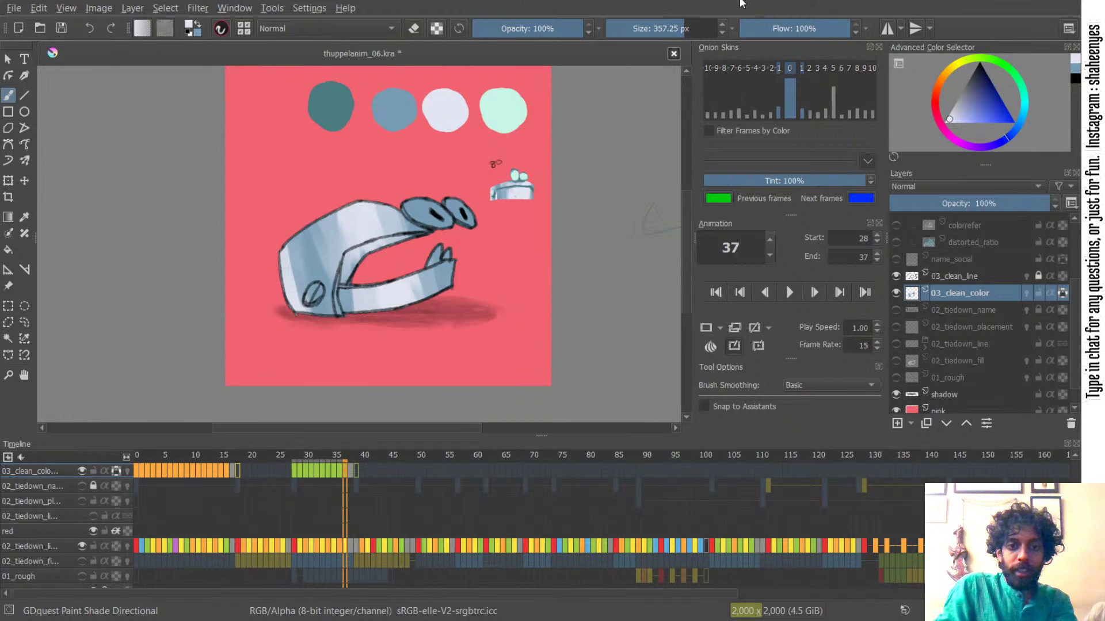
left_click(500, 114, "ctrl")
mouse_move(434, 209)
left_mouse_down()
mouse_move(452, 226)
mouse_move(411, 191)
mouse_move(441, 227)
mouse_move(451, 231)
mouse_move(441, 198)
mouse_move(468, 209)
left_mouse_up()
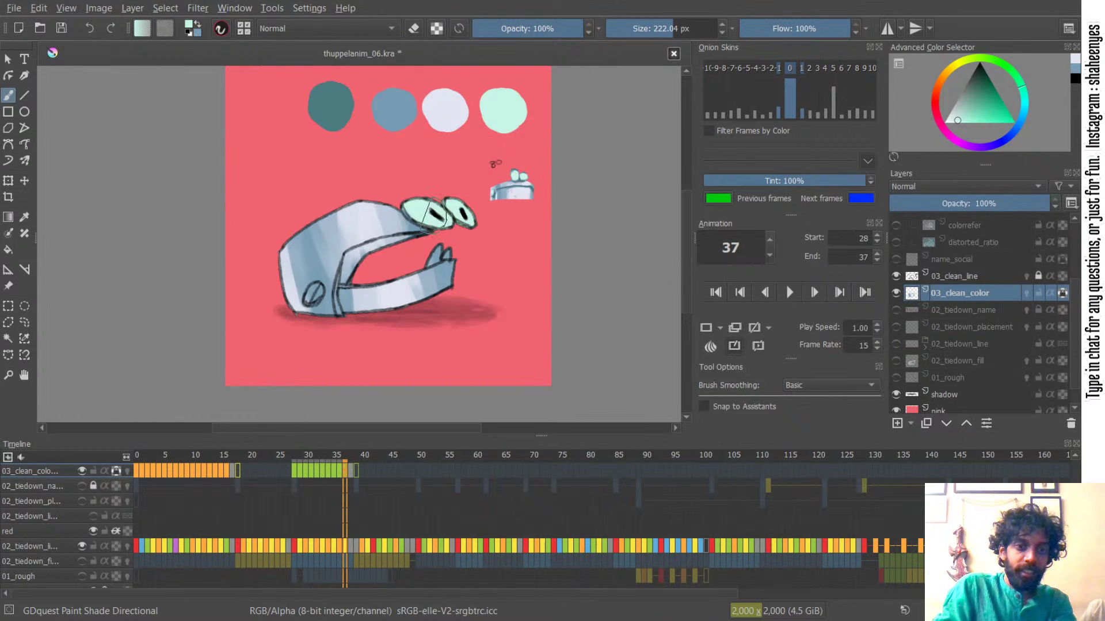
- Rework the top of the head with sampled blue and lavender strokes, shading the rear half in blue
left_click(404, 108, "ctrl")
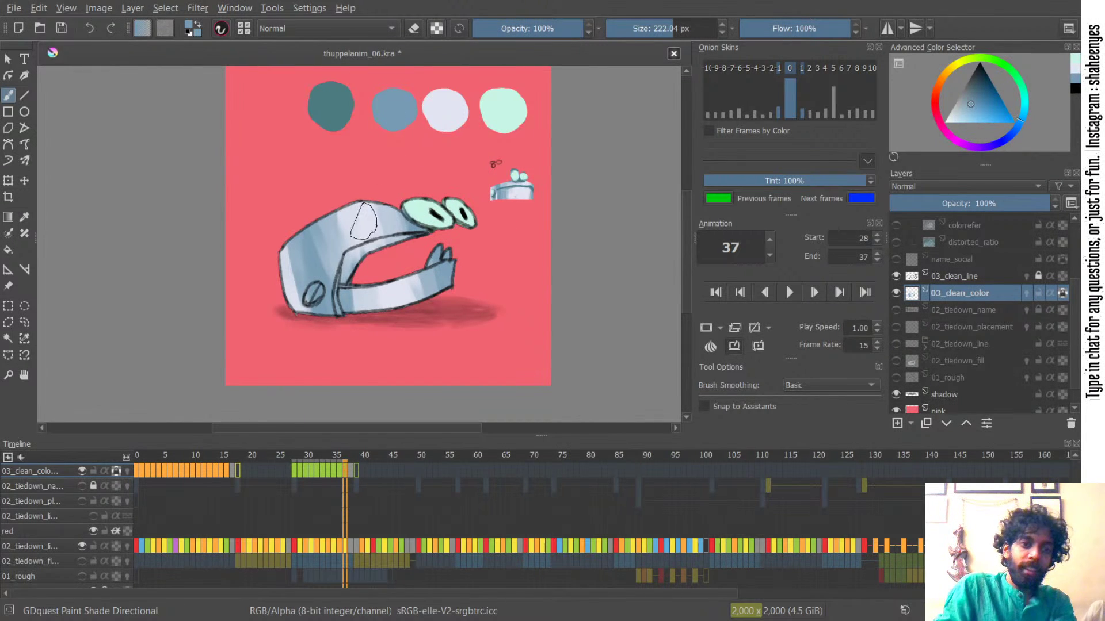
mouse_move(349, 211)
left_mouse_down()
mouse_move(362, 239)
mouse_move(364, 217)
mouse_move(361, 237)
left_mouse_up()
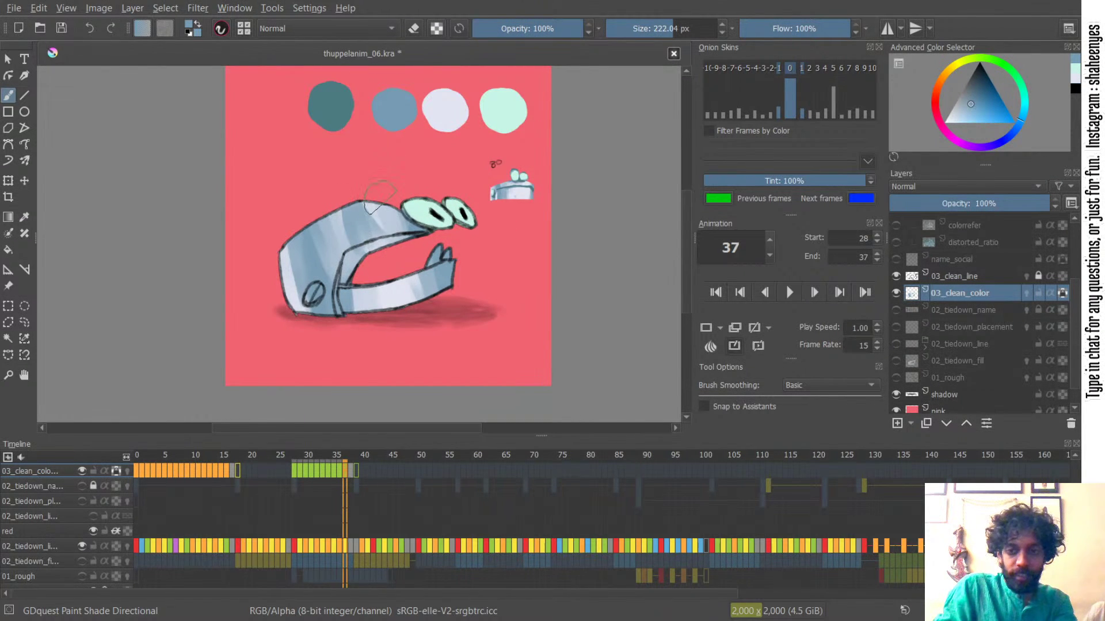
left_click(450, 108, "ctrl")
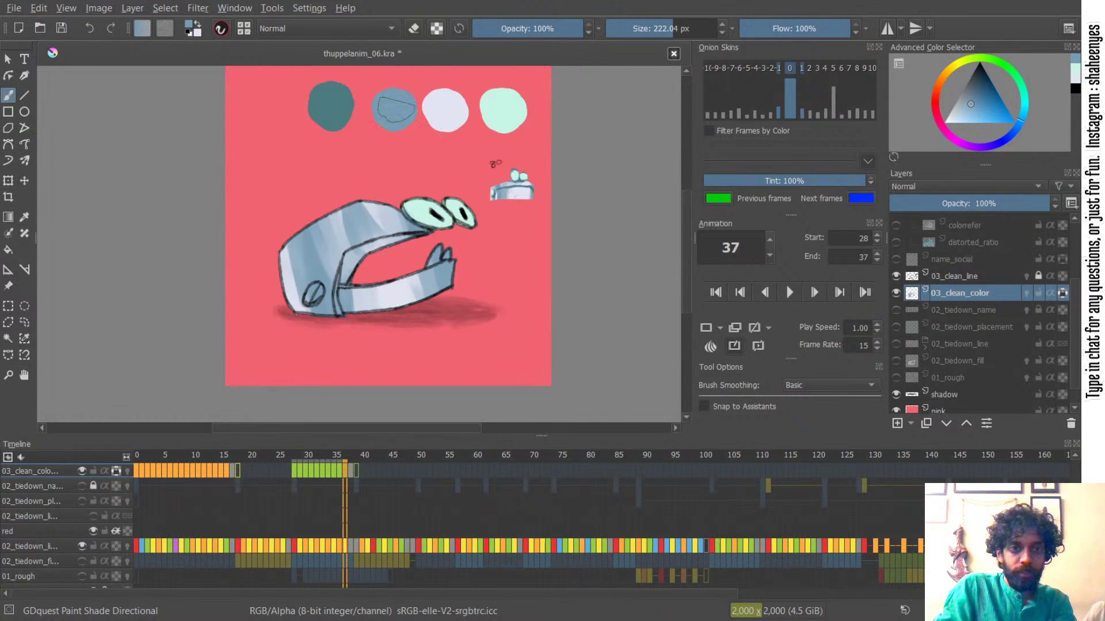
mouse_move(365, 201)
left_mouse_down()
mouse_move(355, 244)
mouse_move(373, 214)
mouse_move(334, 251)
left_mouse_up()
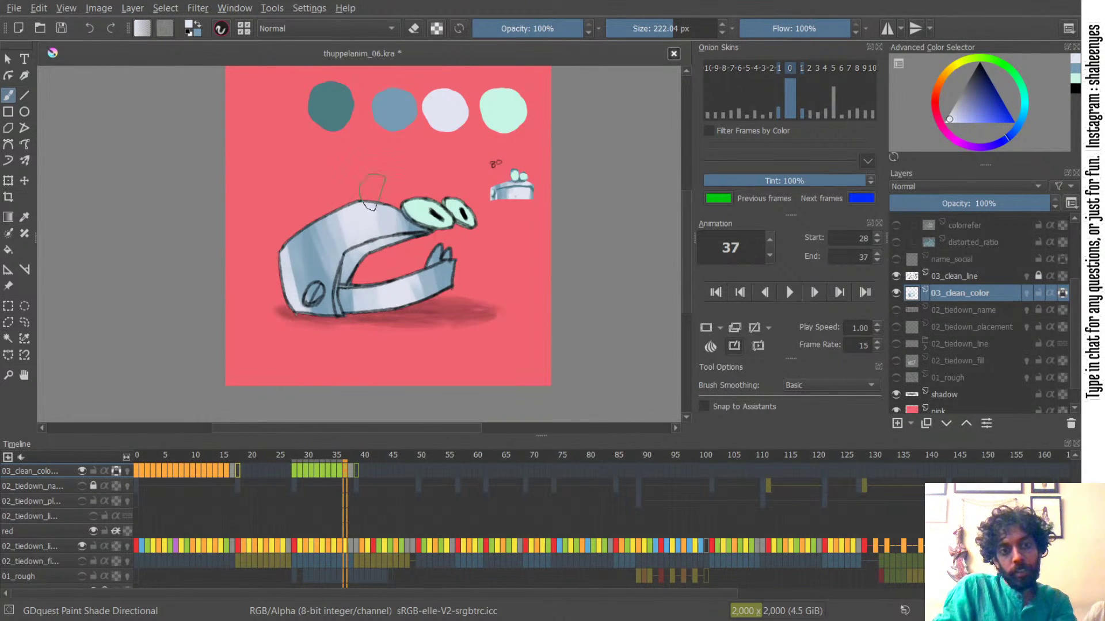
key("x")
mouse_move(322, 237)
left_mouse_down()
mouse_move(328, 267)
mouse_move(344, 253)
left_mouse_up()
left_click_drag(352, 211, 348, 253)
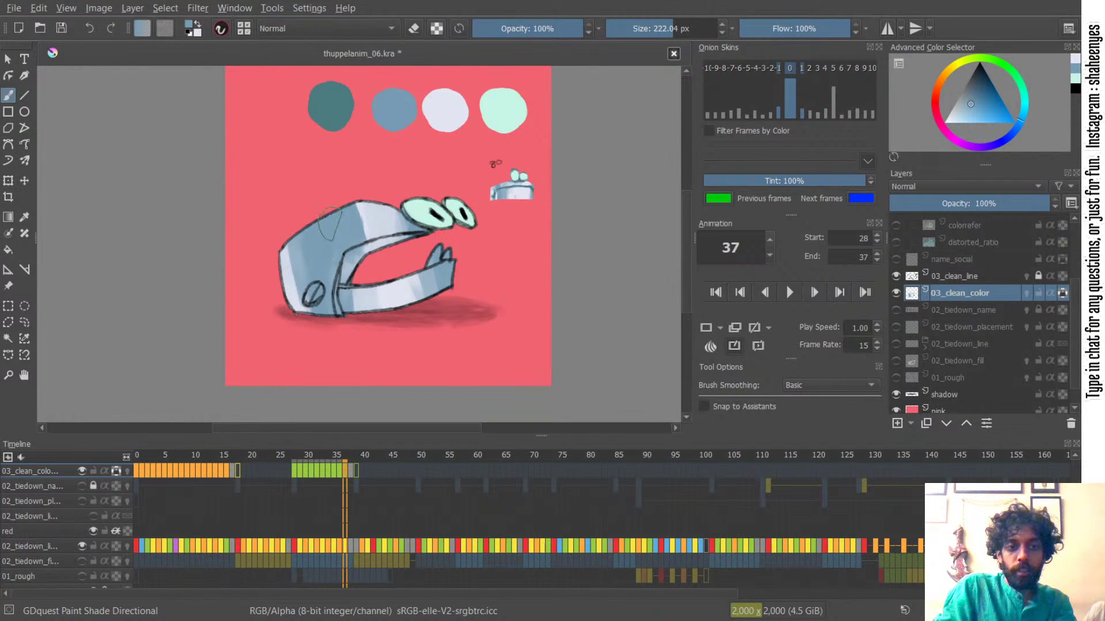
- Paint pale lavender highlights on the snout behind the eyes, the front of the lower jaw and the back of the head
key("x")
mouse_move(365, 211)
left_mouse_down()
mouse_move(350, 259)
mouse_move(354, 201)
mouse_move(355, 244)
mouse_move(379, 220)
mouse_move(417, 223)
left_mouse_up()
left_click_drag(399, 295, 432, 284)
left_click_drag(296, 243, 305, 303)
mouse_move(299, 240)
left_mouse_down()
mouse_move(293, 297)
mouse_move(307, 280)
left_mouse_up()
- Refine the shading band in the middle of the head with alternating blue and lavender strokes
key("x")
left_click_drag(333, 229, 332, 254)
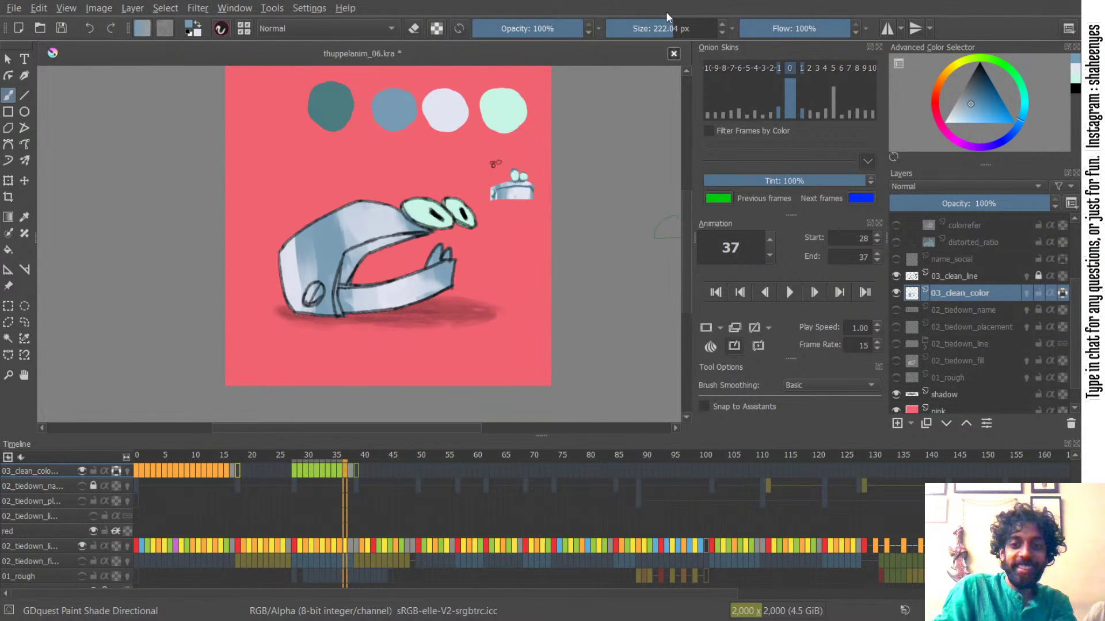
key("x")
mouse_move(324, 230)
left_mouse_down()
mouse_move(330, 275)
mouse_move(325, 230)
mouse_move(323, 262)
mouse_move(338, 260)
left_mouse_up()
key("x")
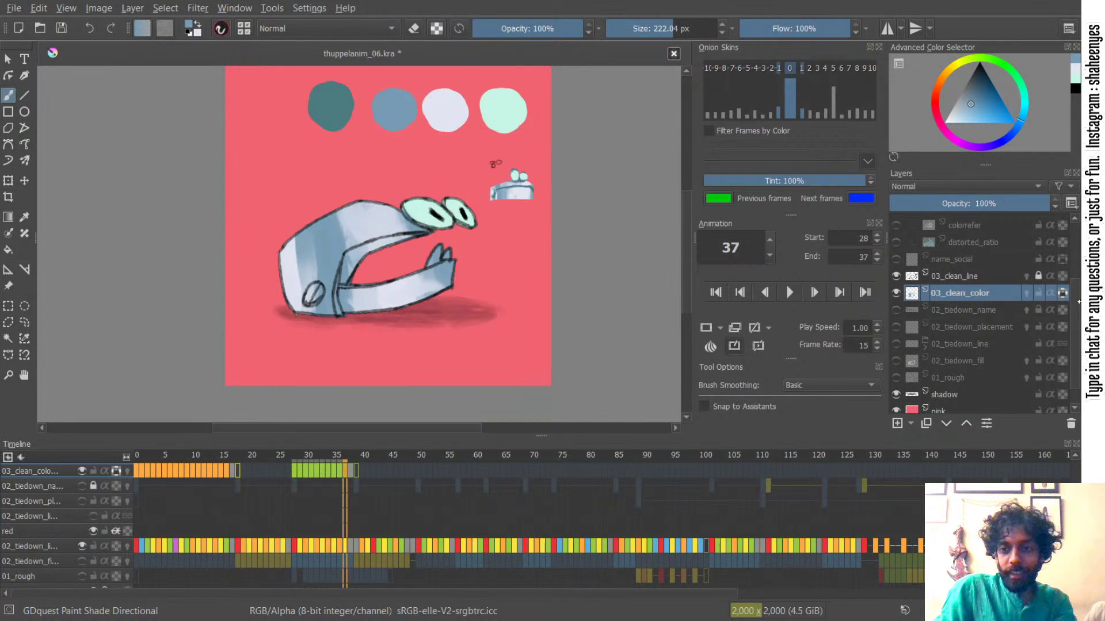
- On frame 10 of 03_clean_color, try recolouring the character by reapplying the last hue filter repeatedly
left_click_drag(1074, 318, 1072, 237)
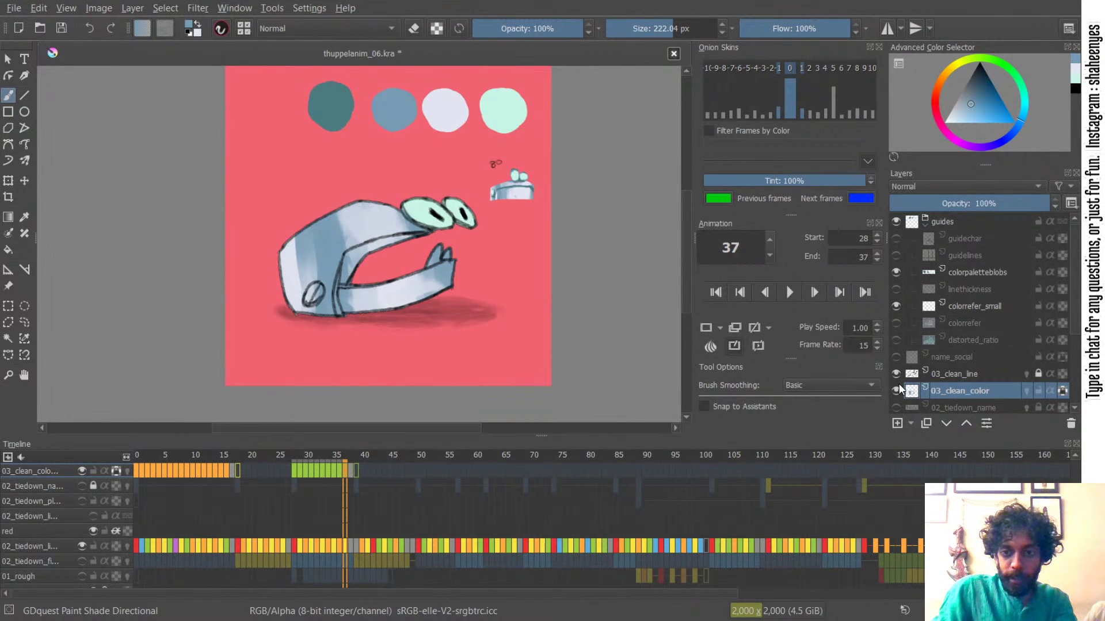
left_click(194, 454)
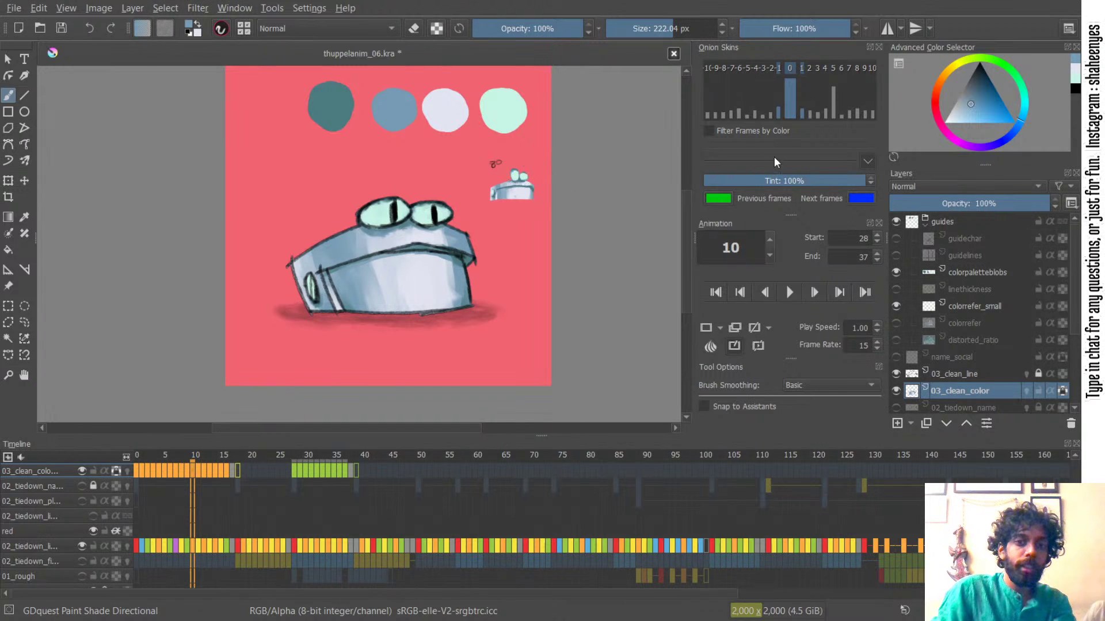
key("ctrl+f")
key("ctrl+f")
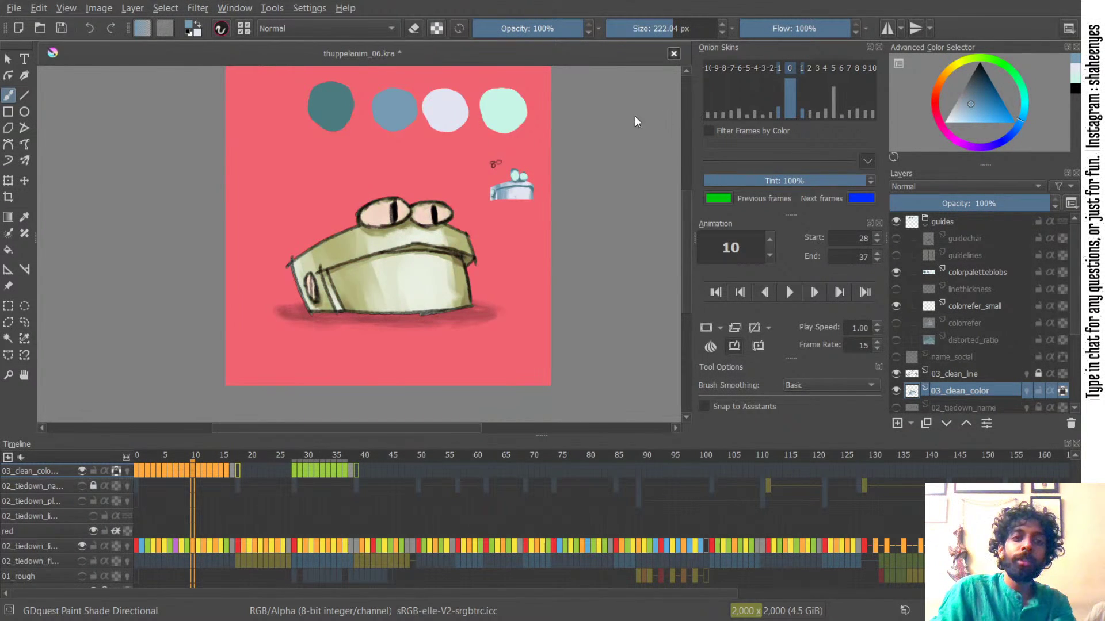
key("ctrl+f")
key("ctrl+f")
key("ctrl+f")
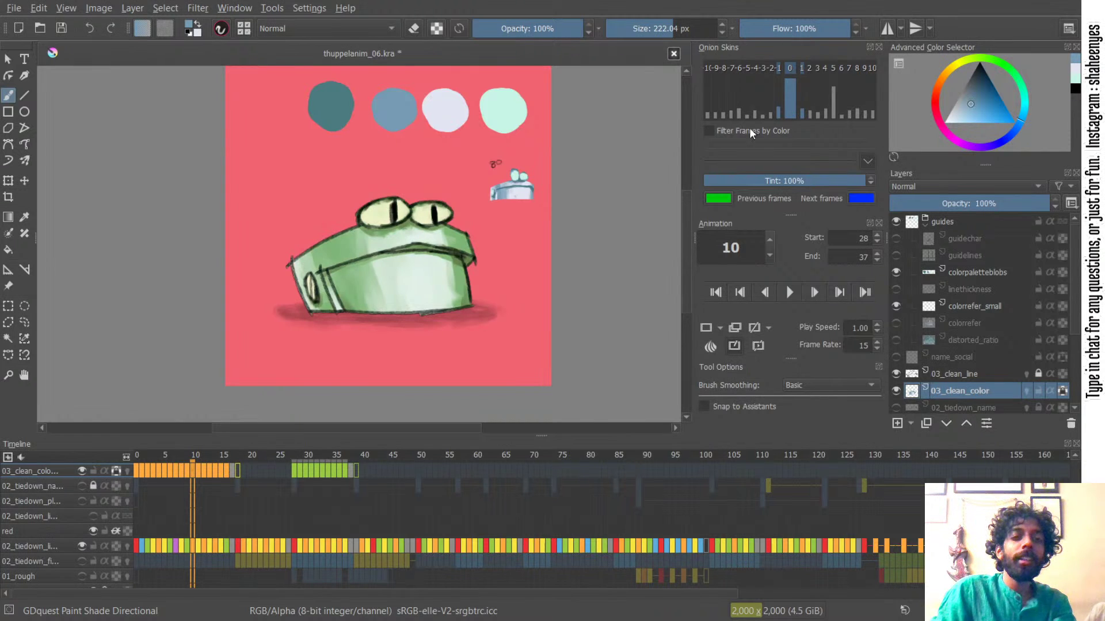
key("ctrl+f")
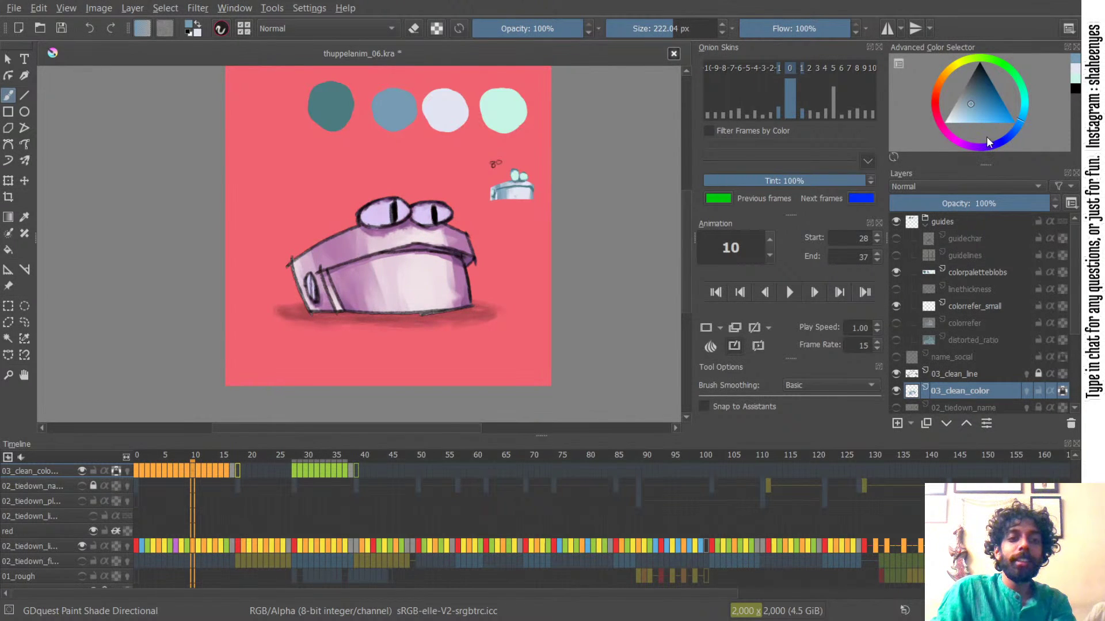
key("ctrl+f")
- Undo the filter's hue changes on frame 10 back to the original blue colouring
key("ctrl+z")
key("ctrl+z")
key("ctrl+z")
key("ctrl+z")
left_click_drag(733, 124, 902, 108)
key("Escape")
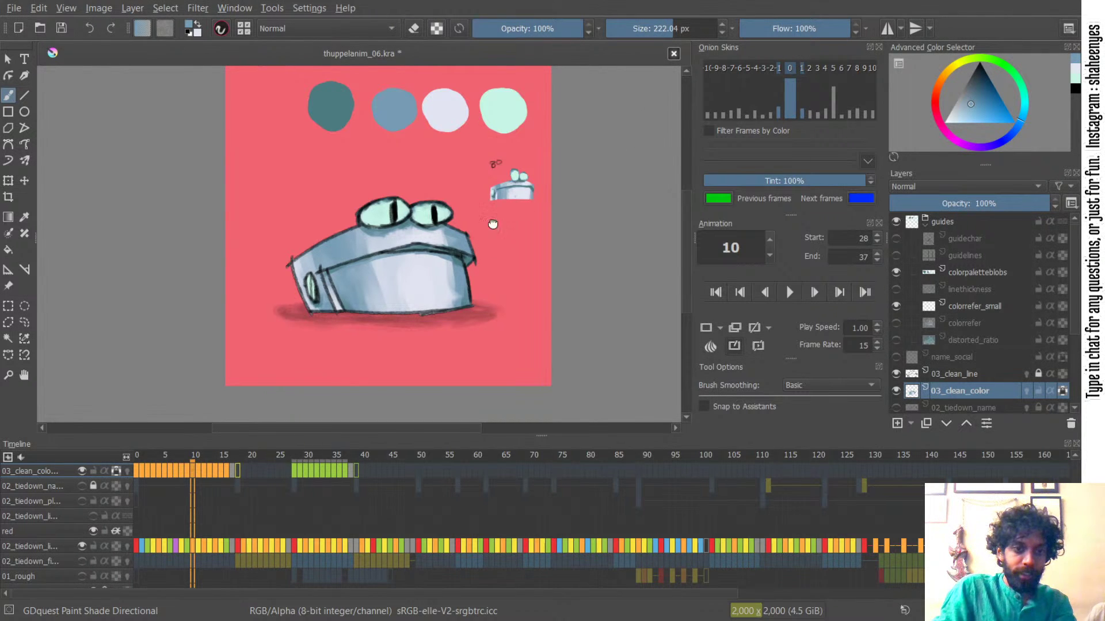
- Go to frame 37 of 03_clean_color and turn the layer's alpha lock back on
left_click_drag(492, 223, 490, 187)
left_click(343, 451)
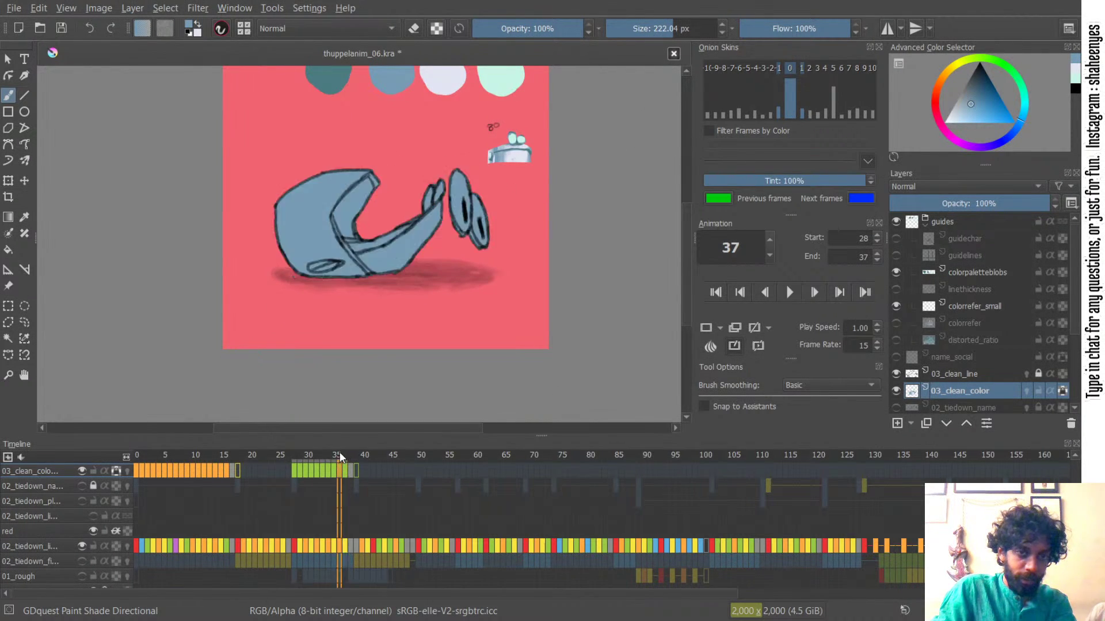
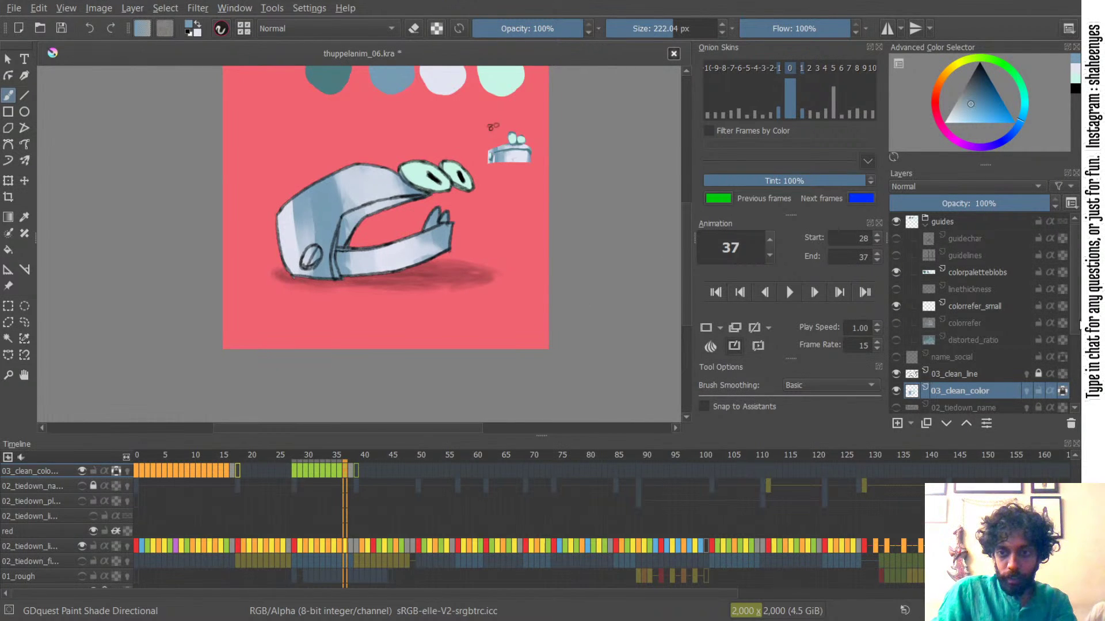
scroll(1065, 343, "down", 1)
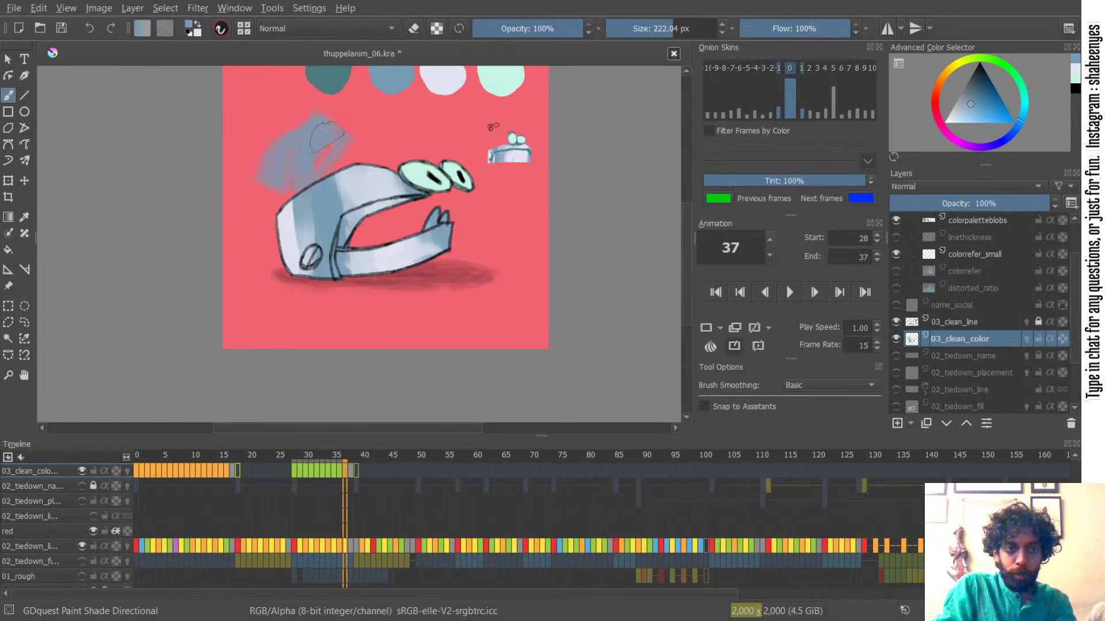
left_click(1063, 339)
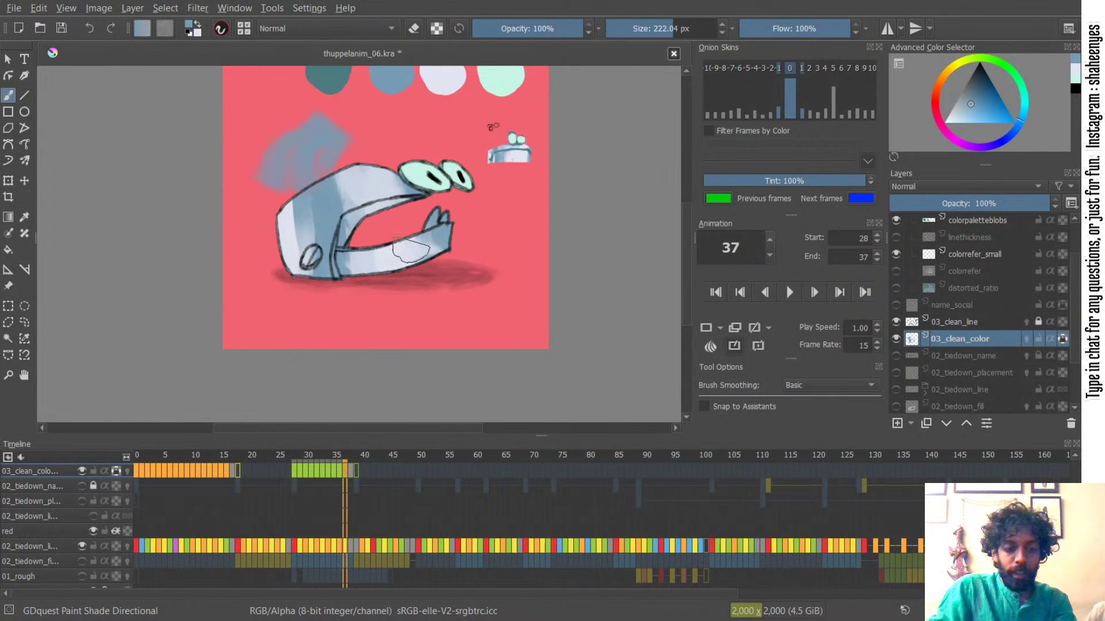
- Test lavender strokes on the back of the head, and undo them together with the blue scribble above it
left_click(272, 185, "ctrl")
mouse_move(290, 148)
left_mouse_down()
mouse_move(331, 222)
mouse_move(349, 230)
mouse_move(323, 248)
left_mouse_up()
mouse_move(322, 198)
left_mouse_down()
mouse_move(309, 265)
mouse_move(310, 253)
left_mouse_up()
key("ctrl+z")
key("ctrl+z")
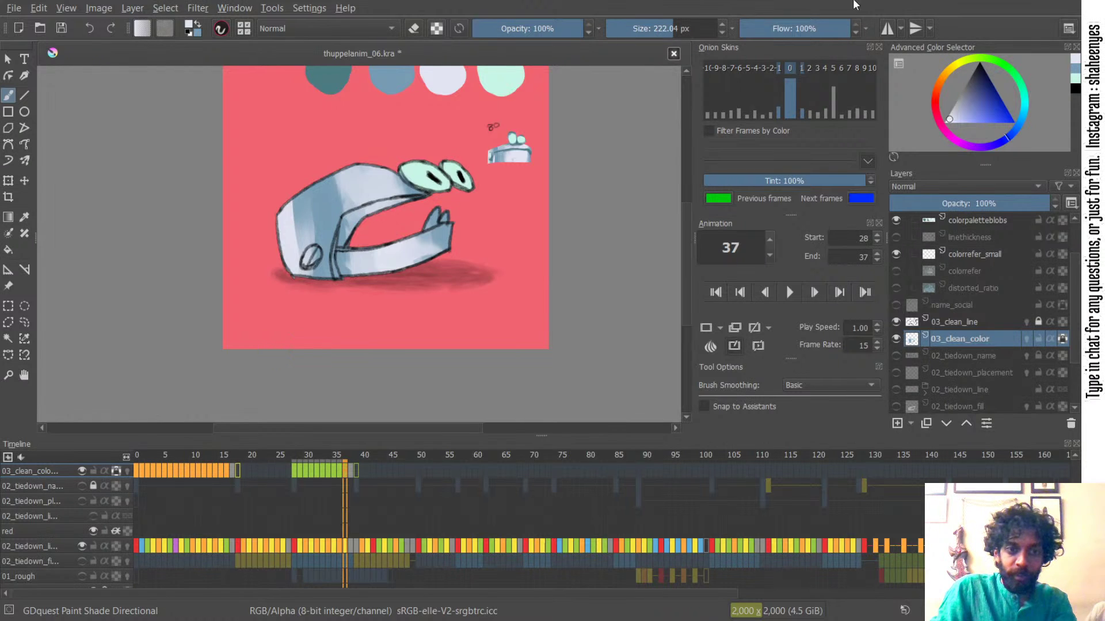
- Paint the inner side of the mouth and the rear edge of the jaw with the palette's dark teal
scroll(368, 230, "up", 3)
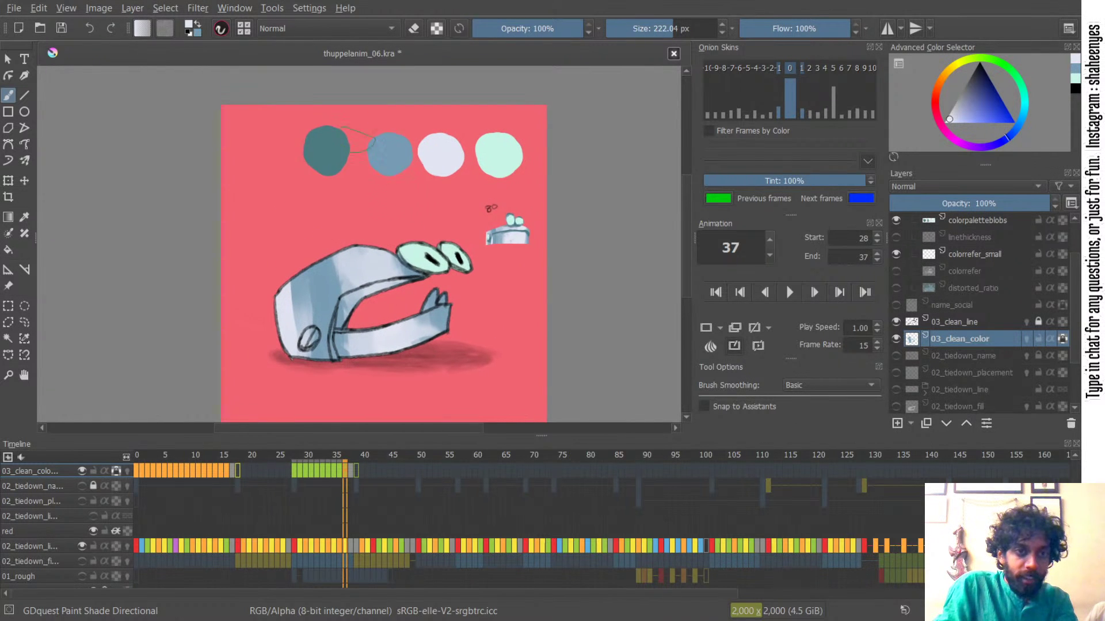
left_click(325, 148, "ctrl")
mouse_move(394, 330)
left_mouse_down()
mouse_move(377, 331)
mouse_move(352, 305)
left_mouse_up()
mouse_move(345, 311)
left_mouse_down()
mouse_move(397, 282)
mouse_move(369, 285)
mouse_move(341, 316)
mouse_move(336, 359)
left_mouse_up()
- Colour the two teeth and the oval bolt on the back of the head with the palette's mint using a smaller brush
key("bracketleft")
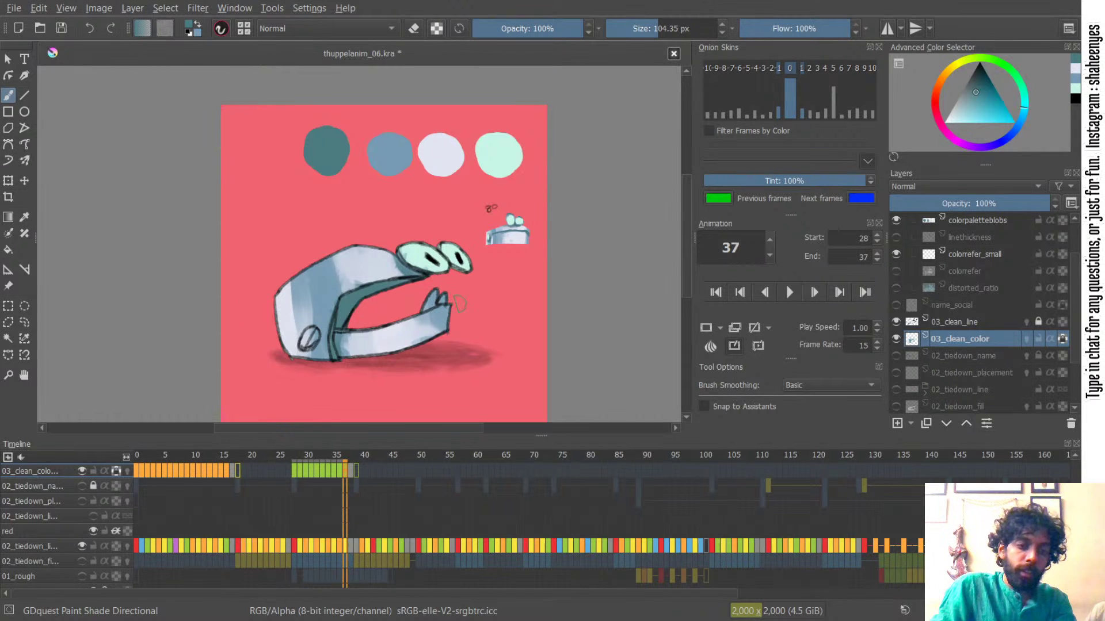
scroll(446, 231, "up", 2)
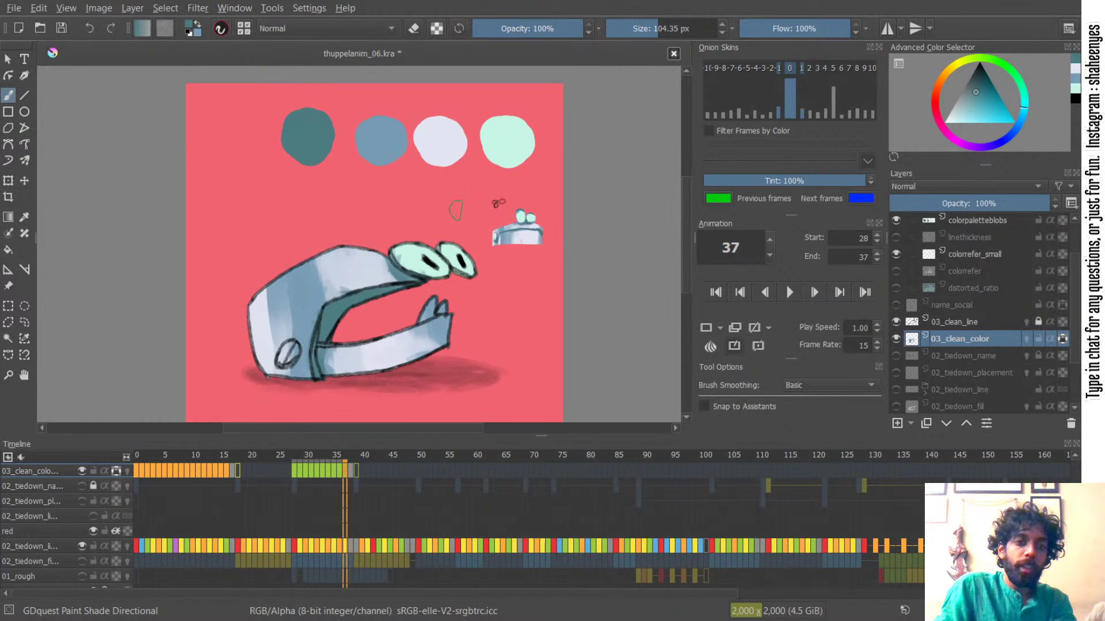
left_click(514, 141, "ctrl")
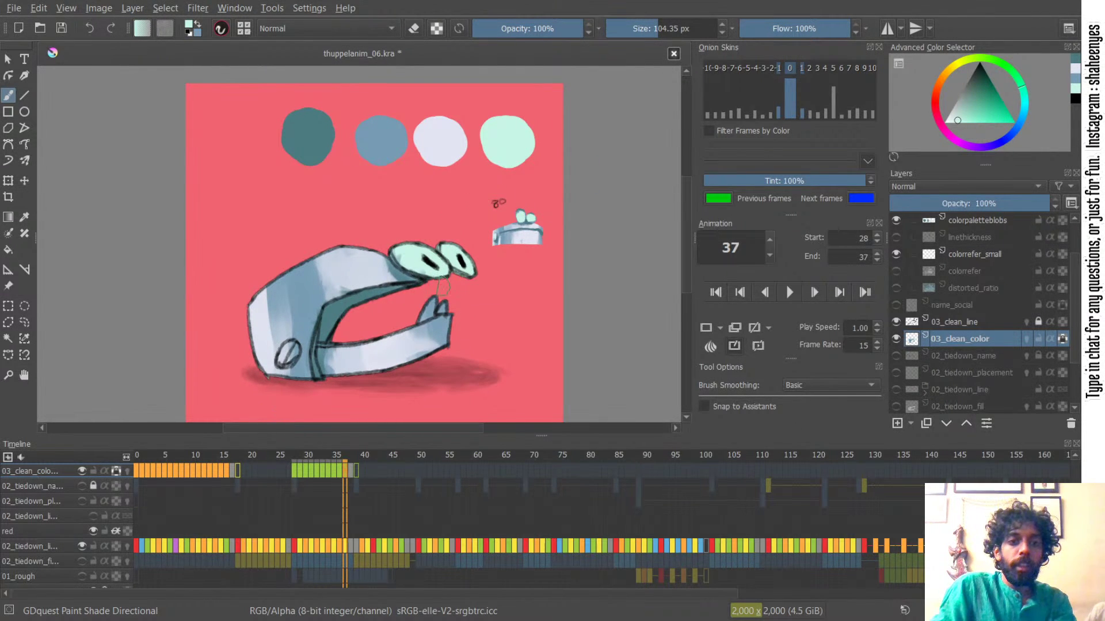
mouse_move(436, 301)
left_mouse_down()
mouse_move(417, 316)
mouse_move(433, 300)
left_mouse_up()
mouse_move(312, 334)
left_mouse_down()
mouse_move(283, 352)
mouse_move(338, 341)
mouse_move(316, 336)
mouse_move(281, 370)
left_mouse_up()
- Add dark teal shading to both eyes, the teeth and the inner mouth with a fine brush
left_click(307, 136, "ctrl")
key("ctrl+z")
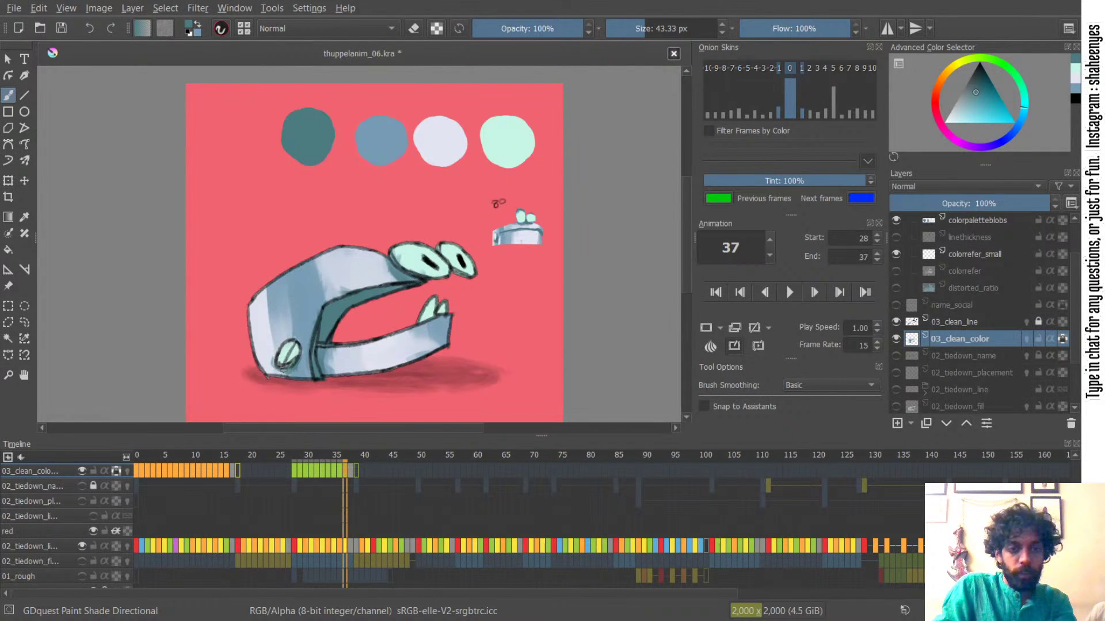
mouse_move(392, 247)
left_mouse_down()
mouse_move(397, 289)
mouse_move(393, 234)
left_mouse_up()
left_click(321, 138, "ctrl")
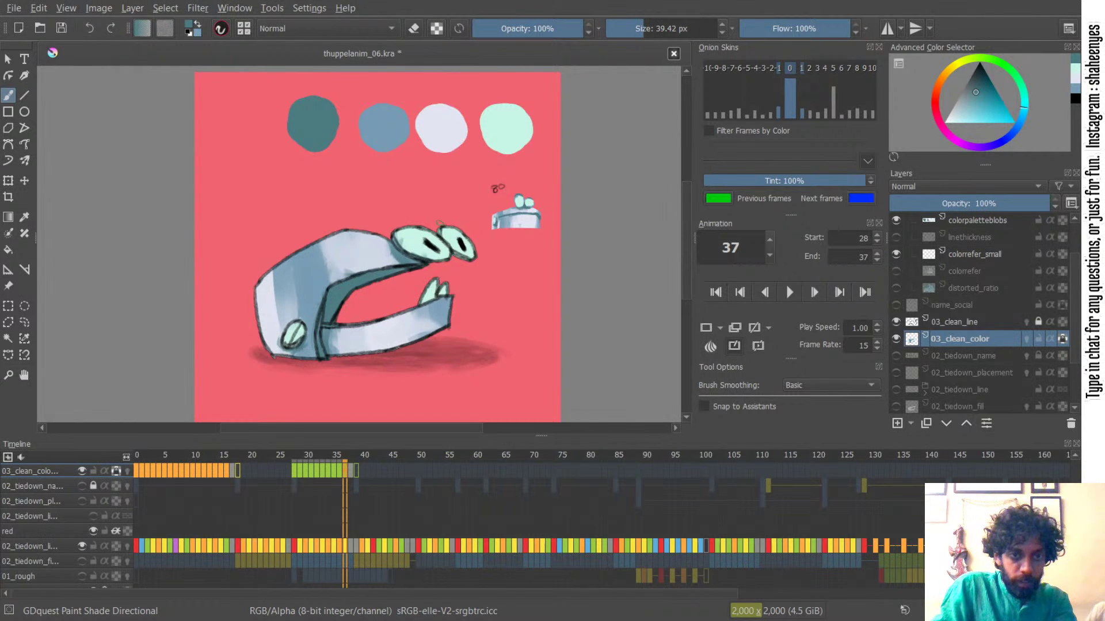
left_click_drag(452, 252, 469, 257)
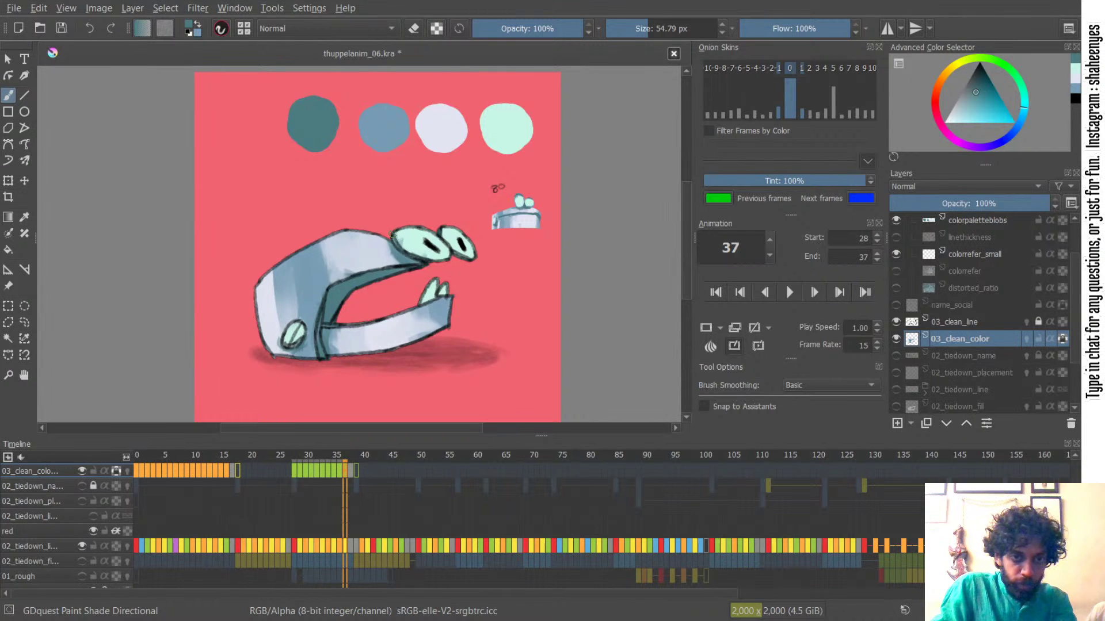
mouse_move(408, 238)
left_mouse_down()
mouse_move(424, 238)
mouse_move(415, 230)
left_mouse_up()
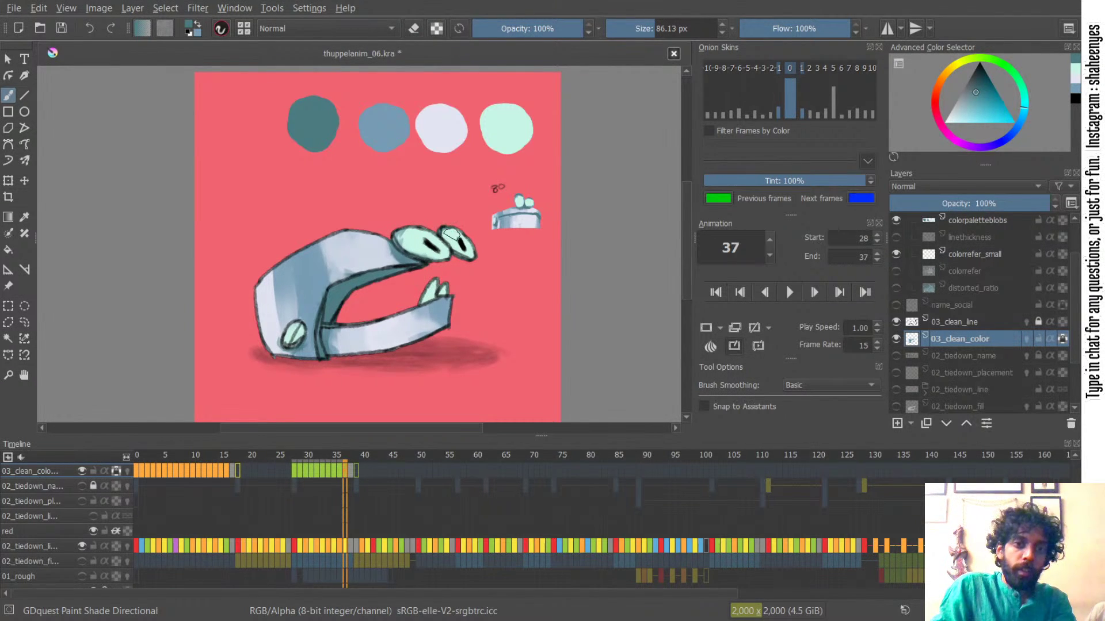
left_click_drag(447, 233, 470, 262)
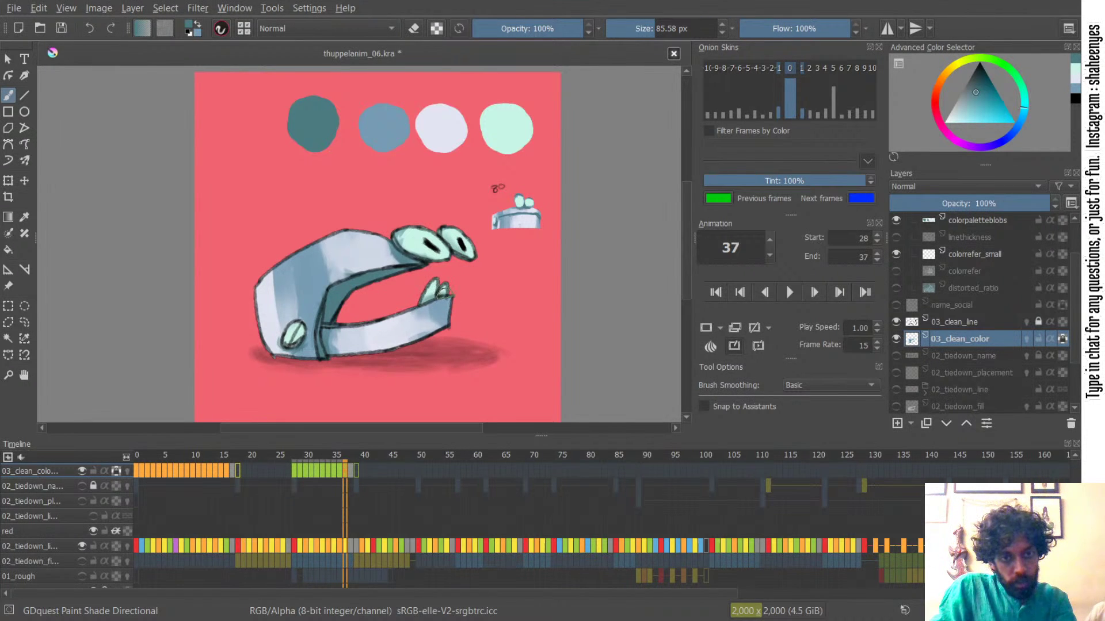
mouse_move(440, 295)
left_mouse_down()
mouse_move(429, 295)
mouse_move(442, 292)
left_mouse_up()
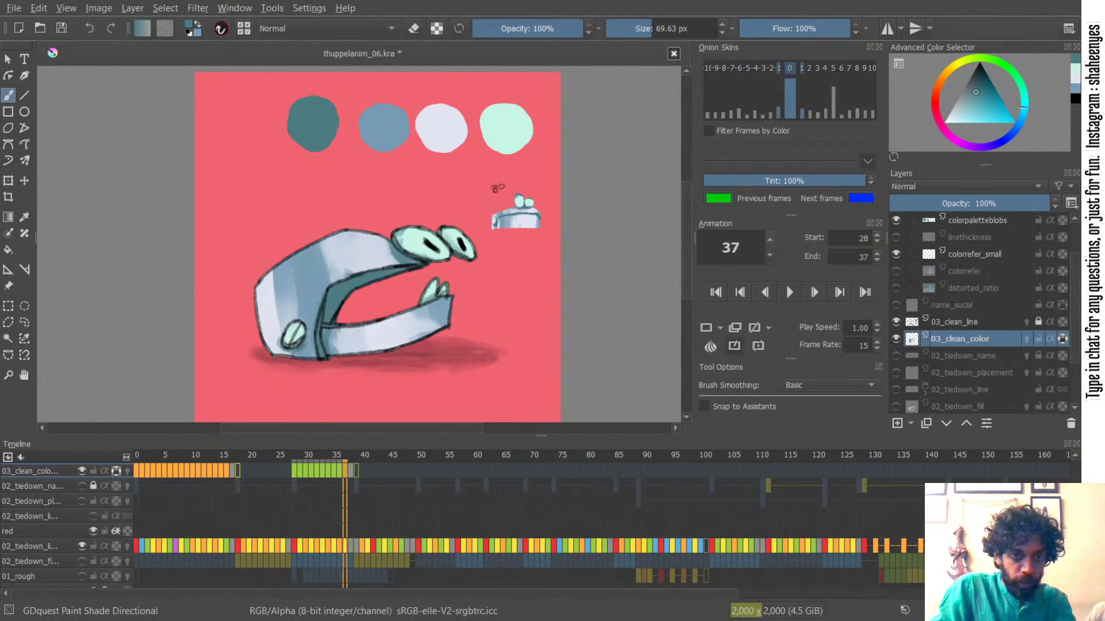
left_click_drag(363, 287, 381, 287)
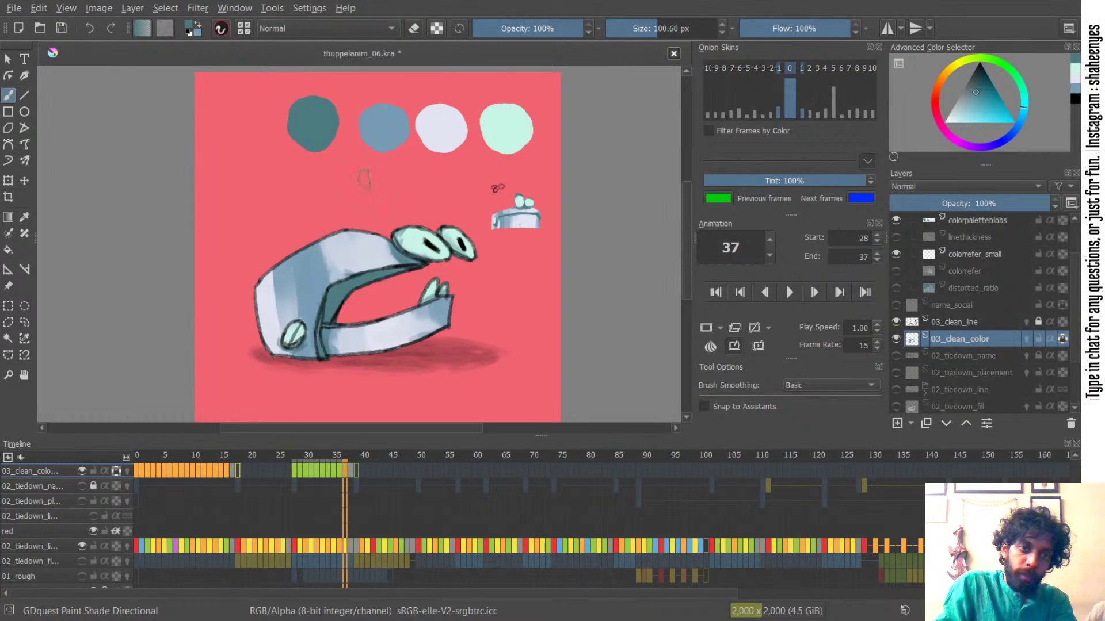
- Shade the rear of the lower jaw with palette blue and lighten the strip beside it with lavender
key("x")
left_click(379, 127, "ctrl")
mouse_move(348, 337)
left_mouse_down()
mouse_move(333, 337)
mouse_move(337, 293)
mouse_move(349, 319)
left_mouse_up()
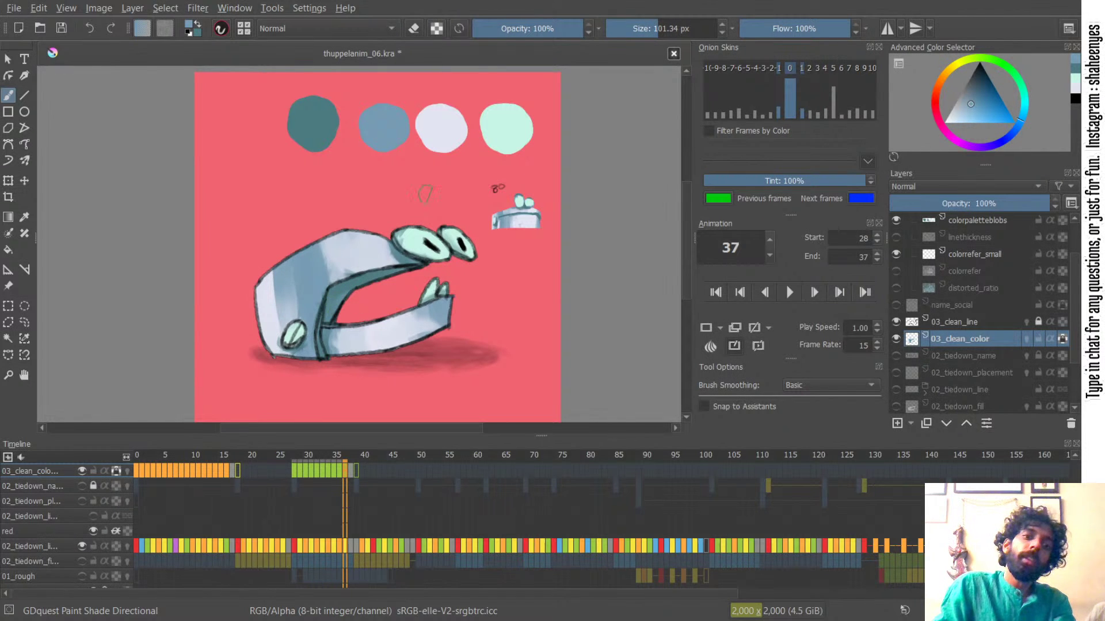
left_click(445, 130, "ctrl")
mouse_move(331, 349)
left_mouse_down("shift")
mouse_move(311, 350)
mouse_move(324, 358)
left_mouse_up("shift")
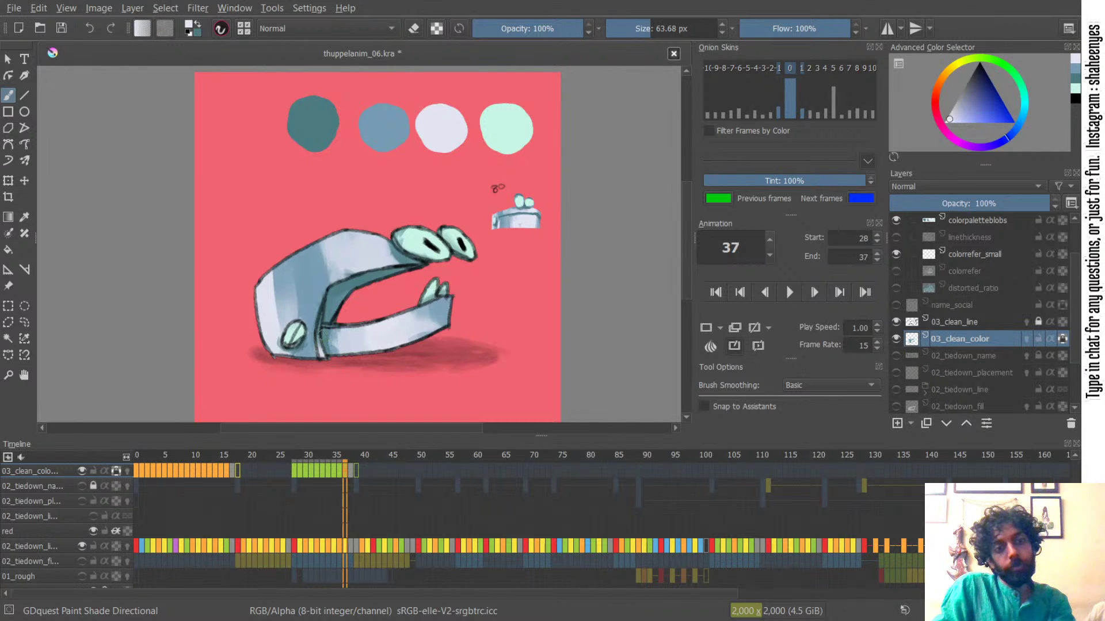
- Paint lavender highlights over the top of the head, the snout and the middle of the lower jaw
left_click(389, 121, "ctrl")
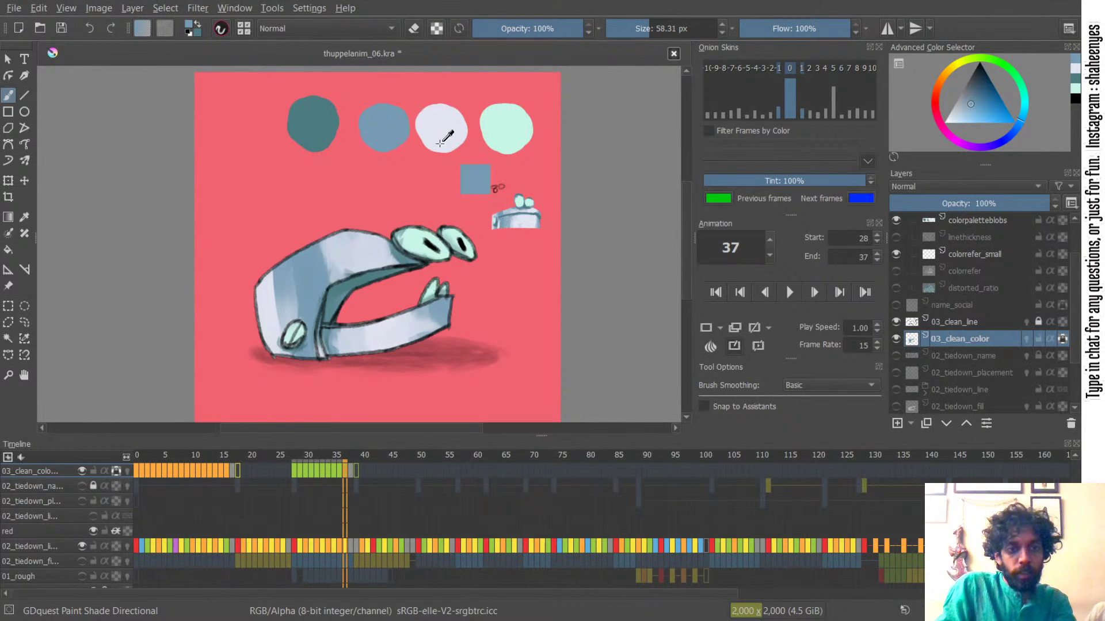
left_click(442, 123, "ctrl")
mouse_move(347, 239)
left_mouse_down("shift")
mouse_move(383, 239)
mouse_move(323, 284)
left_mouse_up("shift")
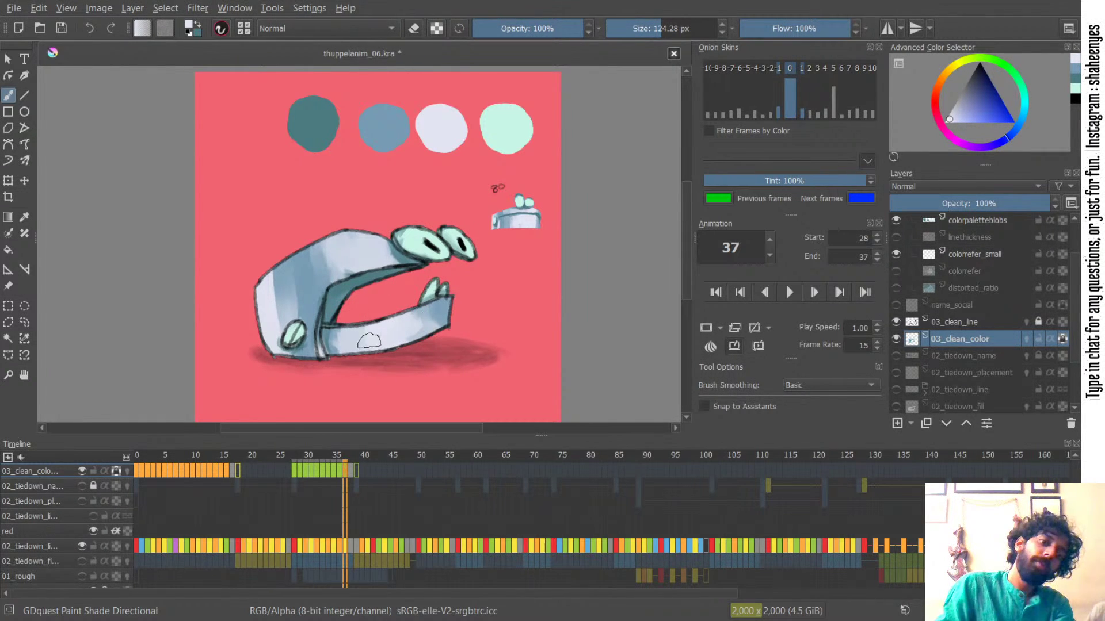
left_click_drag(382, 250, 349, 269, "shift")
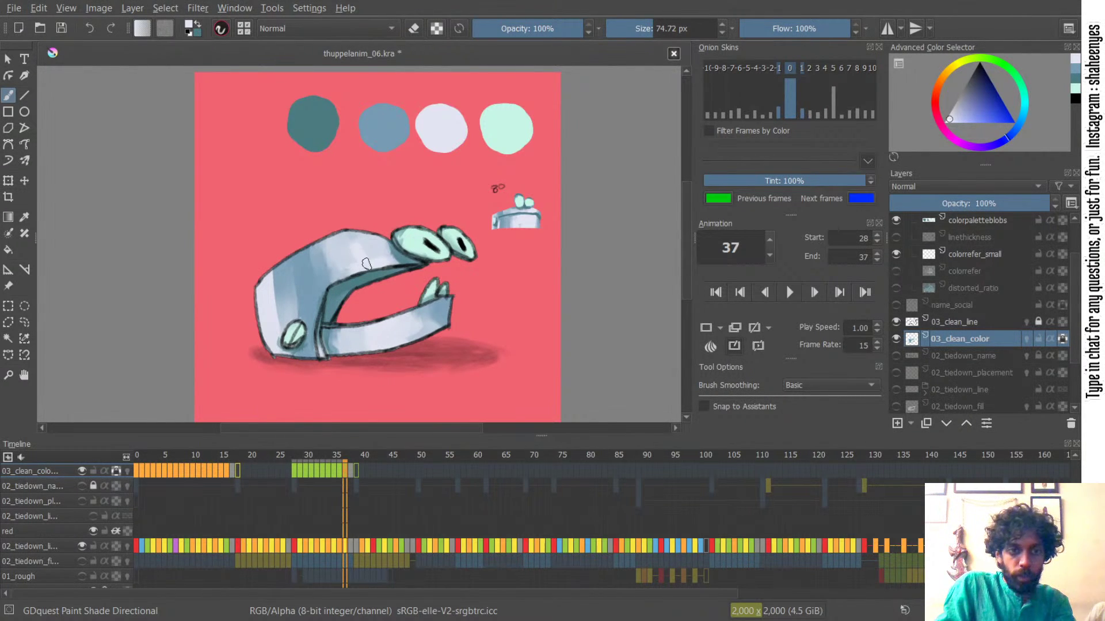
left_click_drag(409, 338, 404, 336, "shift")
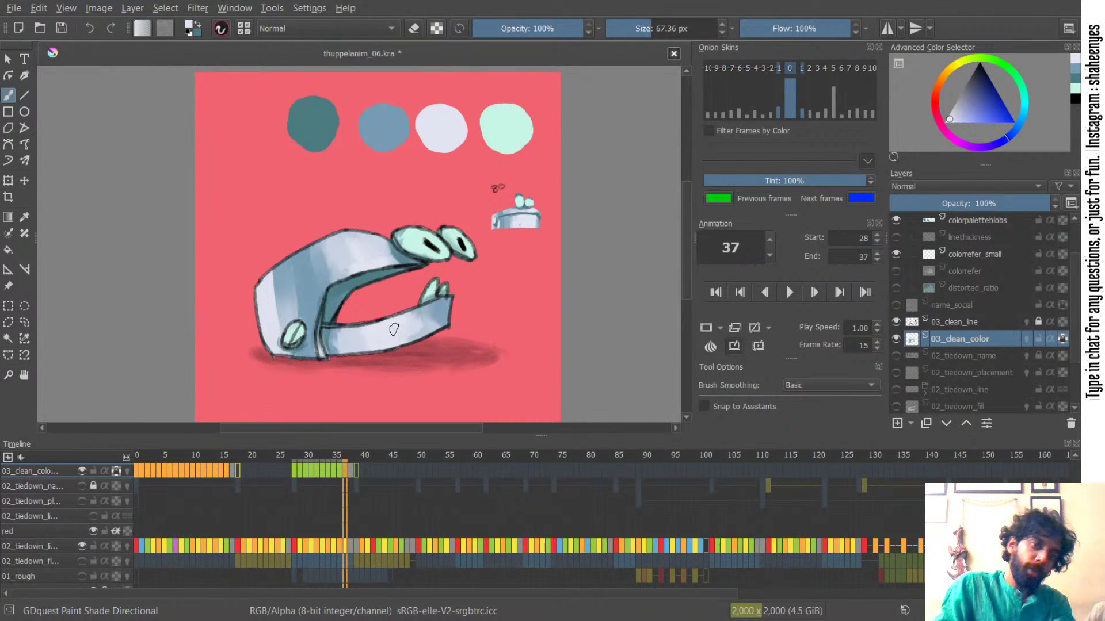
- Break up the shading band on the back of the head with lavender and blue strokes
mouse_move(291, 284)
left_mouse_down("shift")
mouse_move(317, 284)
mouse_move(326, 260)
mouse_move(273, 283)
mouse_move(280, 311)
mouse_move(300, 292)
mouse_move(290, 321)
left_mouse_up("shift")
key("x")
left_click(380, 135, "ctrl")
key("x")
left_click_drag(281, 362, 267, 362, "shift")
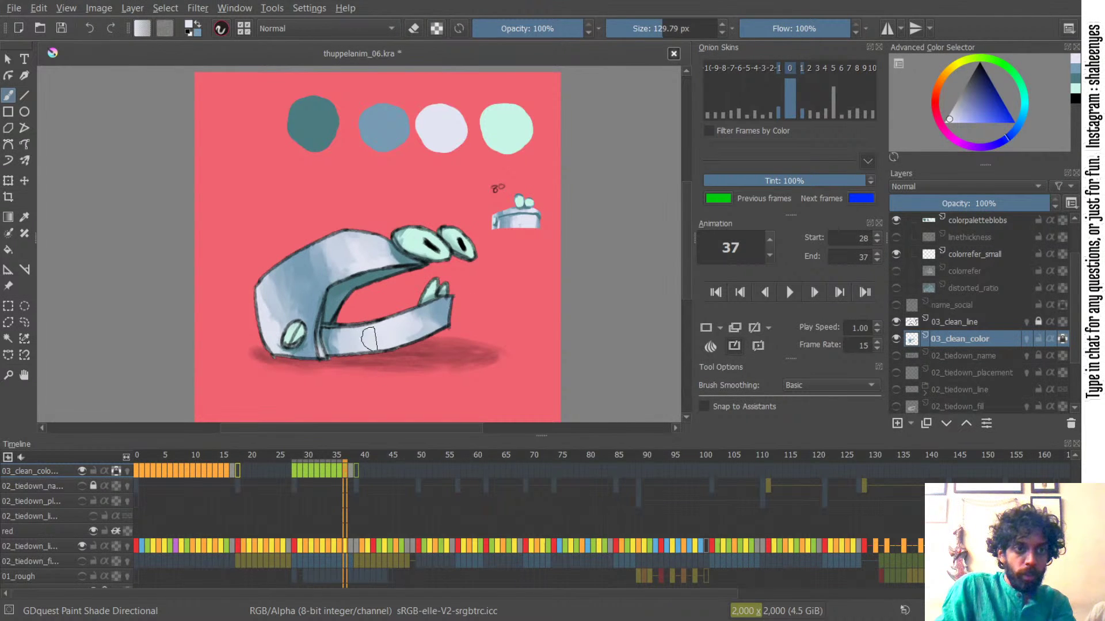
- Add a blue shadow to the rear part of the lower jaw
key("x")
mouse_move(340, 332)
left_mouse_down()
mouse_move(344, 345)
mouse_move(364, 337)
left_mouse_up()
key("x")
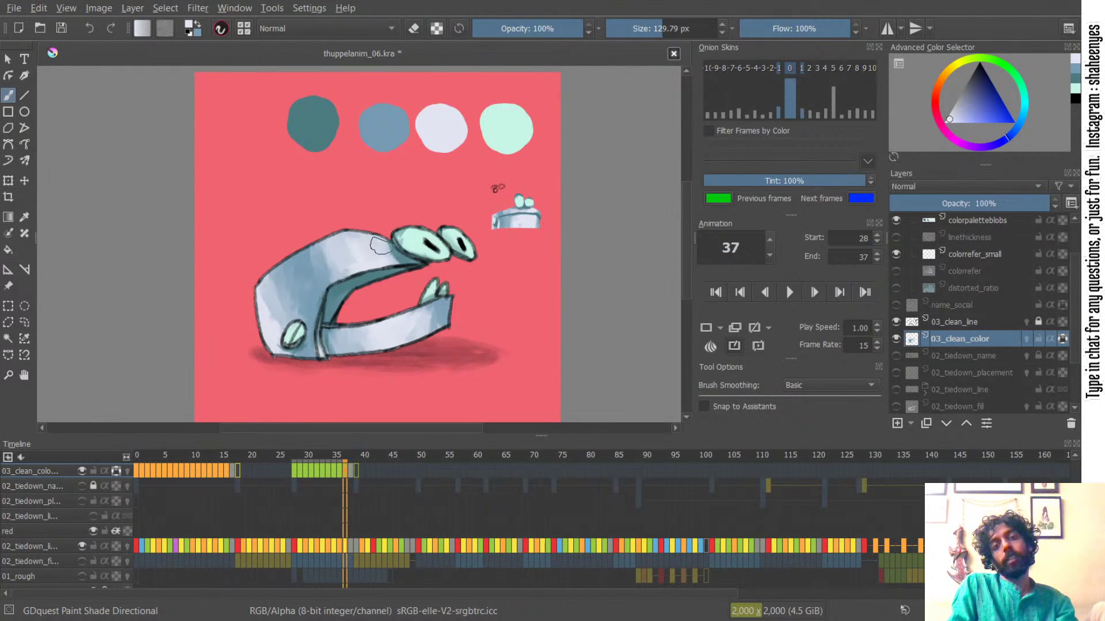
- Refine the snout and the area above the mouth corner with alternating lavender and blue strokes
left_click_drag(355, 259, 352, 241)
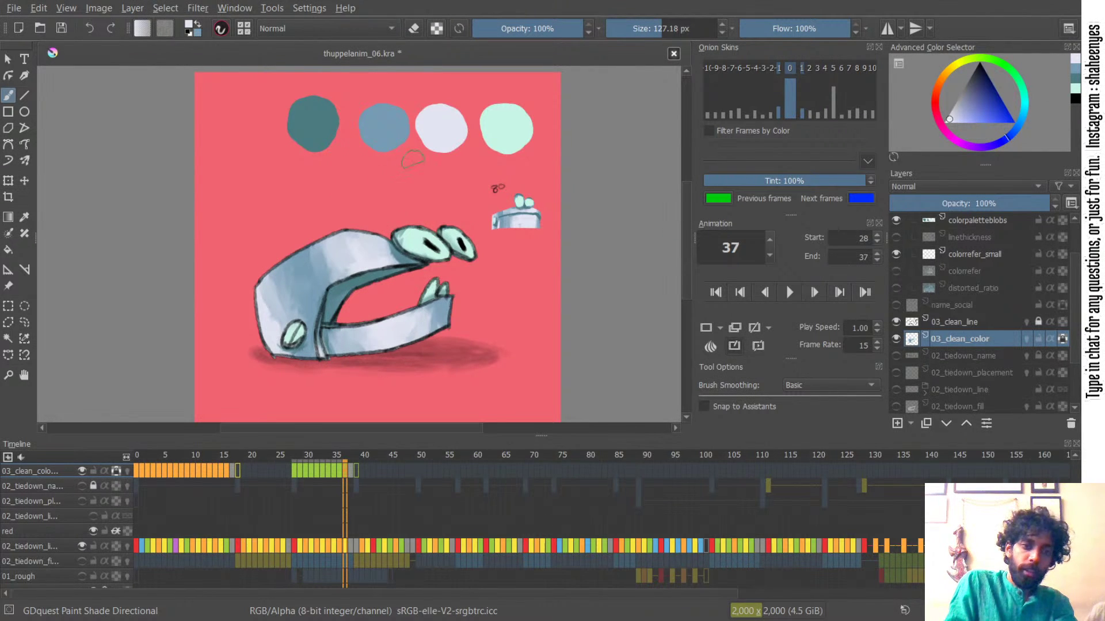
key("x")
mouse_move(396, 262)
left_mouse_down()
mouse_move(385, 228)
mouse_move(396, 265)
left_mouse_up()
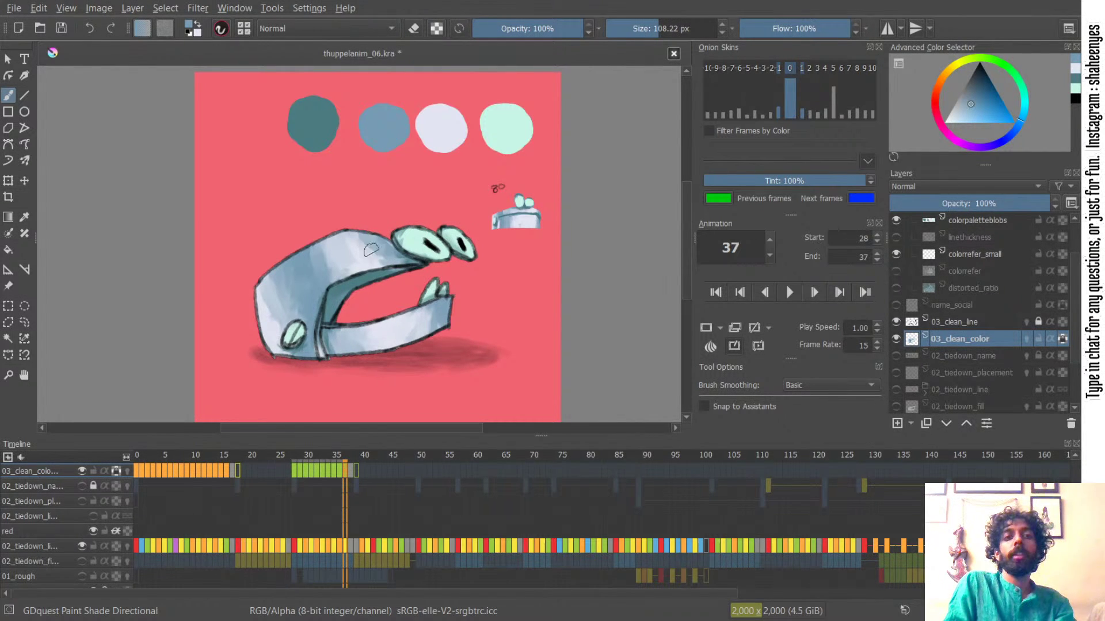
key("x")
mouse_move(354, 255)
left_mouse_down()
mouse_move(376, 263)
mouse_move(347, 240)
mouse_move(361, 239)
mouse_move(374, 259)
mouse_move(359, 255)
mouse_move(397, 266)
mouse_move(343, 275)
mouse_move(353, 270)
mouse_move(326, 288)
mouse_move(362, 264)
mouse_move(349, 266)
mouse_move(324, 286)
left_mouse_up()
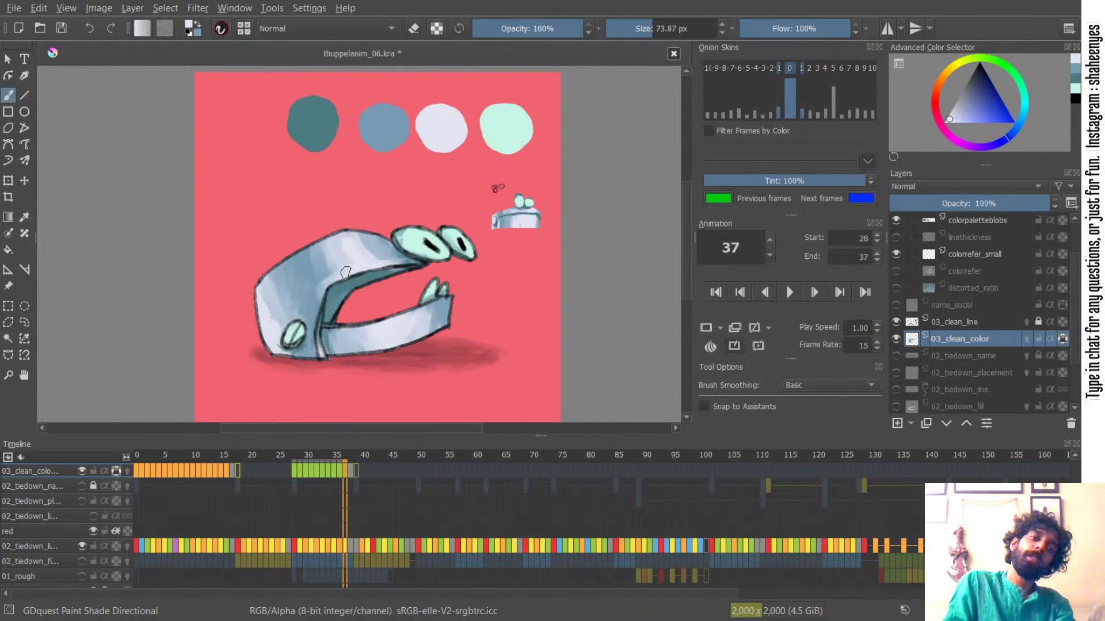
- Paint small lavender highlights along the upper edge of the lower jaw and on the snout behind the eyes
left_click_drag(400, 321, 395, 320, "shift")
mouse_move(396, 320)
left_mouse_down()
mouse_move(353, 328)
mouse_move(433, 305)
left_mouse_up()
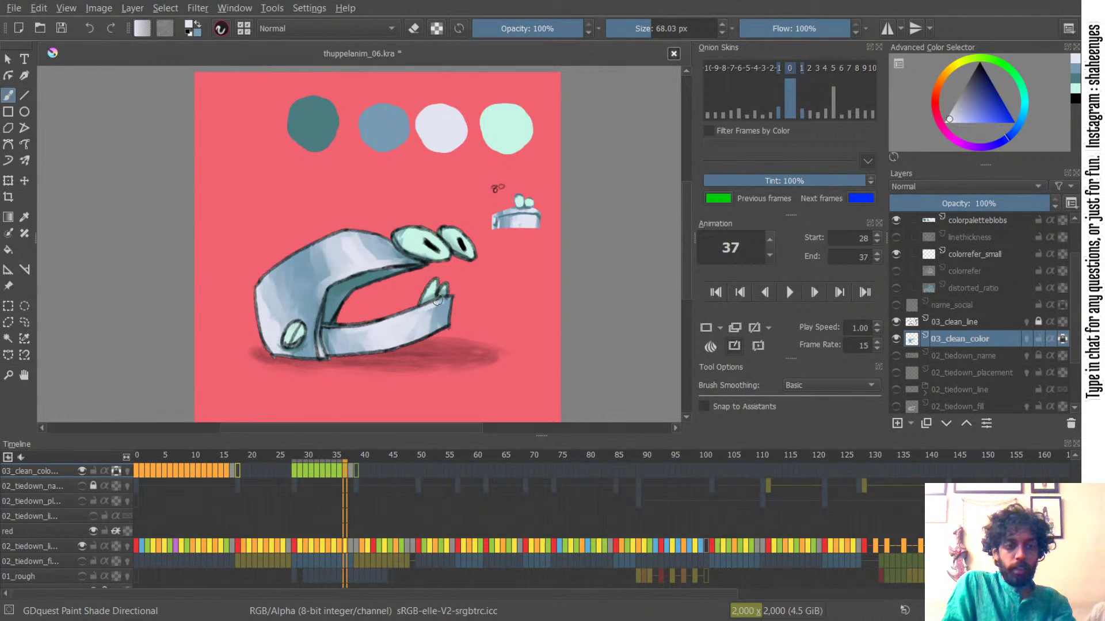
left_click_drag(329, 276, 342, 276, "shift")
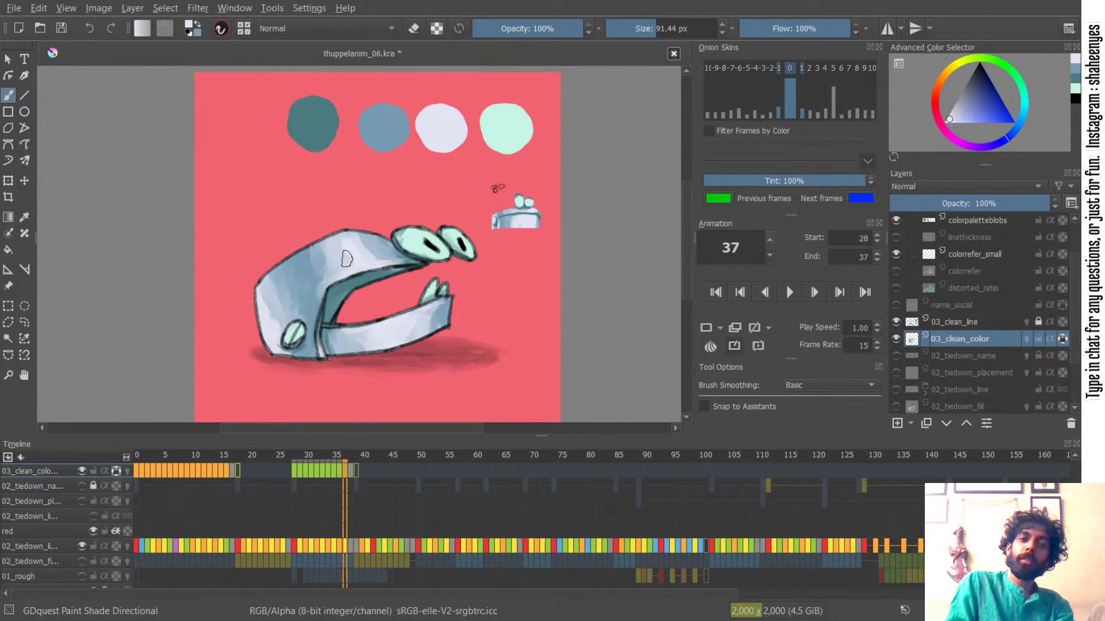
left_click_drag(367, 232, 361, 233, "shift")
left_click_drag(362, 237, 377, 254)
- Touch up the shading around the mouth corner and the rear of the lower jaw with small lavender strokes
key("x")
key("x")
left_click_drag(321, 289, 312, 289, "shift")
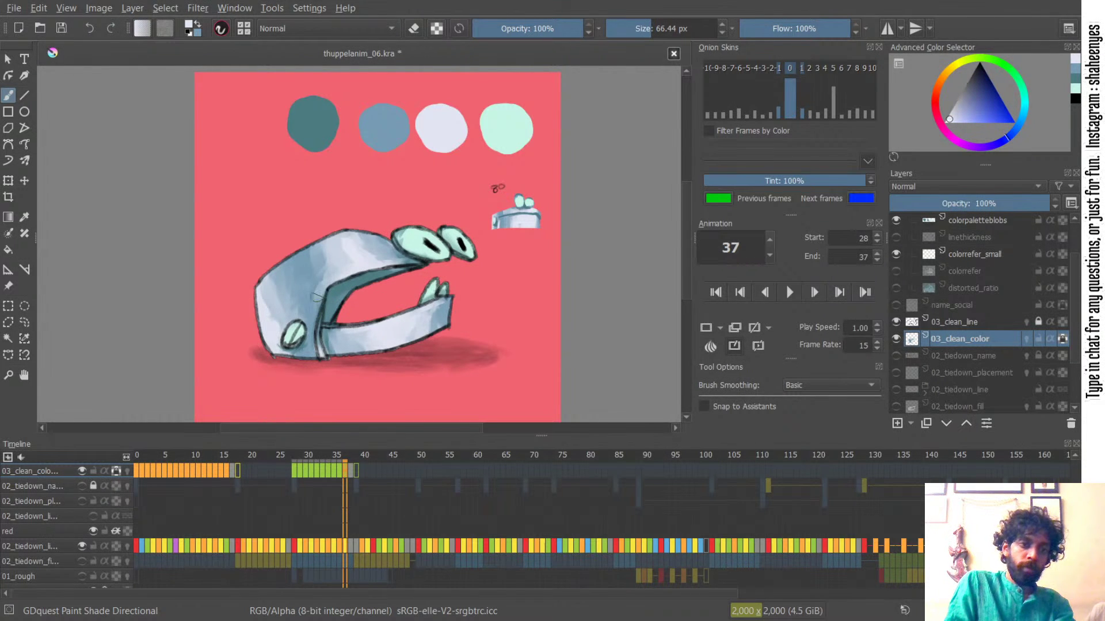
left_click_drag(346, 275, 344, 270, "shift")
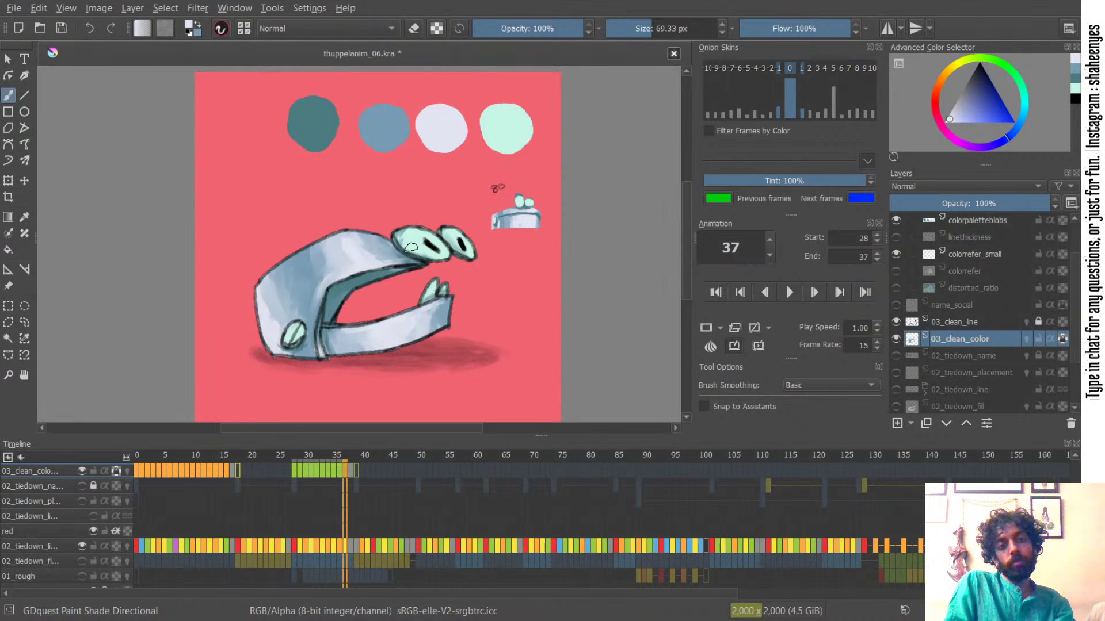
mouse_move(350, 330)
left_mouse_down("shift")
mouse_move(336, 332)
mouse_move(372, 357)
left_mouse_up("shift")
key("x")
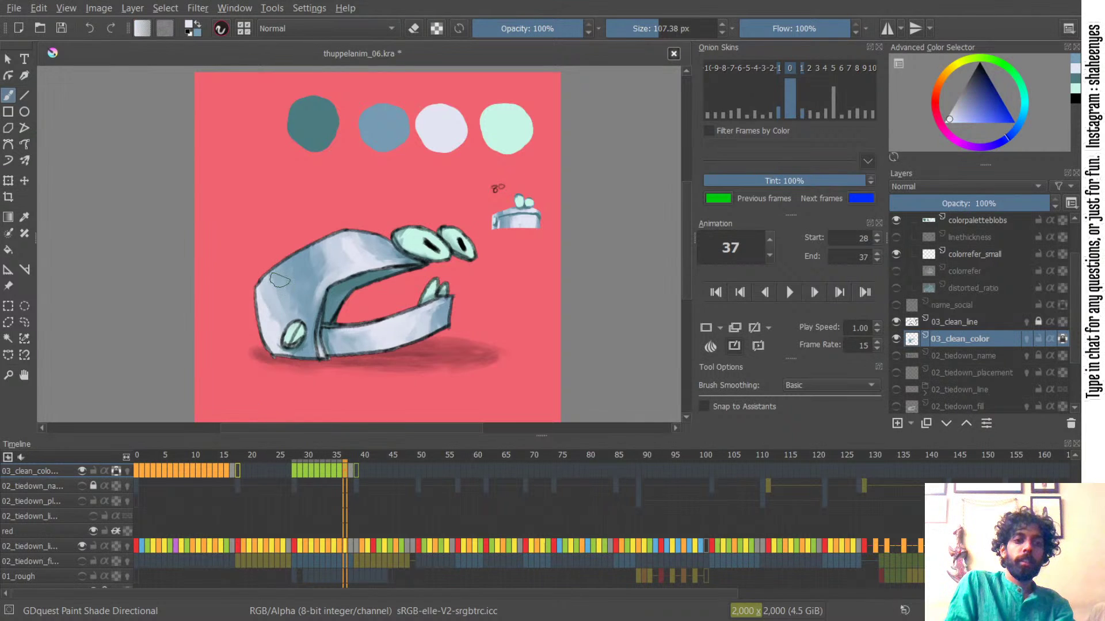
- Blend broad lavender strokes into the back and middle of the head and the top of the snout
key("x")
left_click_drag(281, 281, 297, 280)
mouse_move(280, 281)
left_mouse_down()
mouse_move(263, 305)
mouse_move(274, 292)
left_mouse_up()
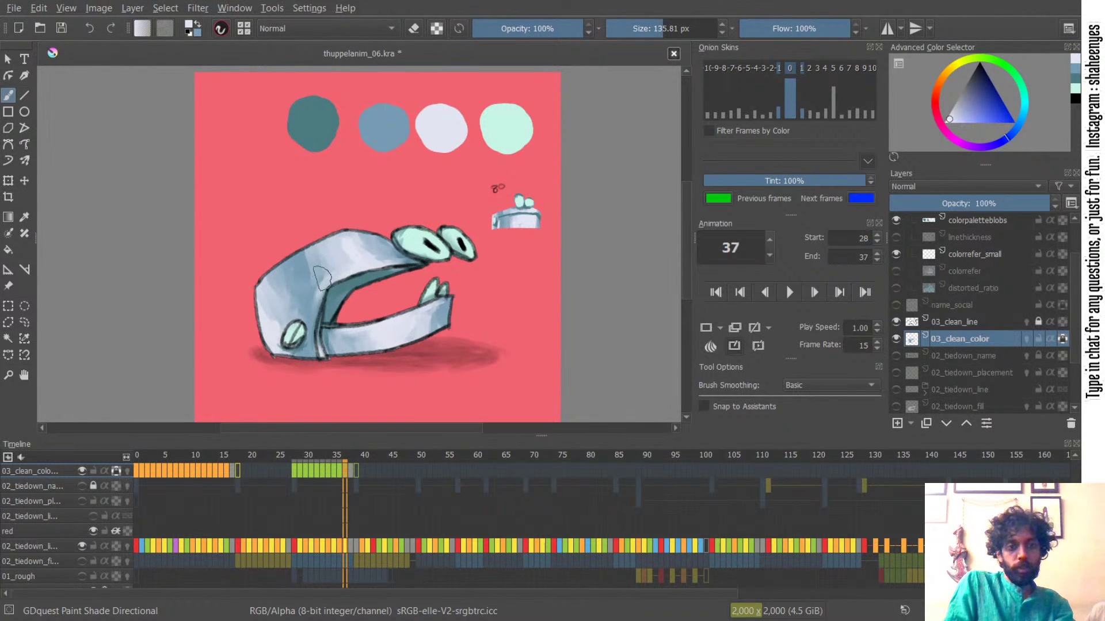
mouse_move(332, 259)
left_mouse_down()
mouse_move(329, 323)
mouse_move(313, 294)
mouse_move(325, 284)
mouse_move(314, 316)
left_mouse_up()
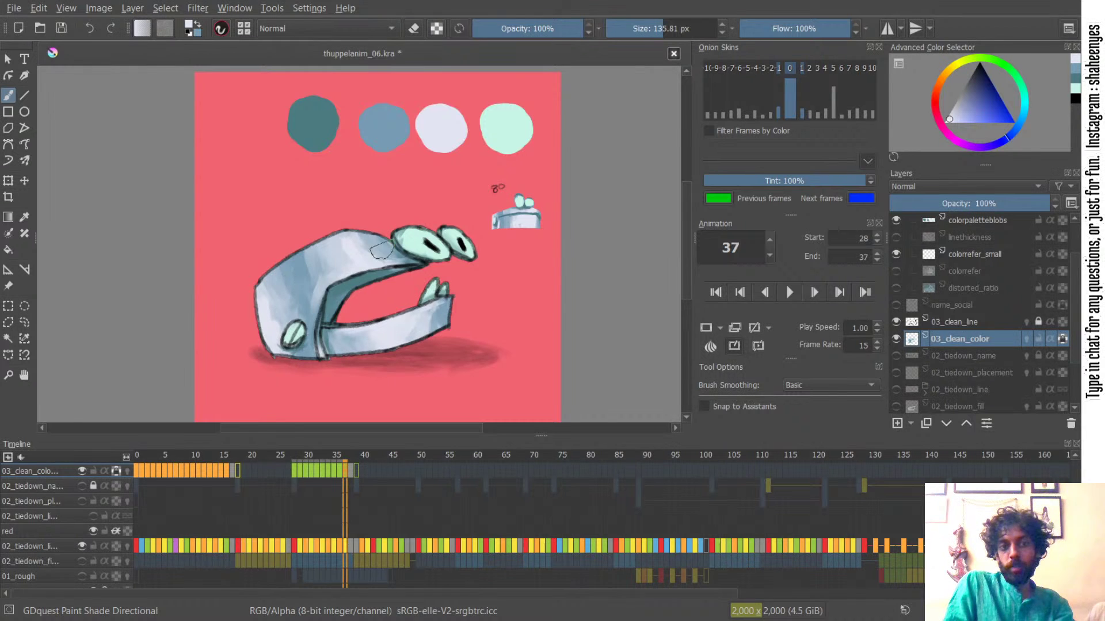
left_click_drag(367, 258, 351, 249)
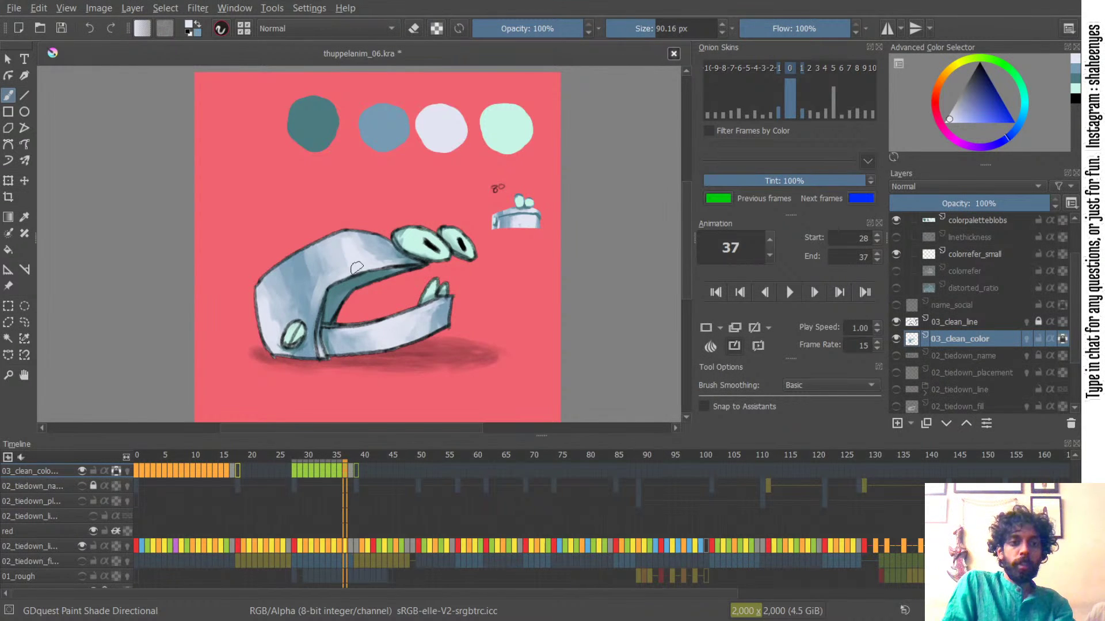
- Finish frame 37 with a broad lavender stroke on the lower jaw and small dark teal touches on the jaw tip and eyes
left_click_drag(406, 328, 355, 345)
left_click(327, 115, "ctrl")
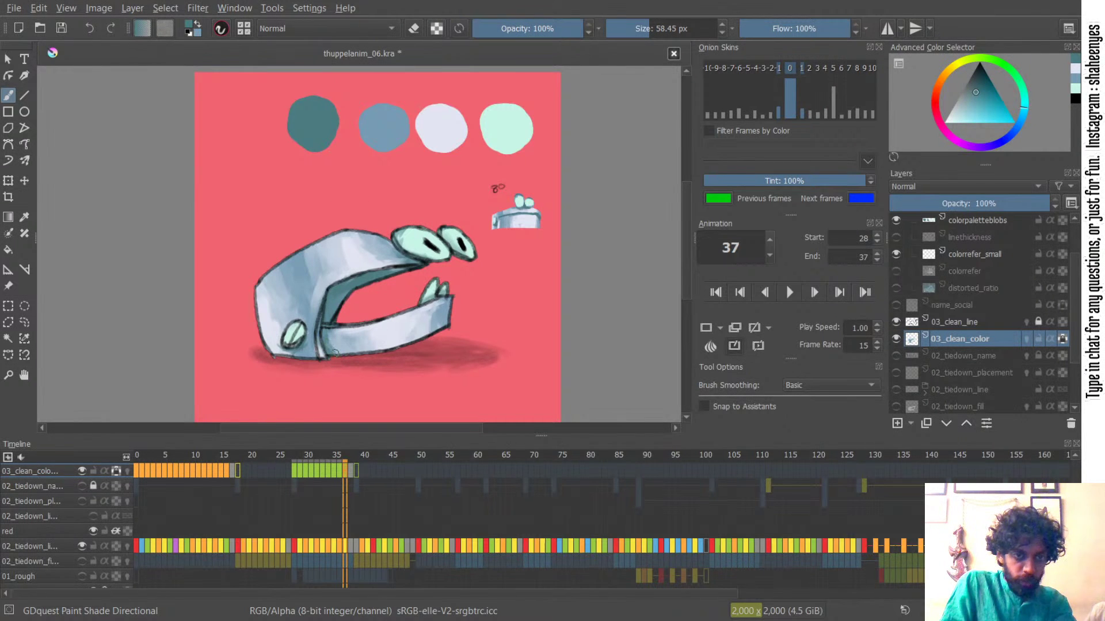
left_click_drag(443, 323, 447, 334)
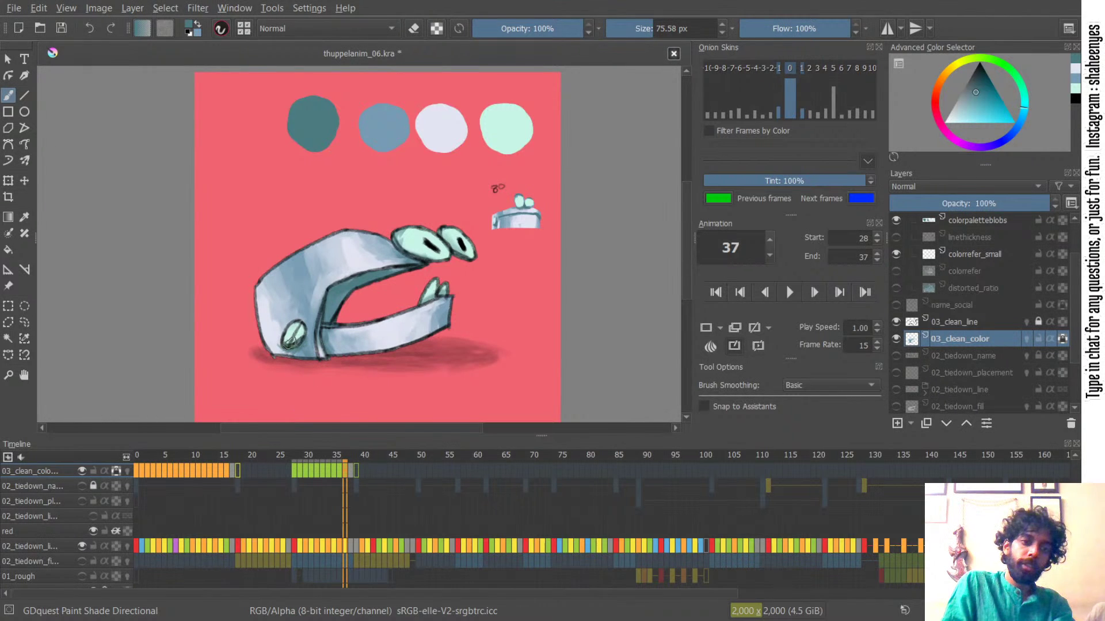
left_click_drag(444, 231, 432, 251)
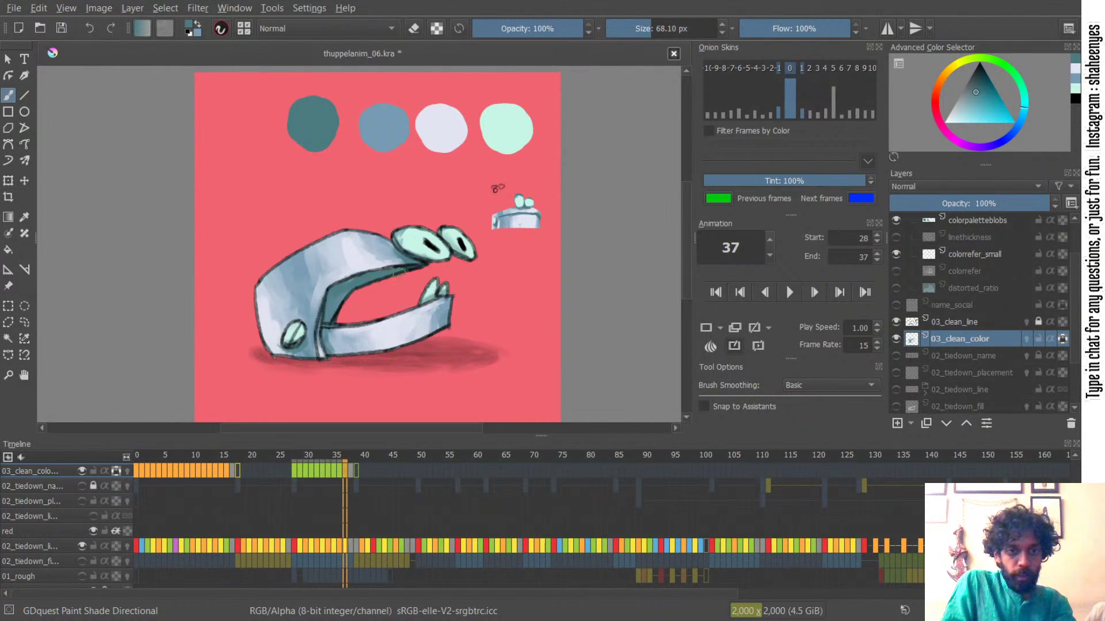
left_click(896, 323)
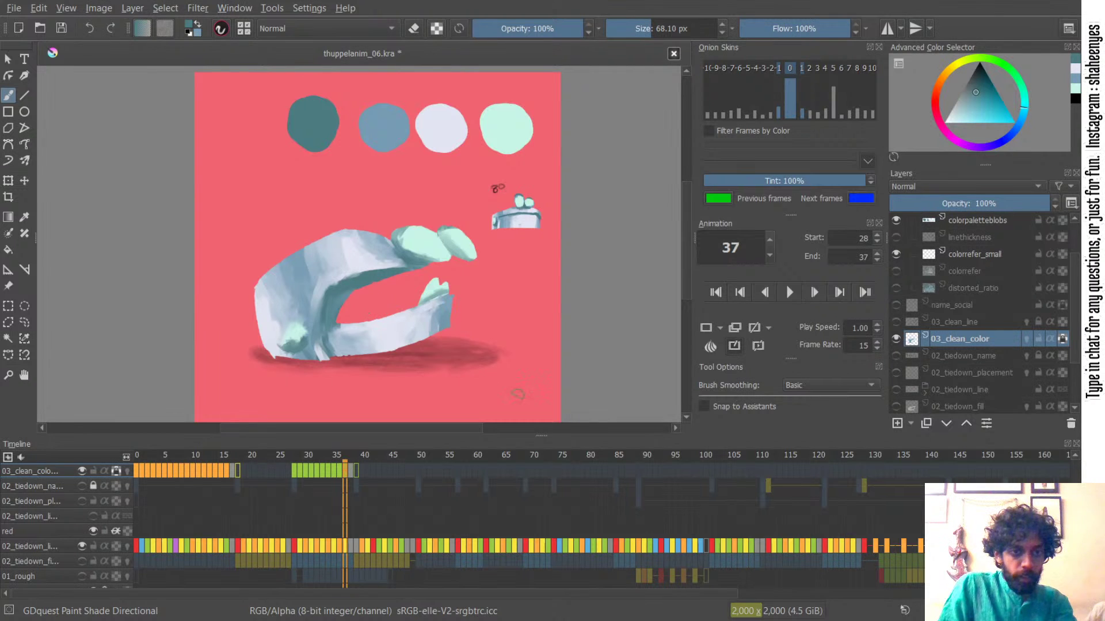
left_click(895, 322)
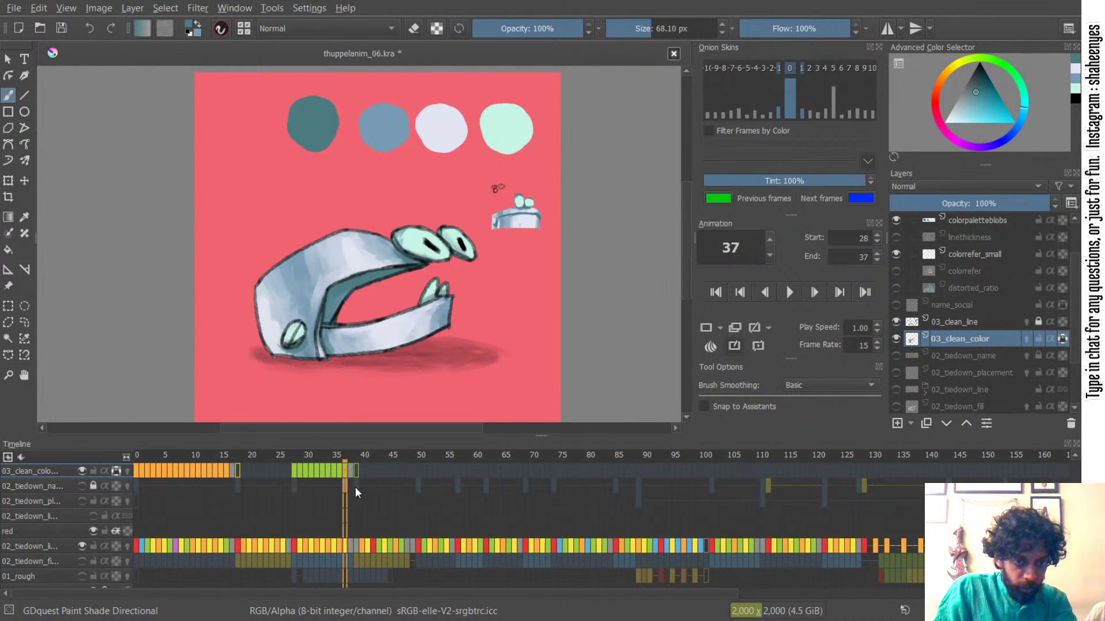
- Mark the frame 37 keyframe of 03_clean_color with the yellow colour label
left_click(334, 485)
left_click(352, 471)
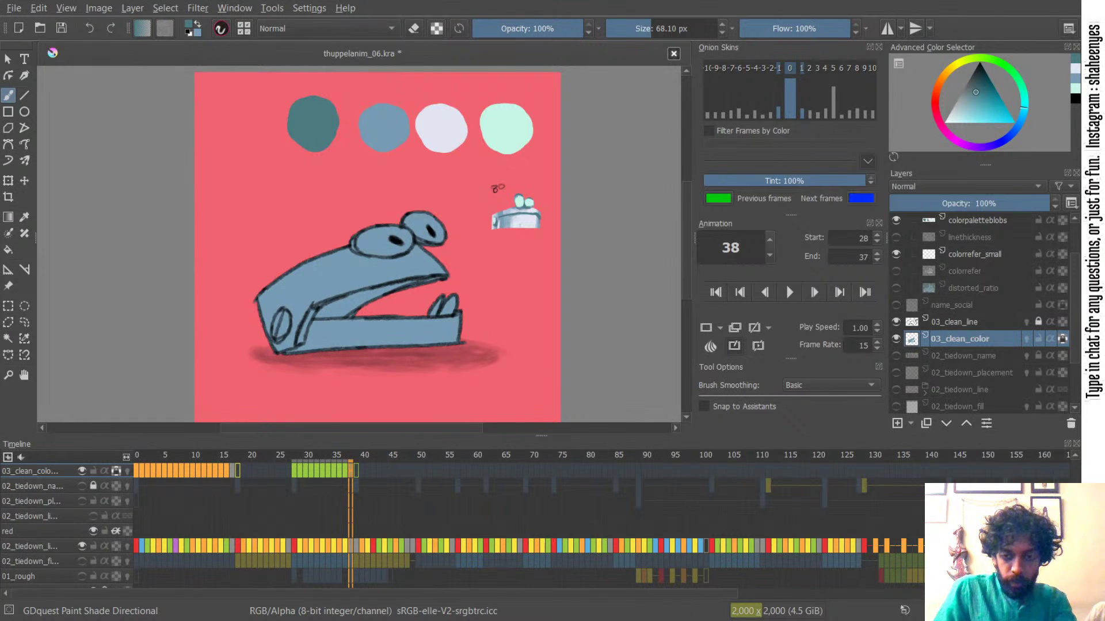
scroll(462, 525, "up", 1)
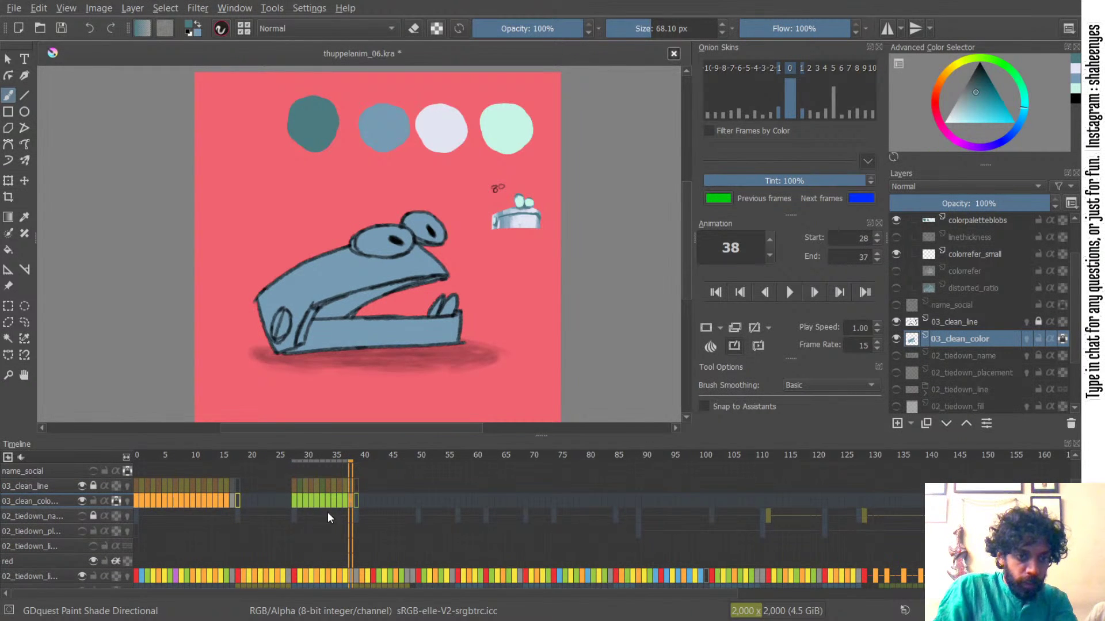
left_click(343, 500)
left_click(350, 500)
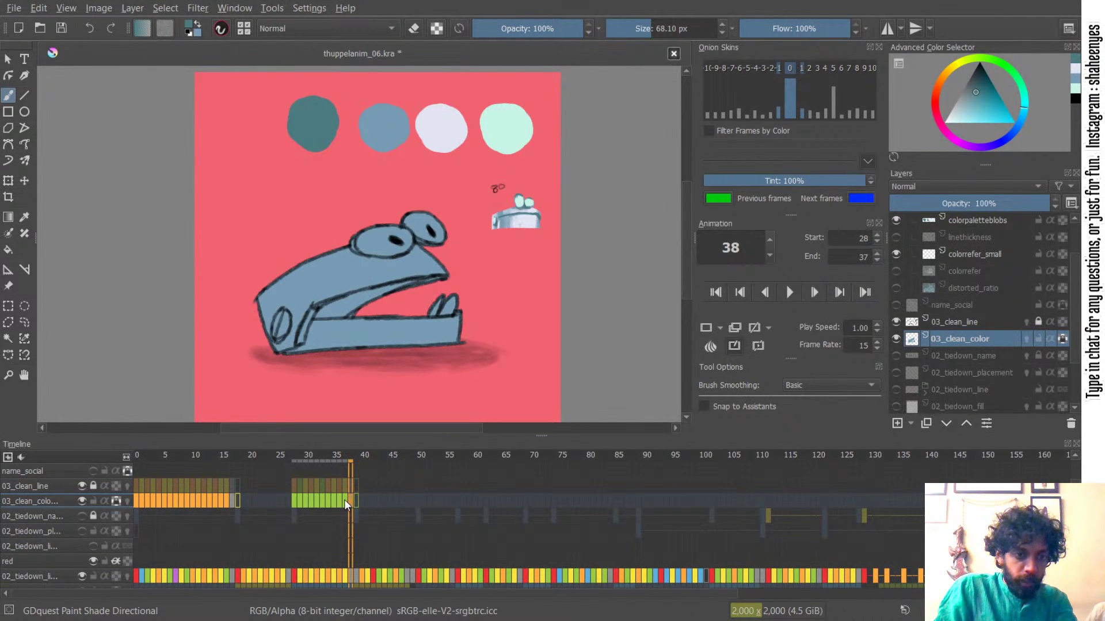
left_click(345, 500)
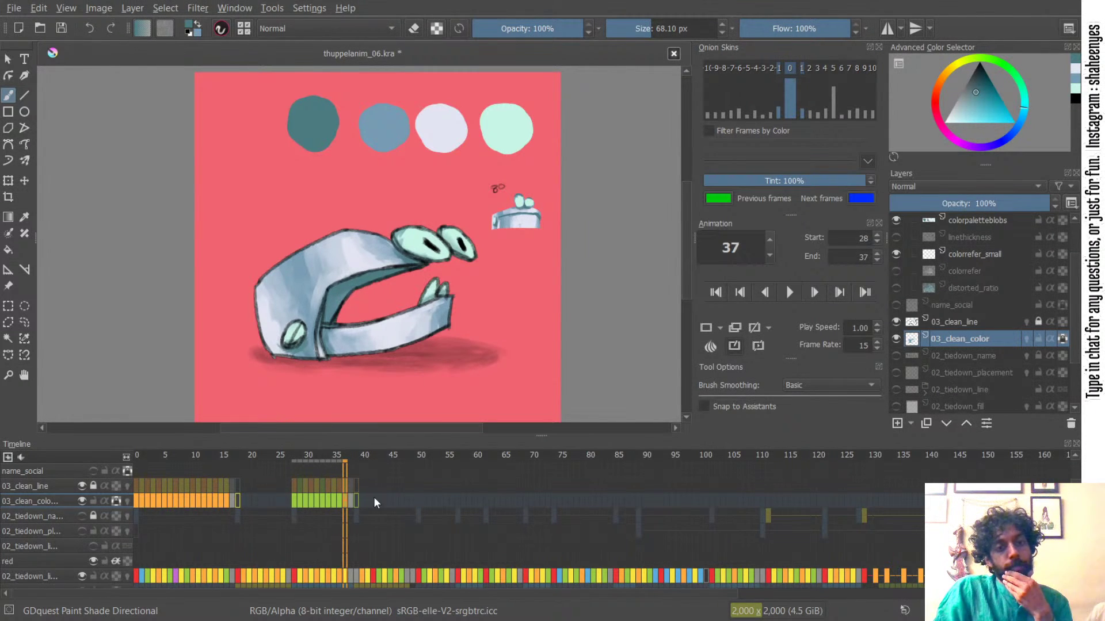
- Go to frame 33 of 03_clean_color and save the document
left_click(324, 502)
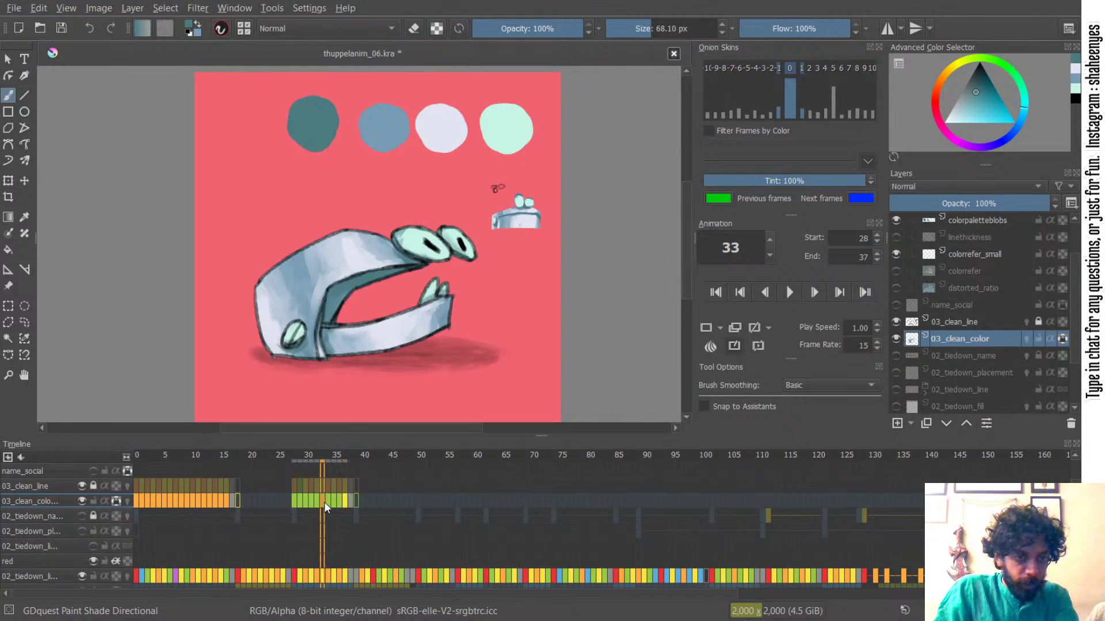
left_click(320, 501)
left_click(323, 501)
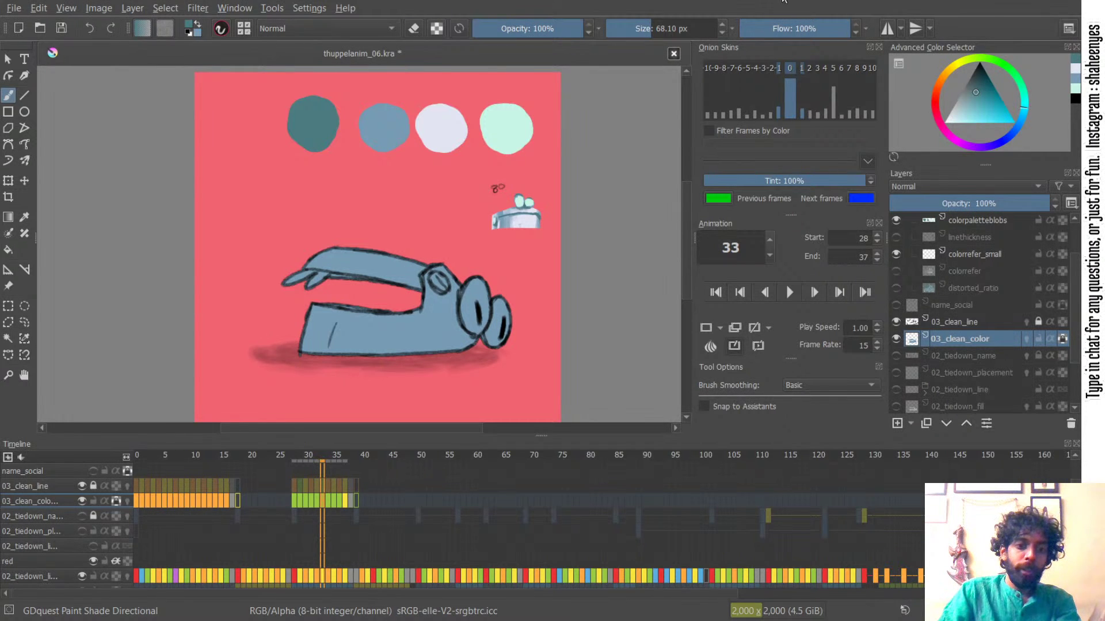
left_click_drag(381, 262, 388, 235)
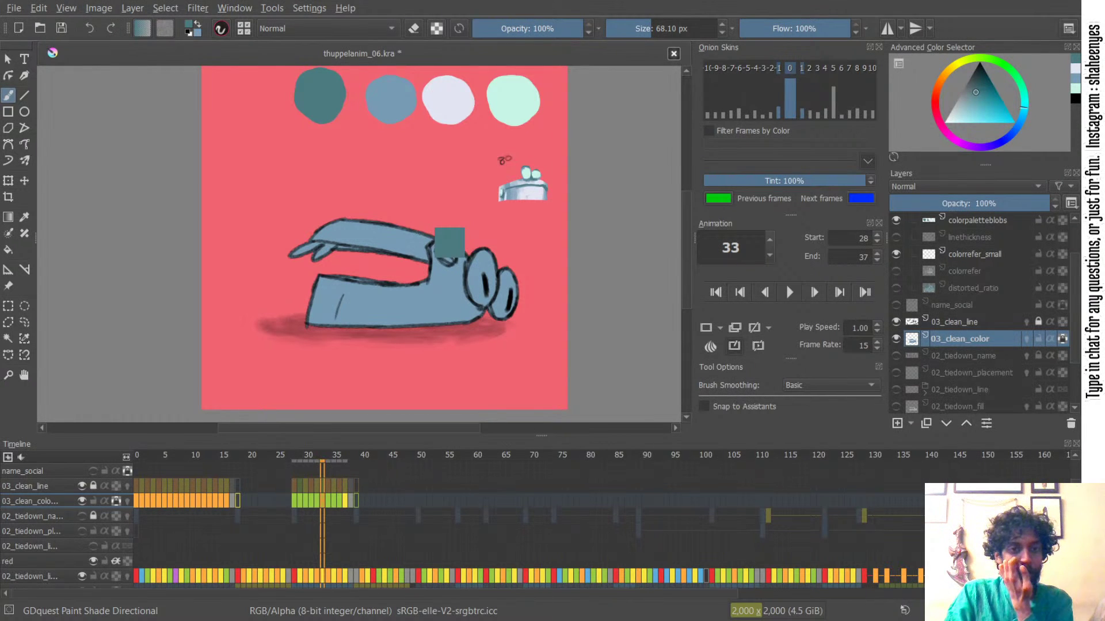
key("ctrl+s")
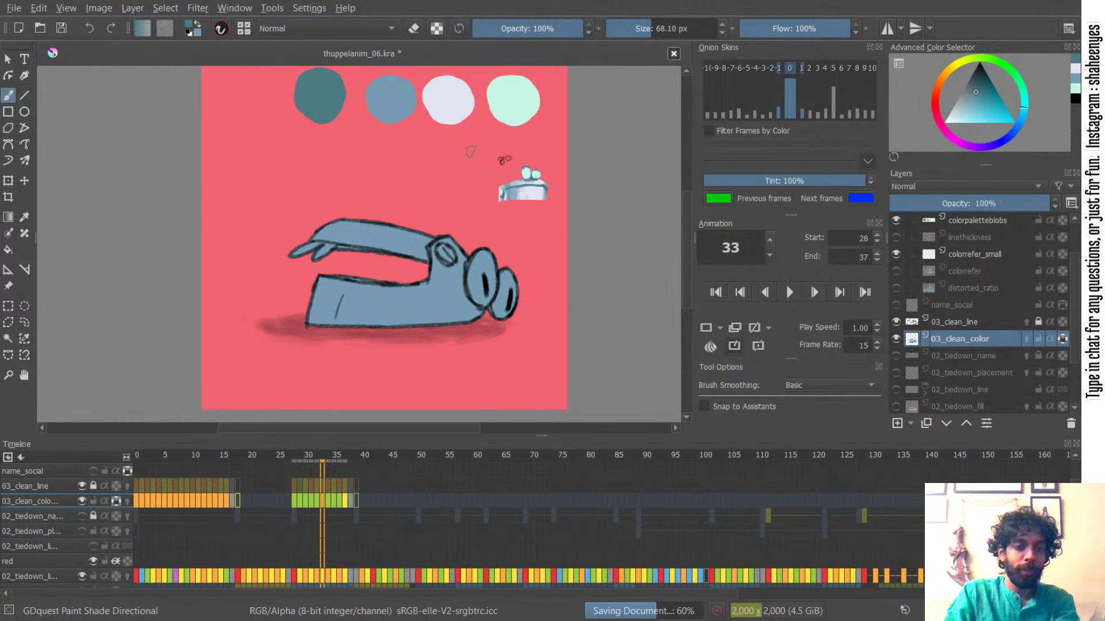
- Blend broad lavender strokes over the blue head and the raised toothed jaw on frame 33
left_click_drag(462, 178, 468, 211)
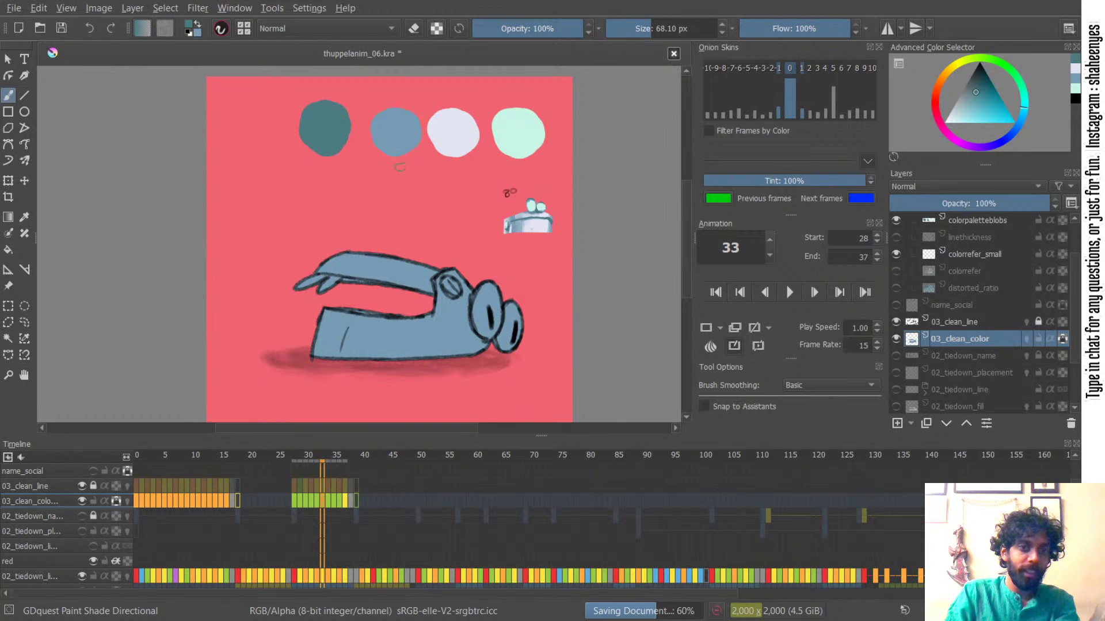
key("ctrl")
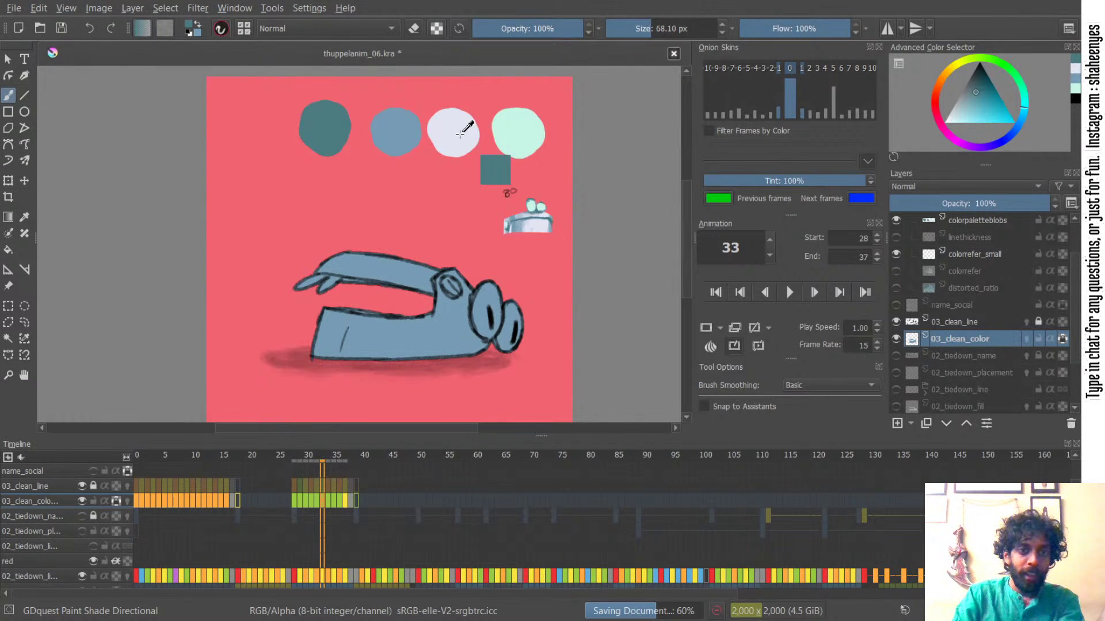
key("ctrl")
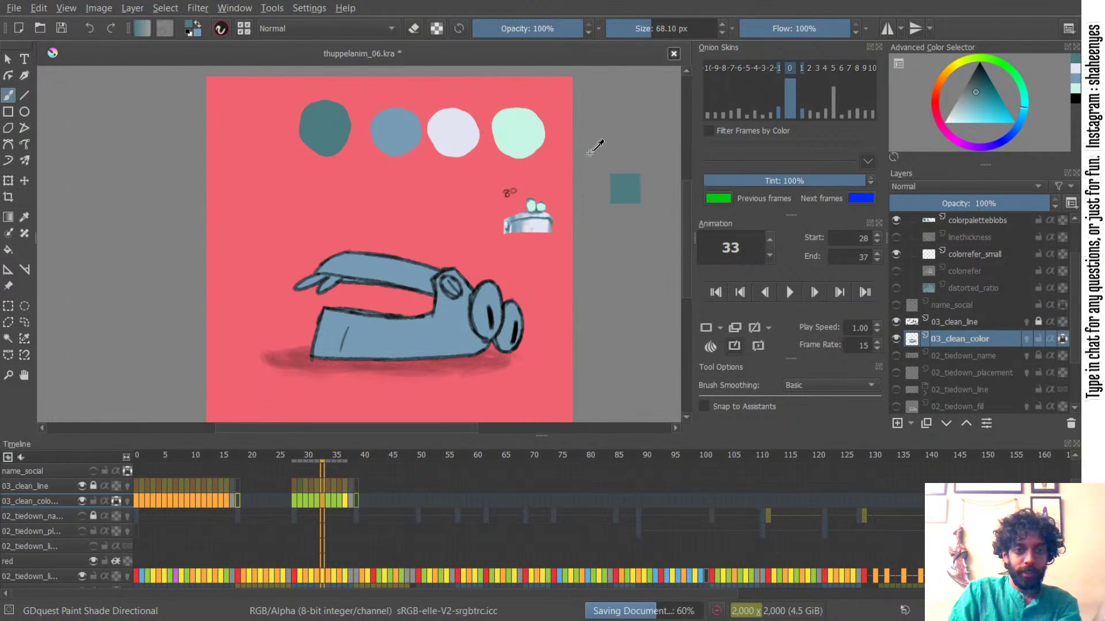
left_click(455, 122, "ctrl")
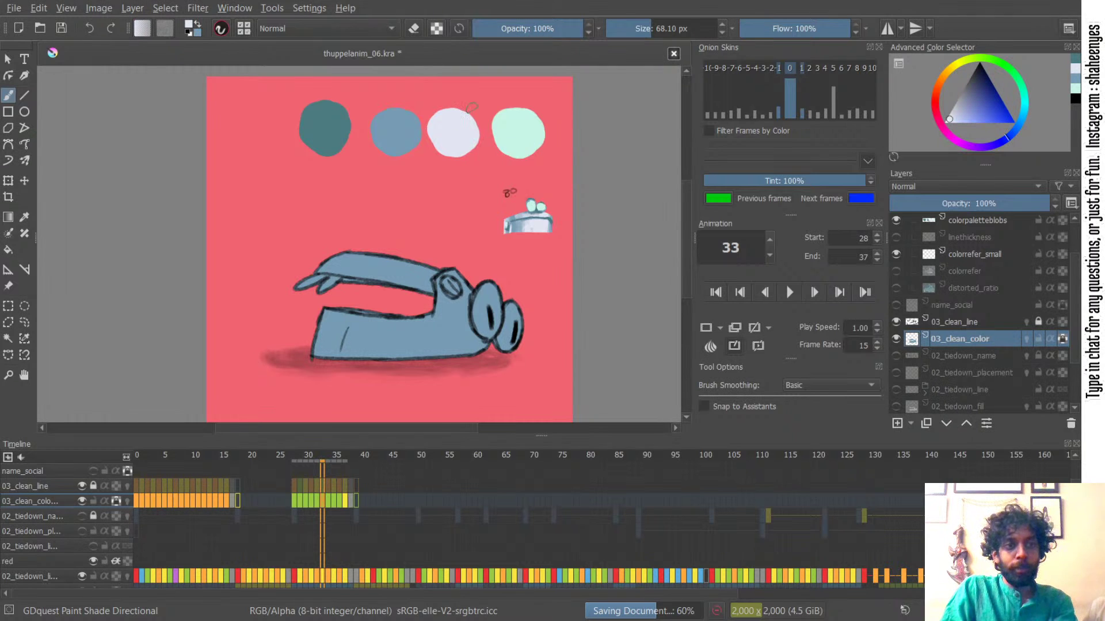
left_click_drag(375, 293, 417, 240, "shift")
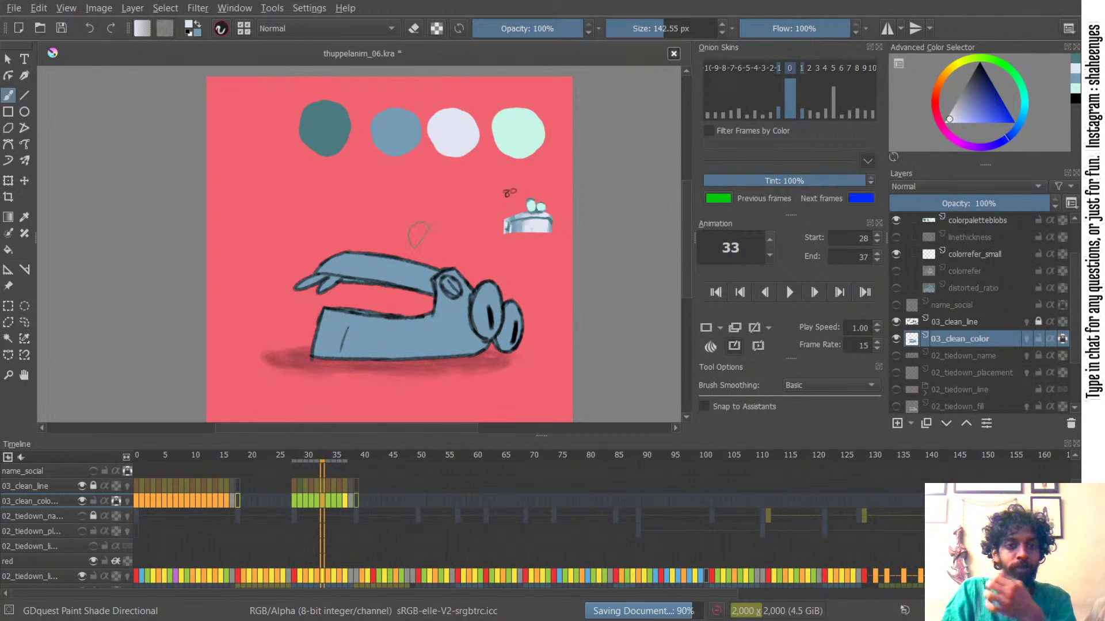
left_click_drag(398, 290, 420, 286, "shift")
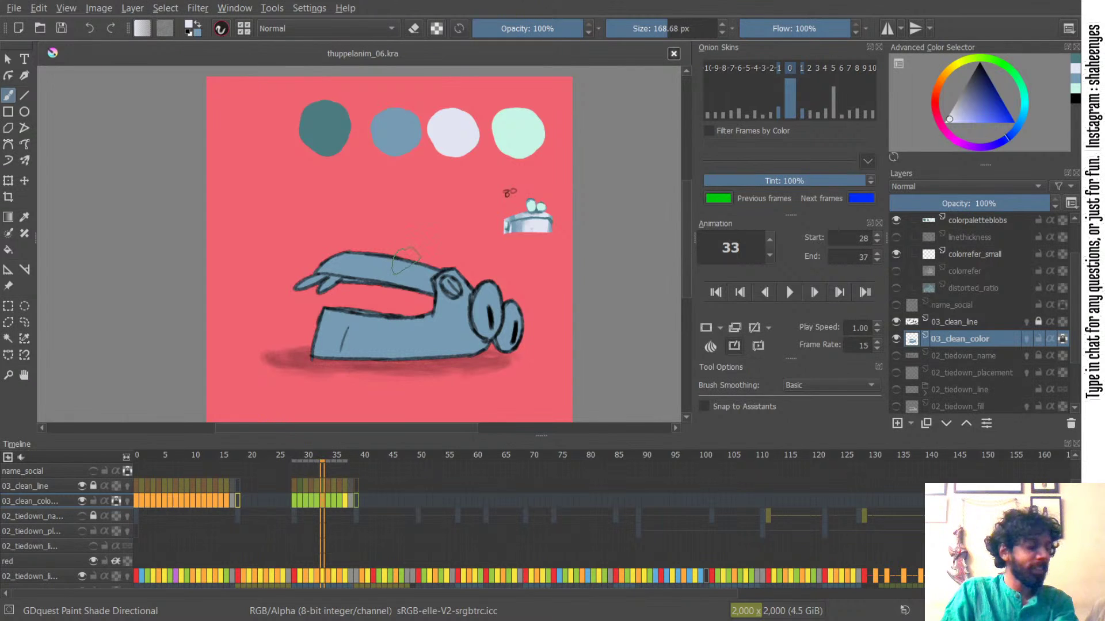
mouse_move(412, 329)
left_mouse_down("shift")
mouse_move(430, 330)
mouse_move(380, 330)
mouse_move(436, 339)
mouse_move(436, 308)
mouse_move(446, 347)
mouse_move(403, 338)
mouse_move(415, 363)
mouse_move(381, 326)
mouse_move(353, 349)
mouse_move(455, 354)
left_mouse_up("shift")
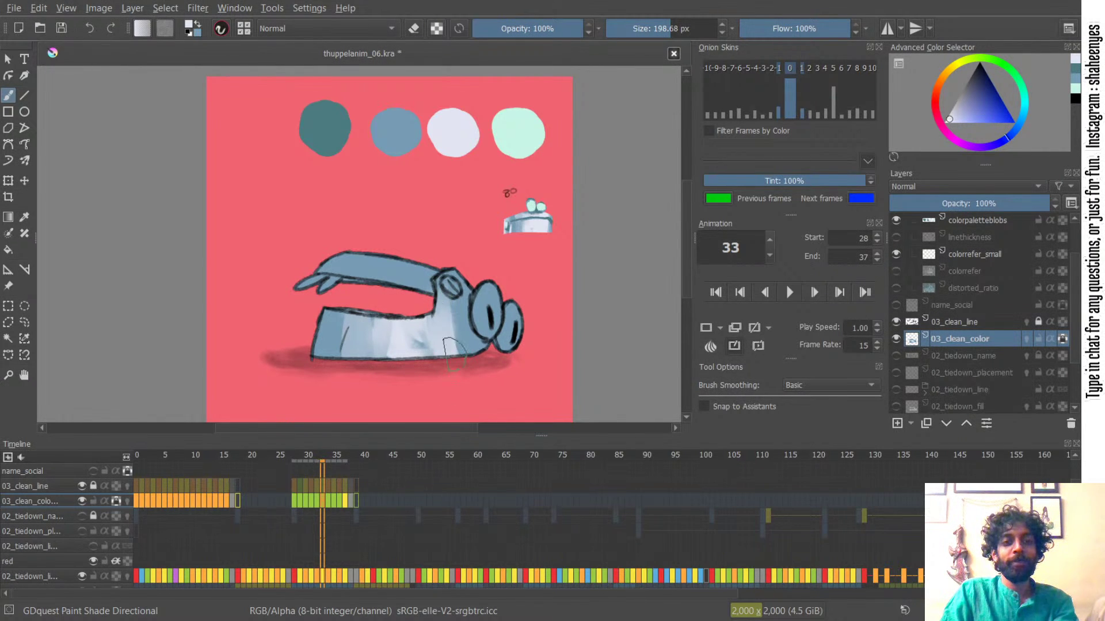
key("bracketleft")
mouse_move(391, 265)
left_mouse_down()
mouse_move(401, 284)
mouse_move(415, 275)
mouse_move(373, 270)
mouse_move(384, 264)
left_mouse_up()
mouse_move(458, 318)
left_mouse_down()
mouse_move(502, 300)
mouse_move(495, 284)
mouse_move(483, 316)
mouse_move(474, 301)
mouse_move(495, 288)
mouse_move(480, 321)
mouse_move(498, 302)
mouse_move(486, 325)
left_mouse_up()
- Paint both eyes, the teeth and the oval hinge bolt of frame 33 in mint
left_click(519, 141, "ctrl")
key("bracketleft")
mouse_move(503, 338)
left_mouse_down()
mouse_move(516, 320)
mouse_move(505, 333)
mouse_move(496, 292)
mouse_move(484, 310)
mouse_move(489, 296)
left_mouse_up()
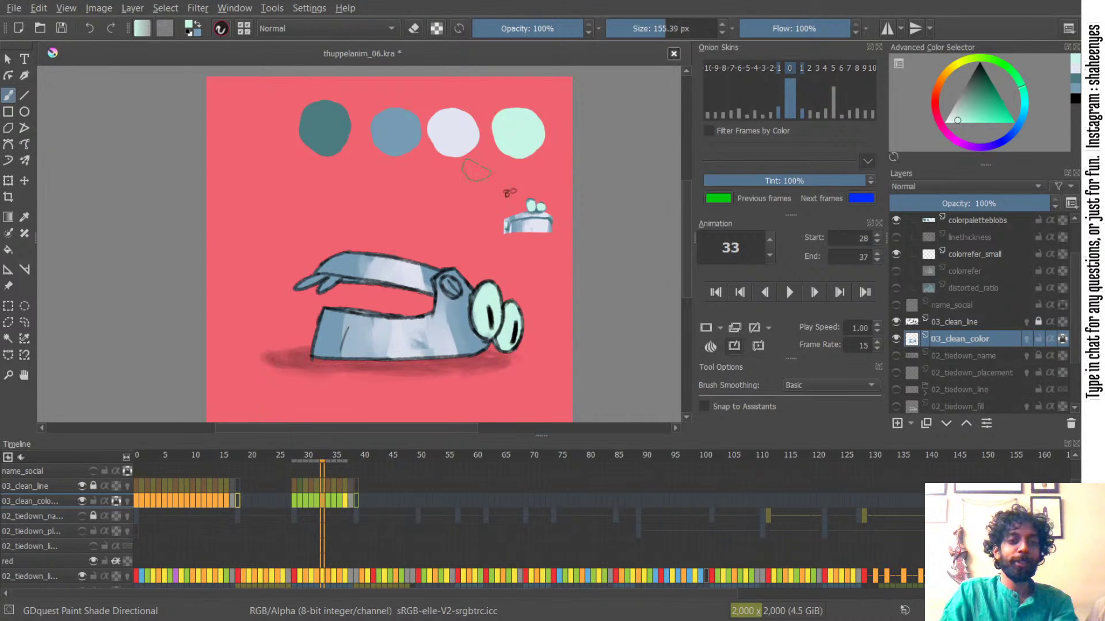
left_click_drag(345, 273, 338, 274, "shift")
mouse_move(337, 279)
left_mouse_down()
mouse_move(295, 280)
mouse_move(324, 294)
left_mouse_up()
left_click_drag(452, 280, 450, 284, "shift")
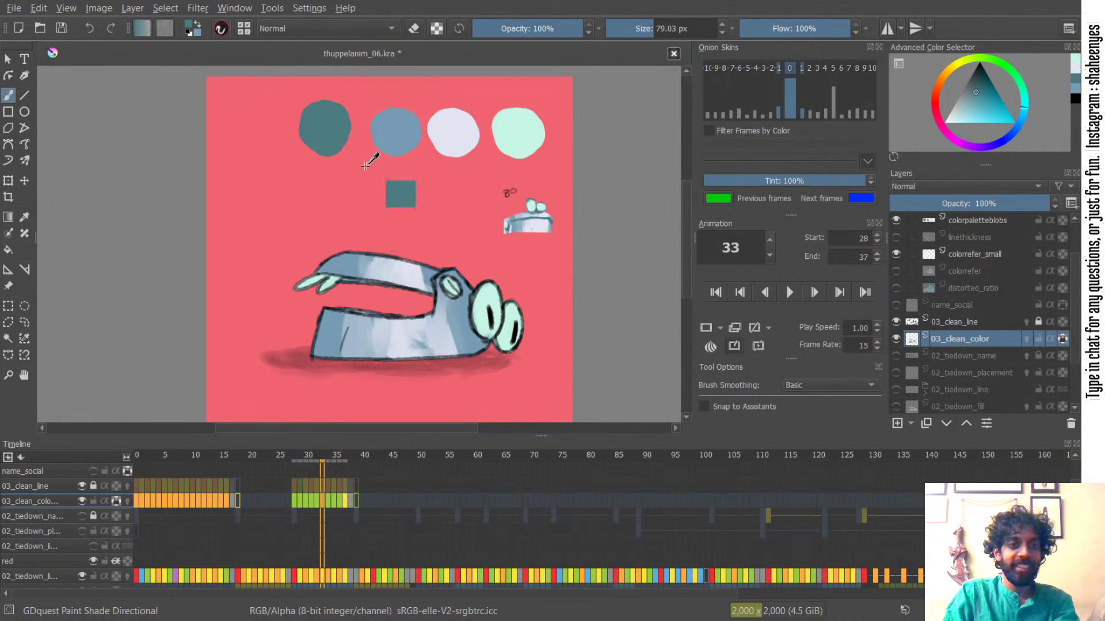
- Add dark teal shading along the mouth edge, beside the hinge and around the eyes
left_click(327, 138, "ctrl")
mouse_move(384, 278)
left_mouse_down("shift")
mouse_move(346, 280)
mouse_move(357, 307)
left_mouse_up("shift")
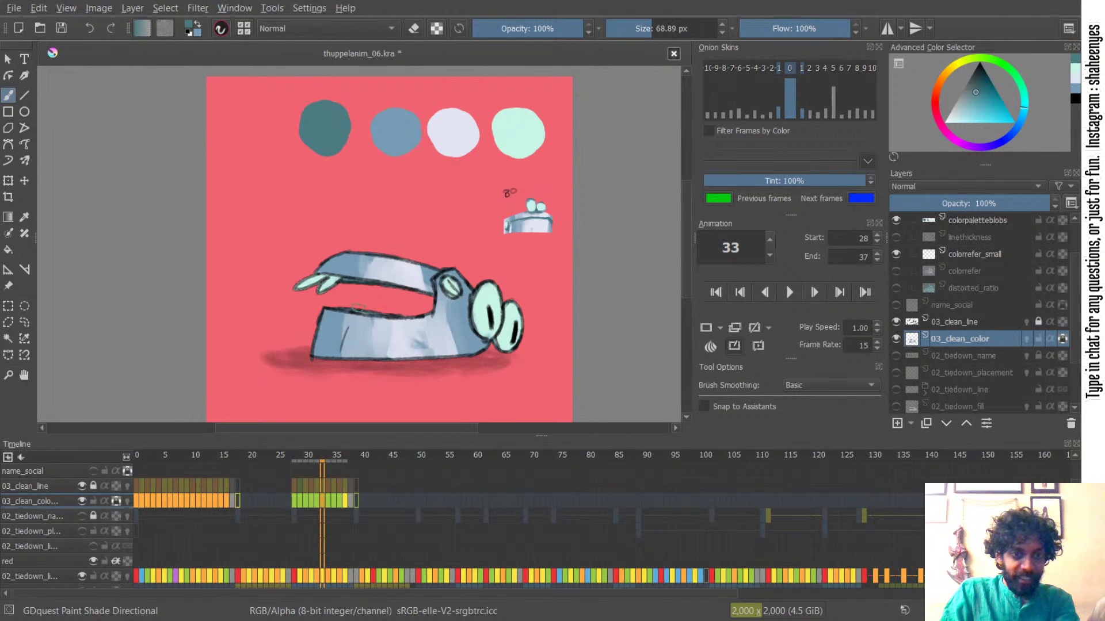
left_click_drag(428, 281, 438, 276, "shift")
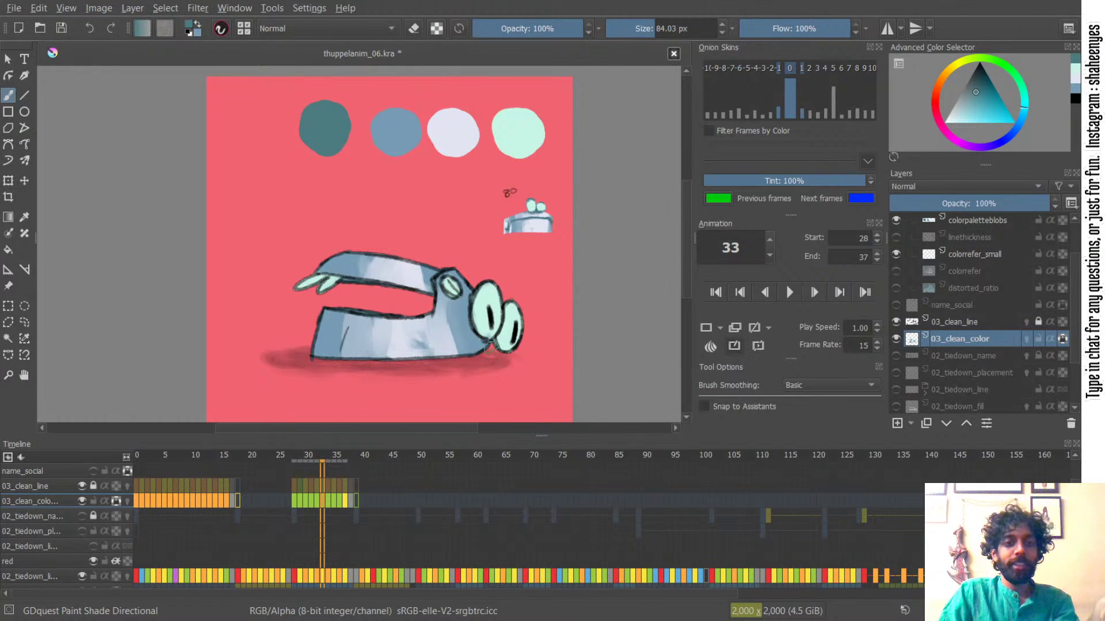
left_click_drag(474, 316, 471, 314, "shift")
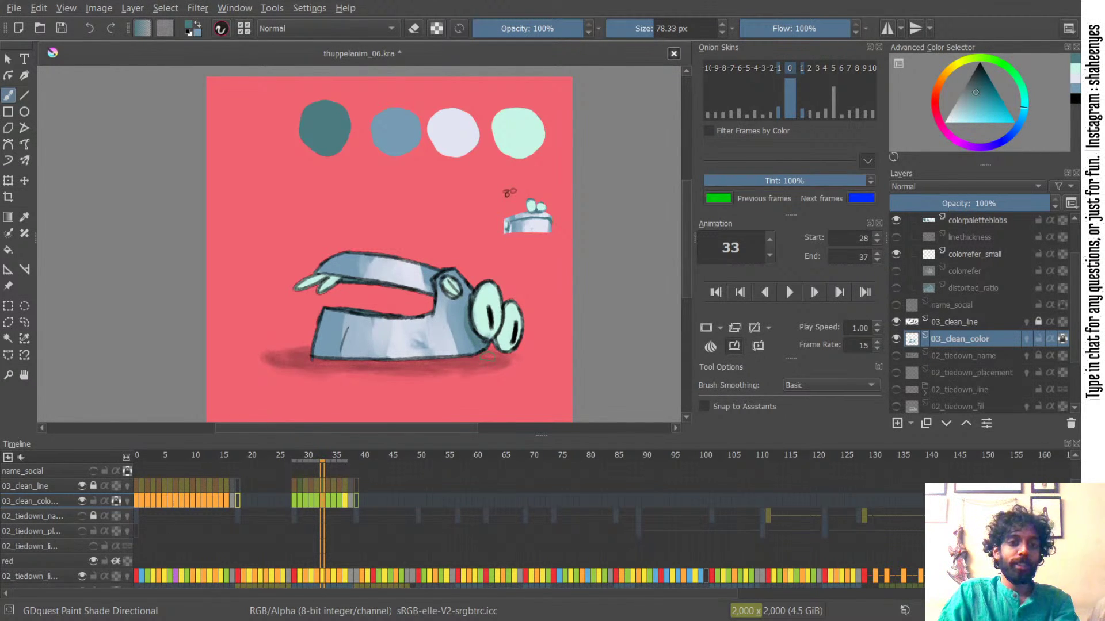
- Touch up the front end of the head and the base of the teeth with small palette-blue strokes
left_click(399, 122, "ctrl")
mouse_move(329, 325)
left_mouse_down("shift")
mouse_move(362, 322)
mouse_move(345, 333)
mouse_move(350, 345)
left_mouse_up("shift")
left_click_drag(348, 293, 329, 291, "shift")
left_click_drag(289, 326, 368, 296, "ctrl")
mouse_move(367, 170)
left_mouse_down()
mouse_move(319, 285)
mouse_move(358, 295)
left_mouse_up()
left_click(347, 107, "ctrl")
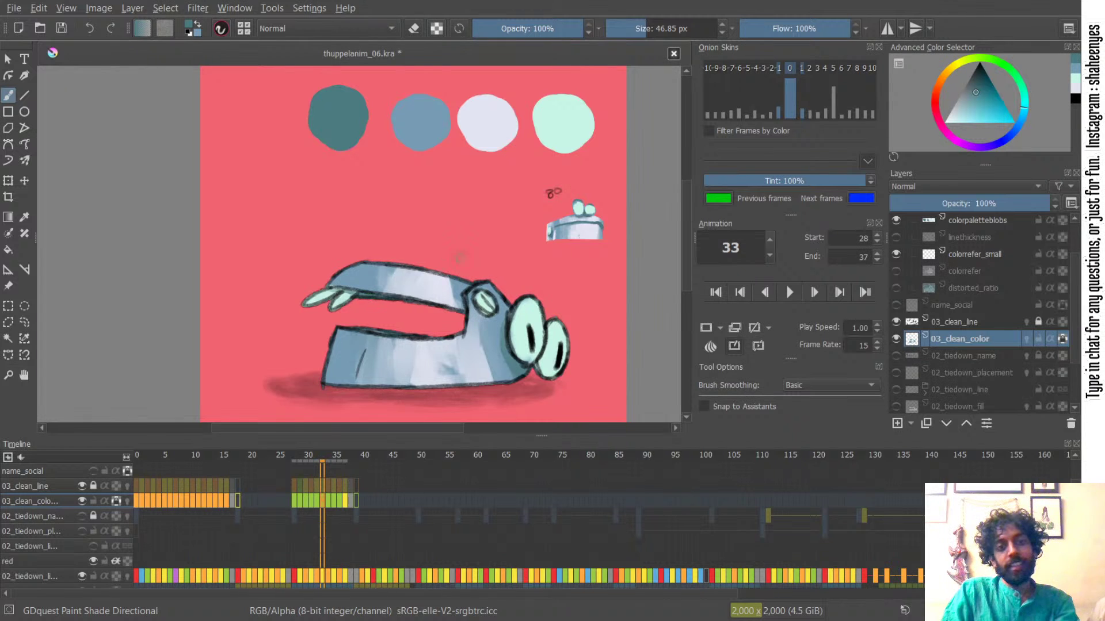
left_click_drag(493, 236, 378, 232)
left_click_drag(350, 197, 391, 199)
left_click_drag(374, 174, 367, 198, "ctrl")
- Paint lavender highlights on the middle and front of the head and along the mouth edge up to the hinge
left_click(404, 126, "ctrl")
left_click_drag(375, 311, 412, 312, "shift")
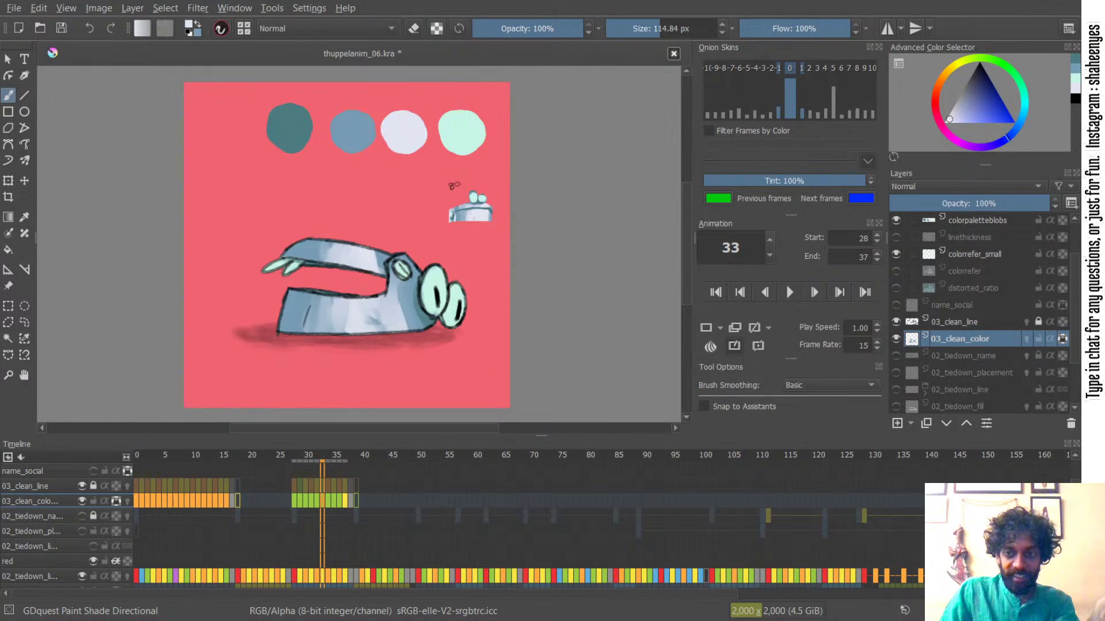
left_click_drag(357, 298, 347, 304, "shift")
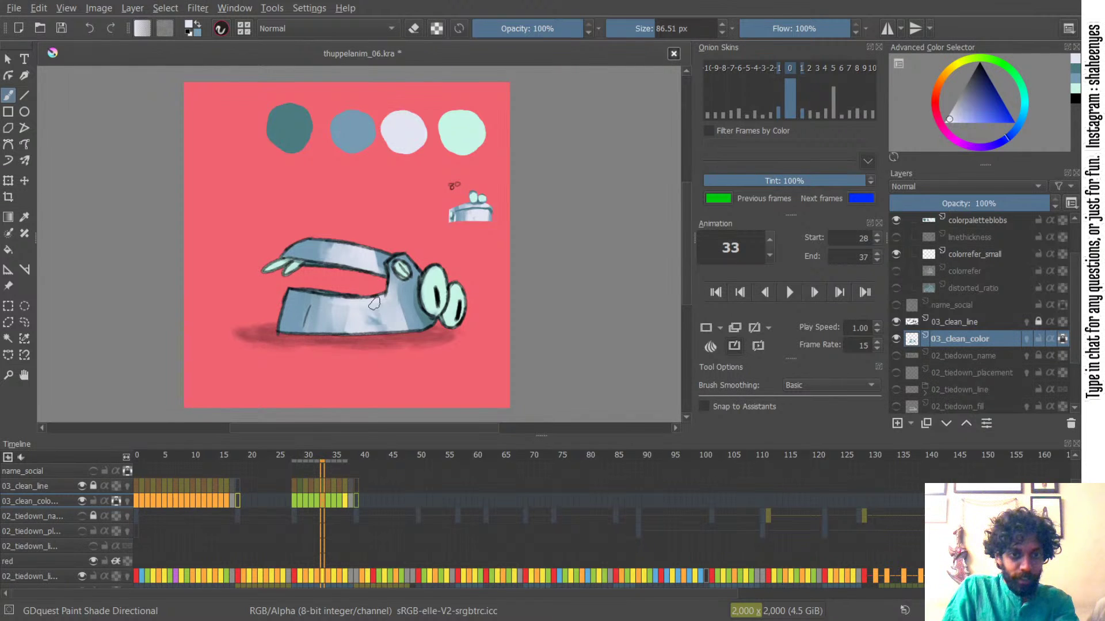
mouse_move(382, 301)
left_mouse_down("shift")
mouse_move(372, 300)
mouse_move(375, 308)
mouse_move(388, 282)
left_mouse_up("shift")
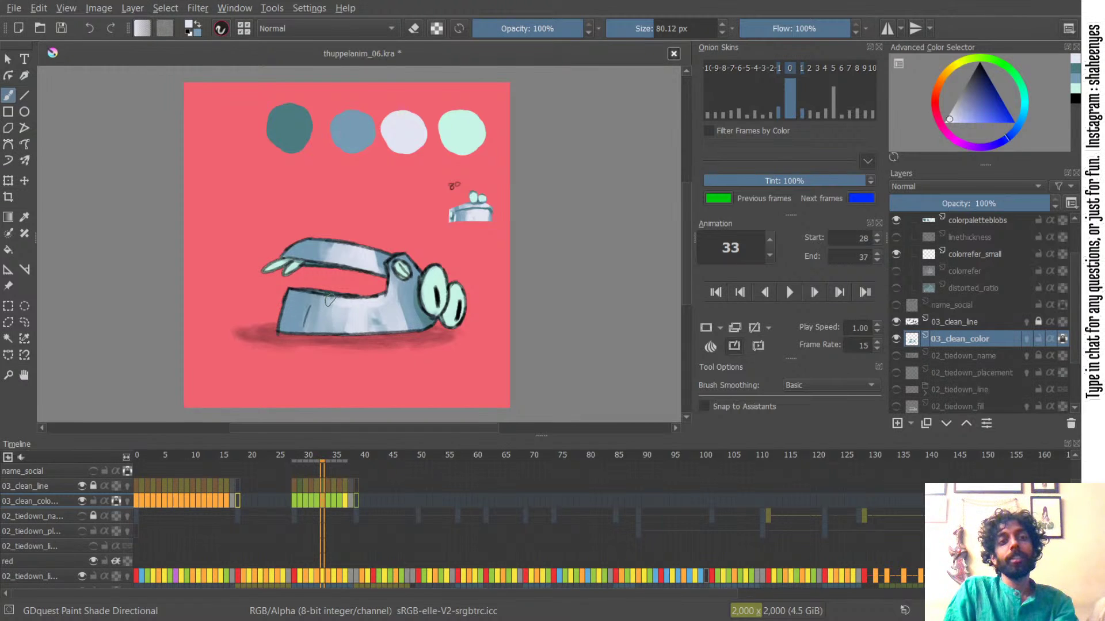
mouse_move(325, 298)
left_mouse_down("shift")
mouse_move(285, 328)
mouse_move(307, 308)
mouse_move(292, 325)
mouse_move(294, 305)
mouse_move(299, 322)
left_mouse_up("shift")
- Blend palette blue into the shading at the front end of the head
key("x")
left_click(361, 125, "ctrl")
mouse_move(307, 305)
left_mouse_down()
mouse_move(310, 340)
mouse_move(304, 307)
mouse_move(292, 328)
mouse_move(297, 311)
mouse_move(277, 289)
mouse_move(286, 319)
mouse_move(292, 299)
mouse_move(282, 298)
mouse_move(279, 334)
mouse_move(285, 294)
mouse_move(294, 326)
mouse_move(316, 313)
mouse_move(305, 299)
mouse_move(299, 318)
mouse_move(333, 304)
mouse_move(316, 323)
left_mouse_up()
key("x")
key("x")
key("x")
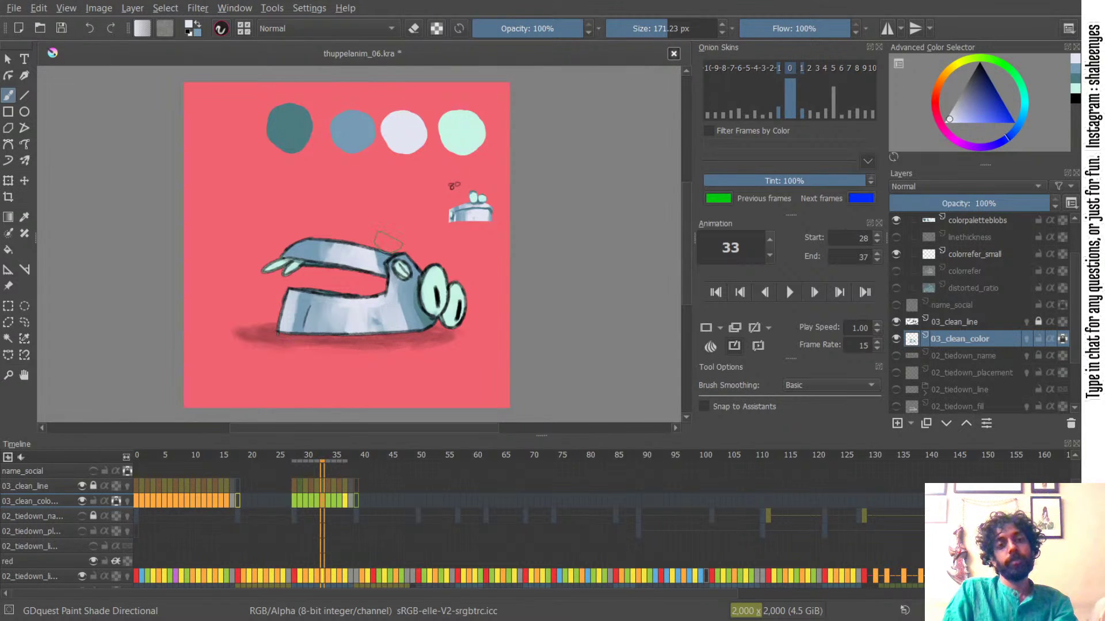
- Blend large lavender strokes into the toothed jaw and the head between the hinge, eyes and lower edge
mouse_move(338, 243)
left_mouse_down()
mouse_move(334, 254)
mouse_move(311, 241)
mouse_move(285, 247)
mouse_move(333, 250)
left_mouse_up()
left_click(352, 131, "ctrl")
left_click(404, 134, "ctrl")
left_click_drag(416, 293, 406, 299, "shift")
key("x")
key("x")
mouse_move(404, 299)
left_mouse_down()
mouse_move(399, 322)
mouse_move(373, 329)
mouse_move(387, 326)
mouse_move(344, 325)
left_mouse_up()
mouse_move(372, 259)
left_mouse_down("shift")
mouse_move(329, 256)
mouse_move(375, 259)
left_mouse_up("shift")
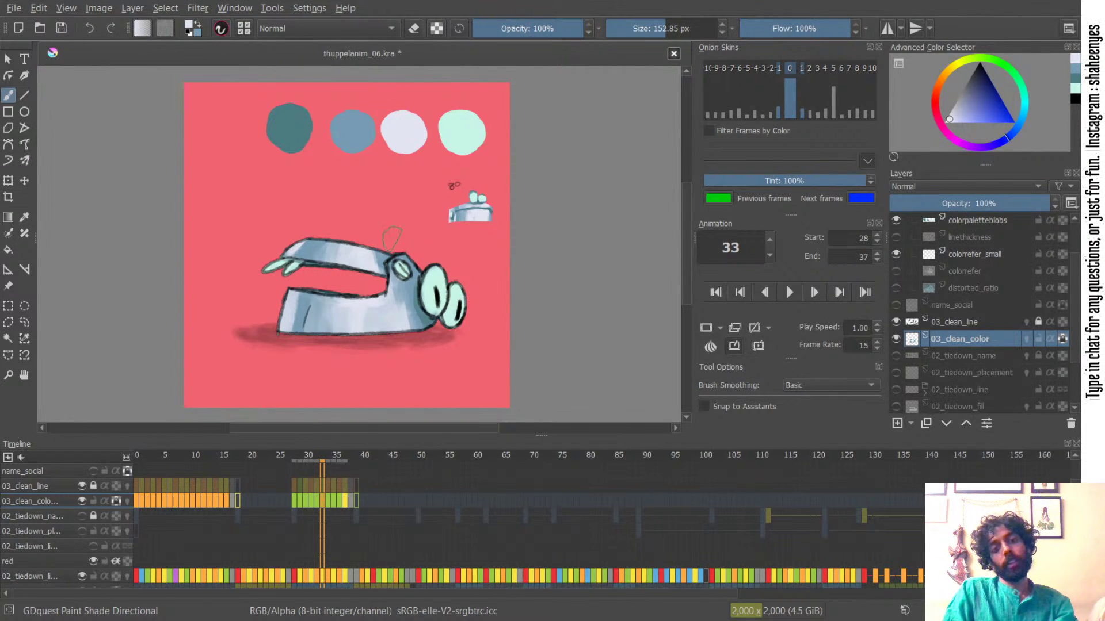
- Refine the head beside the eyes, its mouth edge and the toothed jaw with smaller lavender highlights
left_click_drag(425, 292, 420, 292, "shift")
left_click_drag(347, 302, 326, 301, "shift")
left_click_drag(343, 246, 330, 243, "shift")
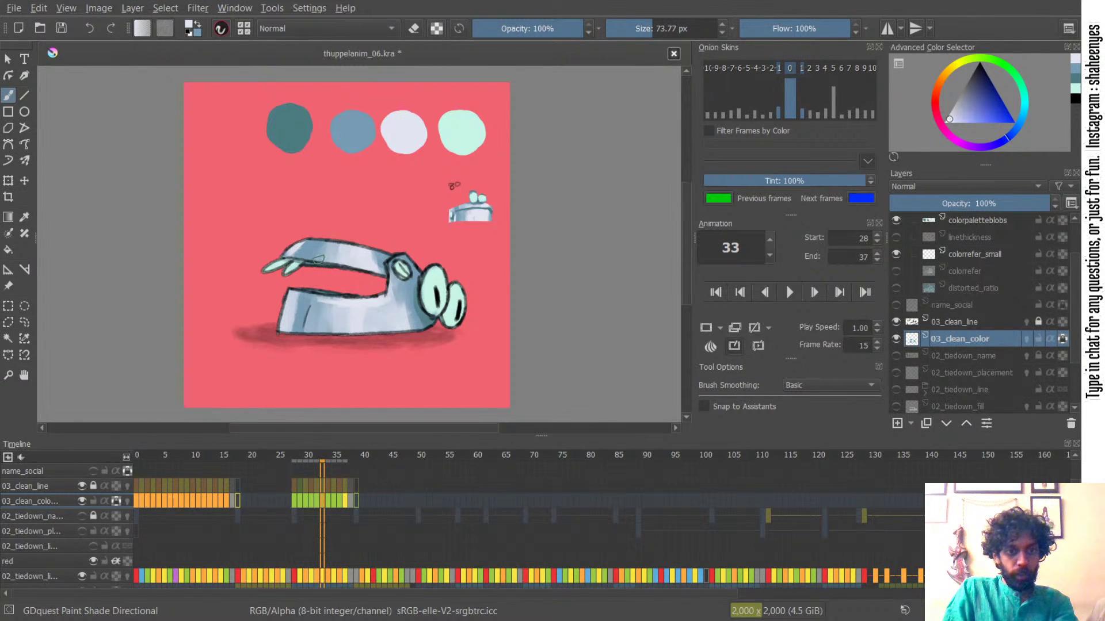
left_click_drag(329, 261, 325, 261, "shift")
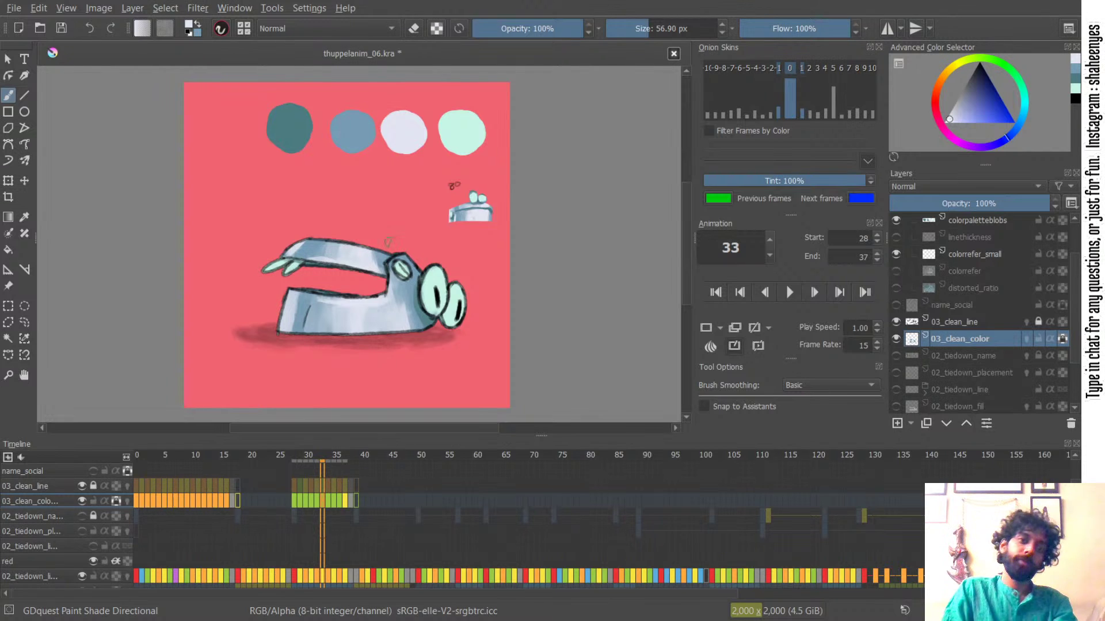
- Shade around the hinge on frame 33 with the palette's dark teal
left_click(295, 122, "ctrl")
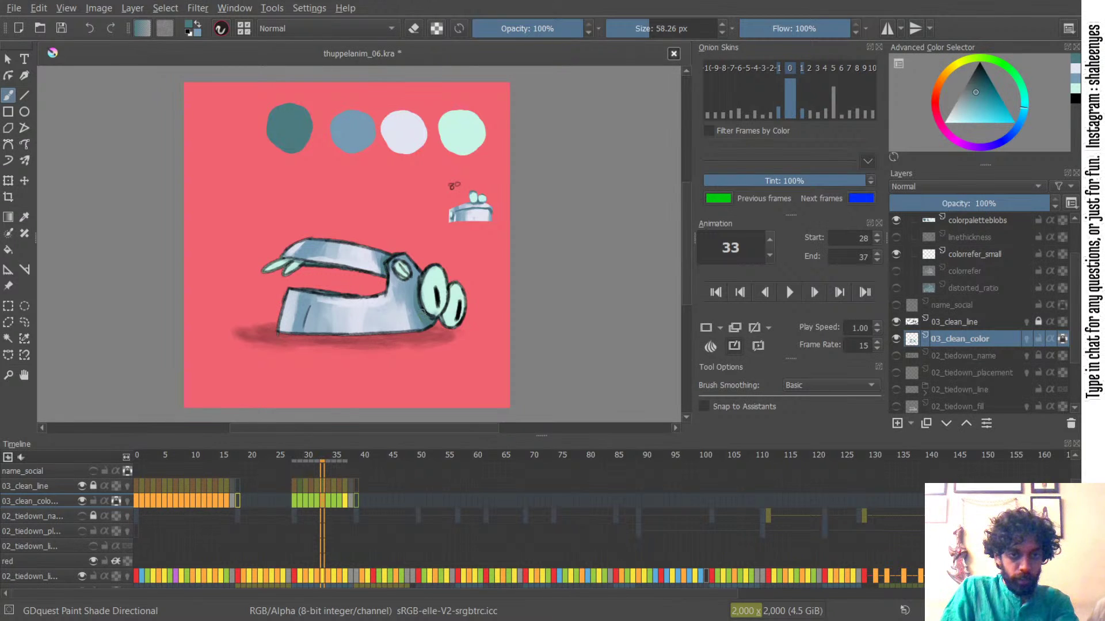
key("bracketleft")
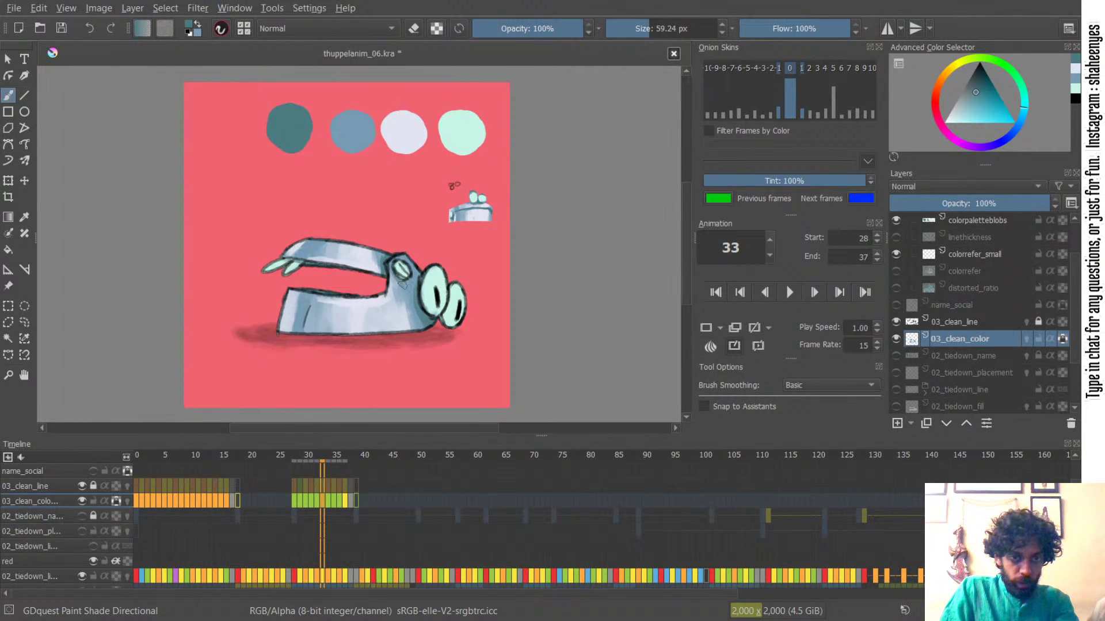
key("bracketright")
key("bracketright")
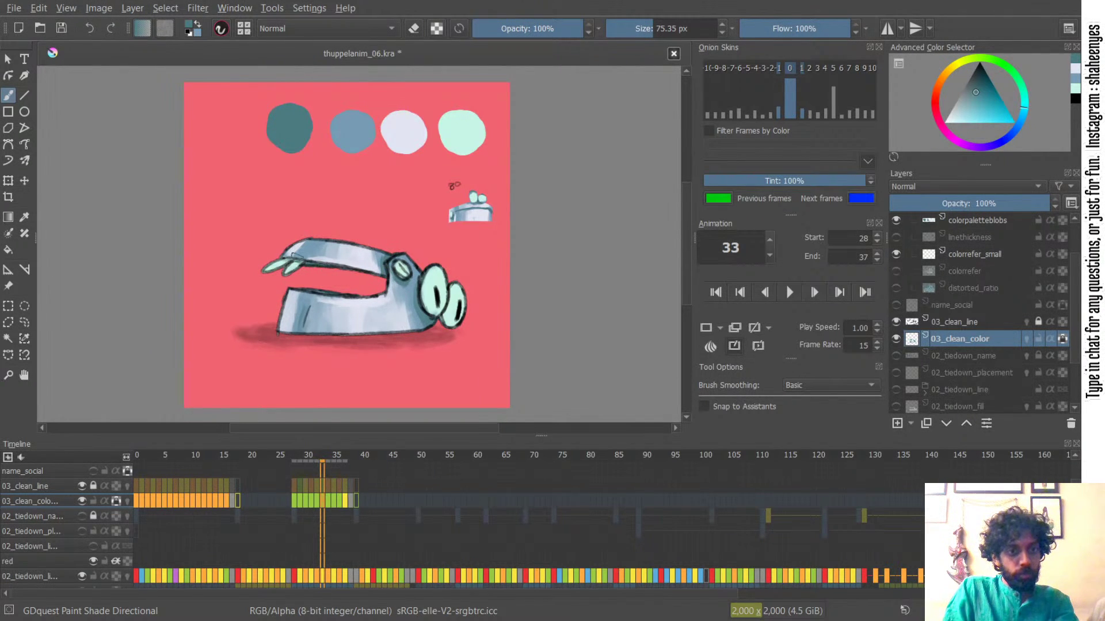
- Compare the bare colour shading on frames 33 and 37 with the 03_clean_line layer hidden
left_click(896, 321)
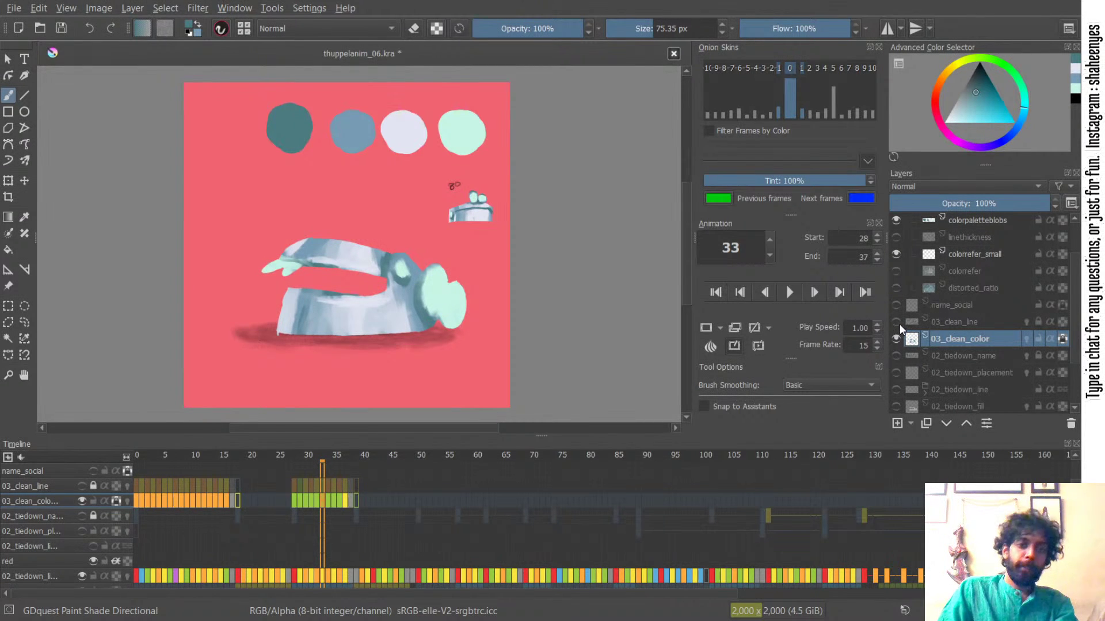
left_click(347, 500)
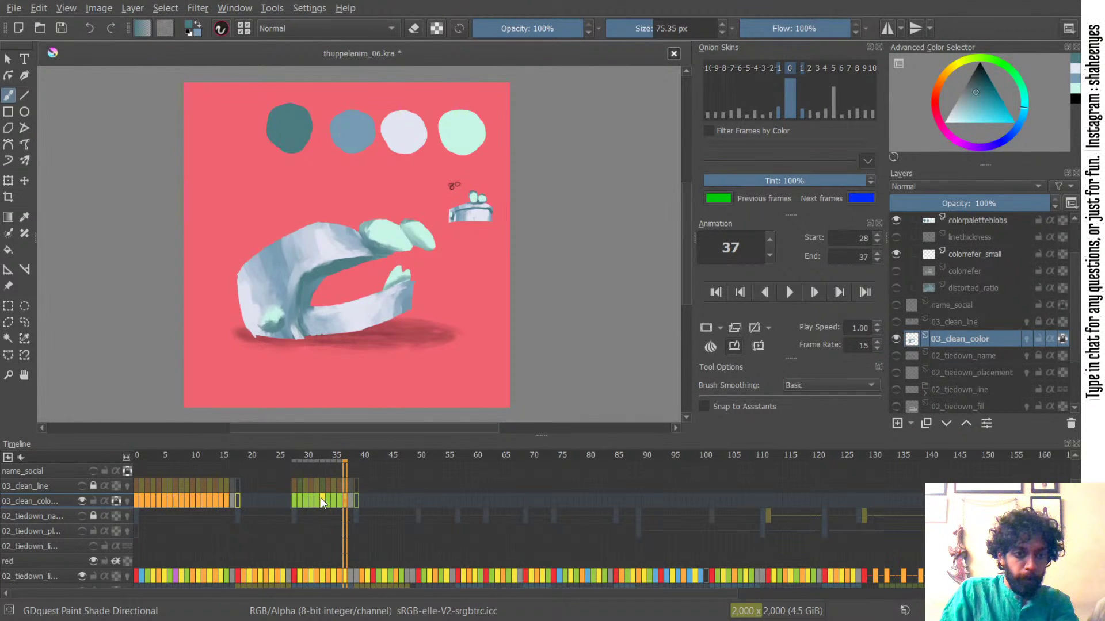
left_click(324, 501)
left_click(344, 502)
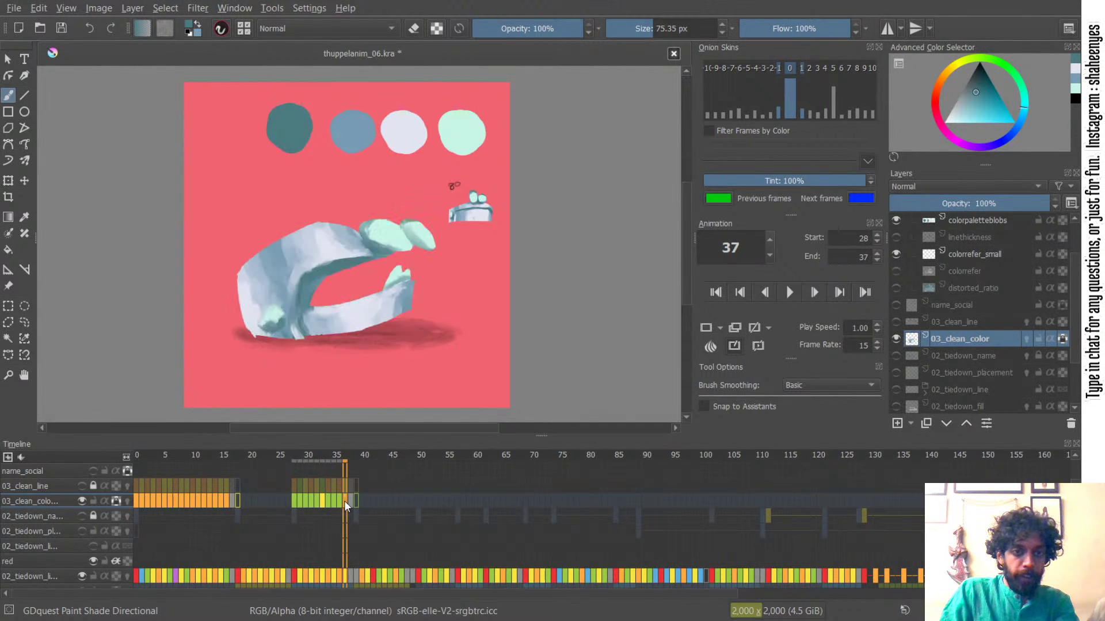
left_click(321, 502)
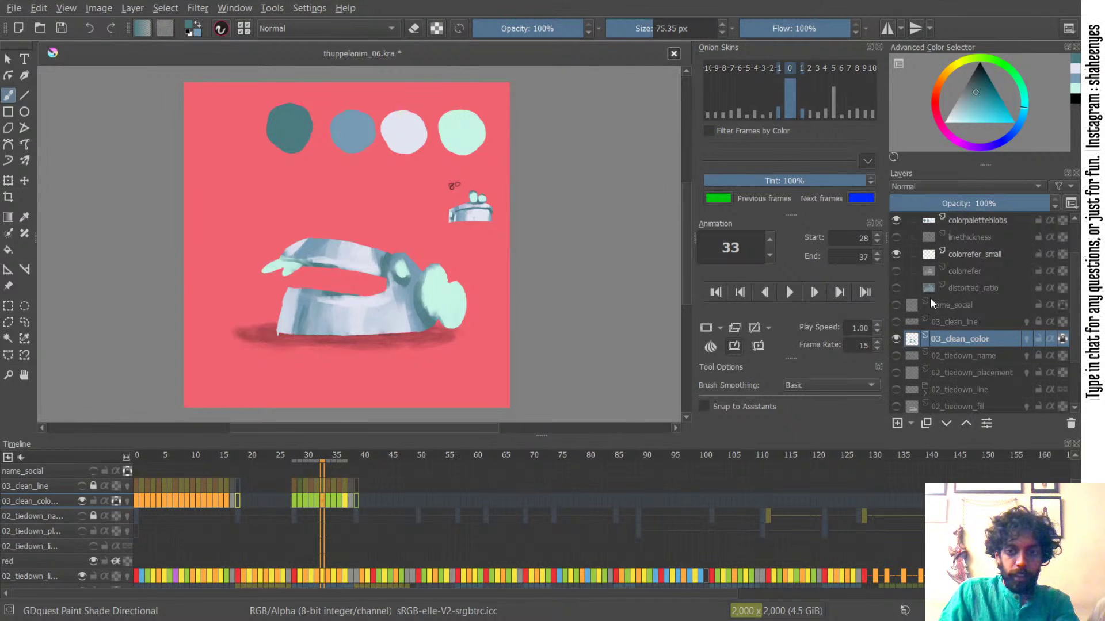
left_click(895, 321)
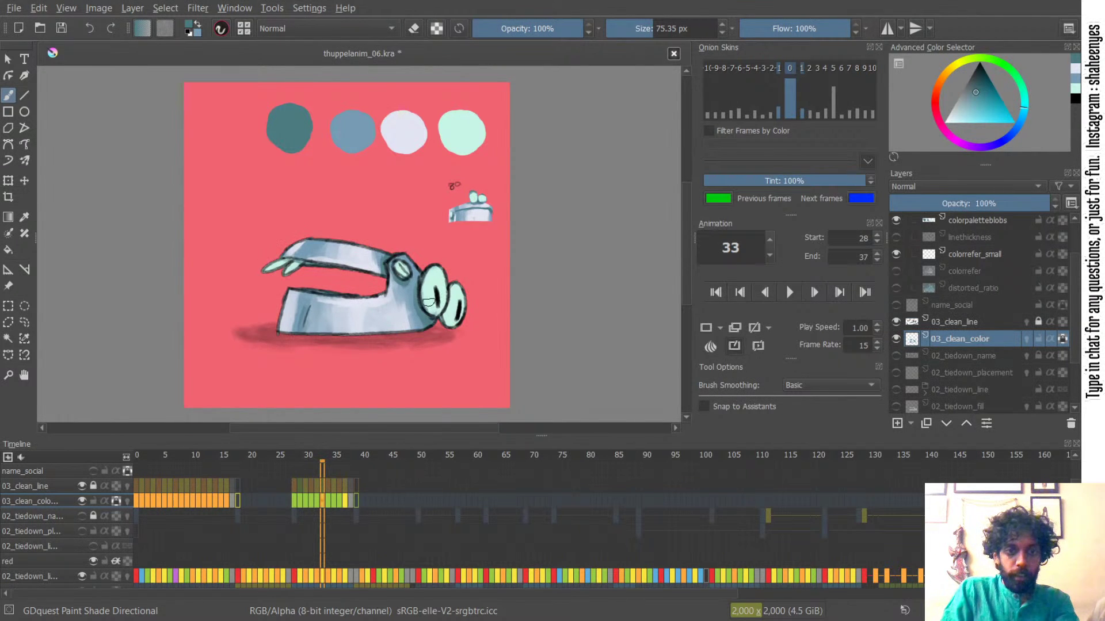
- Add dark teal shading along the edges of the eyes and the teeth on frame 33
mouse_move(440, 286)
left_mouse_down()
mouse_move(452, 285)
mouse_move(432, 269)
left_mouse_up()
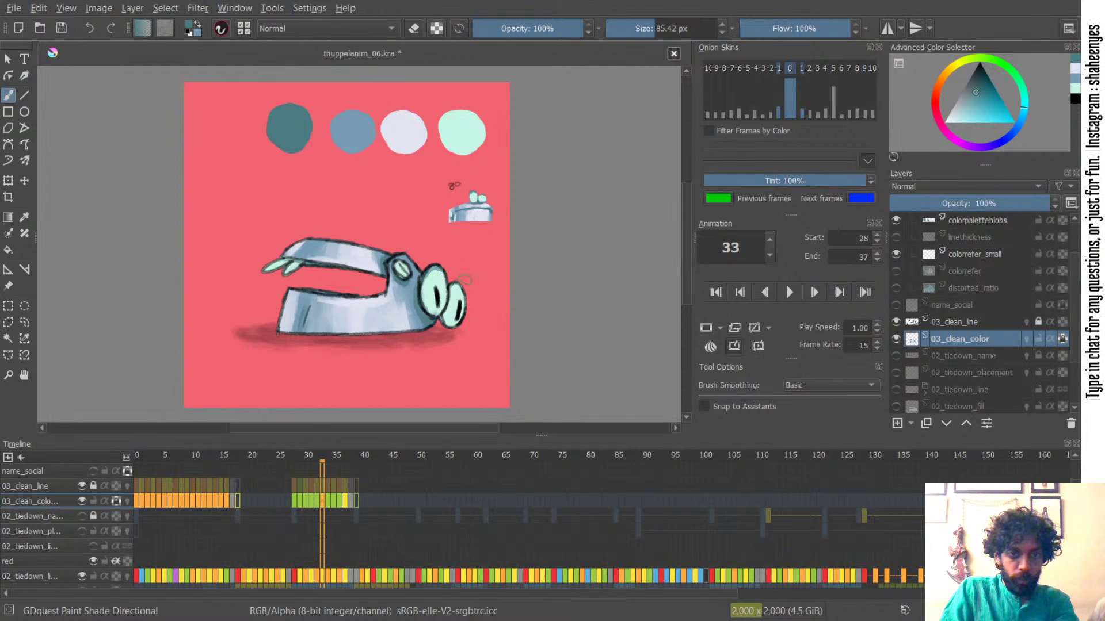
left_click_drag(445, 315, 443, 314)
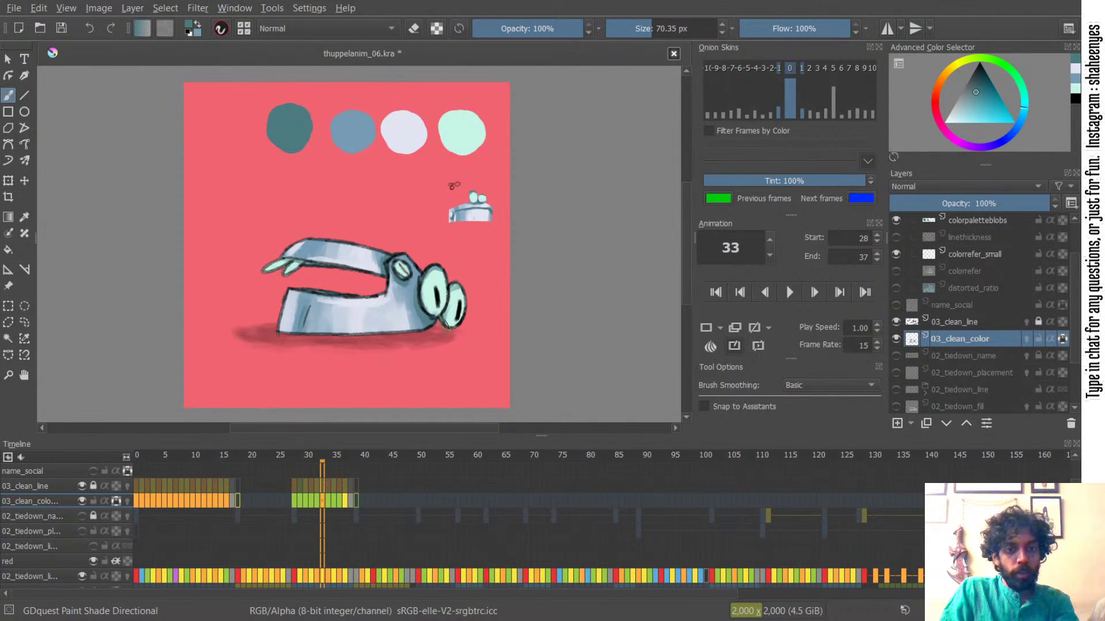
left_click_drag(269, 256, 268, 264)
scroll(270, 265, "up", 4)
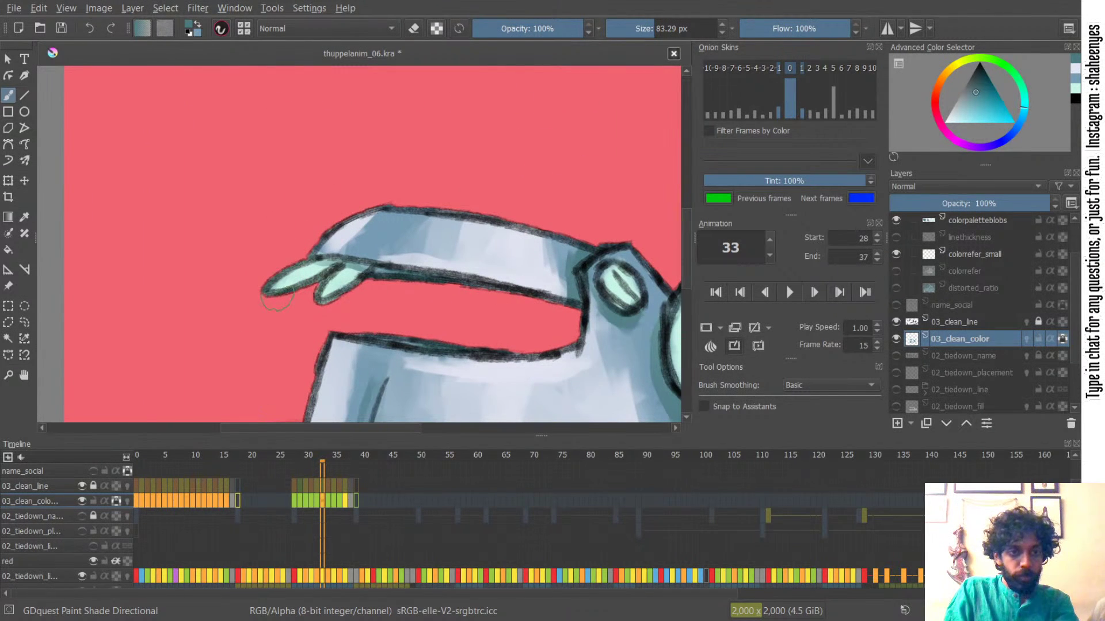
left_click_drag(331, 297, 306, 310)
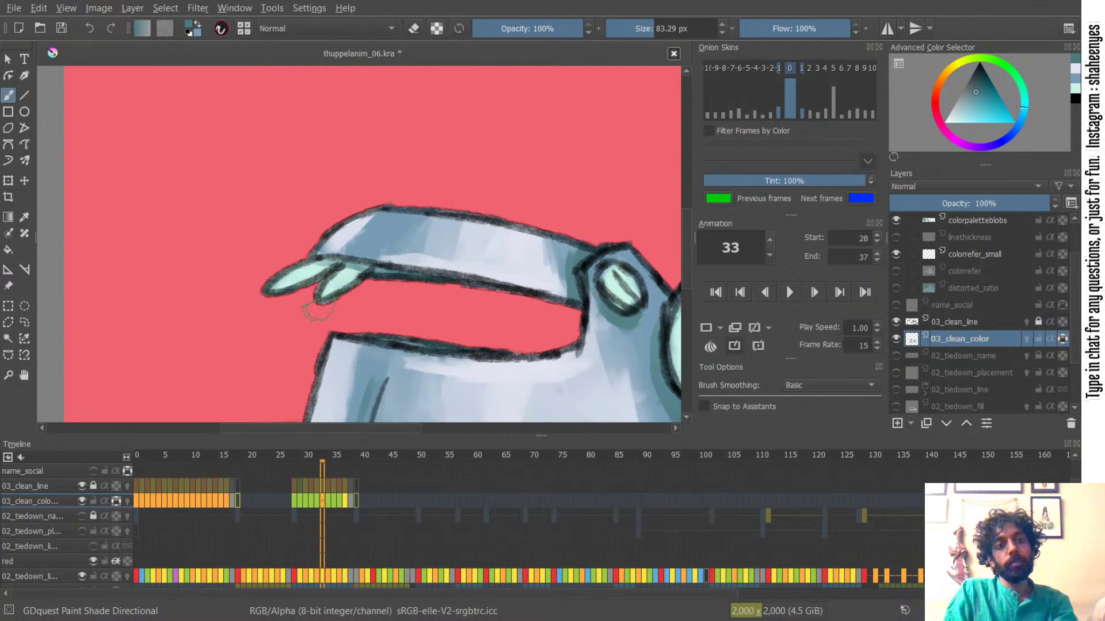
key("2")
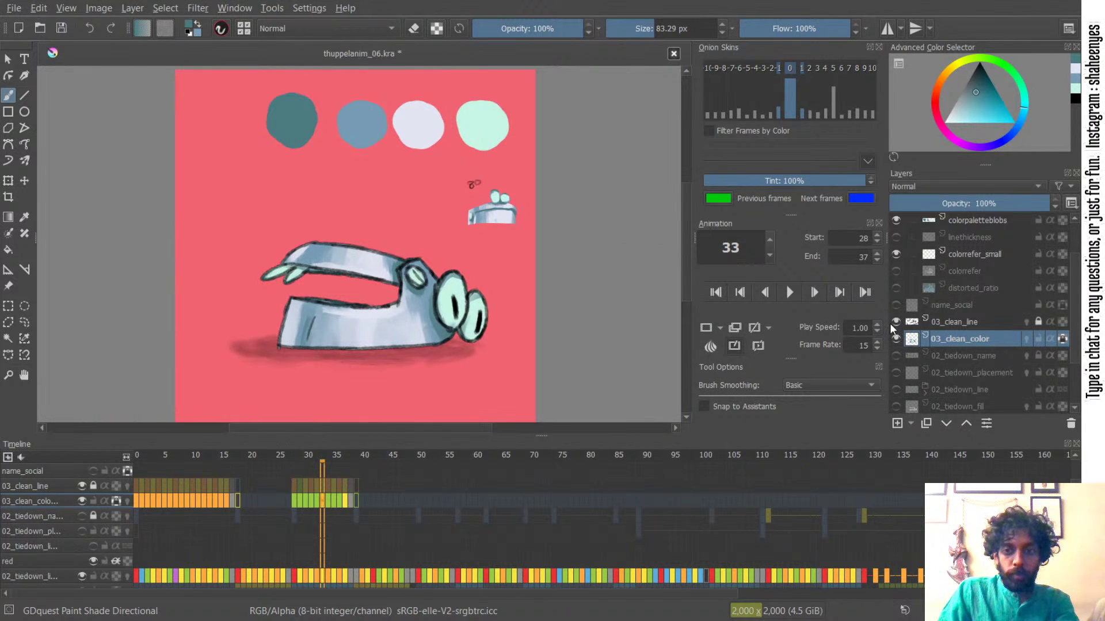
- Check frame 33's colours and examine the eye and tooth shading on frame 37 with the line art hidden and shown
left_click(895, 322)
left_click(896, 322)
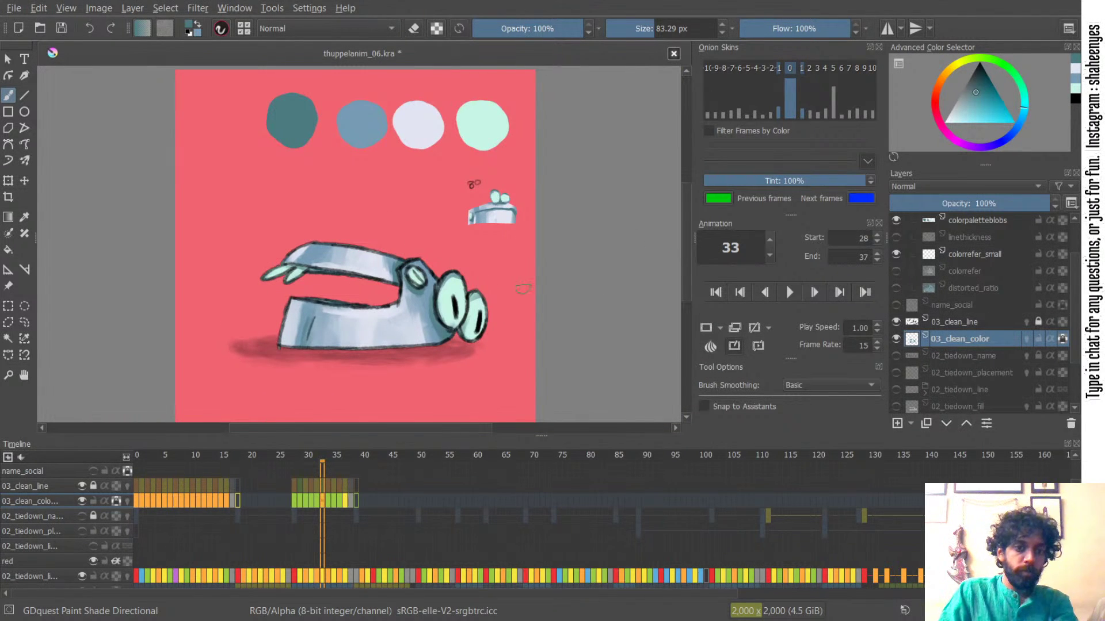
left_click(345, 501)
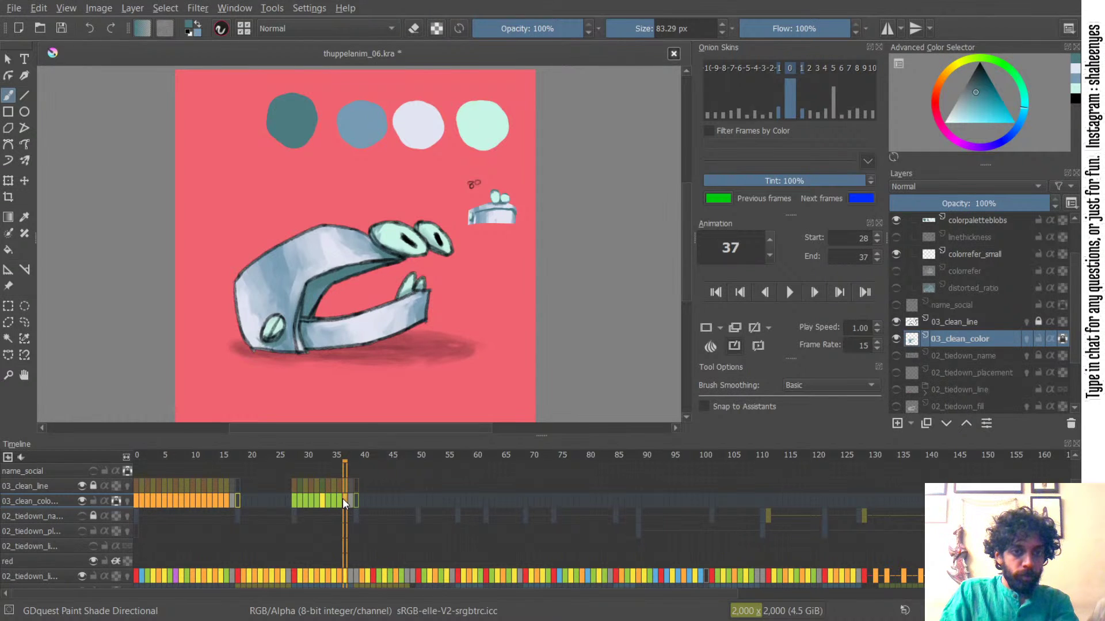
left_click_drag(415, 280, 454, 201)
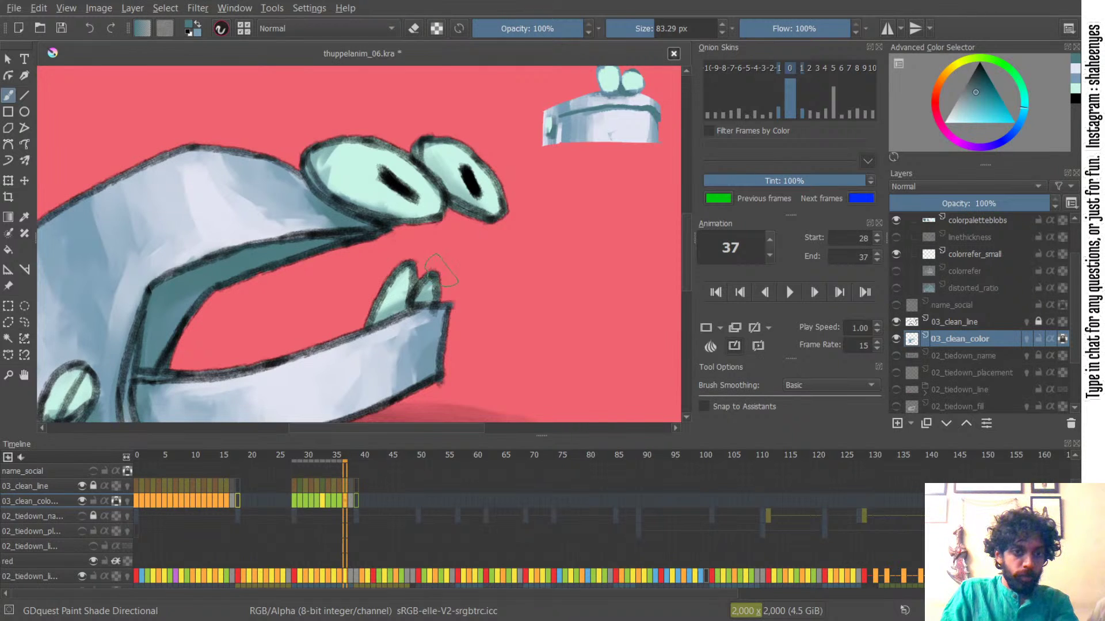
left_click(895, 322)
left_click(896, 323)
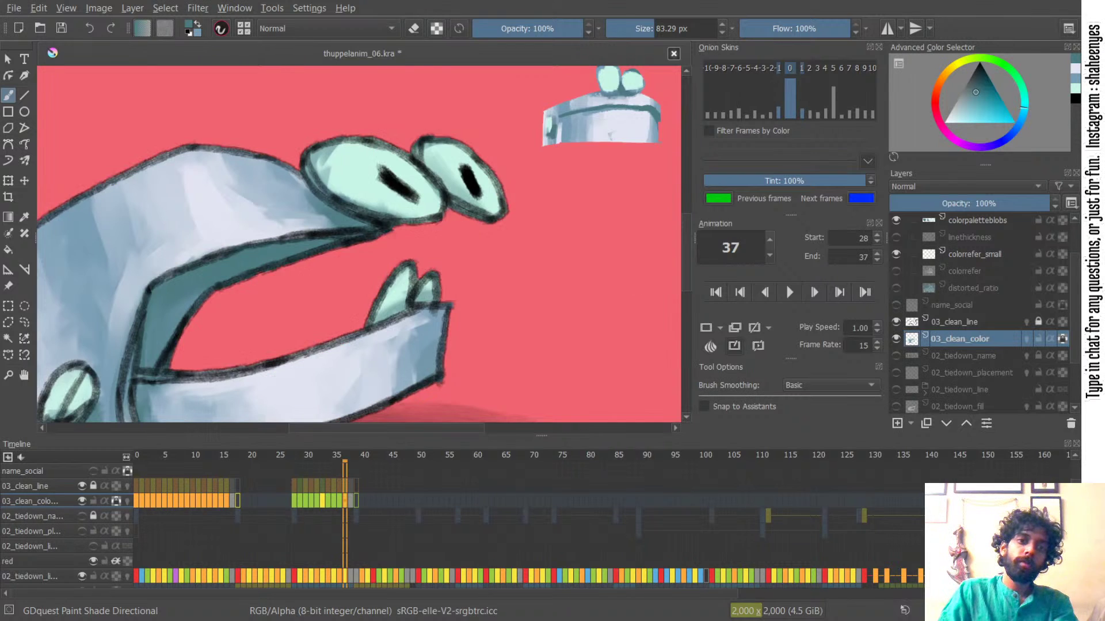
scroll(466, 263, "down", 4)
left_click_drag(450, 272, 475, 323)
left_click_drag(411, 348, 412, 326)
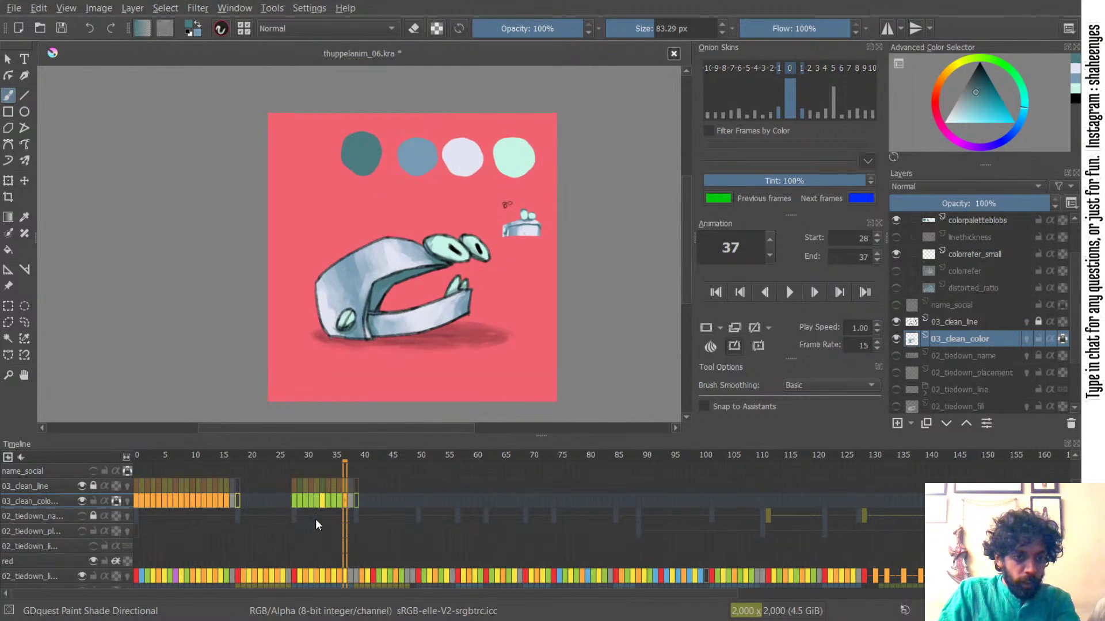
- Go to frame 30 of 03_clean_color and save the document
left_click(305, 502)
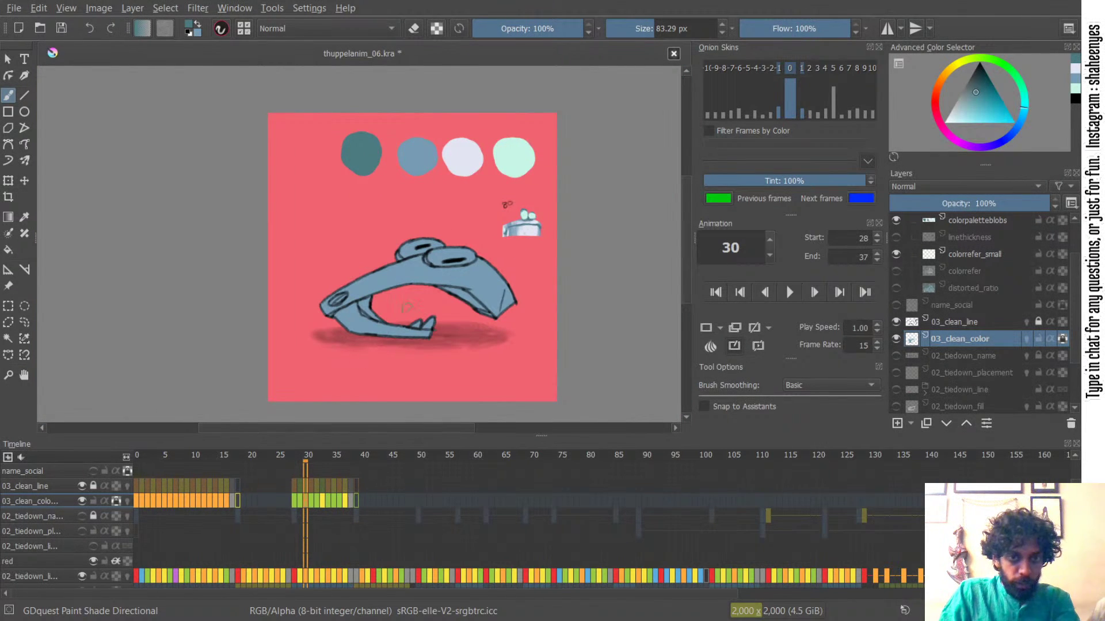
key("ctrl")
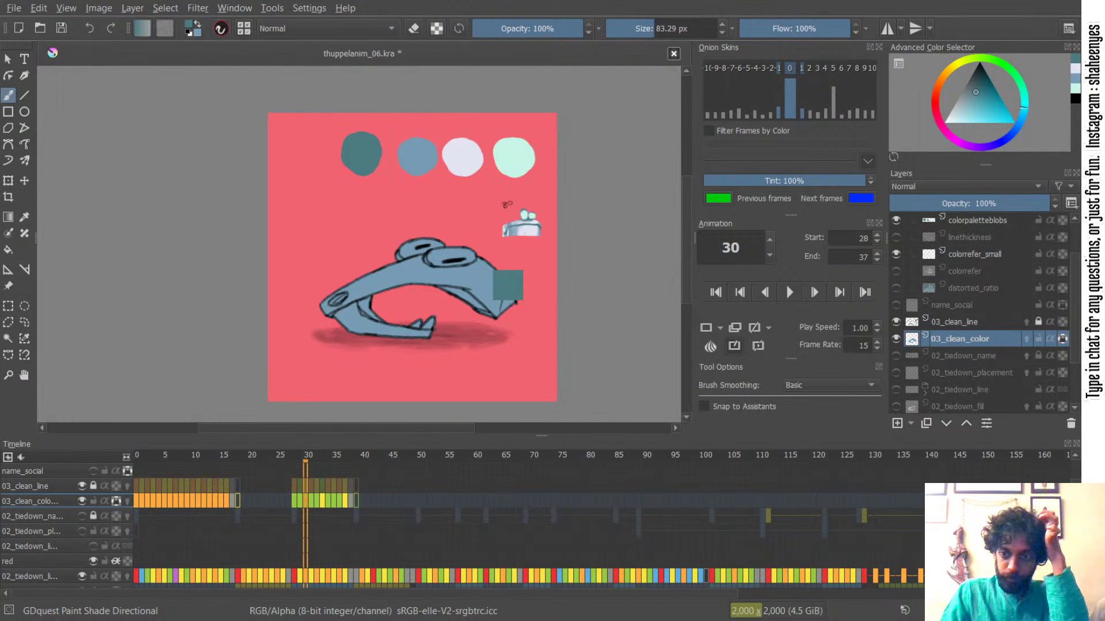
key("ctrl+s")
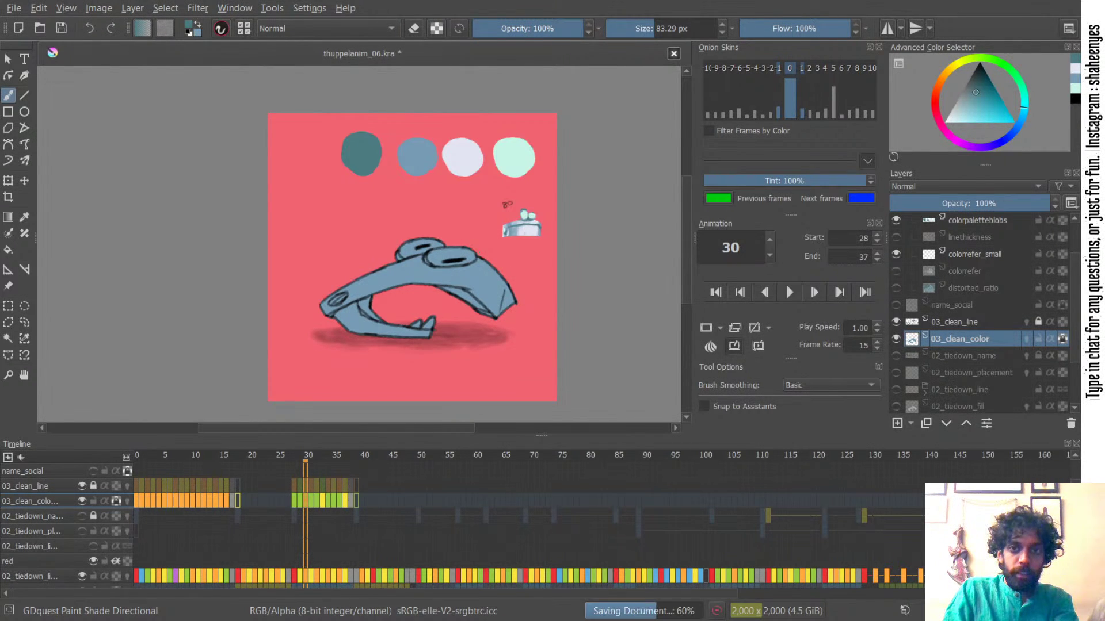
- Paint broad palette lavender highlights over the middle and front of the head and along the lower jaw on frame 30
left_click_drag(403, 224, 461, 143)
left_click(474, 147, "ctrl")
left_click(419, 150, "ctrl")
left_click(467, 158, "ctrl")
mouse_move(402, 286)
left_mouse_down()
mouse_move(453, 269)
mouse_move(428, 252)
mouse_move(425, 301)
mouse_move(435, 306)
mouse_move(457, 269)
mouse_move(434, 270)
mouse_move(439, 283)
mouse_move(412, 276)
mouse_move(483, 287)
mouse_move(472, 275)
mouse_move(411, 273)
mouse_move(393, 296)
mouse_move(392, 277)
mouse_move(419, 281)
left_mouse_up()
key("x")
key("x")
mouse_move(486, 282)
left_mouse_down()
mouse_move(493, 298)
mouse_move(460, 289)
left_mouse_up()
mouse_move(405, 347)
left_mouse_down()
mouse_move(387, 348)
mouse_move(410, 349)
left_mouse_up()
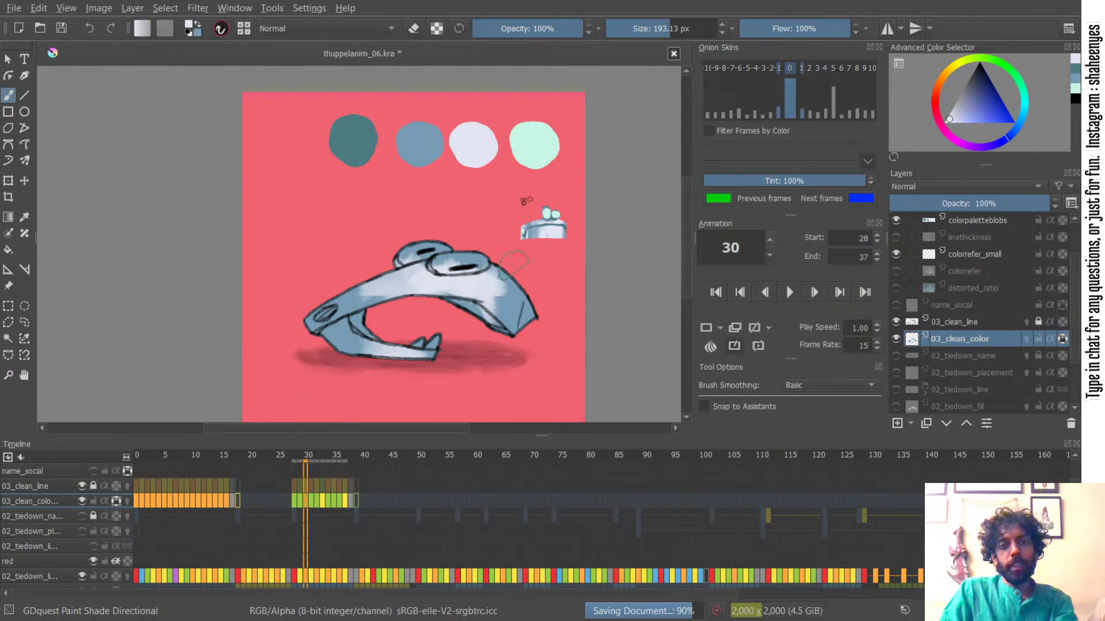
- Blend palette blue into the front of the head and add lavender highlights around the hinge and the rear of the jaw
mouse_move(370, 293)
left_mouse_down()
mouse_move(404, 274)
mouse_move(361, 299)
mouse_move(399, 287)
mouse_move(392, 243)
mouse_move(360, 305)
mouse_move(354, 286)
mouse_move(350, 298)
mouse_move(374, 299)
left_mouse_up()
key("x")
left_click_drag(504, 288, 493, 305)
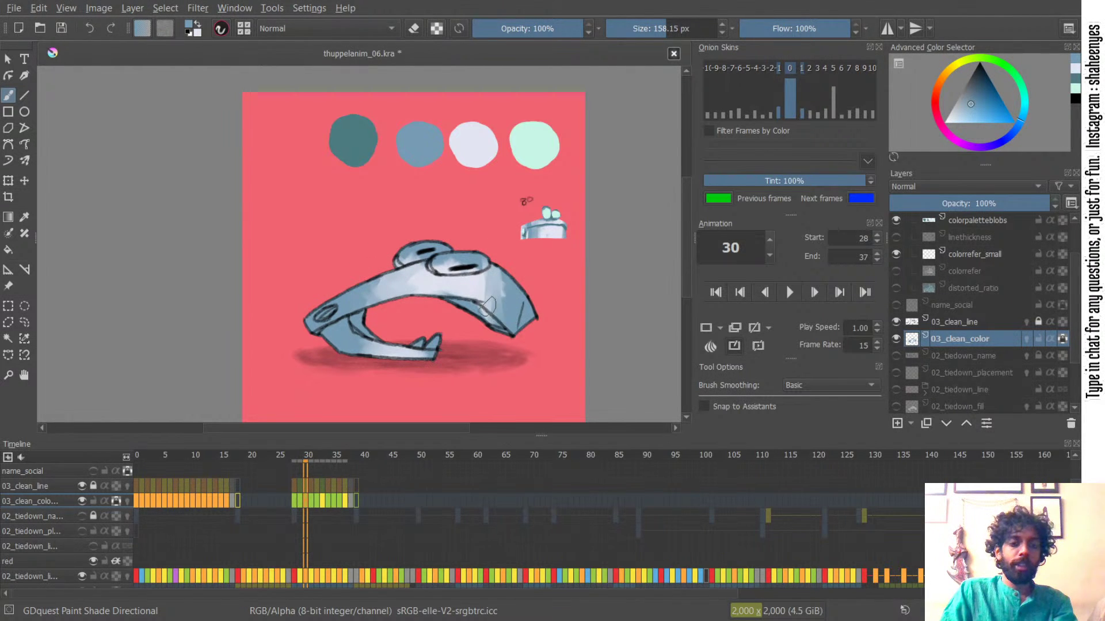
key("x")
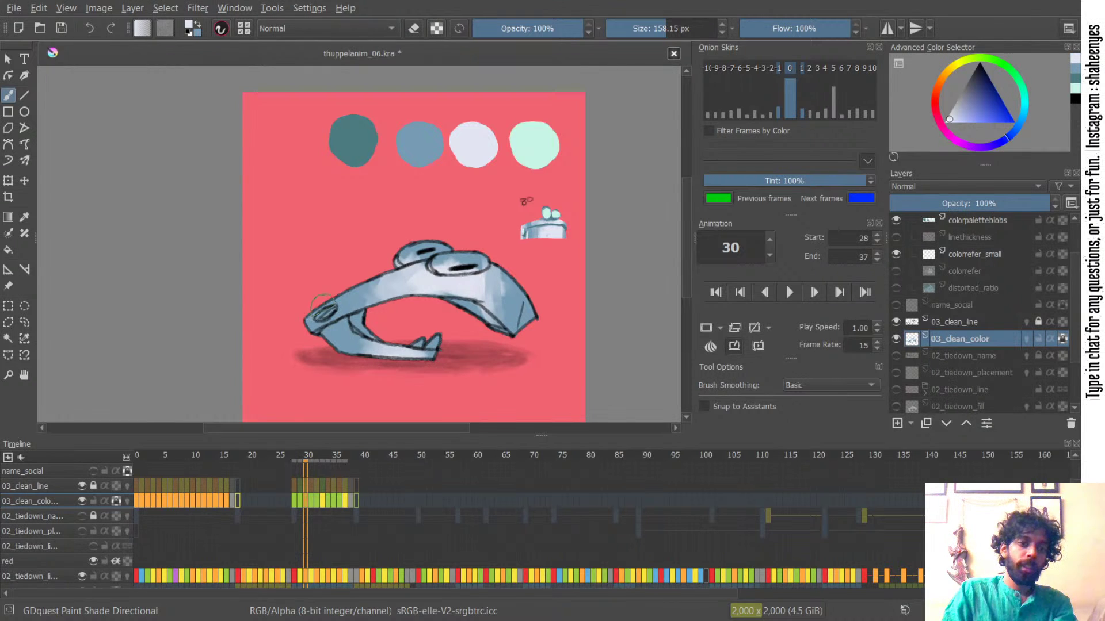
key("x")
key("x")
mouse_move(307, 328)
left_mouse_down()
mouse_move(317, 297)
mouse_move(324, 316)
mouse_move(328, 298)
mouse_move(338, 341)
left_mouse_up()
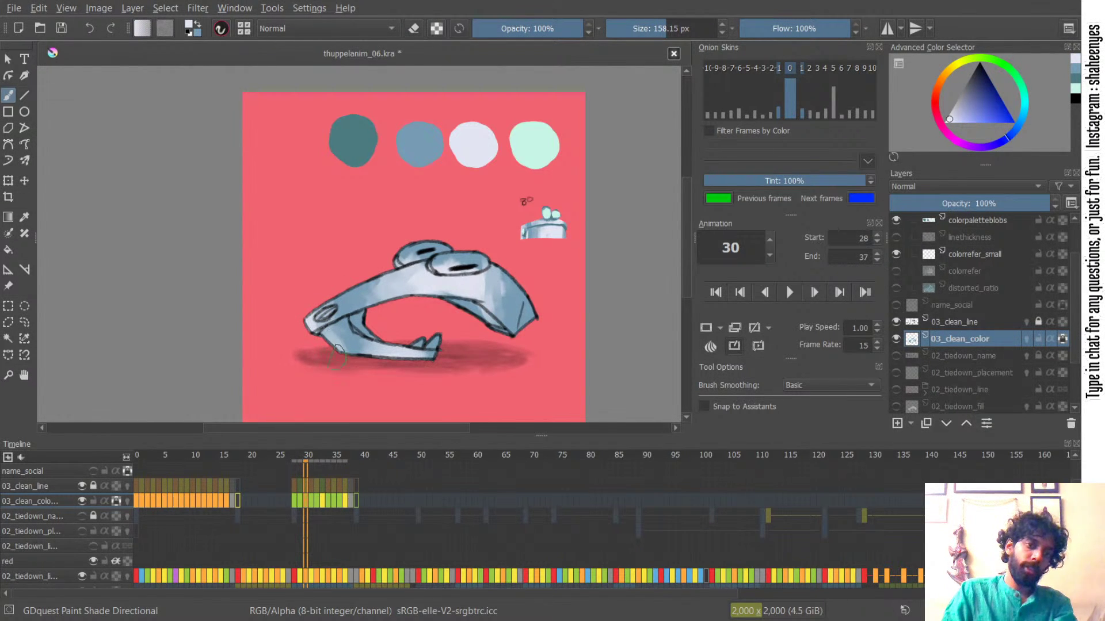
- Refine the head's shading with lavender strokes beside the eyes and palette blue at the front end
left_click_drag(485, 271, 505, 311)
mouse_move(393, 285)
left_mouse_down()
mouse_move(370, 284)
mouse_move(465, 285)
mouse_move(407, 283)
mouse_move(357, 302)
mouse_move(352, 292)
mouse_move(368, 305)
mouse_move(386, 270)
mouse_move(425, 298)
mouse_move(531, 272)
mouse_move(359, 291)
left_mouse_up()
key("x")
mouse_move(525, 310)
left_mouse_down()
mouse_move(510, 286)
mouse_move(518, 292)
mouse_move(449, 310)
left_mouse_up()
- Shade the inner mouth under the head's front and beside the hinge with the palette's dark teal
left_click(349, 133, "ctrl")
mouse_move(447, 301)
left_mouse_down()
mouse_move(500, 338)
mouse_move(479, 318)
left_mouse_up()
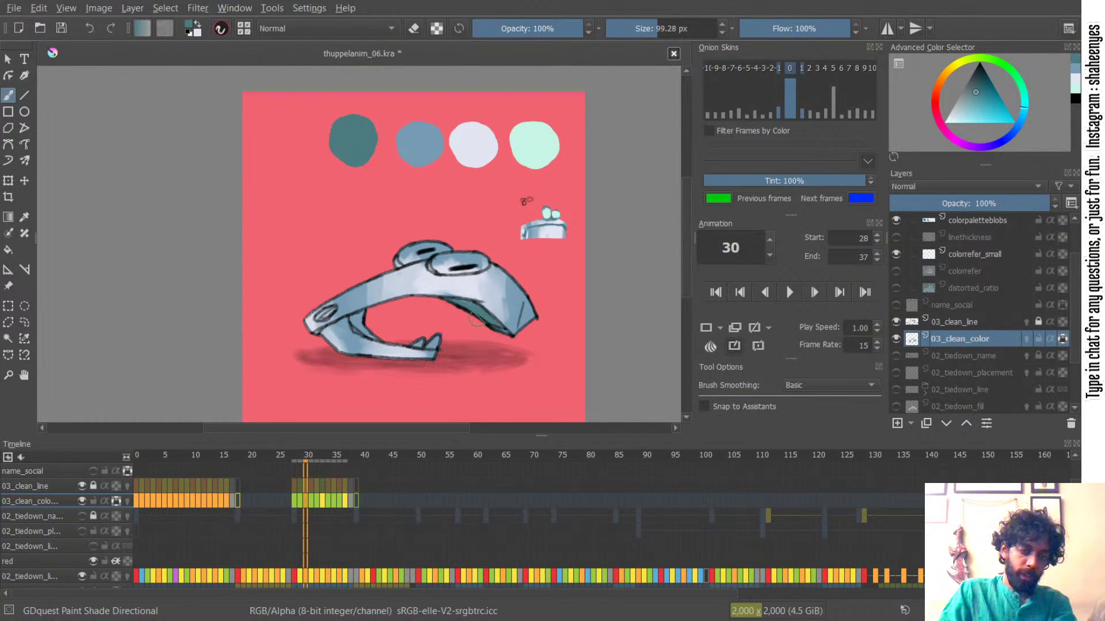
mouse_move(363, 330)
left_mouse_down("shift")
mouse_move(352, 315)
mouse_move(378, 337)
mouse_move(347, 319)
left_mouse_up("shift")
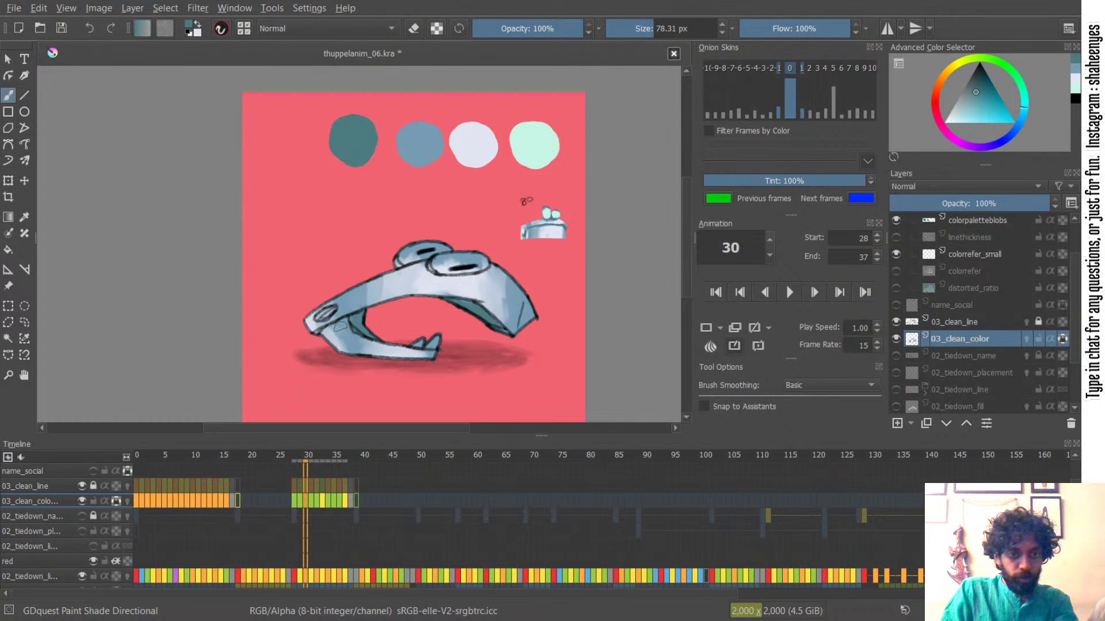
key("x")
left_click(424, 147, "ctrl")
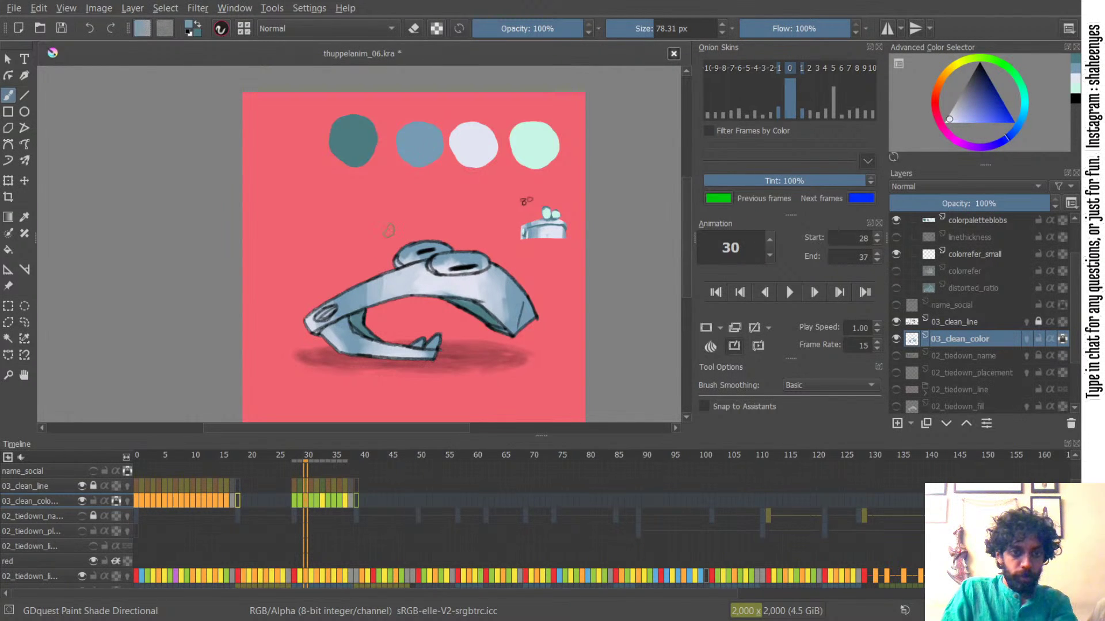
key("x")
mouse_move(329, 336)
left_mouse_down()
mouse_move(359, 322)
mouse_move(323, 333)
mouse_move(346, 342)
mouse_move(326, 329)
mouse_move(343, 318)
left_mouse_up()
key("ctrl+z")
key("x")
key("x")
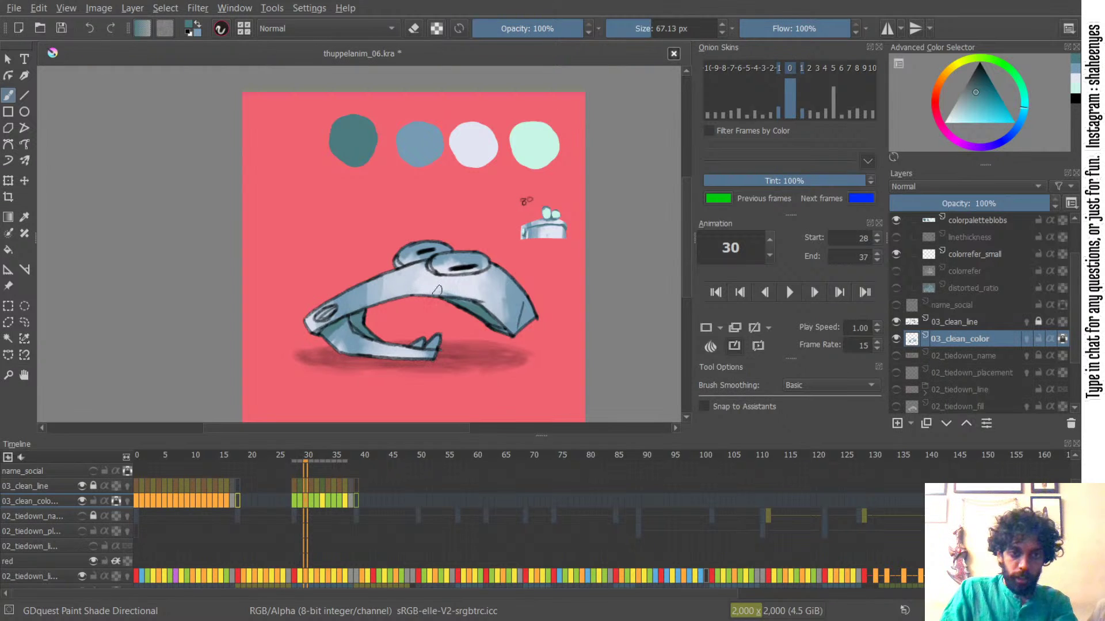
- Paint both eyes, the hinge's oval and the teeth on frame 30 with palette mint
left_click(535, 144, "ctrl")
left_click_drag(469, 258, 484, 258, "shift")
mouse_move(423, 248)
left_mouse_down()
mouse_move(390, 253)
mouse_move(479, 259)
mouse_move(438, 272)
mouse_move(439, 257)
mouse_move(481, 266)
mouse_move(406, 247)
left_mouse_up()
mouse_move(348, 312)
left_mouse_down()
mouse_move(320, 316)
mouse_move(334, 310)
left_mouse_up()
left_click_drag(428, 340, 422, 342)
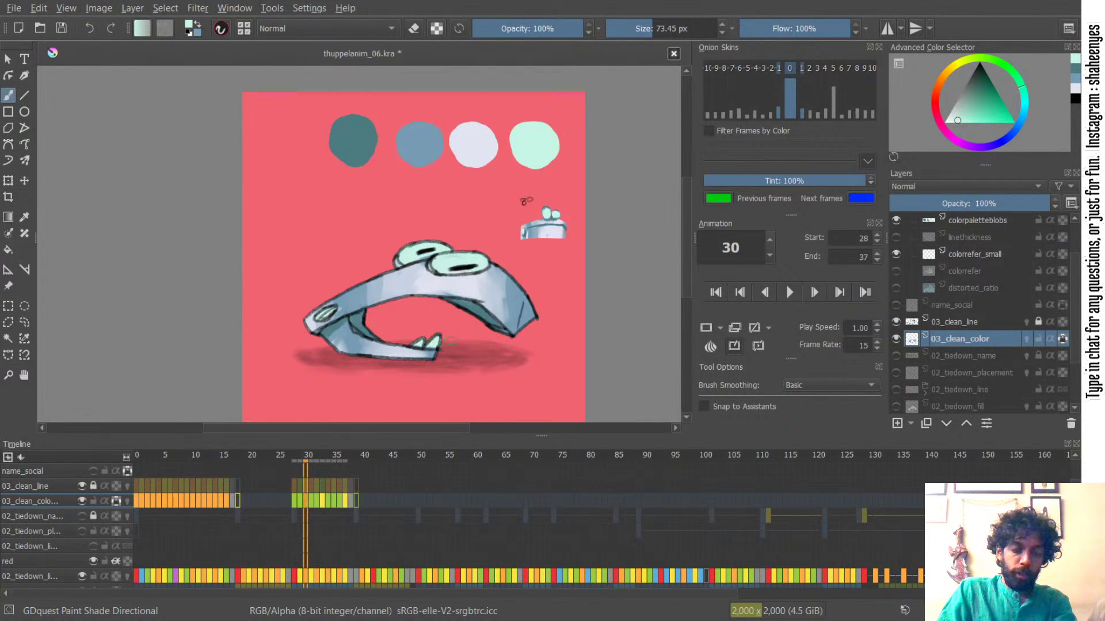
- Shade the edges of the teeth on frame 30 with the palette's dark teal using a smaller brush
left_click(354, 141, "ctrl")
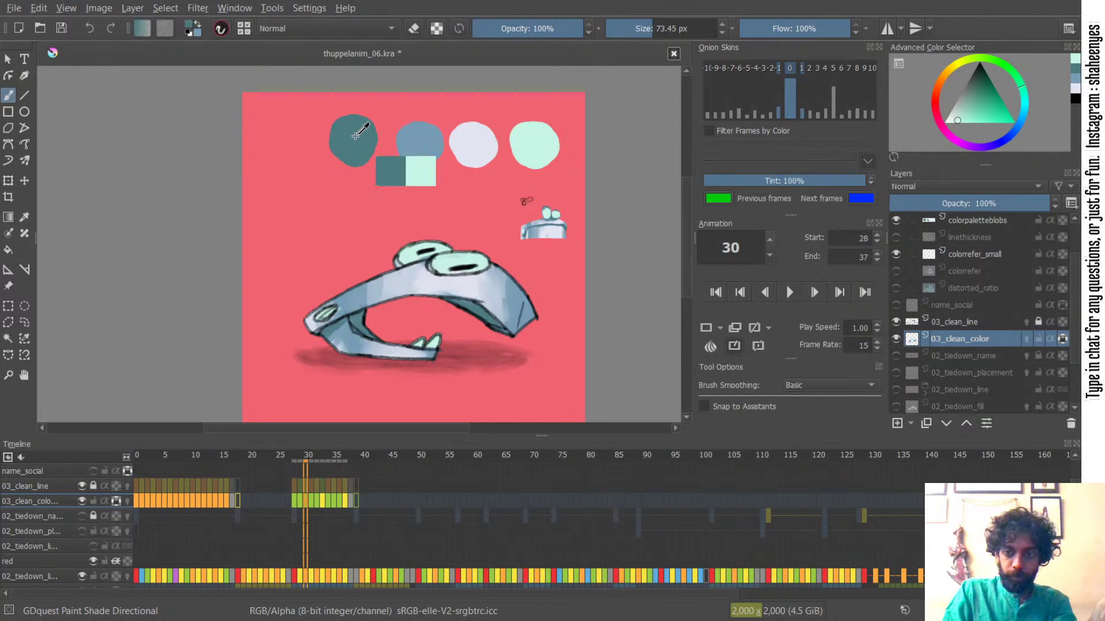
left_click_drag(427, 340, 416, 340, "shift")
scroll(411, 371, "up", 3)
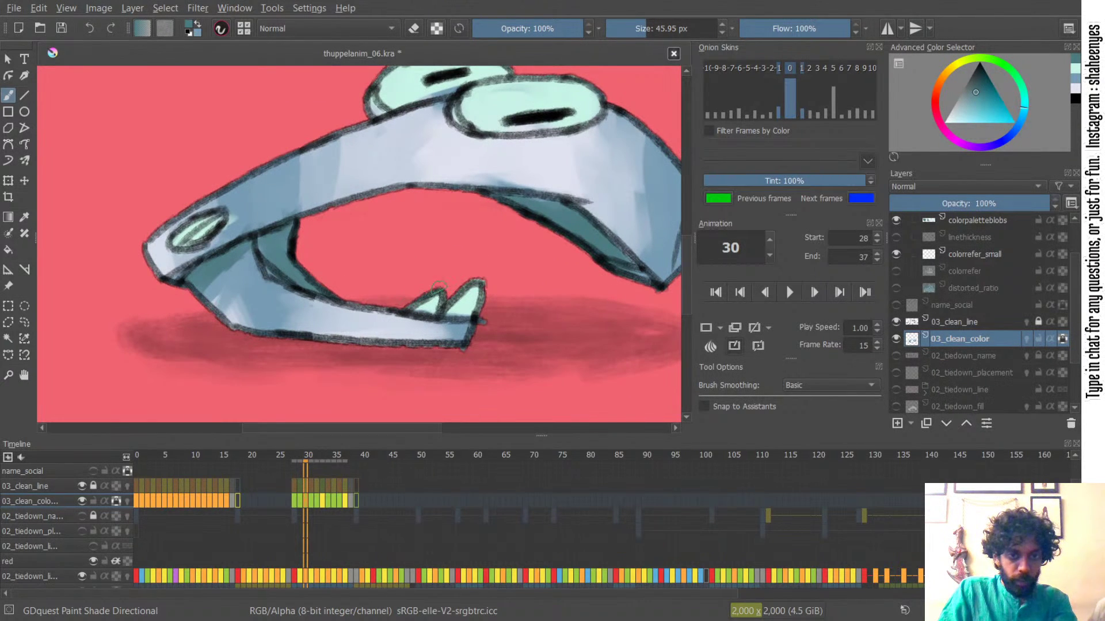
- Shade the two lower teeth on frame 30 with dark teal brush strokes
left_click_drag(438, 292, 418, 305)
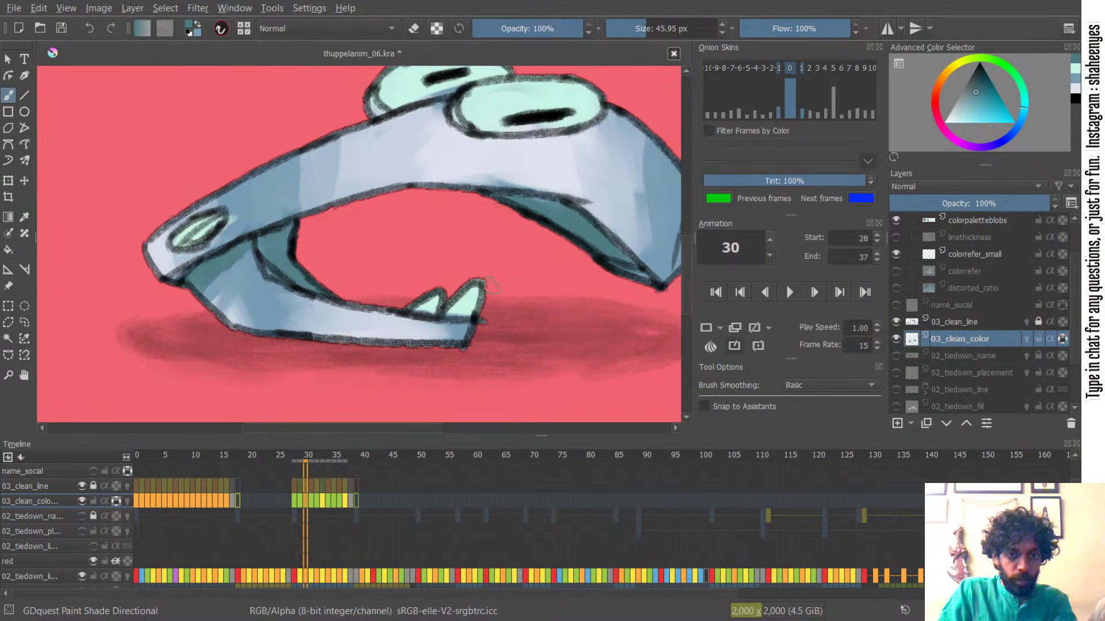
mouse_move(487, 305)
left_mouse_down()
mouse_move(481, 318)
mouse_move(425, 308)
mouse_move(478, 315)
left_mouse_up()
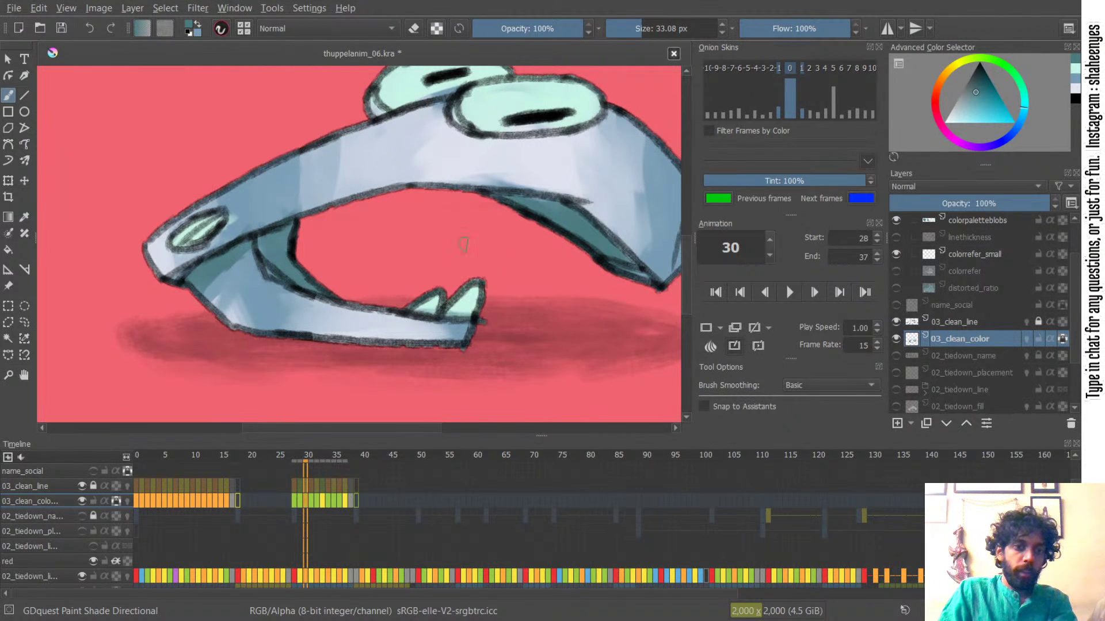
scroll(463, 246, "down", 4)
left_click_drag(463, 247, 446, 339)
scroll(447, 338, "down", 1)
scroll(420, 260, "up", 3)
- Touch up the eyes with mint and dark teal, undoing the last stroke
left_click_drag(392, 274, 404, 273, "shift")
key("x")
mouse_move(503, 160)
left_mouse_down()
mouse_move(390, 265)
mouse_move(429, 265)
mouse_move(516, 142)
left_mouse_up()
left_click(531, 151, "ctrl")
key("x")
mouse_move(432, 224)
left_mouse_down("shift")
mouse_move(445, 224)
mouse_move(422, 233)
mouse_move(454, 217)
mouse_move(422, 228)
mouse_move(451, 227)
left_mouse_up("shift")
key("ctrl+z")
key("x")
key("x")
- Paint dark teal shading along the eye edges, beneath the eyes and on the body's back corner
mouse_move(374, 239)
left_mouse_down("shift")
mouse_move(360, 242)
mouse_move(370, 250)
left_mouse_up("shift")
mouse_move(438, 244)
left_mouse_down()
mouse_move(436, 259)
mouse_move(449, 264)
left_mouse_up()
mouse_move(426, 246)
left_mouse_down("shift")
mouse_move(447, 266)
mouse_move(504, 269)
left_mouse_up("shift")
left_click_drag(496, 215, 456, 270, "ctrl")
mouse_move(488, 216)
left_mouse_down()
mouse_move(440, 192)
mouse_move(443, 215)
mouse_move(433, 219)
mouse_move(449, 226)
mouse_move(438, 232)
mouse_move(471, 218)
mouse_move(402, 211)
mouse_move(440, 200)
left_mouse_up()
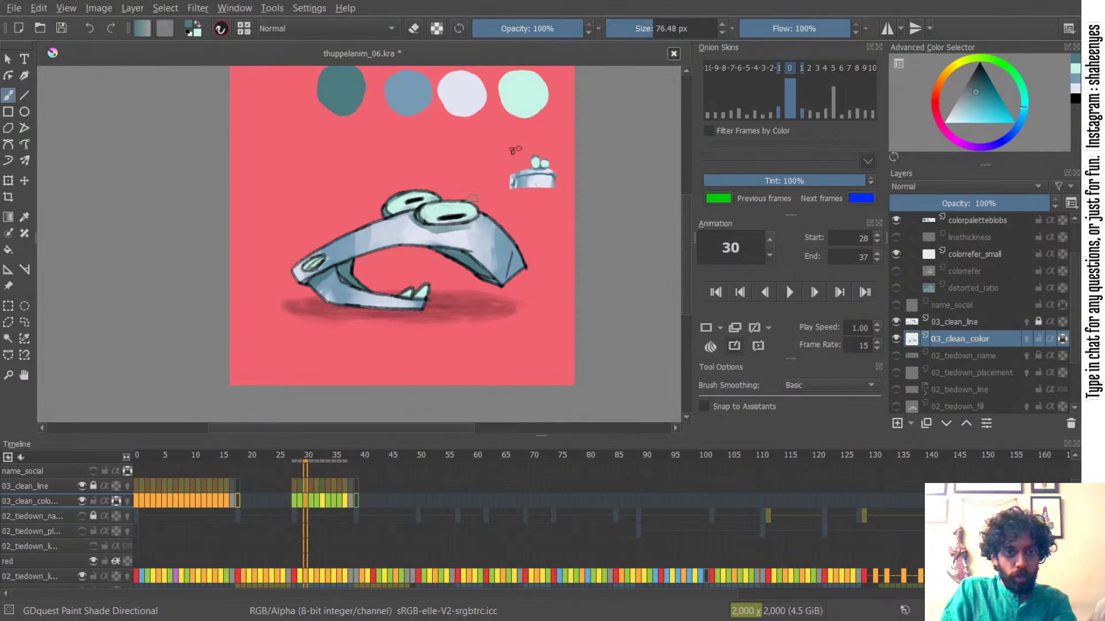
left_click_drag(422, 211, 446, 204)
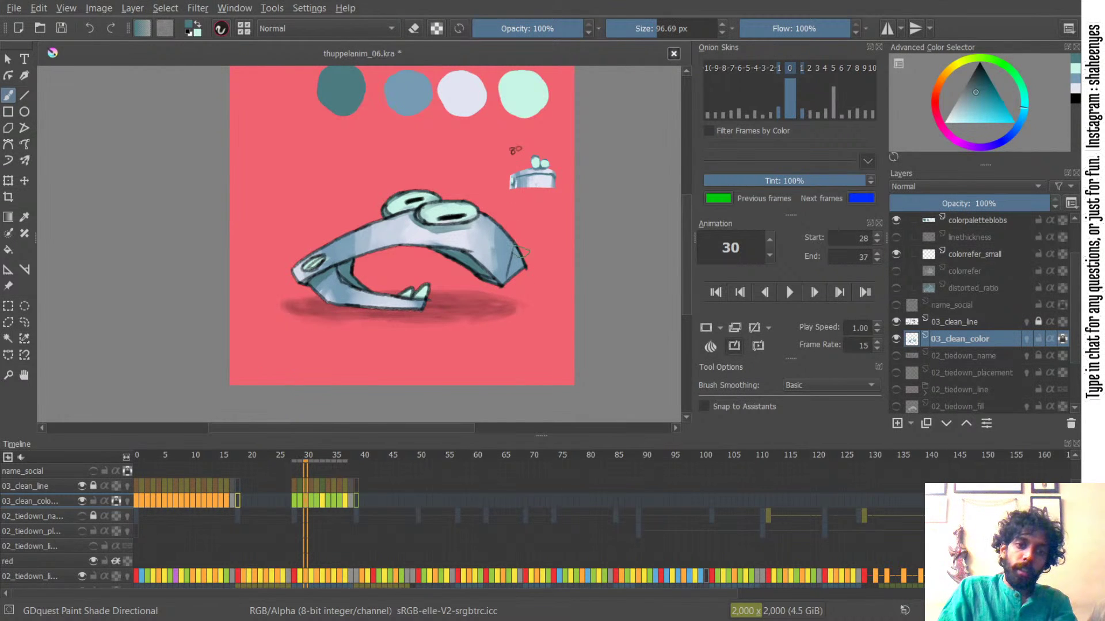
left_click_drag(512, 255, 511, 281)
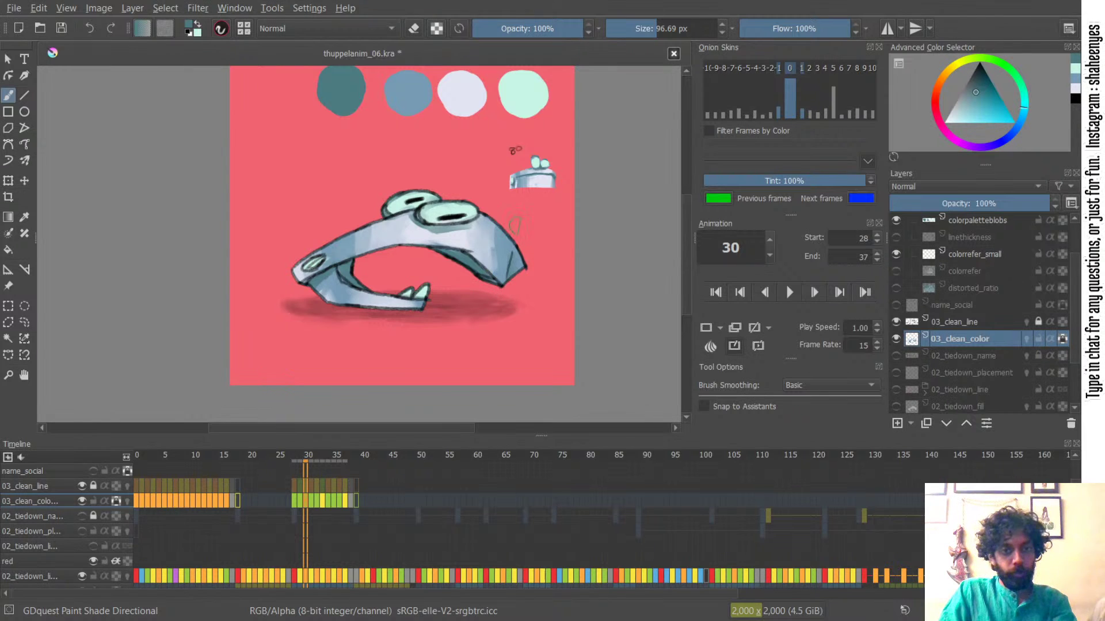
- Brush pale lavender highlights, sampled from the palette blobs, onto the body below the eyes
left_click(458, 97, "ctrl")
mouse_move(426, 240)
left_mouse_down()
mouse_move(416, 241)
mouse_move(477, 252)
mouse_move(485, 267)
left_mouse_up()
key("bracketleft")
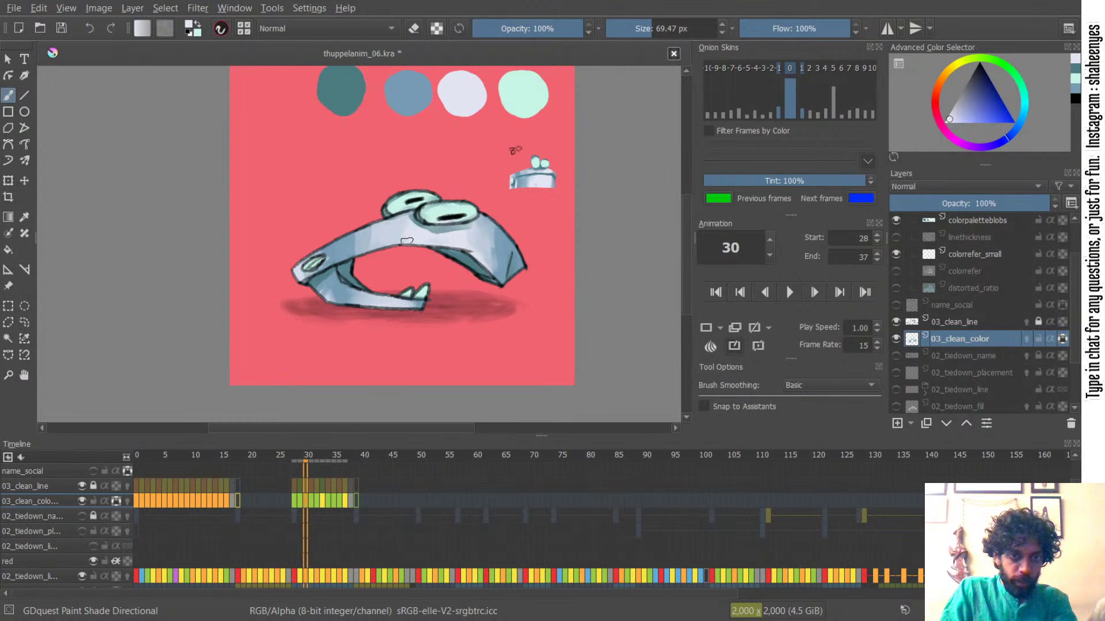
key("bracketleft")
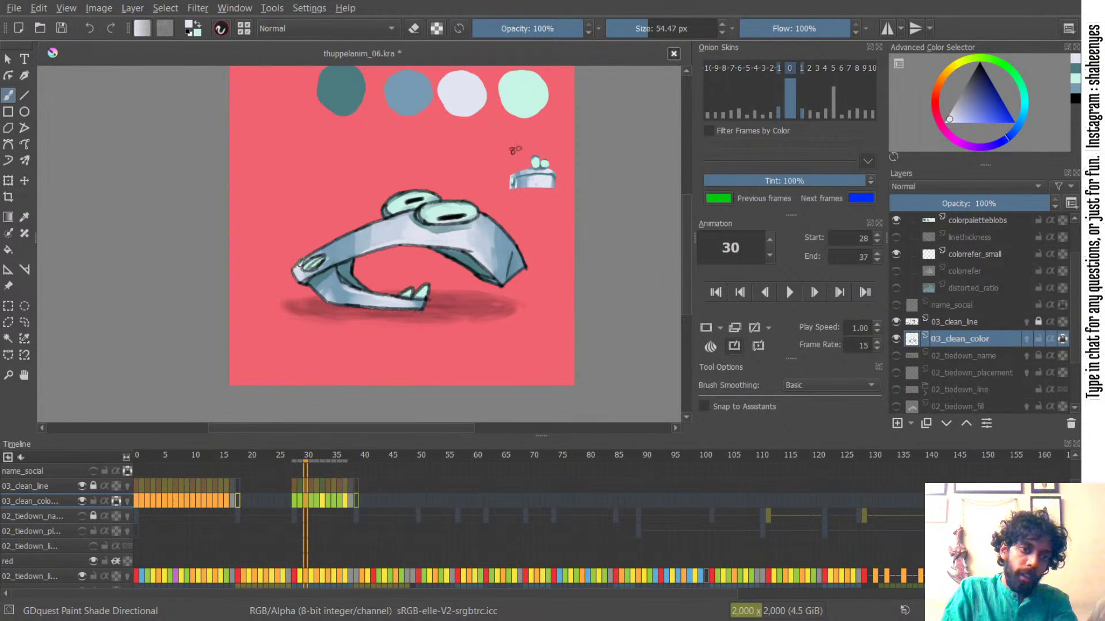
key("bracketright")
key("bracketright")
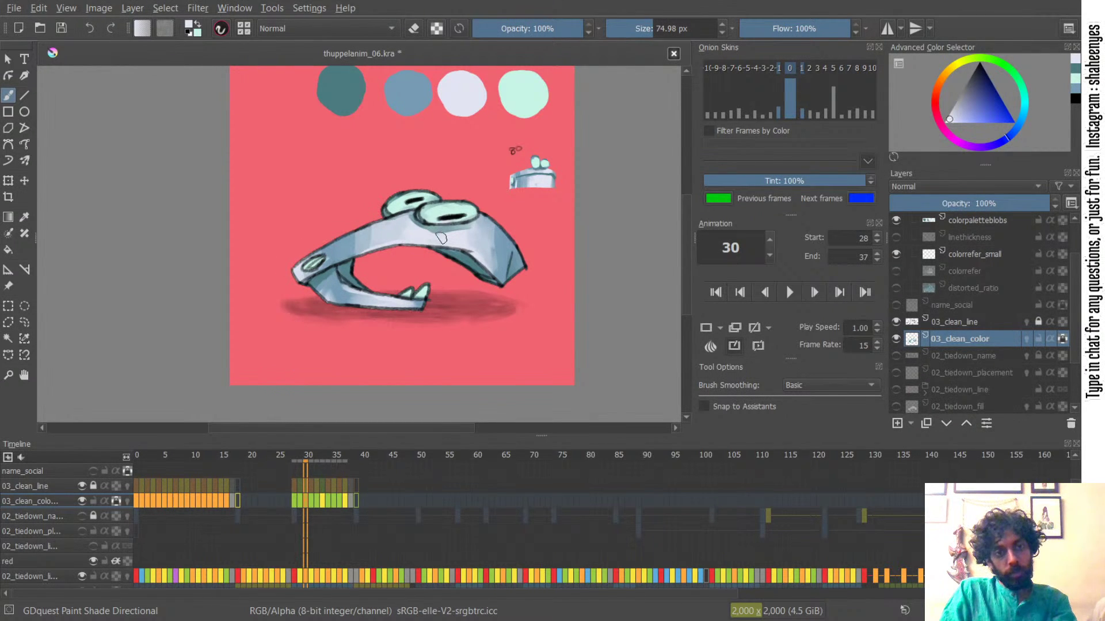
key("bracketright")
key("bracketright")
key("bracketright")
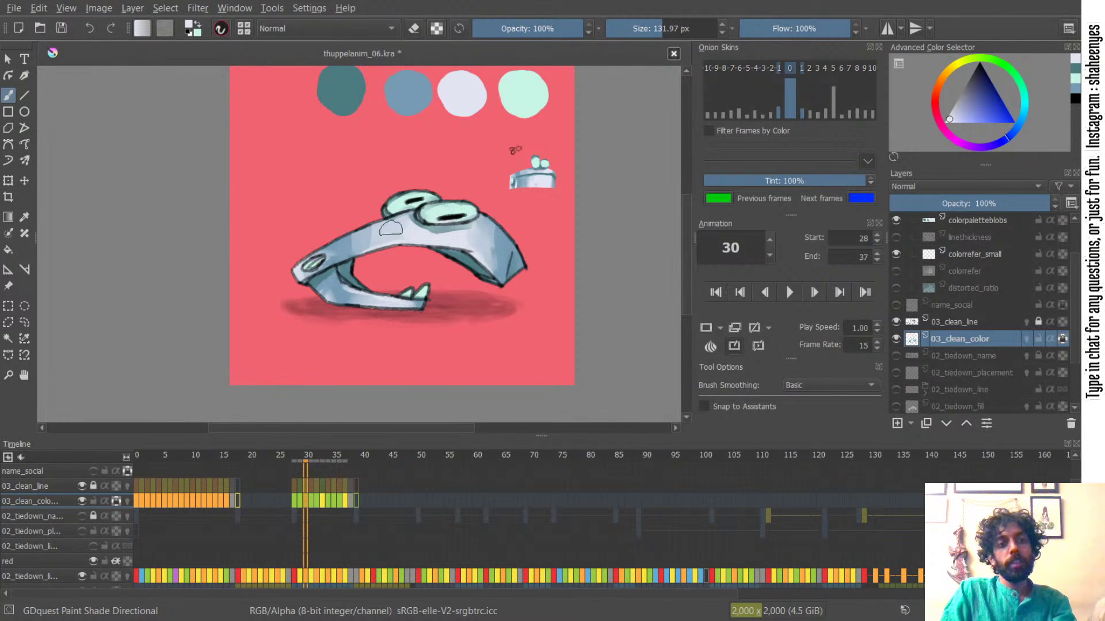
- Shade the snout around the nostril with the palette's mid blue, then touch up the nostril edge with dark teal
left_click(402, 100, "ctrl")
key("bracketleft")
key("bracketleft")
key("bracketleft")
key("bracketleft")
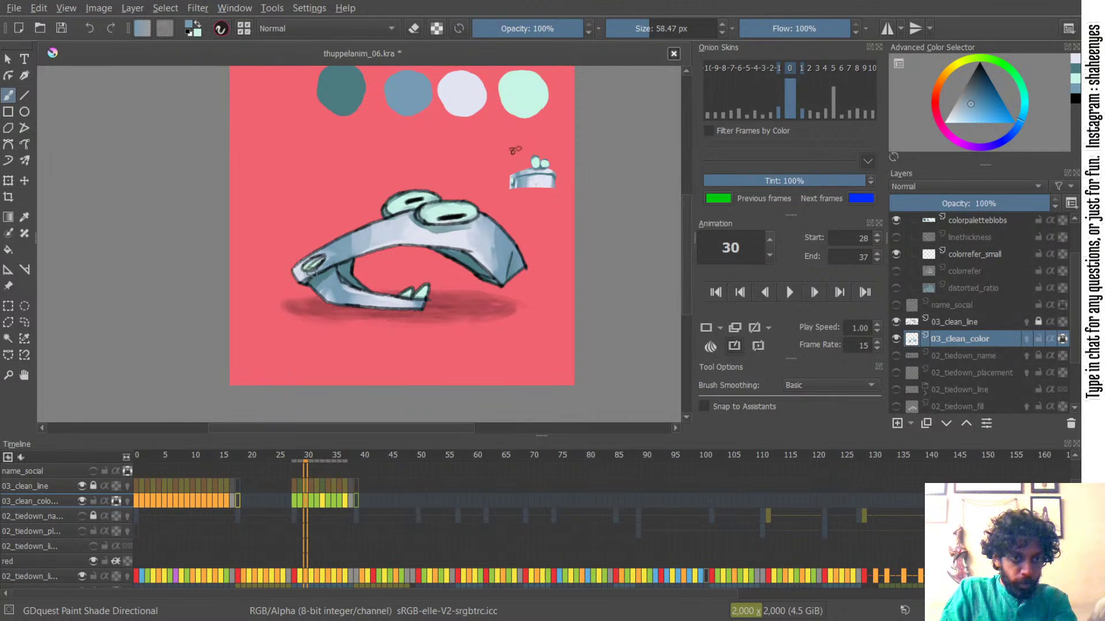
left_click_drag(321, 263, 324, 262)
left_click(352, 92, "ctrl")
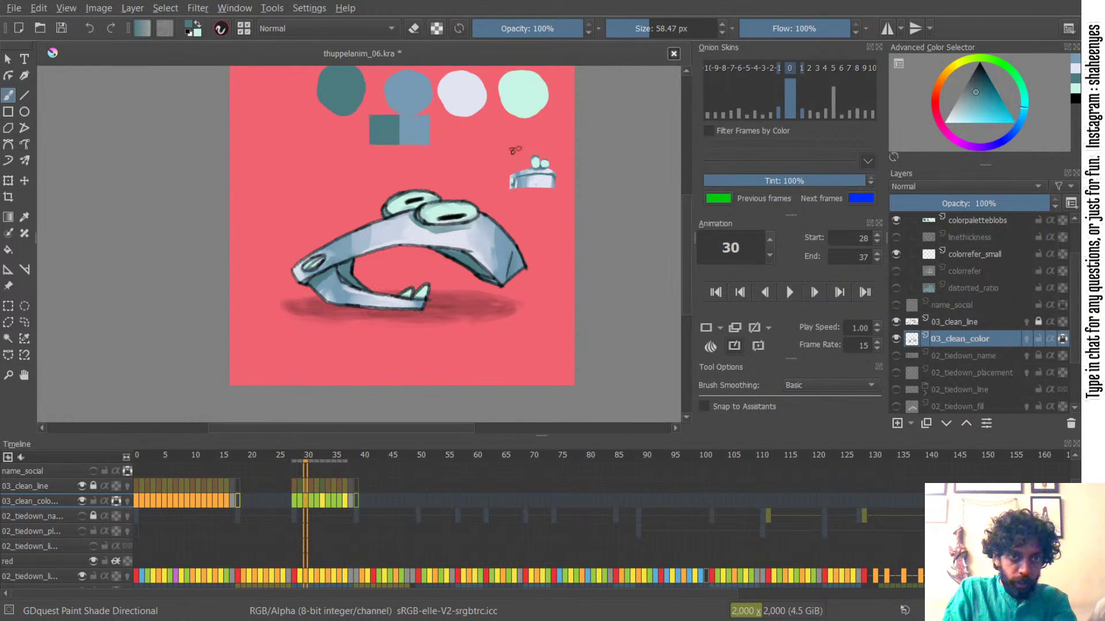
key("bracketleft")
key("bracketleft")
left_click(308, 268)
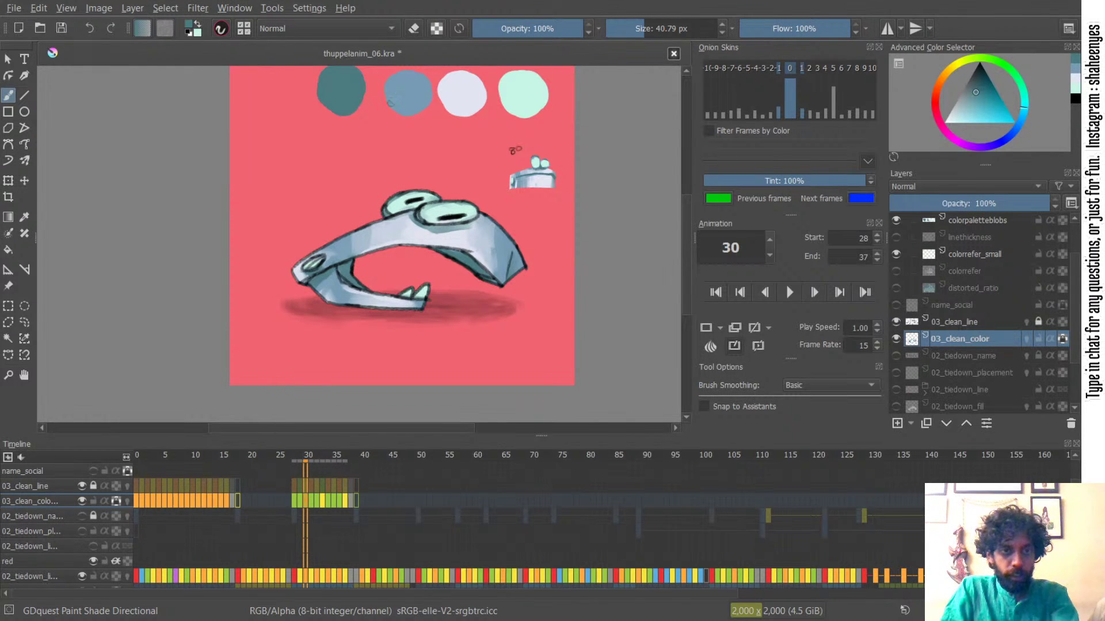
- Touch up the lower edge of the body's back end with mid blue using a smaller brush
left_click(492, 279, "ctrl")
scroll(483, 281, "up", 2)
key("bracketleft")
key("bracketleft")
left_click_drag(495, 281, 471, 279)
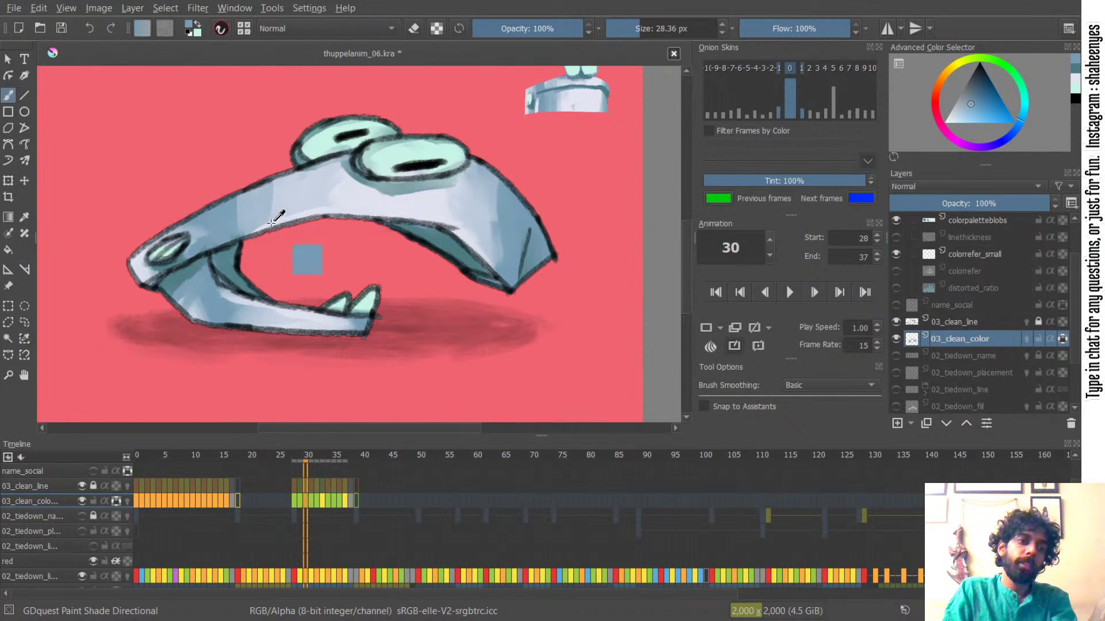
scroll(276, 218, "down", 4)
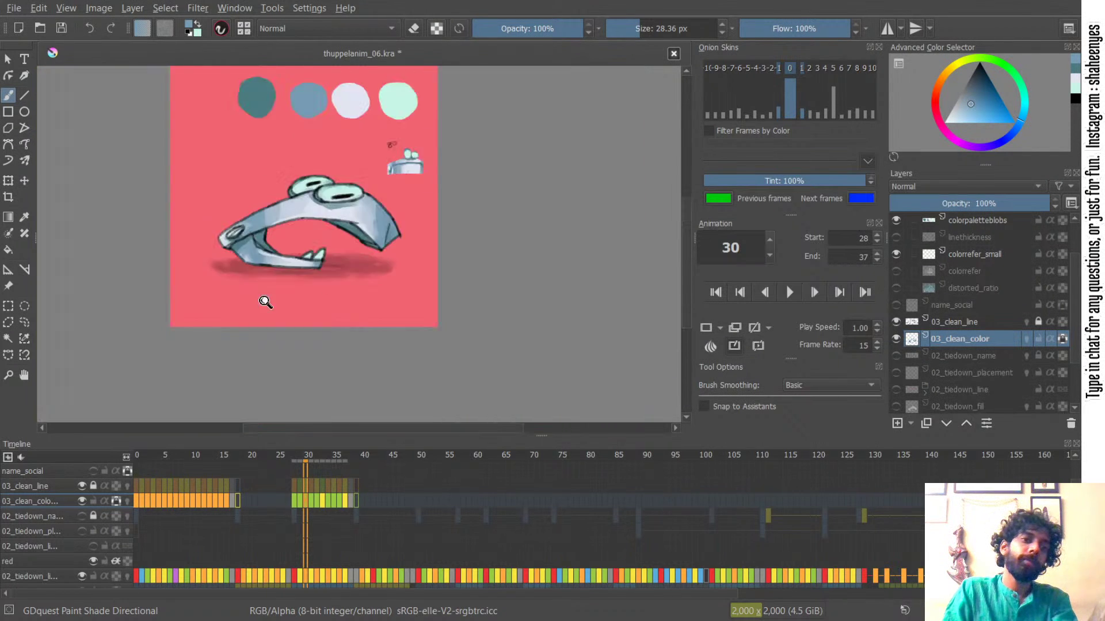
- Compare the colour painting on frames 30 and 37 with the 03_clean_line layer hidden, then show the line layer again
left_click(896, 321)
left_click(415, 176)
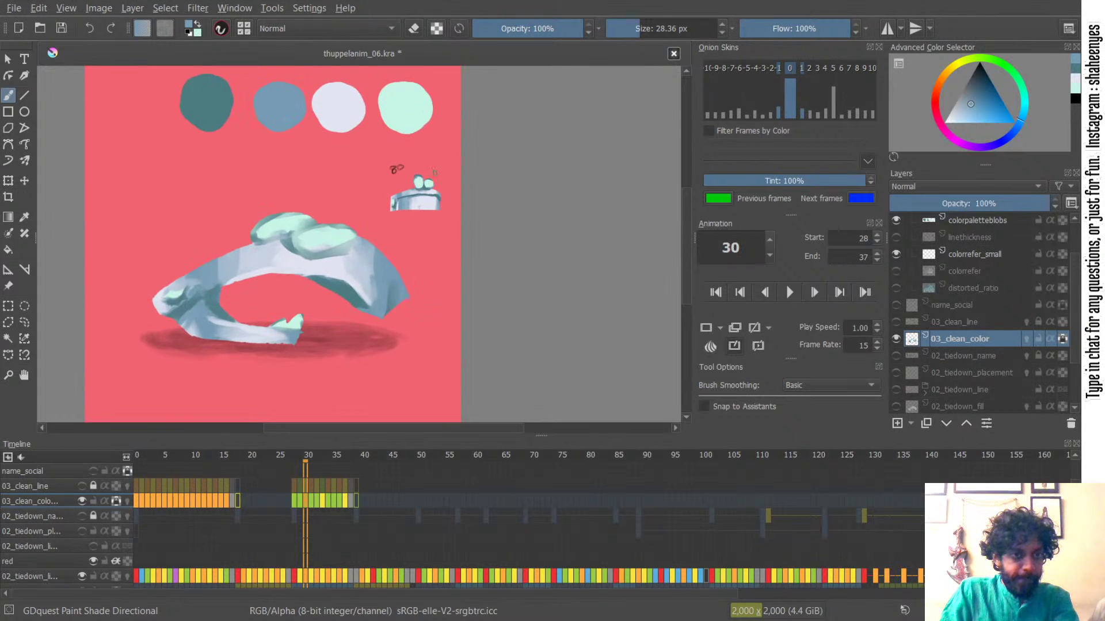
left_click(323, 501)
left_click(306, 503)
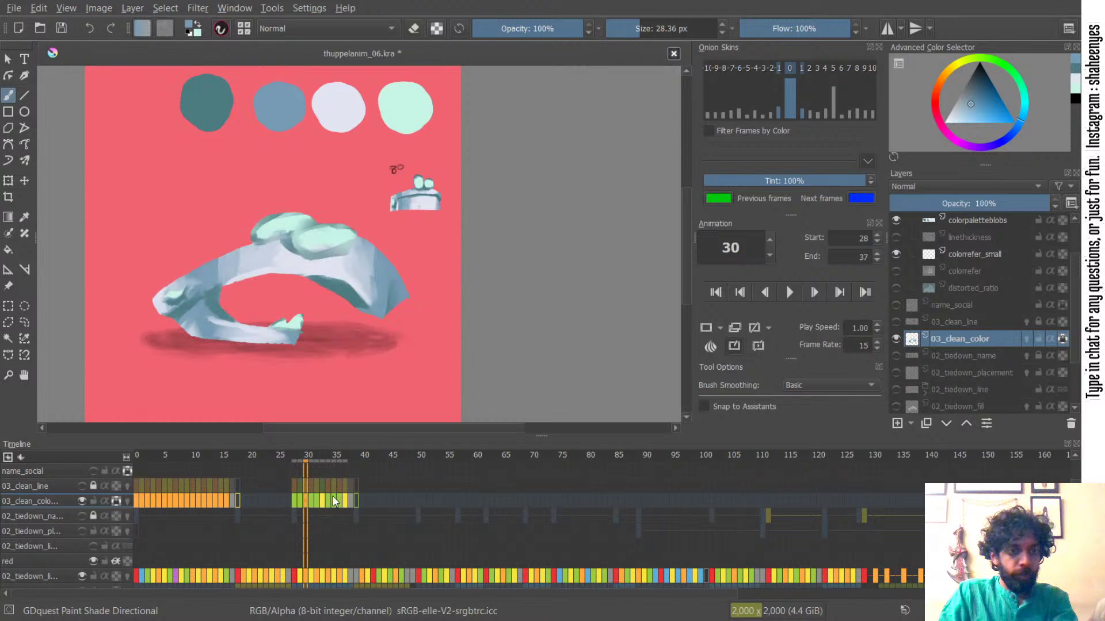
left_click(346, 502)
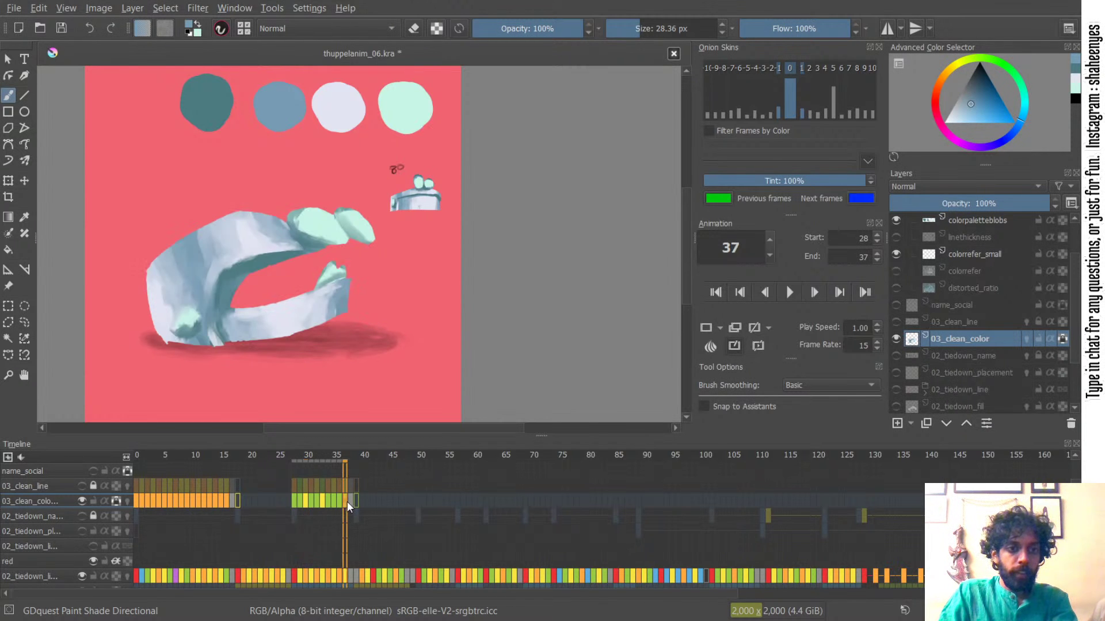
left_click(305, 501)
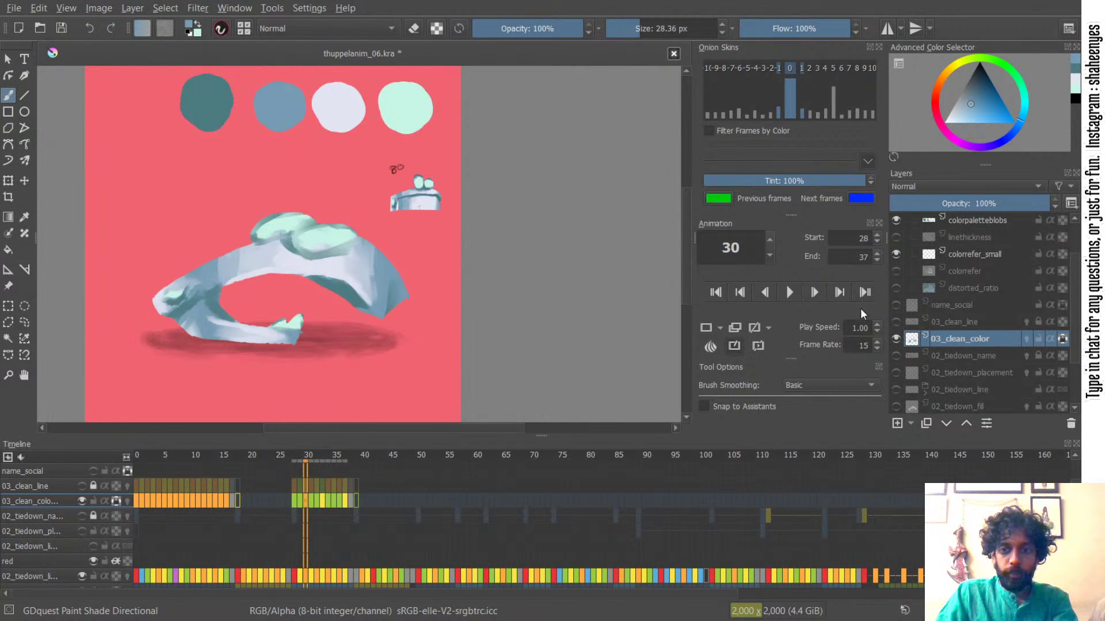
left_click(896, 321)
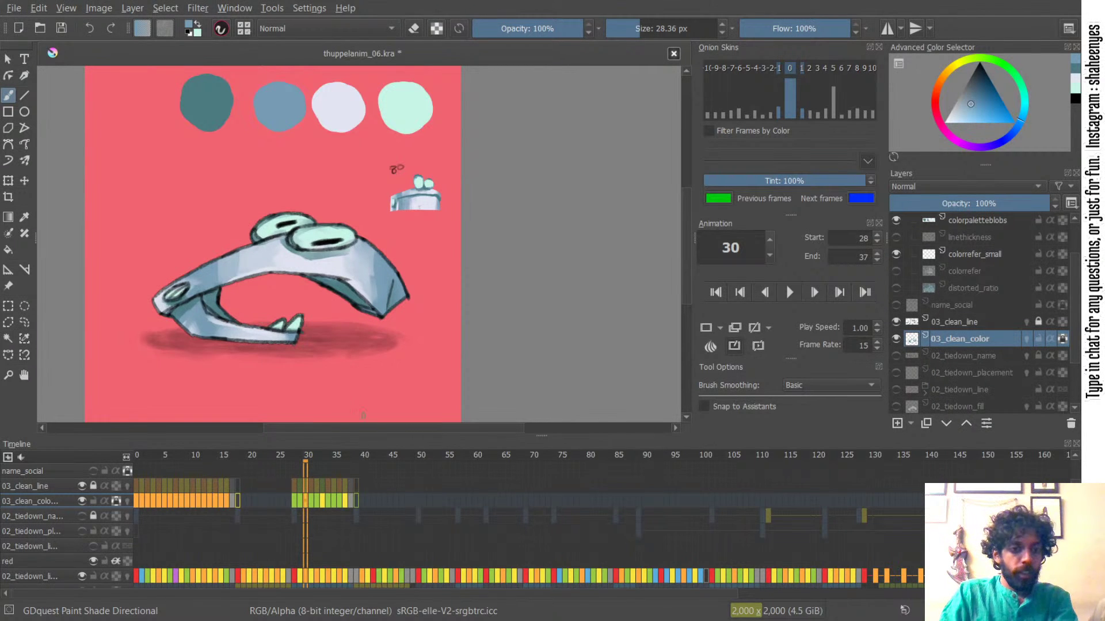
- On frame 35, brush pale lavender highlights from the palette onto the curled body, the snout and the area near the eyes
left_click(335, 501)
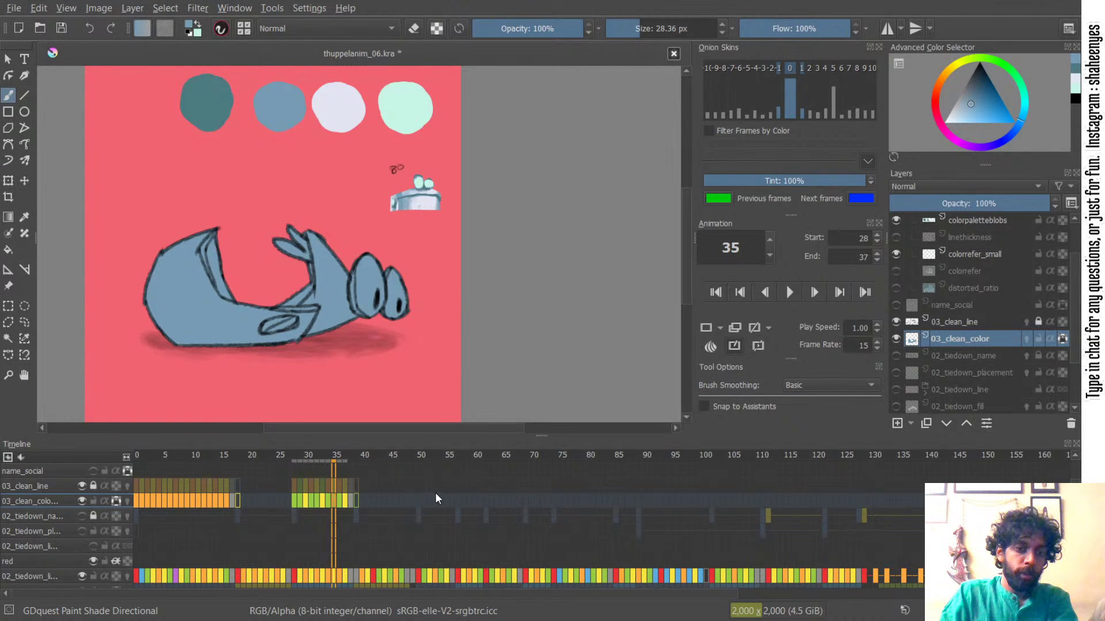
left_click_drag(403, 281, 395, 321)
left_click_drag(395, 320, 436, 339)
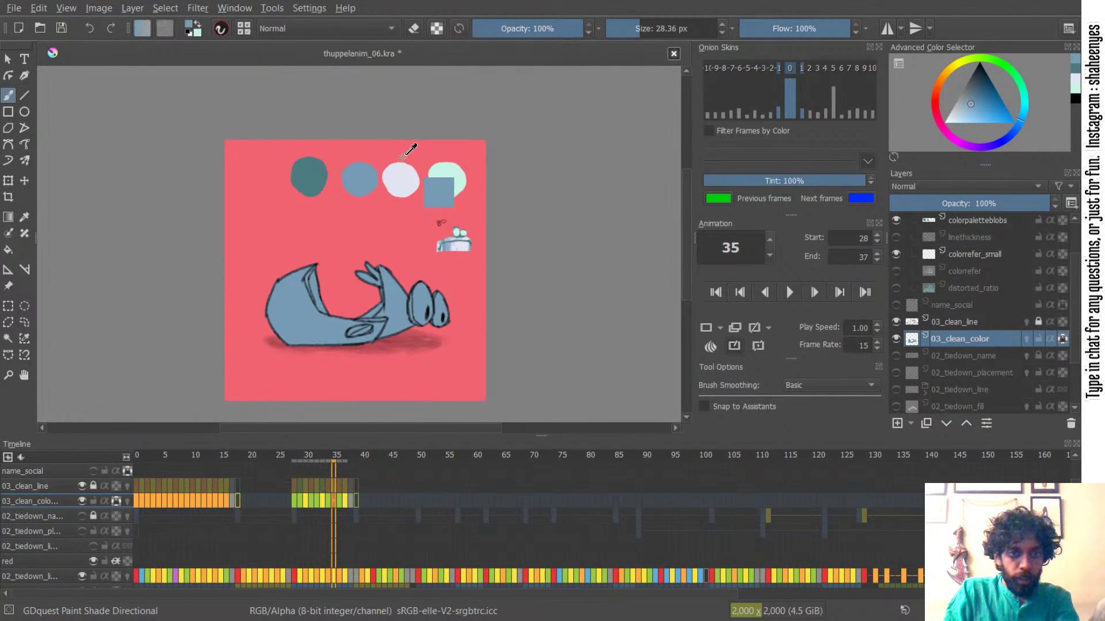
left_click(398, 174, "ctrl")
left_click_drag(411, 259, 405, 216)
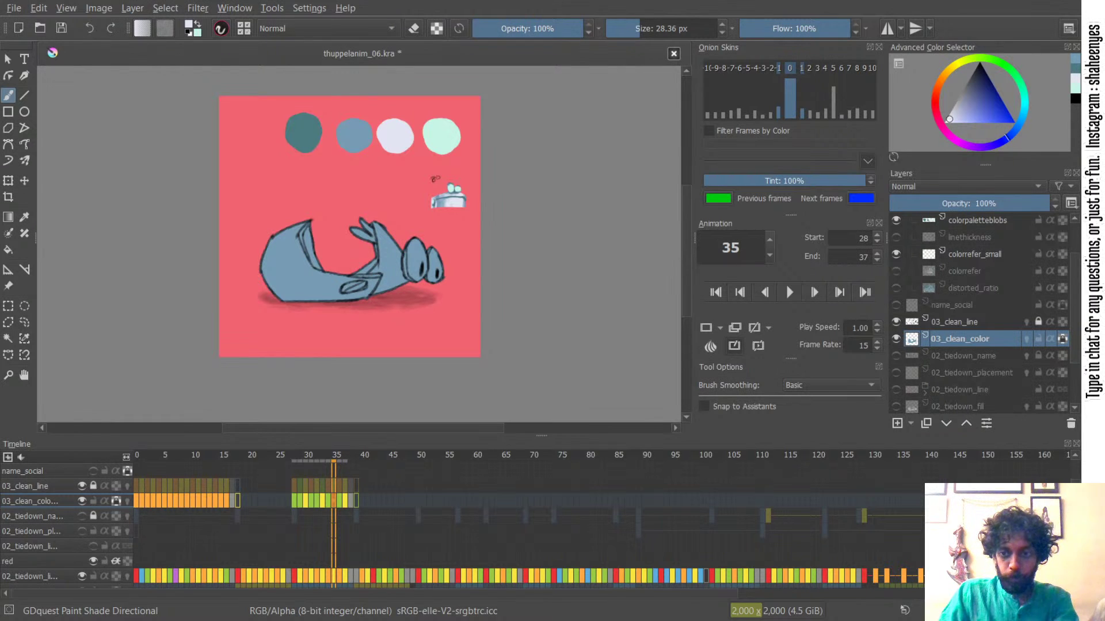
left_click_drag(362, 231, 401, 194)
left_click_drag(417, 232, 433, 231)
mouse_move(411, 189)
left_mouse_down()
mouse_move(389, 201)
mouse_move(397, 230)
mouse_move(377, 258)
mouse_move(396, 316)
mouse_move(370, 296)
left_mouse_up()
mouse_move(399, 228)
left_mouse_down()
mouse_move(401, 294)
mouse_move(352, 298)
left_mouse_up()
mouse_move(305, 249)
left_mouse_down("shift")
mouse_move(309, 237)
mouse_move(284, 278)
mouse_move(312, 327)
left_mouse_up("shift")
left_click_drag(291, 271, 301, 289)
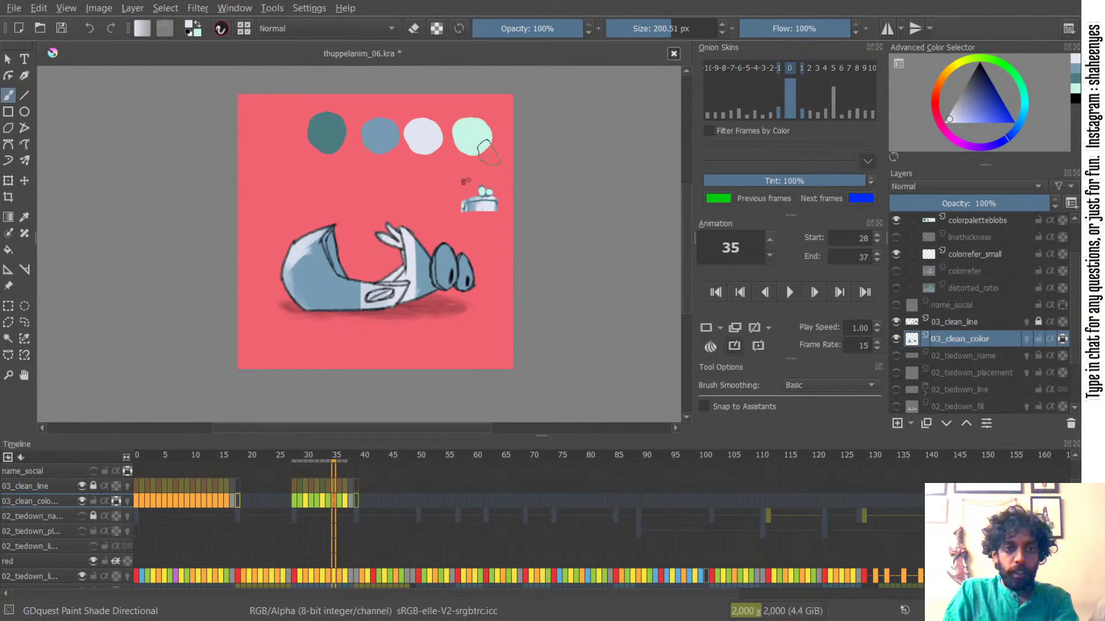
left_click(325, 132, "ctrl")
mouse_move(350, 258)
left_mouse_down("shift")
mouse_move(342, 271)
mouse_move(340, 253)
mouse_move(347, 291)
mouse_move(336, 295)
mouse_move(352, 289)
mouse_move(390, 188)
mouse_move(369, 238)
mouse_move(374, 254)
left_mouse_up("shift")
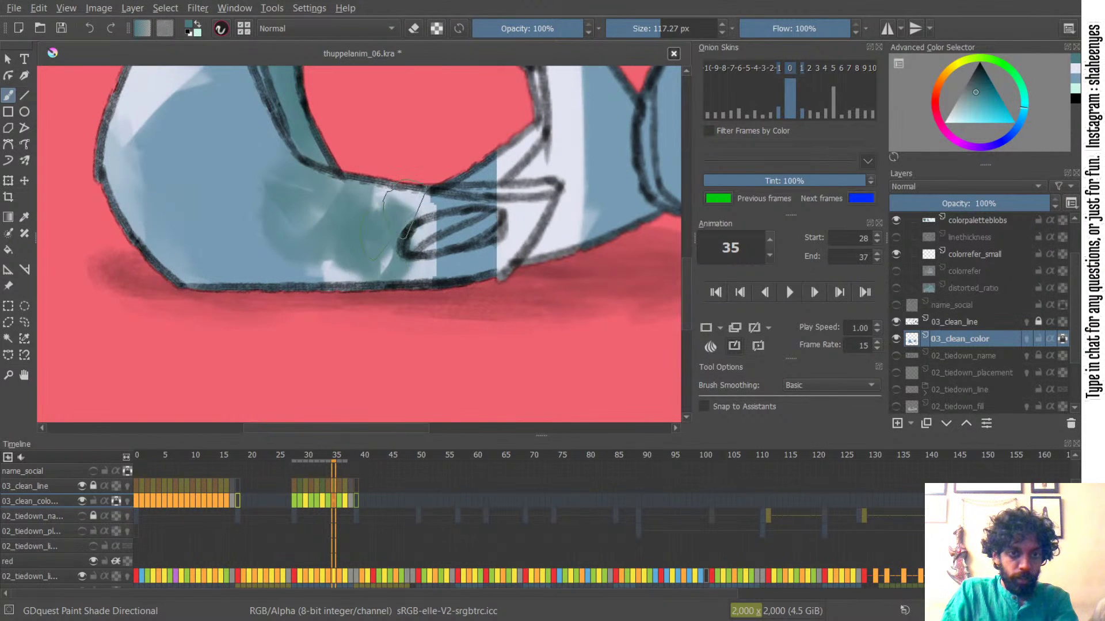
key("ctrl+z")
key("ctrl+z")
key("ctrl+z")
- Save the document
scroll(406, 230, "down", 6)
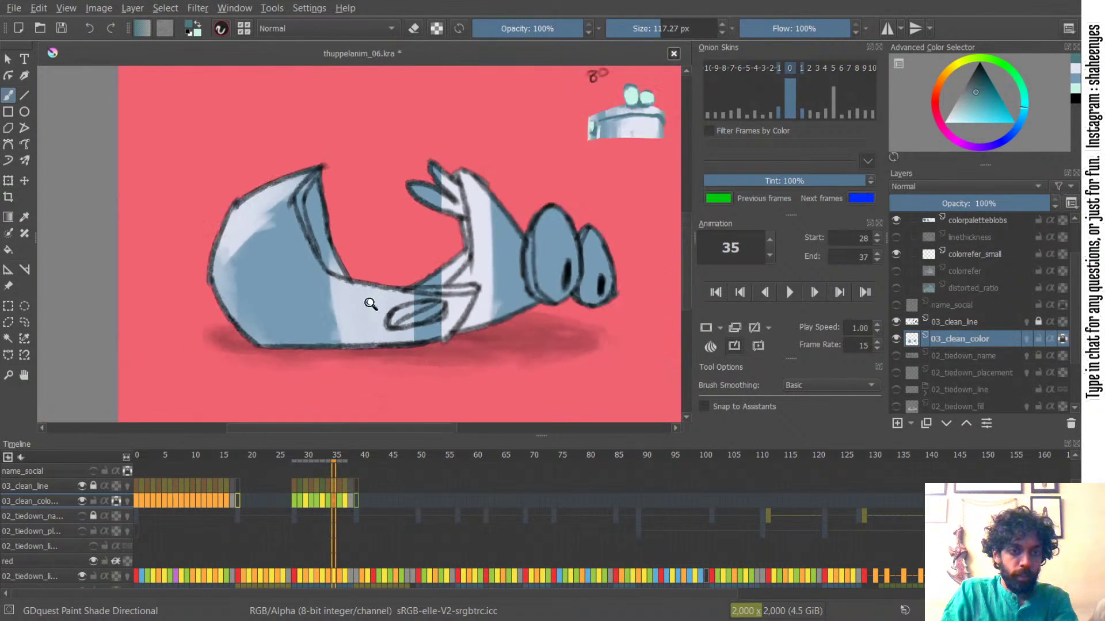
left_click_drag(412, 203, 385, 228)
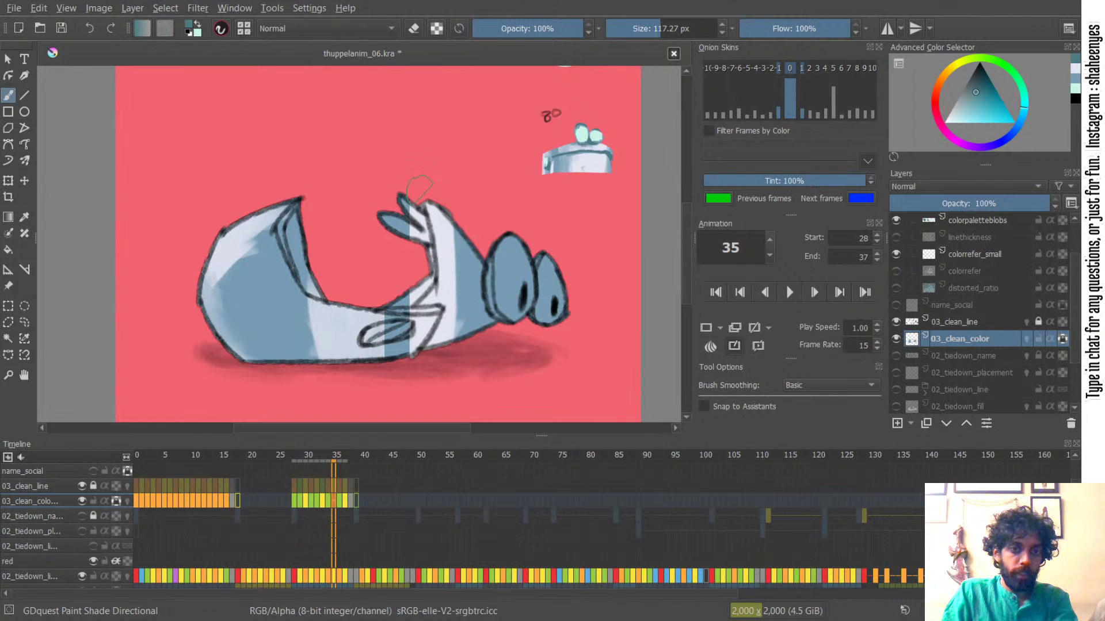
left_click_drag(416, 164, 376, 251)
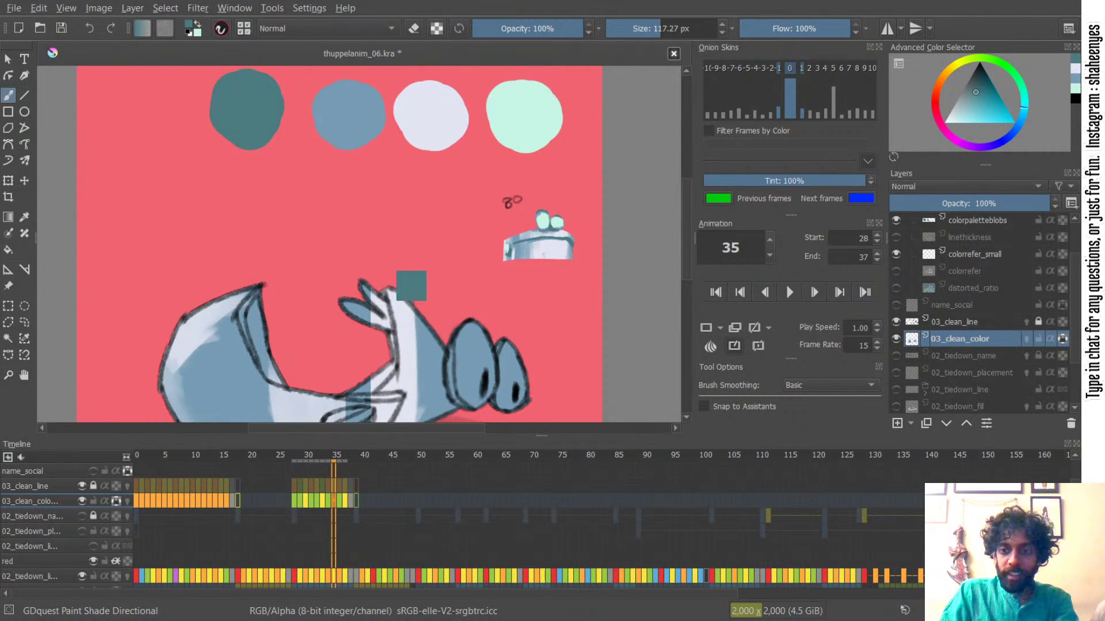
key("ctrl+s")
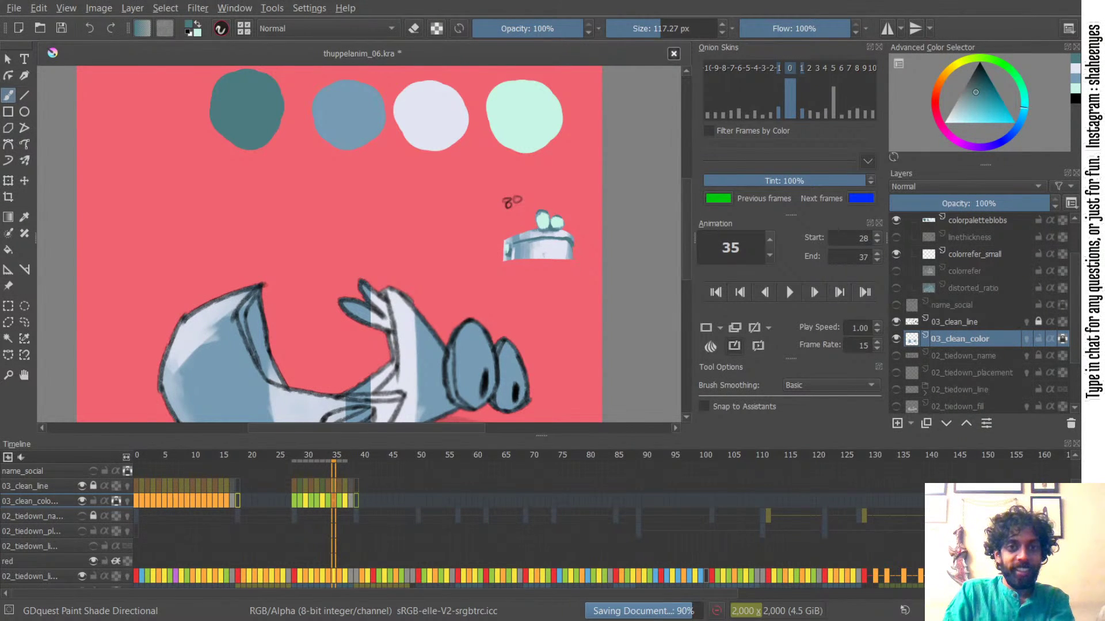
- Cover the teeth and the remaining blue strip across the snout on frame 35 with pale lavender
mouse_move(388, 248)
left_mouse_down()
mouse_move(412, 181)
mouse_move(419, 236)
left_mouse_up()
scroll(413, 185, "down", 1)
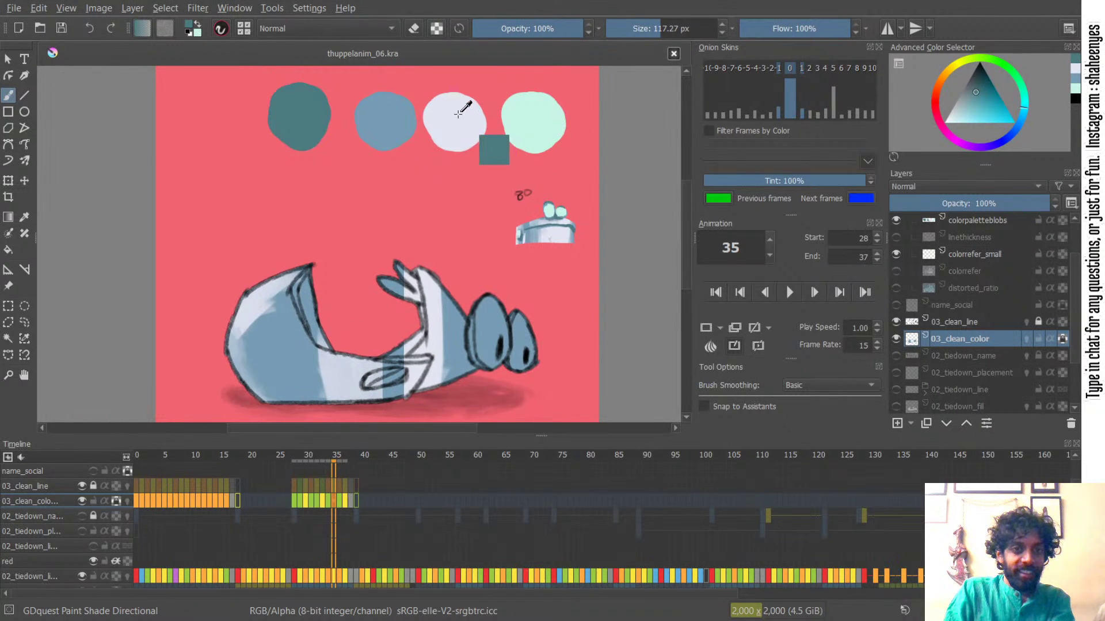
left_click(456, 117, "ctrl")
left_click_drag(404, 285, 418, 206)
mouse_move(444, 250)
left_mouse_down()
mouse_move(479, 248)
mouse_move(412, 301)
mouse_move(435, 216)
mouse_move(426, 198)
mouse_move(433, 267)
left_mouse_up()
left_click(326, 502)
left_click(337, 504)
scroll(434, 267, "down", 1)
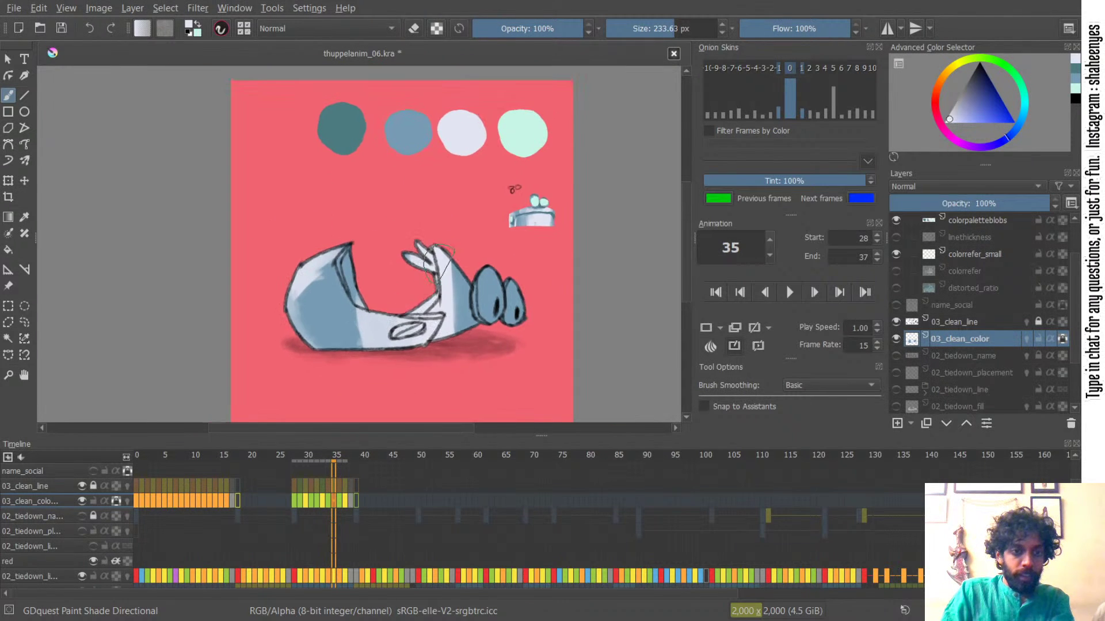
- Paint the inner mouth surfaces on both sides of the opening with the palette's dark teal
left_click(341, 123, "ctrl")
mouse_move(358, 266)
left_mouse_down()
mouse_move(301, 266)
mouse_move(345, 263)
mouse_move(361, 305)
left_mouse_up()
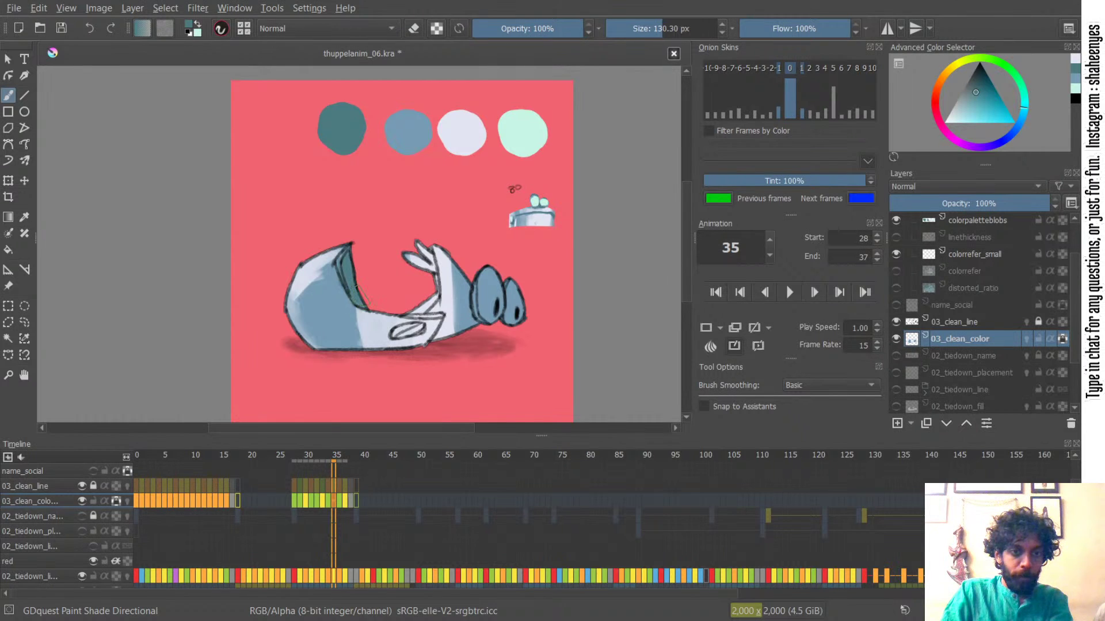
mouse_move(446, 290)
left_mouse_down()
mouse_move(430, 290)
mouse_move(415, 314)
left_mouse_up()
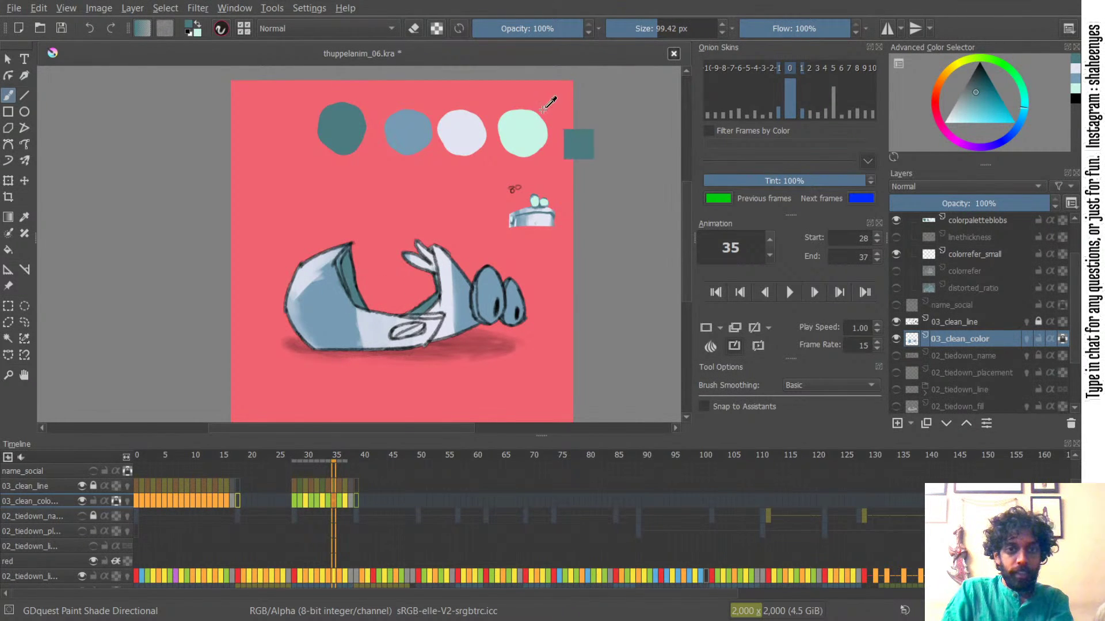
- Fill the teeth, both eyes and the nostril with the palette's mint green
left_click(522, 132, "ctrl")
left_click_drag(415, 256, 430, 271)
mouse_move(421, 248)
left_mouse_down()
mouse_move(497, 283)
mouse_move(488, 284)
mouse_move(493, 269)
mouse_move(485, 310)
mouse_move(497, 286)
mouse_move(519, 326)
mouse_move(505, 288)
mouse_move(502, 306)
mouse_move(487, 280)
mouse_move(485, 306)
mouse_move(484, 281)
mouse_move(517, 314)
left_mouse_up()
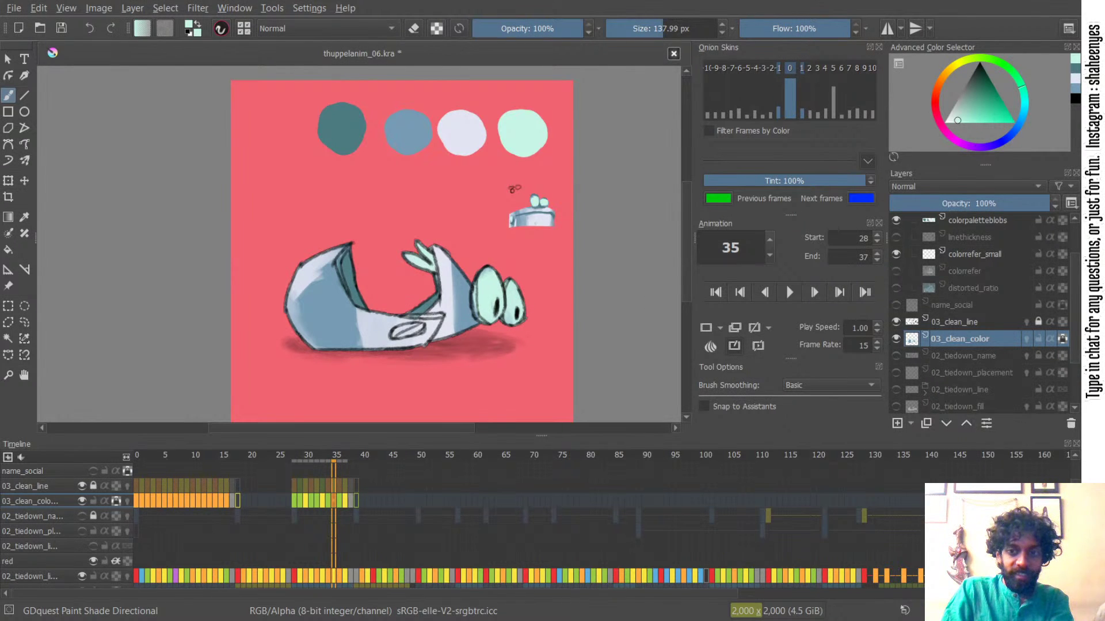
mouse_move(402, 319)
left_mouse_down()
mouse_move(387, 320)
mouse_move(398, 333)
mouse_move(419, 326)
mouse_move(403, 340)
mouse_move(424, 330)
mouse_move(397, 339)
left_mouse_up()
- Touch up the body beside the eyes with mid blue and shade the eyes with dark teal
left_click(408, 127, "ctrl")
mouse_move(468, 318)
left_mouse_down()
mouse_move(467, 289)
mouse_move(477, 300)
mouse_move(421, 152)
mouse_move(332, 127)
mouse_move(442, 226)
mouse_move(481, 319)
mouse_move(481, 296)
mouse_move(476, 289)
mouse_move(472, 309)
mouse_move(474, 283)
mouse_move(477, 326)
left_mouse_up()
left_click(337, 123, "ctrl")
mouse_move(513, 276)
left_mouse_down()
mouse_move(478, 287)
mouse_move(506, 320)
left_mouse_up()
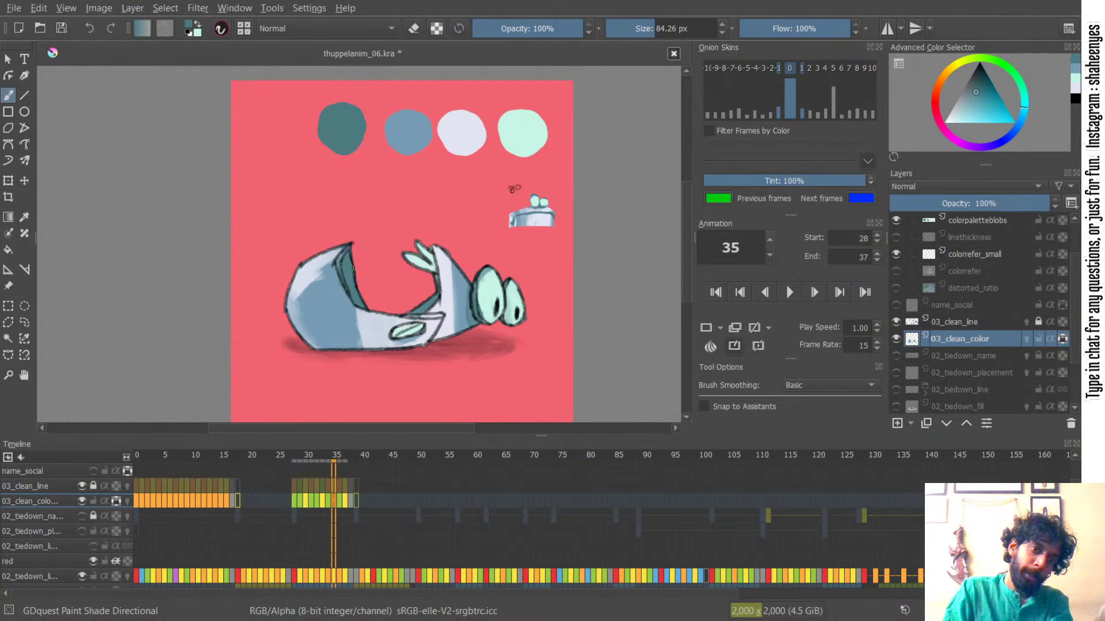
left_click(471, 124, "ctrl")
mouse_move(354, 262)
left_mouse_down()
mouse_move(354, 295)
mouse_move(338, 263)
mouse_move(359, 244)
mouse_move(340, 276)
left_mouse_up()
key("ctrl+z")
- Paint pale lavender highlights on frame 35 along the mouth rim and the rounded end of the body
left_click(411, 137, "ctrl")
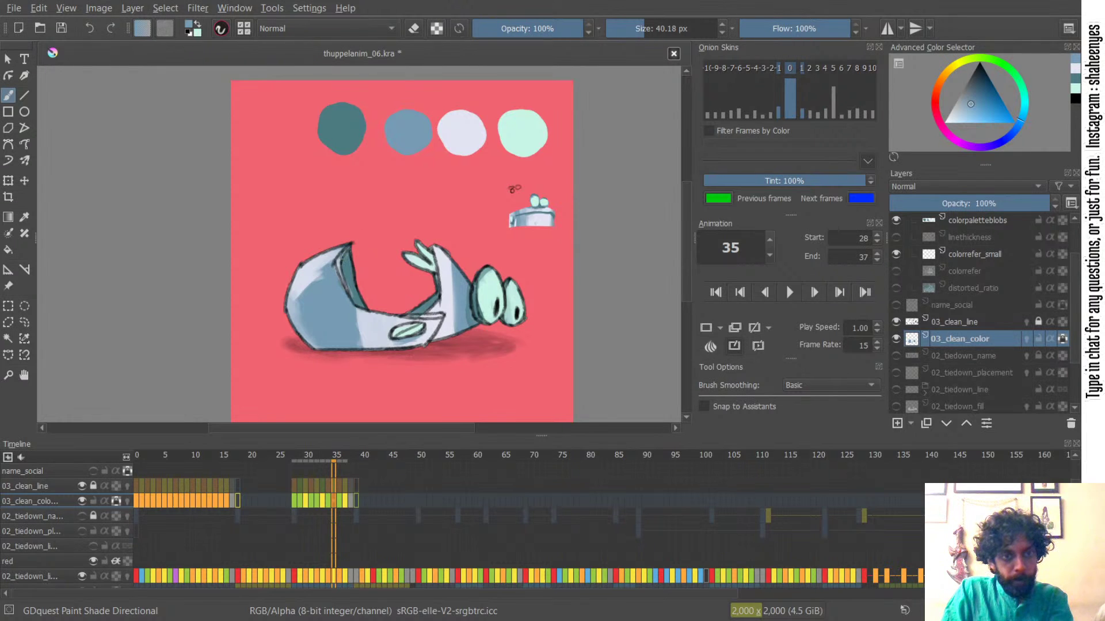
left_click(462, 137, "ctrl")
mouse_move(343, 302)
left_mouse_down()
mouse_move(356, 306)
mouse_move(349, 292)
left_mouse_up()
key("ctrl+z")
left_click_drag(345, 289, 359, 309)
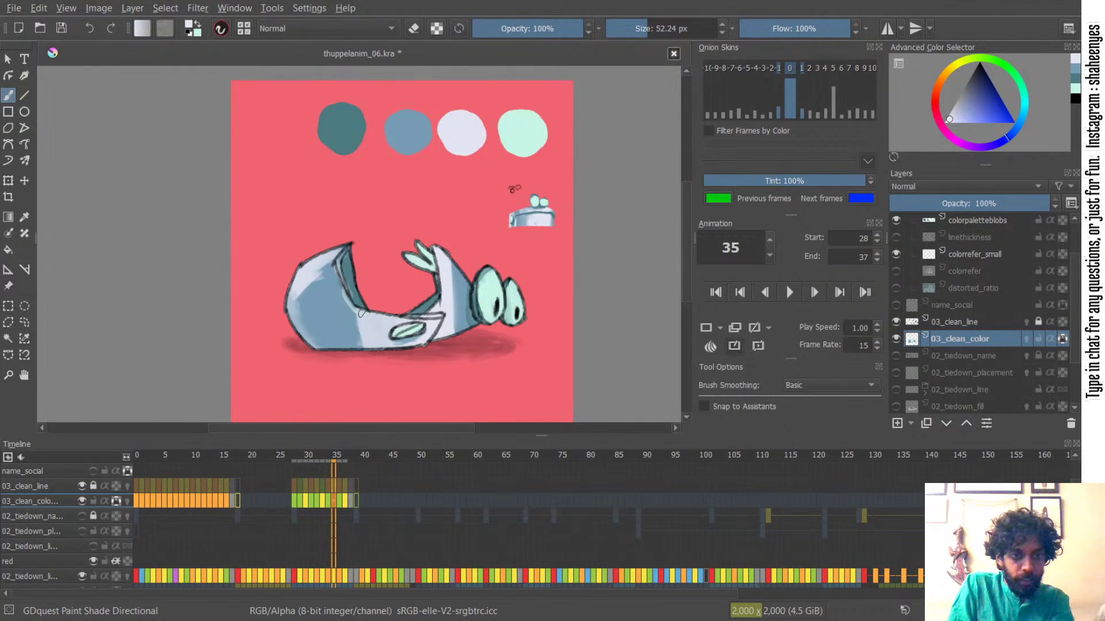
mouse_move(340, 309)
left_mouse_down()
mouse_move(360, 308)
mouse_move(360, 324)
left_mouse_up()
left_click_drag(340, 305, 352, 344)
left_click_drag(350, 300, 357, 345)
mouse_move(307, 287)
left_mouse_down()
mouse_move(314, 267)
mouse_move(357, 245)
mouse_move(306, 287)
mouse_move(326, 268)
left_mouse_up()
mouse_move(344, 331)
left_mouse_down()
mouse_move(347, 344)
mouse_move(328, 266)
mouse_move(295, 278)
mouse_move(348, 297)
mouse_move(342, 284)
mouse_move(357, 310)
left_mouse_up()
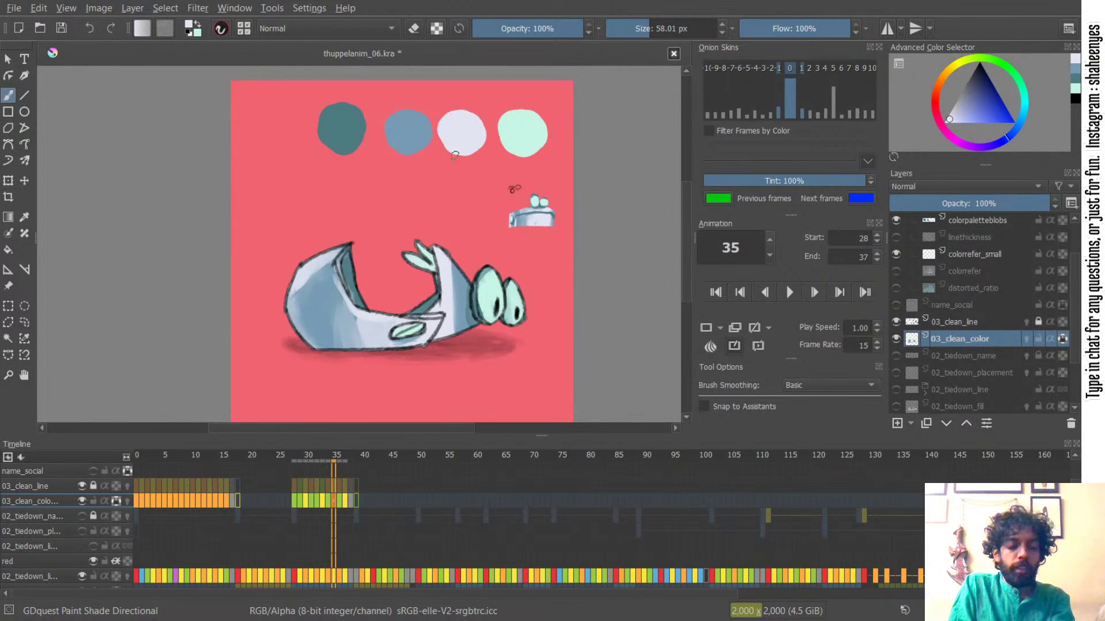
- Add pale lavender highlight strokes to the body section beside the eyes
left_click(405, 131, "ctrl")
left_click(452, 133, "ctrl")
mouse_move(466, 286)
left_mouse_down()
mouse_move(475, 286)
mouse_move(453, 329)
left_mouse_up()
left_click_drag(451, 267, 455, 322, "shift")
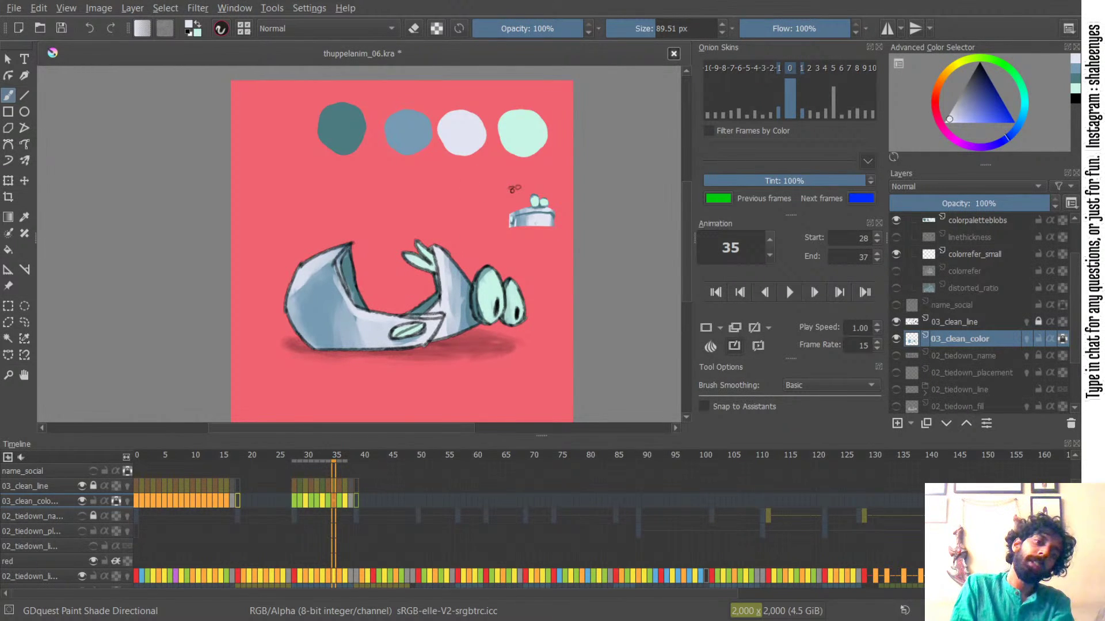
- Shade the fold near the nostril and beneath the eyes with the palette's mid blue and dark teal
left_click(403, 128, "ctrl")
left_click_drag(463, 301, 447, 304, "shift")
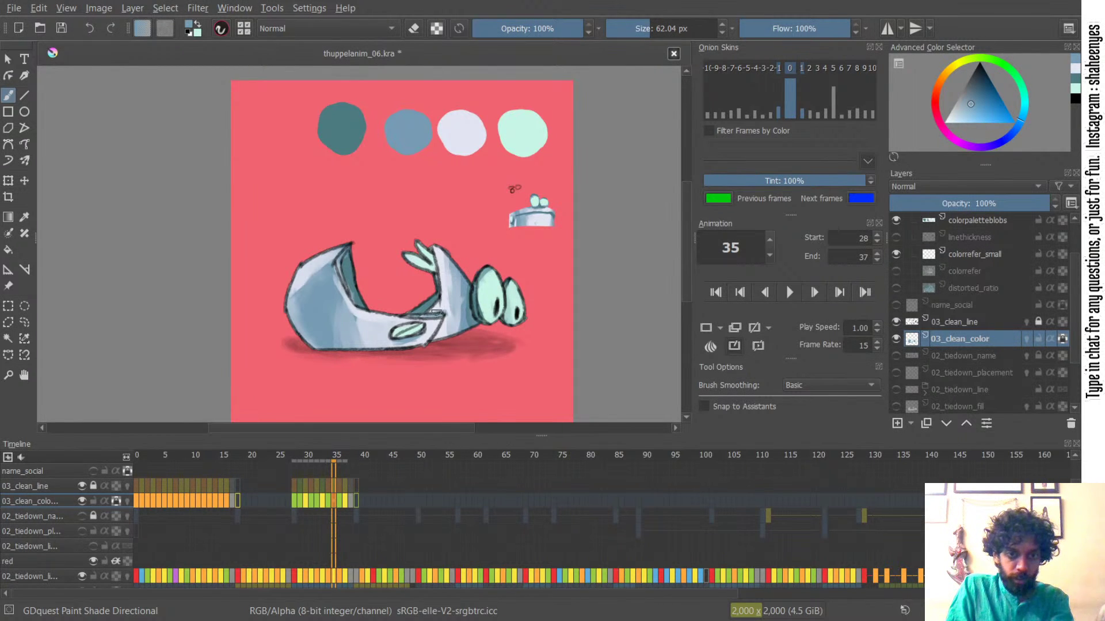
mouse_move(446, 322)
left_mouse_down("shift")
mouse_move(438, 340)
mouse_move(444, 323)
left_mouse_up("shift")
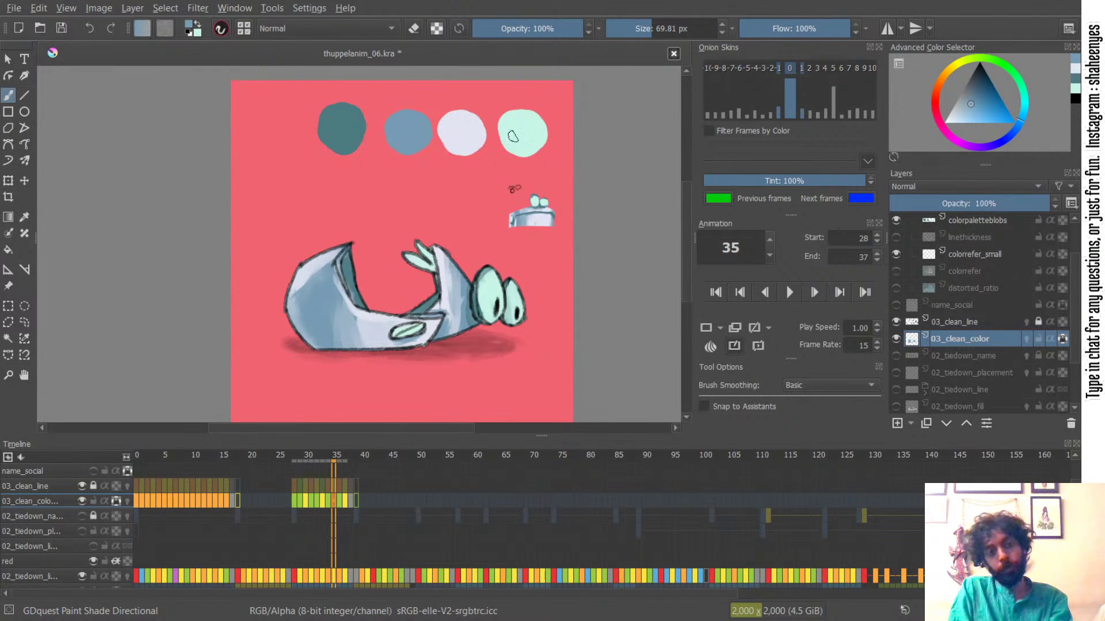
left_click(351, 117, "ctrl")
left_click_drag(440, 334, 438, 333, "shift")
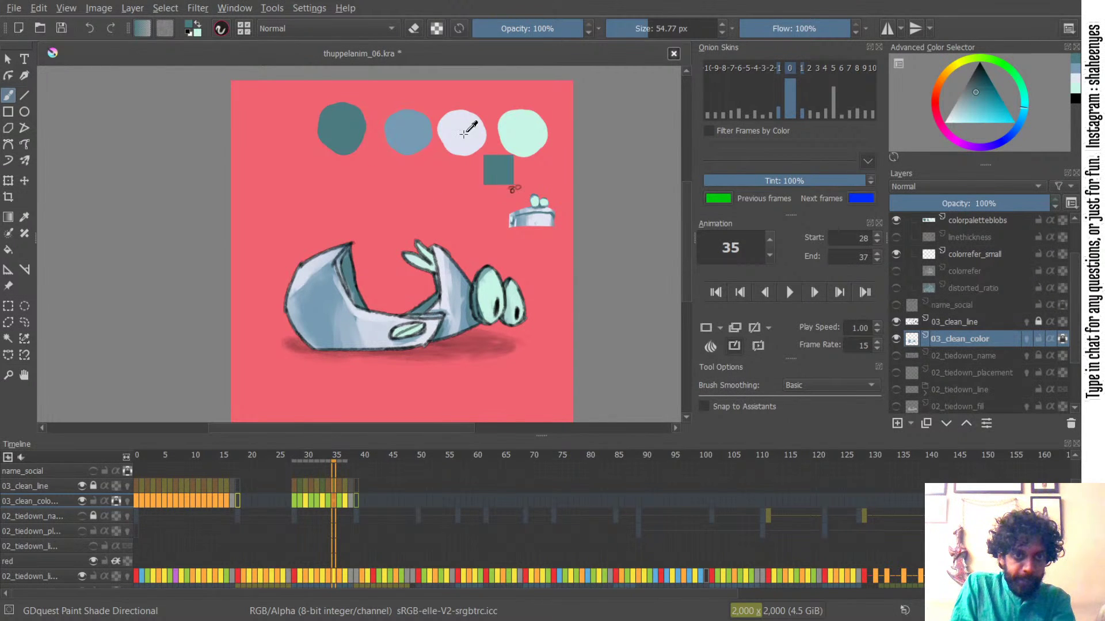
left_click(412, 138, "ctrl")
left_click_drag(435, 325, 454, 325, "shift")
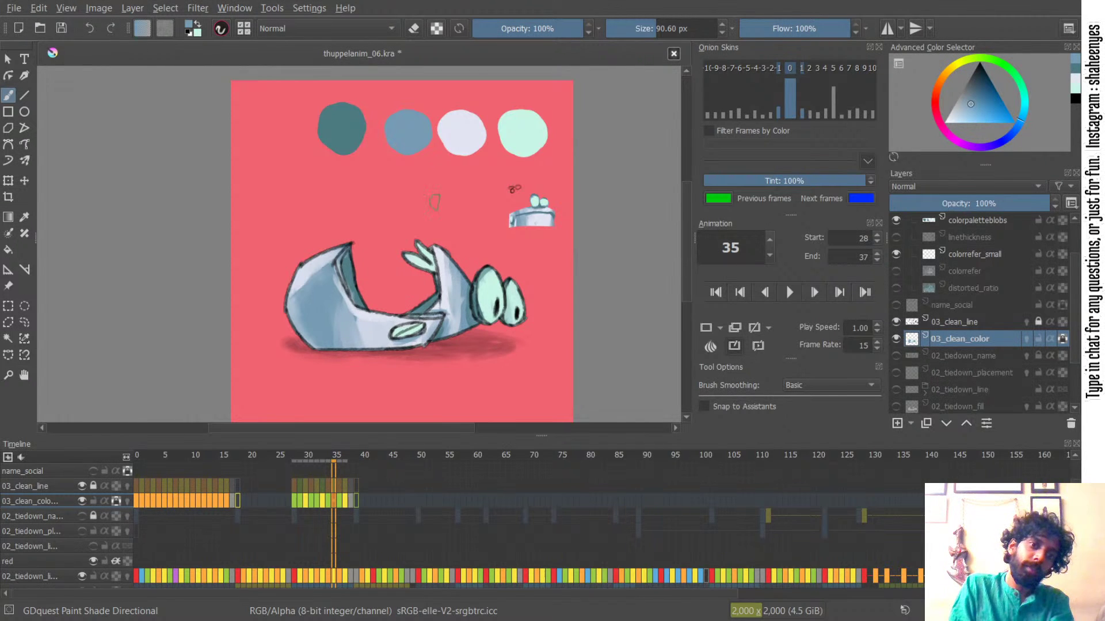
- Brighten the snout, the inner mouth edge and the rounded end of the body with broader pale lavender strokes
left_click_drag(499, 220, 515, 218)
left_click(463, 136, "ctrl")
left_click_drag(406, 318, 384, 323)
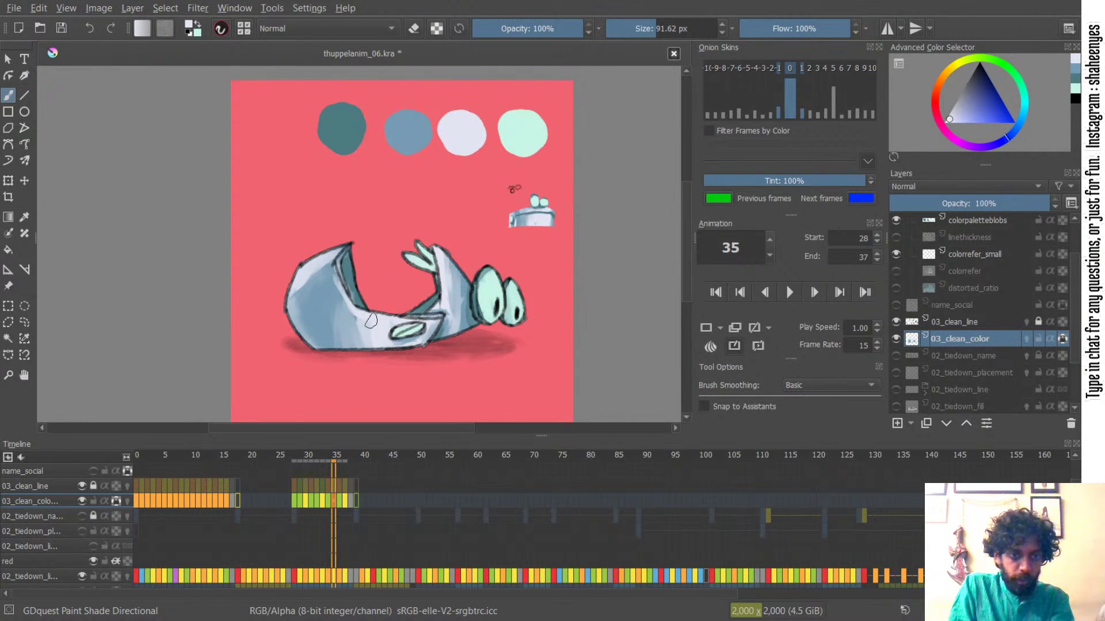
left_click_drag(359, 315, 355, 316, "shift")
left_click_drag(338, 280, 354, 319)
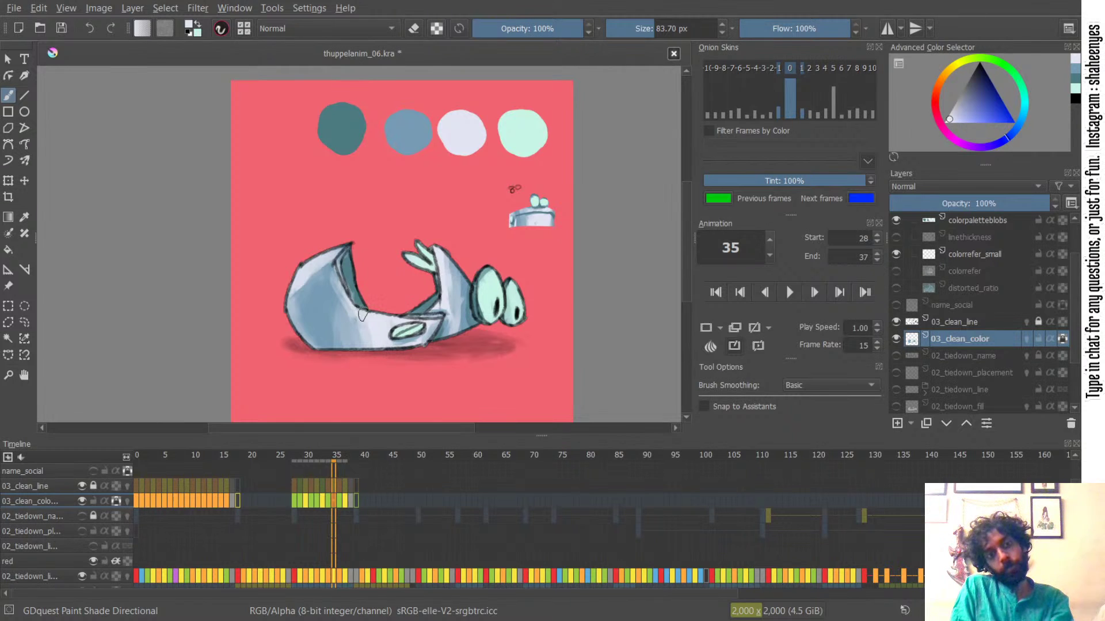
left_click_drag(339, 254, 329, 256, "shift")
left_click_drag(285, 297, 300, 271, "shift")
left_click_drag(324, 332, 355, 308, "shift")
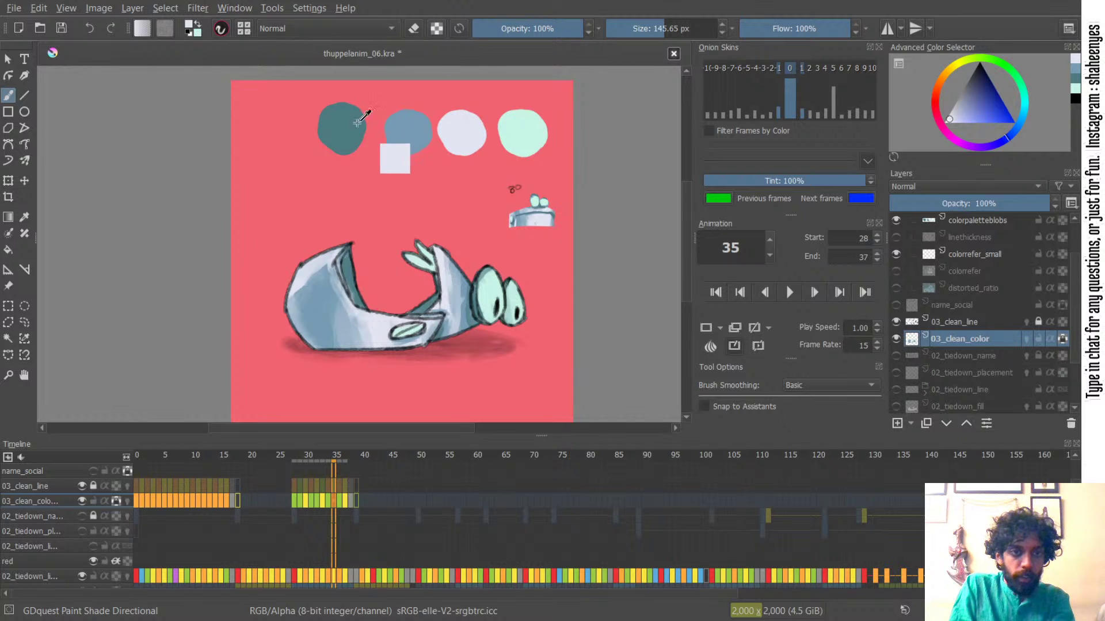
left_click(397, 148, "ctrl")
mouse_move(444, 249)
left_mouse_down("shift")
mouse_move(419, 242)
mouse_move(433, 268)
left_mouse_up("shift")
key("ctrl+z")
key("ctrl+z")
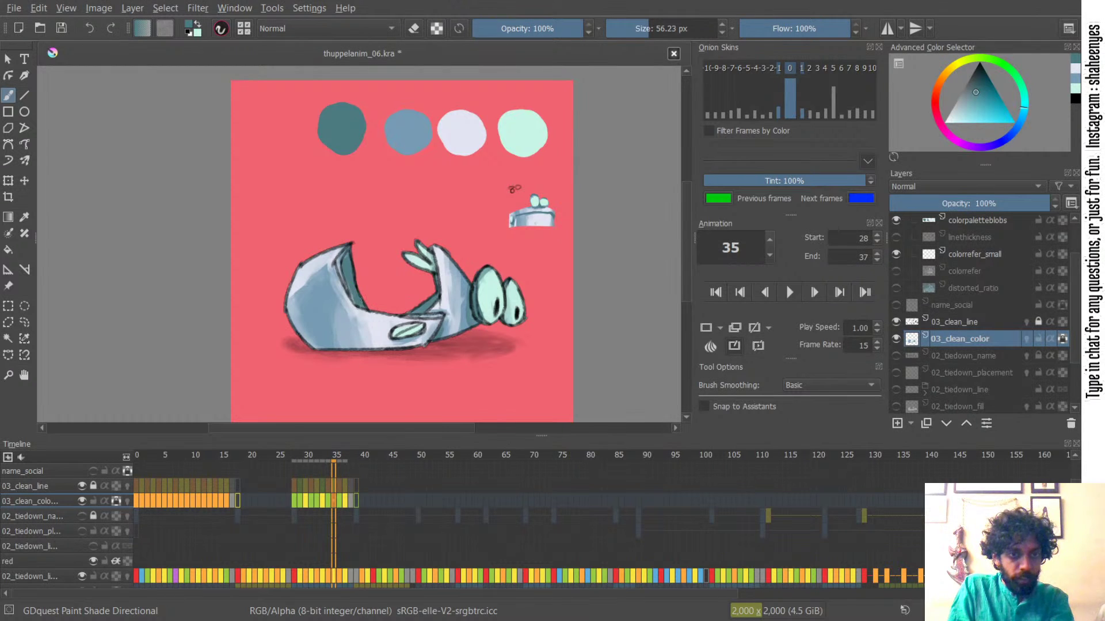
- Refine the body shading on frame 35 with the palette's mid blue, dark teal and pale lavender, varying the brush size
left_click(400, 131, "ctrl")
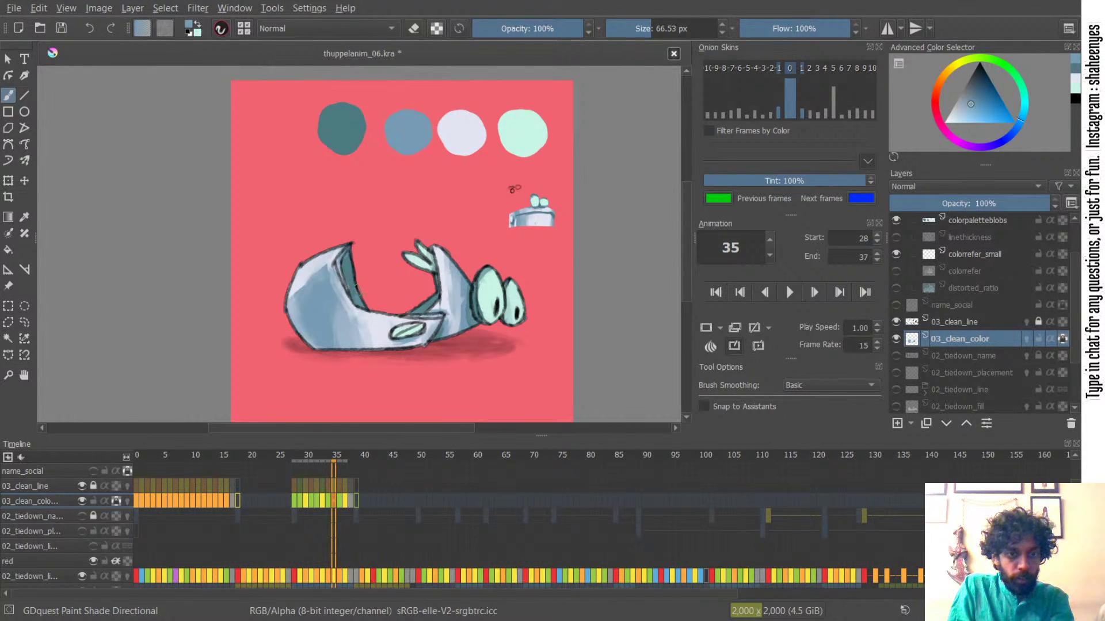
left_click(341, 137, "ctrl")
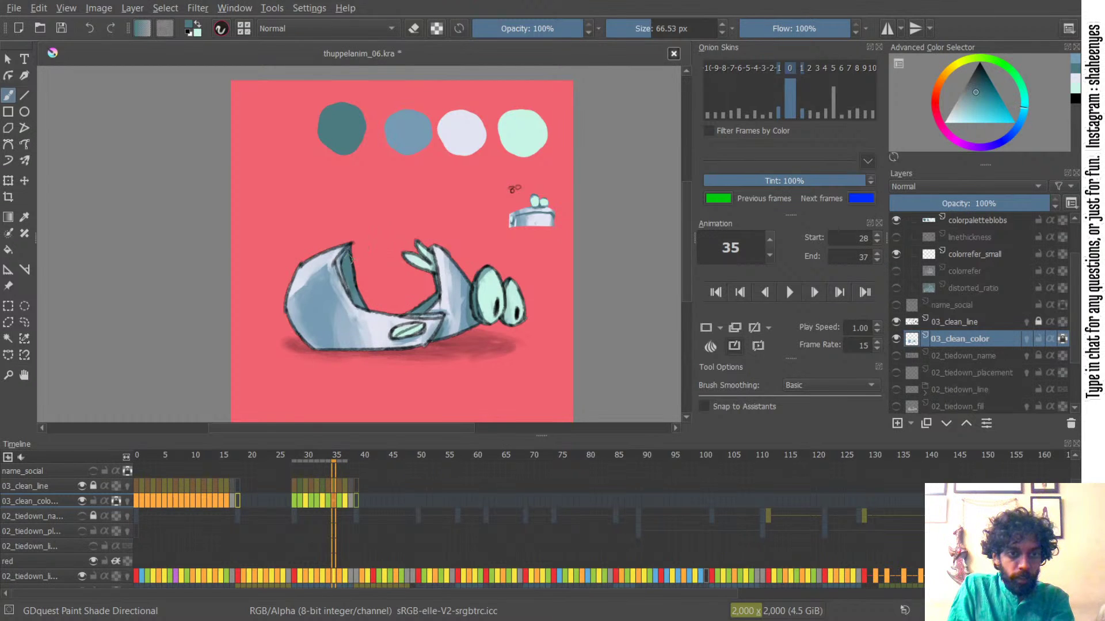
left_click(463, 148, "ctrl")
key("[")
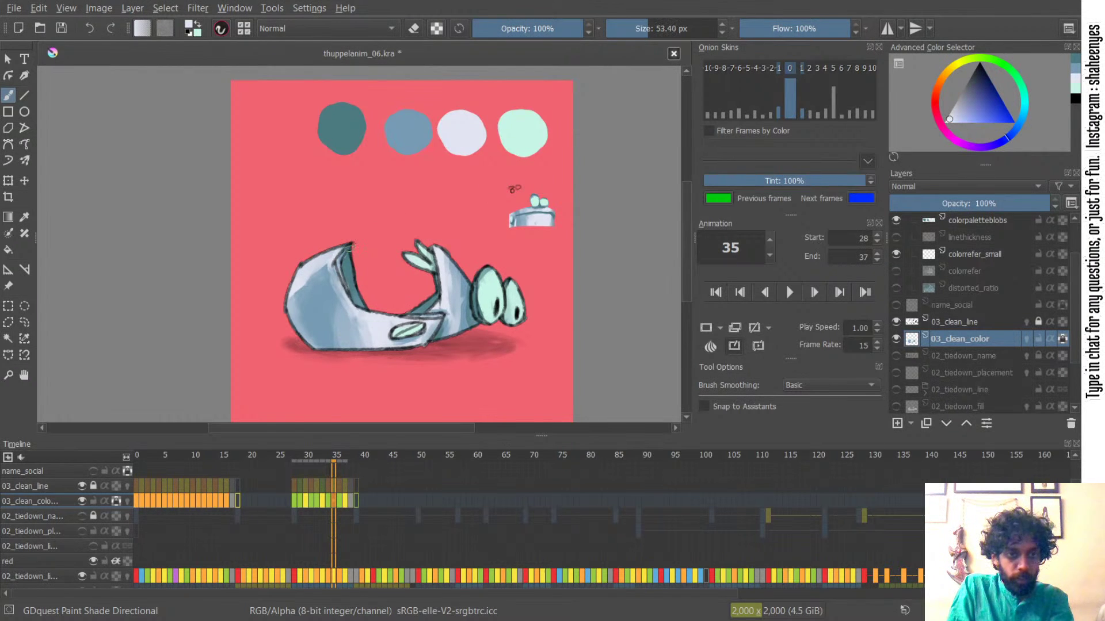
key("bracketleft")
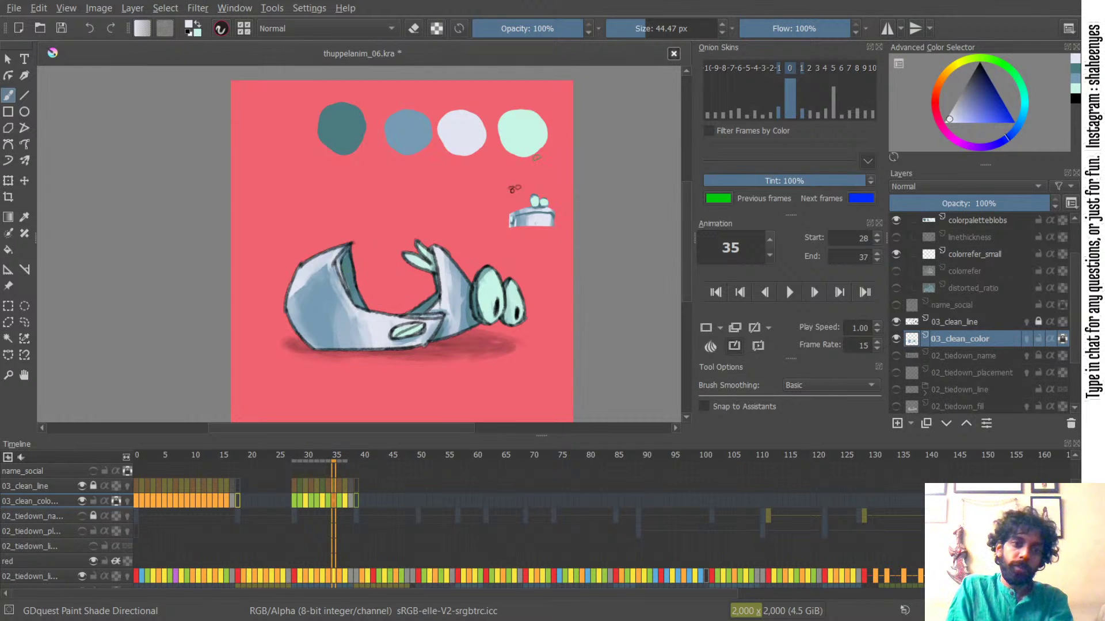
left_click(407, 132, "ctrl")
key("bracketright")
key("bracketright")
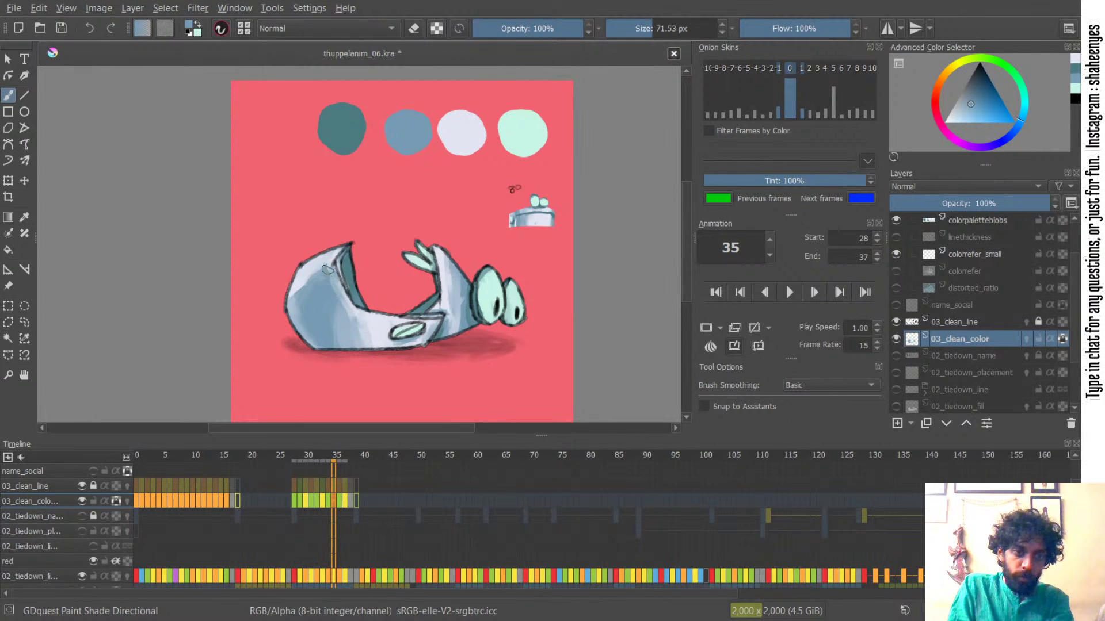
key("bracketright")
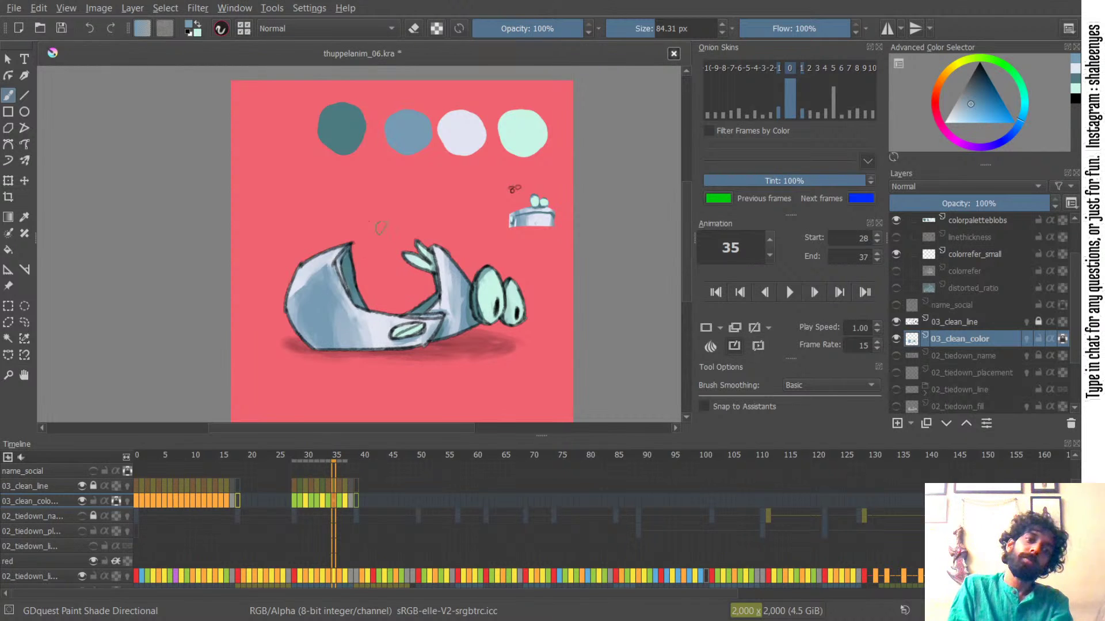
key("bracketright")
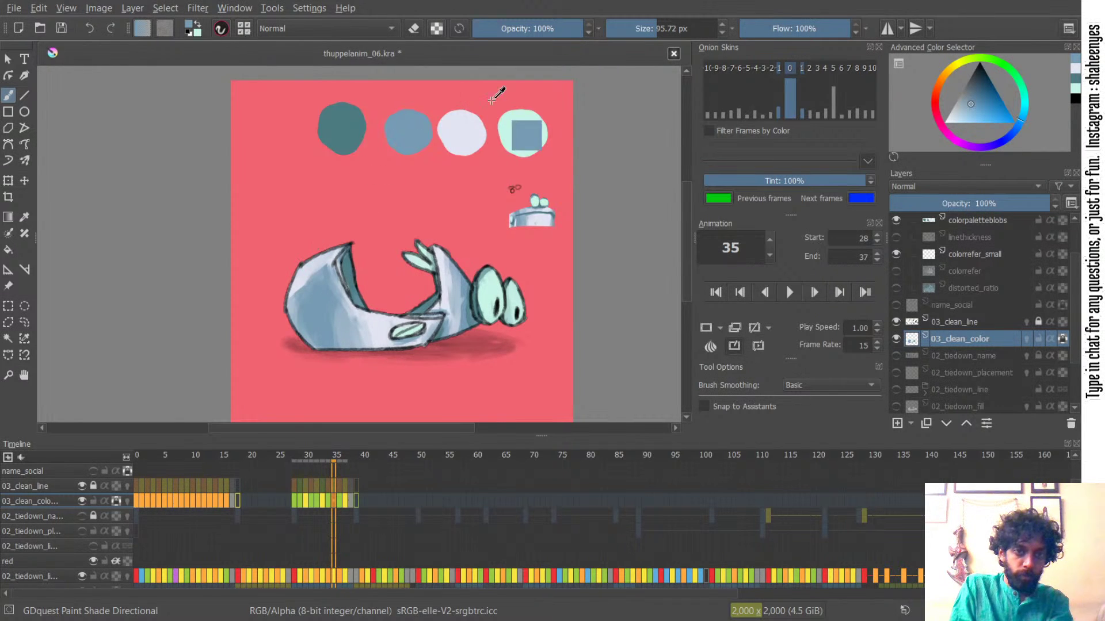
left_click(467, 126, "ctrl")
key("bracketleft")
key("bracketleft")
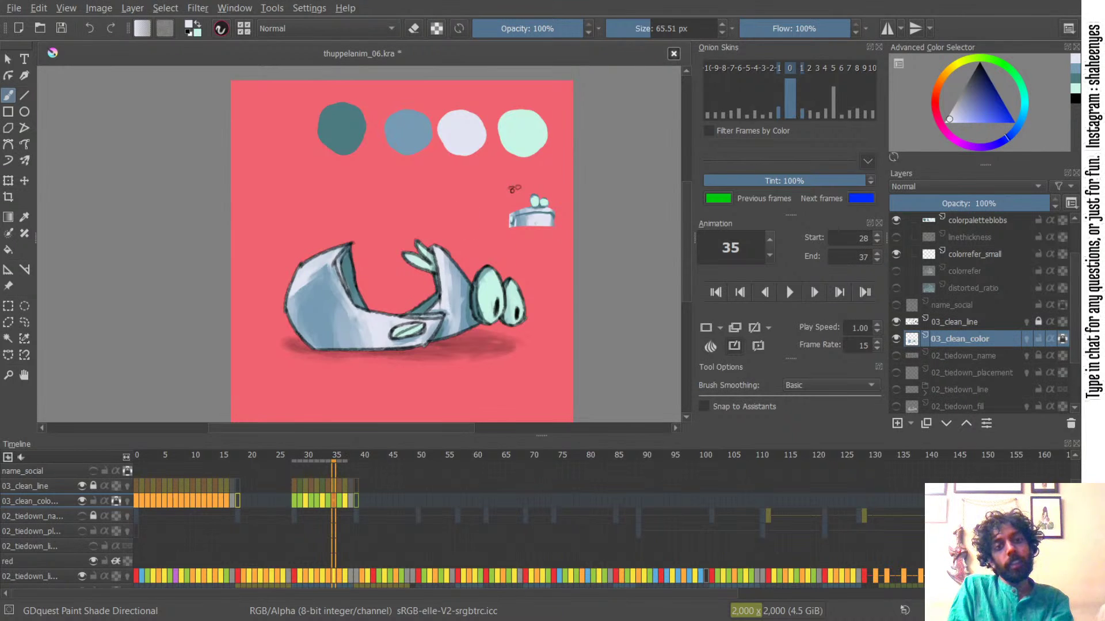
- Compare the colouring of frames 35 and 37 with the 03_clean_line layer hidden and with it shown
left_click_drag(468, 230, 499, 247)
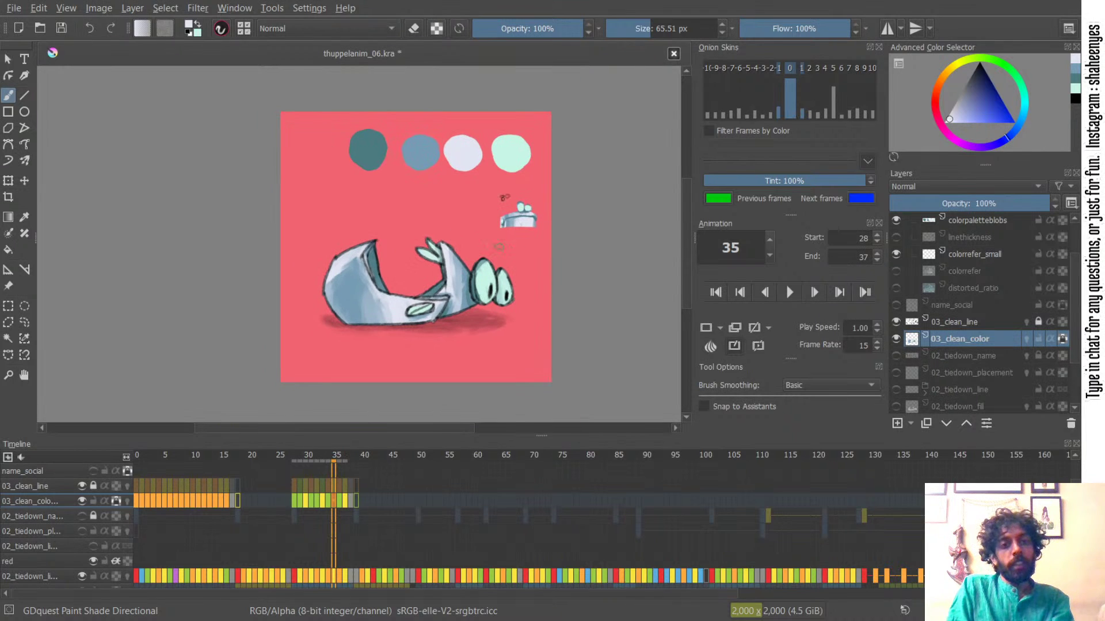
left_click(896, 322)
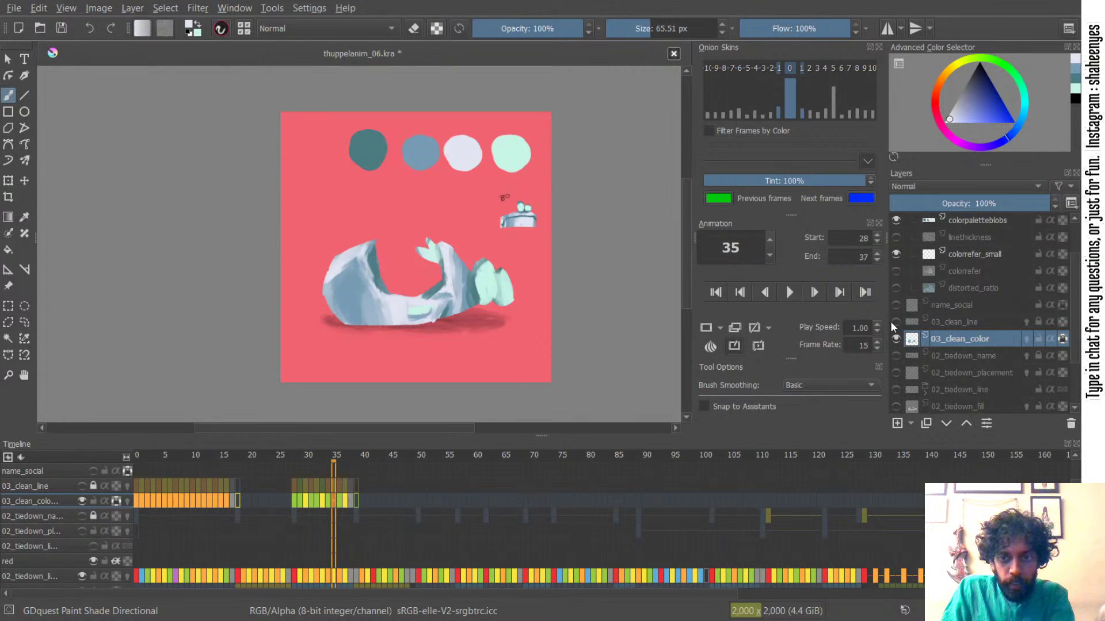
left_click(344, 502)
left_click(333, 502)
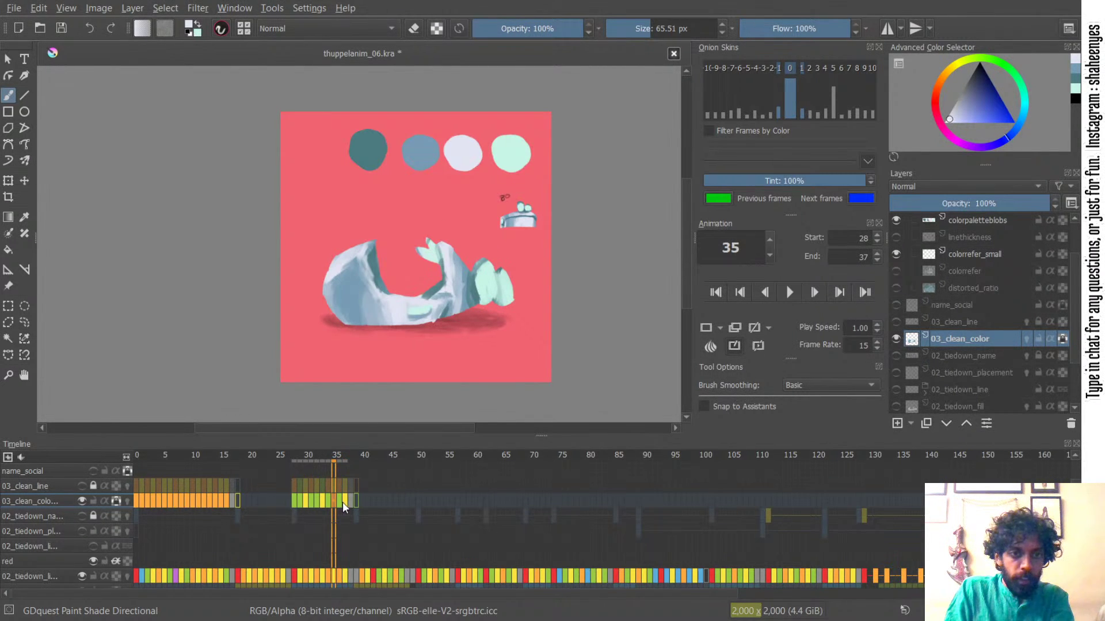
left_click(348, 500)
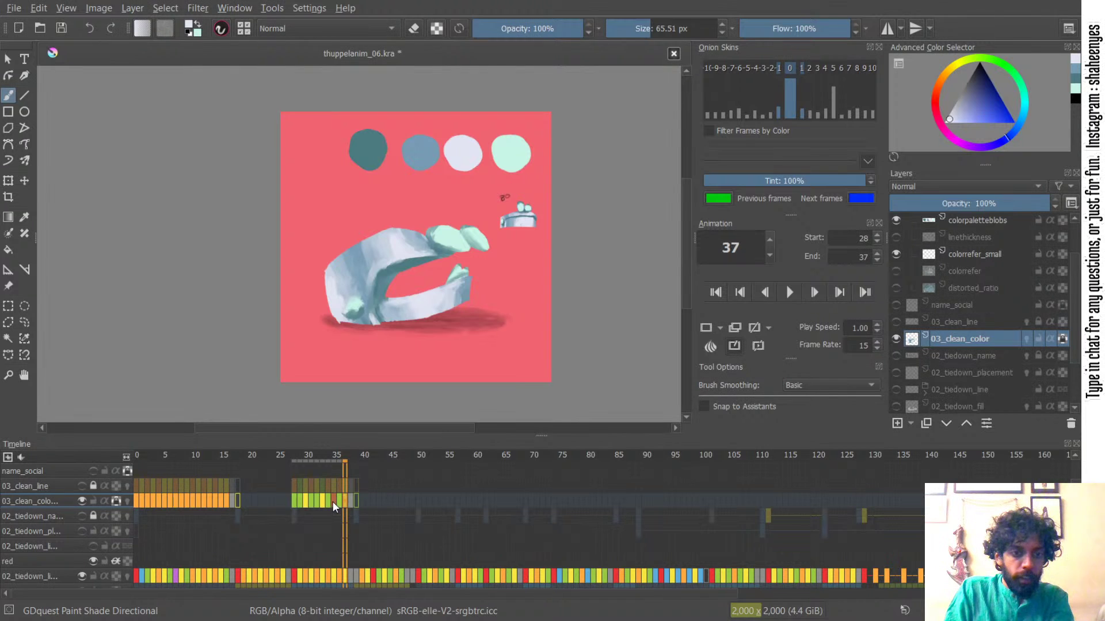
left_click(335, 502)
left_click(347, 501)
left_click(335, 502)
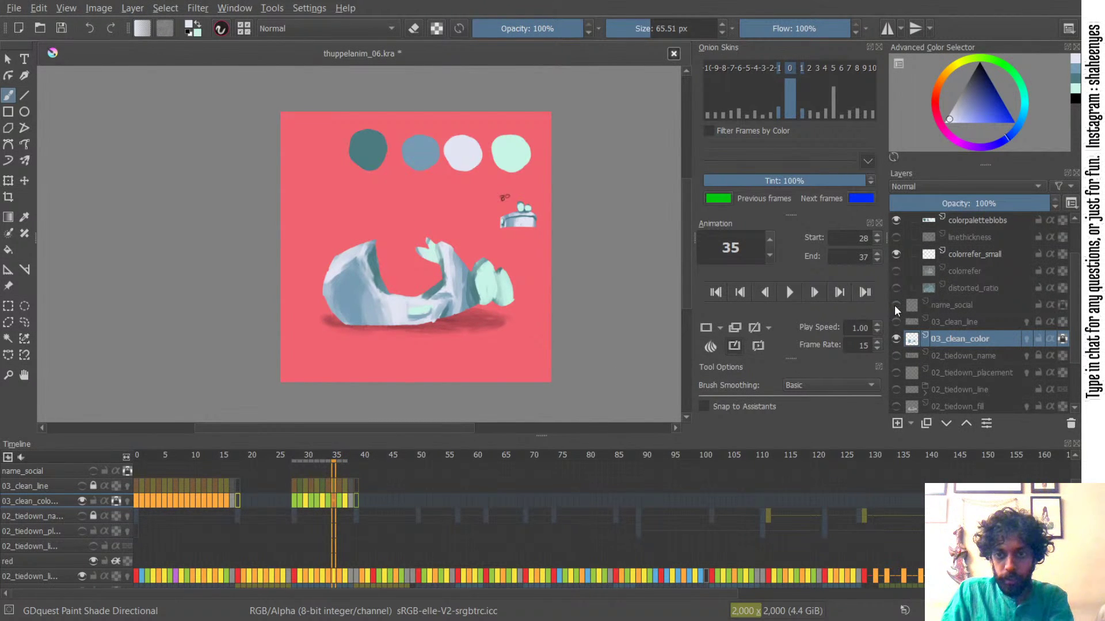
left_click(896, 322)
left_click(345, 501)
left_click(336, 500)
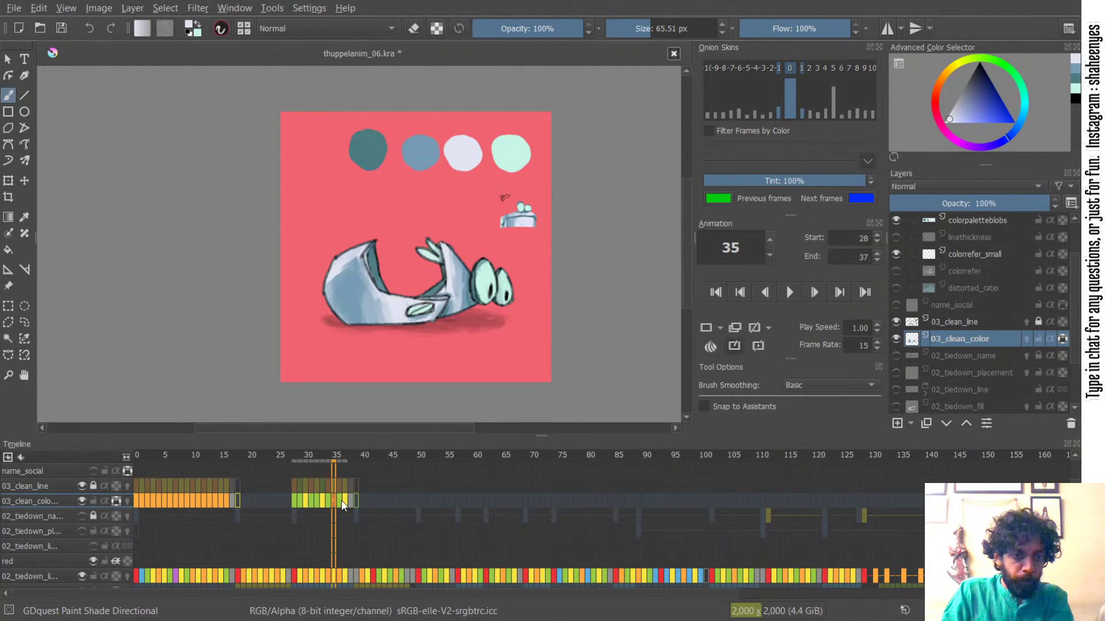
- Paint pale lavender highlights over the blue body and around the eyes on frame 31
left_click(311, 500)
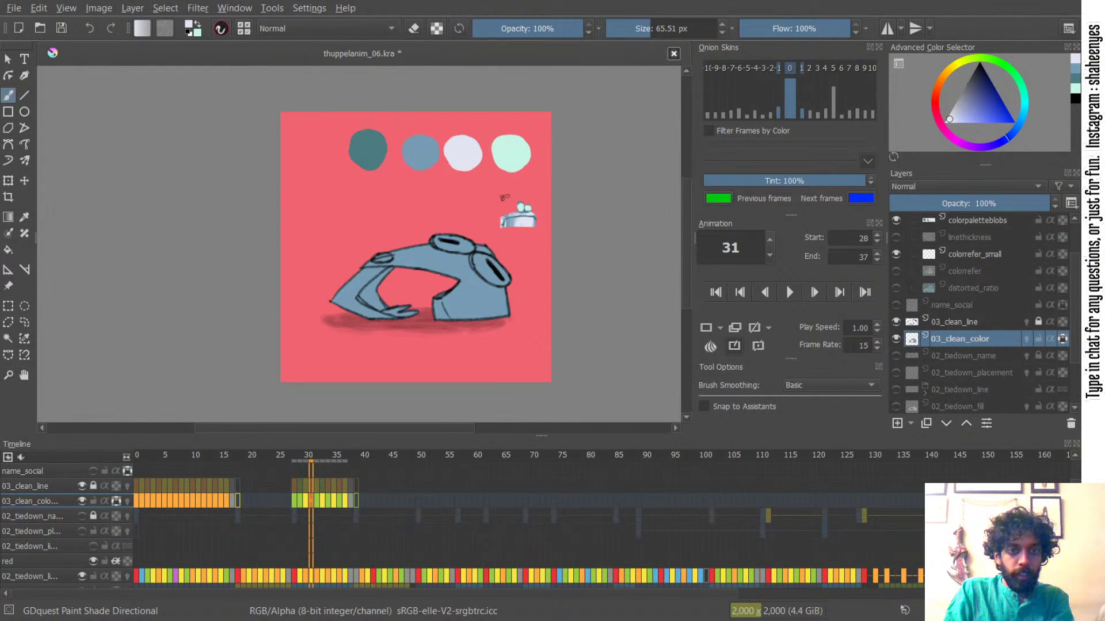
left_click(464, 149, "ctrl")
left_click_drag(445, 226, 509, 226, "shift")
mouse_move(440, 256)
left_mouse_down("shift")
mouse_move(451, 256)
mouse_move(458, 308)
mouse_move(432, 307)
left_mouse_up("shift")
left_click_drag(373, 282, 365, 282, "shift")
mouse_move(348, 281)
left_mouse_down()
mouse_move(331, 305)
mouse_move(339, 296)
mouse_move(348, 314)
left_mouse_up()
left_click_drag(452, 251, 470, 308, "shift")
left_click_drag(463, 251, 470, 309)
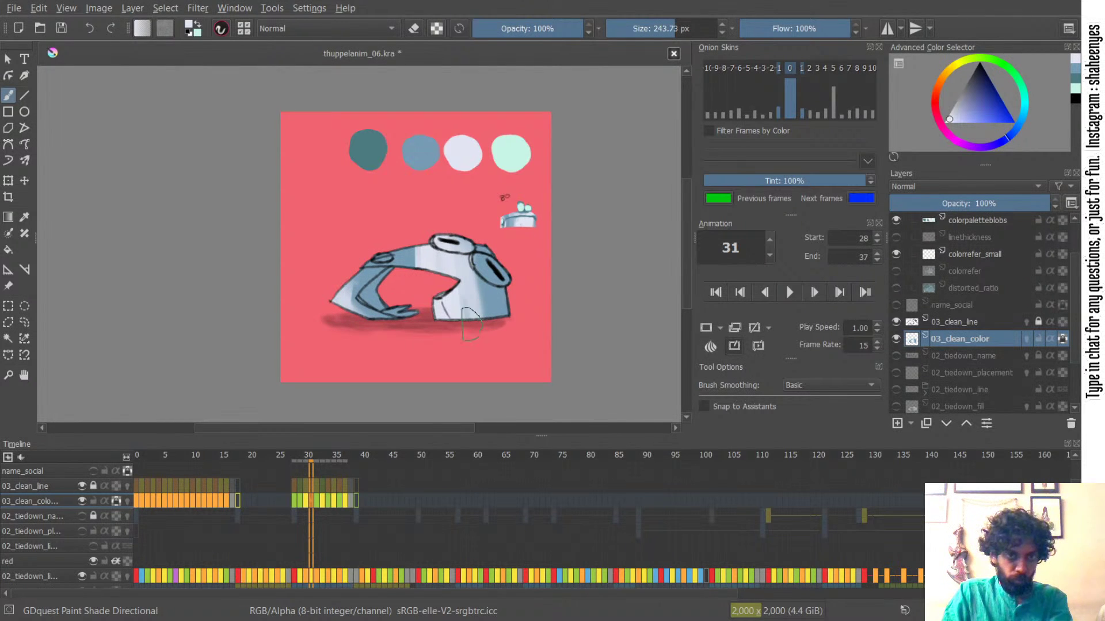
mouse_move(412, 248)
left_mouse_down()
mouse_move(425, 272)
mouse_move(405, 228)
mouse_move(416, 241)
mouse_move(396, 268)
left_mouse_up()
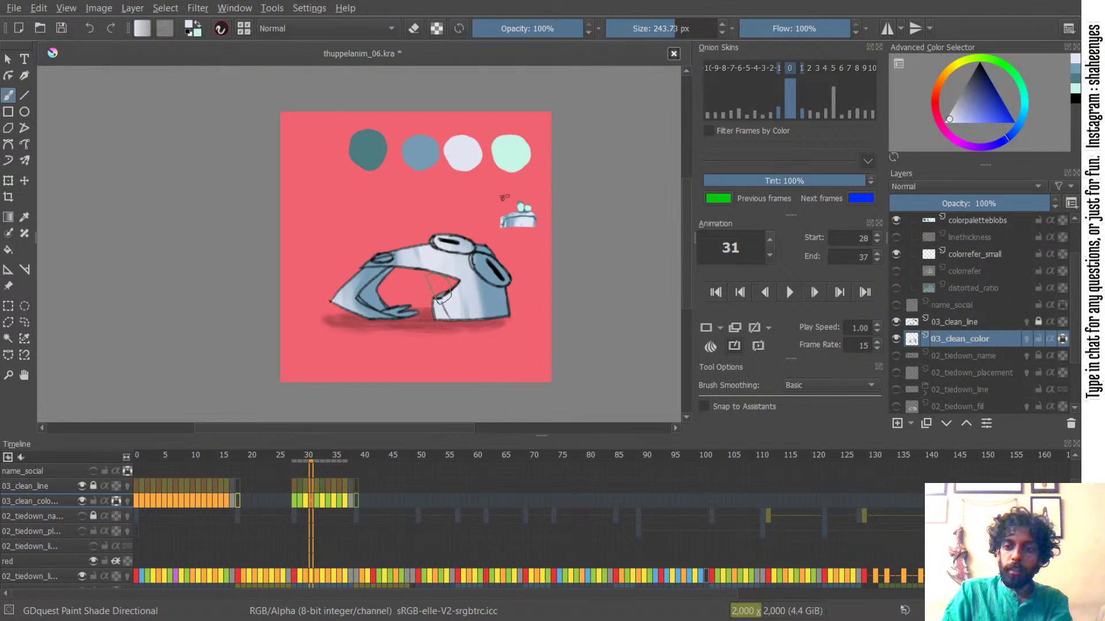
- Fill the inner mouth surface on frame 31 with the palette's dark teal and pick mid blue for touch-ups
left_click(360, 143, "ctrl")
left_click_drag(383, 298, 317, 298, "shift")
mouse_move(386, 272)
left_mouse_down()
mouse_move(384, 301)
mouse_move(365, 303)
mouse_move(391, 311)
left_mouse_up()
left_click(422, 145, "ctrl")
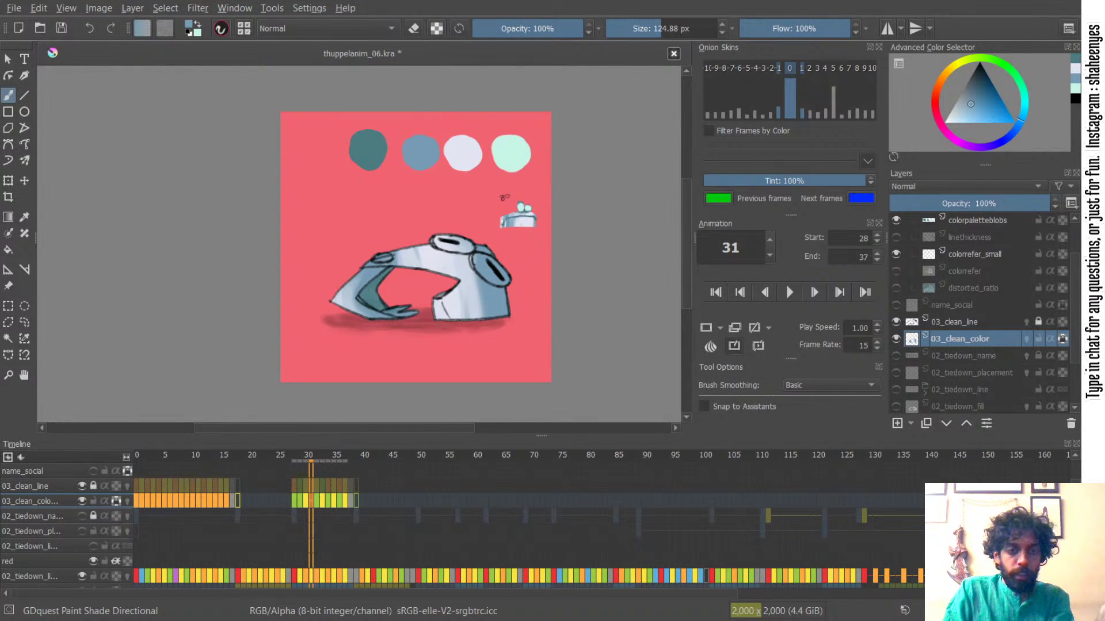
- Fill both eyes, the teeth and the nostril on frame 31 with the palette's mint green
left_click(506, 154, "ctrl")
mouse_move(461, 251)
left_mouse_down("shift")
mouse_move(439, 243)
mouse_move(466, 242)
mouse_move(445, 245)
mouse_move(471, 248)
mouse_move(483, 272)
mouse_move(480, 262)
mouse_move(503, 278)
mouse_move(497, 265)
mouse_move(488, 279)
mouse_move(507, 280)
left_mouse_up("shift")
left_click_drag(406, 310, 397, 313)
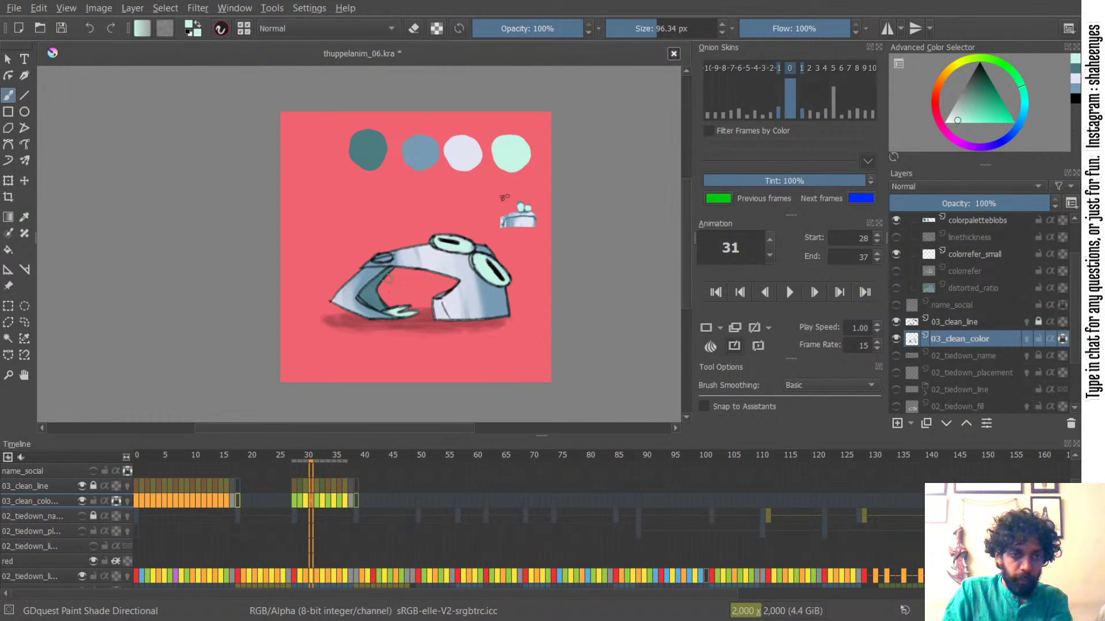
left_click_drag(384, 260, 385, 259)
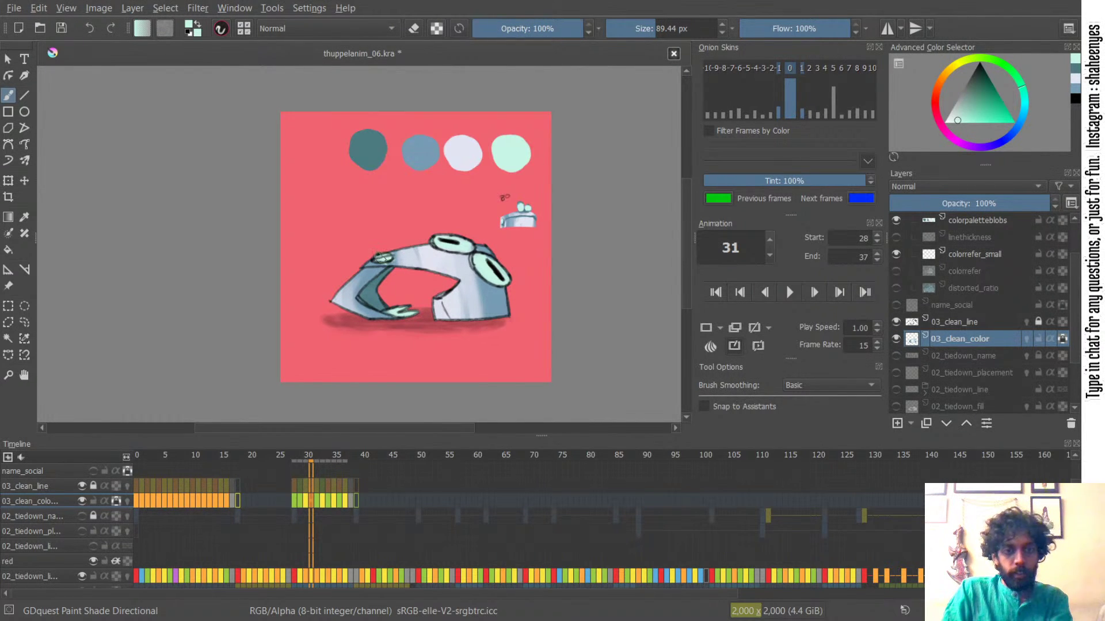
- Shade around and beneath both eyes on frame 31 with dark teal, using a smaller brush
left_click(371, 148, "ctrl")
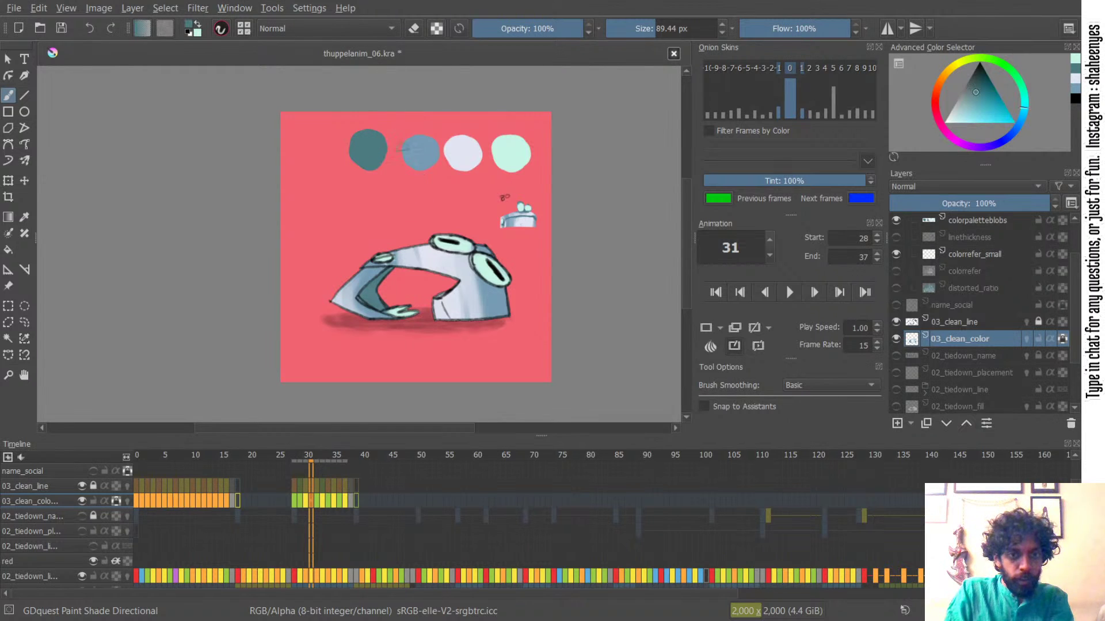
key("bracketleft")
mouse_move(431, 238)
left_mouse_down()
mouse_move(468, 253)
mouse_move(476, 281)
mouse_move(475, 268)
mouse_move(501, 290)
left_mouse_up()
key("ctrl+z")
key("ctrl+z")
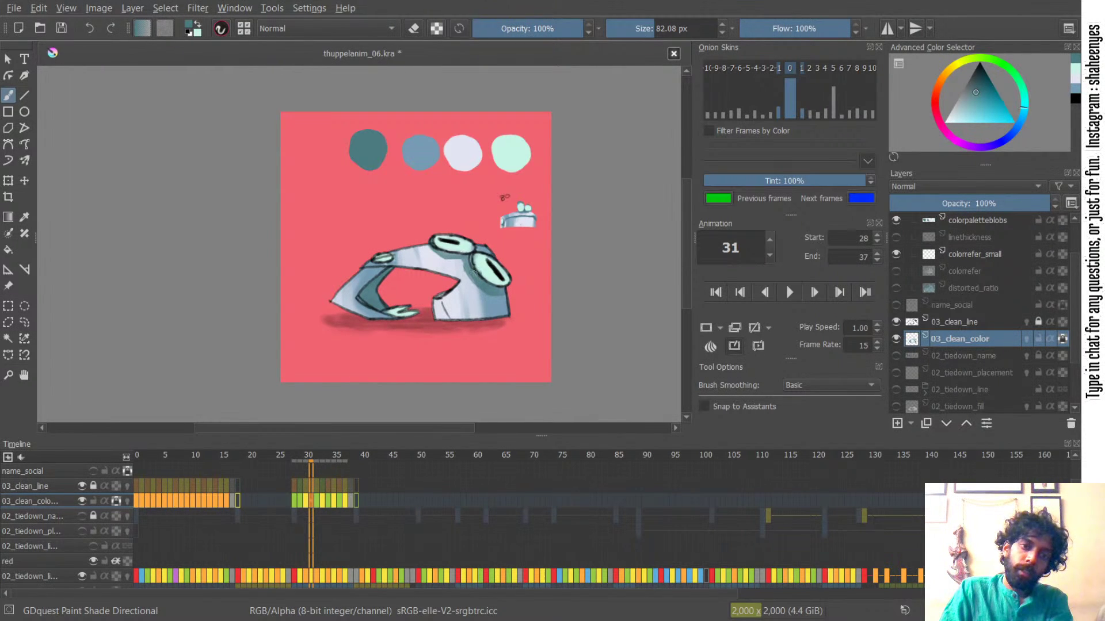
left_click_drag(450, 255, 448, 261)
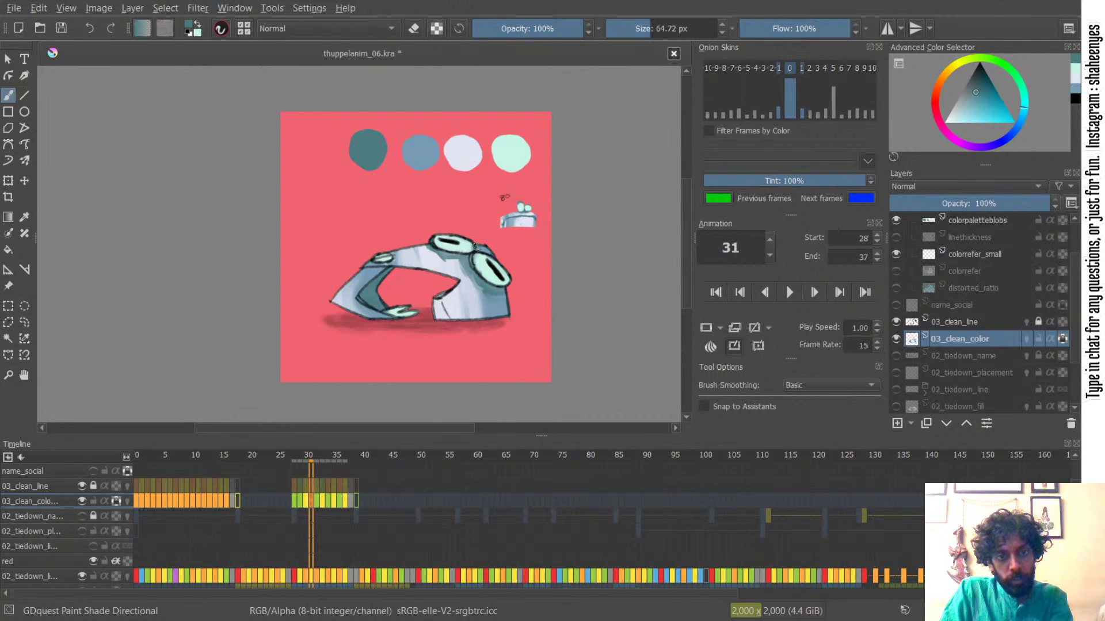
- Shade beneath the nostril and inside the mouth corner above the lower block on frame 31 with the palette's dark teal
mouse_move(380, 262)
left_mouse_down()
mouse_move(372, 261)
mouse_move(381, 270)
left_mouse_up()
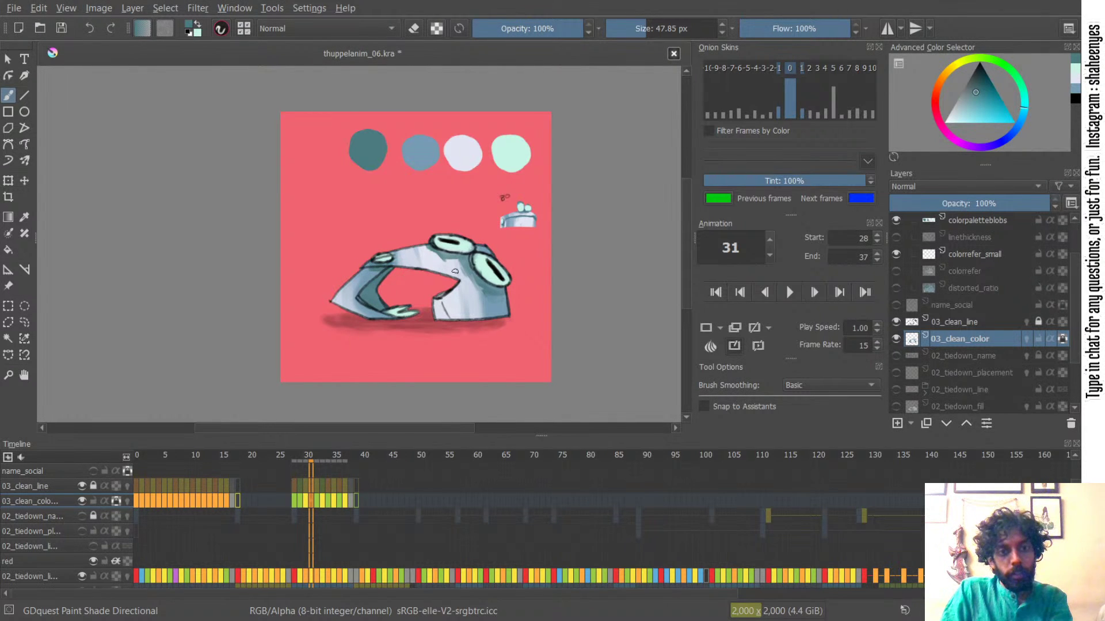
mouse_move(447, 306)
left_mouse_down("shift")
mouse_move(426, 149)
mouse_move(443, 306)
mouse_move(457, 312)
mouse_move(437, 306)
mouse_move(465, 320)
mouse_move(449, 306)
mouse_move(464, 337)
mouse_move(439, 296)
mouse_move(447, 318)
left_mouse_up("shift")
key("x")
left_click(424, 151, "ctrl")
key("ctrl+z")
key("ctrl+z")
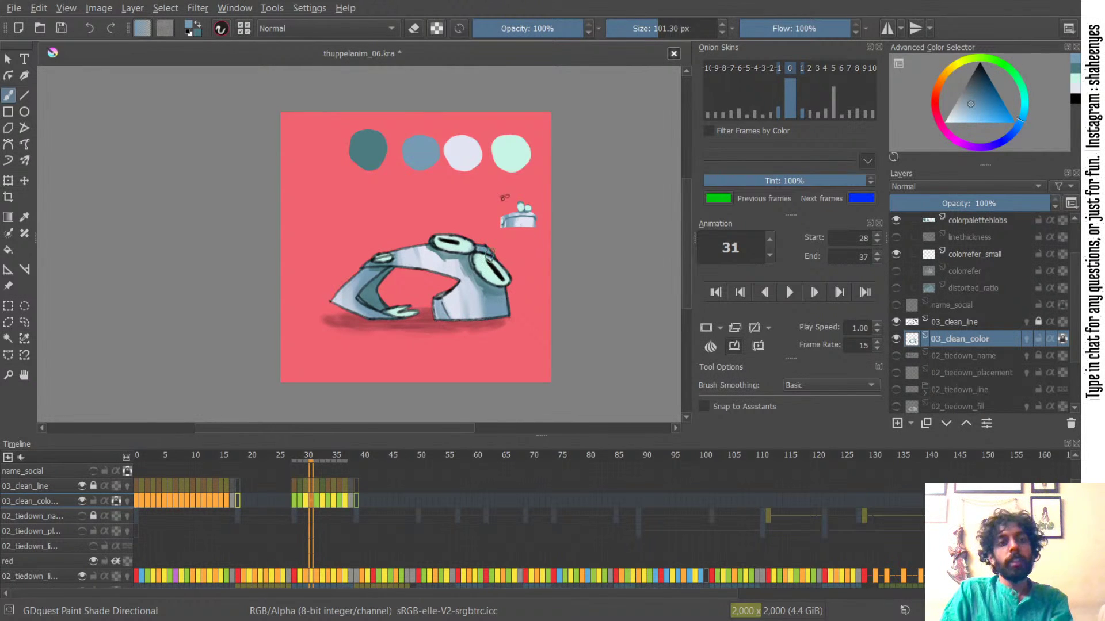
left_click(365, 149, "ctrl")
left_click_drag(447, 286, 440, 287, "shift")
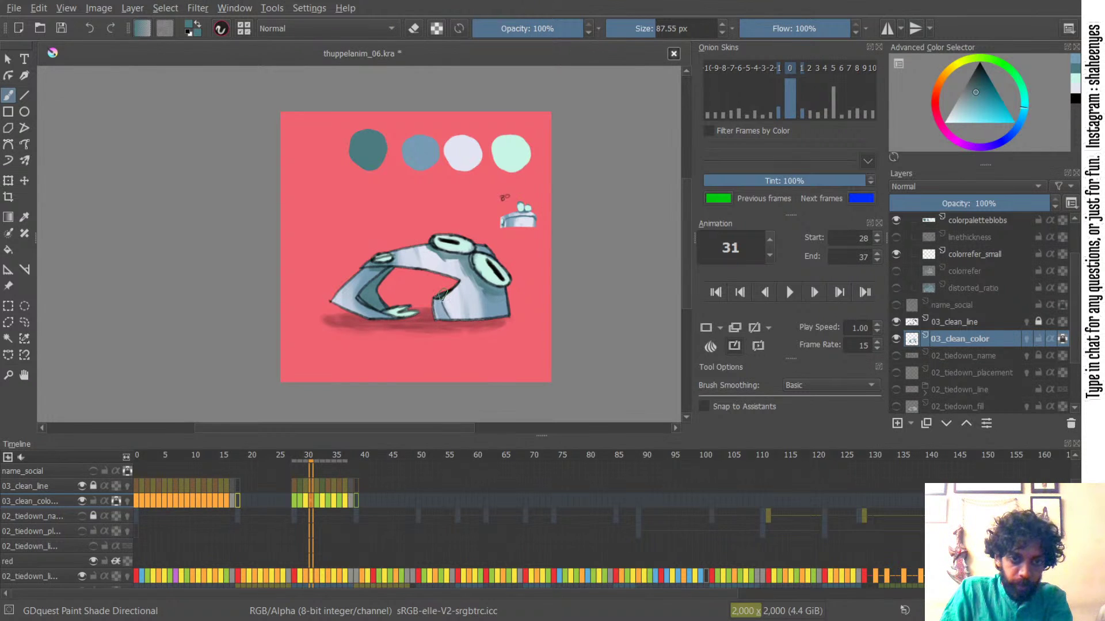
left_click_drag(392, 269, 388, 270, "shift")
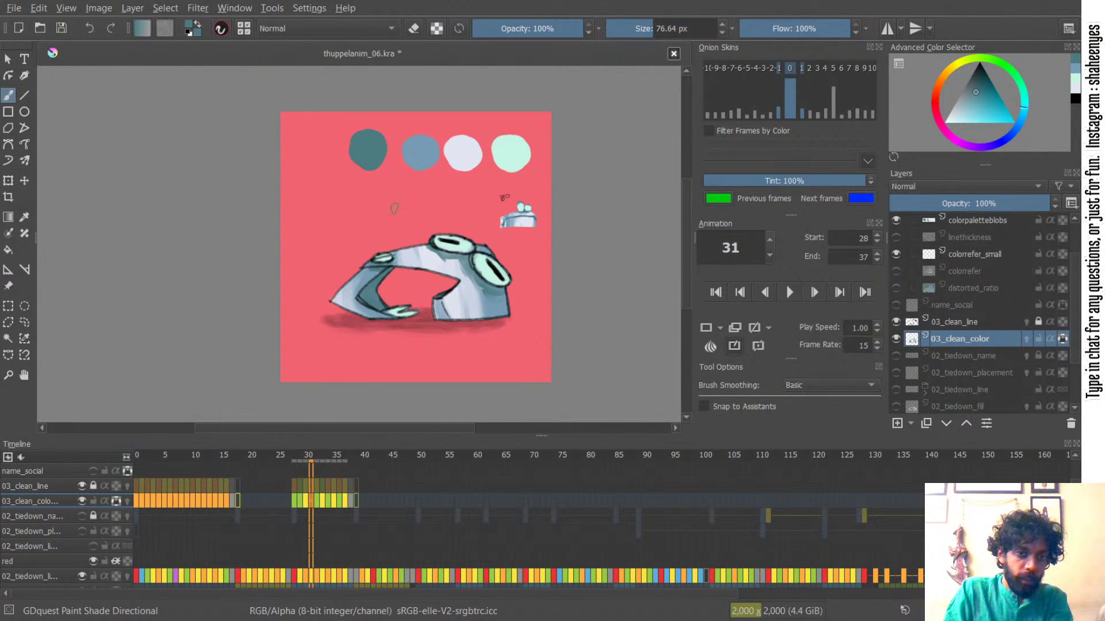
- Paint pale lavender highlights along the jaw, the mouth corner and the upper band on frame 31 with a small brush
left_click(461, 152, "ctrl")
left_click_drag(370, 305, 360, 306, "shift")
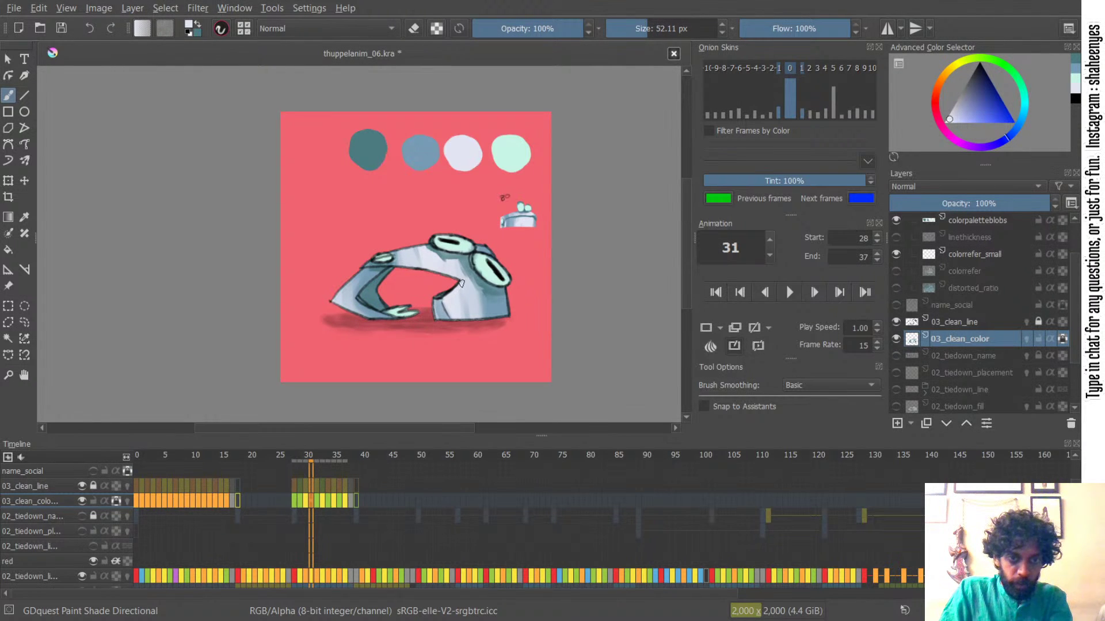
left_click_drag(447, 299, 439, 303, "shift")
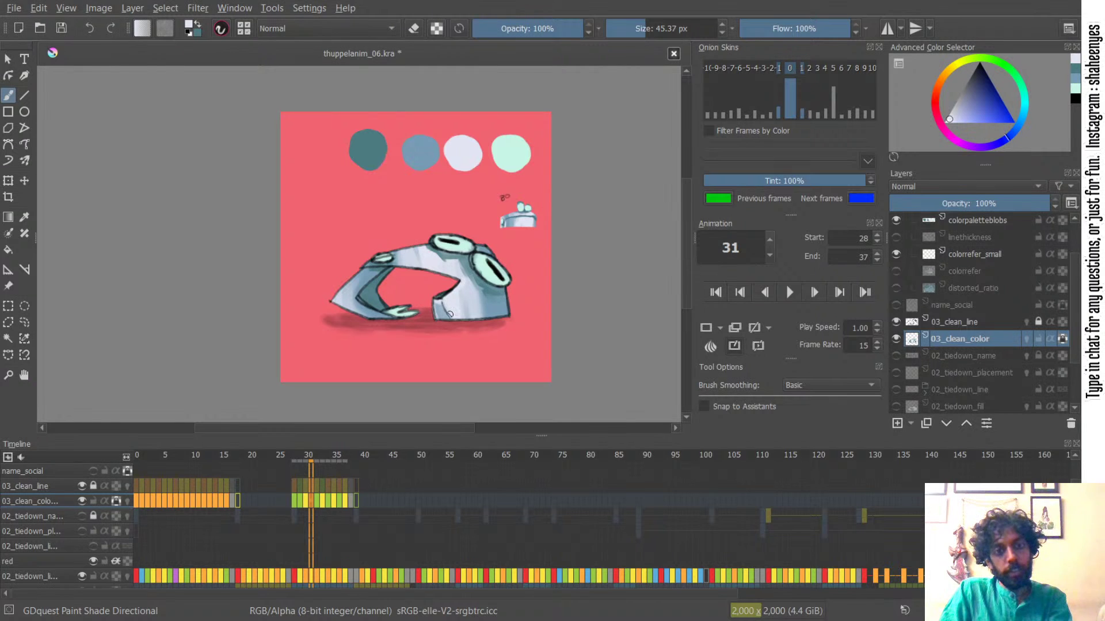
left_click_drag(464, 301, 478, 301, "shift")
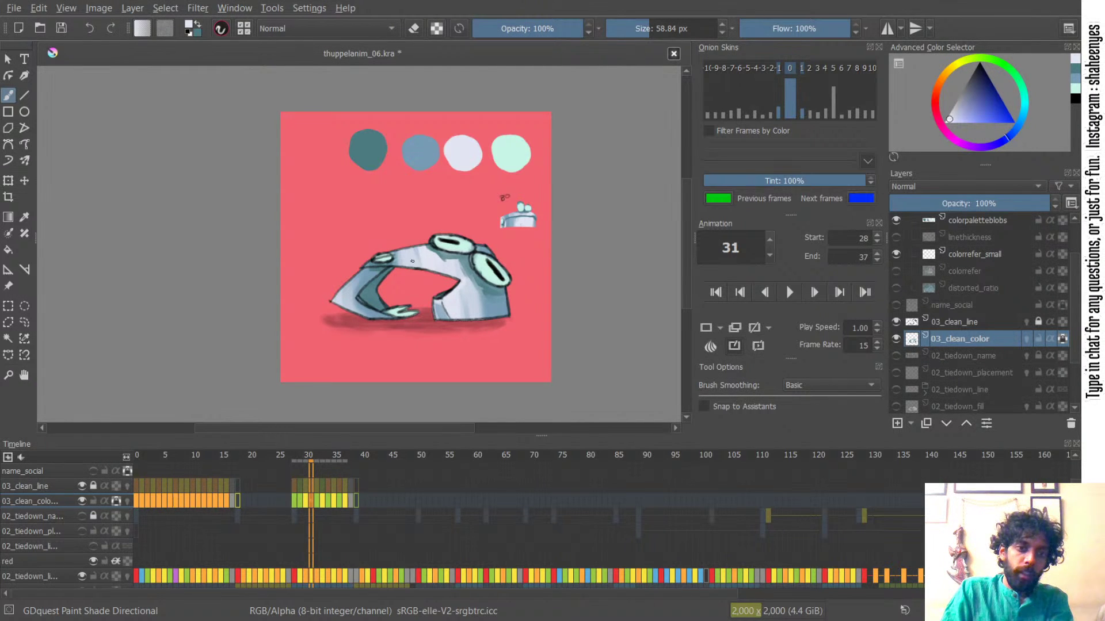
left_click_drag(424, 247, 410, 249, "shift")
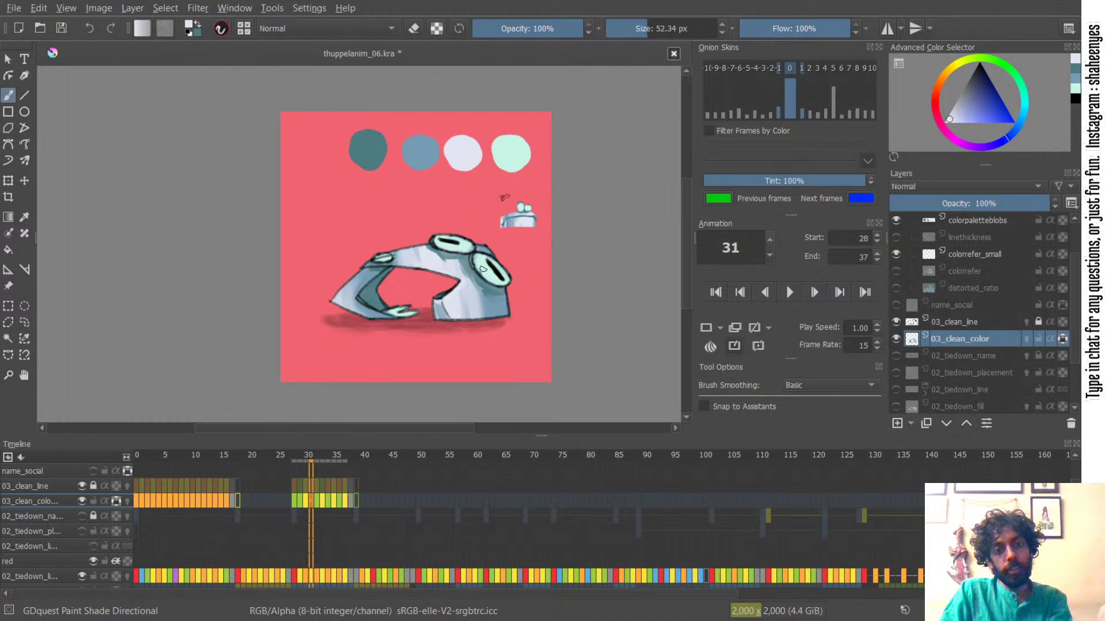
- Add mid blue shading strokes to the body below the right eye on frame 31 and resample lavender from the body
key("x")
left_click(428, 155, "ctrl")
mouse_move(504, 299)
left_mouse_down("shift")
mouse_move(520, 299)
mouse_move(477, 291)
mouse_move(489, 316)
mouse_move(480, 291)
mouse_move(482, 311)
mouse_move(493, 302)
left_mouse_up("shift")
left_click(481, 308, "ctrl")
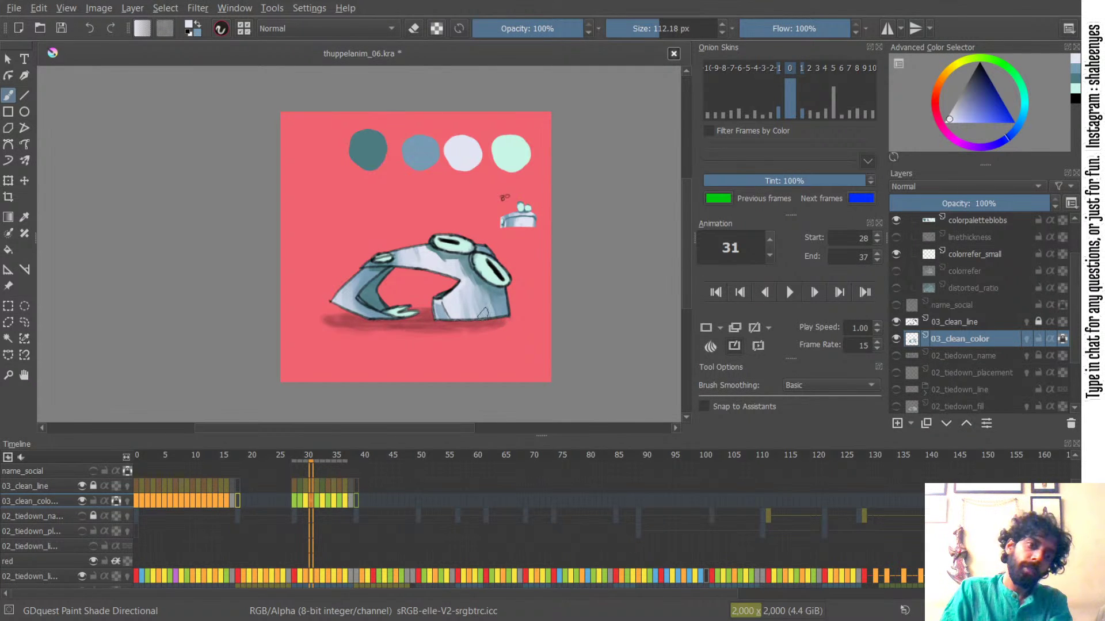
- Streak pale lavender highlights over the body's pointed left end on frame 31, reducing the brush to about 51 px
left_click(356, 292, "ctrl")
left_click(340, 296, "ctrl")
key("bracketleft")
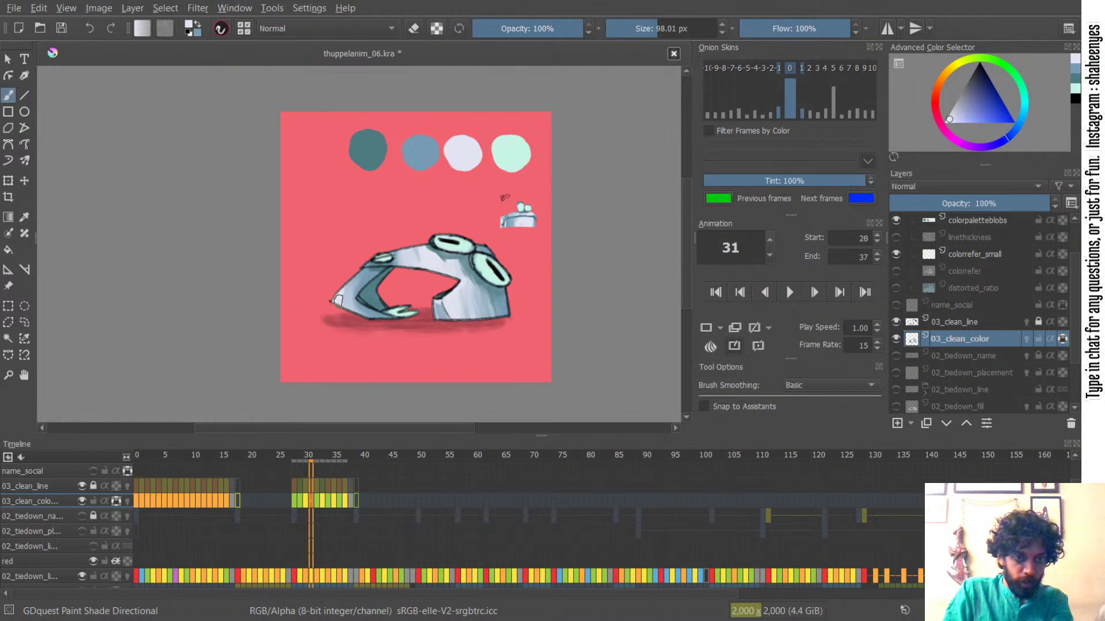
left_click_drag(343, 294, 354, 277)
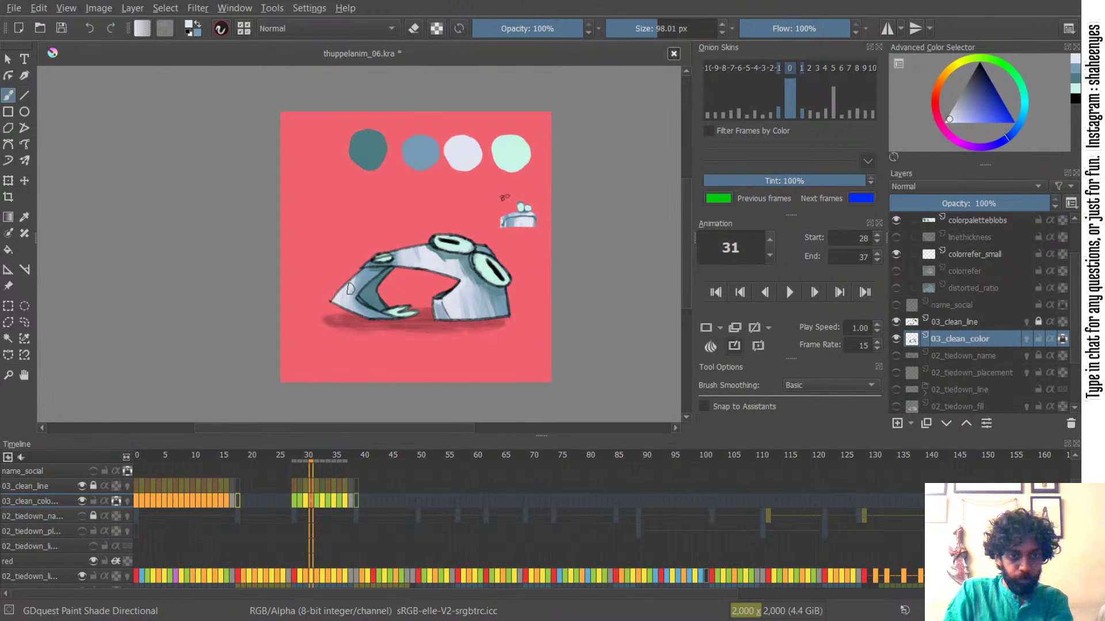
key("bracketleft")
key("bracketleft")
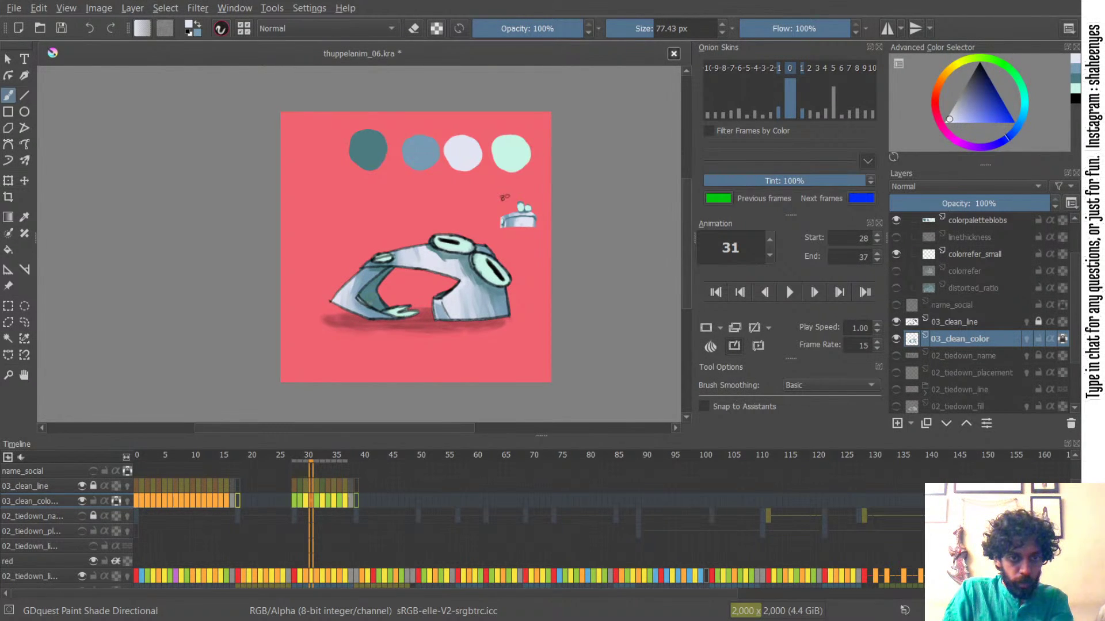
key("bracketleft")
key("bracketleft")
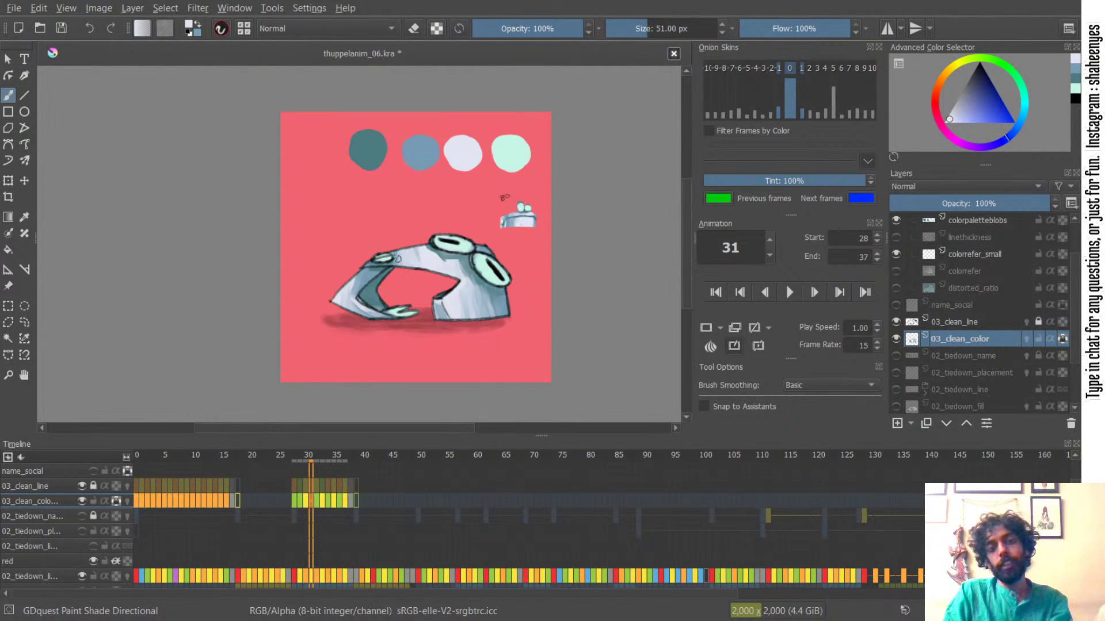
- Rework the lavender and mid blue streaks on the lower right body and beside the upper eye on frame 31
mouse_move(452, 298)
left_mouse_down()
mouse_move(470, 299)
mouse_move(468, 287)
mouse_move(466, 298)
mouse_move(481, 297)
left_mouse_up()
key("x")
key("ctrl+z")
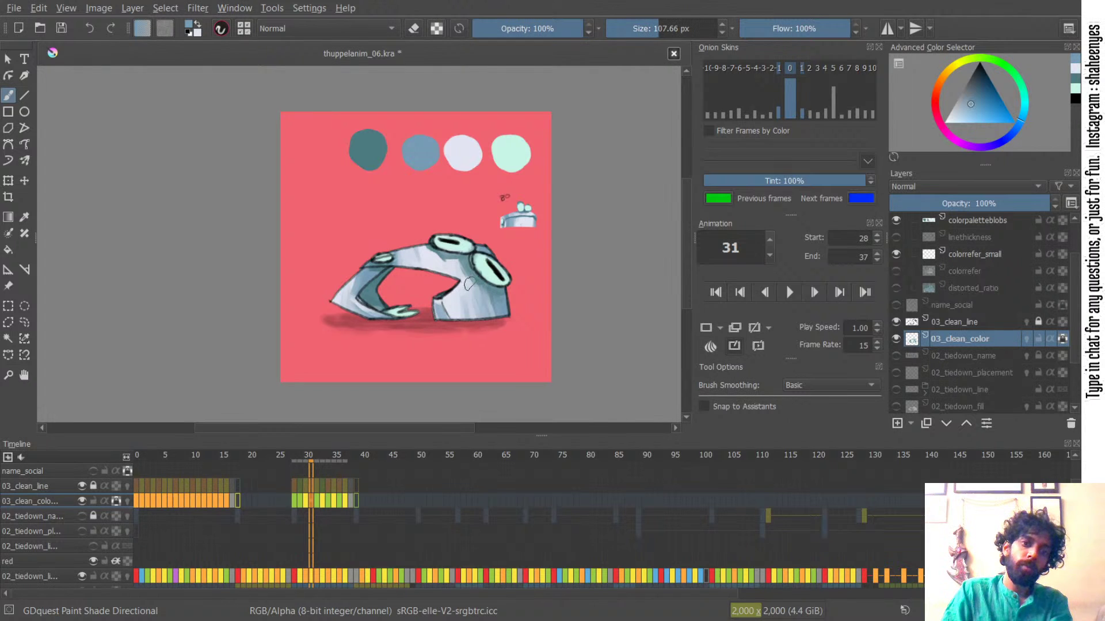
left_click(469, 289, "ctrl")
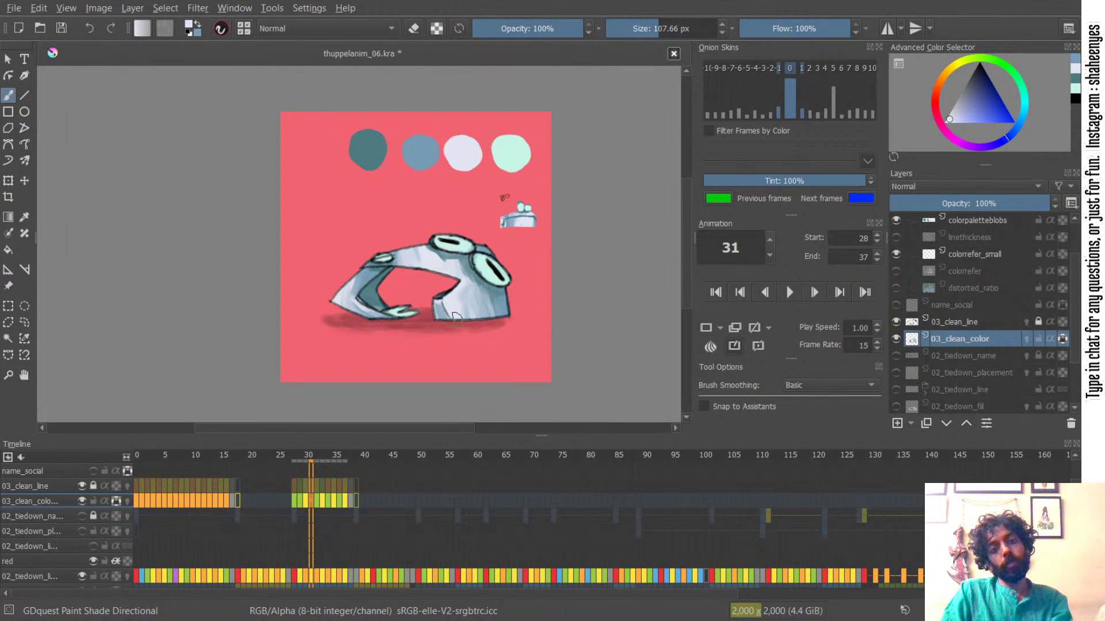
left_click_drag(445, 255, 428, 249)
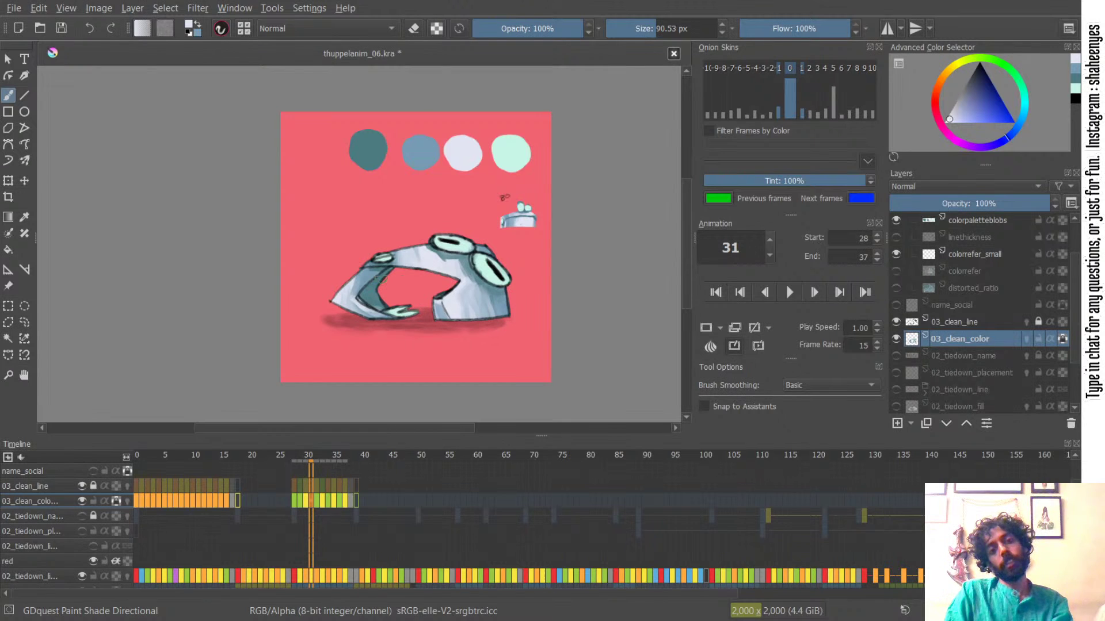
- Blend further lavender and mid blue streaks over the left jaw and around the eyes on frame 31
key("x")
key("x")
left_click_drag(354, 294, 373, 274)
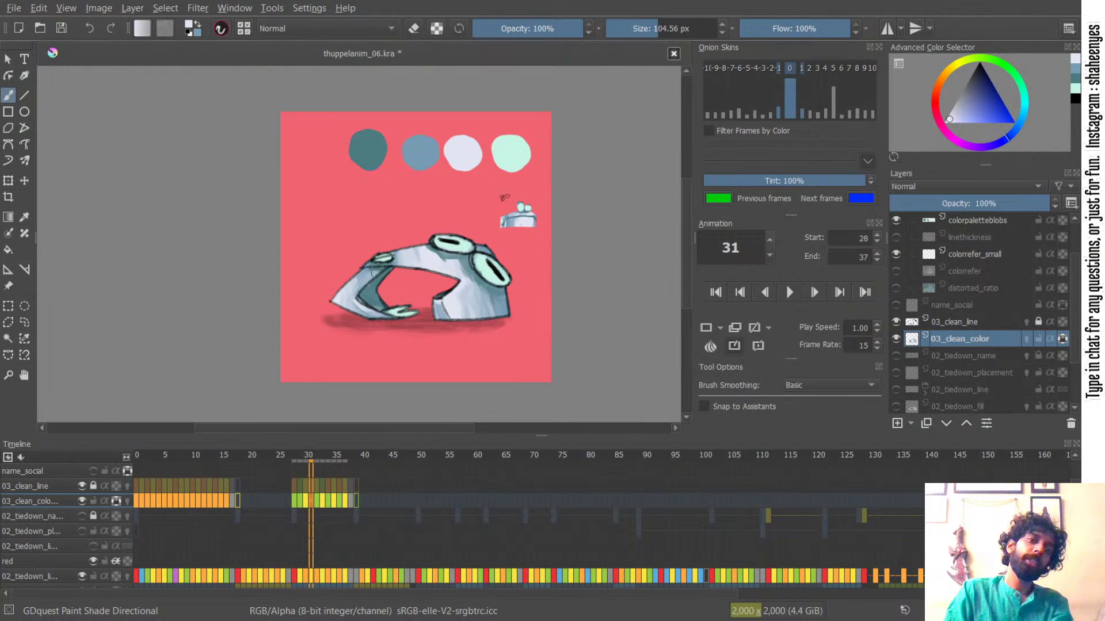
mouse_move(505, 254)
left_mouse_down()
mouse_move(512, 287)
mouse_move(473, 224)
left_mouse_up()
key("x")
key("x")
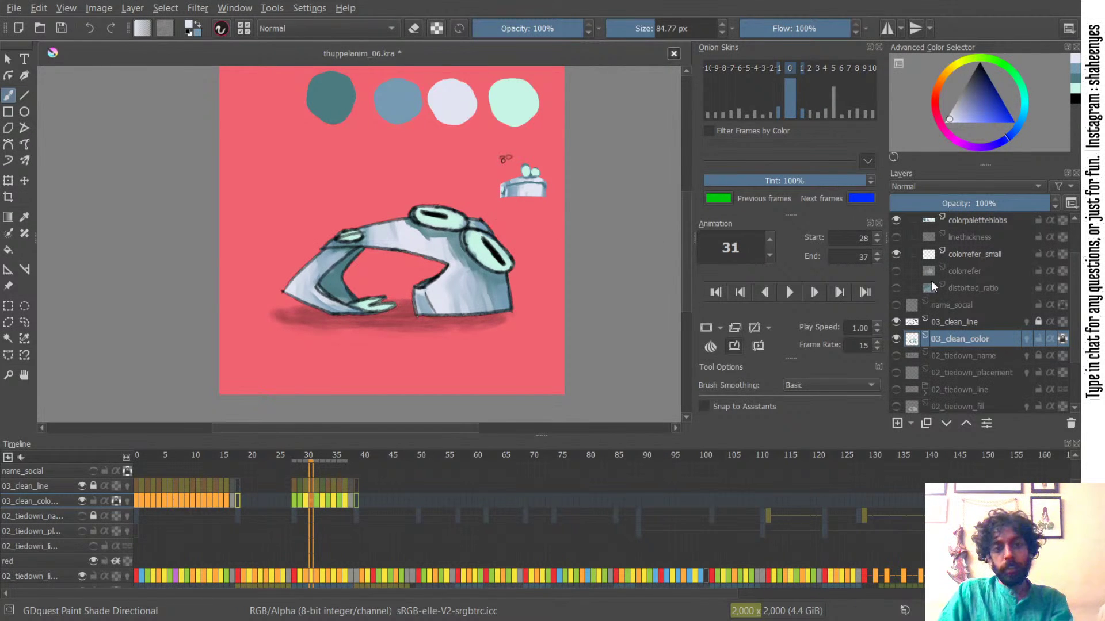
- Compare the painted colours of frames 30 and 31 with the 03_clean_line layer hidden, and show the line layer again
left_click(897, 322)
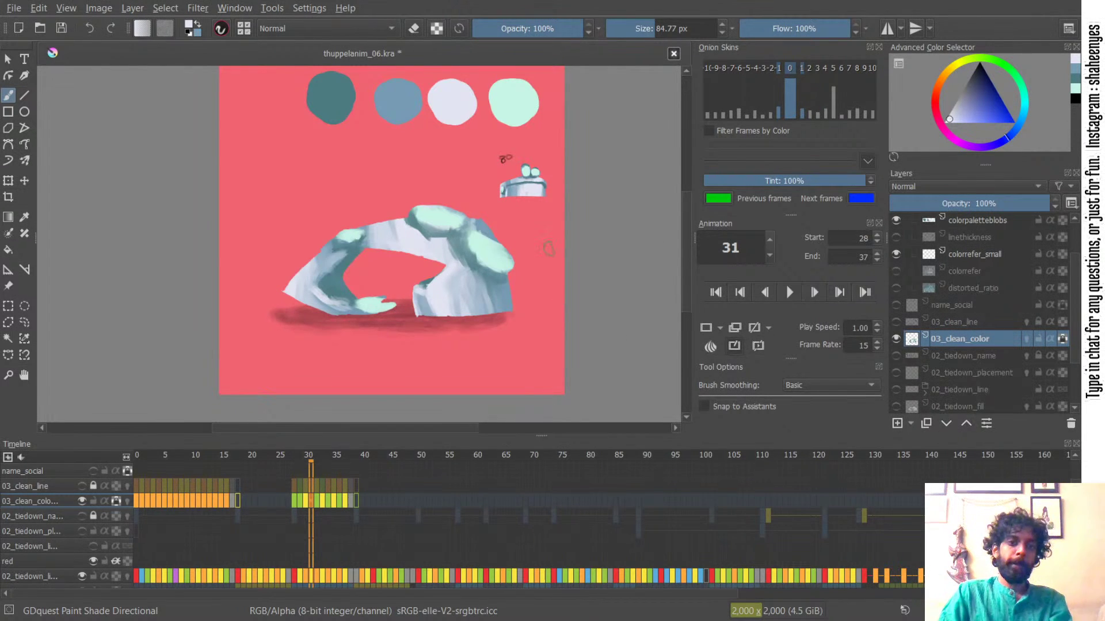
scroll(509, 237, "right", 1)
scroll(455, 218, "down", 2)
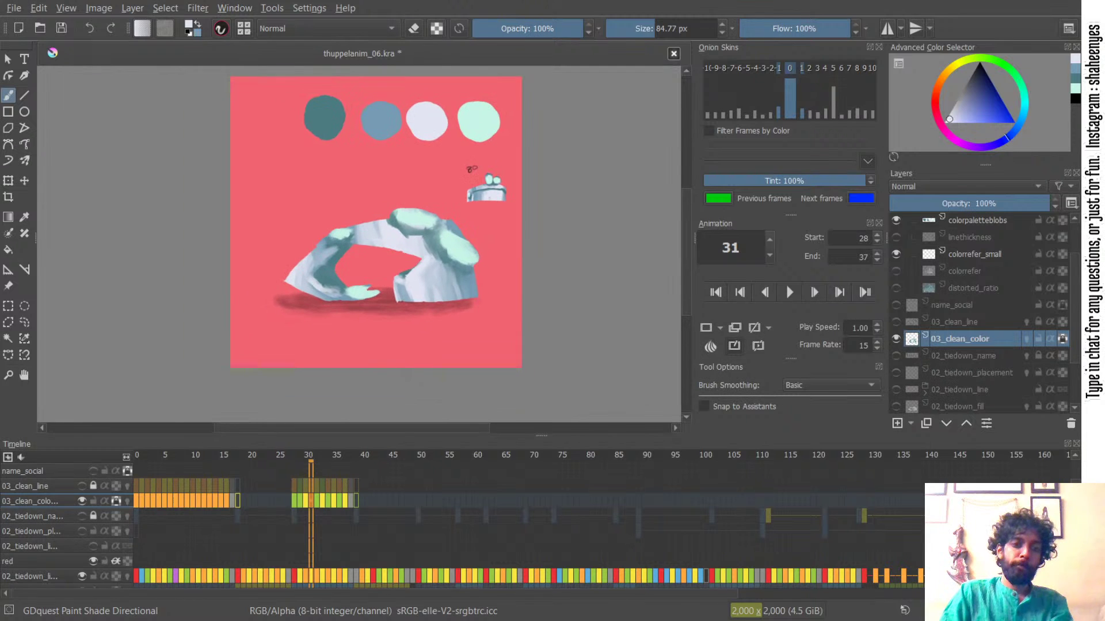
left_click(345, 500)
left_click(308, 502)
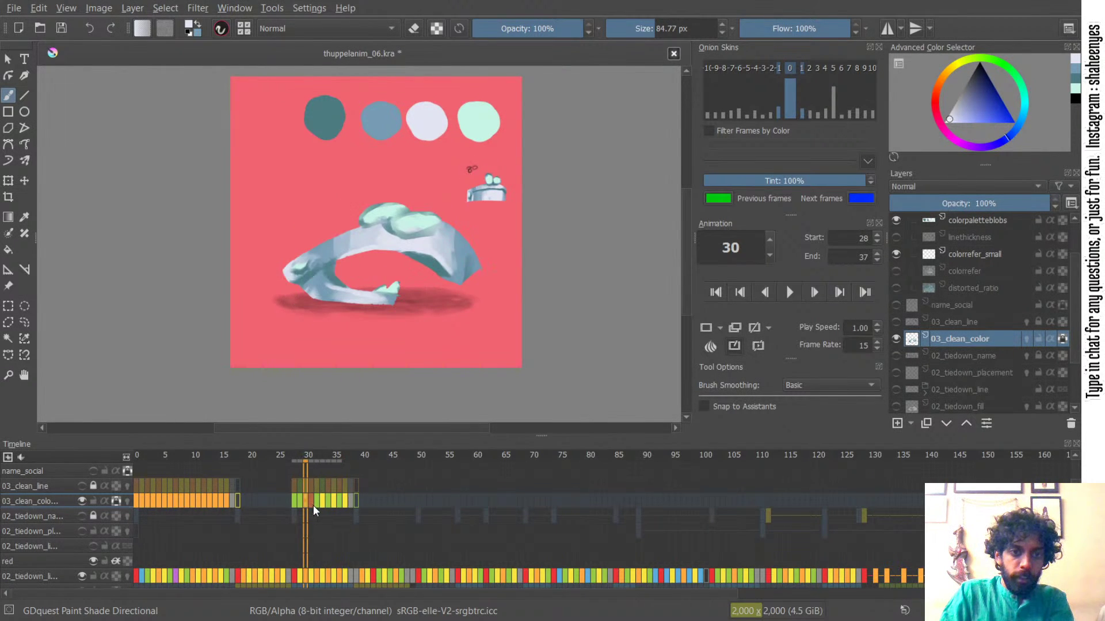
left_click(313, 500)
left_click(306, 505)
left_click(310, 504)
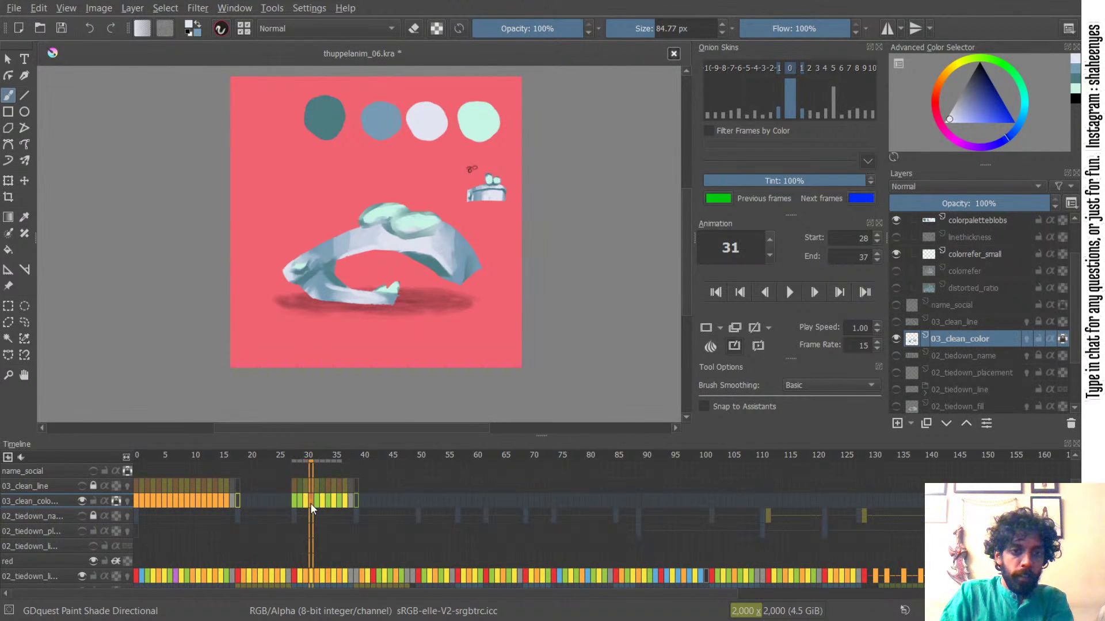
left_click(307, 502)
left_click(313, 503)
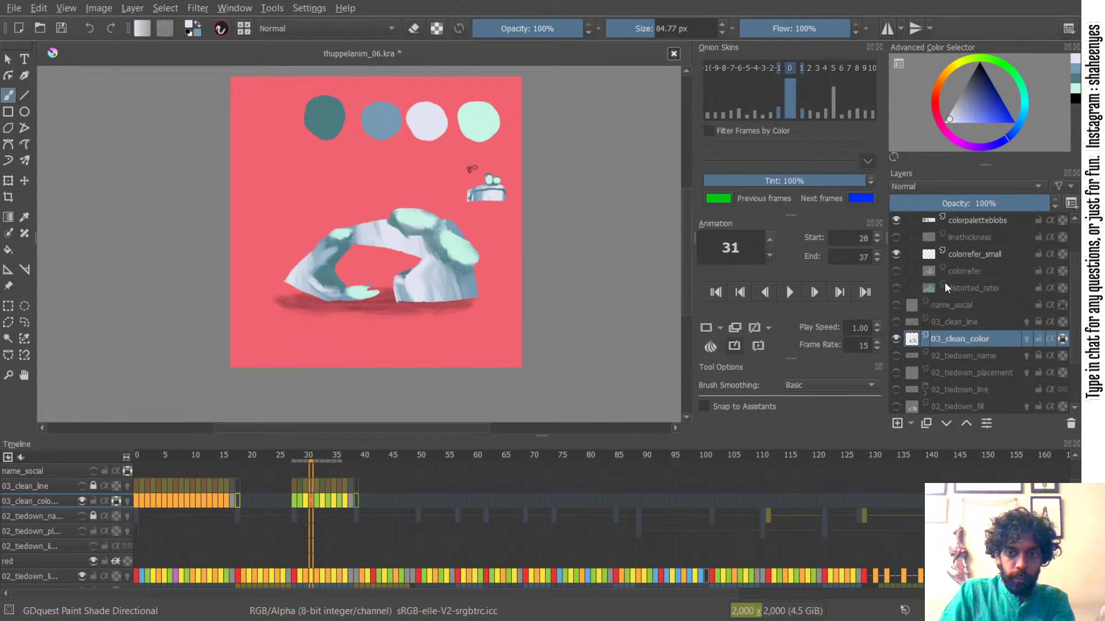
left_click(895, 325)
- Deepen the shading at the lower block's inner edge and inside the left jaw on frame 31 with dark teal
left_click(332, 115, "ctrl")
left_click_drag(413, 291, 411, 294)
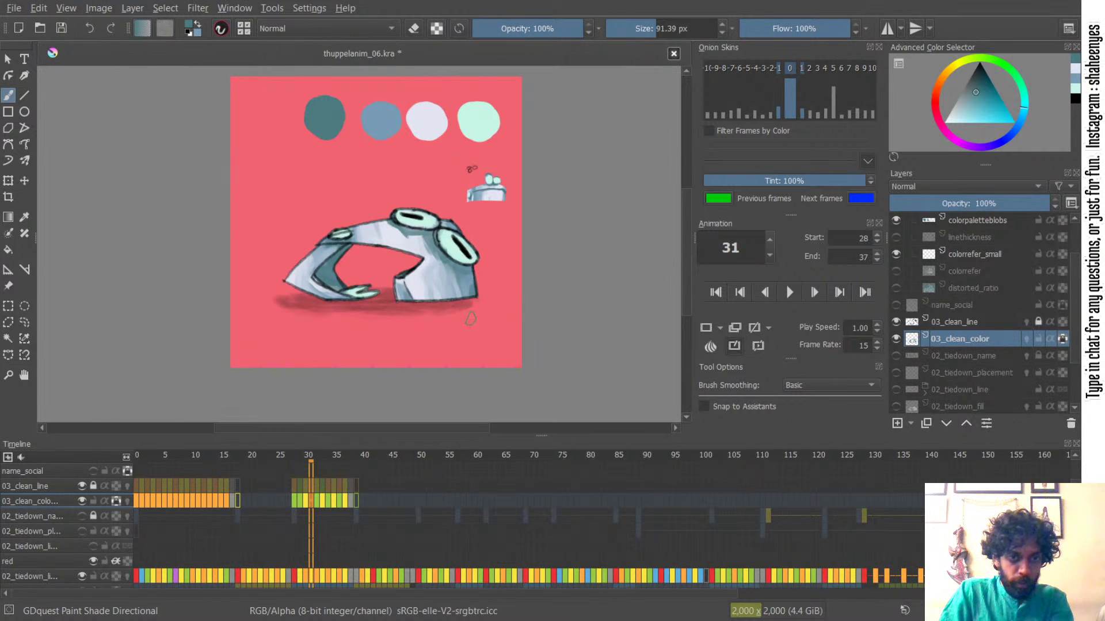
left_click_drag(339, 287, 346, 290)
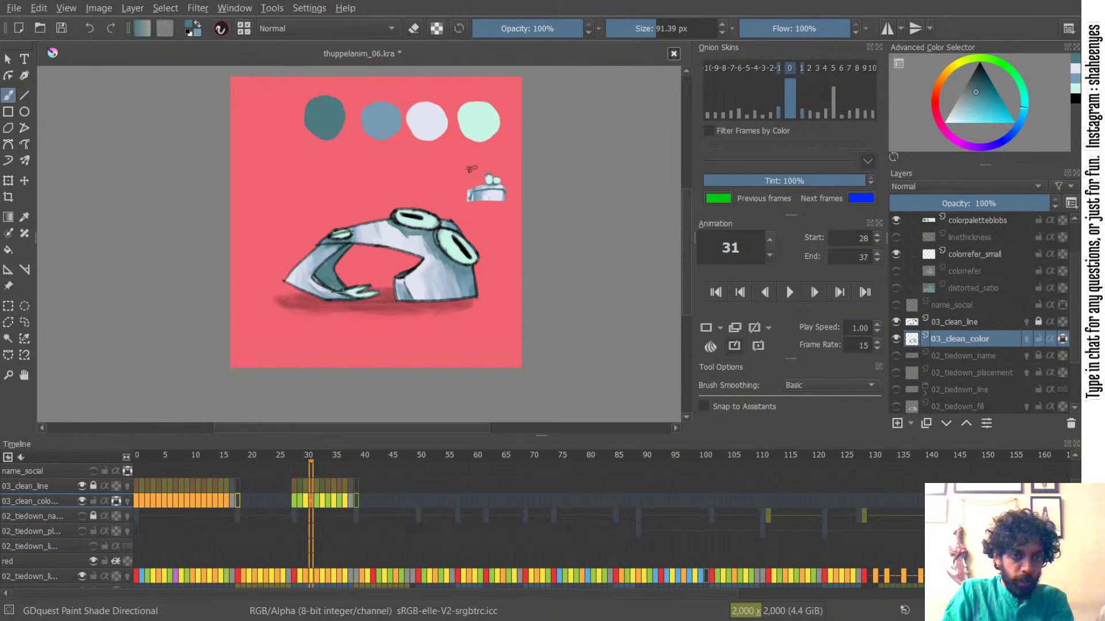
- Check frame 30 with and without its line art, look over frames 33 and 34, and save the document
left_click(307, 502)
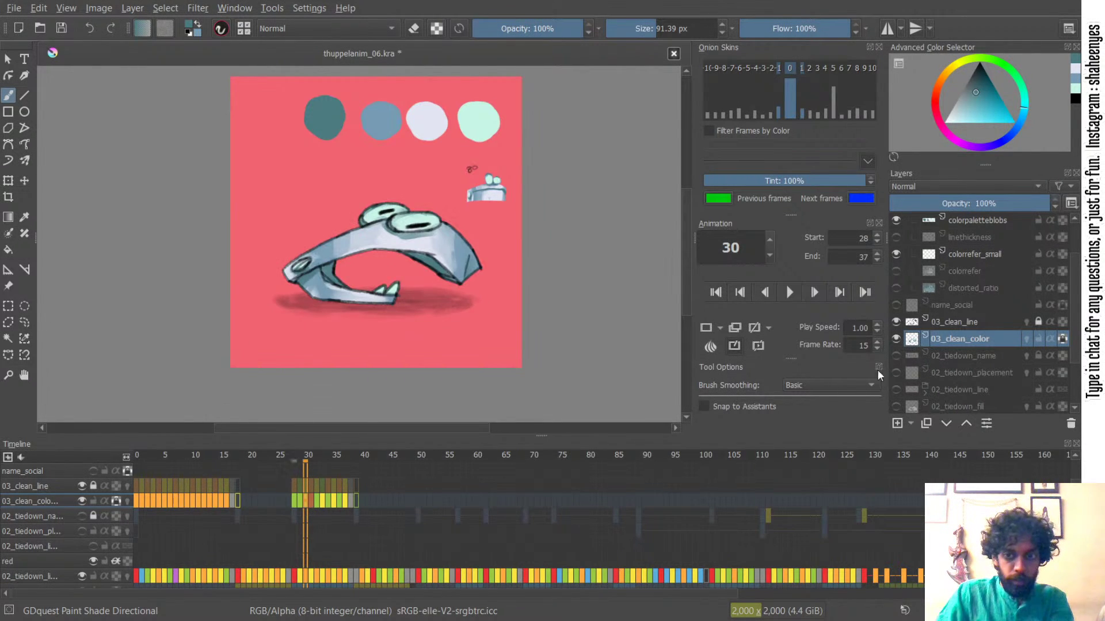
left_click(896, 321)
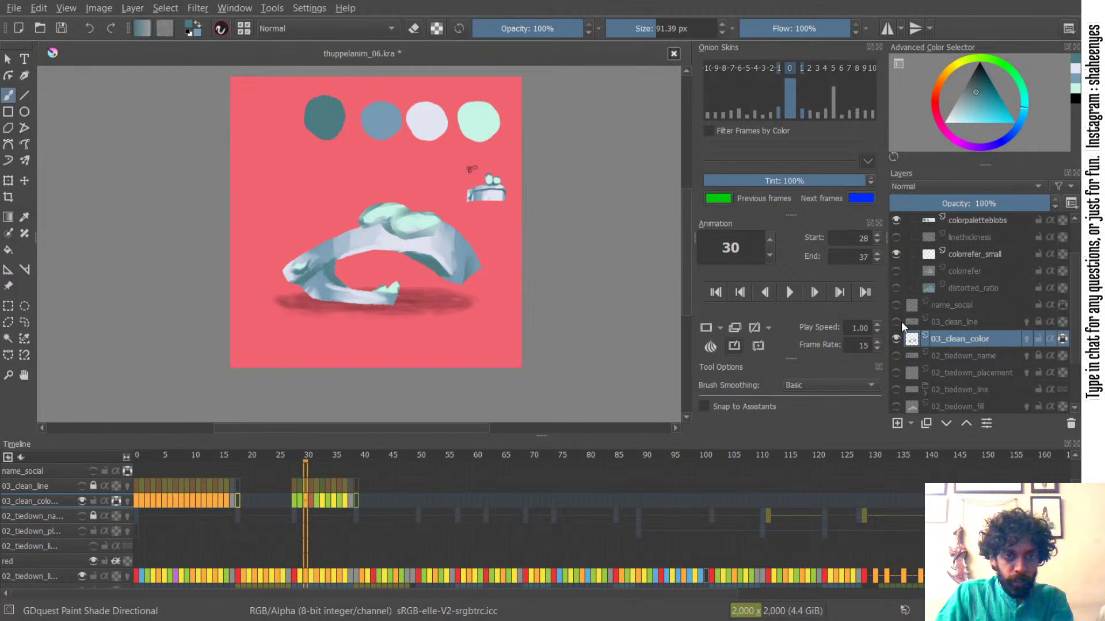
left_click(897, 322)
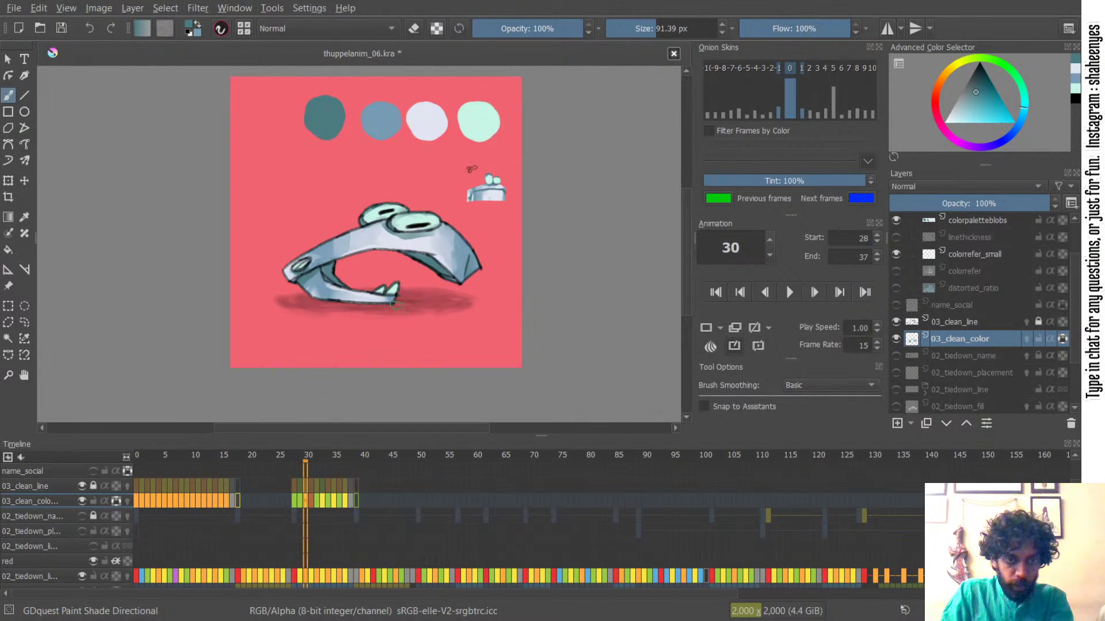
left_click(321, 499)
left_click(329, 500)
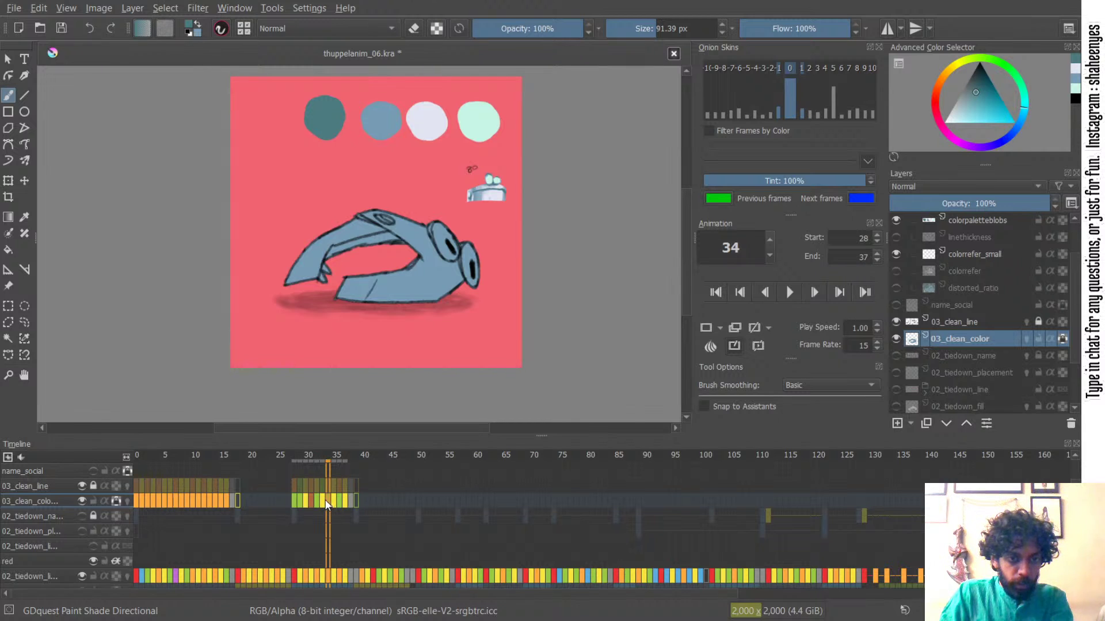
left_click(322, 500)
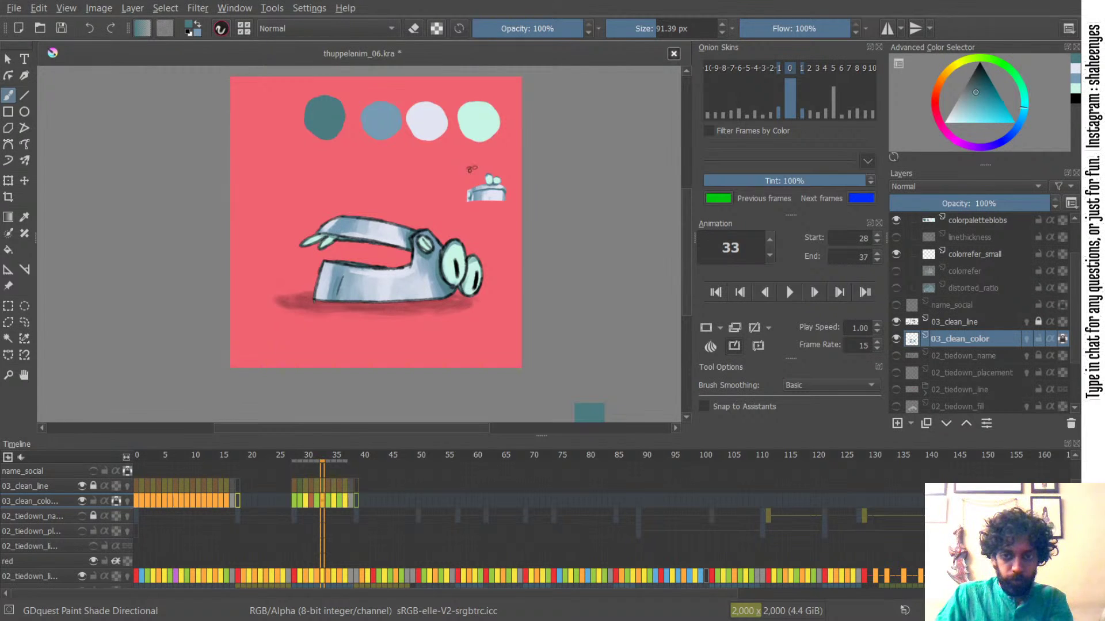
key("ctrl+s")
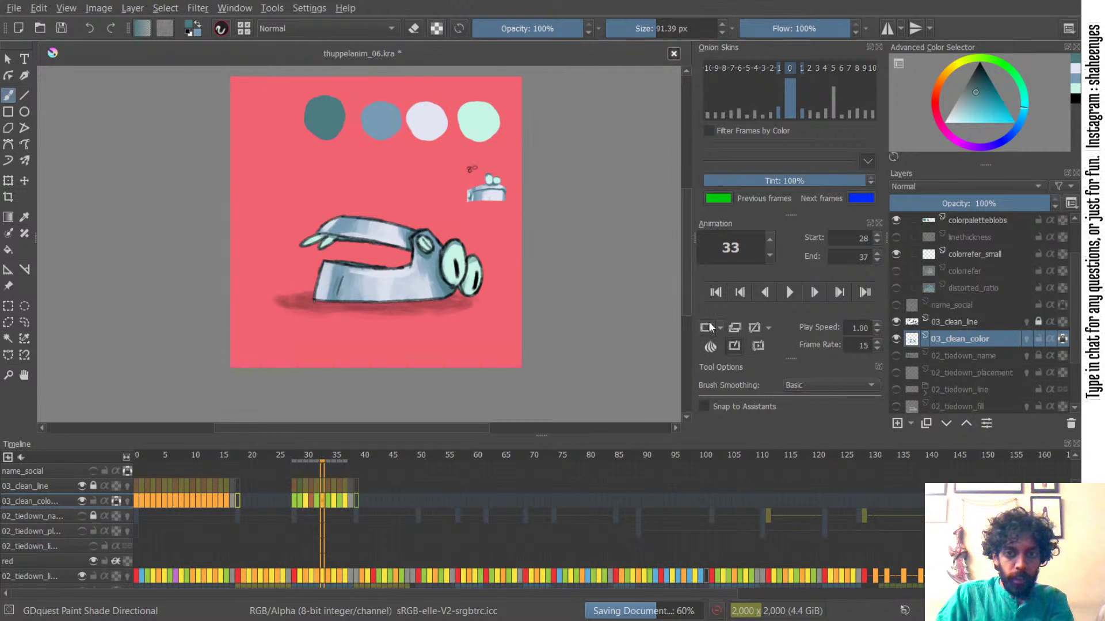
- Examine the colouring of frames 33 and 35 without line art and of frame 37 with it
left_click(896, 322)
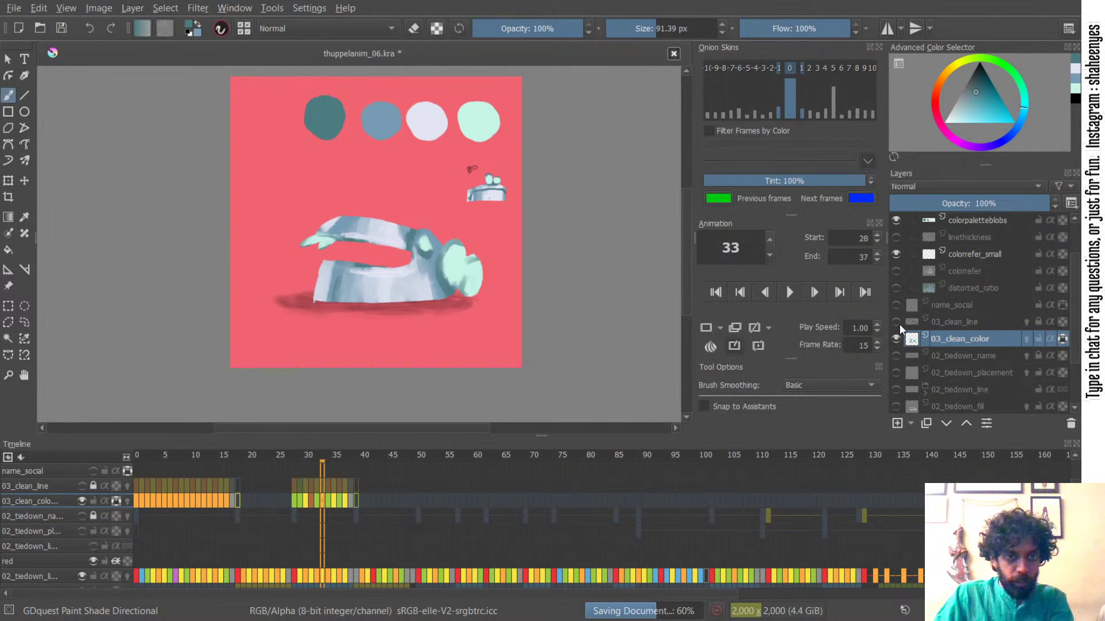
left_click(335, 502)
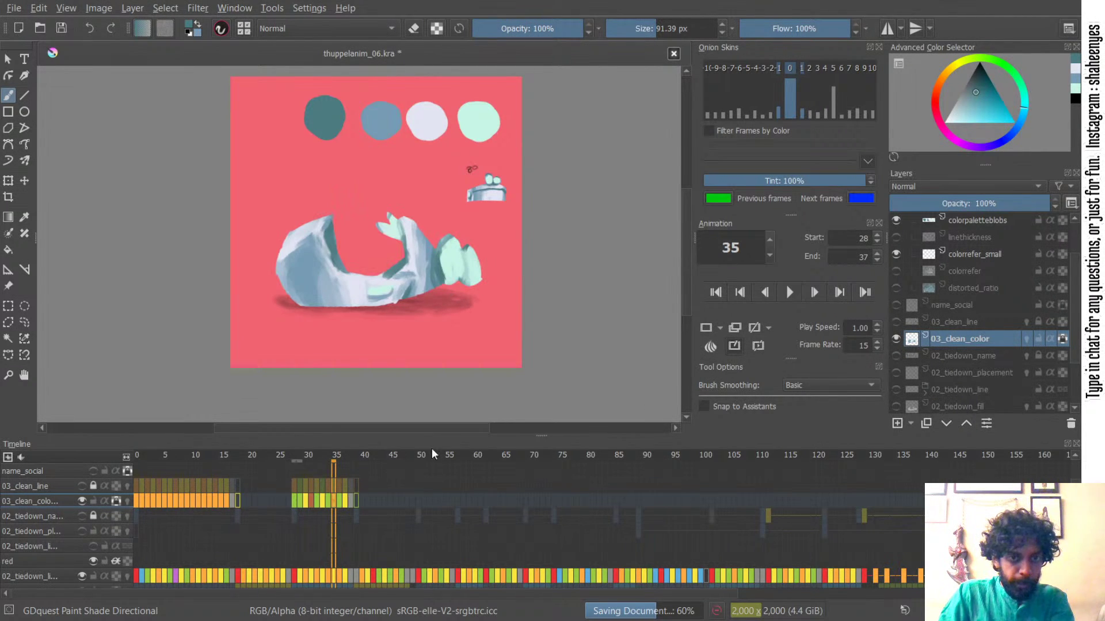
left_click(897, 322)
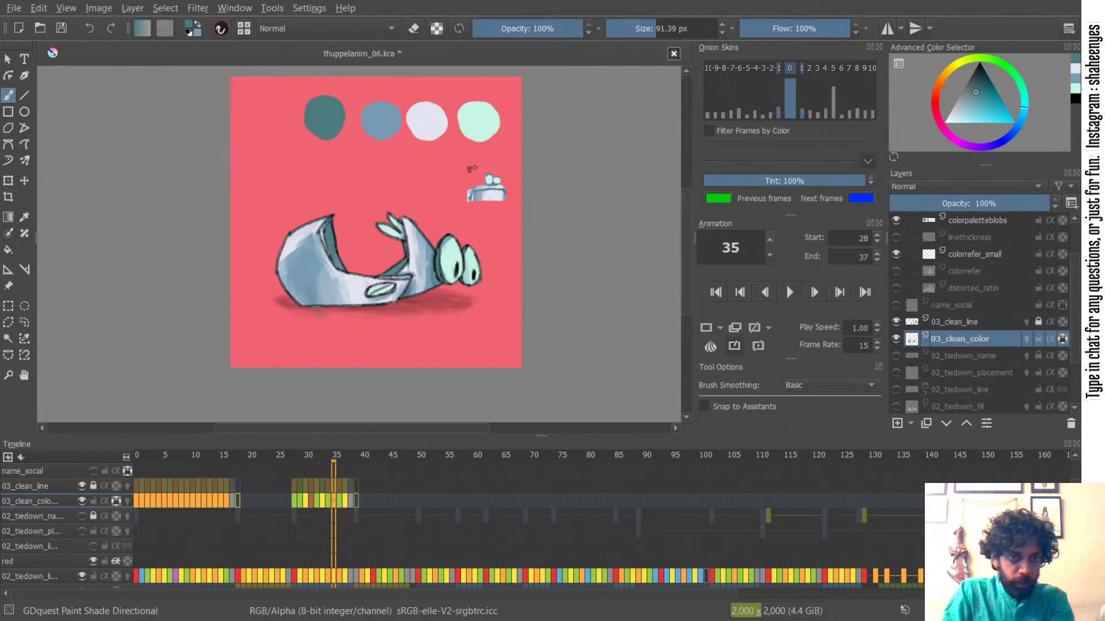
left_click(346, 502)
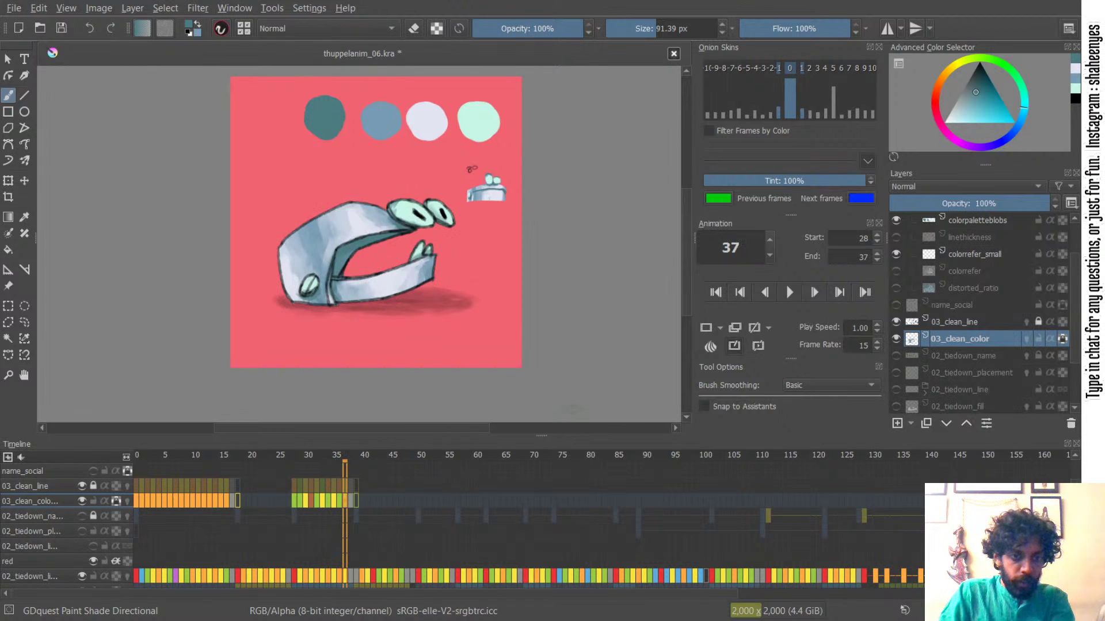
- Check frame 37 with and without its line art and look over frames 31, 37 and 29
left_click(896, 323)
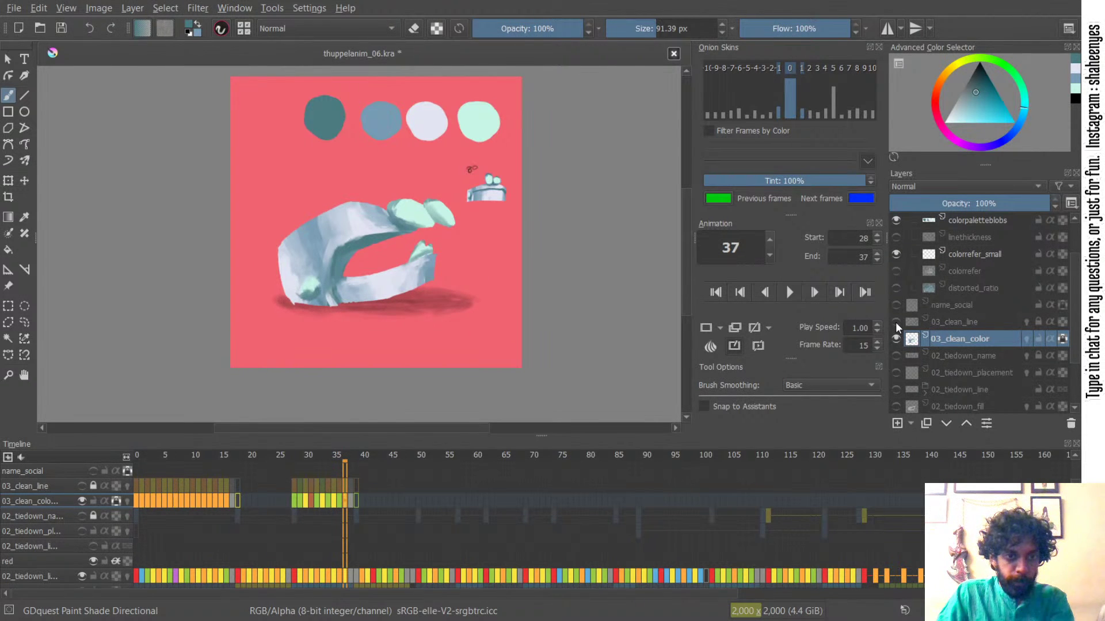
left_click(896, 322)
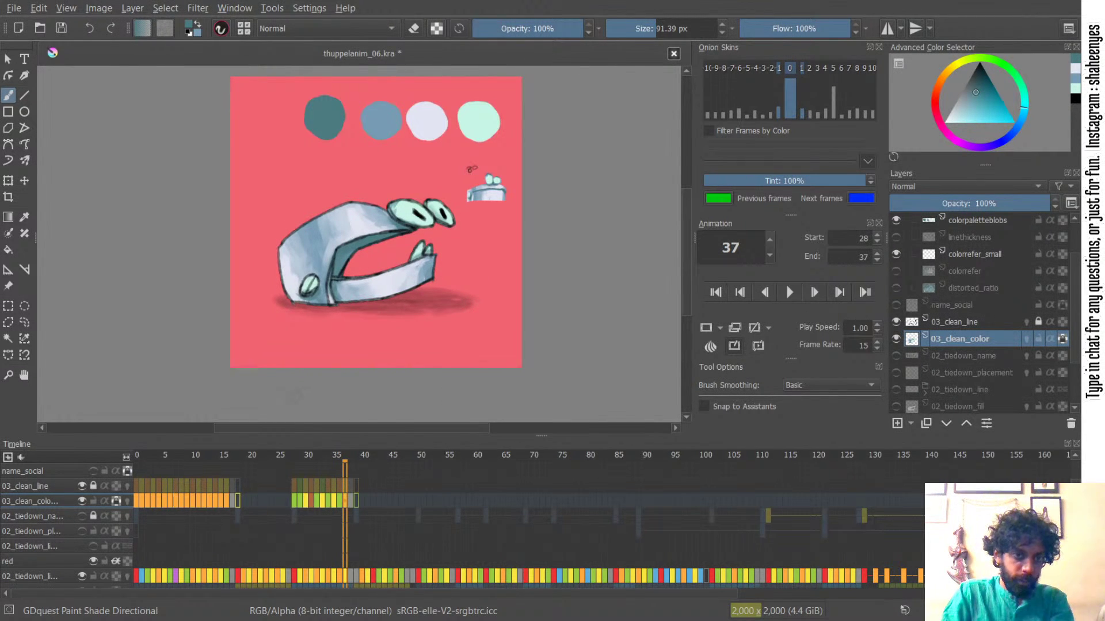
left_click(309, 498)
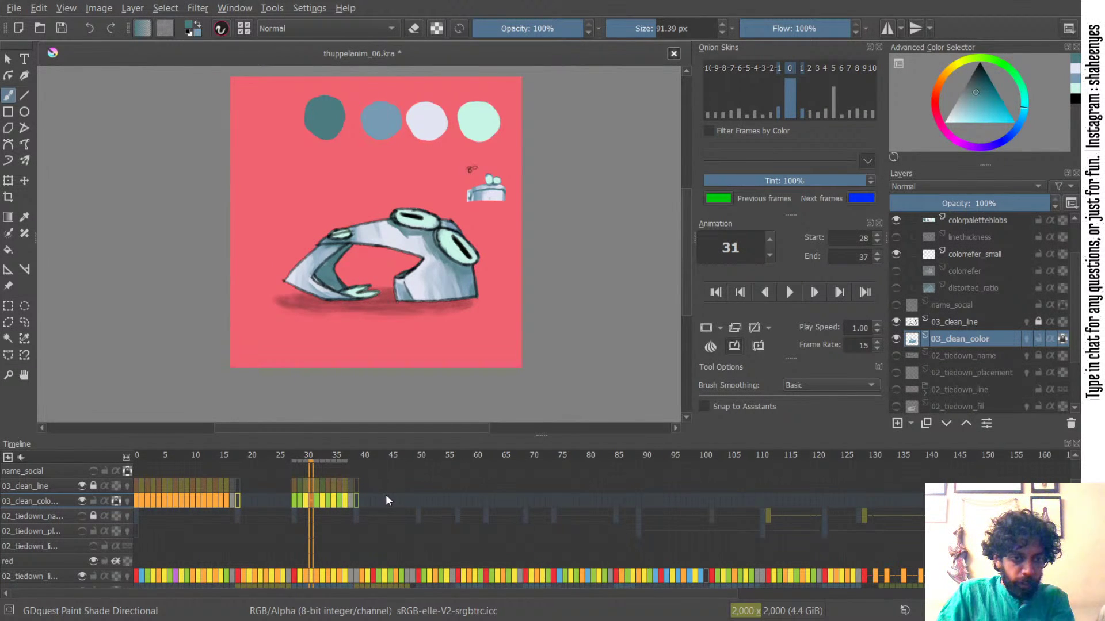
left_click(333, 502)
left_click(344, 506)
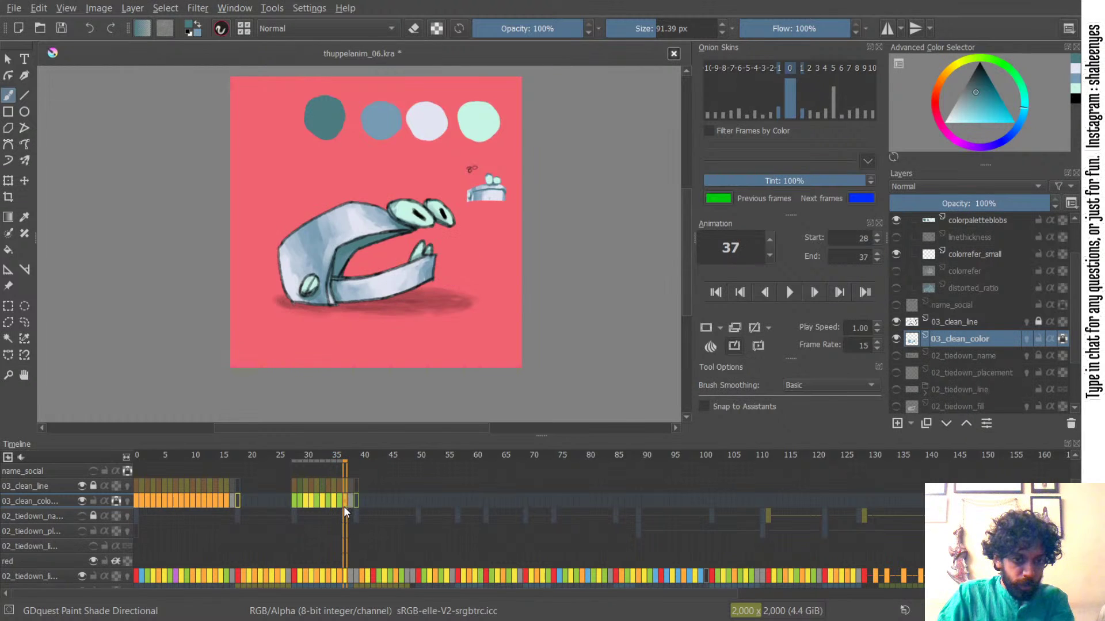
left_click(299, 503)
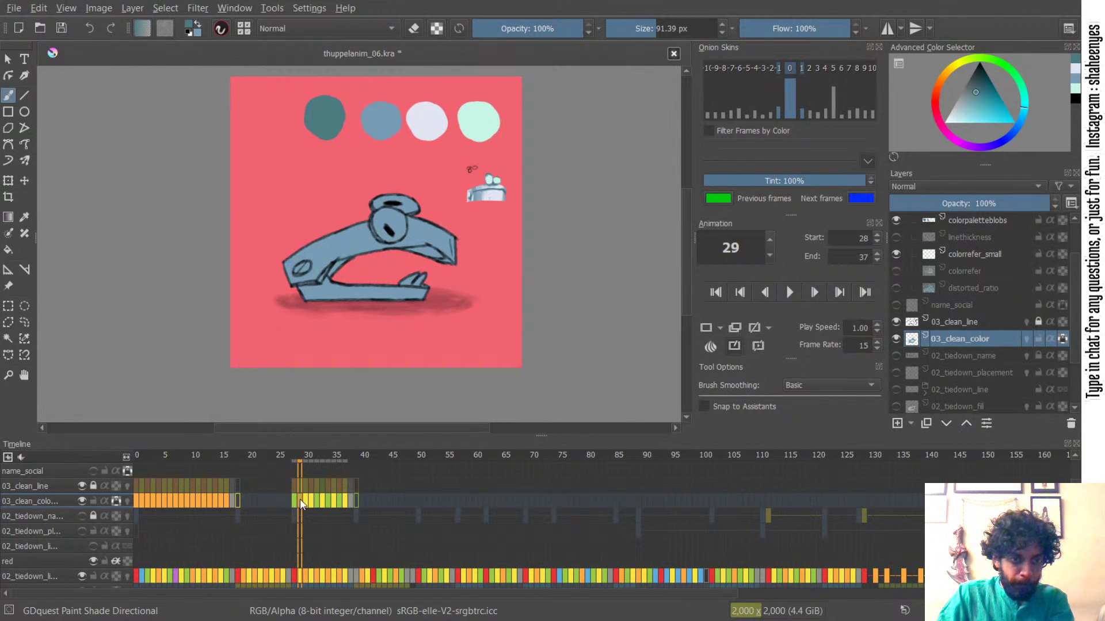
- Paint lavender highlights on the upper body, near eye and lower jaw of frame 28, undoing the last stroke
left_click(298, 503)
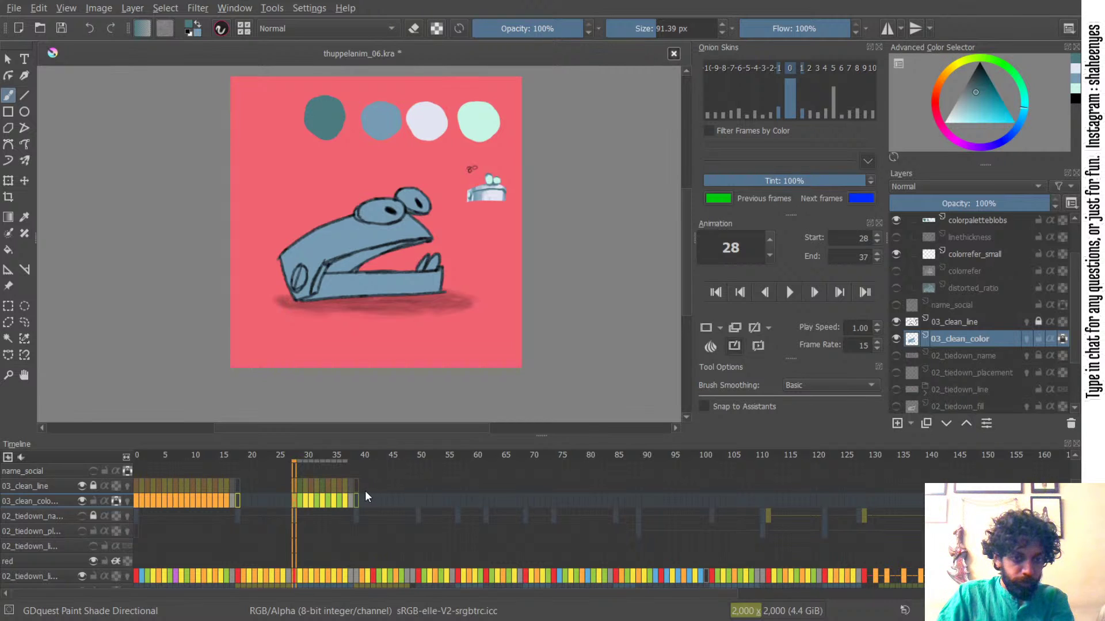
left_click(423, 122, "ctrl")
mouse_move(340, 242)
left_mouse_down()
mouse_move(402, 241)
mouse_move(350, 214)
mouse_move(346, 241)
mouse_move(353, 193)
mouse_move(388, 287)
mouse_move(385, 207)
mouse_move(356, 226)
mouse_move(366, 187)
mouse_move(365, 326)
mouse_move(377, 218)
mouse_move(403, 265)
mouse_move(359, 269)
mouse_move(359, 293)
mouse_move(364, 245)
mouse_move(293, 316)
mouse_move(365, 244)
mouse_move(339, 227)
left_mouse_up()
key("ctrl+z")
left_click_drag(414, 269, 413, 291)
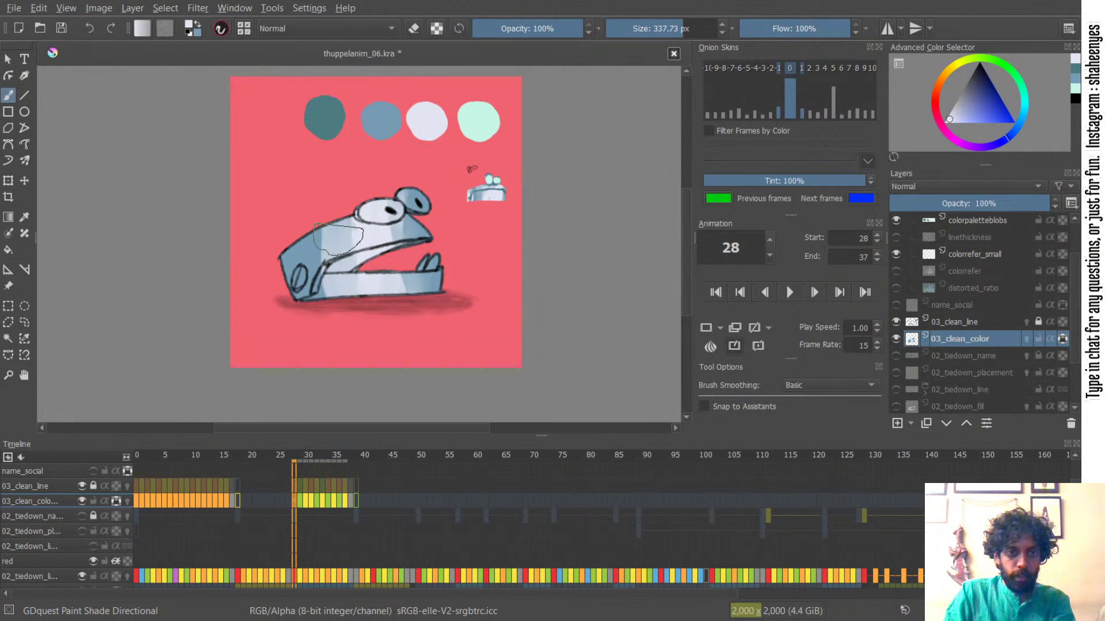
mouse_move(305, 254)
left_mouse_down()
mouse_move(268, 254)
mouse_move(284, 289)
mouse_move(280, 253)
mouse_move(296, 282)
left_mouse_up()
key("ctrl+z")
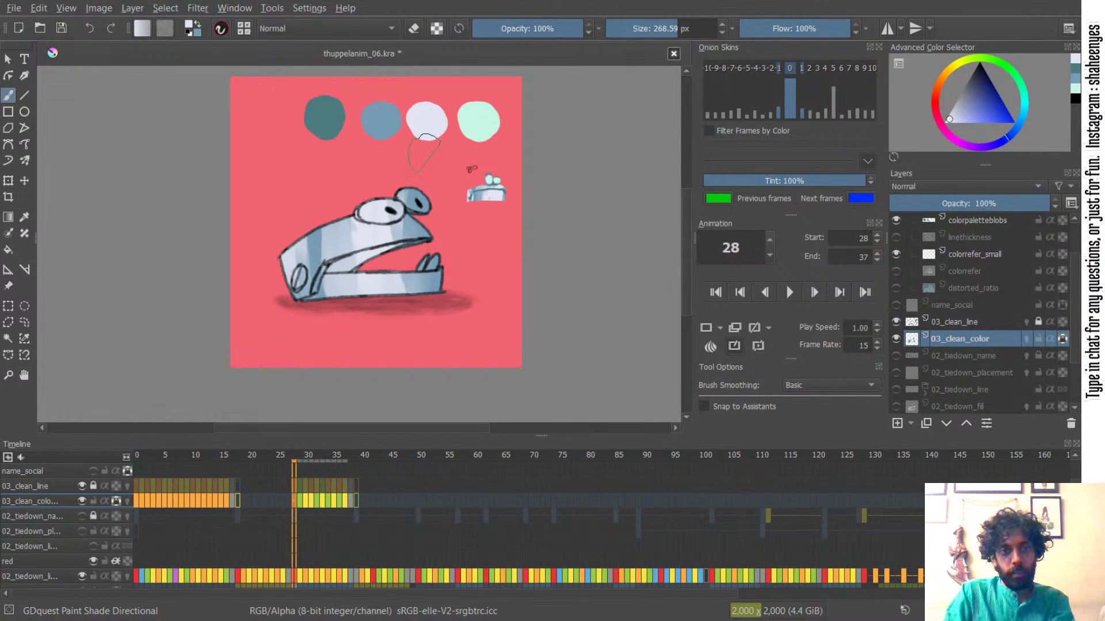
- Shade frame 28's upper body and lower jaw with alternating blue-grey and lavender strokes, and paint the mouth interior dark teal
left_click(384, 117, "ctrl")
mouse_move(316, 249)
left_mouse_down()
mouse_move(328, 278)
mouse_move(334, 226)
mouse_move(322, 286)
mouse_move(319, 240)
mouse_move(308, 279)
left_mouse_up()
left_click_drag(408, 220, 401, 239)
key("x")
left_click_drag(423, 274, 424, 285)
left_click_drag(397, 240, 398, 226)
mouse_move(409, 277)
left_mouse_down()
mouse_move(415, 288)
mouse_move(402, 242)
left_mouse_up()
mouse_move(396, 256)
left_mouse_down()
mouse_move(374, 298)
mouse_move(368, 253)
mouse_move(408, 201)
mouse_move(333, 113)
mouse_move(323, 115)
mouse_move(365, 109)
mouse_move(362, 258)
mouse_move(381, 254)
mouse_move(322, 268)
mouse_move(358, 256)
left_mouse_up()
left_click(333, 114, "ctrl")
mouse_move(376, 250)
left_mouse_down()
mouse_move(355, 267)
mouse_move(391, 247)
mouse_move(350, 256)
mouse_move(362, 268)
mouse_move(315, 286)
left_mouse_up()
- Colour both eyes, the lower teeth and the side bolt of frame 28 with pale mint
left_click(434, 126, "ctrl")
left_click(489, 115, "ctrl")
mouse_move(370, 227)
left_mouse_down()
mouse_move(394, 206)
mouse_move(380, 208)
mouse_move(423, 208)
left_mouse_up()
mouse_move(405, 194)
left_mouse_down()
mouse_move(421, 205)
mouse_move(366, 214)
mouse_move(395, 214)
left_mouse_up()
left_click_drag(439, 260, 422, 268)
left_click_drag(309, 285, 305, 286)
left_click_drag(304, 275, 301, 278)
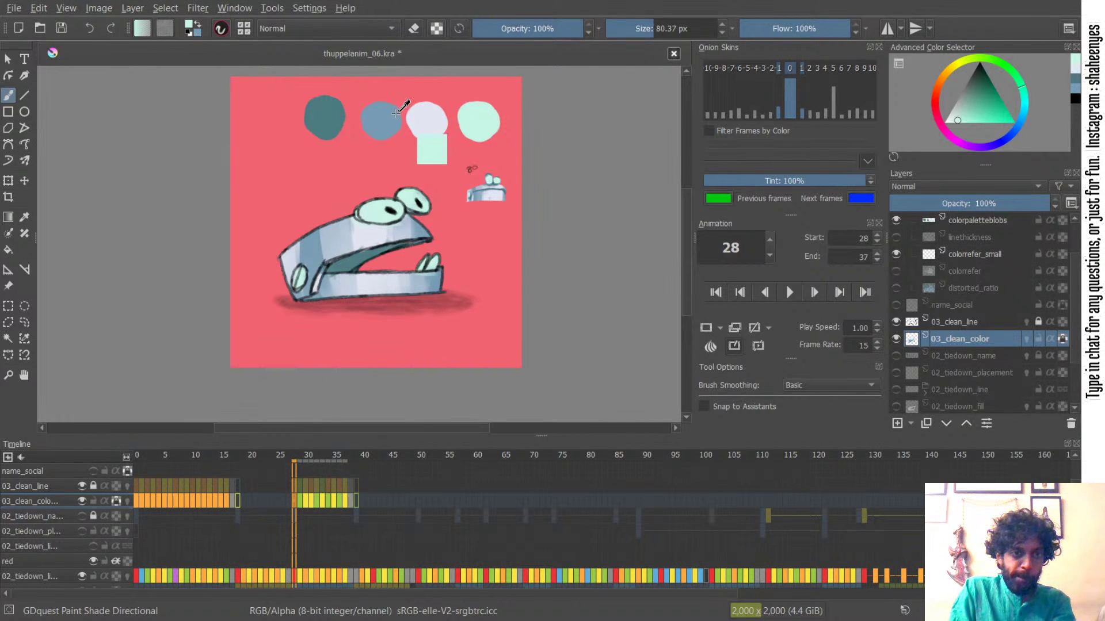
- Shade the rim of the near eye on frame 28 with dark teal using a smaller brush
left_click(322, 111, "ctrl")
mouse_move(378, 232)
left_mouse_down("shift")
mouse_move(357, 224)
mouse_move(361, 210)
left_mouse_up("shift")
left_click_drag(357, 210, 386, 199)
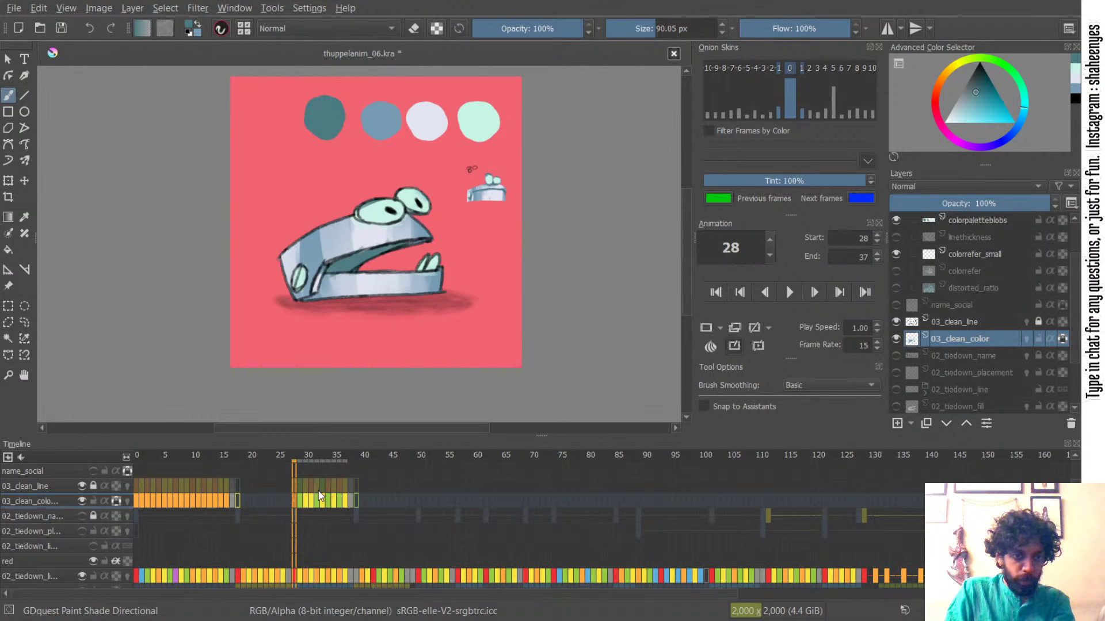
- Examine frame 31's eye shading with and without the 03_clean_line layer
left_click(307, 502)
left_click(312, 504)
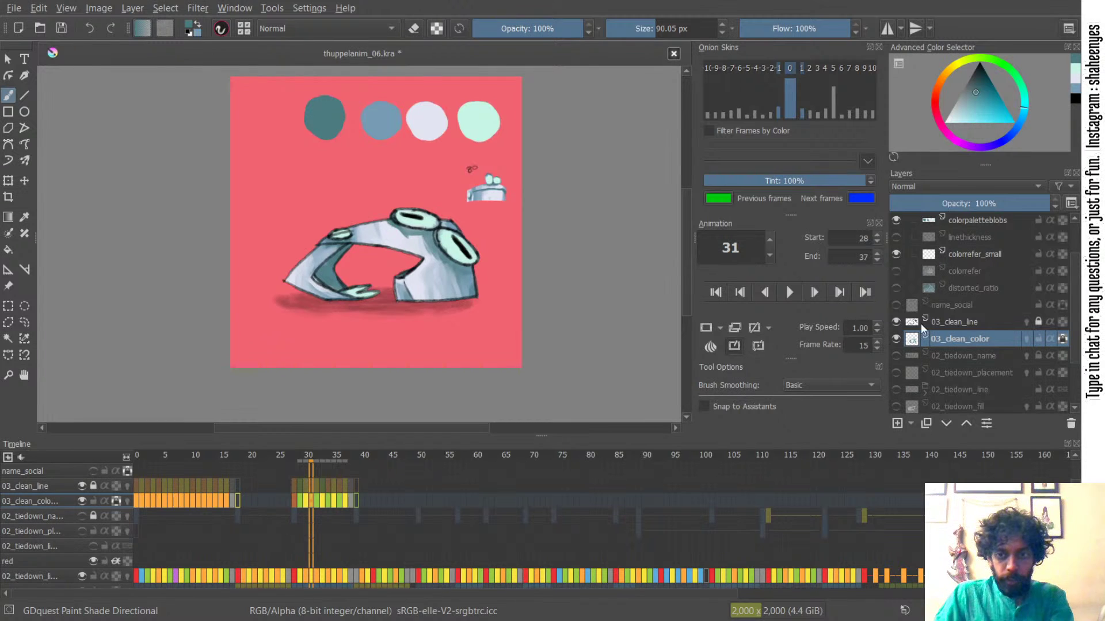
left_click(895, 321)
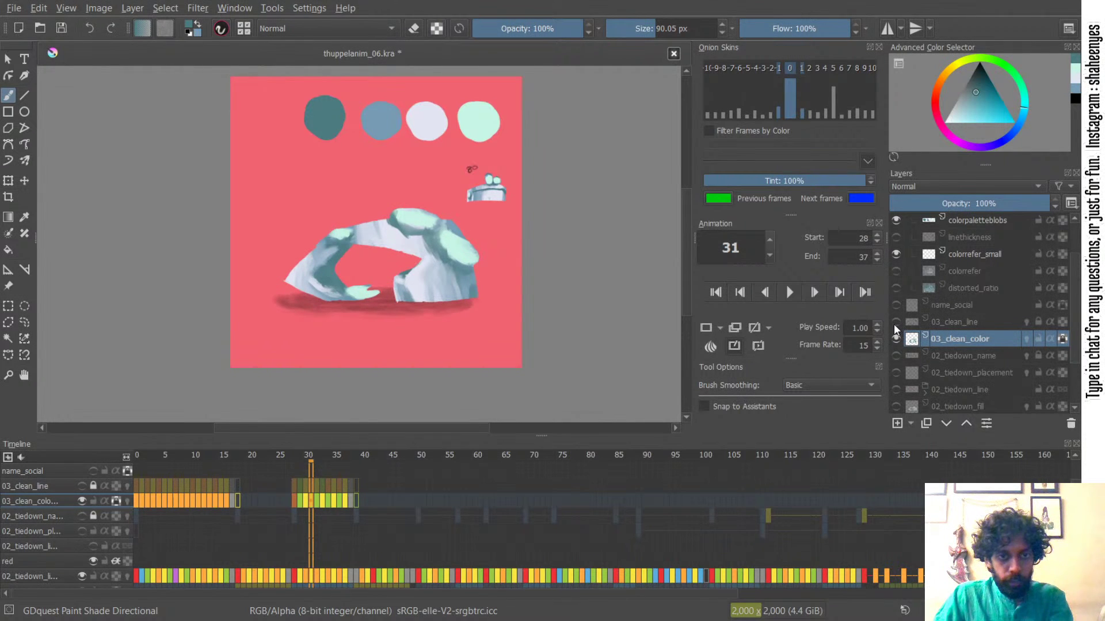
left_click(895, 323)
left_click_drag(408, 203, 415, 203)
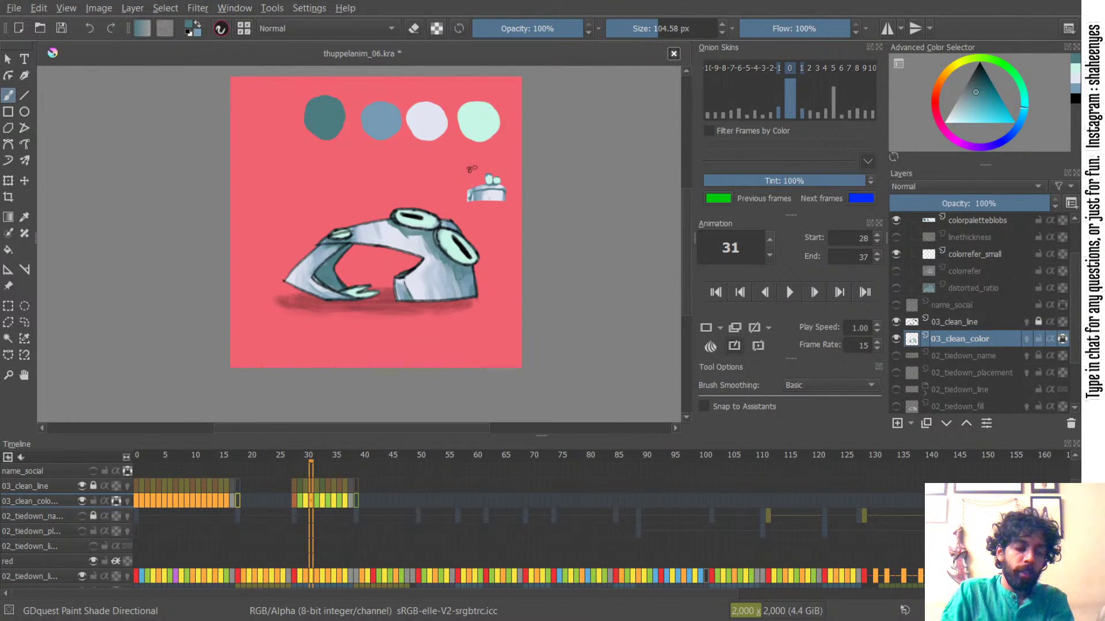
- Paint dark teal shadows on the head beneath both eyes of frame 28
left_click(296, 502)
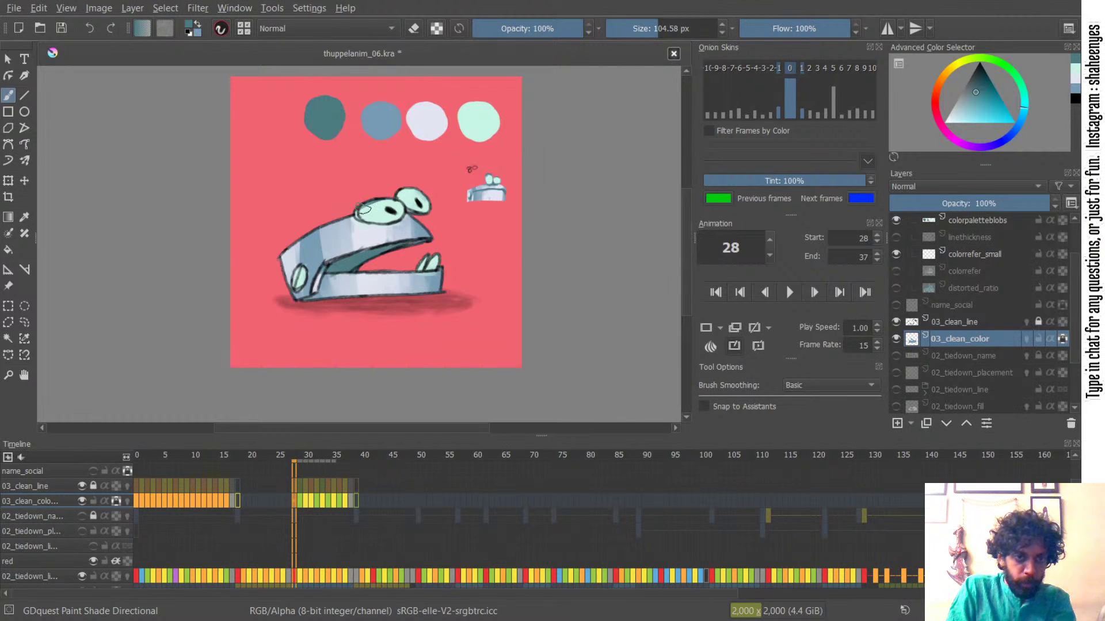
left_click_drag(363, 211, 358, 212)
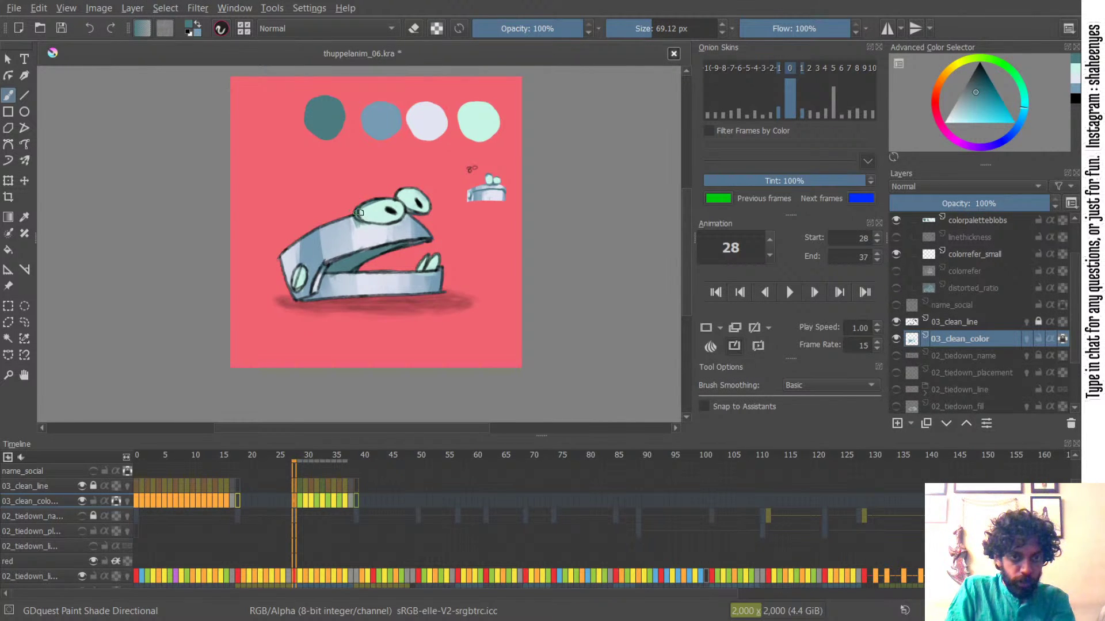
left_click_drag(410, 214, 412, 214)
mouse_move(410, 215)
left_mouse_down()
mouse_move(384, 122)
mouse_move(356, 212)
mouse_move(369, 230)
mouse_move(413, 222)
left_mouse_up()
left_click(384, 121, "ctrl")
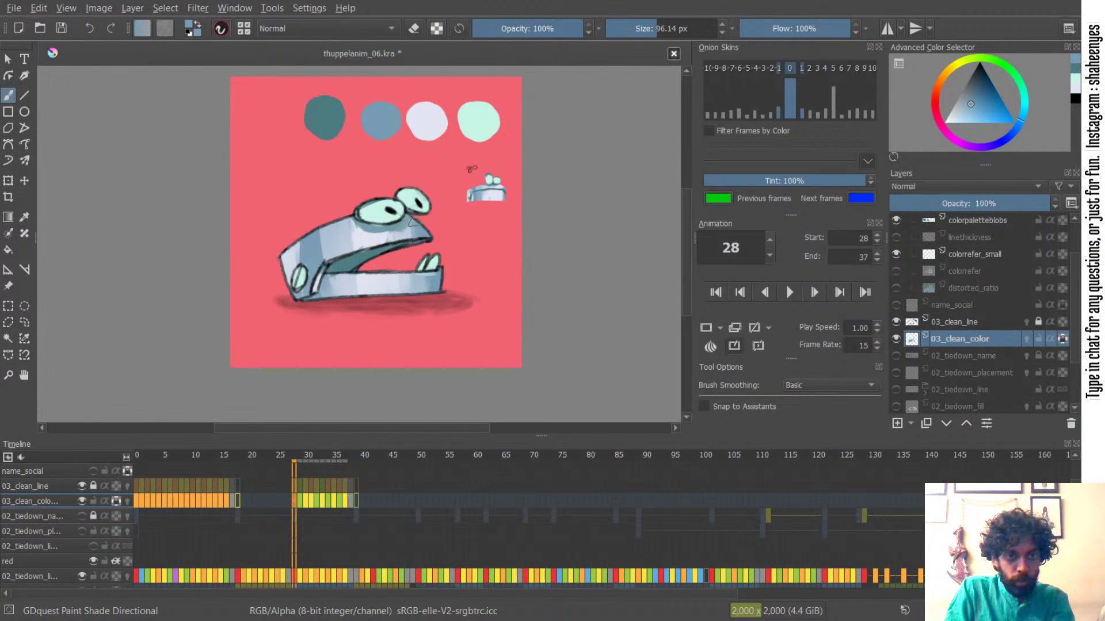
left_click(340, 135, "ctrl")
mouse_move(371, 225)
left_mouse_down()
mouse_move(357, 209)
mouse_move(377, 227)
mouse_move(424, 214)
left_mouse_up()
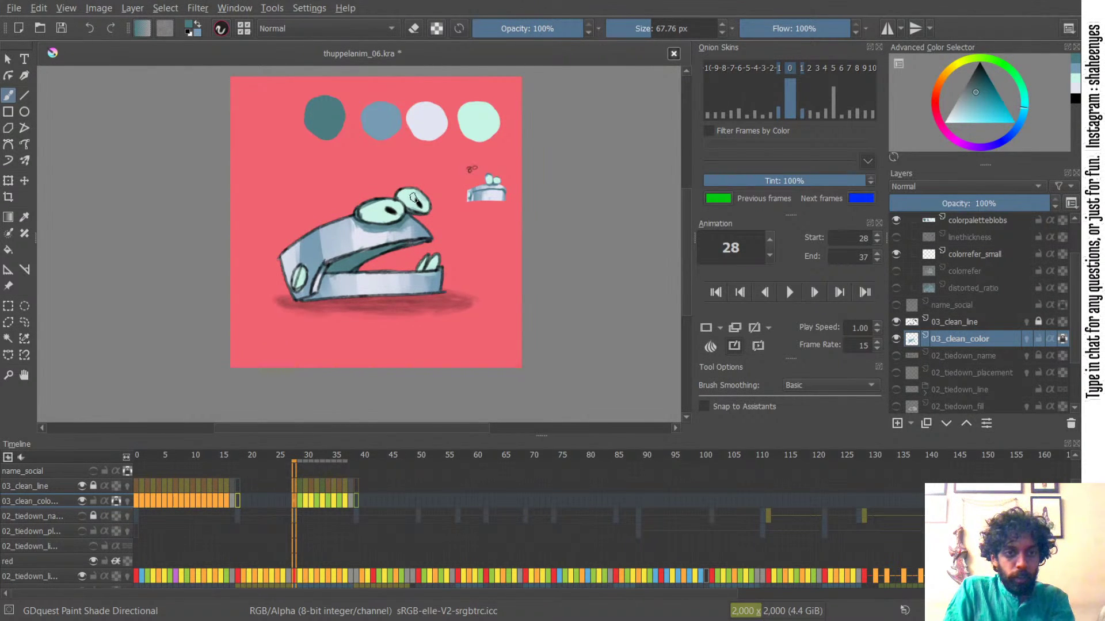
left_click_drag(401, 198, 412, 197, "shift")
left_click_drag(402, 194, 421, 223)
key("ctrl+z")
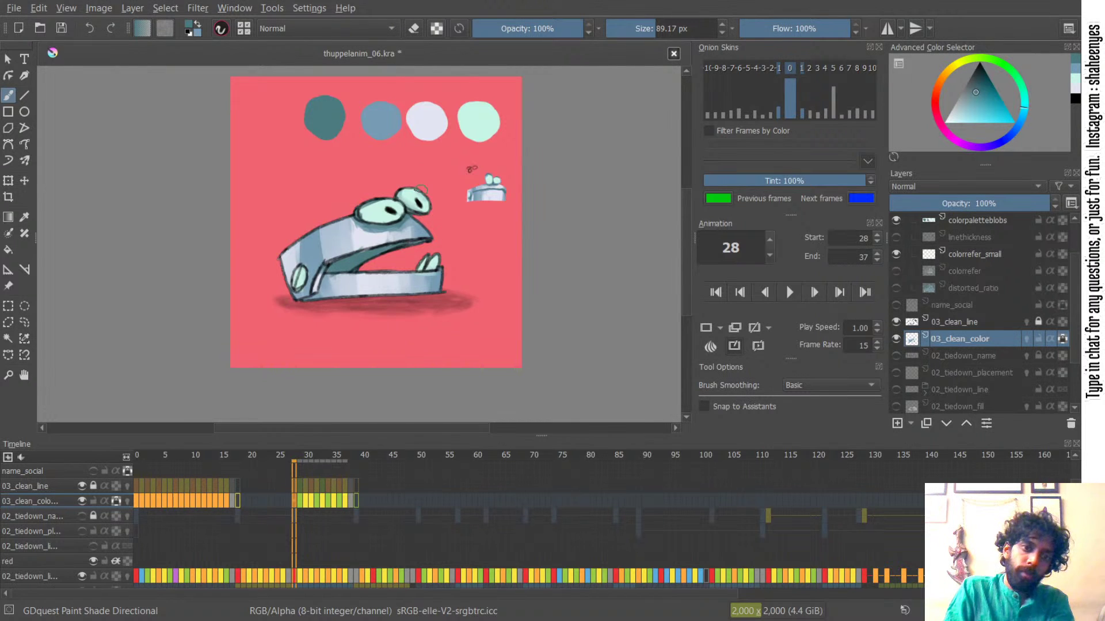
- Shade the lower teeth on frame 28 with dark teal, comparing strokes through undo and redo before repainting them
key("[")
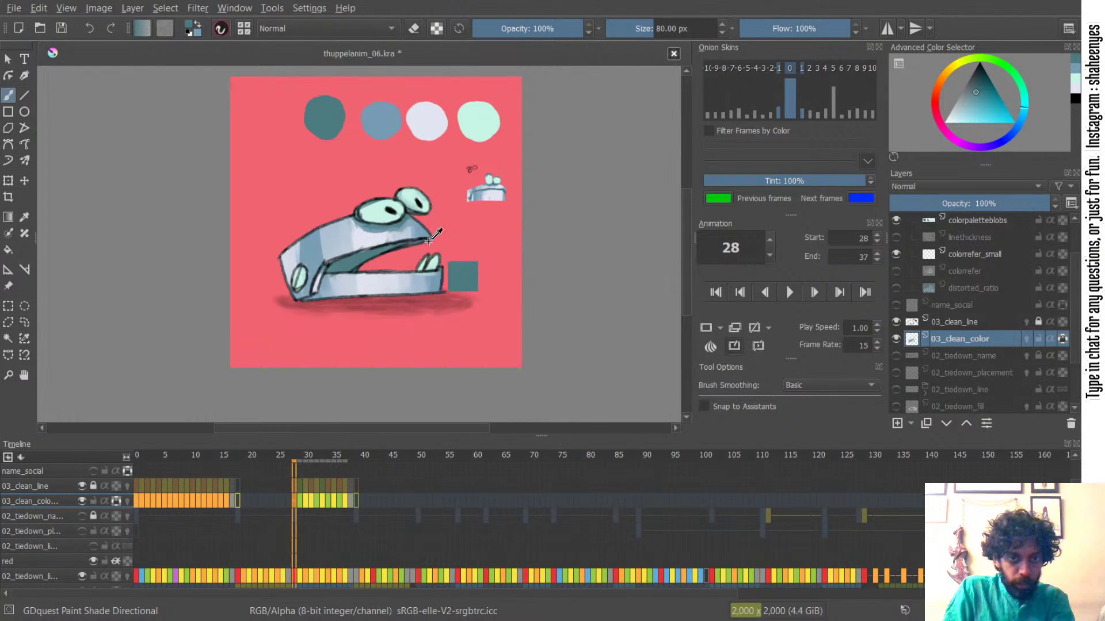
left_click_drag(442, 263, 442, 121)
mouse_move(405, 277)
left_mouse_down()
mouse_move(325, 283)
mouse_move(403, 283)
mouse_move(434, 268)
mouse_move(360, 243)
mouse_move(378, 241)
mouse_move(388, 272)
mouse_move(478, 239)
mouse_move(442, 269)
mouse_move(386, 234)
mouse_move(398, 215)
left_mouse_up()
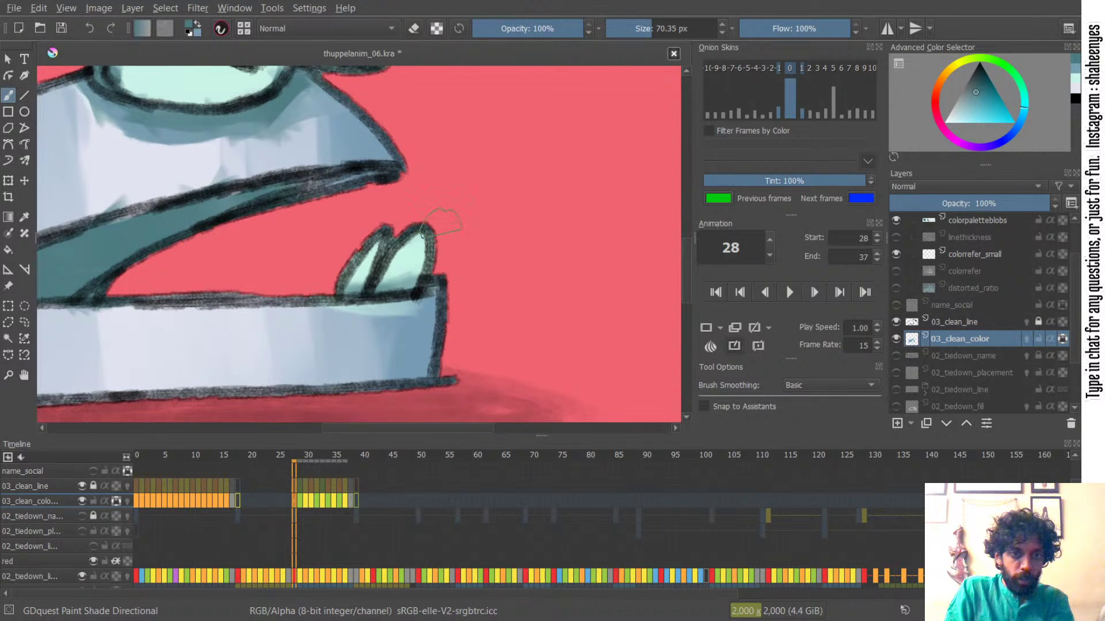
left_click_drag(451, 264, 422, 210)
mouse_move(354, 265)
left_mouse_down()
mouse_move(366, 281)
mouse_move(423, 282)
mouse_move(329, 282)
left_mouse_up()
key("ctrl+z")
key("ctrl+z")
key("ctrl+z")
key("ctrl+shift+z")
key("ctrl+shift+z")
key("ctrl+shift+z")
key("ctrl+z")
key("ctrl+z")
mouse_move(347, 288)
left_mouse_down()
mouse_move(419, 287)
mouse_move(351, 286)
mouse_move(404, 279)
left_mouse_up()
scroll(384, 280, "down", 5)
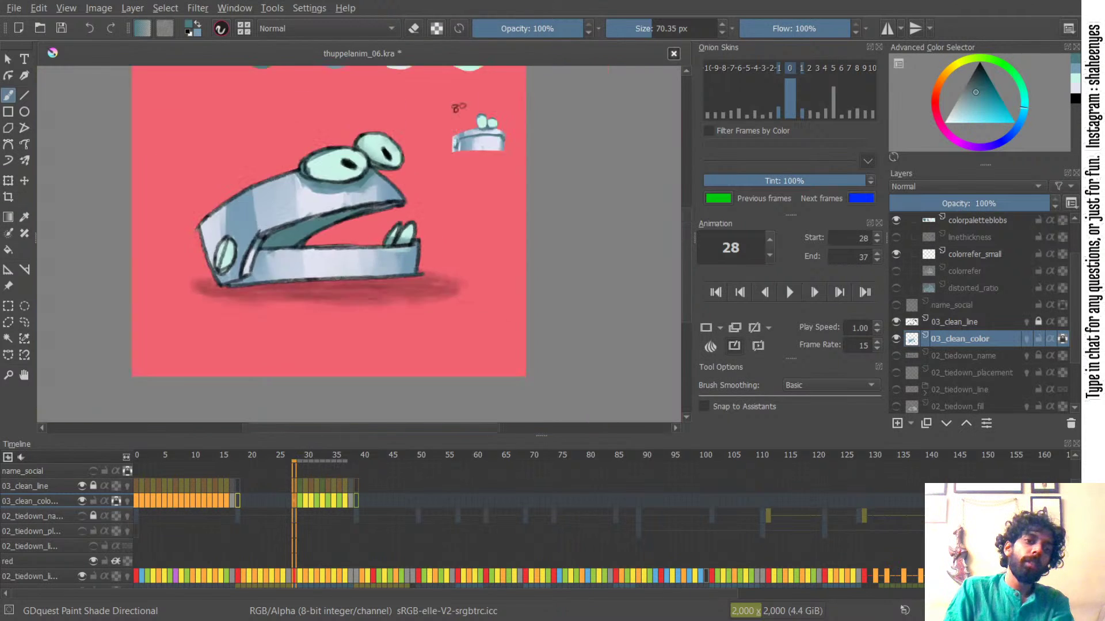
- Touch up the lower teeth on frame 28 with pale mint
left_click(495, 134, "ctrl")
left_click_drag(435, 289, 444, 290, "shift")
left_click_drag(438, 286, 446, 296)
key("x")
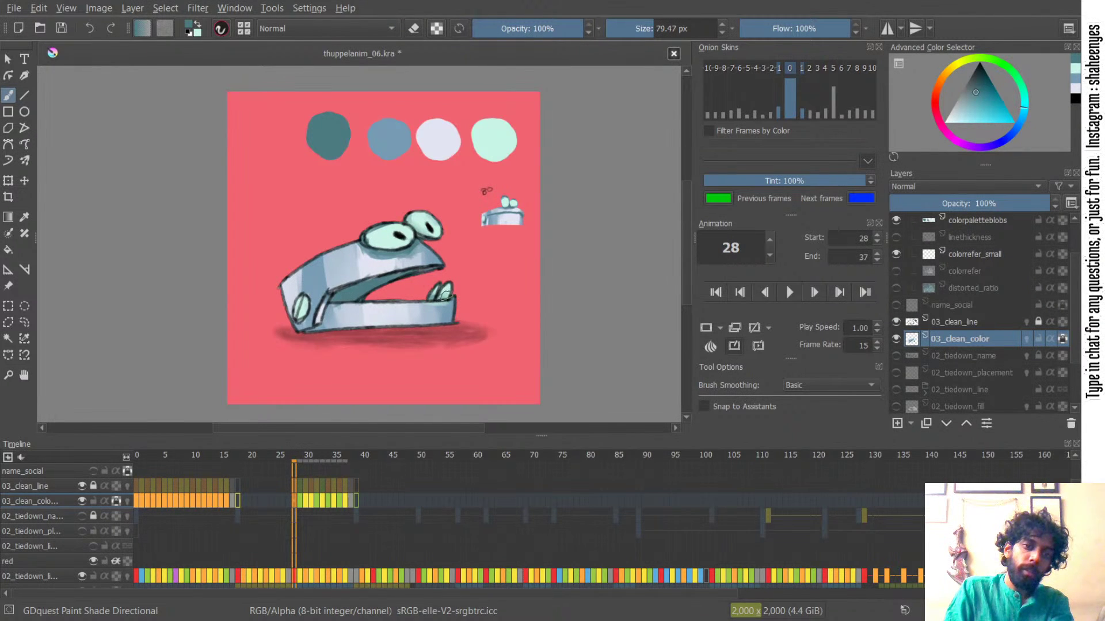
- Deepen the dark teal shading around the jaw hinge and at the front end of the lower jaw on frame 28
mouse_move(312, 306)
left_mouse_down("shift")
mouse_move(304, 323)
mouse_move(328, 313)
mouse_move(324, 326)
left_mouse_up("shift")
key("ctrl+z")
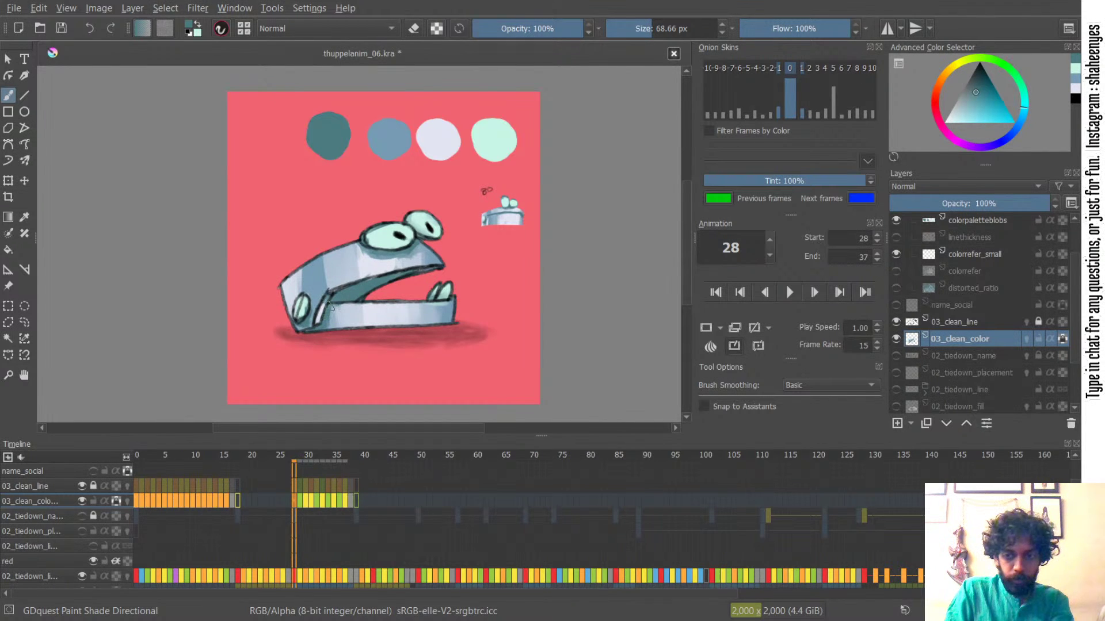
left_click_drag(457, 310, 469, 310, "shift")
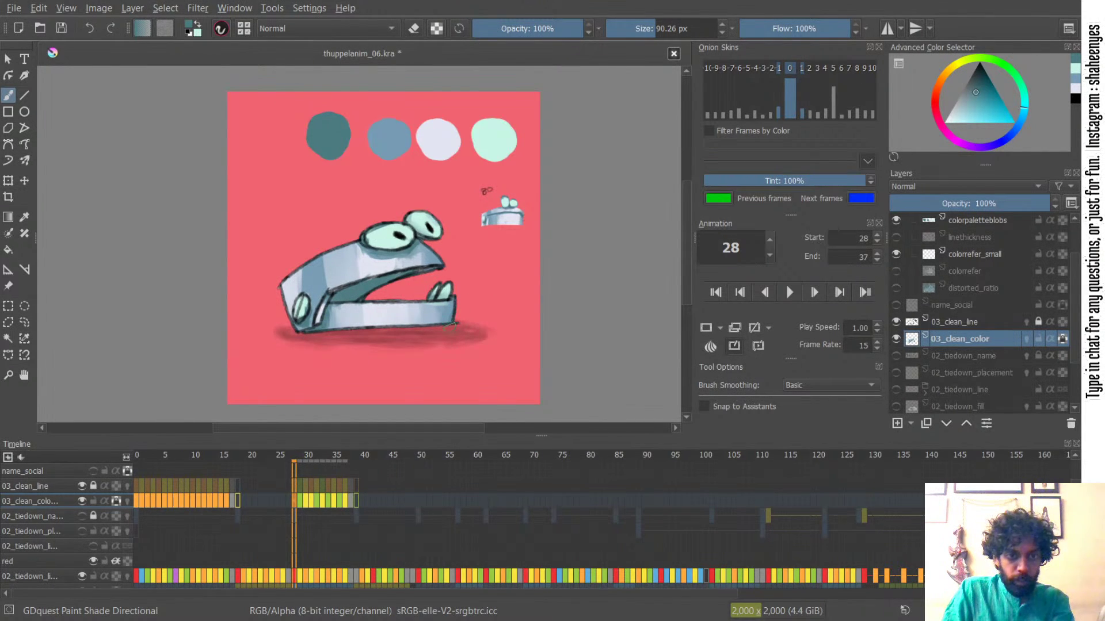
left_click_drag(320, 284, 324, 283, "shift")
- Brighten the eyes on frame 28 with pale mint
left_click_drag(410, 258, 380, 236, "shift")
key("x")
left_click_drag(375, 234, 393, 229)
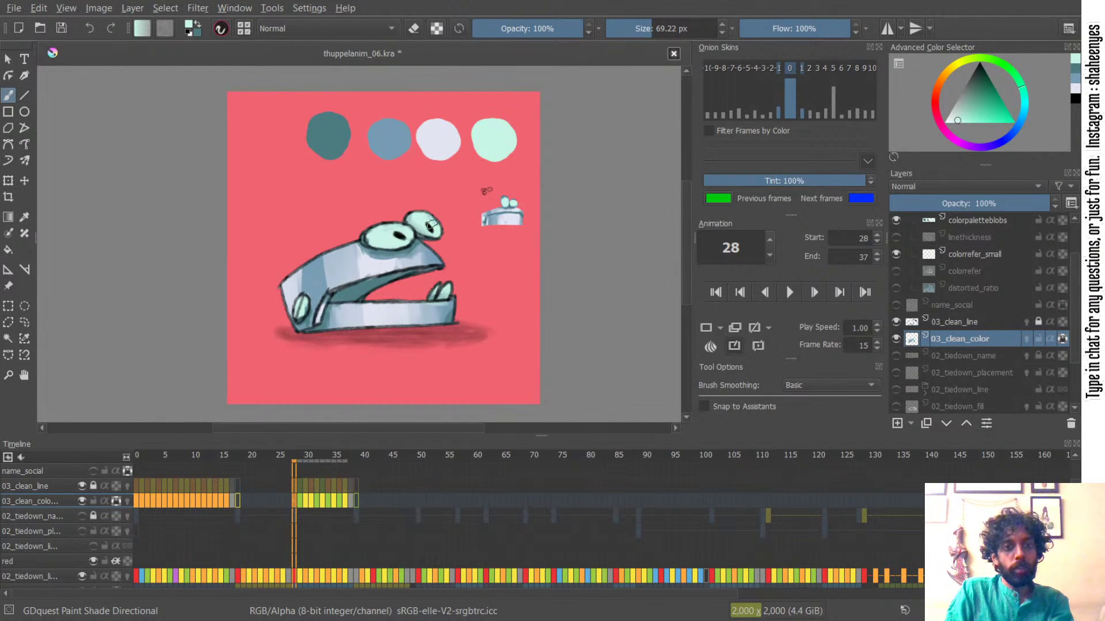
left_click(441, 251, "ctrl")
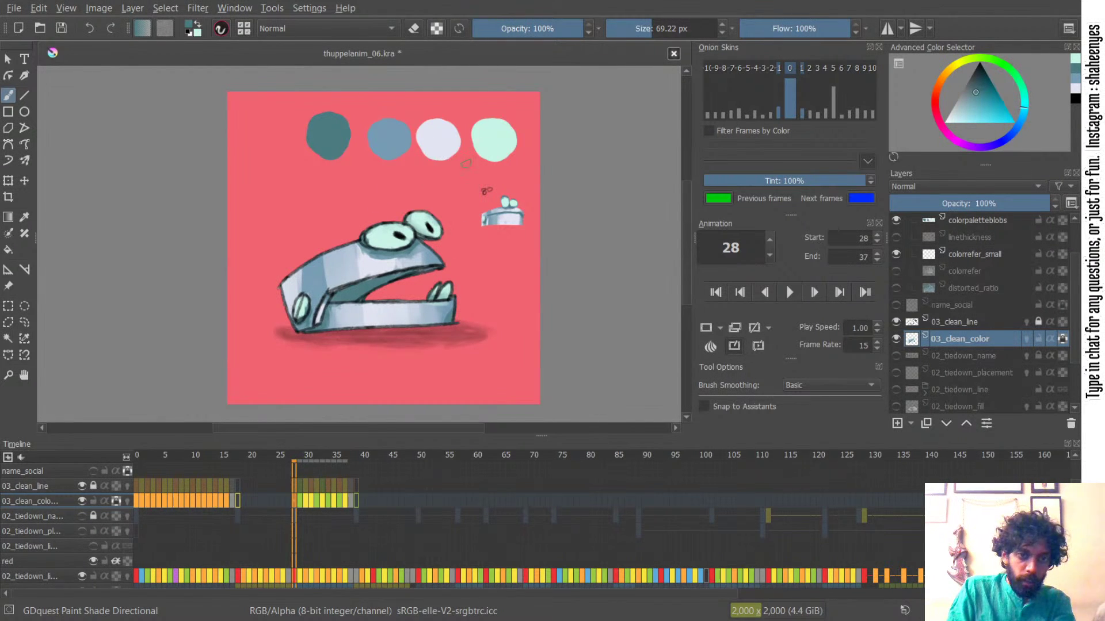
- Refine frame 28's upper body with lavender highlights and blue-grey shading towards the snout
left_click(436, 142, "ctrl")
key("bracketright")
key("bracketright")
mouse_move(356, 250)
left_mouse_down()
mouse_move(349, 277)
mouse_move(325, 263)
mouse_move(305, 285)
mouse_move(316, 267)
left_mouse_up()
left_click(379, 230, "ctrl")
left_click(388, 142, "ctrl")
key("x")
key("x")
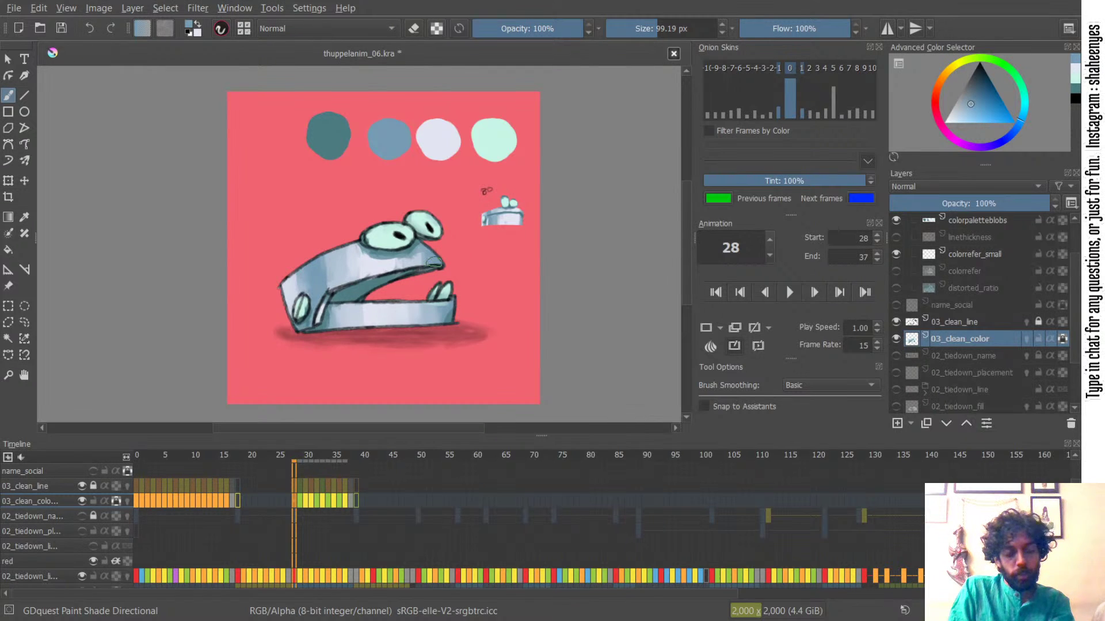
key("x")
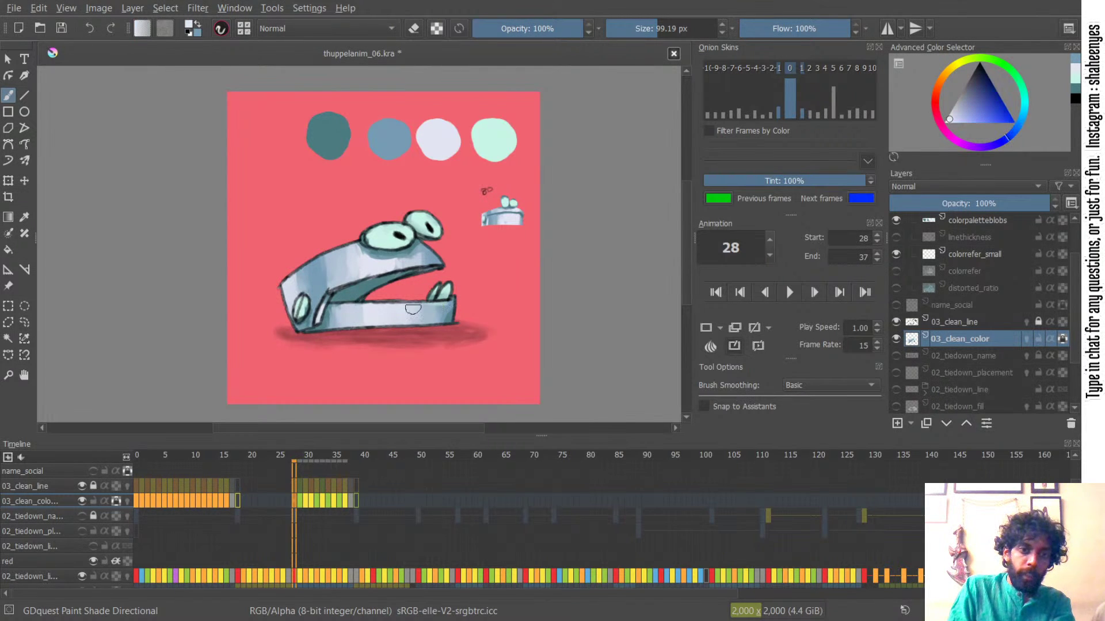
- Add lavender highlights to the lower jaw, the upper lip edge and the hinge rim on frame 28
key("x")
key("x")
mouse_move(405, 307)
left_mouse_down()
mouse_move(352, 307)
mouse_move(438, 305)
left_mouse_up()
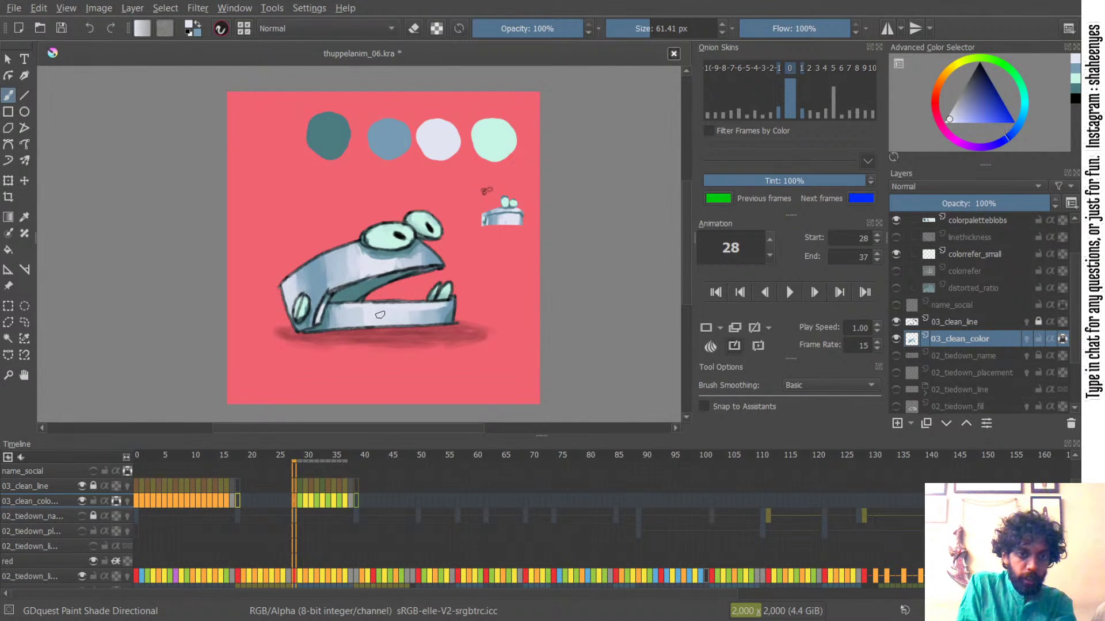
left_click_drag(354, 276, 341, 280)
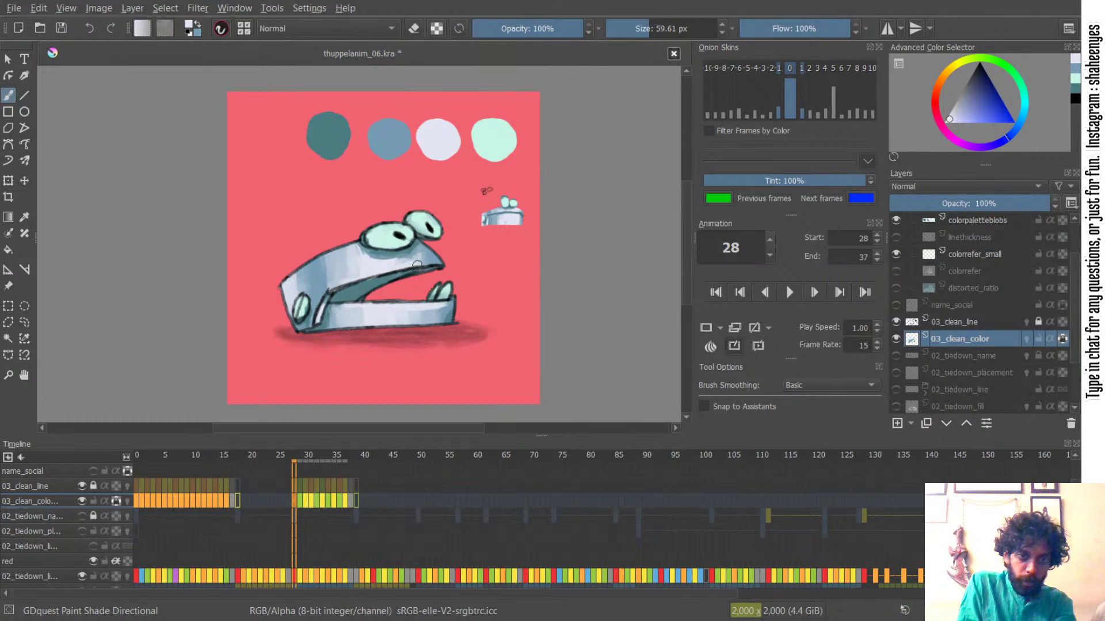
left_click_drag(319, 317, 314, 313)
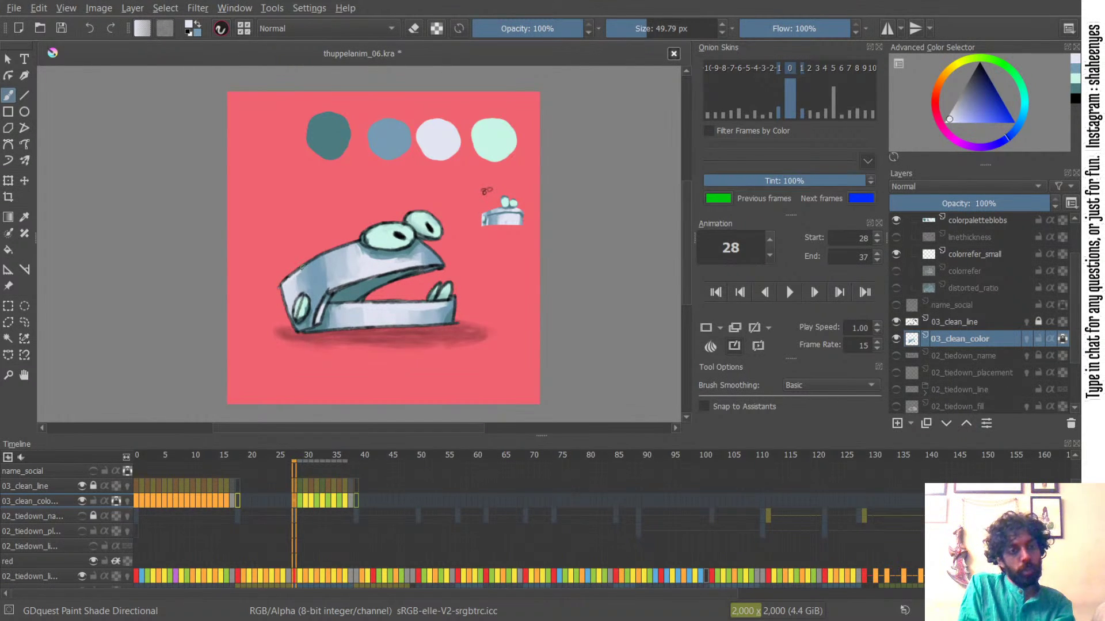
- Hide the 03_clean_line layer and compare the painted colours of frames 28 and 30
left_click(896, 321)
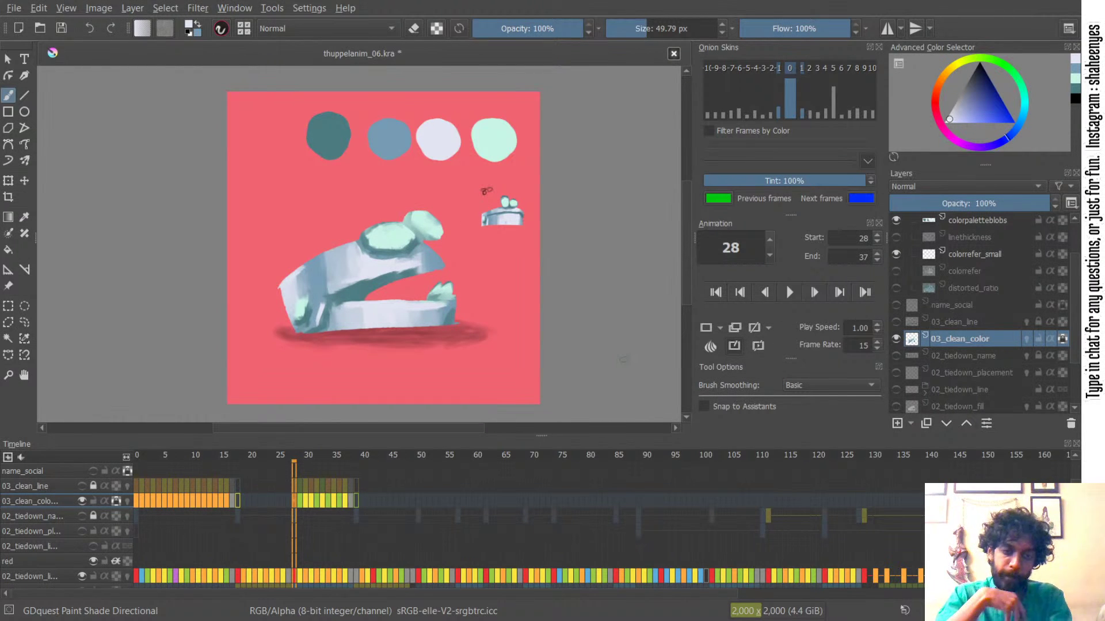
left_click(306, 503)
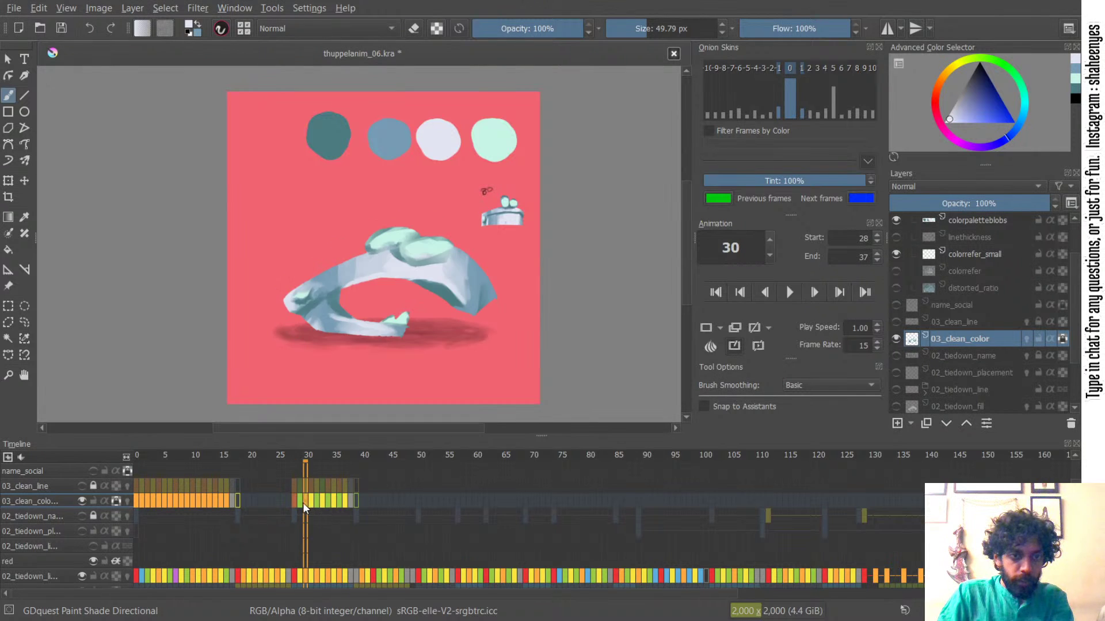
left_click(299, 503)
left_click(295, 501)
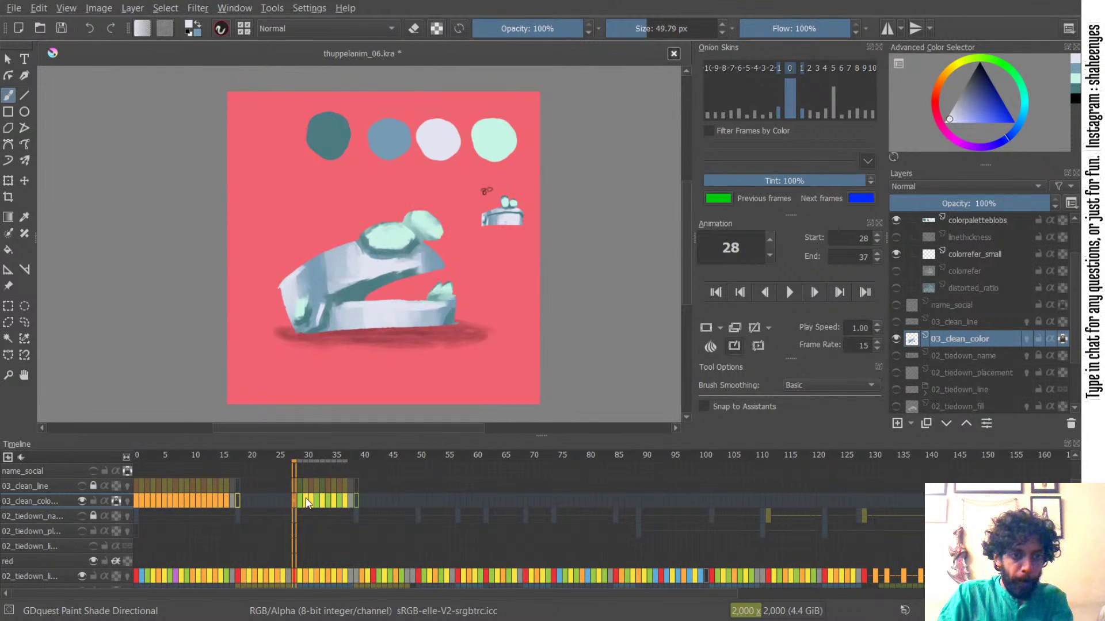
left_click(305, 502)
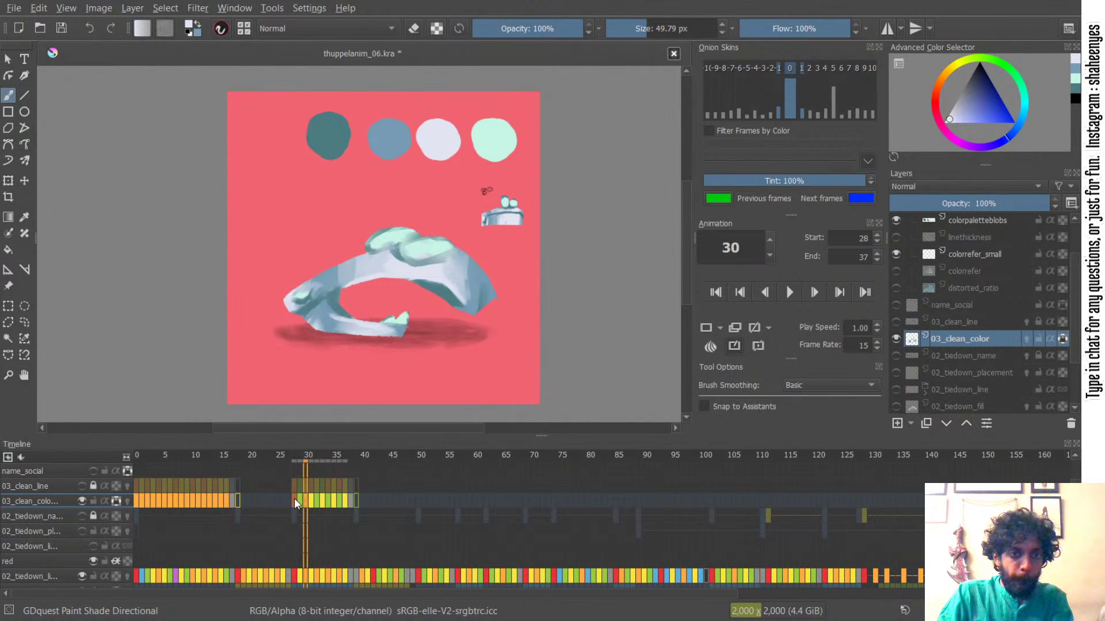
- Compare the painted colours of frames 28 and 37 with the line art hidden
left_click(294, 499)
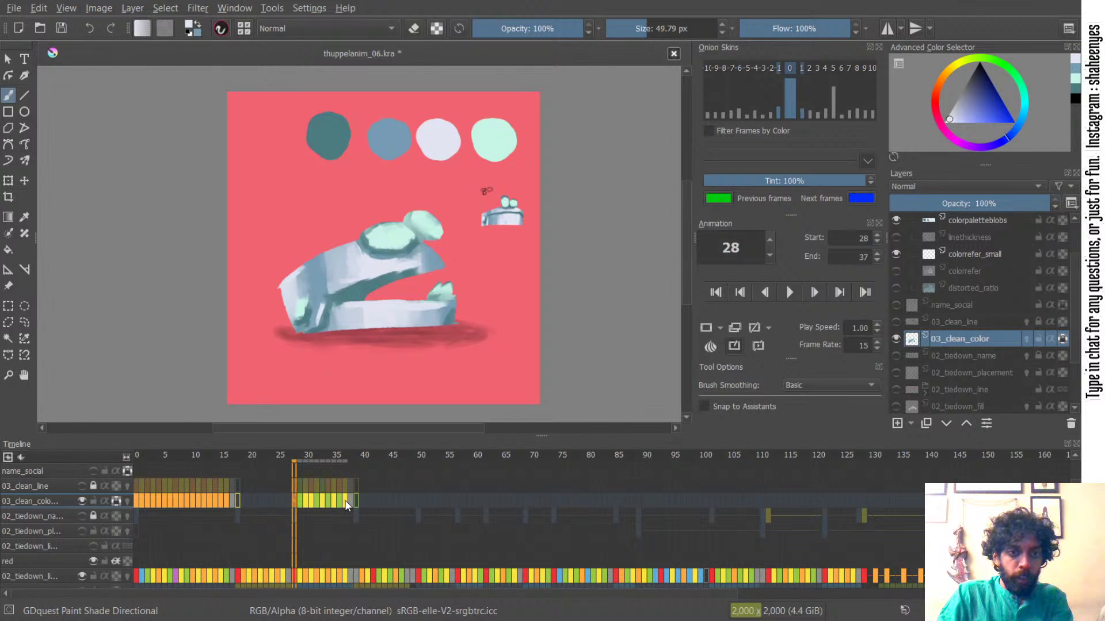
left_click(344, 501)
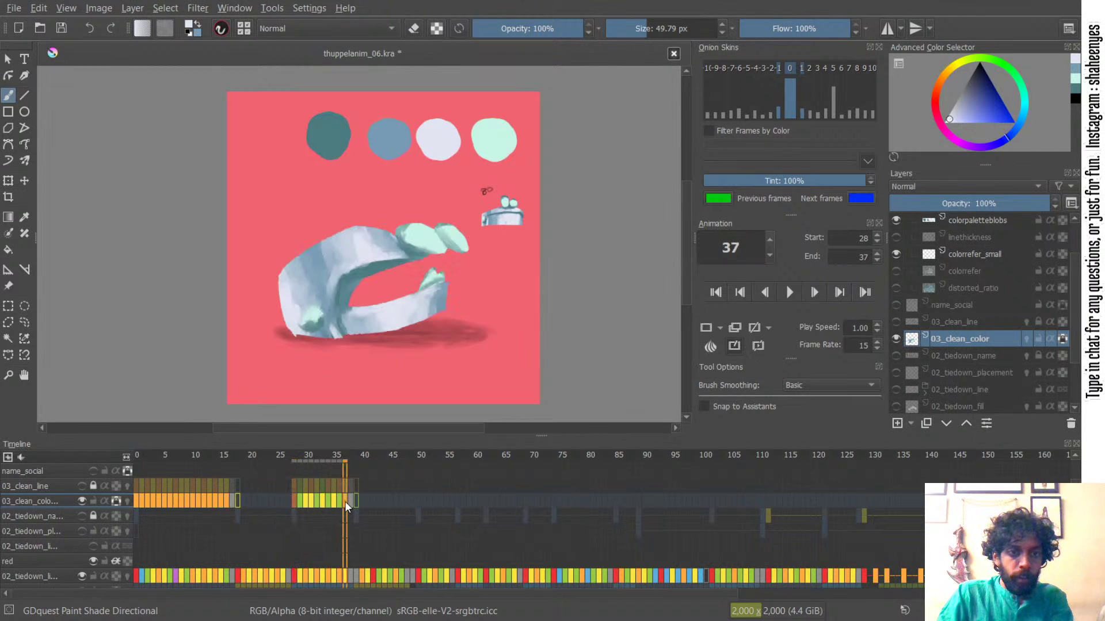
left_click(295, 499)
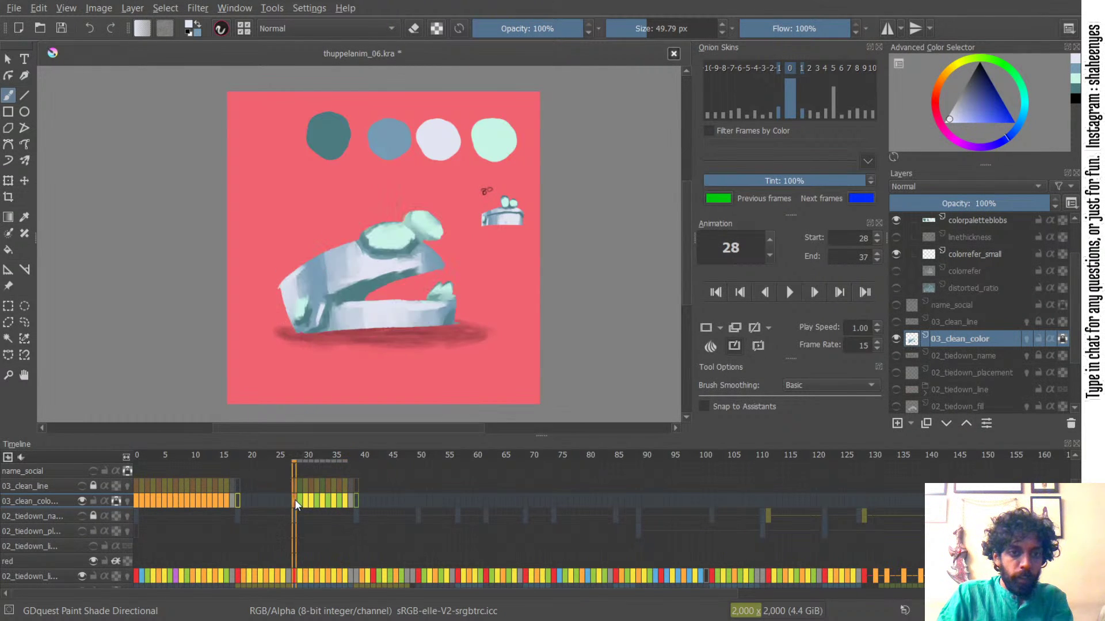
- Show the 03_clean_line layer and paint dark teal shading inside the mouth beneath the upper lip on frame 28
left_click(896, 322)
left_click(325, 133, "ctrl")
left_click_drag(425, 269, 420, 273)
mouse_move(420, 271)
left_mouse_down()
mouse_move(435, 270)
mouse_move(390, 286)
left_mouse_up()
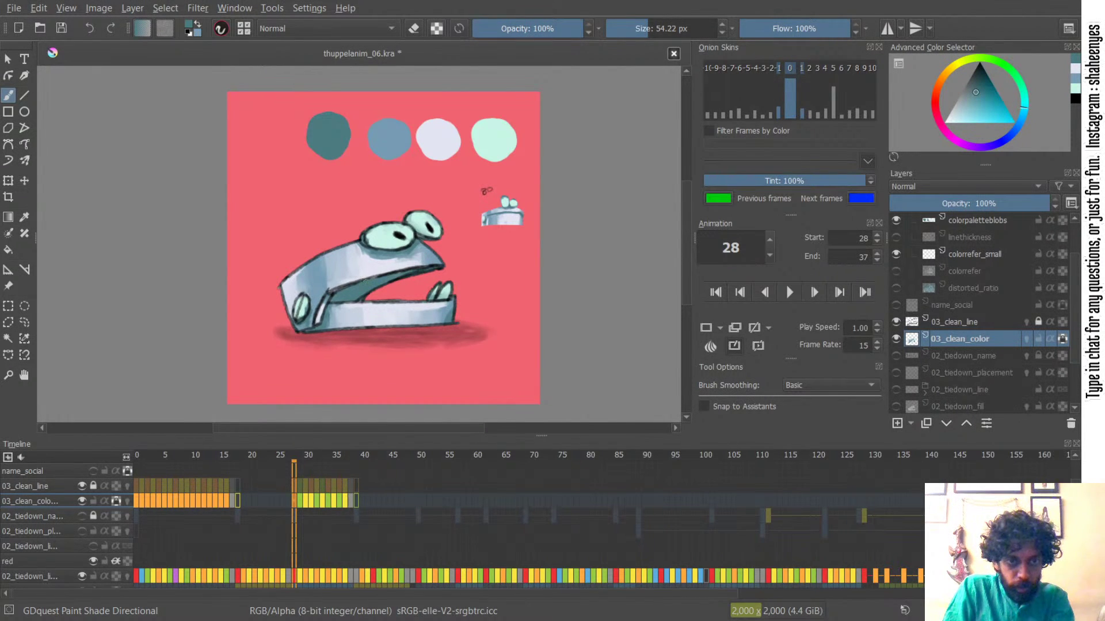
- Compare frame 28 with frames 37 and 38 with the 03_clean_line layer hidden, and show the line art again
left_click(897, 322)
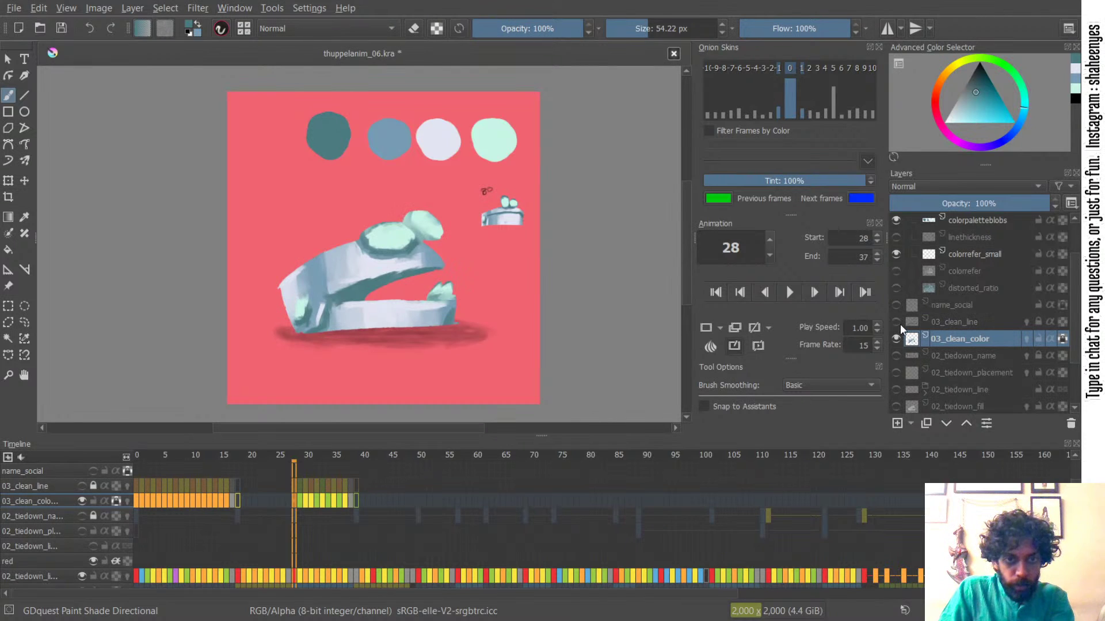
left_click(901, 323)
left_click(901, 323)
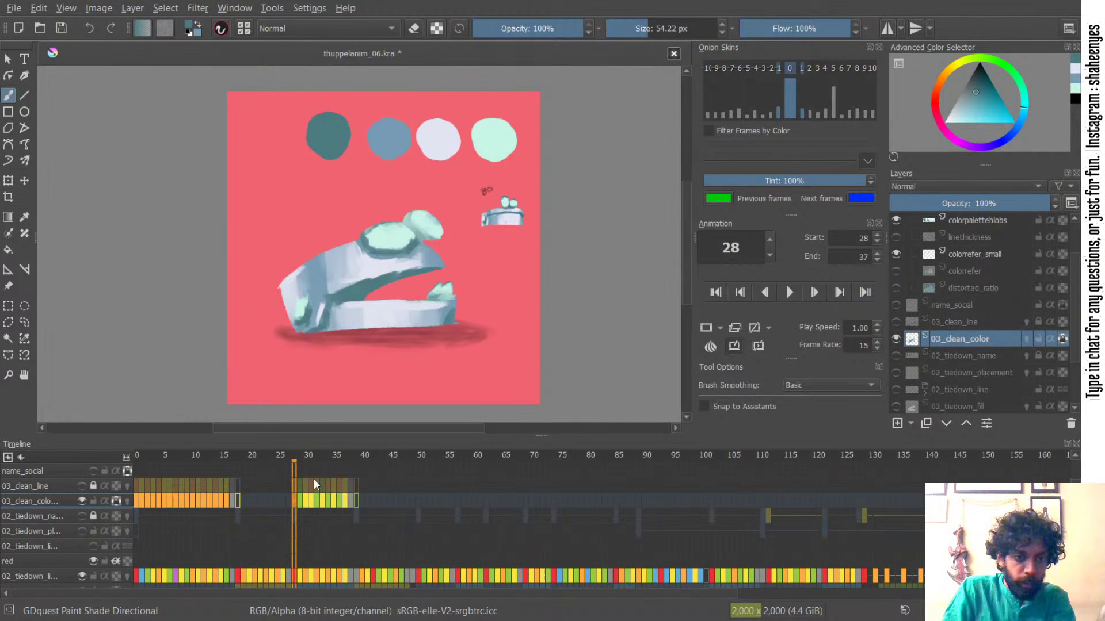
left_click(345, 502)
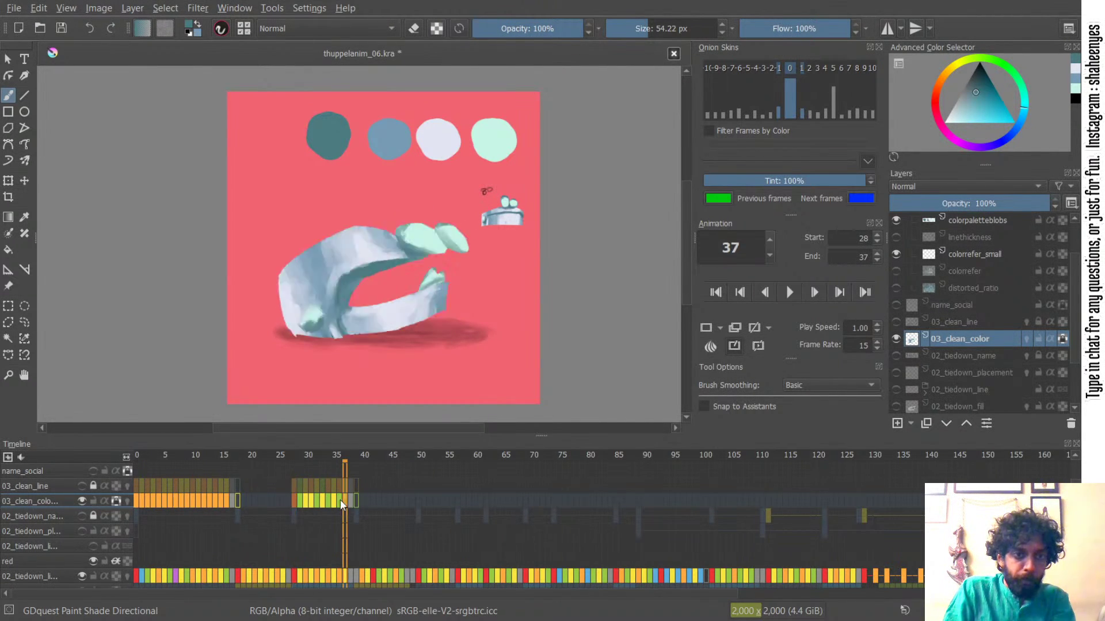
left_click(295, 500)
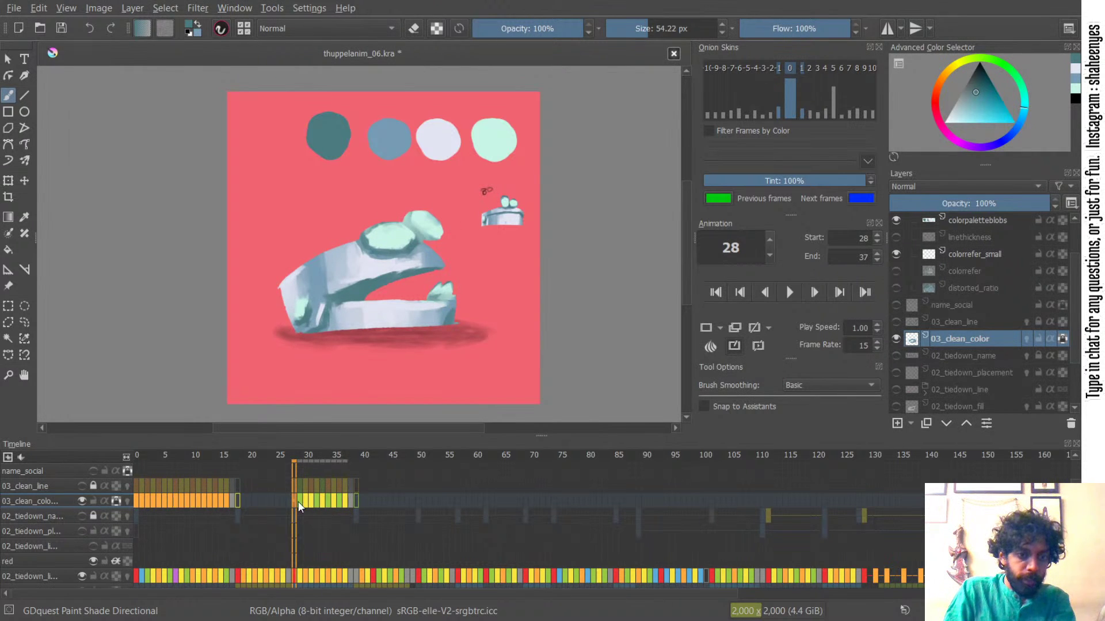
left_click(348, 500)
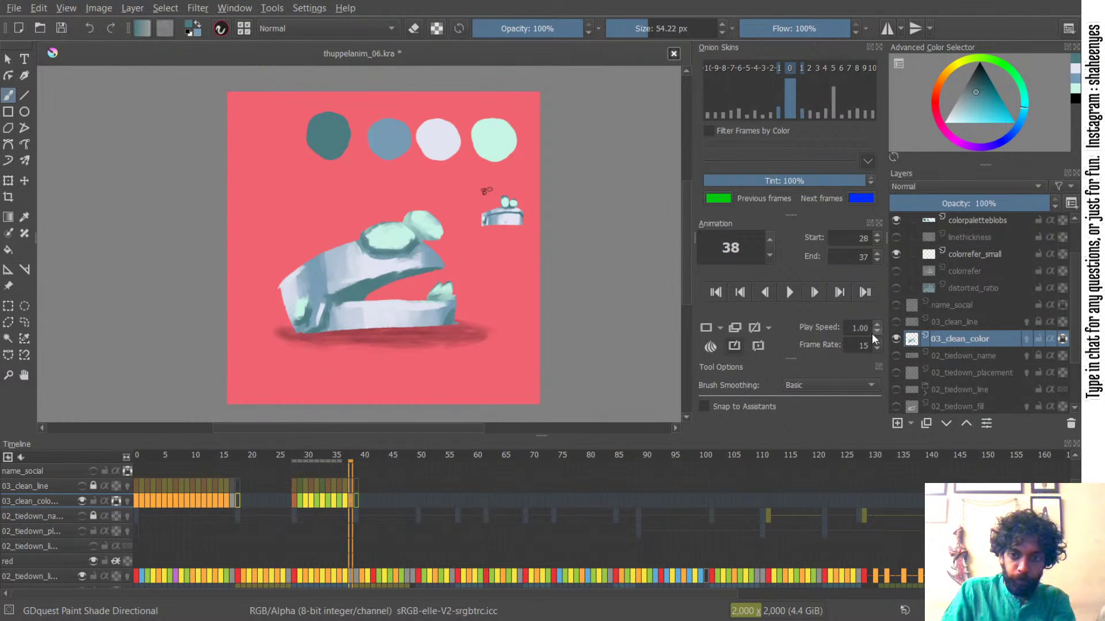
left_click(896, 321)
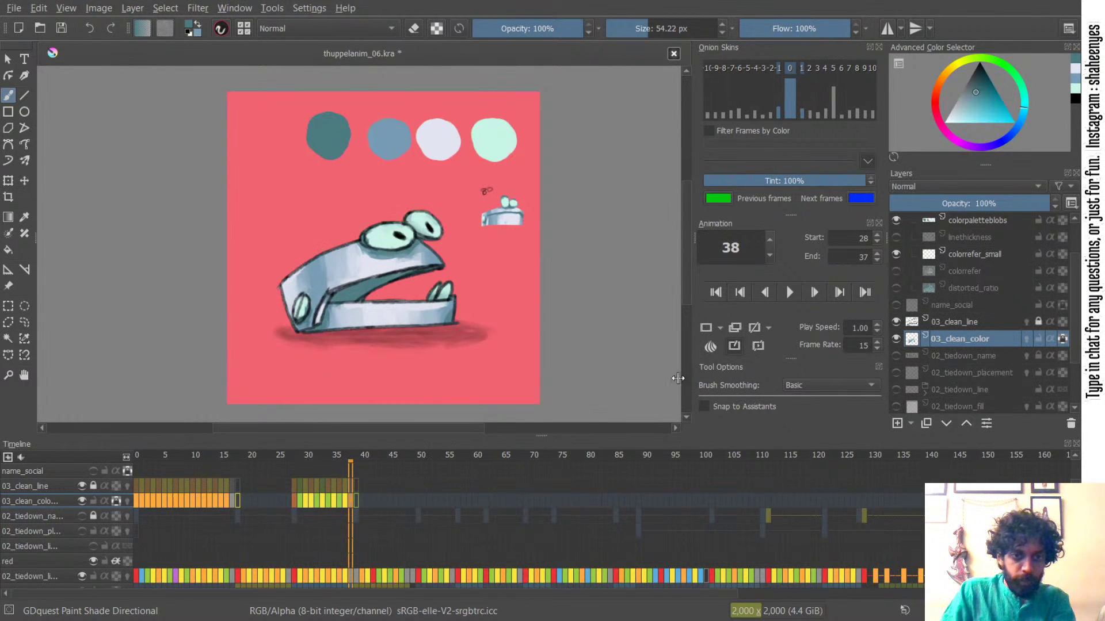
left_click(294, 503)
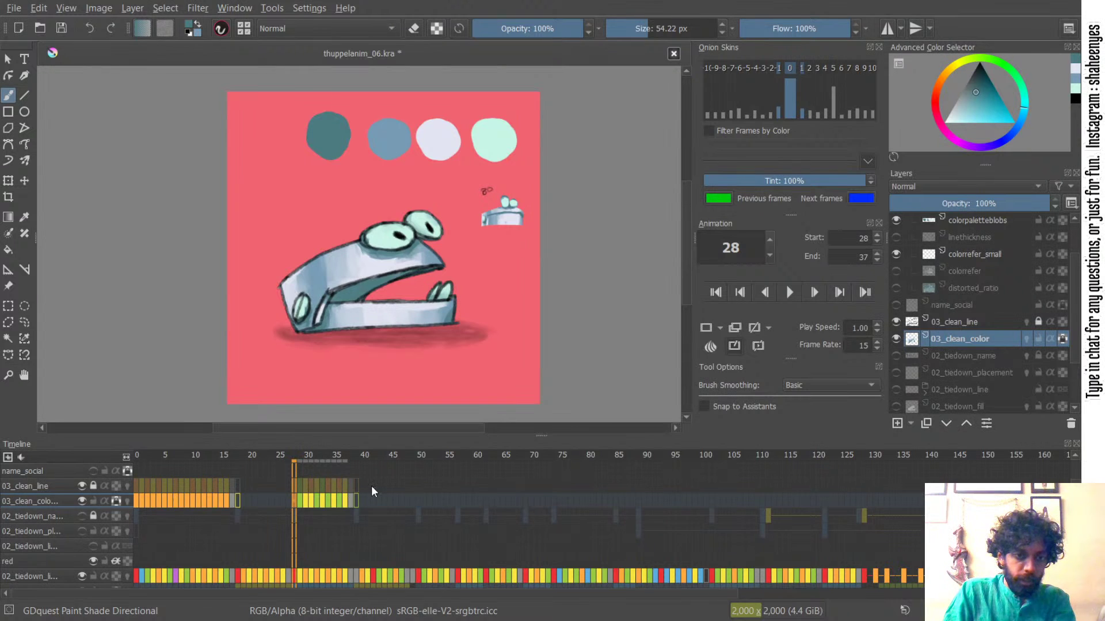
- Go to the unshaded frame 32 of the 03_clean_color layer and save the document
left_click_drag(302, 499, 335, 501)
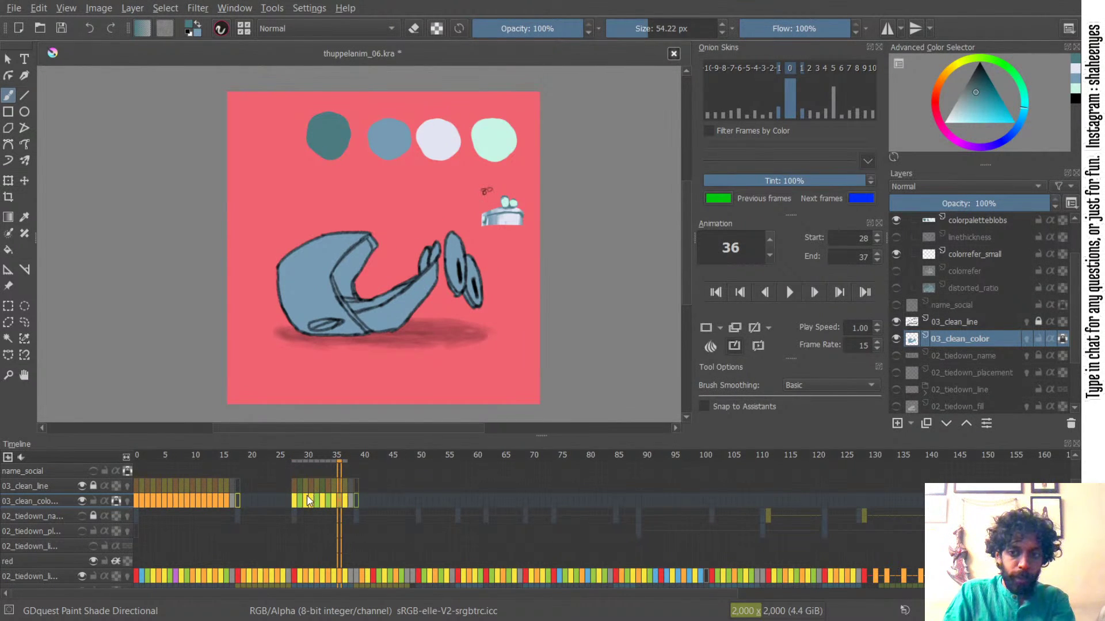
left_click(319, 502)
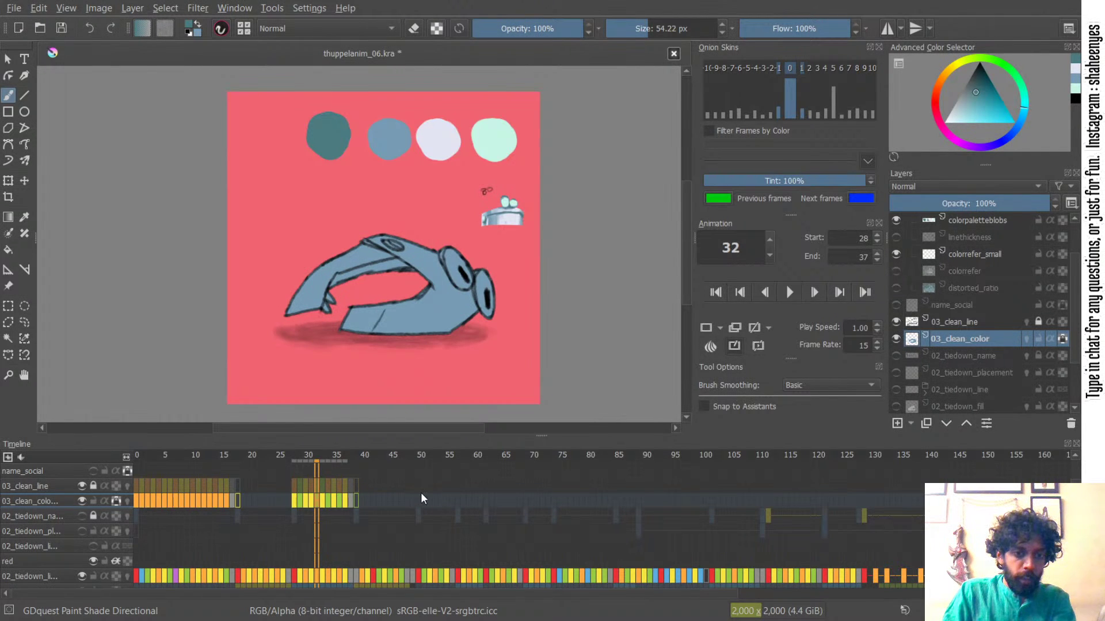
key("ctrl")
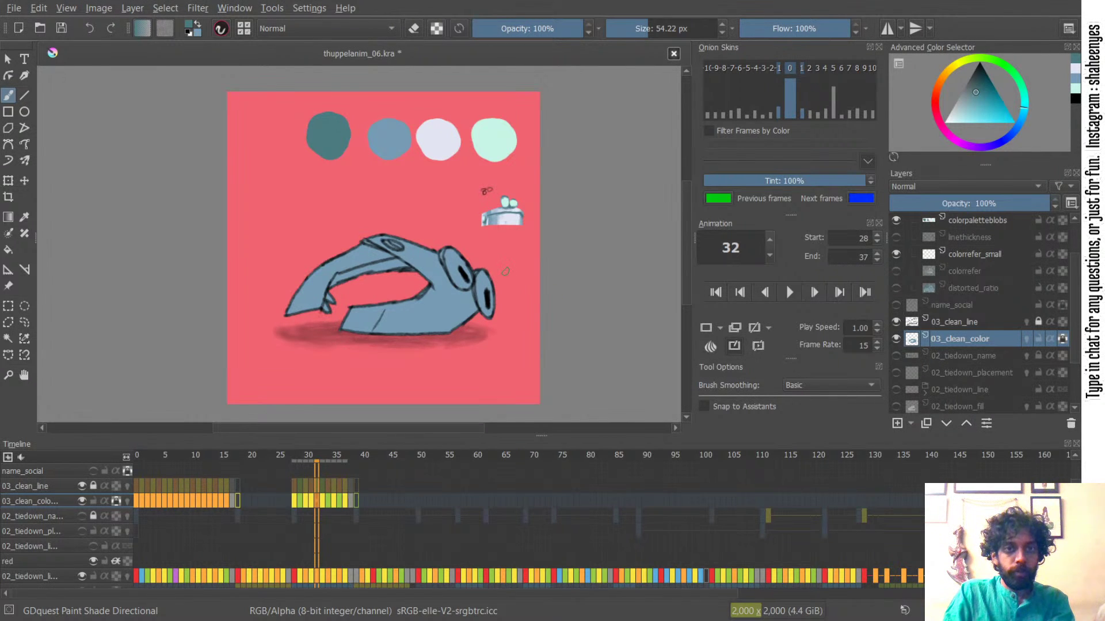
key("ctrl+s")
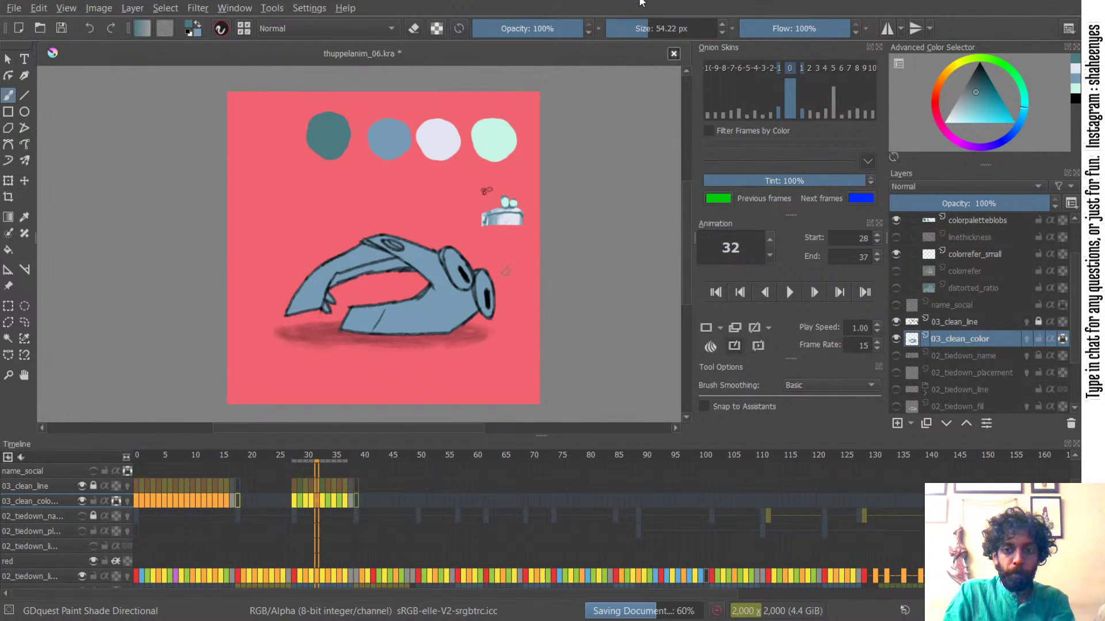
- Lay broad lavender highlights across the upper and lower jaws on frame 32 with a brush of about 226 px
left_click(439, 137, "ctrl")
left_click_drag(389, 263, 506, 264, "shift")
mouse_move(402, 241)
left_mouse_down()
mouse_move(397, 296)
mouse_move(426, 226)
mouse_move(434, 348)
mouse_move(393, 346)
mouse_move(376, 228)
mouse_move(405, 218)
mouse_move(424, 337)
mouse_move(384, 253)
mouse_move(405, 253)
mouse_move(418, 325)
left_mouse_up()
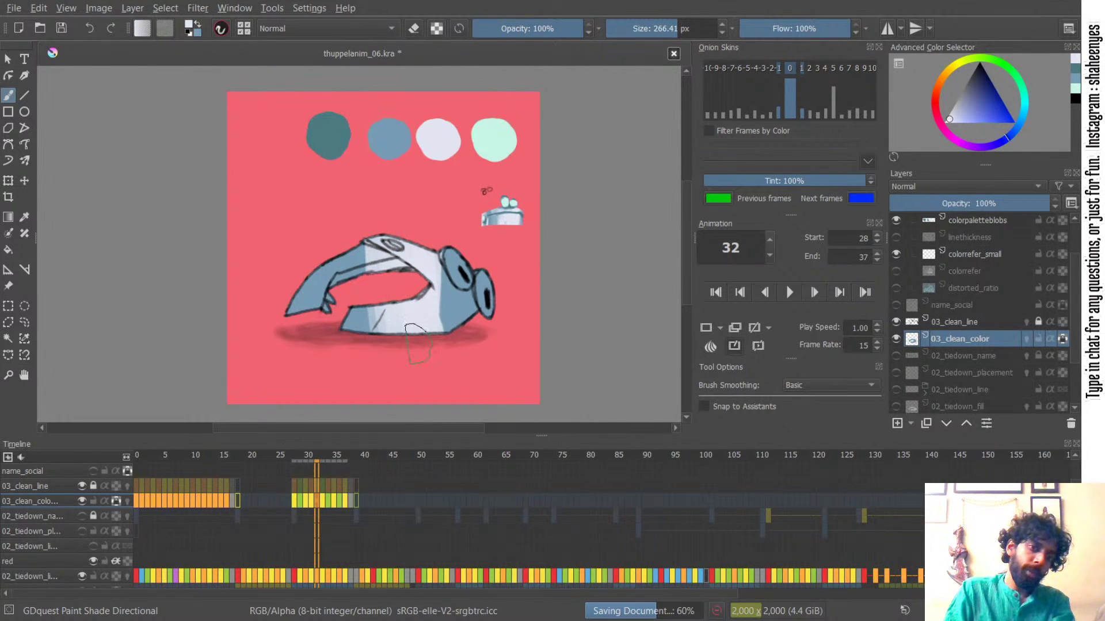
key("ctrl+z")
mouse_move(410, 249)
left_mouse_down()
mouse_move(440, 287)
mouse_move(414, 266)
mouse_move(391, 284)
mouse_move(362, 244)
mouse_move(326, 304)
mouse_move(288, 272)
mouse_move(308, 281)
mouse_move(288, 315)
mouse_move(306, 285)
left_mouse_up()
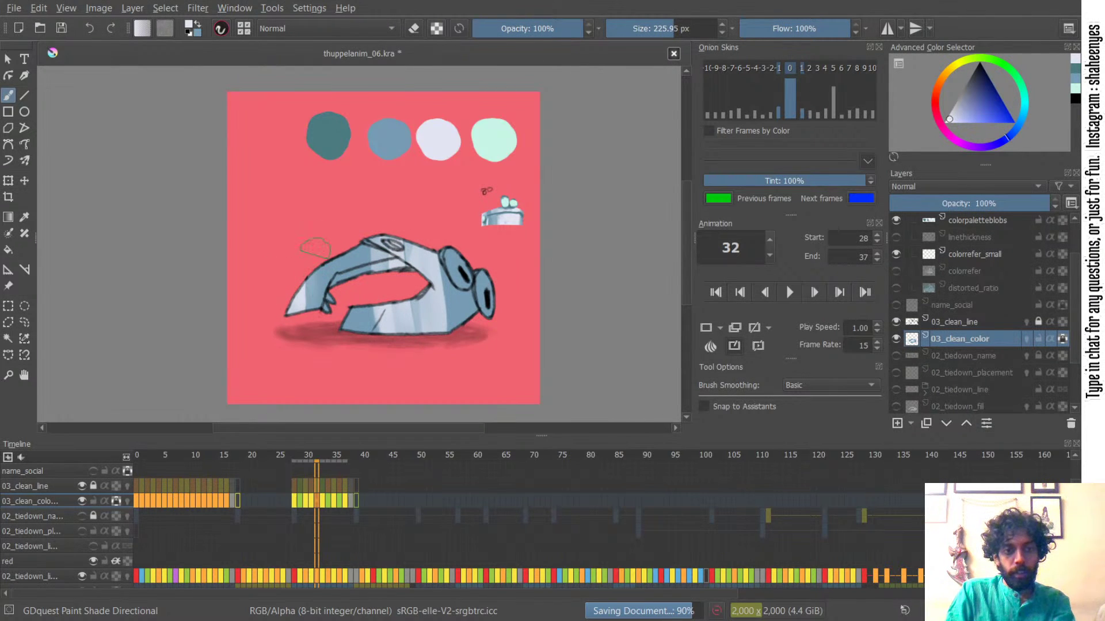
- Build up lavender over the head and lower jaw on frame 32 with a brush of about 207 px
left_click_drag(424, 313, 406, 322, "shift")
left_click_drag(405, 314, 417, 310, "shift")
left_click_drag(405, 252, 410, 252, "shift")
mouse_move(411, 256)
left_mouse_down()
mouse_move(400, 223)
mouse_move(405, 281)
mouse_move(426, 307)
left_mouse_up()
mouse_move(414, 268)
left_mouse_down()
mouse_move(414, 320)
mouse_move(442, 322)
left_mouse_up()
mouse_move(450, 271)
left_mouse_down()
mouse_move(444, 325)
mouse_move(458, 327)
left_mouse_up()
left_click_drag(364, 311, 361, 334)
mouse_move(373, 308)
left_mouse_down()
mouse_move(368, 332)
mouse_move(399, 332)
left_mouse_up()
mouse_move(442, 259)
left_mouse_down()
mouse_move(458, 325)
mouse_move(417, 326)
left_mouse_up()
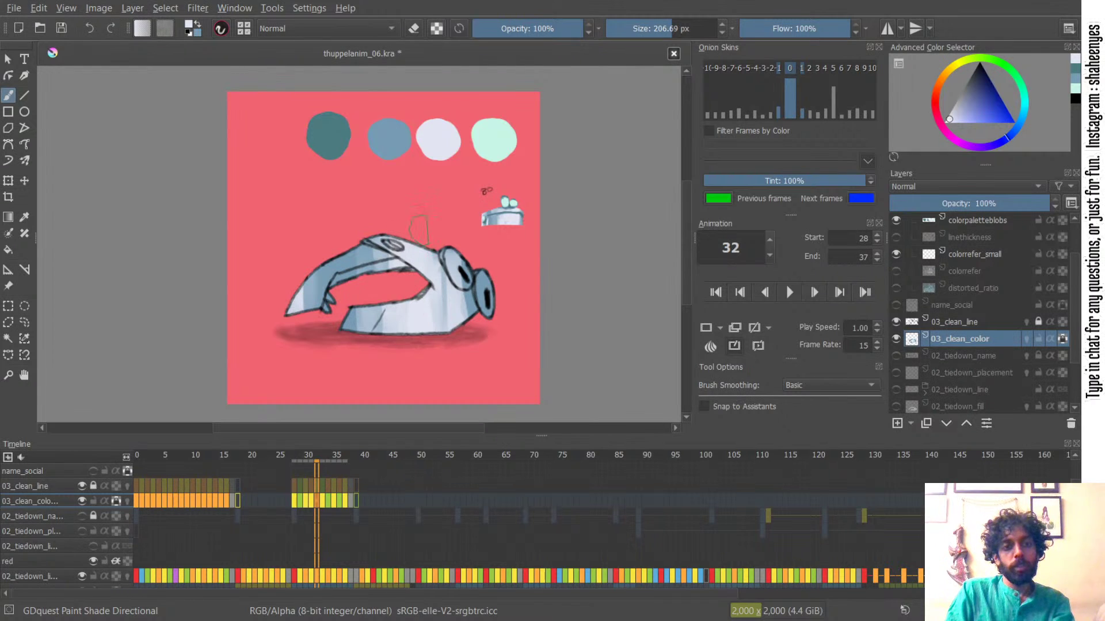
left_click_drag(436, 259, 454, 325)
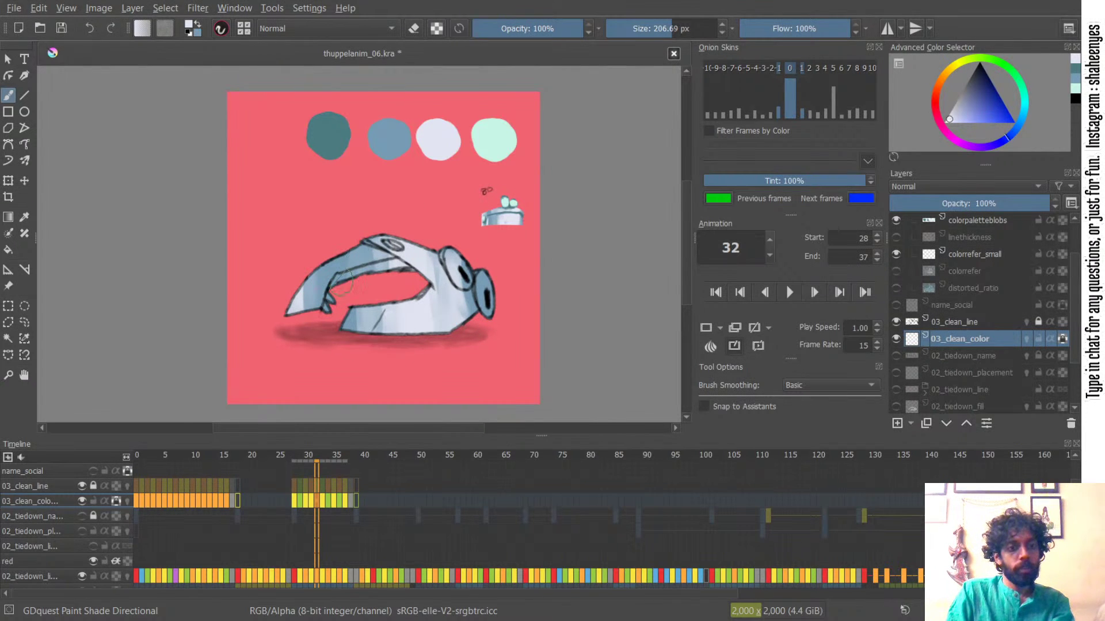
- Lighten the end panel of the lower jaw on frame 32 with lavender, using a 180 px brush
key("bracketleft")
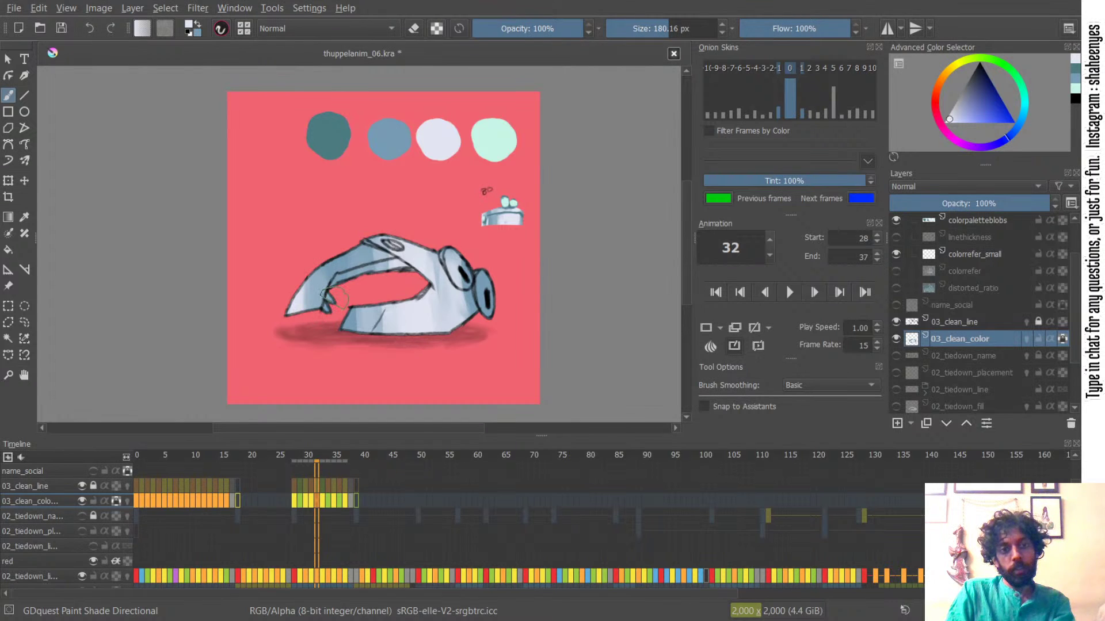
left_click(352, 239, "ctrl")
mouse_move(353, 247)
left_mouse_down()
mouse_move(343, 342)
mouse_move(373, 301)
mouse_move(360, 325)
mouse_move(374, 316)
mouse_move(364, 334)
mouse_move(357, 302)
mouse_move(354, 332)
mouse_move(382, 308)
mouse_move(366, 333)
mouse_move(384, 297)
mouse_move(391, 311)
mouse_move(355, 302)
mouse_move(384, 334)
mouse_move(391, 307)
mouse_move(385, 330)
left_mouse_up()
left_click(392, 318, "ctrl")
left_click(373, 316, "ctrl")
left_click(392, 319, "ctrl")
left_click(372, 317, "ctrl")
key("x")
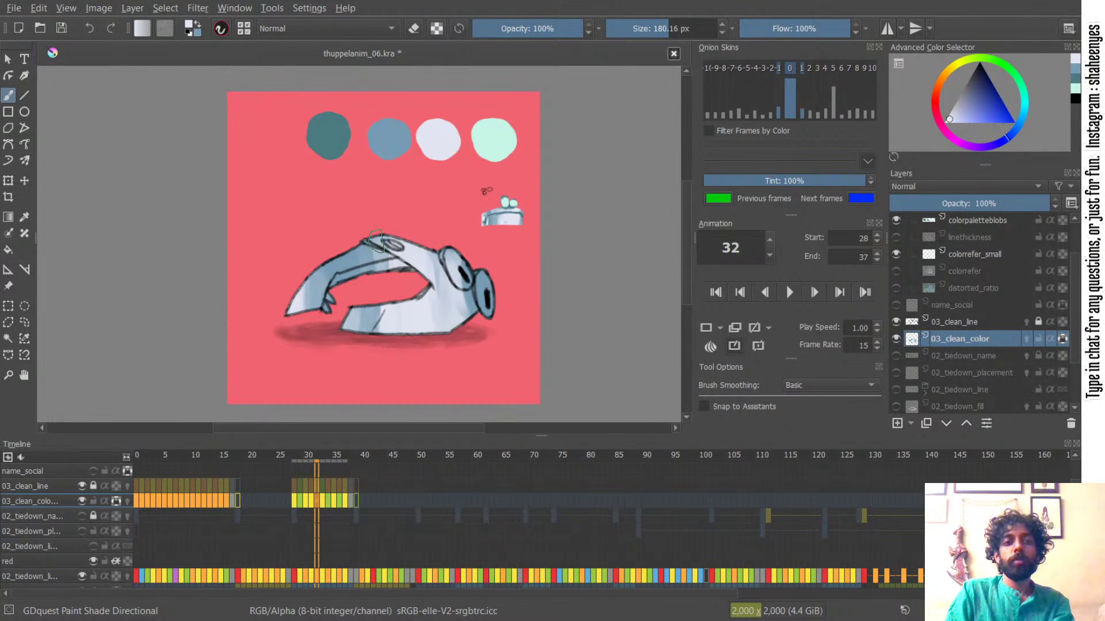
- Shade the lower jaw's end panel on frame 32 with blue-grey and return to lavender for its neighbouring side
left_click(373, 318, "ctrl")
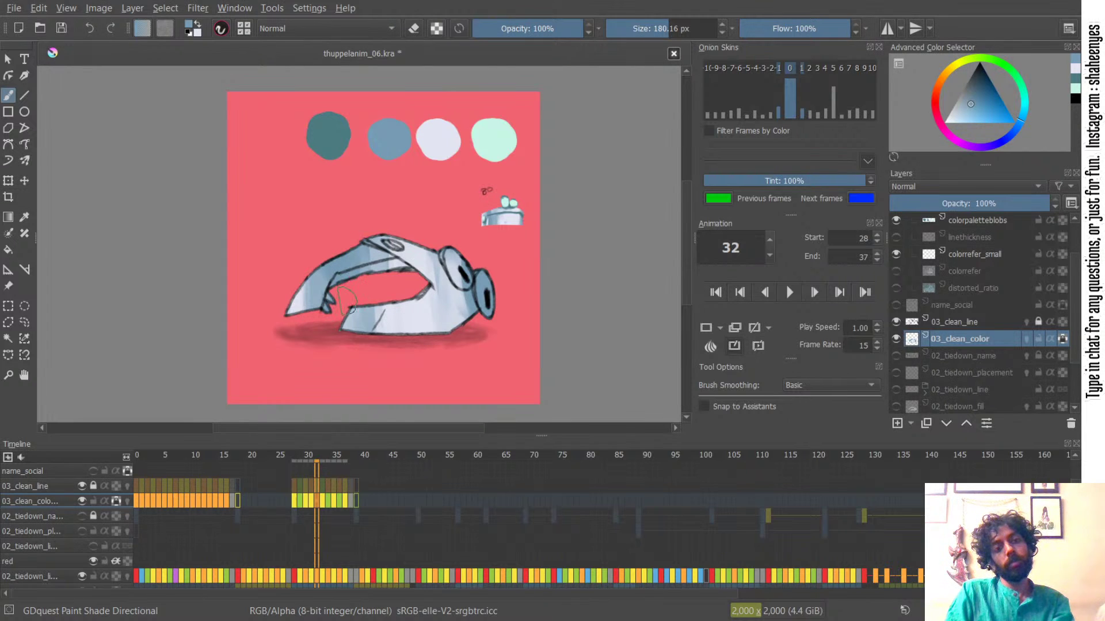
key("bracketleft")
key("bracketleft")
key("bracketleft")
key("bracketleft")
key("bracketleft")
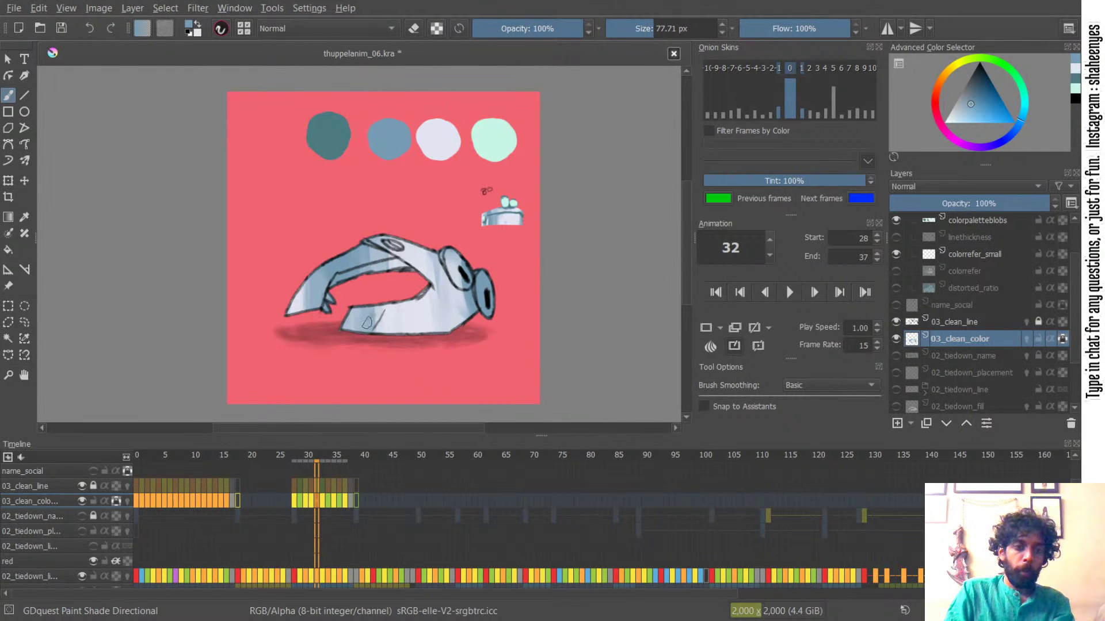
key("bracketright")
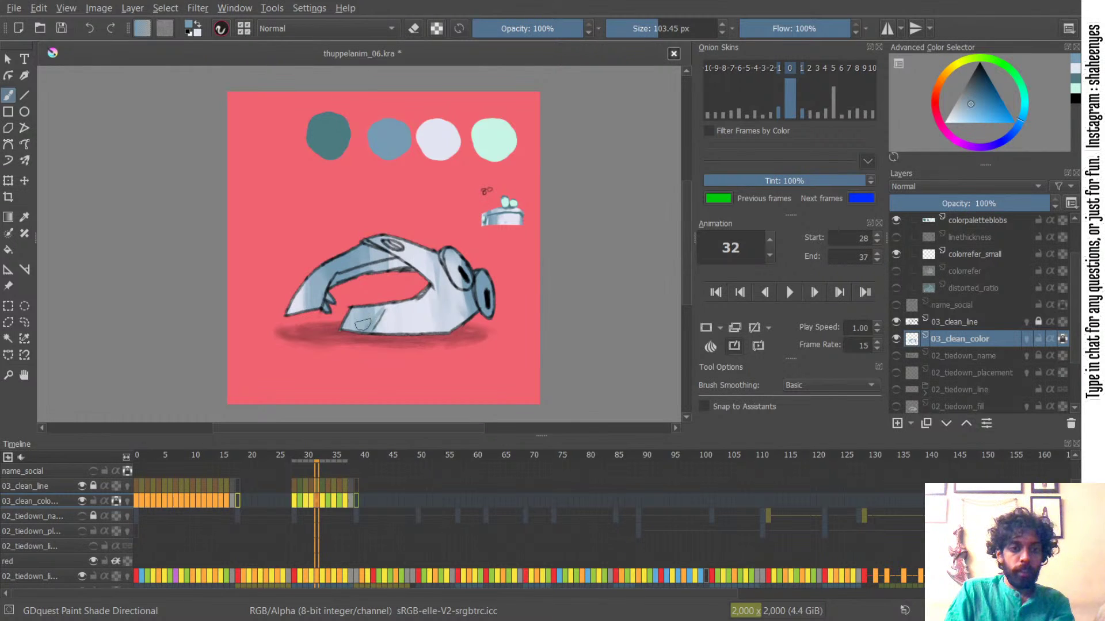
key("bracketright")
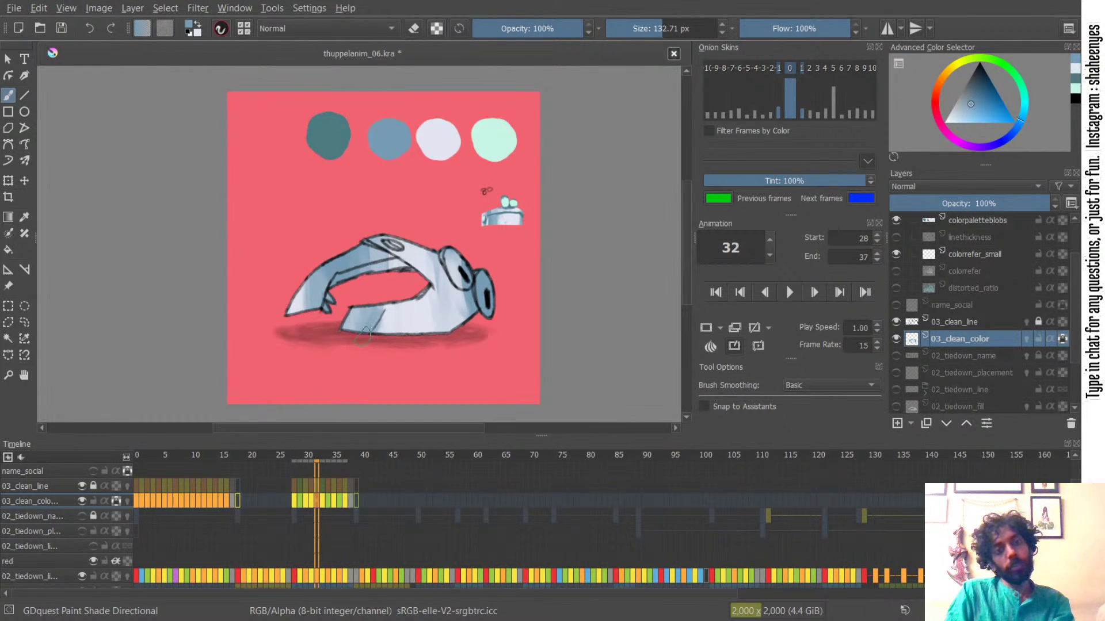
left_click(397, 311, "ctrl")
key("bracketleft")
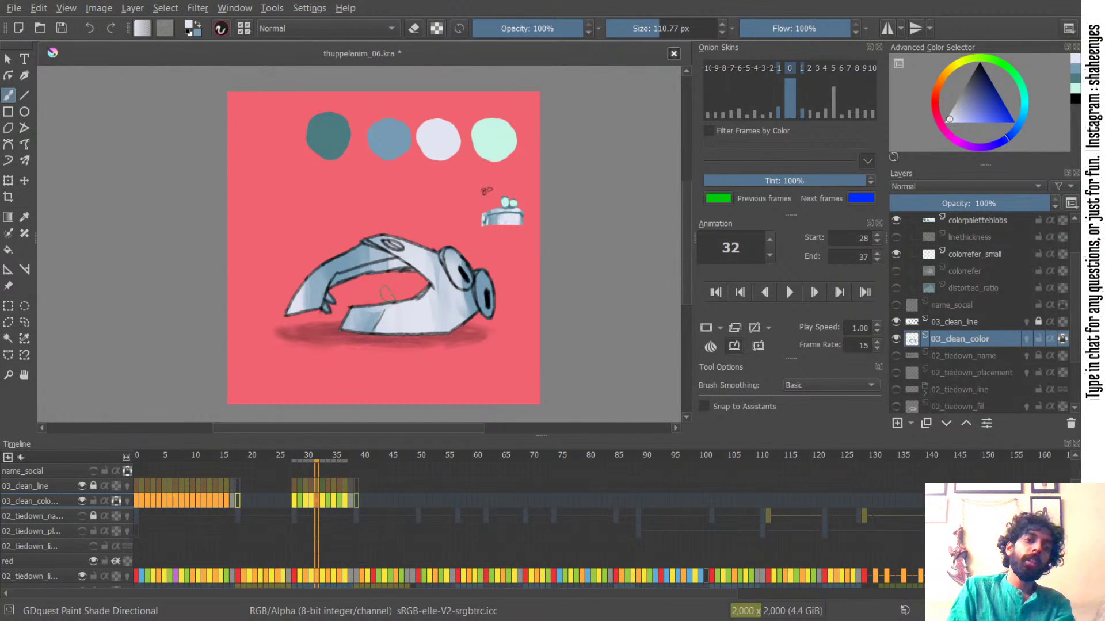
key("bracketleft")
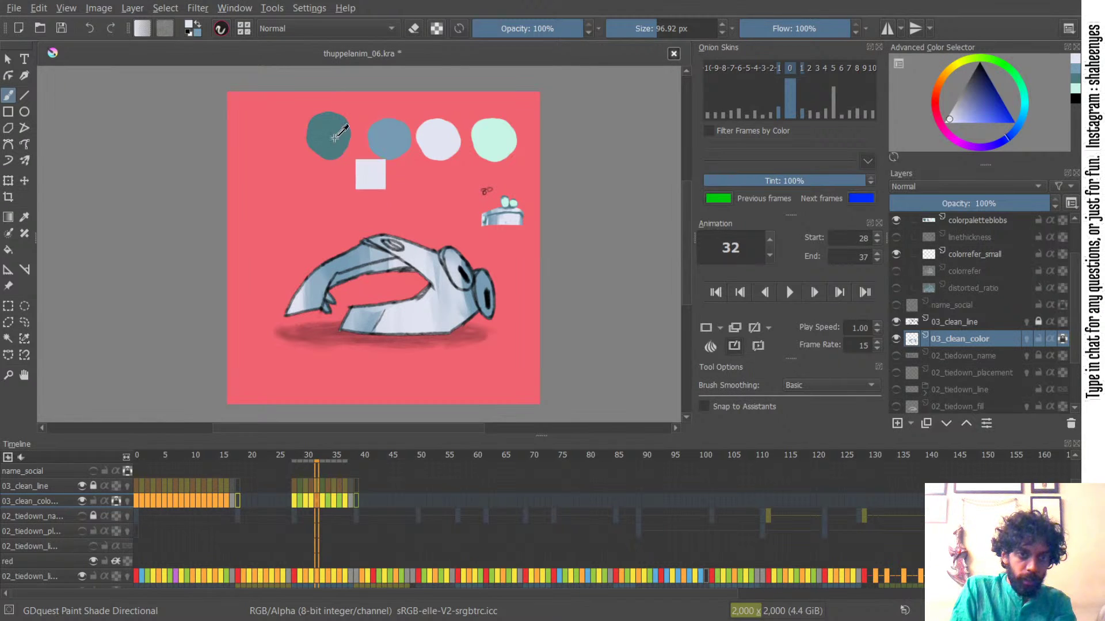
- Paint dark teal shading along the inside of the upper jaw on frame 32 with a 110 px brush
left_click(340, 134, "ctrl")
key("bracketright")
mouse_move(339, 286)
left_mouse_down()
mouse_move(382, 266)
mouse_move(372, 275)
mouse_move(406, 268)
mouse_move(345, 274)
left_mouse_up()
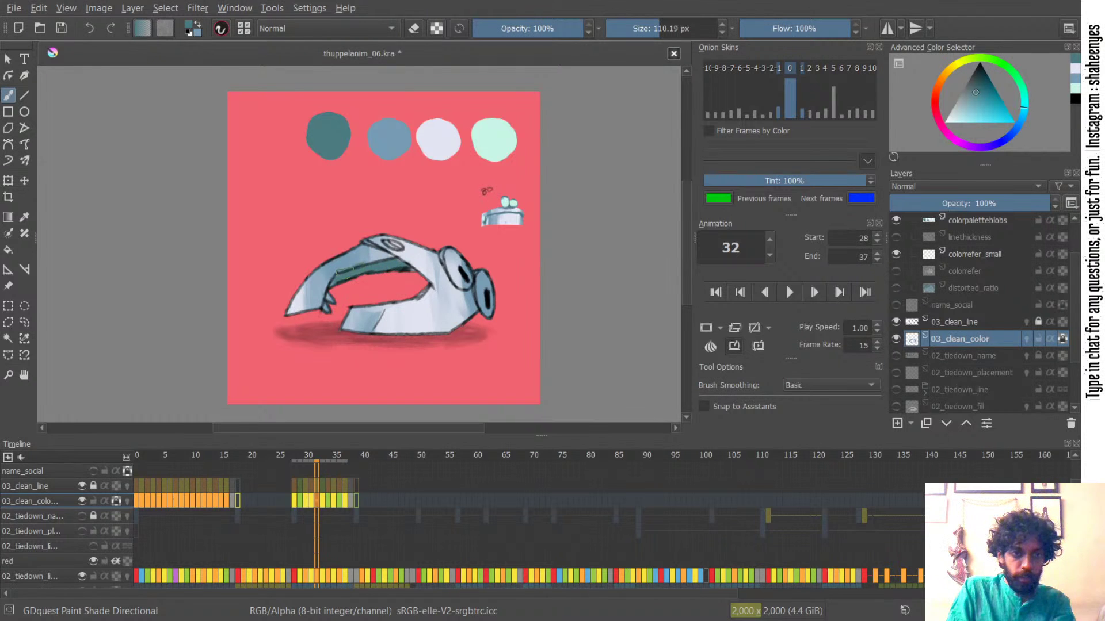
- Paint the eyes, the teeth and the oval hinge spot on frame 32 with pale mint
left_click(487, 145, "ctrl")
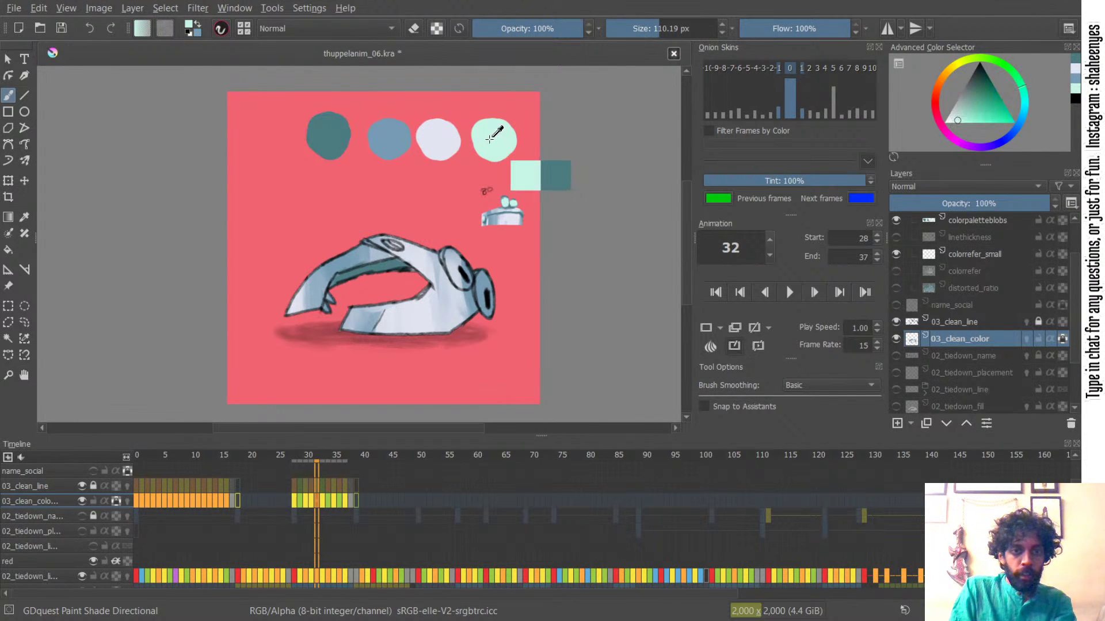
mouse_move(471, 267)
left_mouse_down()
mouse_move(461, 283)
mouse_move(455, 265)
mouse_move(464, 282)
left_mouse_up()
mouse_move(481, 277)
left_mouse_down()
mouse_move(485, 308)
mouse_move(487, 283)
mouse_move(452, 258)
left_mouse_up()
key("bracketleft")
key("bracketleft")
left_click_drag(330, 298, 326, 310)
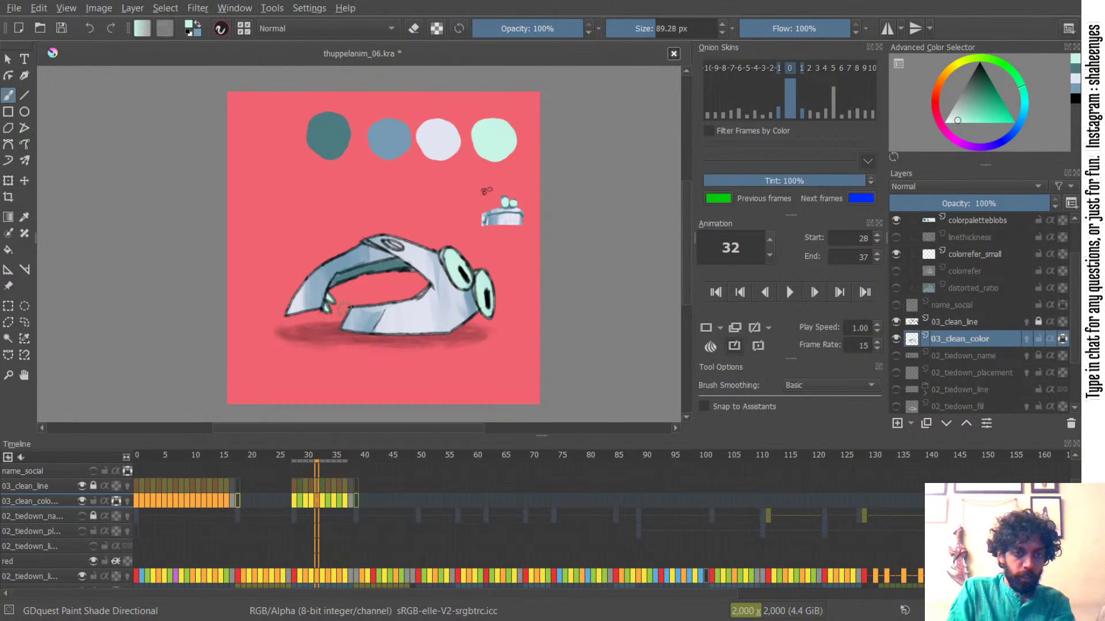
key("bracketleft")
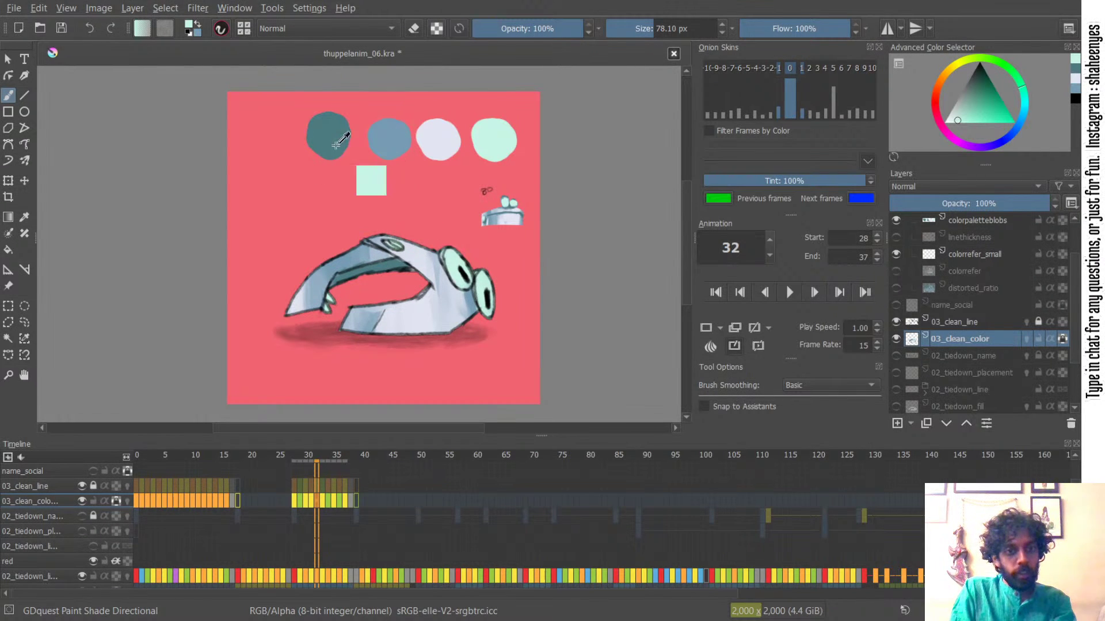
- Paint dark teal shading along the inner edge of the near eye on frame 32 with a 61 px brush
left_click(324, 128, "ctrl")
key("bracketleft")
left_click_drag(363, 239, 387, 256)
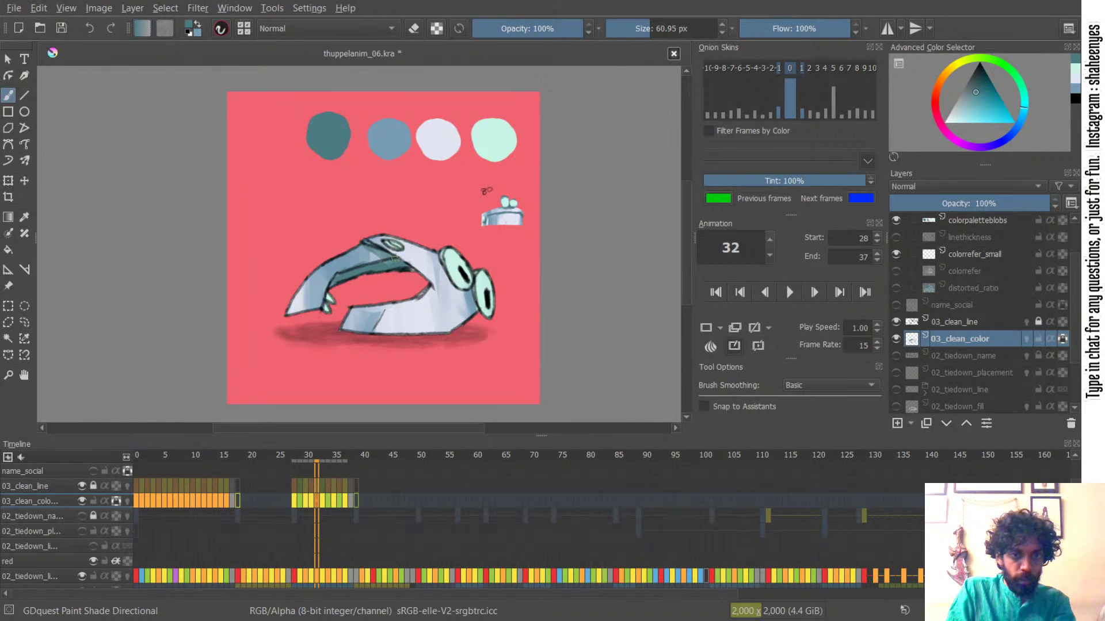
key("ctrl+z")
key("bracketleft")
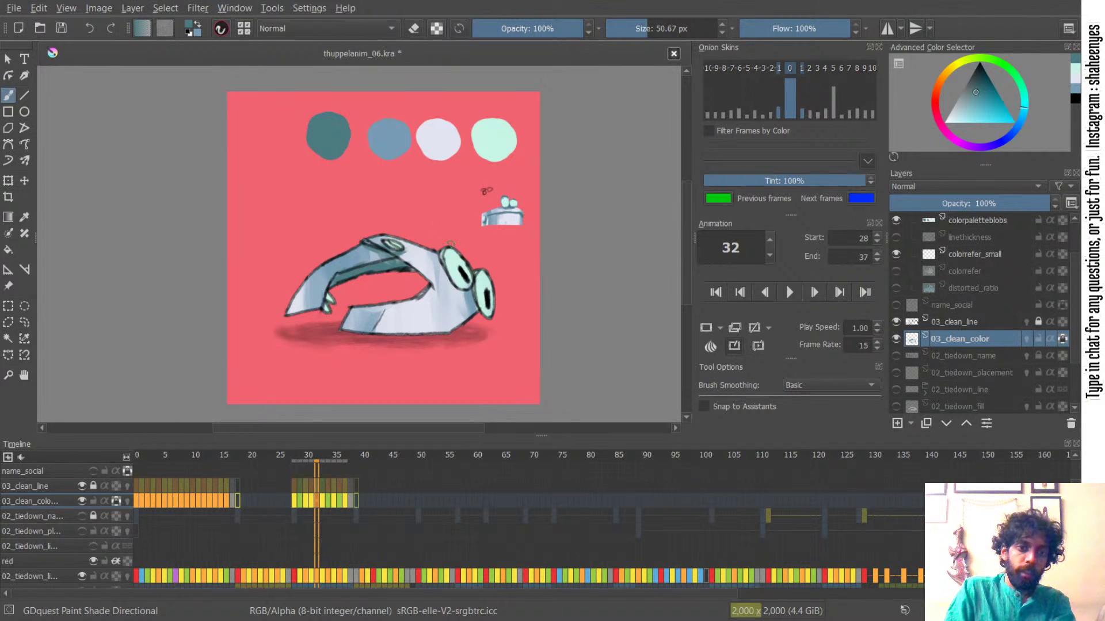
key("bracketright")
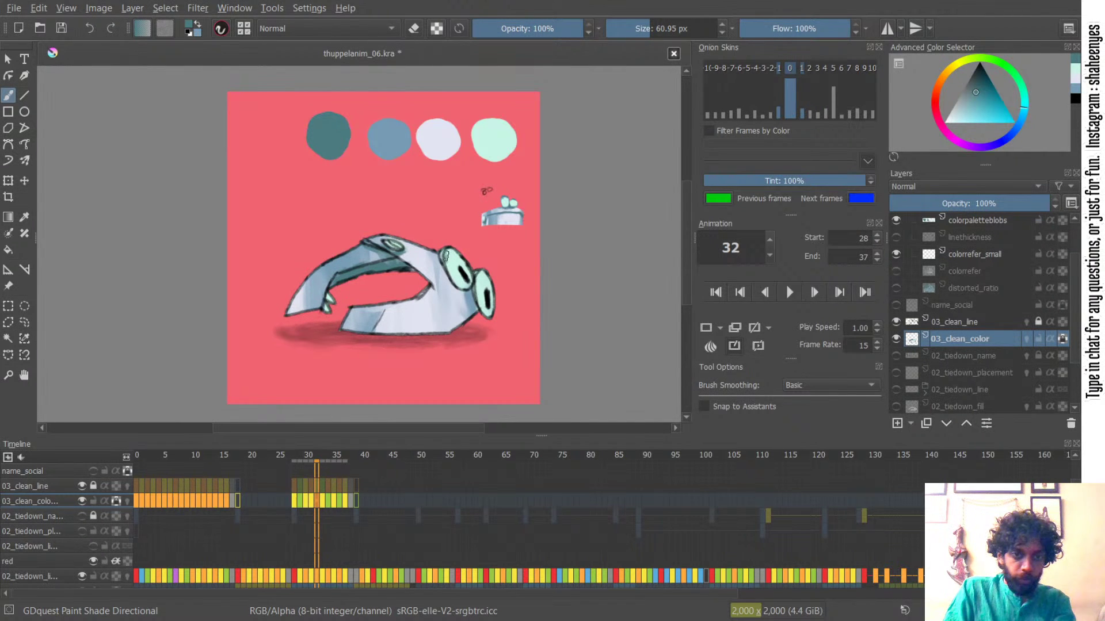
left_click_drag(444, 253, 458, 290)
- Shade the head beneath the near eye on frame 32 with blue-grey, using a 73.5 px brush
left_click(482, 295, "ctrl")
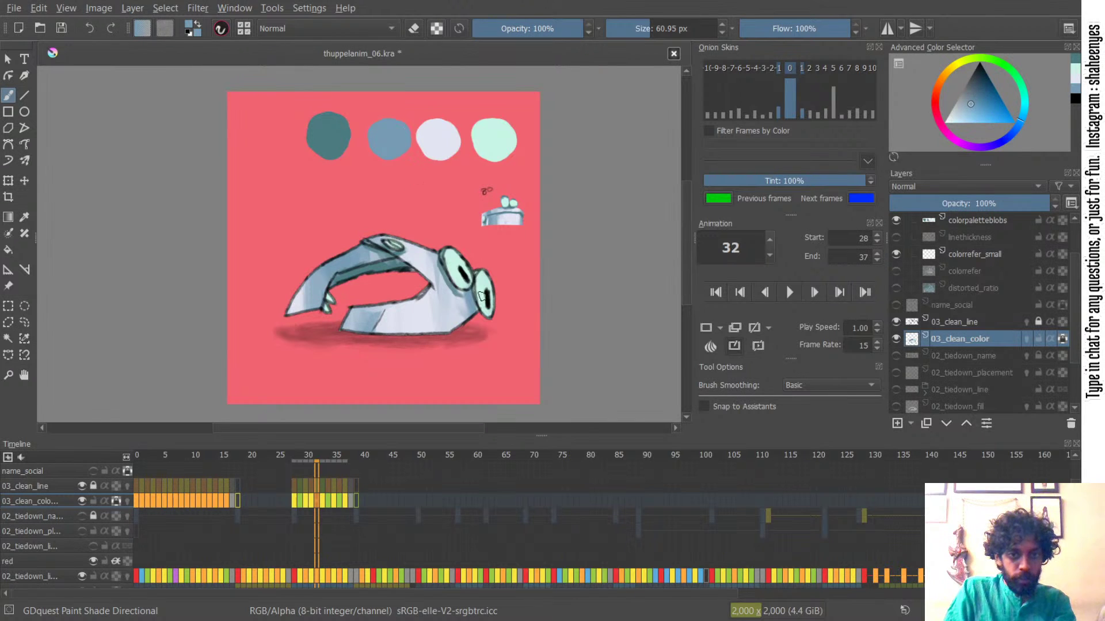
key("bracketright")
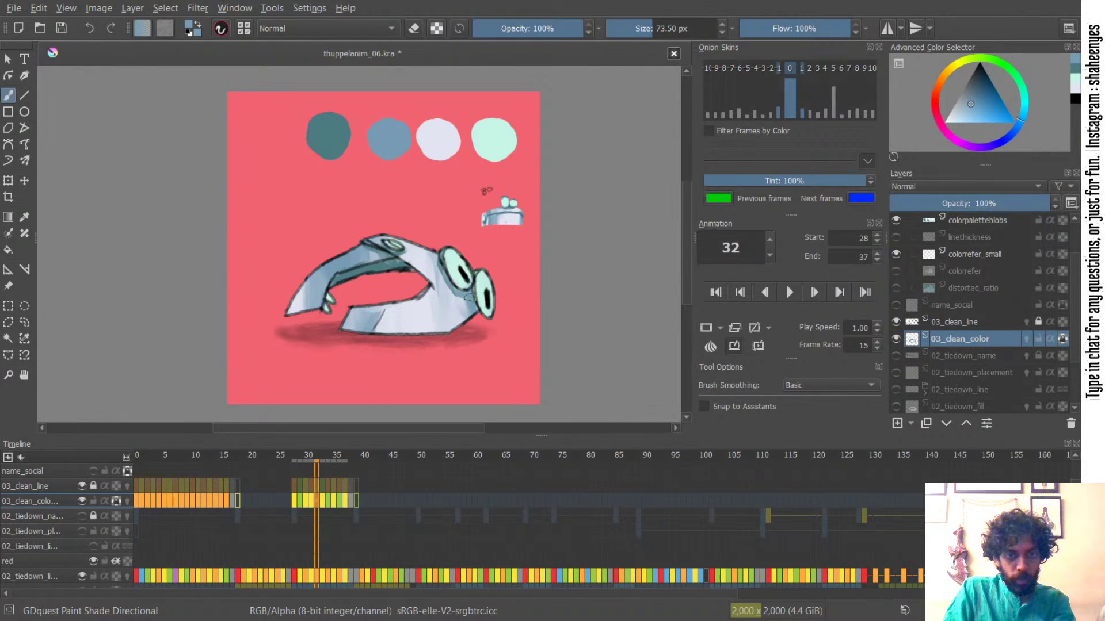
left_click_drag(446, 274, 464, 298)
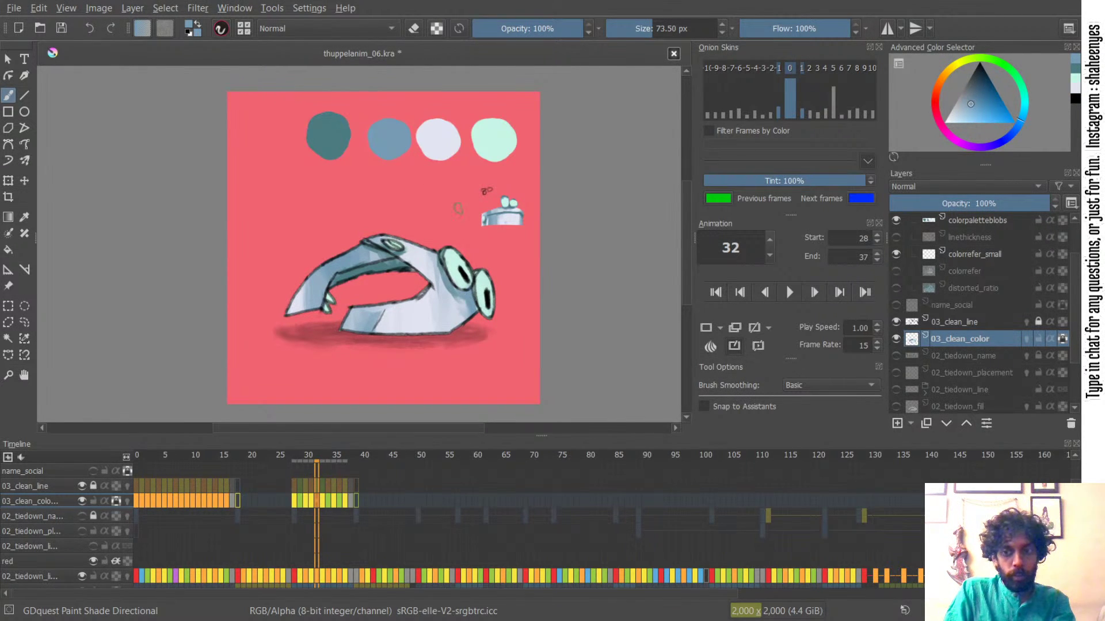
- Deepen the shading around the eyes on frame 32 with dark teal, using a brush of about 78 px
left_click(331, 138, "ctrl")
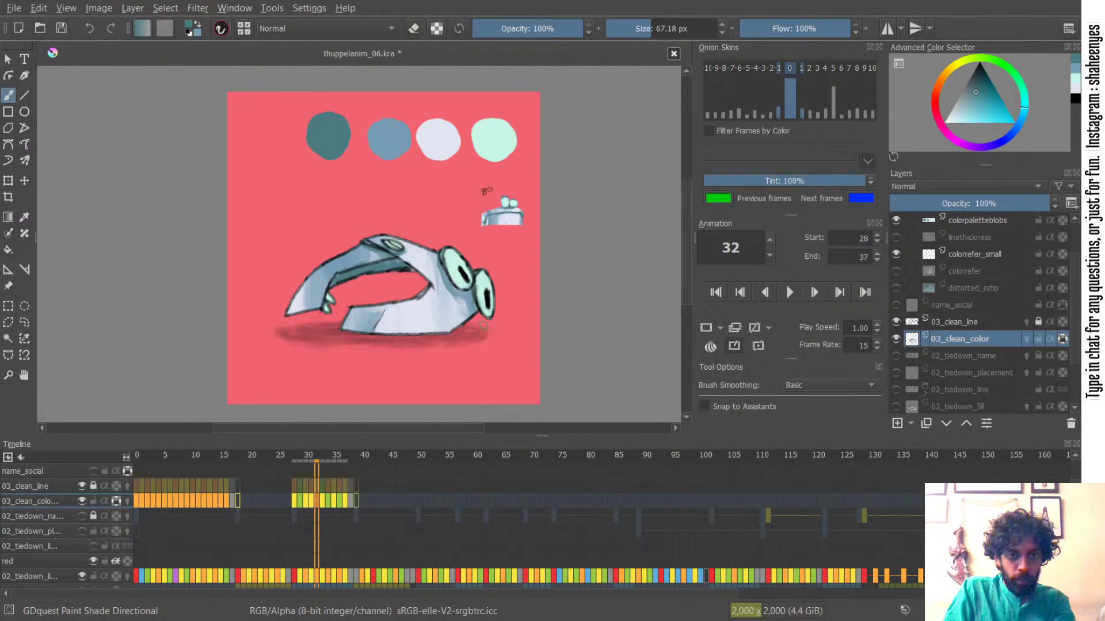
key("]")
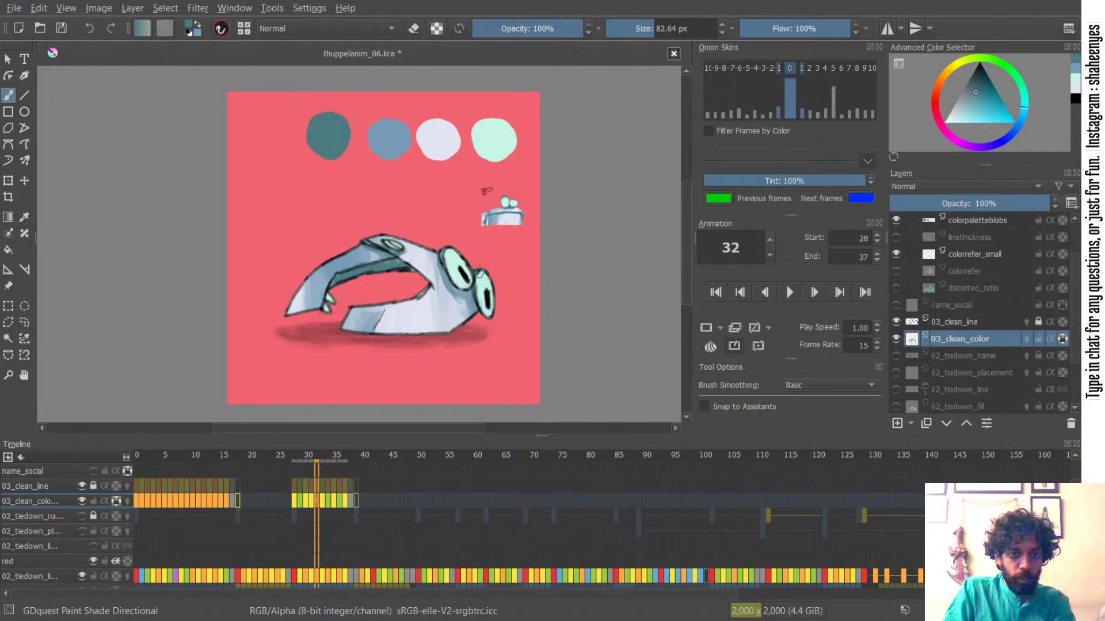
key("bracketleft")
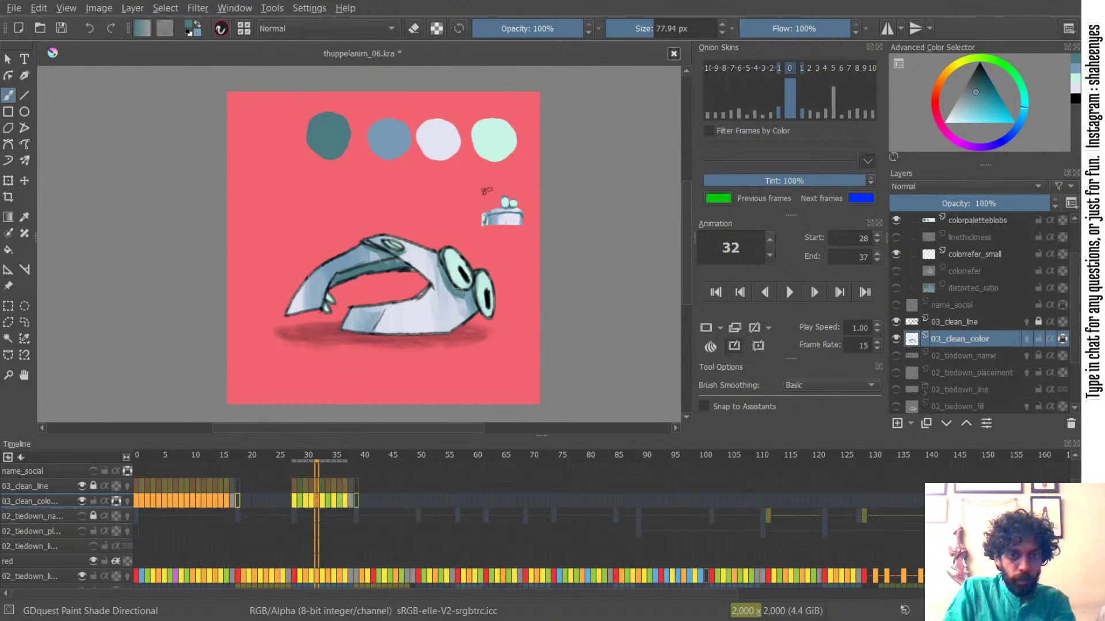
left_click_drag(447, 249, 451, 252)
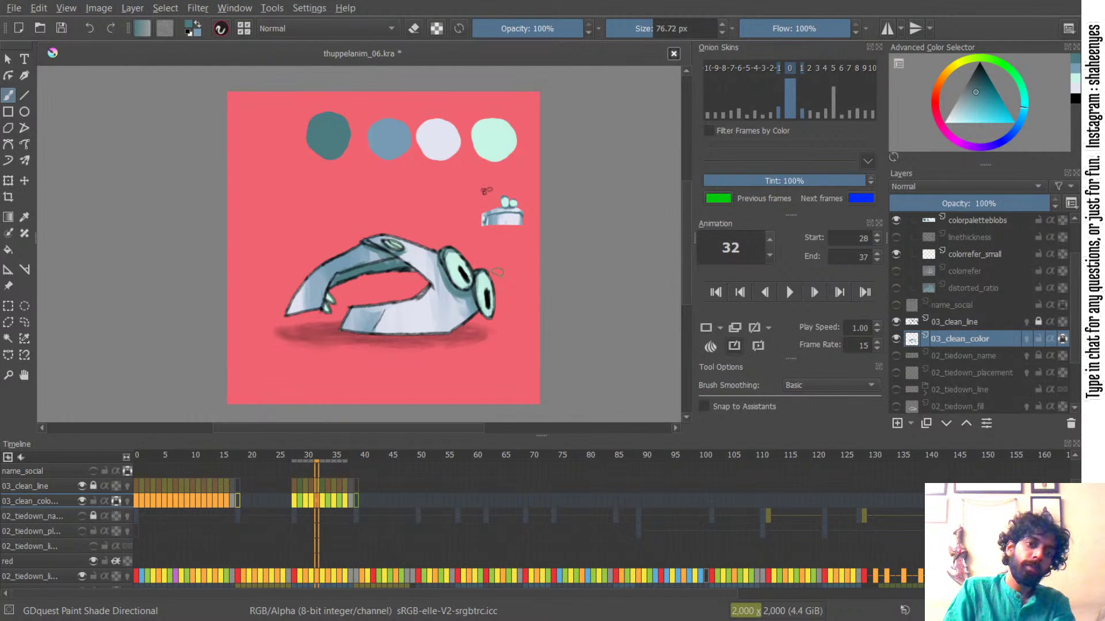
mouse_move(386, 328)
left_mouse_down()
mouse_move(363, 342)
mouse_move(381, 325)
left_mouse_up()
left_click_drag(371, 330, 379, 319)
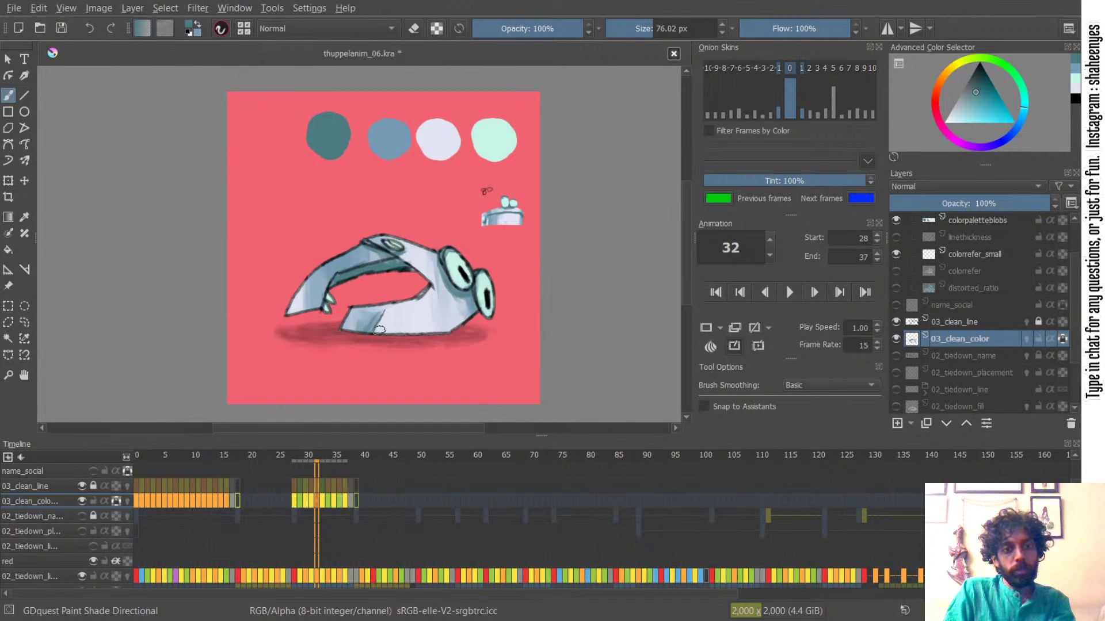
key("ctrl+z")
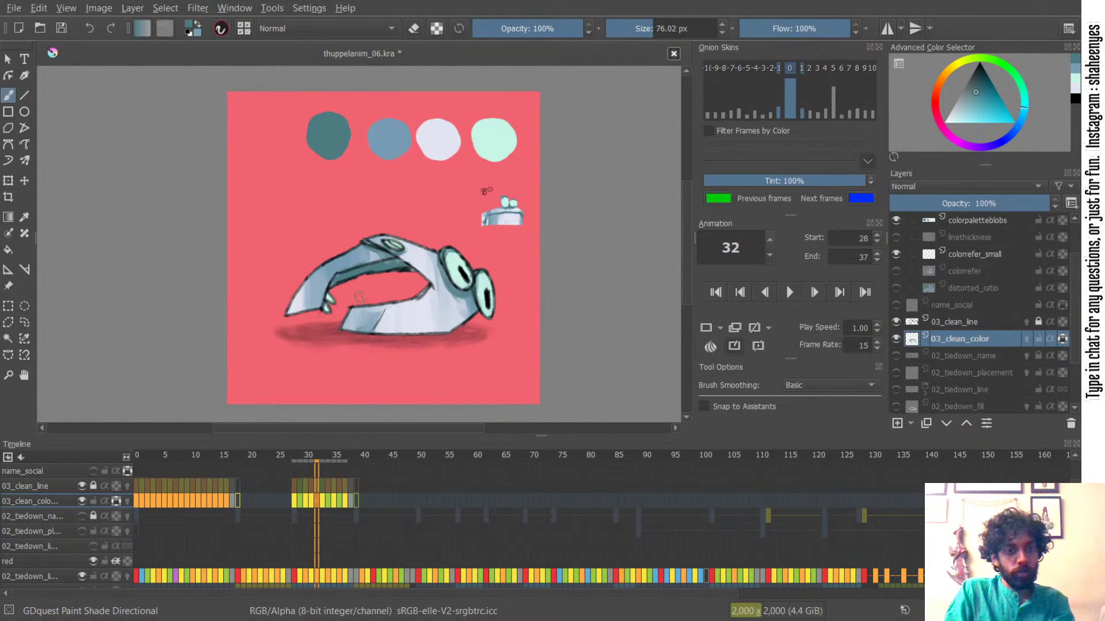
- Paint fine dark teal shading on the upper jaw below the hinge on frame 32 with a 29 px brush
left_click_drag(335, 271, 338, 271, "shift")
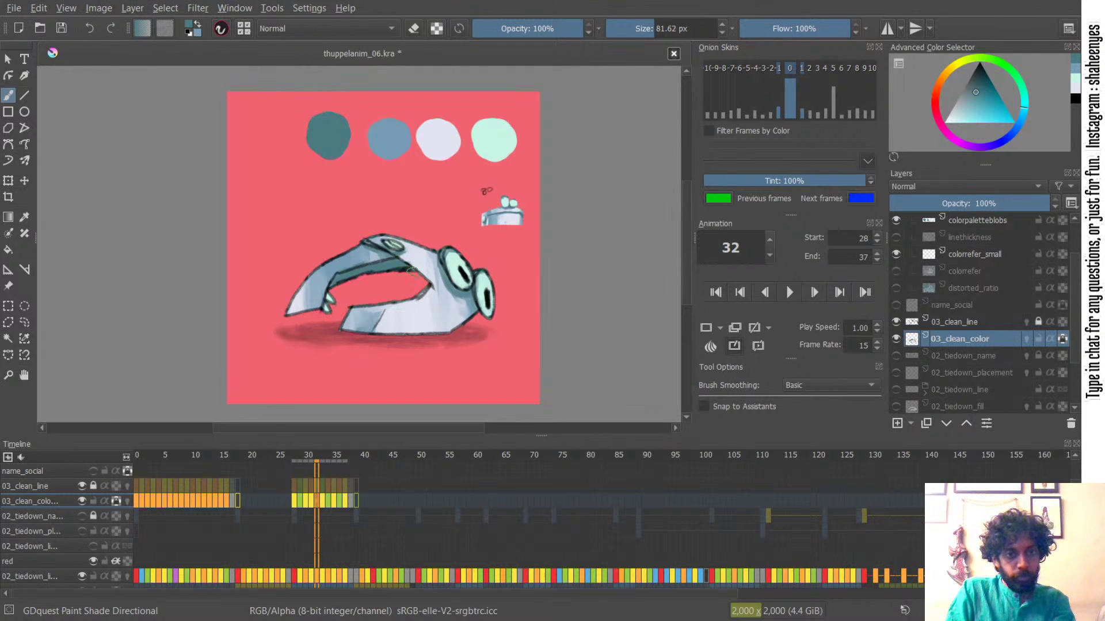
left_click_drag(408, 249, 440, 174, "ctrl")
left_click_drag(428, 291, 417, 291, "shift")
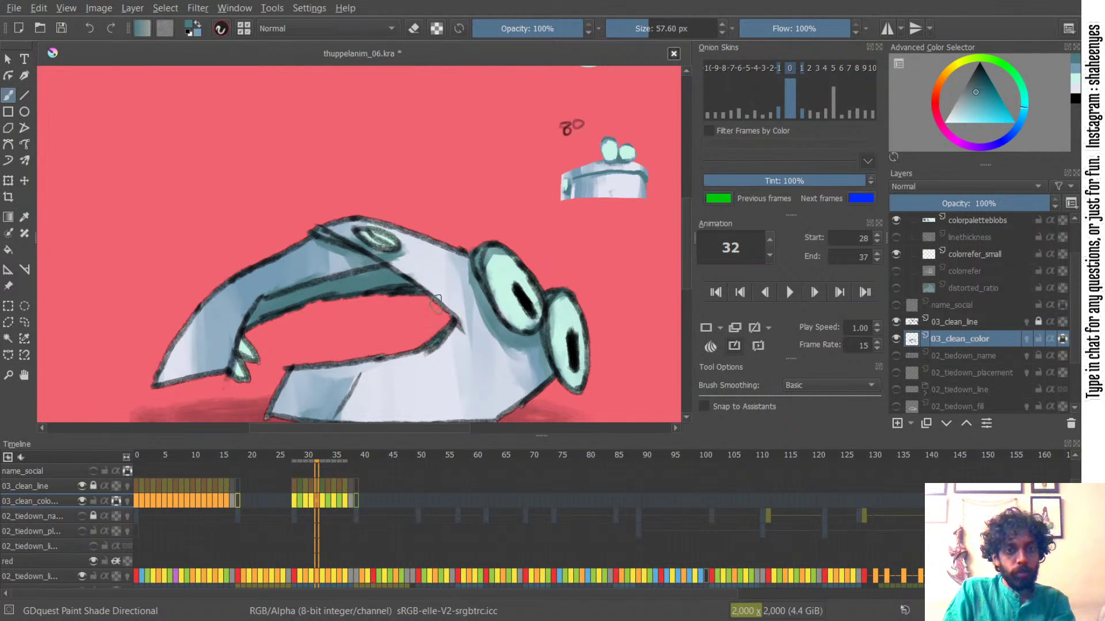
scroll(433, 239, "down", 2)
left_click_drag(428, 237, 487, 195)
left_click_drag(391, 272, 433, 186, "ctrl")
mouse_move(358, 251)
left_mouse_down("shift")
mouse_move(346, 251)
mouse_move(379, 248)
mouse_move(385, 266)
mouse_move(363, 240)
mouse_move(347, 292)
left_mouse_up("shift")
key("ctrl+z")
left_click_drag(357, 249, 350, 281)
scroll(371, 239, "down", 5)
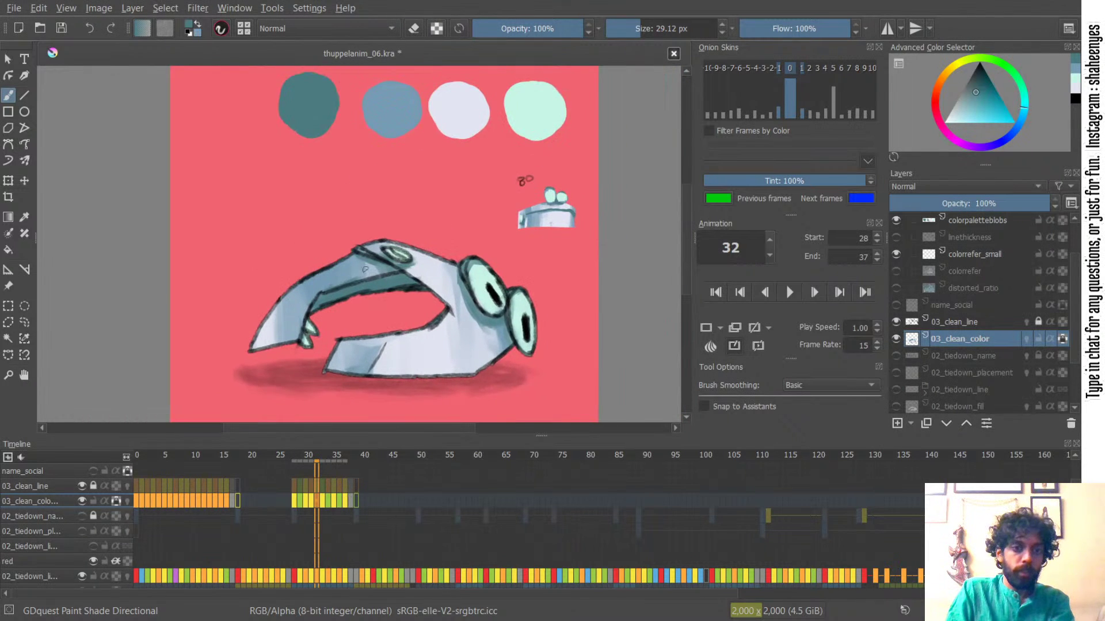
- Lighten the area beside the mouth corner on frame 32 with lavender, using a 44 px brush
mouse_move(355, 268)
left_mouse_down("ctrl")
mouse_move(427, 160)
mouse_move(408, 243)
left_mouse_up("ctrl")
left_click_drag(429, 205, 414, 245)
left_click(447, 118, "ctrl")
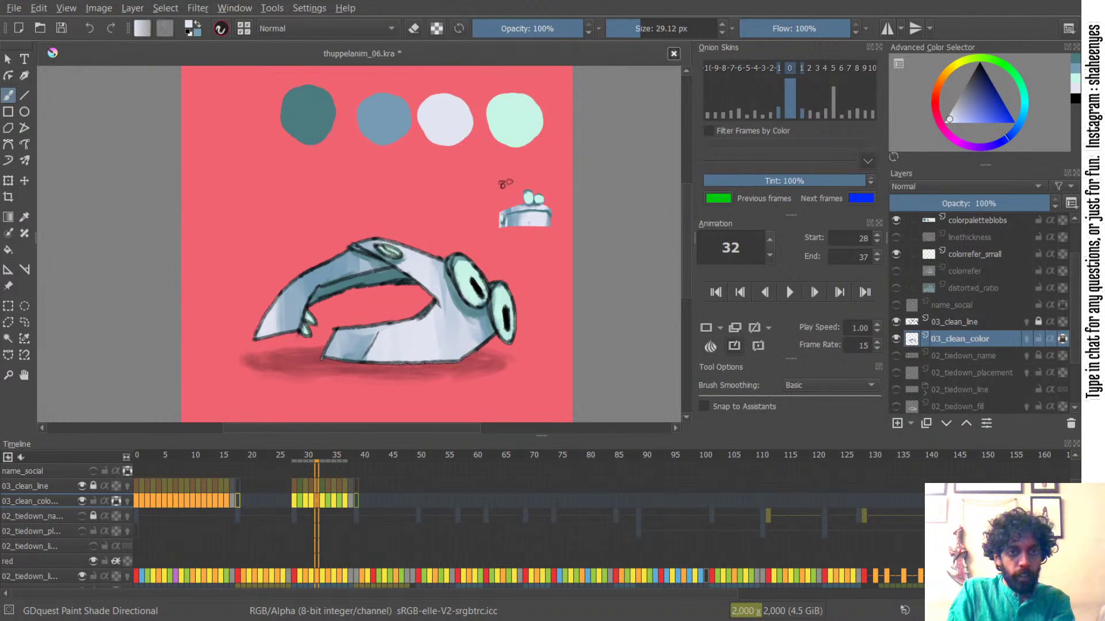
key("]")
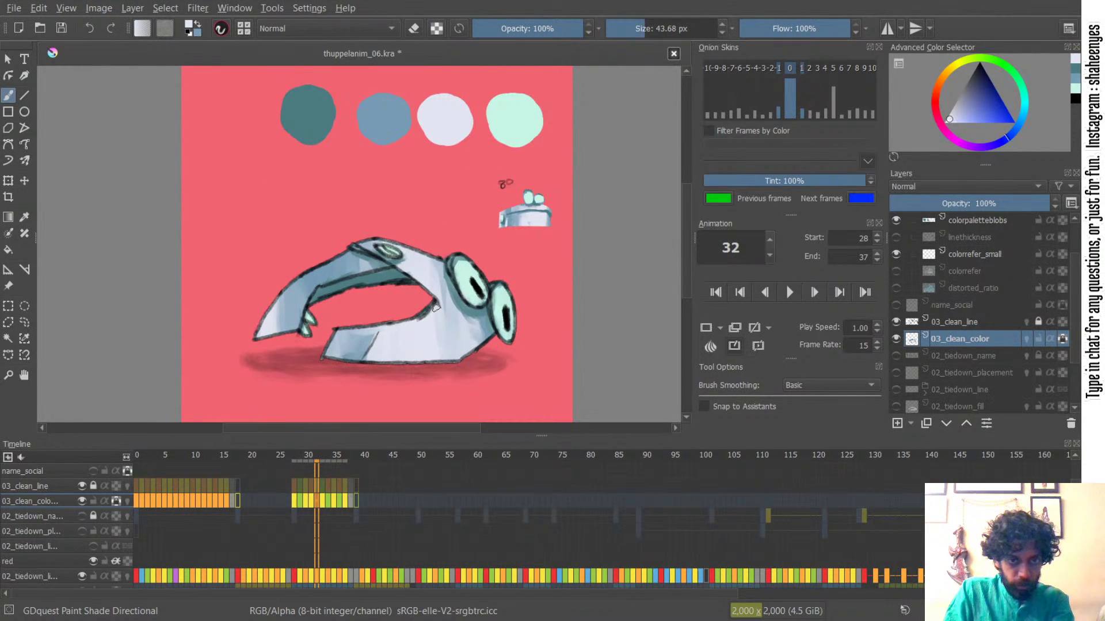
- Shade the side of the lower jaw on frame 32 with blue-grey, enlarging the brush to 108 px
left_click(408, 138, "ctrl")
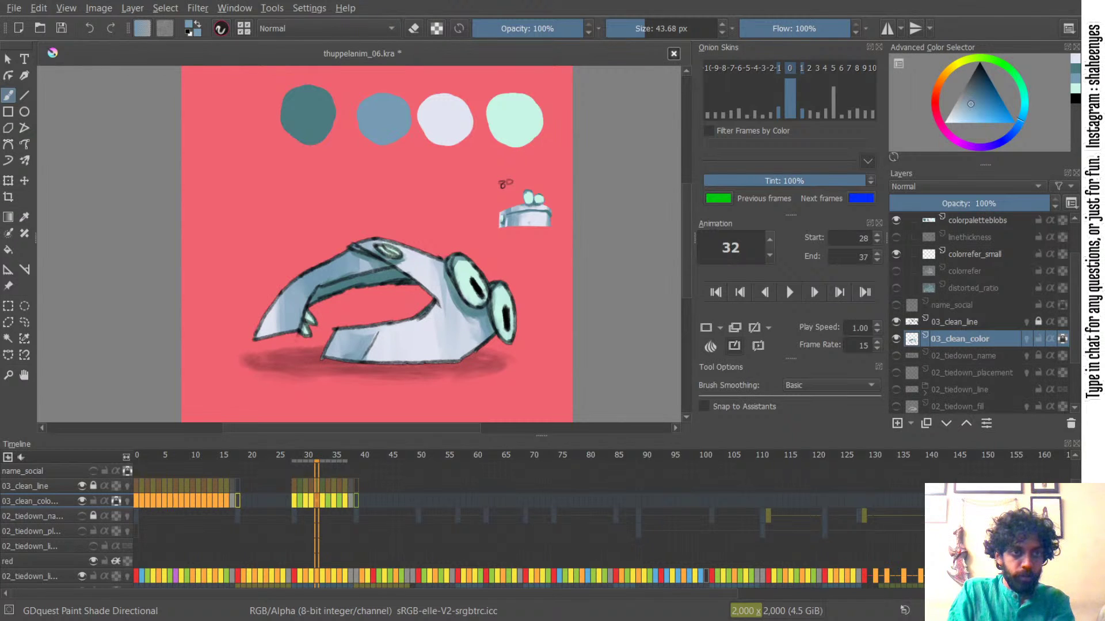
left_click(443, 116, "ctrl")
key("x")
key("]")
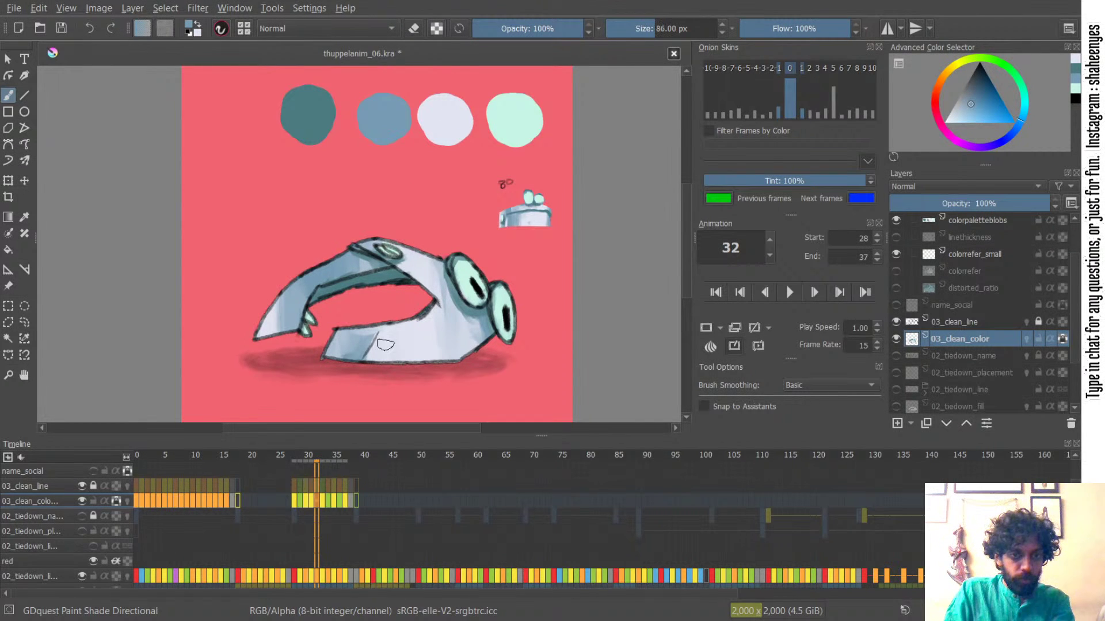
key("]")
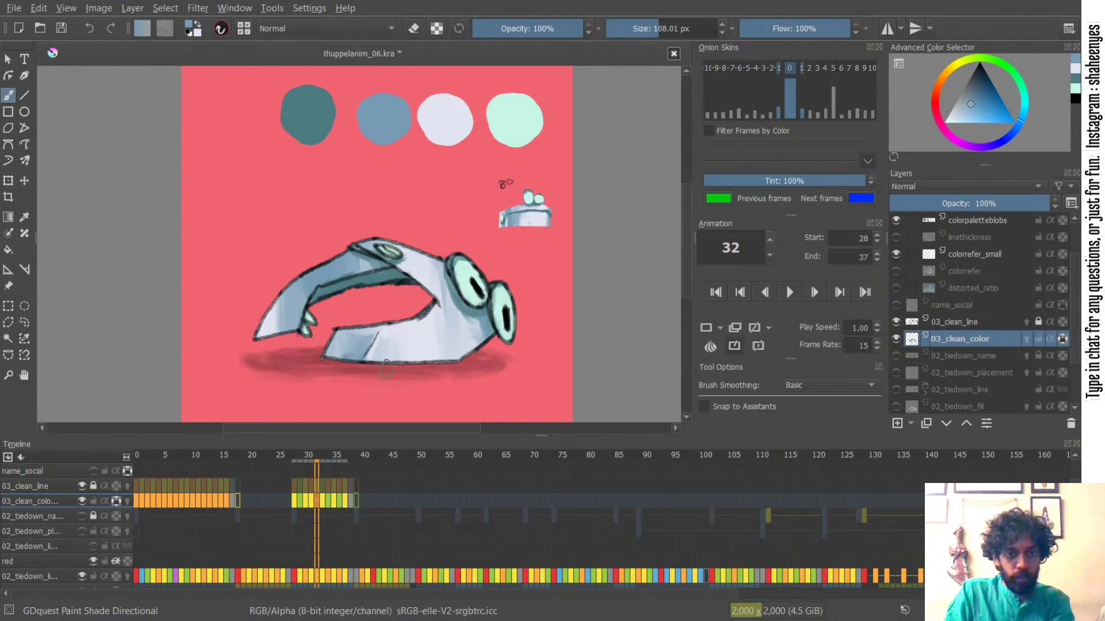
- Touch up the mouth corner and the upper jaw's end on frame 32 with lavender, undoing the last stroke
key("x")
key("[")
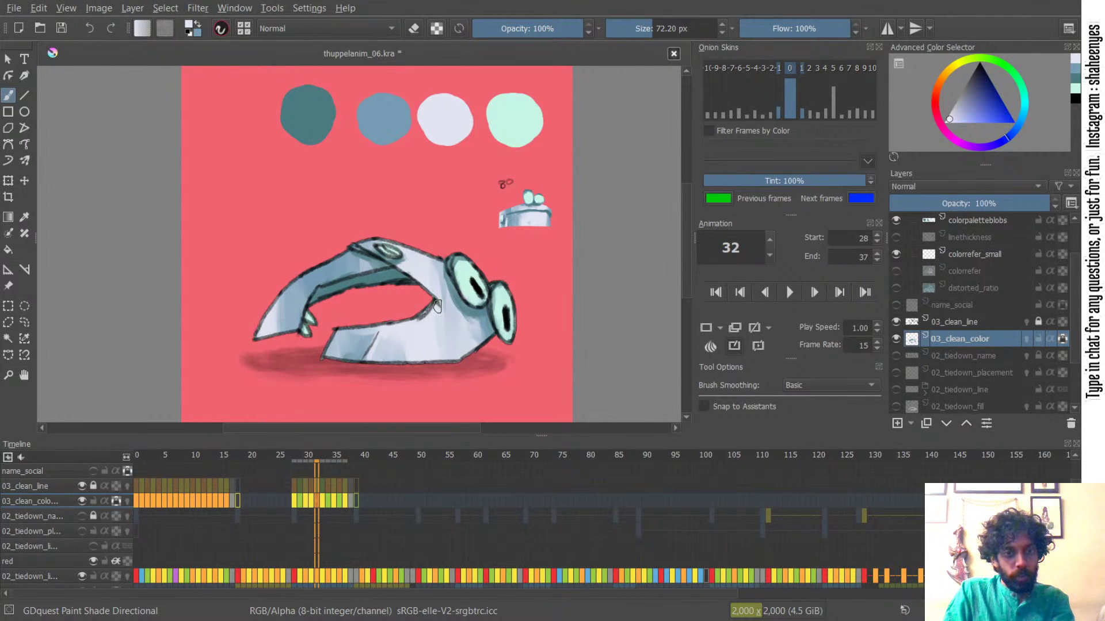
key("[")
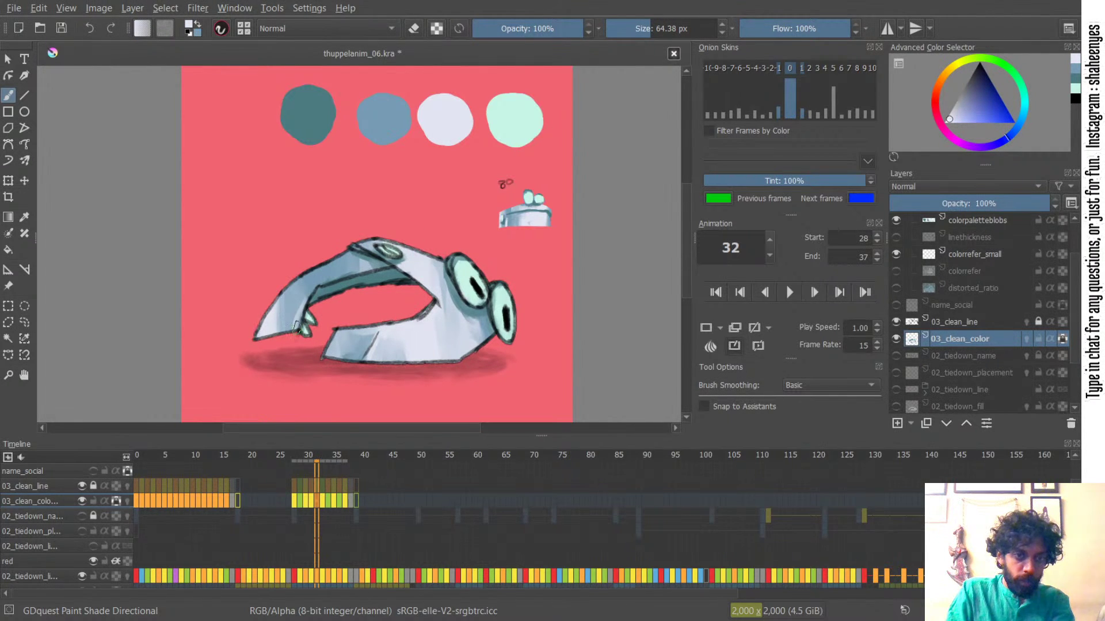
left_click_drag(278, 316, 286, 315)
mouse_move(281, 306)
left_mouse_down()
mouse_move(288, 284)
mouse_move(320, 264)
mouse_move(281, 295)
mouse_move(281, 310)
left_mouse_up()
key("ctrl+z")
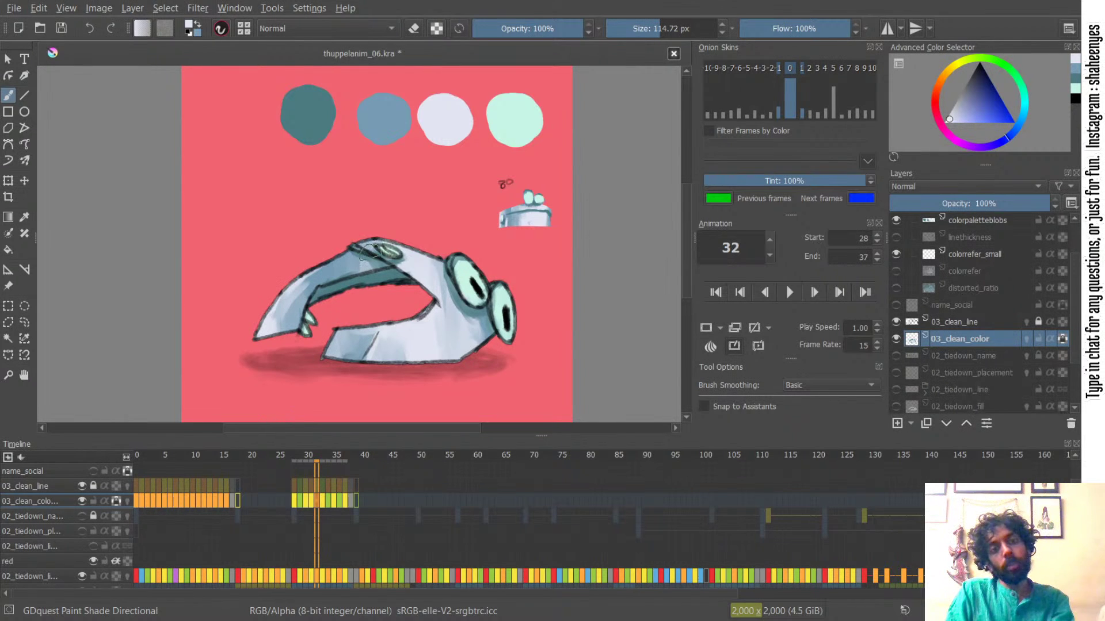
- Paint dark teal shading at the inner mouth corner on frame 32 with a 55 px brush
left_click_drag(357, 271, 347, 273, "shift")
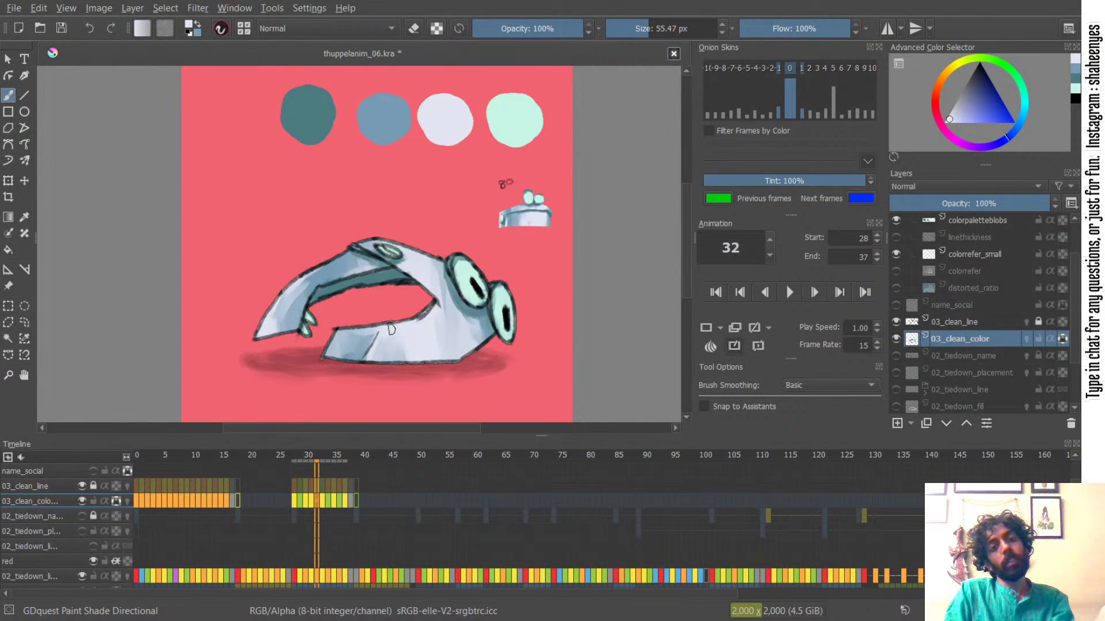
left_click_drag(428, 248, 415, 225)
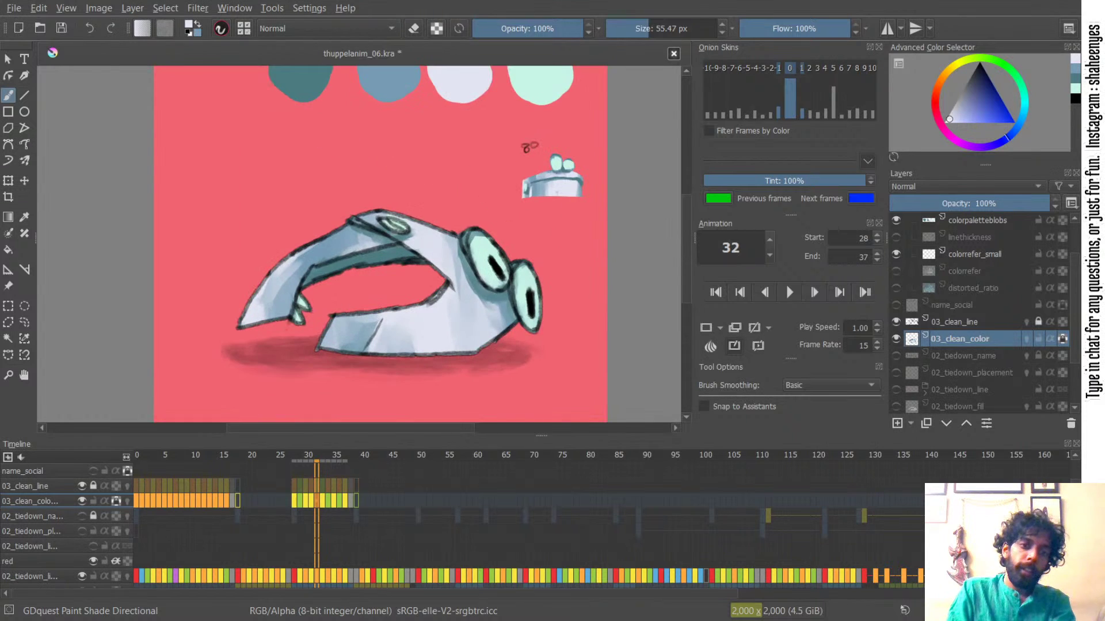
left_click_drag(383, 156, 375, 269)
left_click(299, 157, "ctrl")
left_click_drag(407, 331, 463, 202)
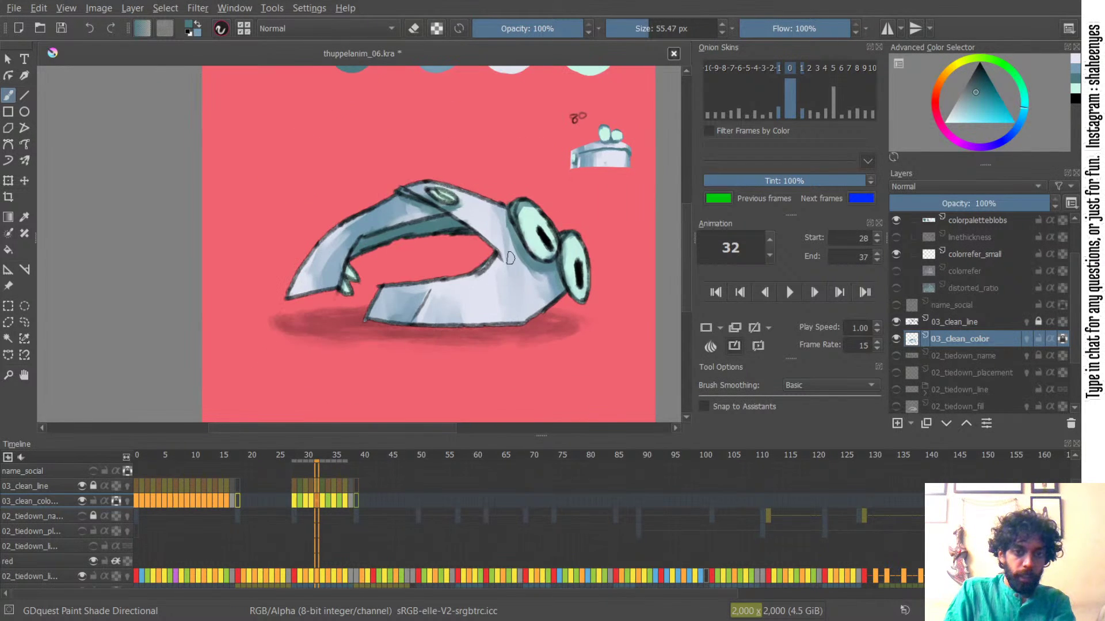
mouse_move(494, 257)
left_mouse_down()
mouse_move(458, 284)
mouse_move(438, 336)
mouse_move(440, 292)
left_mouse_up()
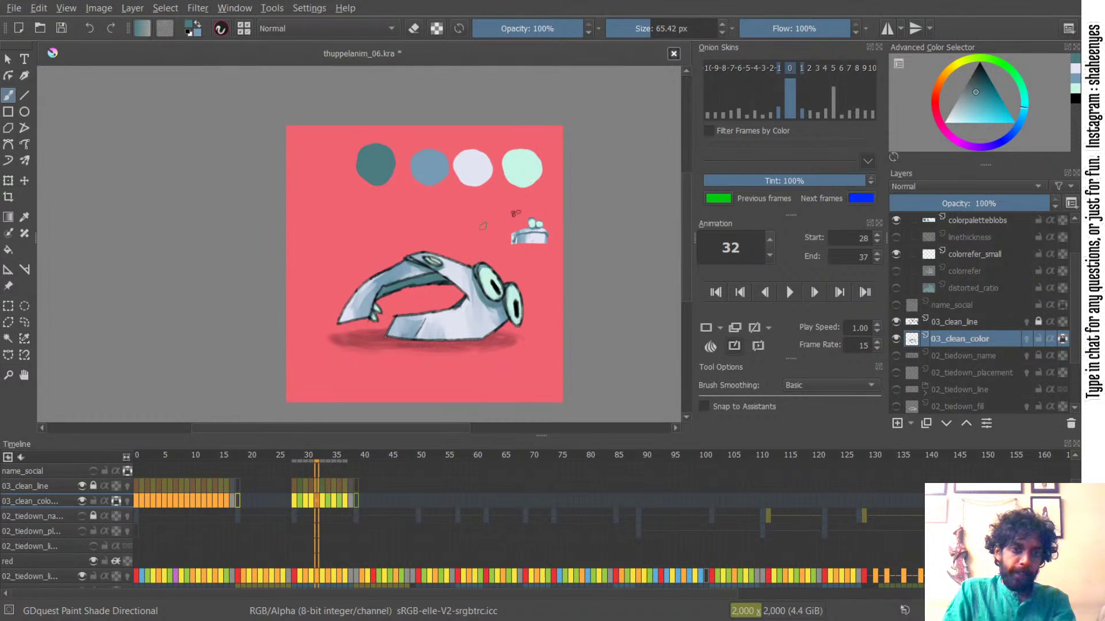
- Shade the head below the eyes with blue-grey and lighten the upper jaw's tip with lavender on frame 32, using a 123 px brush
left_click(433, 160, "ctrl")
left_click_drag(483, 322, 498, 316)
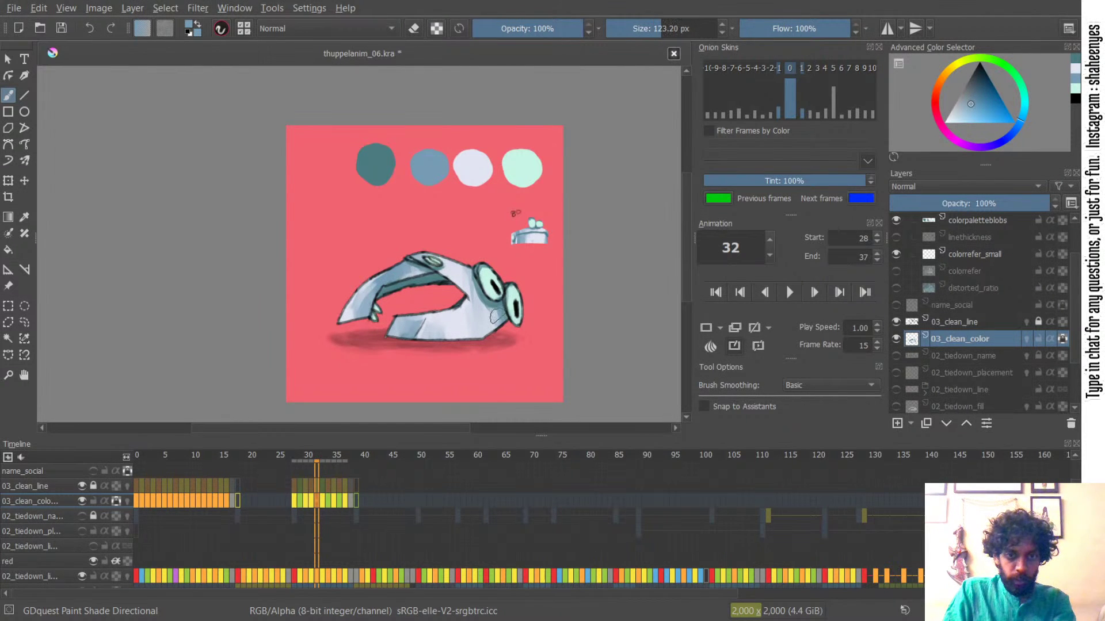
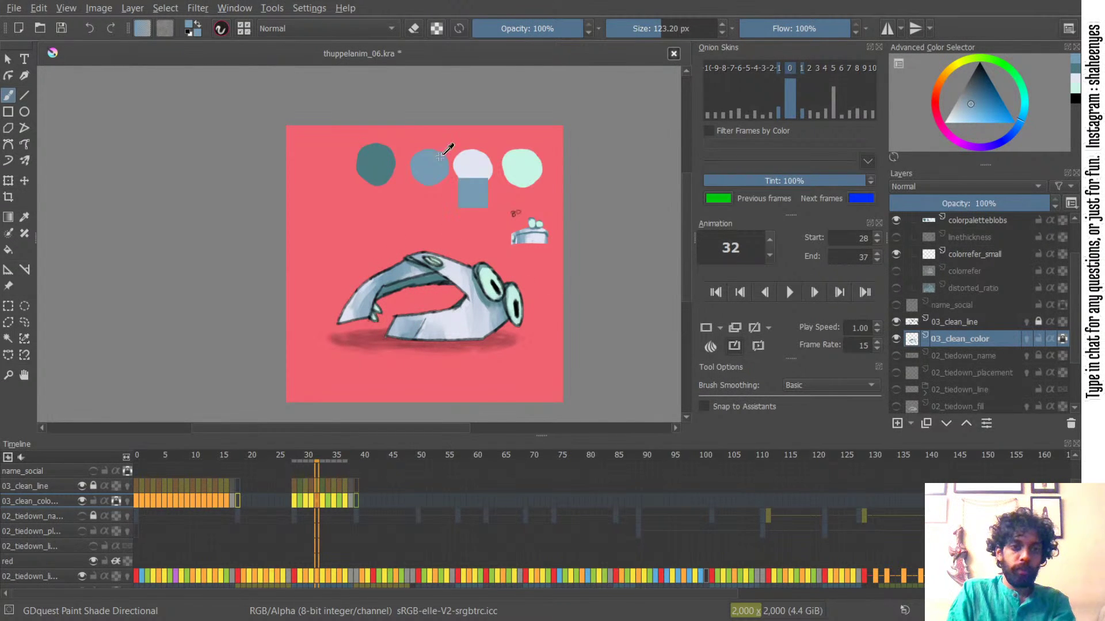
left_click(474, 164, "ctrl")
left_click_drag(348, 314, 359, 295)
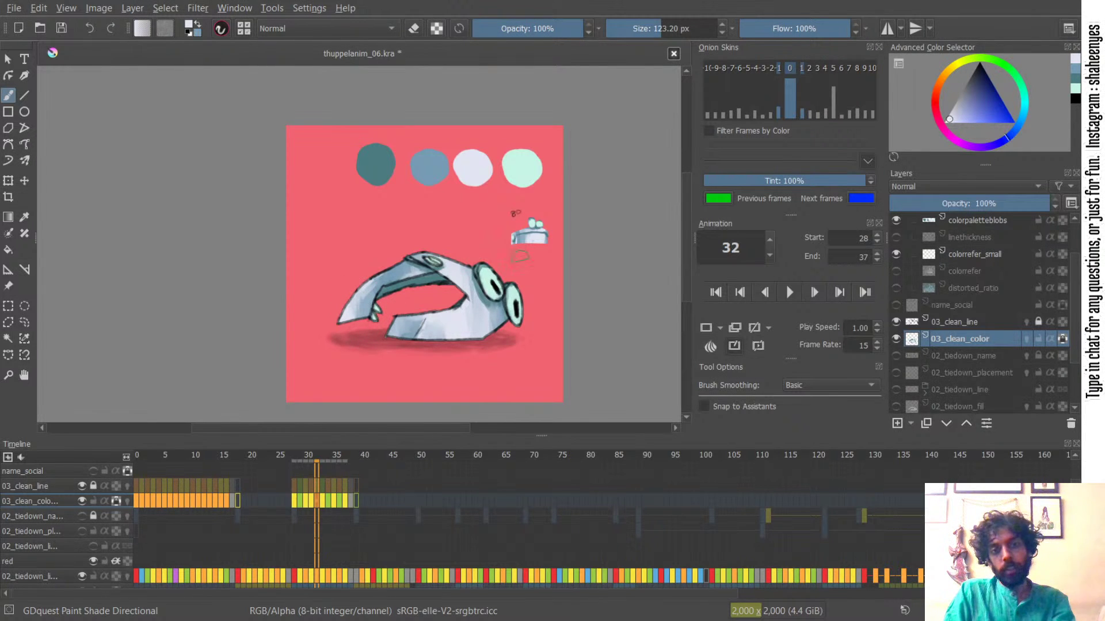
- Add dark teal shading to the lower jaw and under the far eye on frame 32, reducing the brush to 80 px
left_click(369, 160, "ctrl")
left_click_drag(453, 315, 411, 340)
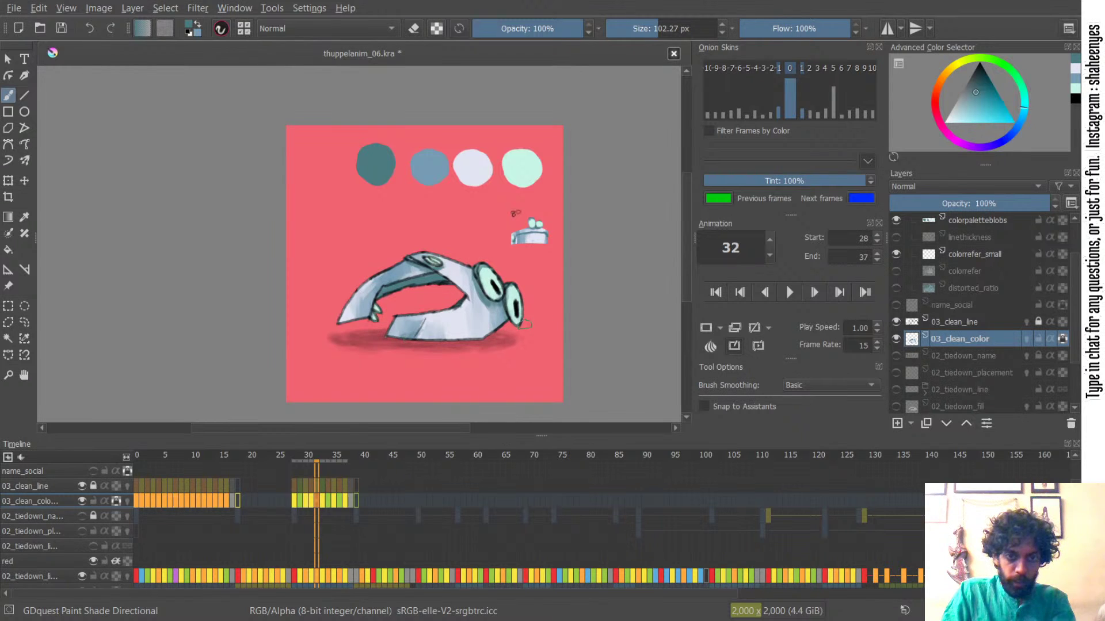
mouse_move(509, 324)
left_mouse_down("shift")
mouse_move(497, 325)
mouse_move(509, 303)
left_mouse_up("shift")
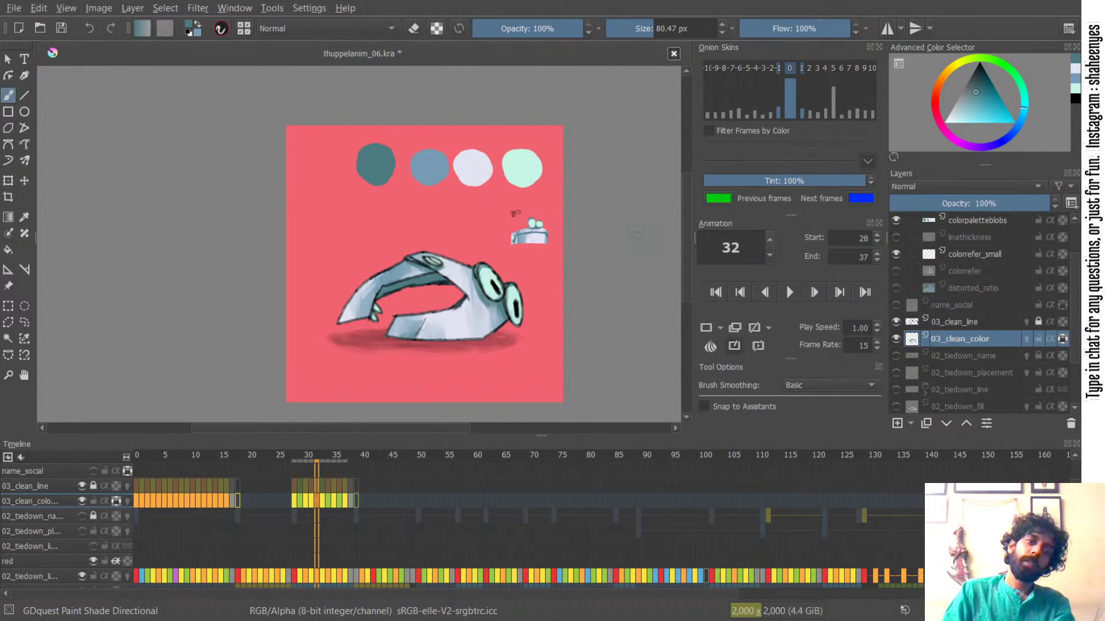
- Check frame 32's colours with the 03_clean_line layer hidden, show it again, and touch up the teeth in dark teal with a 34 px brush
left_click(895, 323)
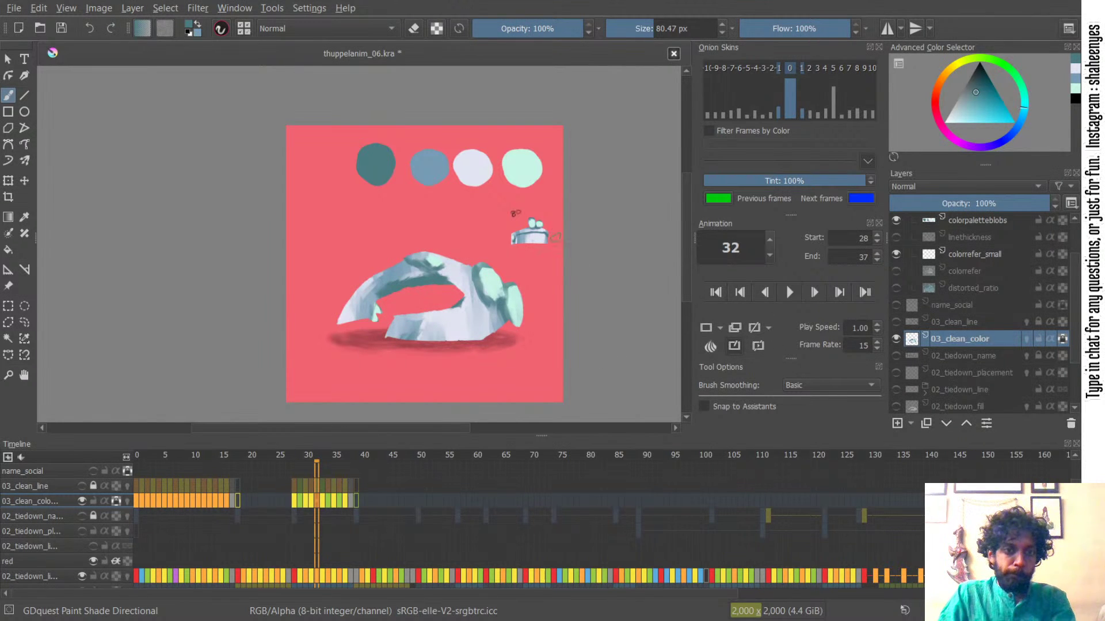
left_click(895, 323)
mouse_move(400, 339)
left_mouse_down()
mouse_move(397, 282)
mouse_move(328, 271)
mouse_move(366, 280)
left_mouse_up()
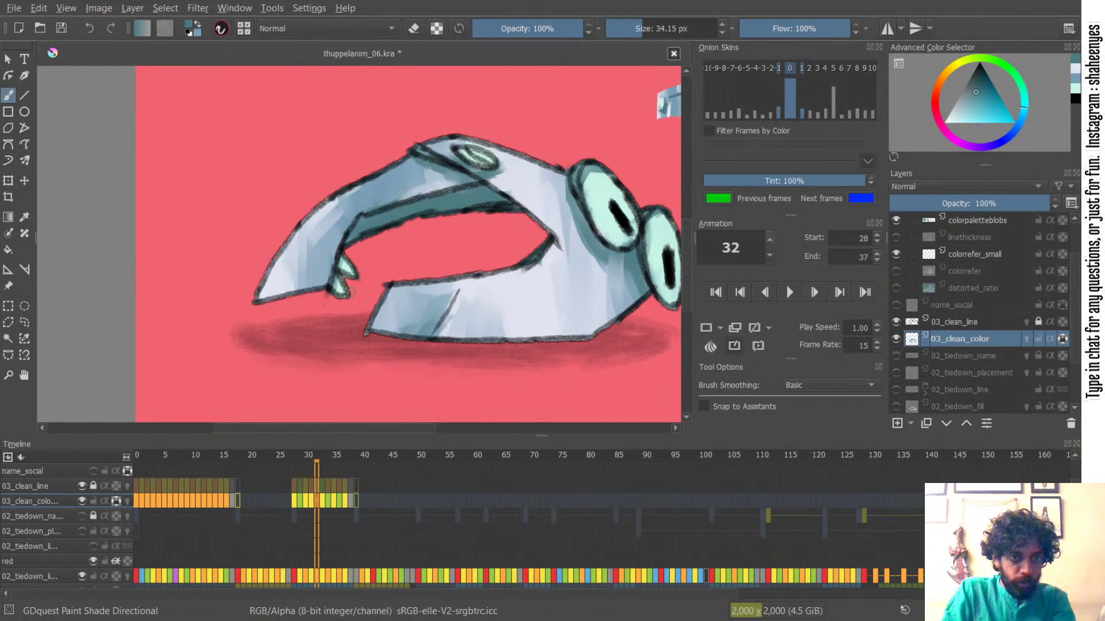
left_click_drag(367, 235, 346, 304)
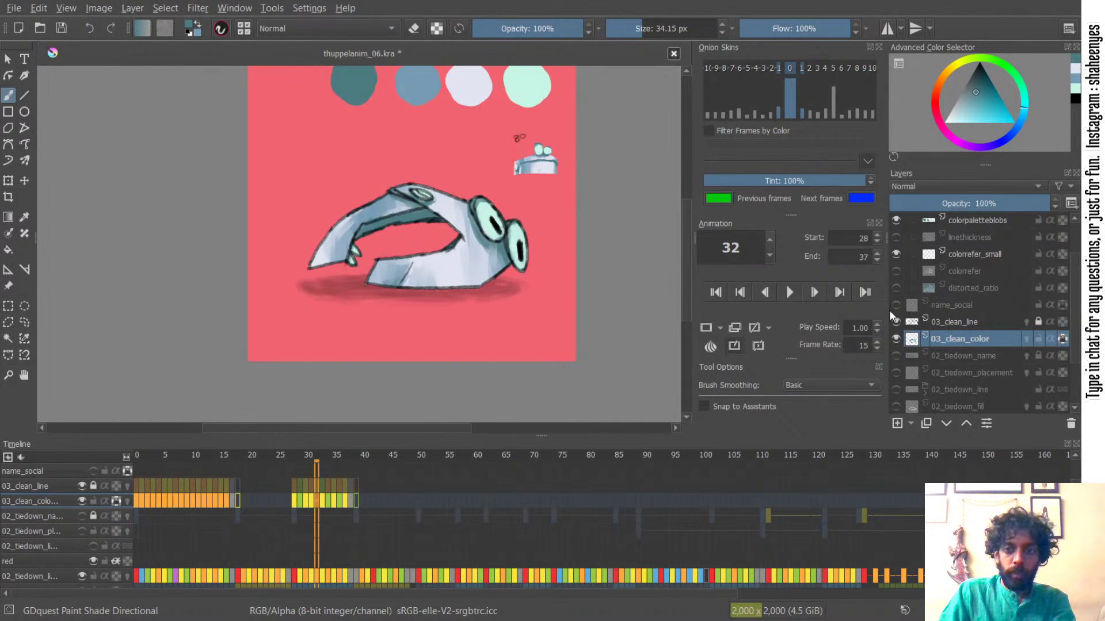
- Hide the 03_clean_line layer and flip back and forth through frames 31 to 33 to compare their colours
left_click(896, 323)
left_click_drag(474, 161, 459, 218)
left_click_drag(460, 218, 444, 288)
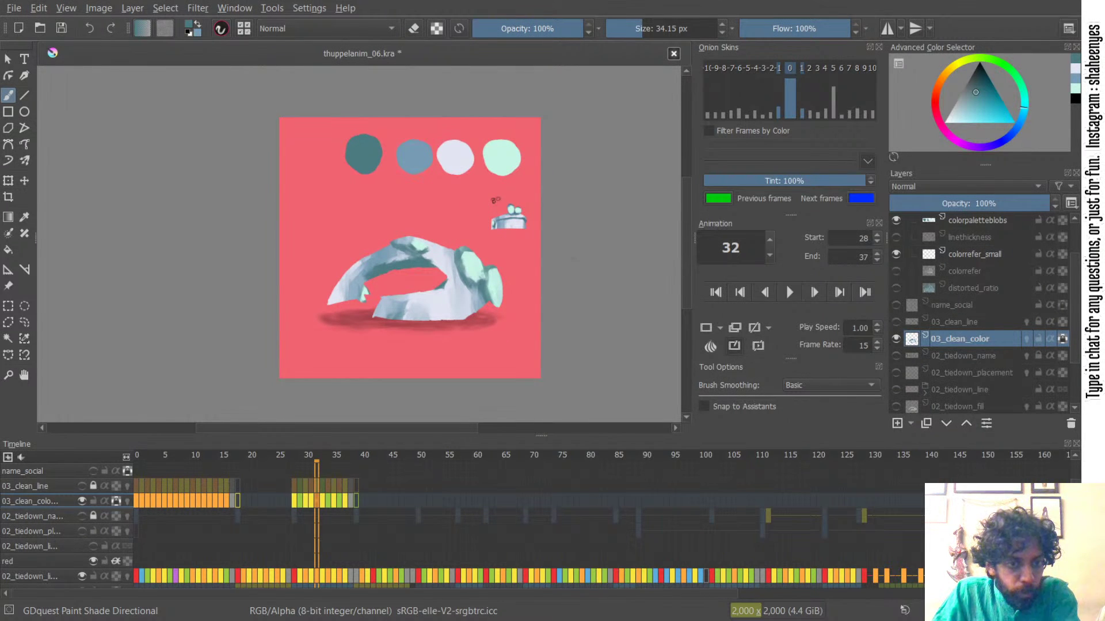
key("Left")
key("Right")
key("Left")
key("Right")
key("Right")
key("Left")
key("Left")
key("Right")
key("Right")
key("Left")
key("Left")
key("Right")
key("Right")
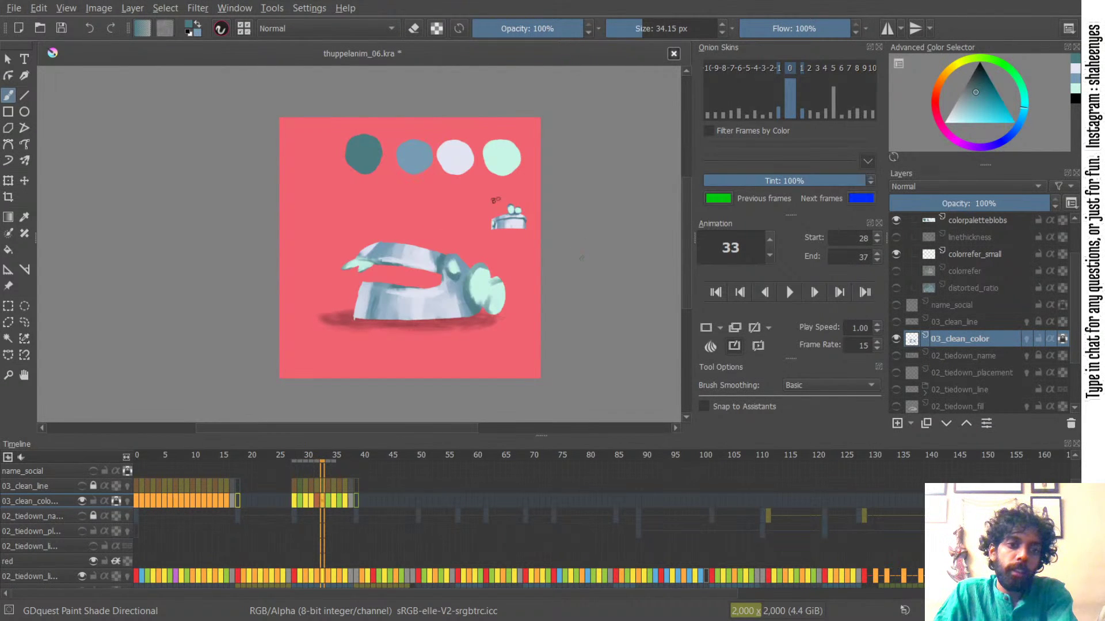
- Show the 03_clean_line layer and touch up the shading on frame 33 in dark teal with a 38 px brush
left_click(896, 322)
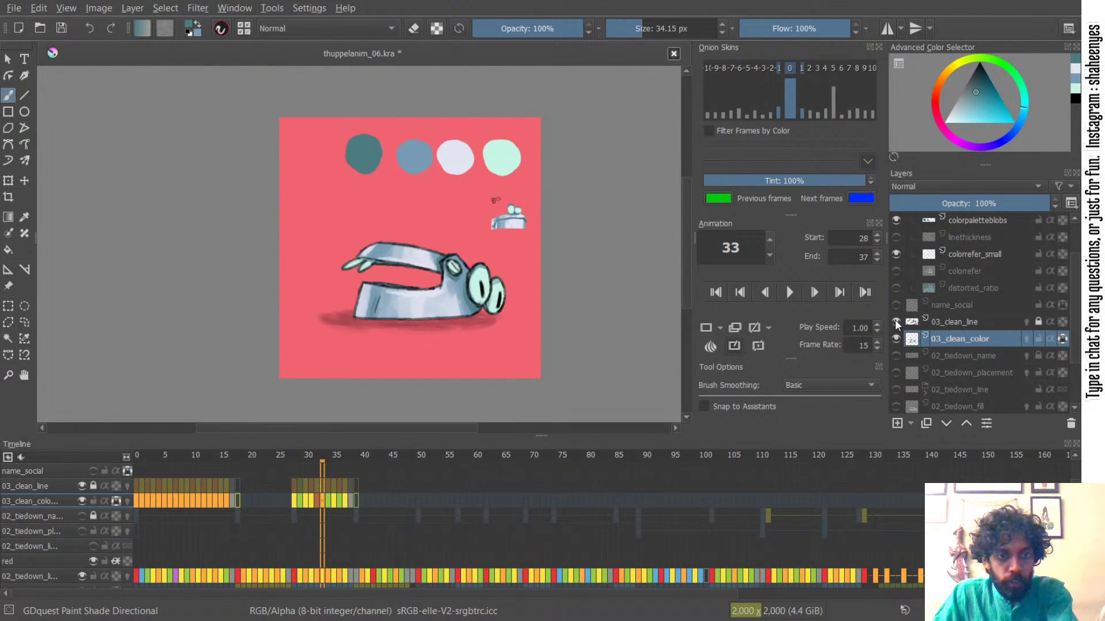
left_click(896, 321)
left_click(896, 322)
scroll(434, 246, "up", 2)
mouse_move(349, 308)
left_mouse_down()
mouse_move(341, 302)
mouse_move(359, 277)
left_mouse_up()
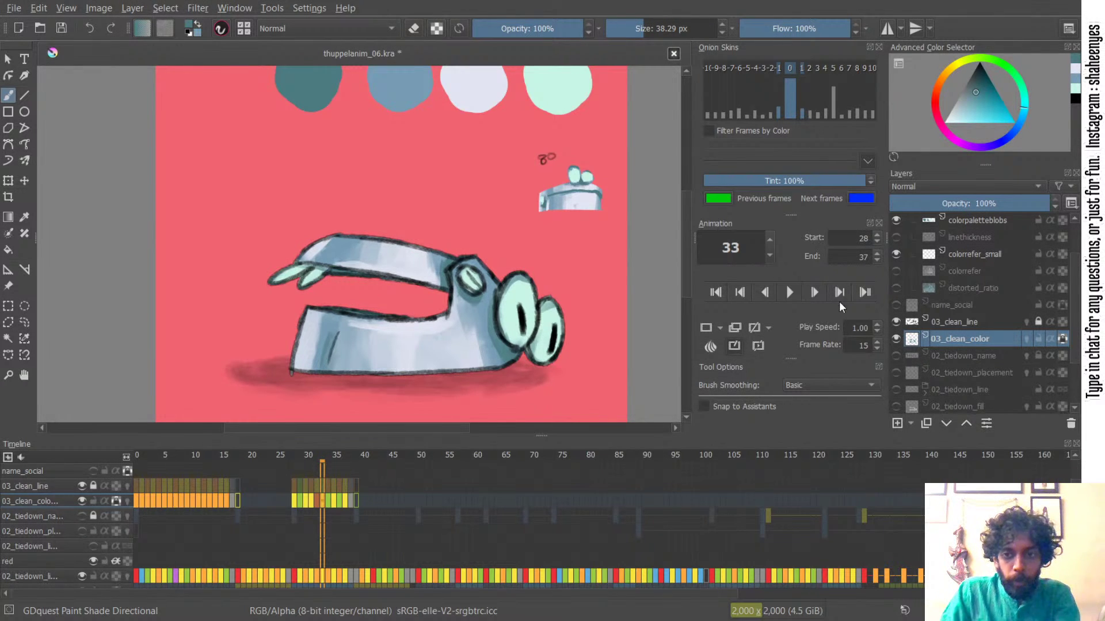
- Hide the 03_clean_line layer again and check frame 33's shading against frames 31 and 32
left_click(896, 321)
scroll(471, 267, "down", 3)
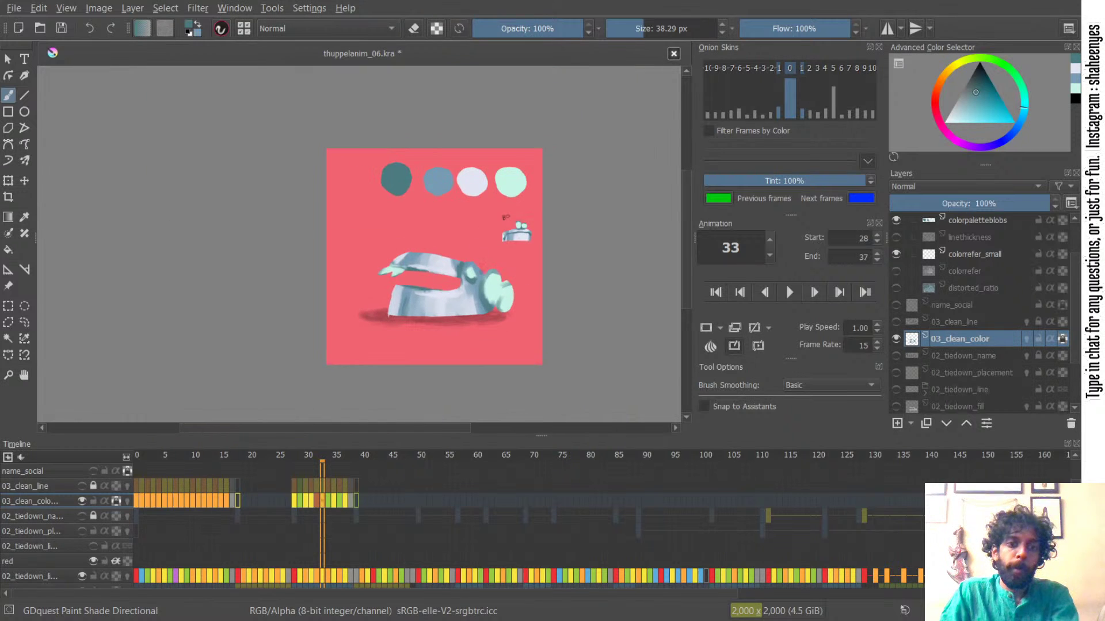
key("Left")
key("Left")
key("Right")
key("Right")
key("Left")
key("Left")
key("Right")
key("Right")
key("Left")
key("Left")
key("Right")
key("Right")
key("Left")
key("Left")
key("Right")
key("Right")
key("Left")
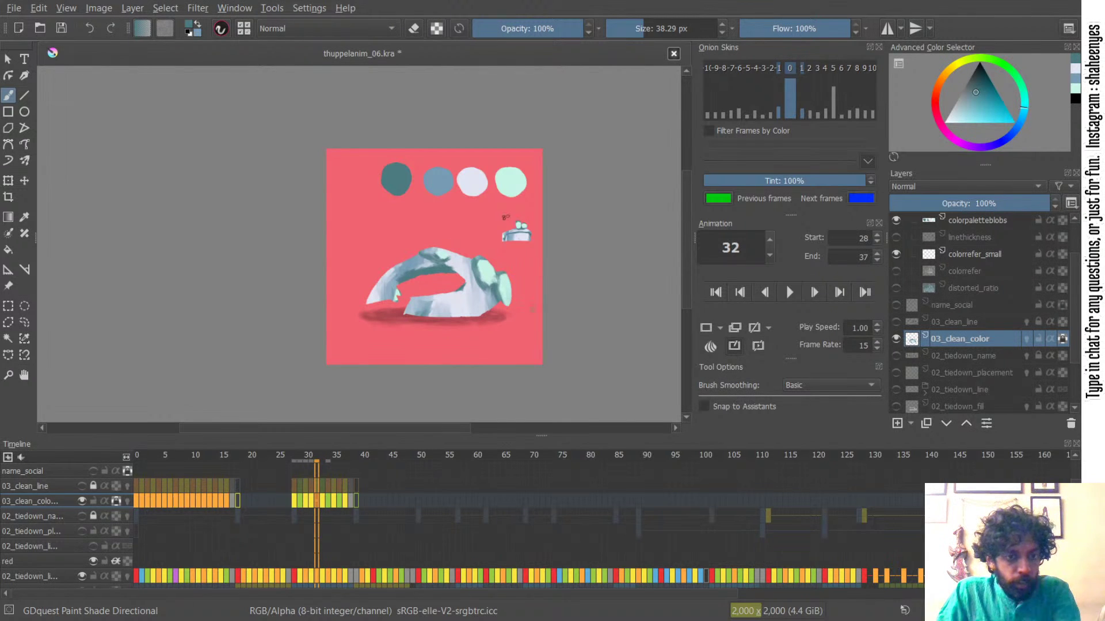
- Go to frame 34 on the 03_clean_color layer and save the file
left_click(328, 504)
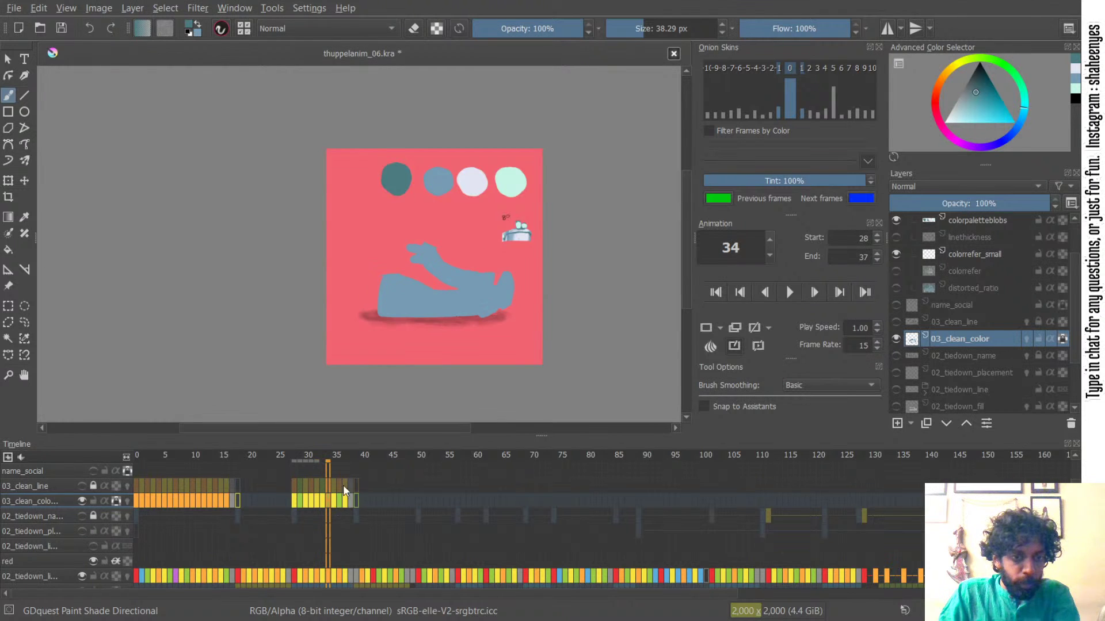
key("ctrl")
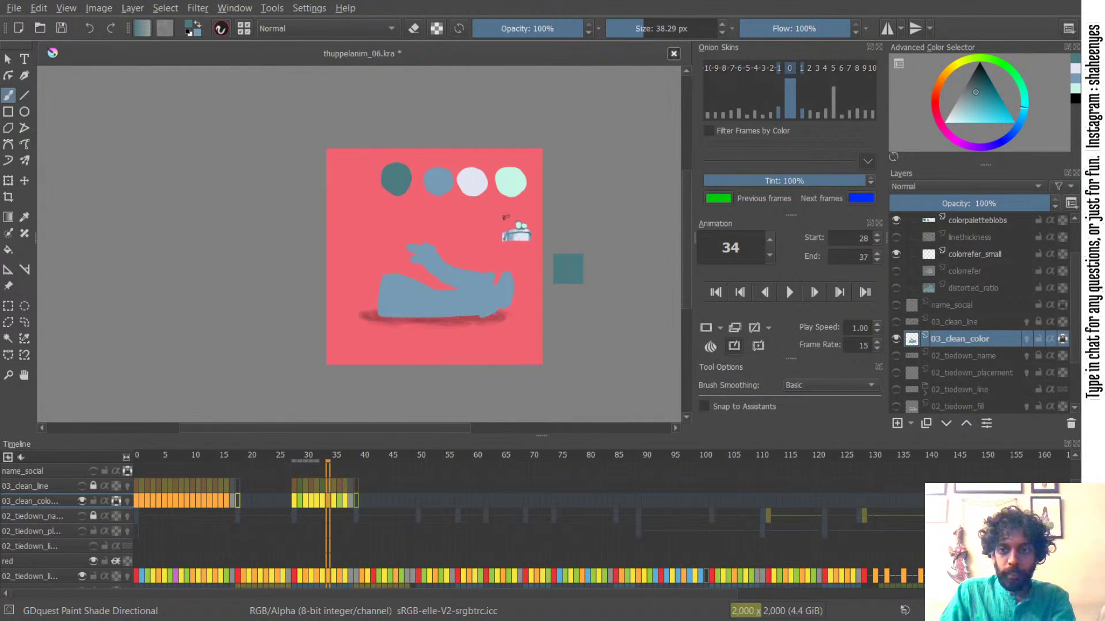
key("ctrl+s")
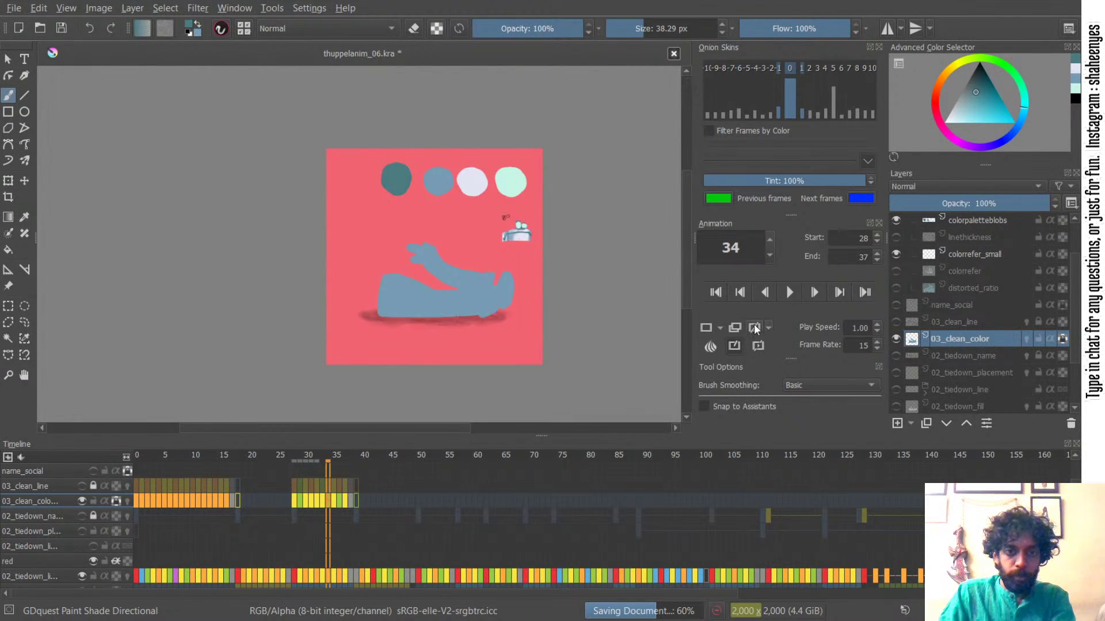
- Show the 03_clean_line layer and paint broad lavender highlights over the jaws and head on frame 34 with a 229 px brush
left_click(895, 319)
scroll(501, 223, "up", 1)
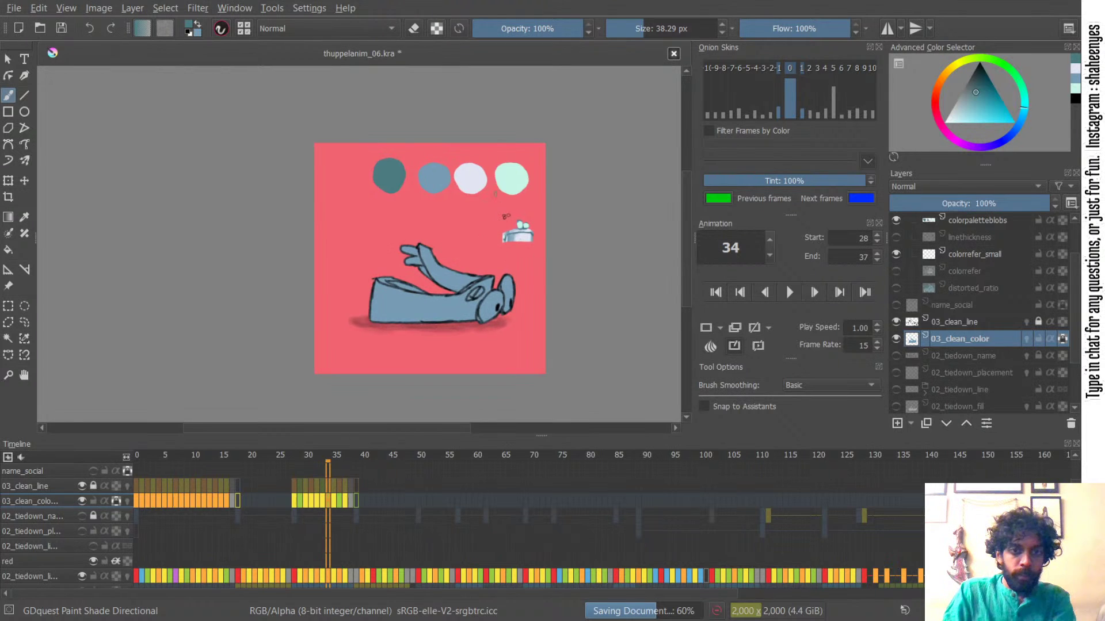
left_click(469, 174, "ctrl")
mouse_move(475, 233)
left_mouse_down()
mouse_move(505, 217)
mouse_move(442, 236)
mouse_move(469, 243)
mouse_move(428, 279)
mouse_move(431, 340)
left_mouse_up()
mouse_move(380, 287)
left_mouse_down()
mouse_move(373, 323)
mouse_move(385, 330)
left_mouse_up()
left_click_drag(380, 281, 382, 321)
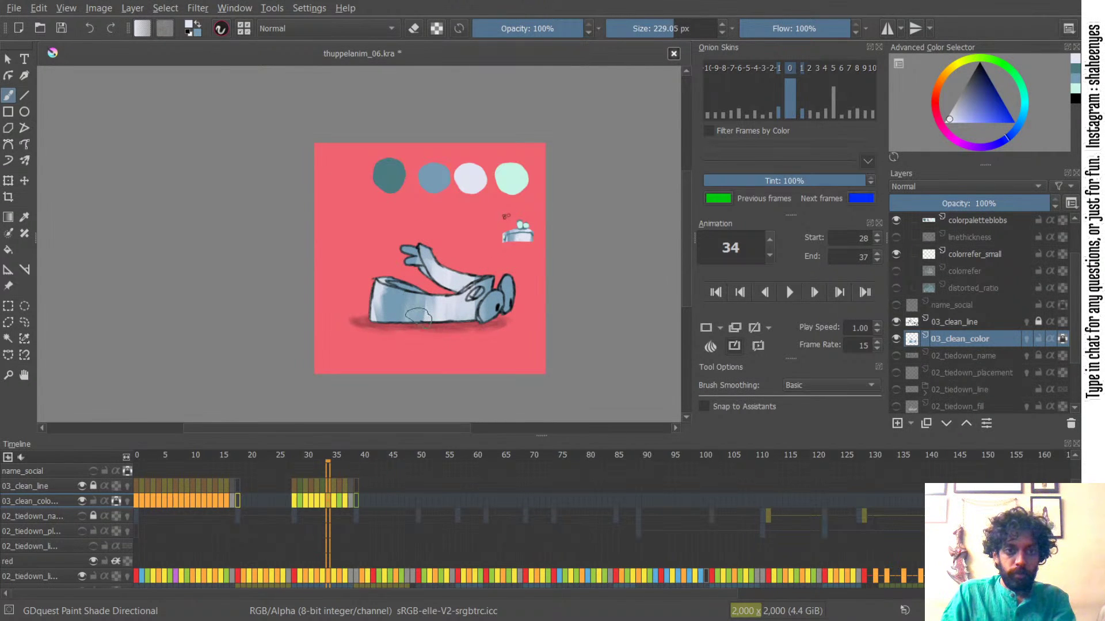
- Paint dark teal shading inside the lower jaw and behind the teeth on frame 34 with a 93 px brush
left_click(383, 169, "ctrl")
scroll(397, 280, "up", 2)
left_click_drag(409, 281, 389, 281, "shift")
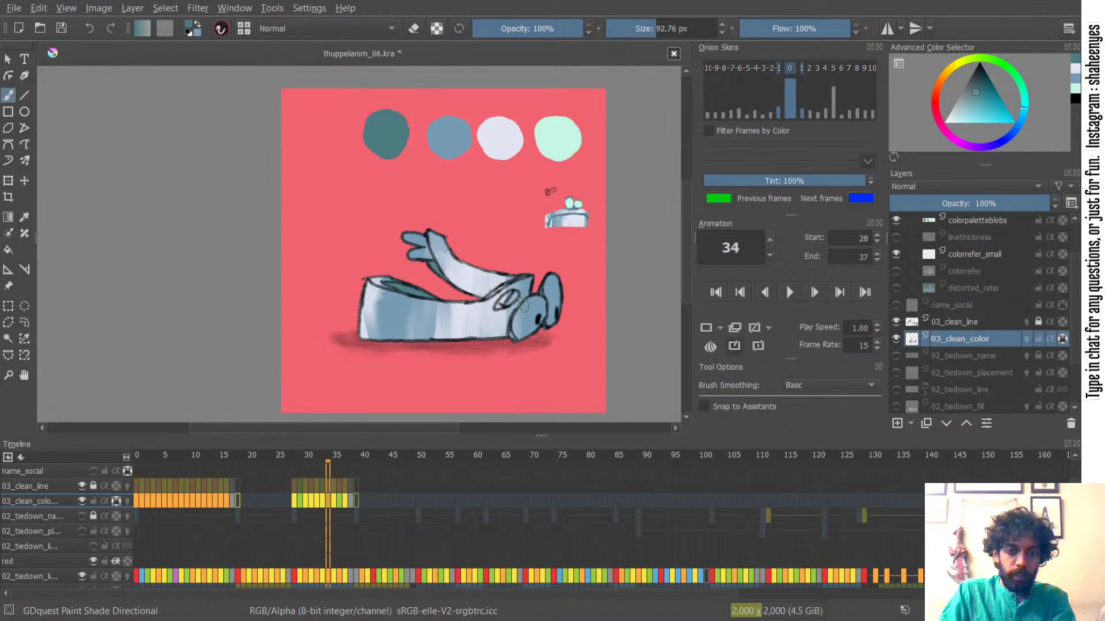
scroll(383, 281, "down", 2)
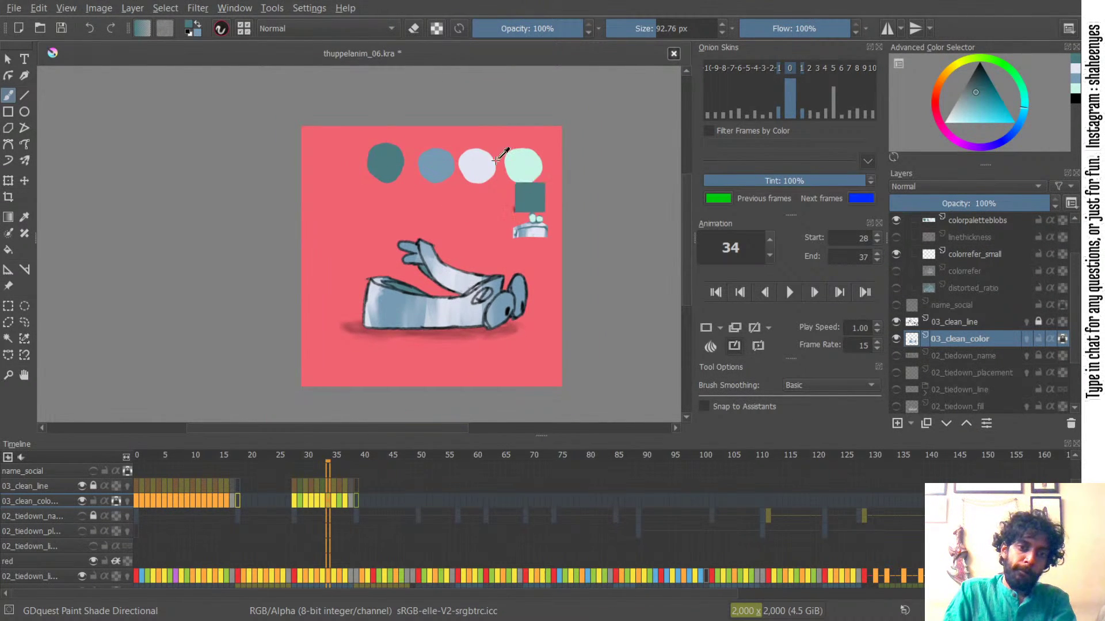
- Colour the eyes, the small oval on the head and the teeth mint on frame 34, using 58 px and 93 px brushes
left_click(523, 162, "ctrl")
left_click_drag(495, 314, 505, 315)
mouse_move(512, 302)
left_mouse_down("shift")
mouse_move(530, 286)
mouse_move(497, 323)
mouse_move(522, 289)
mouse_move(491, 297)
left_mouse_up("shift")
left_click_drag(496, 297, 477, 295)
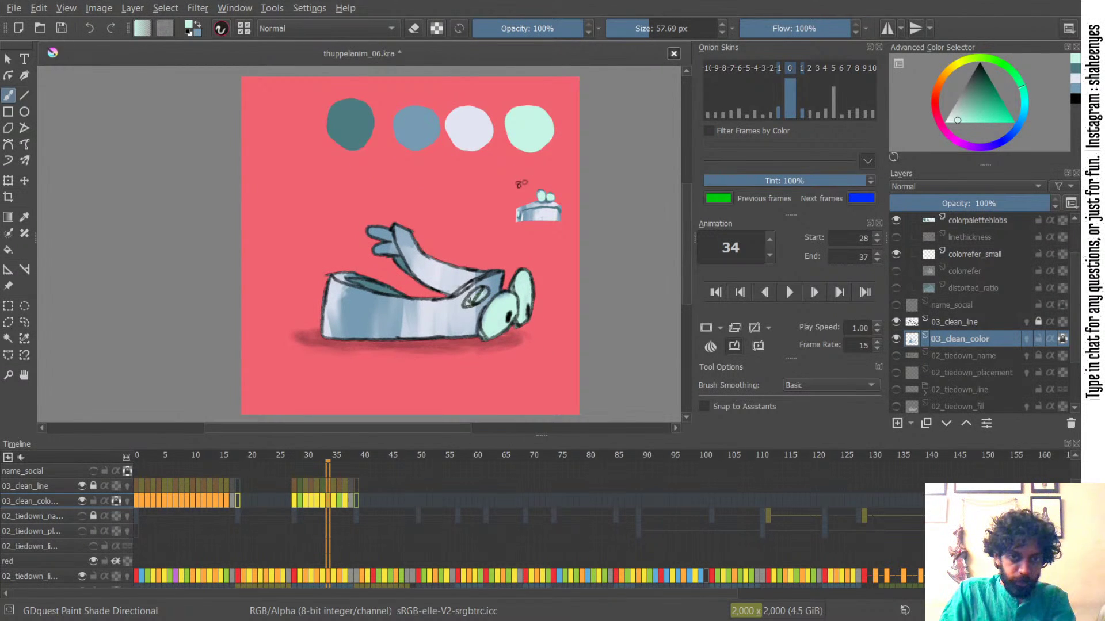
mouse_move(373, 233)
left_mouse_down("shift")
mouse_move(385, 233)
mouse_move(375, 249)
mouse_move(380, 233)
left_mouse_up("shift")
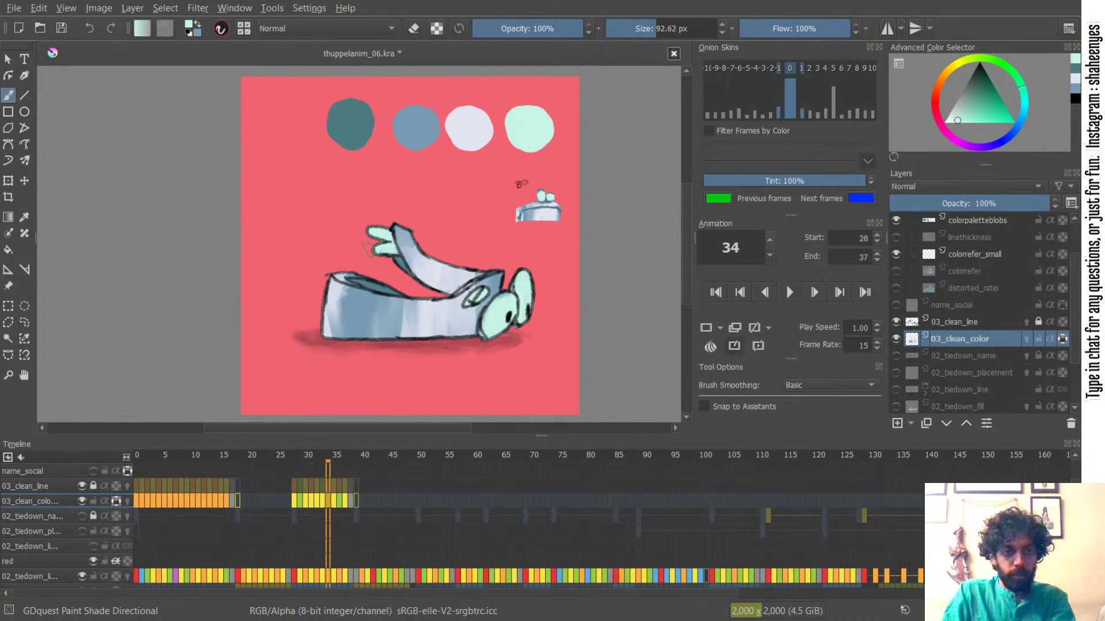
- Add blue-grey shading to the head and jaws on frame 34 with a 76 px brush
left_click_drag(402, 164, 379, 216)
left_click(397, 144, "ctrl")
mouse_move(458, 301)
left_mouse_down("shift")
mouse_move(449, 301)
mouse_move(470, 292)
mouse_move(452, 297)
mouse_move(460, 256)
left_mouse_up("shift")
left_click_drag(334, 314, 359, 282, "ctrl")
left_click_drag(375, 229, 372, 289)
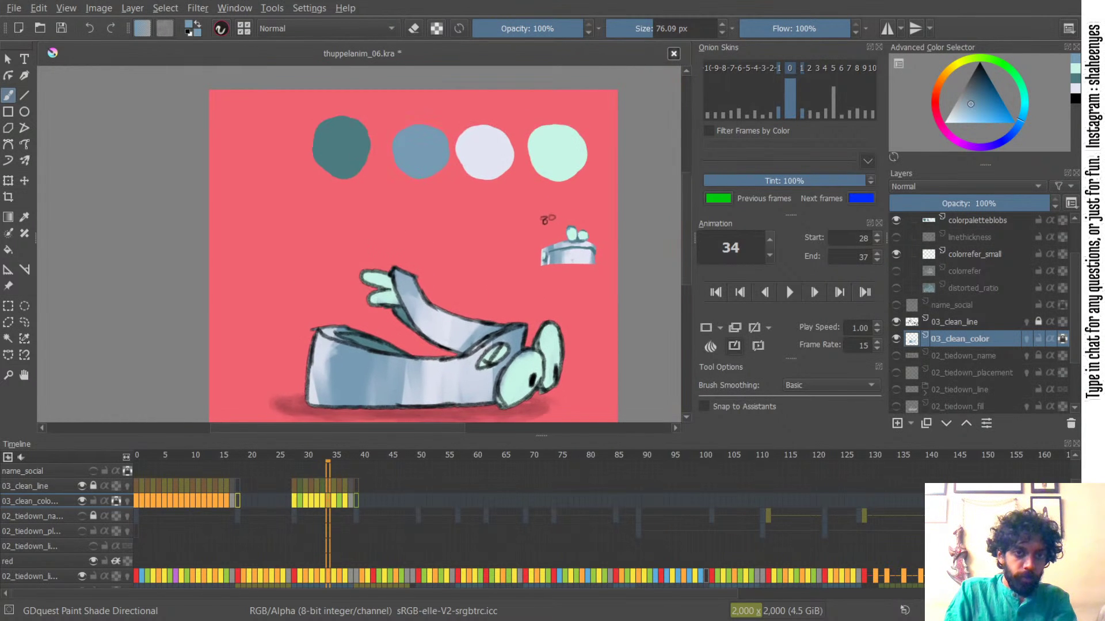
- Lighten the head and the lower jaw's rim with lavender on frame 34, using a 54 px brush
left_click(489, 153, "ctrl")
mouse_move(333, 329)
left_mouse_down()
mouse_move(375, 296)
mouse_move(485, 144)
mouse_move(448, 133)
mouse_move(406, 220)
mouse_move(531, 129)
mouse_move(507, 129)
mouse_move(349, 307)
mouse_move(401, 330)
left_mouse_up()
left_click(447, 131, "ctrl")
left_click(526, 128, "ctrl")
left_click_drag(523, 244, 531, 216)
left_click_drag(433, 306, 558, 276)
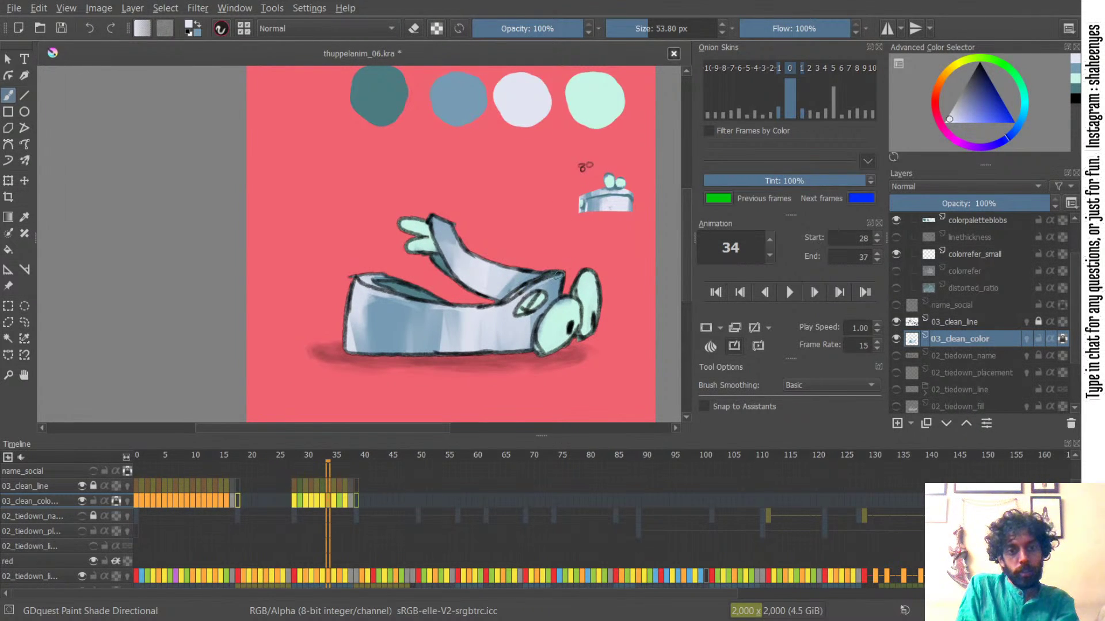
- Add lavender highlights along the upper jaw on frame 34 with 42 px and 83 px brushes, and undo the last stroke
mouse_move(499, 230)
left_mouse_down()
mouse_move(494, 253)
mouse_move(450, 265)
left_mouse_up()
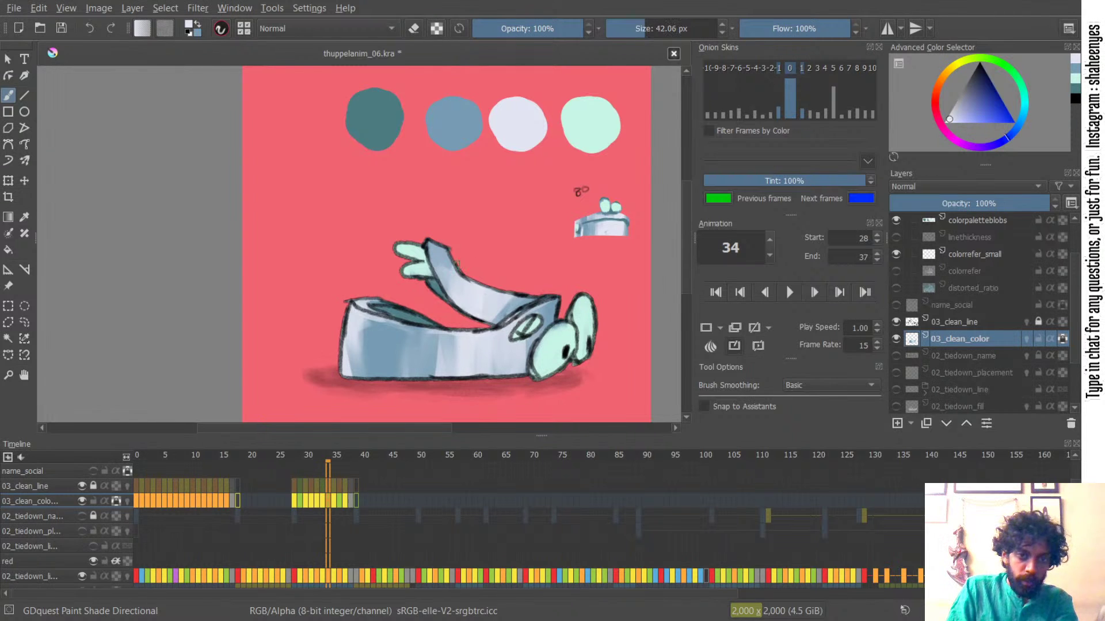
left_click_drag(528, 251, 537, 209)
left_click_drag(512, 286, 534, 263)
mouse_move(485, 240)
left_mouse_down()
mouse_move(486, 264)
mouse_move(515, 291)
mouse_move(466, 306)
left_mouse_up()
mouse_move(455, 293)
left_mouse_down()
mouse_move(467, 293)
mouse_move(454, 306)
mouse_move(480, 278)
left_mouse_up()
key("ctrl+z")
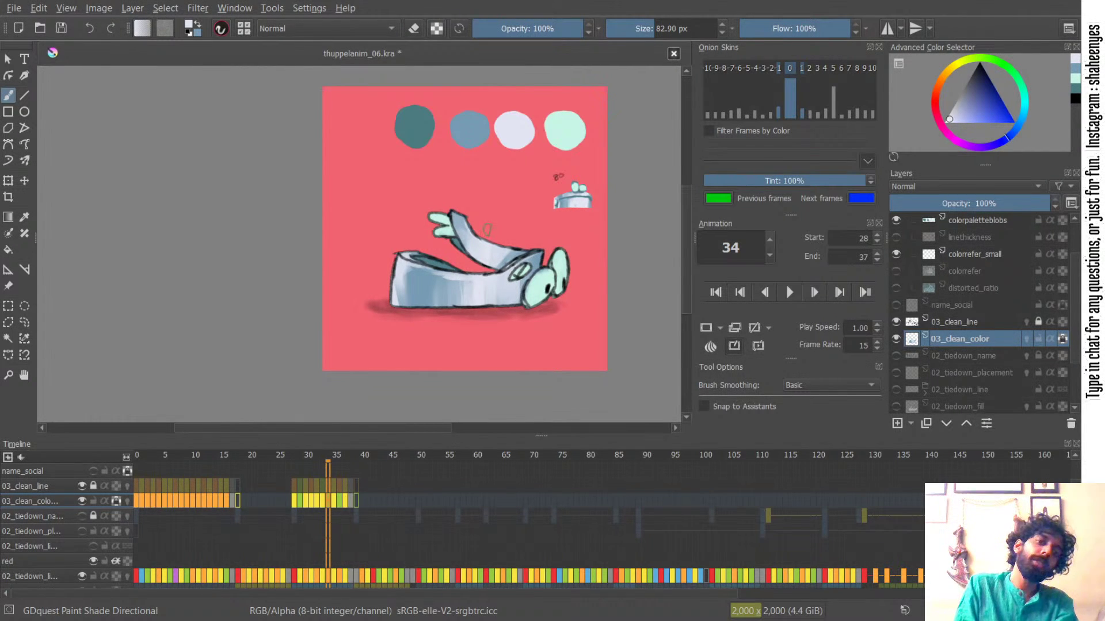
- Paint dark teal shading on the teeth, eyes and around the head's oval on frame 34 with a 64 px brush, undoing stray strokes
left_click(412, 119, "ctrl")
scroll(448, 231, "up", 1)
left_click_drag(441, 216, 452, 227)
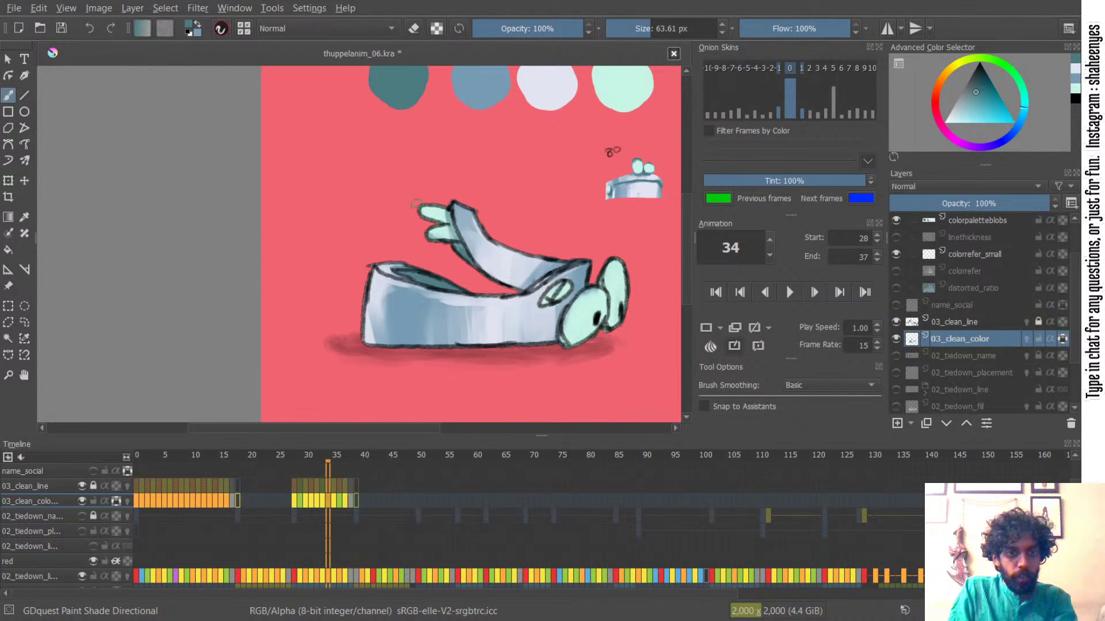
left_click_drag(591, 241, 558, 161)
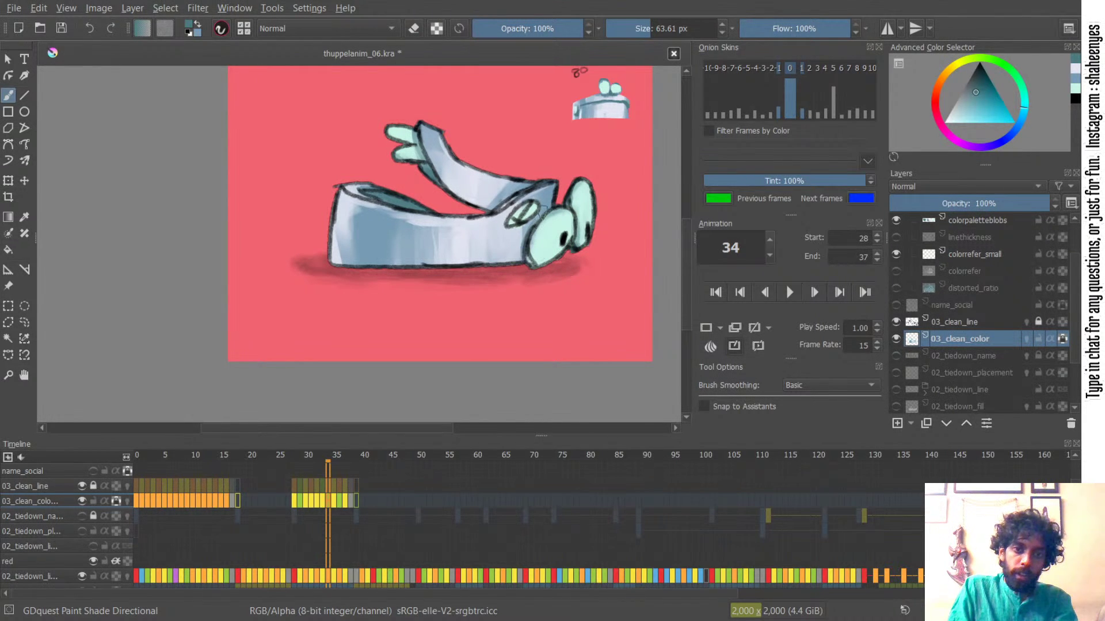
mouse_move(527, 246)
left_mouse_down()
mouse_move(545, 201)
mouse_move(521, 264)
mouse_move(516, 223)
mouse_move(507, 227)
mouse_move(524, 227)
mouse_move(535, 209)
mouse_move(517, 232)
mouse_move(524, 223)
mouse_move(509, 224)
mouse_move(531, 213)
mouse_move(499, 204)
mouse_move(533, 179)
mouse_move(490, 212)
left_mouse_up()
key("ctrl+z")
key("ctrl+z")
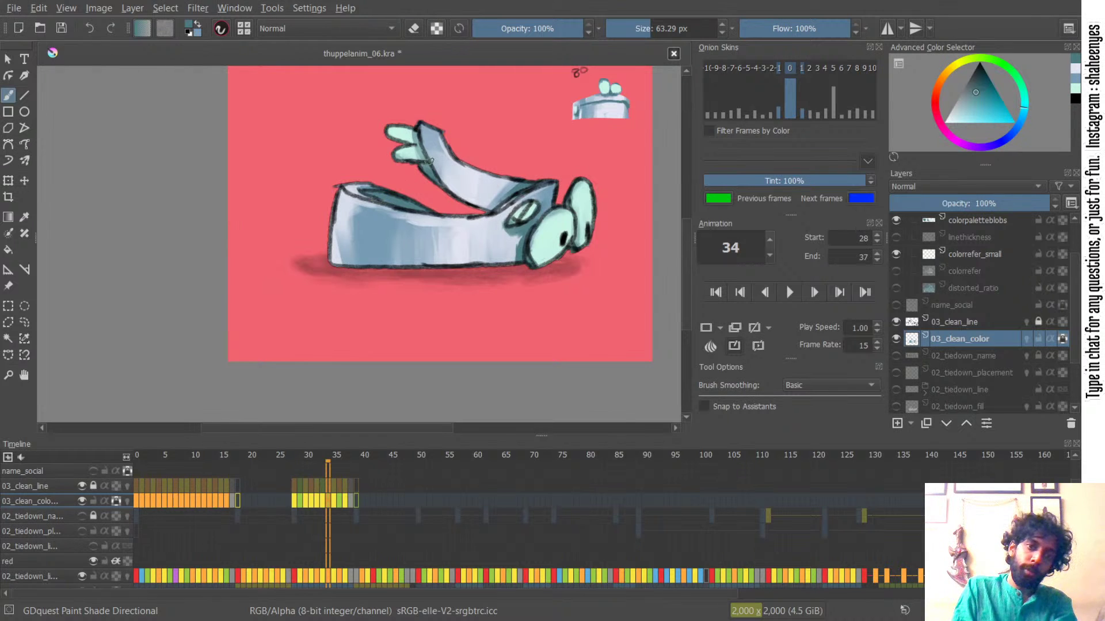
- Shade the front and base of the lower jaw in dark teal on frame 34, using 104 px and 80 px brushes
mouse_move(387, 247)
left_mouse_down("shift")
mouse_move(410, 247)
mouse_move(367, 278)
left_mouse_up("shift")
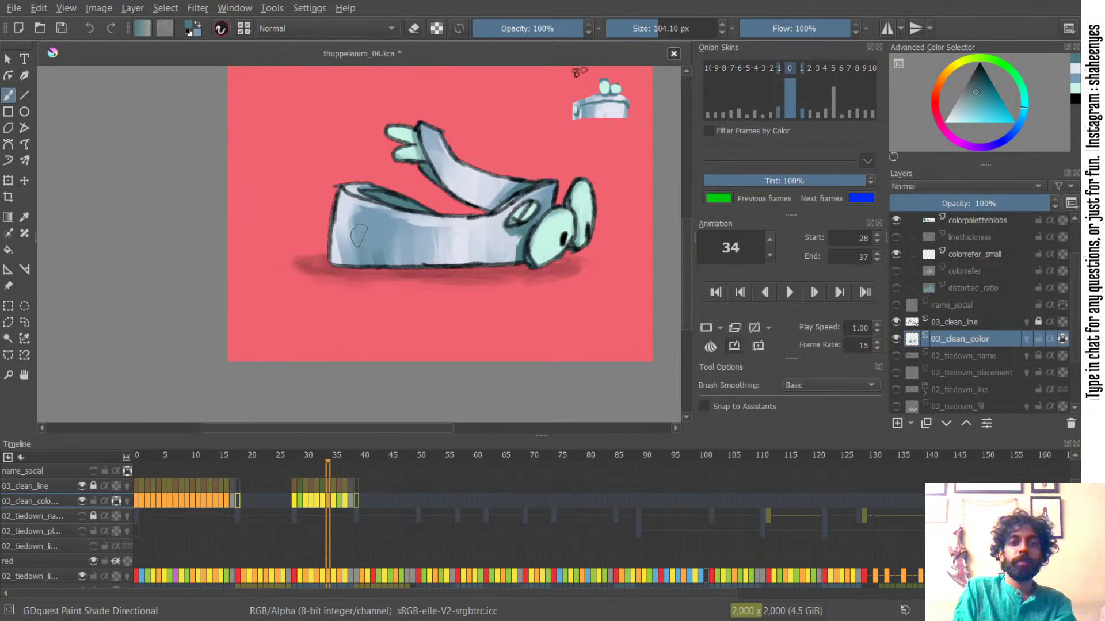
left_click_drag(396, 204, 382, 203, "shift")
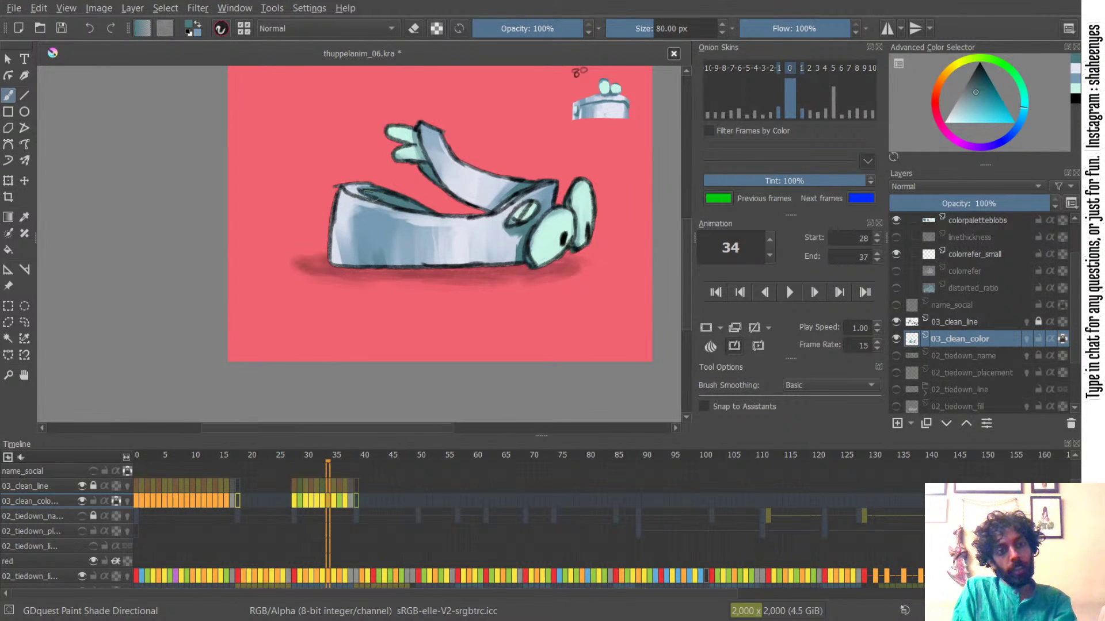
left_click_drag(527, 119, 482, 196)
- Refine the lower jaw's front on frame 34 with 57 px lavender strokes and 49 px blue-grey strokes
left_click(471, 82, "ctrl")
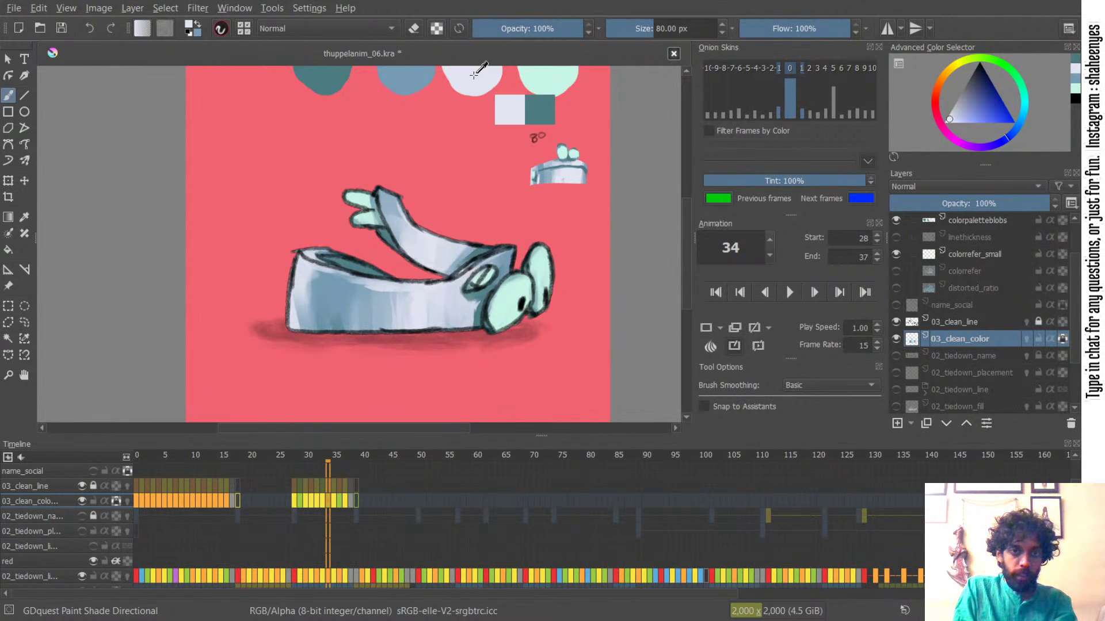
mouse_move(398, 242)
left_mouse_down("shift")
mouse_move(386, 241)
mouse_move(408, 261)
mouse_move(389, 236)
mouse_move(394, 247)
left_mouse_up("shift")
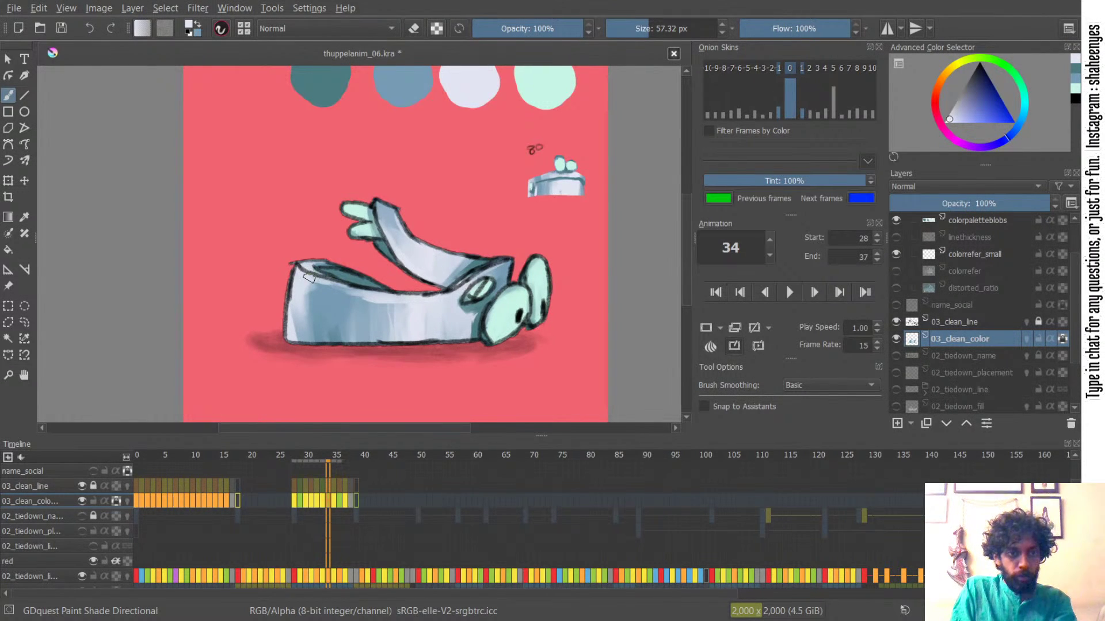
left_click(407, 82, "ctrl")
left_click_drag(309, 267, 340, 286, "shift")
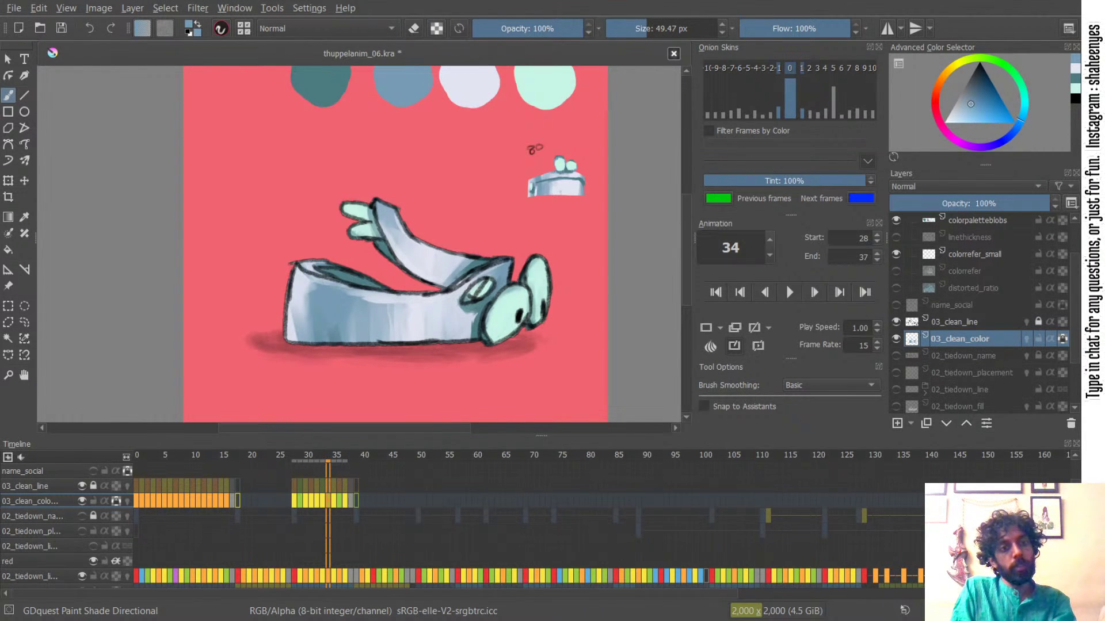
- Hide the 03_clean_line layer, try a lavender stroke on frame 34, and undo it
left_click_drag(381, 175, 336, 299)
left_click_drag(336, 299, 341, 277)
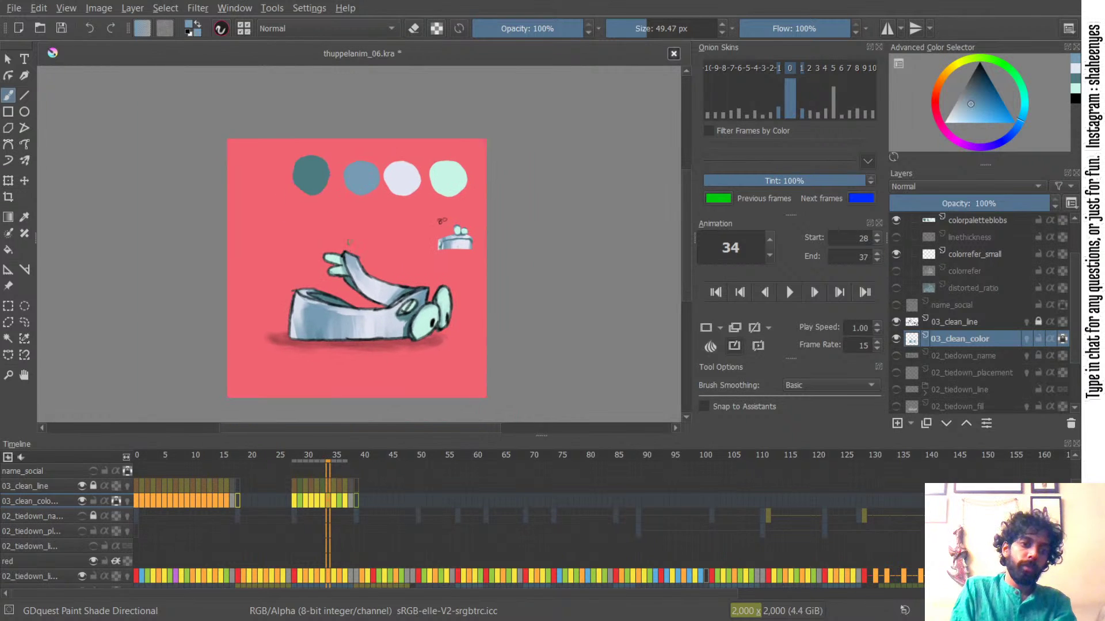
left_click(895, 321)
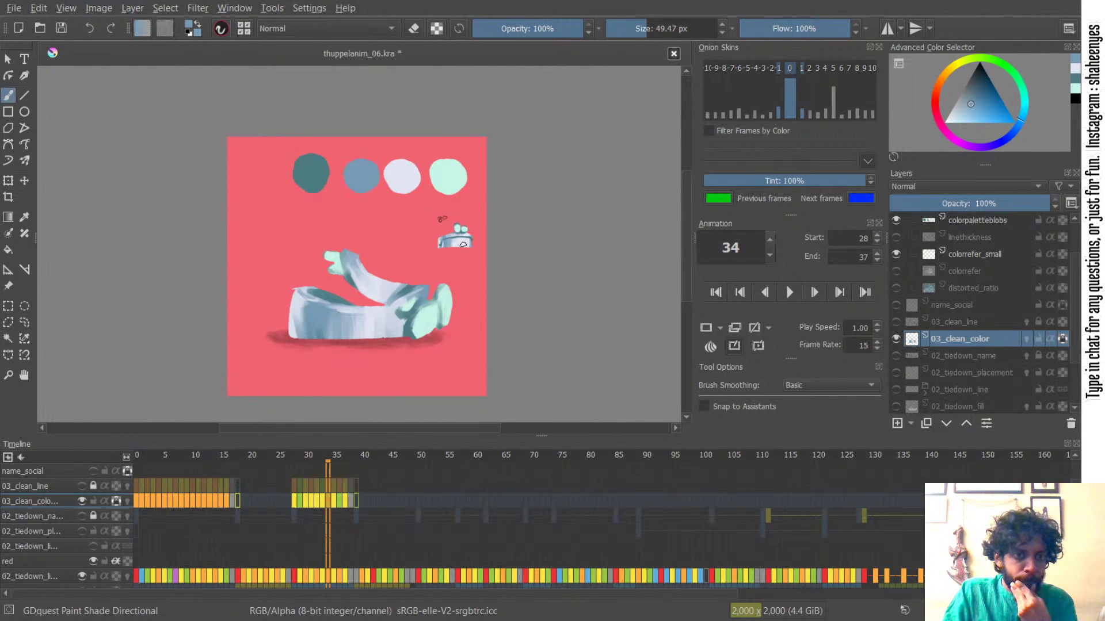
left_click_drag(463, 245, 486, 252)
left_click(425, 184, "ctrl")
left_click_drag(320, 303, 324, 274)
key("ctrl+z")
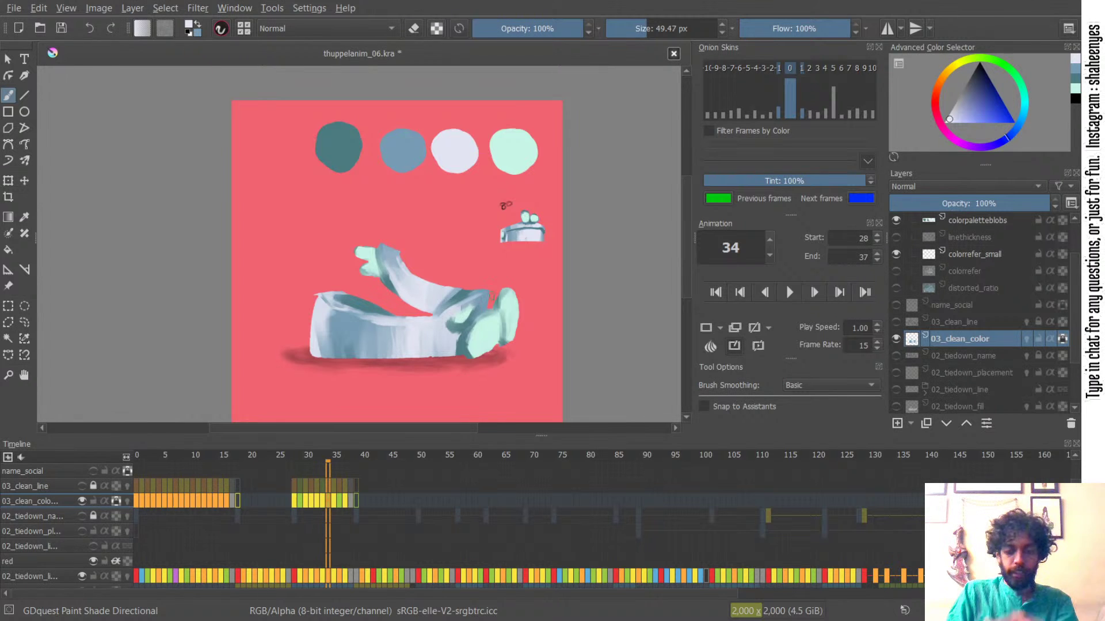
- Flip repeatedly between frames 33, 34 and 35 to compare frame 34's colours with its neighbours
left_click_drag(491, 297, 504, 293)
key("Left")
key("Right")
key("Right")
key("Left")
key("Left")
key("Right")
key("Right")
key("Left")
key("Left")
key("Right")
key("Right")
key("Left")
key("Left")
key("Left")
key("Right")
key("Right")
key("Right")
key("Left")
key("Left")
key("Right")
key("Right")
key("Left")
key("Left")
key("Right")
key("Left")
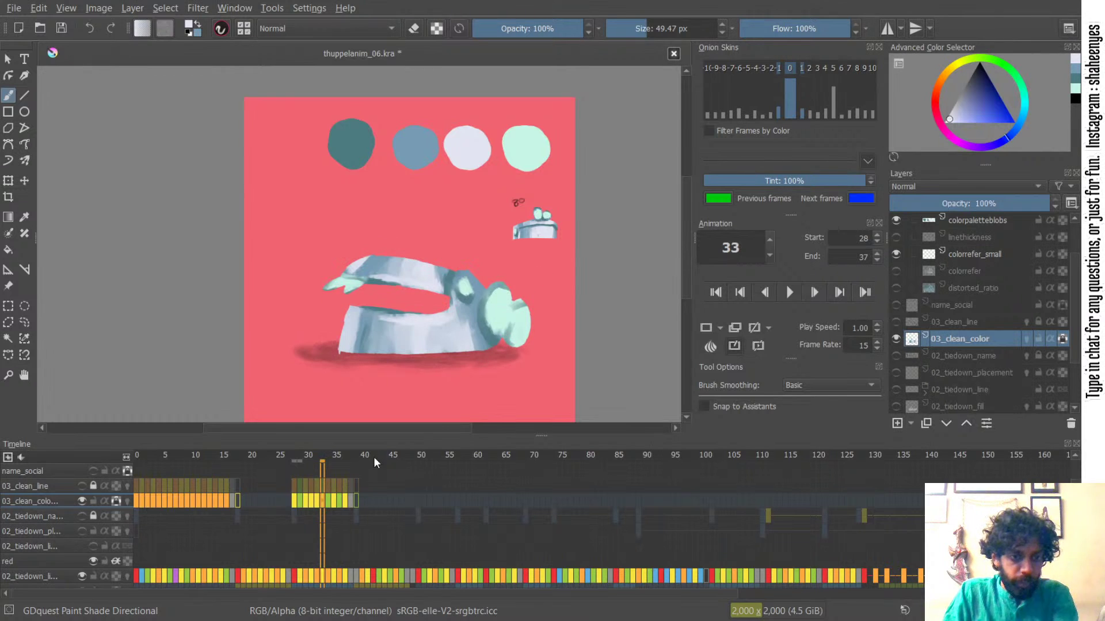
- Step through frames 32 to 36 on the 03_clean_color layer to review the shading and find uncoloured frames
left_click(327, 501)
left_click(339, 501)
left_click(329, 500)
left_click(323, 498)
key("Left")
key("Right")
key("Right")
key("Right")
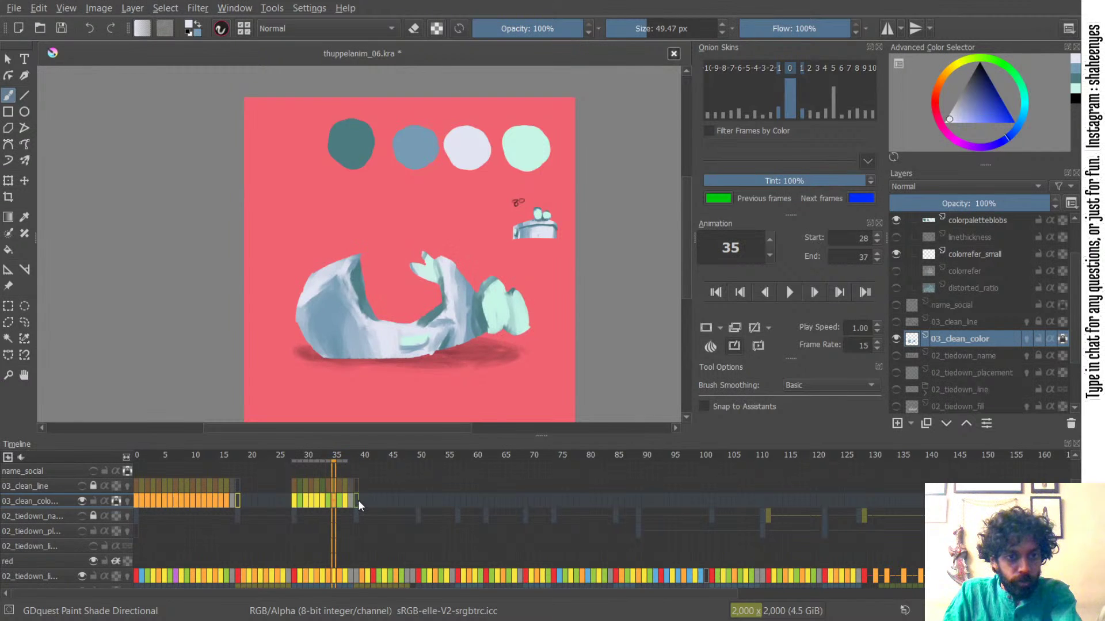
left_click(331, 498)
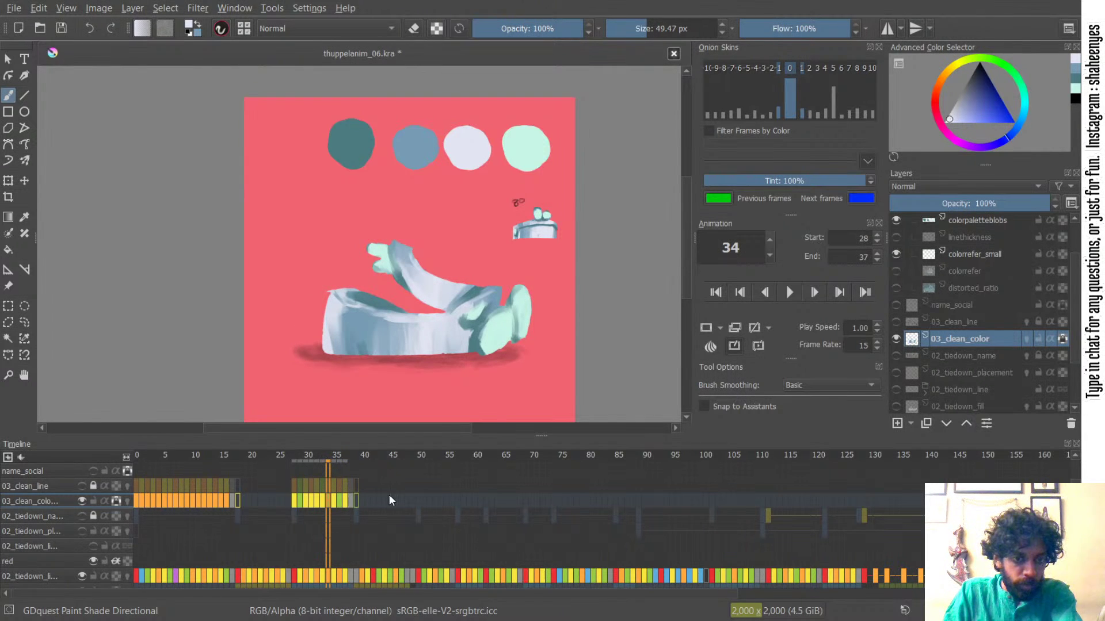
- Go to frame 36 on the 03_clean_color layer, save the file and show the 03_clean_line layer
left_click(341, 502)
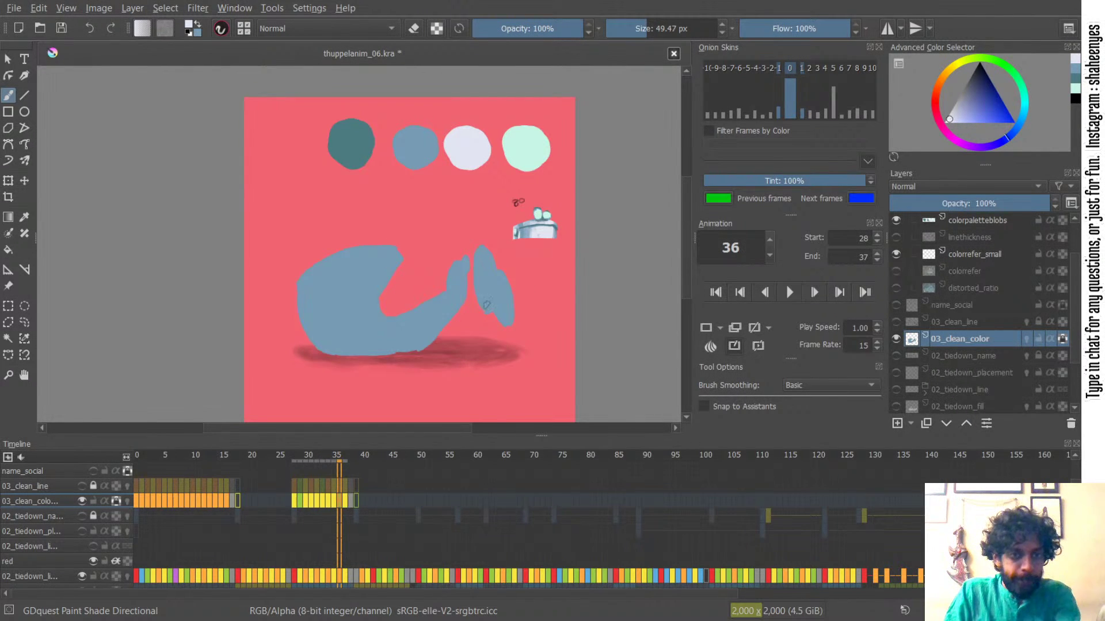
key("ctrl")
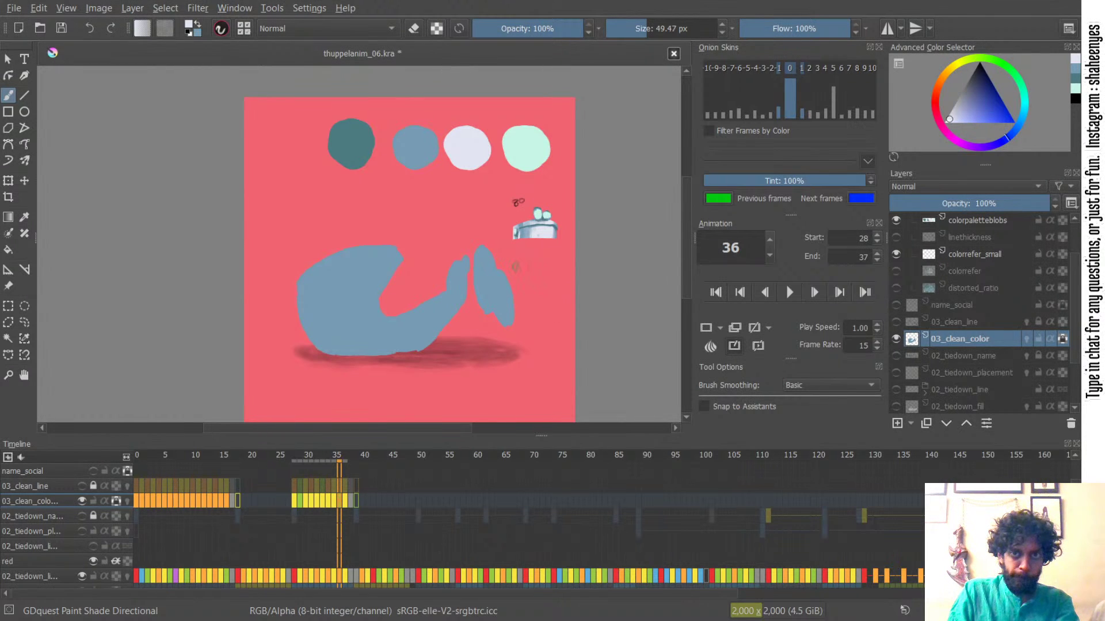
key("ctrl+s")
left_click(895, 321)
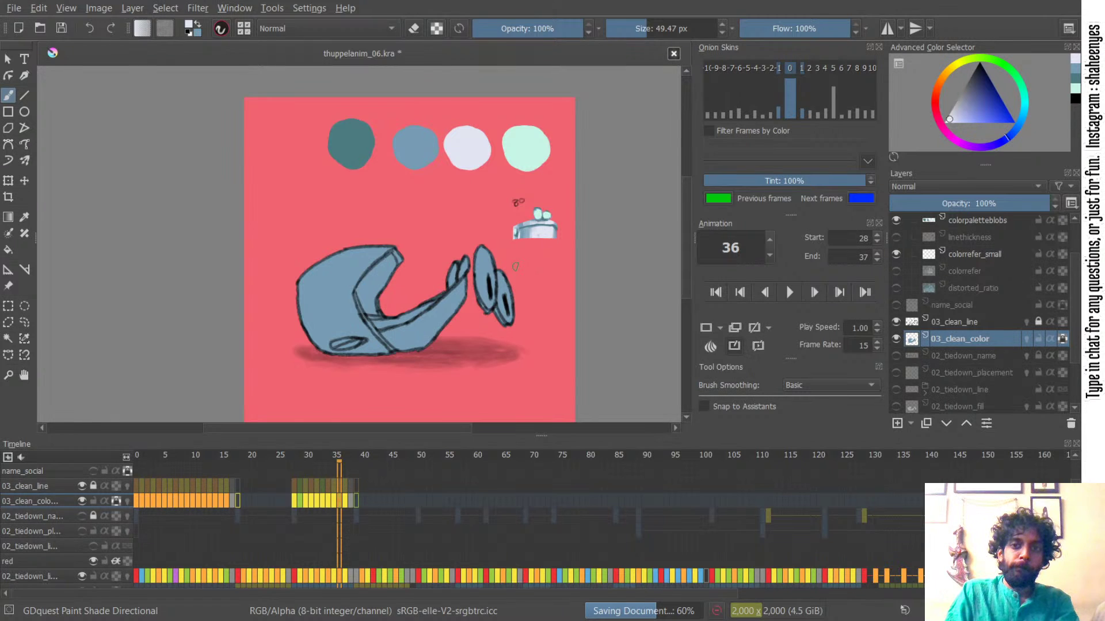
- Block in frame 36's body and jaws with 283 px lavender strokes, adding a blended blue-grey band down the body
left_click(463, 142, "ctrl")
mouse_move(412, 218)
left_mouse_down()
mouse_move(541, 219)
mouse_move(411, 327)
mouse_move(416, 225)
mouse_move(398, 329)
mouse_move(439, 257)
mouse_move(435, 331)
mouse_move(395, 340)
mouse_move(368, 262)
mouse_move(370, 285)
mouse_move(302, 311)
mouse_move(323, 287)
mouse_move(366, 273)
left_mouse_up()
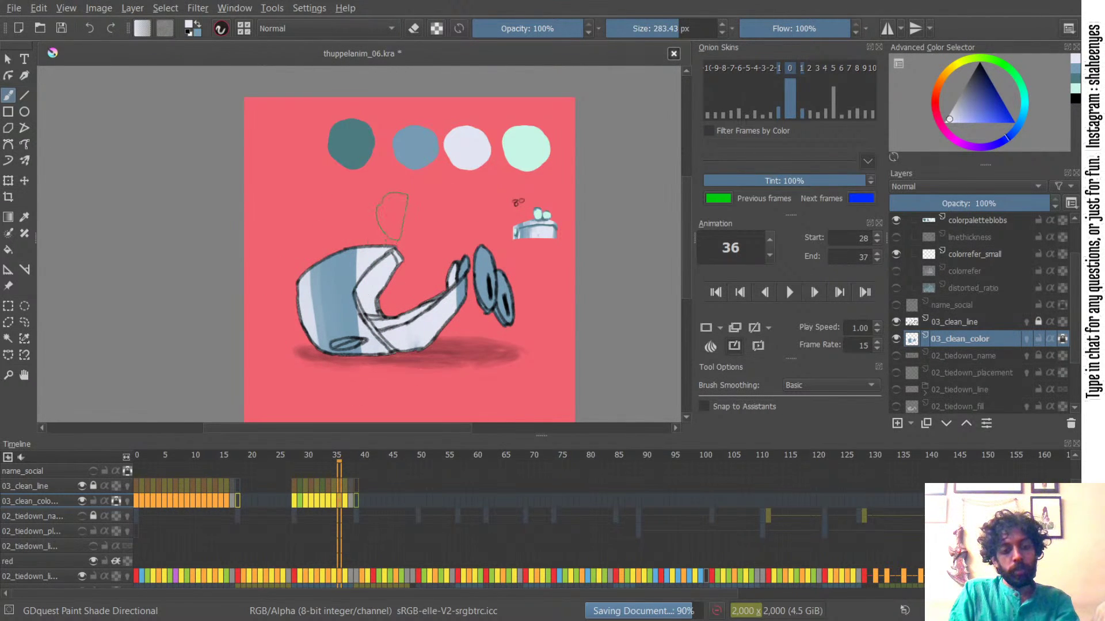
left_click(414, 146, "ctrl")
mouse_move(346, 250)
left_mouse_down()
mouse_move(352, 285)
mouse_move(374, 240)
mouse_move(355, 327)
left_mouse_up()
key("x")
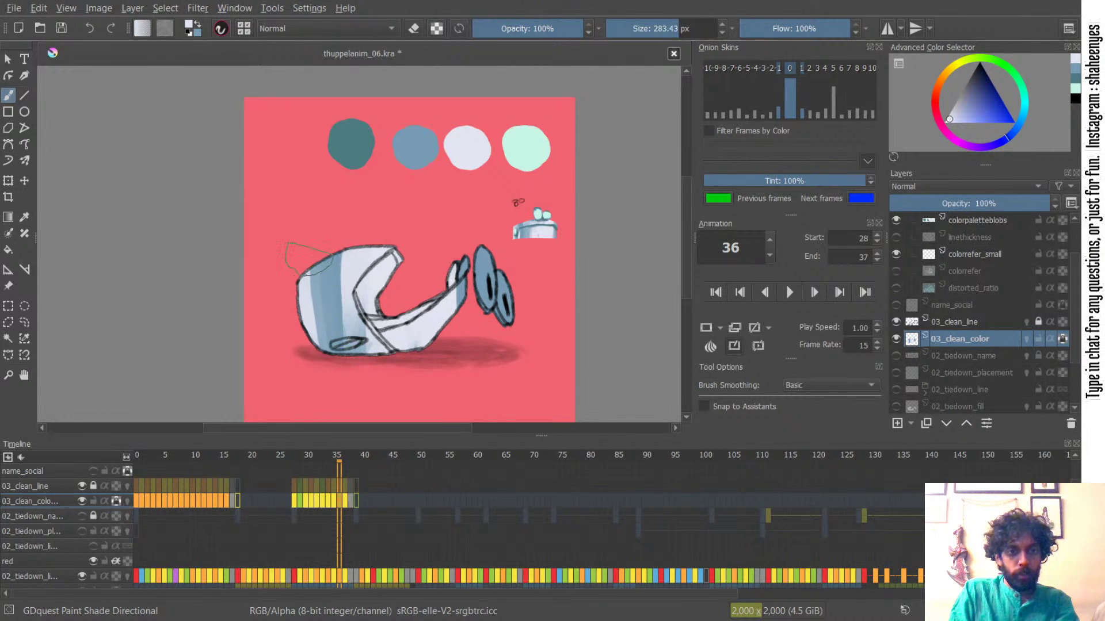
left_click_drag(316, 266, 315, 328)
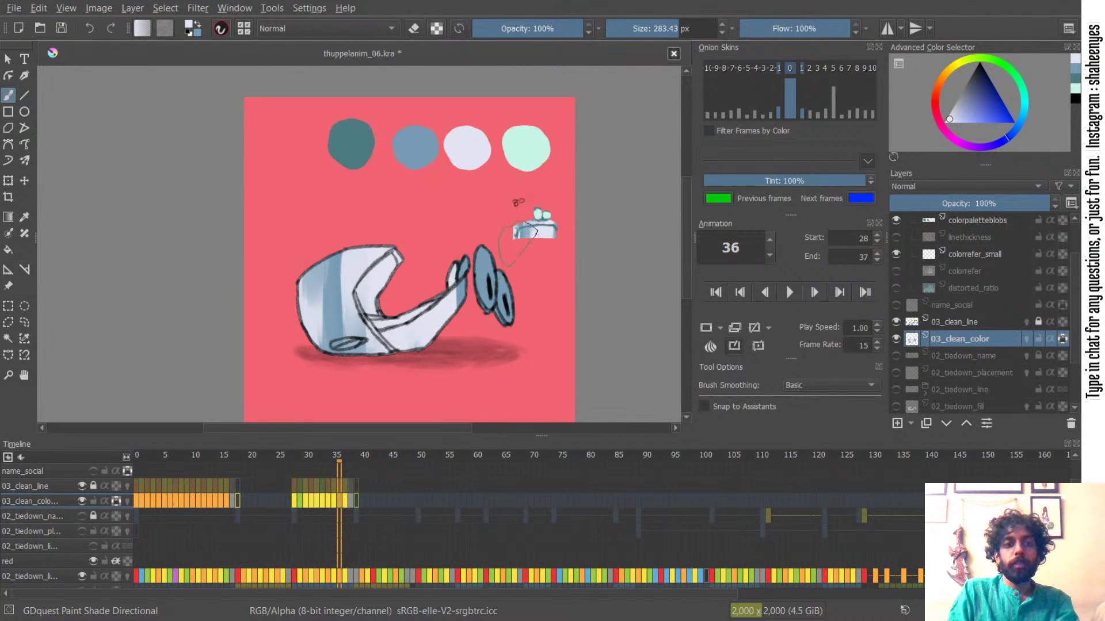
- Colour the eyes, the raised limb and the small oval at the body's base mint on frame 36
left_click(527, 139, "ctrl")
mouse_move(490, 272)
left_mouse_down()
mouse_move(489, 326)
mouse_move(504, 274)
mouse_move(476, 312)
mouse_move(507, 304)
left_mouse_up()
mouse_move(507, 258)
left_mouse_down()
mouse_move(497, 292)
mouse_move(406, 264)
mouse_move(446, 278)
mouse_move(467, 265)
left_mouse_up()
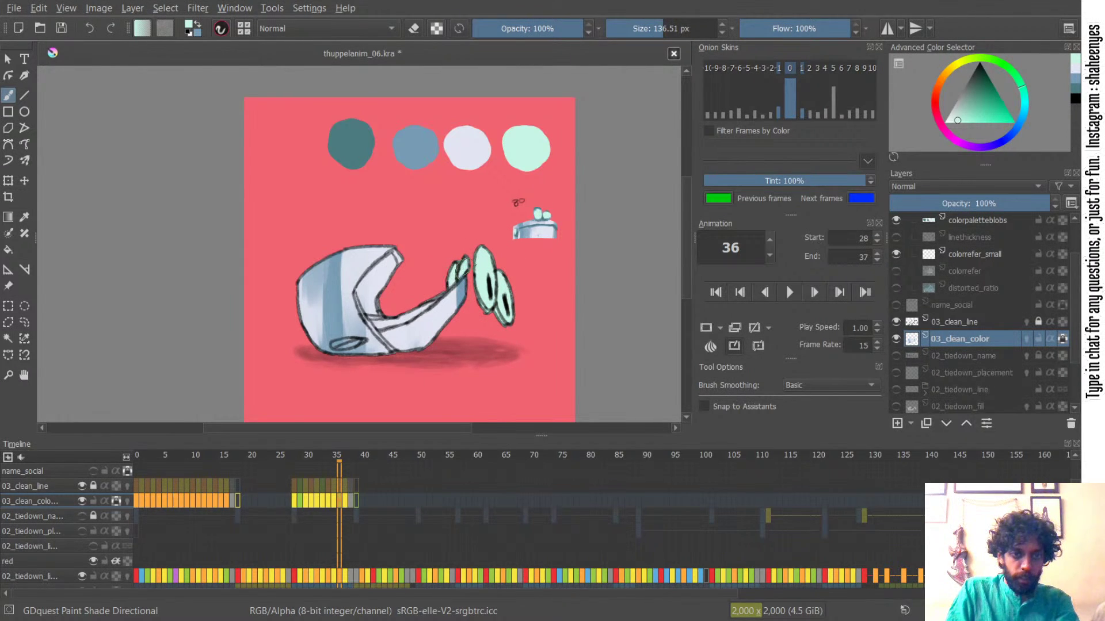
mouse_move(366, 346)
left_mouse_down()
mouse_move(337, 346)
mouse_move(356, 341)
left_mouse_up()
- Fill the inside of the open mouth with the dark teal palette colour on frame 36
left_click(351, 140, "ctrl")
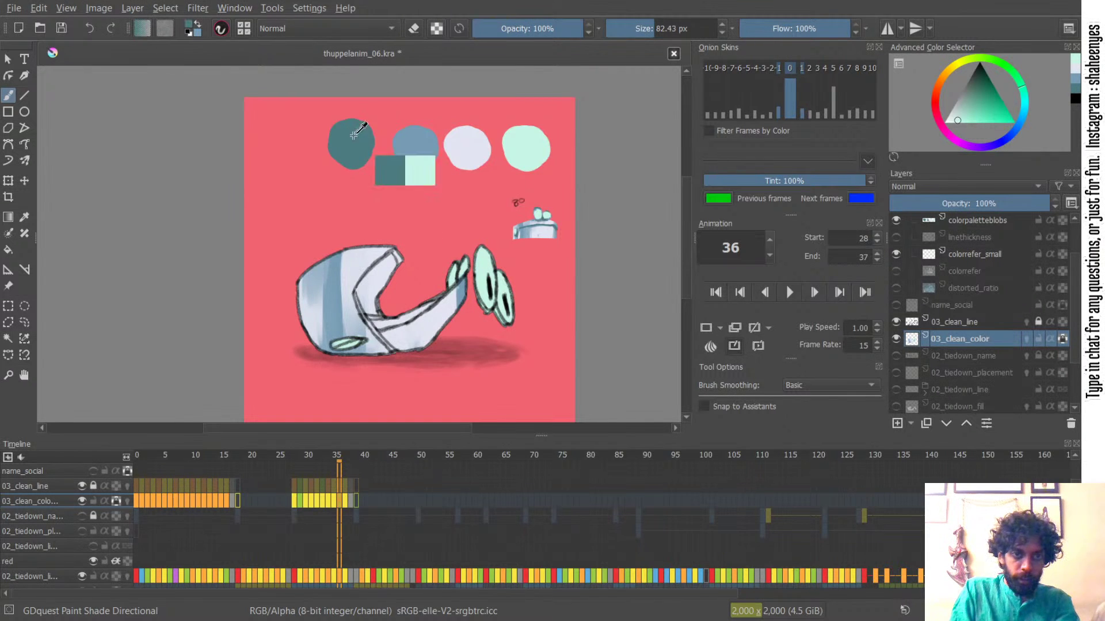
key("bracketright")
mouse_move(390, 263)
left_mouse_down()
mouse_move(367, 279)
mouse_move(392, 259)
mouse_move(369, 290)
mouse_move(362, 275)
mouse_move(373, 327)
mouse_move(431, 298)
mouse_move(413, 321)
mouse_move(435, 298)
mouse_move(406, 307)
mouse_move(394, 279)
mouse_move(371, 315)
mouse_move(391, 304)
left_mouse_up()
key("bracketright")
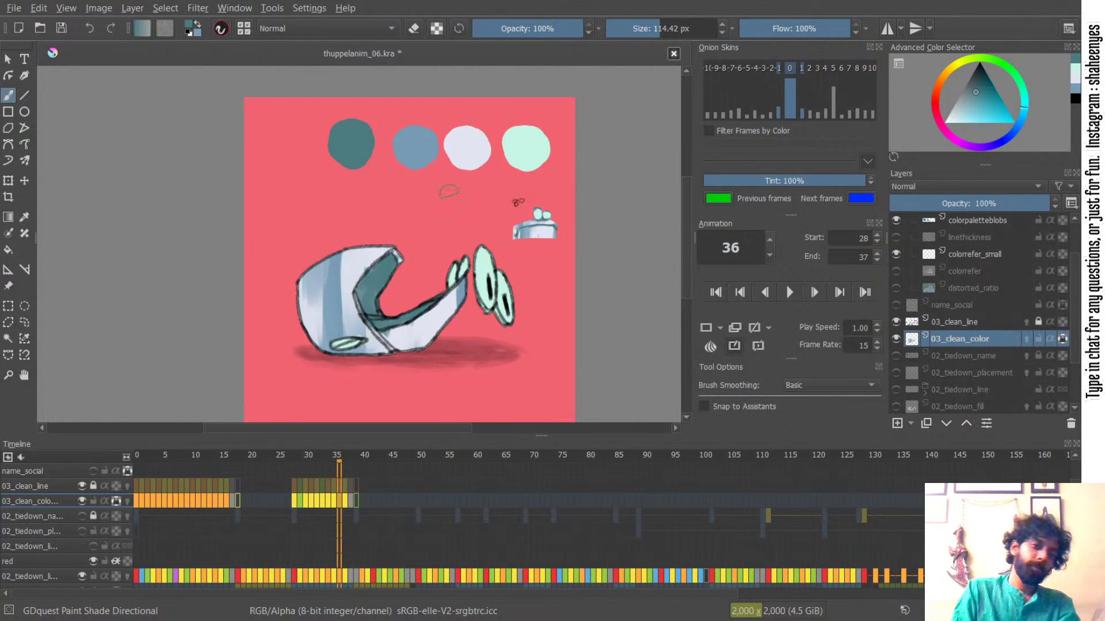
- Paint blue-grey touches around the mouth's edge, the upper lip's tip and the lower jaw's tip on frame 36
left_click(413, 141, "ctrl")
mouse_move(391, 315)
left_mouse_down()
mouse_move(369, 317)
mouse_move(382, 301)
left_mouse_up()
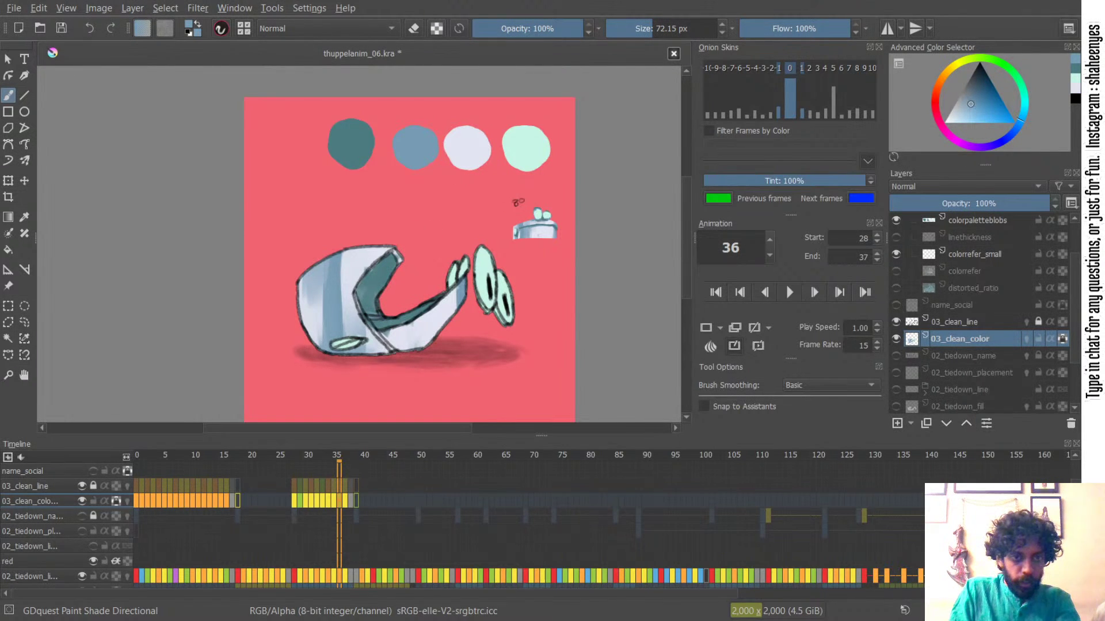
left_click_drag(357, 280, 345, 282)
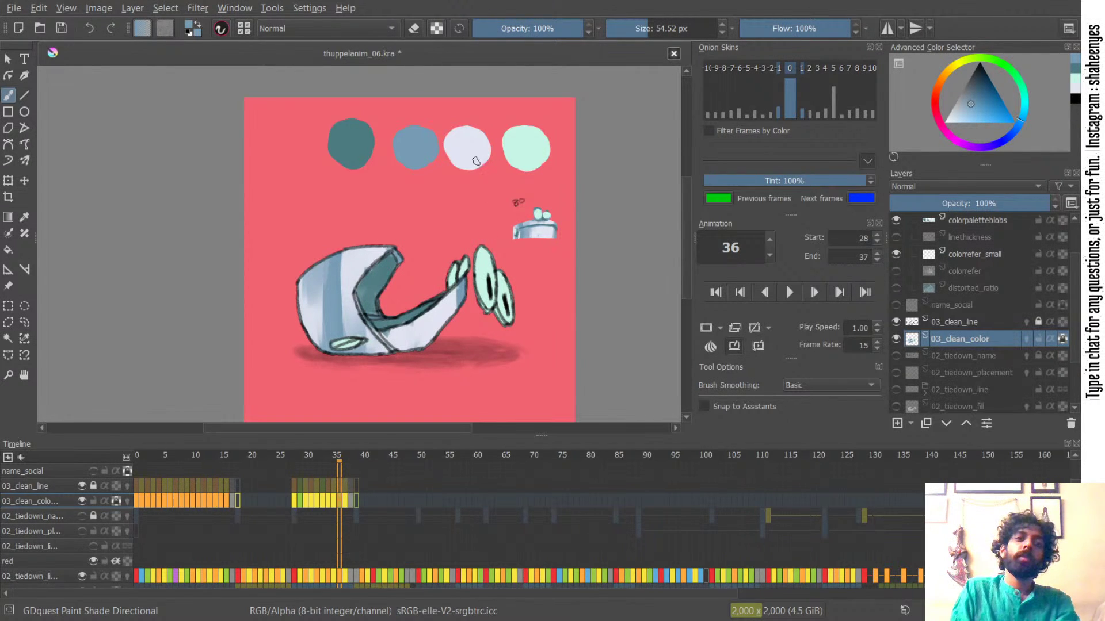
left_click(423, 144, "ctrl")
left_click_drag(461, 296, 478, 297)
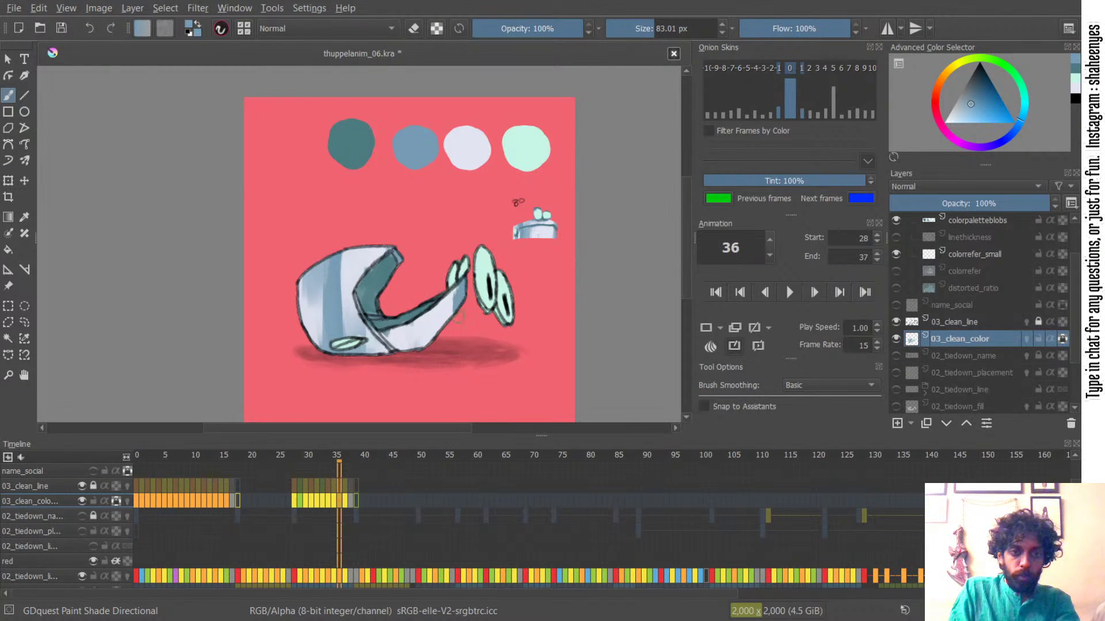
left_click(355, 146, "ctrl")
mouse_move(467, 280)
left_mouse_down()
mouse_move(448, 282)
mouse_move(461, 271)
mouse_move(456, 286)
left_mouse_up()
key("ctrl+z")
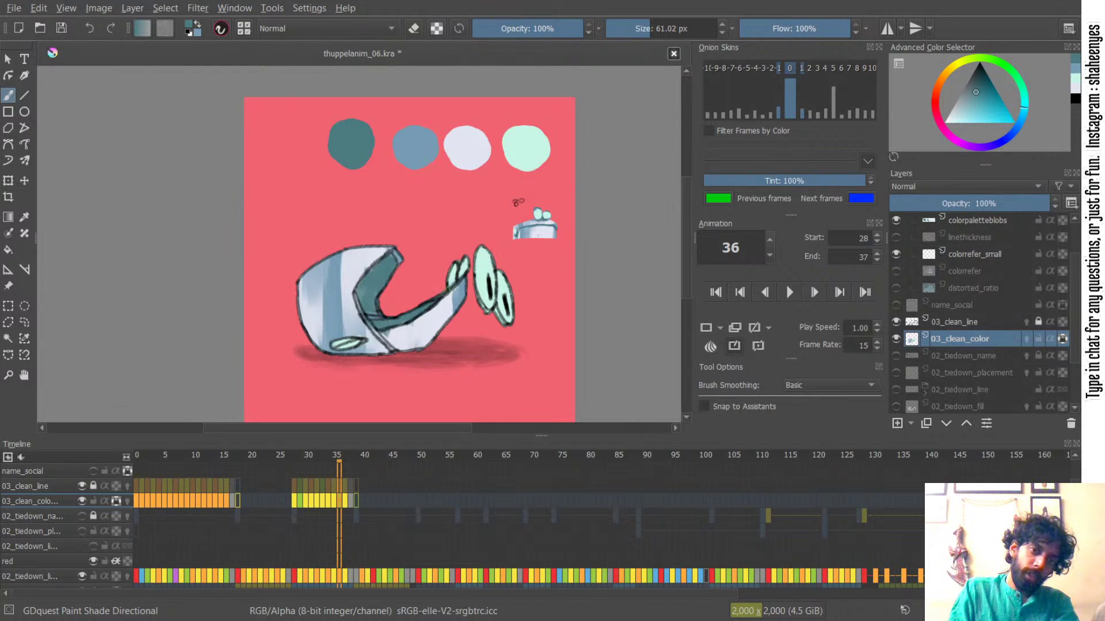
- Touch up frame 36 near the eyes with dark teal and along the mouth's rim with 52 px lavender strokes
left_click_drag(484, 263, 490, 263)
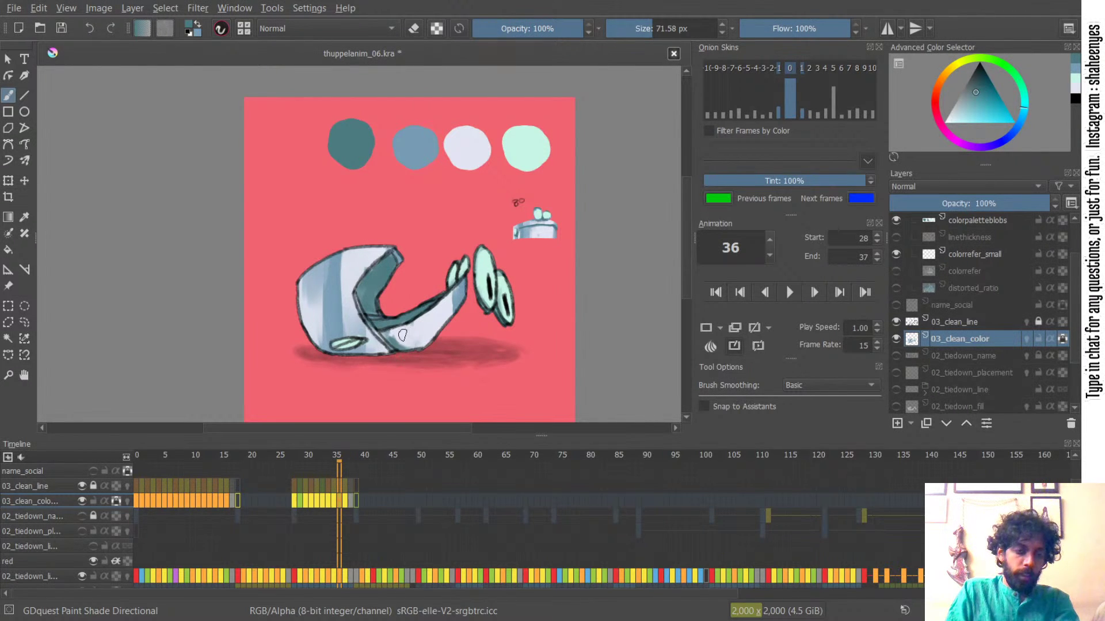
key("x")
left_click(466, 151, "ctrl")
left_click_drag(390, 297, 378, 332)
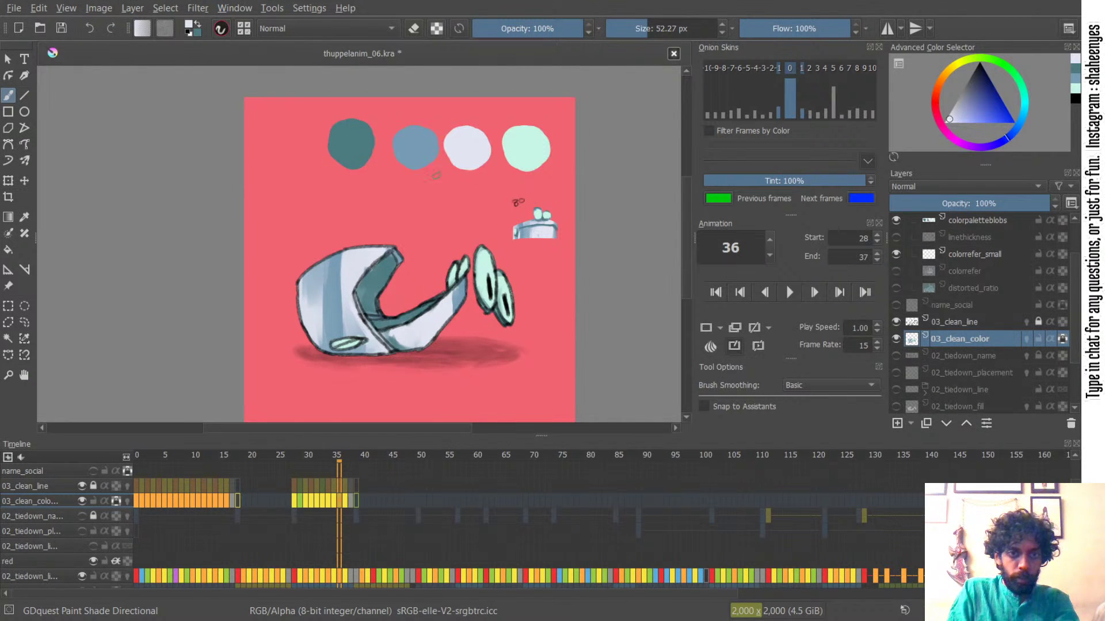
- Shade the lower jaw on frame 36 with blue-grey strokes from its tip to its base
key("x")
left_click(421, 152, "ctrl")
mouse_move(458, 289)
left_mouse_down()
mouse_move(487, 288)
mouse_move(439, 327)
mouse_move(435, 316)
mouse_move(429, 334)
mouse_move(396, 342)
left_mouse_up()
- Blend the body's shading on frame 36 with alternating blue-grey and lavender strokes, using a brush of about 130 px
left_click_drag(346, 256, 346, 277)
left_click_drag(344, 271, 344, 264)
left_click_drag(352, 252, 340, 314)
key("x")
mouse_move(356, 261)
left_mouse_down()
mouse_move(325, 265)
mouse_move(370, 244)
mouse_move(340, 270)
mouse_move(352, 257)
mouse_move(349, 275)
mouse_move(319, 273)
mouse_move(338, 300)
mouse_move(324, 287)
mouse_move(332, 327)
mouse_move(324, 330)
mouse_move(339, 297)
left_mouse_up()
key("x")
key("x")
mouse_move(346, 259)
left_mouse_down()
mouse_move(389, 248)
mouse_move(353, 268)
mouse_move(344, 292)
mouse_move(313, 278)
mouse_move(335, 273)
mouse_move(309, 266)
mouse_move(345, 289)
mouse_move(313, 288)
mouse_move(325, 335)
left_mouse_up()
key("x")
key("x")
key("x")
left_click_drag(333, 297, 352, 331)
key("x")
mouse_move(342, 287)
left_mouse_down()
mouse_move(349, 312)
mouse_move(337, 265)
mouse_move(347, 321)
mouse_move(397, 214)
mouse_move(320, 292)
mouse_move(328, 325)
mouse_move(329, 316)
left_mouse_up()
key("x")
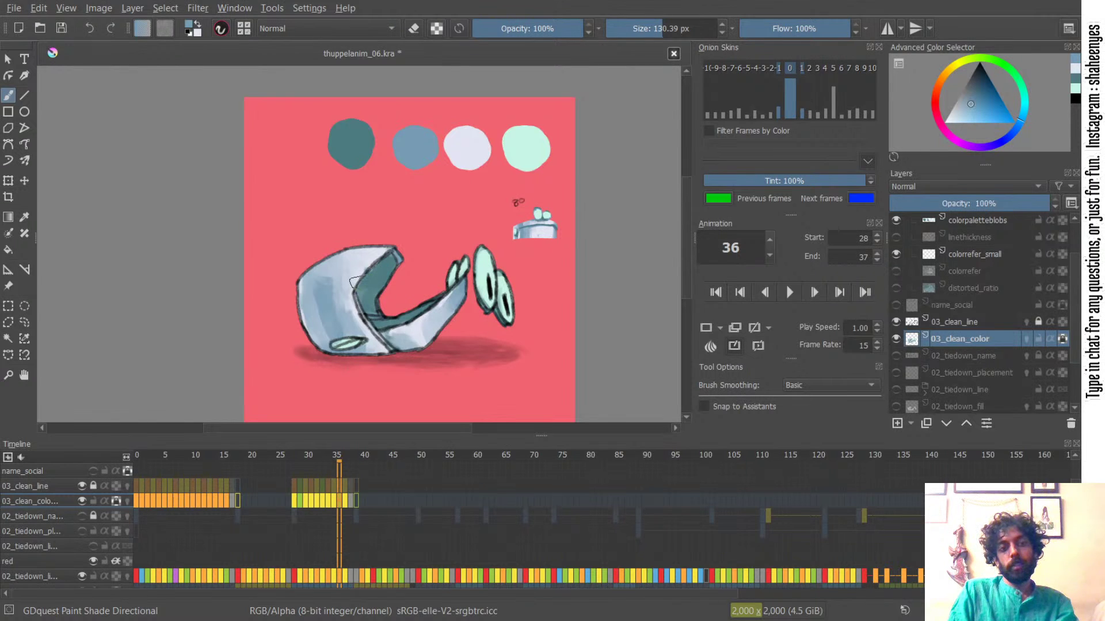
- Soften the shading along the body's back on frame 36 with a lavender brush of about 103 px
key("x")
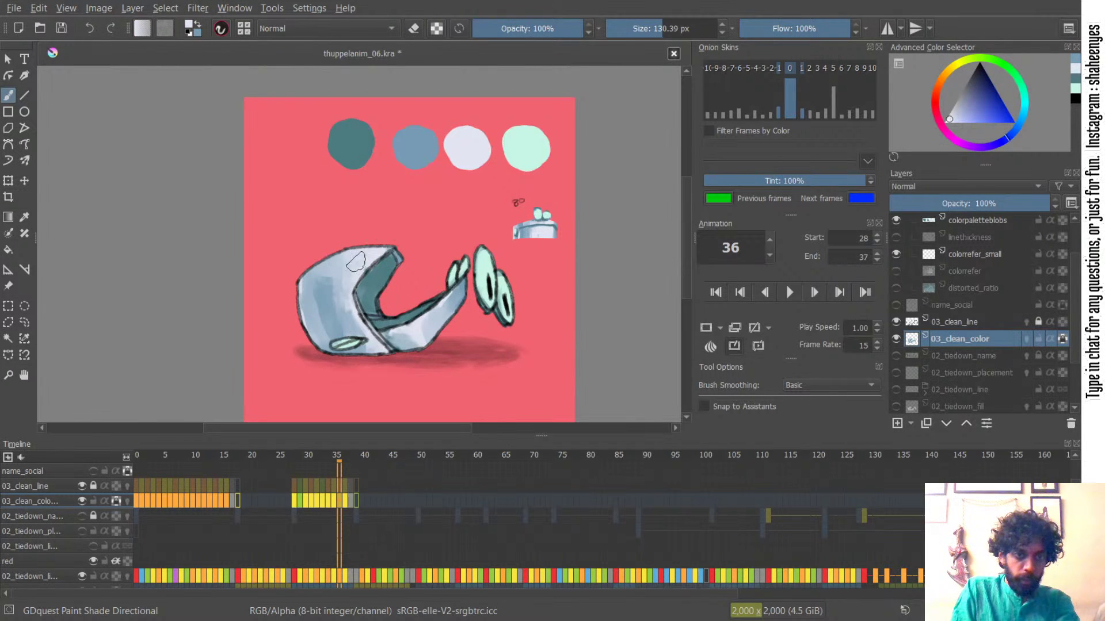
mouse_move(311, 302)
left_mouse_down("shift")
mouse_move(297, 305)
mouse_move(316, 343)
left_mouse_up("shift")
key("x")
key("x")
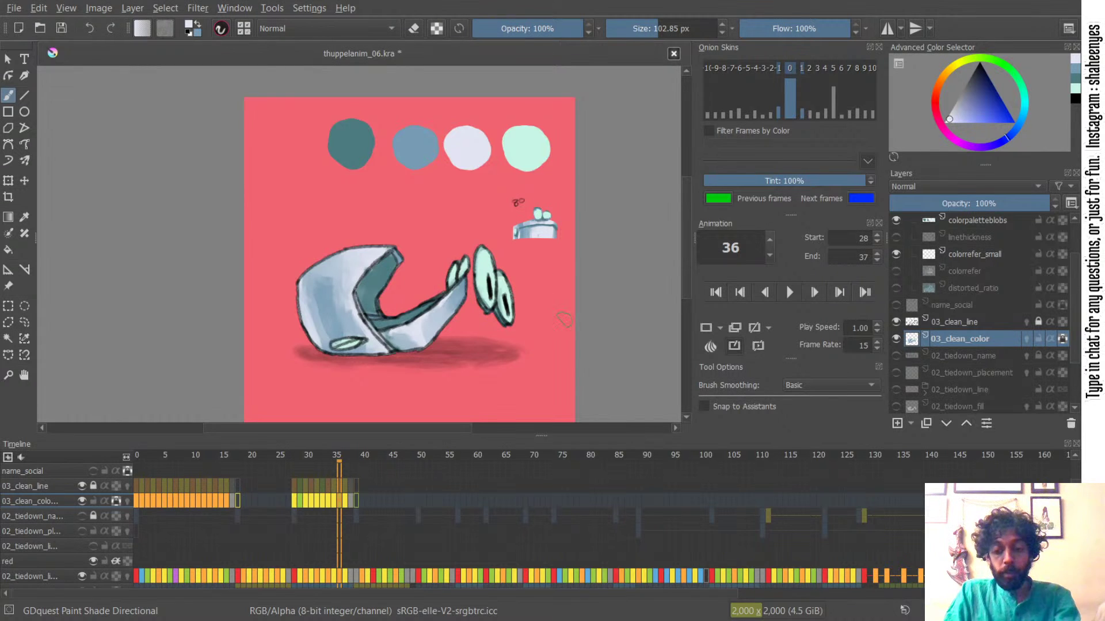
- Flip repeatedly between frames 35, 36 and 37 to compare frame 36's shading with its neighbours
key("Left")
key("Right")
key("Left")
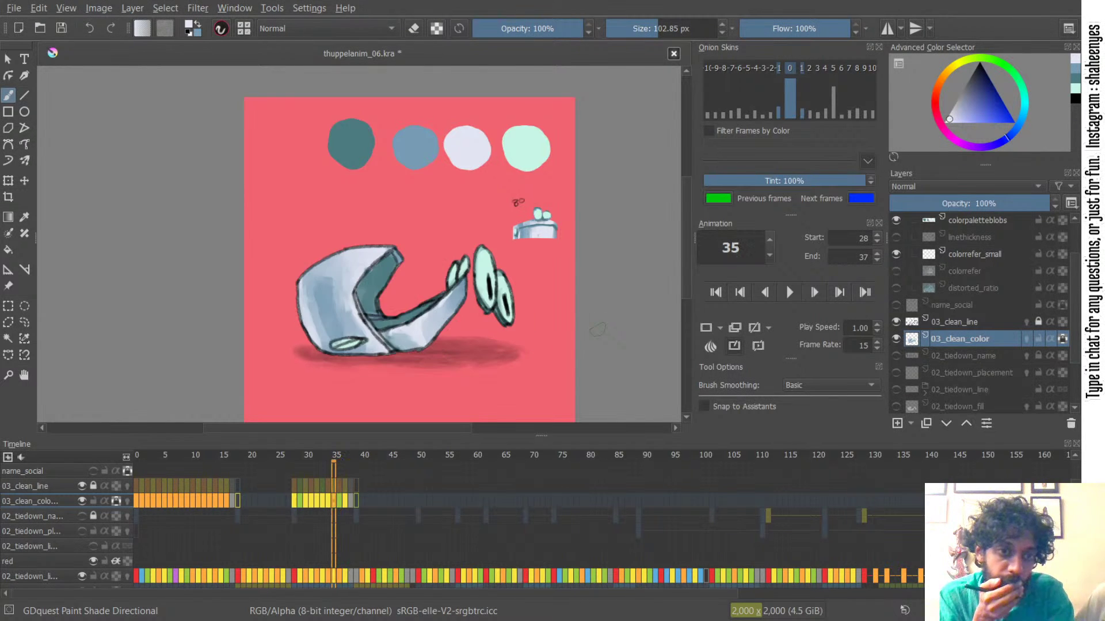
key("Right")
key("Right")
key("Left")
key("Left")
key("Right")
key("Right")
key("Left")
key("Left")
key("Right")
key("Right")
key("Left")
key("Left")
key("Right")
key("Left")
key("Right")
key("Right")
key("Left")
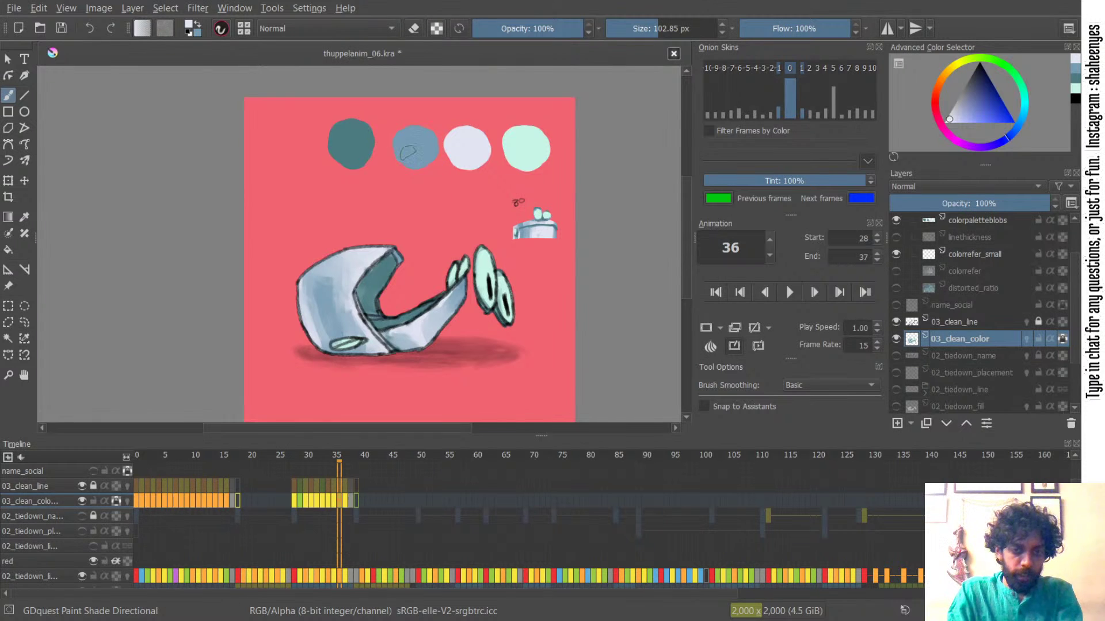
key("Left")
key("Right")
key("Left")
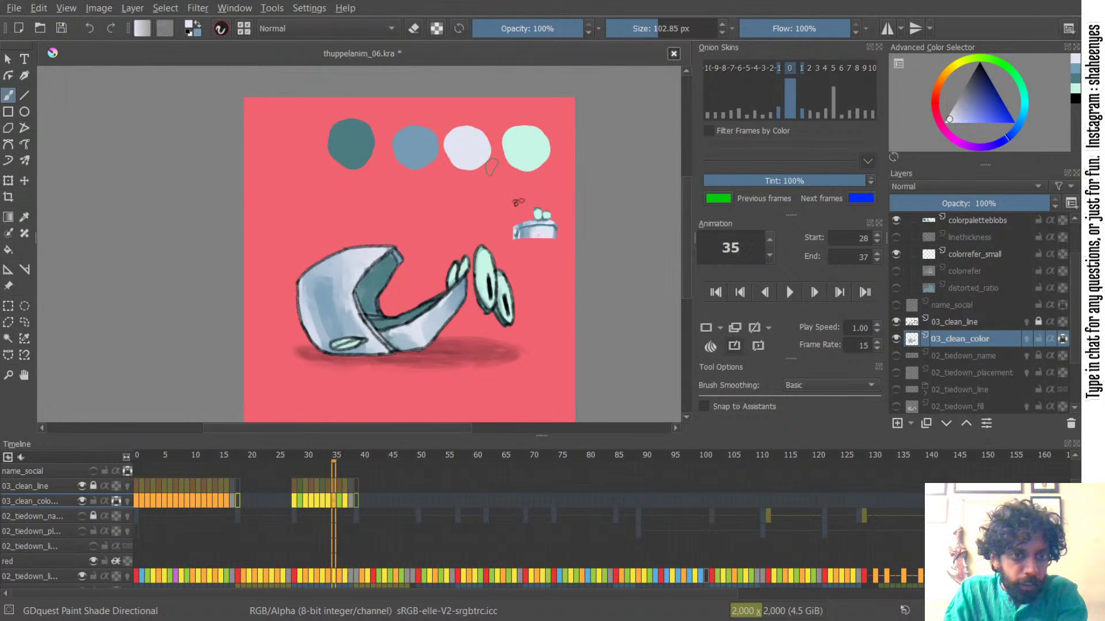
key("Right")
- Deepen the body's shading on frame 36 with blue-grey strokes of about 80 px
left_click(423, 146, "ctrl")
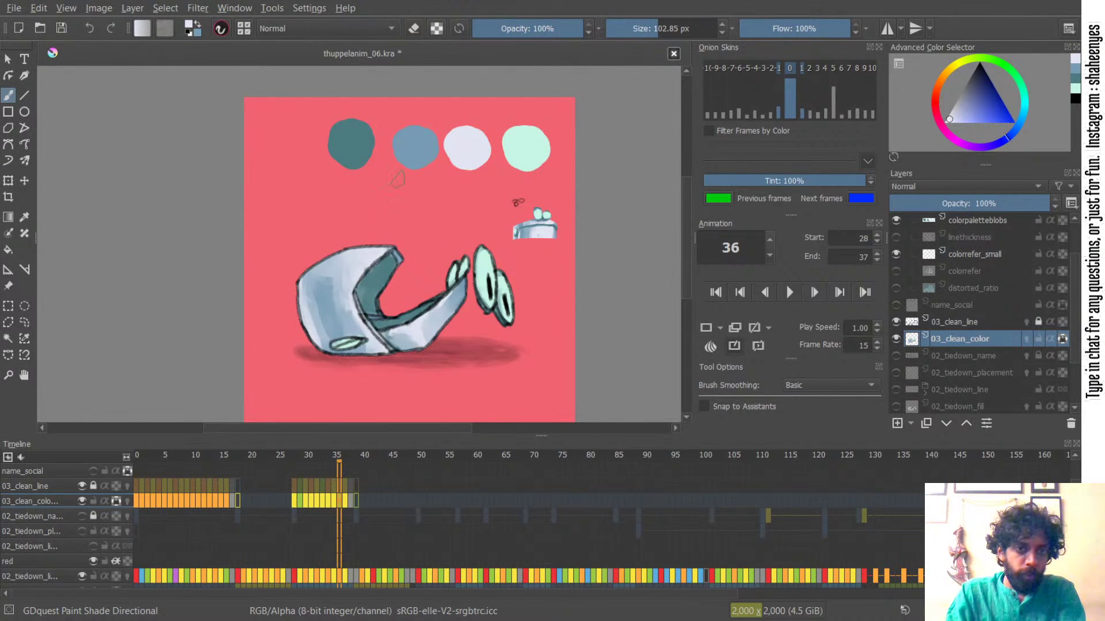
left_click_drag(332, 288, 317, 286)
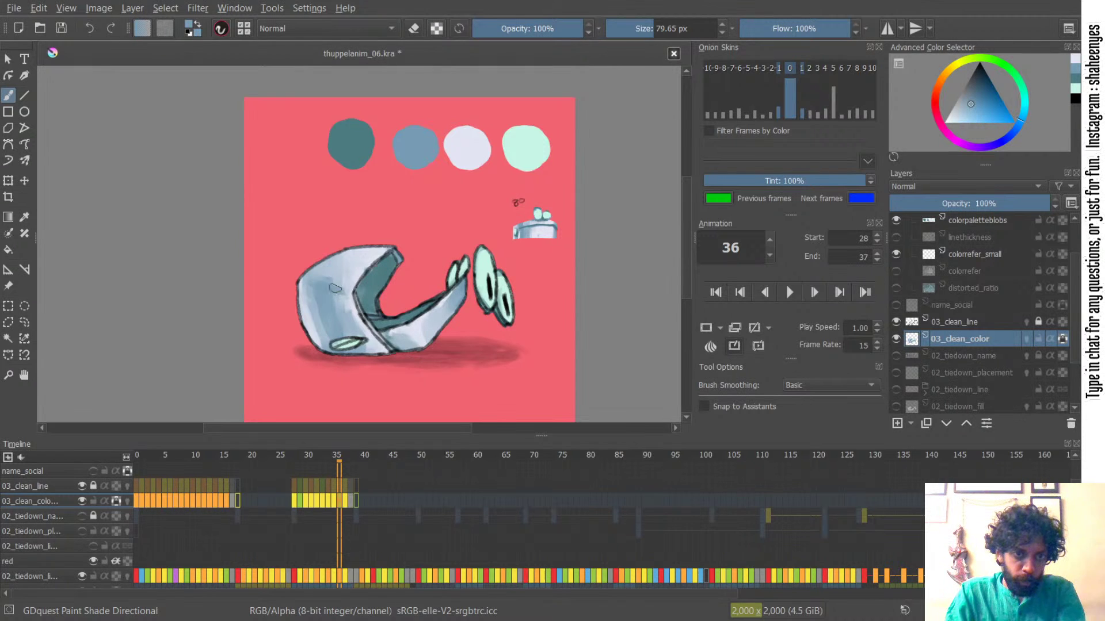
left_click_drag(336, 325, 340, 304)
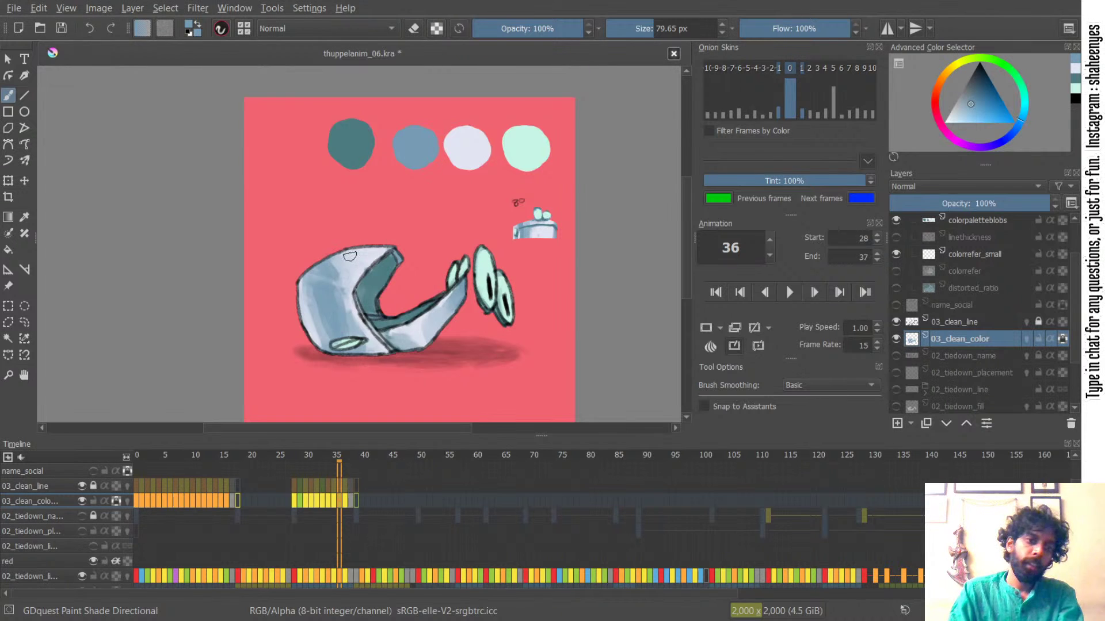
- Flip back and forth through frames 34 to 37 to check the deepened body shading for consistency
key("Left")
key("Right")
key("Right")
key("Left")
key("Left")
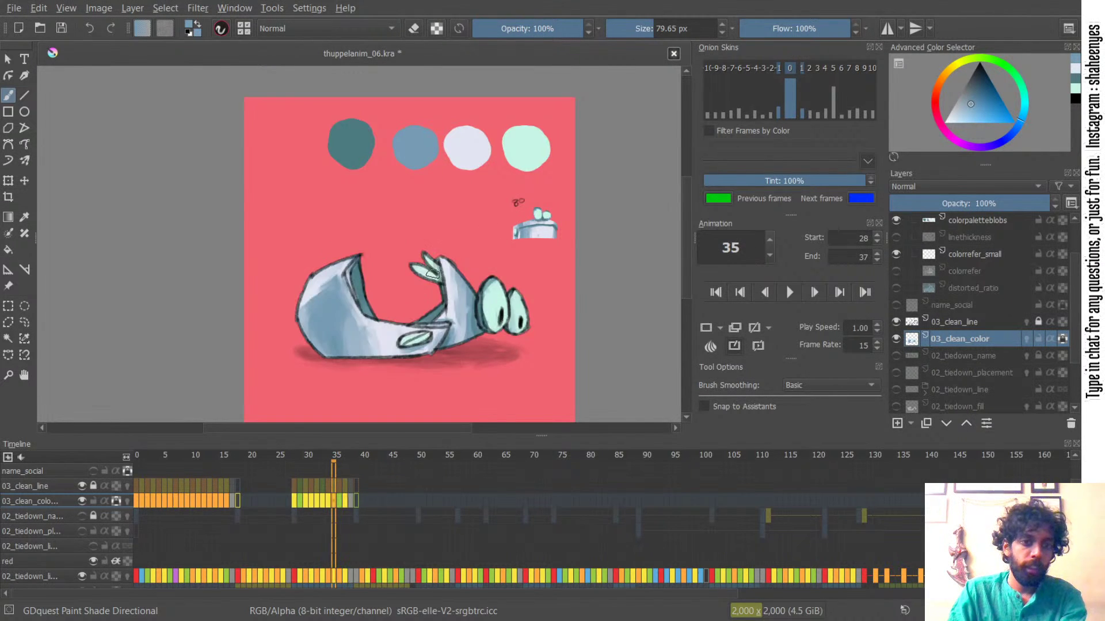
key("Right")
key("Right")
key("Left")
key("Left")
key("Right")
key("Right")
key("Left")
key("Left")
key("Right")
key("Left")
key("Left")
key("Right")
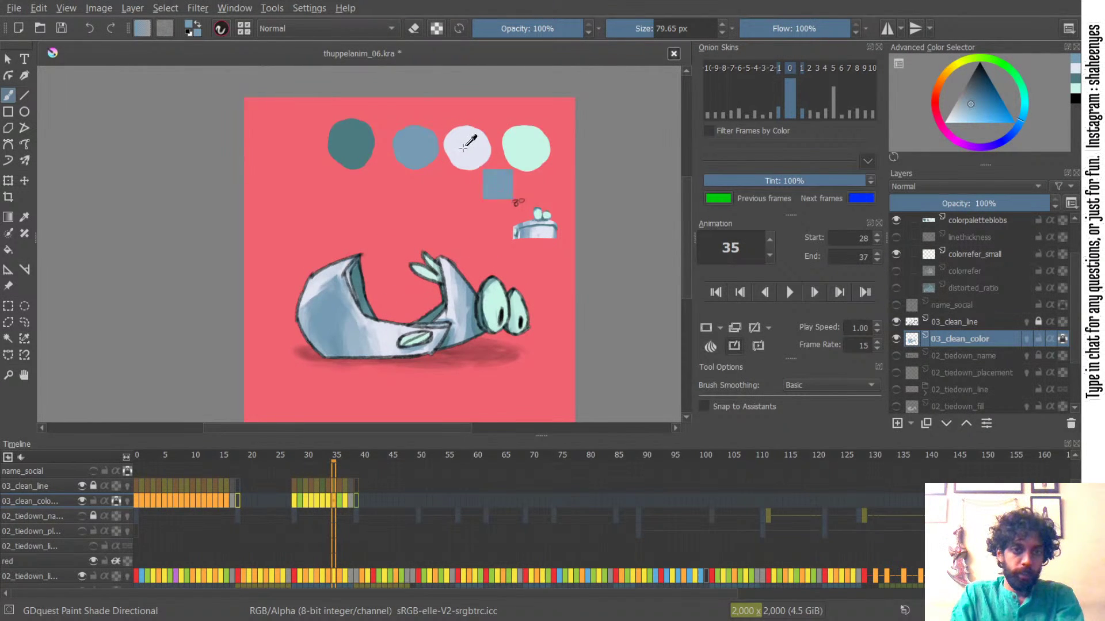
- Lighten frame 35's body with lavender strokes of about 119 px and compare it with the neighbouring frames
left_click(461, 151, "ctrl")
left_click_drag(357, 309, 397, 309)
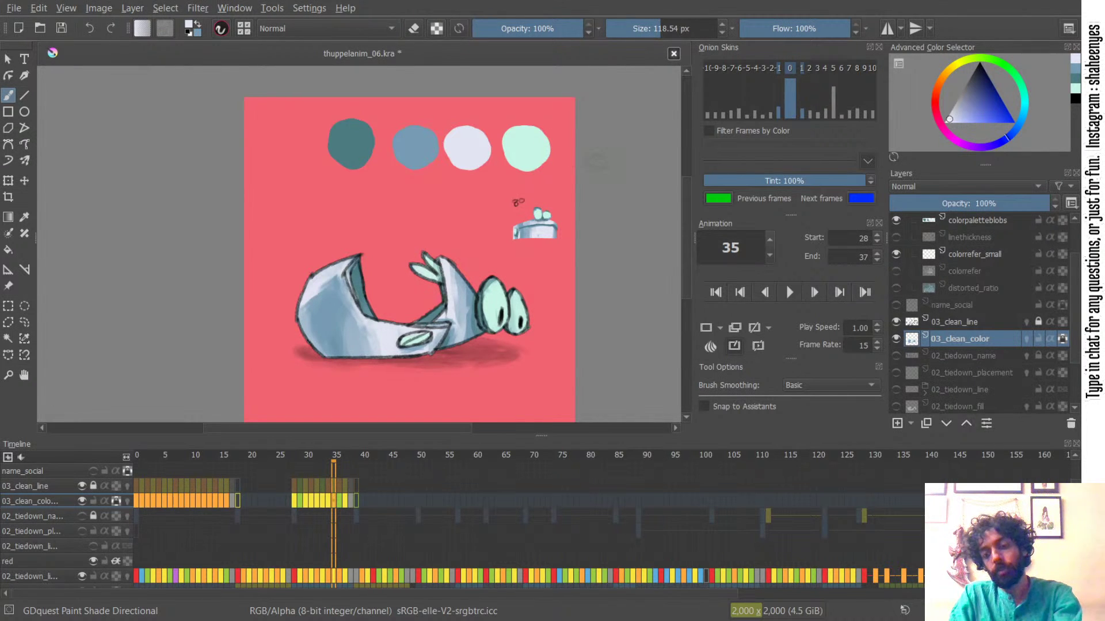
key("Left")
key("Right")
key("Right")
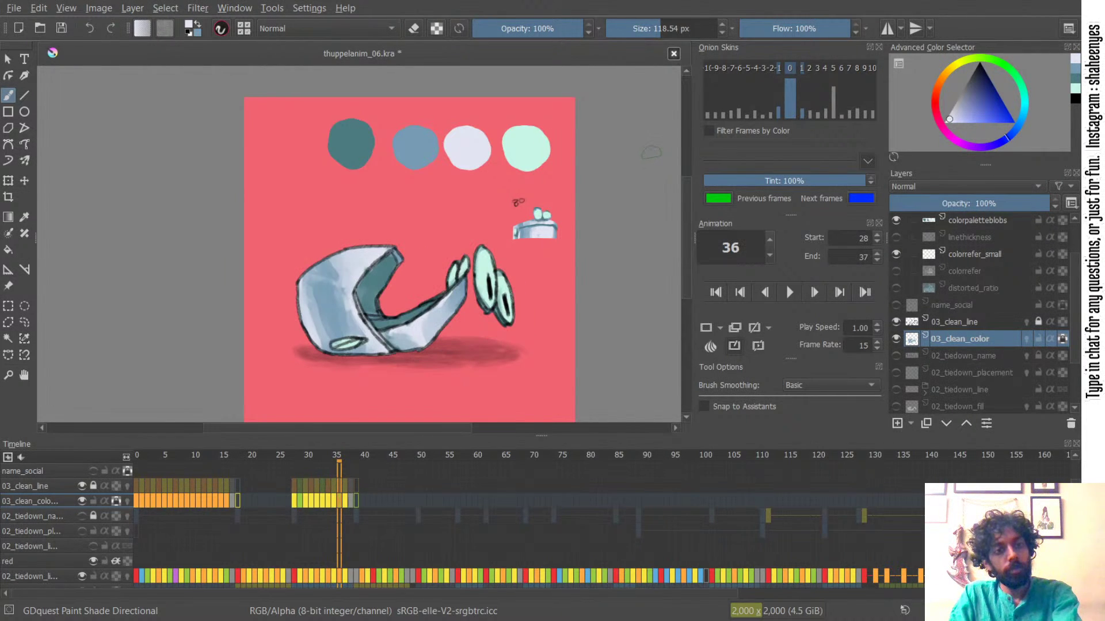
key("Right")
key("Left")
- Refine the body's highlights on frame 36 with lavender at about 137 px, blending with blue-grey at 112 px
left_click_drag(313, 314, 326, 334)
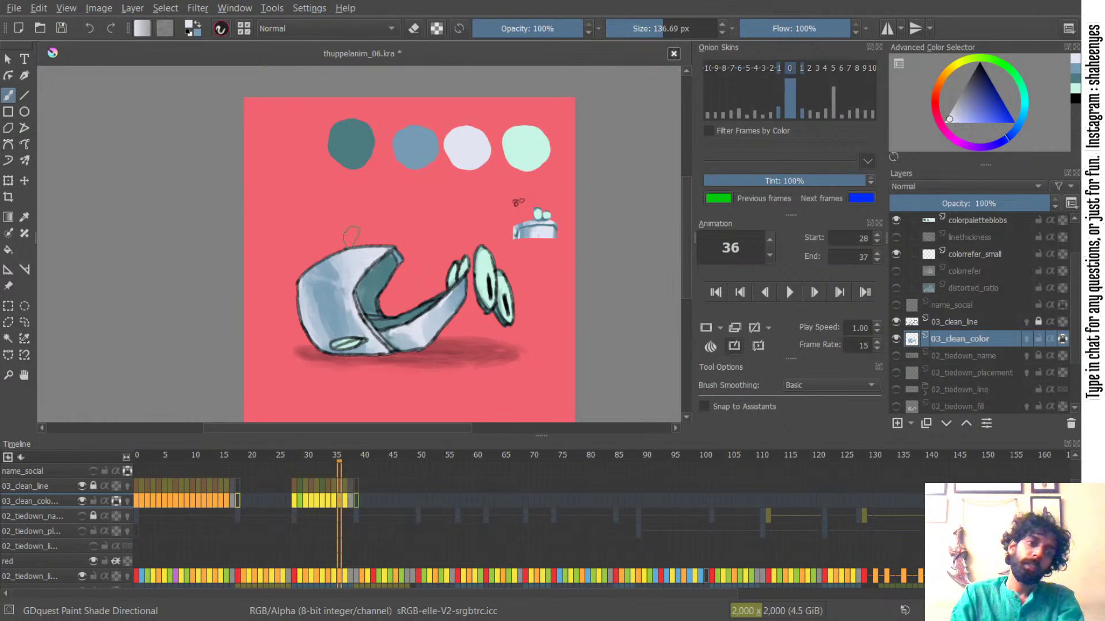
key("bracketleft")
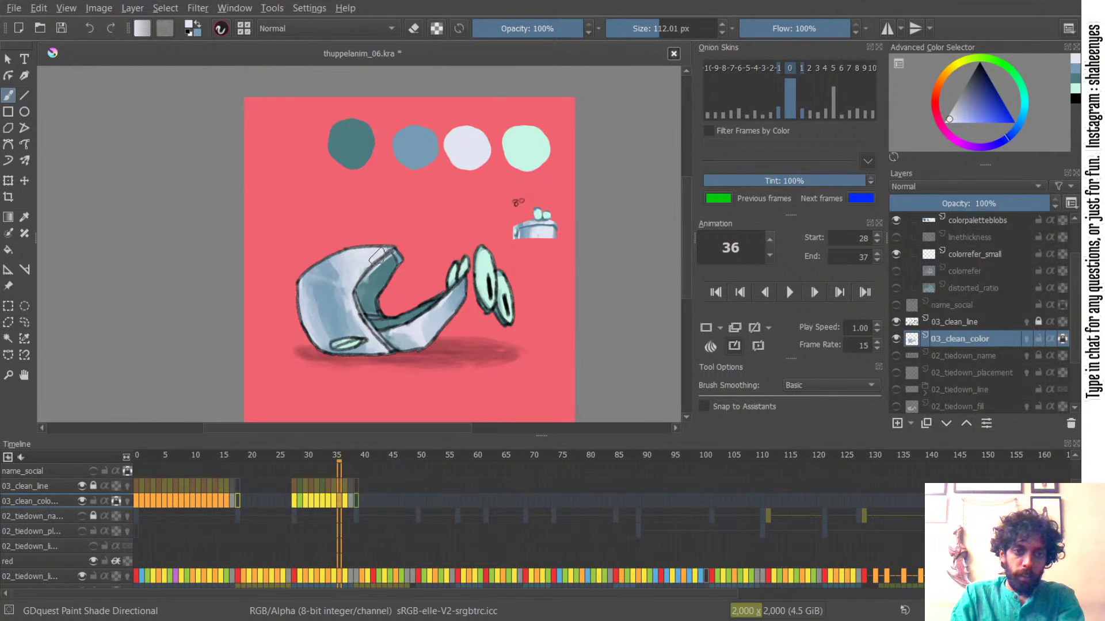
key("x")
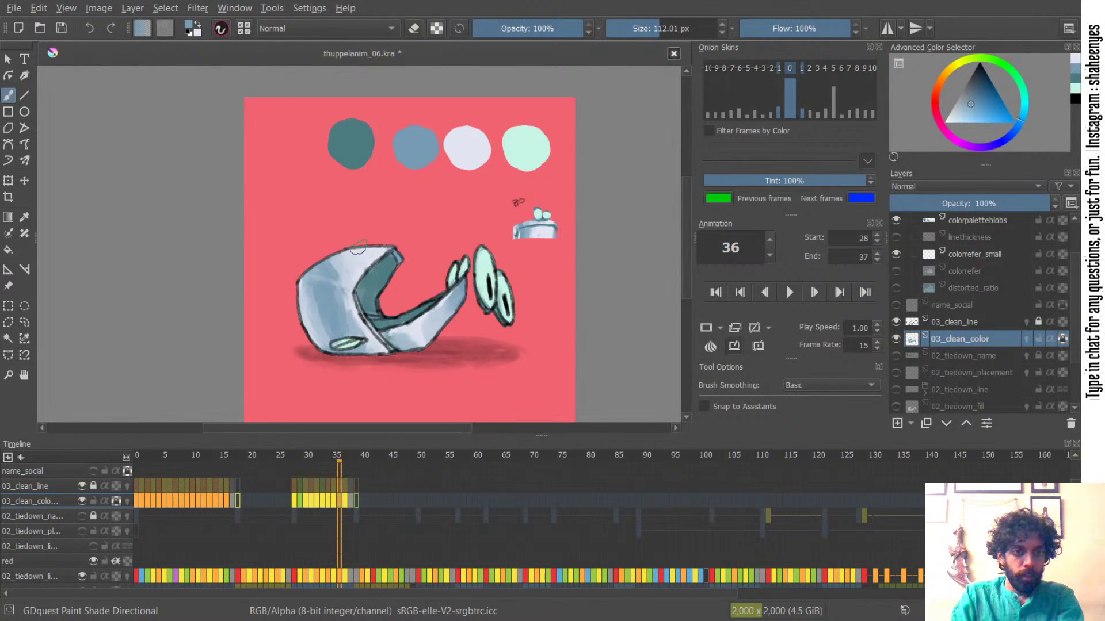
key("x")
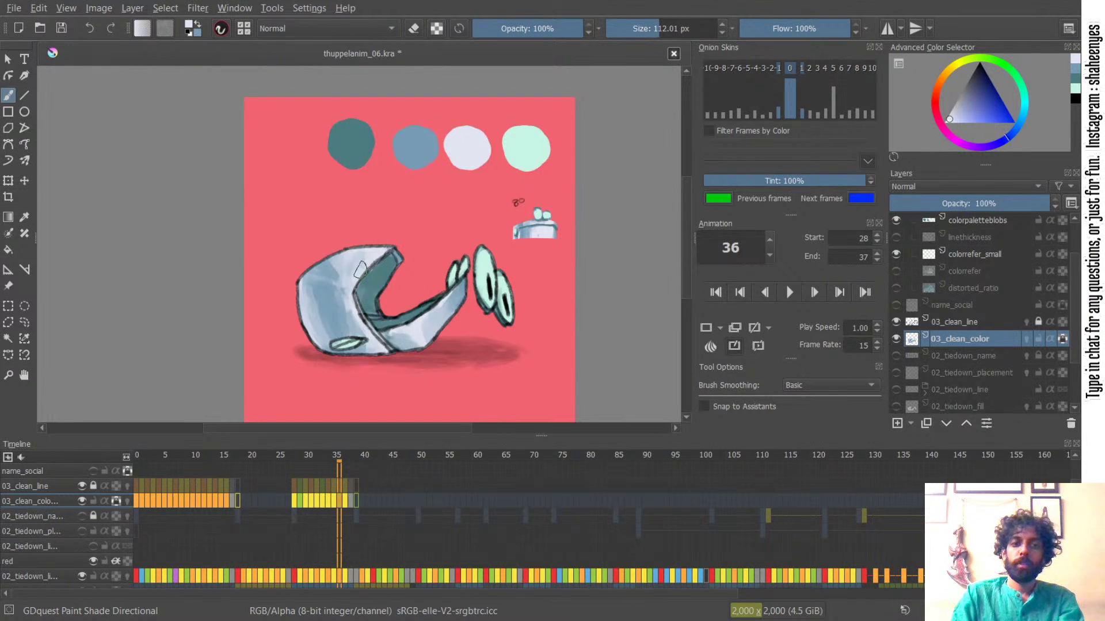
- Blend blue-grey into frame 36's mouth interior with a smaller brush of about 62 px
key("[")
key("[")
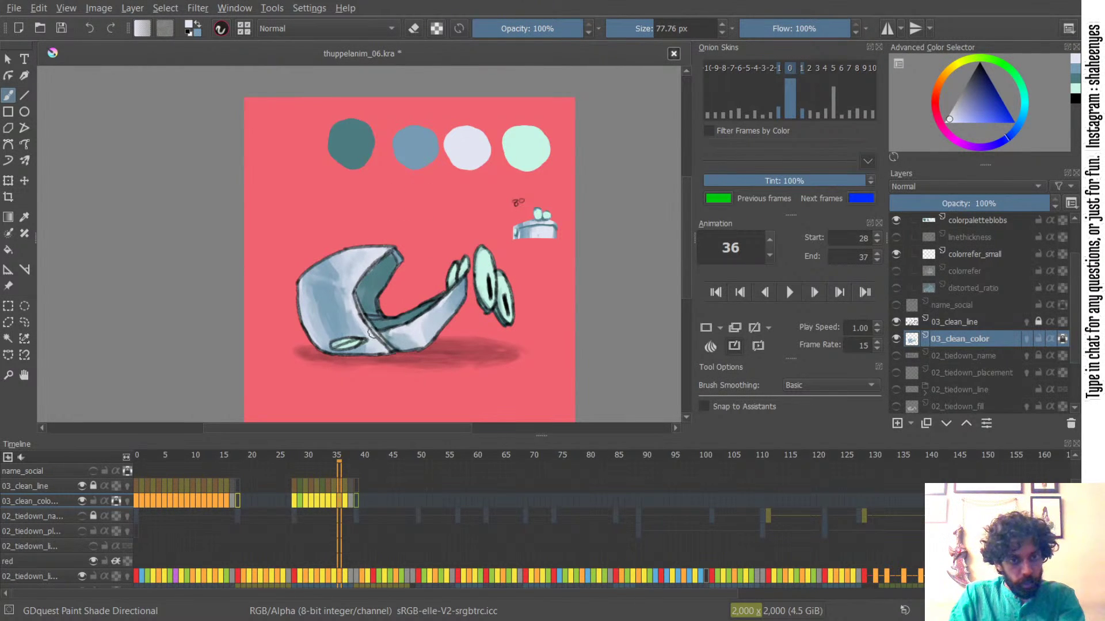
key("[")
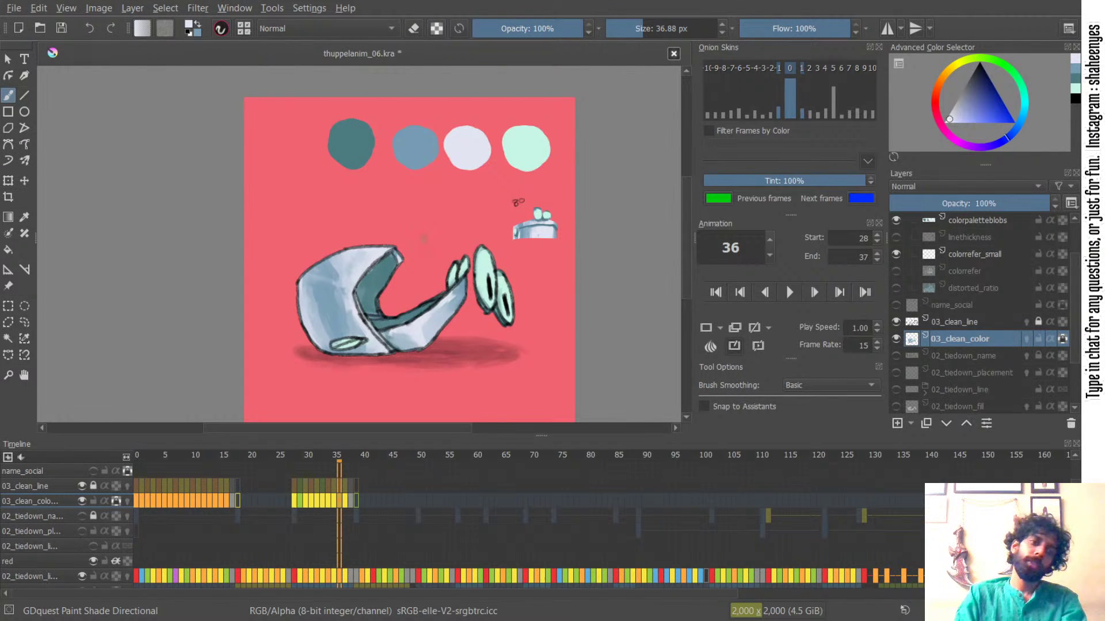
left_click_drag(381, 317, 387, 311, "shift")
left_click(407, 163, "ctrl")
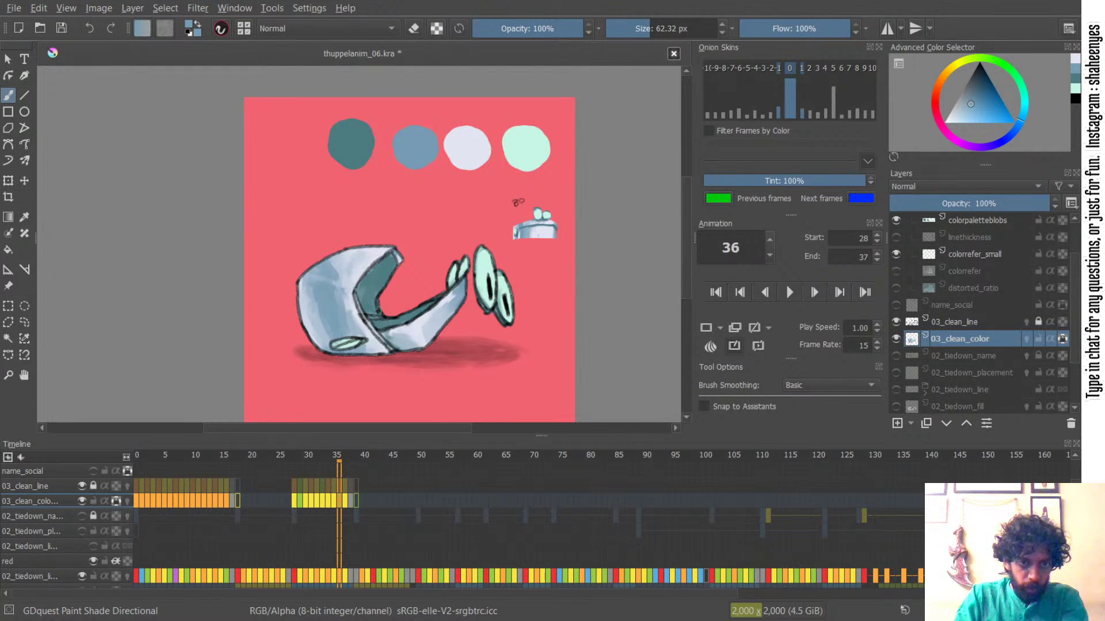
left_click_drag(376, 296, 394, 296)
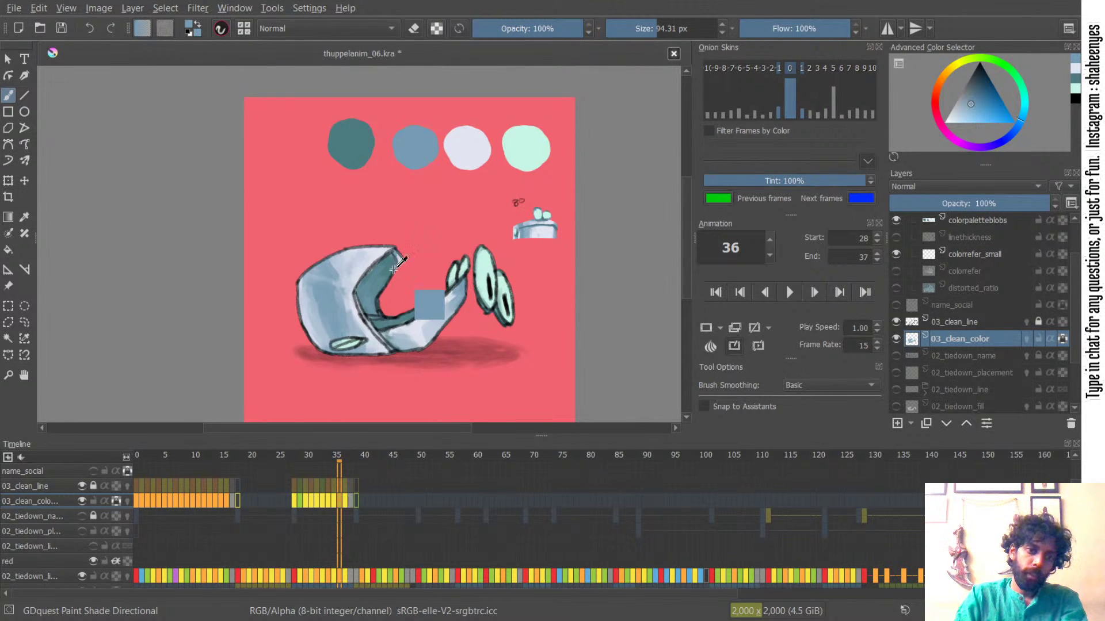
- Deepen frame 36's mouth interior and the shading beside the lower-body hand with teal, at brush sizes of about 49 to 79 px
left_click(348, 144, "ctrl")
left_click_drag(395, 311, 382, 315)
left_click(465, 157, "ctrl")
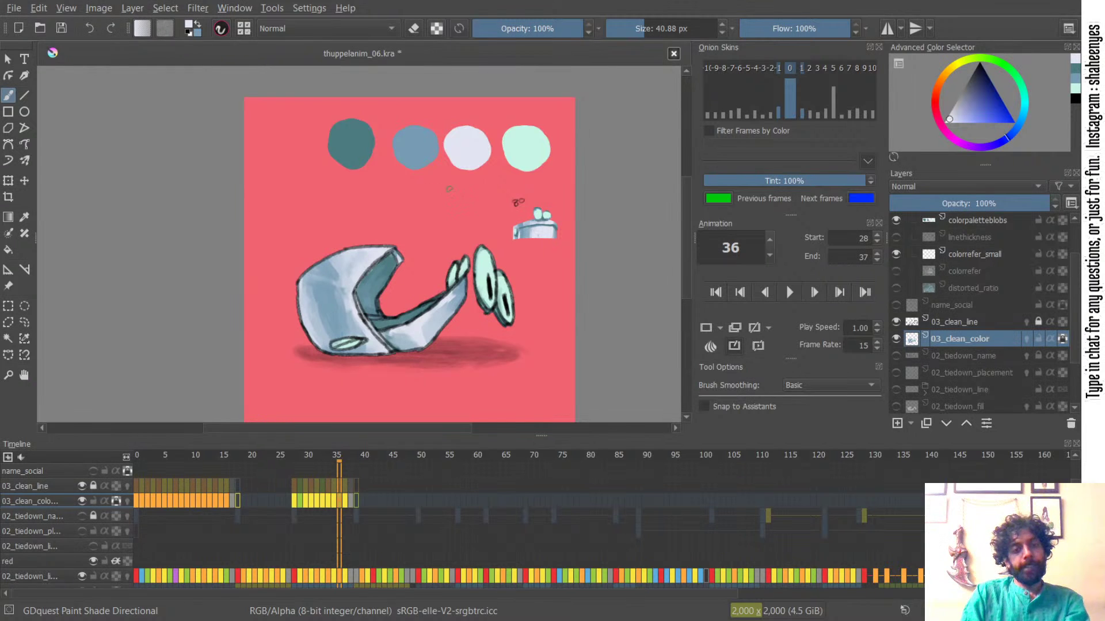
left_click(351, 138, "ctrl")
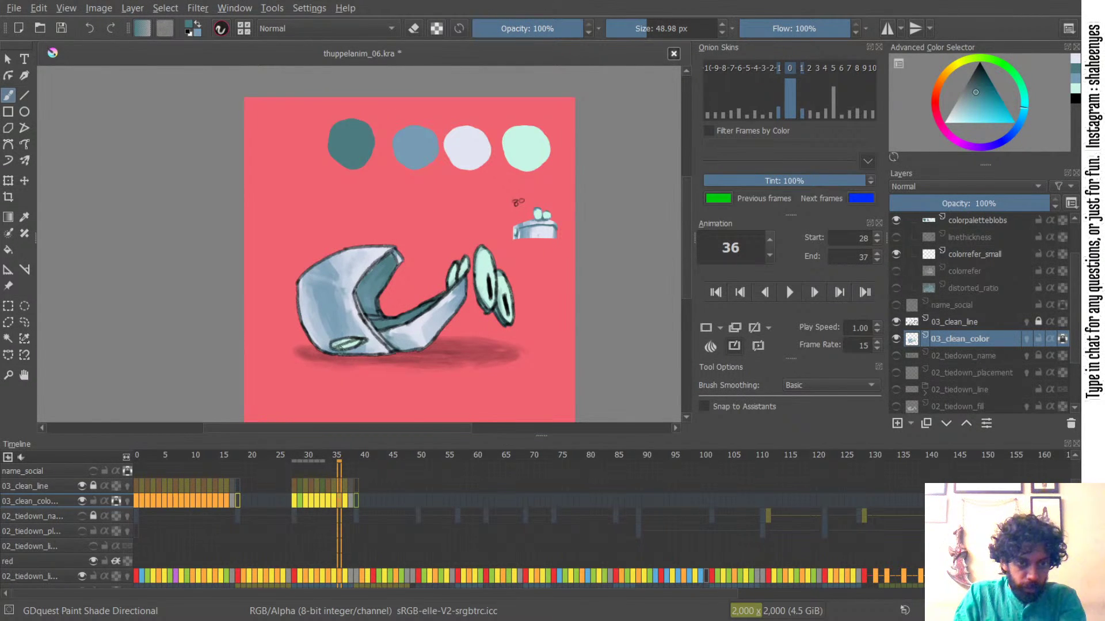
left_click_drag(353, 353, 370, 346)
key("bracketright")
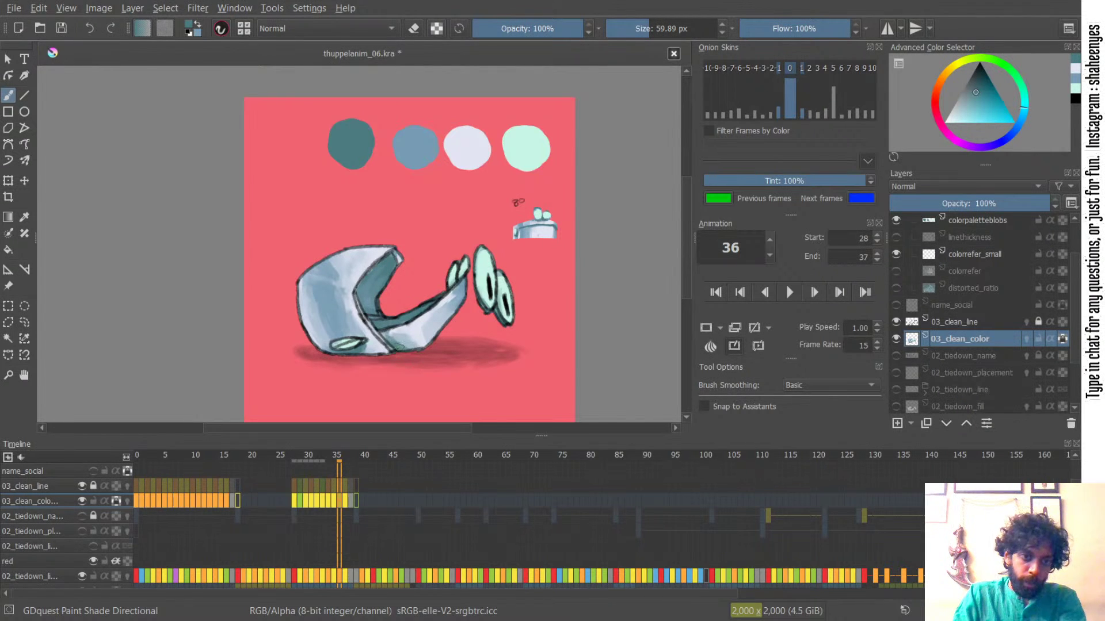
key("bracketright")
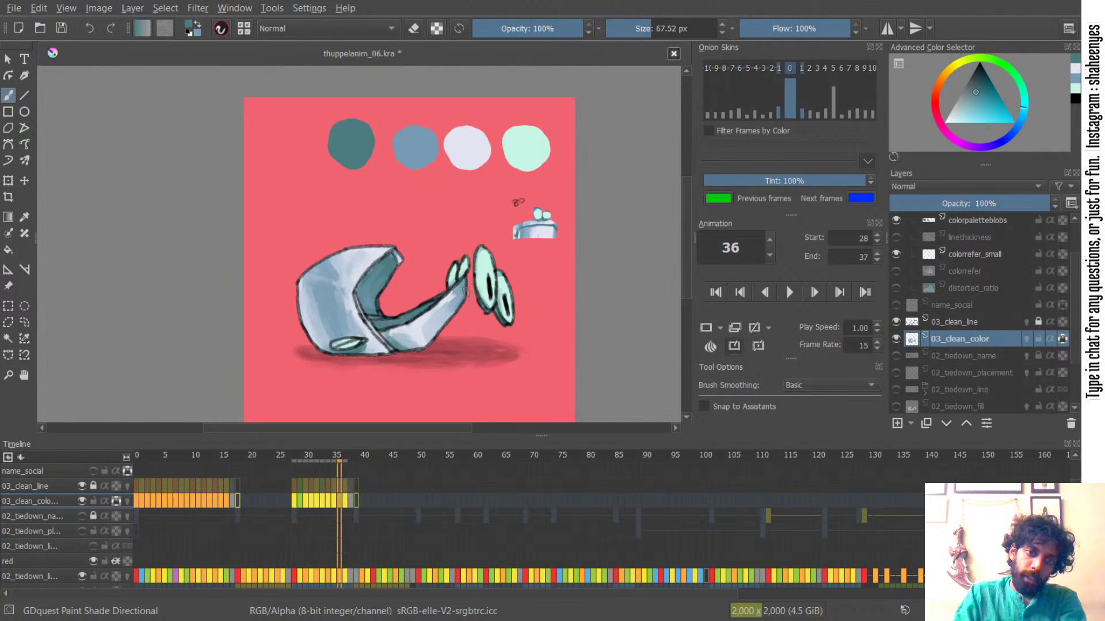
key("bracketright")
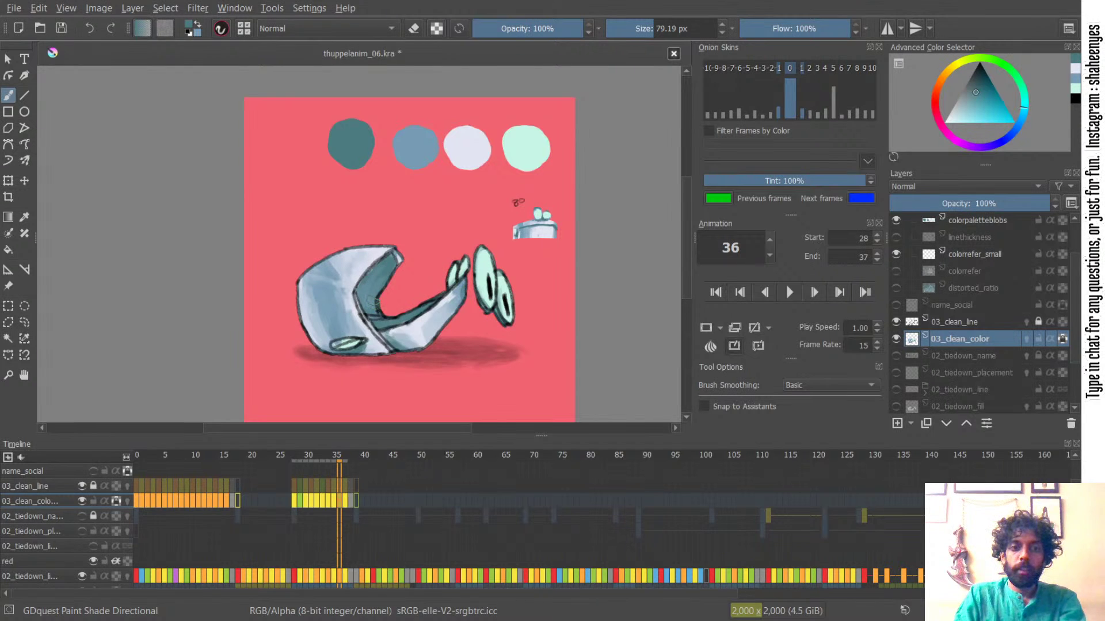
- Hide the 03_clean_line layer and flip through frames 34 to 37 to check the colour shading without outlines
left_click(897, 320)
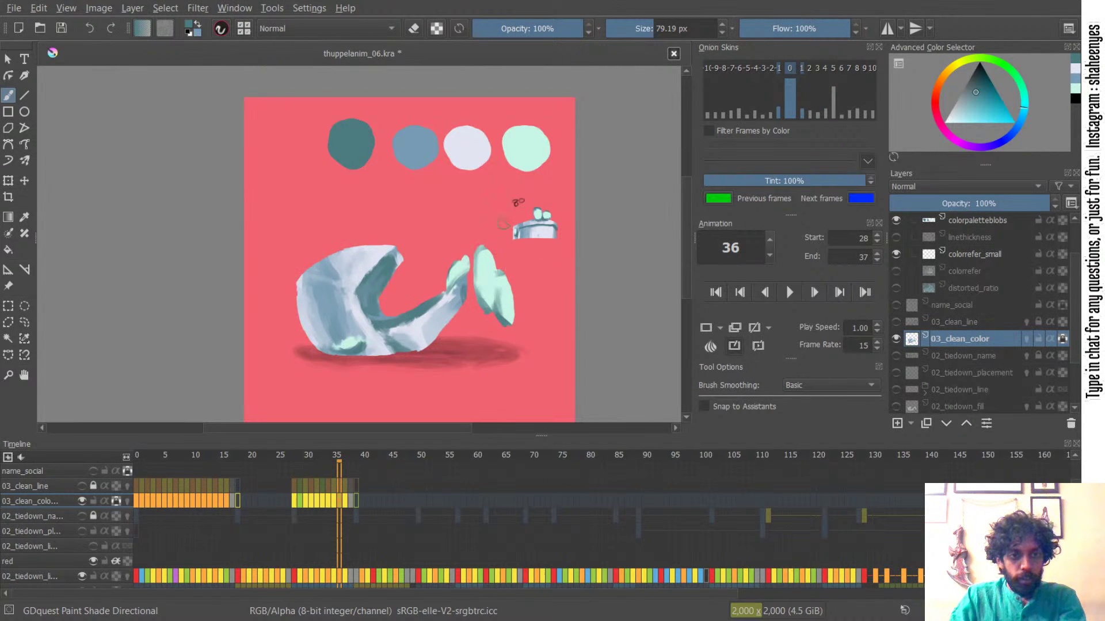
key("Left")
key("Right")
key("Right")
key("Left")
key("Left")
key("Right")
key("Right")
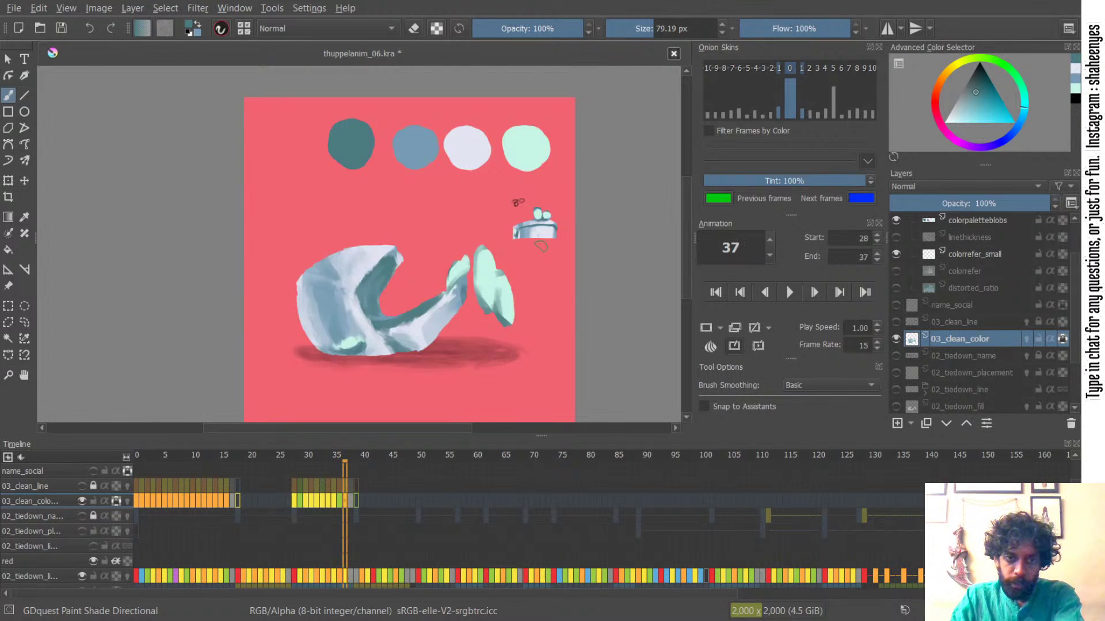
key("Left")
key("Left")
key("Right")
key("Right")
key("Left")
key("Left")
key("Right")
key("Right")
key("Left")
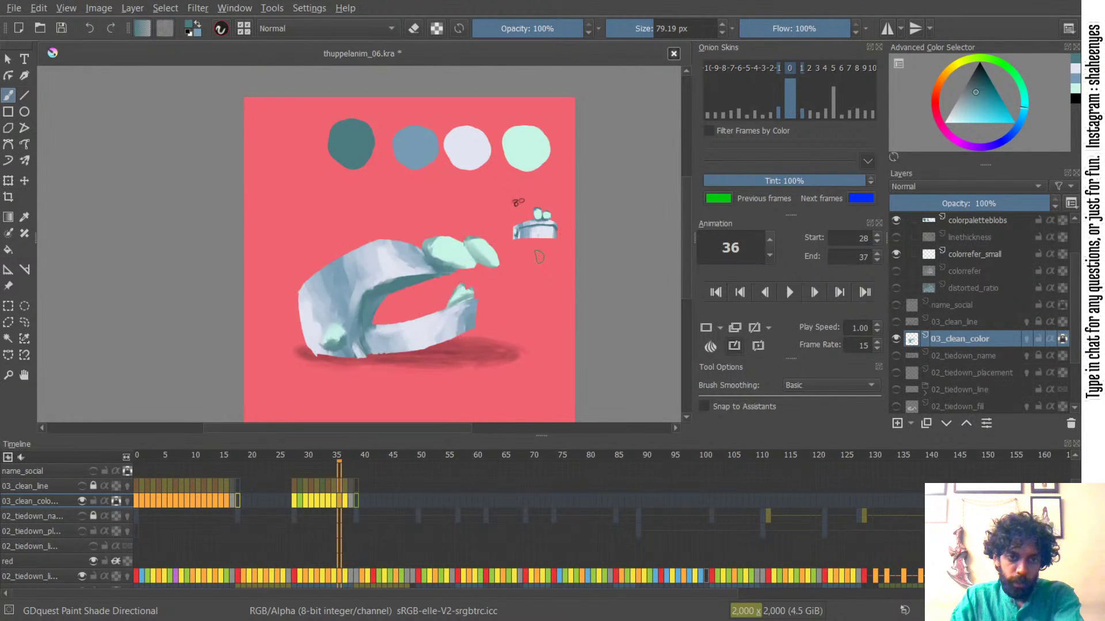
key("Left")
key("Right")
key("Right")
key("Left")
key("Left")
key("Right")
key("Left")
key("Left")
key("Right")
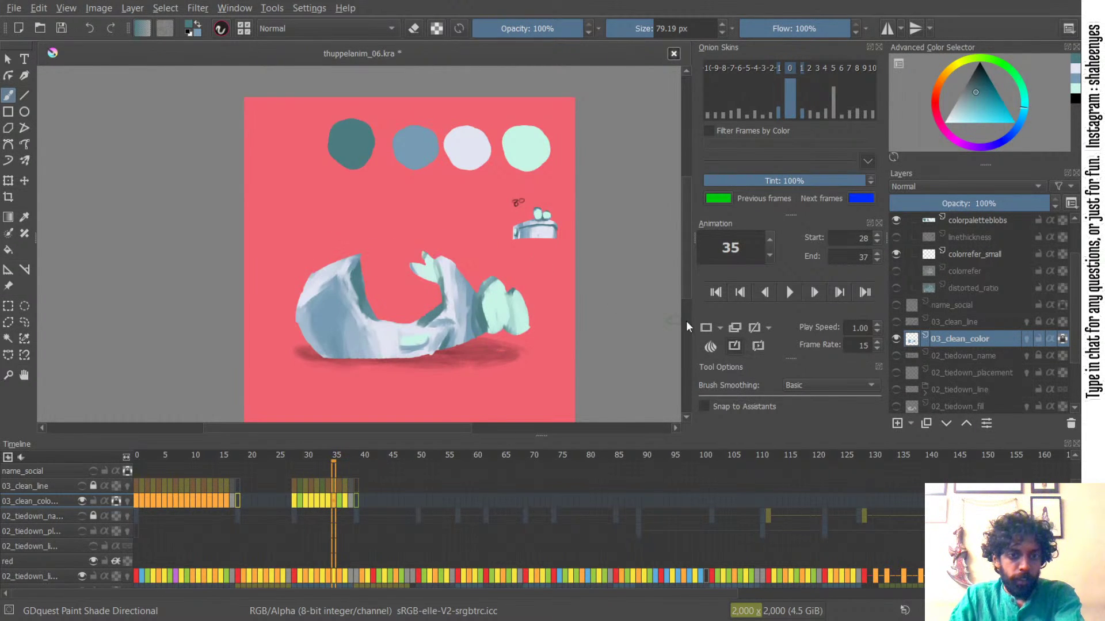
- Show the 03_clean_line layer again and touch up frame 35's mouth interior with teal at about 61 px
left_click(895, 322)
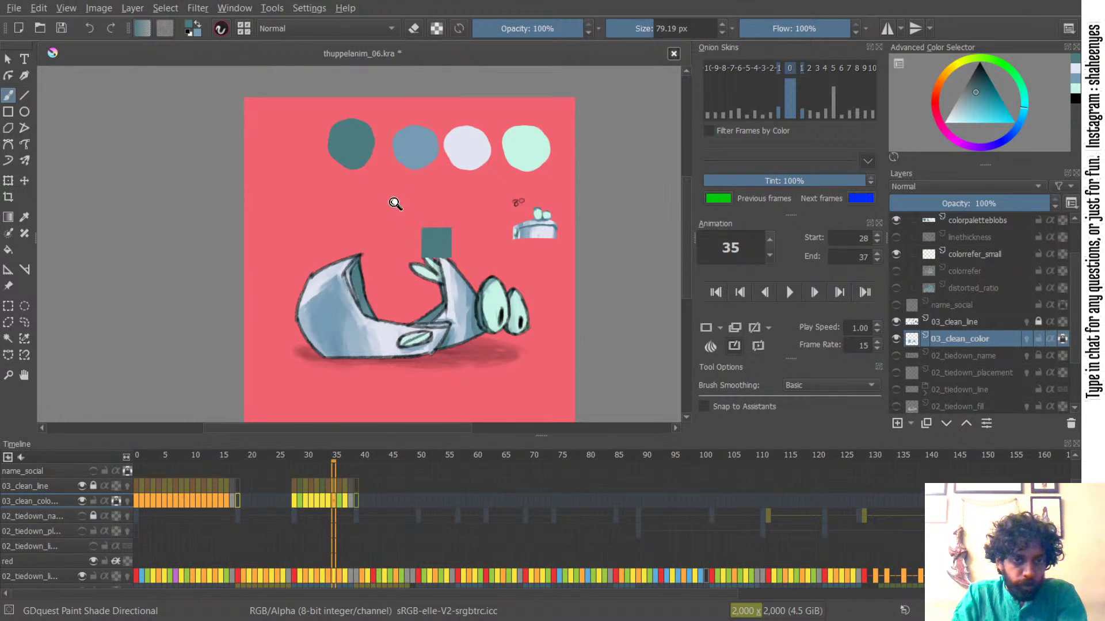
scroll(397, 200, "up", 2)
left_click(311, 103, "ctrl")
mouse_move(426, 386)
left_mouse_down()
mouse_move(440, 291)
mouse_move(447, 299)
mouse_move(427, 306)
left_mouse_up()
scroll(442, 291, "up", 3)
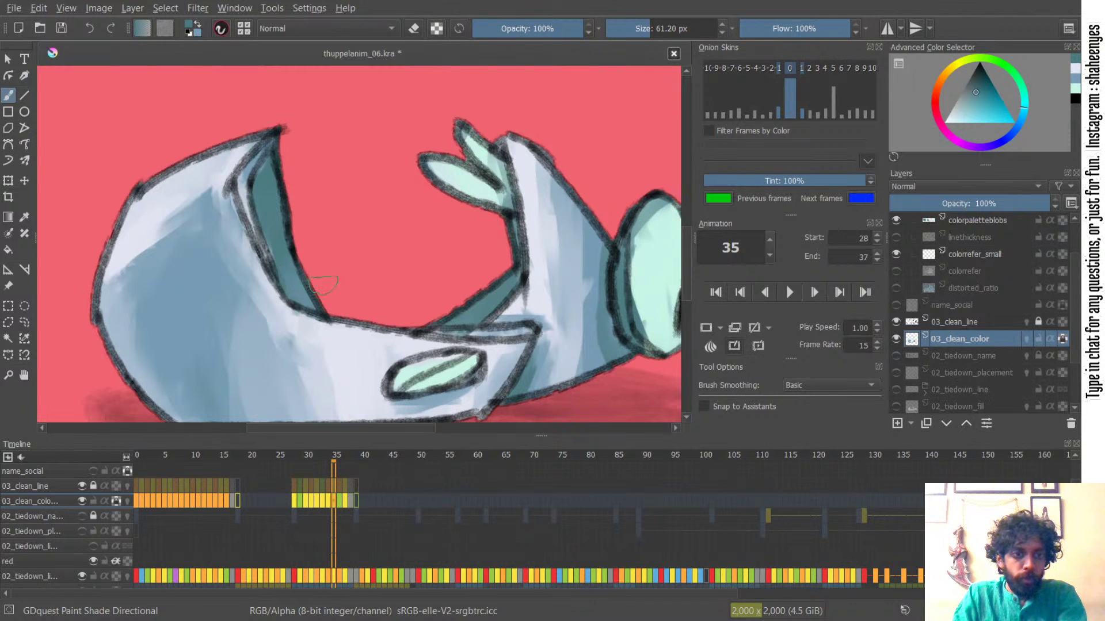
- Compare frames 35 to 37 with 03_clean_line hidden, then return to frame 36 with the outlines shown
left_click(896, 321)
left_click_drag(413, 230, 425, 274)
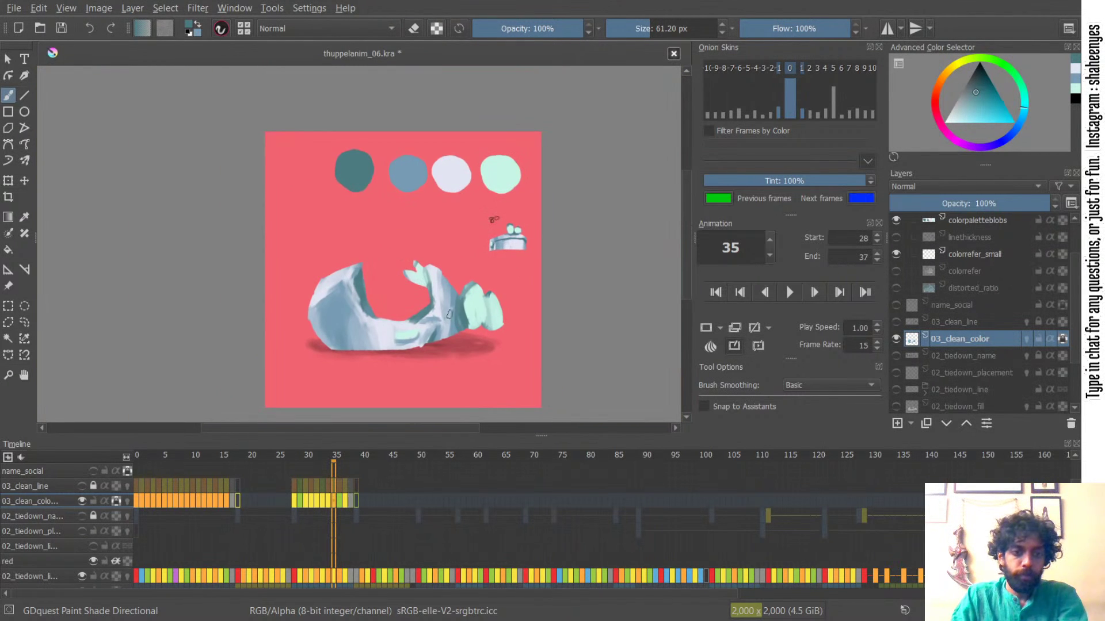
left_click(340, 502)
left_click(348, 499)
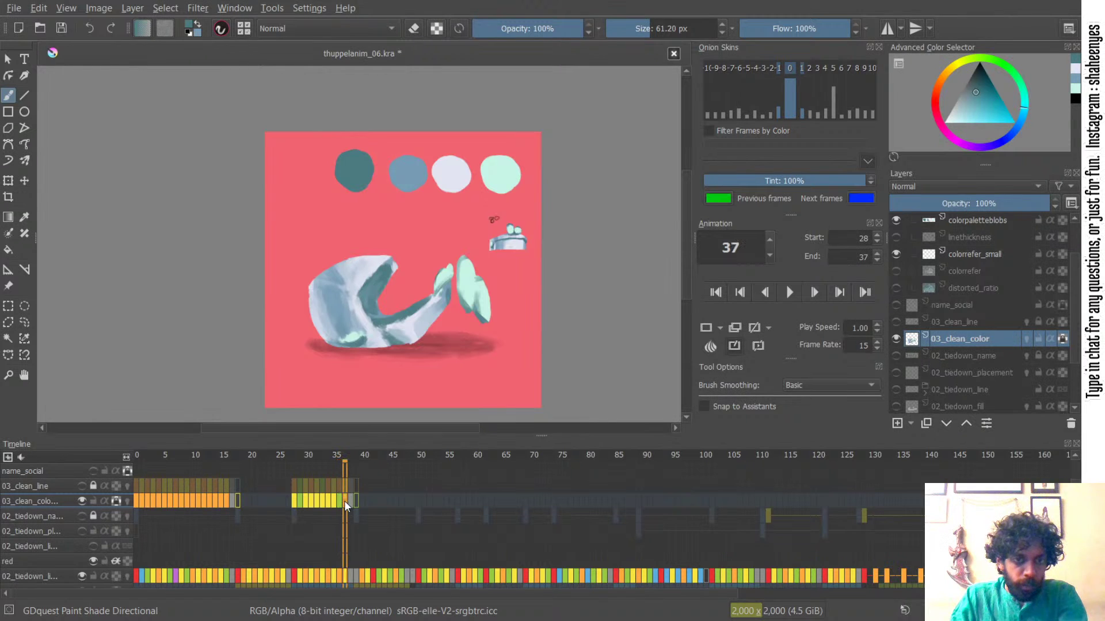
left_click(343, 501)
left_click(896, 322)
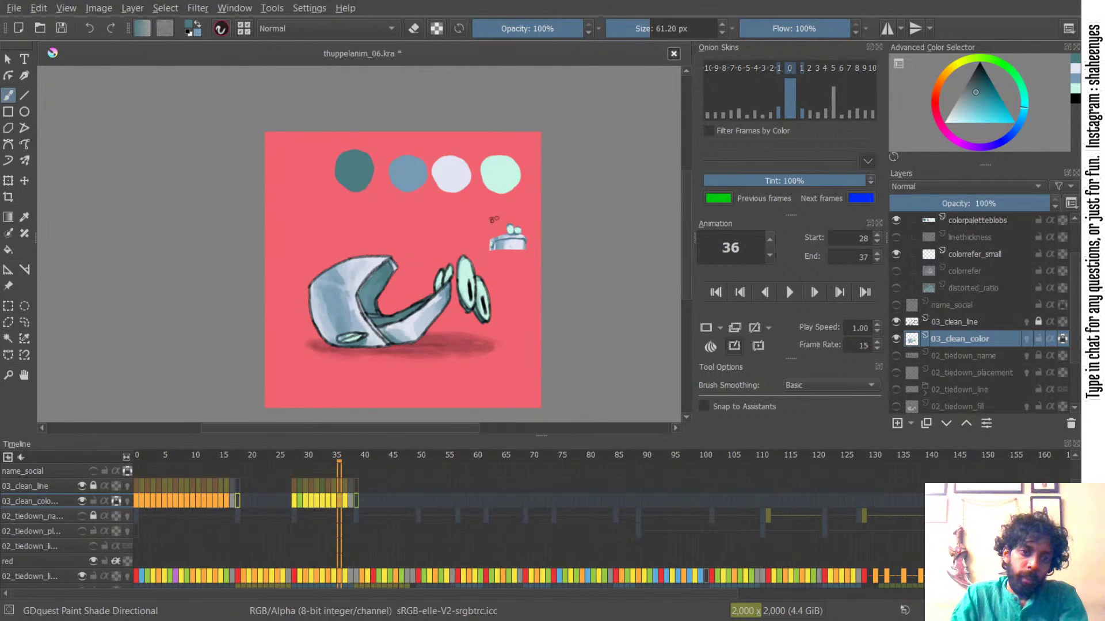
- Shade the underside of frame 36's lower jaw with blue-grey at about 58 px
scroll(376, 241, "up", 1)
left_click(407, 153, "ctrl")
left_click_drag(397, 351, 390, 351)
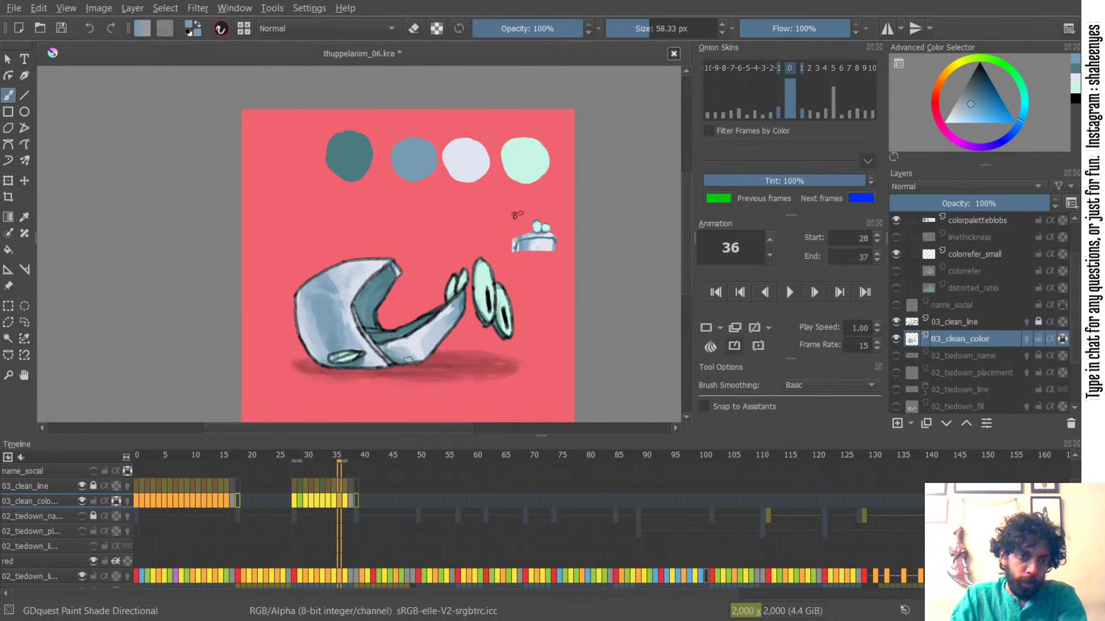
- Flip between frames 35, 36 and 37 with 03_clean_line hidden to check the jaw shading, and restore the outlines
left_click(896, 322)
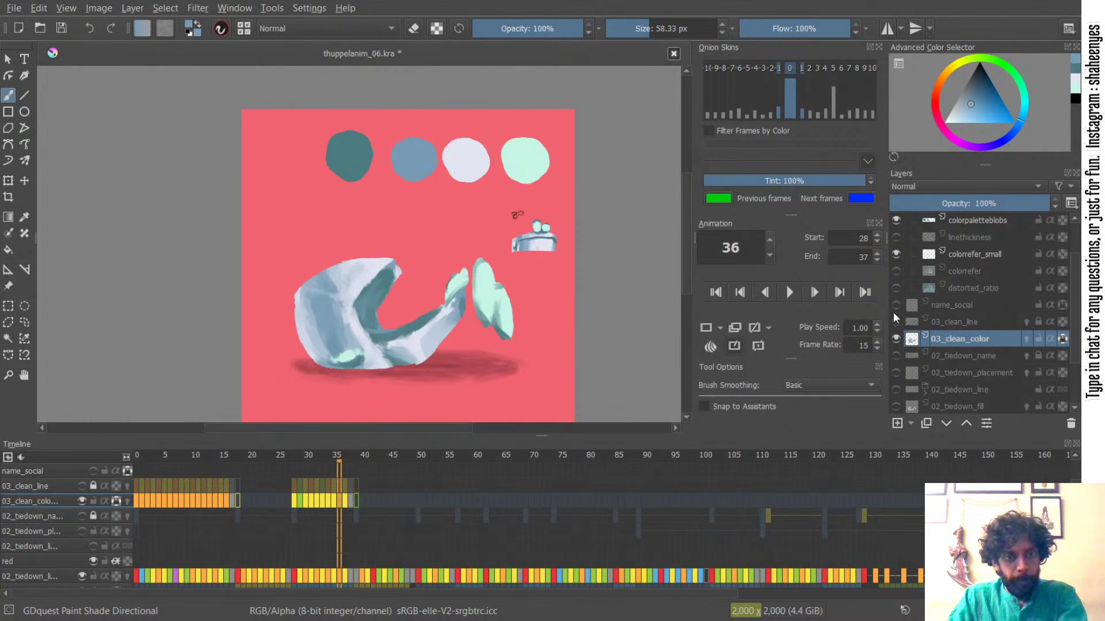
key("Left")
key("Right")
key("Right")
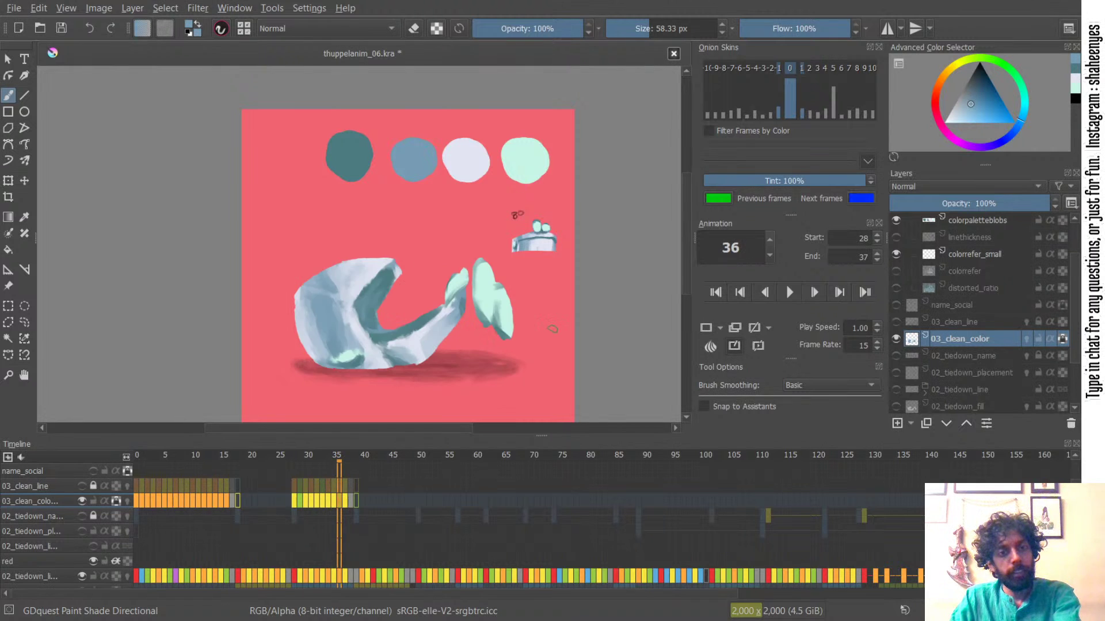
key("Left")
key("Left")
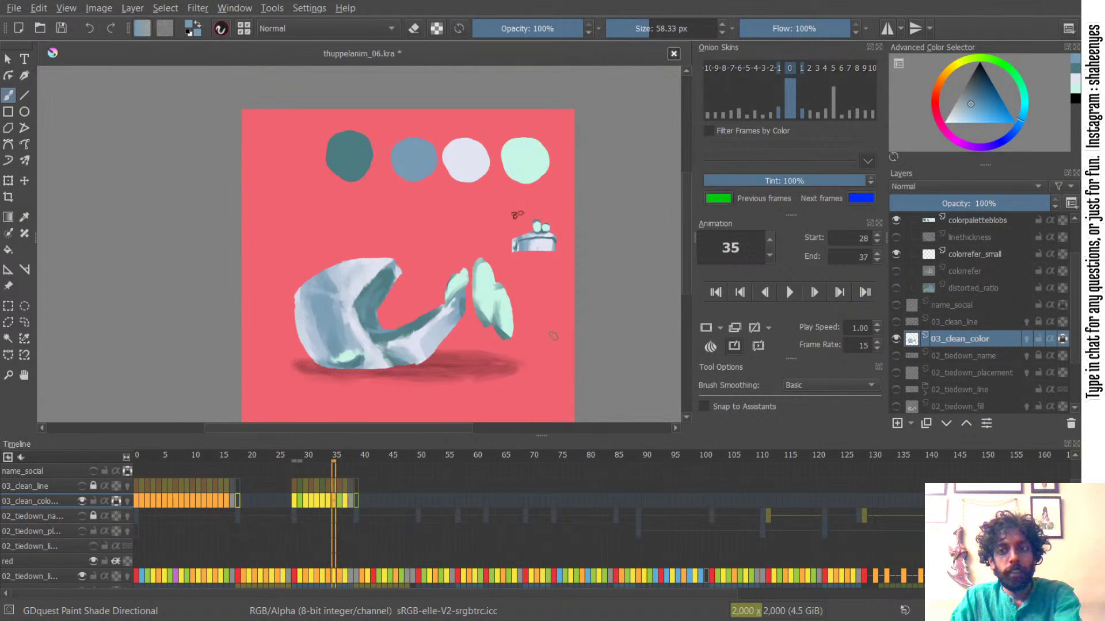
key("Right")
key("Right")
key("Left")
key("Left")
key("Right")
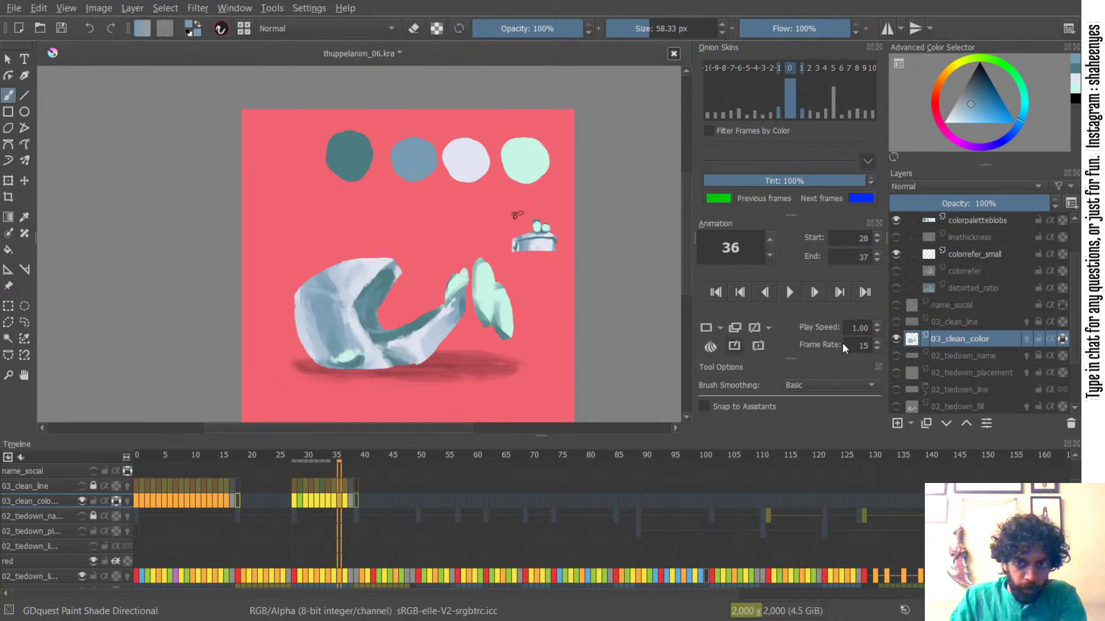
left_click(896, 323)
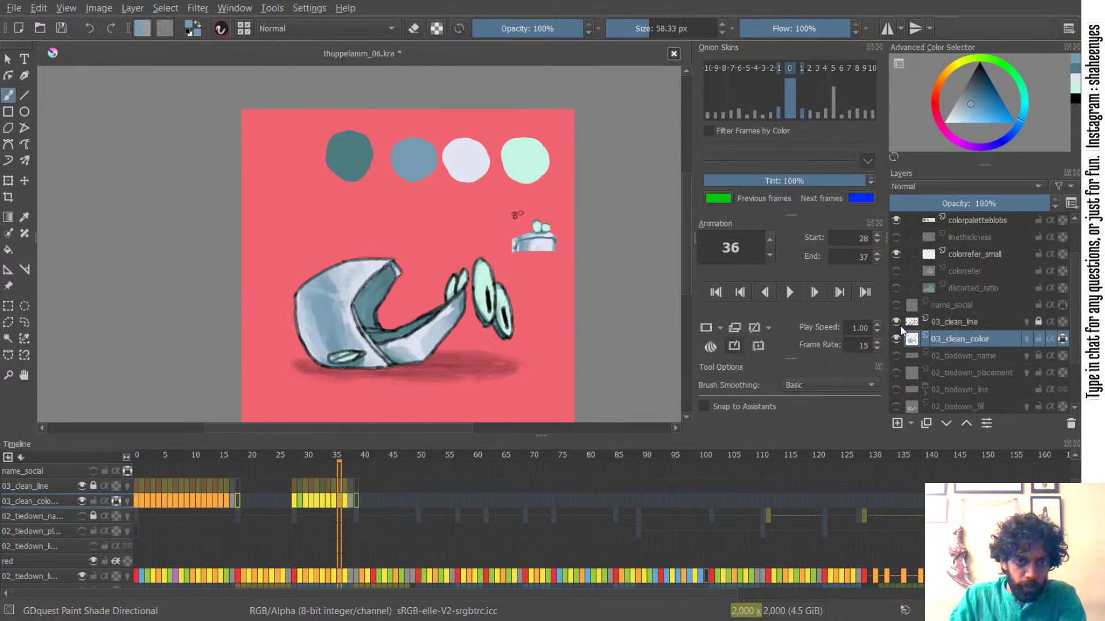
- Go to frame 29 of the 03_clean_color layer and save the document
left_click(346, 499)
left_click(341, 499)
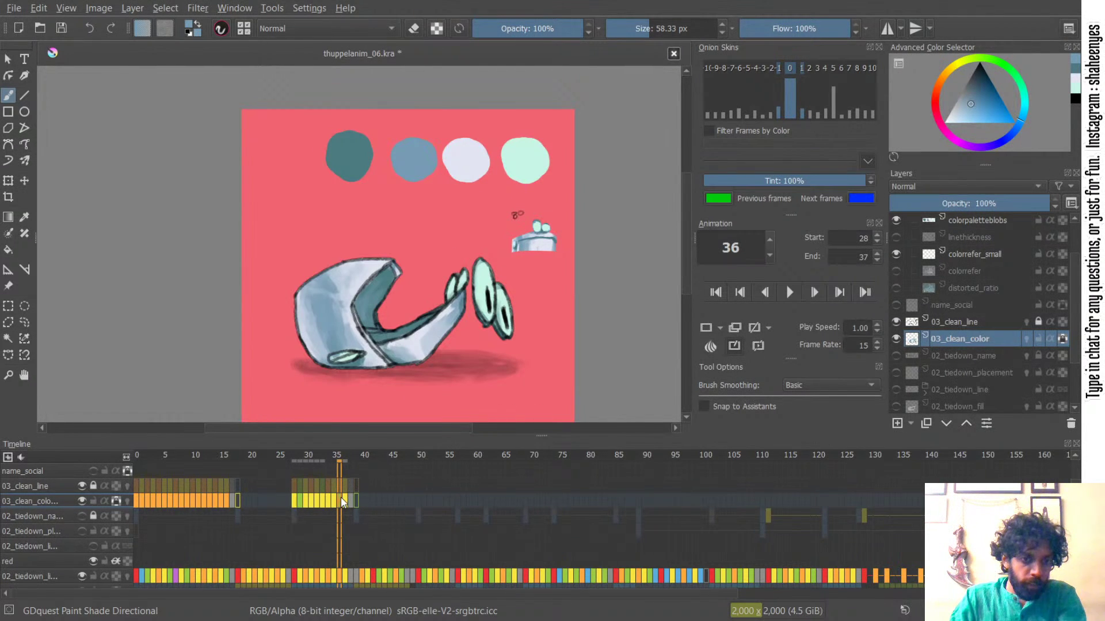
left_click(300, 500)
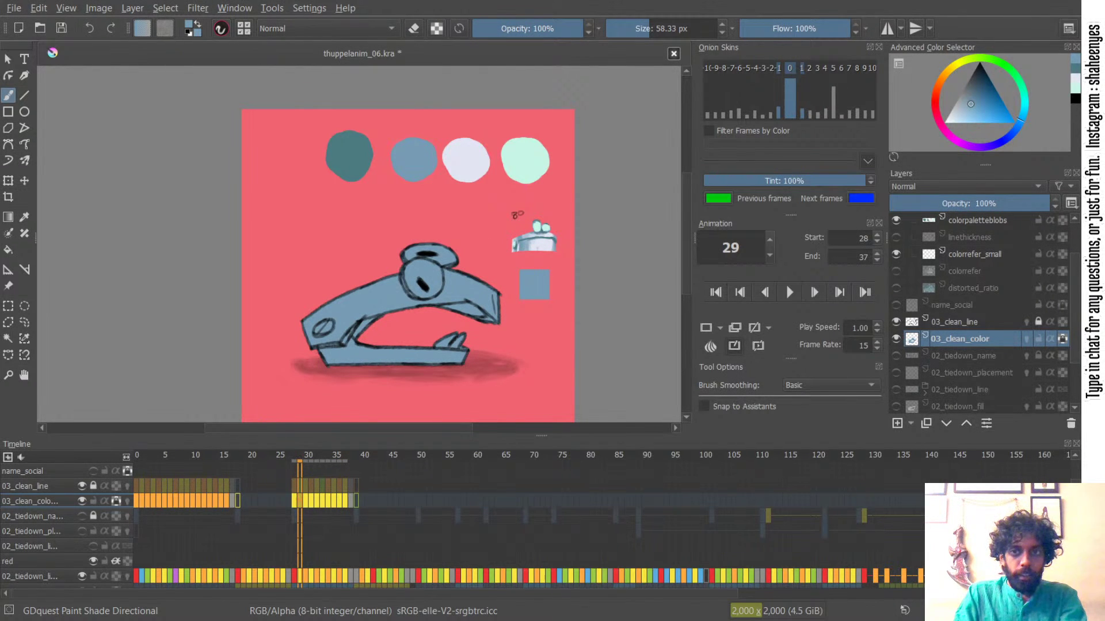
key("ctrl+s")
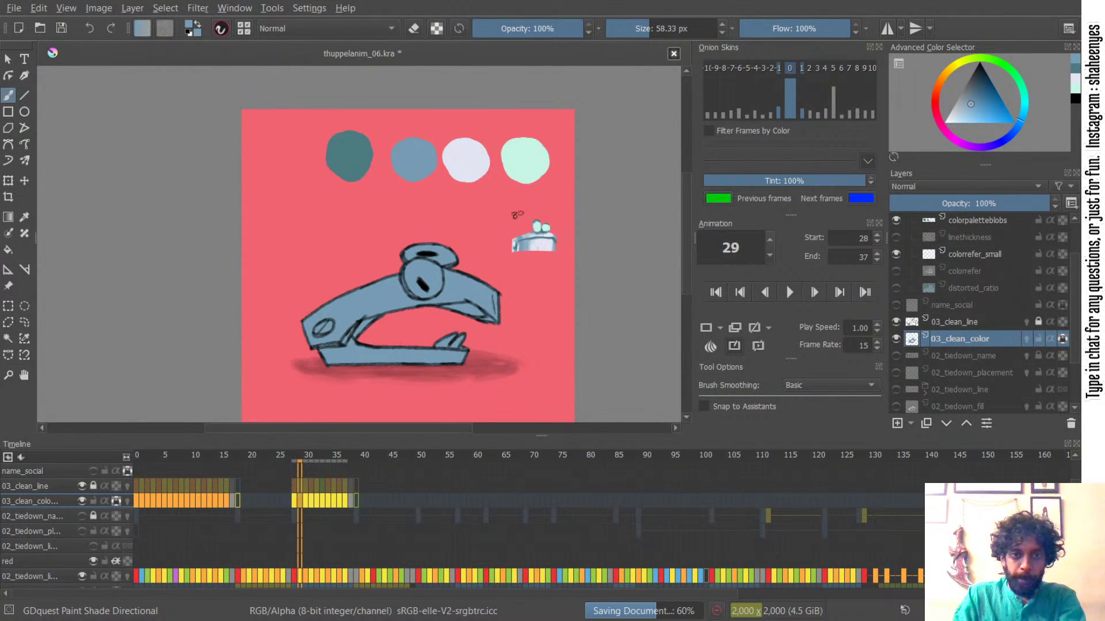
- Block in lavender highlights on frame 29's body, eyes, hands and lower jaw with a brush of about 288 px
left_click(466, 163, "ctrl")
left_click_drag(416, 295, 541, 282)
mouse_move(433, 238)
left_mouse_down()
mouse_move(412, 288)
mouse_move(449, 288)
left_mouse_up()
mouse_move(397, 351)
left_mouse_down()
mouse_move(381, 306)
mouse_move(375, 323)
left_mouse_up()
mouse_move(305, 308)
left_mouse_down()
mouse_move(304, 331)
mouse_move(325, 357)
left_mouse_up()
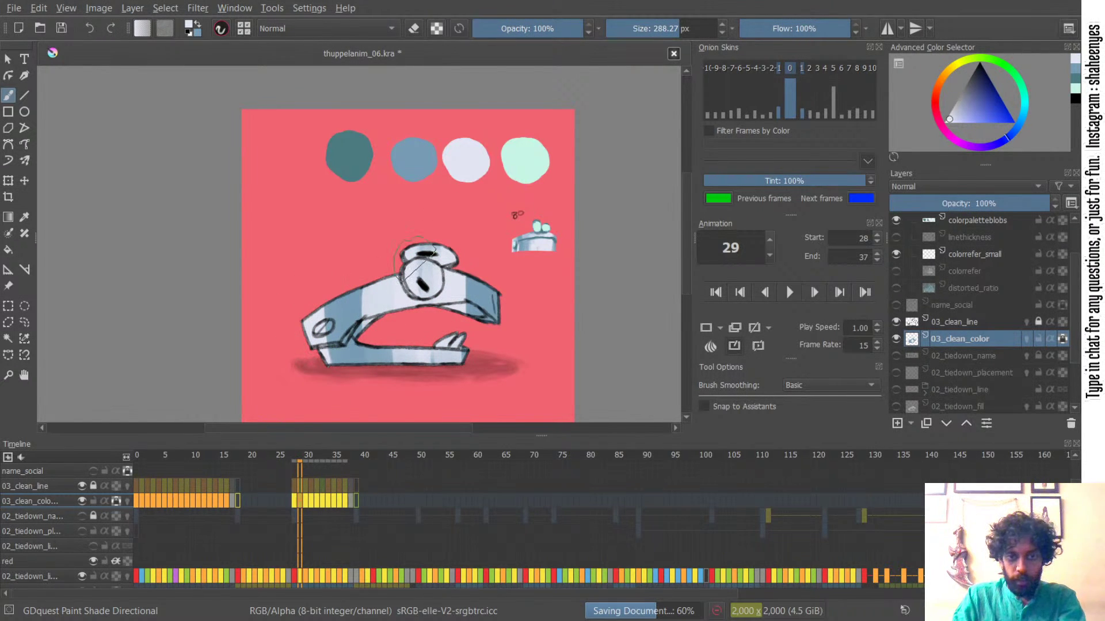
left_click_drag(468, 279, 469, 311)
mouse_move(375, 286)
left_mouse_down()
mouse_move(352, 339)
mouse_move(379, 279)
mouse_move(420, 236)
mouse_move(409, 215)
mouse_move(415, 152)
mouse_move(382, 292)
mouse_move(361, 301)
mouse_move(385, 359)
mouse_move(349, 297)
mouse_move(382, 318)
mouse_move(383, 293)
mouse_move(467, 269)
mouse_move(492, 286)
mouse_move(466, 326)
mouse_move(497, 325)
mouse_move(462, 416)
mouse_move(412, 328)
mouse_move(449, 302)
left_mouse_up()
- Blend the highlights on frame 29's body and lower jaw, alternating blue-grey and lavender at about 237 px
left_click(419, 146, "ctrl")
key("x")
mouse_move(411, 268)
left_mouse_down()
mouse_move(406, 299)
mouse_move(391, 299)
left_mouse_up()
left_click_drag(455, 279, 461, 299)
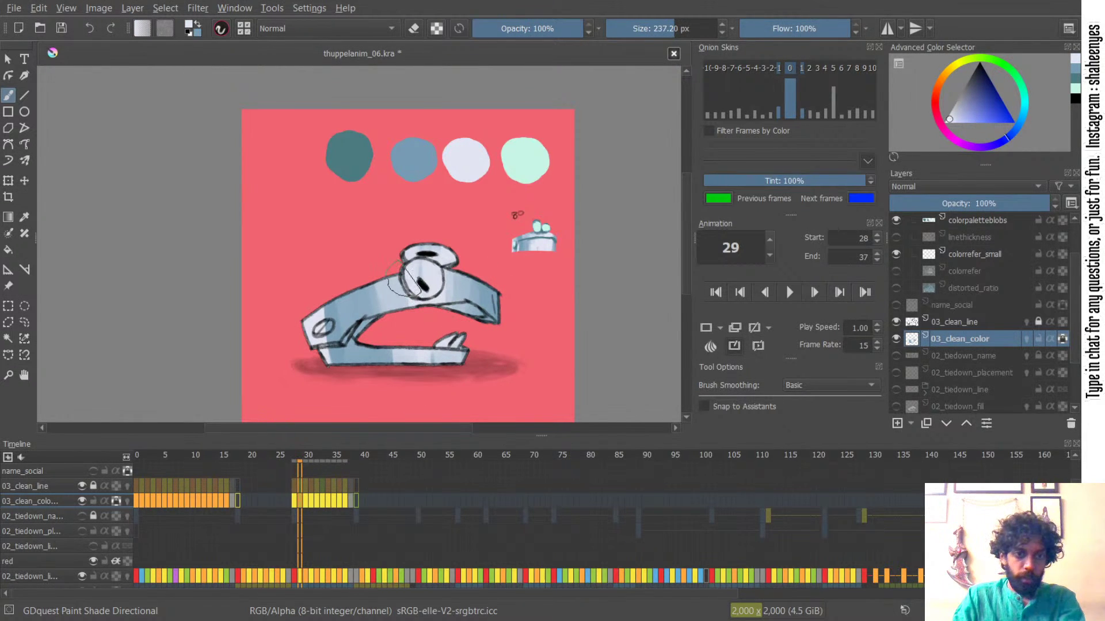
mouse_move(417, 350)
left_mouse_down()
mouse_move(419, 364)
mouse_move(369, 364)
left_mouse_up()
mouse_move(455, 275)
left_mouse_down()
mouse_move(475, 255)
mouse_move(494, 294)
mouse_move(475, 317)
mouse_move(479, 275)
mouse_move(451, 273)
mouse_move(478, 287)
mouse_move(495, 337)
mouse_move(445, 248)
mouse_move(443, 275)
left_mouse_up()
key("x")
key("x")
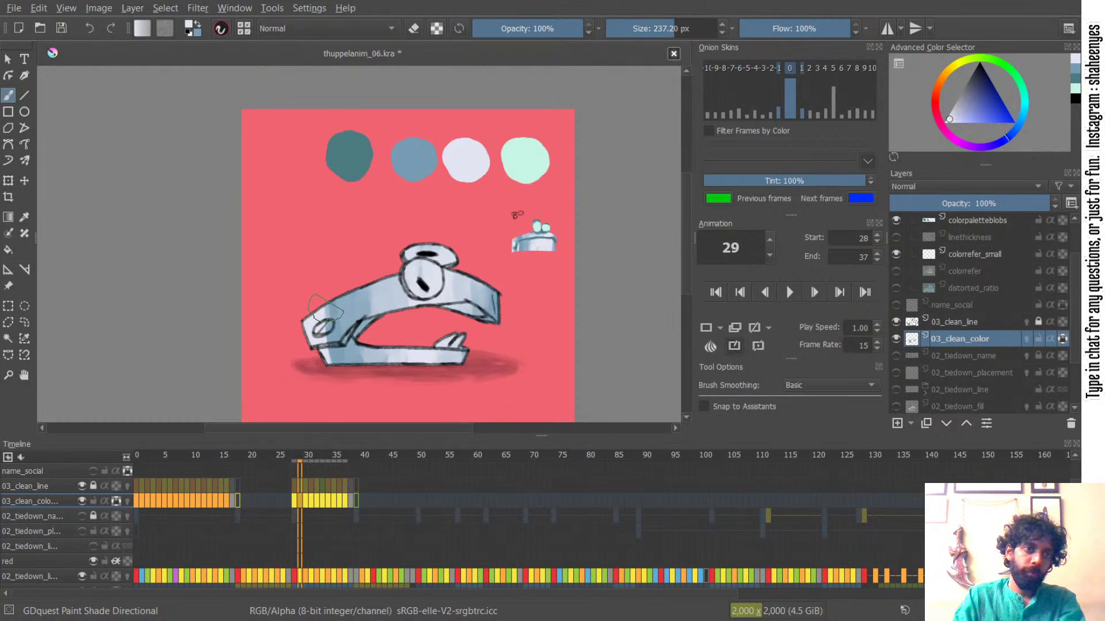
- Refine the shading on frame 29's back end and lower jaw with blue-grey and lavender at about 160 px
mouse_move(329, 312)
left_mouse_down()
mouse_move(338, 338)
mouse_move(320, 332)
mouse_move(336, 352)
mouse_move(336, 329)
mouse_move(373, 302)
mouse_move(347, 305)
left_mouse_up()
key("x")
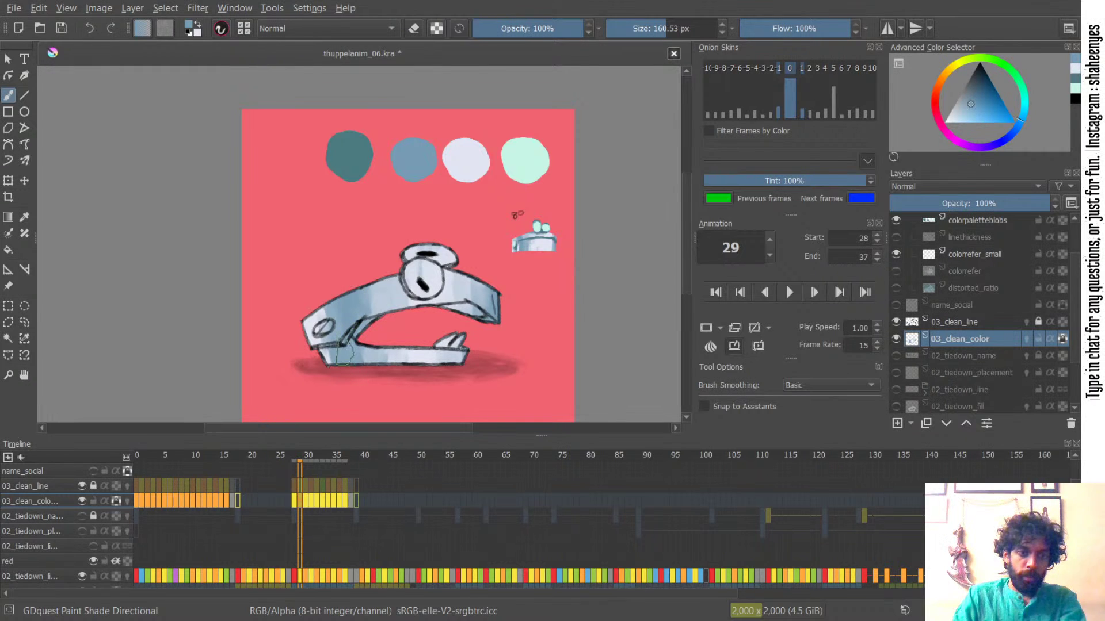
key("x")
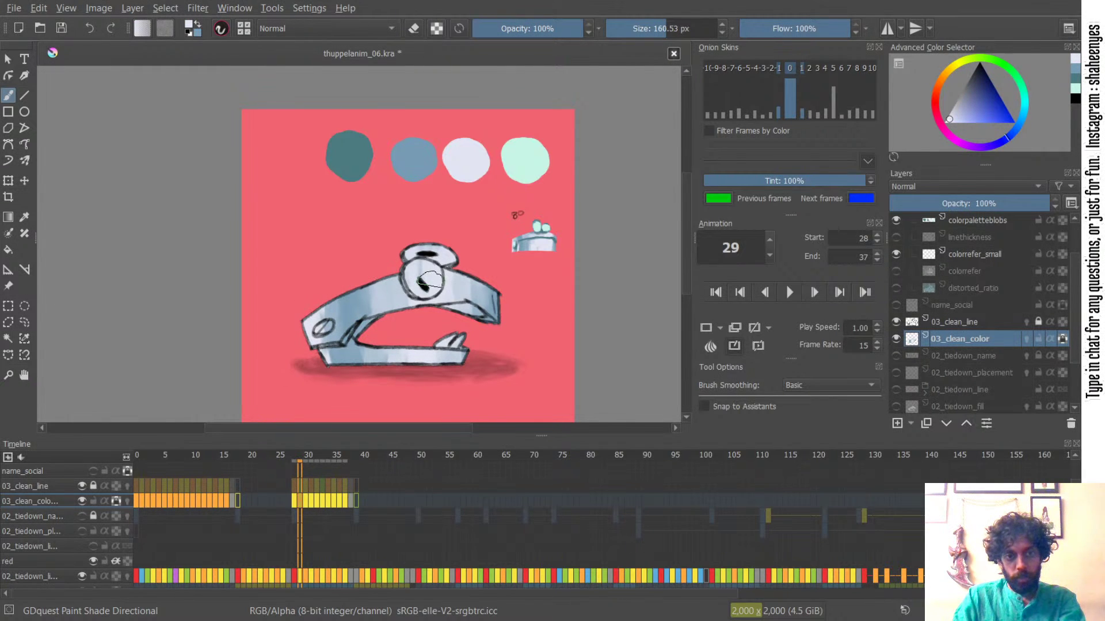
left_click_drag(410, 355, 382, 347)
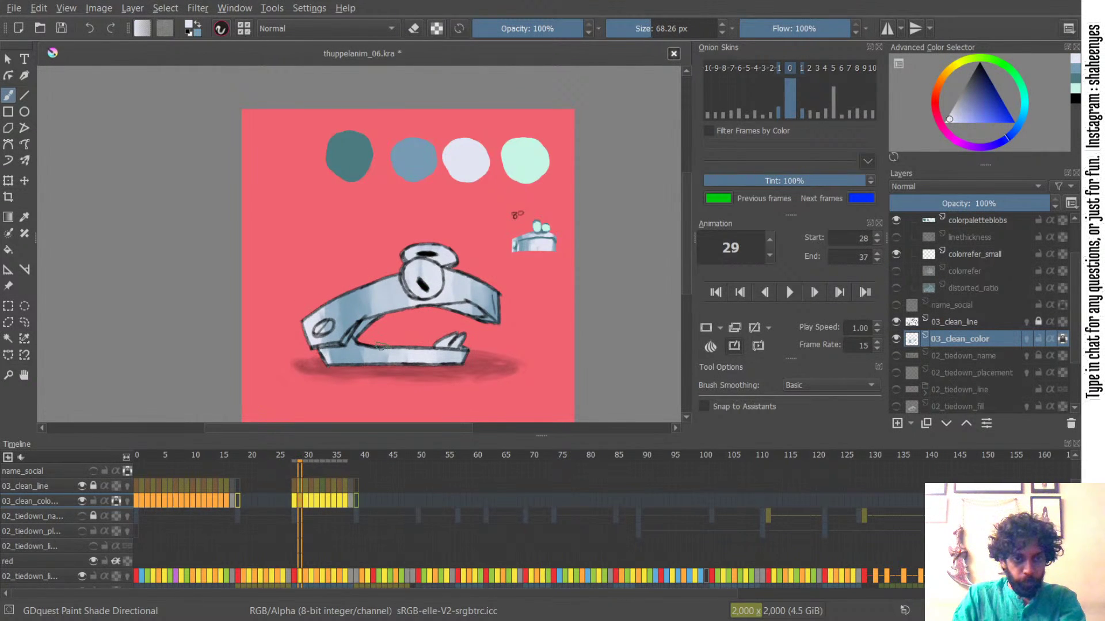
- Paint the mouth interior and the underside of the upper jaw on frame 29 with teal at about 68 px
left_click(349, 158, "ctrl")
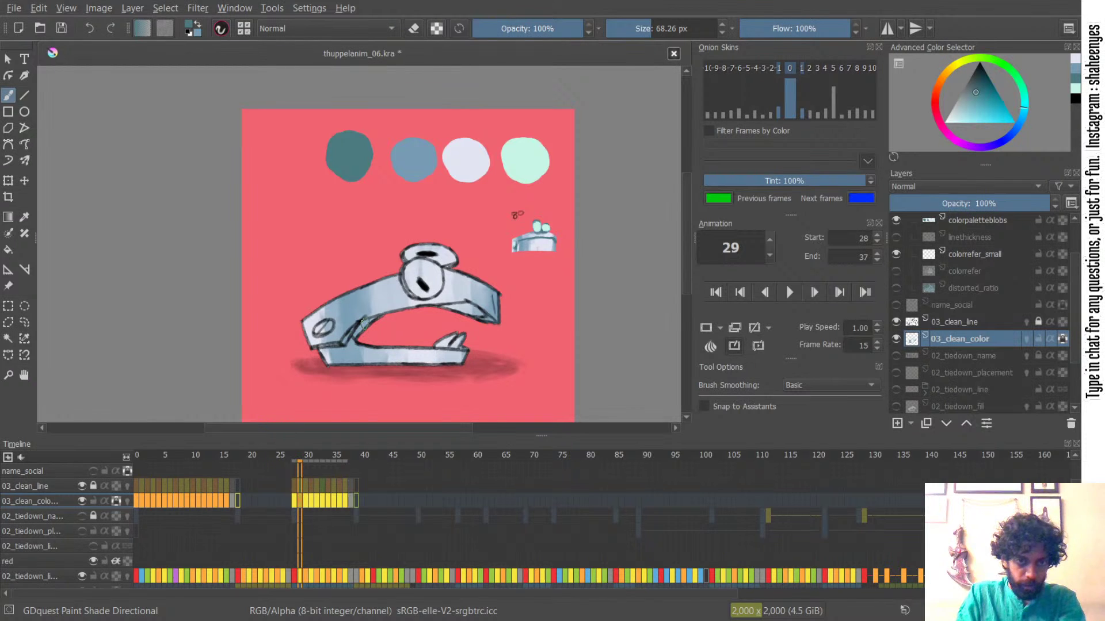
left_click_drag(371, 322, 373, 329)
left_click_drag(443, 309, 463, 312)
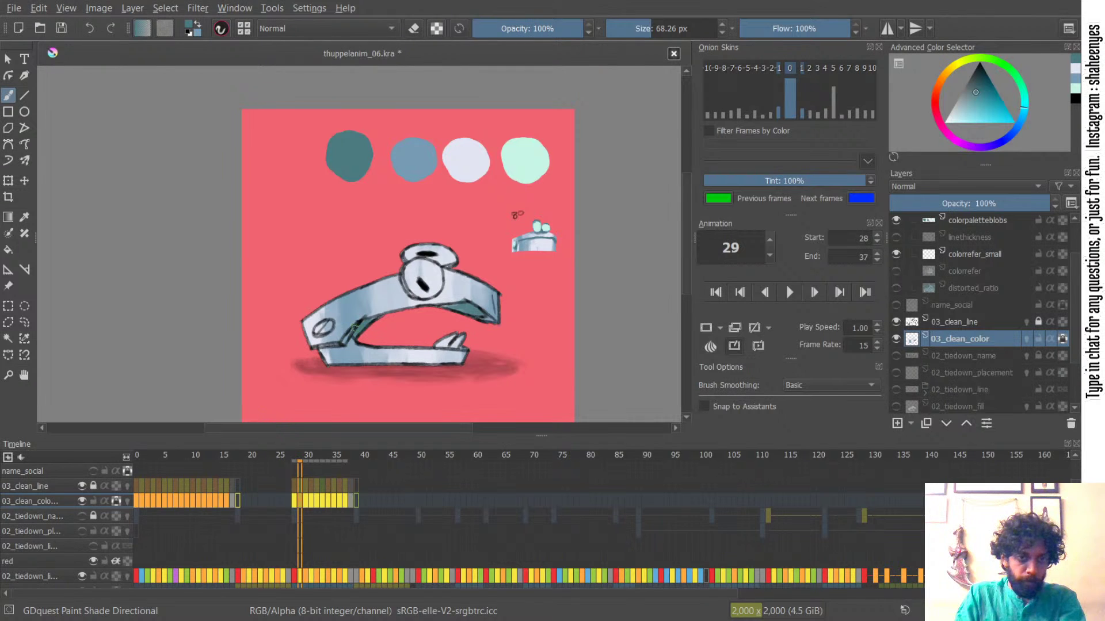
- Touch up the mouth corner and lower jaw edge on frame 29 with teal at about 55 px and lavender at about 34 px
left_click_drag(326, 351, 337, 347, "shift")
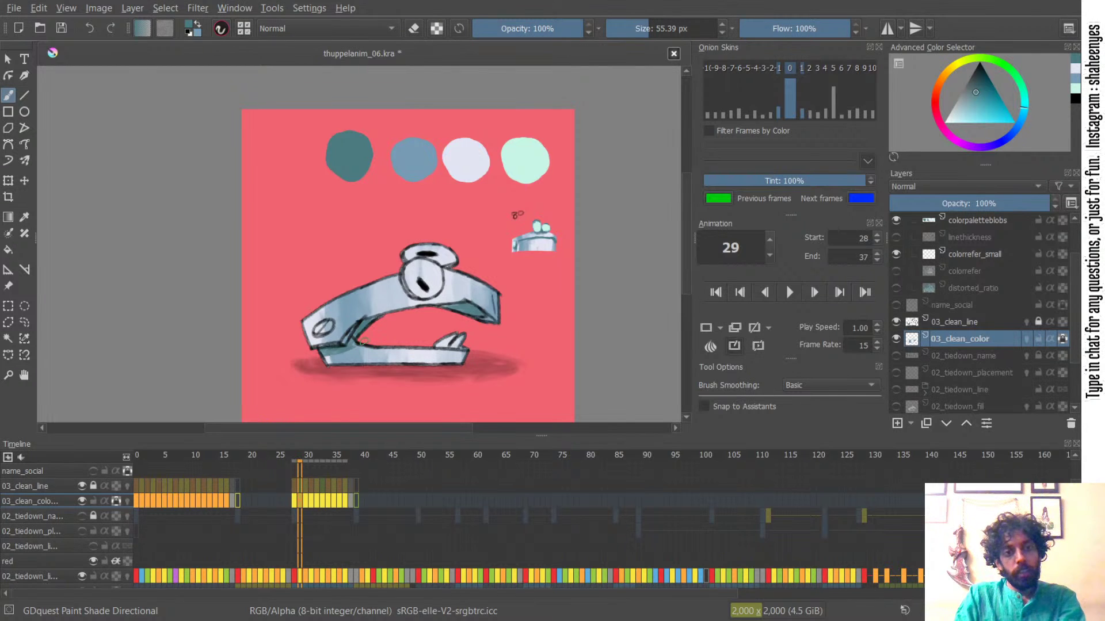
left_click(463, 161, "ctrl")
mouse_move(348, 340)
left_mouse_down("shift")
mouse_move(337, 340)
mouse_move(362, 321)
left_mouse_up("shift")
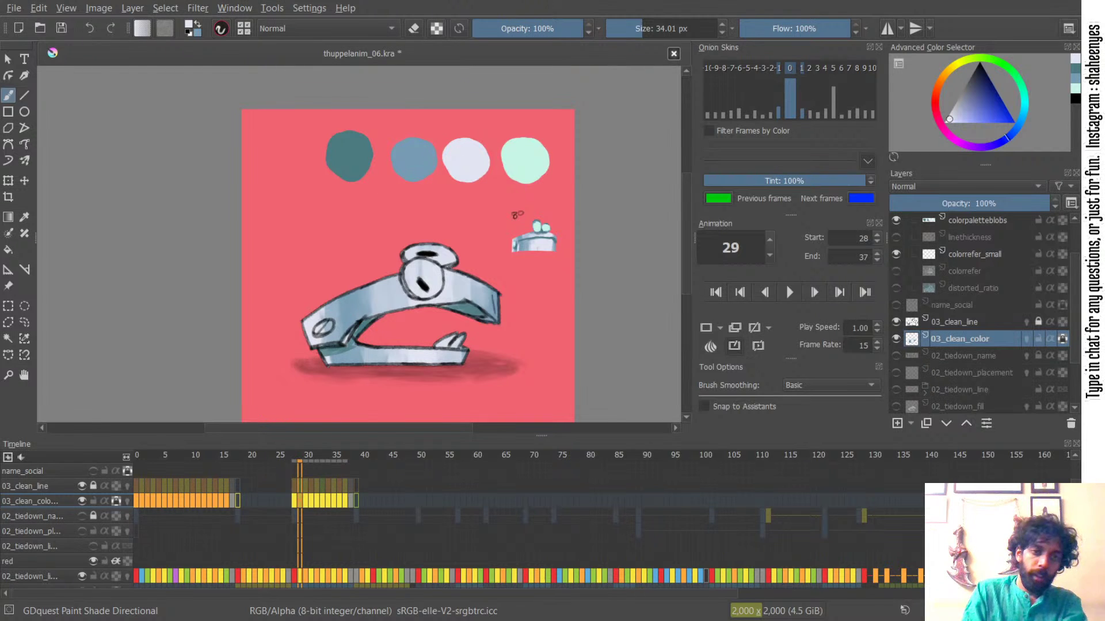
- Paint the eyes, the hand and the oval bolt on frame 29 in mint at about 53 to 74 px
left_click(519, 166, "ctrl")
mouse_move(444, 264)
left_mouse_down("shift")
mouse_move(457, 264)
mouse_move(425, 251)
left_mouse_up("shift")
mouse_move(425, 252)
left_mouse_down("shift")
mouse_move(480, 252)
mouse_move(443, 253)
mouse_move(428, 284)
mouse_move(437, 278)
mouse_move(409, 284)
mouse_move(428, 284)
mouse_move(432, 273)
mouse_move(412, 264)
mouse_move(419, 284)
mouse_move(415, 254)
mouse_move(441, 252)
mouse_move(431, 281)
mouse_move(416, 259)
left_mouse_up("shift")
key("ctrl+z")
mouse_move(320, 332)
left_mouse_down("shift")
mouse_move(300, 332)
mouse_move(331, 327)
left_mouse_up("shift")
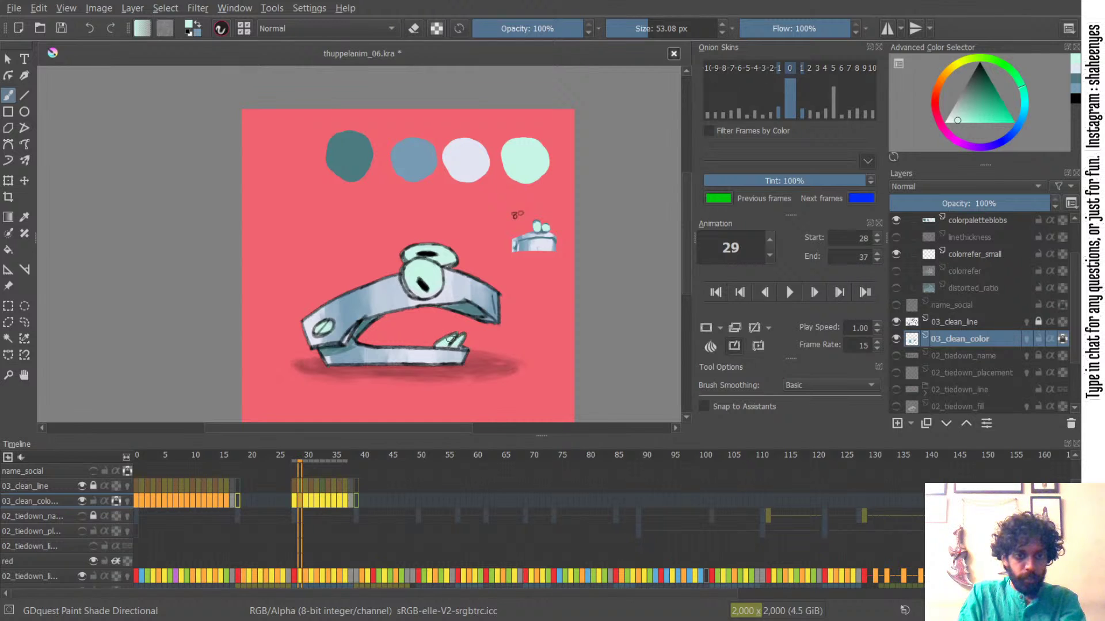
left_click_drag(421, 315, 429, 273, "ctrl")
mouse_move(438, 271)
left_mouse_down()
mouse_move(425, 243)
mouse_move(416, 256)
left_mouse_up()
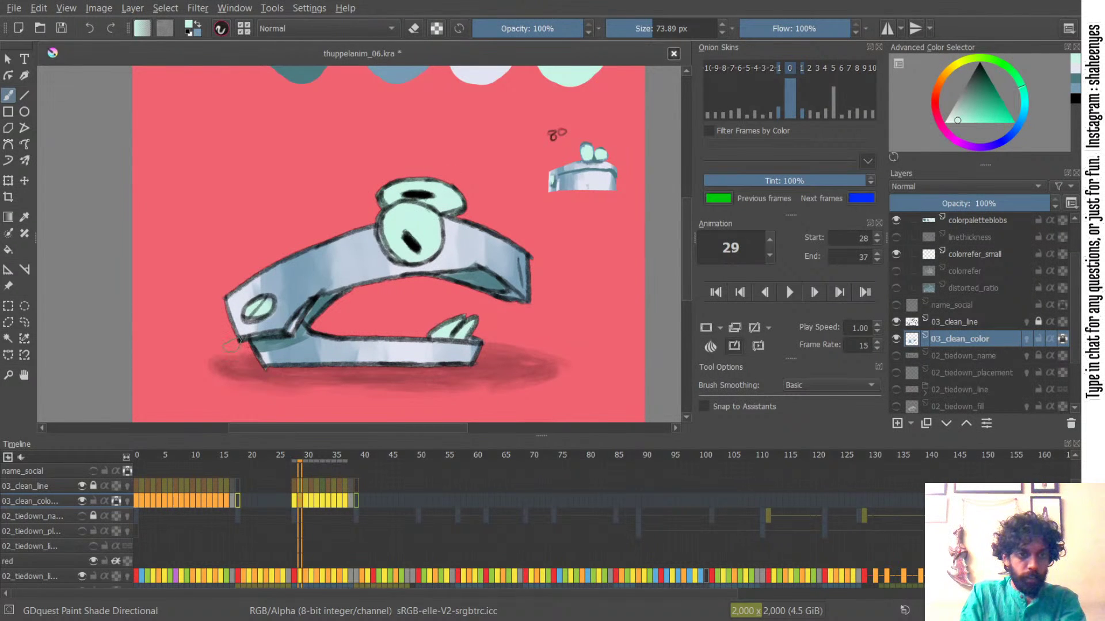
left_click_drag(263, 311, 257, 312, "shift")
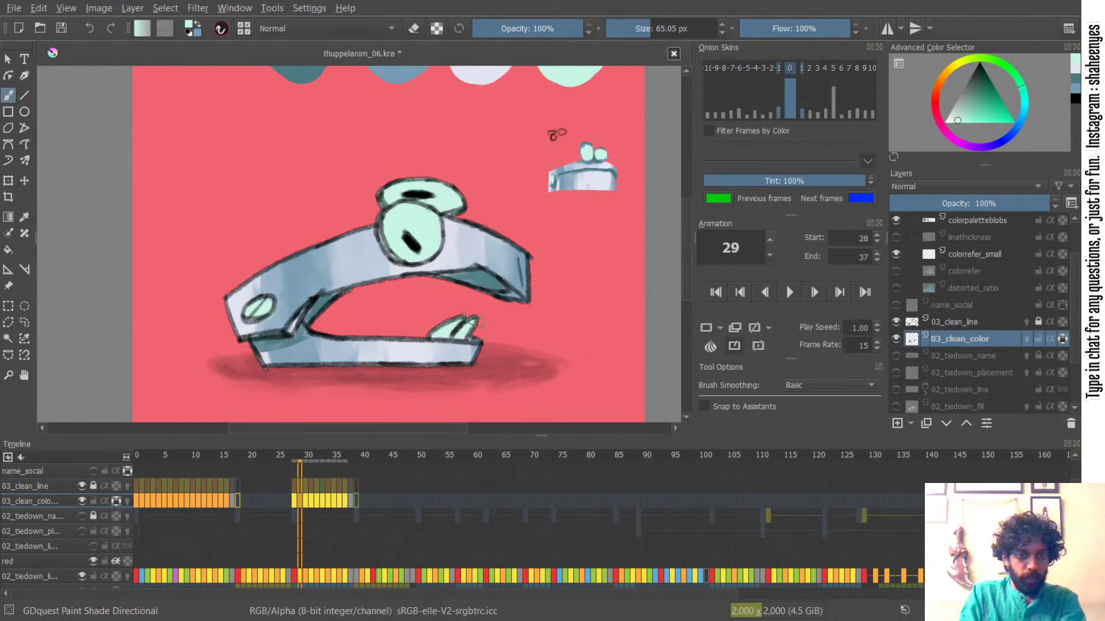
- Touch up the body on frame 29 with blue-grey at about 65 px and lavender at about 58 px
left_click_drag(460, 226, 425, 313)
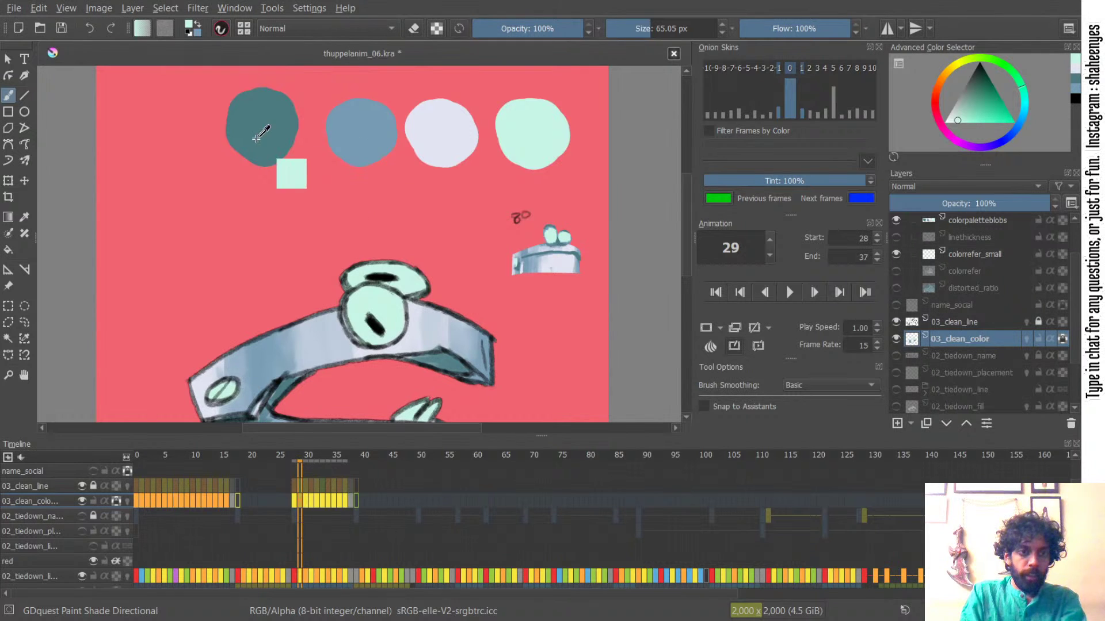
left_click(355, 131, "ctrl")
scroll(368, 190, "down", 2)
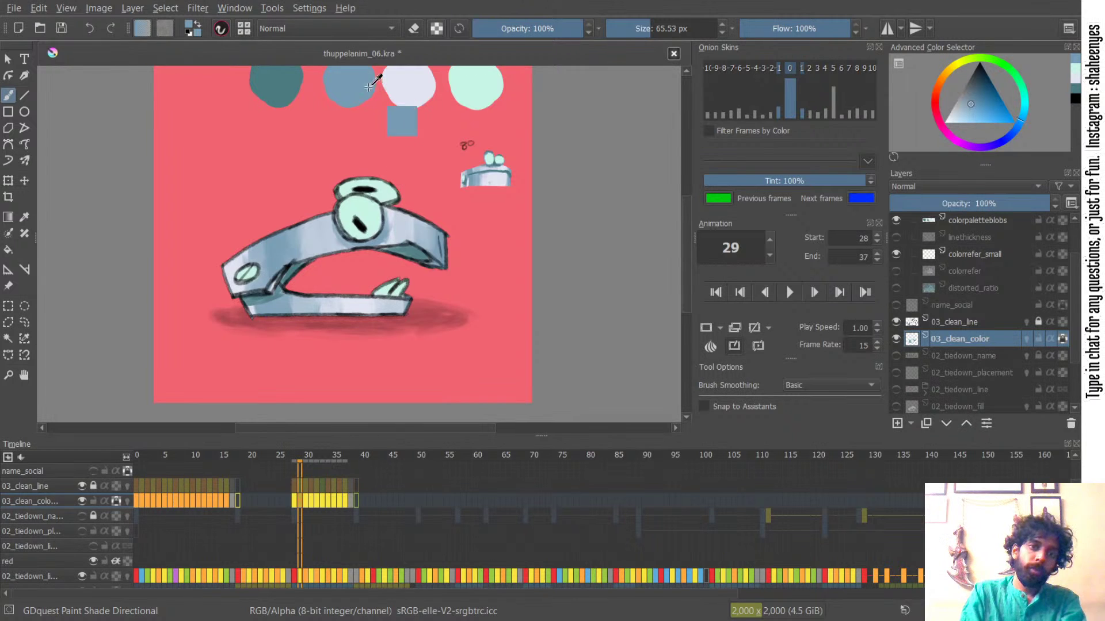
left_click(414, 91, "ctrl")
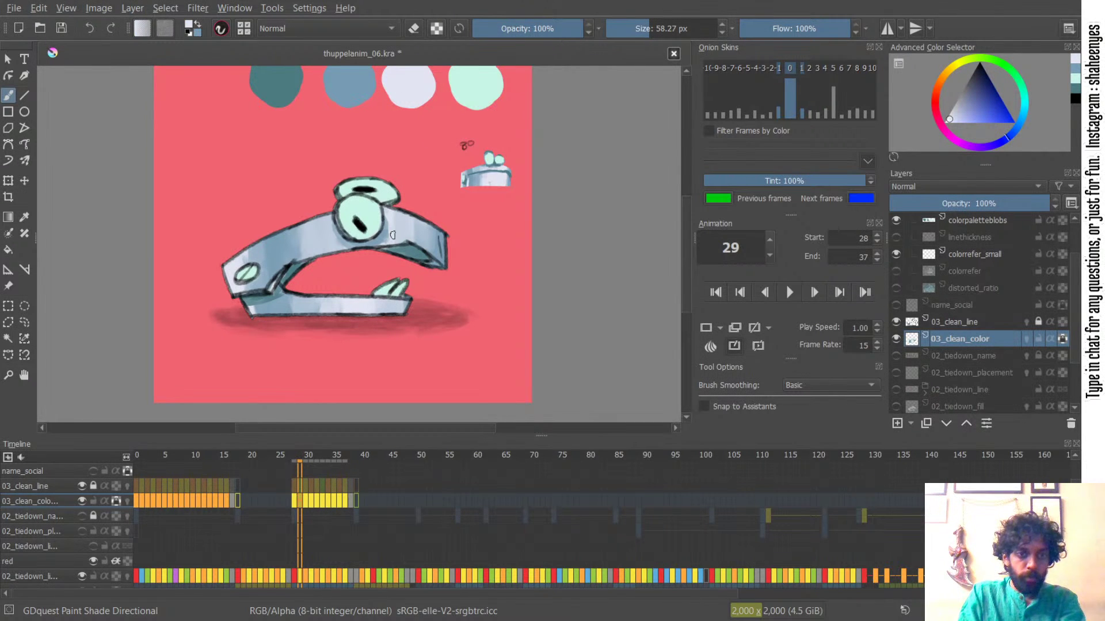
- Shade around the eyes, the oval bolt and the hand on frame 29 in teal at about 60 to 71 px
left_click(267, 89, "ctrl")
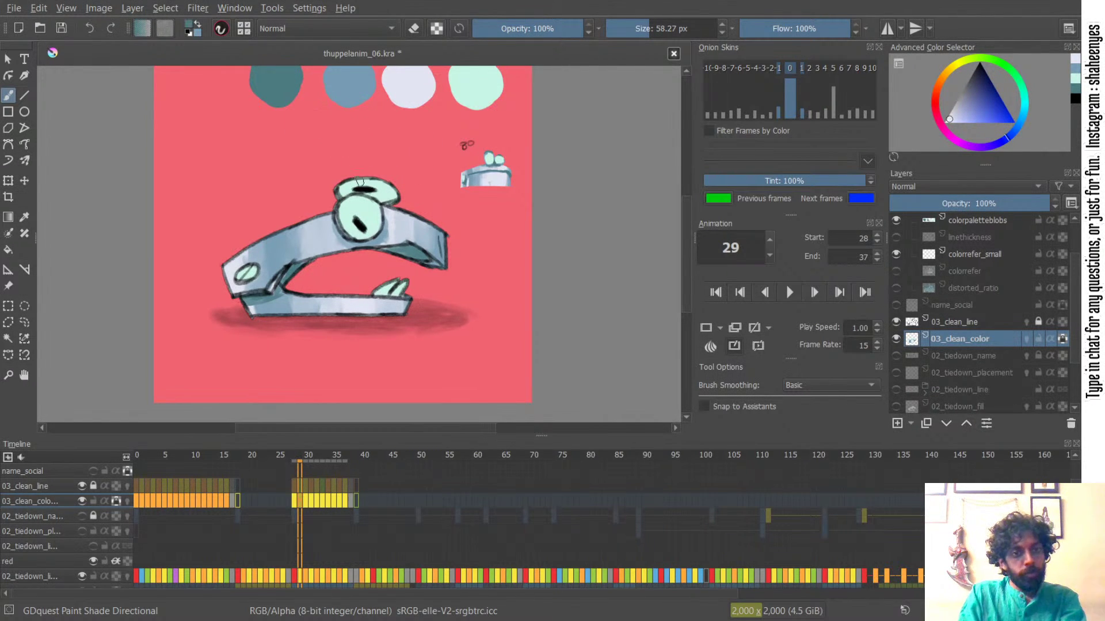
mouse_move(335, 212)
left_mouse_down()
mouse_move(346, 235)
mouse_move(351, 202)
left_mouse_up()
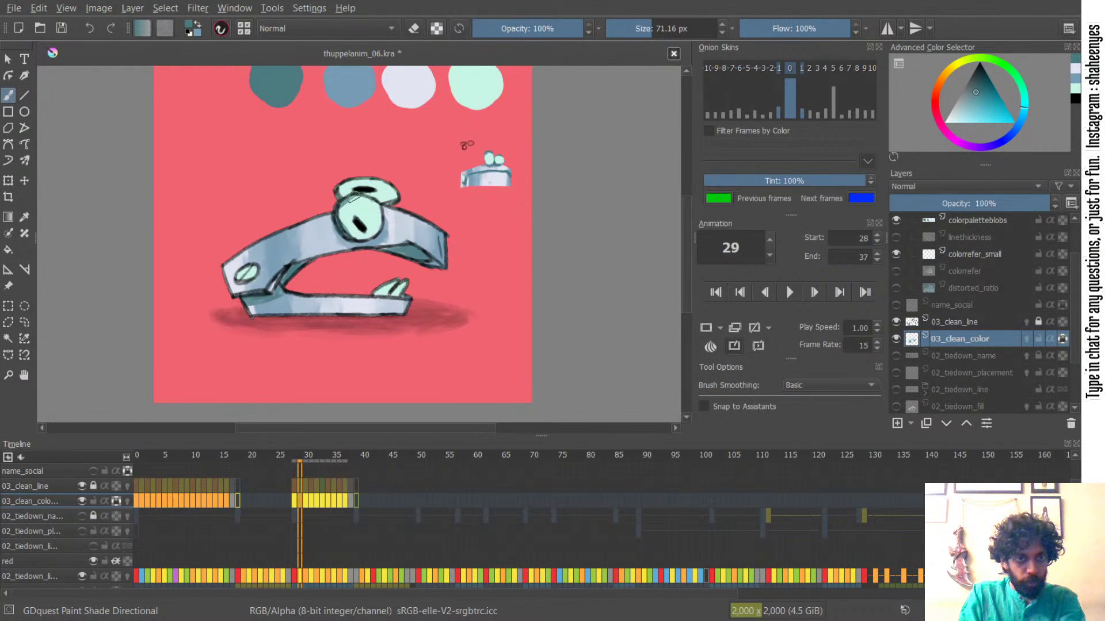
left_click_drag(374, 197, 388, 205)
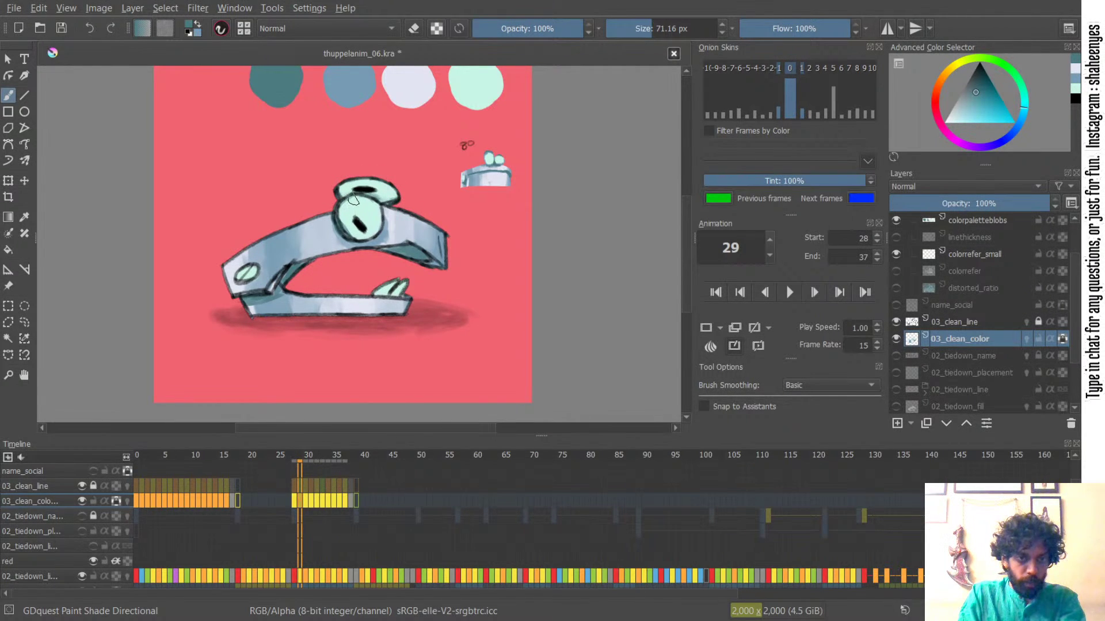
left_click_drag(381, 226, 358, 245)
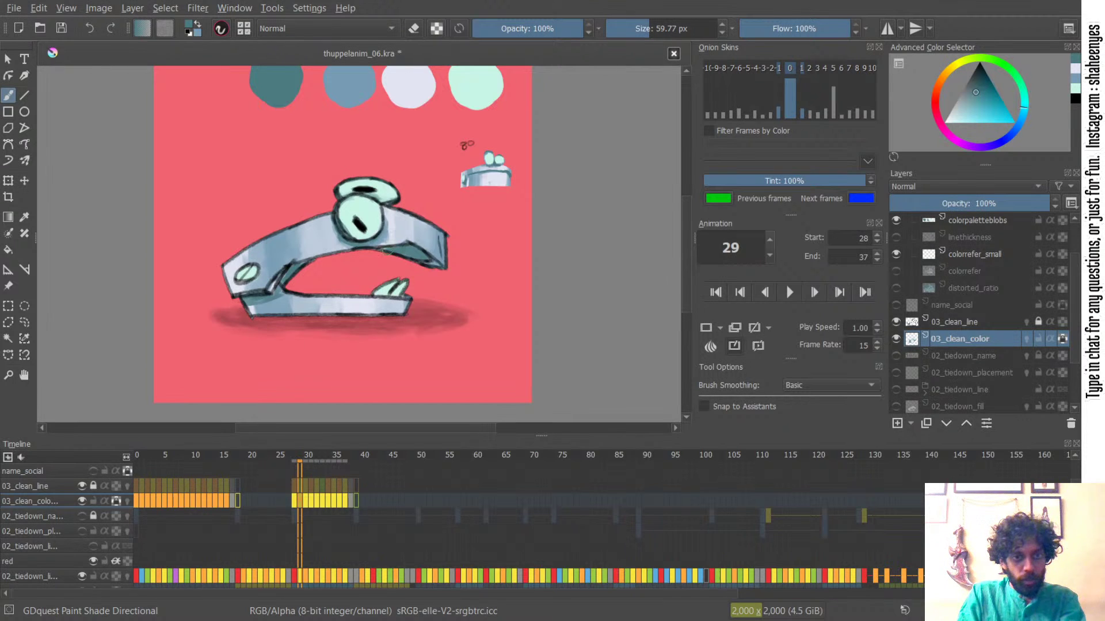
mouse_move(259, 280)
left_mouse_down()
mouse_move(242, 285)
mouse_move(257, 277)
left_mouse_up()
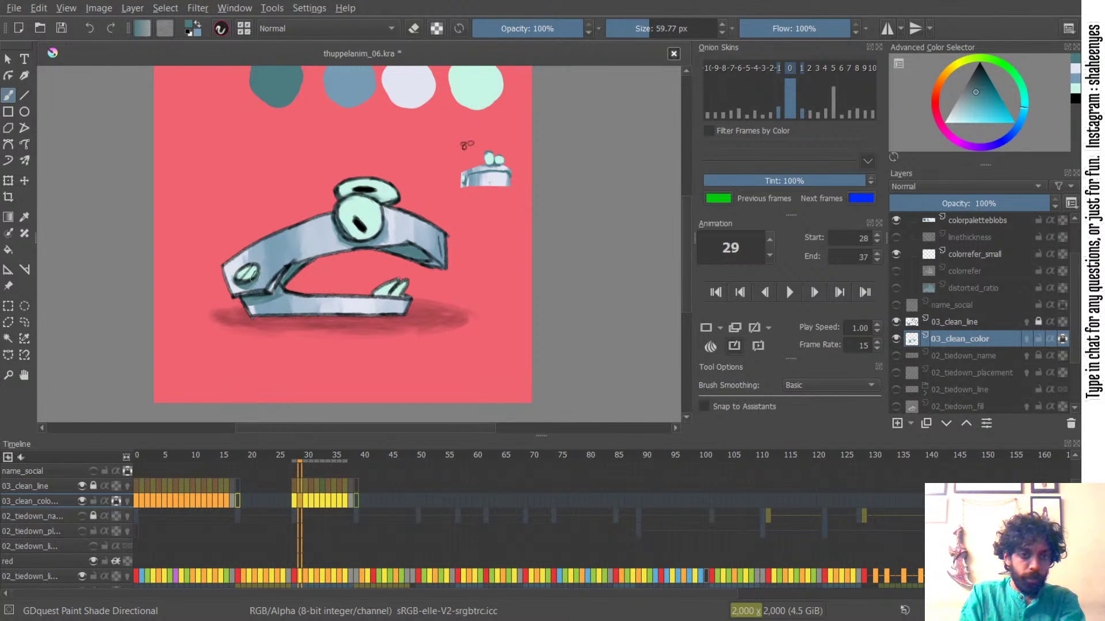
left_click_drag(381, 293, 401, 296)
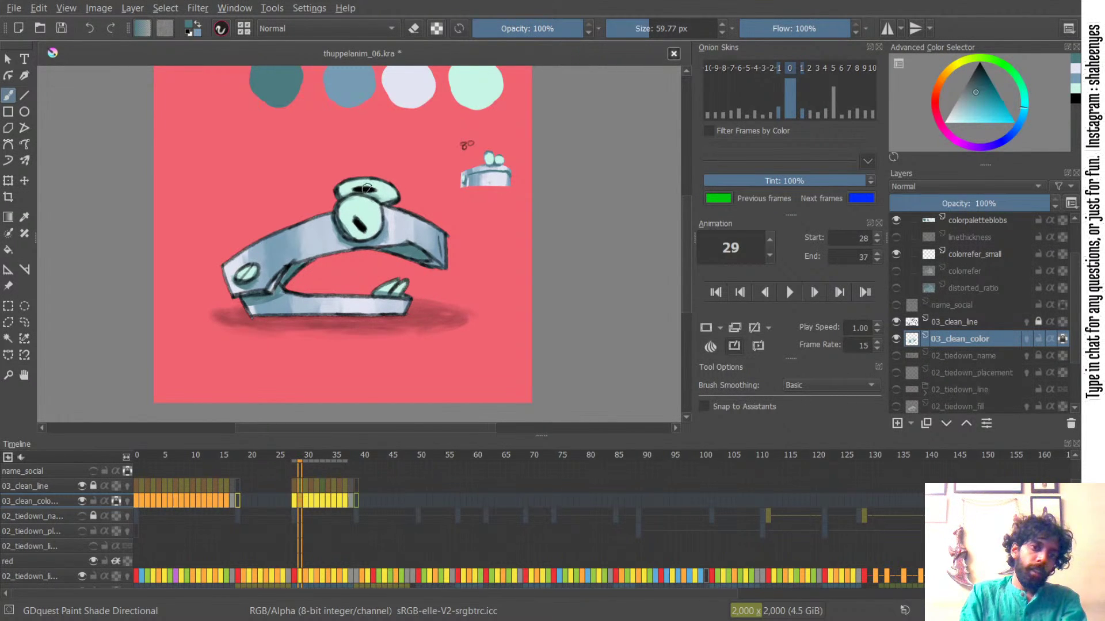
- Brush lavender highlights onto the front of frame 29's upper jaw at about 45 px
left_click(408, 86, "ctrl")
mouse_move(391, 213)
left_mouse_down()
mouse_move(391, 235)
mouse_move(389, 215)
mouse_move(398, 225)
mouse_move(399, 214)
mouse_move(409, 219)
mouse_move(399, 240)
mouse_move(434, 252)
left_mouse_up()
key("bracketleft")
left_click_drag(431, 199, 442, 241)
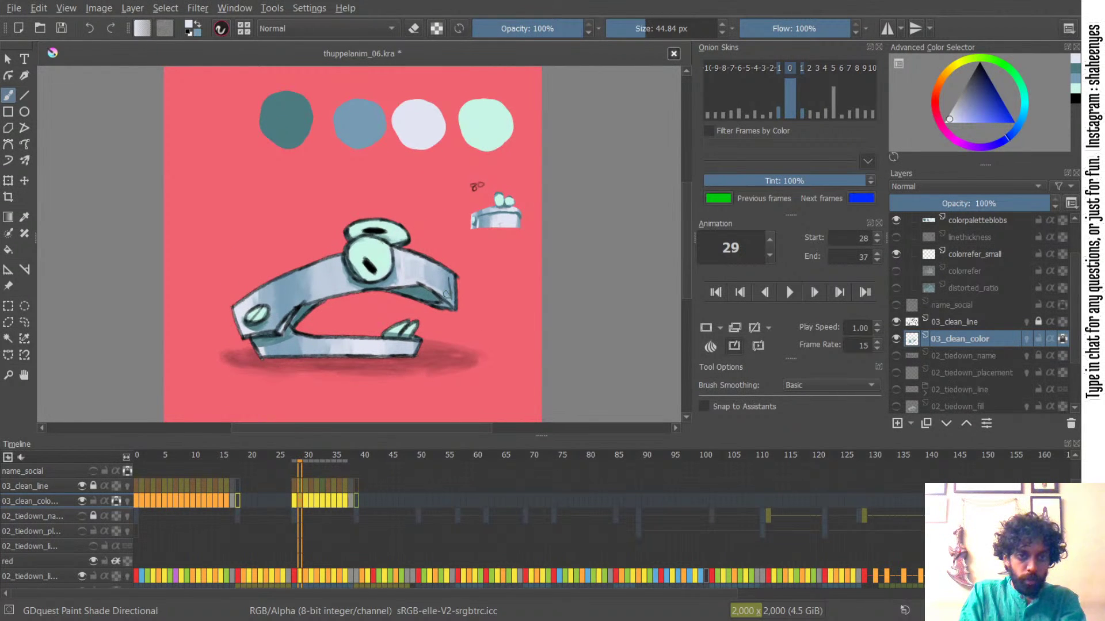
- Deepen the upper jaw tip and both ends of the lower jaw on frame 29 with teal and blue-grey at about 45 to 63 px
left_click(355, 131, "ctrl")
left_click(281, 111, "ctrl")
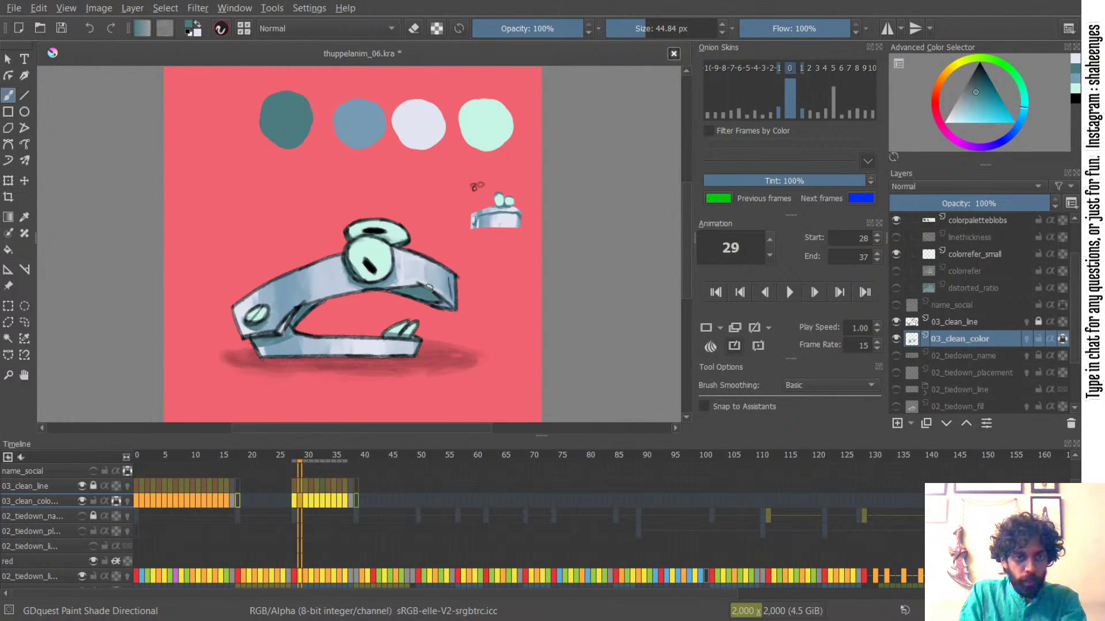
left_click_drag(453, 292, 455, 308)
left_click_drag(367, 380, 375, 380)
left_click(374, 120, "ctrl")
left_click_drag(420, 343, 415, 357)
left_click(290, 110, "ctrl")
left_click_drag(282, 340, 268, 347)
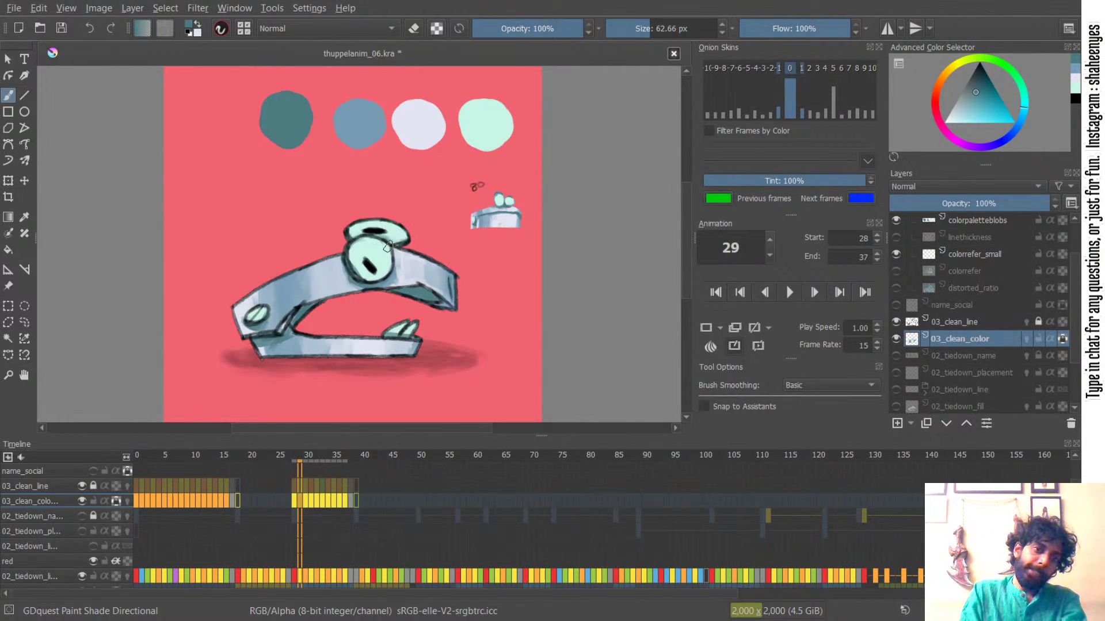
- Add lavender highlights along frame 29's back end, lower jaw and upper body edge at about 43 to 67 px
left_click(410, 126, "ctrl")
left_click_drag(236, 309, 239, 322)
left_click_drag(350, 350, 346, 345)
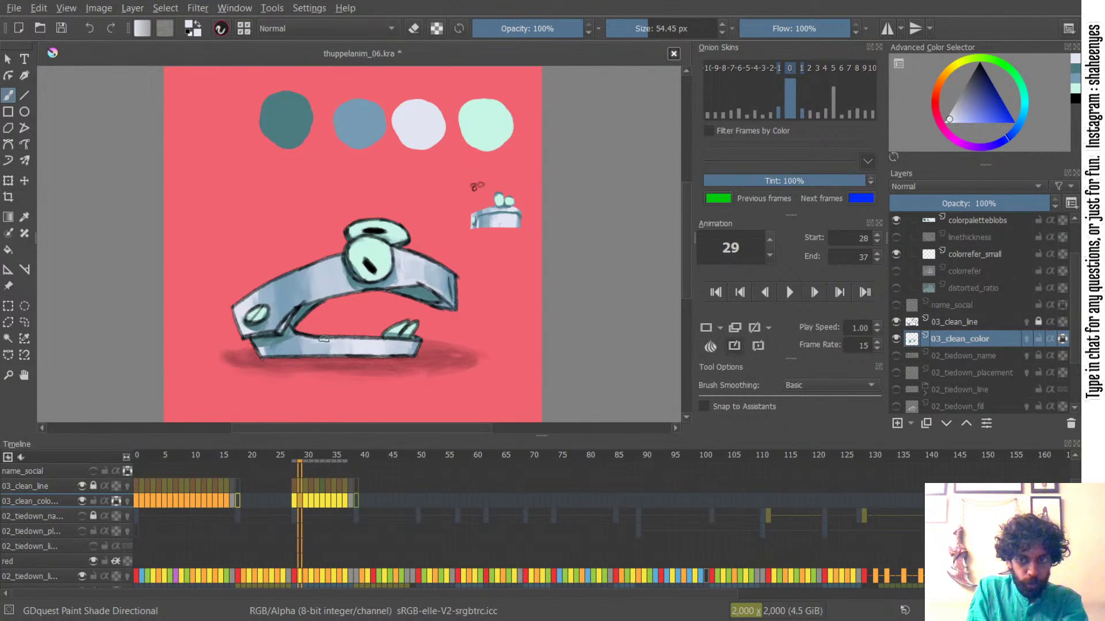
left_click_drag(388, 343, 403, 343)
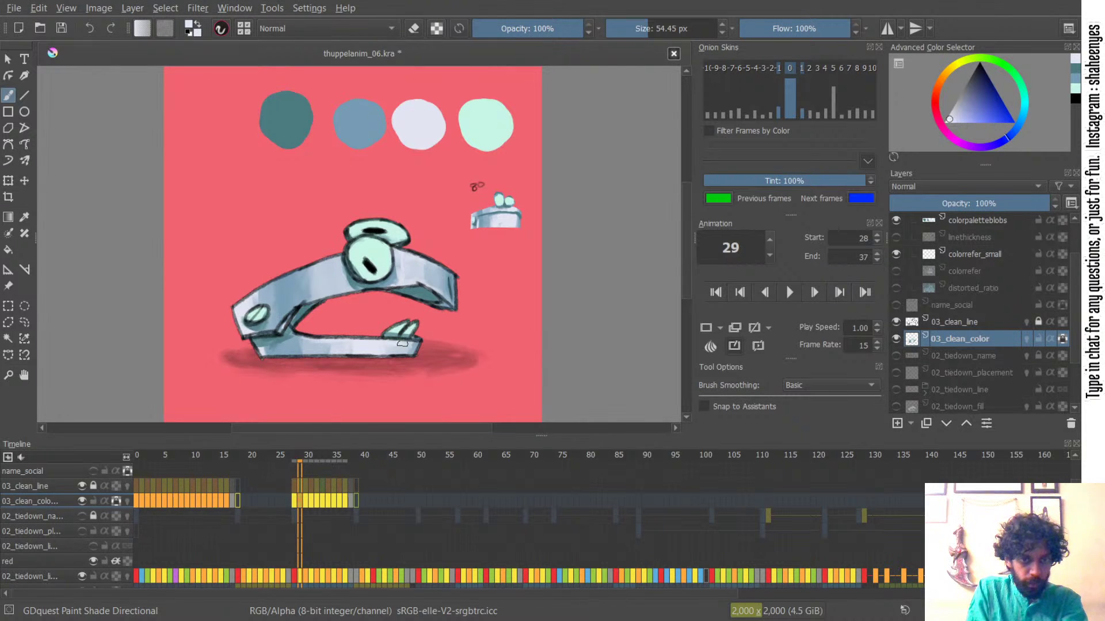
left_click_drag(324, 296, 346, 291)
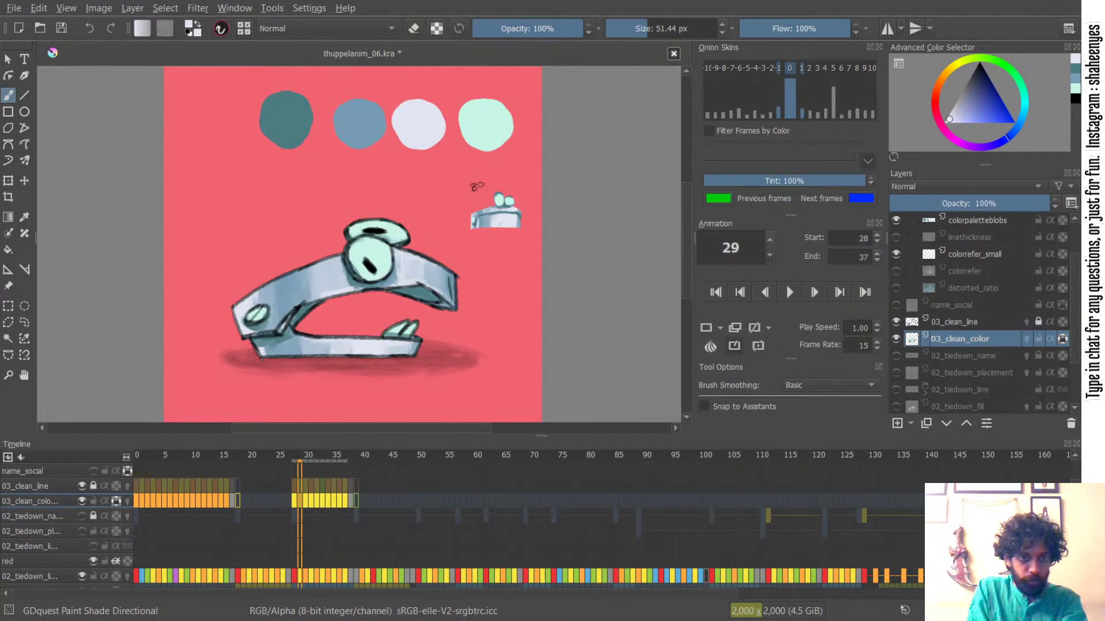
mouse_move(325, 295)
left_mouse_down()
mouse_move(310, 298)
mouse_move(347, 278)
left_mouse_up()
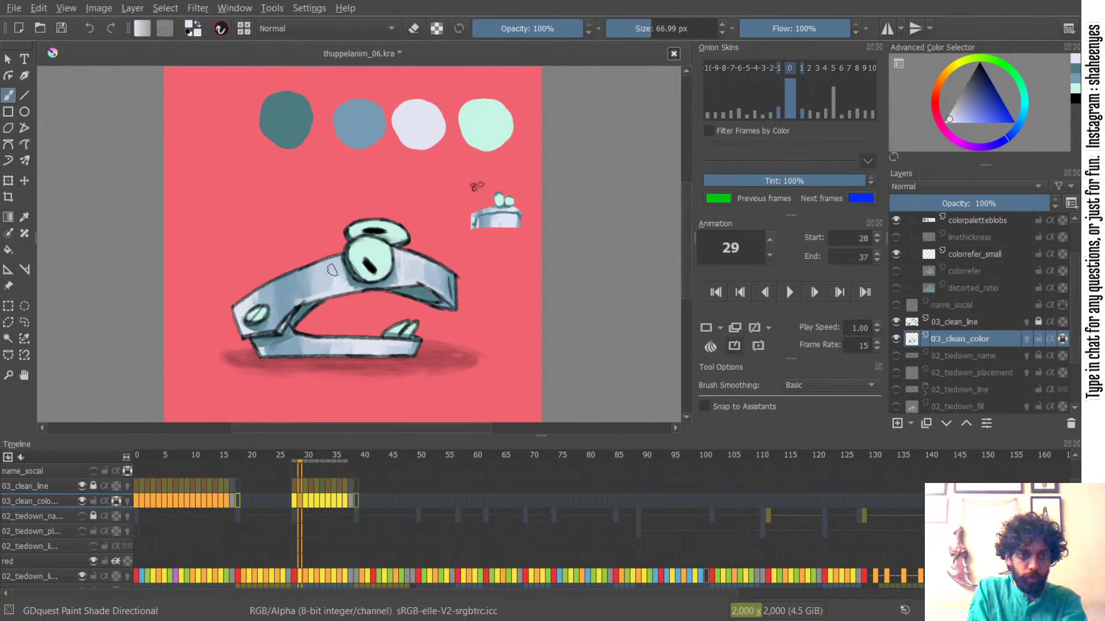
mouse_move(422, 280)
left_mouse_down()
mouse_move(441, 268)
mouse_move(480, 282)
mouse_move(448, 295)
left_mouse_up()
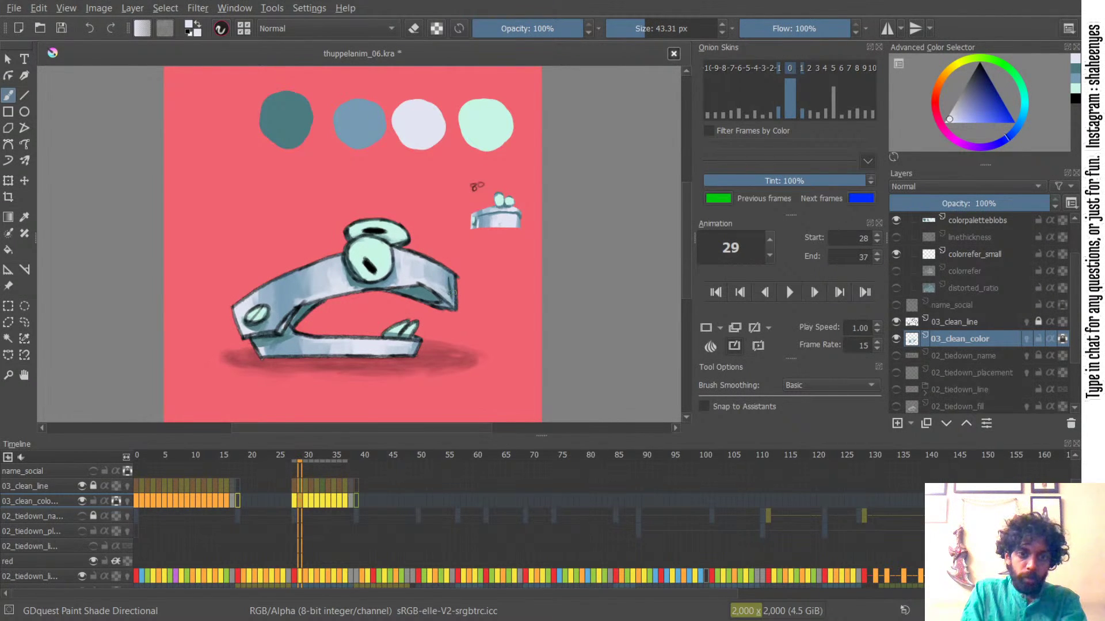
- Hide the 03_clean_line layer and touch up the lower jaw's base on frame 29 with teal at about 100 px
left_click(896, 322)
left_click_drag(416, 263, 406, 230)
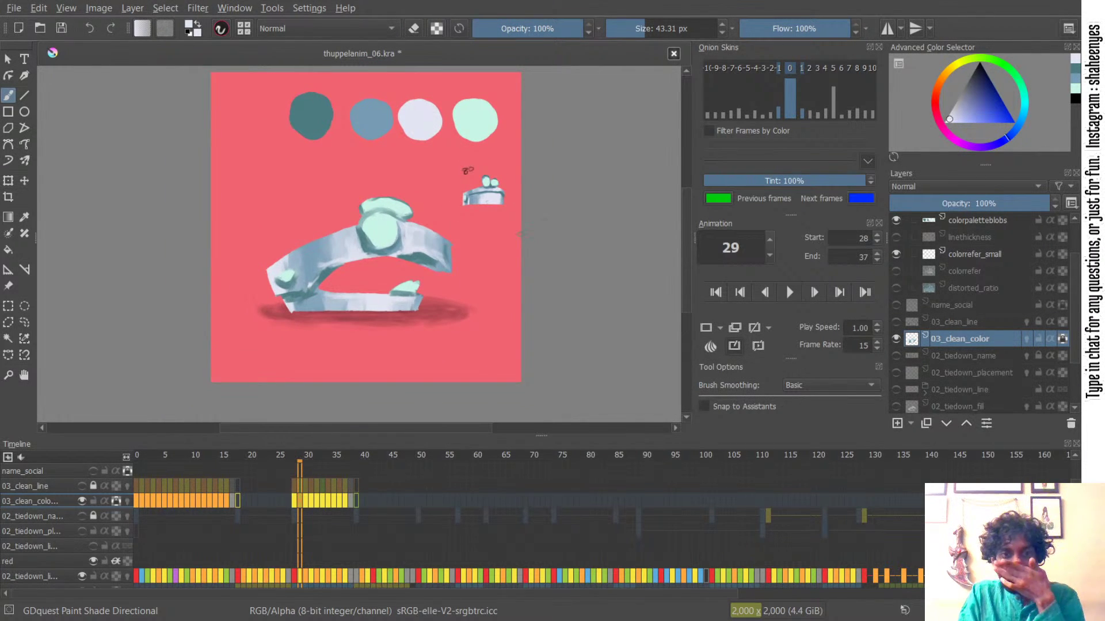
left_click_drag(522, 234, 523, 247)
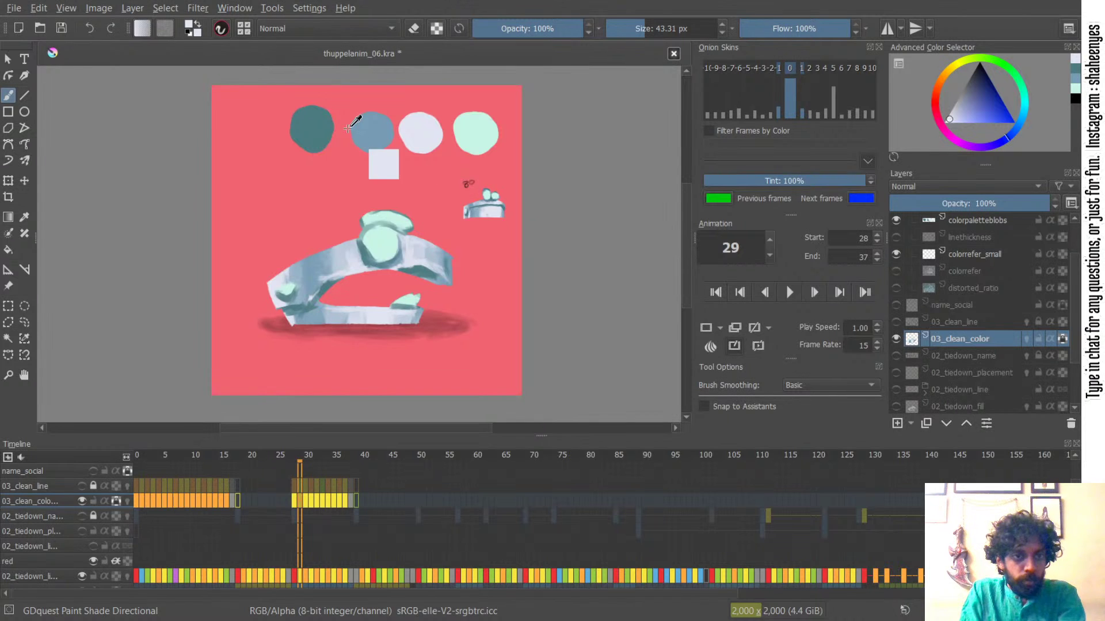
left_click(313, 134, "ctrl")
mouse_move(318, 321)
left_mouse_down()
mouse_move(350, 321)
mouse_move(317, 329)
left_mouse_up()
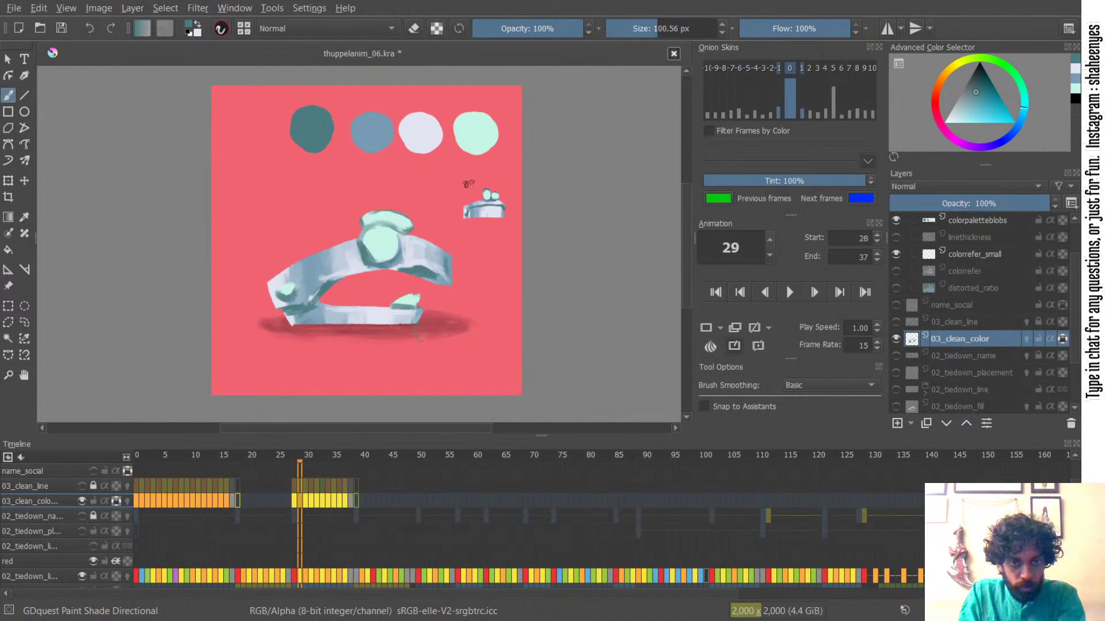
- Flip back and forth between frame 29 and its neighbours to compare the shading without the line art
key("Left")
key("Right")
key("Right")
key("Left")
key("Left")
key("Right")
key("Right")
key("Left")
key("Left")
key("Right")
key("Right")
key("Left")
key("Left")
key("Right")
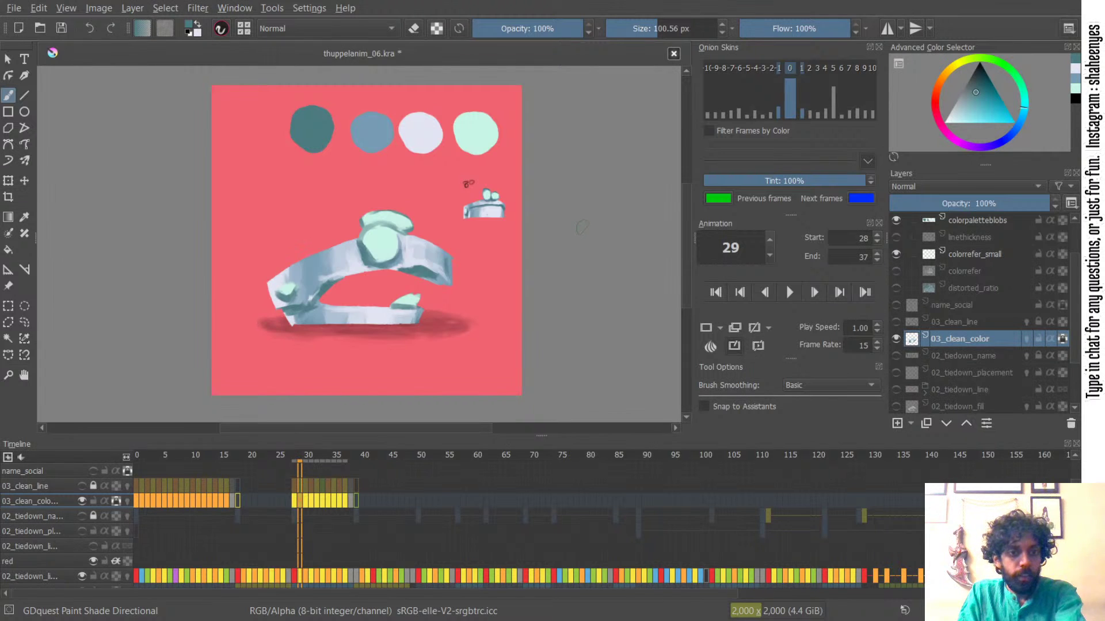
- Save thuppelanim_06.kra and play the frame 28 to 37 loop with only the colours showing
key("ctrl")
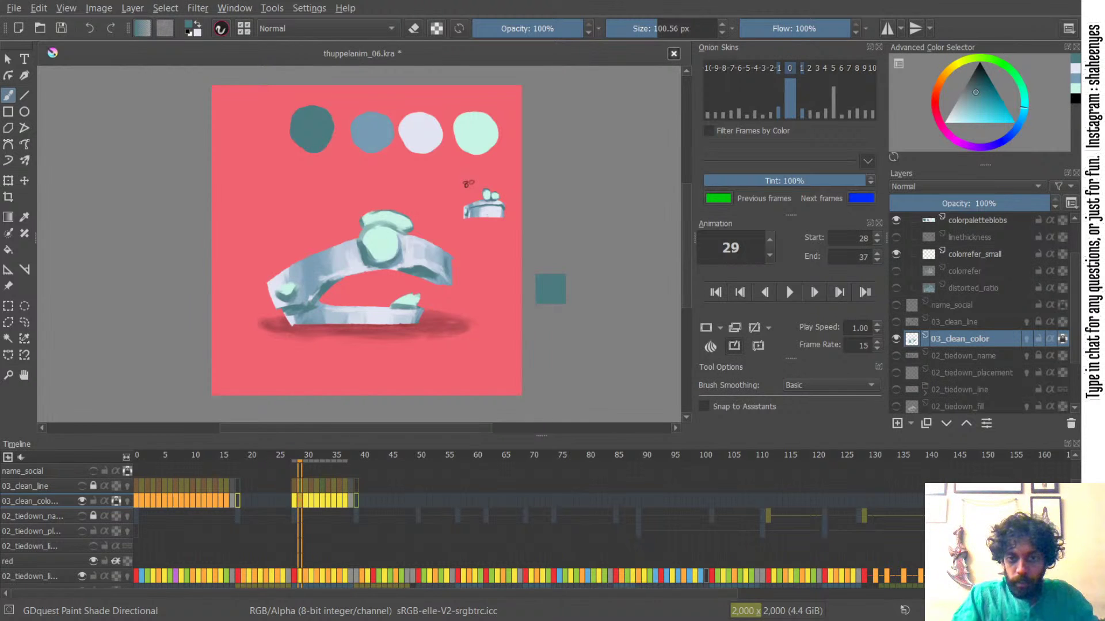
key("ctrl+s")
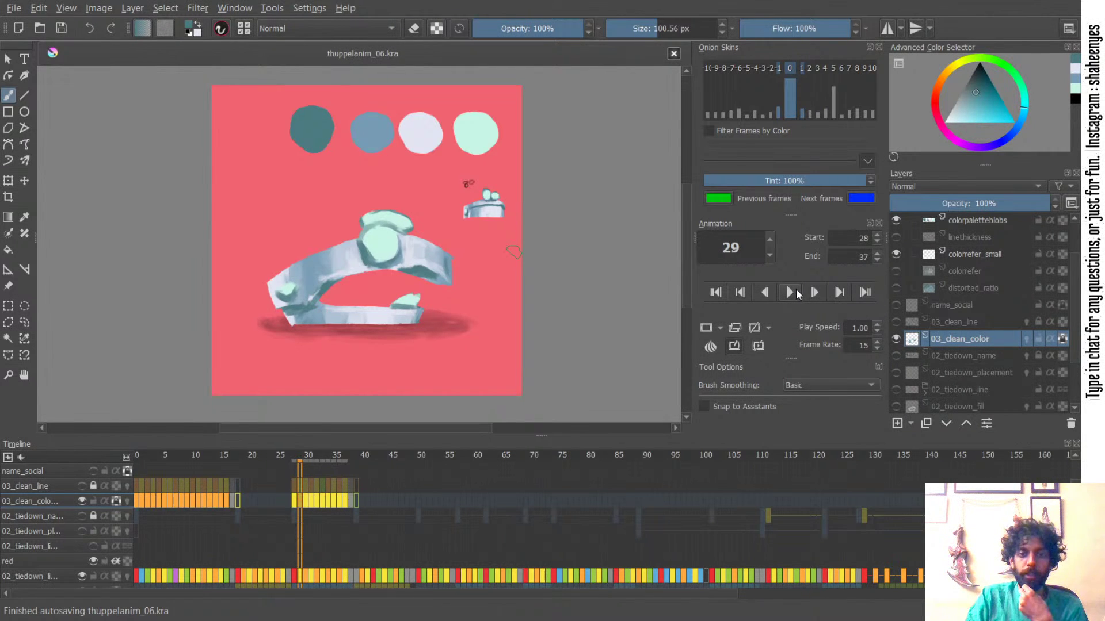
left_click(793, 291)
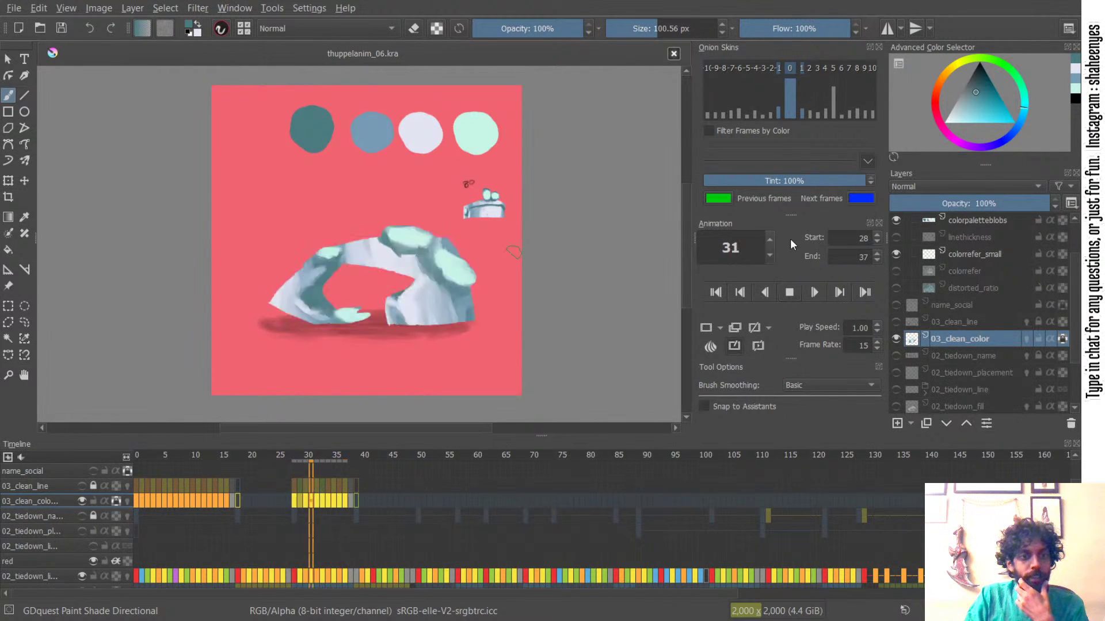
left_click(789, 291)
- Show the 03_clean_line layer again and play the loop to review the coloured animation with its lines
left_click(896, 322)
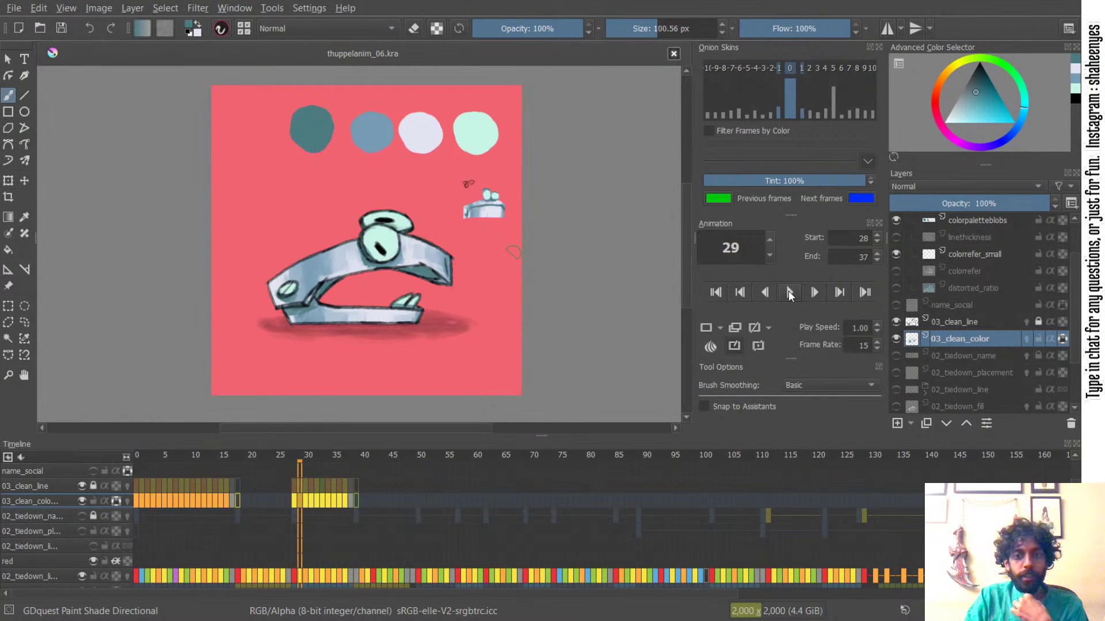
key("space")
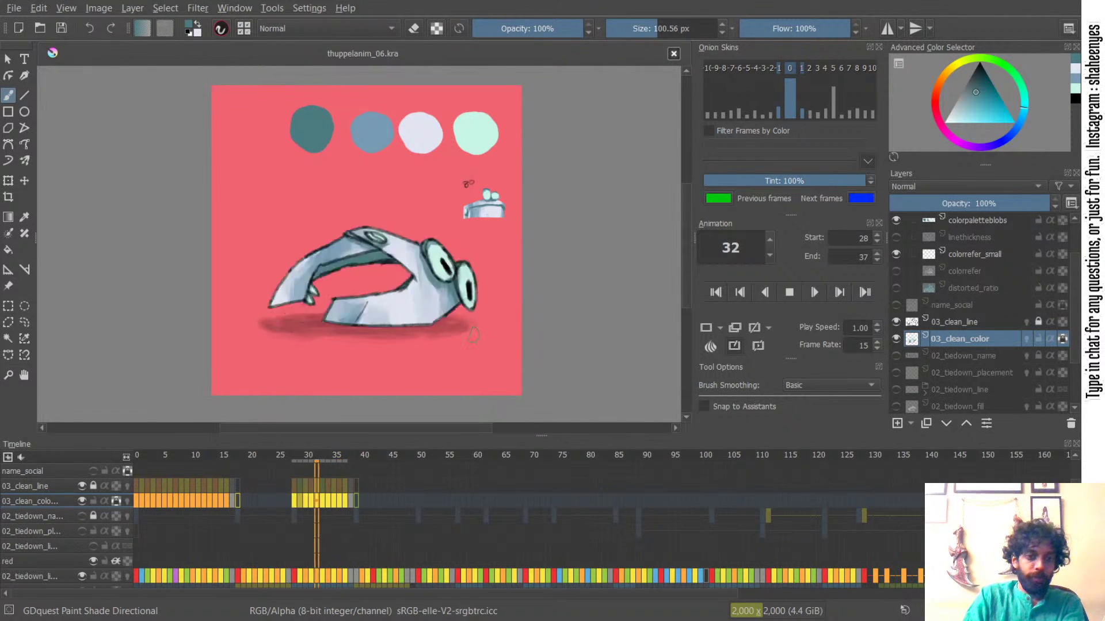
left_click_drag(450, 245, 480, 263)
left_click_drag(469, 313, 565, 237)
- Hide the guides group so the palette blobs and the colour reference leave the canvas
left_click(895, 221)
left_click(895, 221)
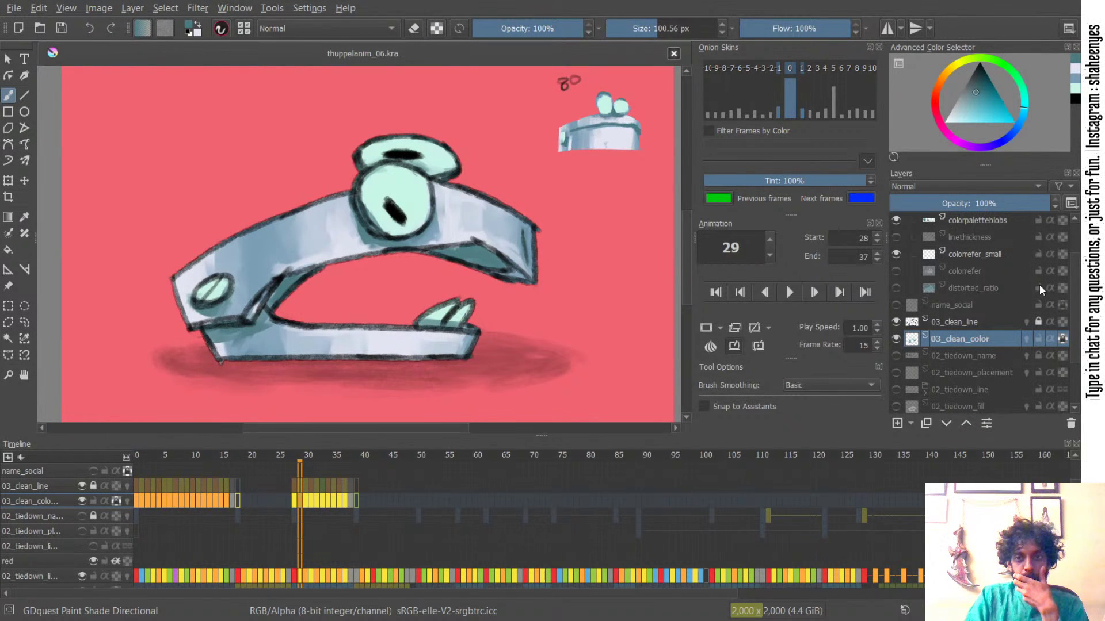
scroll(1072, 332, "up", 1)
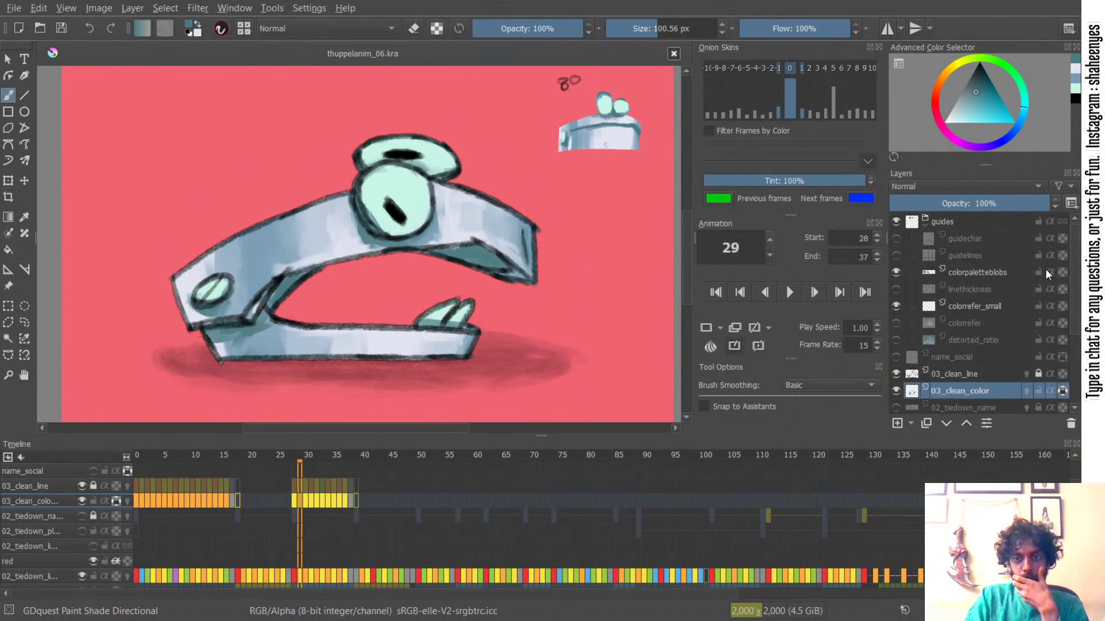
left_click(895, 221)
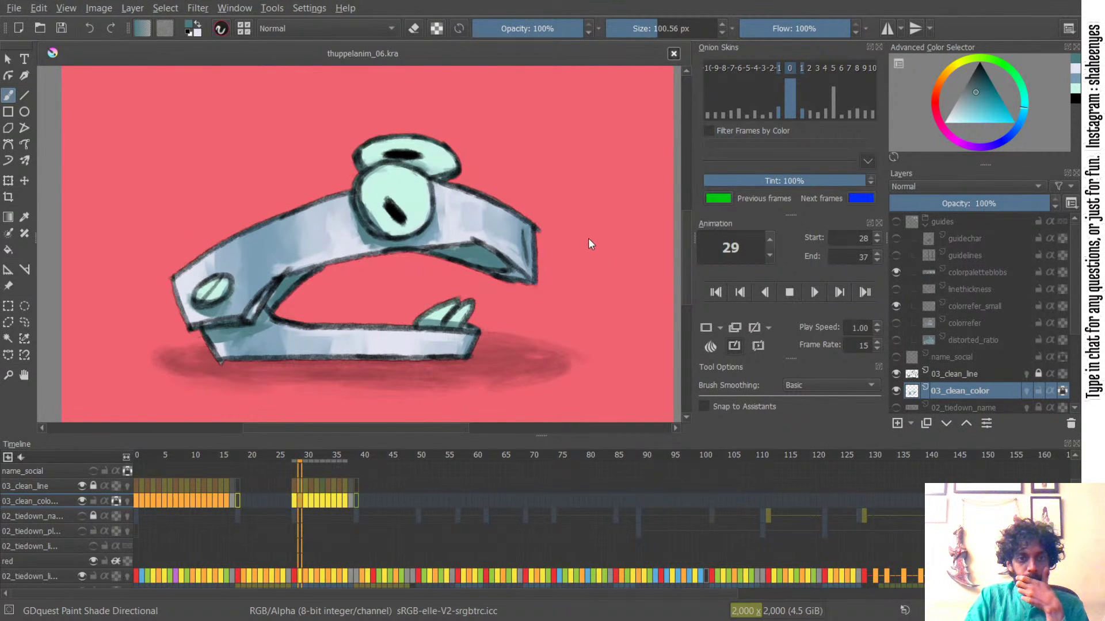
- Play the clean loop and enlarge the canvas area by narrowing the dockers and shortening the timeline
key("space")
left_click_drag(587, 216, 581, 201)
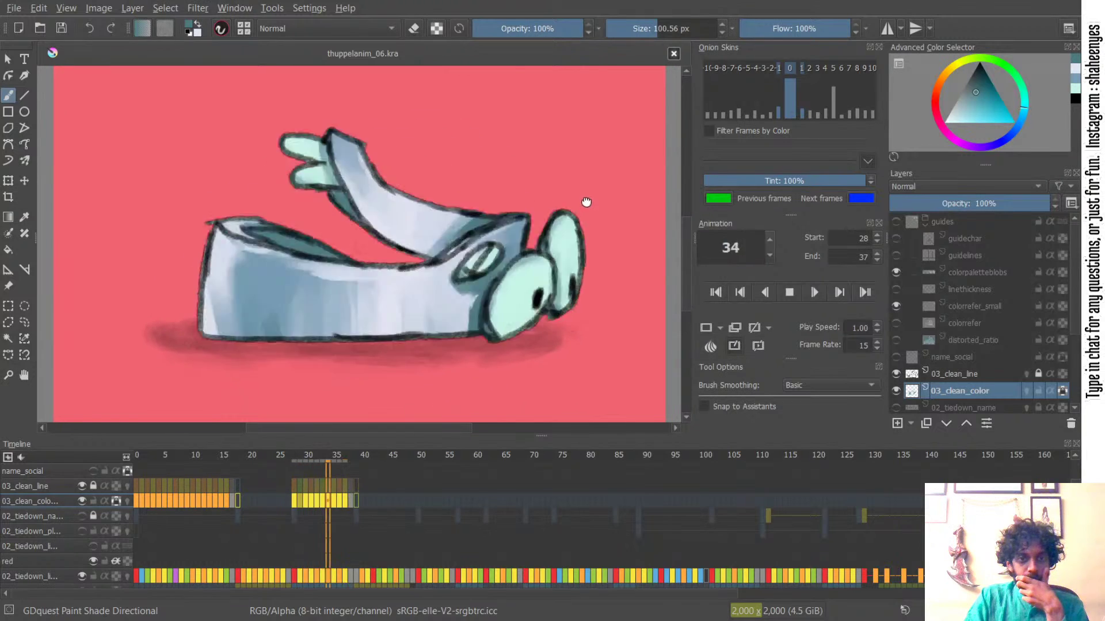
left_click_drag(695, 237, 733, 237)
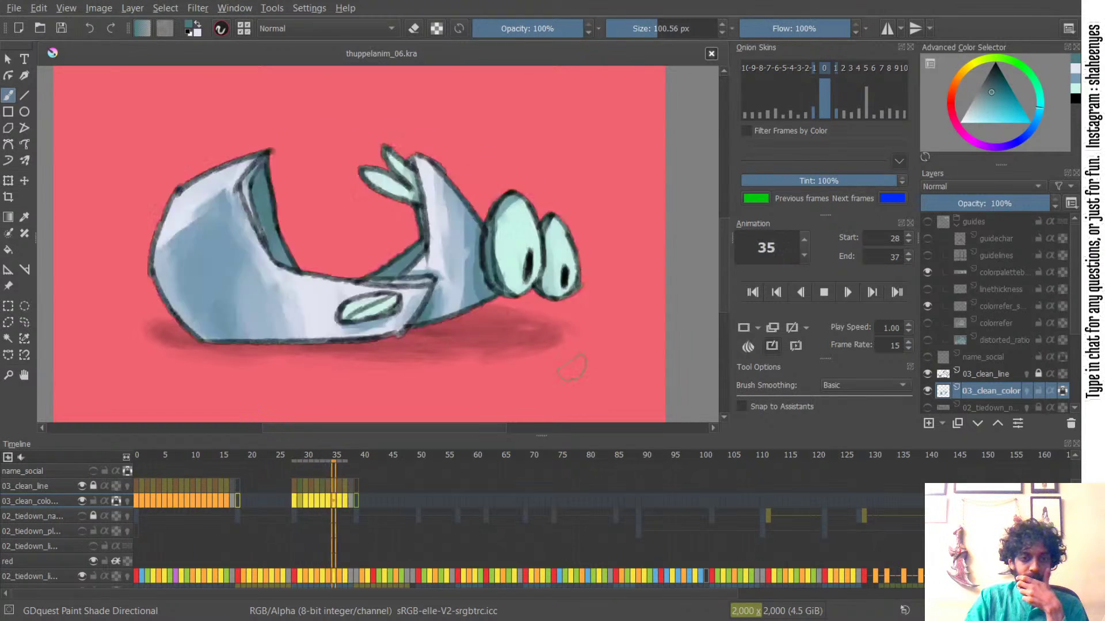
left_click_drag(541, 436, 549, 521)
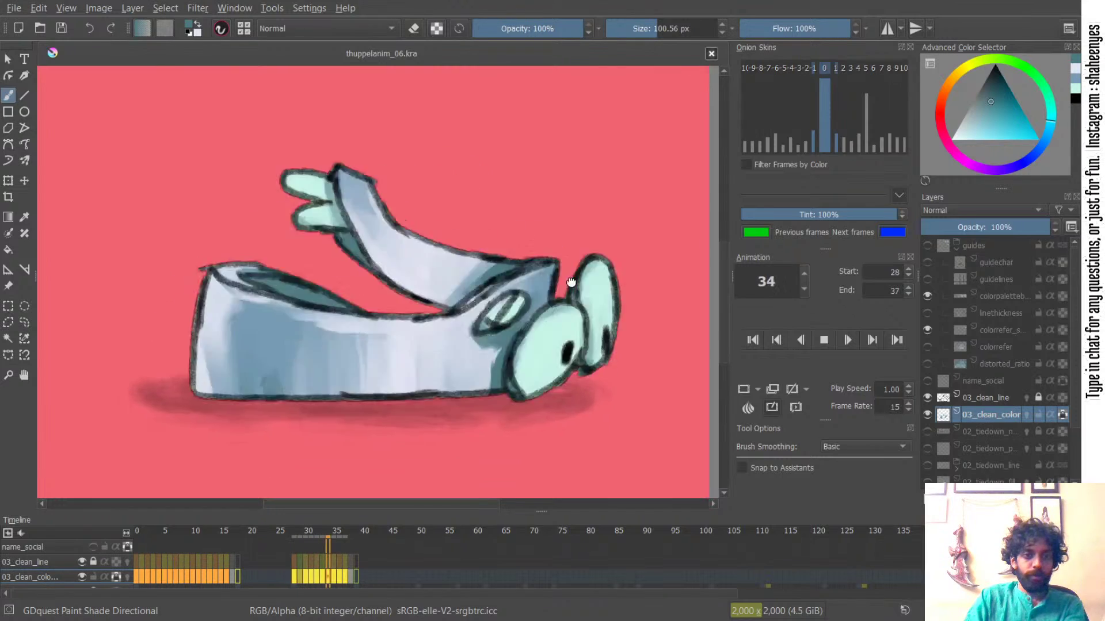